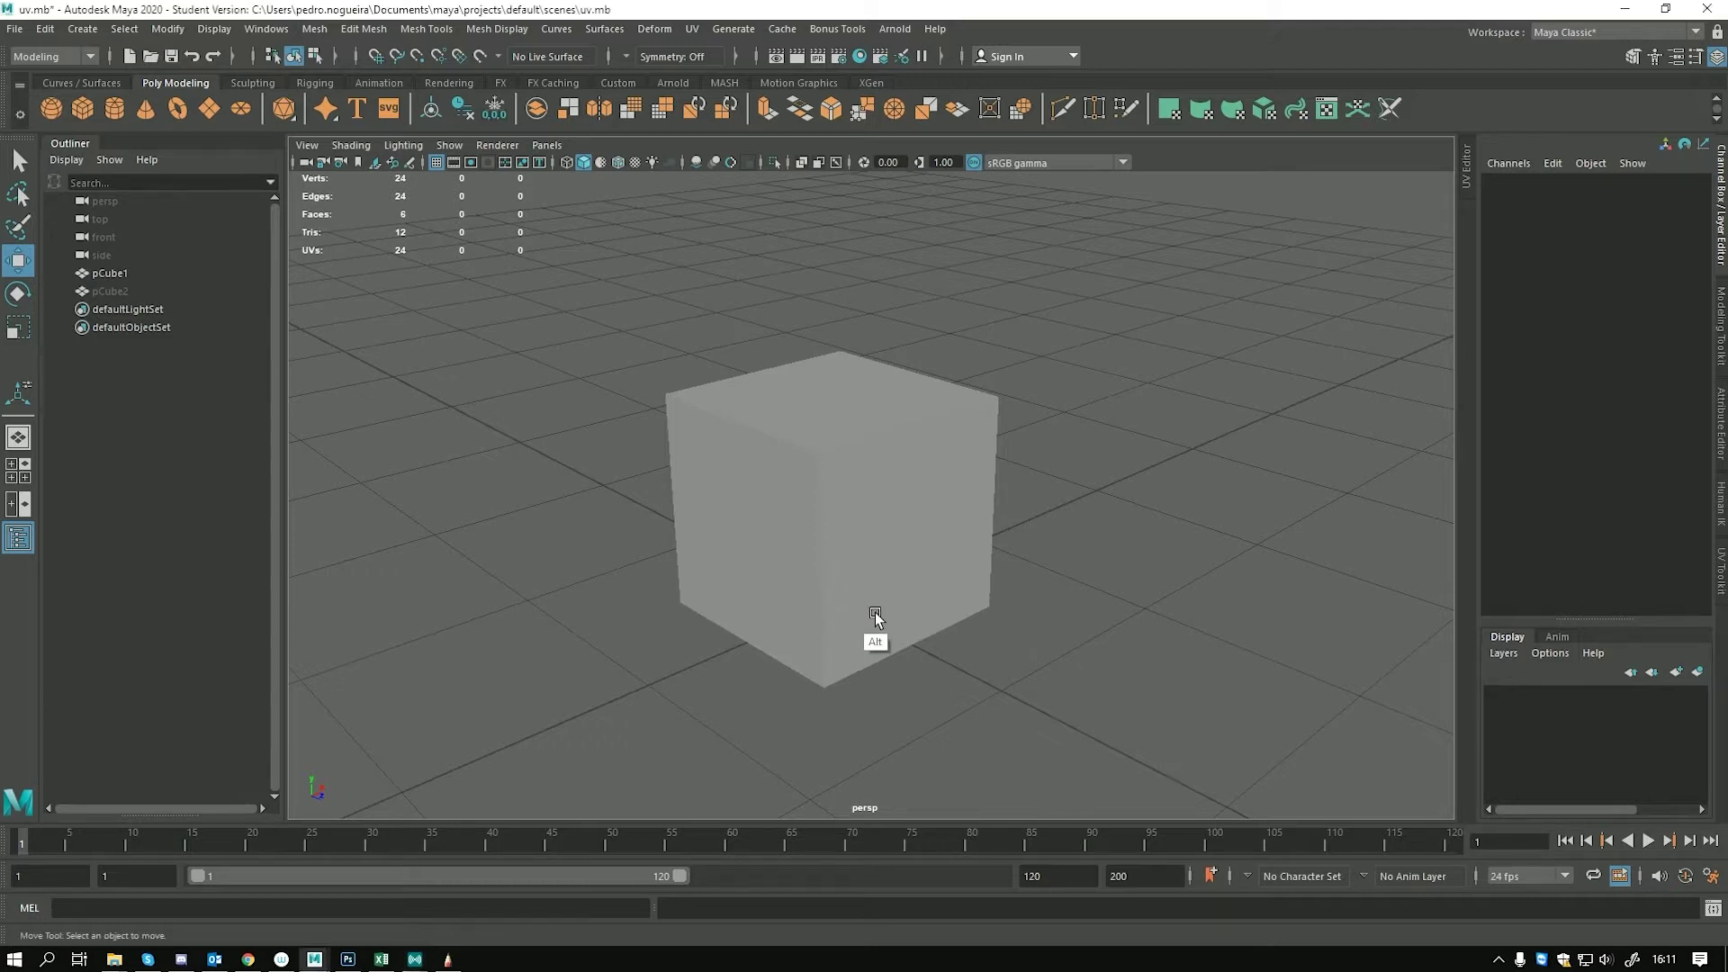
Switch the workspace to UV Editing
{"action": "left_click_drag", "start_coordinate": [960, 640], "coordinate": [1110, 640], "text": "alt"}
{"action": "right_click_drag", "start_coordinate": [1111, 639], "coordinate": [883, 549], "text": "alt"}
{"action": "left_click_drag", "start_coordinate": [883, 549], "coordinate": [753, 607], "text": "alt"}
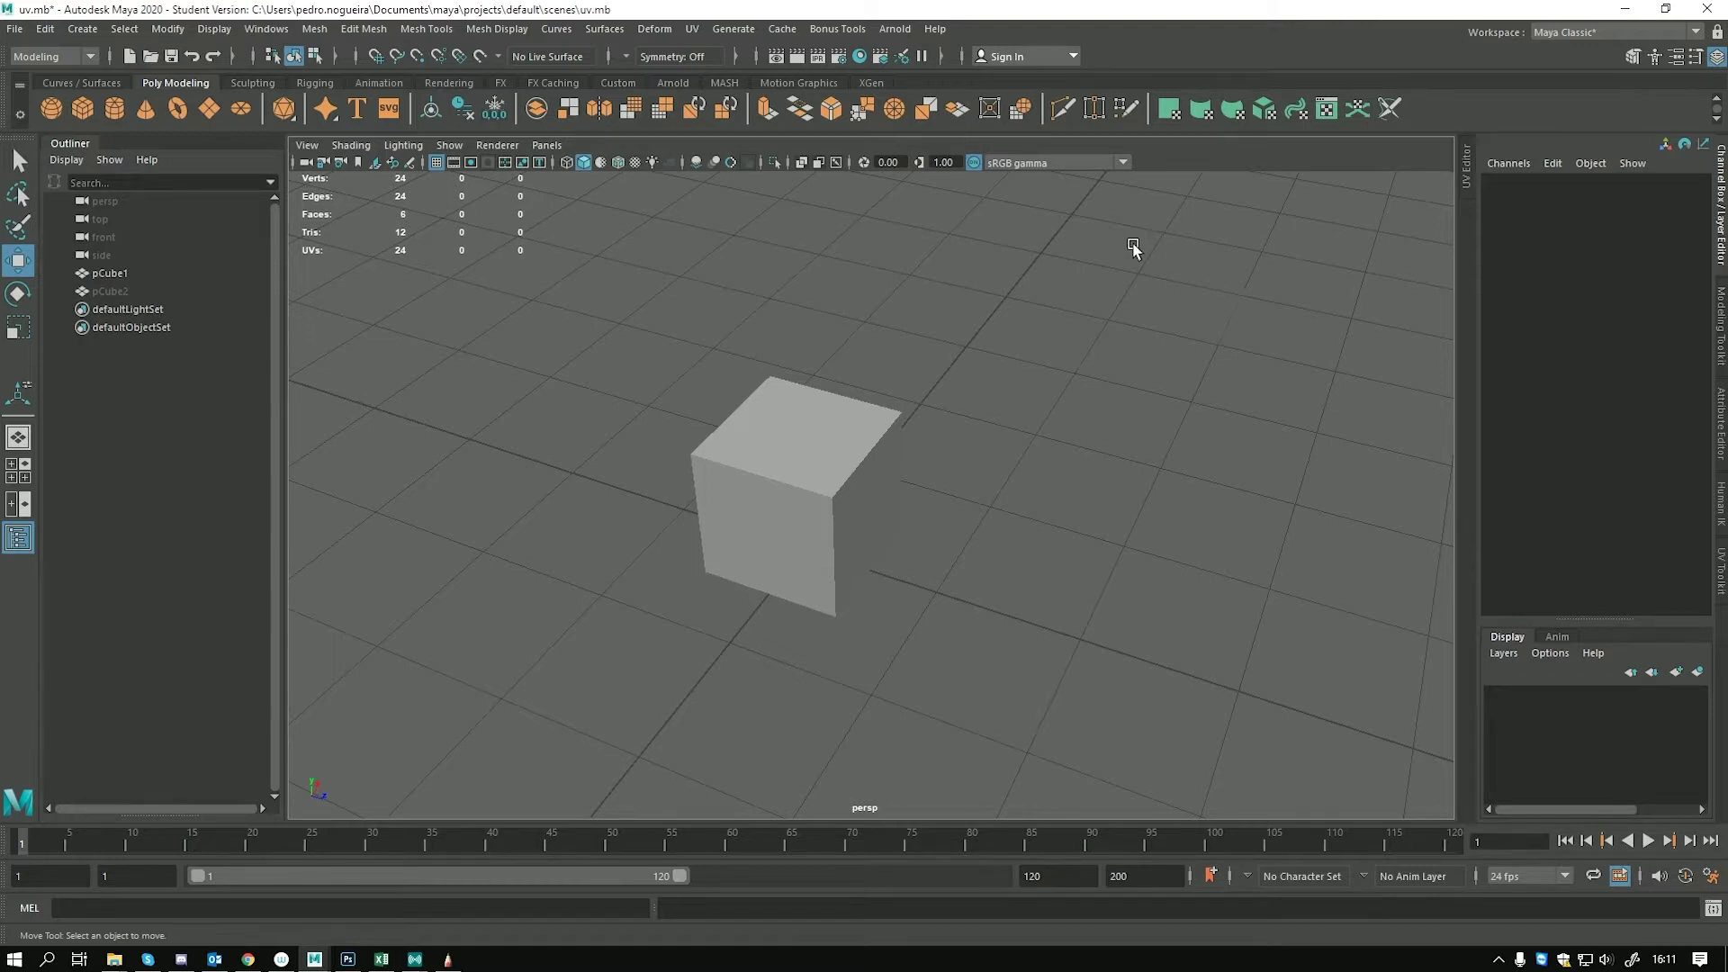
{"action": "left_click", "coordinate": [1570, 34]}
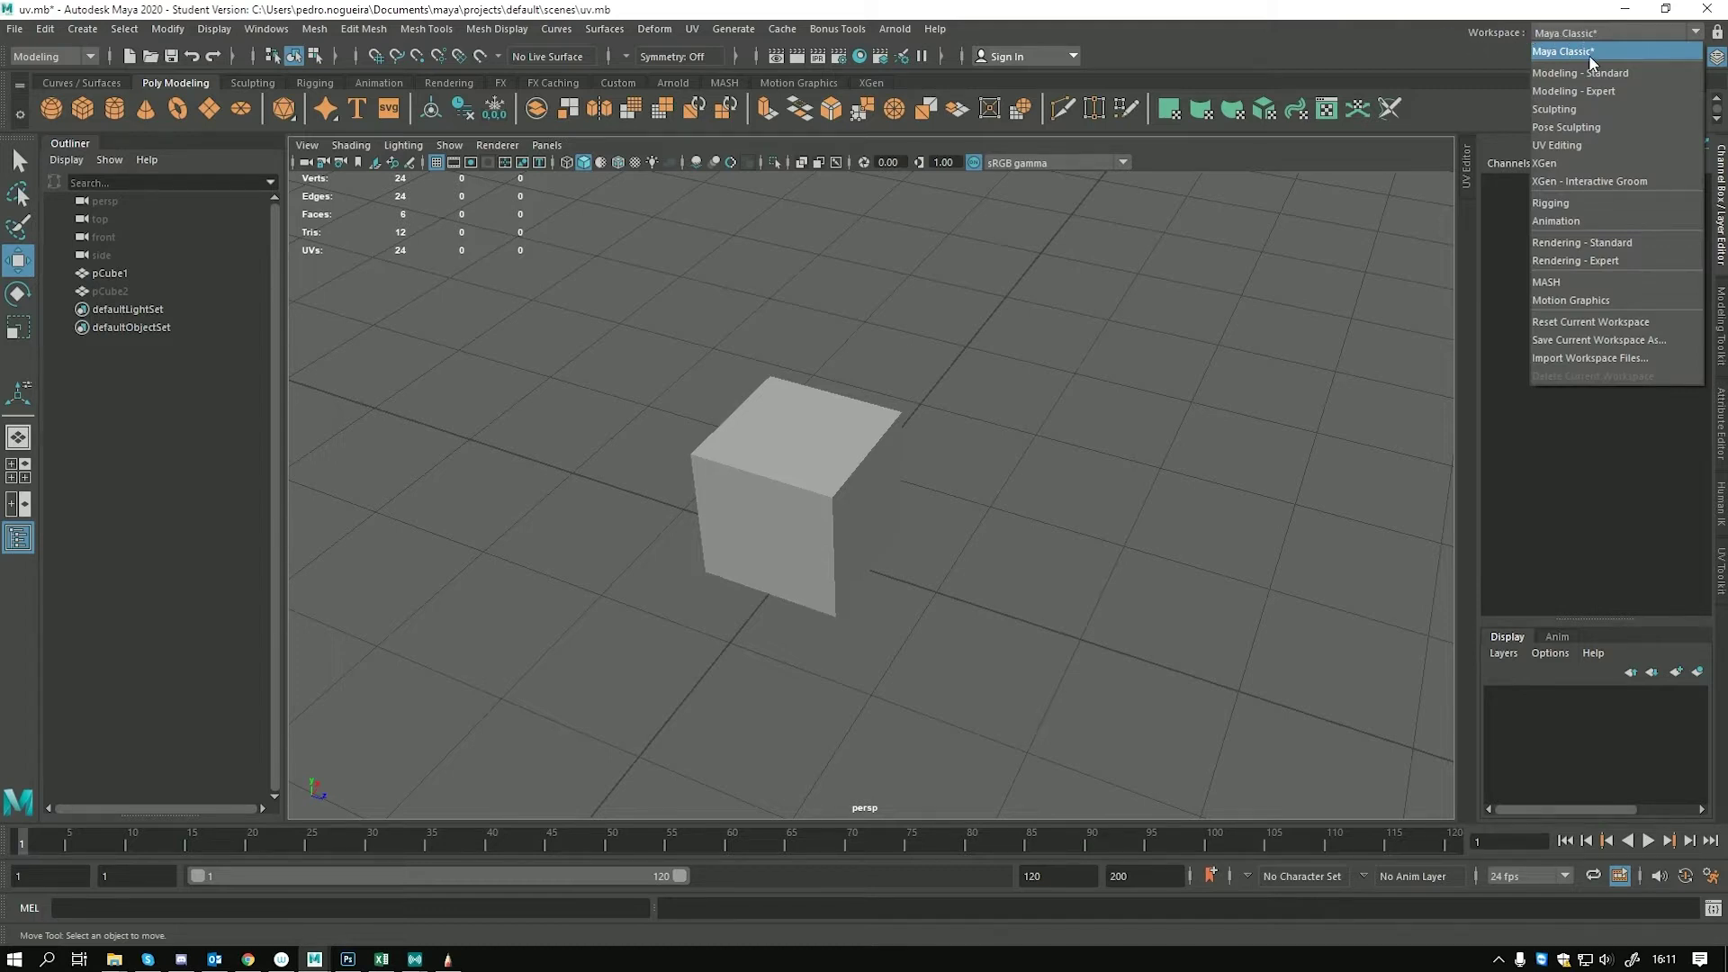
{"action": "left_click", "coordinate": [1555, 144]}
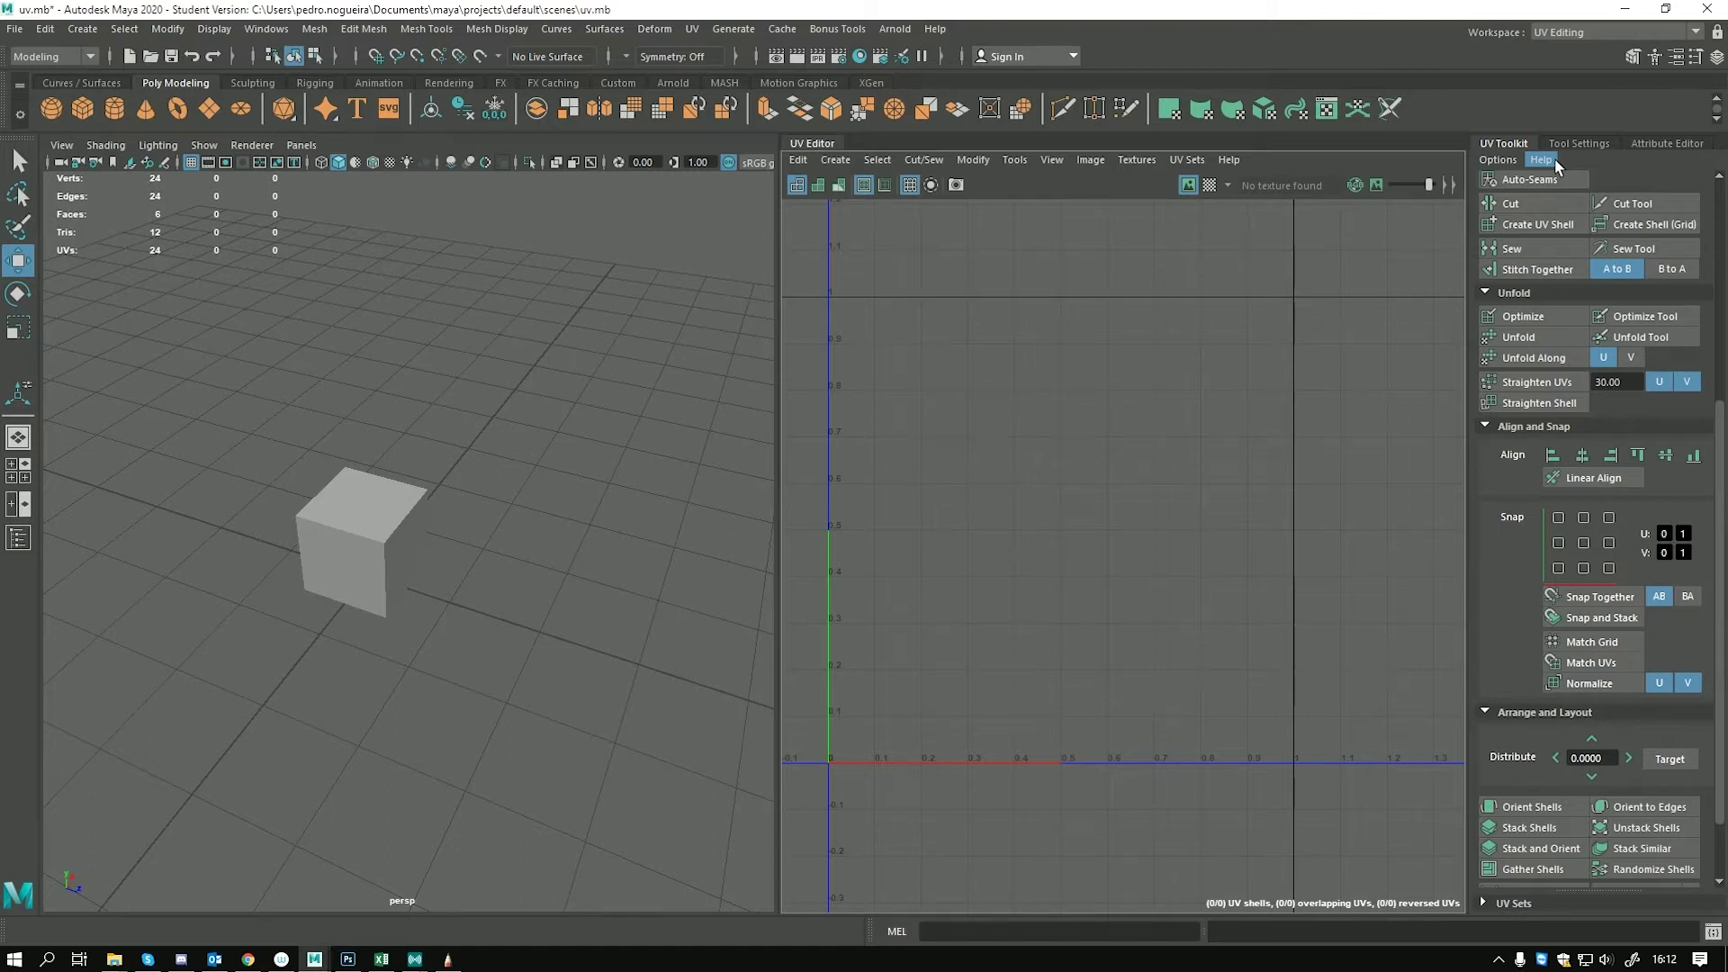
Select the cube pCube1 so its UV layout shows in the UV Editor
{"action": "middle_click_drag", "start_coordinate": [1165, 493], "coordinate": [1223, 517], "text": "alt"}
{"action": "right_click_drag", "start_coordinate": [1242, 555], "coordinate": [1012, 468], "text": "alt"}
{"action": "middle_click_drag", "start_coordinate": [1145, 493], "coordinate": [1261, 522], "text": "alt"}
{"action": "right_click_drag", "start_coordinate": [1261, 522], "coordinate": [970, 470], "text": "alt"}
{"action": "middle_click_drag", "start_coordinate": [1164, 537], "coordinate": [1075, 513], "text": "alt"}
{"action": "right_click_drag", "start_coordinate": [1076, 512], "coordinate": [1212, 618], "text": "alt"}
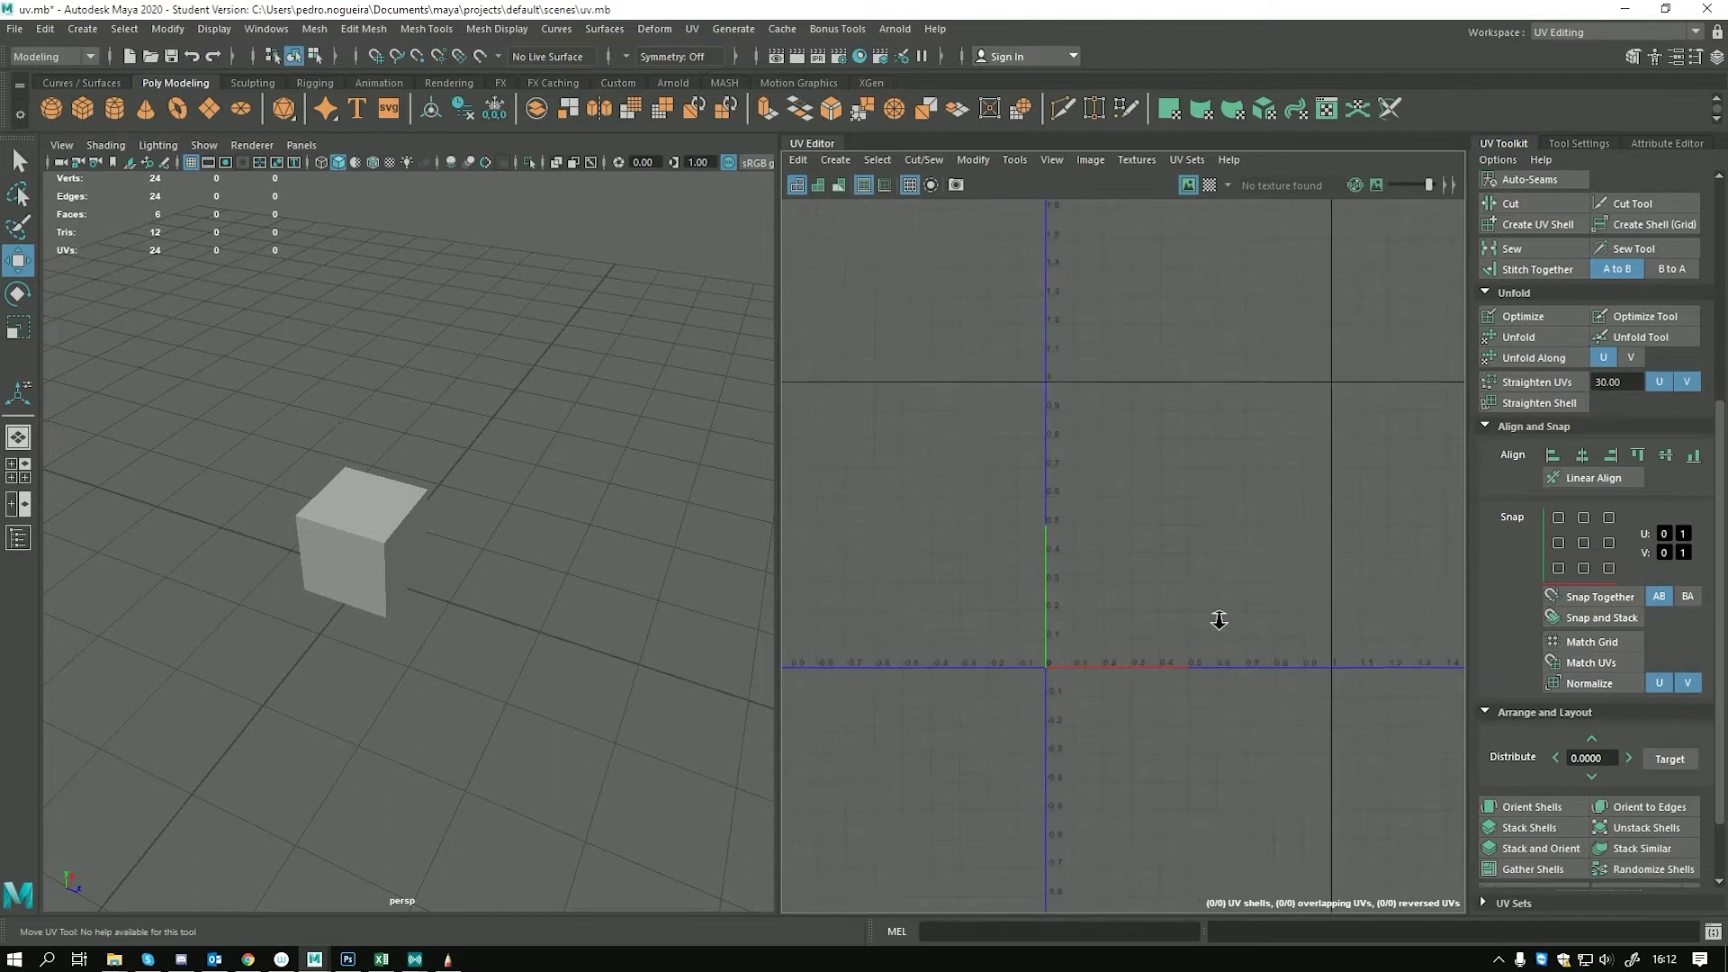
{"action": "left_click", "coordinate": [375, 563]}
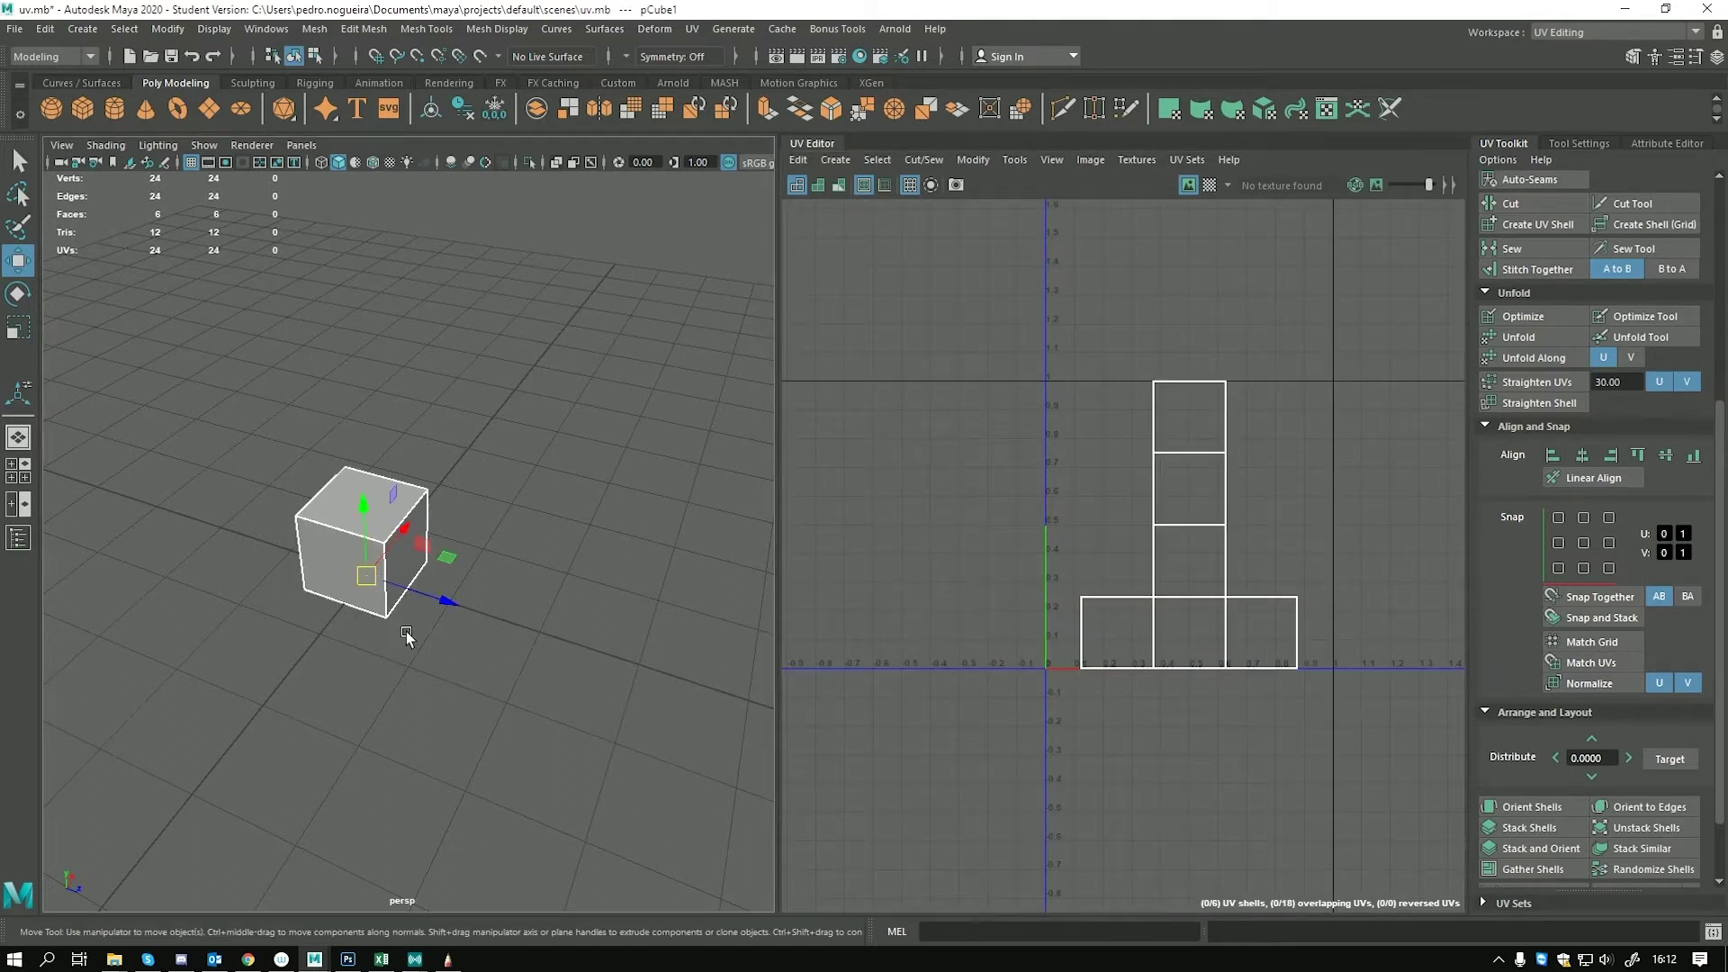
{"action": "middle_click_drag", "start_coordinate": [430, 600], "coordinate": [466, 602], "text": "alt"}
{"action": "right_click_drag", "start_coordinate": [466, 602], "coordinate": [537, 705], "text": "alt"}
{"action": "middle_click_drag", "start_coordinate": [452, 623], "coordinate": [451, 600], "text": "alt"}
{"action": "left_click_drag", "start_coordinate": [448, 639], "coordinate": [430, 584], "text": "alt"}
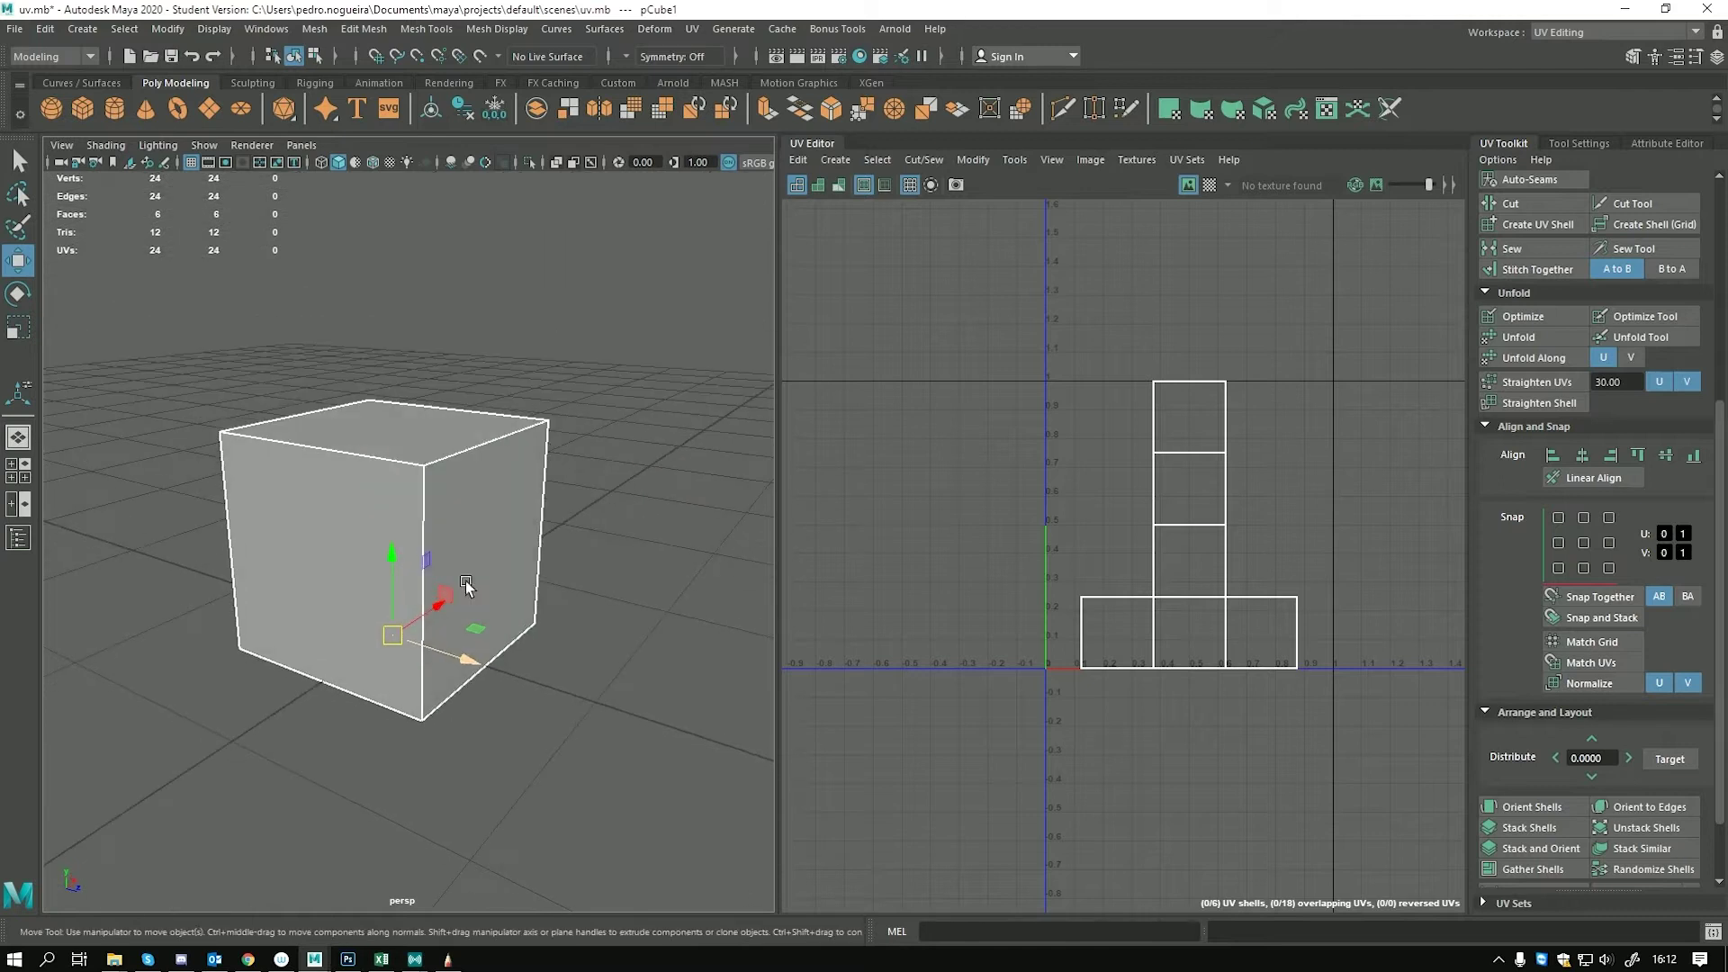
Examine the cube from several sides alongside its cross-shaped UV layout
{"action": "left_click_drag", "start_coordinate": [765, 580], "coordinate": [510, 580], "text": "alt"}
{"action": "mouse_move", "coordinate": [1135, 572]}
{"action": "middle_mouse_down", "text": "alt"}
{"action": "mouse_move", "coordinate": [1173, 519]}
{"action": "mouse_move", "coordinate": [1127, 600]}
{"action": "middle_mouse_up", "text": "alt"}
{"action": "left_click_drag", "start_coordinate": [397, 571], "coordinate": [550, 736], "text": "alt"}
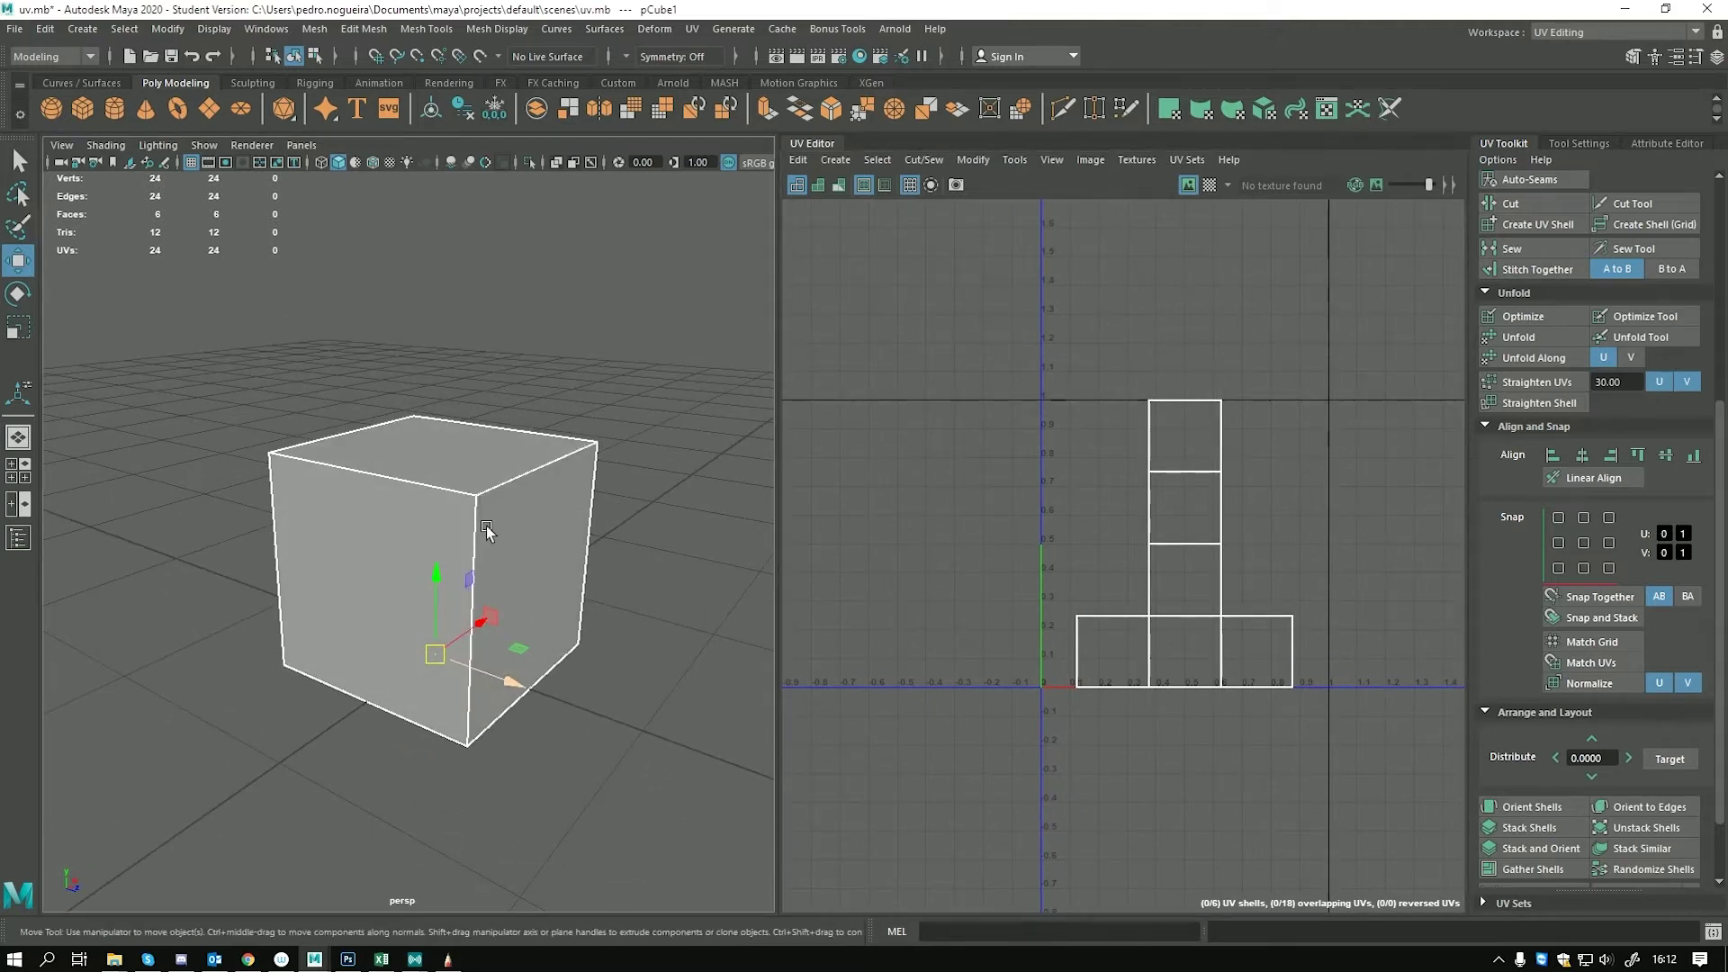
{"action": "middle_click_drag", "start_coordinate": [556, 549], "coordinate": [450, 560], "text": "alt"}
{"action": "left_click_drag", "start_coordinate": [450, 560], "coordinate": [567, 589], "text": "alt"}
{"action": "mouse_move", "coordinate": [1134, 567]}
{"action": "middle_mouse_down", "text": "alt"}
{"action": "mouse_move", "coordinate": [1107, 540]}
{"action": "mouse_move", "coordinate": [1116, 552]}
{"action": "middle_mouse_up", "text": "alt"}
{"action": "right_click_drag", "start_coordinate": [1116, 552], "coordinate": [1214, 644], "text": "alt"}
{"action": "middle_click_drag", "start_coordinate": [1214, 645], "coordinate": [1116, 630], "text": "alt"}
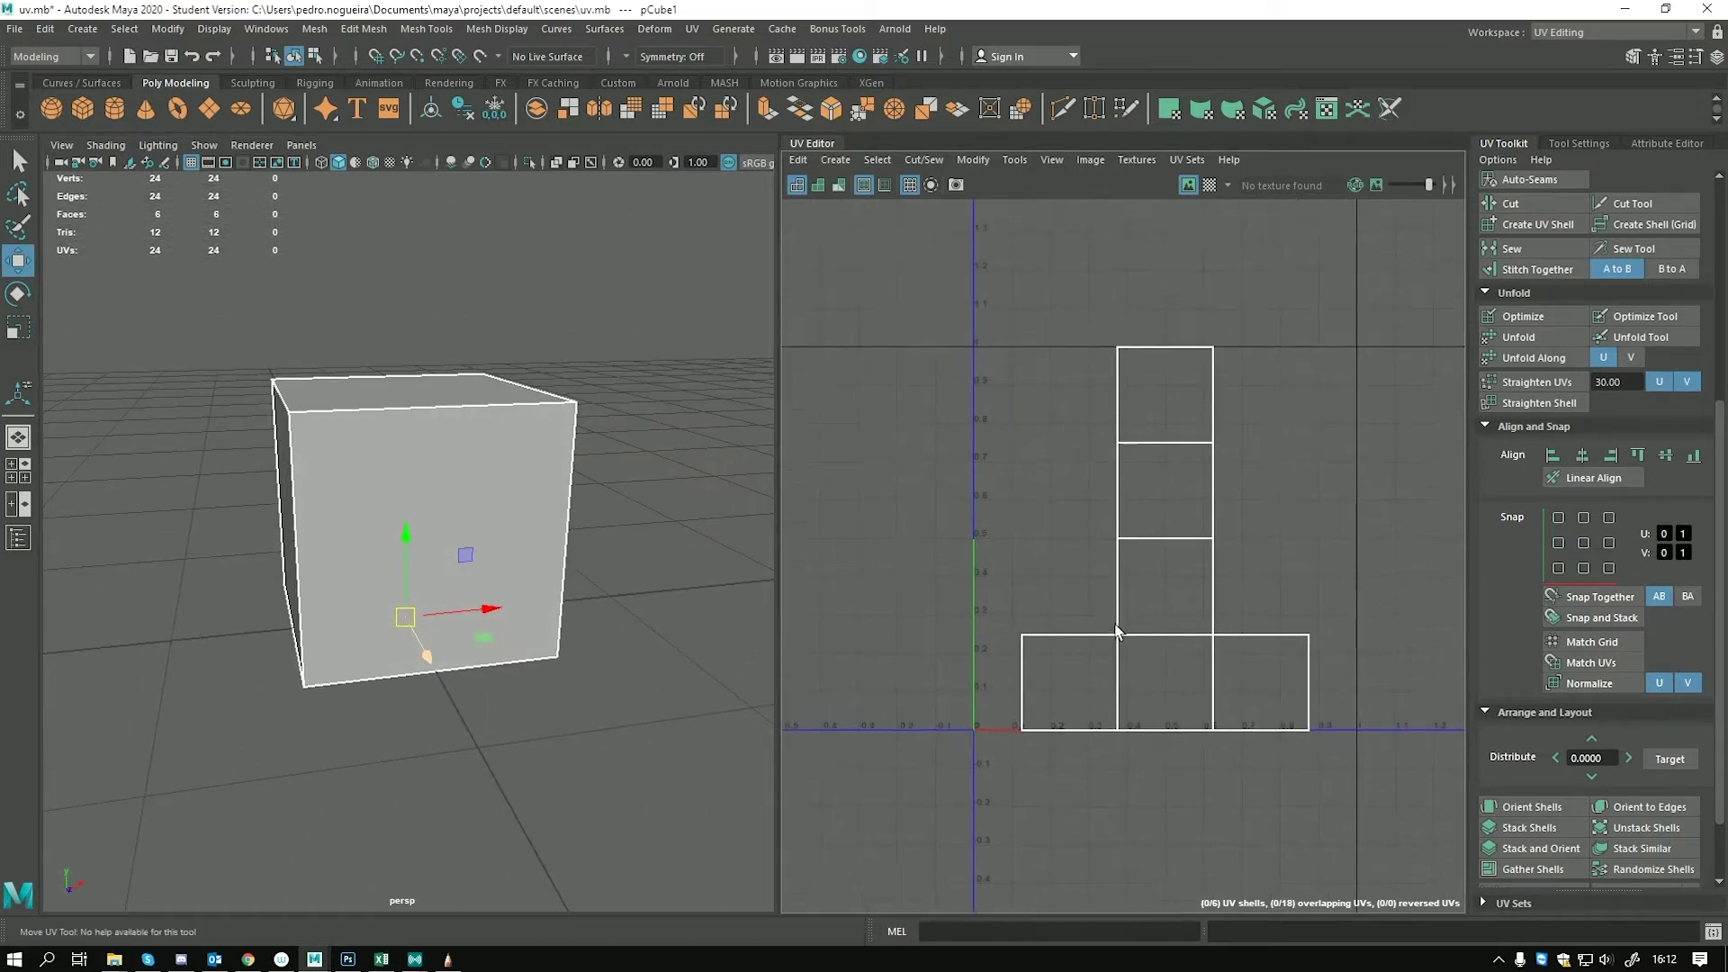
{"action": "left_click_drag", "start_coordinate": [459, 628], "coordinate": [405, 378], "text": "alt"}
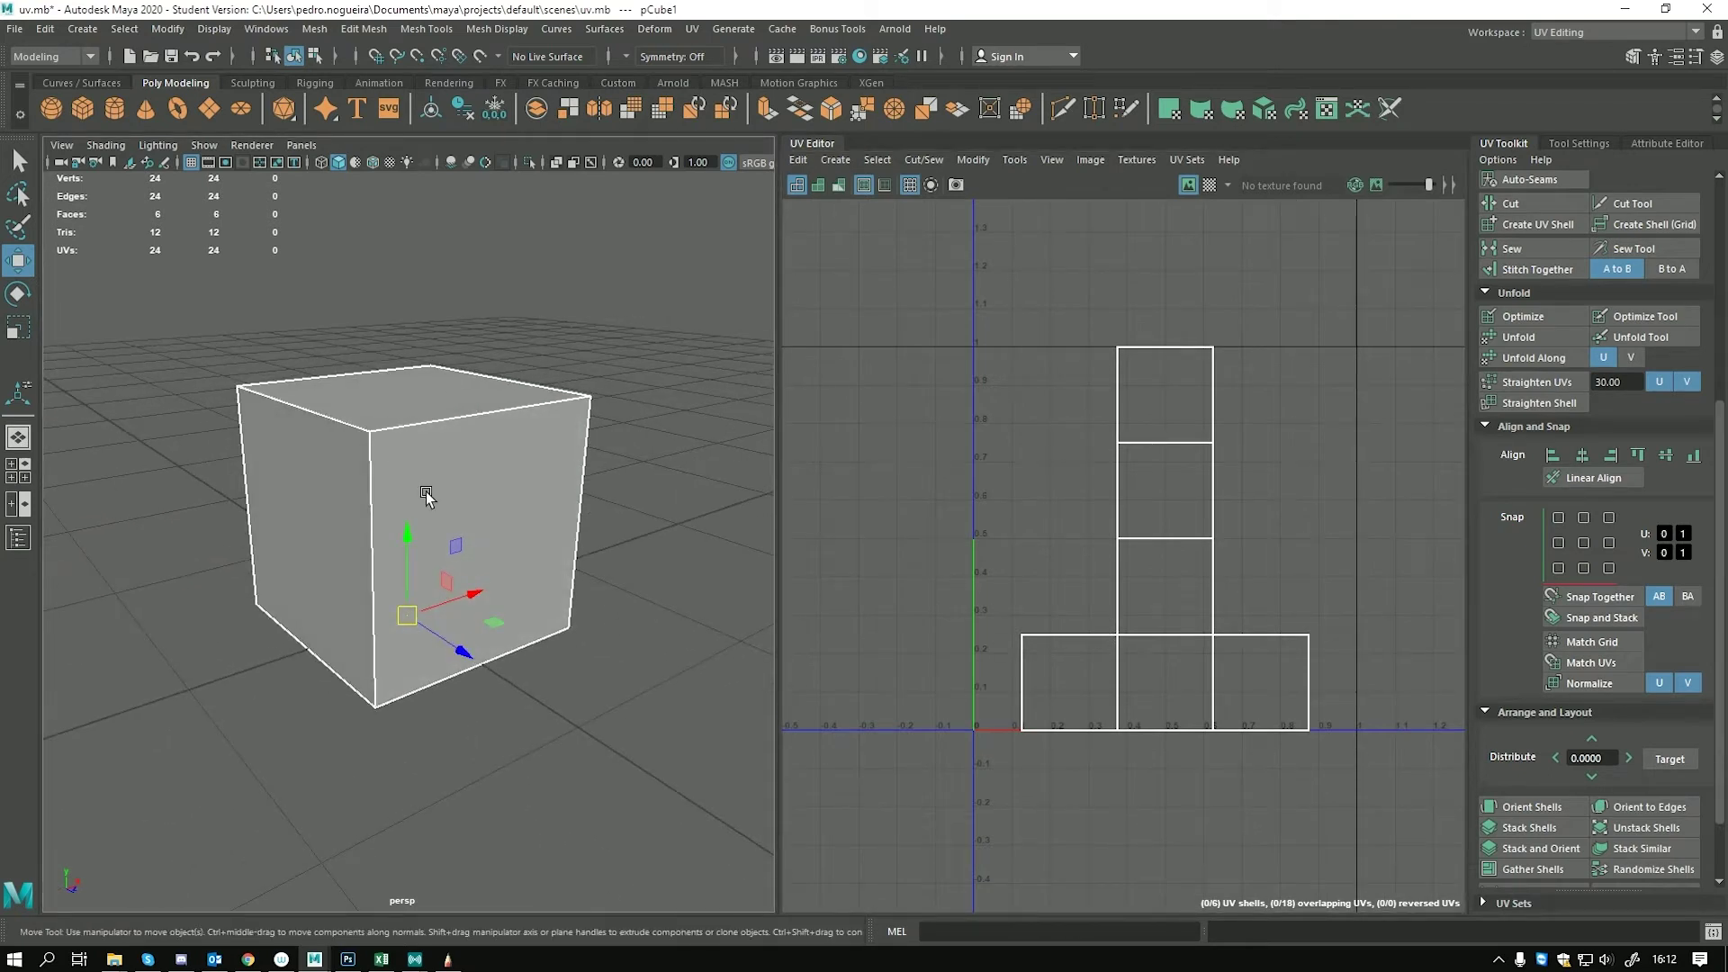
Try moving the whole UV layout and then a row of UV points slightly, undoing each move
{"action": "right_click_drag", "start_coordinate": [1166, 472], "coordinate": [1225, 477]}
{"action": "left_click_drag", "start_coordinate": [937, 285], "coordinate": [1321, 747]}
{"action": "mouse_move", "coordinate": [1170, 536]}
{"action": "left_mouse_down"}
{"action": "mouse_move", "coordinate": [1071, 538]}
{"action": "mouse_move", "coordinate": [1179, 529]}
{"action": "left_mouse_up"}
{"action": "key", "text": "ctrl+z"}
{"action": "left_click_drag", "start_coordinate": [1073, 519], "coordinate": [1293, 580]}
{"action": "mouse_move", "coordinate": [1166, 538]}
{"action": "left_mouse_down"}
{"action": "mouse_move", "coordinate": [1089, 518]}
{"action": "mouse_move", "coordinate": [1208, 567]}
{"action": "mouse_move", "coordinate": [1062, 568]}
{"action": "mouse_move", "coordinate": [1172, 545]}
{"action": "left_mouse_up"}
{"action": "key", "text": "ctrl+z"}
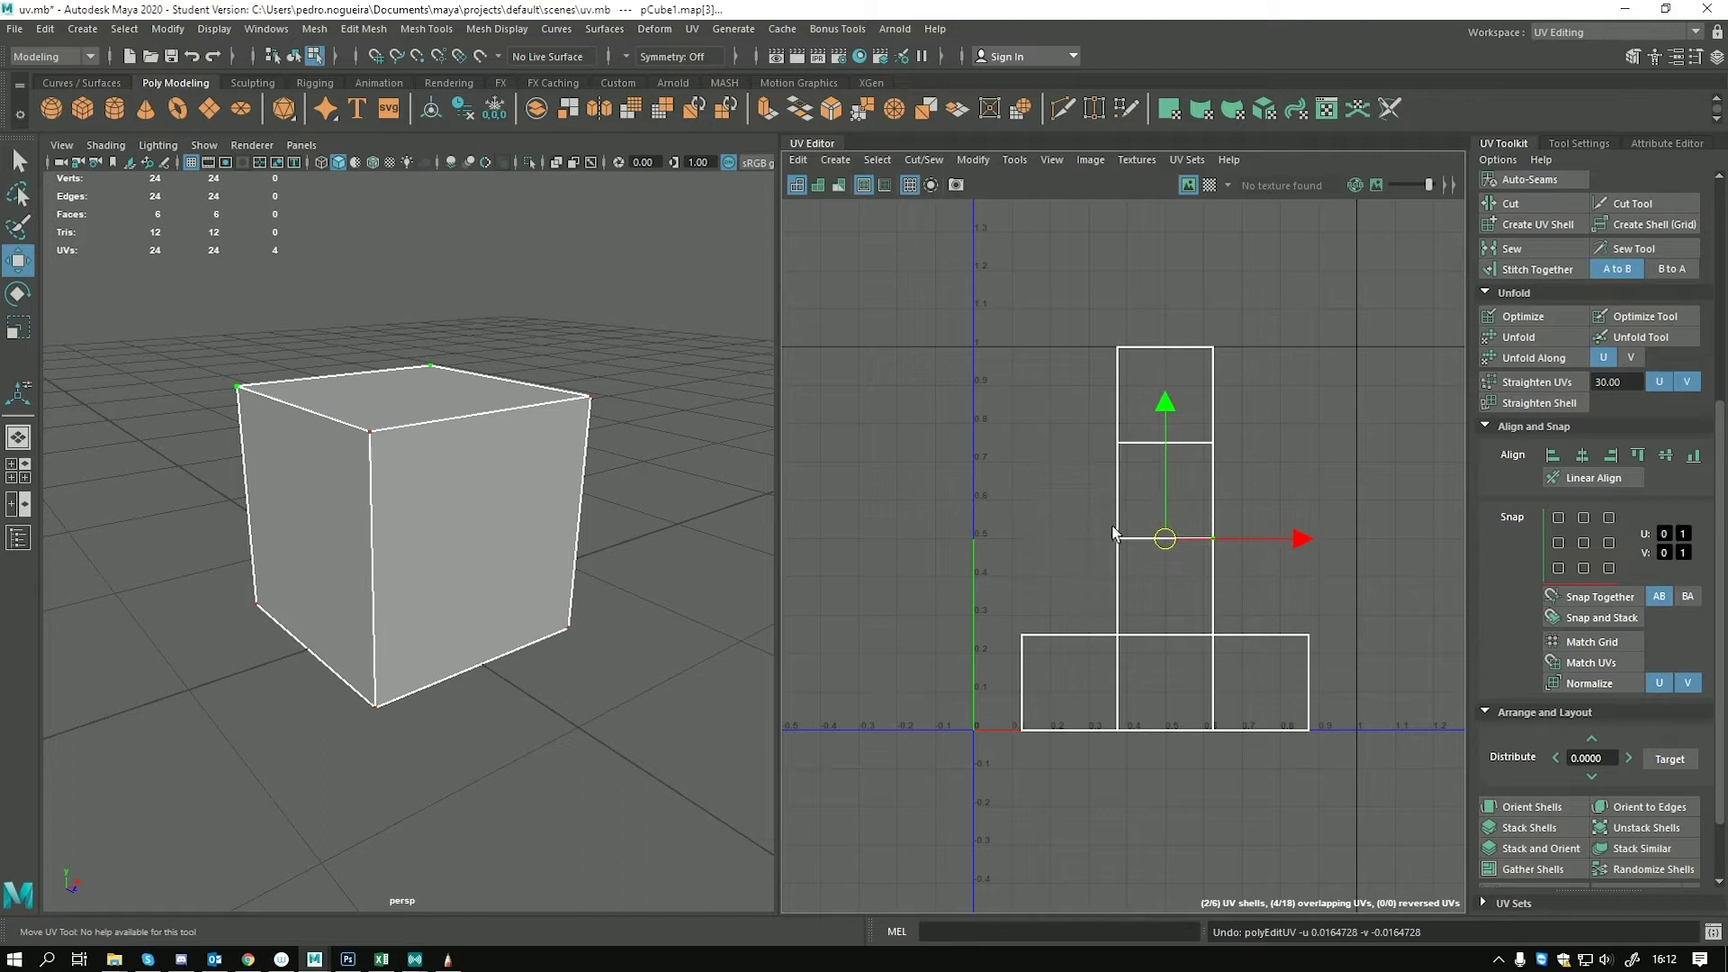
In face selection, pull three faces of the UV layout away from the cross as separate pieces
{"action": "right_click_drag", "start_coordinate": [1115, 502], "coordinate": [1153, 551]}
{"action": "left_click_drag", "start_coordinate": [1166, 491], "coordinate": [1018, 489]}
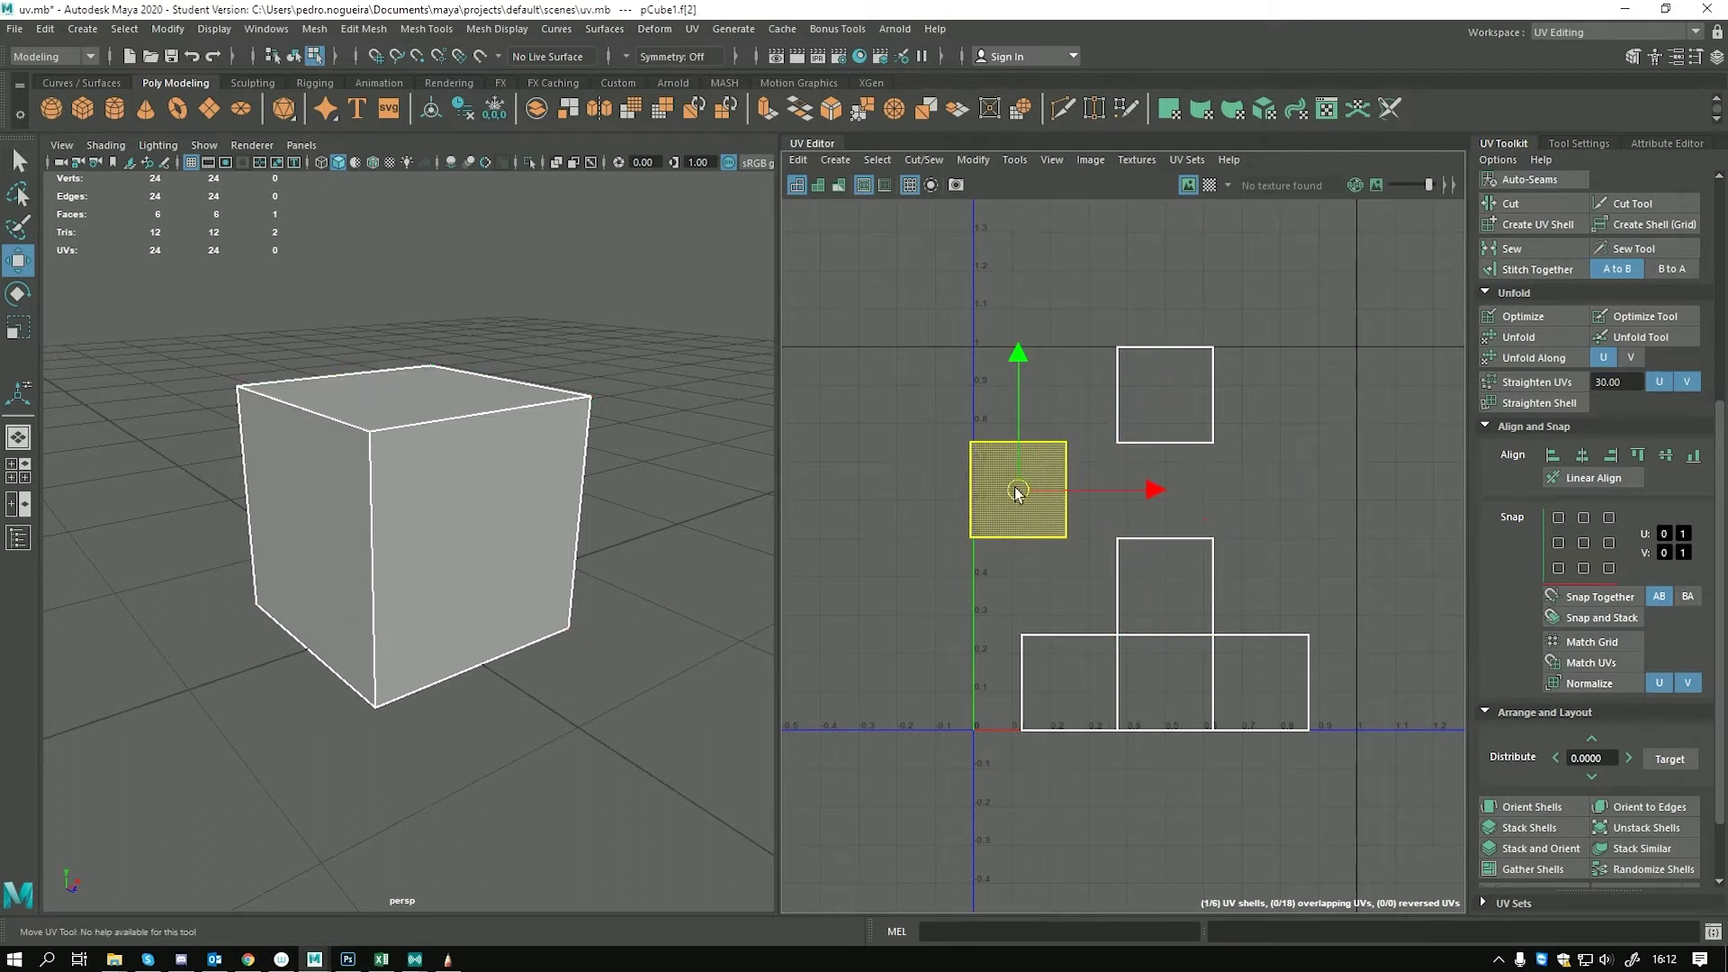
{"action": "left_click", "coordinate": [1180, 660]}
{"action": "left_click_drag", "start_coordinate": [1166, 682], "coordinate": [1253, 620]}
{"action": "left_click_drag", "start_coordinate": [1328, 529], "coordinate": [1282, 505]}
{"action": "left_click", "coordinate": [1185, 550]}
{"action": "left_click_drag", "start_coordinate": [1166, 586], "coordinate": [972, 630]}
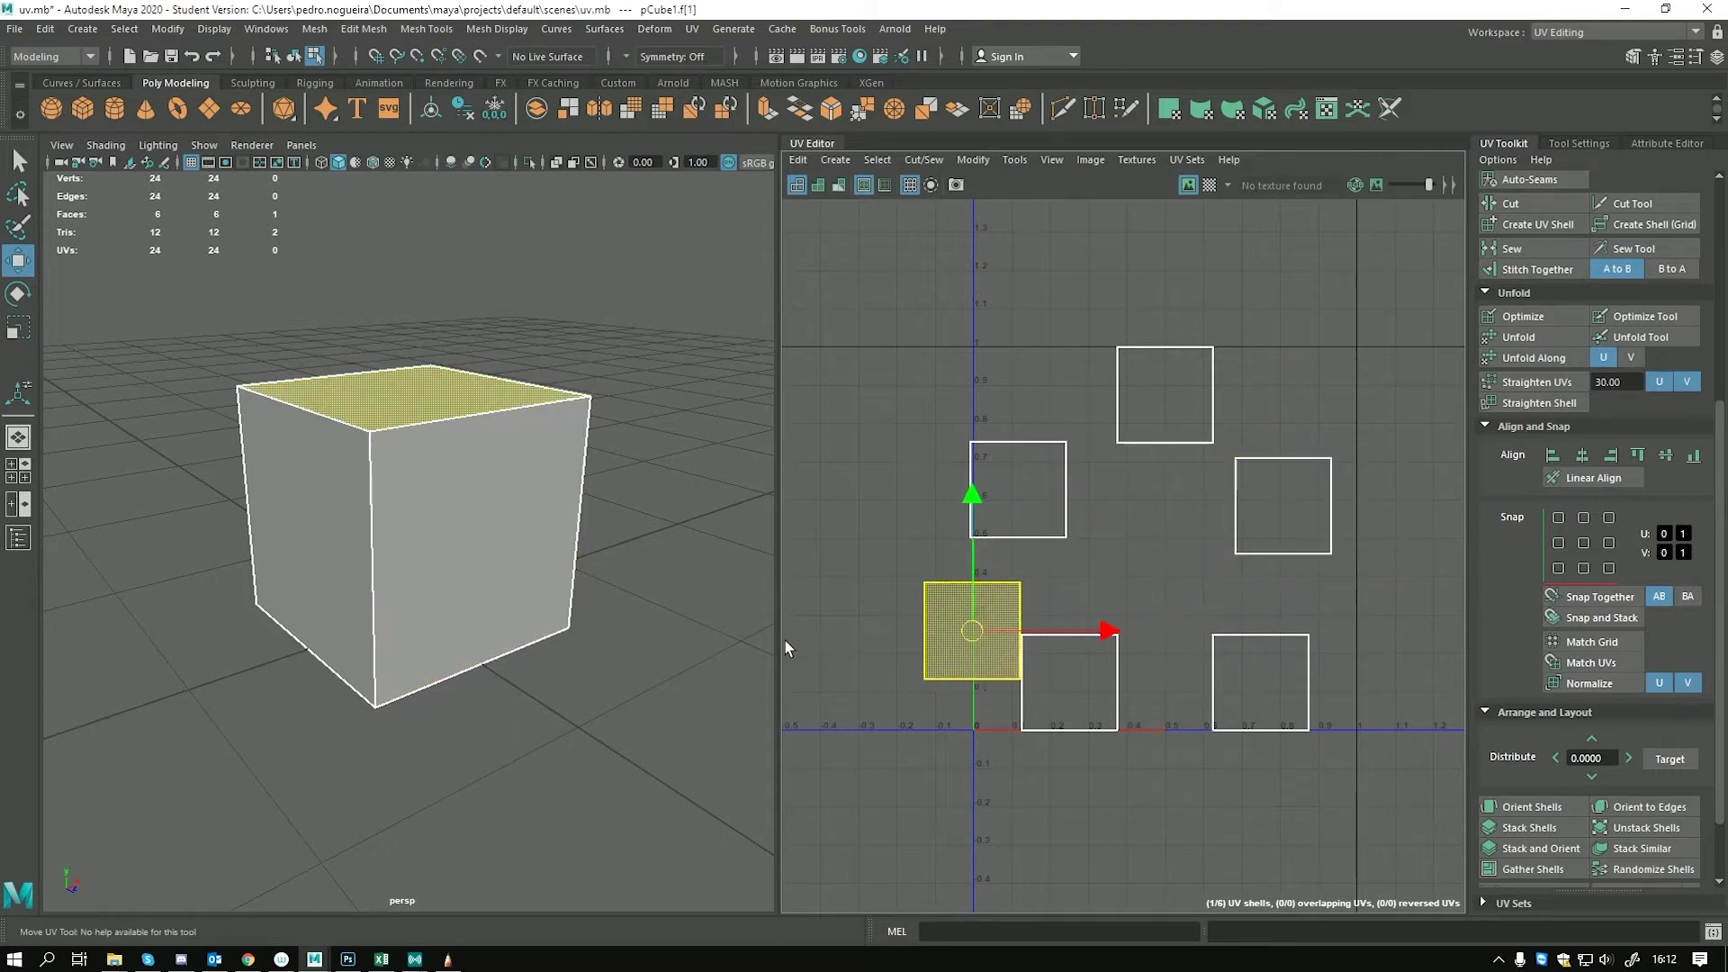
{"action": "left_click_drag", "start_coordinate": [403, 579], "coordinate": [479, 645], "text": "alt"}
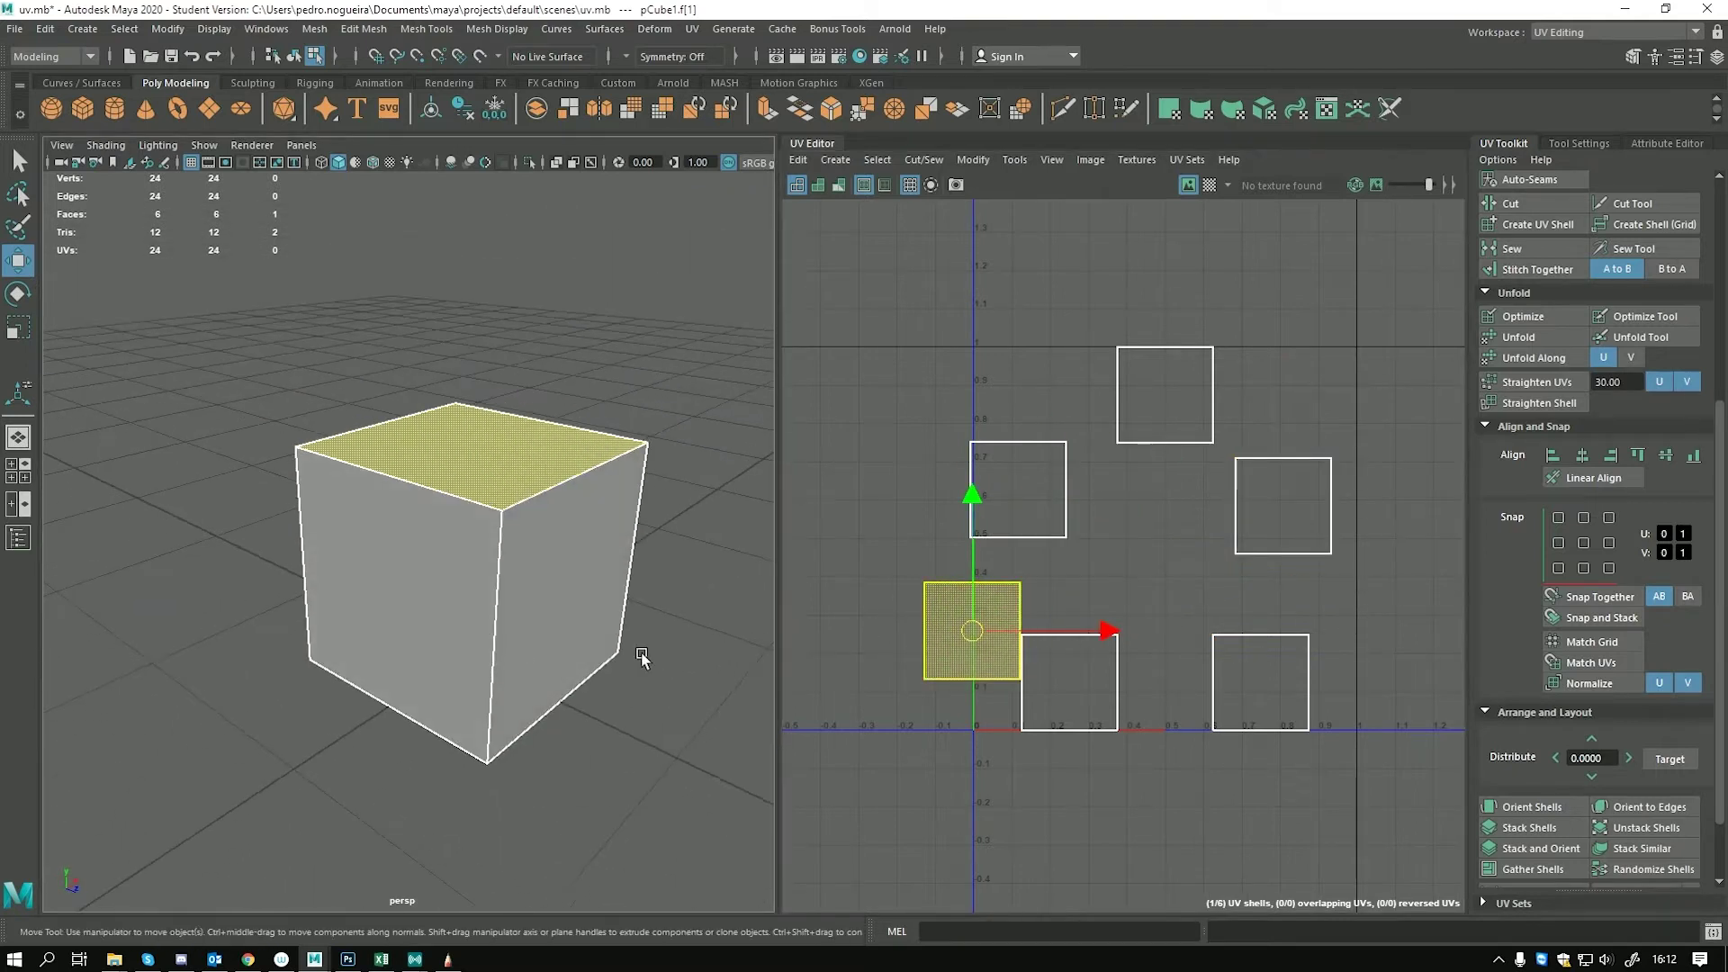
Undo all the UV face moves to restore the original cross-shaped layout
{"action": "key", "text": "ctrl+z"}
{"action": "key", "text": "ctrl+z"}
{"action": "key", "text": "ctrl+z"}
{"action": "key", "text": "ctrl+z"}
{"action": "key", "text": "ctrl+z"}
{"action": "key", "text": "ctrl+z"}
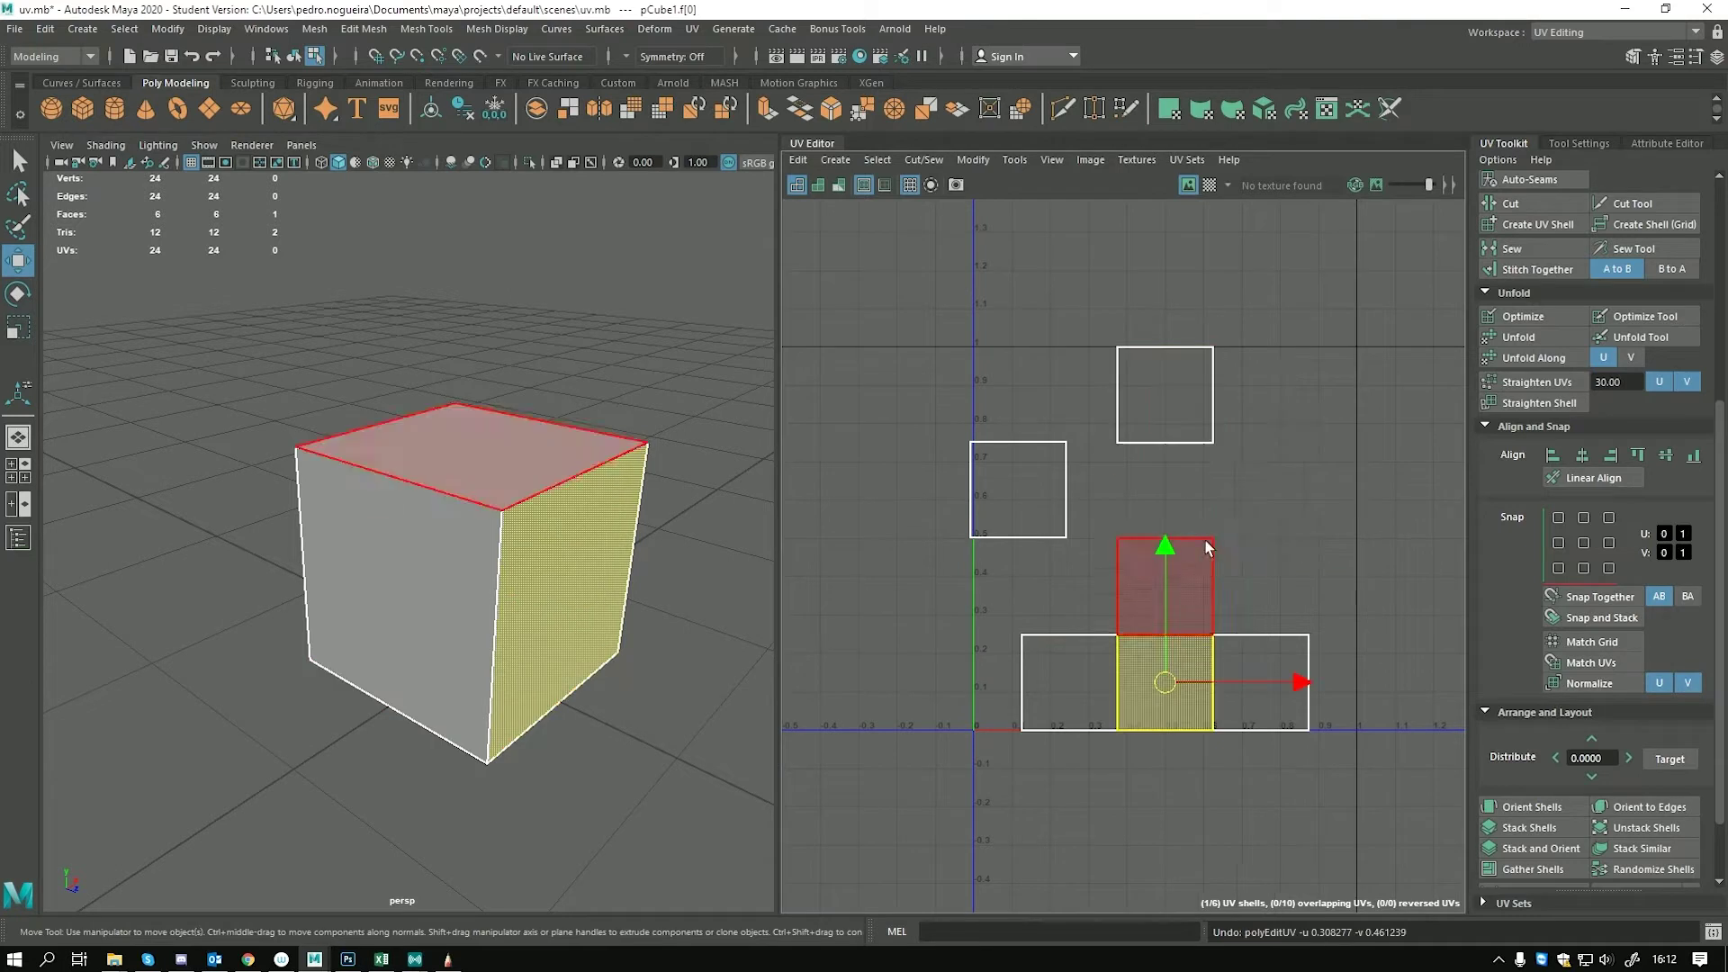
{"action": "key", "text": "ctrl+z"}
{"action": "middle_click_drag", "start_coordinate": [1179, 615], "coordinate": [1130, 607], "text": "alt"}
{"action": "right_click_drag", "start_coordinate": [1130, 606], "coordinate": [1089, 592], "text": "alt"}
{"action": "middle_click_drag", "start_coordinate": [1120, 586], "coordinate": [1079, 609], "text": "alt"}
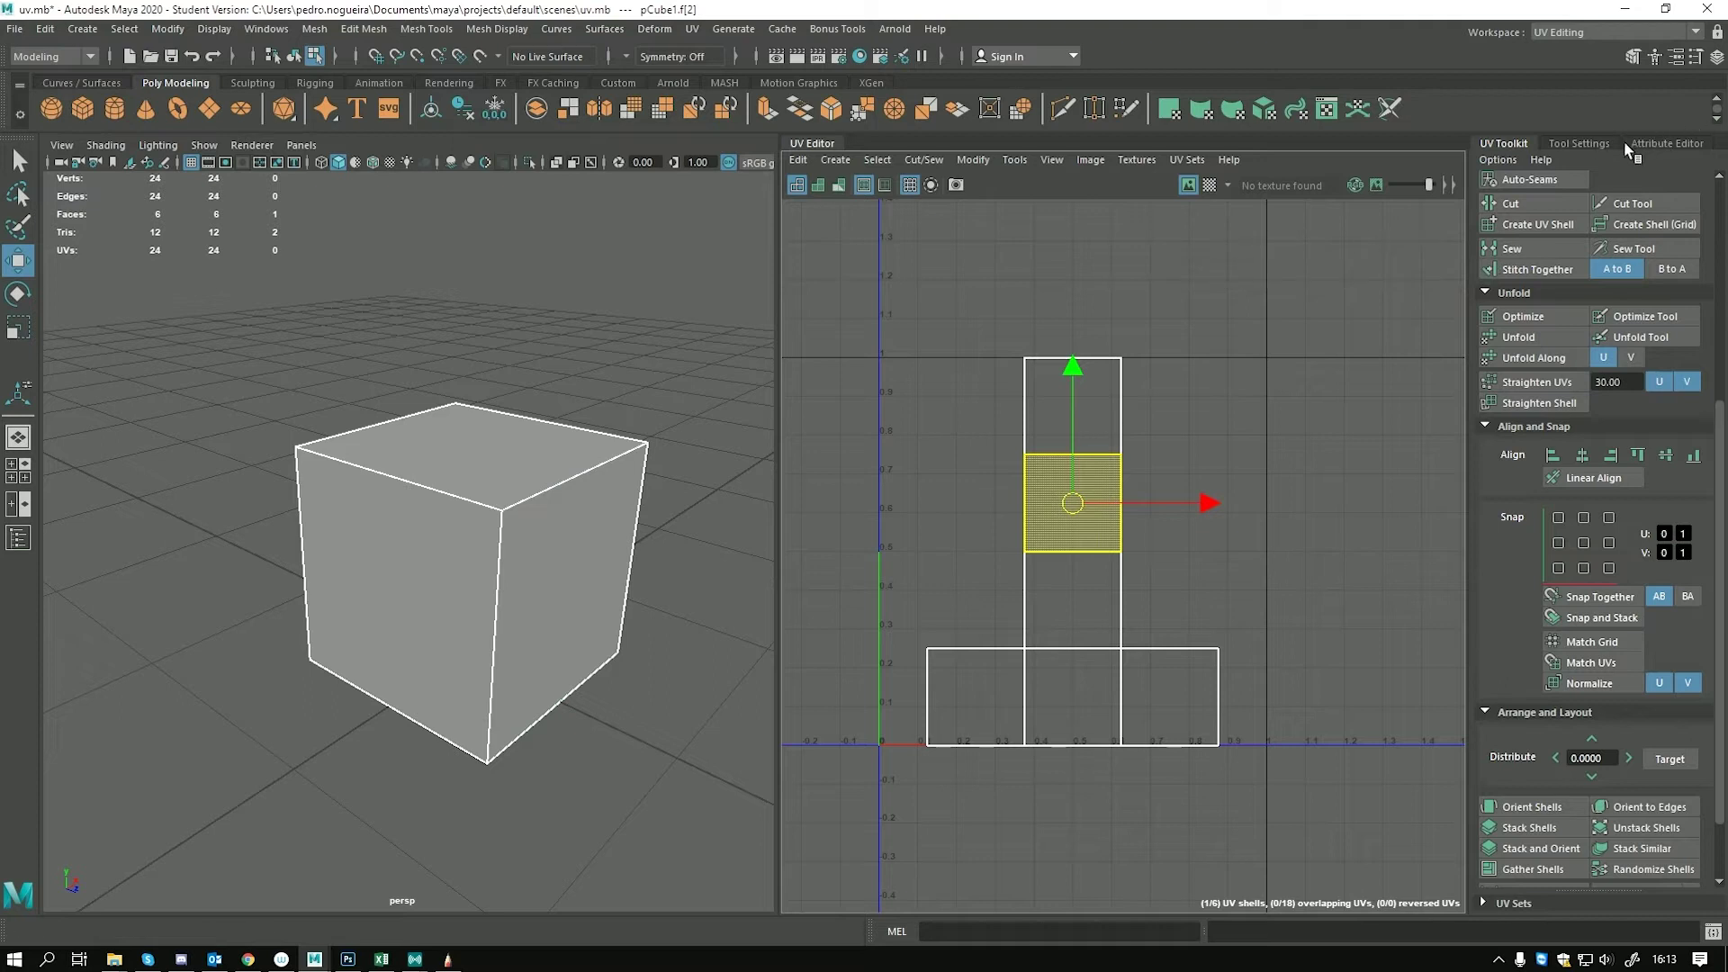
Return to the Maya Classic workspace and open the docked UV Editor beside the viewport
{"action": "left_click", "coordinate": [1611, 32]}
{"action": "left_click", "coordinate": [1569, 53]}
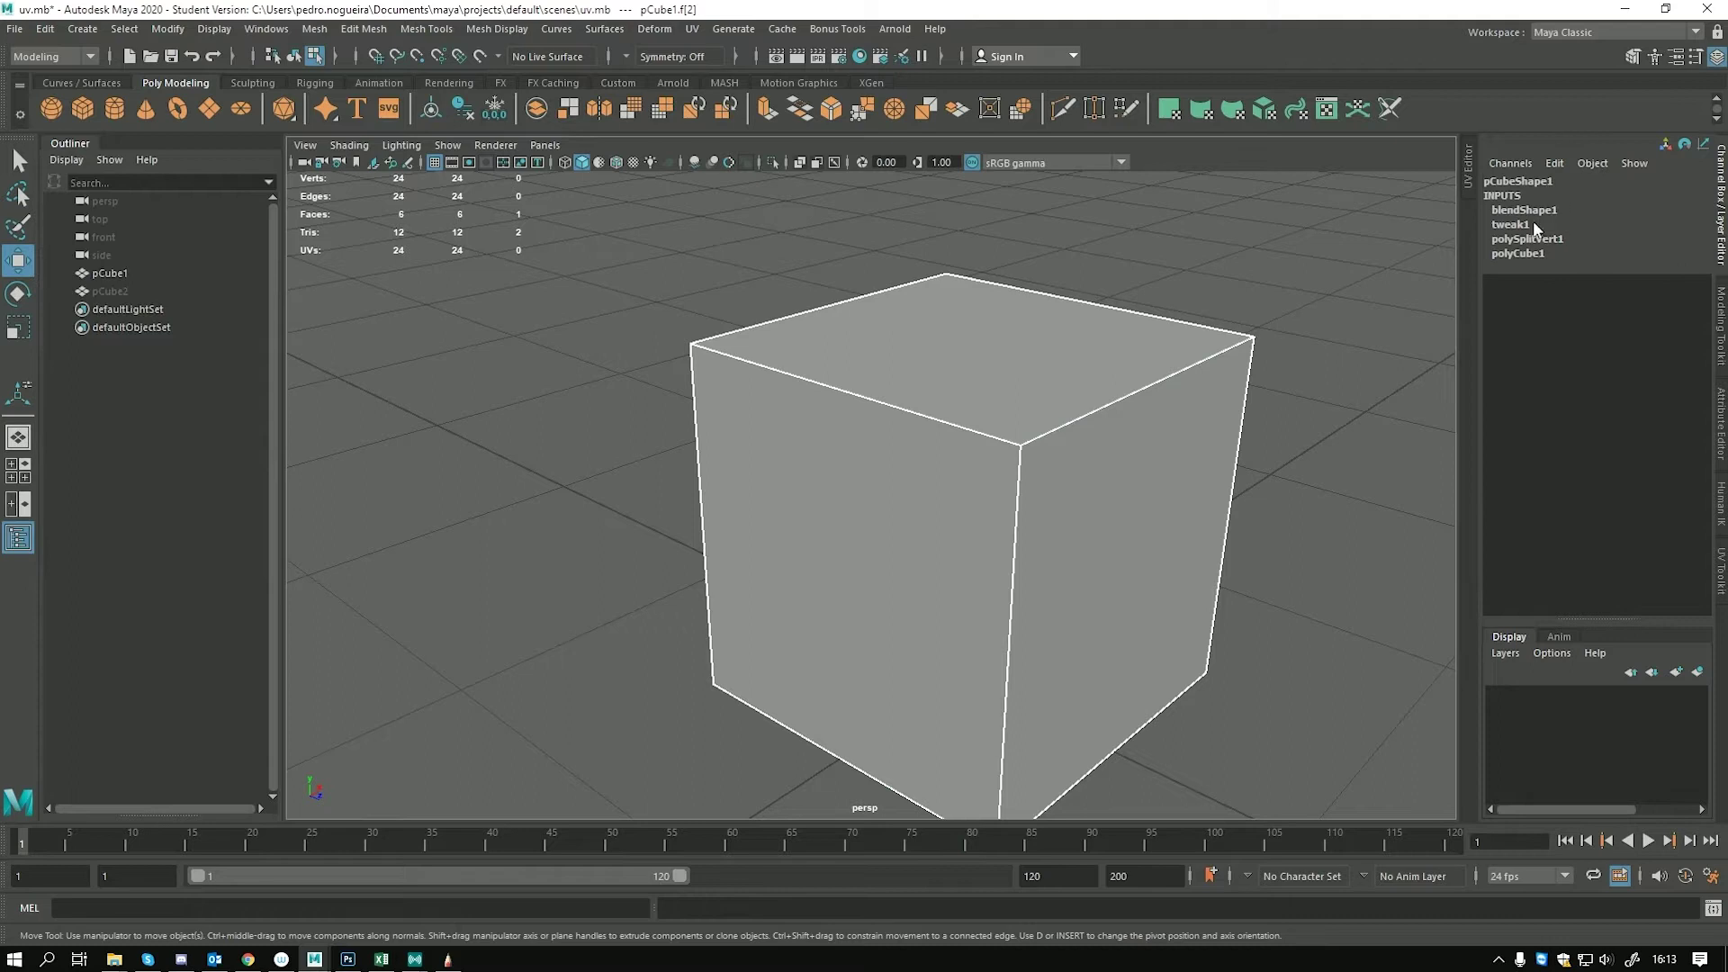
{"action": "left_click", "coordinate": [1469, 159]}
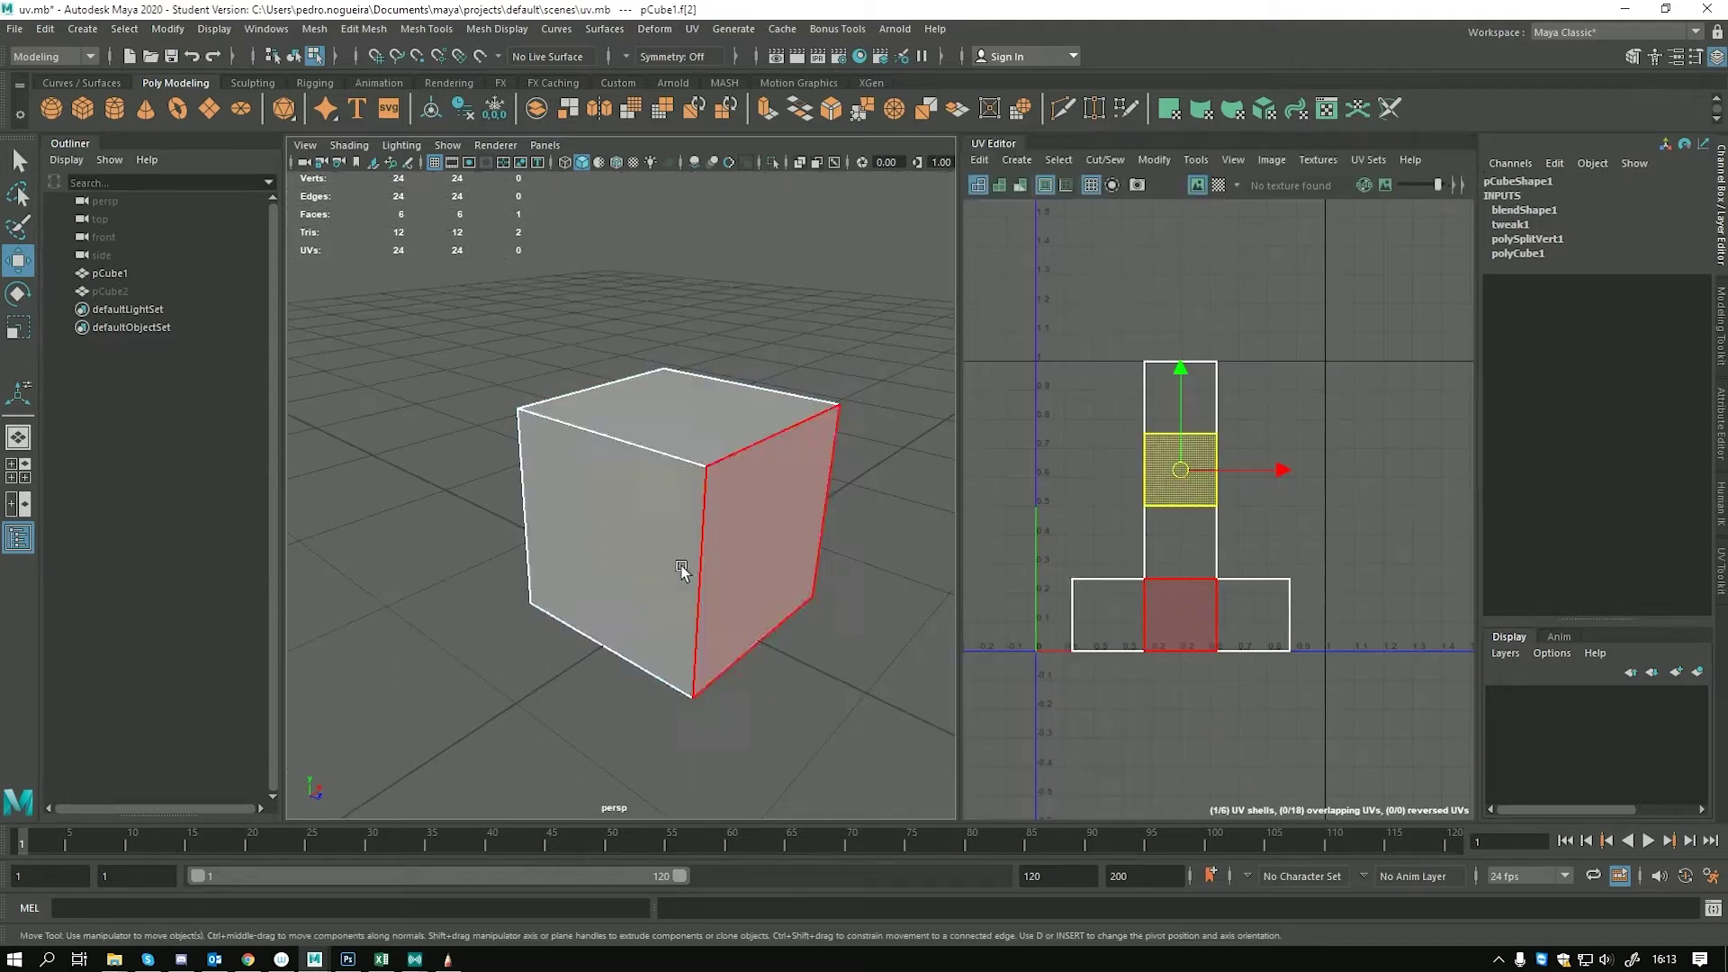
Select one side face of the cube, then return to object selection and display the blendShape1 attributes
{"action": "left_click", "coordinate": [709, 567]}
{"action": "left_click_drag", "start_coordinate": [711, 569], "coordinate": [606, 578], "text": "alt"}
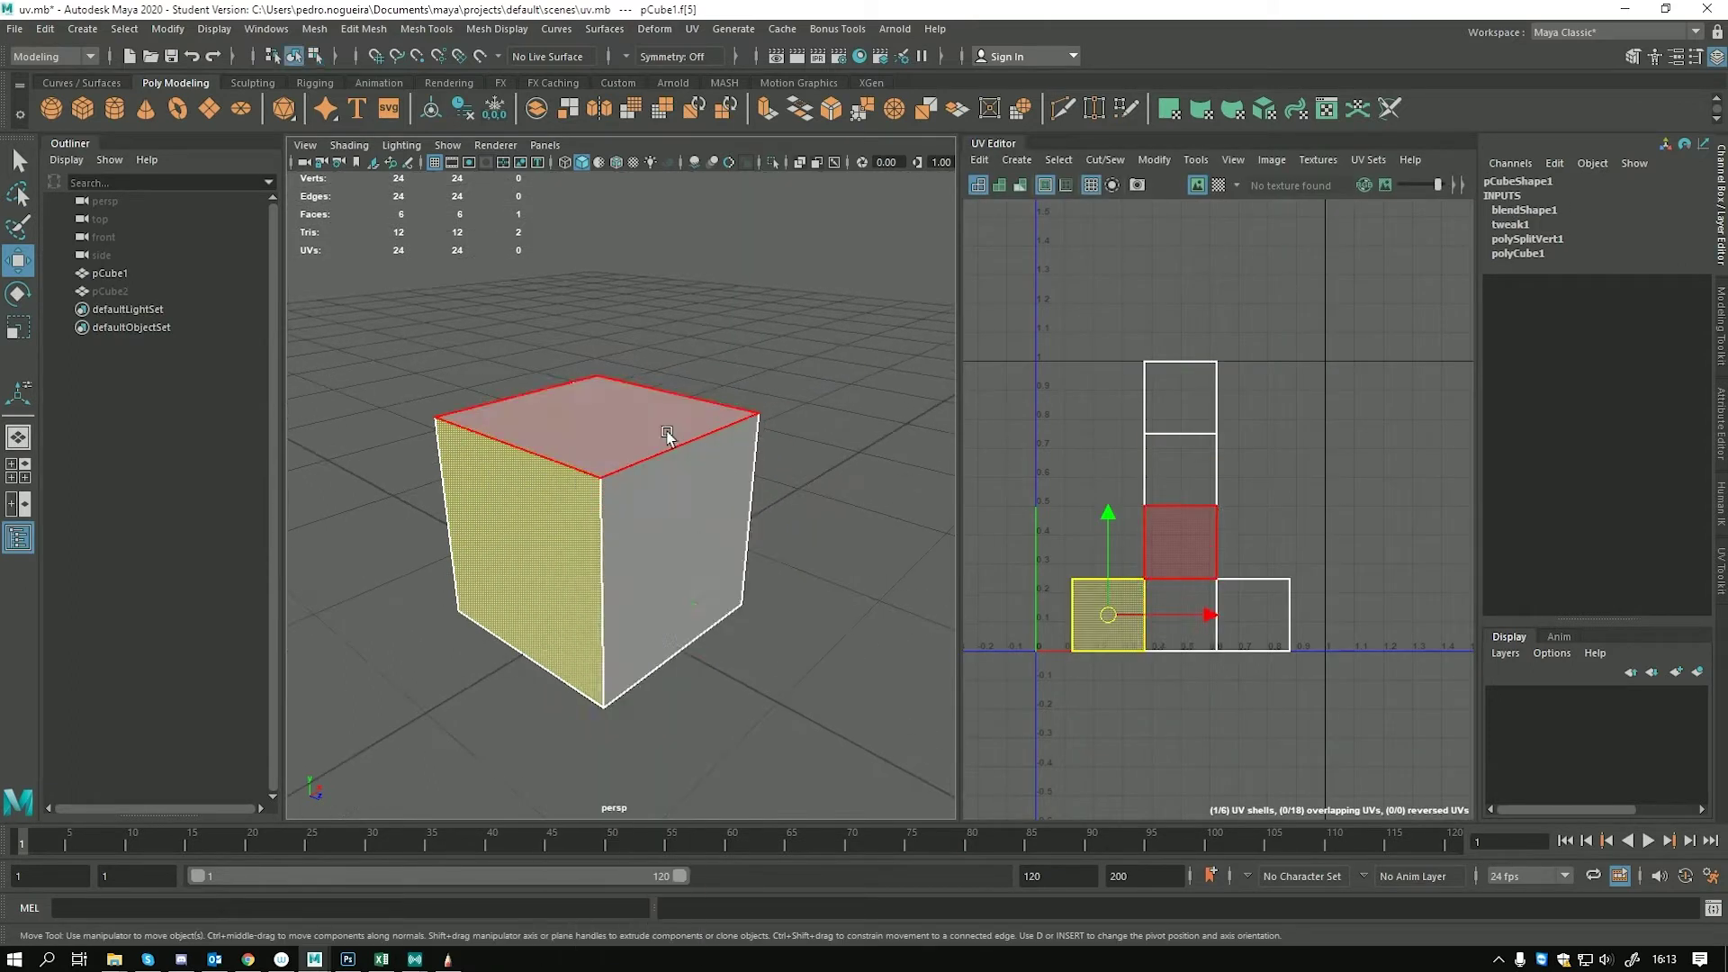
{"action": "key", "text": "F8"}
{"action": "left_click", "coordinate": [1530, 382]}
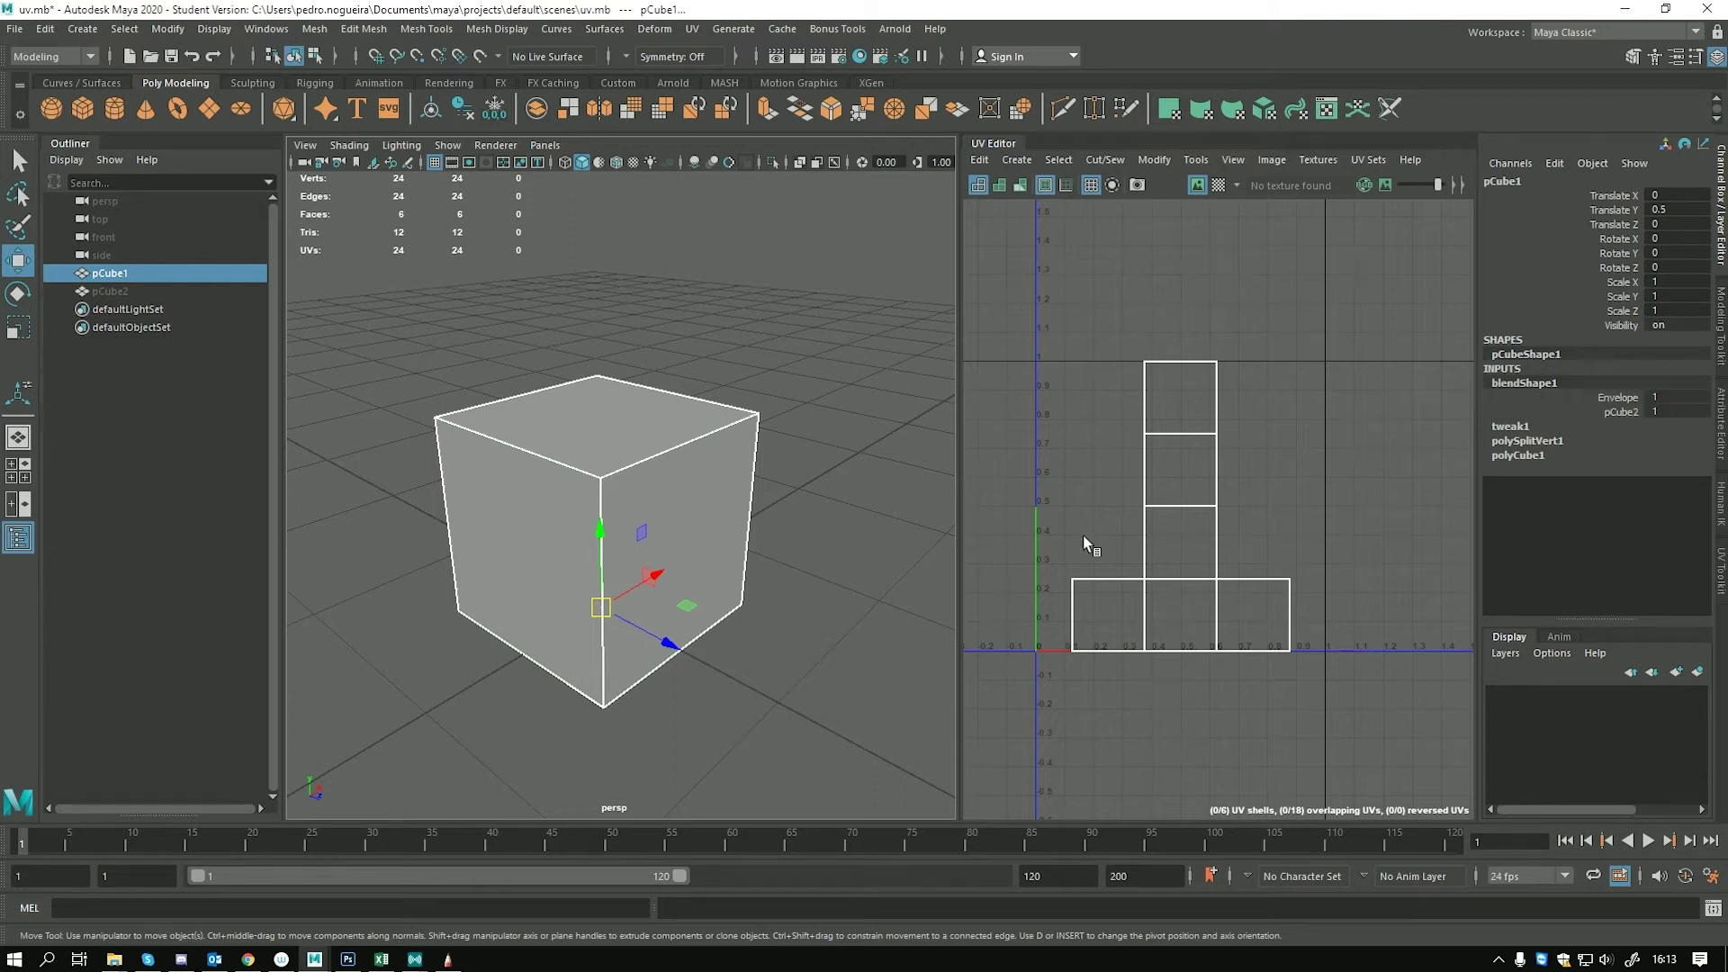
Set the pCube2 weight of blendShape1 to 0 to unfold the cube flat
{"action": "scroll", "coordinate": [630, 540], "scroll_direction": "down", "scroll_amount": 4}
{"action": "middle_click_drag", "start_coordinate": [670, 554], "coordinate": [672, 603], "text": "alt"}
{"action": "key", "text": "q"}
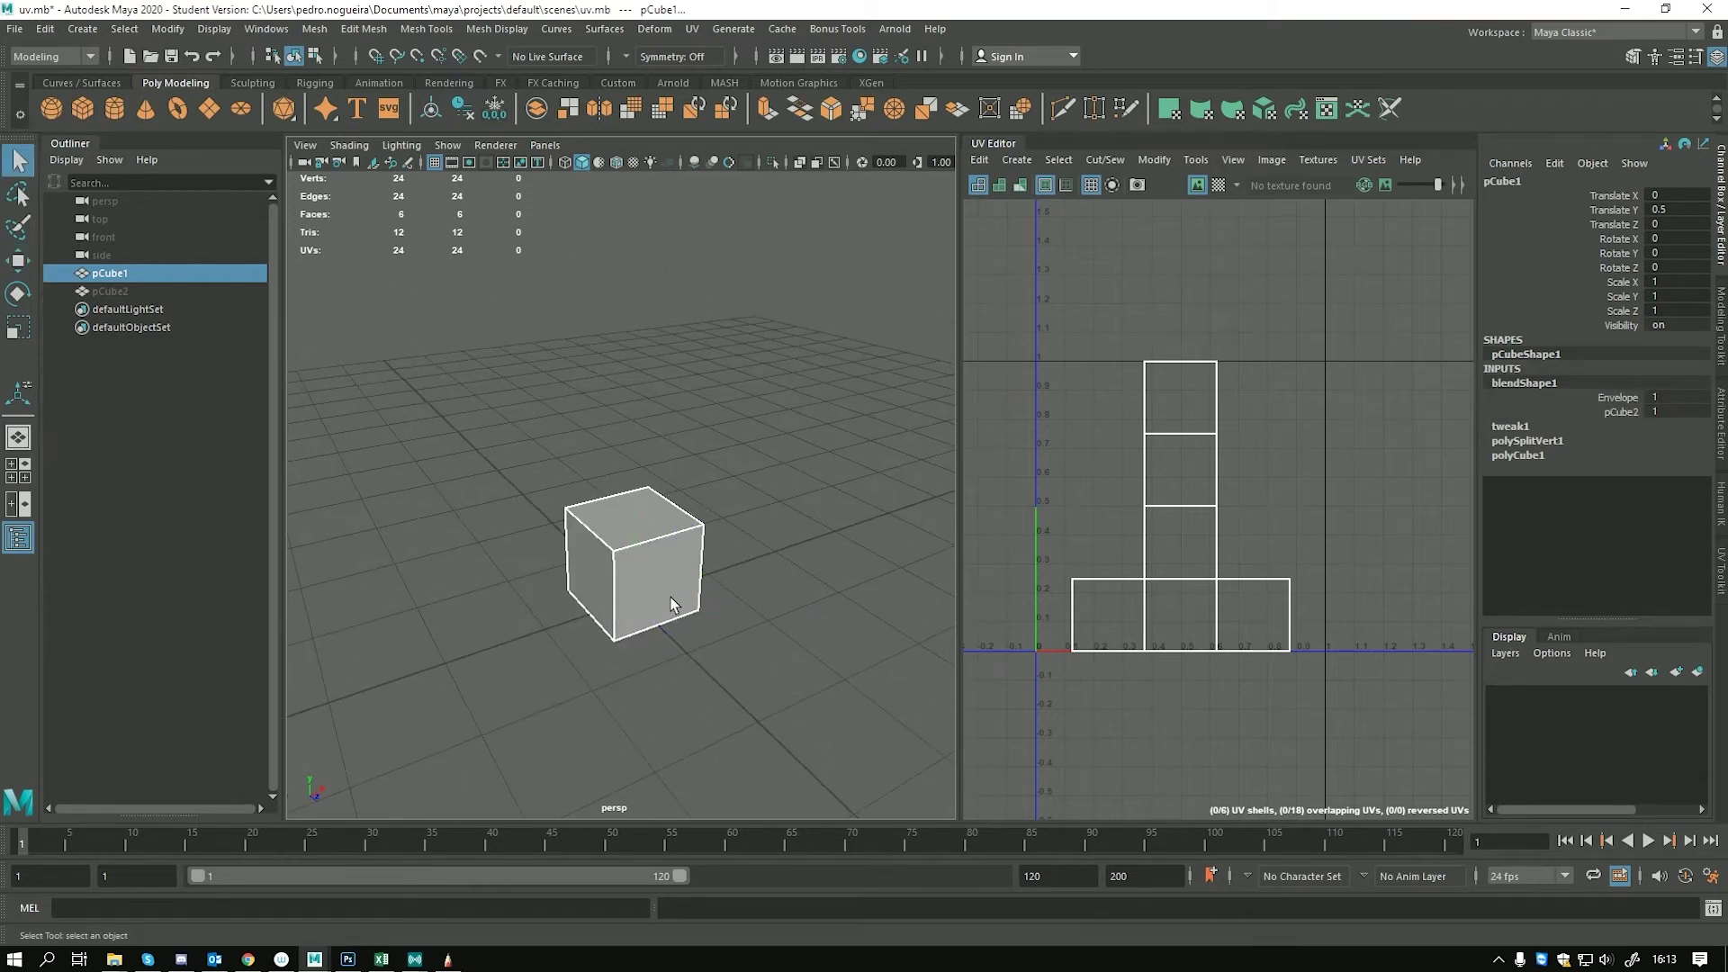
{"action": "left_click", "coordinate": [1628, 409]}
{"action": "middle_click_drag", "start_coordinate": [812, 522], "coordinate": [678, 612]}
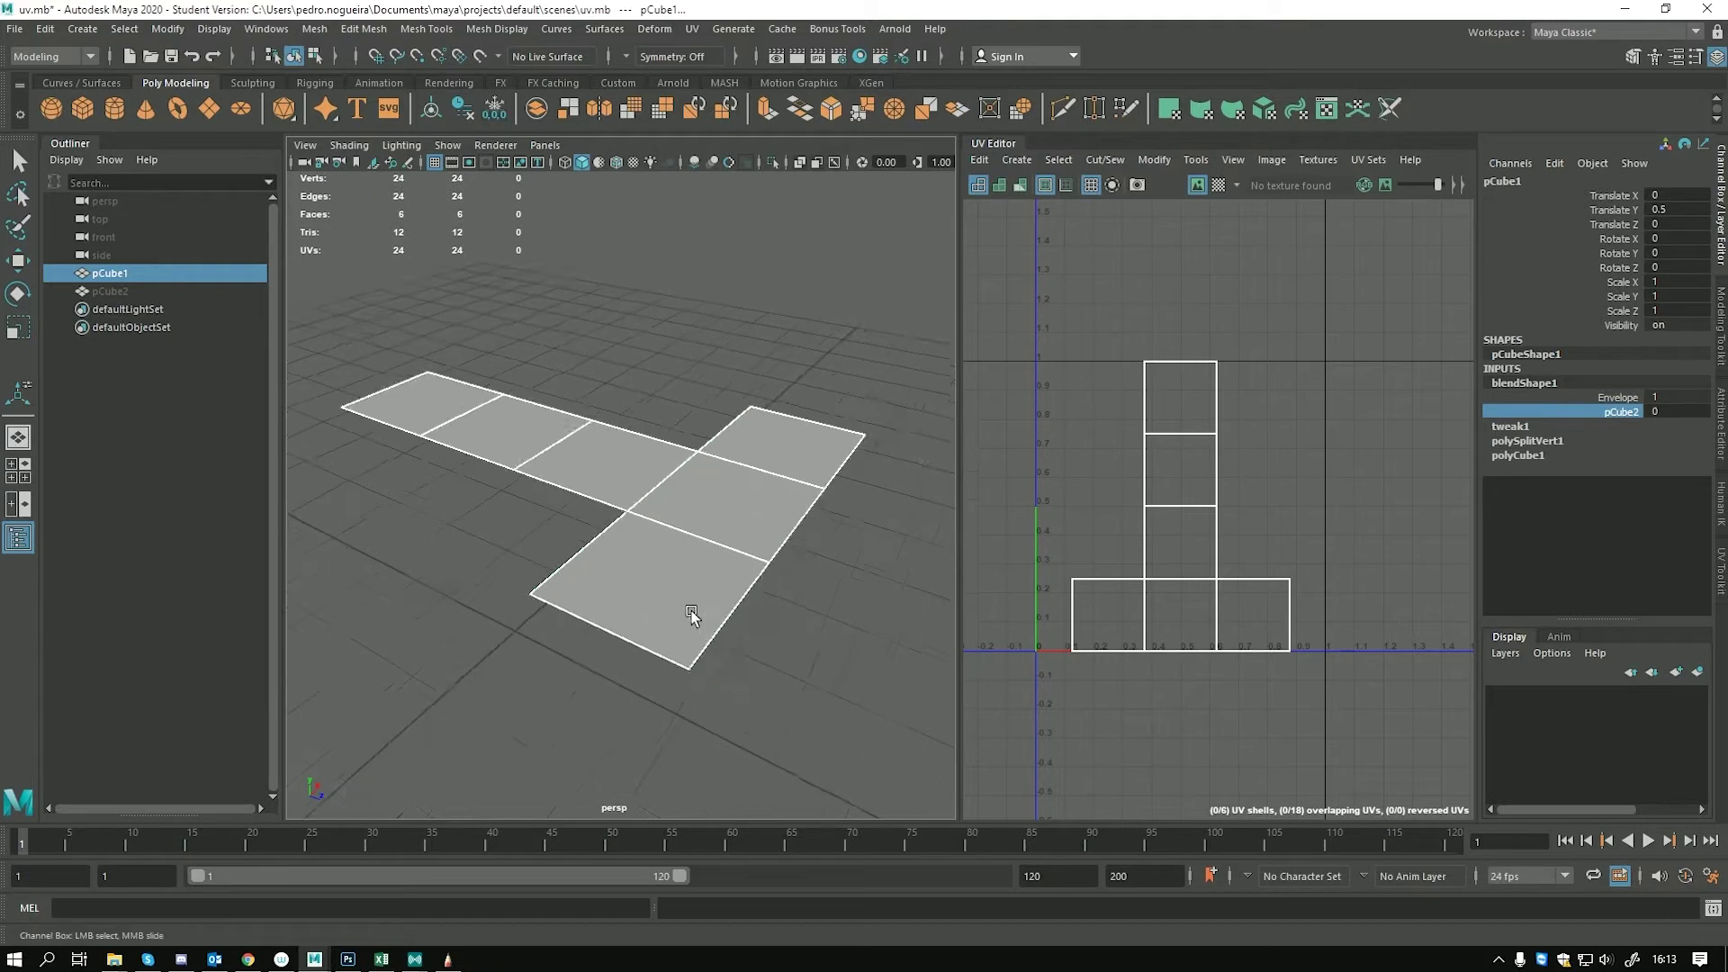
{"action": "scroll", "coordinate": [677, 612], "scroll_direction": "down", "scroll_amount": 3}
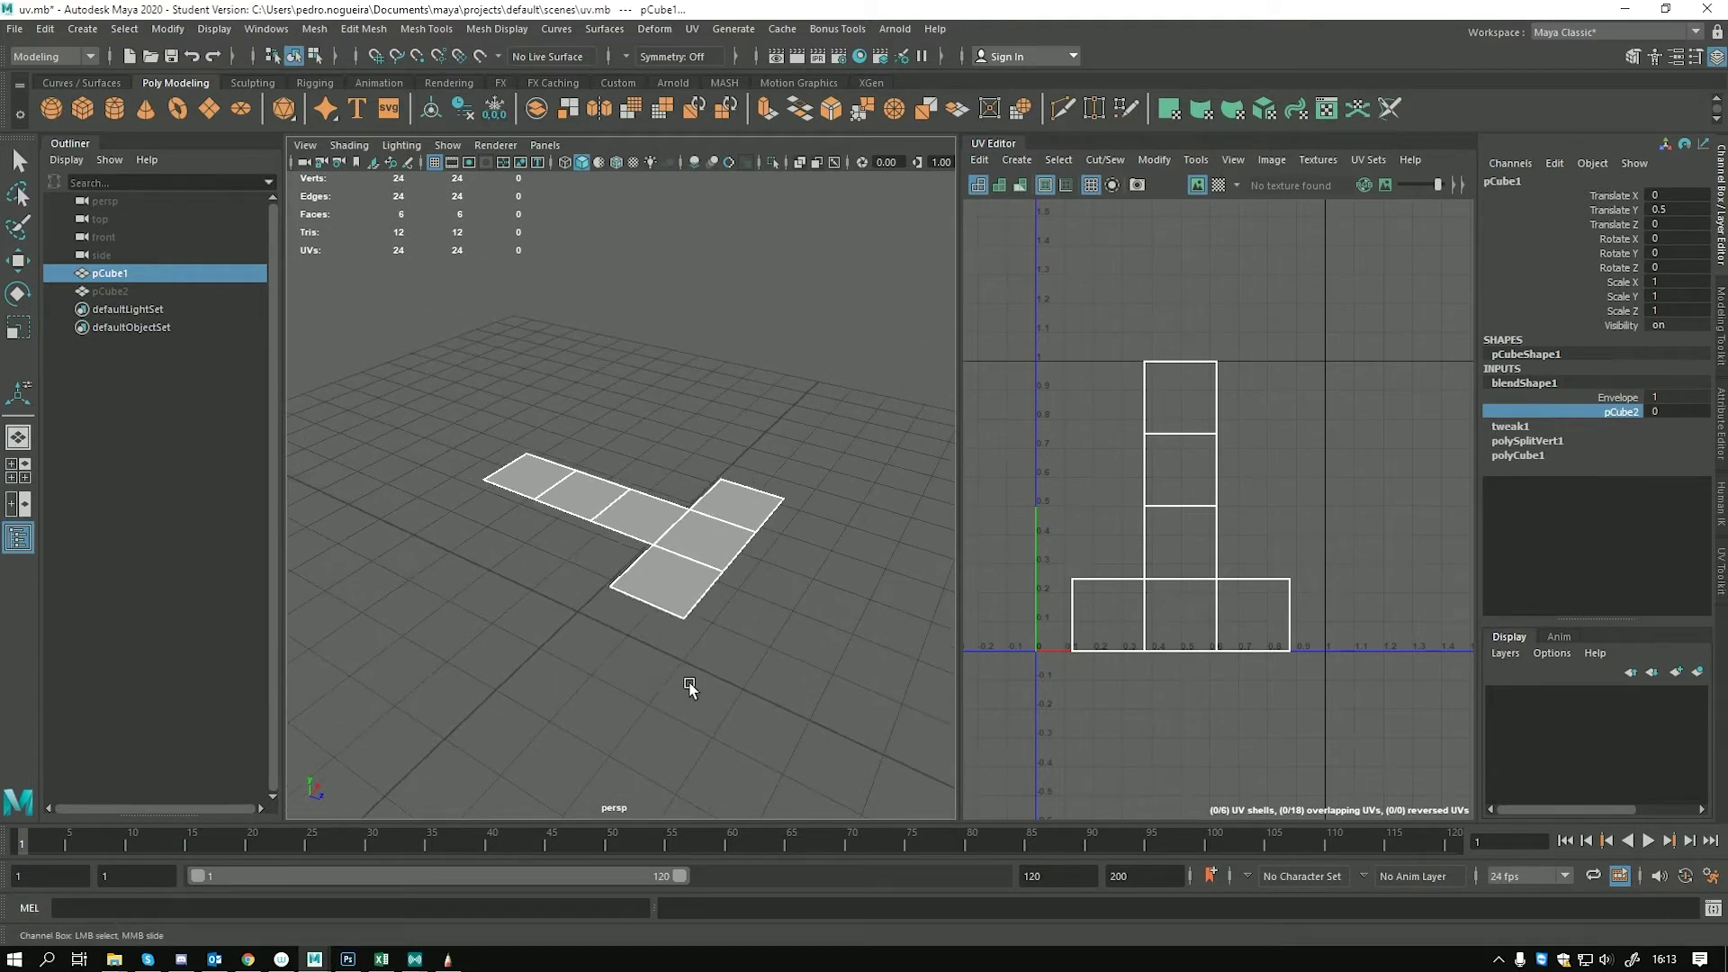
Raise the pCube2 blend weight to 1 to fold the cube, and bring it back to 0
{"action": "middle_click_drag", "start_coordinate": [782, 617], "coordinate": [786, 570]}
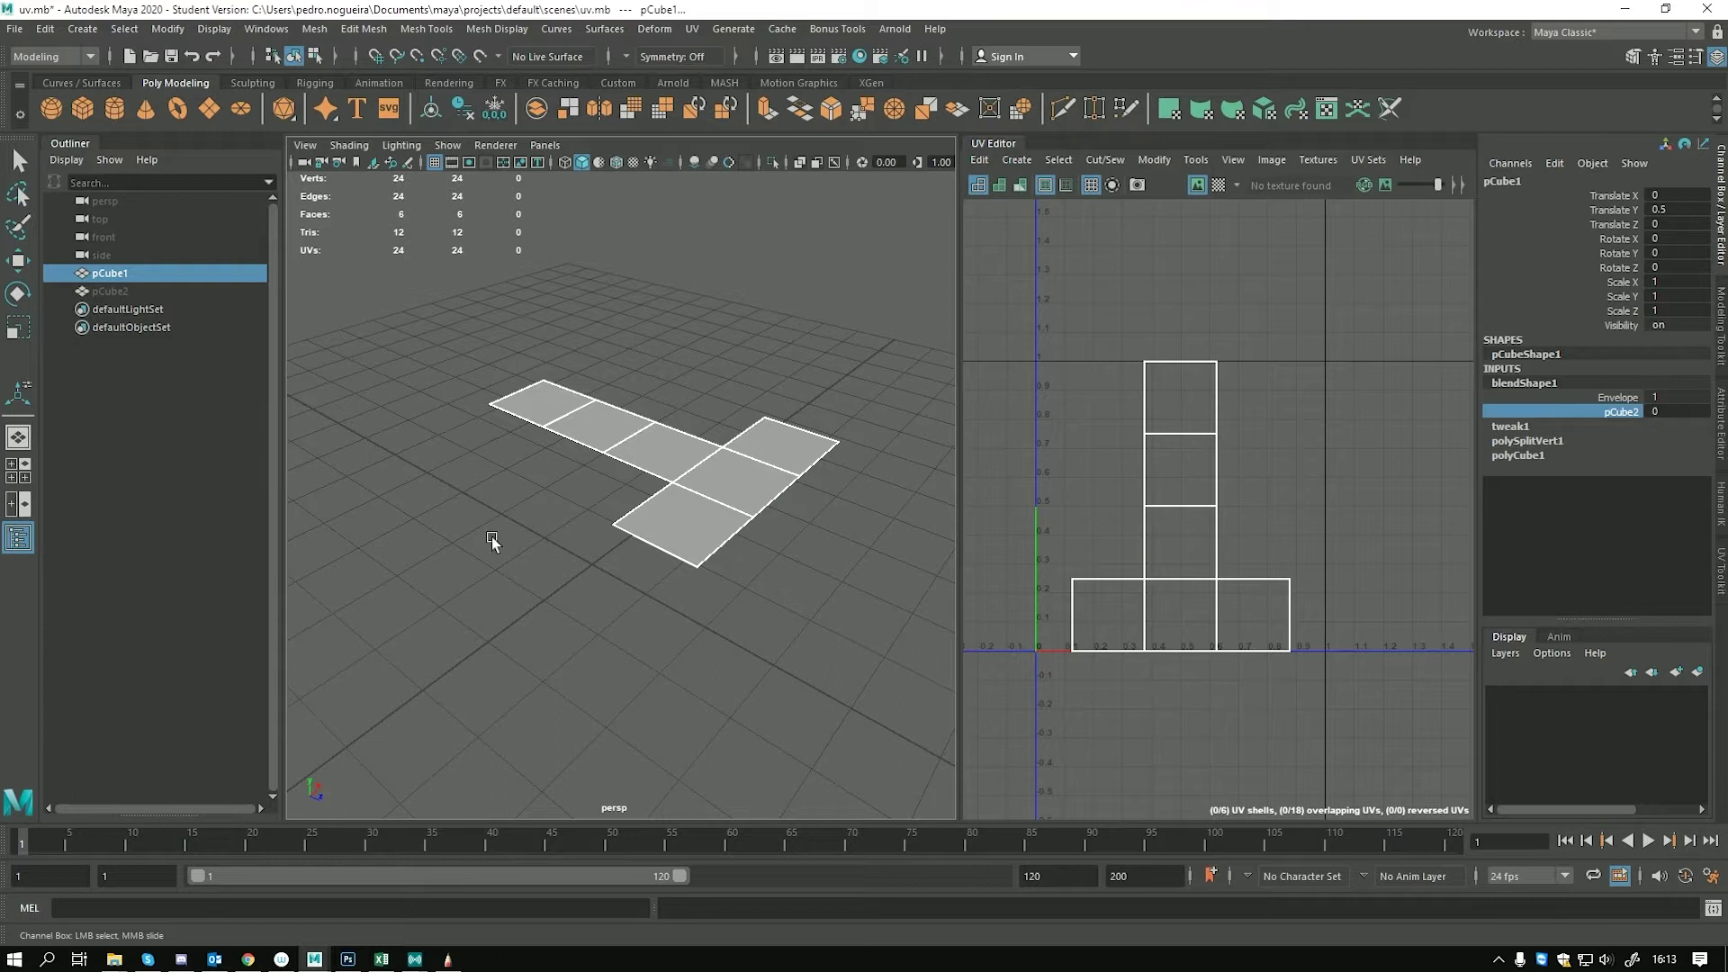
{"action": "left_click_drag", "start_coordinate": [461, 445], "coordinate": [690, 565], "text": "alt"}
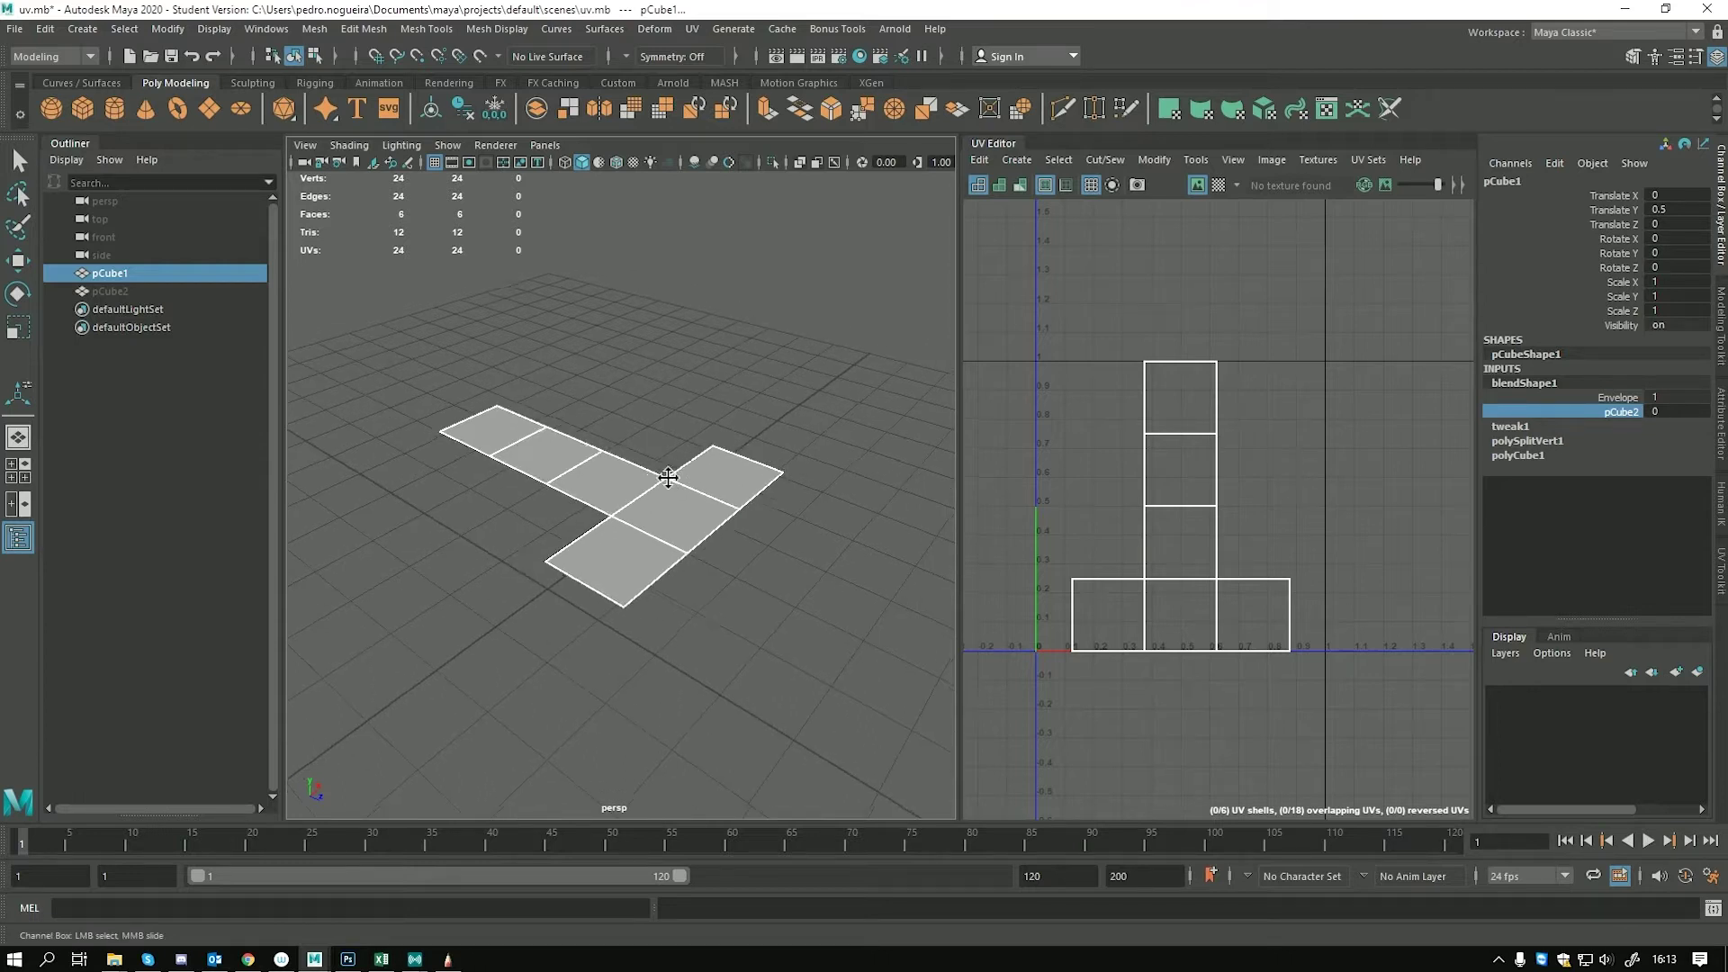
{"action": "middle_click_drag", "start_coordinate": [683, 454], "coordinate": [700, 459]}
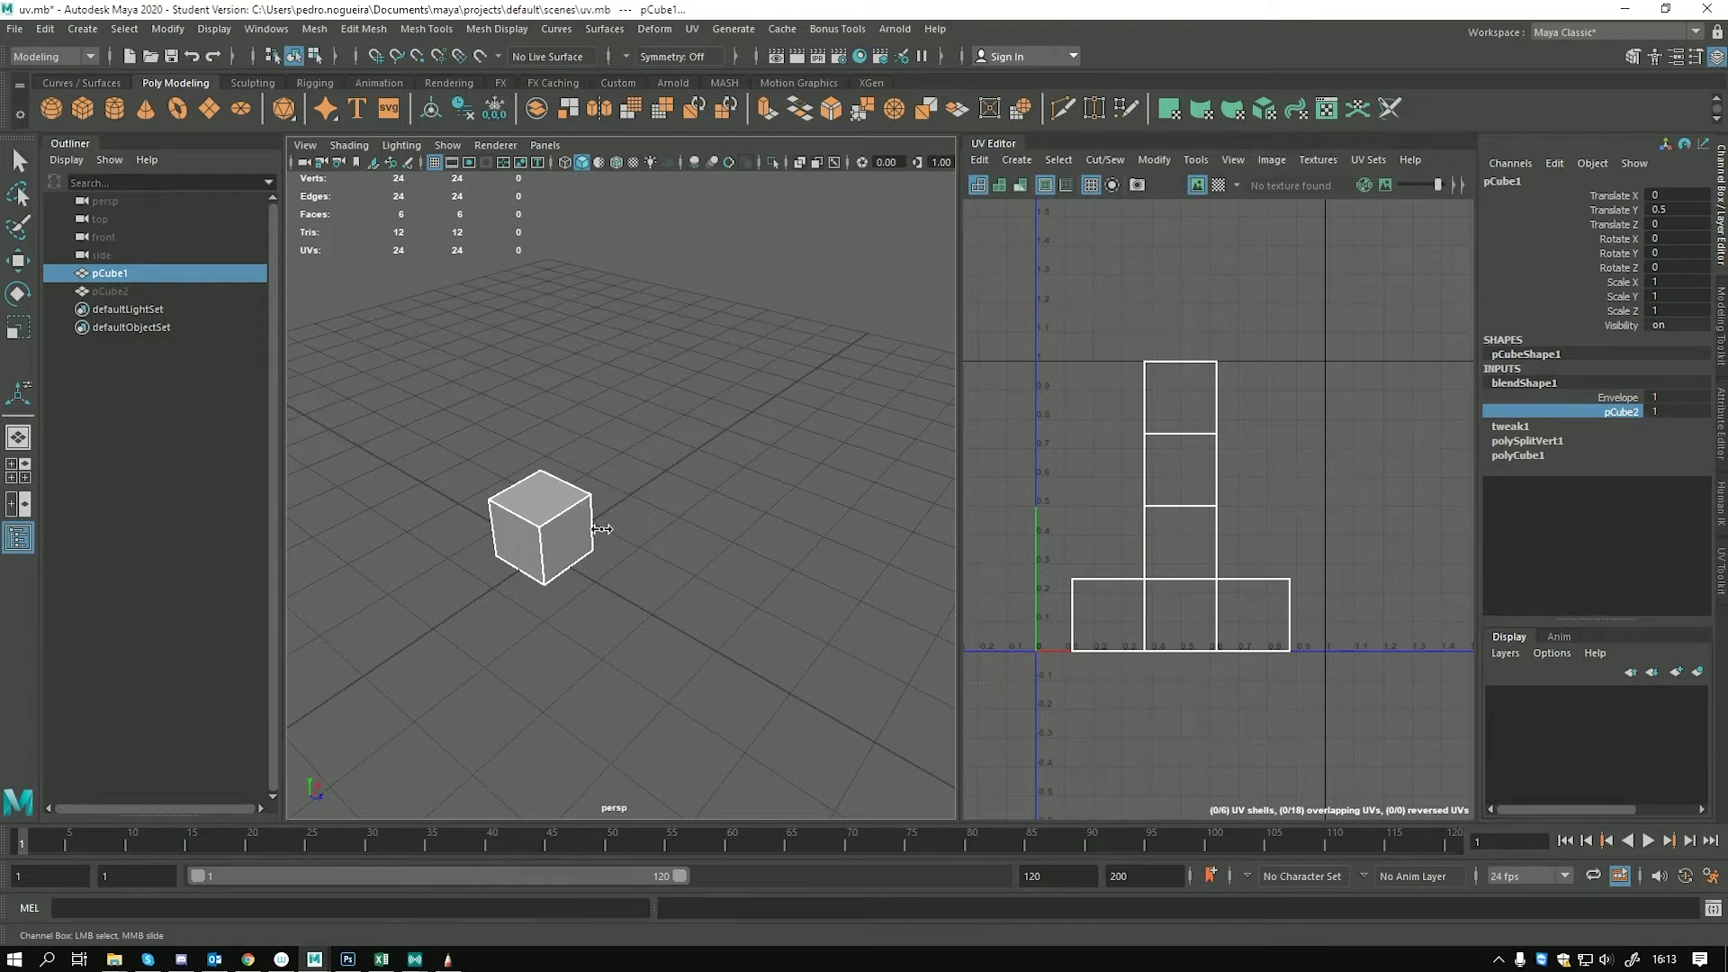
{"action": "middle_click_drag", "start_coordinate": [625, 520], "coordinate": [570, 524]}
Select the unfolded faces one after another to compare each with its matching face in the UV layout
{"action": "right_click_drag", "start_coordinate": [1186, 462], "coordinate": [1186, 510]}
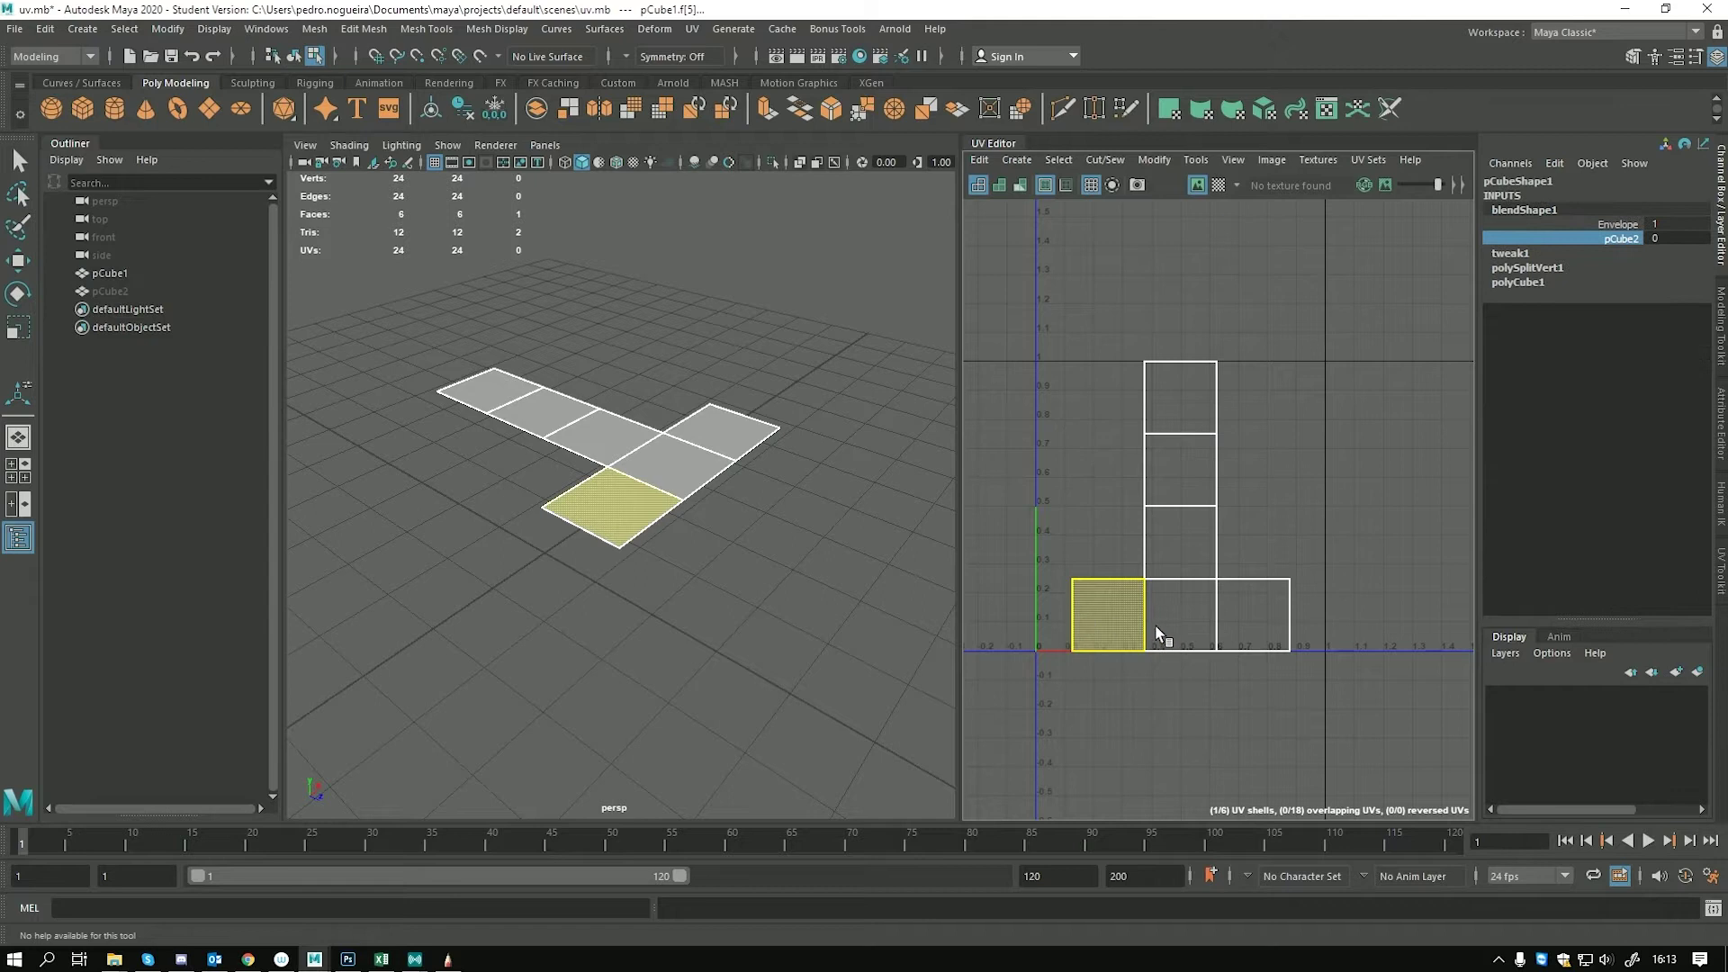
{"action": "left_click", "coordinate": [717, 424]}
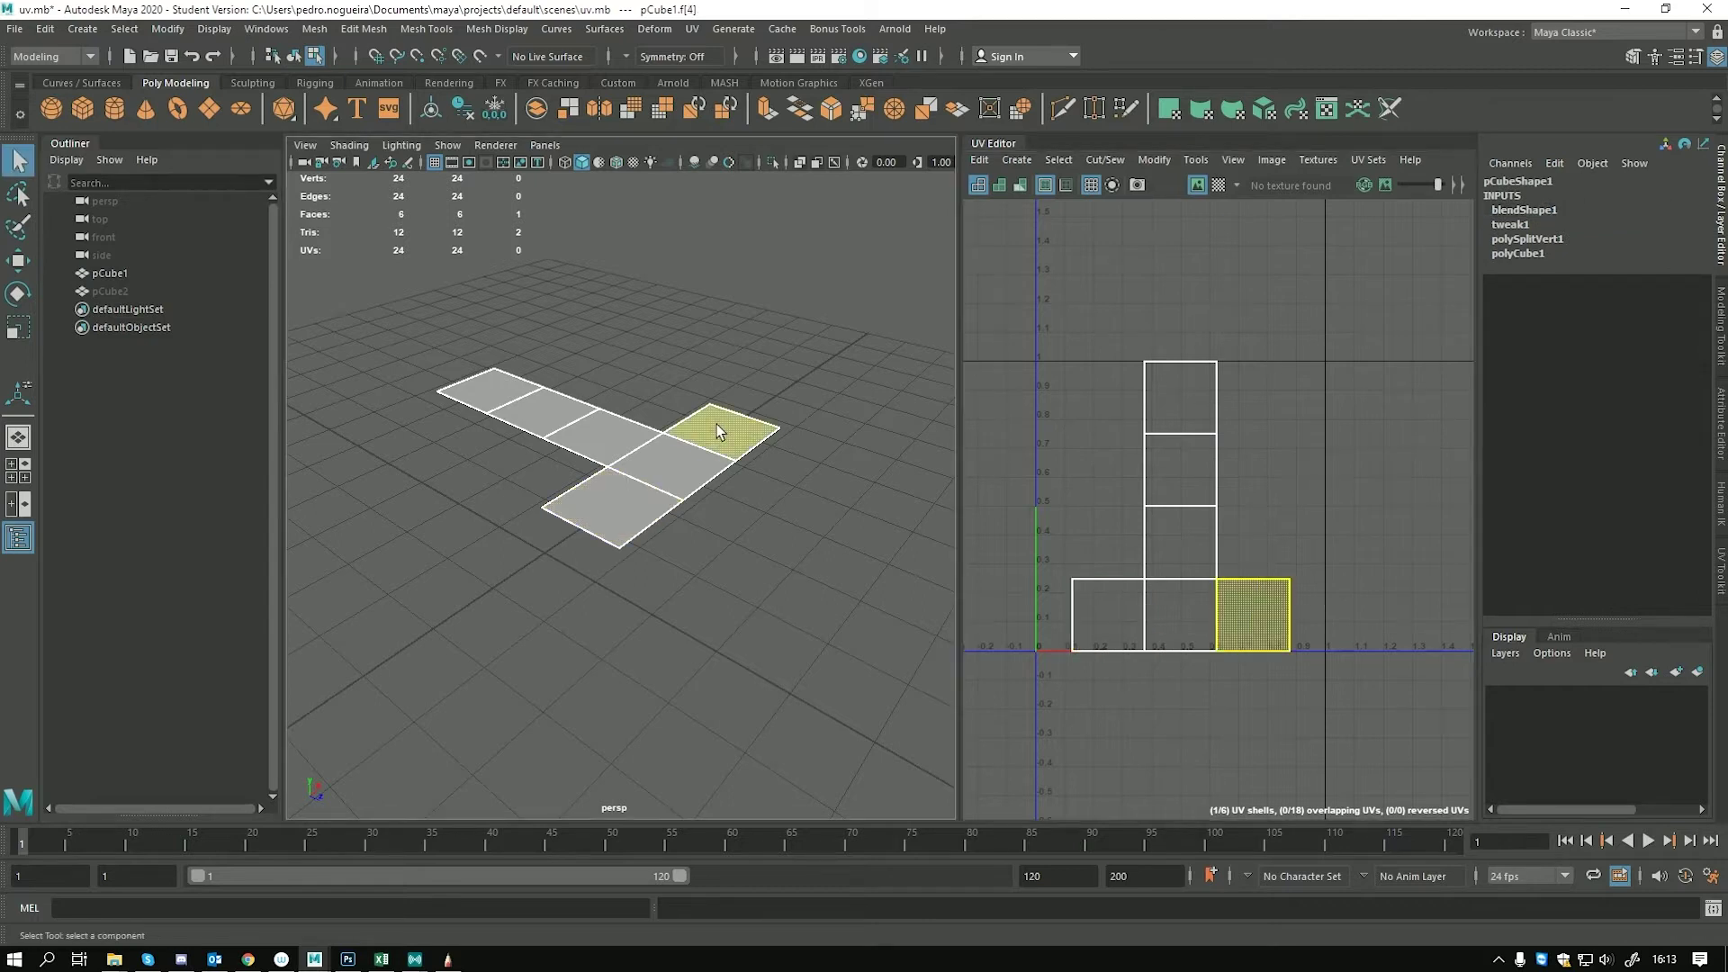
{"action": "left_click", "coordinate": [663, 457]}
{"action": "left_click", "coordinate": [600, 430]}
{"action": "left_click", "coordinate": [540, 400]}
{"action": "left_click", "coordinate": [510, 389]}
{"action": "left_click", "coordinate": [600, 429]}
{"action": "left_click", "coordinate": [612, 509]}
{"action": "left_click", "coordinate": [511, 337]}
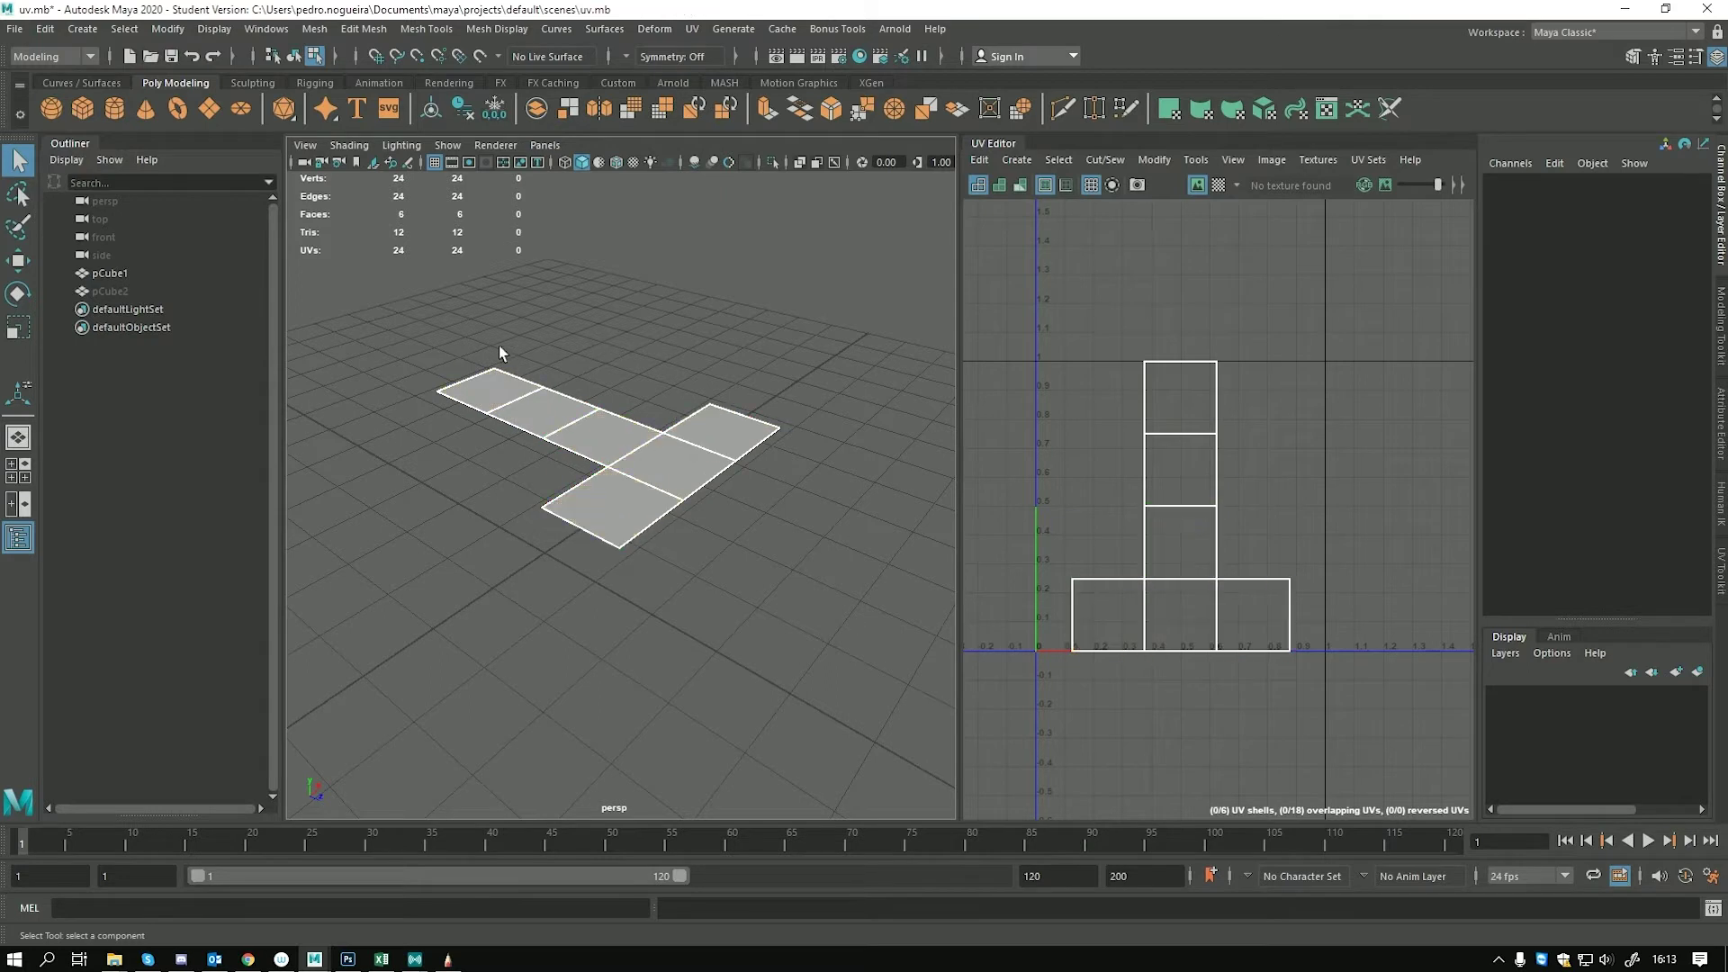
{"action": "middle_click_drag", "start_coordinate": [511, 336], "coordinate": [625, 439], "text": "alt"}
{"action": "scroll", "coordinate": [624, 439], "scroll_direction": "up", "scroll_amount": 3}
{"action": "left_click", "coordinate": [567, 470]}
{"action": "left_click", "coordinate": [665, 464]}
{"action": "left_click", "coordinate": [664, 443]}
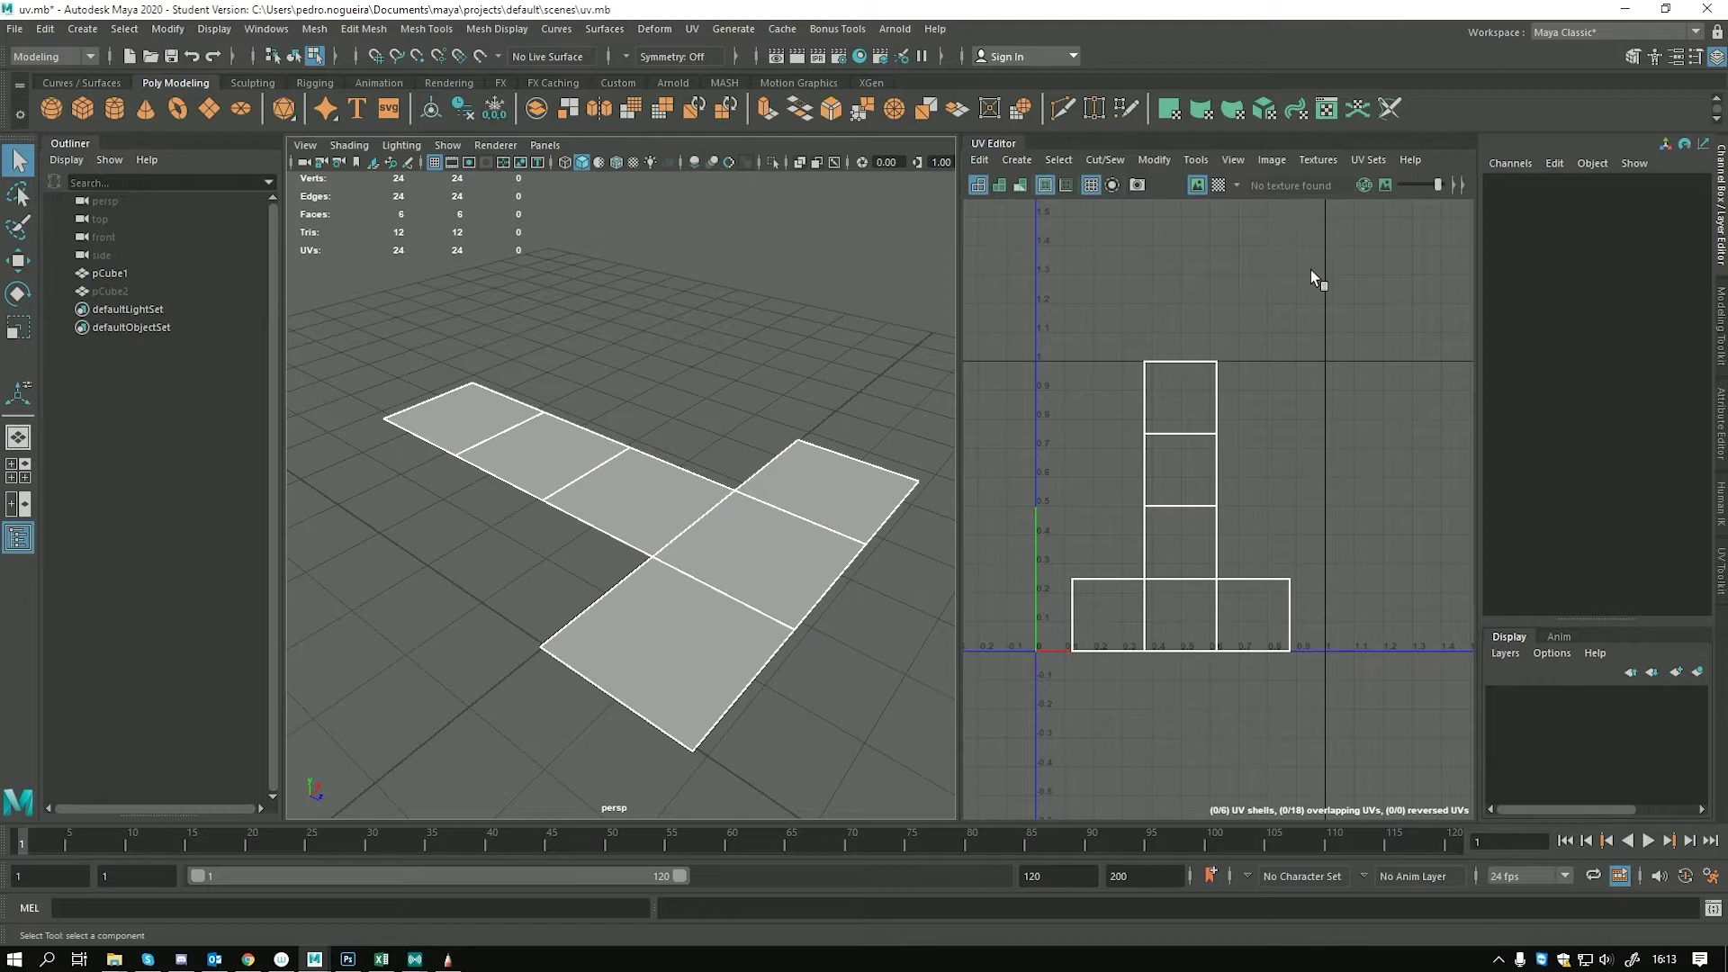
Display the checker map in the UV Editor and on the unfolded mesh
{"action": "left_click", "coordinate": [1219, 185]}
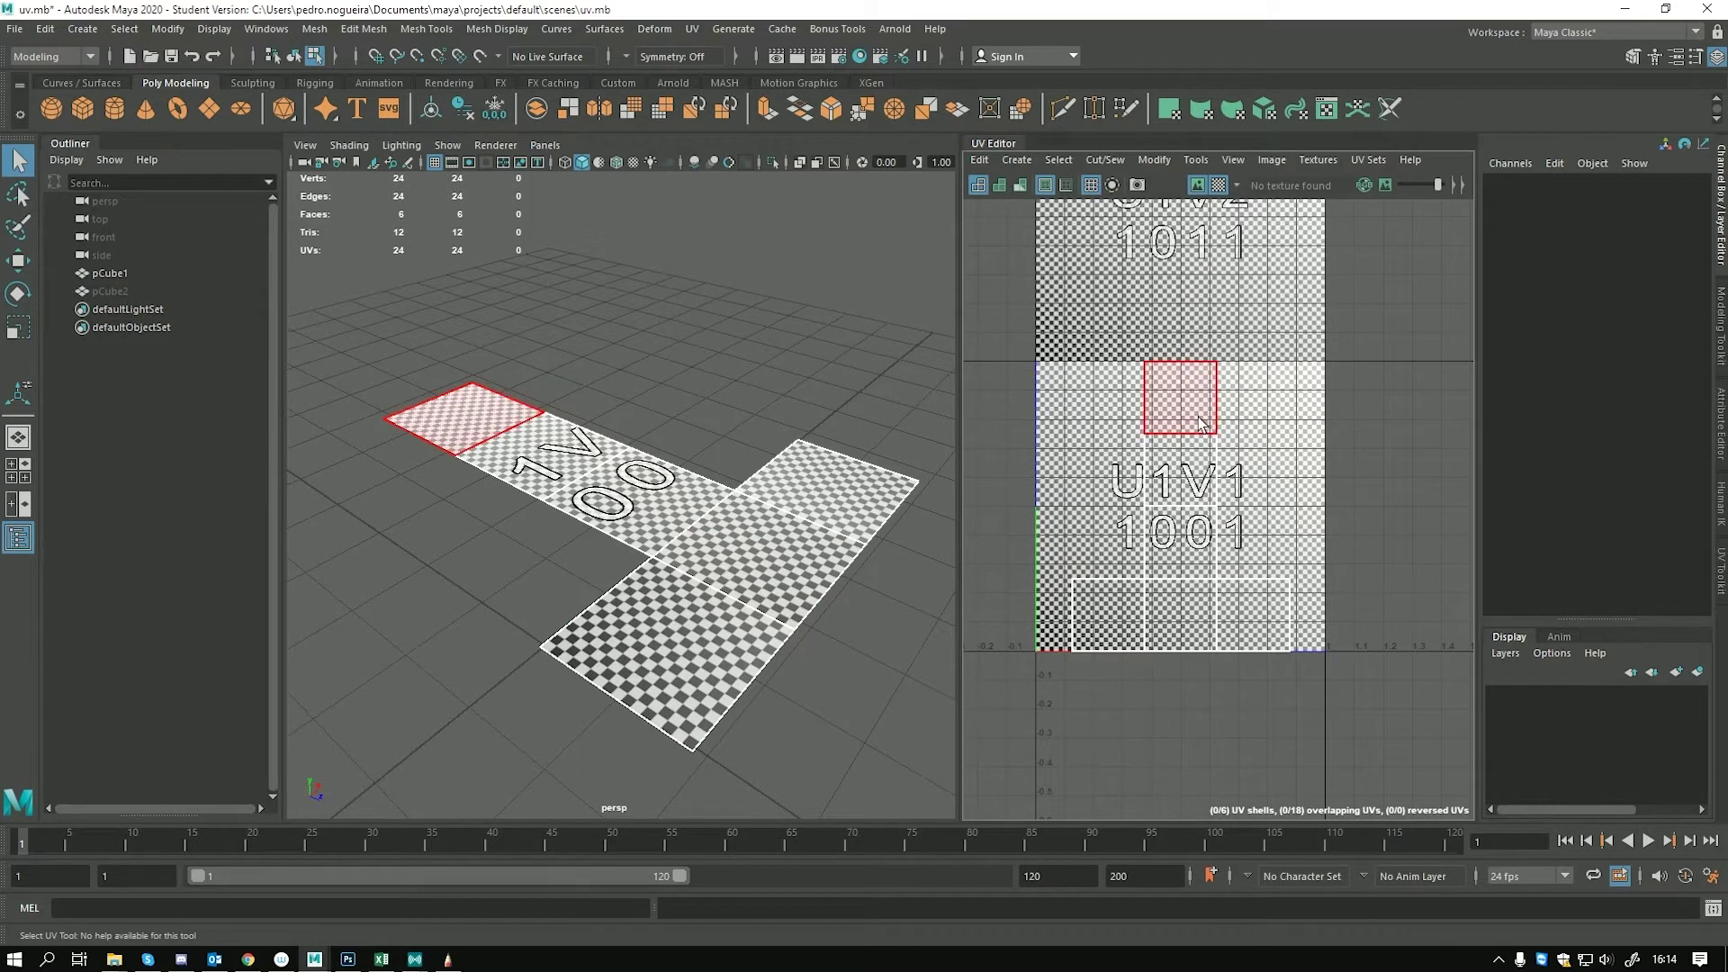
{"action": "scroll", "coordinate": [1116, 553], "scroll_direction": "up", "scroll_amount": 4}
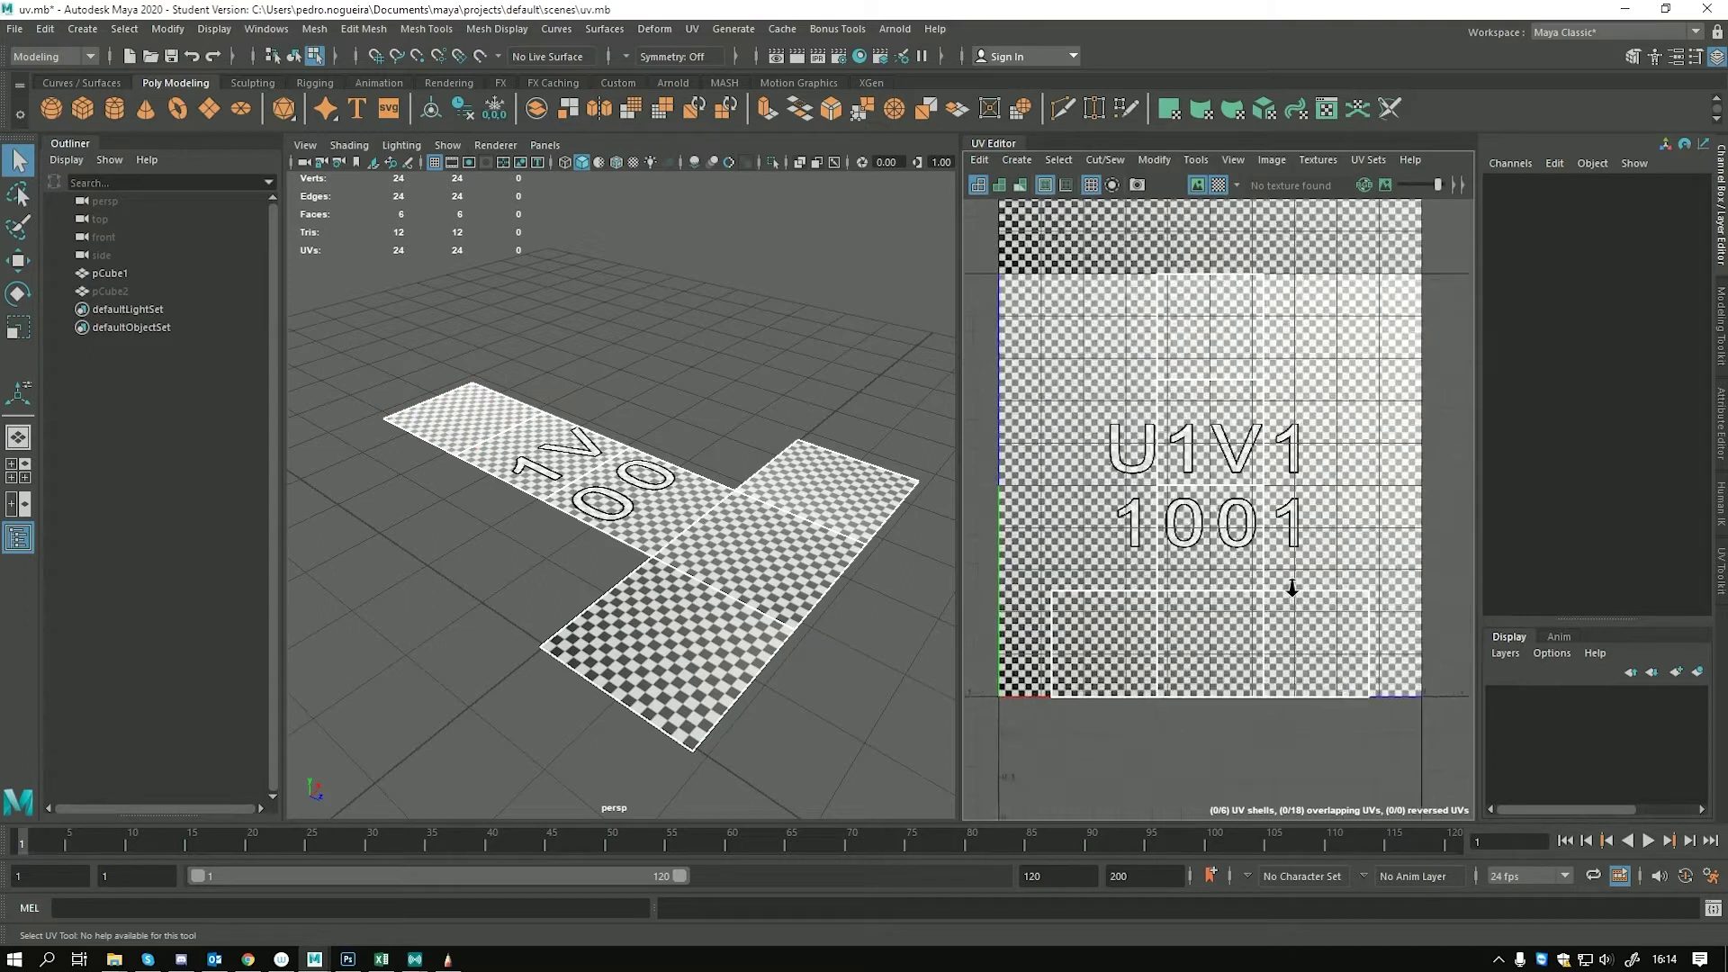
{"action": "scroll", "coordinate": [1283, 531], "scroll_direction": "down", "scroll_amount": 3}
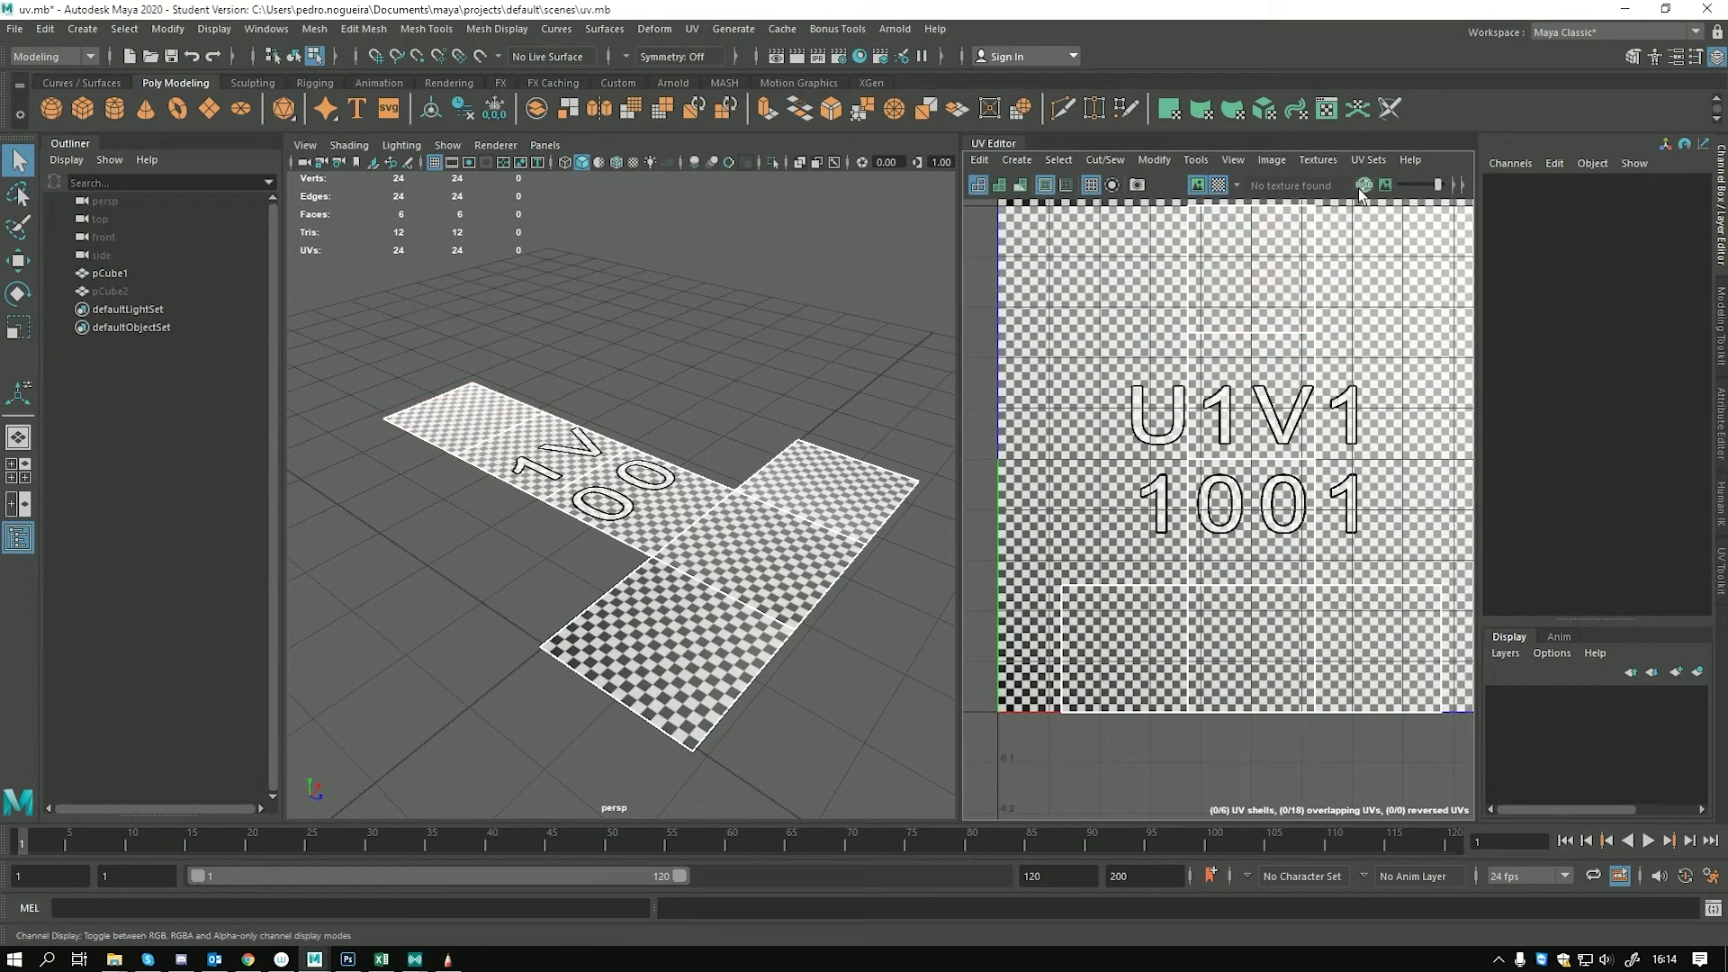
{"action": "scroll", "coordinate": [1251, 270], "scroll_direction": "up", "scroll_amount": 1}
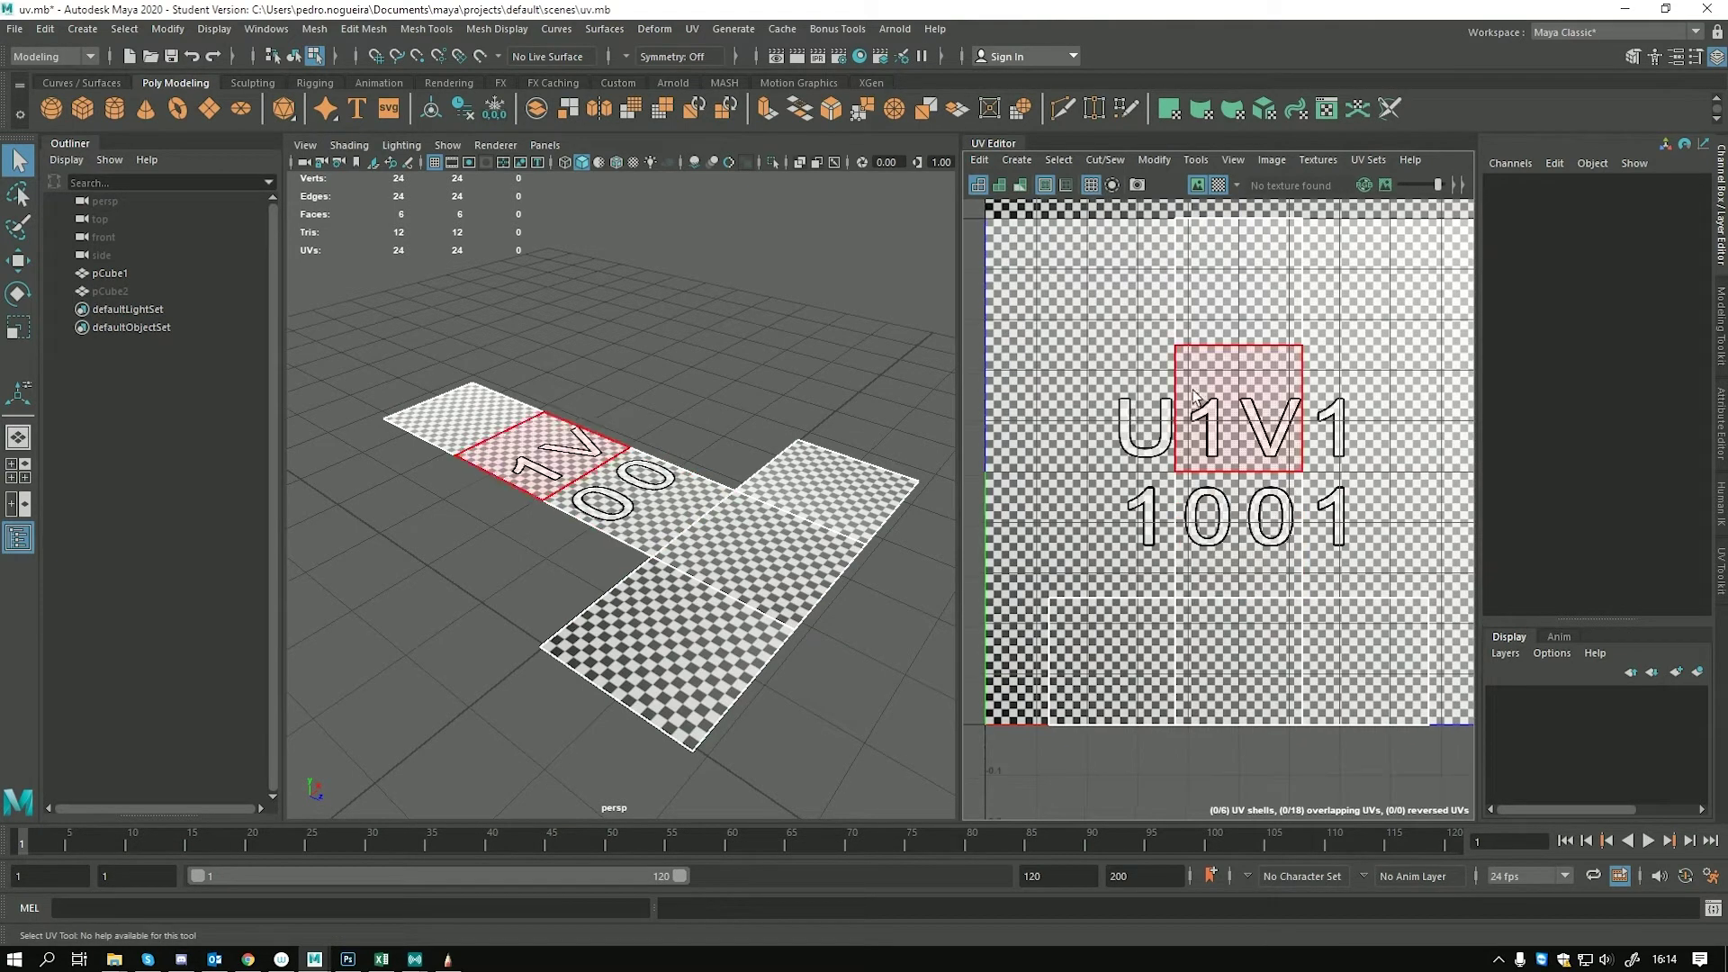
Dim the checker image in the UV Editor and widen the UV Editor pane
{"action": "left_click", "coordinate": [1386, 186]}
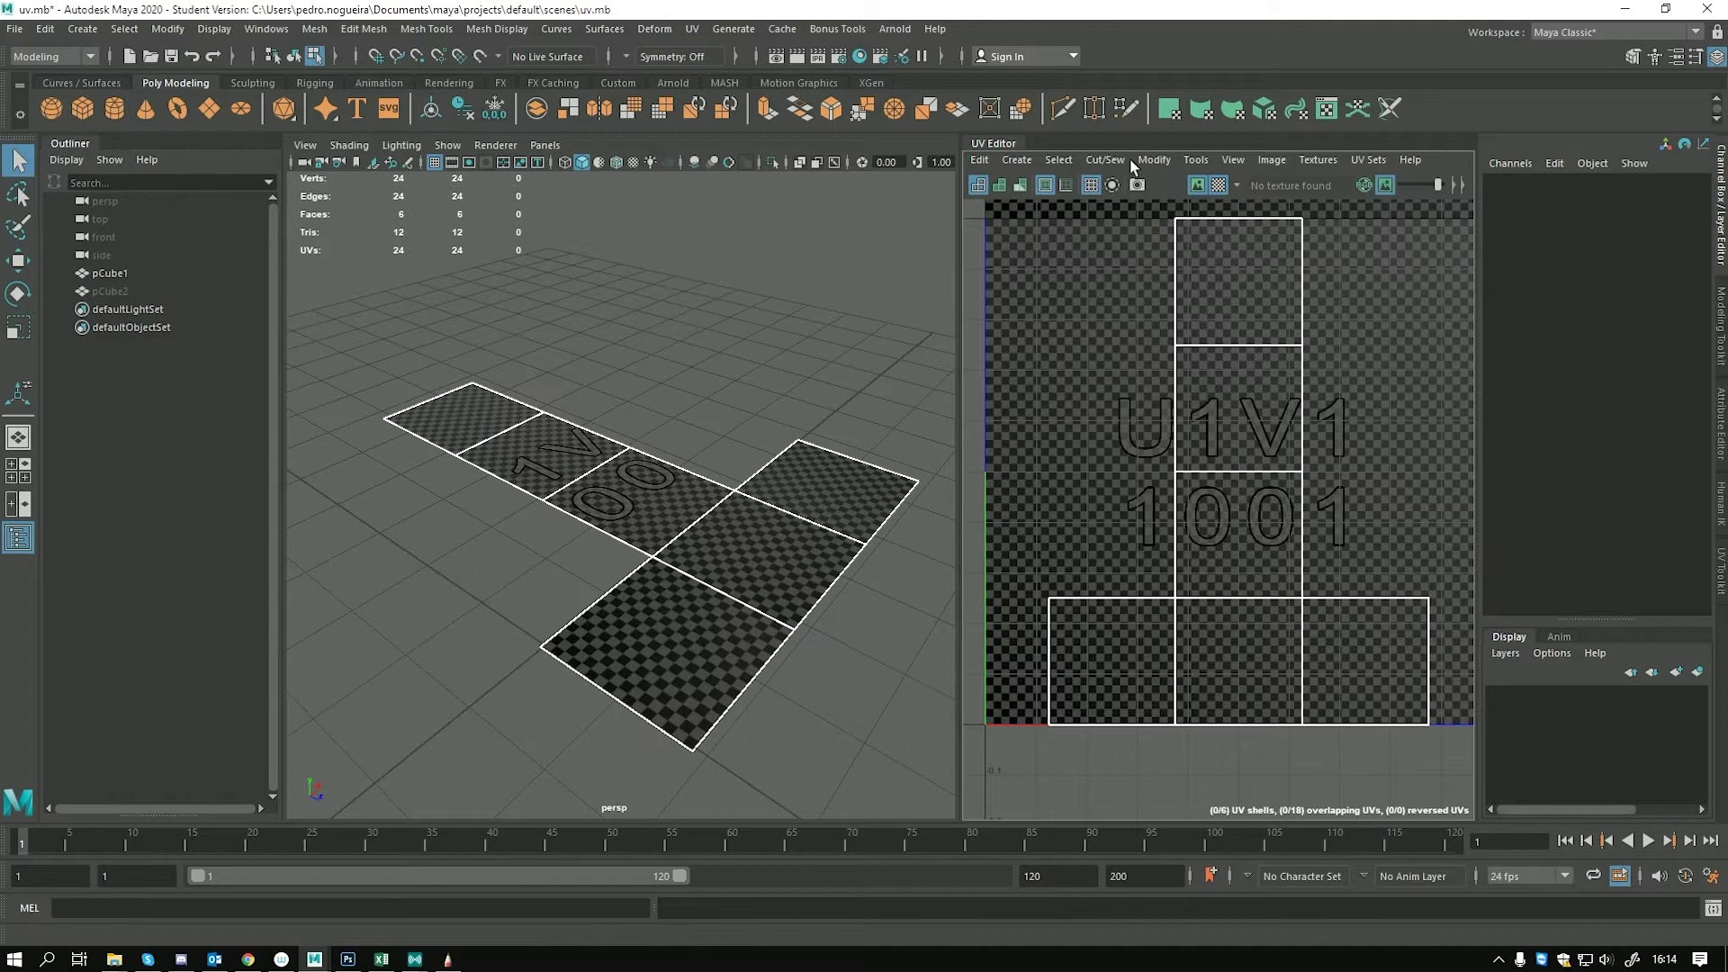
{"action": "left_click_drag", "start_coordinate": [961, 221], "coordinate": [918, 221]}
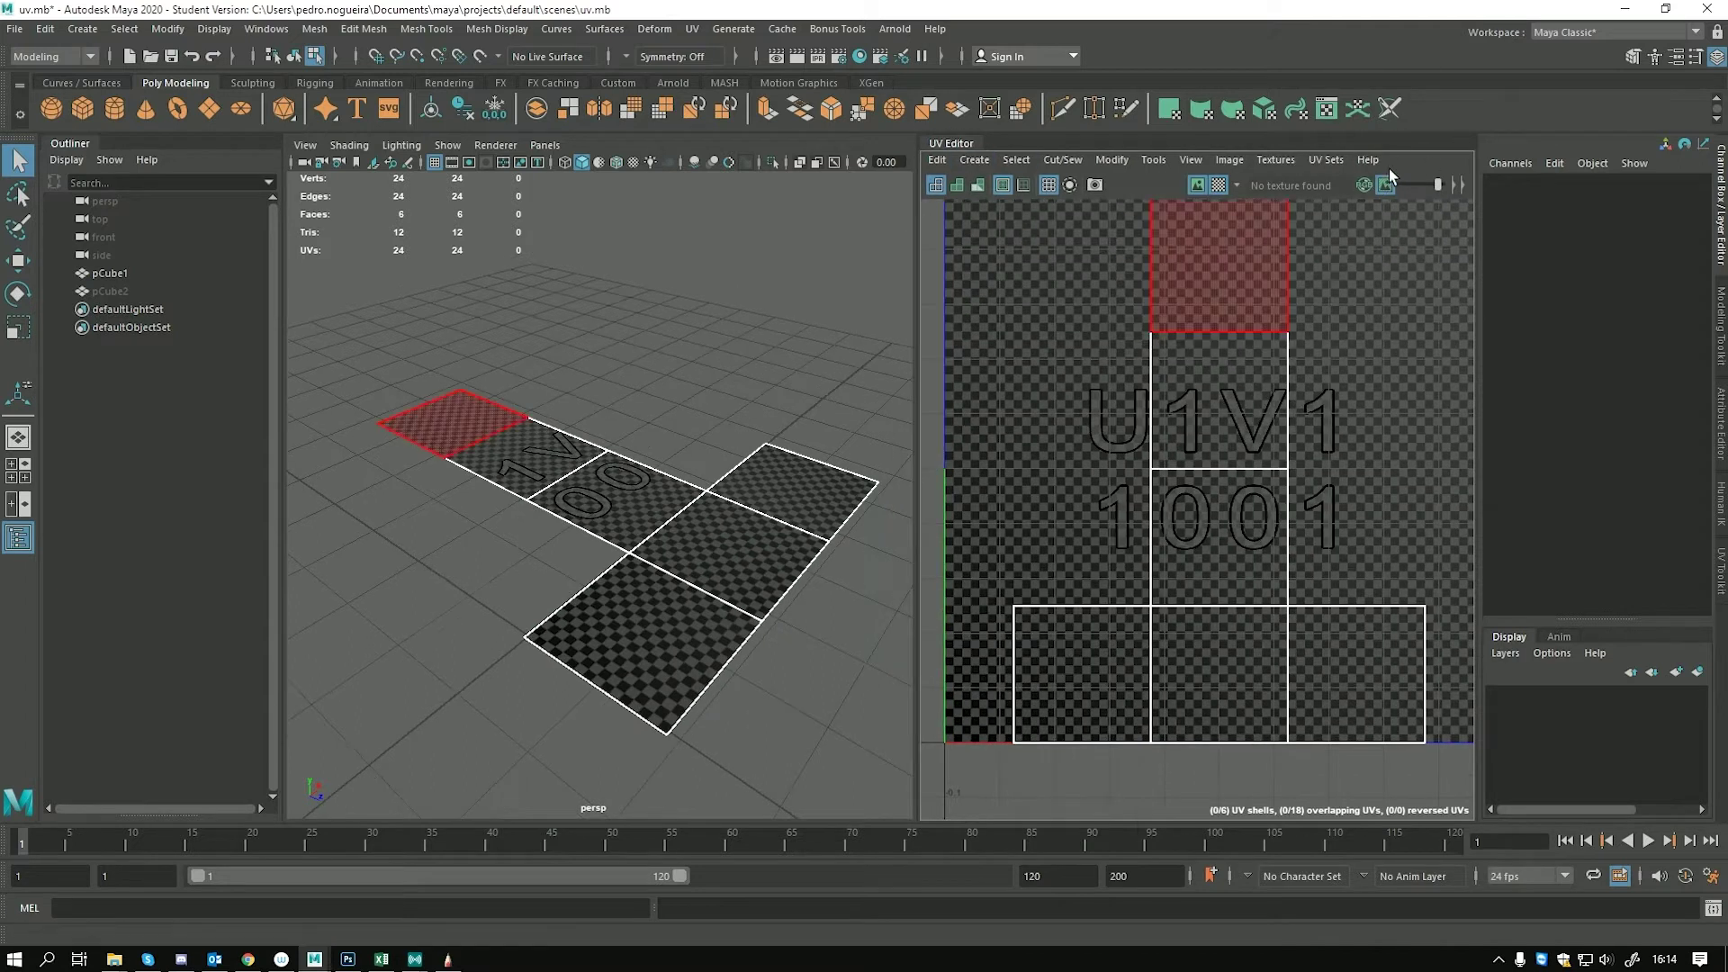
Switch pCube1 back to object mode and raise its pCube2 blend weight until the faces fold into a cube
{"action": "mouse_move", "coordinate": [1437, 186]}
{"action": "left_mouse_down"}
{"action": "mouse_move", "coordinate": [1404, 186]}
{"action": "mouse_move", "coordinate": [1437, 189]}
{"action": "left_mouse_up"}
{"action": "mouse_move", "coordinate": [707, 573]}
{"action": "left_mouse_down", "text": "alt"}
{"action": "mouse_move", "coordinate": [694, 501]}
{"action": "mouse_move", "coordinate": [675, 597]}
{"action": "mouse_move", "coordinate": [620, 554]}
{"action": "mouse_move", "coordinate": [699, 543]}
{"action": "left_mouse_up", "text": "alt"}
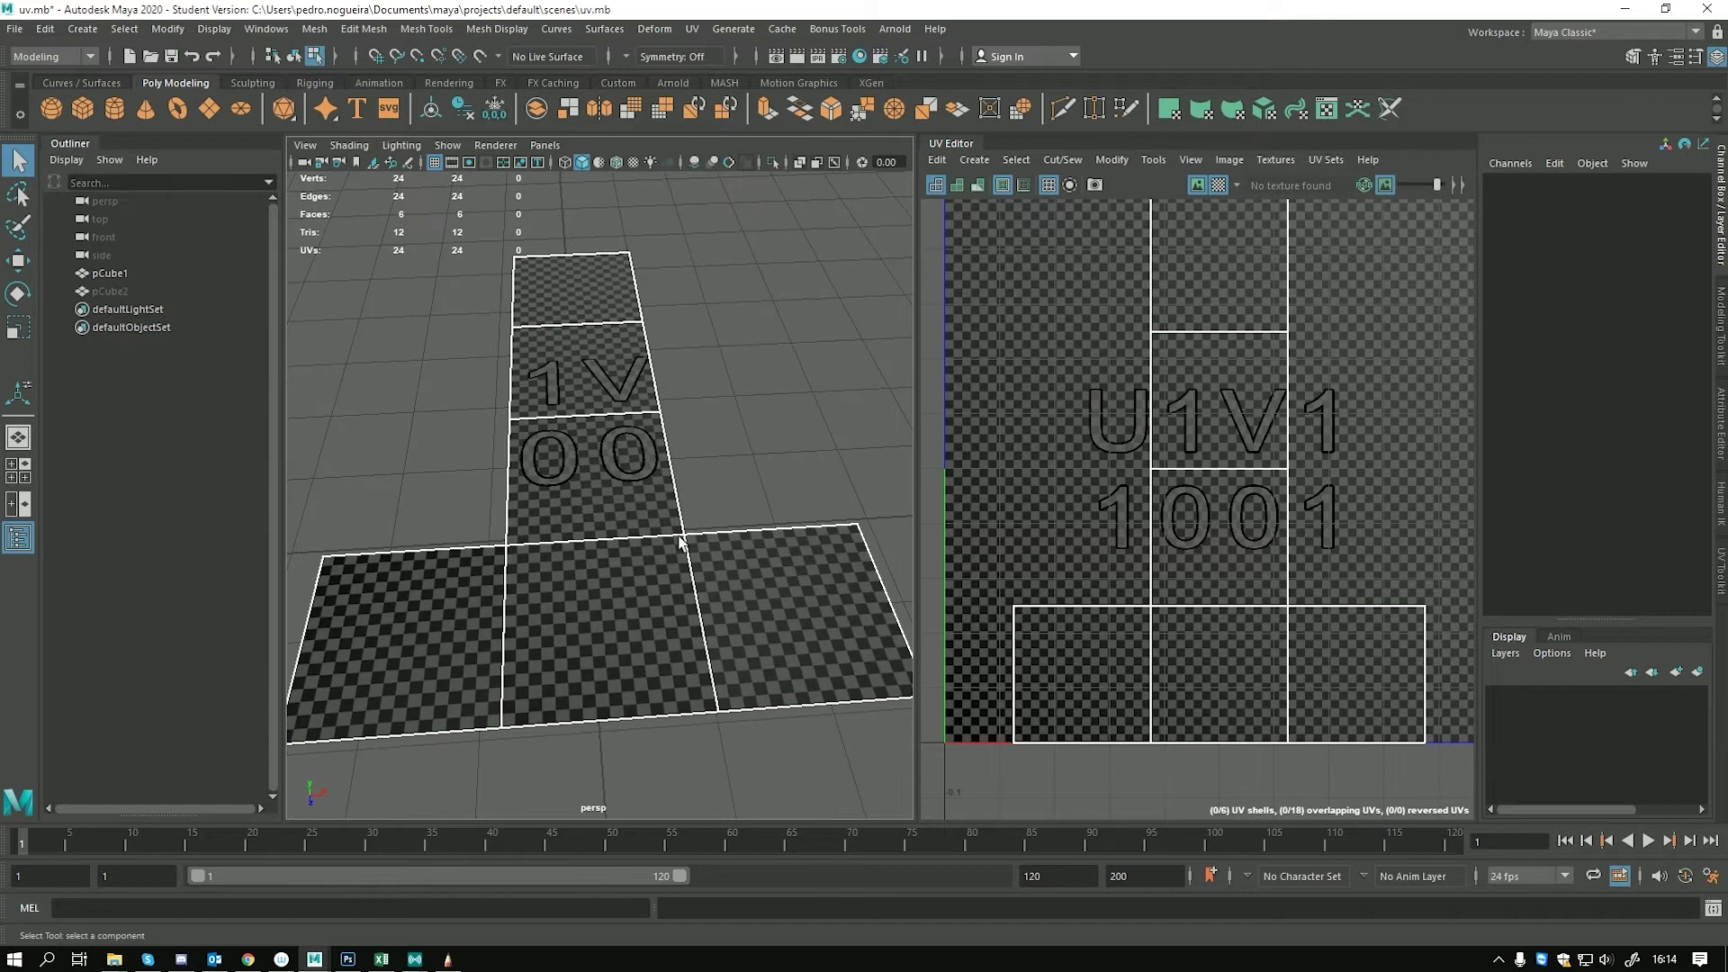
{"action": "left_click_drag", "start_coordinate": [788, 599], "coordinate": [661, 531], "text": "alt"}
{"action": "scroll", "coordinate": [1258, 502], "scroll_direction": "down", "scroll_amount": 1}
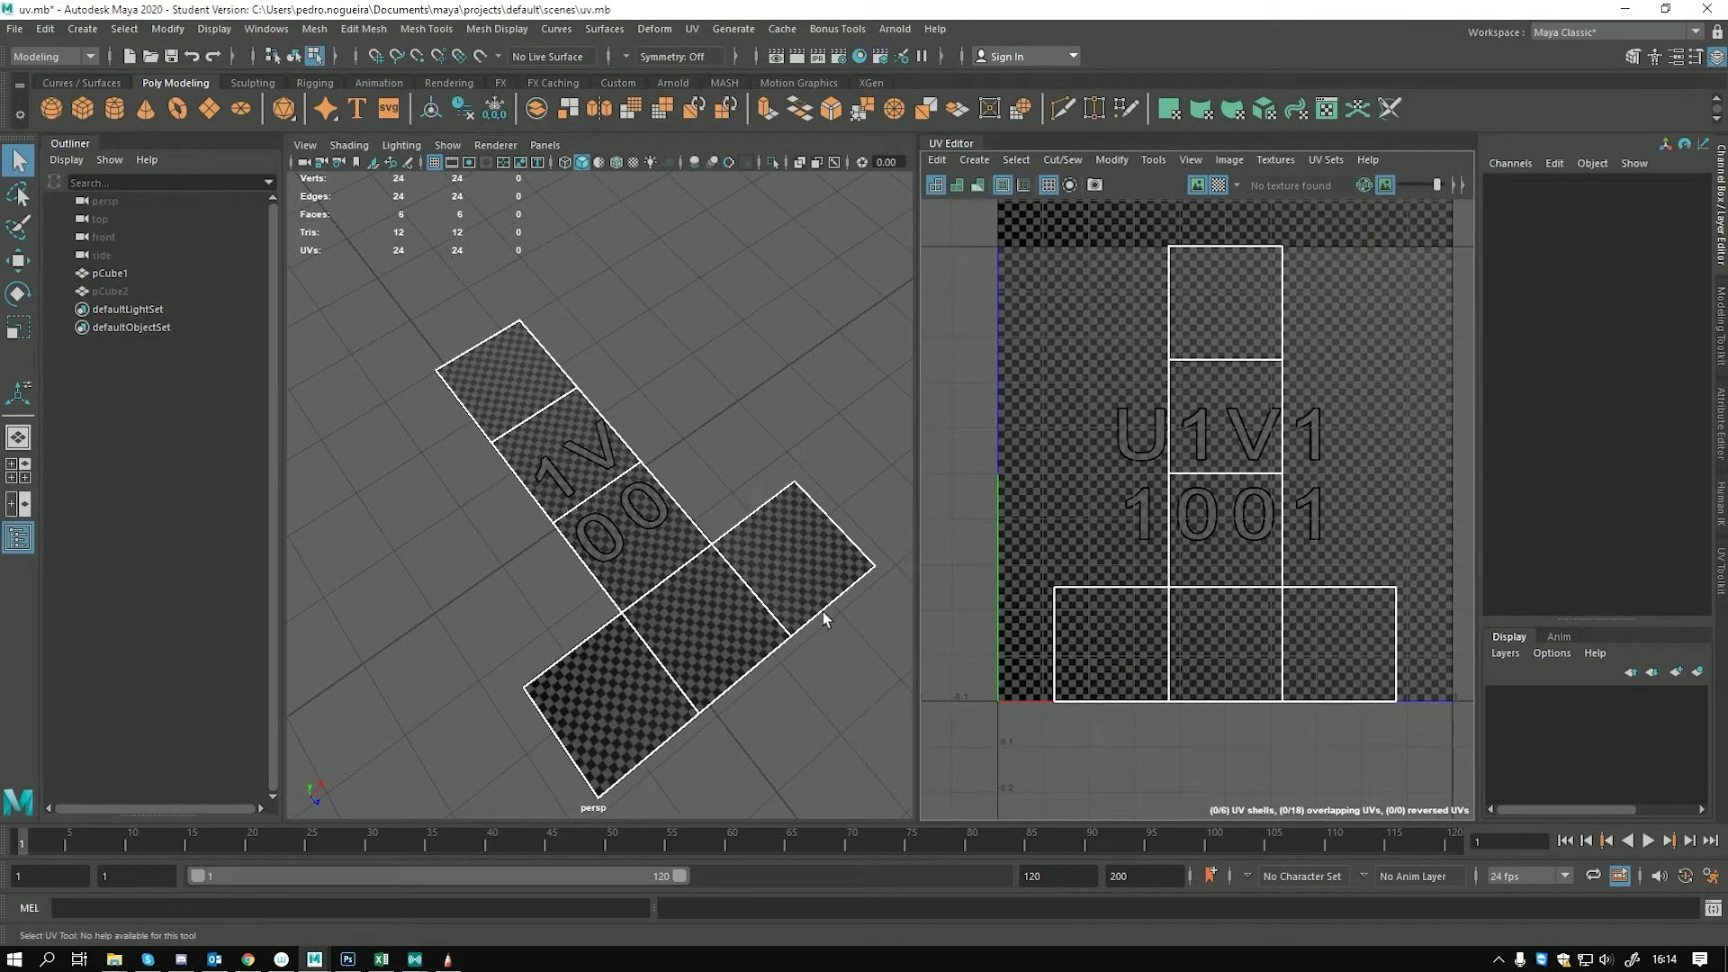
{"action": "left_click_drag", "start_coordinate": [576, 630], "coordinate": [701, 555], "text": "alt"}
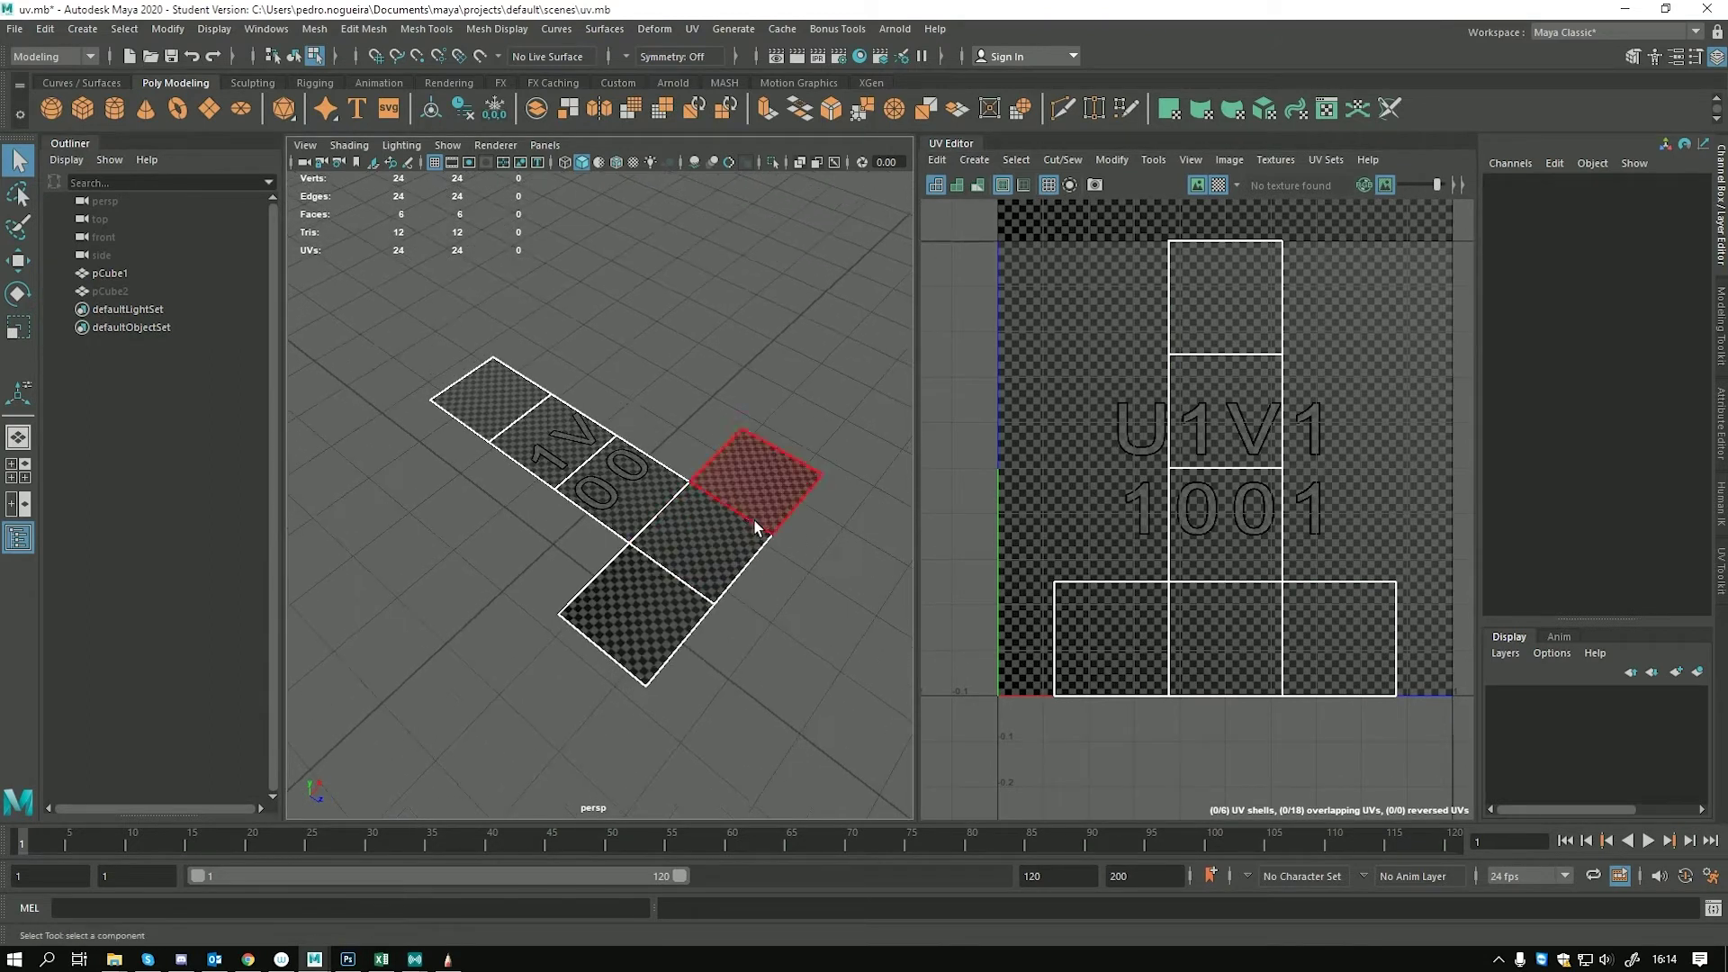
{"action": "right_click_drag", "start_coordinate": [720, 490], "coordinate": [758, 445]}
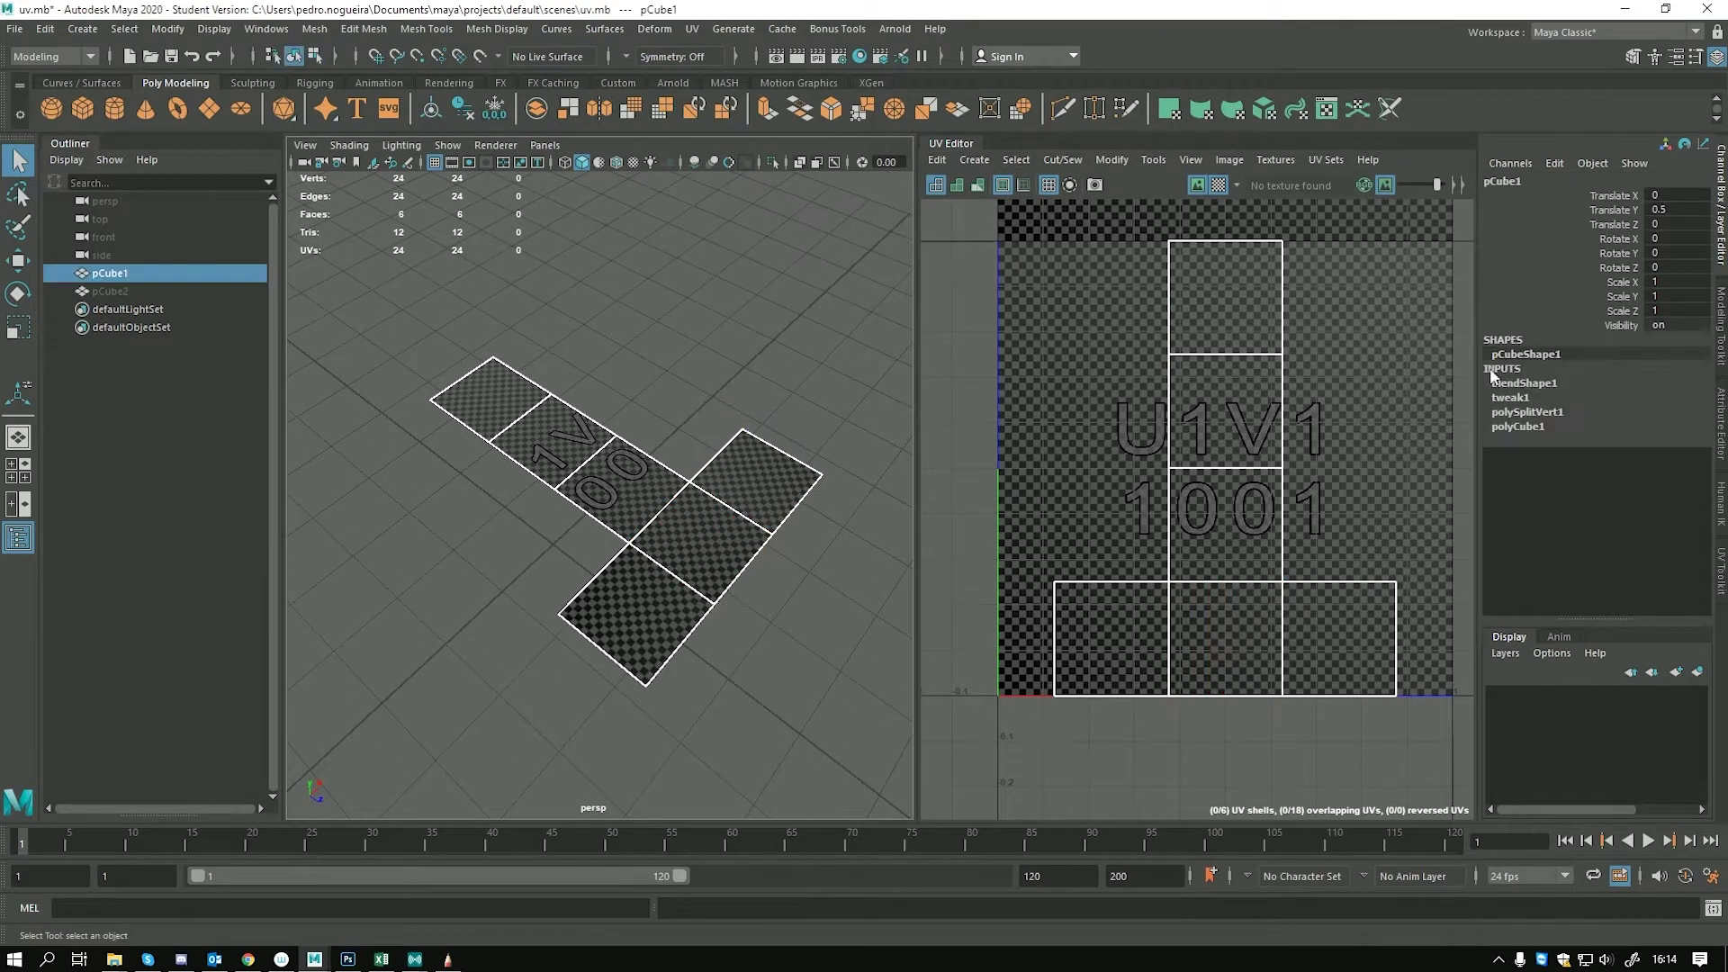
{"action": "left_click", "coordinate": [1521, 384]}
{"action": "left_click", "coordinate": [1618, 412]}
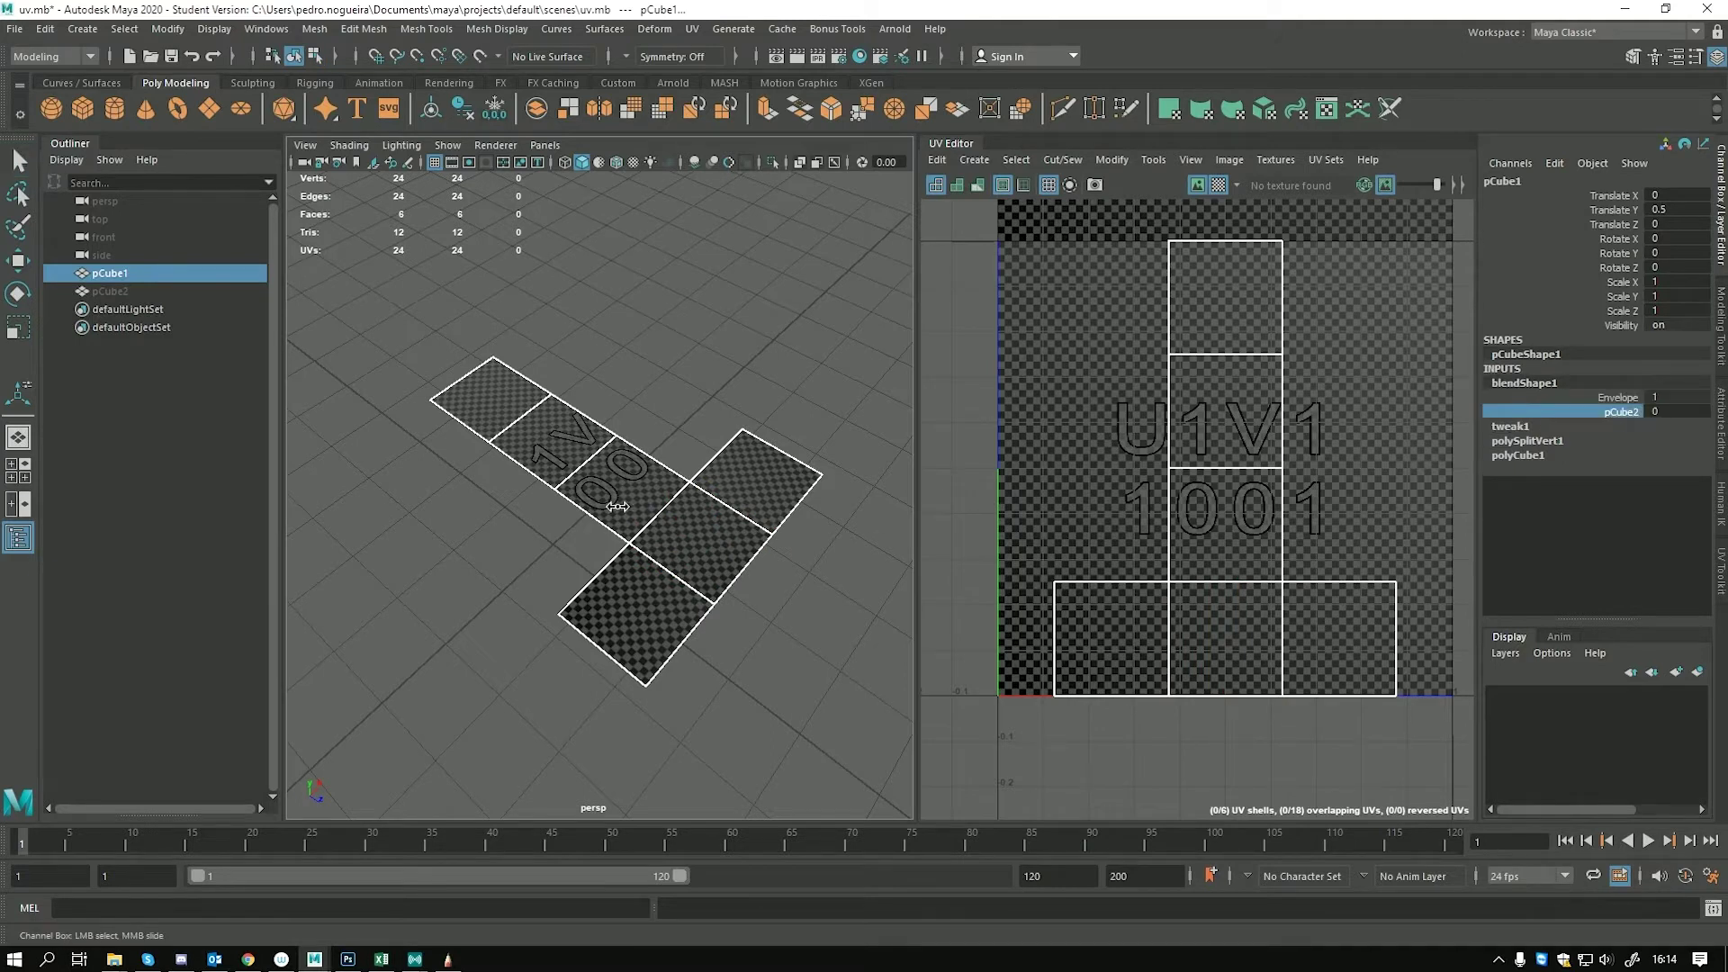
{"action": "middle_click_drag", "start_coordinate": [528, 514], "coordinate": [550, 521]}
Switch the folded cube to face selection, select its top face, and activate the Move tool
{"action": "right_click_drag", "start_coordinate": [558, 537], "coordinate": [696, 592], "text": "alt"}
{"action": "right_click_drag", "start_coordinate": [528, 438], "coordinate": [539, 488]}
{"action": "left_click_drag", "start_coordinate": [684, 504], "coordinate": [589, 598], "text": "alt"}
{"action": "left_click_drag", "start_coordinate": [500, 543], "coordinate": [667, 453], "text": "alt"}
{"action": "left_click_drag", "start_coordinate": [608, 572], "coordinate": [549, 509], "text": "alt"}
{"action": "key", "text": "w"}
{"action": "right_click_drag", "start_coordinate": [549, 509], "coordinate": [629, 542], "text": "alt"}
{"action": "left_click_drag", "start_coordinate": [628, 540], "coordinate": [833, 501], "text": "alt"}
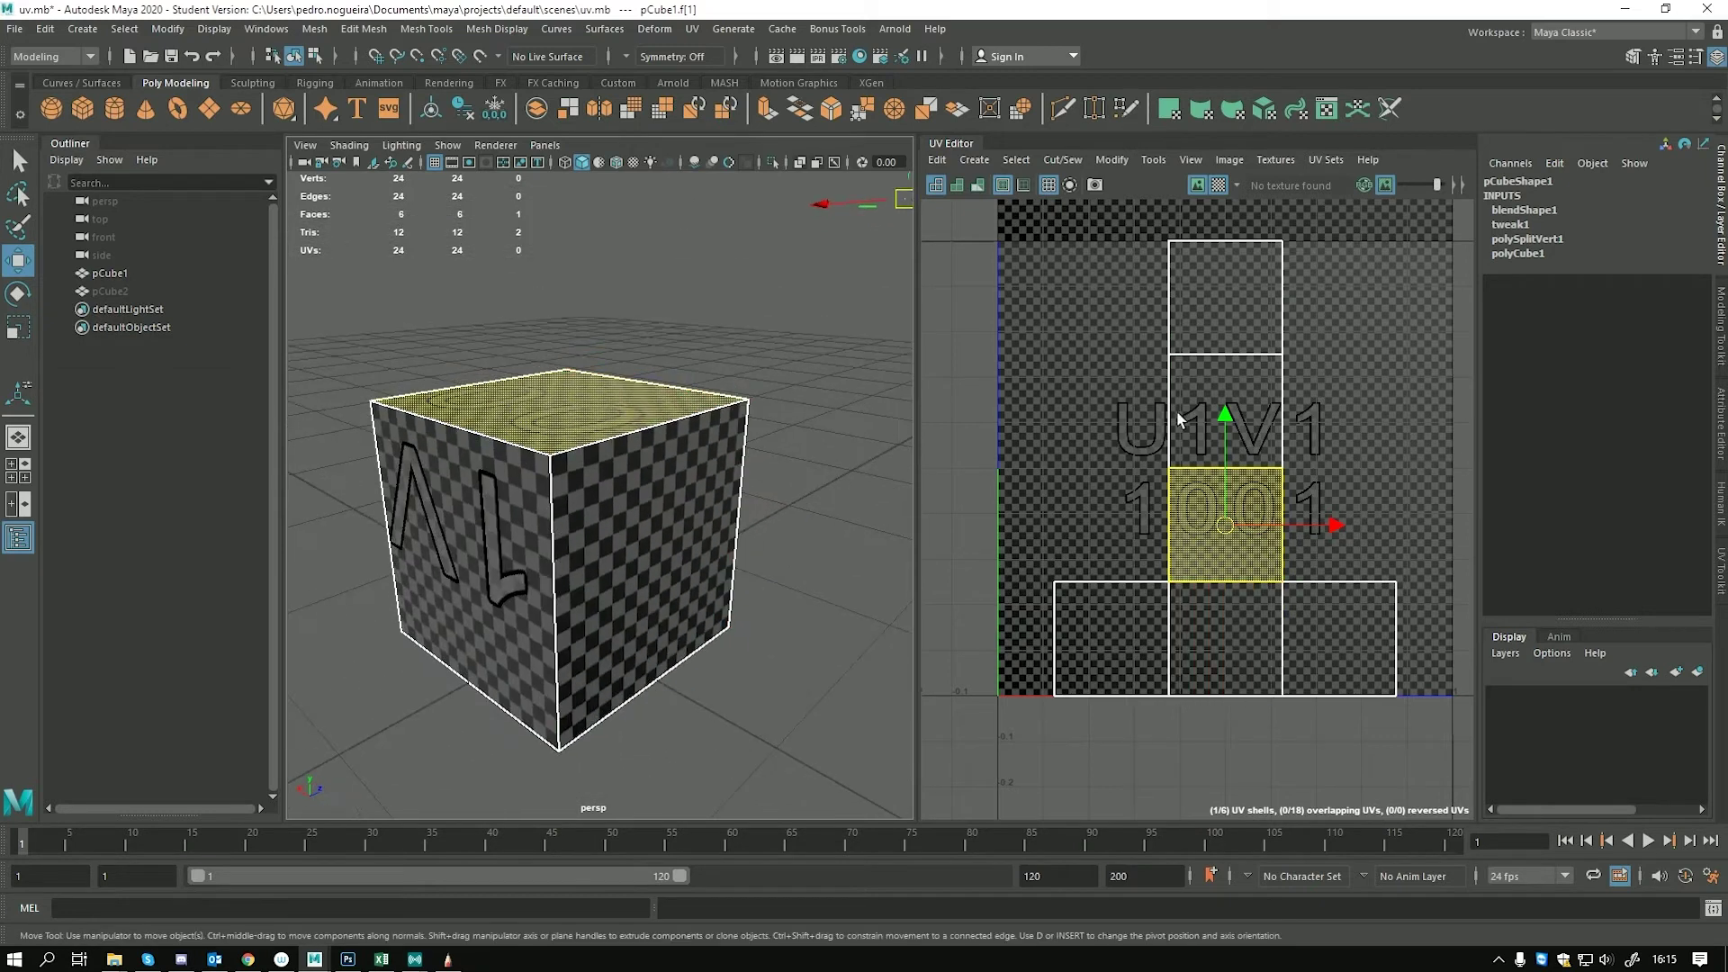
Try shifting the top face's UVs sideways over the checker map, and undo each move
{"action": "mouse_move", "coordinate": [1226, 526]}
{"action": "left_mouse_down"}
{"action": "mouse_move", "coordinate": [1149, 521]}
{"action": "mouse_move", "coordinate": [1152, 552]}
{"action": "mouse_move", "coordinate": [1242, 533]}
{"action": "left_mouse_up"}
{"action": "key", "text": "ctrl+z"}
{"action": "left_click_drag", "start_coordinate": [680, 463], "coordinate": [696, 517], "text": "alt"}
{"action": "mouse_move", "coordinate": [1226, 516]}
{"action": "left_mouse_down"}
{"action": "mouse_move", "coordinate": [1227, 500]}
{"action": "mouse_move", "coordinate": [1233, 545]}
{"action": "mouse_move", "coordinate": [1206, 530]}
{"action": "mouse_move", "coordinate": [1224, 585]}
{"action": "mouse_move", "coordinate": [1251, 510]}
{"action": "mouse_move", "coordinate": [1181, 526]}
{"action": "mouse_move", "coordinate": [1230, 582]}
{"action": "mouse_move", "coordinate": [1241, 484]}
{"action": "mouse_move", "coordinate": [1226, 570]}
{"action": "mouse_move", "coordinate": [1148, 509]}
{"action": "mouse_move", "coordinate": [1245, 494]}
{"action": "mouse_move", "coordinate": [1172, 447]}
{"action": "mouse_move", "coordinate": [1122, 490]}
{"action": "mouse_move", "coordinate": [1219, 540]}
{"action": "mouse_move", "coordinate": [1214, 482]}
{"action": "mouse_move", "coordinate": [1144, 505]}
{"action": "mouse_move", "coordinate": [1196, 564]}
{"action": "mouse_move", "coordinate": [1245, 522]}
{"action": "left_mouse_up"}
{"action": "key", "text": "ctrl+z"}
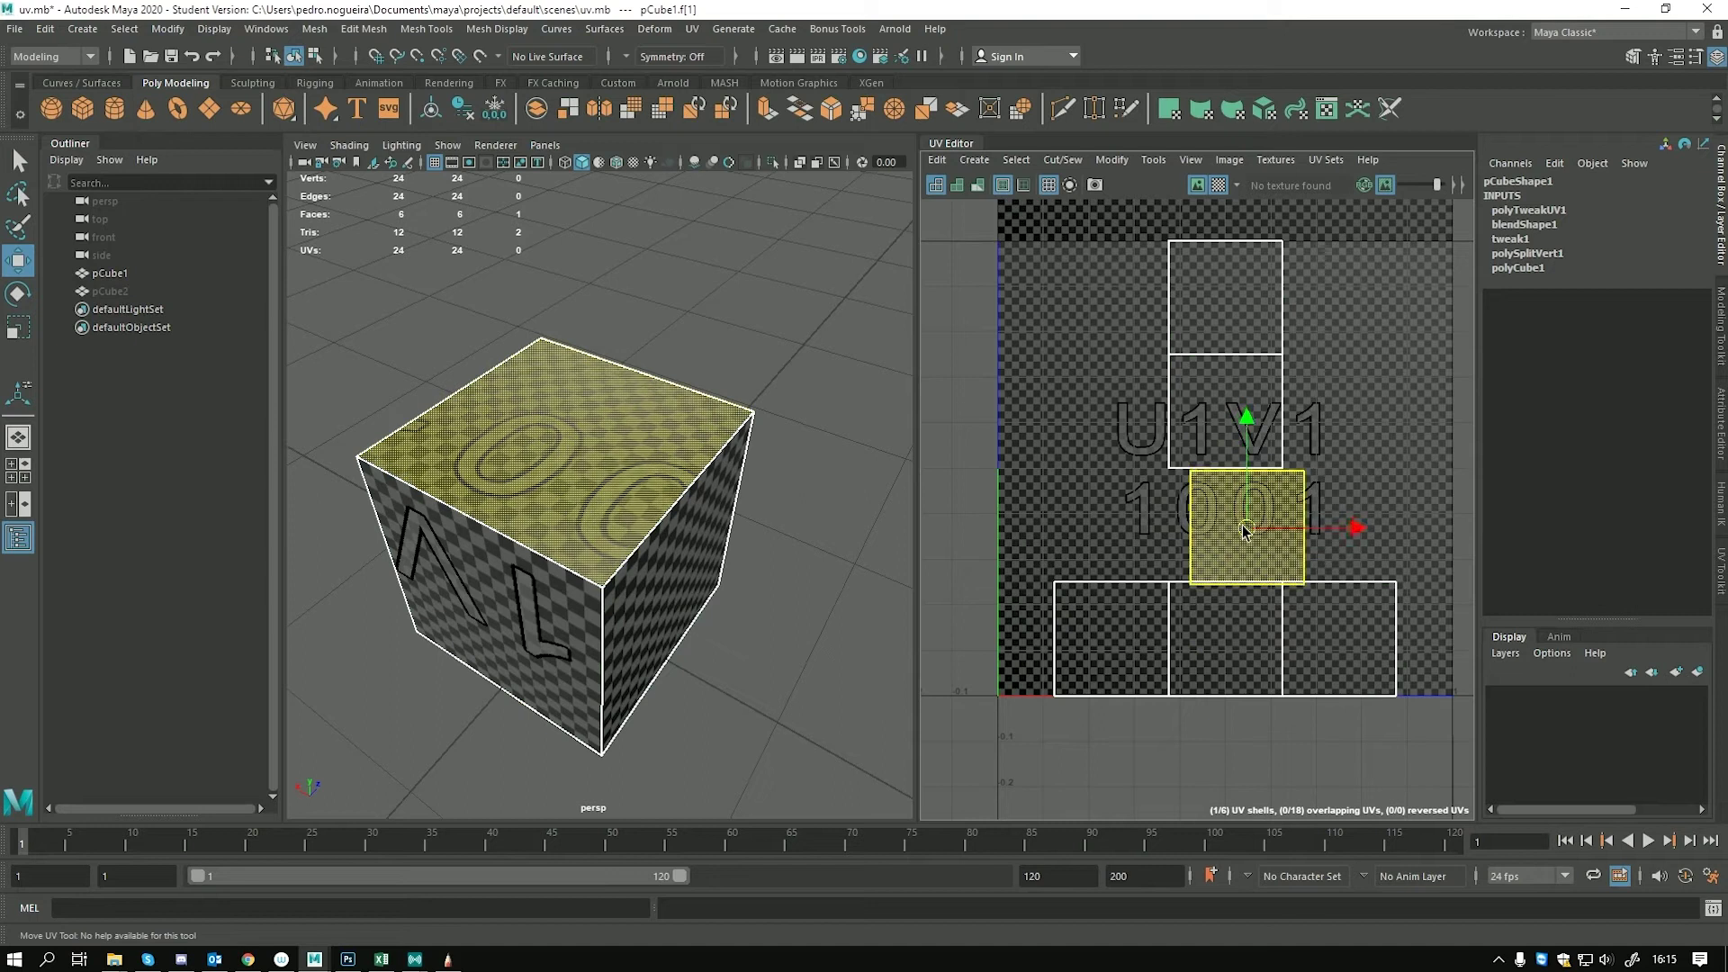
{"action": "key", "text": "ctrl+z"}
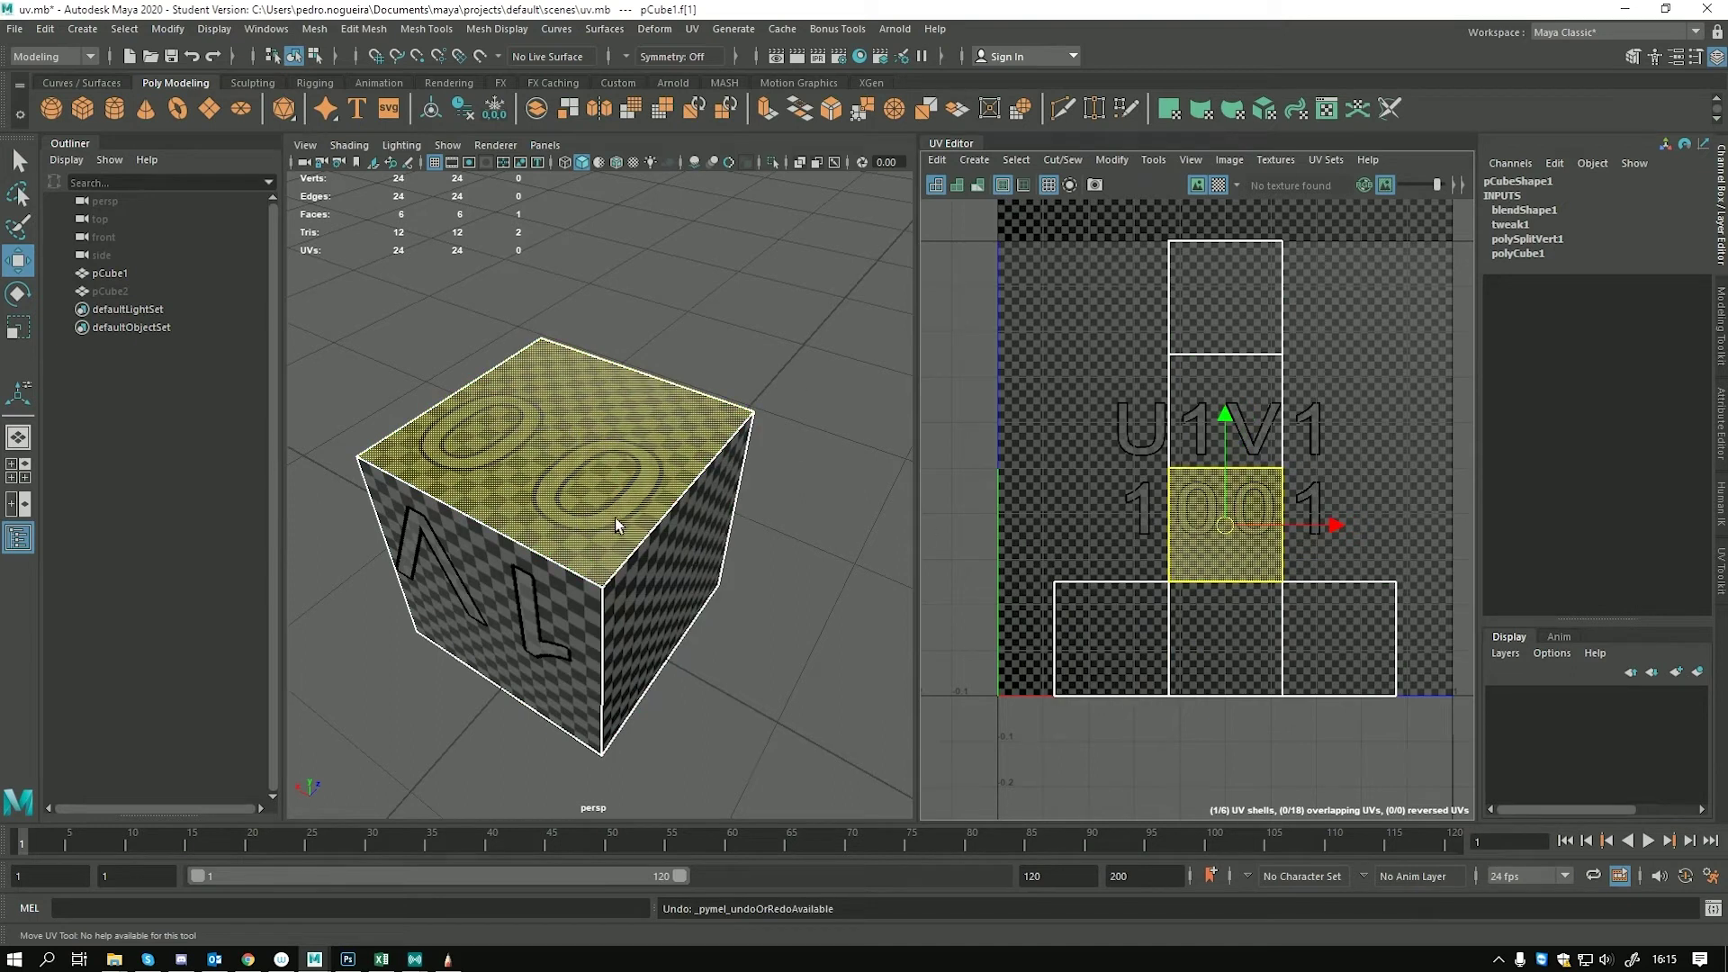
Select all six faces in the UV layout, try moving them along V, and undo the move
{"action": "right_click_drag", "start_coordinate": [1181, 487], "coordinate": [1071, 410], "text": "alt"}
{"action": "left_click_drag", "start_coordinate": [1028, 286], "coordinate": [1401, 675]}
{"action": "mouse_move", "coordinate": [1211, 383]}
{"action": "left_mouse_down"}
{"action": "mouse_move", "coordinate": [1215, 578]}
{"action": "mouse_move", "coordinate": [1215, 382]}
{"action": "left_mouse_up"}
{"action": "key", "text": "ctrl+z"}
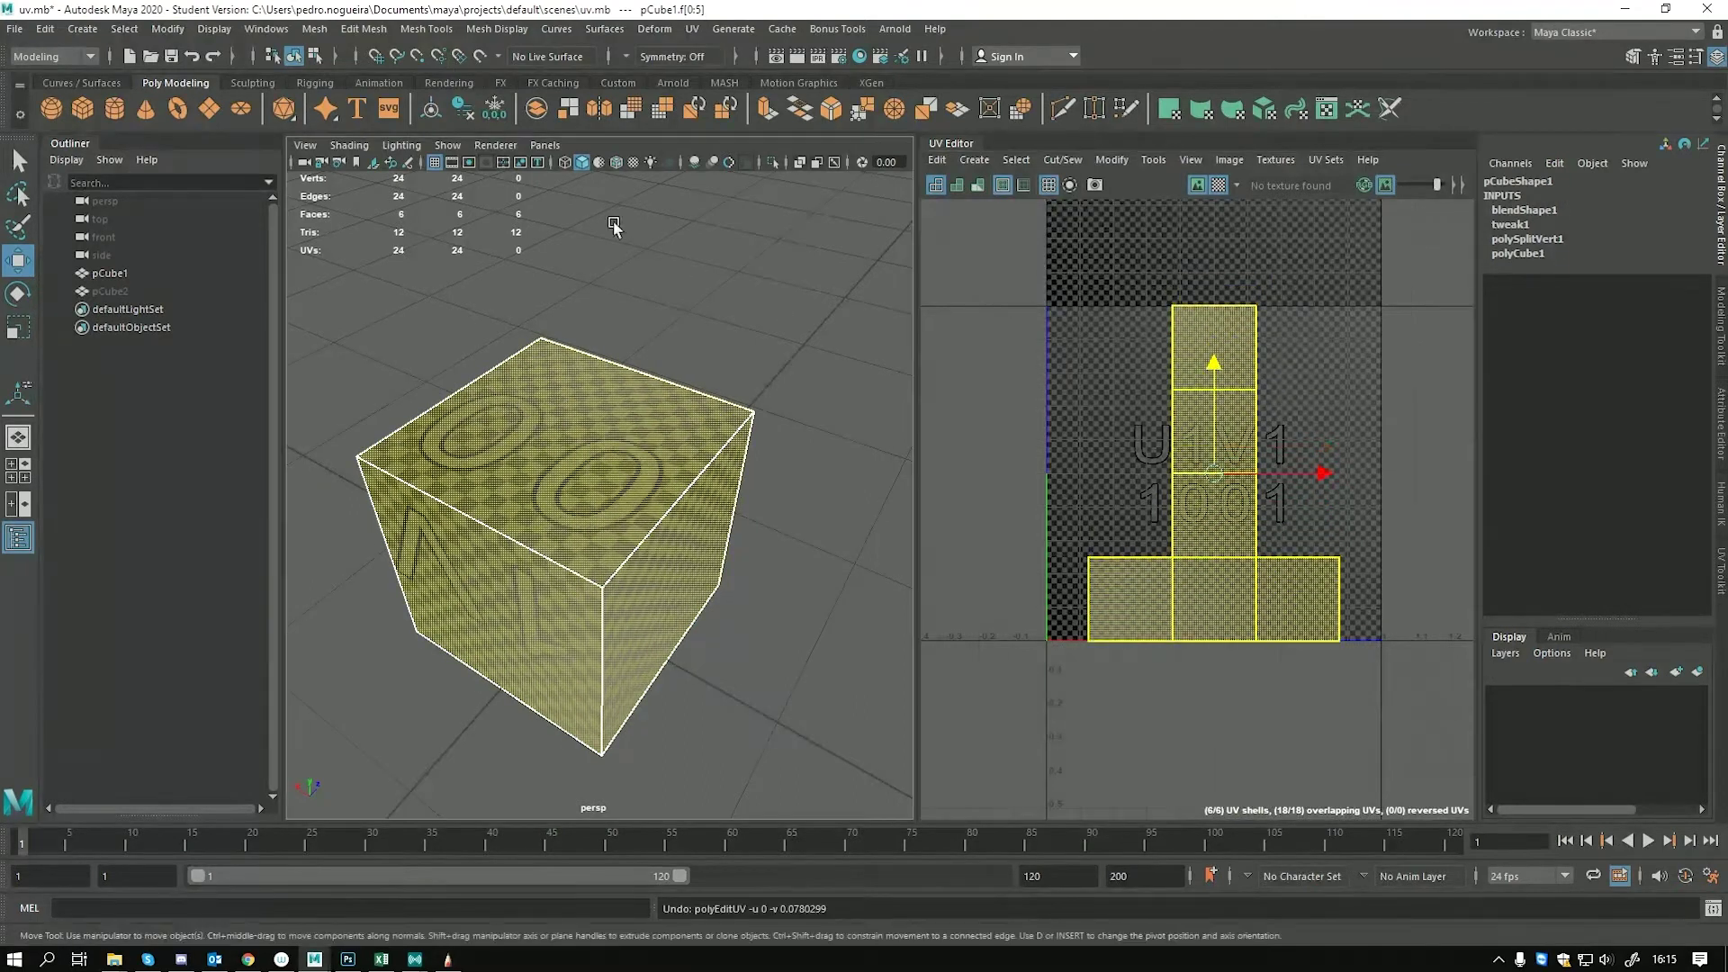
Turn off selection highlighting in the perspective viewport
{"action": "left_click", "coordinate": [411, 145]}
{"action": "mouse_move", "coordinate": [448, 145]}
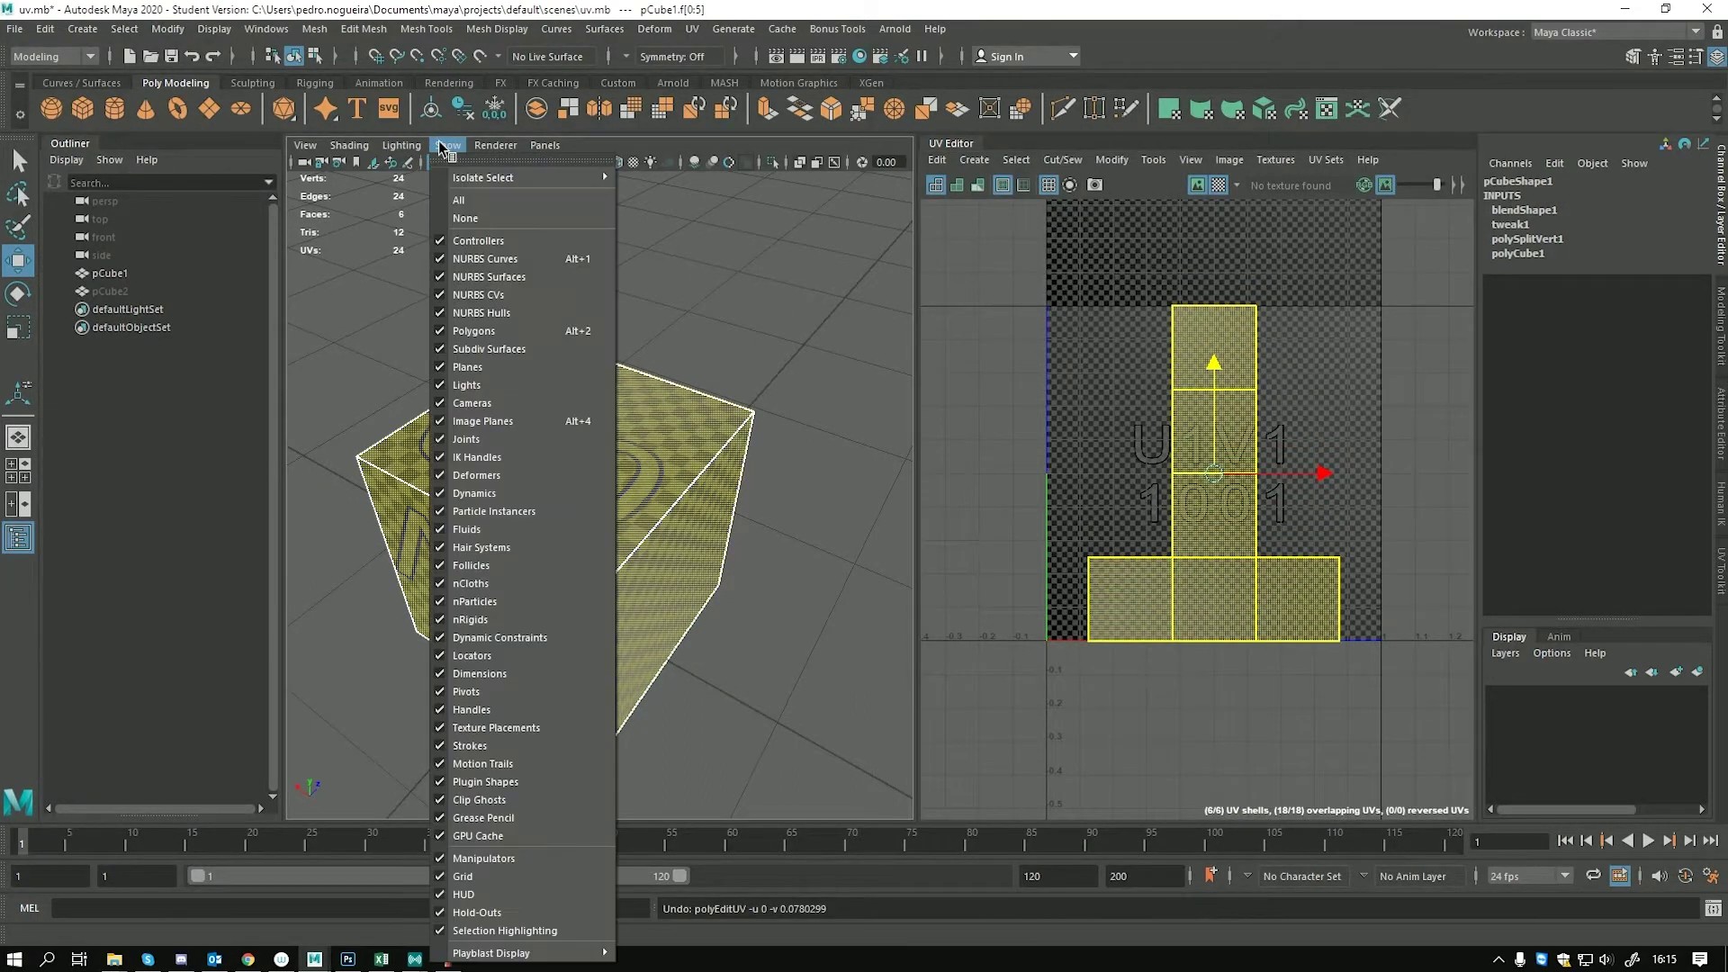
{"action": "left_click", "coordinate": [551, 930]}
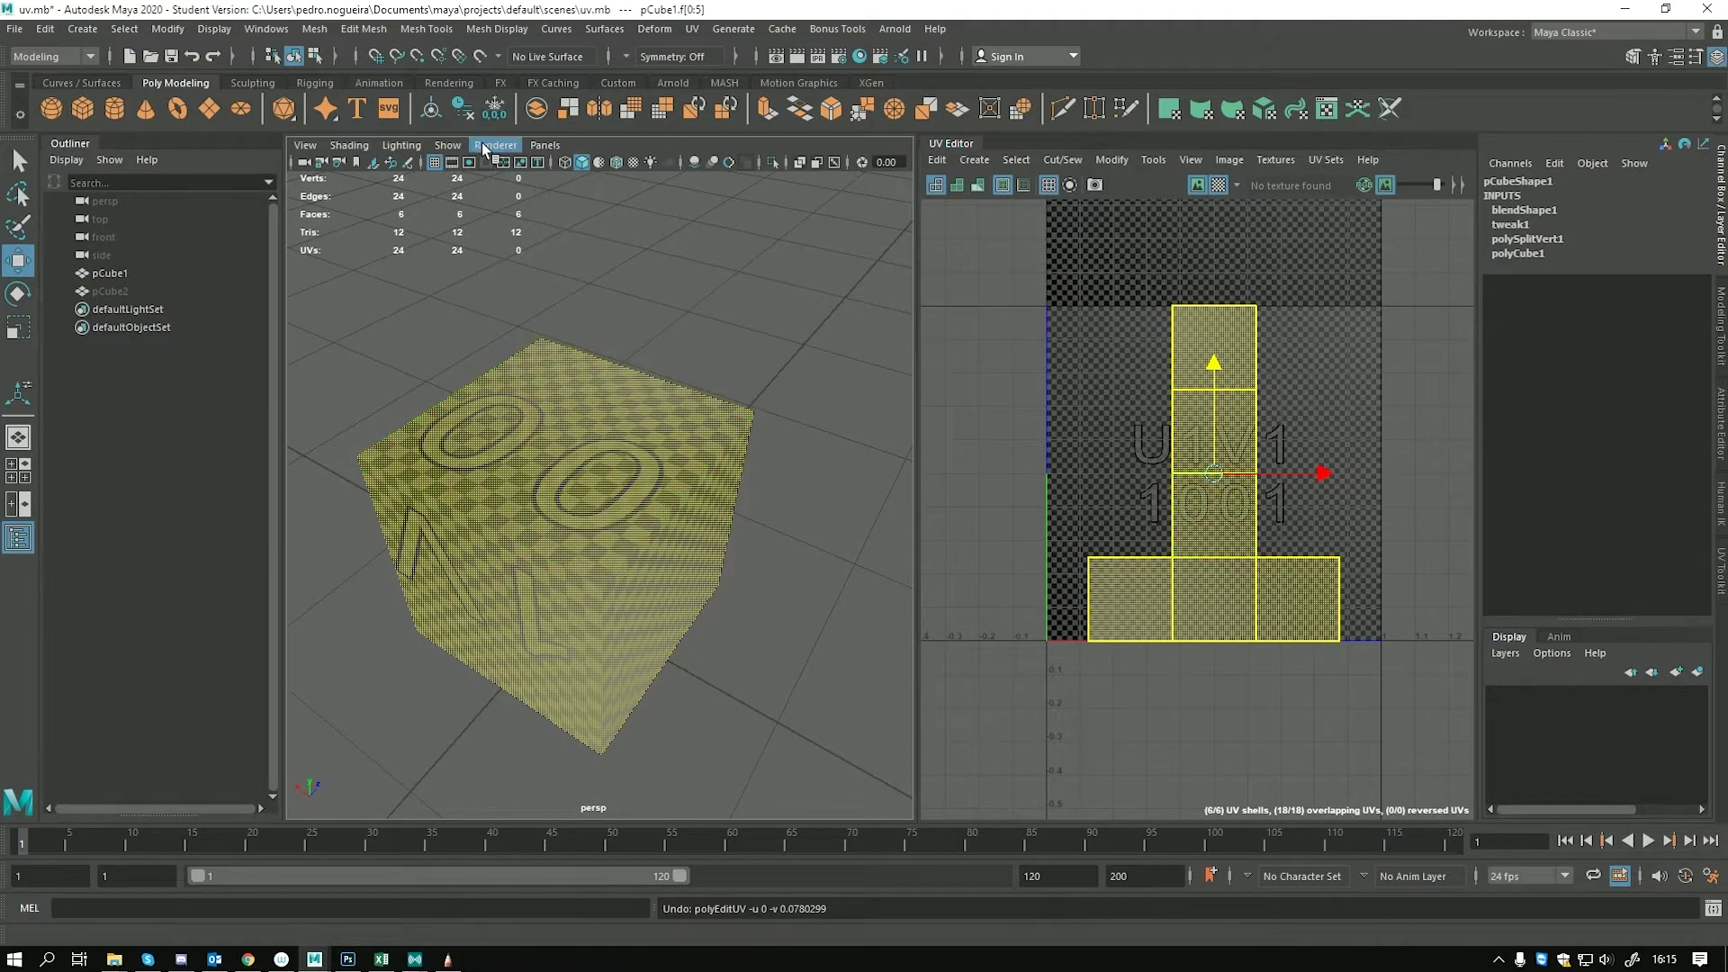
Reselect all six faces in the UV layout and turn the viewport's selection highlighting back on
{"action": "left_click", "coordinate": [1147, 394]}
{"action": "left_click", "coordinate": [1185, 382]}
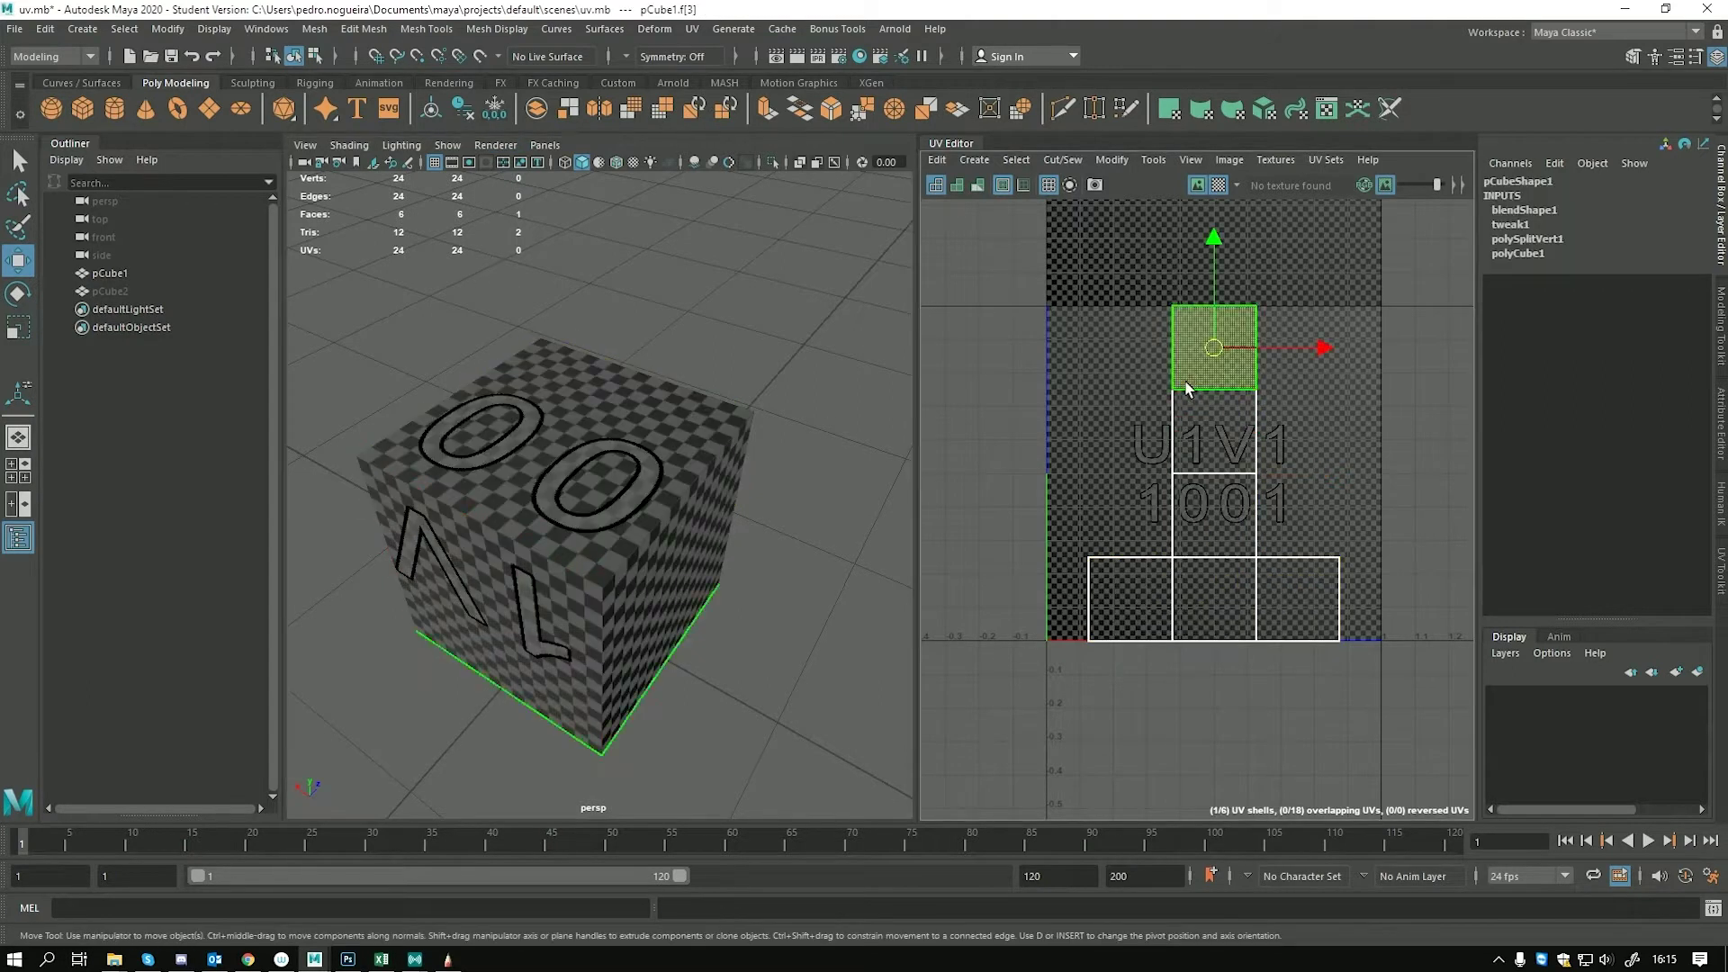
{"action": "left_click", "coordinate": [1089, 363]}
{"action": "left_click_drag", "start_coordinate": [1170, 444], "coordinate": [1400, 691]}
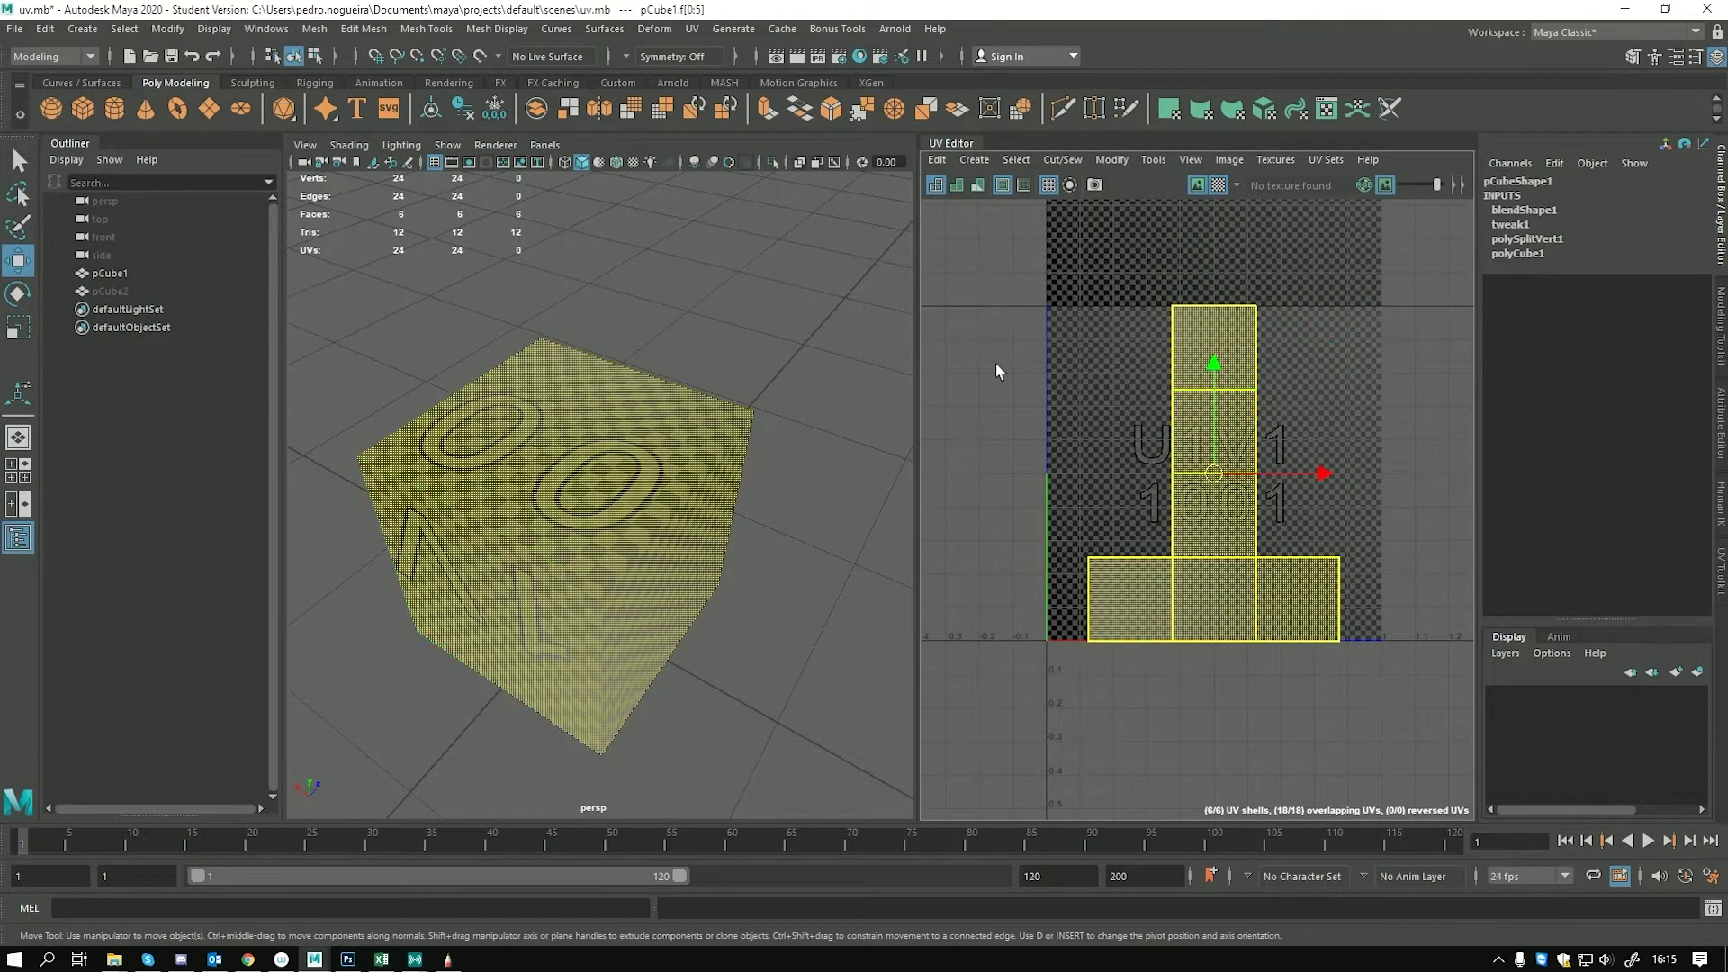
{"action": "left_click", "coordinate": [447, 145]}
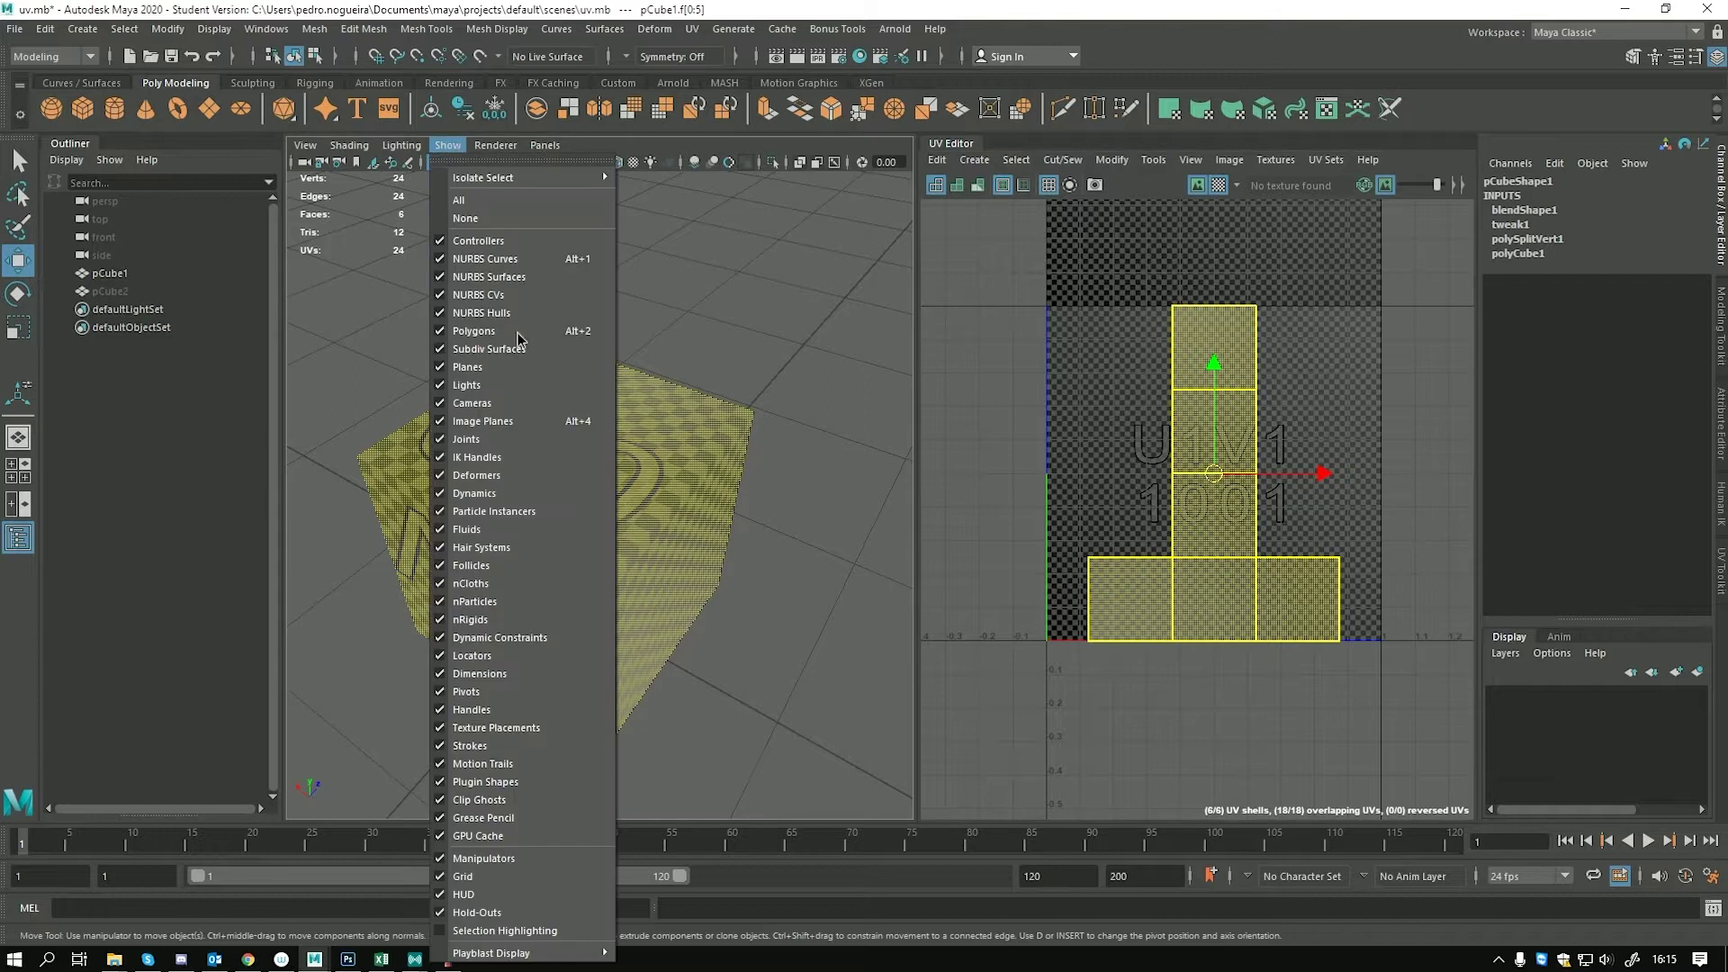
{"action": "left_click", "coordinate": [581, 931]}
Try moving the complete UV layout while viewing the cube, and undo the move
{"action": "scroll", "coordinate": [844, 538], "scroll_direction": "up", "scroll_amount": 5}
{"action": "right_click_drag", "start_coordinate": [873, 612], "coordinate": [824, 598], "text": "alt"}
{"action": "mouse_move", "coordinate": [1256, 364]}
{"action": "middle_mouse_down"}
{"action": "mouse_move", "coordinate": [1263, 414]}
{"action": "mouse_move", "coordinate": [1272, 362]}
{"action": "middle_mouse_up"}
{"action": "key", "text": "ctrl+z"}
Brighten the checker image in the UV Editor
{"action": "left_click_drag", "start_coordinate": [1437, 185], "coordinate": [1415, 186]}
{"action": "scroll", "coordinate": [692, 427], "scroll_direction": "down", "scroll_amount": 5}
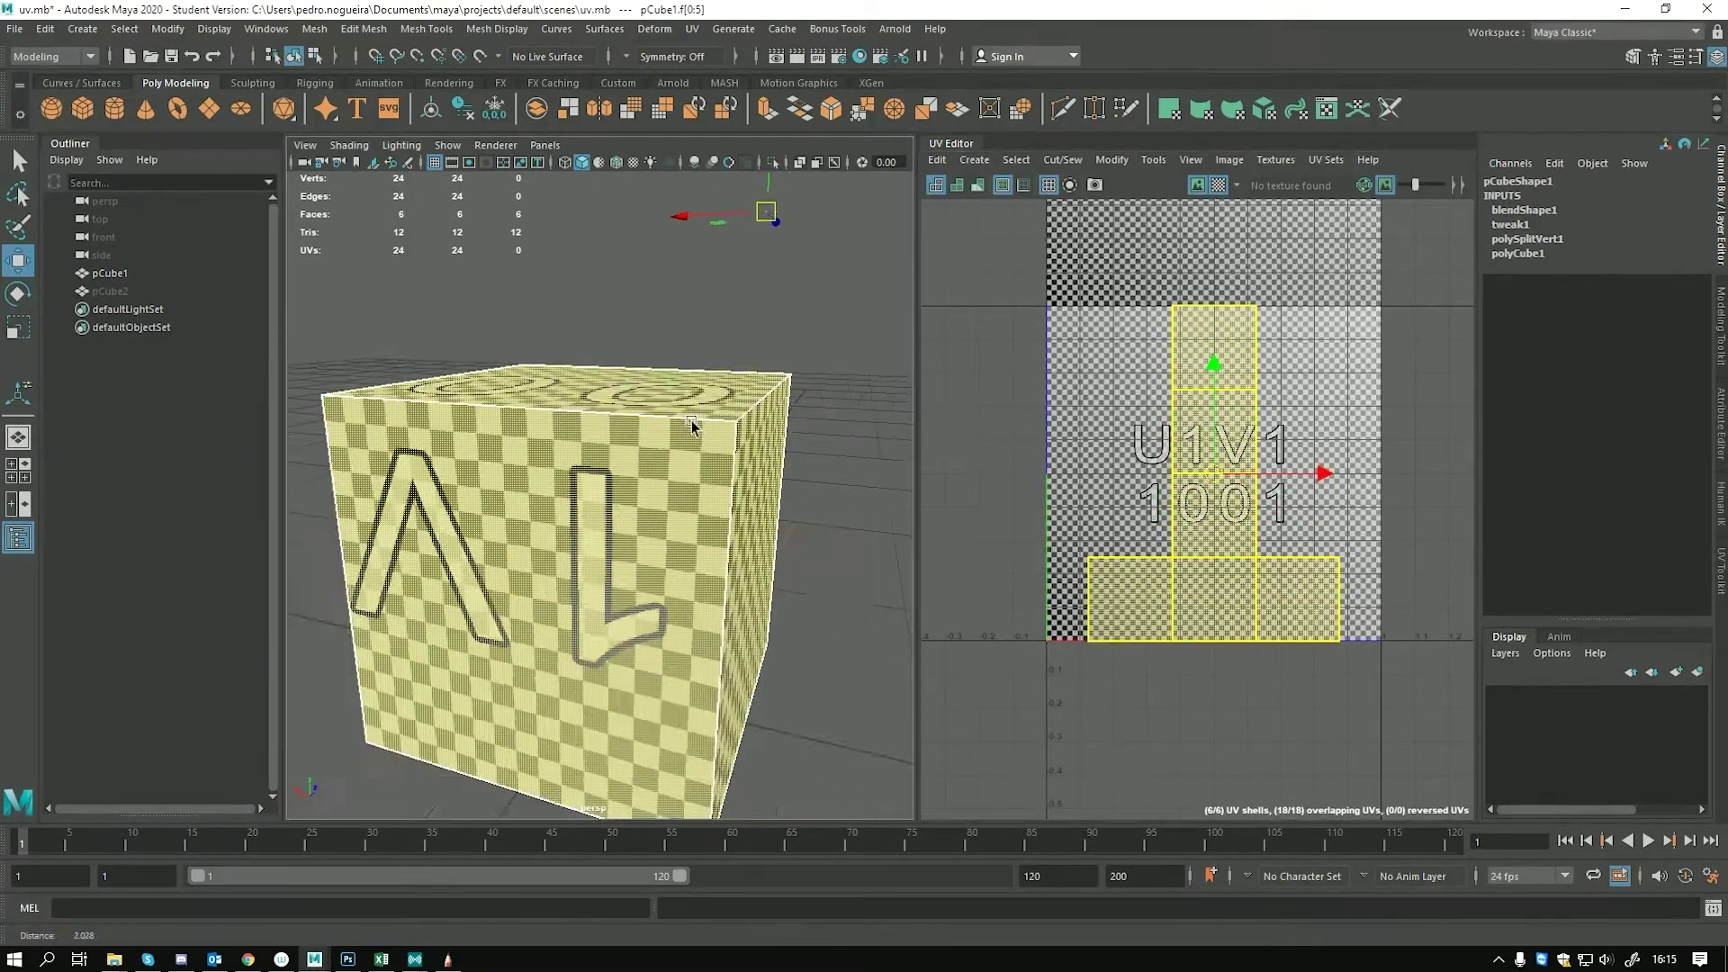
{"action": "scroll", "coordinate": [693, 427], "scroll_direction": "down", "scroll_amount": 3}
Try moving all six UV faces upward over the brightened checker map, and undo the move
{"action": "mouse_move", "coordinate": [1219, 374]}
{"action": "middle_mouse_down"}
{"action": "mouse_move", "coordinate": [1211, 533]}
{"action": "mouse_move", "coordinate": [1224, 343]}
{"action": "middle_mouse_up"}
{"action": "left_click_drag", "start_coordinate": [1224, 343], "coordinate": [1226, 348]}
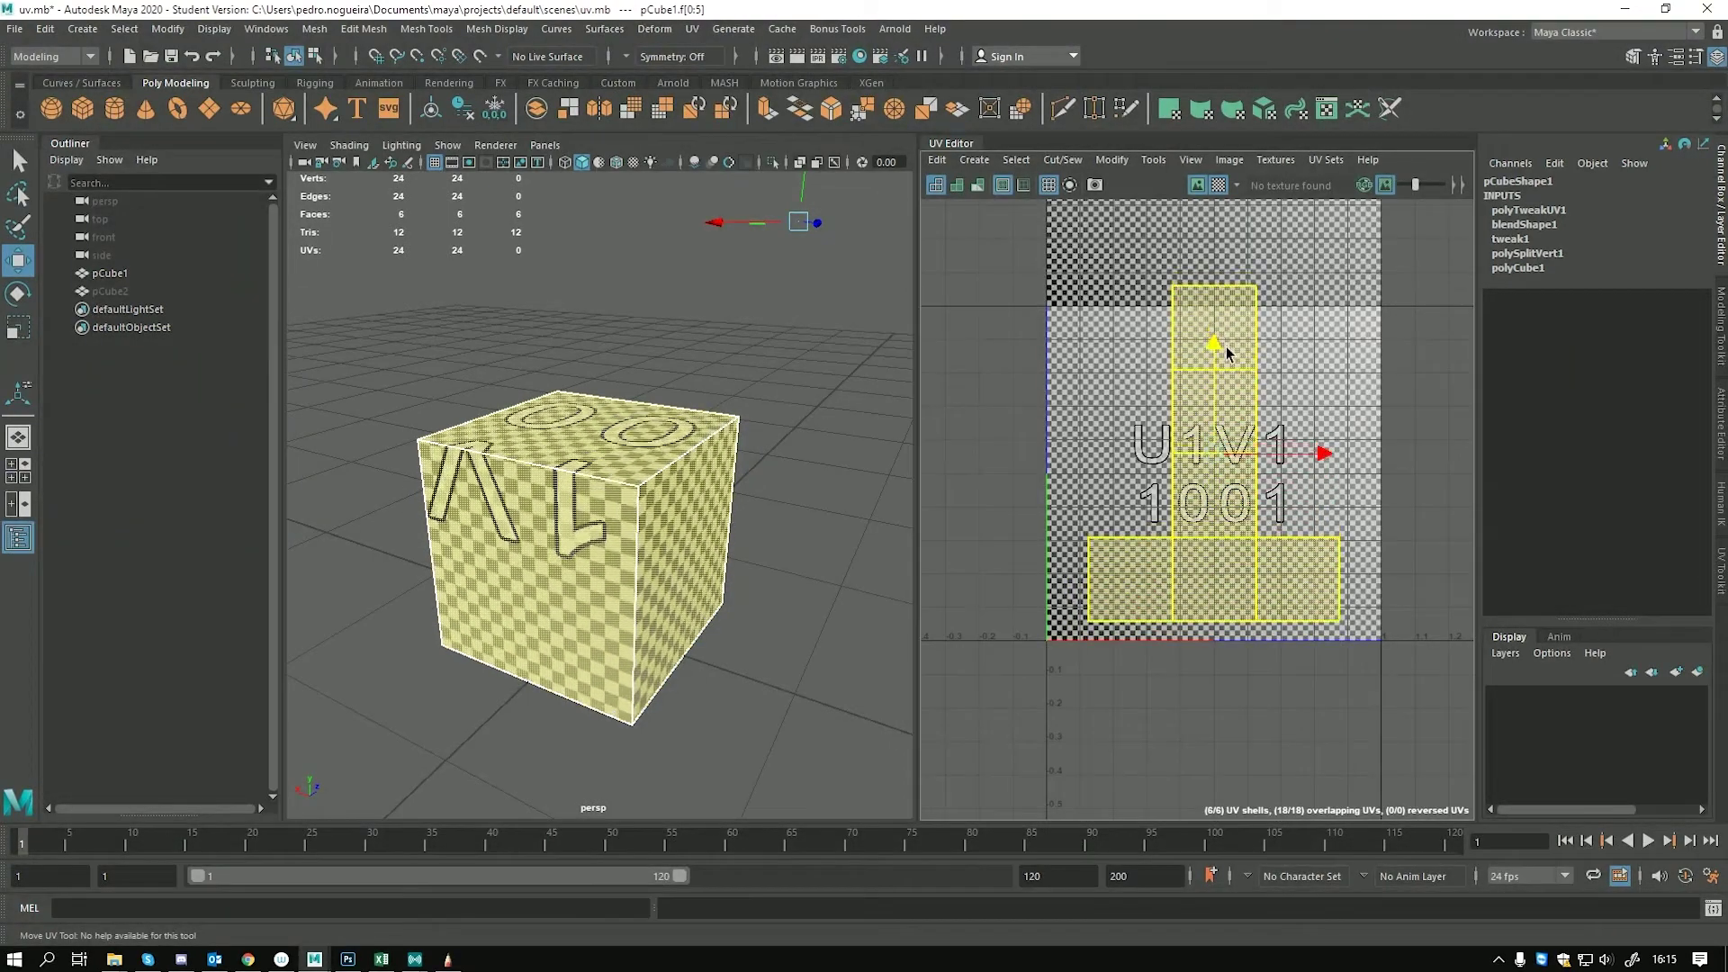
{"action": "key", "text": "ctrl+z"}
Try rotating the UVs of the cross's lower-left face and lower-right face, restoring each to its original orientation
{"action": "left_click", "coordinate": [1131, 587]}
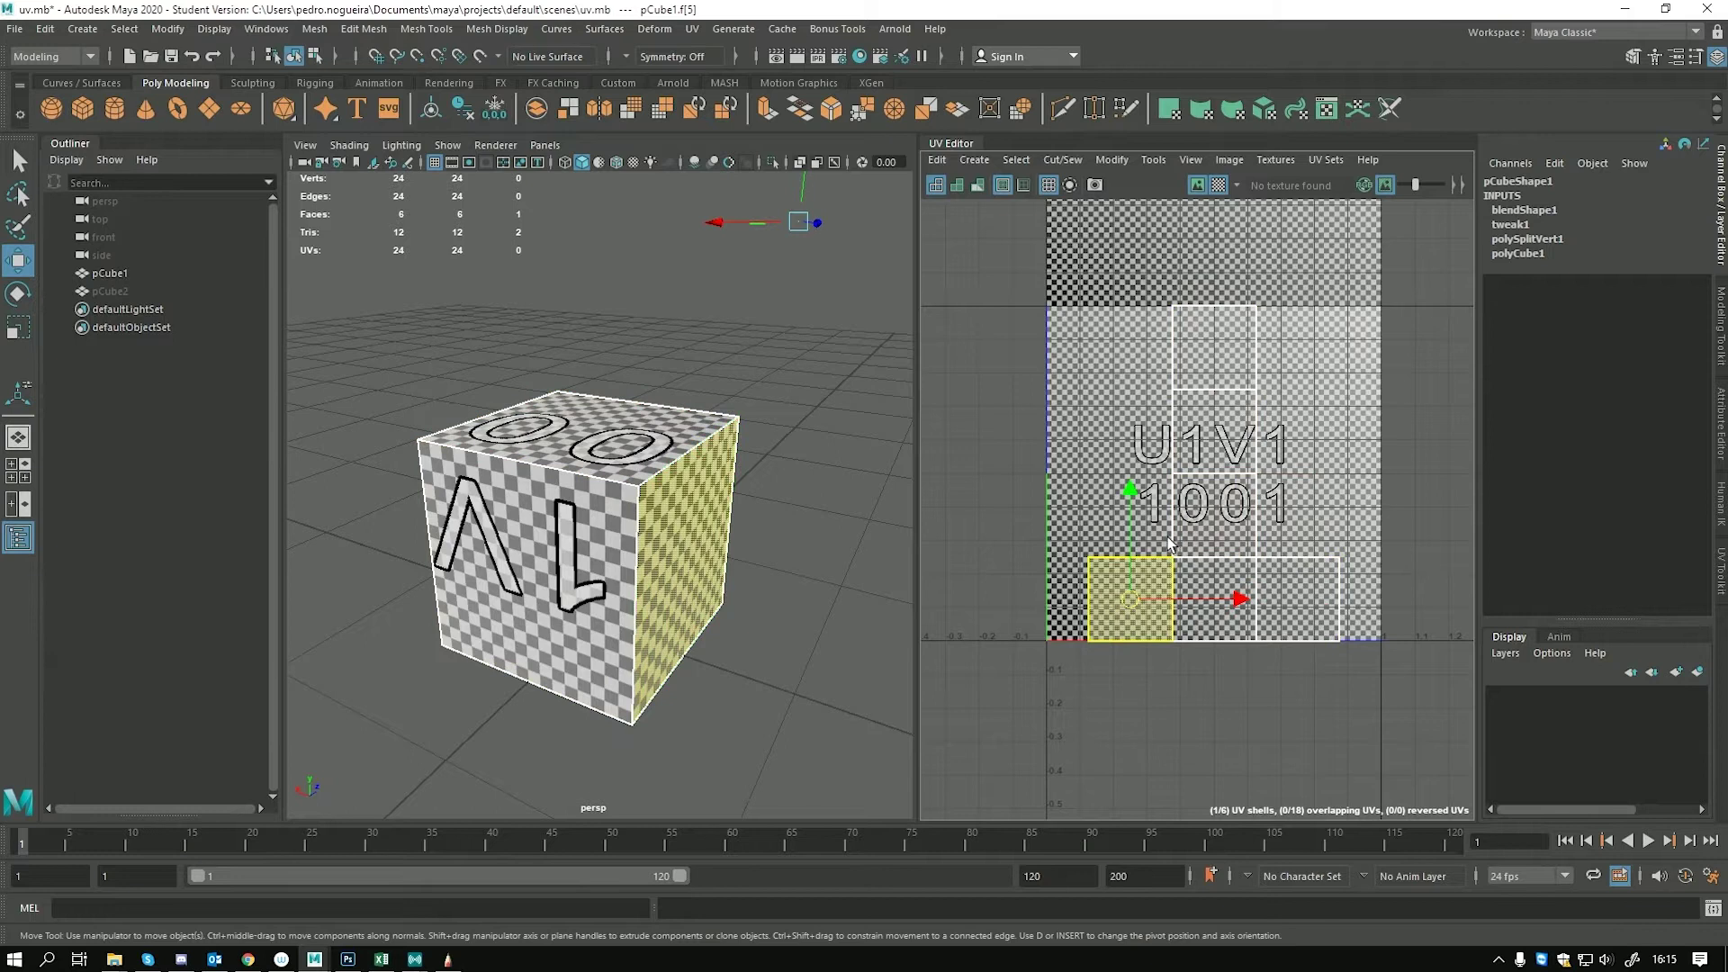
{"action": "key", "text": "e"}
{"action": "left_click_drag", "start_coordinate": [1171, 533], "coordinate": [1175, 512]}
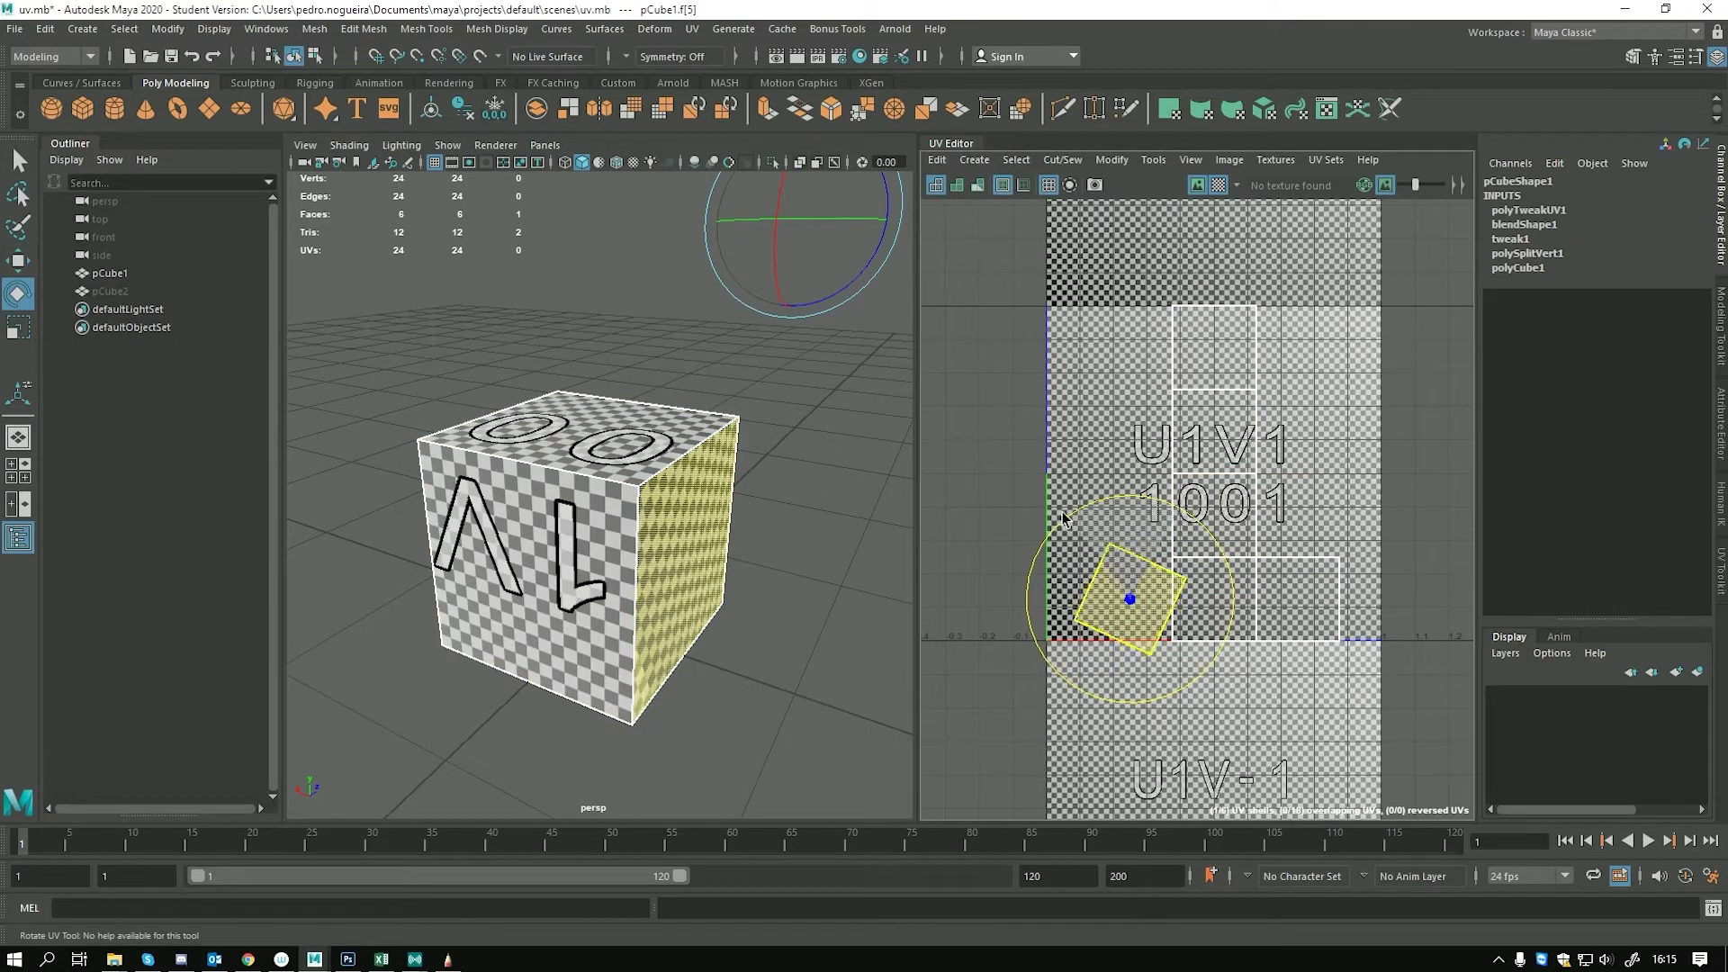
{"action": "key", "text": "ctrl+z"}
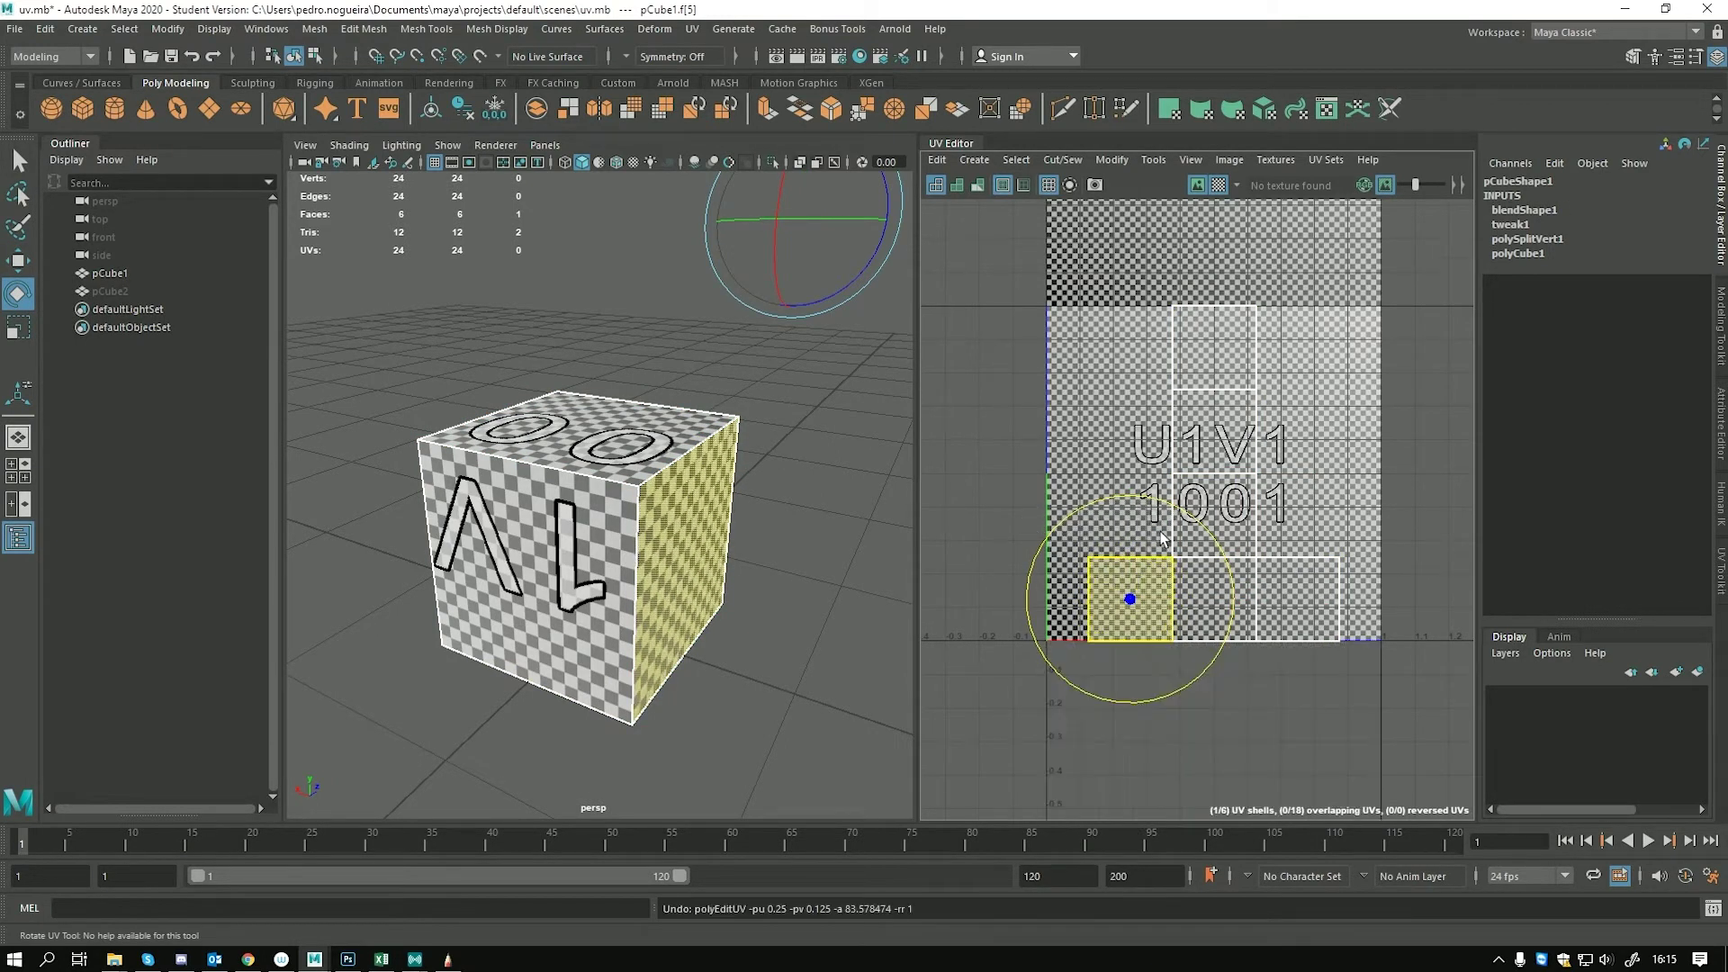
{"action": "left_click_drag", "start_coordinate": [1172, 510], "coordinate": [967, 520]}
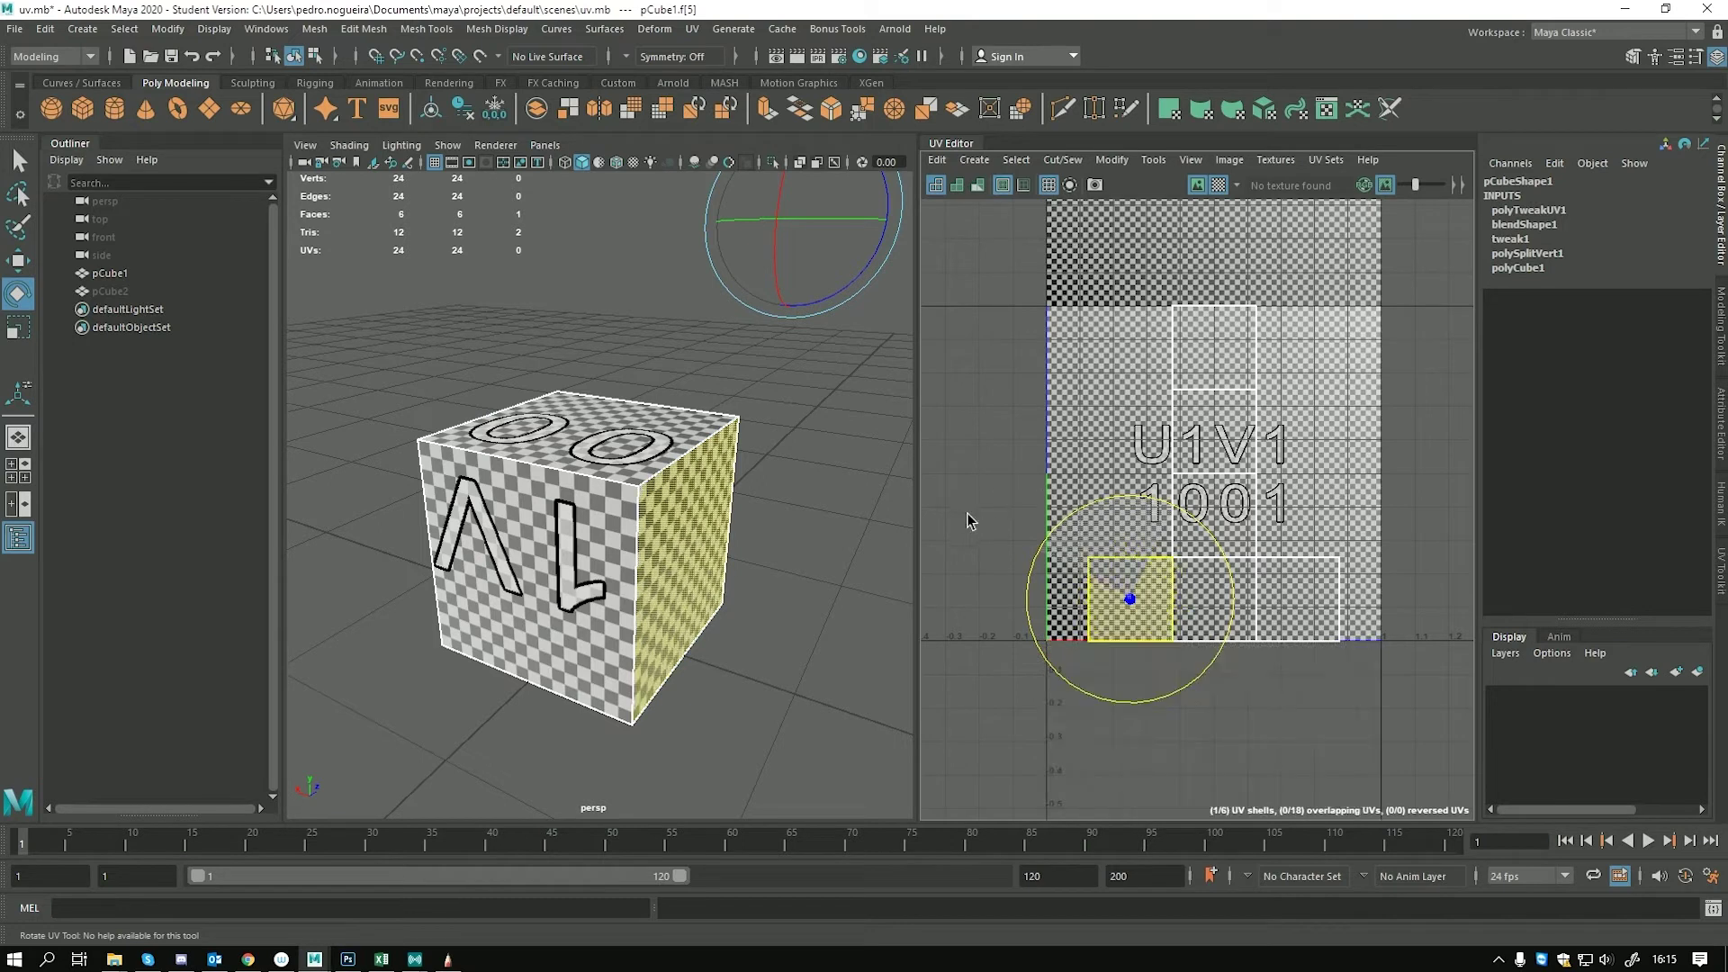
{"action": "left_click", "coordinate": [1313, 595]}
{"action": "left_click_drag", "start_coordinate": [1353, 504], "coordinate": [1430, 679]}
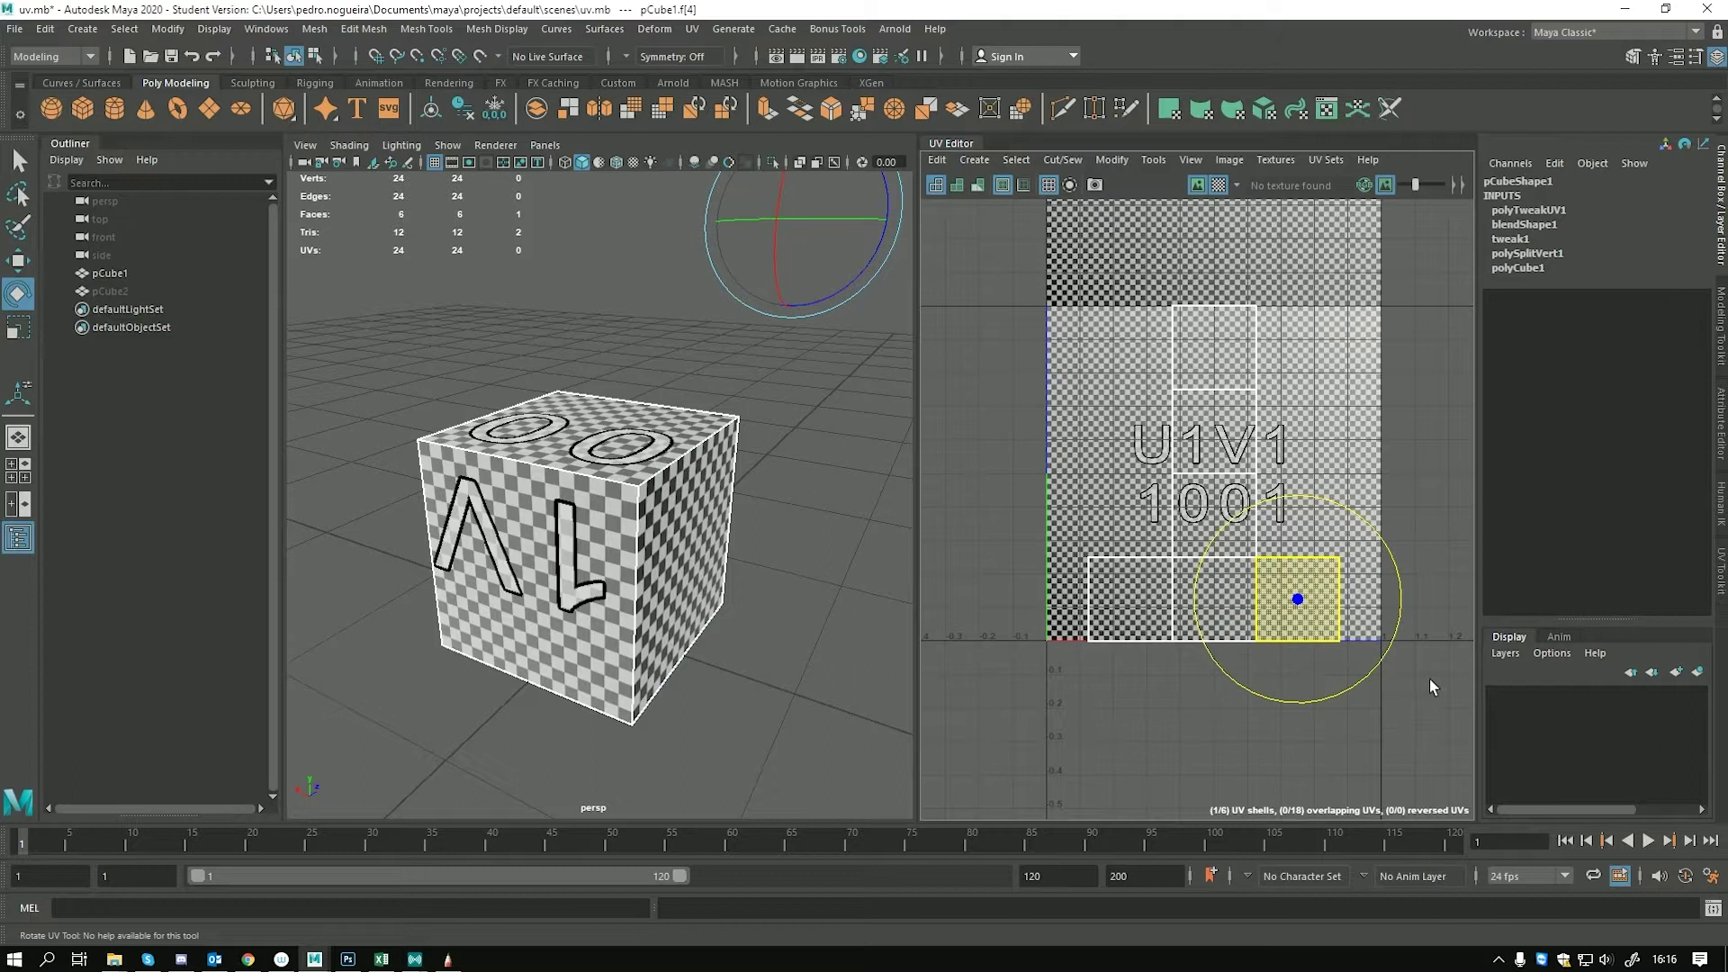
Select the complete UV layout with the Move tool and try shifting it vertically, returning it to its place
{"action": "key", "text": "w"}
{"action": "left_click_drag", "start_coordinate": [1017, 276], "coordinate": [1394, 693]}
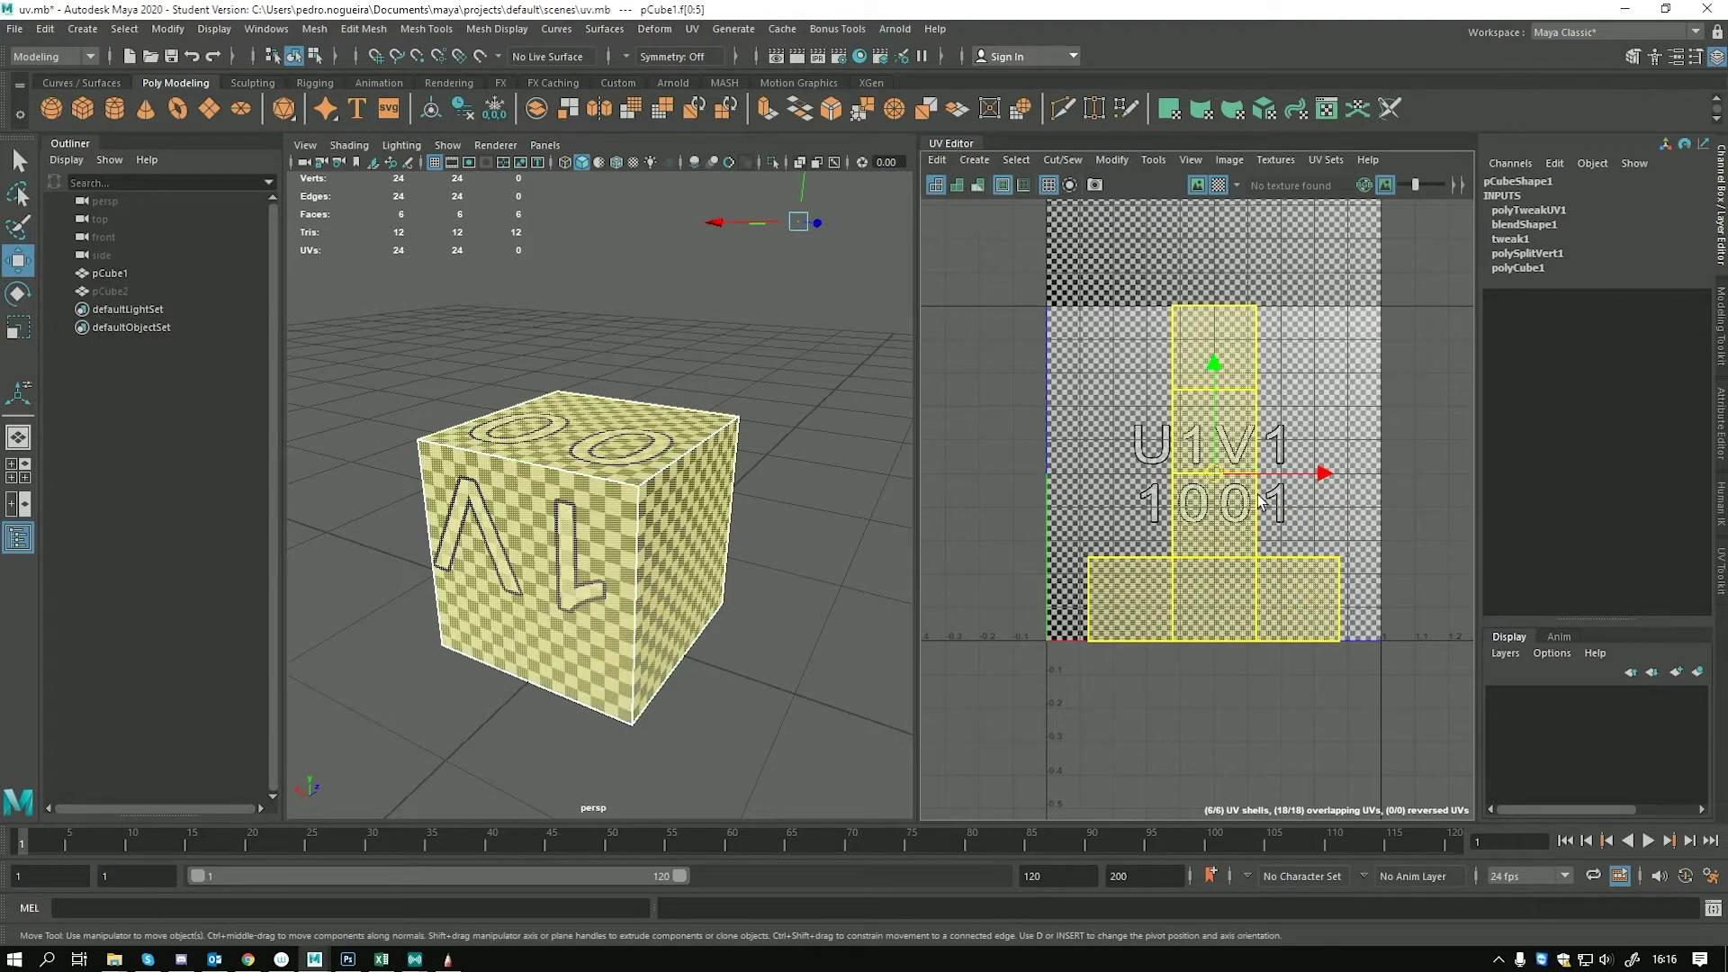
{"action": "mouse_move", "coordinate": [1214, 373]}
{"action": "left_mouse_down"}
{"action": "mouse_move", "coordinate": [1216, 515]}
{"action": "mouse_move", "coordinate": [1217, 371]}
{"action": "left_mouse_up"}
Repeat the trial rotations on the two outer faces of the layout's bottom row, returning each to its square alignment
{"action": "left_click", "coordinate": [1105, 598]}
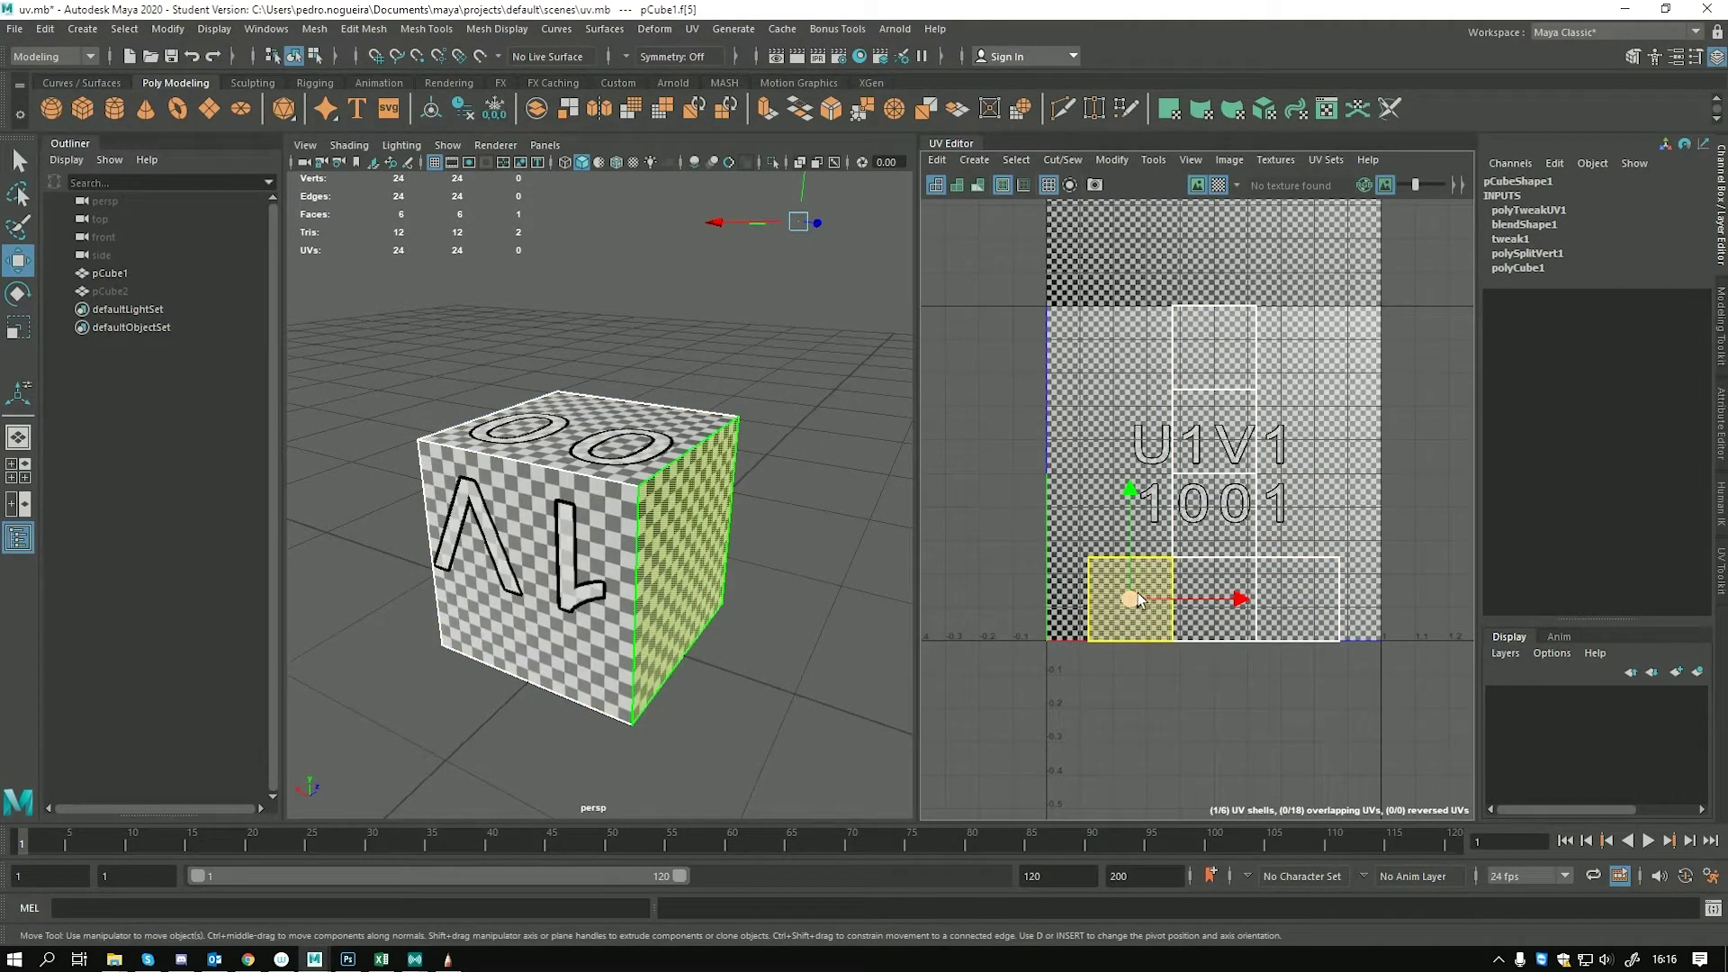
{"action": "key", "text": "e"}
{"action": "left_click_drag", "start_coordinate": [1170, 509], "coordinate": [1248, 659]}
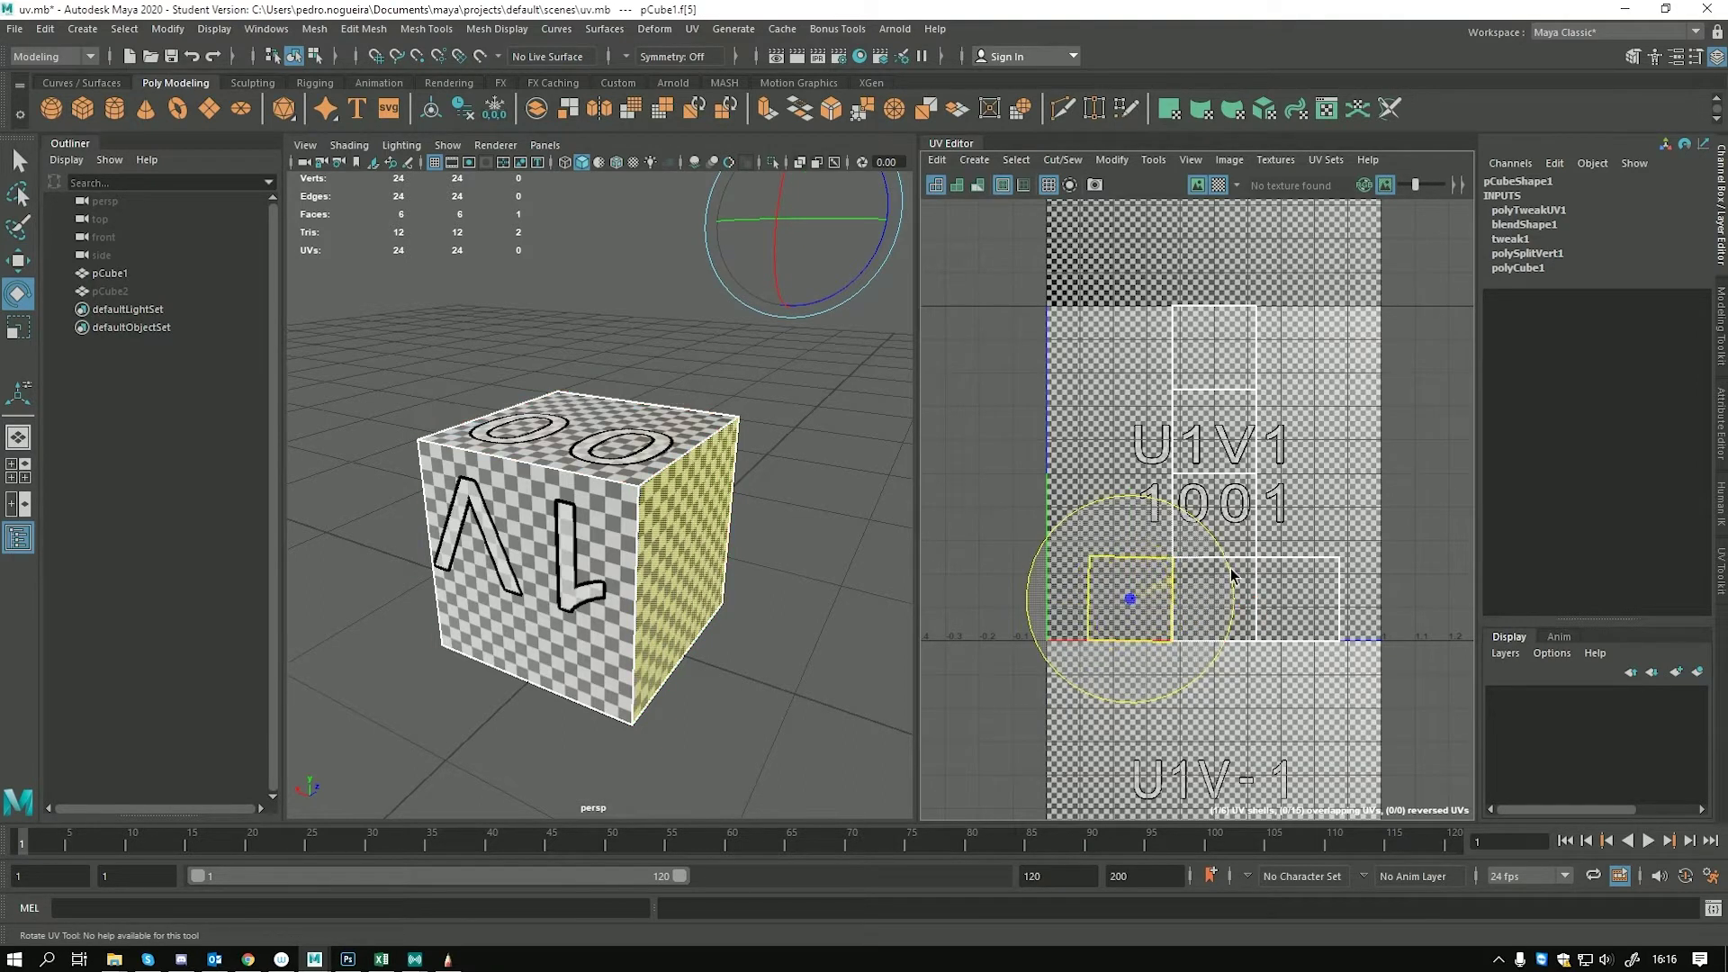
{"action": "key", "text": "ctrl+z"}
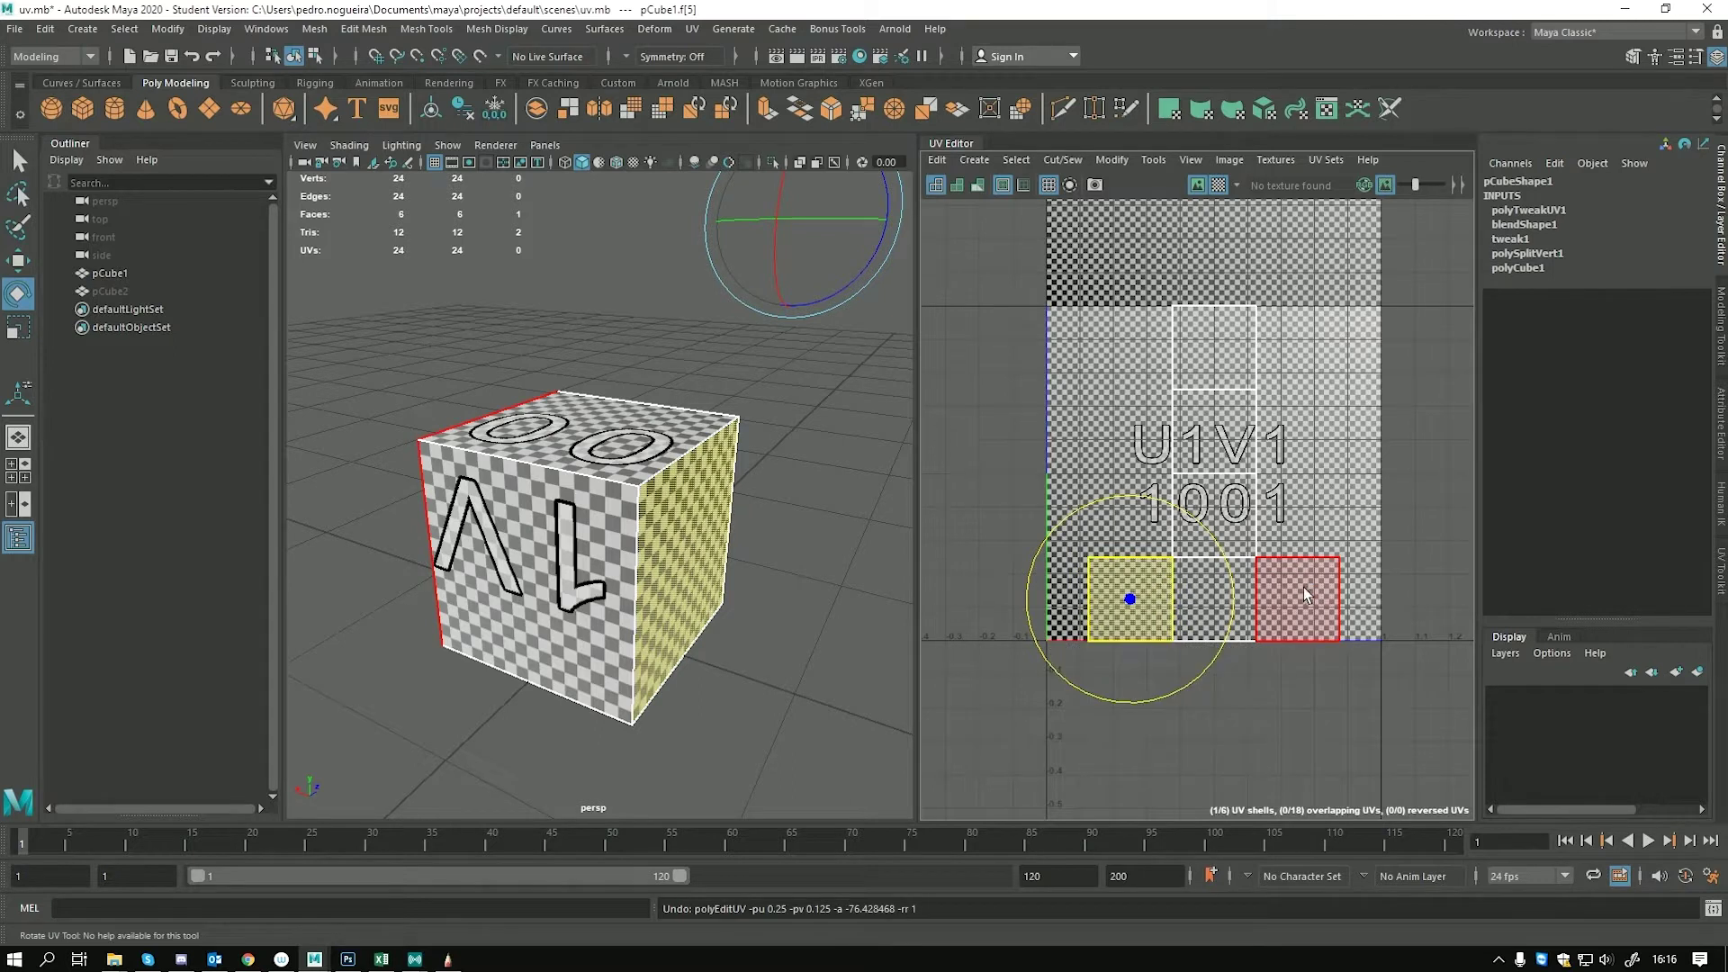
{"action": "left_click_drag", "start_coordinate": [1175, 522], "coordinate": [1214, 540]}
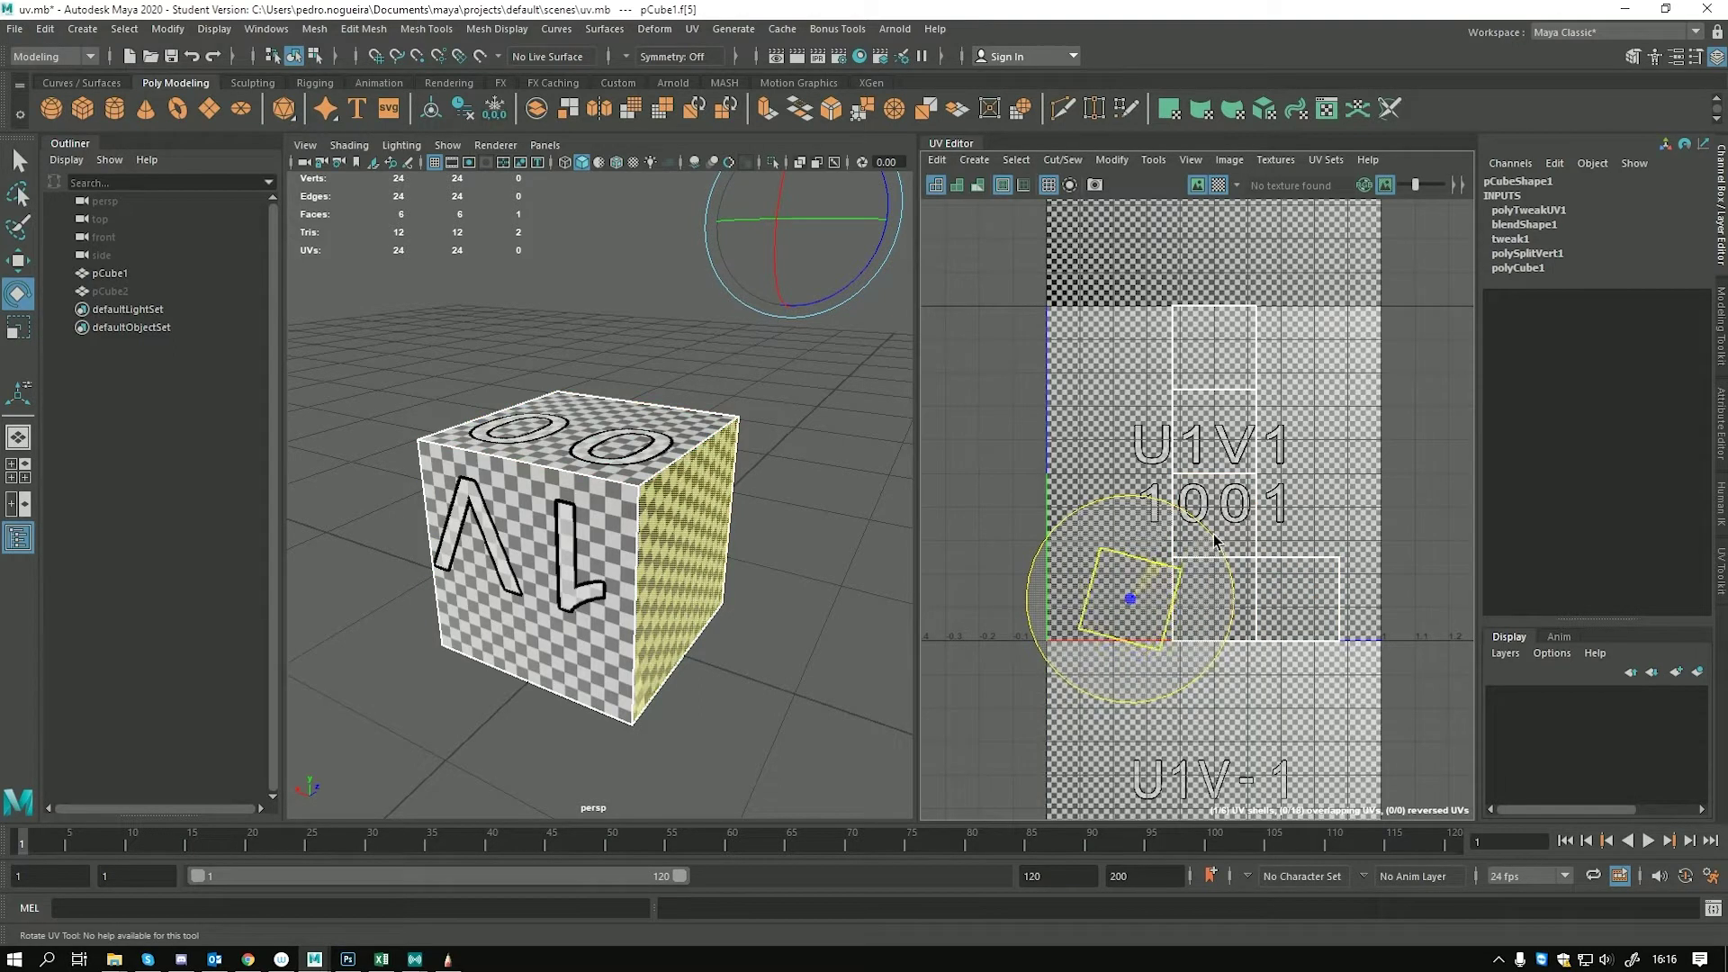
{"action": "left_click_drag", "start_coordinate": [1339, 689], "coordinate": [1335, 628]}
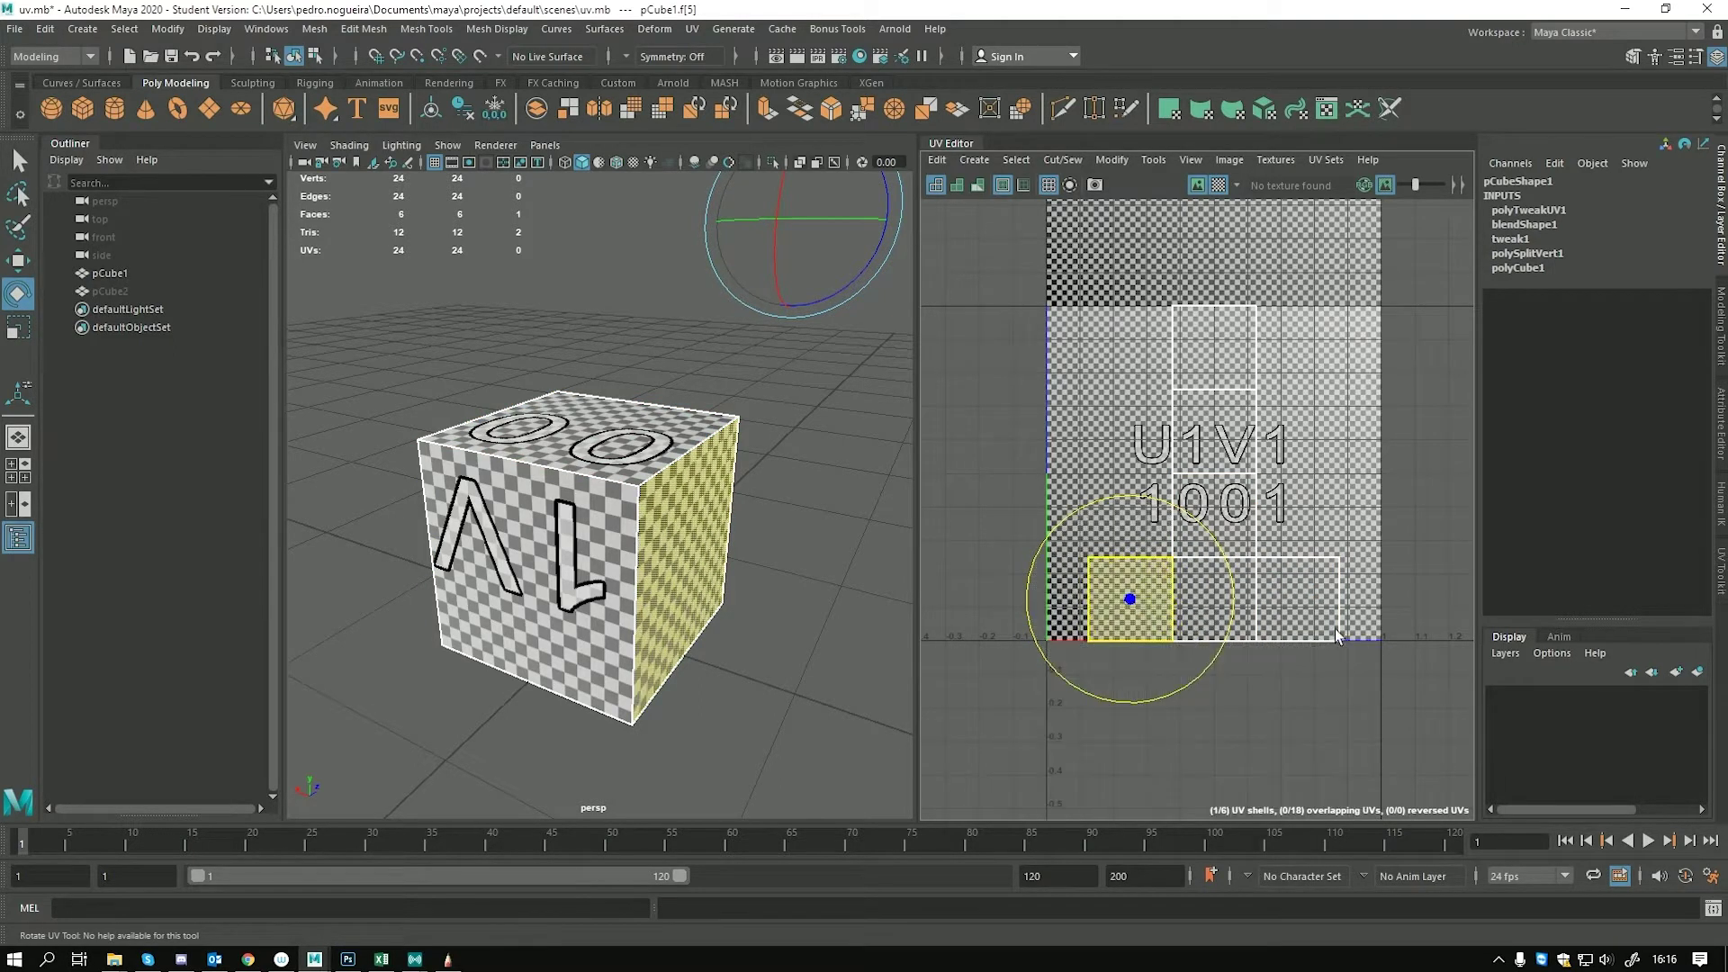
{"action": "left_click", "coordinate": [1314, 567]}
{"action": "left_click_drag", "start_coordinate": [1292, 502], "coordinate": [1123, 598]}
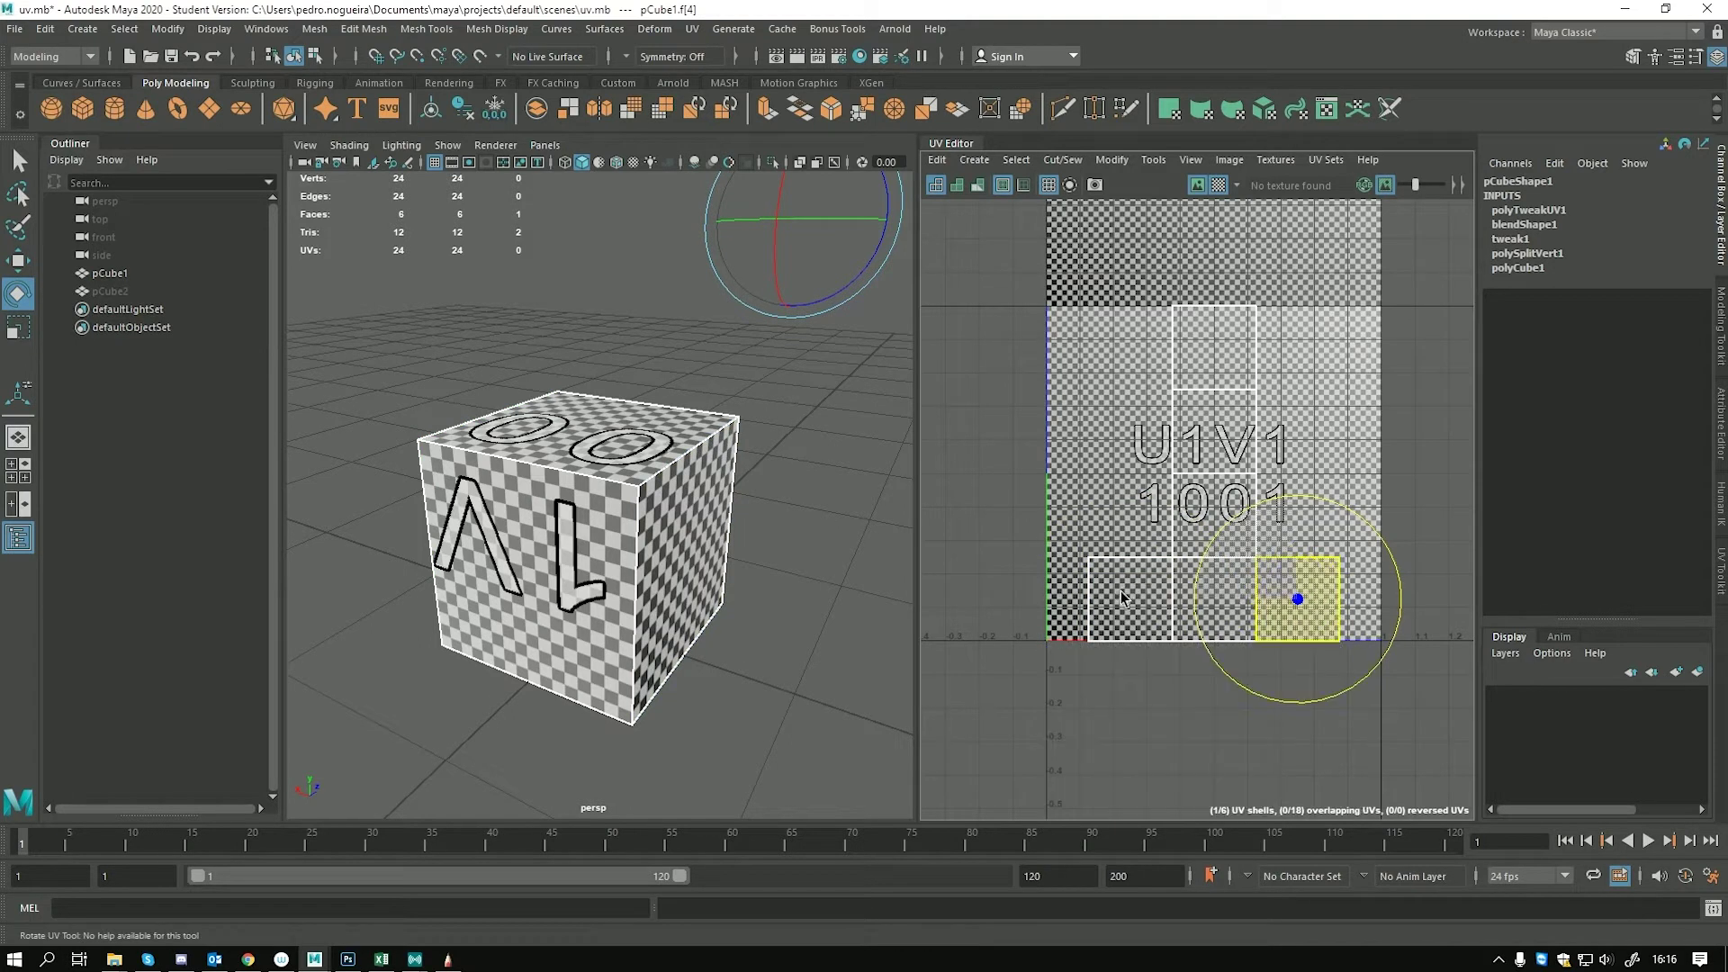
Select all UV faces and move the whole layout down and up along V, leaving it slightly above its original position
{"action": "left_click_drag", "start_coordinate": [1035, 297], "coordinate": [1345, 661]}
{"action": "key", "text": "w"}
{"action": "left_click_drag", "start_coordinate": [1214, 365], "coordinate": [1222, 424]}
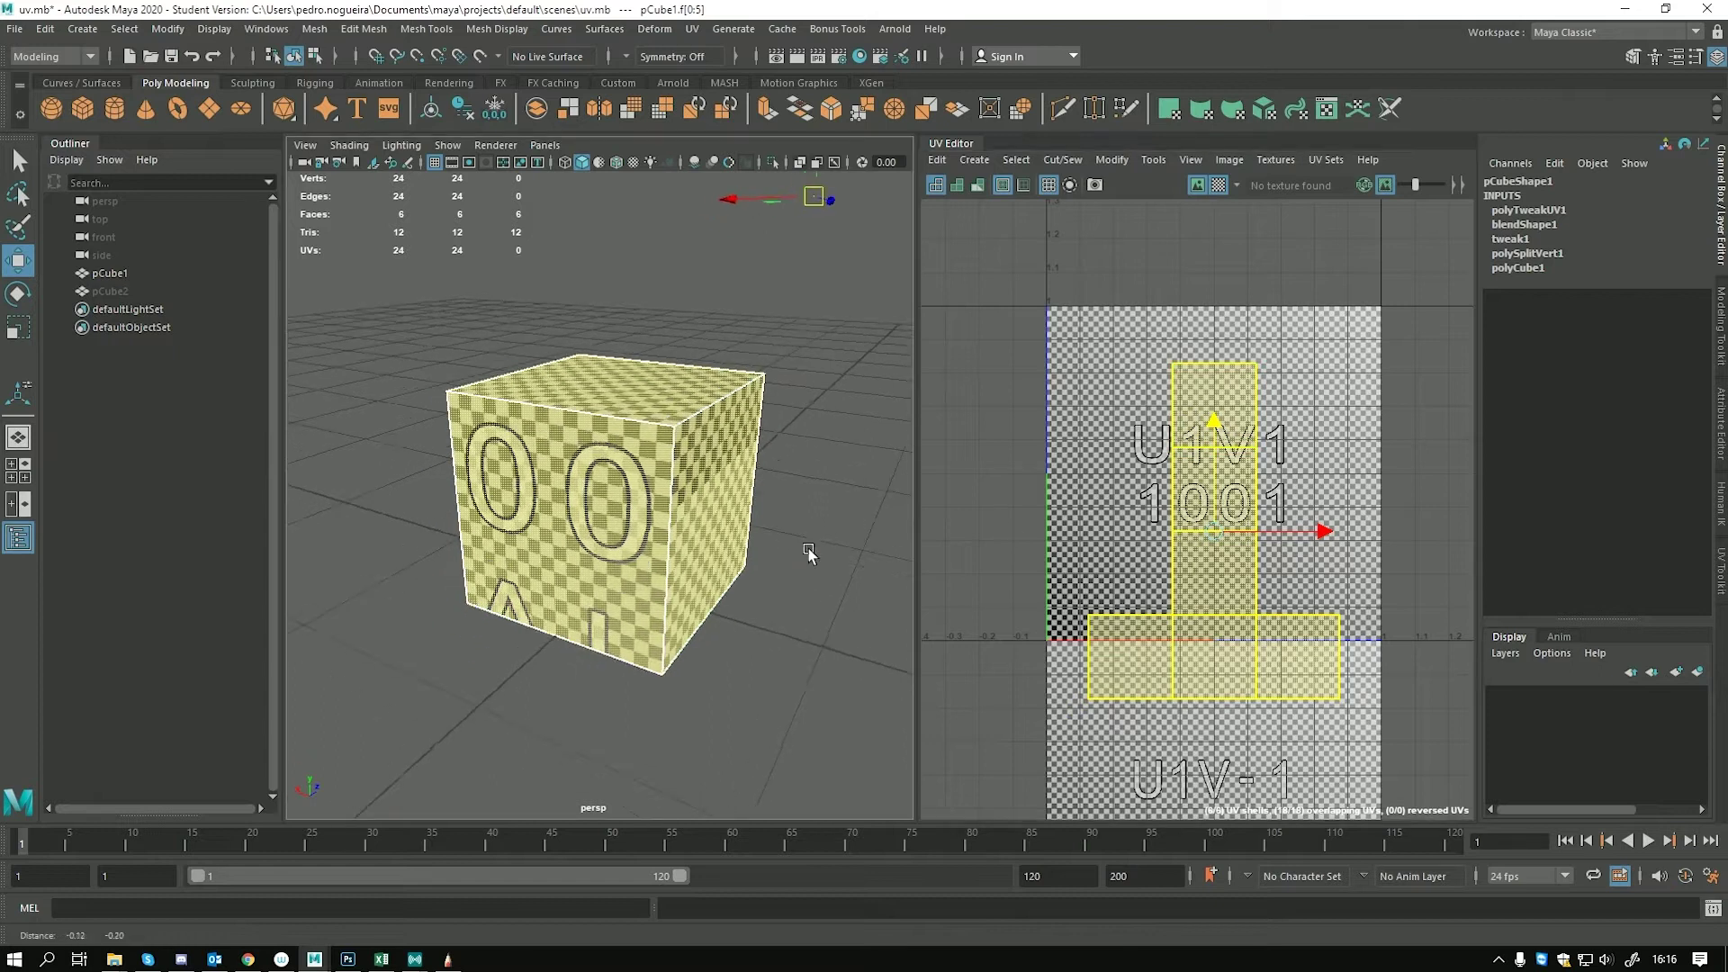
{"action": "left_click_drag", "start_coordinate": [810, 552], "coordinate": [1069, 507], "text": "alt"}
{"action": "left_click_drag", "start_coordinate": [1218, 432], "coordinate": [1205, 349]}
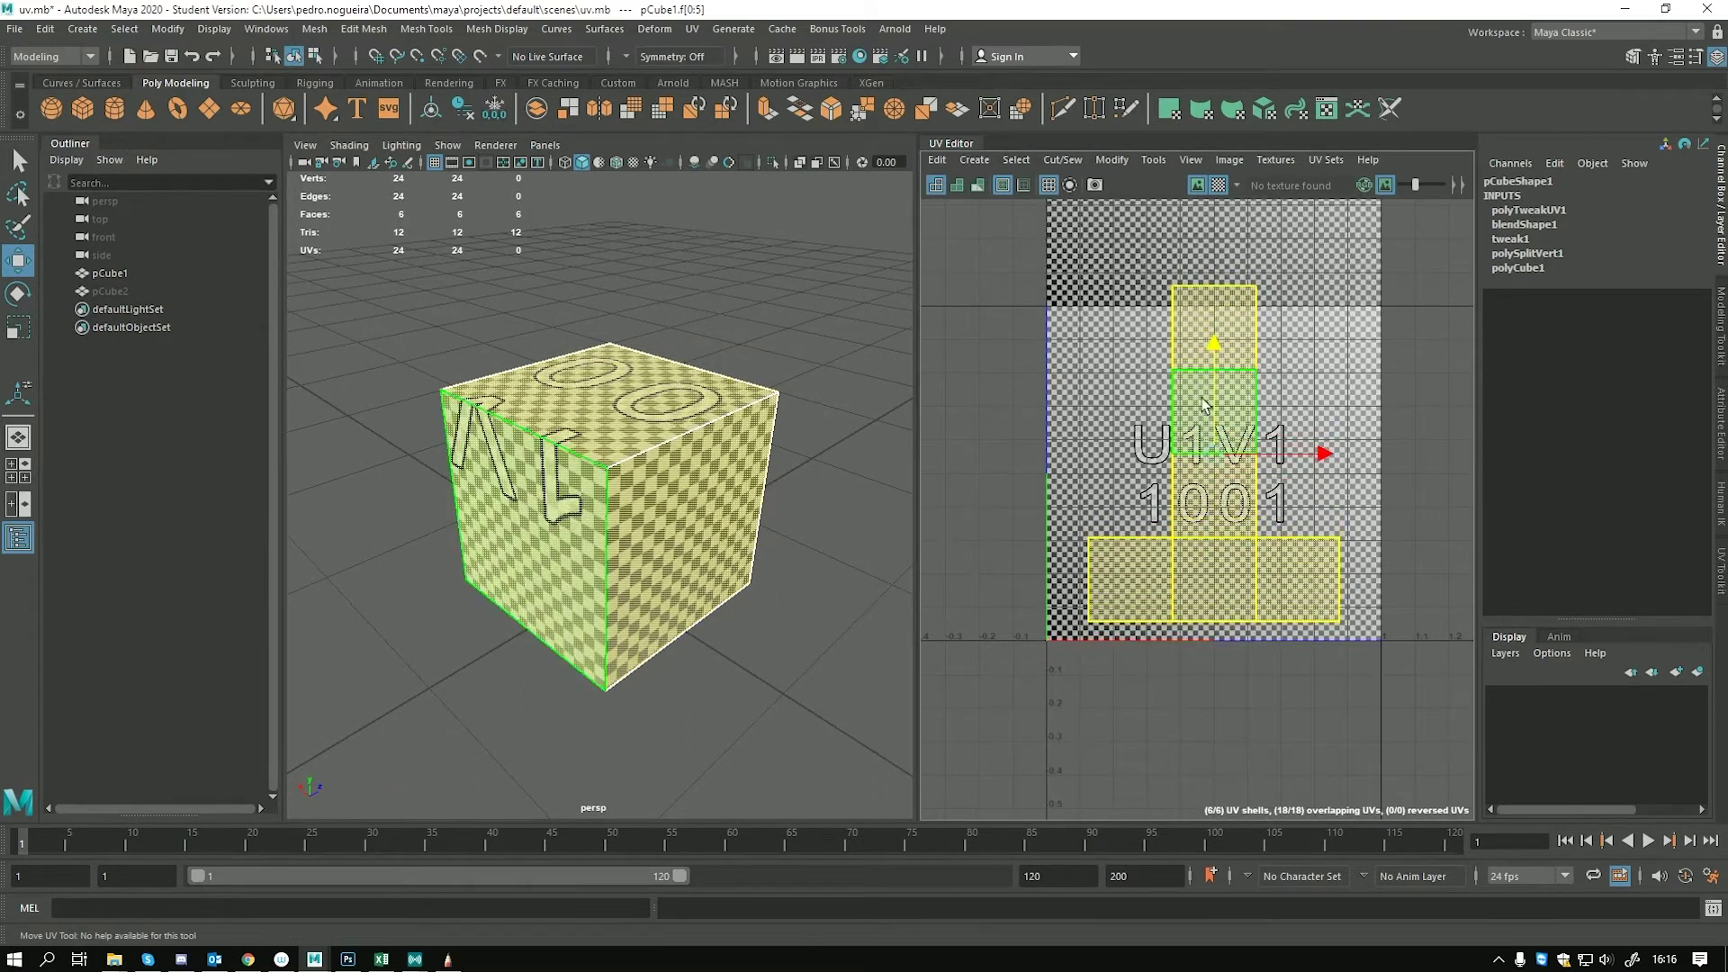
Scale the entire UV layout down to about a third of its size
{"action": "scroll", "coordinate": [1161, 450], "scroll_direction": "up", "scroll_amount": 2}
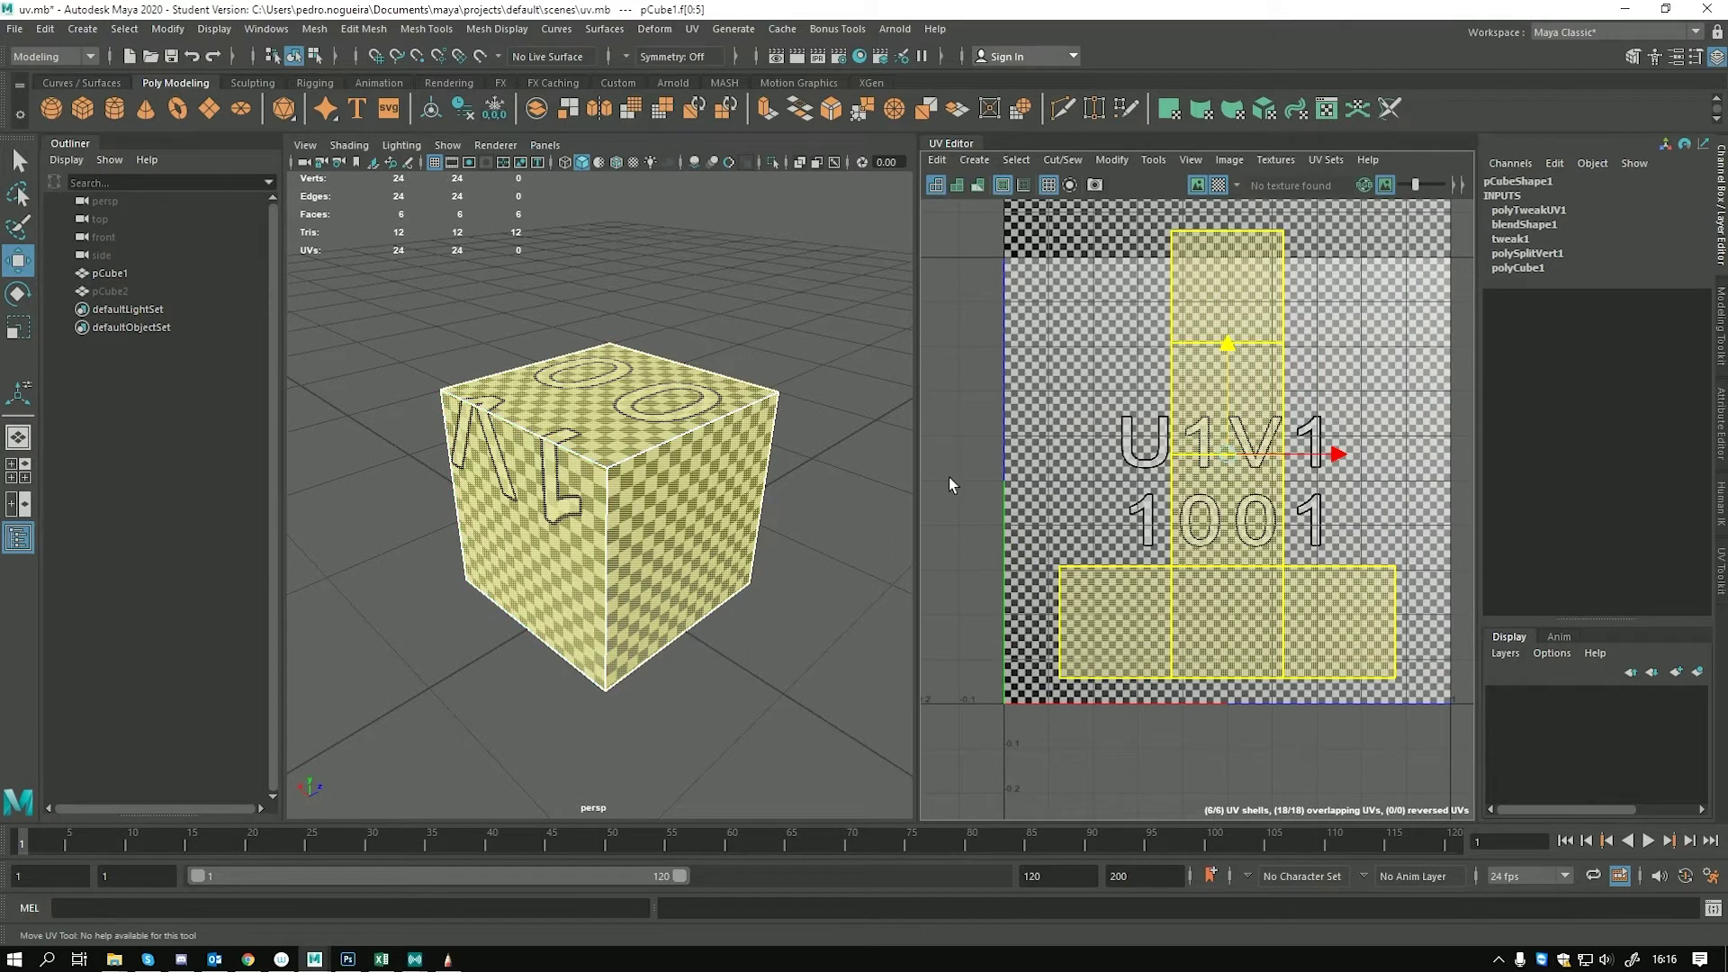
{"action": "left_click_drag", "start_coordinate": [1186, 384], "coordinate": [1165, 468]}
{"action": "scroll", "coordinate": [1189, 412], "scroll_direction": "up", "scroll_amount": 1}
{"action": "key", "text": "ctrl+z"}
{"action": "scroll", "coordinate": [1133, 417], "scroll_direction": "down", "scroll_amount": 2}
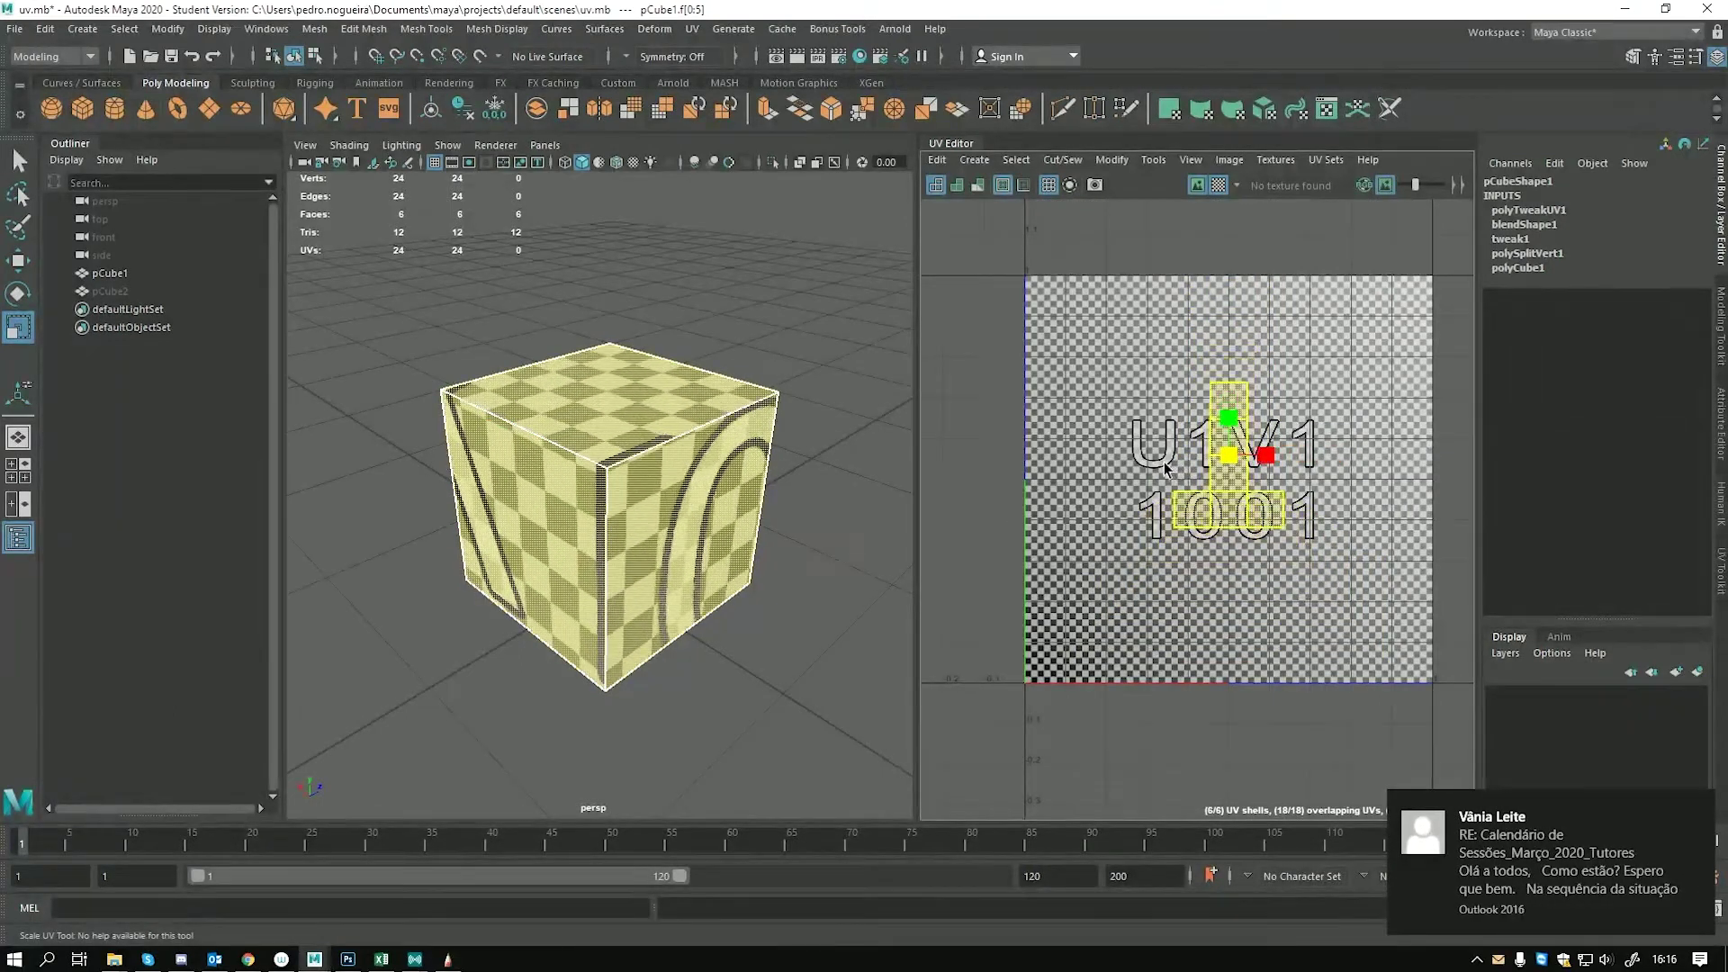
Shrink the UV layout further and move it onto the checker area above the U1V1 label
{"action": "scroll", "coordinate": [1152, 535], "scroll_direction": "up", "scroll_amount": 5}
{"action": "key", "text": "w"}
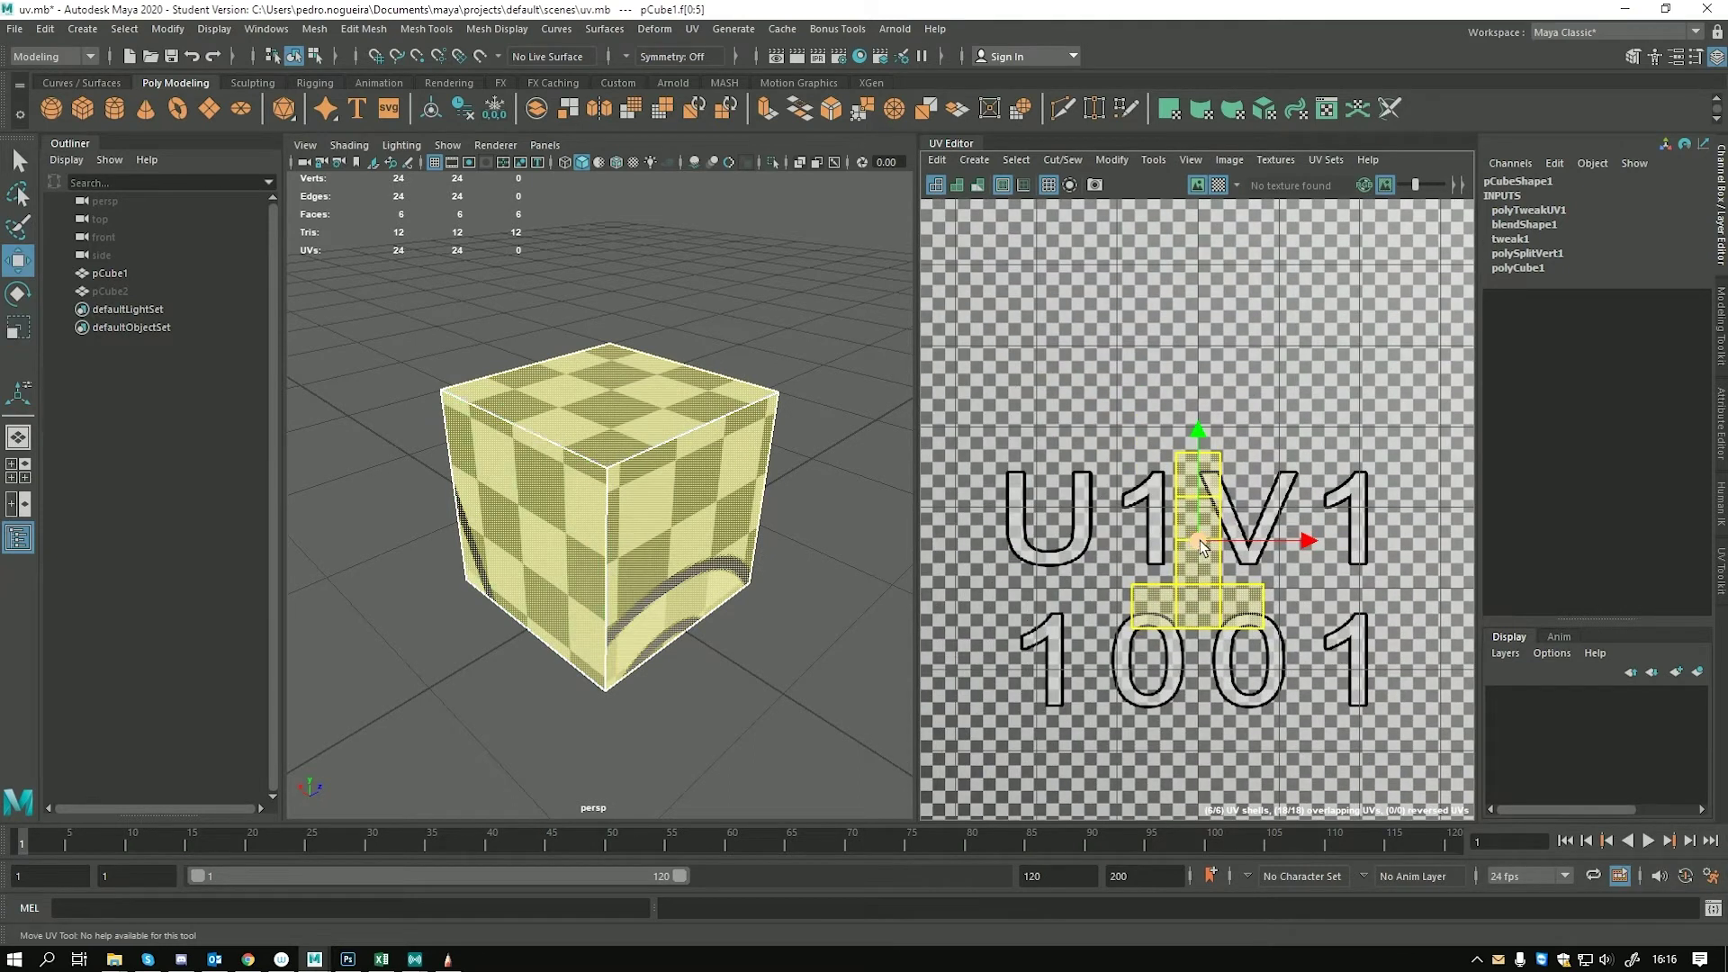
{"action": "left_click_drag", "start_coordinate": [1200, 540], "coordinate": [1099, 322]}
{"action": "middle_click_drag", "start_coordinate": [1099, 322], "coordinate": [1160, 529], "text": "alt"}
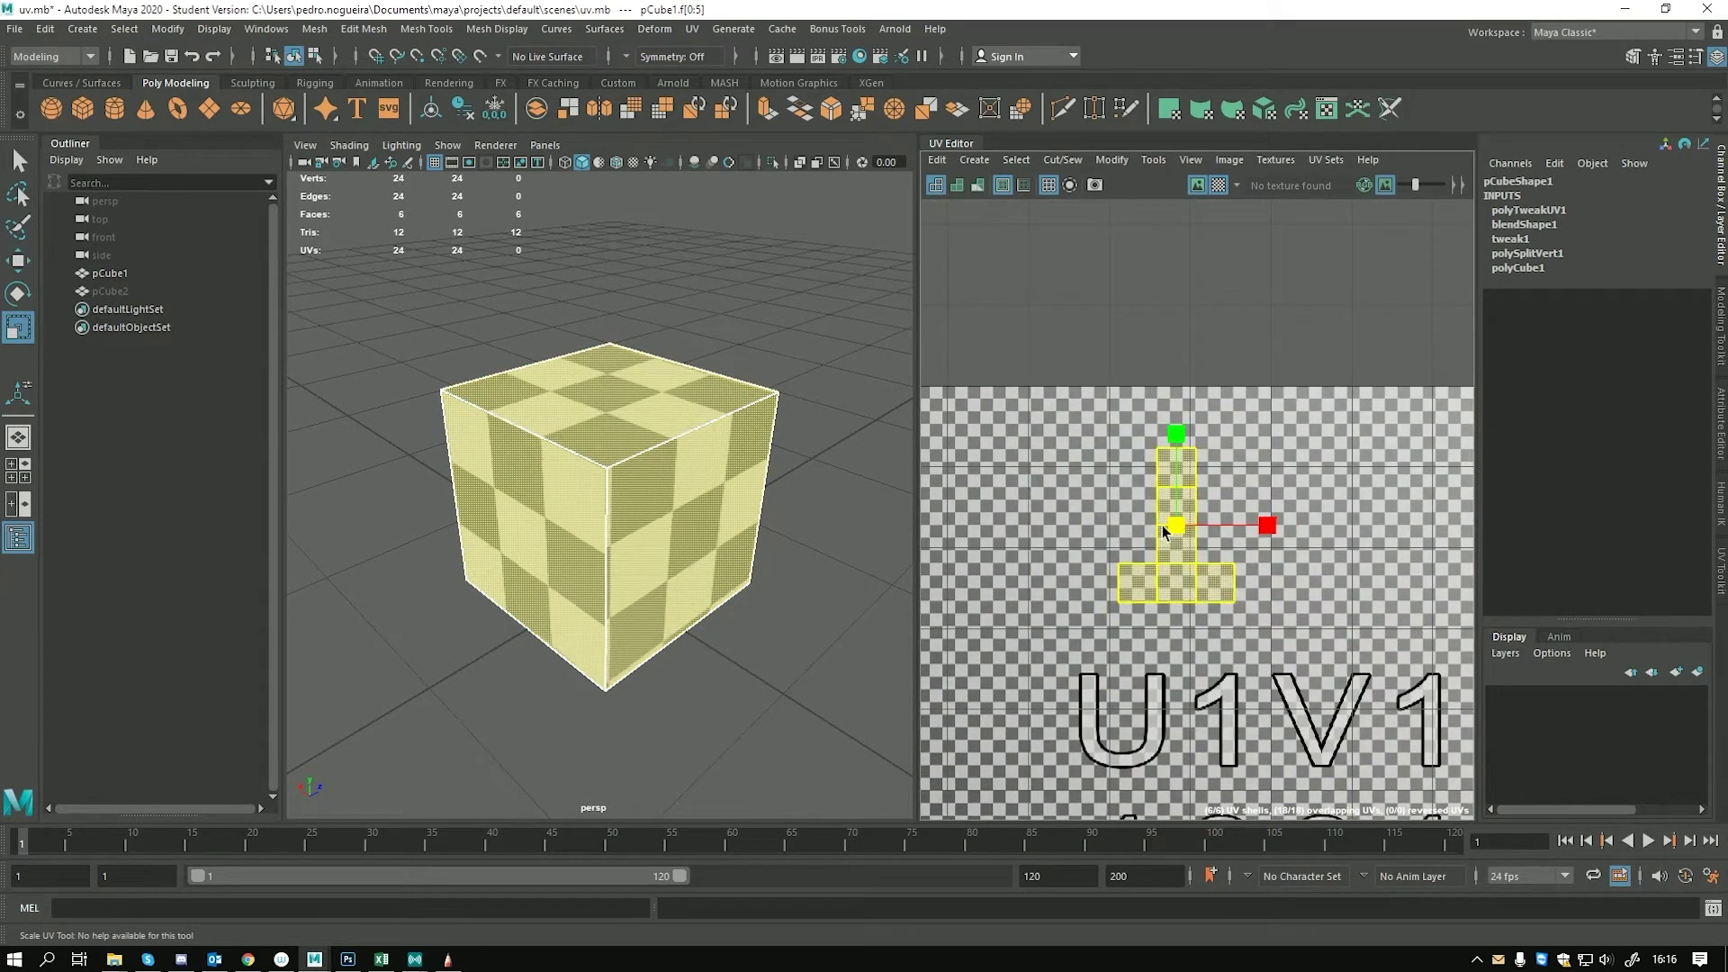
{"action": "scroll", "coordinate": [1098, 533], "scroll_direction": "up", "scroll_amount": 4}
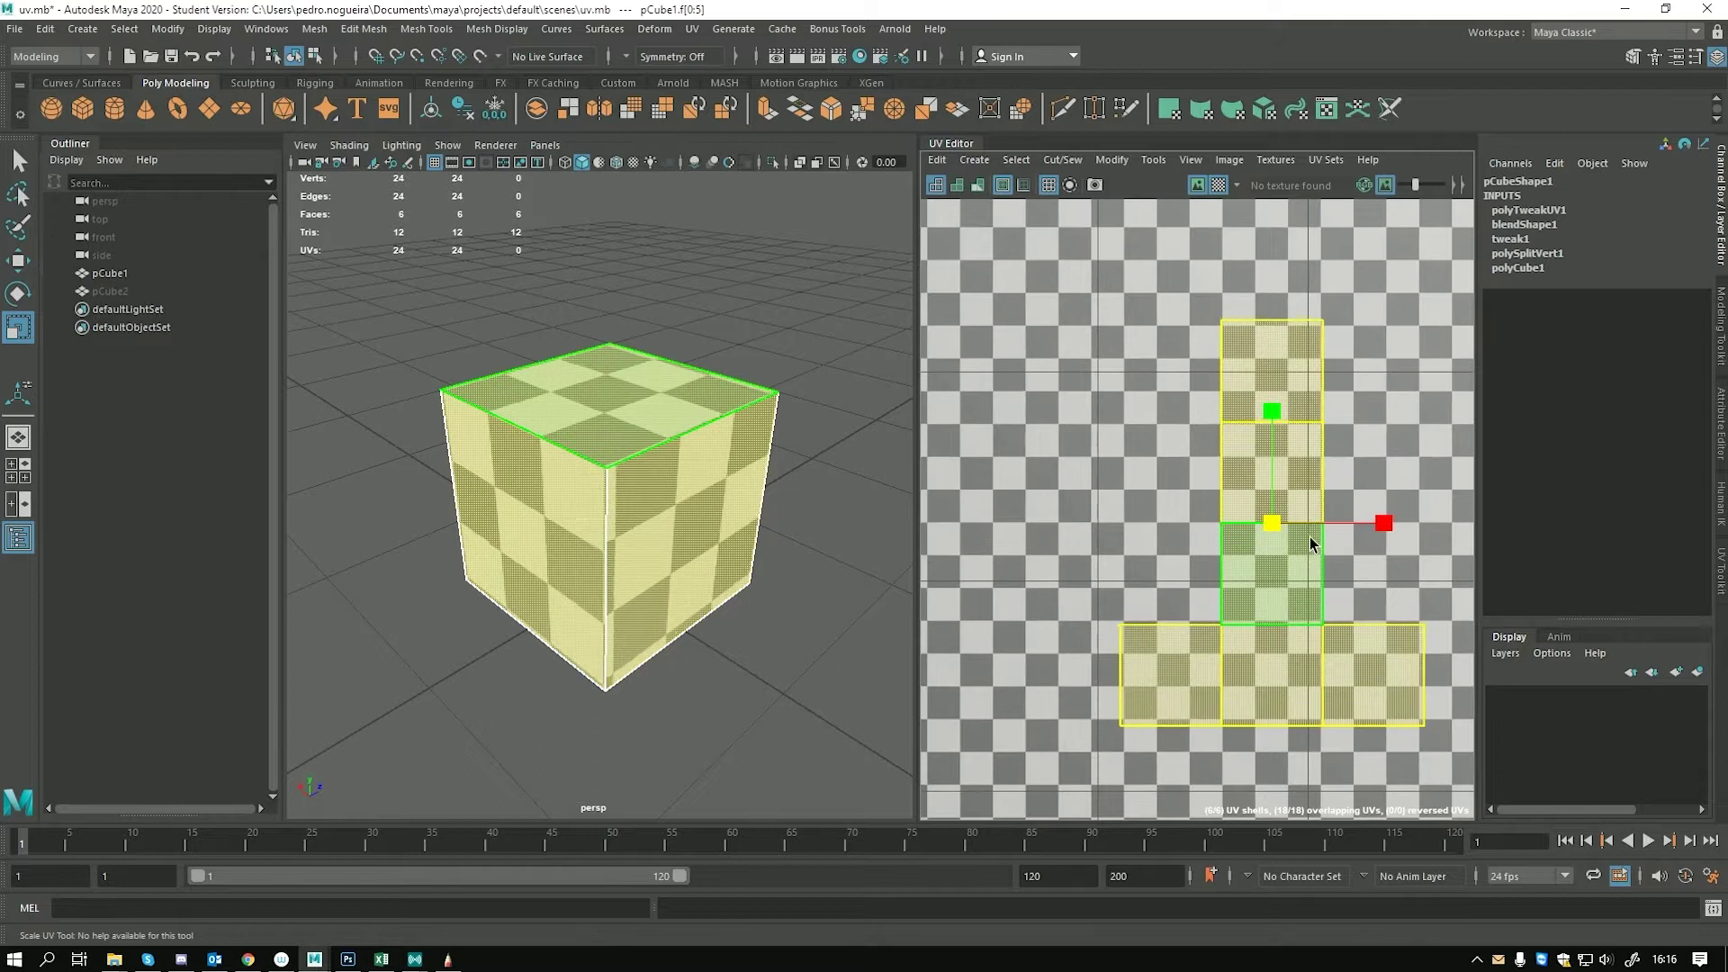
Move the whole UV layout slightly up over the checker map
{"action": "middle_click_drag", "start_coordinate": [1305, 531], "coordinate": [1233, 491], "text": "alt"}
{"action": "scroll", "coordinate": [1228, 531], "scroll_direction": "up", "scroll_amount": 1}
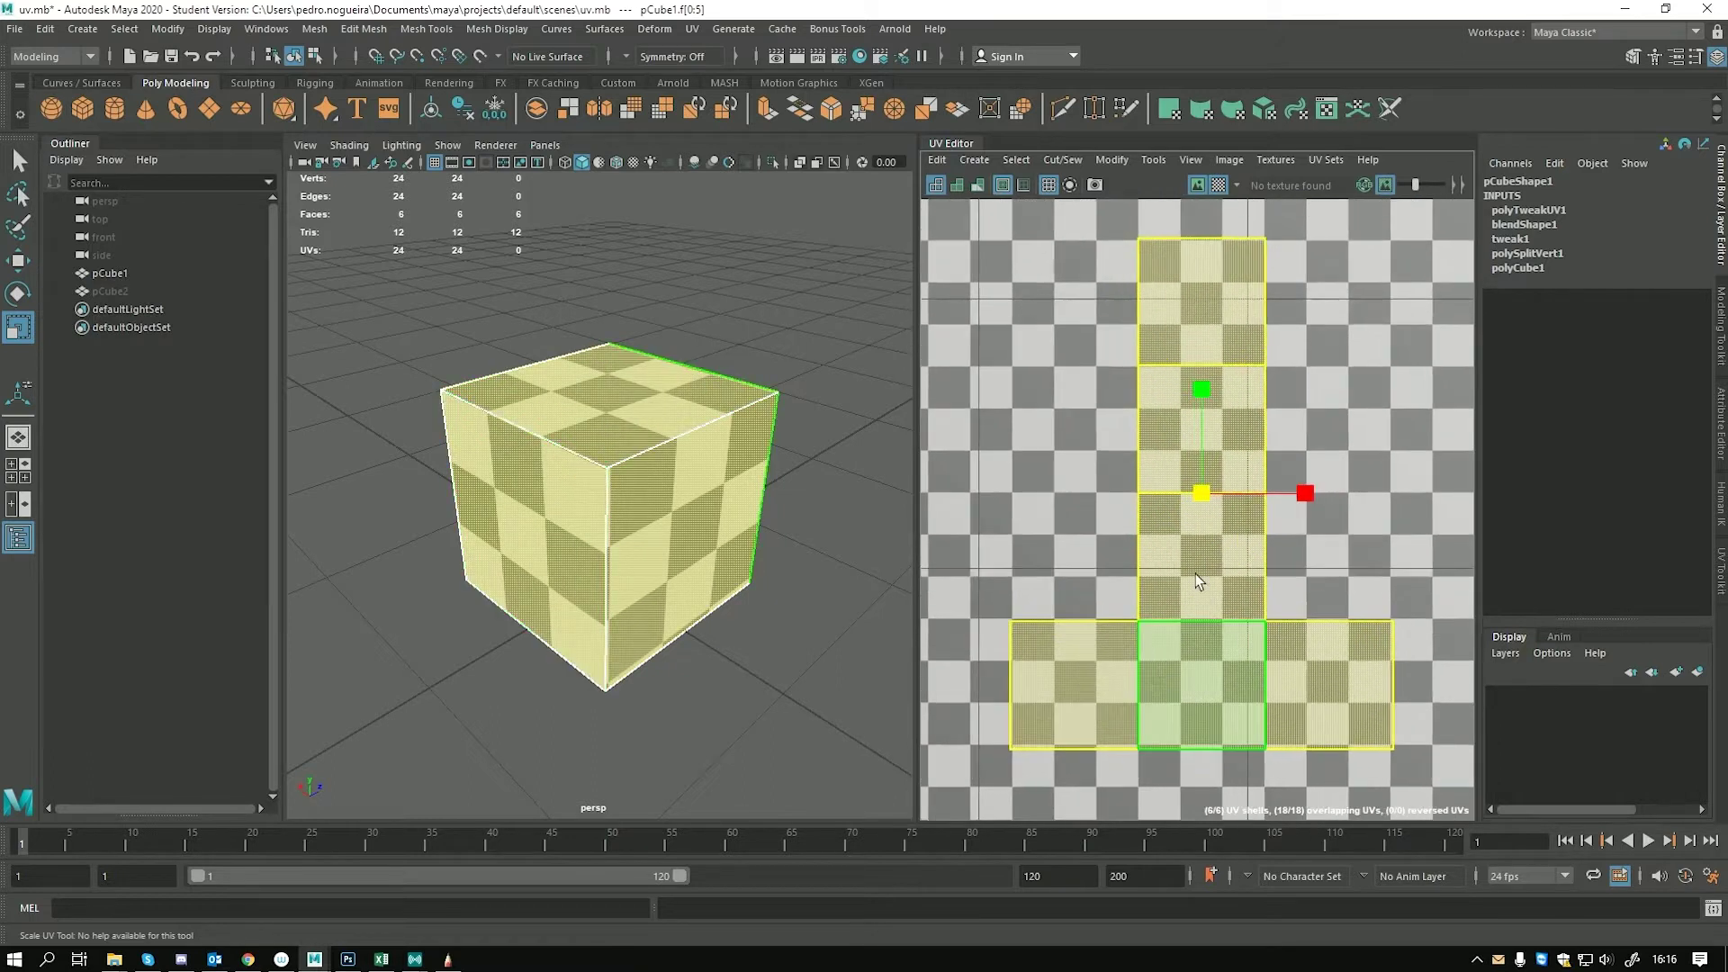
{"action": "key", "text": "w"}
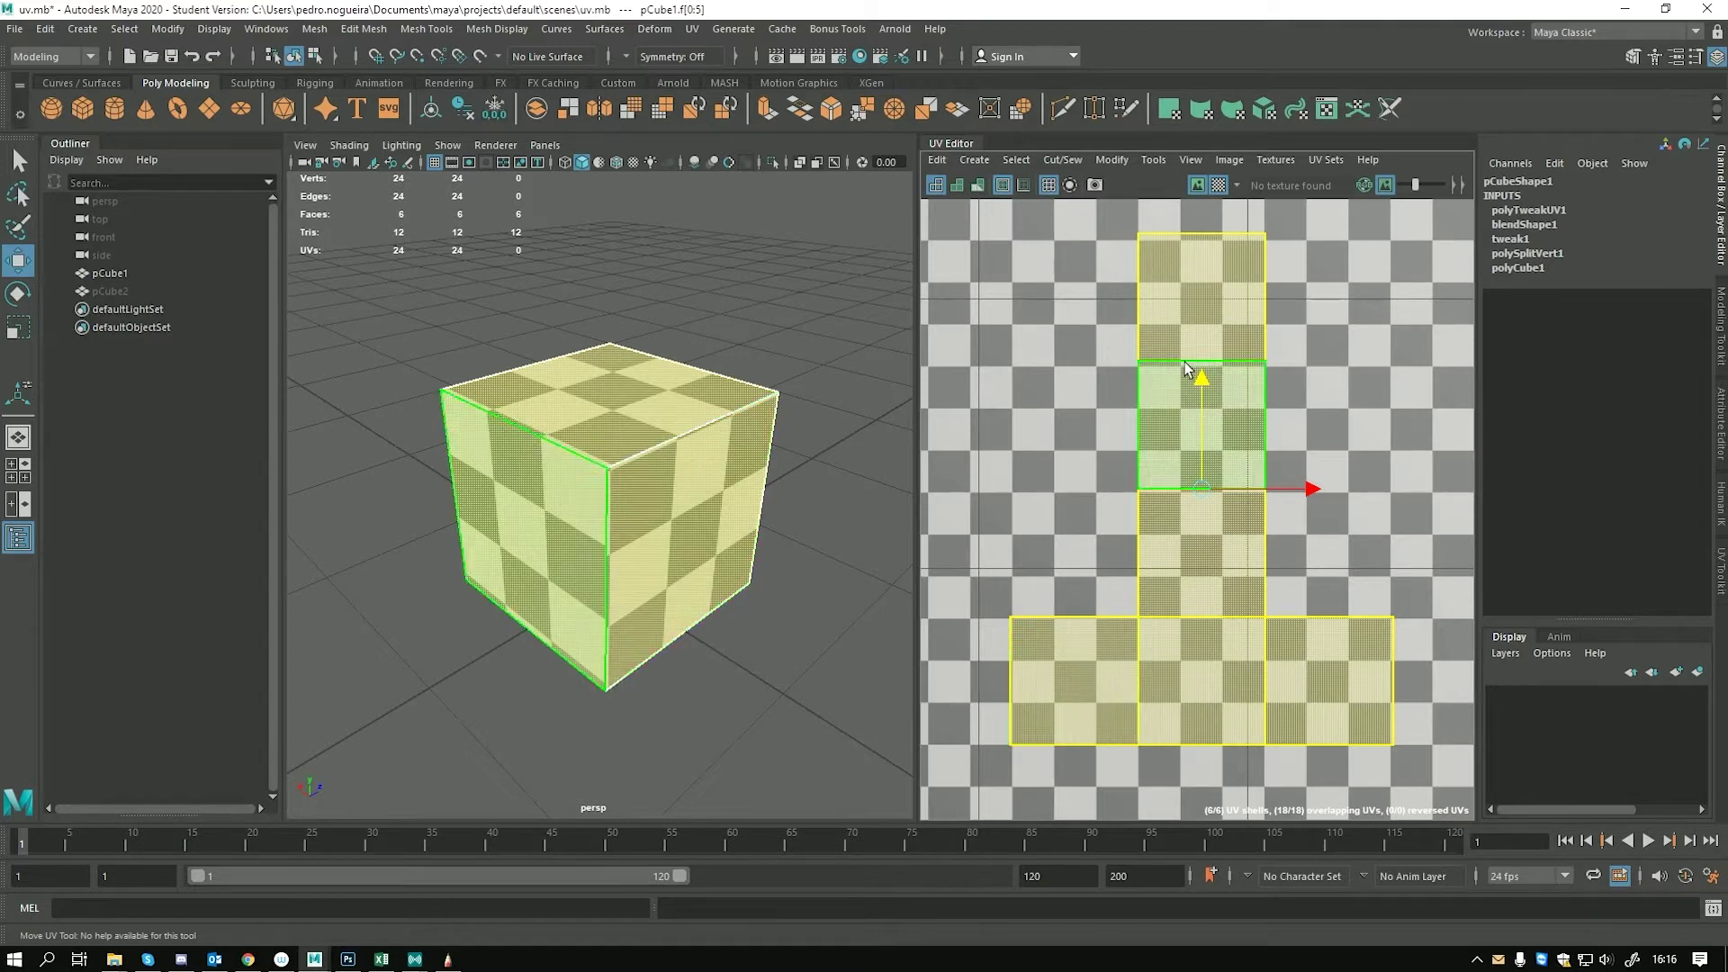
{"action": "left_click_drag", "start_coordinate": [1206, 500], "coordinate": [1185, 501]}
{"action": "key", "text": "r"}
{"action": "scroll", "coordinate": [1211, 541], "scroll_direction": "down", "scroll_amount": 6}
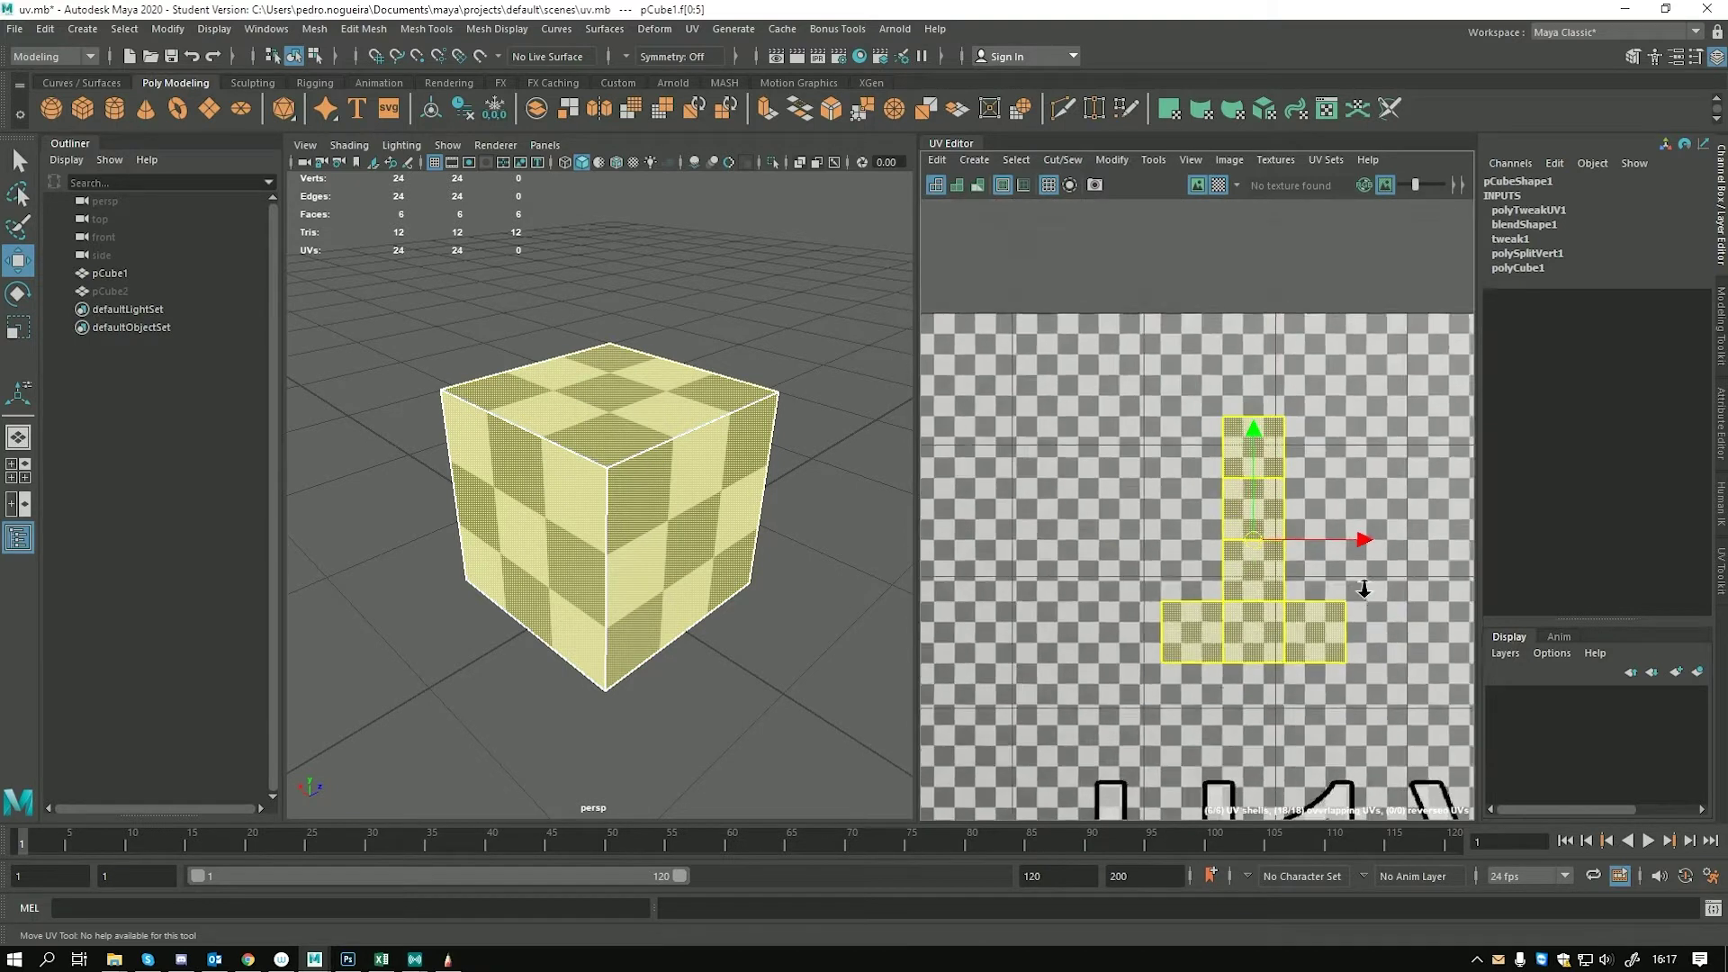
Scale the entire UV layout up until its bottom row is wider than the U1V1 tile
{"action": "key", "text": "r"}
{"action": "left_click_drag", "start_coordinate": [1240, 413], "coordinate": [1269, 549]}
{"action": "middle_click_drag", "start_coordinate": [1269, 549], "coordinate": [1296, 441], "text": "alt"}
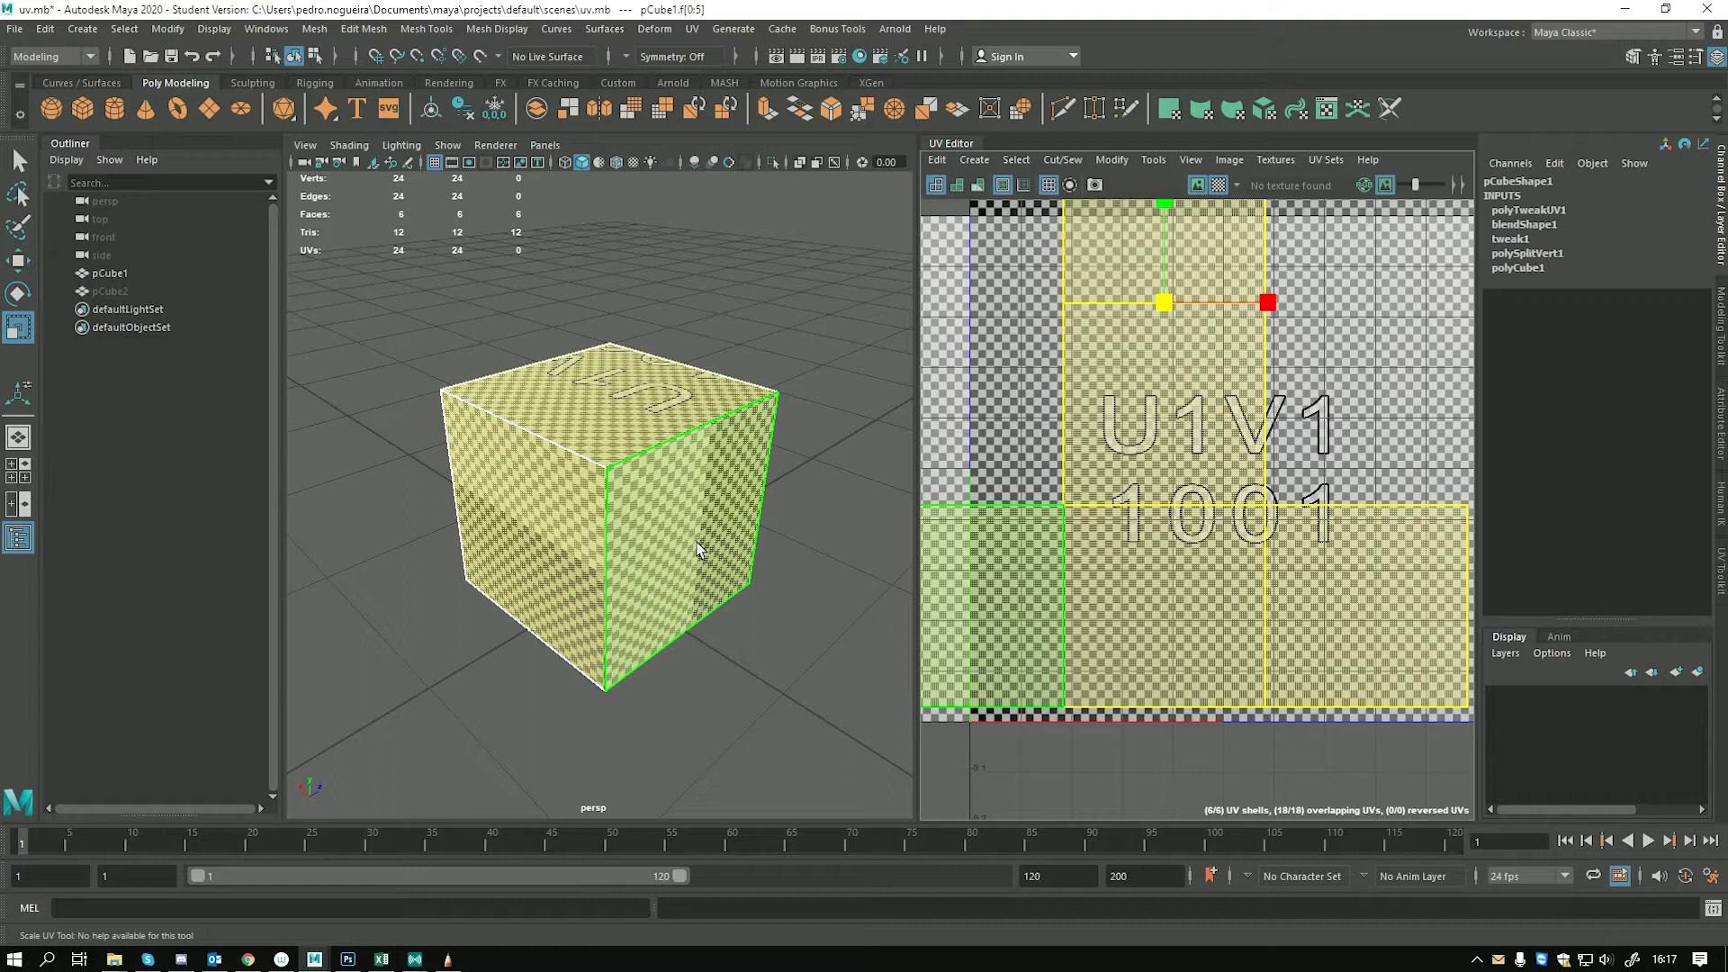
{"action": "scroll", "coordinate": [1125, 376], "scroll_direction": "down", "scroll_amount": 3}
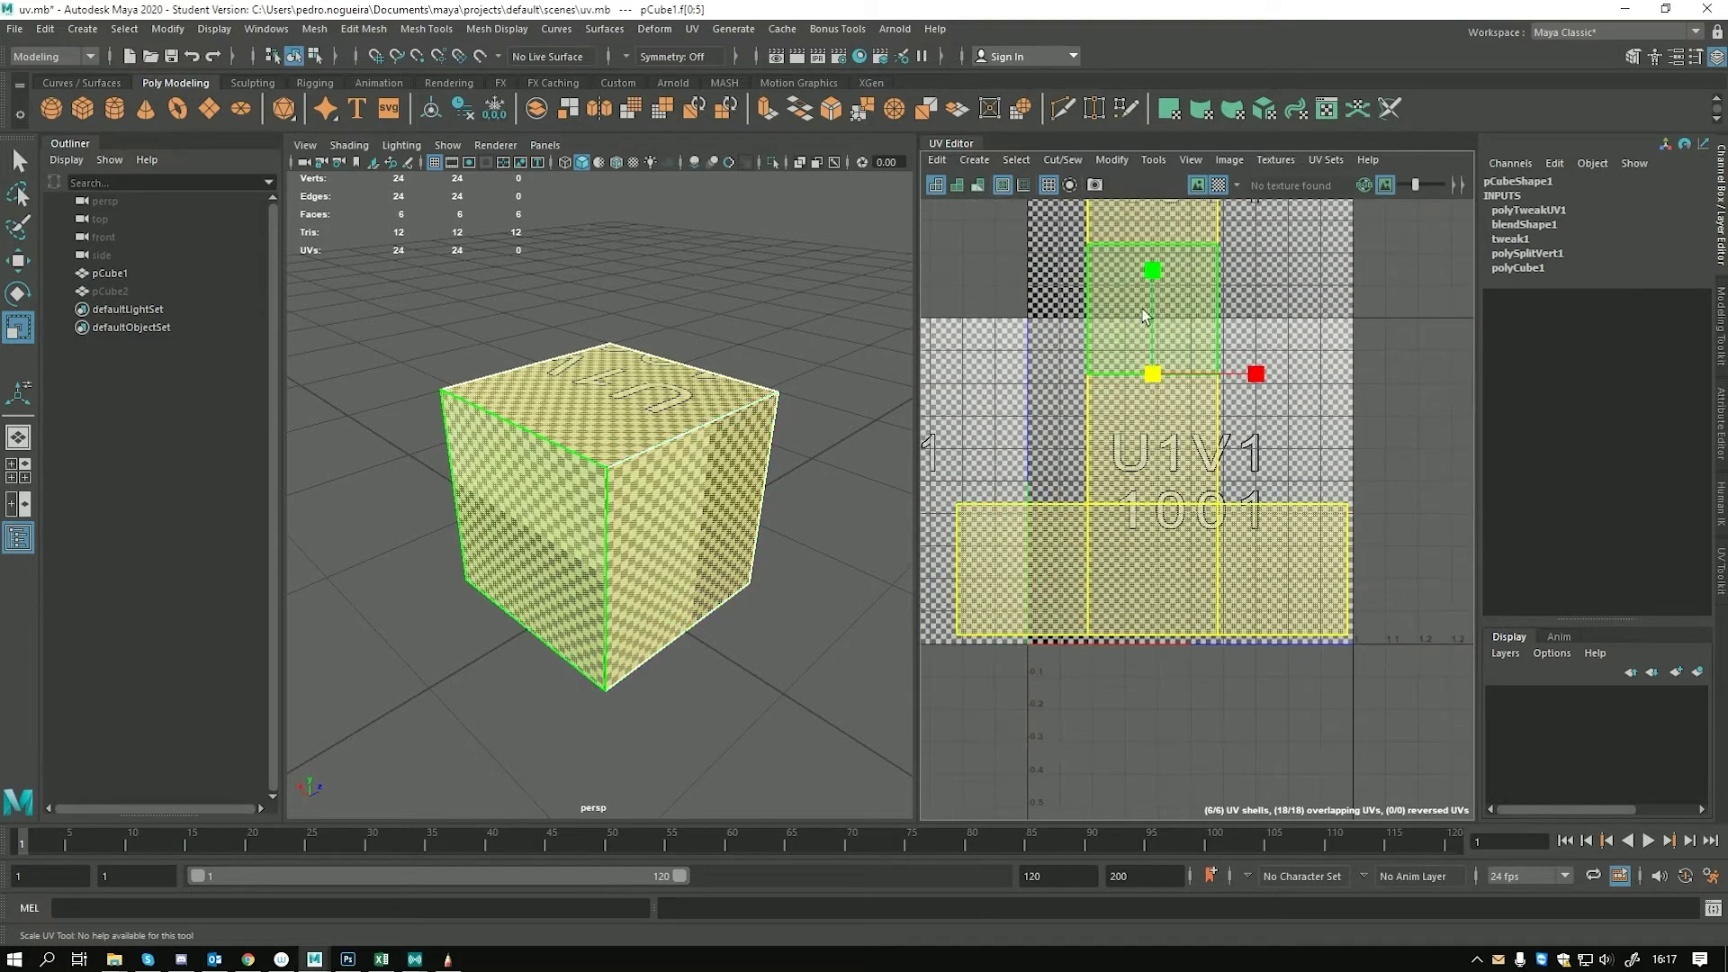
Scale the whole UV layout down to less than half its size and move it down onto the U1V1 label
{"action": "left_click_drag", "start_coordinate": [1125, 376], "coordinate": [1072, 386]}
{"action": "scroll", "coordinate": [1170, 540], "scroll_direction": "up", "scroll_amount": 5}
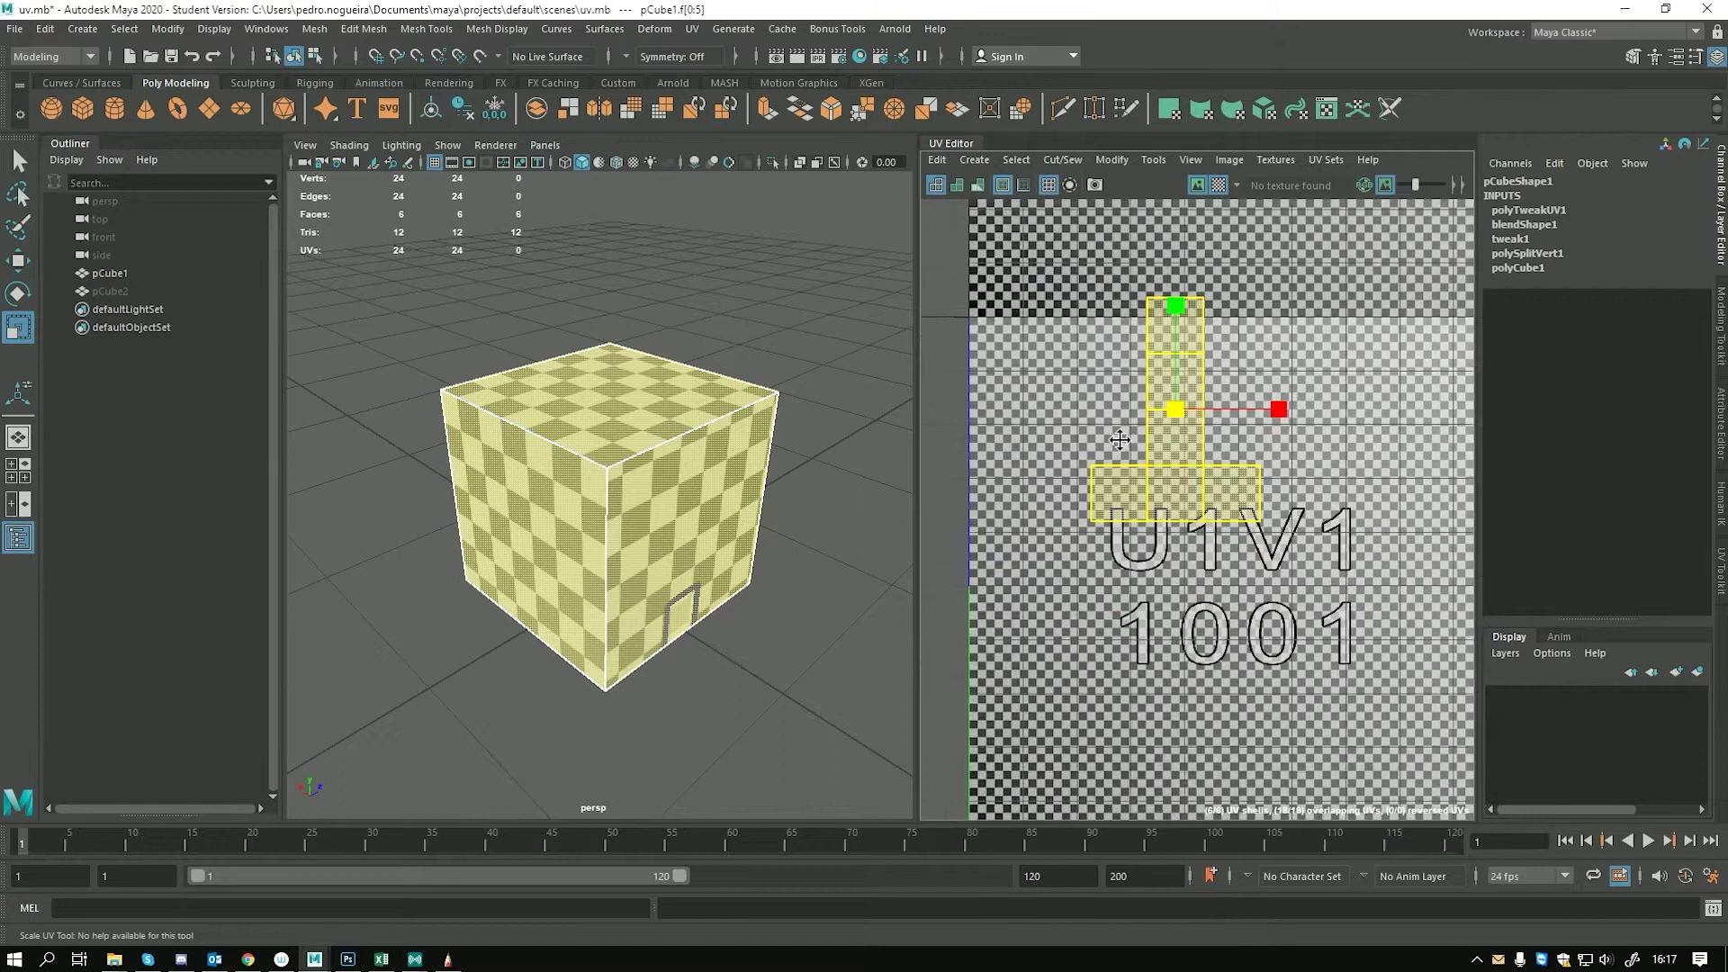
{"action": "key", "text": "w"}
{"action": "scroll", "coordinate": [1180, 612], "scroll_direction": "down", "scroll_amount": 4}
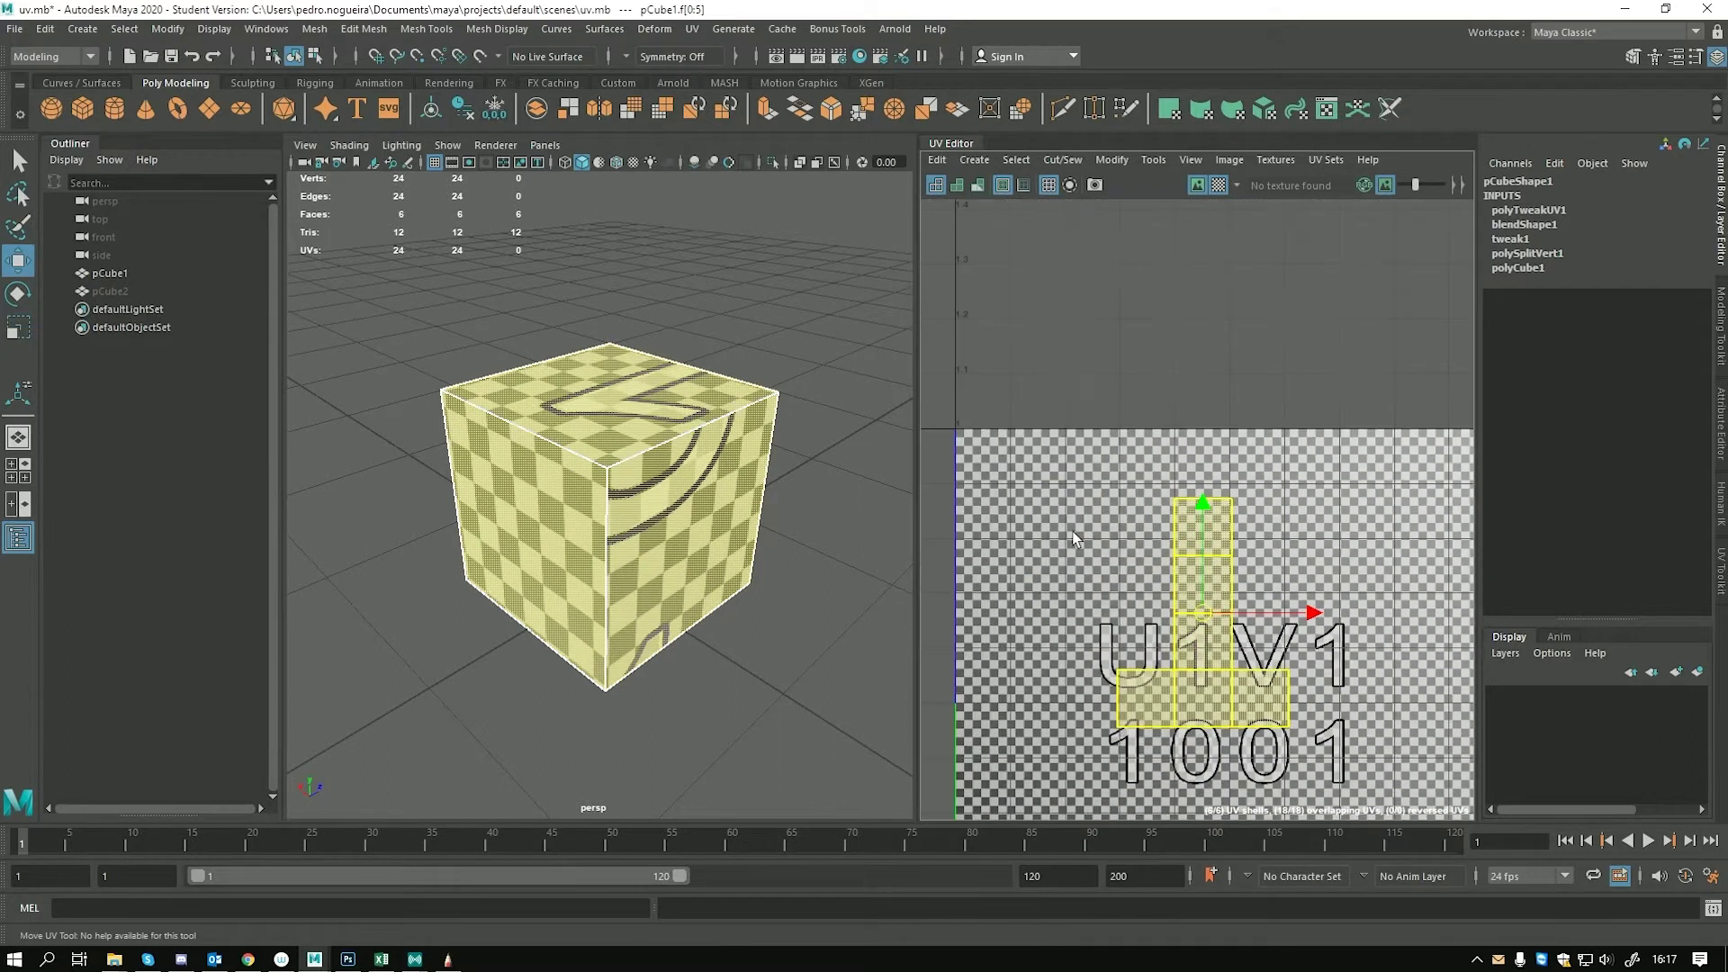
Shrink the UV layout further and place it over the U1 characters, with the cube viewed close up
{"action": "scroll", "coordinate": [690, 475], "scroll_direction": "up", "scroll_amount": 2}
{"action": "right_click_drag", "start_coordinate": [690, 475], "coordinate": [732, 500], "text": "alt"}
{"action": "left_click_drag", "start_coordinate": [731, 500], "coordinate": [684, 524], "text": "alt"}
{"action": "middle_click_drag", "start_coordinate": [1201, 614], "coordinate": [1168, 495], "text": "alt"}
{"action": "left_click_drag", "start_coordinate": [1168, 495], "coordinate": [1138, 532]}
{"action": "key", "text": "r"}
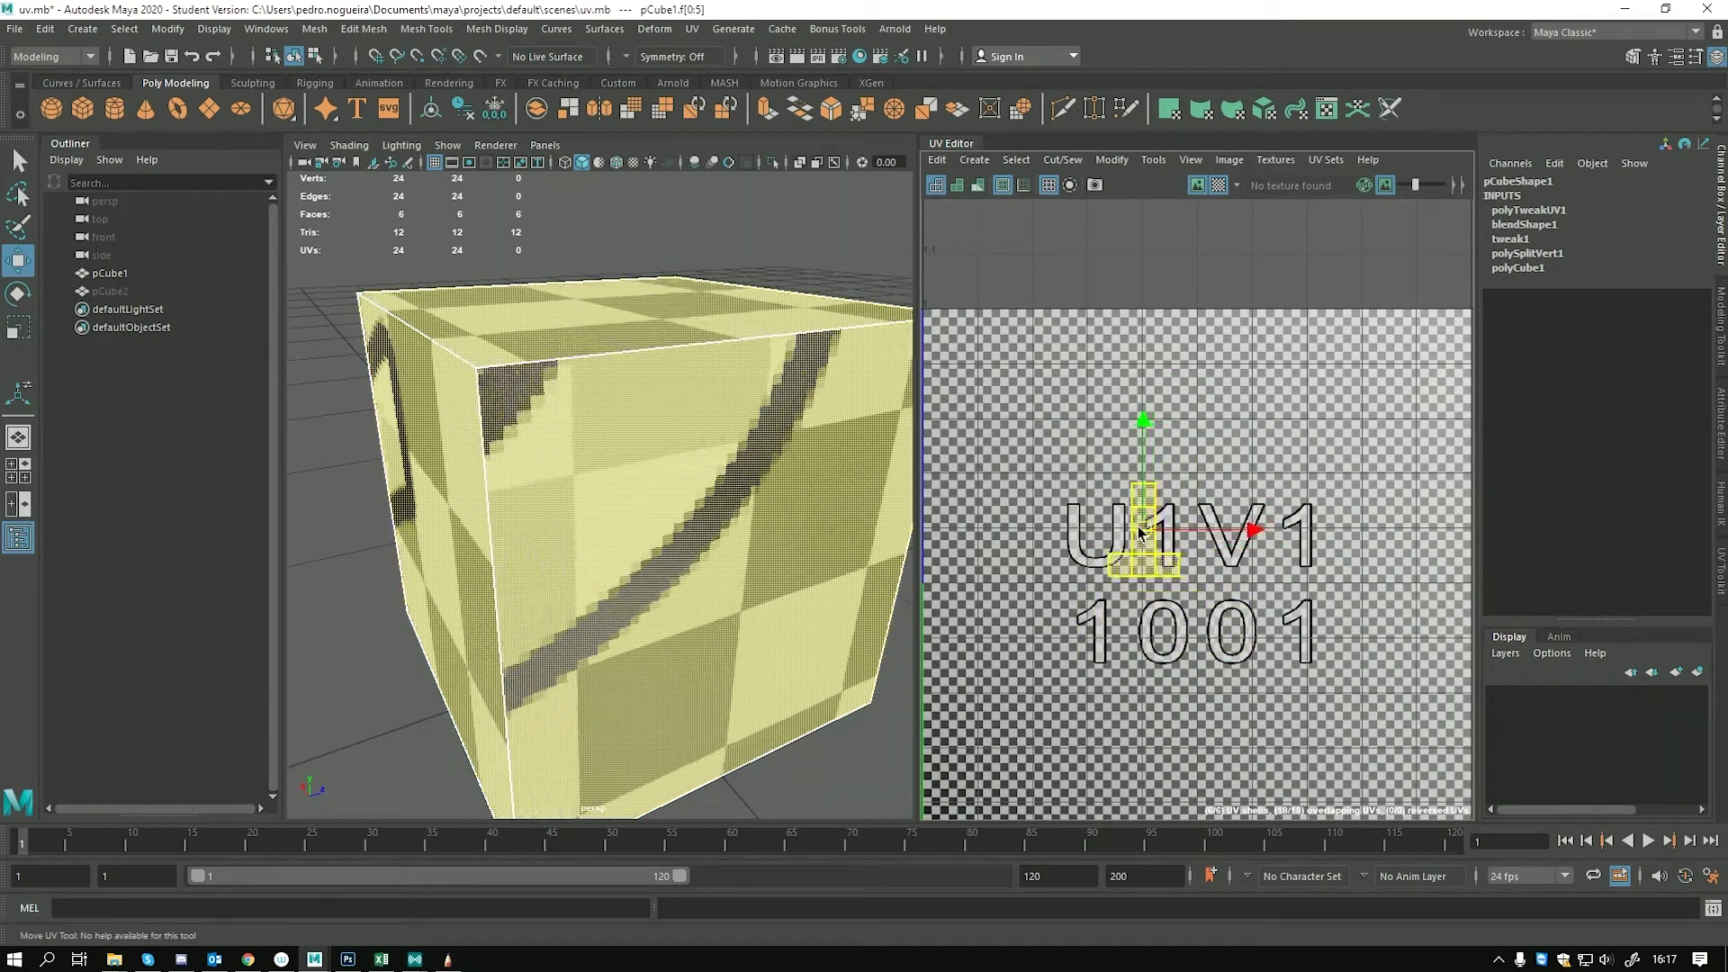
{"action": "left_click_drag", "start_coordinate": [736, 531], "coordinate": [732, 575], "text": "alt"}
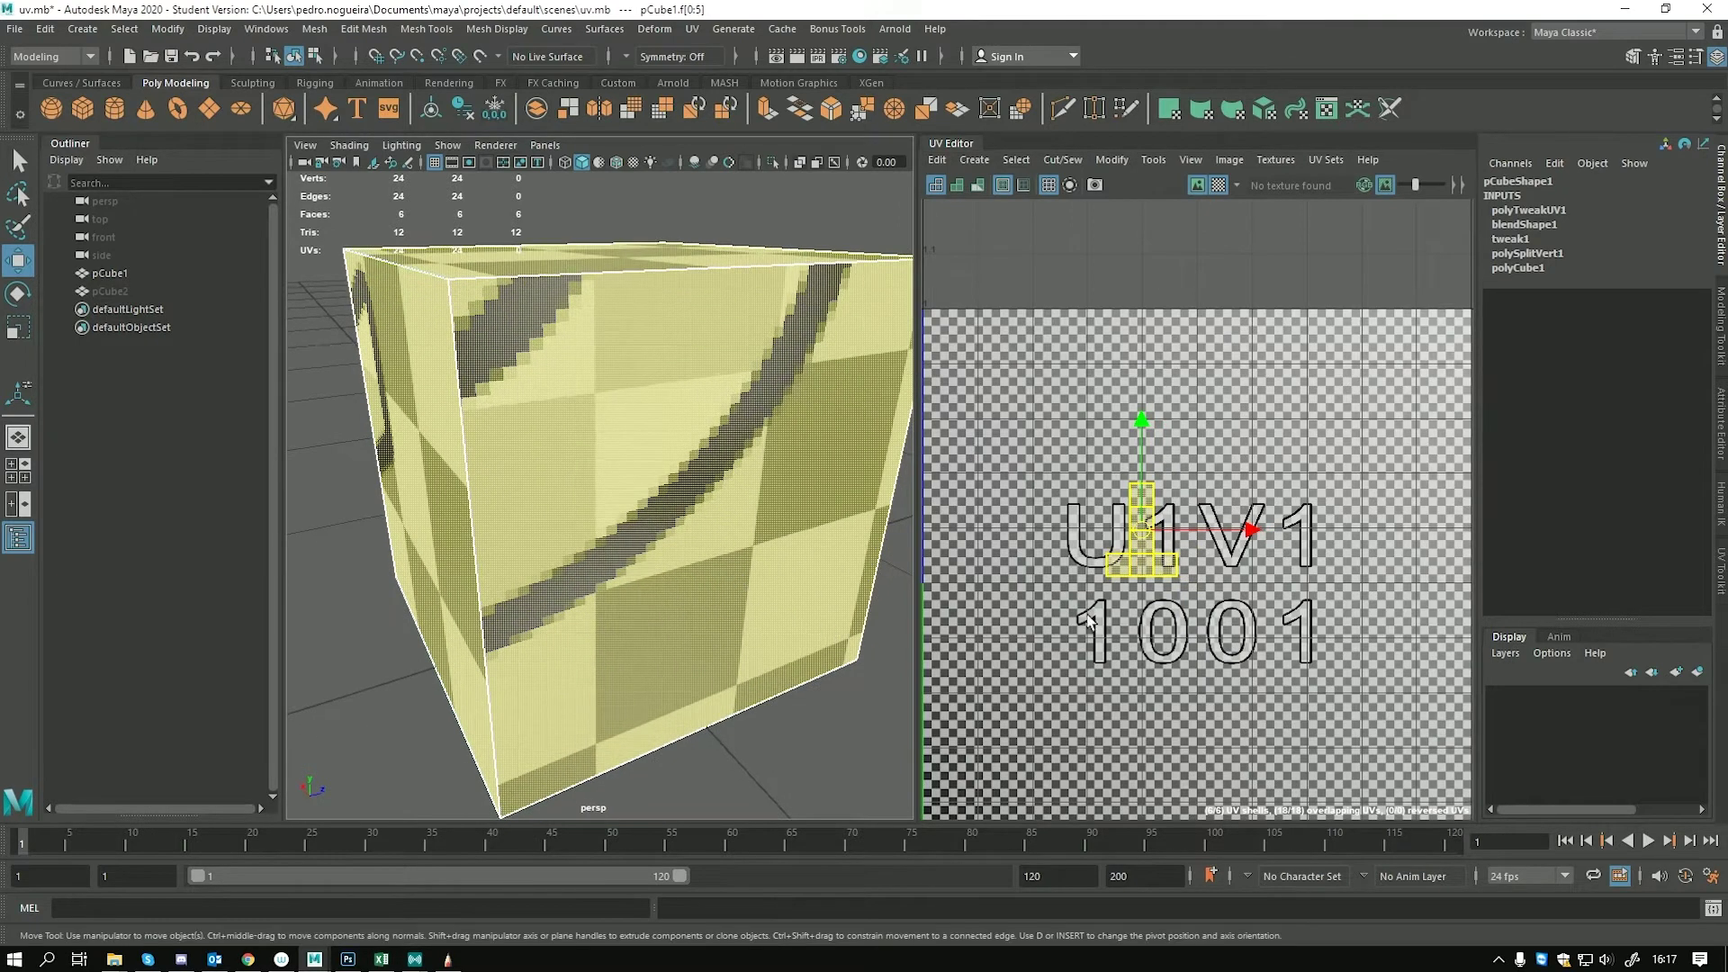
Nudge the small UV layout slightly up and along U within the U1V1 label
{"action": "scroll", "coordinate": [1229, 567], "scroll_direction": "down", "scroll_amount": 3}
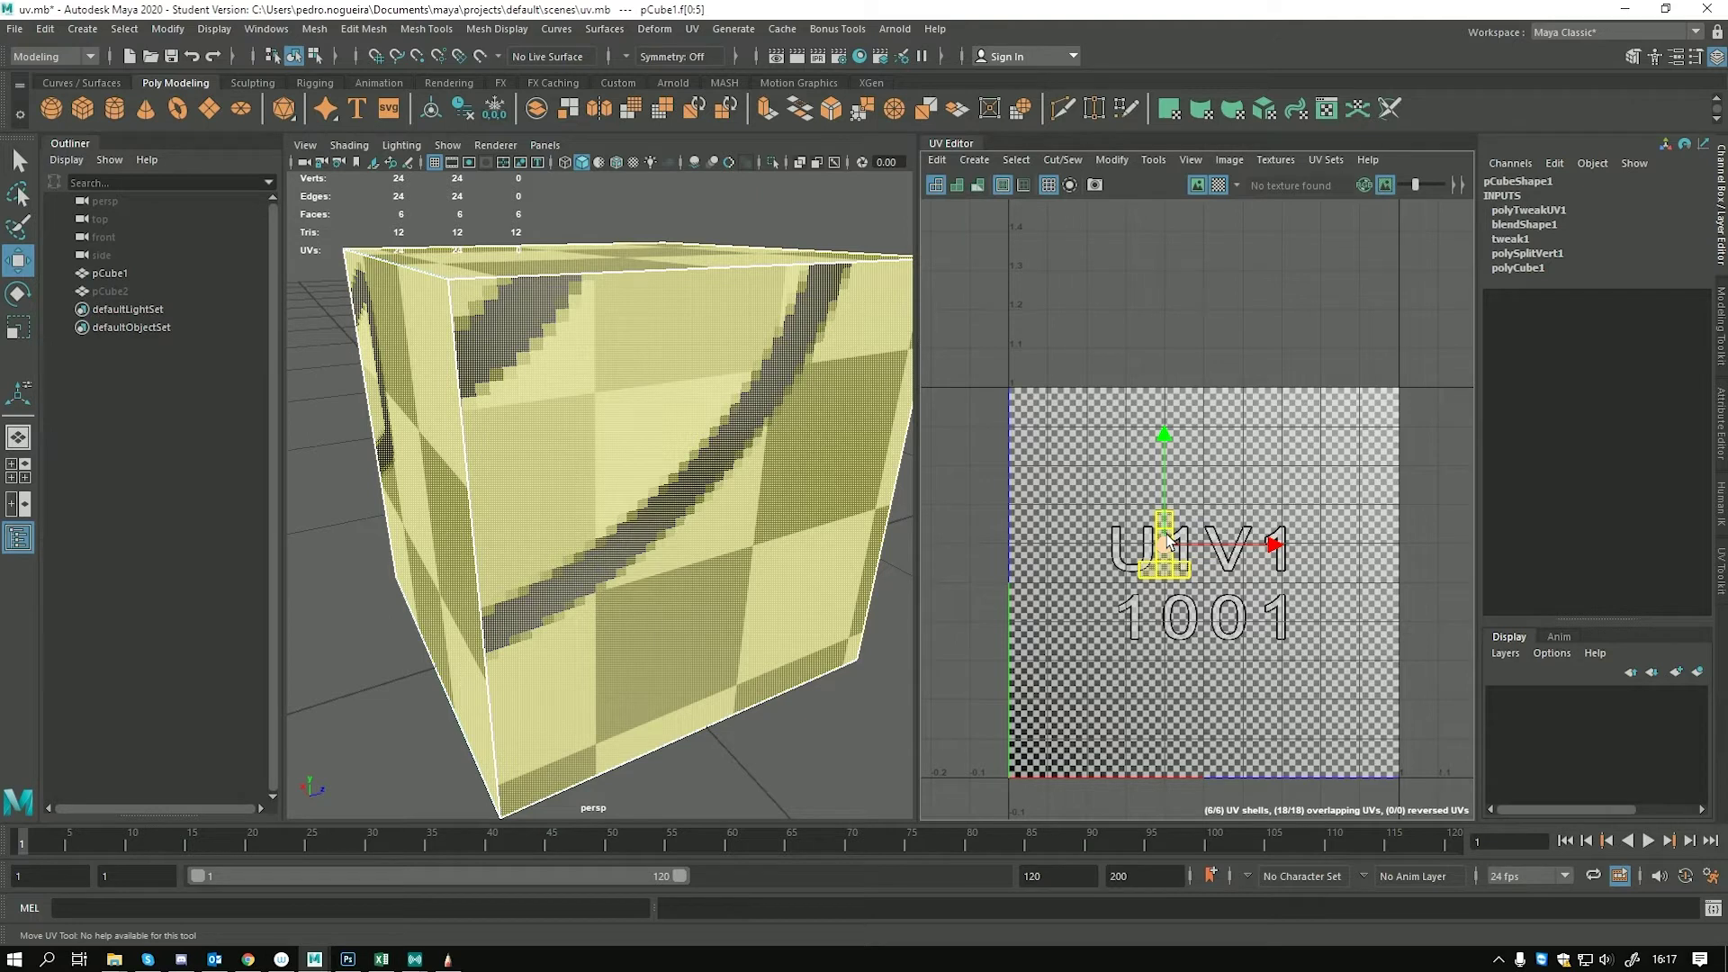
{"action": "scroll", "coordinate": [1161, 549], "scroll_direction": "up", "scroll_amount": 1}
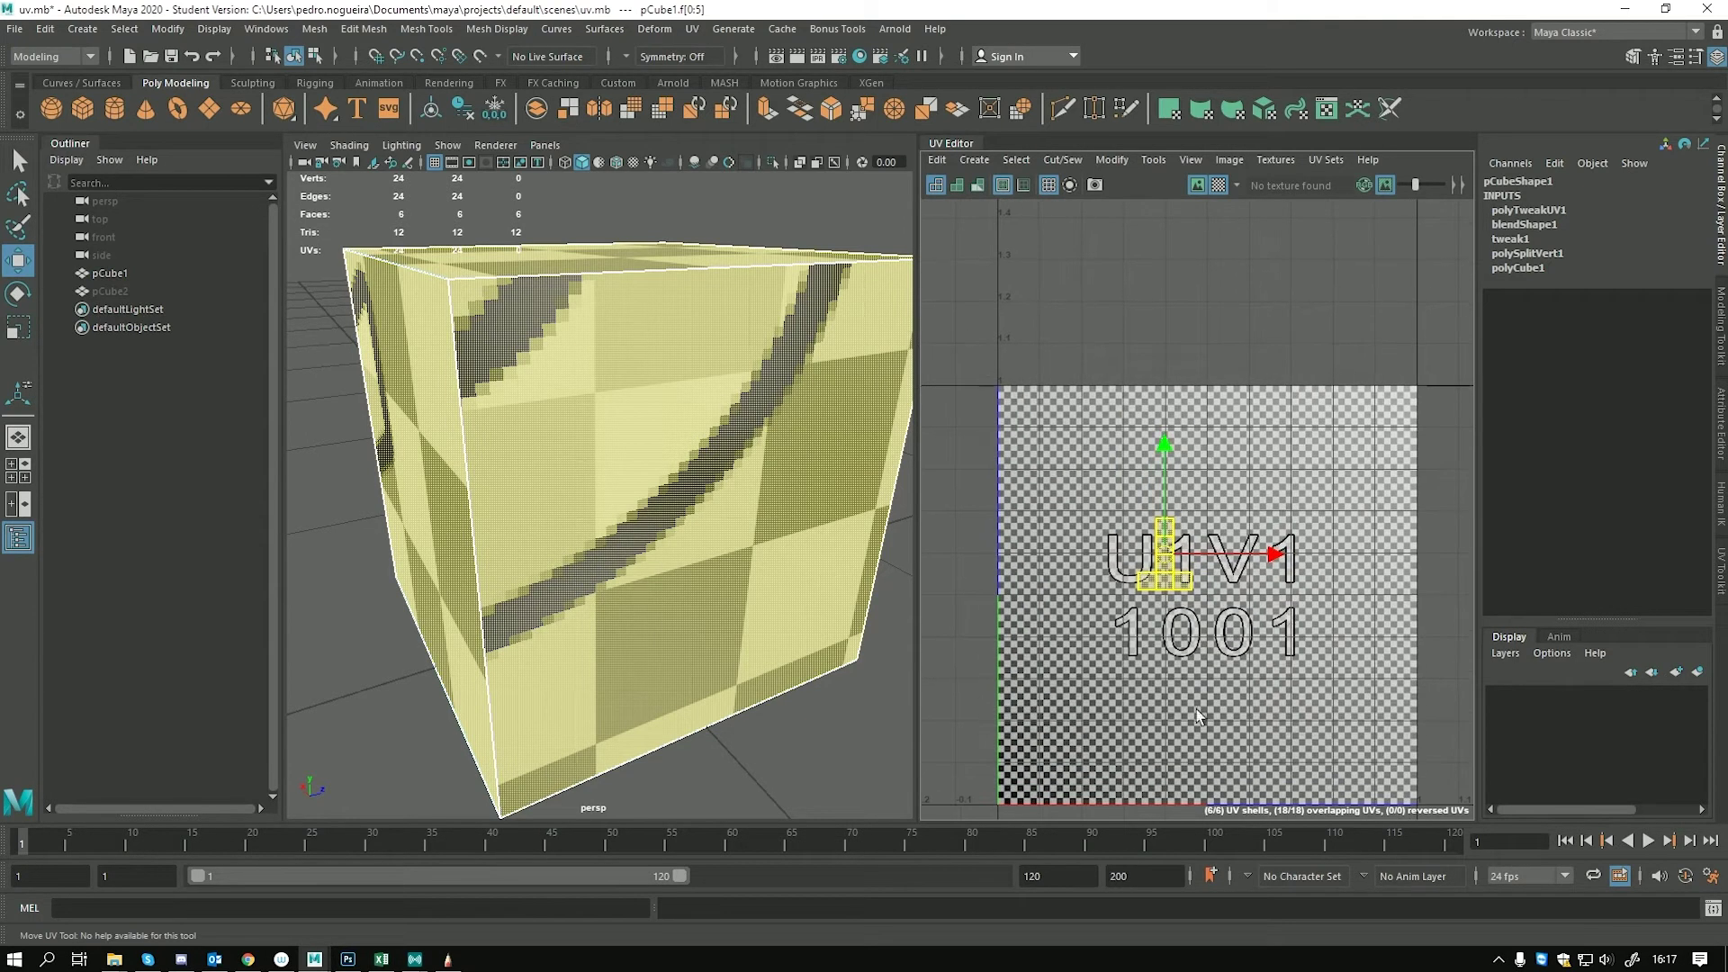
{"action": "left_click_drag", "start_coordinate": [1164, 534], "coordinate": [1167, 543]}
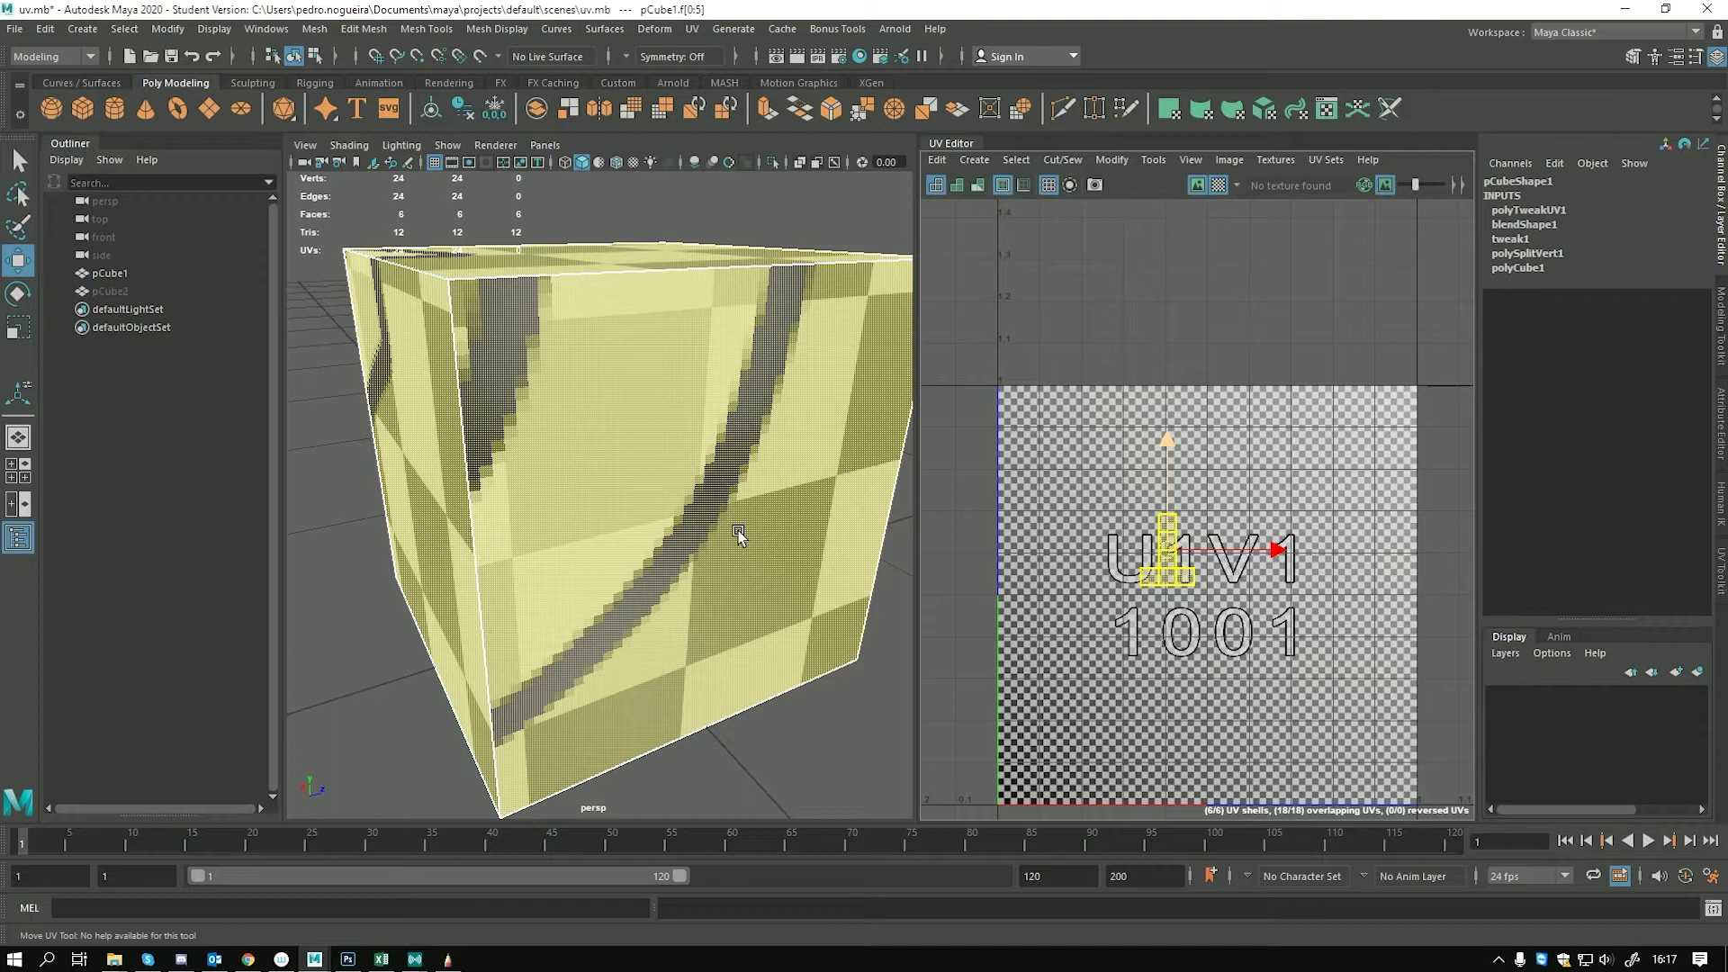
{"action": "scroll", "coordinate": [1035, 527], "scroll_direction": "down", "scroll_amount": 4}
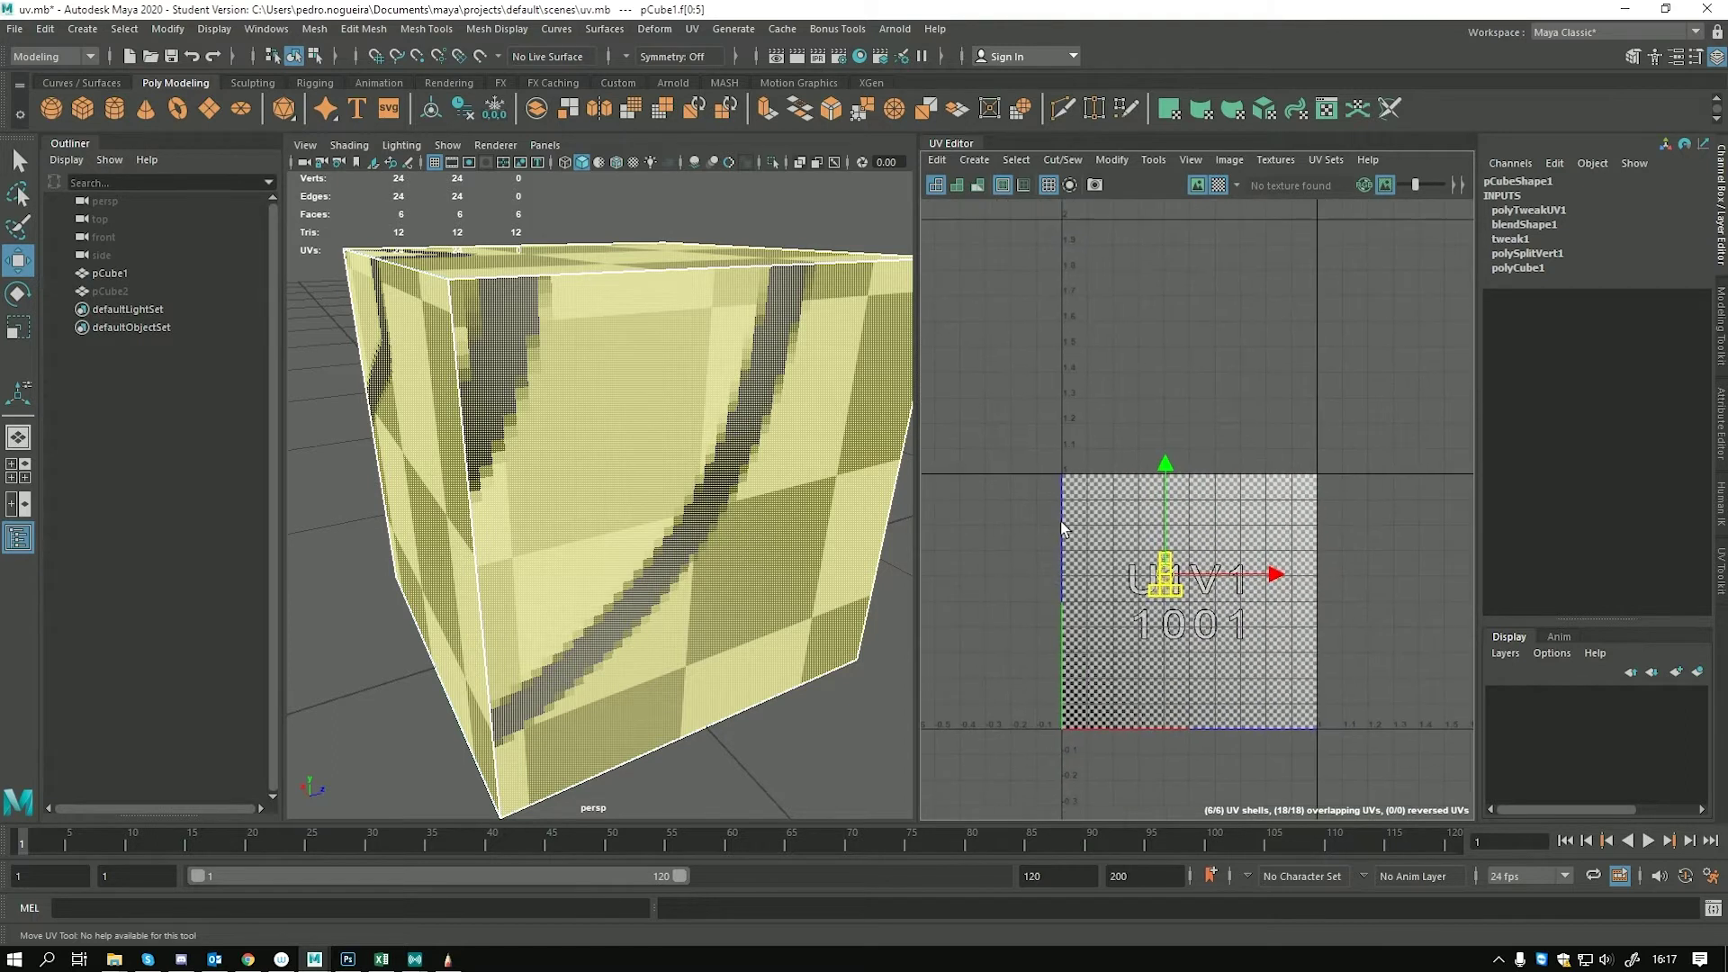
{"action": "middle_click_drag", "start_coordinate": [1091, 574], "coordinate": [1108, 513], "text": "alt"}
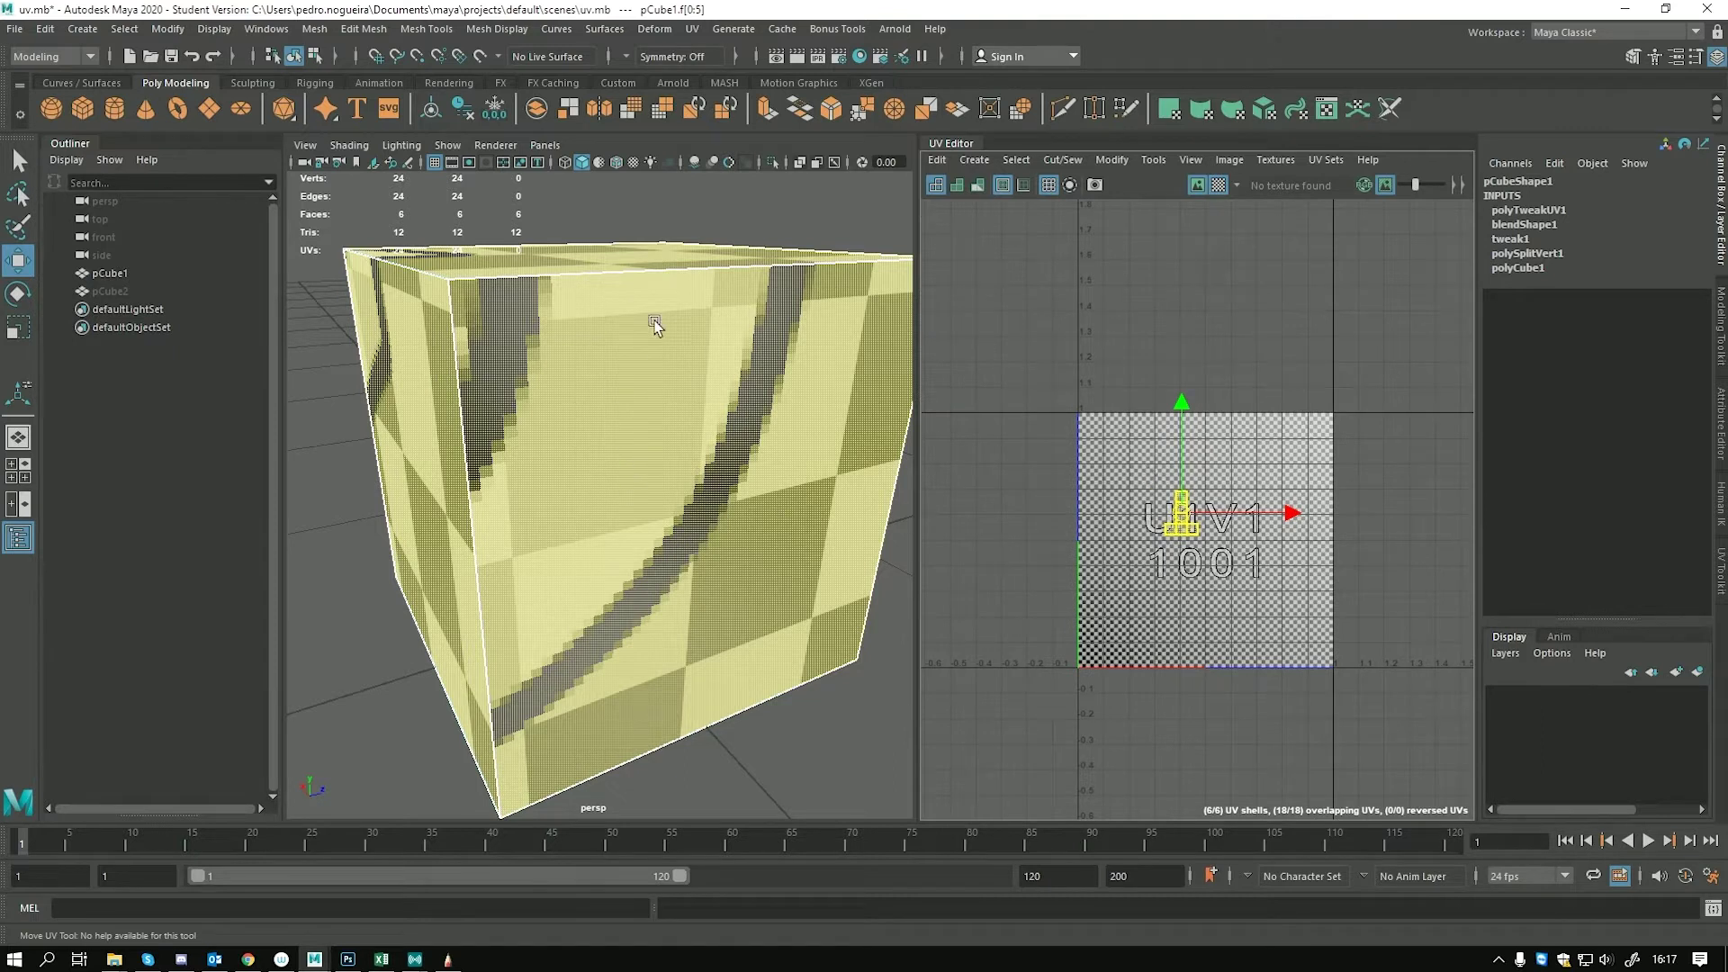
Return to object mode, deselect the cube and capture the empty UV grid as a screenshot
{"action": "right_click_drag", "start_coordinate": [702, 306], "coordinate": [747, 277]}
{"action": "left_click", "coordinate": [751, 212]}
{"action": "scroll", "coordinate": [1242, 558], "scroll_direction": "up", "scroll_amount": 3}
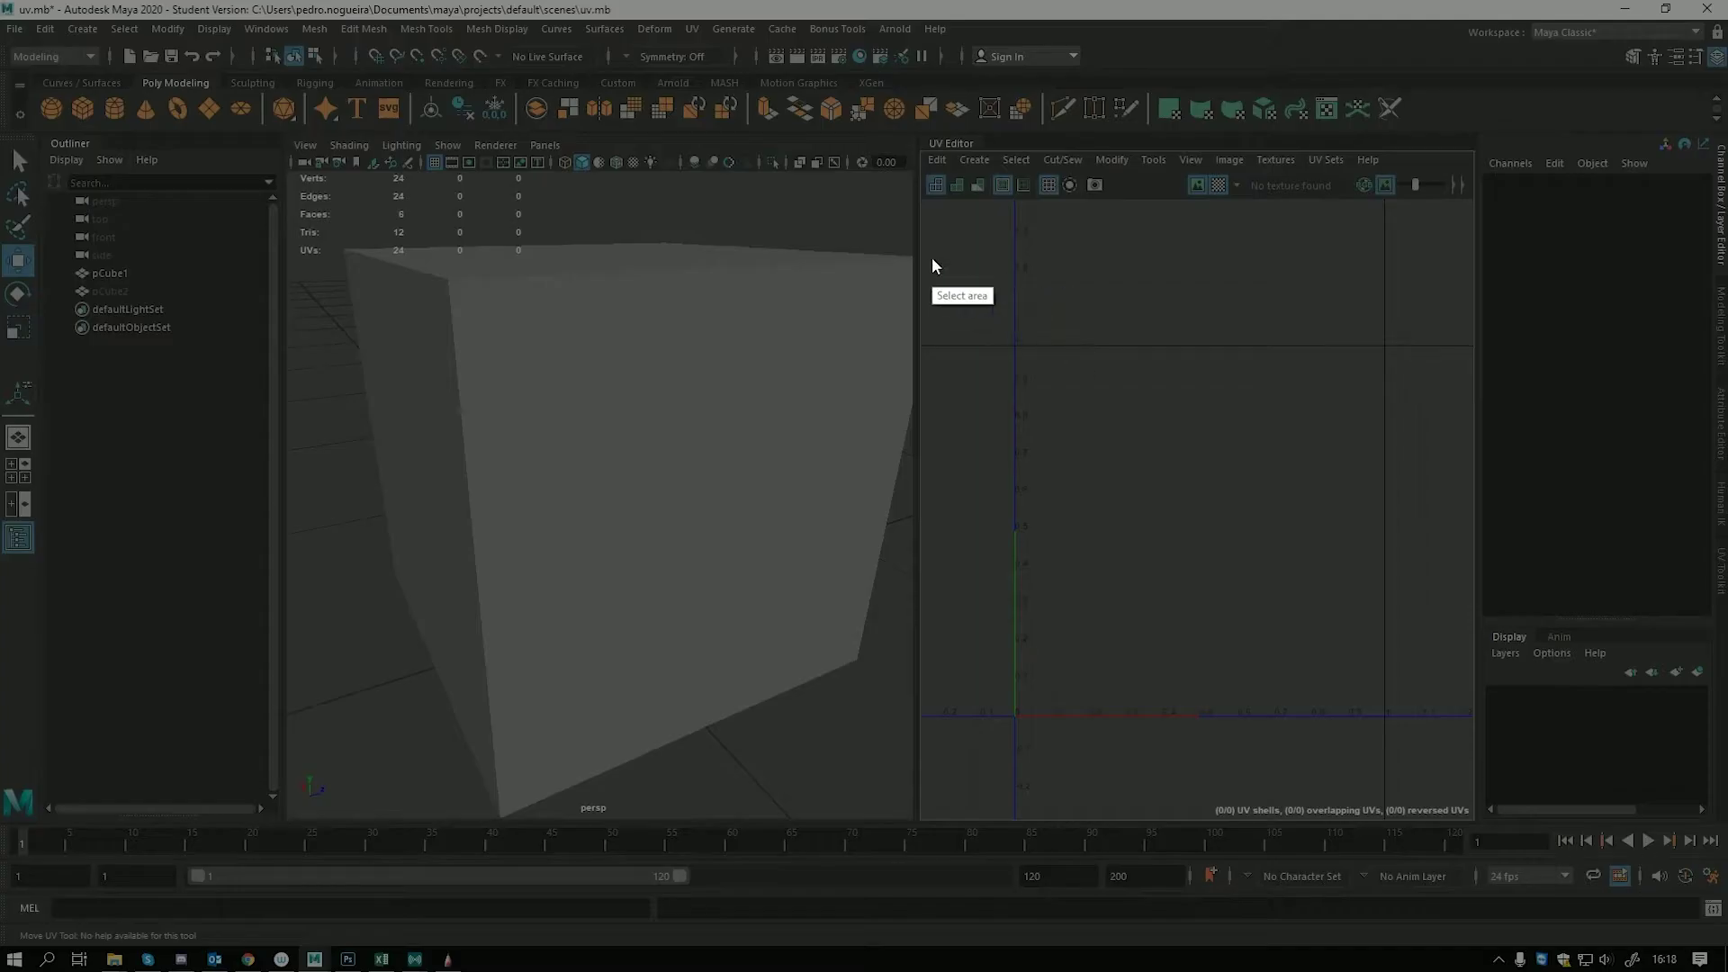
{"action": "left_click_drag", "start_coordinate": [932, 258], "coordinate": [1448, 781]}
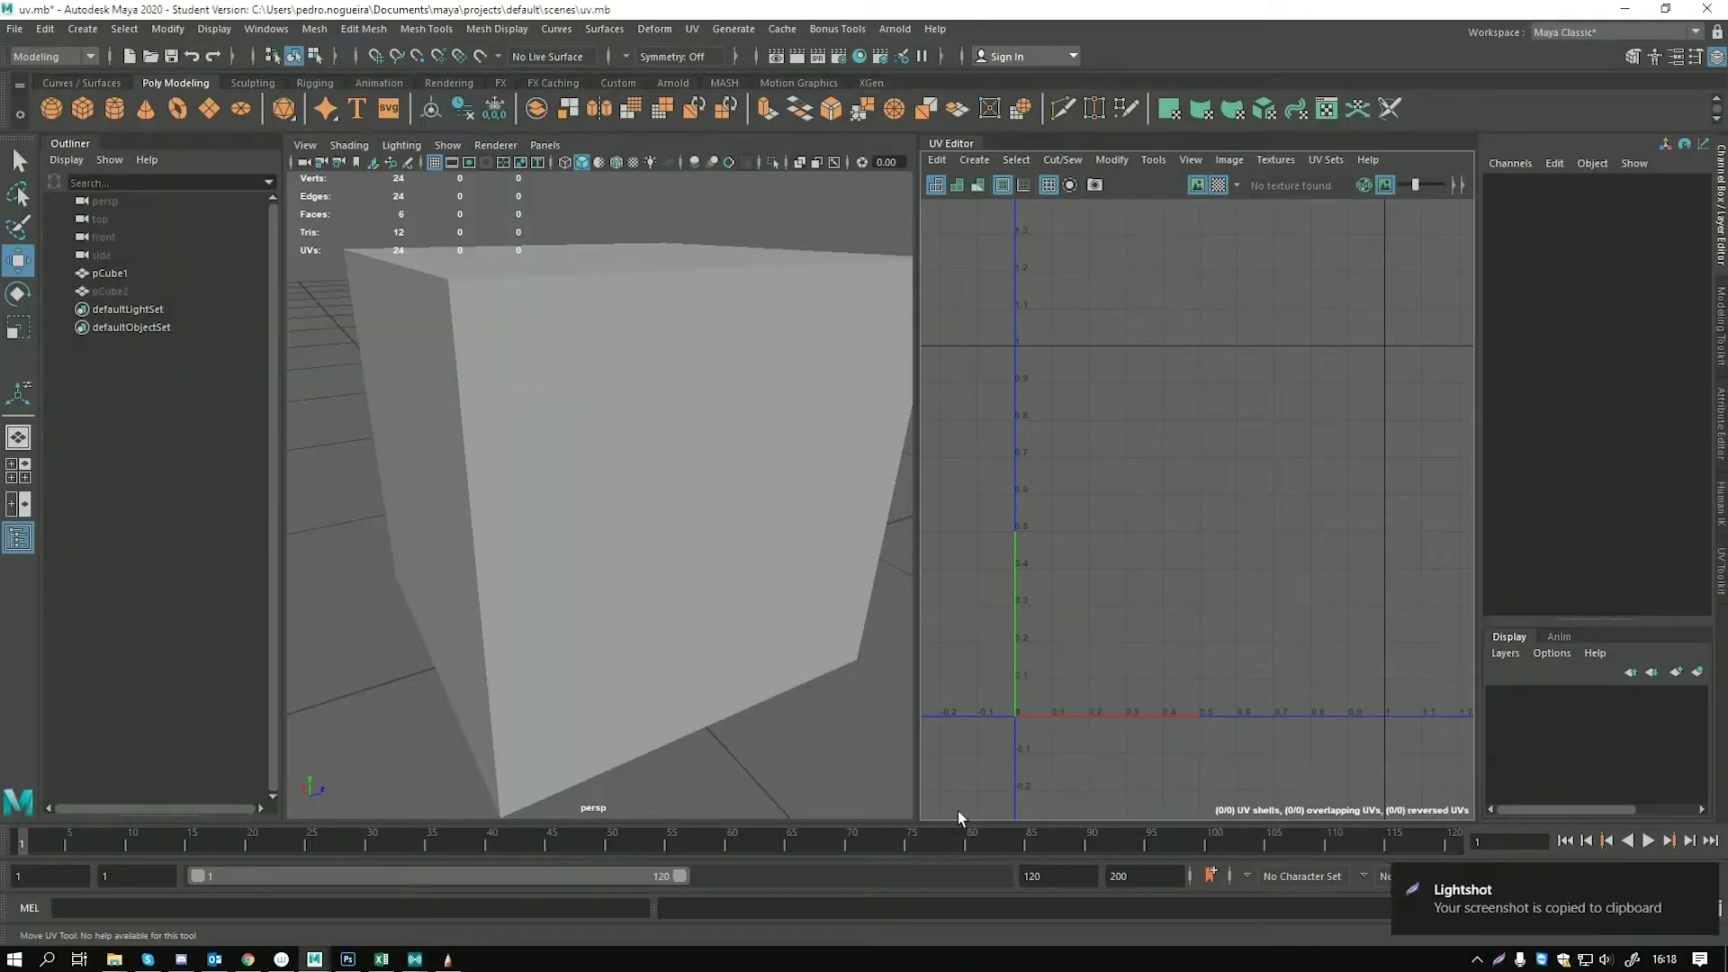
Switch to SketchBook and paste the captured UV grid as a semi-transparent layer with a new empty layer above it
{"action": "left_click", "coordinate": [447, 960]}
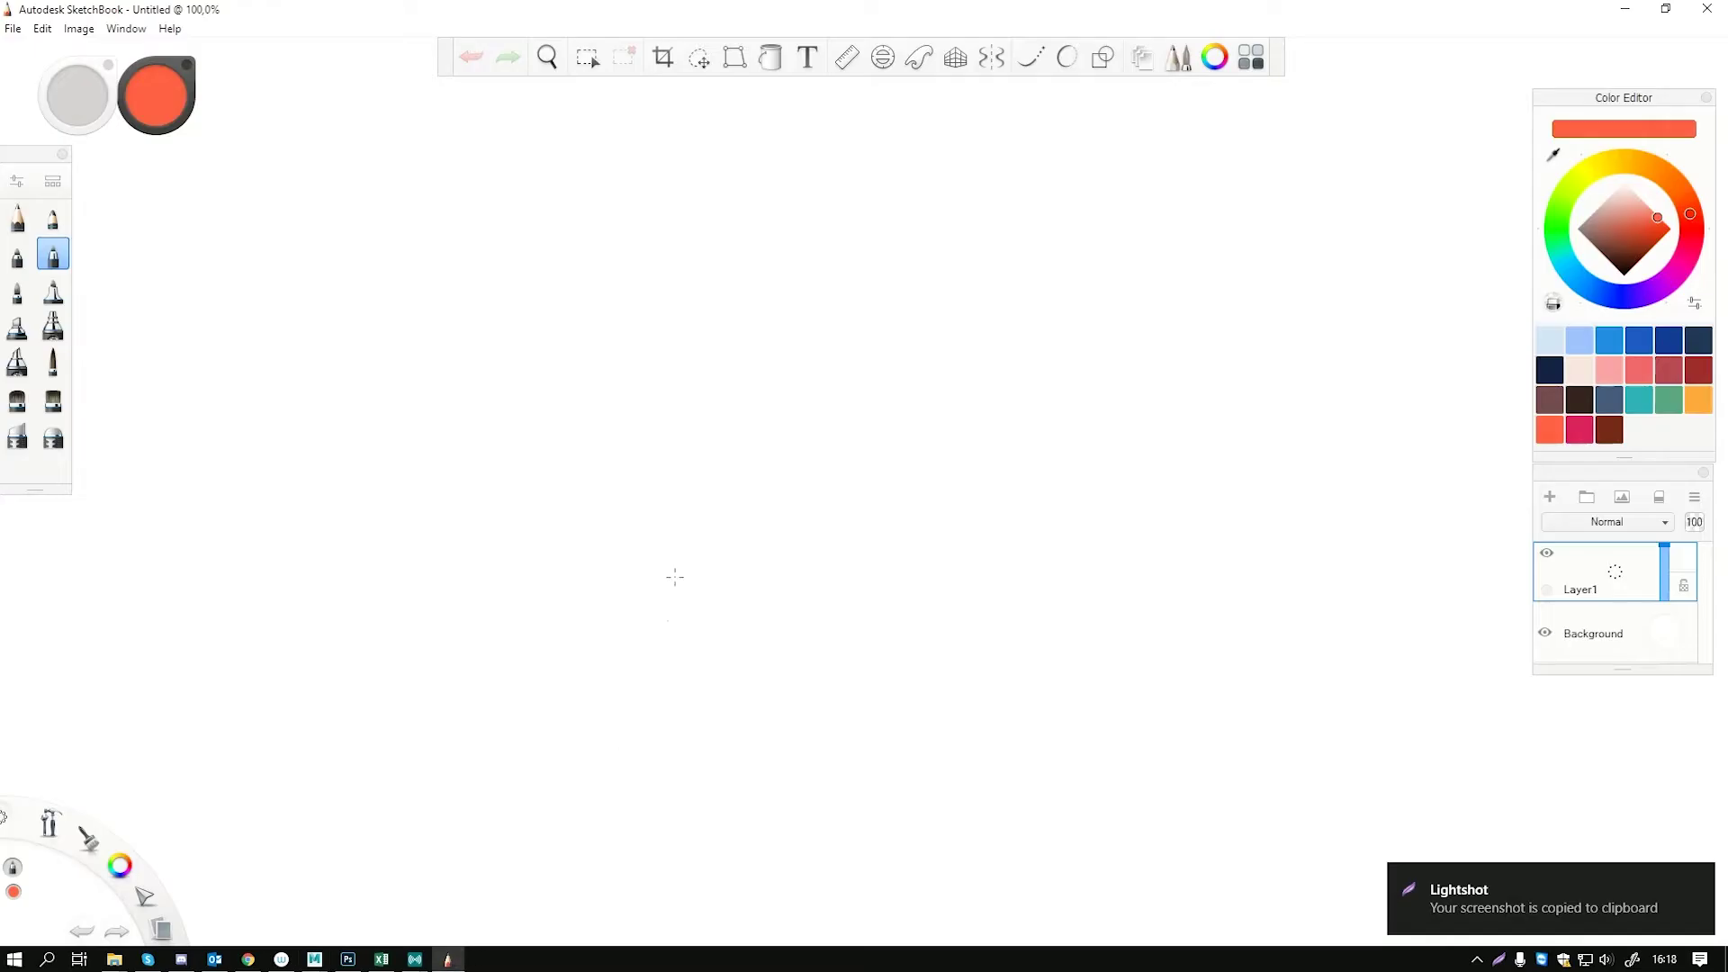
{"action": "key", "text": "ctrl+v"}
{"action": "left_click_drag", "start_coordinate": [720, 585], "coordinate": [1415, 569]}
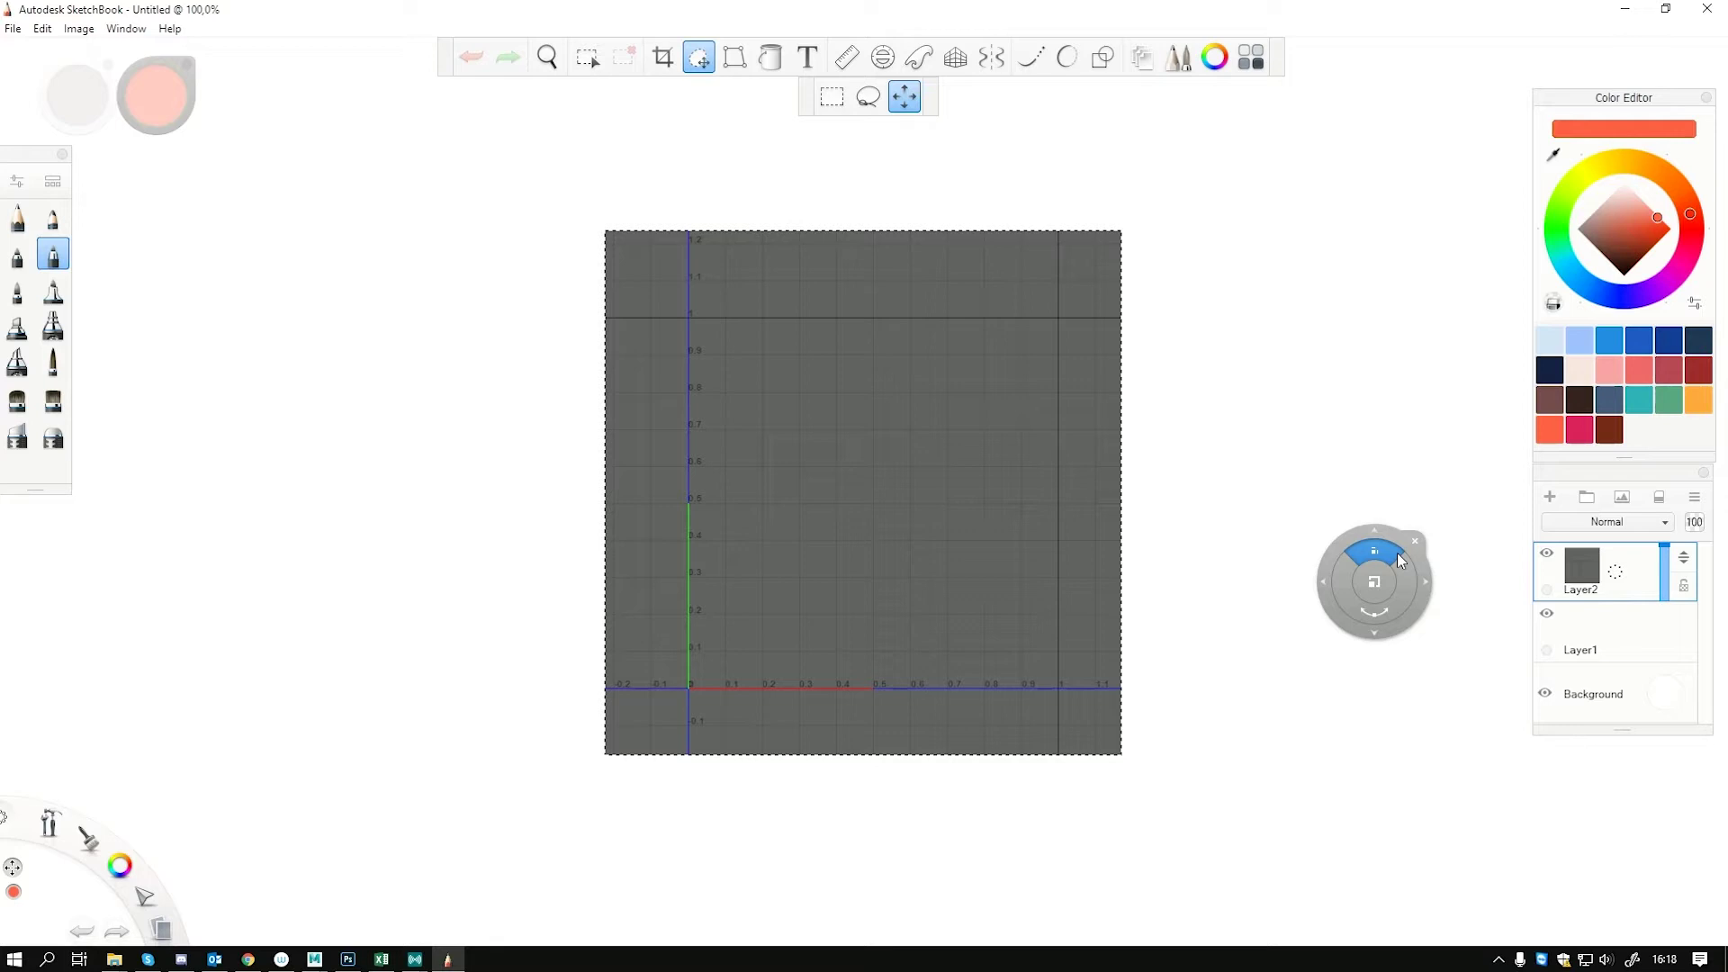
{"action": "left_click_drag", "start_coordinate": [1400, 560], "coordinate": [1471, 405]}
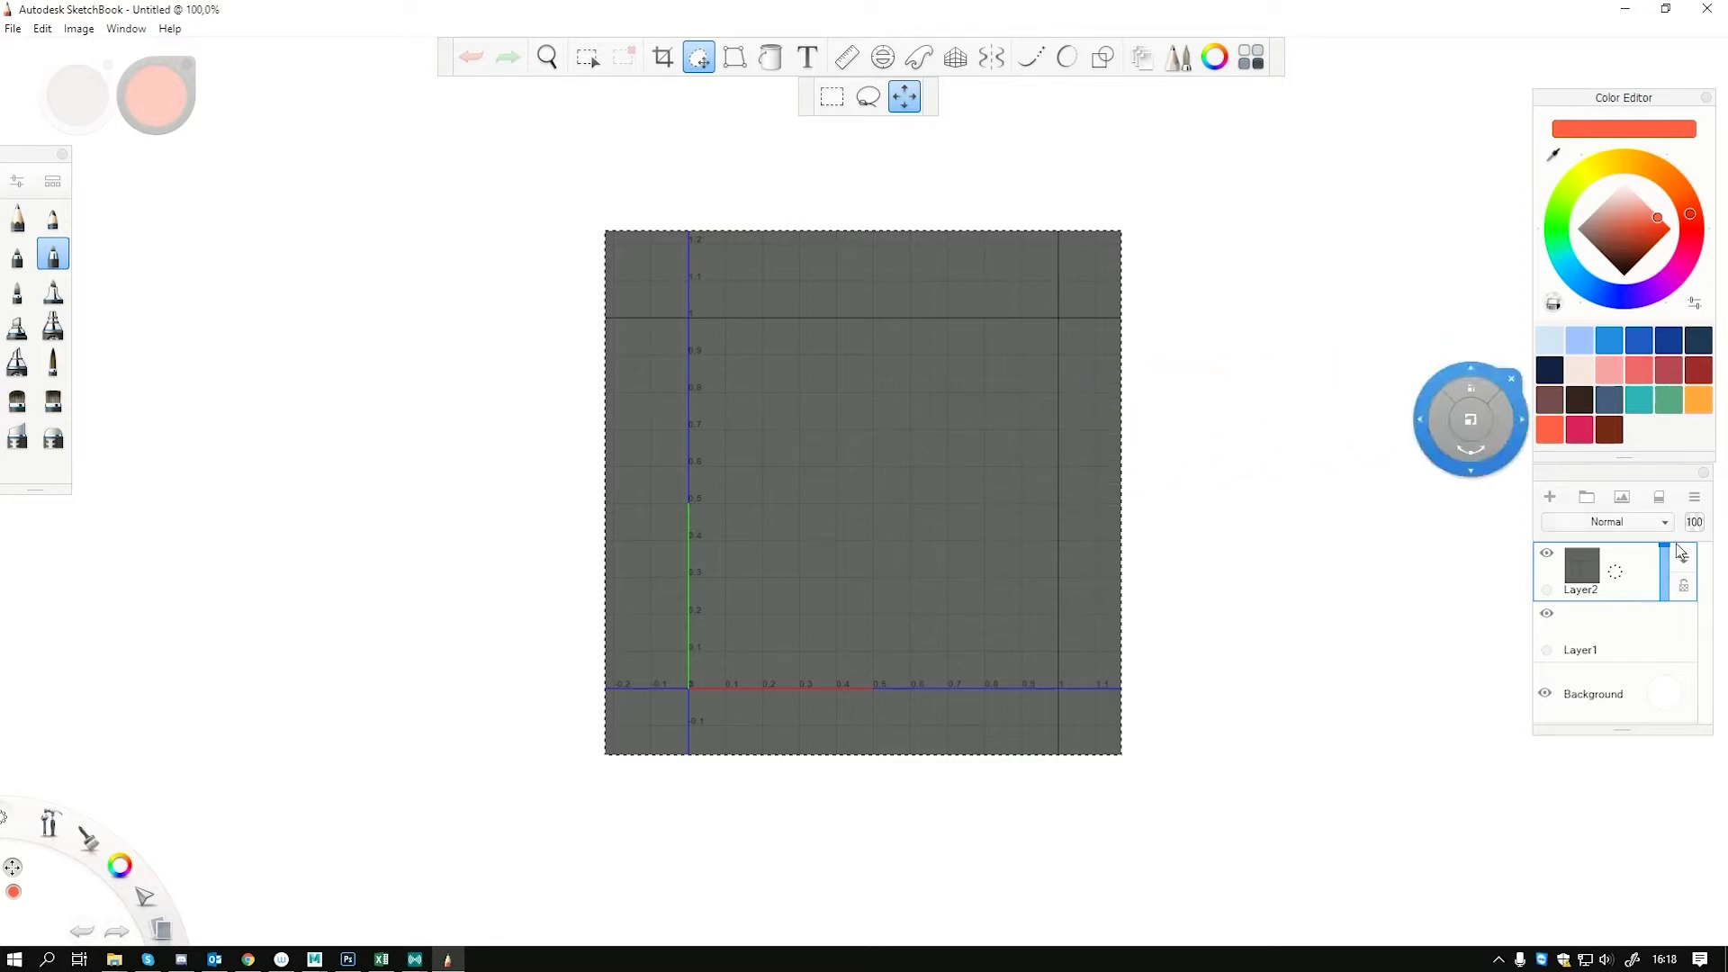
{"action": "left_click_drag", "start_coordinate": [1664, 546], "coordinate": [1665, 574]}
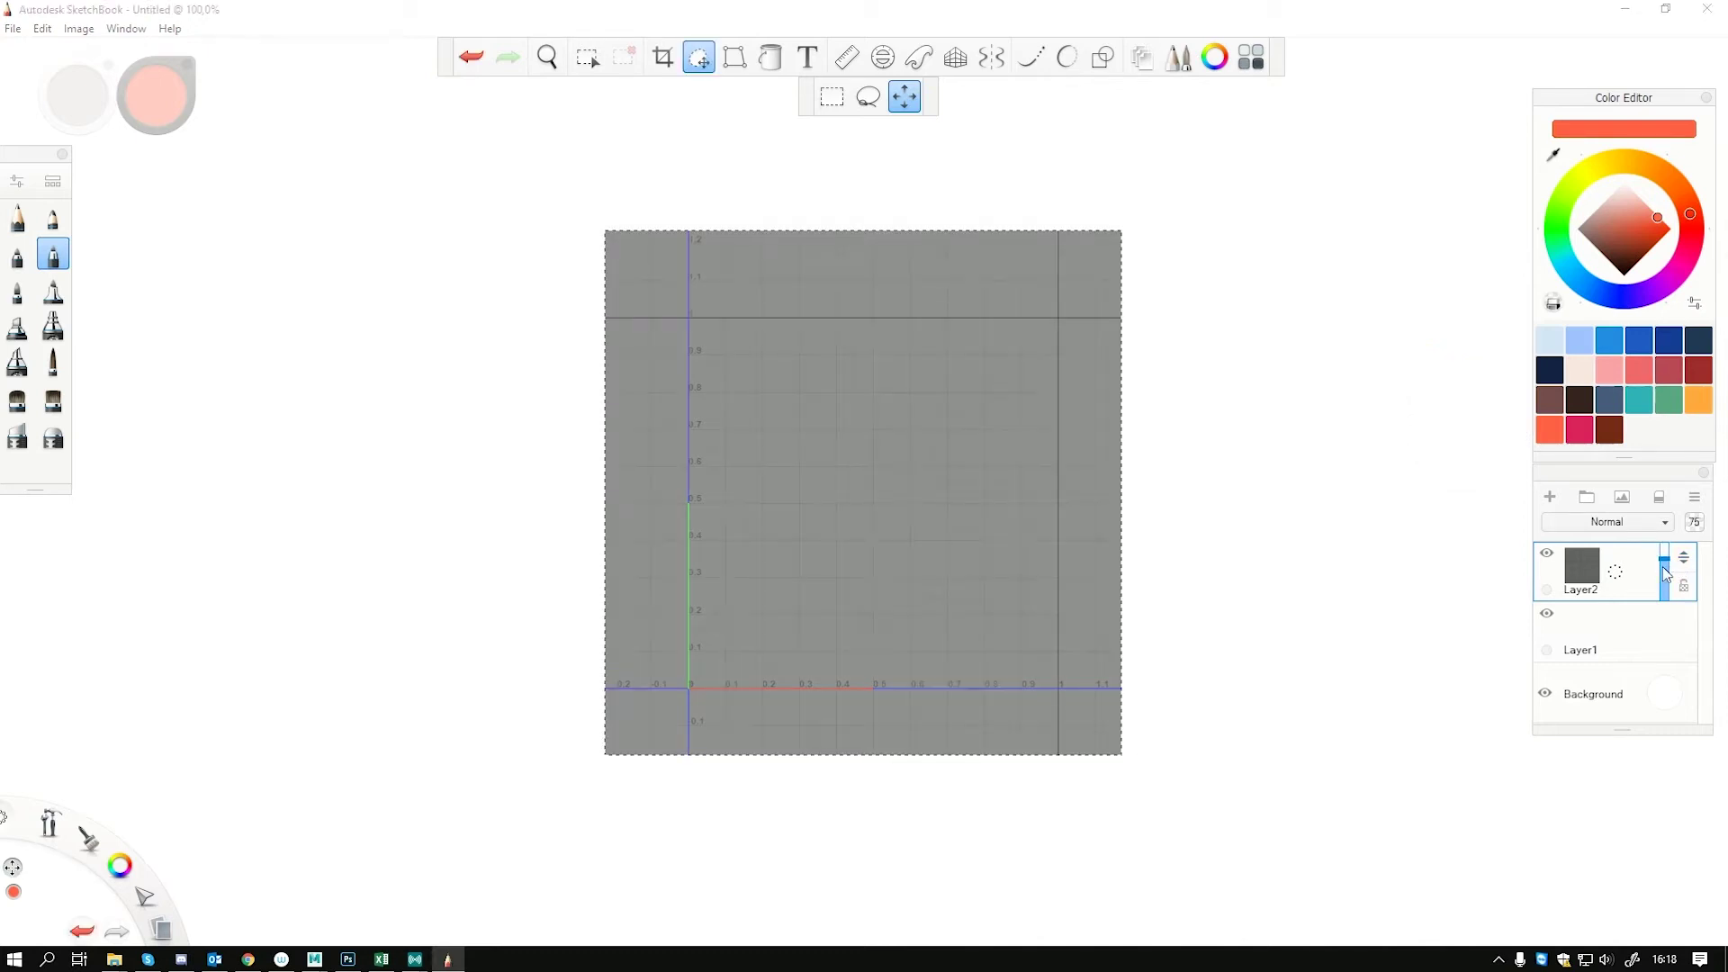
{"action": "left_click", "coordinate": [1549, 497]}
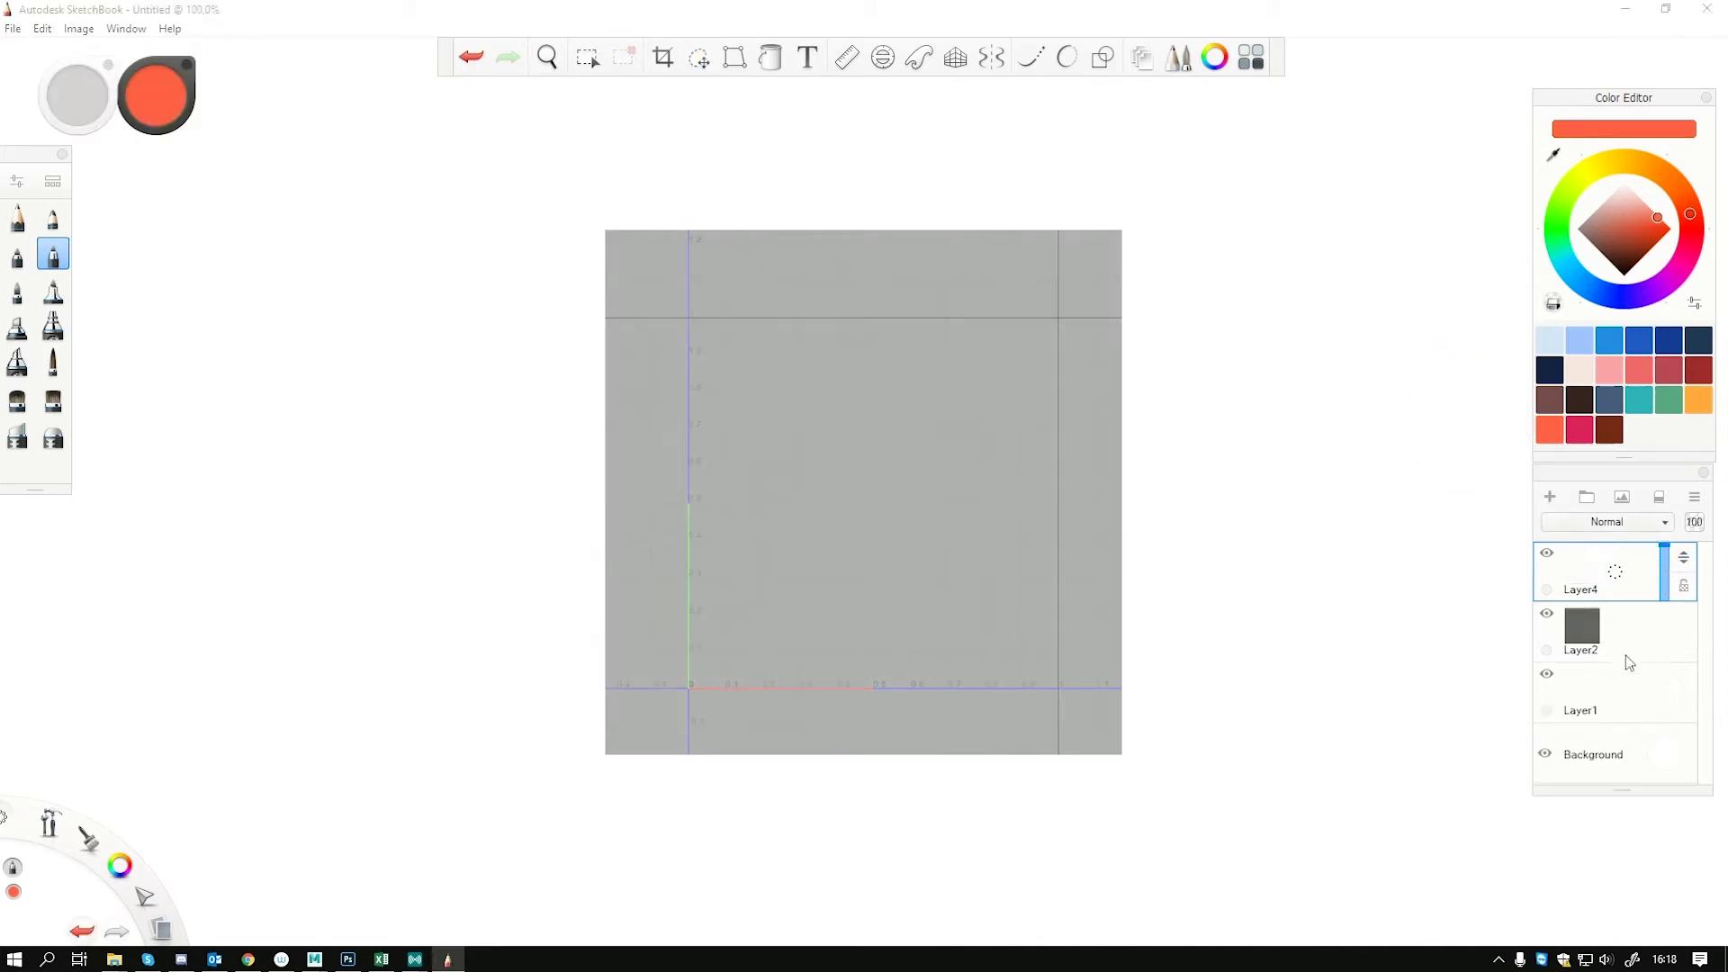
{"action": "mouse_move", "coordinate": [565, 698]}
{"action": "left_mouse_down"}
{"action": "mouse_move", "coordinate": [551, 348]}
{"action": "mouse_move", "coordinate": [520, 349]}
{"action": "mouse_move", "coordinate": [567, 342]}
{"action": "left_mouse_up"}
{"action": "left_click_drag", "start_coordinate": [624, 802], "coordinate": [1038, 757]}
{"action": "key", "text": "ctrl+z"}
{"action": "mouse_move", "coordinate": [688, 794]}
{"action": "left_mouse_down", "text": "shift"}
{"action": "mouse_move", "coordinate": [1096, 794]}
{"action": "mouse_move", "coordinate": [1073, 806]}
{"action": "left_mouse_up", "text": "shift"}
{"action": "key", "text": "ctrl+z"}
{"action": "key", "text": "ctrl+z"}
{"action": "key", "text": "ctrl+z"}
Draw a straight vertical arrow labelled V beside the grid and a horizontal arrow labelled U below it
{"action": "mouse_move", "coordinate": [563, 695]}
{"action": "left_mouse_down", "text": "shift"}
{"action": "mouse_move", "coordinate": [547, 316]}
{"action": "mouse_move", "coordinate": [564, 305]}
{"action": "mouse_move", "coordinate": [585, 330]}
{"action": "left_mouse_up", "text": "shift"}
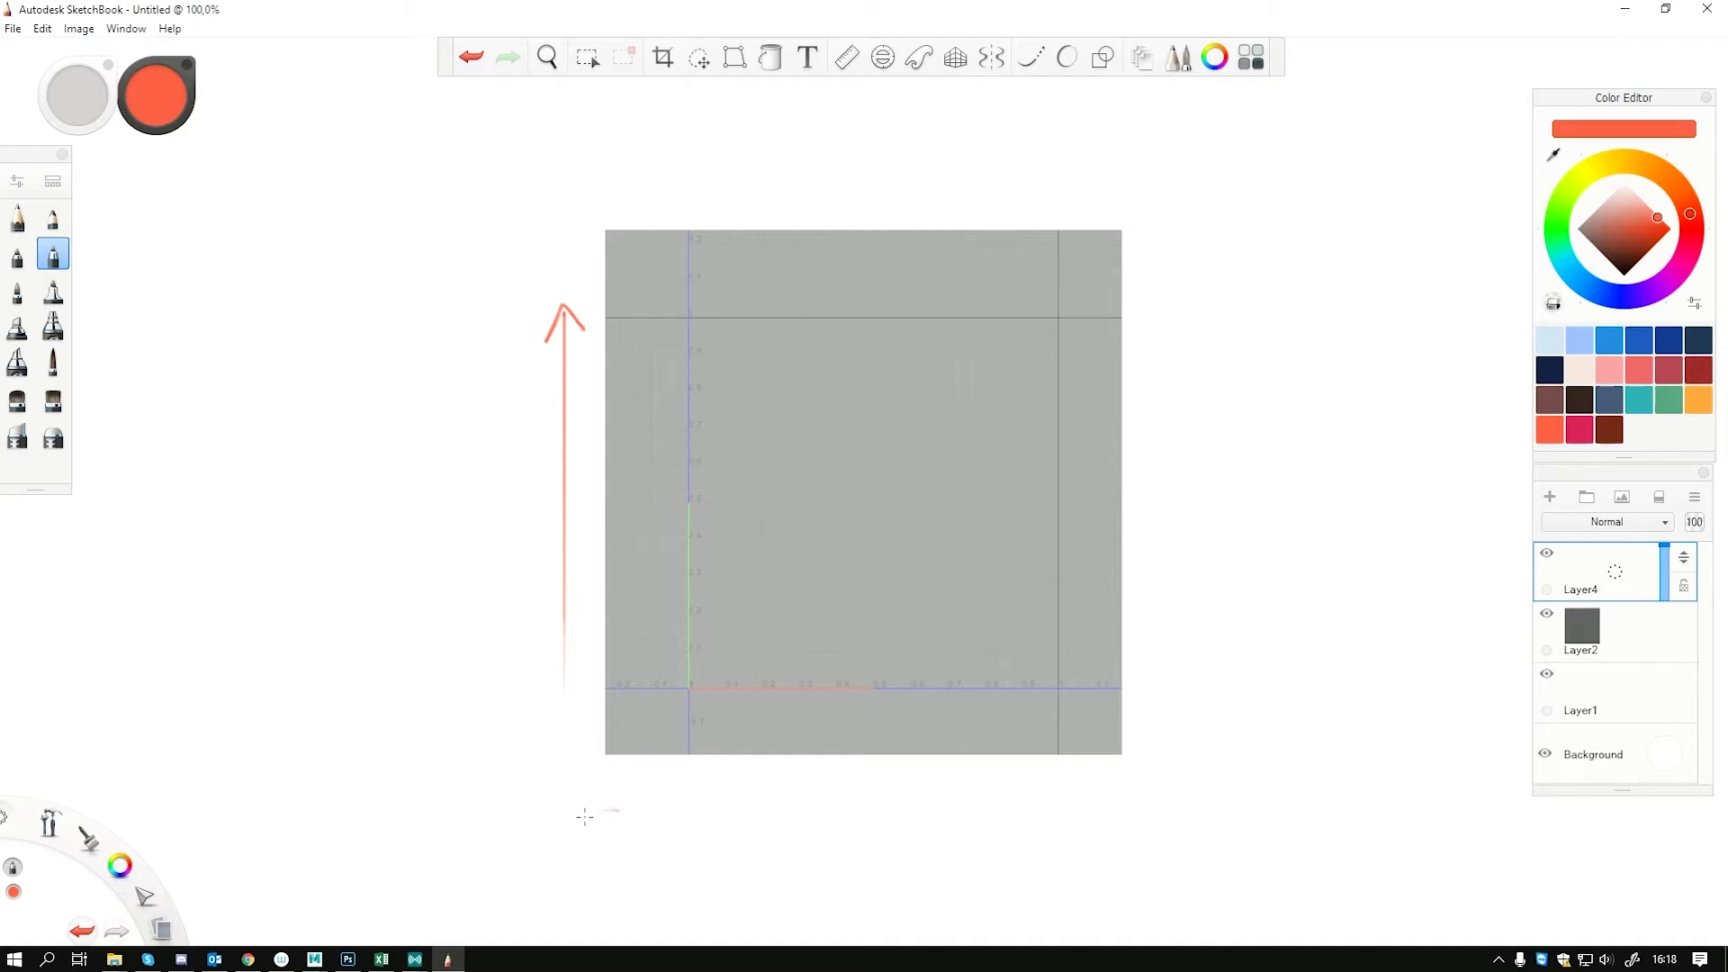
{"action": "mouse_move", "coordinate": [601, 809]}
{"action": "left_mouse_down", "text": "shift"}
{"action": "mouse_move", "coordinate": [1113, 812]}
{"action": "mouse_move", "coordinate": [1083, 826]}
{"action": "left_mouse_up", "text": "shift"}
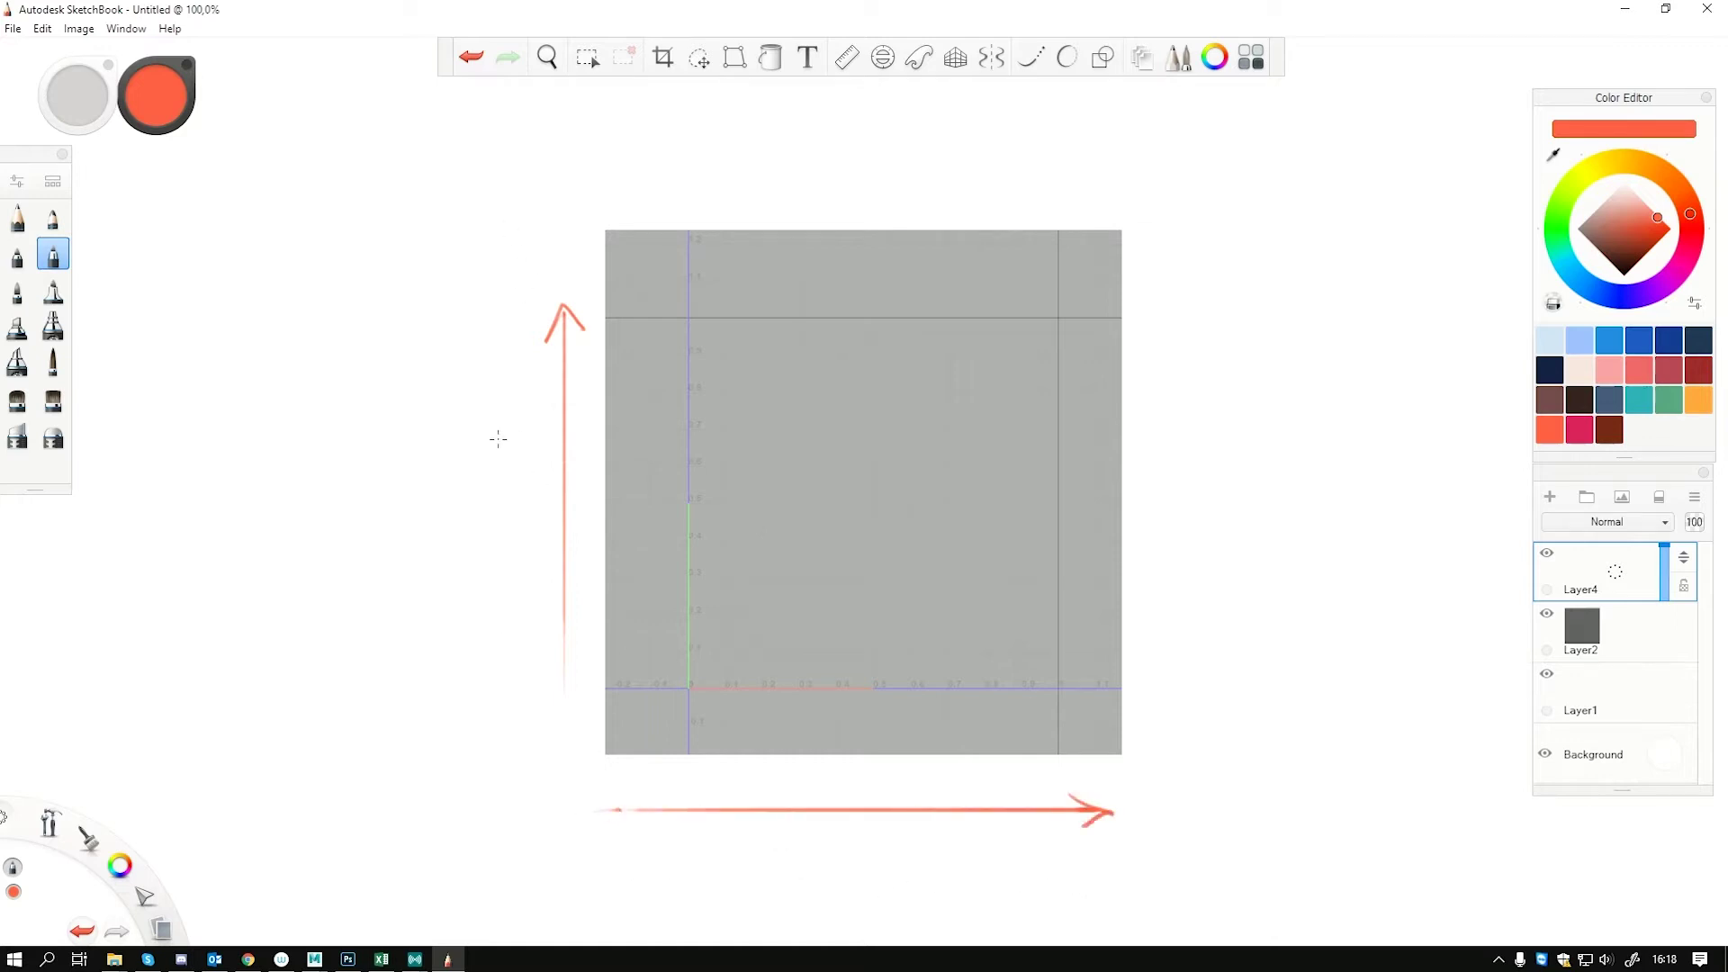
{"action": "left_click_drag", "start_coordinate": [474, 447], "coordinate": [500, 442]}
{"action": "mouse_move", "coordinate": [834, 851]}
{"action": "left_mouse_down"}
{"action": "mouse_move", "coordinate": [840, 882]}
{"action": "mouse_move", "coordinate": [854, 849]}
{"action": "left_mouse_up"}
{"action": "left_click_drag", "start_coordinate": [494, 408], "coordinate": [540, 457]}
{"action": "left_click_drag", "start_coordinate": [865, 838], "coordinate": [898, 889]}
Write and circle XYZ beside the grid and sketch a three-axis diagram below it, labelled X, Y and Z with Z up
{"action": "left_click_drag", "start_coordinate": [1247, 245], "coordinate": [1301, 259]}
{"action": "mouse_move", "coordinate": [1310, 241]}
{"action": "left_mouse_down"}
{"action": "mouse_move", "coordinate": [1296, 279]}
{"action": "mouse_move", "coordinate": [1365, 267]}
{"action": "mouse_move", "coordinate": [1377, 216]}
{"action": "left_mouse_up"}
{"action": "mouse_move", "coordinate": [1392, 465]}
{"action": "left_mouse_down"}
{"action": "mouse_move", "coordinate": [1390, 364]}
{"action": "mouse_move", "coordinate": [1413, 382]}
{"action": "mouse_move", "coordinate": [1339, 514]}
{"action": "mouse_move", "coordinate": [1350, 529]}
{"action": "left_mouse_up"}
{"action": "mouse_move", "coordinate": [1472, 500]}
{"action": "left_mouse_down"}
{"action": "mouse_move", "coordinate": [1389, 469]}
{"action": "mouse_move", "coordinate": [1494, 511]}
{"action": "left_mouse_up"}
{"action": "mouse_move", "coordinate": [1305, 545]}
{"action": "left_mouse_down"}
{"action": "mouse_move", "coordinate": [1325, 564]}
{"action": "mouse_move", "coordinate": [1303, 565]}
{"action": "left_mouse_up"}
{"action": "mouse_move", "coordinate": [1447, 522]}
{"action": "left_mouse_down"}
{"action": "mouse_move", "coordinate": [1465, 526]}
{"action": "mouse_move", "coordinate": [1455, 545]}
{"action": "left_mouse_up"}
{"action": "left_click_drag", "start_coordinate": [1424, 351], "coordinate": [1446, 367]}
Sketch a second three-axis diagram below the first, labelled X, Z and Y with Y pointing up
{"action": "mouse_move", "coordinate": [1410, 729]}
{"action": "left_mouse_down"}
{"action": "mouse_move", "coordinate": [1406, 627]}
{"action": "mouse_move", "coordinate": [1422, 649]}
{"action": "mouse_move", "coordinate": [1336, 772]}
{"action": "left_mouse_up"}
{"action": "mouse_move", "coordinate": [1336, 772]}
{"action": "left_mouse_down"}
{"action": "mouse_move", "coordinate": [1495, 761]}
{"action": "mouse_move", "coordinate": [1355, 804]}
{"action": "left_mouse_up"}
{"action": "left_click_drag", "start_coordinate": [1345, 796], "coordinate": [1327, 812]}
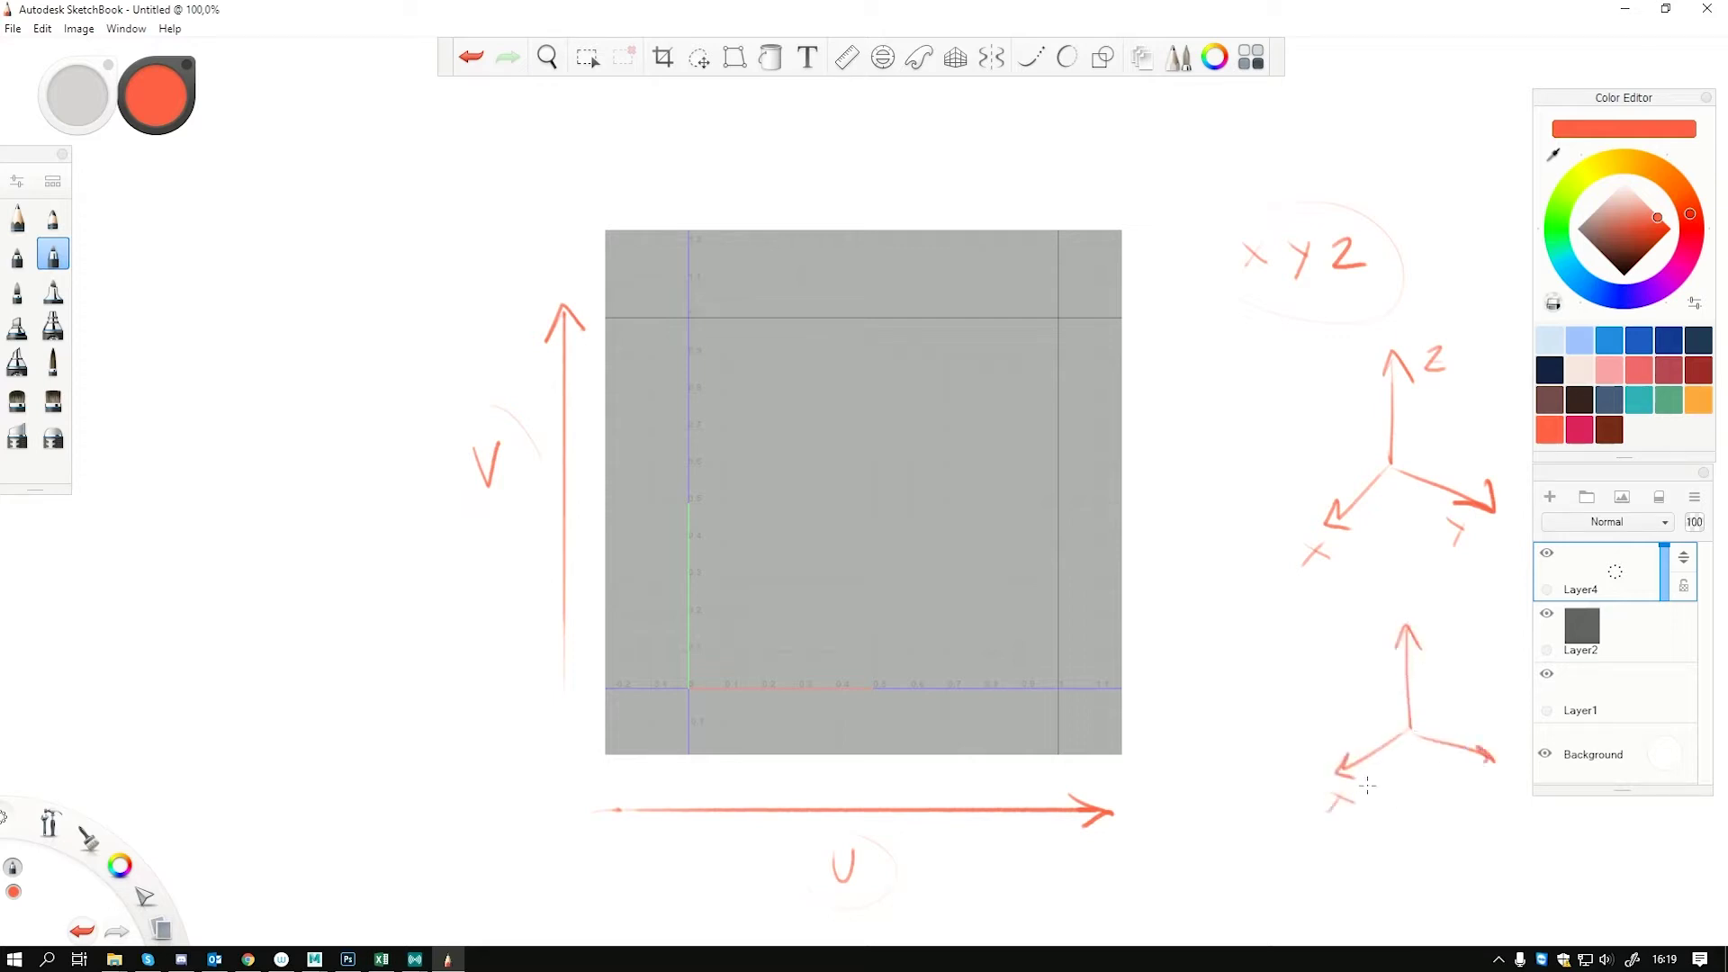
{"action": "mouse_move", "coordinate": [1462, 771]}
{"action": "left_mouse_down"}
{"action": "mouse_move", "coordinate": [1461, 791]}
{"action": "mouse_move", "coordinate": [1485, 789]}
{"action": "left_mouse_up"}
{"action": "left_click_drag", "start_coordinate": [1432, 630], "coordinate": [1439, 642]}
{"action": "left_click_drag", "start_coordinate": [1446, 629], "coordinate": [1438, 660]}
Label the Y-up diagram USA and the Z-up diagram UE, and write UVW above the XYZ letters
{"action": "mouse_move", "coordinate": [1314, 684]}
{"action": "left_mouse_down"}
{"action": "mouse_move", "coordinate": [1308, 703]}
{"action": "mouse_move", "coordinate": [1350, 702]}
{"action": "left_mouse_up"}
{"action": "mouse_move", "coordinate": [1306, 418]}
{"action": "left_mouse_down"}
{"action": "mouse_move", "coordinate": [1294, 429]}
{"action": "mouse_move", "coordinate": [1305, 419]}
{"action": "left_mouse_up"}
{"action": "left_click_drag", "start_coordinate": [1287, 414], "coordinate": [1295, 430]}
{"action": "key", "text": "ctrl+z"}
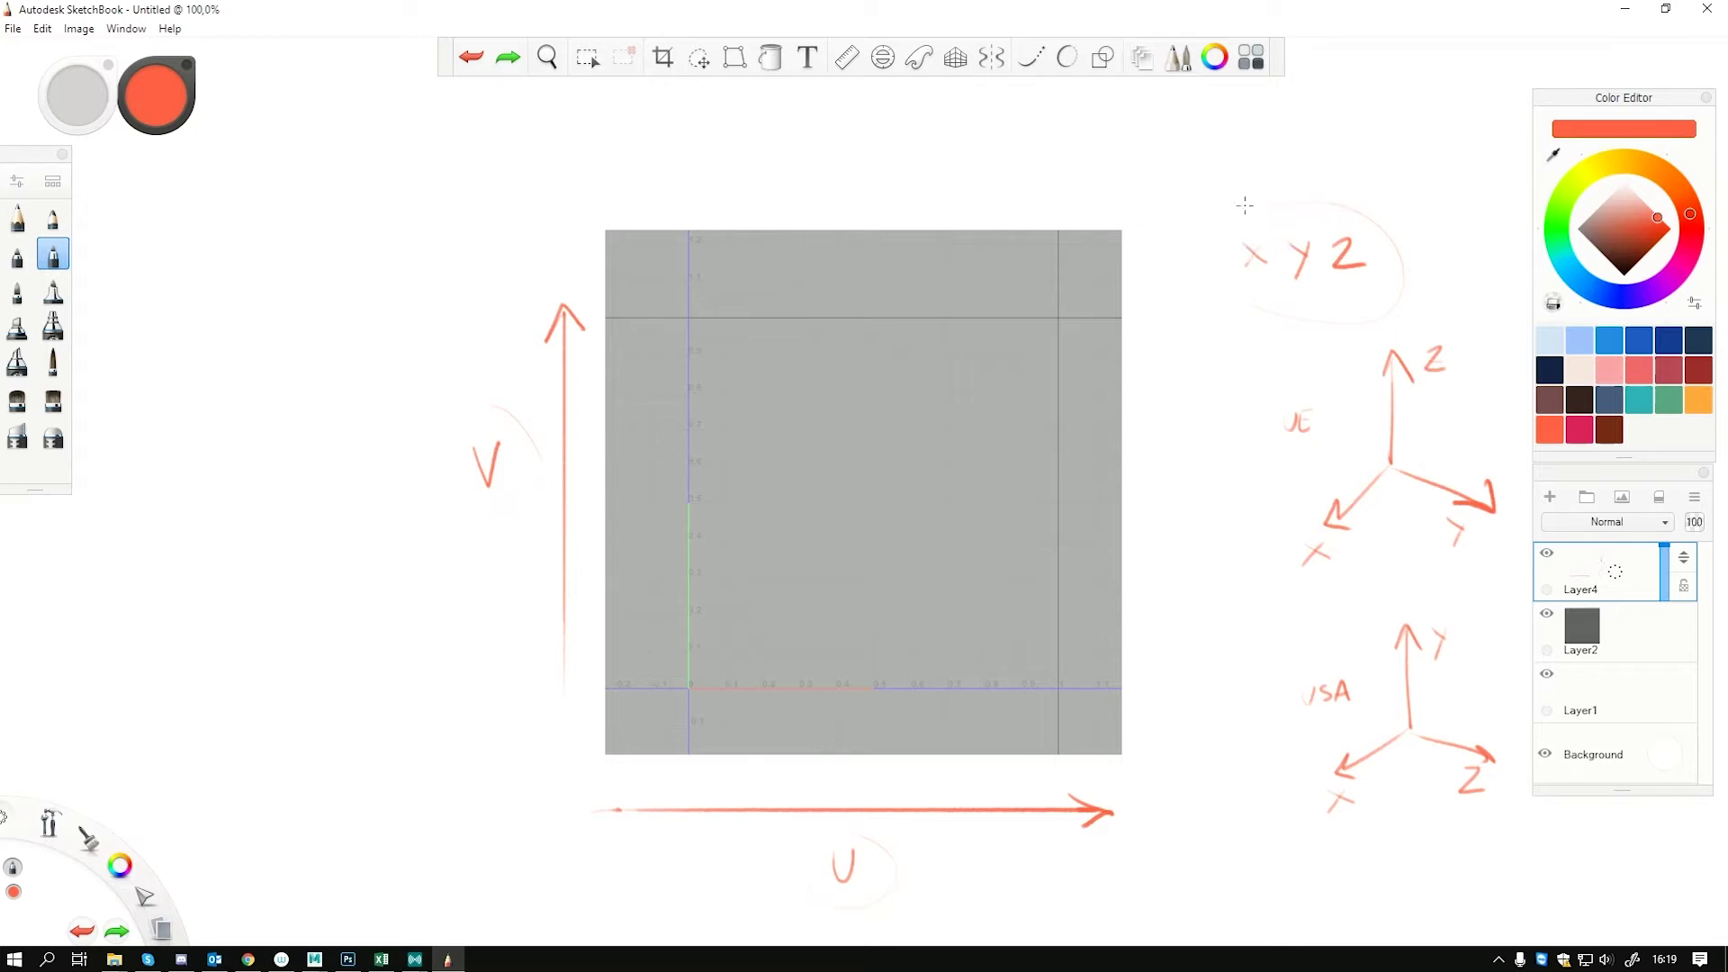
{"action": "mouse_move", "coordinate": [1242, 160]}
{"action": "left_mouse_down"}
{"action": "mouse_move", "coordinate": [1295, 180]}
{"action": "mouse_move", "coordinate": [1303, 161]}
{"action": "mouse_move", "coordinate": [1353, 155]}
{"action": "left_mouse_up"}
Try a freehand curve across the UV grid and undo the trial strokes
{"action": "mouse_move", "coordinate": [597, 745]}
{"action": "left_mouse_down"}
{"action": "mouse_move", "coordinate": [450, 733]}
{"action": "mouse_move", "coordinate": [468, 723]}
{"action": "mouse_move", "coordinate": [477, 747]}
{"action": "left_mouse_up"}
{"action": "key", "text": "ctrl+z"}
{"action": "key", "text": "ctrl+z"}
{"action": "left_click_drag", "start_coordinate": [596, 754], "coordinate": [972, 434]}
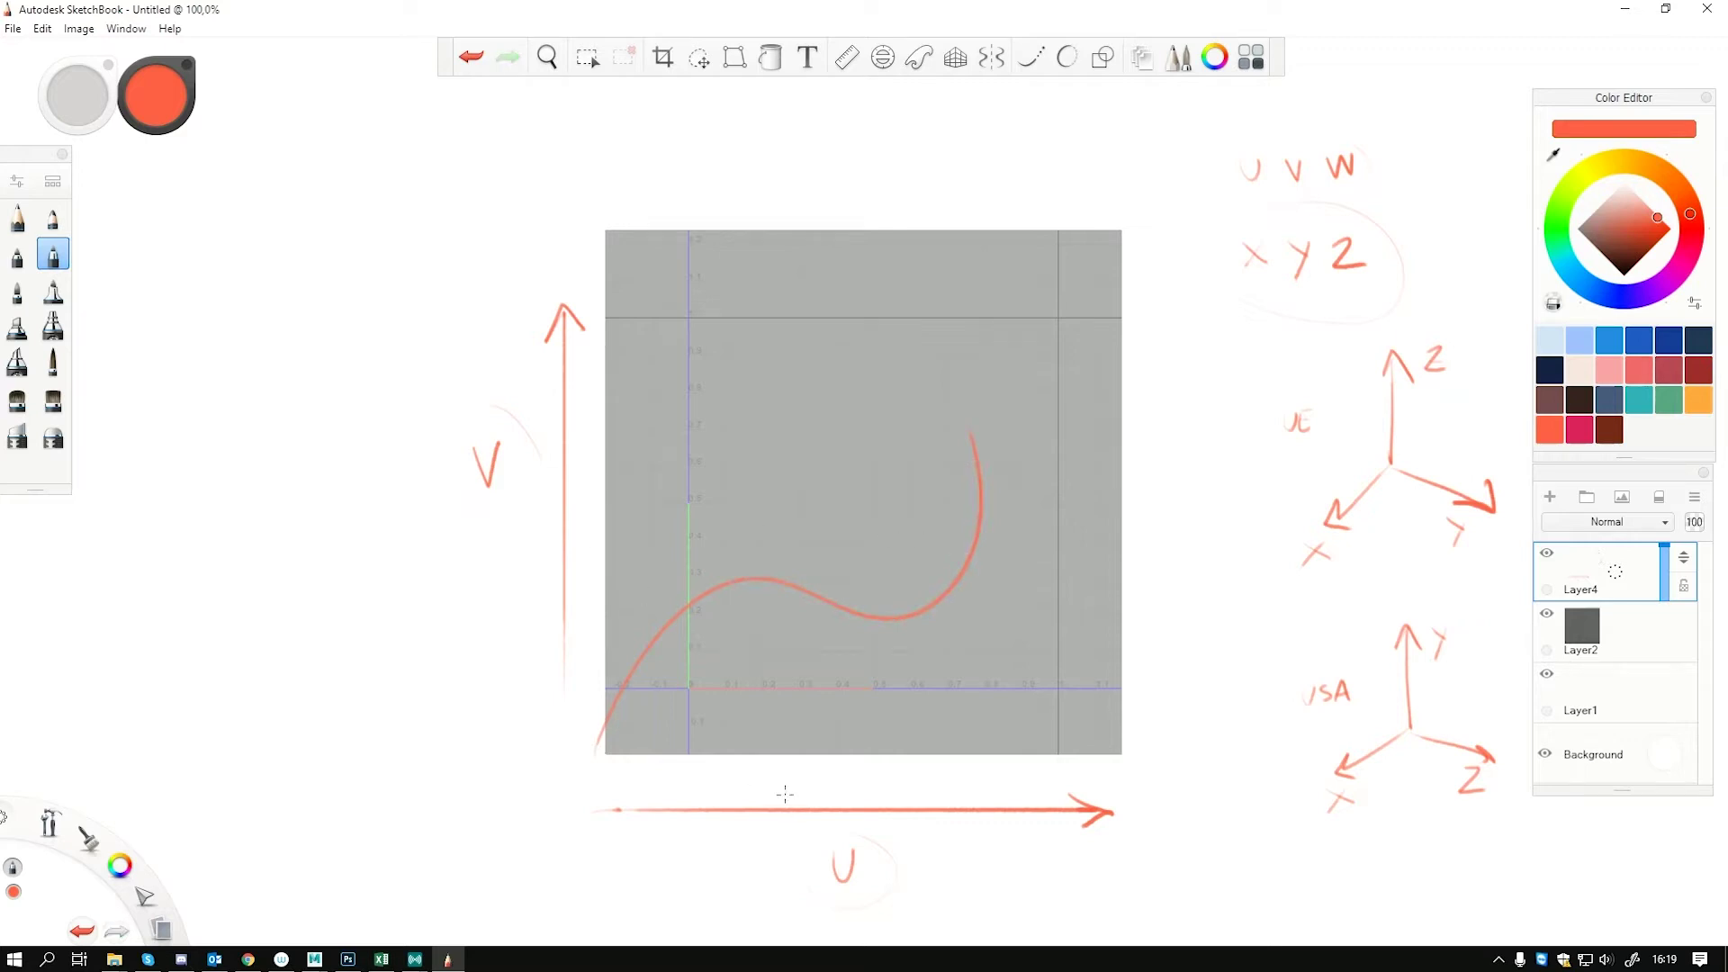
{"action": "key", "text": "ctrl+z"}
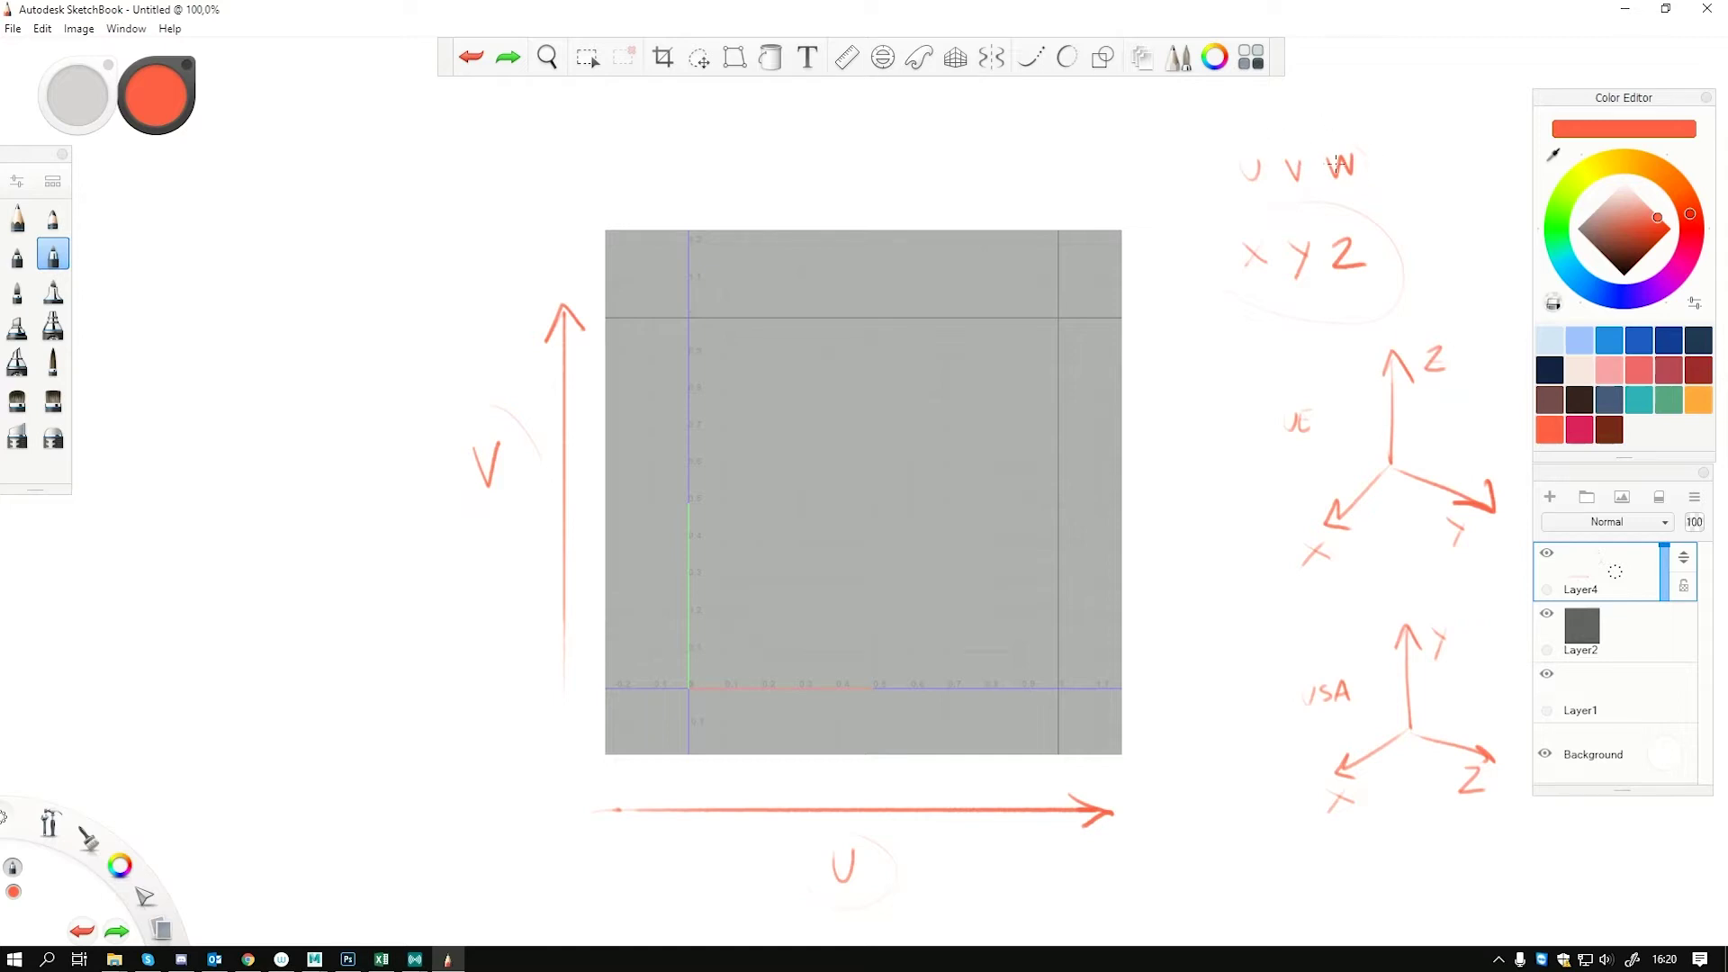
Circle the UVW and XYZ letters together
{"action": "mouse_move", "coordinate": [1328, 113]}
{"action": "left_mouse_down"}
{"action": "mouse_move", "coordinate": [1355, 115]}
{"action": "mouse_move", "coordinate": [1278, 324]}
{"action": "mouse_move", "coordinate": [1399, 131]}
{"action": "left_mouse_up"}
Outline the 0 to 1 square on the UV grid with straight lines and undo the outline
{"action": "mouse_move", "coordinate": [686, 684]}
{"action": "left_mouse_down"}
{"action": "mouse_move", "coordinate": [685, 317]}
{"action": "mouse_move", "coordinate": [1062, 311]}
{"action": "mouse_move", "coordinate": [1062, 684]}
{"action": "left_mouse_up"}
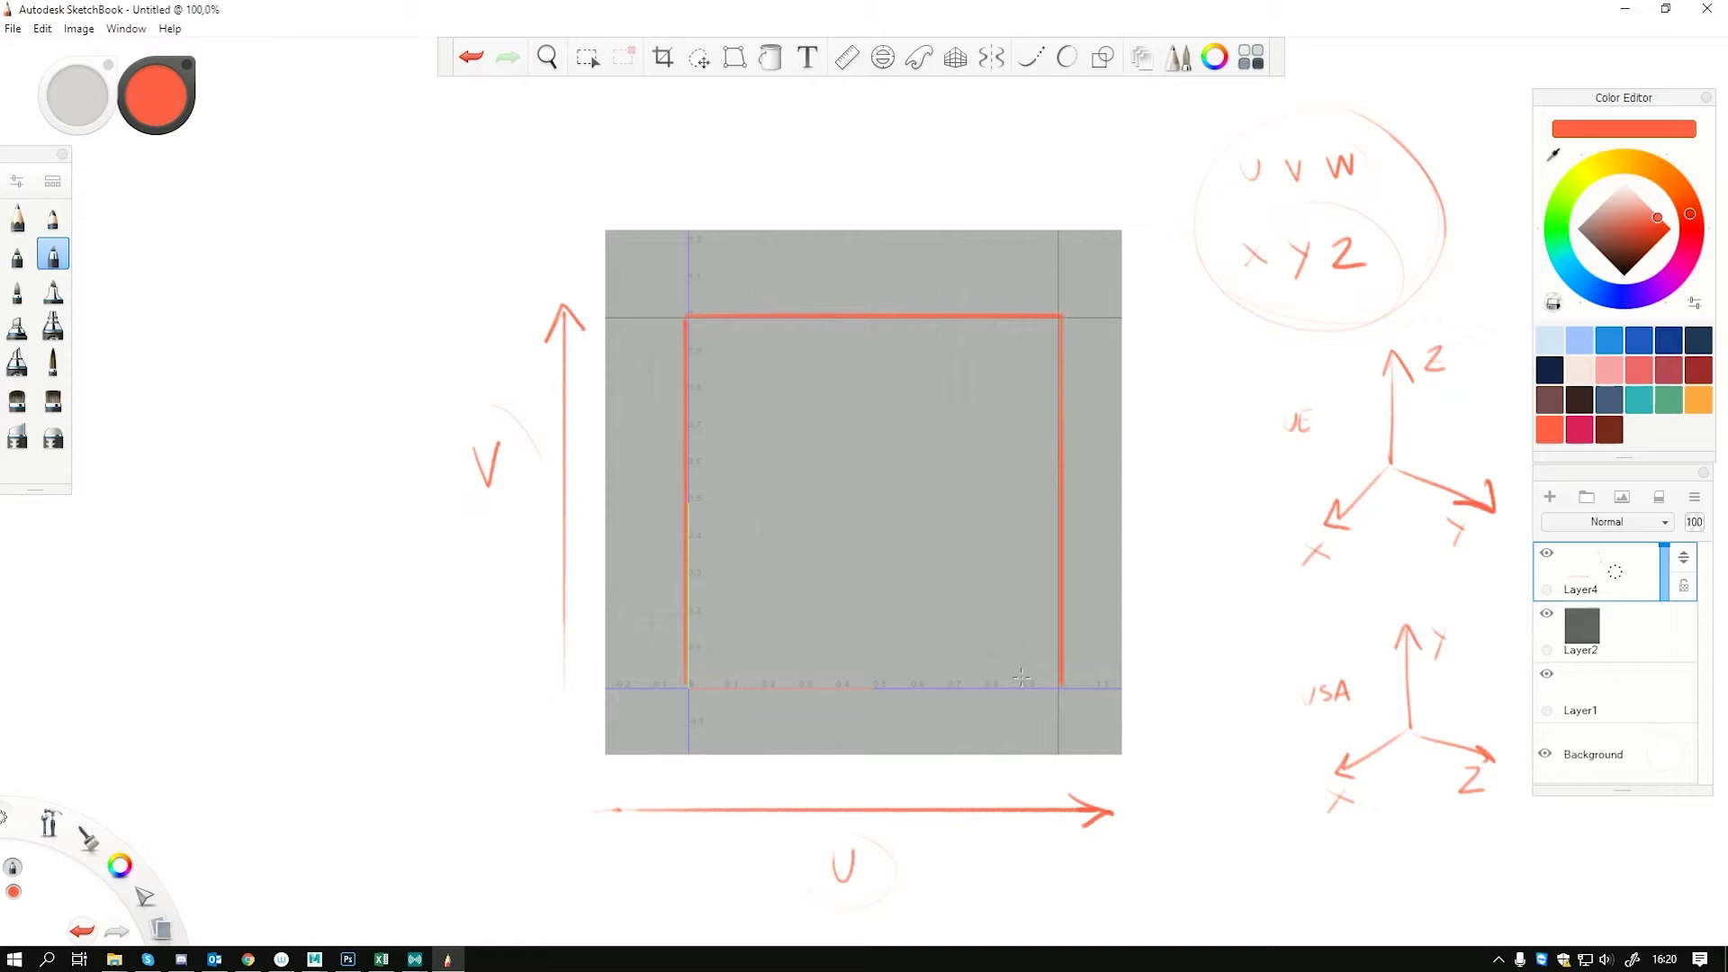
{"action": "left_click_drag", "start_coordinate": [686, 684], "coordinate": [1058, 684], "text": "shift"}
{"action": "key", "text": "ctrl+z"}
{"action": "key", "text": "ctrl+z"}
{"action": "key", "text": "ctrl+z"}
{"action": "key", "text": "ctrl+z"}
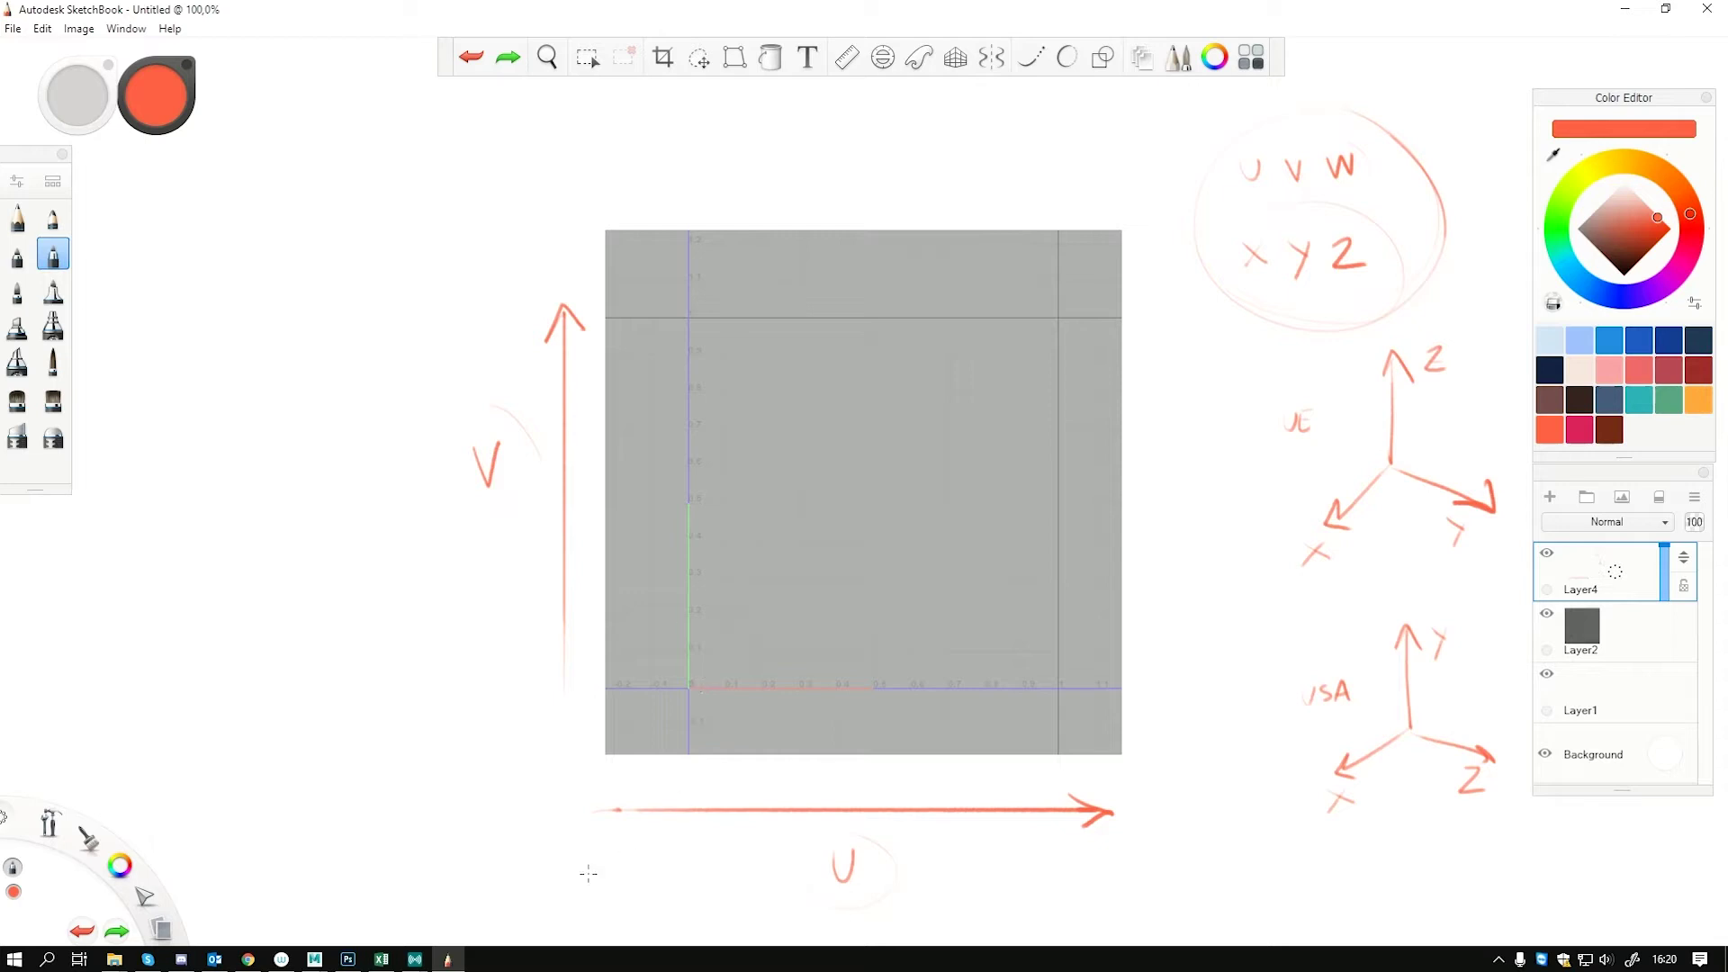
Select the pasted grid layer and restore its opacity to 100
{"action": "left_click", "coordinate": [1579, 646]}
{"action": "left_click_drag", "start_coordinate": [1665, 630], "coordinate": [1665, 601]}
{"action": "scroll", "coordinate": [790, 659], "scroll_direction": "up", "scroll_amount": 2}
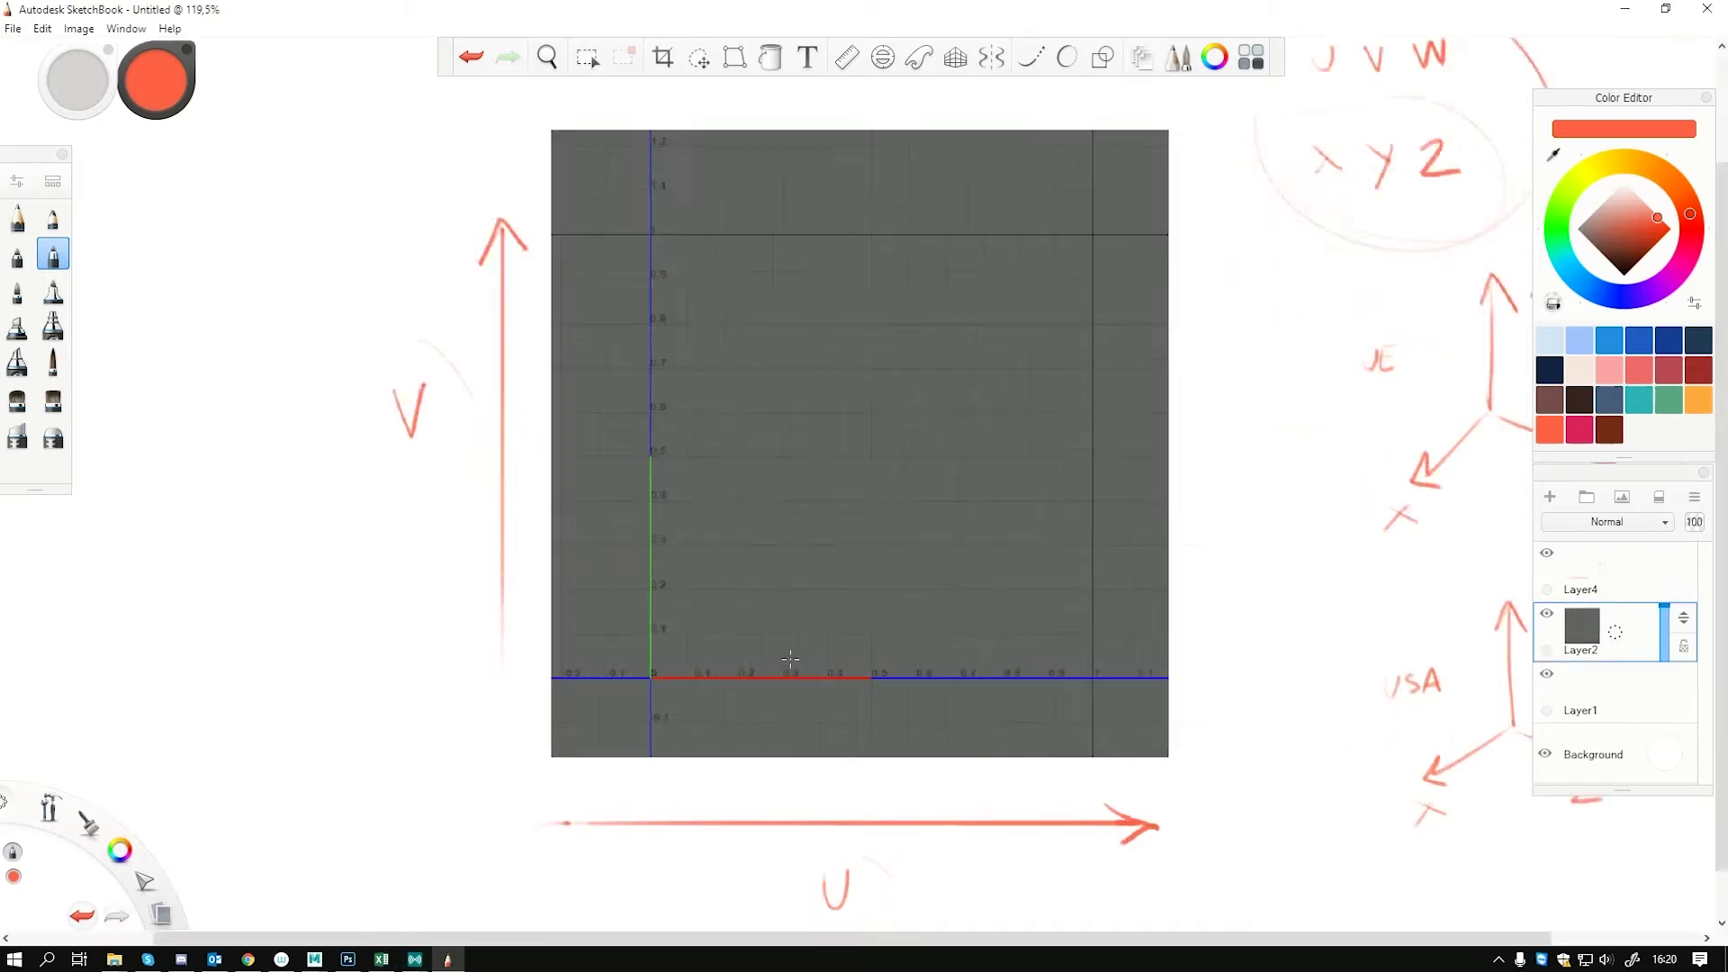
{"action": "scroll", "coordinate": [790, 659], "scroll_direction": "up", "scroll_amount": 3}
{"action": "key", "text": "space"}
{"action": "left_click_drag", "start_coordinate": [715, 402], "coordinate": [711, 596]}
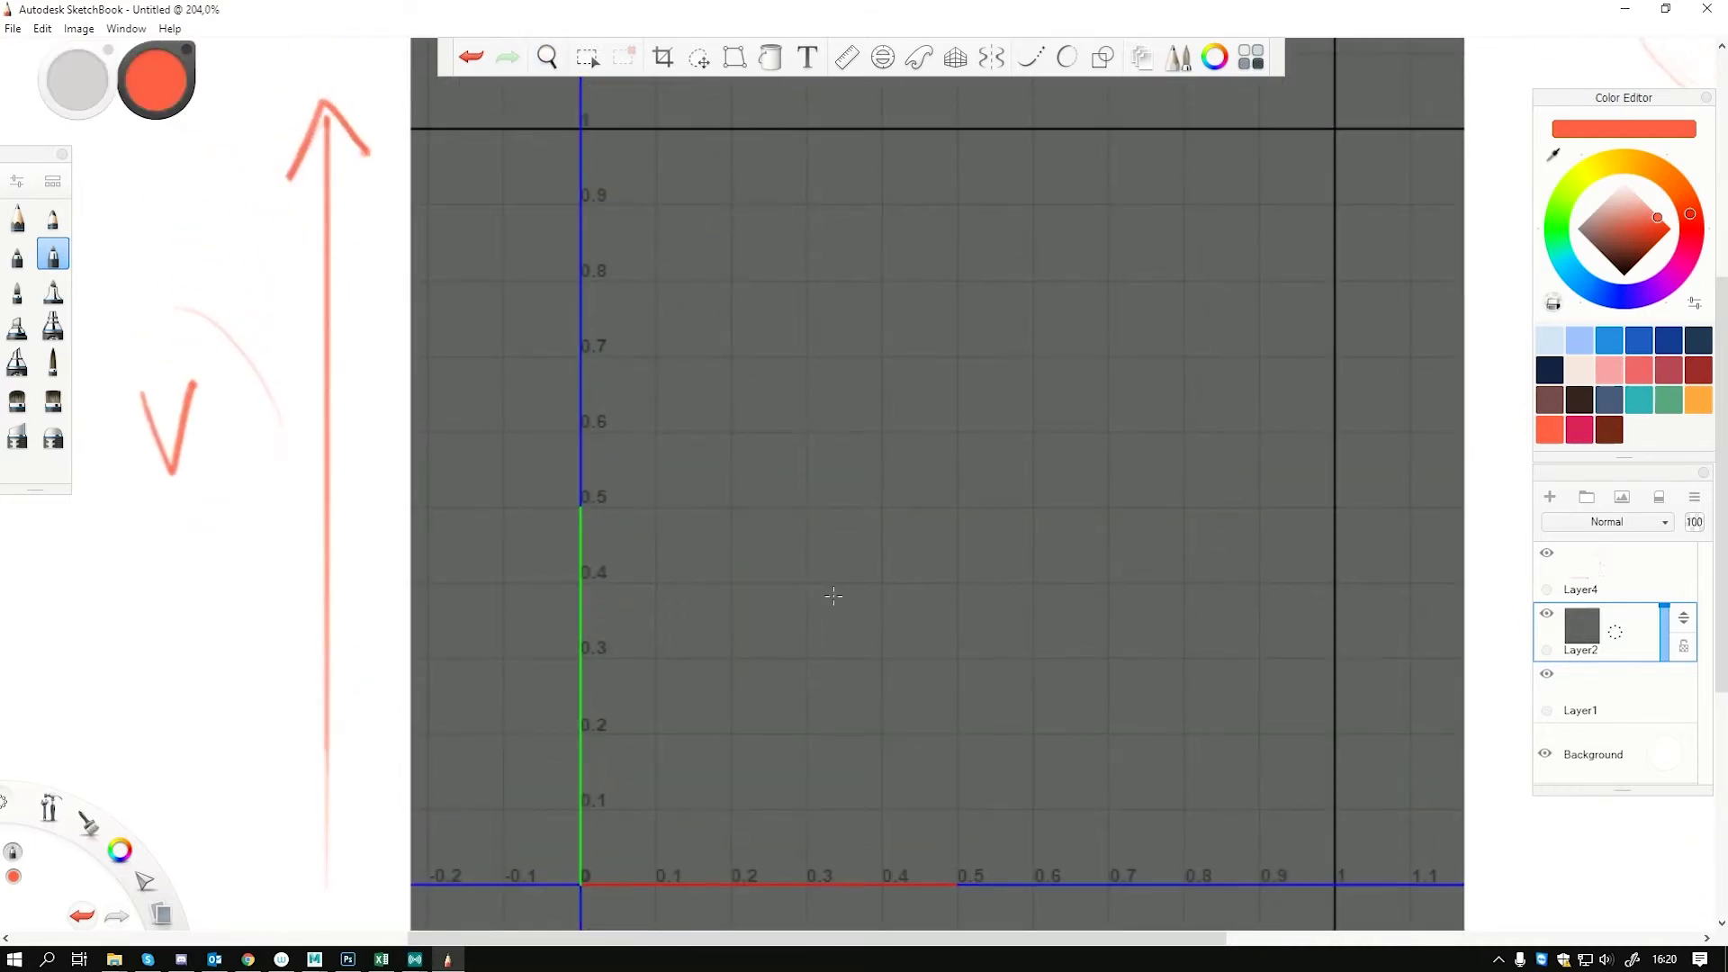
Write 0 at the grid's origin and 1 at the unit mark of both the V and U axes
{"action": "left_click_drag", "start_coordinate": [601, 844], "coordinate": [587, 851]}
{"action": "left_click_drag", "start_coordinate": [583, 116], "coordinate": [606, 163]}
{"action": "left_click_drag", "start_coordinate": [1349, 833], "coordinate": [1357, 874]}
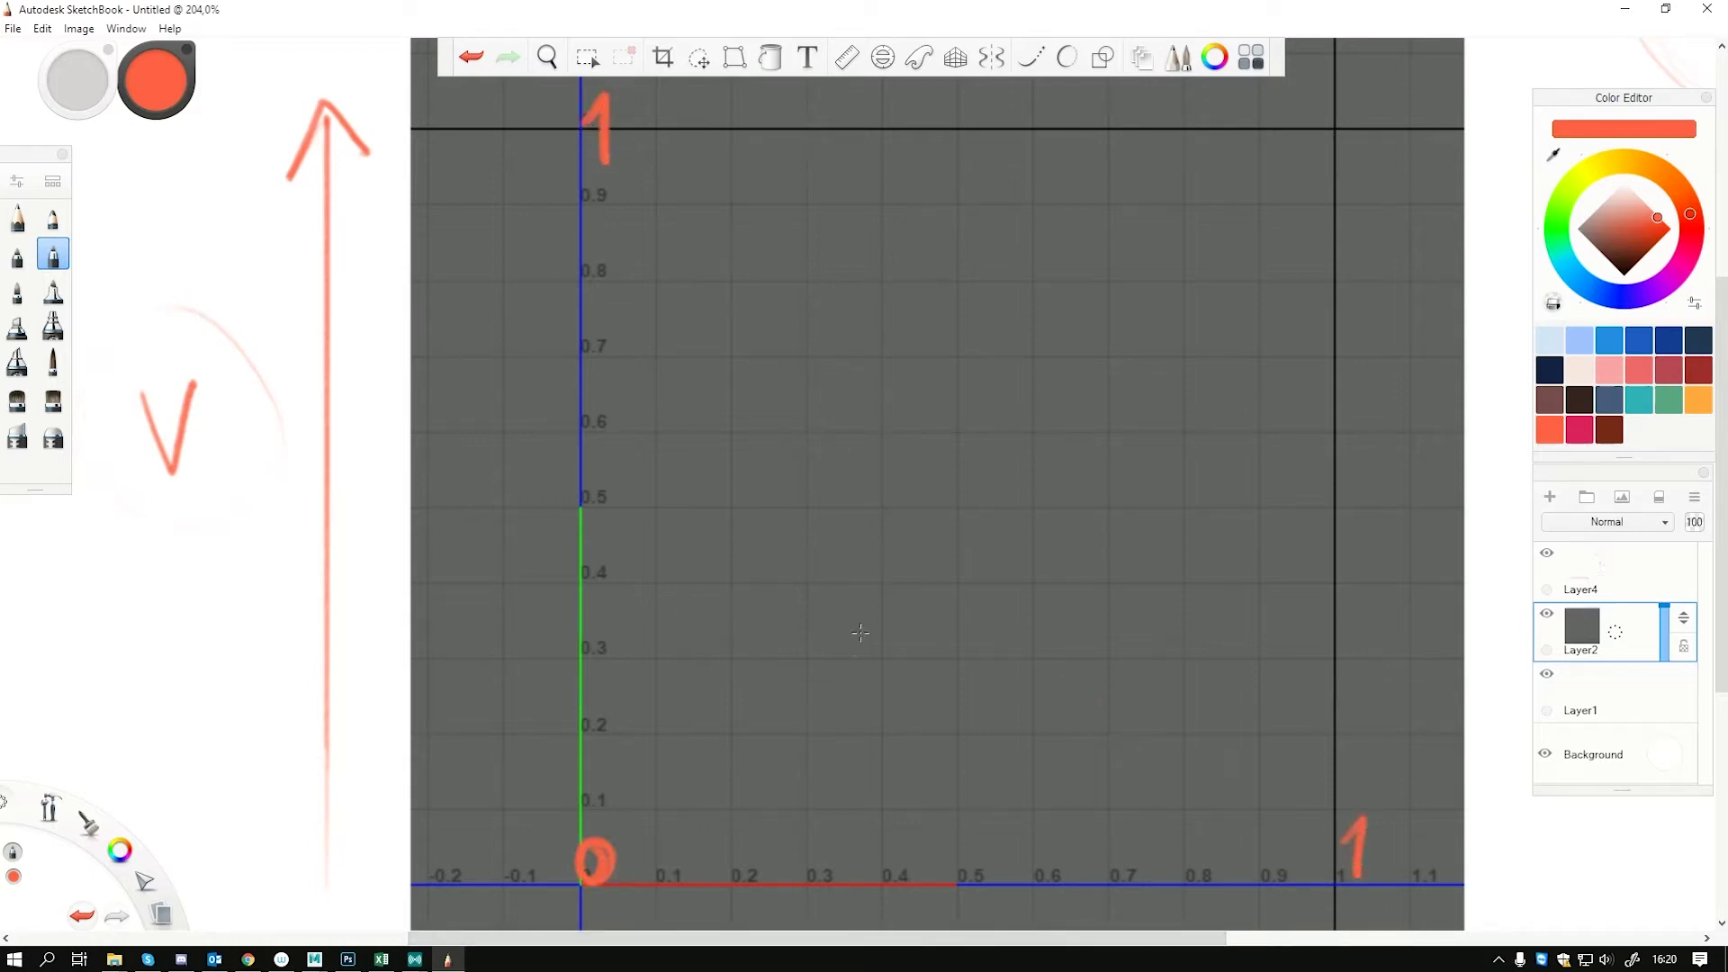
Mark a point at U 0.3, V 0.4 and draw straight guide lines from it to both axes
{"action": "left_click", "coordinate": [808, 580]}
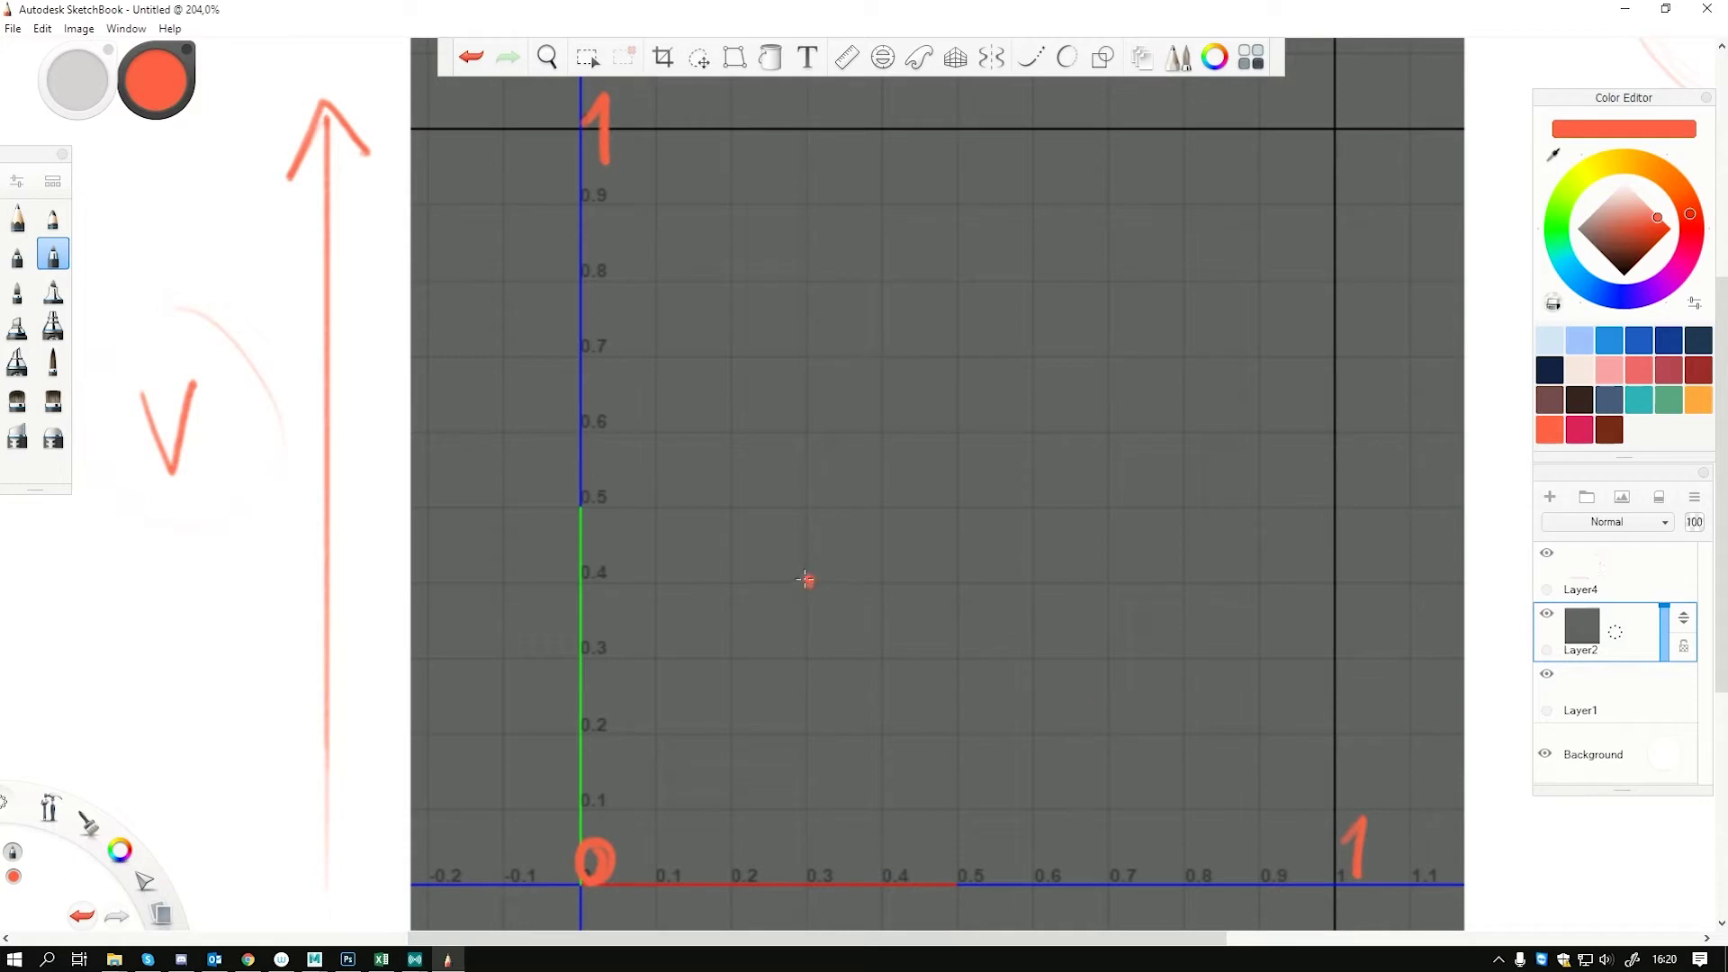
{"action": "left_click", "coordinate": [810, 870], "text": "shift"}
{"action": "left_click_drag", "start_coordinate": [808, 580], "coordinate": [585, 580], "text": "shift"}
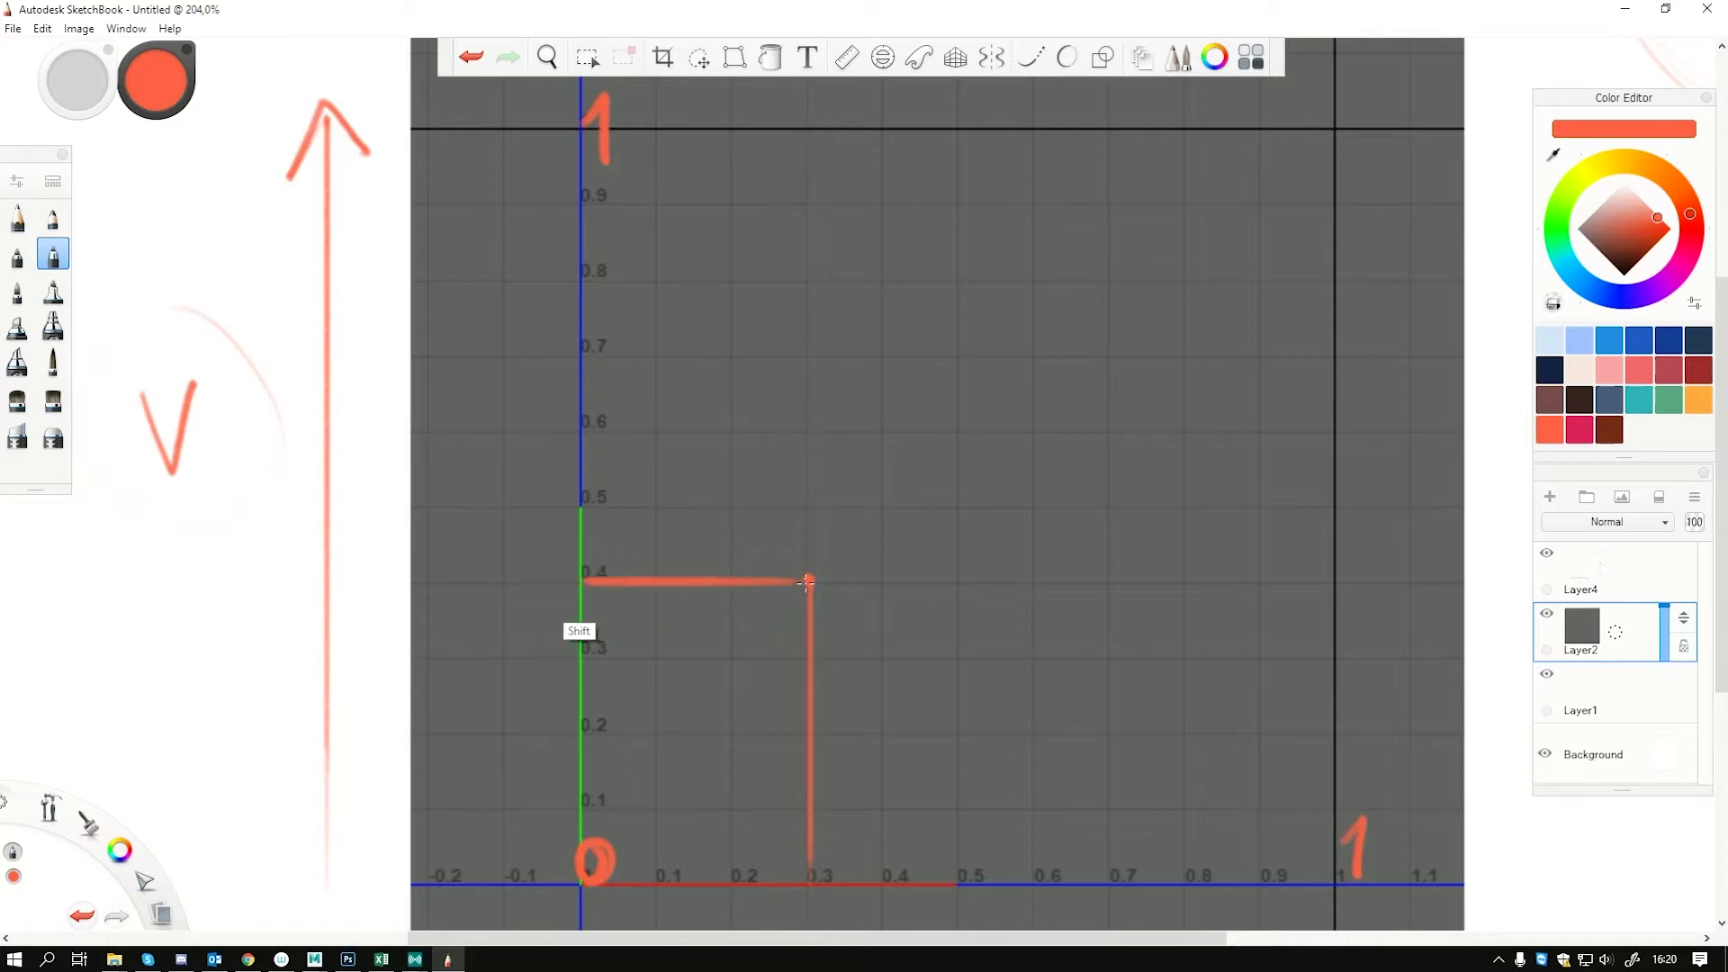
Write the marked point's U and V coordinates in brackets on the grid and undo the writing
{"action": "mouse_move", "coordinate": [977, 426]}
{"action": "left_mouse_down"}
{"action": "mouse_move", "coordinate": [972, 486]}
{"action": "mouse_move", "coordinate": [1007, 439]}
{"action": "left_mouse_up"}
{"action": "mouse_move", "coordinate": [1035, 458]}
{"action": "left_mouse_down"}
{"action": "mouse_move", "coordinate": [1032, 481]}
{"action": "mouse_move", "coordinate": [1064, 453]}
{"action": "mouse_move", "coordinate": [1055, 475]}
{"action": "mouse_move", "coordinate": [1111, 490]}
{"action": "left_mouse_up"}
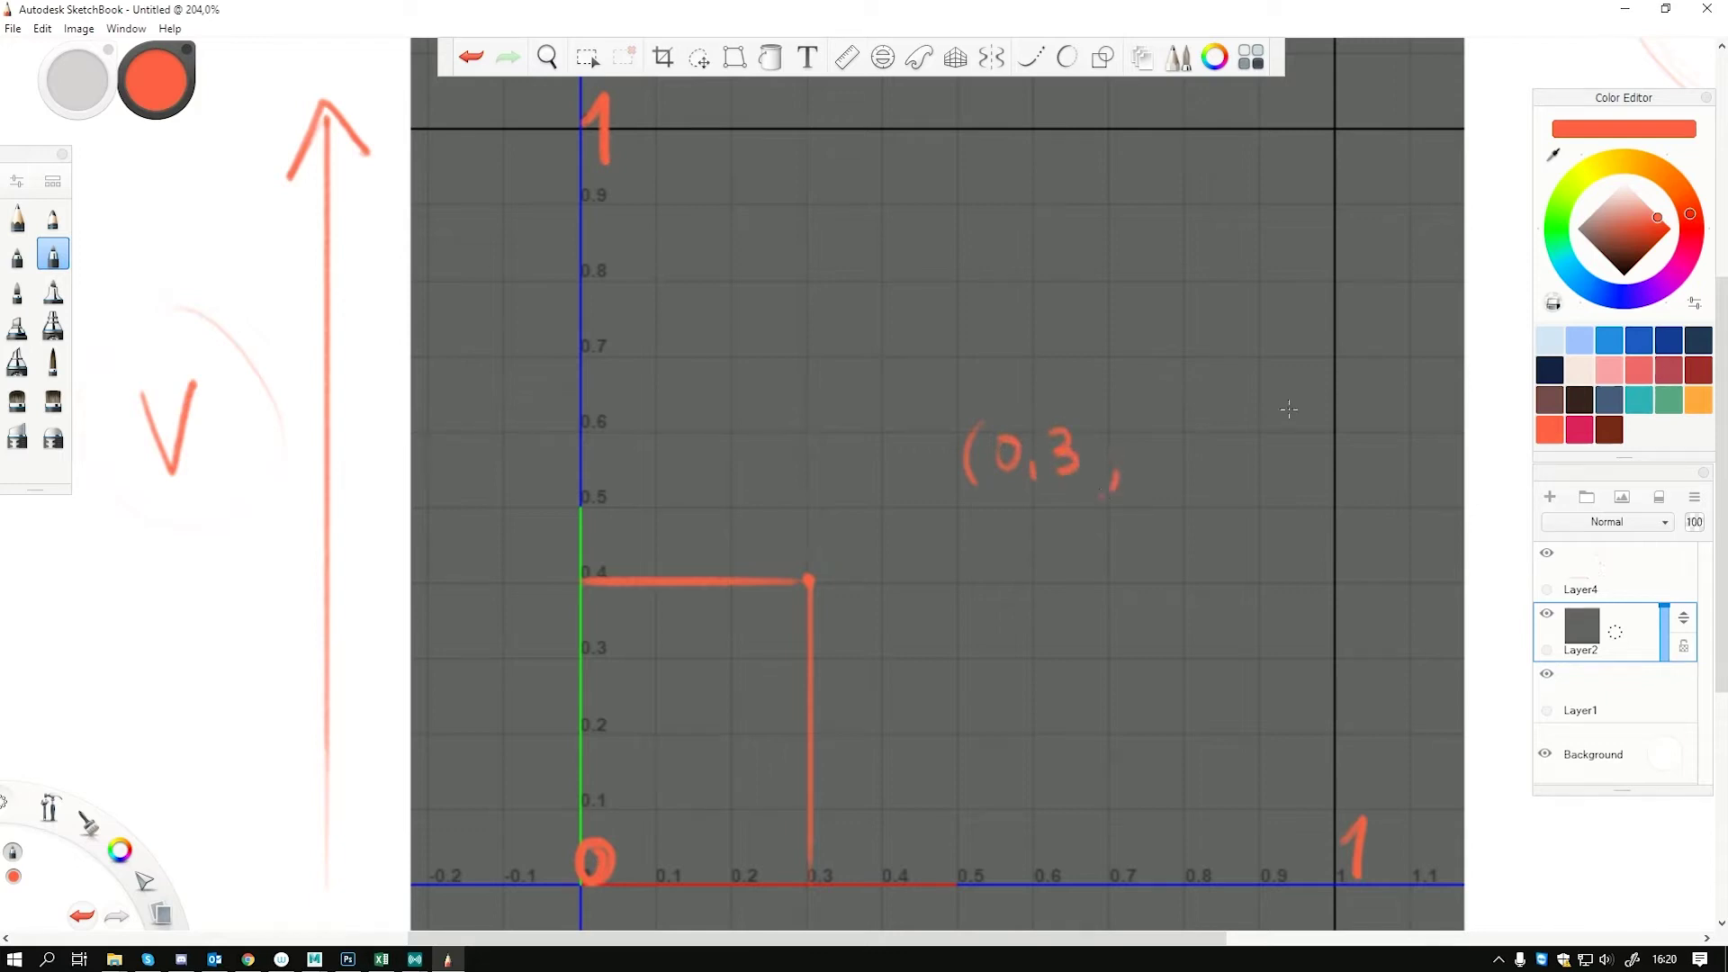
{"action": "left_click_drag", "start_coordinate": [1177, 430], "coordinate": [1175, 432]}
{"action": "mouse_move", "coordinate": [1206, 456]}
{"action": "left_mouse_down"}
{"action": "mouse_move", "coordinate": [1244, 442]}
{"action": "mouse_move", "coordinate": [1240, 461]}
{"action": "left_mouse_up"}
{"action": "mouse_move", "coordinate": [1253, 396]}
{"action": "left_mouse_down"}
{"action": "mouse_move", "coordinate": [1279, 436]}
{"action": "mouse_move", "coordinate": [1276, 504]}
{"action": "left_mouse_up"}
{"action": "key", "text": "ctrl+z"}
{"action": "key", "text": "ctrl+z"}
{"action": "key", "text": "ctrl+z"}
{"action": "key", "text": "ctrl+z"}
{"action": "key", "text": "ctrl+z"}
{"action": "key", "text": "ctrl+z"}
{"action": "key", "text": "ctrl+z"}
{"action": "key", "text": "ctrl+z"}
{"action": "key", "text": "ctrl+z"}
{"action": "key", "text": "ctrl+z"}
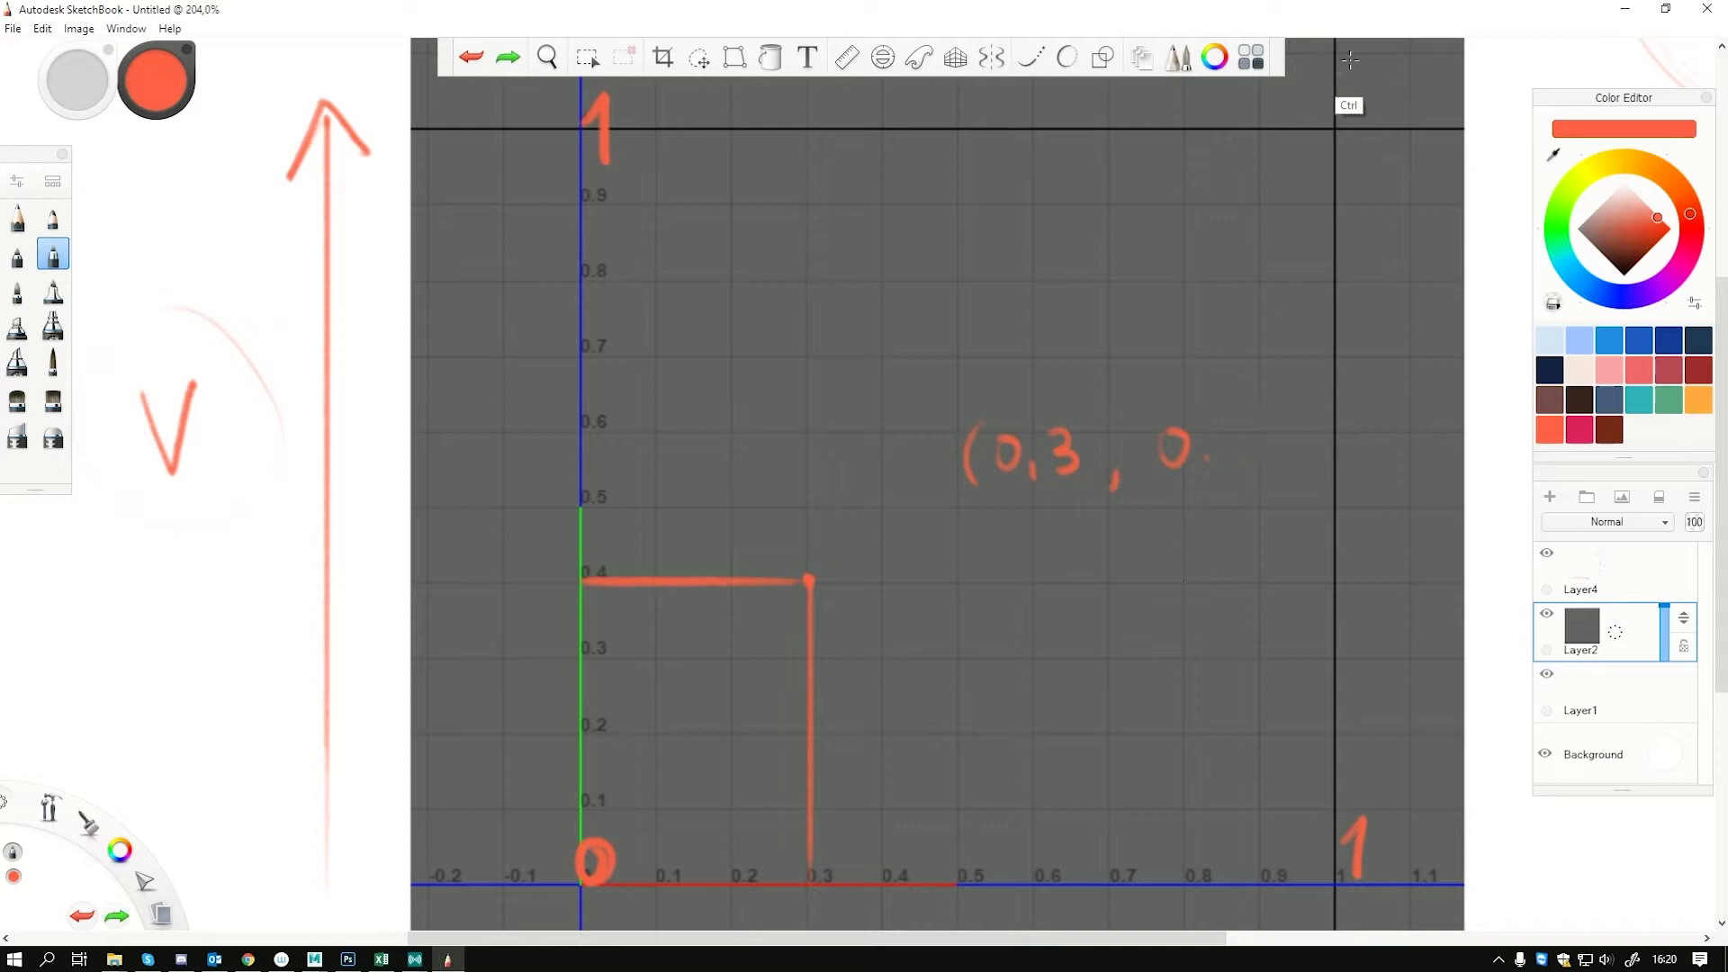
{"action": "key", "text": "ctrl+z"}
{"action": "key", "text": "ctrl+z"}
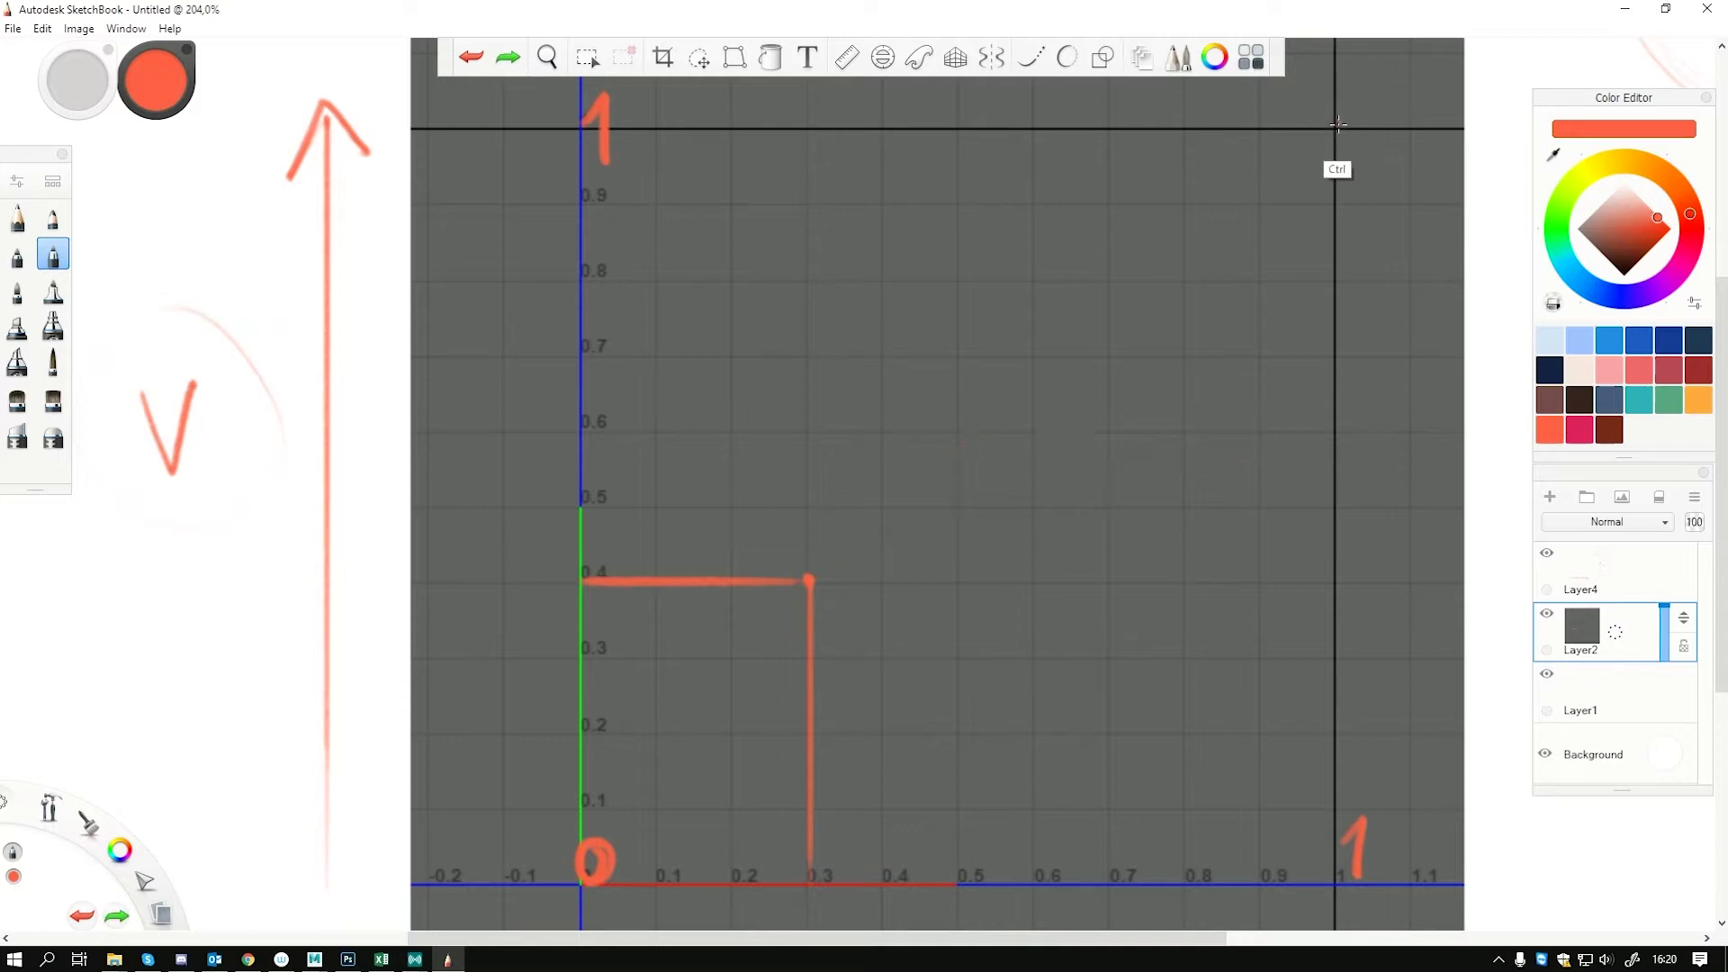
Mark a point at U 1, V 1 on the grid, write its coordinates beside it and undo the writing
{"action": "left_click", "coordinate": [1337, 129]}
{"action": "mouse_move", "coordinate": [1210, 232]}
{"action": "left_mouse_down"}
{"action": "mouse_move", "coordinate": [1220, 281]}
{"action": "mouse_move", "coordinate": [1254, 269]}
{"action": "mouse_move", "coordinate": [1308, 289]}
{"action": "left_mouse_up"}
{"action": "left_click_drag", "start_coordinate": [1360, 216], "coordinate": [1386, 287]}
{"action": "key", "text": "ctrl+z"}
{"action": "key", "text": "ctrl+z"}
{"action": "key", "text": "ctrl+z"}
{"action": "key", "text": "ctrl+z"}
{"action": "key", "text": "ctrl+z"}
{"action": "key", "text": "space"}
{"action": "left_click_drag", "start_coordinate": [1017, 515], "coordinate": [963, 594]}
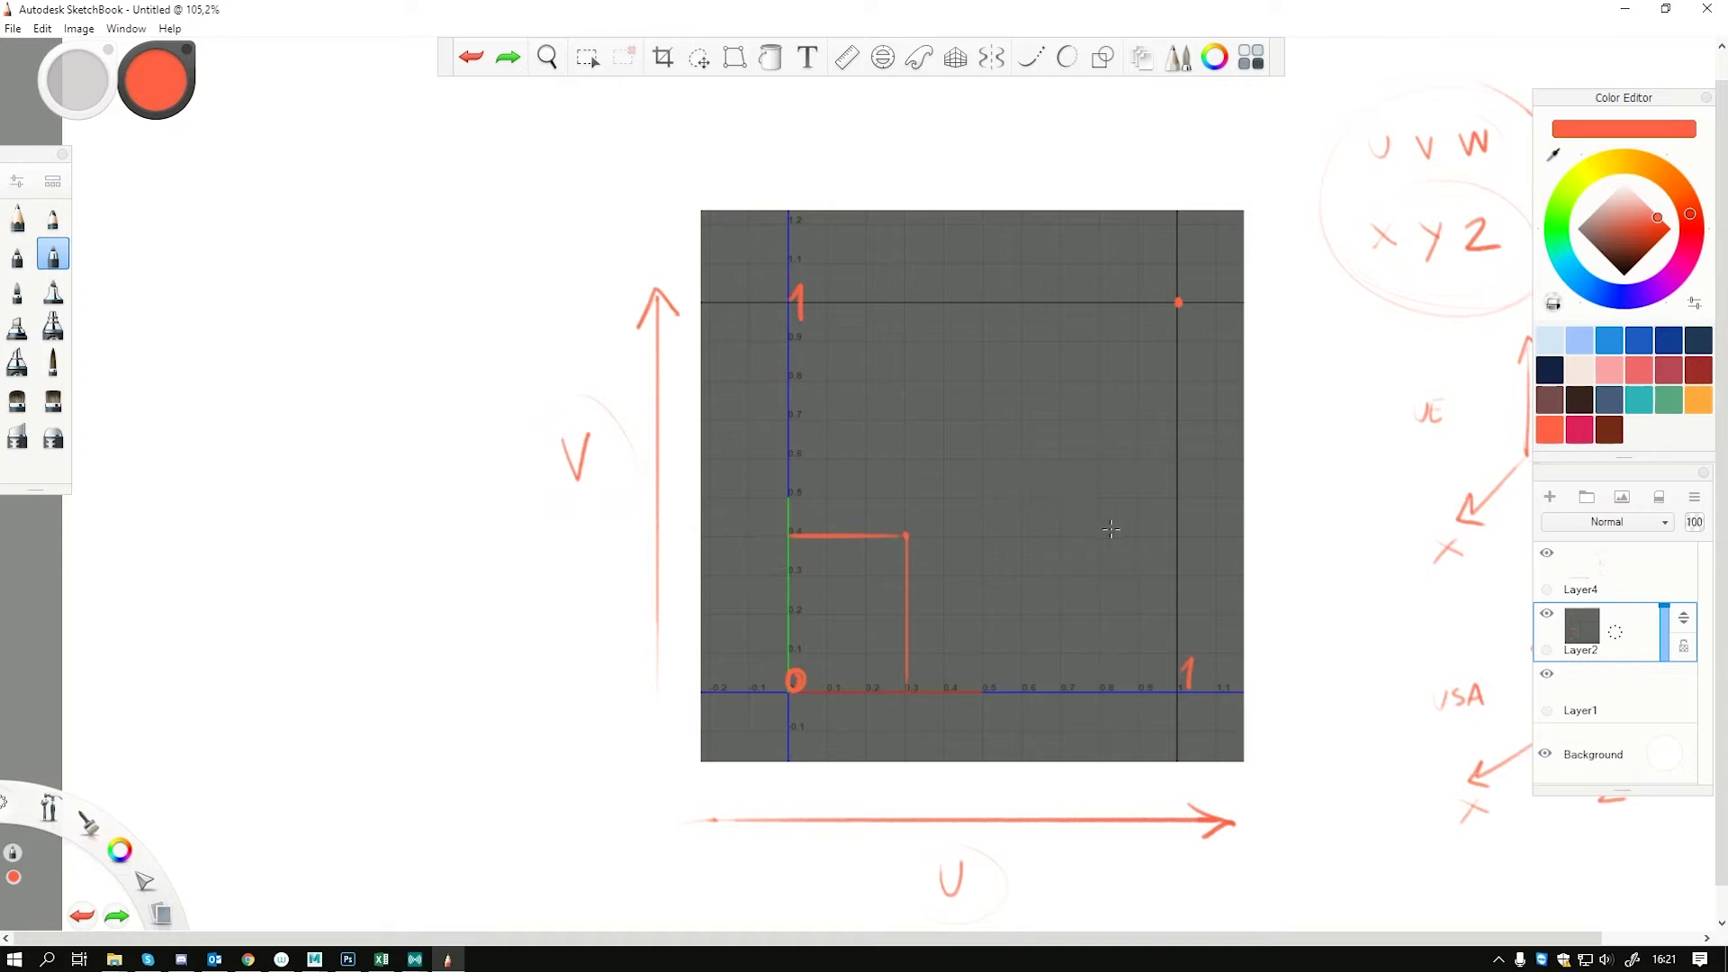
{"action": "key", "text": "space"}
{"action": "left_click_drag", "start_coordinate": [1116, 540], "coordinate": [807, 532]}
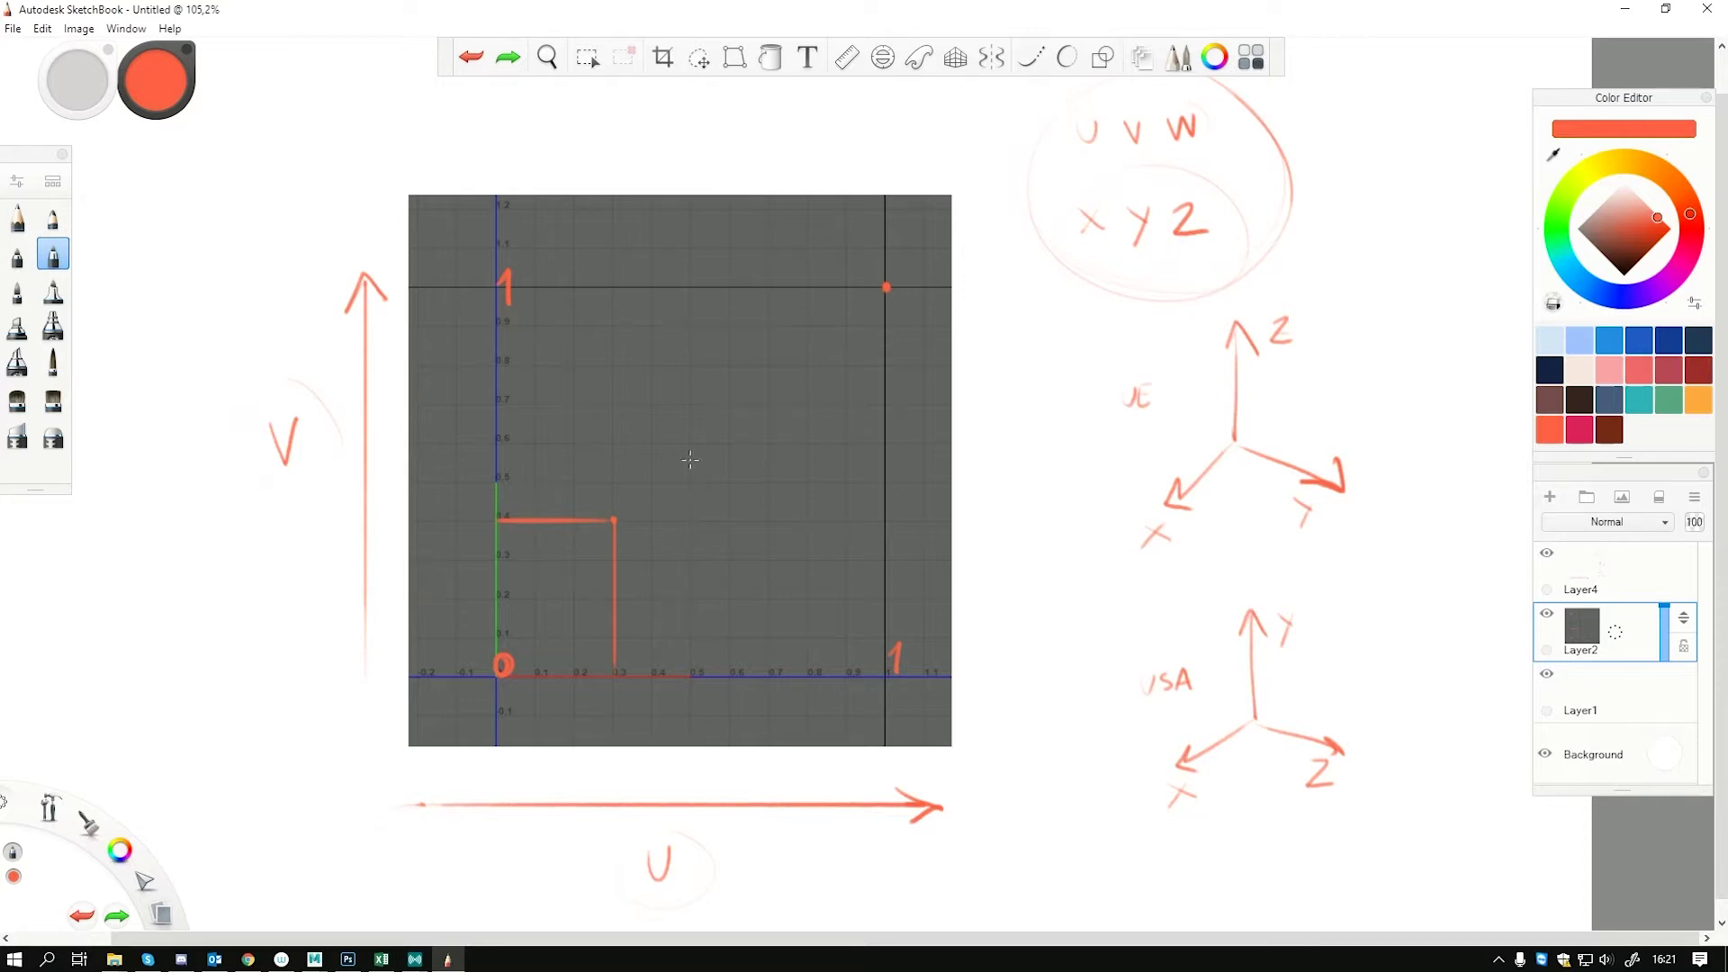
{"action": "mouse_move", "coordinate": [735, 379]}
{"action": "left_mouse_down"}
{"action": "mouse_move", "coordinate": [671, 540]}
{"action": "mouse_move", "coordinate": [772, 389]}
{"action": "left_mouse_up"}
{"action": "key", "text": "ctrl+z"}
Switch to Maya, select all the cube's UVs in the UV Editor and scale the layout up
{"action": "key", "text": "alt+Tab"}
{"action": "left_click", "coordinate": [807, 482]}
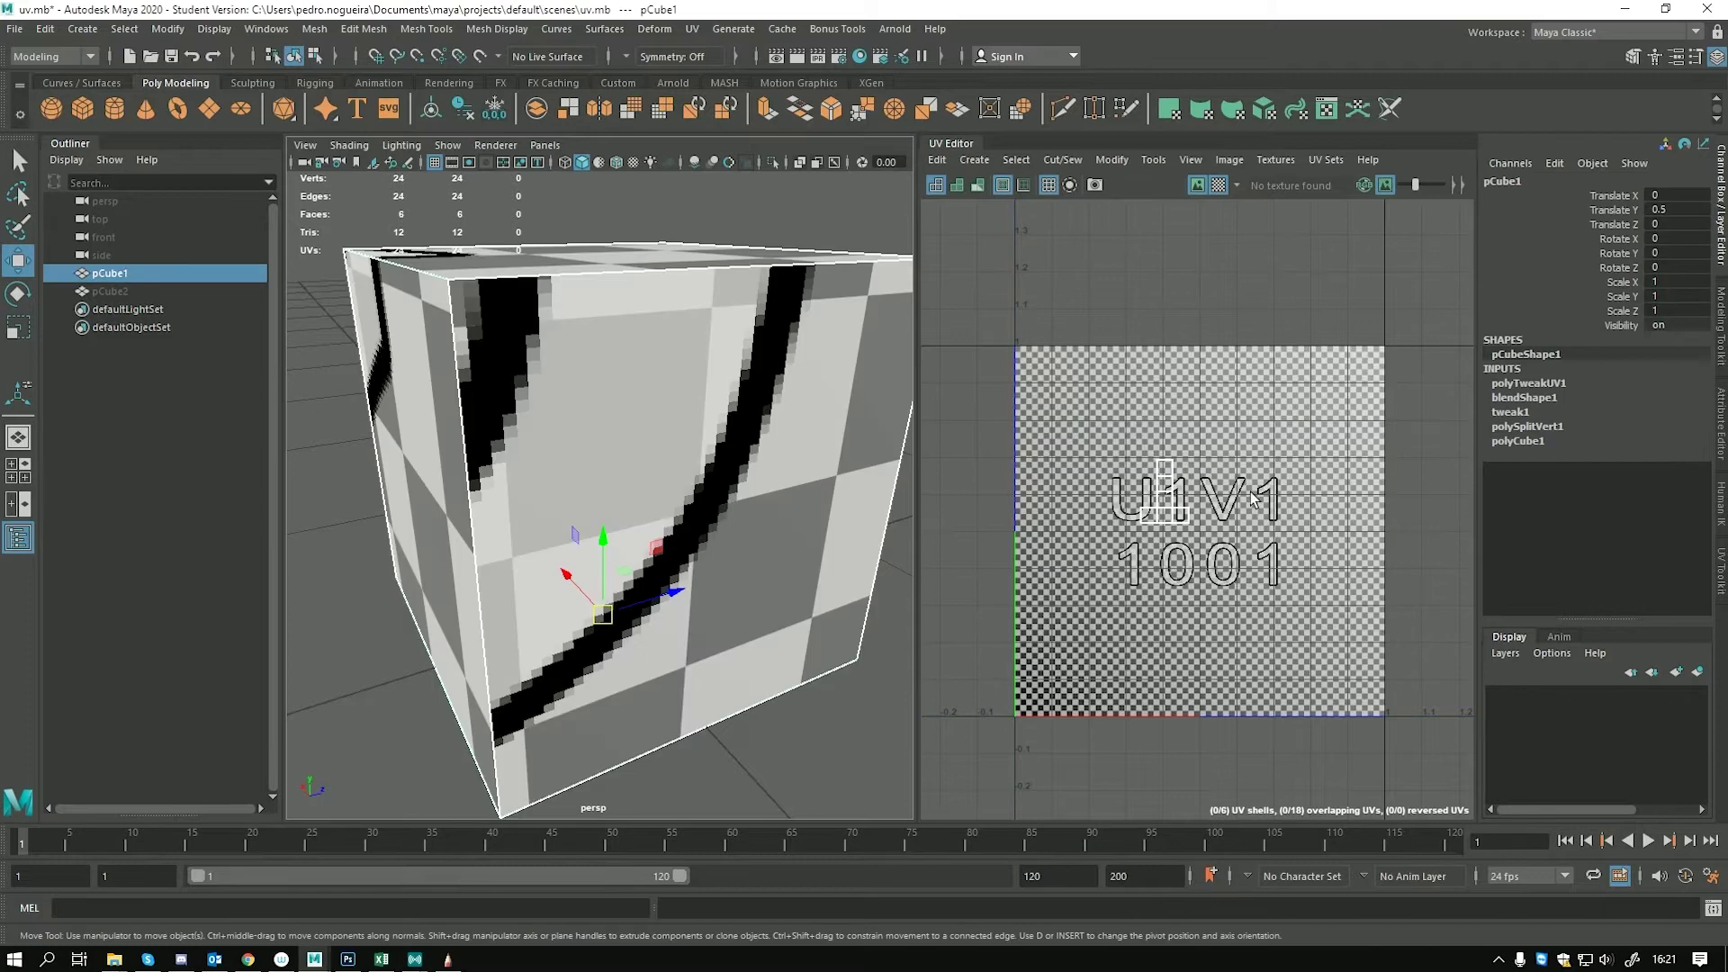
{"action": "right_click_drag", "start_coordinate": [1161, 494], "coordinate": [1242, 486]}
{"action": "left_click_drag", "start_coordinate": [1130, 454], "coordinate": [1265, 474]}
{"action": "scroll", "coordinate": [1152, 502], "scroll_direction": "down", "scroll_amount": 1}
{"action": "key", "text": "r"}
{"action": "left_click_drag", "start_coordinate": [1429, 433], "coordinate": [1480, 352]}
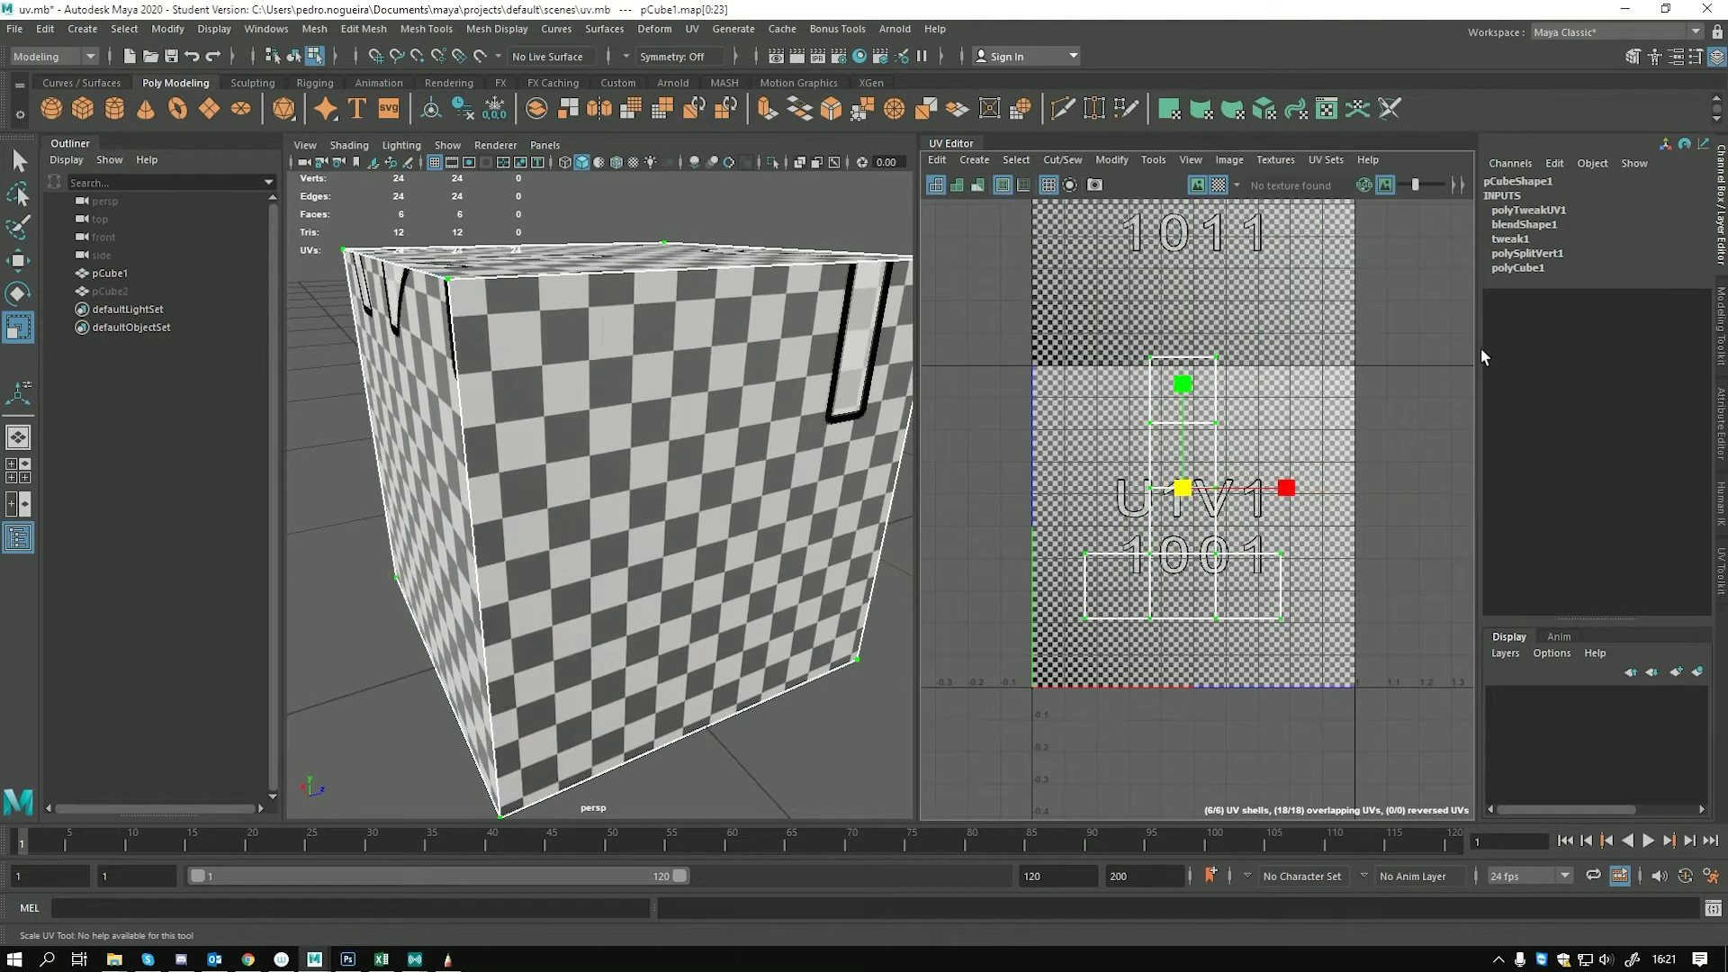
Move the cube's UV layout fully inside the 0 to 1 square and undo a further small shift
{"action": "key", "text": "w"}
{"action": "left_click_drag", "start_coordinate": [1180, 490], "coordinate": [1203, 533]}
{"action": "scroll", "coordinate": [674, 394], "scroll_direction": "down", "scroll_amount": 6}
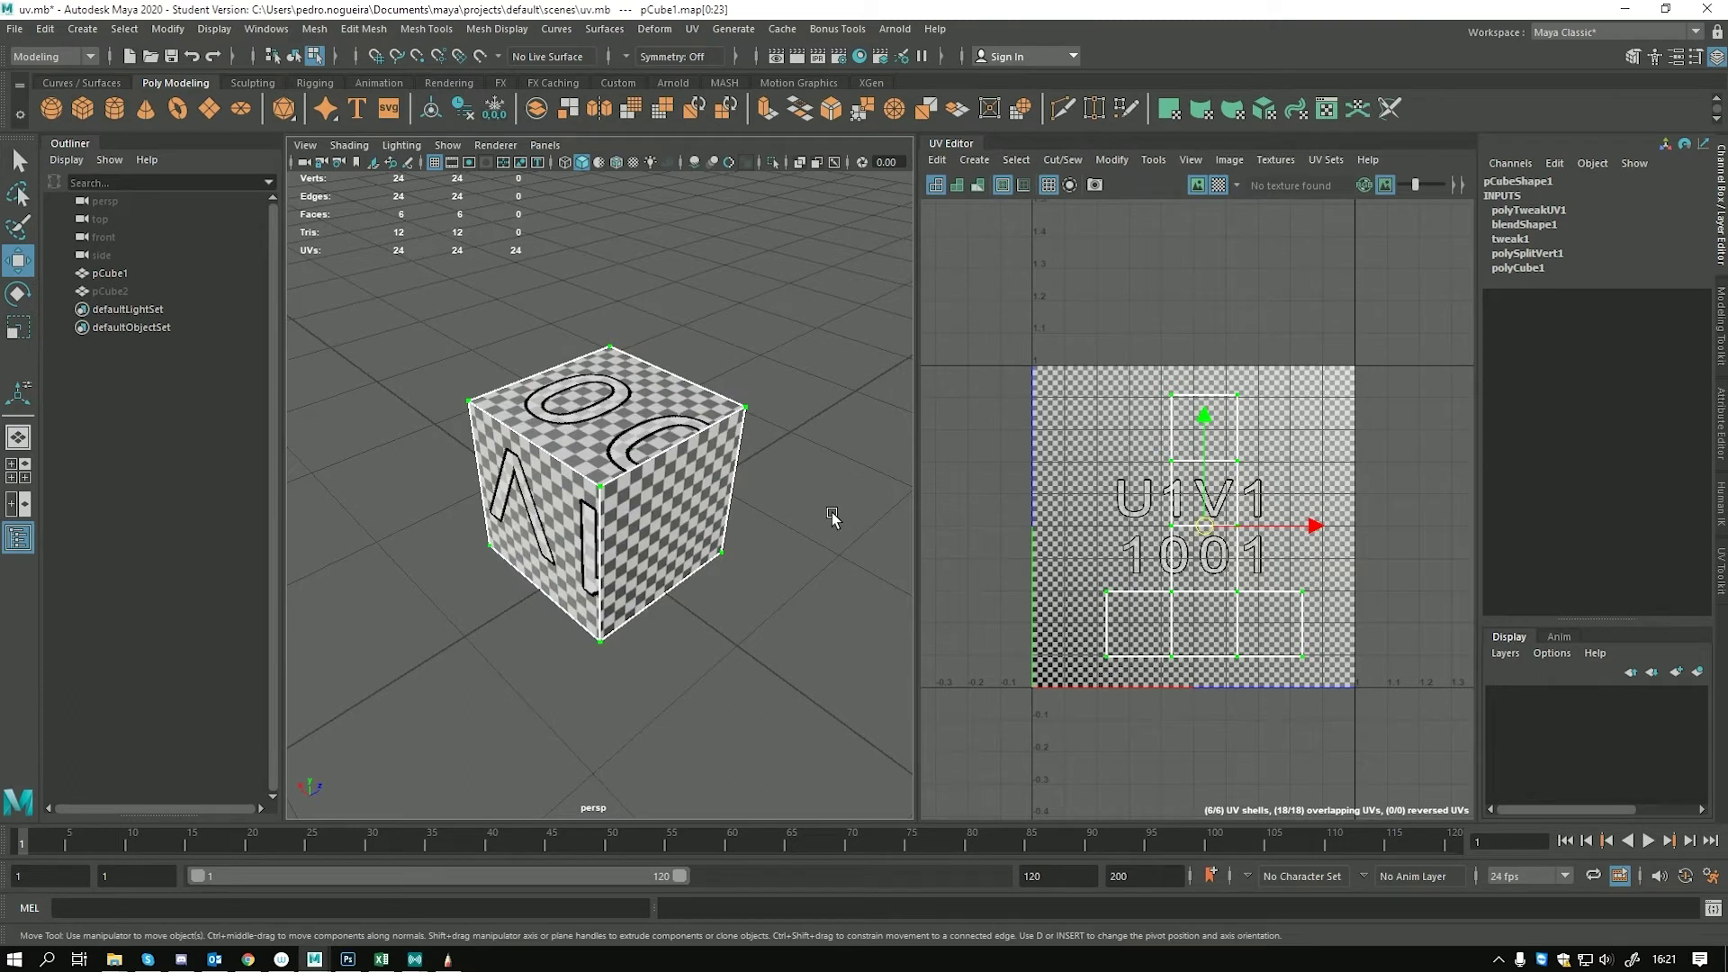
{"action": "mouse_move", "coordinate": [1202, 527]}
{"action": "left_mouse_down"}
{"action": "mouse_move", "coordinate": [1195, 506]}
{"action": "mouse_move", "coordinate": [1194, 523]}
{"action": "left_mouse_up"}
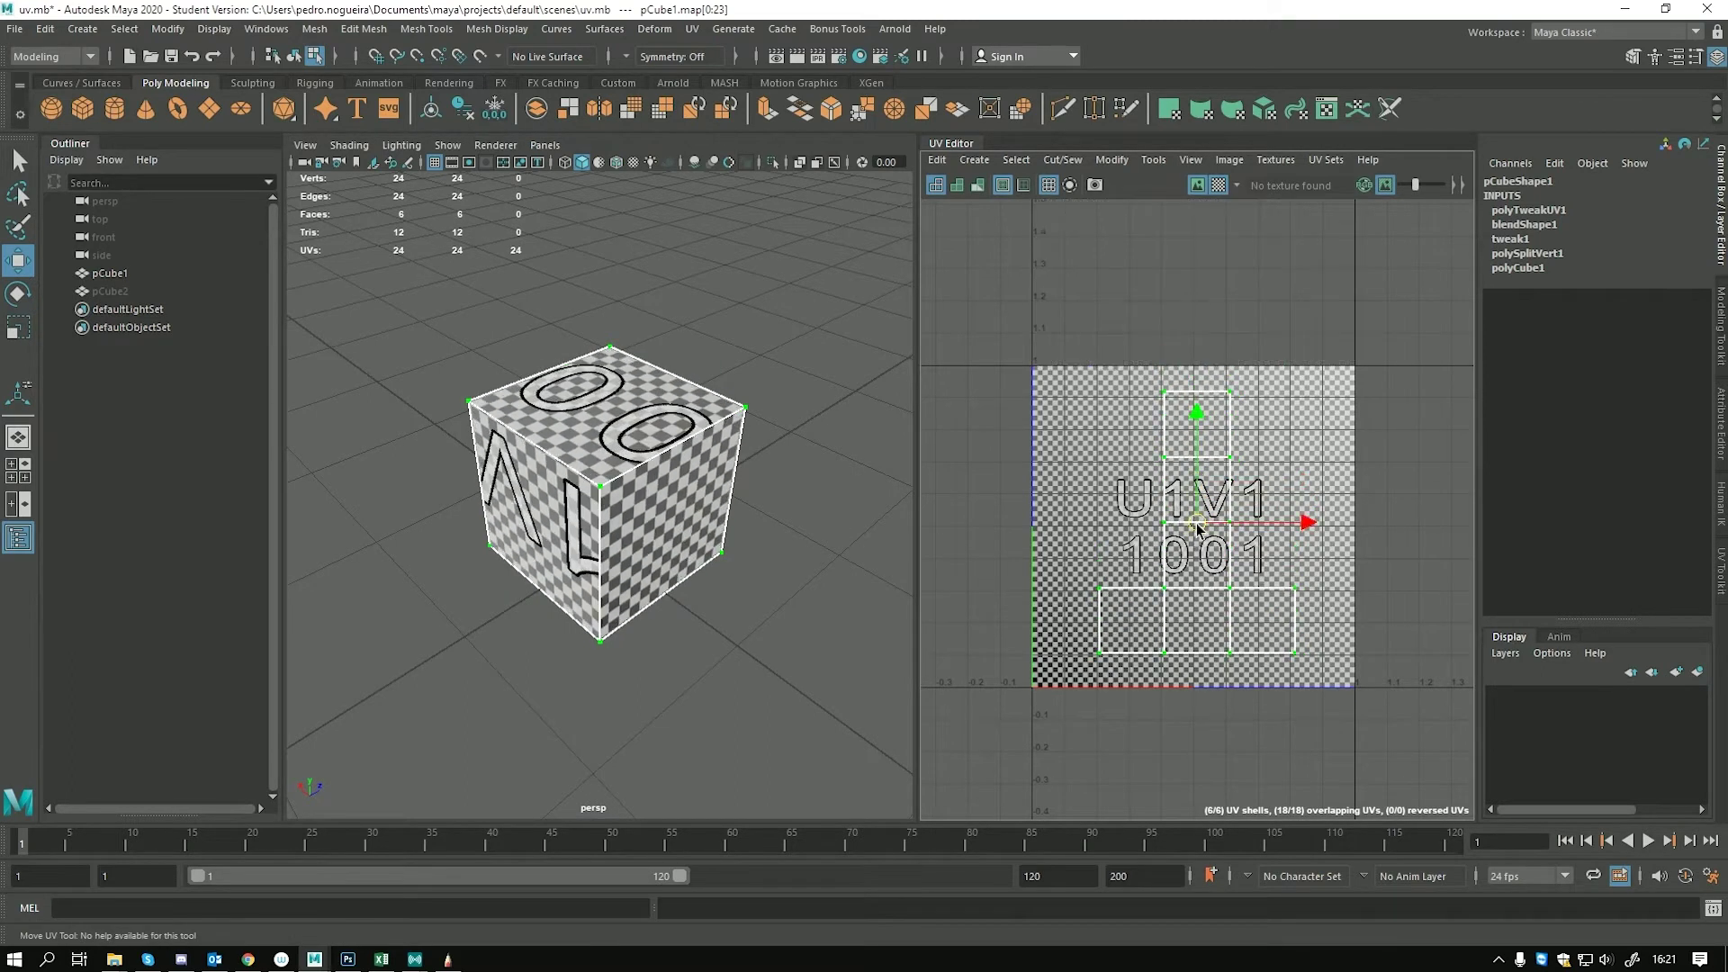
{"action": "key", "text": "ctrl+z"}
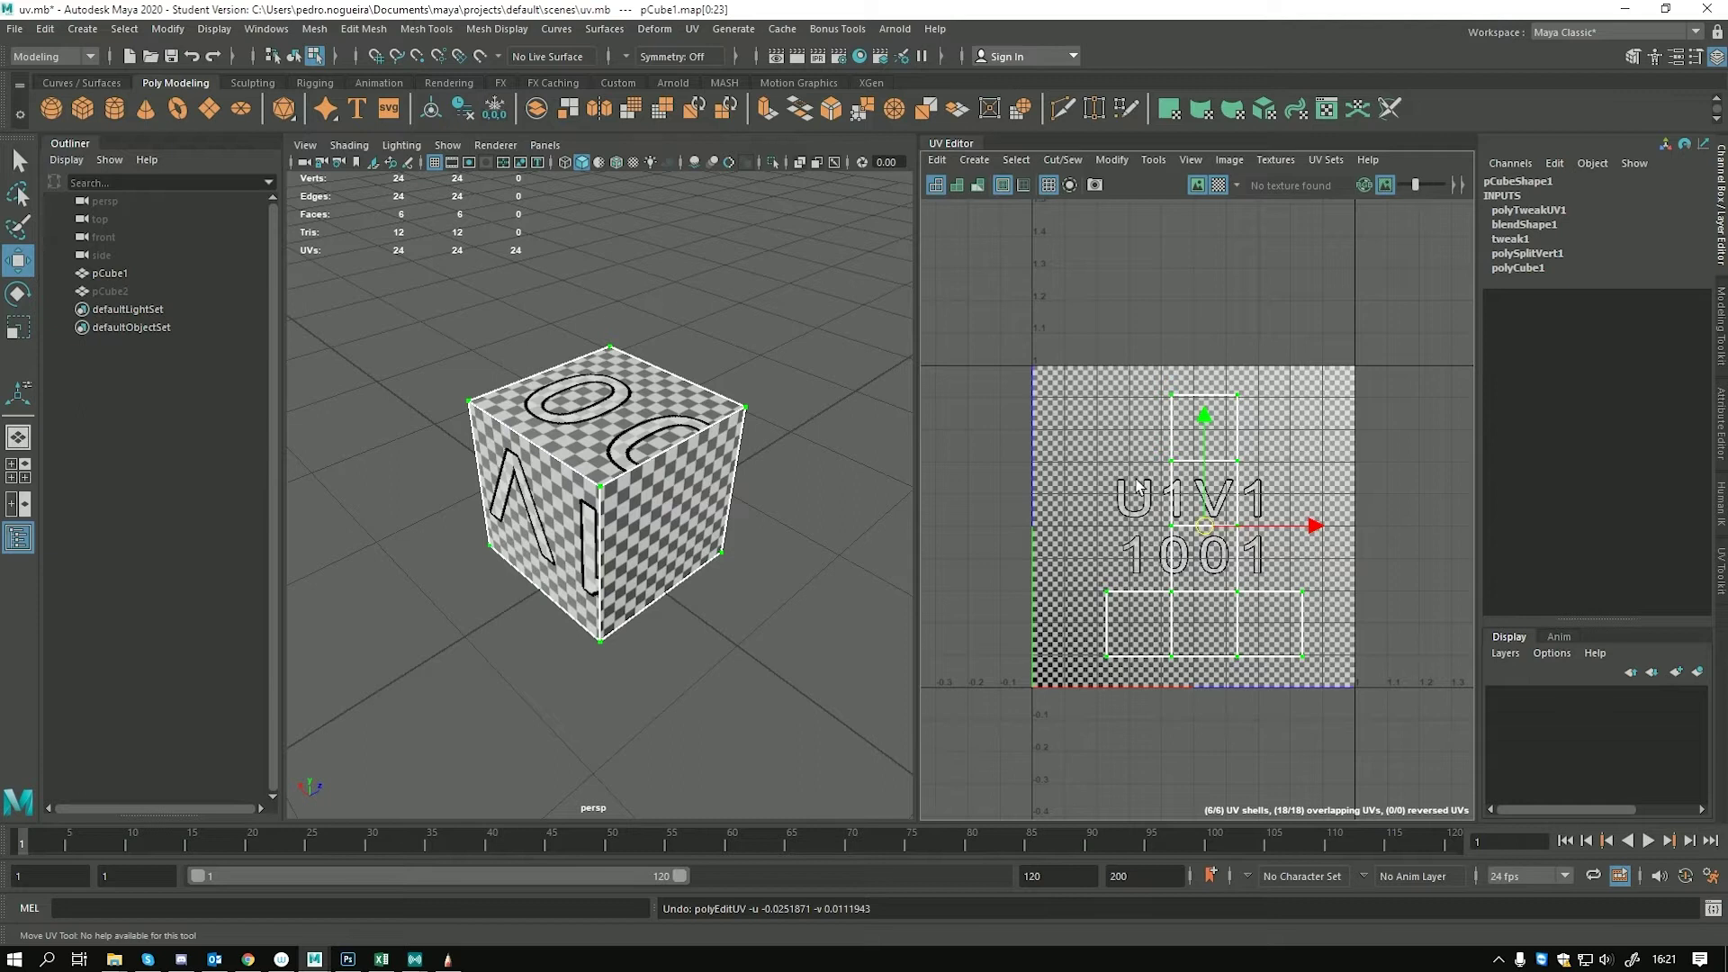
Frame the cube closely and toggle the checker map display repeatedly, leaving it off
{"action": "scroll", "coordinate": [636, 500], "scroll_direction": "up", "scroll_amount": 6}
{"action": "scroll", "coordinate": [646, 498], "scroll_direction": "down", "scroll_amount": 4}
{"action": "mouse_move", "coordinate": [567, 449]}
{"action": "left_mouse_down", "text": "alt"}
{"action": "mouse_move", "coordinate": [708, 444]}
{"action": "mouse_move", "coordinate": [650, 470]}
{"action": "mouse_move", "coordinate": [554, 423]}
{"action": "left_mouse_up", "text": "alt"}
{"action": "mouse_move", "coordinate": [555, 423]}
{"action": "right_mouse_down", "text": "alt"}
{"action": "mouse_move", "coordinate": [717, 445]}
{"action": "mouse_move", "coordinate": [559, 429]}
{"action": "right_mouse_up", "text": "alt"}
{"action": "left_click_drag", "start_coordinate": [559, 428], "coordinate": [621, 441], "text": "alt"}
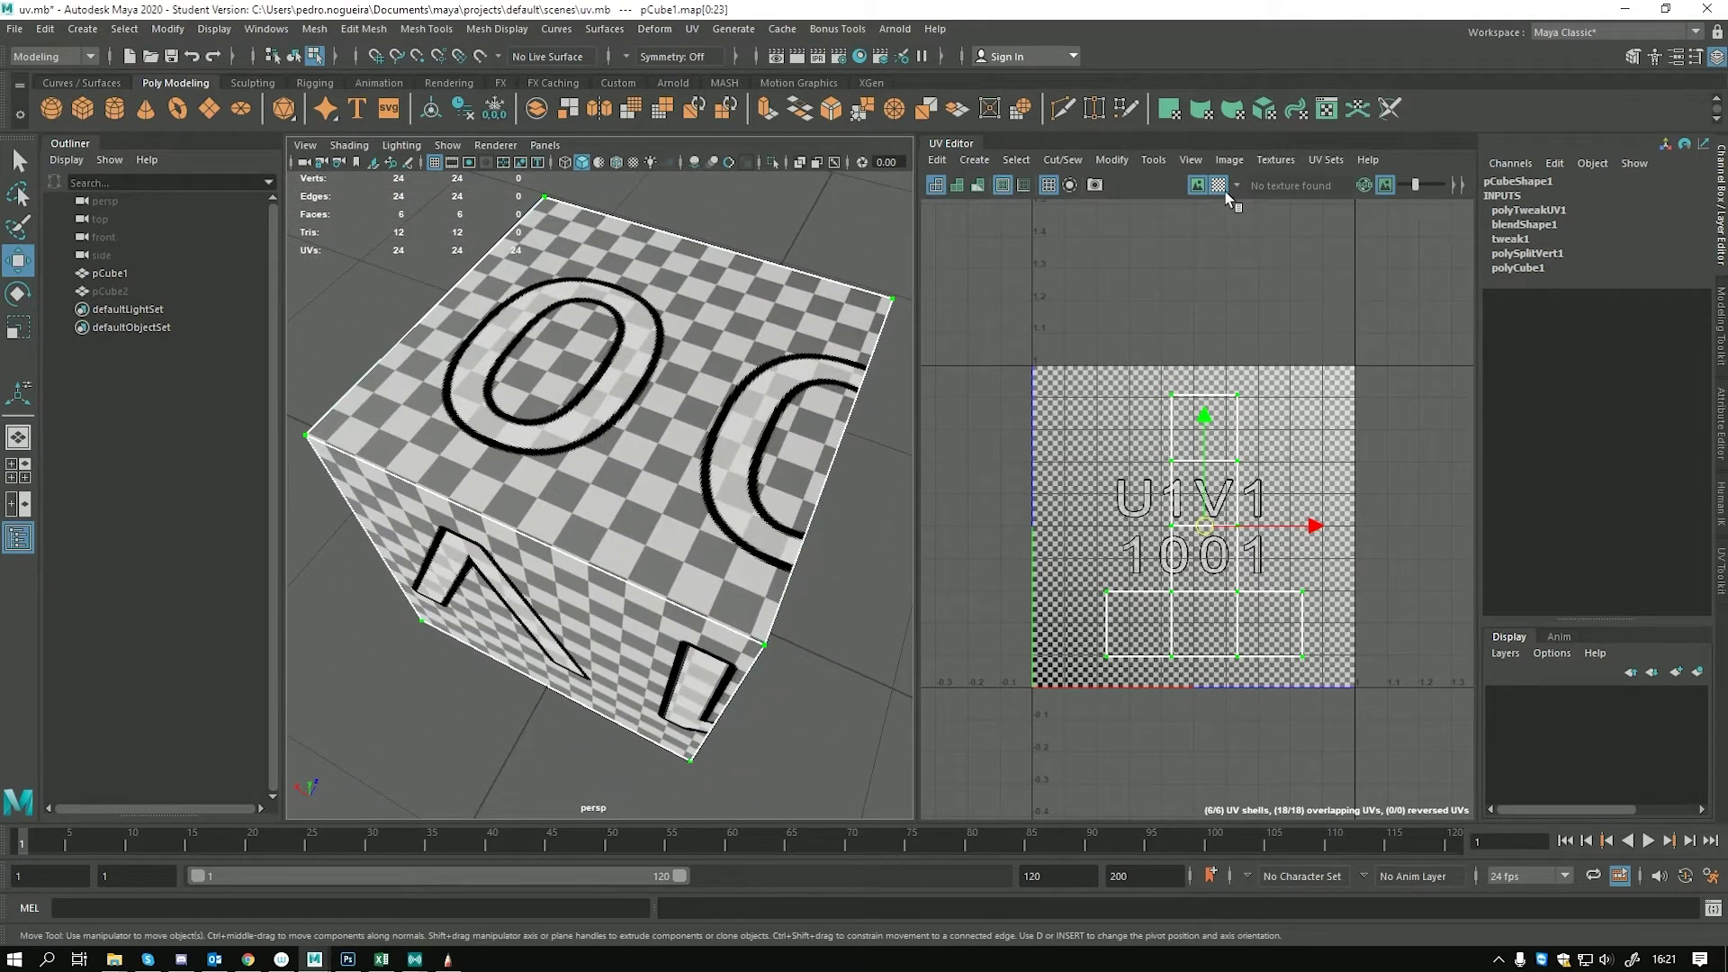
{"action": "left_click", "coordinate": [1219, 185]}
{"action": "left_click", "coordinate": [1219, 185]}
{"action": "left_click", "coordinate": [1219, 185]}
{"action": "left_click", "coordinate": [1219, 185]}
{"action": "left_click", "coordinate": [1220, 186]}
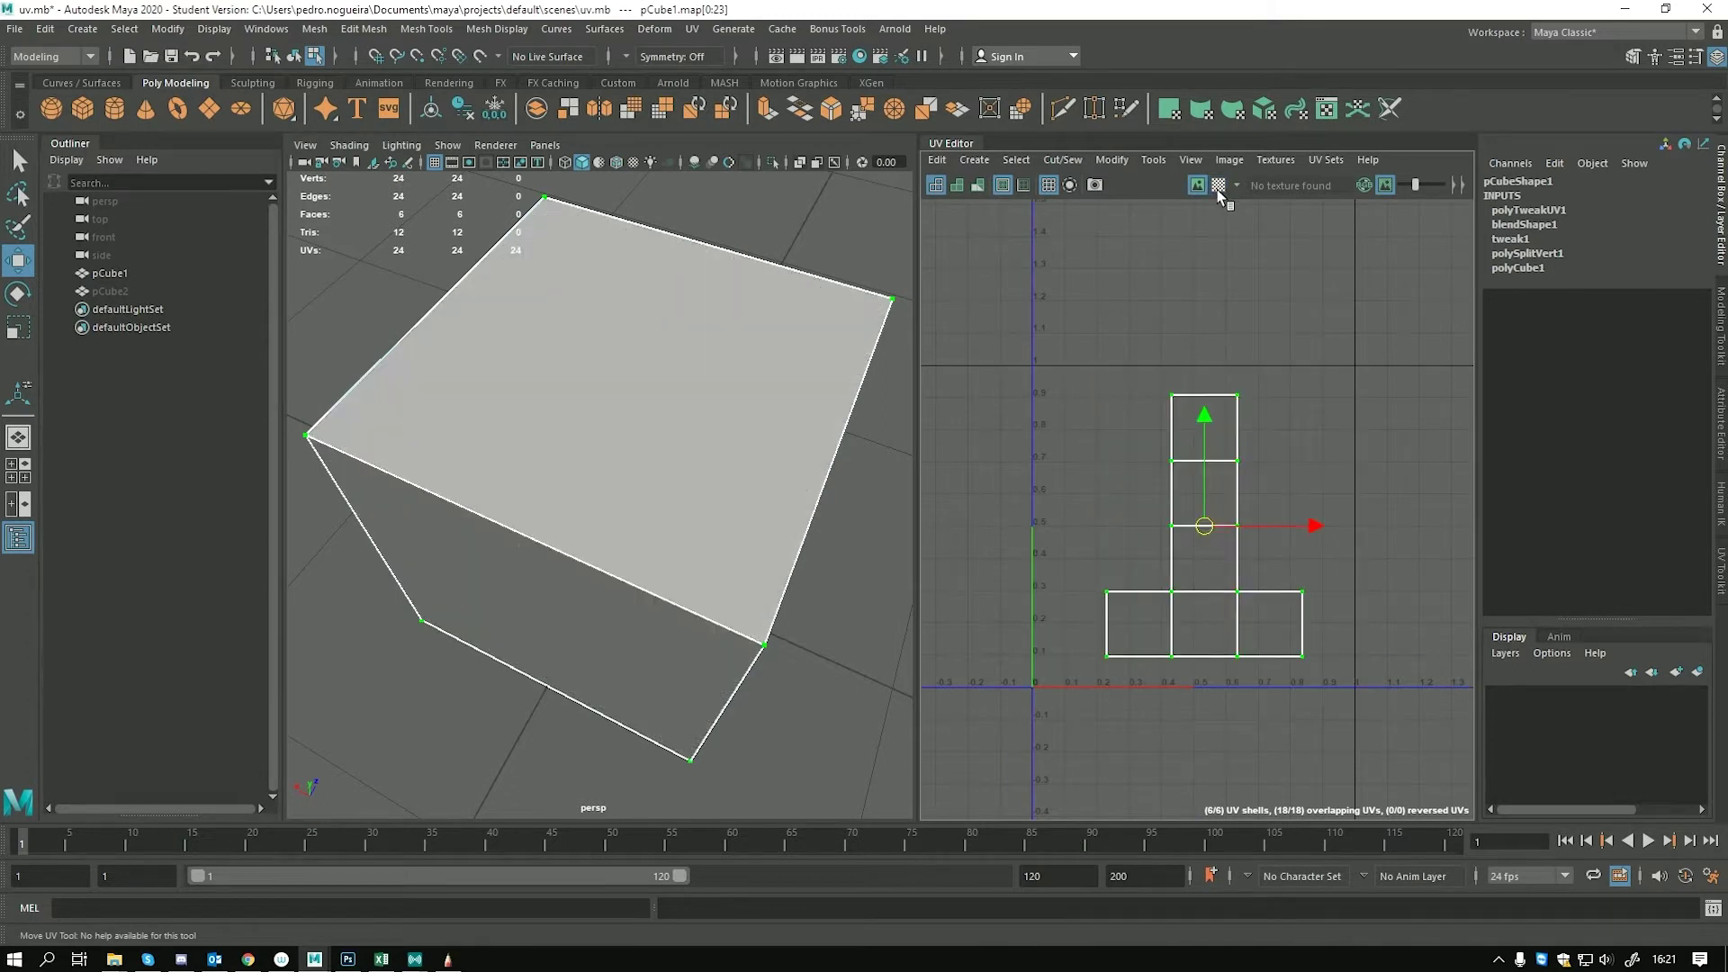
Switch to Chrome, browse the uv coordinates image results and preview the Studio EB picture of an unwrapped checkered cube
{"action": "left_click", "coordinate": [248, 958]}
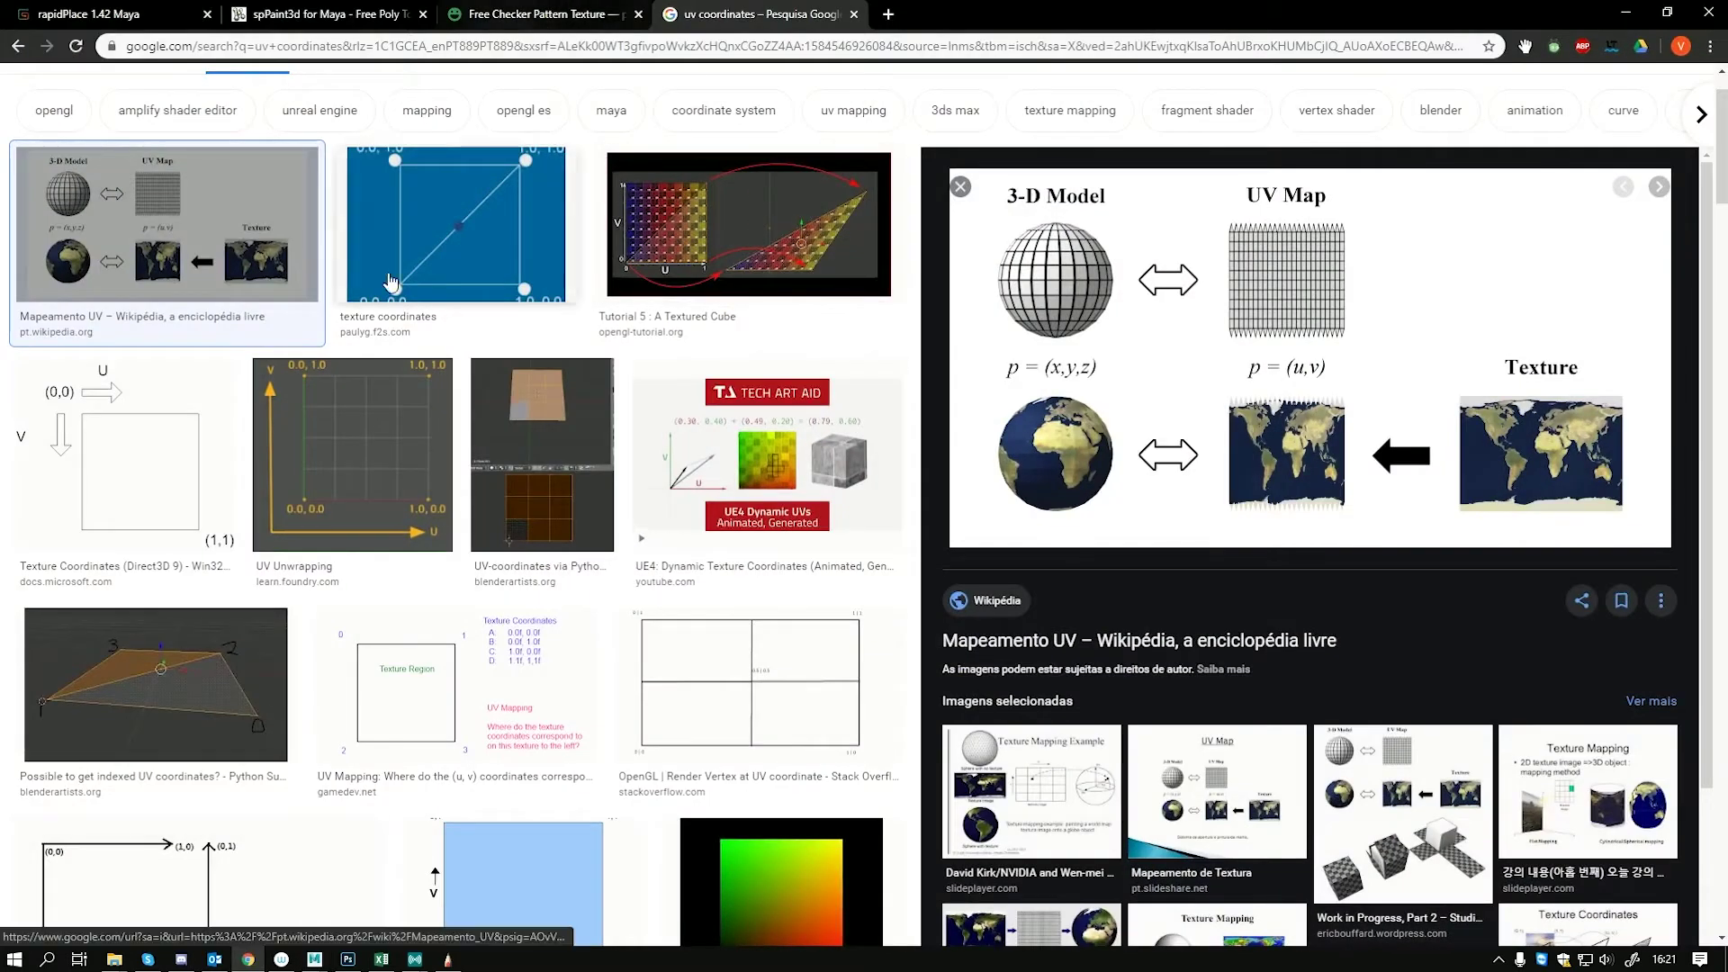
{"action": "scroll", "coordinate": [306, 414], "scroll_direction": "up", "scroll_amount": 1}
{"action": "scroll", "coordinate": [316, 424], "scroll_direction": "down", "scroll_amount": 1}
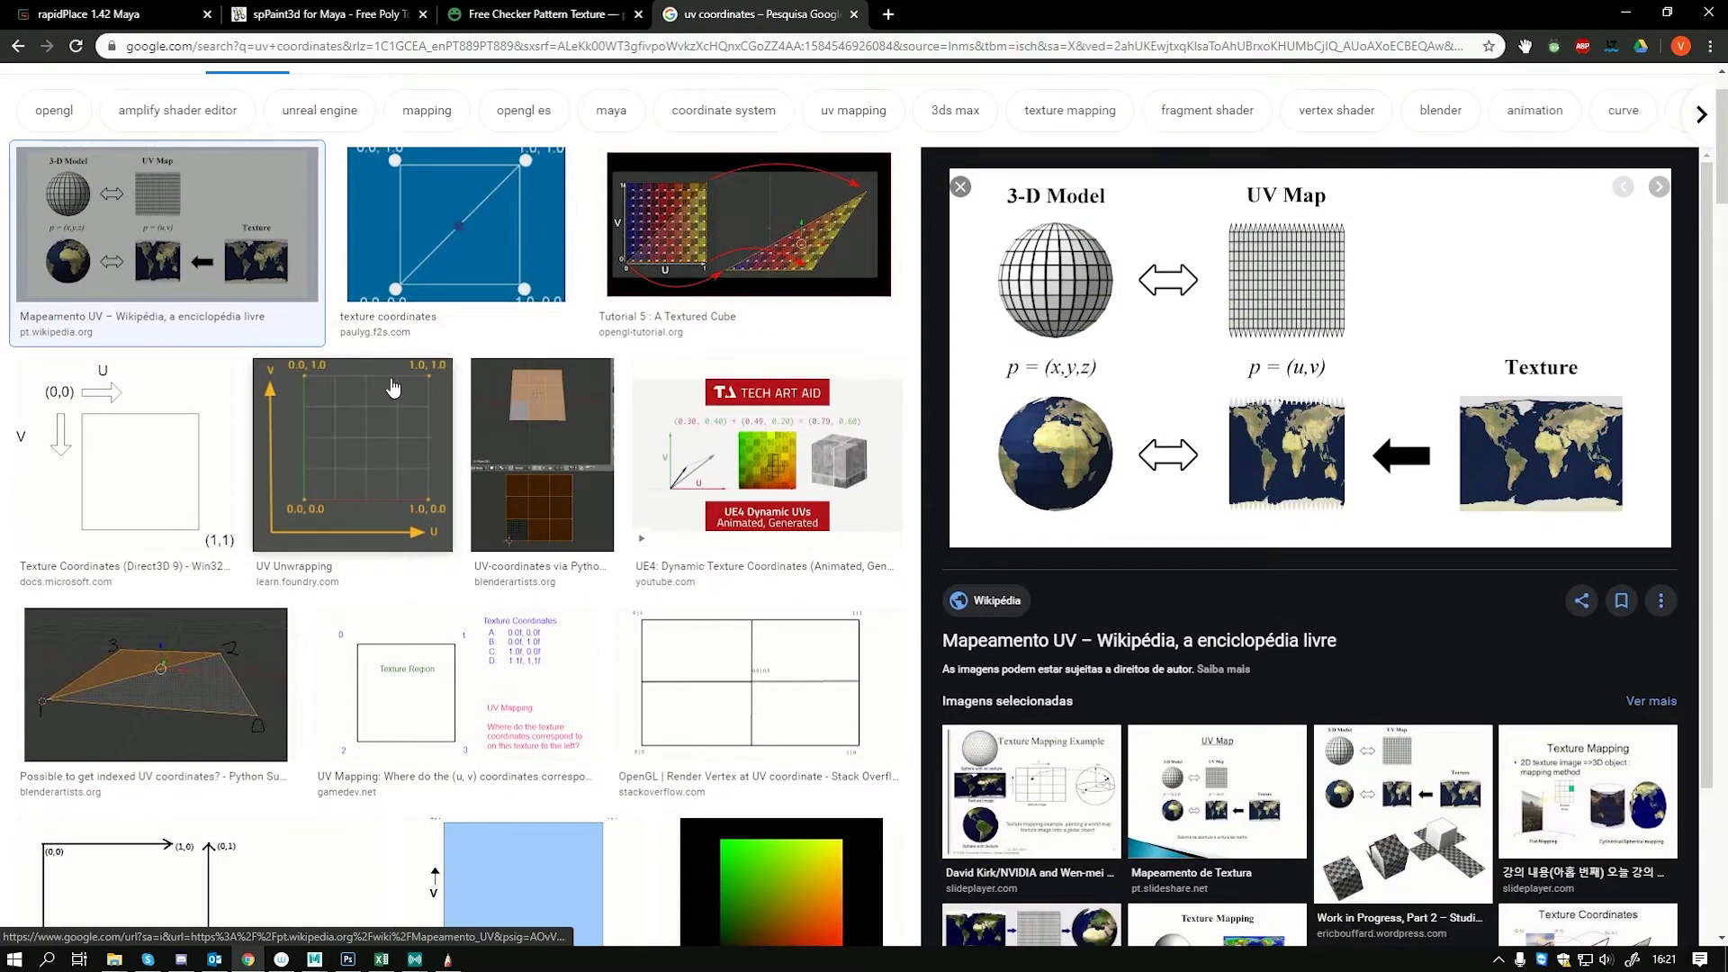
{"action": "scroll", "coordinate": [392, 388], "scroll_direction": "up", "scroll_amount": 1}
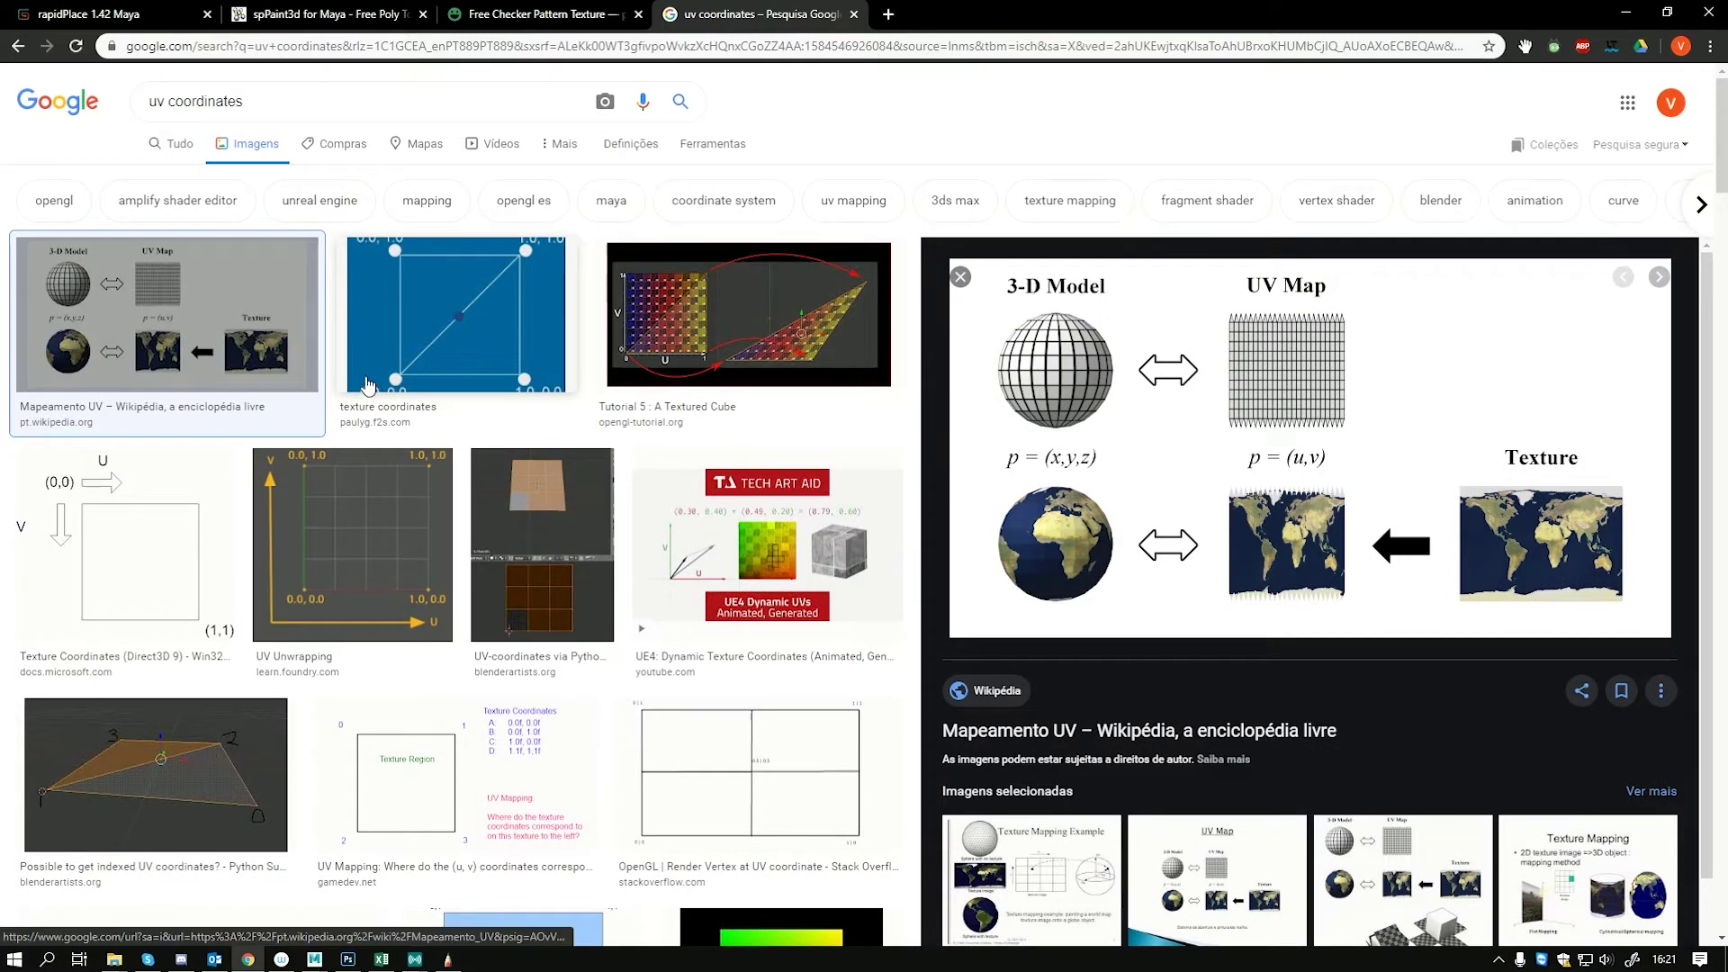
{"action": "scroll", "coordinate": [367, 385], "scroll_direction": "down", "scroll_amount": 2}
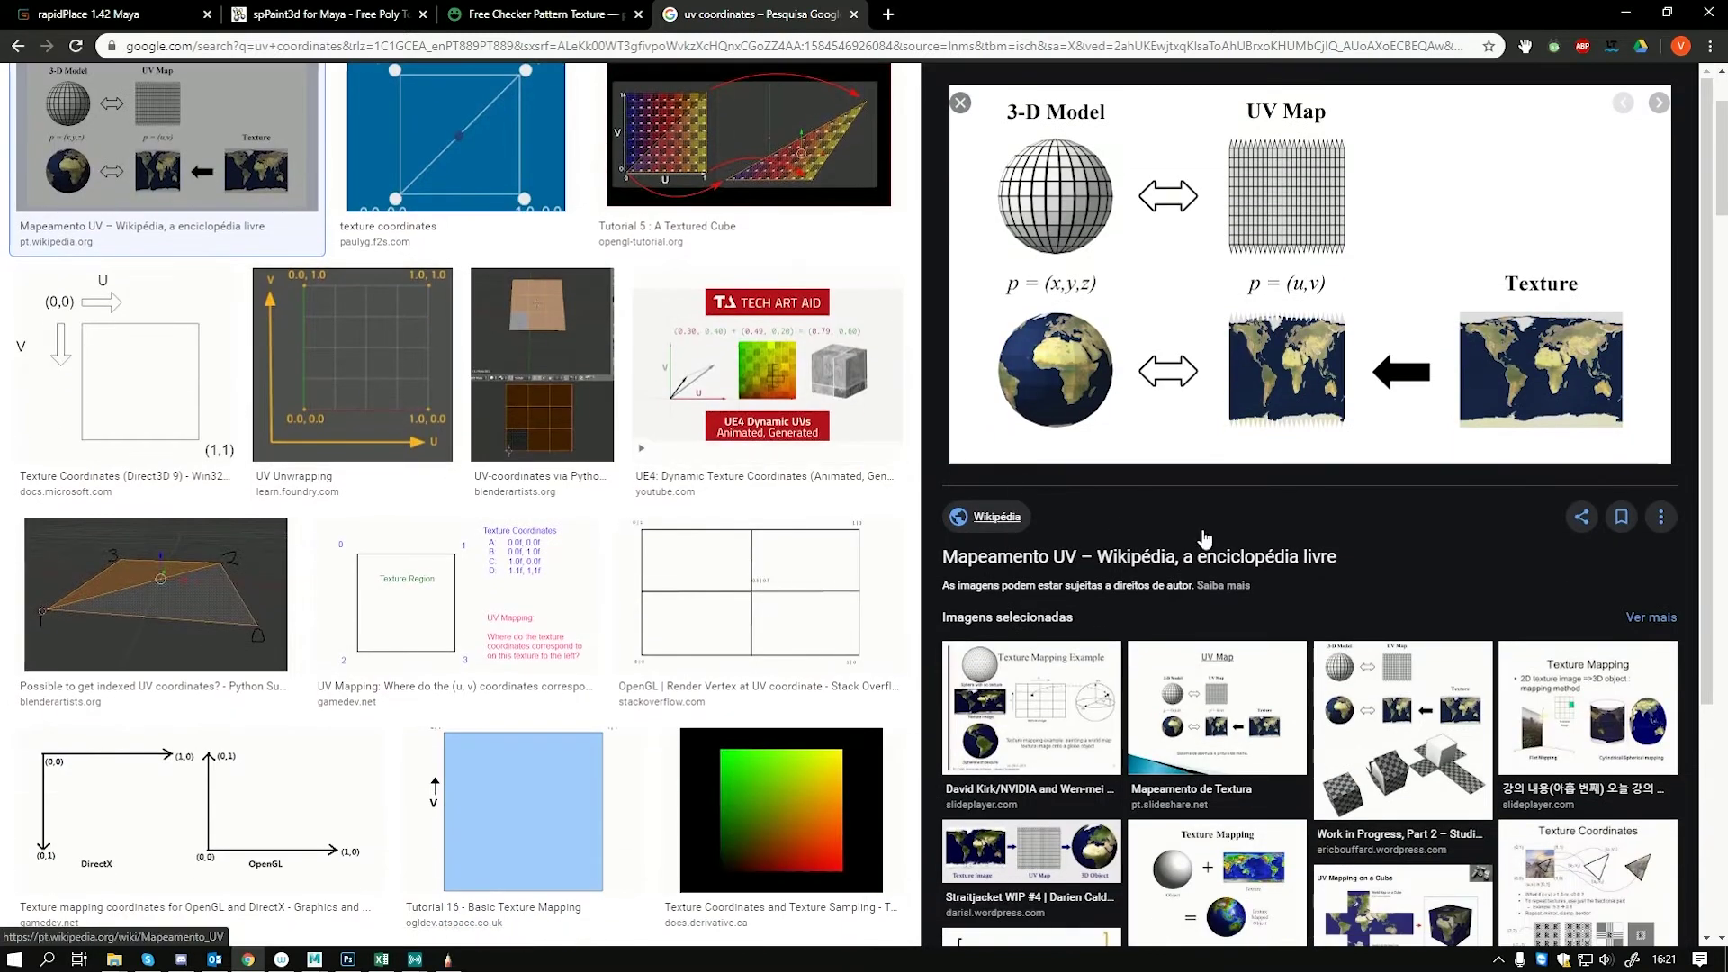
{"action": "left_click", "coordinate": [1395, 720]}
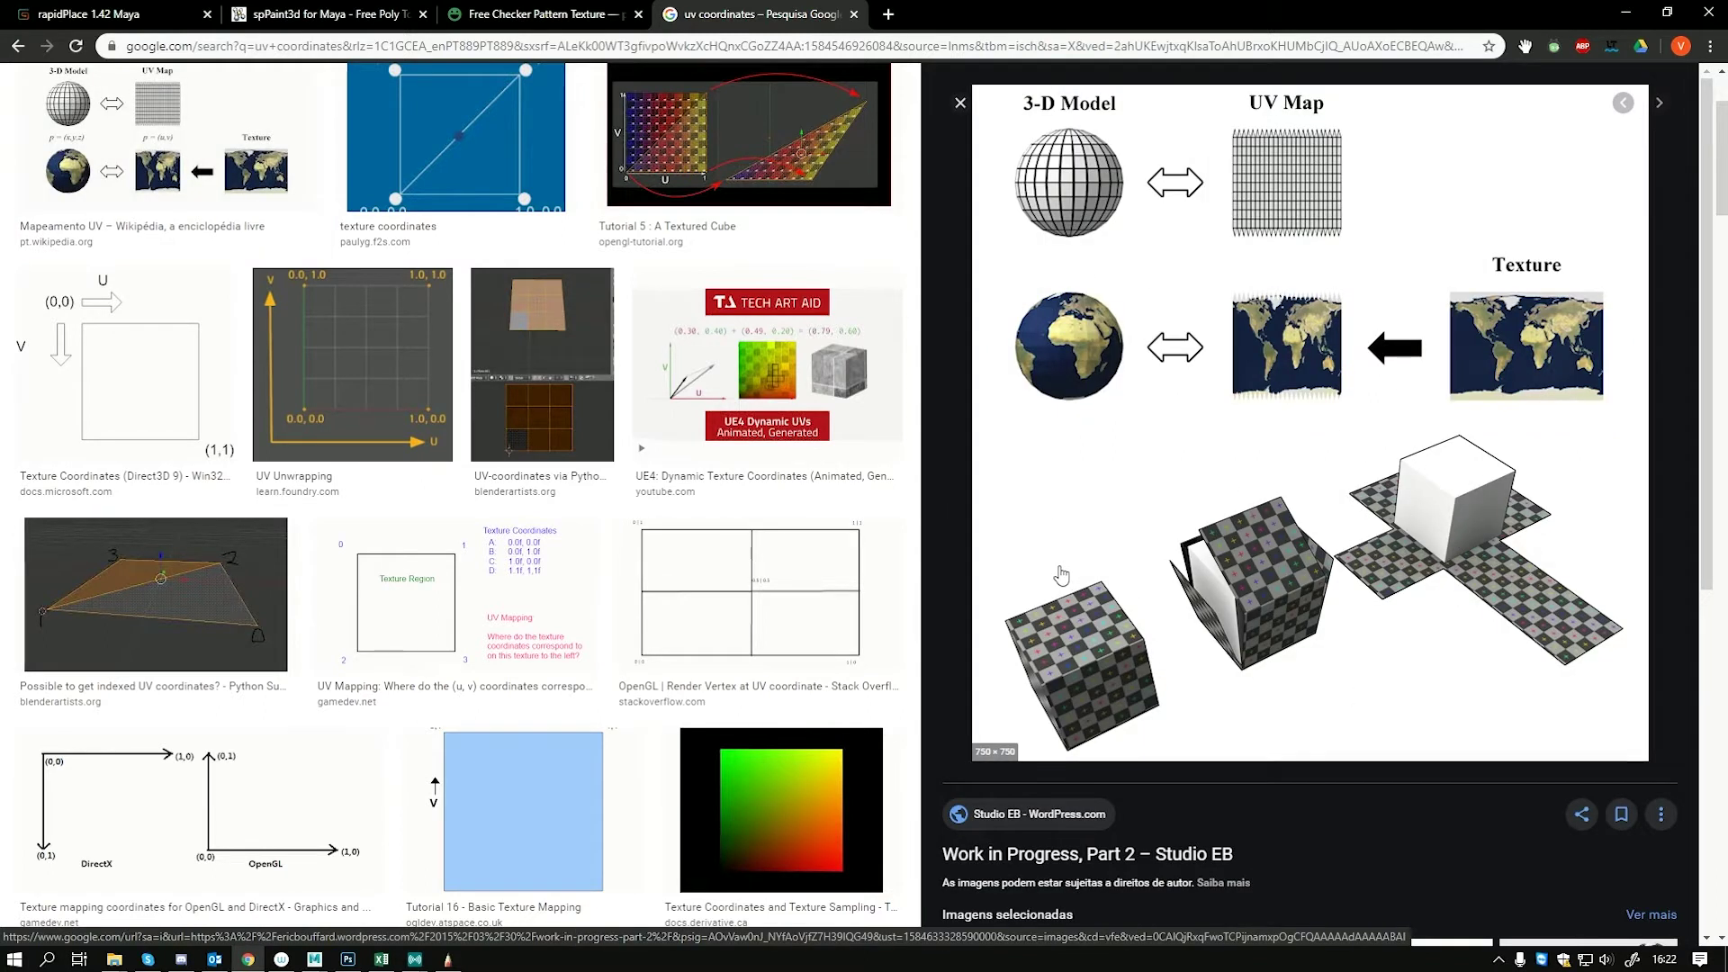
{"action": "scroll", "coordinate": [855, 567], "scroll_direction": "down", "scroll_amount": 2}
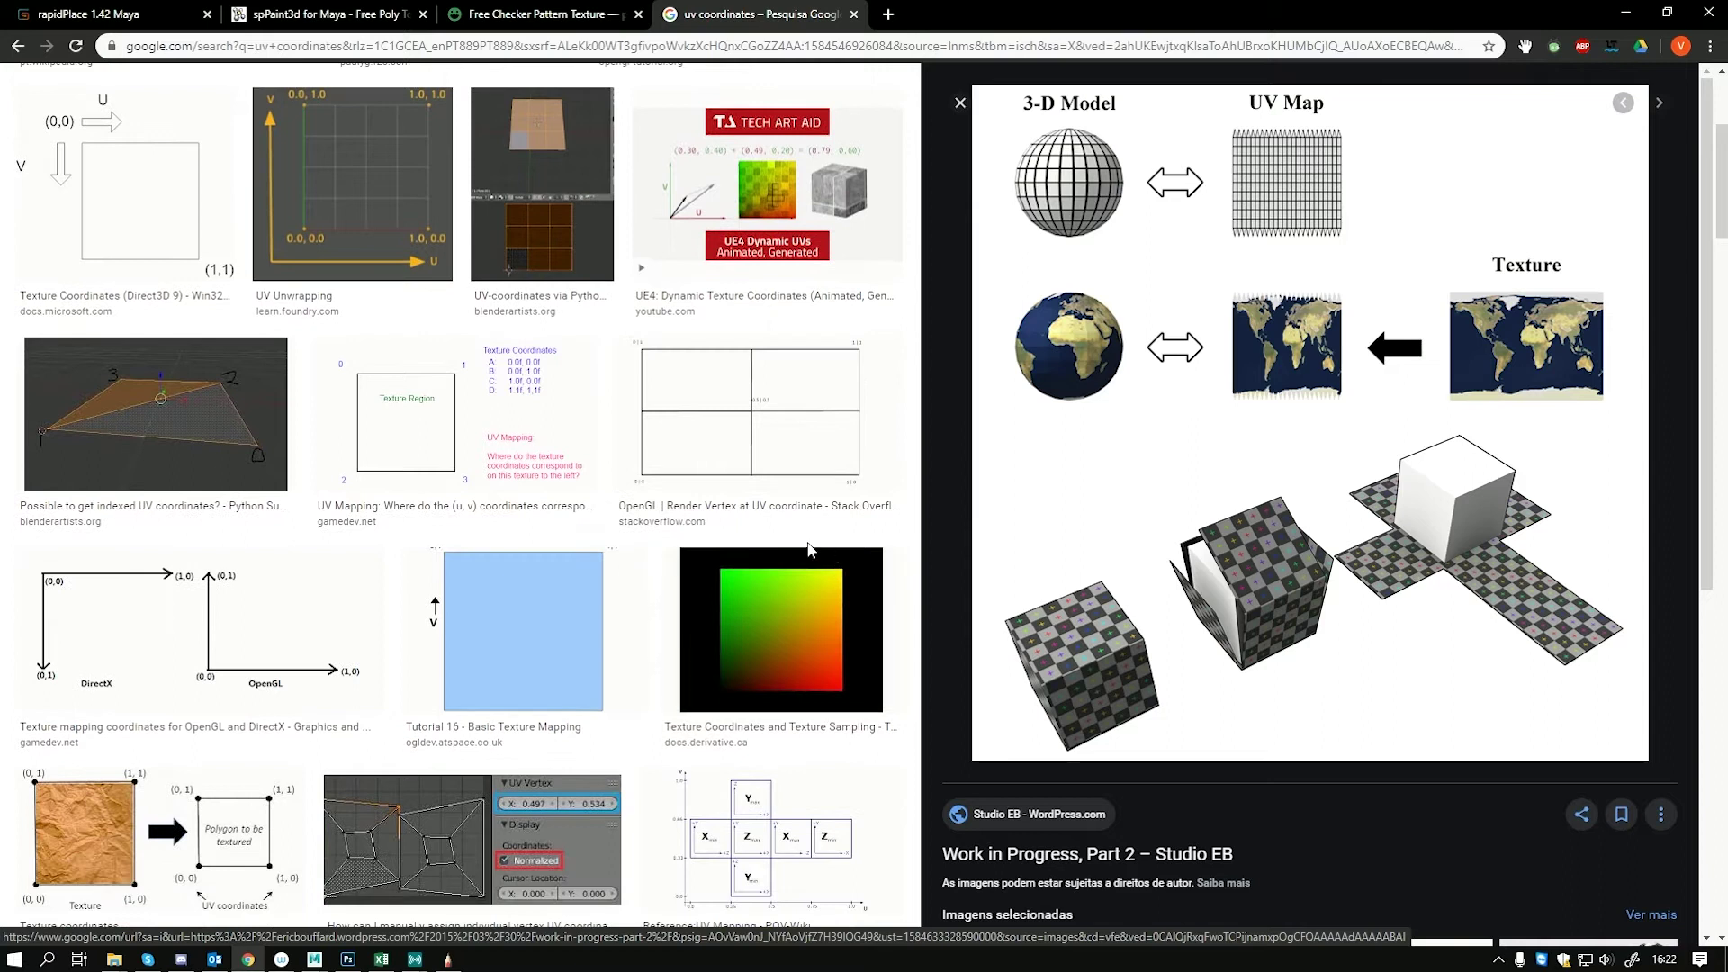
{"action": "scroll", "coordinate": [792, 563], "scroll_direction": "down", "scroll_amount": 1}
{"action": "scroll", "coordinate": [760, 580], "scroll_direction": "down", "scroll_amount": 1}
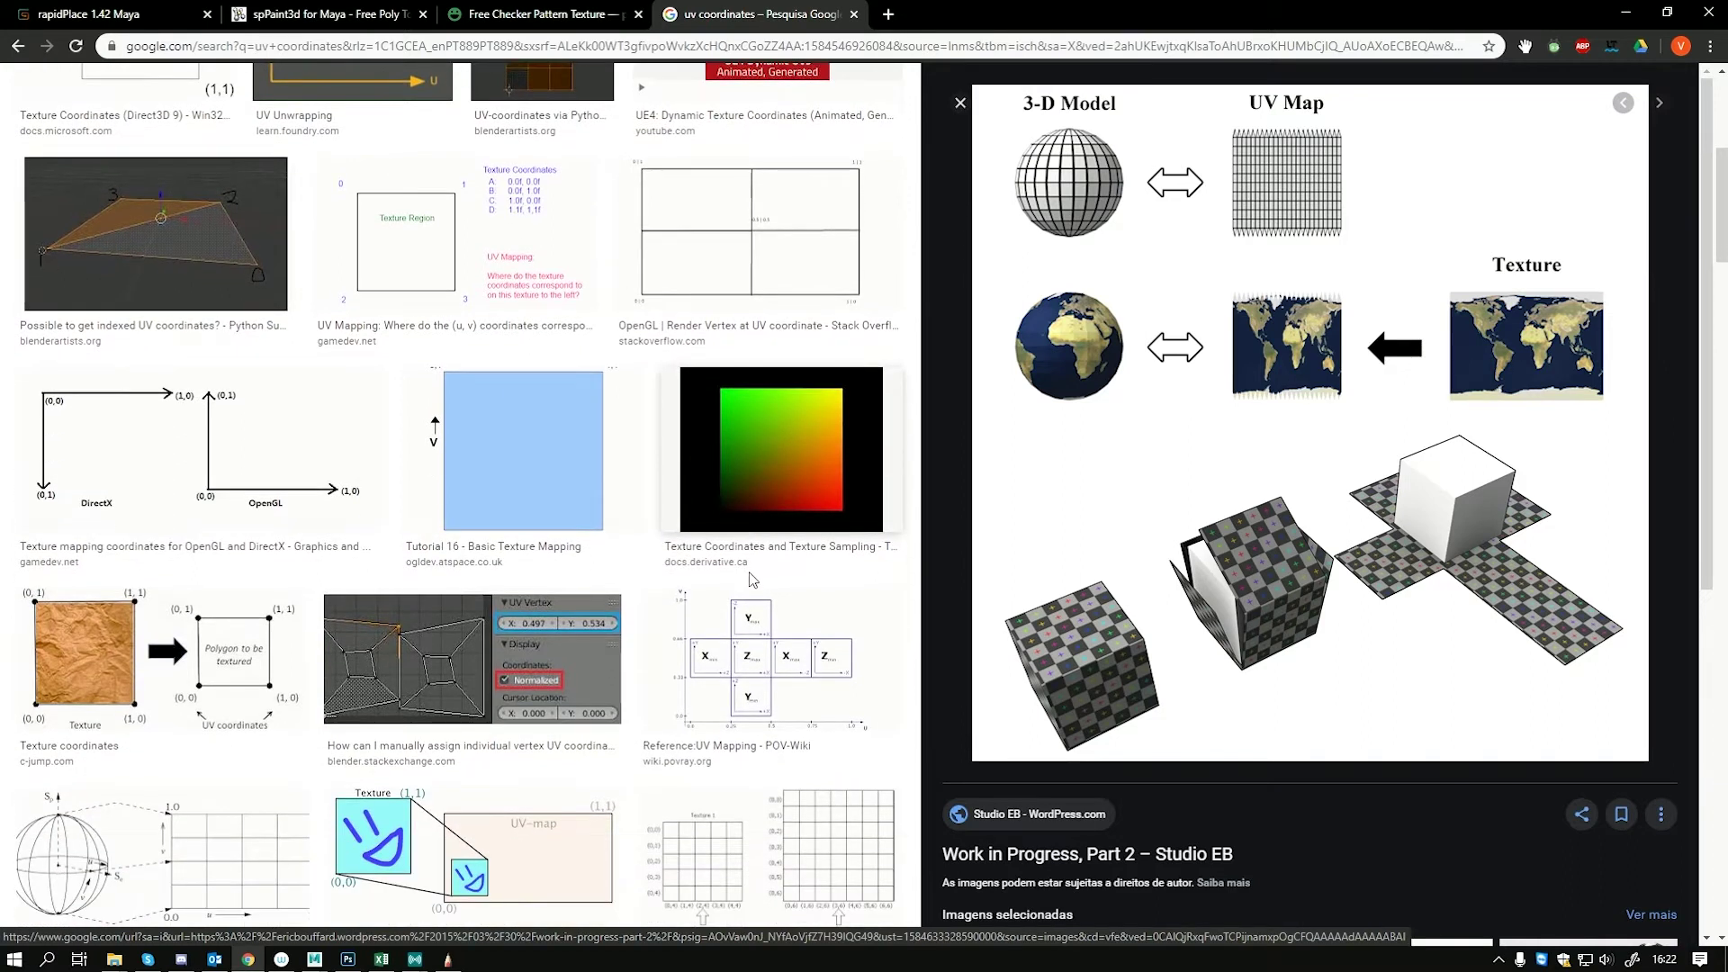
{"action": "scroll", "coordinate": [729, 645], "scroll_direction": "up", "scroll_amount": 2}
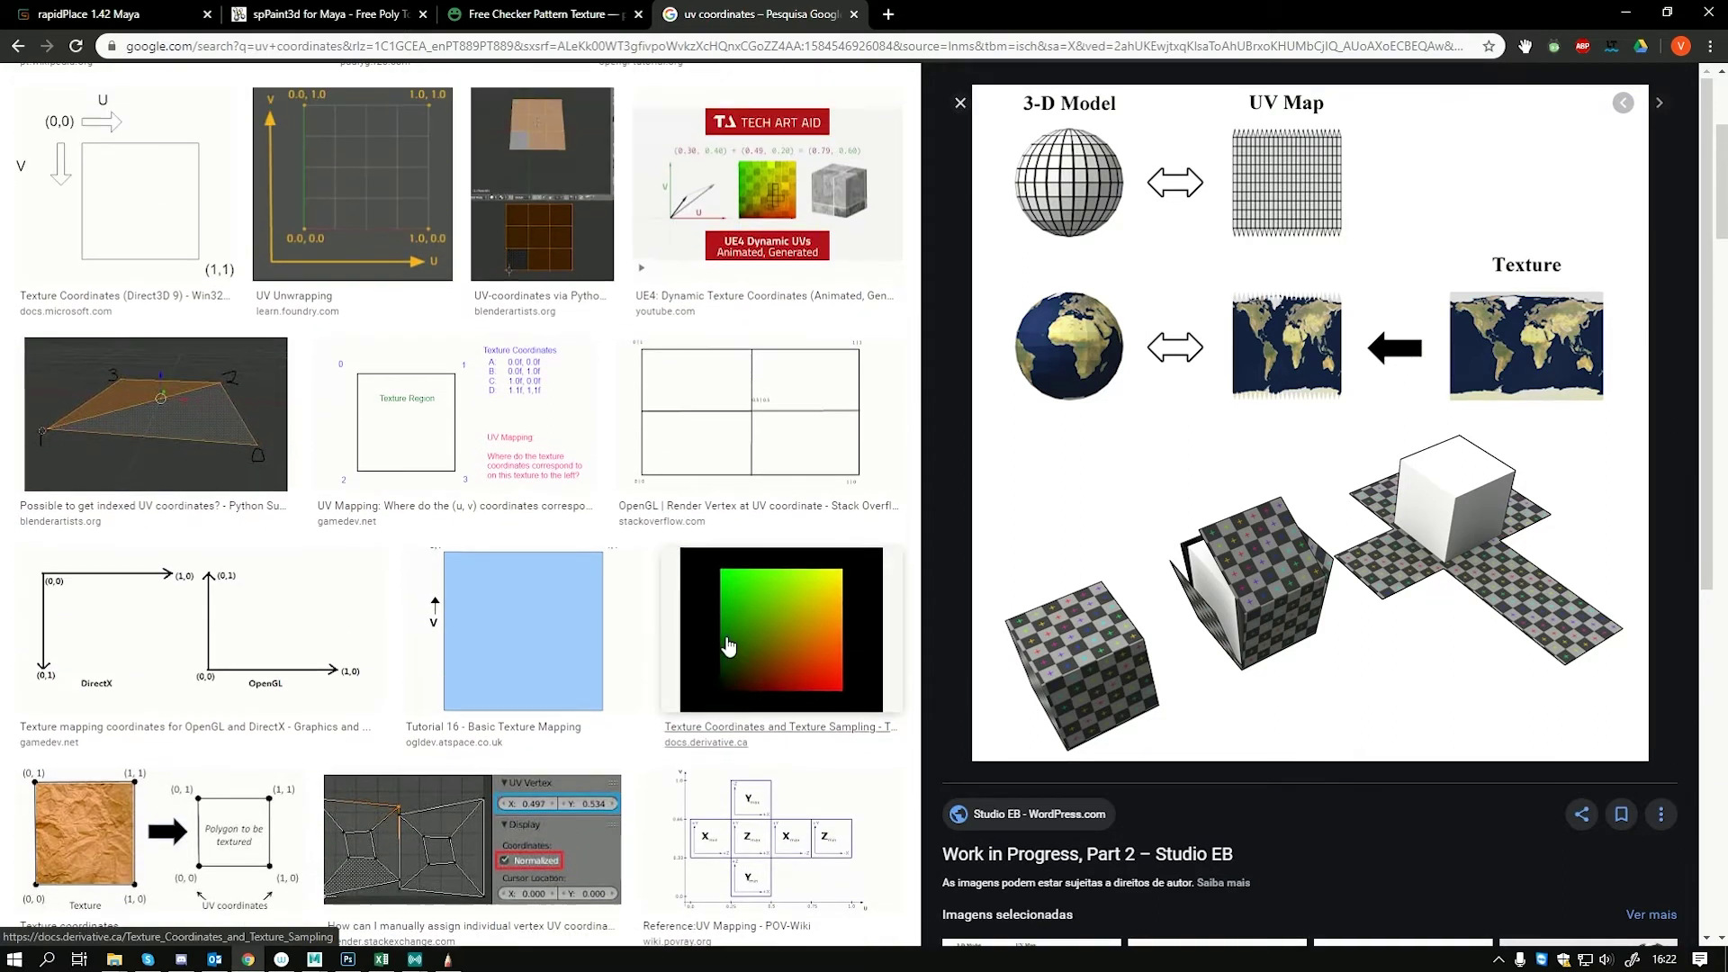
{"action": "scroll", "coordinate": [729, 646], "scroll_direction": "up", "scroll_amount": 4}
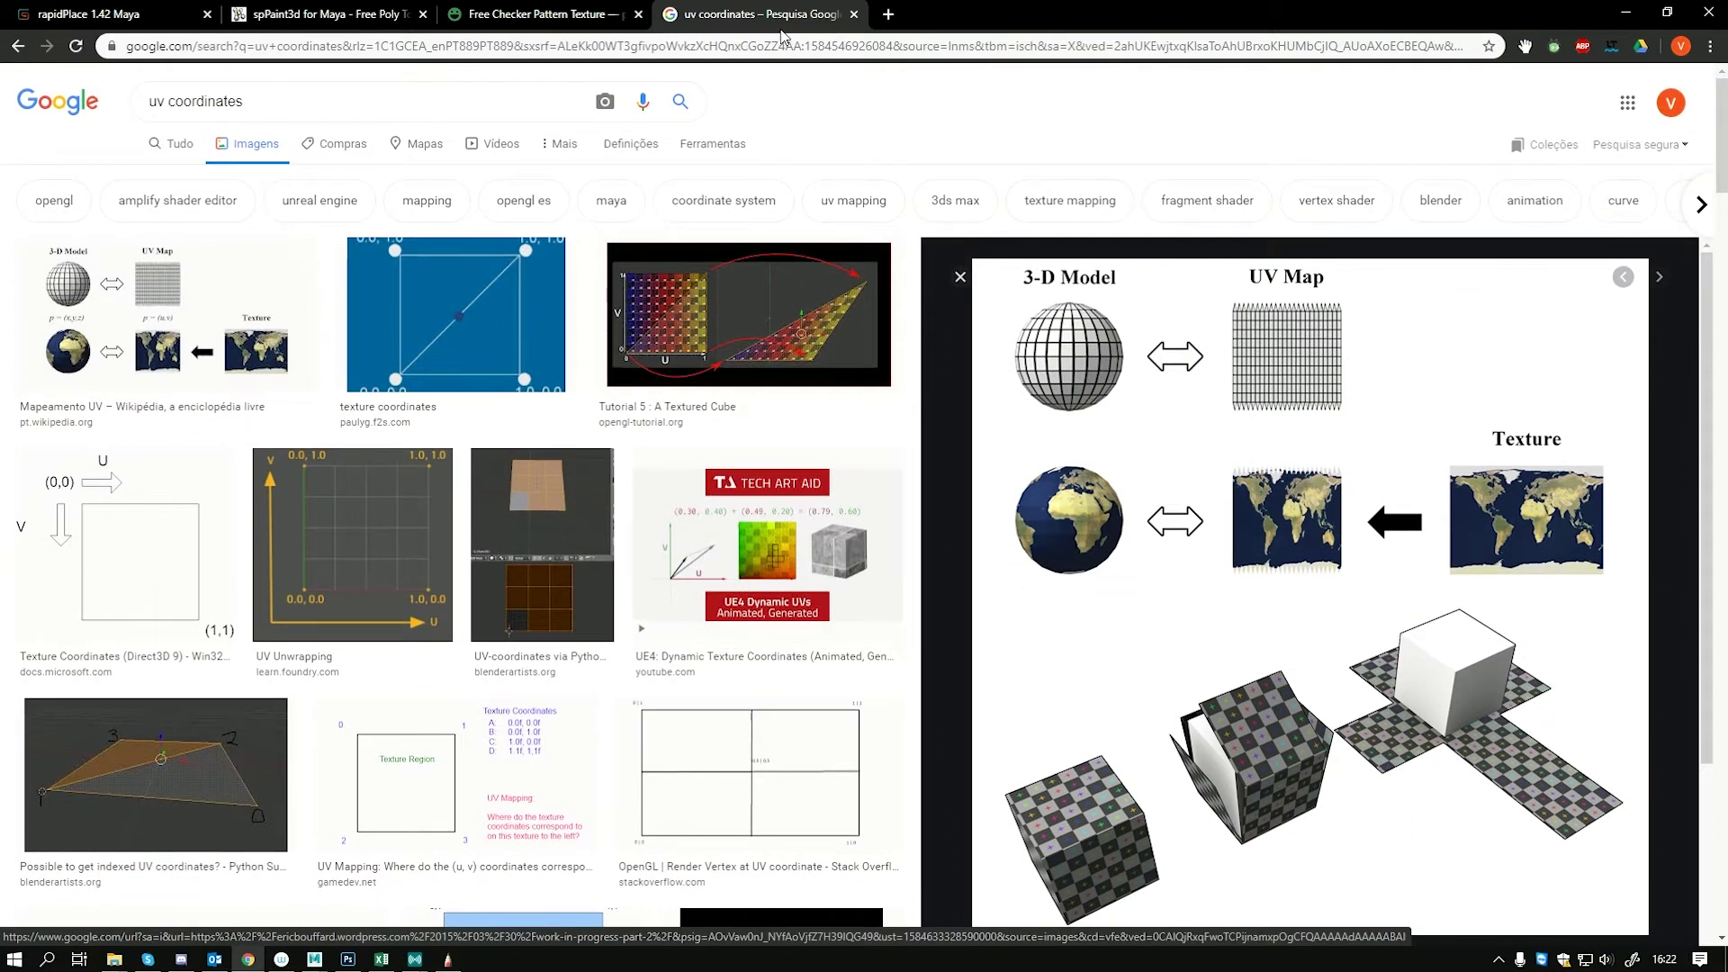
Search Google for "mercador projection" in a new tab and show the image results
{"action": "left_click", "coordinate": [887, 15]}
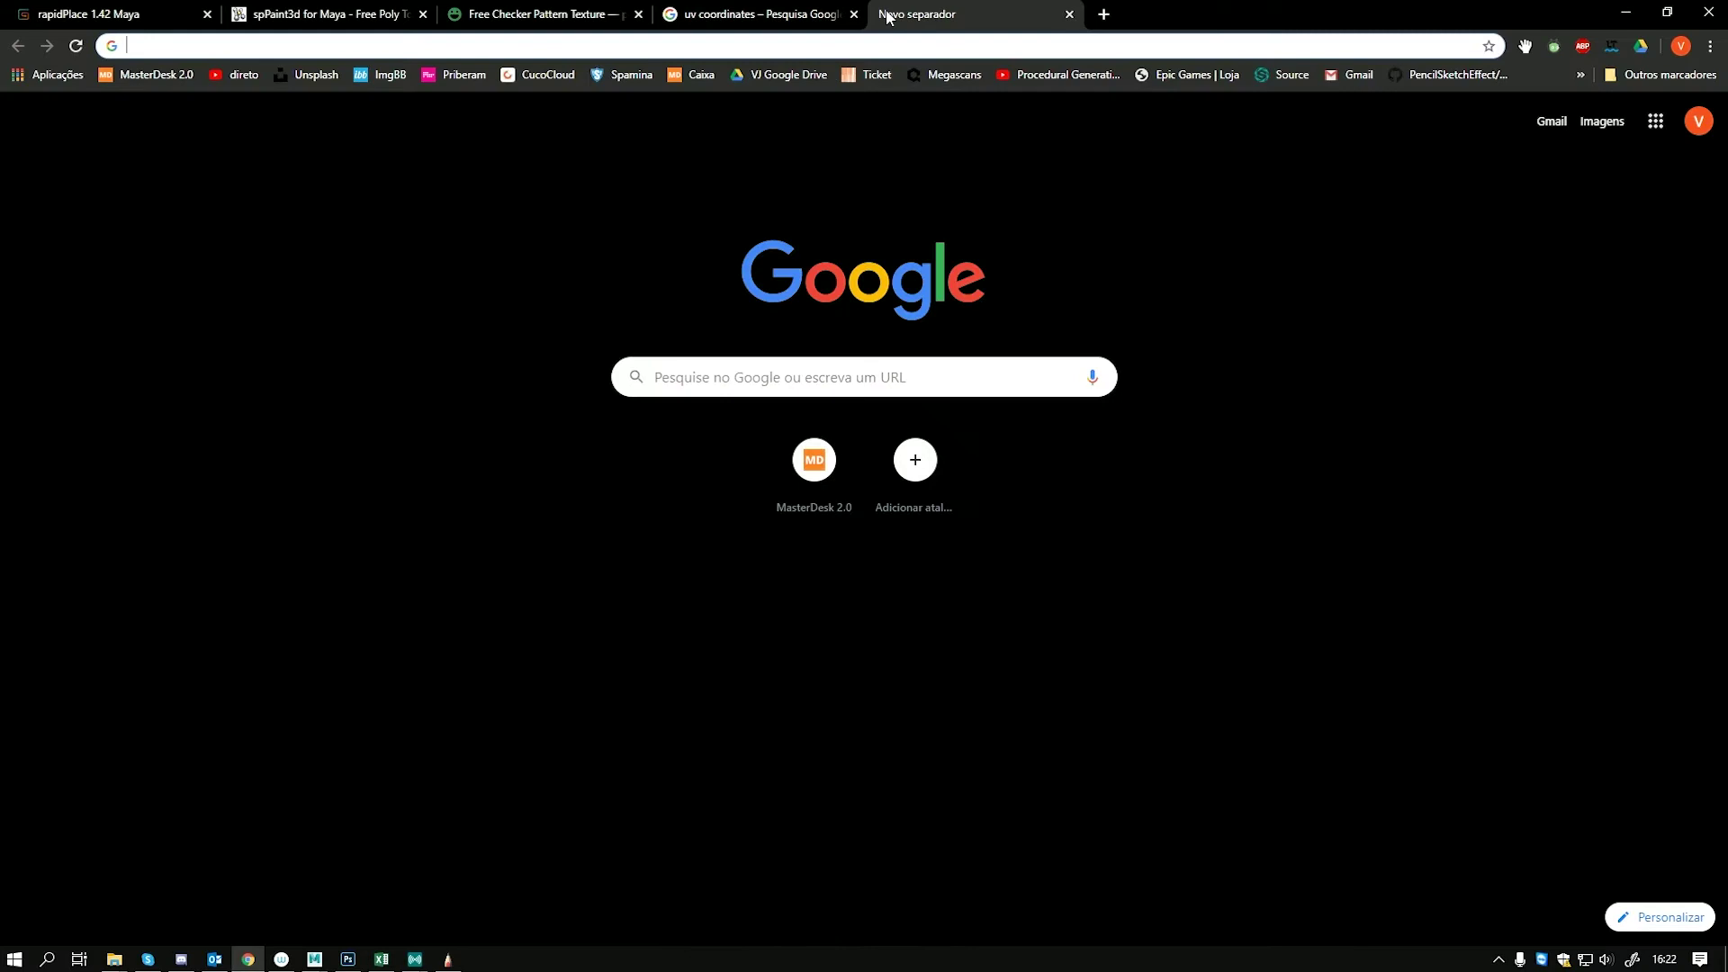
{"action": "type", "text": "mercador pro"}
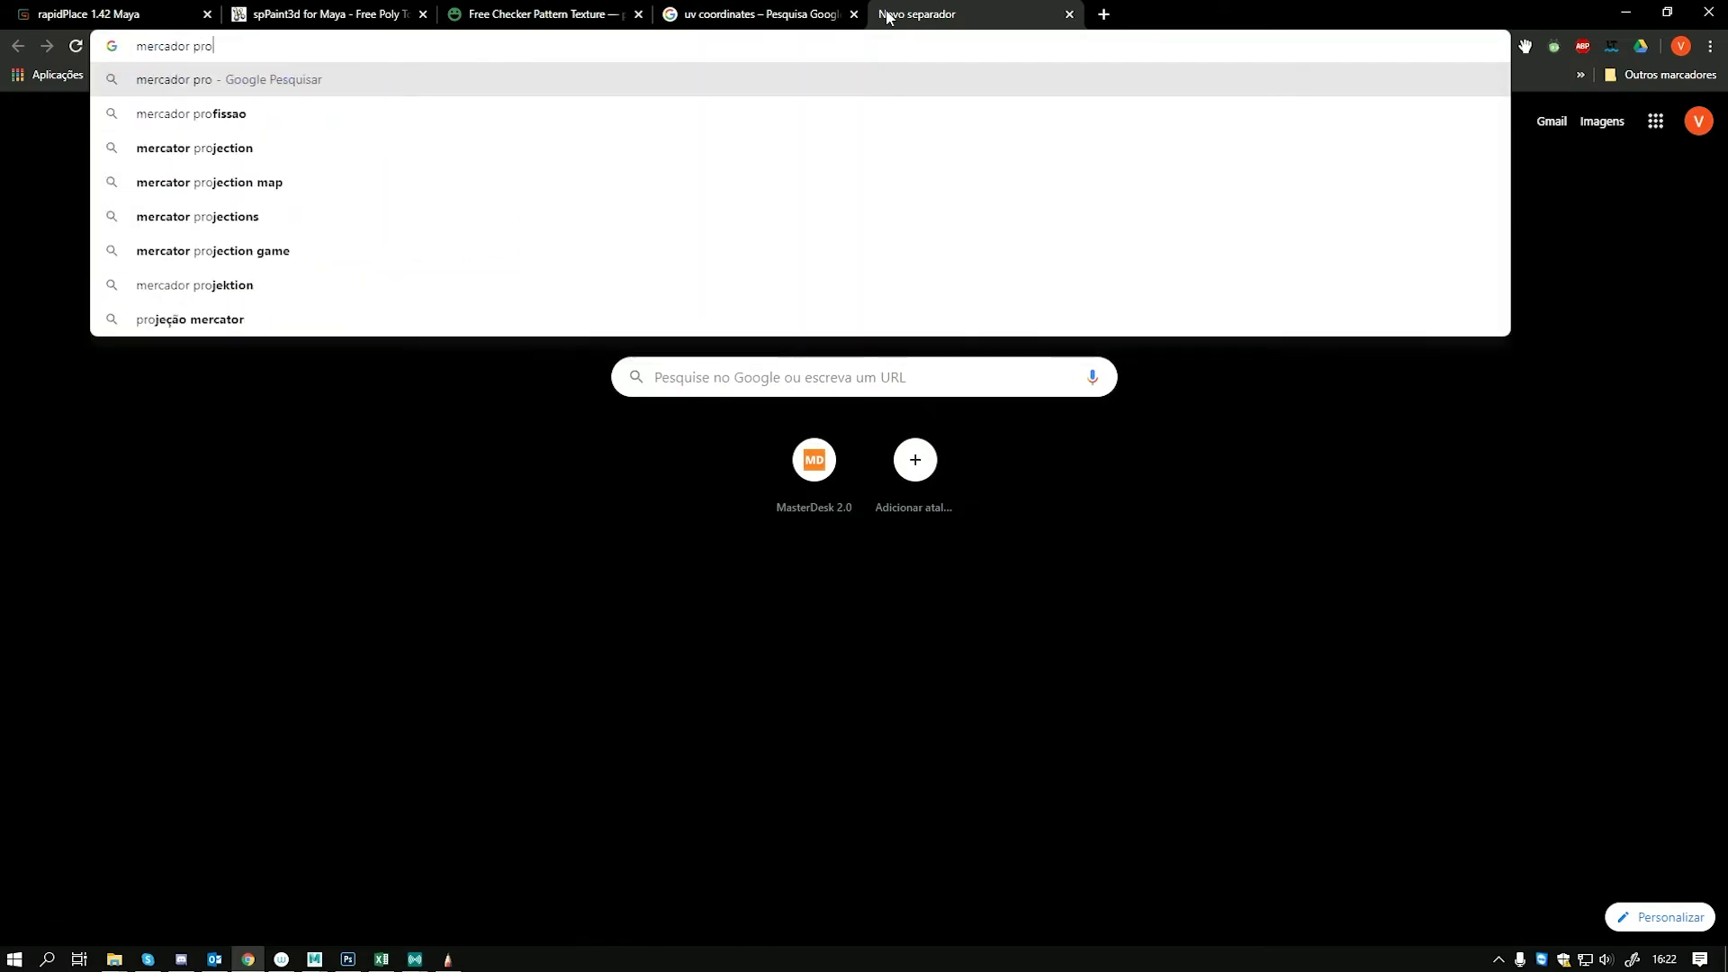
{"action": "type", "text": "jection"}
{"action": "key", "text": "Return"}
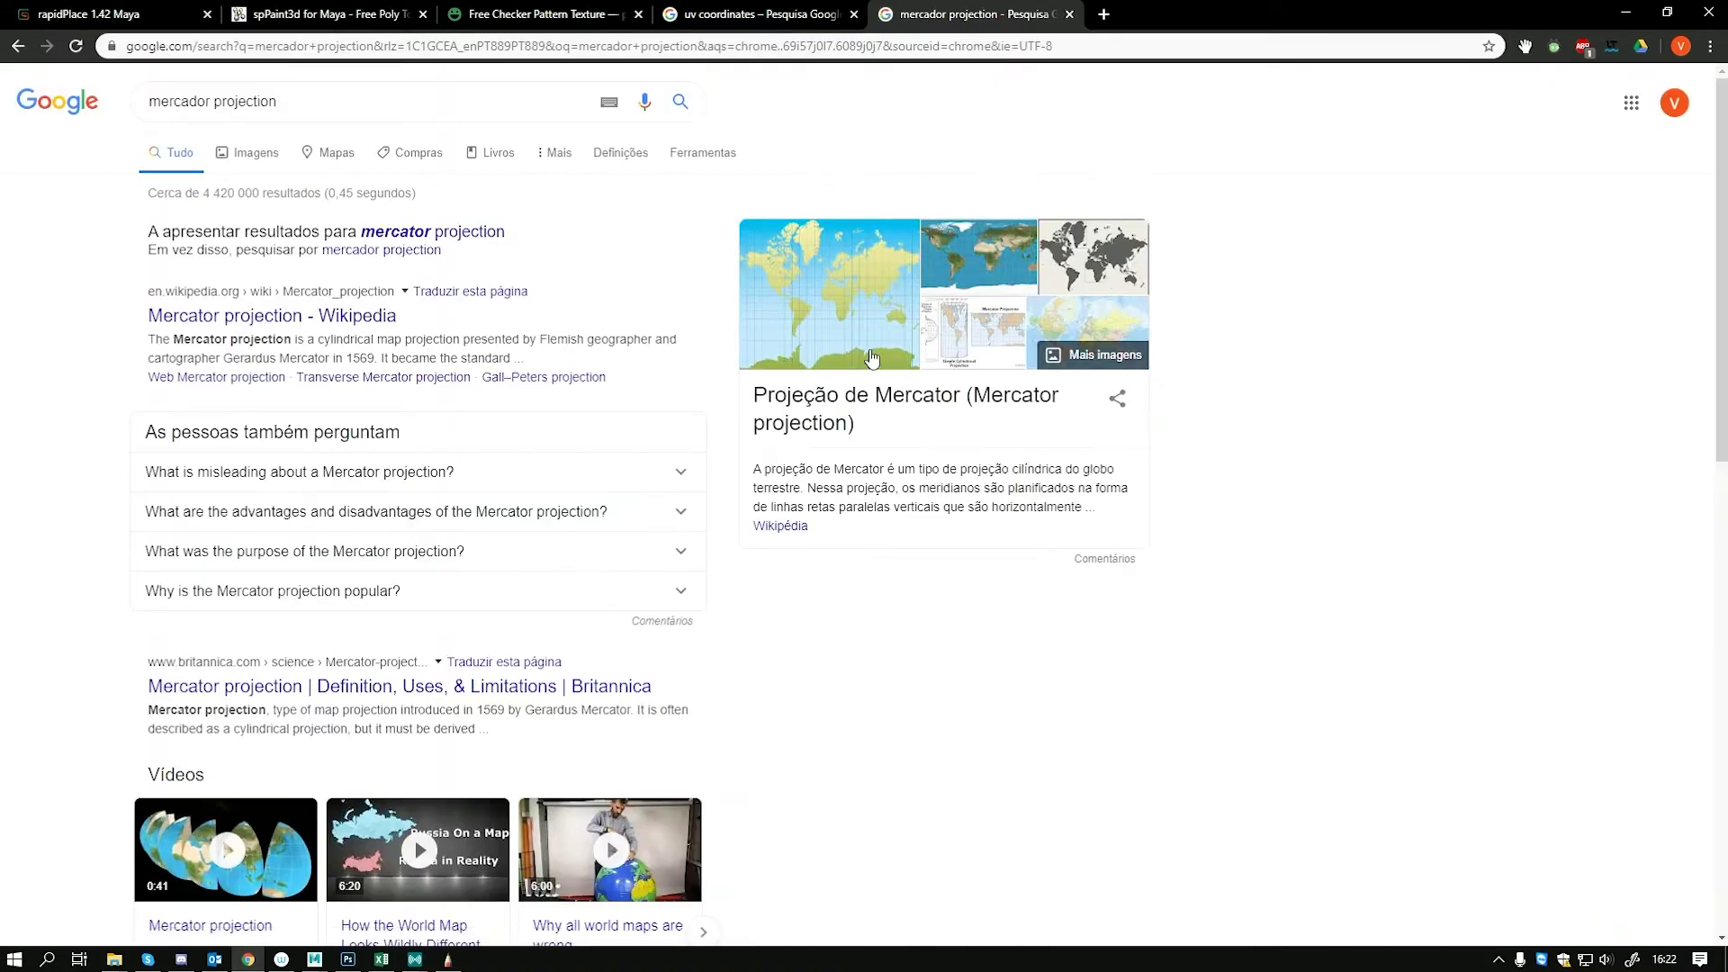
{"action": "left_click", "coordinate": [255, 153]}
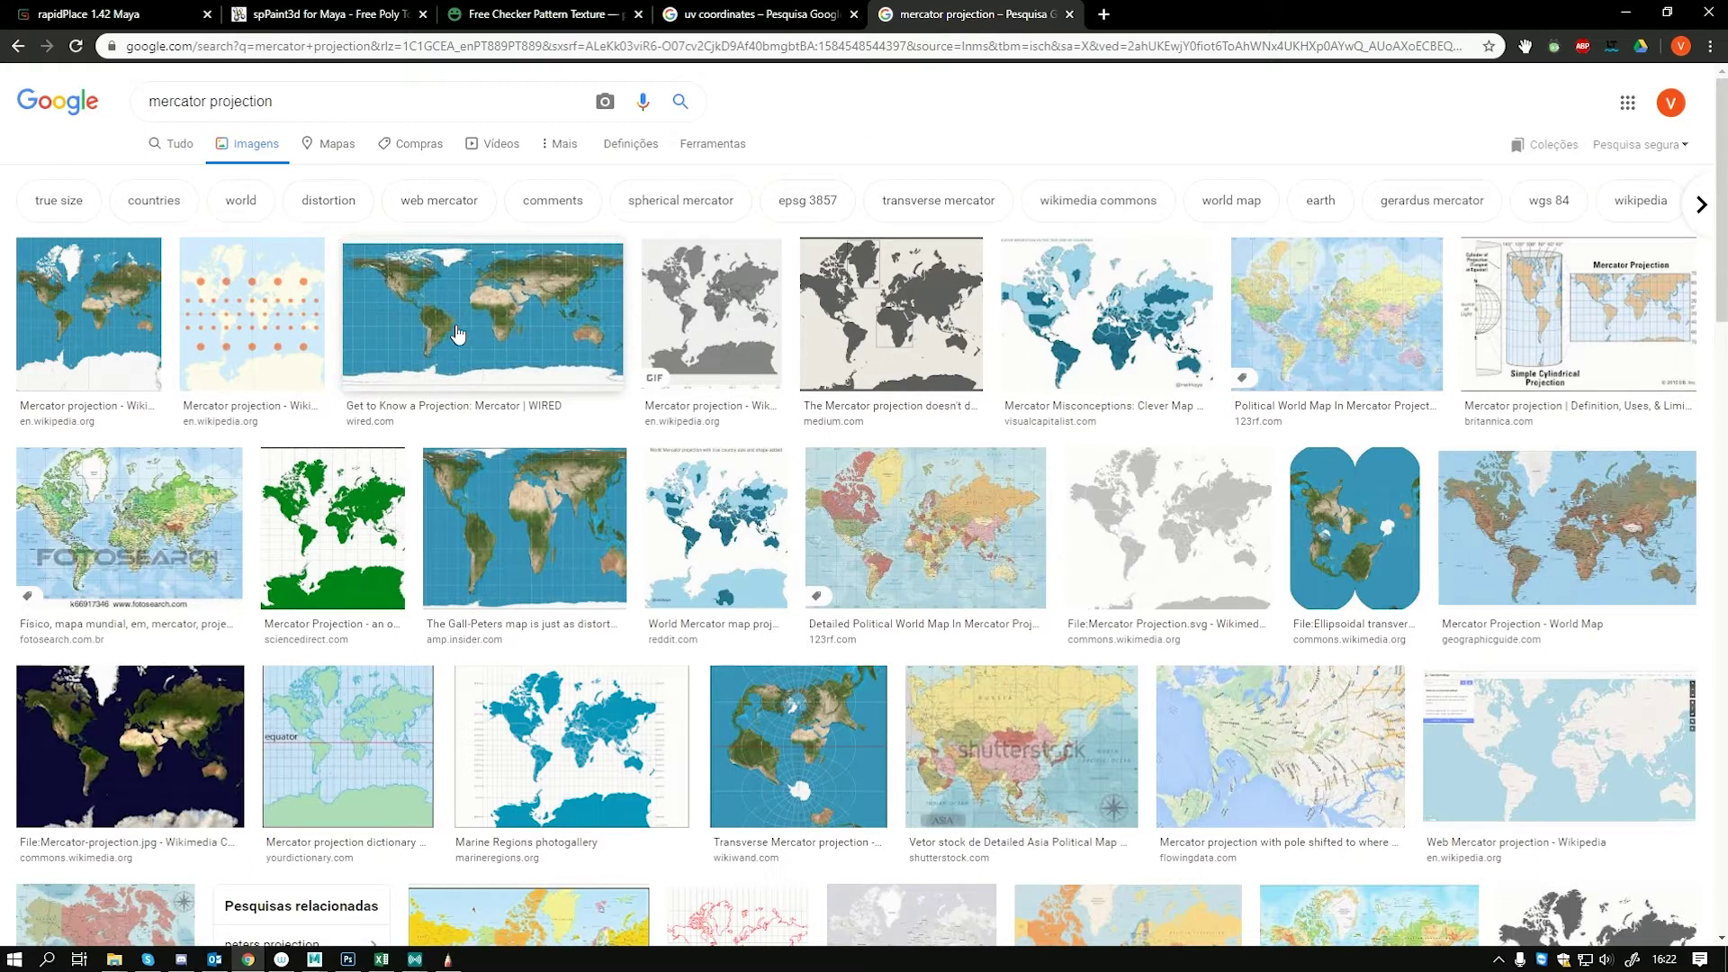
Preview the Britannica diagram of the simple cylindrical Mercator projection and look over its related images
{"action": "left_click", "coordinate": [1593, 274]}
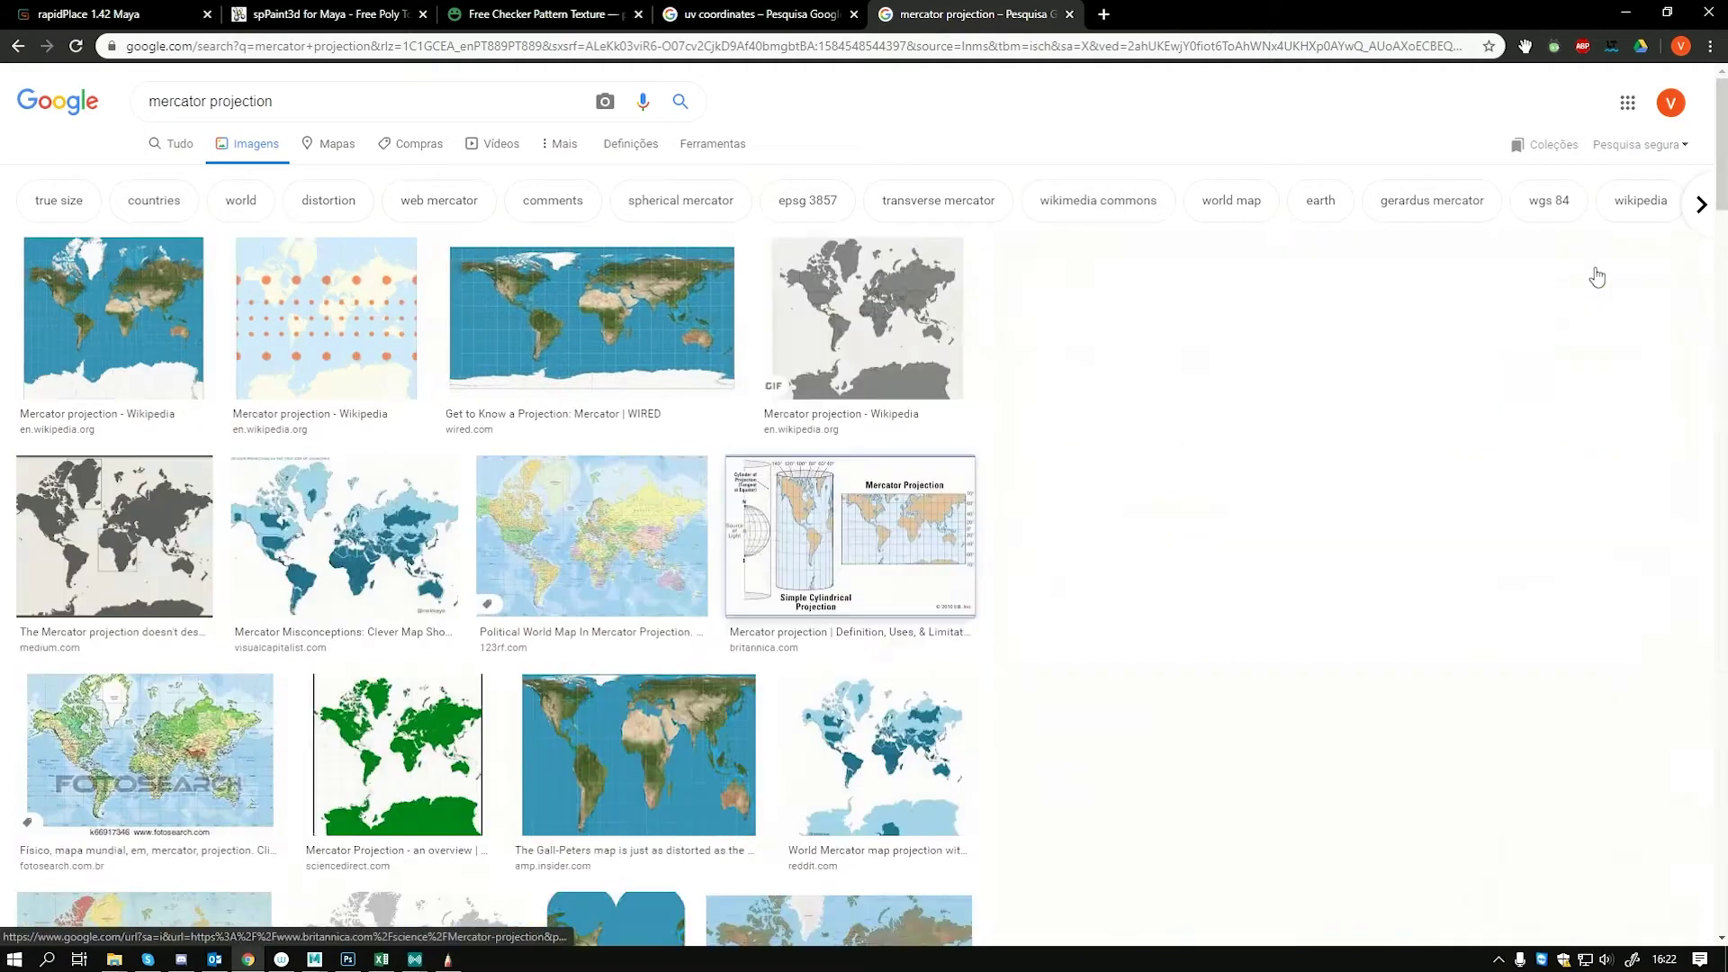
{"action": "scroll", "coordinate": [1224, 432], "scroll_direction": "down", "scroll_amount": 2}
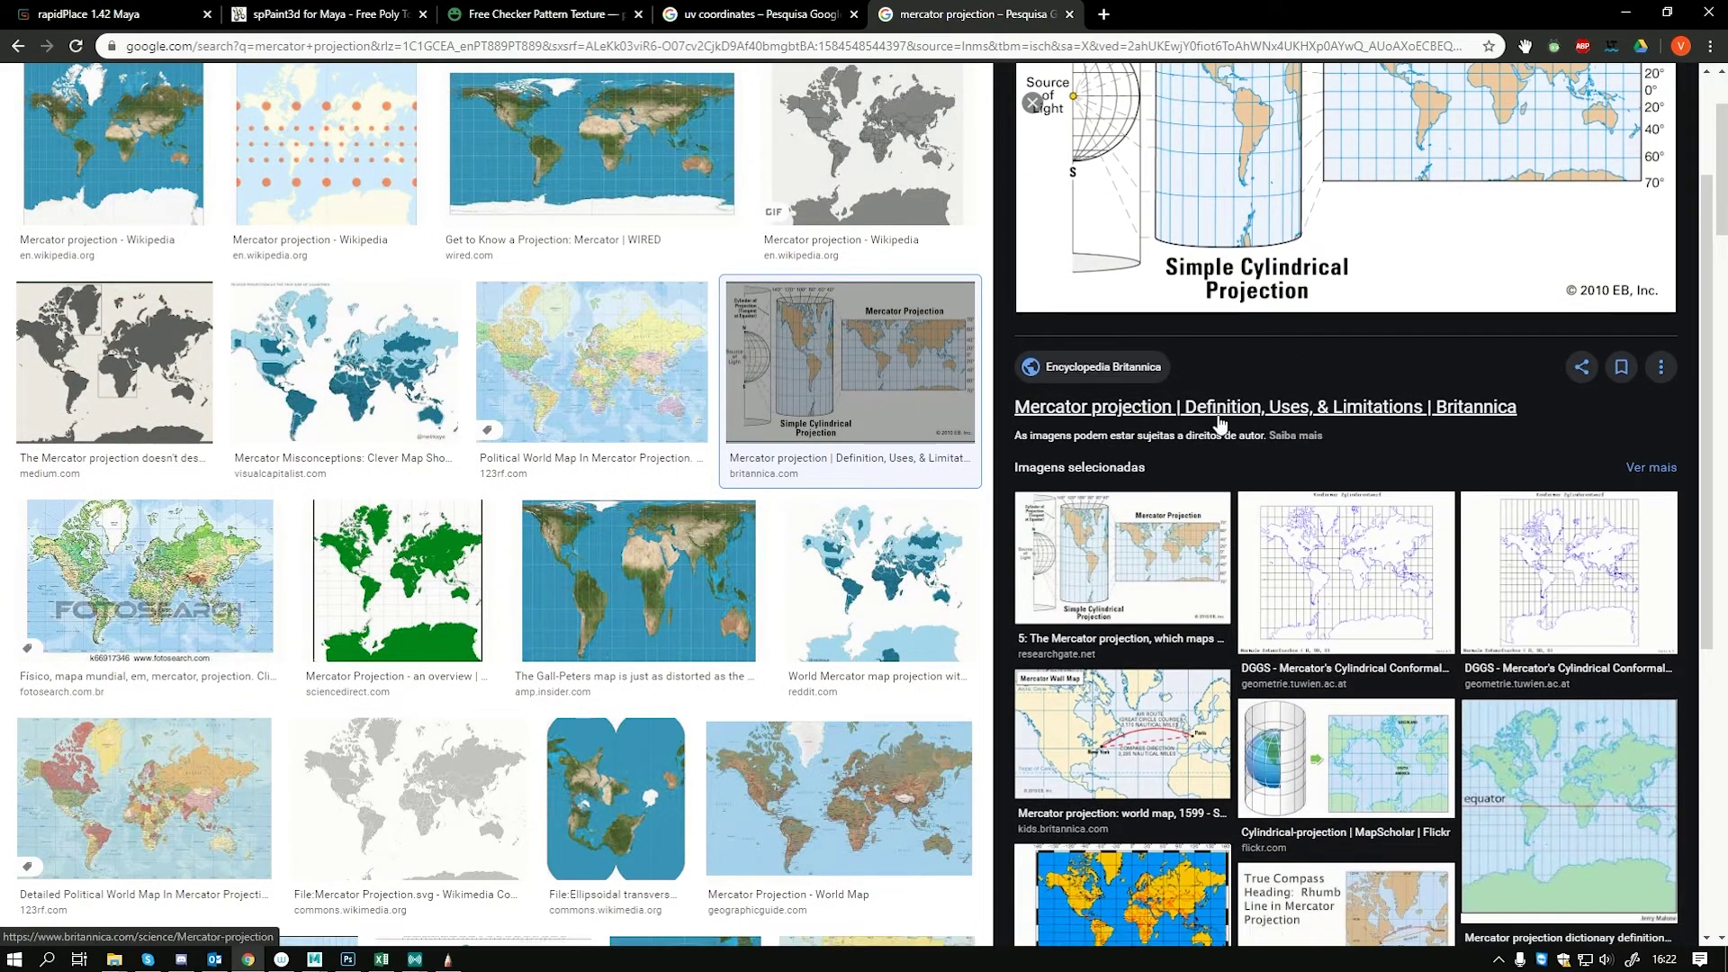
{"action": "scroll", "coordinate": [491, 441], "scroll_direction": "up", "scroll_amount": 2}
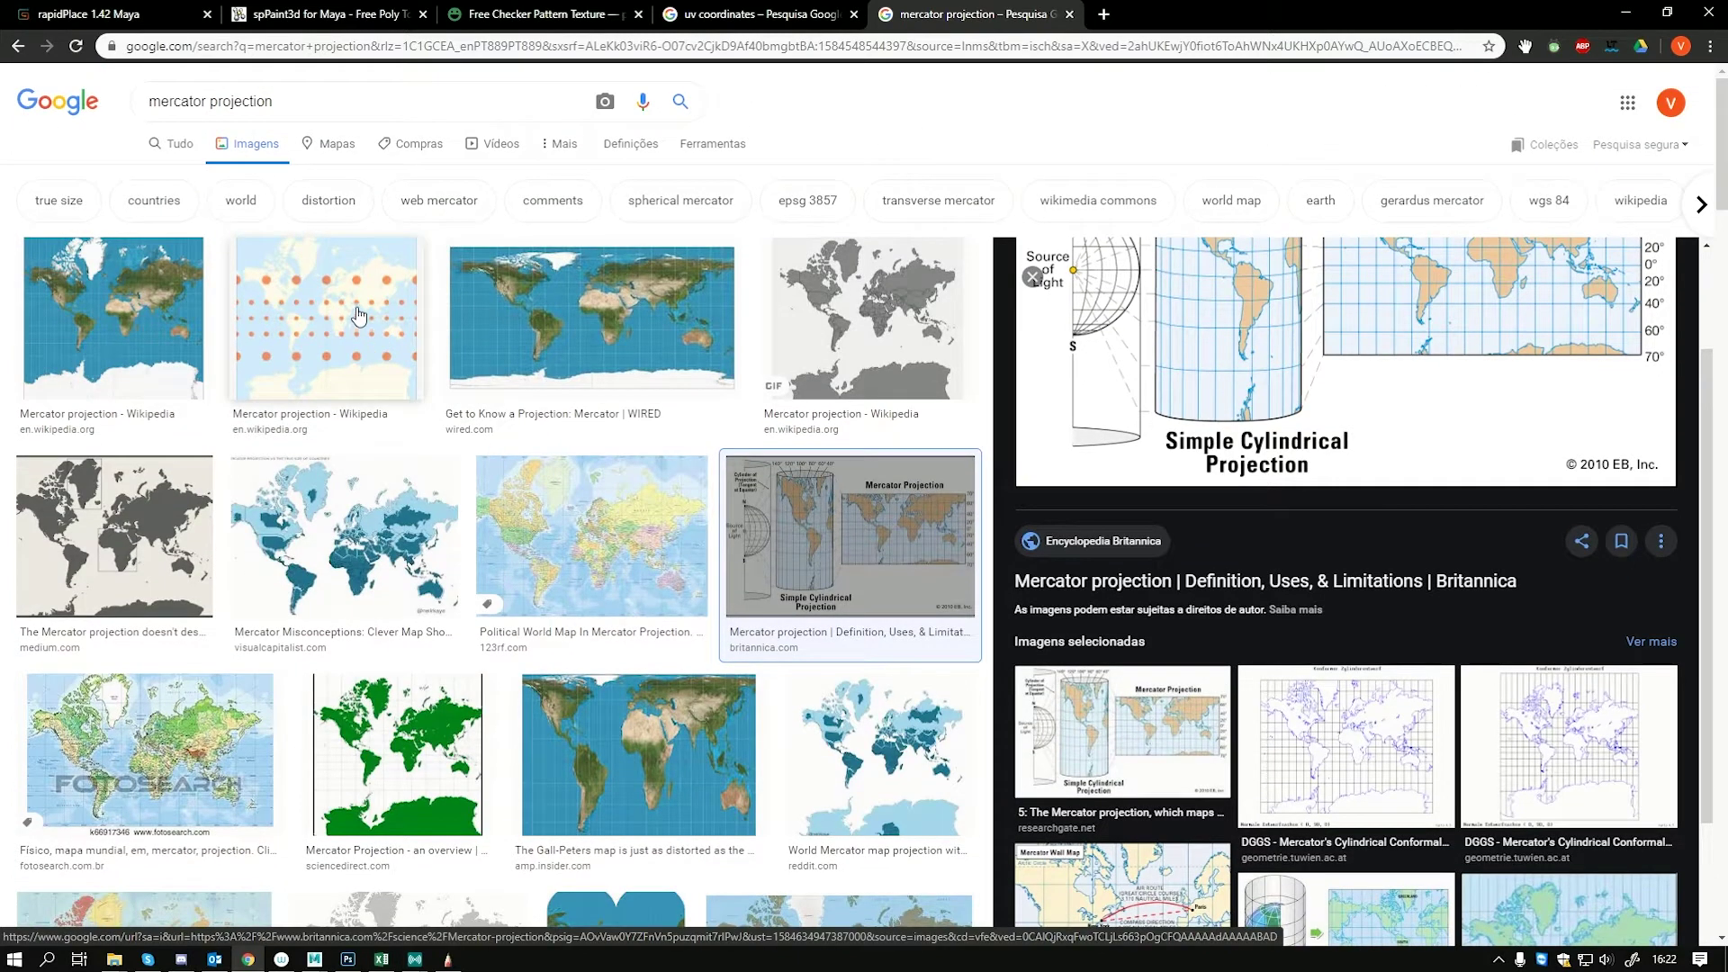
Preview the grey Wikipedia Mercator GIF and the Wikipedia Mercator map with orange circles
{"action": "left_click", "coordinate": [864, 322]}
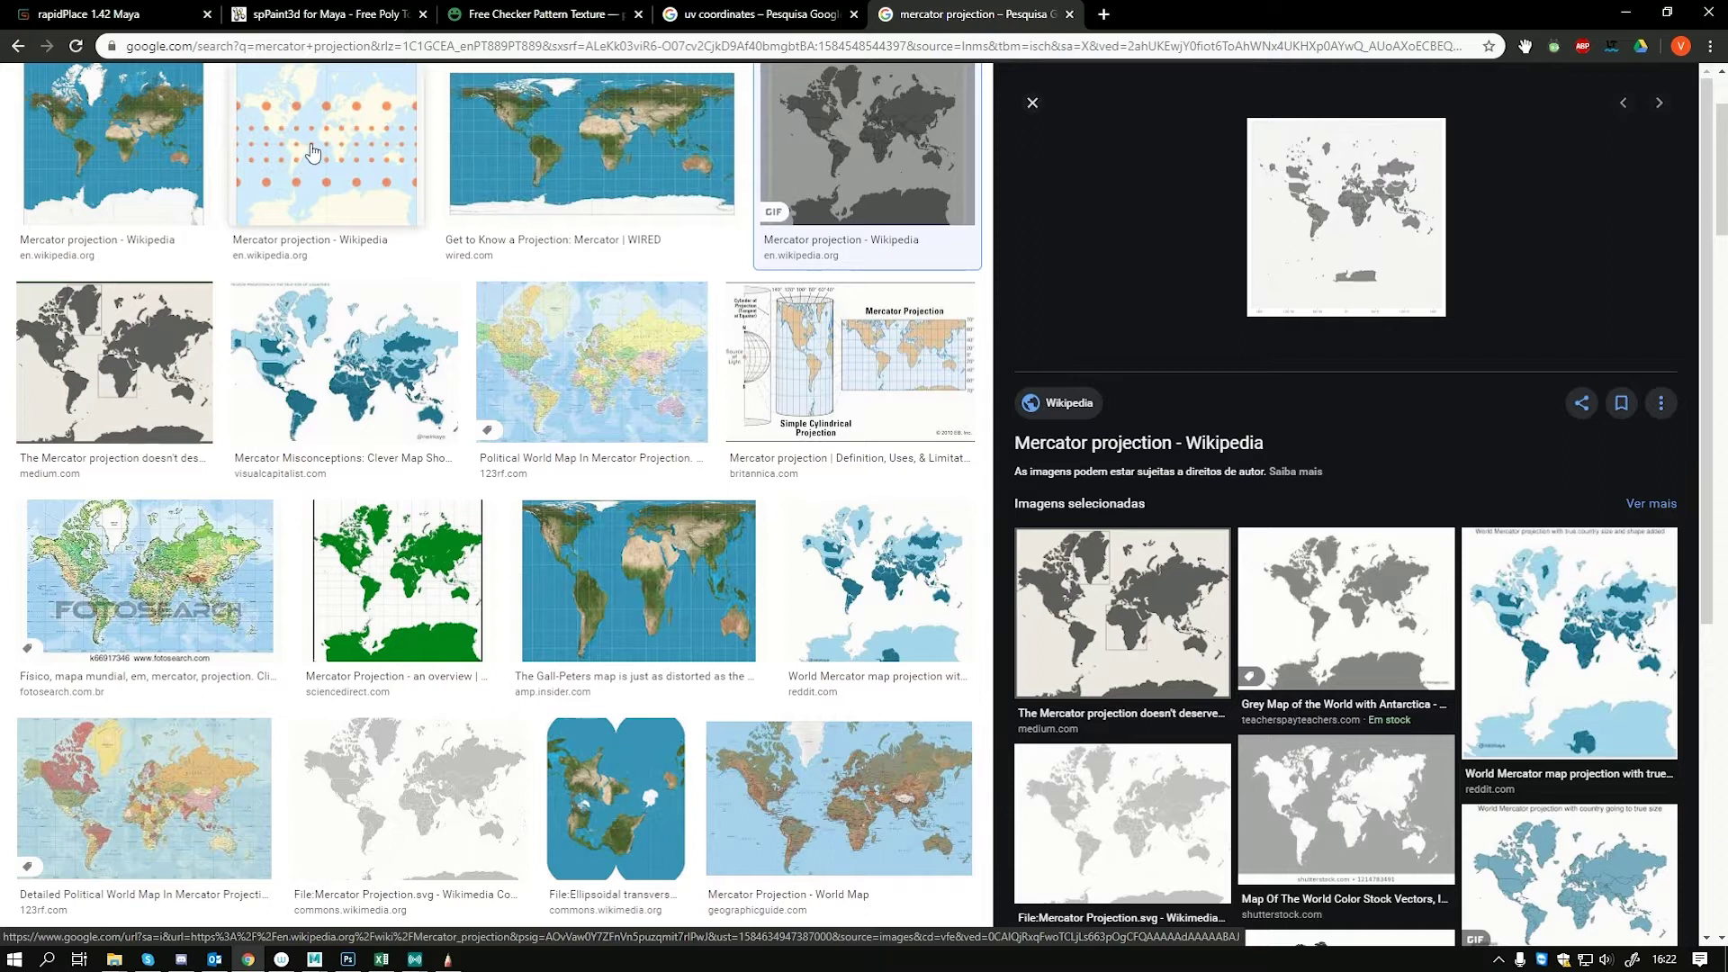
{"action": "scroll", "coordinate": [370, 422], "scroll_direction": "up", "scroll_amount": 1}
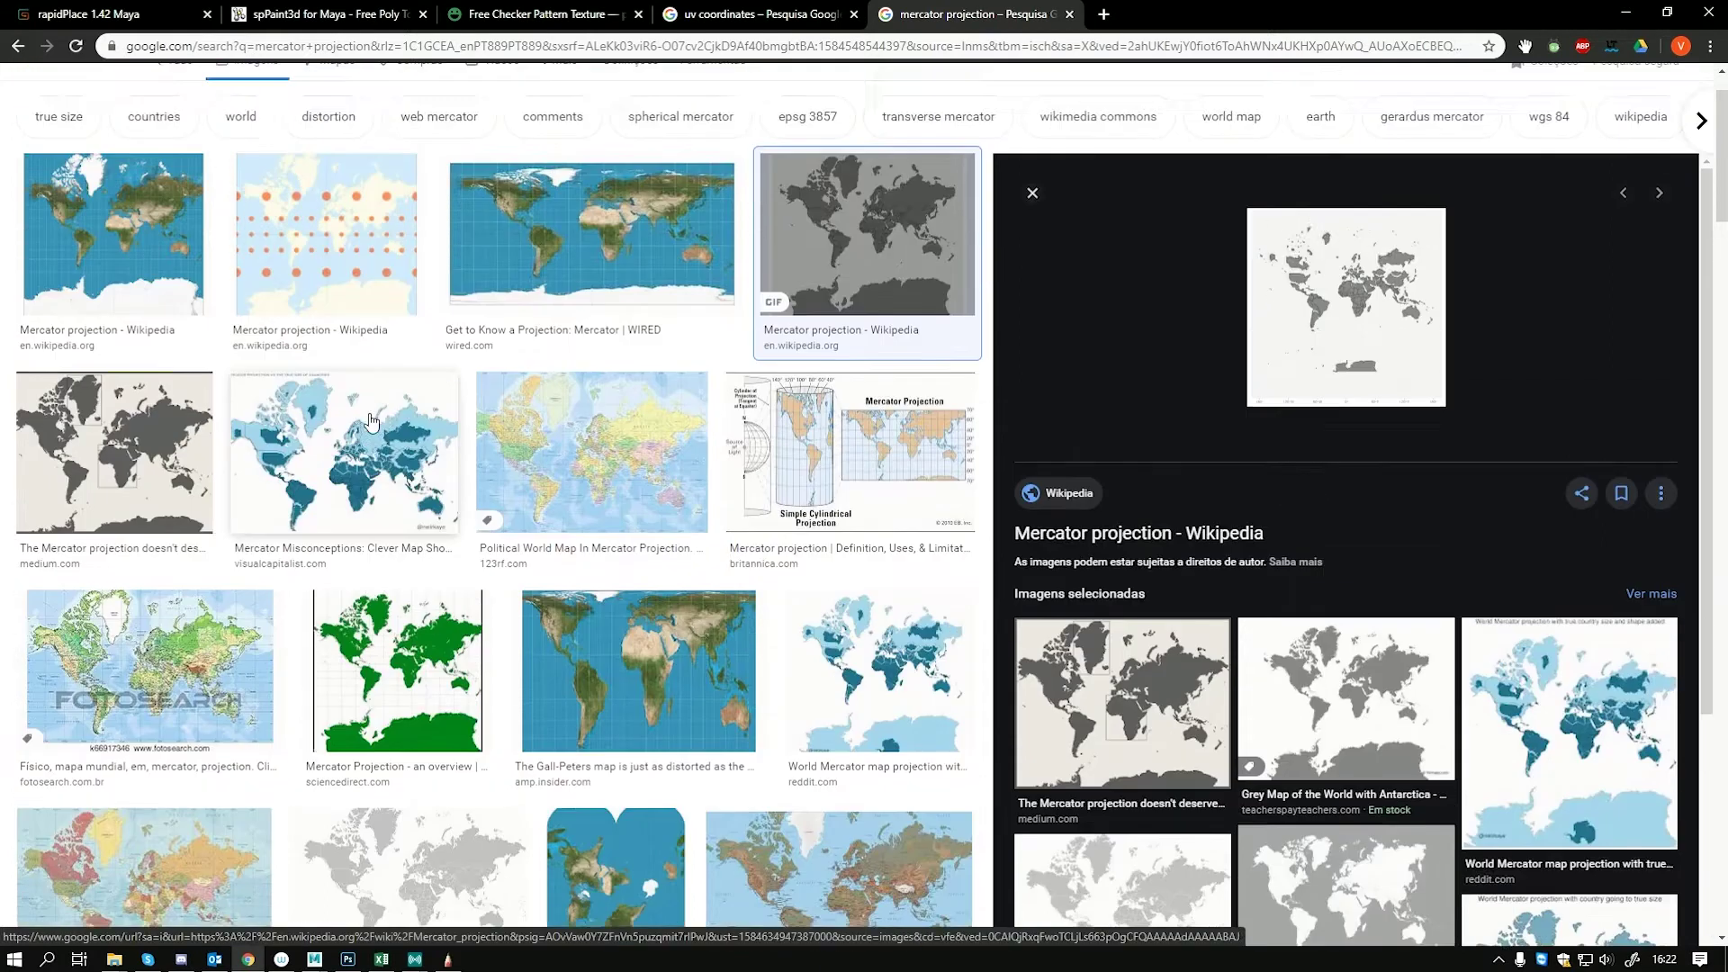
{"action": "scroll", "coordinate": [371, 421], "scroll_direction": "up", "scroll_amount": 1}
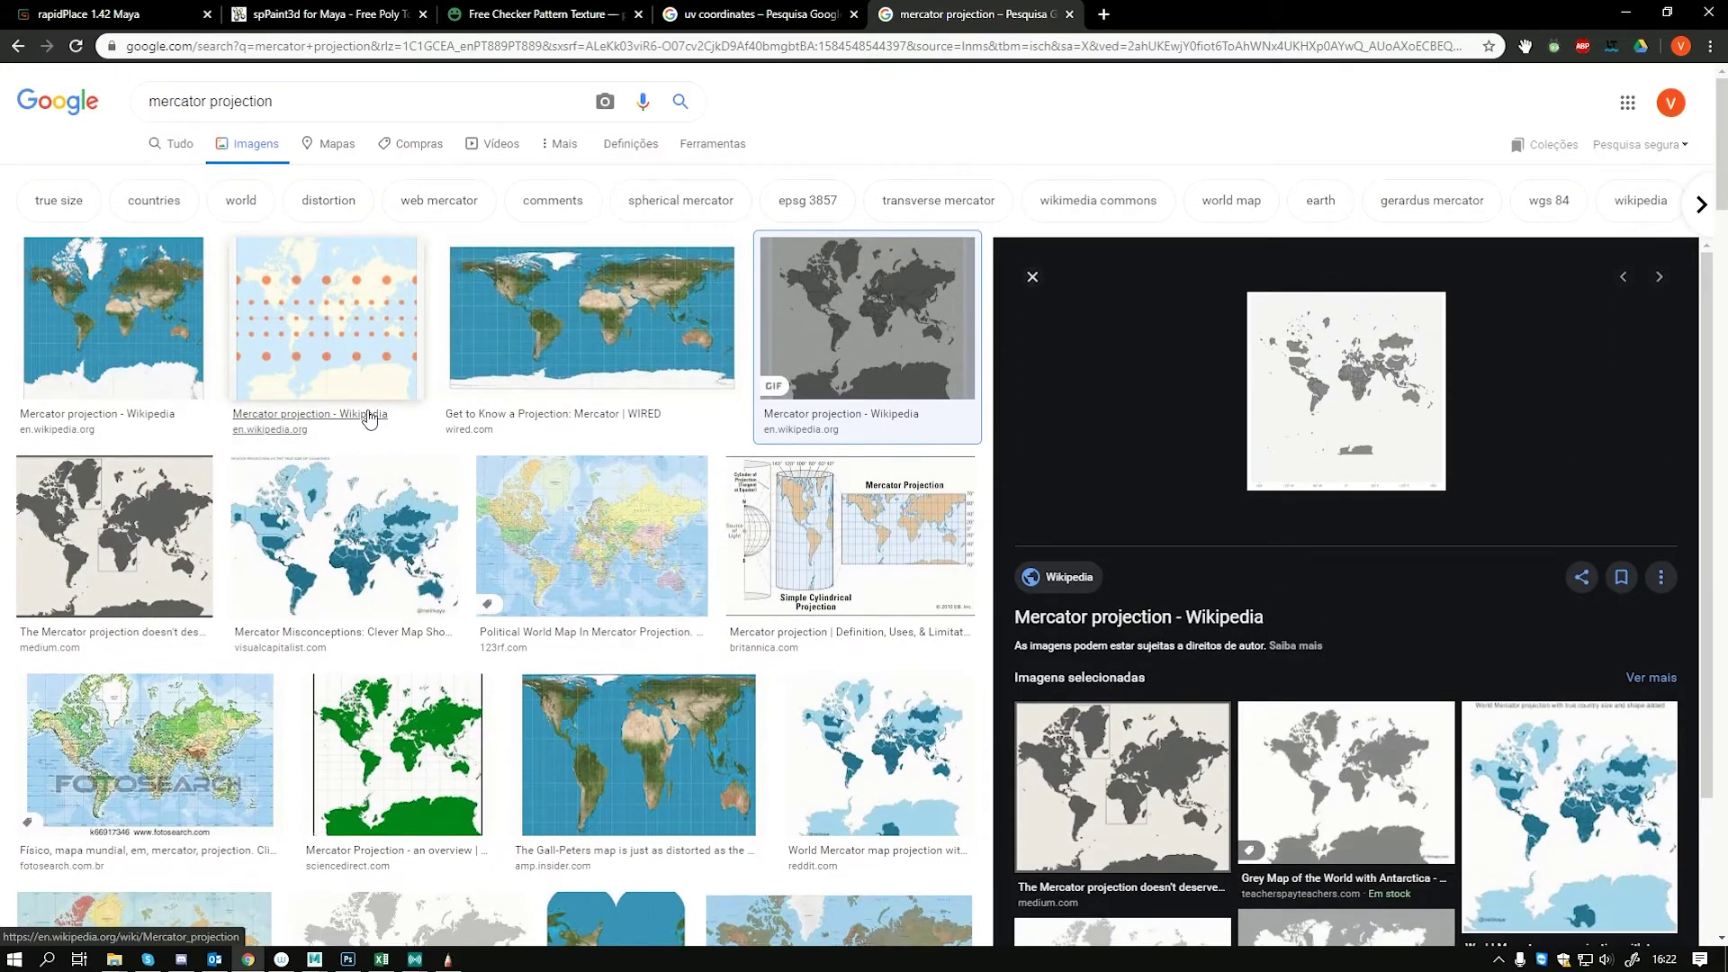
{"action": "left_click", "coordinate": [347, 321]}
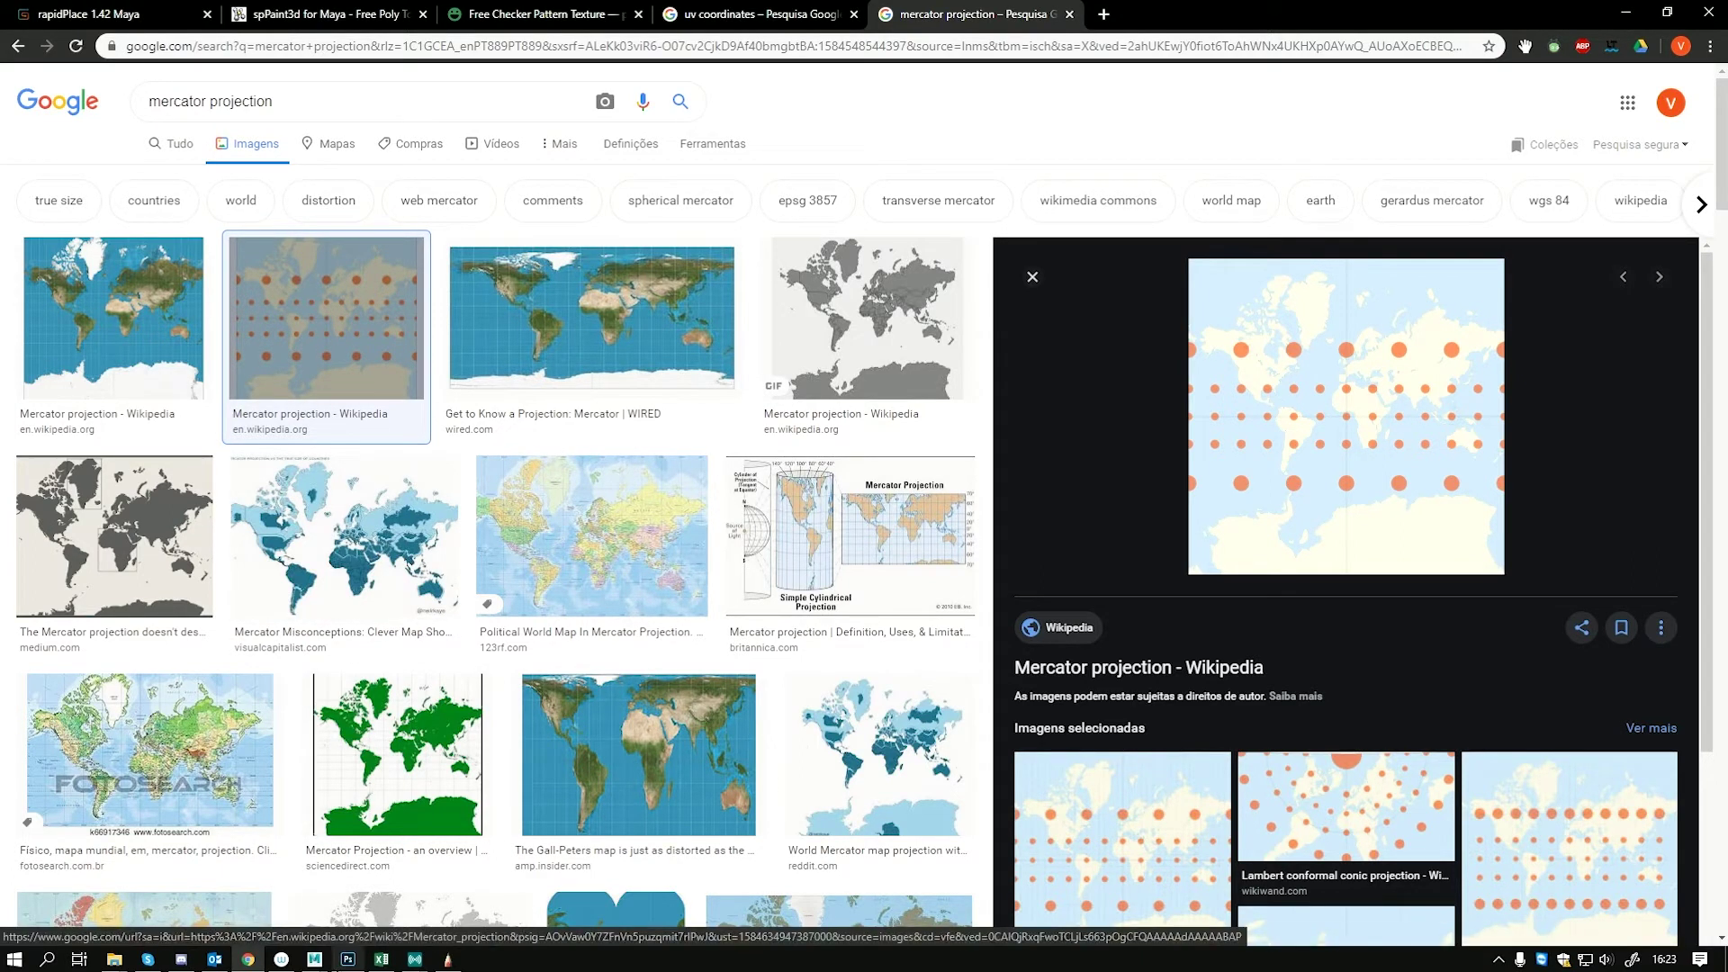
Switch to Maya and replace the existing cube with a new default polygon cube
{"action": "mouse_move", "coordinate": [317, 958]}
{"action": "left_click", "coordinate": [402, 846]}
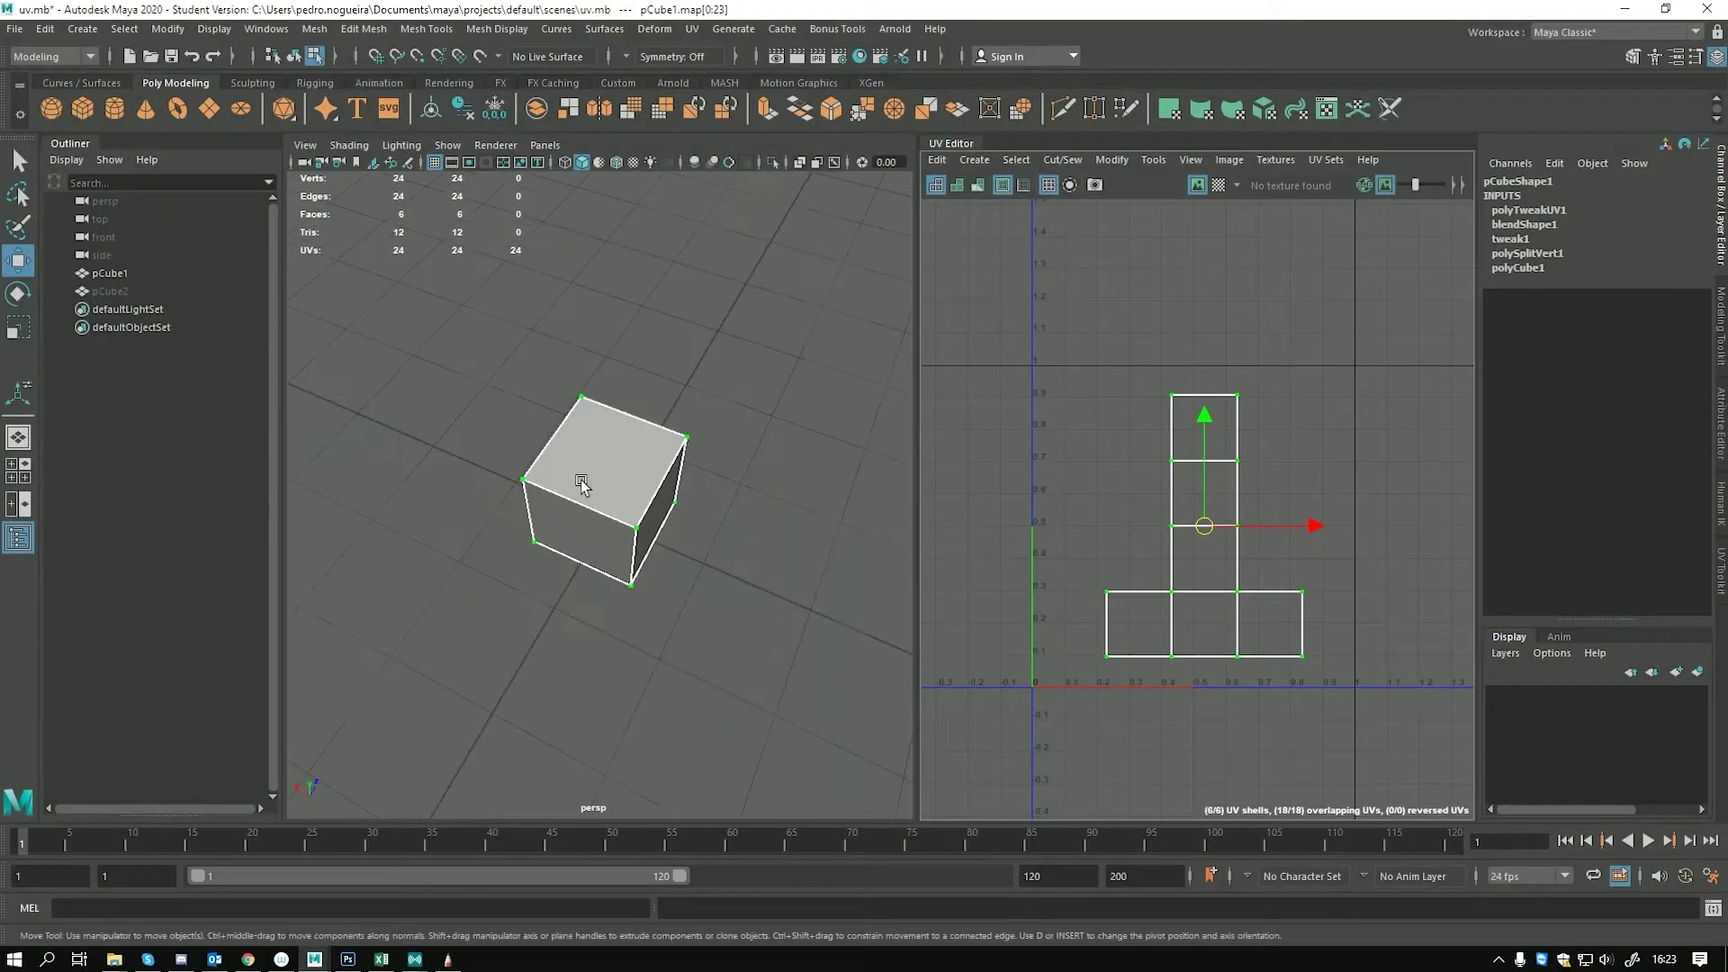
{"action": "right_click_drag", "start_coordinate": [582, 486], "coordinate": [660, 453]}
{"action": "key", "text": "Delete"}
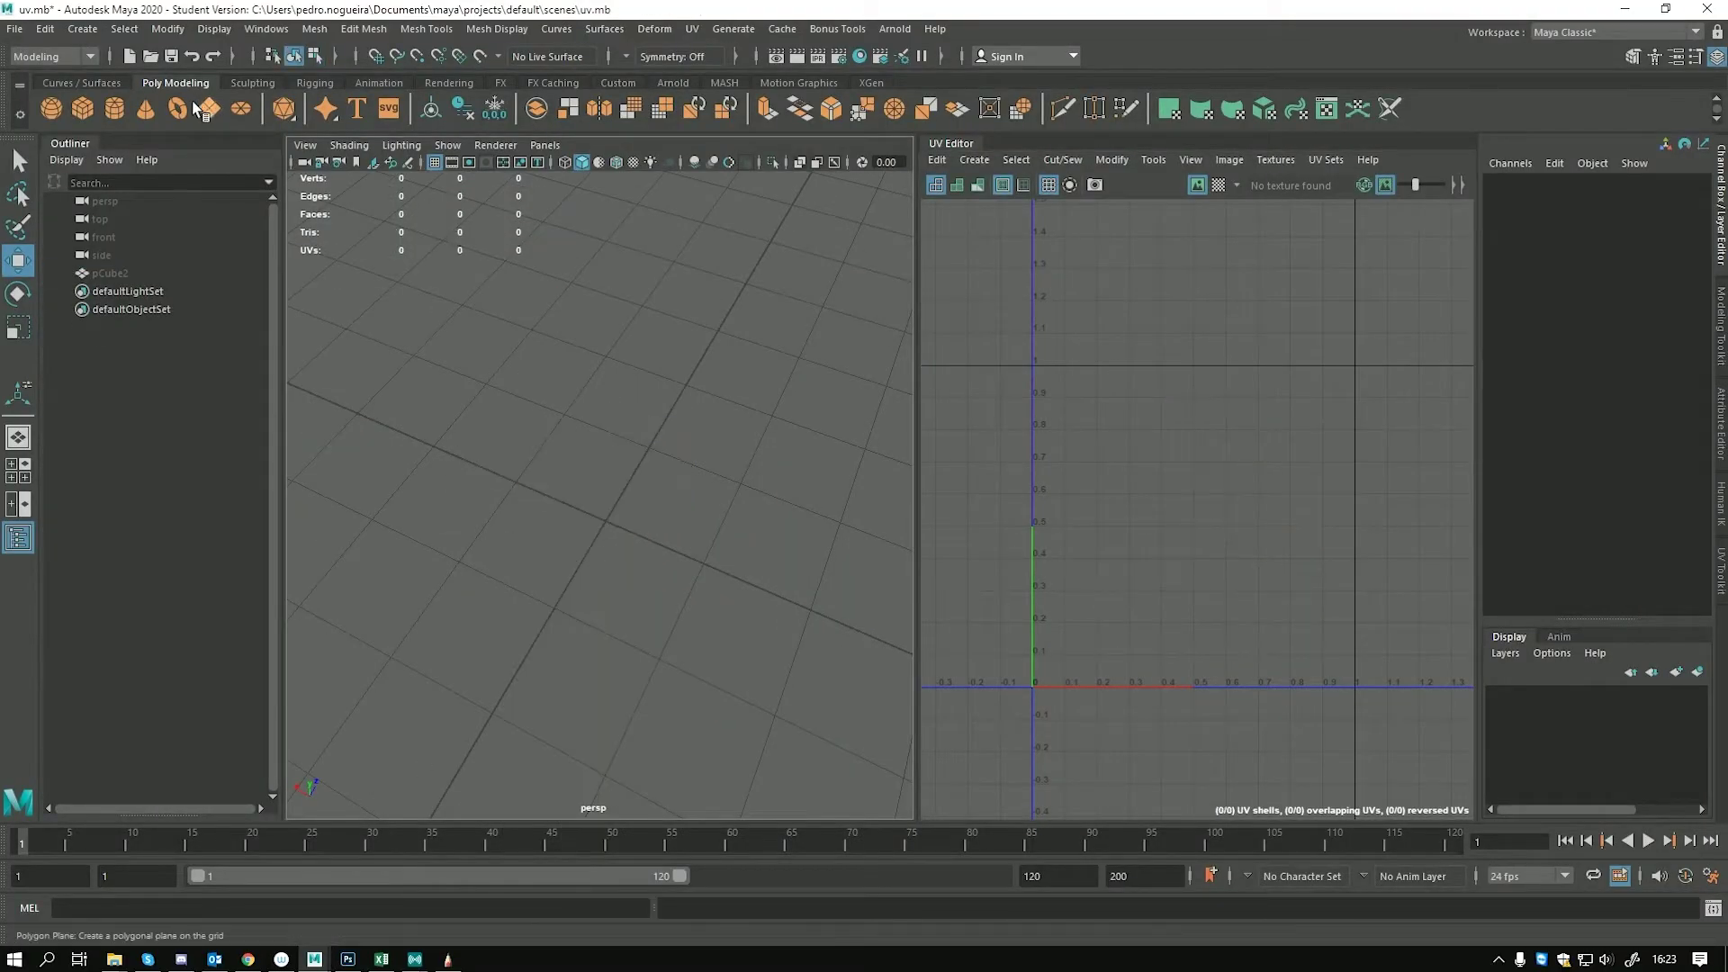
{"action": "left_click", "coordinate": [84, 107]}
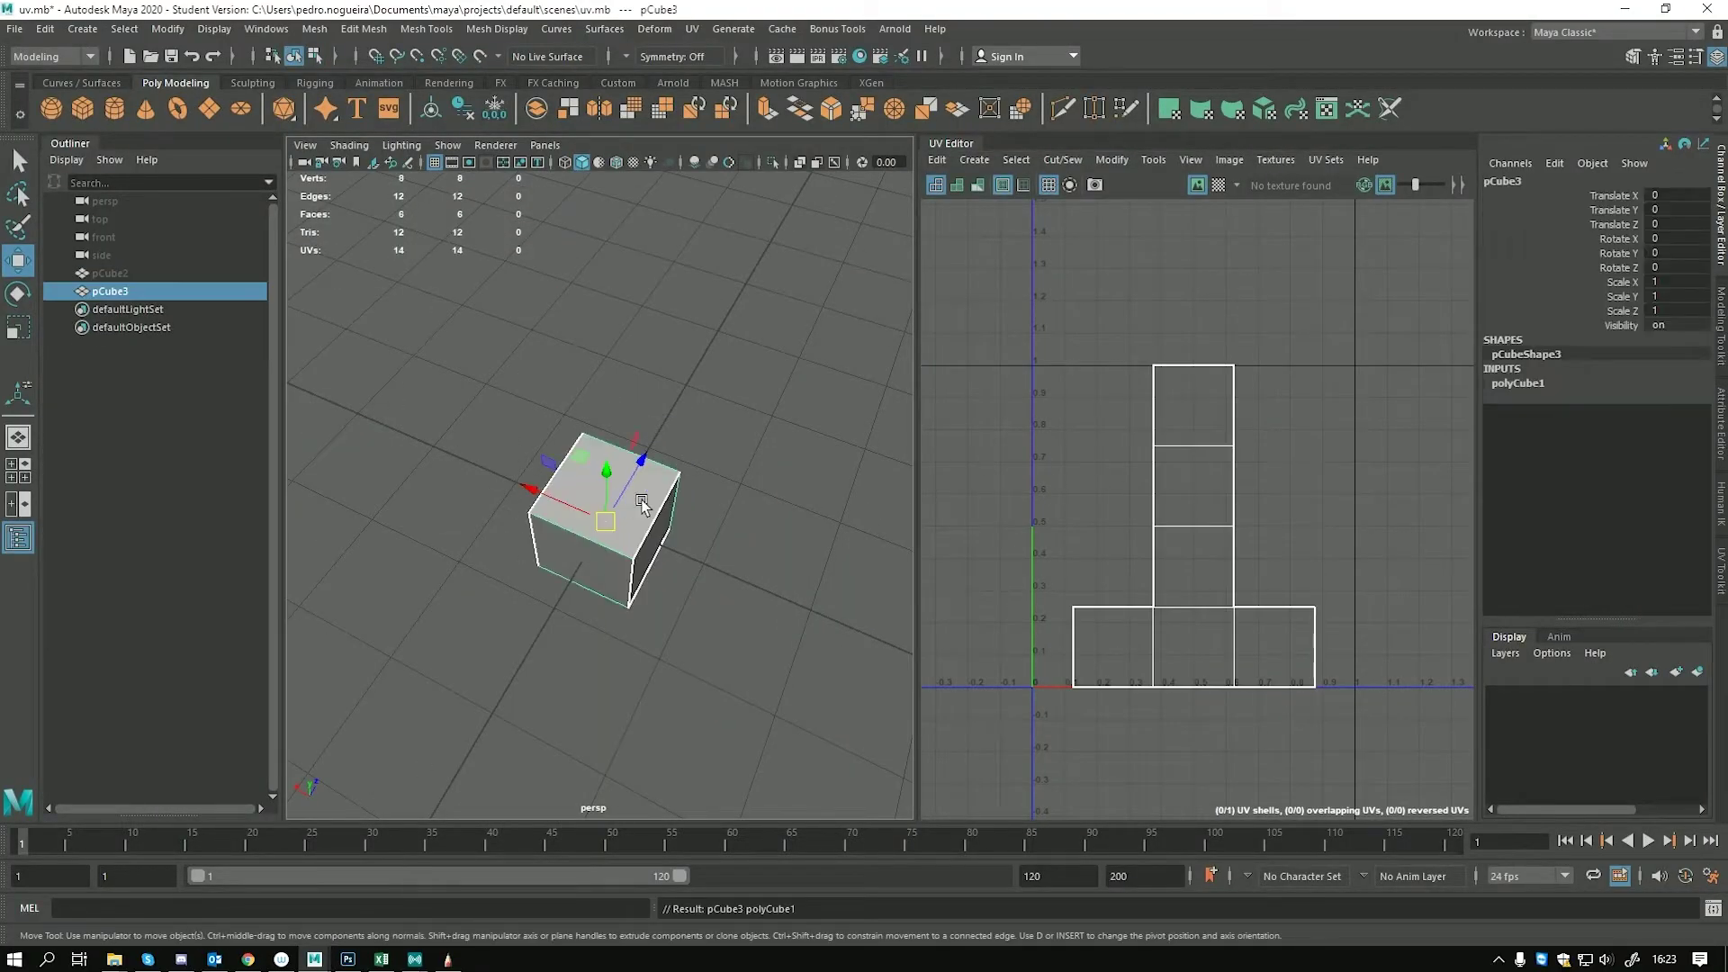
Delete the new cube and create a default polygon sphere in its place
{"action": "key", "text": "Delete"}
{"action": "left_click", "coordinate": [51, 107]}
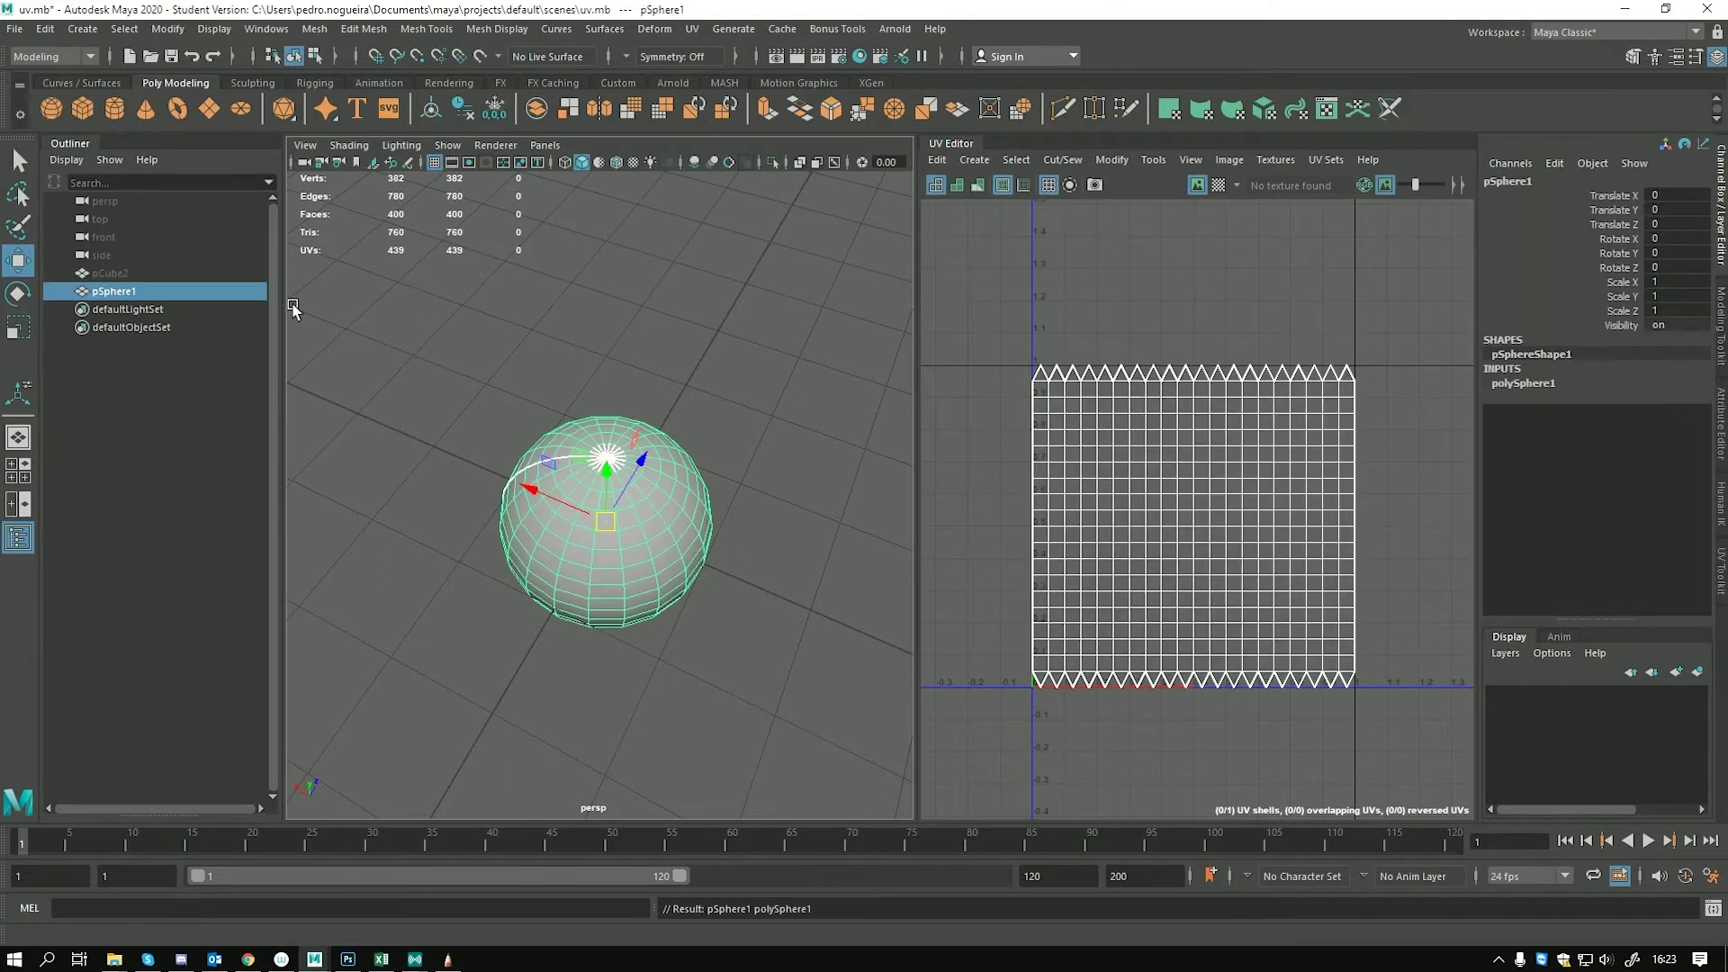
{"action": "scroll", "coordinate": [604, 459], "scroll_direction": "up", "scroll_amount": 5}
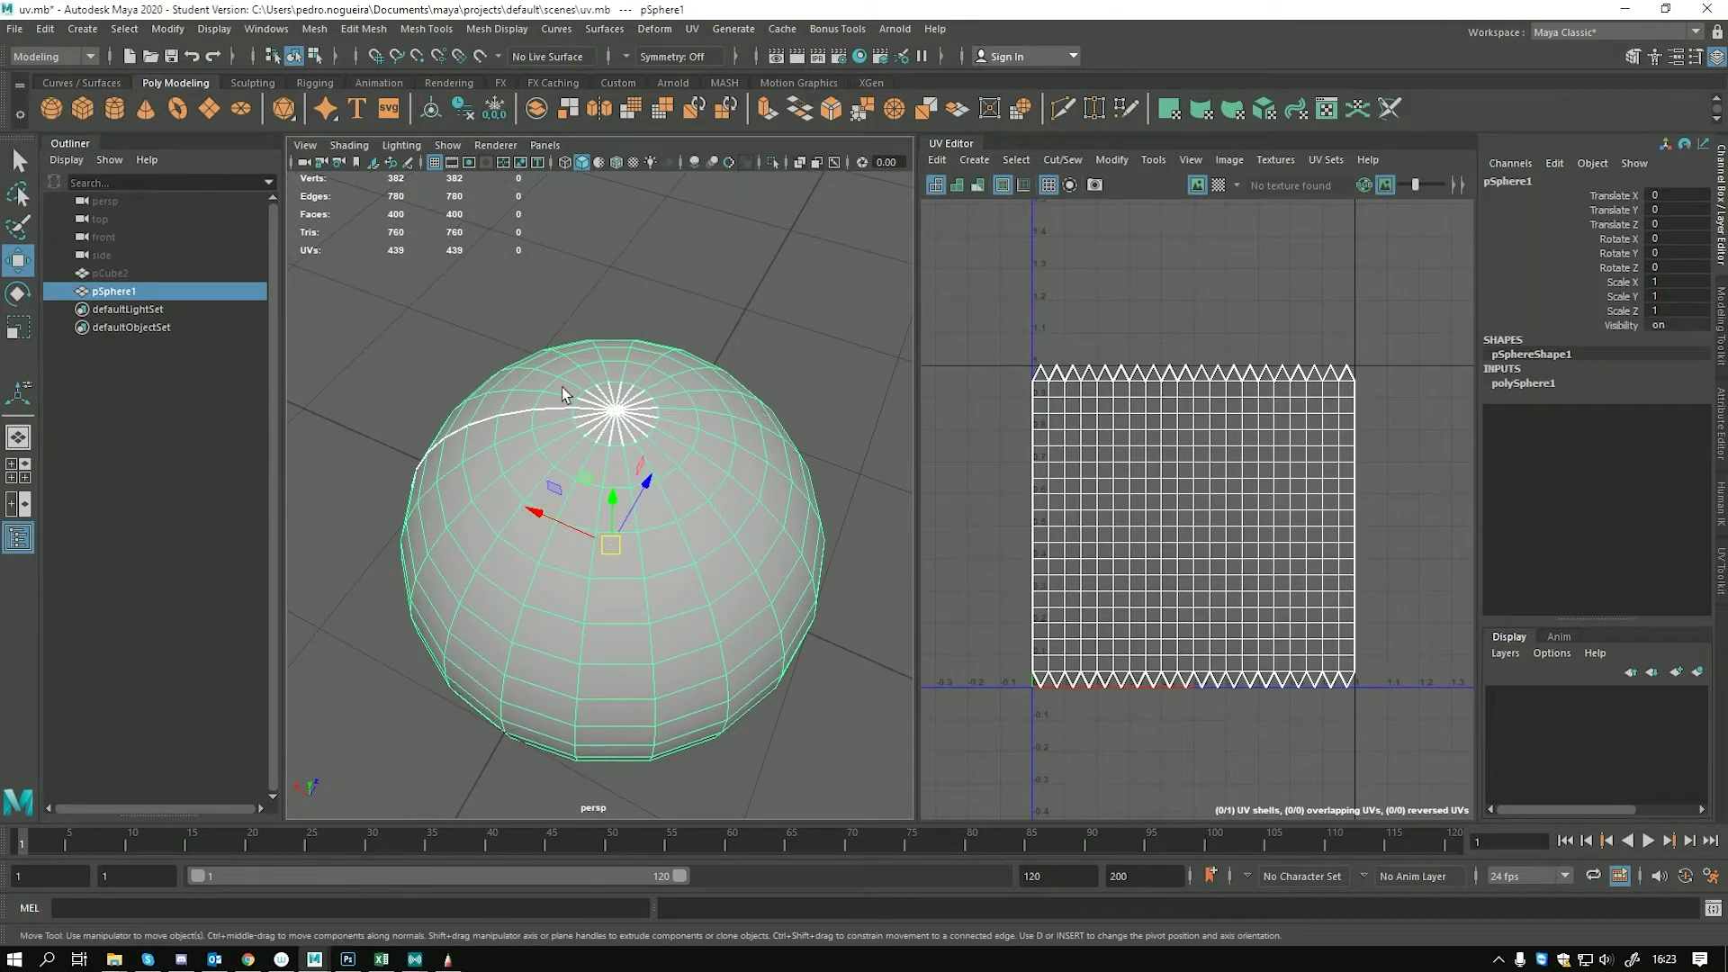
Select one face near the sphere's top pole to locate it in the UV layout, and return to object selection
{"action": "right_click_drag", "start_coordinate": [567, 440], "coordinate": [576, 493]}
{"action": "left_click", "coordinate": [562, 450]}
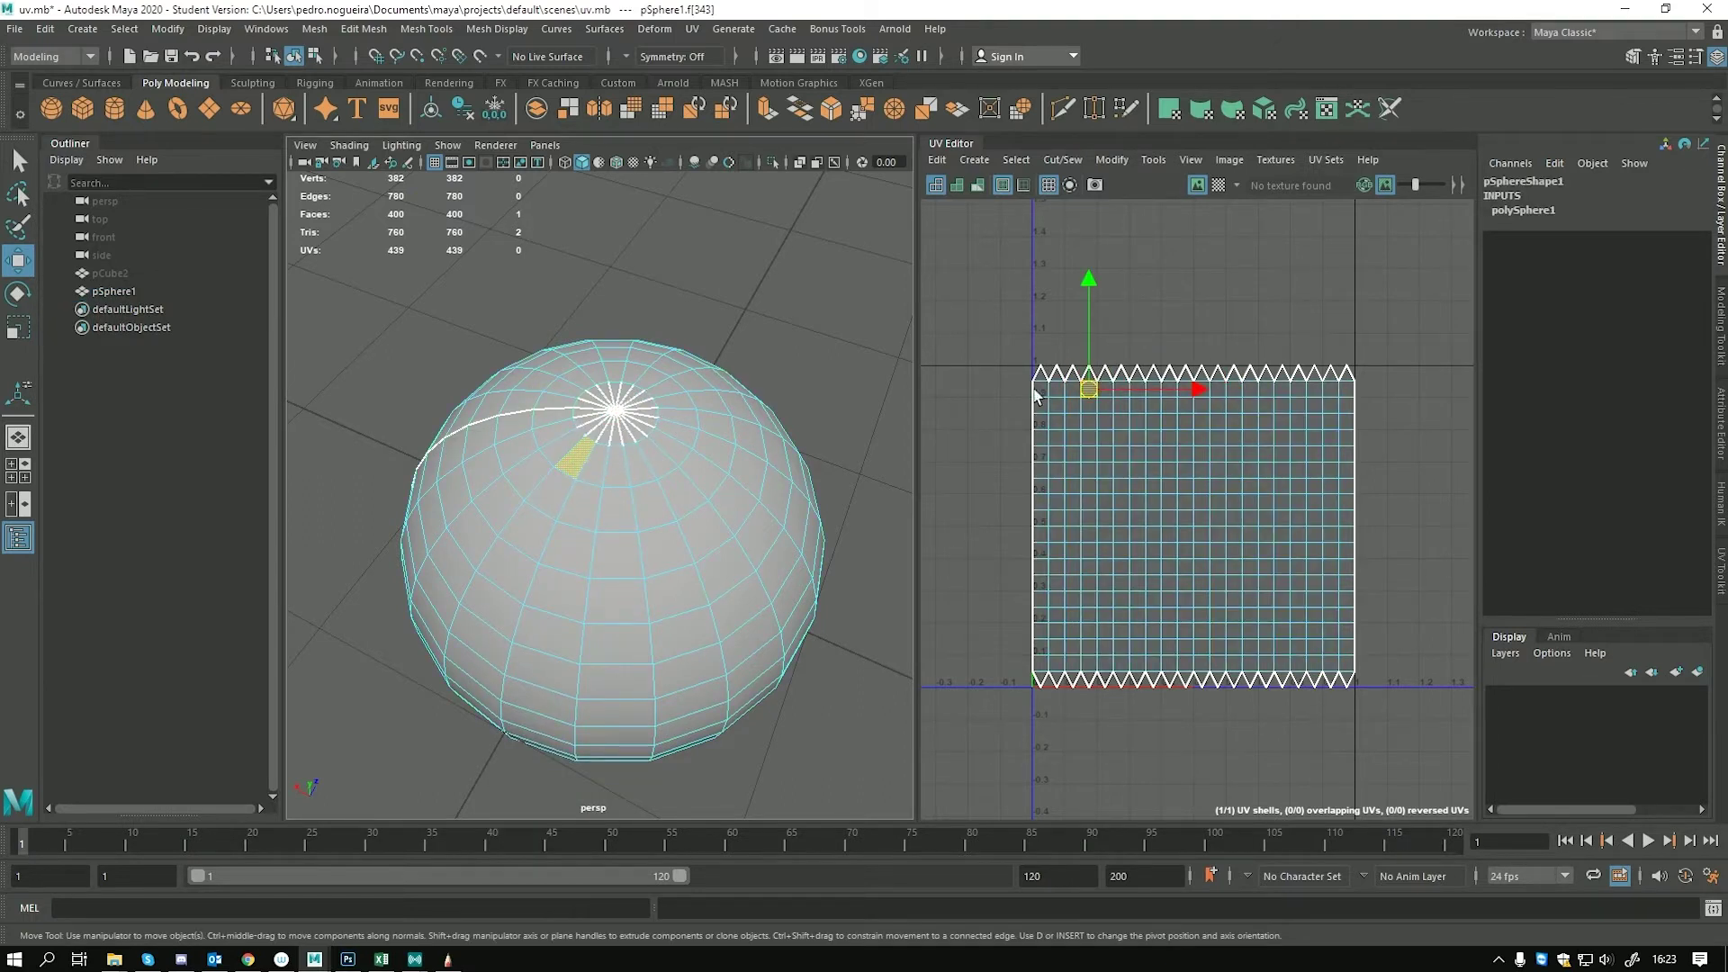
{"action": "right_click_drag", "start_coordinate": [686, 417], "coordinate": [747, 369]}
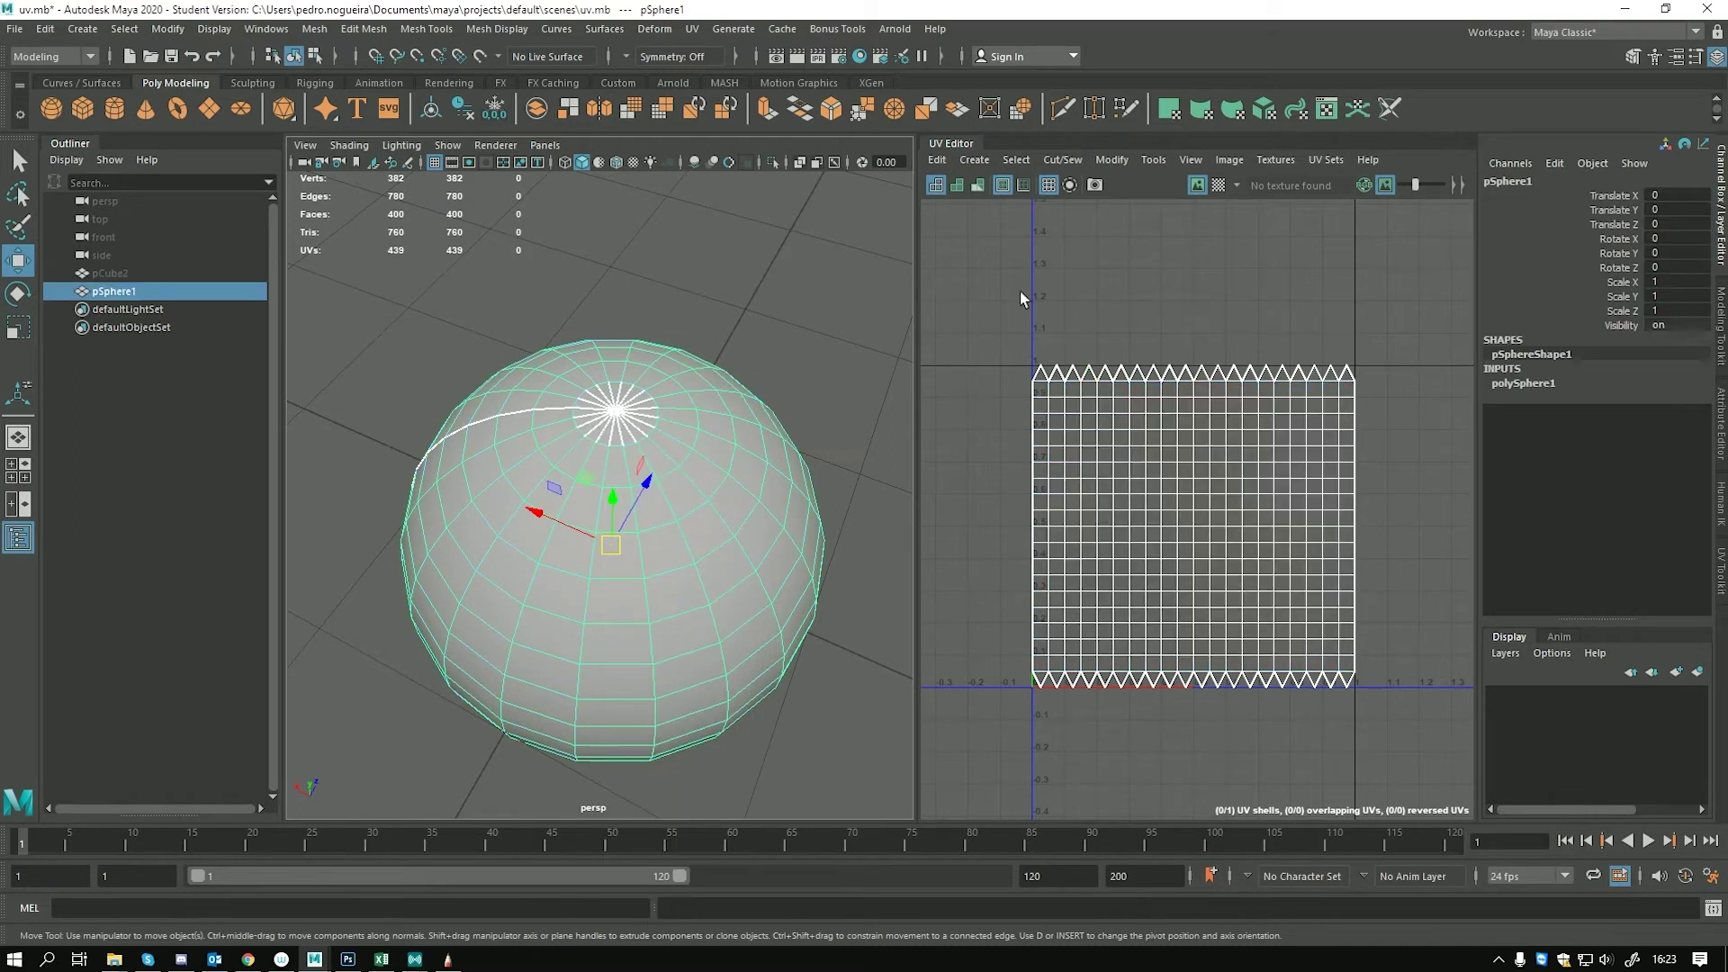
Display the checker map on the sphere and in its UV layout
{"action": "left_click", "coordinate": [1218, 185]}
{"action": "scroll", "coordinate": [720, 477], "scroll_direction": "up", "scroll_amount": 5}
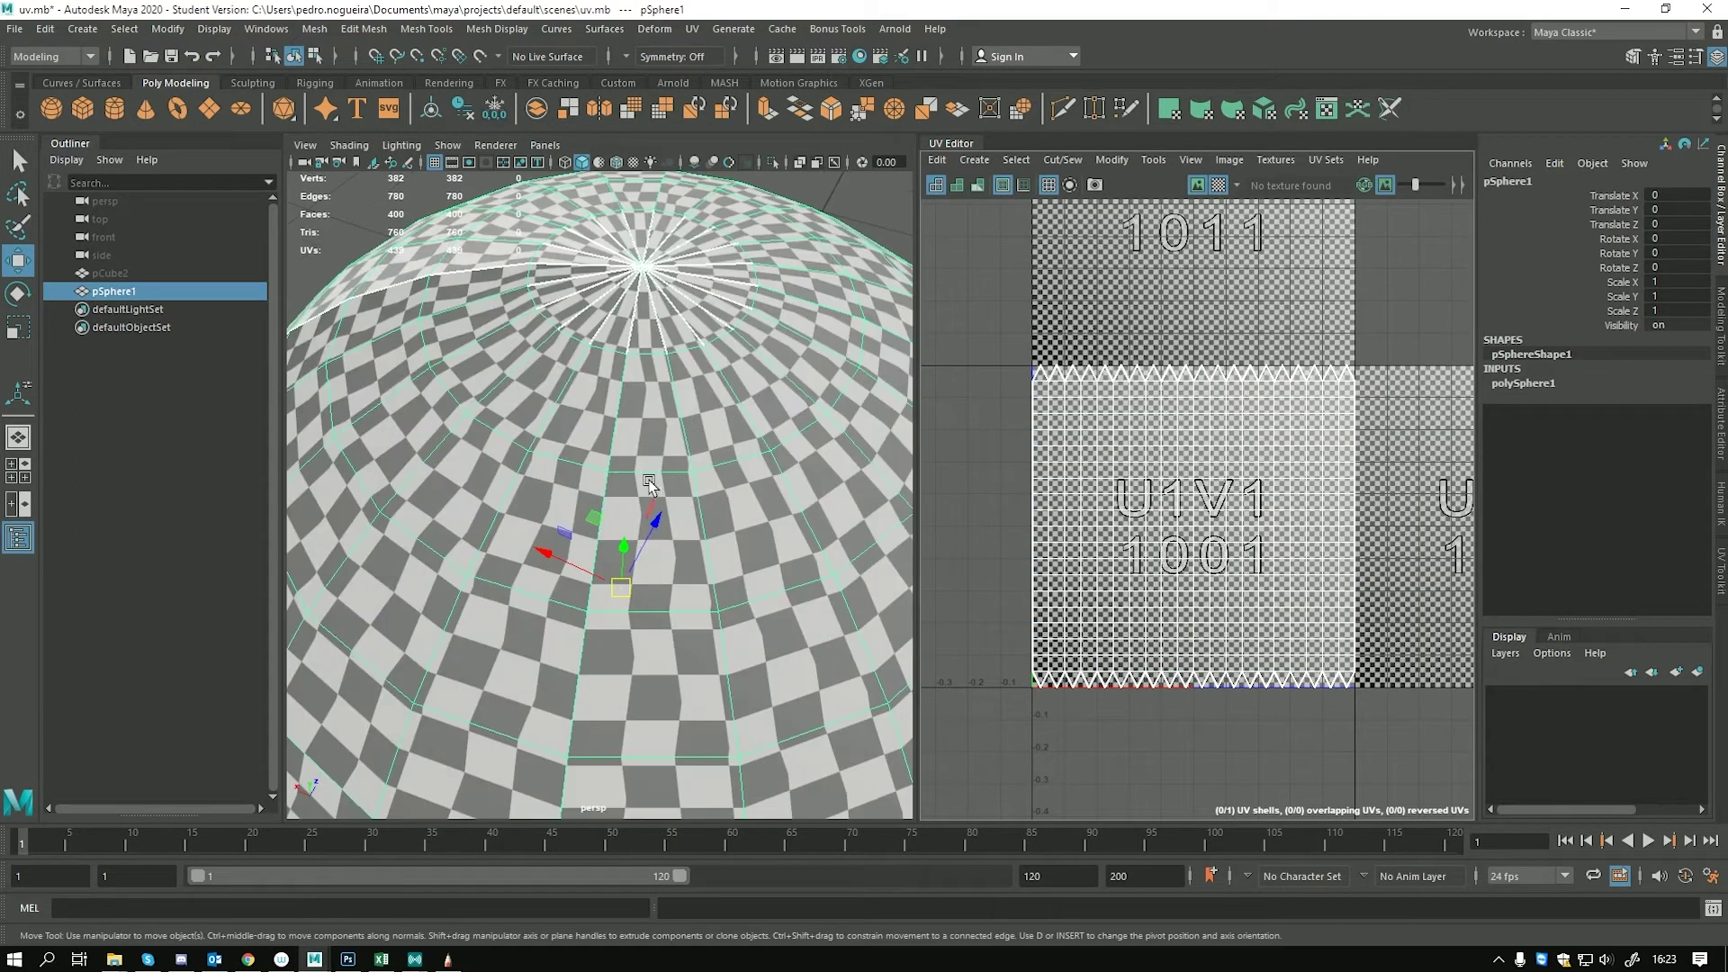
{"action": "left_click_drag", "start_coordinate": [438, 541], "coordinate": [540, 486], "text": "alt"}
{"action": "scroll", "coordinate": [483, 451], "scroll_direction": "down", "scroll_amount": 5}
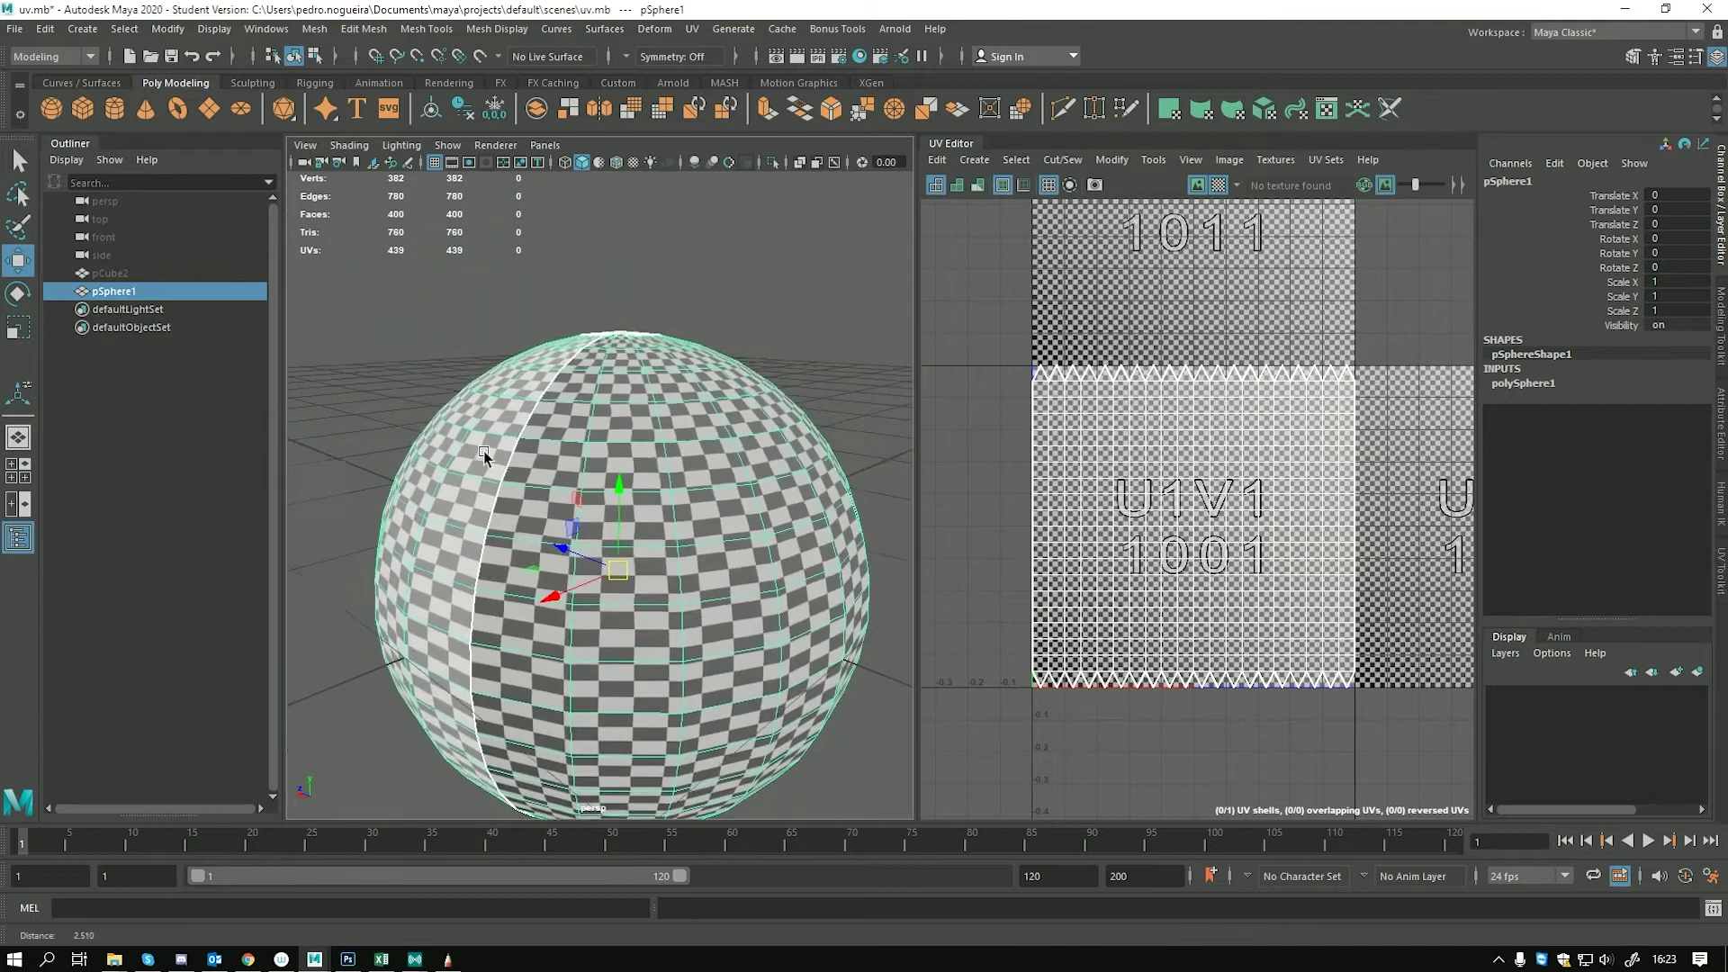
Examine how the checker squares stretch around the sphere's equator, seam and top pole
{"action": "scroll", "coordinate": [630, 468], "scroll_direction": "up", "scroll_amount": 6}
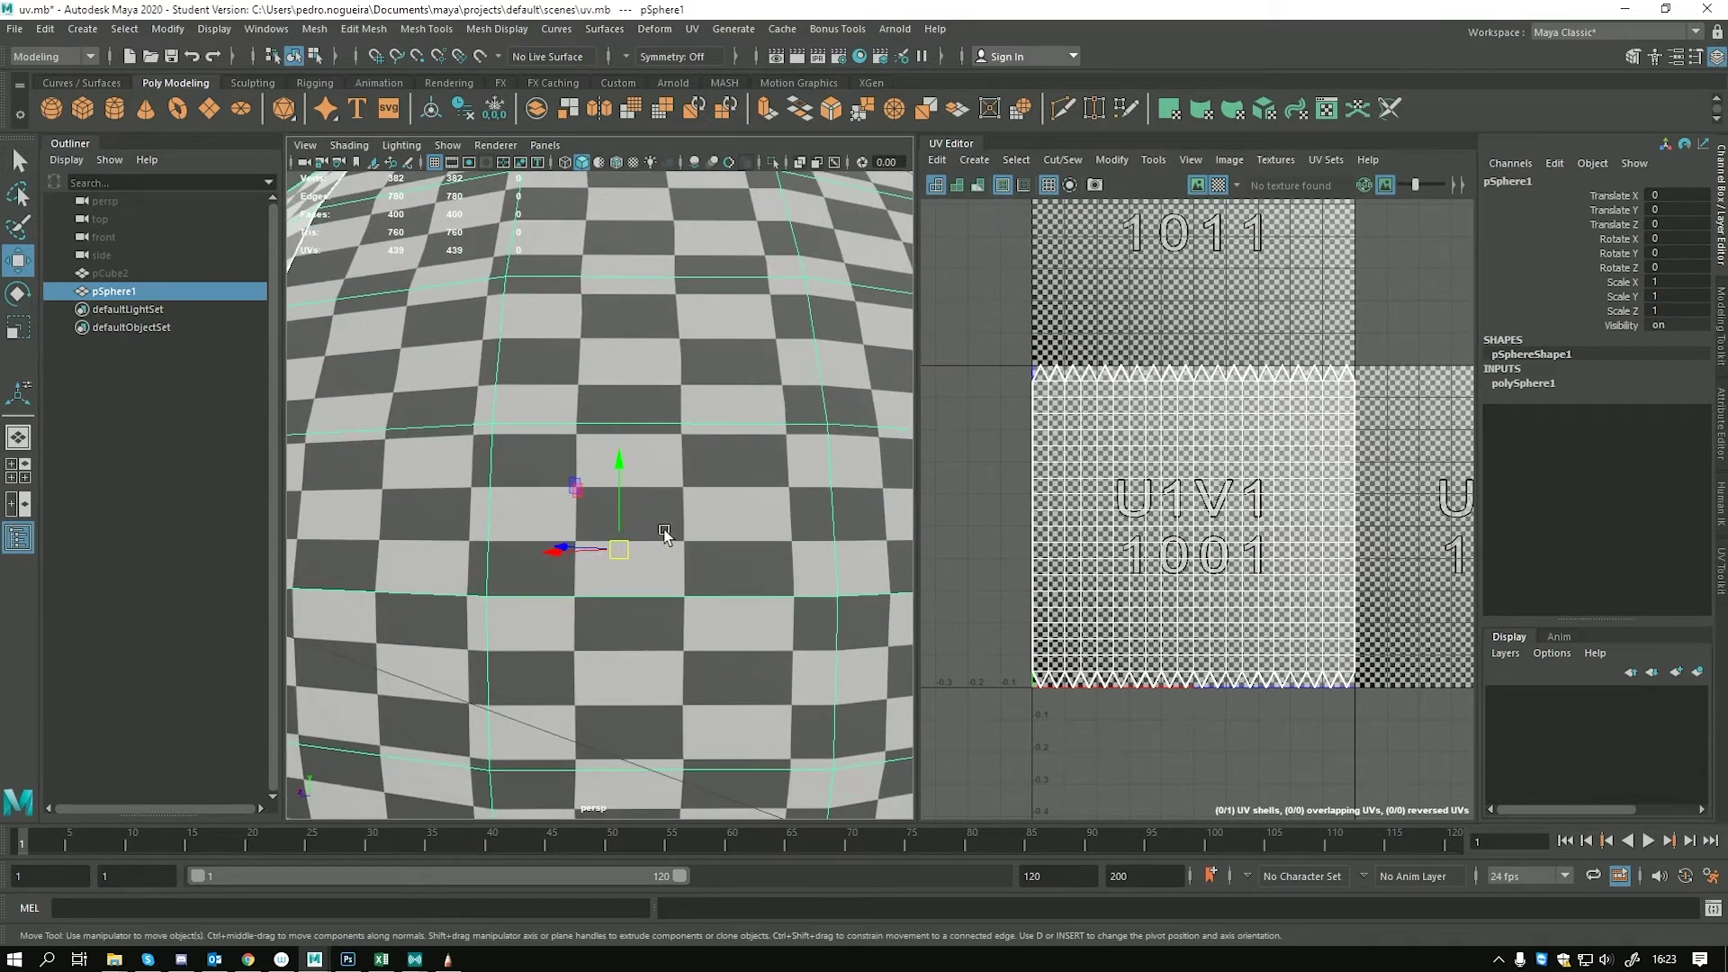
{"action": "scroll", "coordinate": [595, 502], "scroll_direction": "down", "scroll_amount": 4}
{"action": "left_click_drag", "start_coordinate": [596, 470], "coordinate": [585, 562], "text": "alt"}
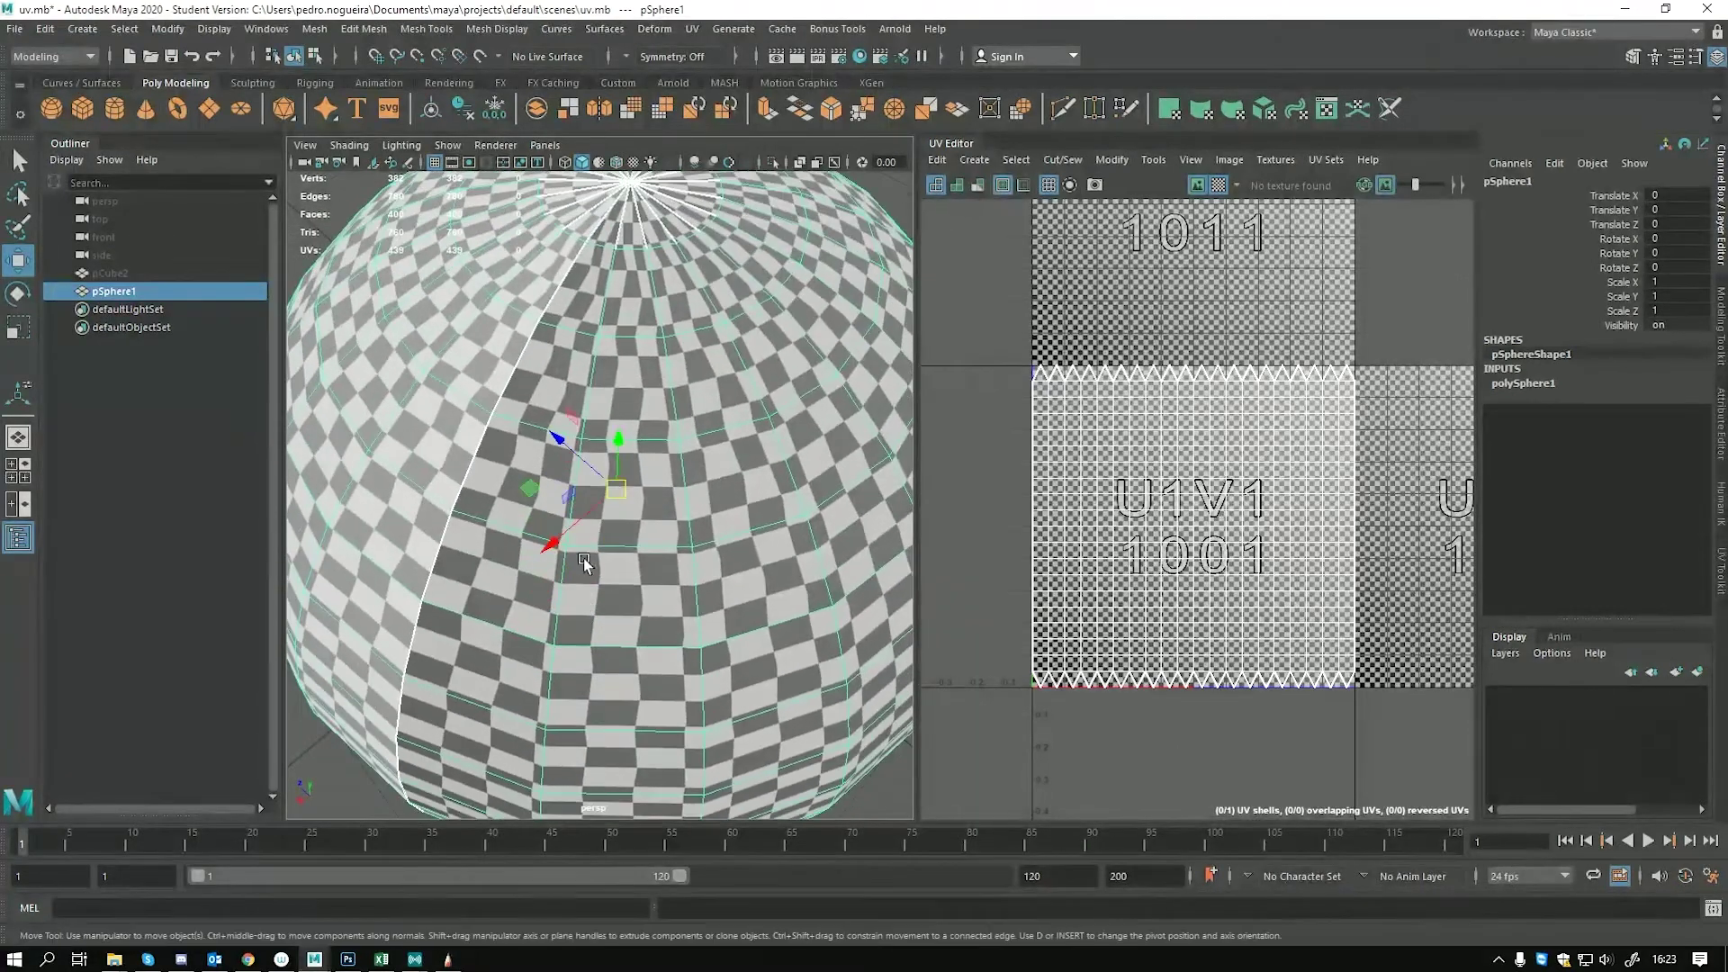
{"action": "scroll", "coordinate": [671, 443], "scroll_direction": "up", "scroll_amount": 4}
{"action": "scroll", "coordinate": [643, 466], "scroll_direction": "down", "scroll_amount": 3}
{"action": "mouse_move", "coordinate": [643, 465]}
{"action": "left_mouse_down", "text": "alt"}
{"action": "mouse_move", "coordinate": [641, 493]}
{"action": "mouse_move", "coordinate": [639, 453]}
{"action": "left_mouse_up", "text": "alt"}
{"action": "scroll", "coordinate": [641, 492], "scroll_direction": "up", "scroll_amount": 2}
{"action": "scroll", "coordinate": [640, 489], "scroll_direction": "down", "scroll_amount": 4}
{"action": "scroll", "coordinate": [639, 453], "scroll_direction": "up", "scroll_amount": 2}
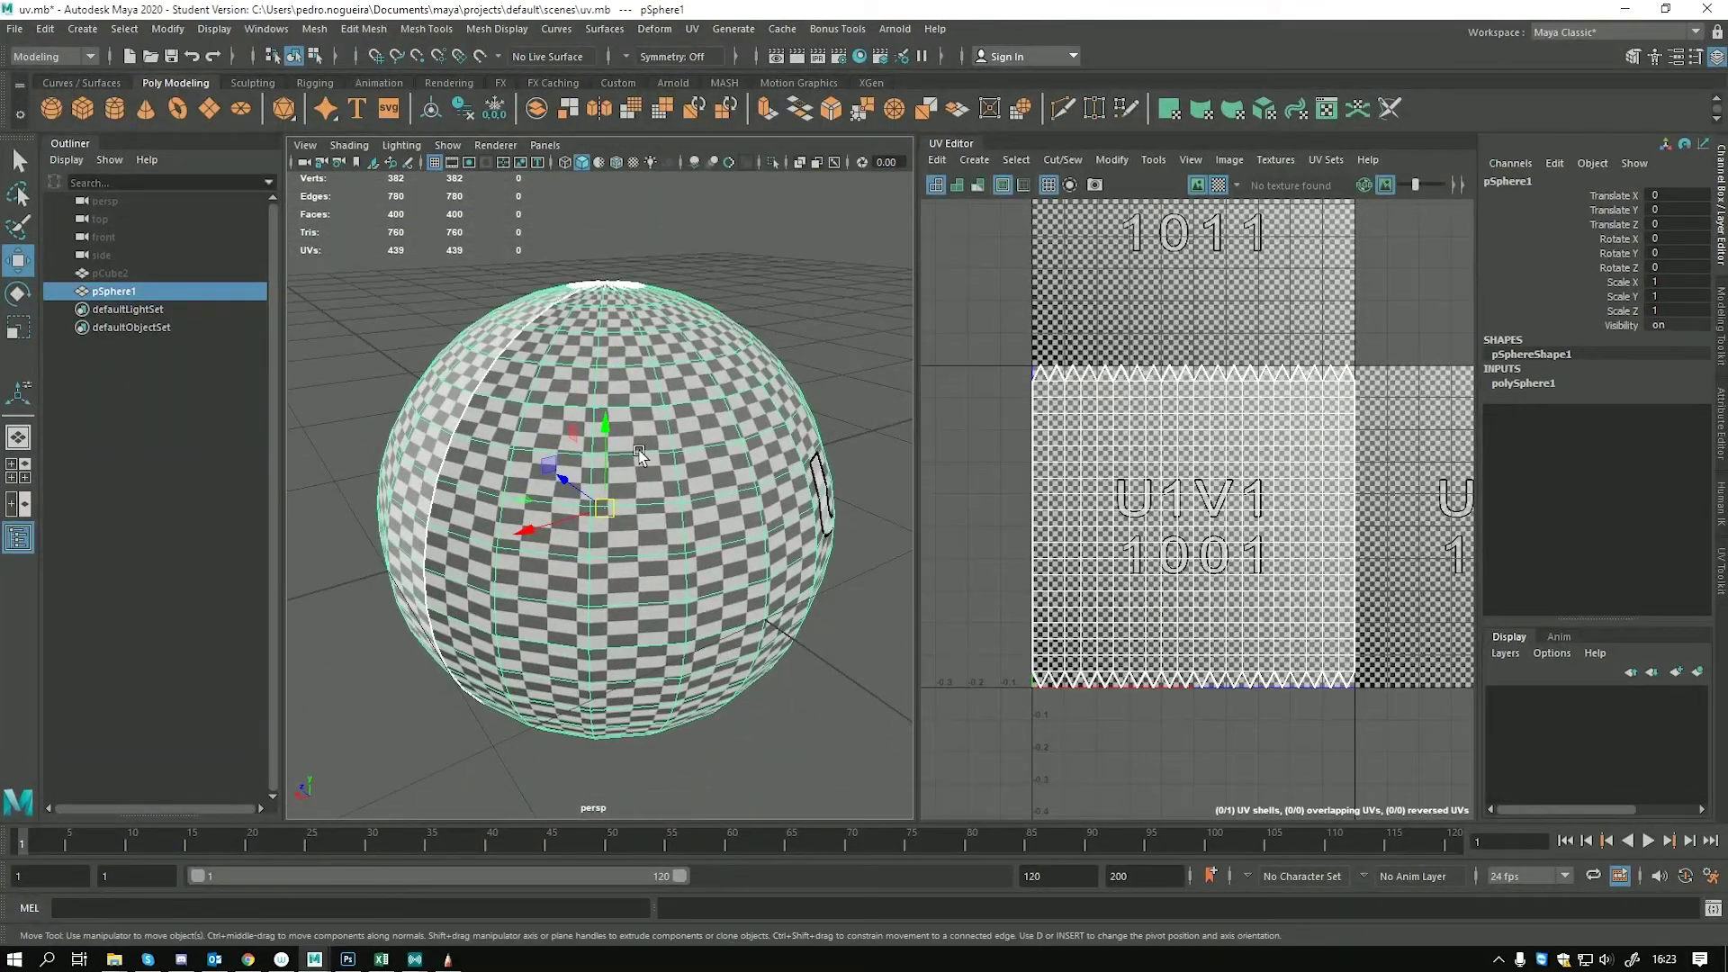
Switch to Chrome and preview the Wikipedia satellite-style Mercator projection map
{"action": "left_click", "coordinate": [248, 960]}
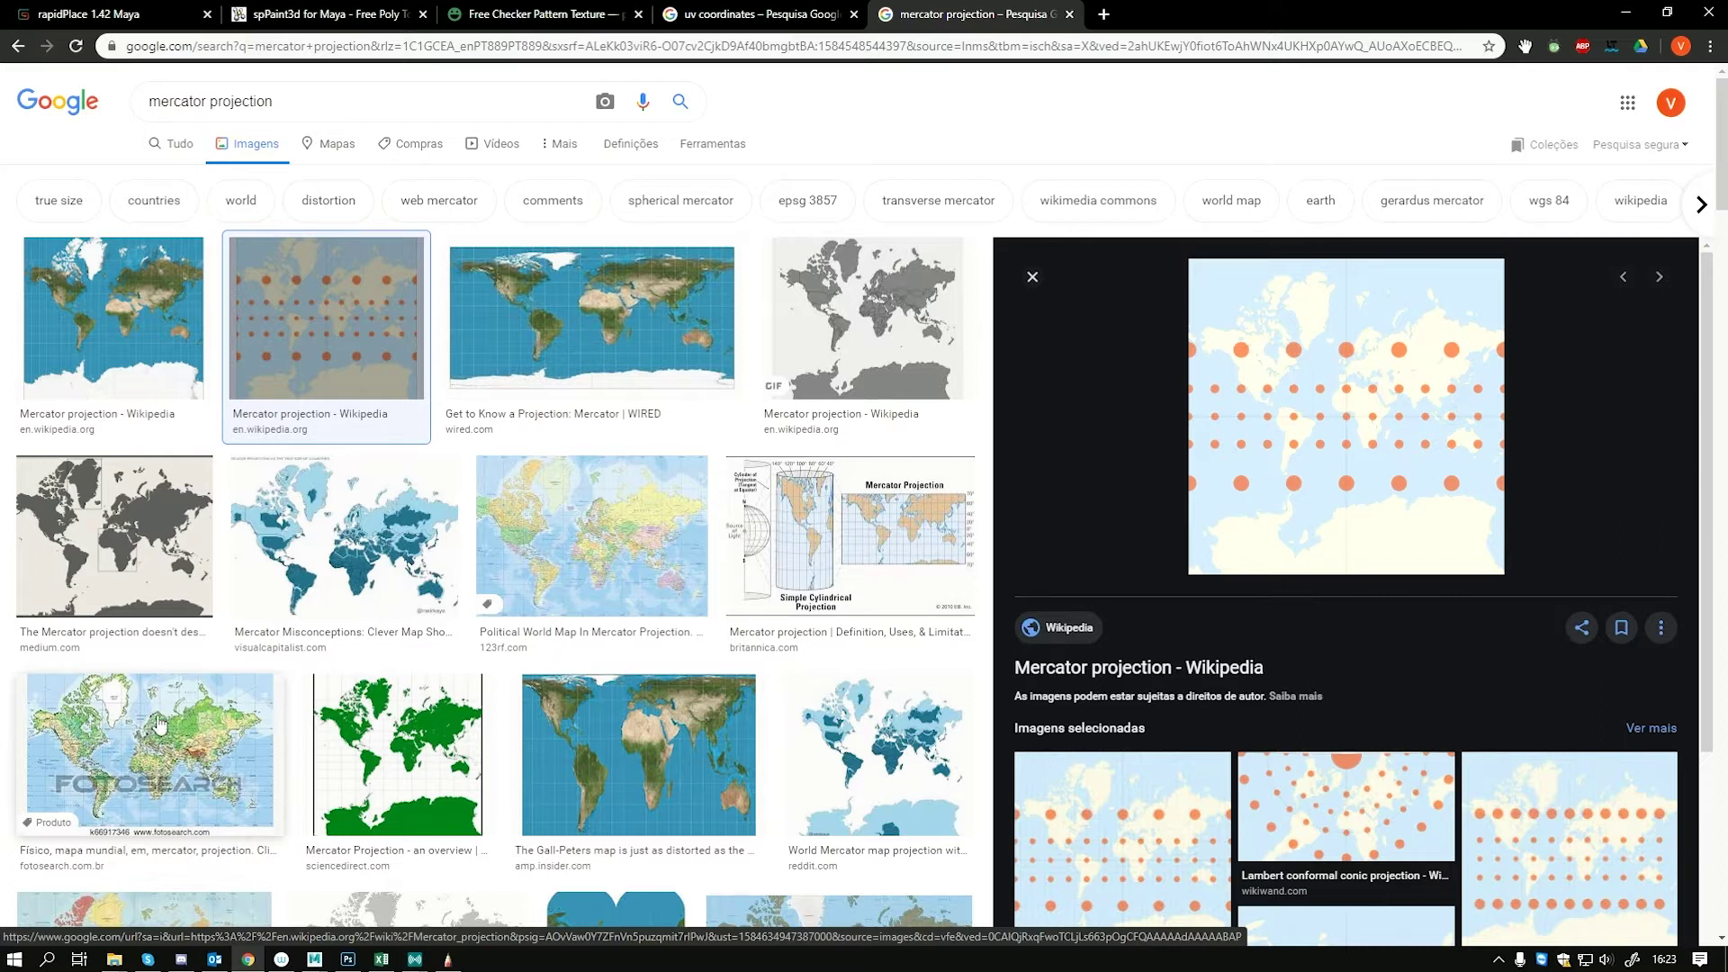
{"action": "left_click", "coordinate": [166, 409]}
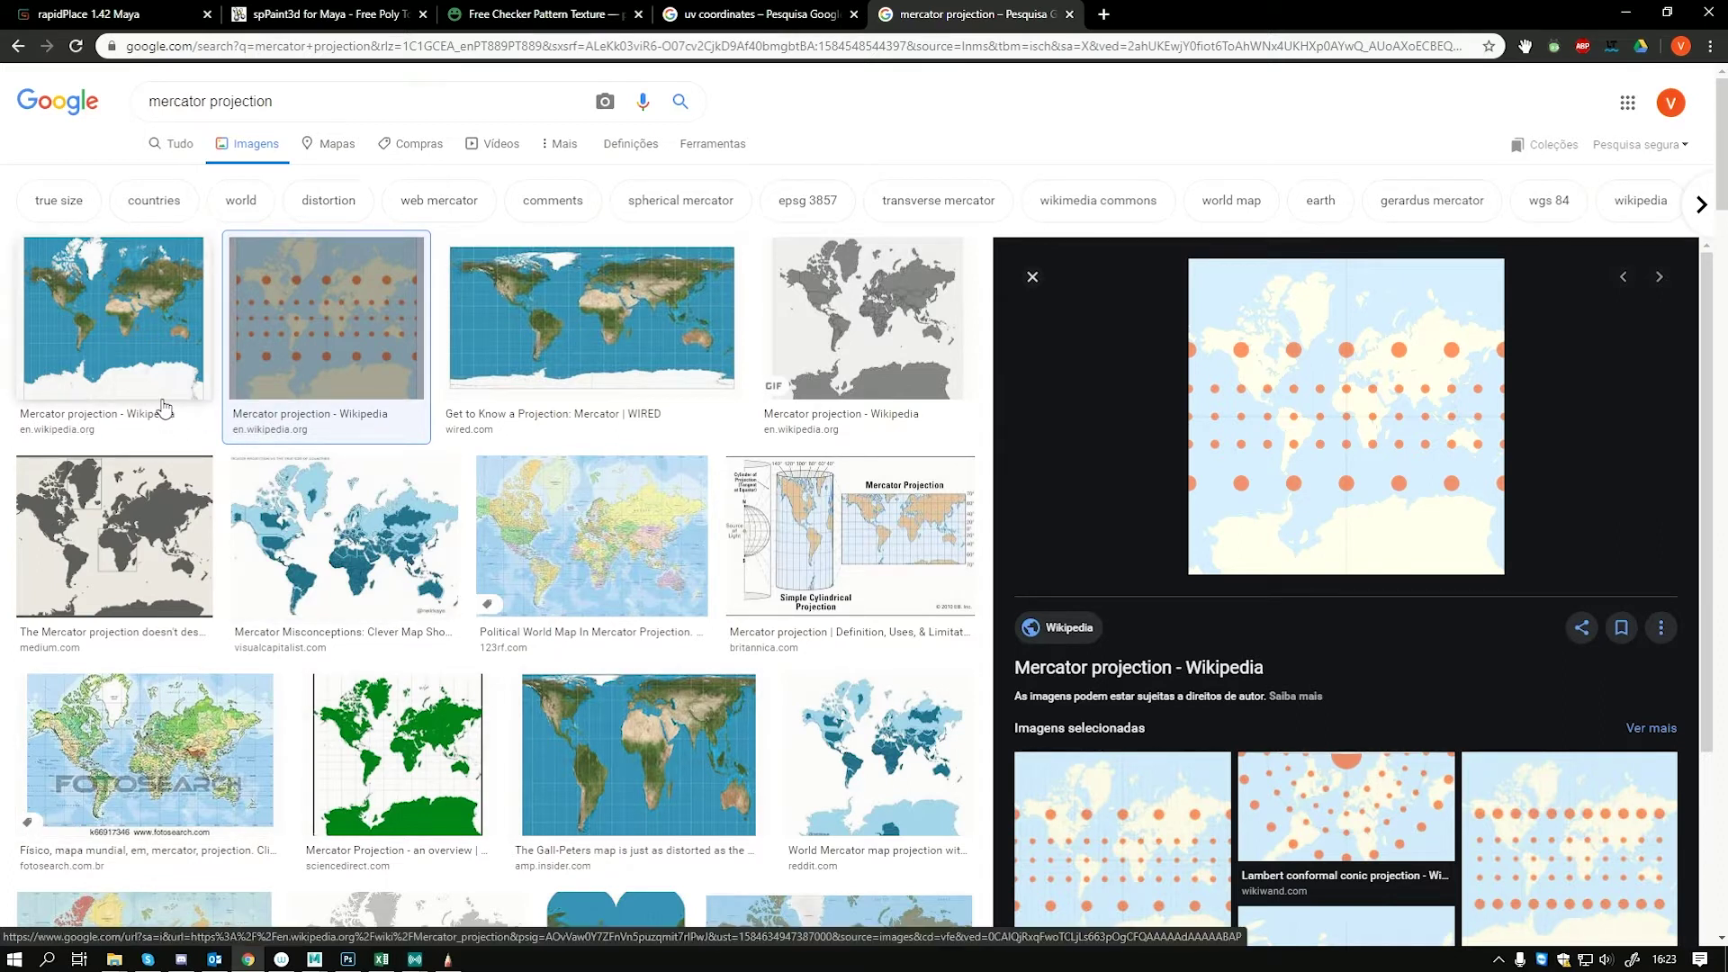
{"action": "left_click", "coordinate": [88, 276]}
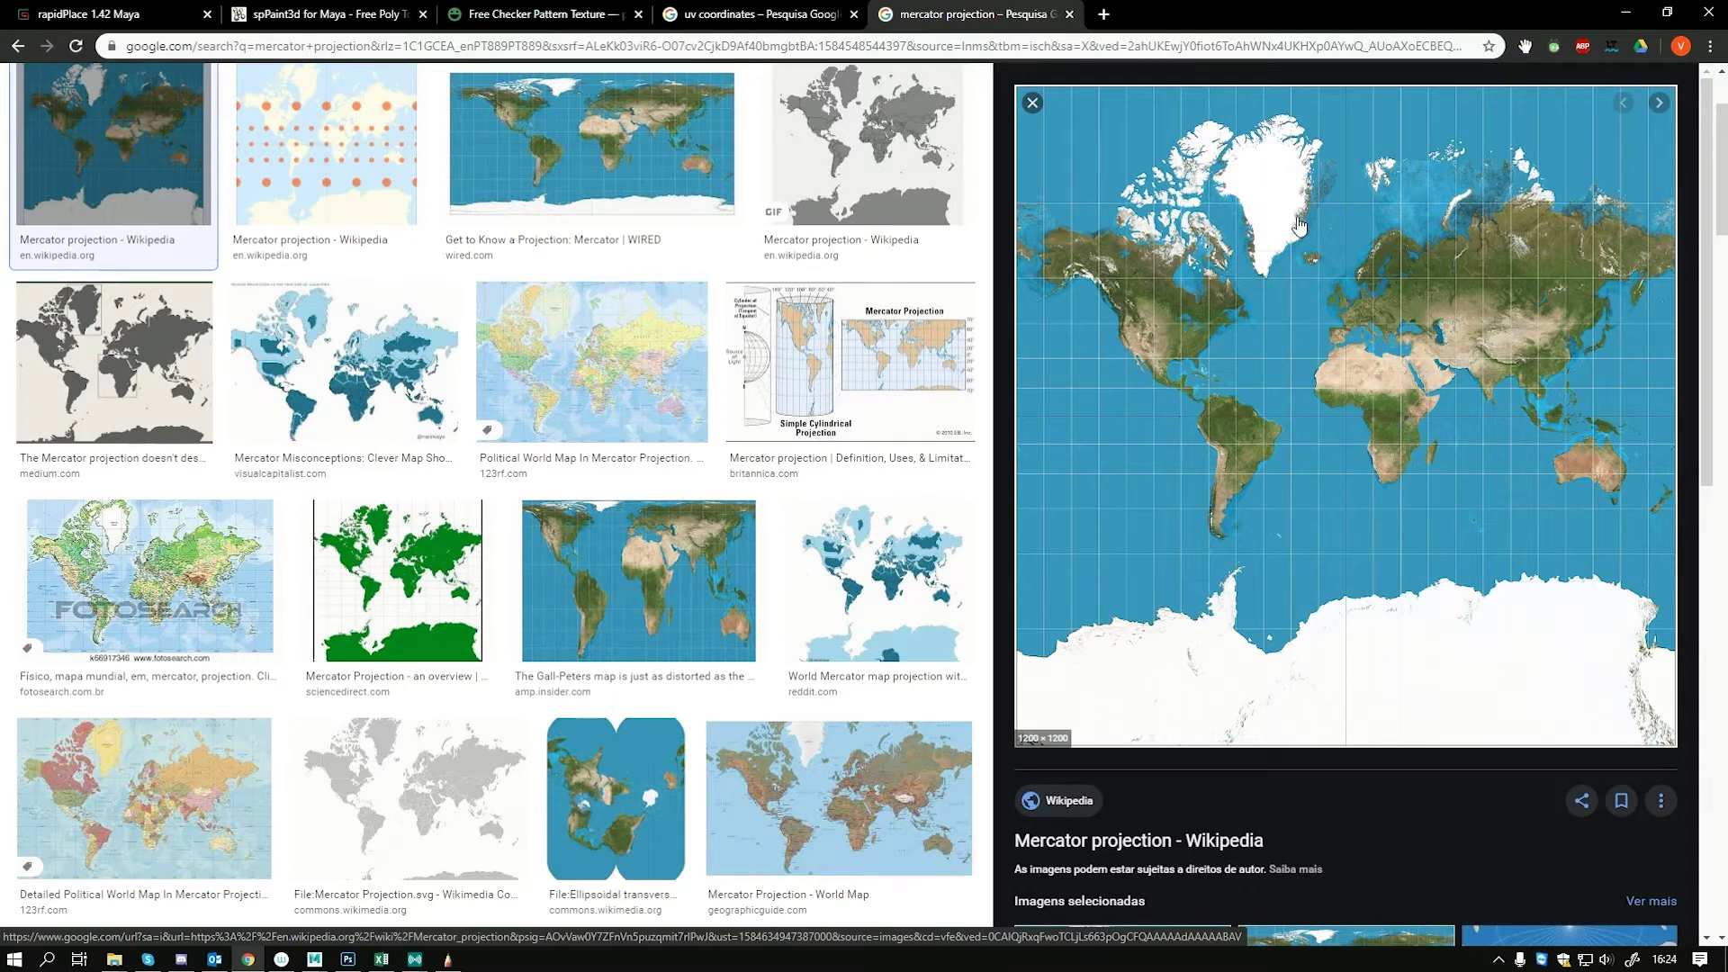
{"action": "scroll", "coordinate": [747, 481], "scroll_direction": "up", "scroll_amount": 2}
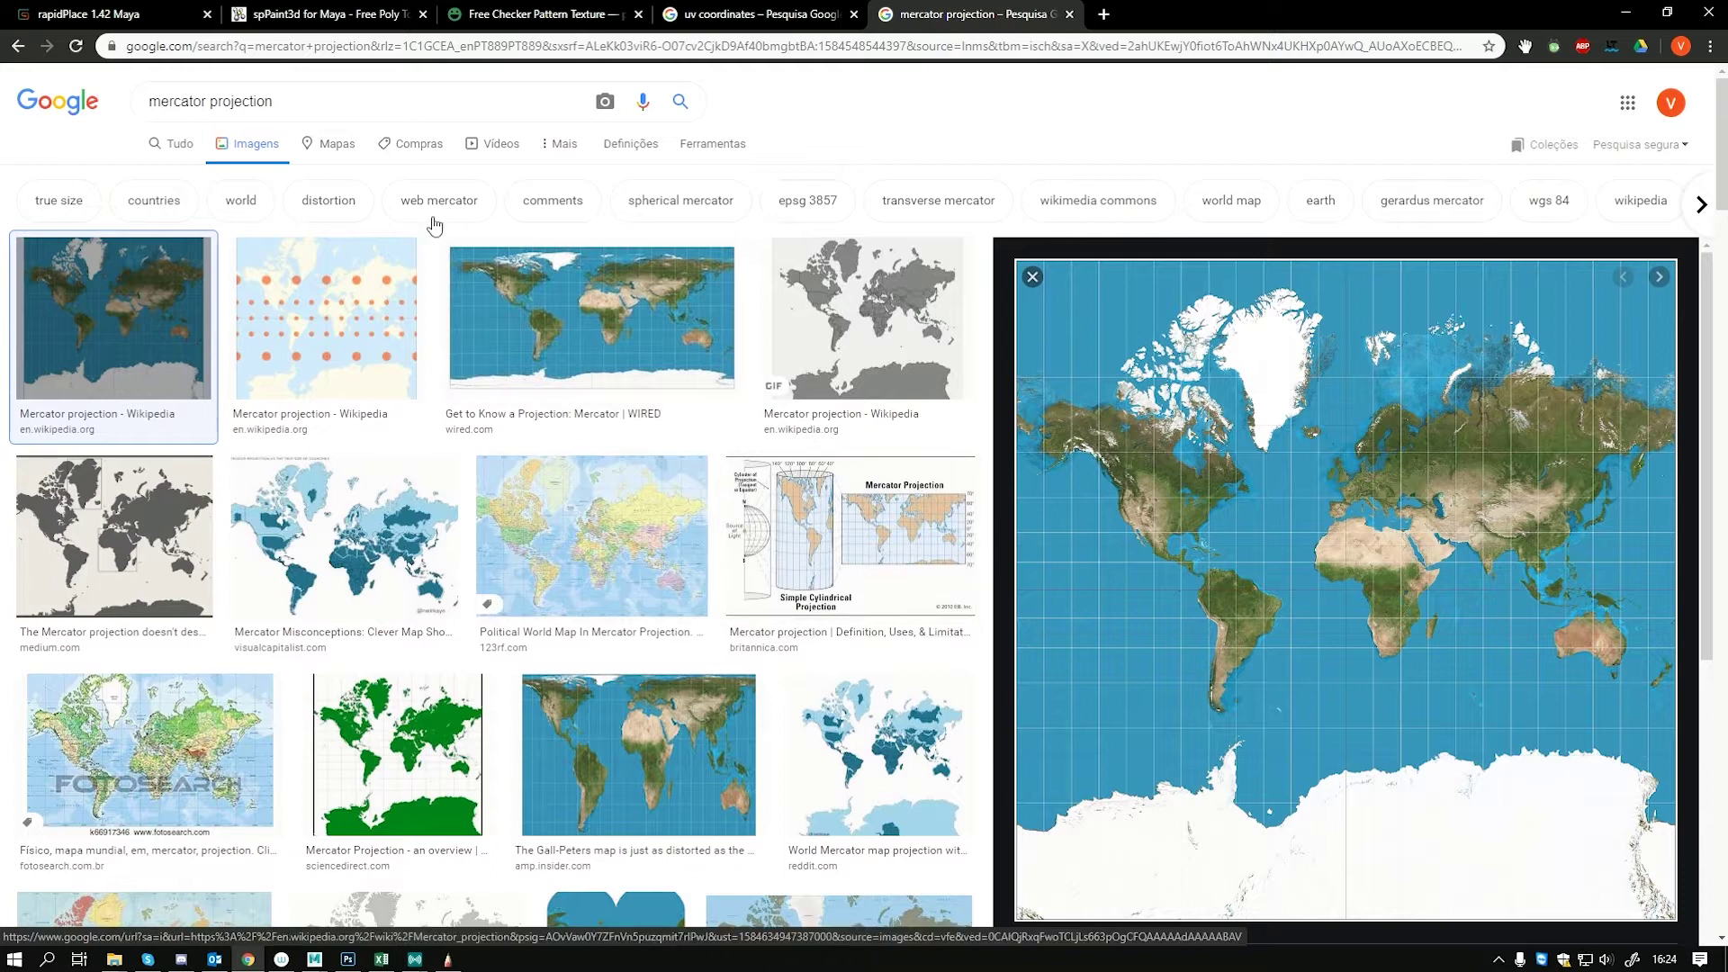
Show all web results for "mercator projection" and look over the articles and the suggested map videos
{"action": "left_click", "coordinate": [181, 146]}
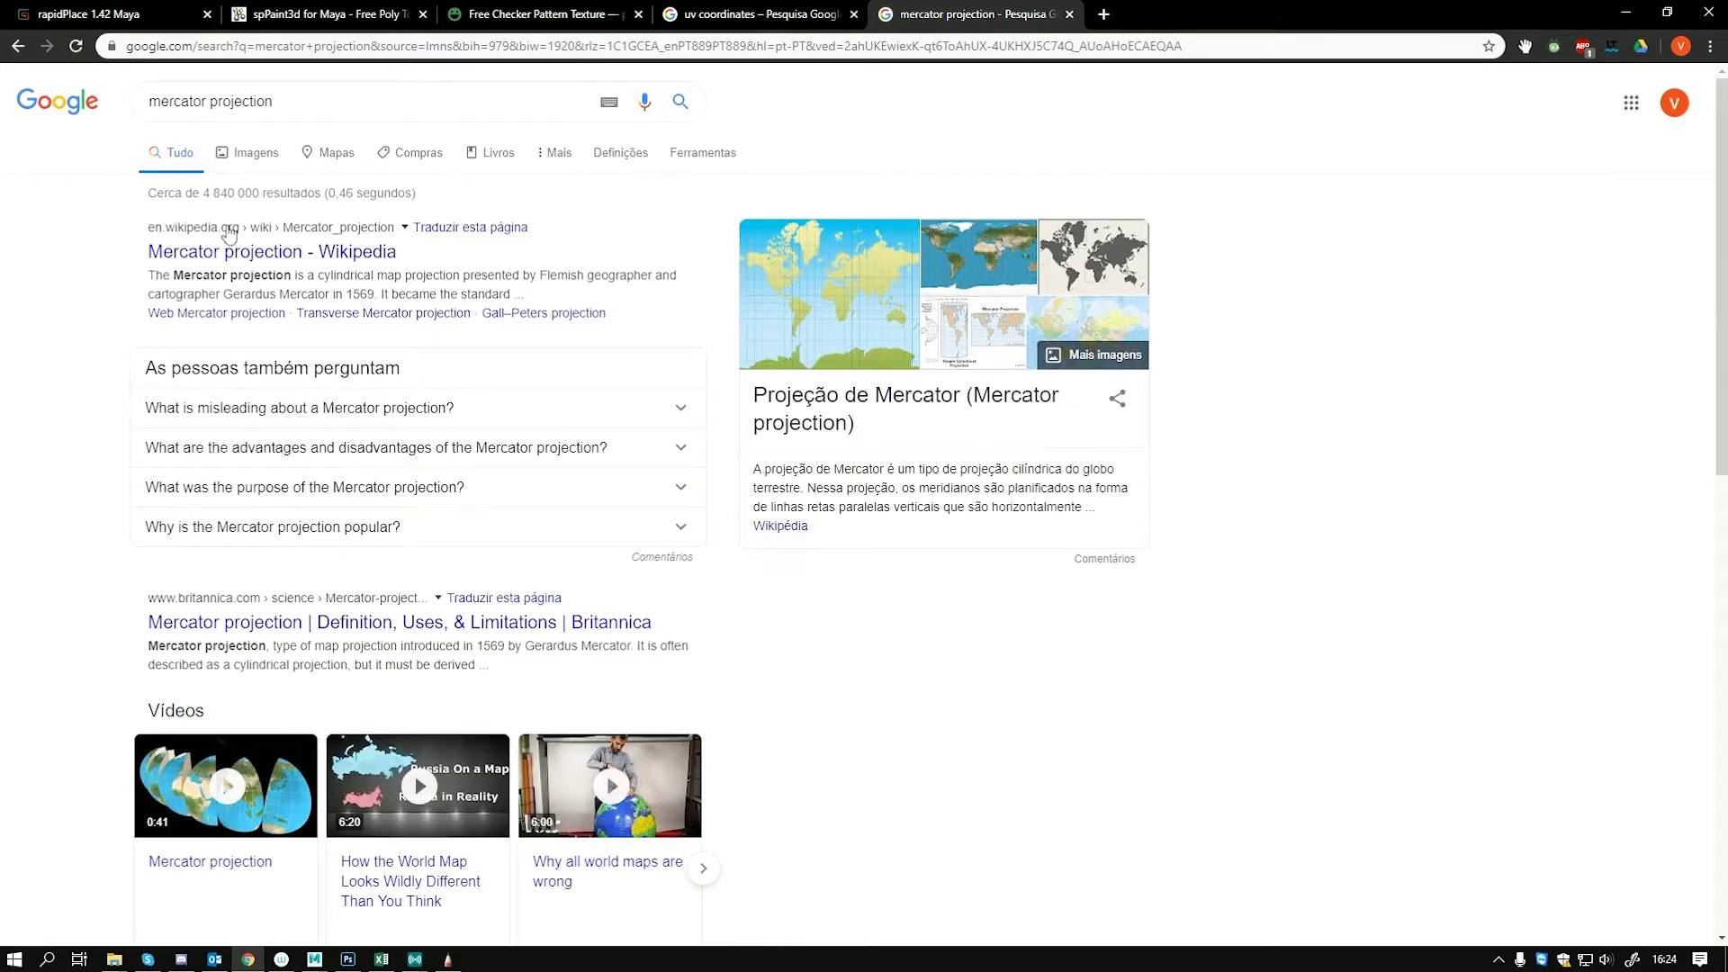
{"action": "scroll", "coordinate": [256, 292], "scroll_direction": "down", "scroll_amount": 1}
{"action": "scroll", "coordinate": [257, 292], "scroll_direction": "down", "scroll_amount": 2}
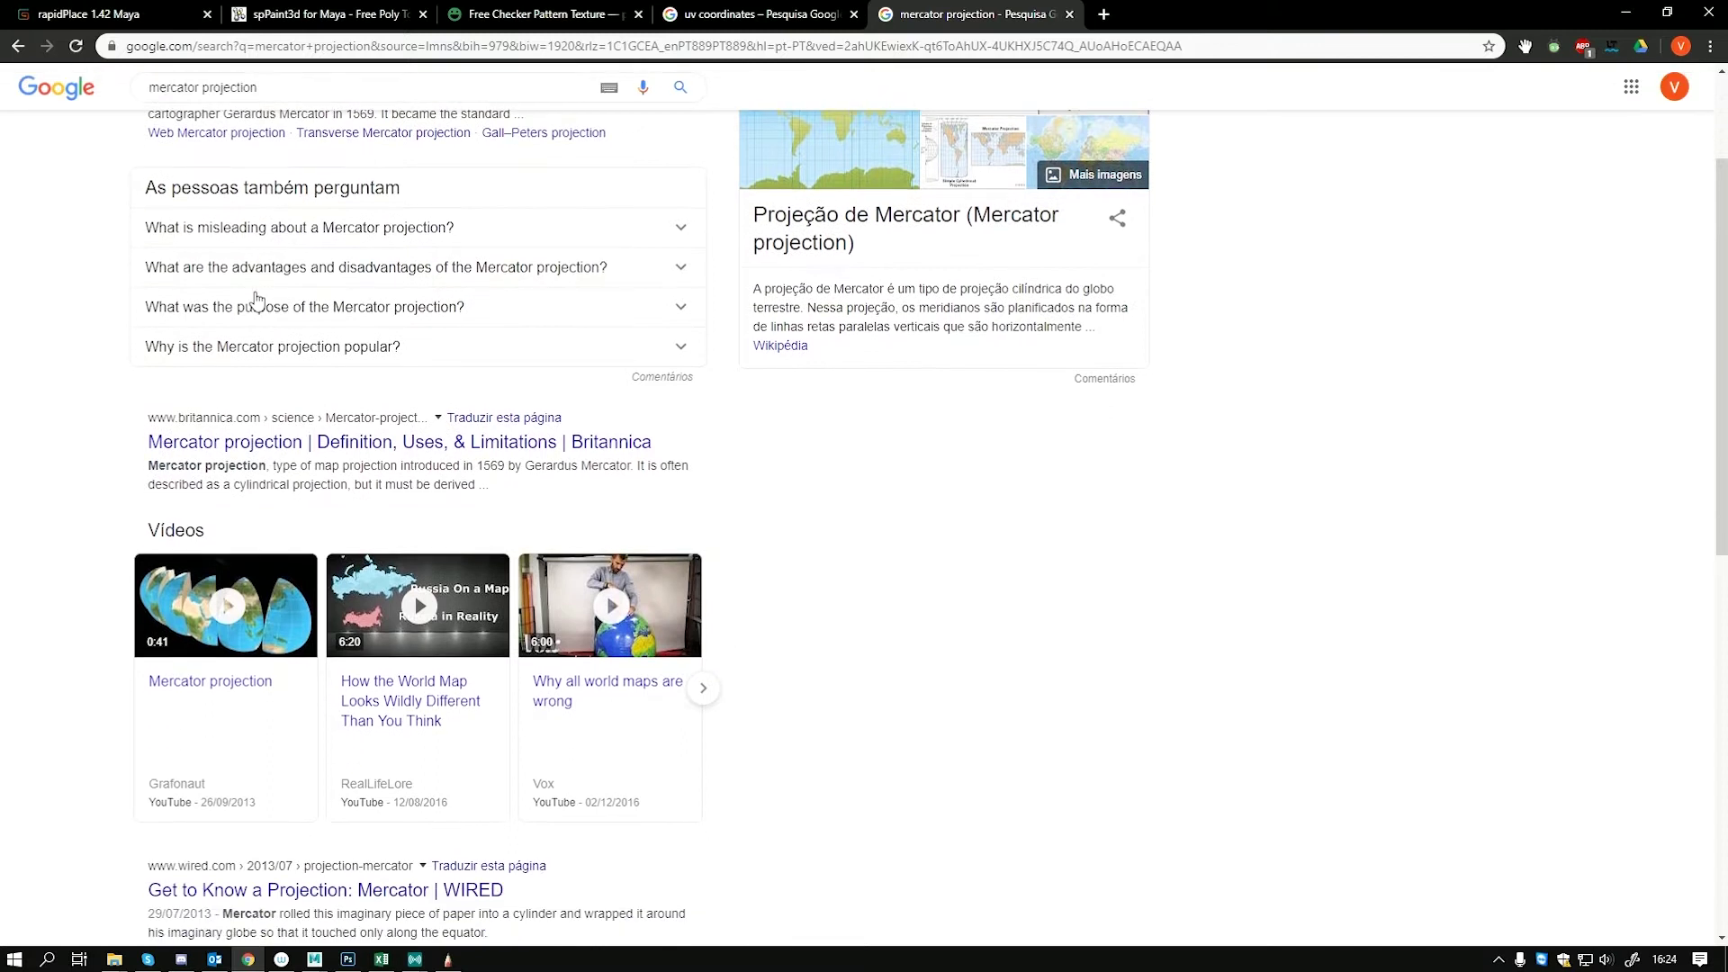
{"action": "mouse_move", "coordinate": [607, 494]}
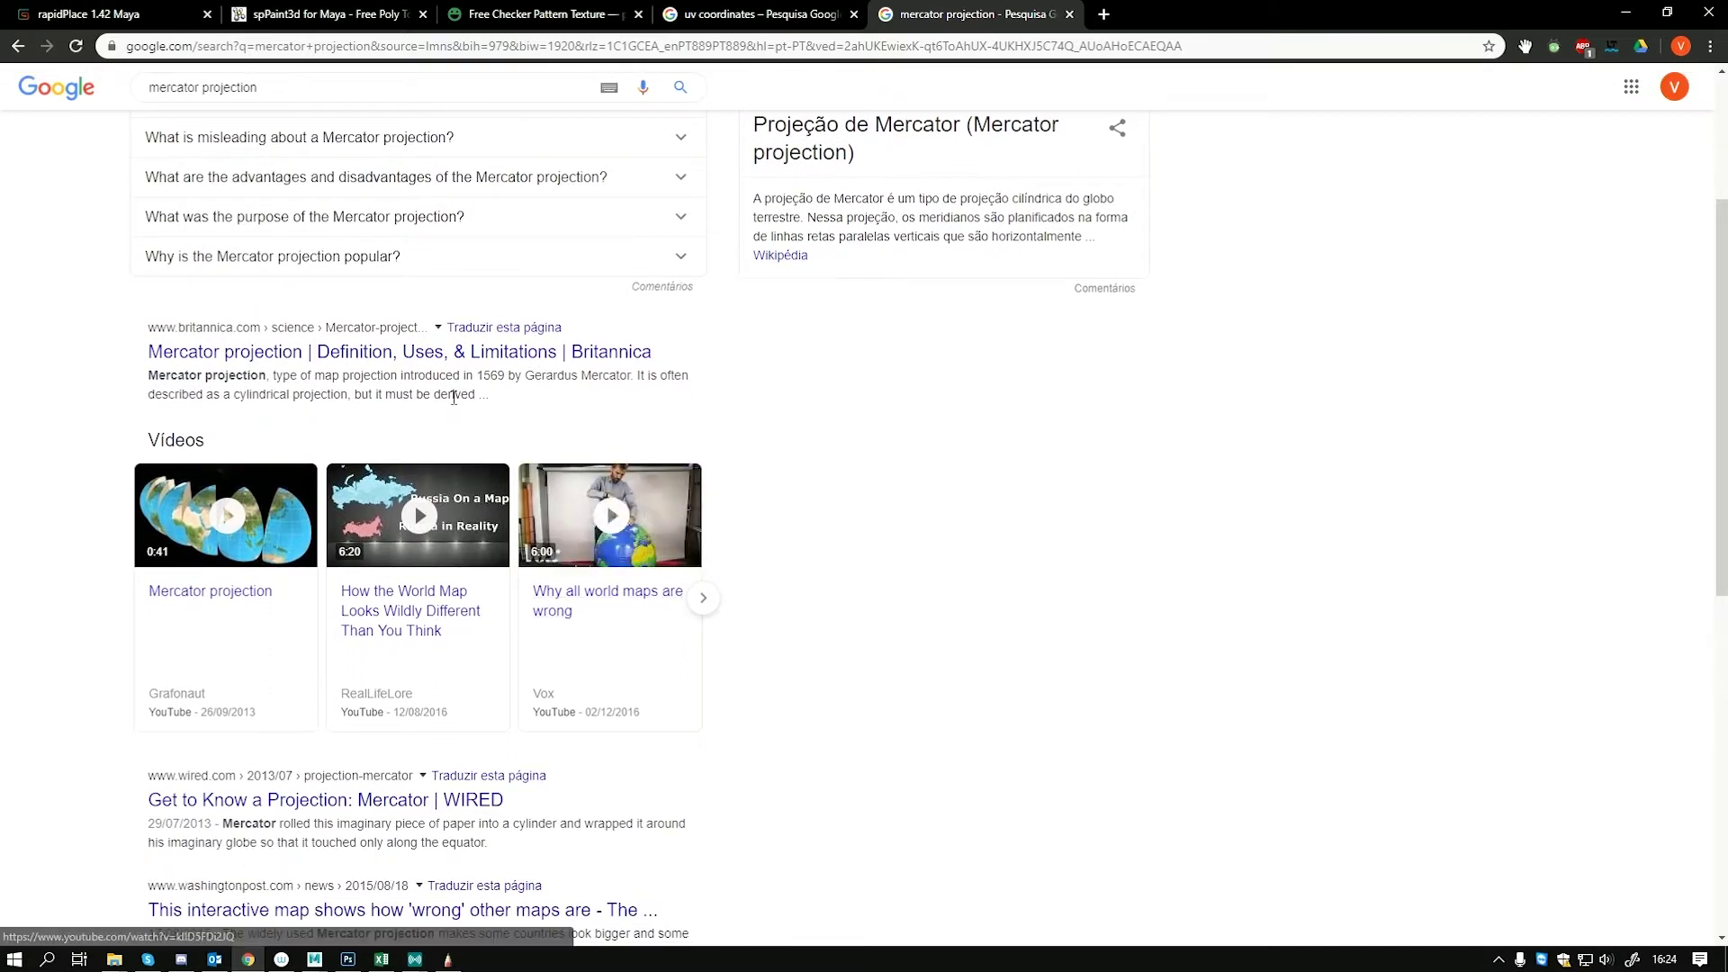
{"action": "scroll", "coordinate": [445, 394], "scroll_direction": "up", "scroll_amount": 2}
{"action": "scroll", "coordinate": [436, 399], "scroll_direction": "up", "scroll_amount": 1}
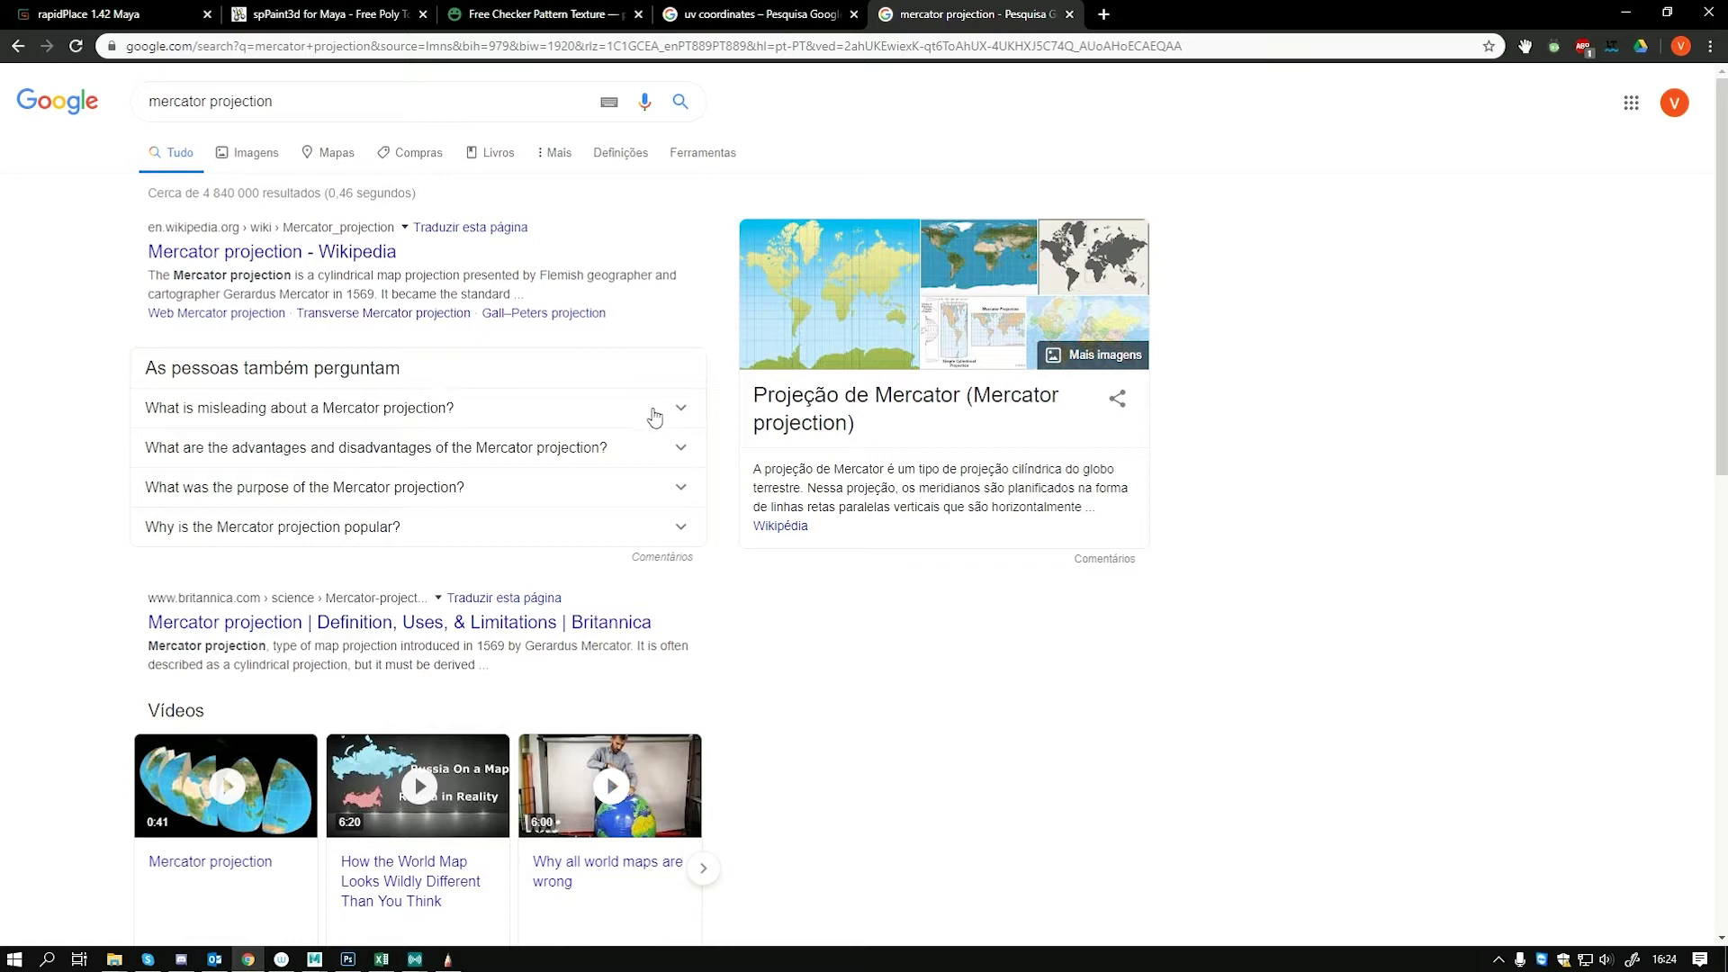
{"action": "scroll", "coordinate": [675, 423], "scroll_direction": "down", "scroll_amount": 1}
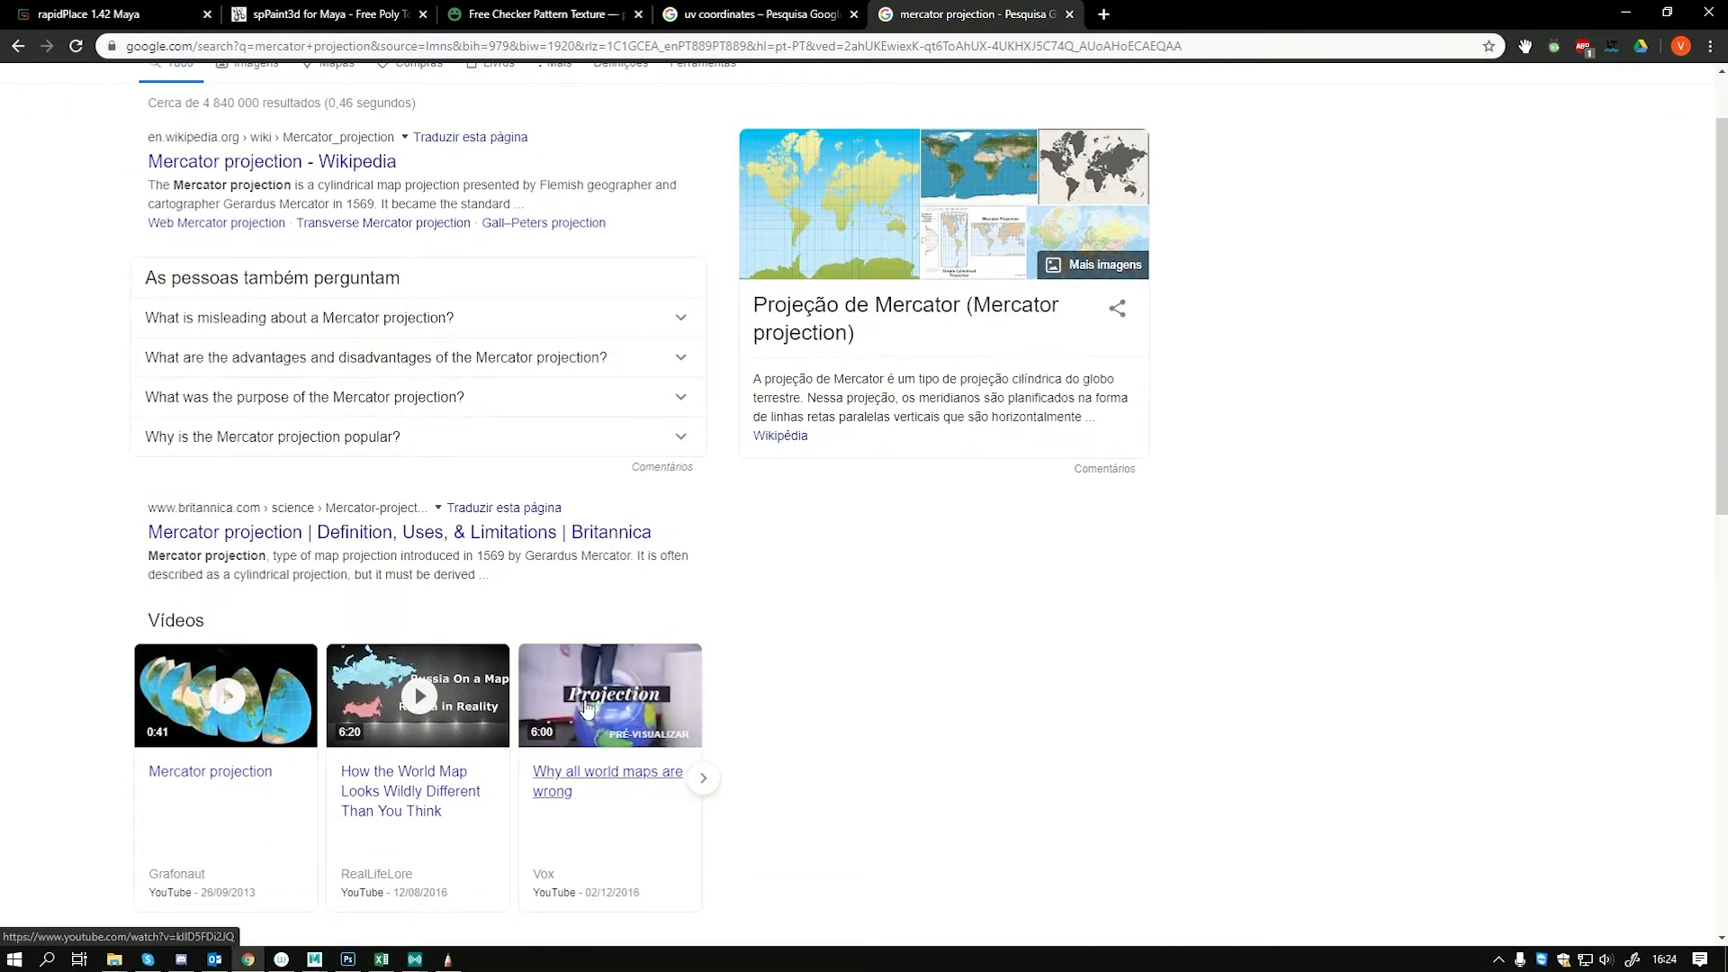
{"action": "scroll", "coordinate": [585, 709], "scroll_direction": "down", "scroll_amount": 2}
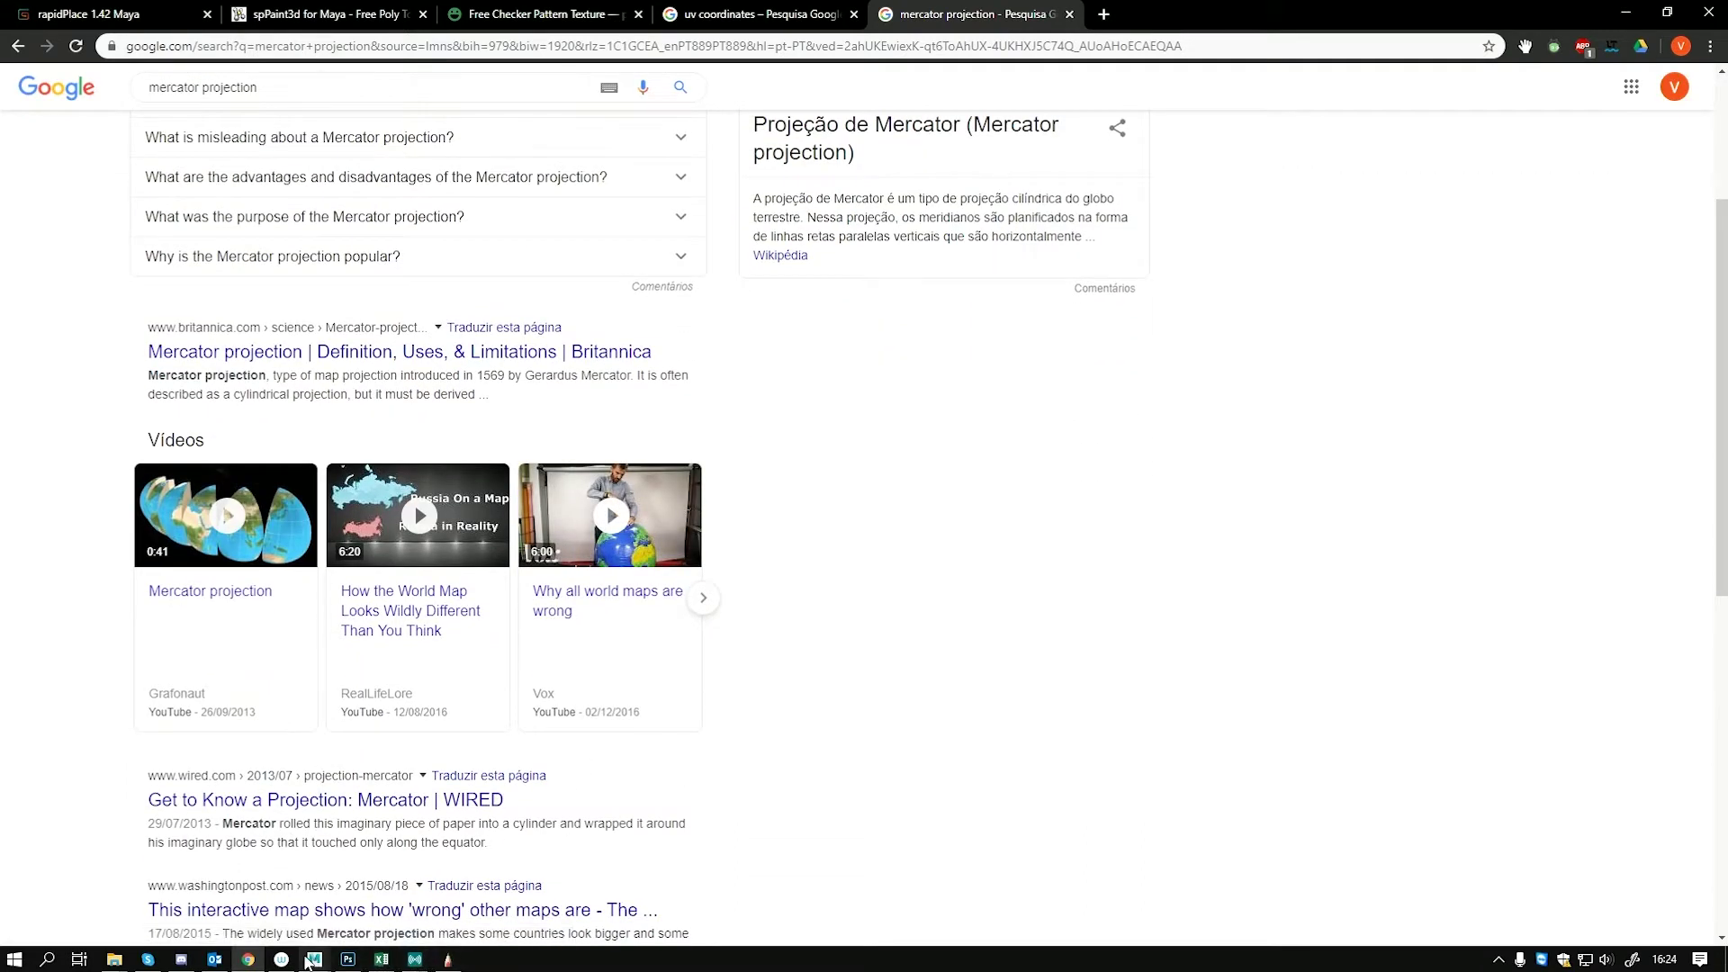
Switch back to Maya and view the checkered sphere around its vertical UV seam
{"action": "mouse_move", "coordinate": [307, 962]}
{"action": "left_click", "coordinate": [400, 896]}
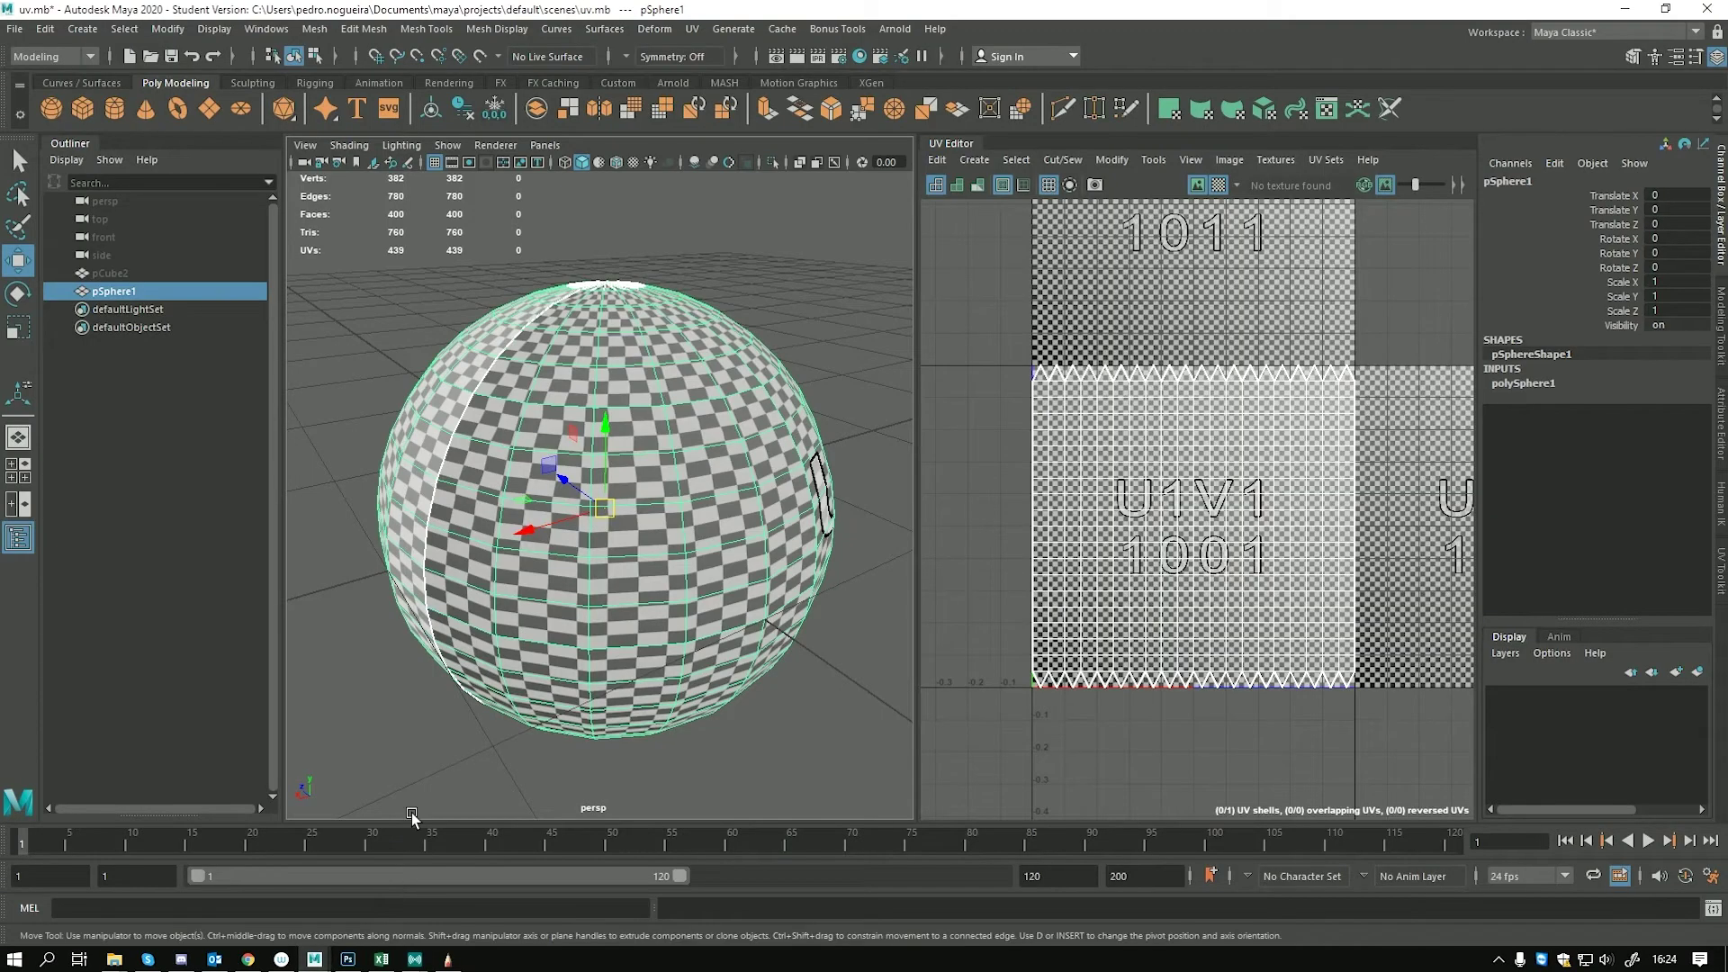
{"action": "left_click_drag", "start_coordinate": [655, 604], "coordinate": [756, 590], "text": "alt"}
{"action": "right_click_drag", "start_coordinate": [756, 589], "coordinate": [522, 552], "text": "alt"}
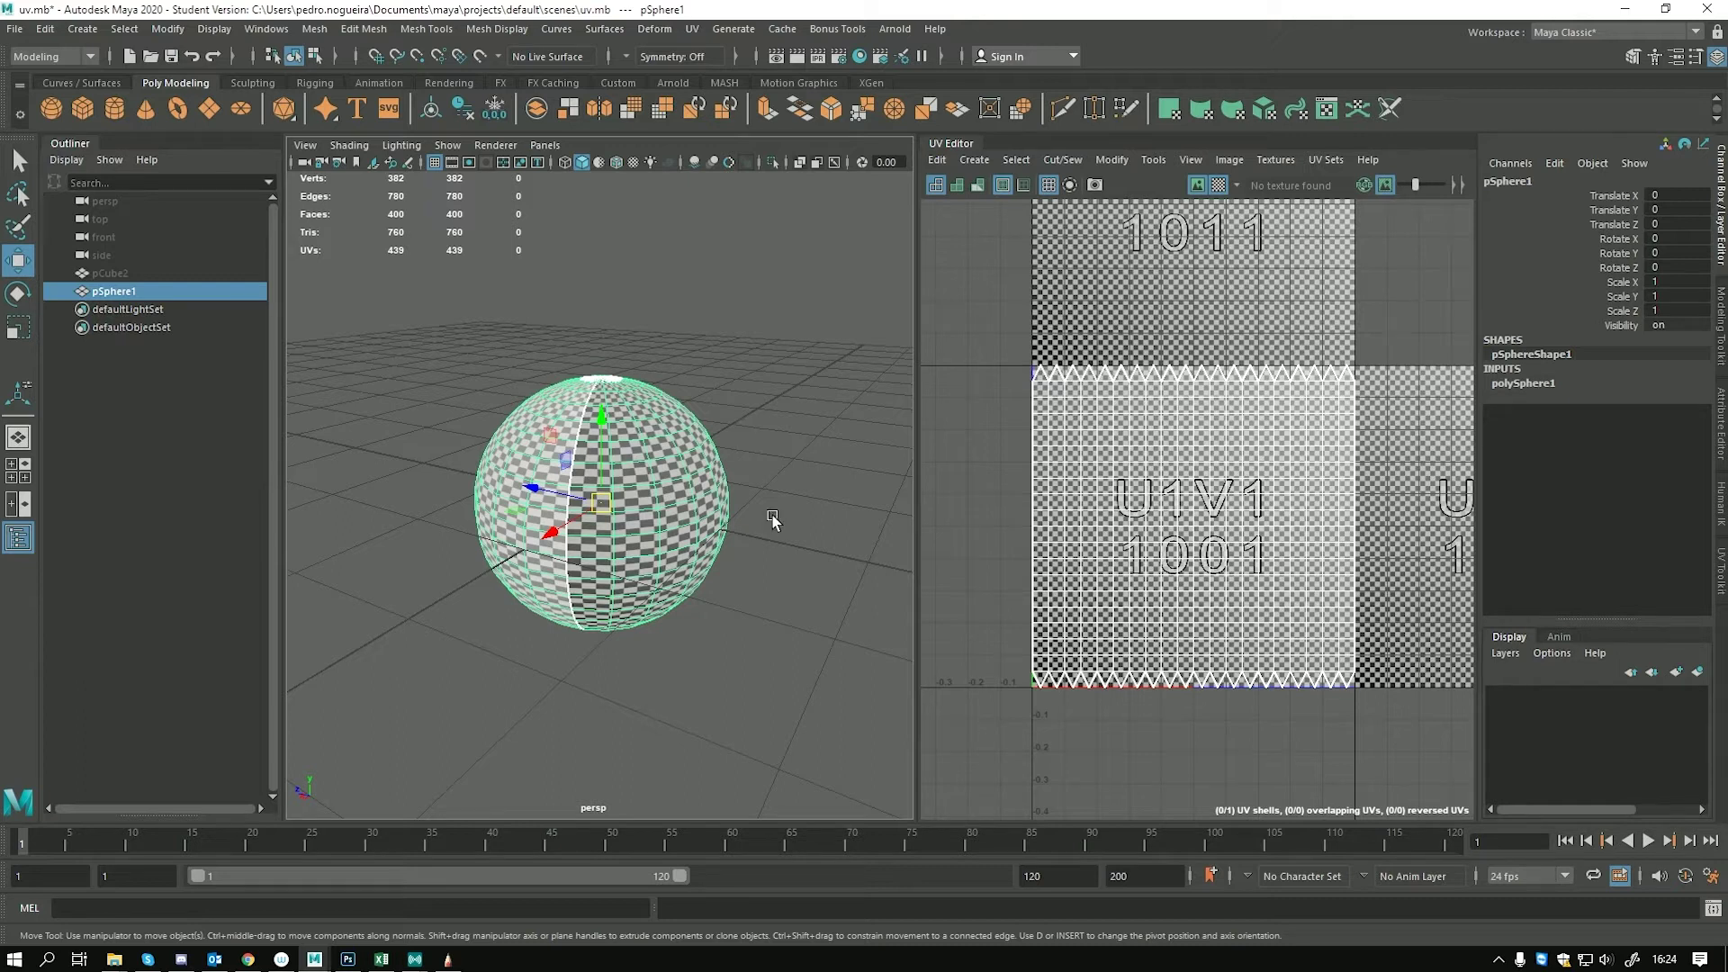
{"action": "scroll", "coordinate": [684, 473], "scroll_direction": "up", "scroll_amount": 3}
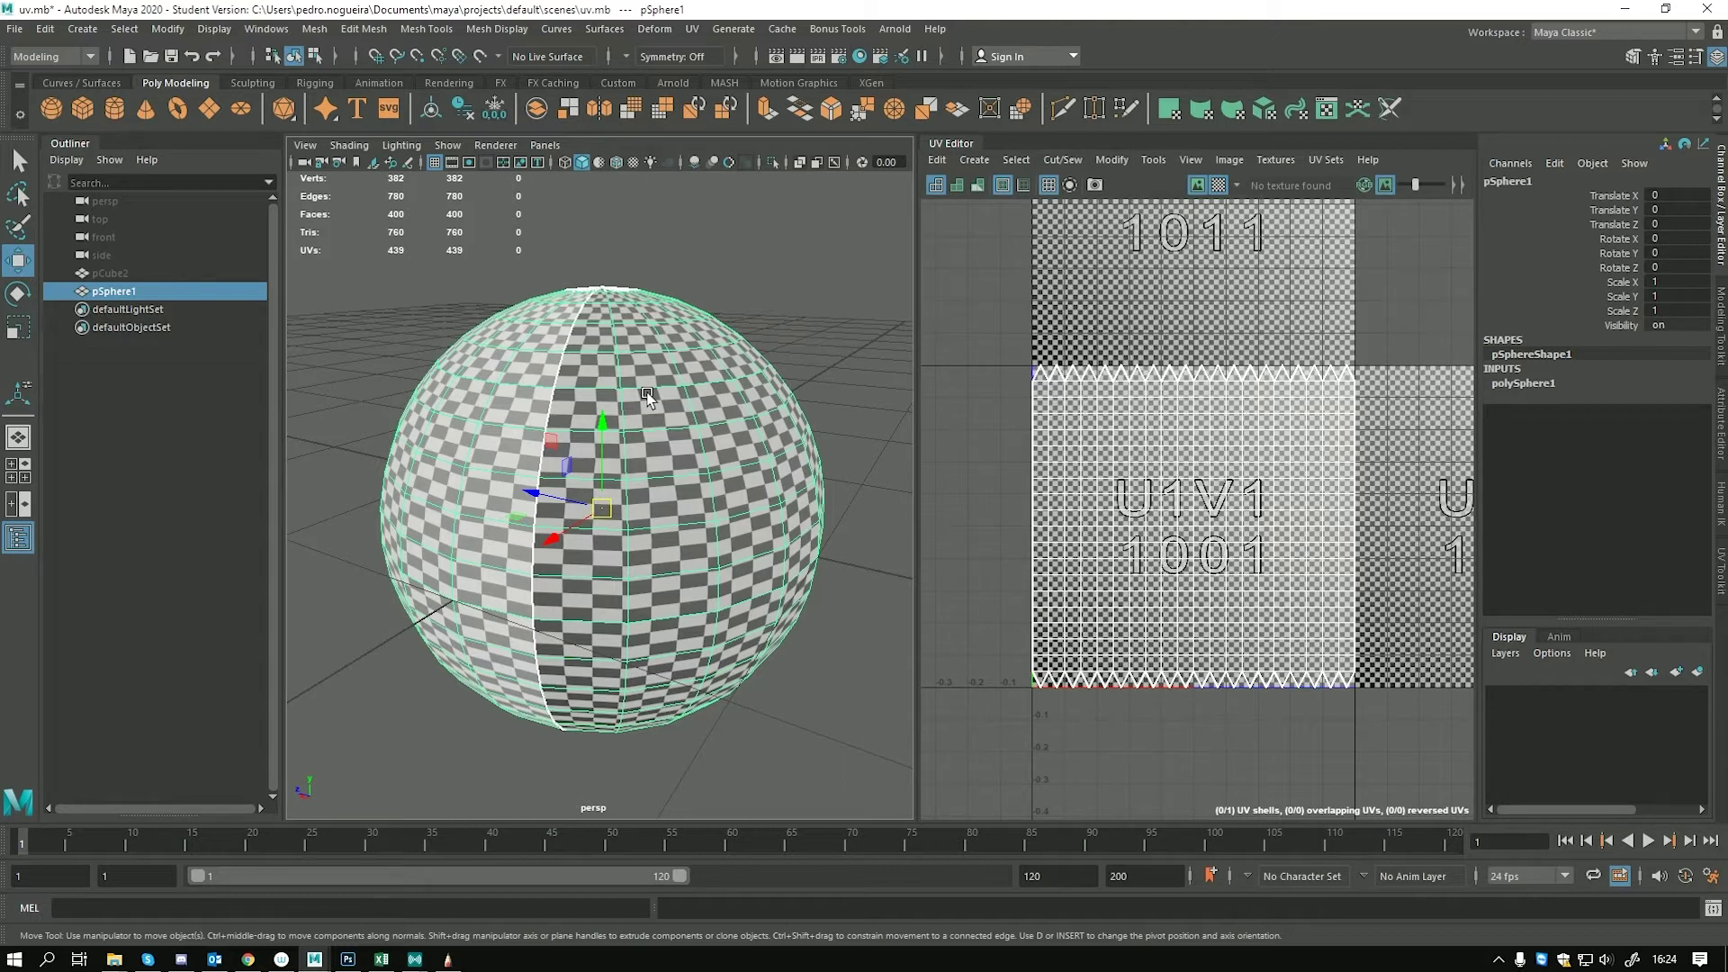
Reselect the sphere with the Select tool and change the workspace to UV Editing
{"action": "key", "text": "q"}
{"action": "left_click_drag", "start_coordinate": [769, 522], "coordinate": [671, 497], "text": "alt"}
{"action": "scroll", "coordinate": [814, 559], "scroll_direction": "down", "scroll_amount": 5}
{"action": "right_click_drag", "start_coordinate": [672, 497], "coordinate": [693, 486]}
{"action": "left_click", "coordinate": [706, 471]}
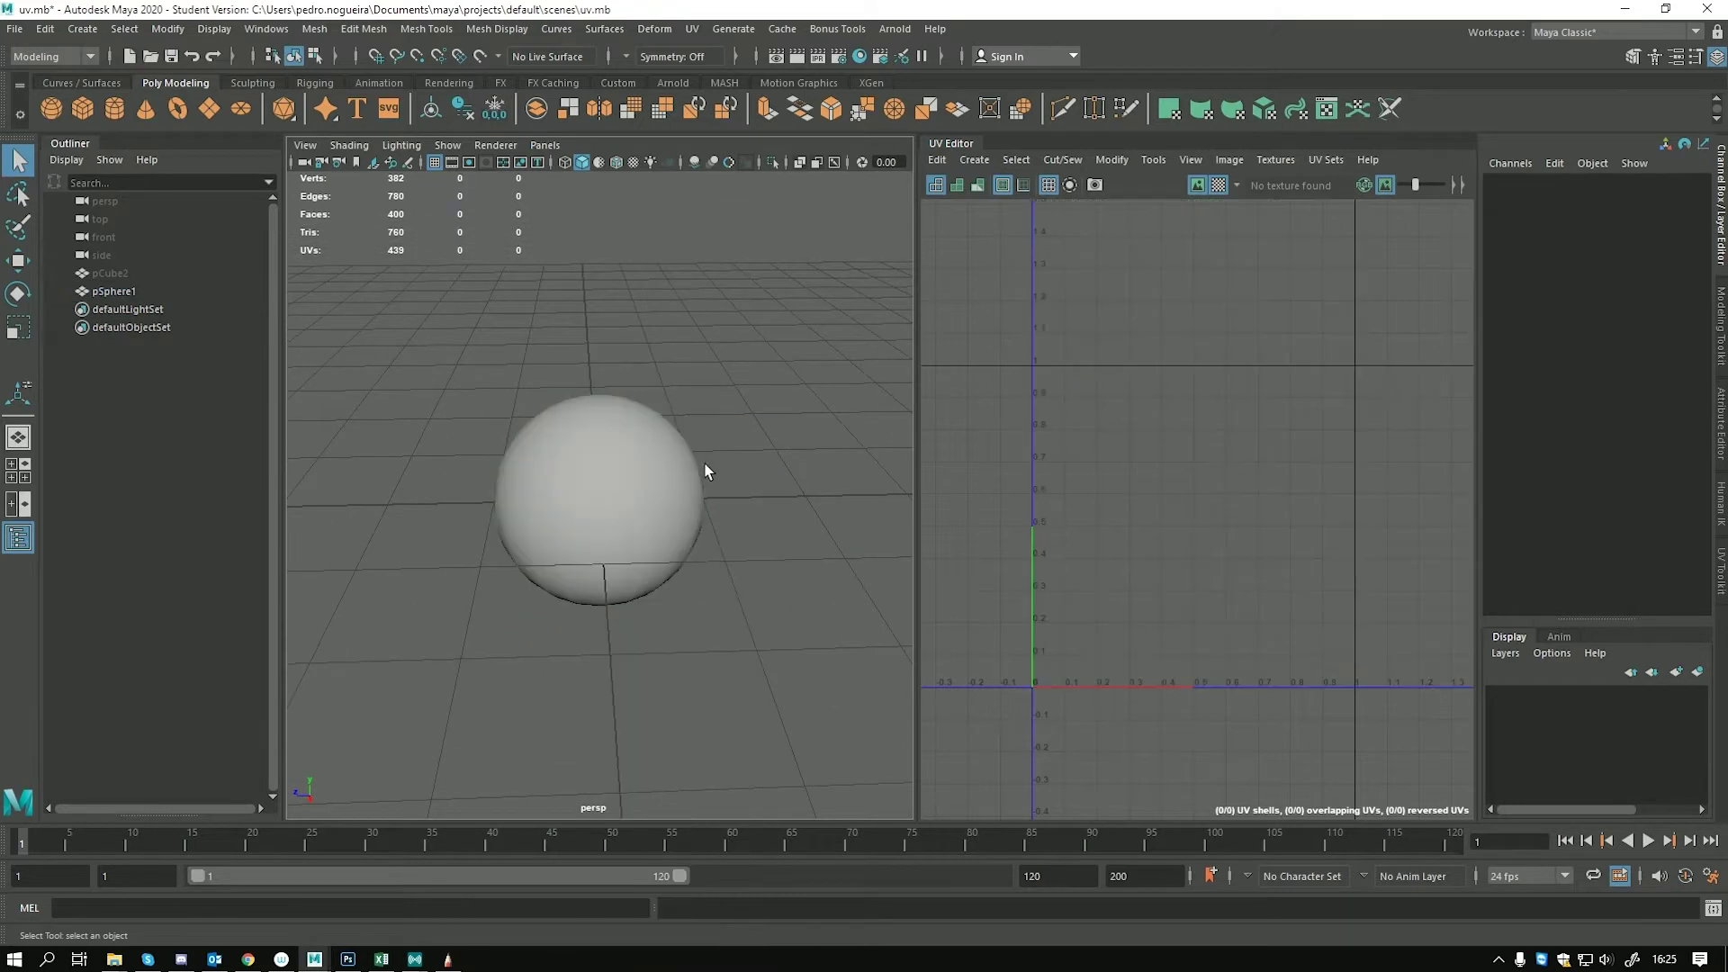
{"action": "left_click", "coordinate": [640, 472]}
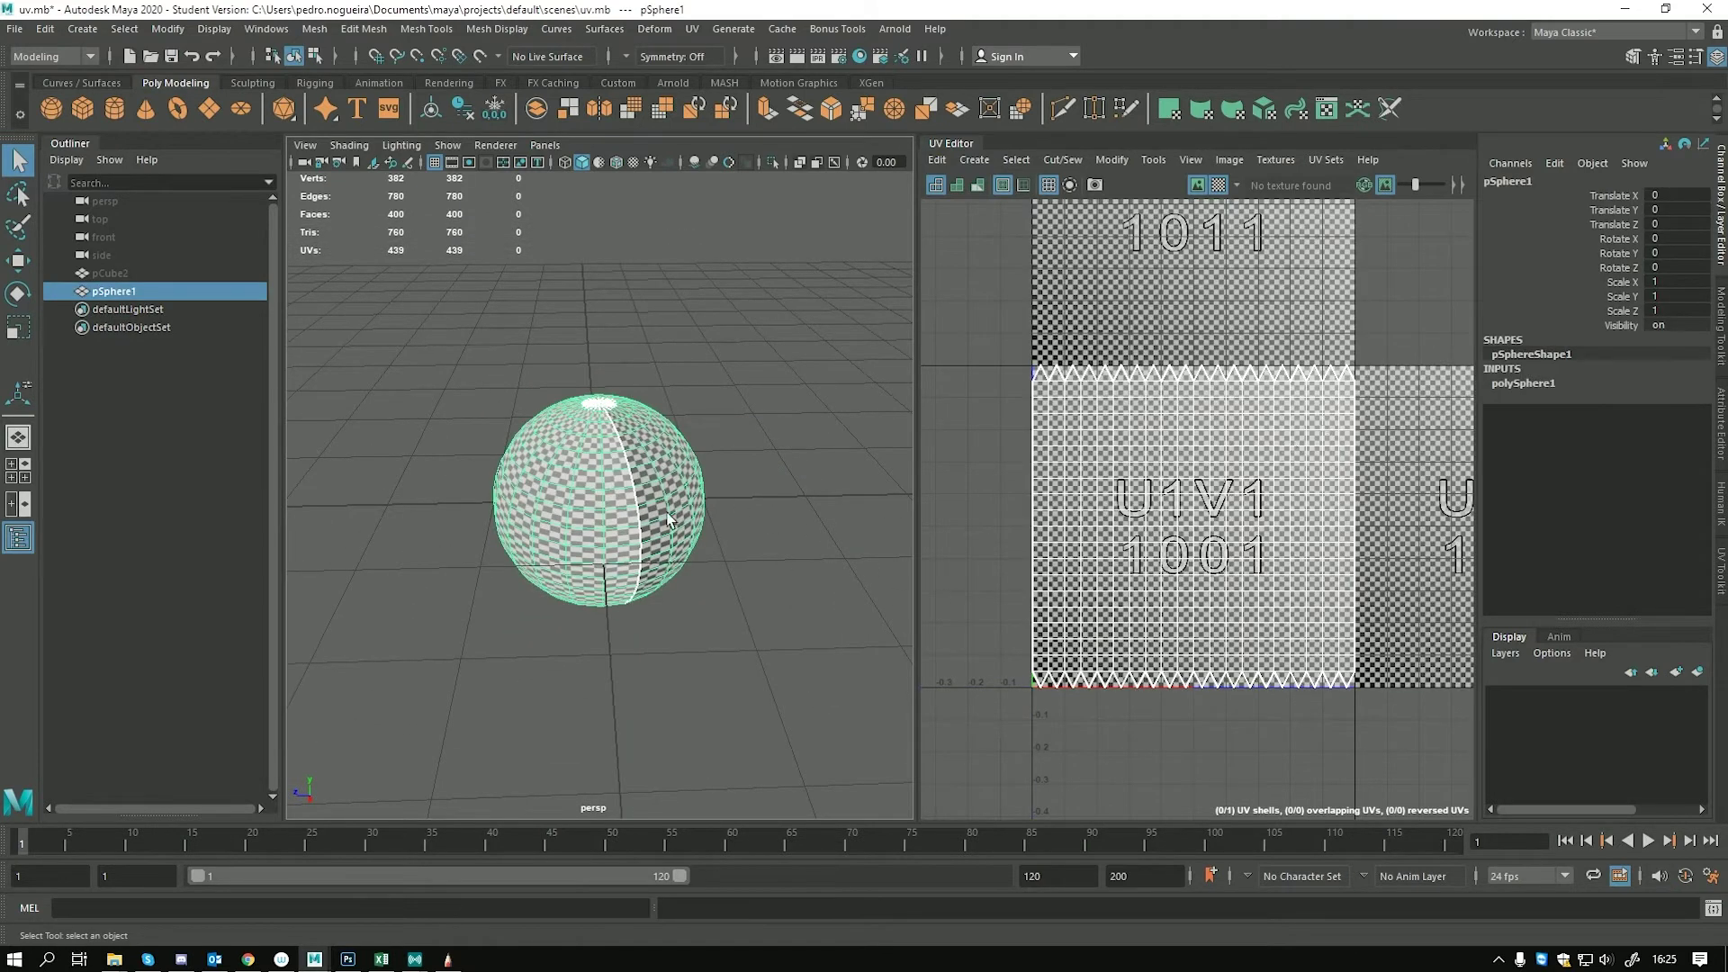
{"action": "left_click", "coordinate": [1569, 32]}
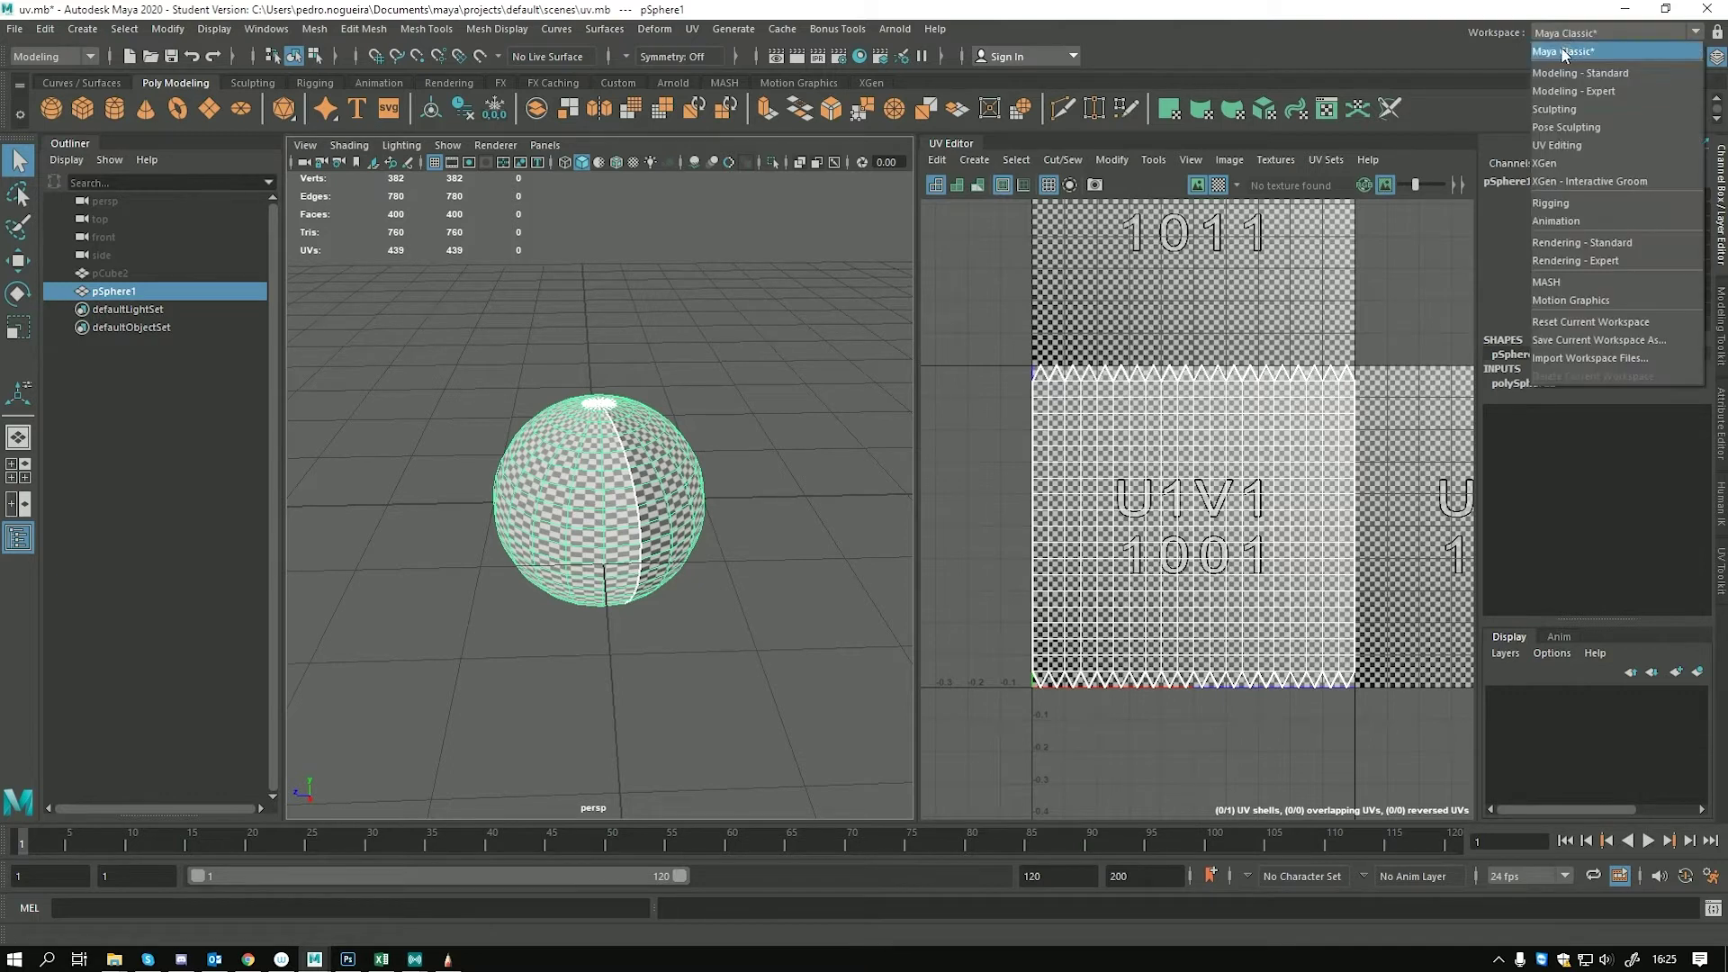
{"action": "left_click", "coordinate": [1553, 147]}
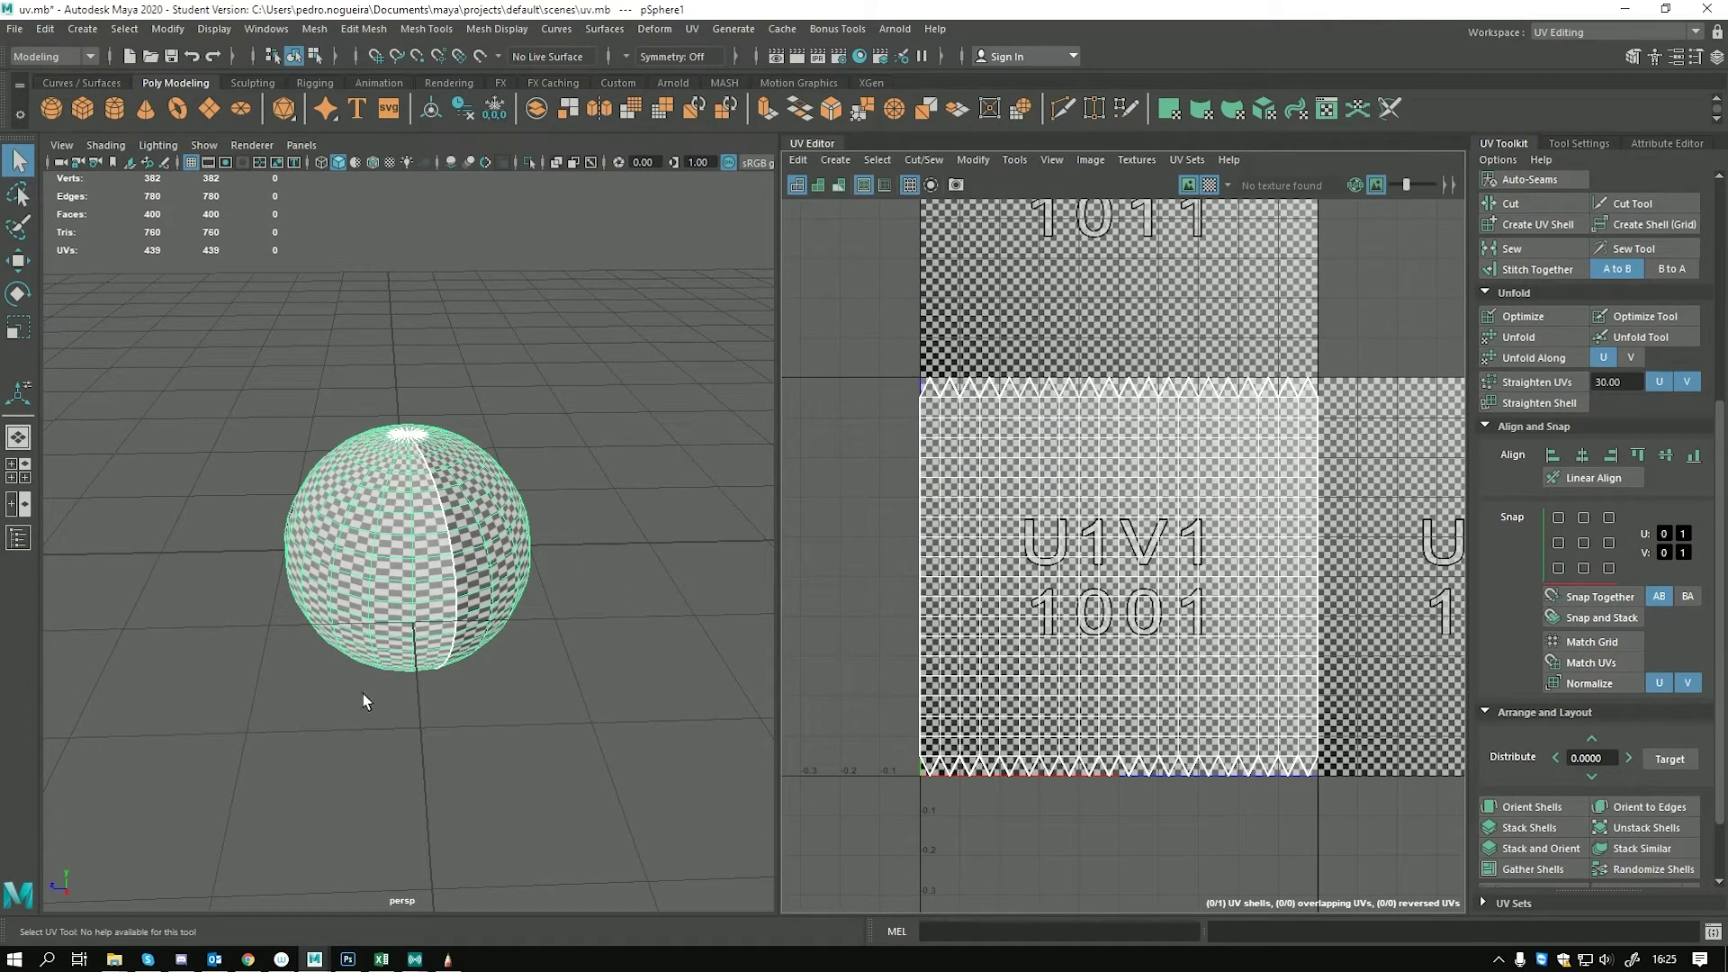
Switch to Chrome and examine the Polycount thread "Free Checker Pattern Texture" and its lettered colour grid
{"action": "left_click", "coordinate": [248, 959]}
{"action": "left_click", "coordinate": [736, 13]}
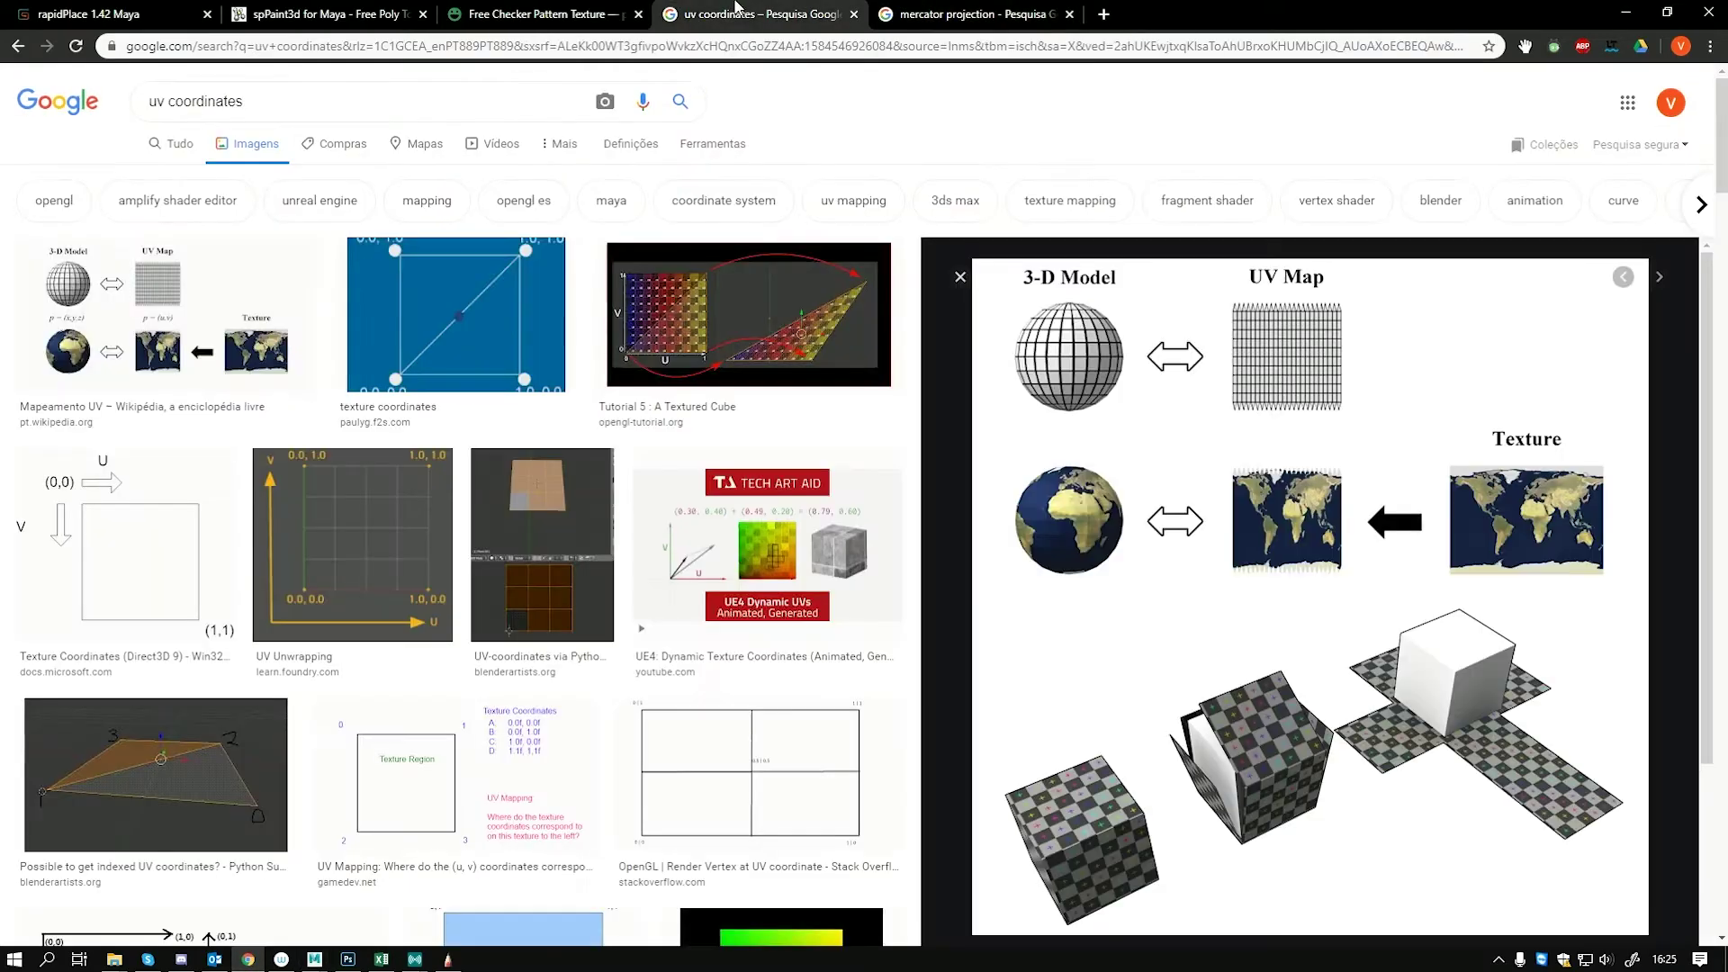
{"action": "left_click", "coordinate": [586, 11]}
{"action": "scroll", "coordinate": [579, 475], "scroll_direction": "down", "scroll_amount": 4}
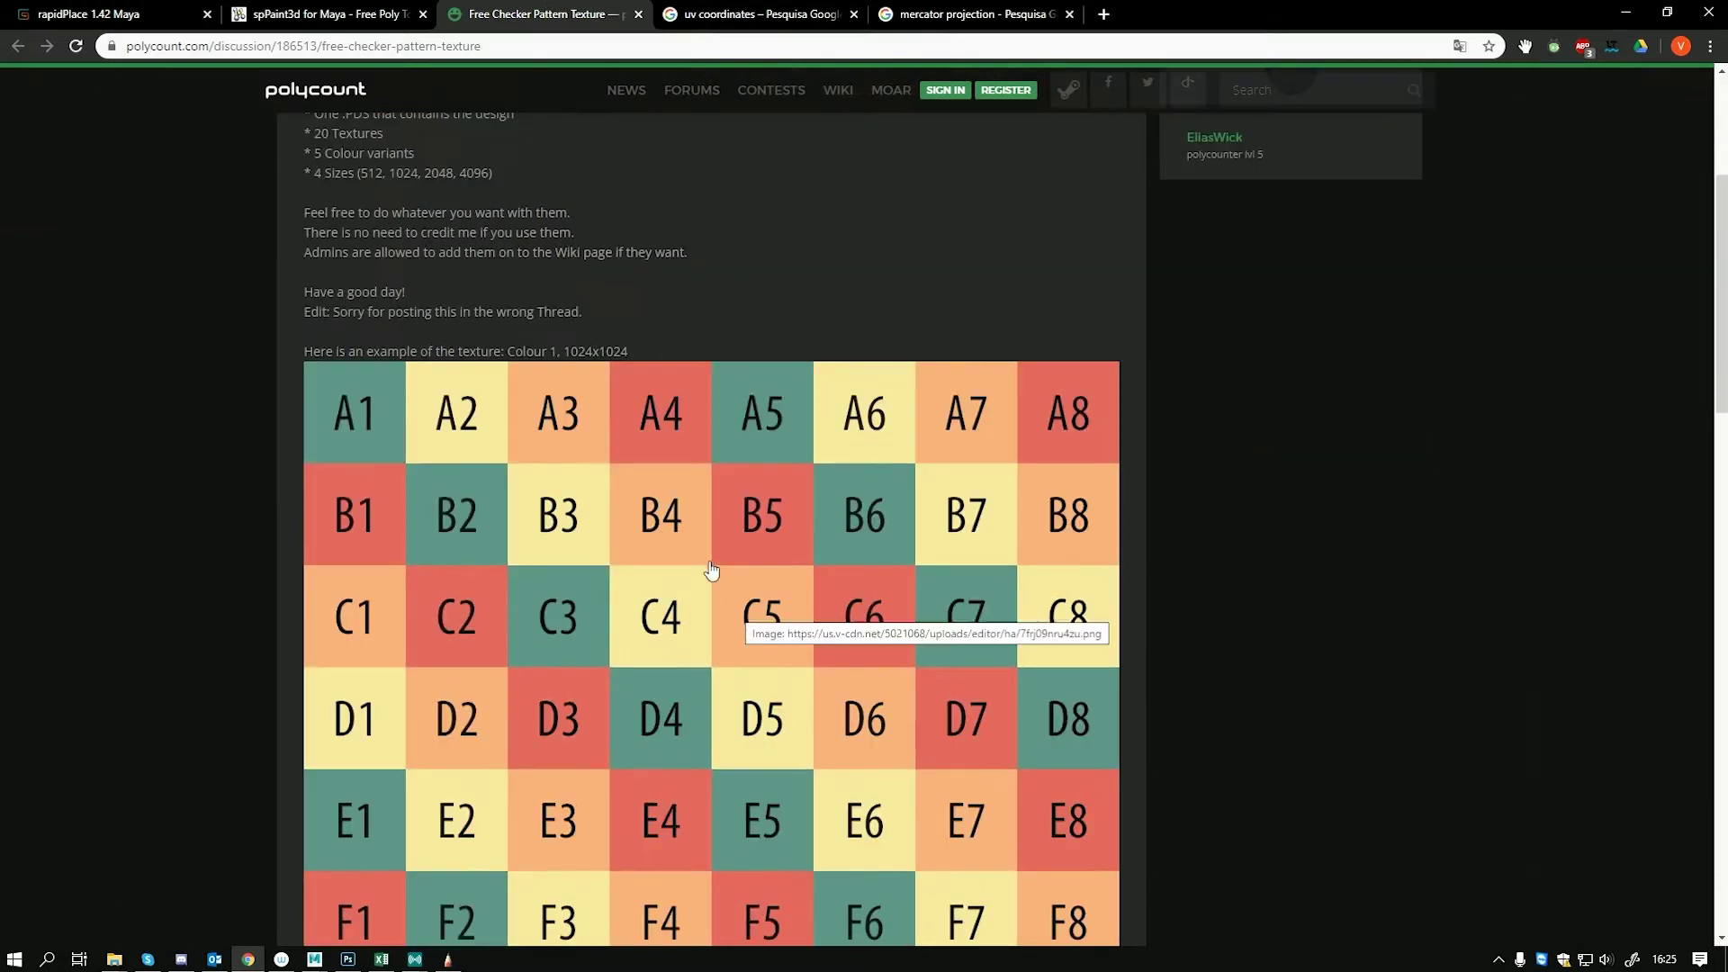
{"action": "scroll", "coordinate": [648, 579], "scroll_direction": "up", "scroll_amount": 4}
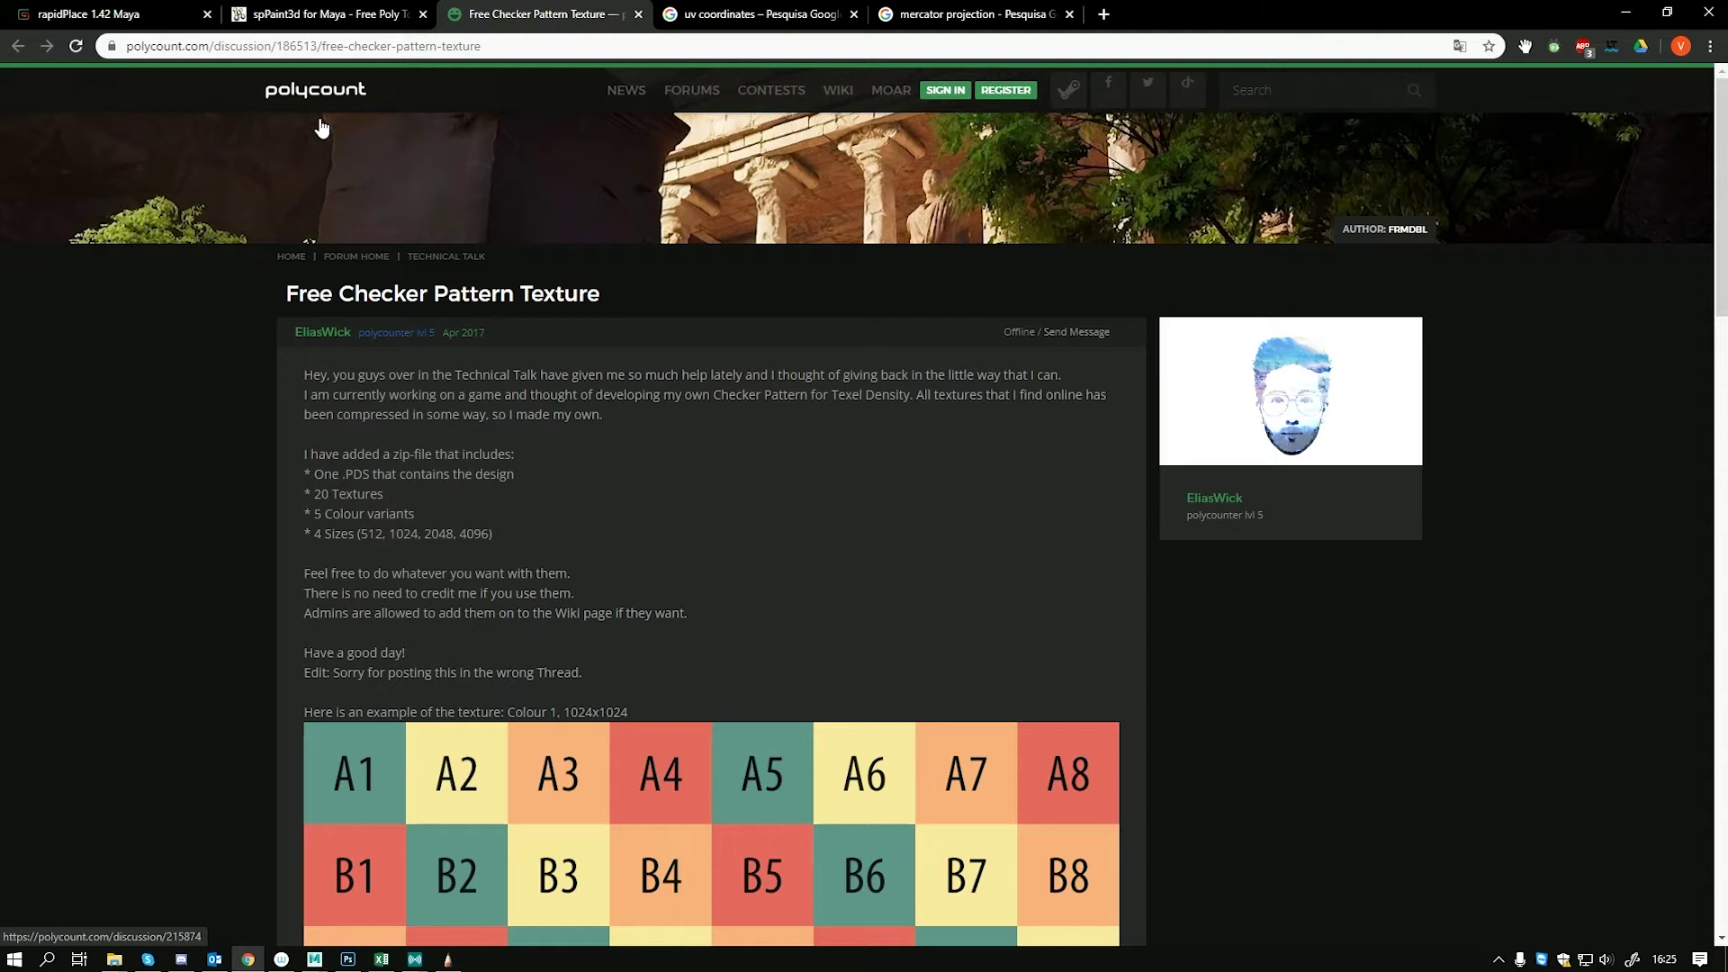
{"action": "left_click_drag", "start_coordinate": [285, 294], "coordinate": [599, 305]}
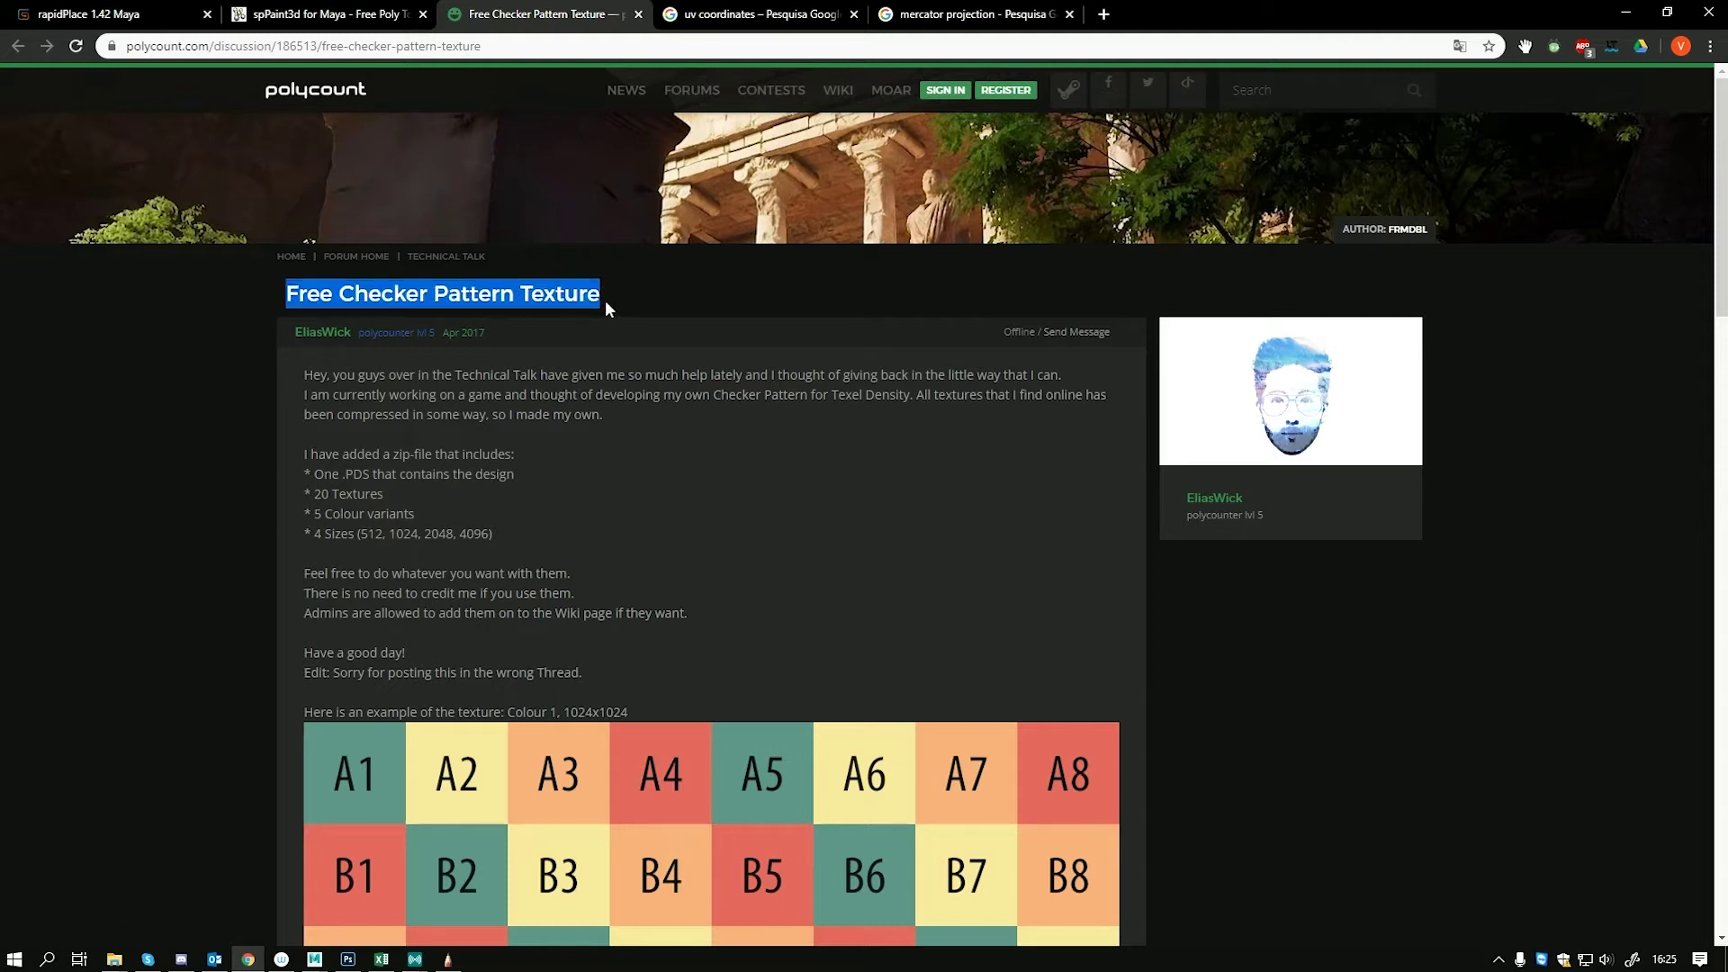
{"action": "scroll", "coordinate": [621, 324], "scroll_direction": "down", "scroll_amount": 5}
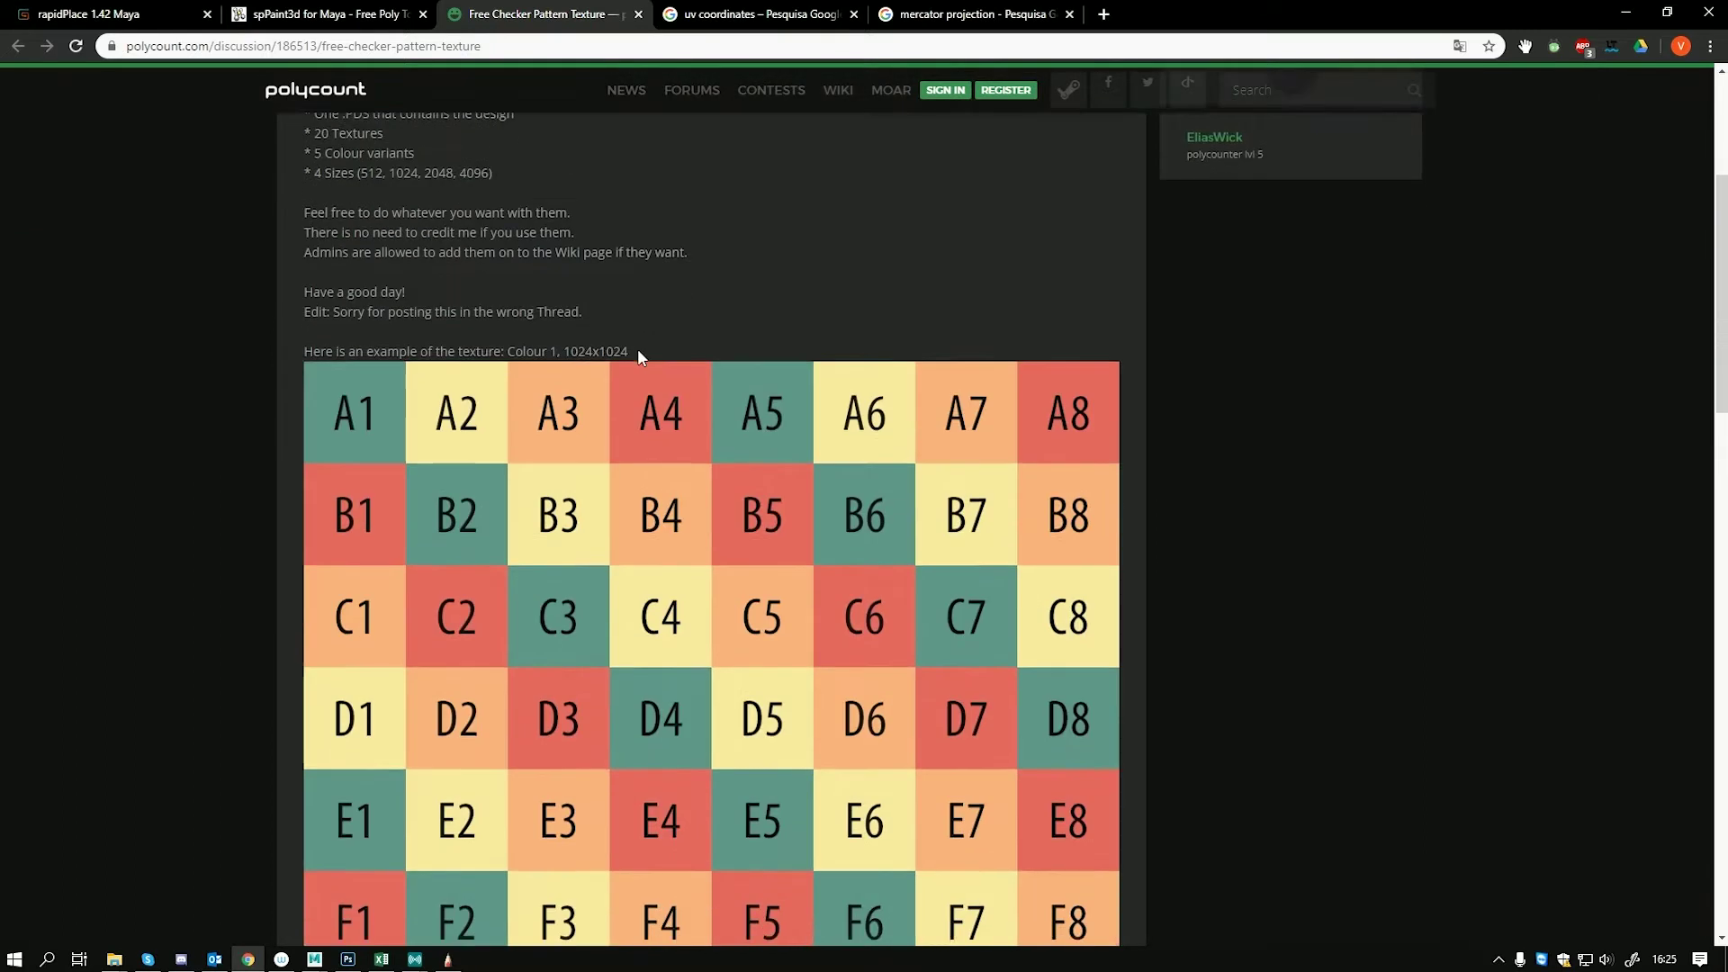
Save the 1024x1024 colour checker image from the thread to the desktop as a PNG and switch back to Maya
{"action": "right_click", "coordinate": [577, 459]}
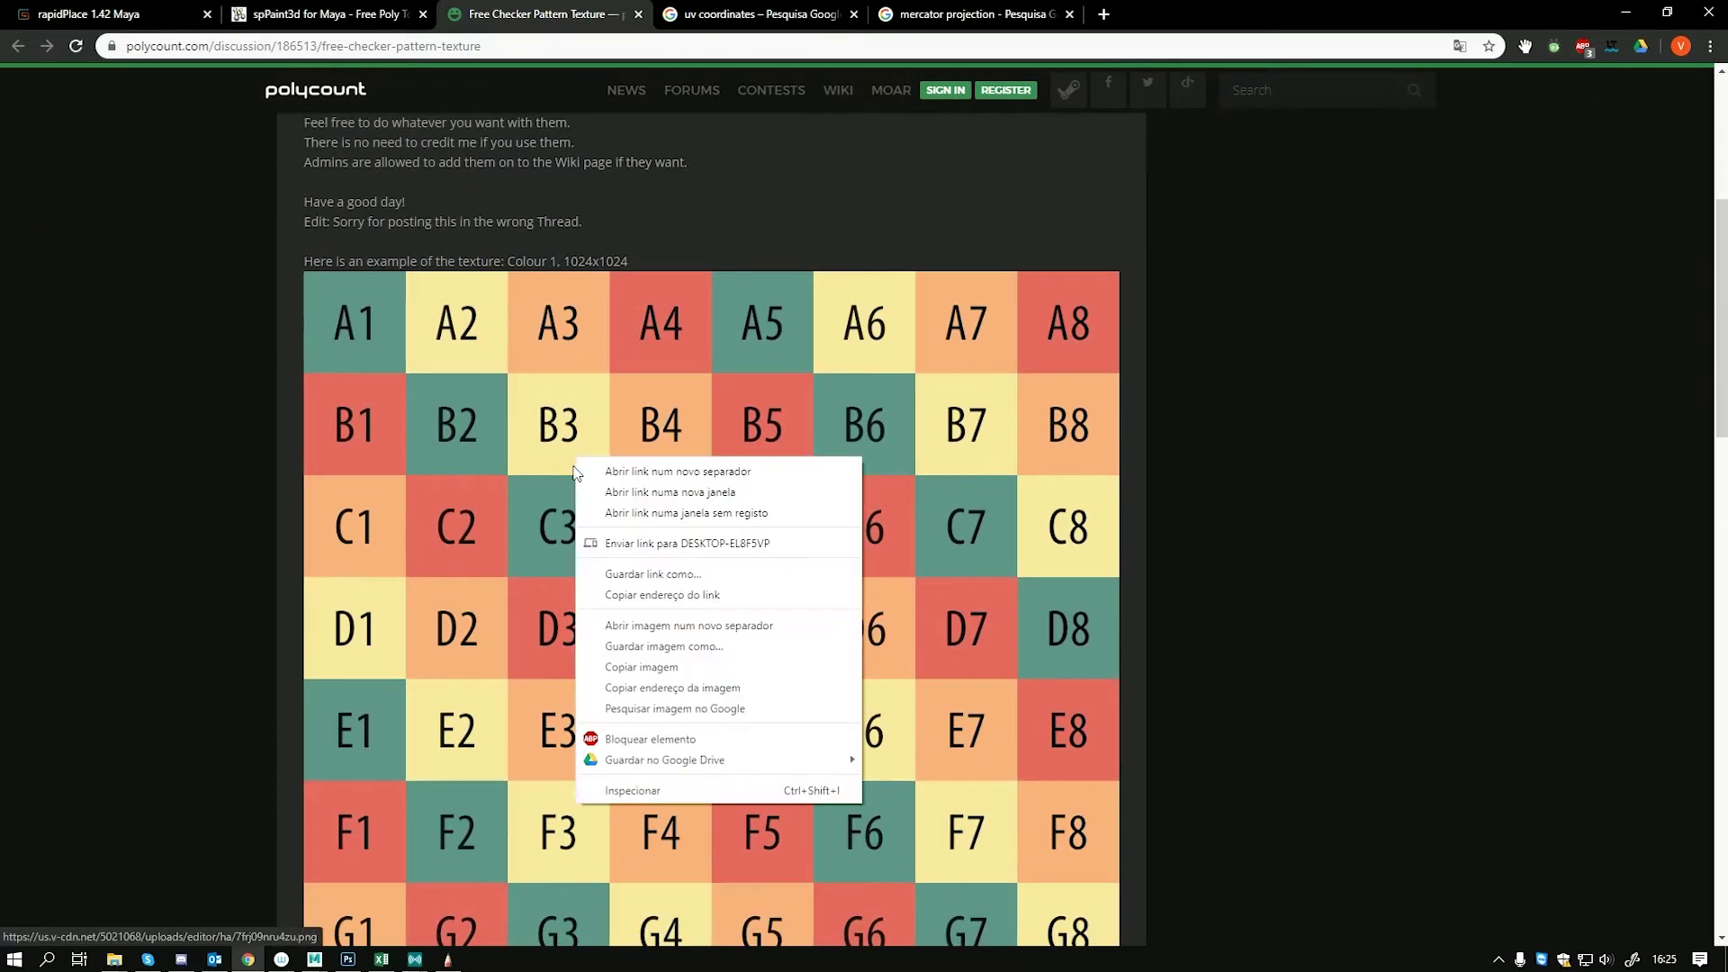
{"action": "left_click", "coordinate": [640, 647]}
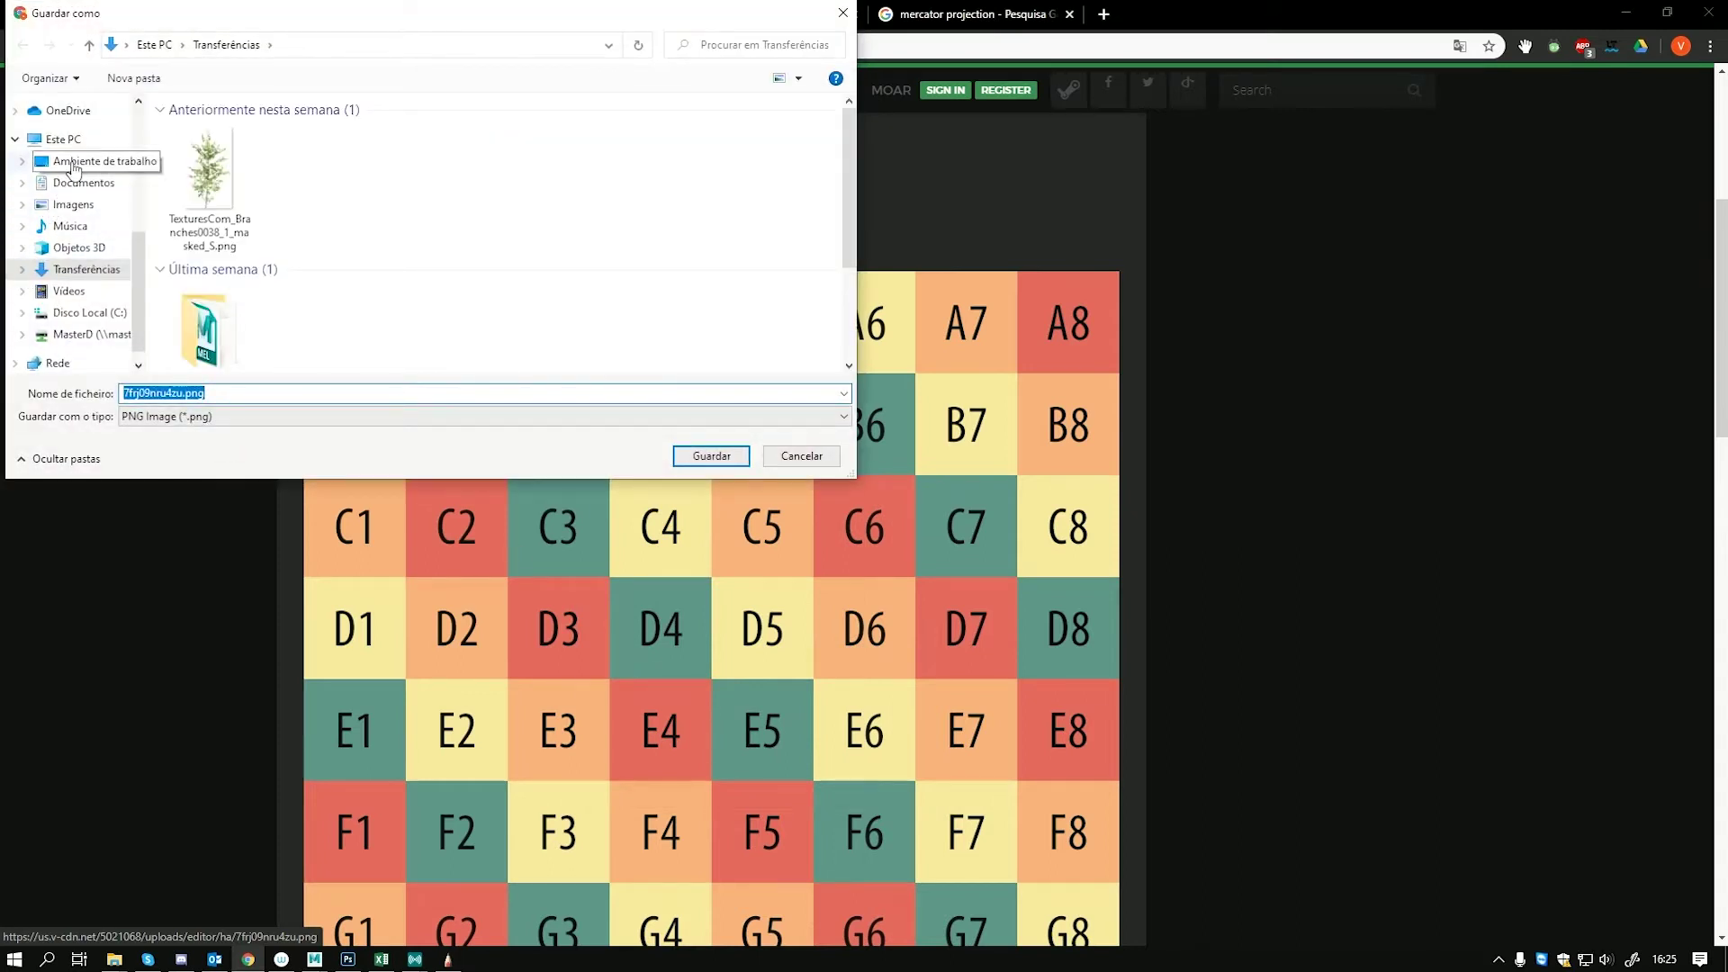
{"action": "left_click", "coordinate": [73, 162]}
{"action": "left_click", "coordinate": [711, 456]}
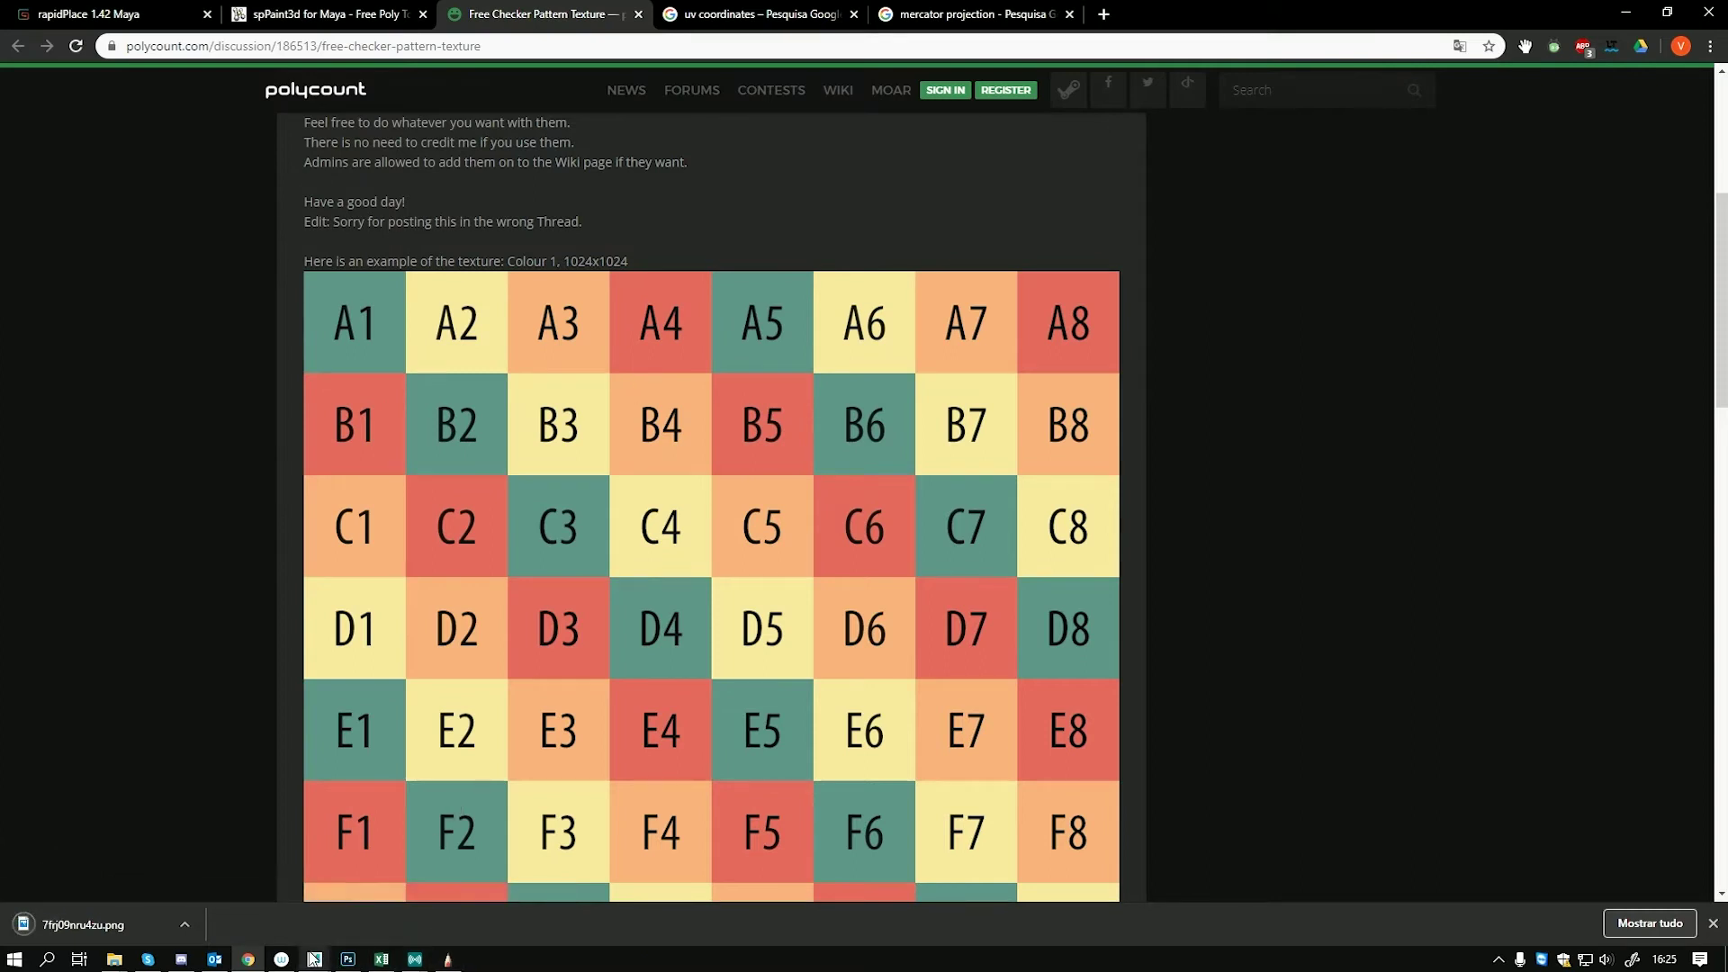
{"action": "mouse_move", "coordinate": [314, 959]}
{"action": "left_click", "coordinate": [356, 914]}
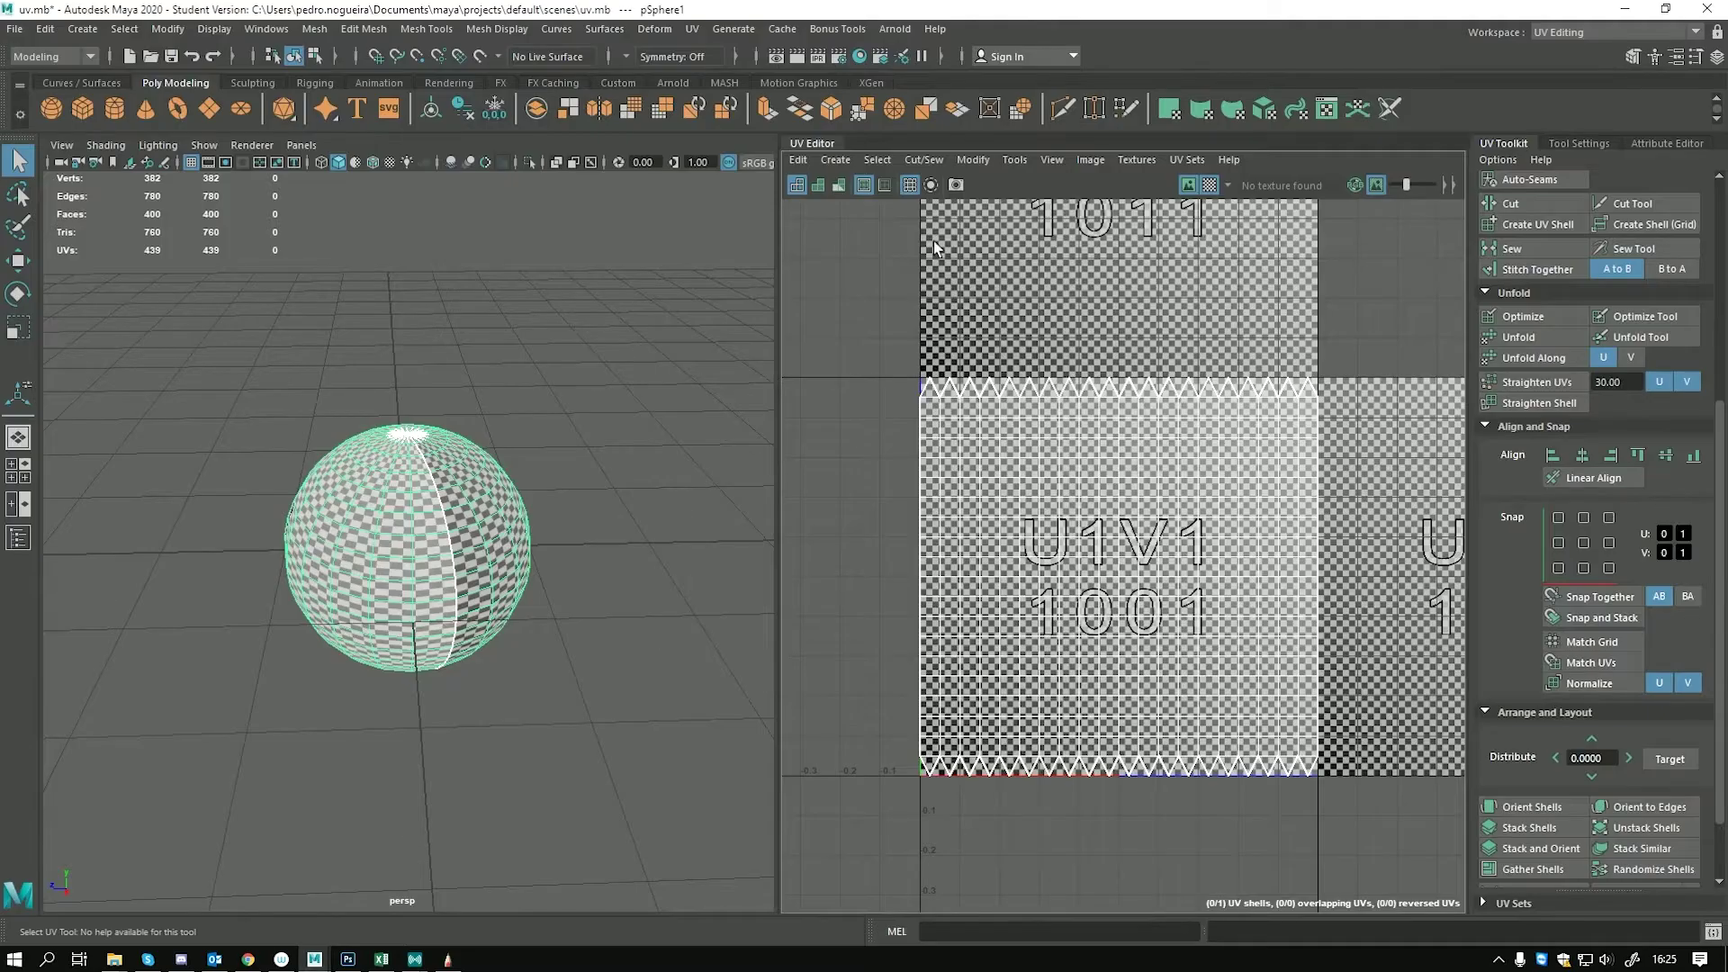
Turn off the checker map display on the sphere and in the UV Editor
{"action": "left_click", "coordinate": [1188, 185]}
{"action": "left_click", "coordinate": [1188, 186]}
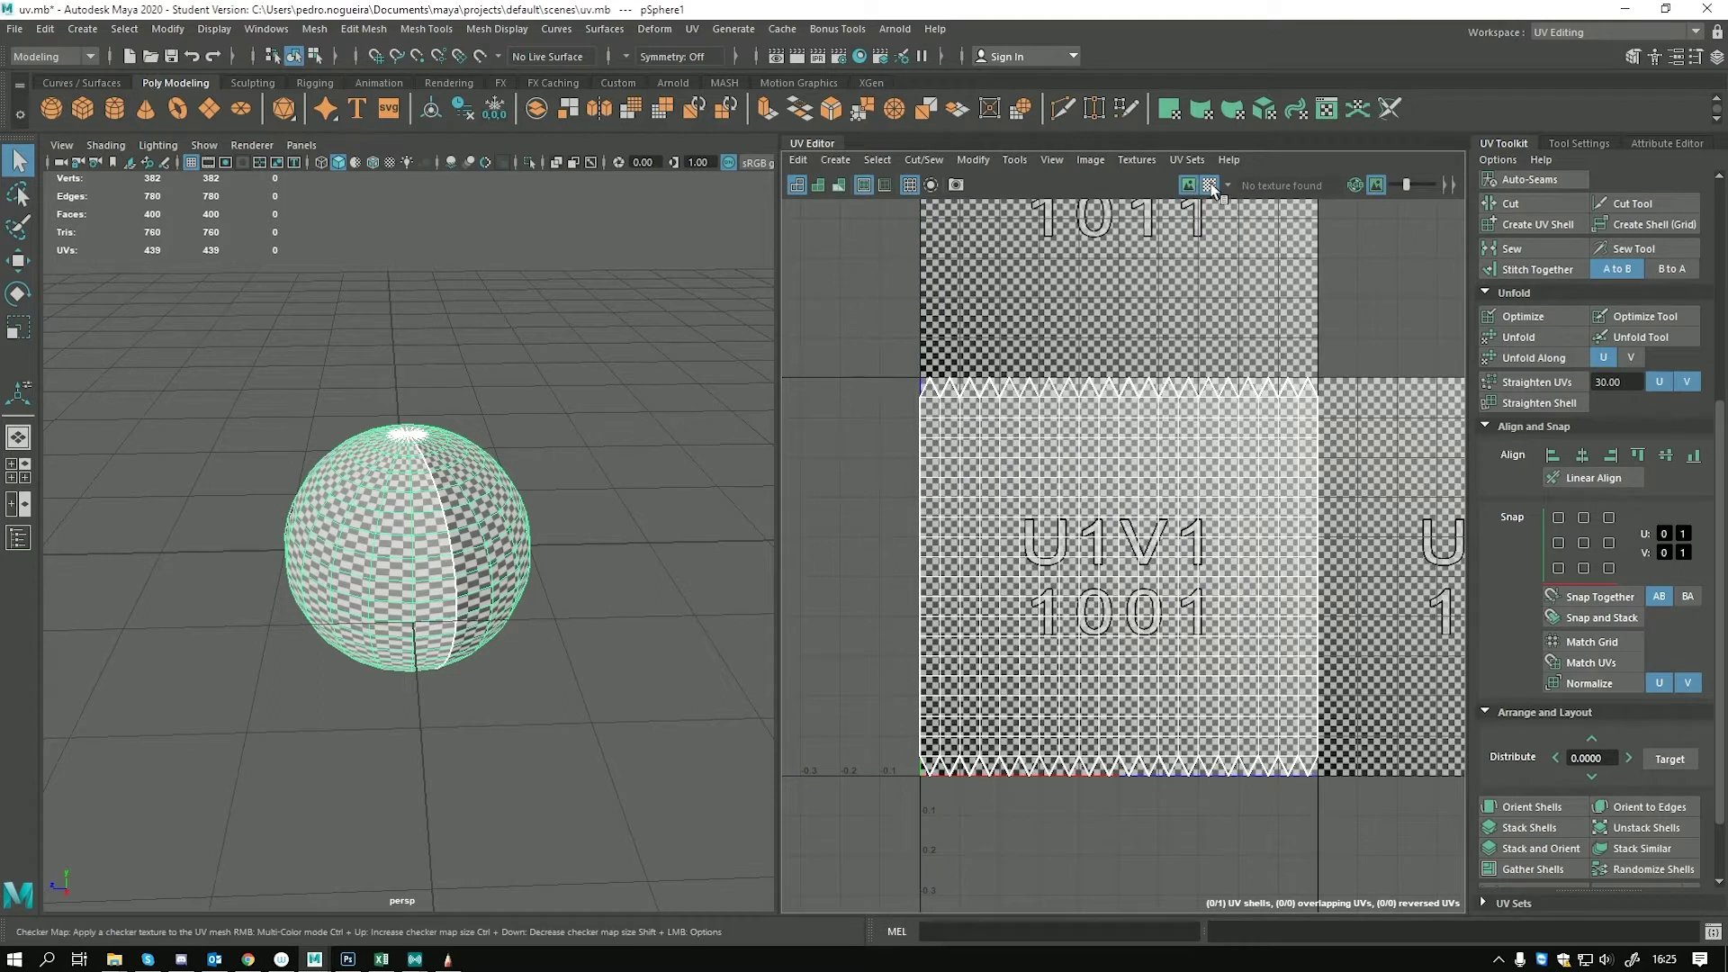
{"action": "left_click", "coordinate": [1209, 185]}
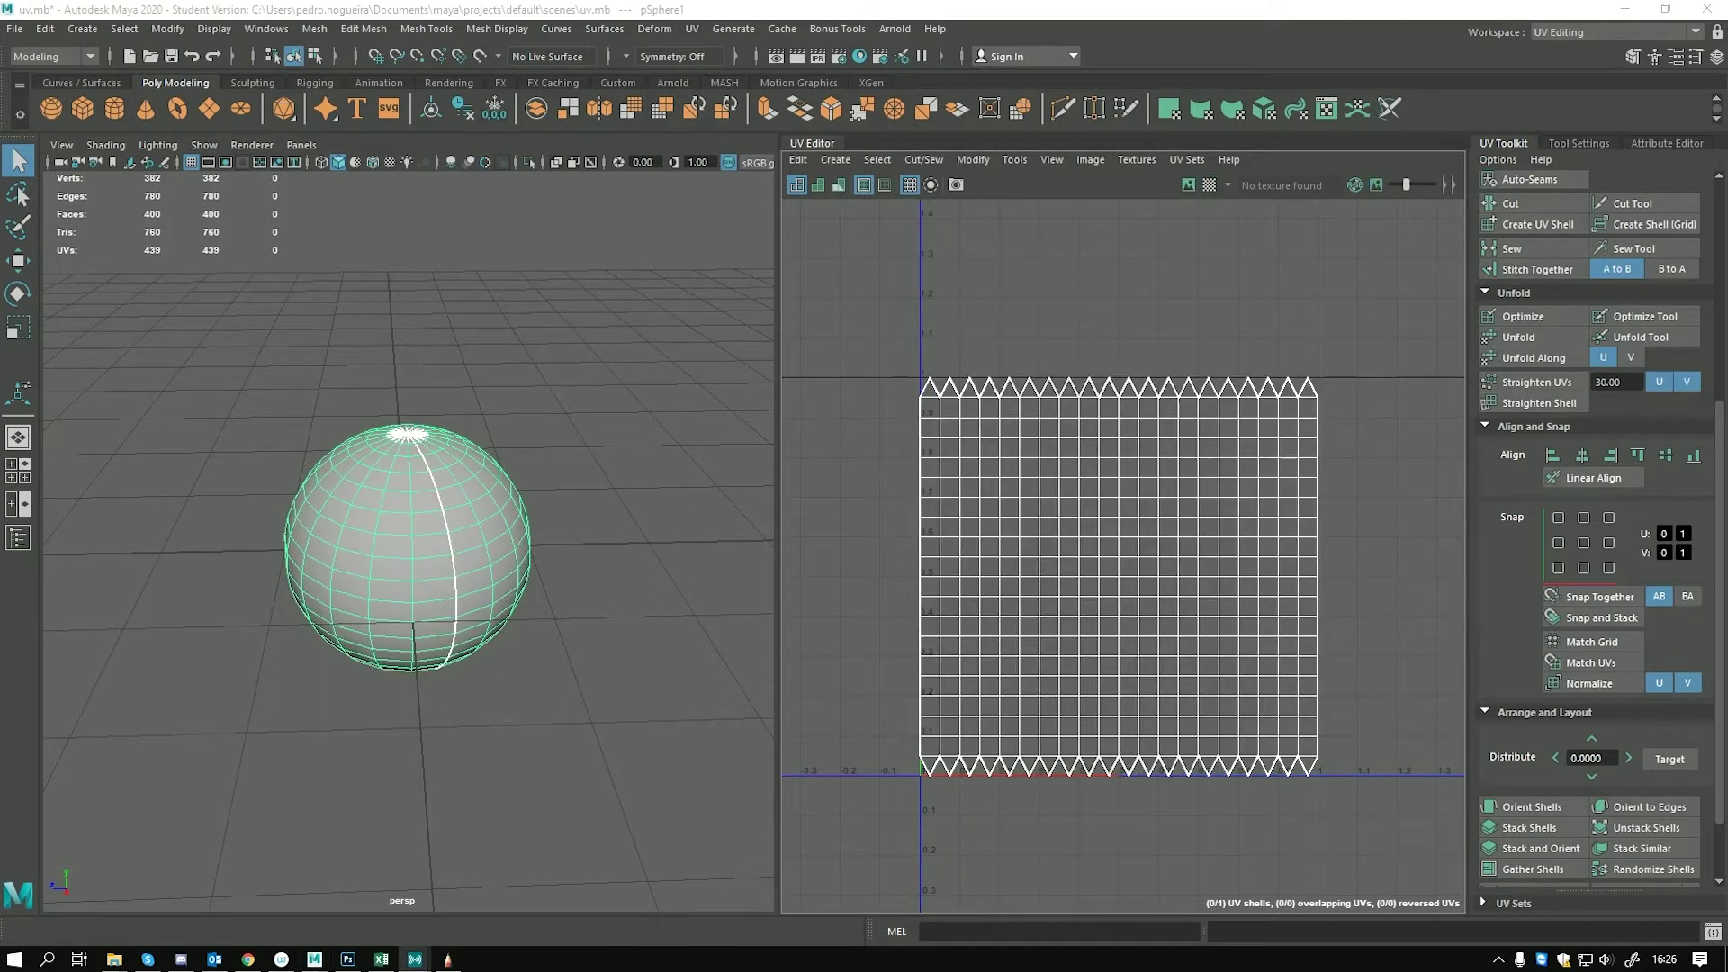
Open the Hypershade on its textures and import the colour checker image 7frj09nru4zu.png from the desktop folder
{"action": "left_click", "coordinate": [859, 56]}
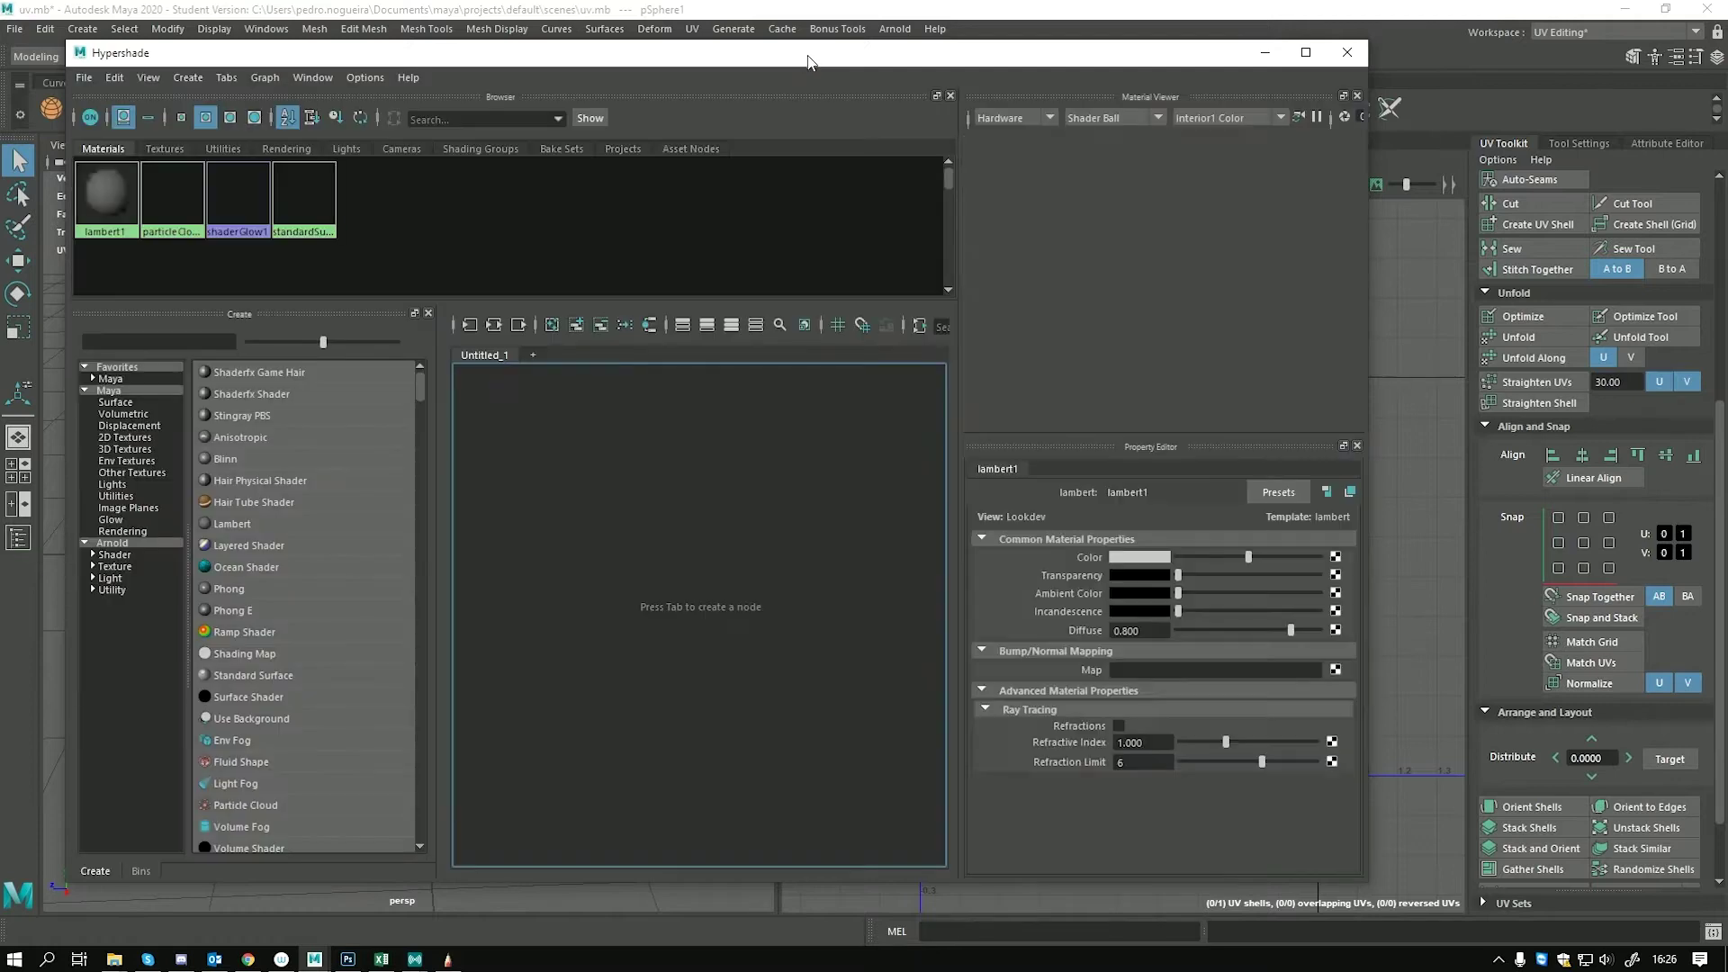
{"action": "left_click_drag", "start_coordinate": [810, 64], "coordinate": [1069, 102]}
{"action": "left_click", "coordinate": [434, 187]}
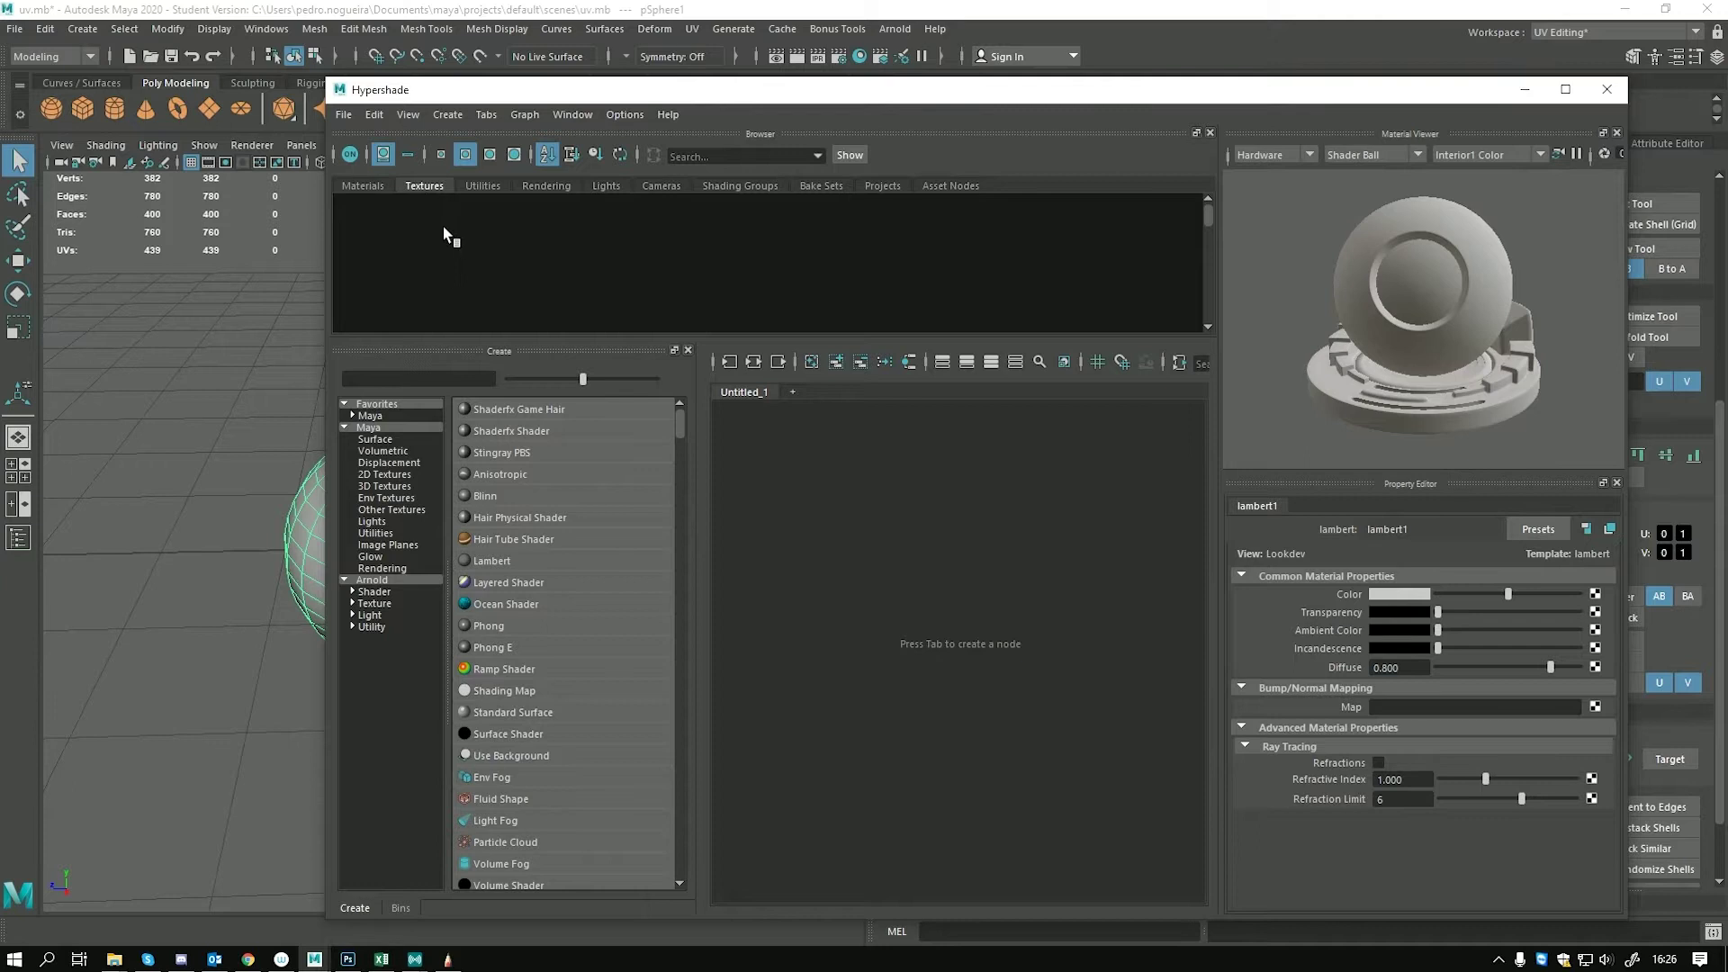
{"action": "key", "text": "super+e"}
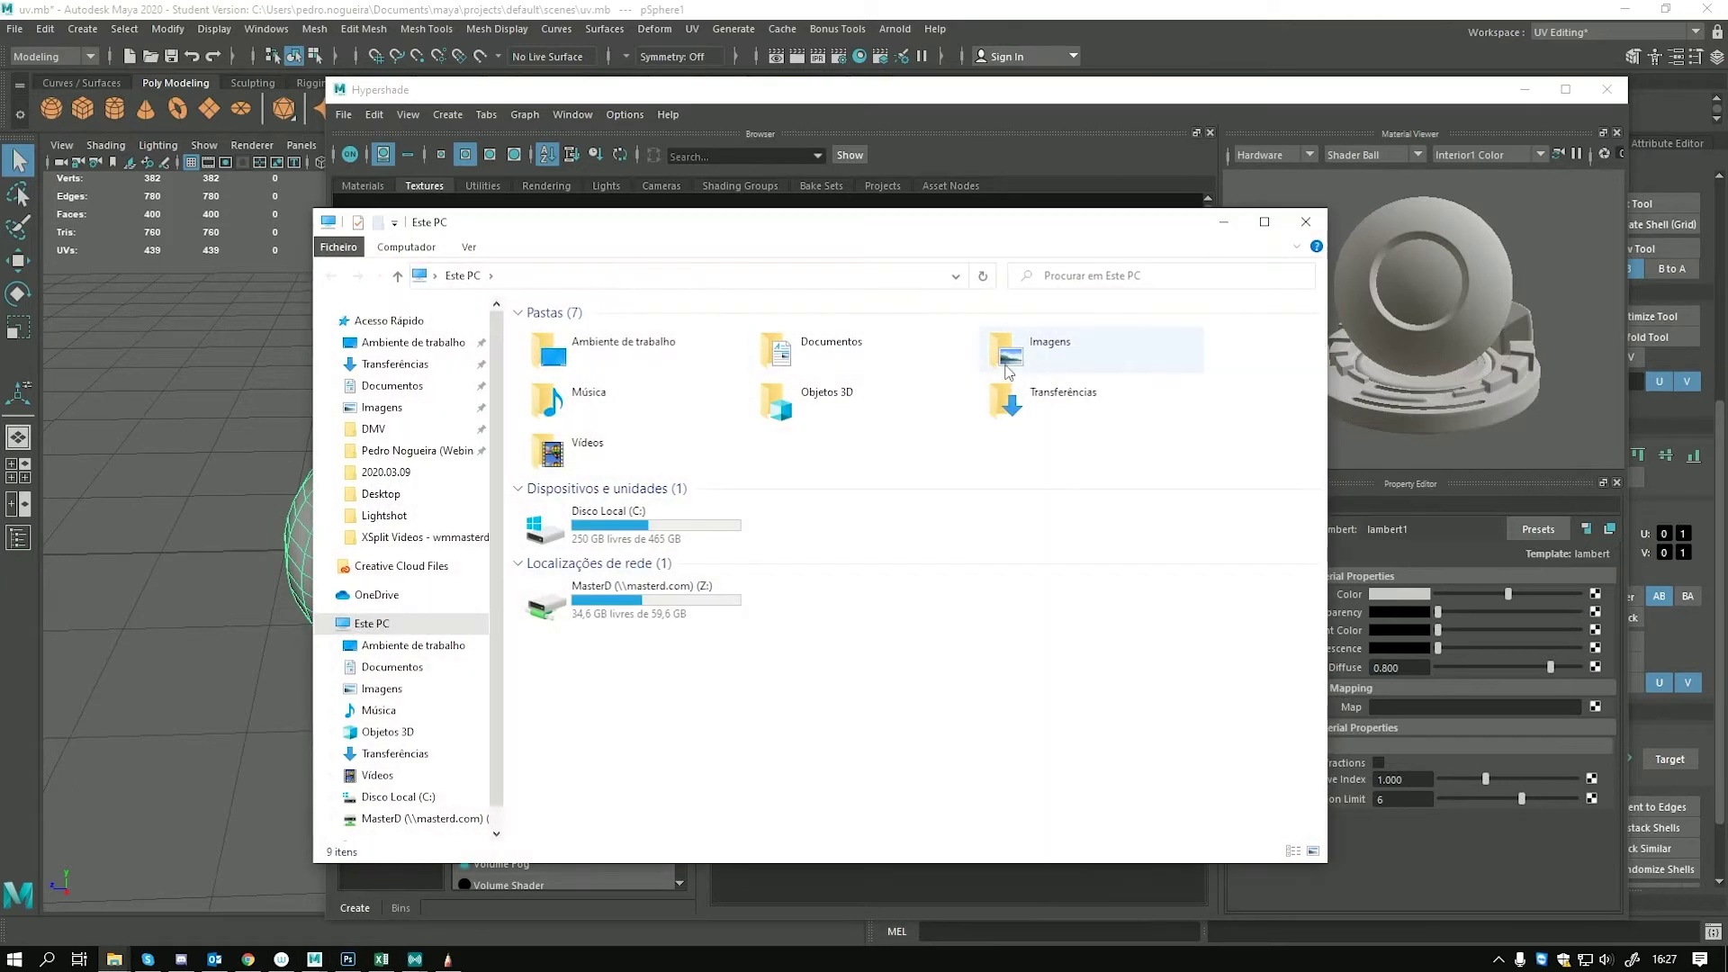
{"action": "left_click", "coordinate": [630, 353]}
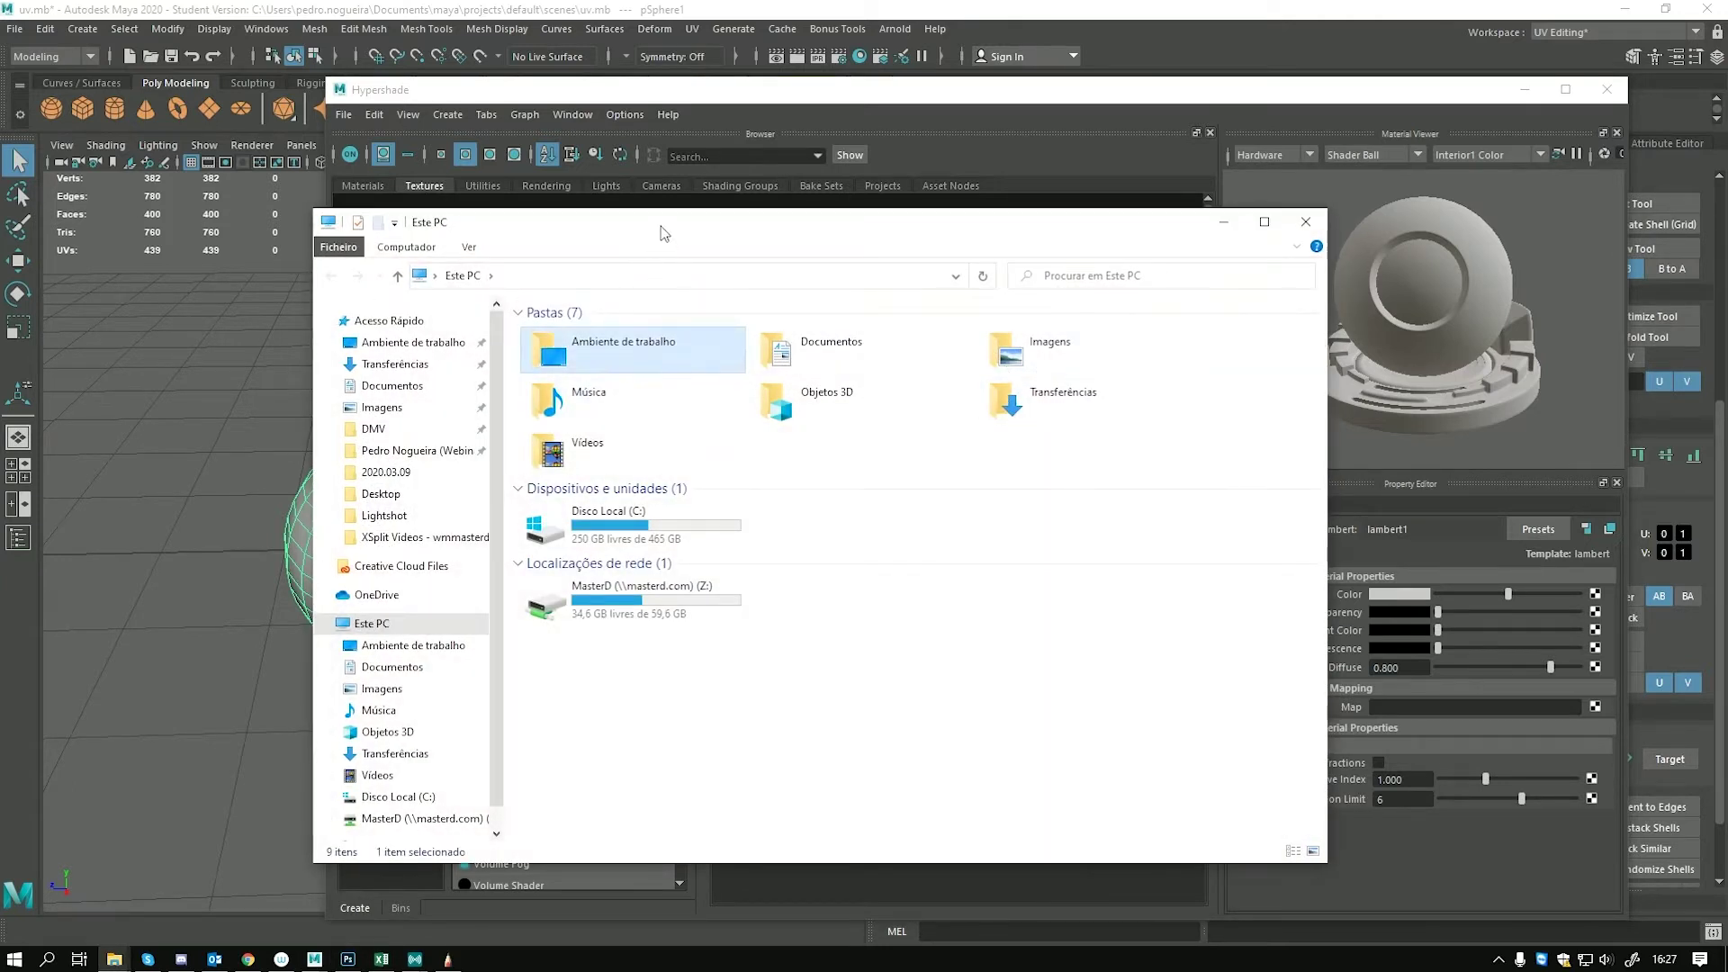
{"action": "double_click", "coordinate": [588, 354]}
{"action": "left_click_drag", "start_coordinate": [776, 358], "coordinate": [450, 184]}
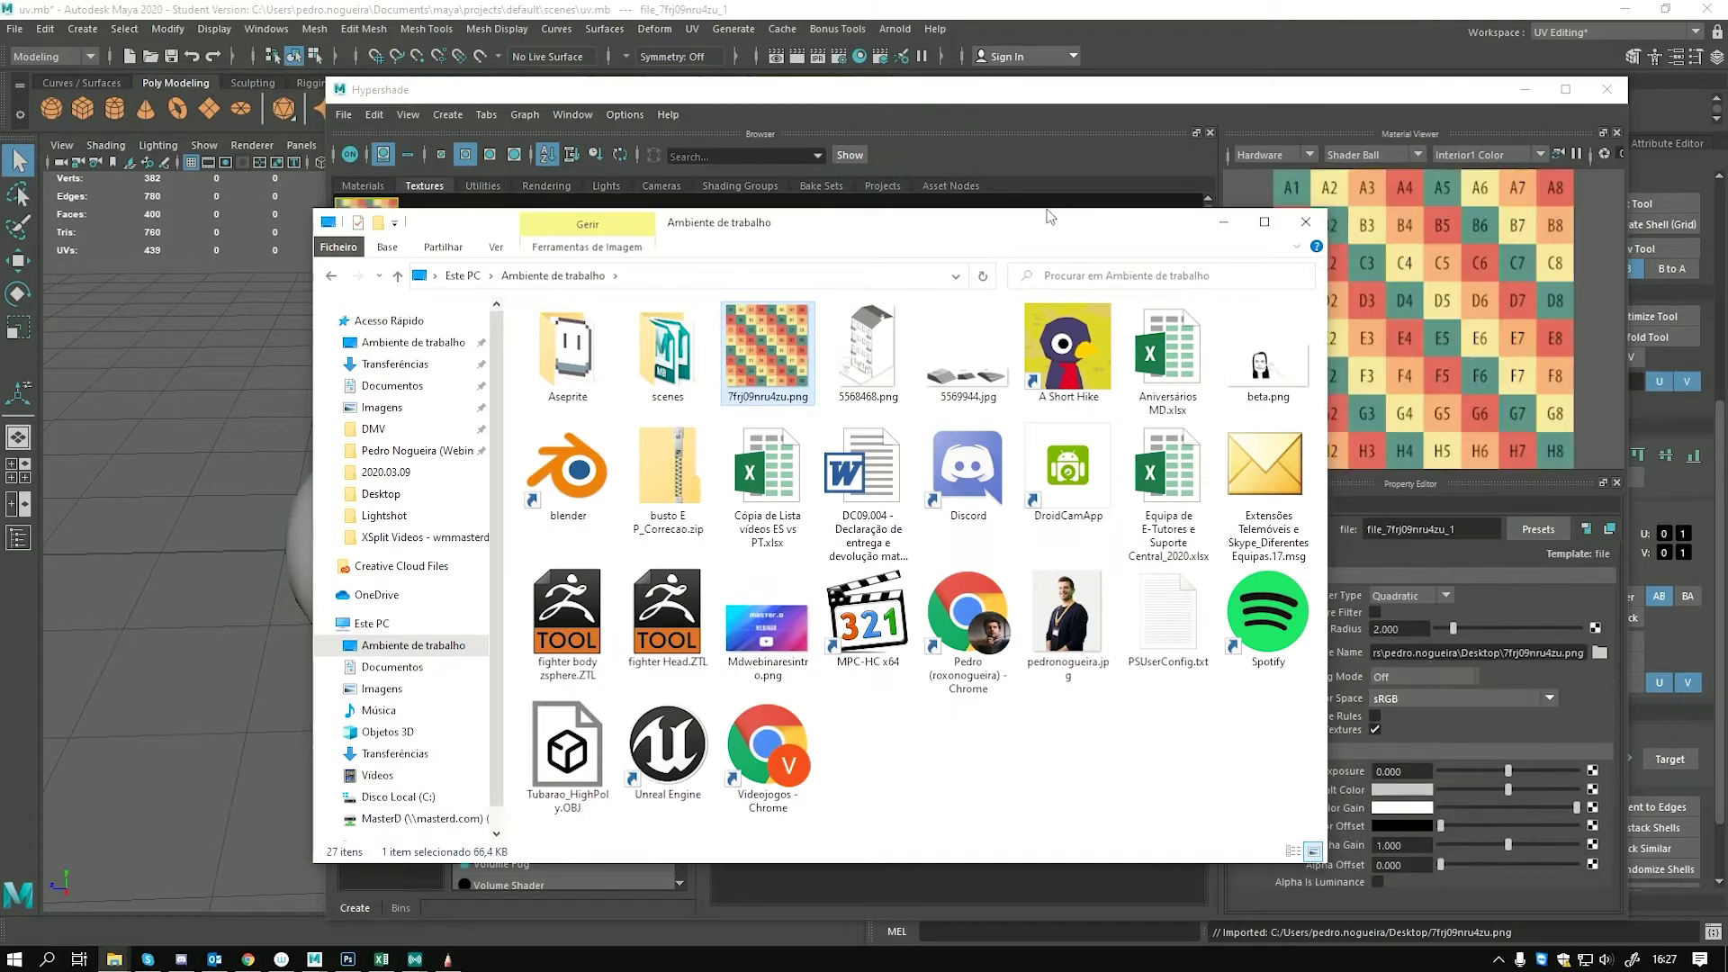
{"action": "left_click", "coordinate": [1223, 222]}
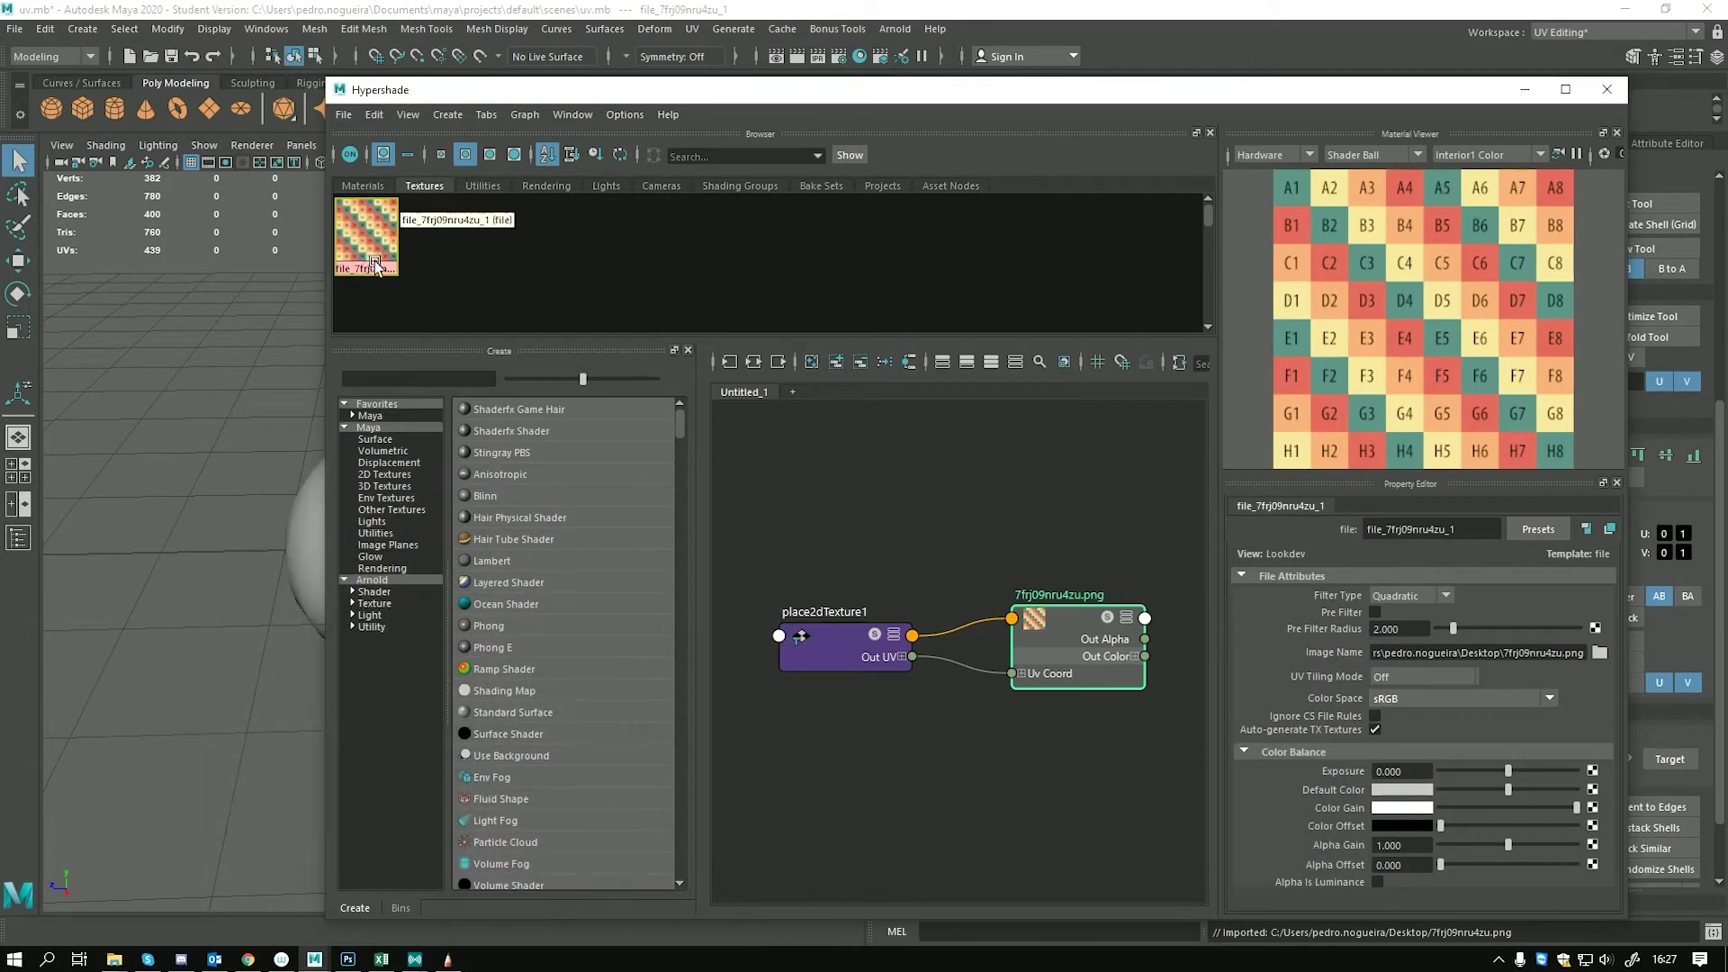
Select the sphere in the viewport and assign a new Lambert material to it
{"action": "scroll", "coordinate": [996, 517], "scroll_direction": "down", "scroll_amount": 5}
{"action": "scroll", "coordinate": [994, 514], "scroll_direction": "up", "scroll_amount": 3}
{"action": "left_click", "coordinate": [942, 513]}
{"action": "key", "text": "super"}
{"action": "left_click", "coordinate": [363, 185]}
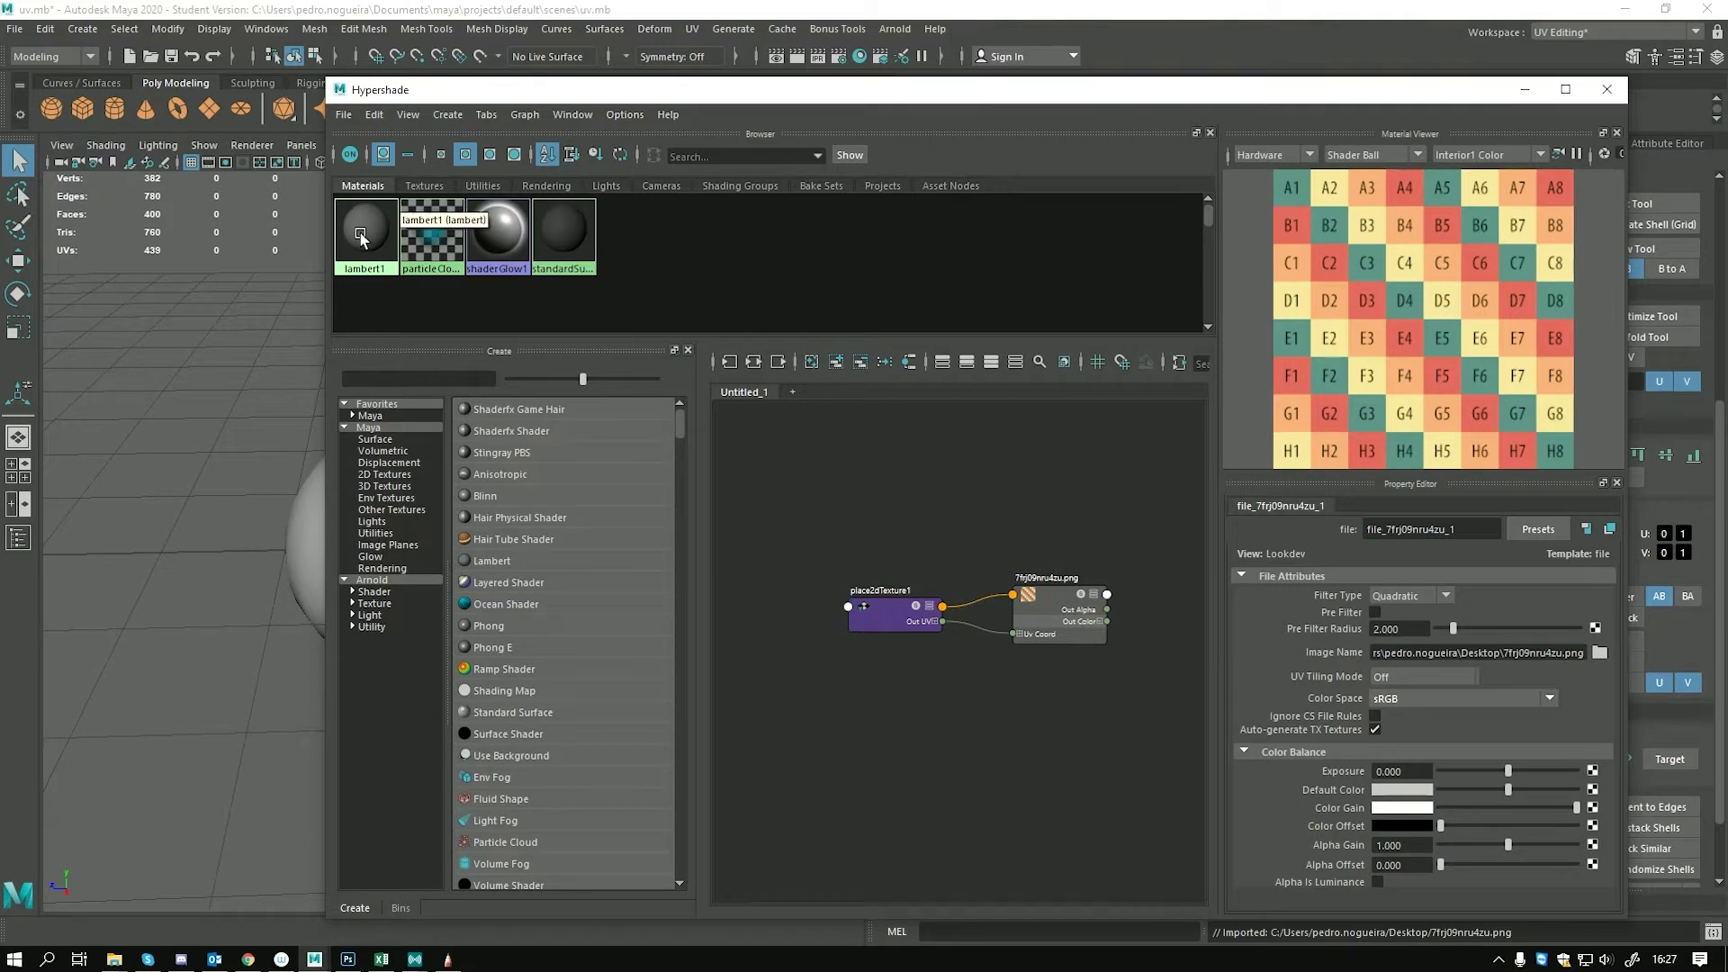
{"action": "middle_click_drag", "start_coordinate": [263, 452], "coordinate": [213, 416], "text": "alt"}
{"action": "left_click", "coordinate": [208, 425]}
{"action": "right_click_drag", "start_coordinate": [208, 425], "coordinate": [211, 889]}
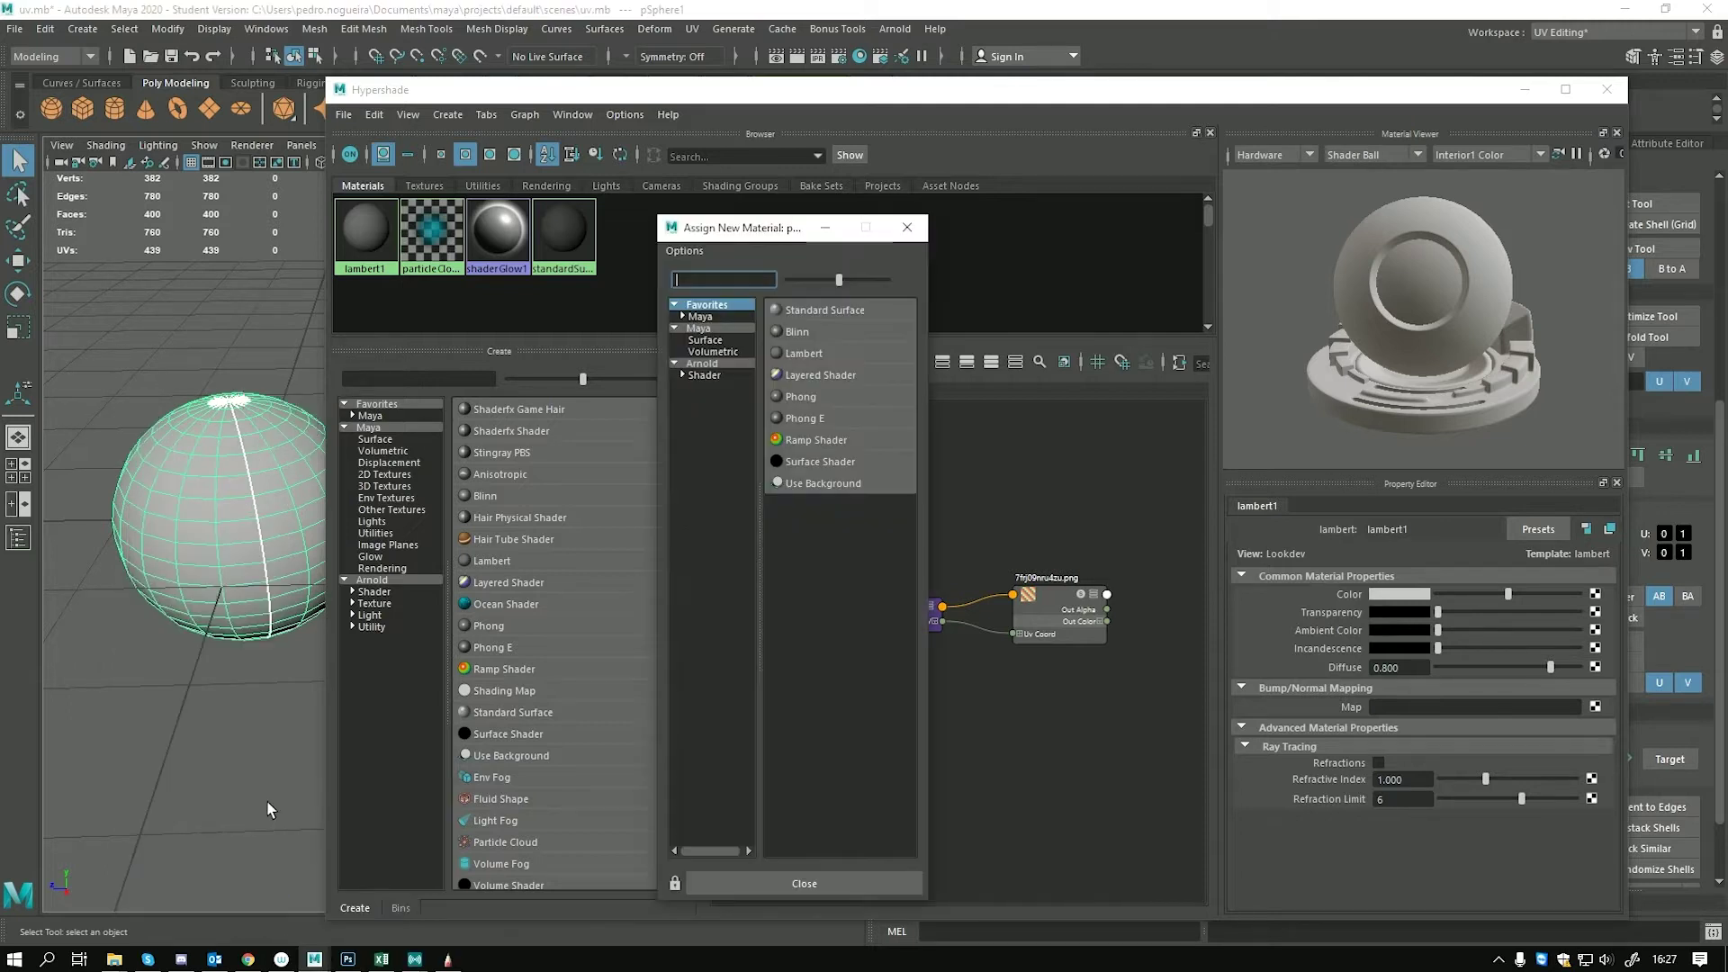
{"action": "left_click", "coordinate": [799, 353]}
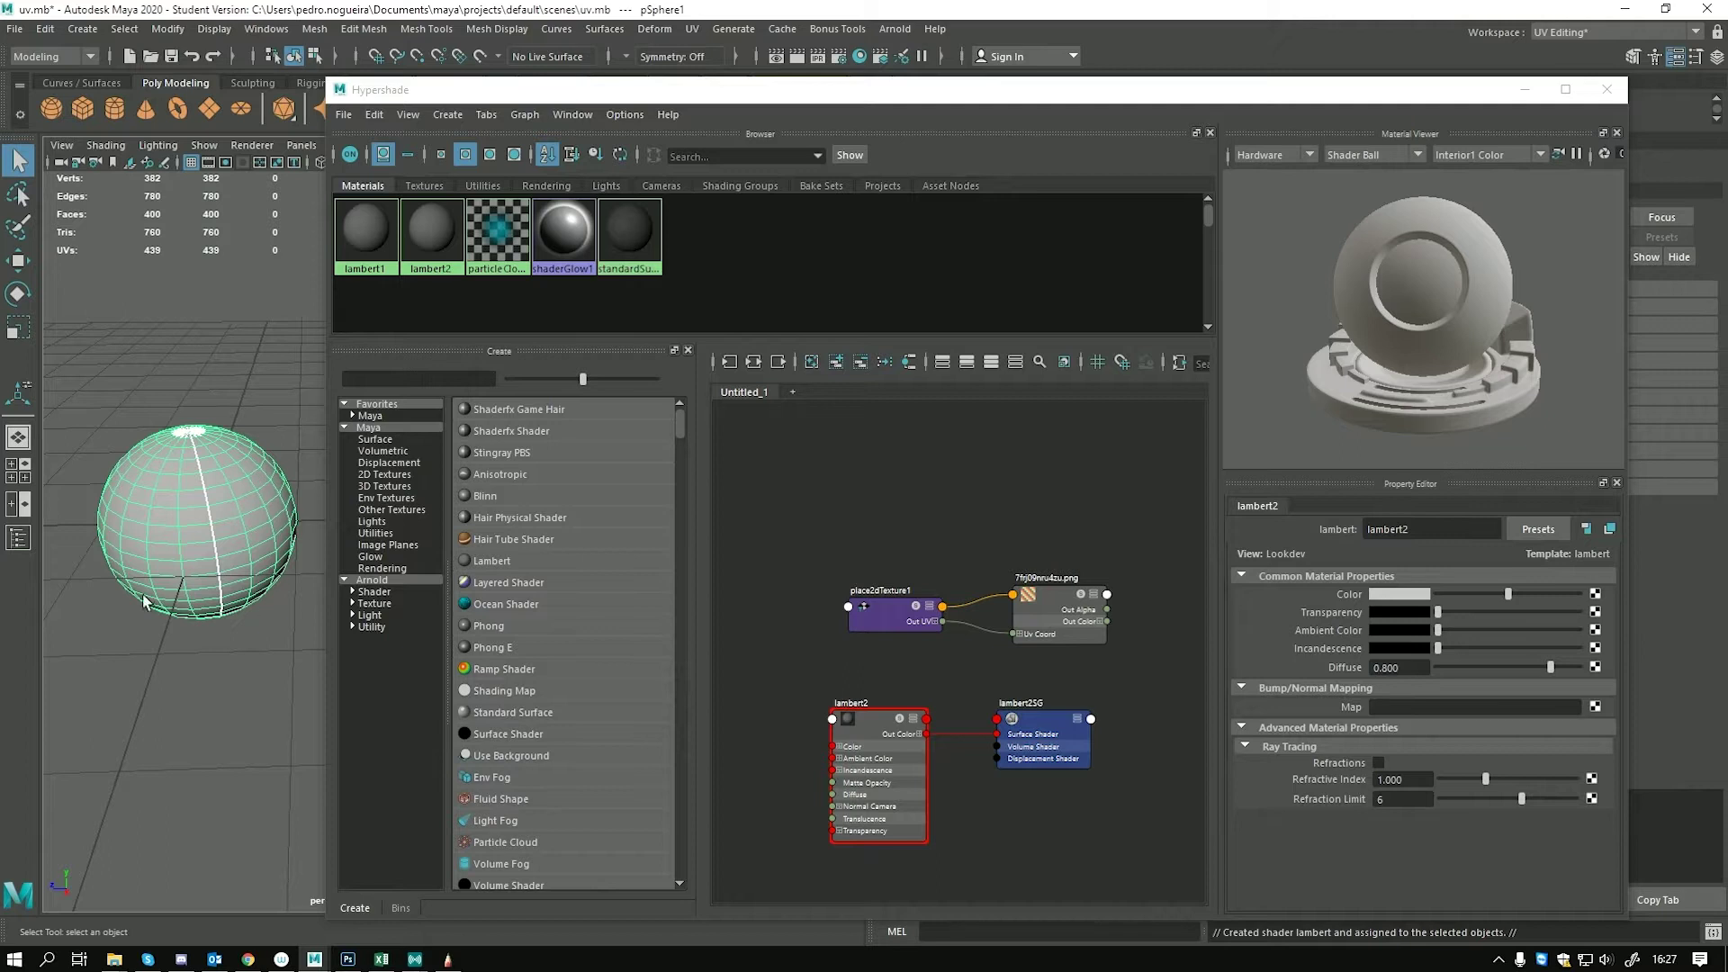
Arrange the lambert2 nodes beside the checker texture in the graph and connect the texture's Out Color to lambert2's Color
{"action": "left_click", "coordinate": [841, 720]}
{"action": "key", "text": "a"}
{"action": "left_click_drag", "start_coordinate": [821, 684], "coordinate": [867, 663]}
{"action": "middle_click_drag", "start_coordinate": [961, 596], "coordinate": [918, 582], "text": "alt"}
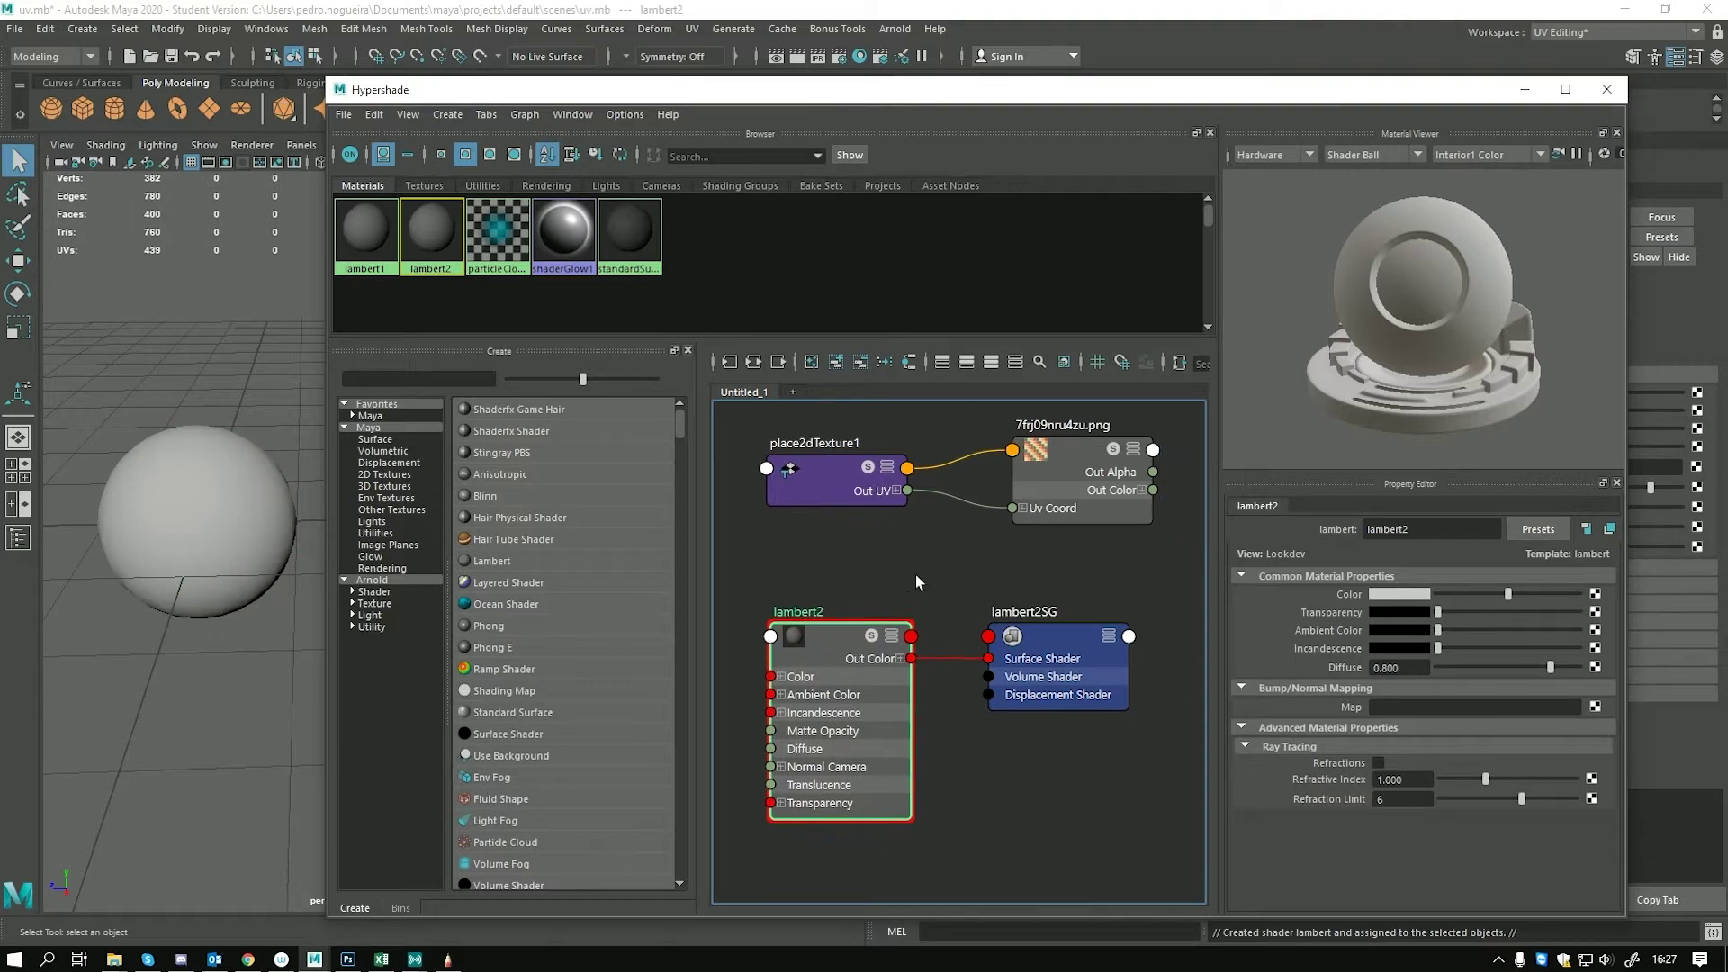
{"action": "scroll", "coordinate": [1094, 479], "scroll_direction": "down", "scroll_amount": 5}
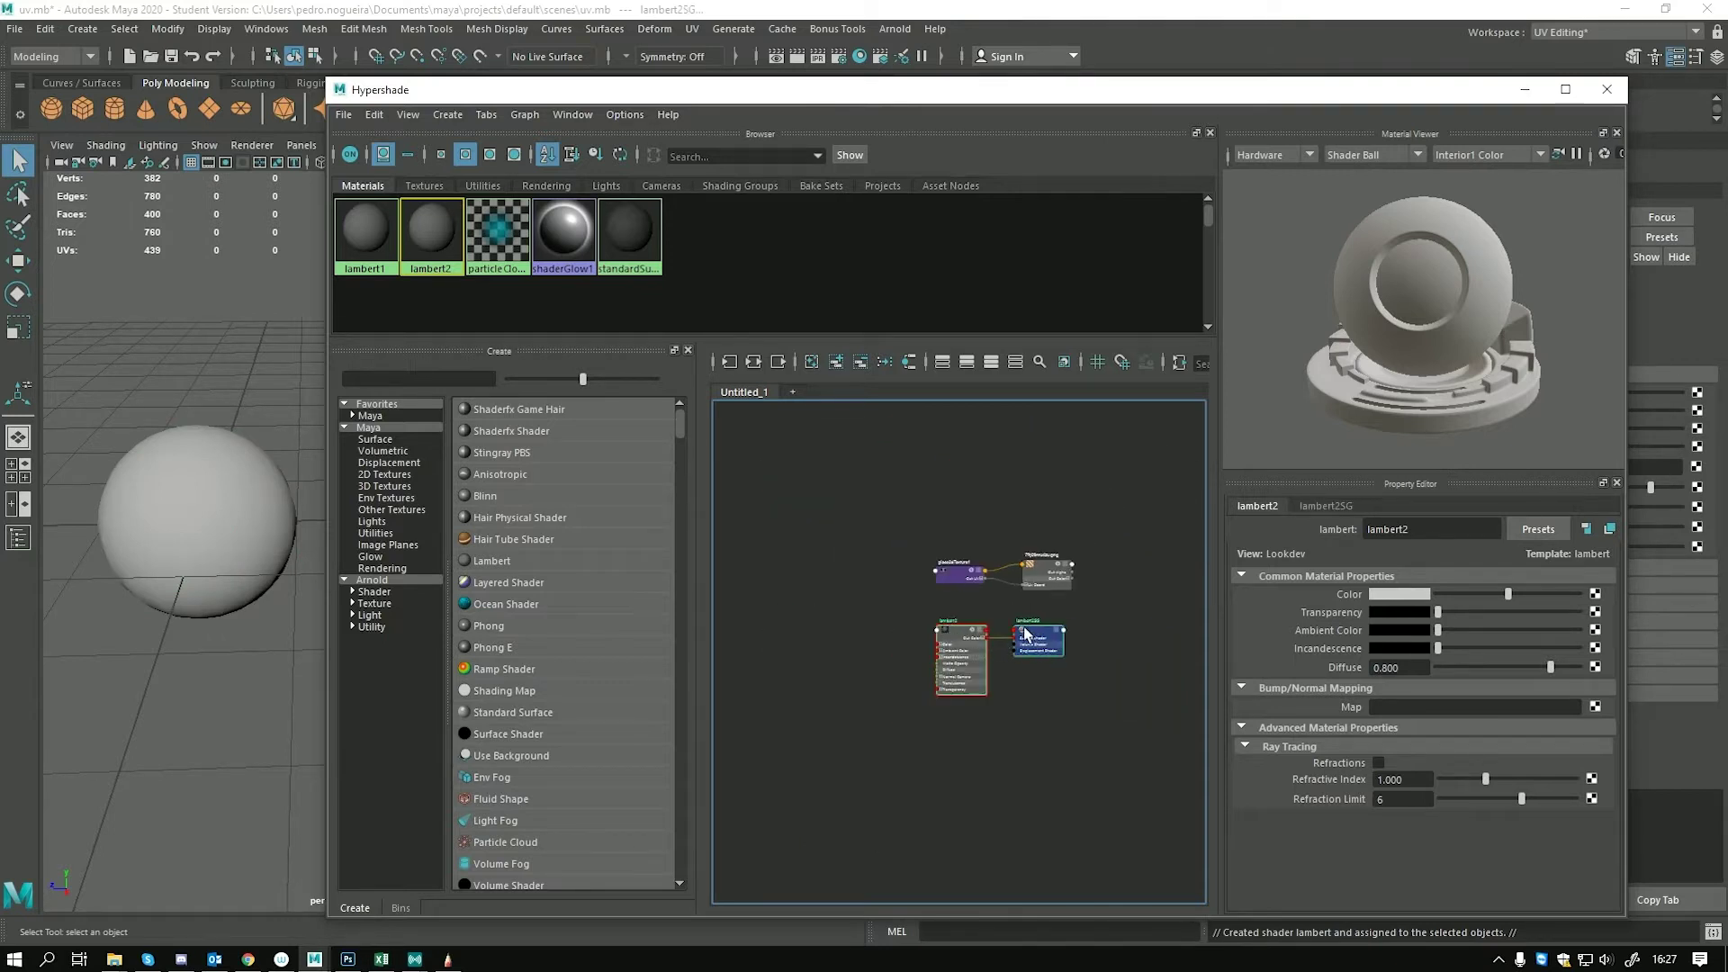
{"action": "left_click", "coordinate": [1170, 581]}
{"action": "scroll", "coordinate": [1170, 580], "scroll_direction": "up", "scroll_amount": 5}
{"action": "scroll", "coordinate": [924, 655], "scroll_direction": "down", "scroll_amount": 2}
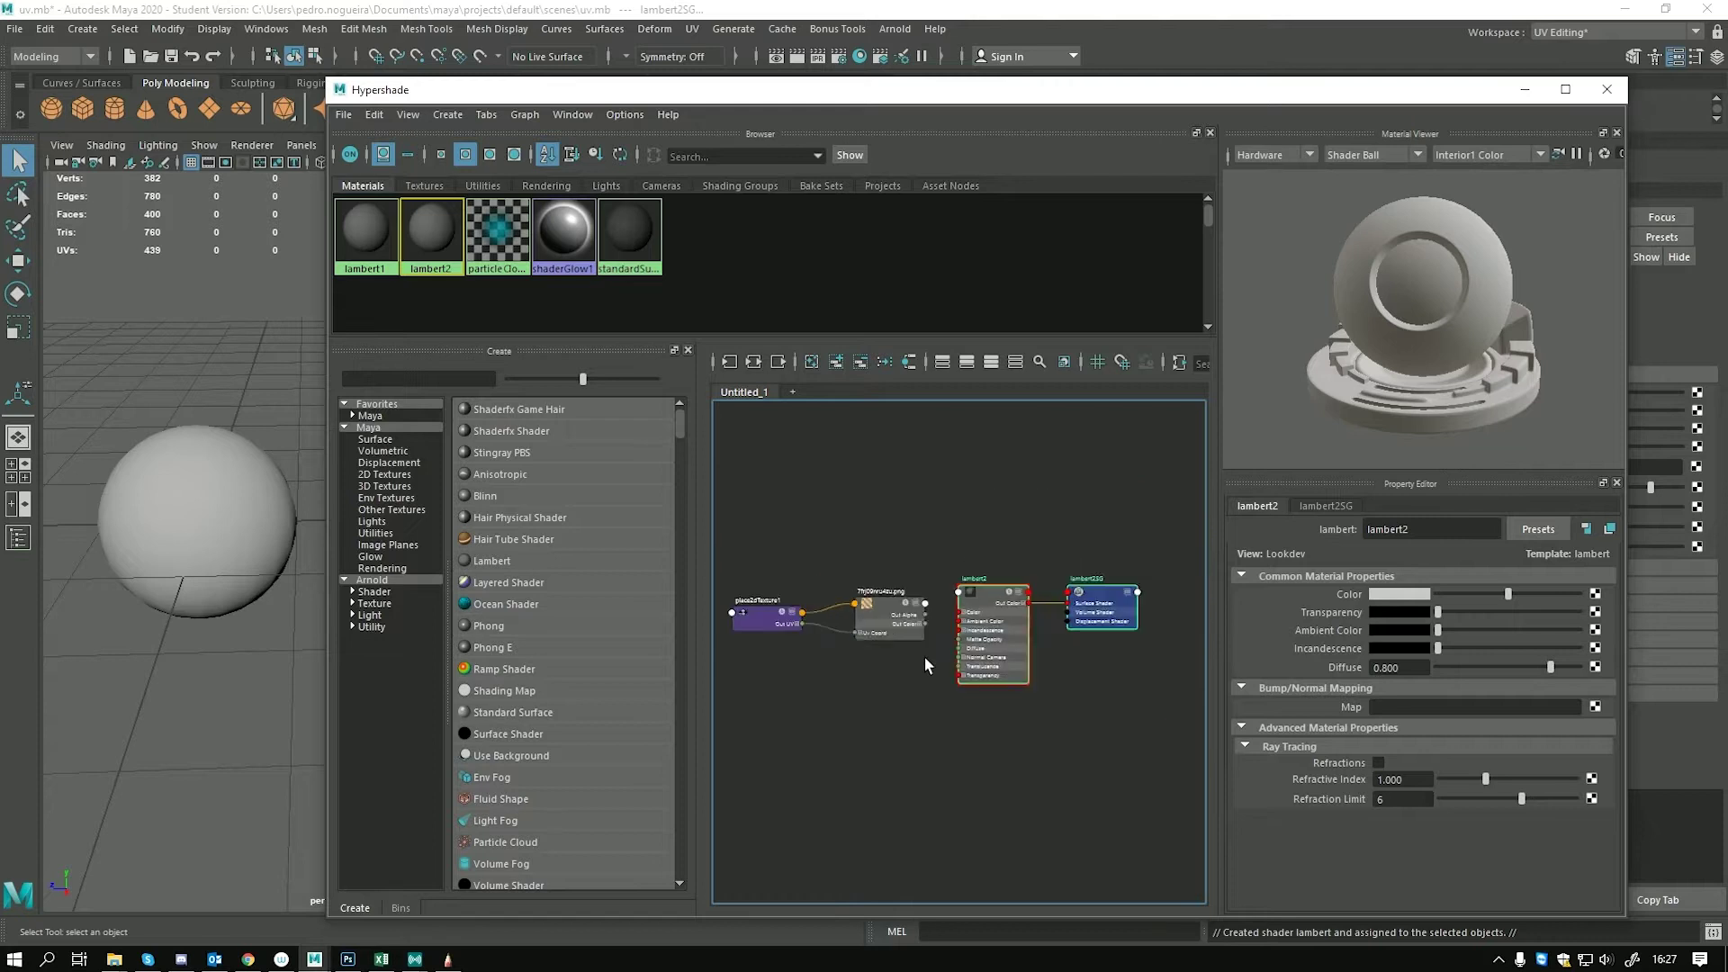
{"action": "scroll", "coordinate": [923, 656], "scroll_direction": "up", "scroll_amount": 2}
{"action": "left_click_drag", "start_coordinate": [924, 609], "coordinate": [970, 593]}
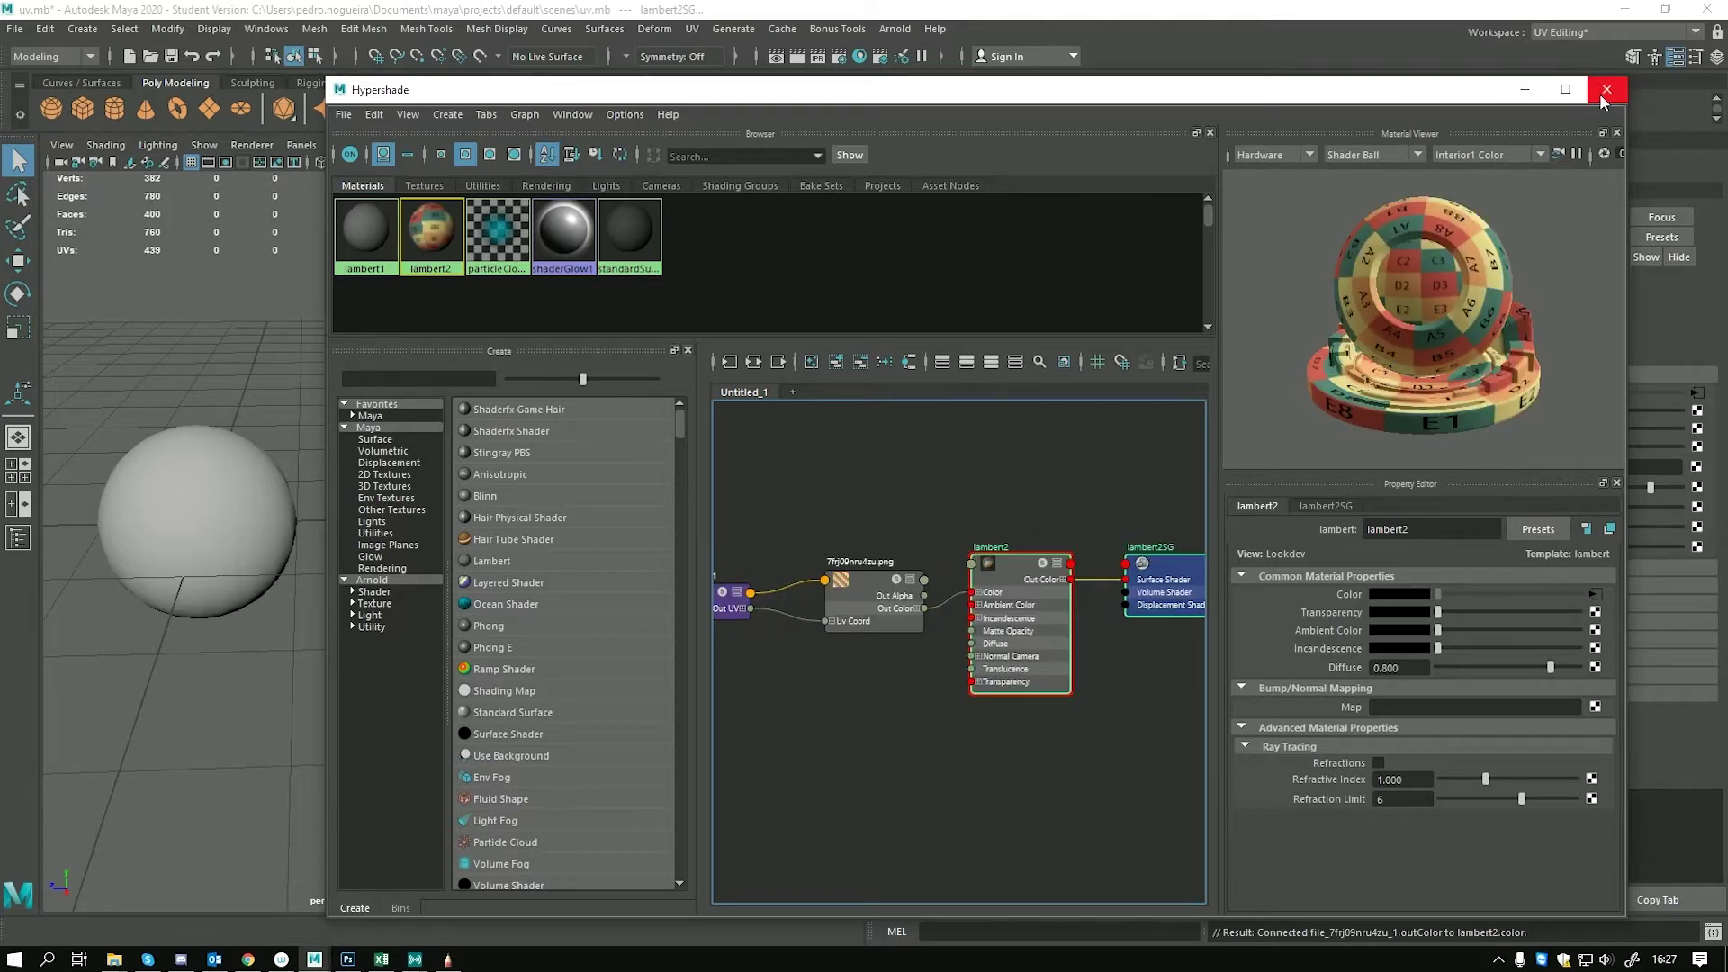
Close the Hypershade, reselect the sphere and show its texture image behind the UVs in the UV Editor
{"action": "left_click", "coordinate": [1602, 95]}
{"action": "left_click", "coordinate": [343, 440]}
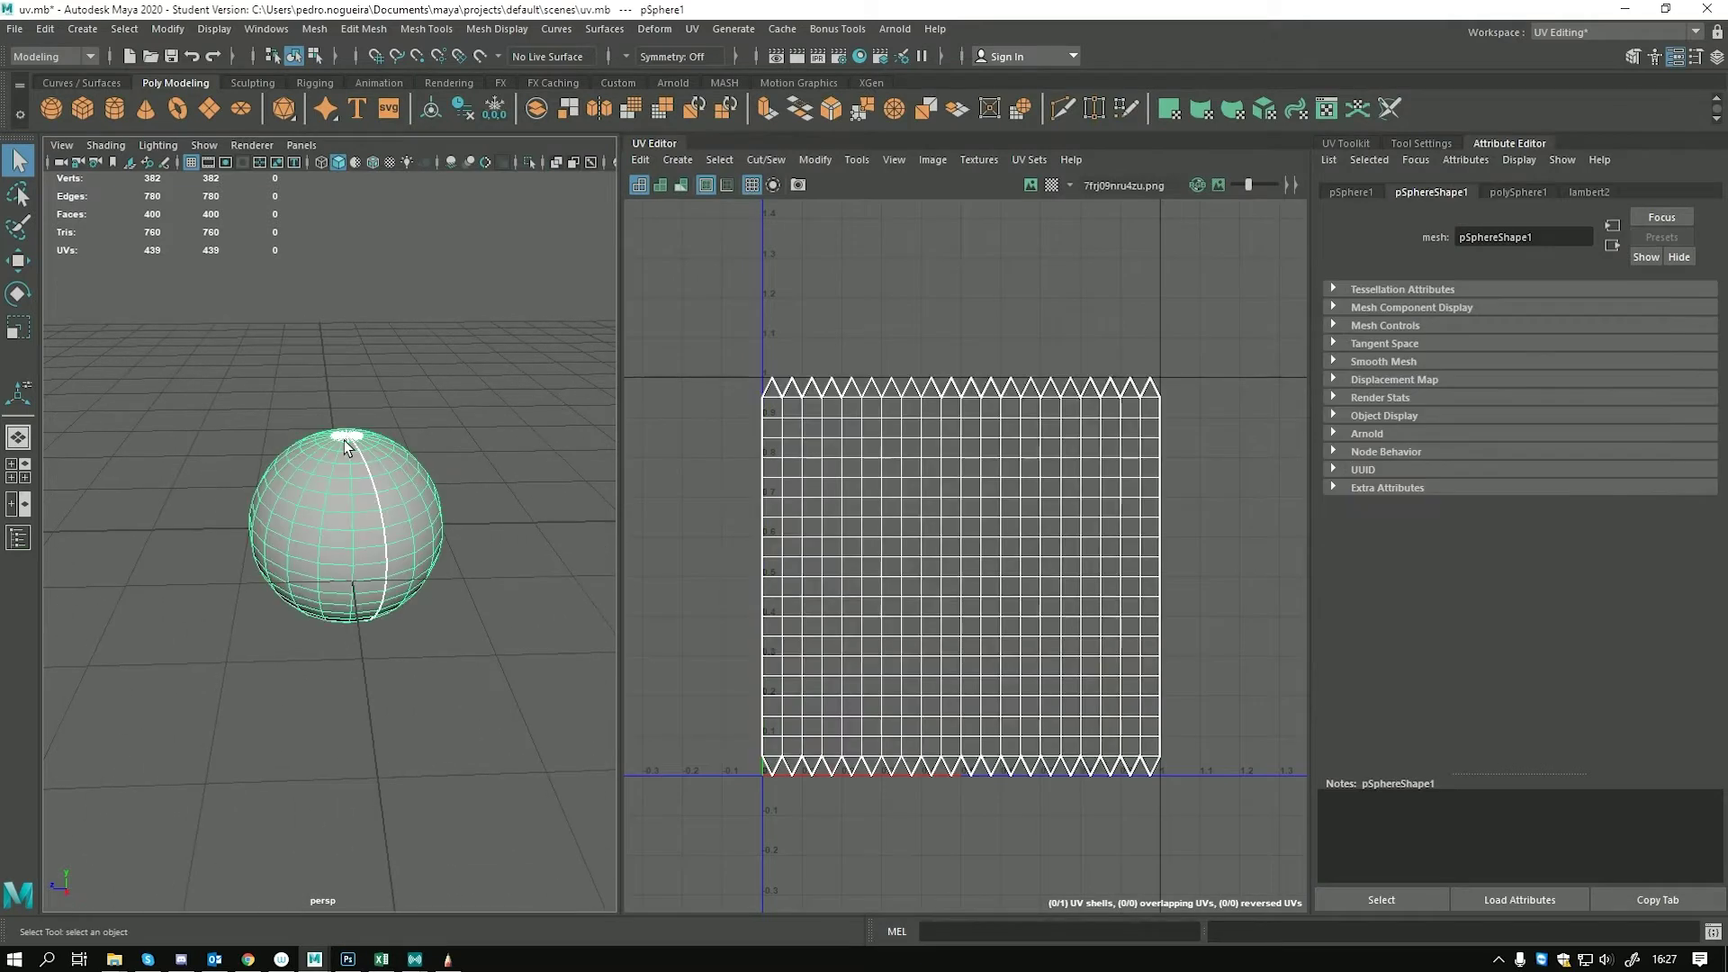
{"action": "left_click", "coordinate": [1030, 184]}
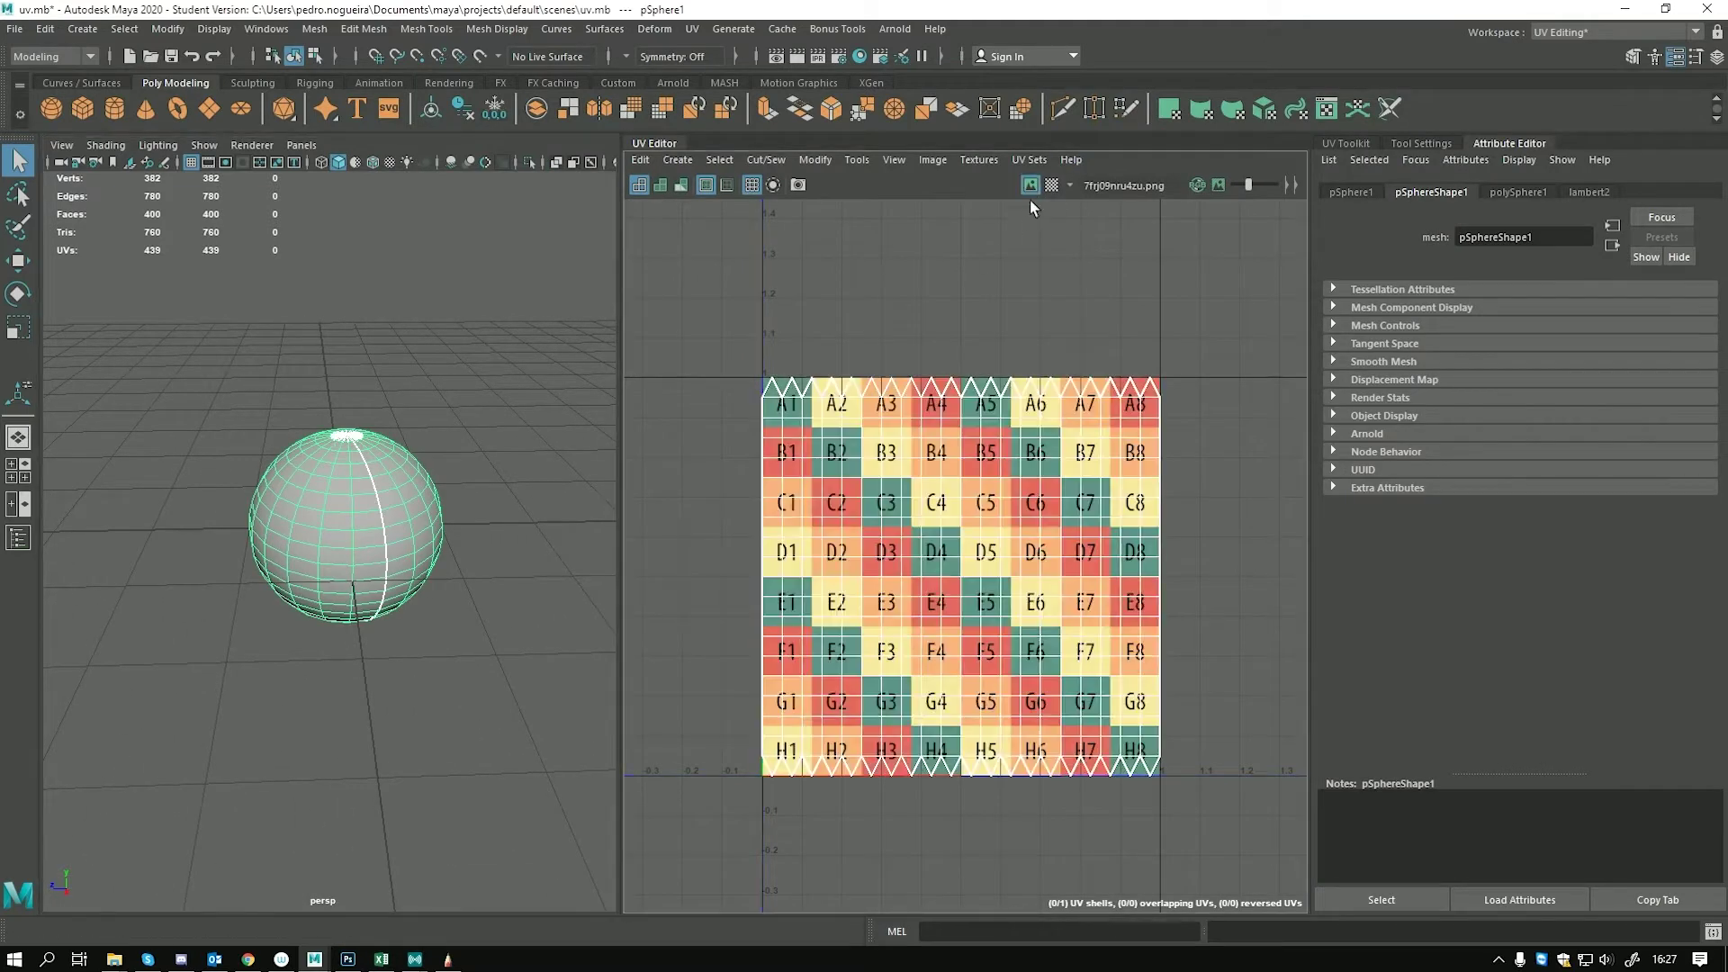
Switch the viewport to textured shading and view the colour checker on the sphere around its UV seam
{"action": "scroll", "coordinate": [504, 594], "scroll_direction": "up", "scroll_amount": 5}
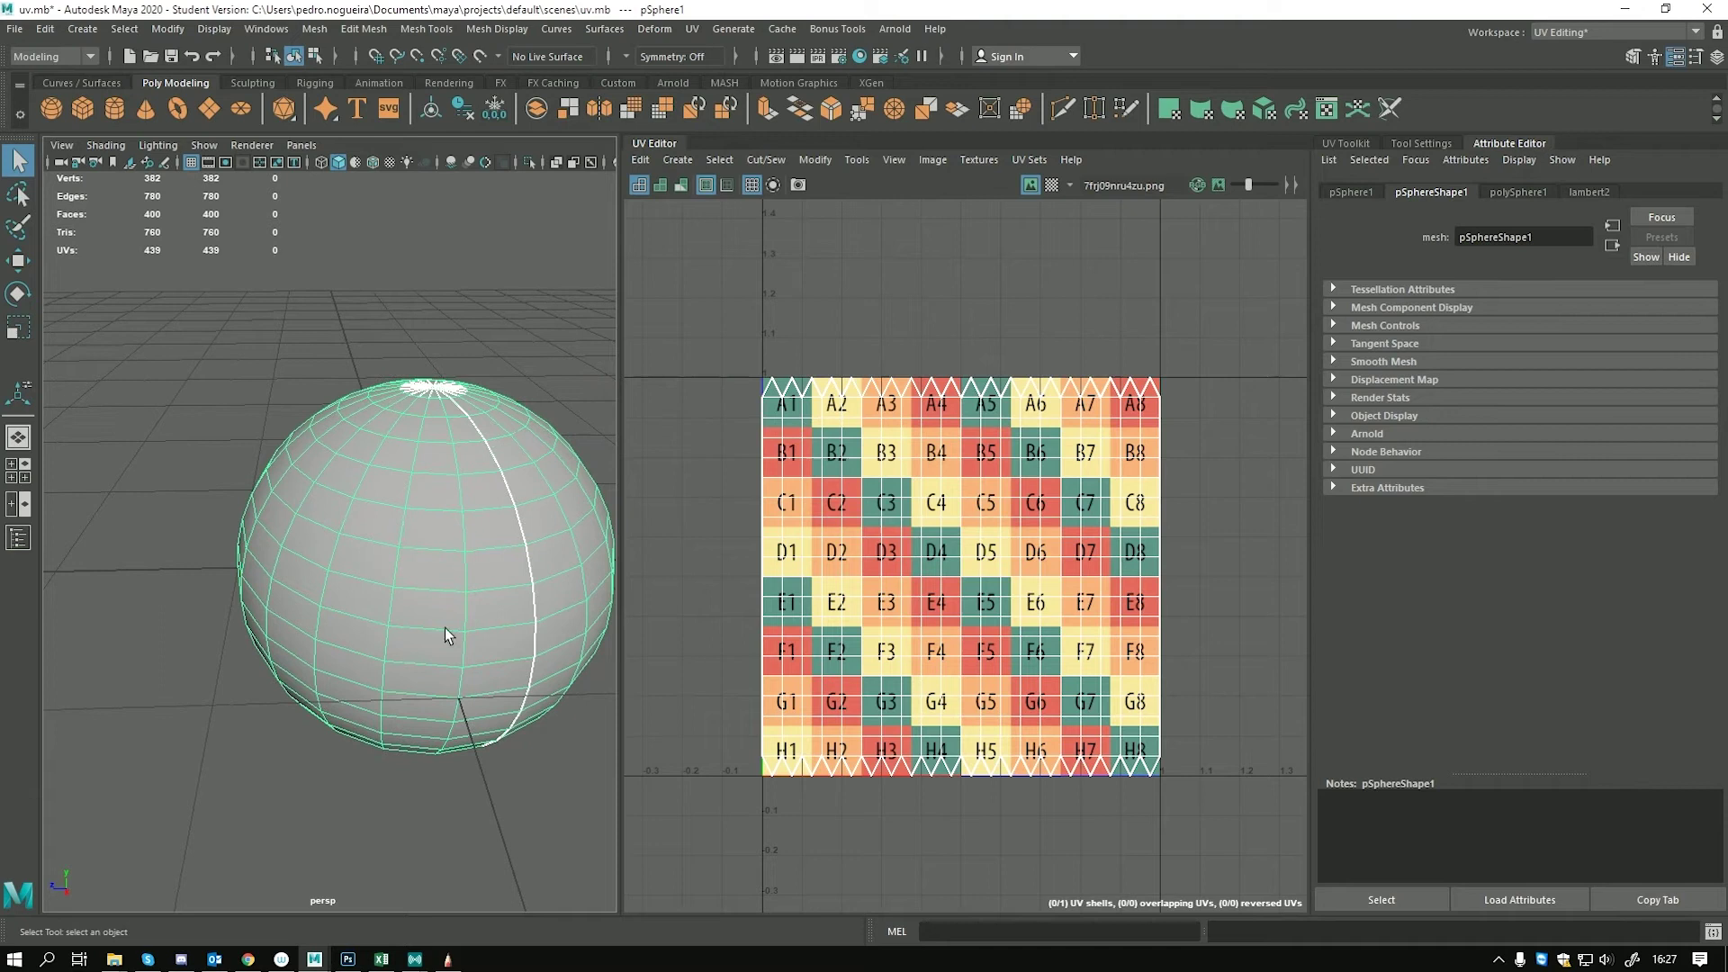
{"action": "left_click_drag", "start_coordinate": [520, 588], "coordinate": [436, 588], "text": "alt"}
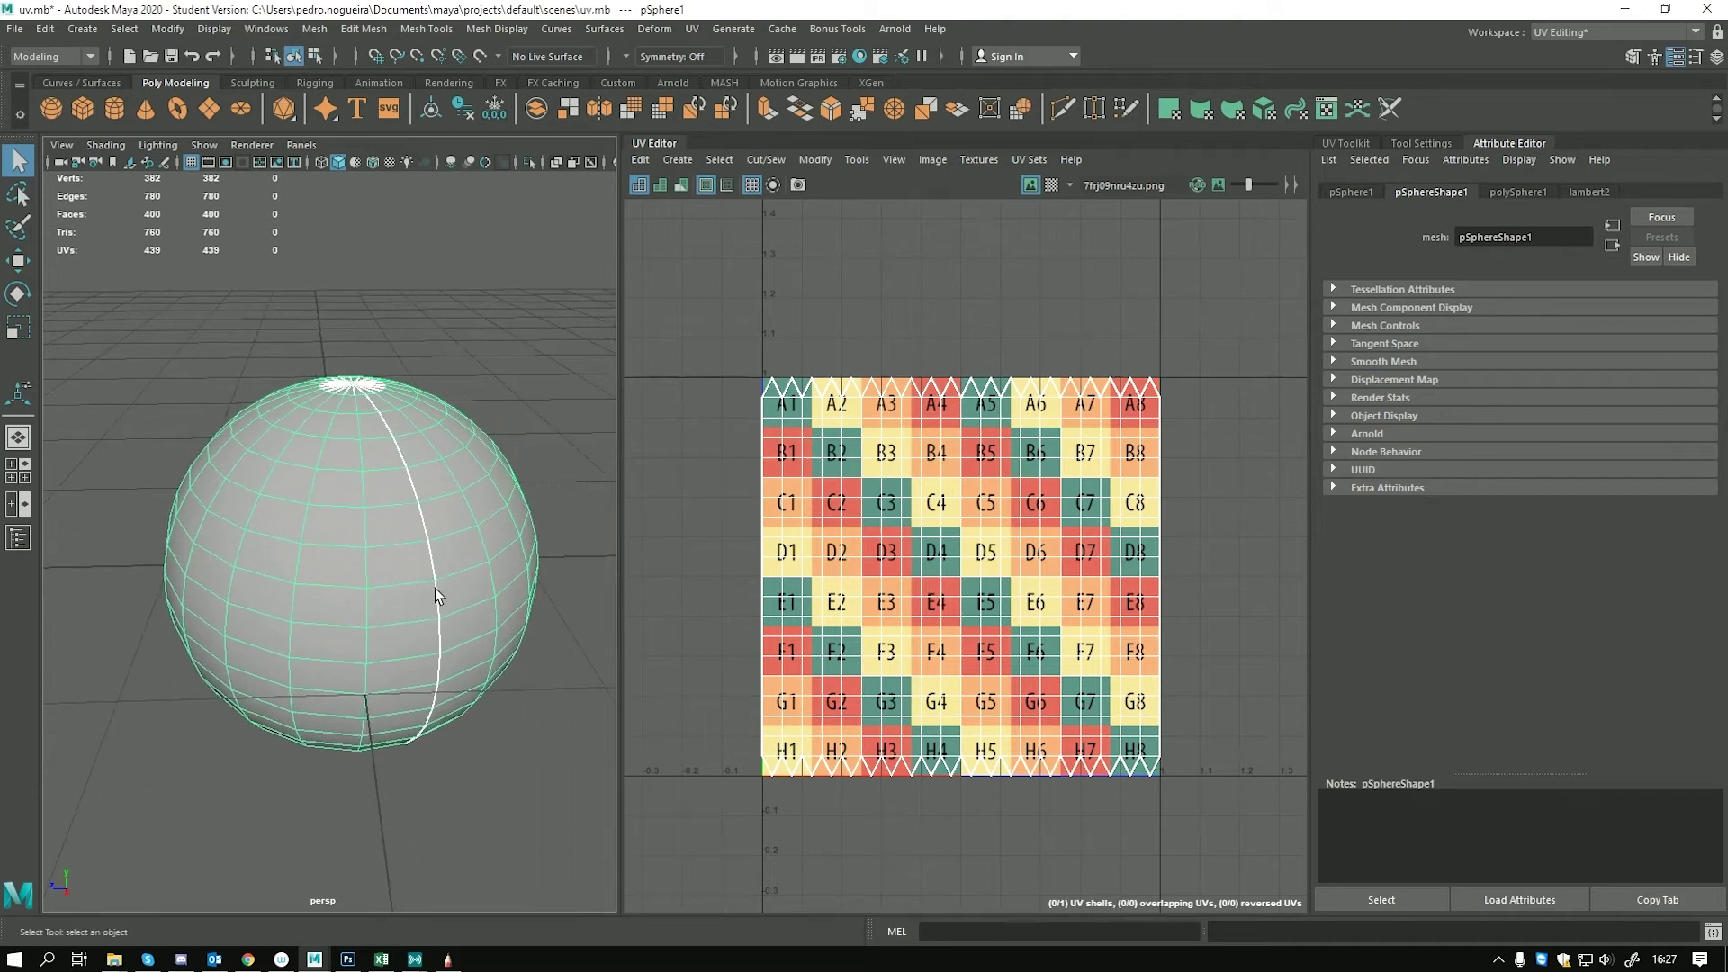
{"action": "key", "text": "5"}
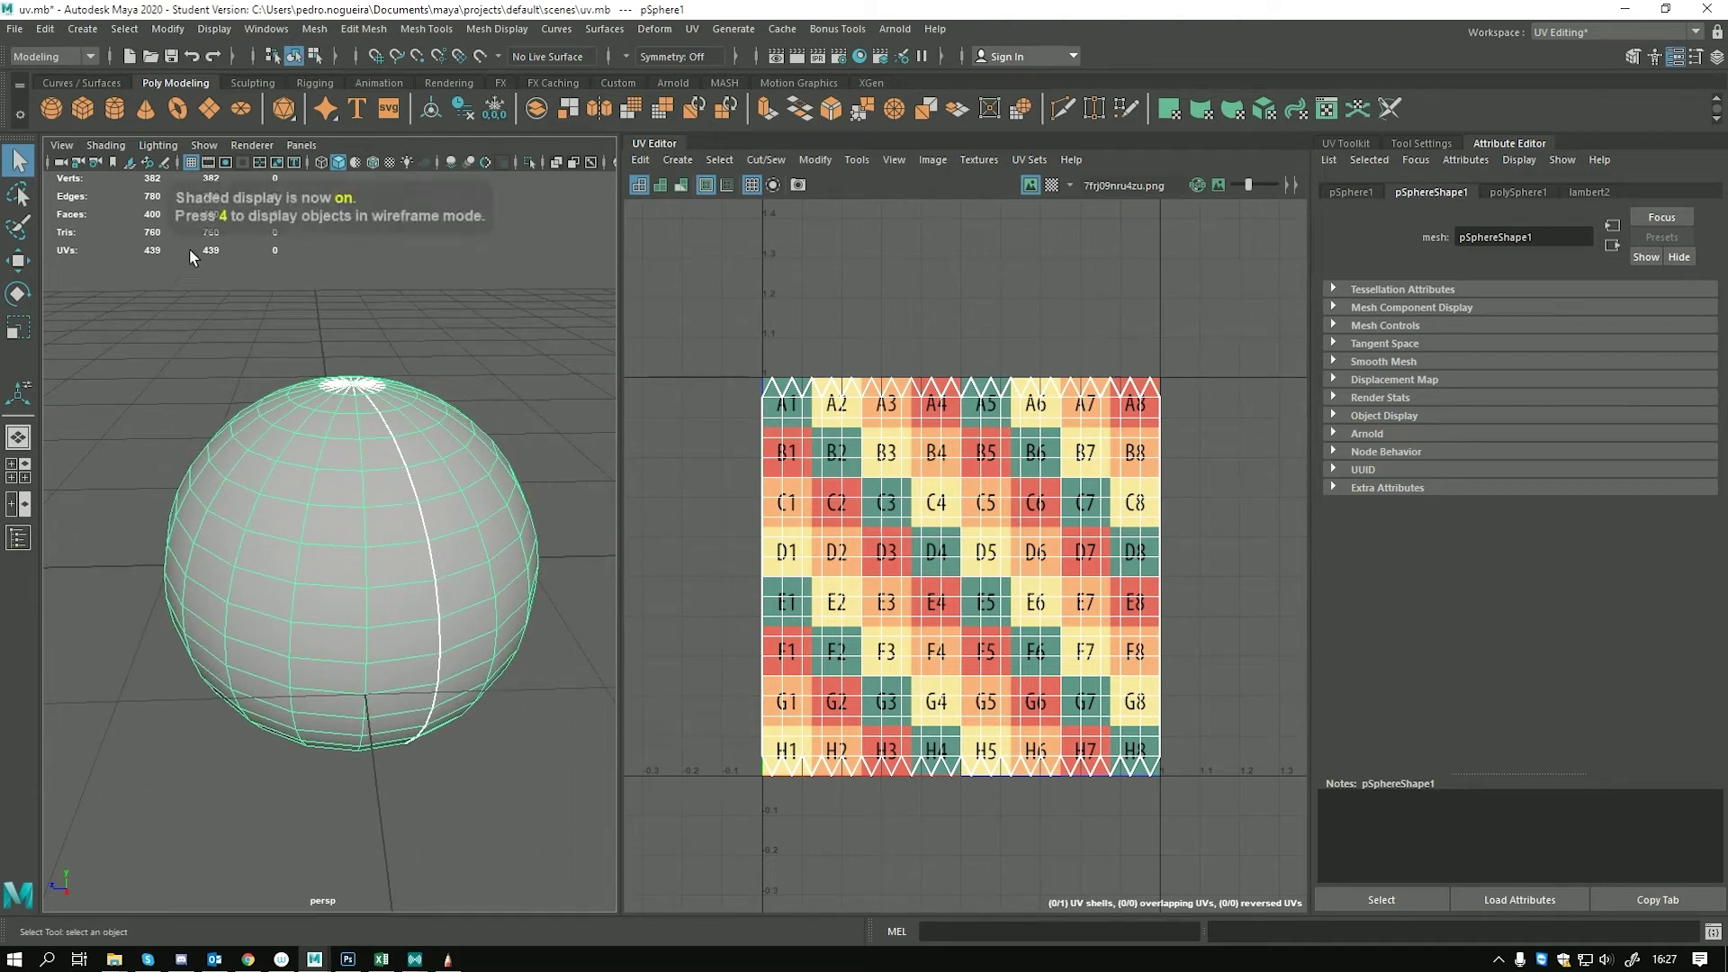
{"action": "key", "text": "4"}
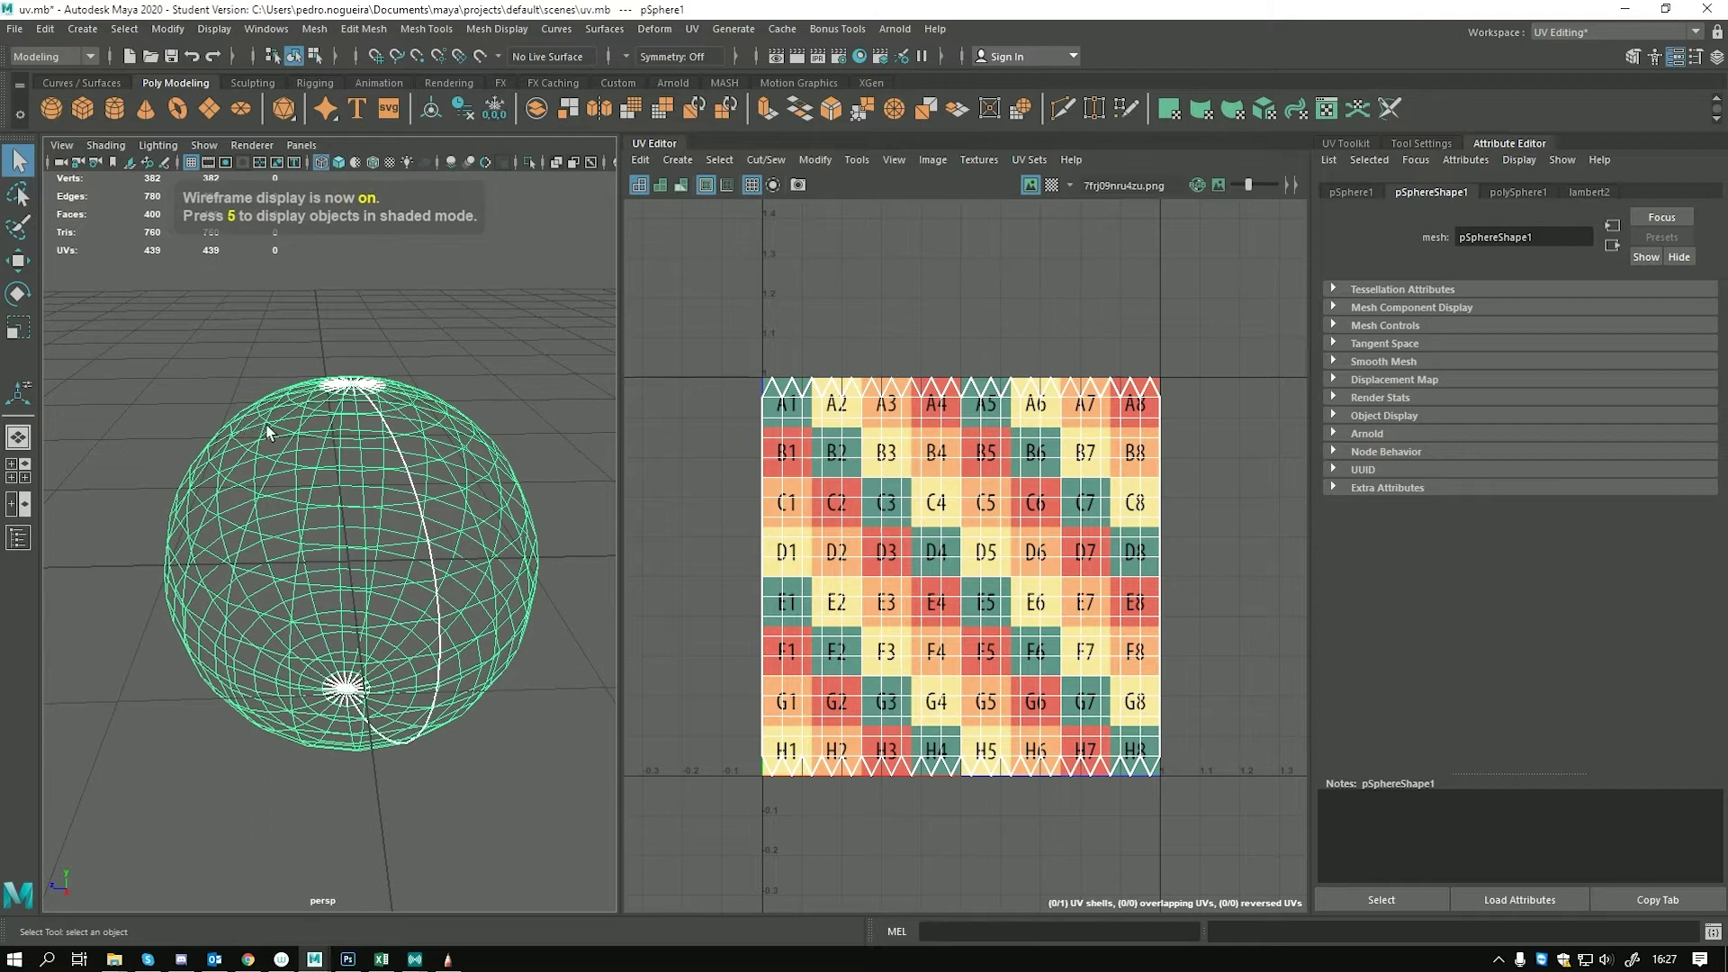
{"action": "key", "text": "5"}
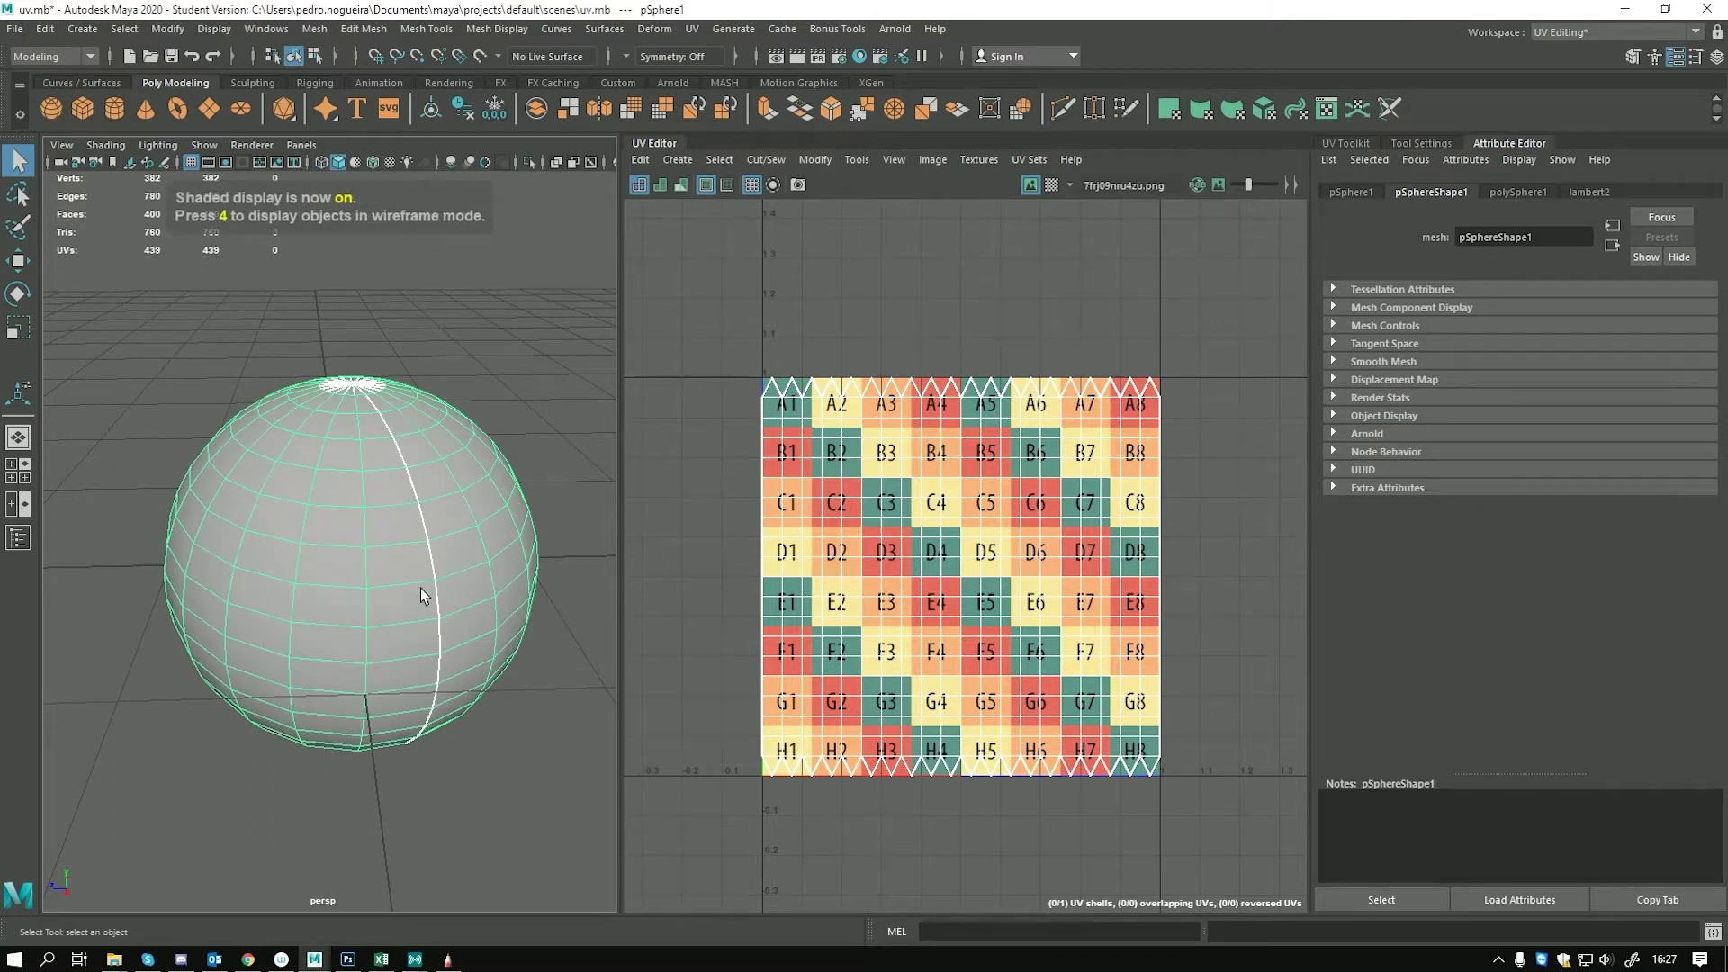
{"action": "key", "text": "6"}
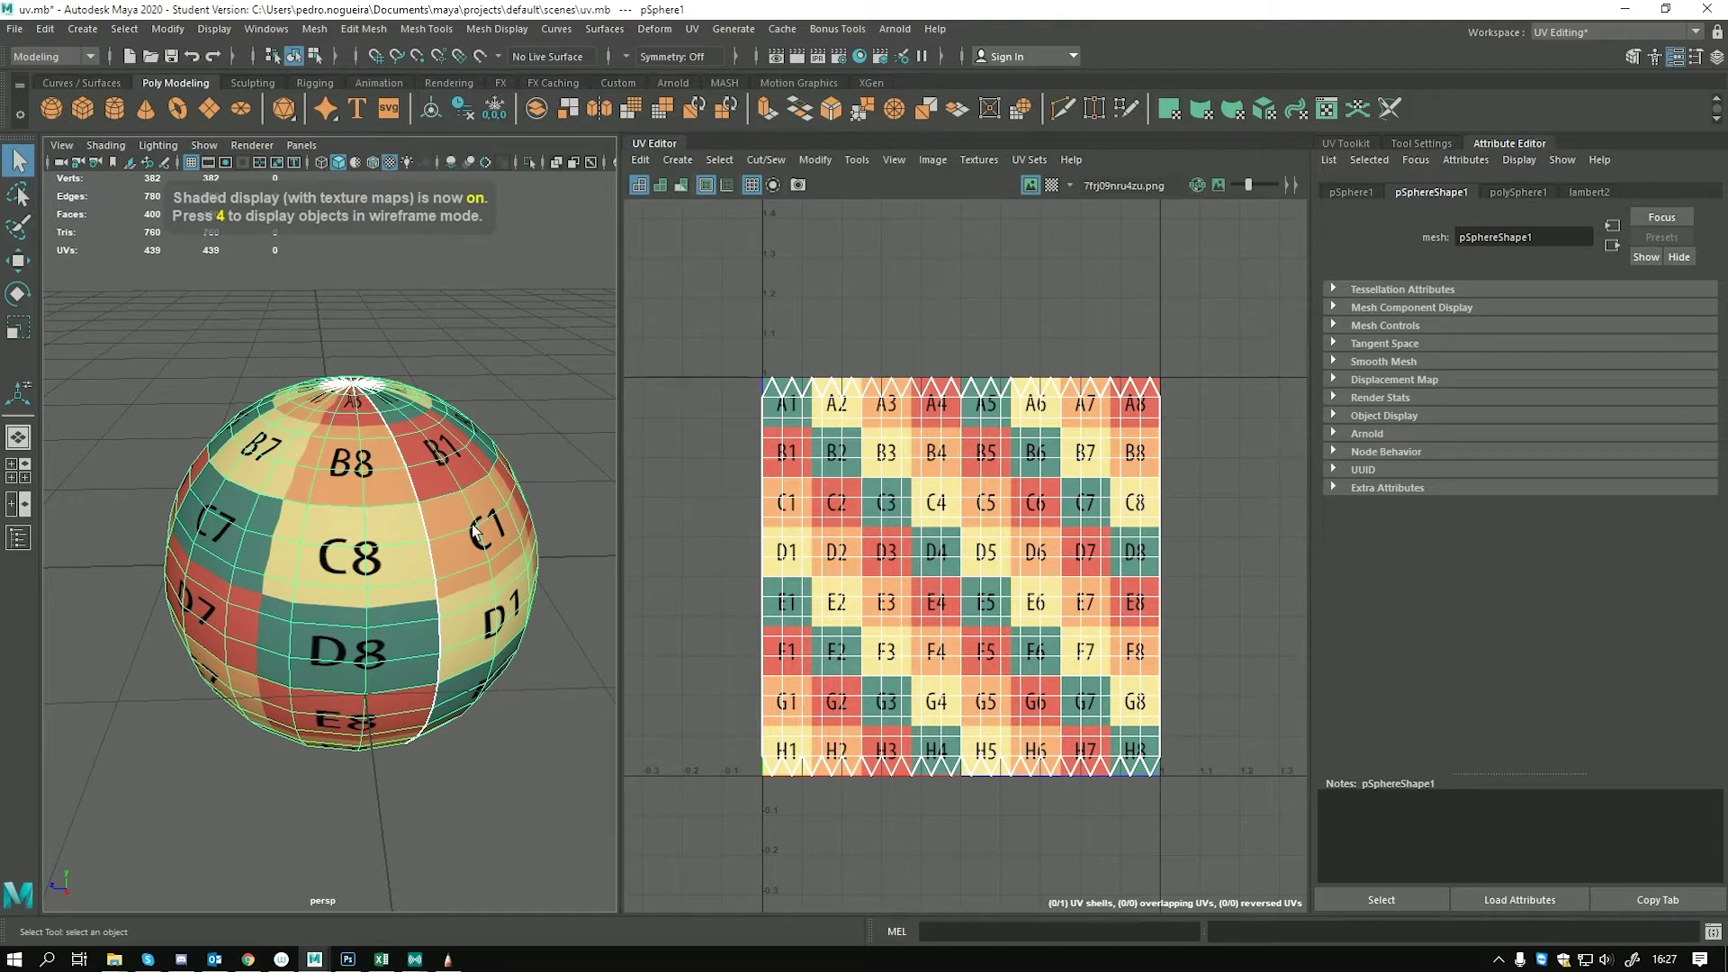
{"action": "left_click_drag", "start_coordinate": [488, 623], "coordinate": [519, 655], "text": "alt"}
{"action": "mouse_move", "coordinate": [387, 532]}
{"action": "right_mouse_down", "text": "alt"}
{"action": "mouse_move", "coordinate": [416, 586]}
{"action": "mouse_move", "coordinate": [367, 571]}
{"action": "mouse_move", "coordinate": [383, 567]}
{"action": "right_mouse_up", "text": "alt"}
Soft-select the face near squares D3 and D4 with a reduced falloff and try moving its UVs sideways over the texture
{"action": "right_click_drag", "start_coordinate": [870, 551], "coordinate": [916, 587]}
{"action": "left_click", "coordinate": [914, 585]}
{"action": "key", "text": "b"}
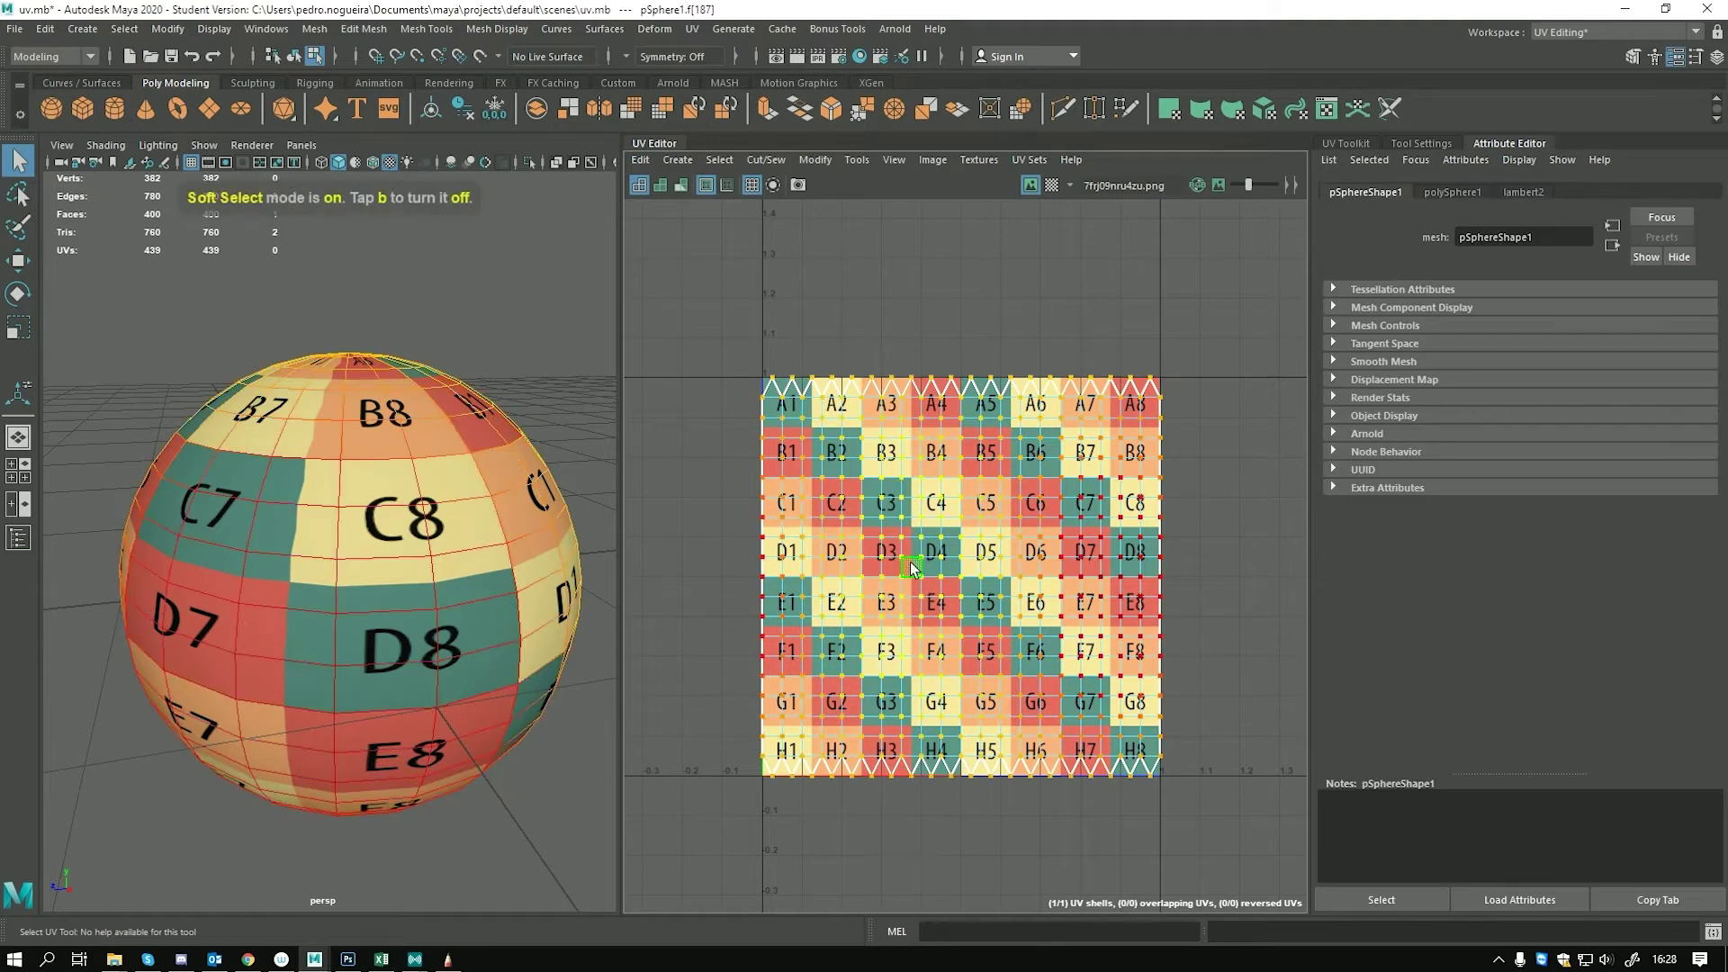
{"action": "key", "text": "w"}
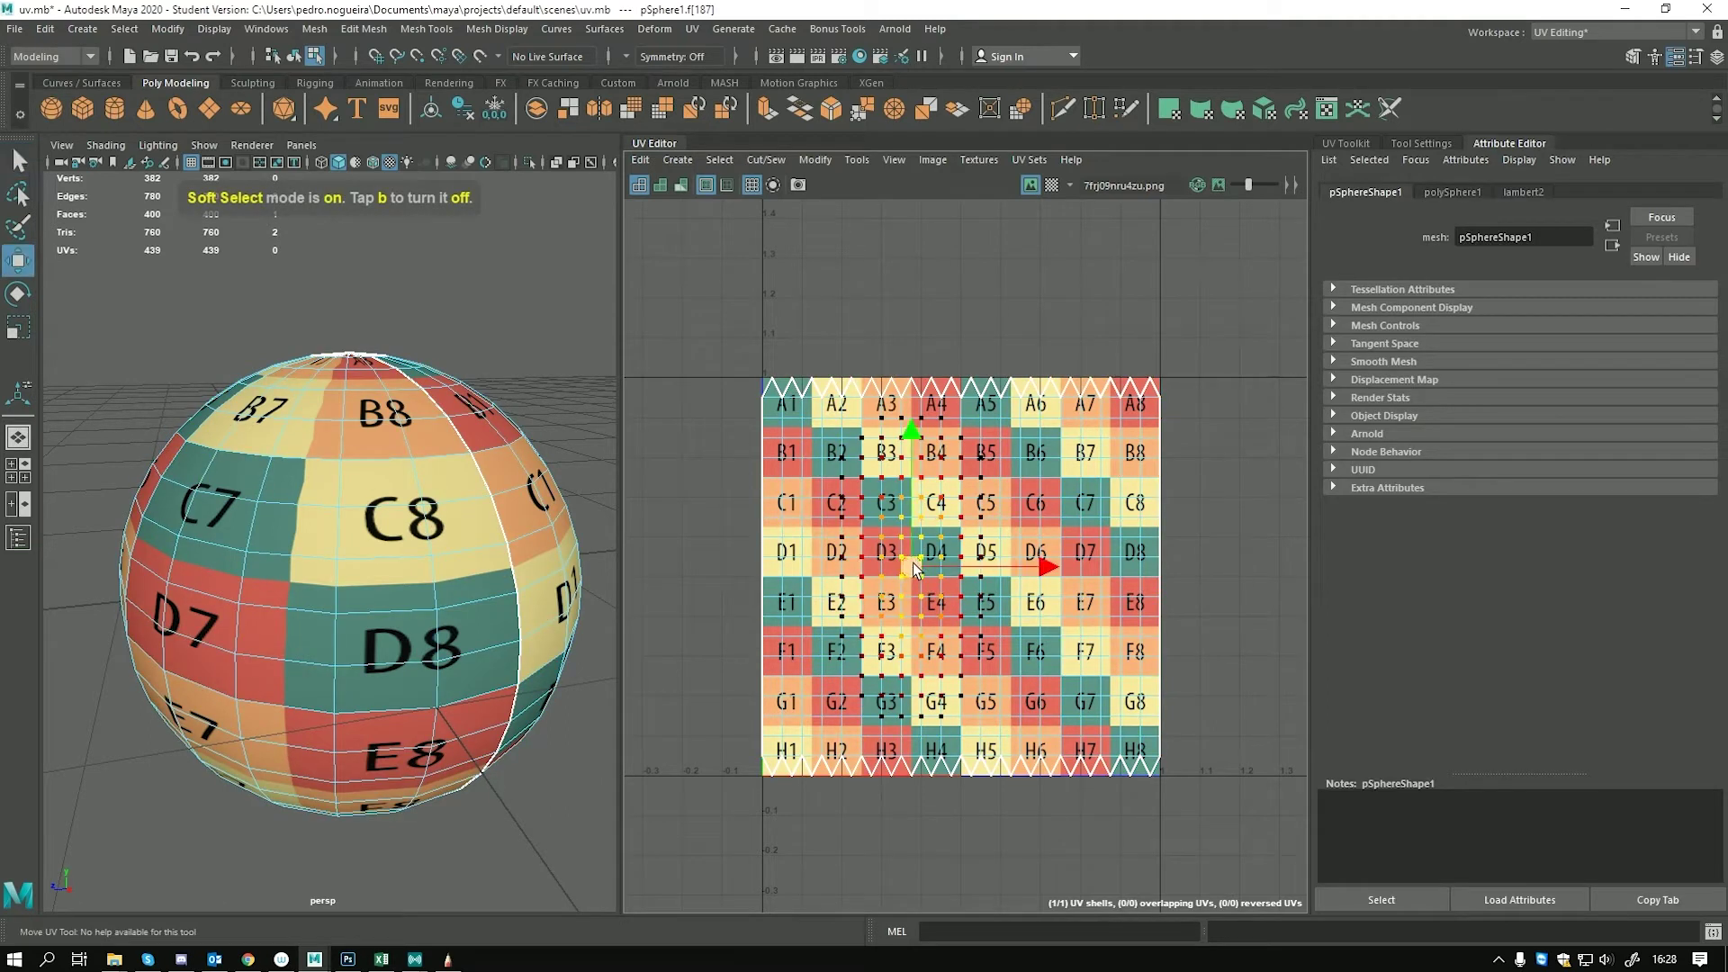
{"action": "left_click_drag", "start_coordinate": [432, 589], "coordinate": [718, 565], "text": "alt"}
{"action": "middle_click_drag", "start_coordinate": [926, 602], "coordinate": [1004, 623]}
{"action": "scroll", "coordinate": [941, 610], "scroll_direction": "up", "scroll_amount": 4}
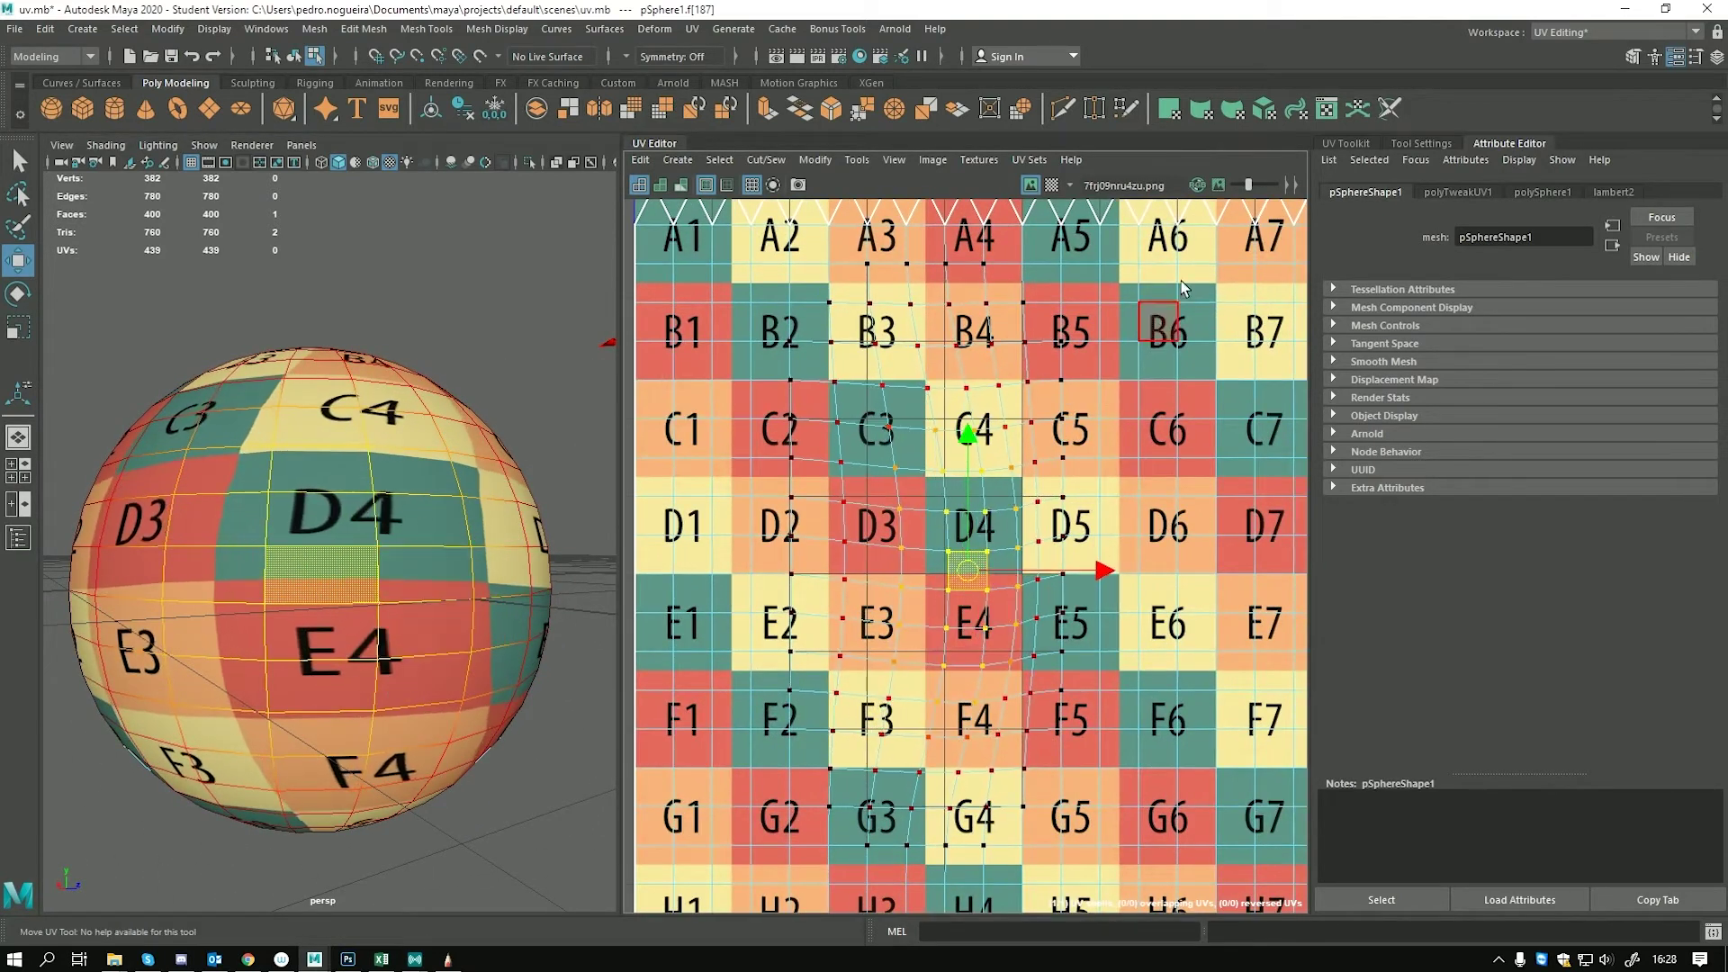
Dim the texture image in the UV Editor and undo the trial moves of the soft-selected UVs
{"action": "left_click_drag", "start_coordinate": [1243, 189], "coordinate": [1261, 187]}
{"action": "scroll", "coordinate": [900, 540], "scroll_direction": "down", "scroll_amount": 2}
{"action": "middle_click_drag", "start_coordinate": [832, 553], "coordinate": [903, 621]}
{"action": "key", "text": "ctrl+z"}
{"action": "scroll", "coordinate": [822, 610], "scroll_direction": "down", "scroll_amount": 3}
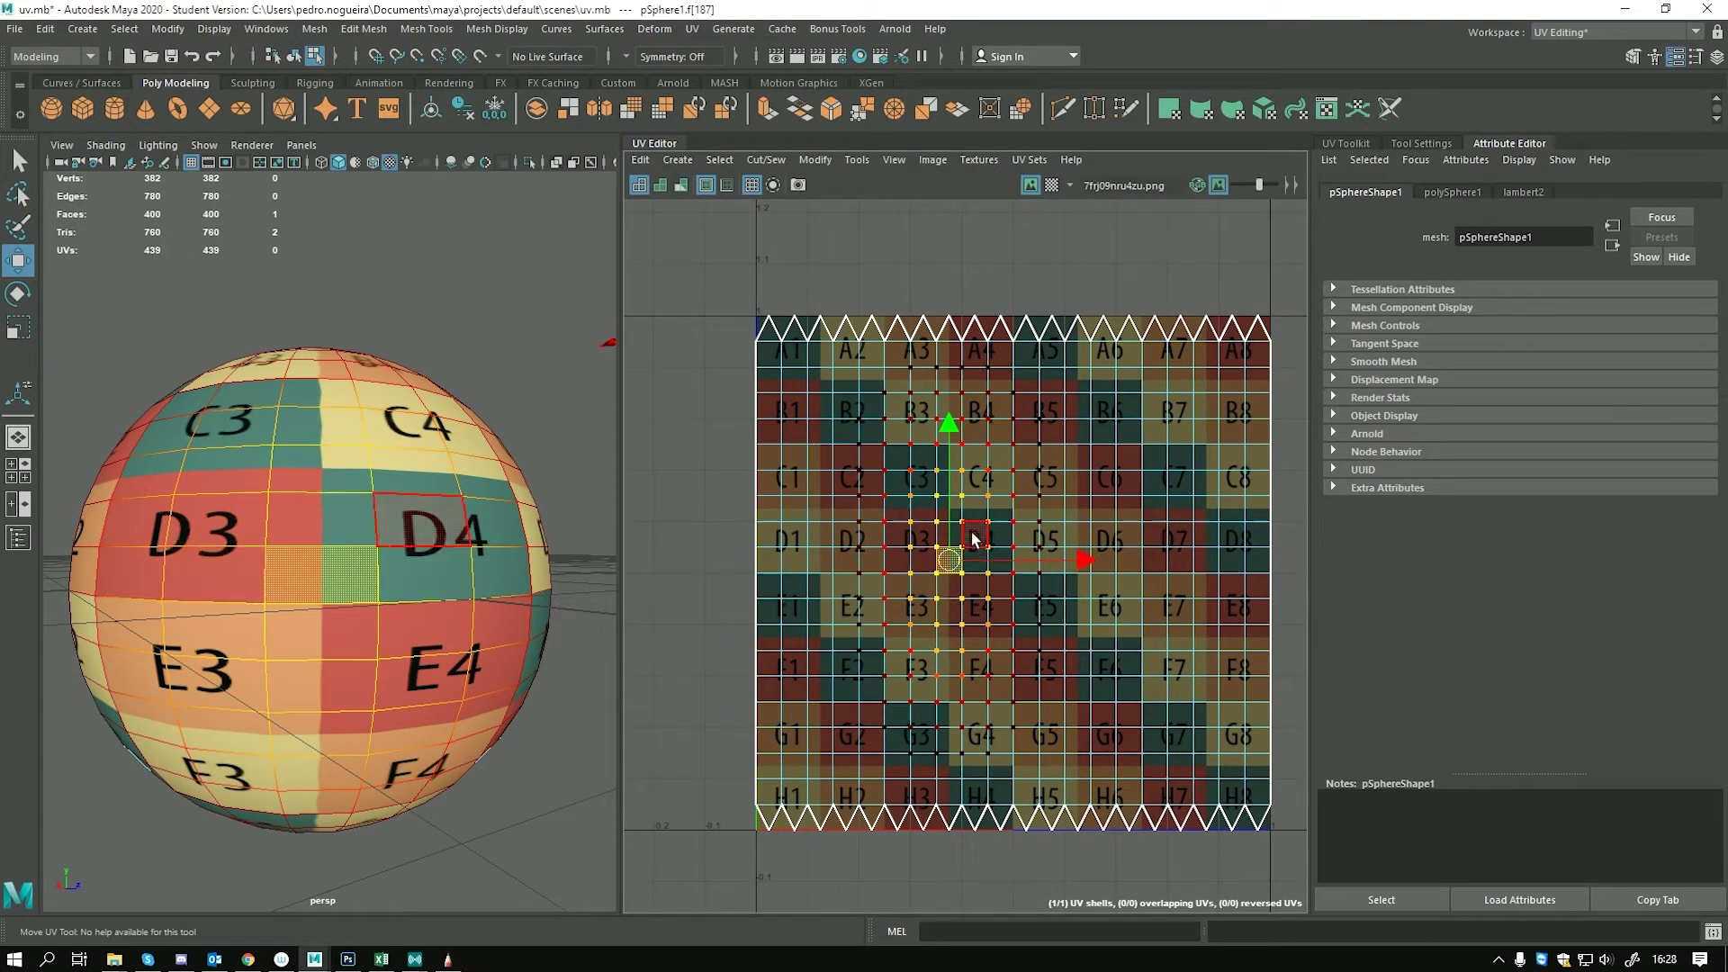
Select the full-height strip of UV faces over columns 3 and 4, try sliding it along U and undo the move
{"action": "left_click", "coordinate": [913, 267]}
{"action": "left_click_drag", "start_coordinate": [913, 266], "coordinate": [999, 643]}
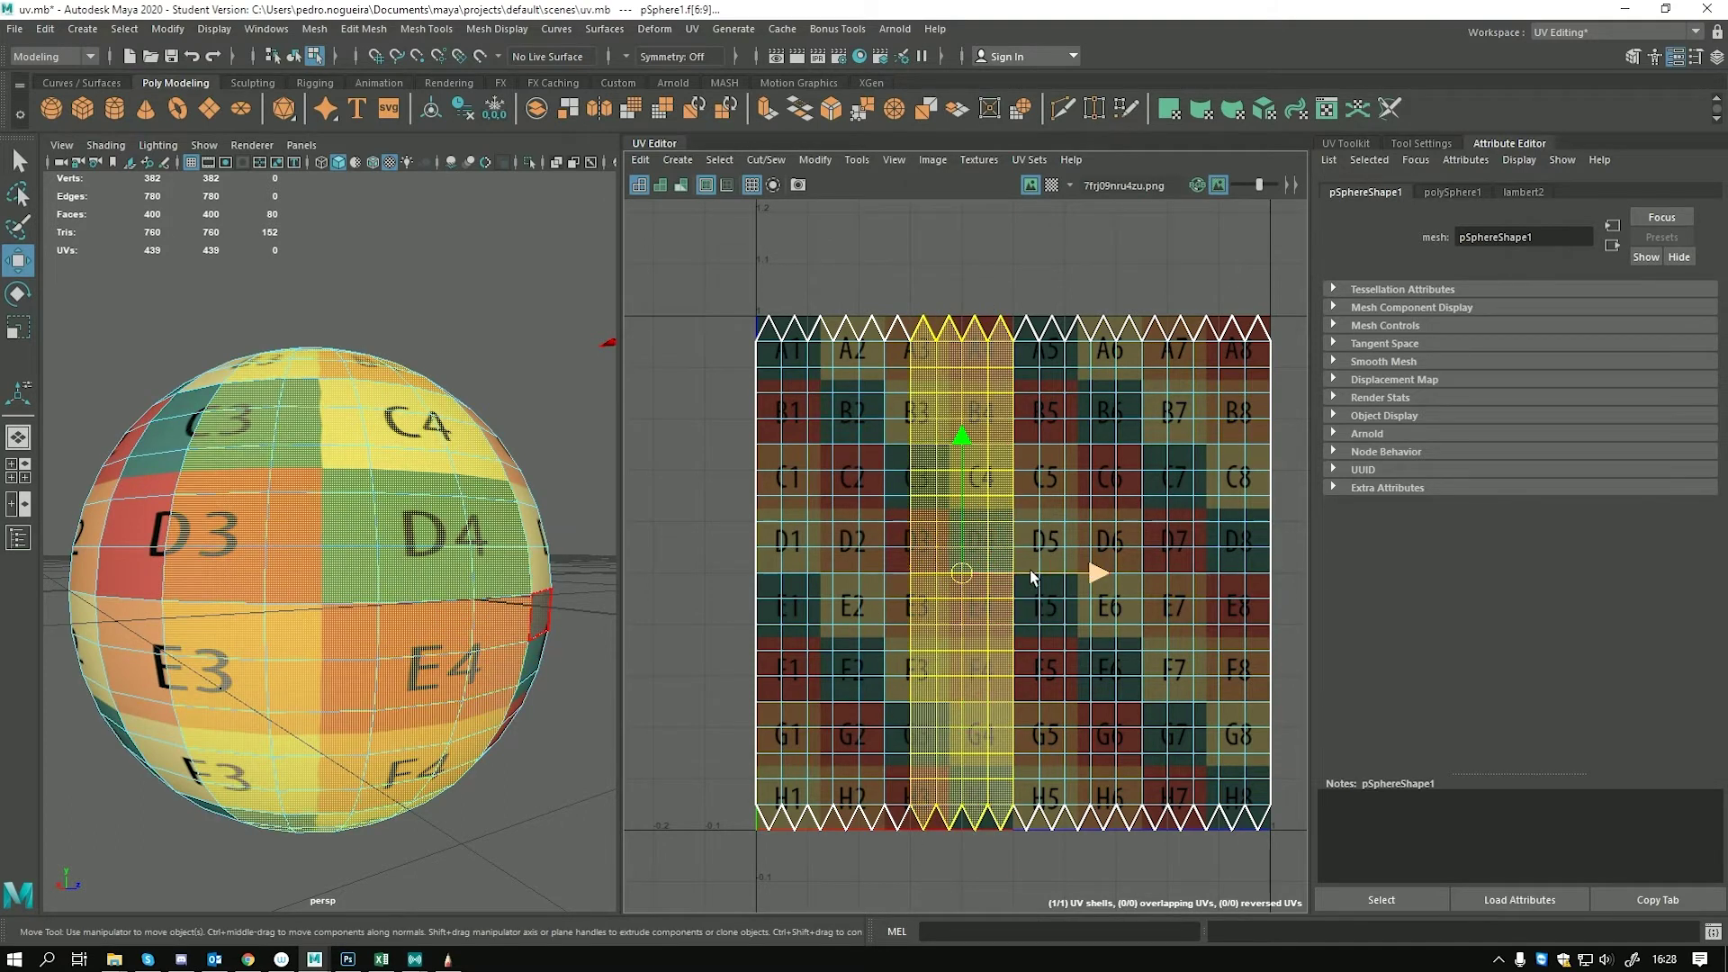
{"action": "left_click_drag", "start_coordinate": [1012, 567], "coordinate": [1071, 586]}
{"action": "key", "text": "ctrl+z"}
{"action": "key", "text": "ctrl+z"}
{"action": "key", "text": "ctrl+z"}
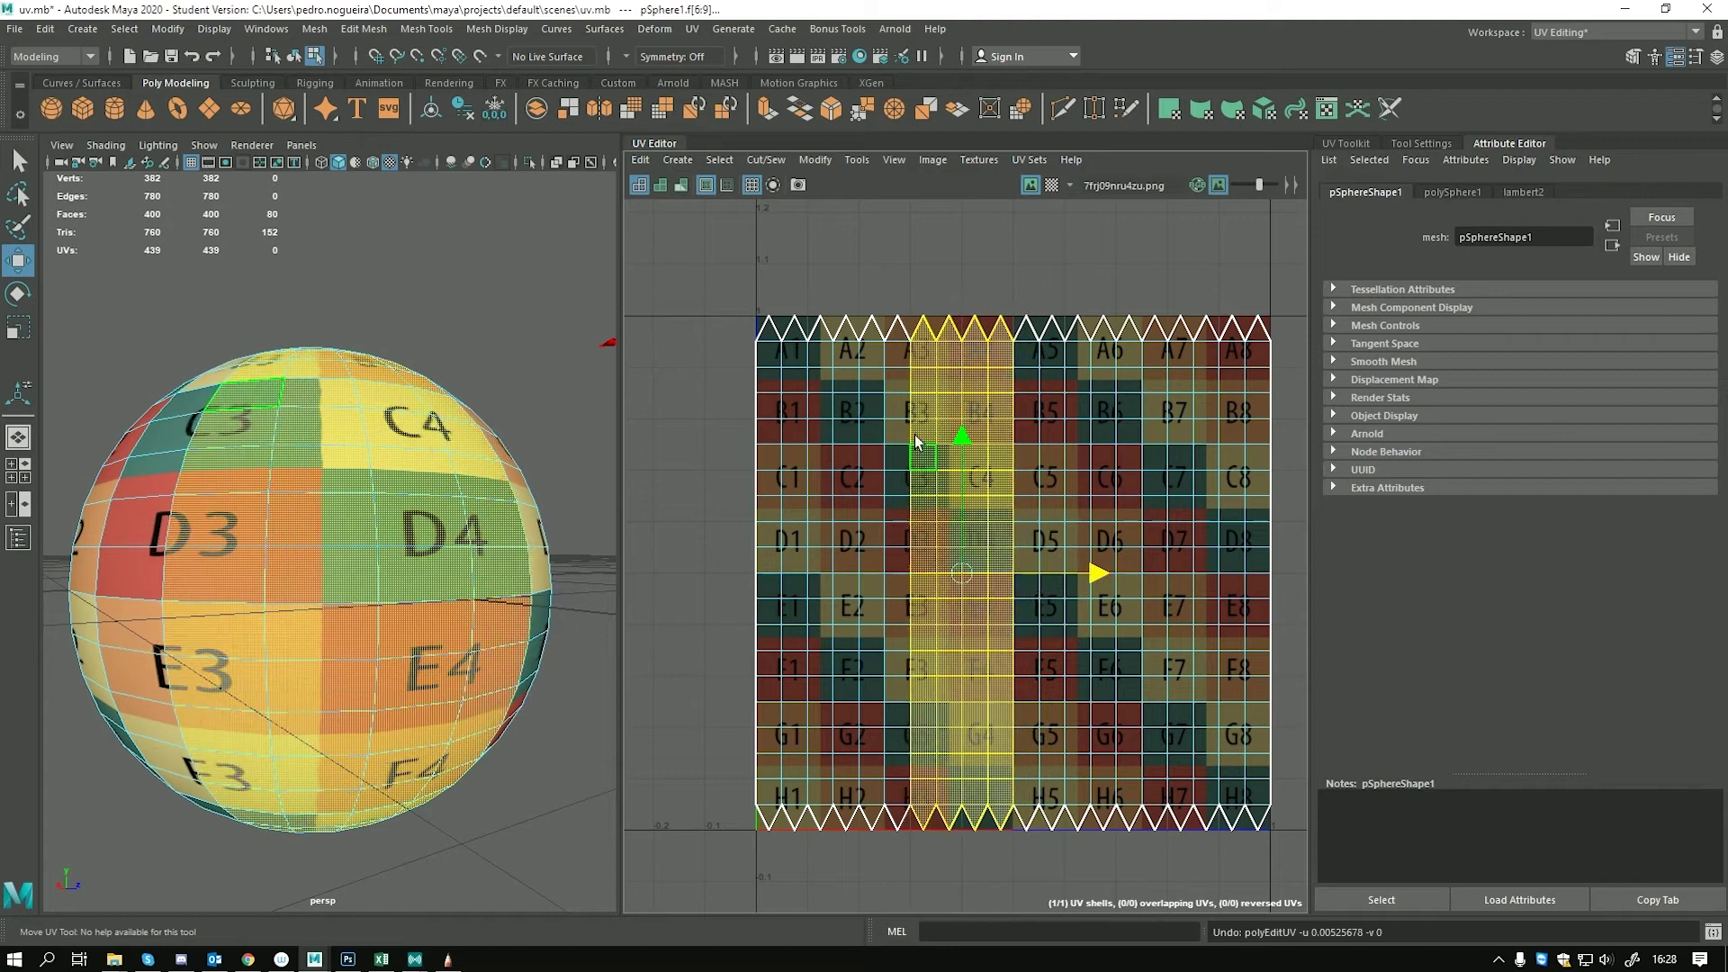
Try rotating the selected UV strip both ways while viewing the lettering on the sphere, and undo the rotations
{"action": "scroll", "coordinate": [900, 452], "scroll_direction": "up", "scroll_amount": 2}
{"action": "key", "text": "e"}
{"action": "left_click_drag", "start_coordinate": [1023, 491], "coordinate": [920, 504]}
{"action": "left_click_drag", "start_coordinate": [299, 389], "coordinate": [321, 792], "text": "alt"}
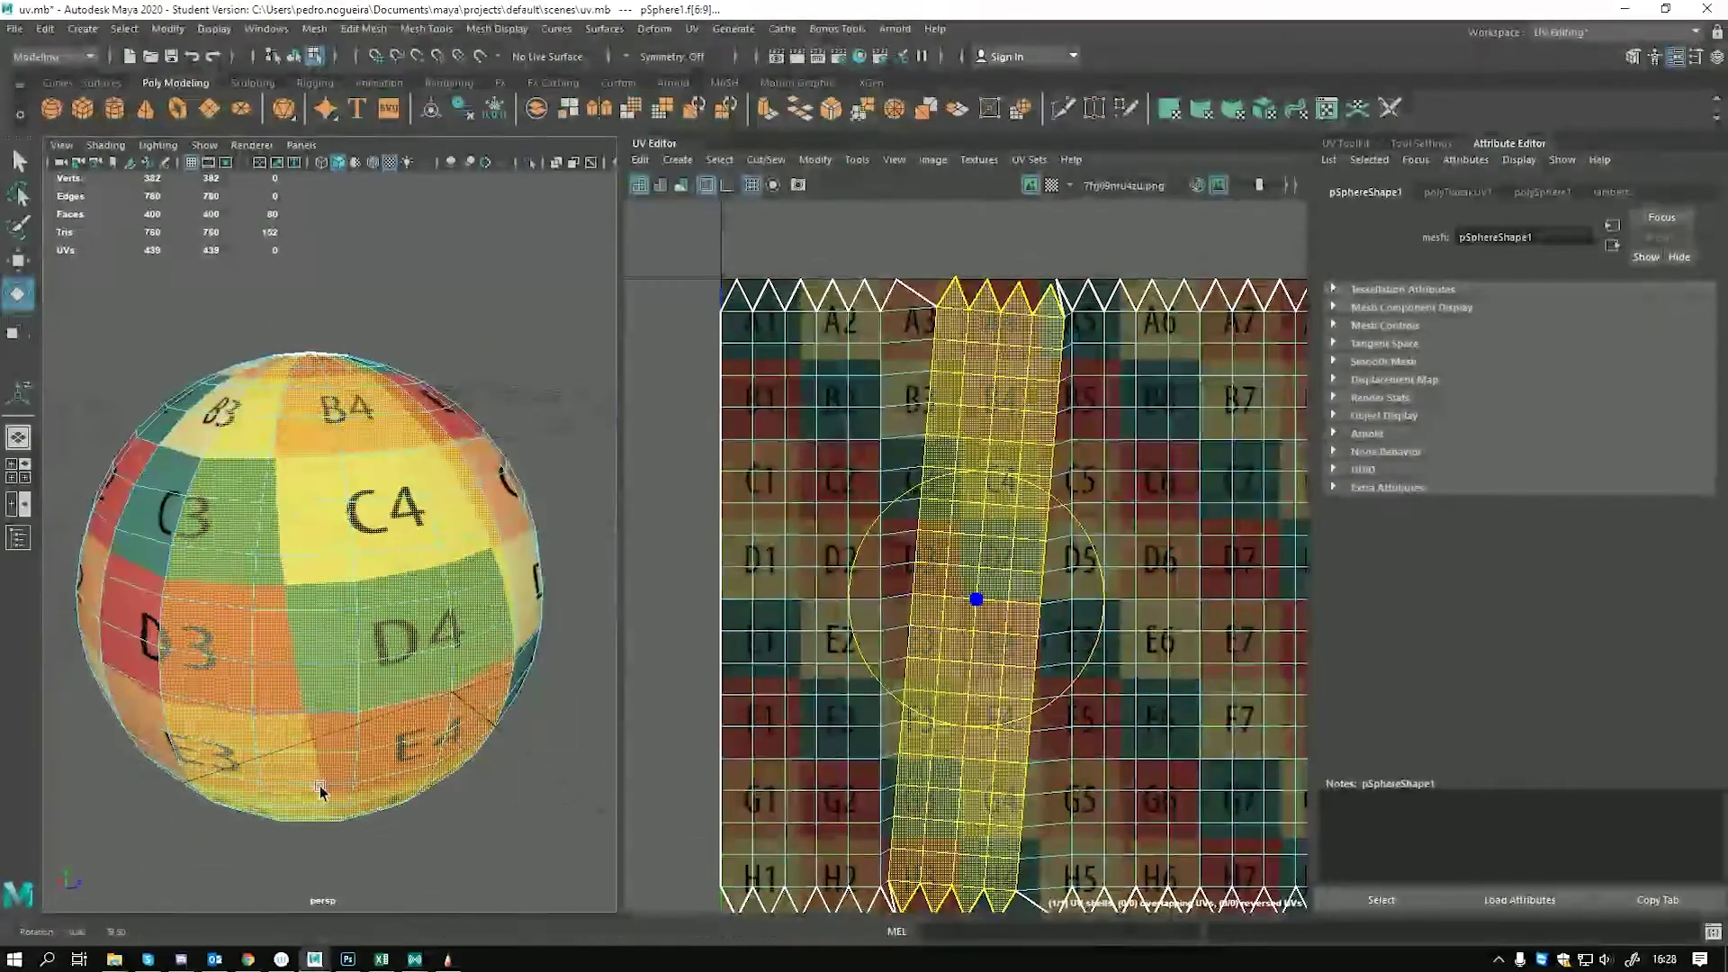
{"action": "left_click_drag", "start_coordinate": [1044, 493], "coordinate": [1029, 484]}
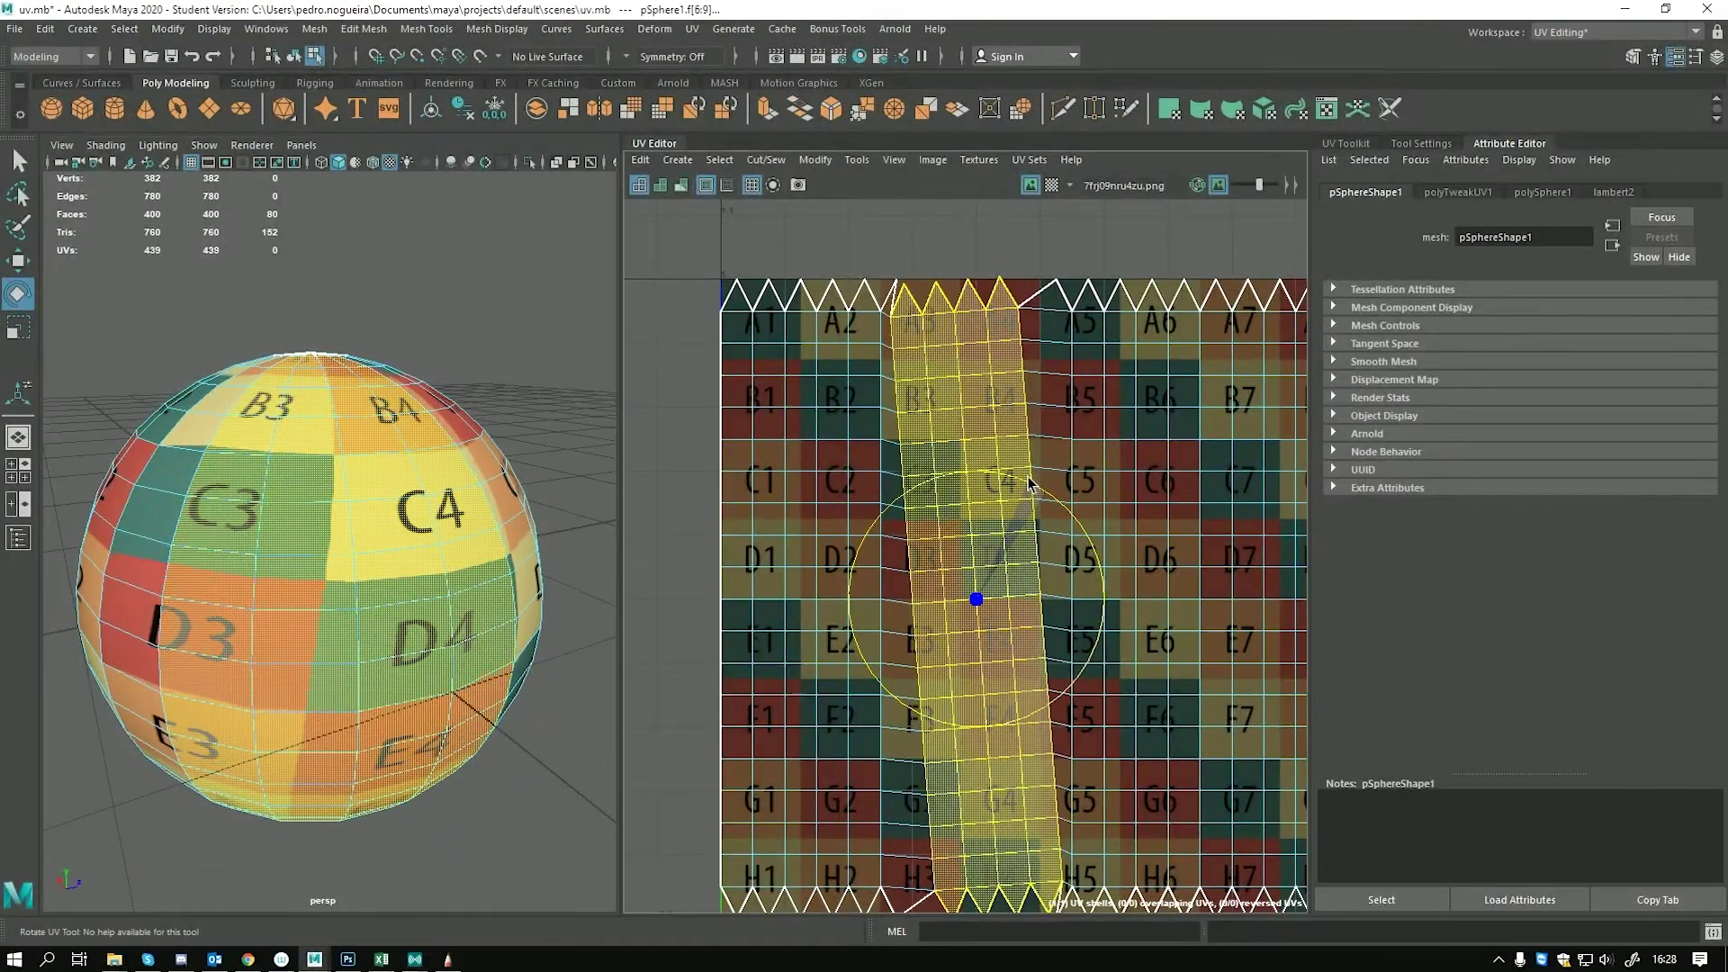
{"action": "key", "text": "ctrl+z"}
{"action": "key", "text": "ctrl+z"}
{"action": "key", "text": "ctrl+z"}
{"action": "key", "text": "ctrl+z"}
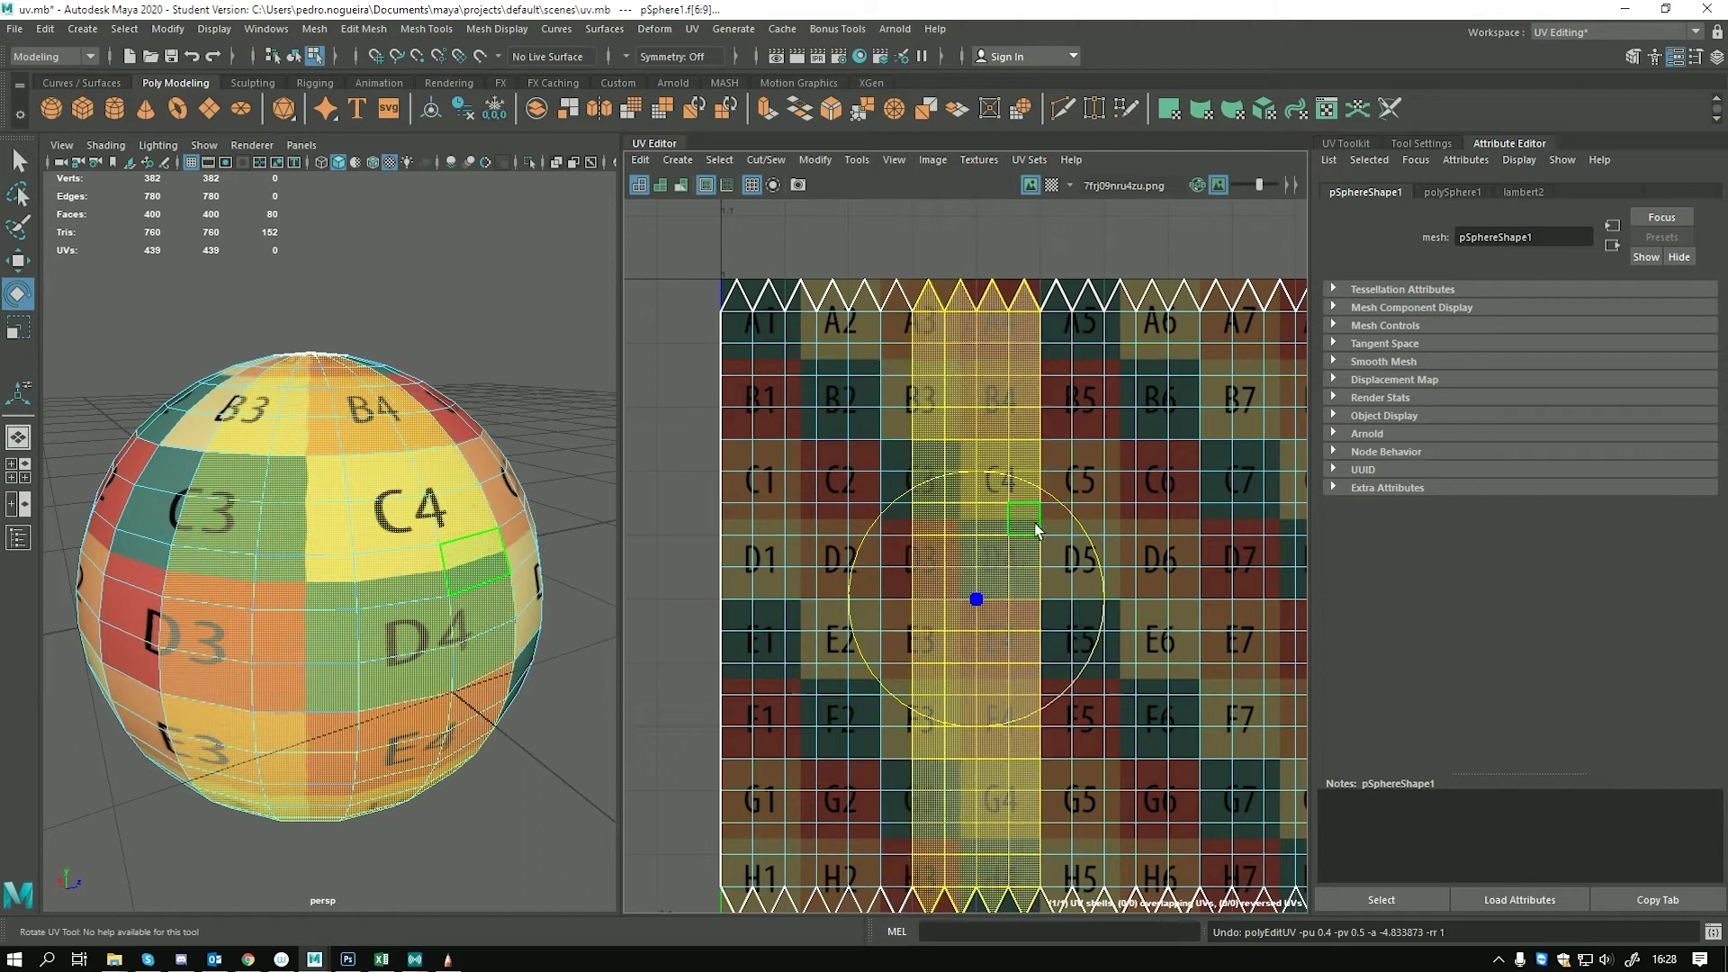
Return the sphere to object mode, delete it and create a polygon cube
{"action": "key", "text": "w"}
{"action": "key", "text": "a"}
{"action": "right_click", "coordinate": [1002, 420]}
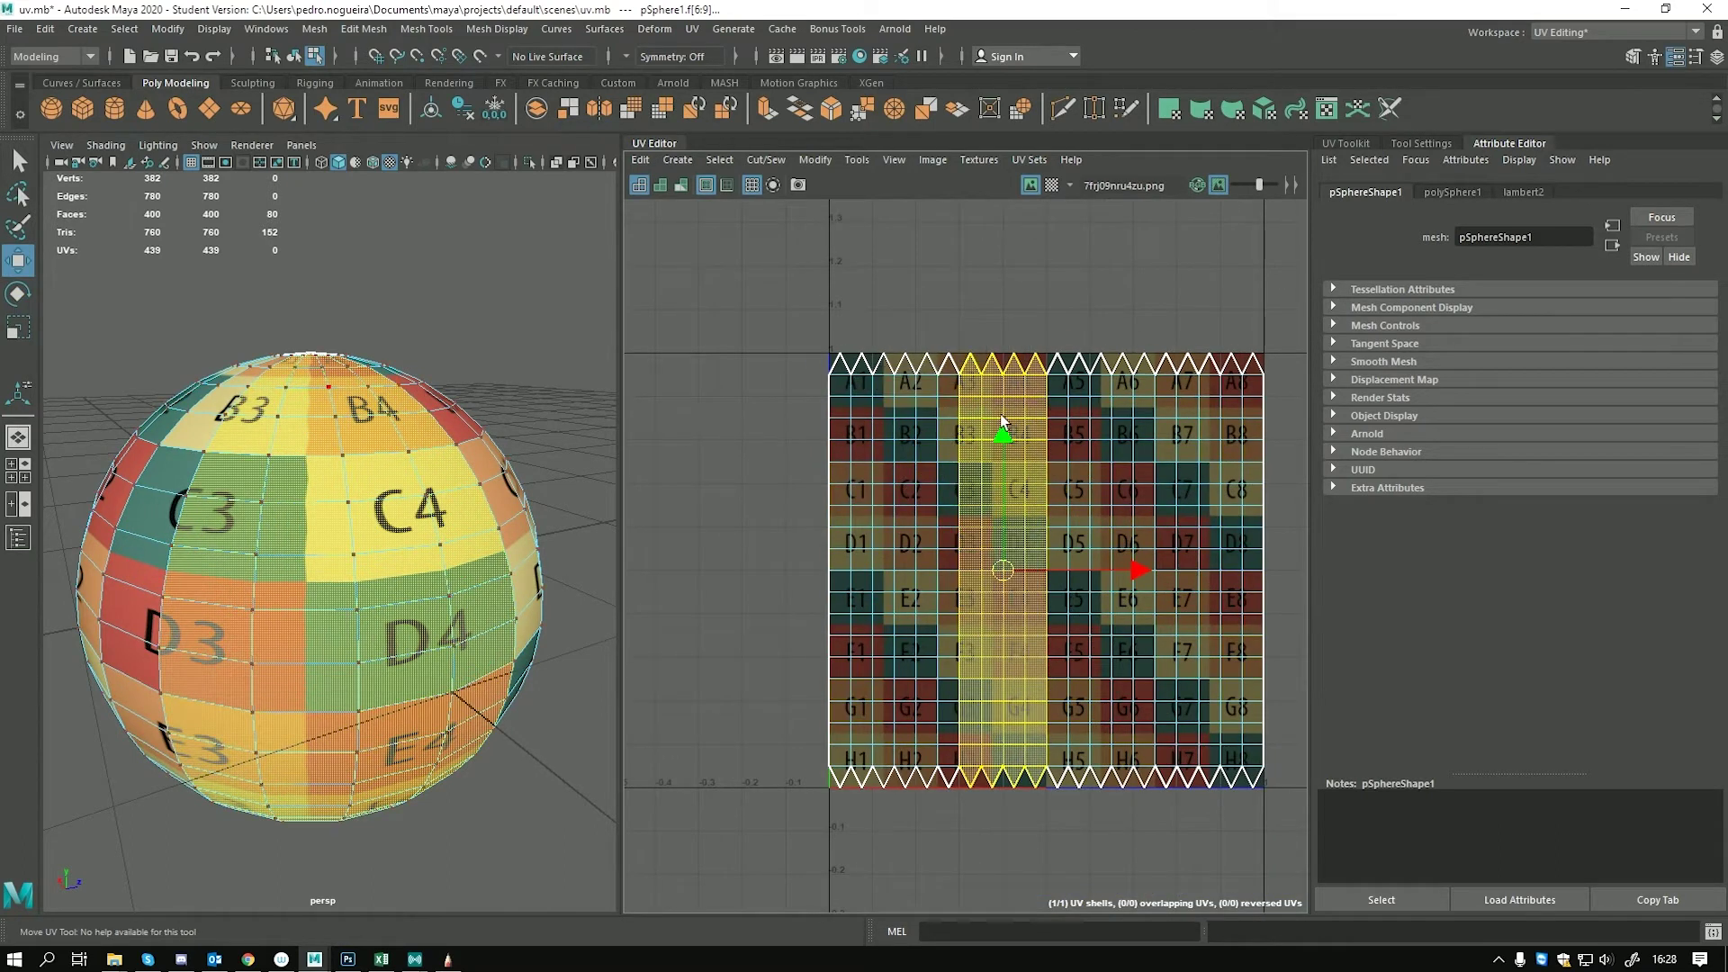
{"action": "right_click_drag", "start_coordinate": [387, 464], "coordinate": [402, 457]}
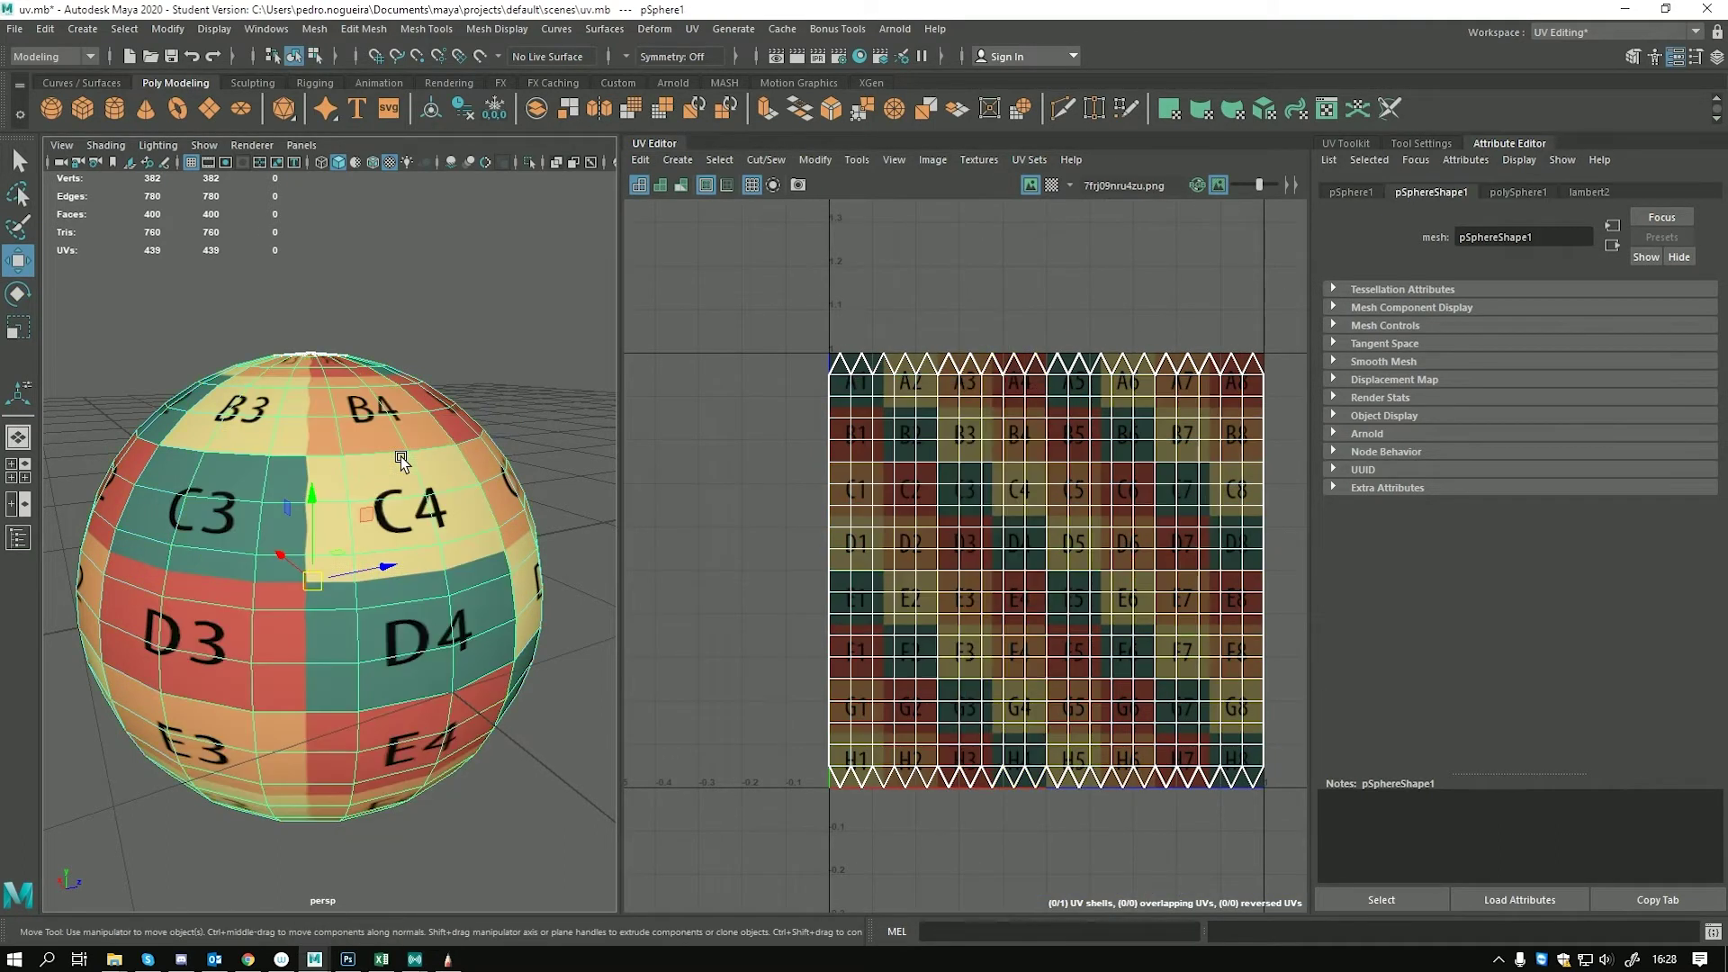
{"action": "key", "text": "Delete"}
{"action": "scroll", "coordinate": [401, 456], "scroll_direction": "down", "scroll_amount": 5}
{"action": "left_click", "coordinate": [77, 108]}
{"action": "scroll", "coordinate": [398, 612], "scroll_direction": "up", "scroll_amount": 5}
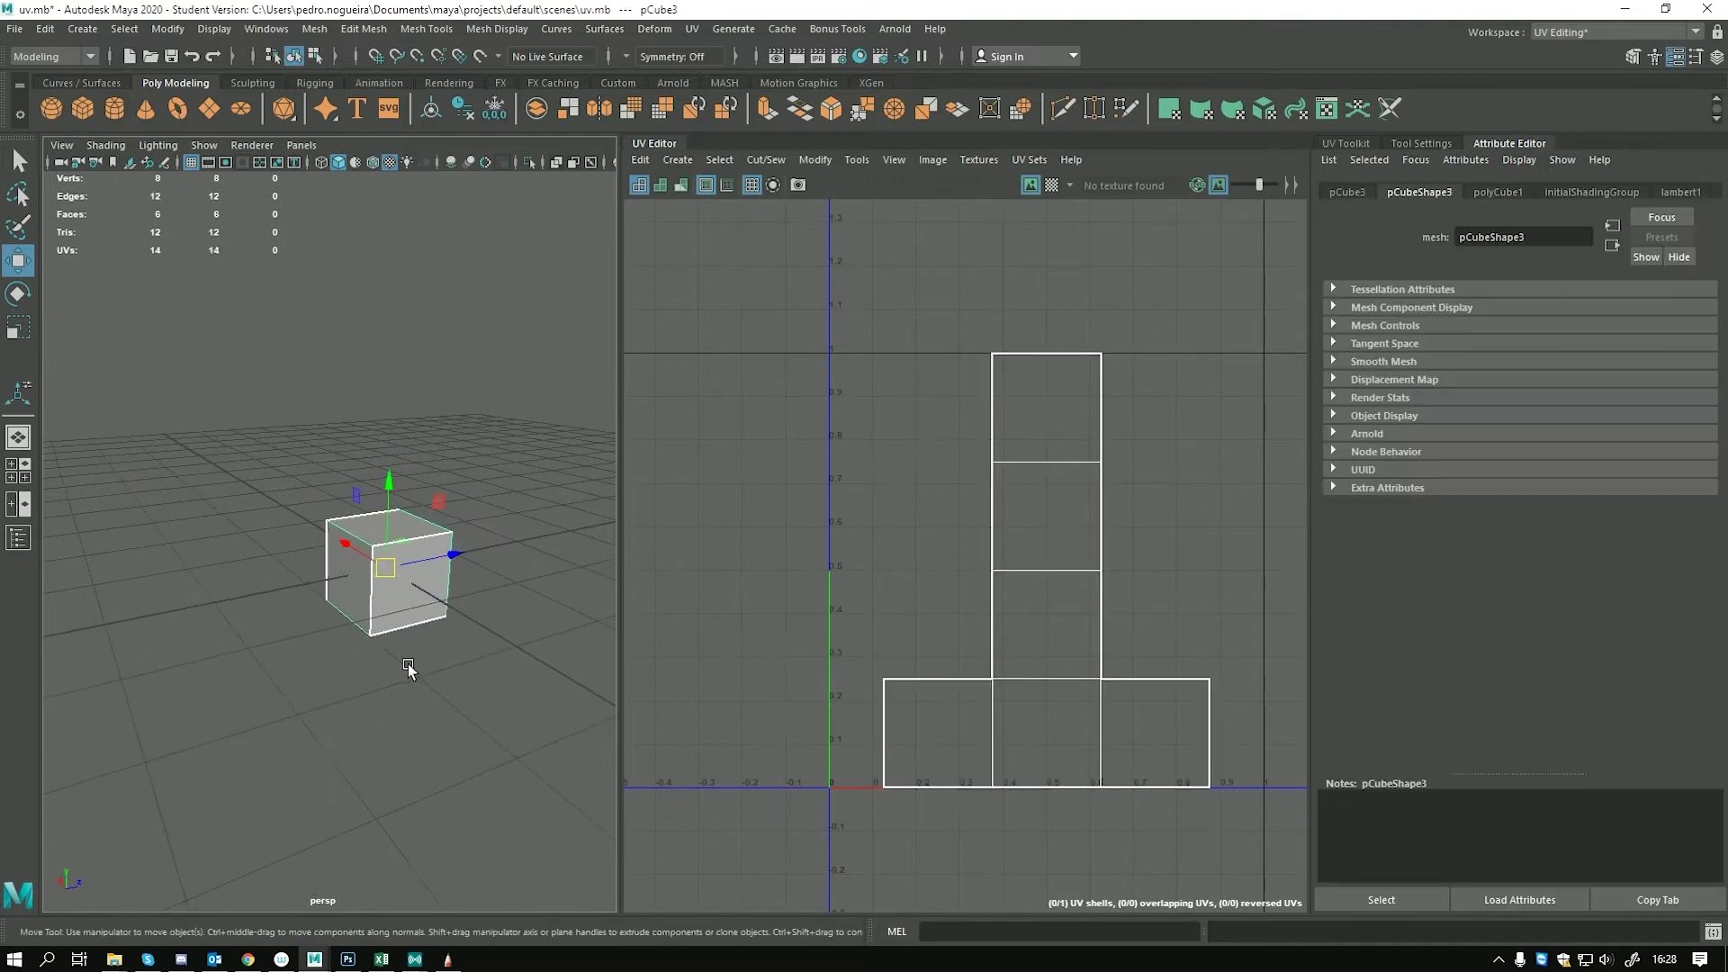
Switch the workspace to Maya Classic and collapse the UV Editor to leave the perspective view full size
{"action": "left_click_drag", "start_coordinate": [621, 434], "coordinate": [817, 434]}
{"action": "left_click", "coordinate": [1611, 33]}
{"action": "left_click", "coordinate": [1582, 52]}
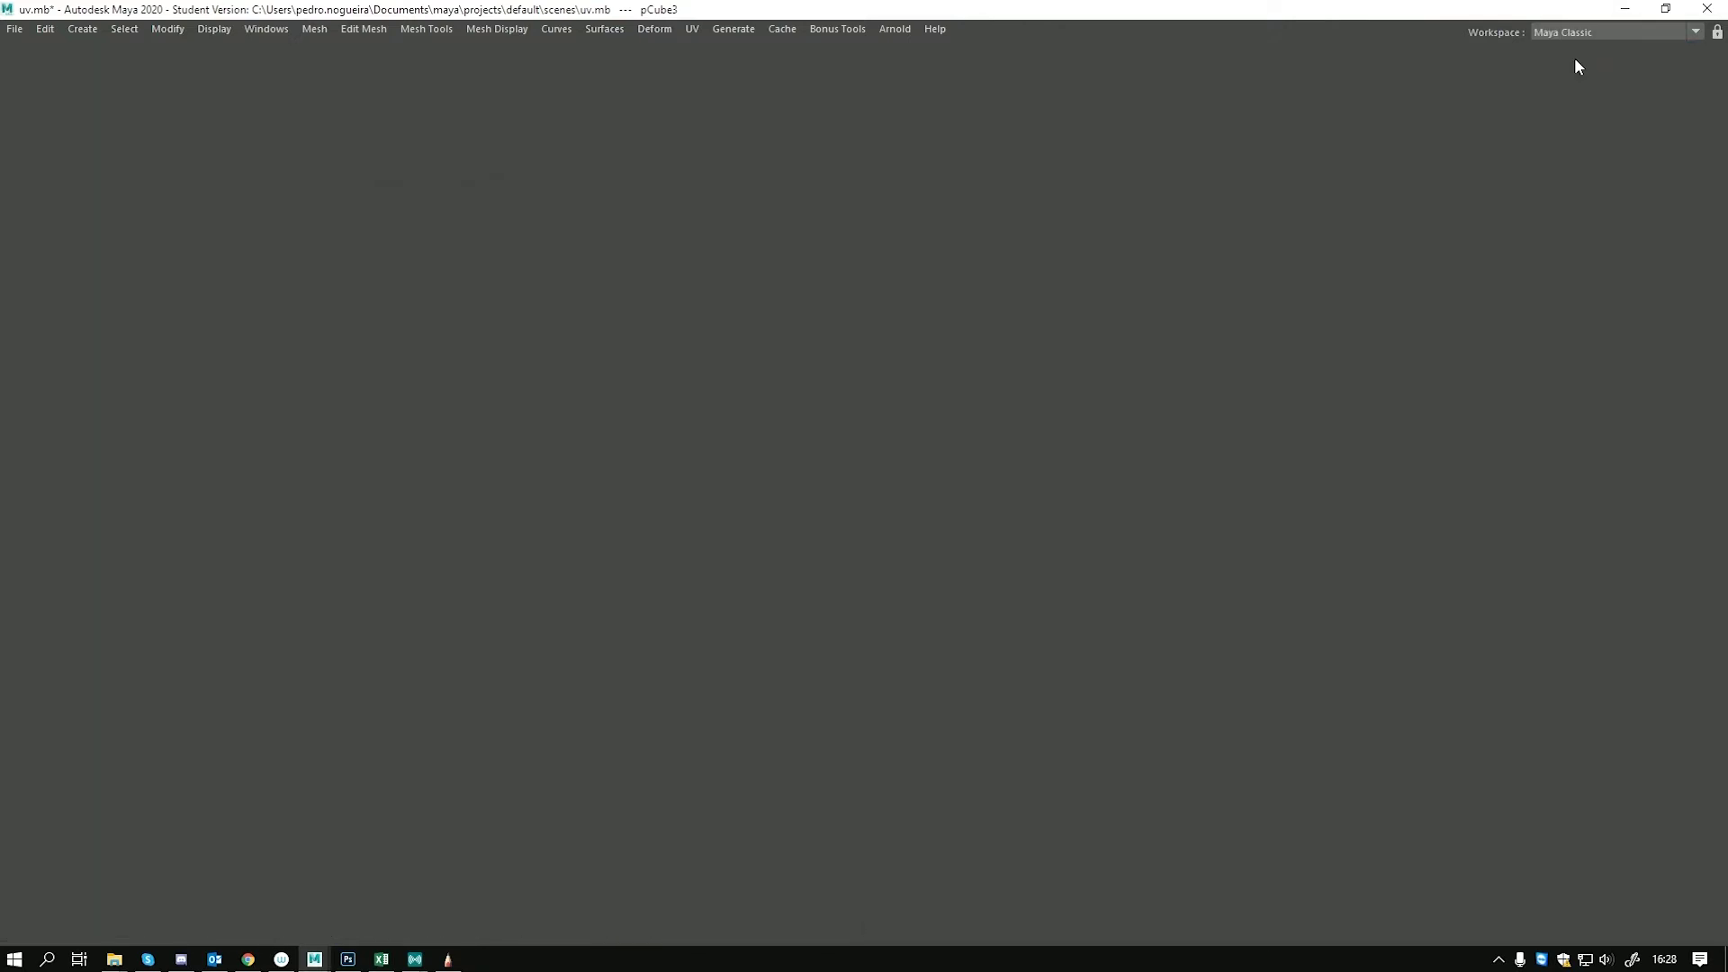
{"action": "left_click", "coordinate": [950, 144]}
{"action": "left_click", "coordinate": [862, 455]}
{"action": "left_click", "coordinate": [956, 538]}
Select one side face of the cube in face mode and reset the manipulator's displaced pivot onto it
{"action": "left_click_drag", "start_coordinate": [880, 565], "coordinate": [851, 455], "text": "alt"}
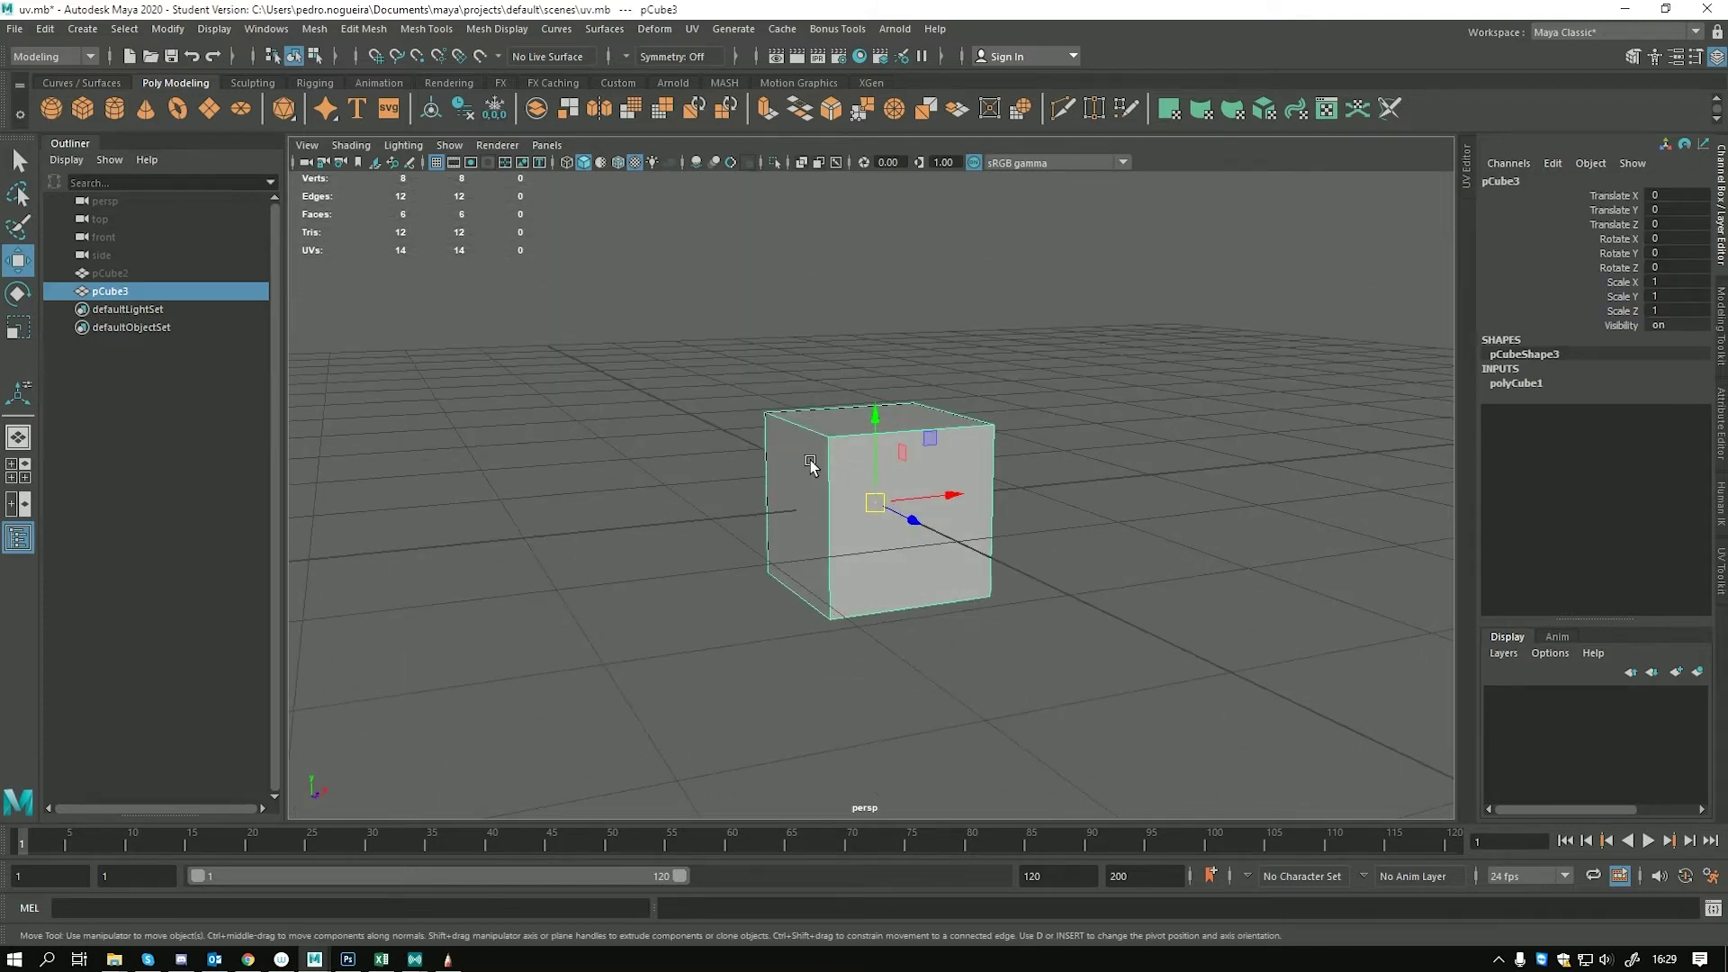
{"action": "left_click_drag", "start_coordinate": [780, 535], "coordinate": [969, 538], "text": "alt"}
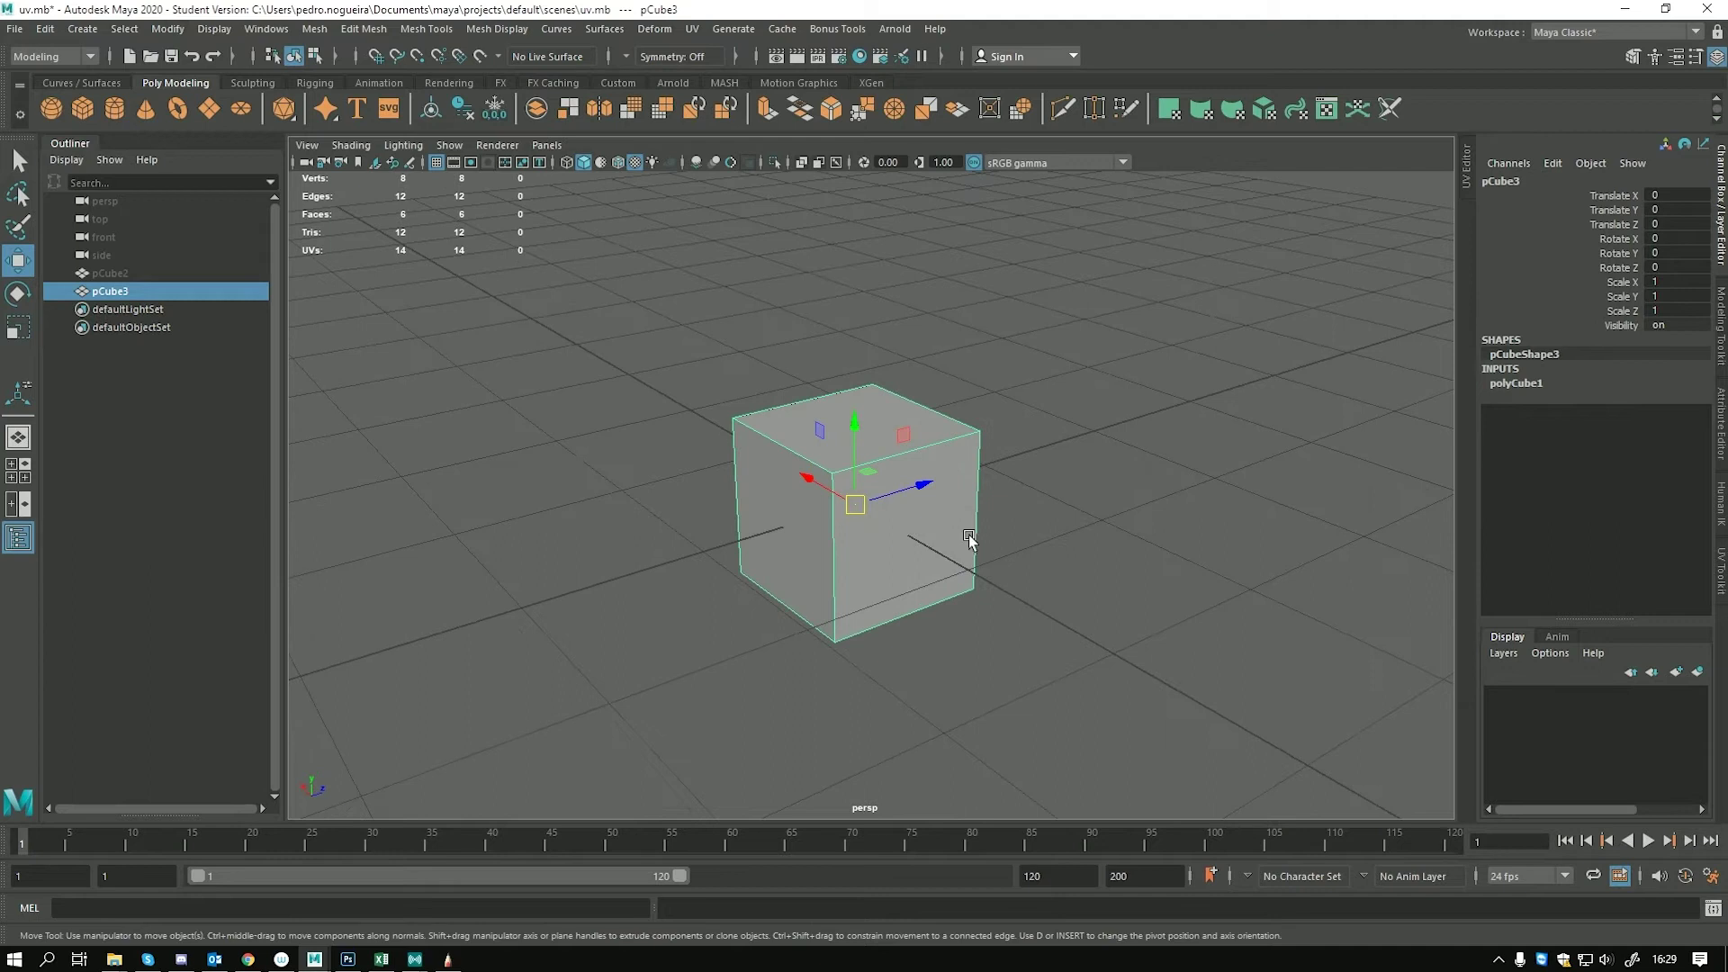
{"action": "right_click_drag", "start_coordinate": [811, 491], "coordinate": [707, 494]}
{"action": "left_click", "coordinate": [792, 581]}
{"action": "key", "text": "e"}
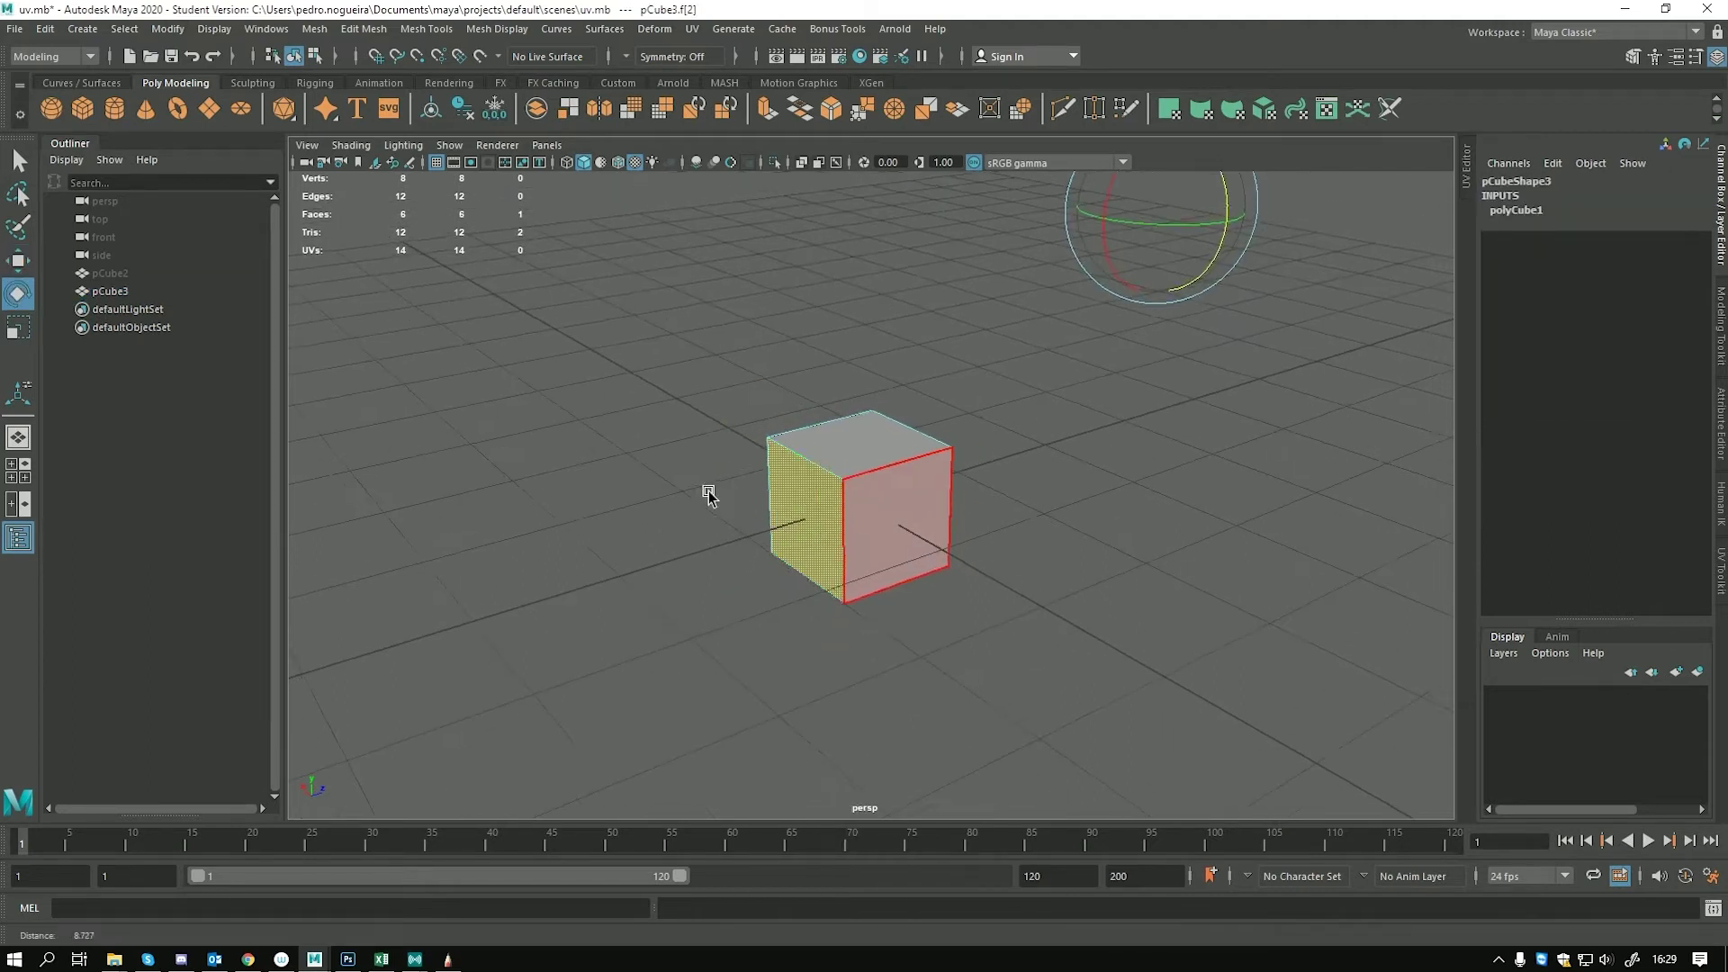
{"action": "middle_click_drag", "start_coordinate": [965, 345], "coordinate": [925, 397], "text": "alt"}
{"action": "key", "text": "d"}
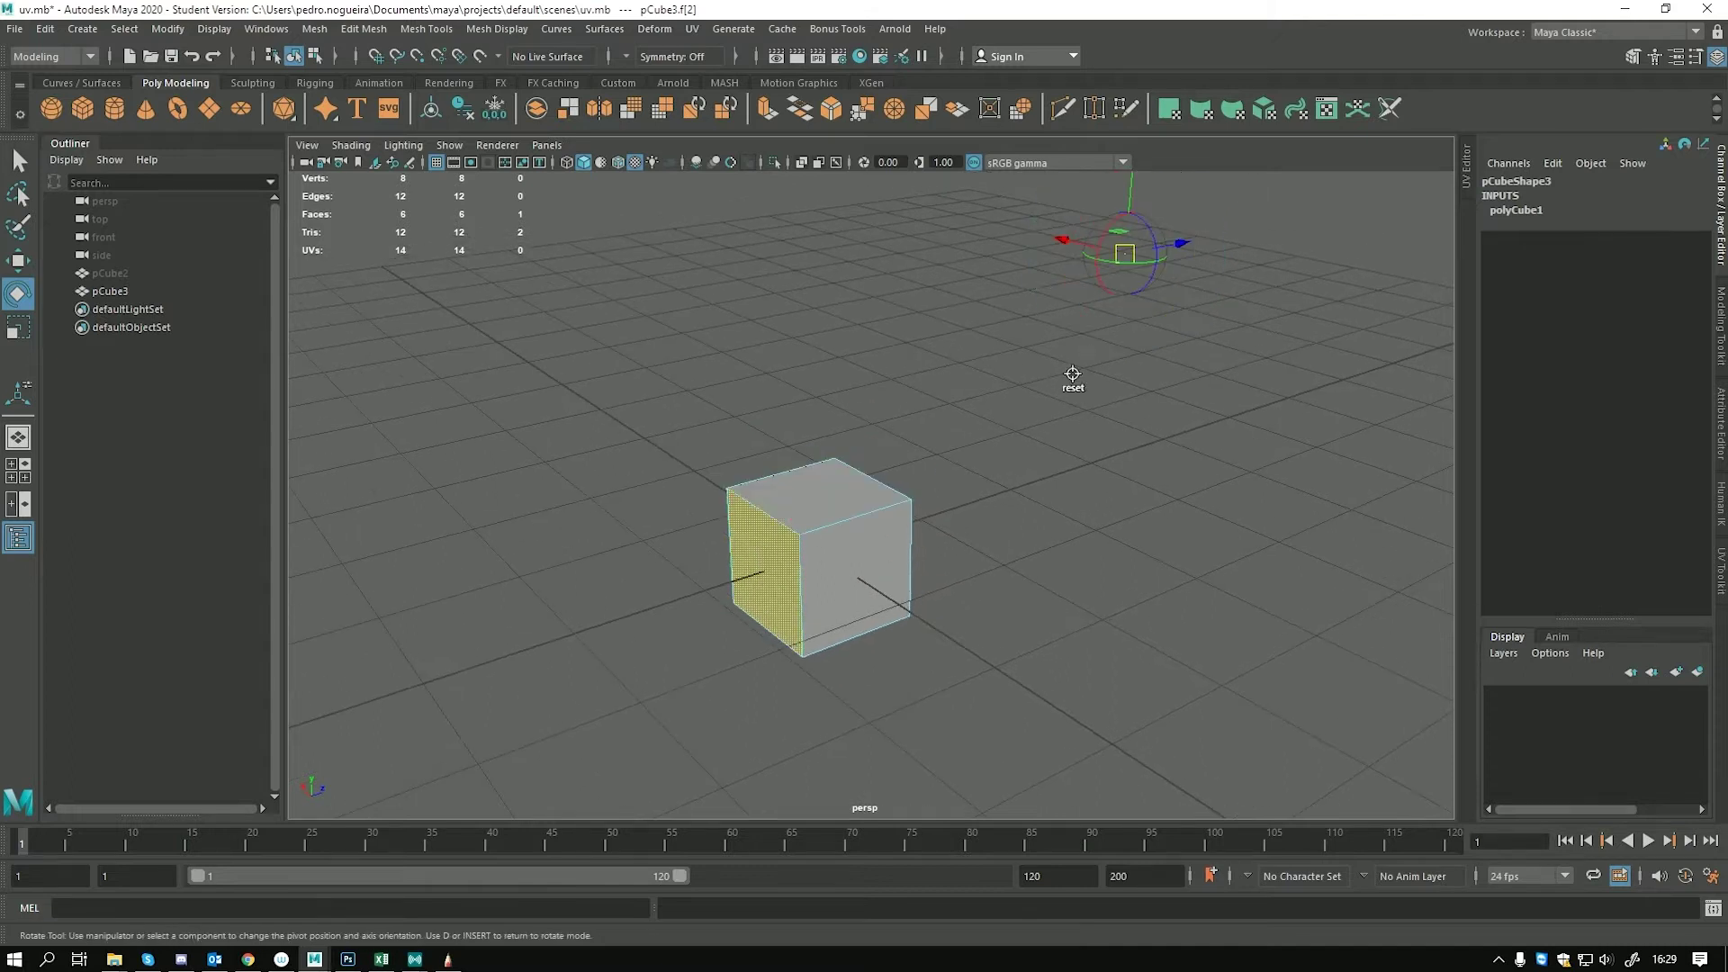
{"action": "left_click", "coordinate": [1039, 538]}
{"action": "middle_click_drag", "start_coordinate": [781, 619], "coordinate": [942, 501], "text": "alt"}
{"action": "right_click_drag", "start_coordinate": [941, 502], "coordinate": [899, 511], "text": "alt"}
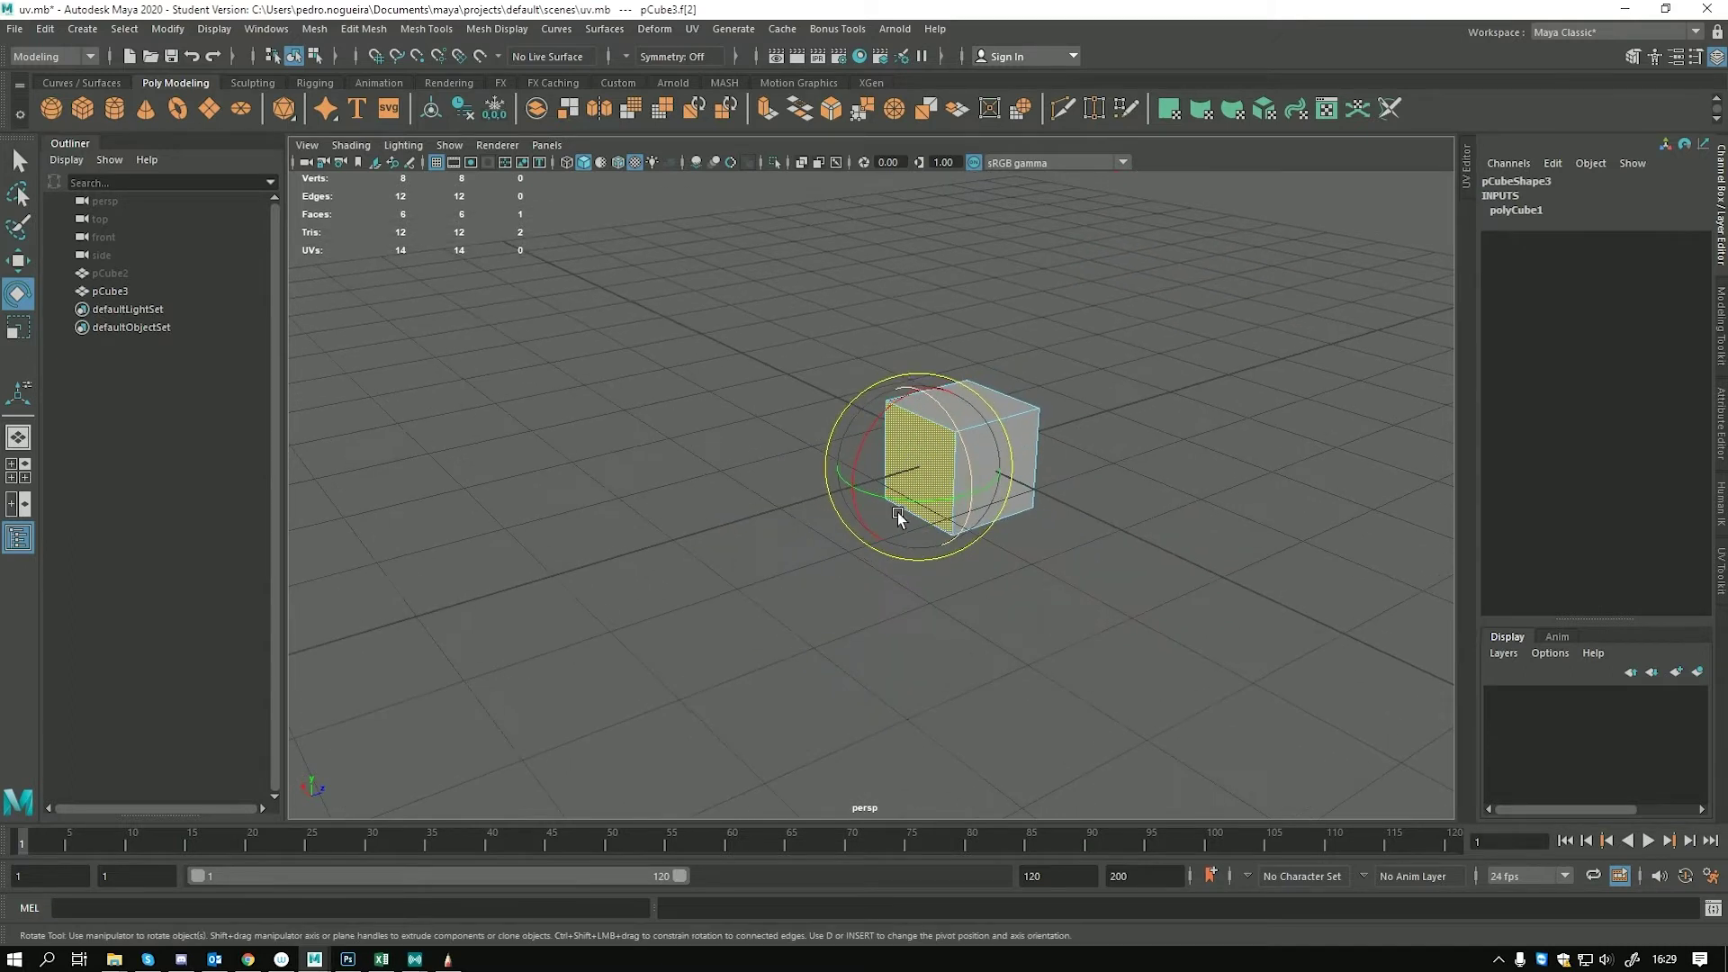
{"action": "key", "text": "w"}
Extrude the selected side face of the cube outward by about 0.8
{"action": "middle_click_drag", "start_coordinate": [909, 493], "coordinate": [825, 509], "text": "alt"}
{"action": "left_click_drag", "start_coordinate": [826, 513], "coordinate": [872, 559], "text": "alt"}
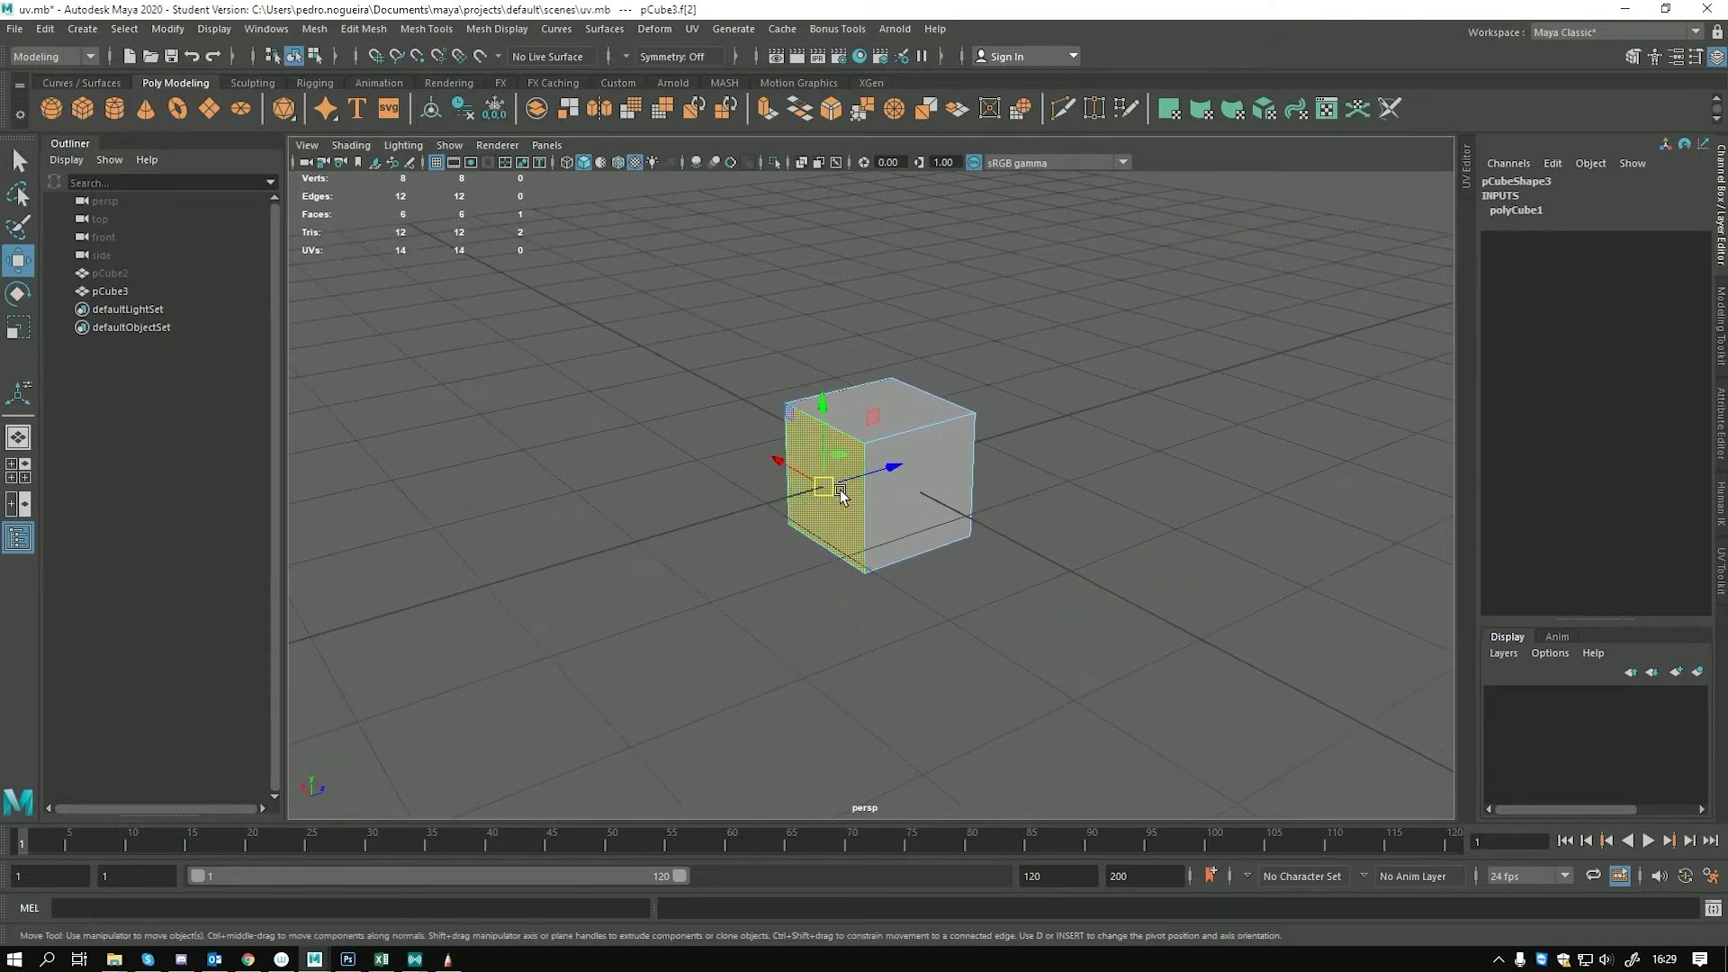
{"action": "key", "text": "ctrl+e"}
{"action": "left_click_drag", "start_coordinate": [784, 506], "coordinate": [689, 529]}
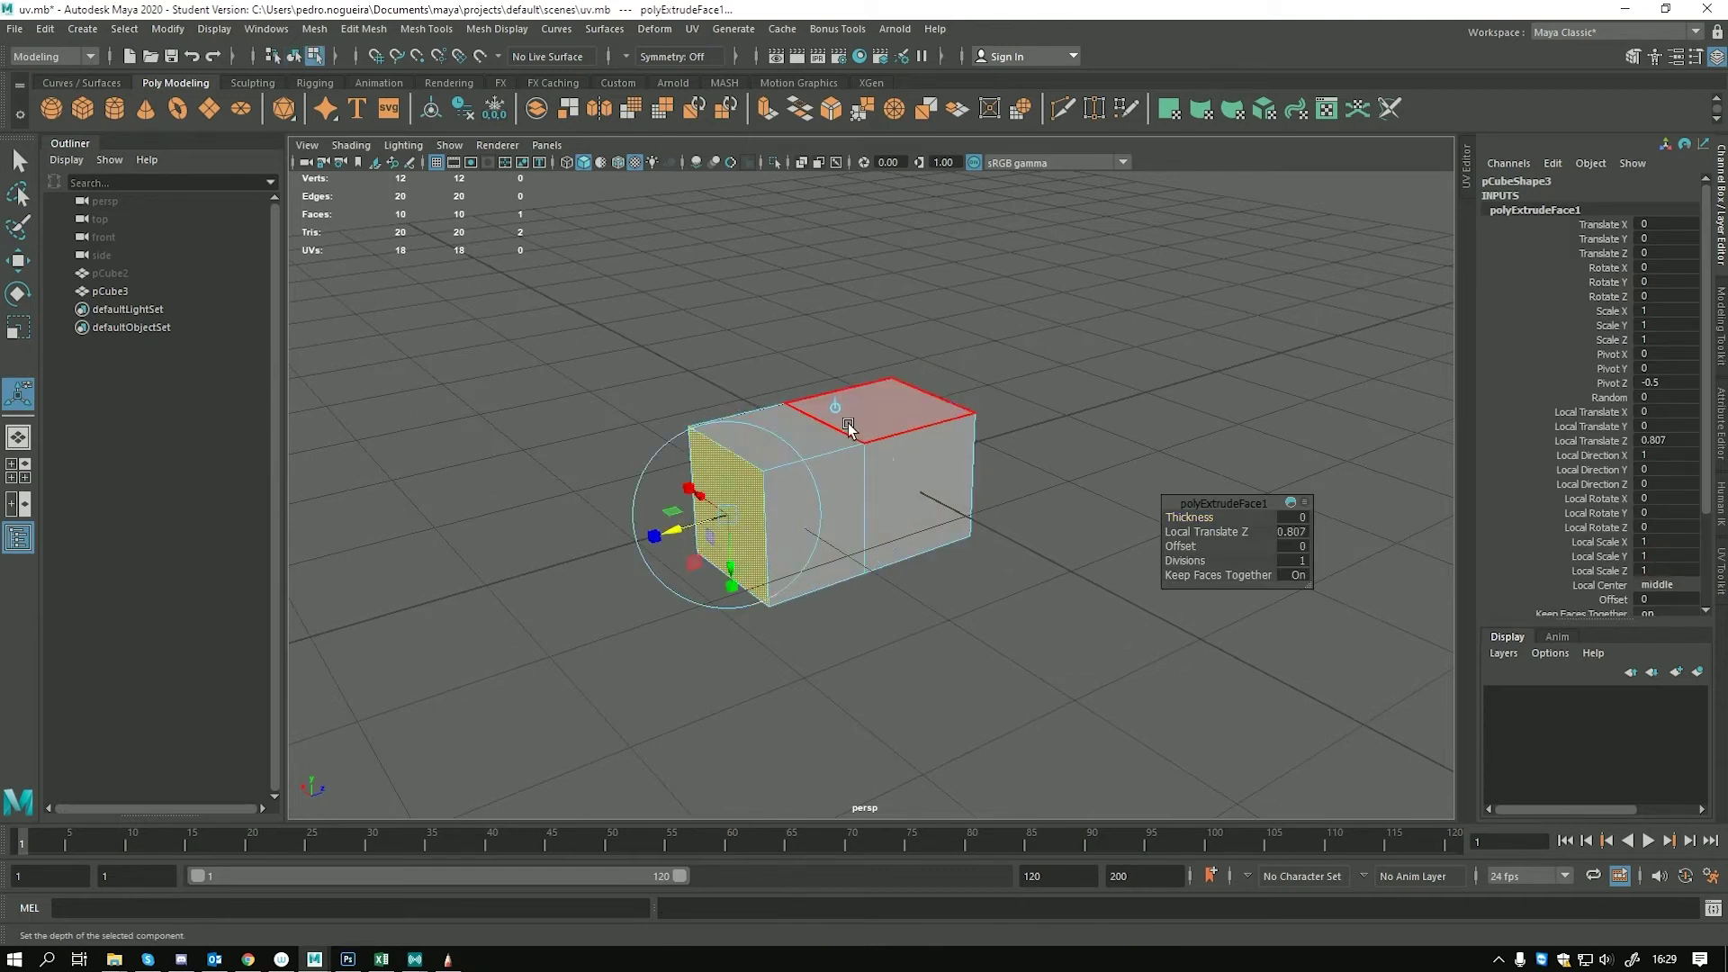
Extrude the original cube's top face upward three times in a row to build a segmented tower
{"action": "left_click", "coordinate": [848, 423]}
{"action": "left_click_drag", "start_coordinate": [848, 423], "coordinate": [895, 586], "text": "alt"}
{"action": "key", "text": "ctrl+e"}
{"action": "middle_click_drag", "start_coordinate": [1023, 540], "coordinate": [1009, 406]}
{"action": "key", "text": "ctrl+e"}
{"action": "mouse_move", "coordinate": [1022, 570]}
{"action": "middle_mouse_down"}
{"action": "mouse_move", "coordinate": [1025, 624]}
{"action": "mouse_move", "coordinate": [1045, 228]}
{"action": "mouse_move", "coordinate": [990, 359]}
{"action": "mouse_move", "coordinate": [1107, 360]}
{"action": "mouse_move", "coordinate": [1052, 381]}
{"action": "mouse_move", "coordinate": [1034, 547]}
{"action": "middle_mouse_up"}
{"action": "key", "text": "ctrl+e"}
{"action": "middle_click_drag", "start_coordinate": [1020, 483], "coordinate": [1028, 475]}
Extrude the side face of the tower's middle section outward repeatedly to form a segmented horizontal arm
{"action": "left_click", "coordinate": [887, 546]}
{"action": "key", "text": "ctrl+e"}
{"action": "middle_click_drag", "start_coordinate": [918, 558], "coordinate": [1093, 511]}
{"action": "key", "text": "ctrl+e"}
{"action": "key", "text": "ctrl+e"}
Extrude the side face of the arm's end segment sideways with a thickness of 1.1
{"action": "left_click", "coordinate": [987, 612]}
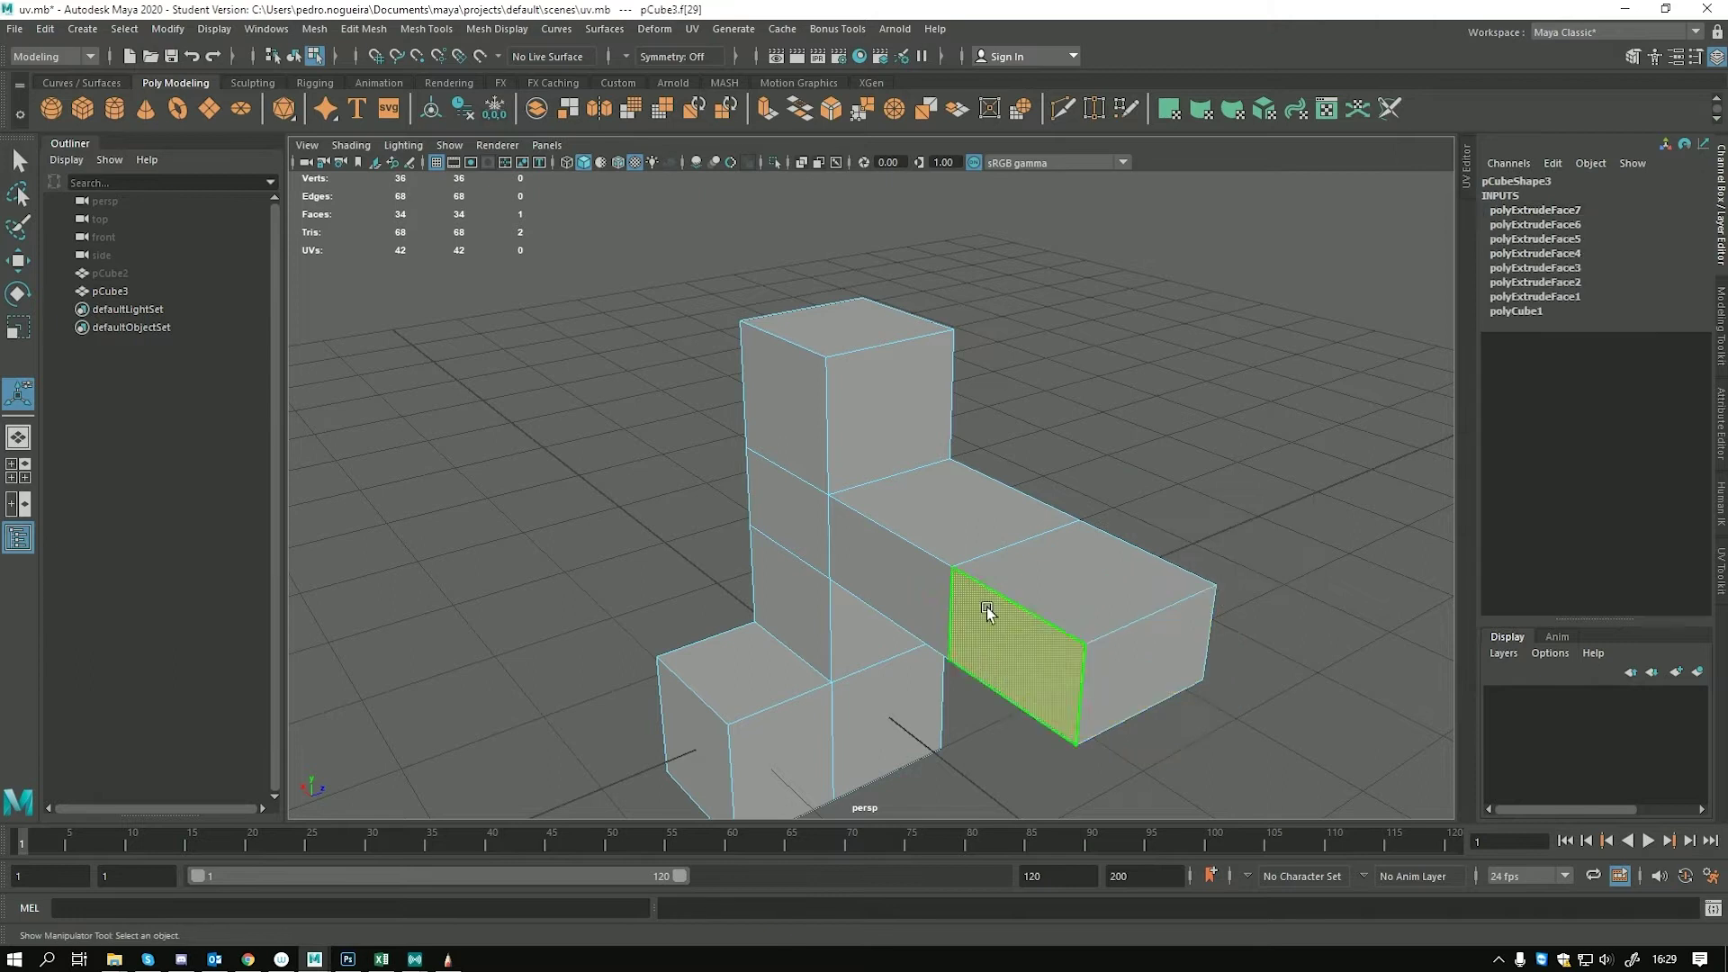
{"action": "key", "text": "ctrl+e"}
{"action": "middle_click_drag", "start_coordinate": [1084, 452], "coordinate": [1090, 451]}
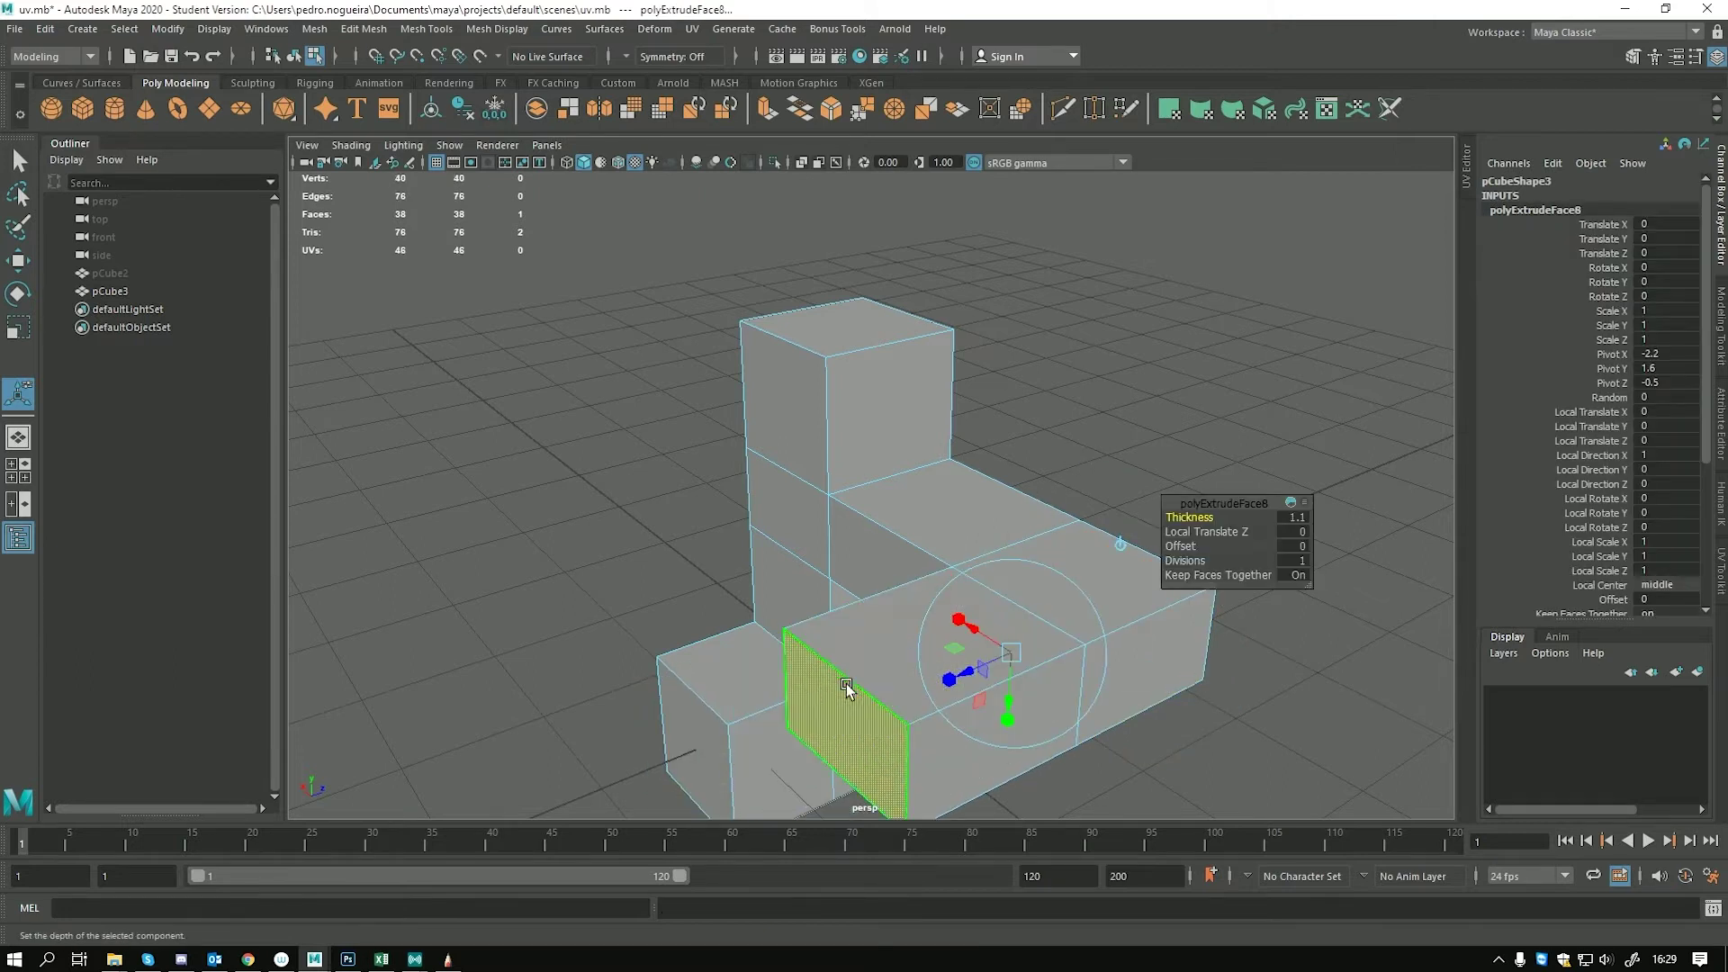
Extrude the side block's top face upward by about 0.55 and scale it down into a tapered top
{"action": "left_click", "coordinate": [854, 666]}
{"action": "key", "text": "ctrl+e"}
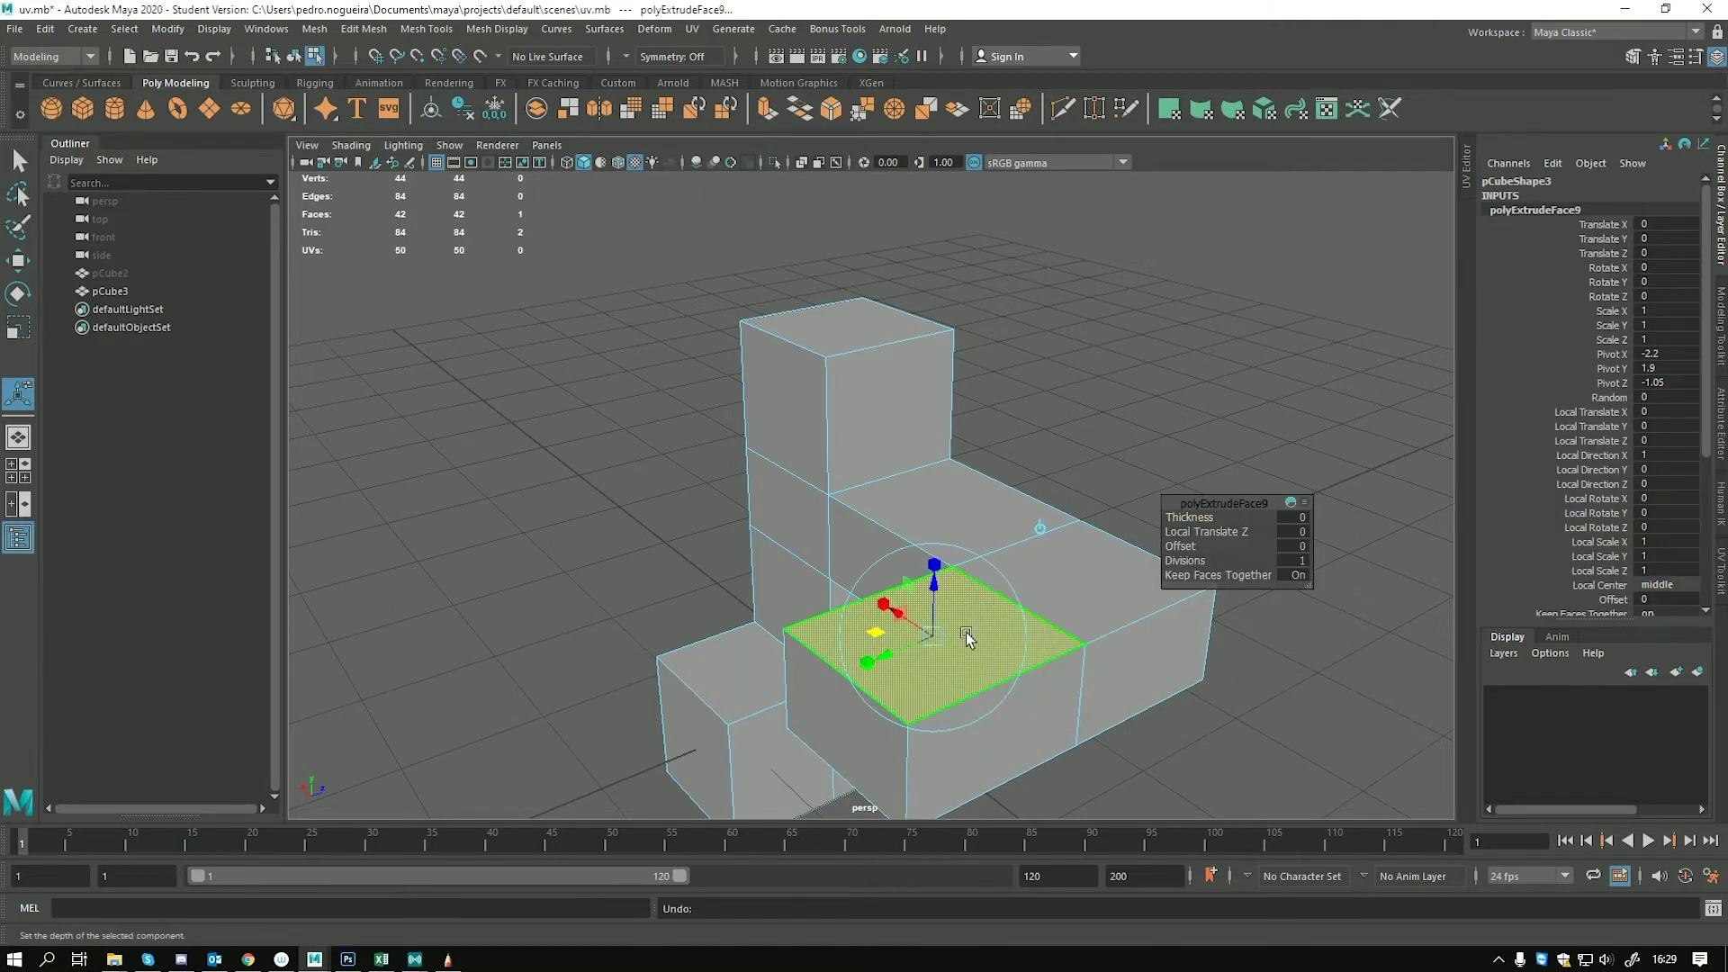
{"action": "middle_click_drag", "start_coordinate": [999, 558], "coordinate": [991, 511], "text": "alt"}
{"action": "left_click_drag", "start_coordinate": [931, 488], "coordinate": [877, 561]}
{"action": "key", "text": "r"}
{"action": "middle_click_drag", "start_coordinate": [877, 562], "coordinate": [727, 593], "text": "alt"}
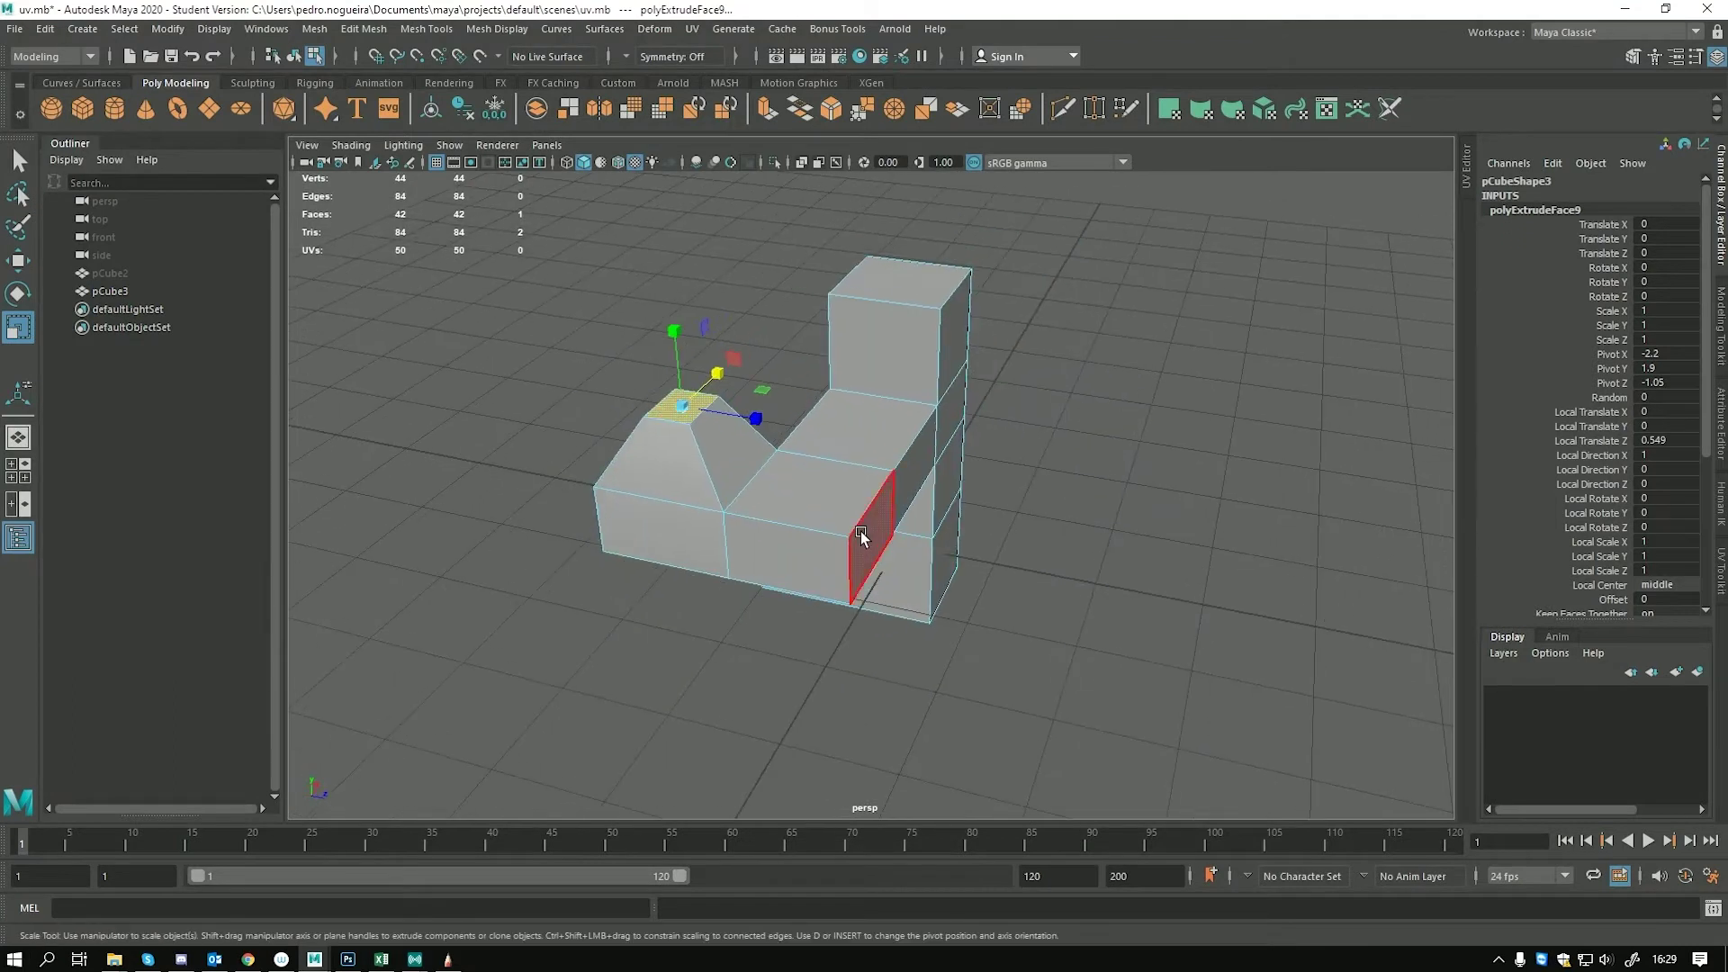
Extrude the opposite side face of the arm's end segment outward to lengthen the crossbar
{"action": "left_click", "coordinate": [864, 542]}
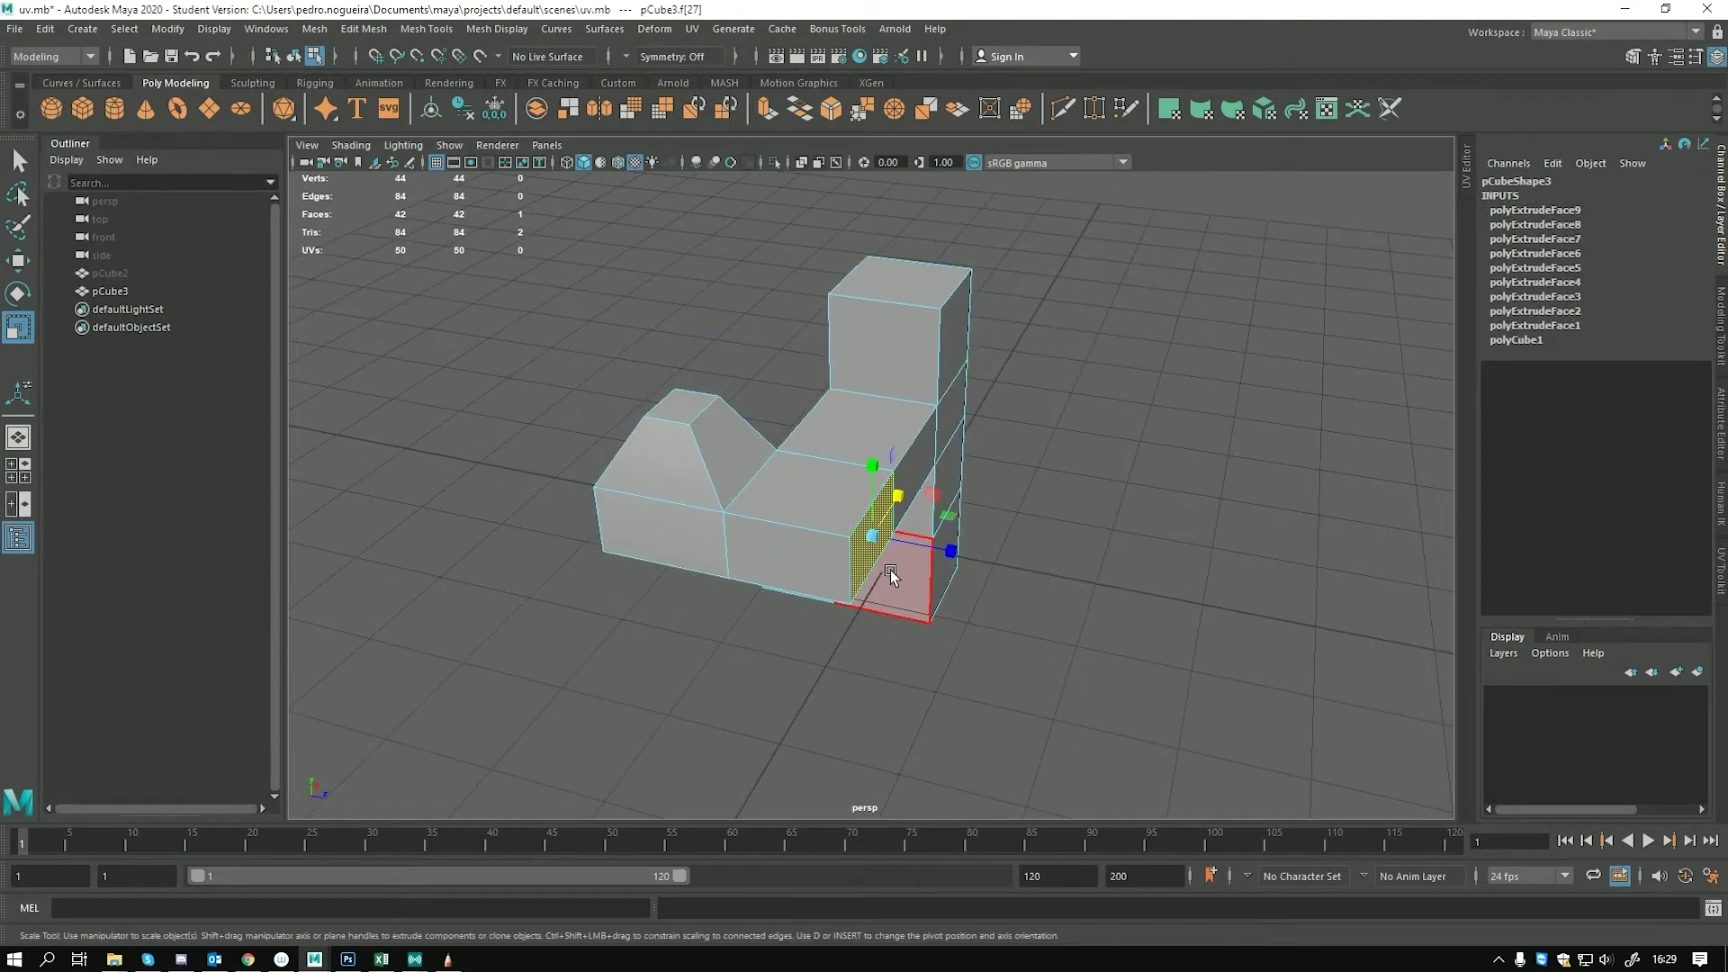
{"action": "key", "text": "ctrl+e"}
{"action": "key", "text": "w"}
{"action": "left_click_drag", "start_coordinate": [925, 576], "coordinate": [878, 529]}
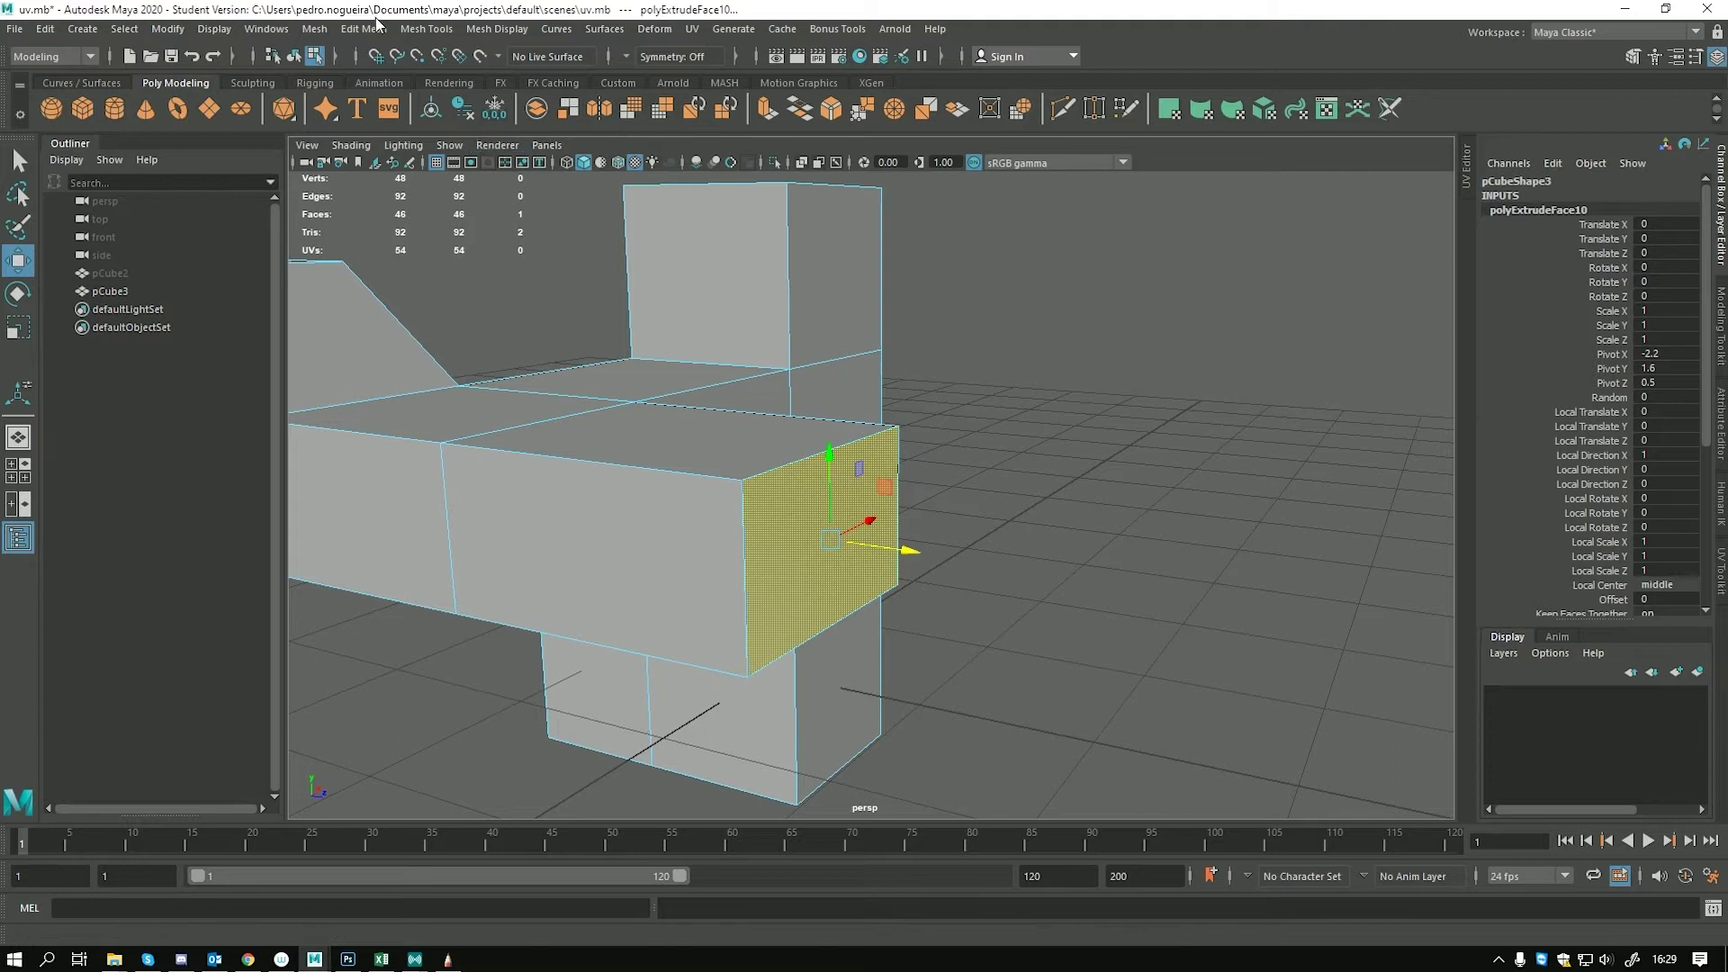
Try to apply Wedge to the crossbar's end face alone
{"action": "left_click", "coordinate": [317, 29]}
{"action": "mouse_move", "coordinate": [343, 32]}
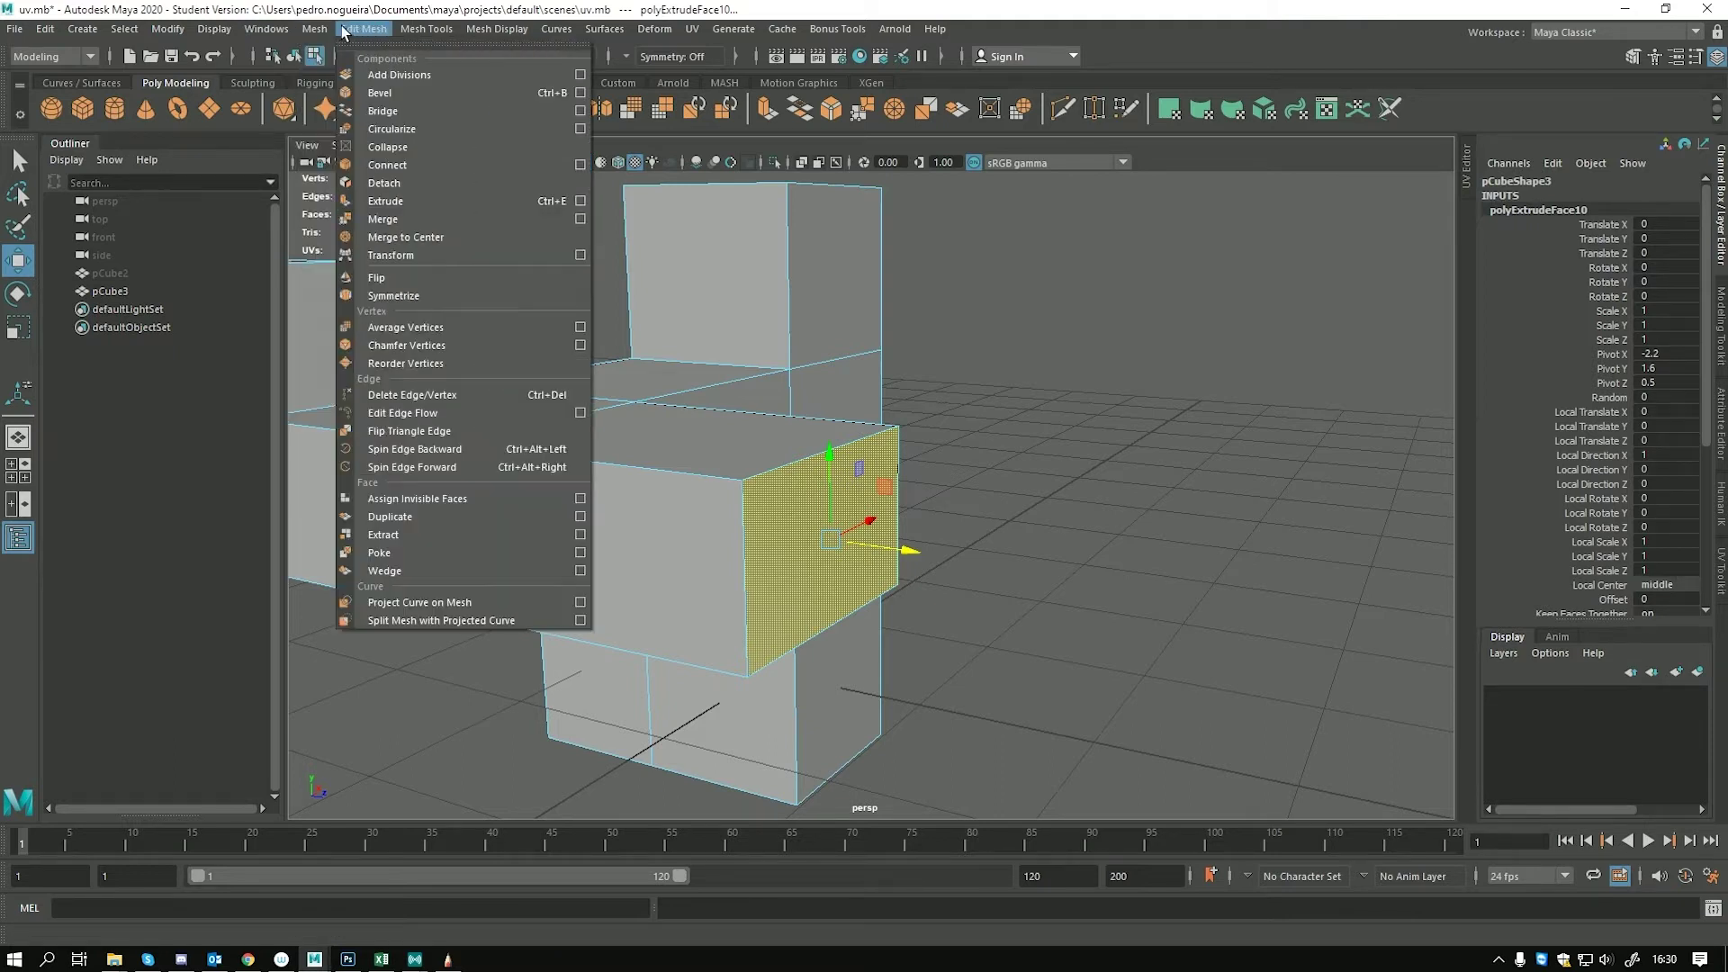
{"action": "left_click", "coordinate": [385, 570]}
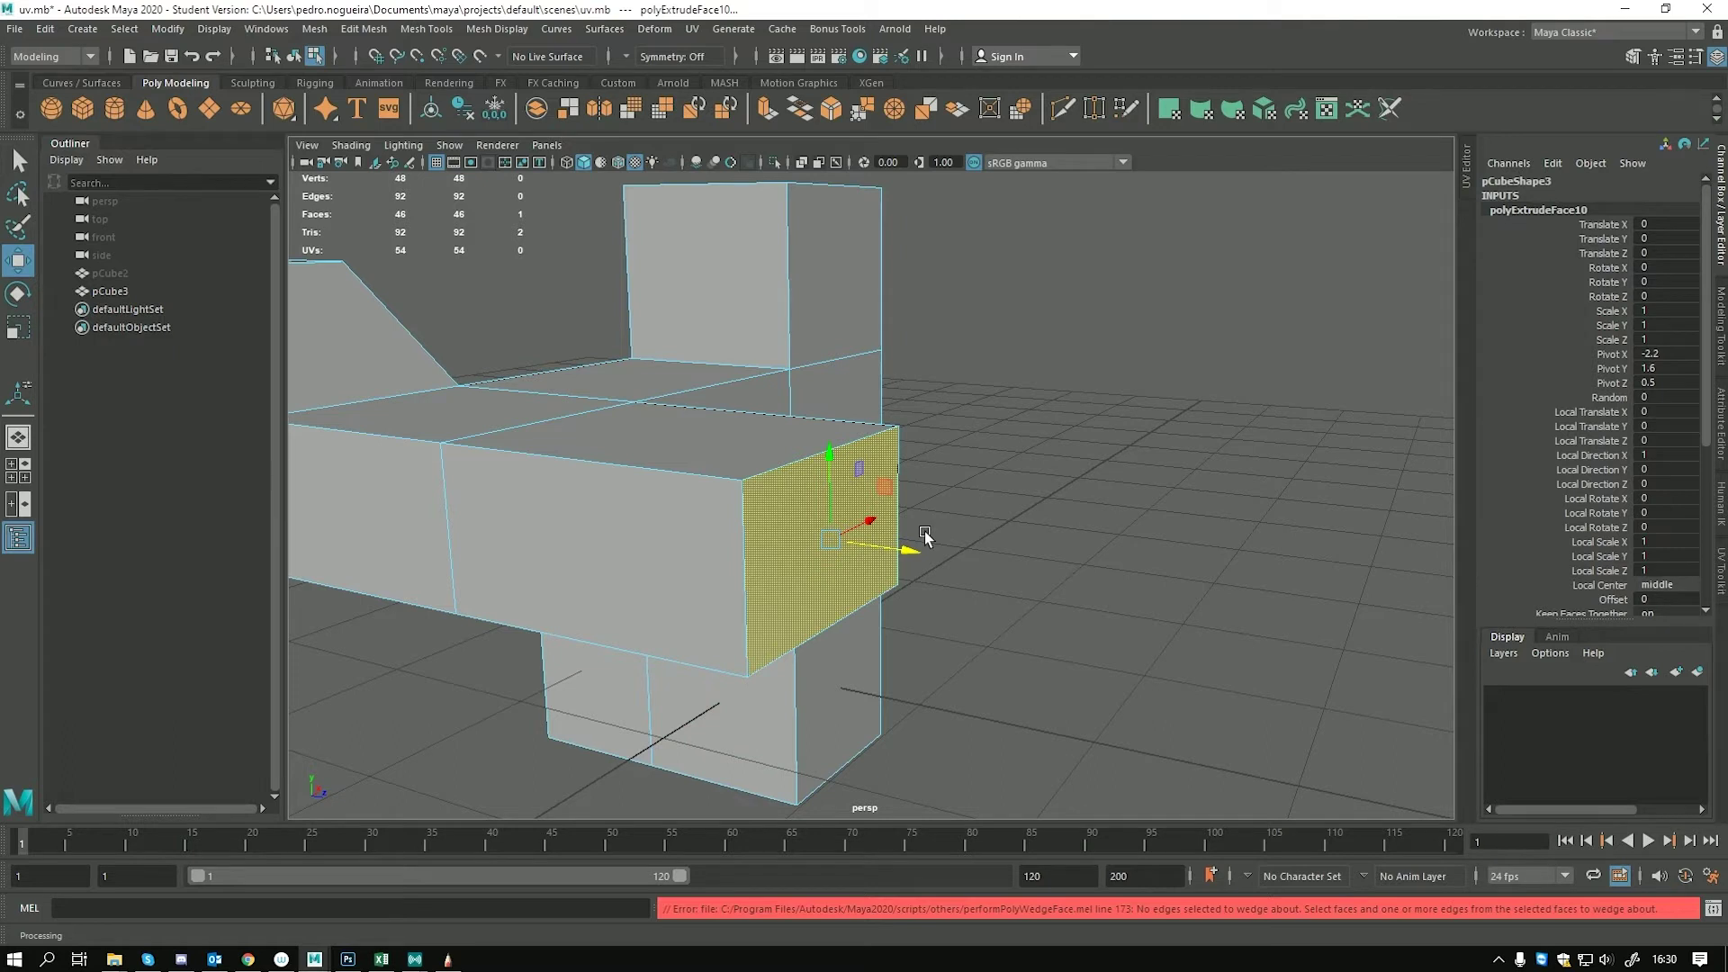
{"action": "left_click", "coordinate": [781, 463]}
{"action": "left_click", "coordinate": [796, 513]}
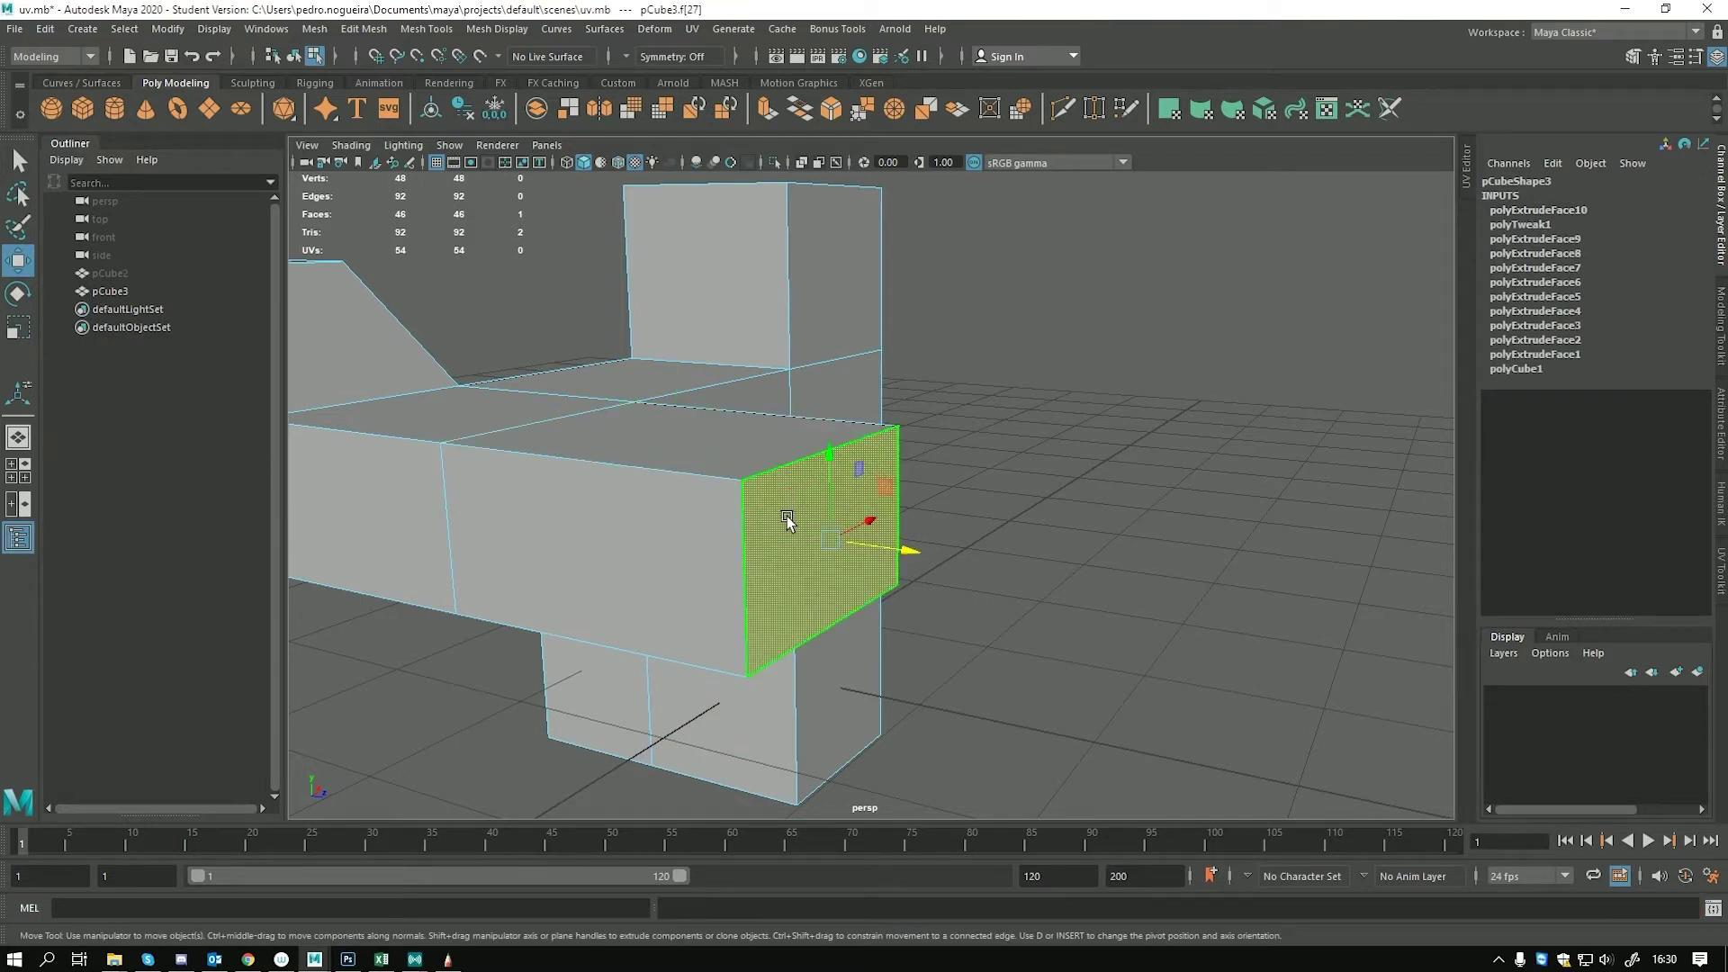
Switch to multi-component selection and select the crossbar's end face together with its upper edge
{"action": "right_click", "coordinate": [786, 516]}
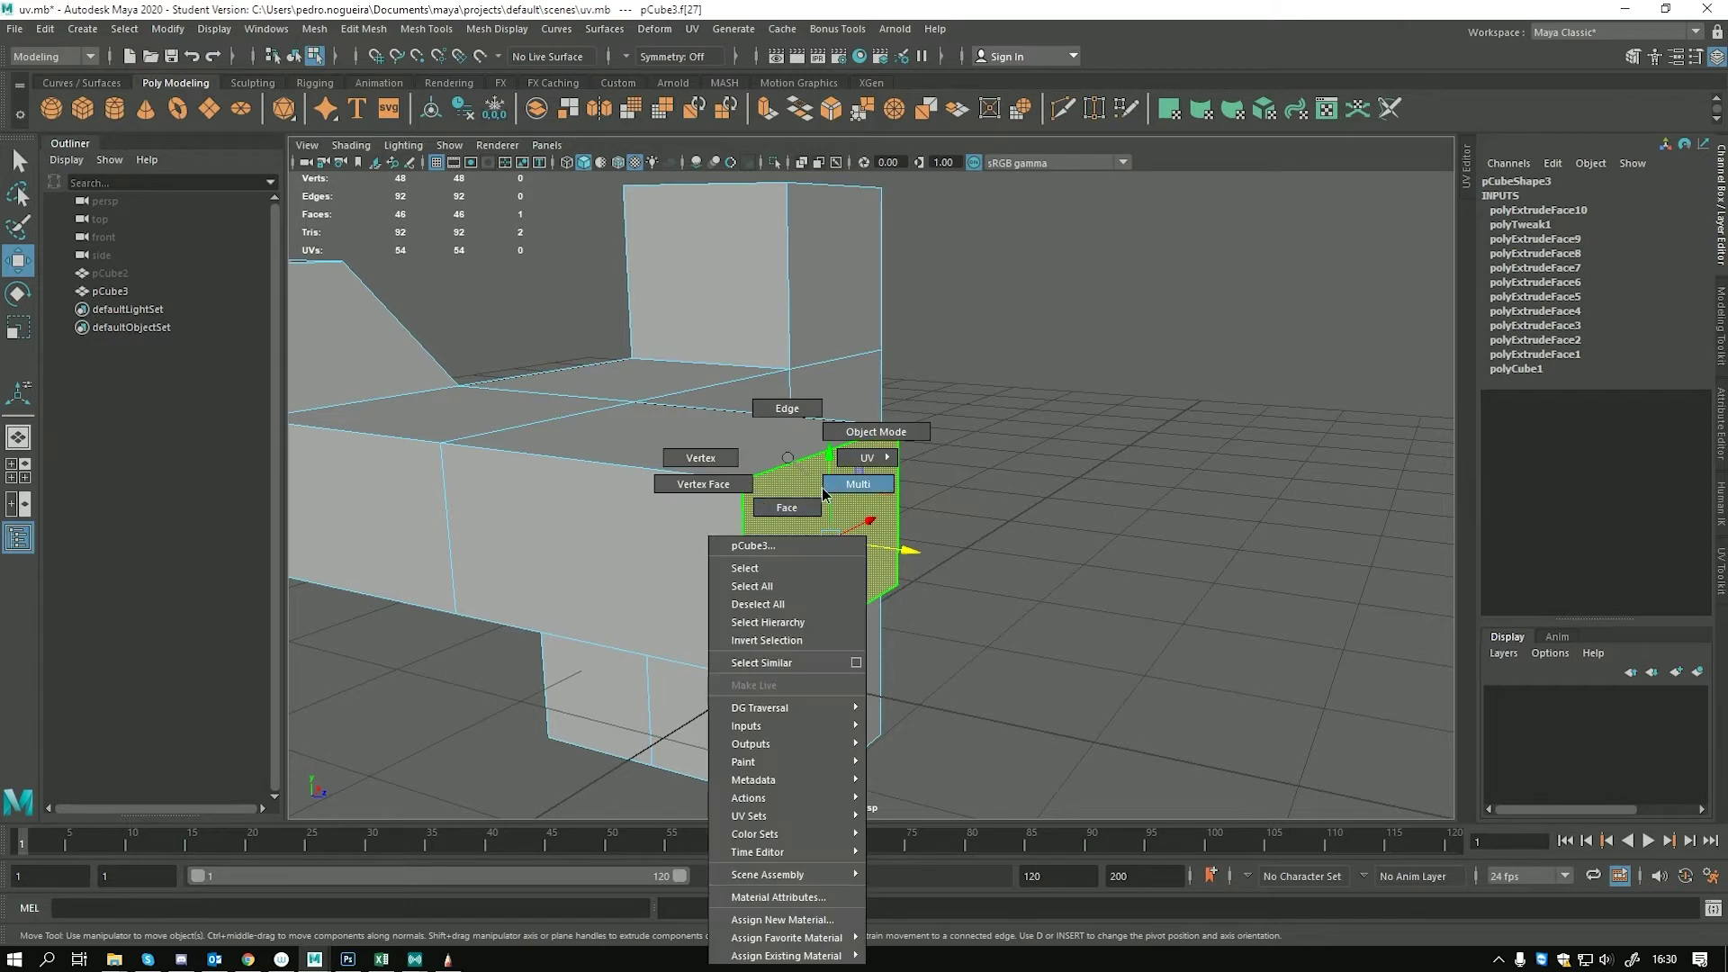
{"action": "left_click", "coordinate": [851, 484]}
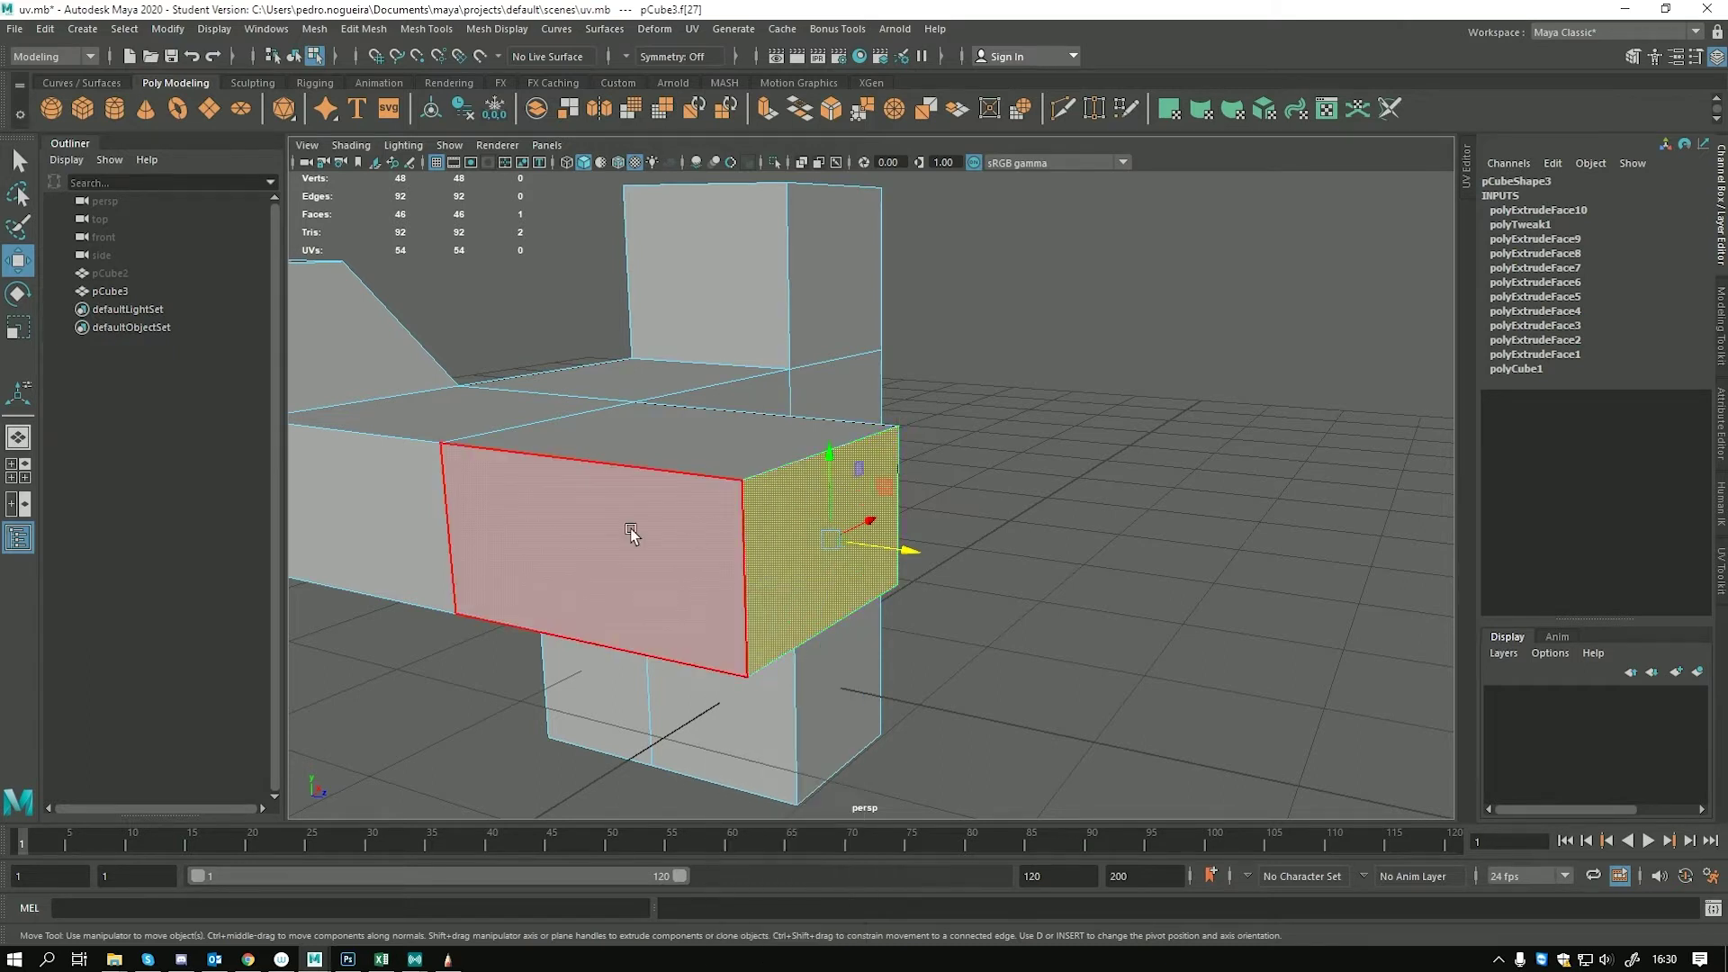
{"action": "left_click", "coordinate": [745, 483]}
{"action": "left_click", "coordinate": [663, 467]}
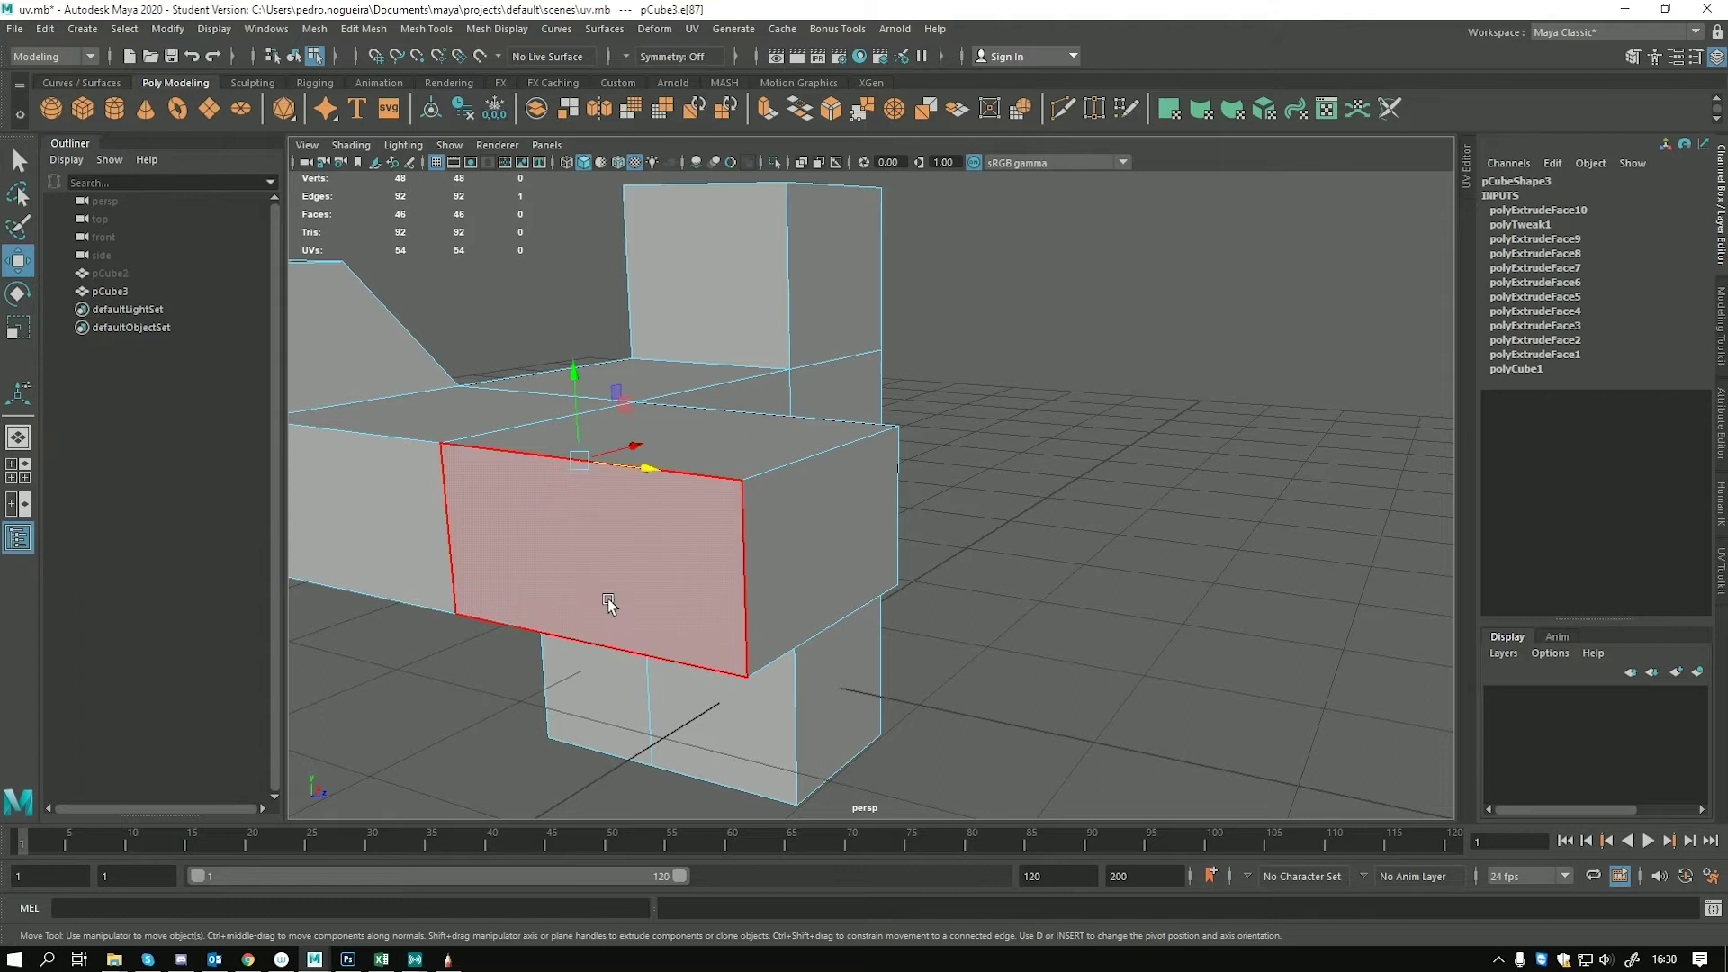
{"action": "left_click", "coordinate": [627, 565]}
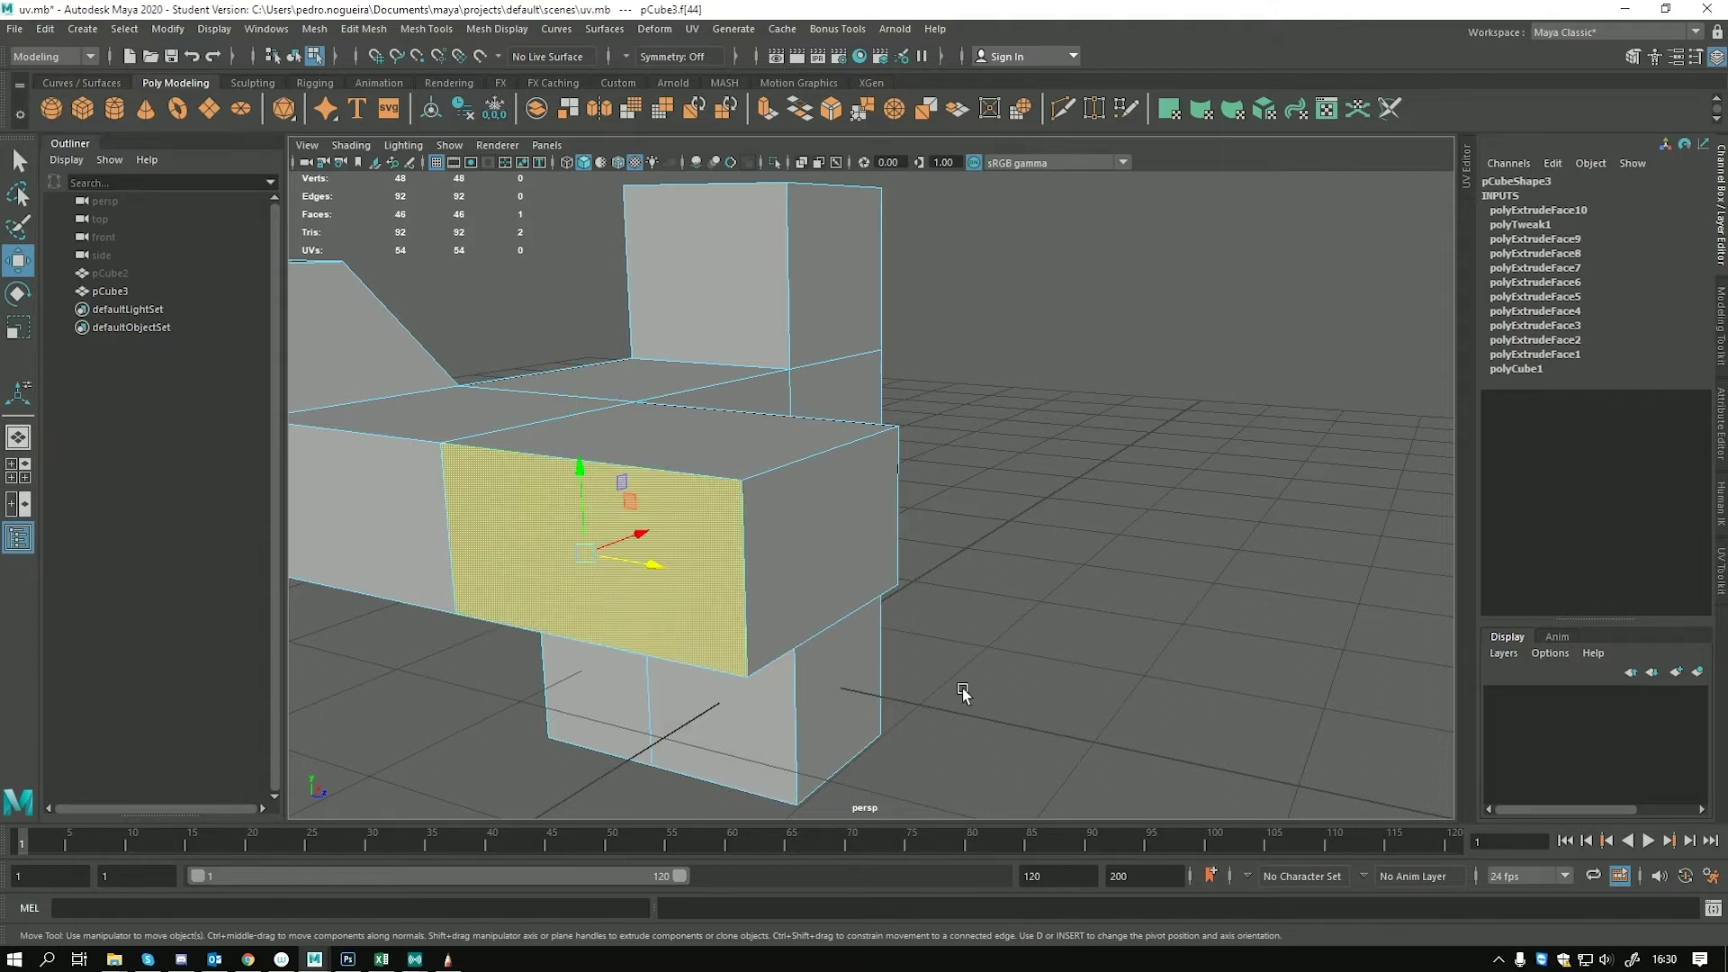
{"action": "left_click", "coordinate": [797, 556]}
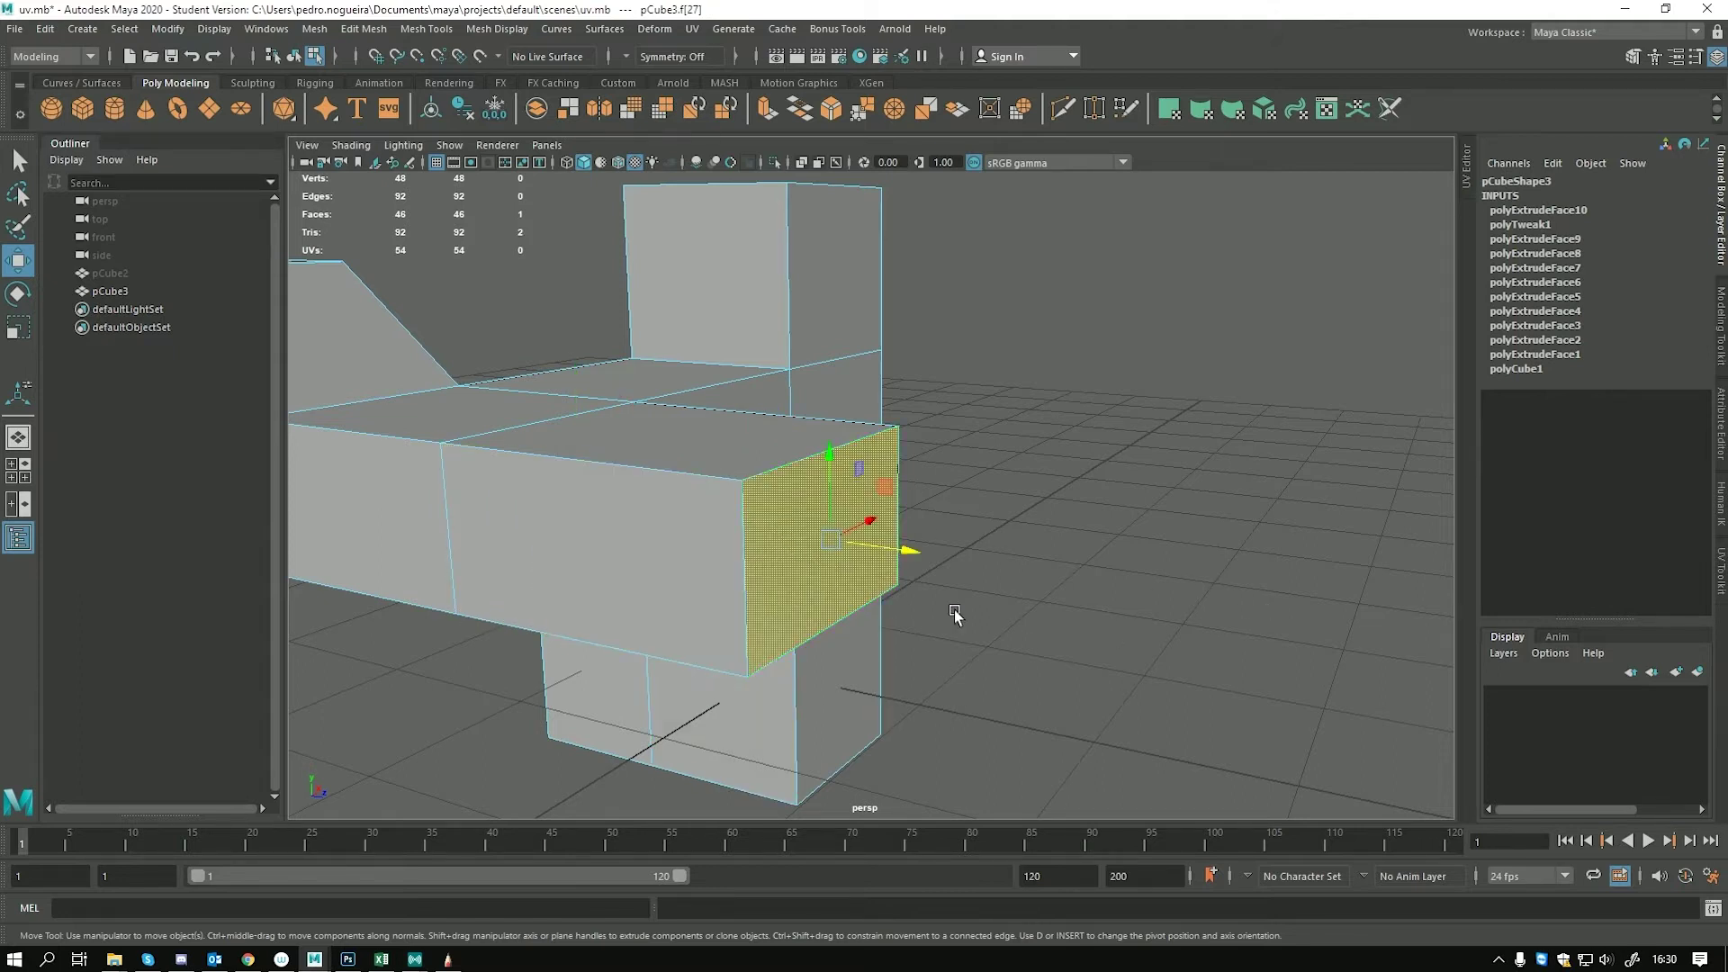
{"action": "left_click", "coordinate": [801, 459], "text": "shift"}
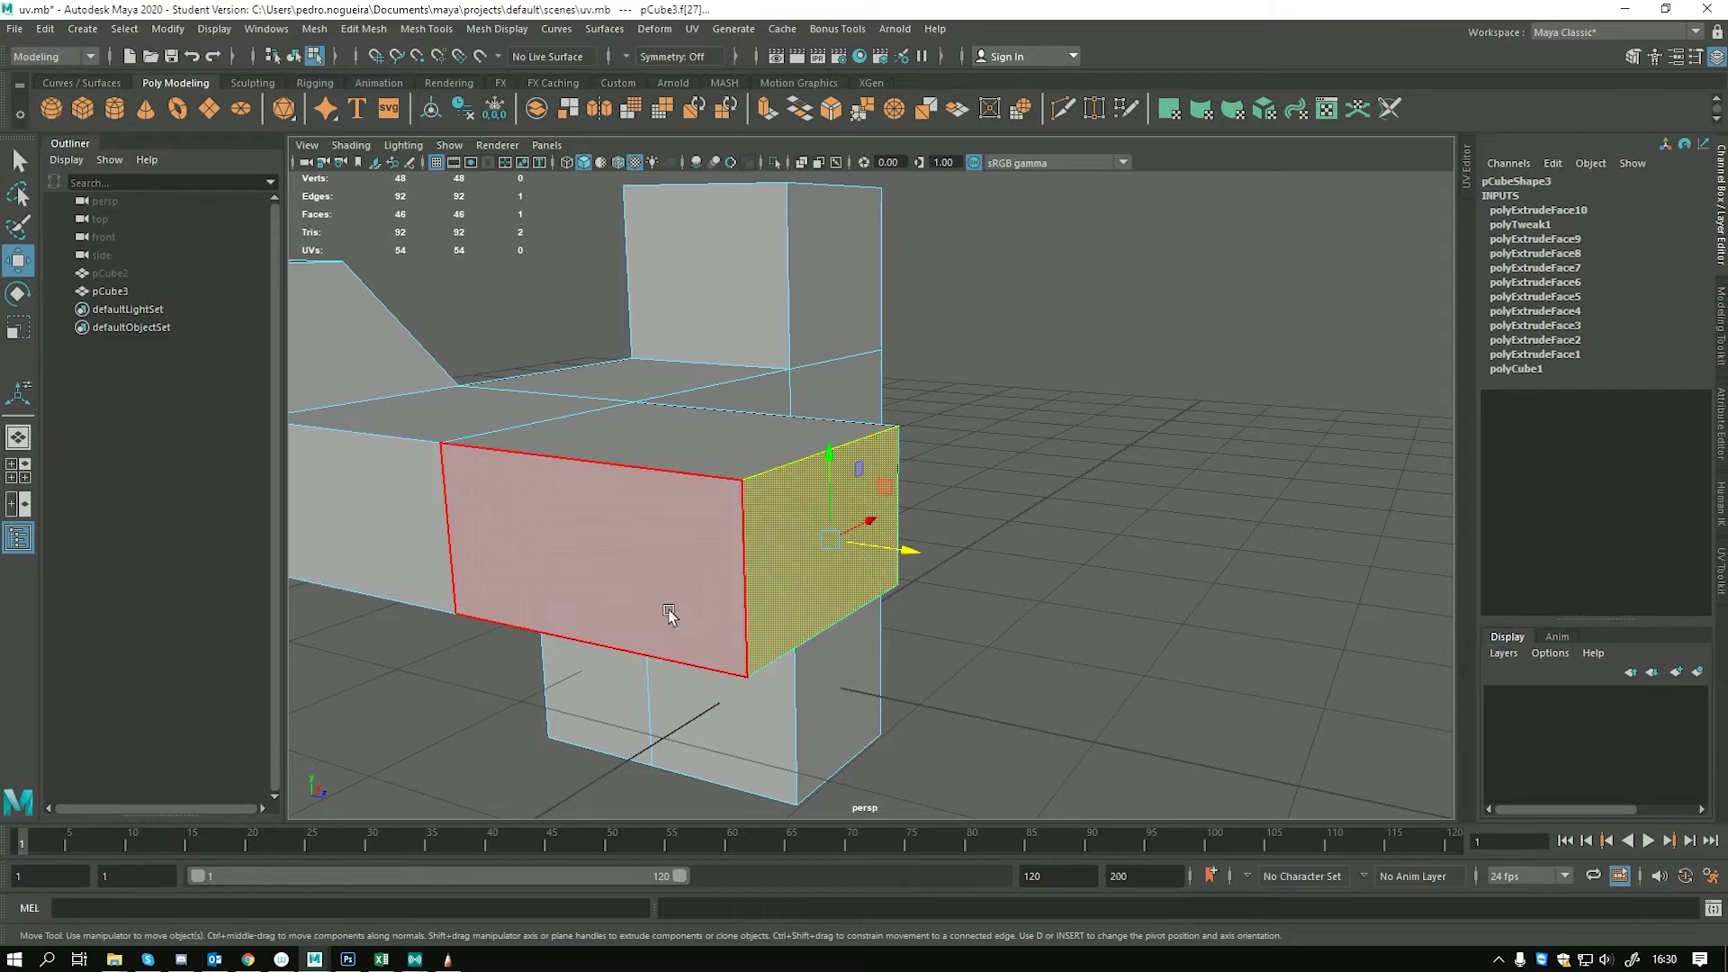
Apply Wedge to the selected face and edge with a wedge angle of 180 and 8 divisions
{"action": "left_click", "coordinate": [423, 29]}
{"action": "mouse_move", "coordinate": [363, 29]}
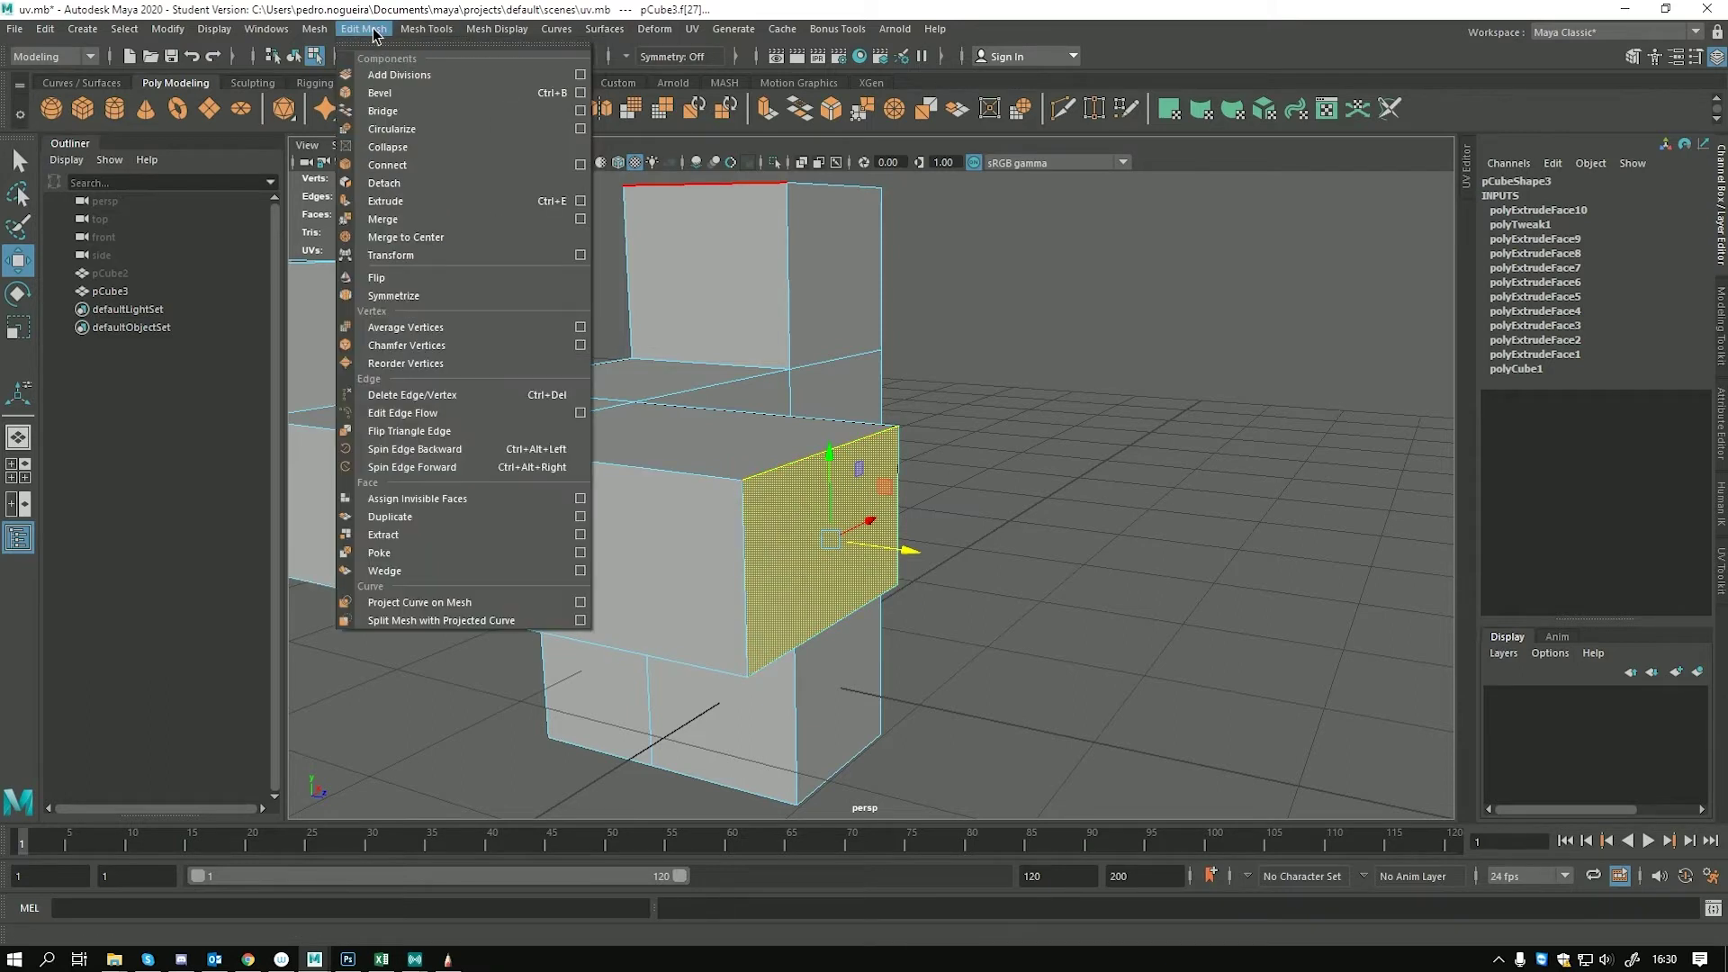
{"action": "left_click", "coordinate": [408, 569]}
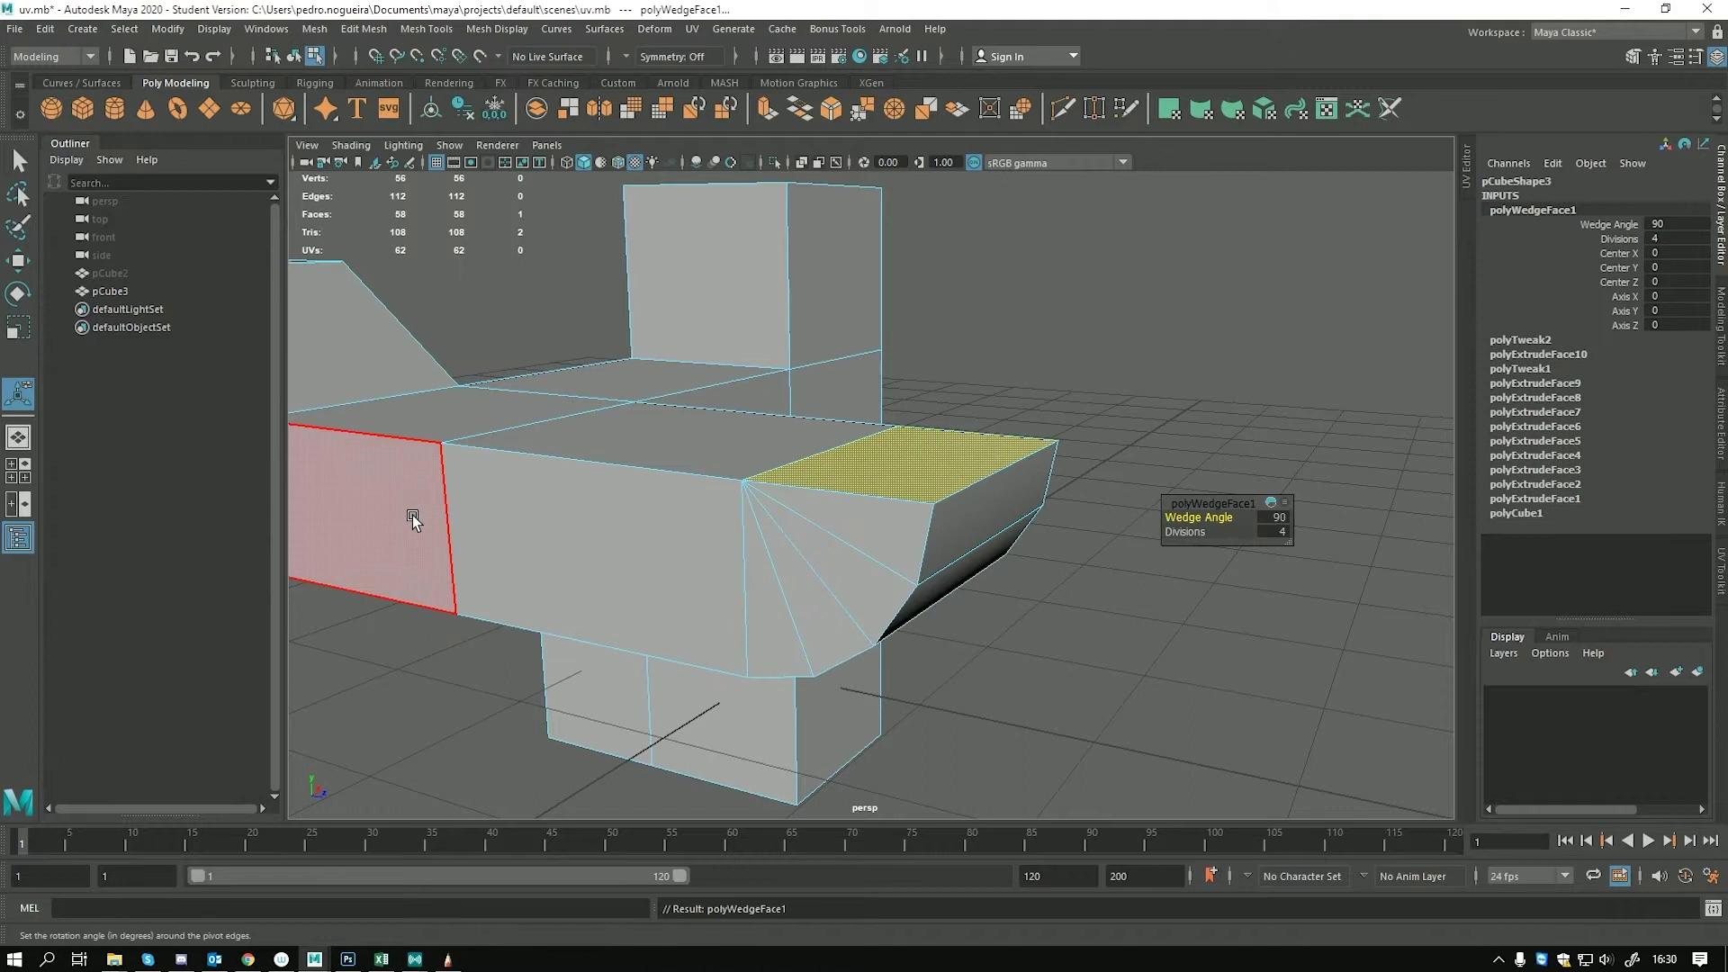
{"action": "left_click_drag", "start_coordinate": [1190, 517], "coordinate": [1280, 526]}
{"action": "key", "text": "ctrl+z"}
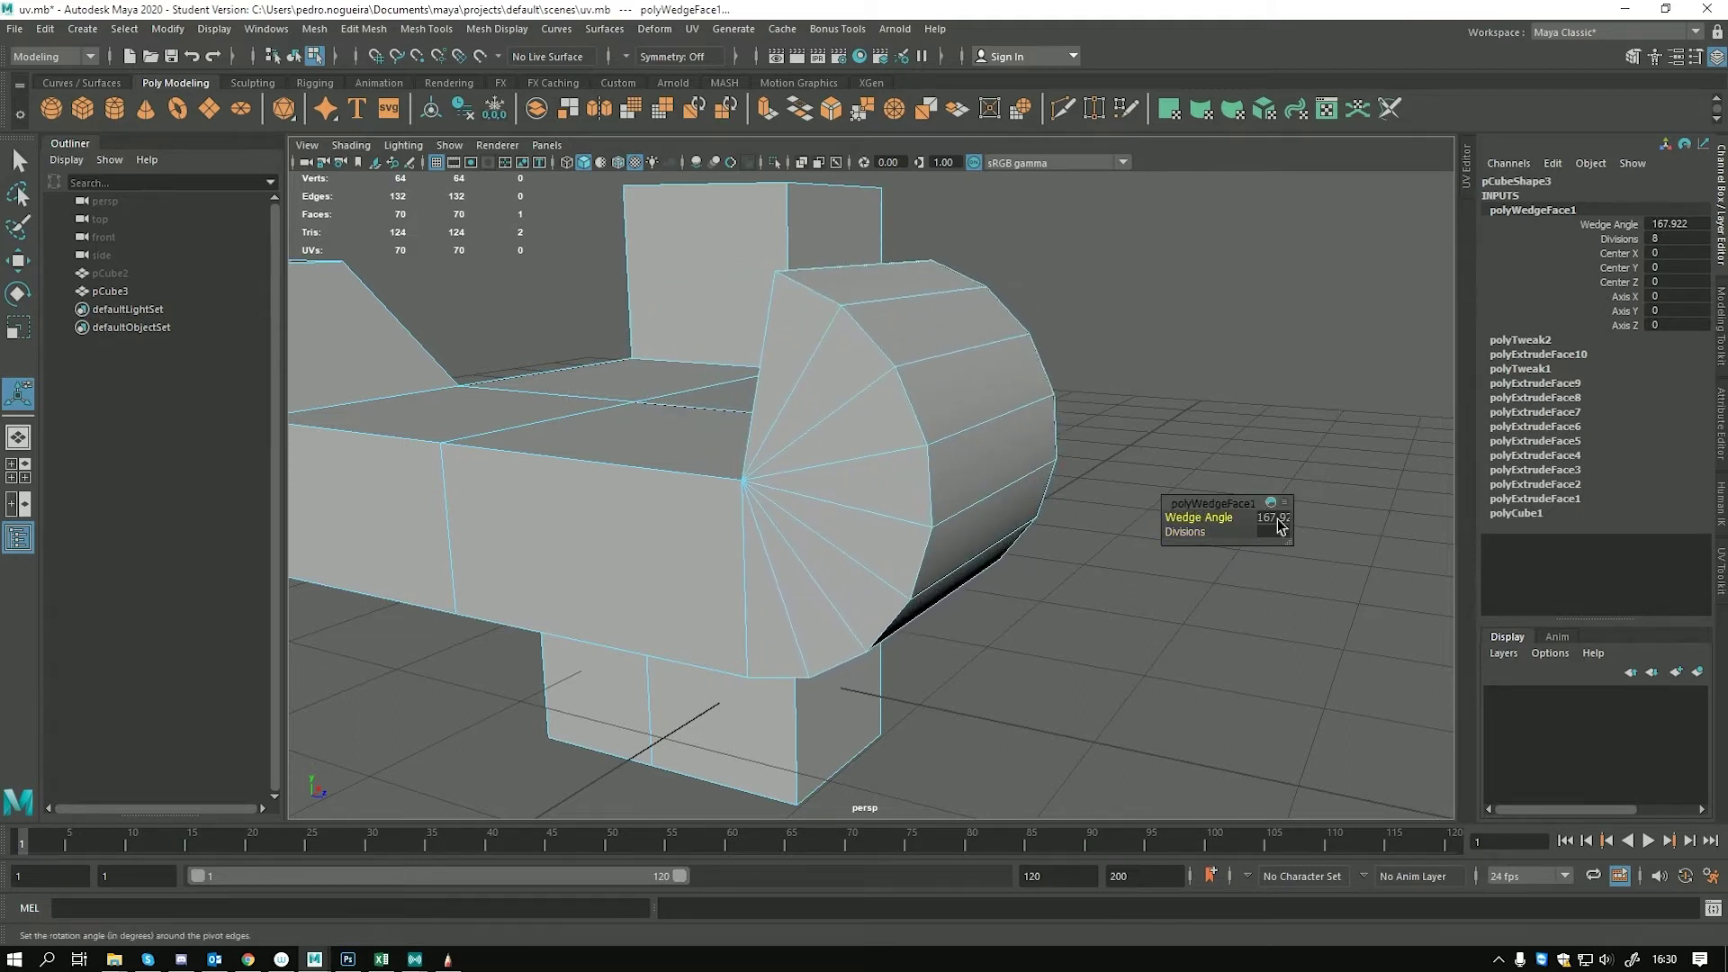
{"action": "type", "text": "180"}
{"action": "key", "text": "Return"}
Reopen the wedge settings and set its divisions to 16
{"action": "left_click_drag", "start_coordinate": [735, 563], "coordinate": [837, 540], "text": "alt"}
{"action": "key", "text": "w"}
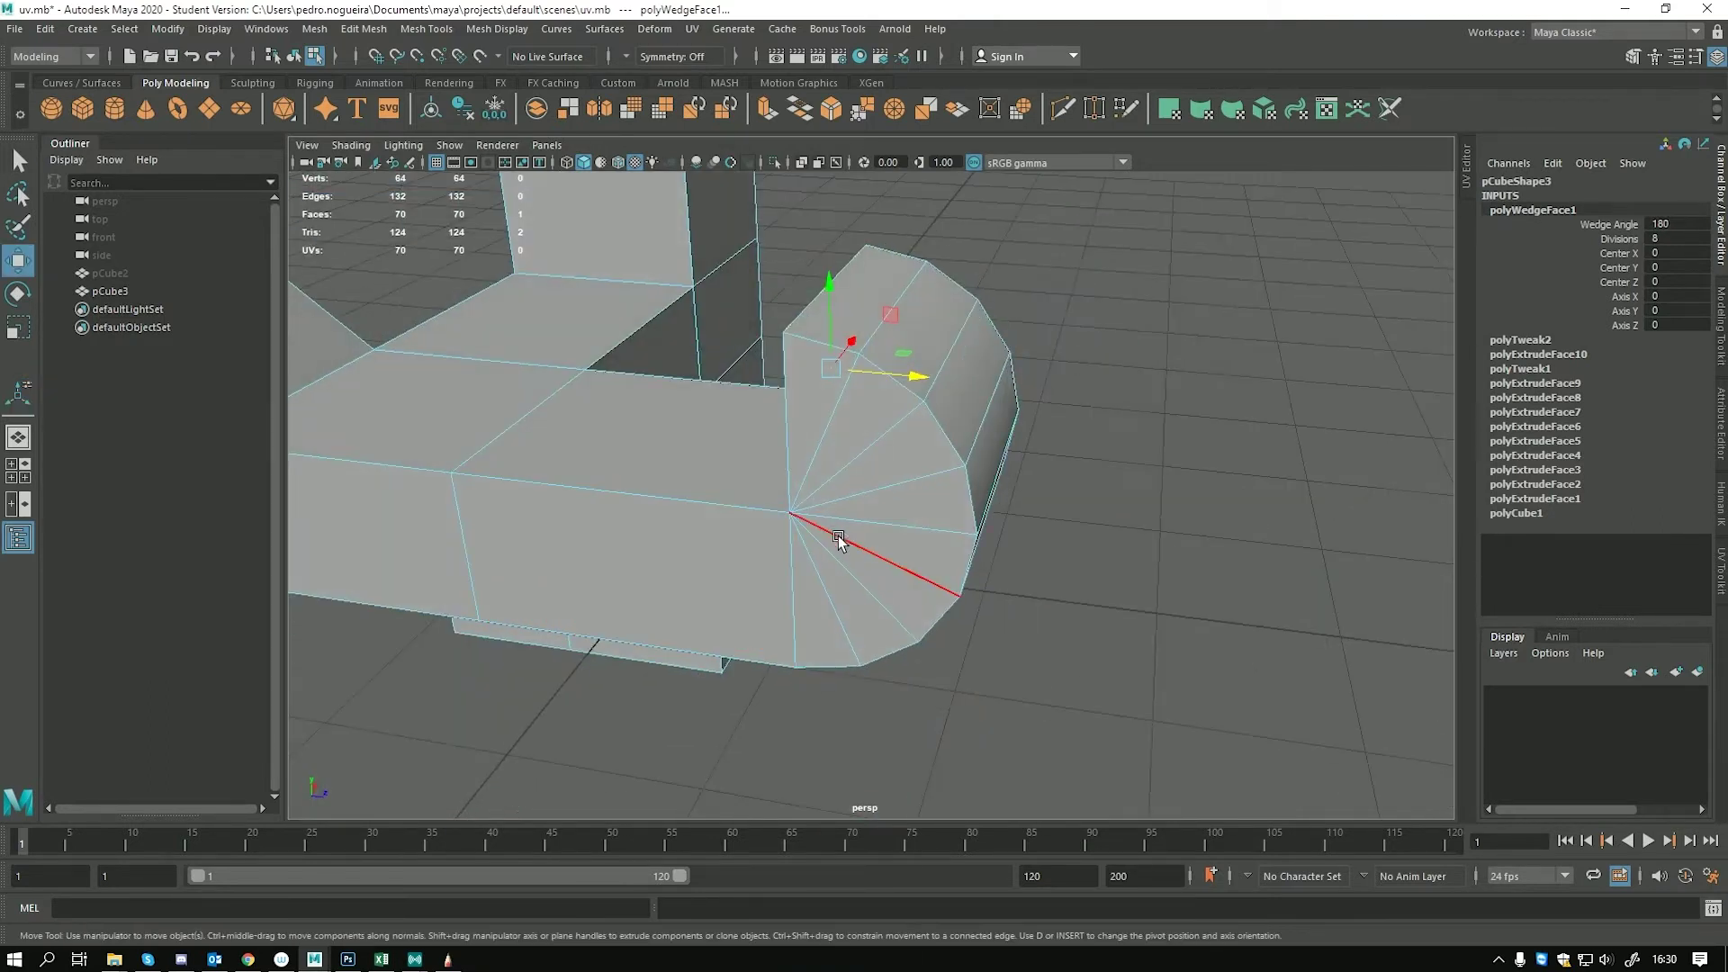
{"action": "key", "text": "t"}
{"action": "left_click_drag", "start_coordinate": [1145, 585], "coordinate": [1090, 641], "text": "alt"}
{"action": "left_click_drag", "start_coordinate": [1185, 532], "coordinate": [1252, 538]}
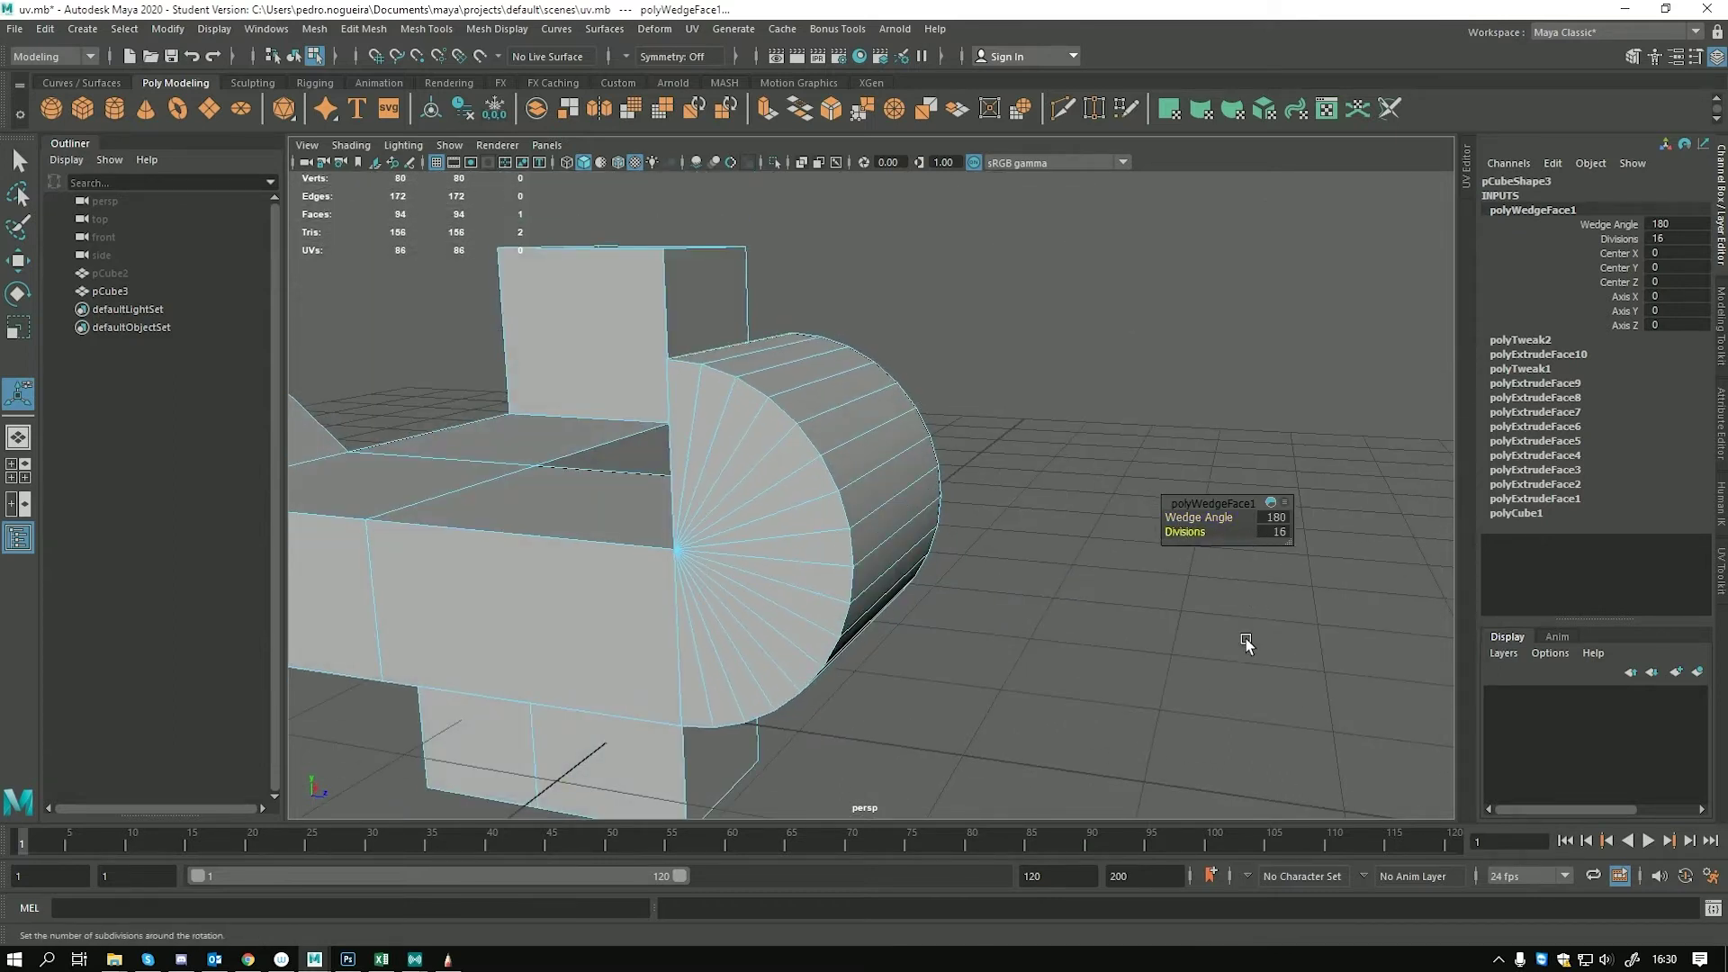
Return the finished mesh to object mode, select it whole and activate the Select tool
{"action": "key", "text": "w"}
{"action": "left_click_drag", "start_coordinate": [926, 664], "coordinate": [727, 557], "text": "alt"}
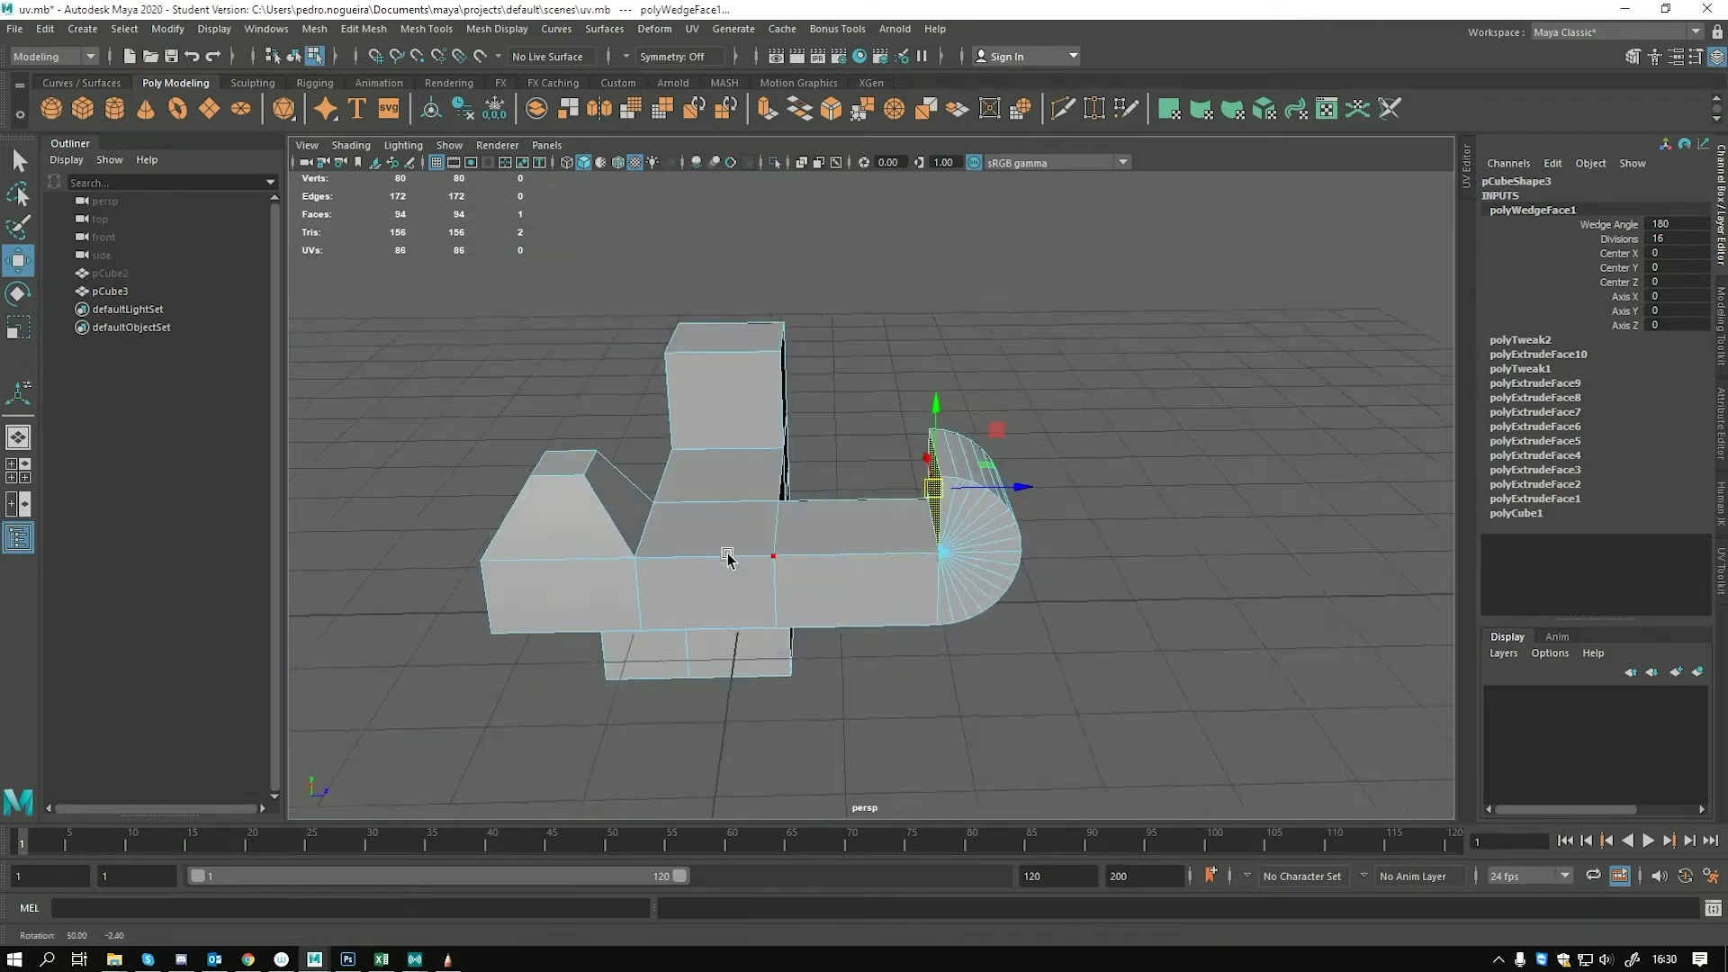
{"action": "right_click_drag", "start_coordinate": [821, 536], "coordinate": [856, 412]}
{"action": "left_click", "coordinate": [856, 413]}
{"action": "left_click_drag", "start_coordinate": [856, 412], "coordinate": [1025, 552], "text": "alt"}
{"action": "left_click", "coordinate": [964, 579]}
{"action": "key", "text": "q"}
{"action": "right_click_drag", "start_coordinate": [1030, 436], "coordinate": [1037, 392]}
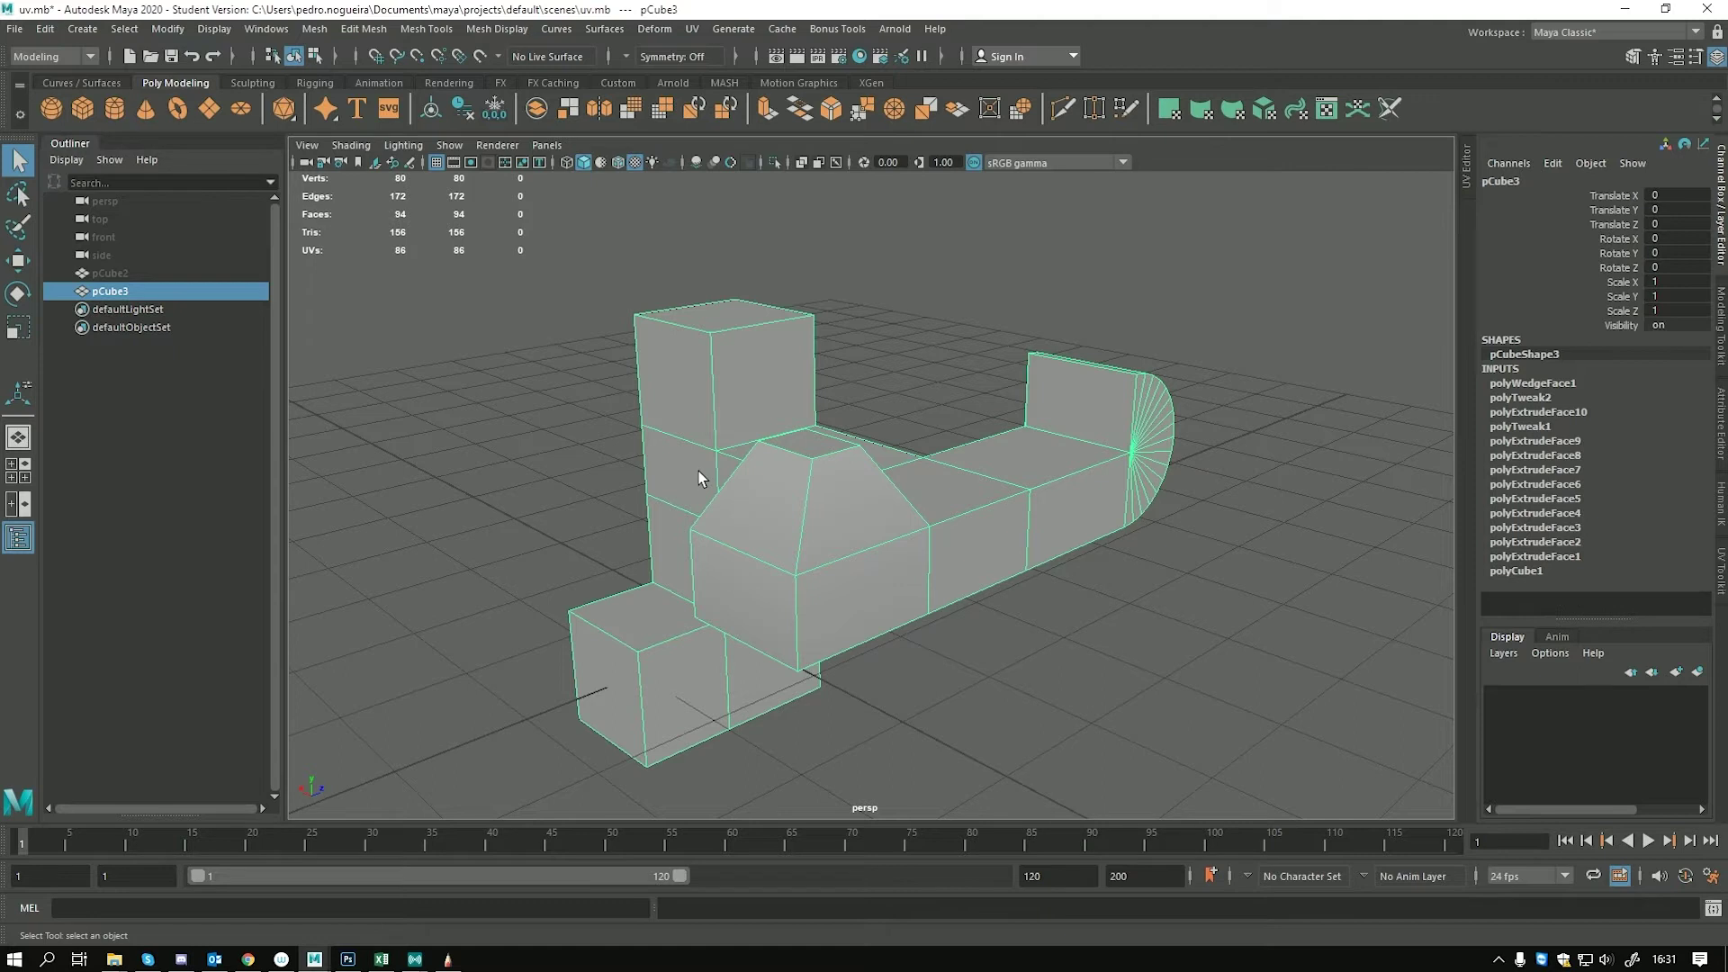
Reopen the UV Editor, frame the mesh's UV layout and turn on the checker map
{"action": "left_click", "coordinate": [1467, 182]}
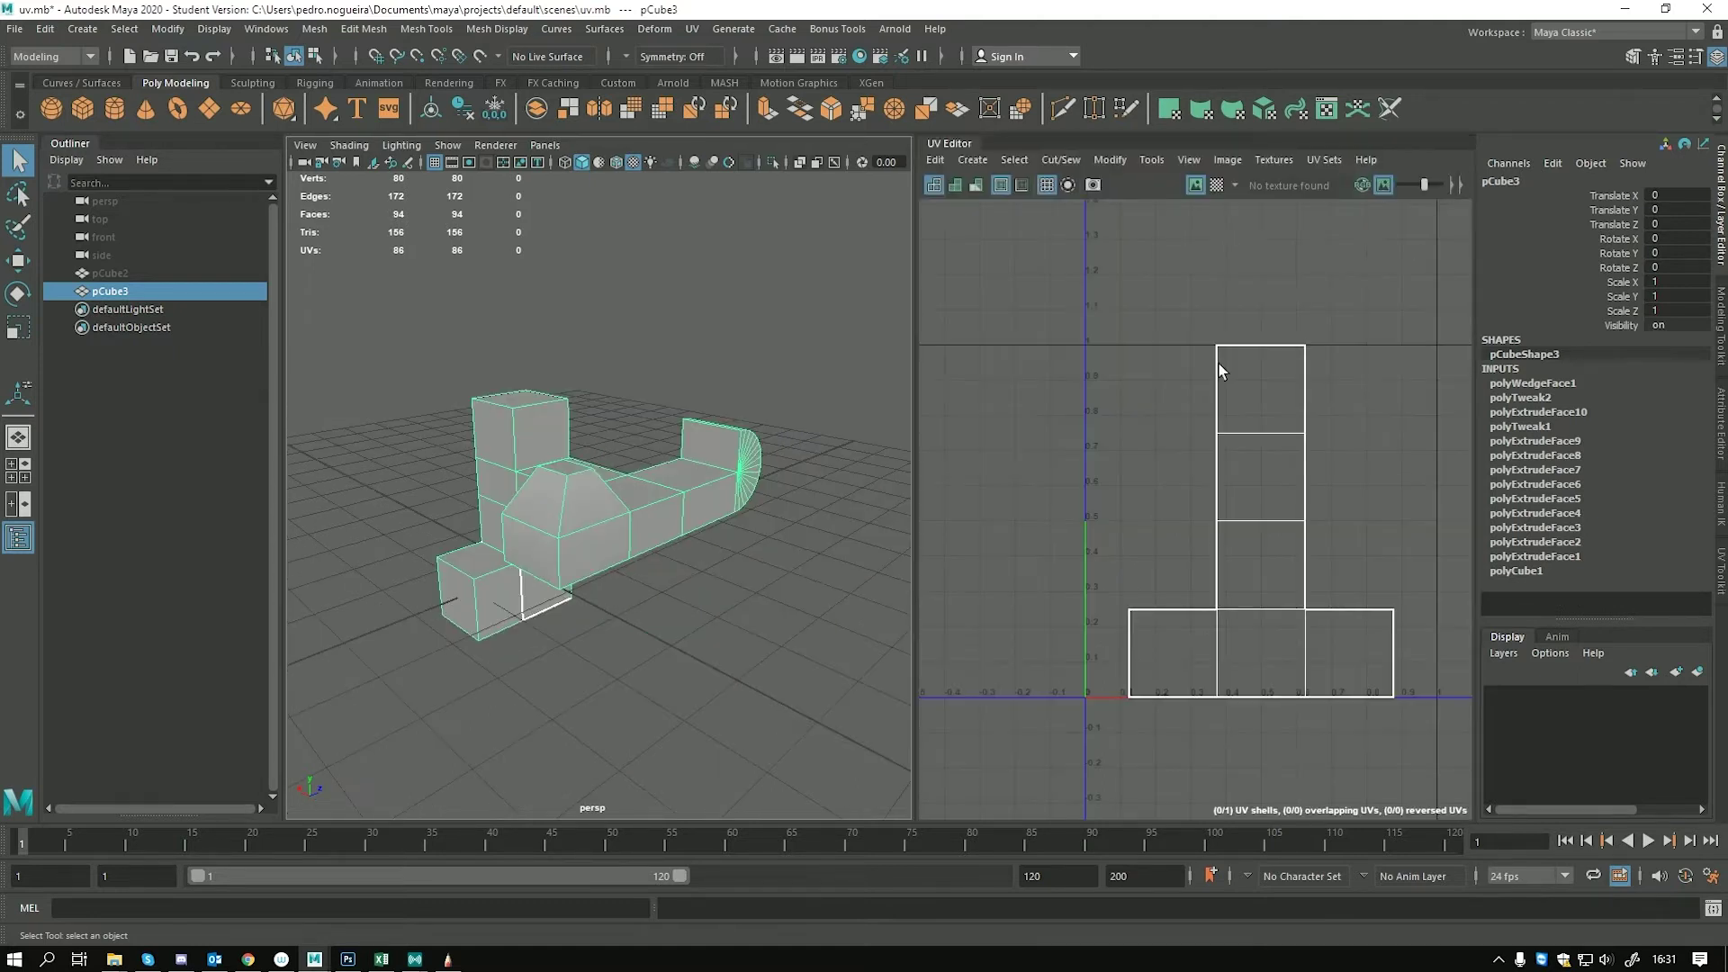
{"action": "key", "text": "f"}
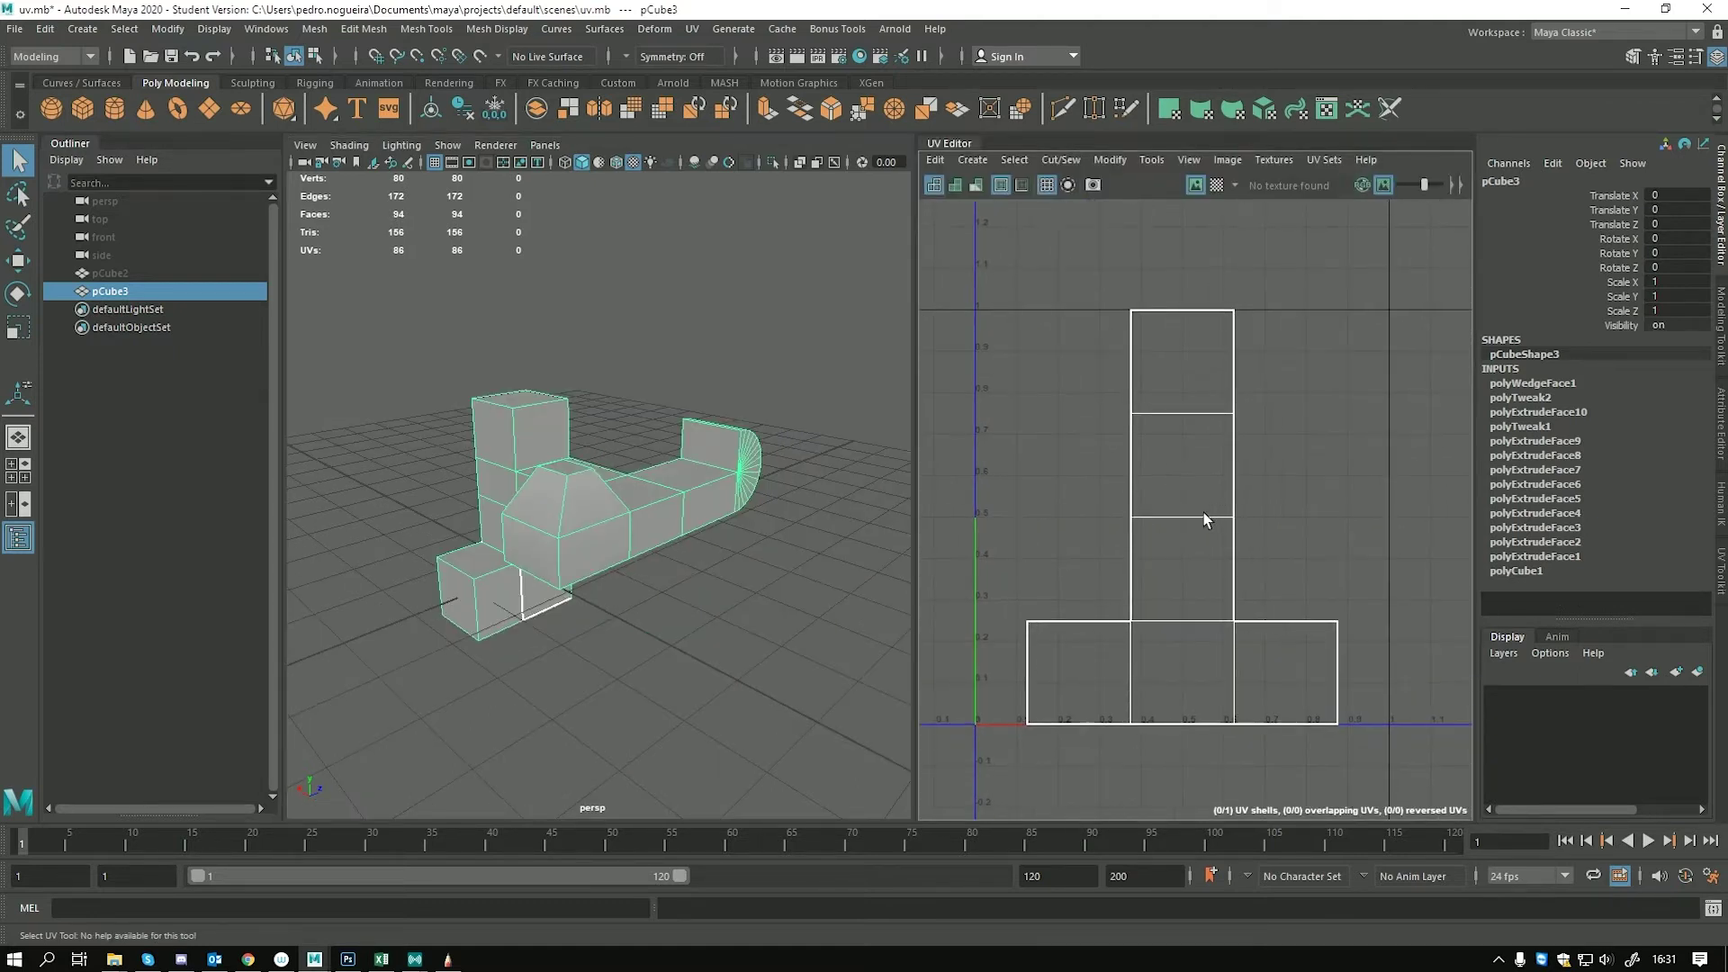
{"action": "left_click", "coordinate": [1216, 185]}
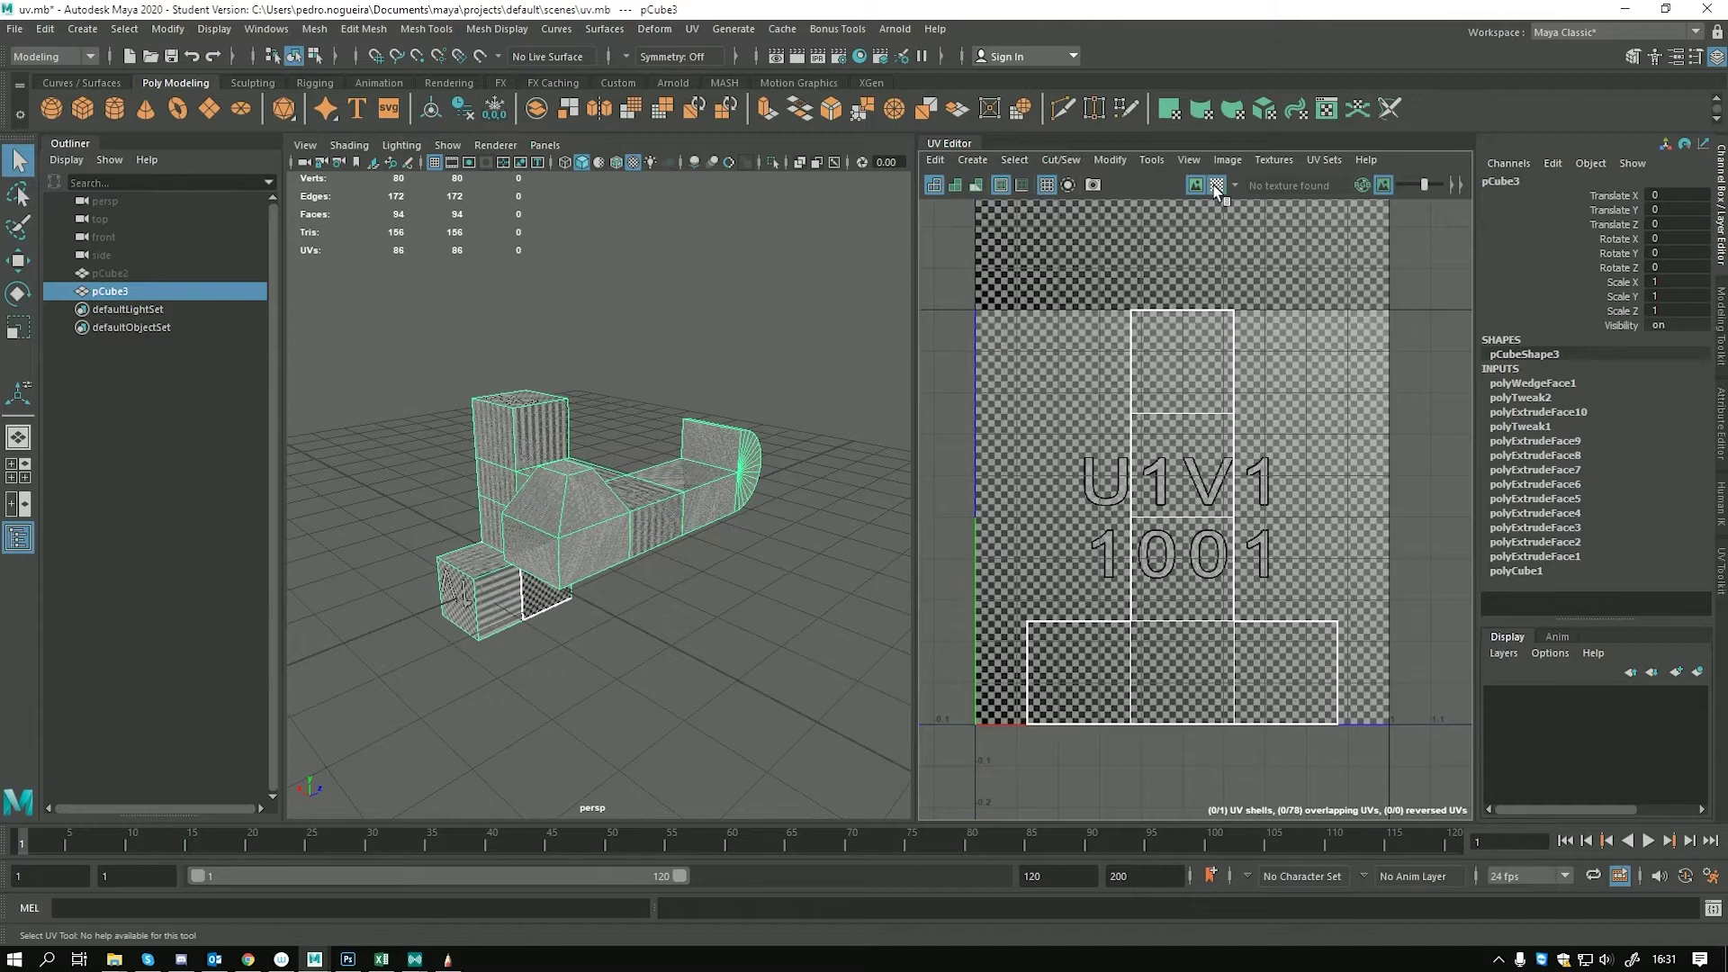
Select the tower's middle face and examine its checker pattern against its place in the UV layout
{"action": "right_click_drag", "start_coordinate": [505, 431], "coordinate": [826, 487], "text": "alt"}
{"action": "left_click_drag", "start_coordinate": [826, 488], "coordinate": [657, 472], "text": "alt"}
{"action": "right_click_drag", "start_coordinate": [502, 459], "coordinate": [491, 484]}
{"action": "left_click", "coordinate": [492, 484]}
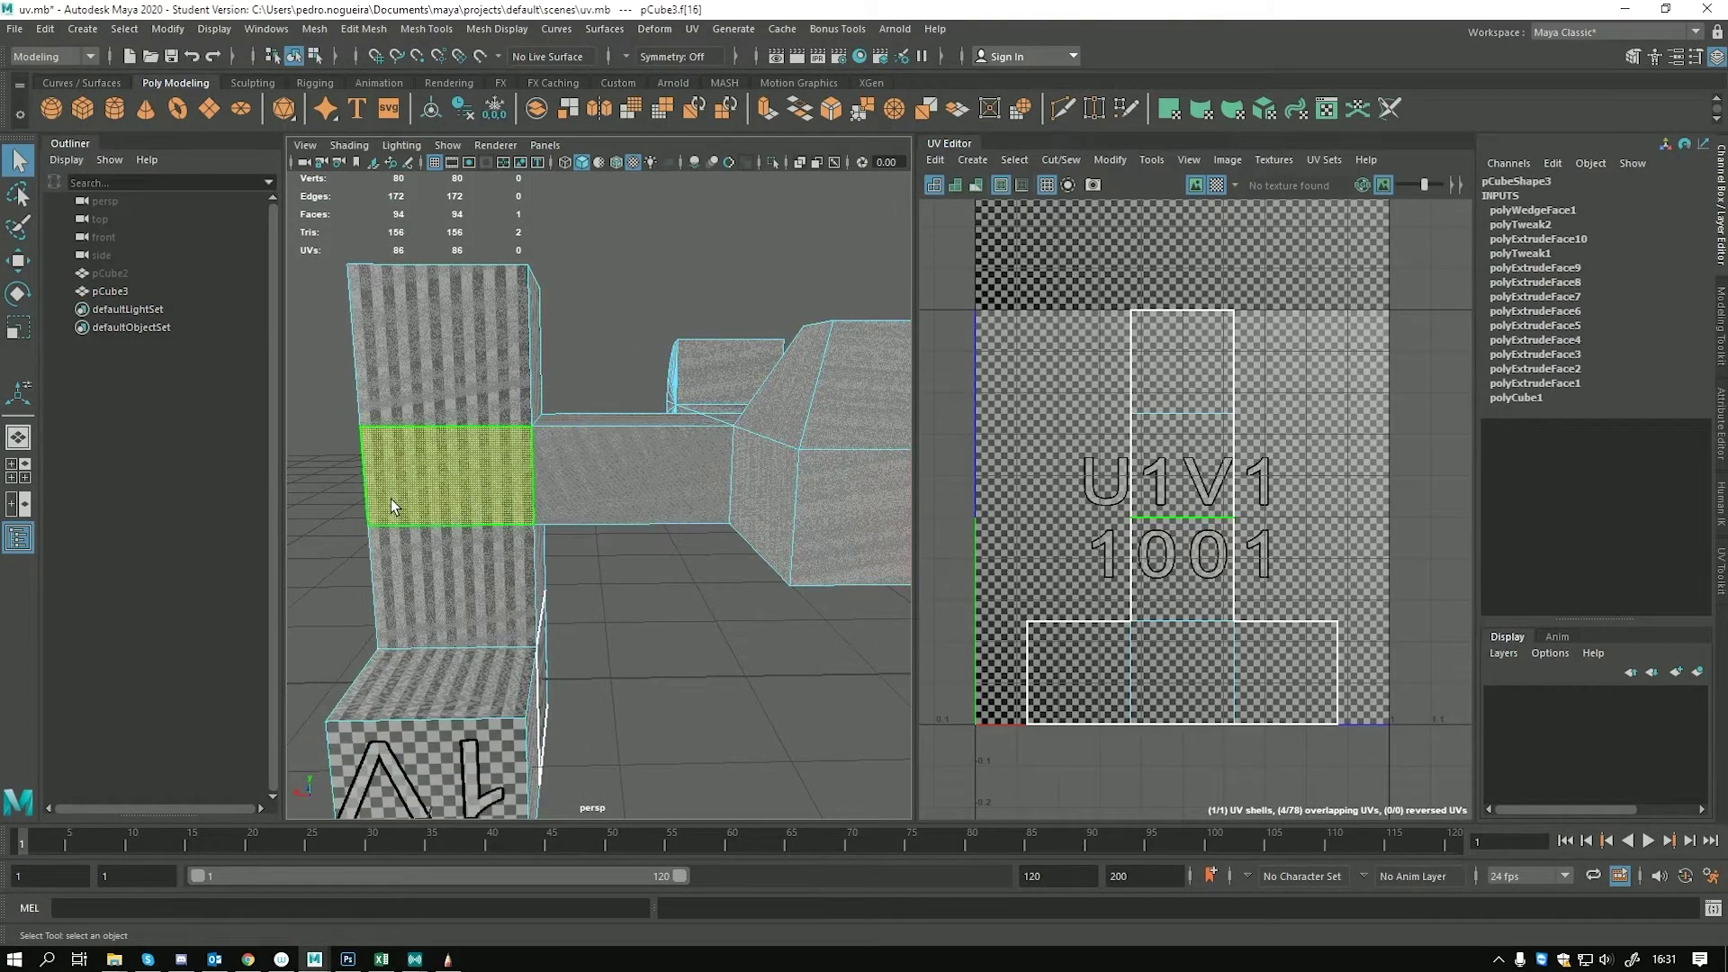
{"action": "left_click_drag", "start_coordinate": [699, 666], "coordinate": [799, 638], "text": "alt"}
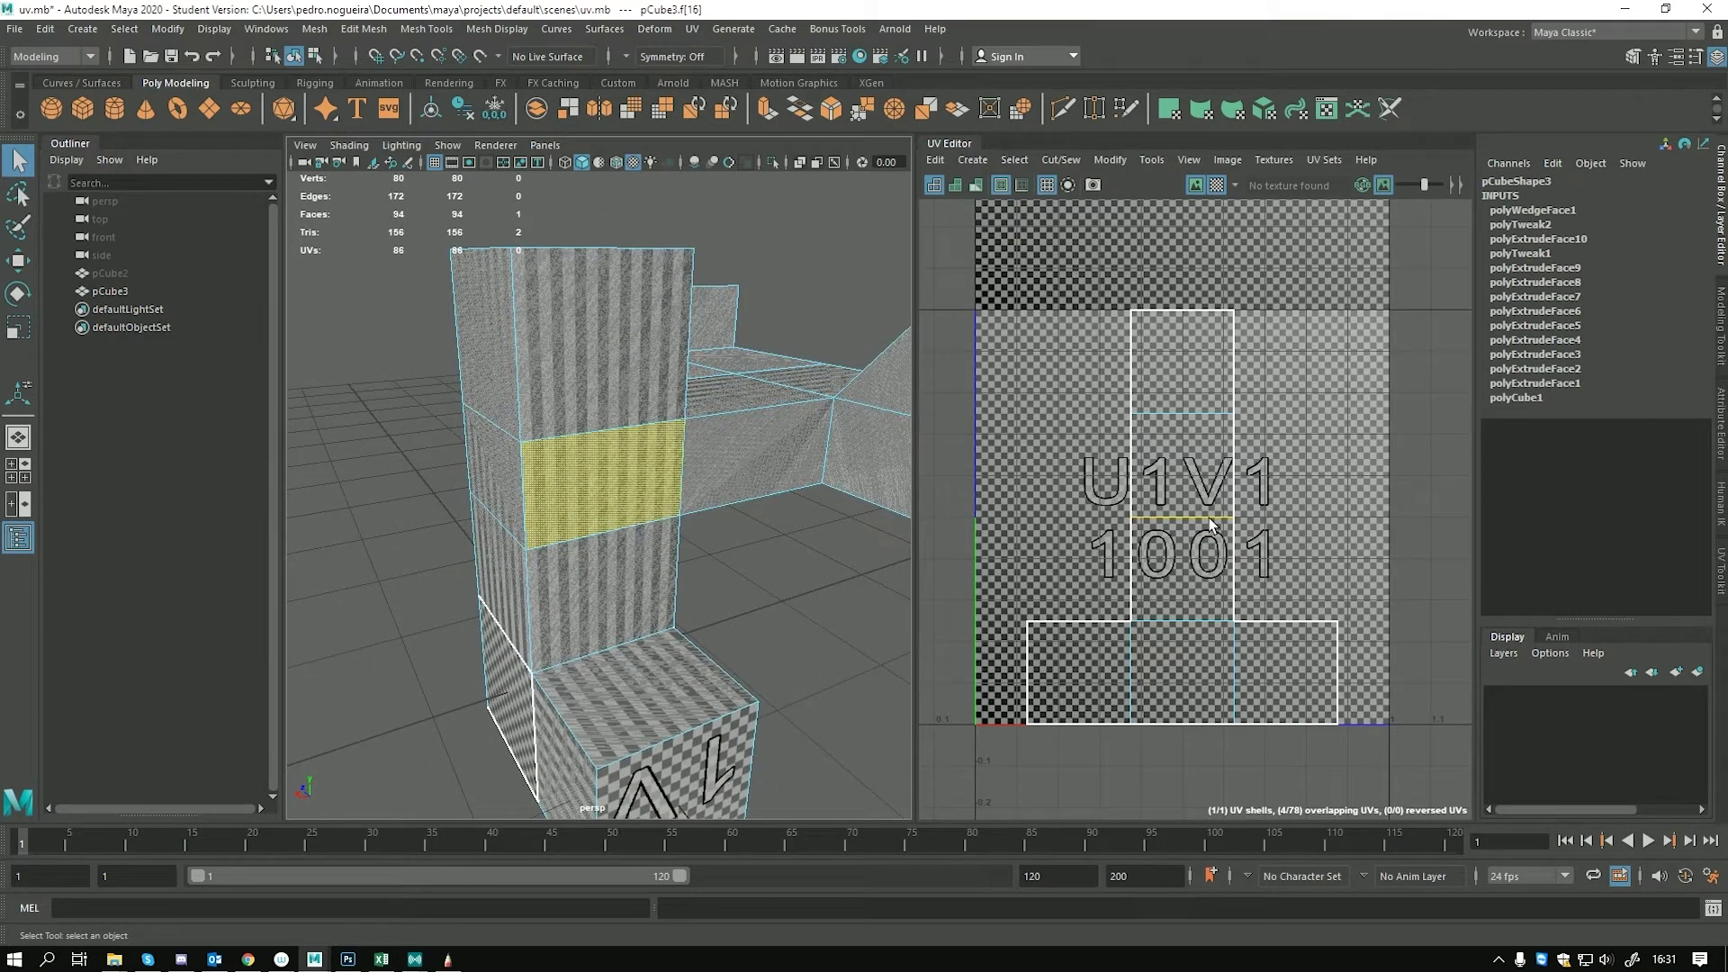
Activate the Move tool and switch the extruded mesh to UV component selection
{"action": "left_click_drag", "start_coordinate": [807, 545], "coordinate": [704, 593], "text": "alt"}
{"action": "right_click_drag", "start_coordinate": [704, 593], "coordinate": [570, 612], "text": "alt"}
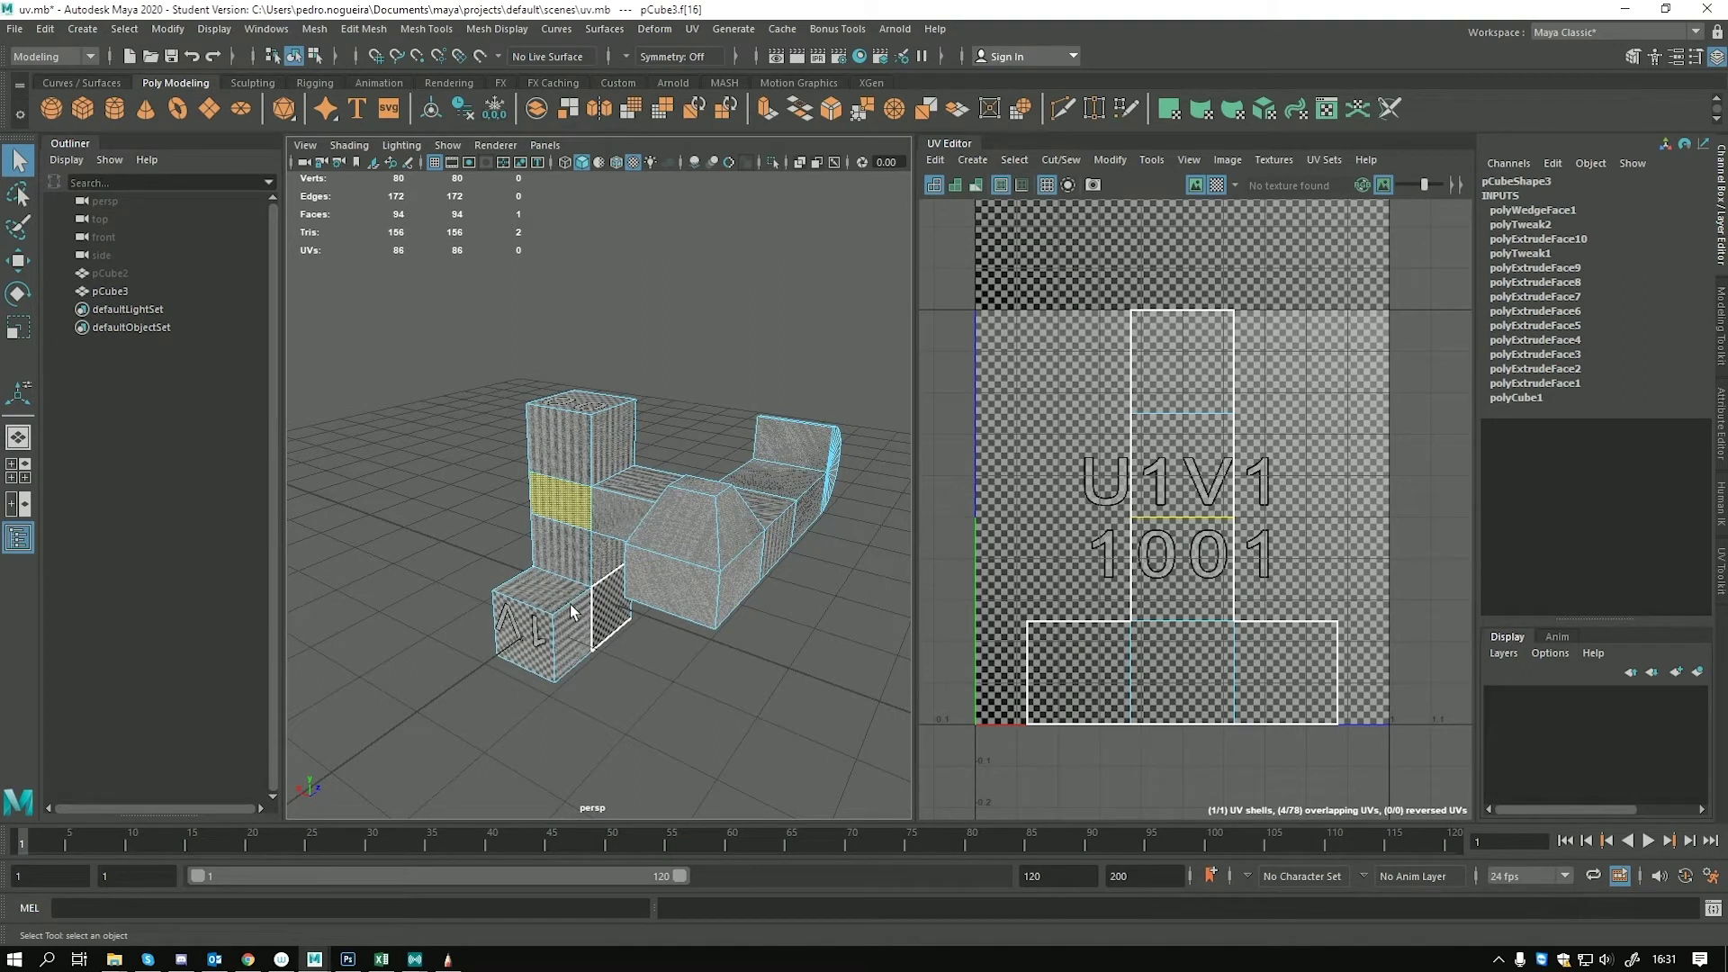
{"action": "middle_click_drag", "start_coordinate": [571, 612], "coordinate": [548, 581], "text": "alt"}
{"action": "key", "text": "w"}
{"action": "right_click_drag", "start_coordinate": [681, 457], "coordinate": [797, 461]}
{"action": "right_click", "coordinate": [572, 423]}
{"action": "left_click", "coordinate": [577, 371]}
{"action": "right_click", "coordinate": [574, 421]}
{"action": "right_click_drag", "start_coordinate": [636, 418], "coordinate": [710, 434]}
Select all of the extruded mesh's UVs in the UV Editor and delete them
{"action": "left_click_drag", "start_coordinate": [423, 306], "coordinate": [927, 671]}
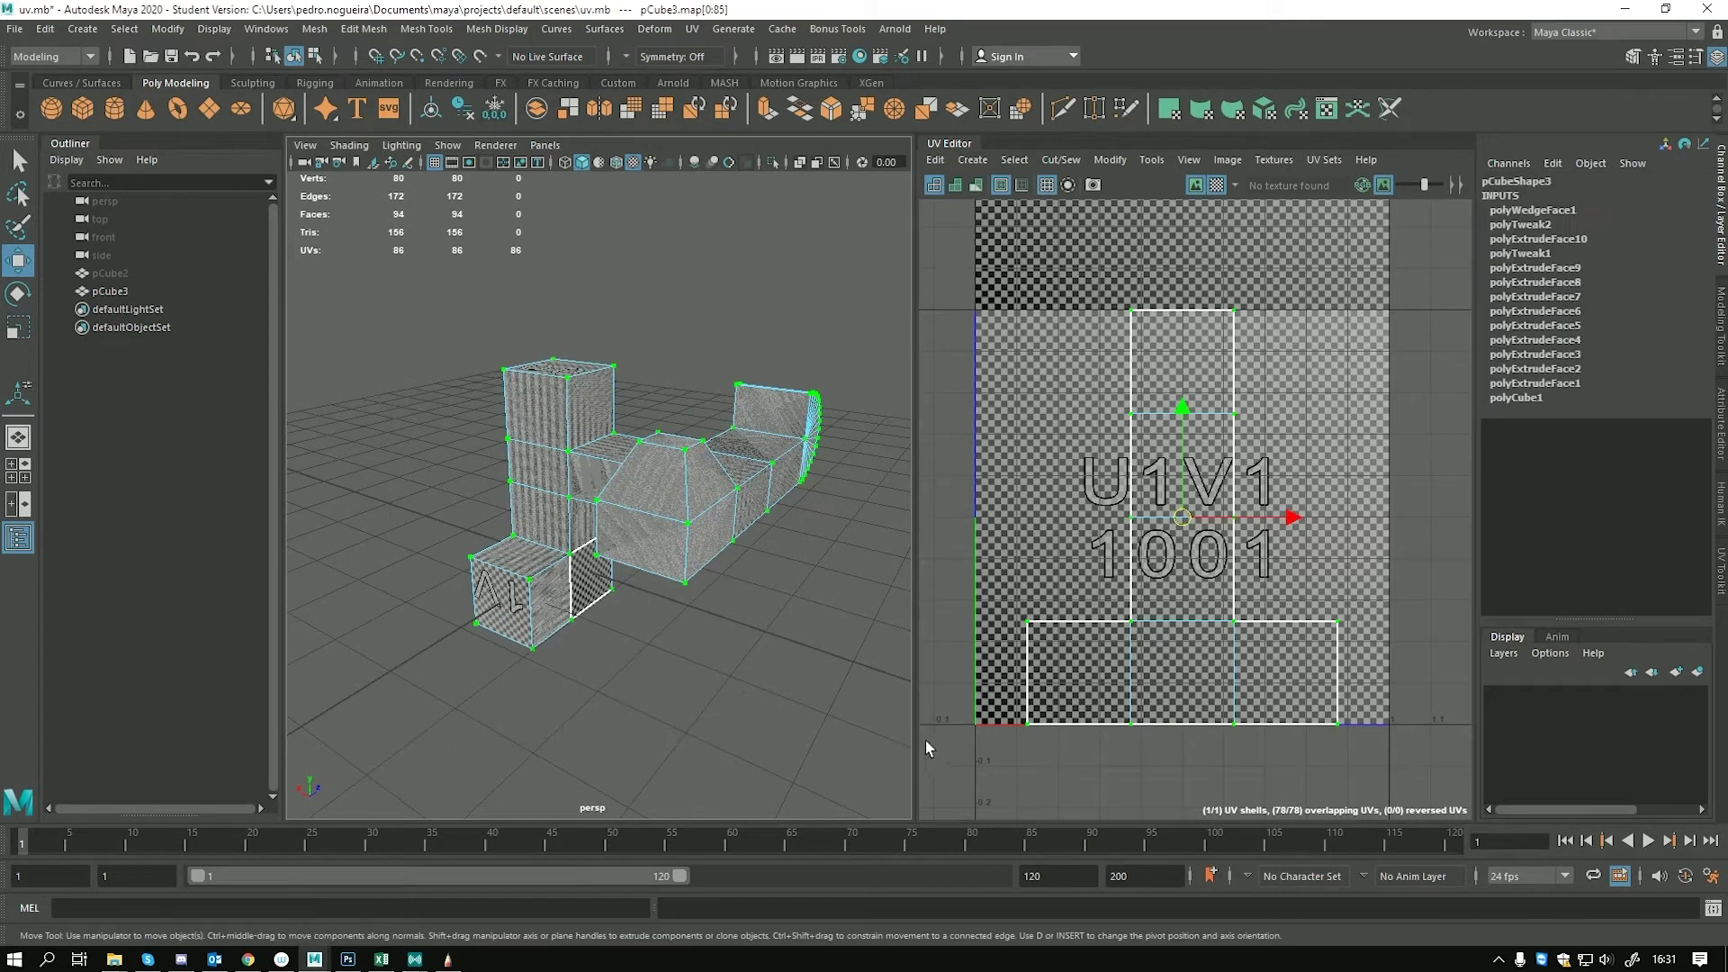
{"action": "left_click", "coordinate": [871, 728]}
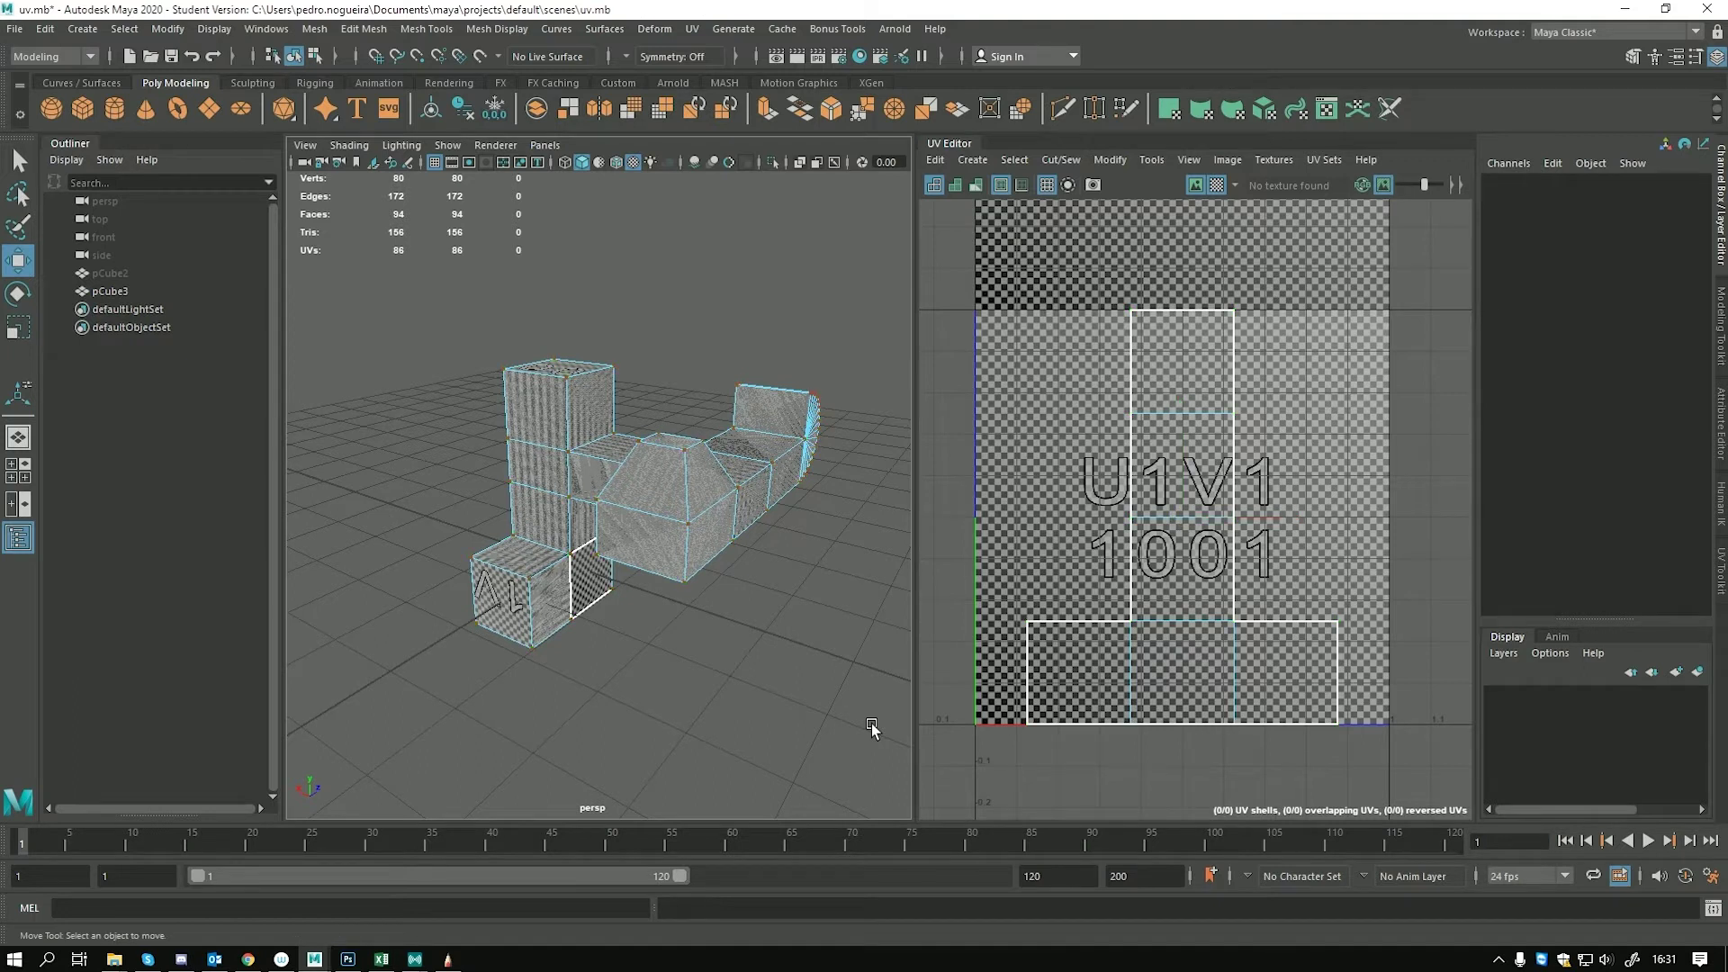
{"action": "left_click", "coordinate": [1352, 294]}
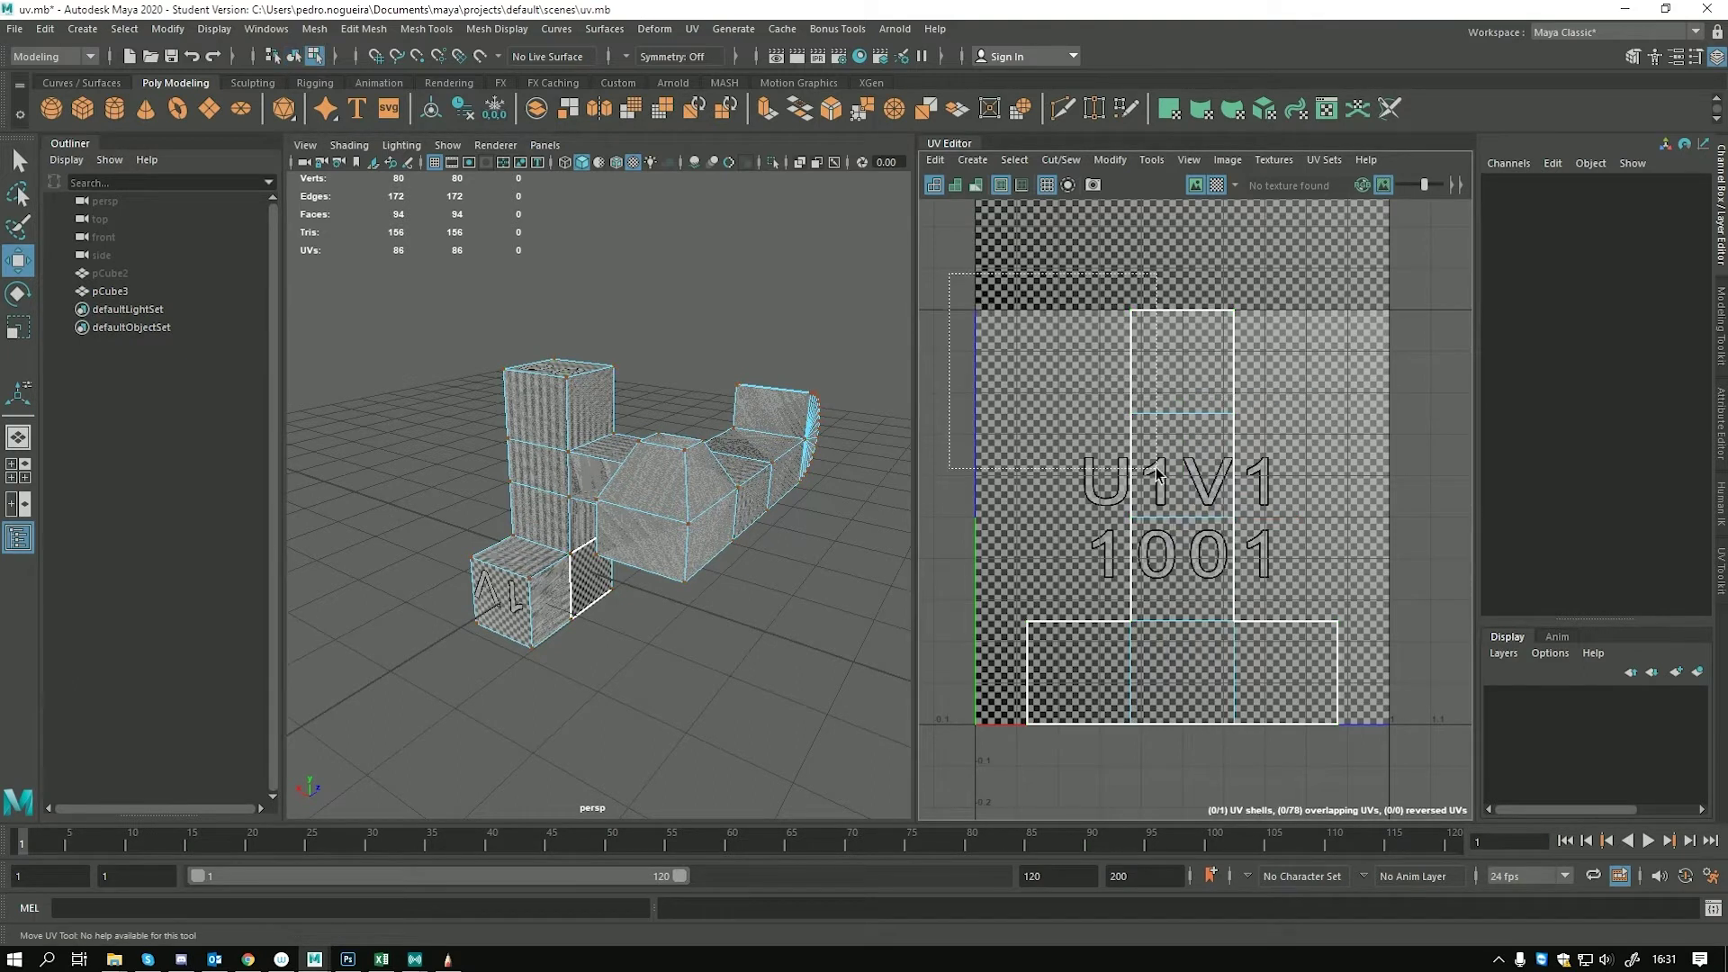
{"action": "left_click_drag", "start_coordinate": [1157, 475], "coordinate": [1455, 753]}
{"action": "key", "text": "Delete"}
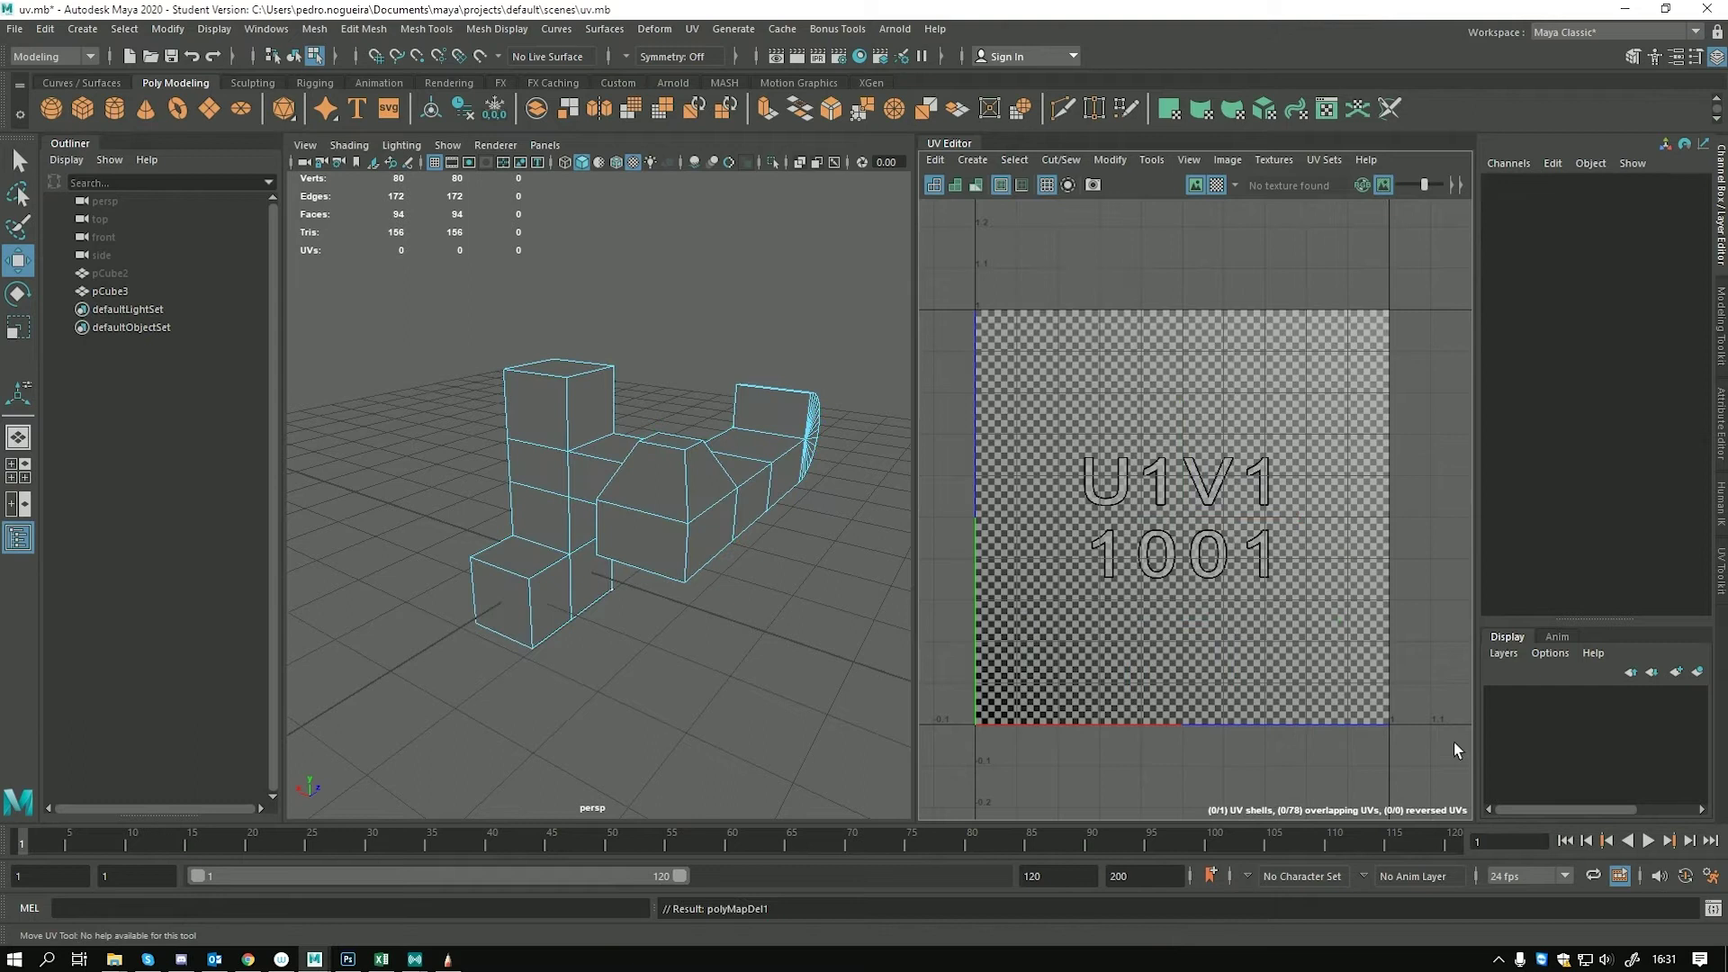
Return the mesh to object mode, compare its shaded and wireframe display and select it whole
{"action": "left_click_drag", "start_coordinate": [667, 552], "coordinate": [630, 576], "text": "alt"}
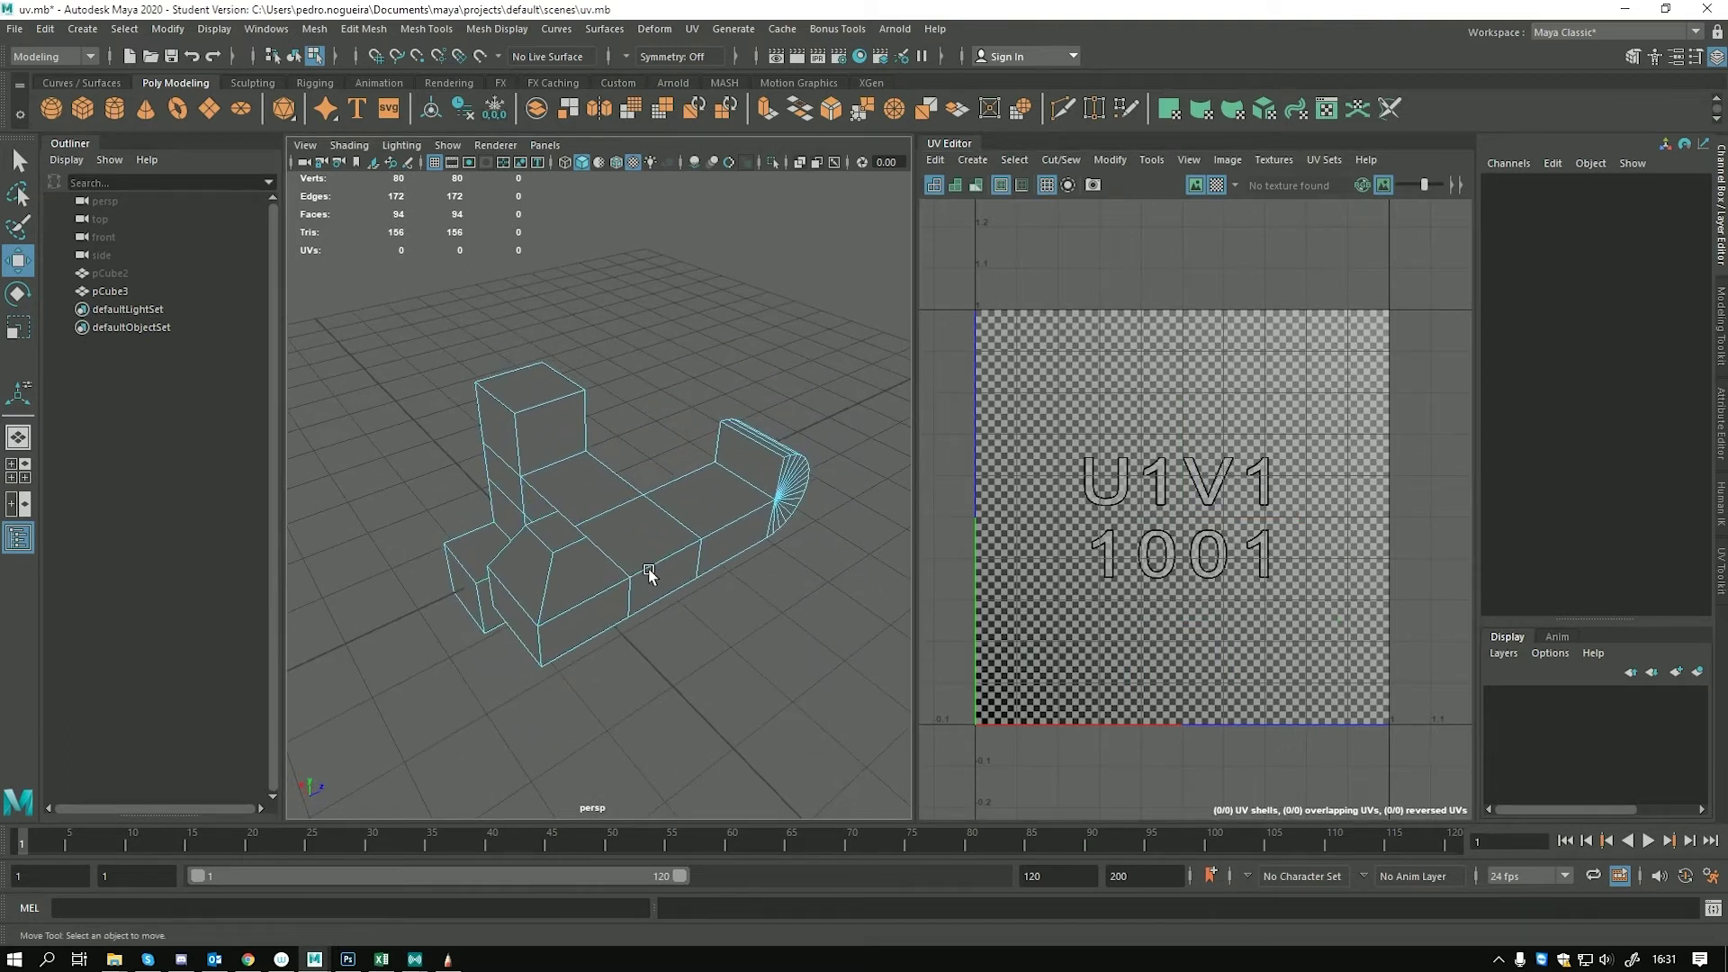
{"action": "right_click_drag", "start_coordinate": [606, 533], "coordinate": [694, 432]}
{"action": "key", "text": "5"}
{"action": "left_click_drag", "start_coordinate": [664, 482], "coordinate": [699, 535], "text": "alt"}
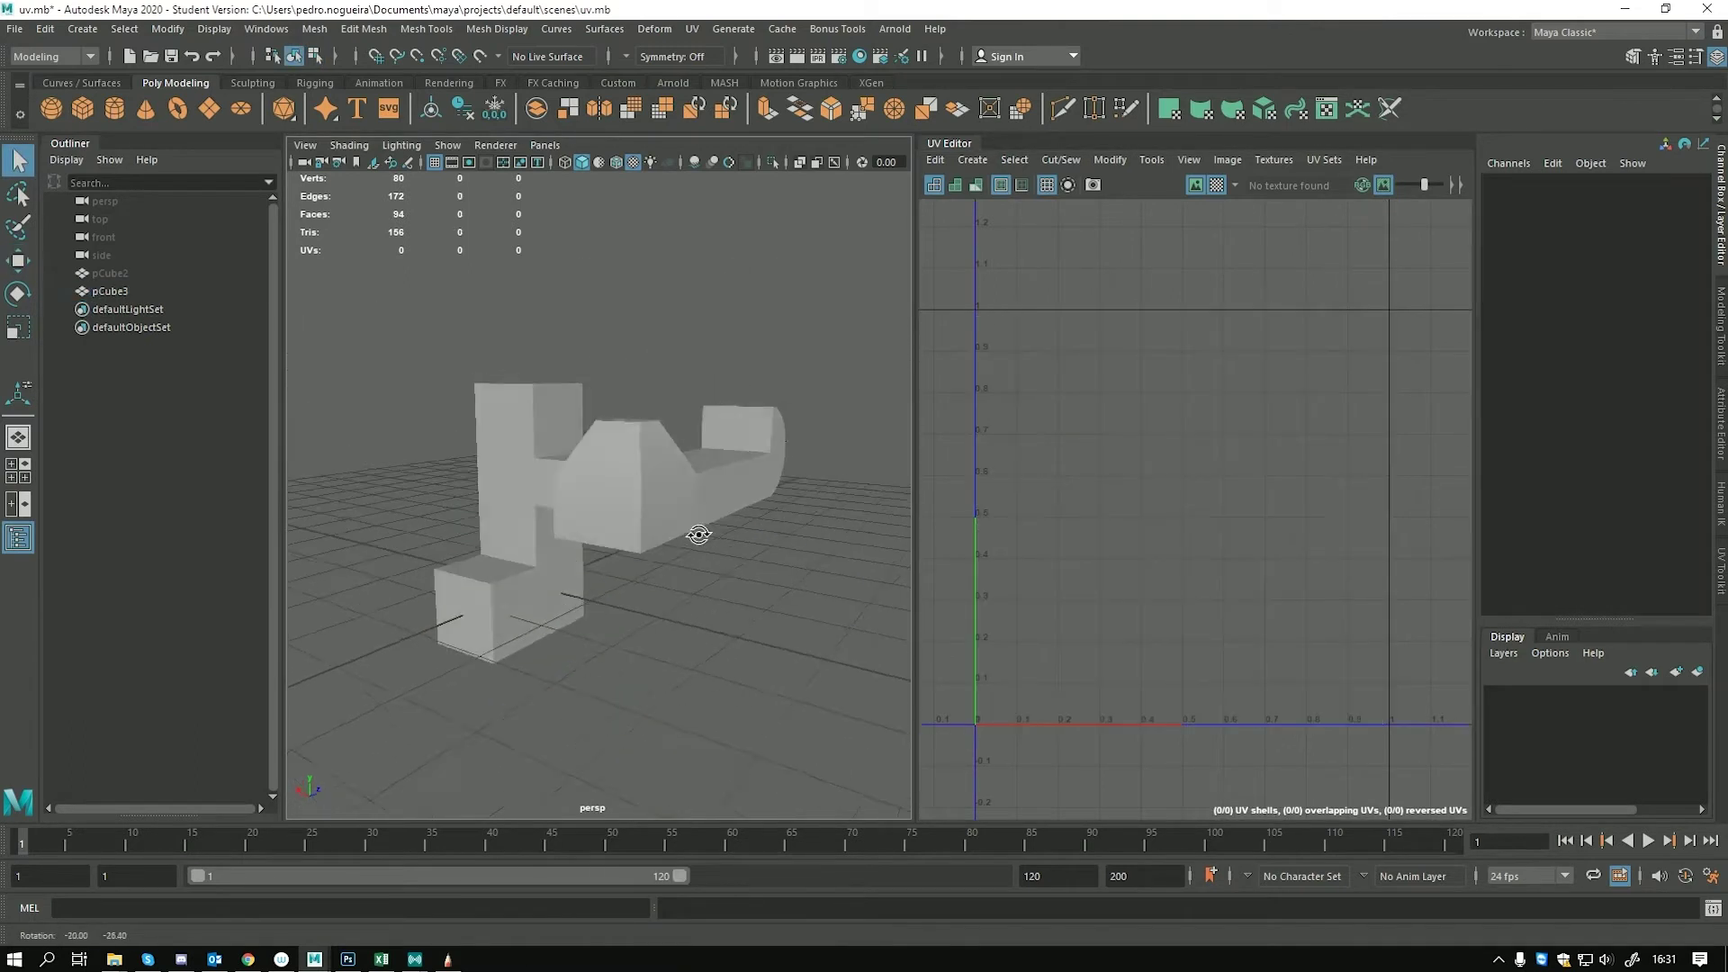
{"action": "left_click", "coordinate": [698, 535]}
{"action": "key", "text": "4"}
{"action": "mouse_move", "coordinate": [674, 599]}
{"action": "left_mouse_down", "text": "alt"}
{"action": "mouse_move", "coordinate": [587, 624]}
{"action": "mouse_move", "coordinate": [779, 621]}
{"action": "mouse_move", "coordinate": [700, 636]}
{"action": "mouse_move", "coordinate": [697, 617]}
{"action": "left_mouse_up", "text": "alt"}
{"action": "left_click", "coordinate": [696, 617]}
{"action": "key", "text": "5"}
{"action": "left_click", "coordinate": [673, 479]}
{"action": "key", "text": "4"}
Assign the existing lambert2 material to the mesh and check its texture network in Hypershade
{"action": "right_click", "coordinate": [495, 436]}
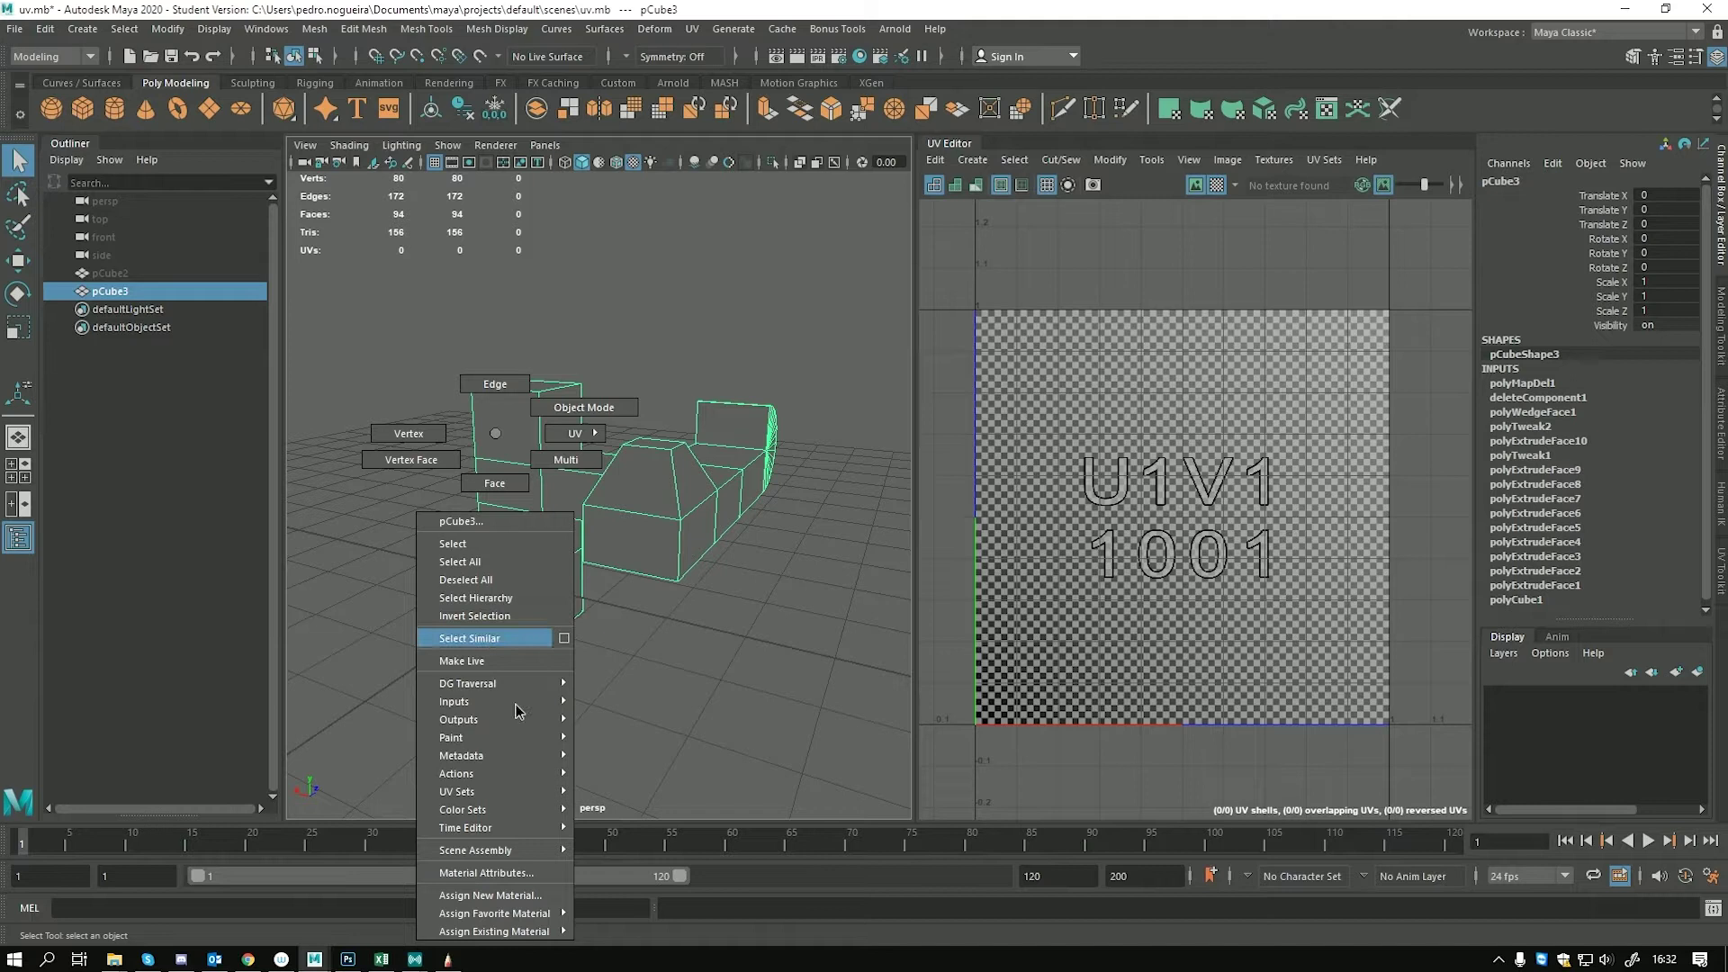
{"action": "mouse_move", "coordinate": [519, 931]}
{"action": "left_click", "coordinate": [641, 915]}
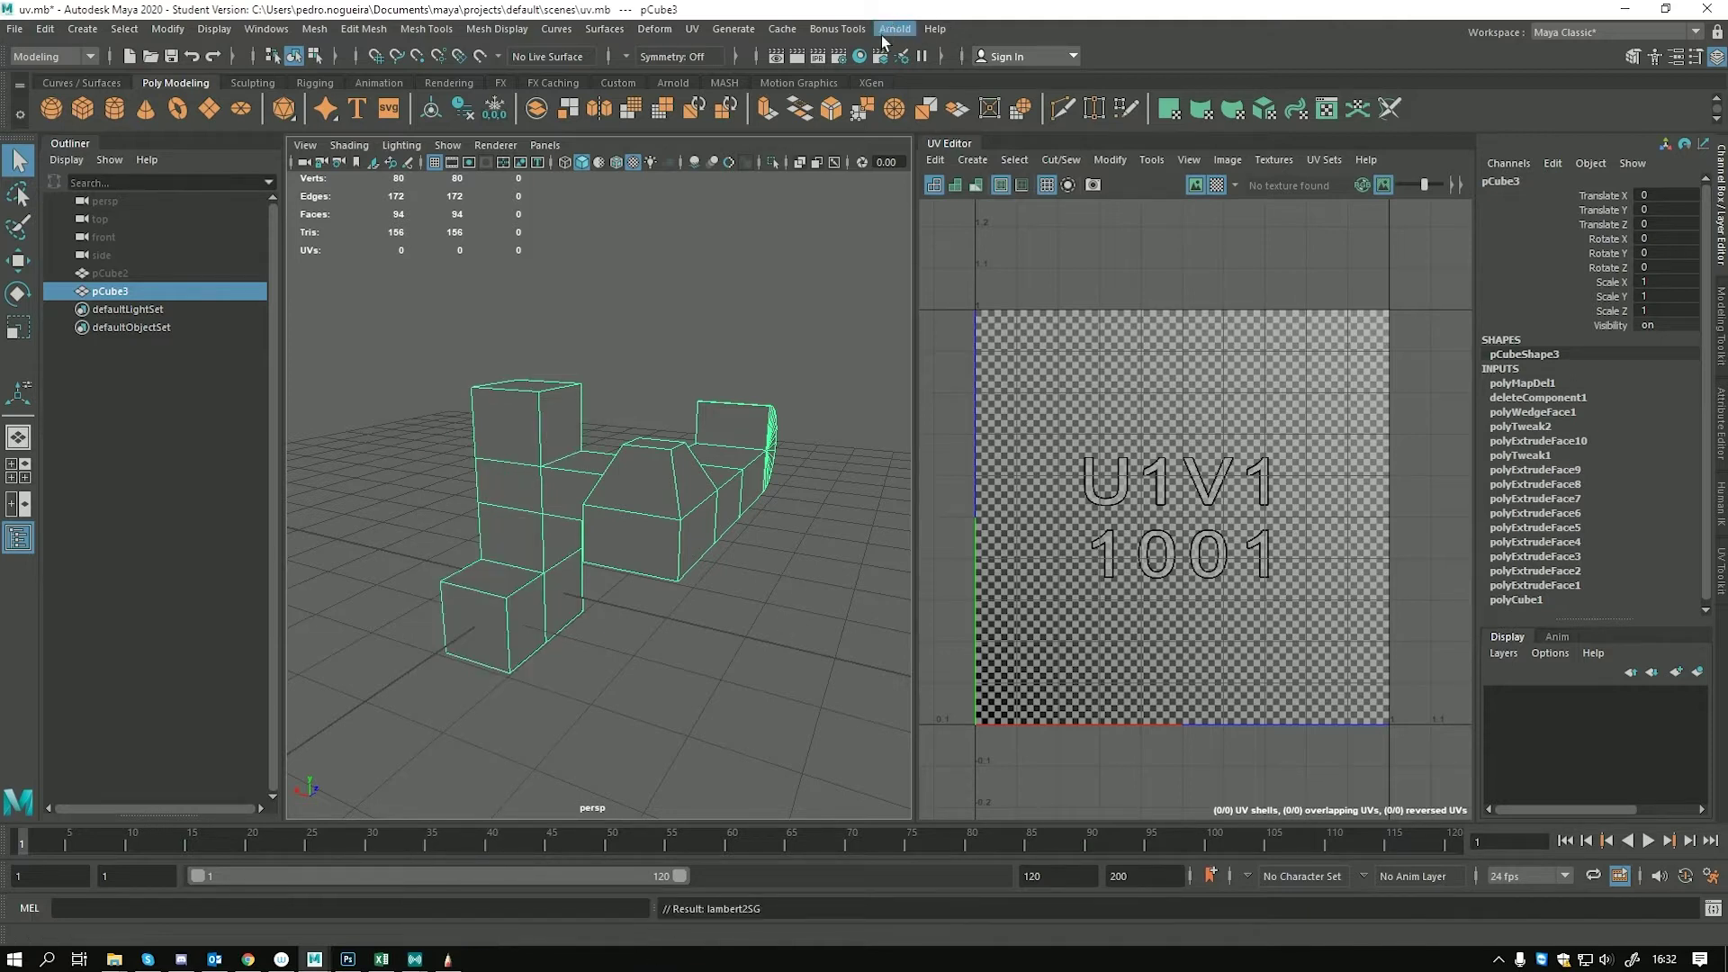
{"action": "left_click", "coordinate": [860, 58]}
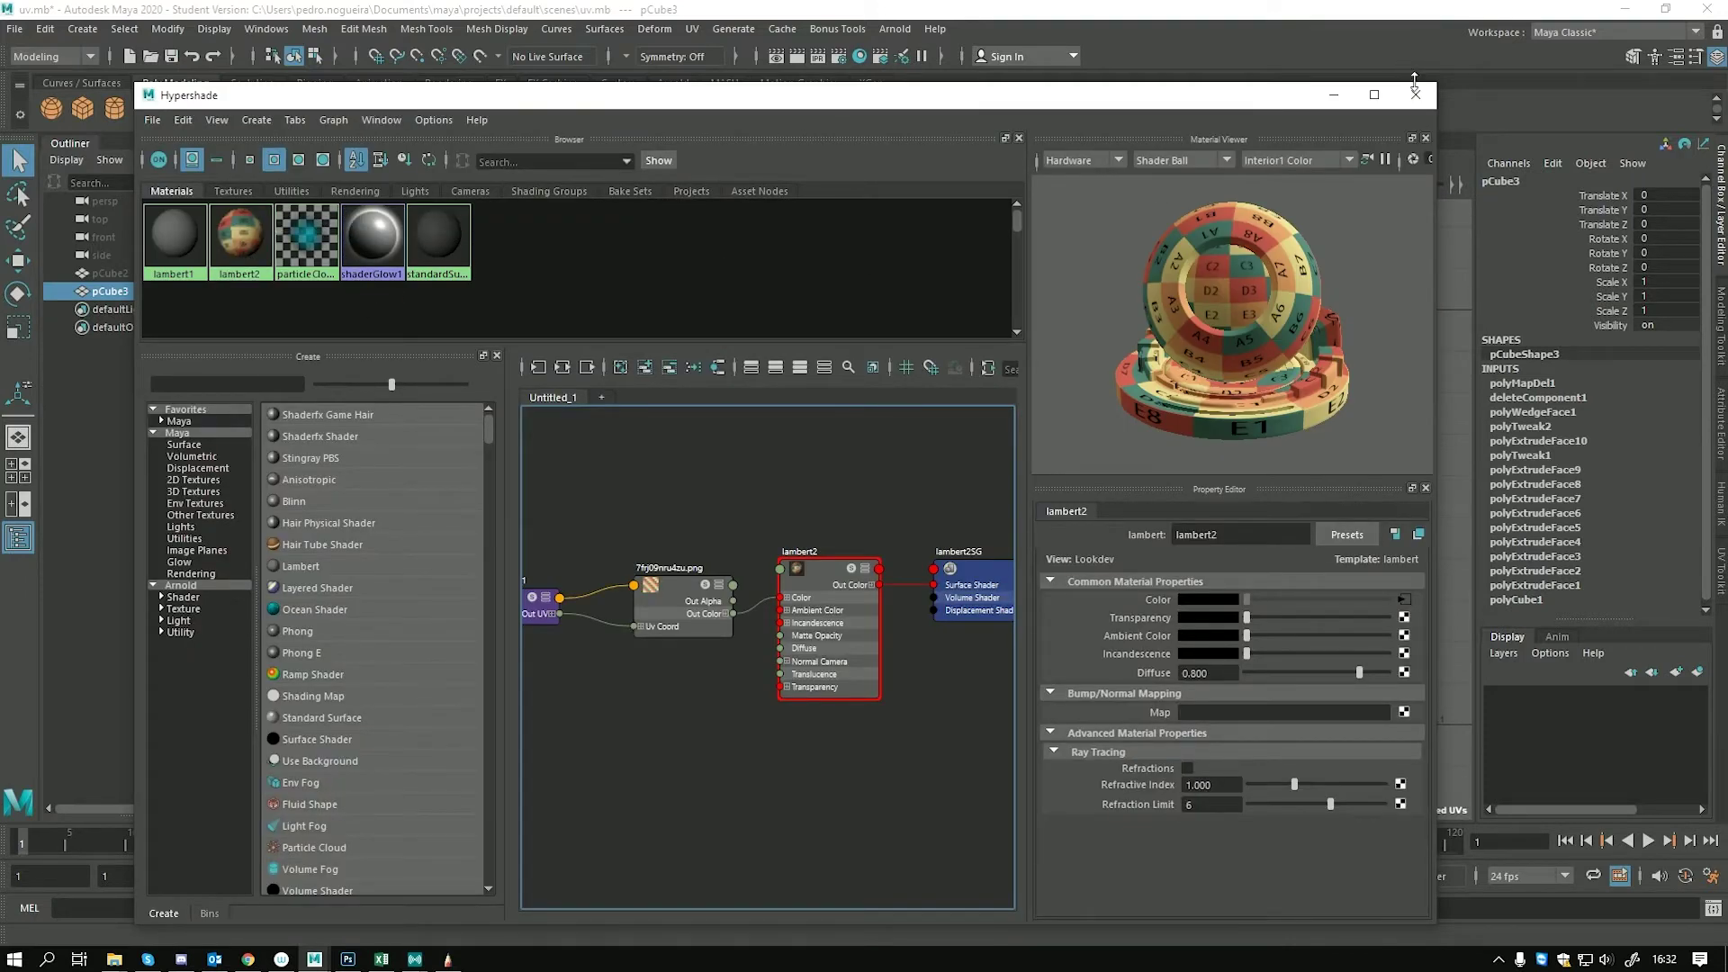
{"action": "left_click", "coordinate": [1416, 94]}
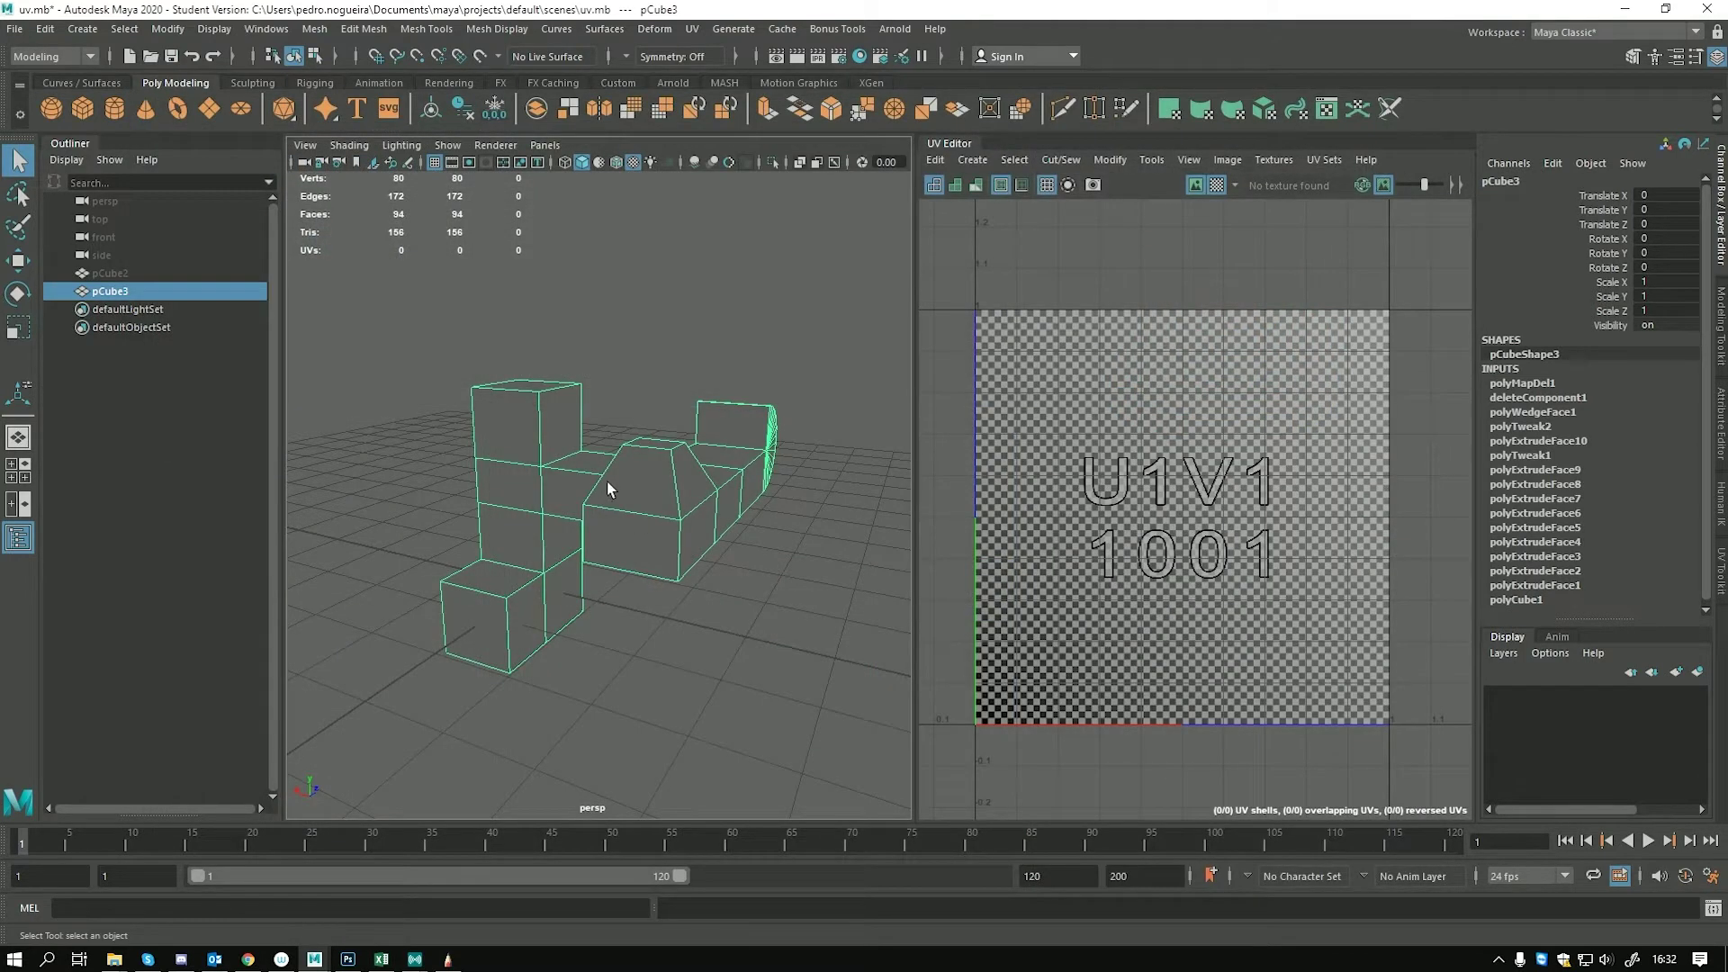
Switch the viewport to shaded display with texture maps
{"action": "key", "text": "4"}
{"action": "scroll", "coordinate": [621, 500], "scroll_direction": "up", "scroll_amount": 5}
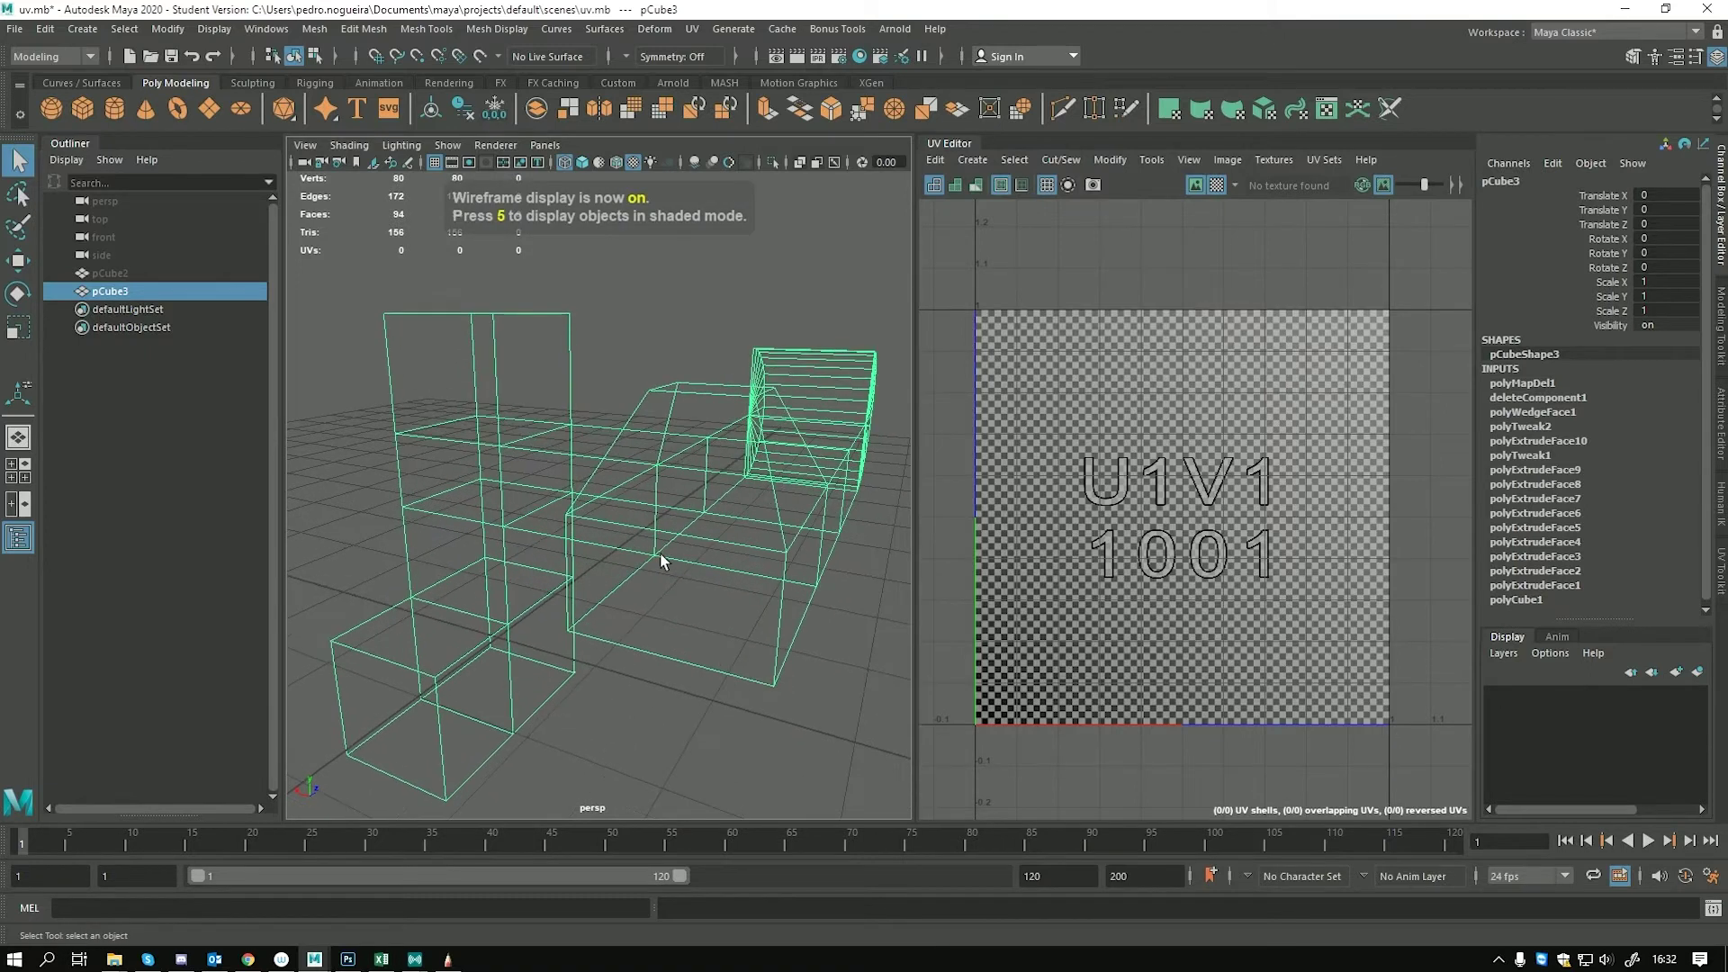
{"action": "key", "text": "6"}
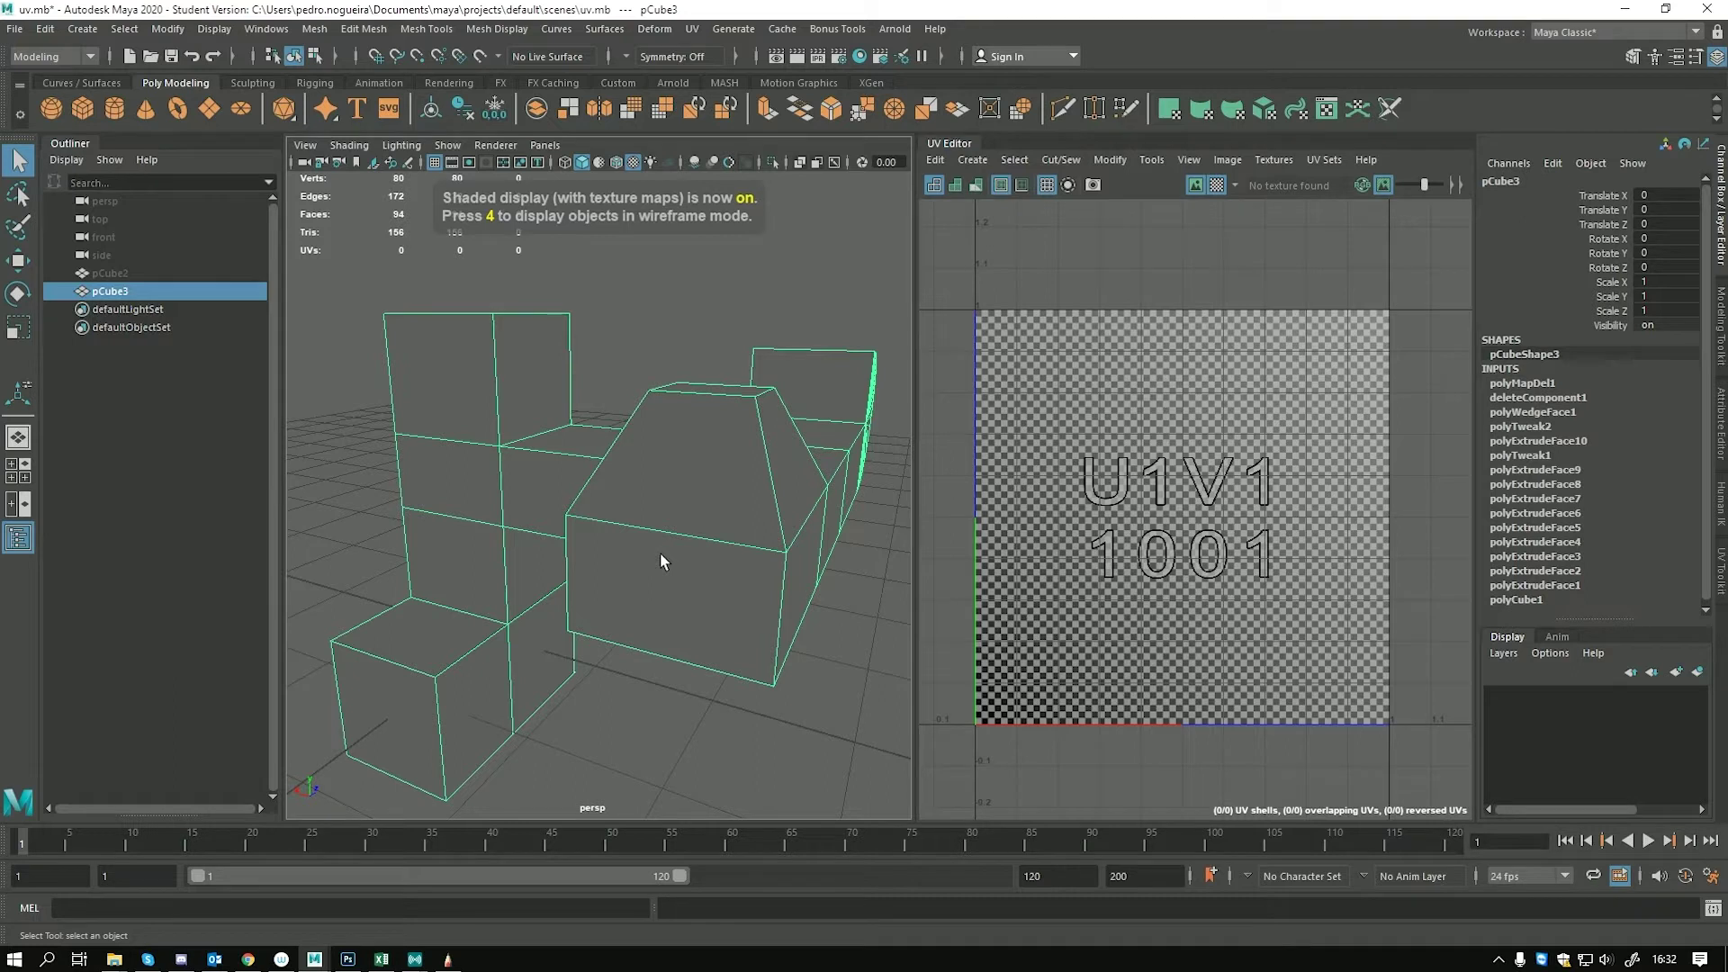
Create a polygon sphere and move it about 4.97 units along Z, away from the extruded mesh
{"action": "left_click", "coordinate": [52, 110]}
{"action": "right_click_drag", "start_coordinate": [706, 553], "coordinate": [684, 576], "text": "alt"}
{"action": "key", "text": "w"}
{"action": "left_click_drag", "start_coordinate": [684, 576], "coordinate": [699, 511], "text": "alt"}
{"action": "right_click_drag", "start_coordinate": [698, 511], "coordinate": [618, 638], "text": "alt"}
{"action": "left_click", "coordinate": [617, 637]}
{"action": "key", "text": "ctrl+z"}
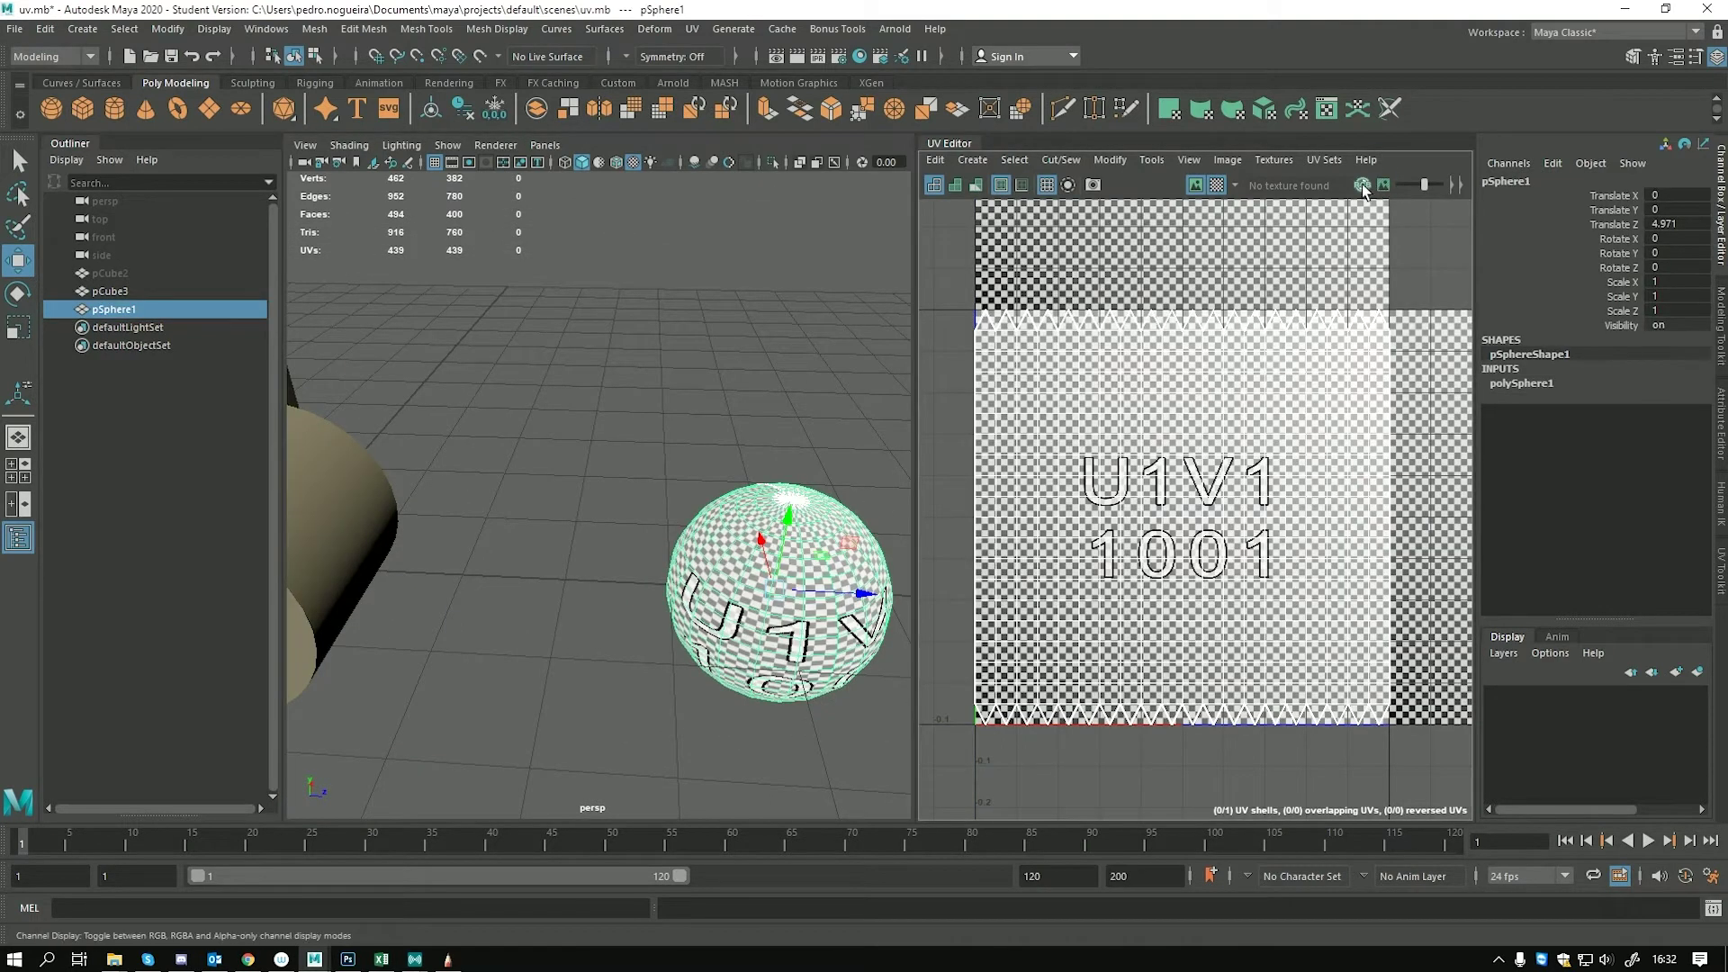
Turn off the checker map in the UV Editor and view the sphere in plain shading
{"action": "left_click", "coordinate": [1217, 184]}
{"action": "left_click", "coordinate": [711, 477]}
{"action": "left_click_drag", "start_coordinate": [740, 569], "coordinate": [639, 538], "text": "alt"}
{"action": "left_click", "coordinate": [729, 620]}
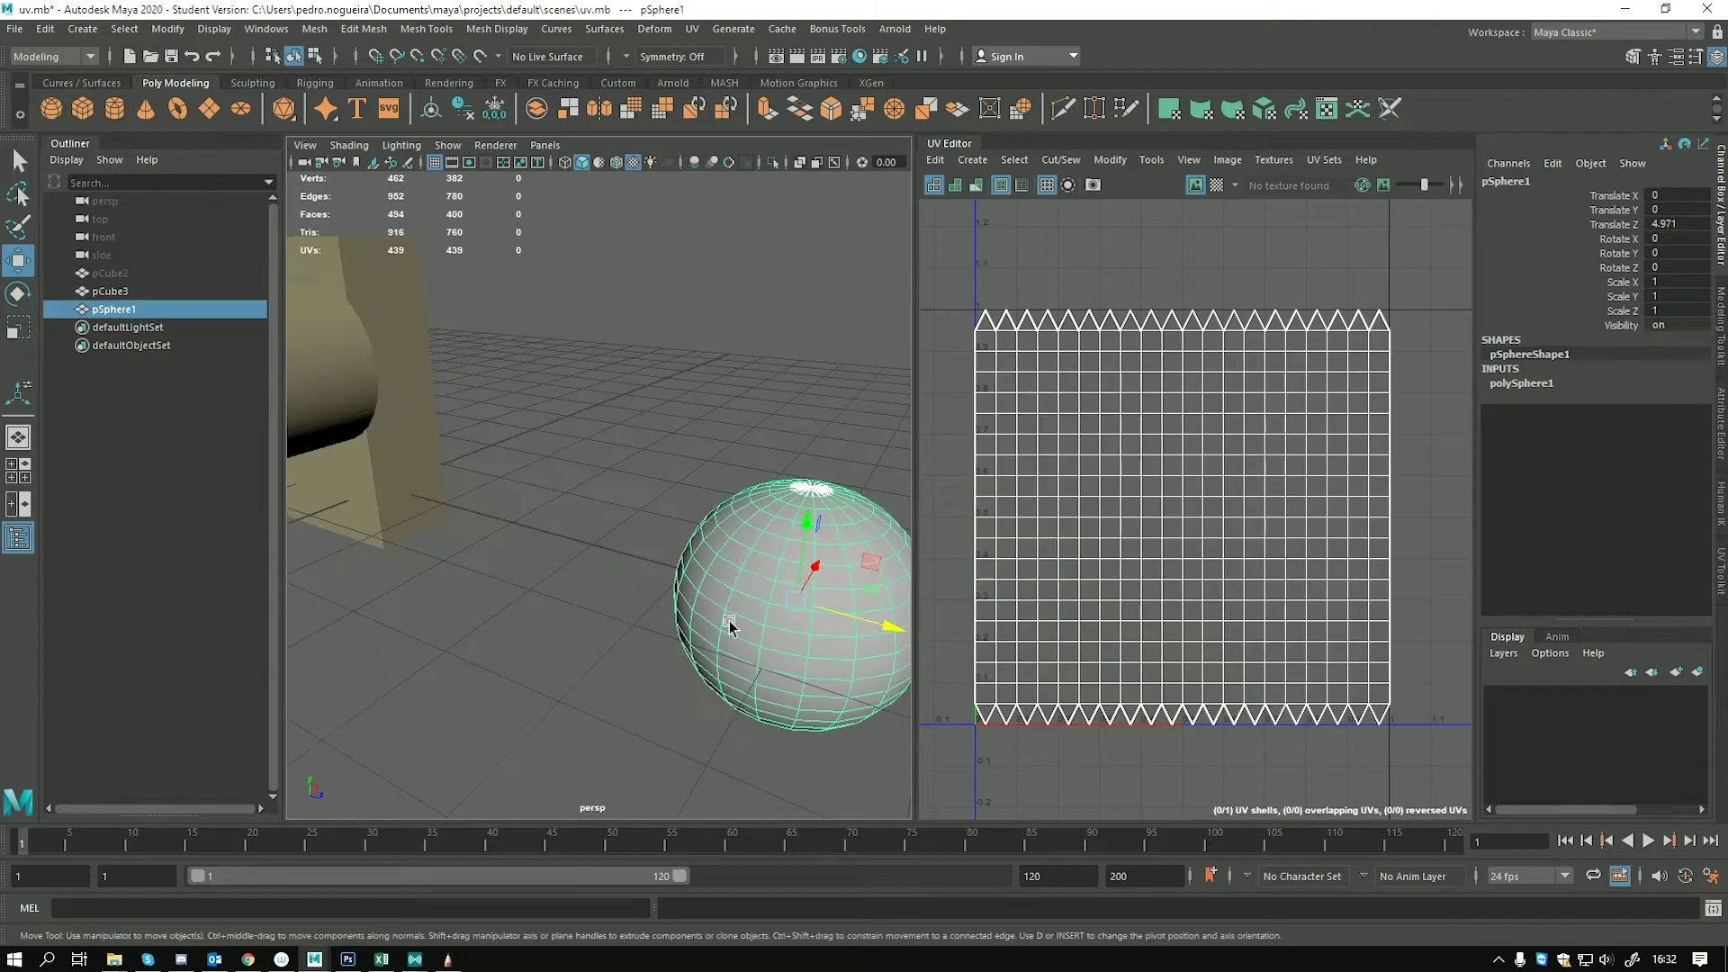
Assign the existing lambert2 material to the sphere
{"action": "left_click_drag", "start_coordinate": [729, 619], "coordinate": [619, 477], "text": "alt"}
{"action": "right_click", "coordinate": [613, 462]}
{"action": "mouse_move", "coordinate": [666, 941]}
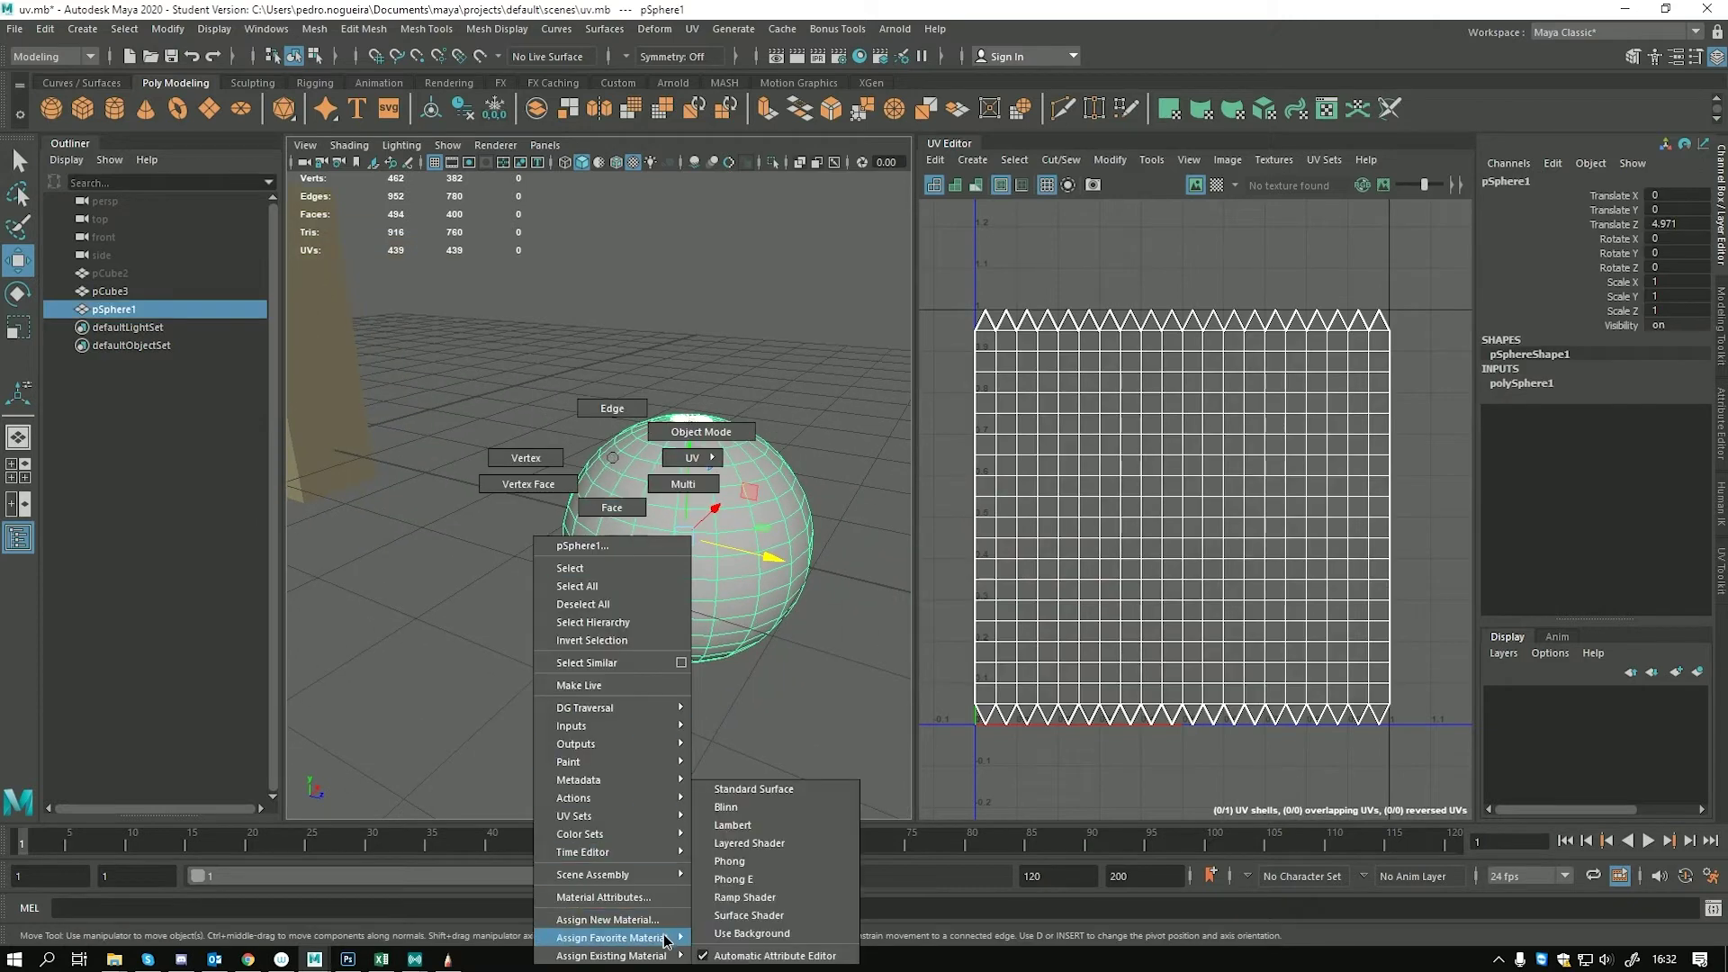
{"action": "left_click", "coordinate": [733, 916]}
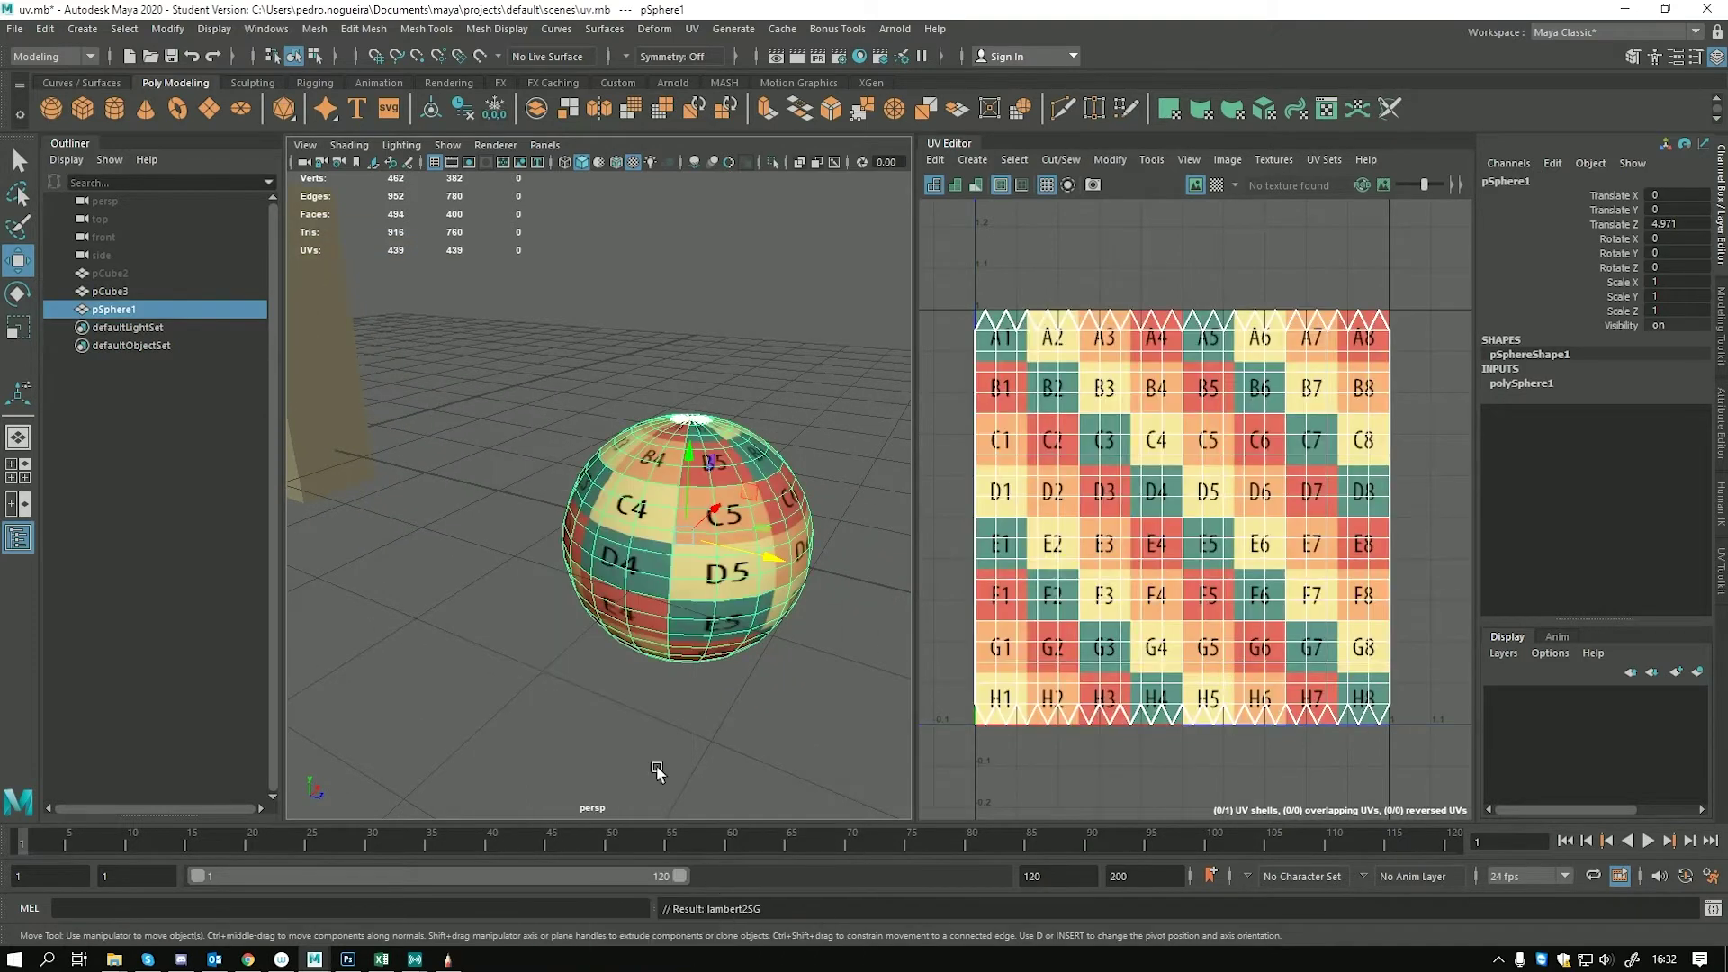
{"action": "scroll", "coordinate": [691, 671], "scroll_direction": "down", "scroll_amount": 3}
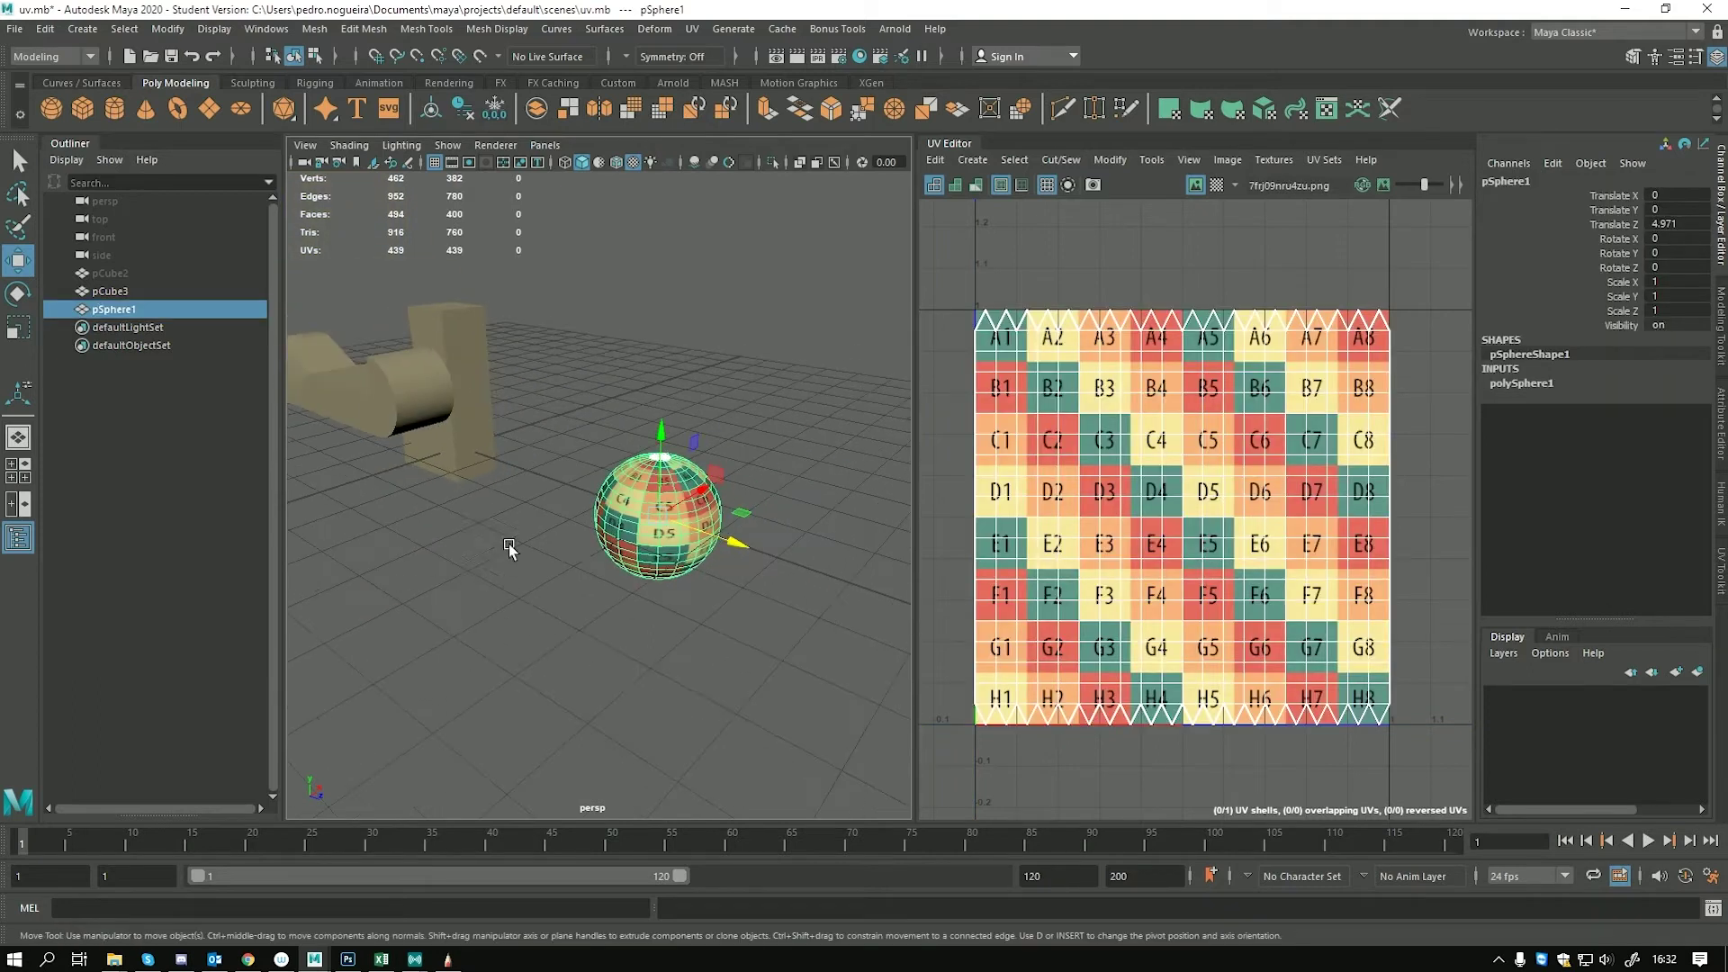
Compare the textured sphere with the extruded mesh and delete the sphere
{"action": "left_click", "coordinate": [486, 403]}
{"action": "left_click_drag", "start_coordinate": [465, 423], "coordinate": [875, 540], "text": "alt"}
{"action": "left_click_drag", "start_coordinate": [868, 623], "coordinate": [862, 598], "text": "alt"}
{"action": "left_click", "coordinate": [862, 595]}
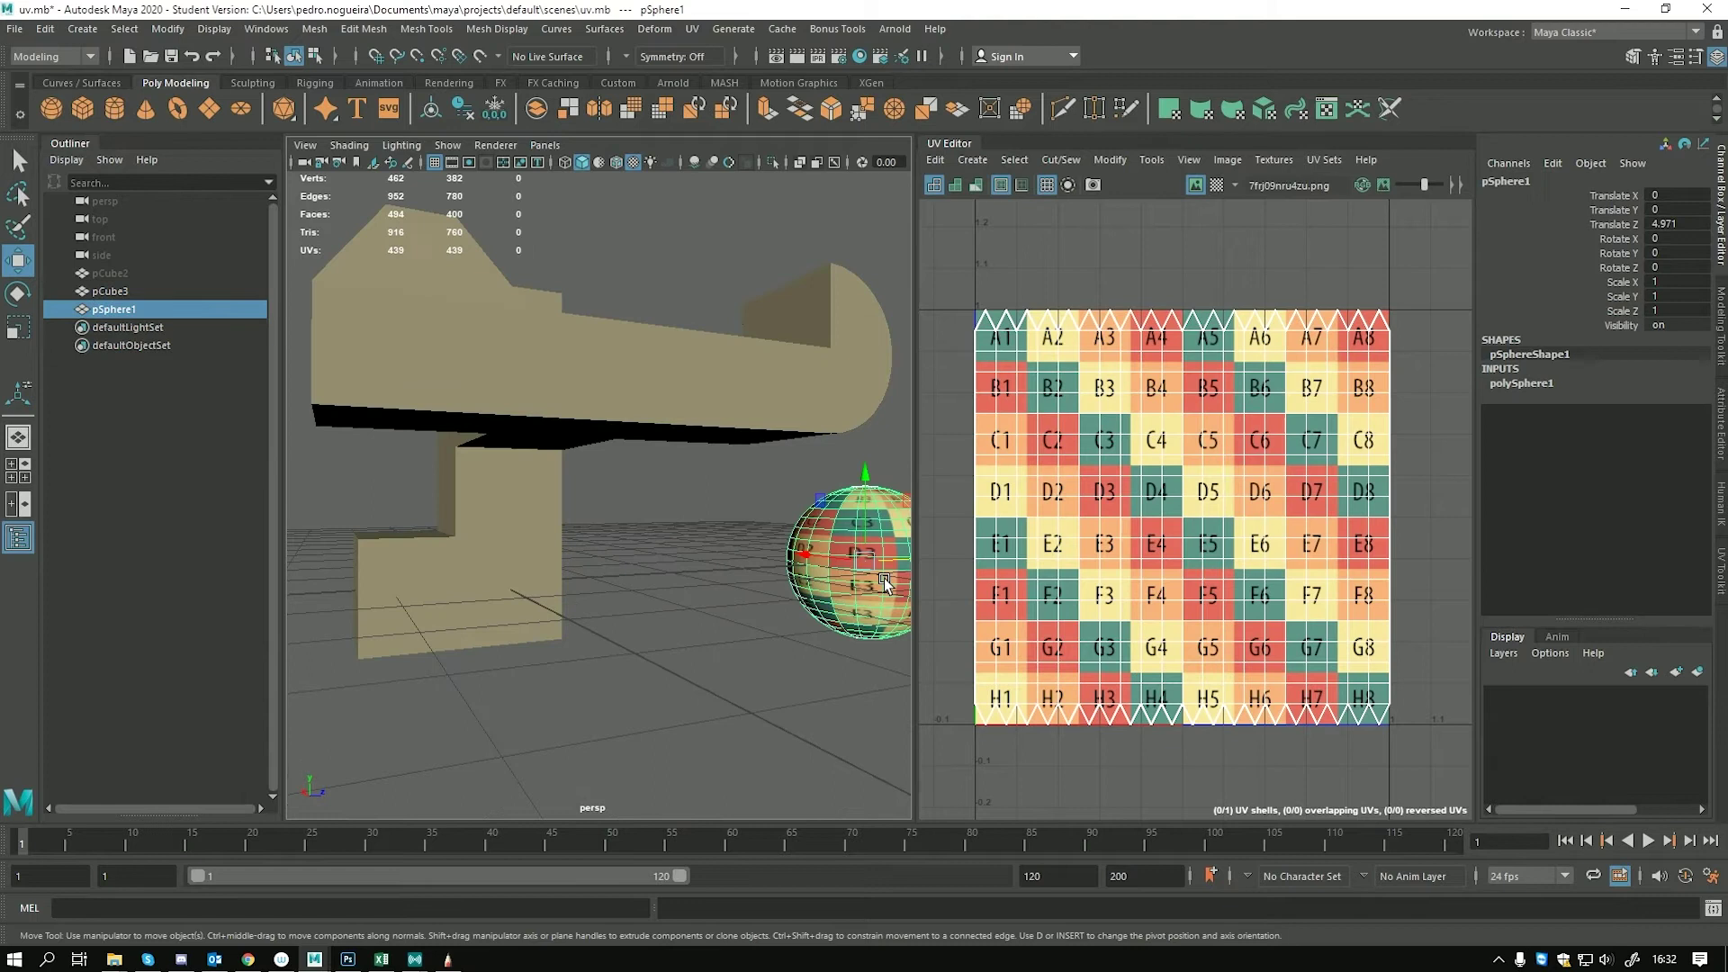
{"action": "key", "text": "Delete"}
Select the extruded mesh and delete its construction history
{"action": "left_click", "coordinate": [562, 381]}
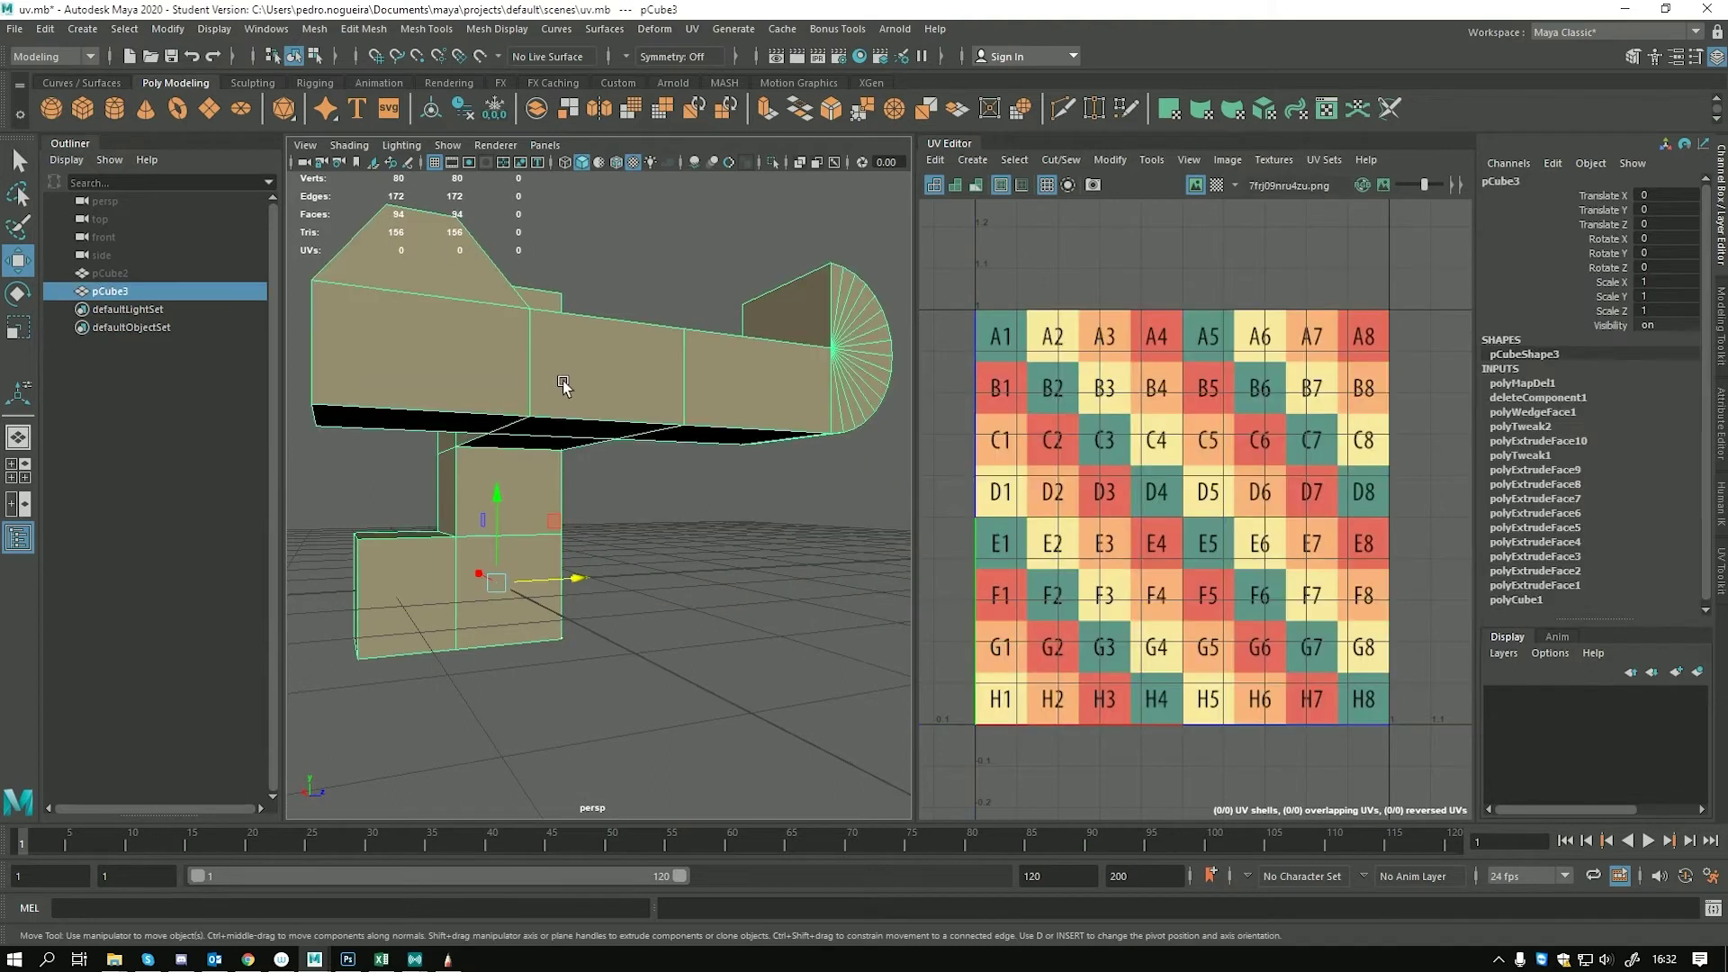
{"action": "key", "text": "alt+shift+d"}
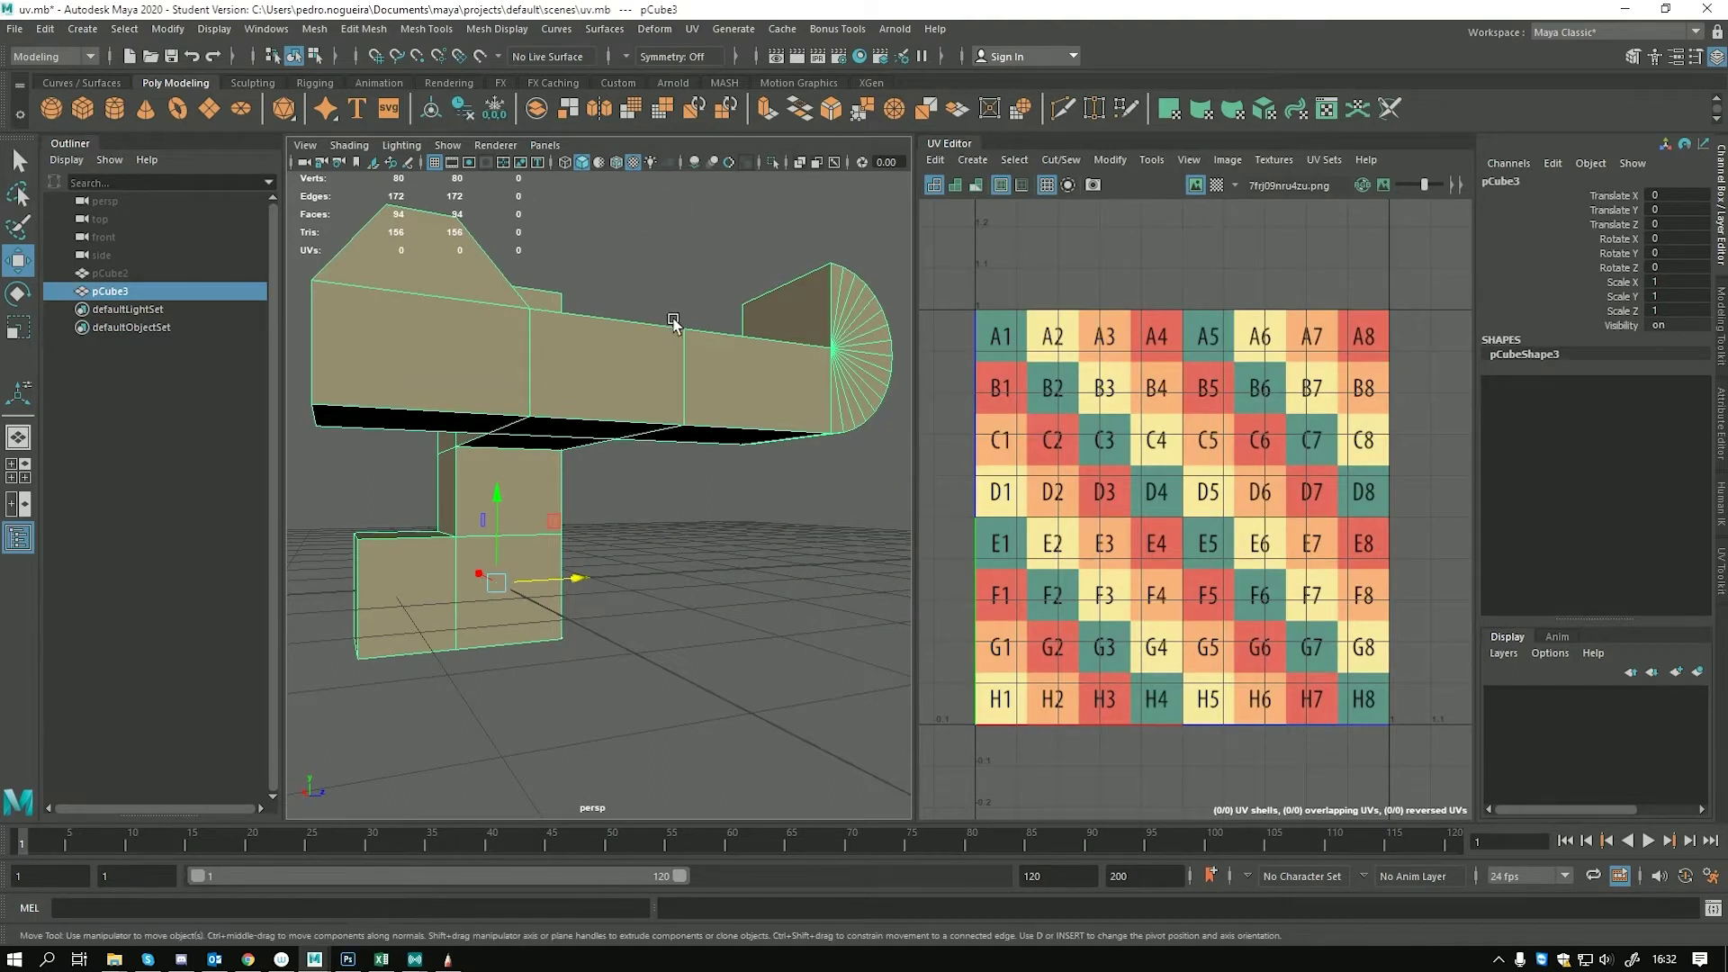
{"action": "left_click_drag", "start_coordinate": [527, 331], "coordinate": [582, 367], "text": "alt"}
{"action": "right_click_drag", "start_coordinate": [582, 367], "coordinate": [544, 358], "text": "alt"}
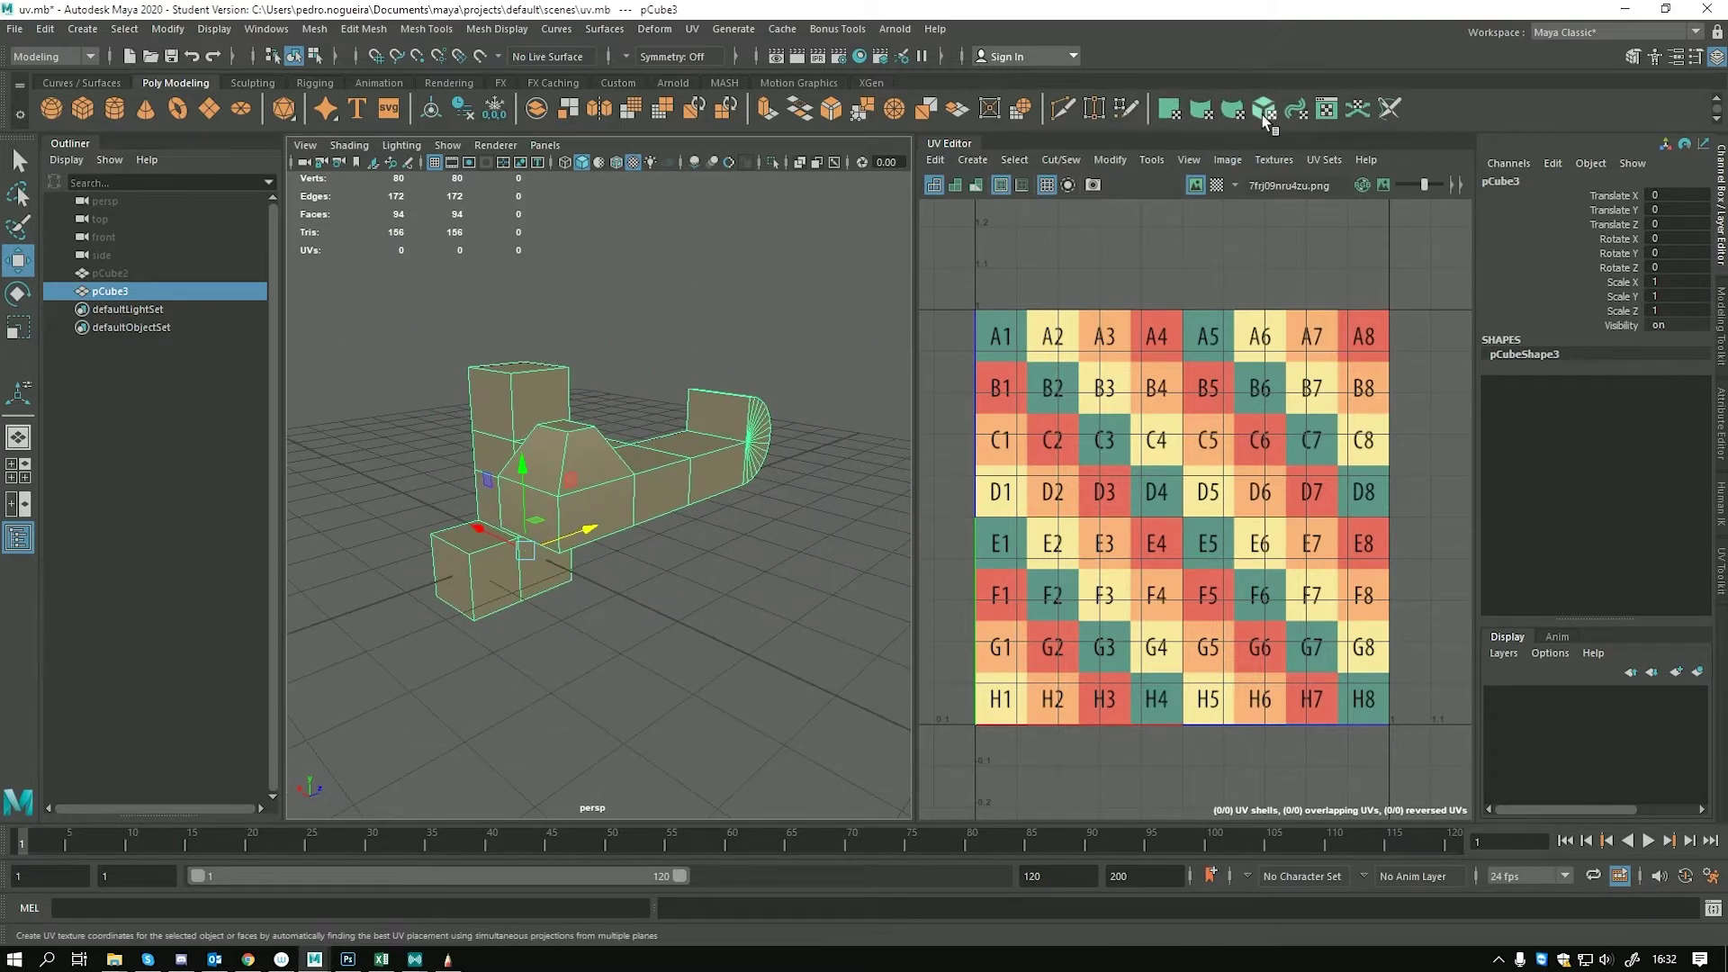
Apply a planar UV projection to the extruded mesh and dim the texture image in the UV Editor
{"action": "left_click", "coordinate": [1172, 110]}
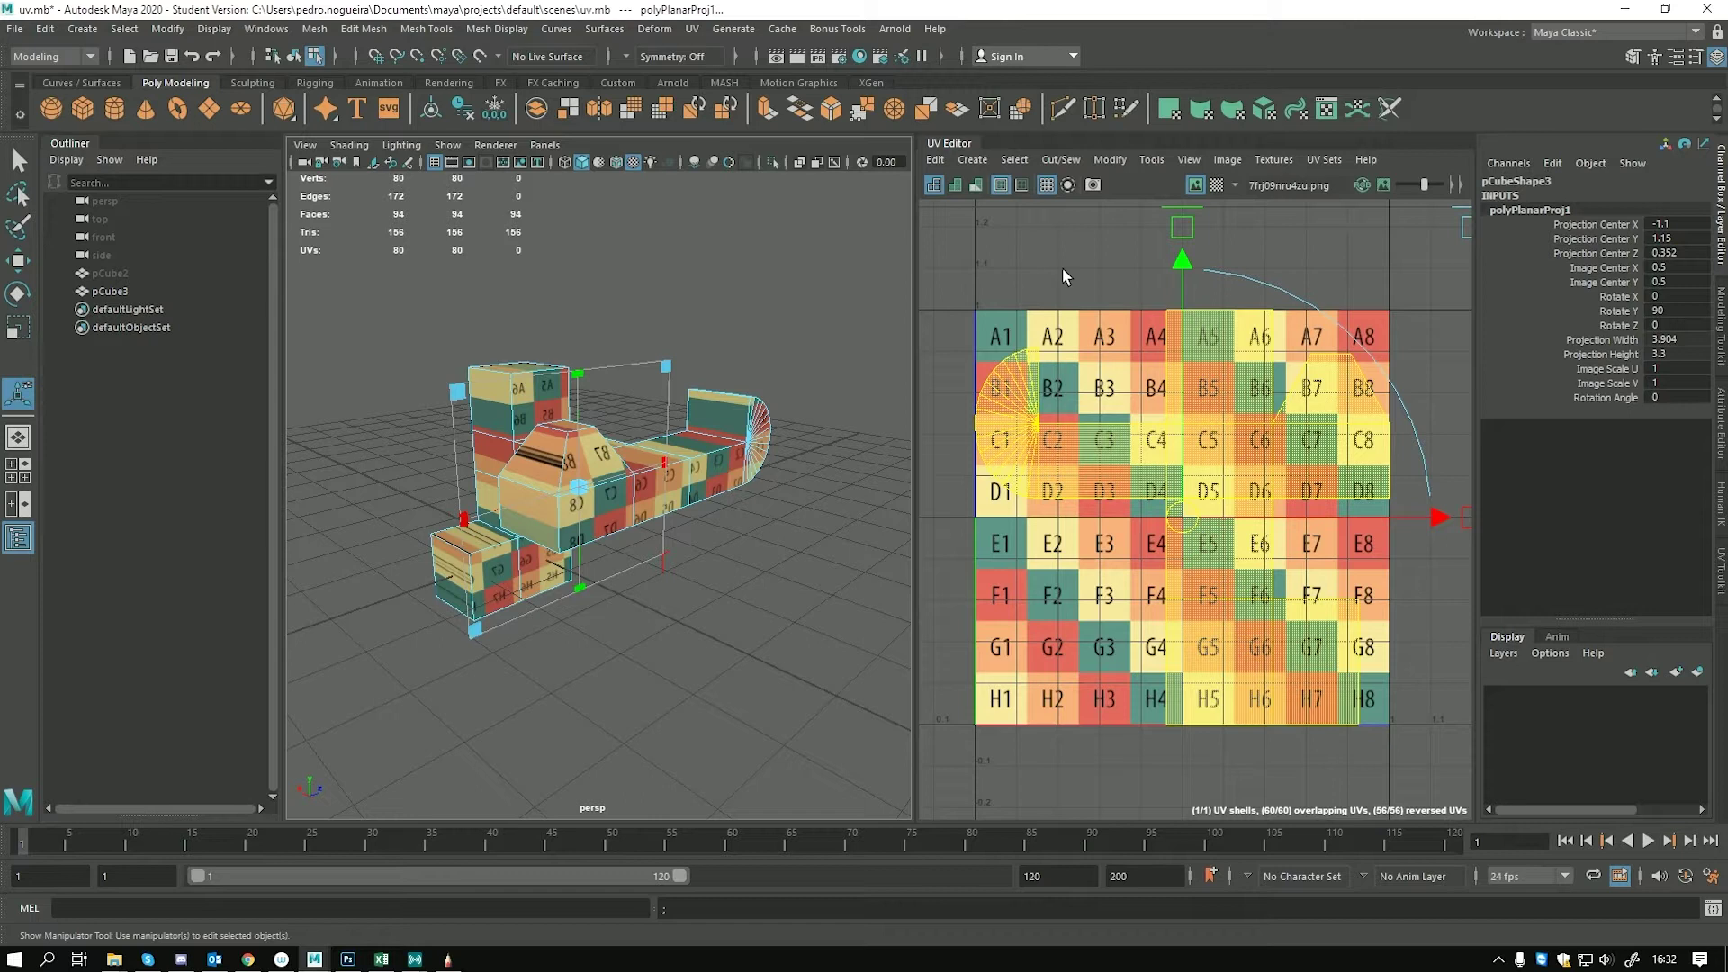
{"action": "left_click_drag", "start_coordinate": [675, 561], "coordinate": [765, 567], "text": "alt"}
{"action": "mouse_move", "coordinate": [1422, 185]}
{"action": "left_mouse_down"}
{"action": "mouse_move", "coordinate": [1404, 186]}
{"action": "mouse_move", "coordinate": [1423, 189]}
{"action": "left_mouse_up"}
Examine how the planar-projected texture falls on the tower's front and side faces
{"action": "left_click_drag", "start_coordinate": [622, 580], "coordinate": [779, 563], "text": "alt"}
{"action": "right_click_drag", "start_coordinate": [779, 563], "coordinate": [807, 592], "text": "alt"}
{"action": "middle_click_drag", "start_coordinate": [807, 591], "coordinate": [845, 558], "text": "alt"}
{"action": "left_click_drag", "start_coordinate": [845, 558], "coordinate": [707, 669], "text": "alt"}
{"action": "middle_click_drag", "start_coordinate": [707, 669], "coordinate": [576, 655], "text": "alt"}
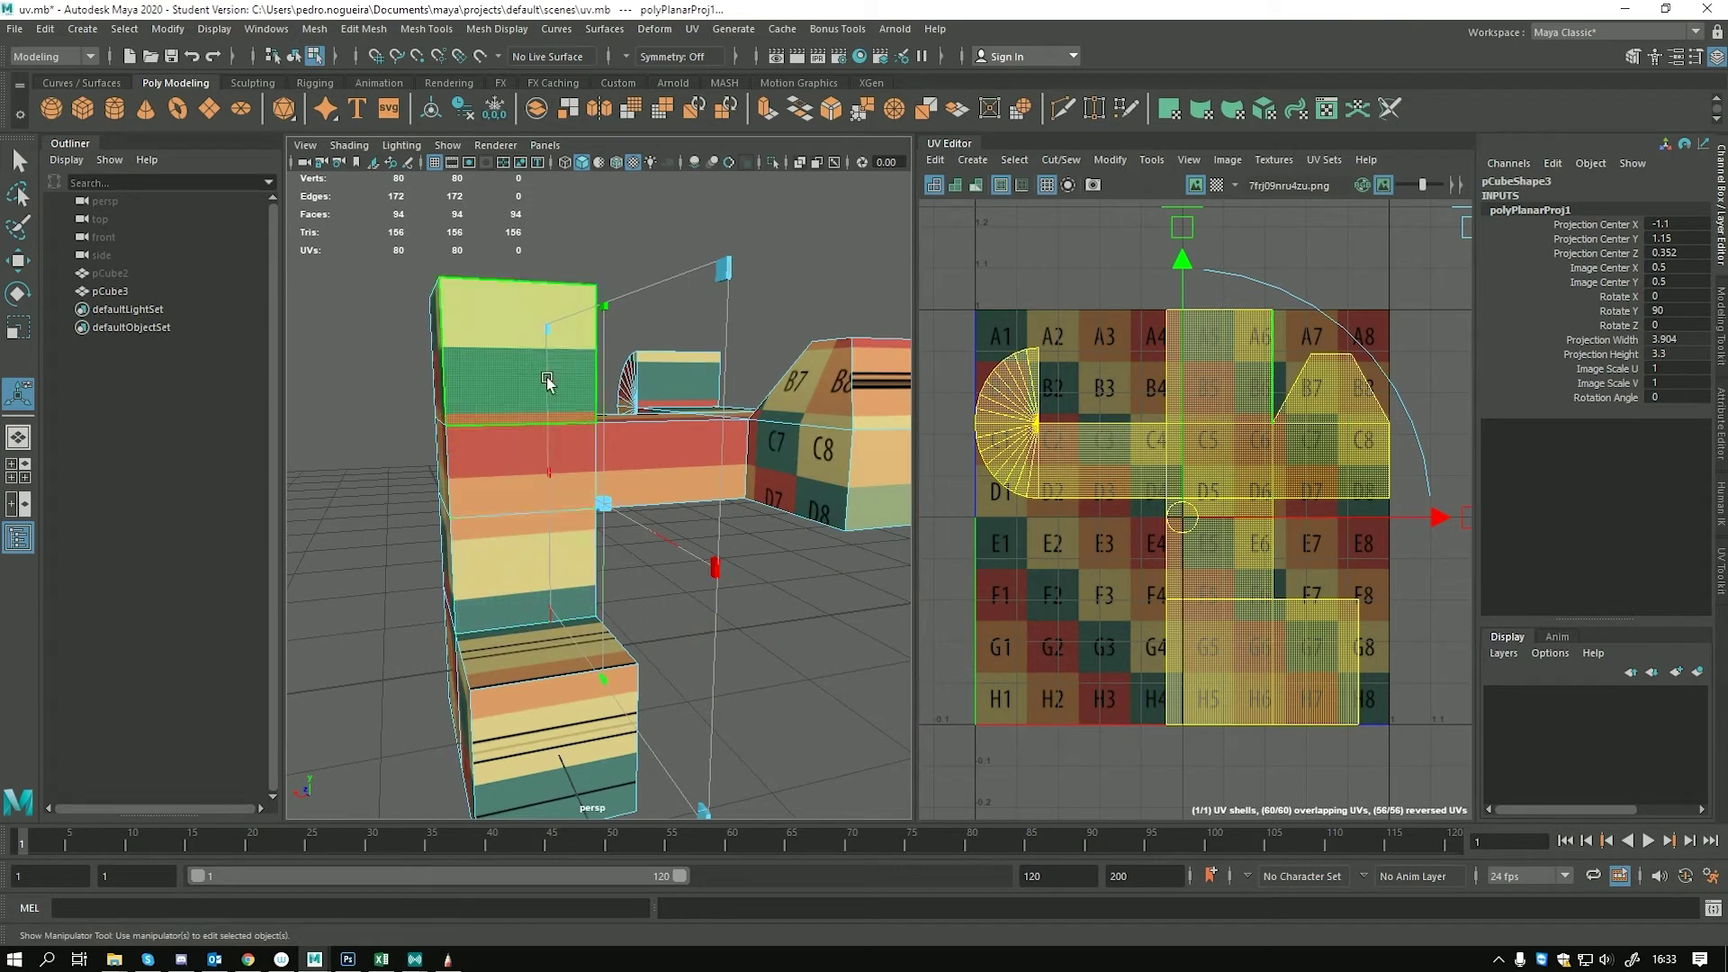
{"action": "left_click_drag", "start_coordinate": [589, 621], "coordinate": [730, 552], "text": "alt"}
Scale the planar projection down to a width of about 3.15 and a height of about 2.66, and inspect the texture
{"action": "left_click_drag", "start_coordinate": [738, 273], "coordinate": [672, 362]}
{"action": "right_click_drag", "start_coordinate": [668, 378], "coordinate": [658, 538], "text": "alt"}
{"action": "middle_click_drag", "start_coordinate": [612, 512], "coordinate": [686, 486]}
{"action": "scroll", "coordinate": [625, 486], "scroll_direction": "down", "scroll_amount": 5}
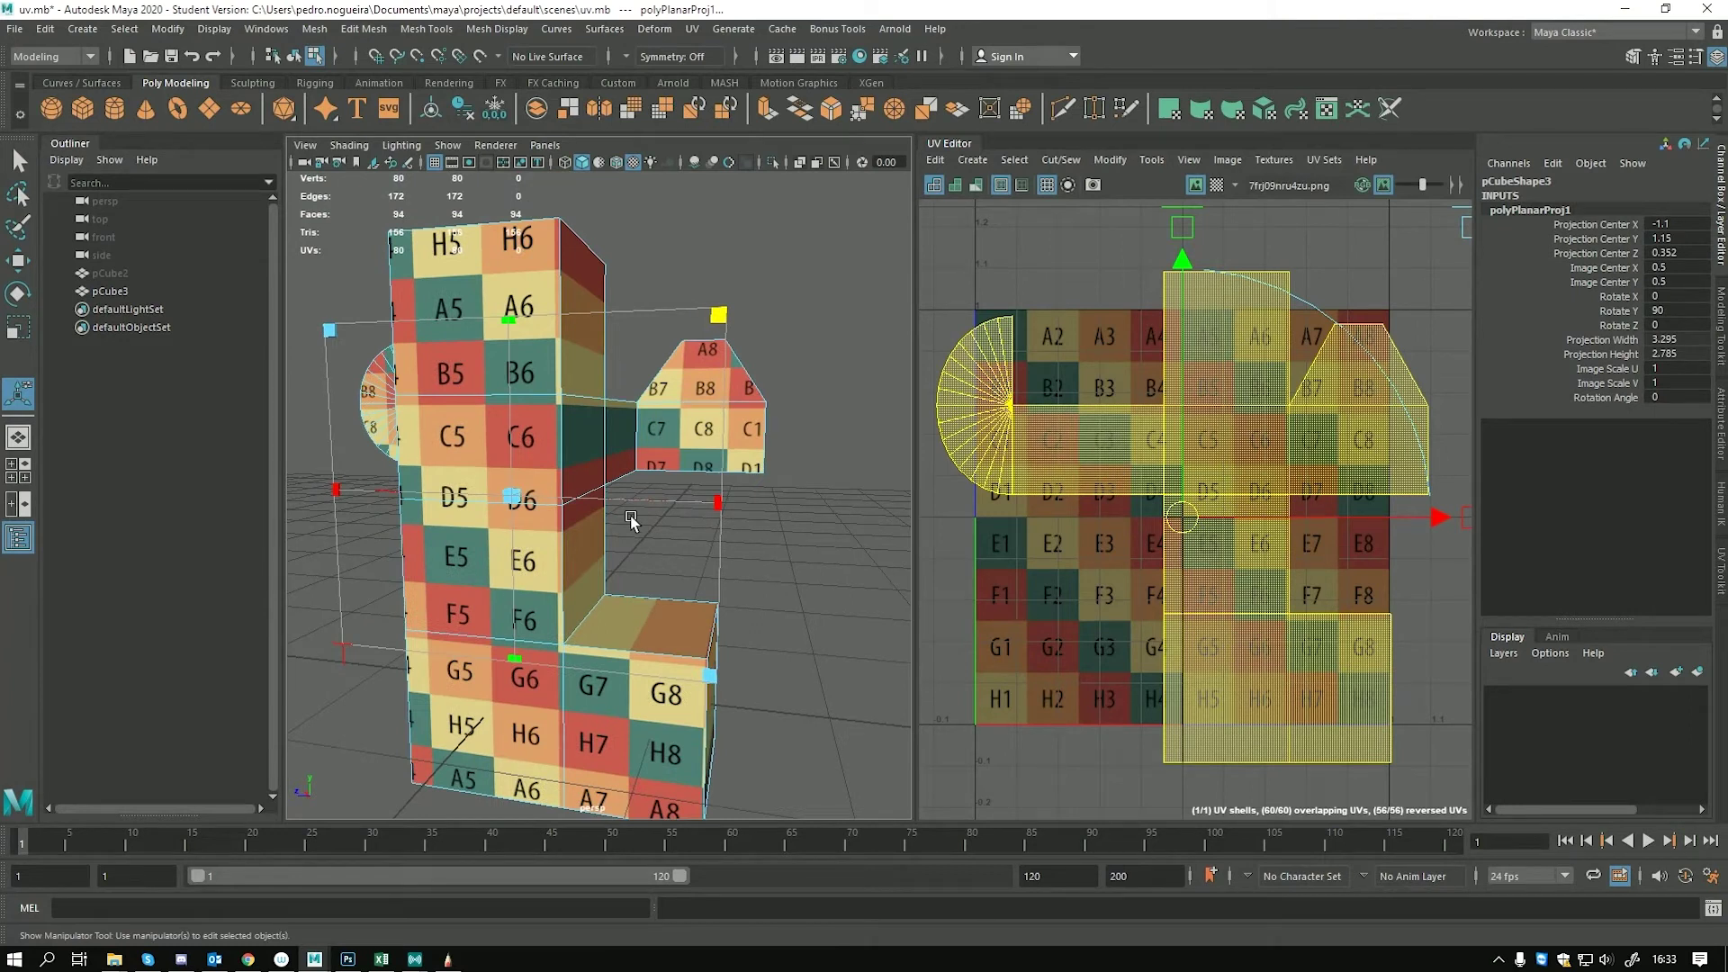
{"action": "middle_click_drag", "start_coordinate": [631, 521], "coordinate": [705, 648]}
{"action": "scroll", "coordinate": [668, 639], "scroll_direction": "down", "scroll_amount": 4}
{"action": "left_click_drag", "start_coordinate": [666, 632], "coordinate": [493, 627], "text": "alt"}
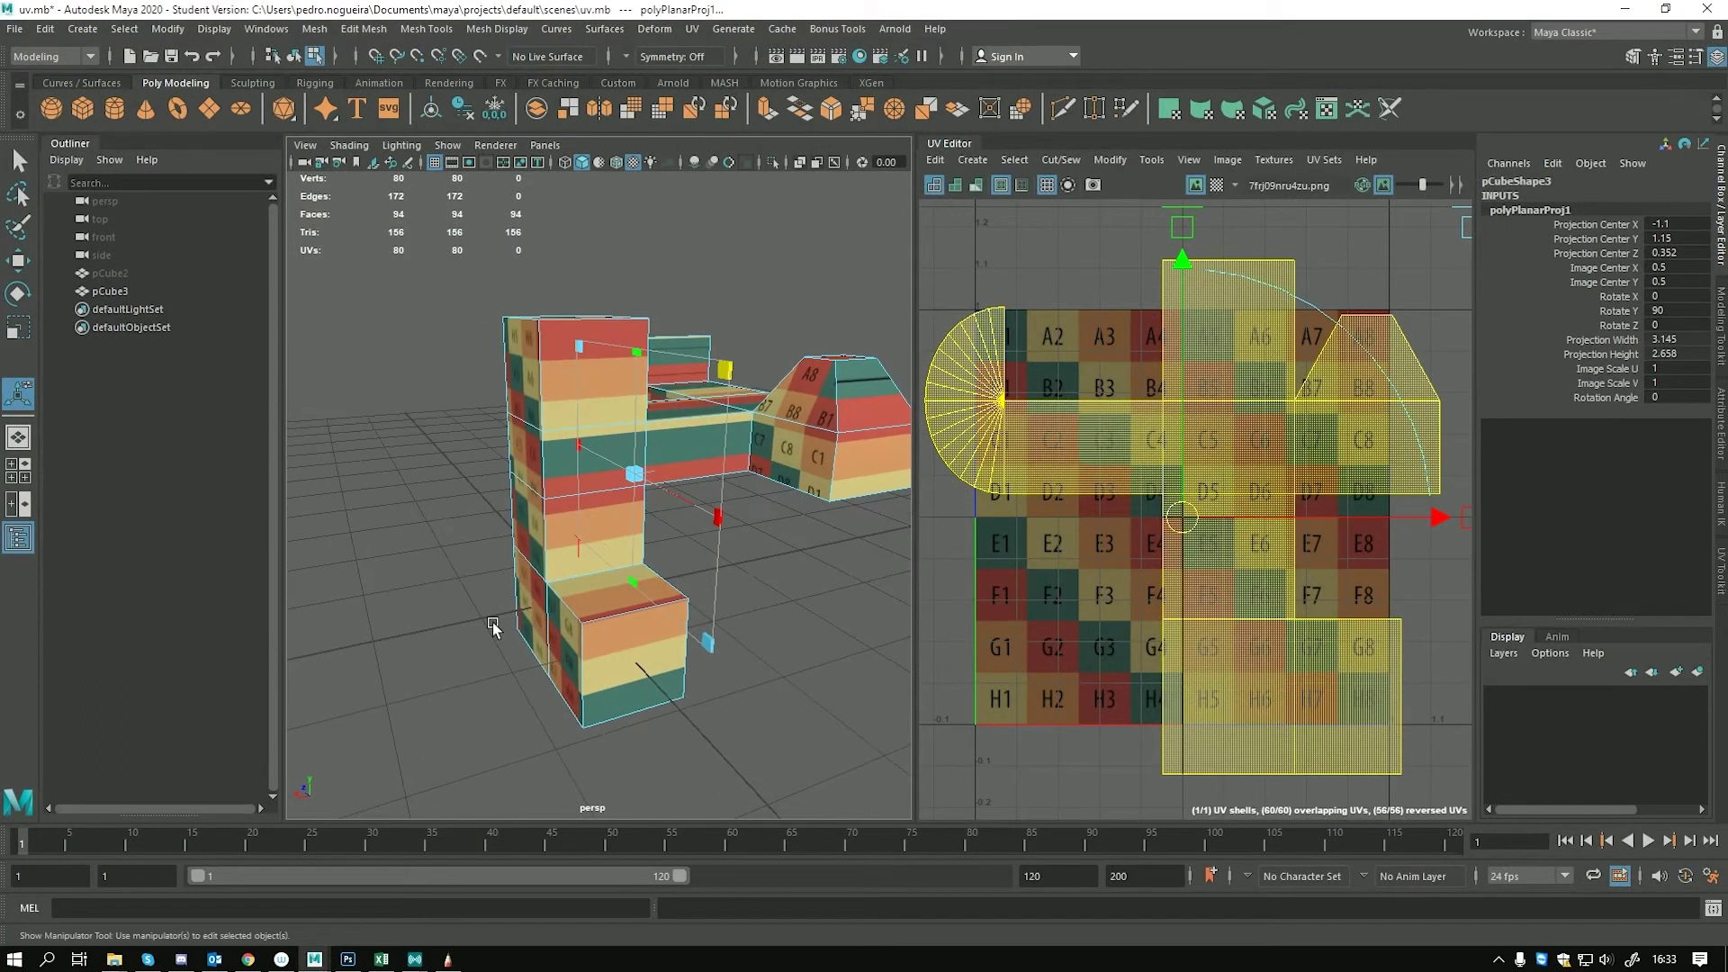
{"action": "left_click_drag", "start_coordinate": [684, 546], "coordinate": [746, 500], "text": "alt"}
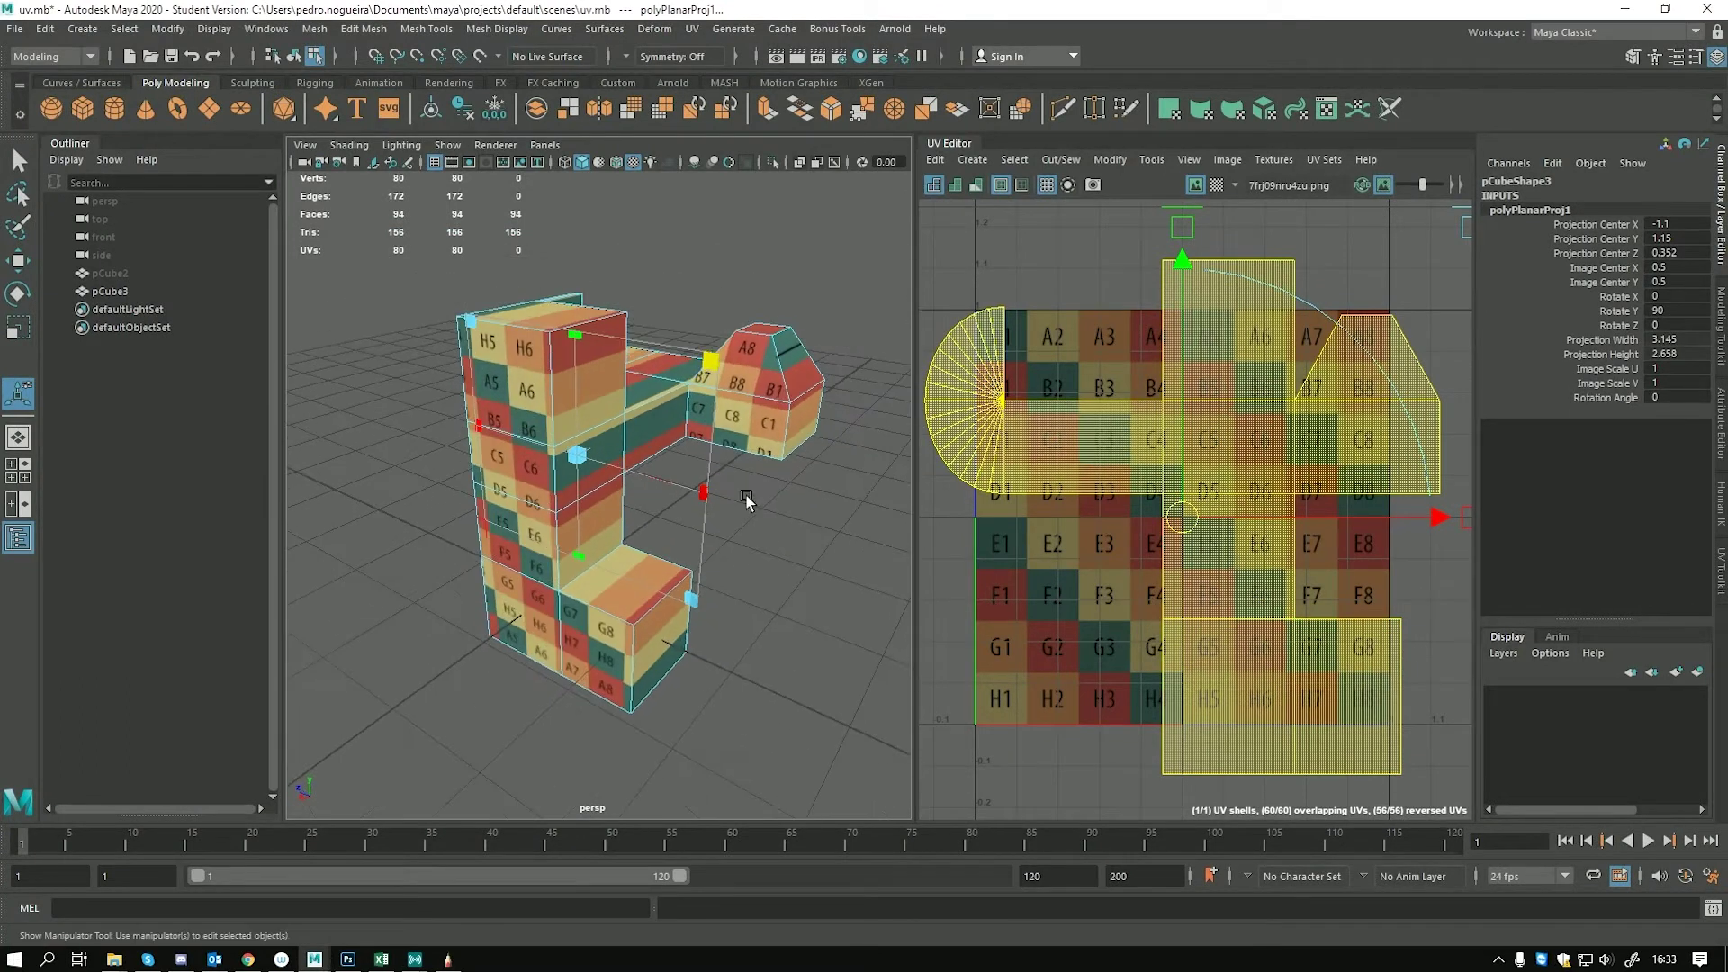
{"action": "left_click_drag", "start_coordinate": [596, 446], "coordinate": [645, 513], "text": "alt"}
{"action": "scroll", "coordinate": [632, 480], "scroll_direction": "up", "scroll_amount": 4}
Select the whole mesh in object mode and apply a camera-based UV projection from the current view
{"action": "right_click_drag", "start_coordinate": [602, 374], "coordinate": [631, 365]}
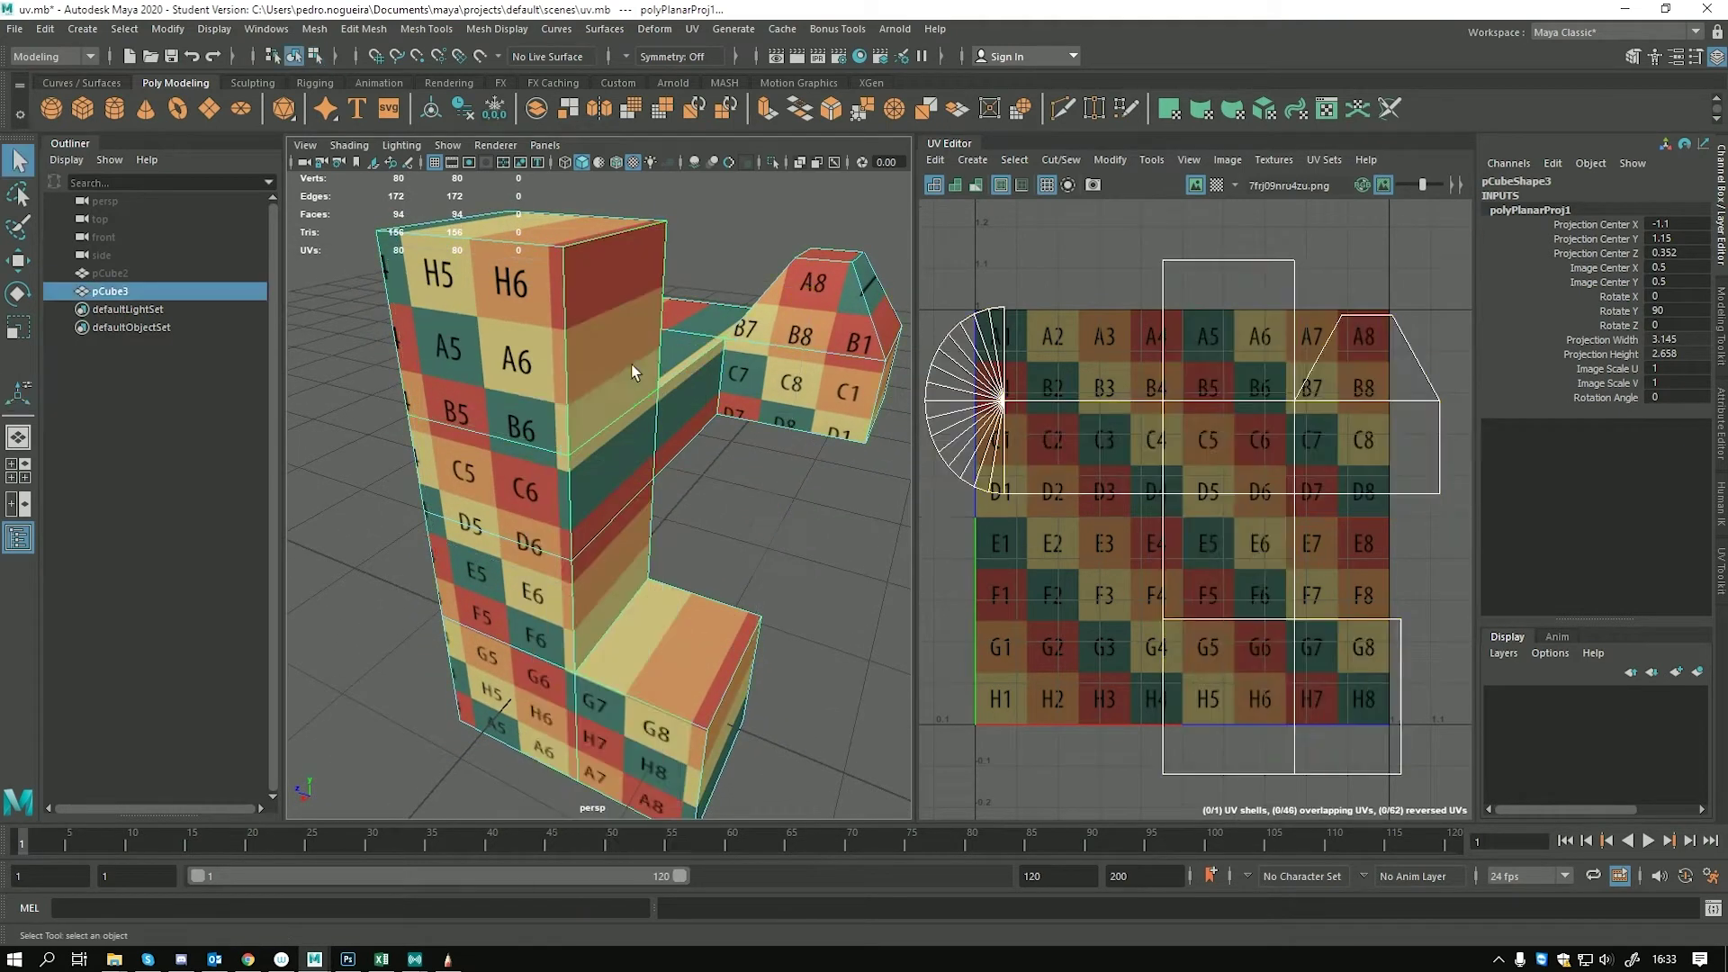
{"action": "left_click", "coordinate": [652, 29]}
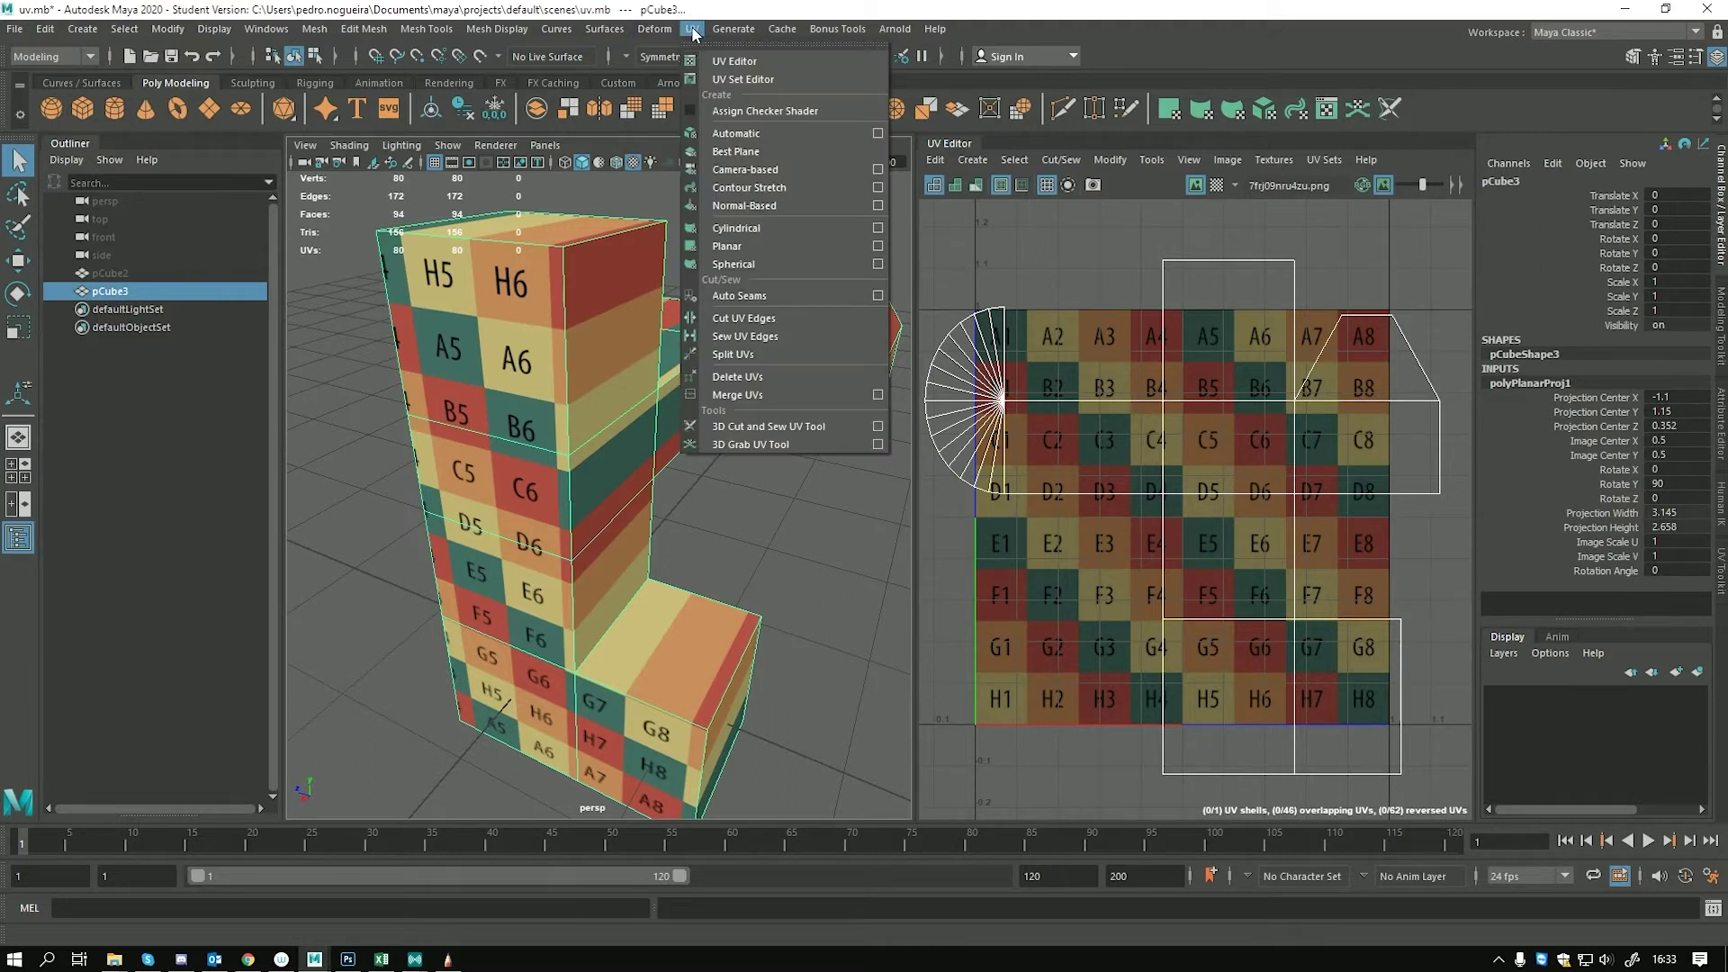
{"action": "mouse_move", "coordinate": [733, 28]}
{"action": "left_click", "coordinate": [52, 50]}
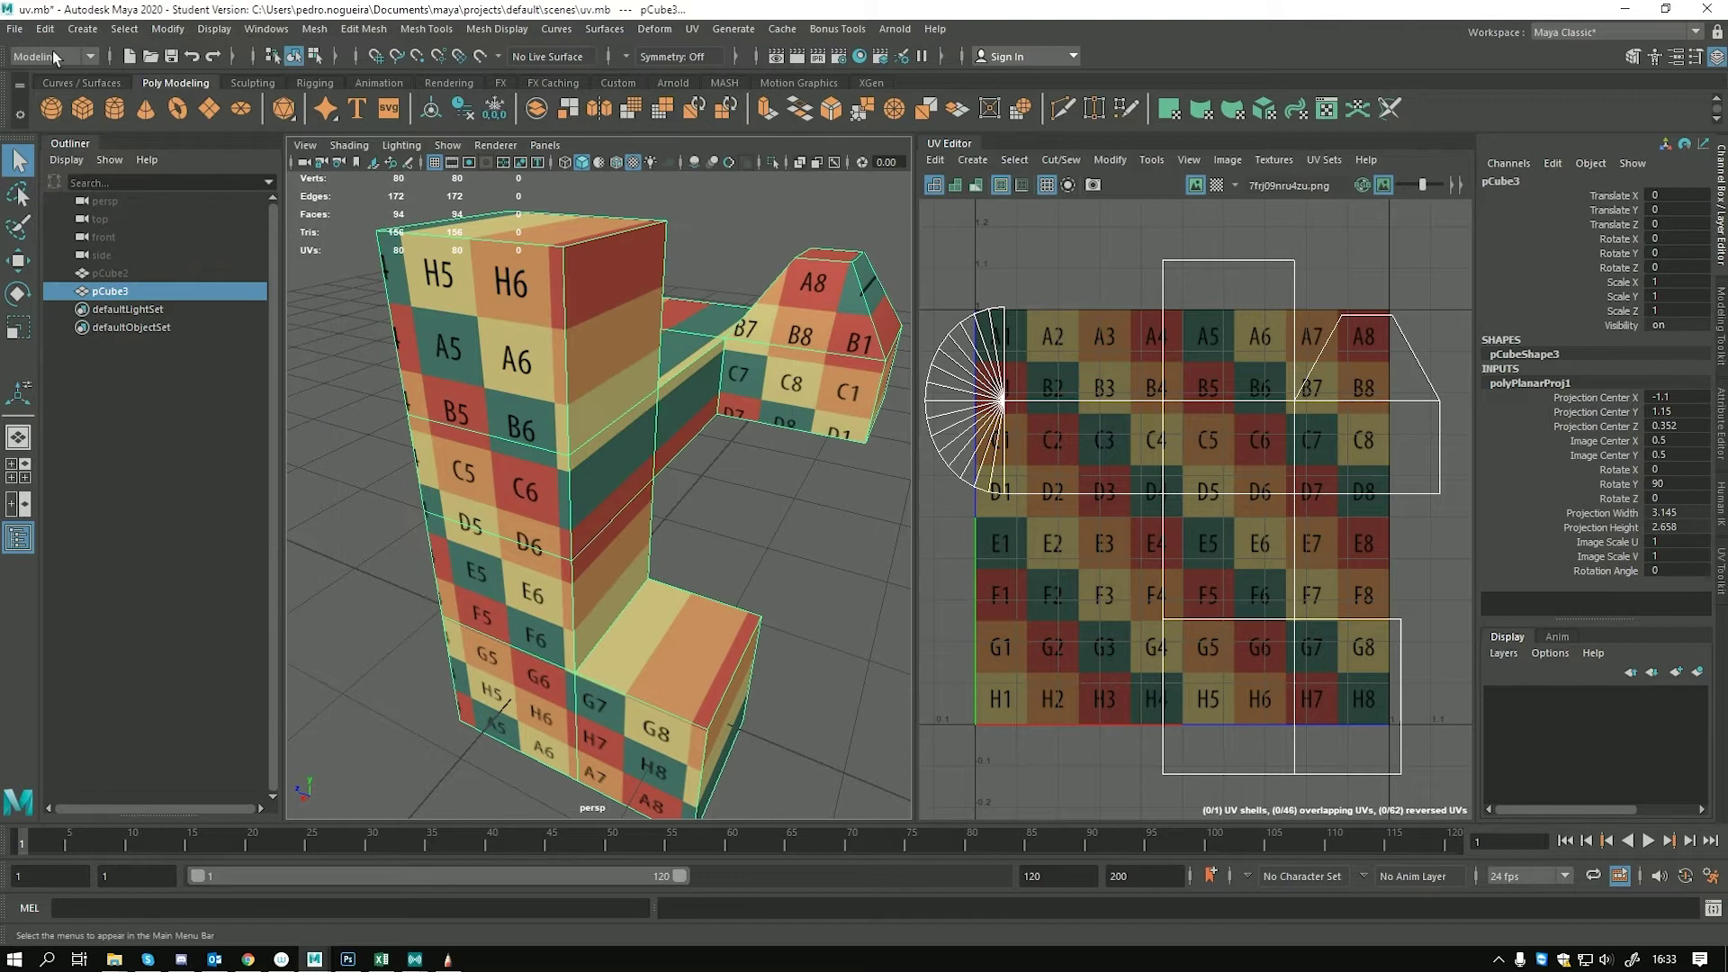
{"action": "left_click", "coordinate": [36, 56]}
{"action": "left_click", "coordinate": [642, 23]}
{"action": "left_click", "coordinate": [692, 28]}
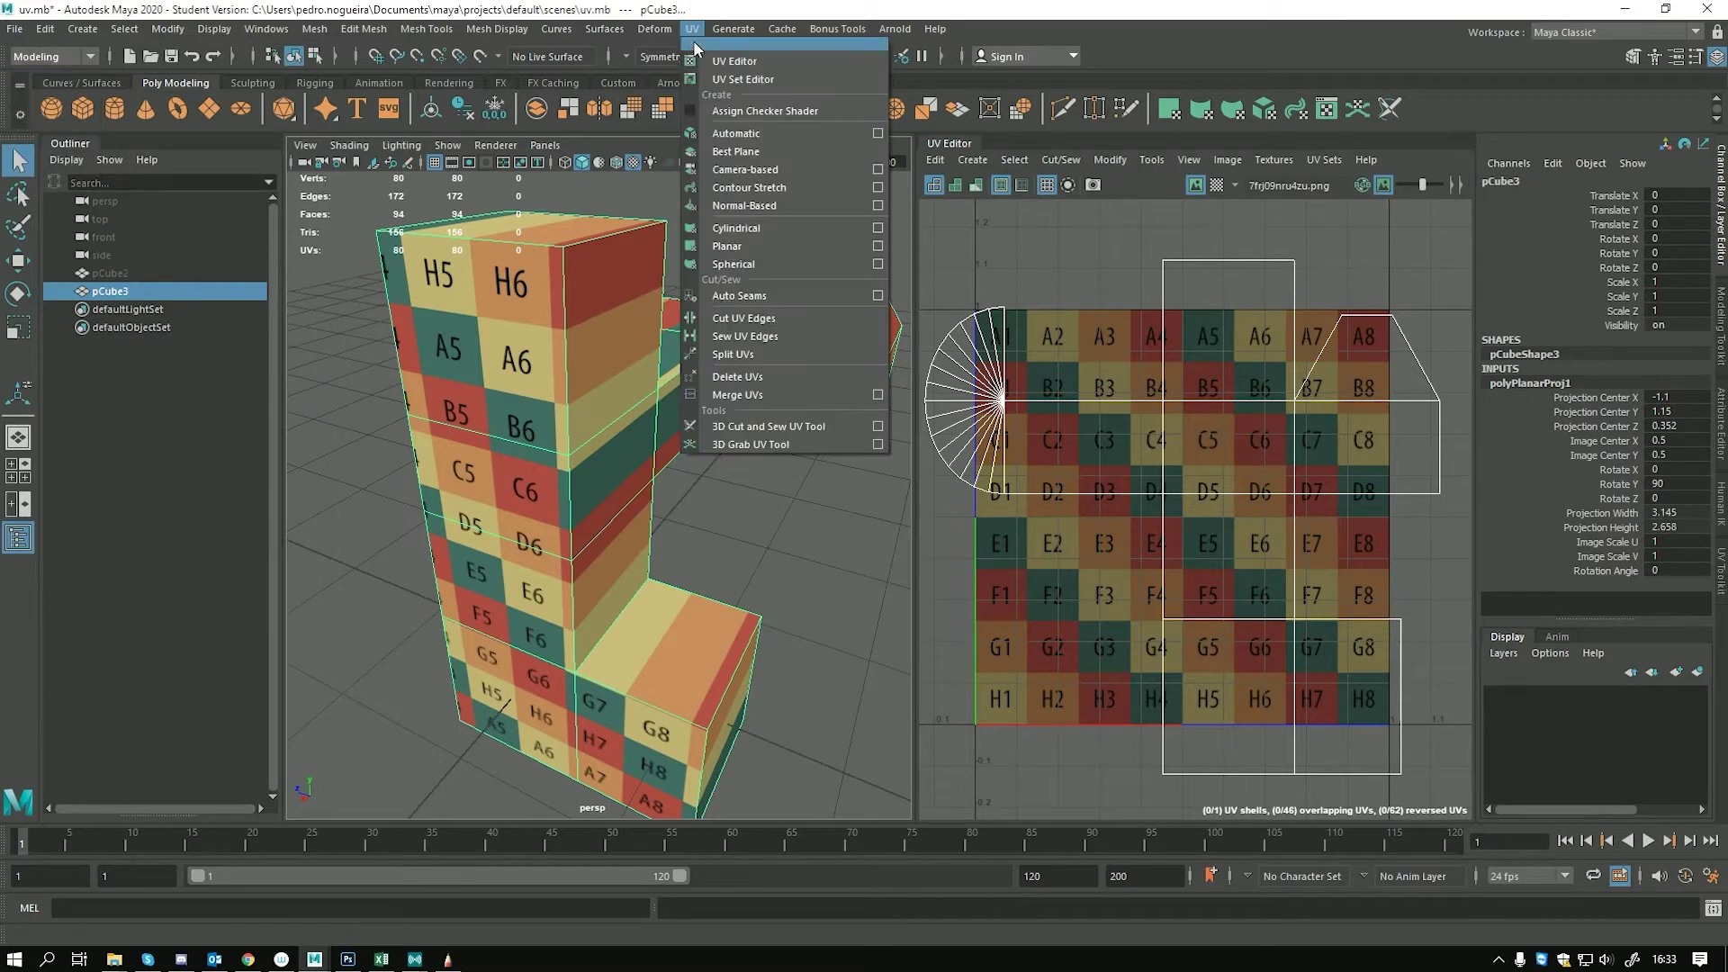
{"action": "left_click", "coordinate": [734, 171]}
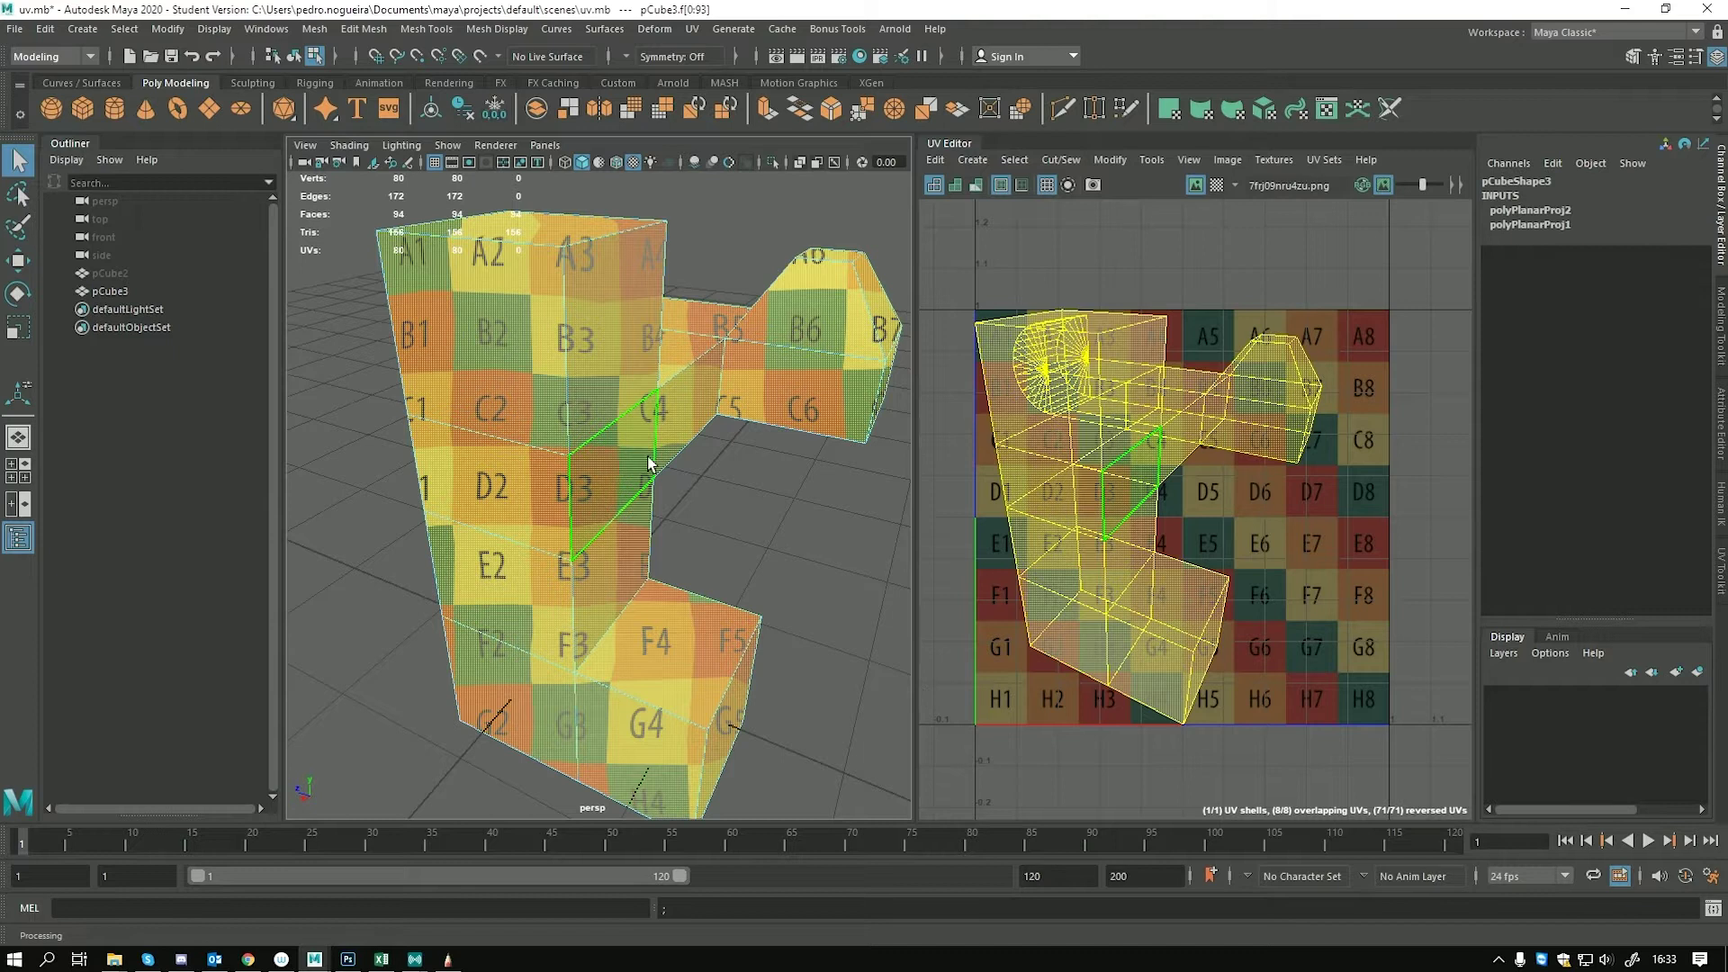
Return the mesh to object mode, deselect it and examine the camera-projected texture from another angle
{"action": "right_click_drag", "start_coordinate": [666, 405], "coordinate": [753, 378]}
{"action": "left_click", "coordinate": [793, 537]}
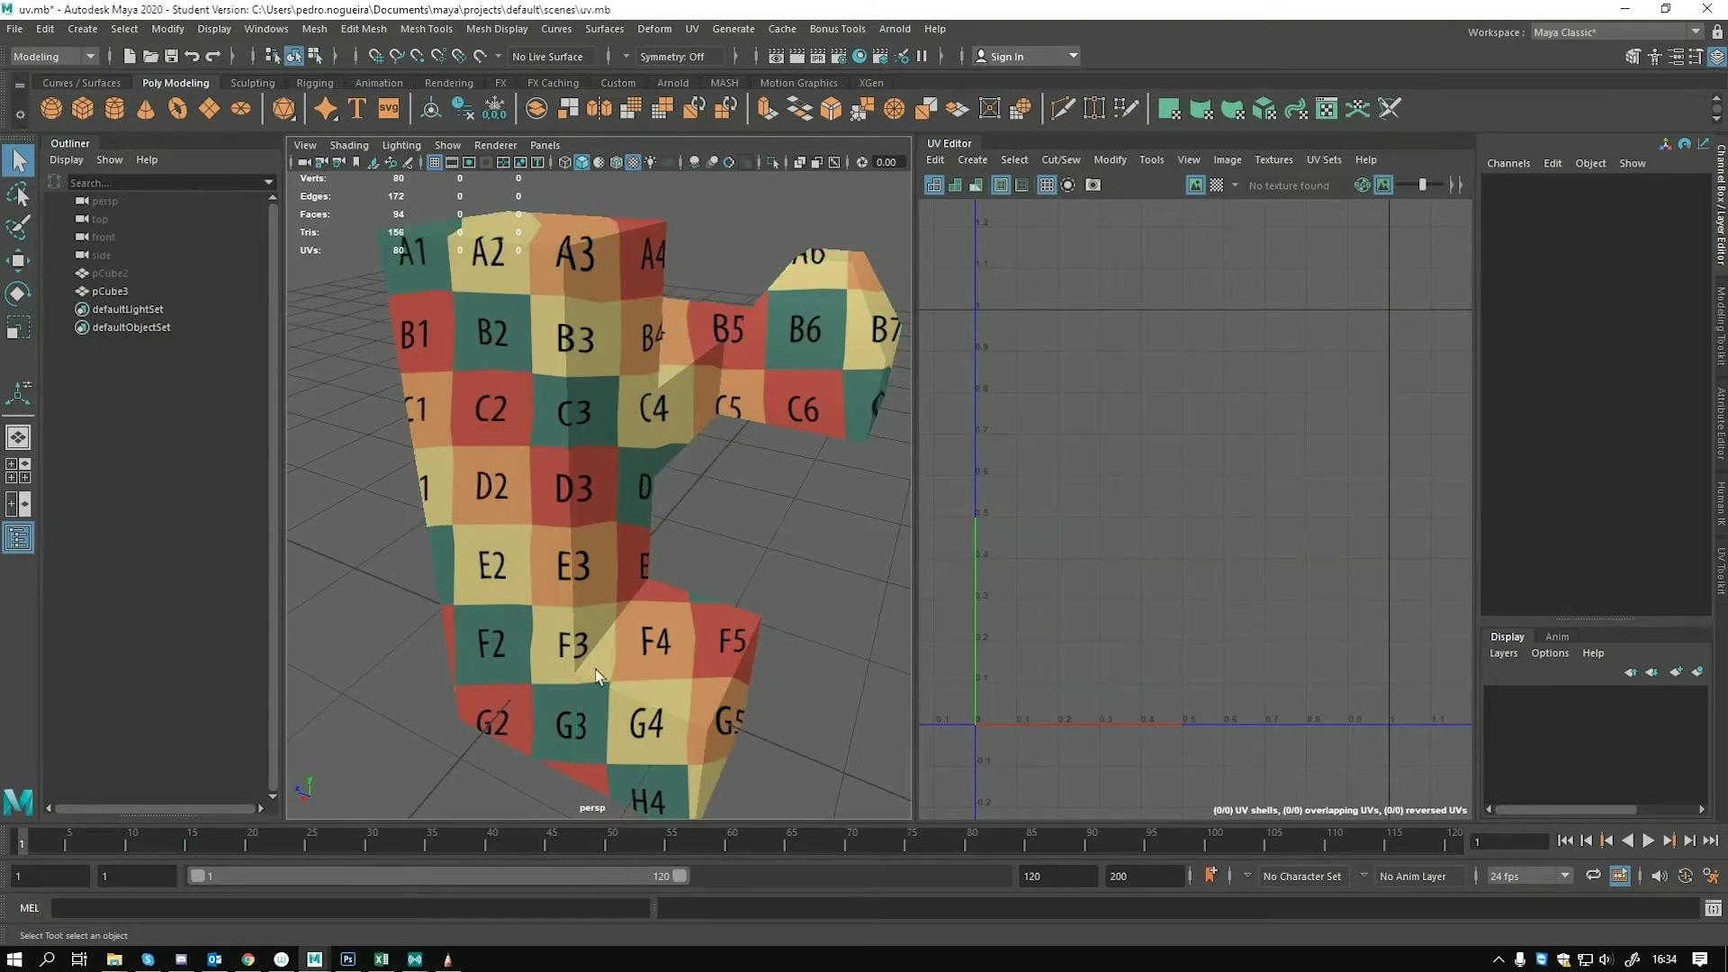
{"action": "left_click_drag", "start_coordinate": [706, 546], "coordinate": [606, 543], "text": "alt"}
{"action": "left_click_drag", "start_coordinate": [635, 617], "coordinate": [629, 617], "text": "alt"}
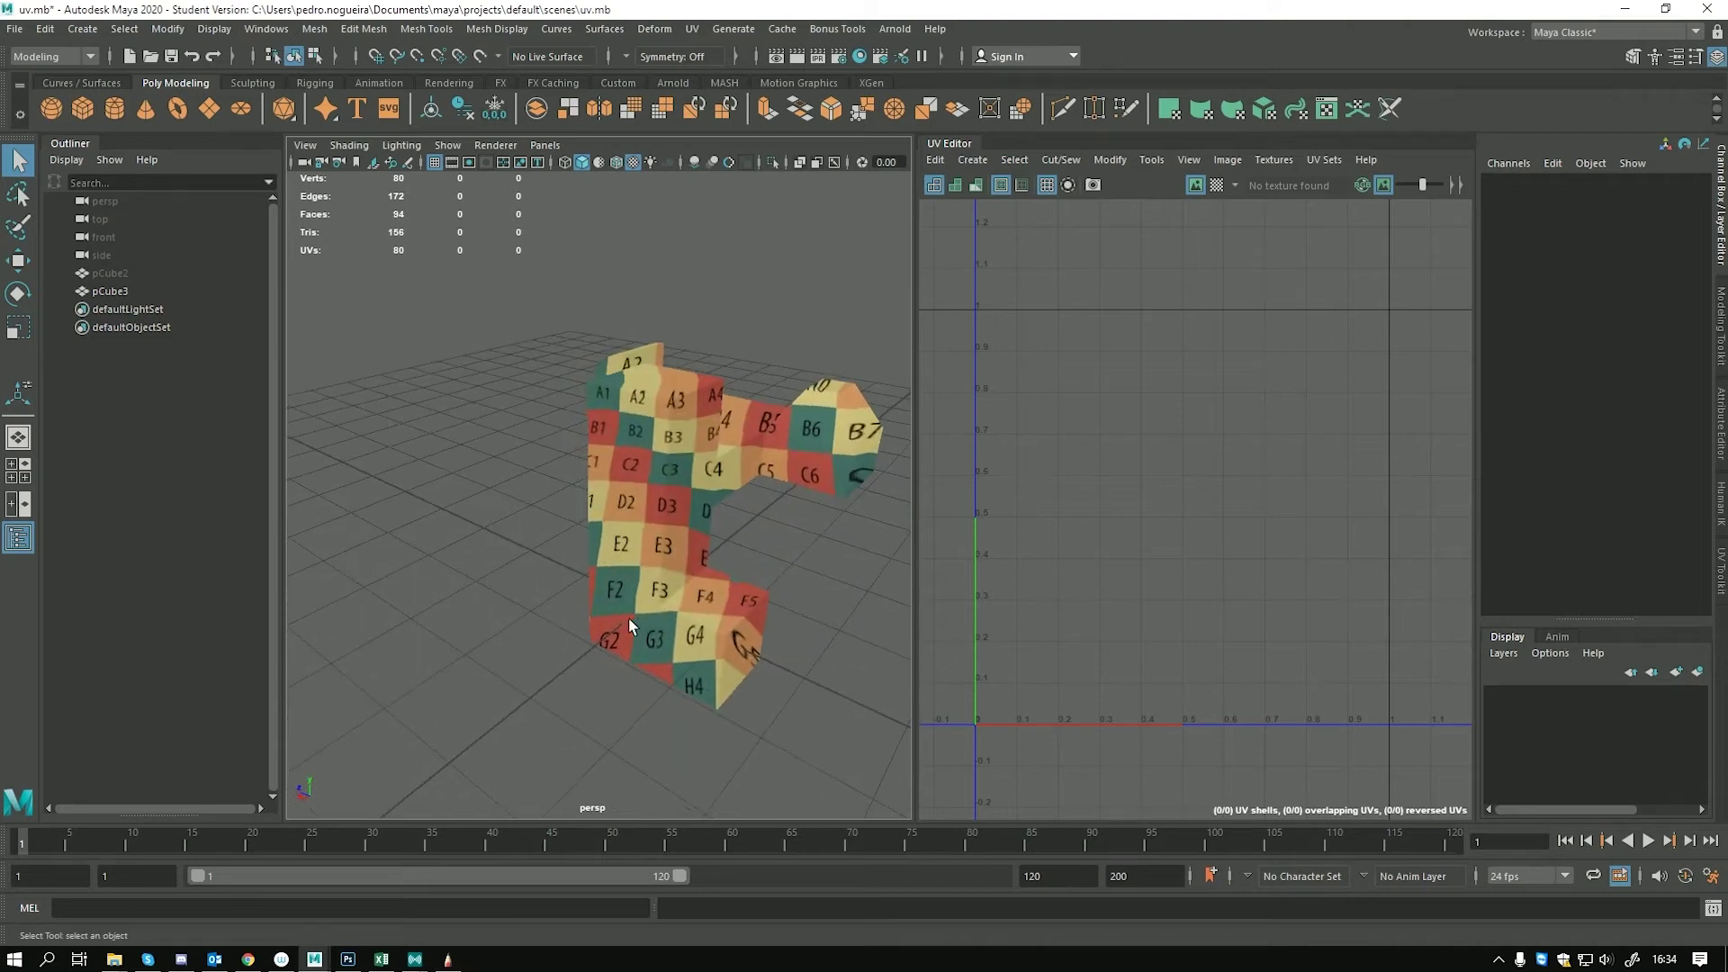
{"action": "mouse_move", "coordinate": [215, 959]}
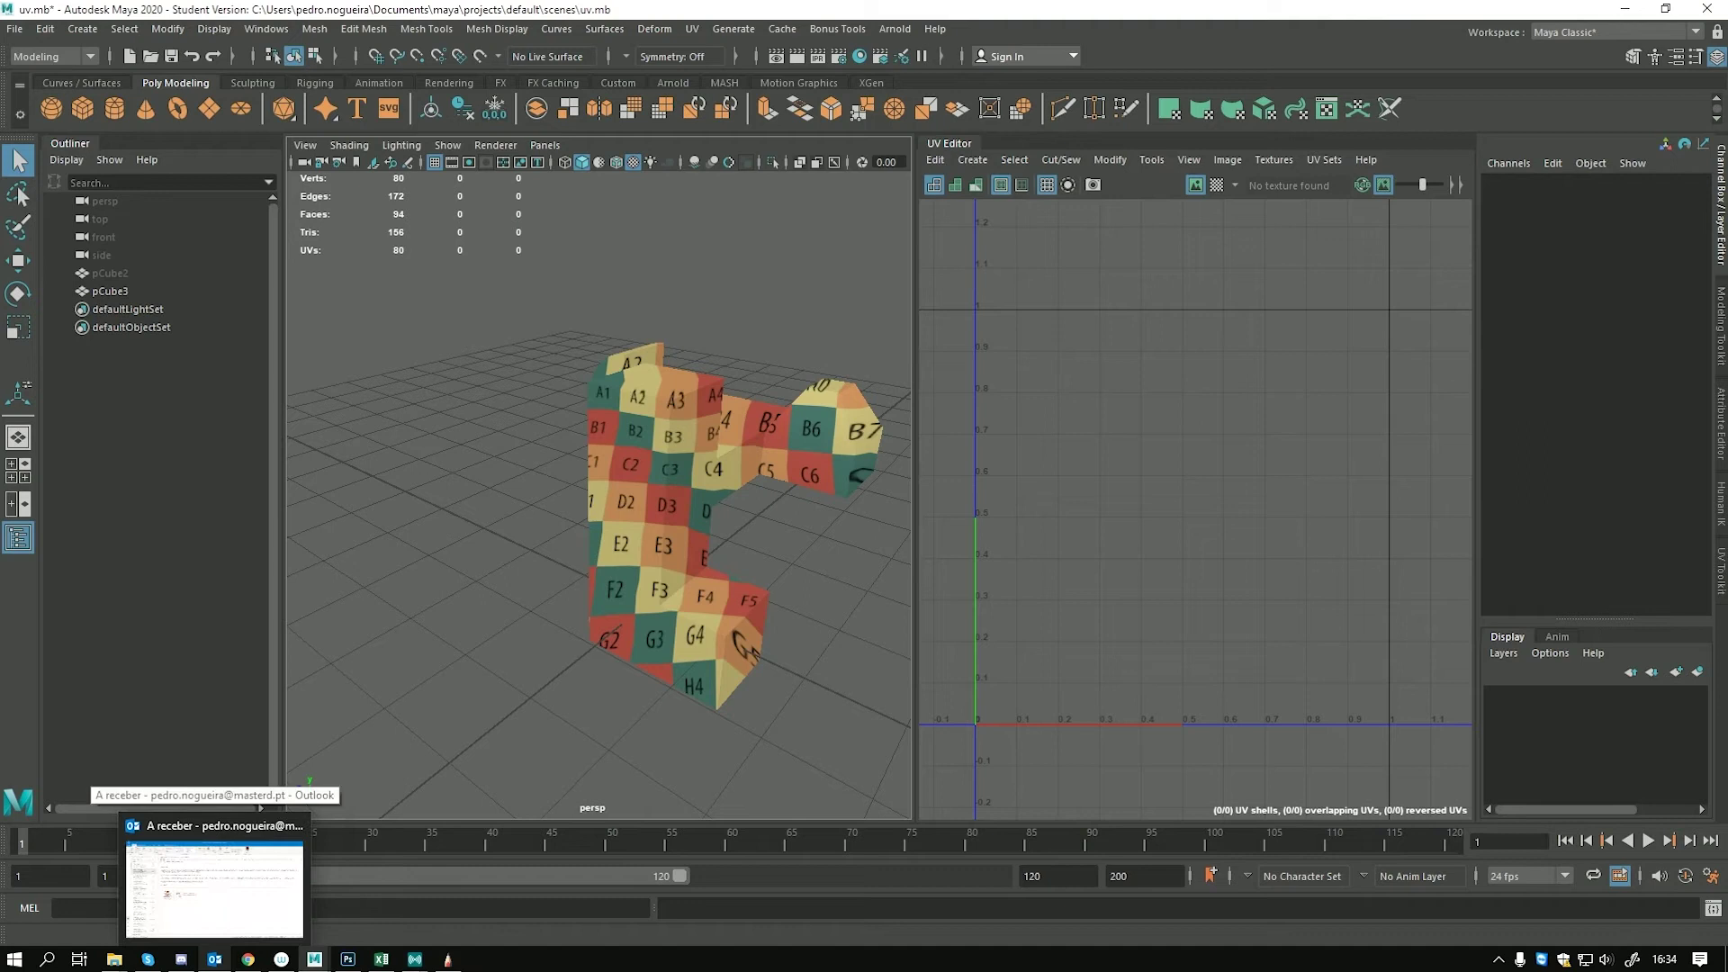
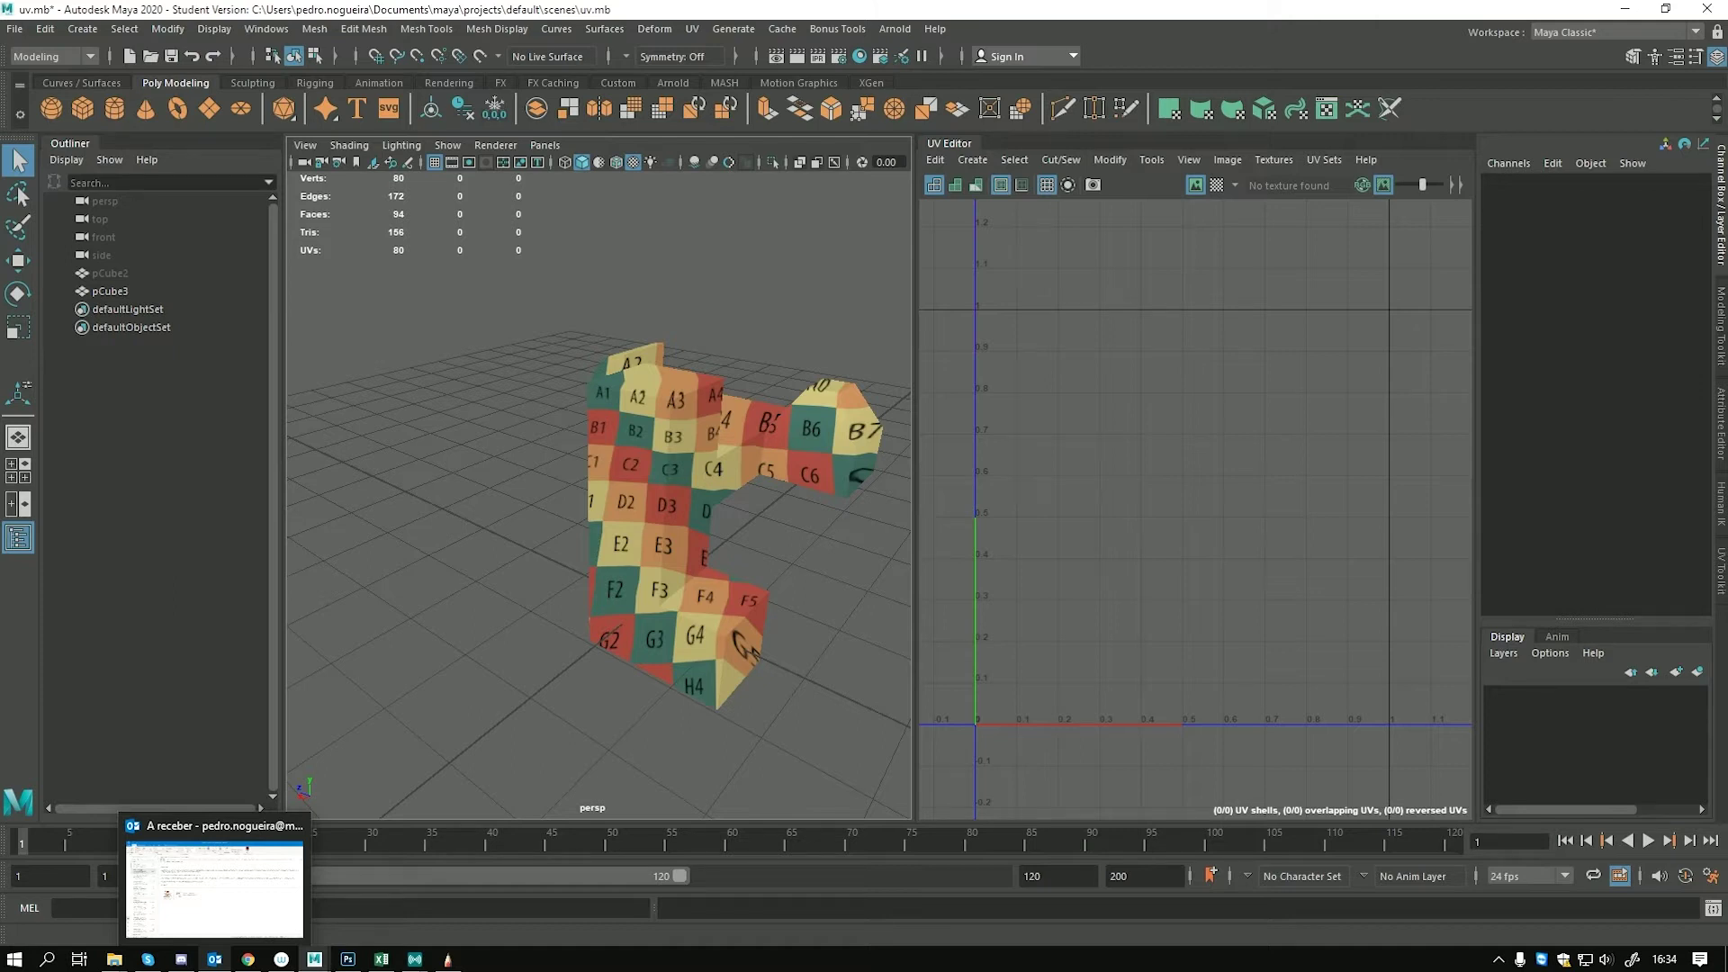
Examine how the camera-projected checker texture falls on the mesh, both up close and from farther away
{"action": "left_click_drag", "start_coordinate": [630, 491], "coordinate": [660, 385], "text": "alt"}
{"action": "scroll", "coordinate": [647, 485], "scroll_direction": "up", "scroll_amount": 5}
{"action": "scroll", "coordinate": [630, 493], "scroll_direction": "down", "scroll_amount": 3}
{"action": "scroll", "coordinate": [594, 450], "scroll_direction": "up", "scroll_amount": 5}
{"action": "scroll", "coordinate": [619, 422], "scroll_direction": "up", "scroll_amount": 2}
{"action": "scroll", "coordinate": [622, 423], "scroll_direction": "down", "scroll_amount": 2}
{"action": "scroll", "coordinate": [640, 358], "scroll_direction": "down", "scroll_amount": 6}
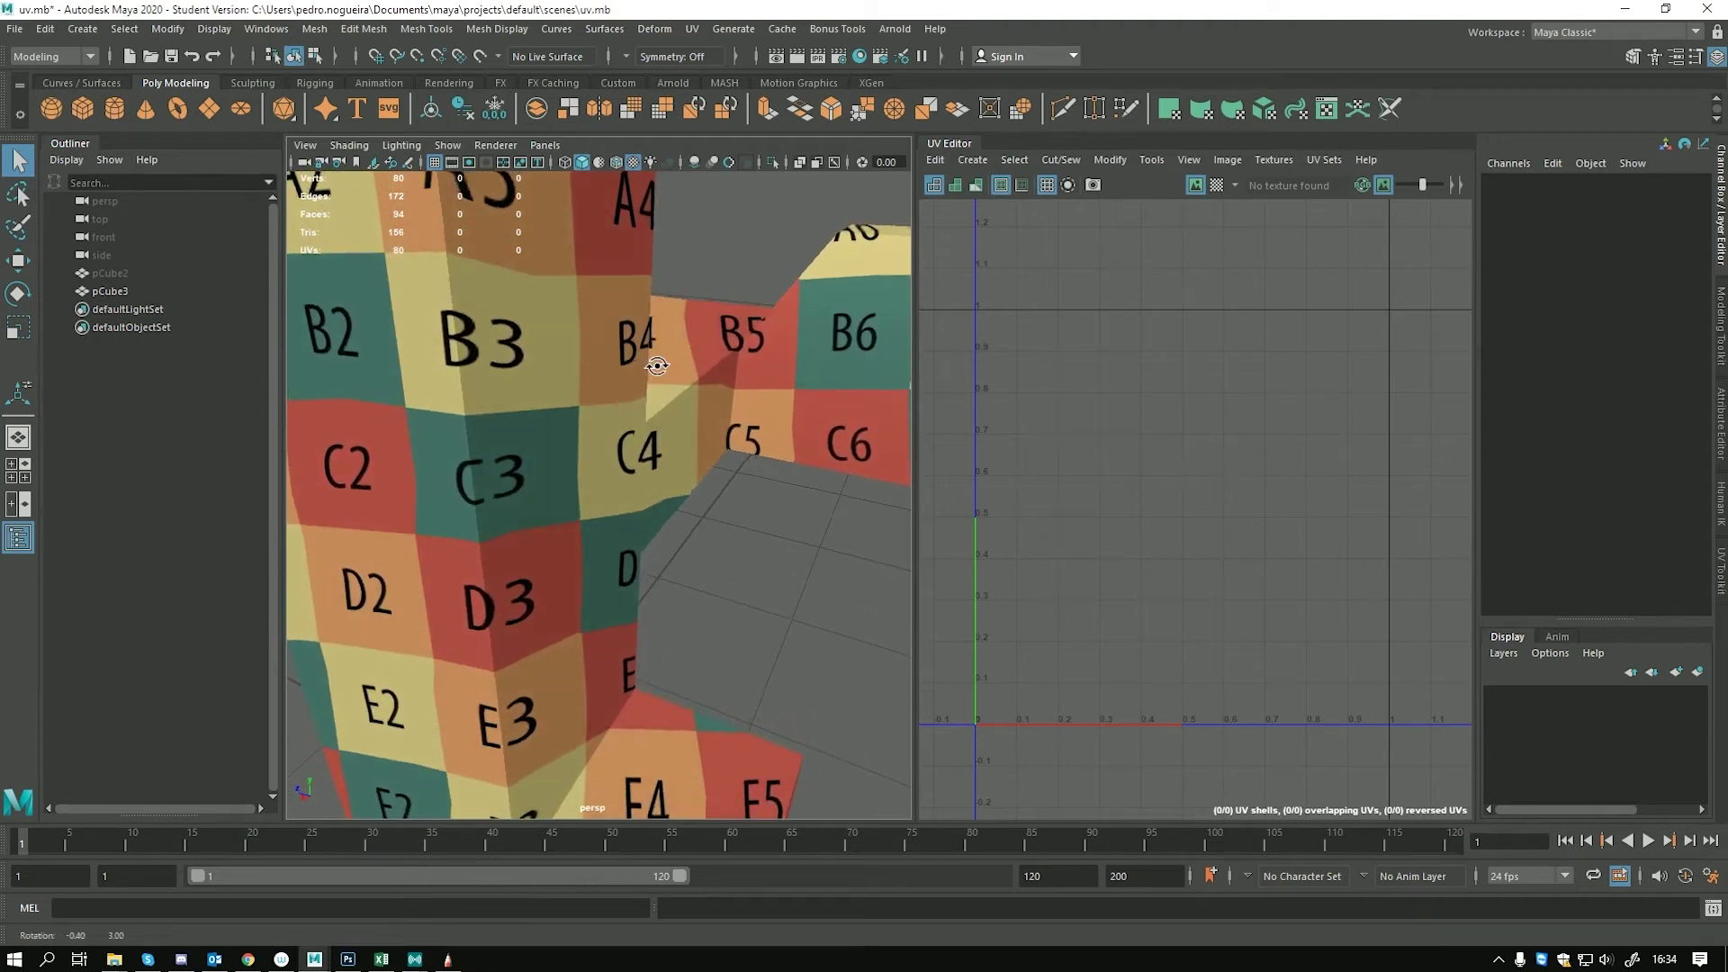
{"action": "scroll", "coordinate": [547, 402], "scroll_direction": "down", "scroll_amount": 8}
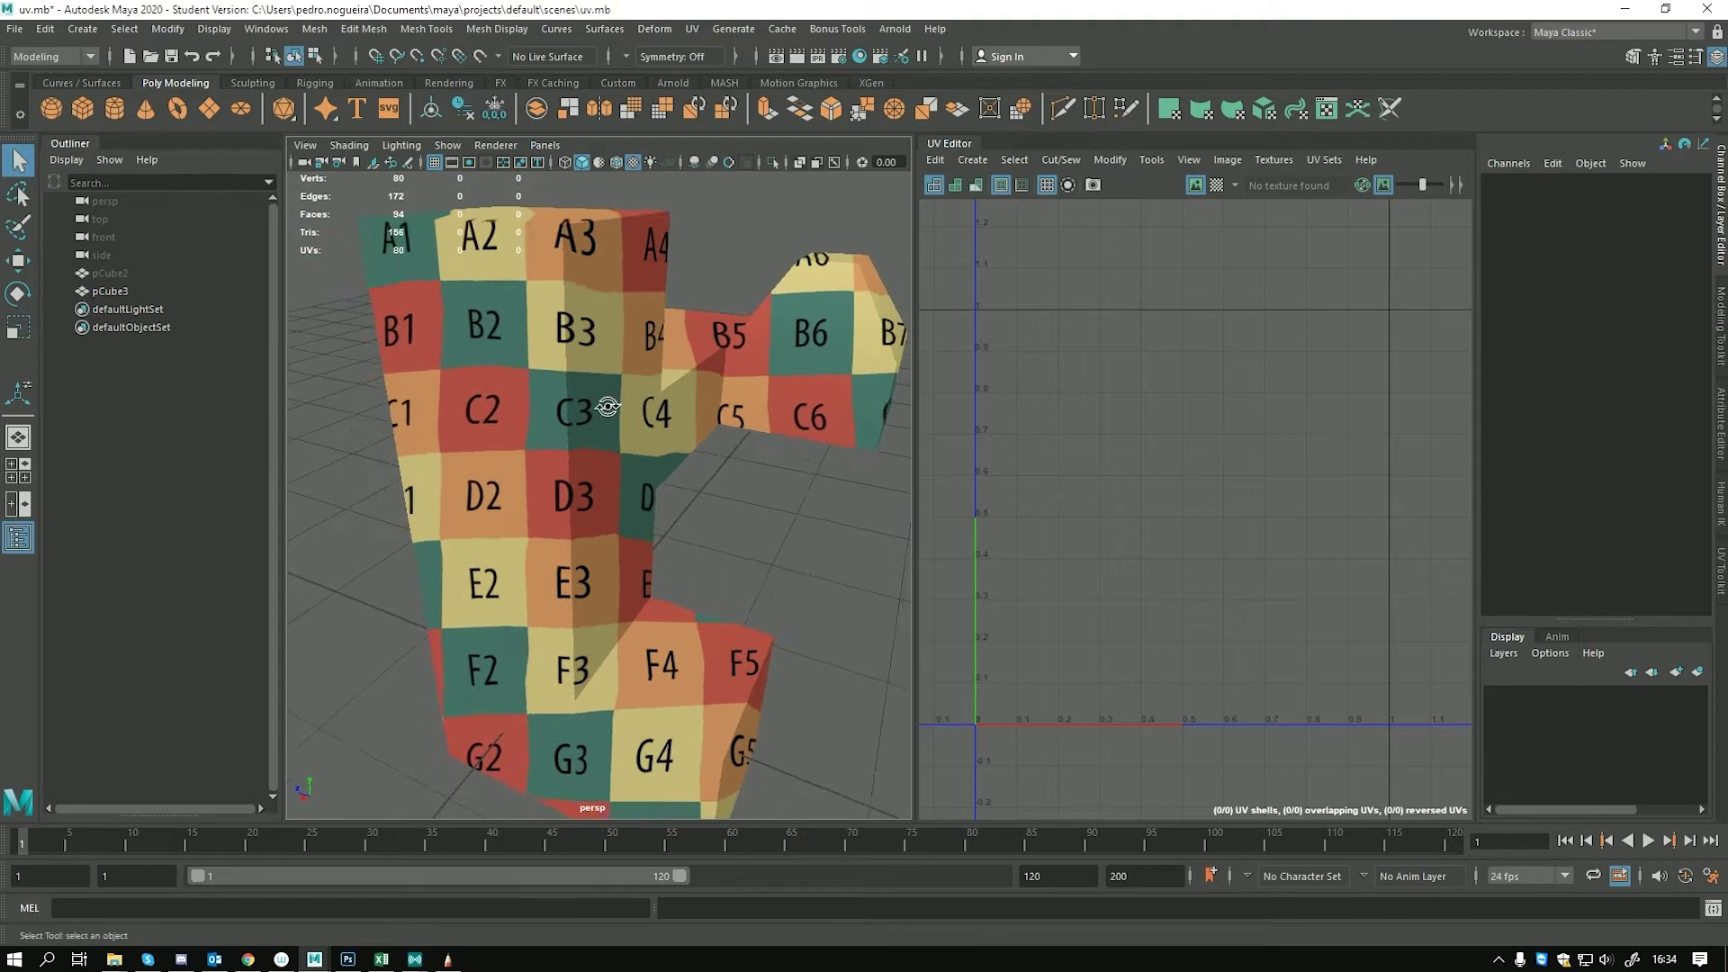
Select the extruded mesh and apply a planar UV projection along the X axis
{"action": "left_click", "coordinate": [592, 441]}
{"action": "left_click_drag", "start_coordinate": [801, 313], "coordinate": [581, 405], "text": "alt"}
{"action": "left_click", "coordinate": [1168, 110]}
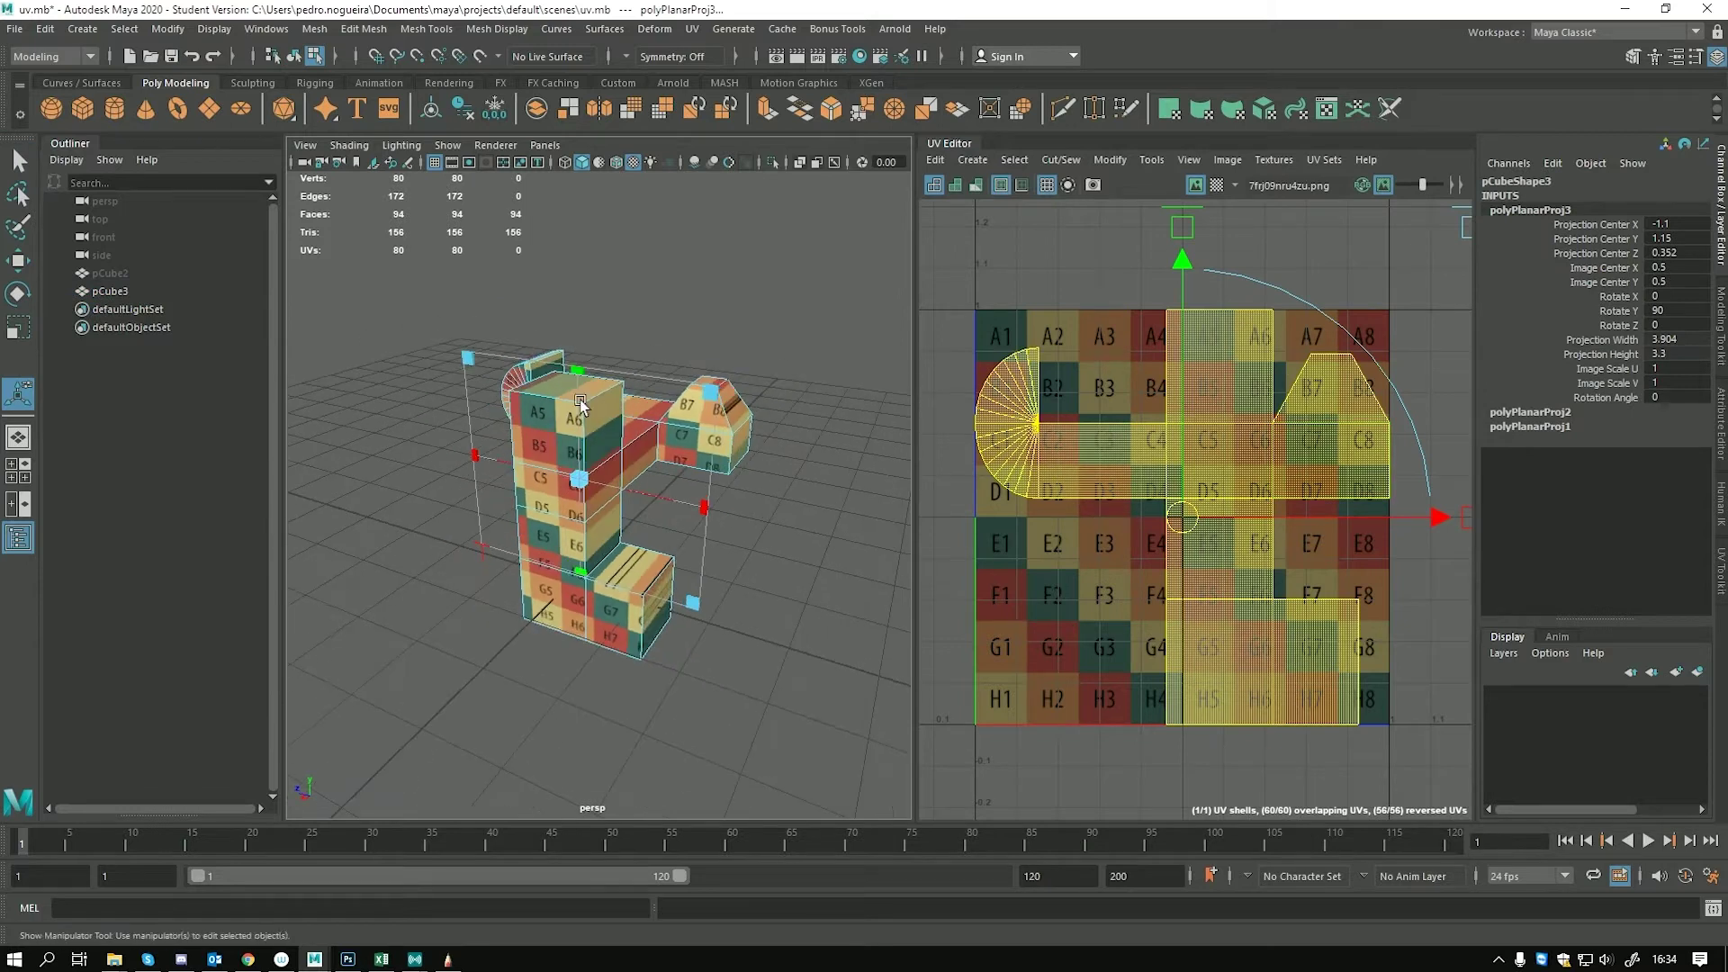
Apply a planar UV projection to the mesh, fitted to the bounding box and projected from the Z axis
{"action": "left_click", "coordinate": [694, 29]}
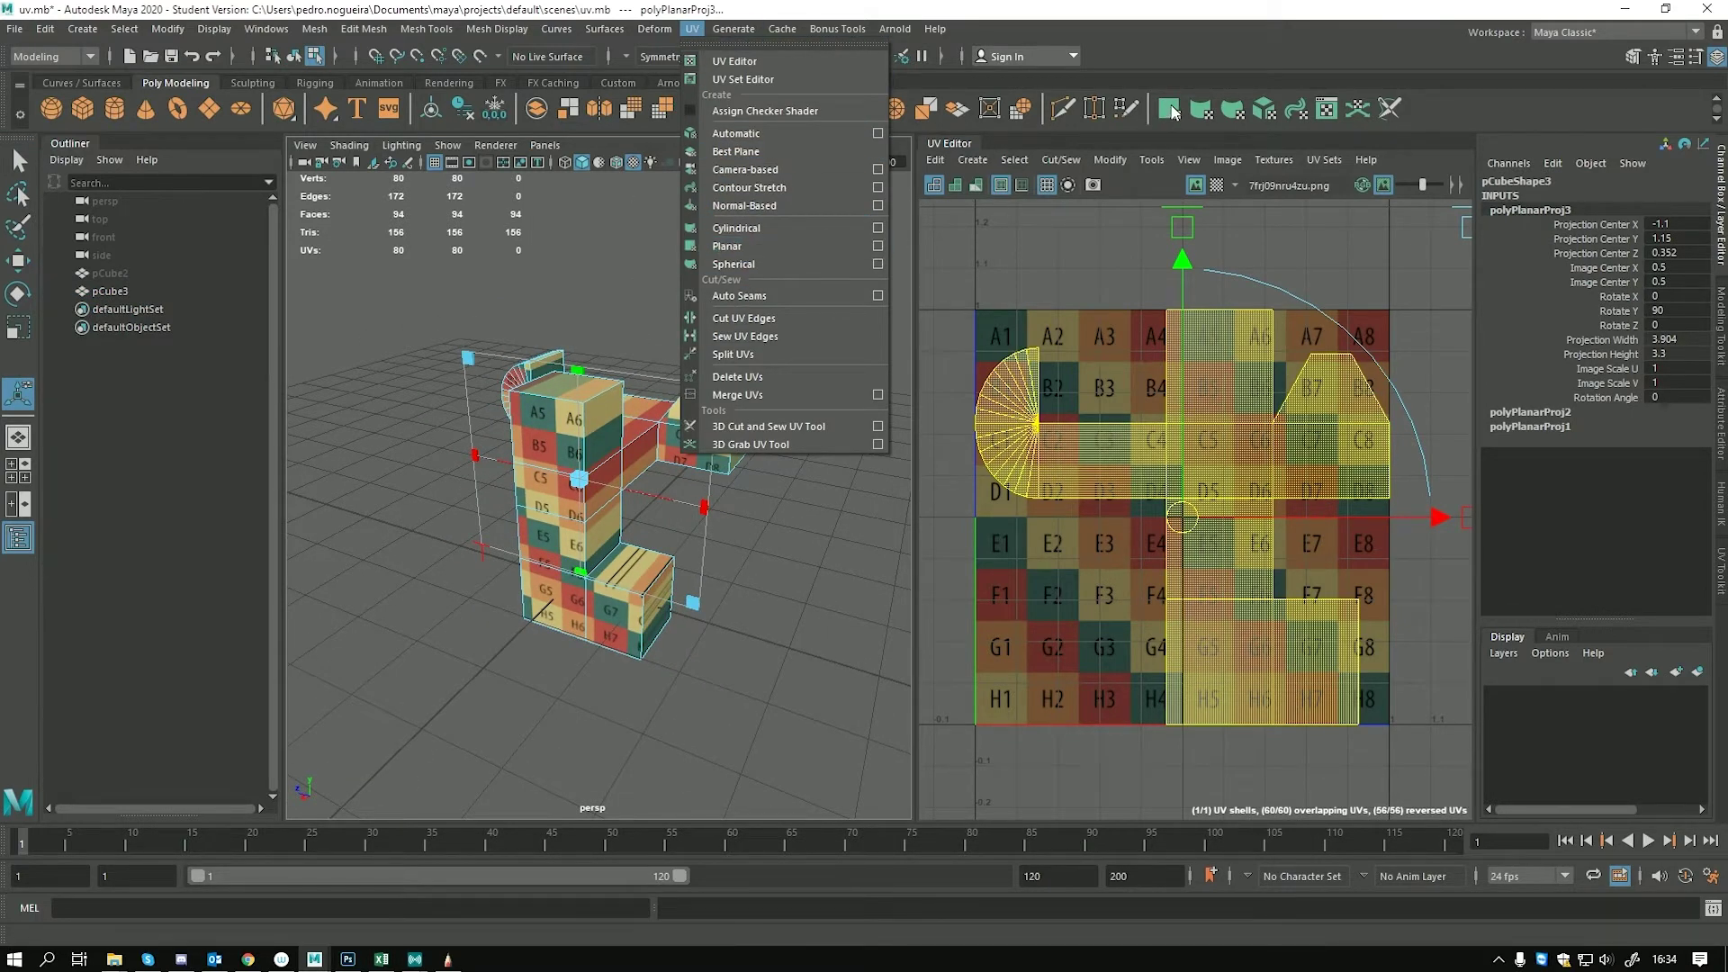
{"action": "left_click", "coordinate": [877, 245]}
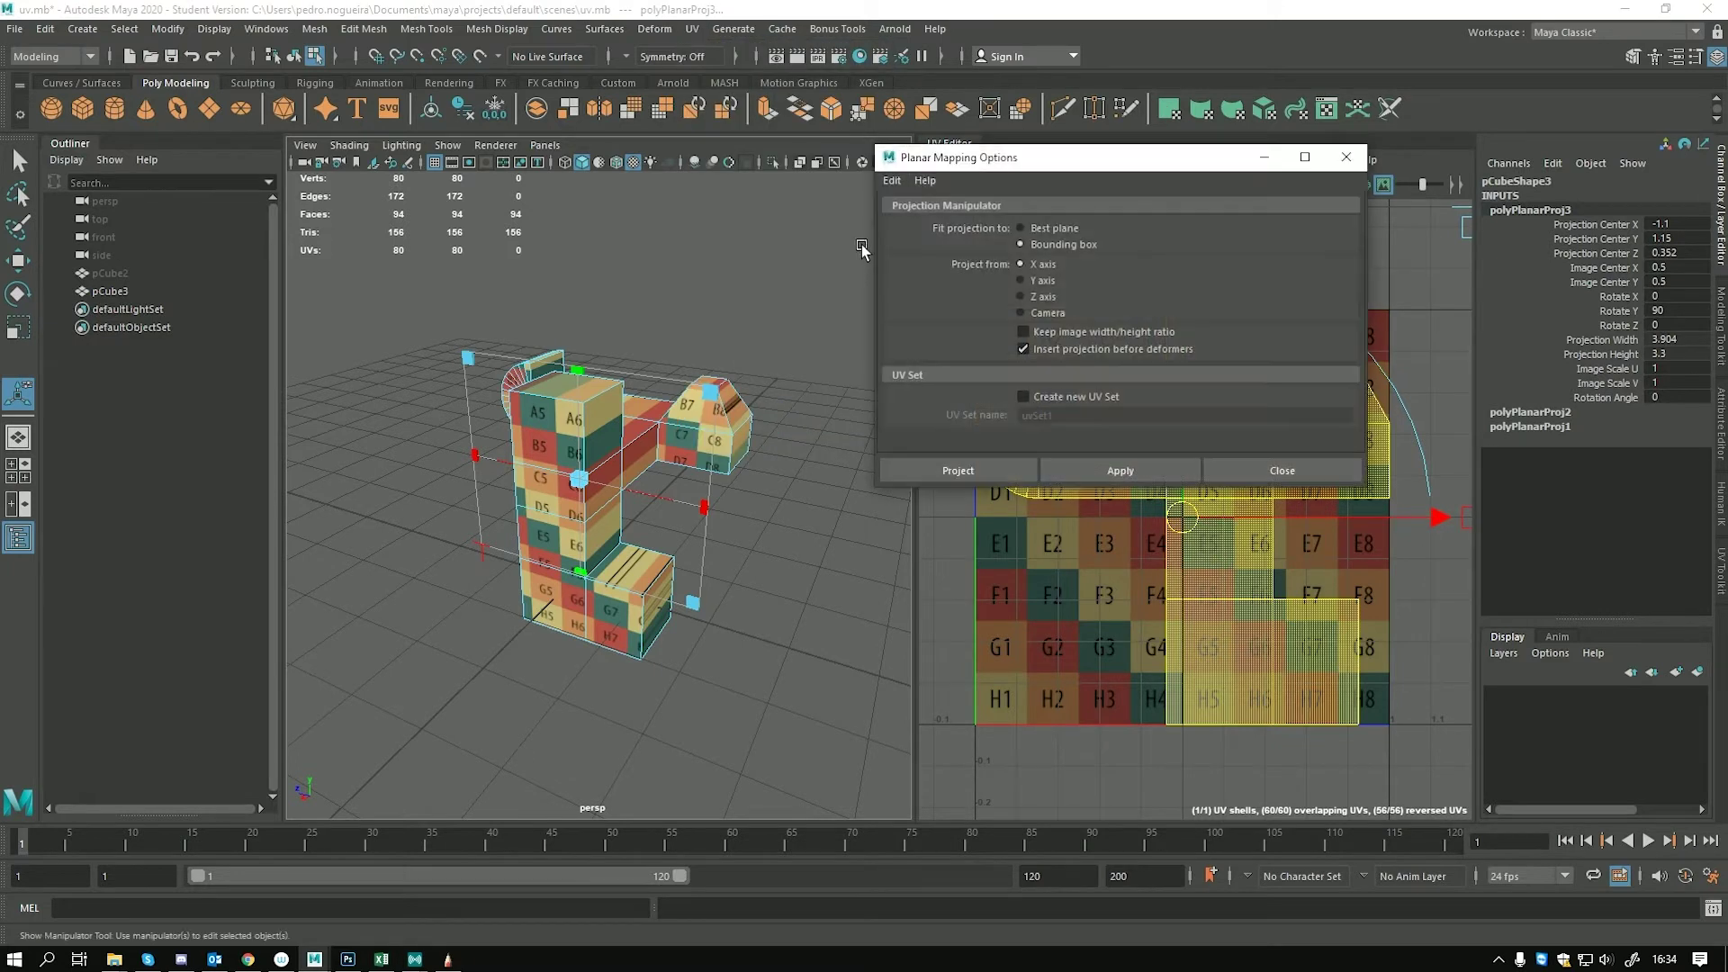
{"action": "left_click", "coordinate": [1022, 297]}
{"action": "left_click", "coordinate": [1007, 473]}
{"action": "left_click_drag", "start_coordinate": [666, 509], "coordinate": [747, 468], "text": "alt"}
Apply one more planar projection through the Planar Mapping options and view the mesh from another angle
{"action": "left_click", "coordinate": [690, 29]}
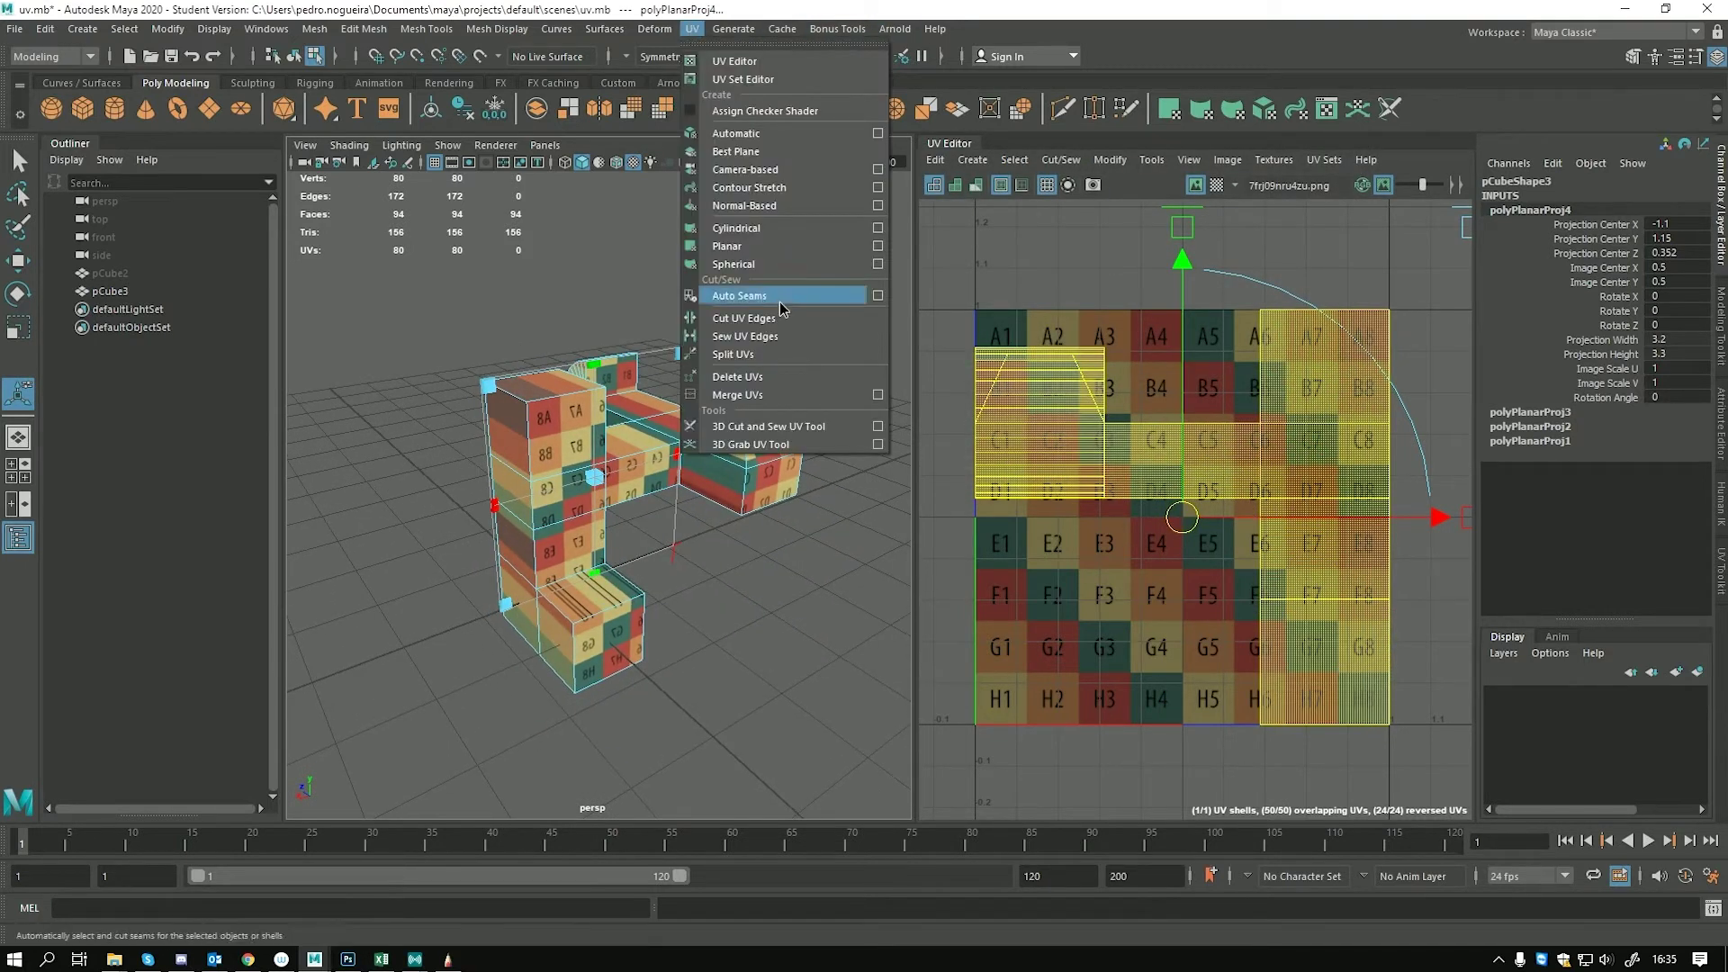
{"action": "left_click", "coordinate": [878, 246]}
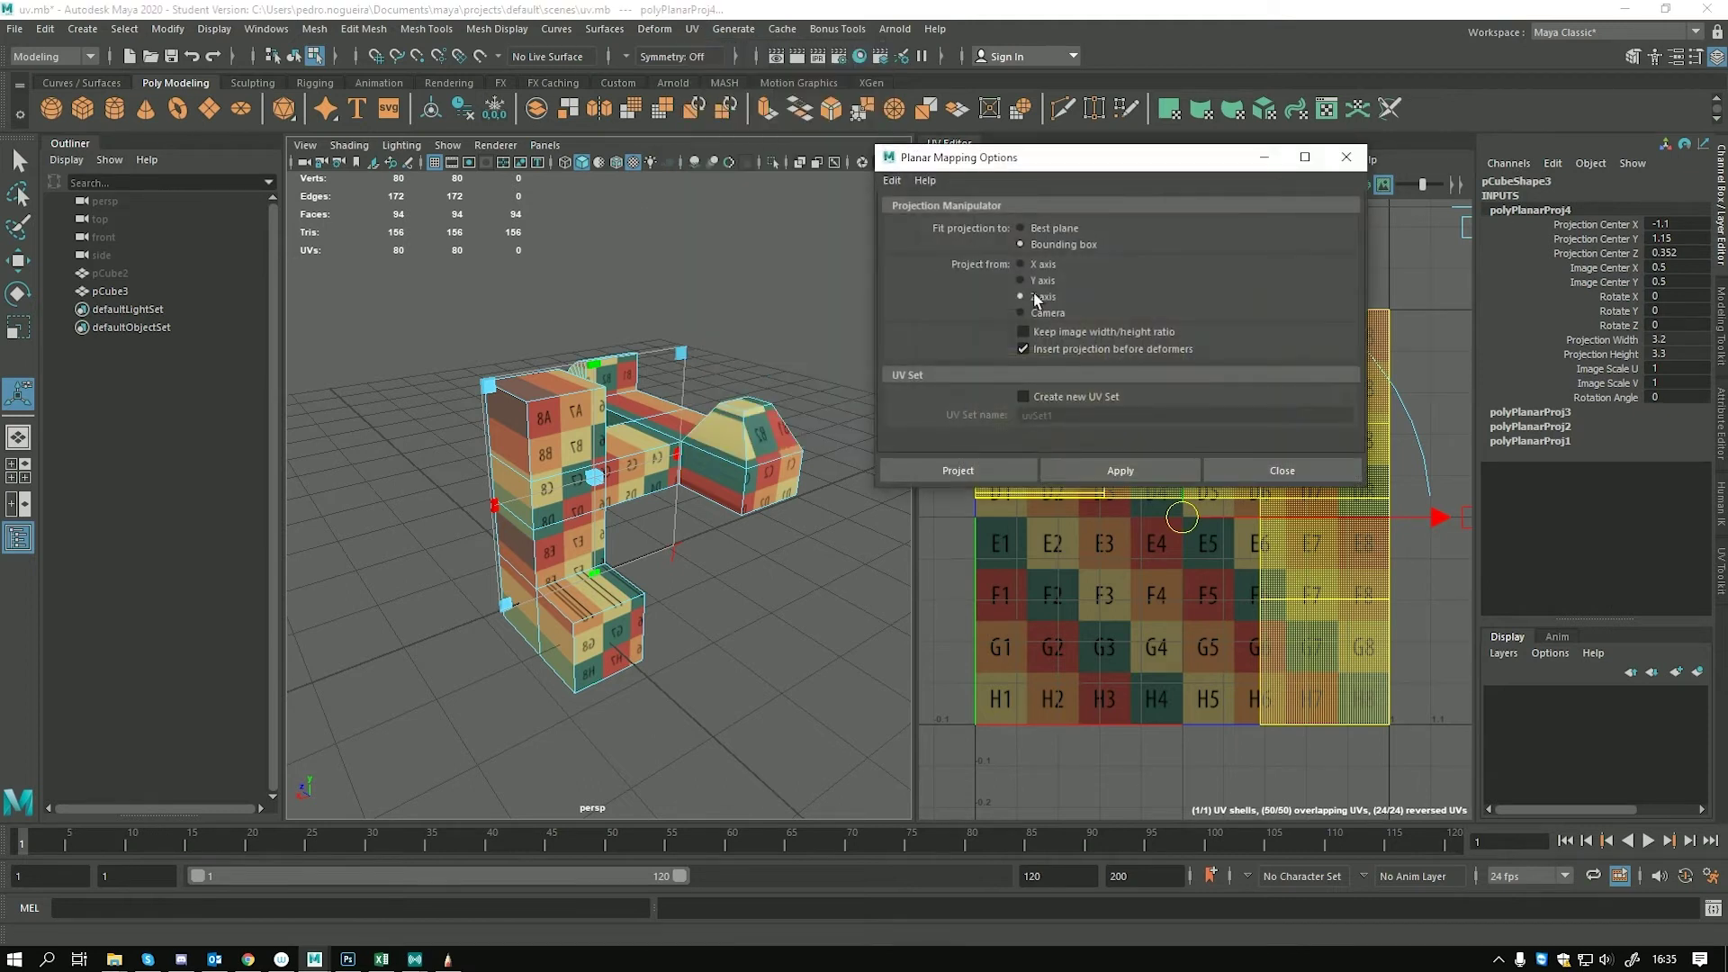
{"action": "left_click", "coordinate": [1000, 471]}
{"action": "left_click_drag", "start_coordinate": [738, 504], "coordinate": [597, 407], "text": "alt"}
Create a polygon plane and move it along the X axis to about 4.09, beside the mesh
{"action": "key", "text": "w"}
{"action": "right_click_drag", "start_coordinate": [651, 407], "coordinate": [531, 383]}
{"action": "left_click", "coordinate": [198, 121]}
{"action": "left_click_drag", "start_coordinate": [506, 452], "coordinate": [586, 586], "text": "alt"}
{"action": "left_click", "coordinate": [586, 598]}
{"action": "left_click", "coordinate": [612, 469]}
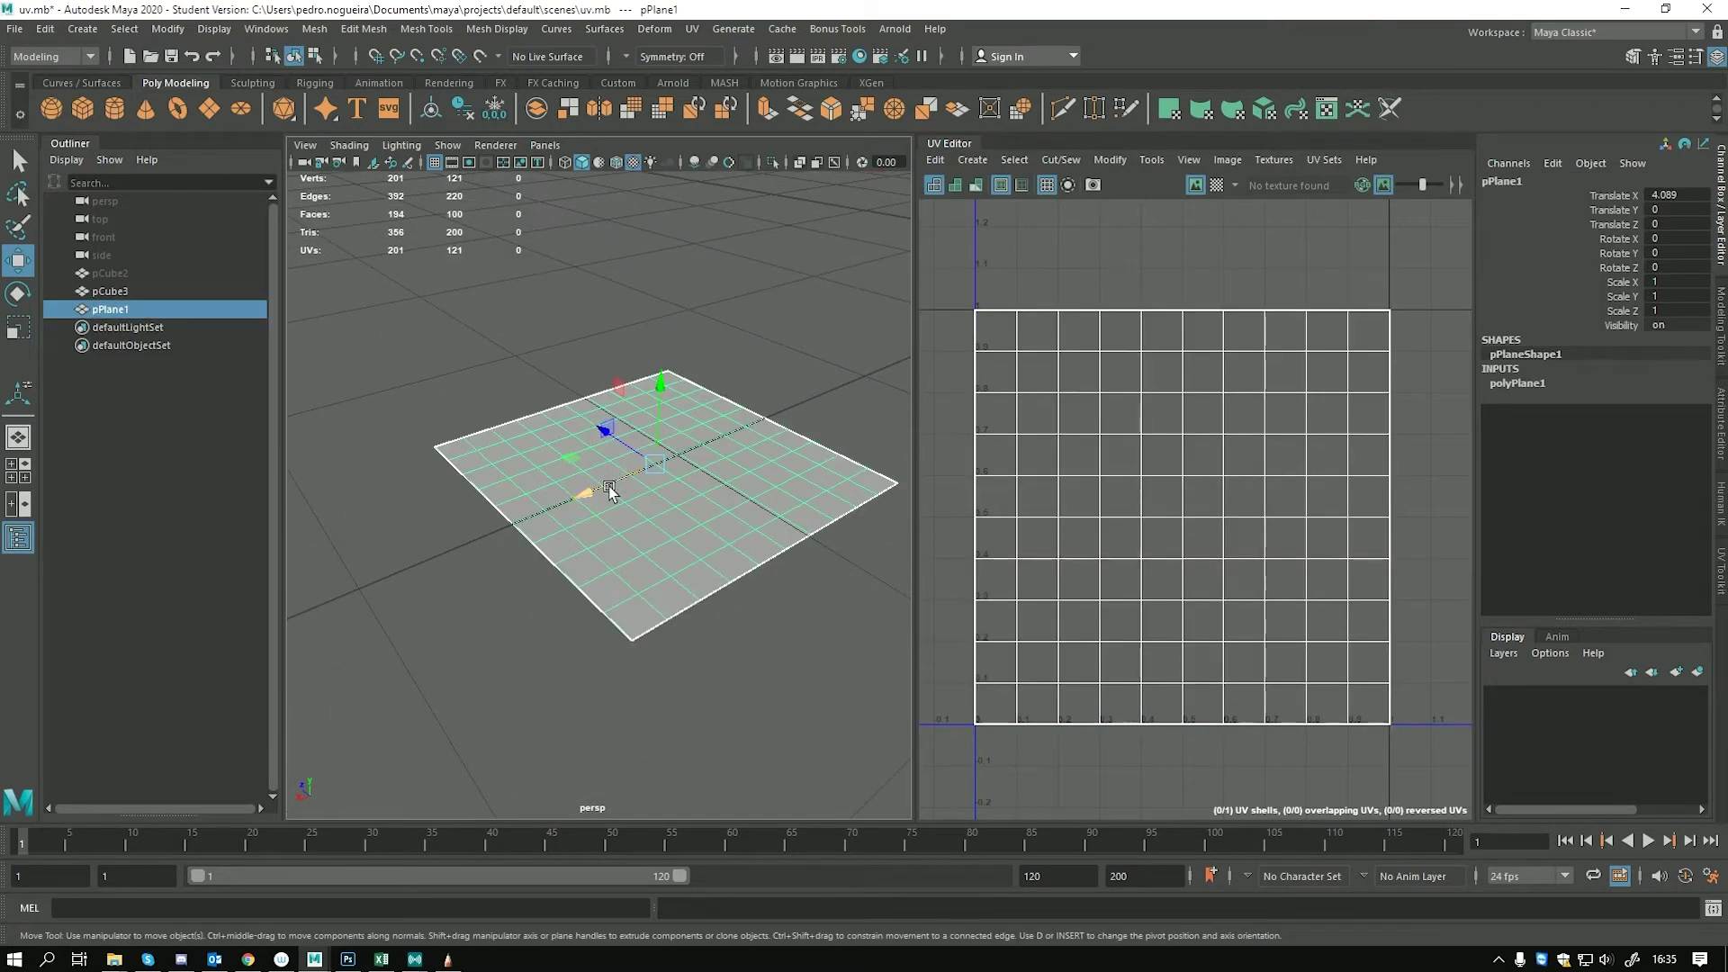
Delete all of the plane's UVs in the UV Editor and return the plane to object mode
{"action": "right_click_drag", "start_coordinate": [1065, 402], "coordinate": [1142, 402]}
{"action": "scroll", "coordinate": [1080, 396], "scroll_direction": "down", "scroll_amount": 3}
{"action": "left_click_drag", "start_coordinate": [970, 308], "coordinate": [1415, 700]}
{"action": "key", "text": "Delete"}
{"action": "right_click_drag", "start_coordinate": [581, 458], "coordinate": [671, 432]}
{"action": "left_click_drag", "start_coordinate": [670, 432], "coordinate": [573, 375], "text": "alt"}
{"action": "left_click_drag", "start_coordinate": [625, 502], "coordinate": [553, 517], "text": "alt"}
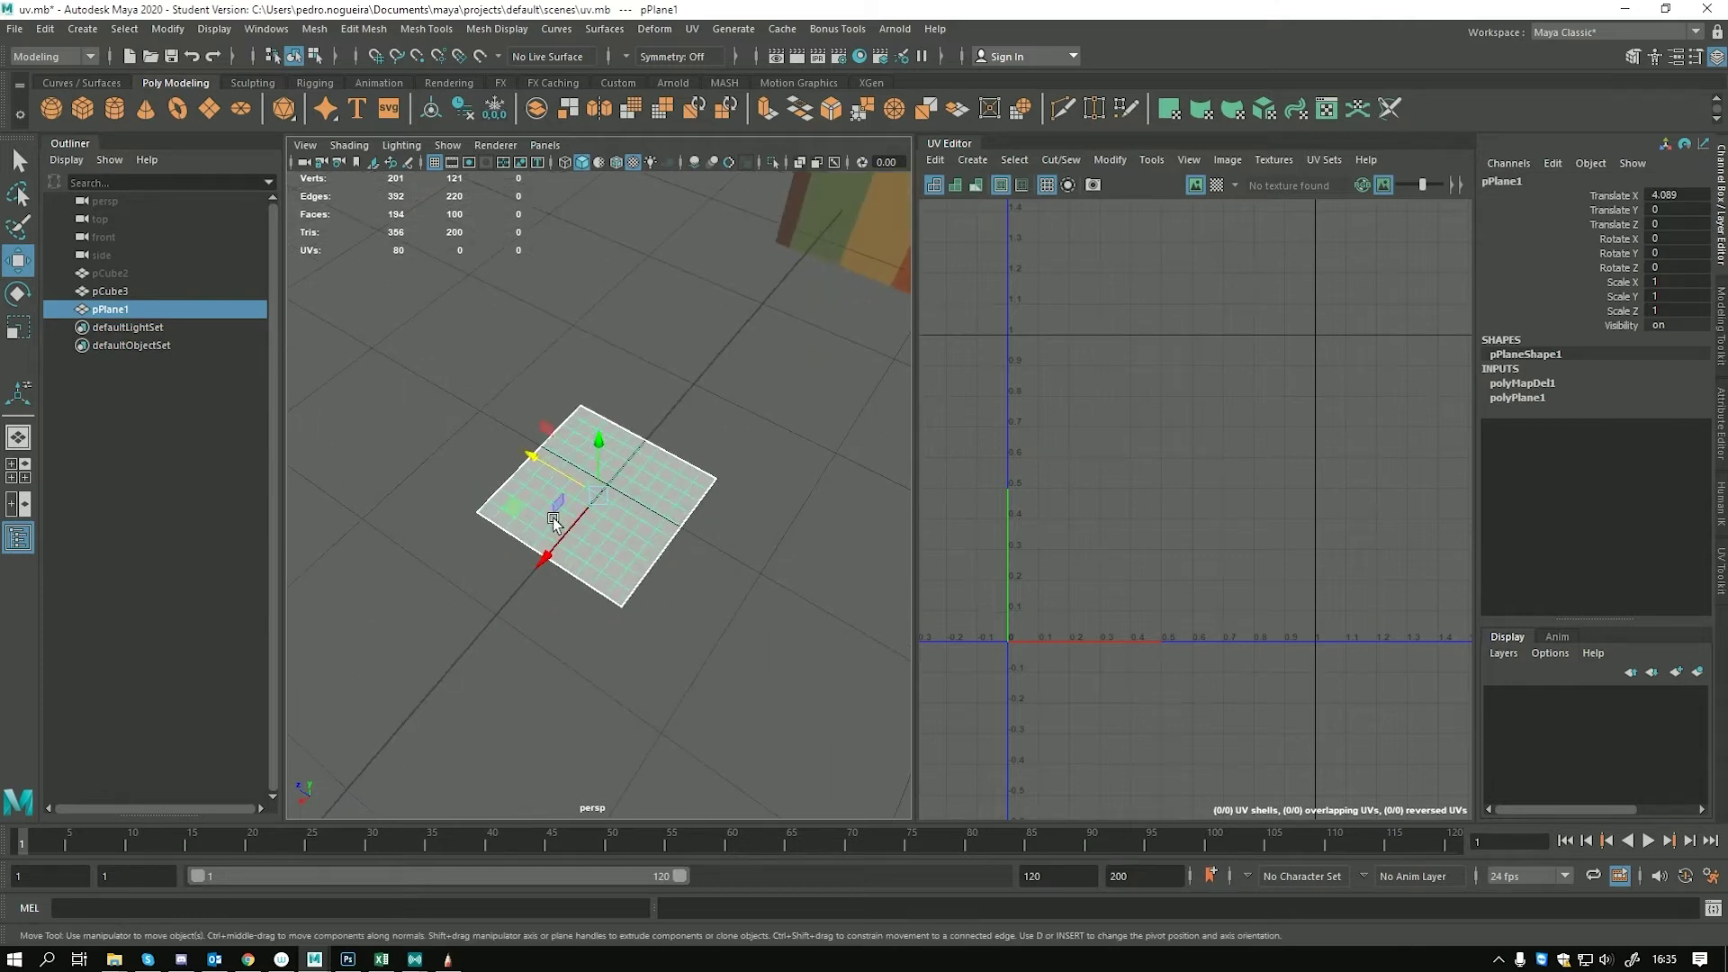
Apply a planar UV projection to the plane and assign it the existing material with the lettered checker texture
{"action": "left_click", "coordinate": [1168, 110]}
{"action": "left_click_drag", "start_coordinate": [679, 605], "coordinate": [632, 522], "text": "alt"}
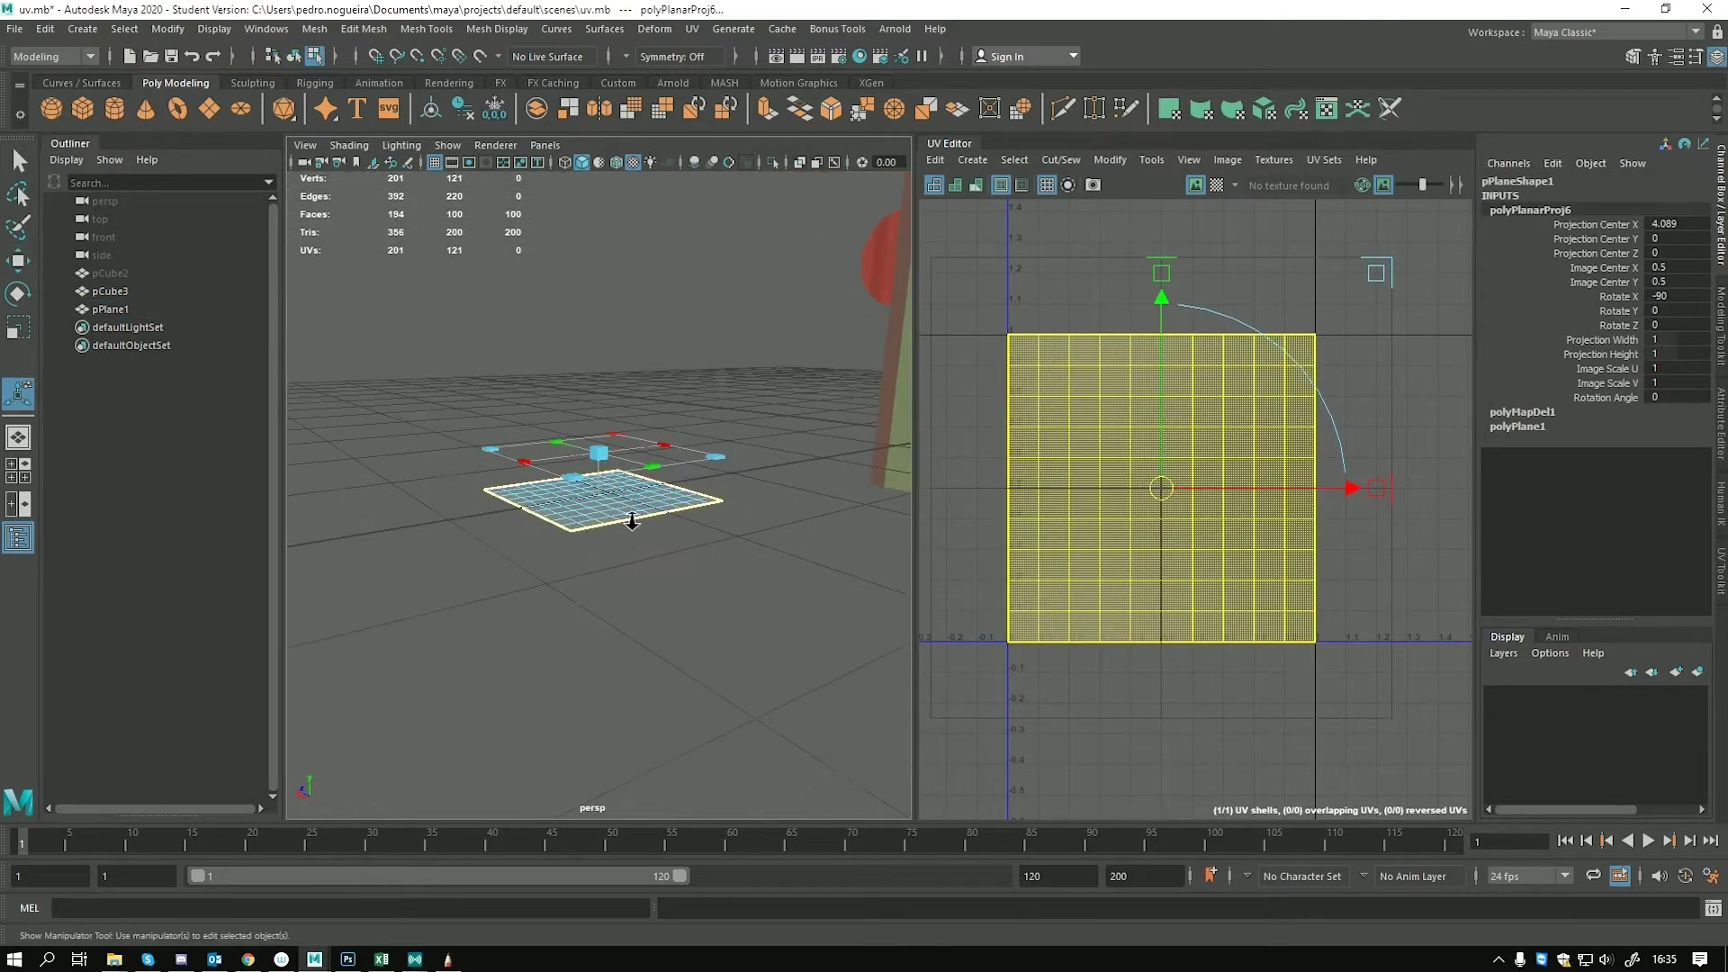
{"action": "right_click_drag", "start_coordinate": [632, 522], "coordinate": [721, 591], "text": "alt"}
{"action": "right_click_drag", "start_coordinate": [693, 458], "coordinate": [697, 479]}
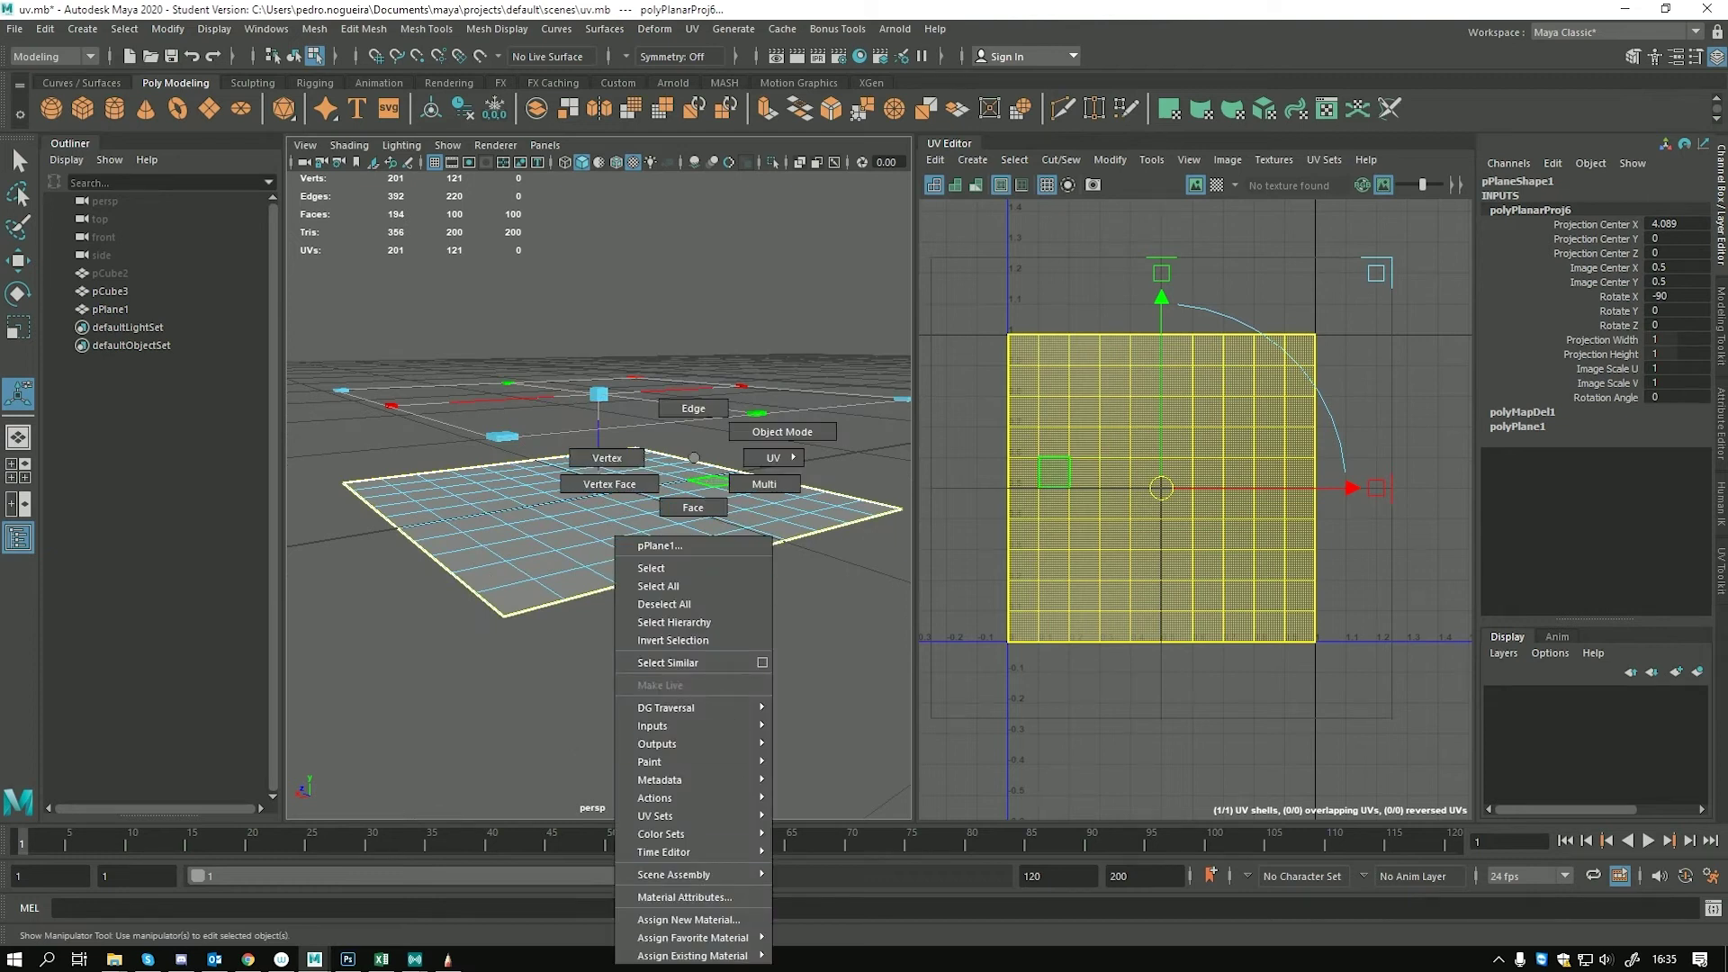
{"action": "mouse_move", "coordinate": [736, 960]}
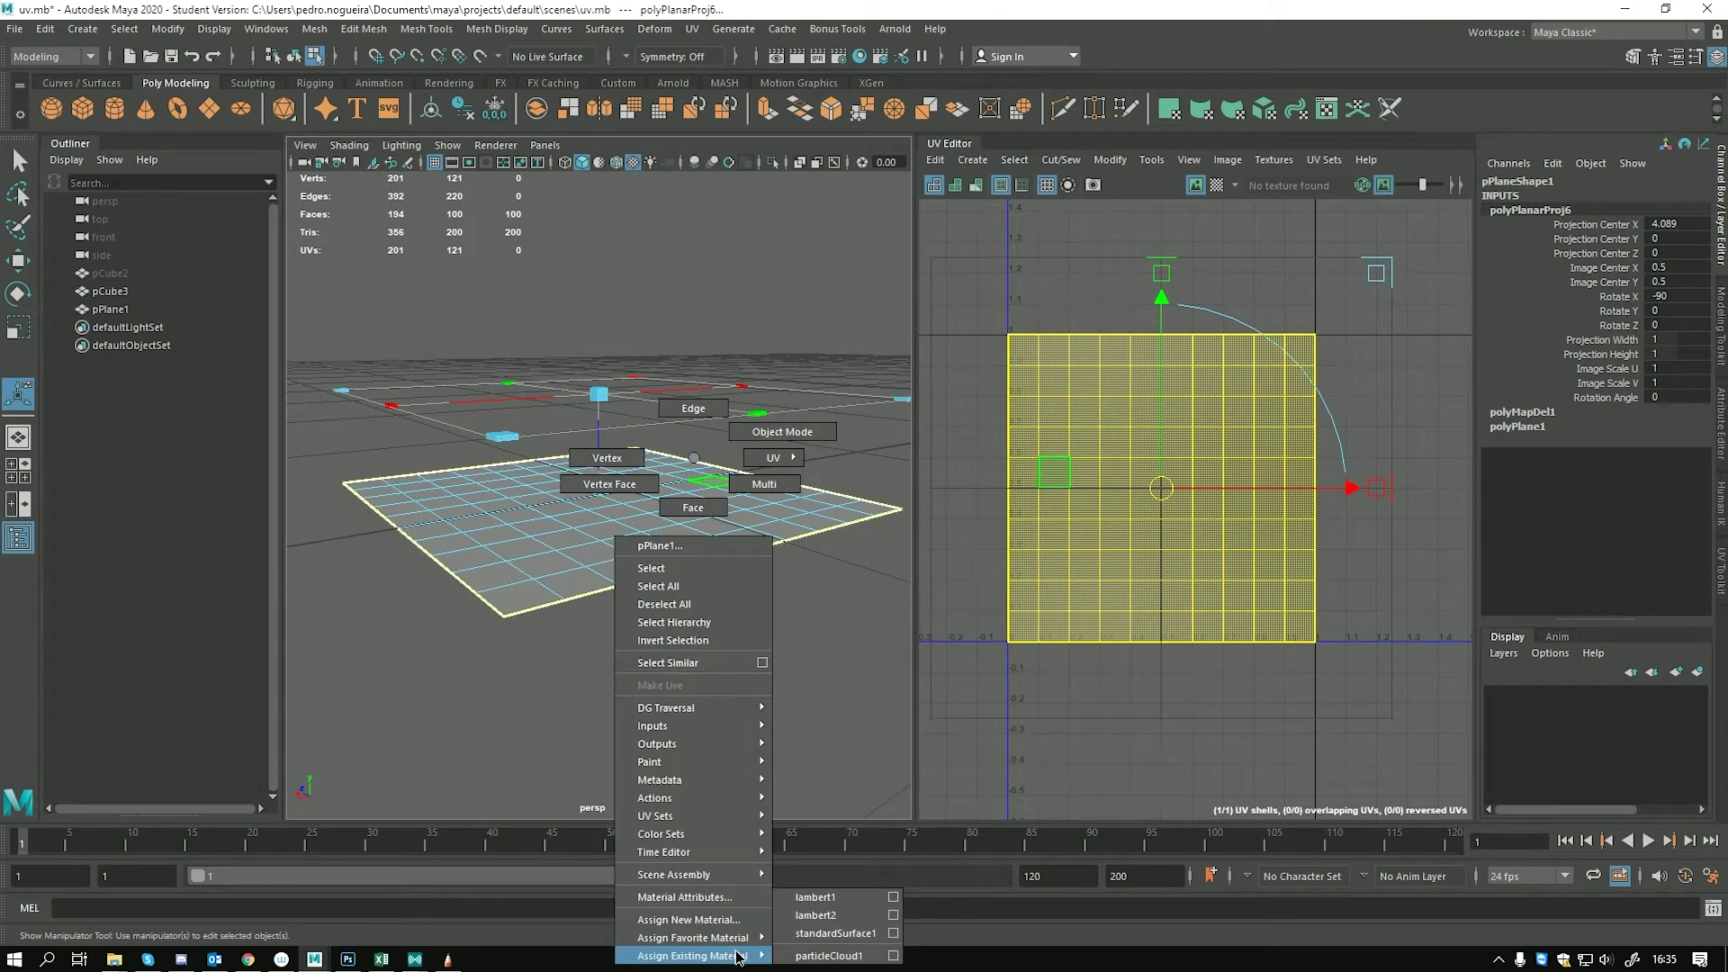
{"action": "right_click_drag", "start_coordinate": [819, 926], "coordinate": [819, 925]}
{"action": "left_click_drag", "start_coordinate": [758, 705], "coordinate": [754, 366], "text": "alt"}
{"action": "left_click_drag", "start_coordinate": [779, 281], "coordinate": [621, 310], "text": "alt"}
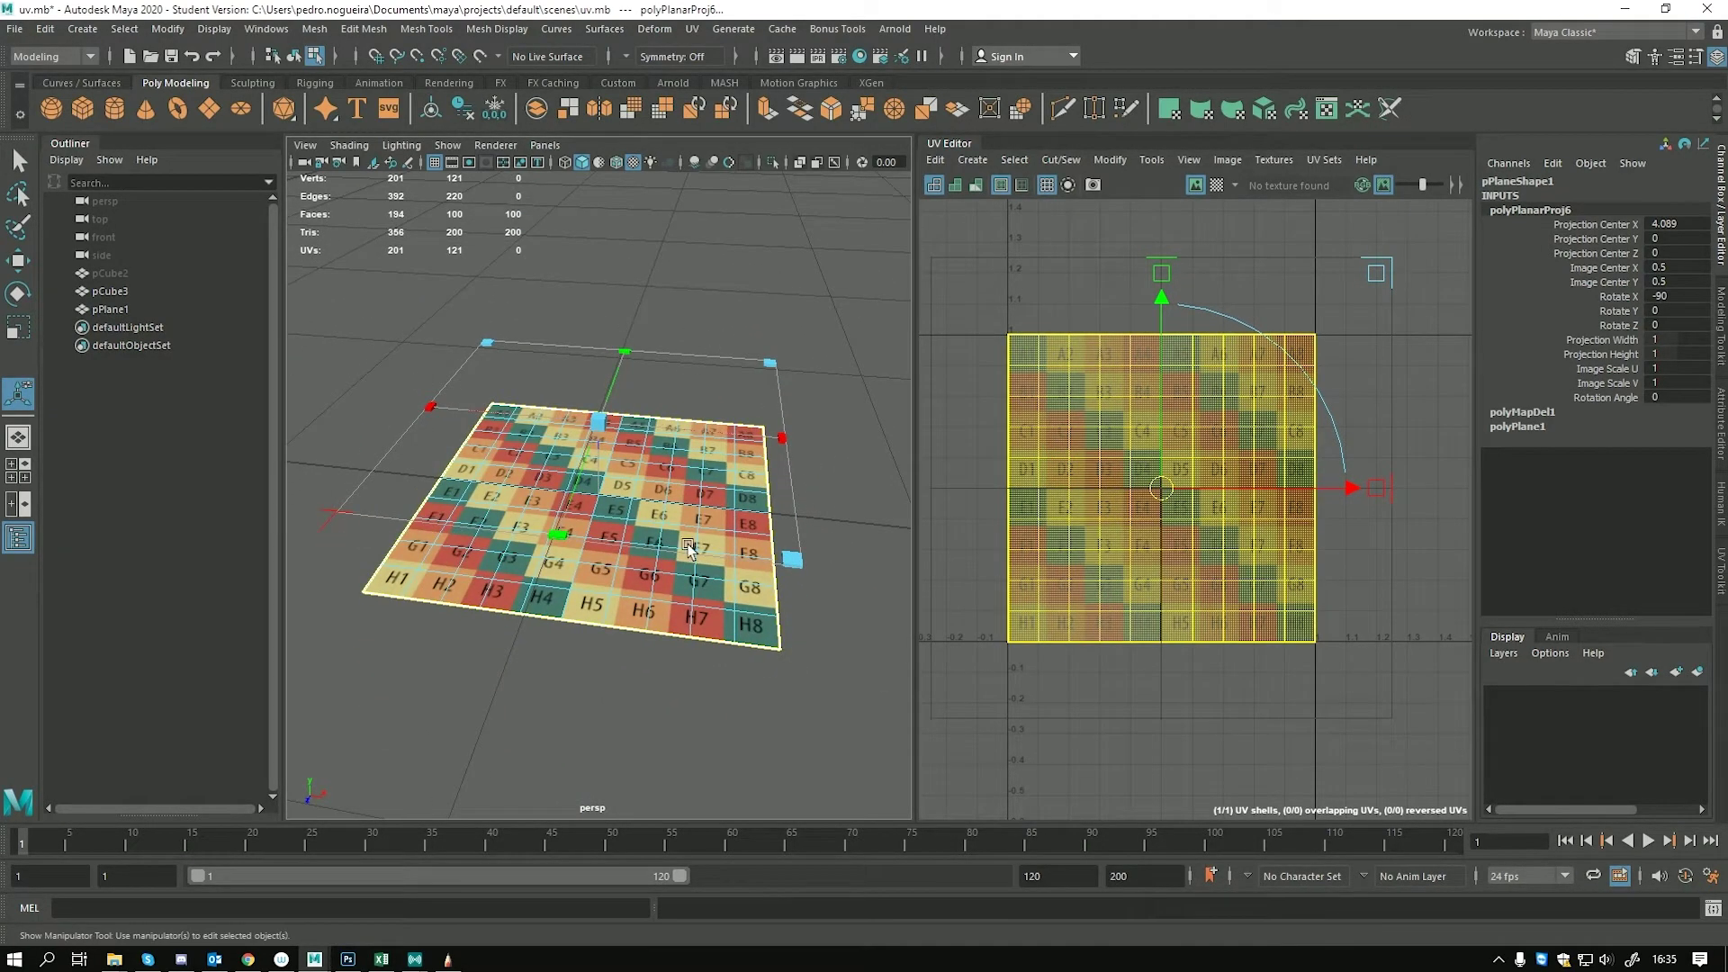
{"action": "key", "text": "w"}
{"action": "left_click_drag", "start_coordinate": [701, 496], "coordinate": [667, 527], "text": "alt"}
{"action": "middle_click_drag", "start_coordinate": [684, 513], "coordinate": [745, 434], "text": "alt"}
{"action": "key", "text": "t"}
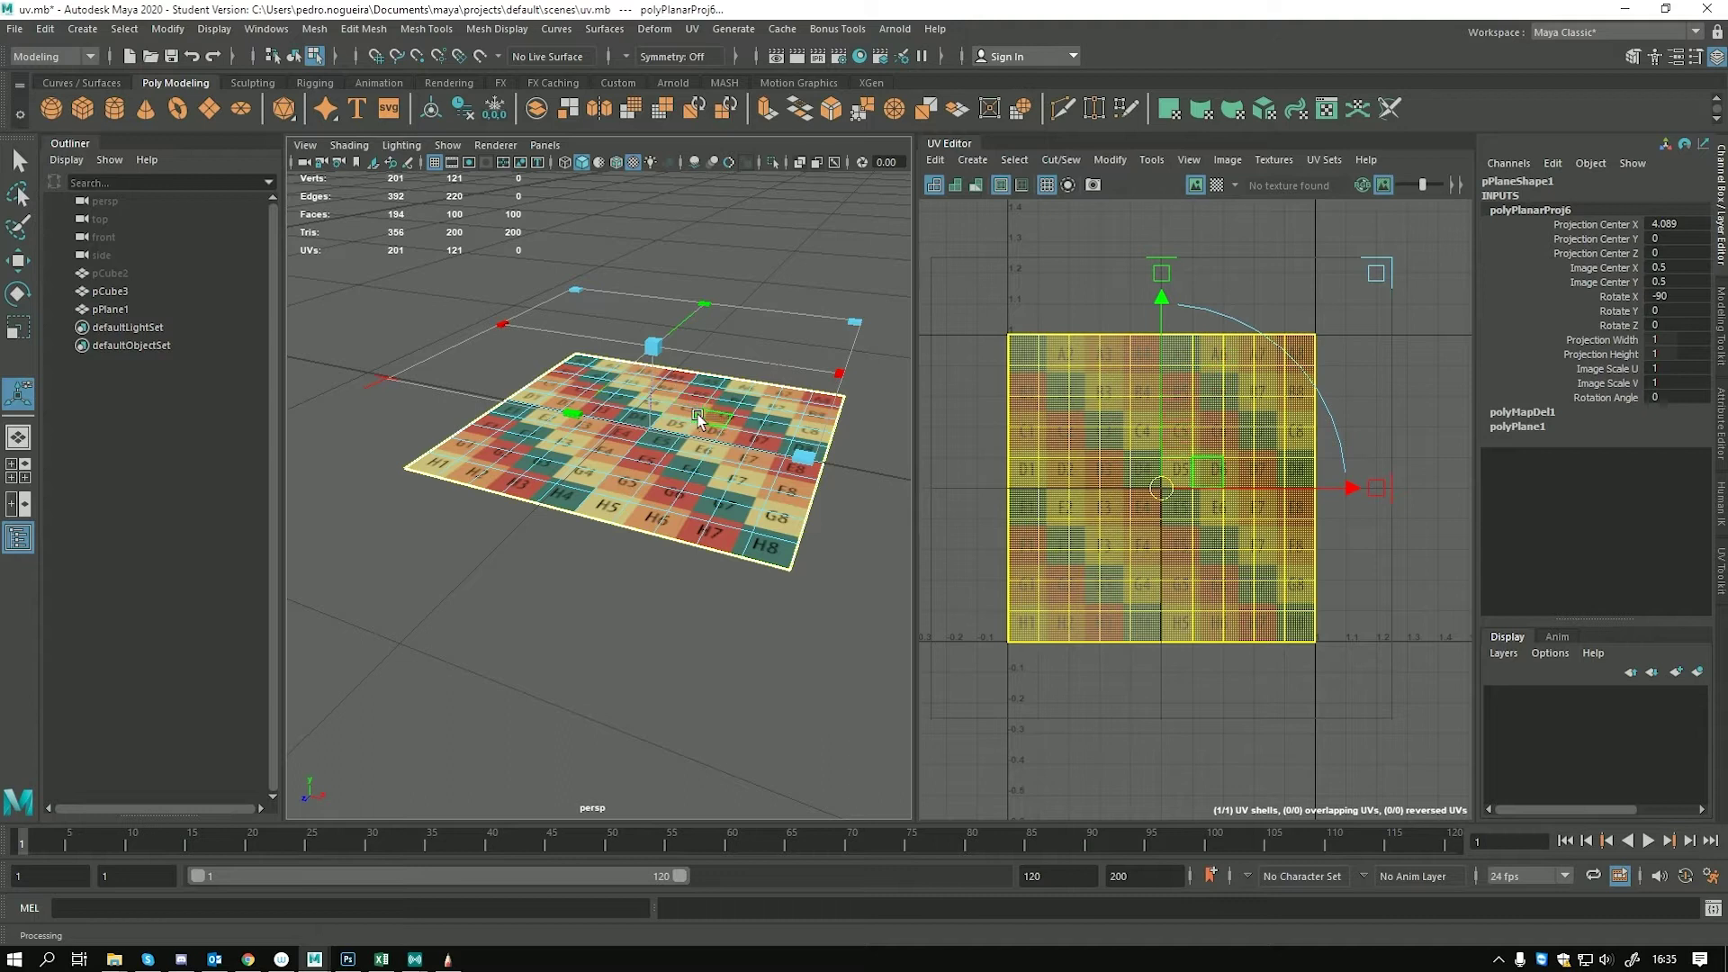
Extrude the plane's corner face at checker tile H8 upward with a local Z translation of 0.11
{"action": "right_click", "coordinate": [684, 390]}
{"action": "left_click", "coordinate": [699, 444]}
{"action": "left_click", "coordinate": [768, 547]}
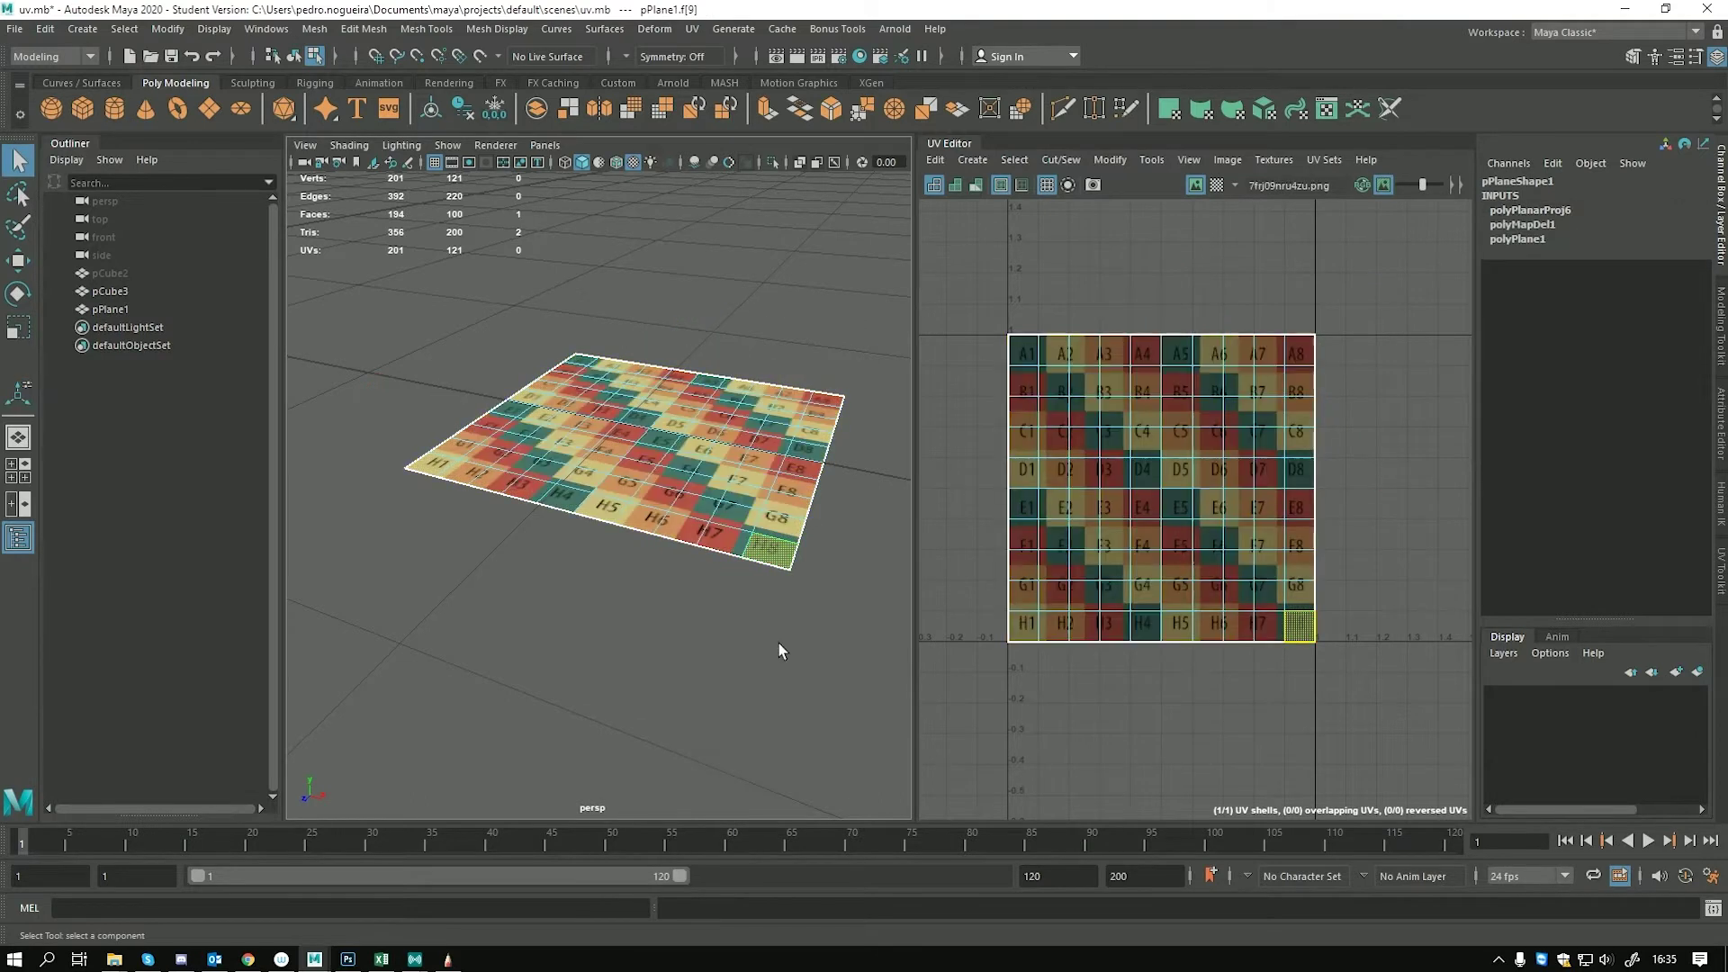
{"action": "key", "text": "ctrl+e"}
{"action": "middle_click_drag", "start_coordinate": [744, 493], "coordinate": [635, 499], "text": "alt"}
{"action": "left_click_drag", "start_coordinate": [639, 572], "coordinate": [706, 540], "text": "alt"}
{"action": "middle_click_drag", "start_coordinate": [706, 540], "coordinate": [576, 589], "text": "alt"}
{"action": "right_click_drag", "start_coordinate": [576, 590], "coordinate": [669, 590], "text": "alt"}
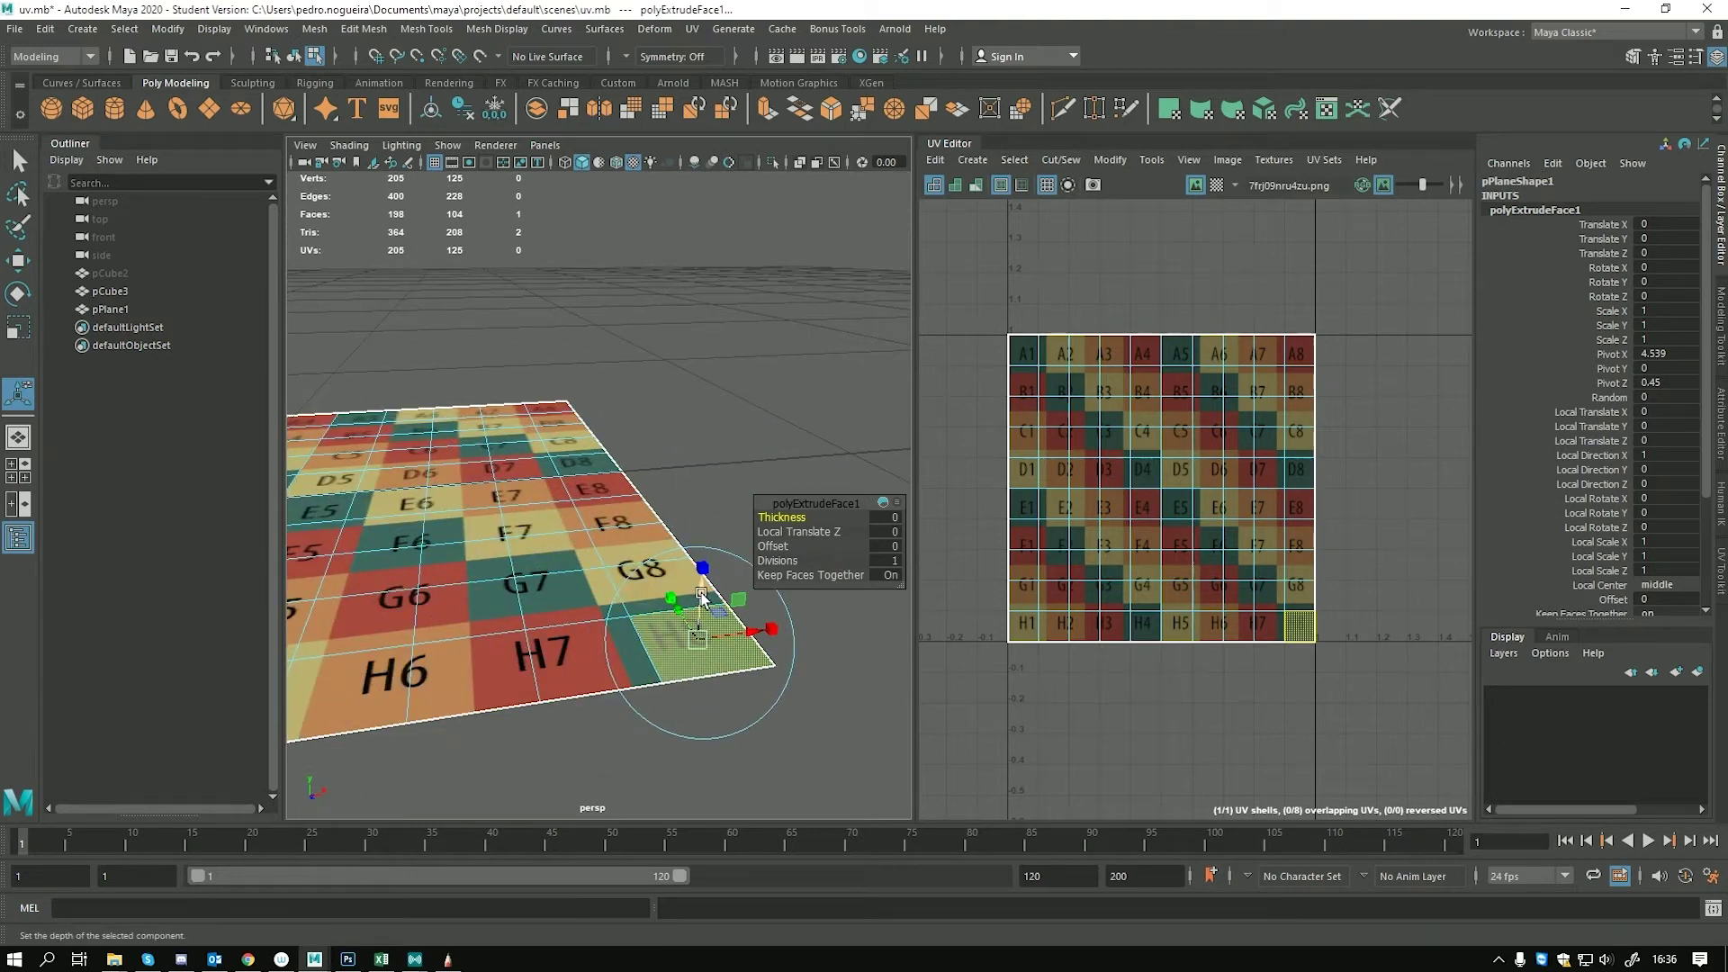
{"action": "middle_click_drag", "start_coordinate": [660, 588], "coordinate": [507, 454], "text": "alt"}
{"action": "left_click_drag", "start_coordinate": [559, 661], "coordinate": [656, 669], "text": "alt"}
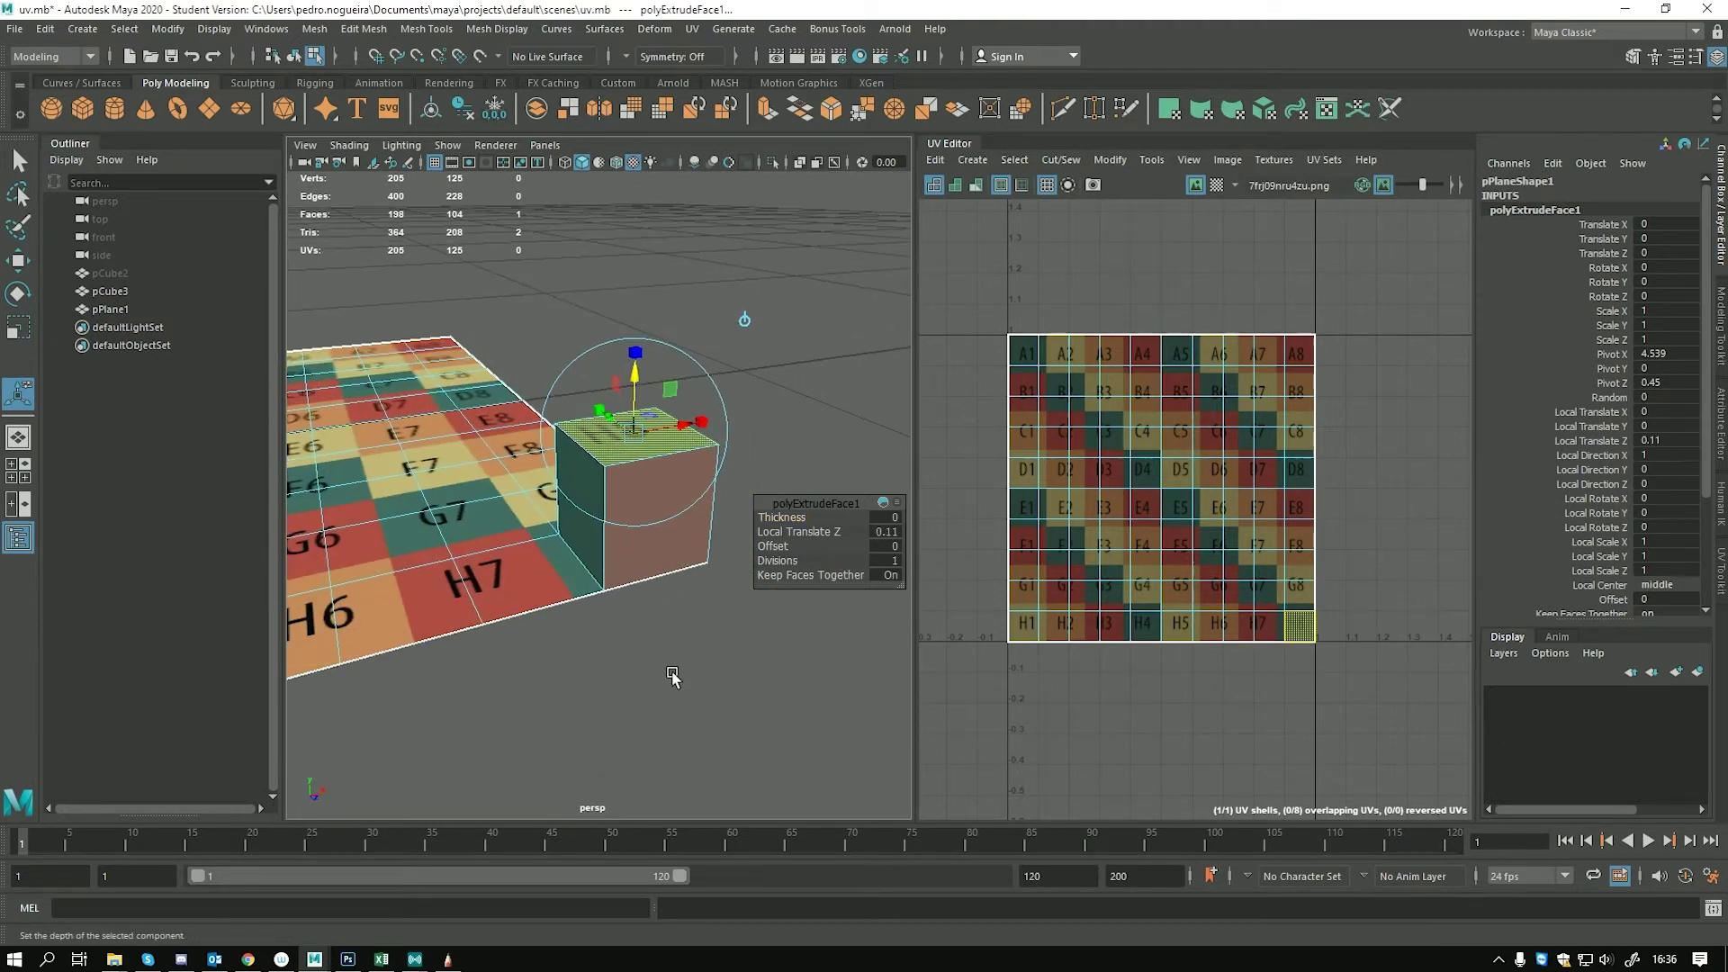
Move the extruded corner face farther up and set the extrusion's thickness to 0.2
{"action": "key", "text": "q"}
{"action": "key", "text": "w"}
{"action": "right_click_drag", "start_coordinate": [668, 636], "coordinate": [517, 579], "text": "alt"}
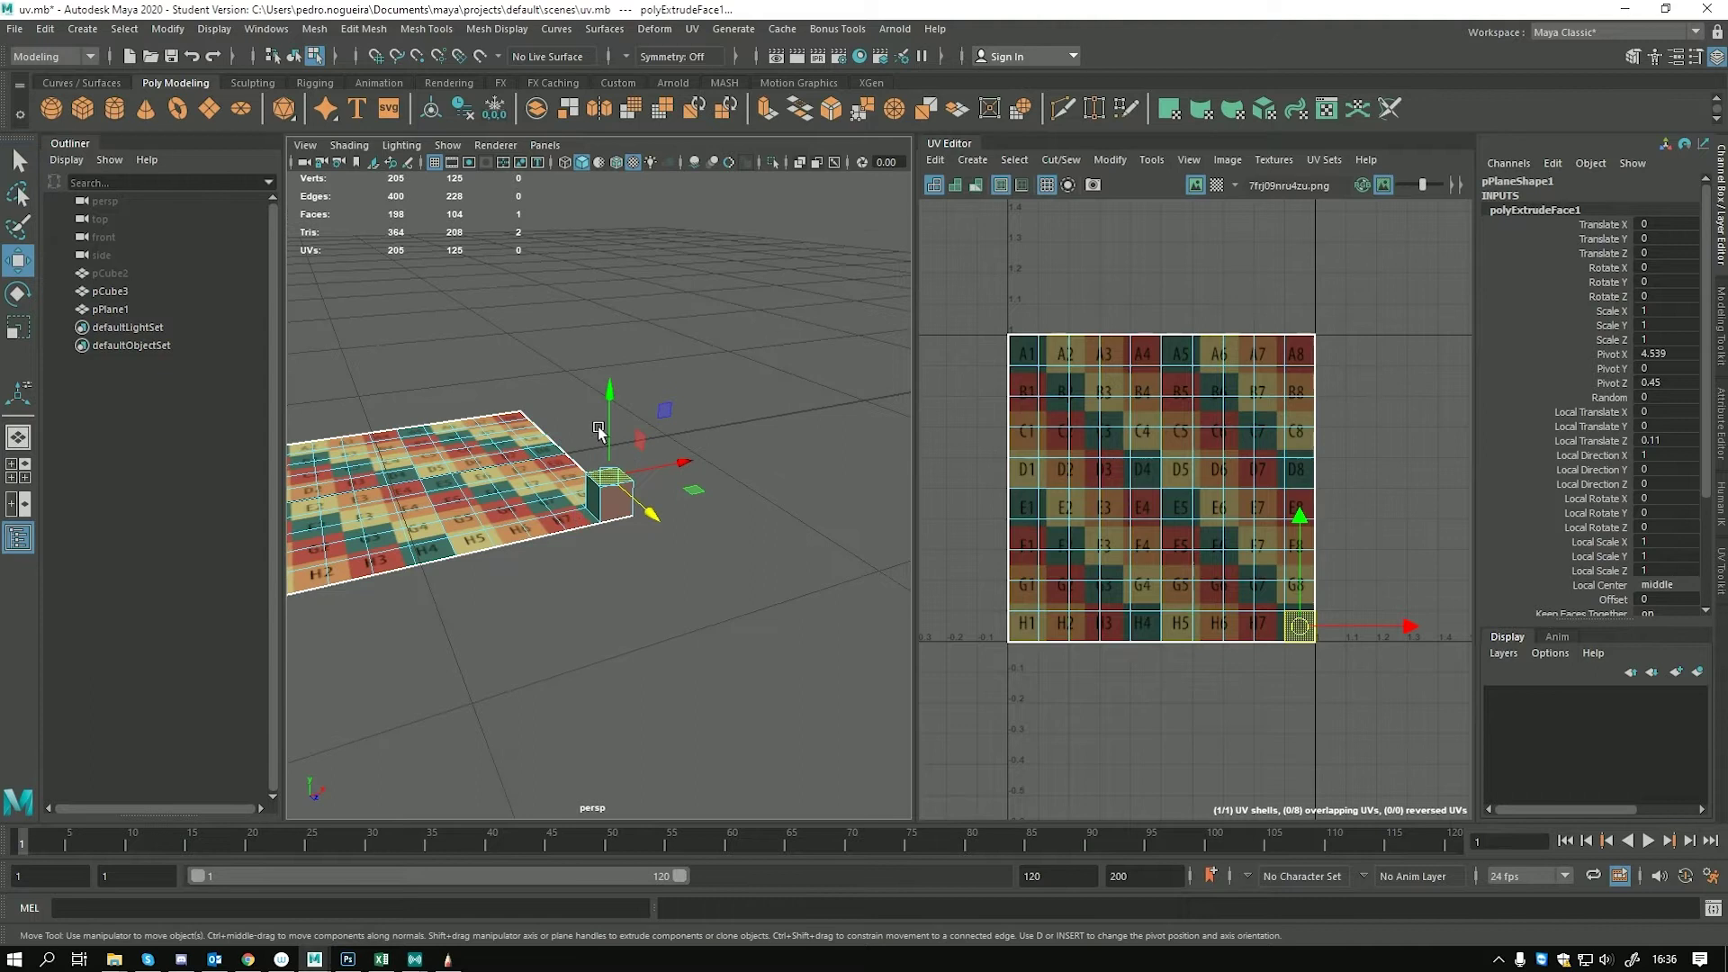
{"action": "middle_click_drag", "start_coordinate": [621, 576], "coordinate": [649, 597], "text": "alt"}
{"action": "right_click_drag", "start_coordinate": [650, 596], "coordinate": [670, 616], "text": "alt"}
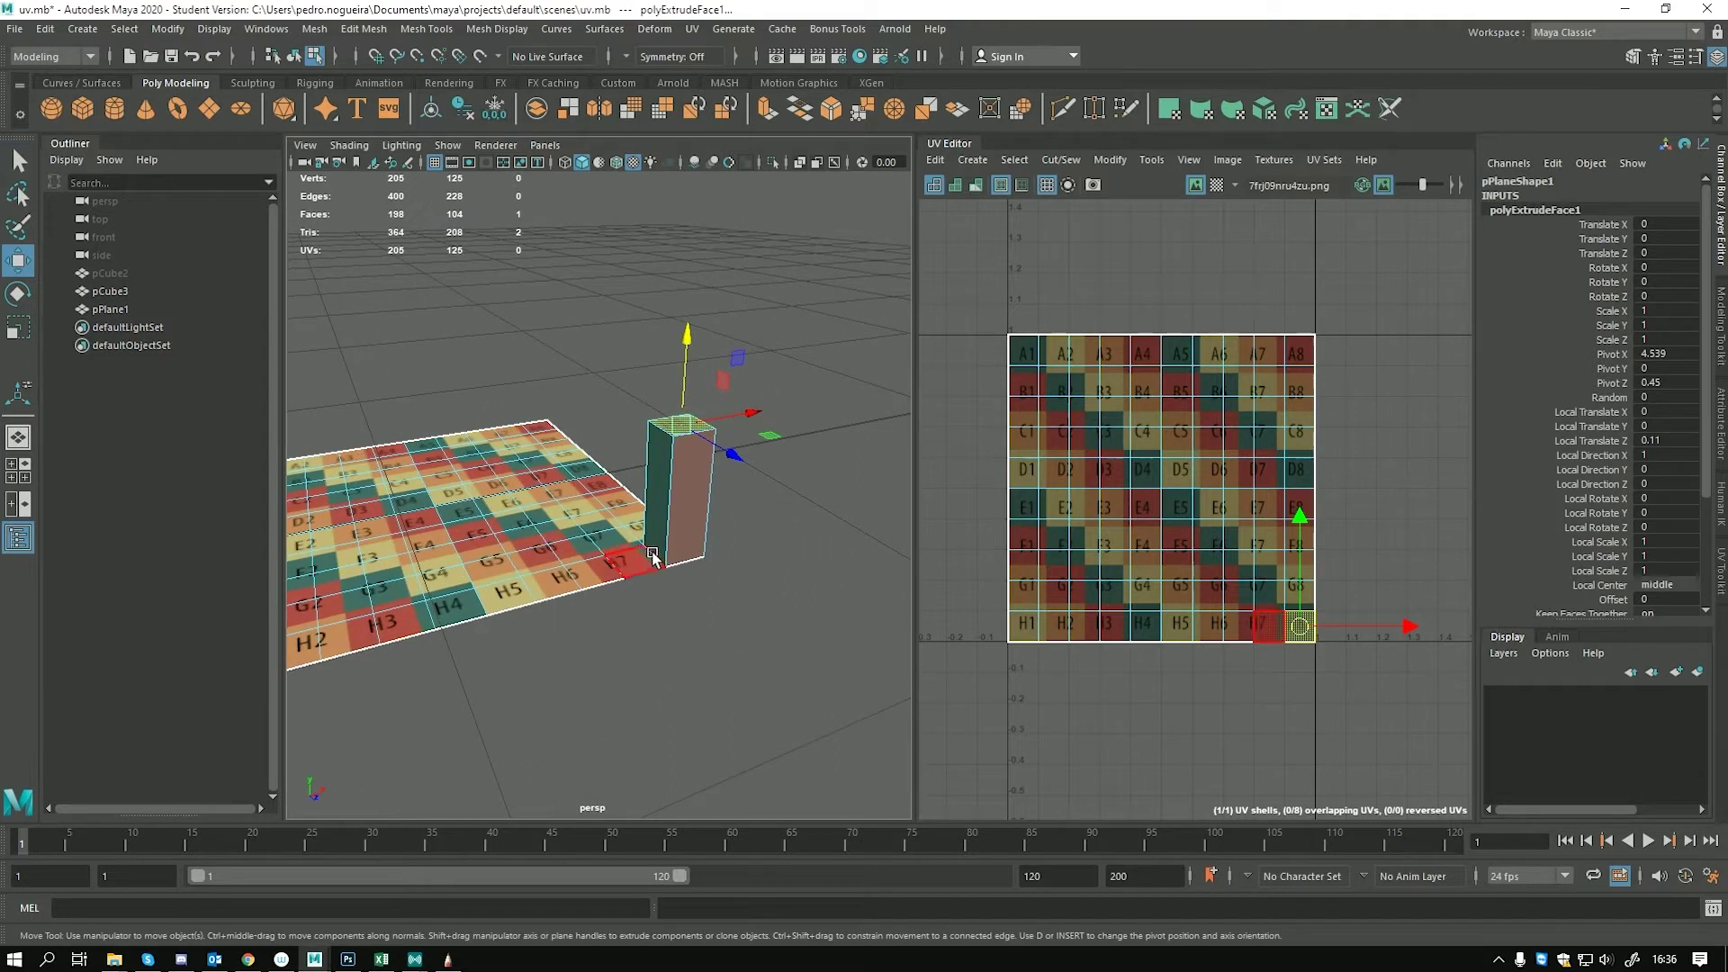
{"action": "key", "text": "t"}
{"action": "left_click_drag", "start_coordinate": [794, 518], "coordinate": [783, 518]}
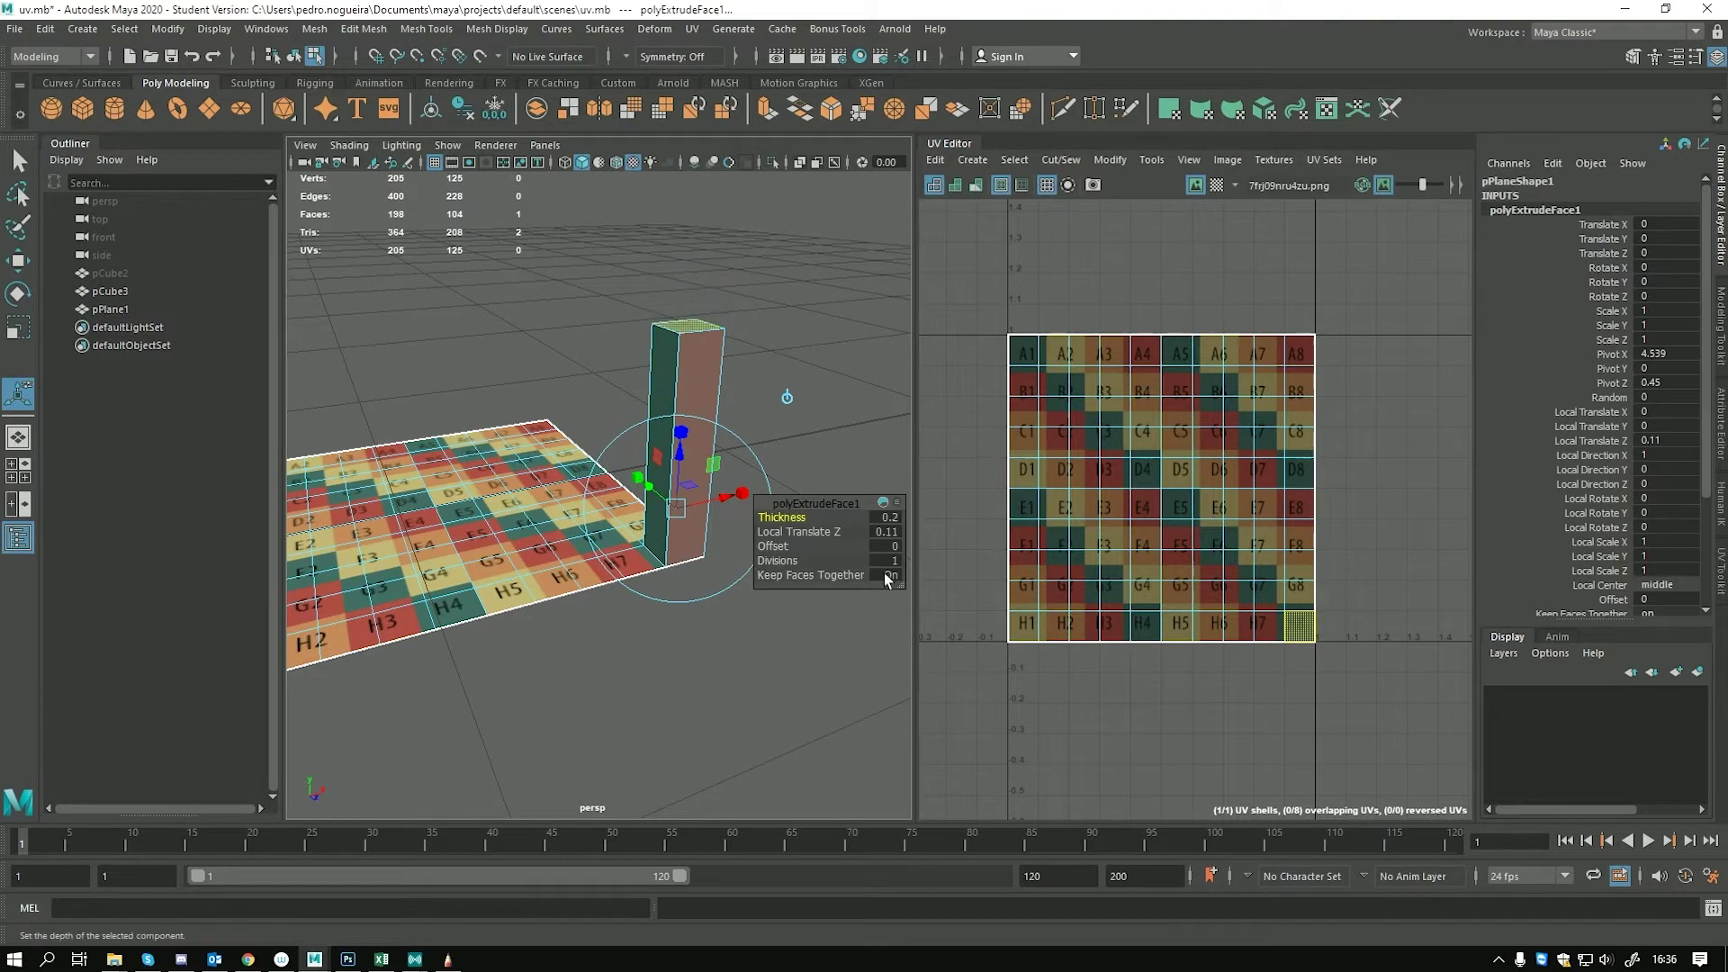
Undo the corner face extrusion and return the plane to object mode
{"action": "key", "text": "ctrl+z"}
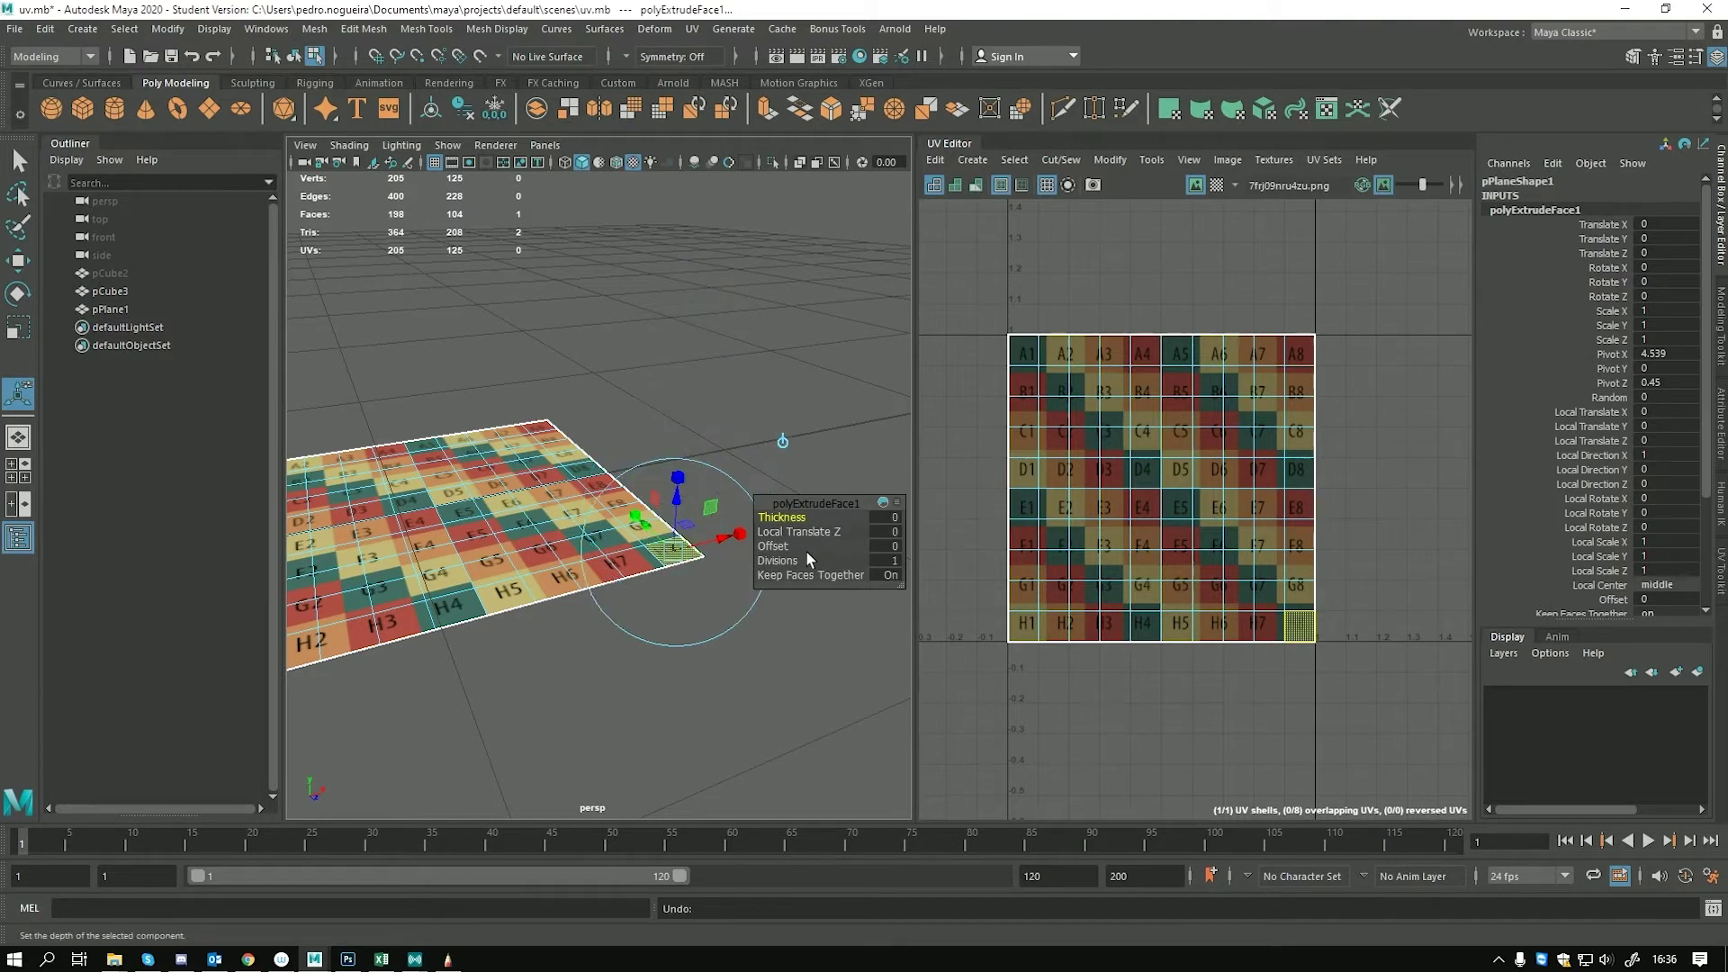
{"action": "key", "text": "ctrl+z"}
{"action": "left_click_drag", "start_coordinate": [806, 553], "coordinate": [639, 500], "text": "alt"}
{"action": "right_click_drag", "start_coordinate": [641, 457], "coordinate": [683, 441]}
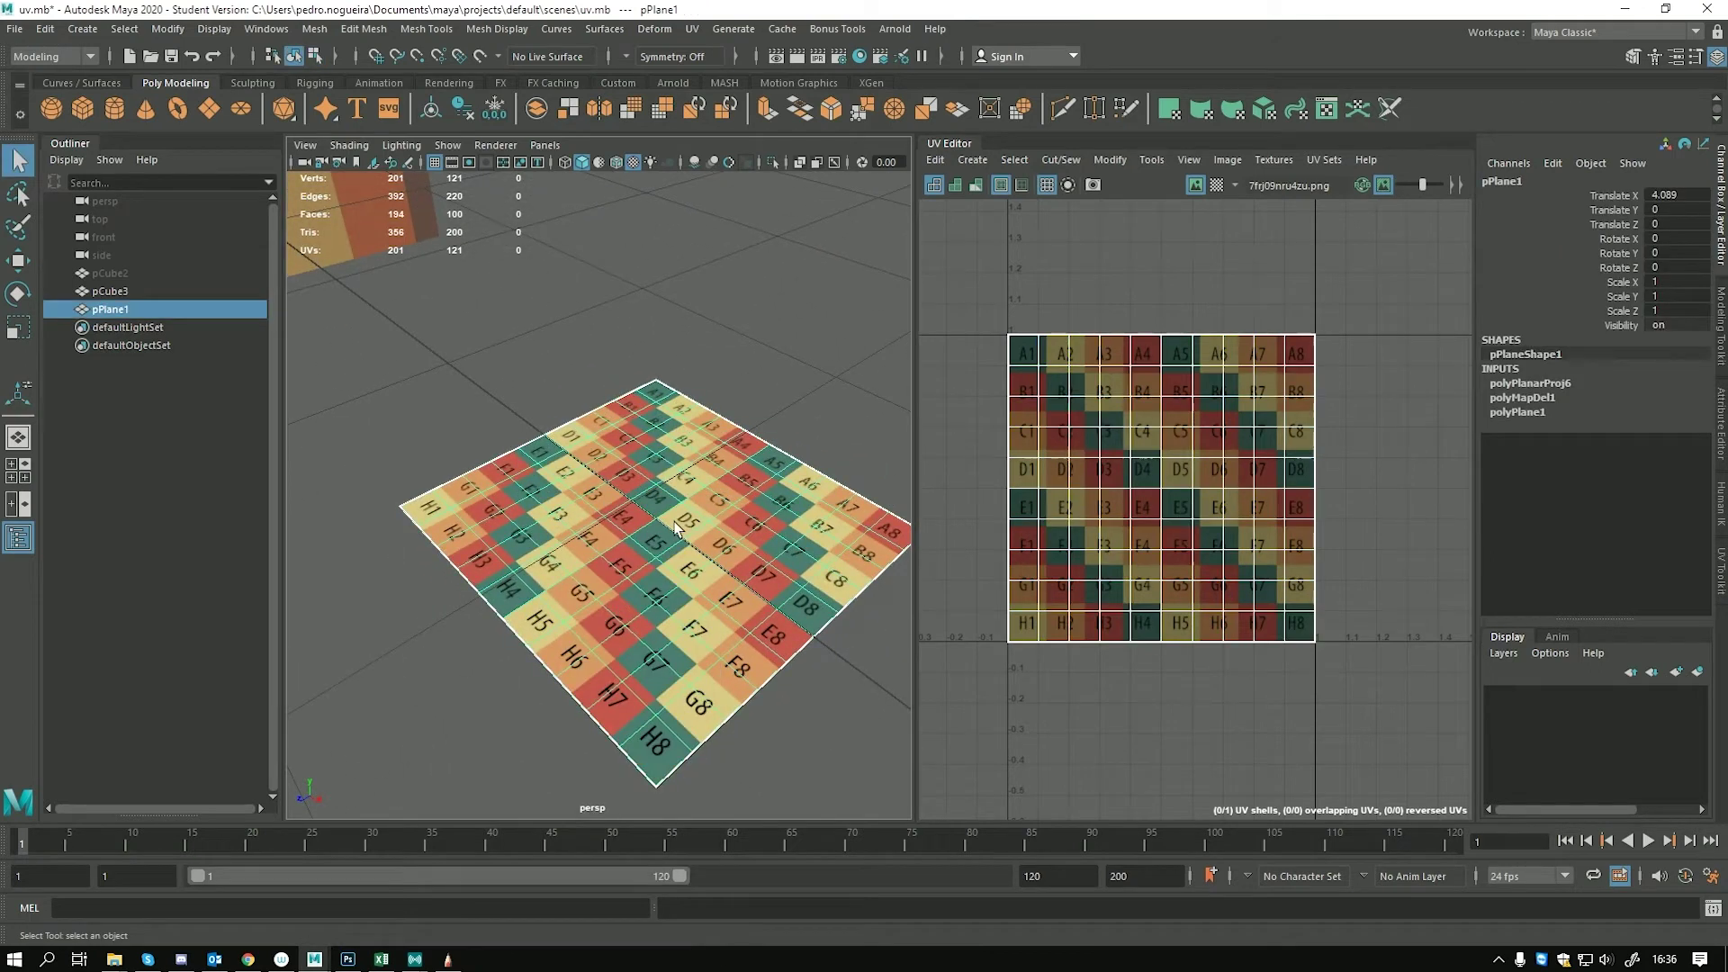
{"action": "right_click_drag", "start_coordinate": [907, 504], "coordinate": [661, 511], "text": "alt"}
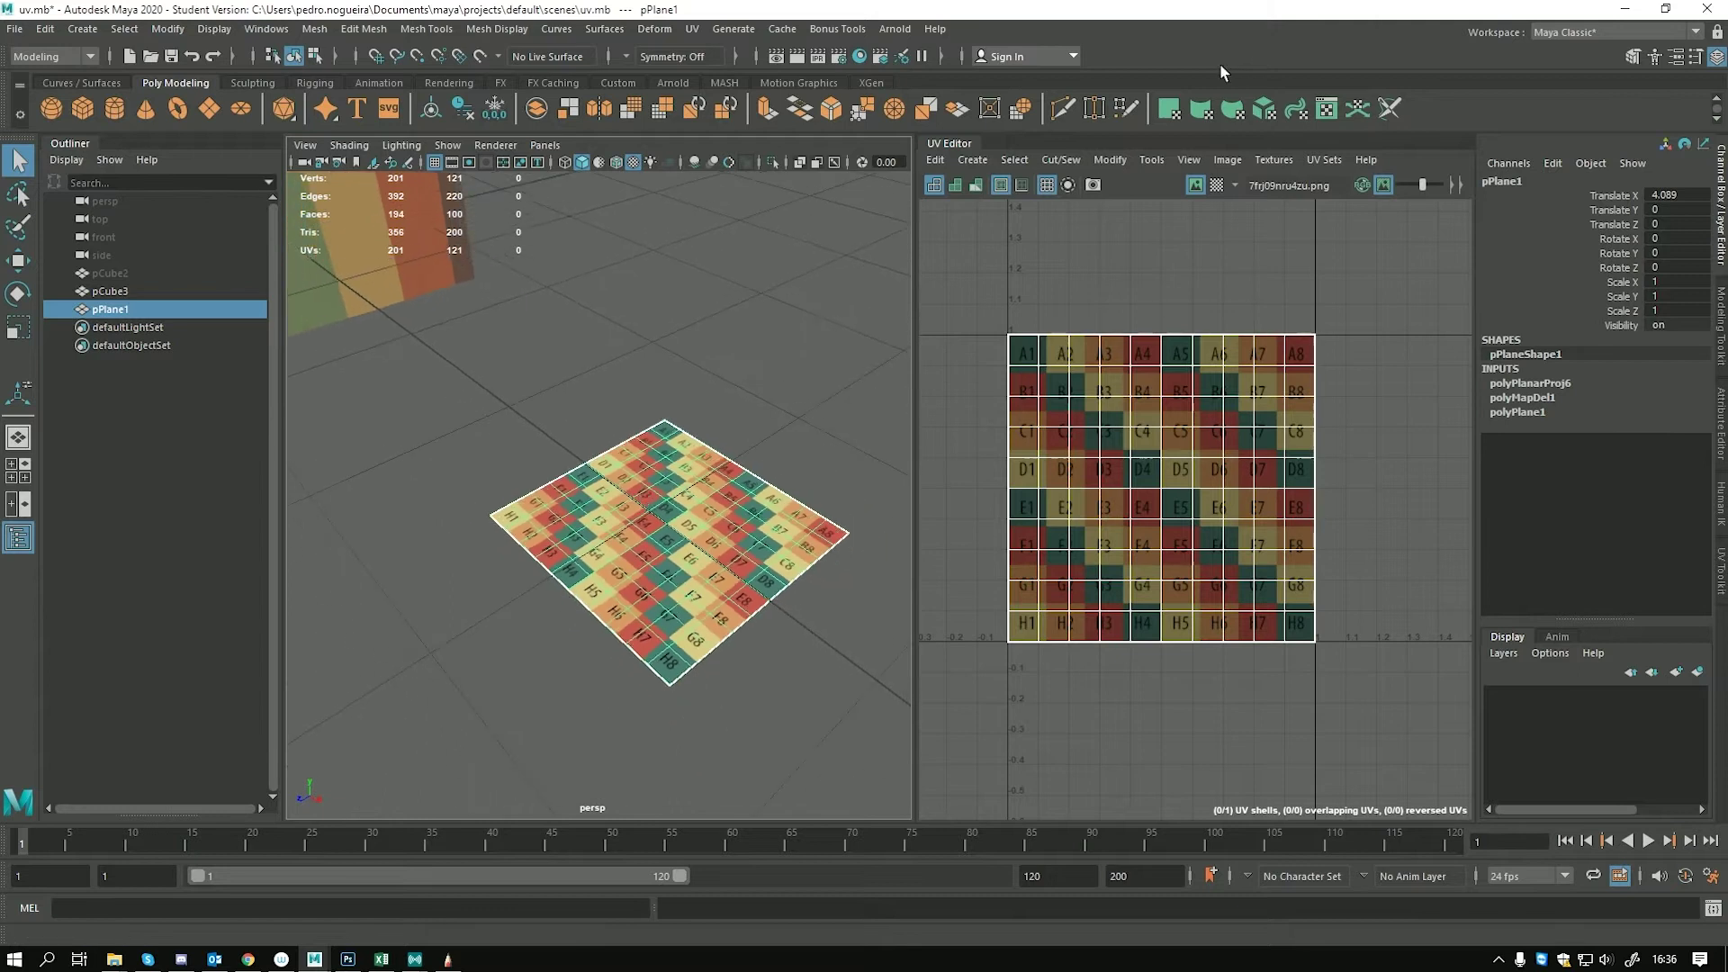
Apply a new planar UV projection to the whole plane and view its projection manipulator
{"action": "left_click", "coordinate": [1169, 109]}
{"action": "left_click_drag", "start_coordinate": [700, 531], "coordinate": [744, 466], "text": "alt"}
{"action": "middle_click_drag", "start_coordinate": [744, 467], "coordinate": [668, 504], "text": "alt"}
{"action": "right_click_drag", "start_coordinate": [668, 504], "coordinate": [739, 568], "text": "alt"}
{"action": "middle_click_drag", "start_coordinate": [740, 569], "coordinate": [725, 487], "text": "alt"}
{"action": "right_click_drag", "start_coordinate": [725, 487], "coordinate": [650, 500], "text": "alt"}
{"action": "mouse_move", "coordinate": [650, 501]}
{"action": "left_mouse_down", "text": "alt"}
{"action": "mouse_move", "coordinate": [720, 528]}
{"action": "mouse_move", "coordinate": [575, 426]}
{"action": "mouse_move", "coordinate": [578, 405]}
{"action": "mouse_move", "coordinate": [625, 547]}
{"action": "mouse_move", "coordinate": [678, 536]}
{"action": "mouse_move", "coordinate": [555, 525]}
{"action": "mouse_move", "coordinate": [663, 563]}
{"action": "mouse_move", "coordinate": [547, 552]}
{"action": "mouse_move", "coordinate": [667, 449]}
{"action": "mouse_move", "coordinate": [635, 382]}
{"action": "mouse_move", "coordinate": [695, 486]}
{"action": "mouse_move", "coordinate": [550, 573]}
{"action": "mouse_move", "coordinate": [597, 482]}
{"action": "mouse_move", "coordinate": [663, 528]}
{"action": "left_mouse_up", "text": "alt"}
Enlarge the plane's planar projection to about 2.1 by 2.1 and shift its center to about X 4.2, Z 0.49
{"action": "mouse_move", "coordinate": [800, 482]}
{"action": "left_mouse_down"}
{"action": "mouse_move", "coordinate": [760, 496]}
{"action": "mouse_move", "coordinate": [849, 447]}
{"action": "mouse_move", "coordinate": [789, 478]}
{"action": "left_mouse_up"}
{"action": "middle_click_drag", "start_coordinate": [1044, 360], "coordinate": [1090, 443], "text": "alt"}
{"action": "left_click_drag", "start_coordinate": [778, 482], "coordinate": [792, 531], "text": "alt"}
{"action": "scroll", "coordinate": [742, 466], "scroll_direction": "down", "scroll_amount": 3}
{"action": "left_click_drag", "start_coordinate": [742, 466], "coordinate": [792, 422]}
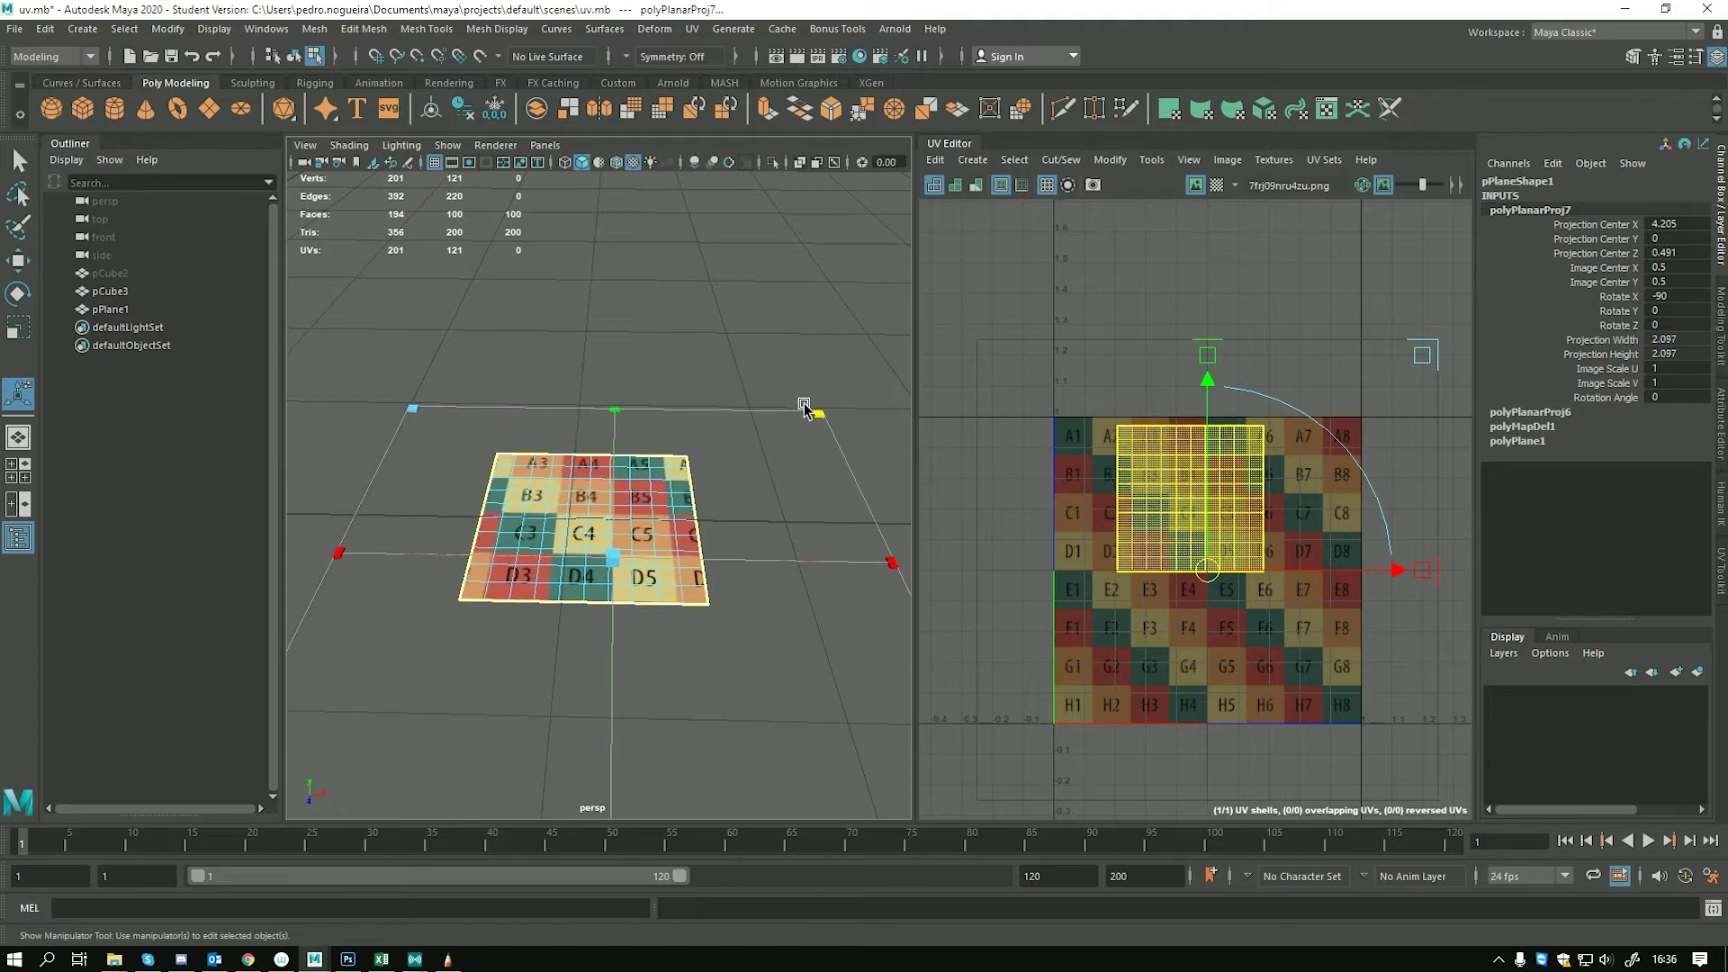
Shrink the plane's projection to about 0.96 by 0.96 and recenter it at about X 4.14, Z 0.06
{"action": "left_click_drag", "start_coordinate": [821, 416], "coordinate": [821, 522]}
{"action": "left_click_drag", "start_coordinate": [623, 607], "coordinate": [601, 510]}
{"action": "left_click_drag", "start_coordinate": [767, 297], "coordinate": [596, 463]}
{"action": "right_click_drag", "start_coordinate": [596, 462], "coordinate": [738, 482], "text": "alt"}
{"action": "middle_click_drag", "start_coordinate": [738, 482], "coordinate": [715, 461]}
{"action": "left_click_drag", "start_coordinate": [715, 459], "coordinate": [909, 240]}
{"action": "right_click_drag", "start_coordinate": [855, 288], "coordinate": [702, 378], "text": "alt"}
{"action": "left_click_drag", "start_coordinate": [702, 396], "coordinate": [558, 369], "text": "alt"}
{"action": "key", "text": "w"}
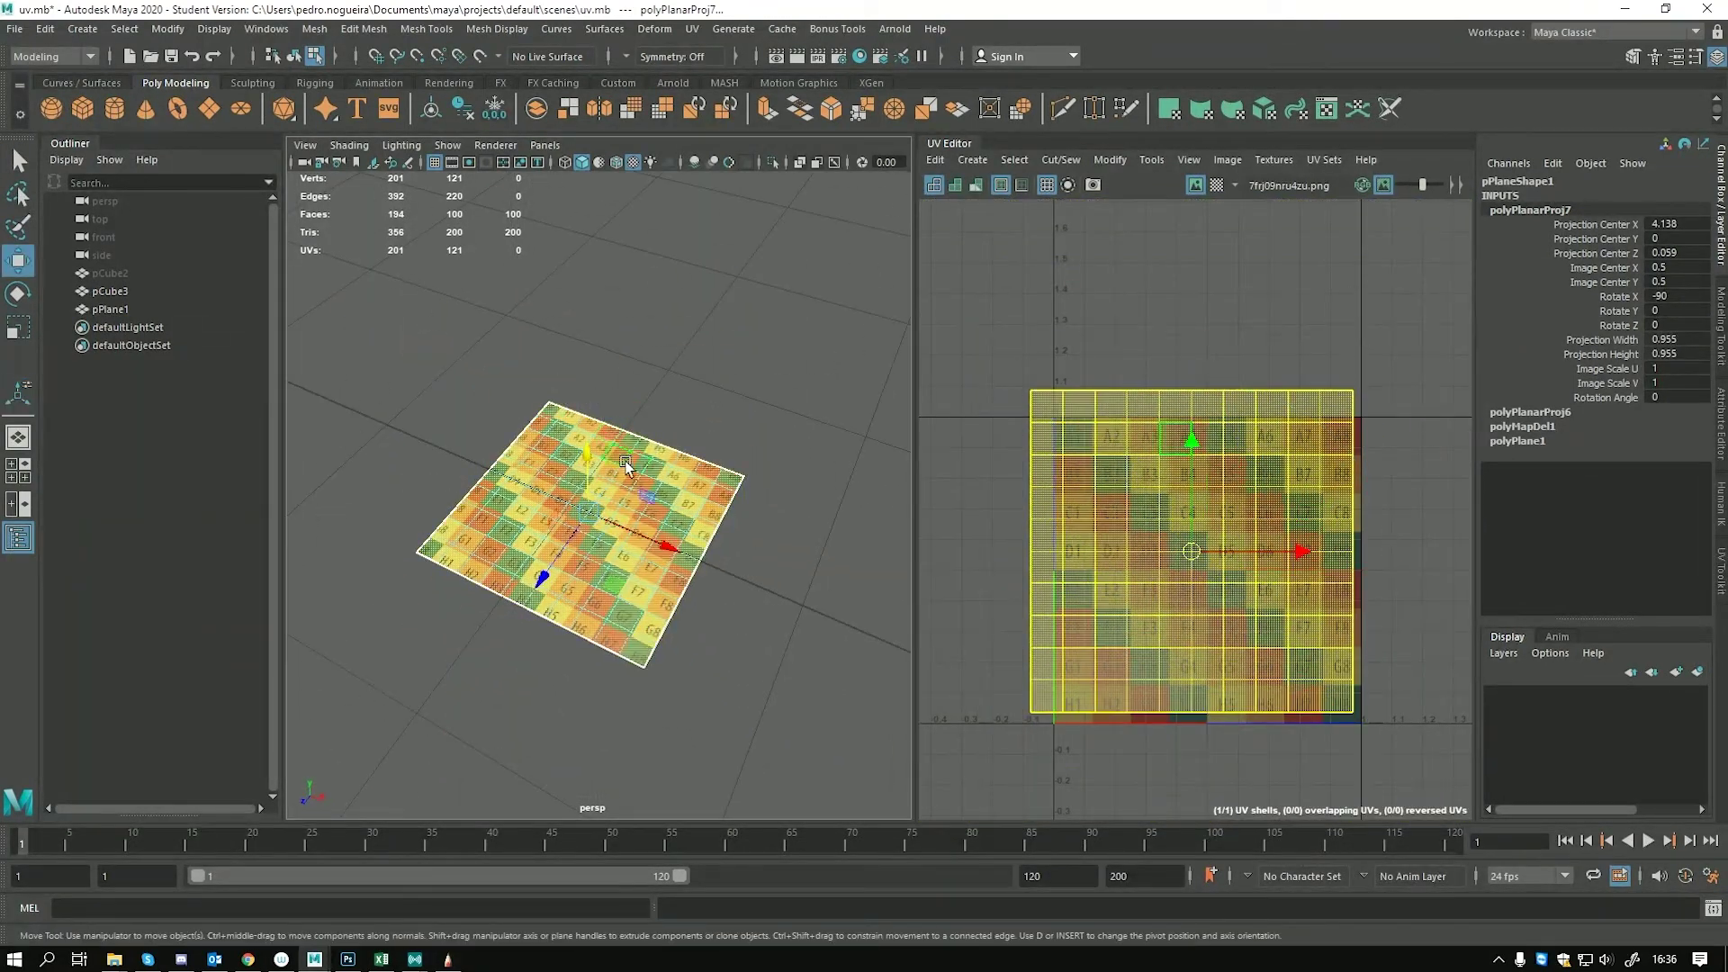
Select the plane in object mode and delete it
{"action": "left_click", "coordinate": [628, 455]}
{"action": "right_click_drag", "start_coordinate": [588, 409], "coordinate": [622, 387]}
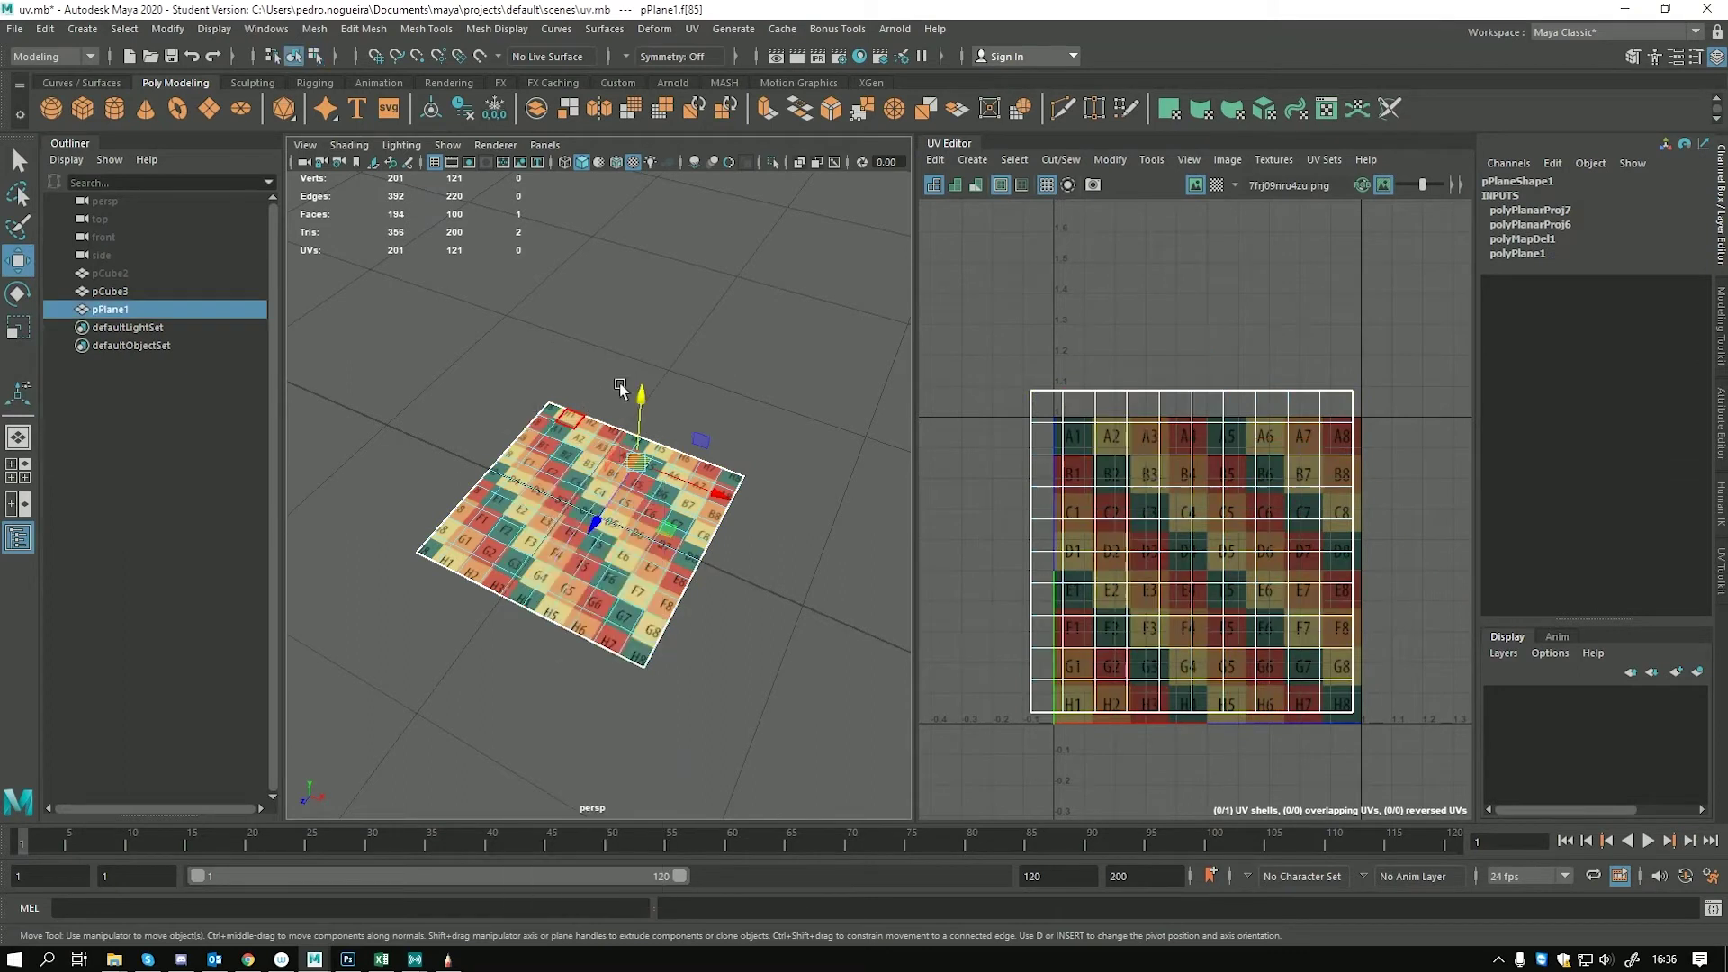
{"action": "key", "text": "Delete"}
Select the extruded mesh and apply an automatic UV projection to it
{"action": "key", "text": "a"}
{"action": "left_click_drag", "start_coordinate": [635, 456], "coordinate": [565, 486], "text": "alt"}
{"action": "left_click", "coordinate": [629, 478]}
{"action": "right_click_drag", "start_coordinate": [566, 486], "coordinate": [656, 590], "text": "alt"}
{"action": "left_click_drag", "start_coordinate": [656, 591], "coordinate": [623, 403], "text": "alt"}
{"action": "left_click_drag", "start_coordinate": [631, 506], "coordinate": [792, 490], "text": "alt"}
{"action": "right_click_drag", "start_coordinate": [792, 491], "coordinate": [666, 459], "text": "alt"}
{"action": "left_click_drag", "start_coordinate": [666, 459], "coordinate": [650, 468], "text": "alt"}
{"action": "left_click", "coordinate": [692, 34]}
{"action": "left_click", "coordinate": [734, 133]}
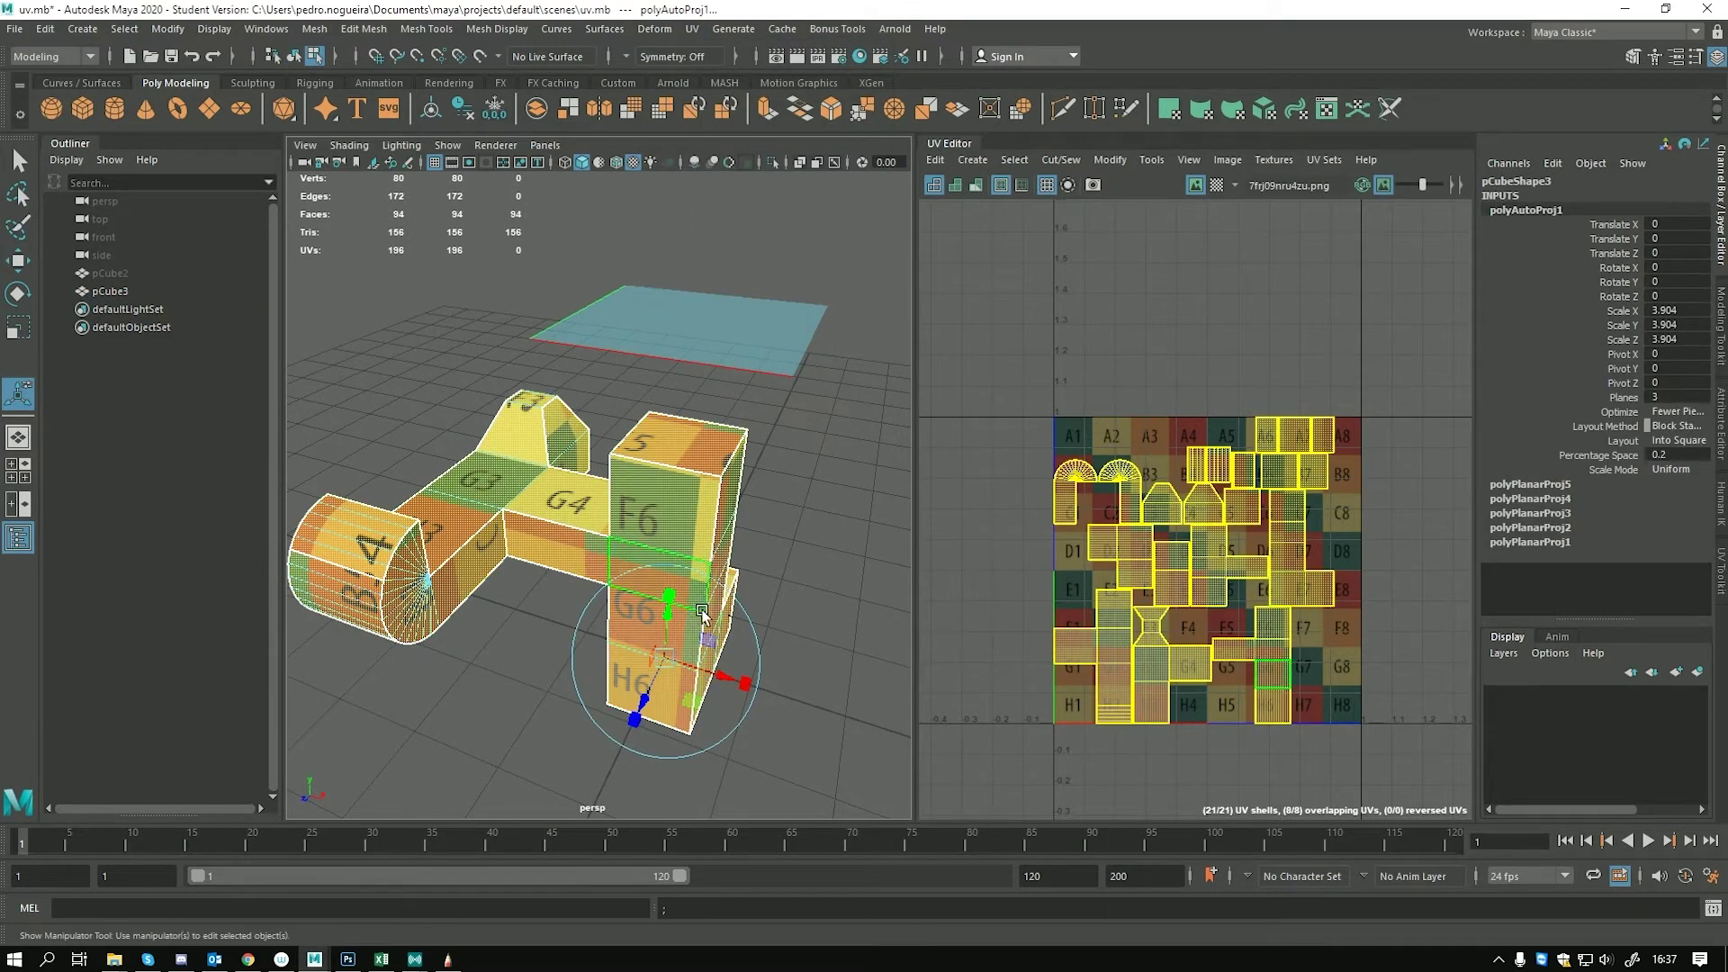
Examine the automatic projection on the mesh and its separate UV shells in the UV Editor
{"action": "left_click_drag", "start_coordinate": [741, 519], "coordinate": [780, 538], "text": "alt"}
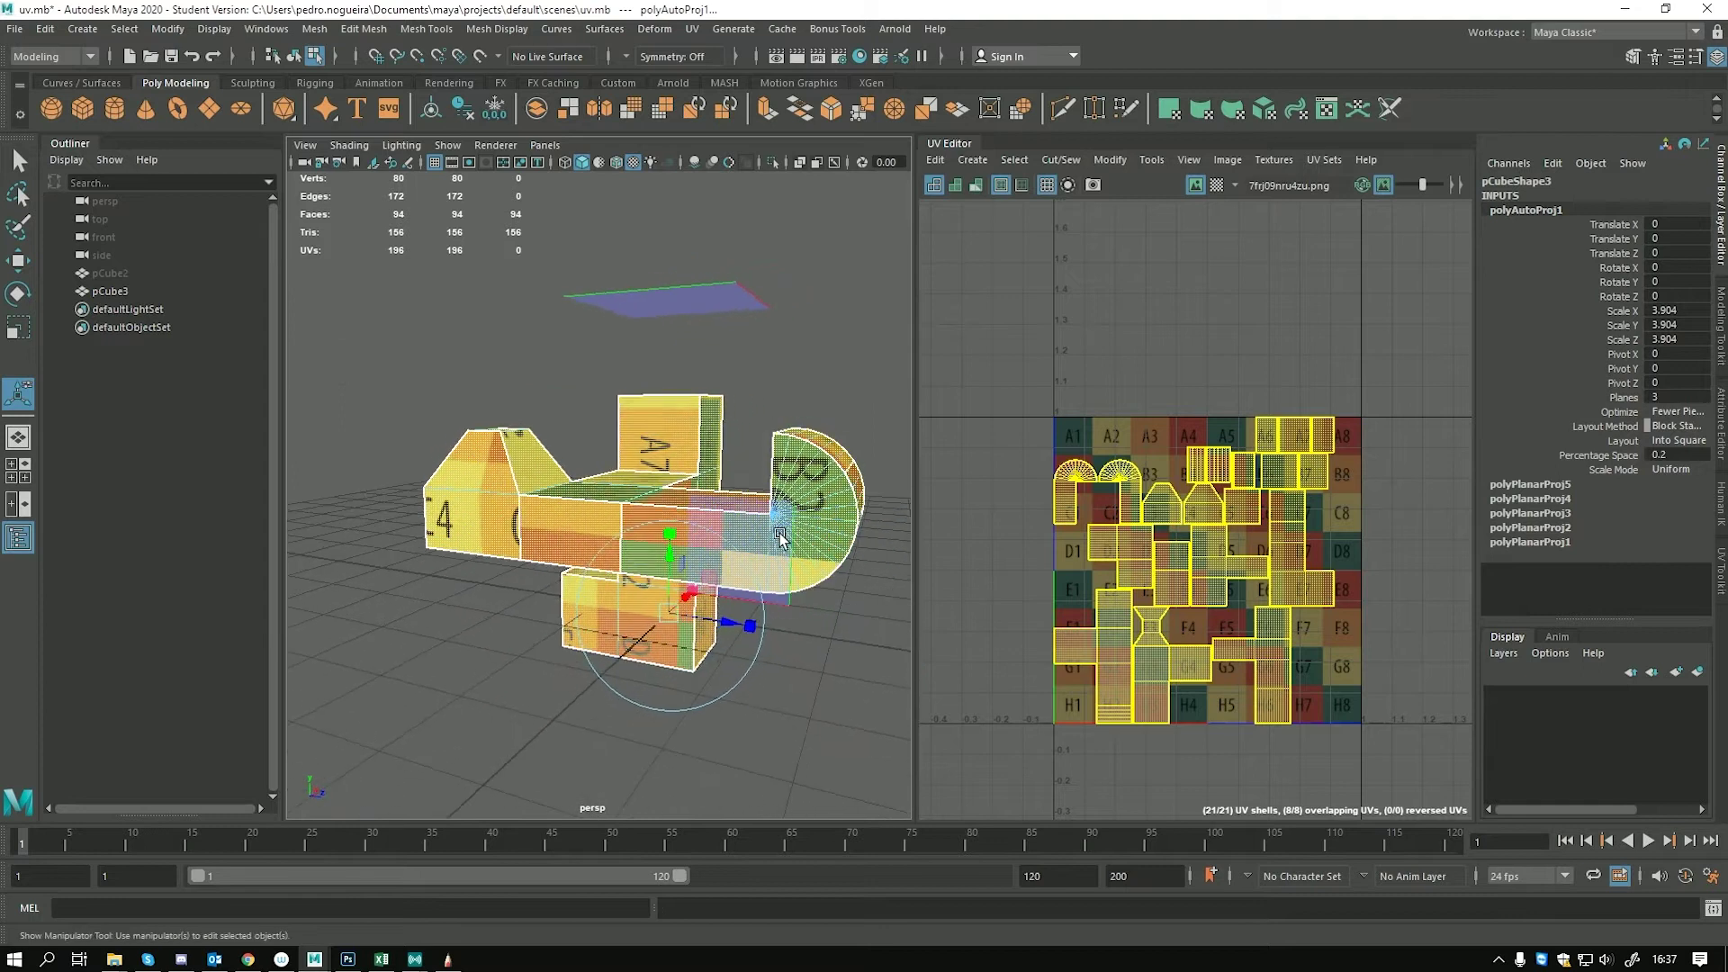
{"action": "scroll", "coordinate": [1207, 597], "scroll_direction": "up", "scroll_amount": 5}
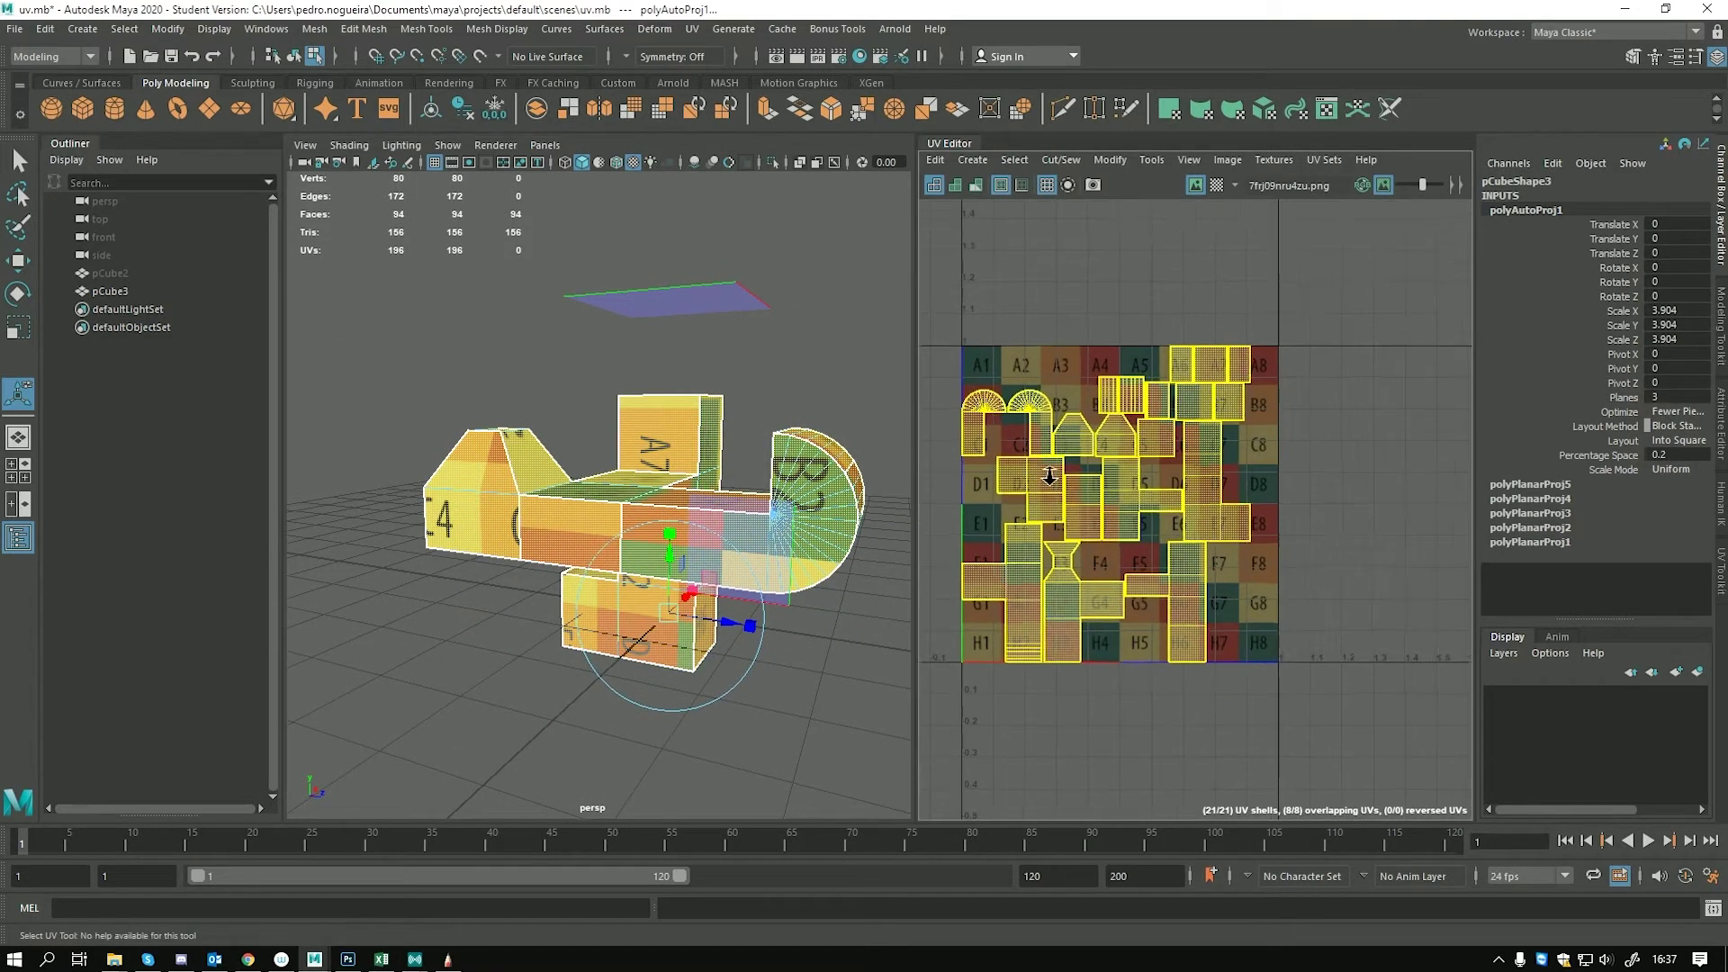
{"action": "right_click", "coordinate": [1163, 395]}
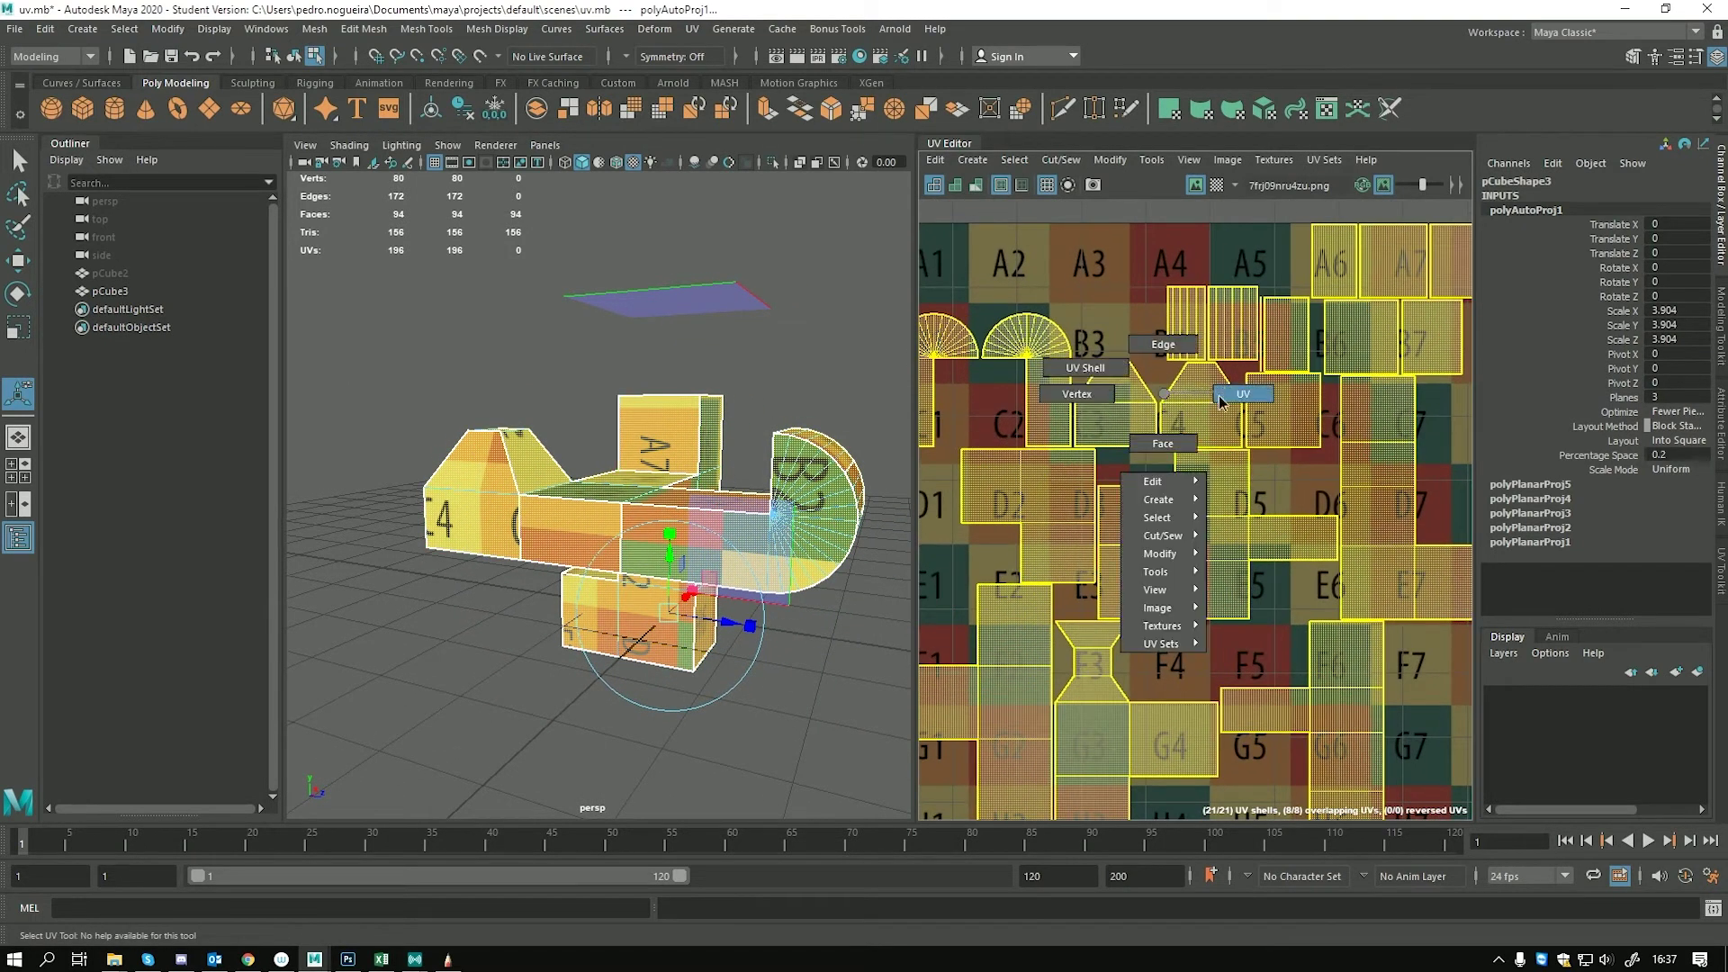
{"action": "right_click", "coordinate": [1160, 398]}
{"action": "left_click", "coordinate": [1217, 387]}
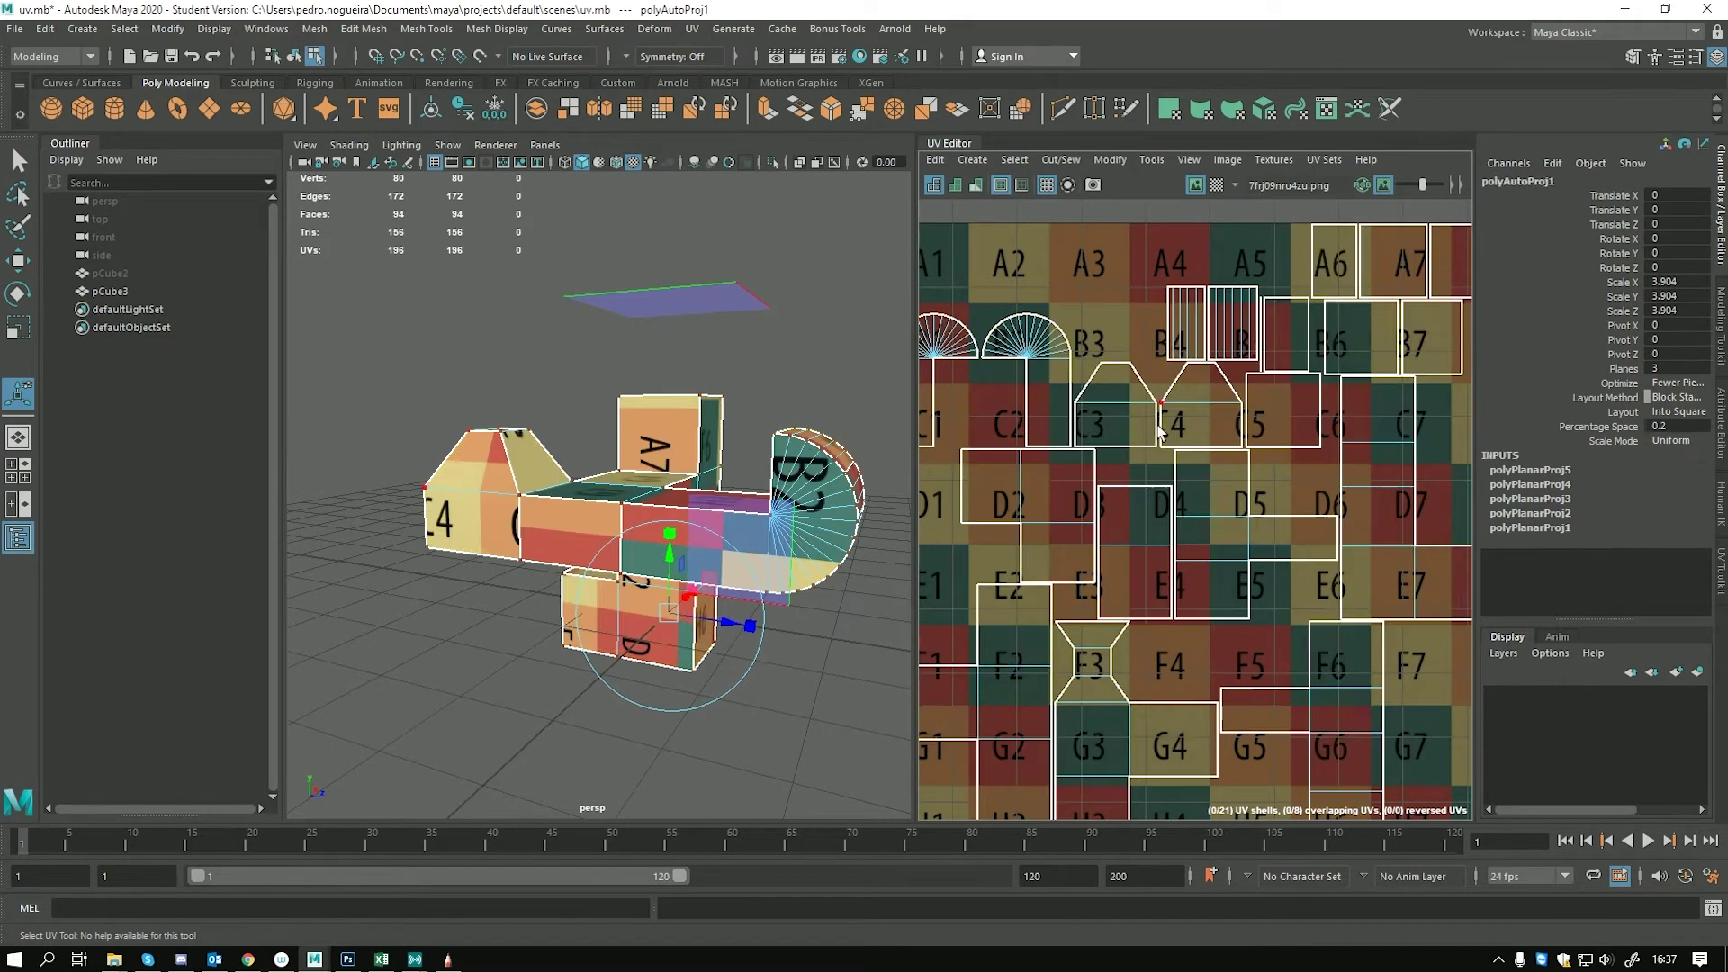
{"action": "scroll", "coordinate": [612, 540], "scroll_direction": "down", "scroll_amount": 3}
{"action": "left_click_drag", "start_coordinate": [612, 540], "coordinate": [586, 532], "text": "alt"}
{"action": "right_click_drag", "start_coordinate": [586, 532], "coordinate": [660, 570], "text": "alt"}
{"action": "left_click_drag", "start_coordinate": [659, 509], "coordinate": [681, 592], "text": "alt"}
{"action": "key", "text": "ctrl+z"}
Reapply the automatic UV projection to all of the mesh's faces and scale it uniformly to about 4.3
{"action": "right_click_drag", "start_coordinate": [656, 445], "coordinate": [658, 494]}
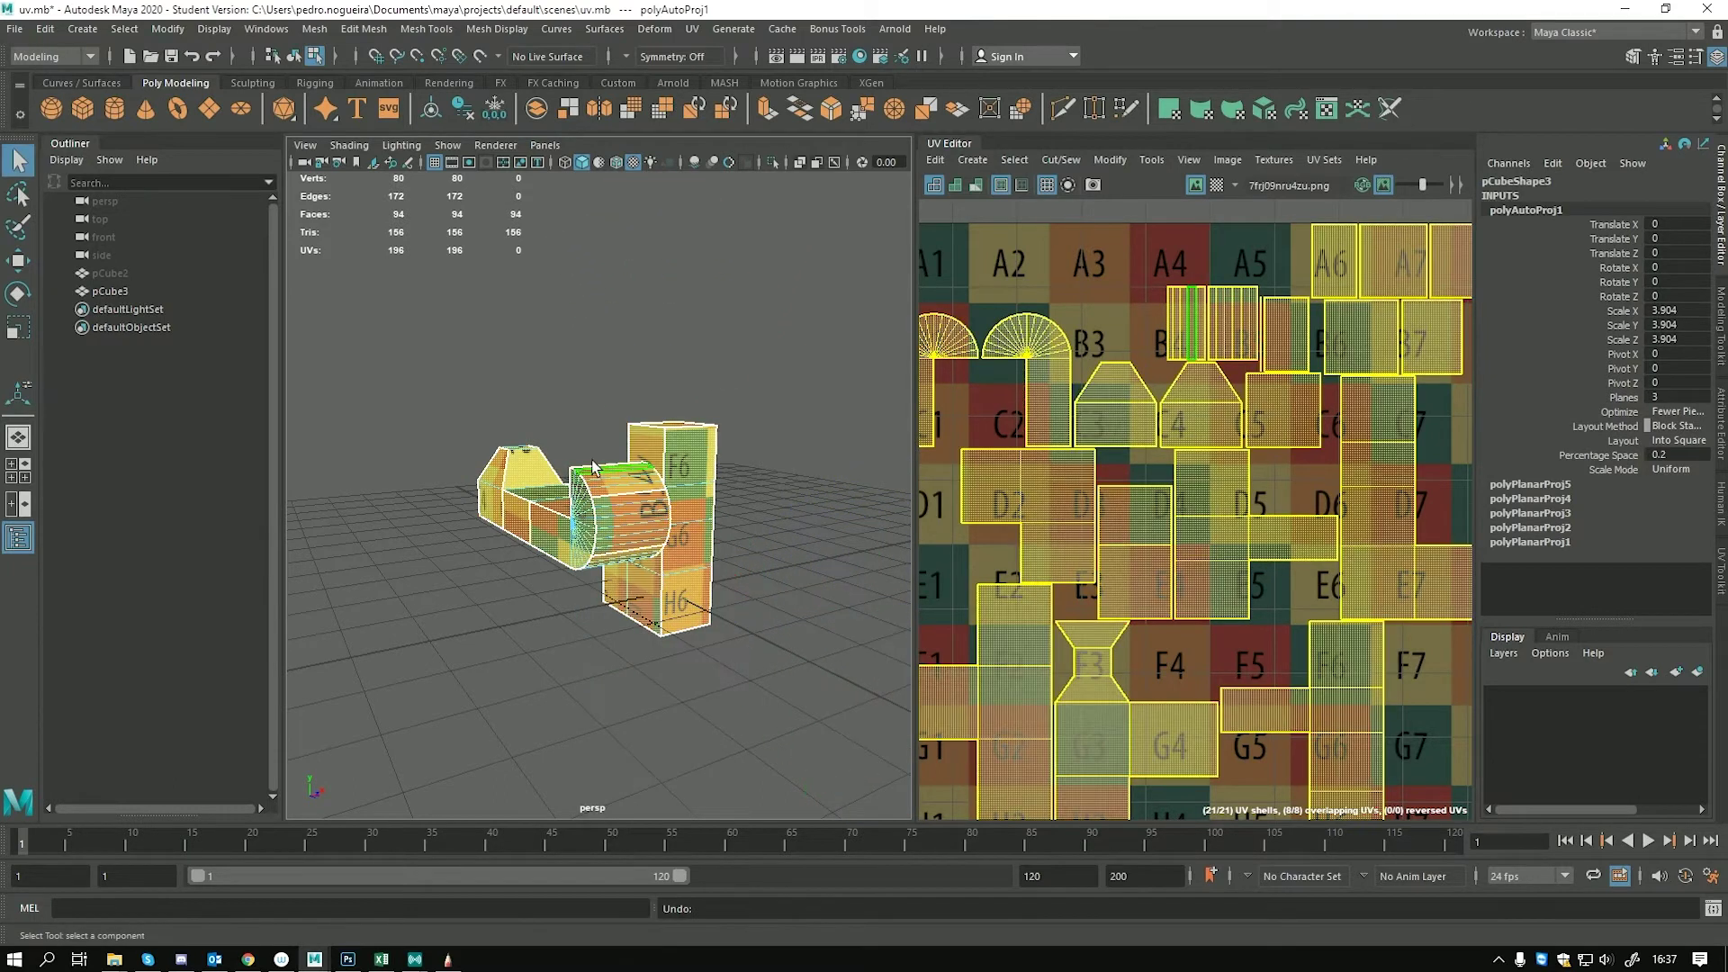
{"action": "left_click", "coordinate": [461, 396]}
{"action": "left_click_drag", "start_coordinate": [859, 772], "coordinate": [860, 772]}
{"action": "left_click", "coordinate": [692, 29]}
{"action": "left_click", "coordinate": [694, 30]}
{"action": "left_click", "coordinate": [699, 32]}
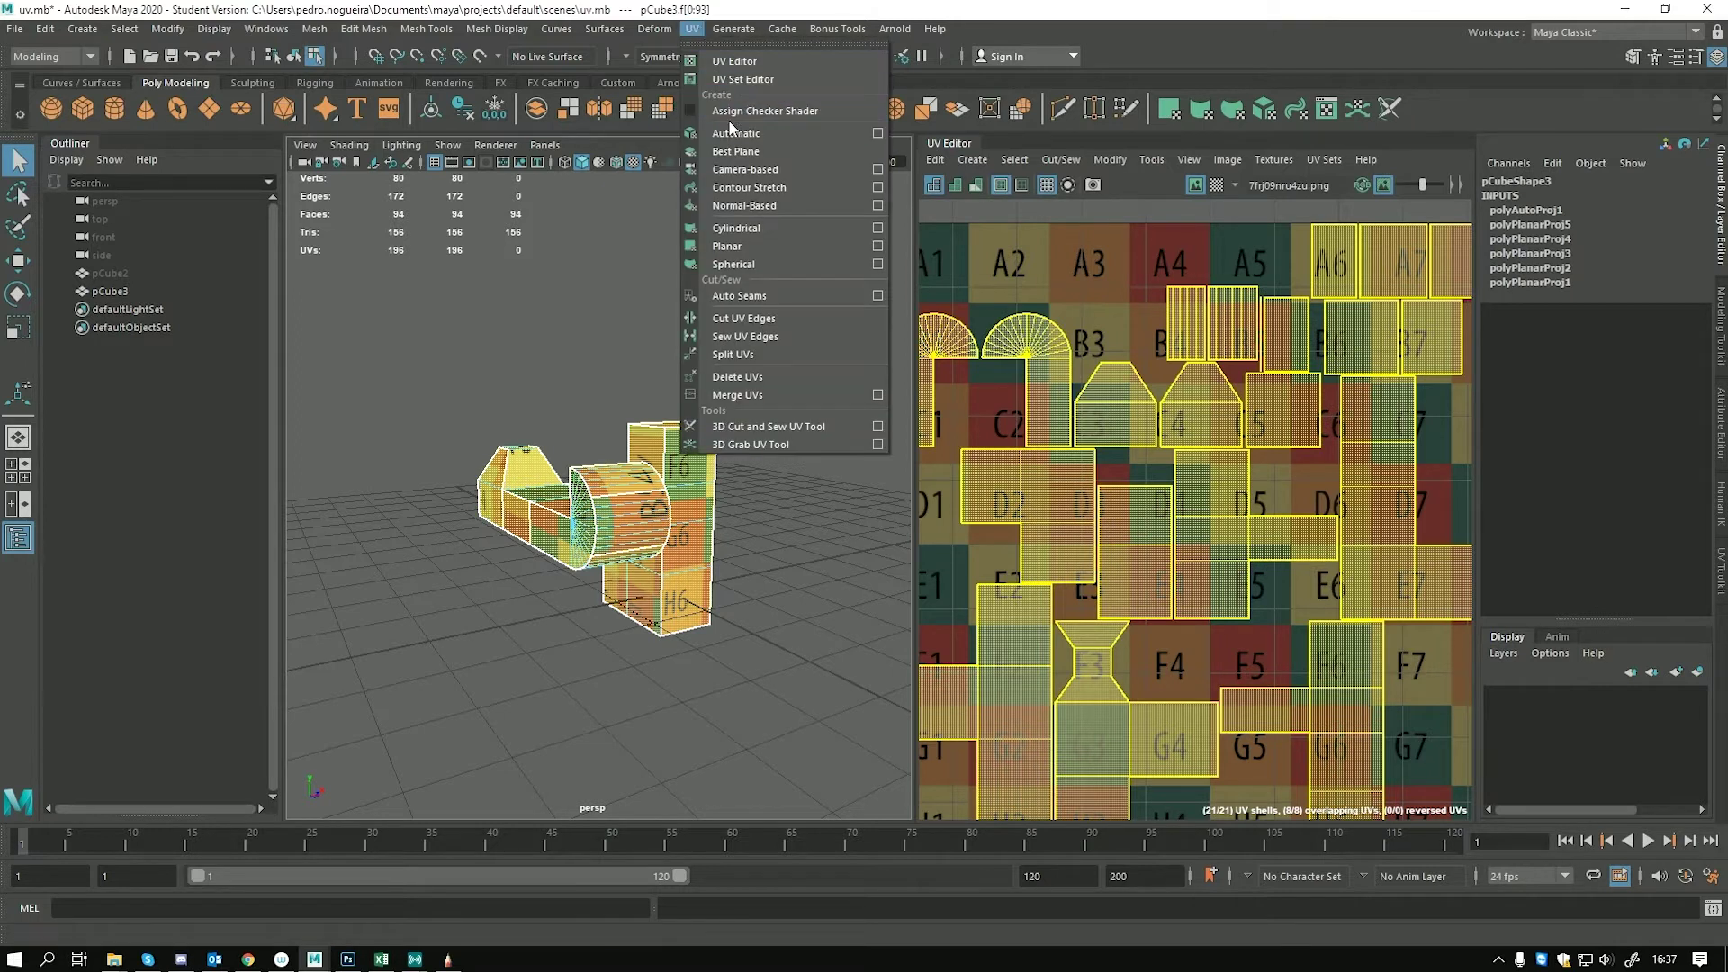
{"action": "left_click", "coordinate": [731, 132]}
{"action": "left_click_drag", "start_coordinate": [673, 592], "coordinate": [623, 619]}
{"action": "key", "text": "ctrl+z"}
{"action": "key", "text": "ctrl+z"}
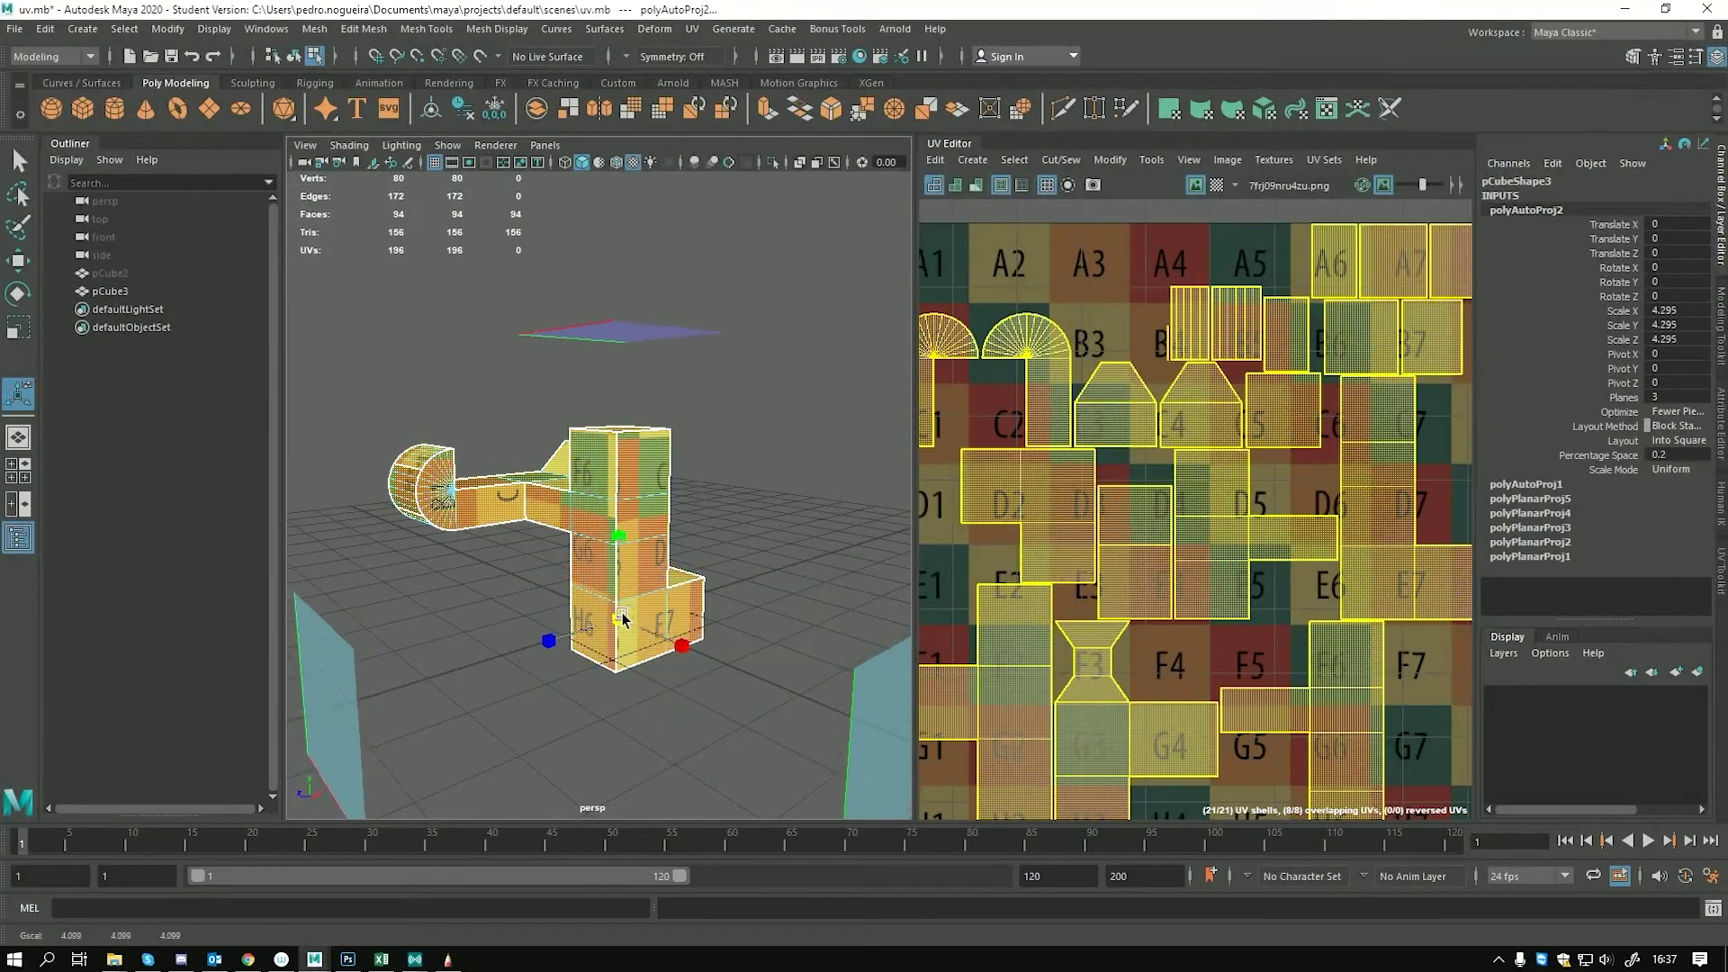
Undo the uniform scaling of the mesh's automatic UV projection
{"action": "key", "text": "ctrl+z"}
{"action": "key", "text": "ctrl+z"}
{"action": "scroll", "coordinate": [559, 576], "scroll_direction": "down", "scroll_amount": 3}
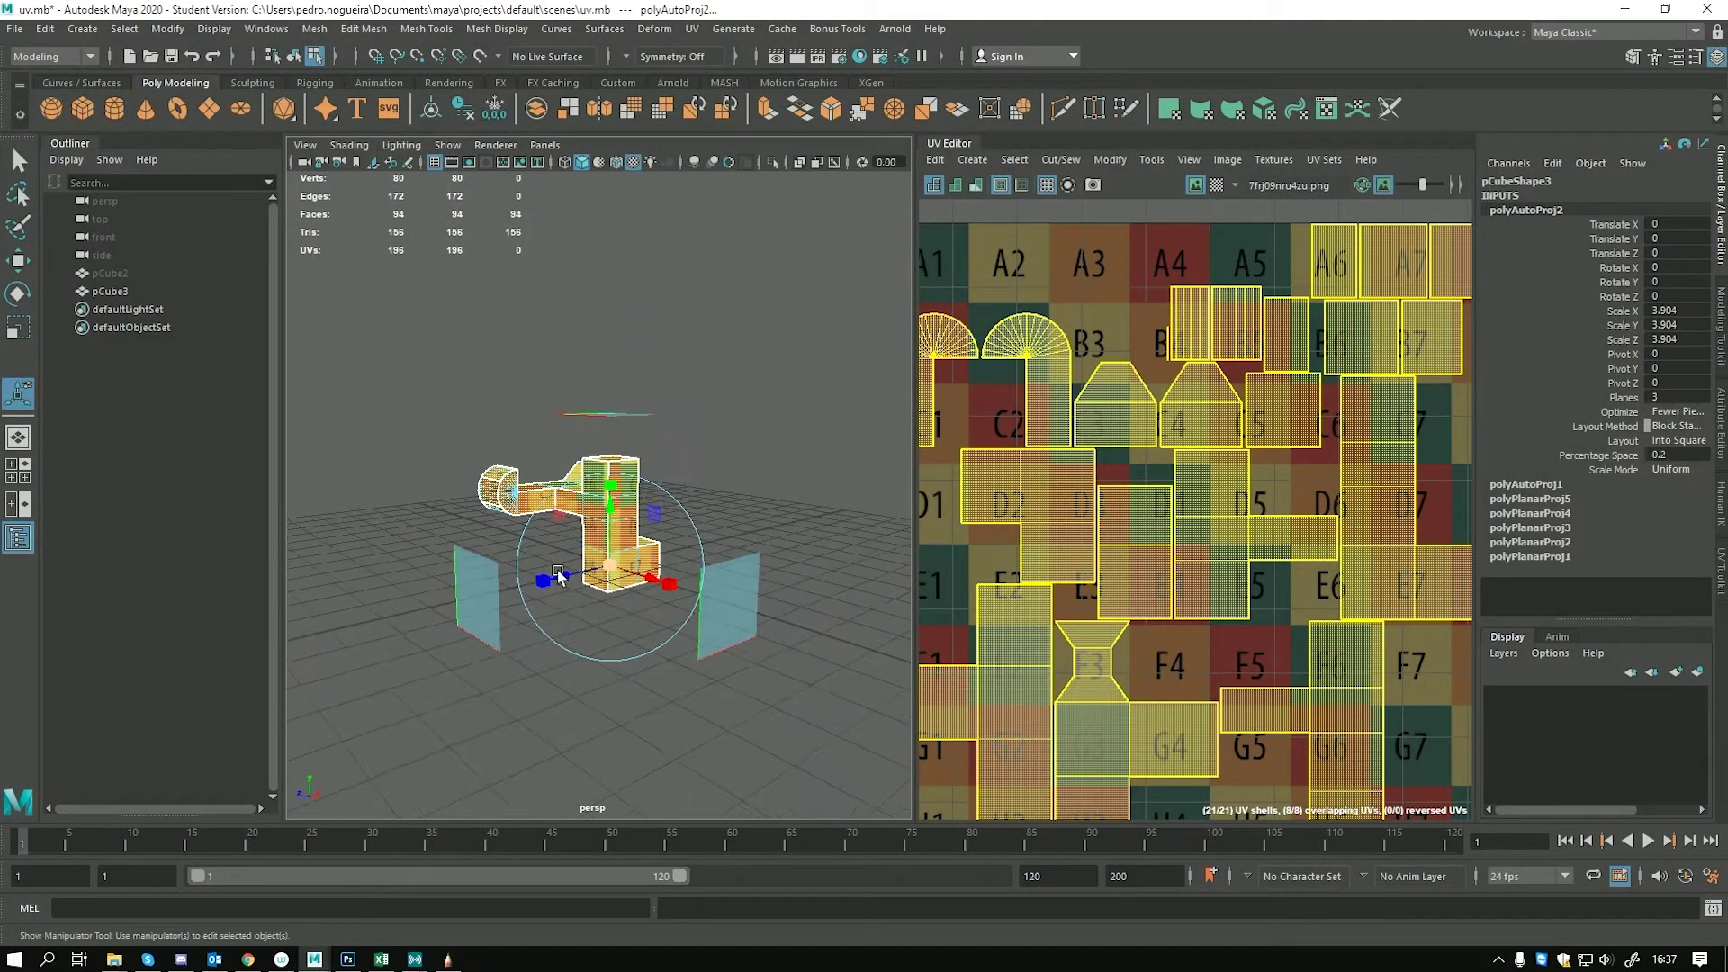
Try rotating the automatic UV projection to about -45 degrees around the Y axis, and undo the rotation
{"action": "key", "text": "e"}
{"action": "left_click_drag", "start_coordinate": [559, 576], "coordinate": [650, 590], "text": "alt"}
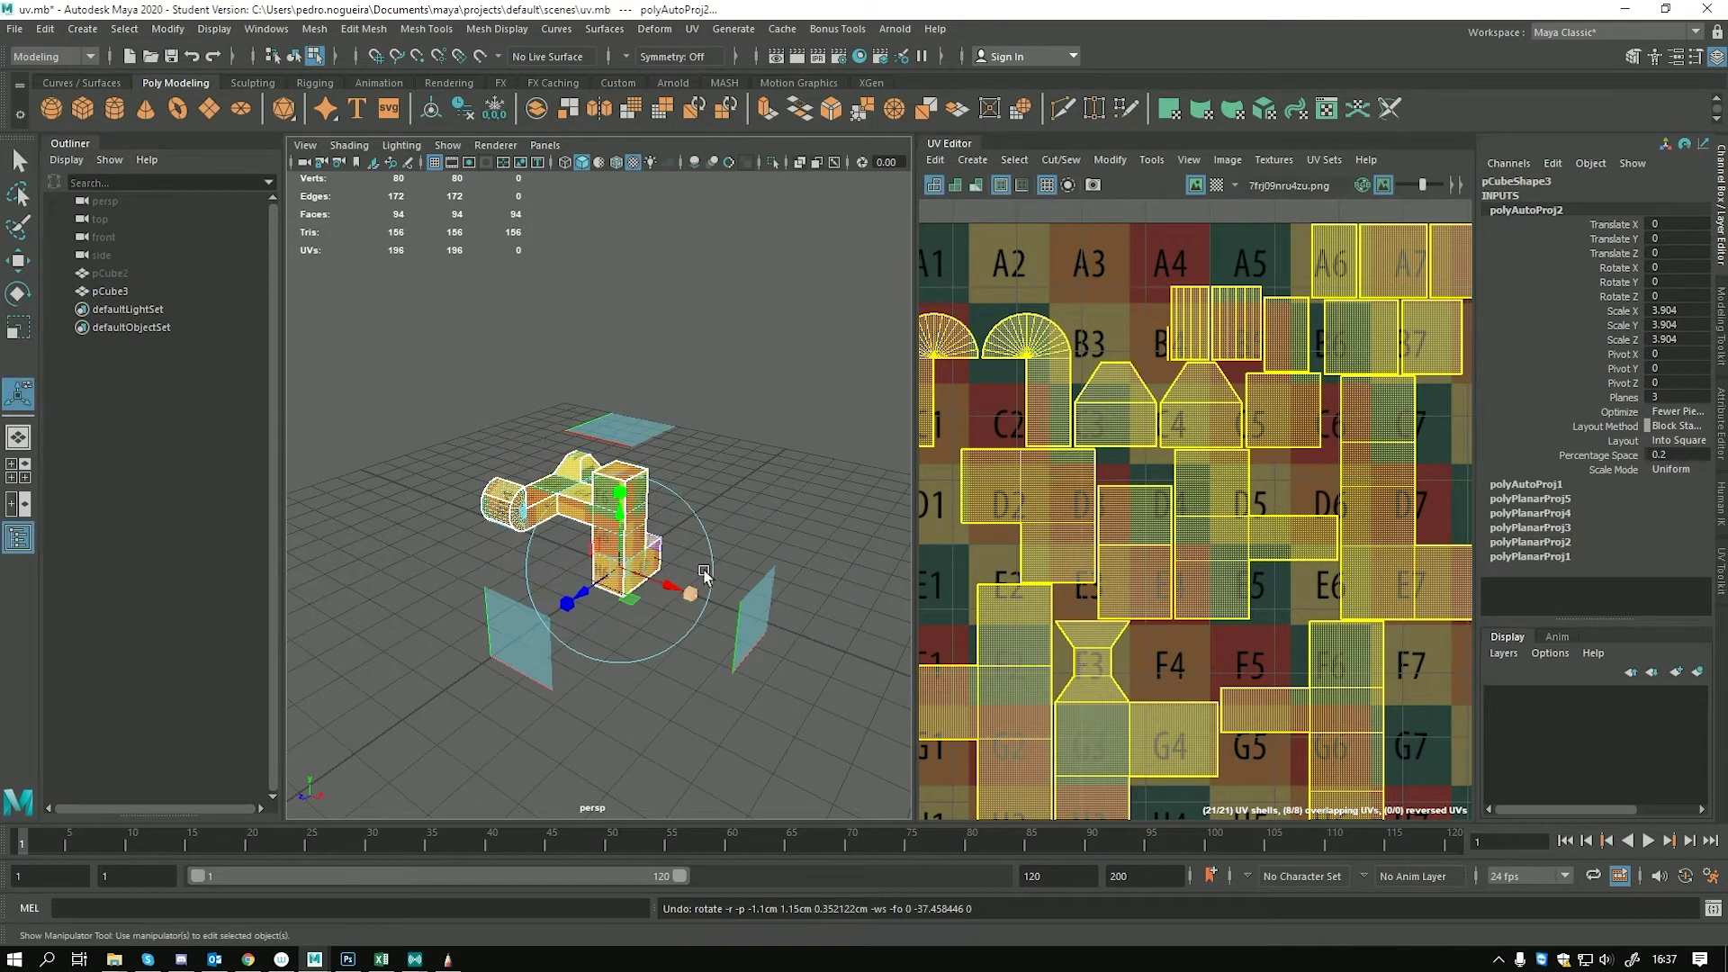
{"action": "left_click_drag", "start_coordinate": [660, 612], "coordinate": [594, 612]}
{"action": "scroll", "coordinate": [1157, 522], "scroll_direction": "down", "scroll_amount": 3}
{"action": "scroll", "coordinate": [670, 661], "scroll_direction": "up", "scroll_amount": 5}
{"action": "key", "text": "ctrl+z"}
{"action": "key", "text": "ctrl+z"}
{"action": "key", "text": "ctrl+z"}
{"action": "key", "text": "ctrl+z"}
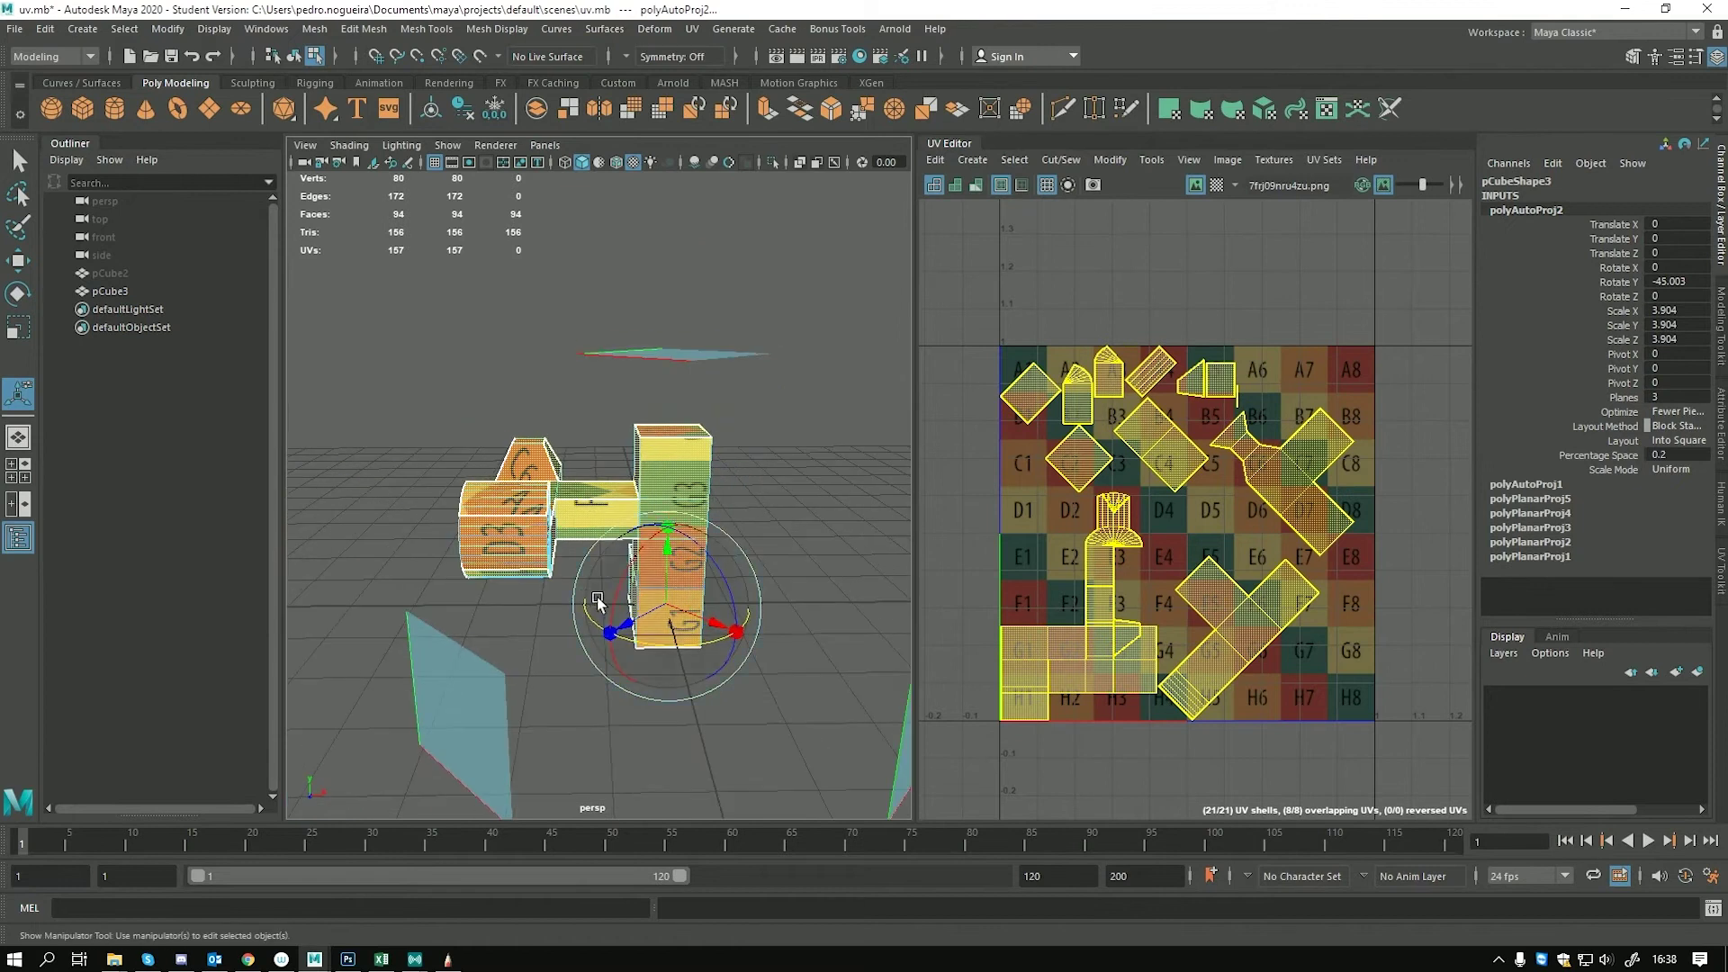
{"action": "key", "text": "ctrl+z"}
{"action": "key", "text": "ctrl+z"}
{"action": "key", "text": "ctrl+z"}
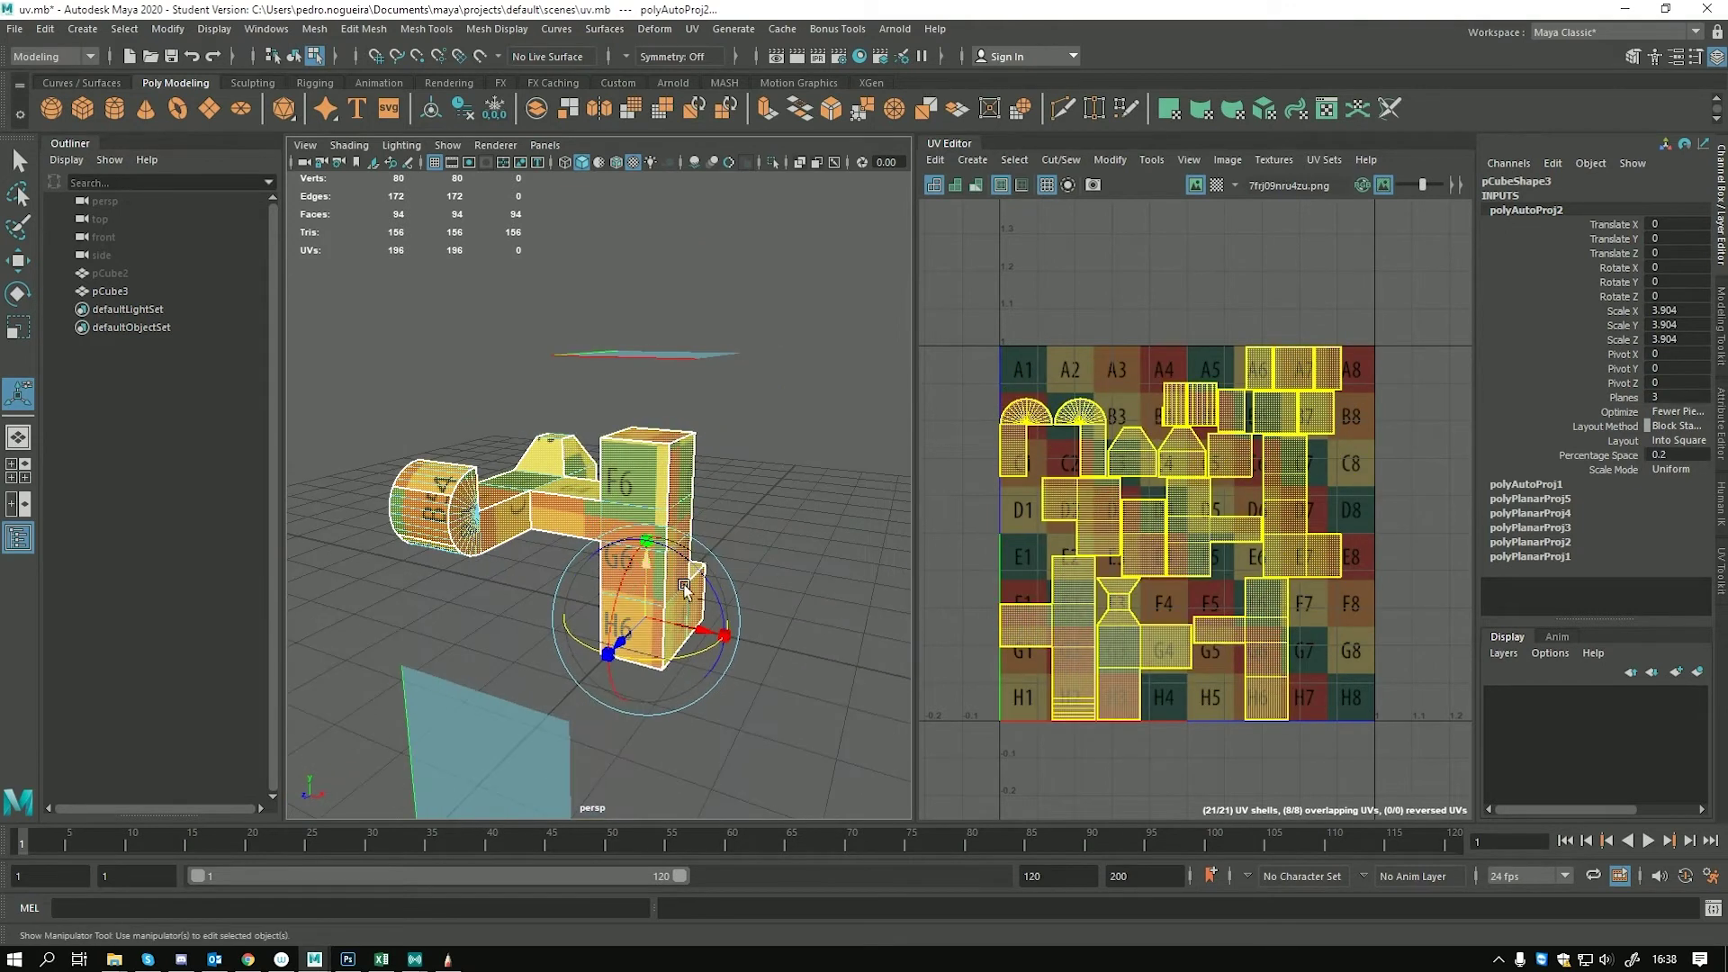
Select all of the mesh's UV shells in the UV Editor and scale them up uniformly well beyond the texture tile
{"action": "right_click", "coordinate": [1188, 434]}
{"action": "left_click", "coordinate": [1268, 432]}
{"action": "scroll", "coordinate": [1167, 417], "scroll_direction": "down", "scroll_amount": 2}
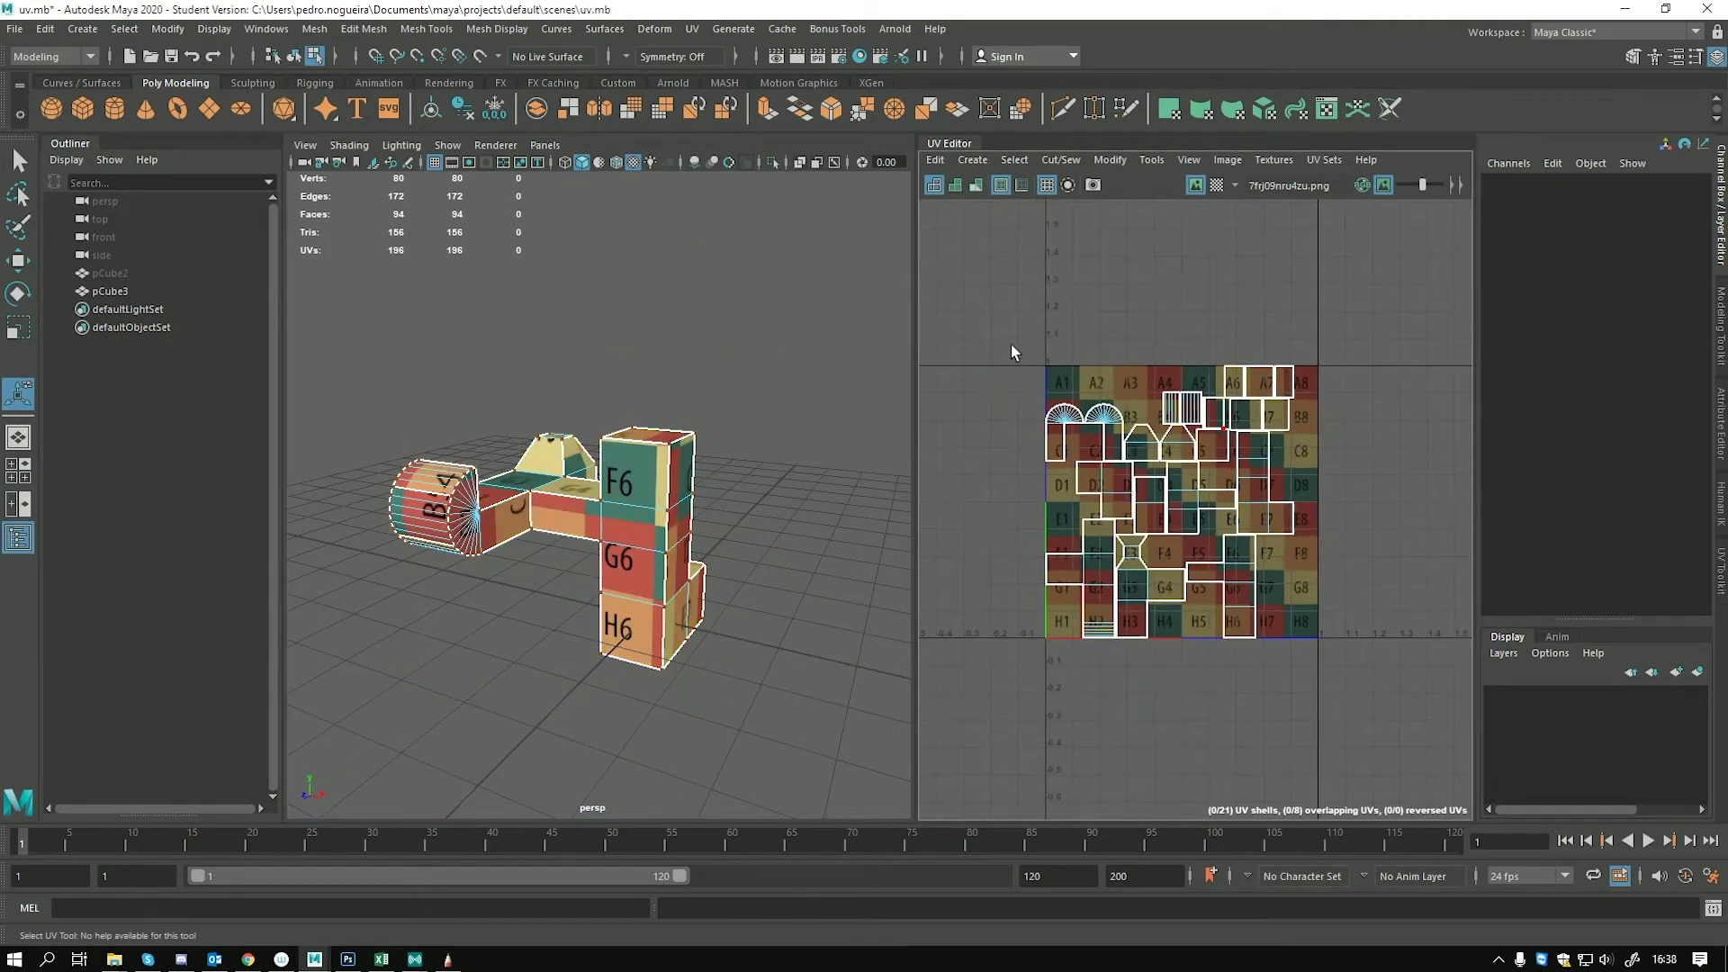
{"action": "left_click_drag", "start_coordinate": [1431, 750], "coordinate": [1429, 745]}
{"action": "right_click", "coordinate": [1120, 391]}
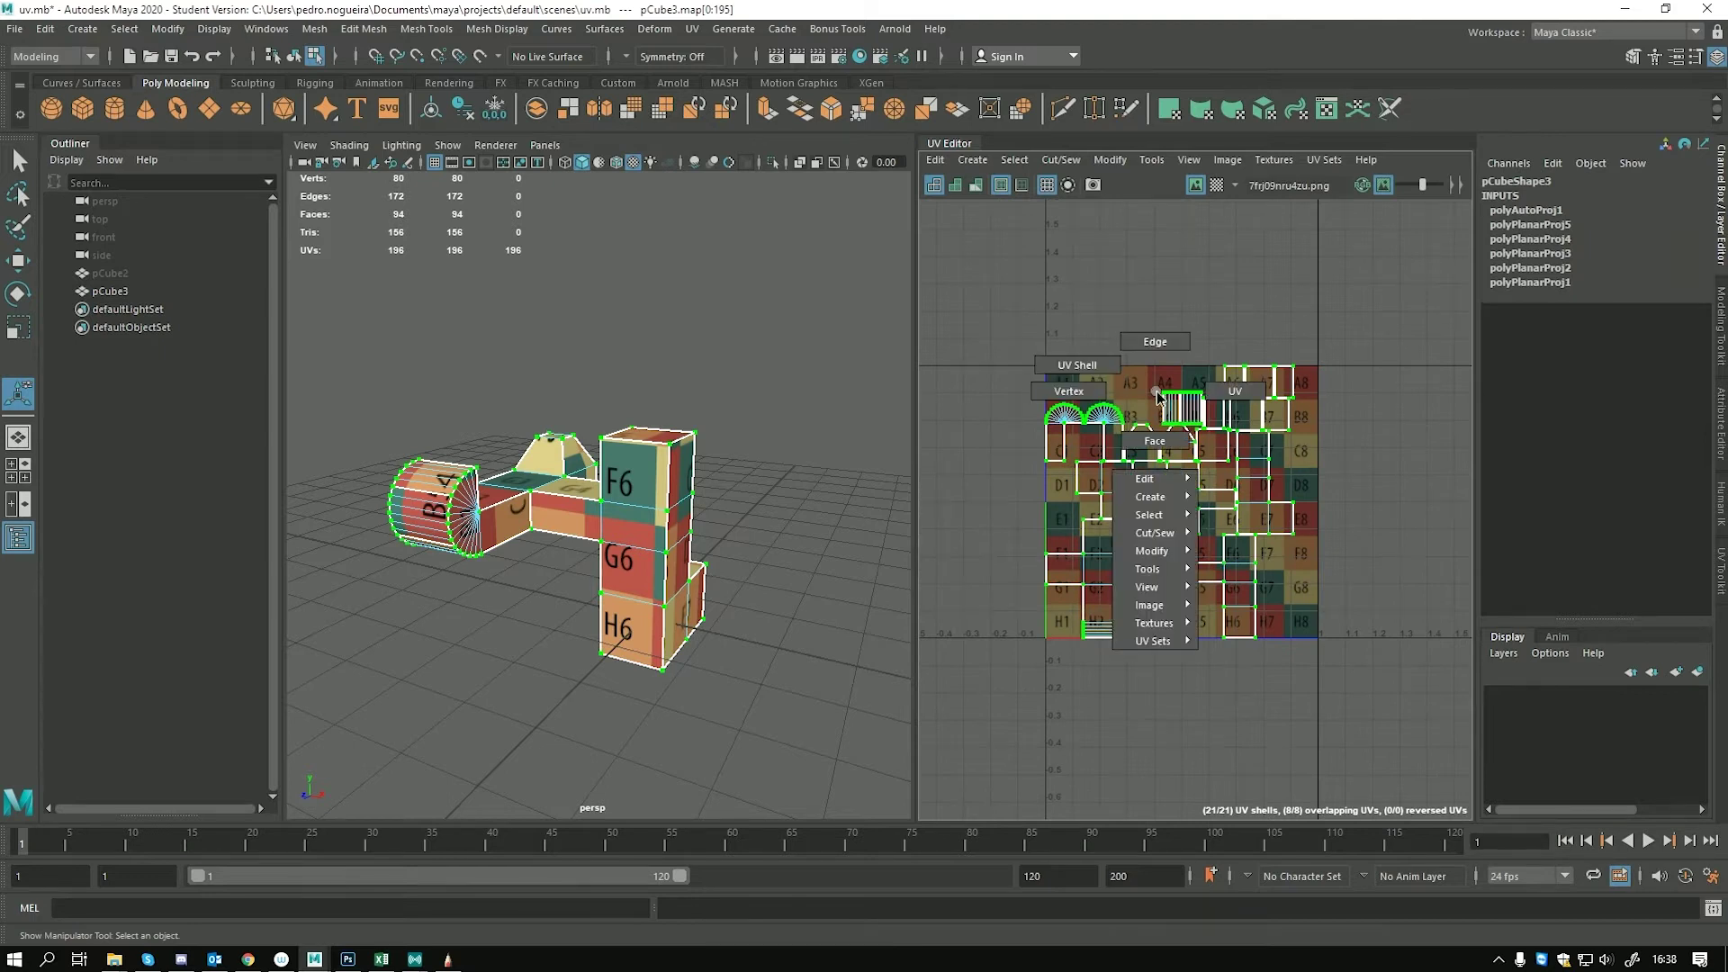
{"action": "left_click", "coordinate": [1098, 357]}
{"action": "left_click_drag", "start_coordinate": [1188, 507], "coordinate": [884, 545]}
{"action": "scroll", "coordinate": [673, 602], "scroll_direction": "up", "scroll_amount": 7}
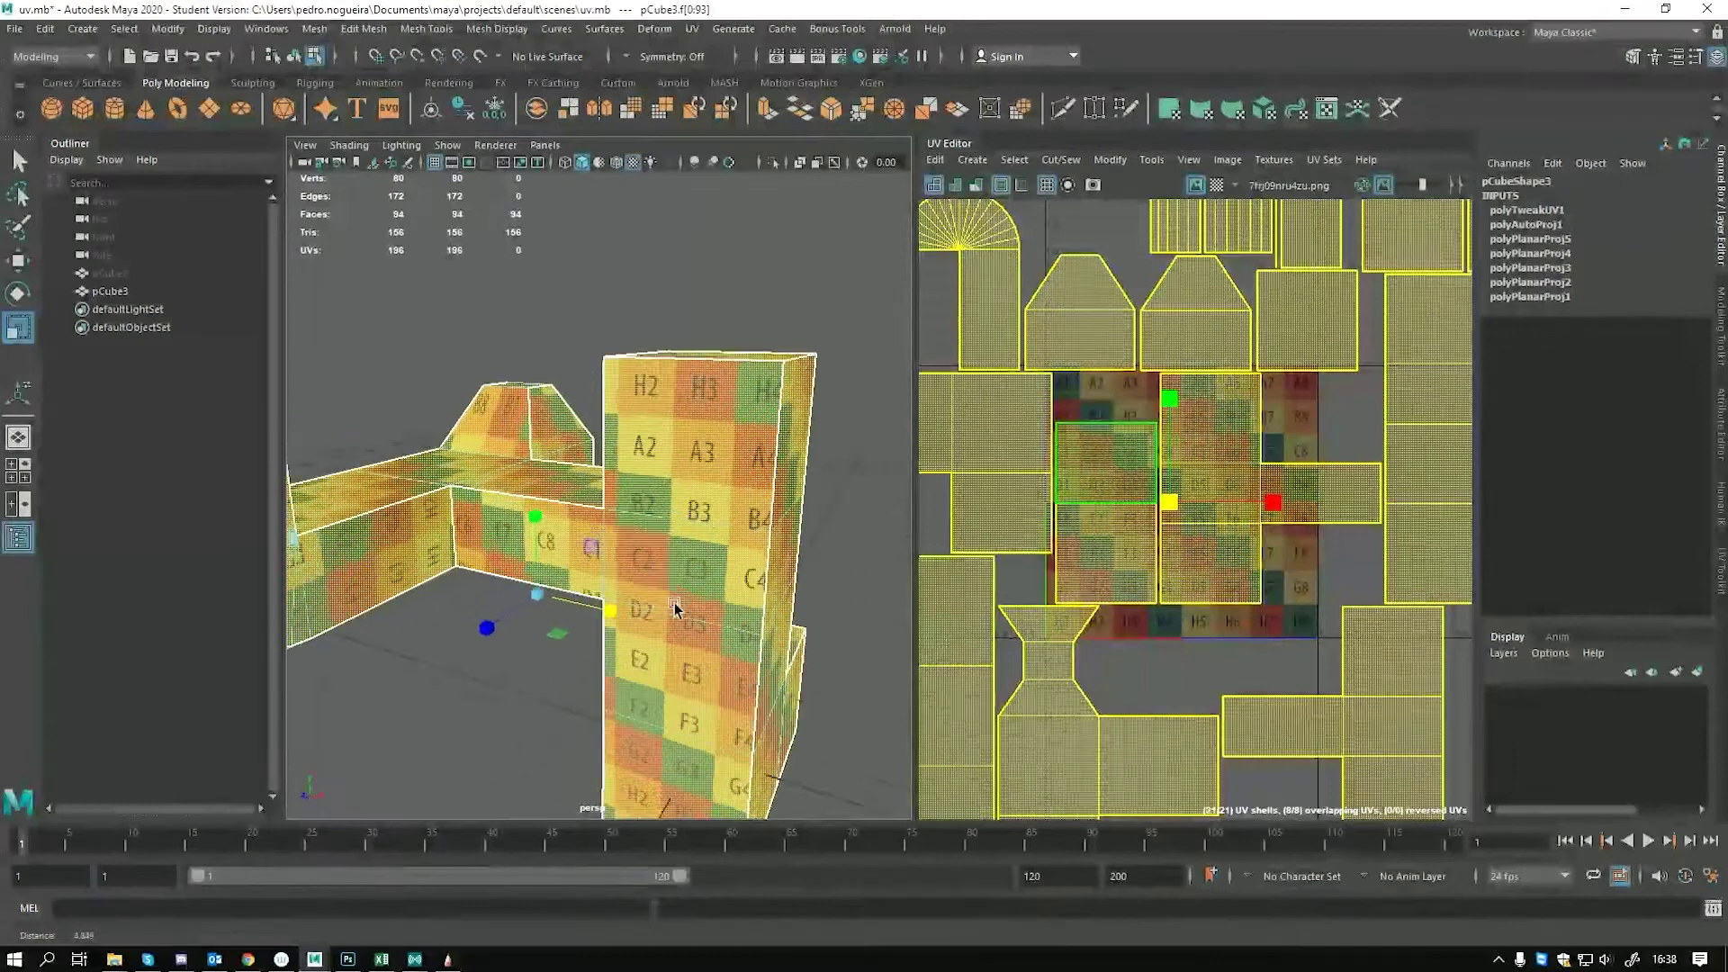
{"action": "middle_click_drag", "start_coordinate": [721, 603], "coordinate": [743, 568]}
{"action": "key", "text": "ctrl+z"}
{"action": "left_click_drag", "start_coordinate": [1159, 495], "coordinate": [1314, 423]}
Select the sloped outer face of the tapered extrusion and stretch its UVs vertically in the UV Editor
{"action": "left_click_drag", "start_coordinate": [738, 522], "coordinate": [772, 537], "text": "alt"}
{"action": "scroll", "coordinate": [783, 576], "scroll_direction": "up", "scroll_amount": 5}
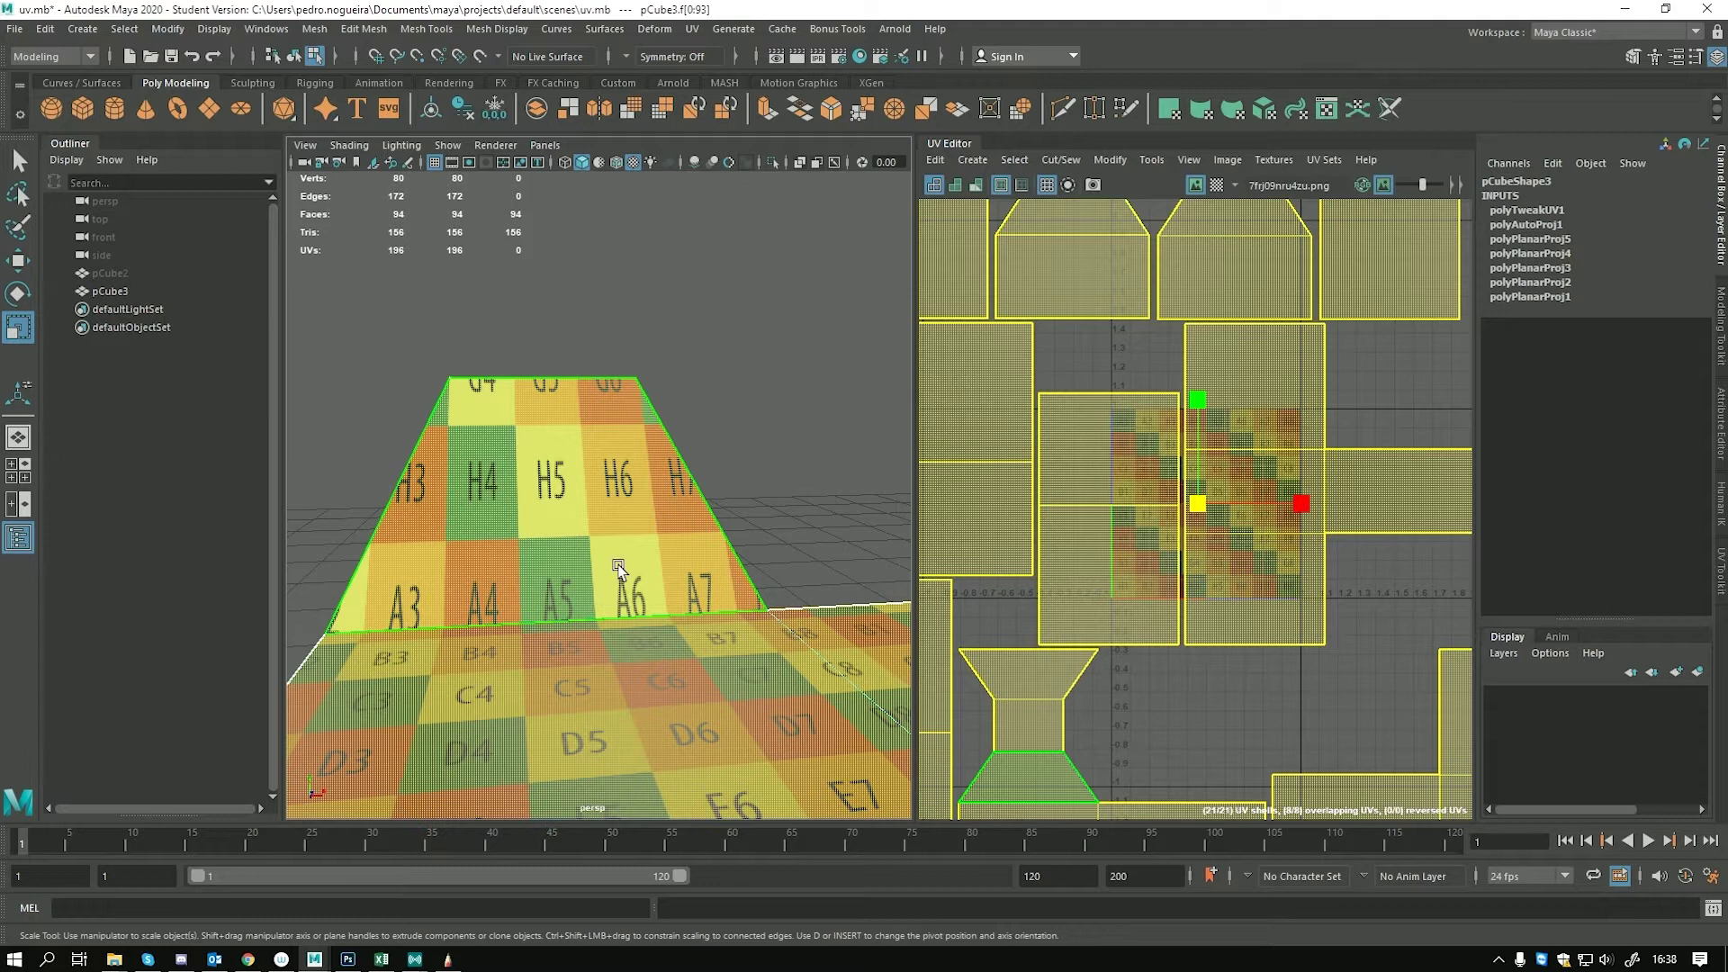
{"action": "left_click", "coordinate": [603, 522]}
{"action": "scroll", "coordinate": [1162, 449], "scroll_direction": "up", "scroll_amount": 6}
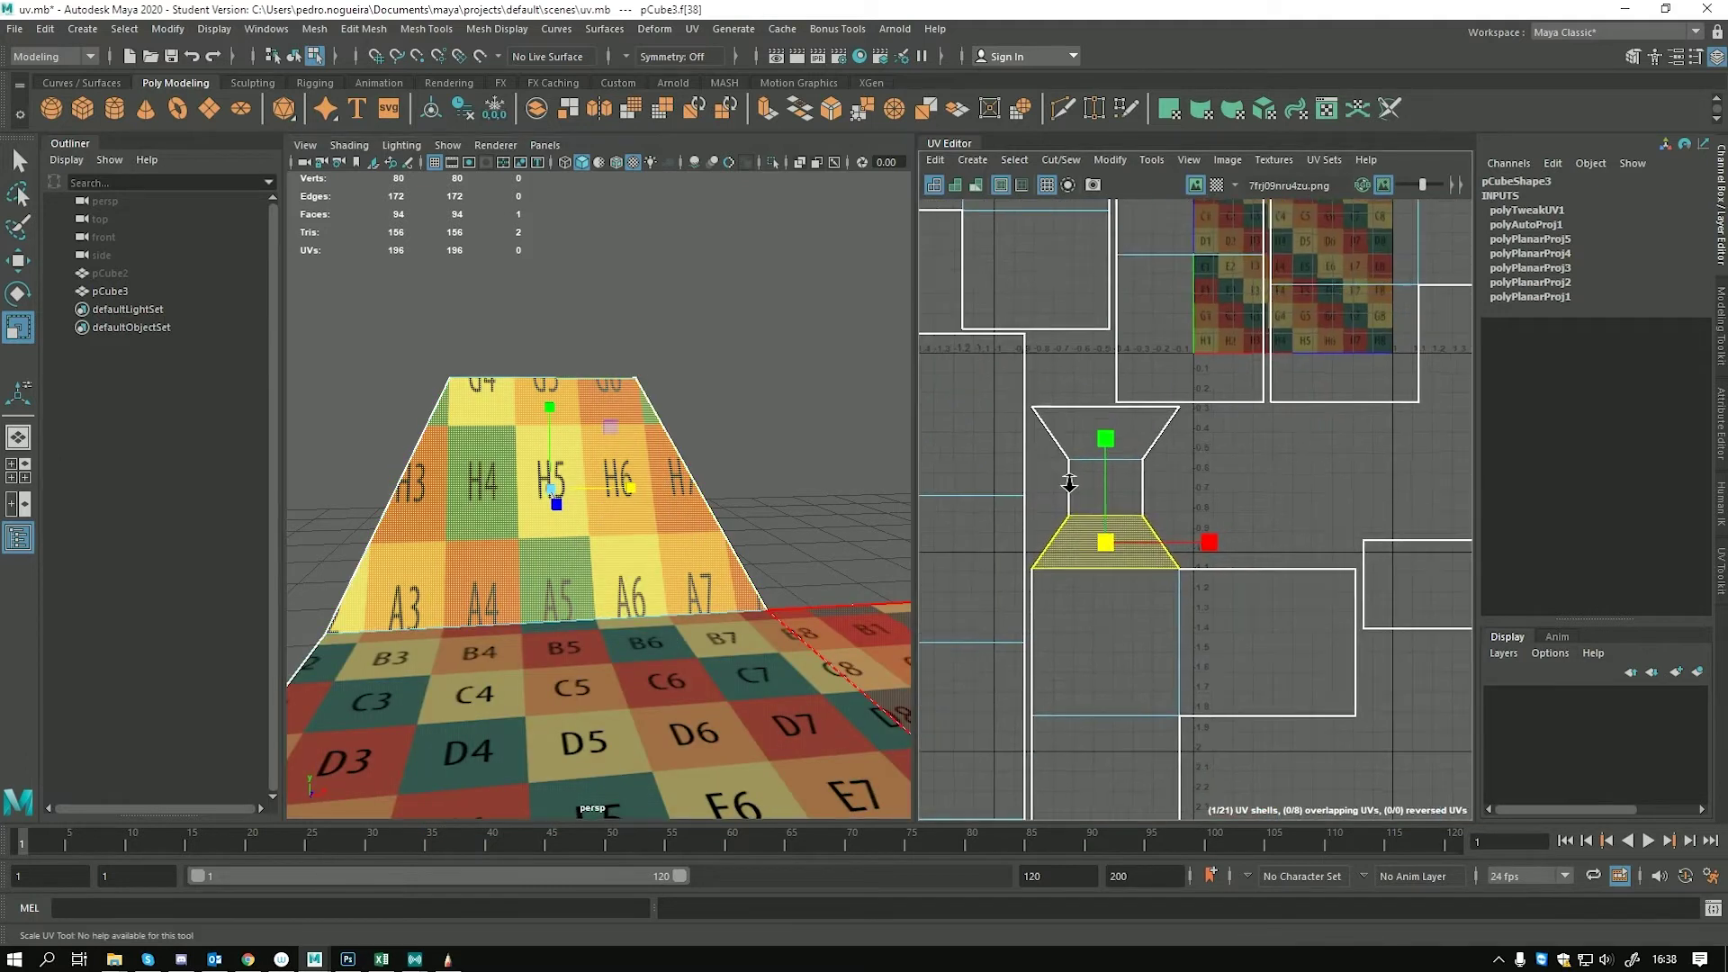
{"action": "mouse_move", "coordinate": [1162, 399]}
{"action": "left_mouse_down"}
{"action": "mouse_move", "coordinate": [1168, 311]}
{"action": "mouse_move", "coordinate": [1164, 393]}
{"action": "left_mouse_up"}
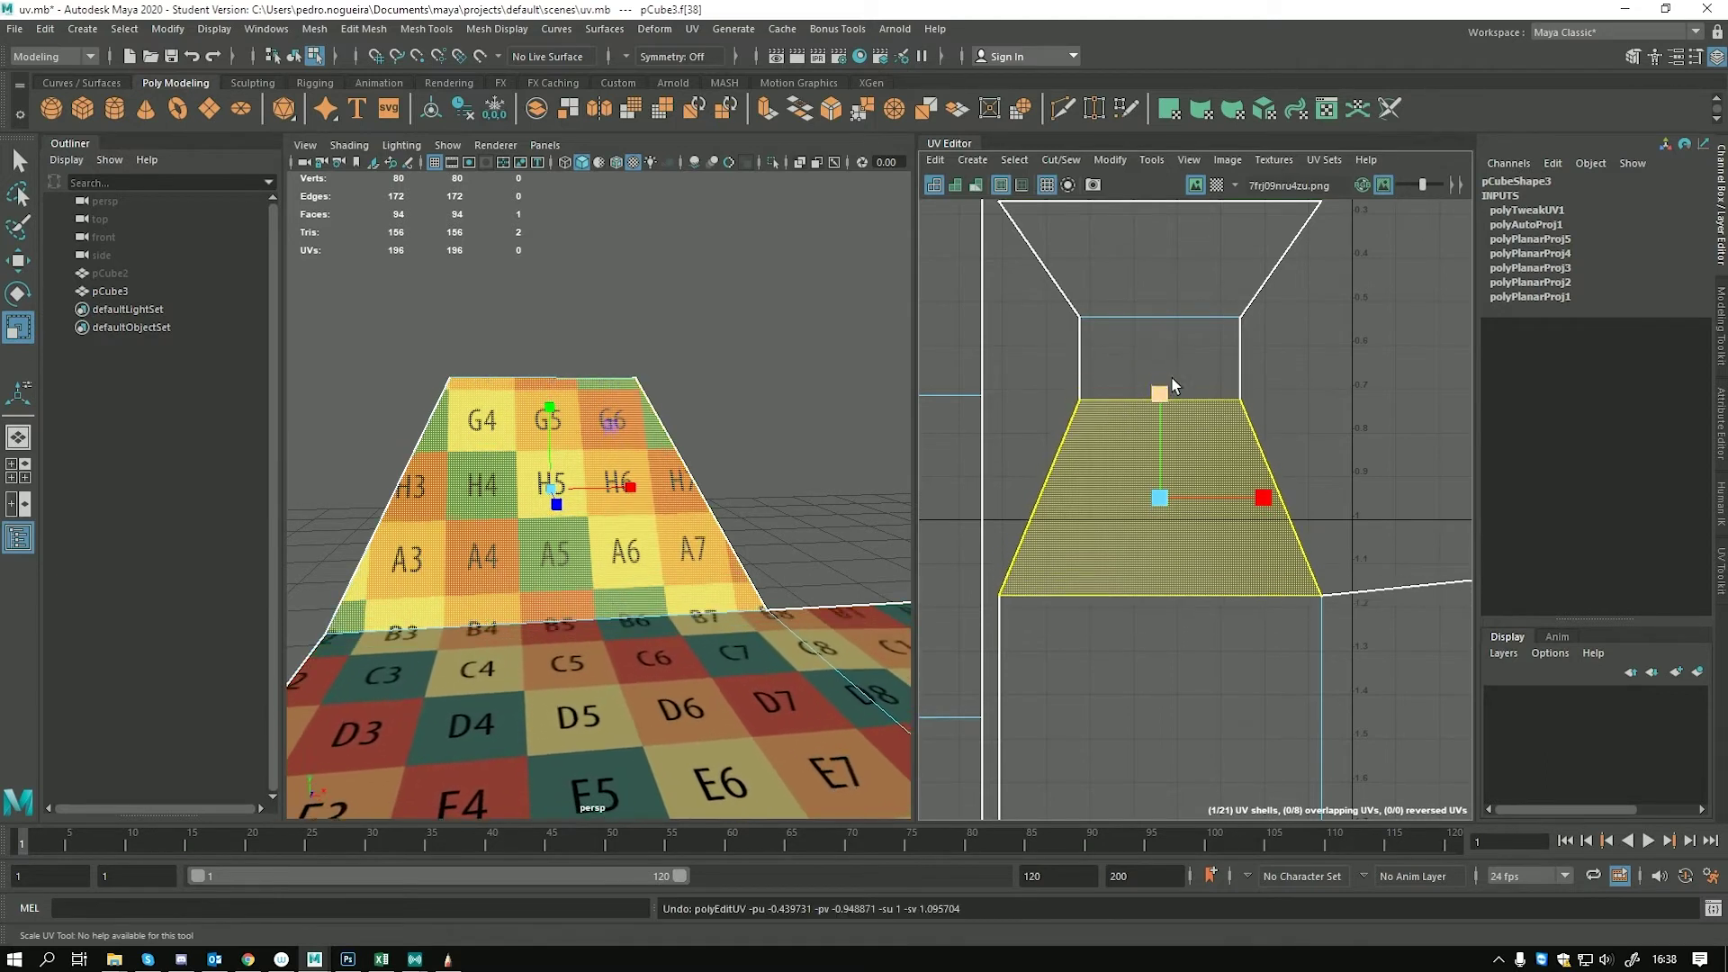
Toggle the UV Editor's texture display options and turn off the image dimming
{"action": "left_click", "coordinate": [1216, 185]}
{"action": "left_click", "coordinate": [1201, 186]}
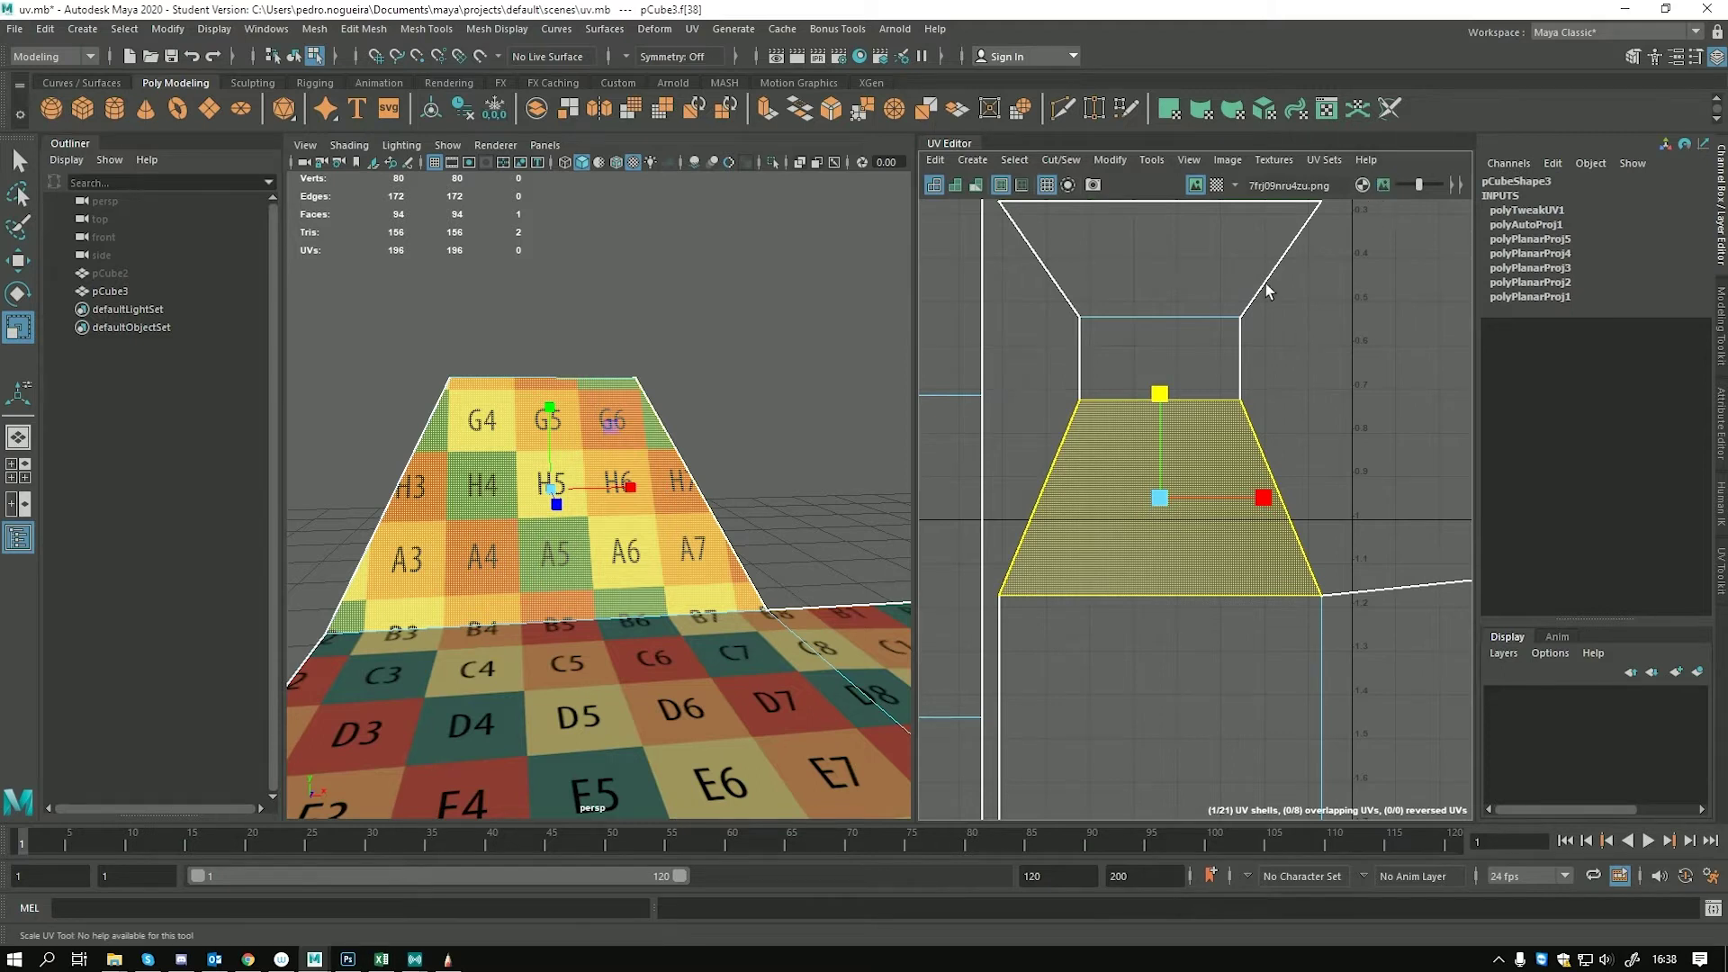
{"action": "scroll", "coordinate": [1267, 289], "scroll_direction": "down", "scroll_amount": 8}
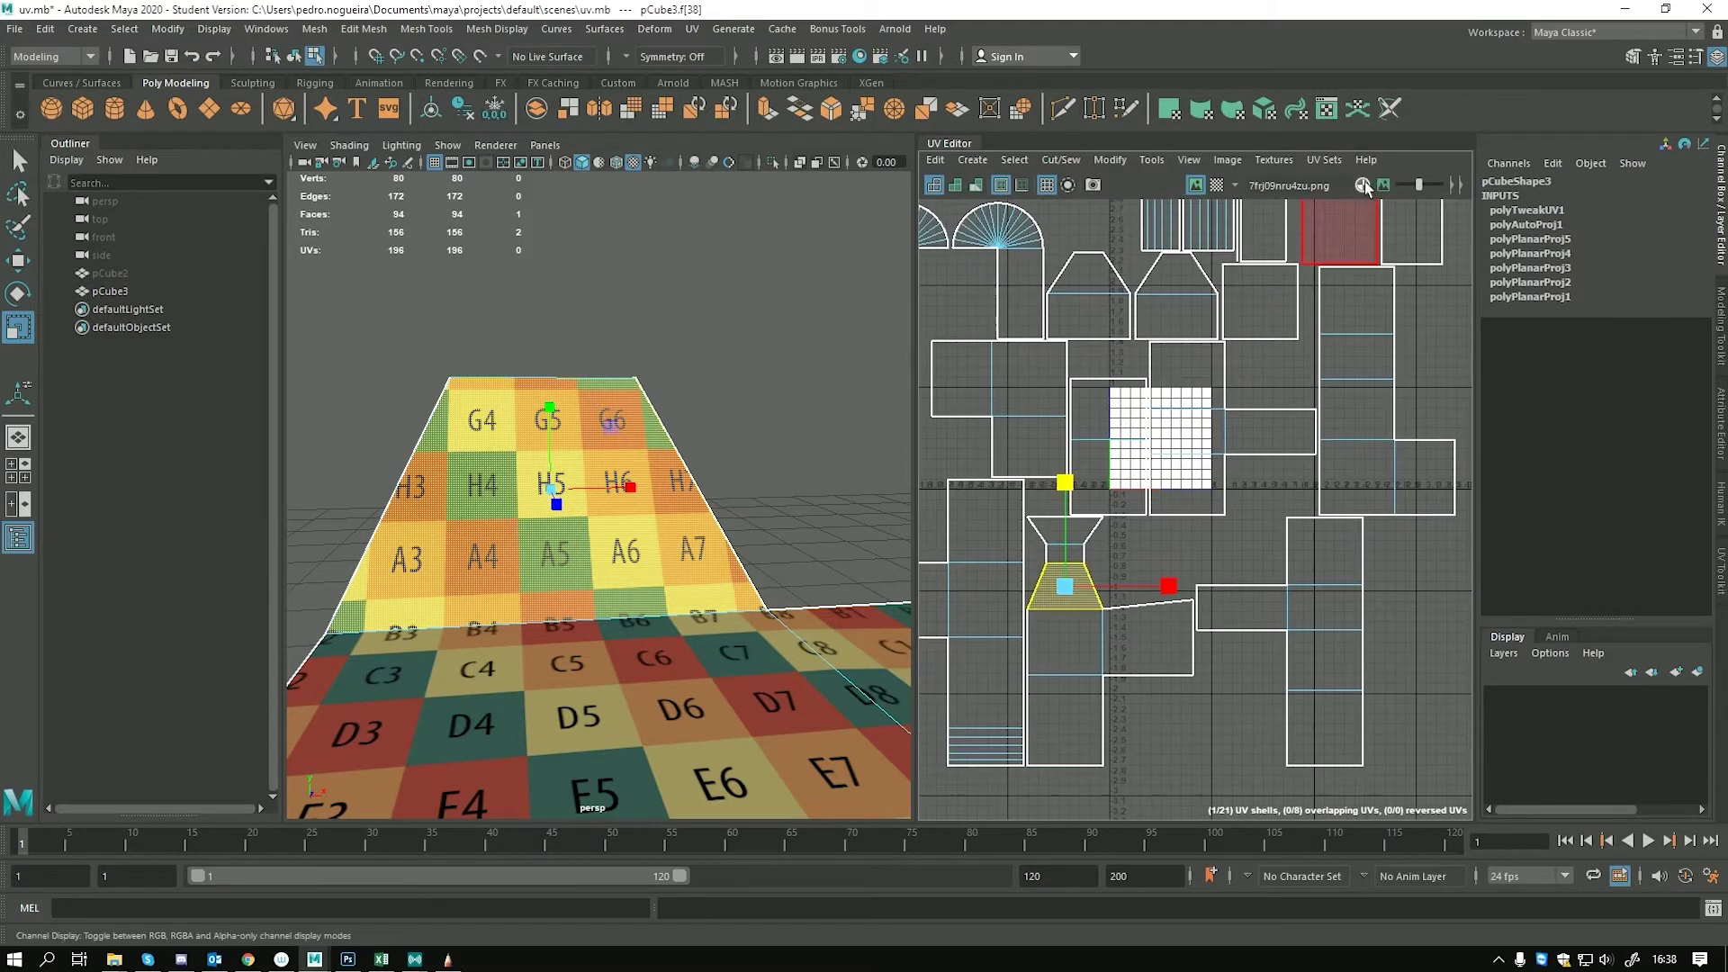
{"action": "scroll", "coordinate": [1089, 504], "scroll_direction": "up", "scroll_amount": 6}
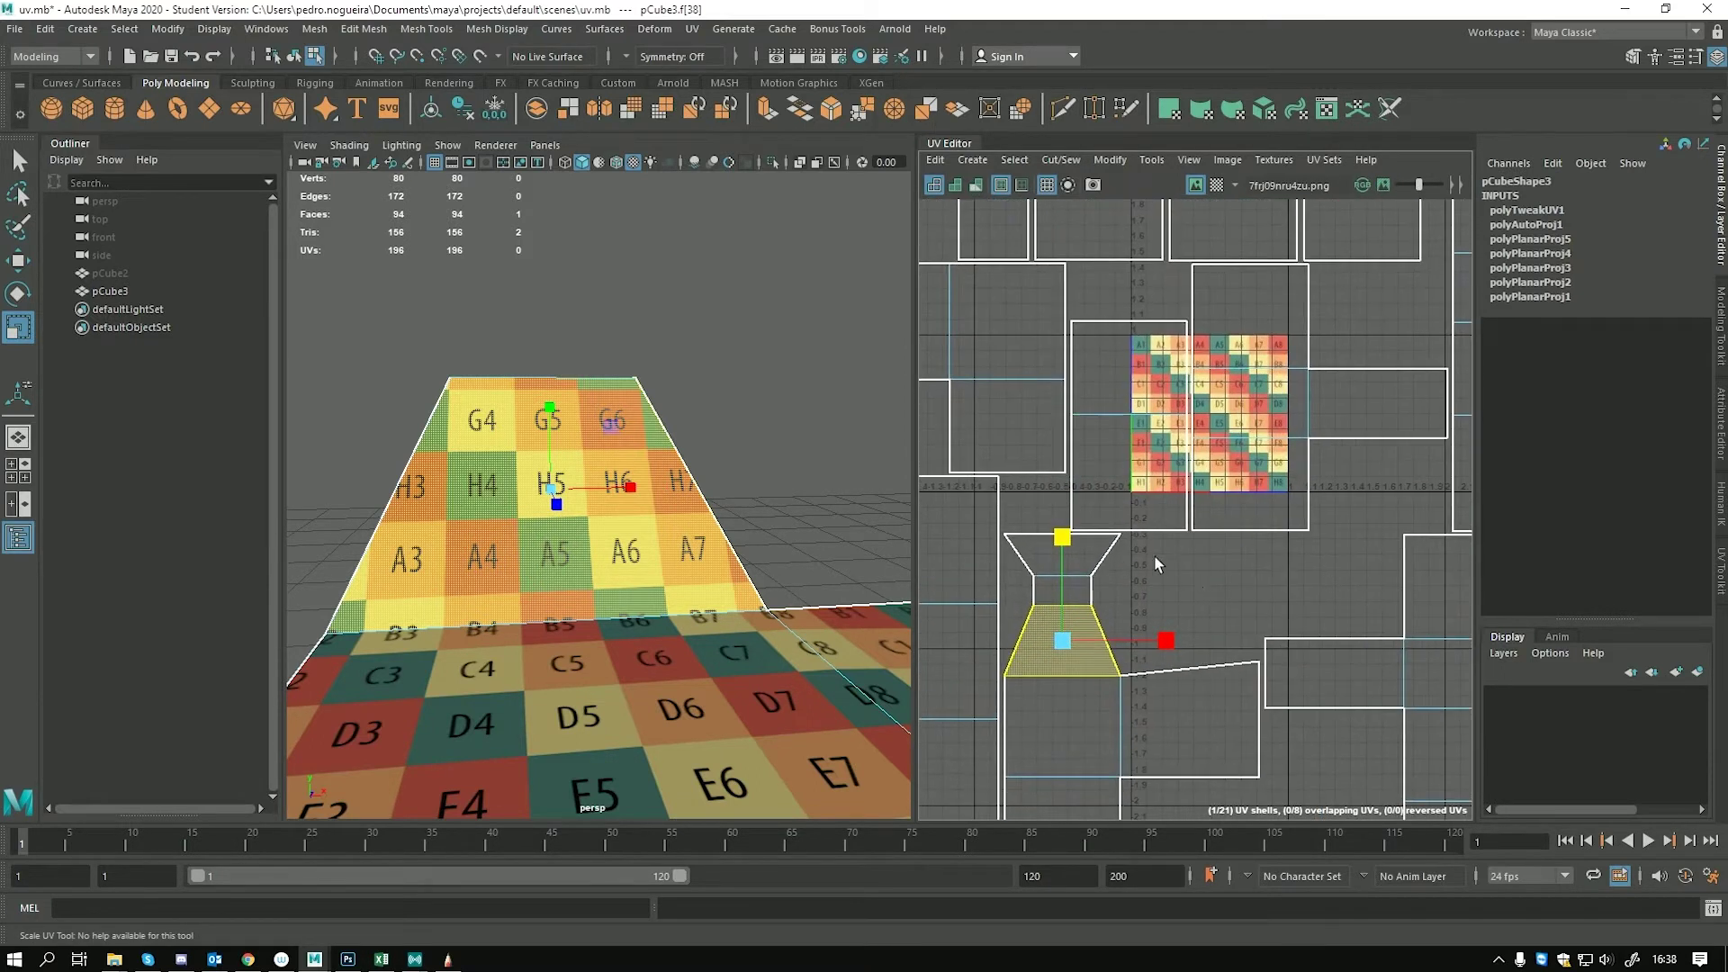
Try scaling the sloped face's UVs vertically again, and undo the UV edits and the selection of that face
{"action": "middle_click_drag", "start_coordinate": [1172, 513], "coordinate": [1111, 546], "text": "alt"}
{"action": "left_click_drag", "start_coordinate": [1066, 520], "coordinate": [1067, 526]}
{"action": "key", "text": "ctrl+z"}
{"action": "scroll", "coordinate": [1123, 575], "scroll_direction": "down", "scroll_amount": 5}
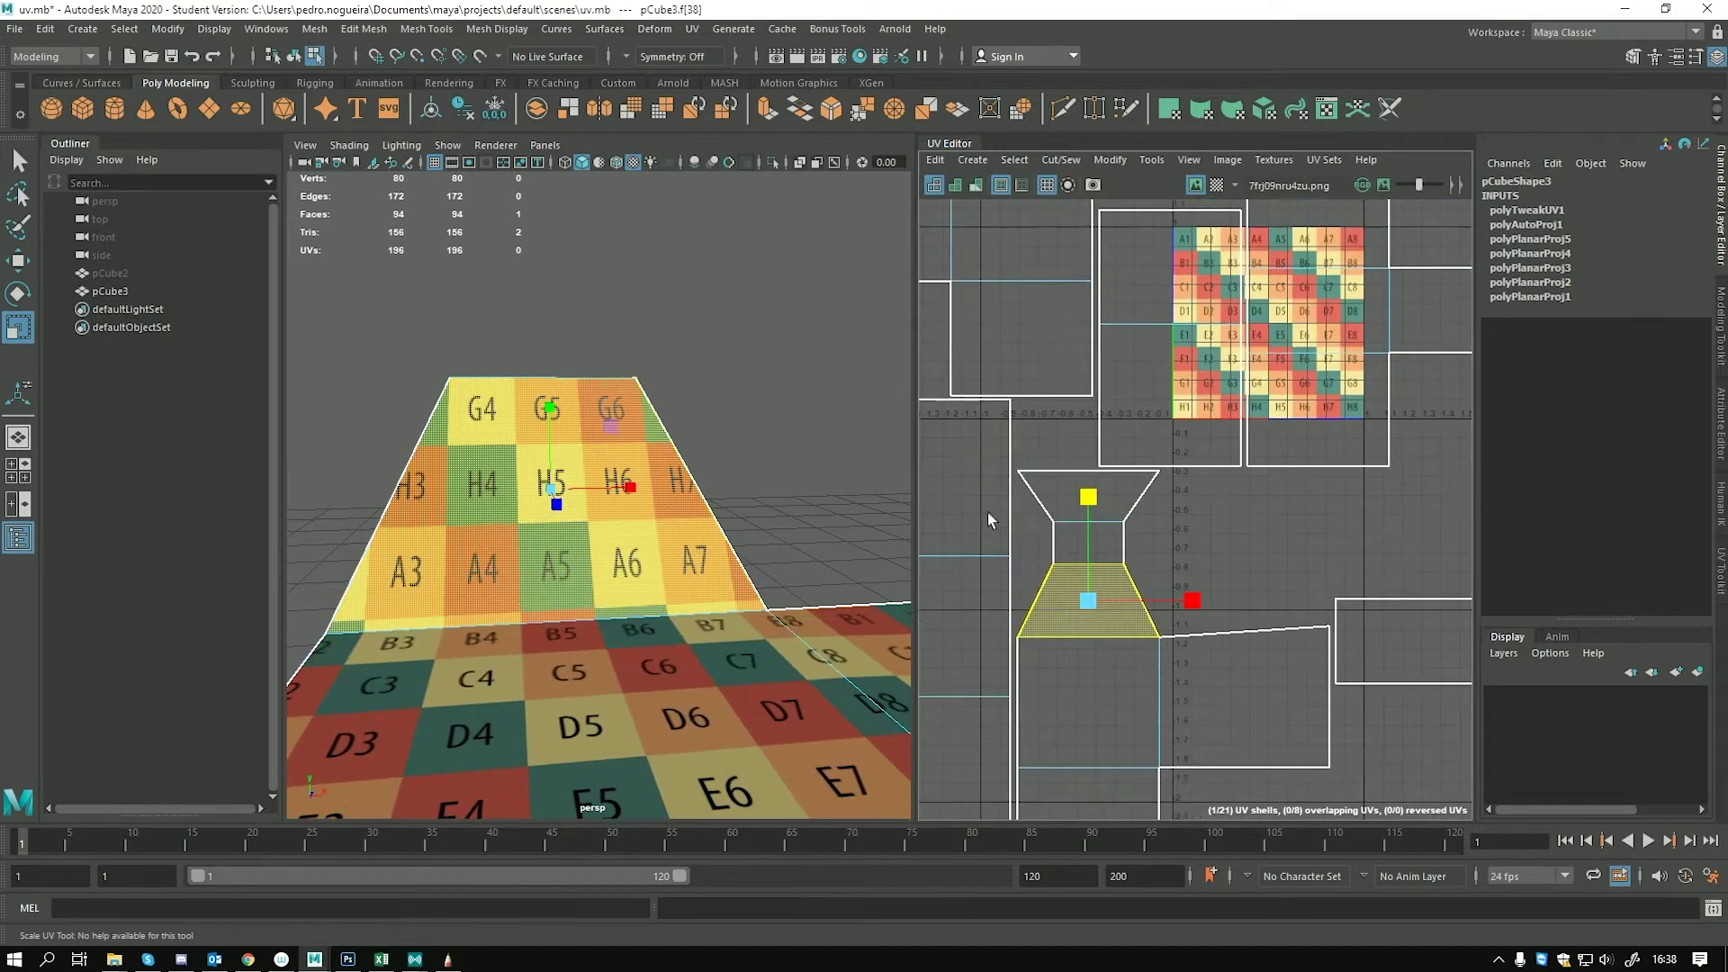
{"action": "key", "text": "ctrl+z"}
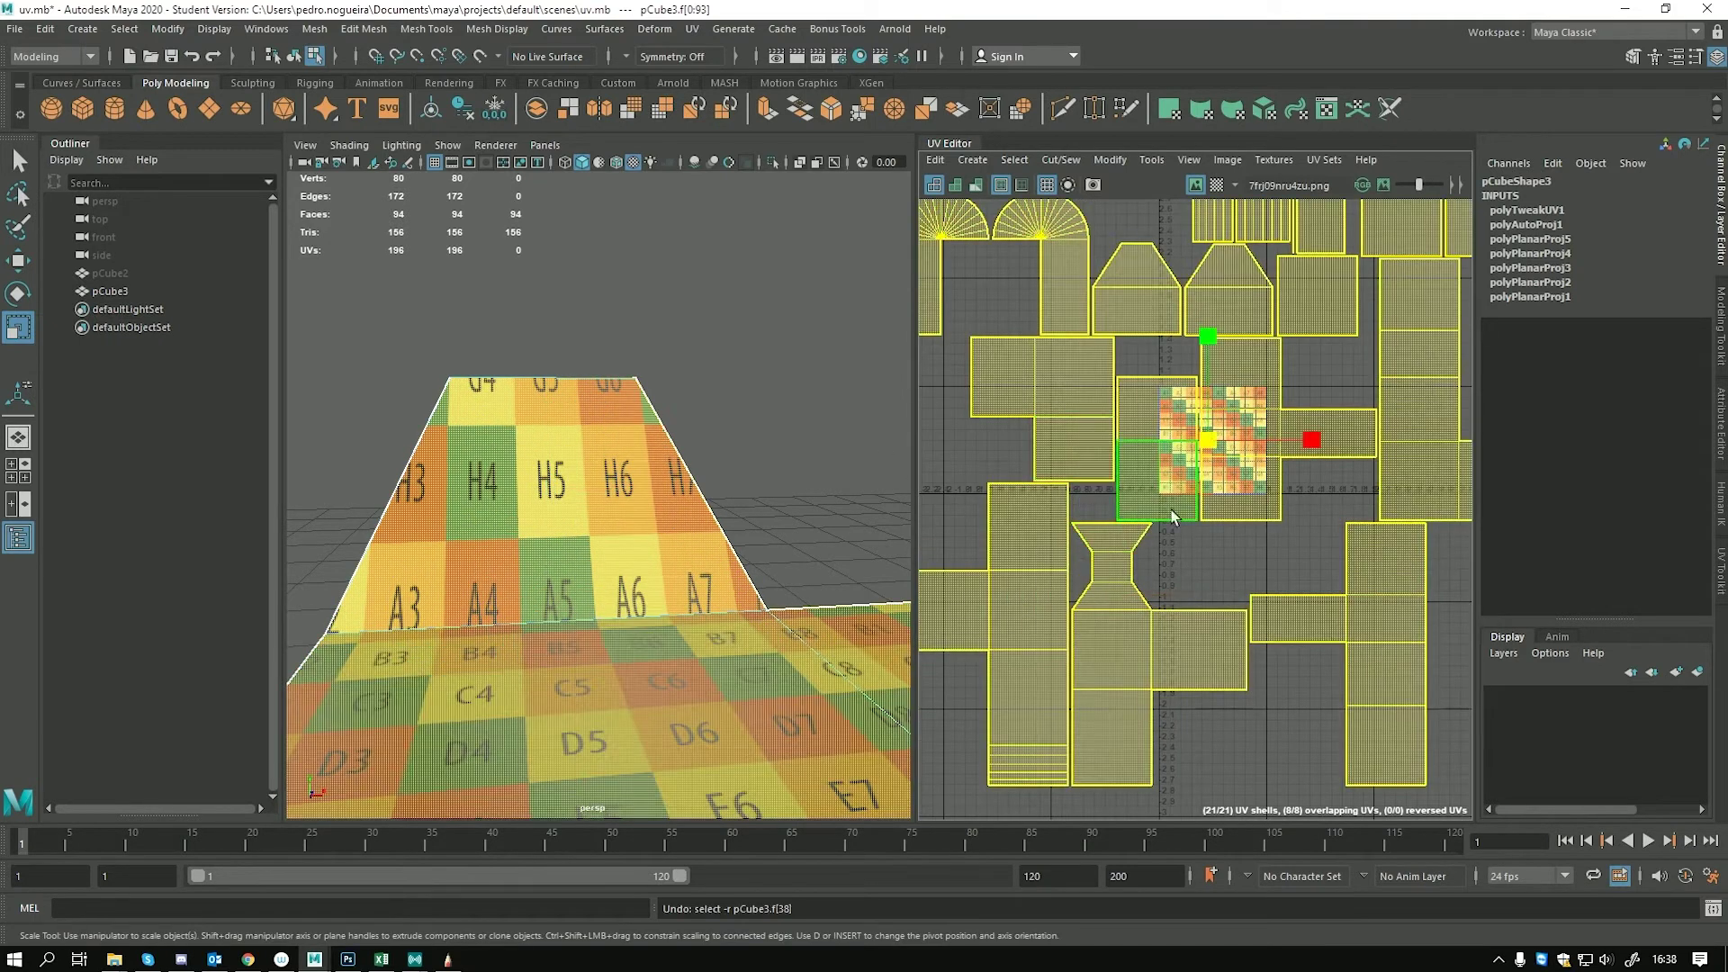
Return the mesh to object mode and apply a planar UV projection along the Y axis to all of it
{"action": "scroll", "coordinate": [1172, 517], "scroll_direction": "down", "scroll_amount": 2}
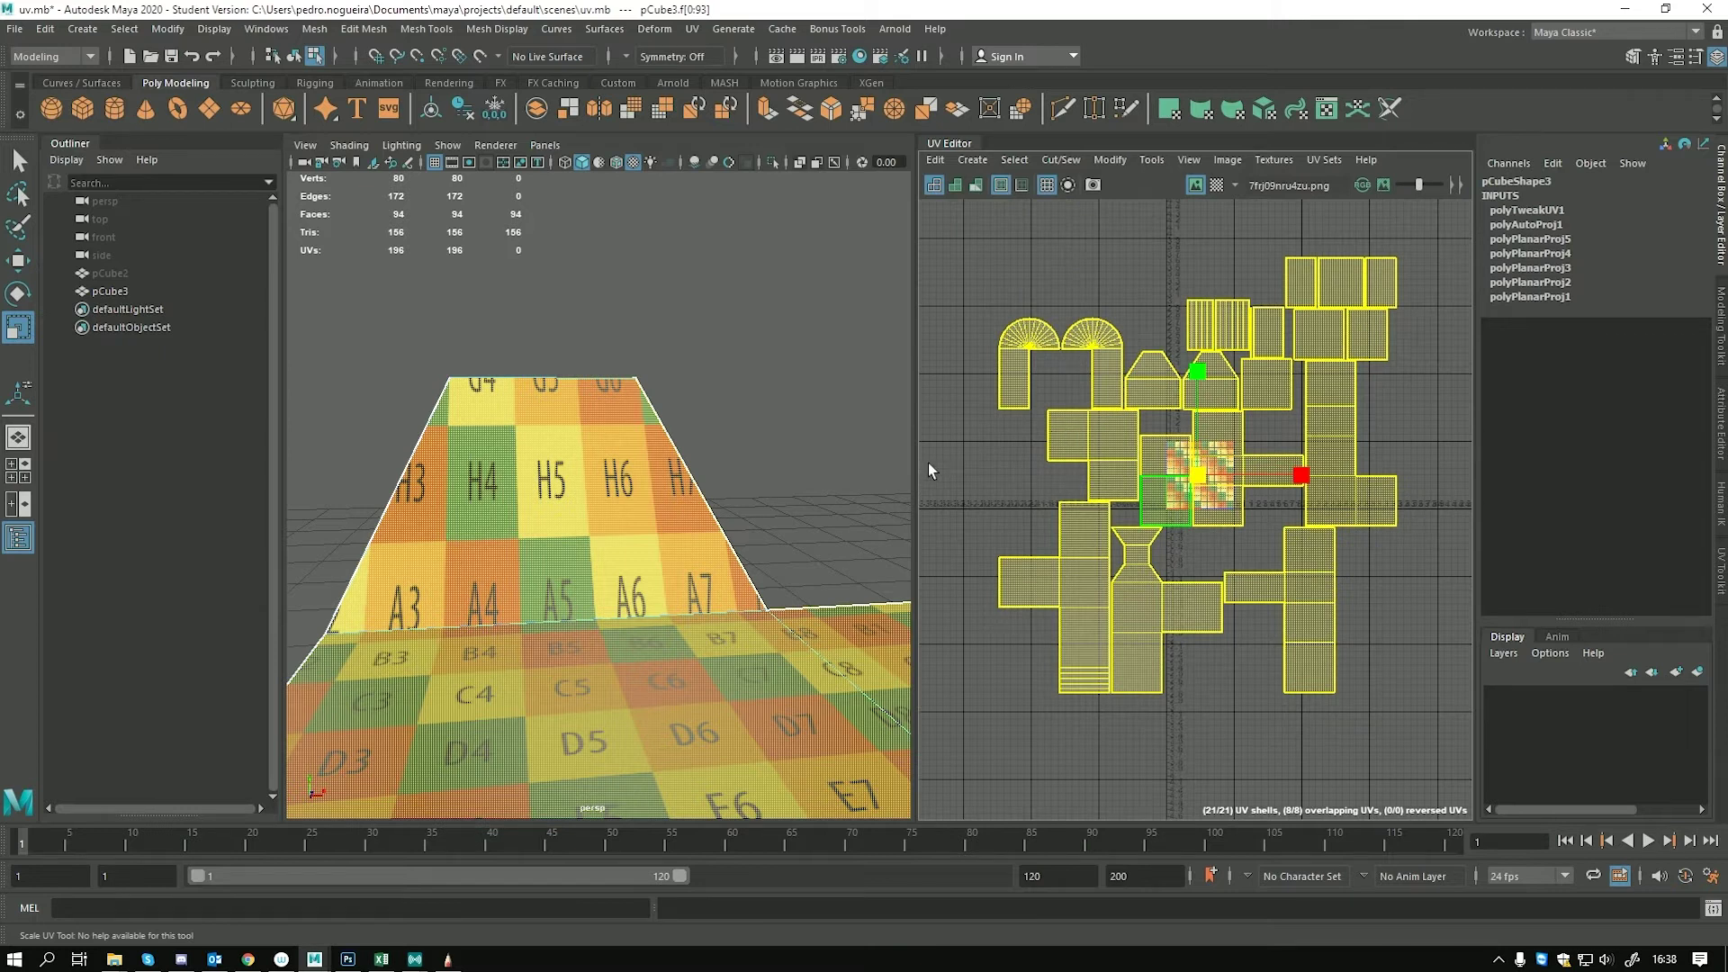
{"action": "left_click_drag", "start_coordinate": [662, 554], "coordinate": [781, 607], "text": "alt"}
{"action": "right_click_drag", "start_coordinate": [781, 607], "coordinate": [660, 565], "text": "alt"}
{"action": "left_click_drag", "start_coordinate": [661, 565], "coordinate": [771, 625], "text": "alt"}
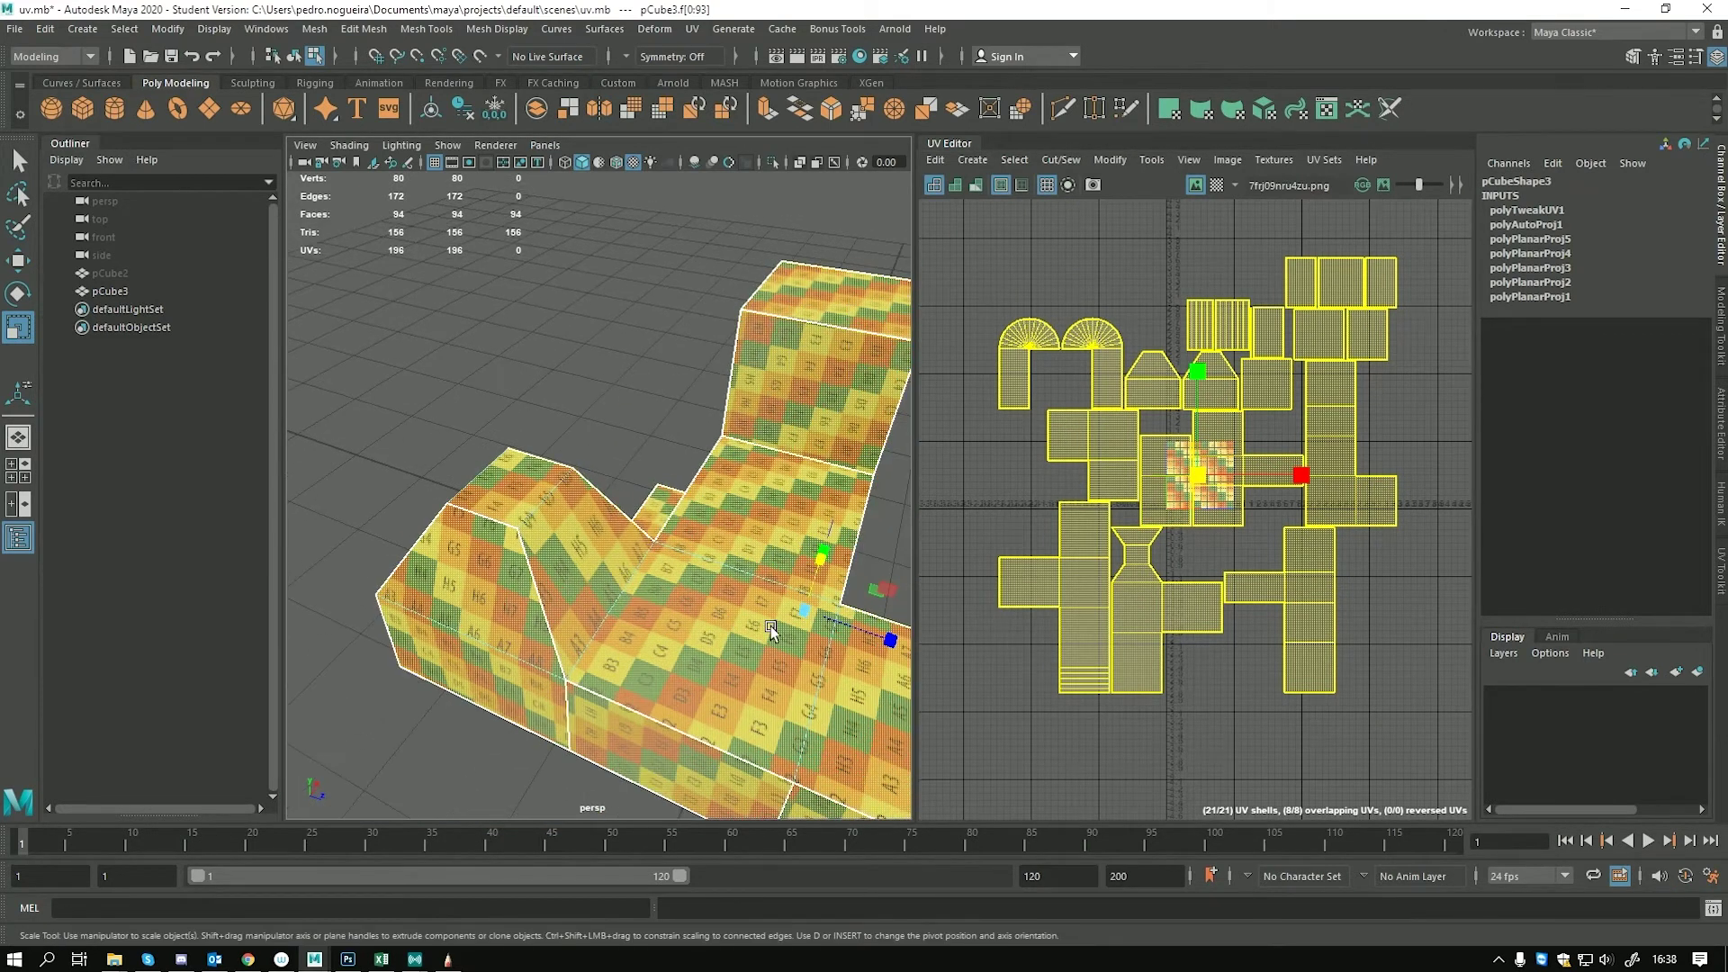
{"action": "right_click_drag", "start_coordinate": [770, 624], "coordinate": [648, 586], "text": "alt"}
{"action": "left_click_drag", "start_coordinate": [648, 586], "coordinate": [607, 551], "text": "alt"}
{"action": "right_click_drag", "start_coordinate": [597, 458], "coordinate": [637, 517]}
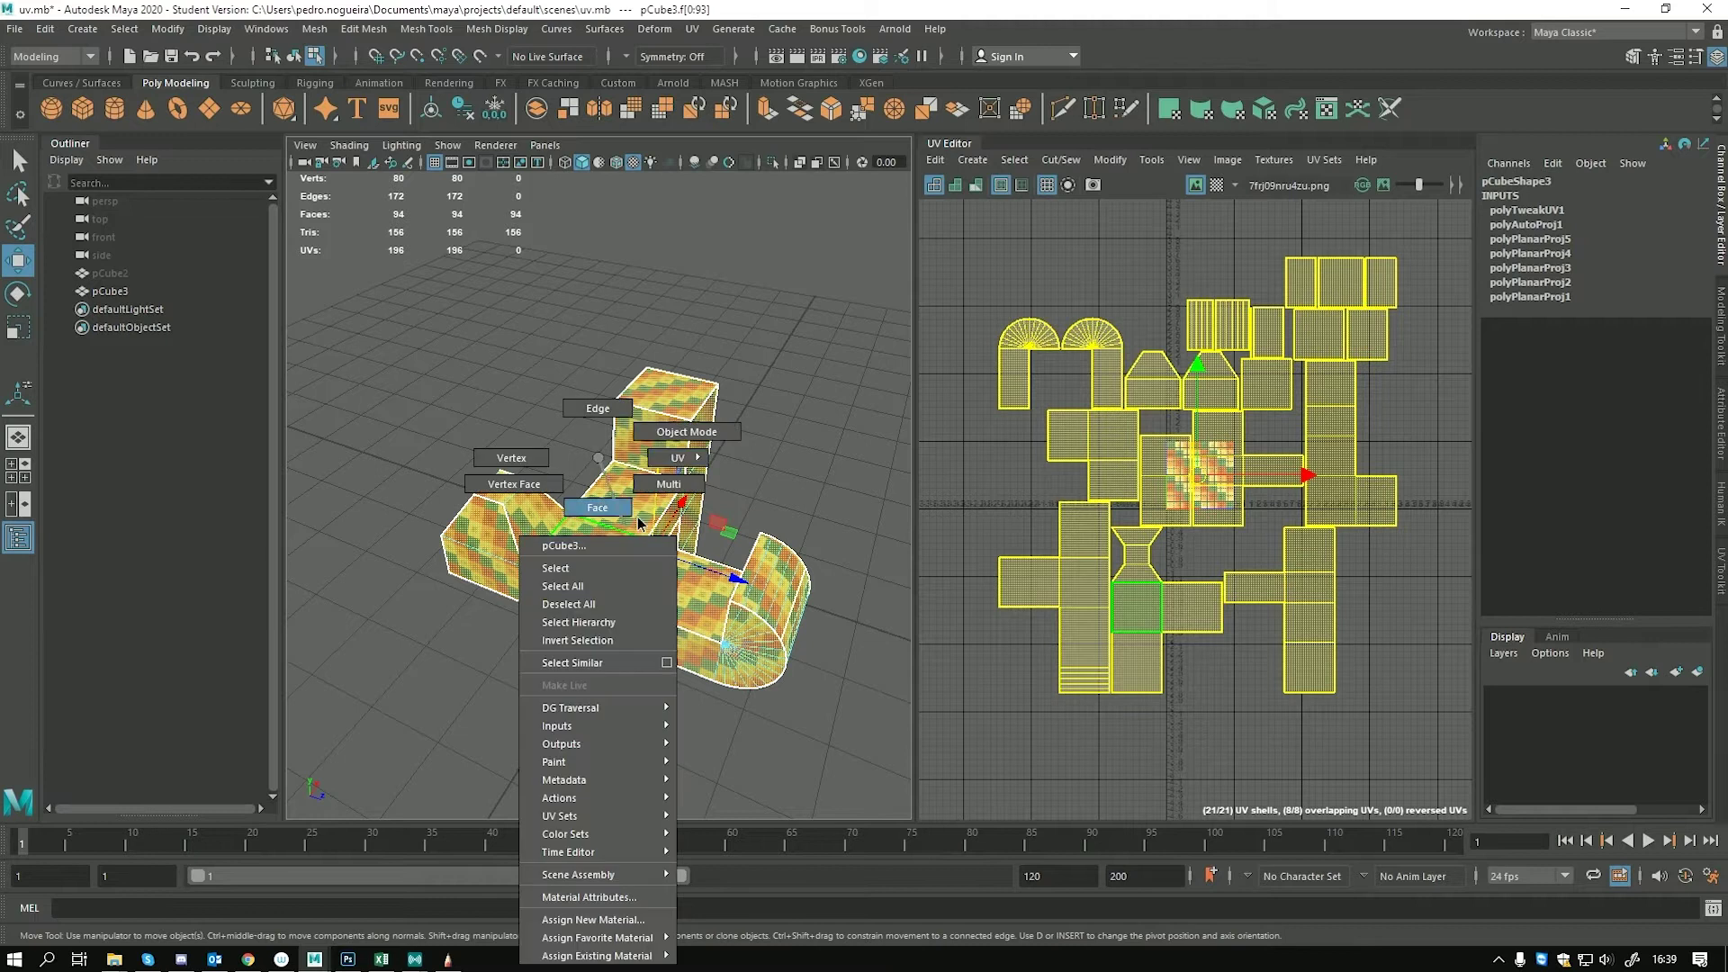
{"action": "right_click_drag", "start_coordinate": [682, 441], "coordinate": [684, 438]}
{"action": "left_click", "coordinate": [1168, 109]}
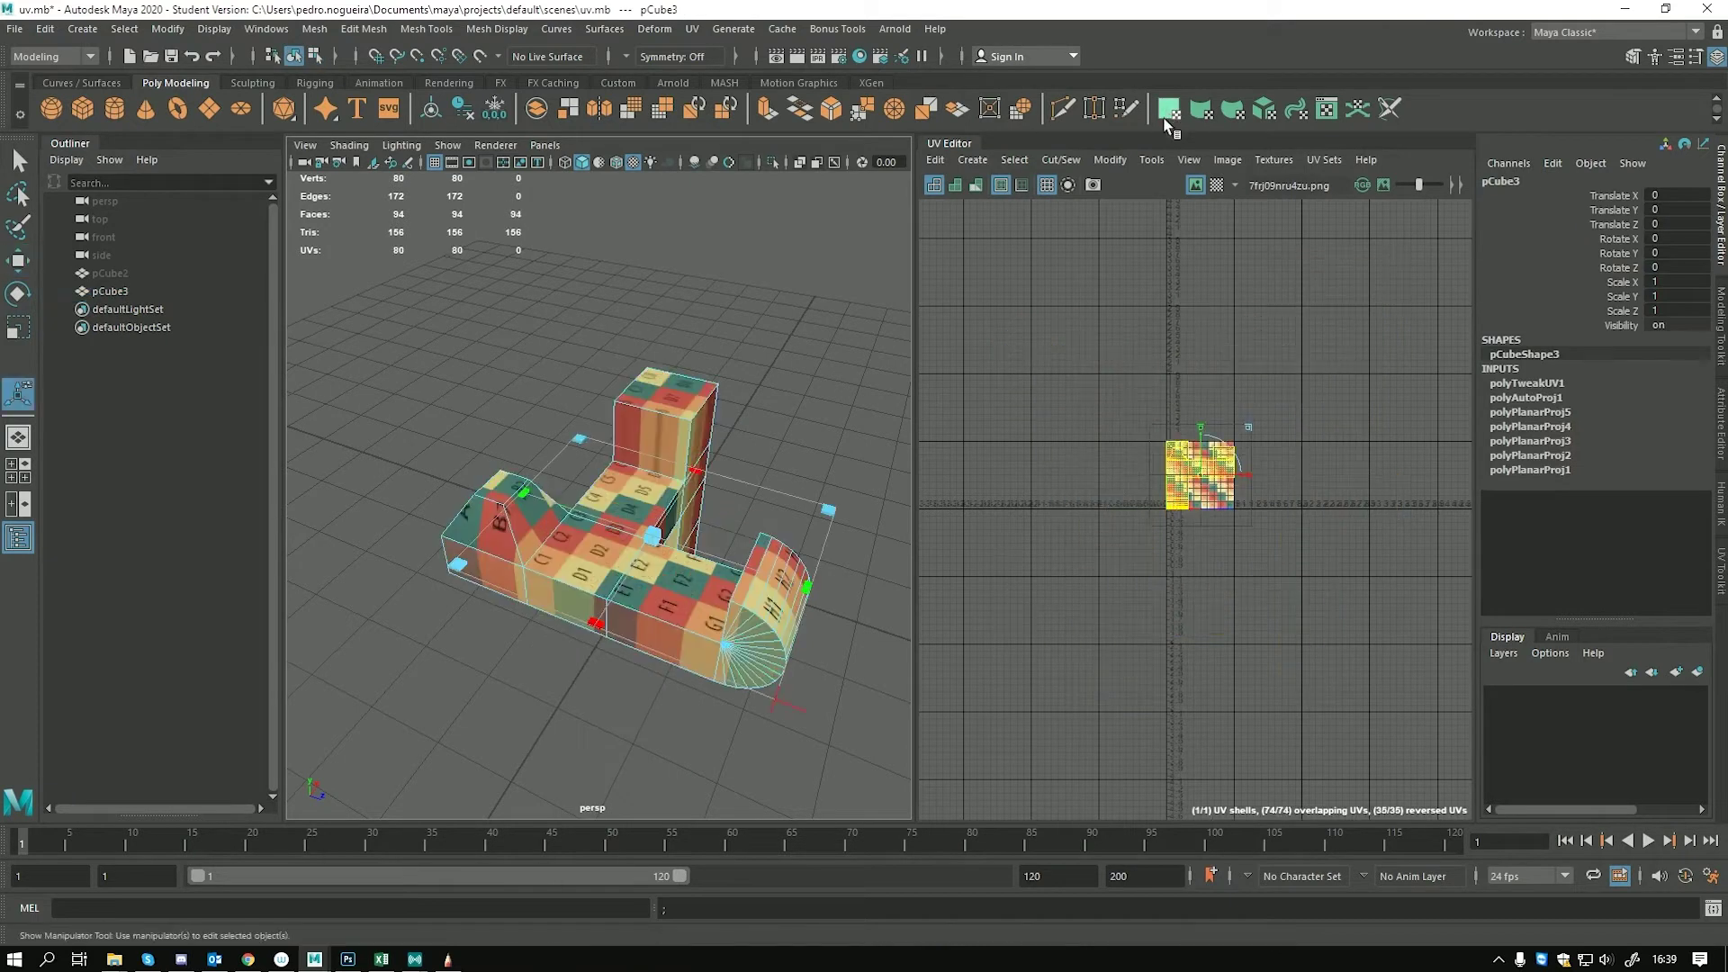
Frame the projected UVs in the UV Editor and turn the texture image dimming back on
{"action": "key", "text": "f"}
{"action": "scroll", "coordinate": [1212, 538], "scroll_direction": "up", "scroll_amount": 2}
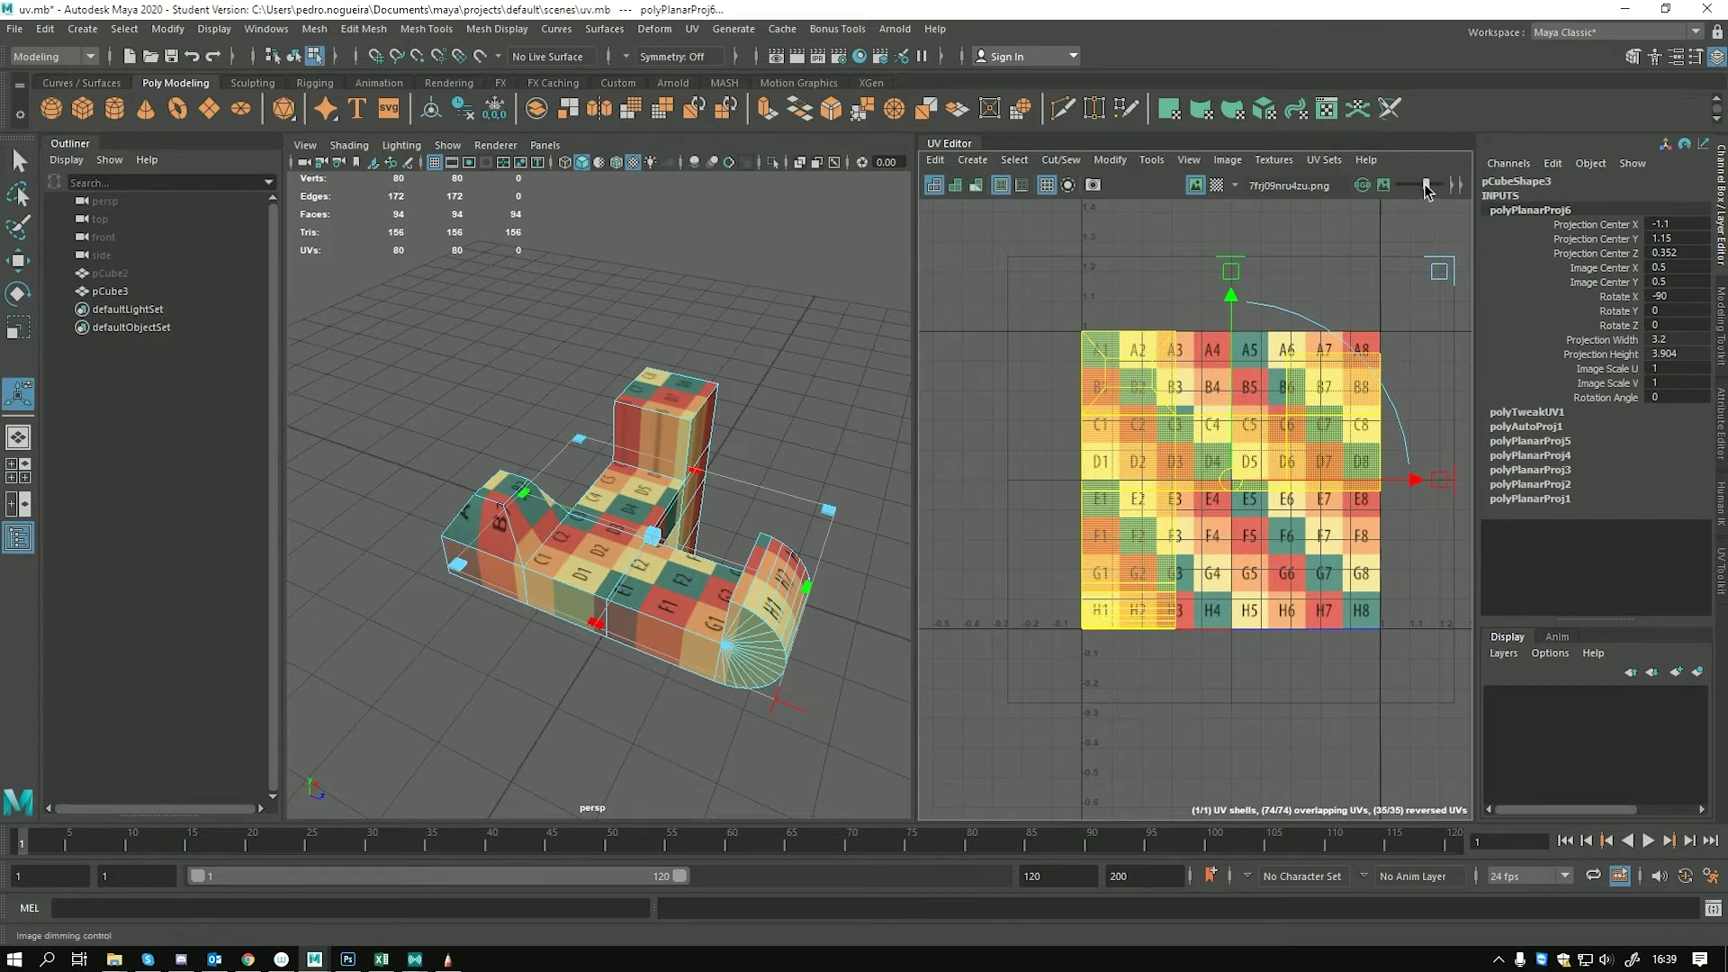
{"action": "left_click", "coordinate": [1380, 185]}
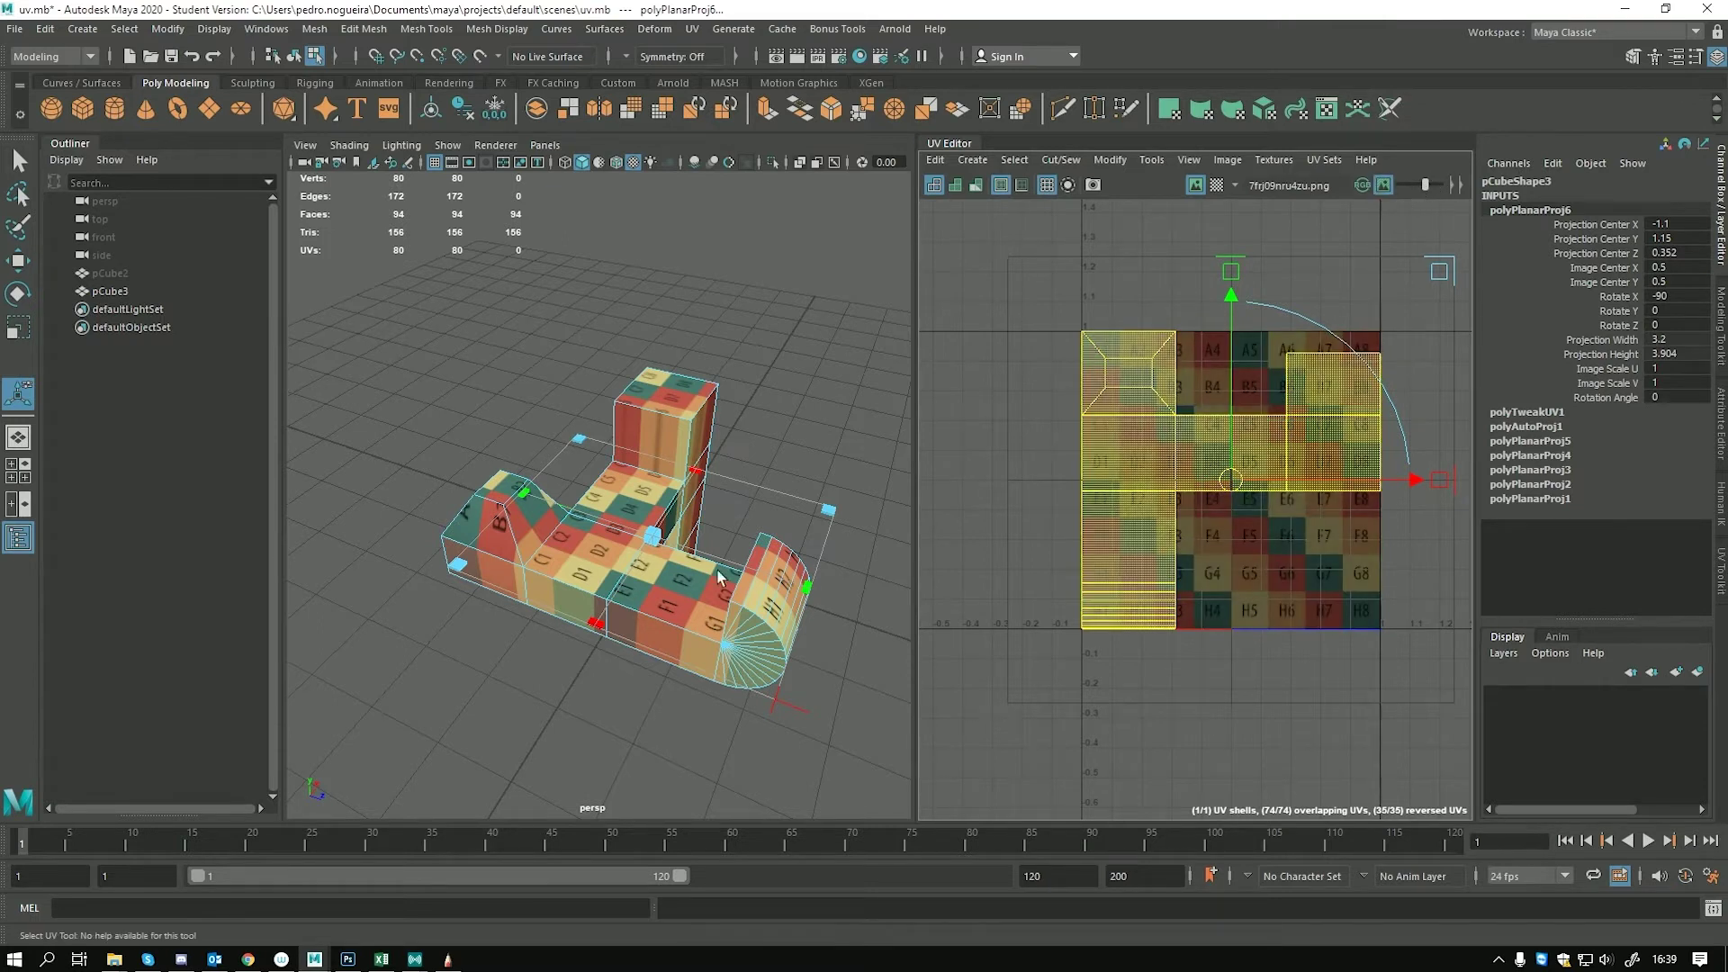
Move the planar projection to center X of about -3.39 and shift its image center to about 0.88, 0.65
{"action": "right_click_drag", "start_coordinate": [718, 576], "coordinate": [610, 519], "text": "alt"}
{"action": "left_click_drag", "start_coordinate": [637, 526], "coordinate": [493, 587]}
{"action": "middle_click_drag", "start_coordinate": [1110, 450], "coordinate": [918, 403], "text": "alt"}
{"action": "scroll", "coordinate": [1040, 432], "scroll_direction": "down", "scroll_amount": 2}
{"action": "left_click_drag", "start_coordinate": [1068, 454], "coordinate": [1179, 477]}
{"action": "middle_click_drag", "start_coordinate": [1260, 459], "coordinate": [1190, 424], "text": "alt"}
{"action": "left_click_drag", "start_coordinate": [1103, 436], "coordinate": [1082, 374]}
{"action": "middle_click_drag", "start_coordinate": [583, 531], "coordinate": [594, 592], "text": "alt"}
{"action": "right_click_drag", "start_coordinate": [594, 592], "coordinate": [669, 624], "text": "alt"}
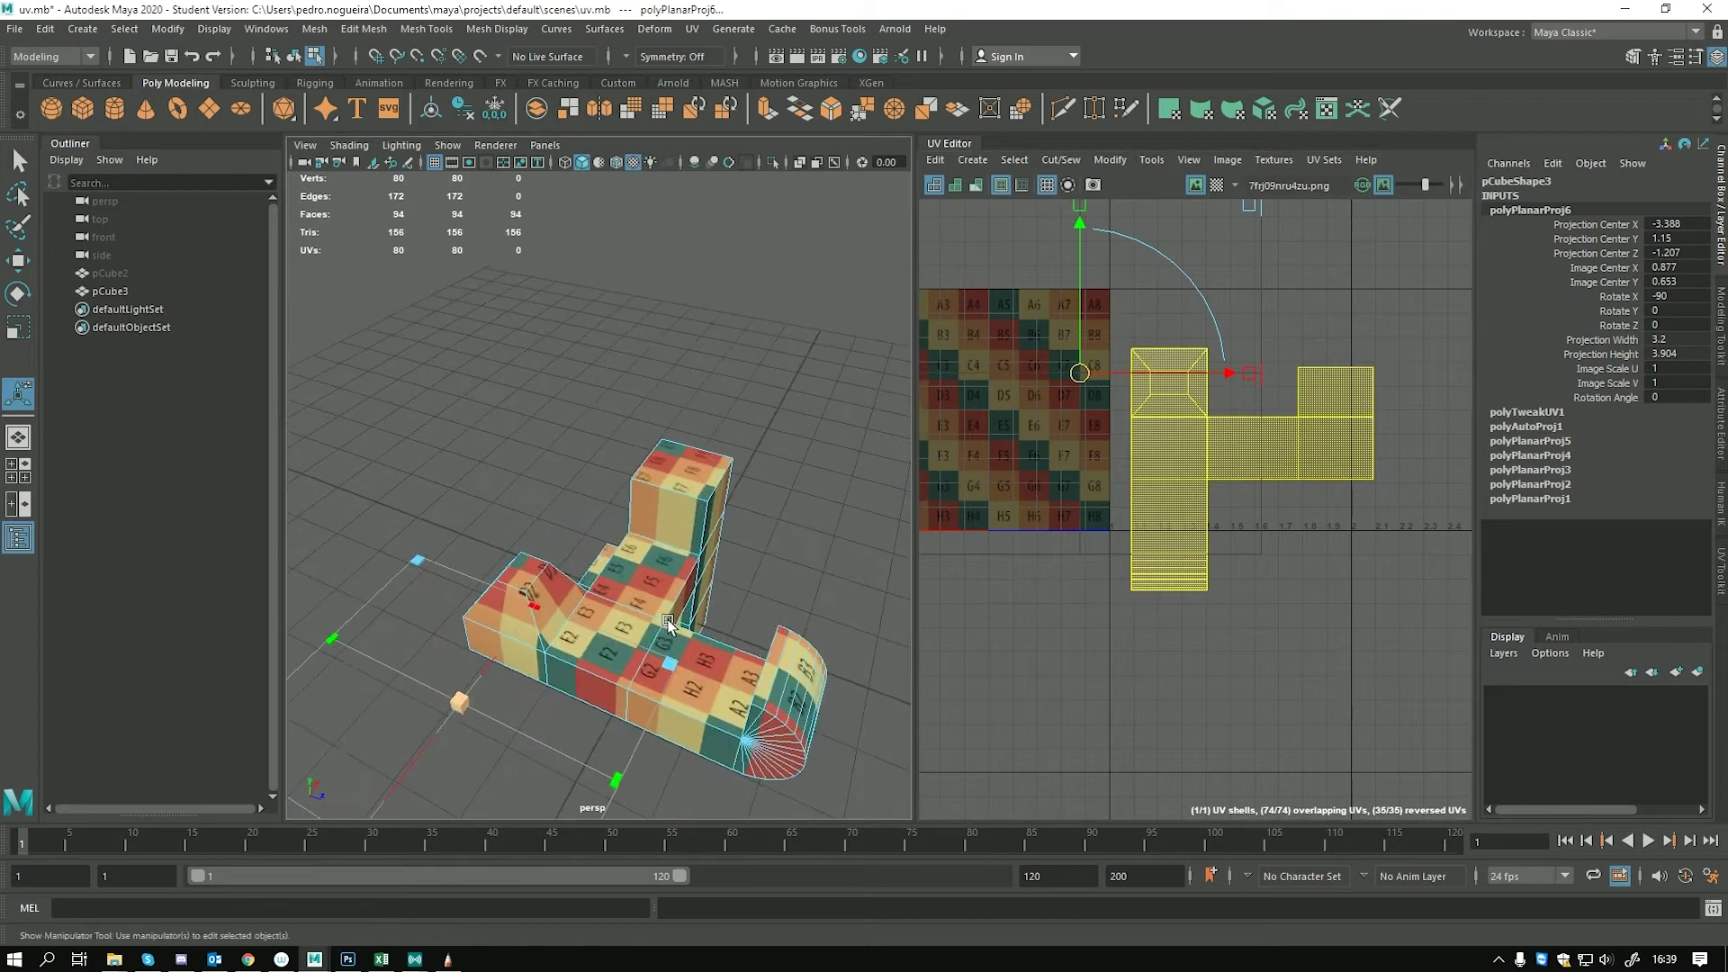
Select the mesh's upward-facing flat faces and apply a separate planar projection along the Y axis to them
{"action": "left_click", "coordinate": [671, 579]}
{"action": "left_click", "coordinate": [621, 635], "text": "shift"}
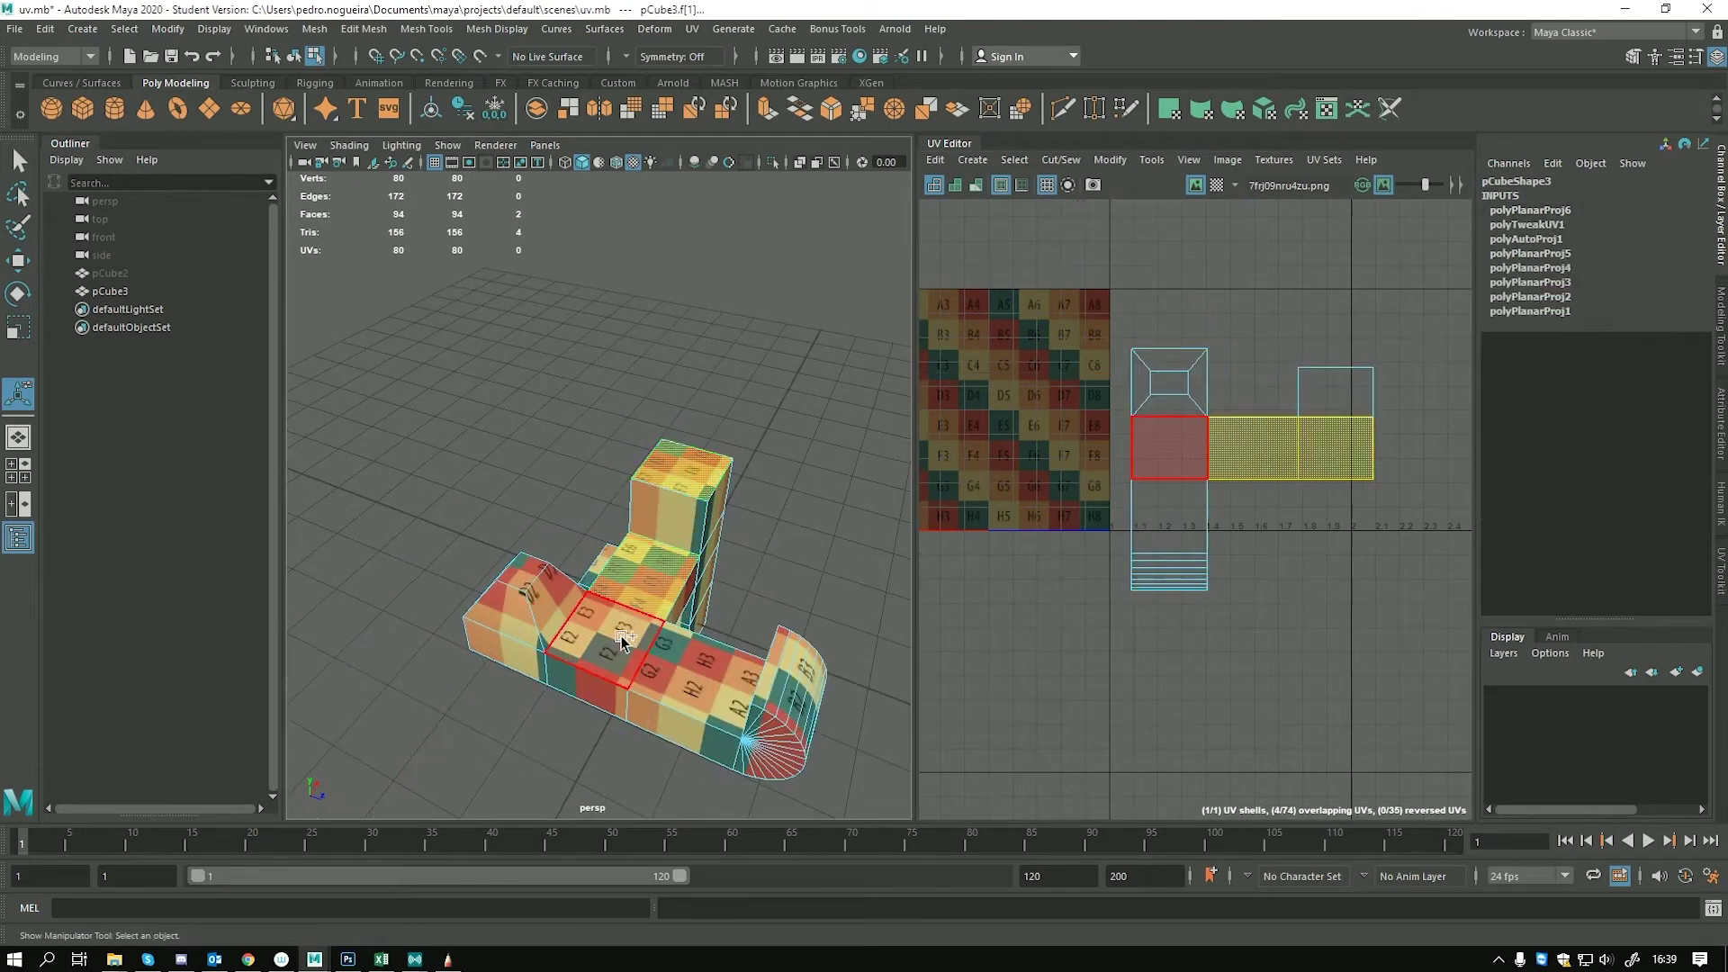
{"action": "left_click", "coordinate": [714, 691], "text": "shift"}
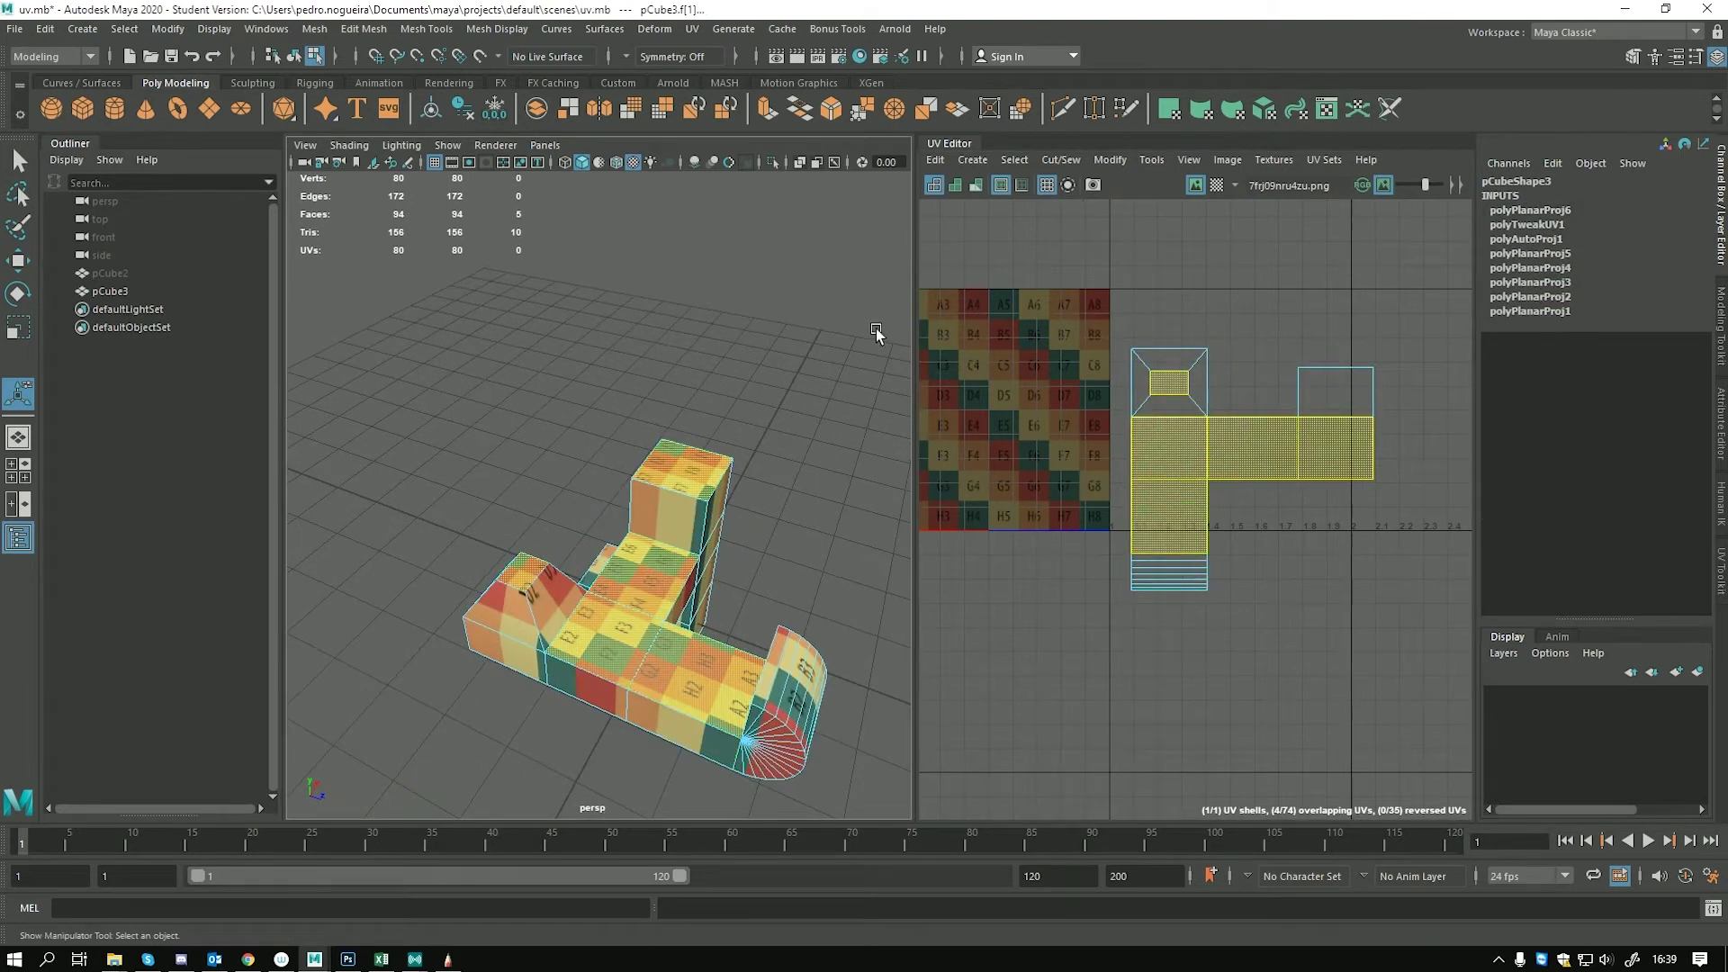
{"action": "left_click", "coordinate": [1169, 109]}
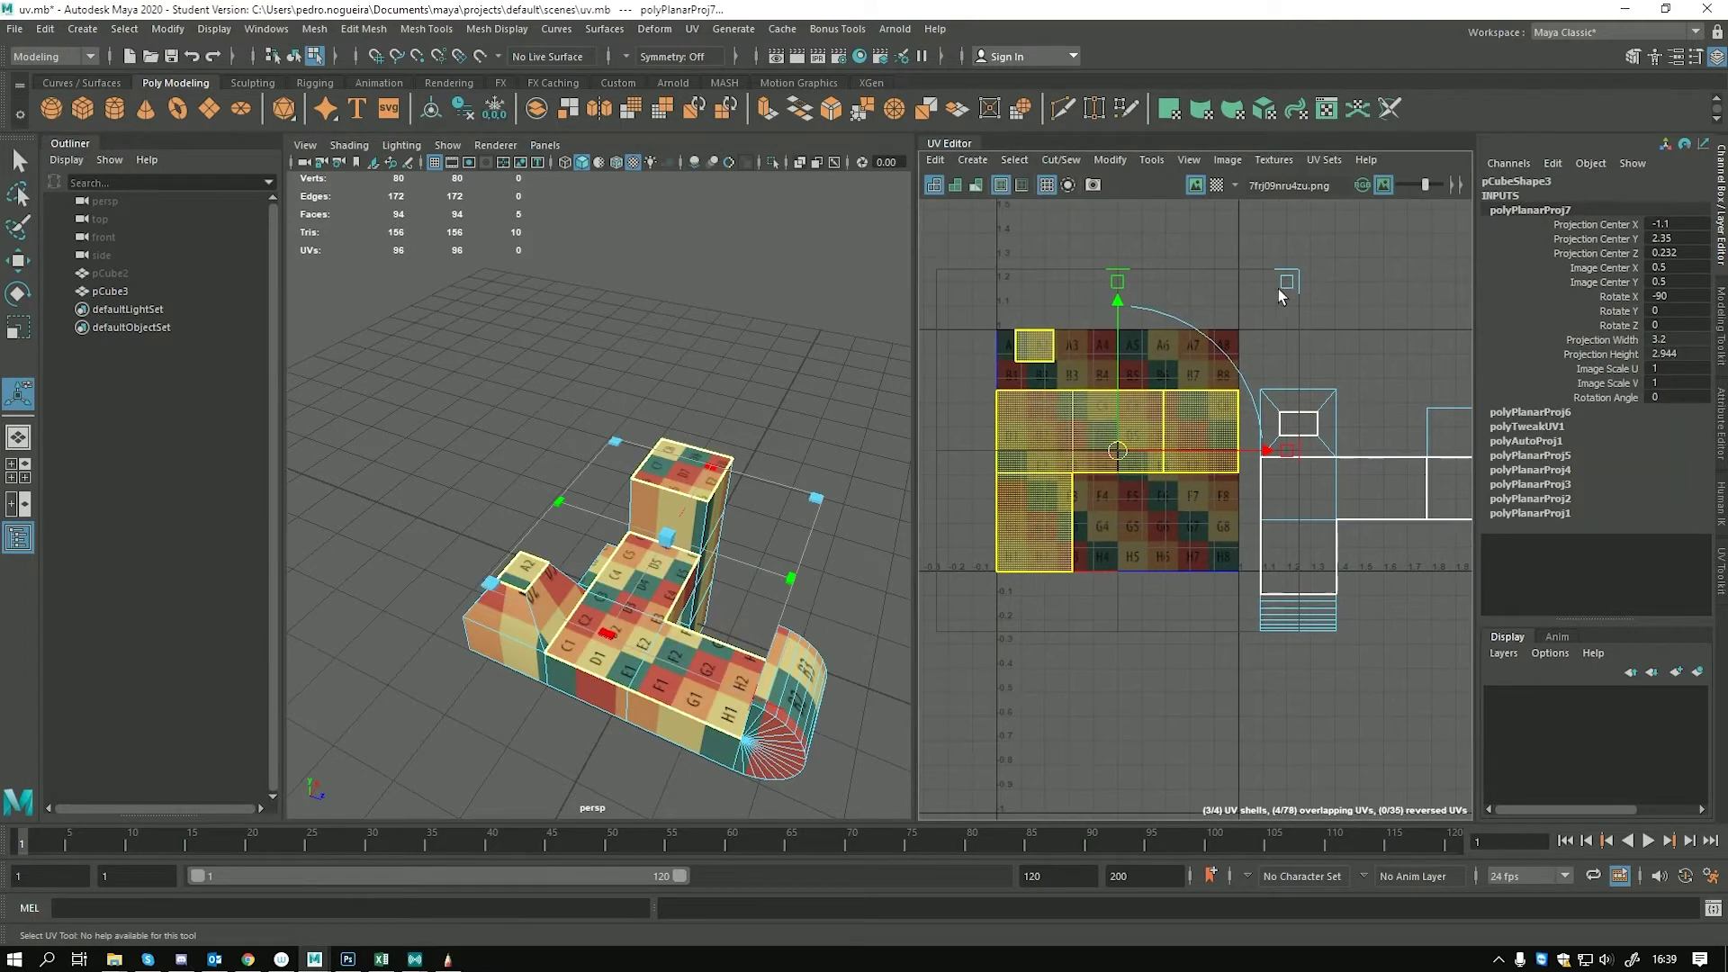
Shift the top faces' projection in the UV Editor to an image center of about 0.15, 0.48
{"action": "left_click_drag", "start_coordinate": [1117, 451], "coordinate": [1041, 426]}
{"action": "middle_click_drag", "start_coordinate": [648, 673], "coordinate": [620, 595], "text": "alt"}
{"action": "right_click_drag", "start_coordinate": [620, 595], "coordinate": [896, 527], "text": "alt"}
{"action": "mouse_move", "coordinate": [1039, 428]}
{"action": "left_mouse_down"}
{"action": "mouse_move", "coordinate": [985, 360]}
{"action": "mouse_move", "coordinate": [1092, 451]}
{"action": "mouse_move", "coordinate": [1011, 386]}
{"action": "mouse_move", "coordinate": [989, 460]}
{"action": "mouse_move", "coordinate": [1033, 456]}
{"action": "left_mouse_up"}
Select the upper three front faces of the tall column and apply a planar projection along the Y axis
{"action": "left_click_drag", "start_coordinate": [702, 558], "coordinate": [600, 518], "text": "alt"}
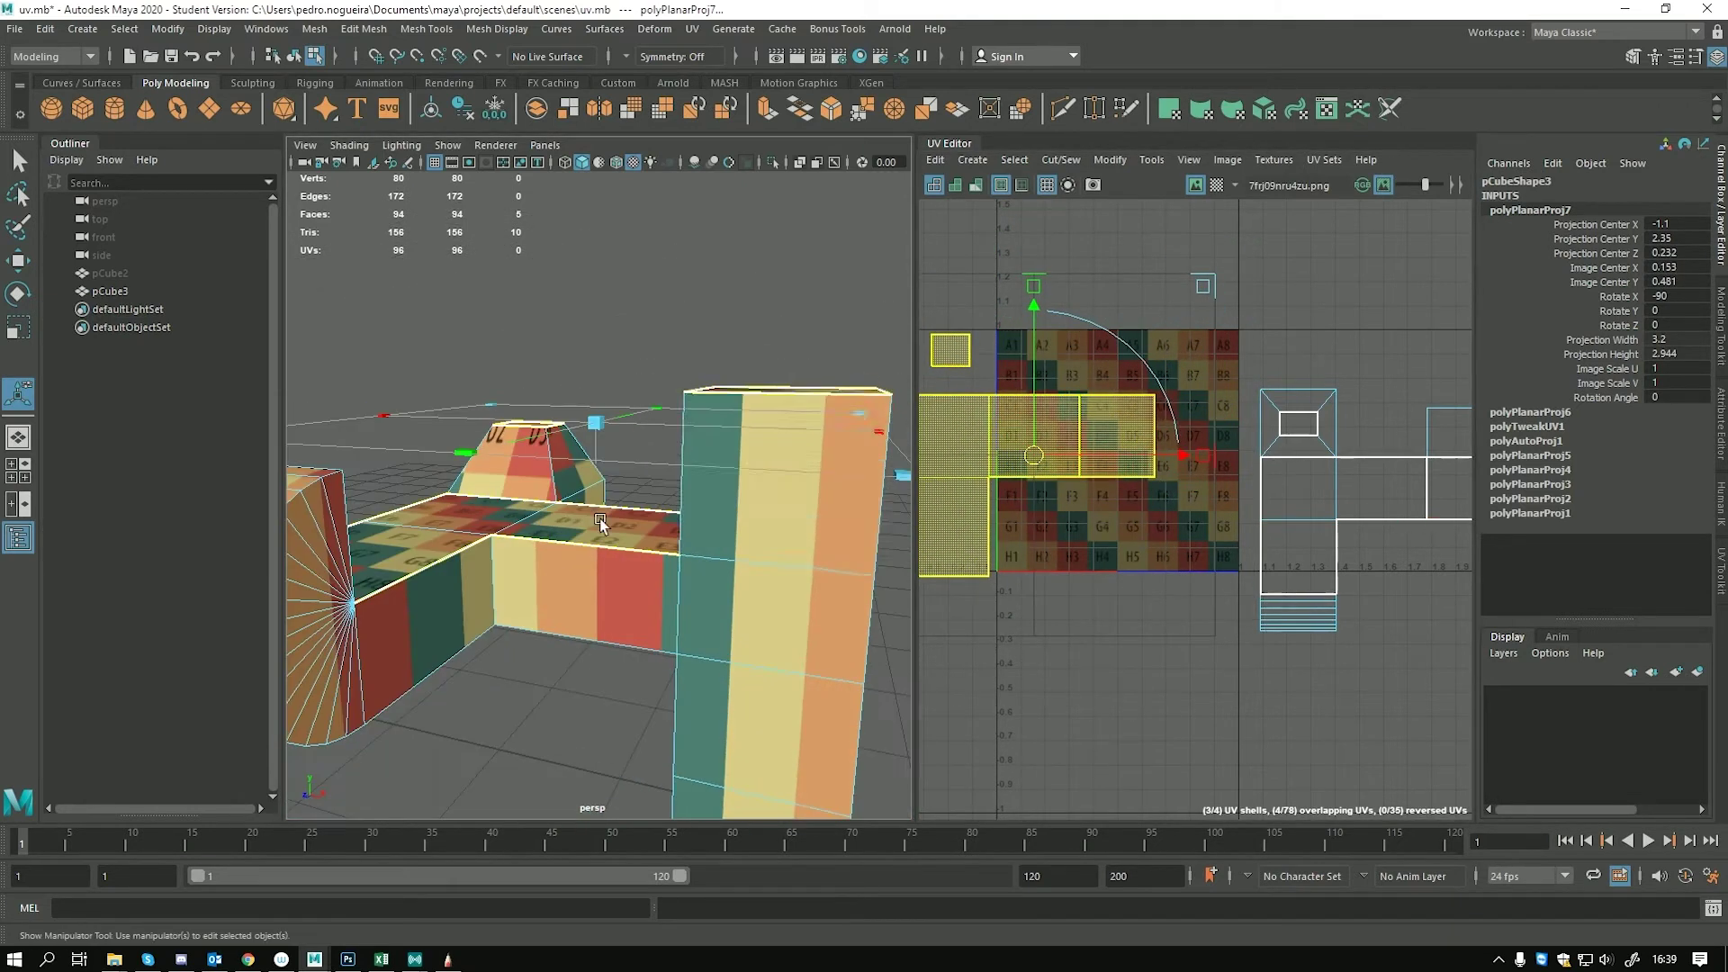
{"action": "left_click", "coordinate": [765, 527]}
{"action": "left_click", "coordinate": [752, 619], "text": "shift"}
{"action": "left_click", "coordinate": [729, 707], "text": "shift"}
{"action": "middle_click_drag", "start_coordinate": [720, 698], "coordinate": [666, 617], "text": "alt"}
{"action": "right_click_drag", "start_coordinate": [666, 616], "coordinate": [531, 621], "text": "alt"}
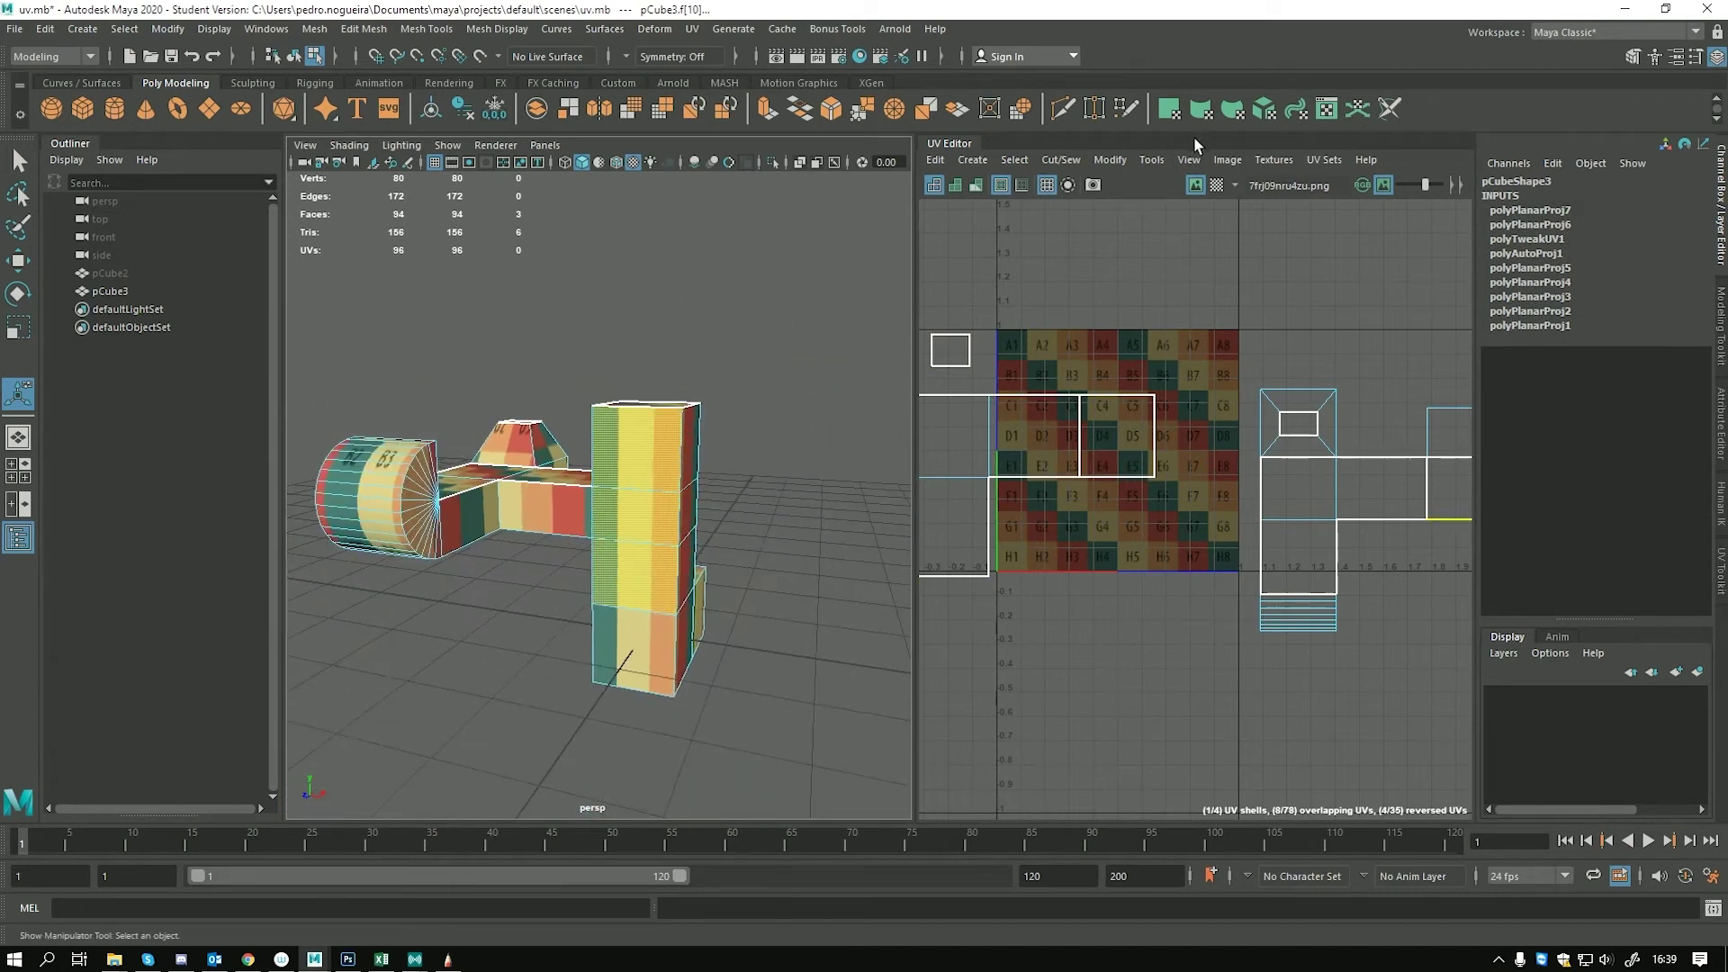
{"action": "left_click", "coordinate": [1169, 109]}
{"action": "left_click_drag", "start_coordinate": [867, 460], "coordinate": [711, 651], "text": "alt"}
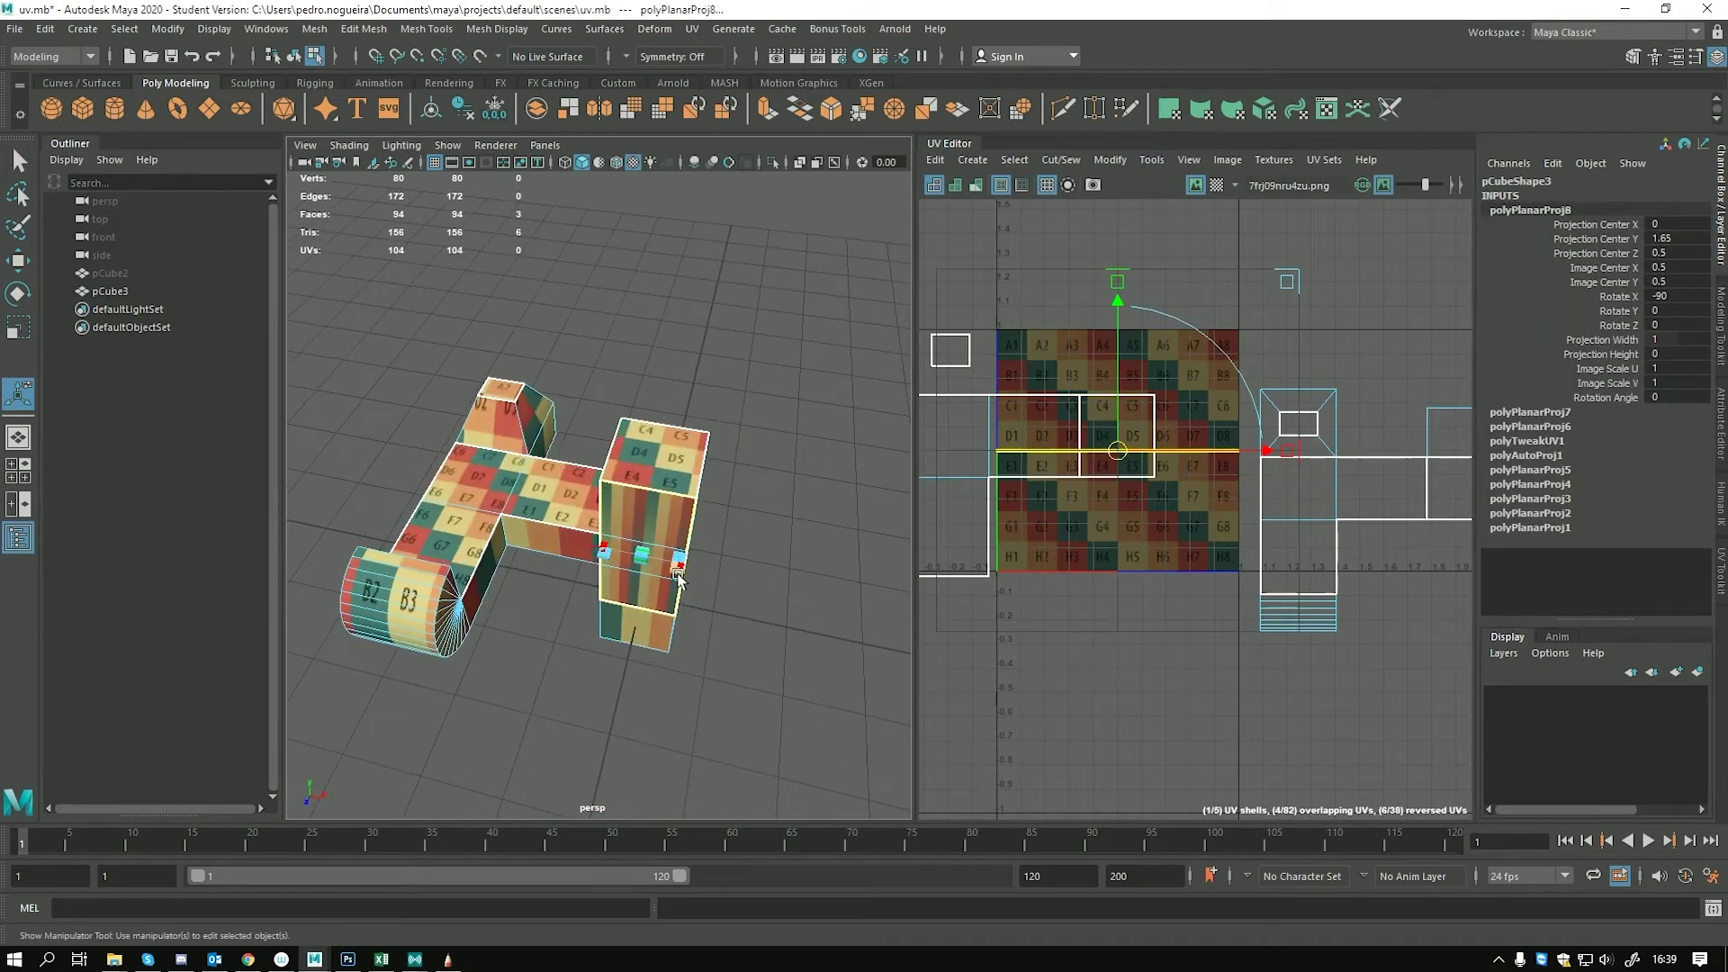
Try adjusting the column faces' planar projection with its viewport manipulator, and undo the change
{"action": "scroll", "coordinate": [677, 579], "scroll_direction": "up", "scroll_amount": 3}
{"action": "left_click_drag", "start_coordinate": [704, 592], "coordinate": [738, 657]}
{"action": "key", "text": "ctrl+z"}
{"action": "middle_click_drag", "start_coordinate": [740, 630], "coordinate": [741, 549], "text": "alt"}
{"action": "right_click_drag", "start_coordinate": [740, 549], "coordinate": [397, 764], "text": "alt"}
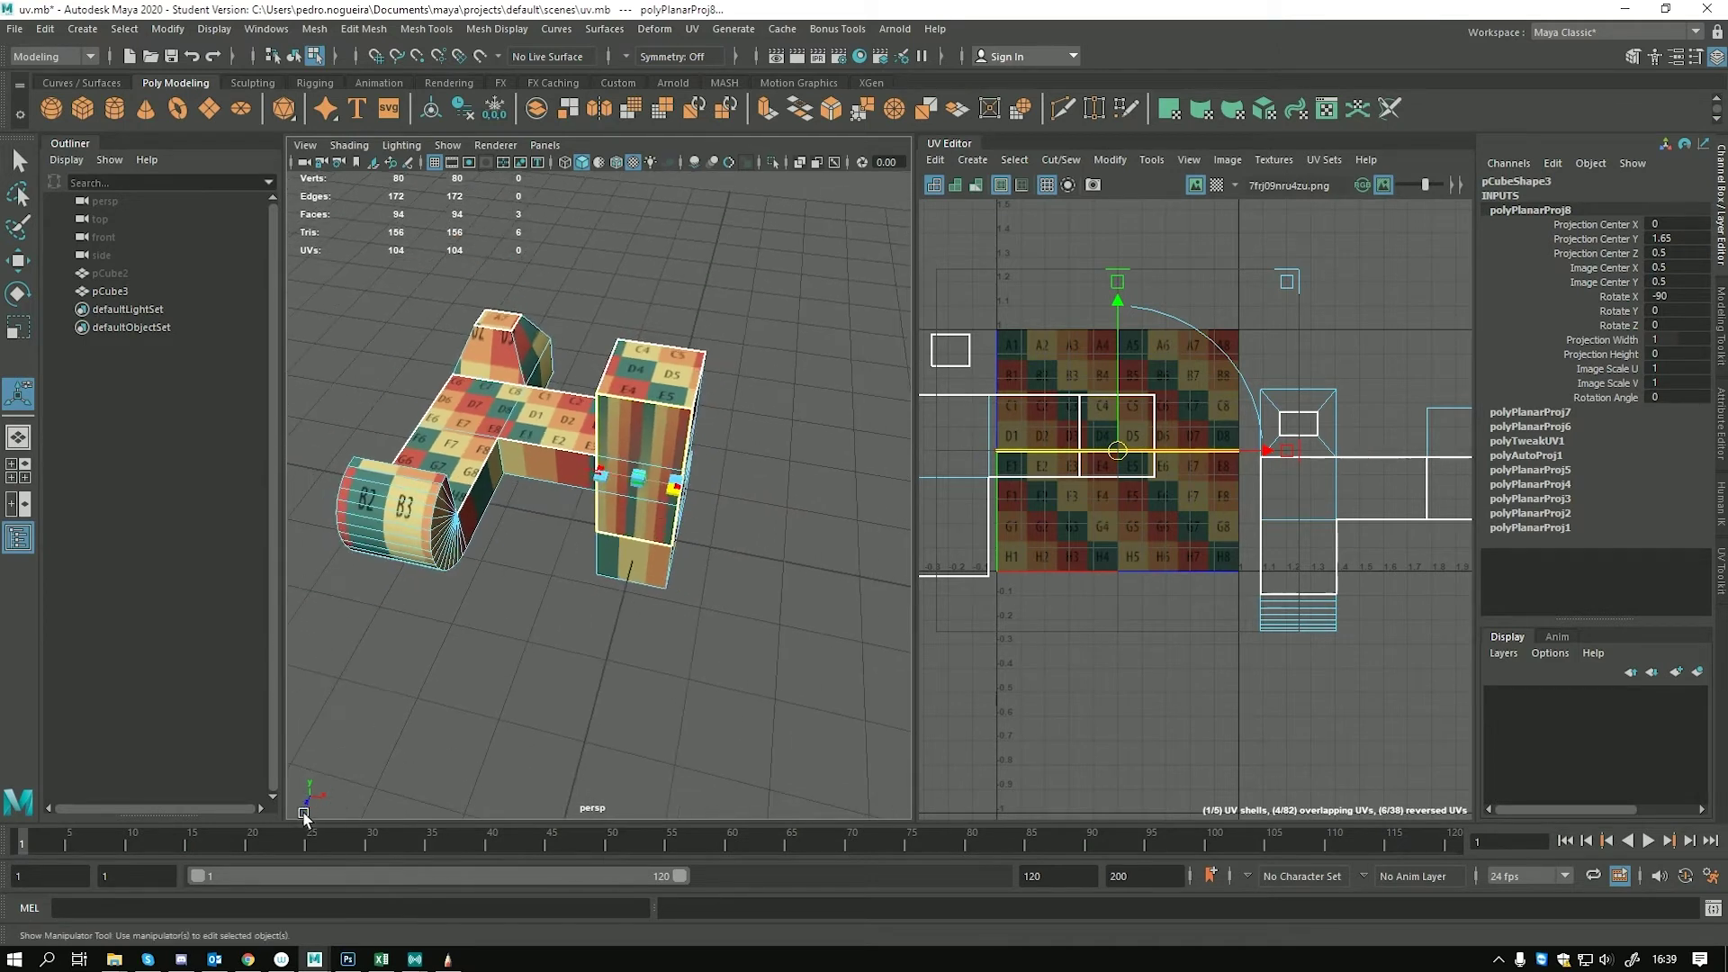
{"action": "left_click_drag", "start_coordinate": [611, 691], "coordinate": [455, 747], "text": "alt"}
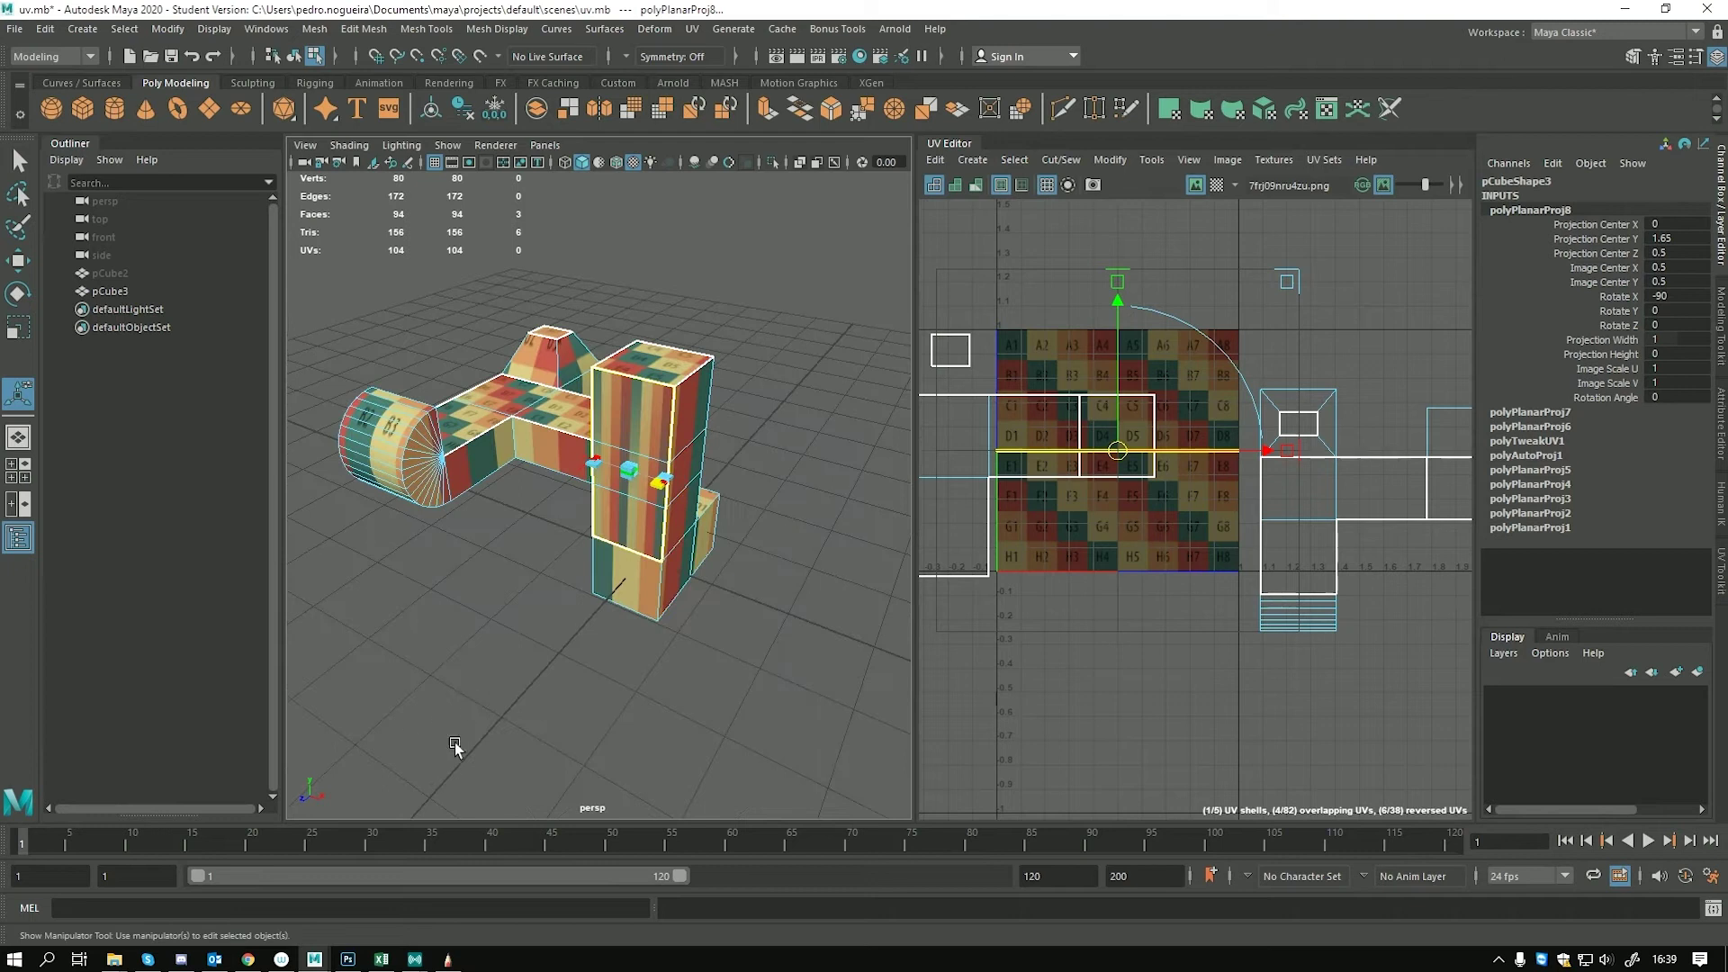
Reproject the column's front faces with planar mapping from the Z axis, fitted to the bounding box
{"action": "left_click", "coordinate": [692, 30]}
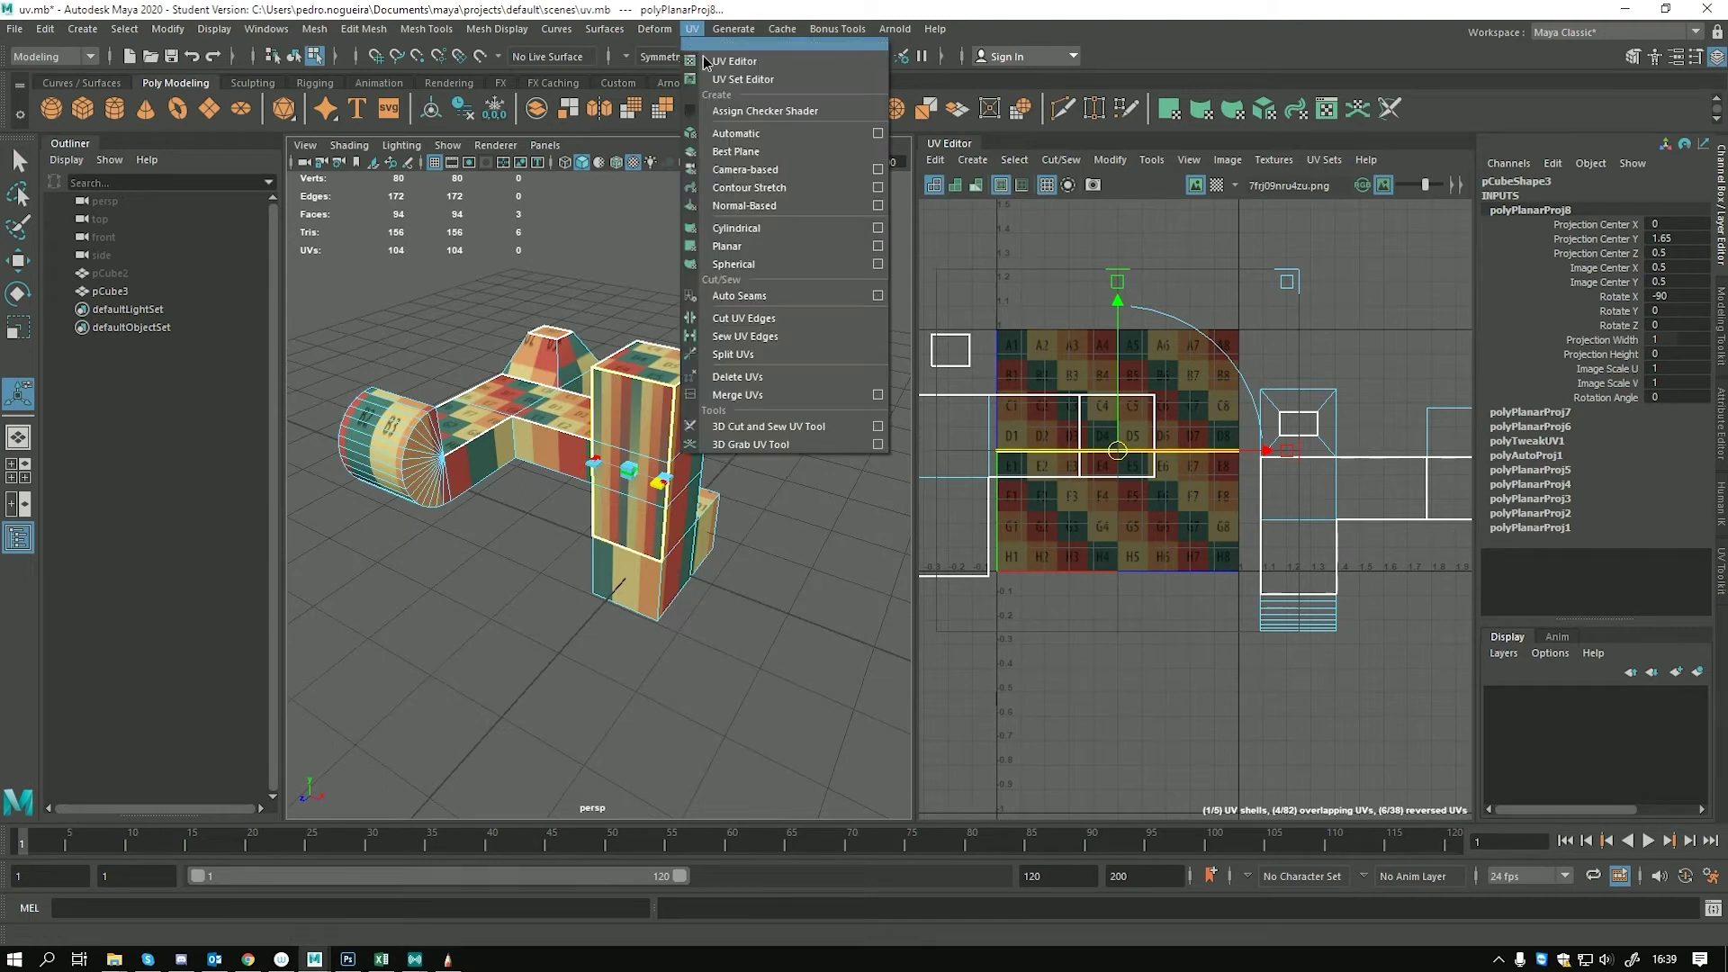
{"action": "left_click", "coordinate": [879, 246]}
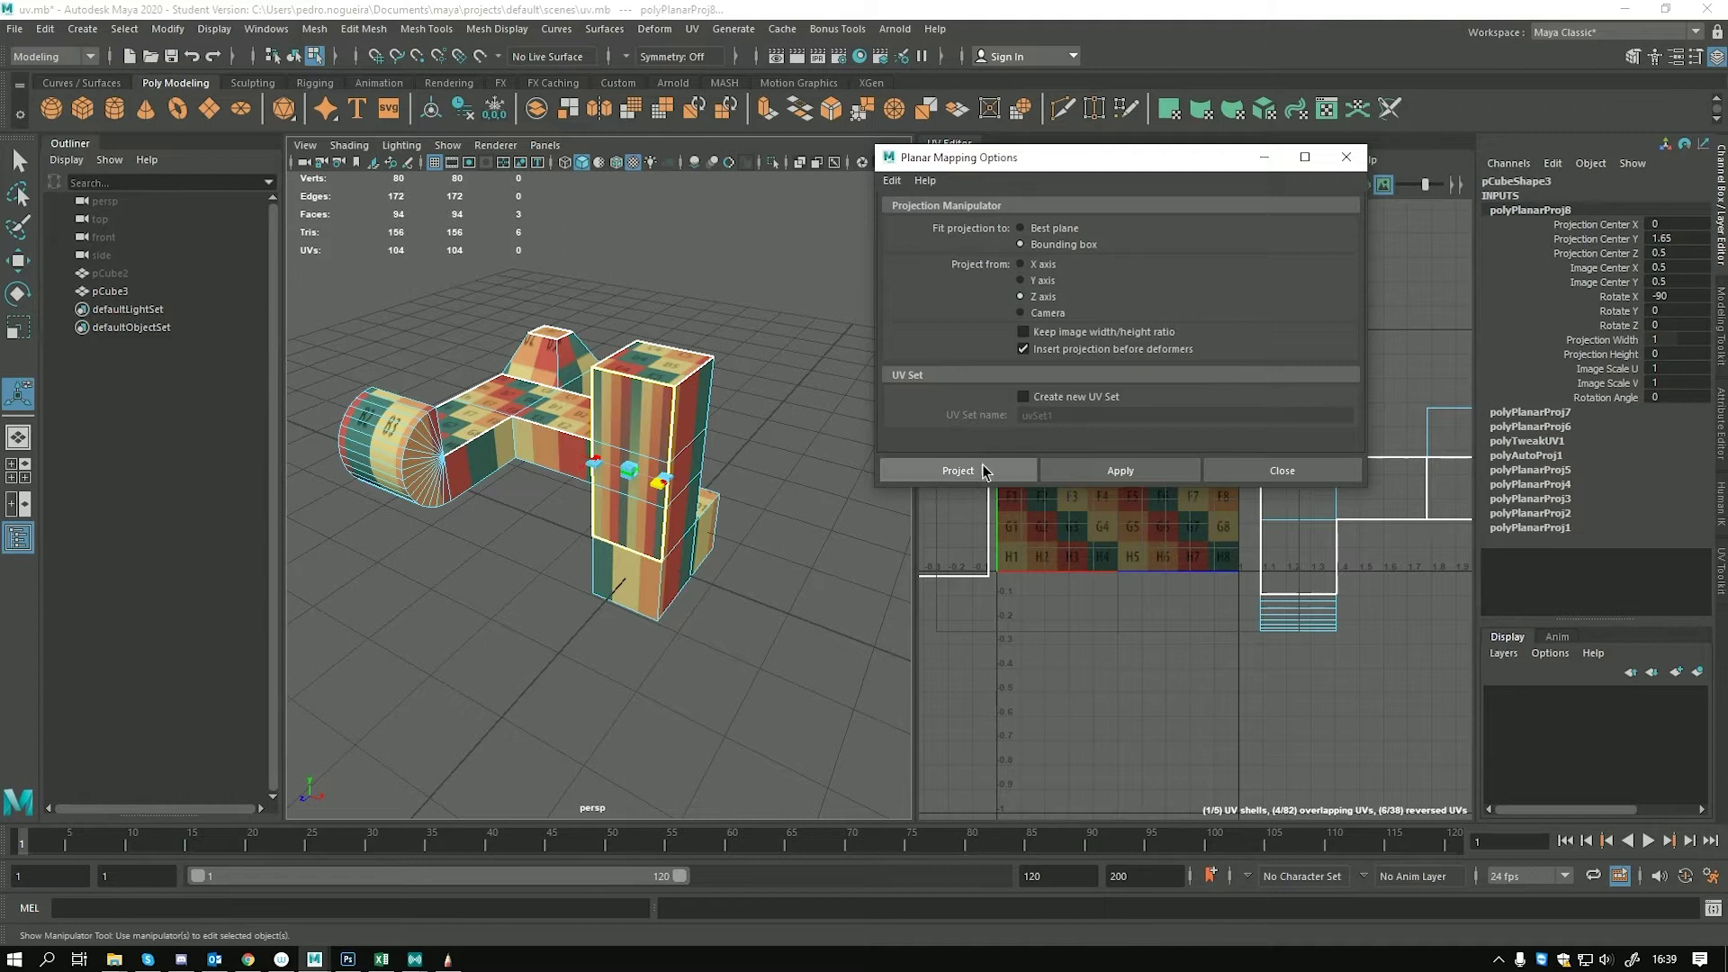
{"action": "left_click", "coordinate": [981, 470]}
{"action": "scroll", "coordinate": [684, 585], "scroll_direction": "up", "scroll_amount": 8}
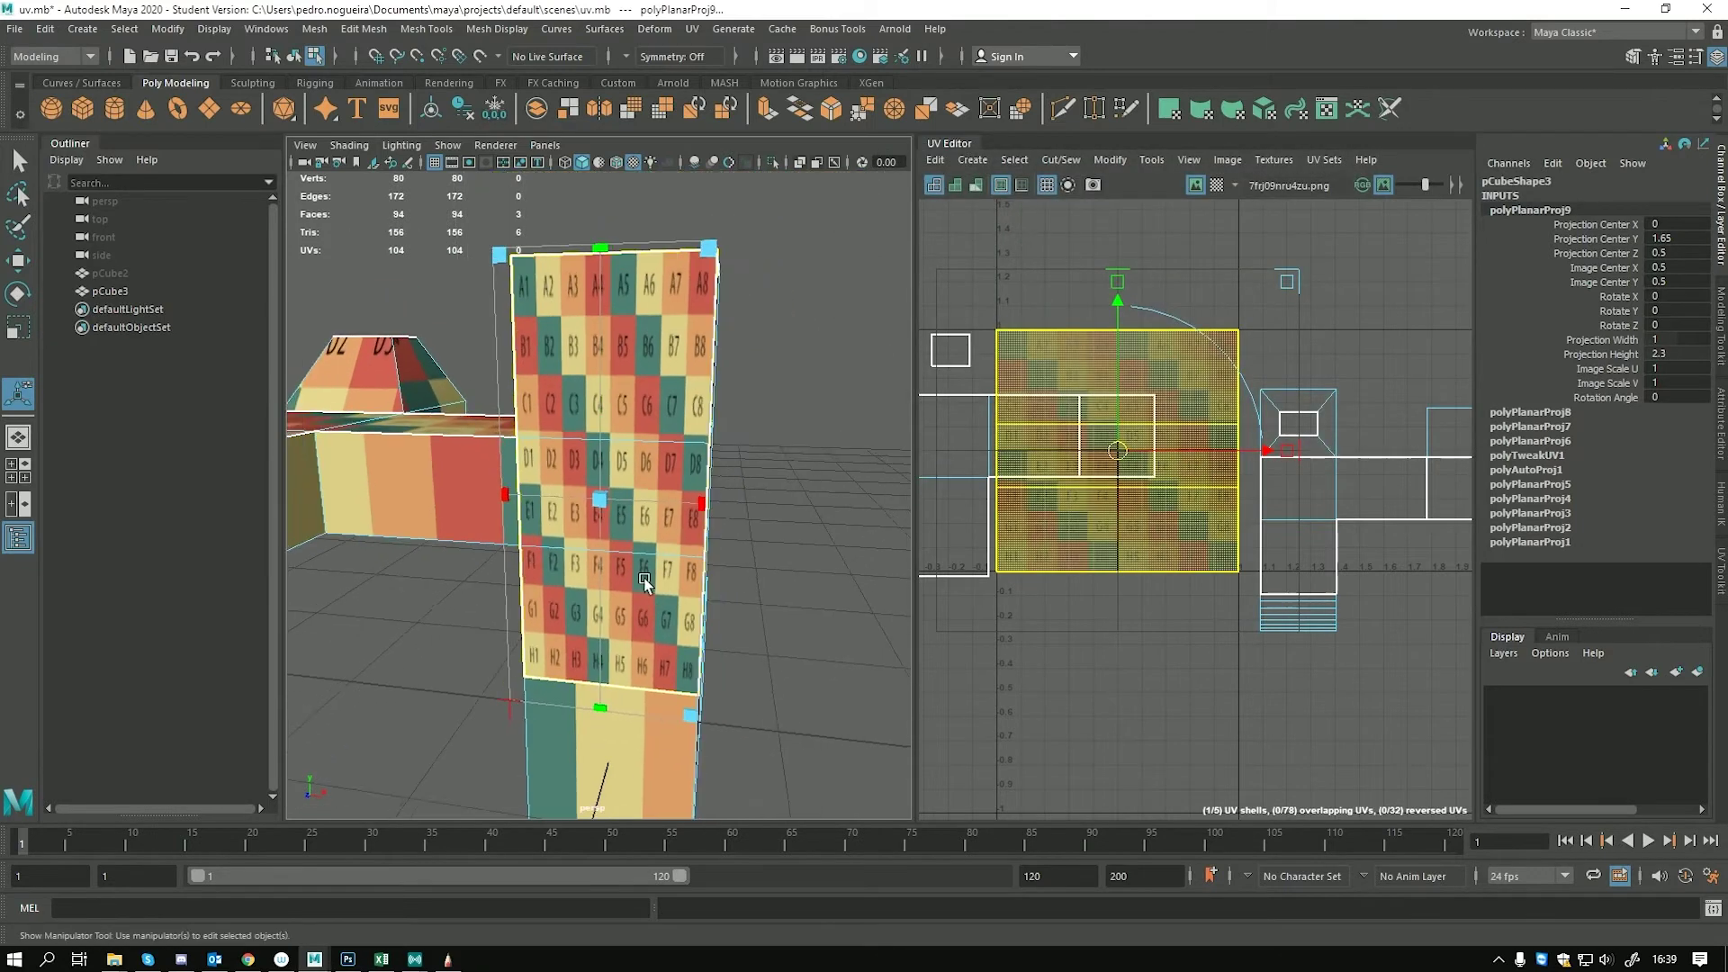
Enlarge the column projection to about 2.21 wide and 2.34 high, and move its UVs down in the UV Editor
{"action": "left_click_drag", "start_coordinate": [644, 579], "coordinate": [662, 553], "text": "alt"}
{"action": "left_click_drag", "start_coordinate": [720, 241], "coordinate": [796, 305]}
{"action": "left_click_drag", "start_coordinate": [723, 491], "coordinate": [847, 494]}
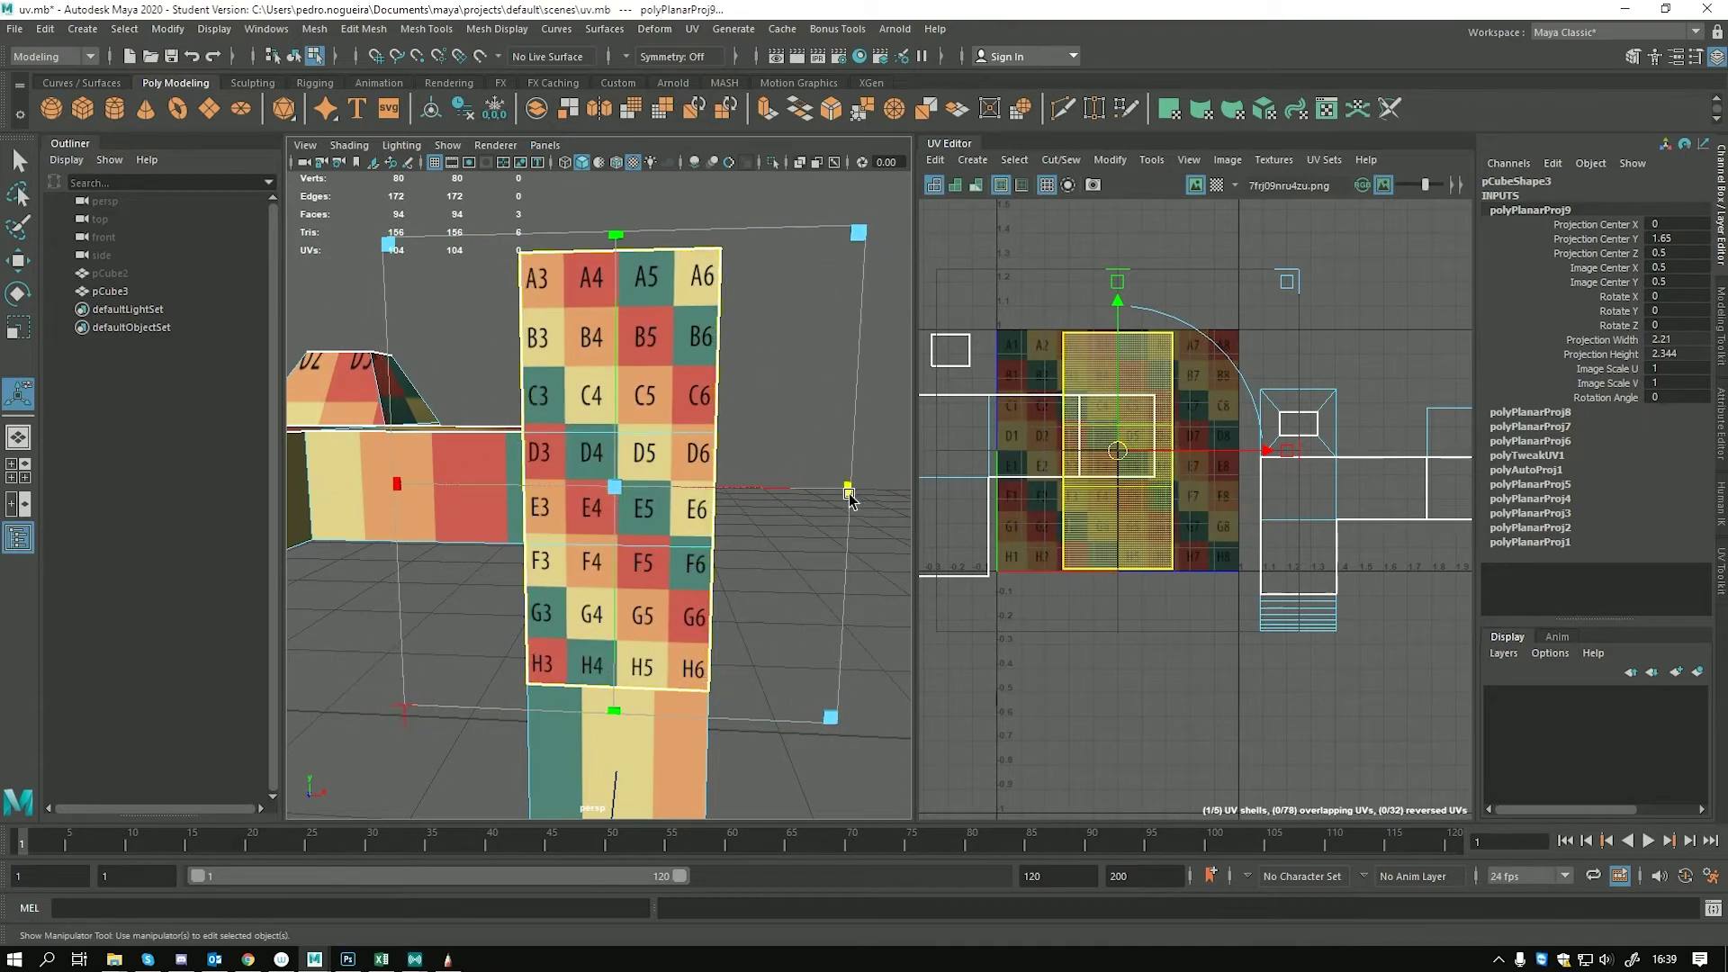
{"action": "scroll", "coordinate": [849, 500], "scroll_direction": "down", "scroll_amount": 3}
{"action": "left_click_drag", "start_coordinate": [1122, 454], "coordinate": [1130, 599]}
Try moving the vertical corner edge near the top of the column, and undo the move
{"action": "middle_click_drag", "start_coordinate": [532, 485], "coordinate": [505, 509], "text": "alt"}
{"action": "right_click_drag", "start_coordinate": [505, 509], "coordinate": [643, 569], "text": "alt"}
{"action": "left_click_drag", "start_coordinate": [643, 569], "coordinate": [643, 464], "text": "alt"}
{"action": "key", "text": "w"}
{"action": "right_click_drag", "start_coordinate": [631, 342], "coordinate": [645, 295]}
{"action": "left_click", "coordinate": [631, 391]}
{"action": "left_click_drag", "start_coordinate": [619, 393], "coordinate": [599, 497], "text": "alt"}
{"action": "left_click_drag", "start_coordinate": [638, 574], "coordinate": [597, 495]}
{"action": "key", "text": "ctrl+z"}
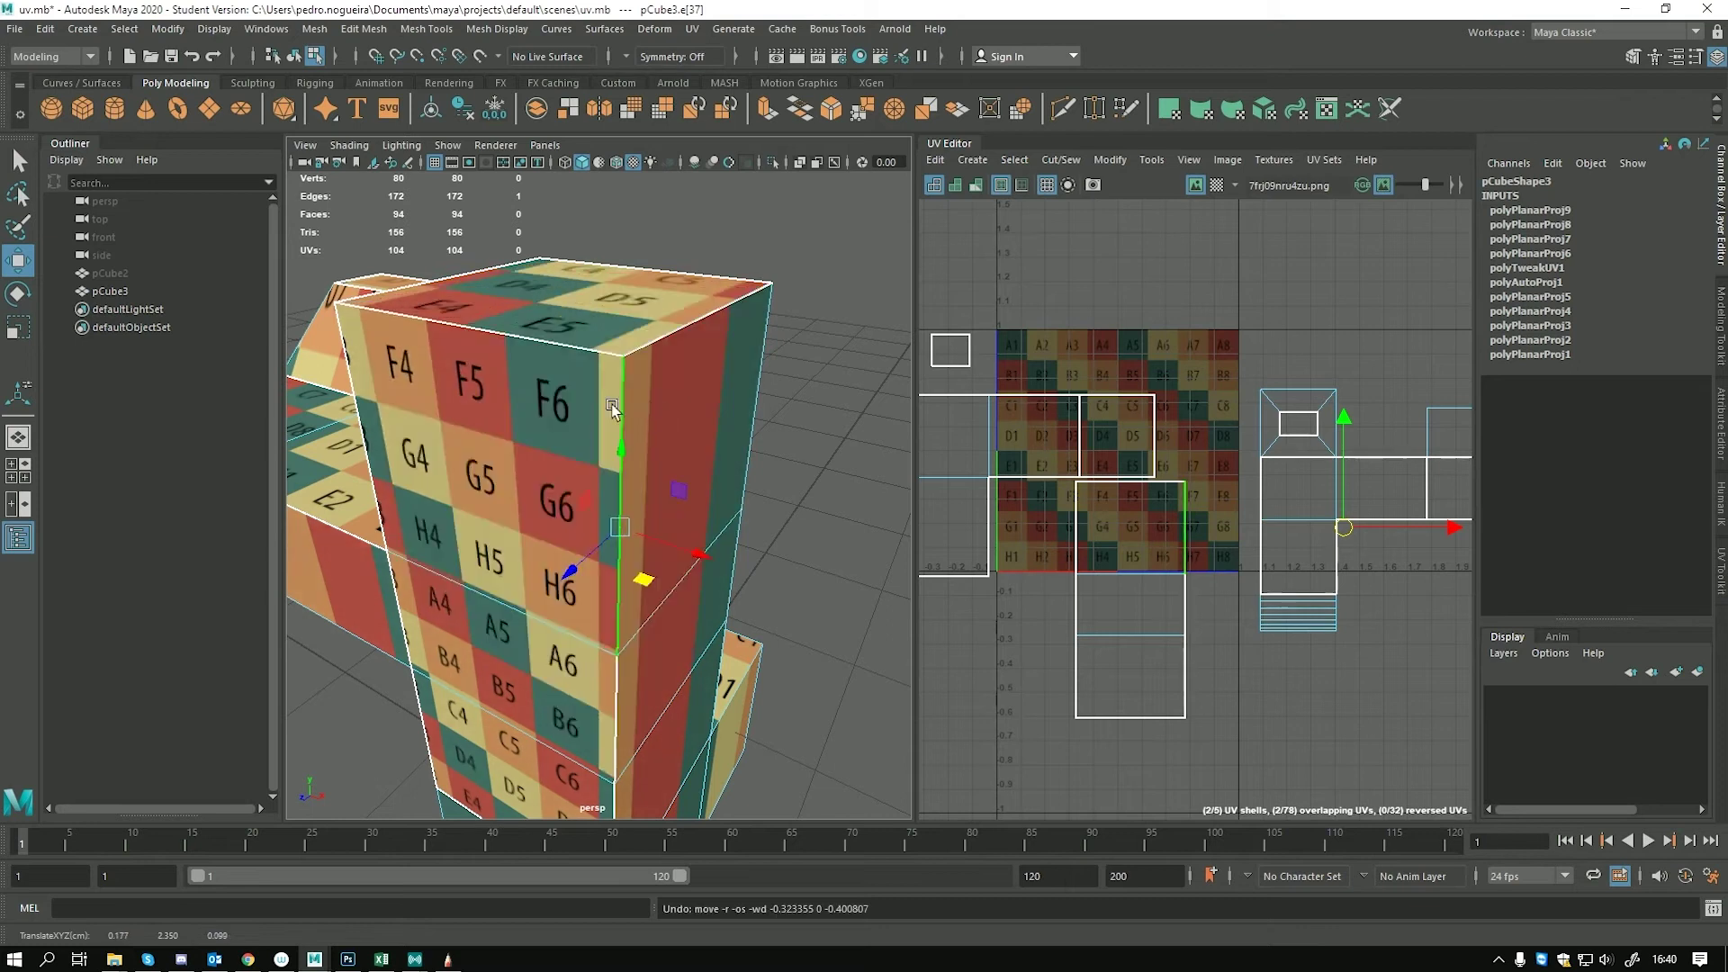
Select the column's upper front and side faces, try moving the side face in the viewport, and undo the move
{"action": "right_click_drag", "start_coordinate": [492, 410], "coordinate": [495, 432]}
{"action": "double_click", "coordinate": [494, 423]}
{"action": "left_click", "coordinate": [472, 410]}
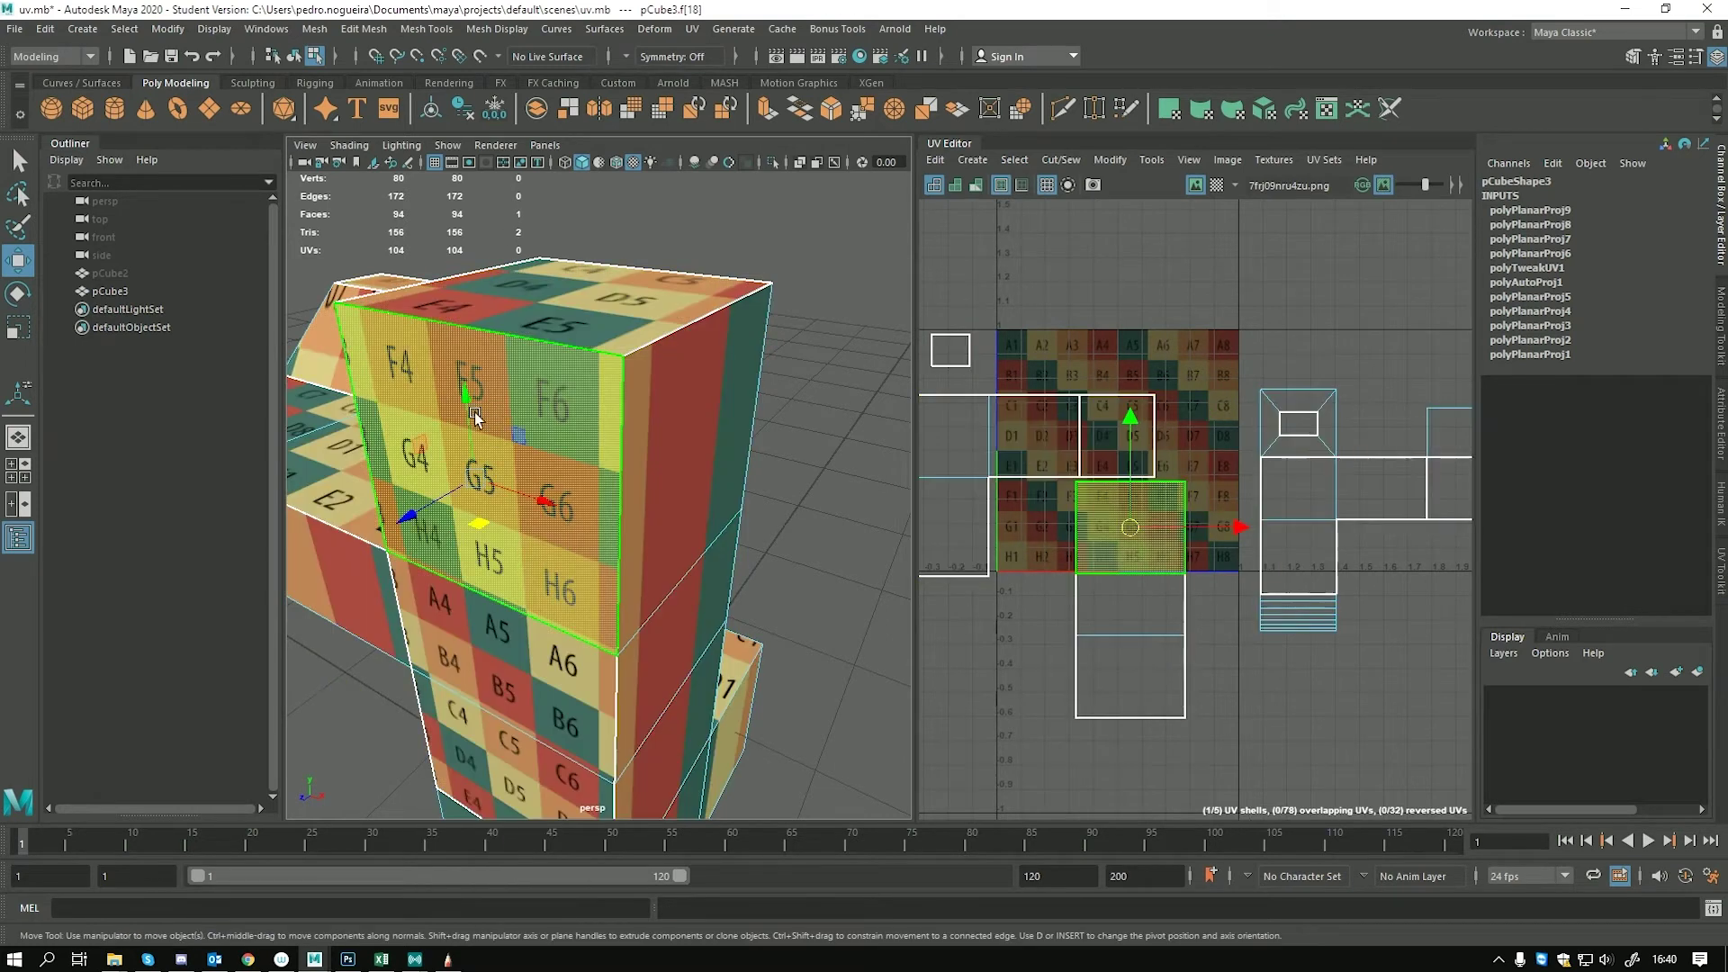
{"action": "left_click", "coordinate": [702, 418]}
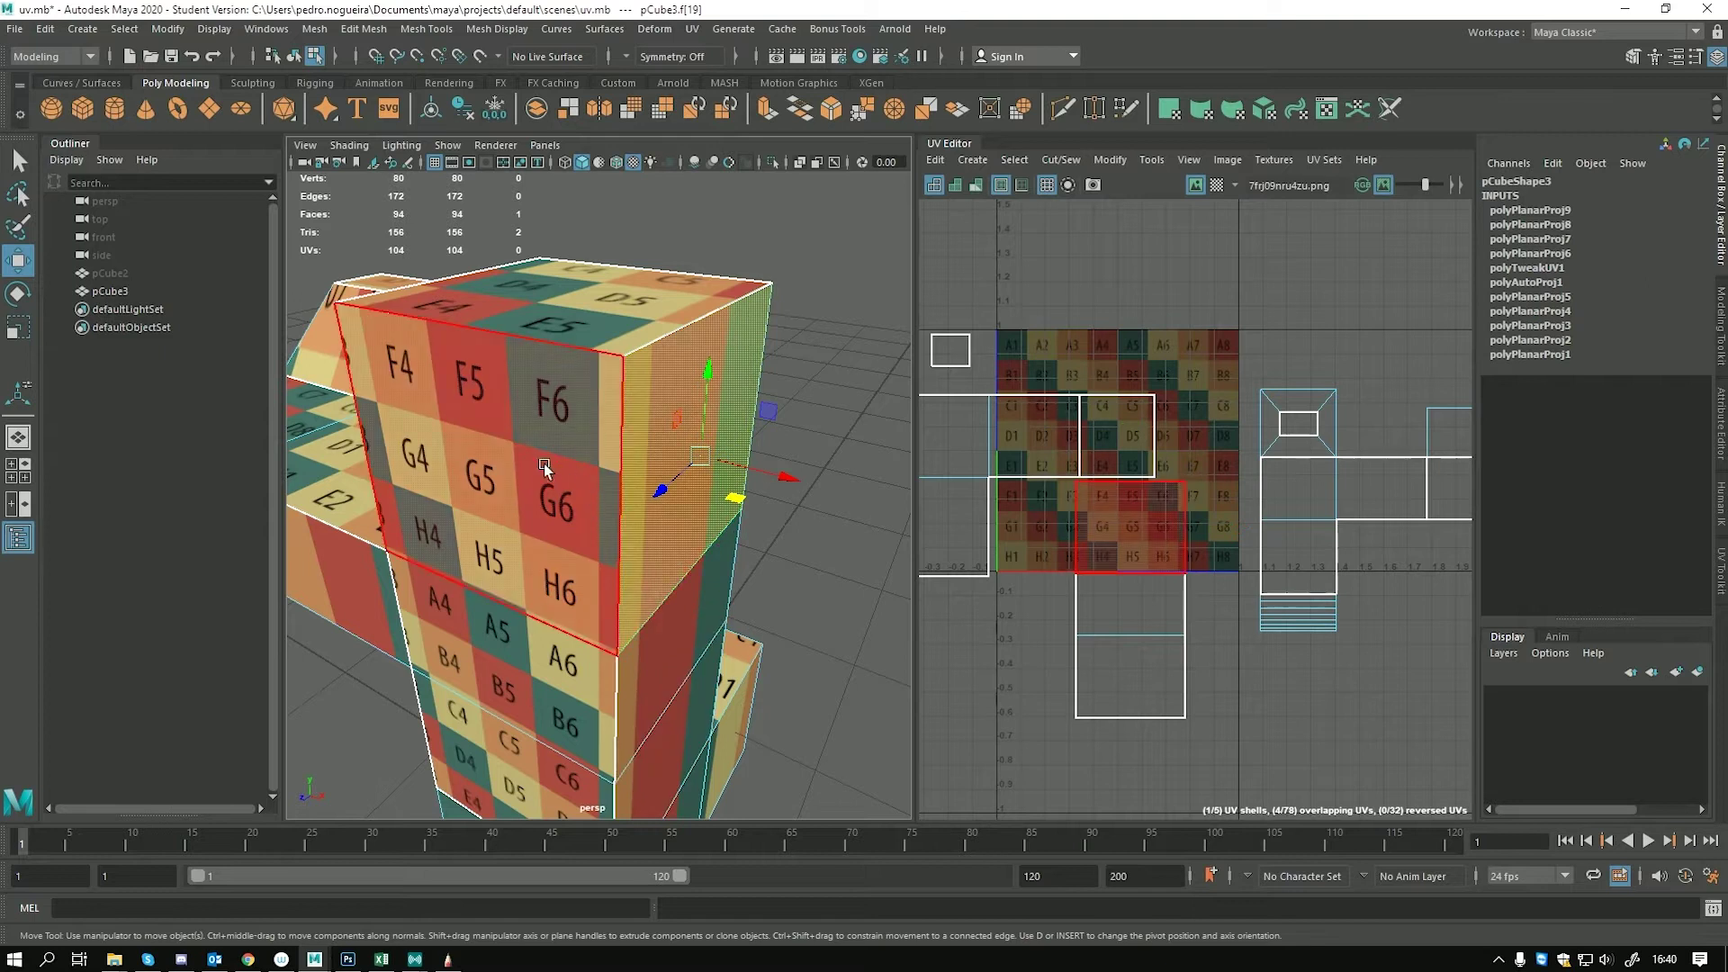
{"action": "left_click_drag", "start_coordinate": [785, 502], "coordinate": [864, 510]}
{"action": "key", "text": "ctrl+z"}
{"action": "key", "text": "ctrl+z"}
{"action": "key", "text": "ctrl+z"}
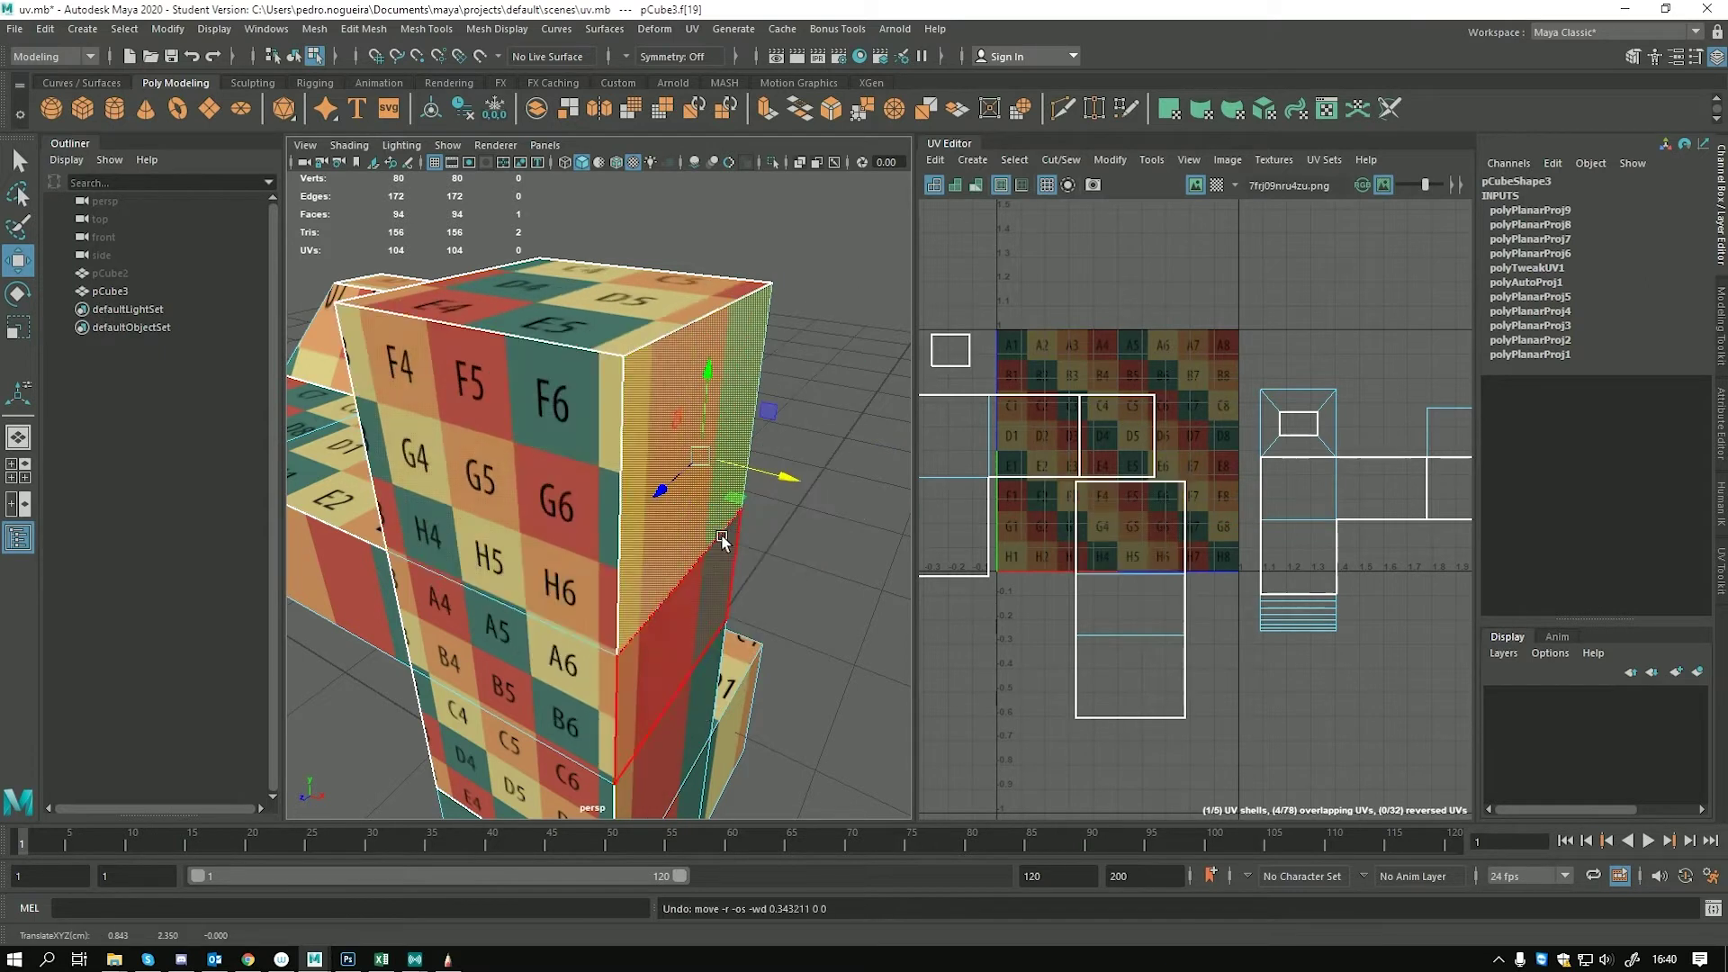
Try moving the UVs of several faces, including the column's upper front face, in the UV Editor, and undo the moves
{"action": "left_click_drag", "start_coordinate": [1195, 459], "coordinate": [1135, 540]}
{"action": "left_click", "coordinate": [1074, 560]}
{"action": "left_click", "coordinate": [1119, 559]}
{"action": "key", "text": "ctrl+z"}
{"action": "key", "text": "ctrl+z"}
{"action": "key", "text": "ctrl+z"}
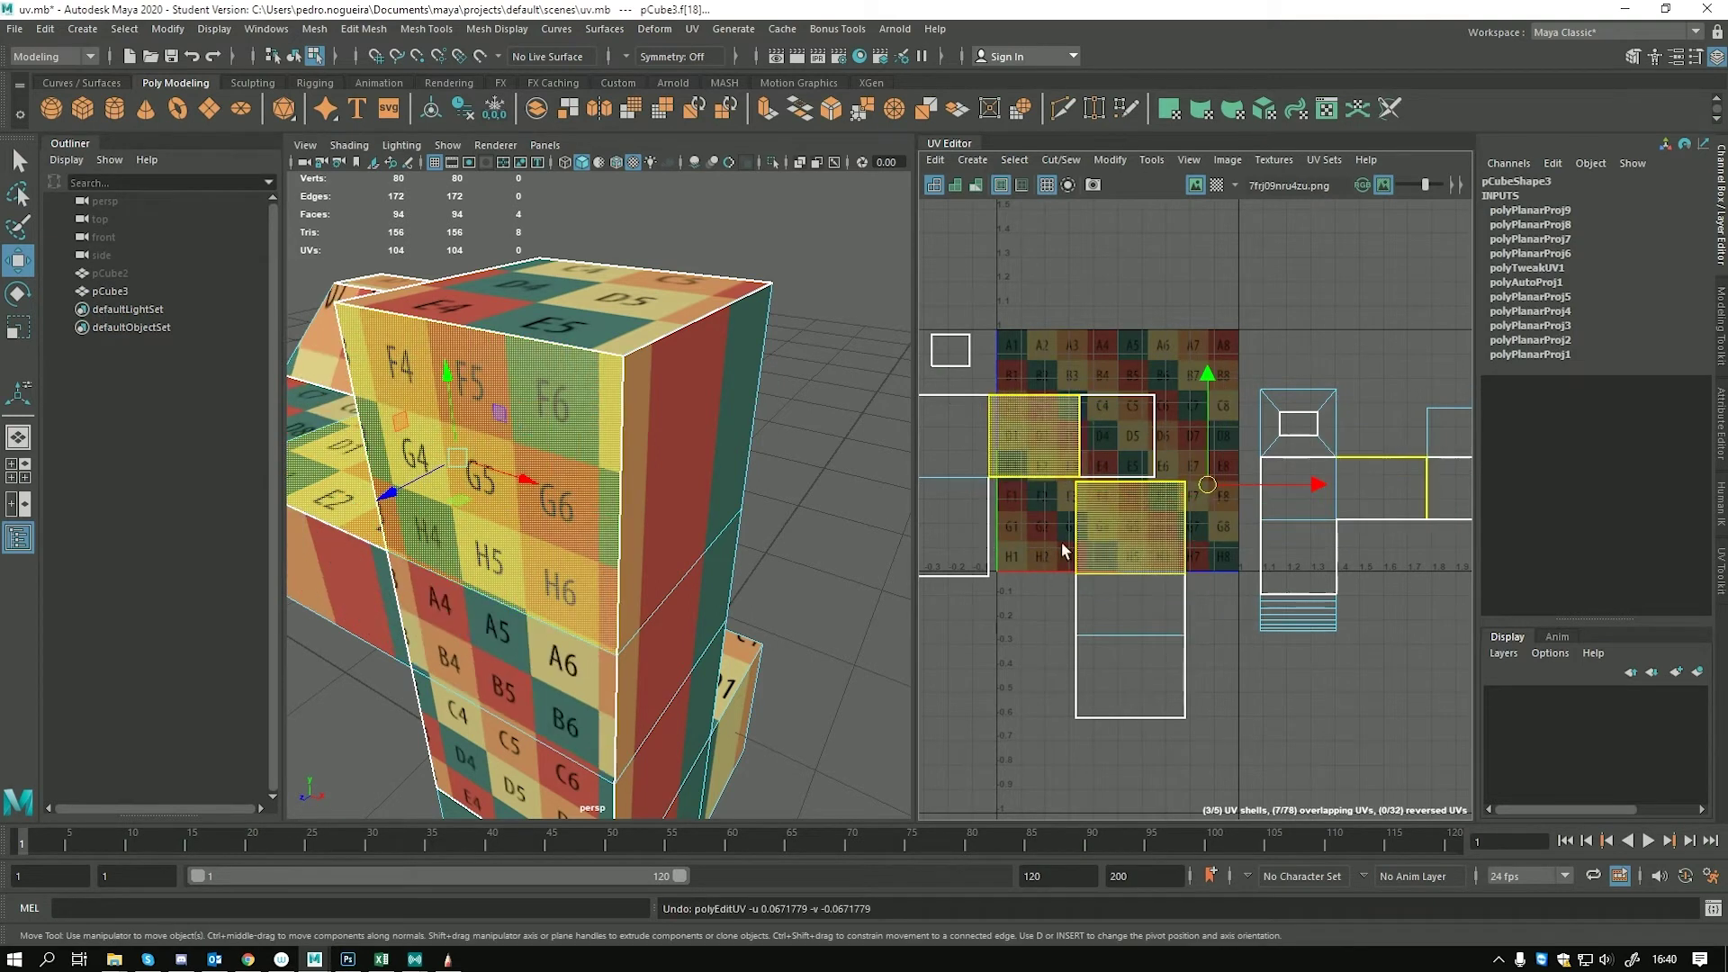
{"action": "left_click", "coordinate": [1081, 553]}
{"action": "key", "text": "ctrl+z"}
Select the column's upper front face and shift its UVs slightly down in the UV Editor
{"action": "left_click", "coordinate": [533, 533]}
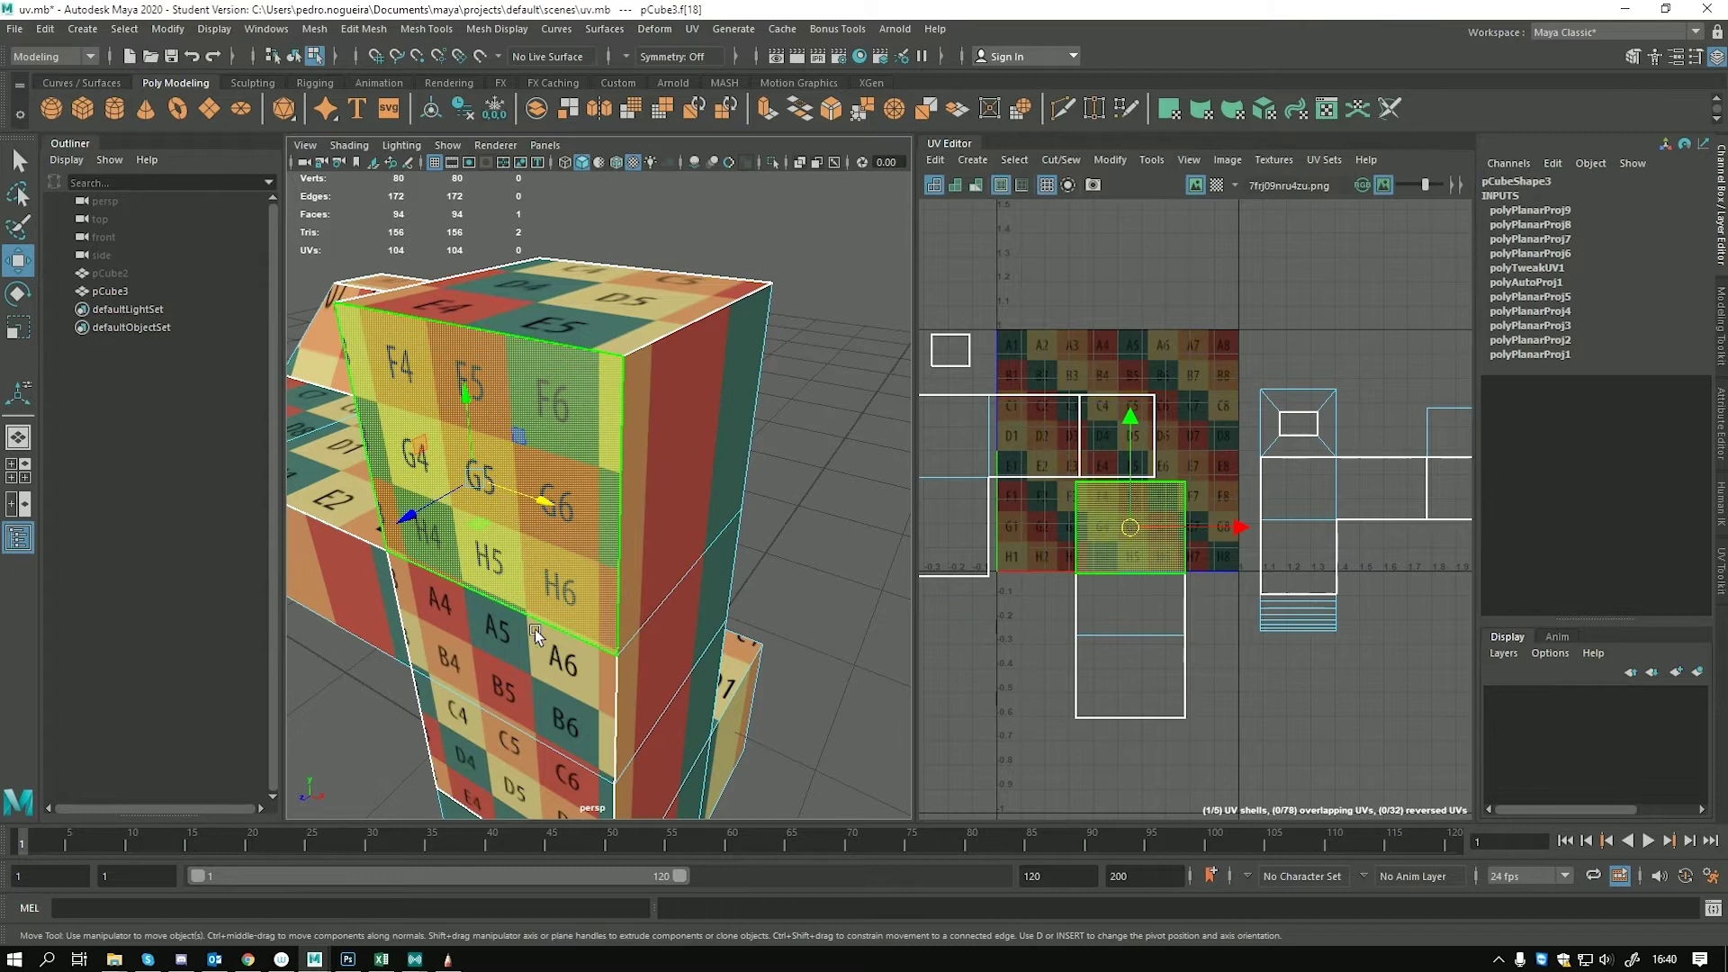
{"action": "mouse_move", "coordinate": [1130, 529]}
{"action": "left_mouse_down"}
{"action": "mouse_move", "coordinate": [1152, 531]}
{"action": "mouse_move", "coordinate": [1112, 549]}
{"action": "mouse_move", "coordinate": [1139, 545]}
{"action": "left_mouse_up"}
{"action": "key", "text": "ctrl+z"}
{"action": "key", "text": "ctrl+z"}
{"action": "key", "text": "ctrl+z"}
{"action": "key", "text": "ctrl+z"}
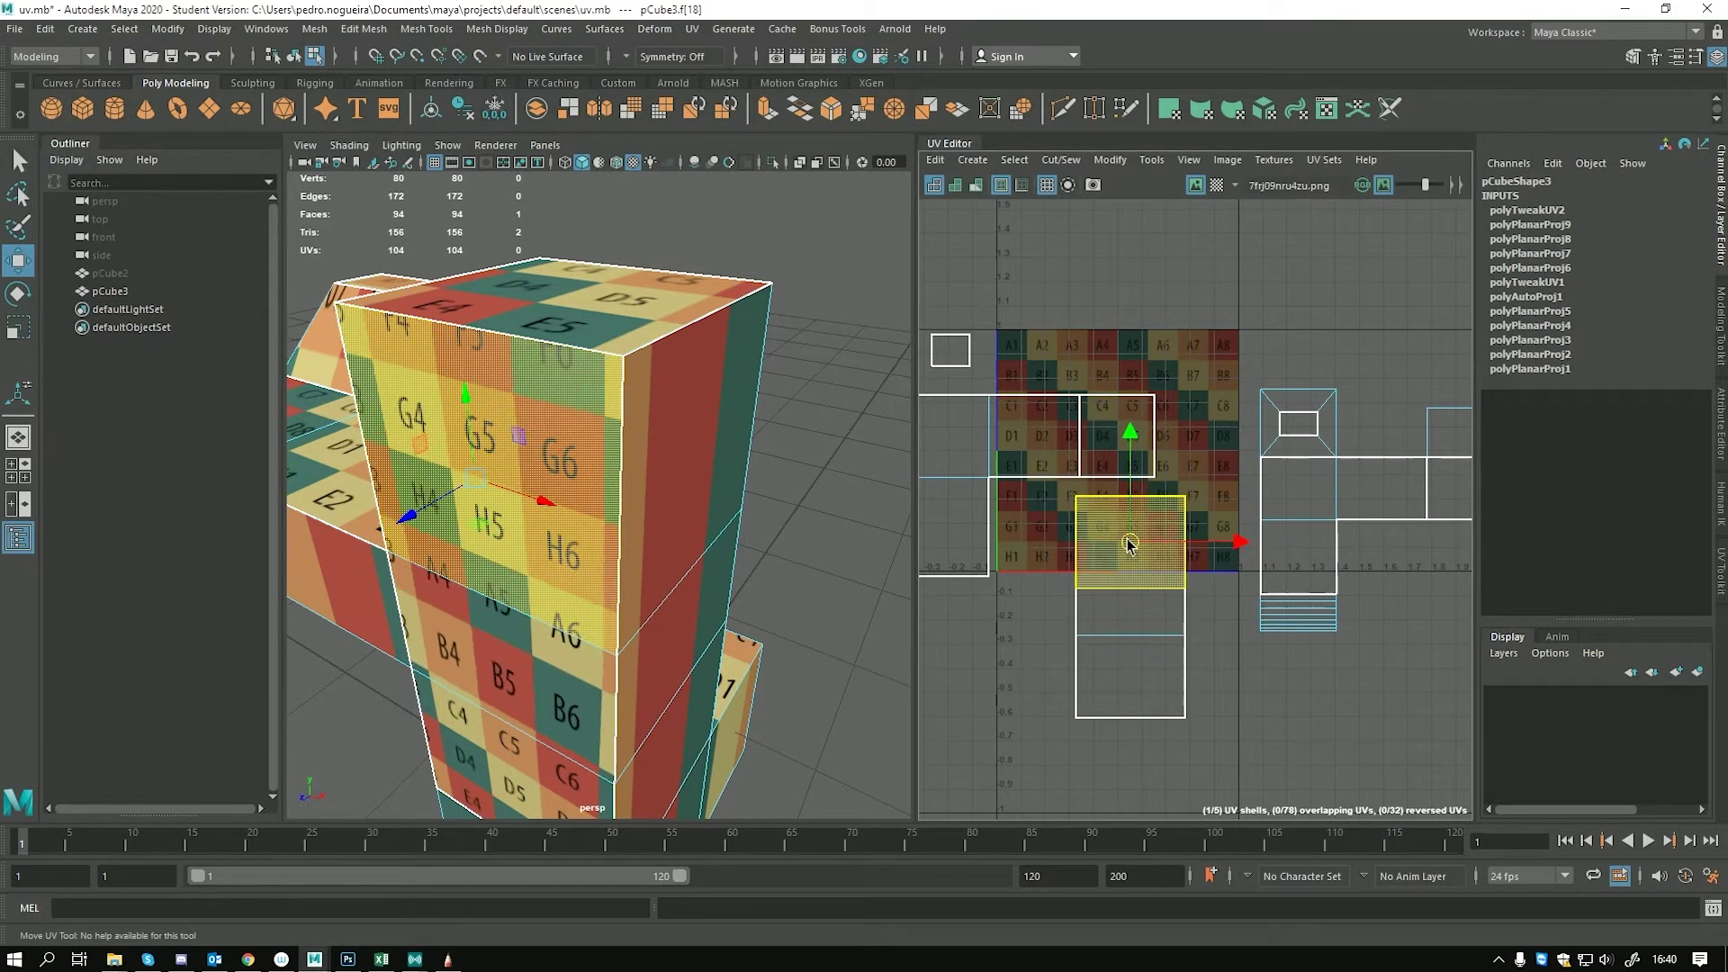
Select the column's vertical corner edge, try moving its UVs in the UV Editor, and undo the move
{"action": "right_click_drag", "start_coordinate": [829, 405], "coordinate": [828, 356]}
{"action": "left_click", "coordinate": [620, 501]}
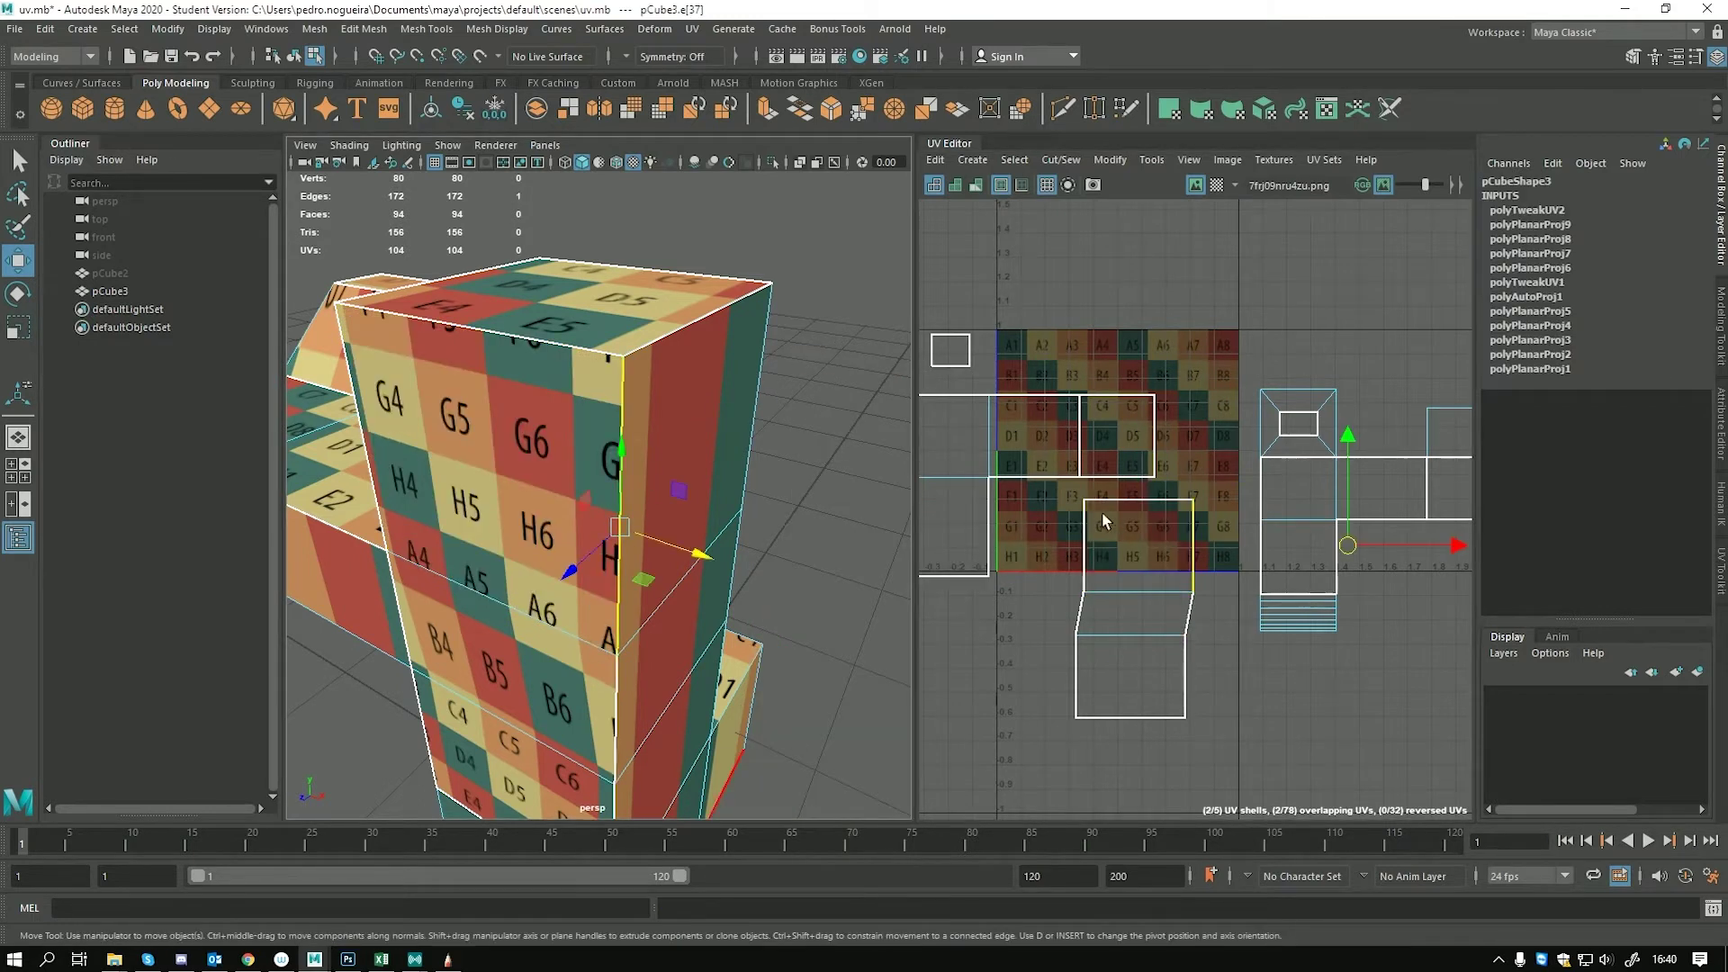
{"action": "mouse_move", "coordinate": [1151, 545]}
{"action": "middle_mouse_down", "text": "alt"}
{"action": "mouse_move", "coordinate": [1030, 544]}
{"action": "mouse_move", "coordinate": [1125, 549]}
{"action": "middle_mouse_up", "text": "alt"}
{"action": "scroll", "coordinate": [1030, 544], "scroll_direction": "down", "scroll_amount": 2}
{"action": "left_click_drag", "start_coordinate": [1288, 568], "coordinate": [1308, 577]}
{"action": "key", "text": "ctrl+z"}
{"action": "key", "text": "ctrl+z"}
{"action": "key", "text": "ctrl+z"}
{"action": "key", "text": "ctrl+z"}
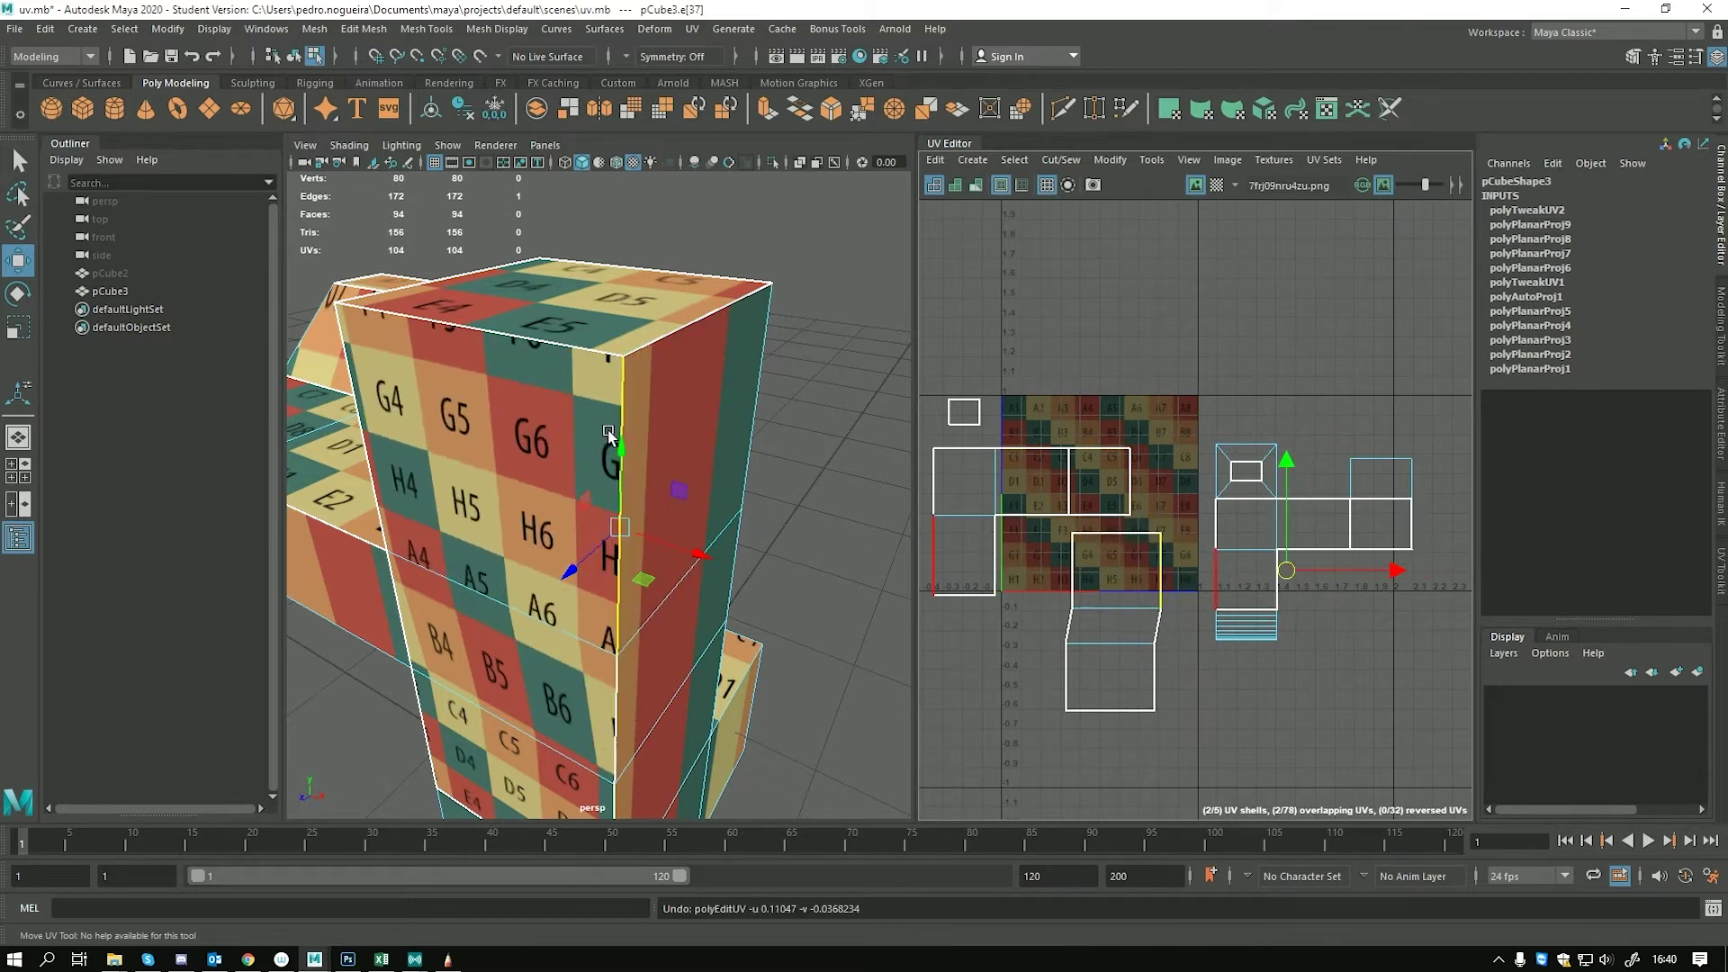
Return to object mode and create a polygon cube next to the column
{"action": "right_click_drag", "start_coordinate": [609, 437], "coordinate": [502, 501], "text": "alt"}
{"action": "left_click_drag", "start_coordinate": [503, 500], "coordinate": [569, 443], "text": "alt"}
{"action": "right_click", "coordinate": [569, 442]}
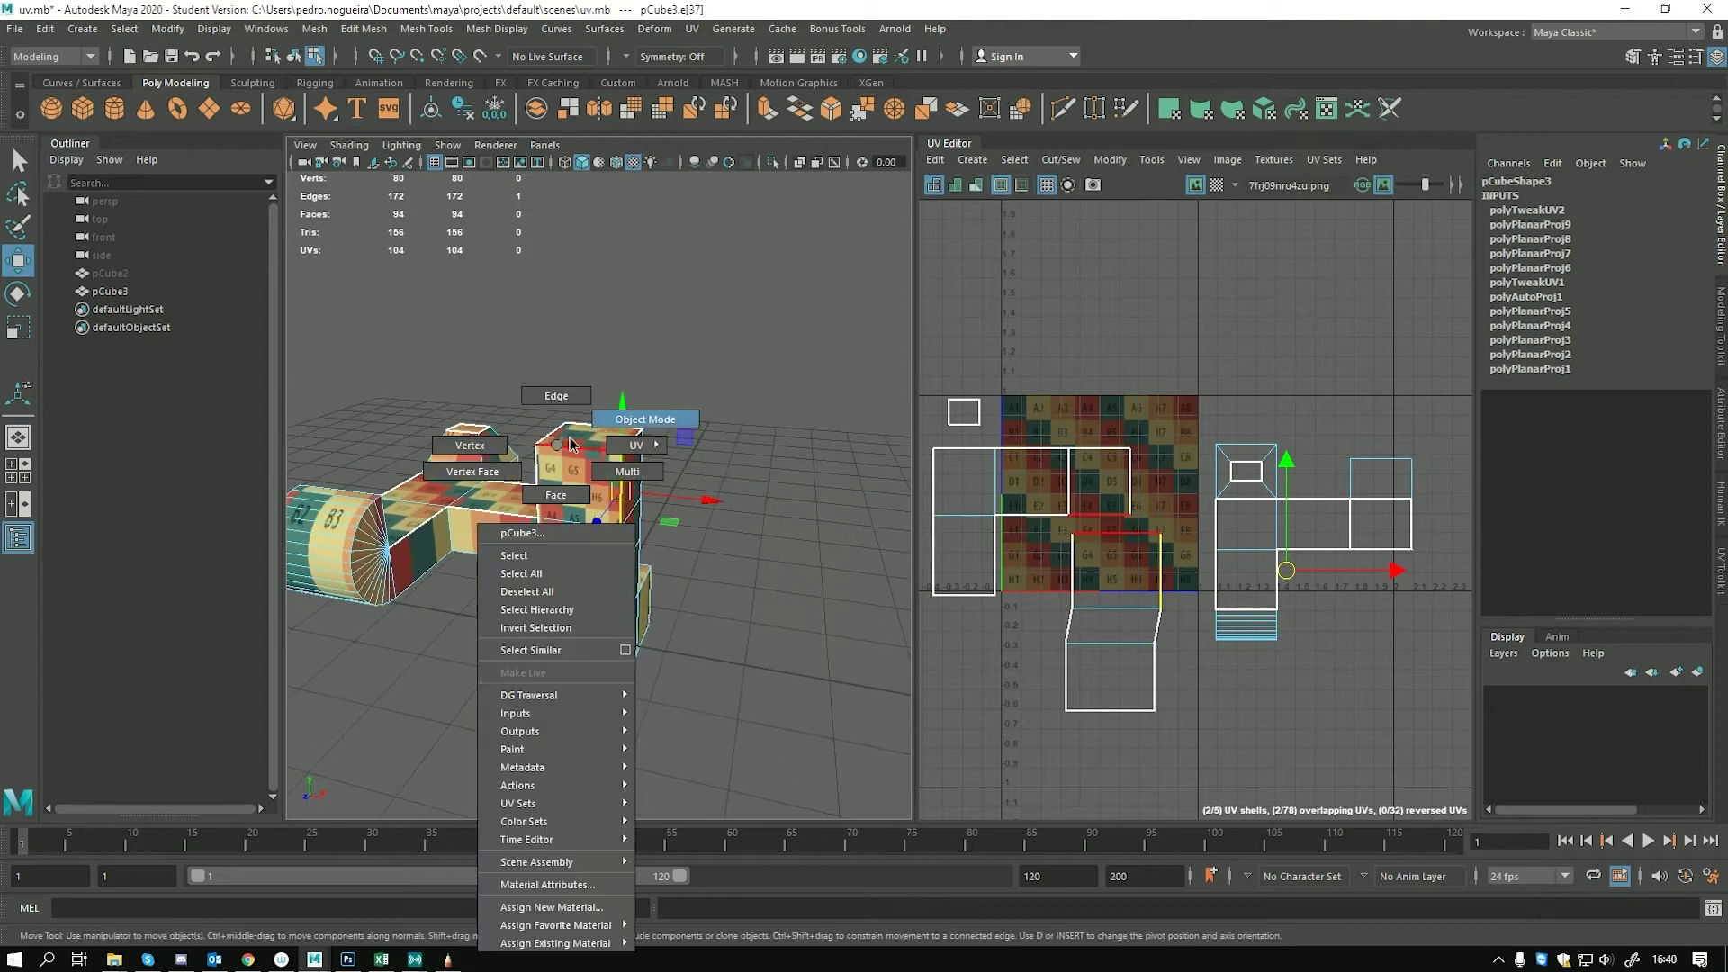
{"action": "left_click", "coordinate": [645, 419]}
{"action": "left_click_drag", "start_coordinate": [648, 648], "coordinate": [489, 617]}
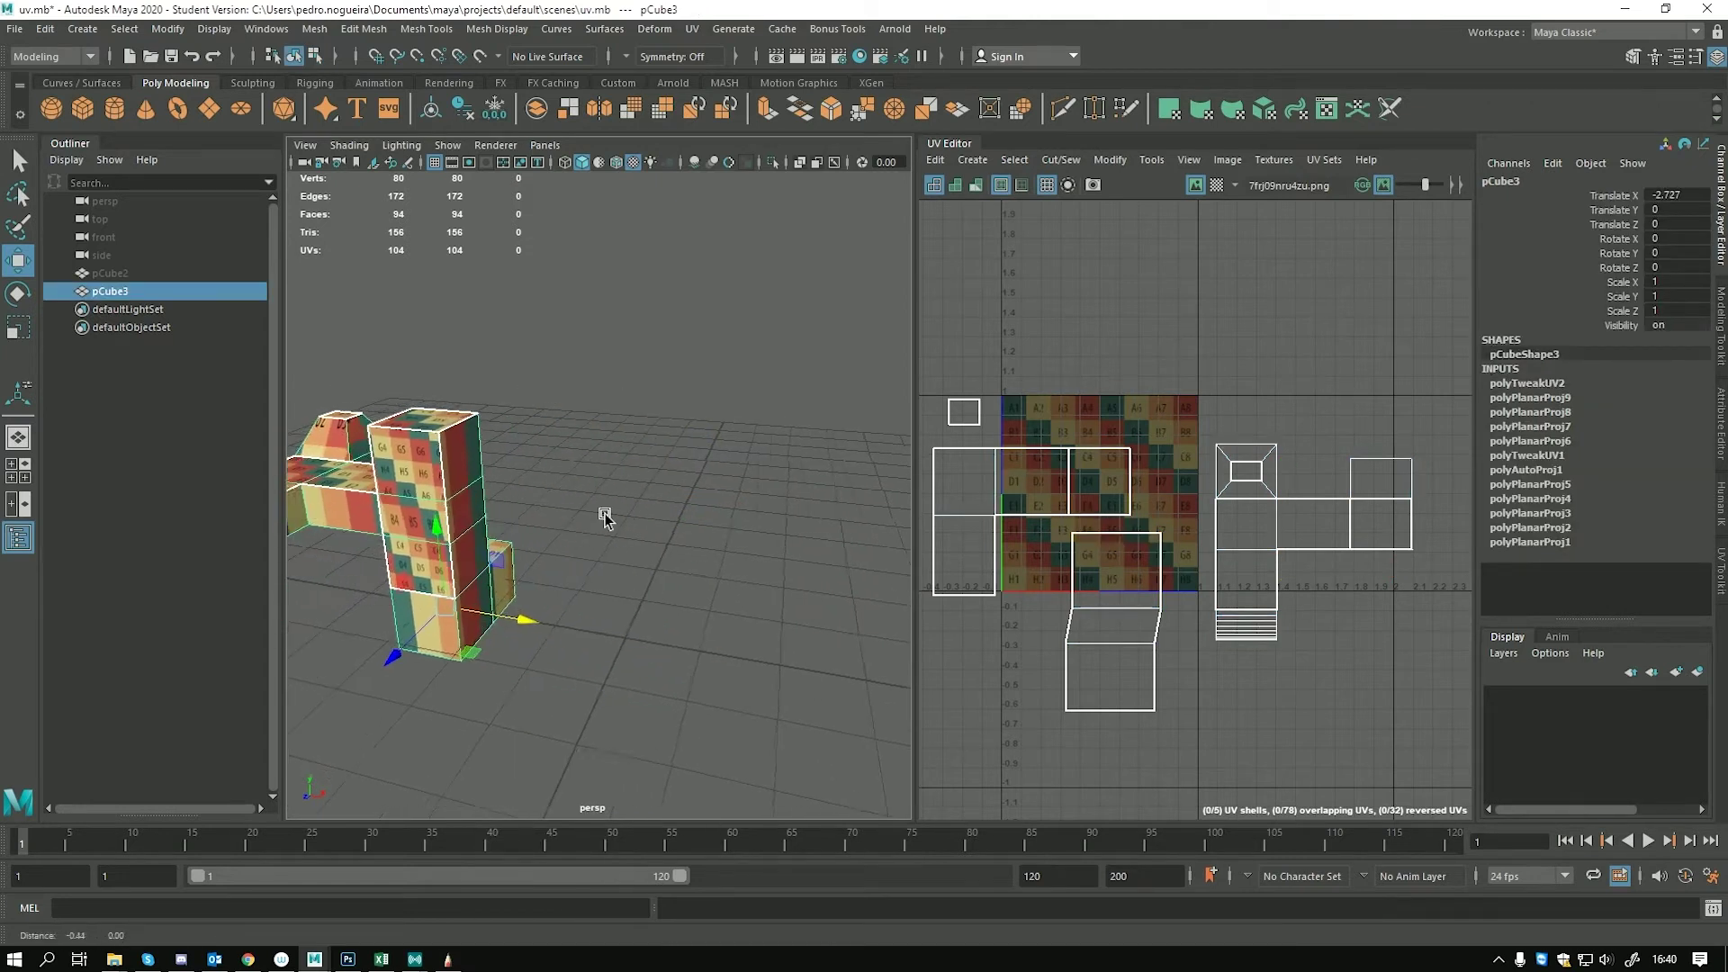
{"action": "left_click", "coordinate": [82, 108]}
{"action": "scroll", "coordinate": [663, 559], "scroll_direction": "up", "scroll_amount": 8}
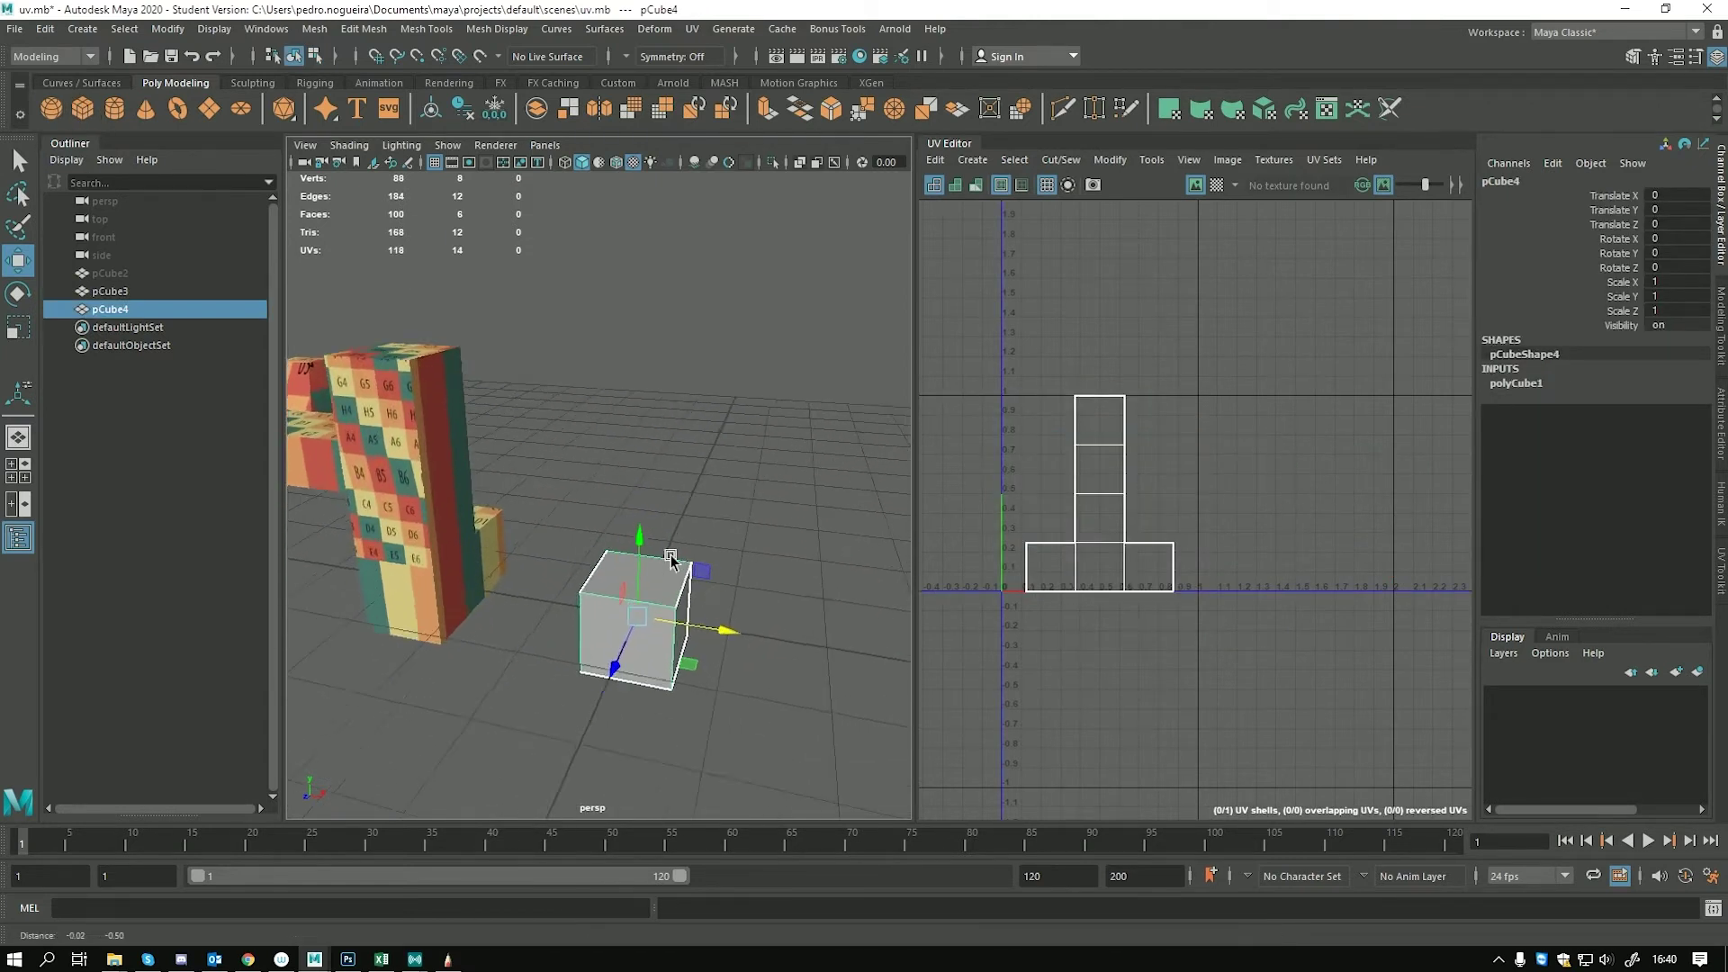
Select a vertical edge of the new cube and examine where it appears in the unwrapped UV layout
{"action": "scroll", "coordinate": [745, 657], "scroll_direction": "down", "scroll_amount": 5}
{"action": "right_click_drag", "start_coordinate": [675, 454], "coordinate": [676, 398]}
{"action": "scroll", "coordinate": [1125, 495], "scroll_direction": "up", "scroll_amount": 4}
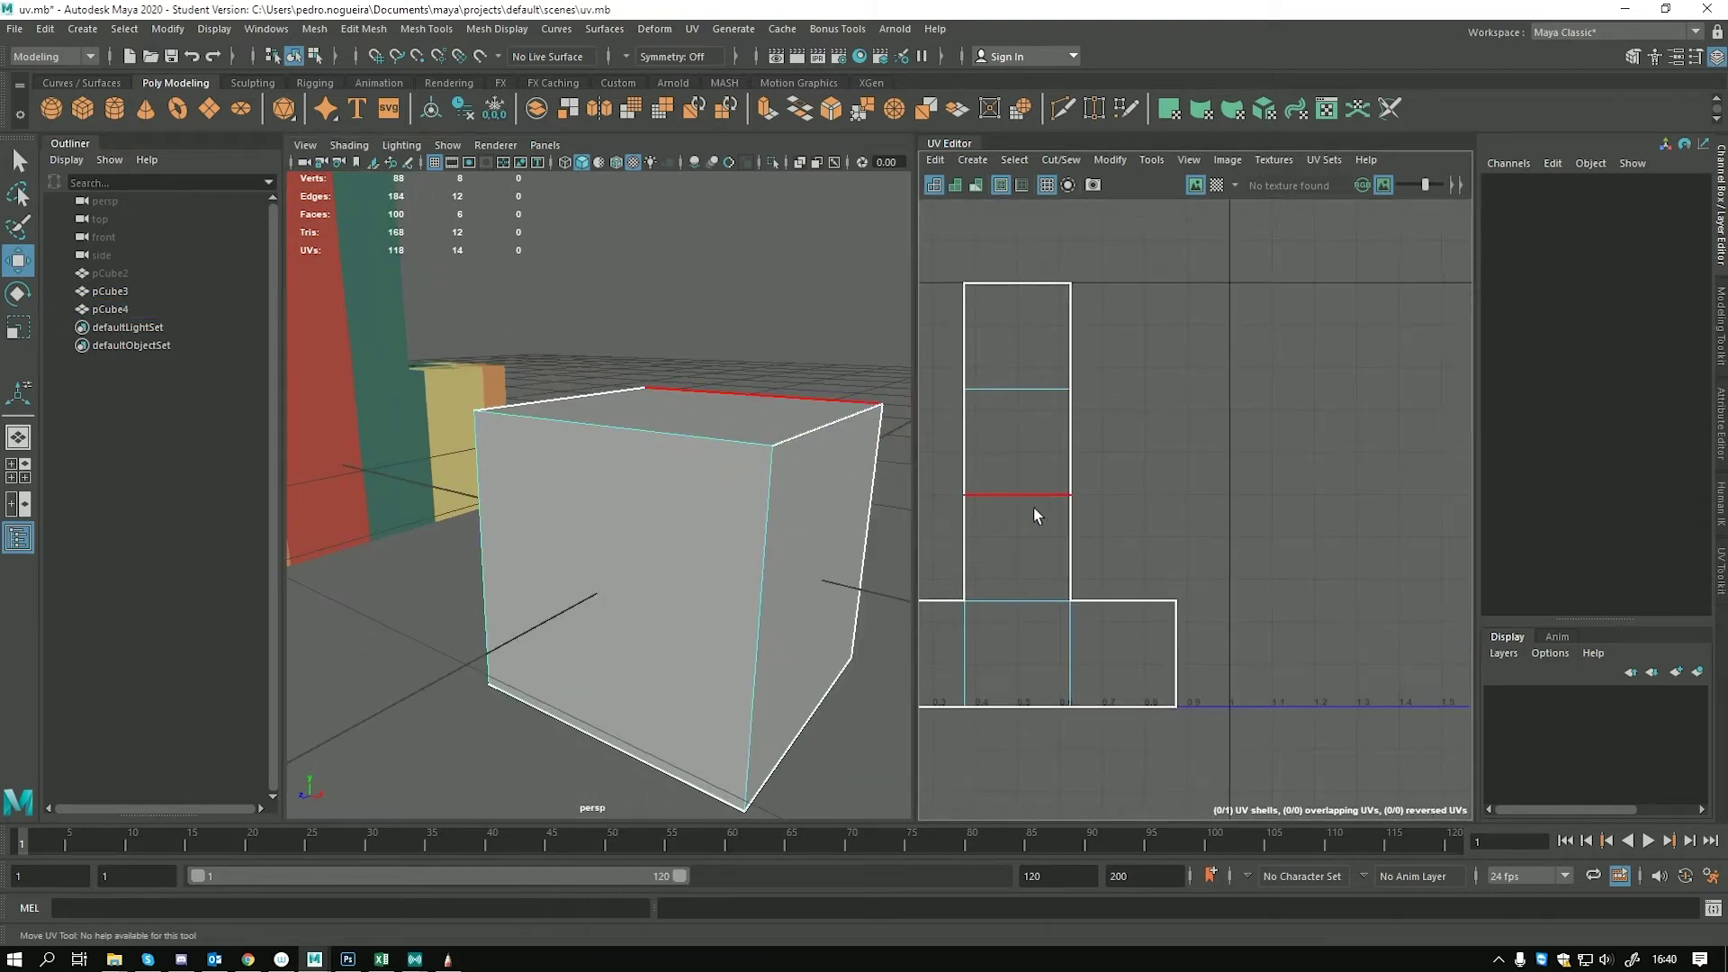
{"action": "left_click", "coordinate": [1043, 448]}
{"action": "middle_click_drag", "start_coordinate": [1107, 564], "coordinate": [1116, 429], "text": "alt"}
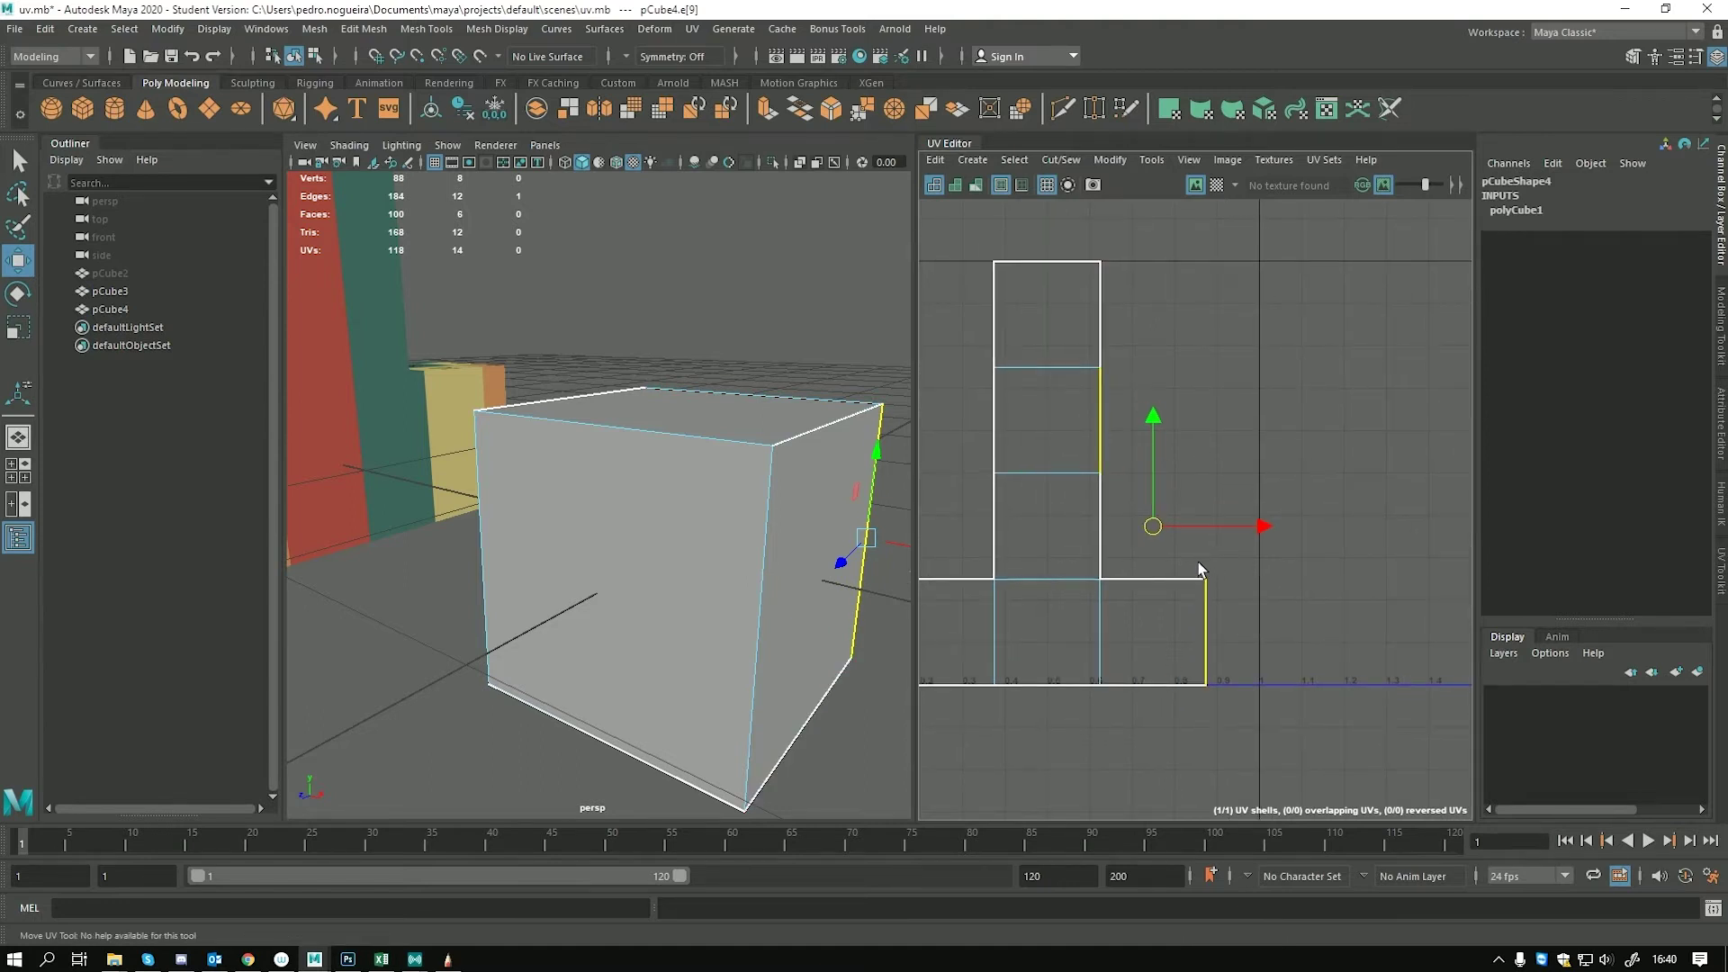
{"action": "left_click_drag", "start_coordinate": [781, 502], "coordinate": [484, 639], "text": "alt"}
{"action": "scroll", "coordinate": [718, 502], "scroll_direction": "down", "scroll_amount": 3}
{"action": "left_click", "coordinate": [484, 639]}
{"action": "left_click", "coordinate": [605, 551]}
{"action": "left_click_drag", "start_coordinate": [606, 525], "coordinate": [639, 621], "text": "alt"}
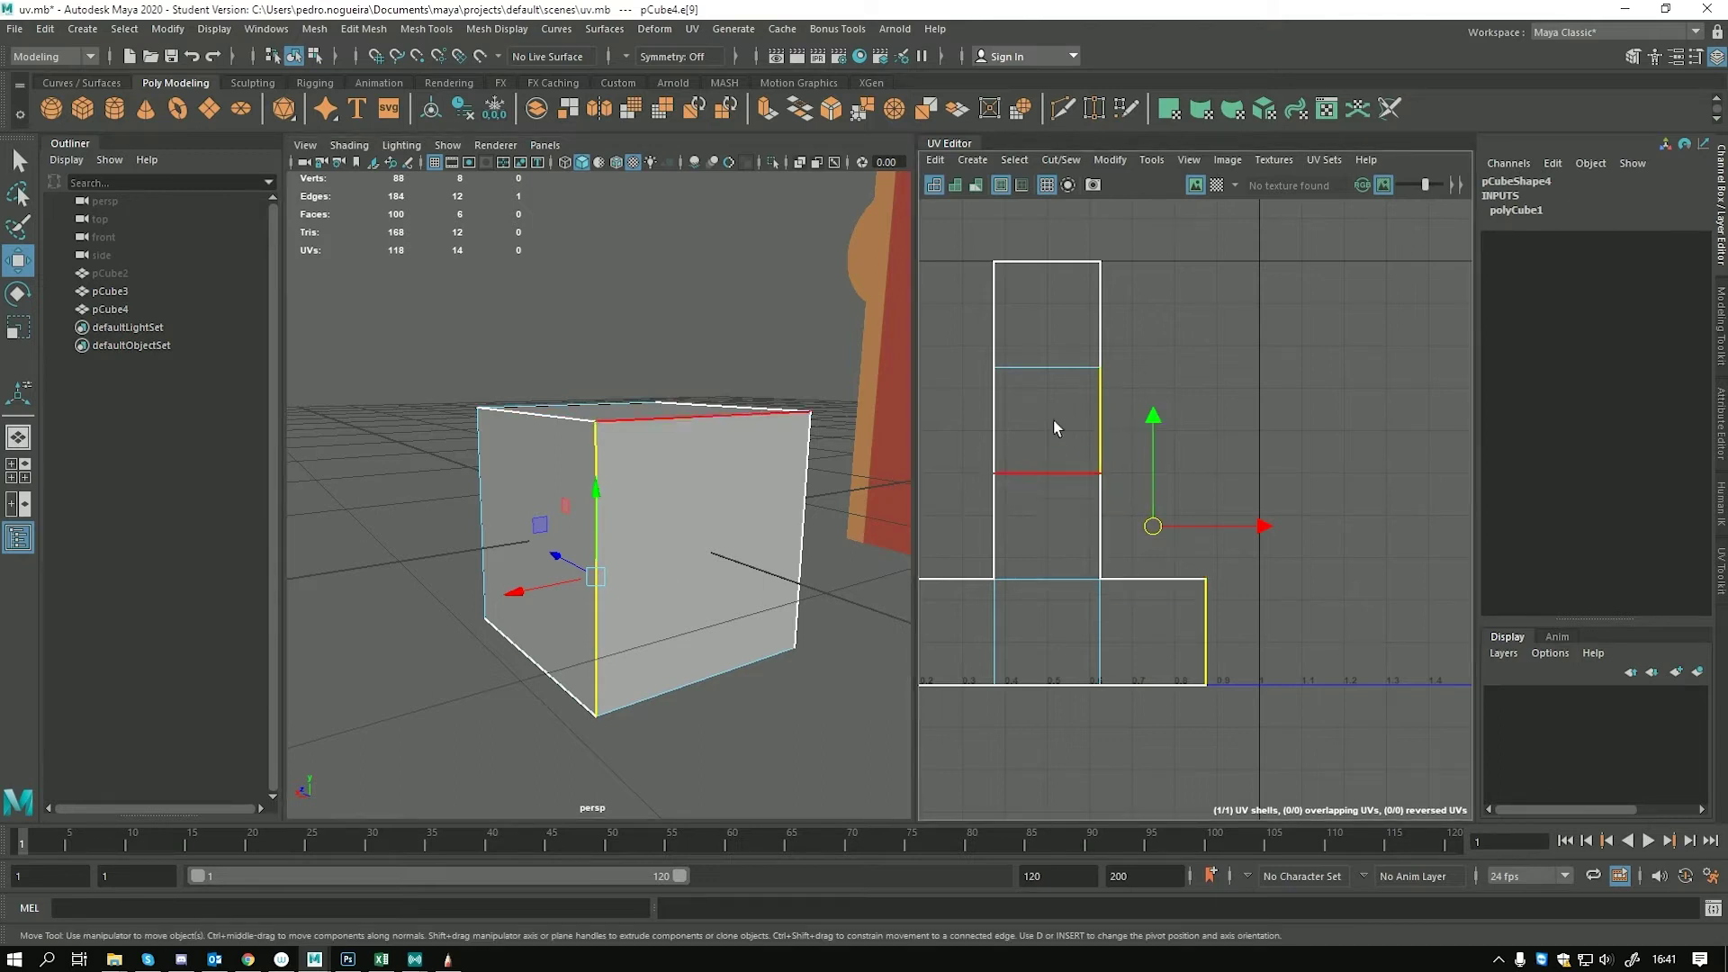
Try moving the cube's selected edge and two points of its strip in the UV Editor, and undo both moves
{"action": "middle_click_drag", "start_coordinate": [1125, 457], "coordinate": [1104, 425]}
{"action": "key", "text": "ctrl+z"}
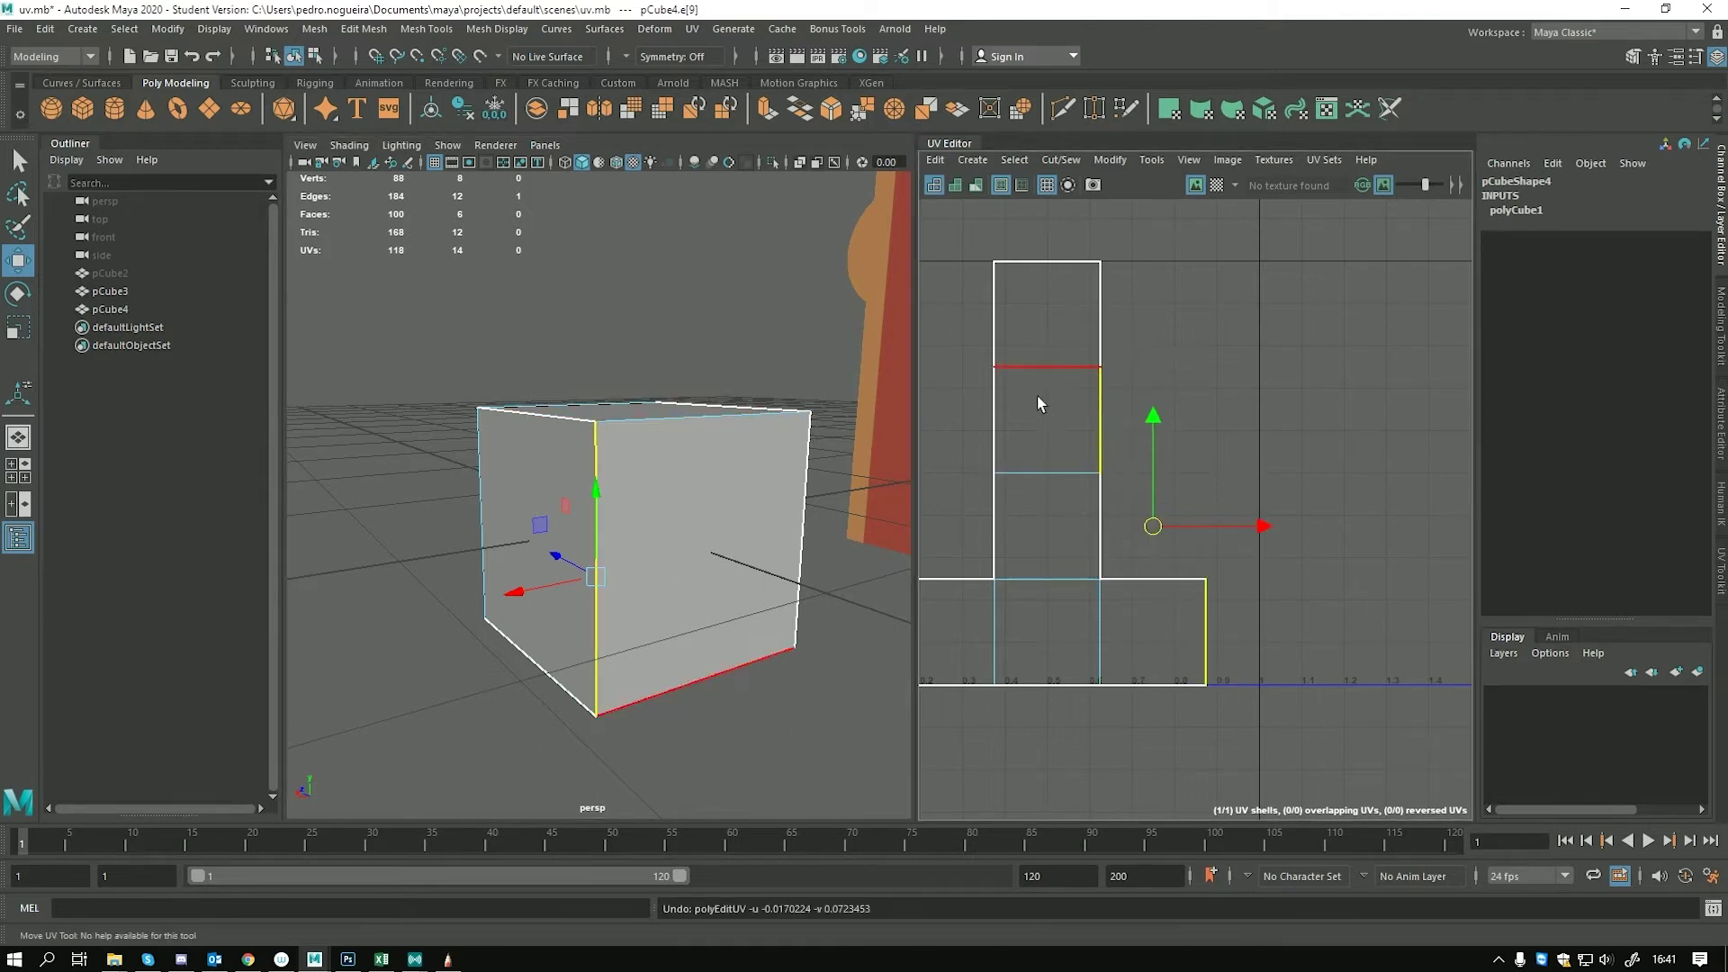
{"action": "right_click", "coordinate": [1046, 398]}
{"action": "left_click", "coordinate": [1117, 404]}
{"action": "left_click_drag", "start_coordinate": [1105, 425], "coordinate": [1119, 520]}
{"action": "mouse_move", "coordinate": [1116, 421]}
{"action": "left_mouse_down"}
{"action": "mouse_move", "coordinate": [1045, 447]}
{"action": "mouse_move", "coordinate": [1097, 401]}
{"action": "mouse_move", "coordinate": [1113, 451]}
{"action": "mouse_move", "coordinate": [1060, 412]}
{"action": "mouse_move", "coordinate": [1152, 450]}
{"action": "mouse_move", "coordinate": [1067, 419]}
{"action": "mouse_move", "coordinate": [1089, 461]}
{"action": "mouse_move", "coordinate": [1126, 424]}
{"action": "mouse_move", "coordinate": [1053, 441]}
{"action": "mouse_move", "coordinate": [1116, 447]}
{"action": "left_mouse_up"}
{"action": "key", "text": "ctrl+z"}
{"action": "middle_click_drag", "start_coordinate": [1114, 402], "coordinate": [1207, 467], "text": "alt"}
{"action": "scroll", "coordinate": [1157, 429], "scroll_direction": "down", "scroll_amount": 1}
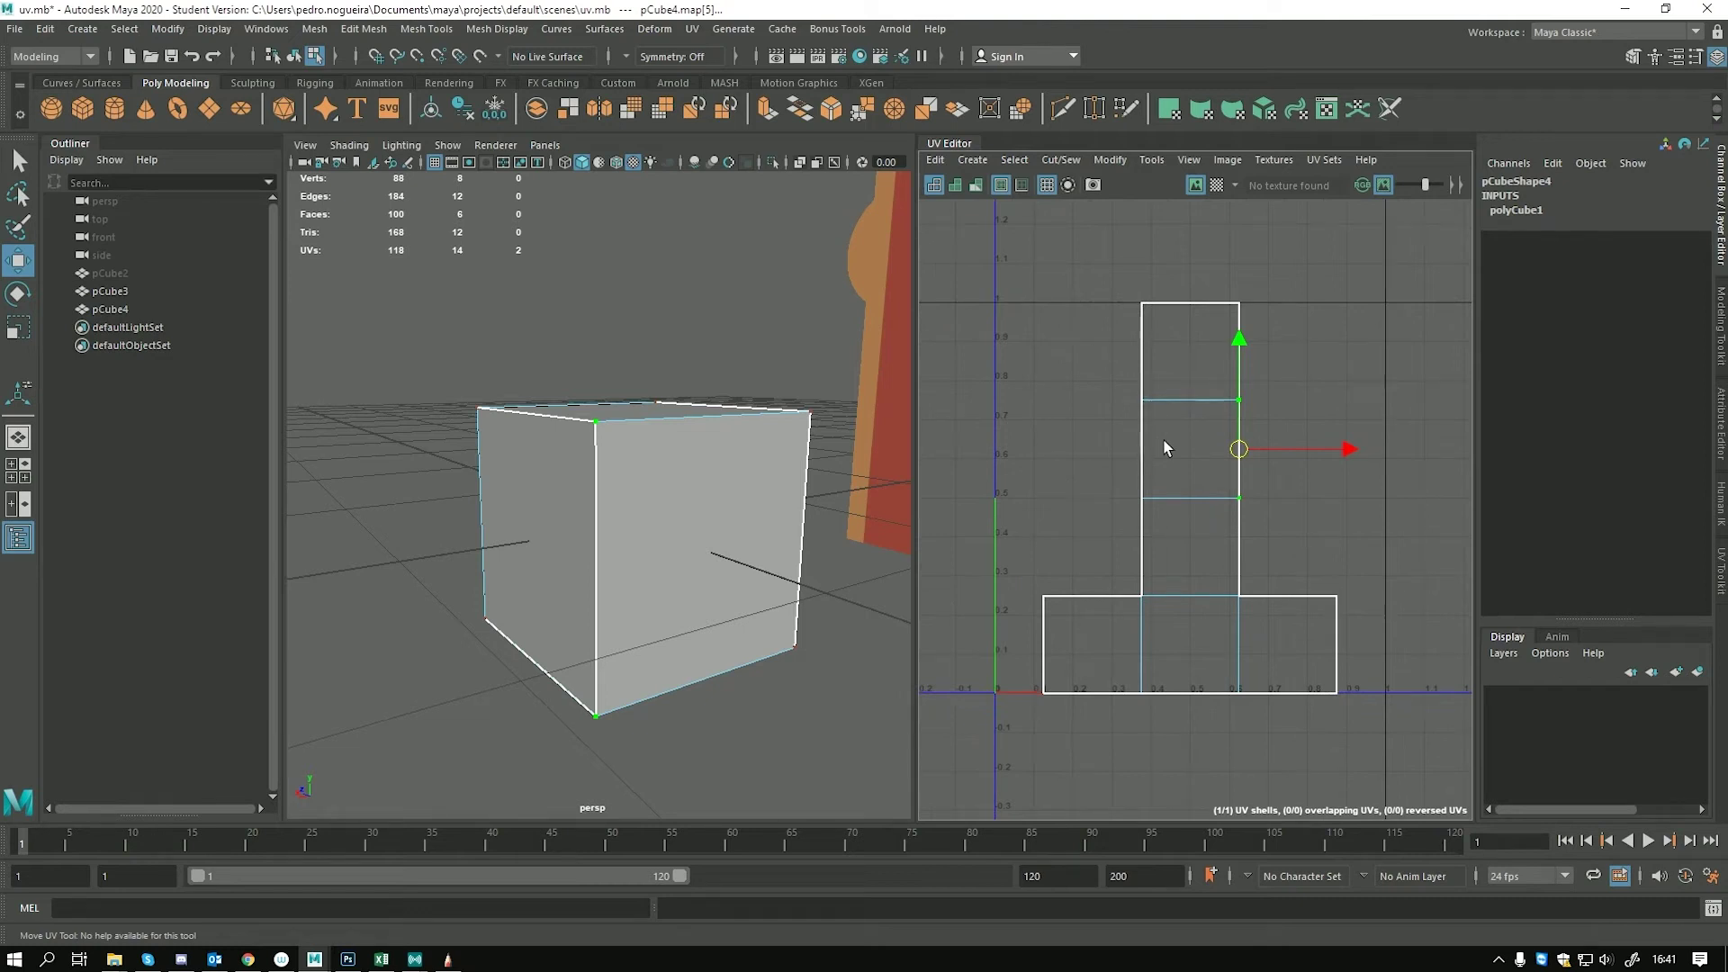
Compare the component modes offered in the UV Editor and the viewport, and select all of the cube's UVs
{"action": "right_click", "coordinate": [1100, 427]}
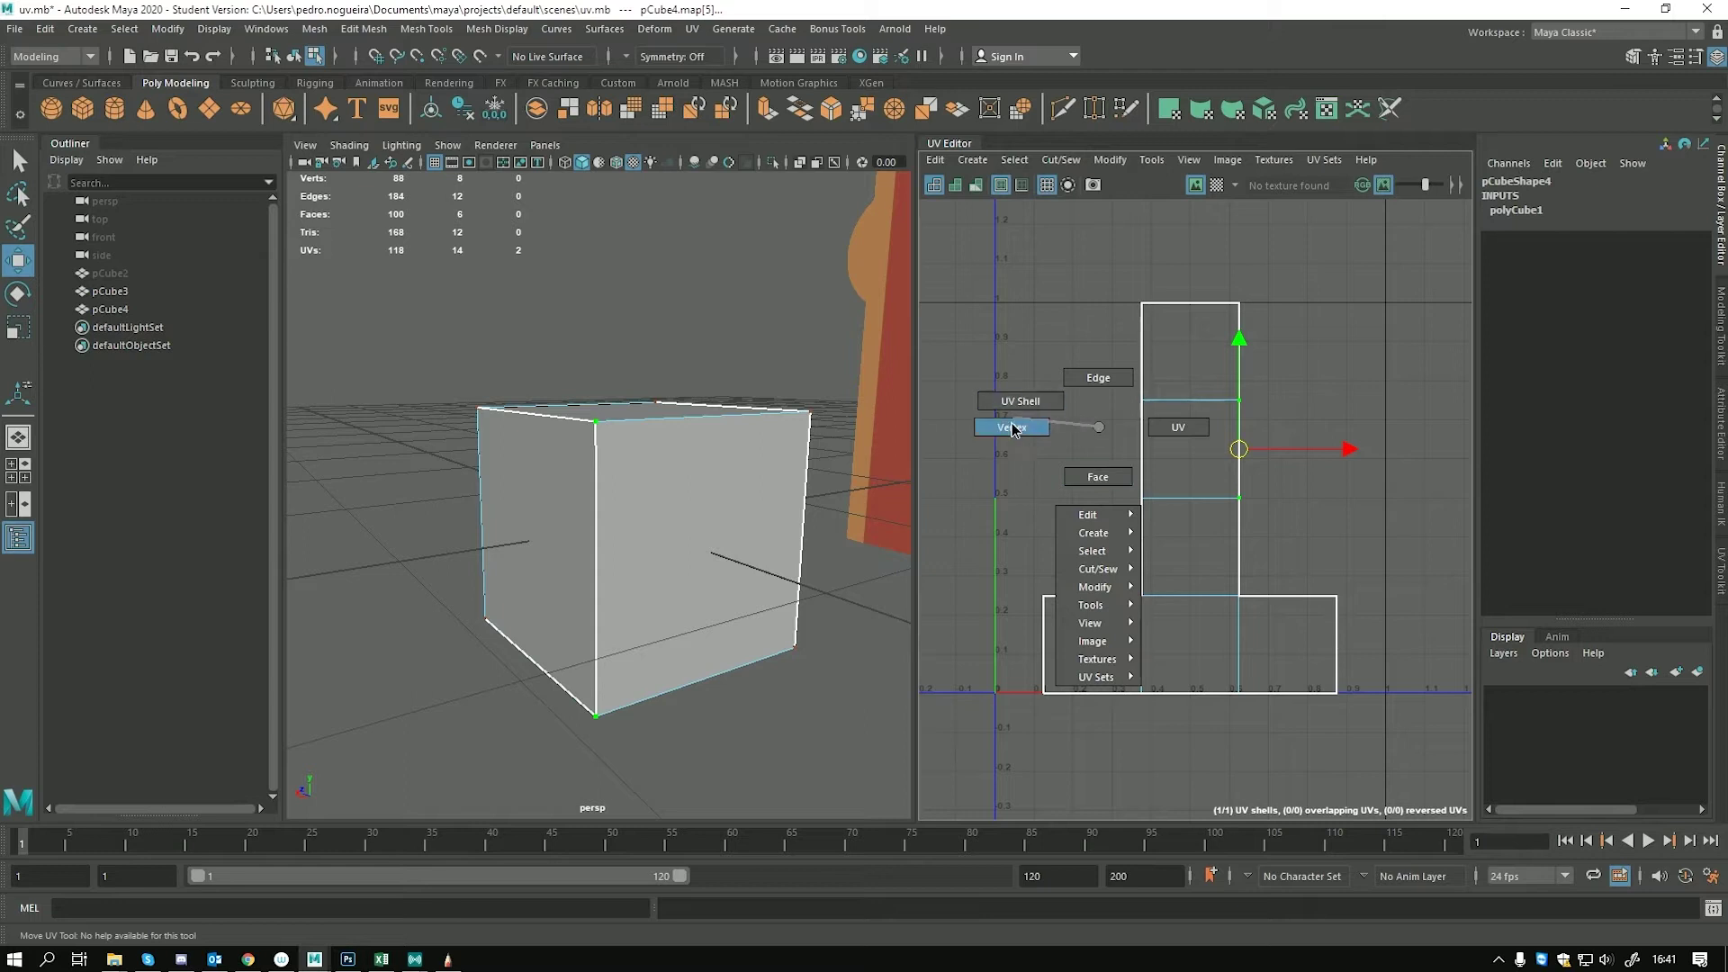
{"action": "right_click_drag", "start_coordinate": [1106, 384], "coordinate": [1083, 480]}
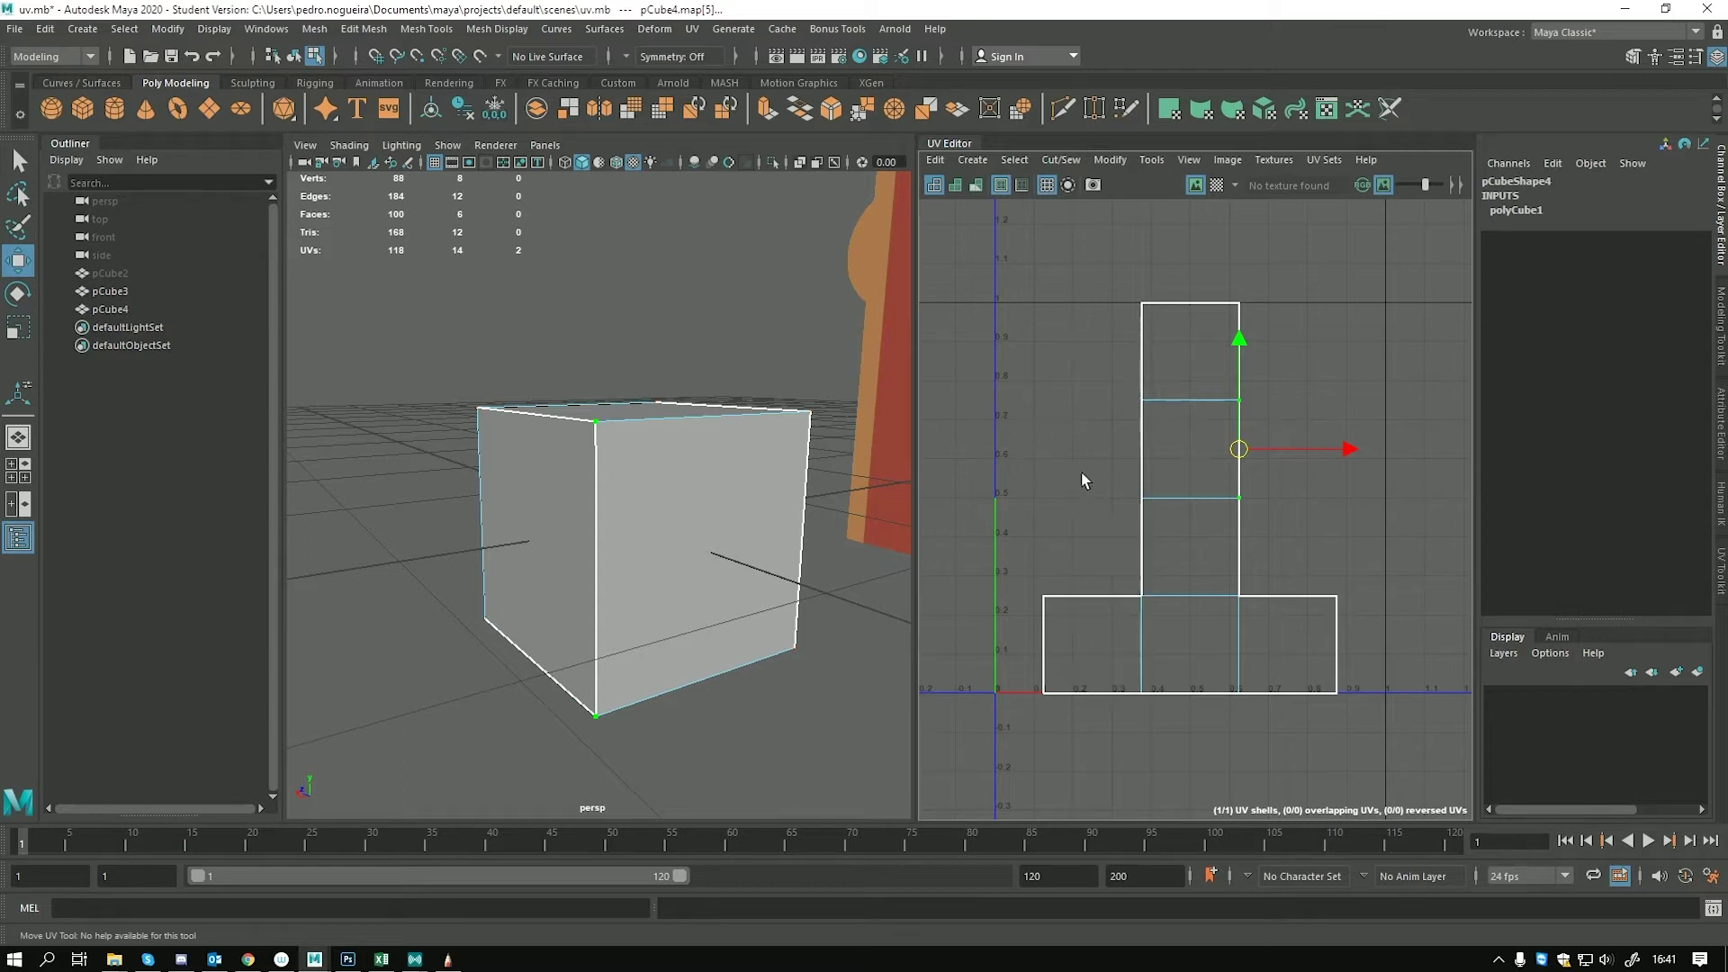
{"action": "right_click", "coordinate": [672, 473]}
{"action": "mouse_move", "coordinate": [753, 469]}
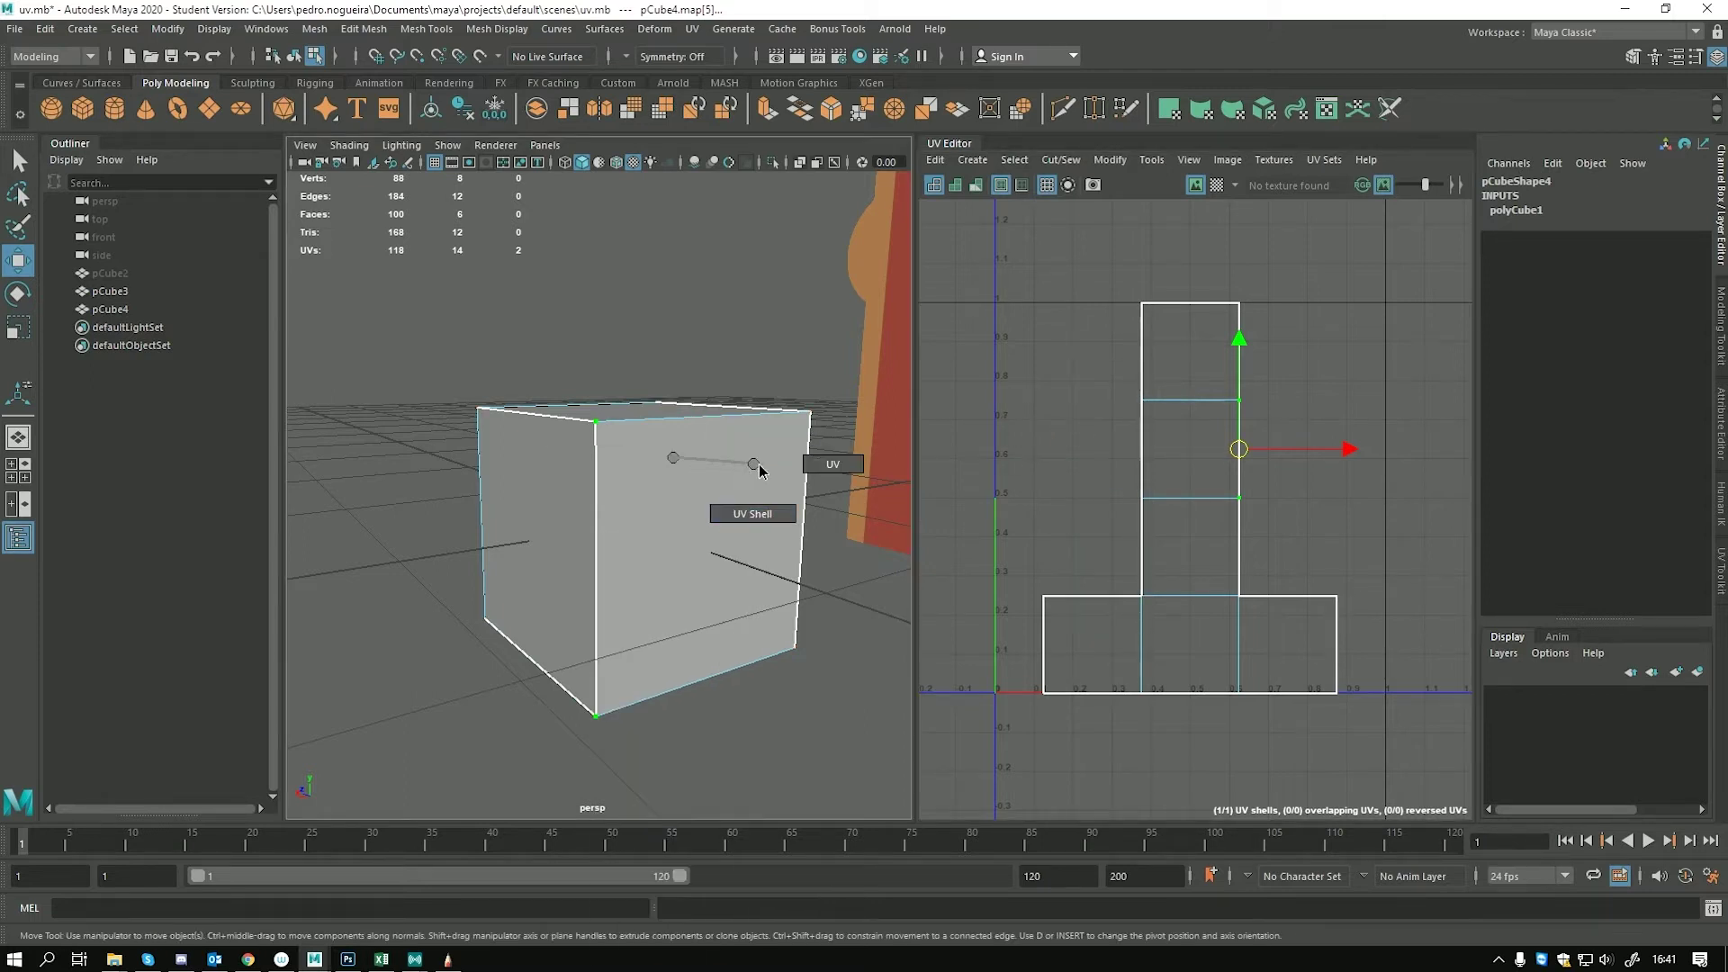
{"action": "left_click_drag", "start_coordinate": [1056, 436], "coordinate": [1199, 605]}
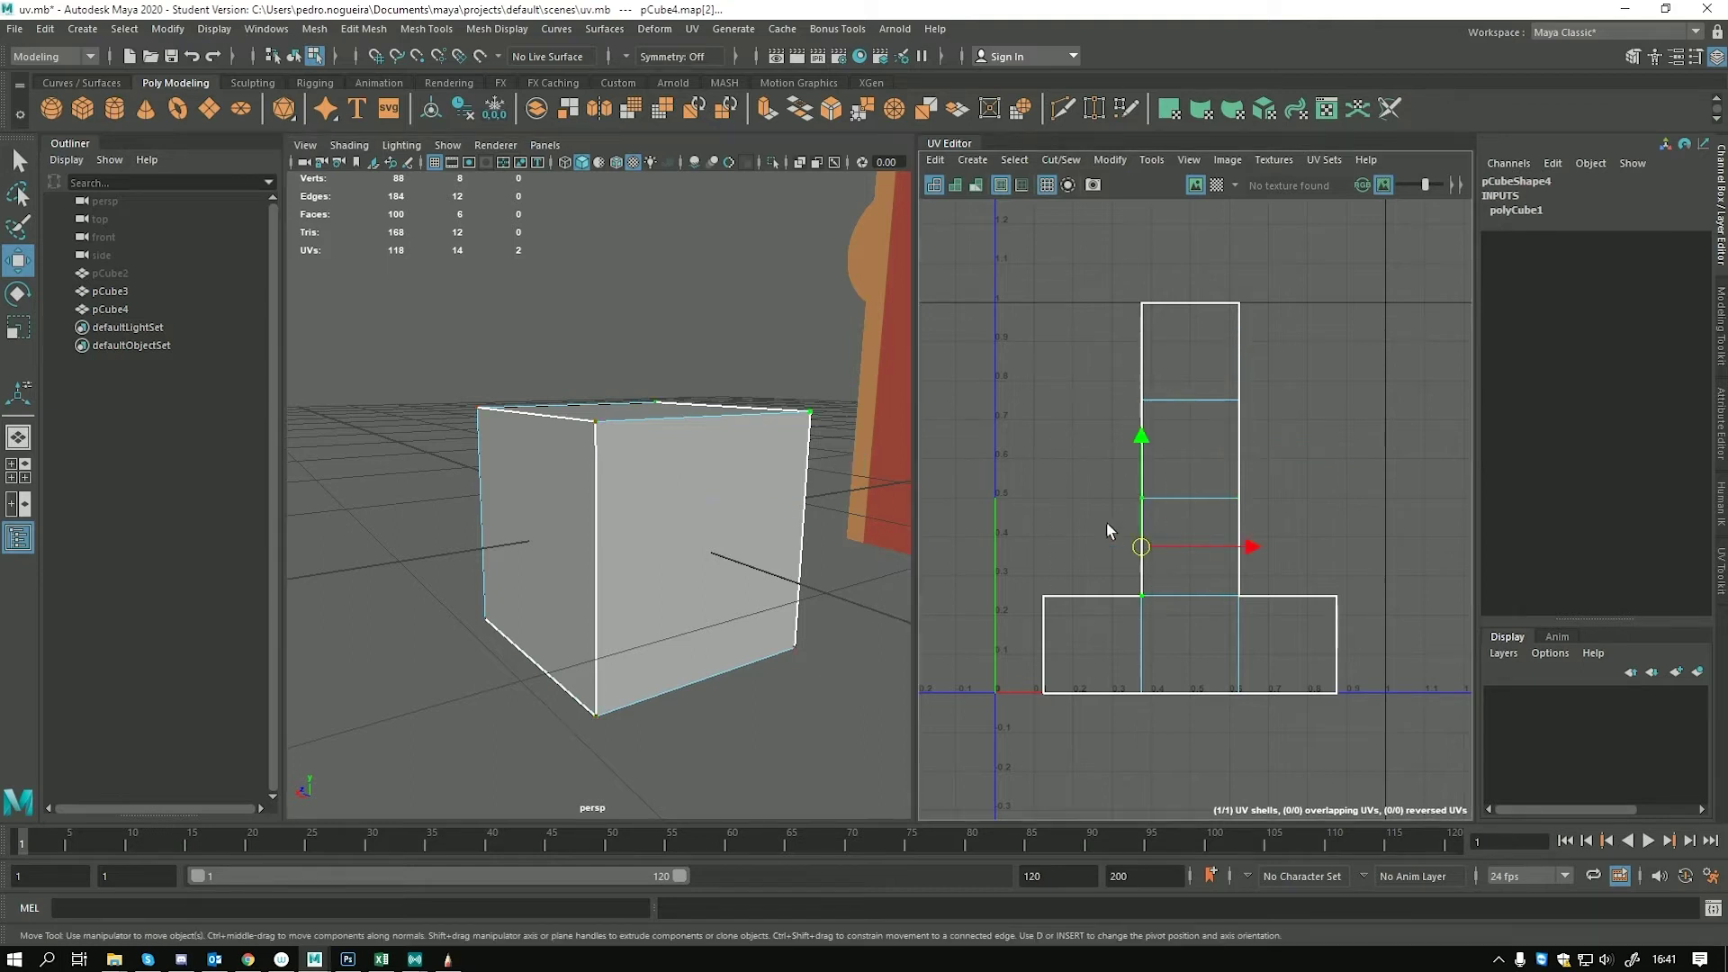
{"action": "left_click", "coordinate": [973, 266]}
{"action": "left_click_drag", "start_coordinate": [1451, 764], "coordinate": [1451, 766]}
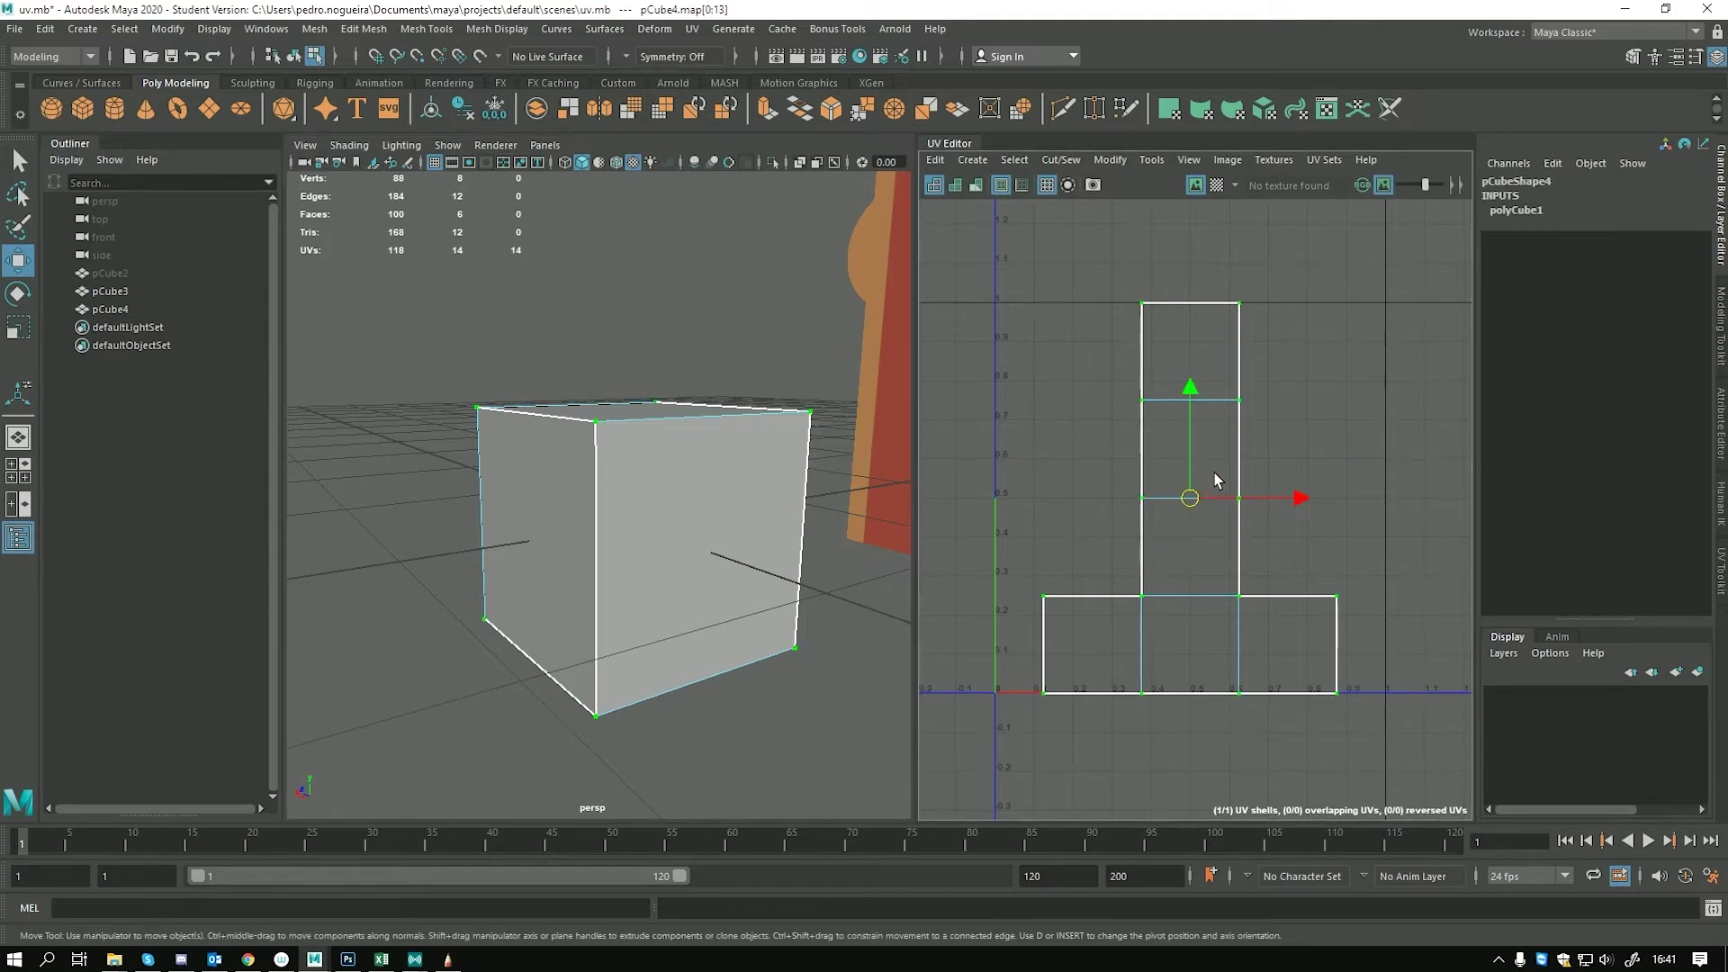
Select the cube's whole UV shell, try moving it in the UV Editor, and undo the move
{"action": "right_click", "coordinate": [1225, 400]}
{"action": "left_click", "coordinate": [1170, 373]}
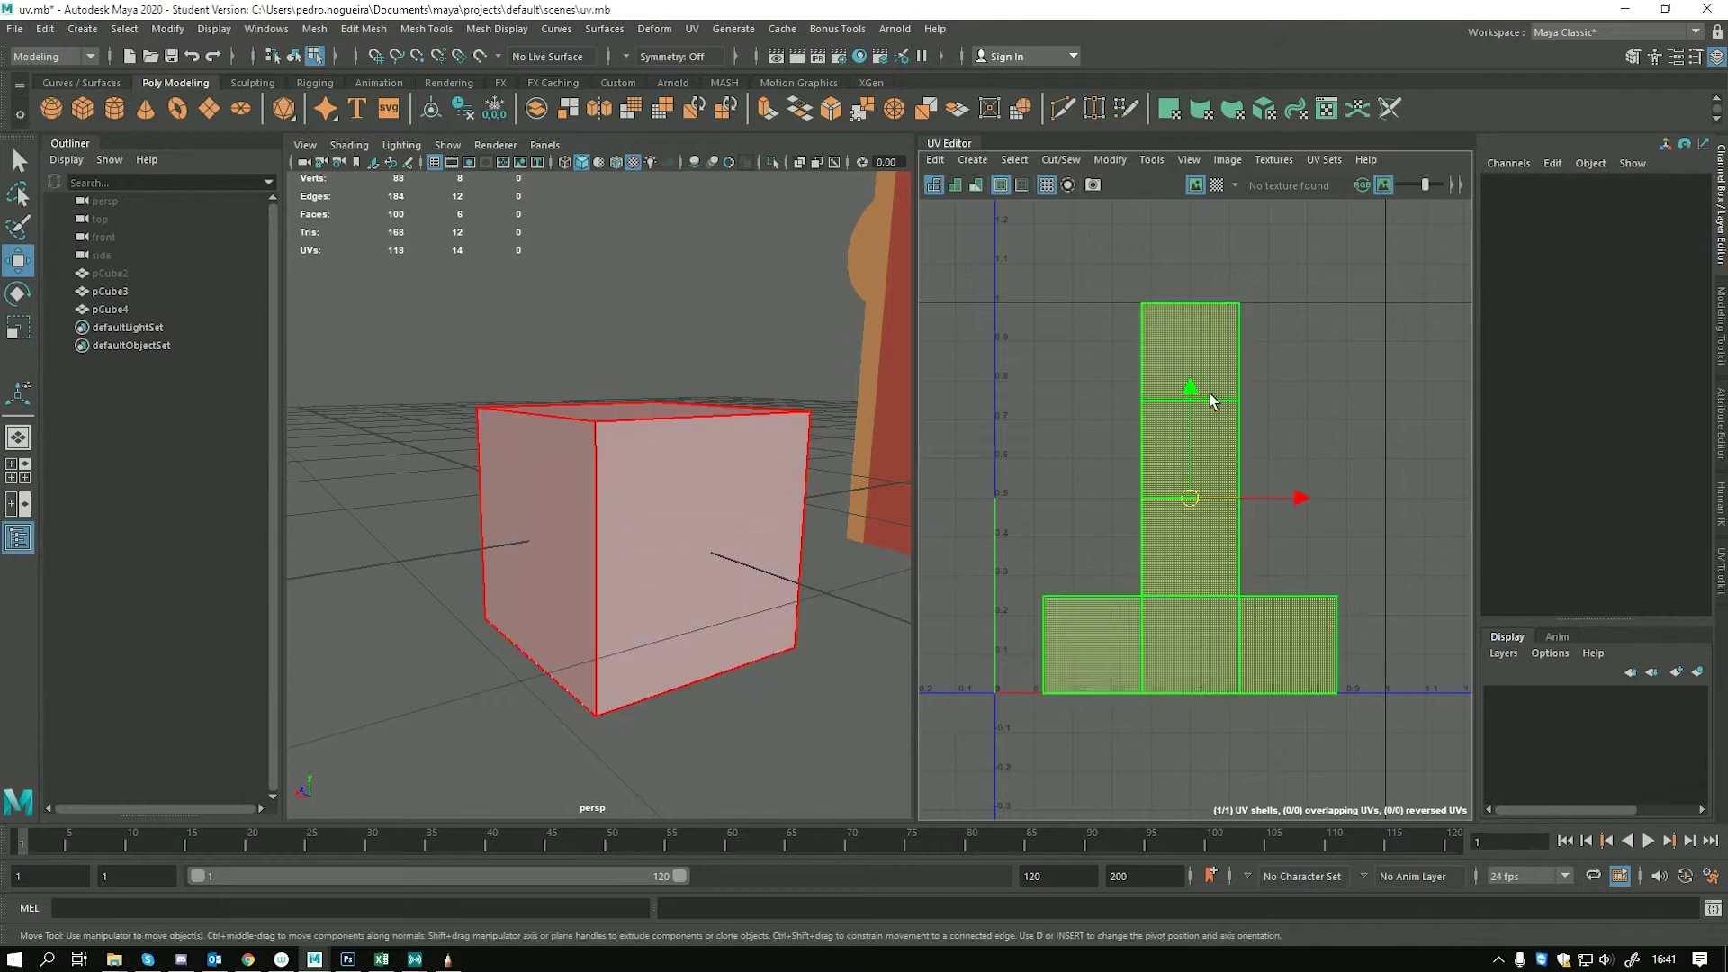
{"action": "left_click", "coordinate": [1192, 468]}
{"action": "left_click_drag", "start_coordinate": [1191, 501], "coordinate": [1136, 467]}
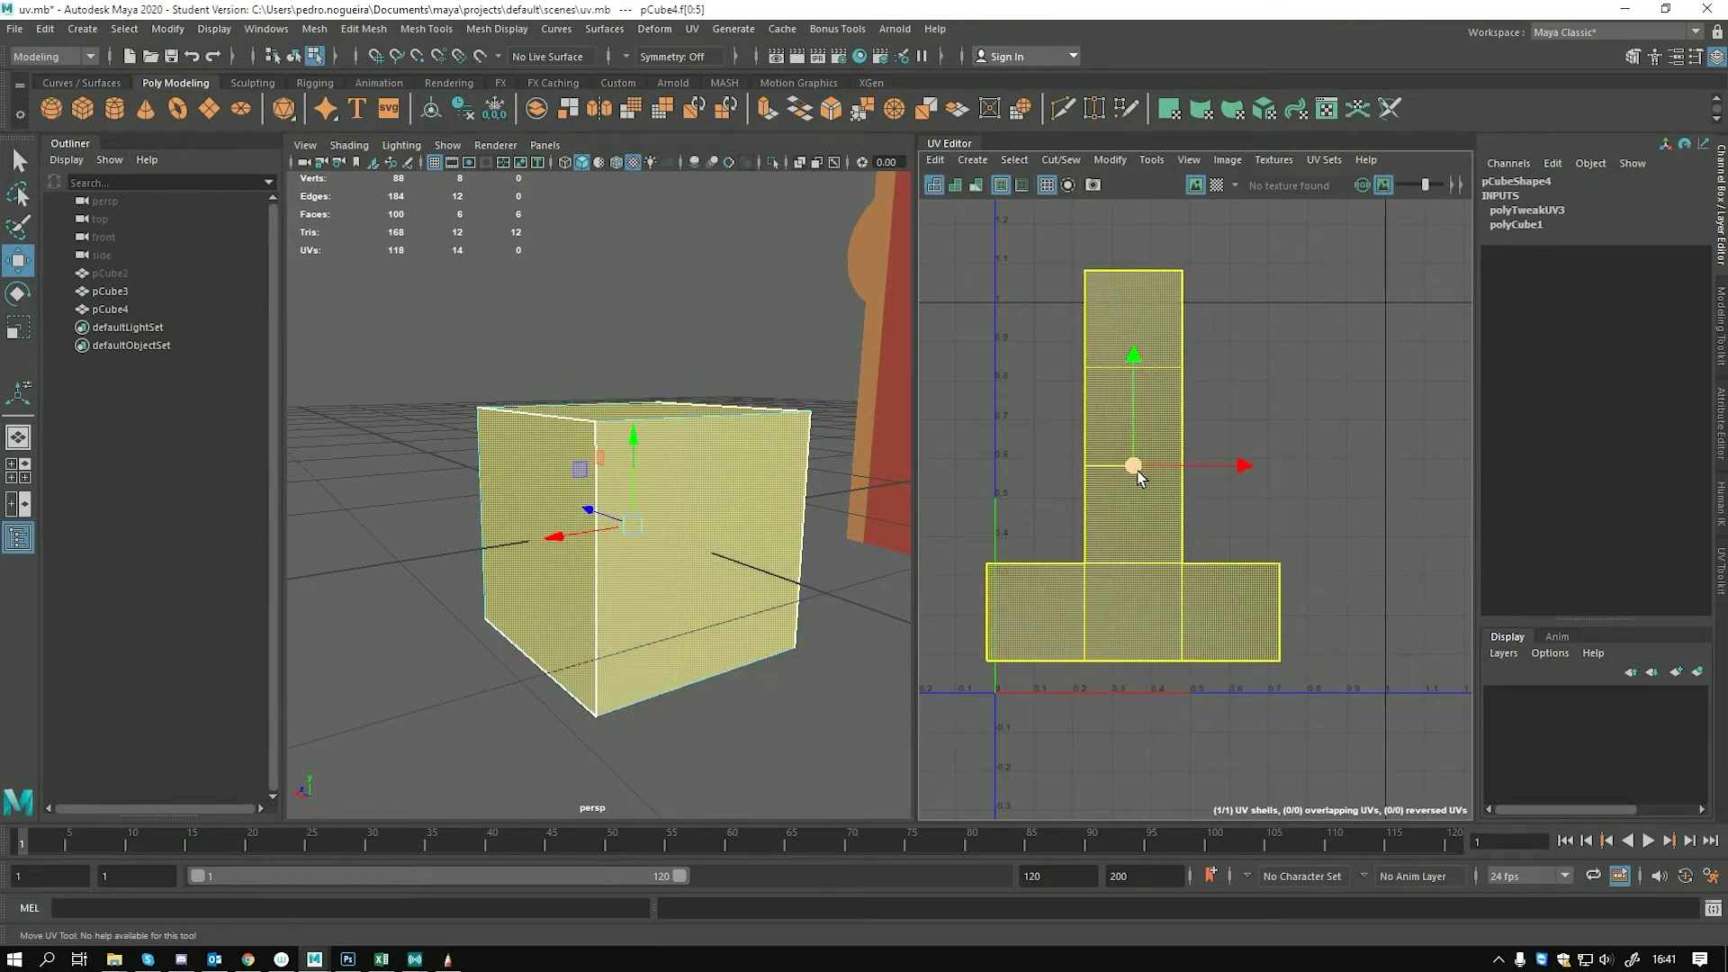
{"action": "key", "text": "ctrl+z"}
{"action": "key", "text": "q"}
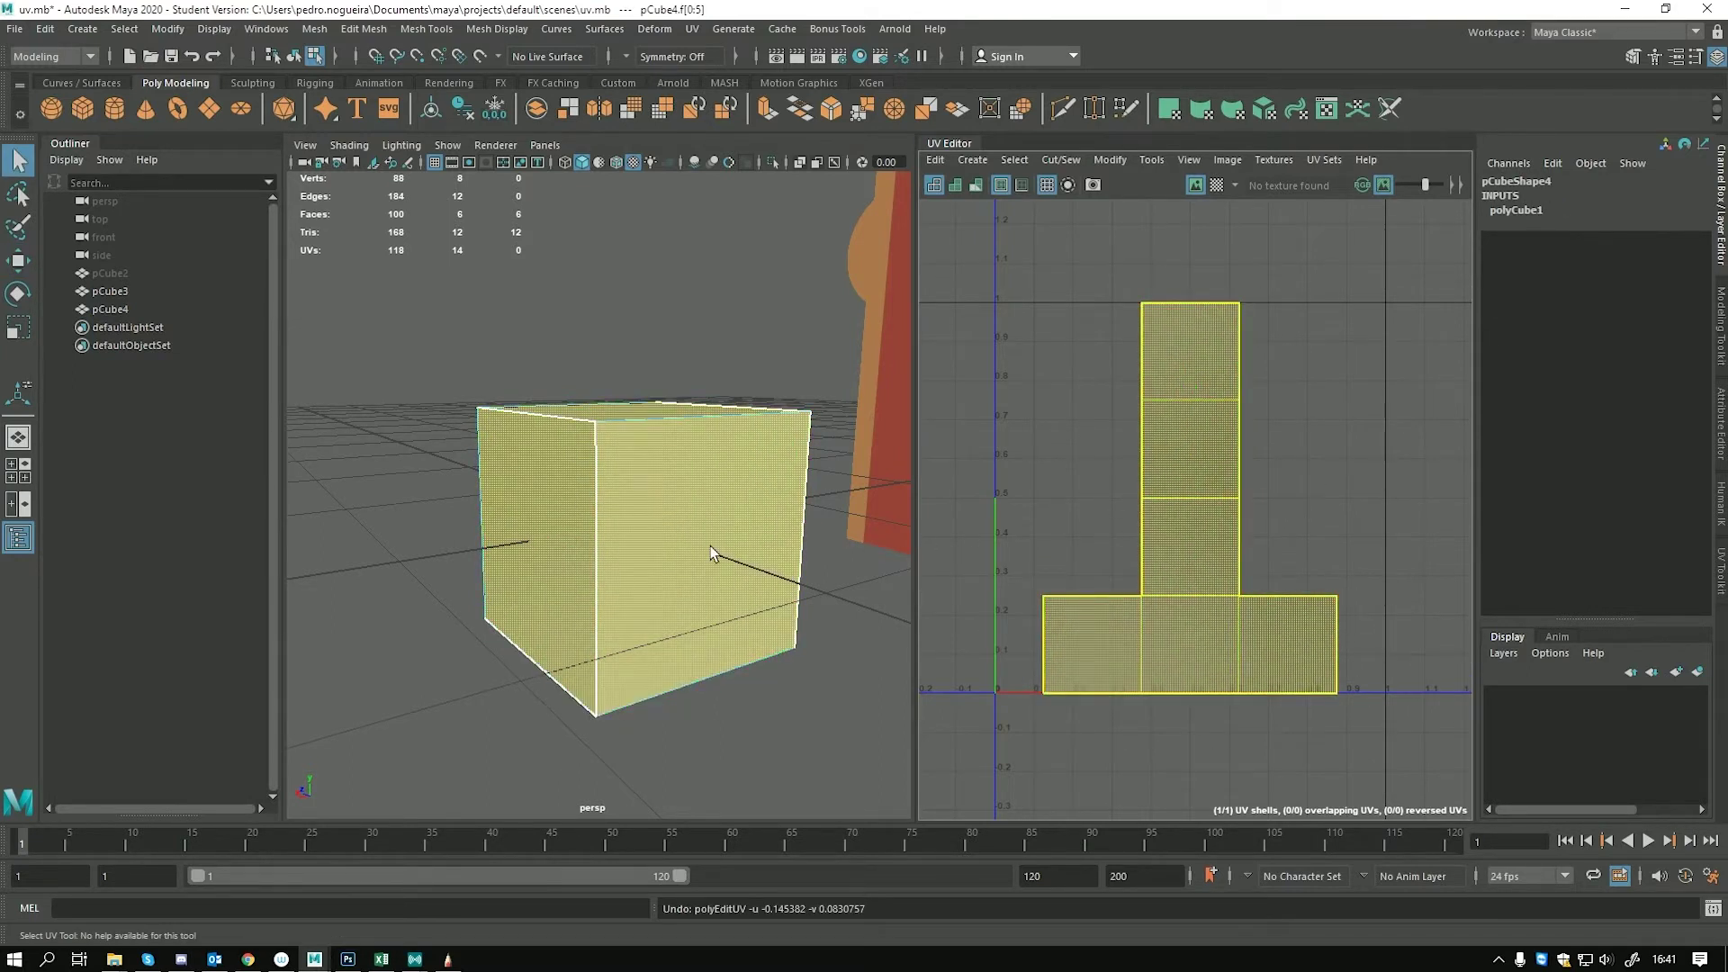
Extrude a side face of the cube twice to lengthen it into a three-segment block
{"action": "right_click_drag", "start_coordinate": [710, 545], "coordinate": [590, 468], "text": "alt"}
{"action": "left_click_drag", "start_coordinate": [590, 468], "coordinate": [597, 536], "text": "alt"}
{"action": "right_click_drag", "start_coordinate": [597, 531], "coordinate": [504, 461], "text": "alt"}
{"action": "right_click_drag", "start_coordinate": [597, 501], "coordinate": [675, 432]}
{"action": "left_click", "coordinate": [584, 551]}
{"action": "right_click_drag", "start_coordinate": [583, 551], "coordinate": [635, 506], "text": "alt"}
{"action": "key", "text": "w"}
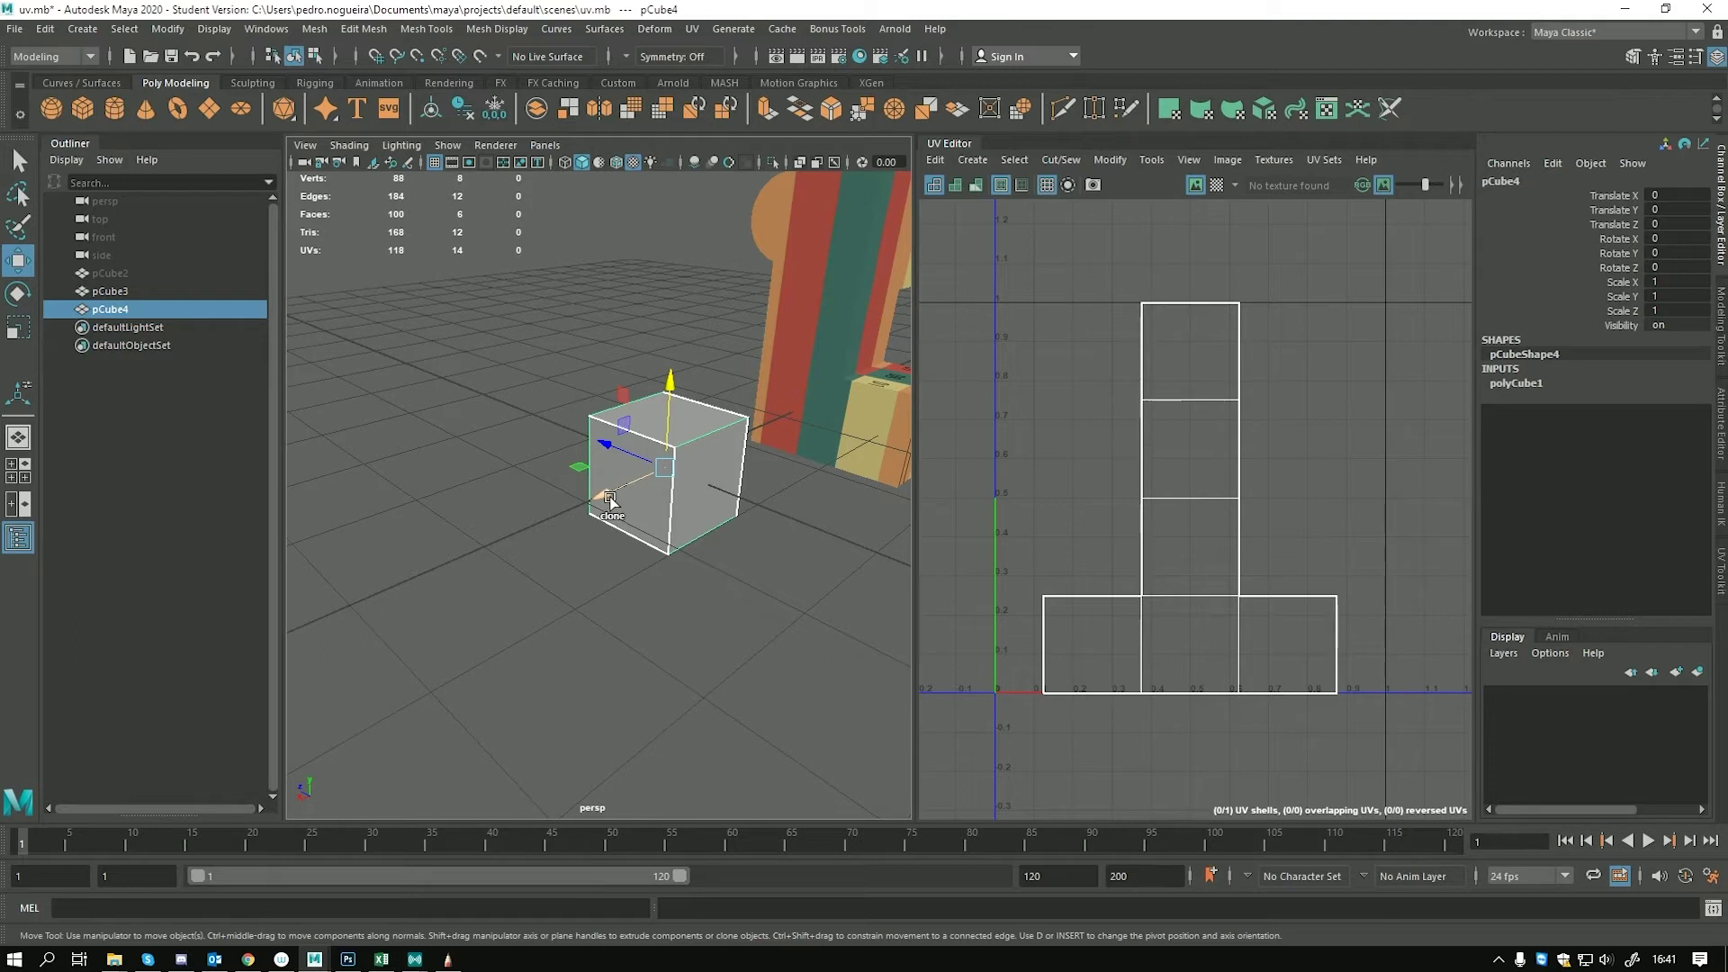
{"action": "left_click_drag", "start_coordinate": [627, 490], "coordinate": [619, 430], "text": "alt"}
{"action": "right_click_drag", "start_coordinate": [620, 430], "coordinate": [628, 480]}
{"action": "left_click", "coordinate": [612, 504]}
{"action": "left_click_drag", "start_coordinate": [597, 552], "coordinate": [677, 467], "text": "alt"}
{"action": "key", "text": "ctrl+e"}
Delete the ring of faces around the block's middle segment and return to object mode
{"action": "double_click", "coordinate": [677, 467]}
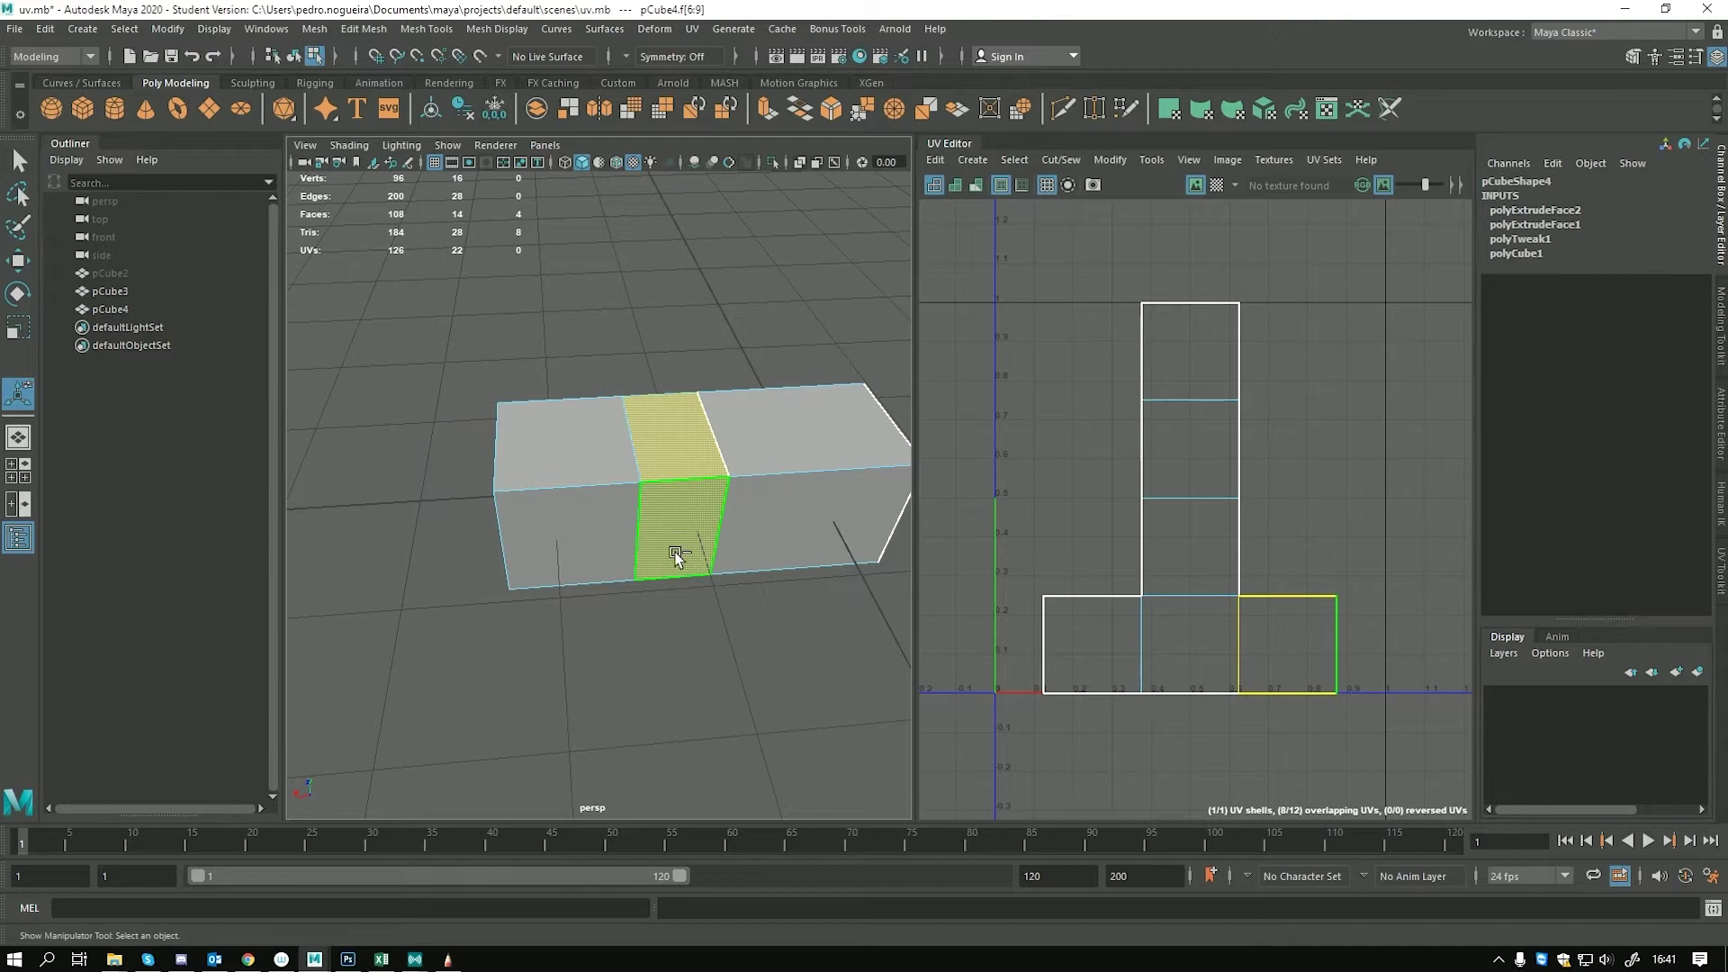
{"action": "key", "text": "Delete"}
{"action": "left_click_drag", "start_coordinate": [675, 578], "coordinate": [687, 513], "text": "alt"}
{"action": "right_click_drag", "start_coordinate": [693, 486], "coordinate": [759, 340]}
{"action": "scroll", "coordinate": [640, 656], "scroll_direction": "up", "scroll_amount": 3}
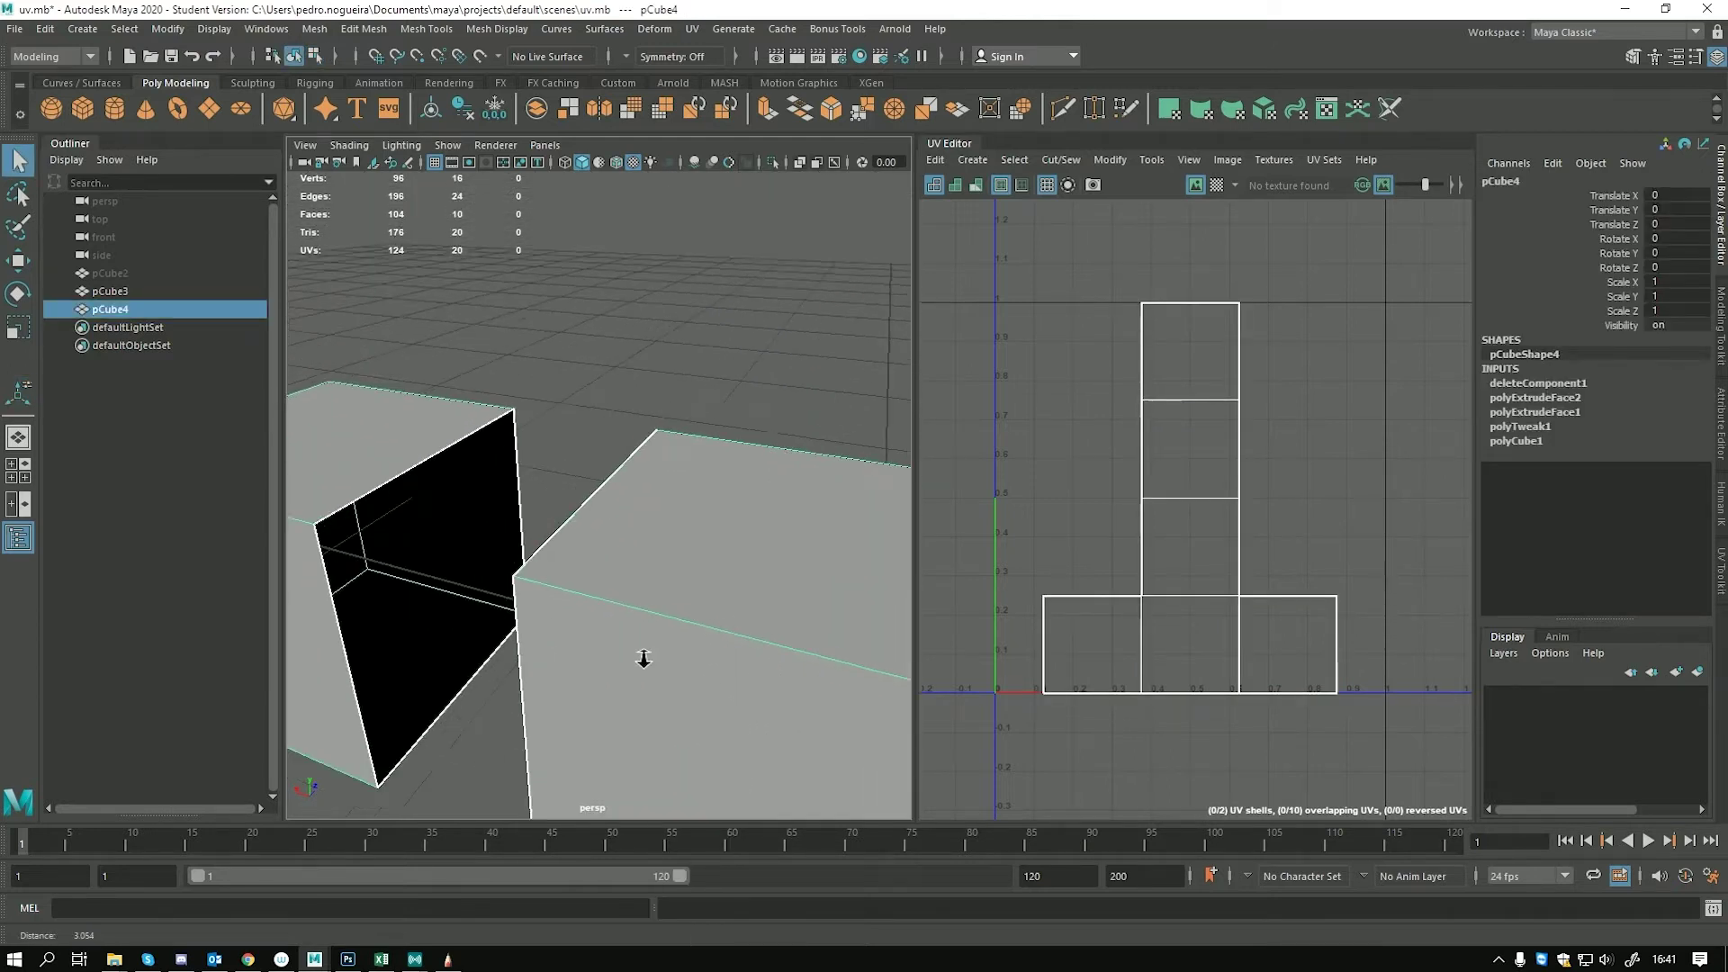
{"action": "scroll", "coordinate": [640, 656], "scroll_direction": "down", "scroll_amount": 5}
Select all faces of the smaller detached block, try moving them in the viewport, and undo the move
{"action": "right_click_drag", "start_coordinate": [494, 457], "coordinate": [474, 493]}
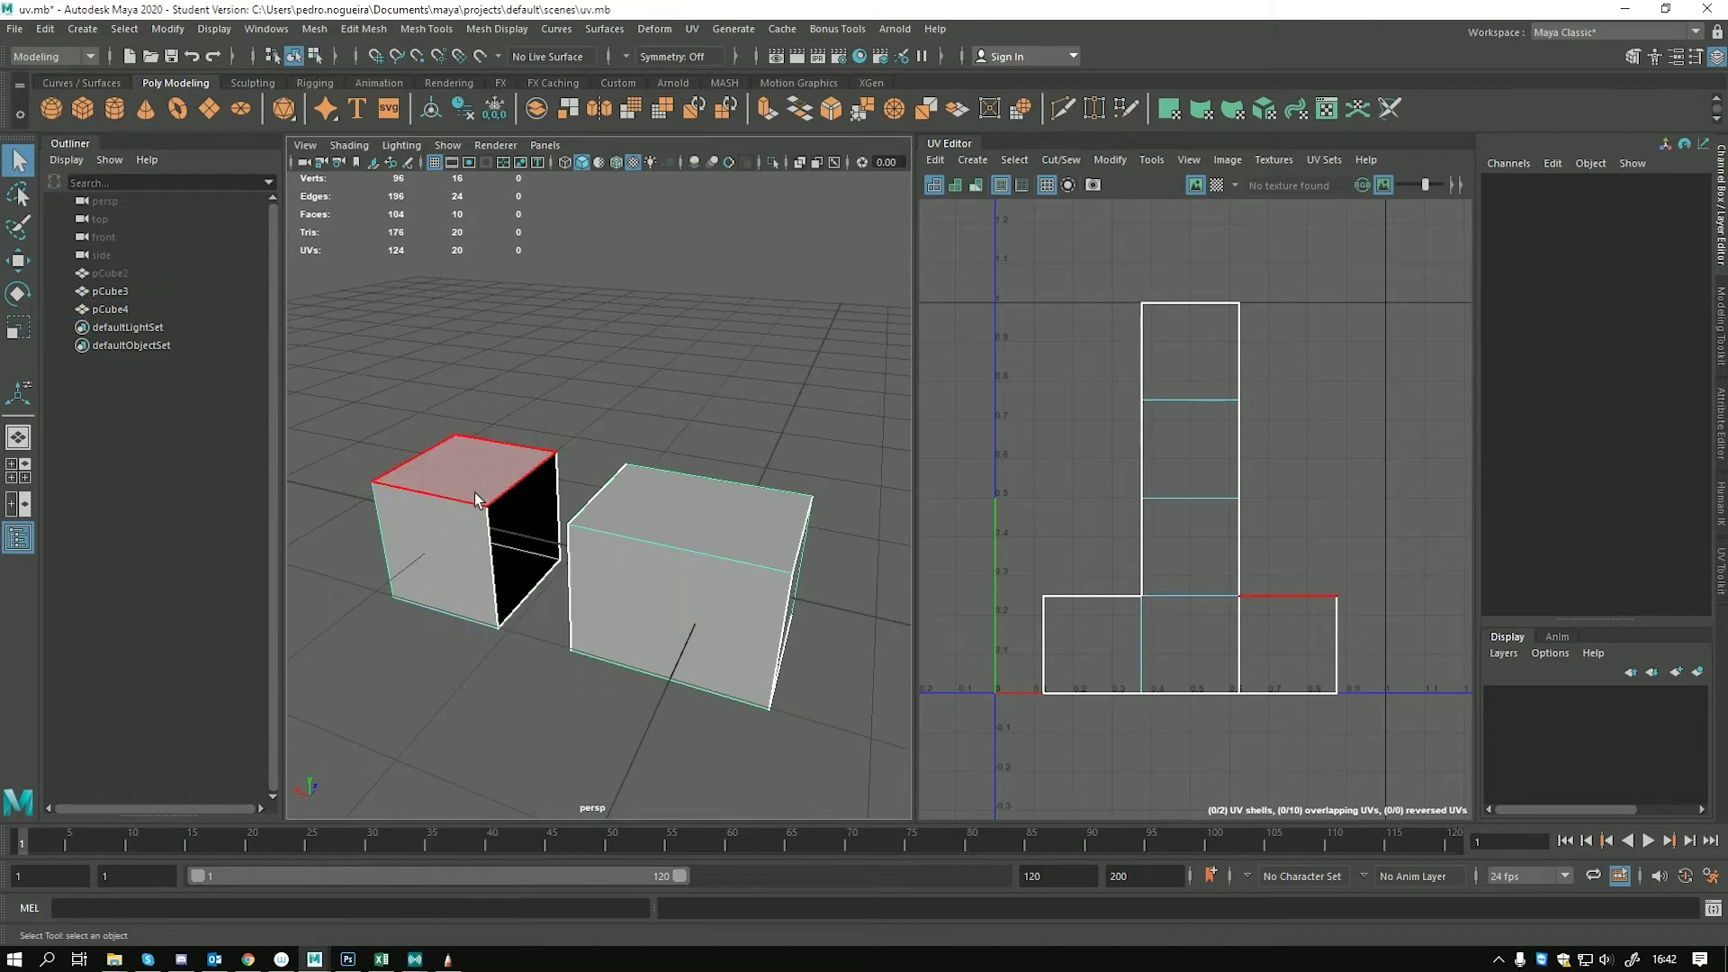
{"action": "left_click", "coordinate": [475, 486]}
{"action": "key", "text": "w"}
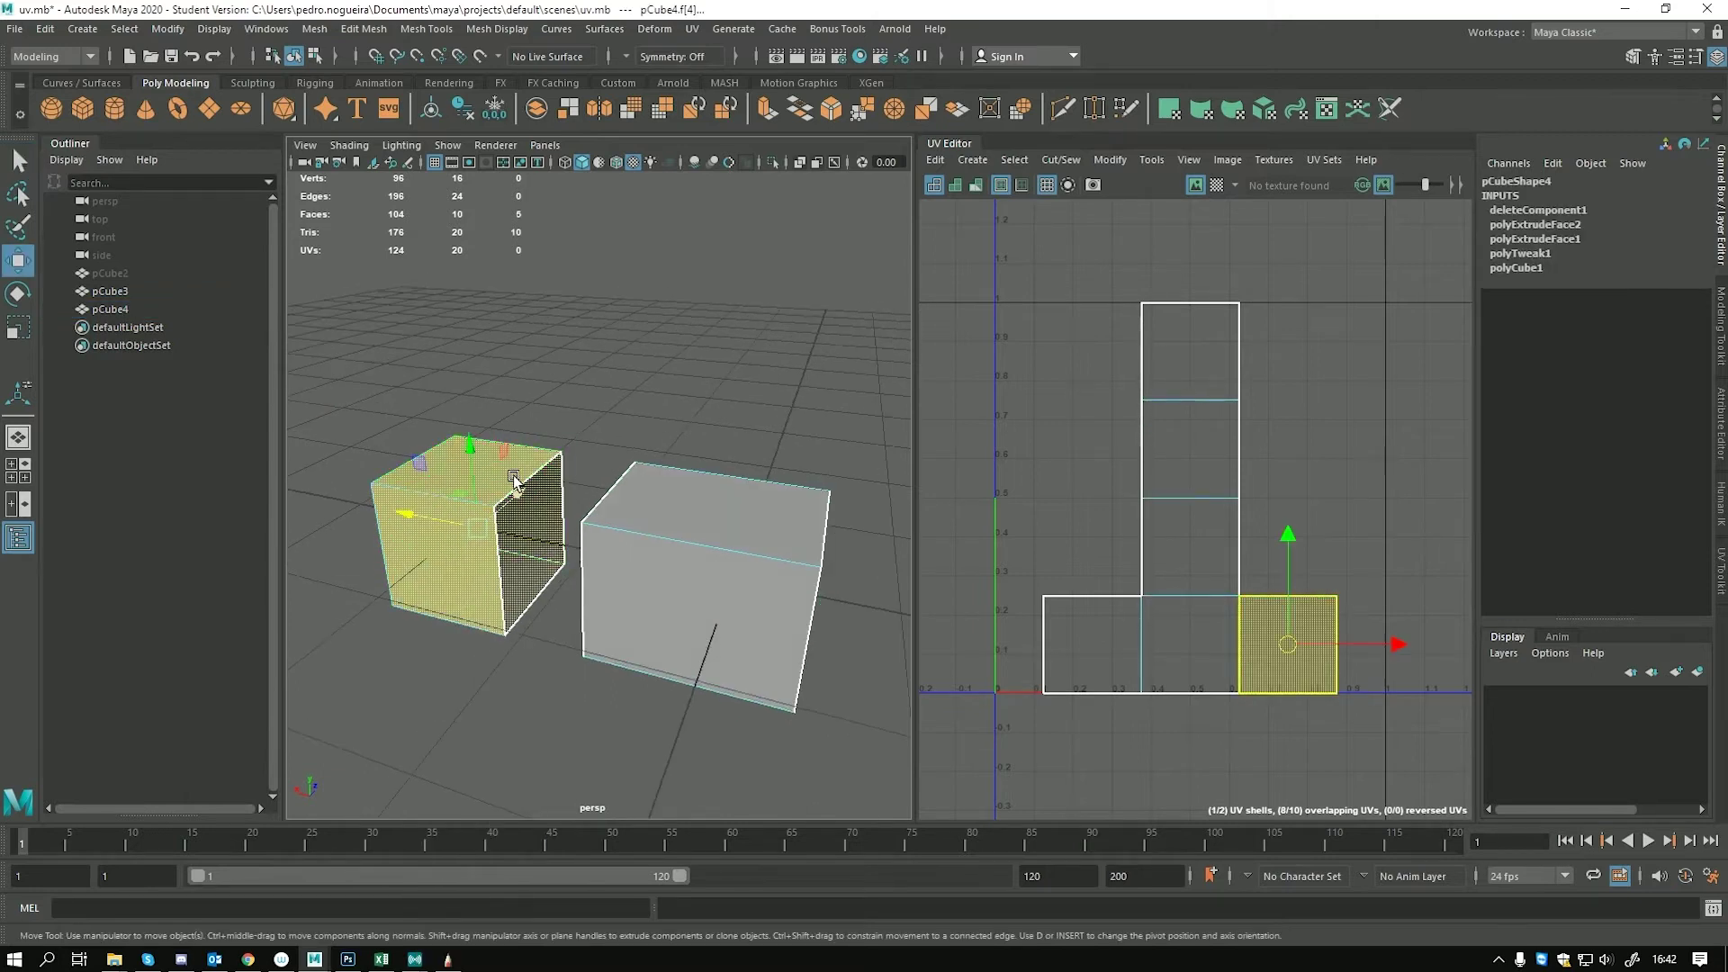
{"action": "left_click_drag", "start_coordinate": [474, 513], "coordinate": [505, 397]}
{"action": "key", "text": "ctrl+z"}
Try selecting and moving faces of the two detached blocks from another view, and undo each change
{"action": "left_click_drag", "start_coordinate": [462, 503], "coordinate": [707, 481], "text": "alt"}
{"action": "double_click", "coordinate": [708, 481]}
{"action": "key", "text": "ctrl+z"}
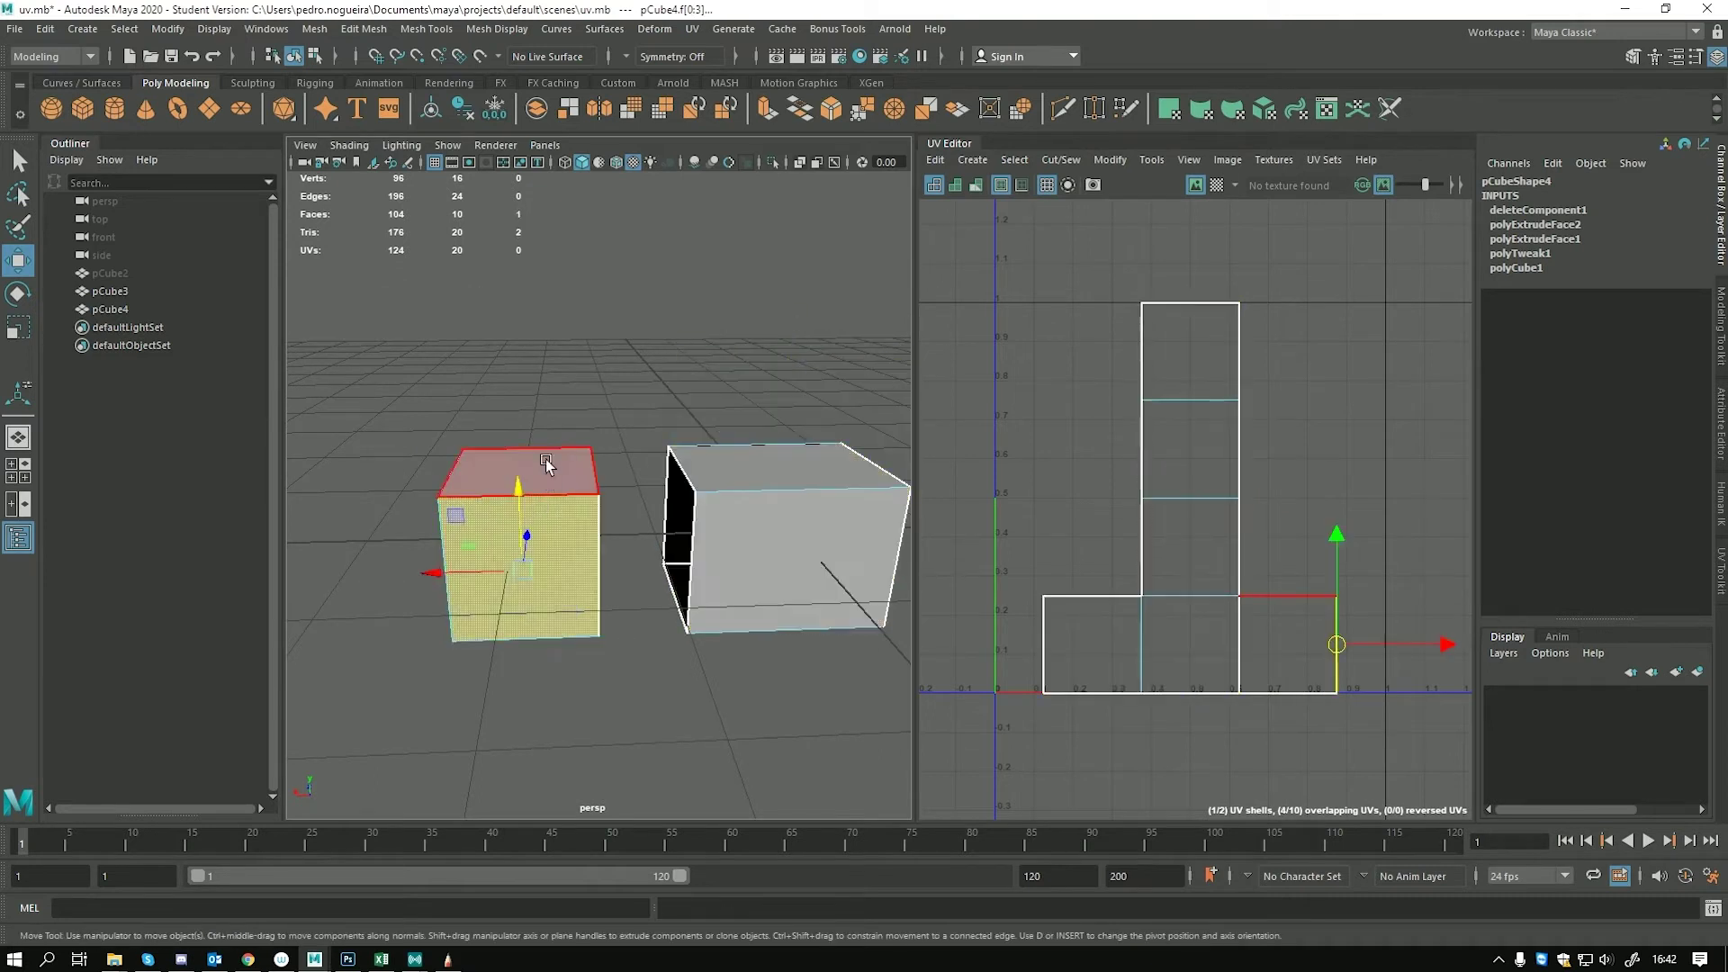
{"action": "middle_click_drag", "start_coordinate": [635, 450], "coordinate": [570, 367]}
{"action": "key", "text": "ctrl+z"}
{"action": "left_click_drag", "start_coordinate": [526, 538], "coordinate": [456, 501]}
{"action": "key", "text": "ctrl+z"}
{"action": "left_click_drag", "start_coordinate": [601, 567], "coordinate": [510, 509], "text": "alt"}
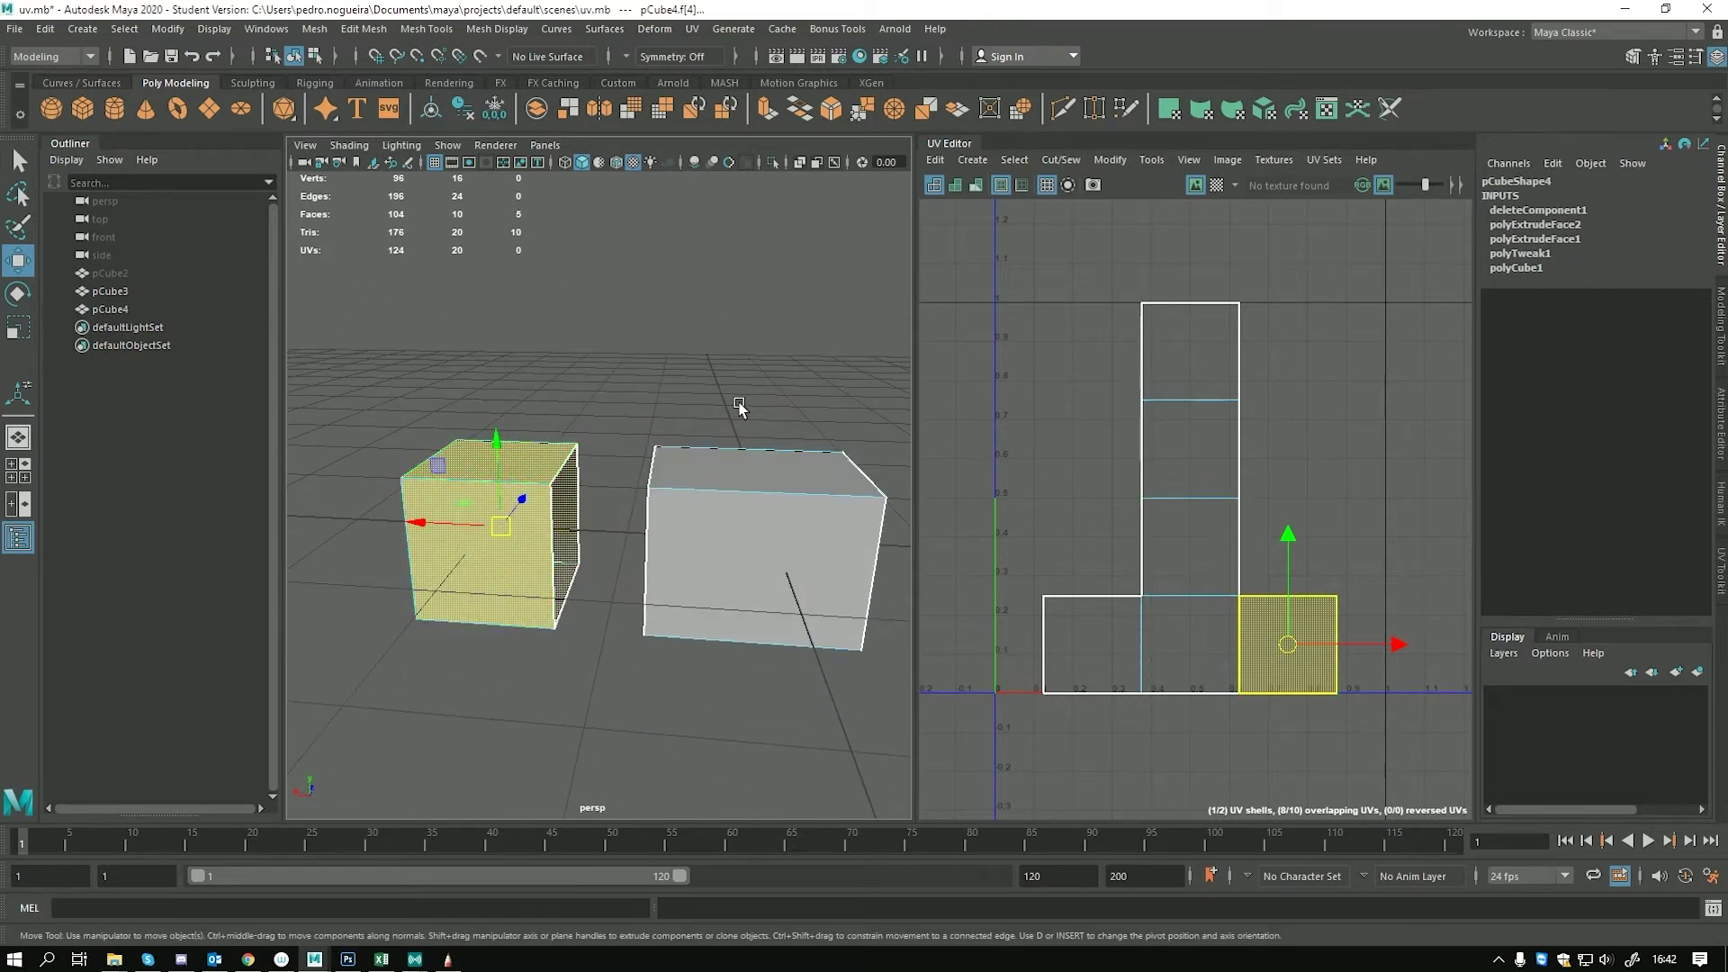
Select all faces of the larger detached block to compare its UV layout with the smaller block's
{"action": "left_click", "coordinate": [740, 468]}
{"action": "double_click", "coordinate": [740, 569], "text": "shift"}
{"action": "left_click_drag", "start_coordinate": [686, 564], "coordinate": [623, 545], "text": "alt"}
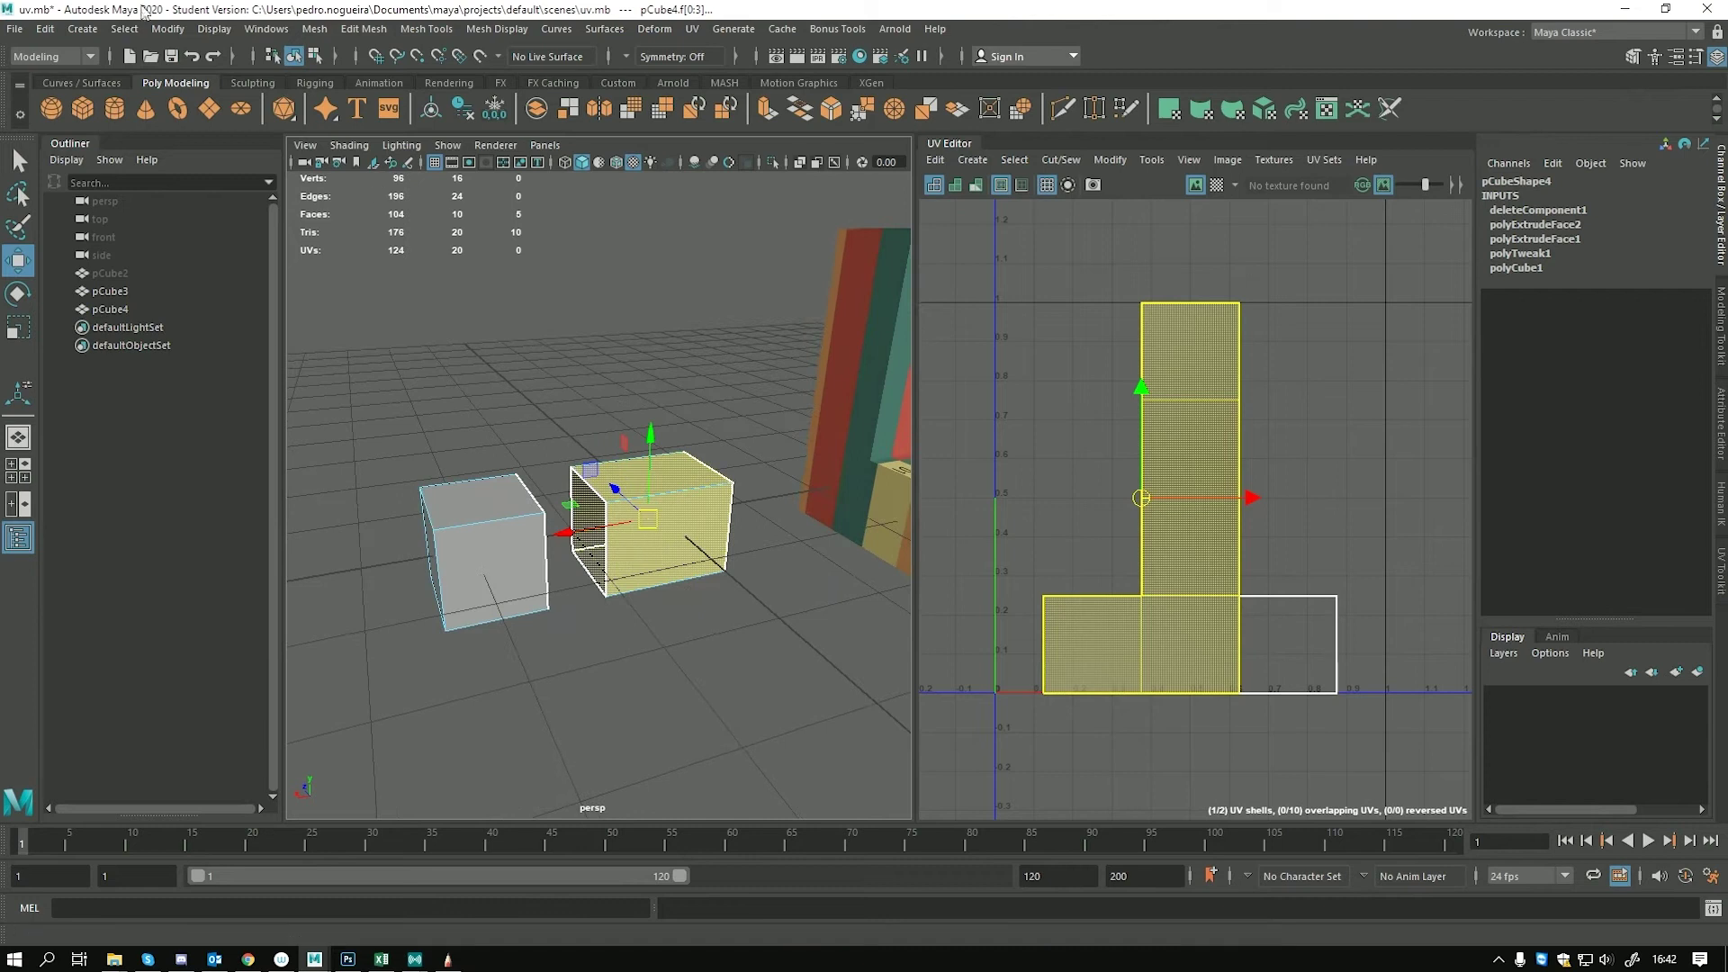
Import the HumanBody.ma base mesh from the Bipeds examples in the Content Browser, and close the browser
{"action": "left_click", "coordinate": [285, 32]}
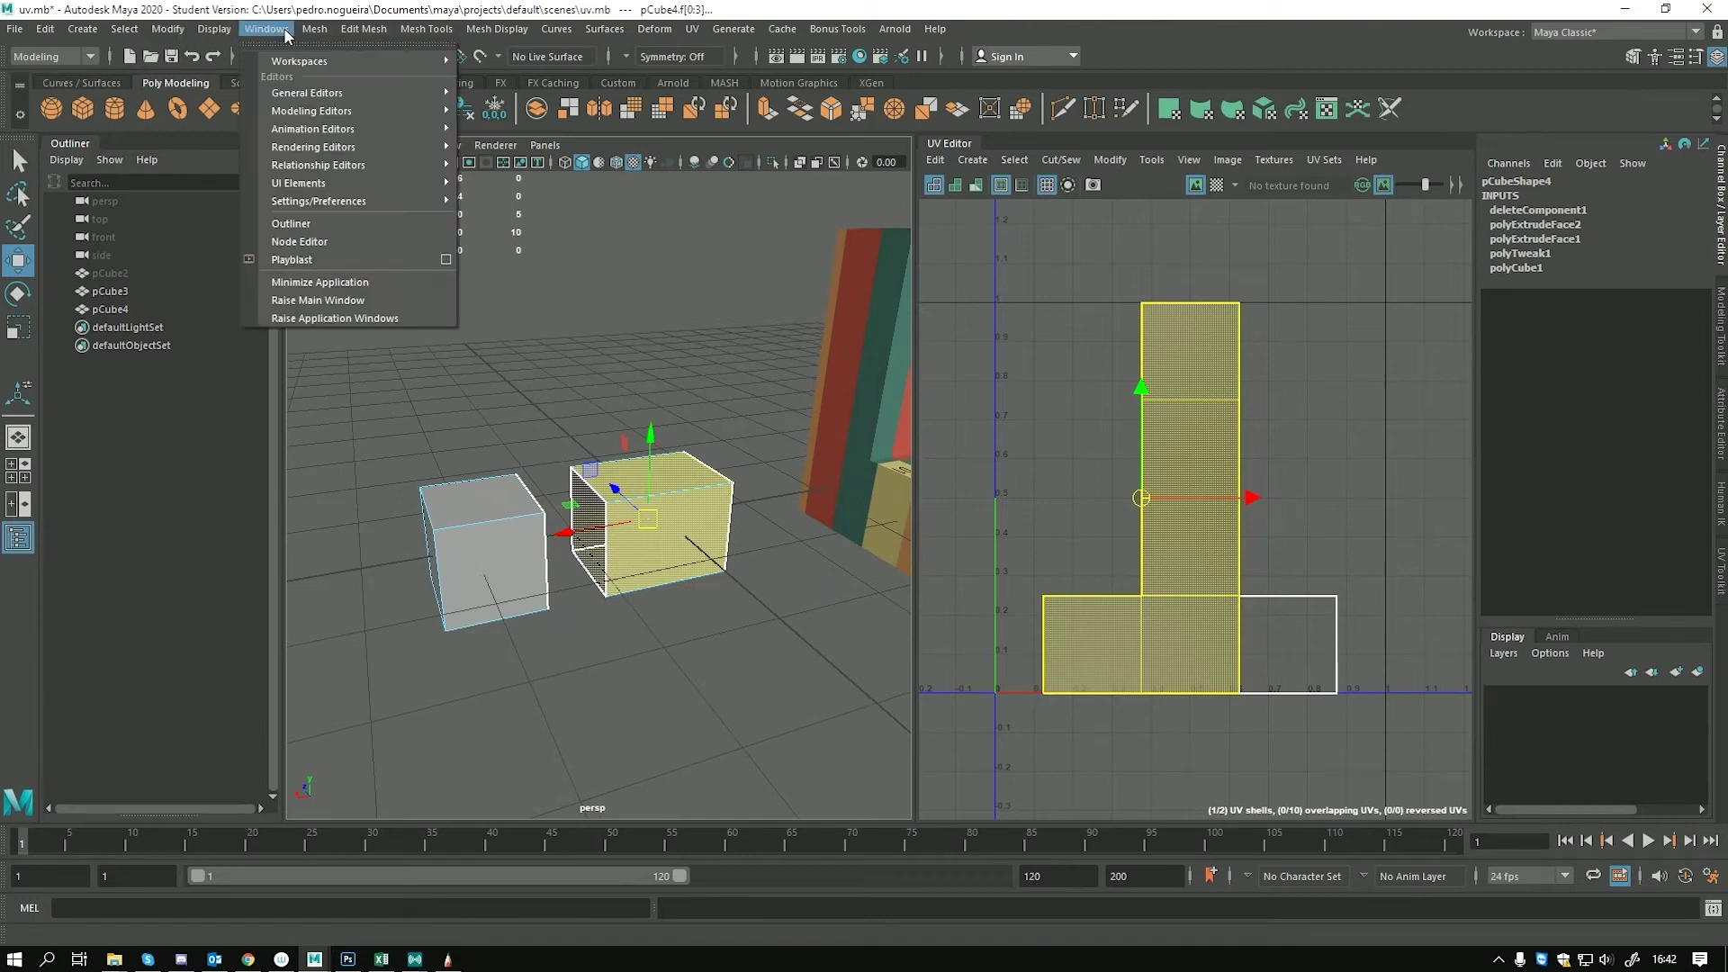
{"action": "mouse_move", "coordinate": [335, 192]}
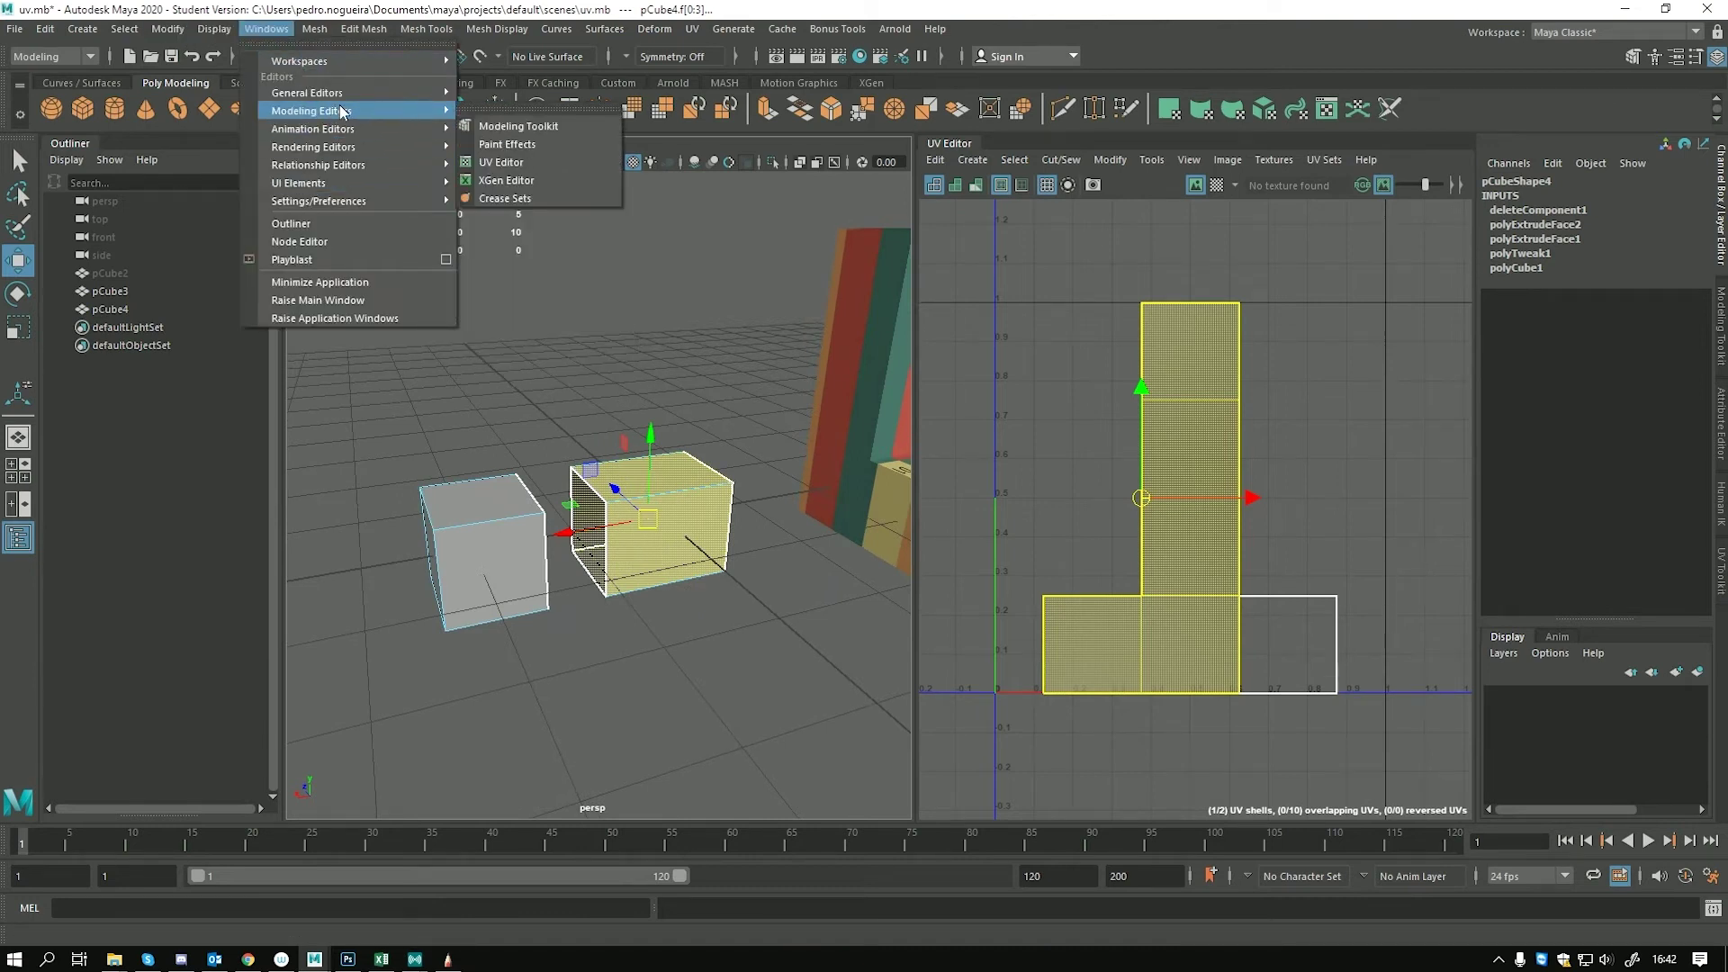
{"action": "mouse_move", "coordinate": [353, 63]}
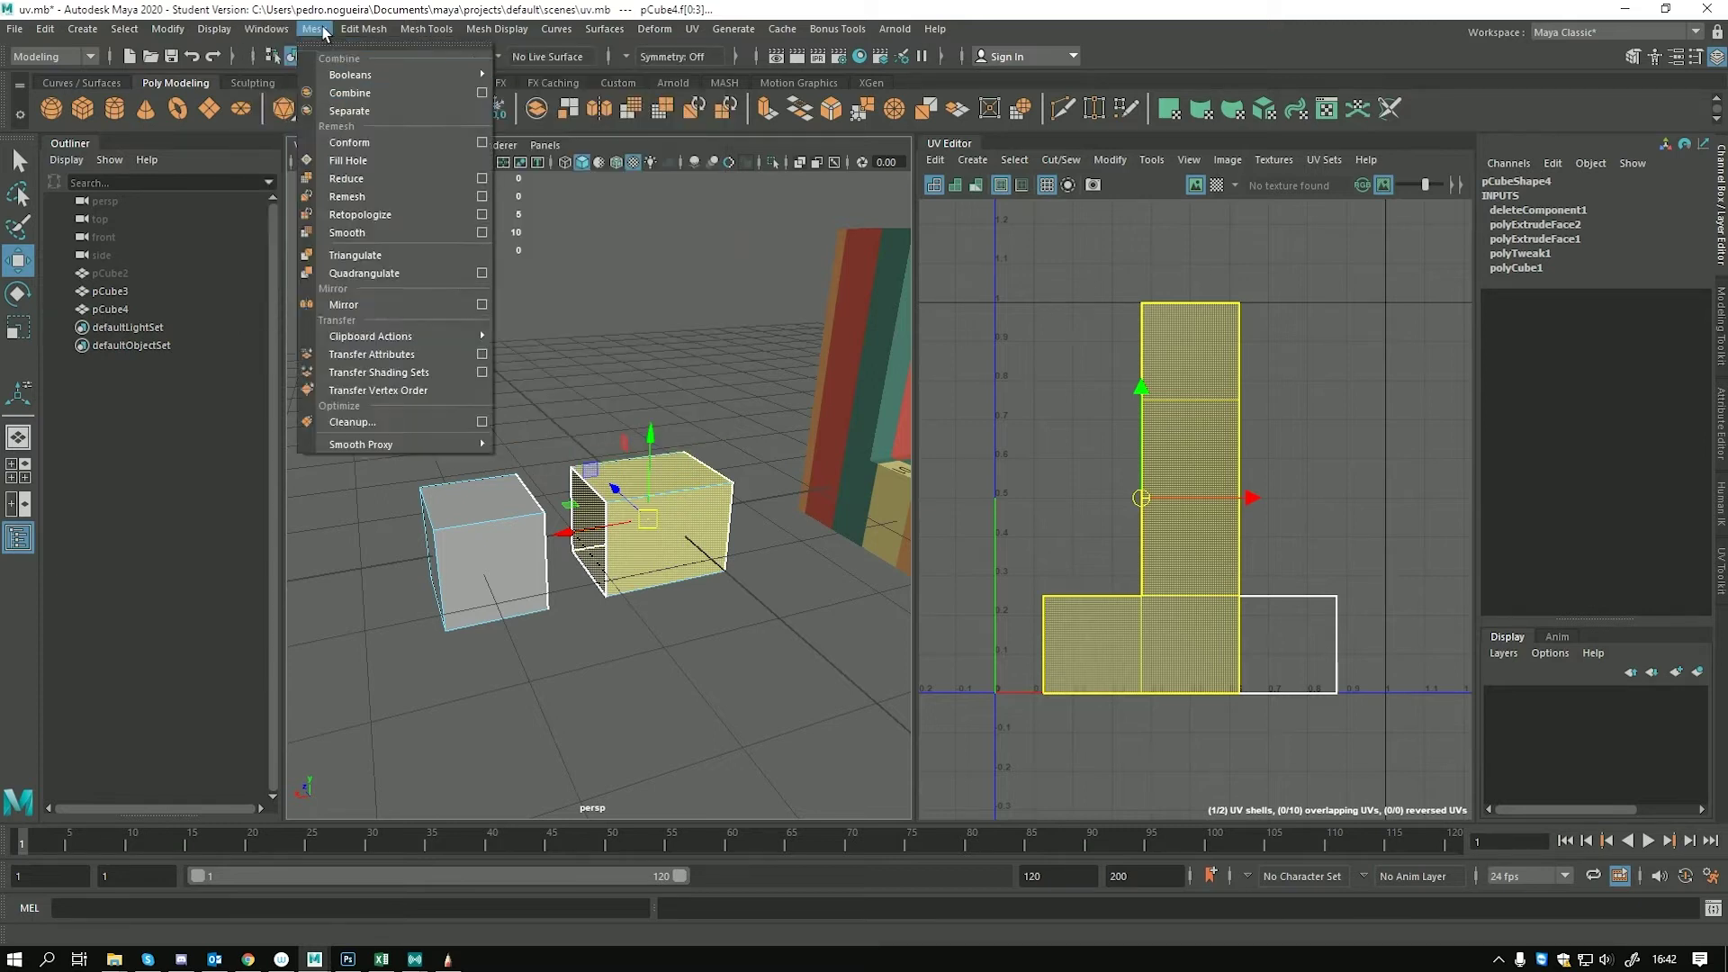
{"action": "mouse_move", "coordinate": [301, 130]}
{"action": "mouse_move", "coordinate": [310, 93]}
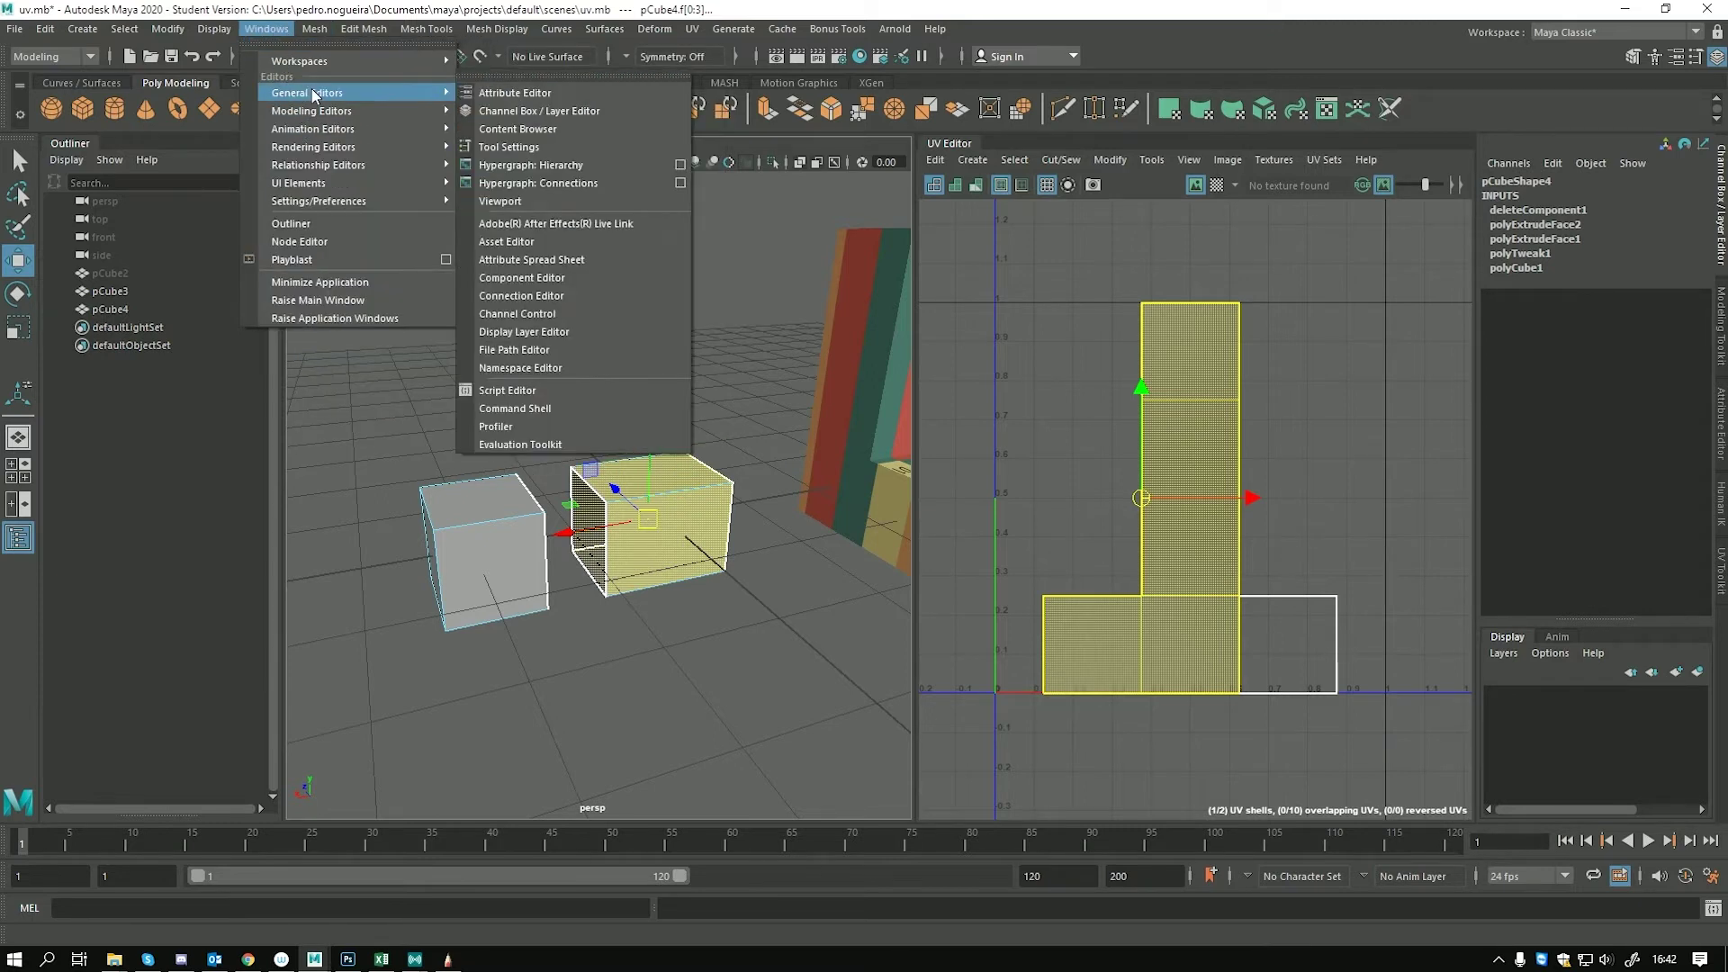
{"action": "left_click", "coordinate": [540, 128]}
{"action": "double_click", "coordinate": [943, 469]}
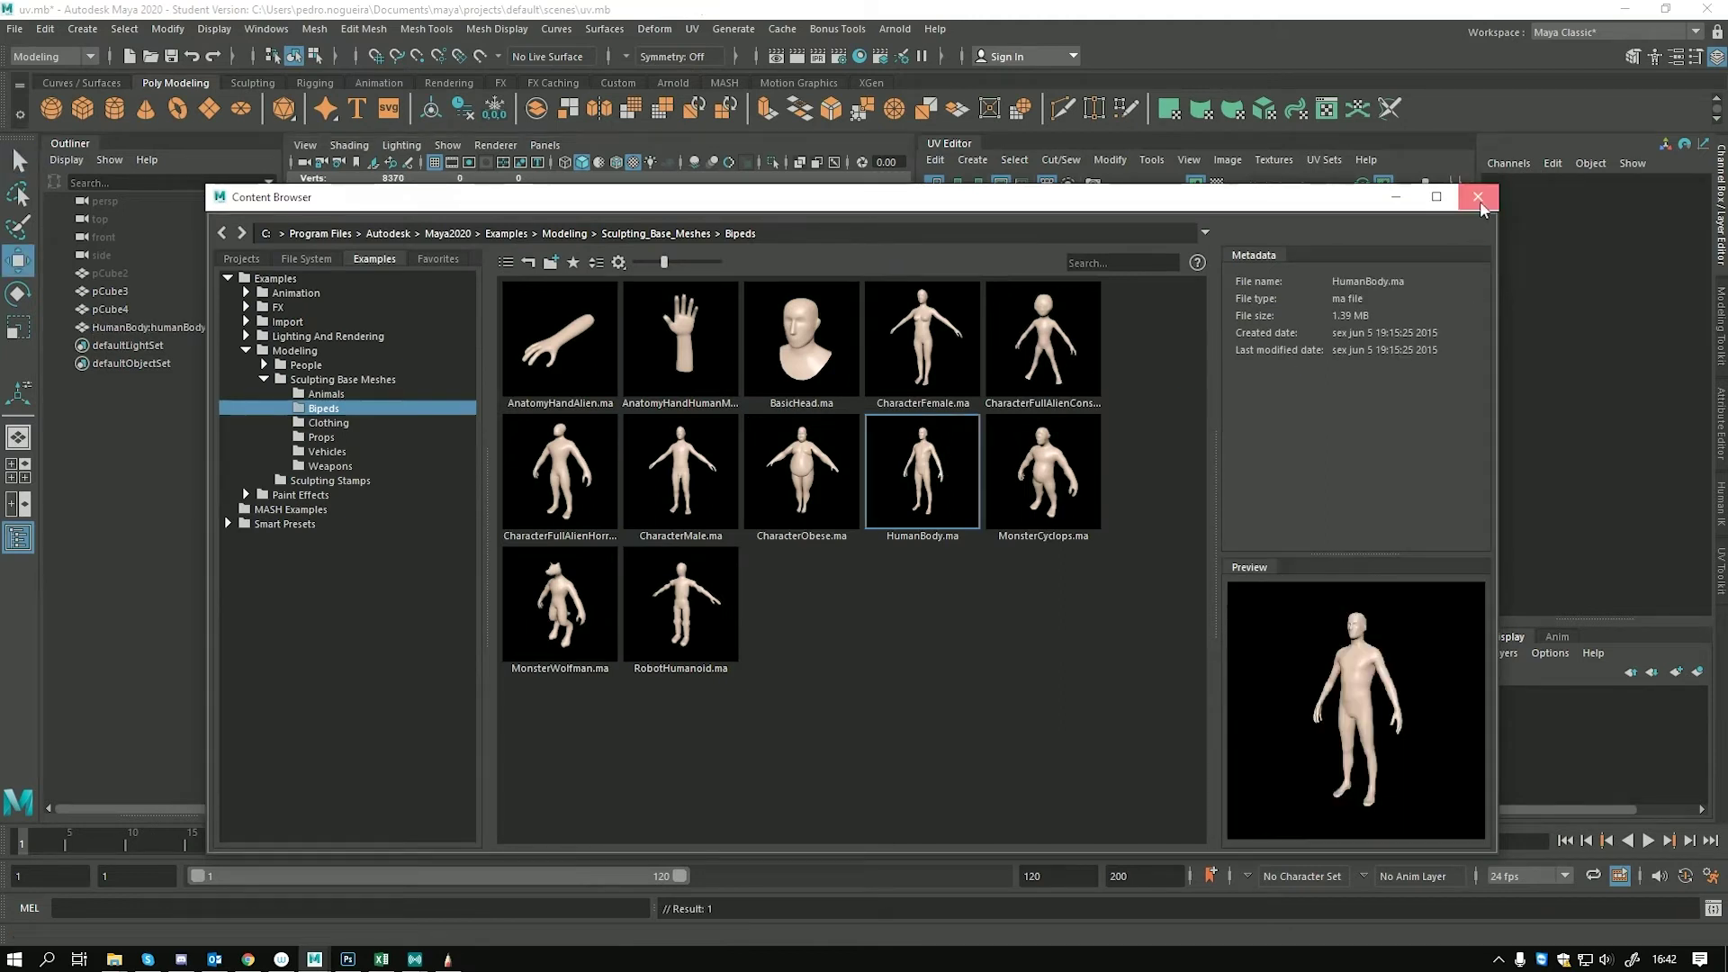
{"action": "left_click", "coordinate": [1479, 198]}
Select all faces of the human body and examine its seams and UV shells from several angles
{"action": "key", "text": "w"}
{"action": "scroll", "coordinate": [895, 457], "scroll_direction": "down", "scroll_amount": 15}
{"action": "left_click_drag", "start_coordinate": [604, 403], "coordinate": [729, 378], "text": "alt"}
{"action": "middle_click_drag", "start_coordinate": [729, 378], "coordinate": [653, 621], "text": "alt"}
{"action": "scroll", "coordinate": [652, 621], "scroll_direction": "down", "scroll_amount": 3}
{"action": "left_click_drag", "start_coordinate": [540, 531], "coordinate": [601, 527], "text": "alt"}
{"action": "left_click", "coordinate": [601, 526]}
{"action": "right_click_drag", "start_coordinate": [664, 505], "coordinate": [664, 511]}
{"action": "scroll", "coordinate": [665, 511], "scroll_direction": "up", "scroll_amount": 8}
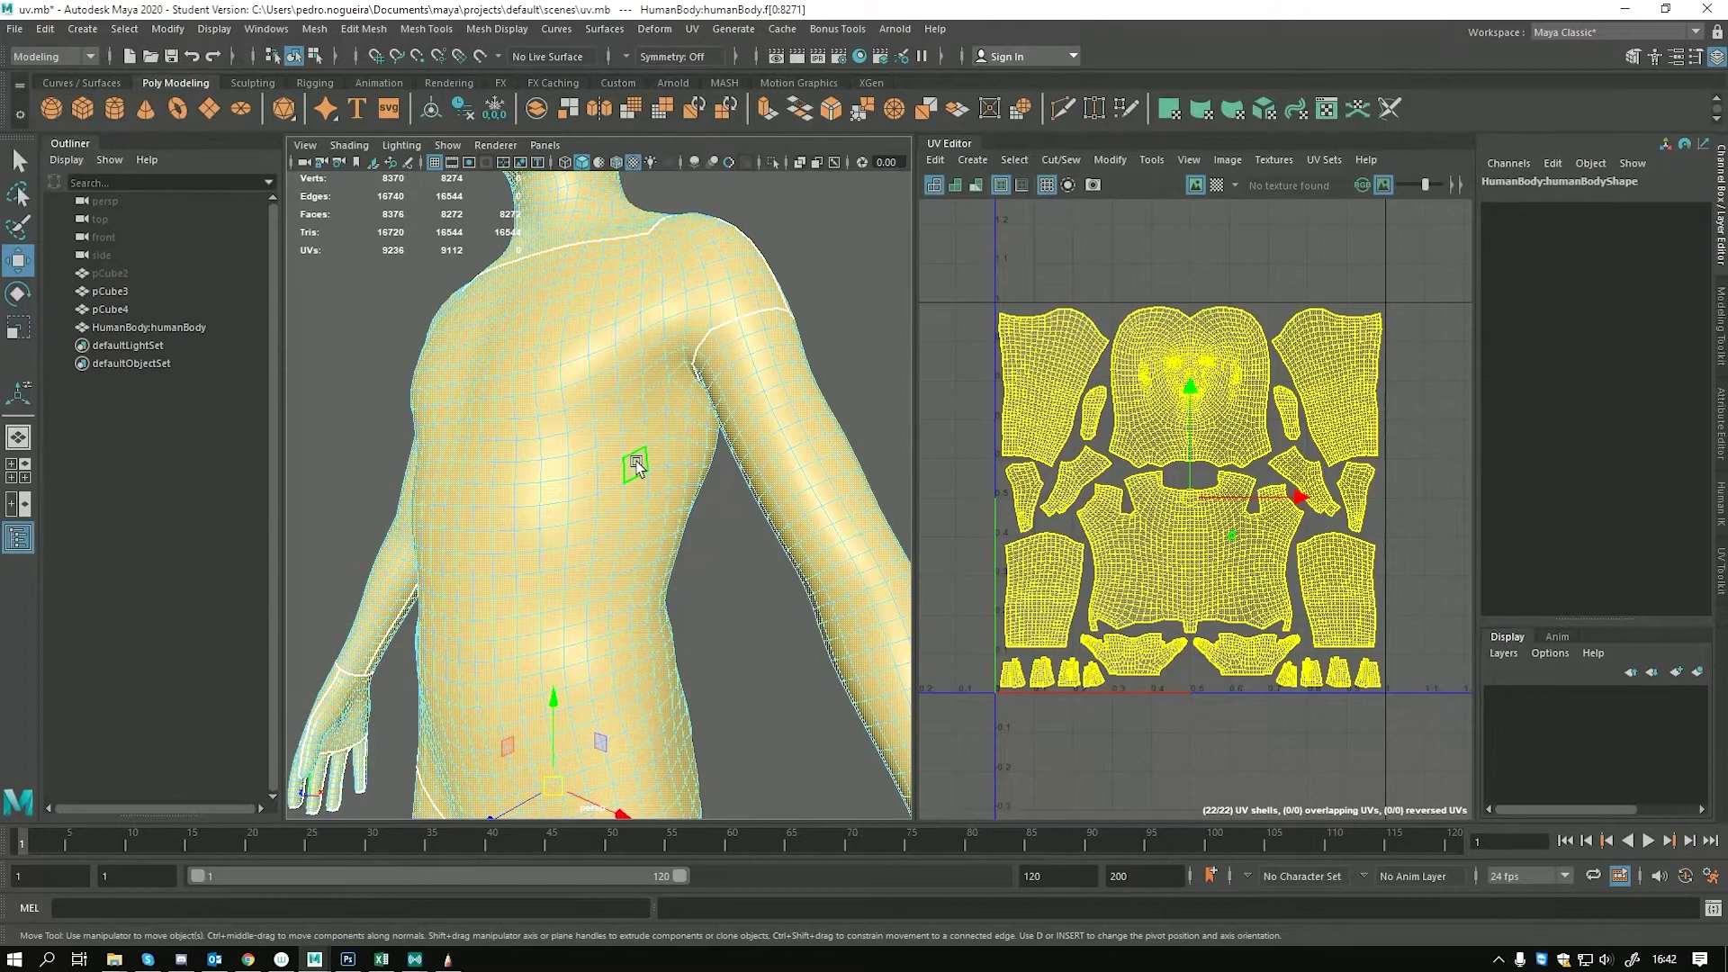
{"action": "left_click_drag", "start_coordinate": [635, 463], "coordinate": [554, 515], "text": "alt"}
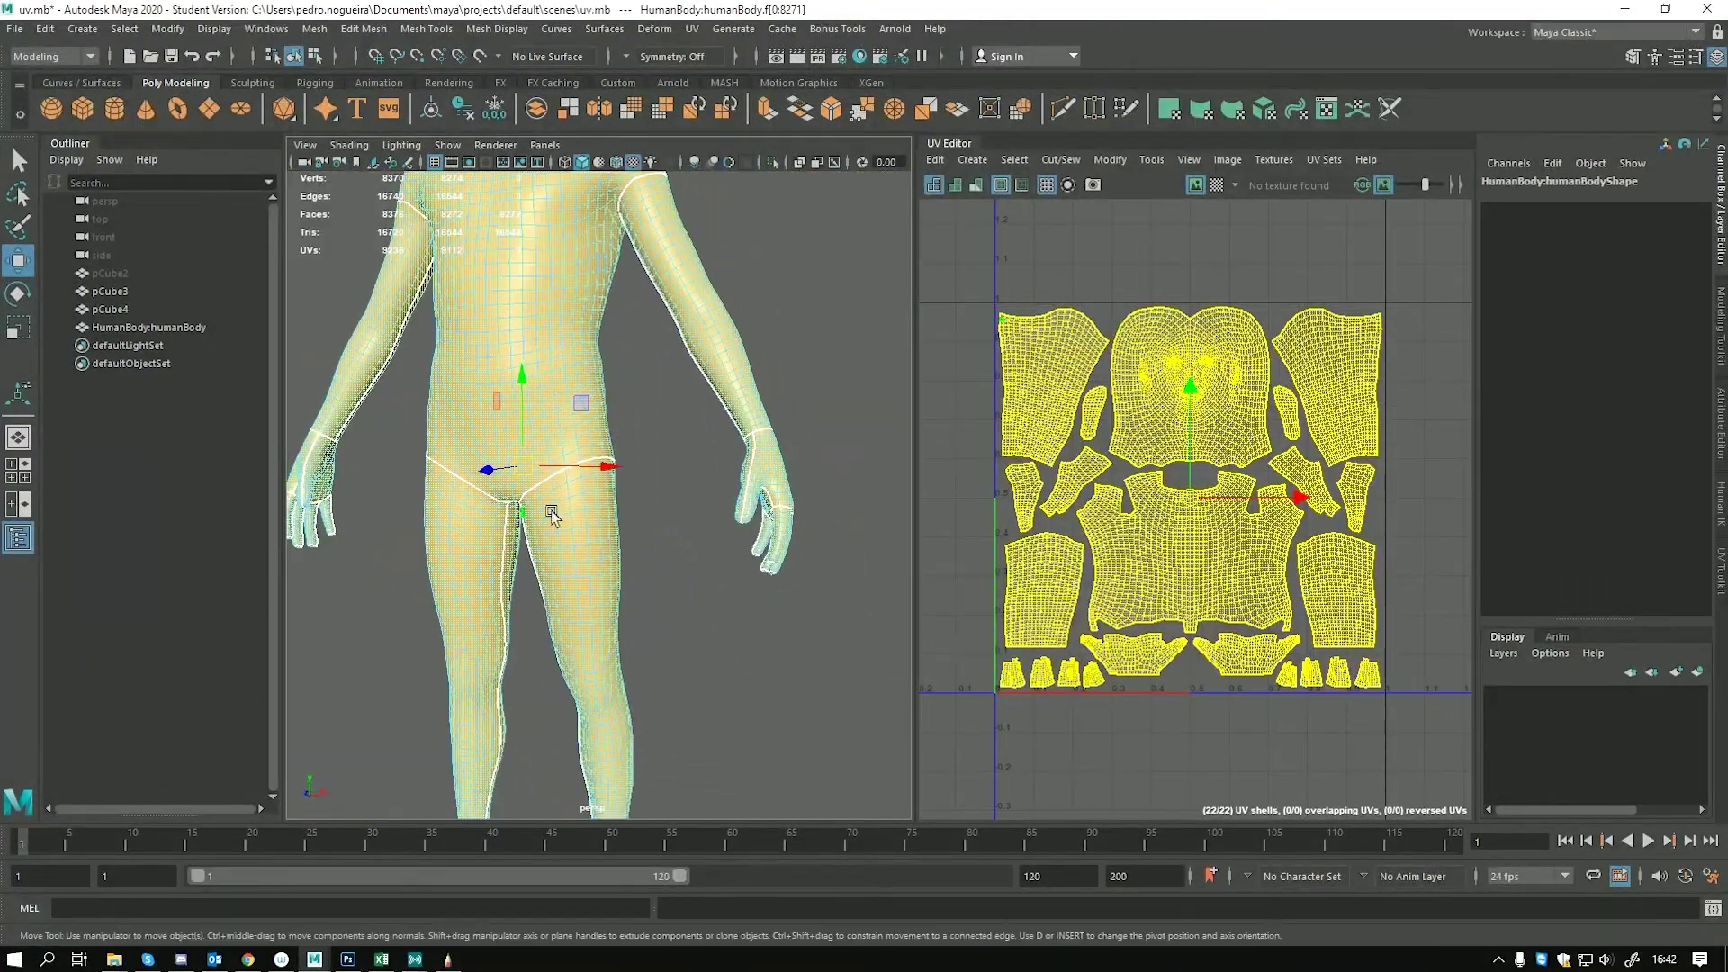
Return to object mode and delete the human body mesh from the scene
{"action": "key", "text": "q"}
{"action": "left_click_drag", "start_coordinate": [691, 534], "coordinate": [628, 424], "text": "alt"}
{"action": "right_click_drag", "start_coordinate": [630, 422], "coordinate": [660, 481]}
{"action": "left_click", "coordinate": [652, 475]}
{"action": "key", "text": "Delete"}
Find the cube split into two blocks and delete it
{"action": "key", "text": "f"}
{"action": "middle_click_drag", "start_coordinate": [607, 656], "coordinate": [734, 646], "text": "alt"}
{"action": "left_click_drag", "start_coordinate": [733, 645], "coordinate": [646, 571], "text": "alt"}
{"action": "left_click", "coordinate": [696, 523]}
{"action": "left_click_drag", "start_coordinate": [680, 630], "coordinate": [629, 560], "text": "alt"}
{"action": "scroll", "coordinate": [621, 531], "scroll_direction": "up", "scroll_amount": 4}
{"action": "left_click_drag", "start_coordinate": [554, 500], "coordinate": [745, 551], "text": "alt"}
{"action": "left_click", "coordinate": [770, 470]}
{"action": "key", "text": "Delete"}
Select the textured extruded mesh and apply an automatic UV projection to it
{"action": "middle_click_drag", "start_coordinate": [420, 478], "coordinate": [679, 544], "text": "alt"}
{"action": "mouse_move", "coordinate": [679, 544]}
{"action": "left_mouse_down", "text": "alt"}
{"action": "mouse_move", "coordinate": [697, 486]}
{"action": "mouse_move", "coordinate": [751, 540]}
{"action": "mouse_move", "coordinate": [681, 562]}
{"action": "left_mouse_up", "text": "alt"}
{"action": "left_click", "coordinate": [693, 482]}
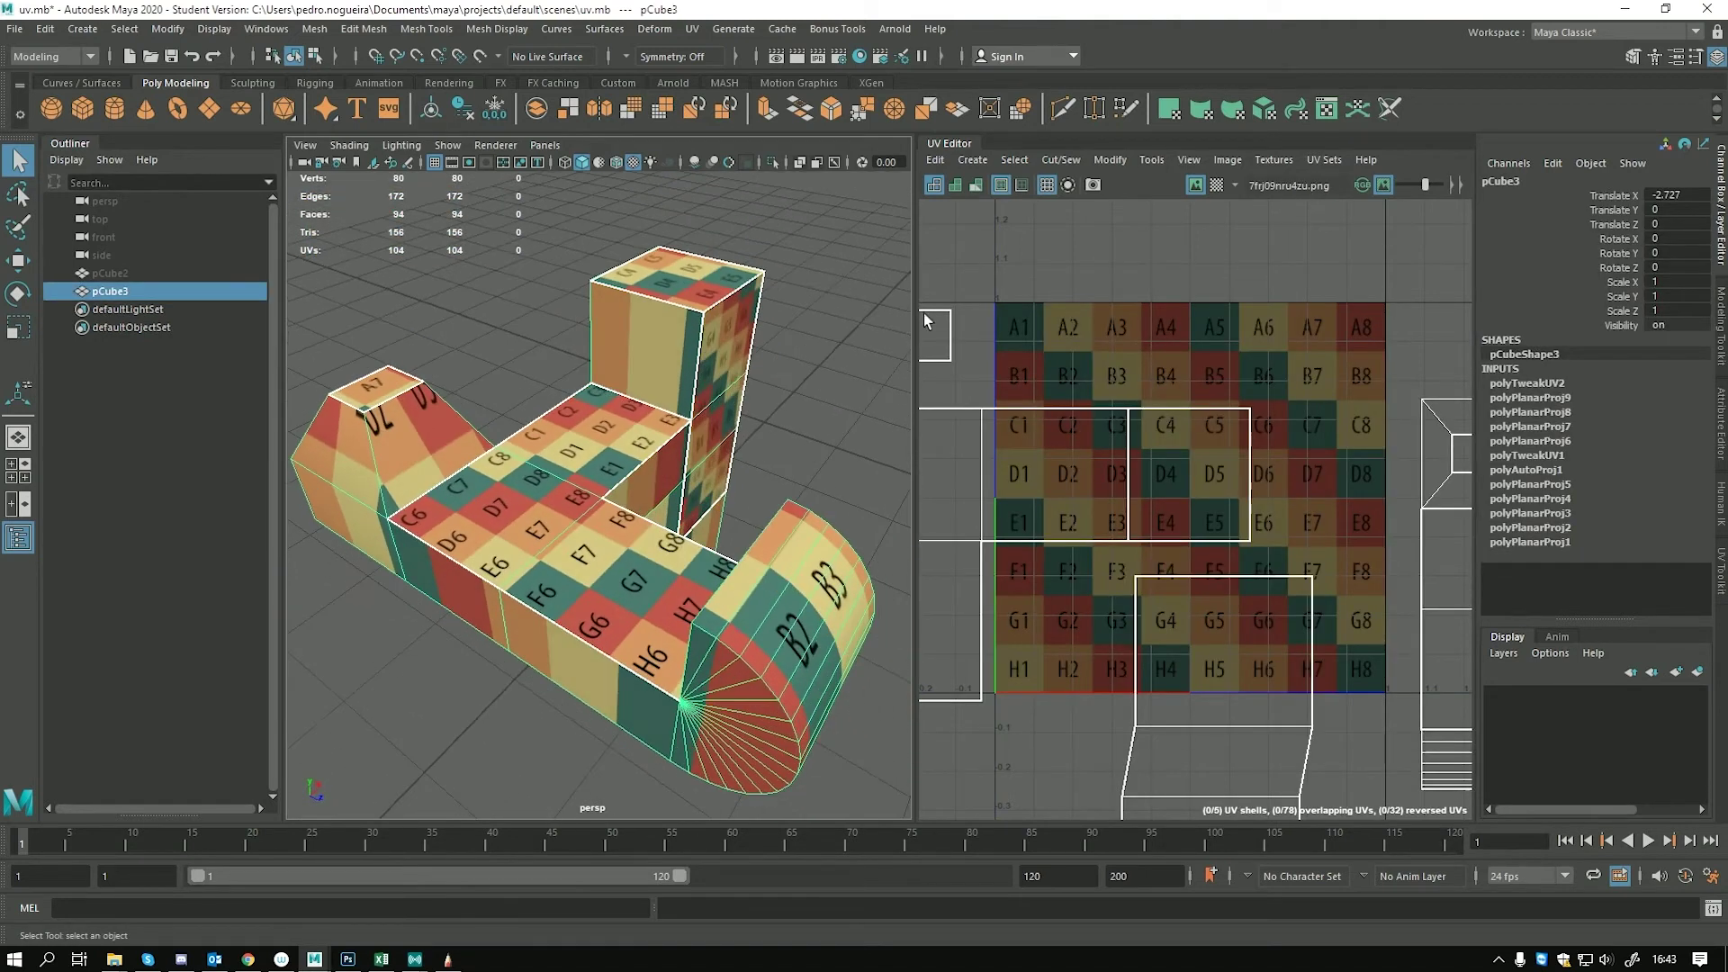
{"action": "left_click", "coordinate": [1263, 108]}
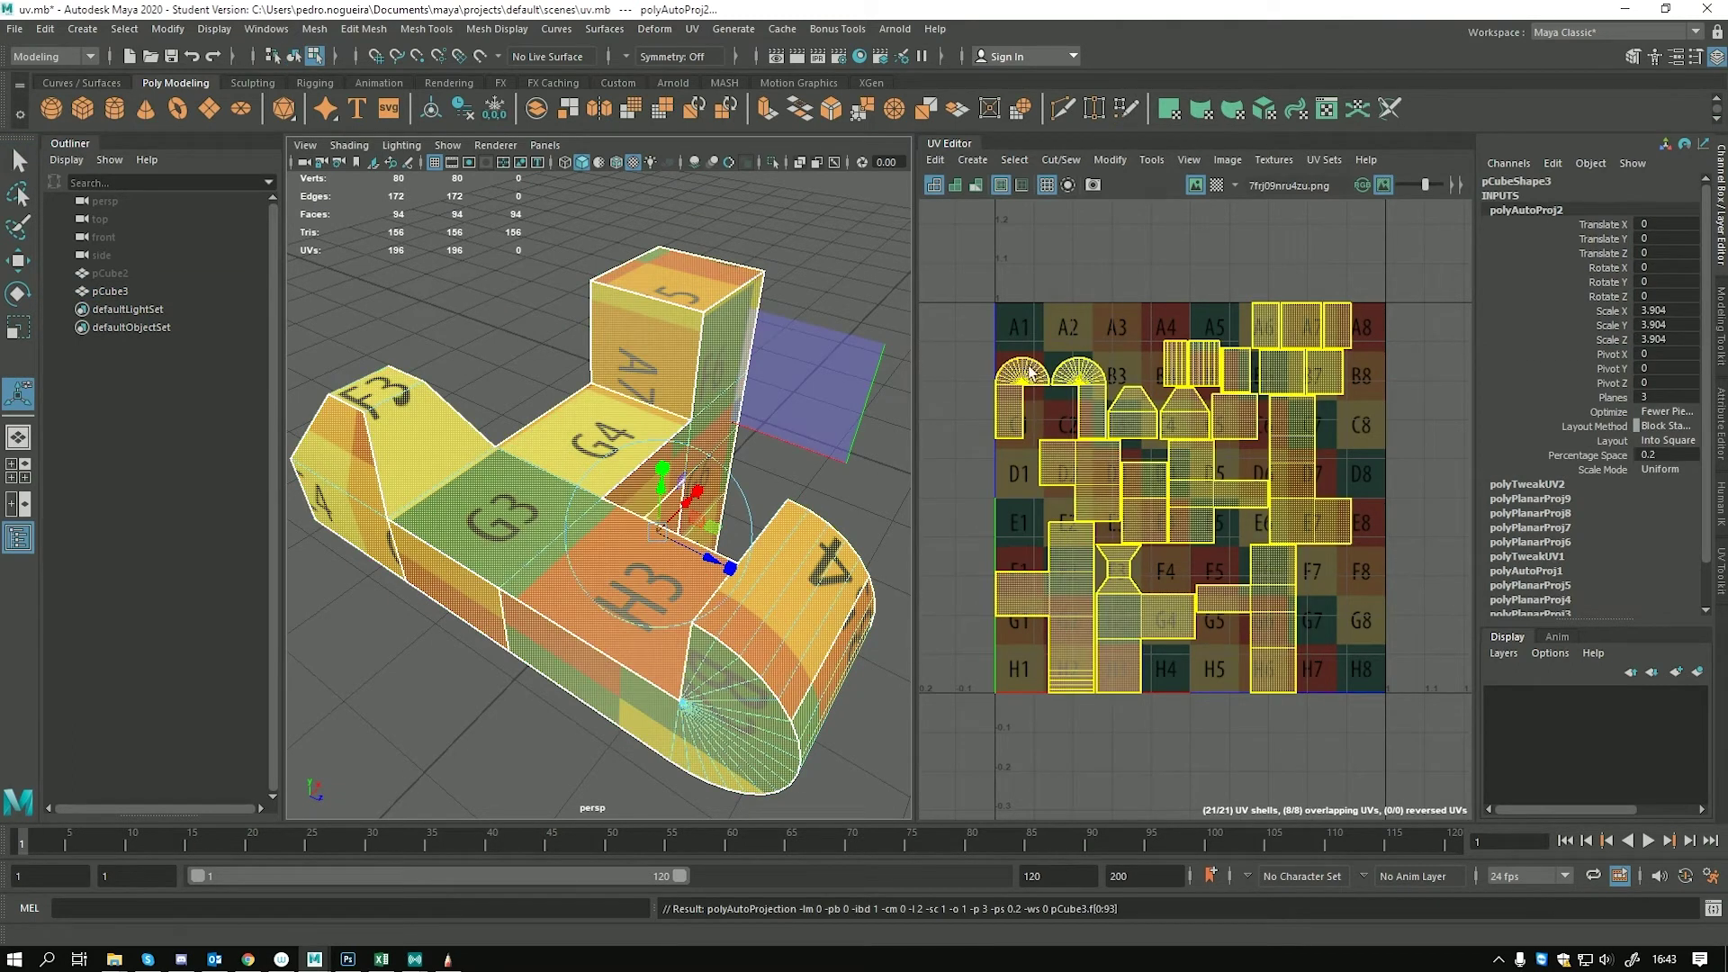
{"action": "left_click_drag", "start_coordinate": [738, 432], "coordinate": [830, 435], "text": "alt"}
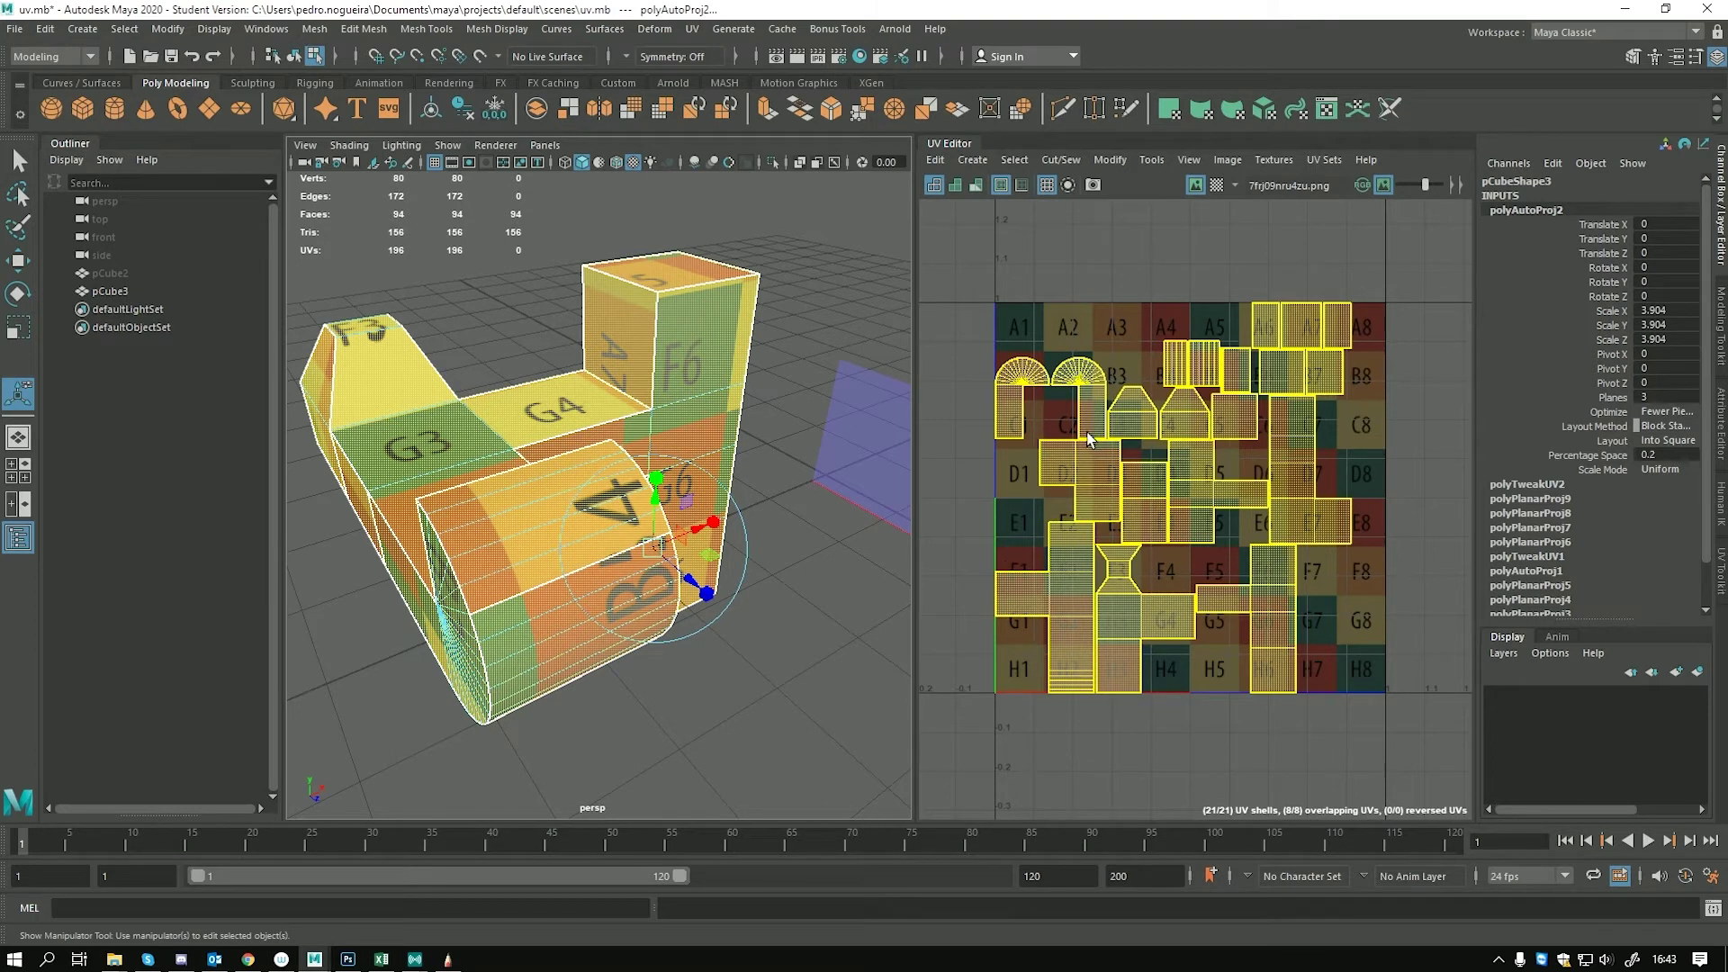
{"action": "left_click_drag", "start_coordinate": [394, 402], "coordinate": [531, 421], "text": "alt"}
{"action": "mouse_move", "coordinate": [531, 421]}
{"action": "right_mouse_down", "text": "alt"}
{"action": "mouse_move", "coordinate": [610, 439]}
{"action": "mouse_move", "coordinate": [554, 434]}
{"action": "right_mouse_up", "text": "alt"}
{"action": "key", "text": "q"}
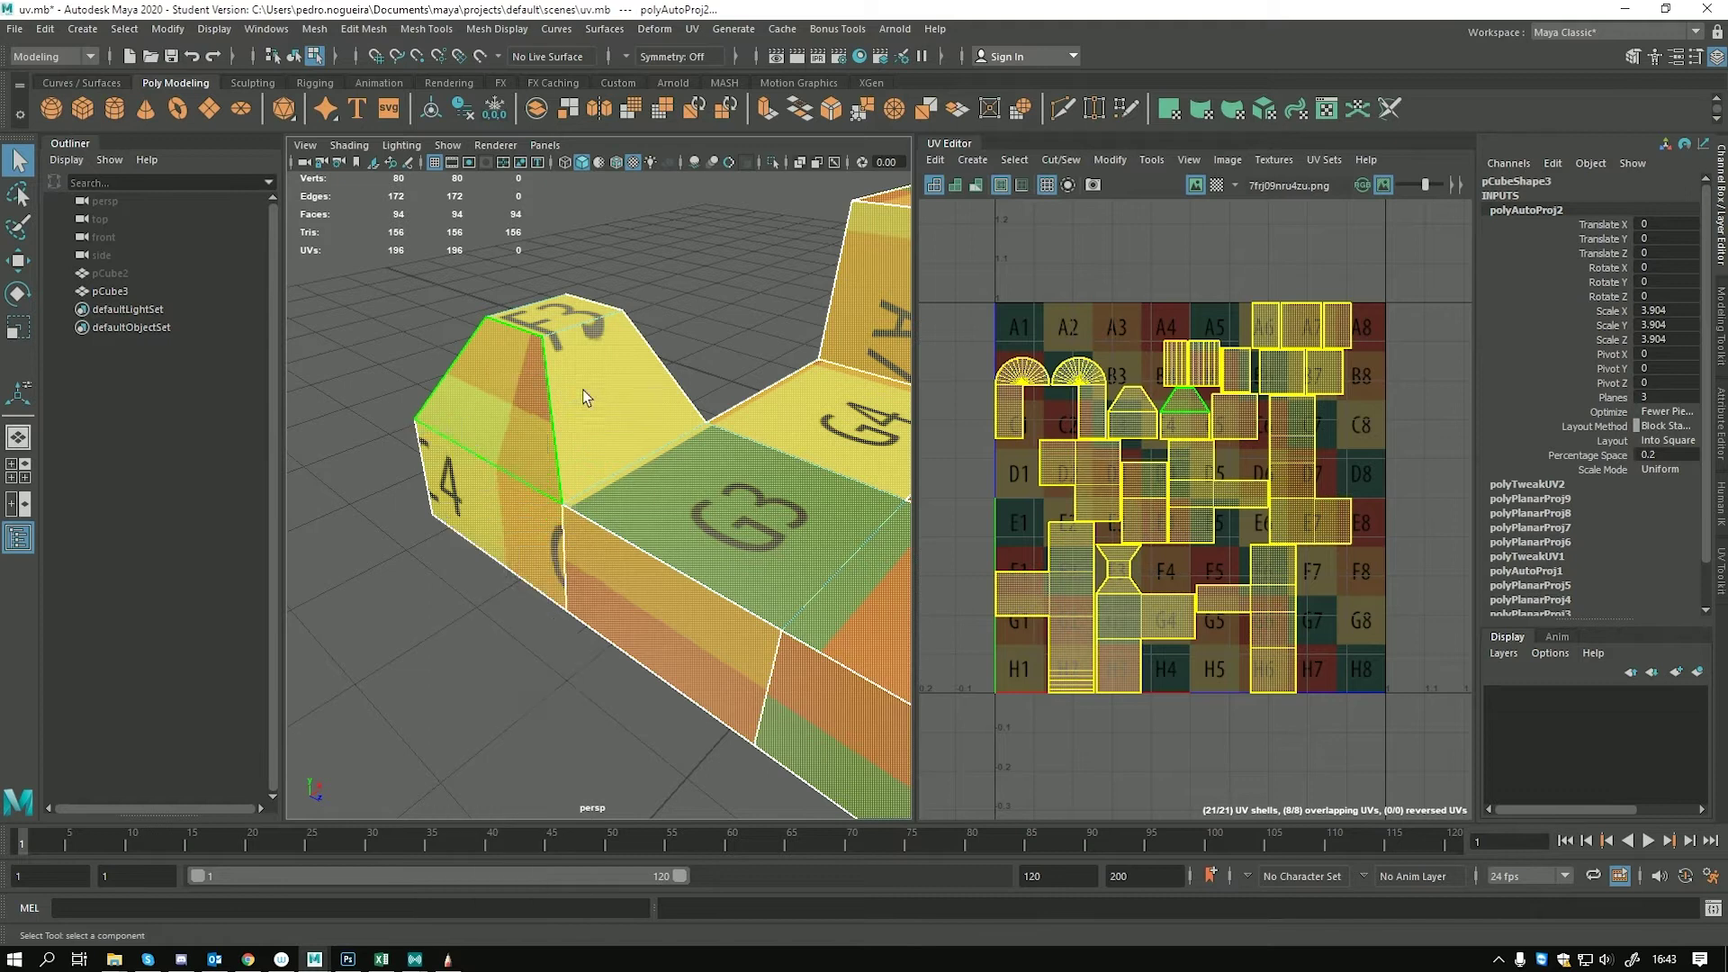
In object mode, examine the texture seams on the mesh's tapered end, and briefly consult the seams sketch in SketchBook
{"action": "key", "text": "F8"}
{"action": "left_click", "coordinate": [613, 479]}
{"action": "left_click_drag", "start_coordinate": [613, 479], "coordinate": [648, 495], "text": "alt"}
{"action": "mouse_move", "coordinate": [648, 495]}
{"action": "right_mouse_down", "text": "alt"}
{"action": "mouse_move", "coordinate": [689, 514]}
{"action": "mouse_move", "coordinate": [667, 486]}
{"action": "right_mouse_up", "text": "alt"}
{"action": "middle_click_drag", "start_coordinate": [698, 275], "coordinate": [652, 359], "text": "alt"}
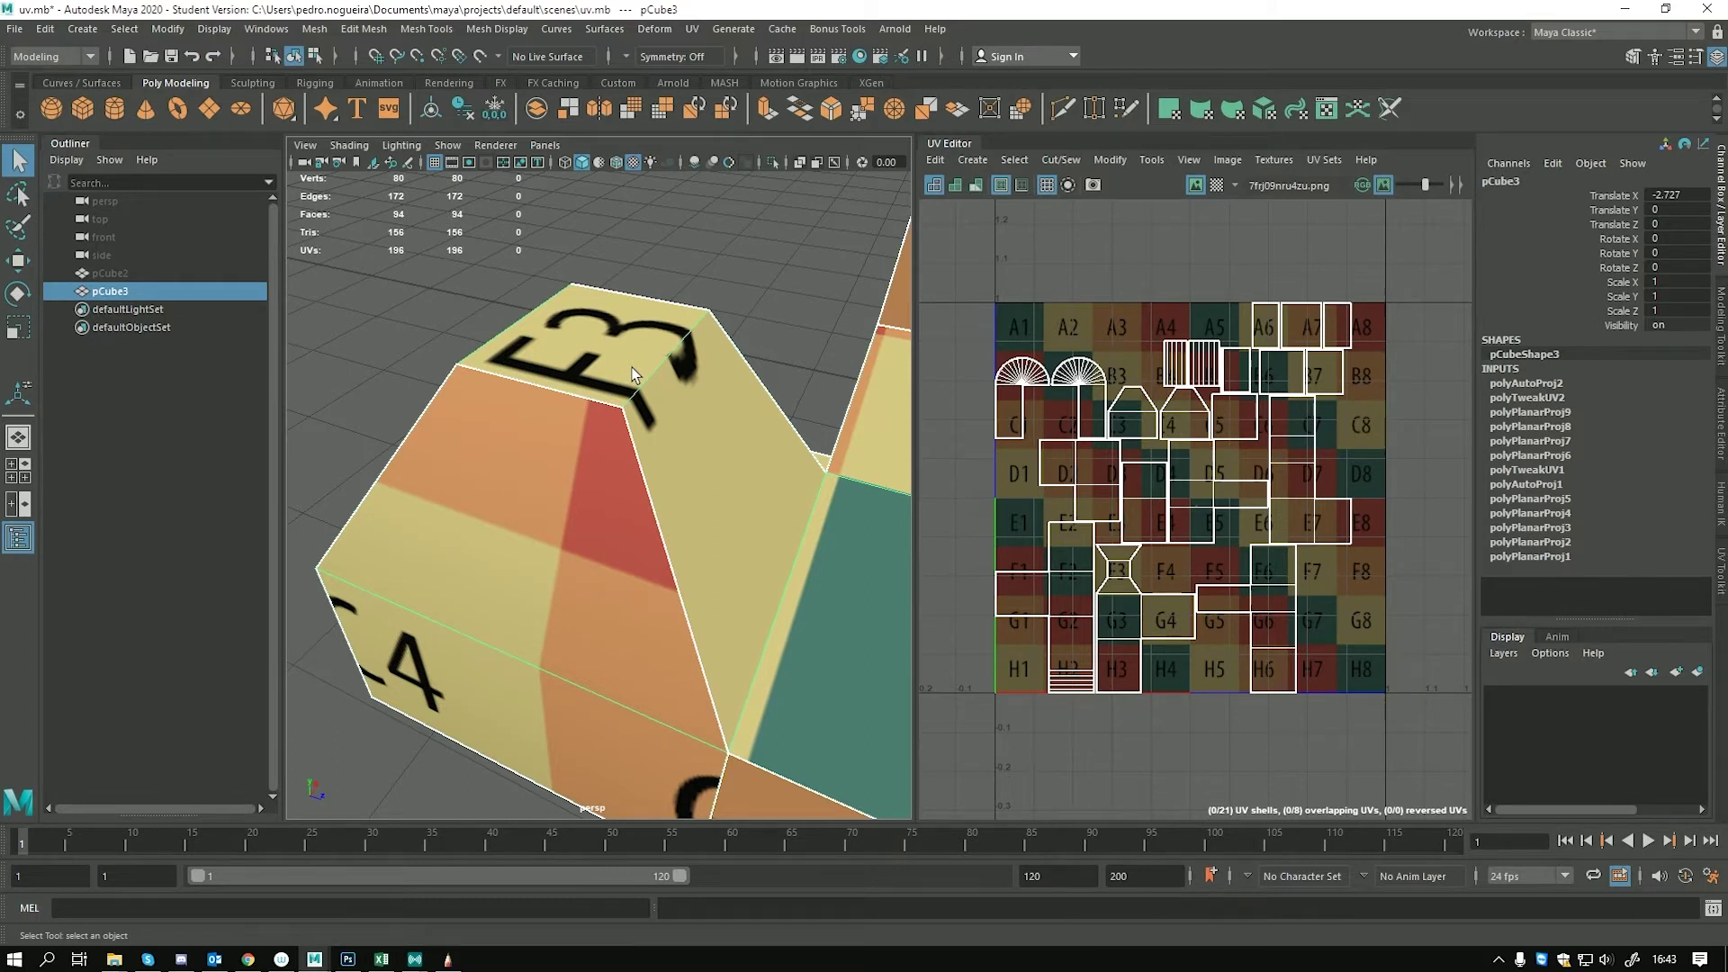
{"action": "left_click", "coordinate": [447, 959]}
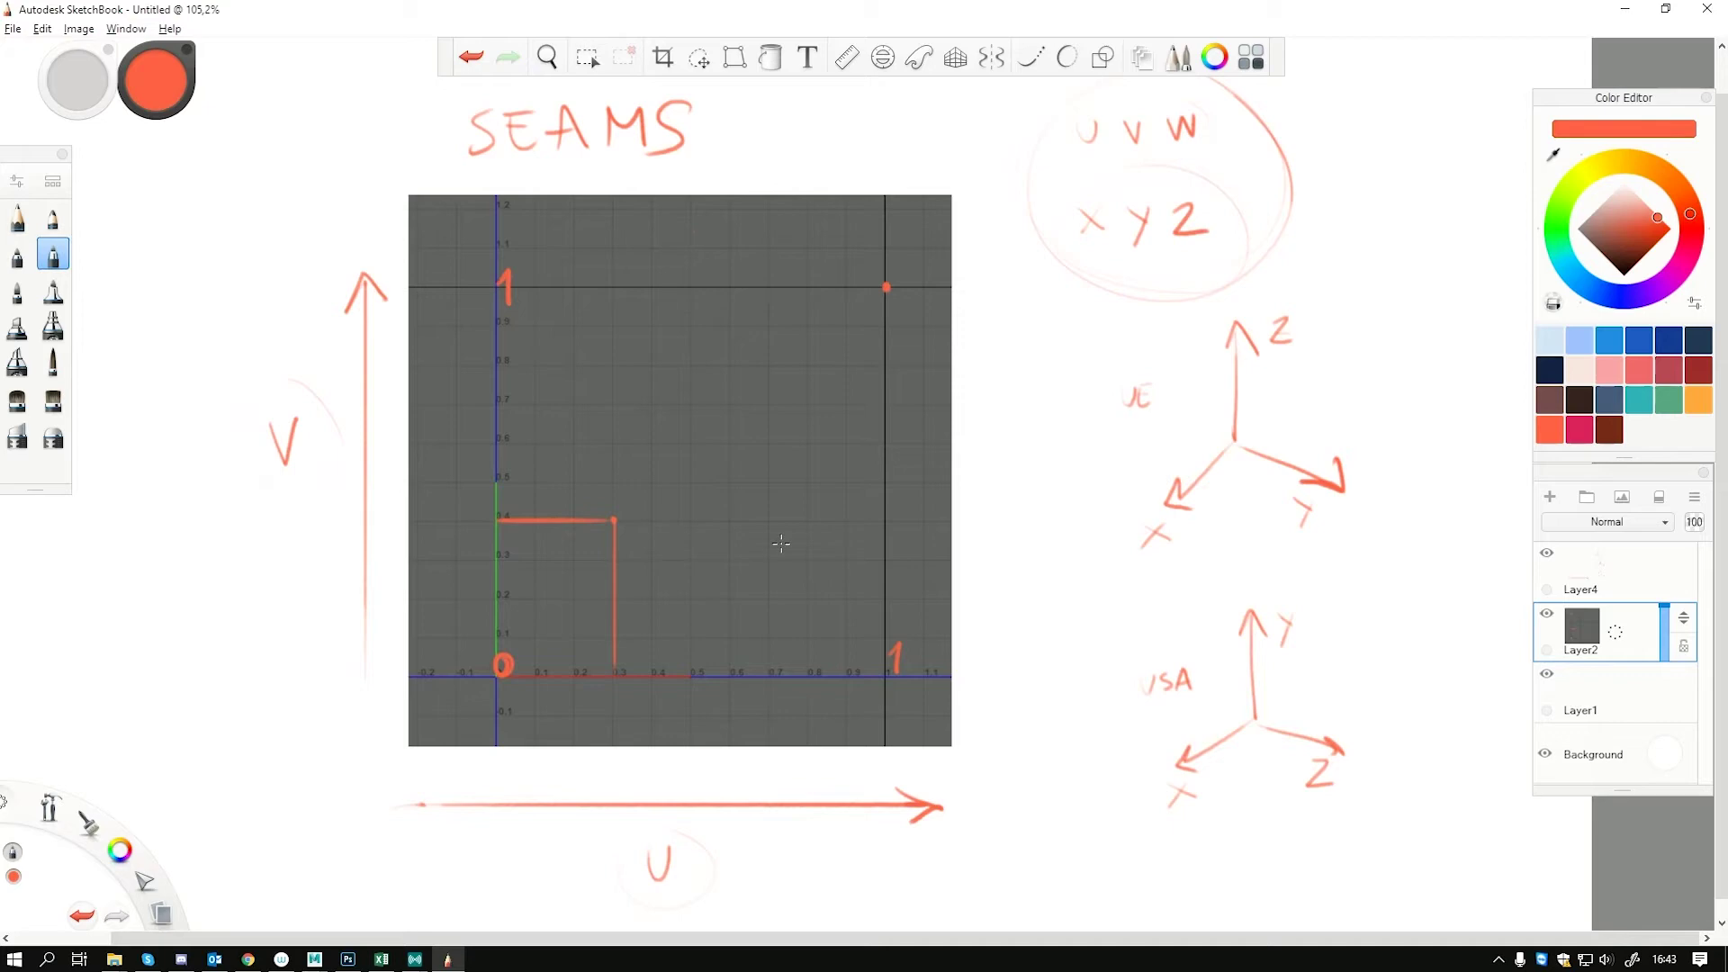
{"action": "key", "text": "alt+Tab"}
Select the sloped seam edge beside the tapered end's front face and locate it in the UV layout
{"action": "right_click_drag", "start_coordinate": [740, 468], "coordinate": [544, 504], "text": "alt"}
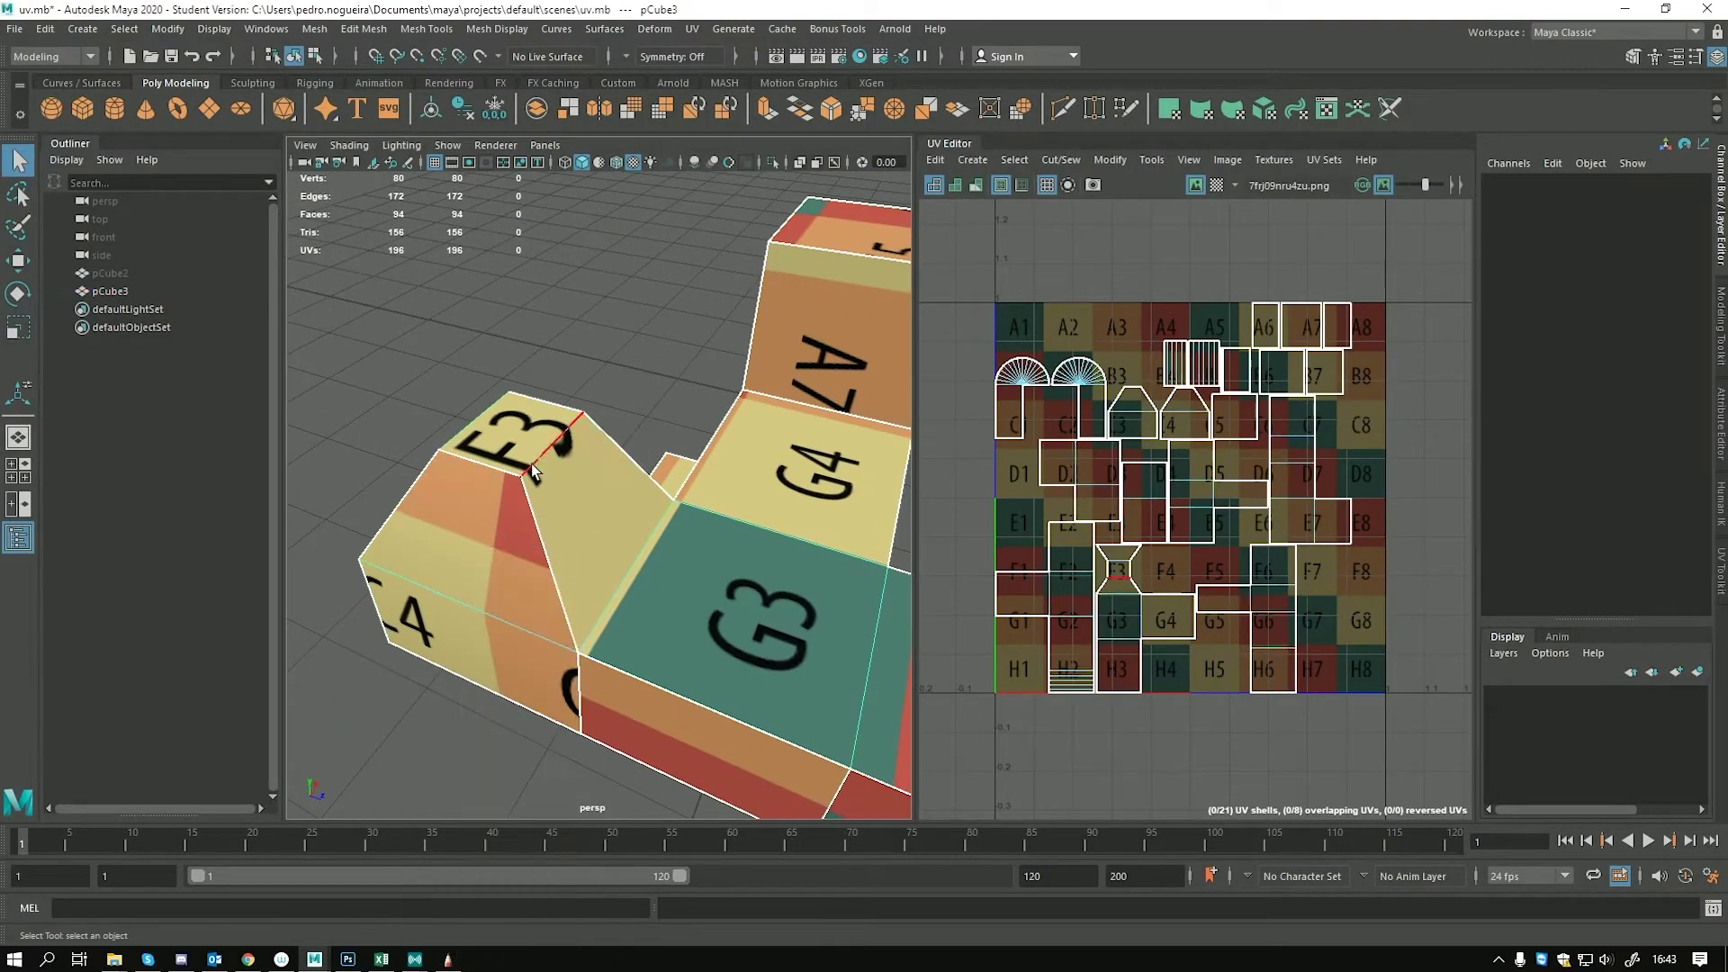
{"action": "left_click", "coordinate": [542, 570]}
{"action": "scroll", "coordinate": [1174, 491], "scroll_direction": "up", "scroll_amount": 5}
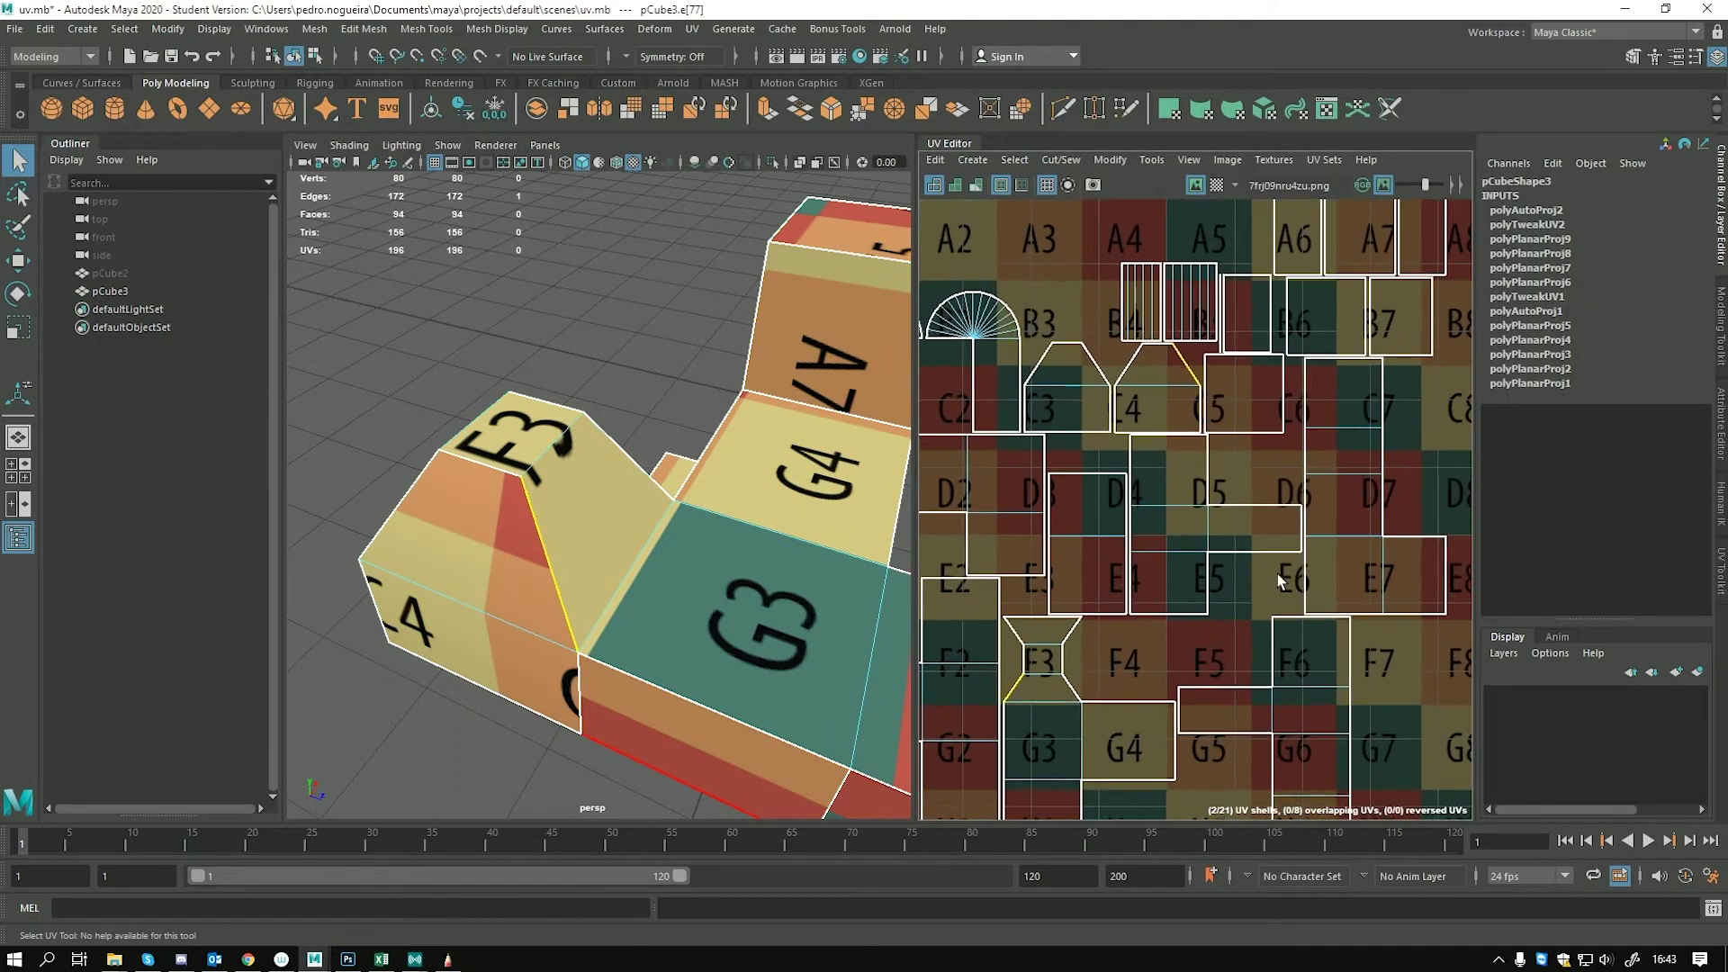
Select the tapered end's front-face UV shell and move it over the shell of its top and sloped sides at F3
{"action": "right_click", "coordinate": [1193, 351]}
{"action": "right_click_drag", "start_coordinate": [1192, 390], "coordinate": [1193, 398]}
{"action": "double_click", "coordinate": [1193, 360]}
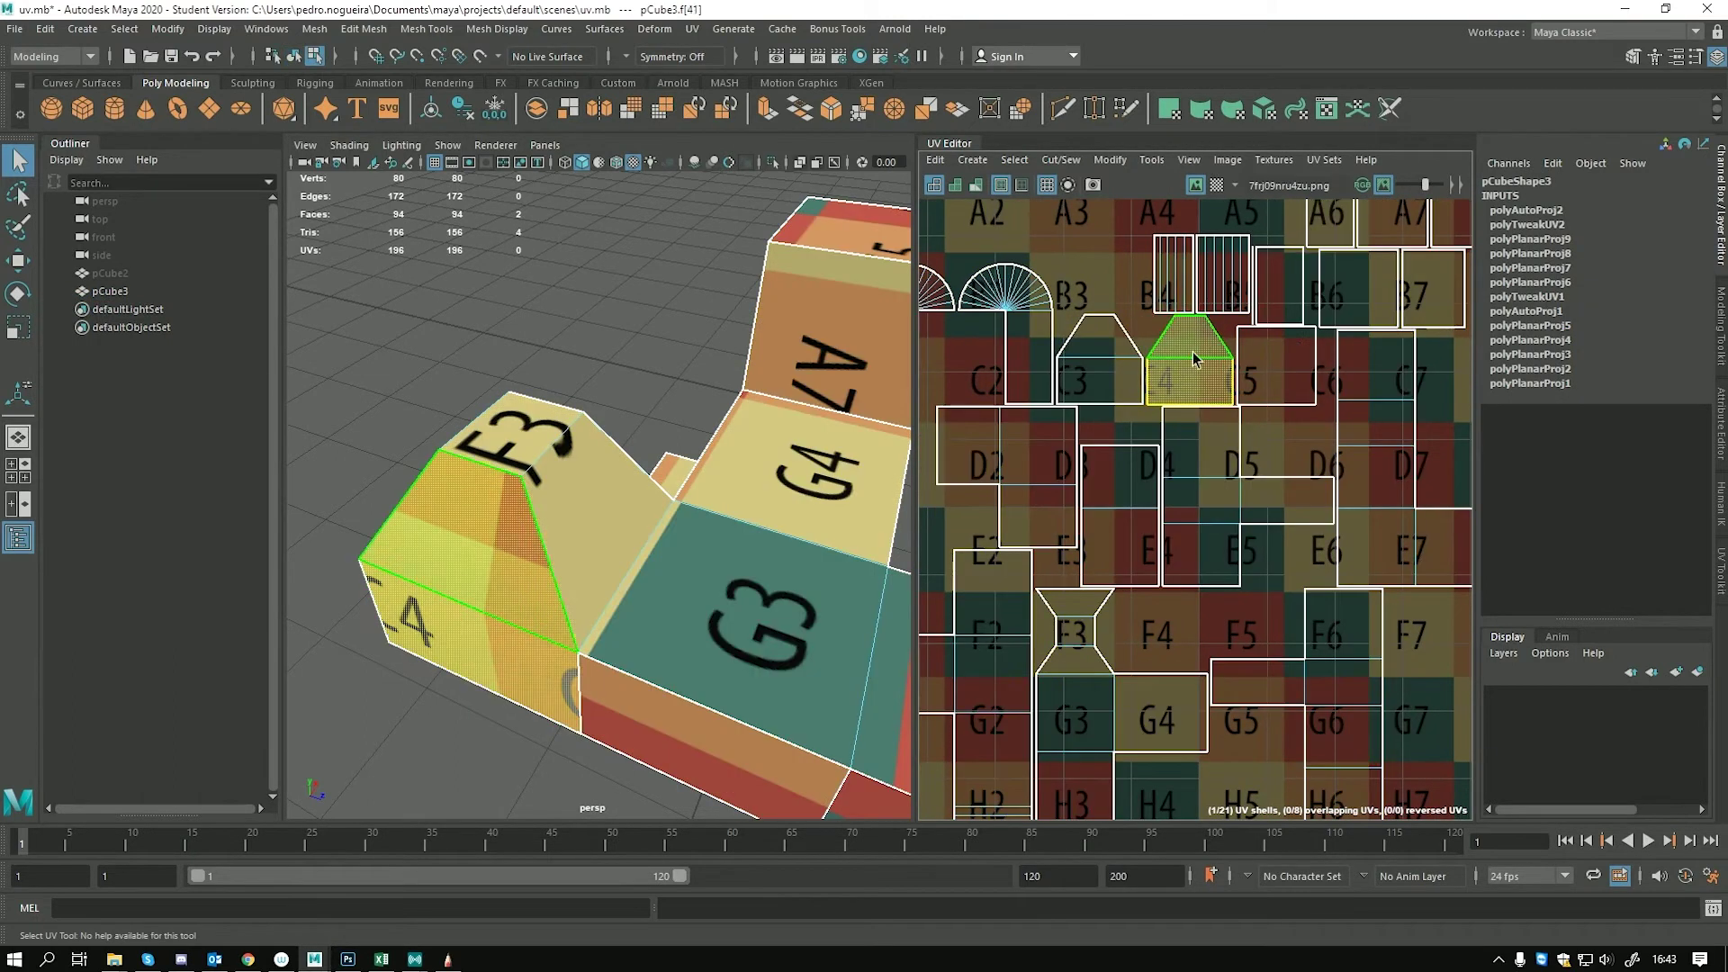
{"action": "key", "text": "w"}
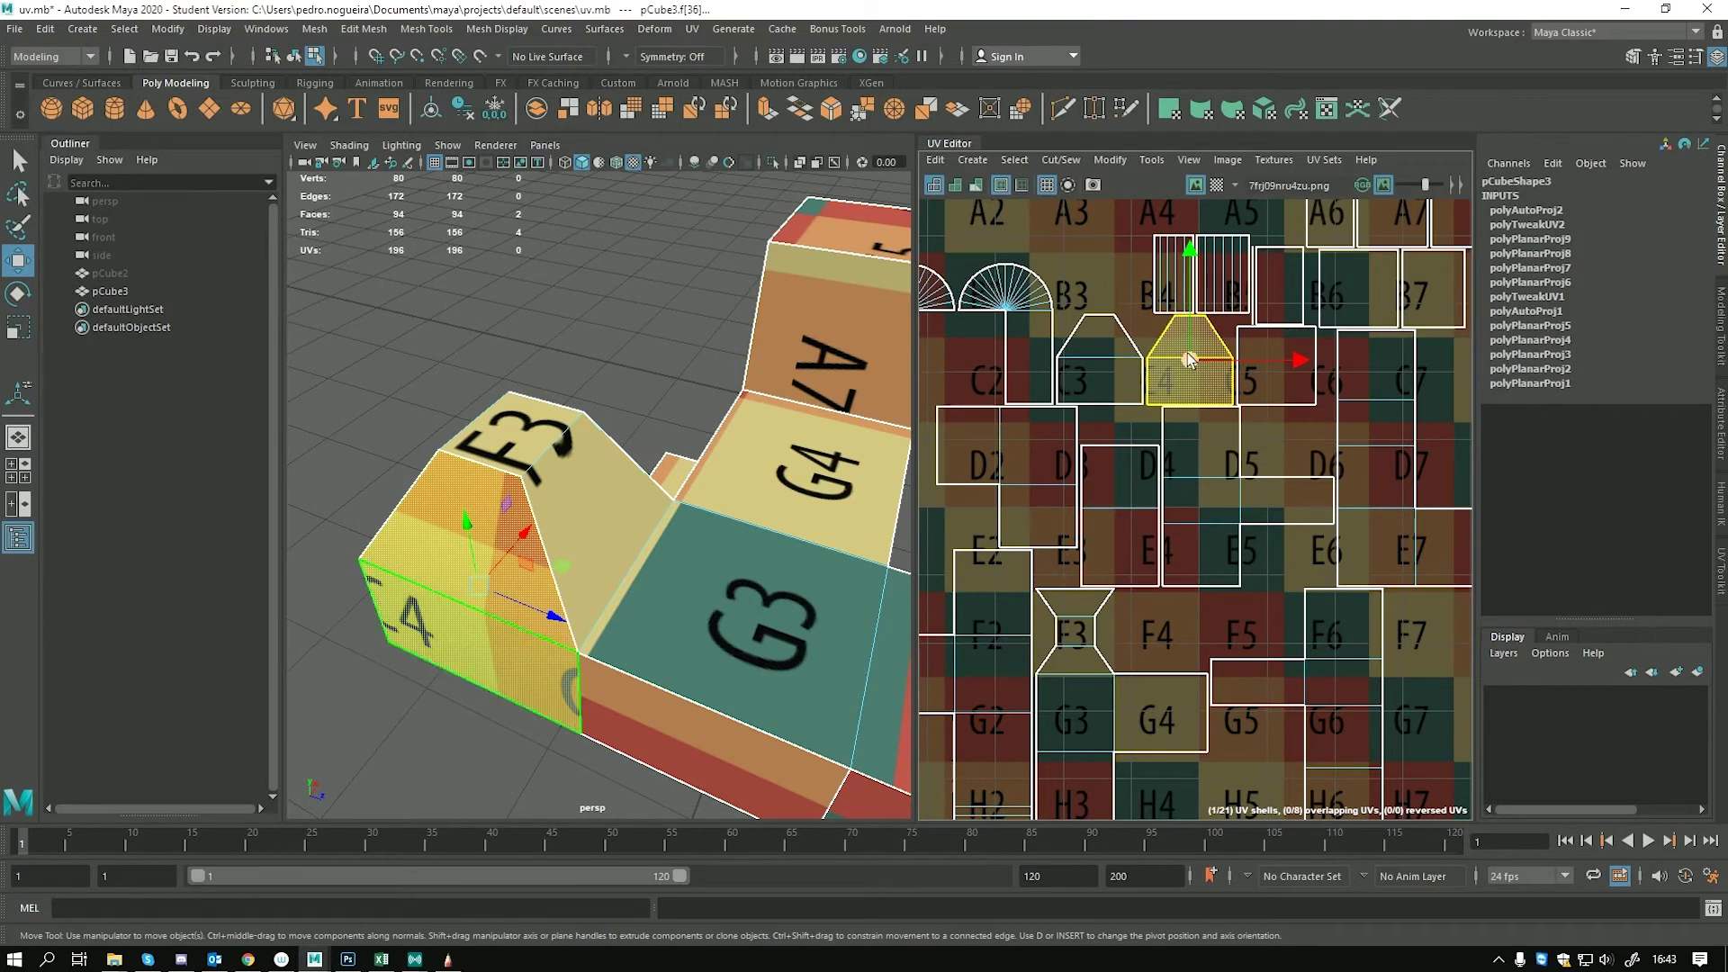
{"action": "middle_click_drag", "start_coordinate": [1057, 357], "coordinate": [1084, 300], "text": "alt"}
{"action": "left_click_drag", "start_coordinate": [1216, 302], "coordinate": [1080, 538]}
{"action": "middle_click_drag", "start_coordinate": [1087, 497], "coordinate": [1119, 421], "text": "alt"}
{"action": "scroll", "coordinate": [1119, 420], "scroll_direction": "up", "scroll_amount": 6}
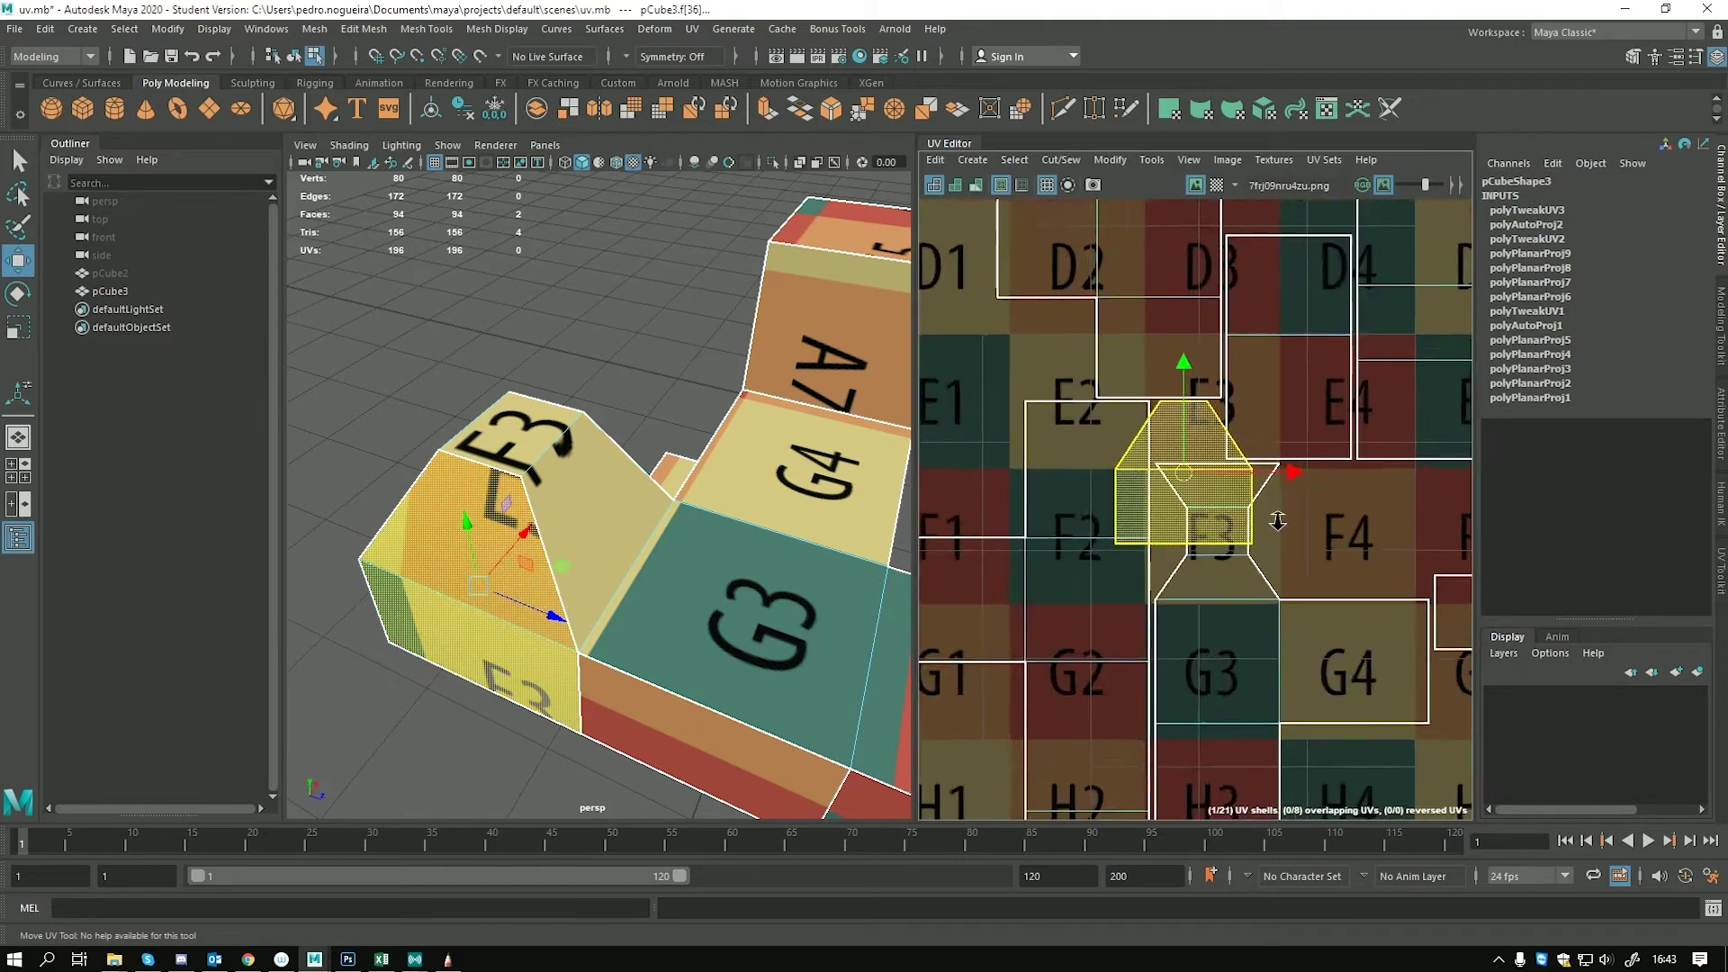
Separate the trapezoid-topped front shell from the L-shaped top shell, and move the L-shaped shell into the empty space below the UV grid
{"action": "left_click_drag", "start_coordinate": [1175, 402], "coordinate": [1094, 518]}
{"action": "right_click_drag", "start_coordinate": [1196, 550], "coordinate": [902, 421], "text": "alt"}
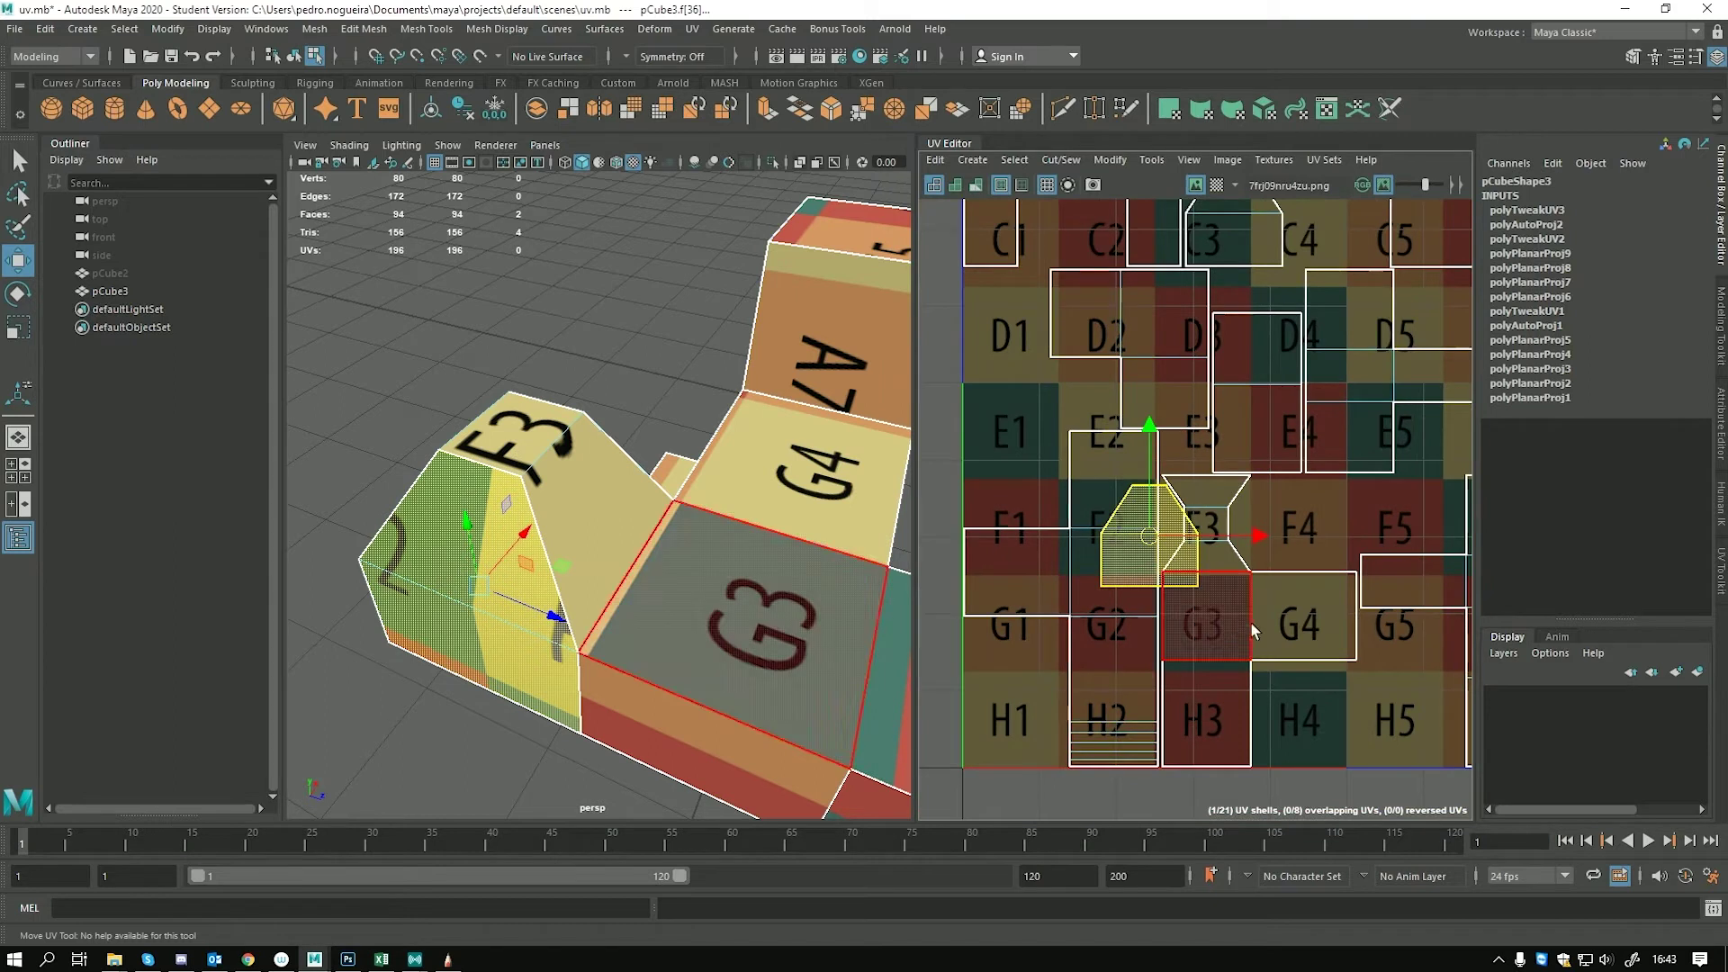
{"action": "double_click", "coordinate": [1260, 654]}
{"action": "right_click_drag", "start_coordinate": [1260, 659], "coordinate": [1125, 580], "text": "alt"}
{"action": "middle_click_drag", "start_coordinate": [1253, 639], "coordinate": [1206, 461], "text": "alt"}
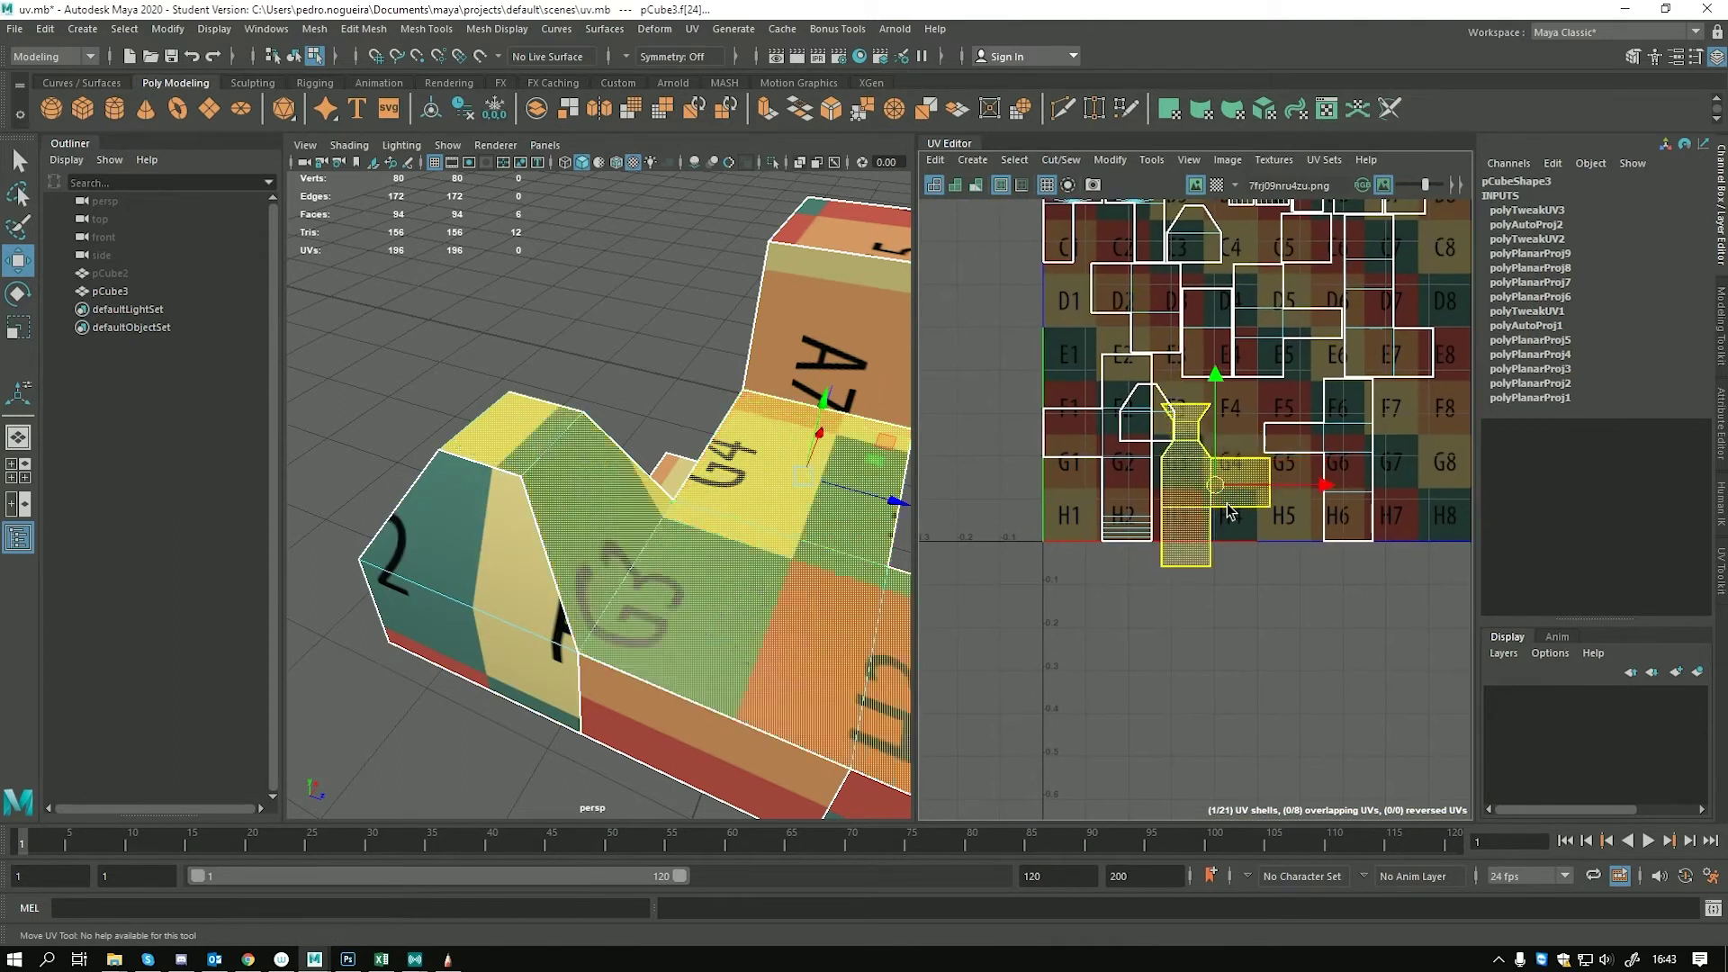
{"action": "left_click_drag", "start_coordinate": [1206, 460], "coordinate": [1271, 682]}
Move the trapezoid-topped front shell below the UV grid, beside the L-shaped top shell
{"action": "double_click", "coordinate": [1161, 423]}
{"action": "left_click_drag", "start_coordinate": [1163, 423], "coordinate": [1180, 639]}
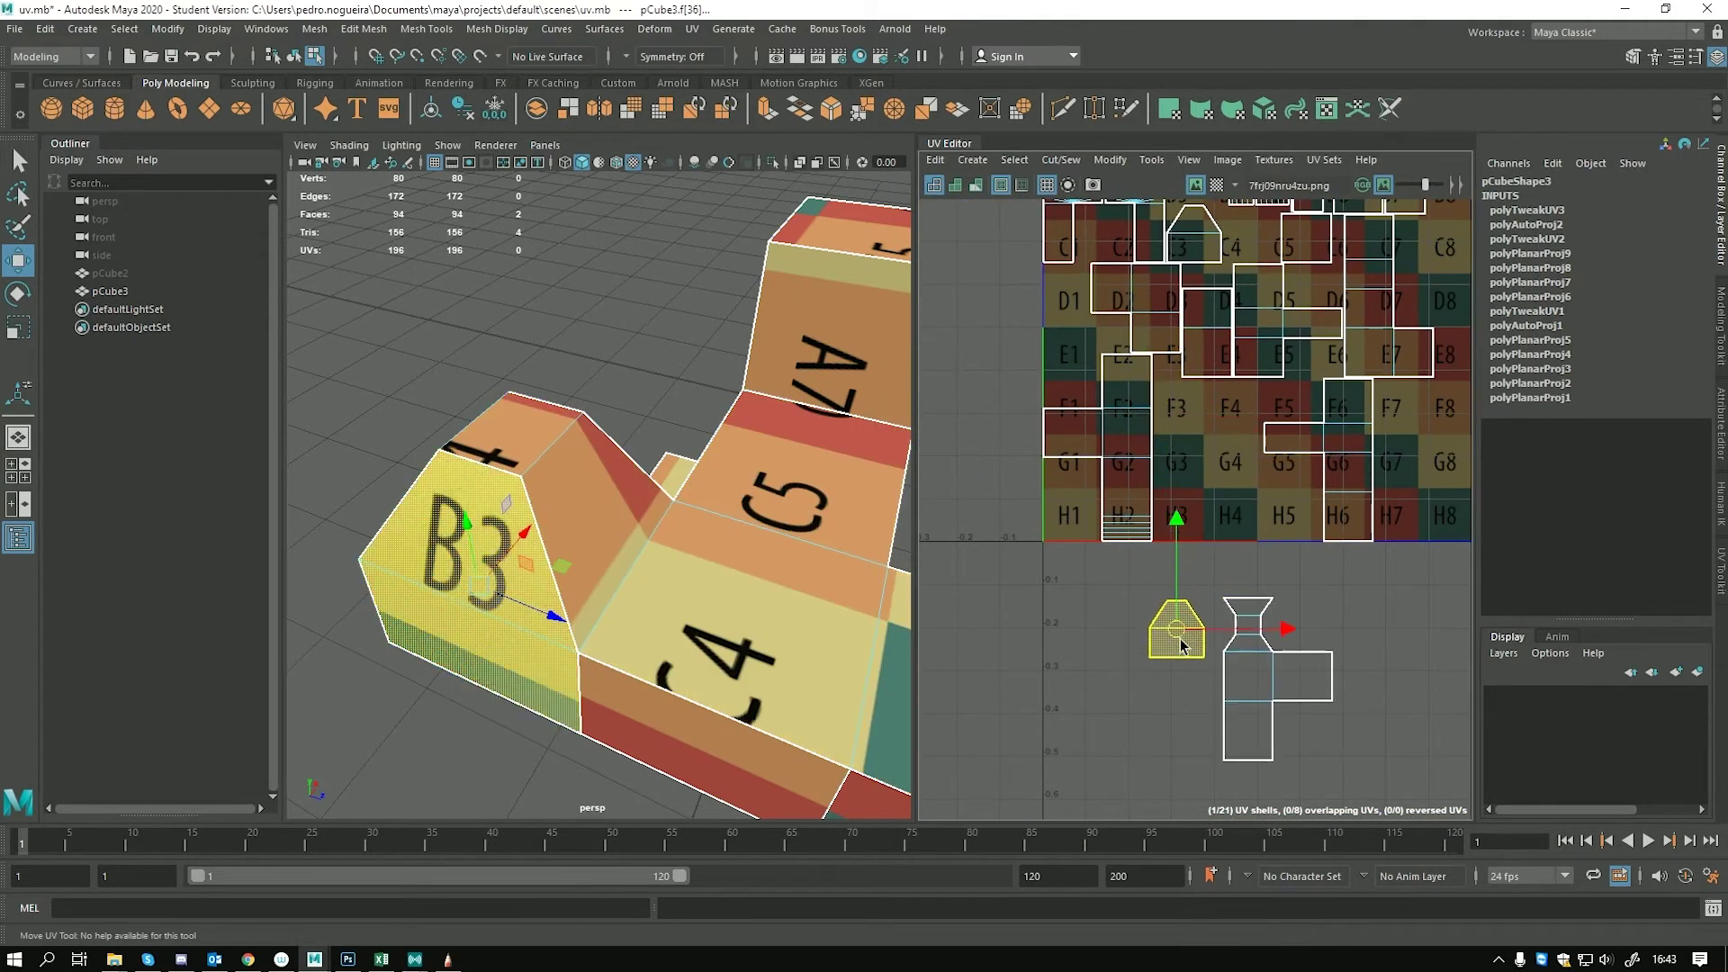
{"action": "right_click_drag", "start_coordinate": [1180, 639], "coordinate": [1310, 681], "text": "alt"}
{"action": "middle_click_drag", "start_coordinate": [1287, 665], "coordinate": [1172, 452], "text": "alt"}
{"action": "right_click_drag", "start_coordinate": [1167, 445], "coordinate": [1154, 376], "text": "alt"}
{"action": "middle_click_drag", "start_coordinate": [1142, 462], "coordinate": [1174, 478], "text": "alt"}
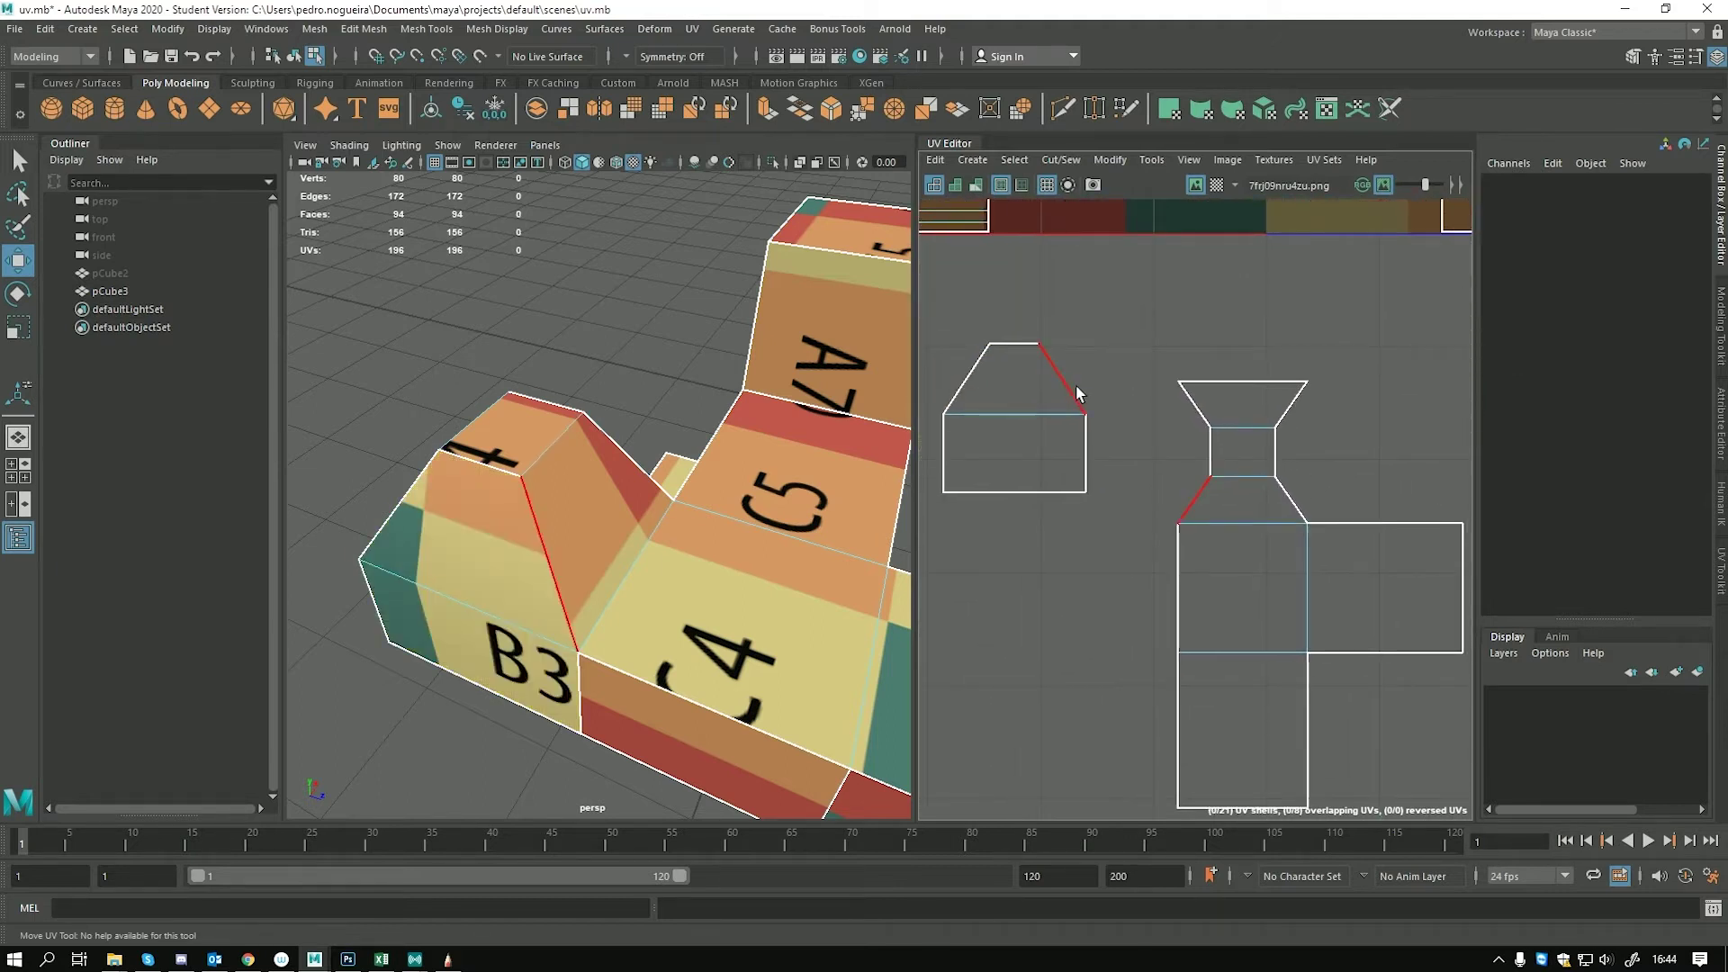
Select the slanted edge that the front shell shares with the L-shaped shell and open the UV Toolkit
{"action": "left_click", "coordinate": [1071, 432]}
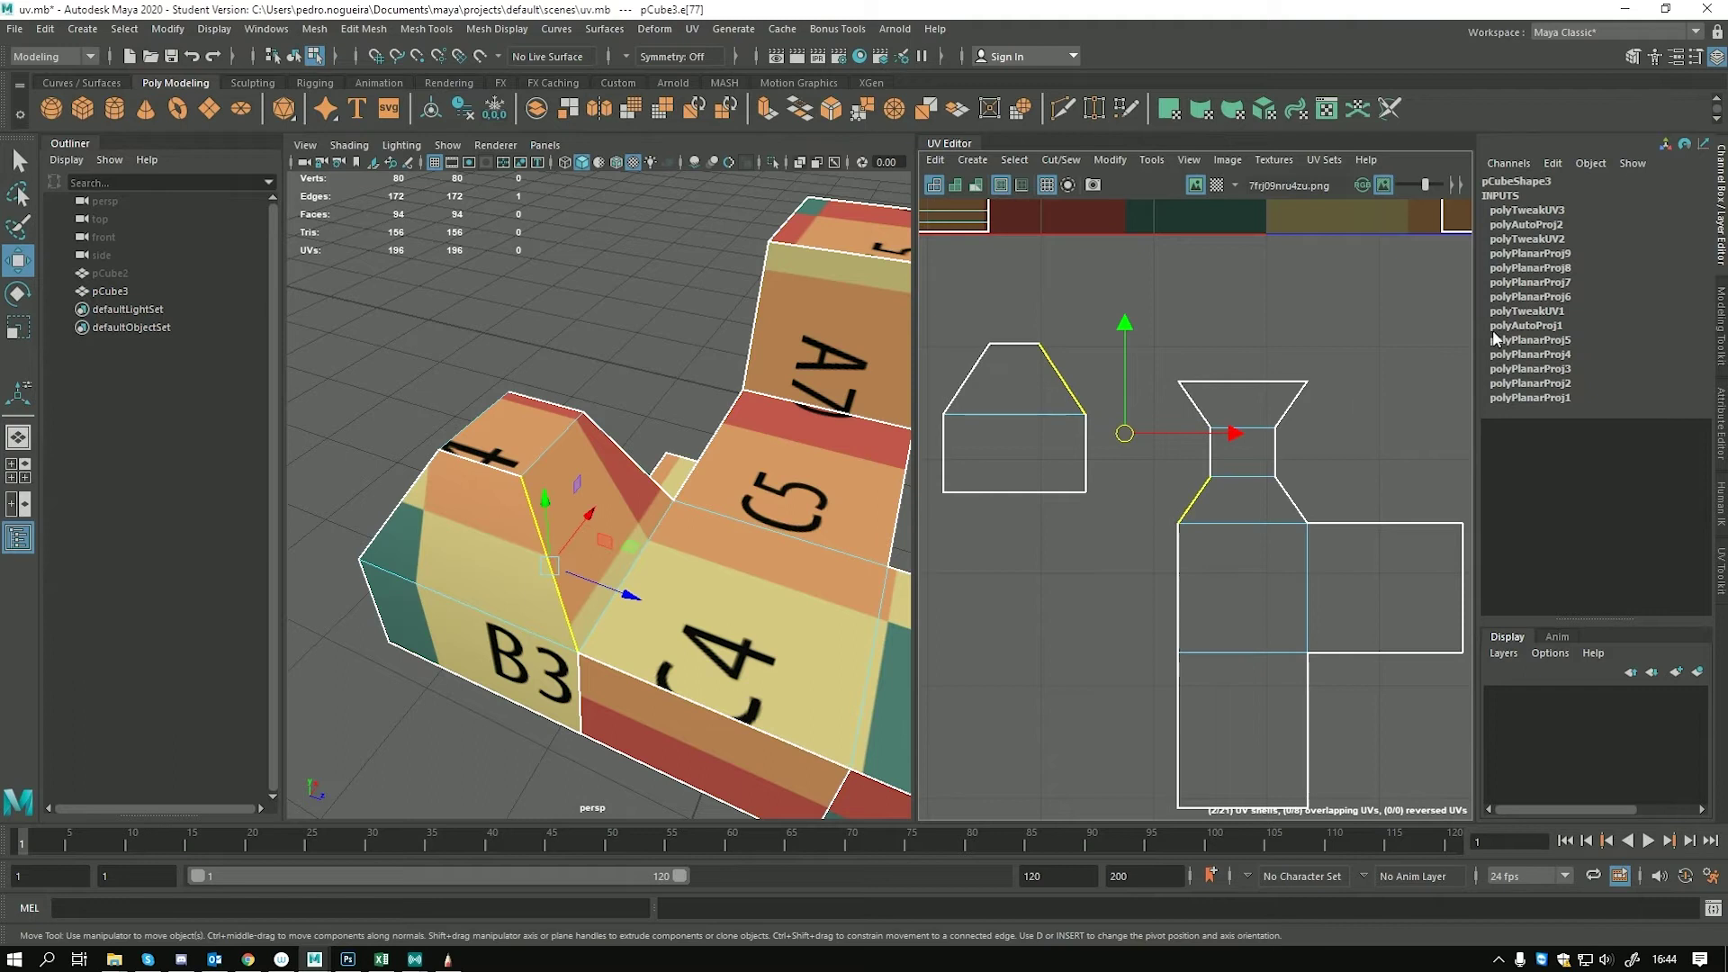
{"action": "left_click", "coordinate": [1719, 569]}
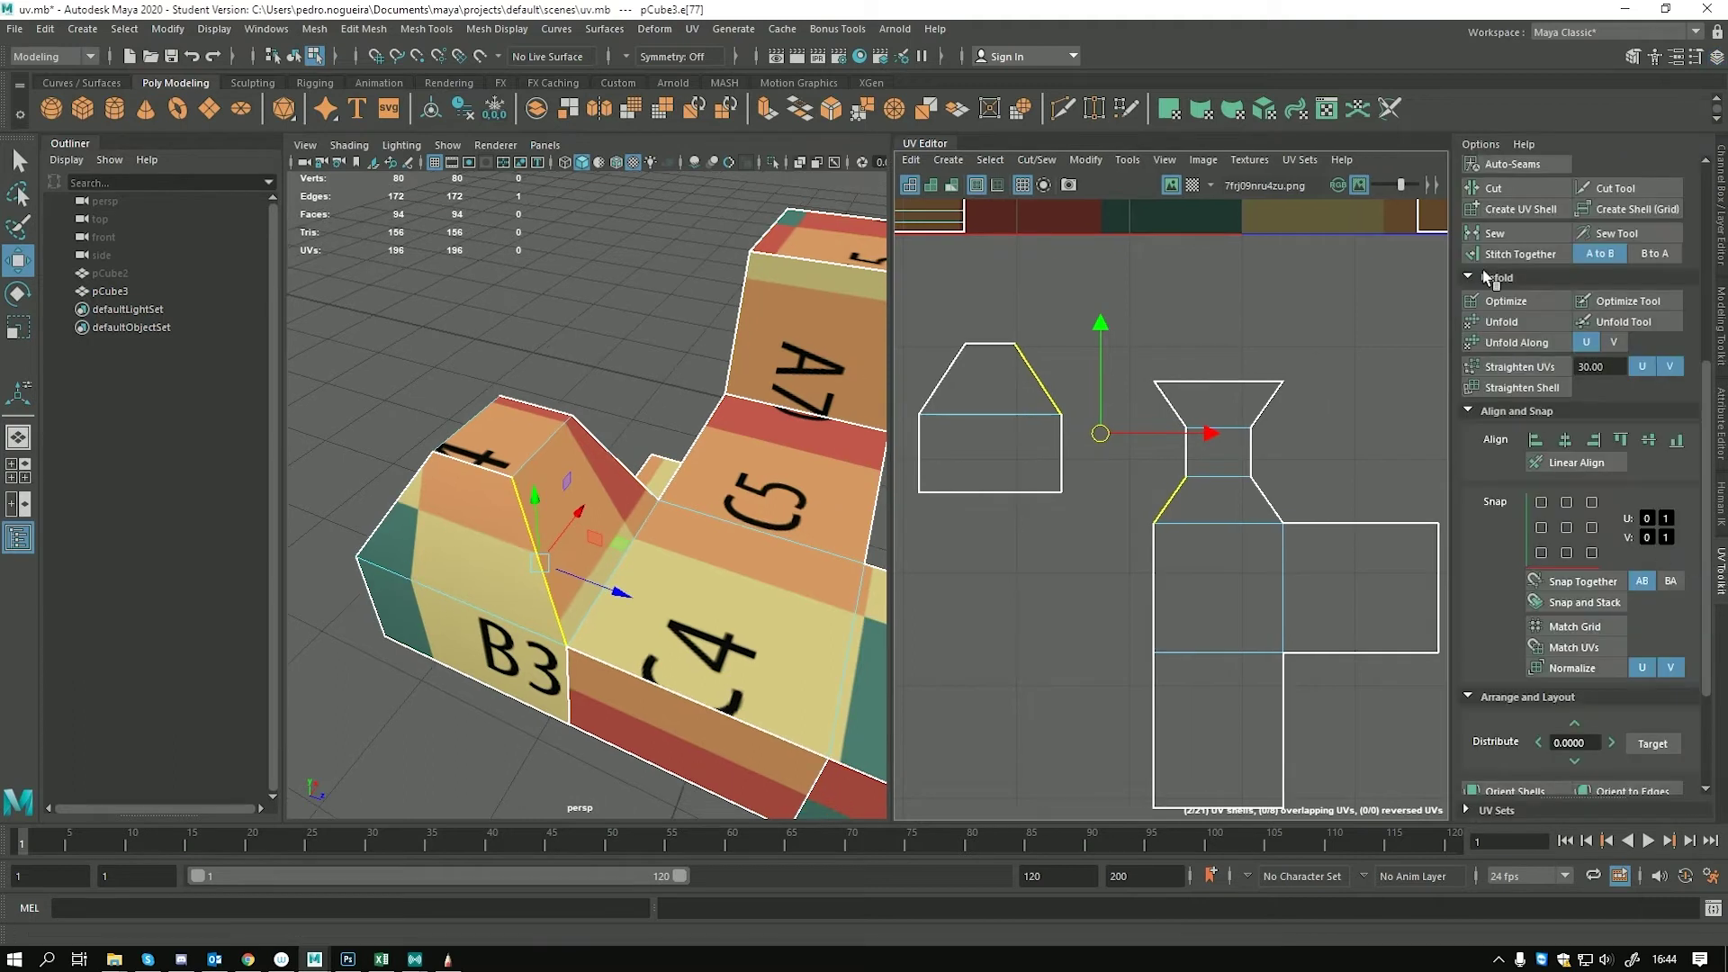
{"action": "left_click", "coordinate": [698, 28]}
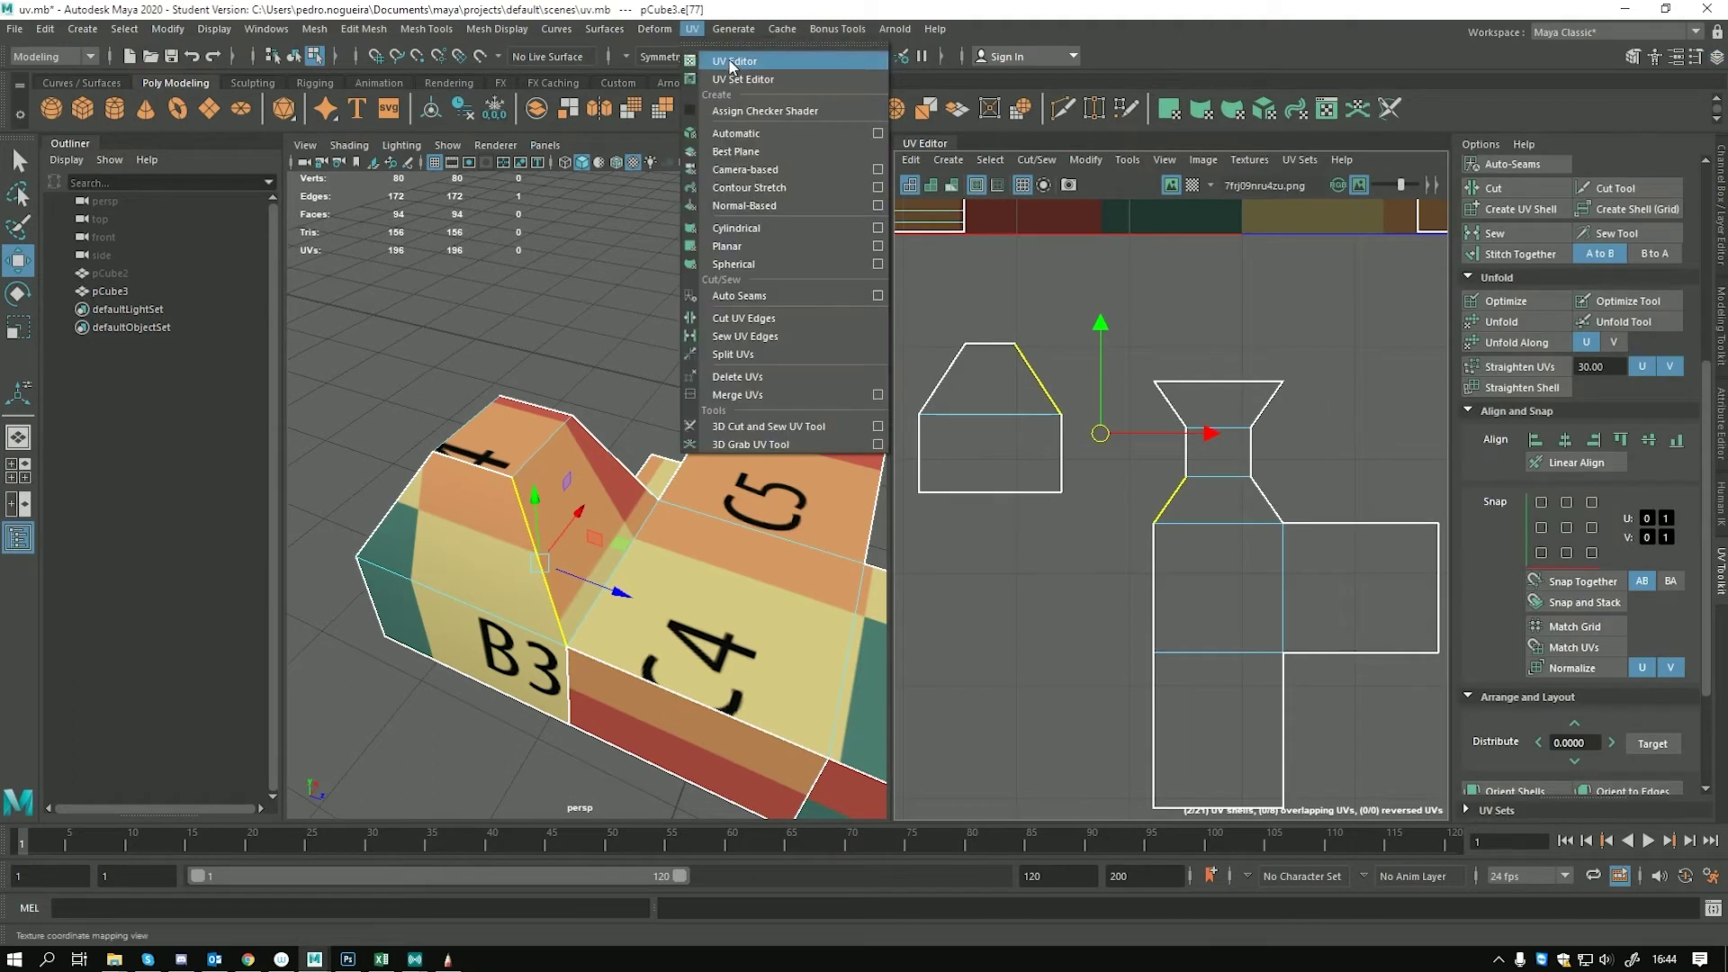
{"action": "left_click", "coordinate": [727, 57]}
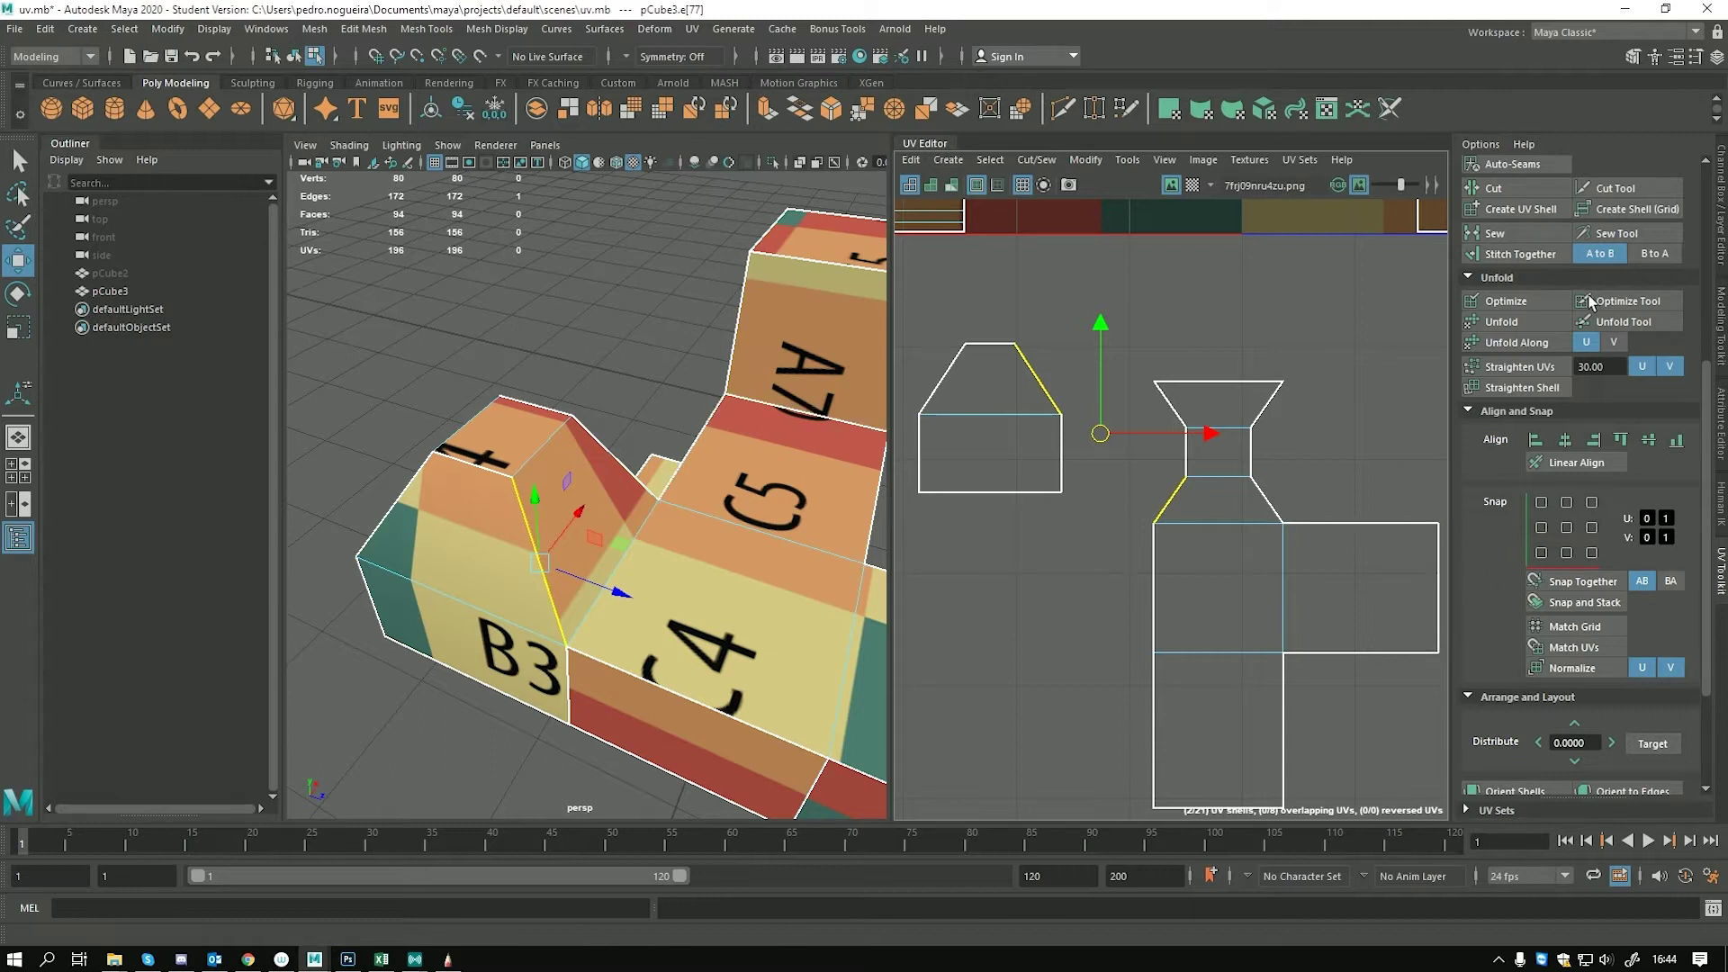
Try to sew the front shell to the L-shaped shell along the selected slanted edge
{"action": "scroll", "coordinate": [1612, 549], "scroll_direction": "up", "scroll_amount": 3}
{"action": "scroll", "coordinate": [1617, 317], "scroll_direction": "up", "scroll_amount": 1}
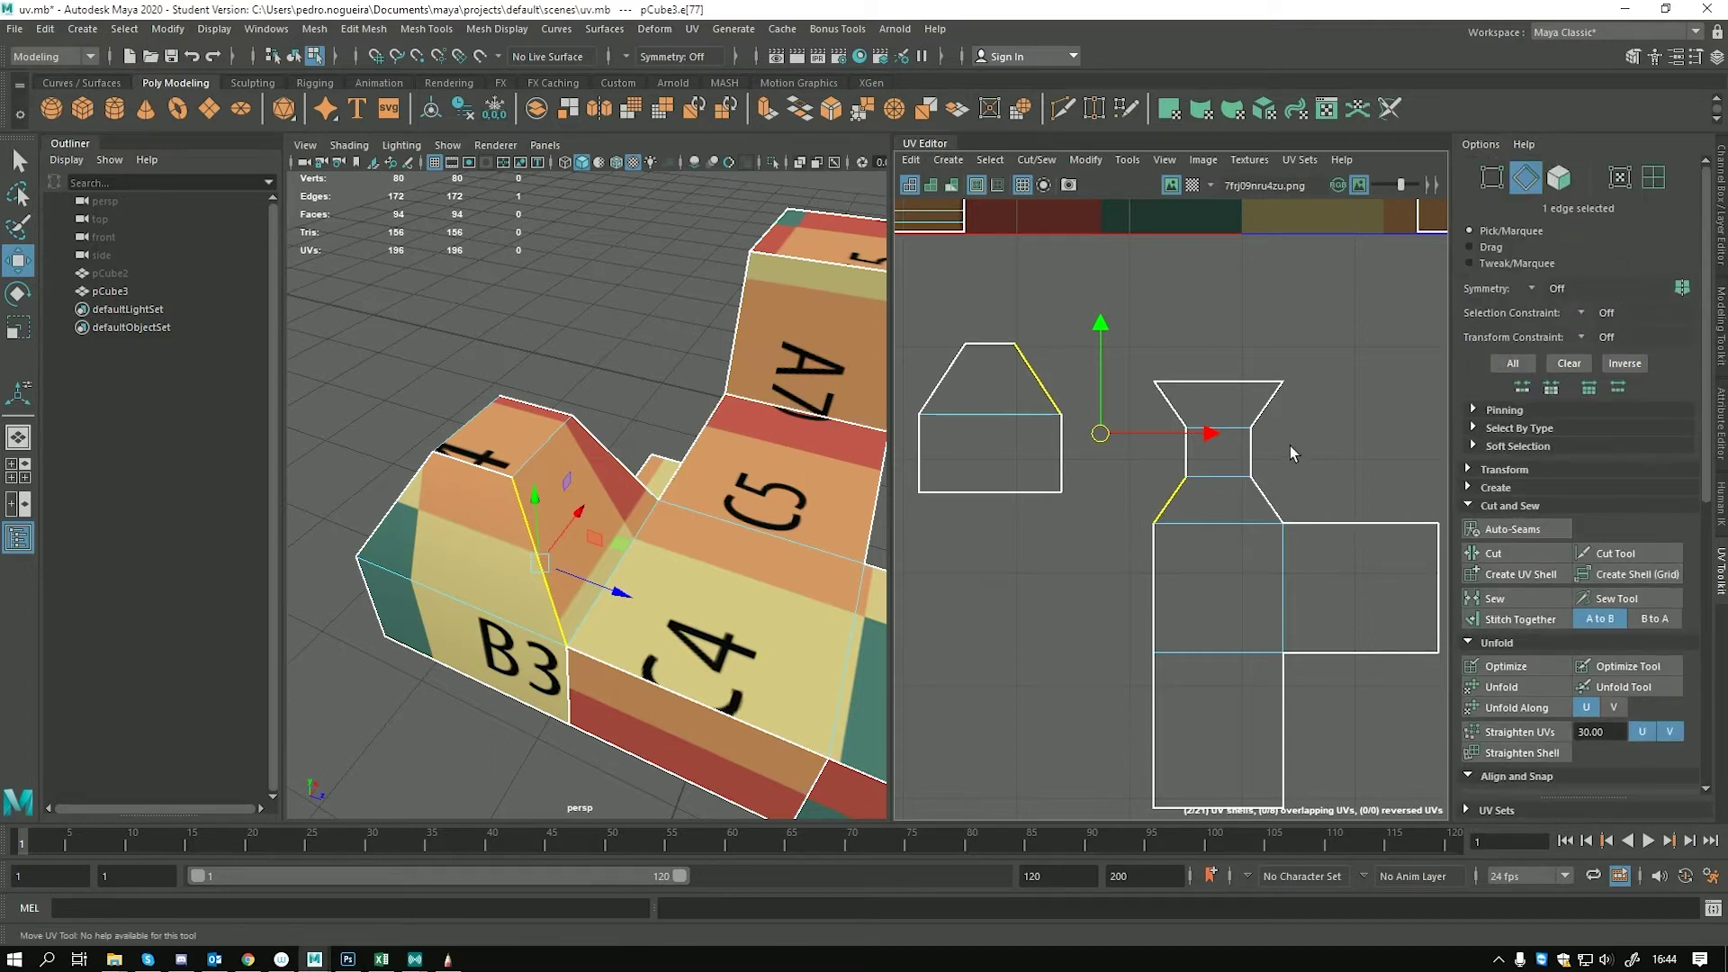
{"action": "scroll", "coordinate": [1476, 468], "scroll_direction": "down", "scroll_amount": 8}
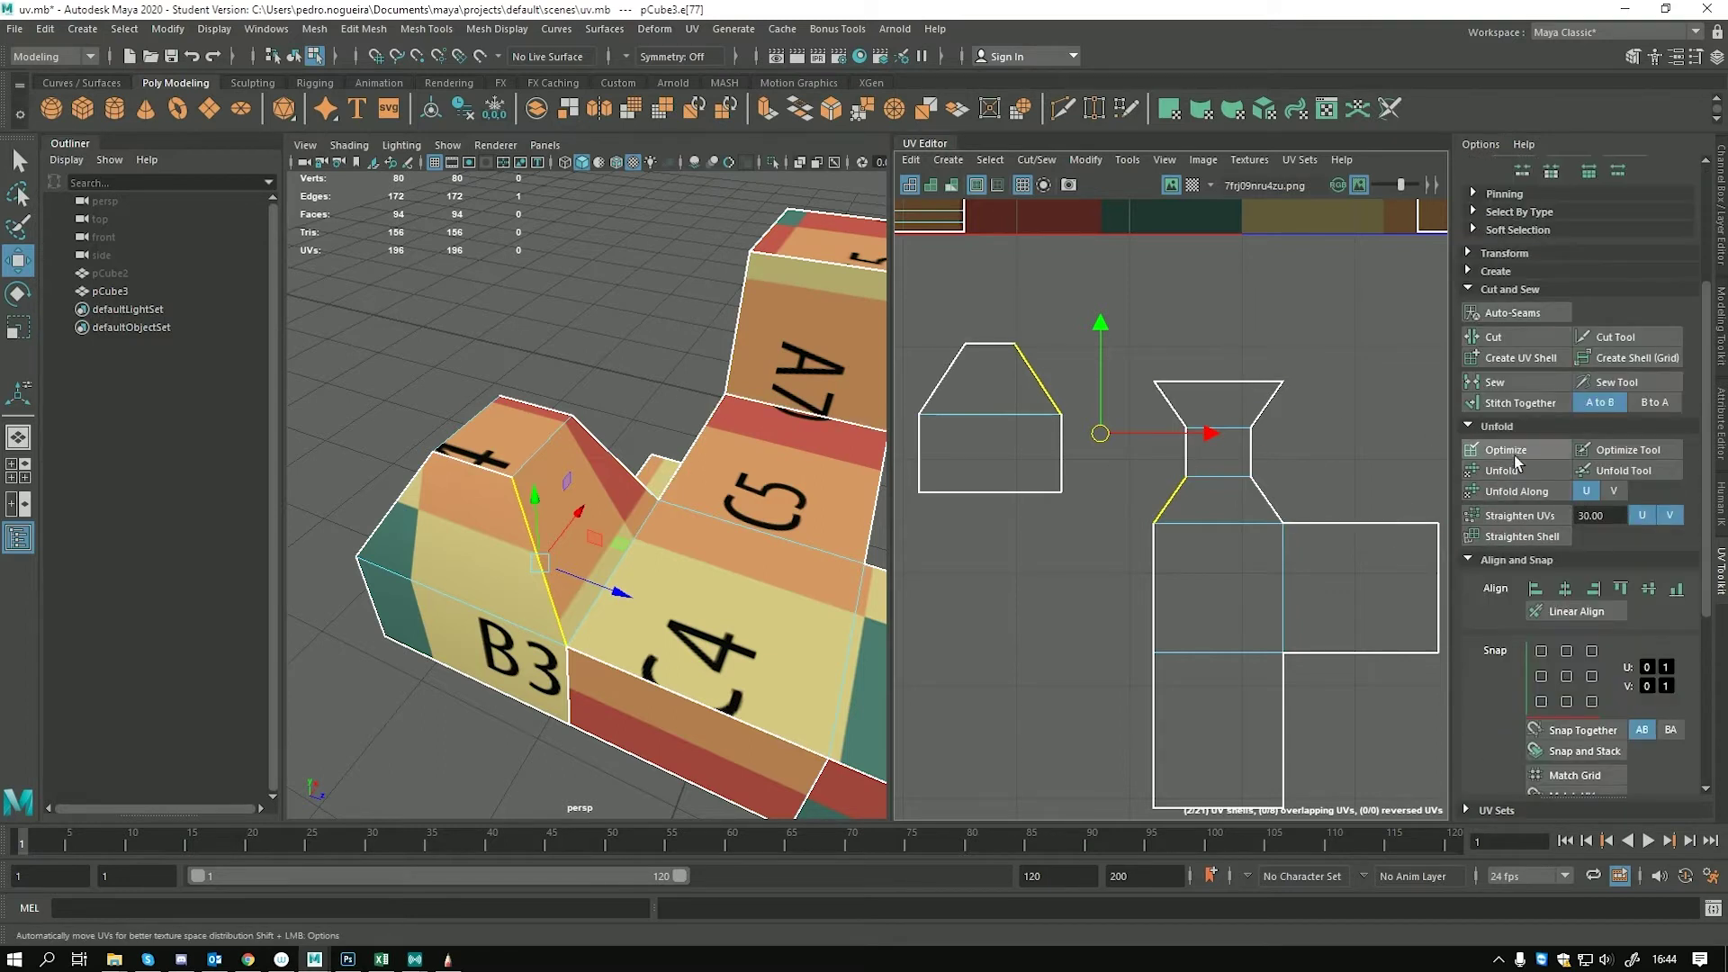
{"action": "scroll", "coordinate": [1510, 486], "scroll_direction": "down", "scroll_amount": 2}
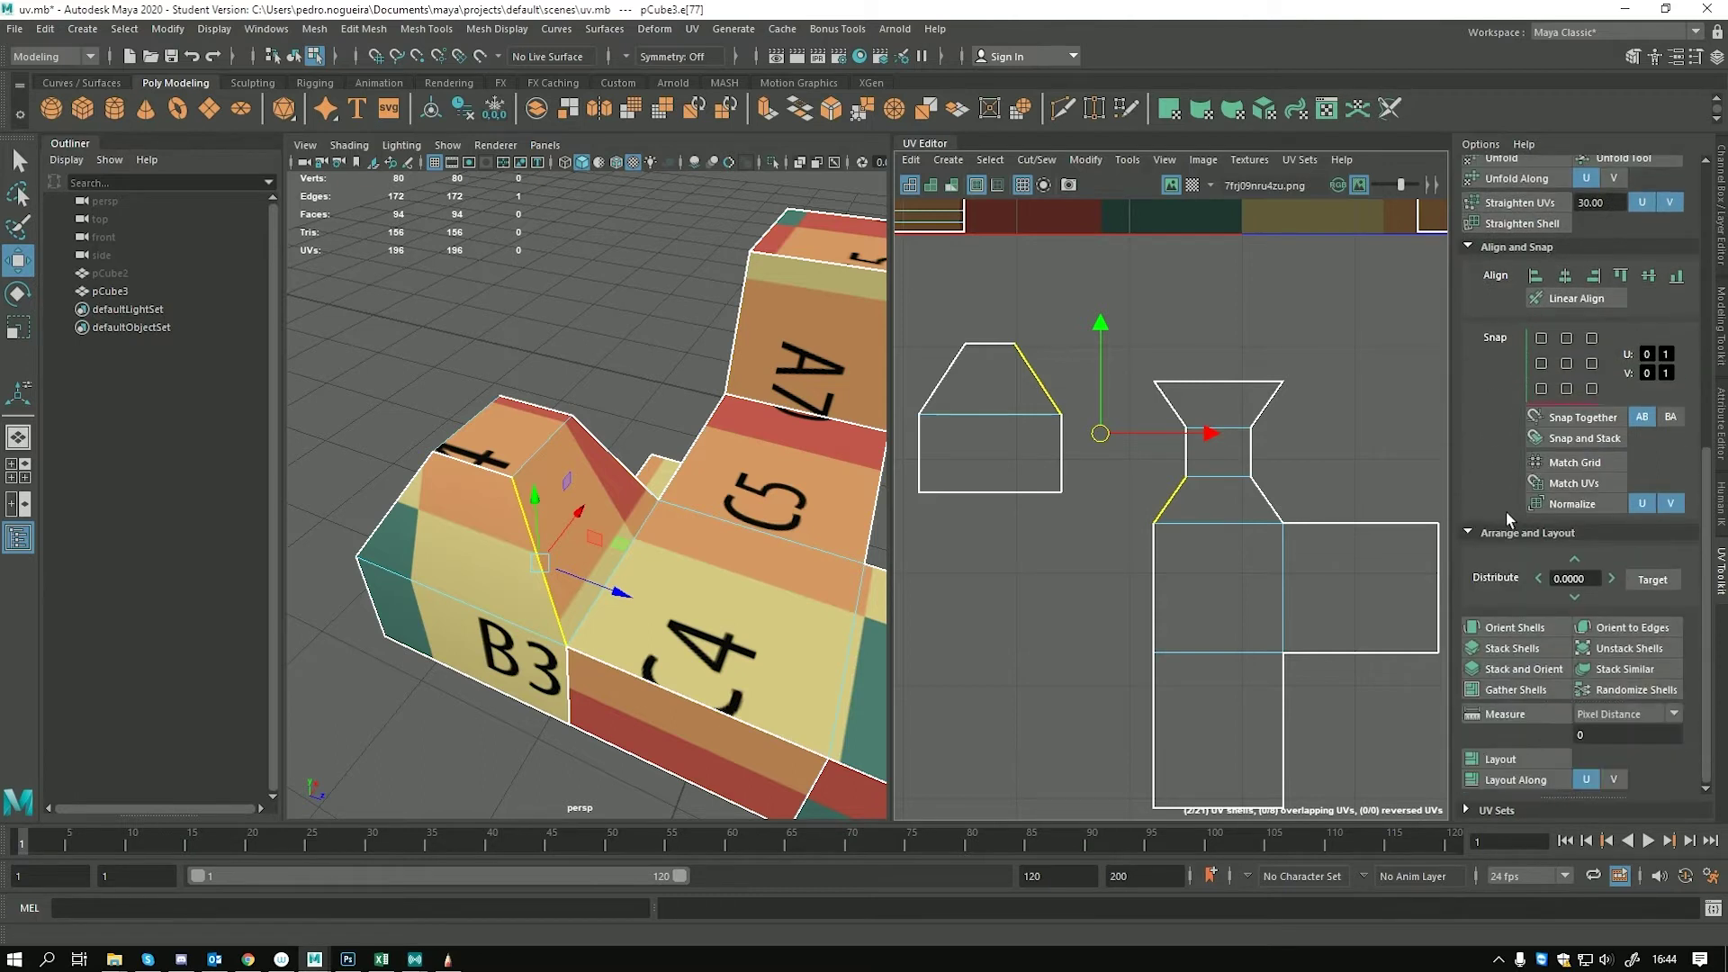
{"action": "scroll", "coordinate": [1514, 643], "scroll_direction": "up", "scroll_amount": 5}
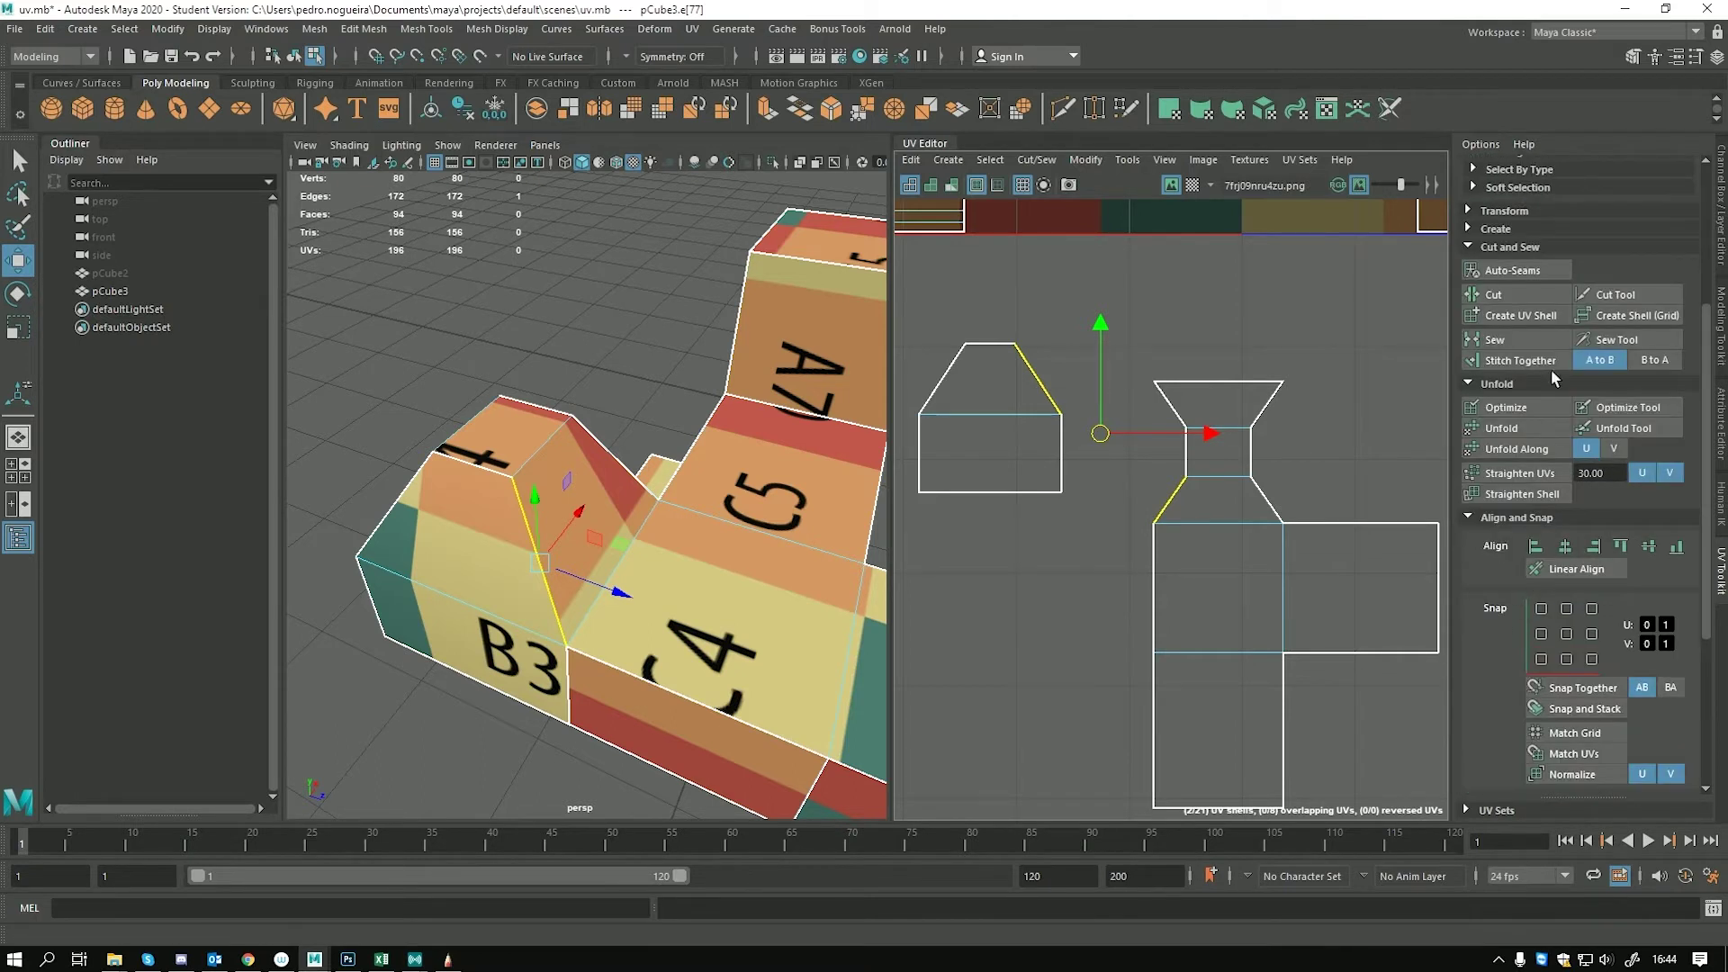
{"action": "left_click", "coordinate": [1496, 342]}
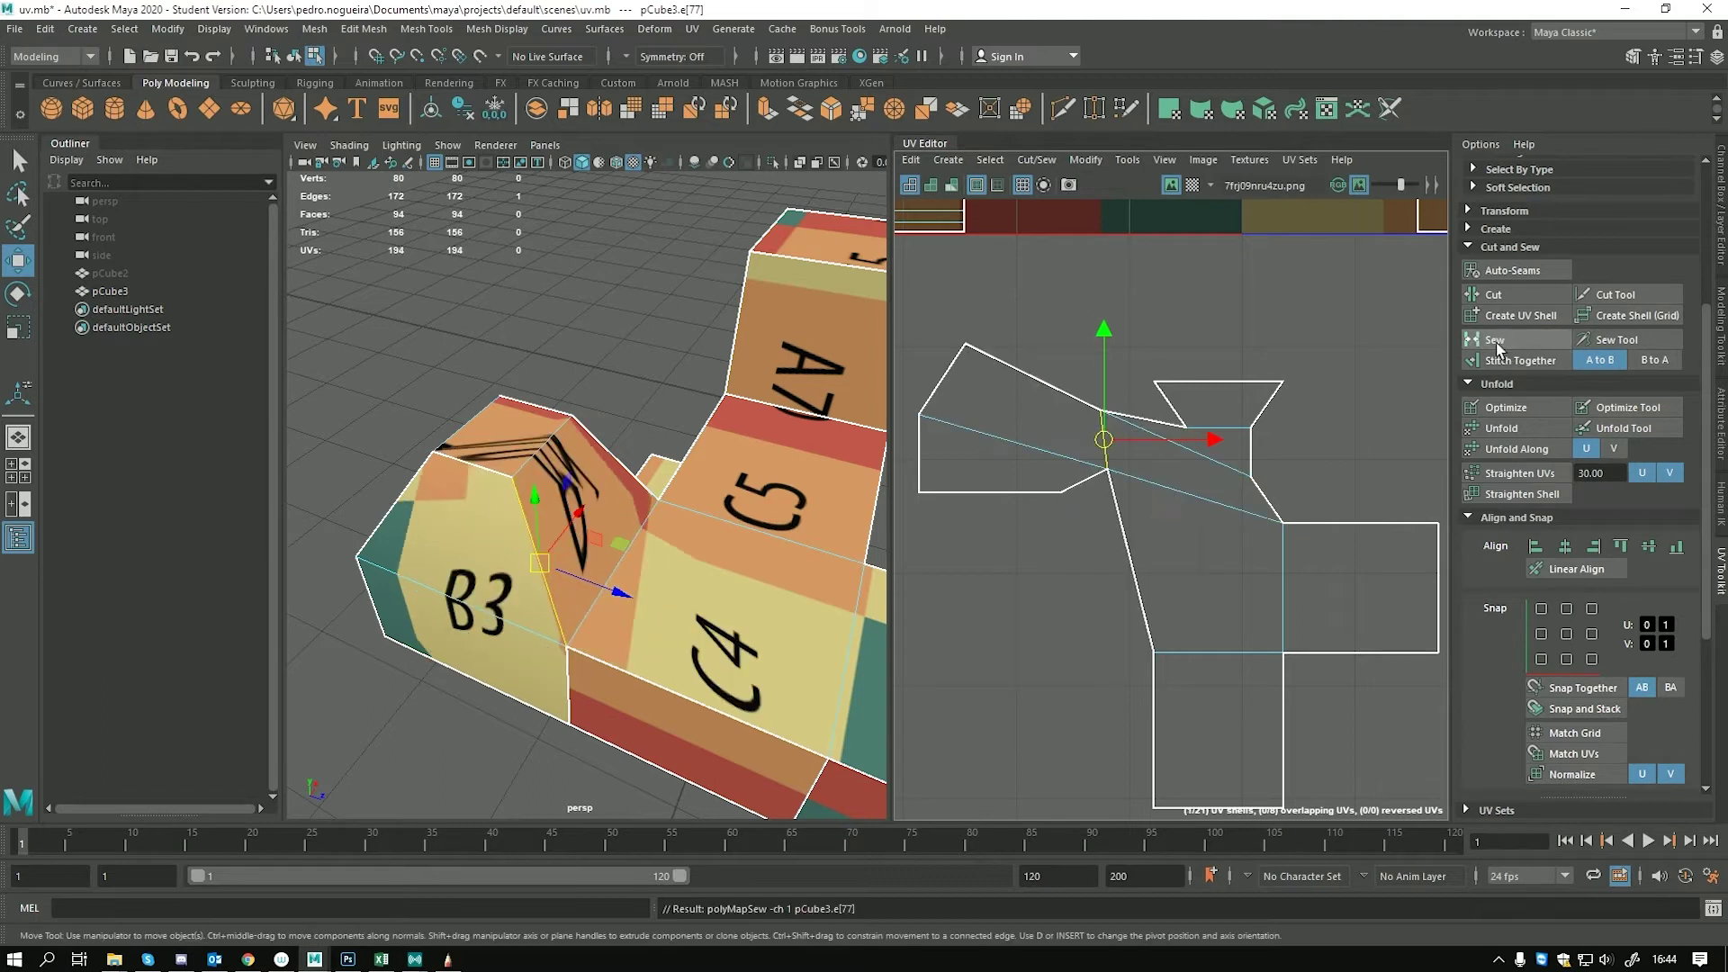
{"action": "key", "text": "ctrl+z"}
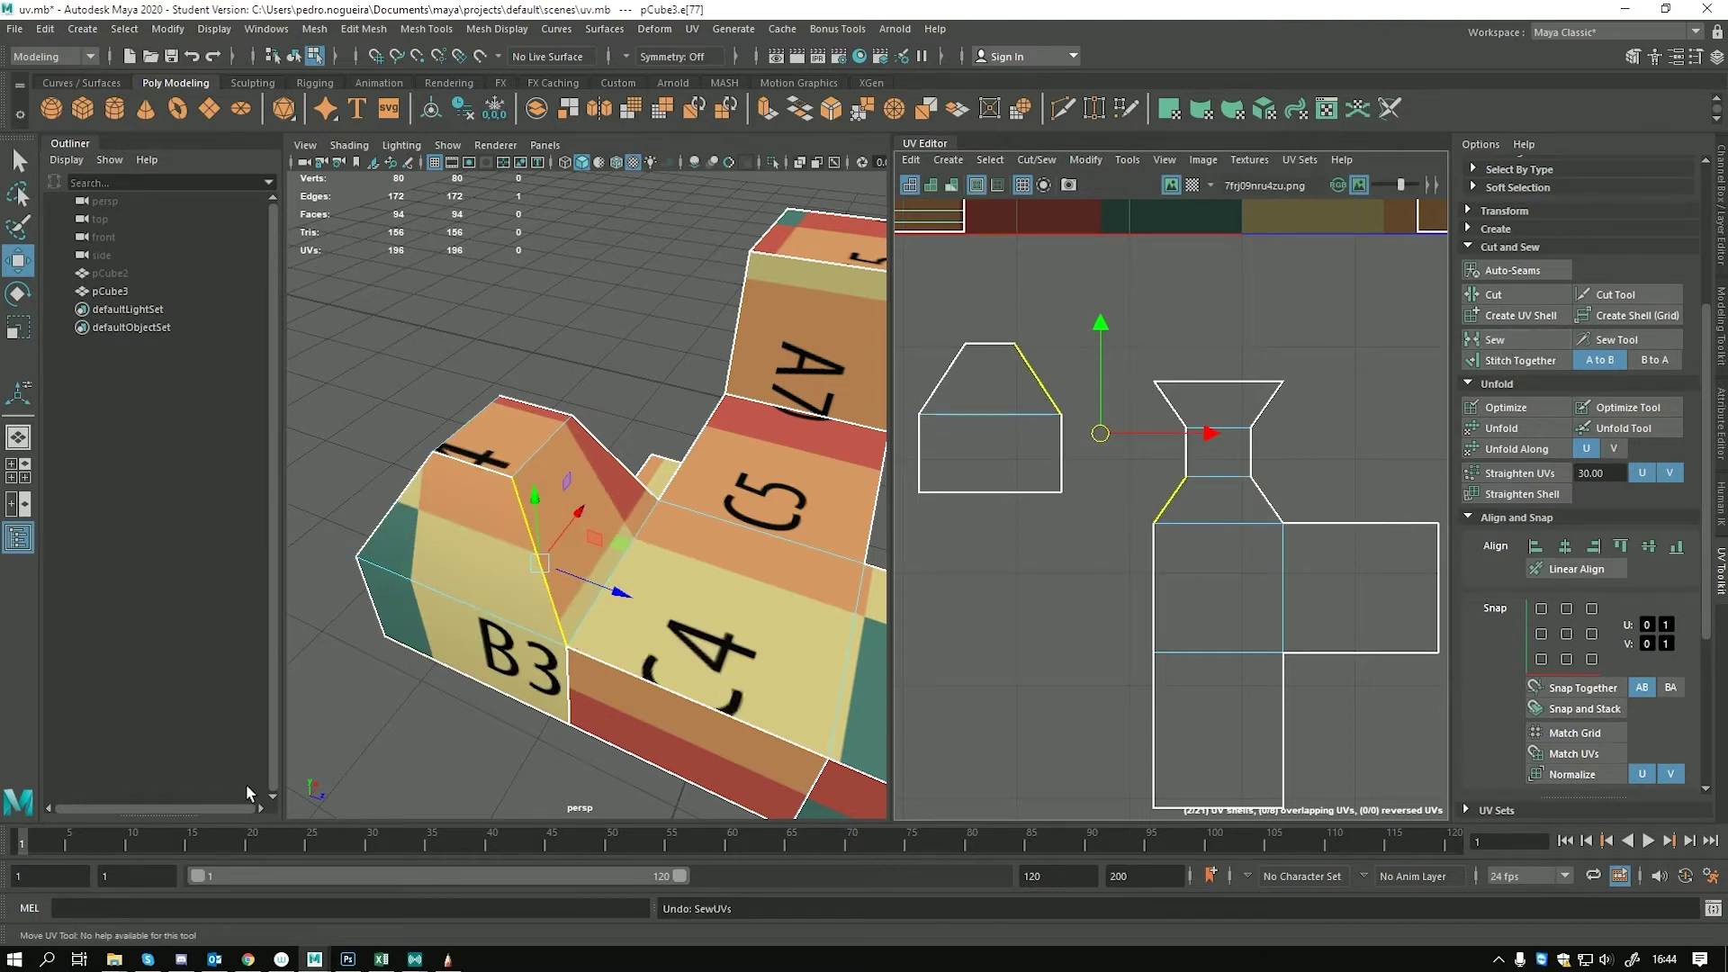
Switch to Autodesk SketchBook, undo the last strokes of the handwritten SEW note, and return to Maya
{"action": "left_click", "coordinate": [449, 960]}
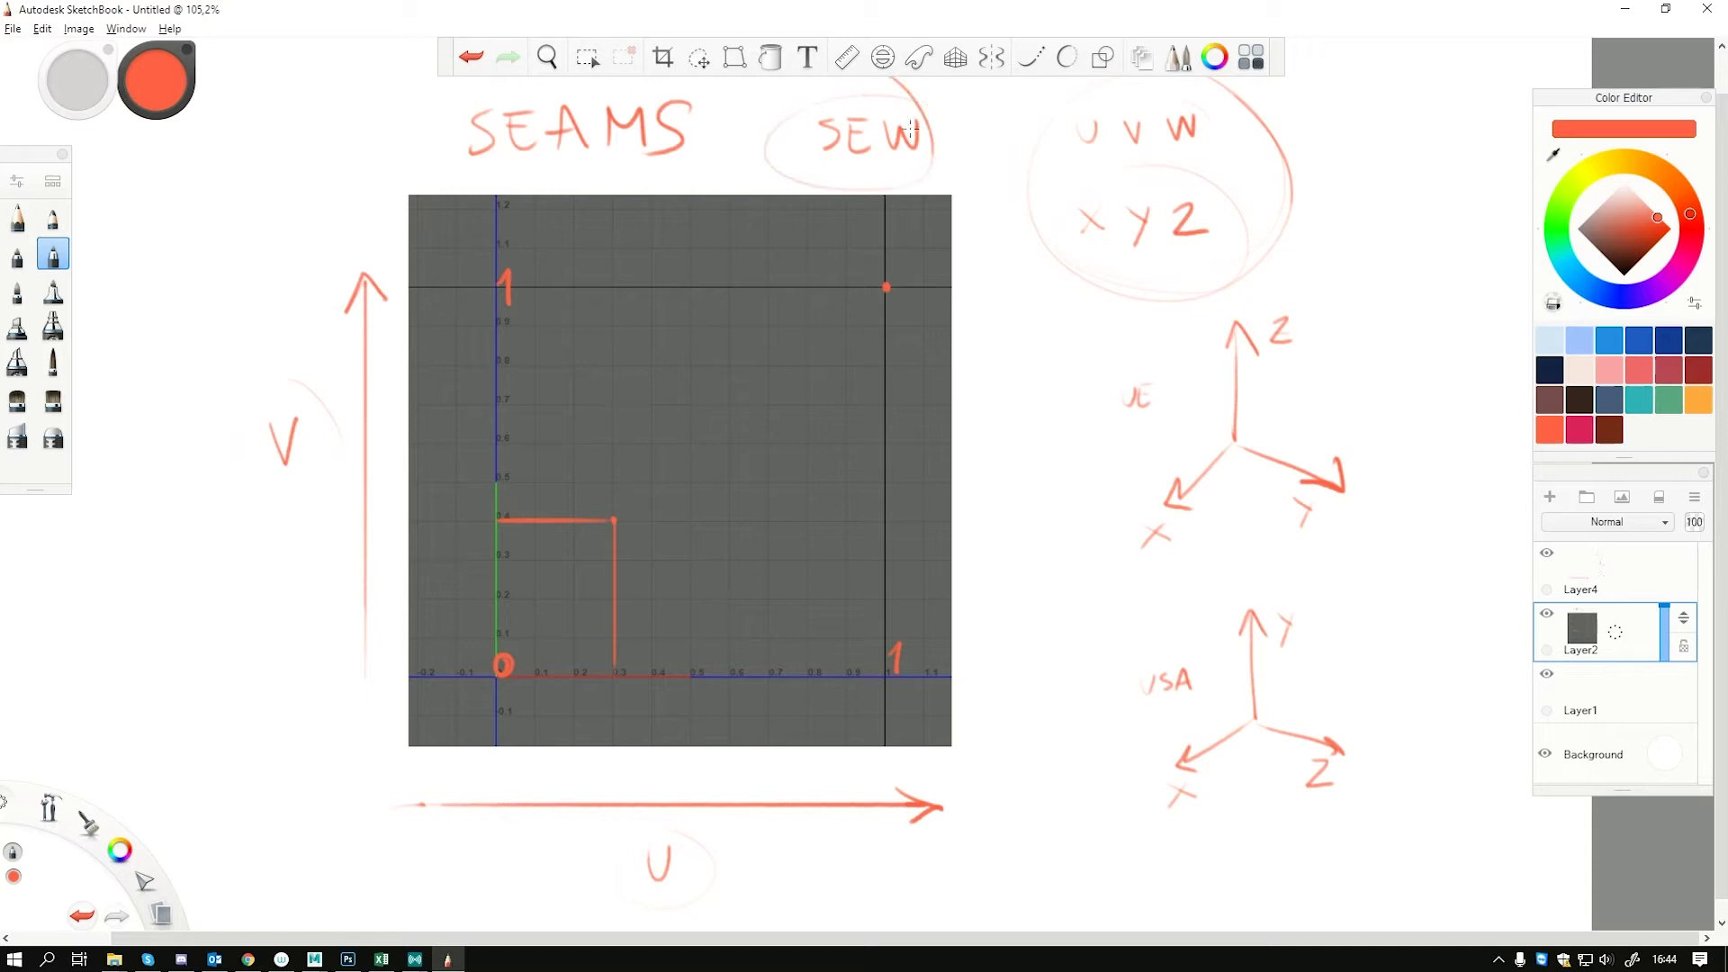
{"action": "key", "text": "ctrl+z"}
{"action": "key", "text": "ctrl+z"}
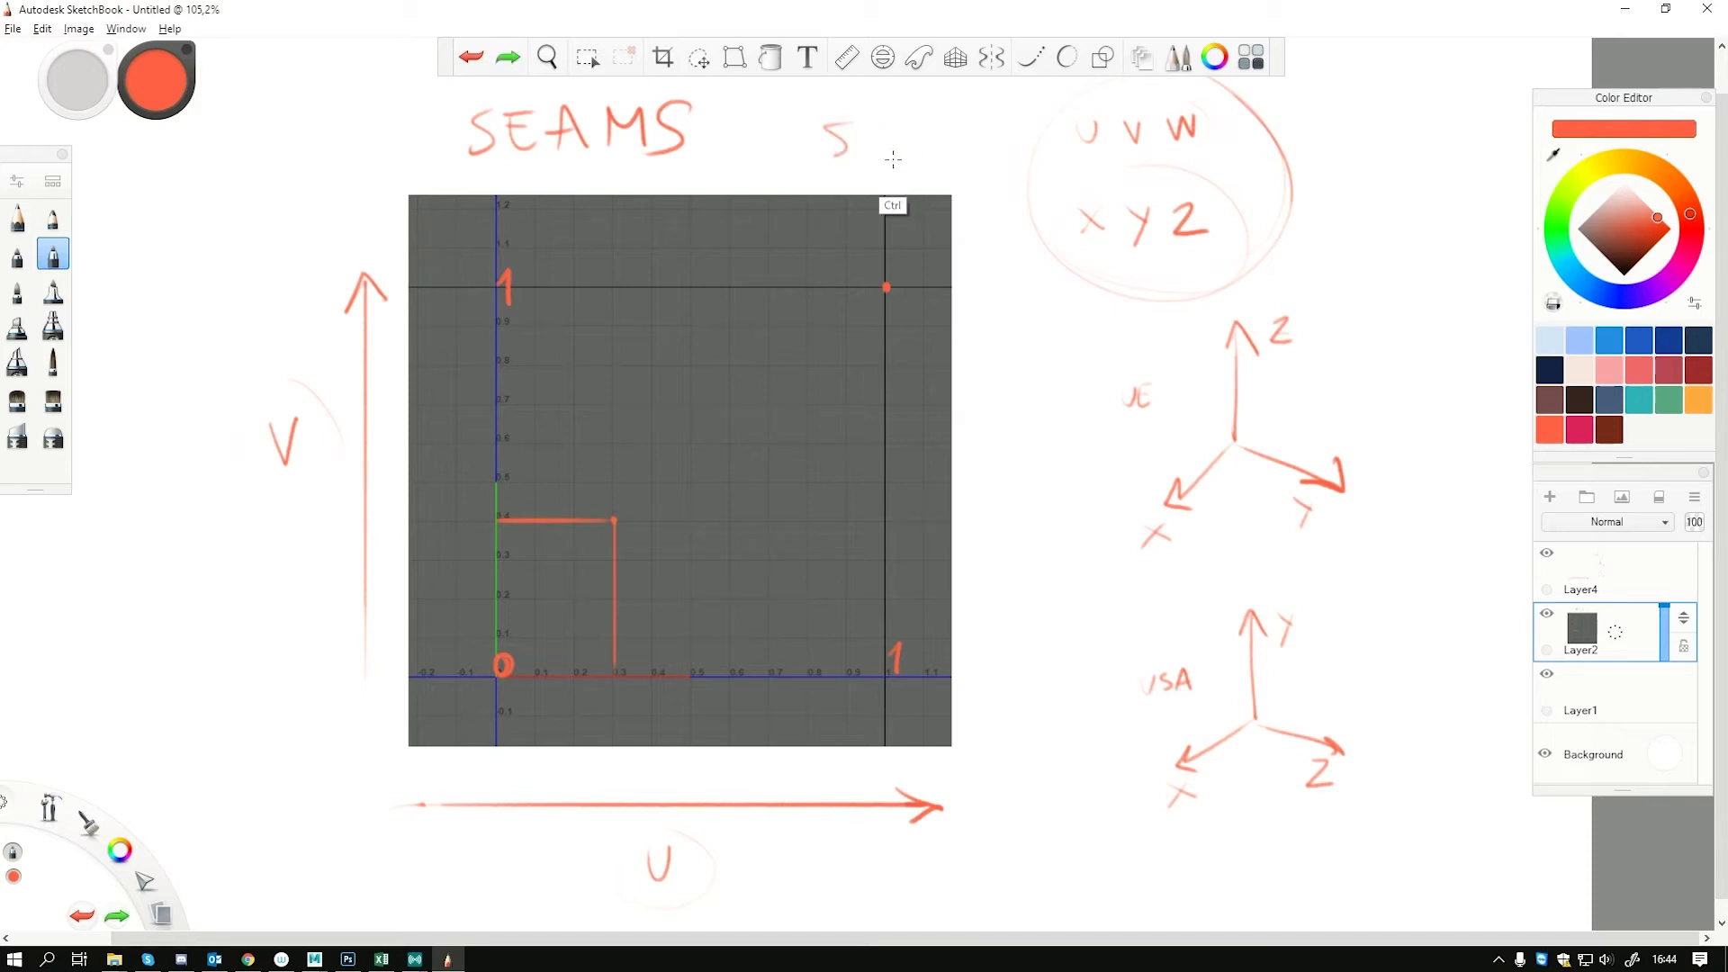
{"action": "key", "text": "alt+Tab"}
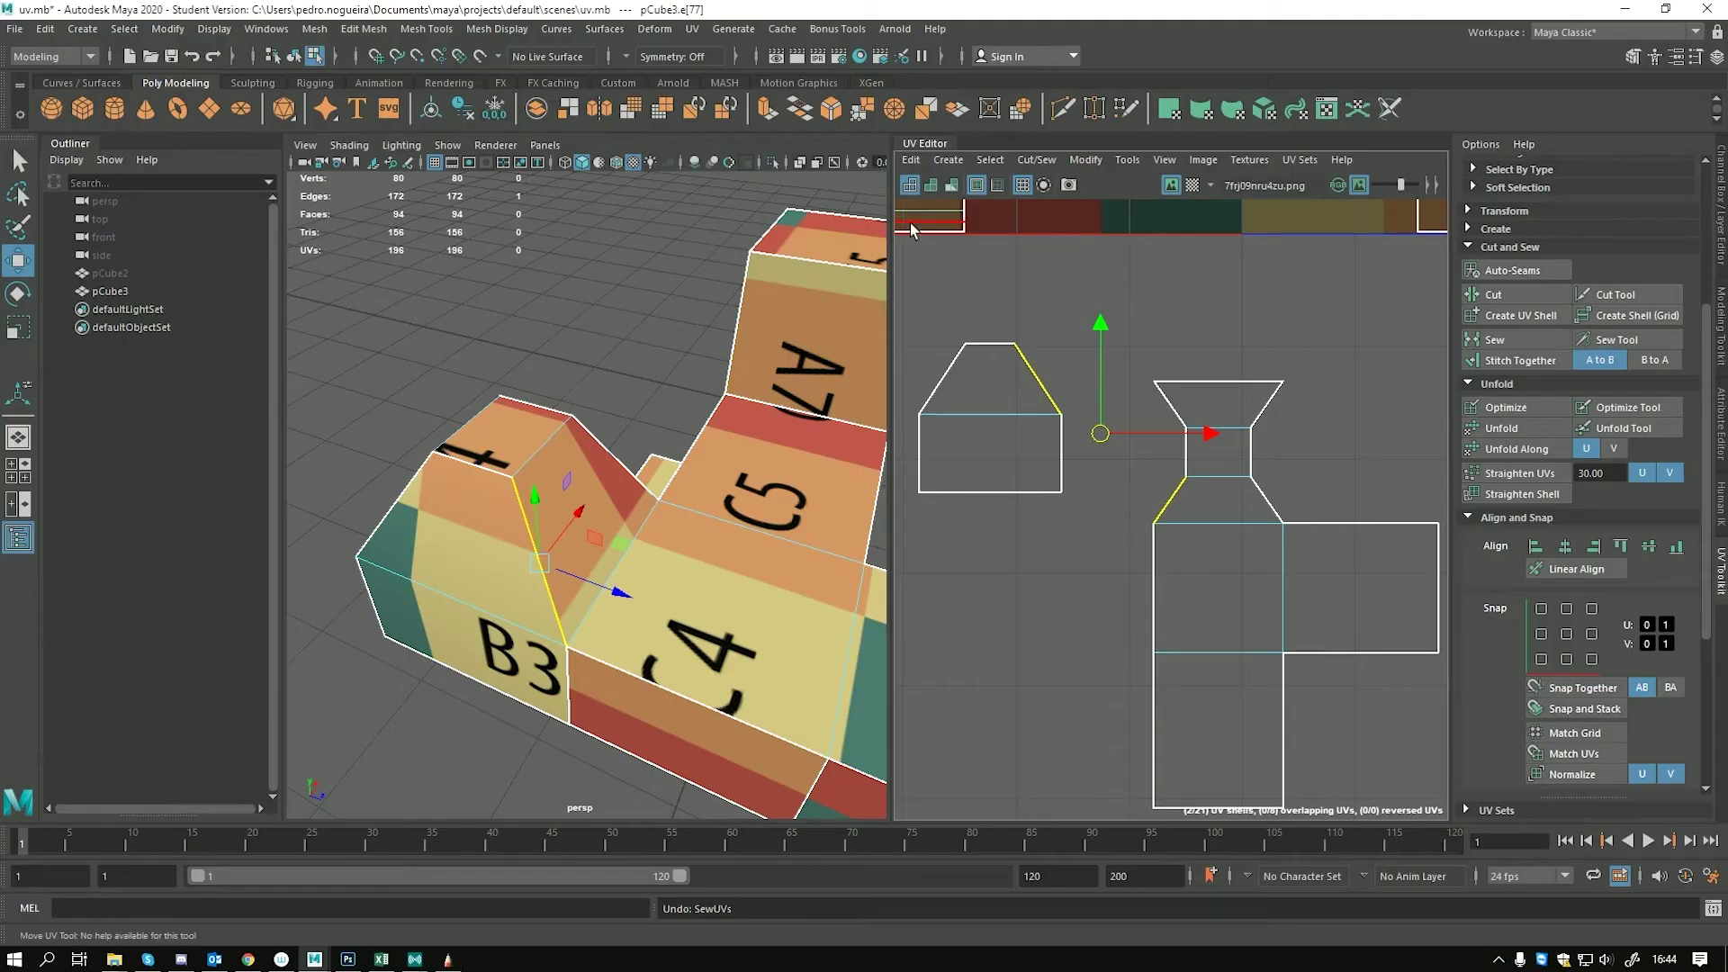
Try Stitch Together on the selected slanted edge to attach the front shell to the L-shaped shell
{"action": "scroll", "coordinate": [1008, 531], "scroll_direction": "up", "scroll_amount": 3}
{"action": "left_click", "coordinate": [1234, 531]}
{"action": "left_click_drag", "start_coordinate": [1276, 540], "coordinate": [1275, 541]}
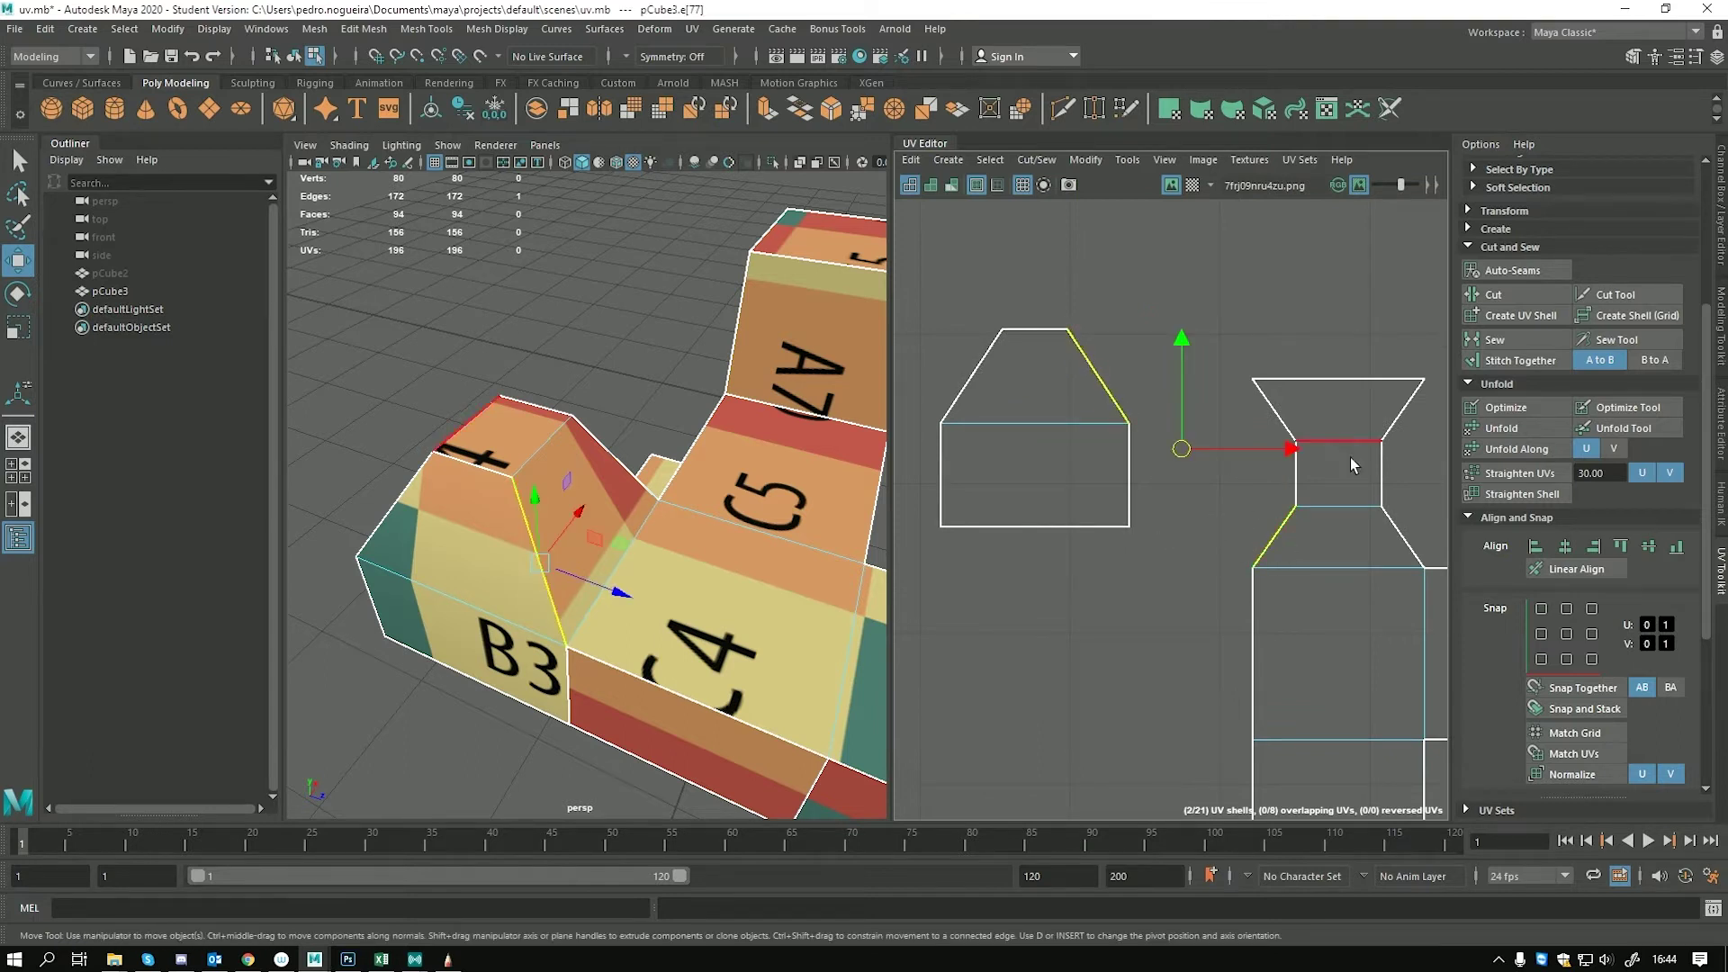
{"action": "left_click", "coordinate": [1521, 360]}
{"action": "middle_click_drag", "start_coordinate": [1220, 546], "coordinate": [1172, 353], "text": "alt"}
{"action": "scroll", "coordinate": [1000, 510], "scroll_direction": "down", "scroll_amount": 2}
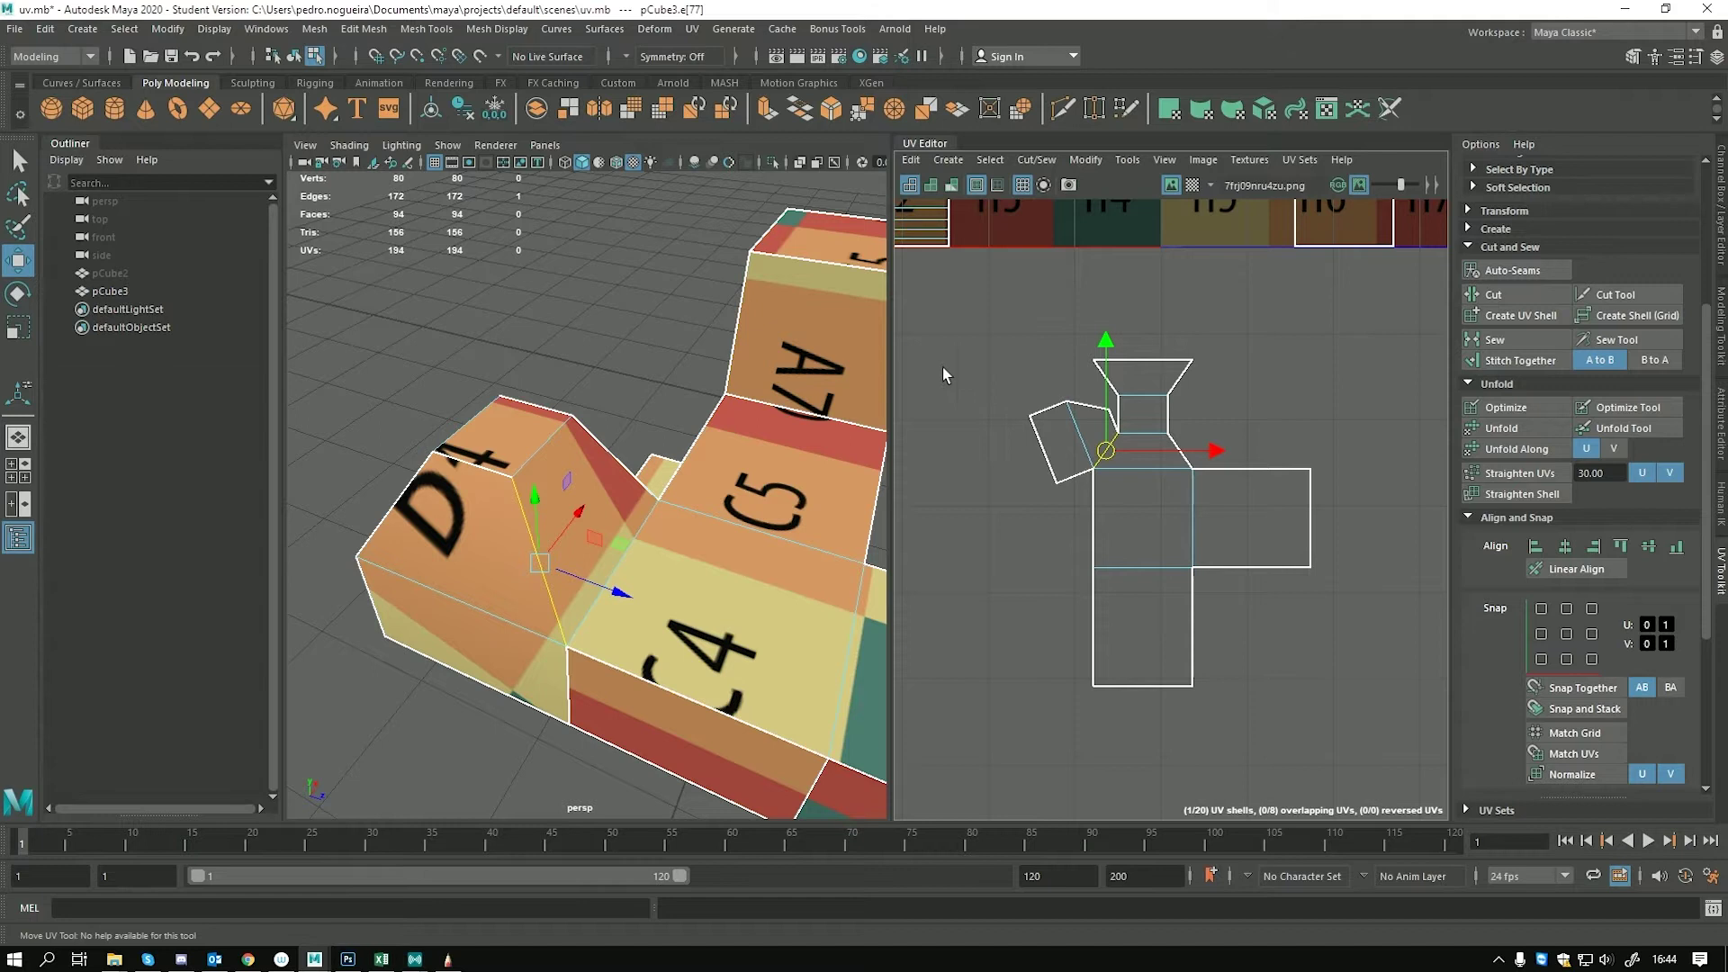
{"action": "scroll", "coordinate": [1110, 441], "scroll_direction": "up", "scroll_amount": 3}
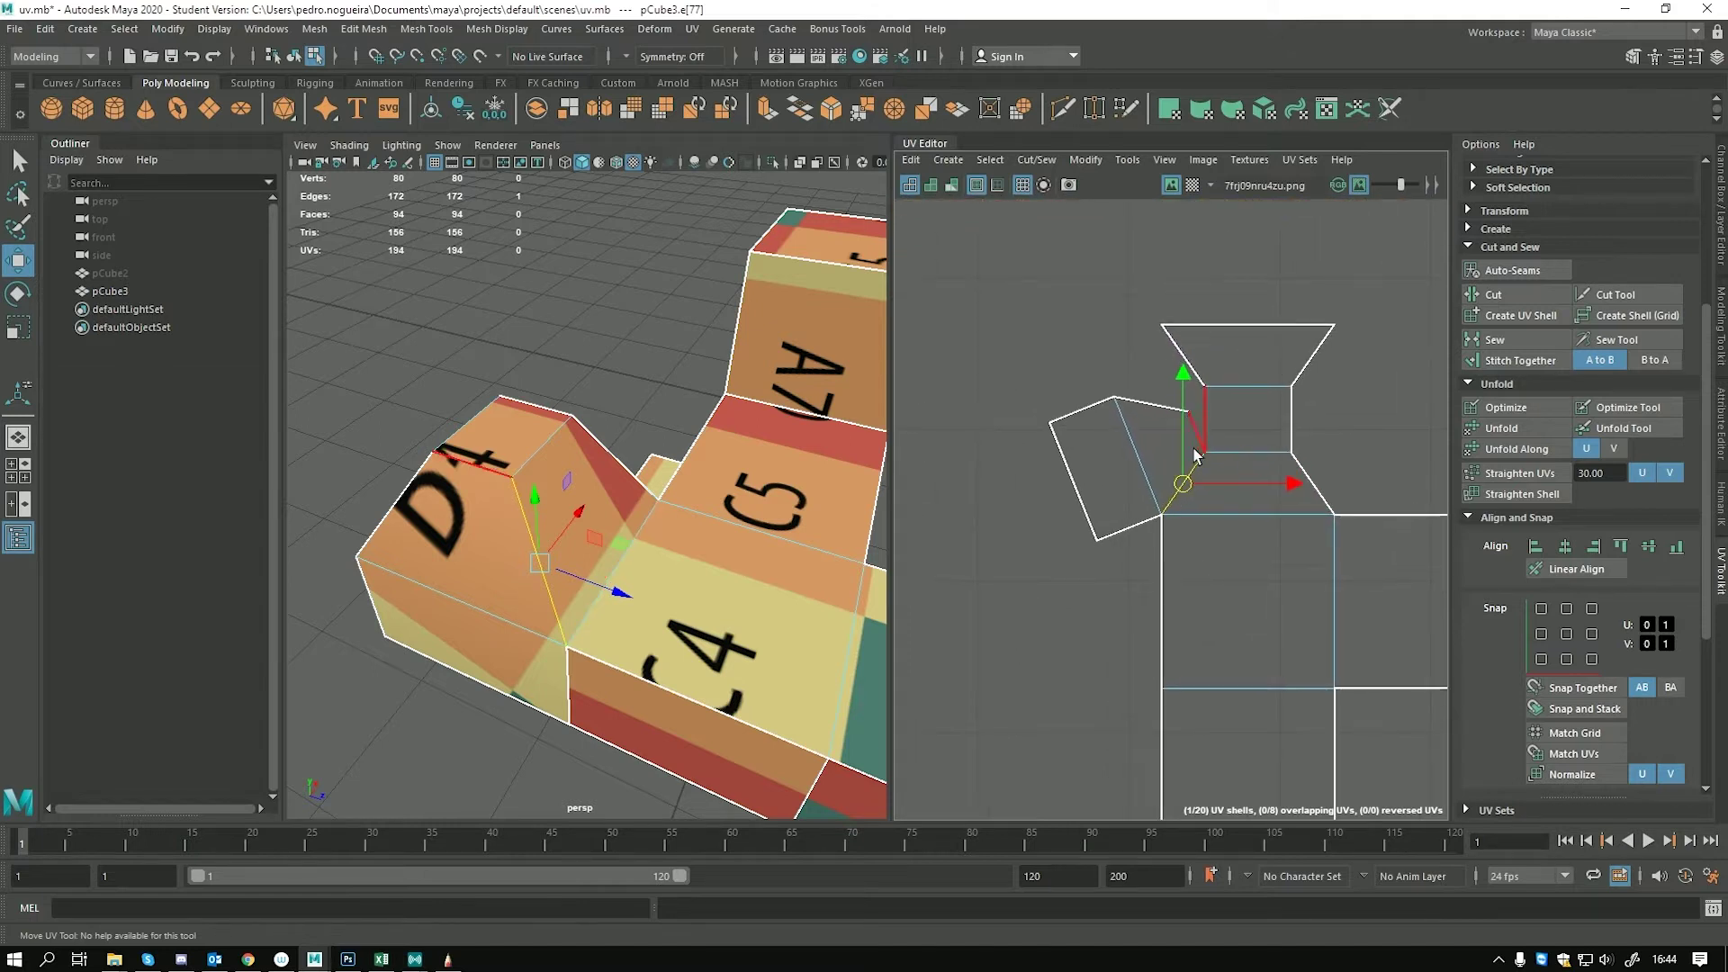
{"action": "key", "text": "ctrl+z"}
Stitch the front shell onto the L-shaped shell along the slanted edge, and stitch the adjacent open edge closed
{"action": "middle_click_drag", "start_coordinate": [1086, 532], "coordinate": [1174, 534], "text": "alt"}
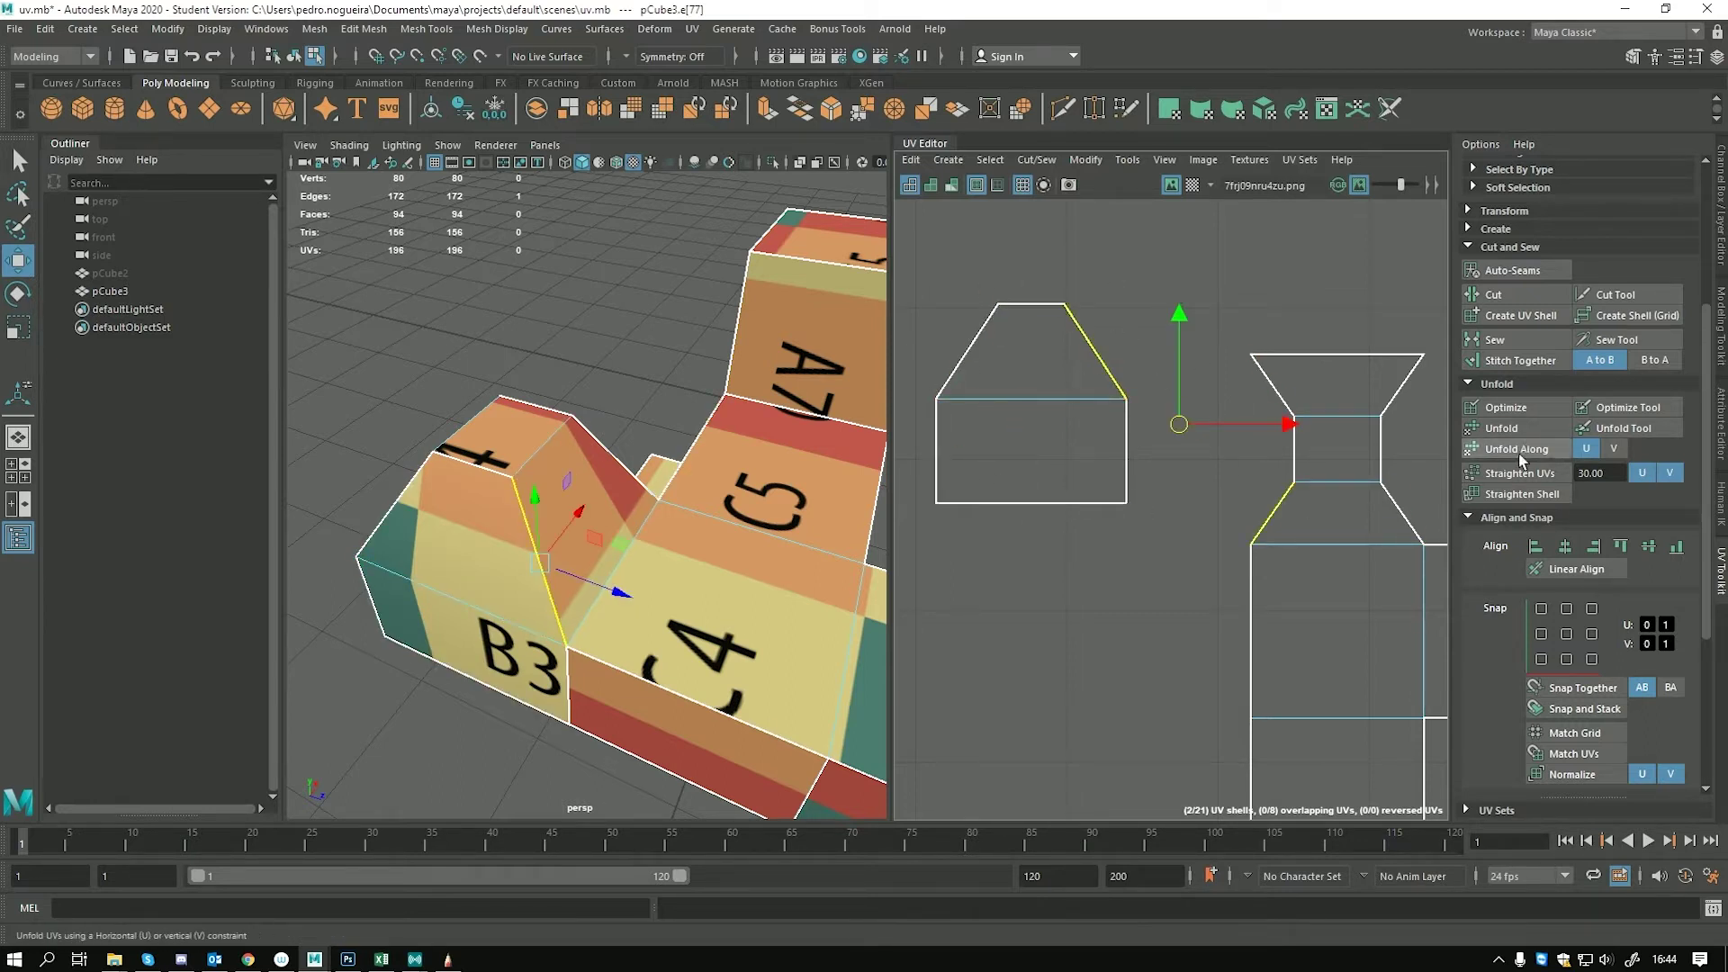
{"action": "left_click", "coordinate": [1495, 365]}
{"action": "left_click", "coordinate": [1500, 362]}
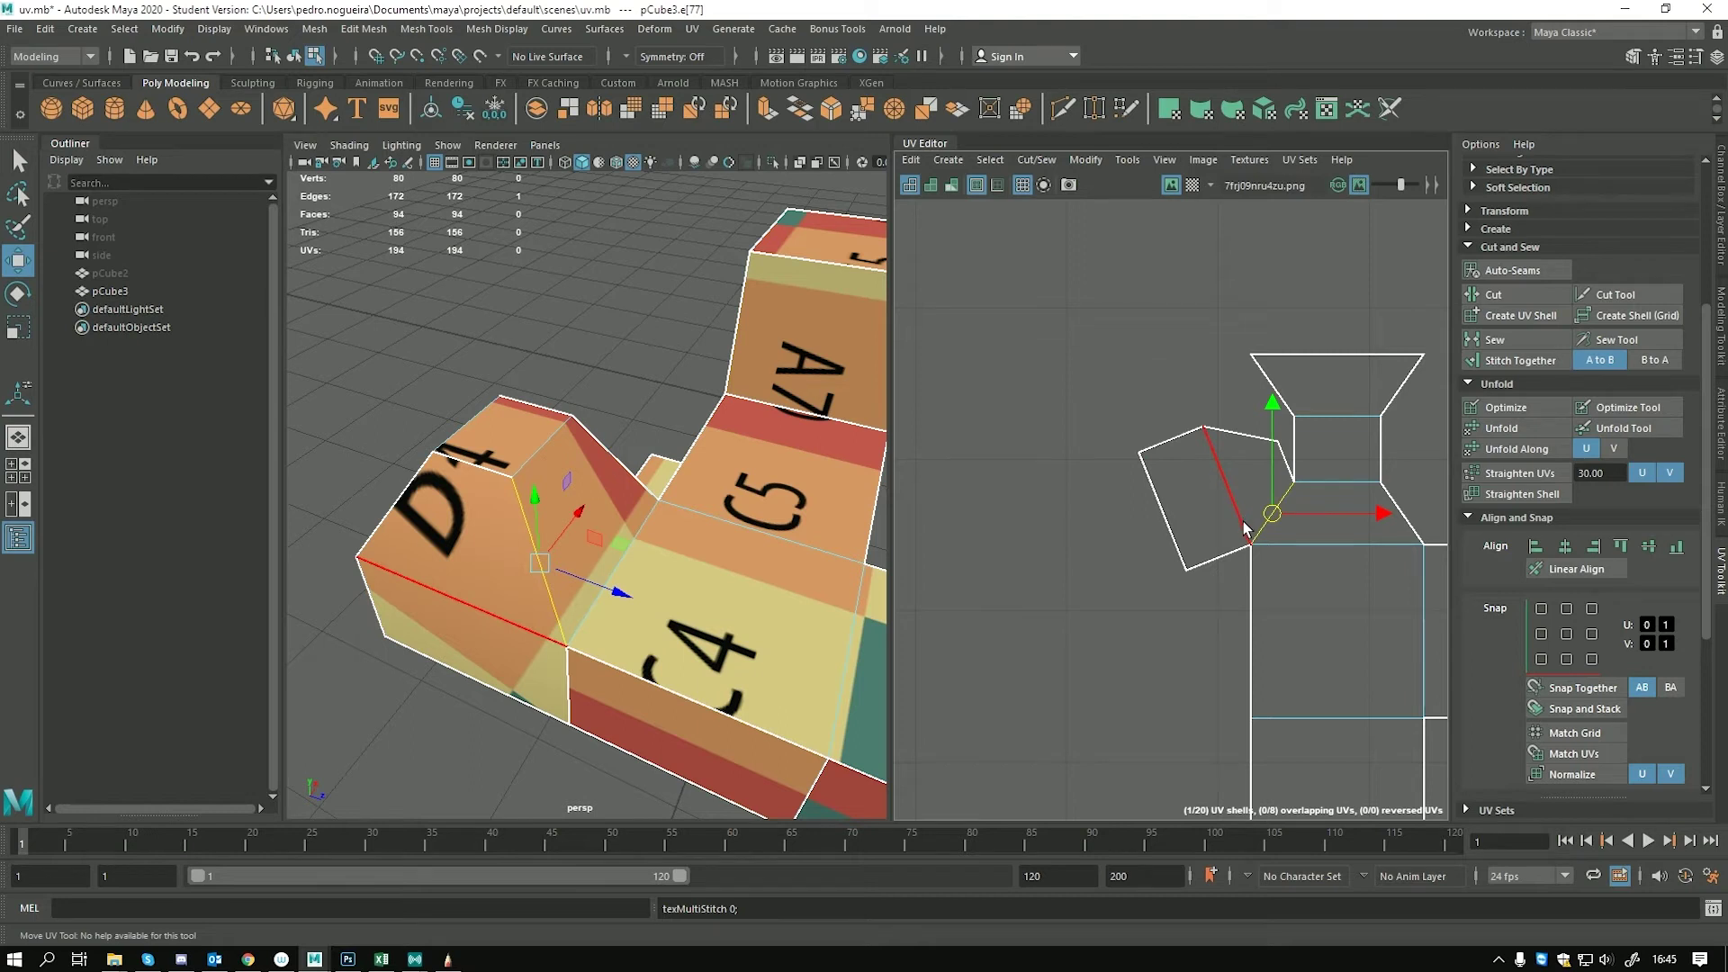
{"action": "left_click", "coordinate": [1336, 522]}
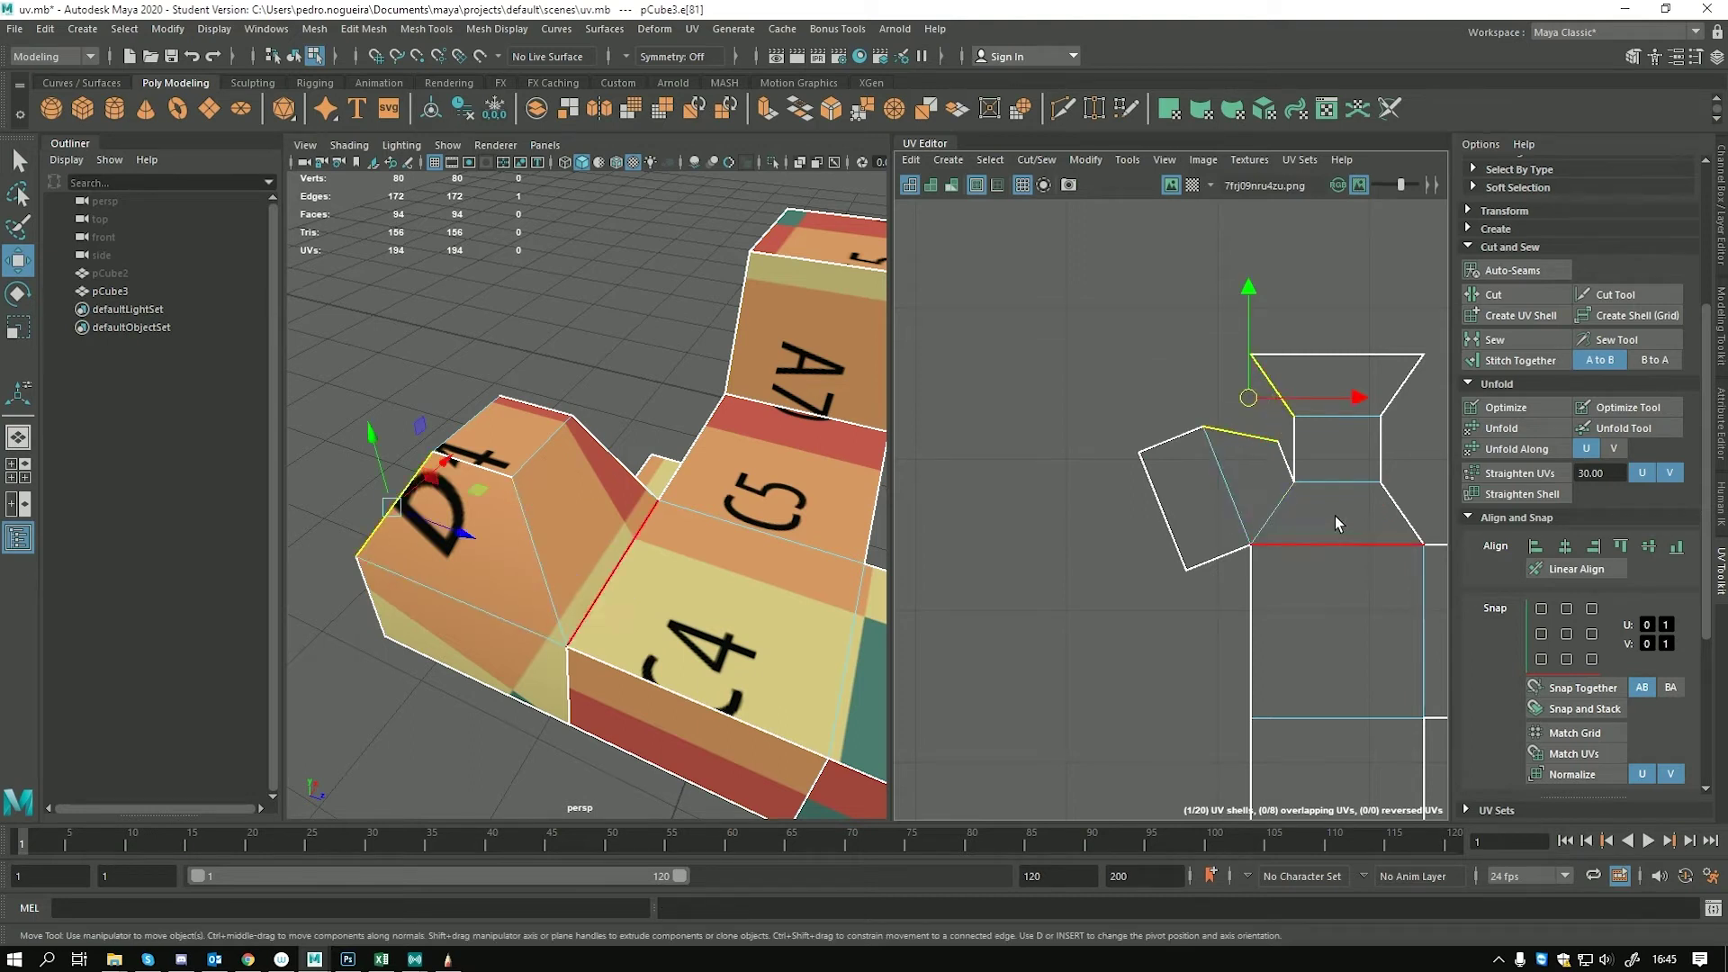
{"action": "left_click", "coordinate": [1501, 362]}
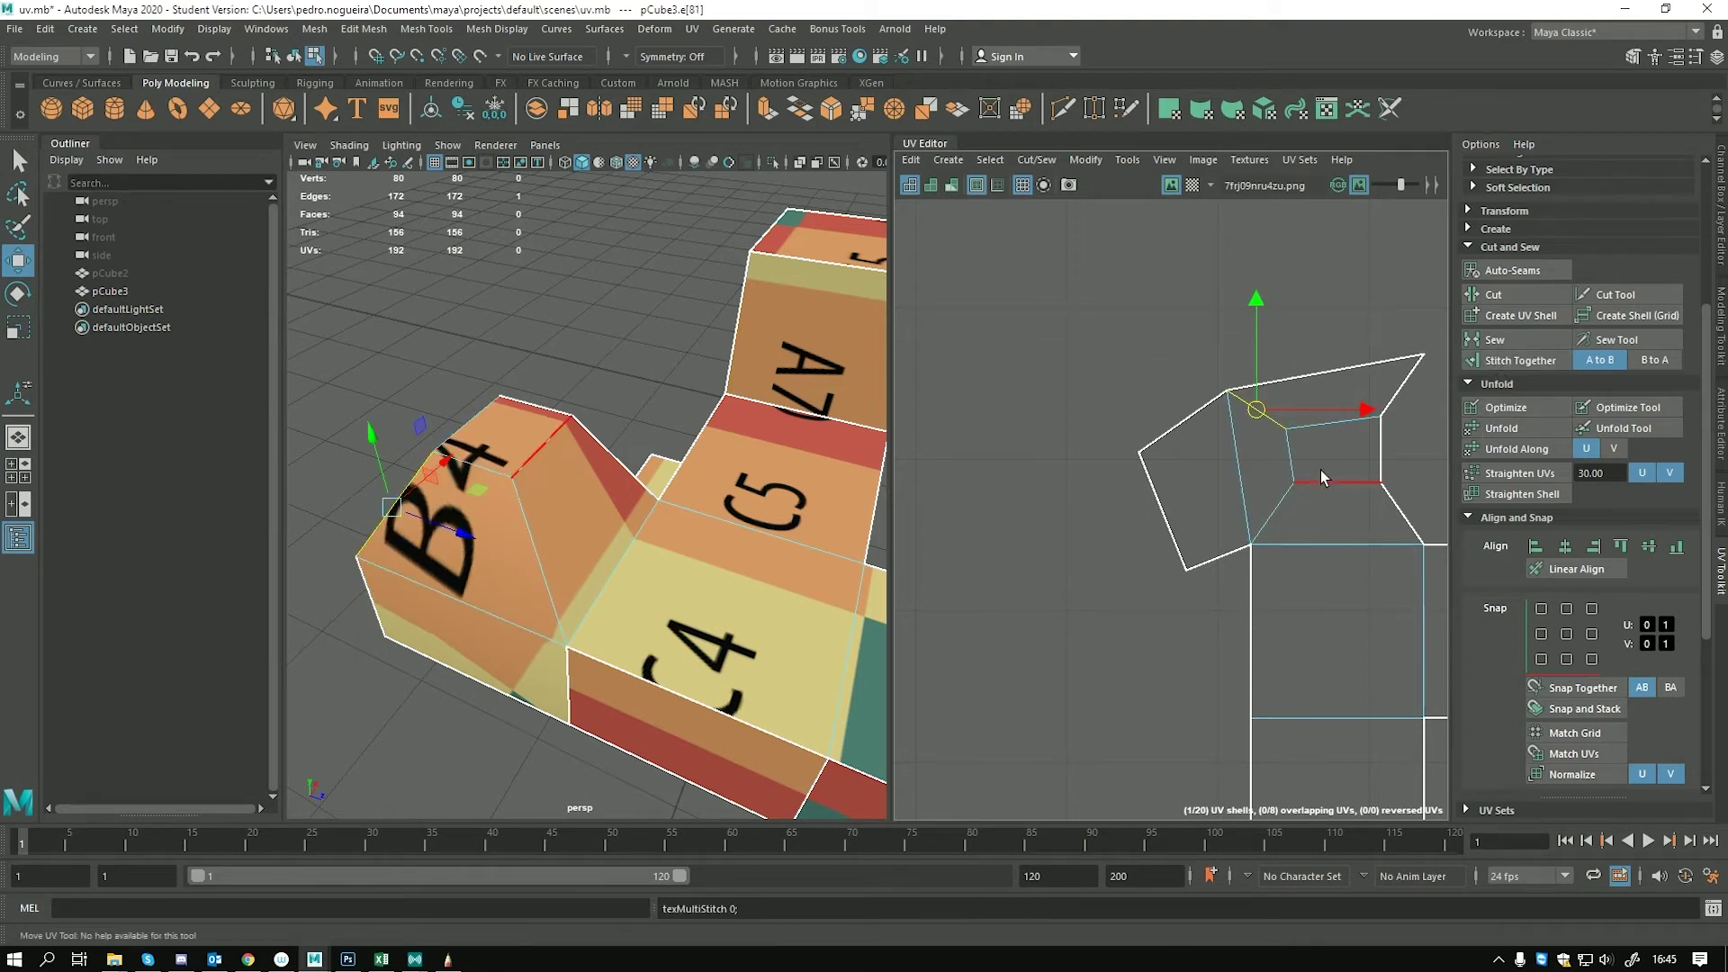
Stitch the opposite side shell from the UV grid onto the combined shell along its other slanted edge
{"action": "left_click", "coordinate": [1271, 513]}
{"action": "middle_click_drag", "start_coordinate": [1298, 534], "coordinate": [1175, 528], "text": "alt"}
{"action": "left_click", "coordinate": [1282, 491]}
{"action": "scroll", "coordinate": [1327, 528], "scroll_direction": "down", "scroll_amount": 3}
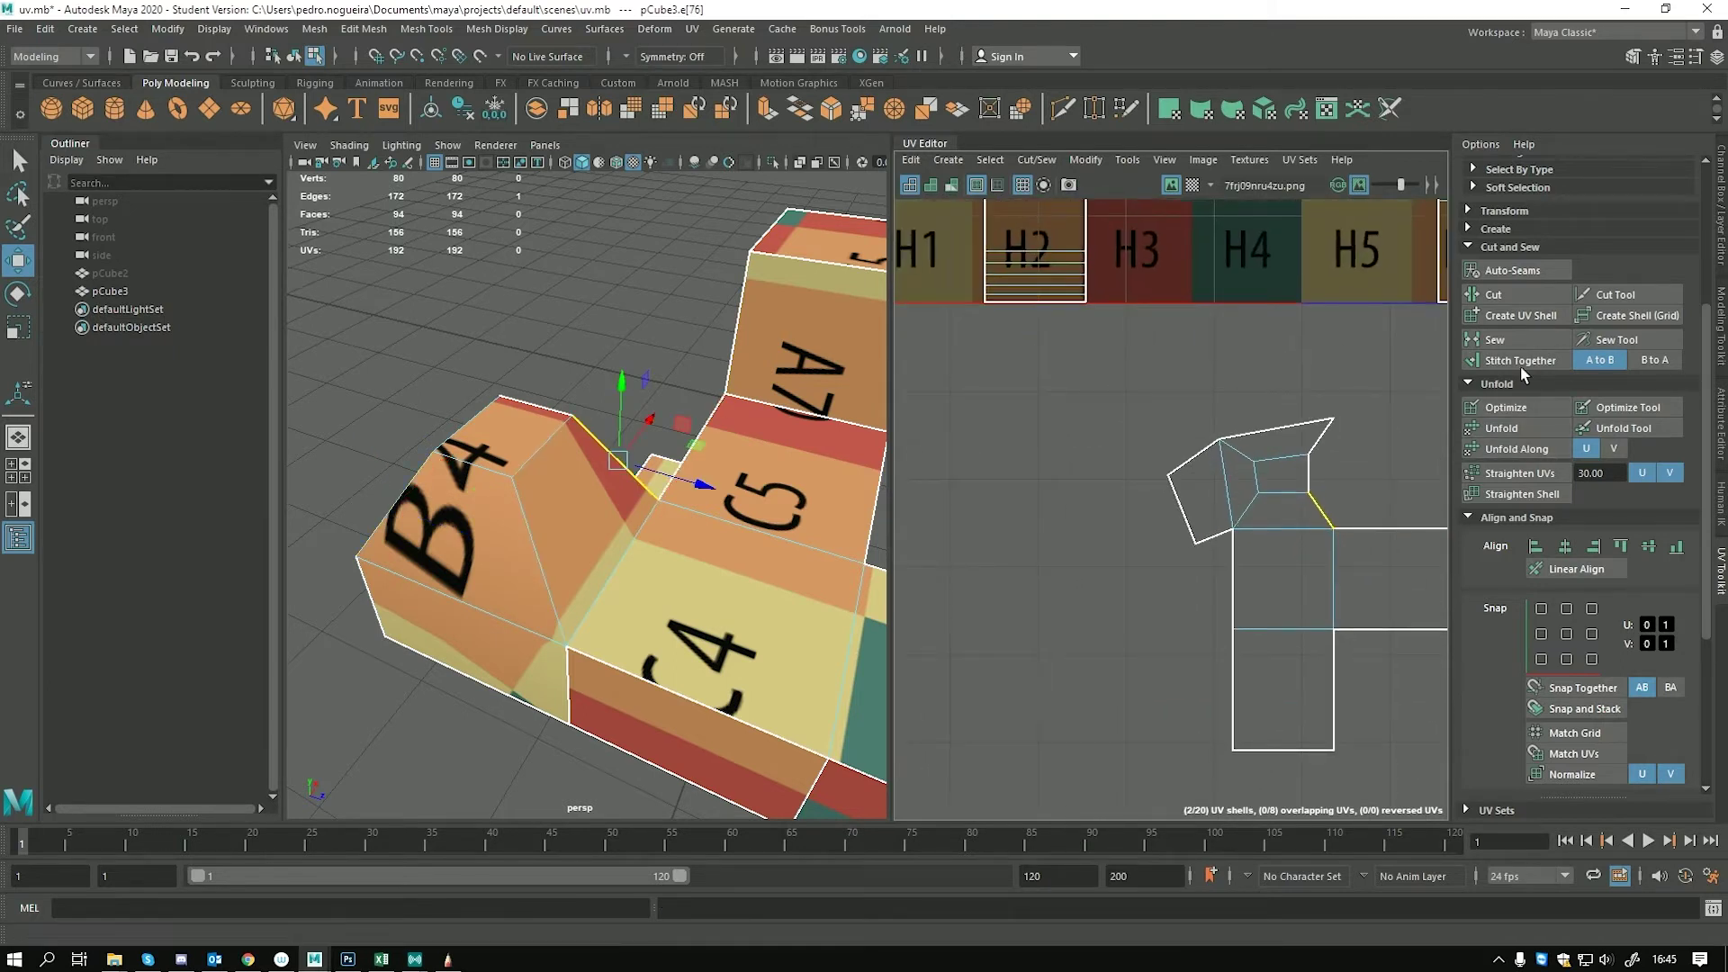
{"action": "scroll", "coordinate": [1208, 275], "scroll_direction": "down", "scroll_amount": 4}
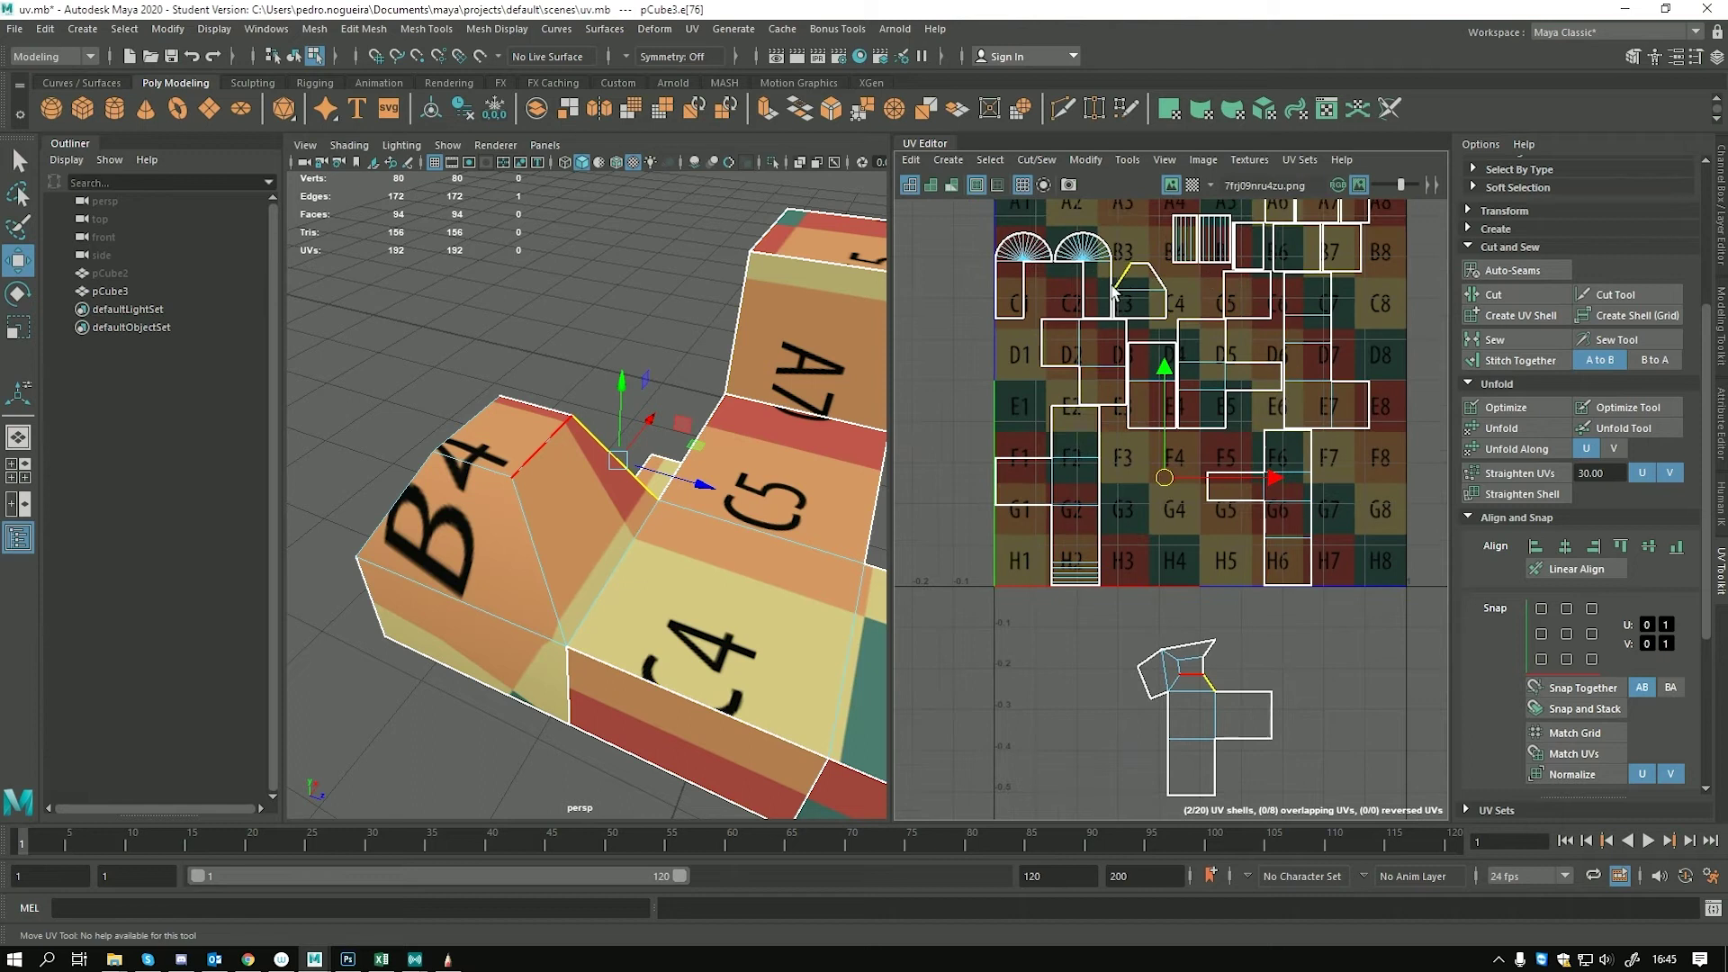
{"action": "left_click", "coordinate": [1505, 358]}
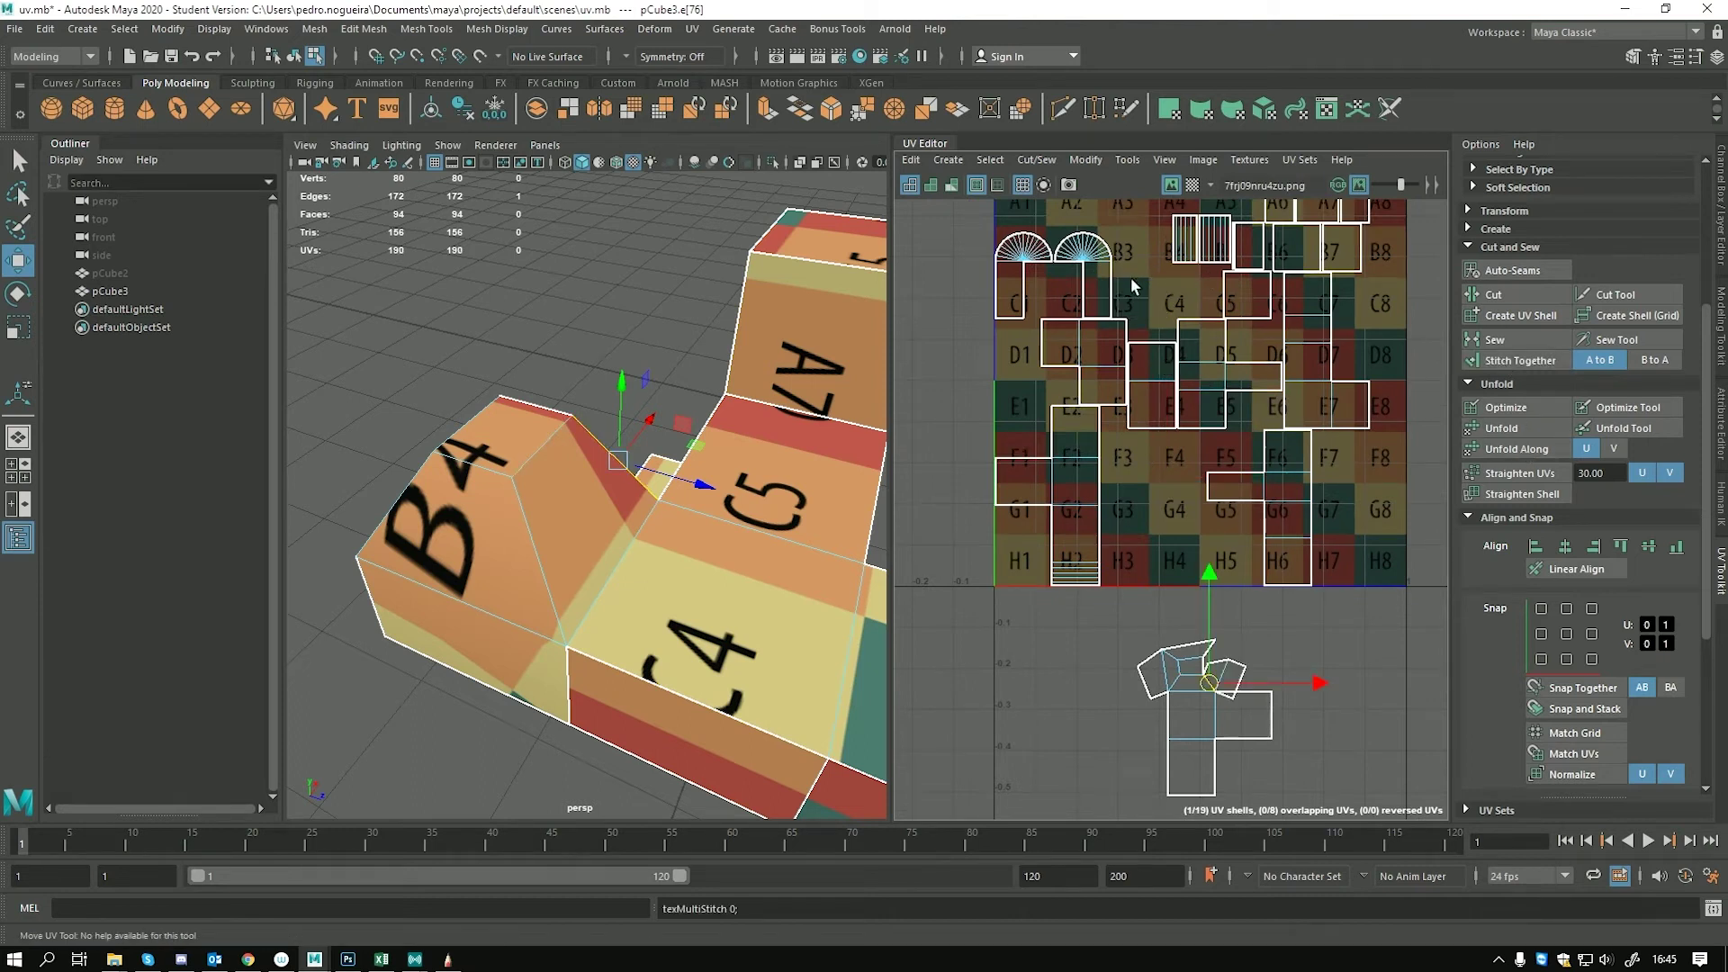
Stitch the remaining open slanted seam between the newly attached side piece and the top piece
{"action": "scroll", "coordinate": [1231, 729], "scroll_direction": "up", "scroll_amount": 5}
{"action": "left_click", "coordinate": [1272, 509]}
{"action": "left_click", "coordinate": [1512, 360]}
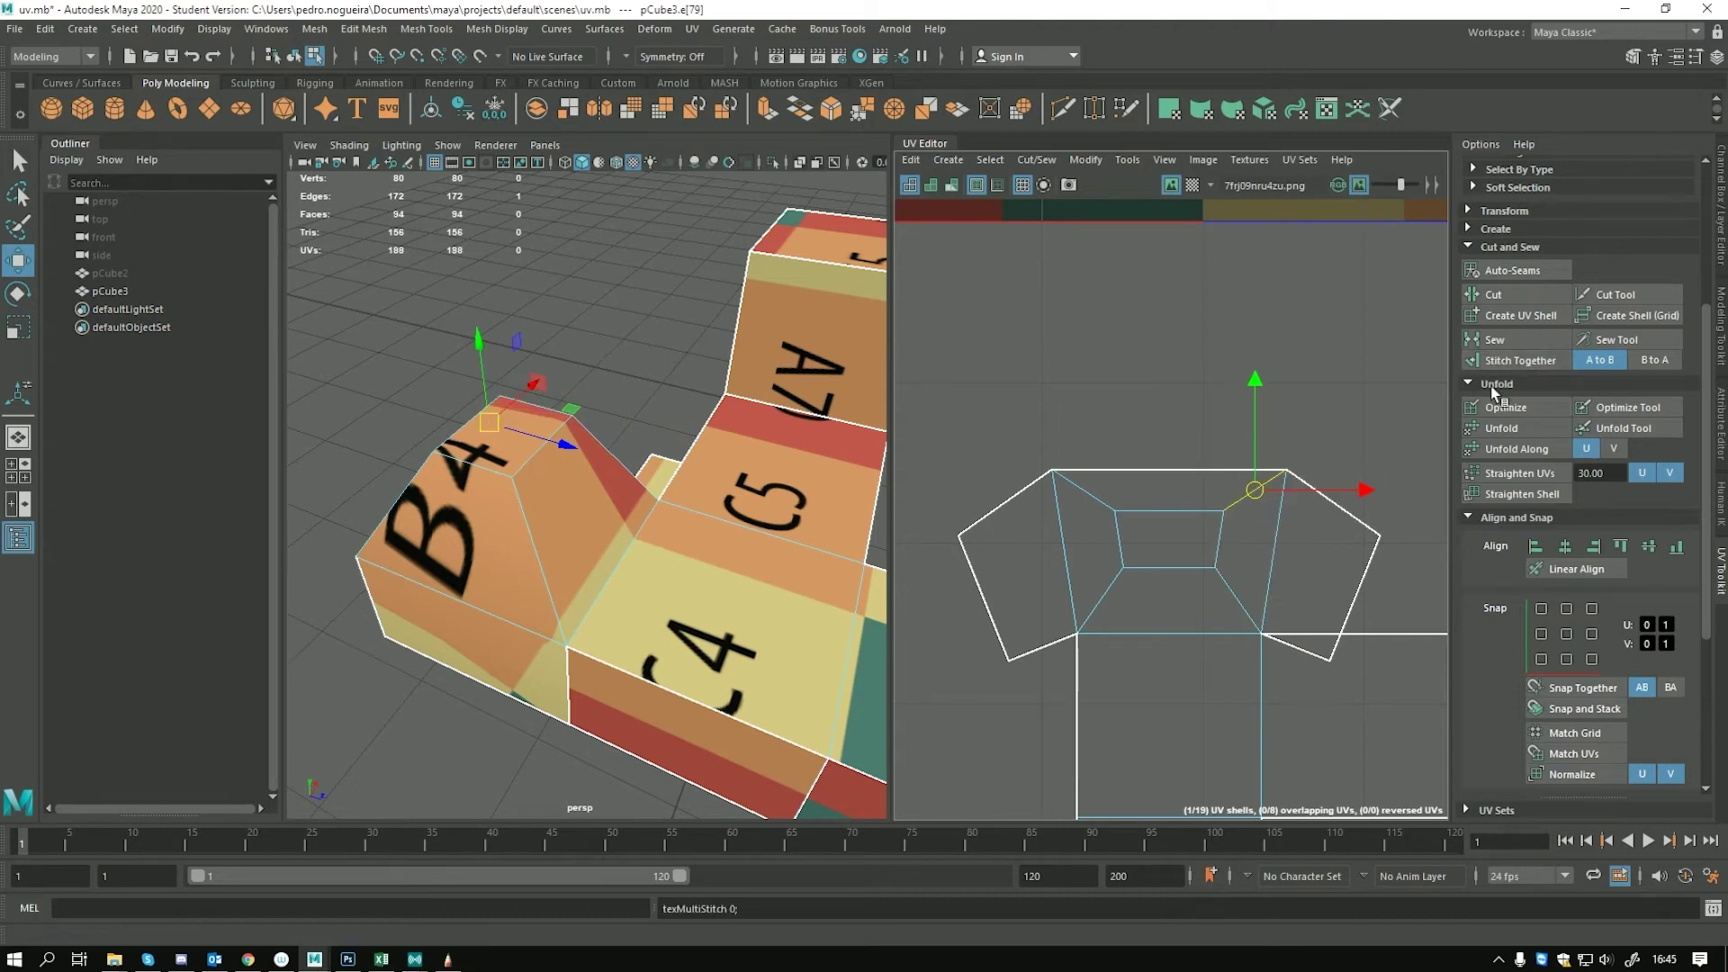
{"action": "scroll", "coordinate": [1257, 515], "scroll_direction": "down", "scroll_amount": 2}
{"action": "middle_click_drag", "start_coordinate": [1170, 549], "coordinate": [1071, 387], "text": "alt"}
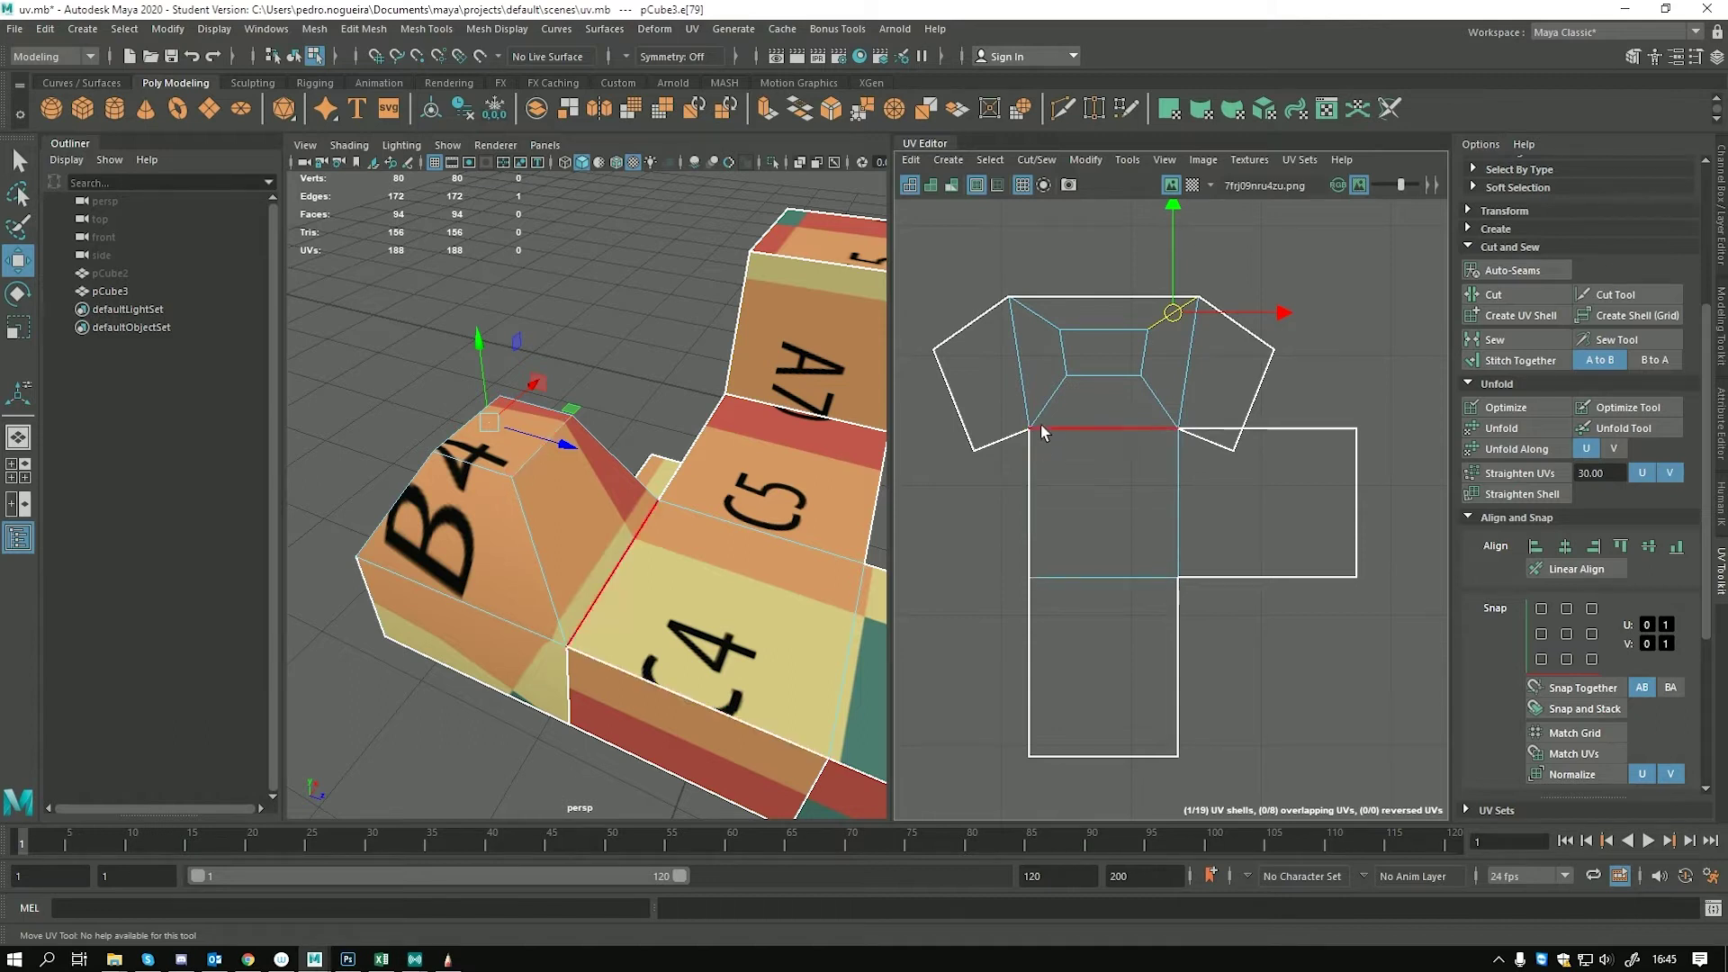
{"action": "scroll", "coordinate": [1127, 420], "scroll_direction": "down", "scroll_amount": 3}
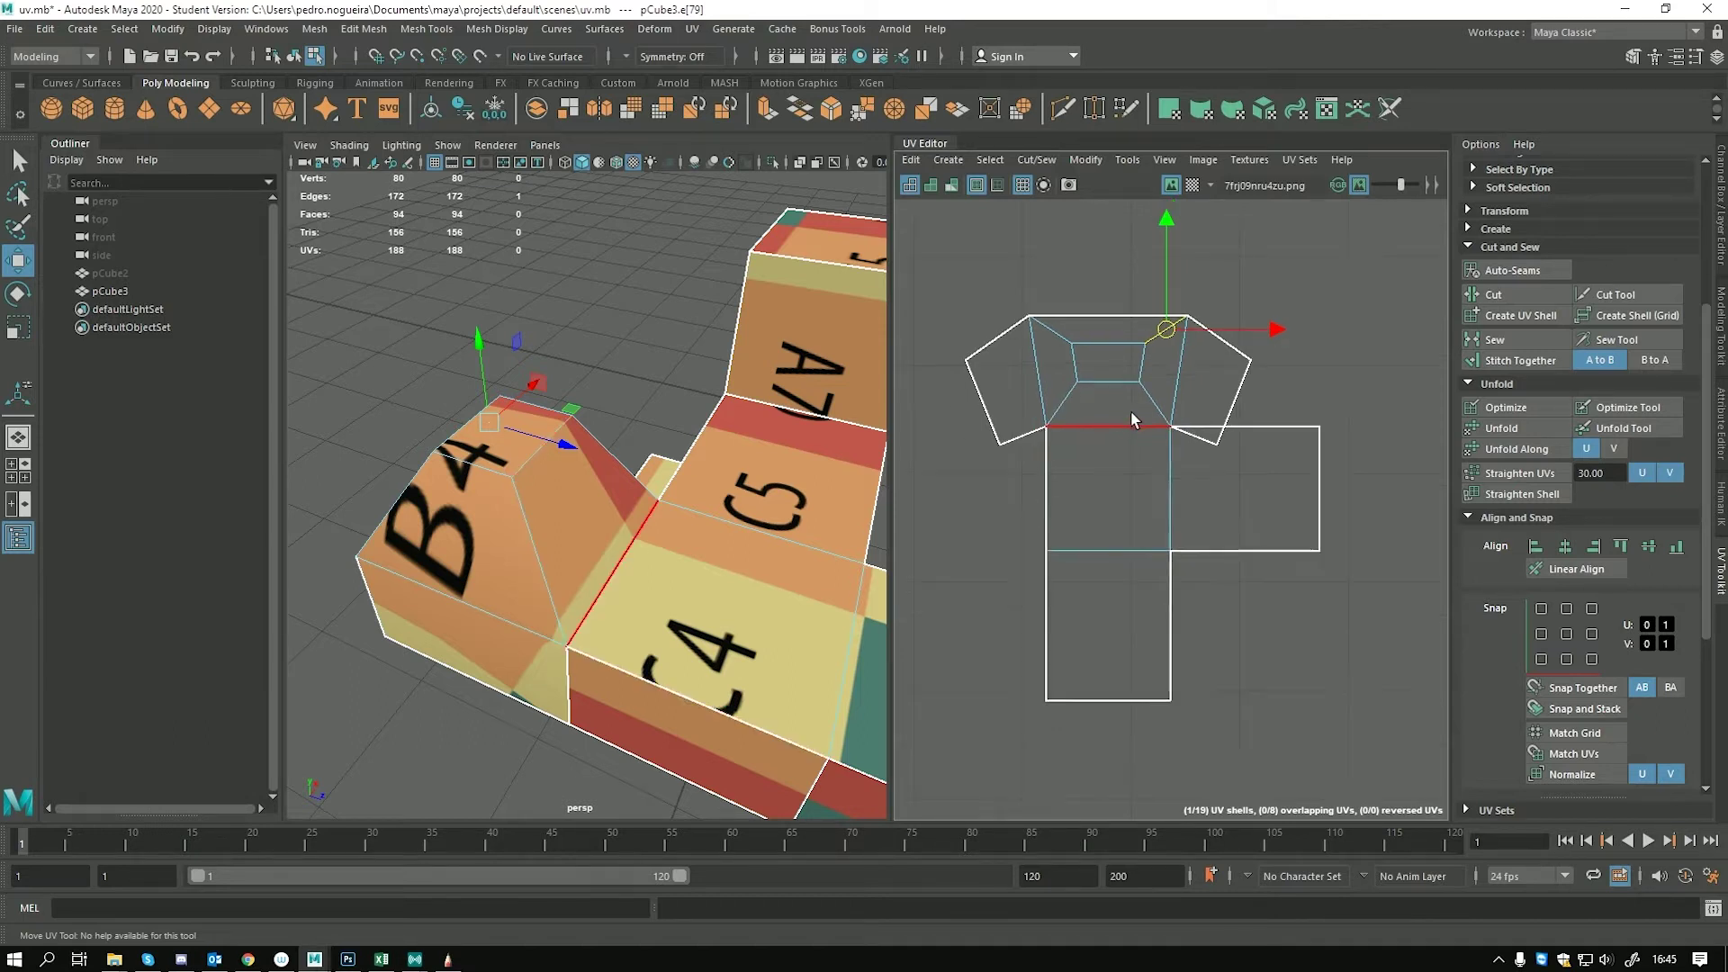
{"action": "scroll", "coordinate": [1131, 409], "scroll_direction": "up", "scroll_amount": 2}
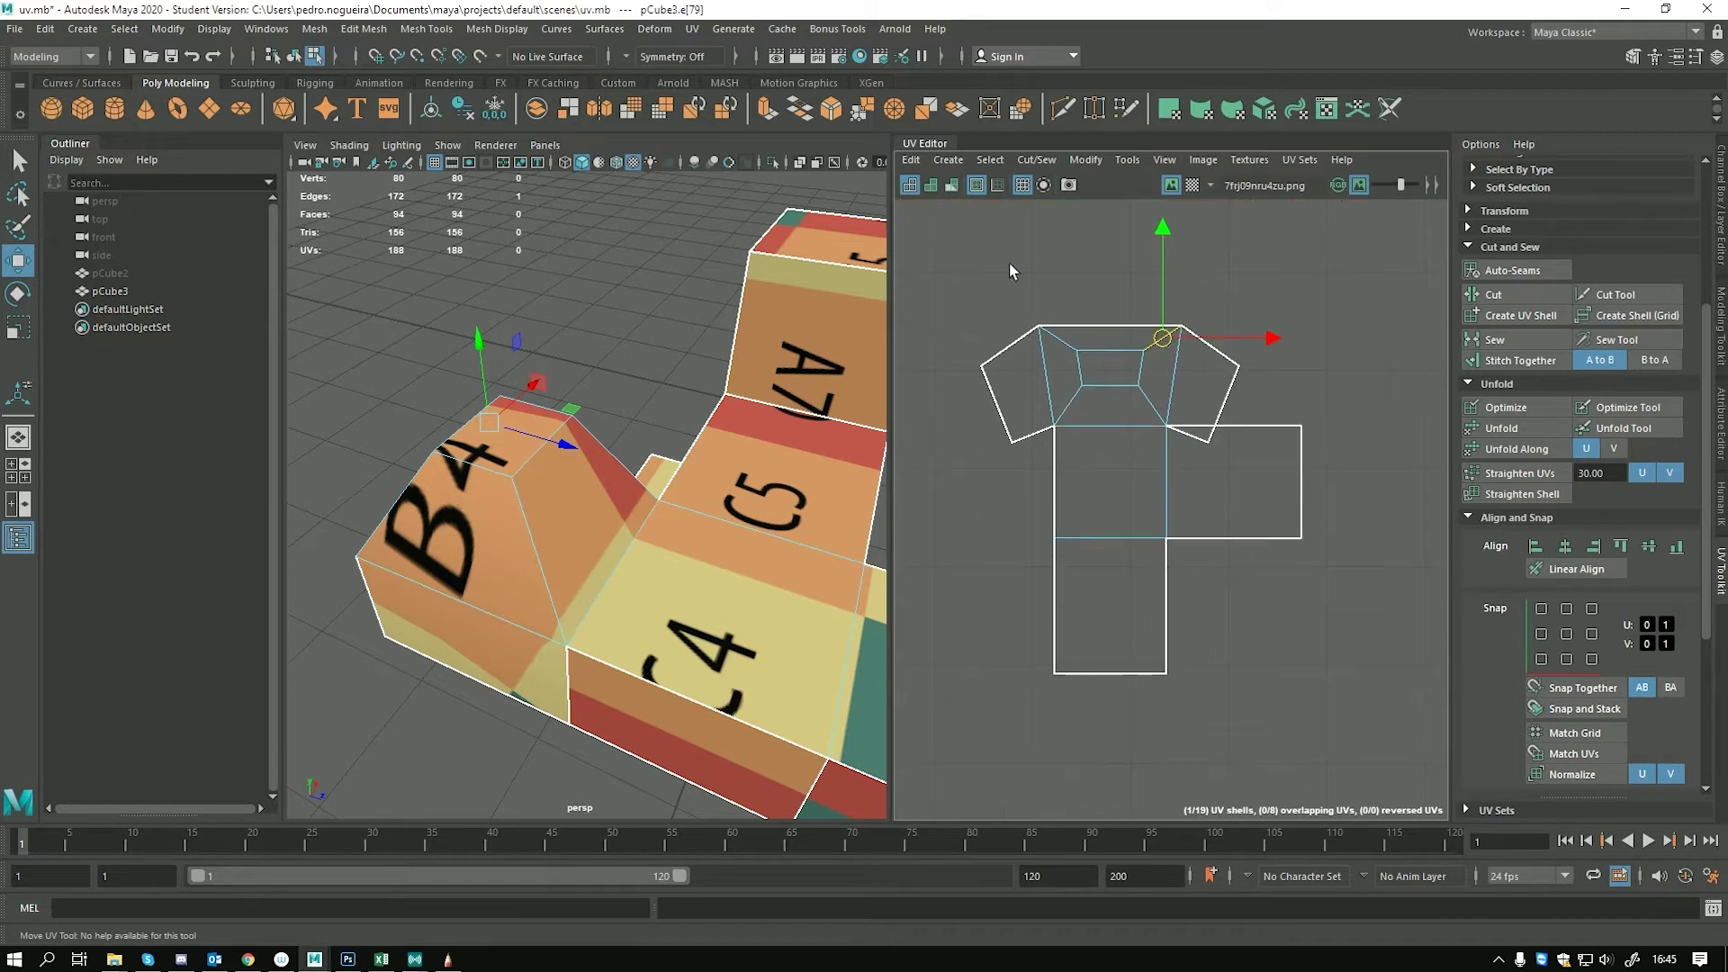
{"action": "scroll", "coordinate": [1079, 367], "scroll_direction": "down", "scroll_amount": 1}
{"action": "middle_click_drag", "start_coordinate": [1034, 501], "coordinate": [1077, 595], "text": "alt"}
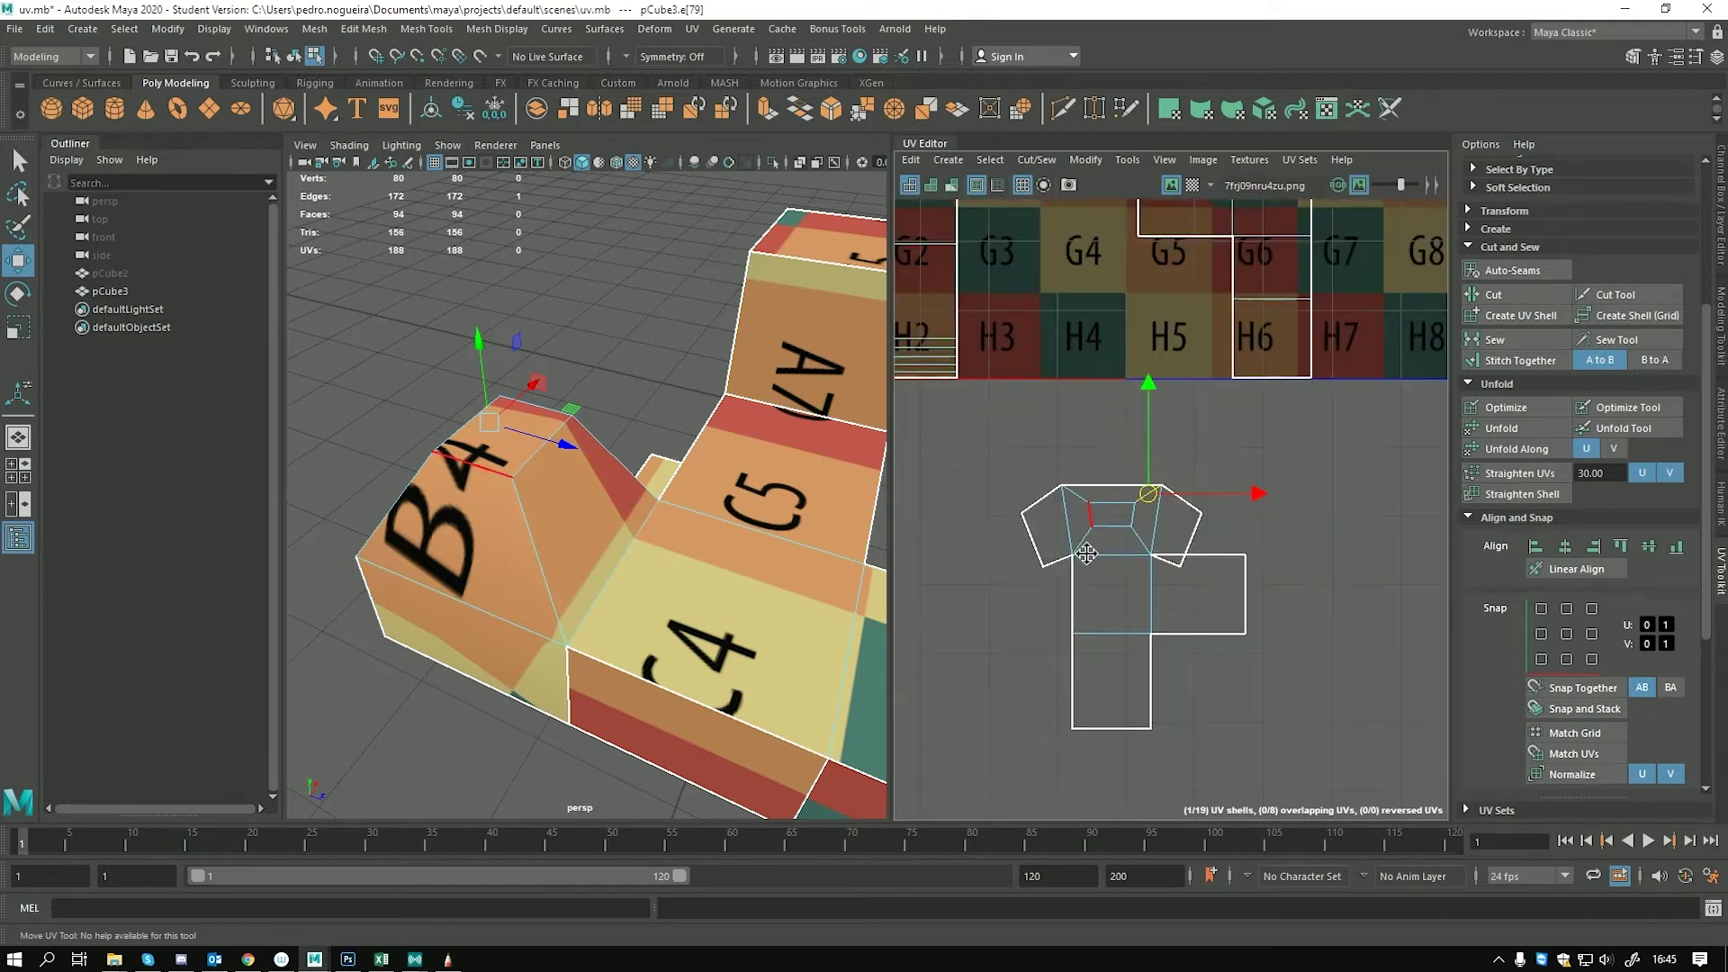
Switch to UV selection and move the whole stitched shell back up into the lower-left area of the UV grid
{"action": "scroll", "coordinate": [1077, 595], "scroll_direction": "down", "scroll_amount": 1}
{"action": "right_click_drag", "start_coordinate": [1096, 614], "coordinate": [1156, 619]}
{"action": "left_click", "coordinate": [1100, 616]}
{"action": "left_click_drag", "start_coordinate": [1020, 556], "coordinate": [1249, 772]}
{"action": "left_click_drag", "start_coordinate": [1136, 653], "coordinate": [1009, 412]}
Try to reposition marquee-selected UVs of the other shells in the grid, and undo those moves
{"action": "middle_click_drag", "start_coordinate": [1060, 508], "coordinate": [1107, 702], "text": "alt"}
{"action": "scroll", "coordinate": [1130, 612], "scroll_direction": "down", "scroll_amount": 3}
{"action": "left_click_drag", "start_coordinate": [1118, 314], "coordinate": [1330, 525]}
{"action": "left_click_drag", "start_coordinate": [1215, 435], "coordinate": [1161, 501]}
{"action": "key", "text": "ctrl+z"}
{"action": "key", "text": "ctrl+z"}
{"action": "key", "text": "ctrl+z"}
{"action": "key", "text": "ctrl+z"}
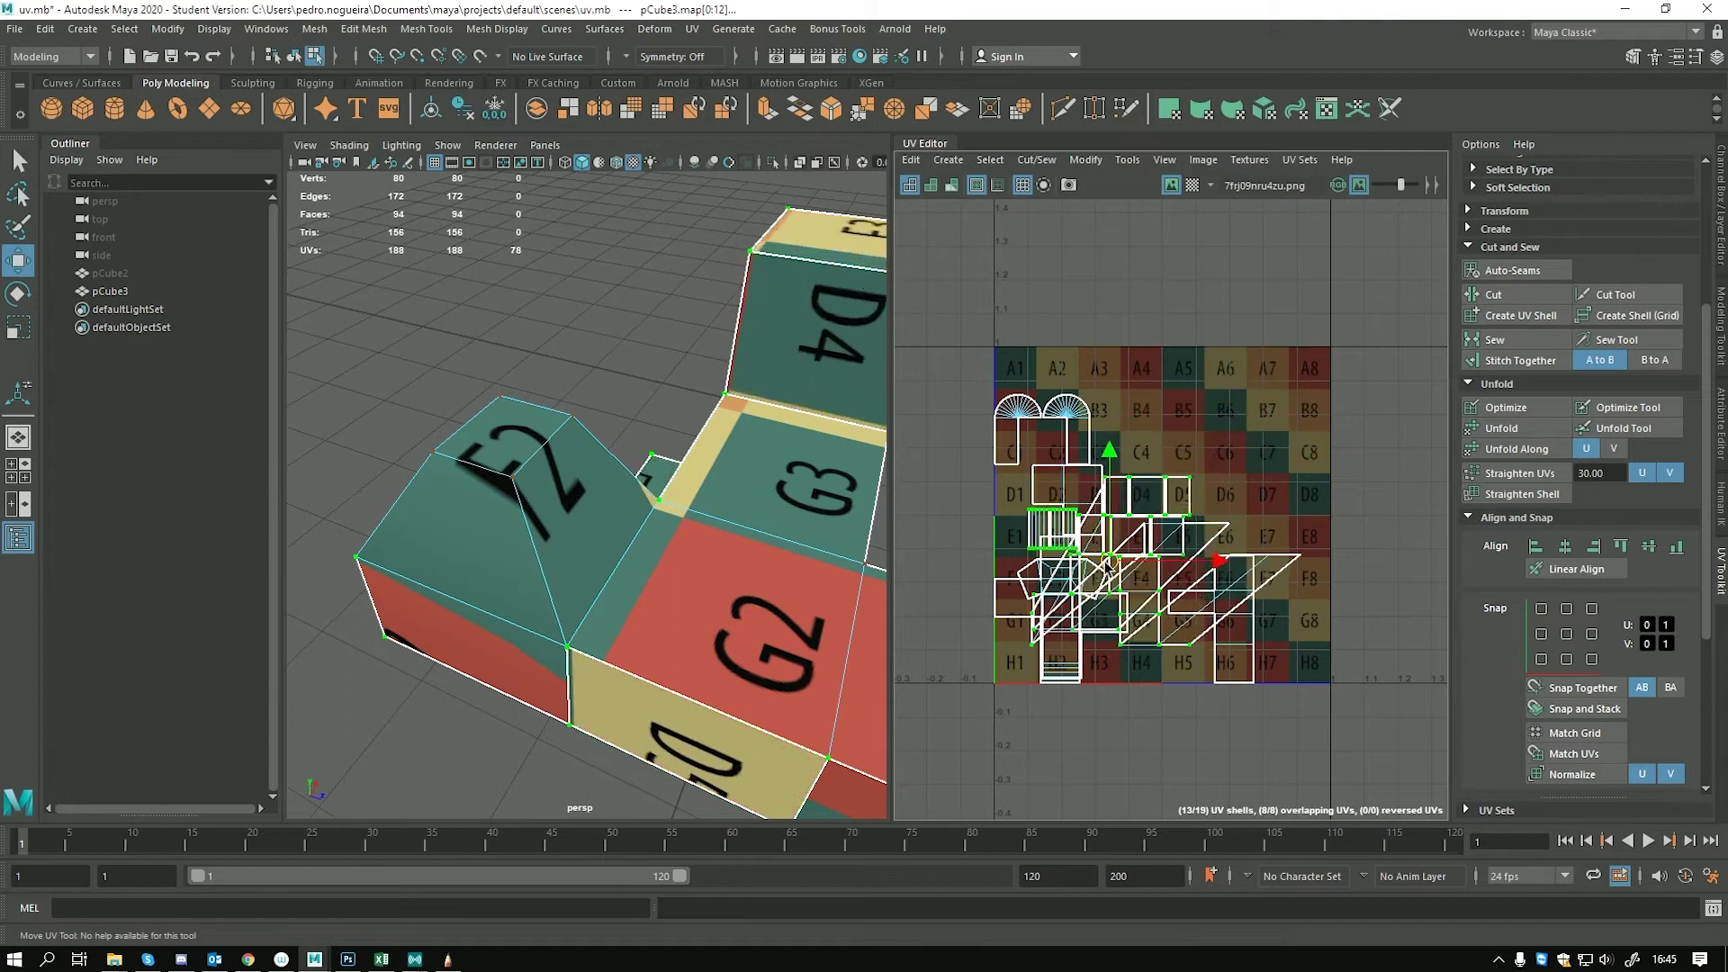
{"action": "left_click_drag", "start_coordinate": [940, 317], "coordinate": [1360, 542]}
{"action": "left_click_drag", "start_coordinate": [1147, 443], "coordinate": [1145, 423]}
{"action": "key", "text": "ctrl+z"}
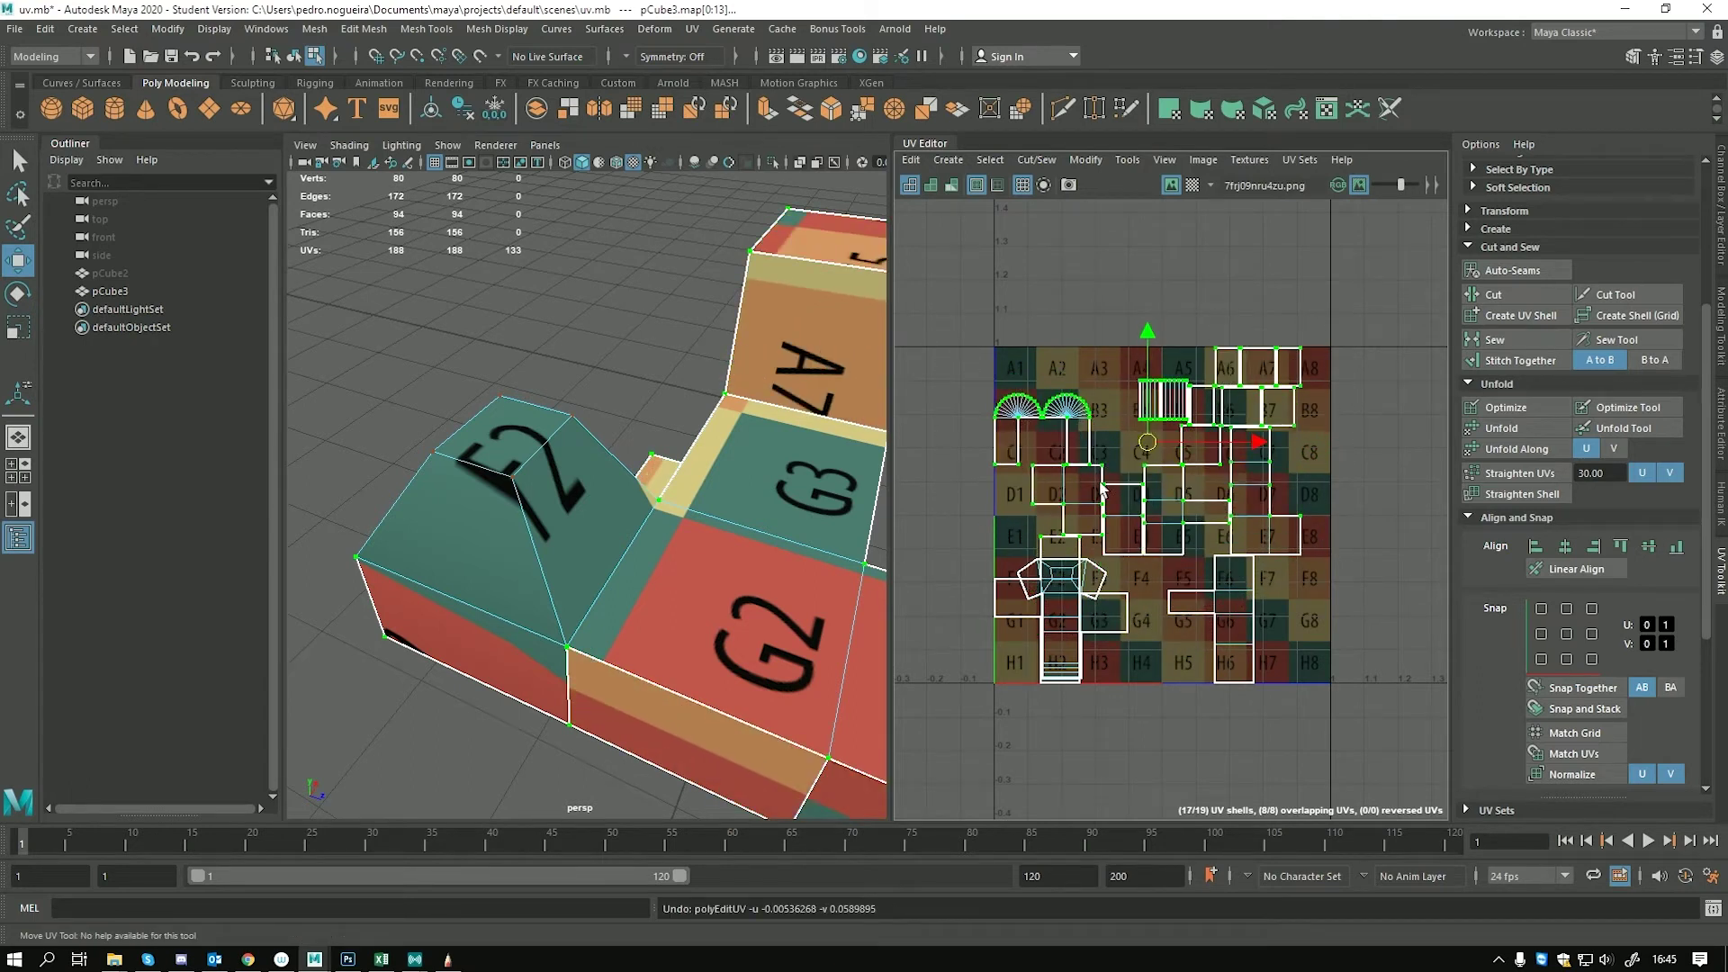
Move the upper shells down and the right-hand shells left, gathering them over the stitched shell in the UV grid
{"action": "left_click_drag", "start_coordinate": [950, 293], "coordinate": [1287, 519]}
{"action": "left_click", "coordinate": [1147, 419]}
{"action": "left_click_drag", "start_coordinate": [953, 297], "coordinate": [1316, 542]}
{"action": "left_click_drag", "start_coordinate": [1147, 450], "coordinate": [1155, 576]}
{"action": "left_click_drag", "start_coordinate": [1330, 408], "coordinate": [1188, 723]}
{"action": "left_click_drag", "start_coordinate": [1229, 577], "coordinate": [1083, 571]}
{"action": "middle_click_drag", "start_coordinate": [1077, 583], "coordinate": [1108, 457], "text": "alt"}
{"action": "right_click_drag", "start_coordinate": [1109, 457], "coordinate": [1193, 461], "text": "alt"}
{"action": "middle_click_drag", "start_coordinate": [1192, 461], "coordinate": [1160, 493], "text": "alt"}
Move the outlying upper-right shell diagonally down and left into the gathered group of shells
{"action": "left_click", "coordinate": [1255, 385]}
{"action": "left_click_drag", "start_coordinate": [1245, 383], "coordinate": [1134, 502]}
{"action": "right_click_drag", "start_coordinate": [1093, 468], "coordinate": [1190, 522], "text": "alt"}
Hide the texture image behind the UV layout and clear the UV selection
{"action": "left_click", "coordinate": [1171, 185]}
{"action": "middle_click_drag", "start_coordinate": [1109, 541], "coordinate": [1138, 455], "text": "alt"}
{"action": "right_click_drag", "start_coordinate": [1139, 455], "coordinate": [1188, 473], "text": "alt"}
{"action": "left_click", "coordinate": [1384, 473]}
{"action": "middle_click_drag", "start_coordinate": [1217, 466], "coordinate": [1232, 498], "text": "alt"}
{"action": "right_click_drag", "start_coordinate": [1231, 498], "coordinate": [1174, 495], "text": "alt"}
{"action": "left_click_drag", "start_coordinate": [810, 558], "coordinate": [725, 592], "text": "alt"}
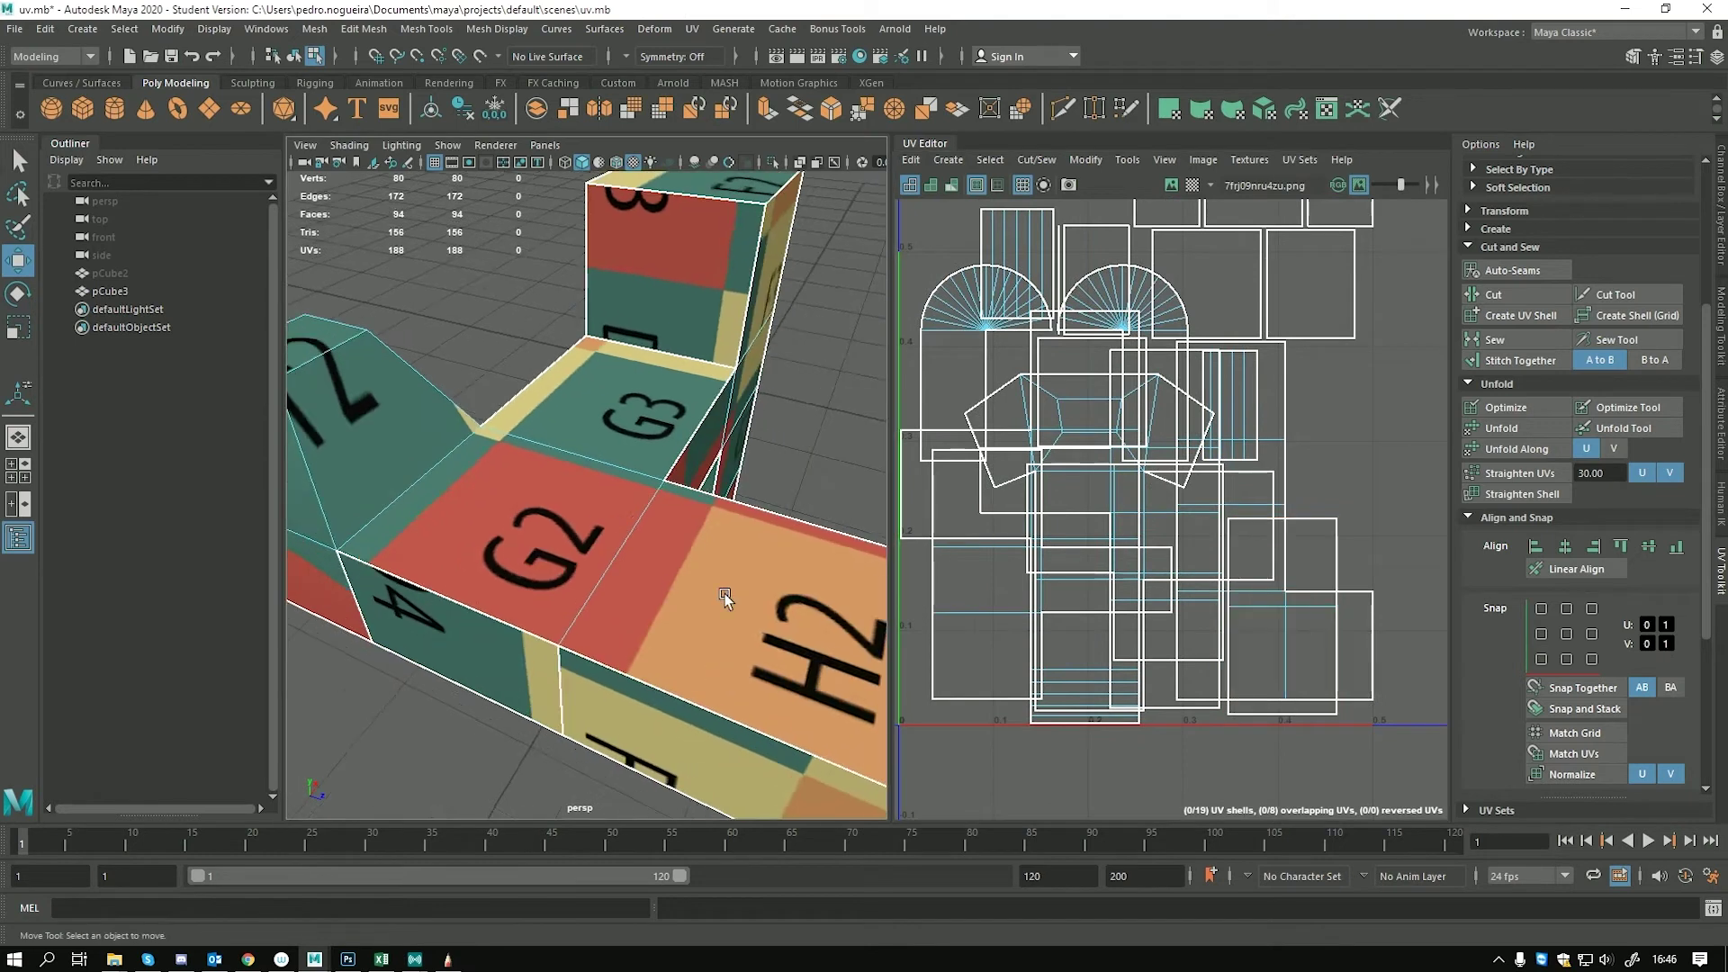
{"action": "right_click_drag", "start_coordinate": [726, 592], "coordinate": [630, 576], "text": "alt"}
{"action": "left_click_drag", "start_coordinate": [630, 576], "coordinate": [679, 529], "text": "alt"}
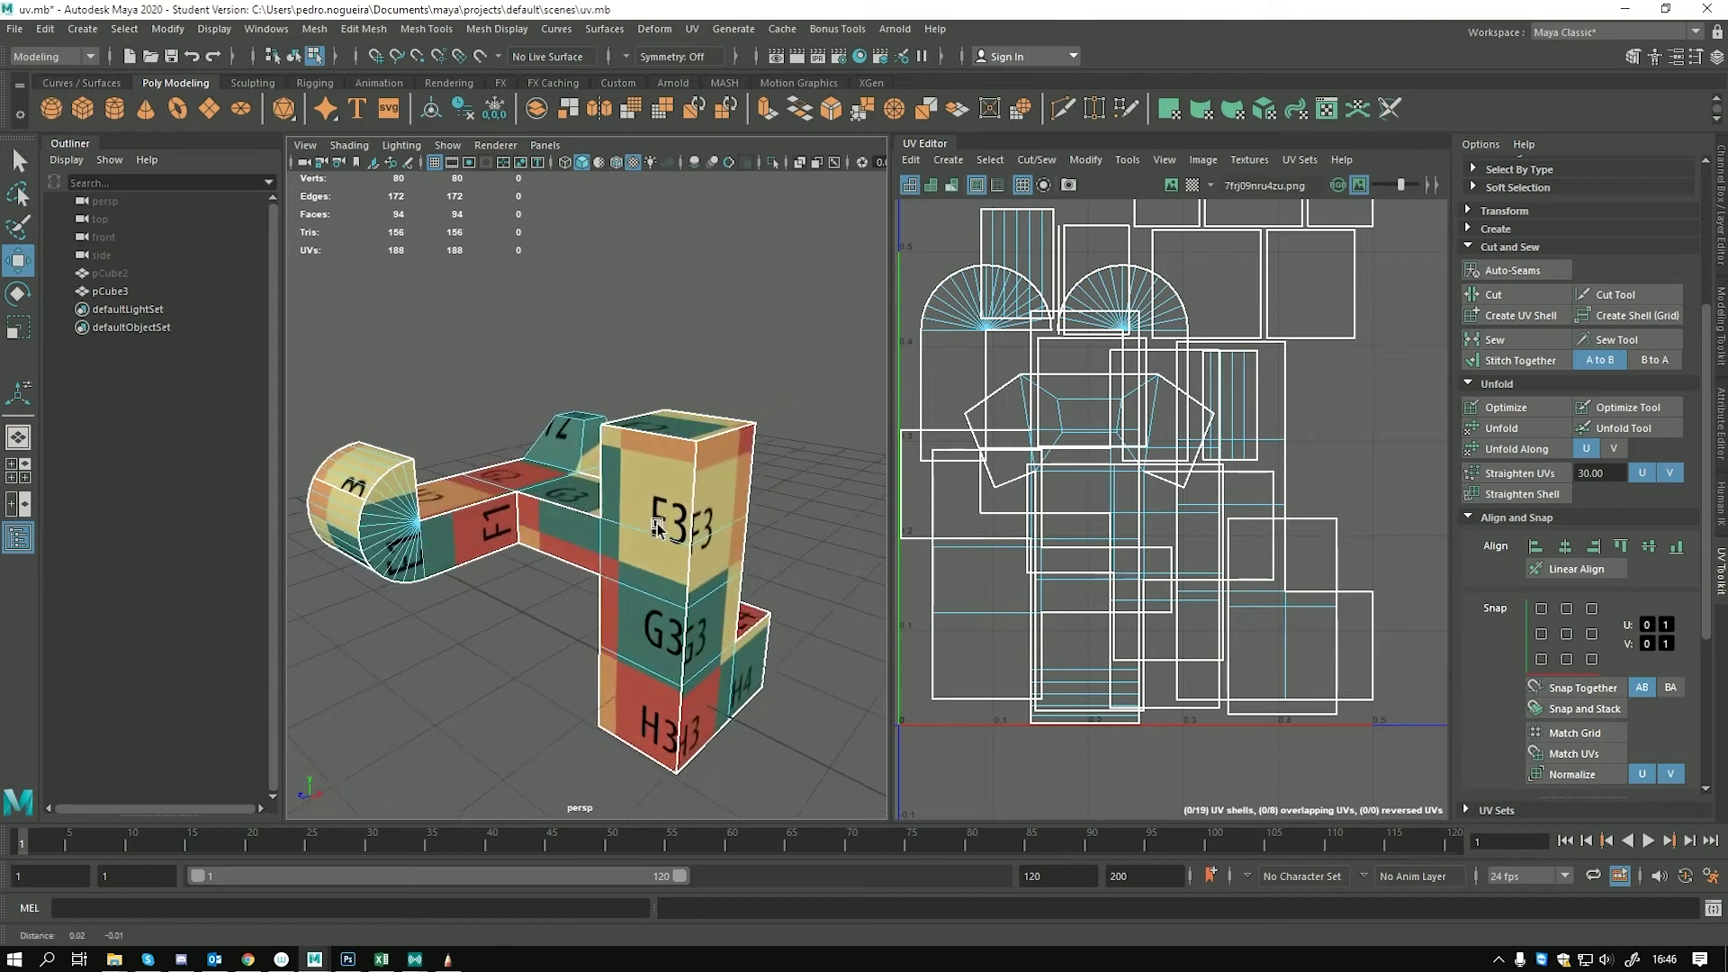
{"action": "scroll", "coordinate": [657, 522], "scroll_direction": "up", "scroll_amount": 3}
{"action": "key", "text": "F11"}
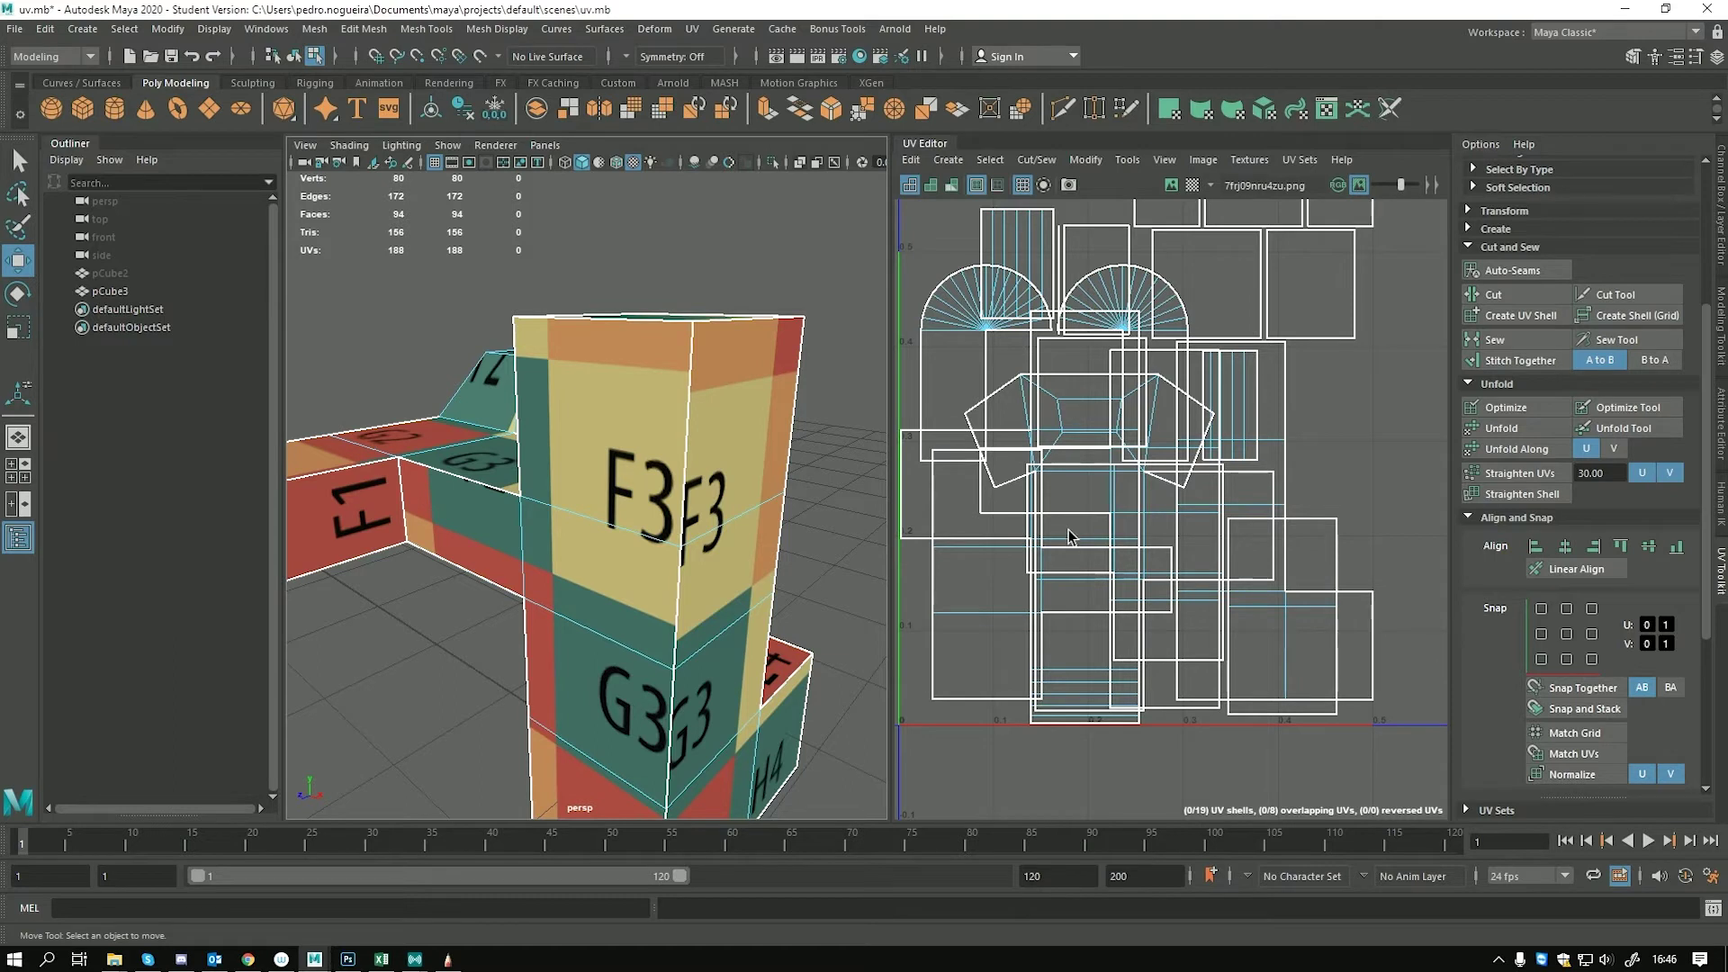
Move the three UV shells of the top row down and left into the gathered group of shells
{"action": "scroll", "coordinate": [1068, 538], "scroll_direction": "down", "scroll_amount": 5}
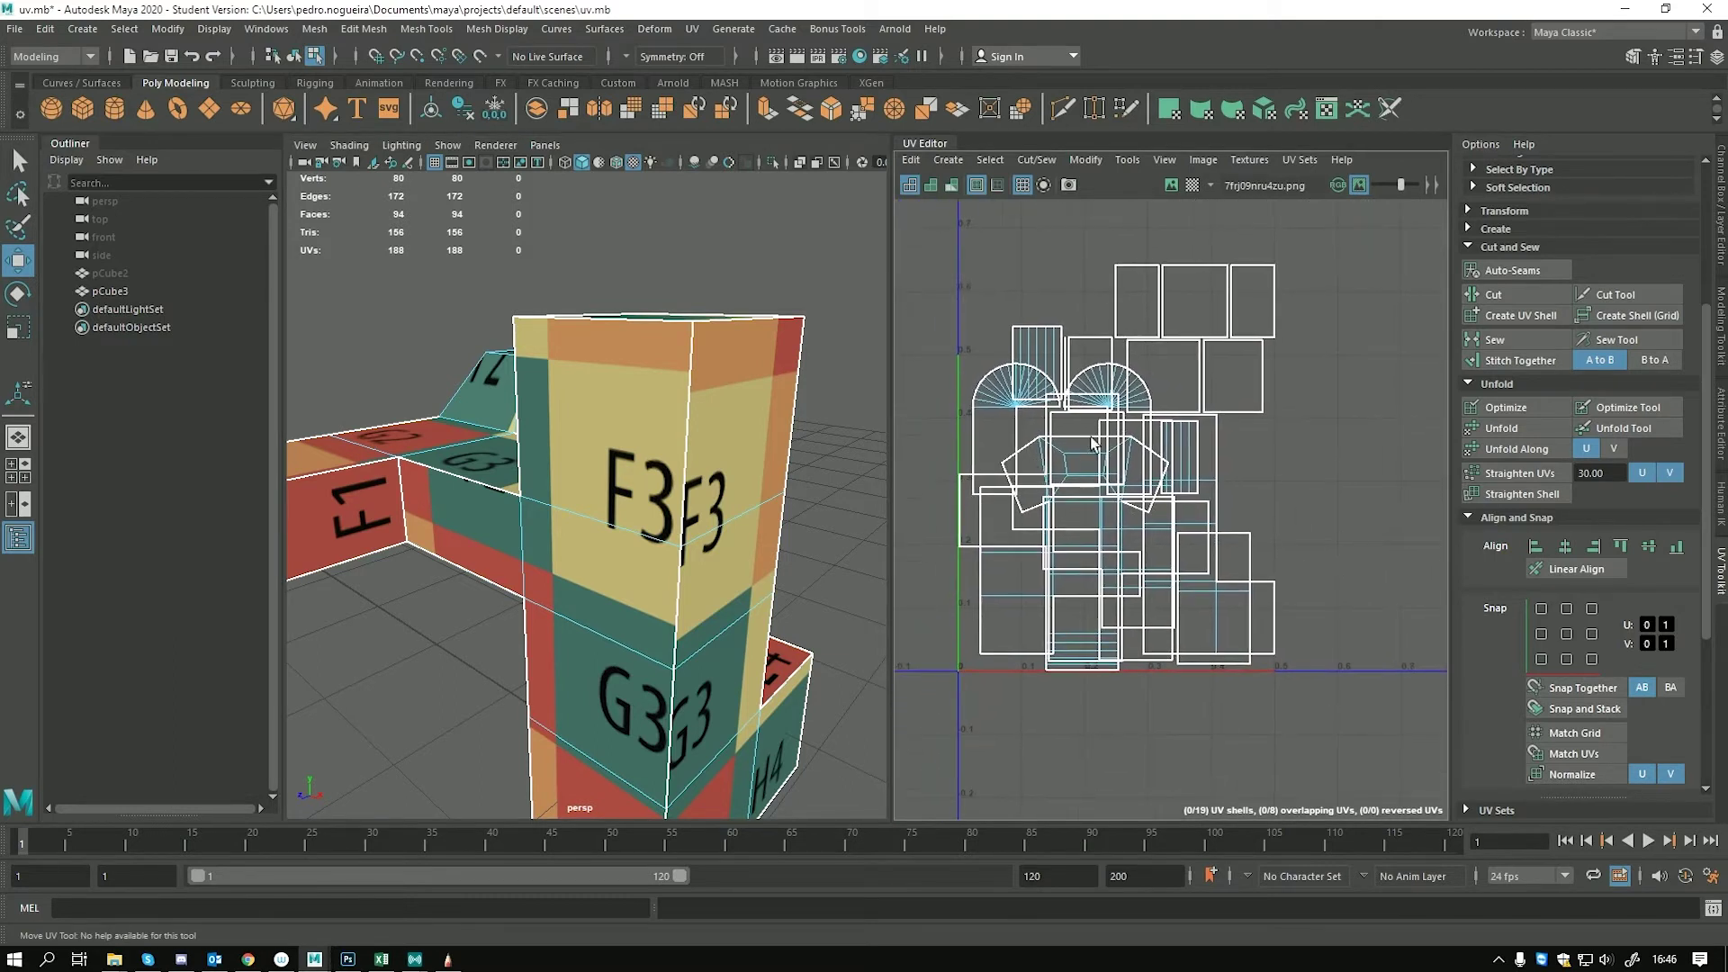
{"action": "left_click", "coordinate": [1194, 299]}
{"action": "left_click", "coordinate": [1251, 288], "text": "shift"}
{"action": "left_click", "coordinate": [1137, 297], "text": "shift"}
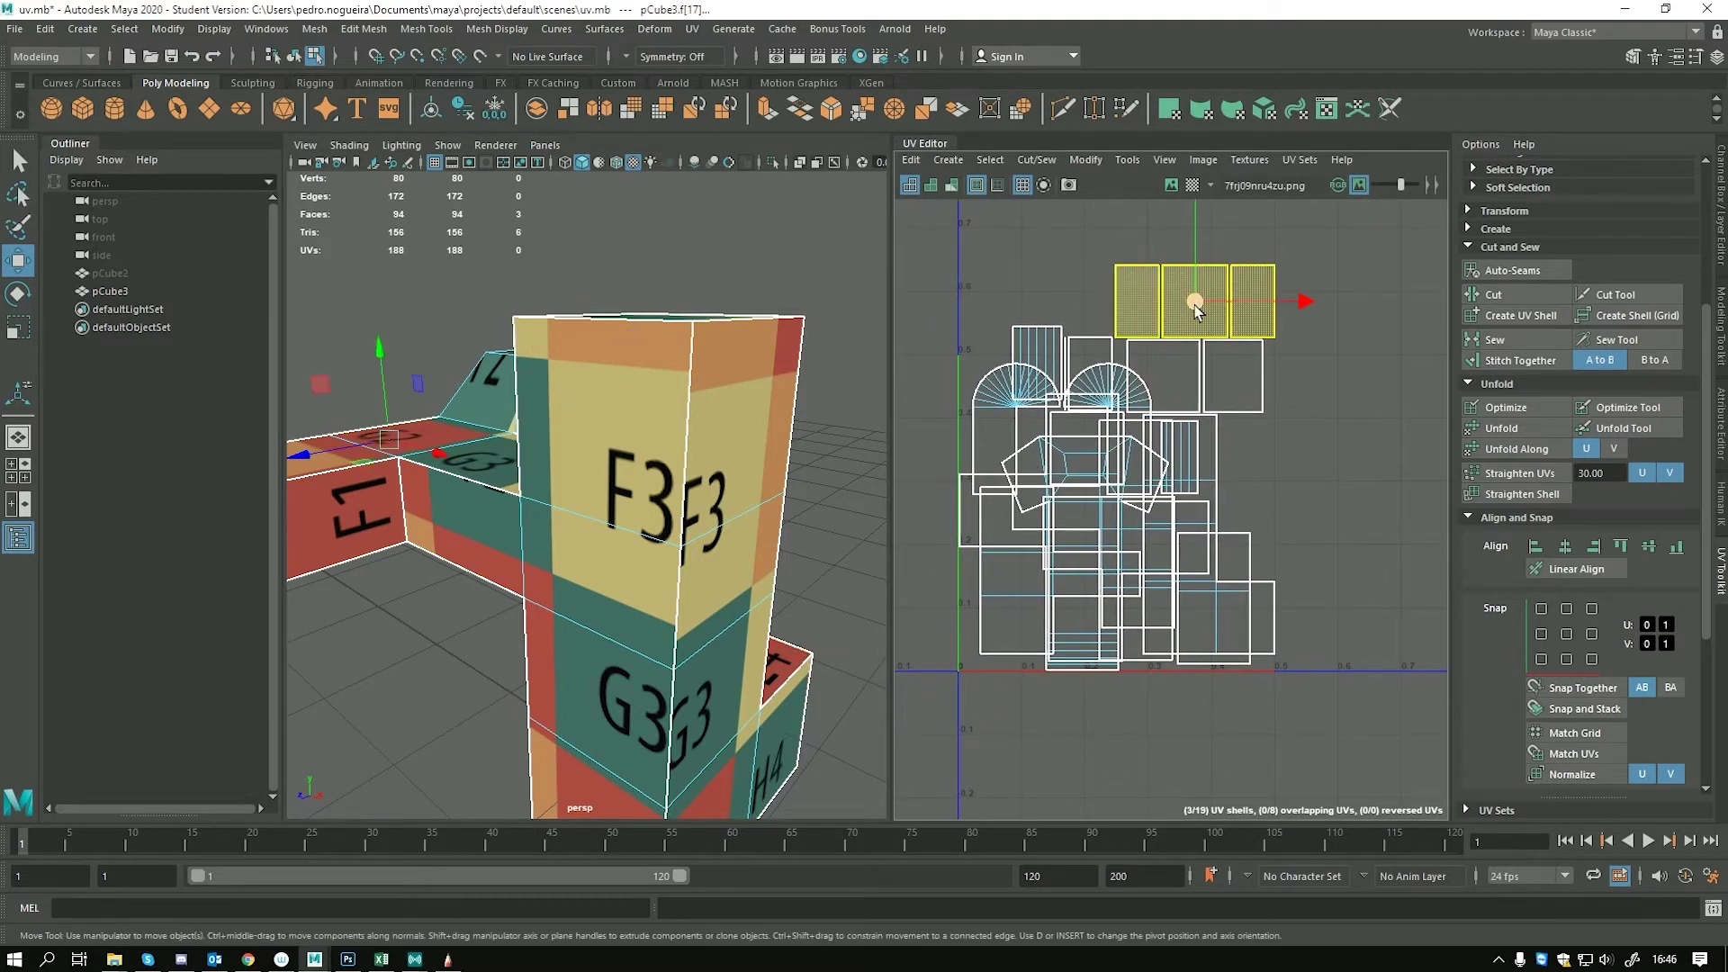
{"action": "left_click_drag", "start_coordinate": [1194, 309], "coordinate": [1138, 396]}
{"action": "scroll", "coordinate": [972, 405], "scroll_direction": "up", "scroll_amount": 2}
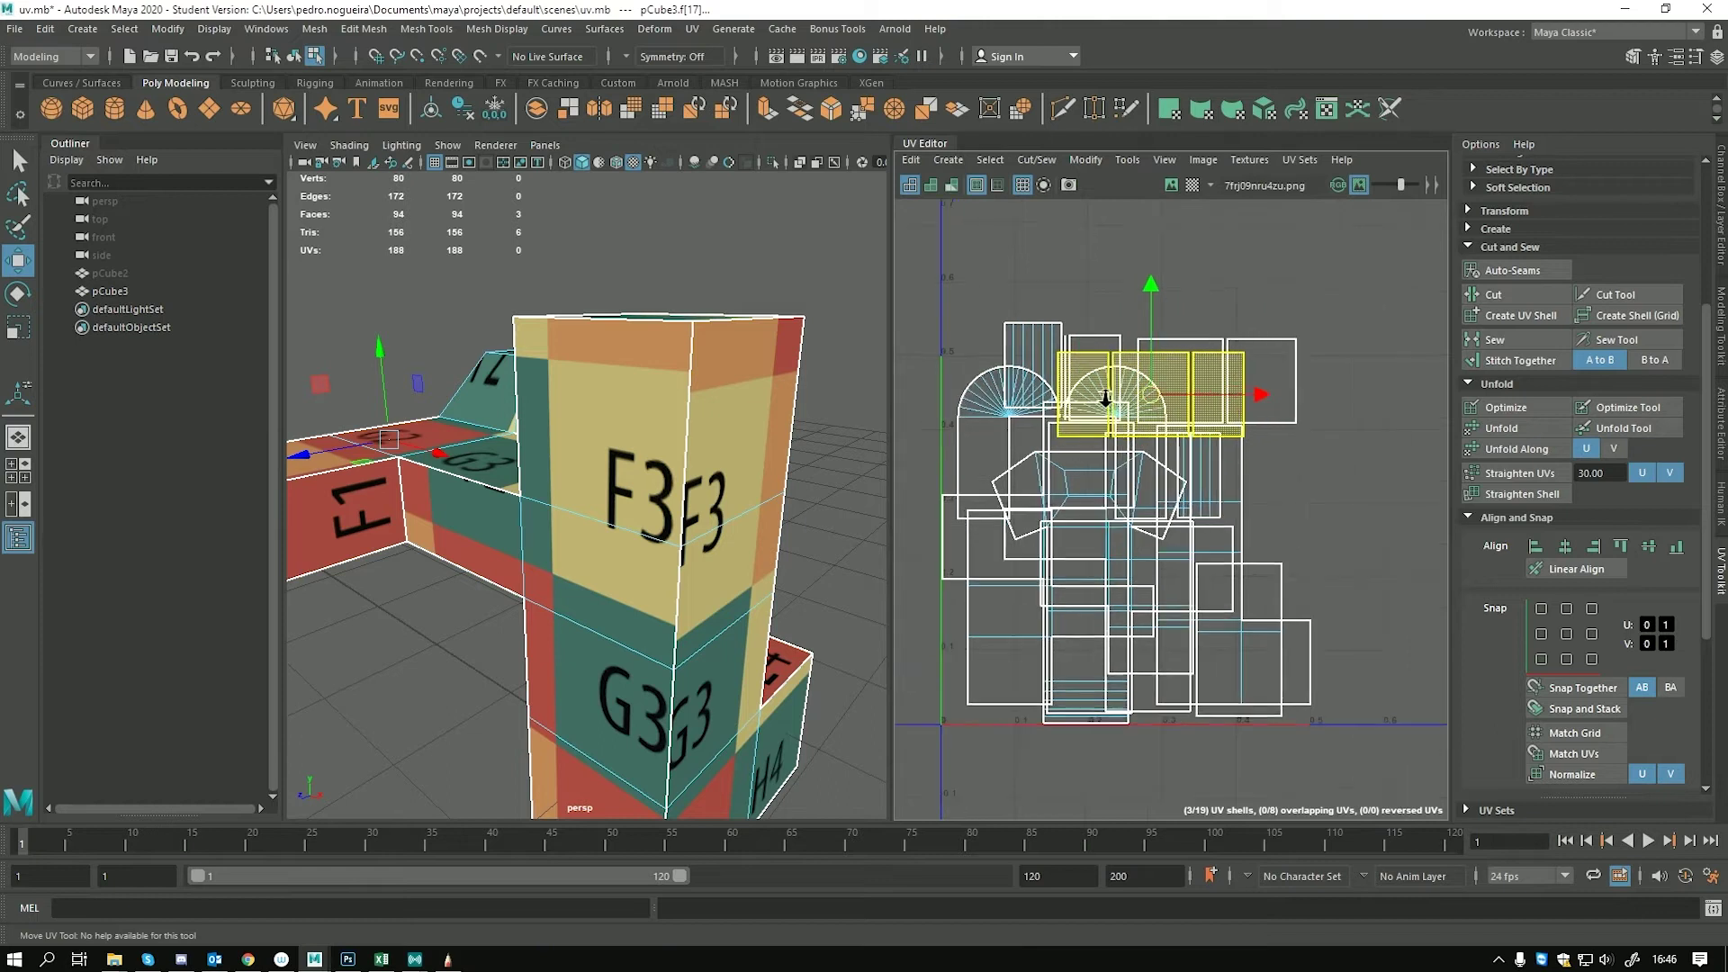
Try the shaded, distortion, border and grid display options for the UV layout, and return it to wireframe display
{"action": "left_click", "coordinate": [934, 184]}
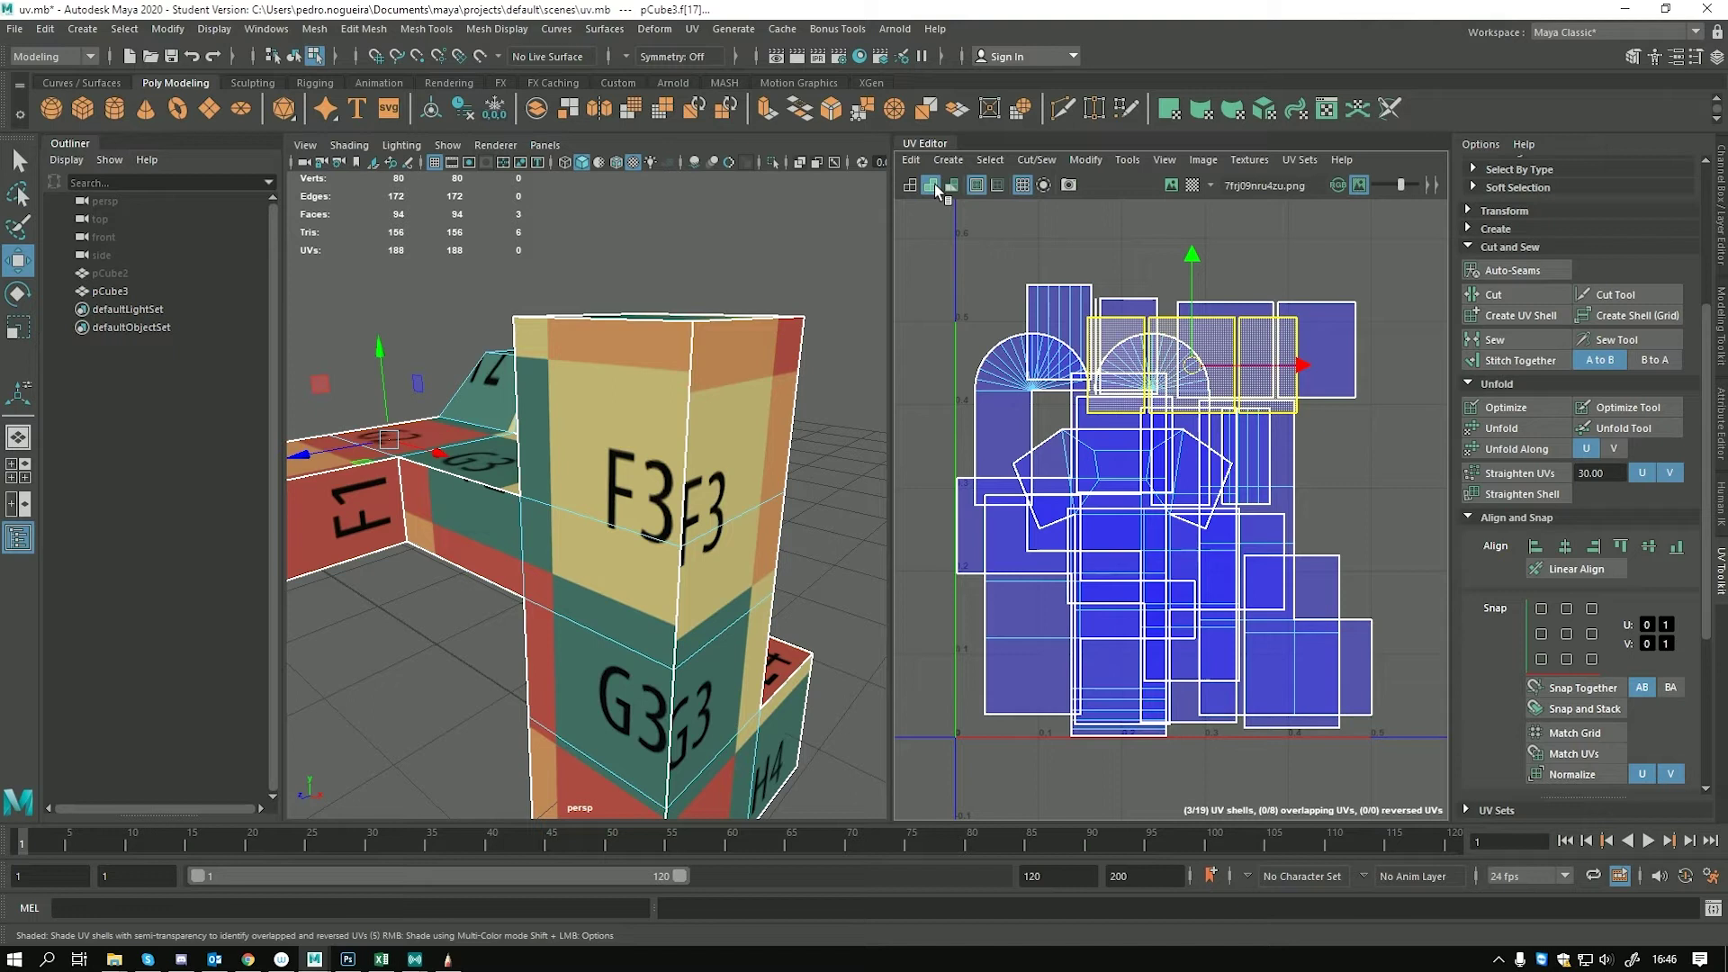
{"action": "left_click", "coordinate": [949, 185]}
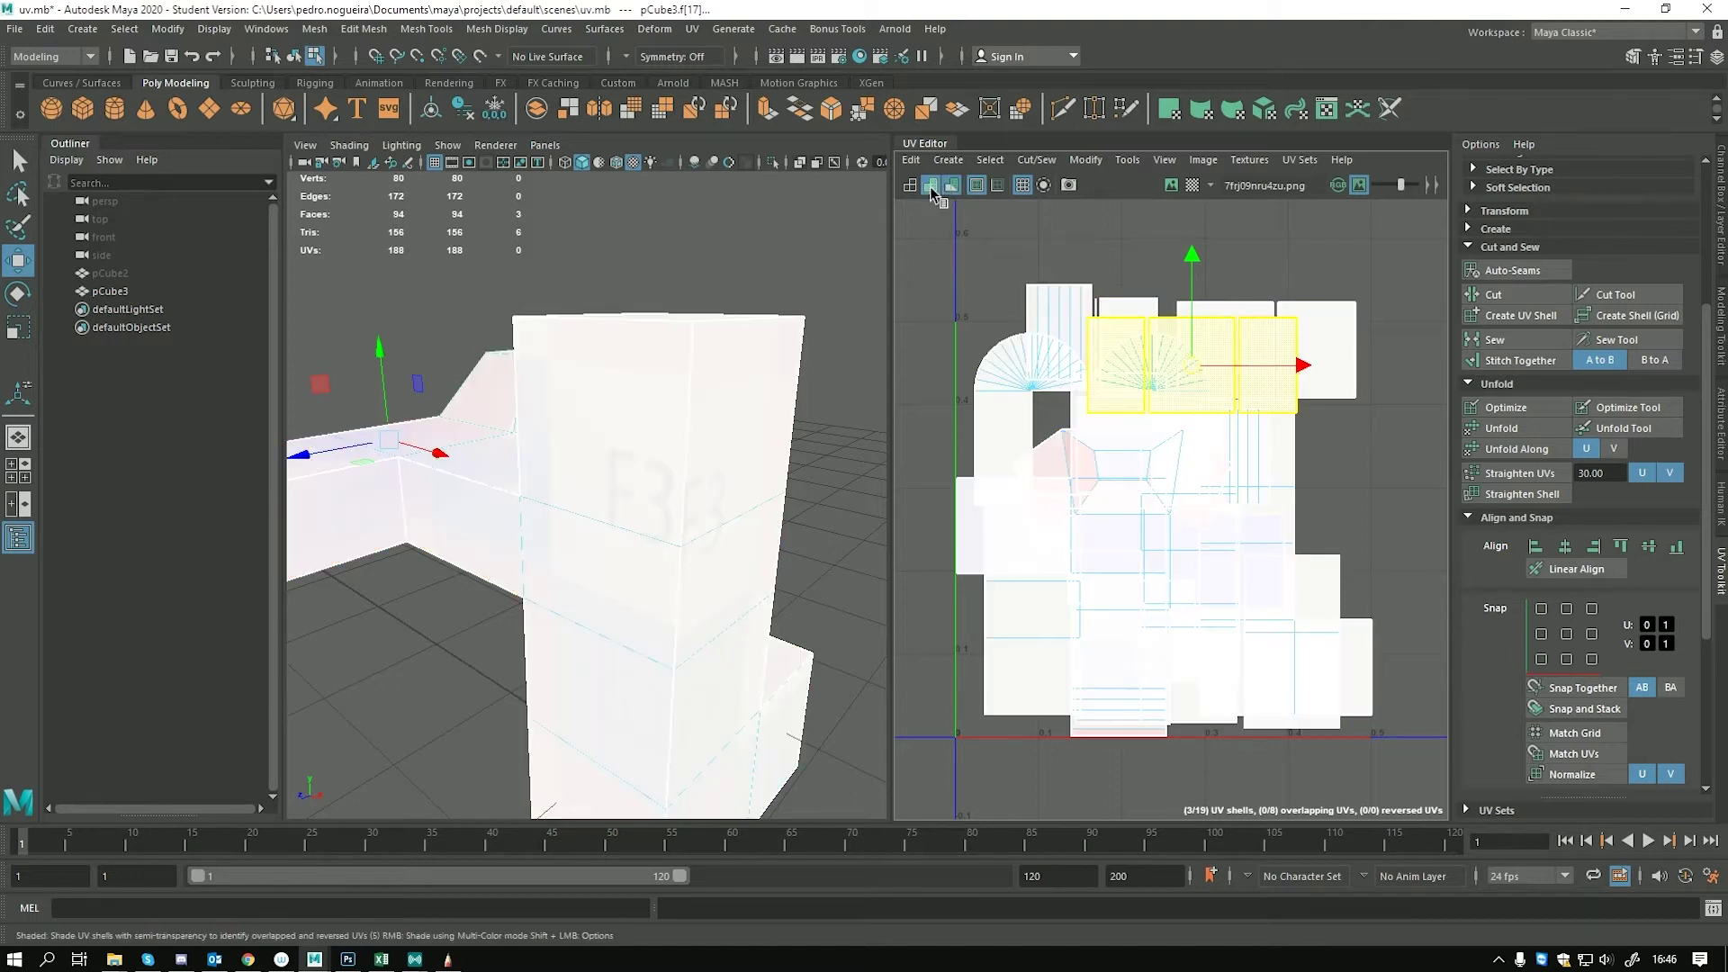
{"action": "left_click", "coordinate": [947, 185]}
{"action": "left_click", "coordinate": [997, 186]}
{"action": "left_click", "coordinate": [997, 187]}
{"action": "left_click", "coordinate": [1016, 187]}
{"action": "left_click", "coordinate": [1016, 187]}
{"action": "left_click", "coordinate": [931, 183]}
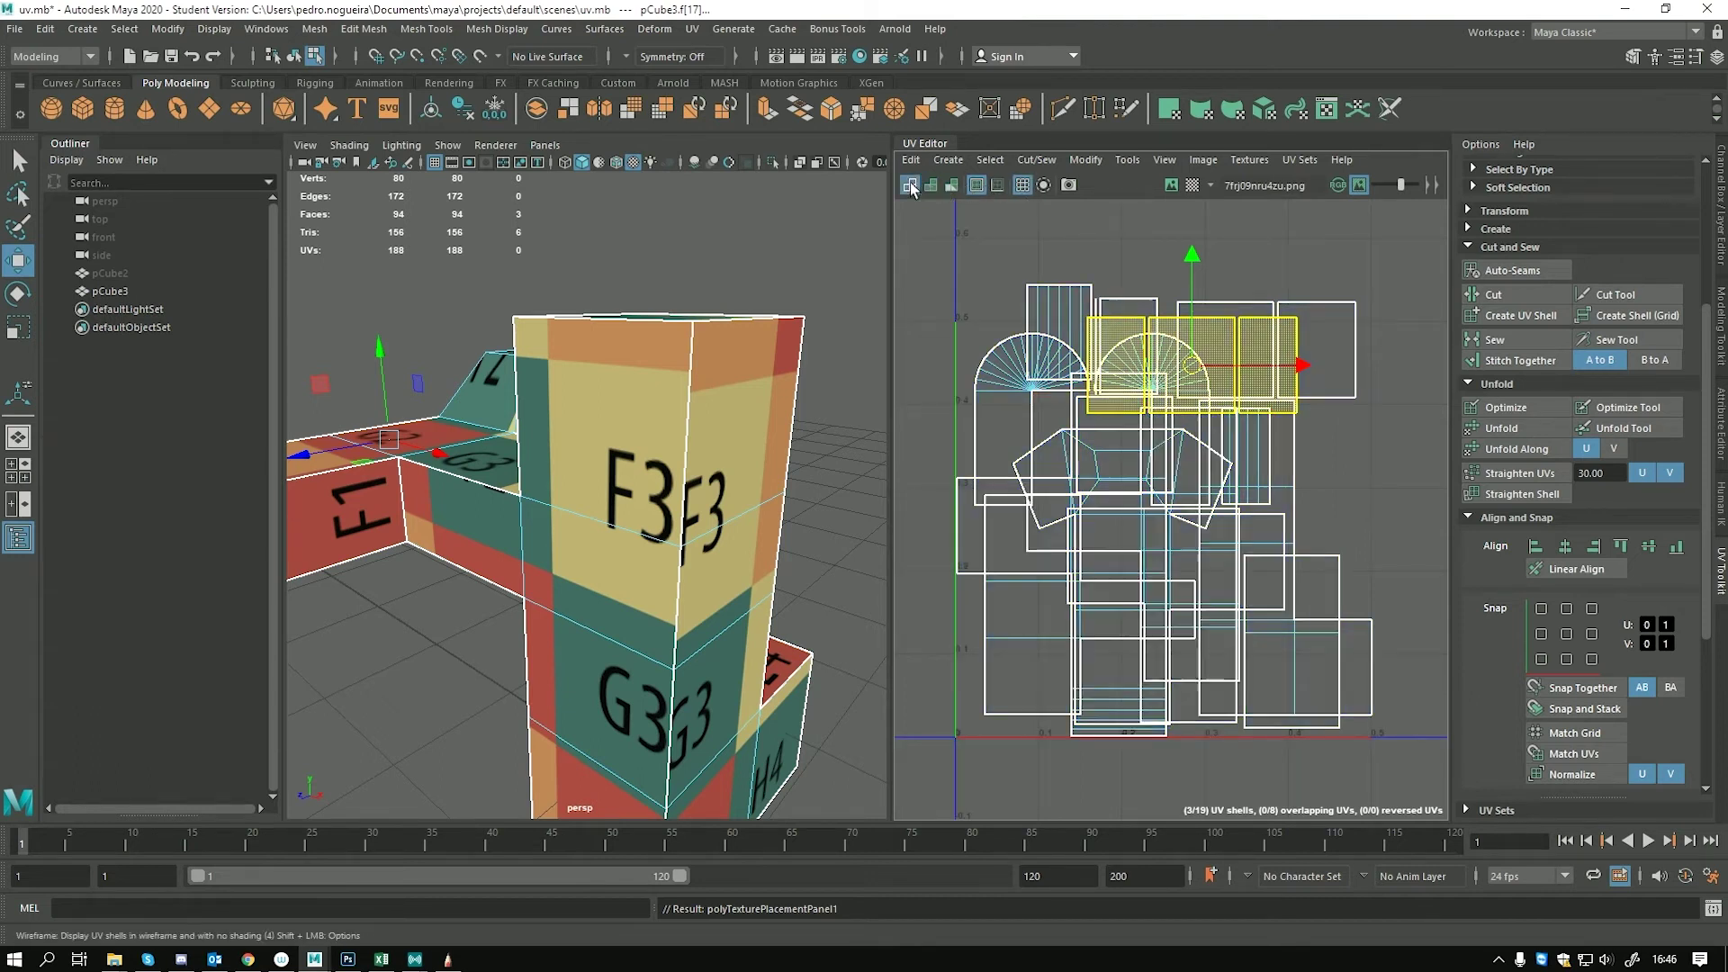
Shade the UV shells semi-transparently to identify overlaps, and clear the shell selection
{"action": "left_click", "coordinate": [929, 185]}
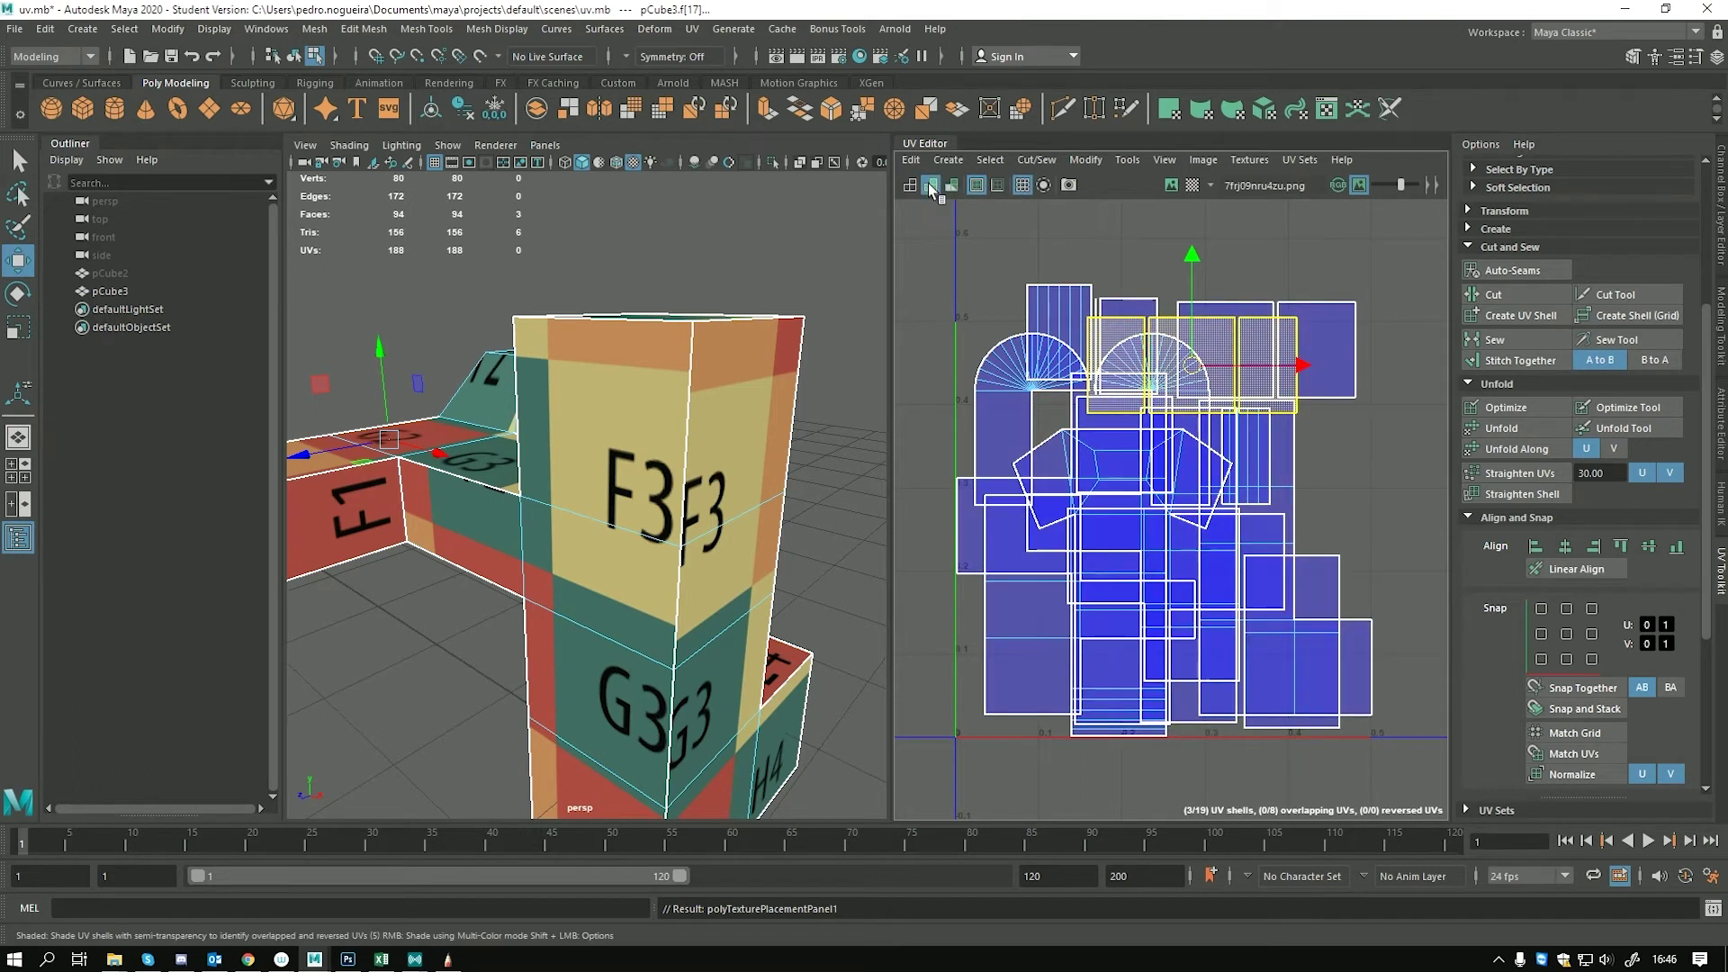
{"action": "left_click", "coordinate": [1107, 244]}
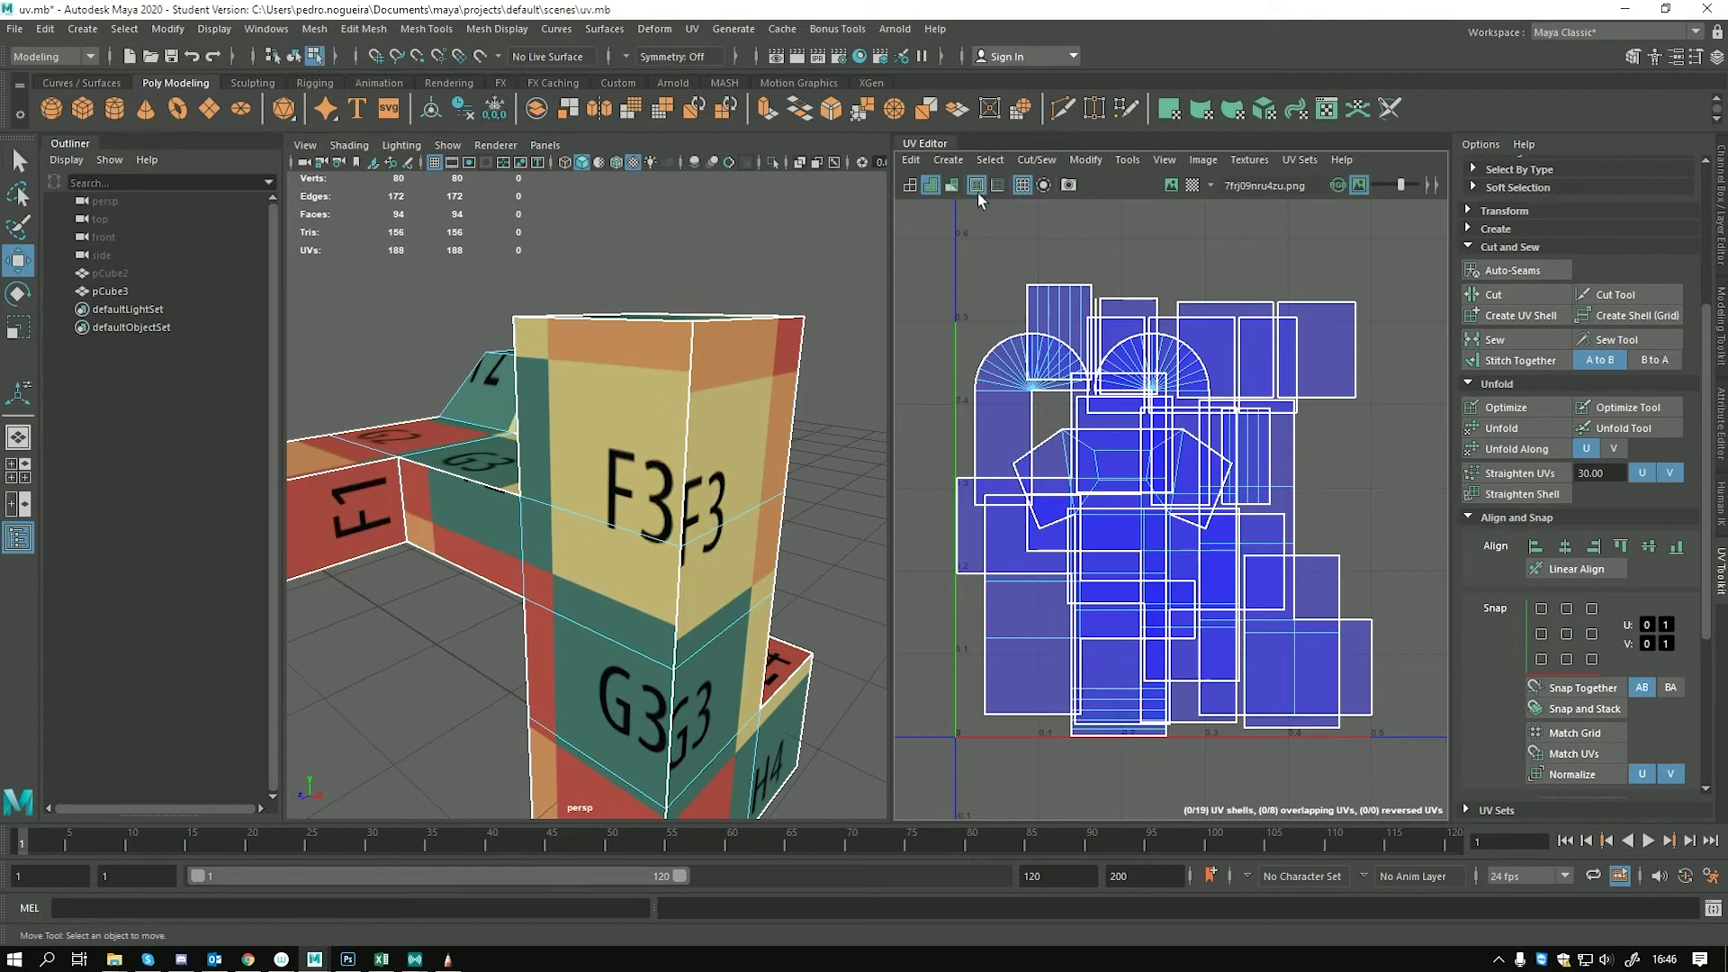
{"action": "left_click", "coordinate": [931, 185]}
{"action": "left_click", "coordinate": [931, 186]}
Examine the shading of the overlapping UV shells up close near the left edge of the UV grid
{"action": "scroll", "coordinate": [1165, 402], "scroll_direction": "up", "scroll_amount": 5}
{"action": "scroll", "coordinate": [1165, 403], "scroll_direction": "up", "scroll_amount": 5}
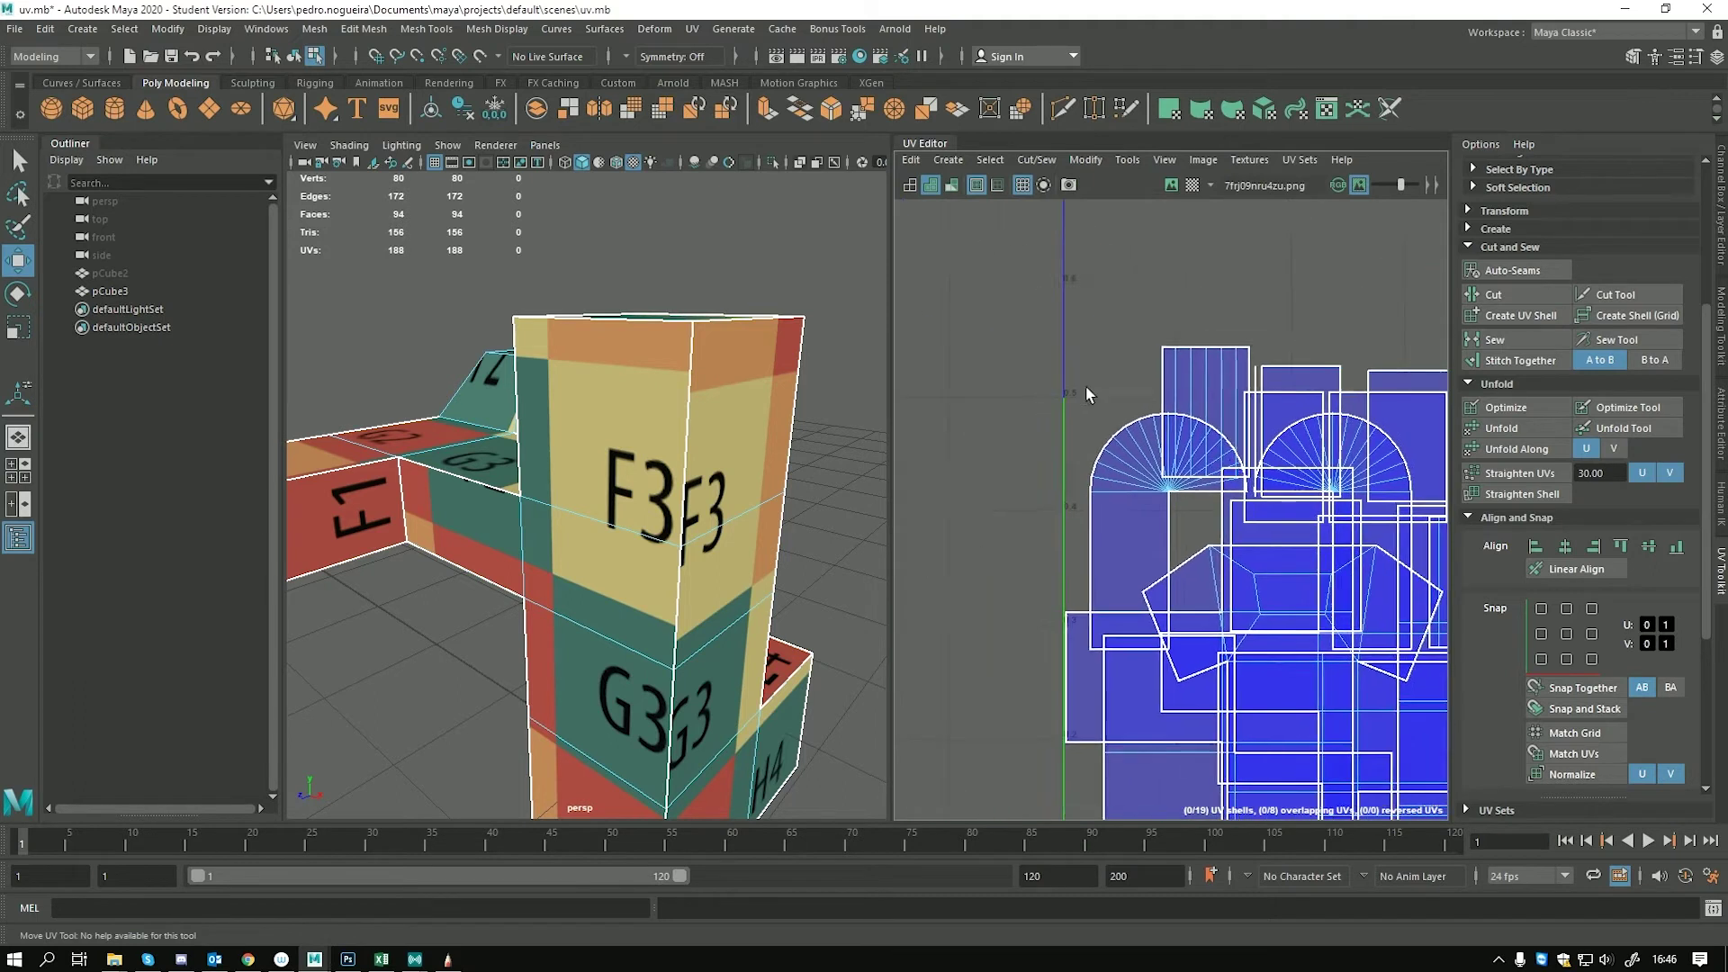
{"action": "scroll", "coordinate": [1055, 466], "scroll_direction": "down", "scroll_amount": 1}
{"action": "left_click", "coordinate": [1065, 505]}
{"action": "left_click", "coordinate": [968, 516]}
{"action": "middle_click_drag", "start_coordinate": [940, 515], "coordinate": [993, 370], "text": "alt"}
{"action": "scroll", "coordinate": [1176, 591], "scroll_direction": "up", "scroll_amount": 3}
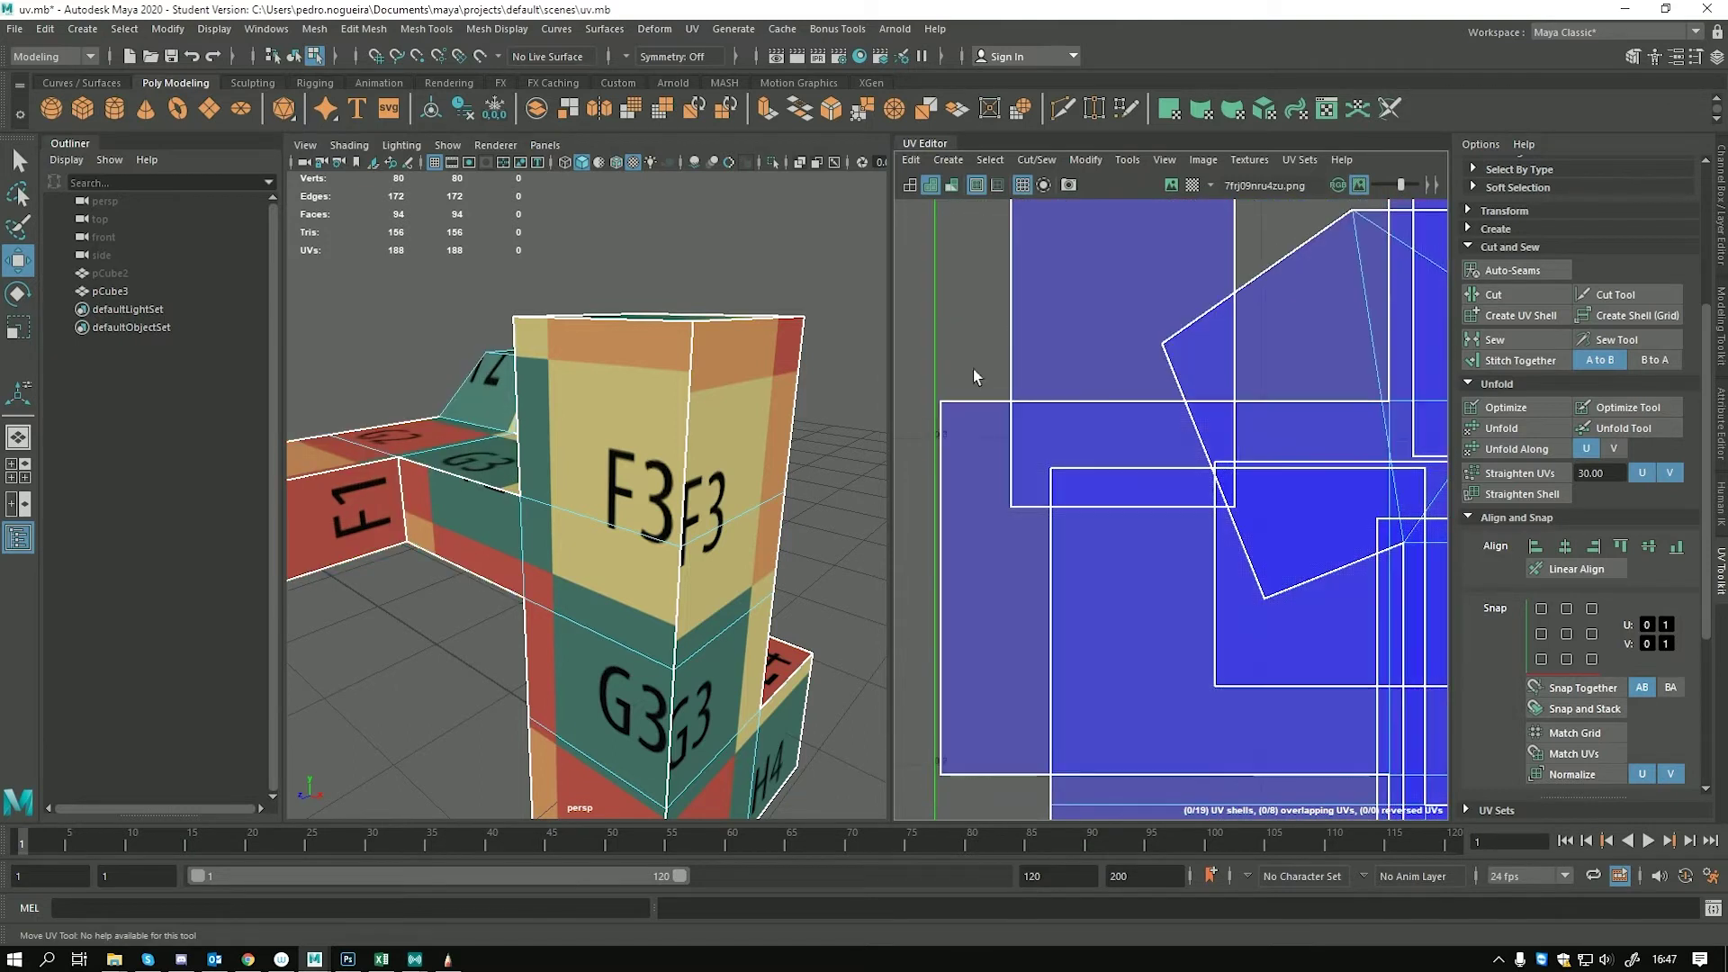
{"action": "scroll", "coordinate": [974, 369], "scroll_direction": "down", "scroll_amount": 5}
{"action": "middle_click_drag", "start_coordinate": [926, 355], "coordinate": [851, 271], "text": "alt"}
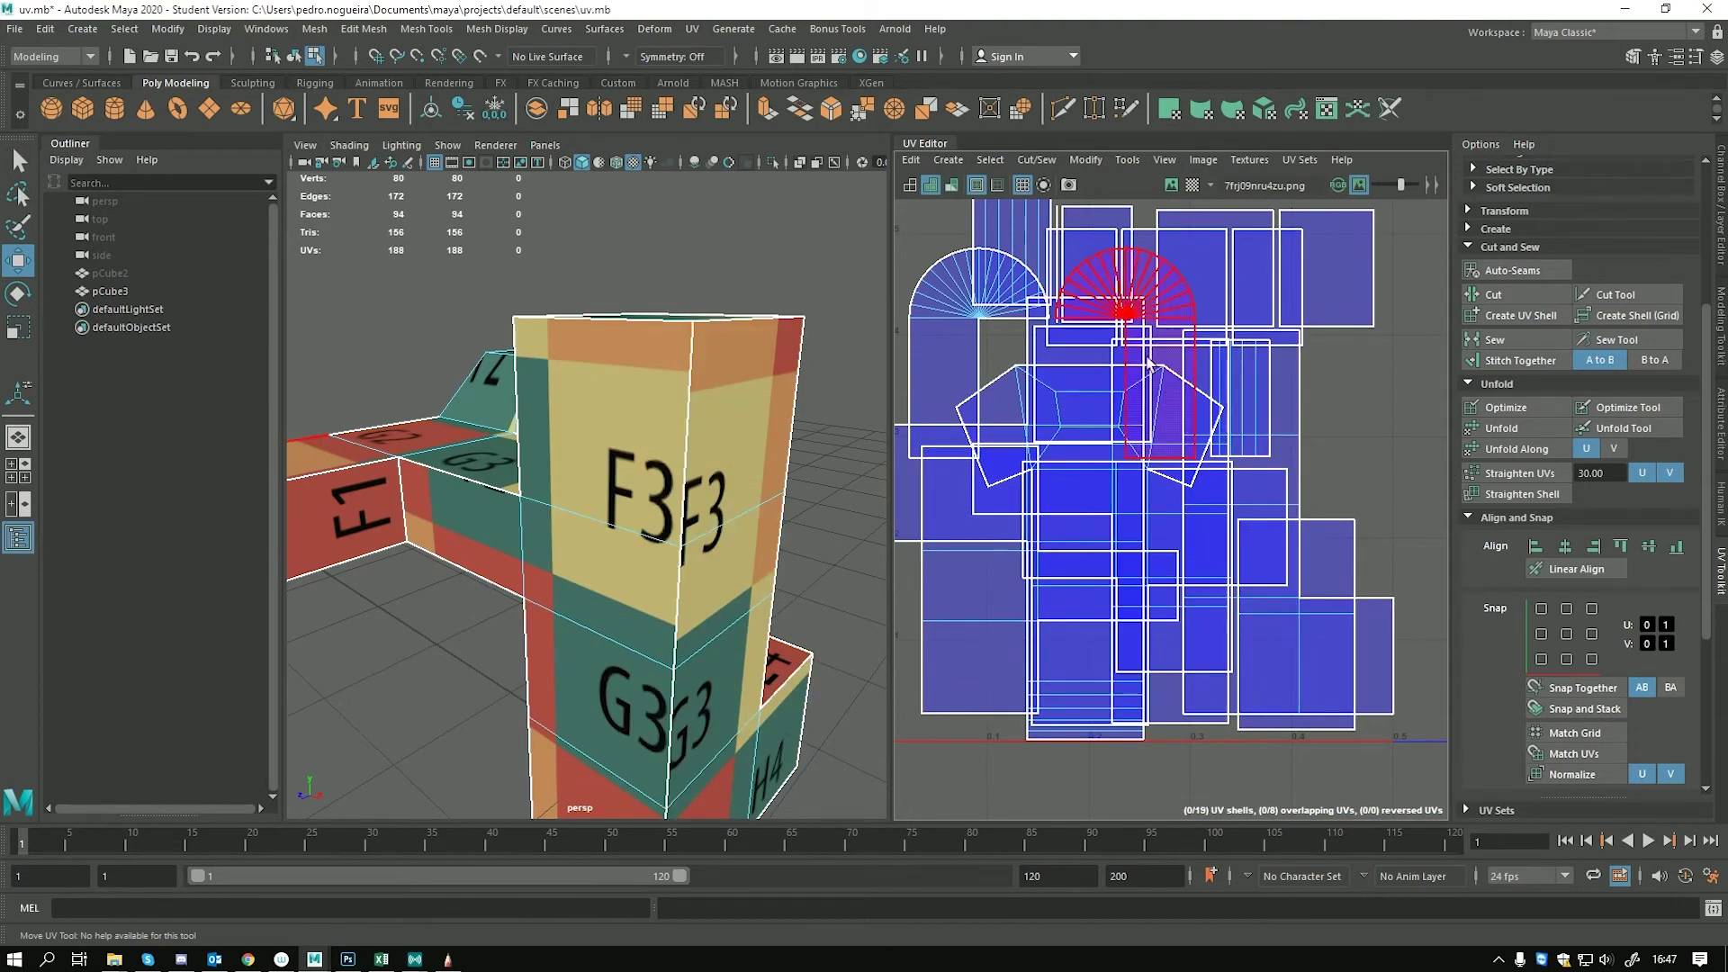
Select all UV shells of the model in the UV grid
{"action": "scroll", "coordinate": [1030, 463], "scroll_direction": "down", "scroll_amount": 3}
{"action": "left_click", "coordinate": [1071, 394]}
{"action": "right_click_drag", "start_coordinate": [1214, 463], "coordinate": [1062, 355], "text": "alt"}
{"action": "left_click_drag", "start_coordinate": [989, 319], "coordinate": [1325, 596]}
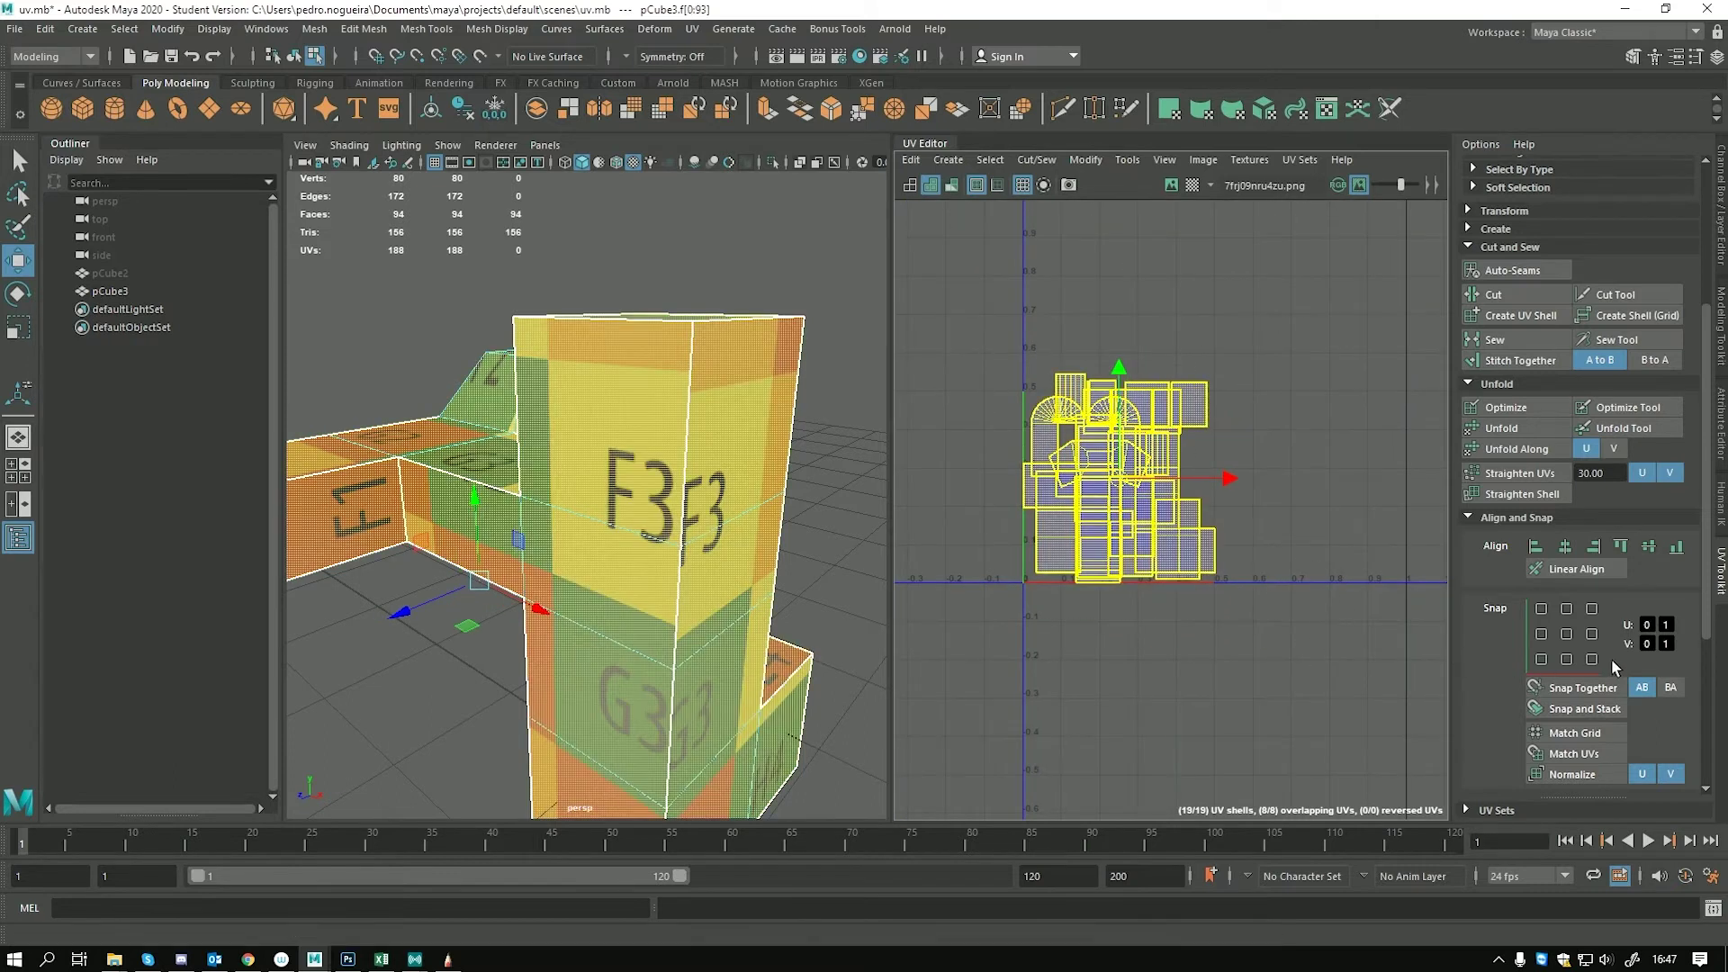
Collapse the Cut and Sew, Unfold, and Align and Snap sections of the UV Toolkit, keeping Arrange and Layout expanded
{"action": "scroll", "coordinate": [1541, 396], "scroll_direction": "down", "scroll_amount": 5}
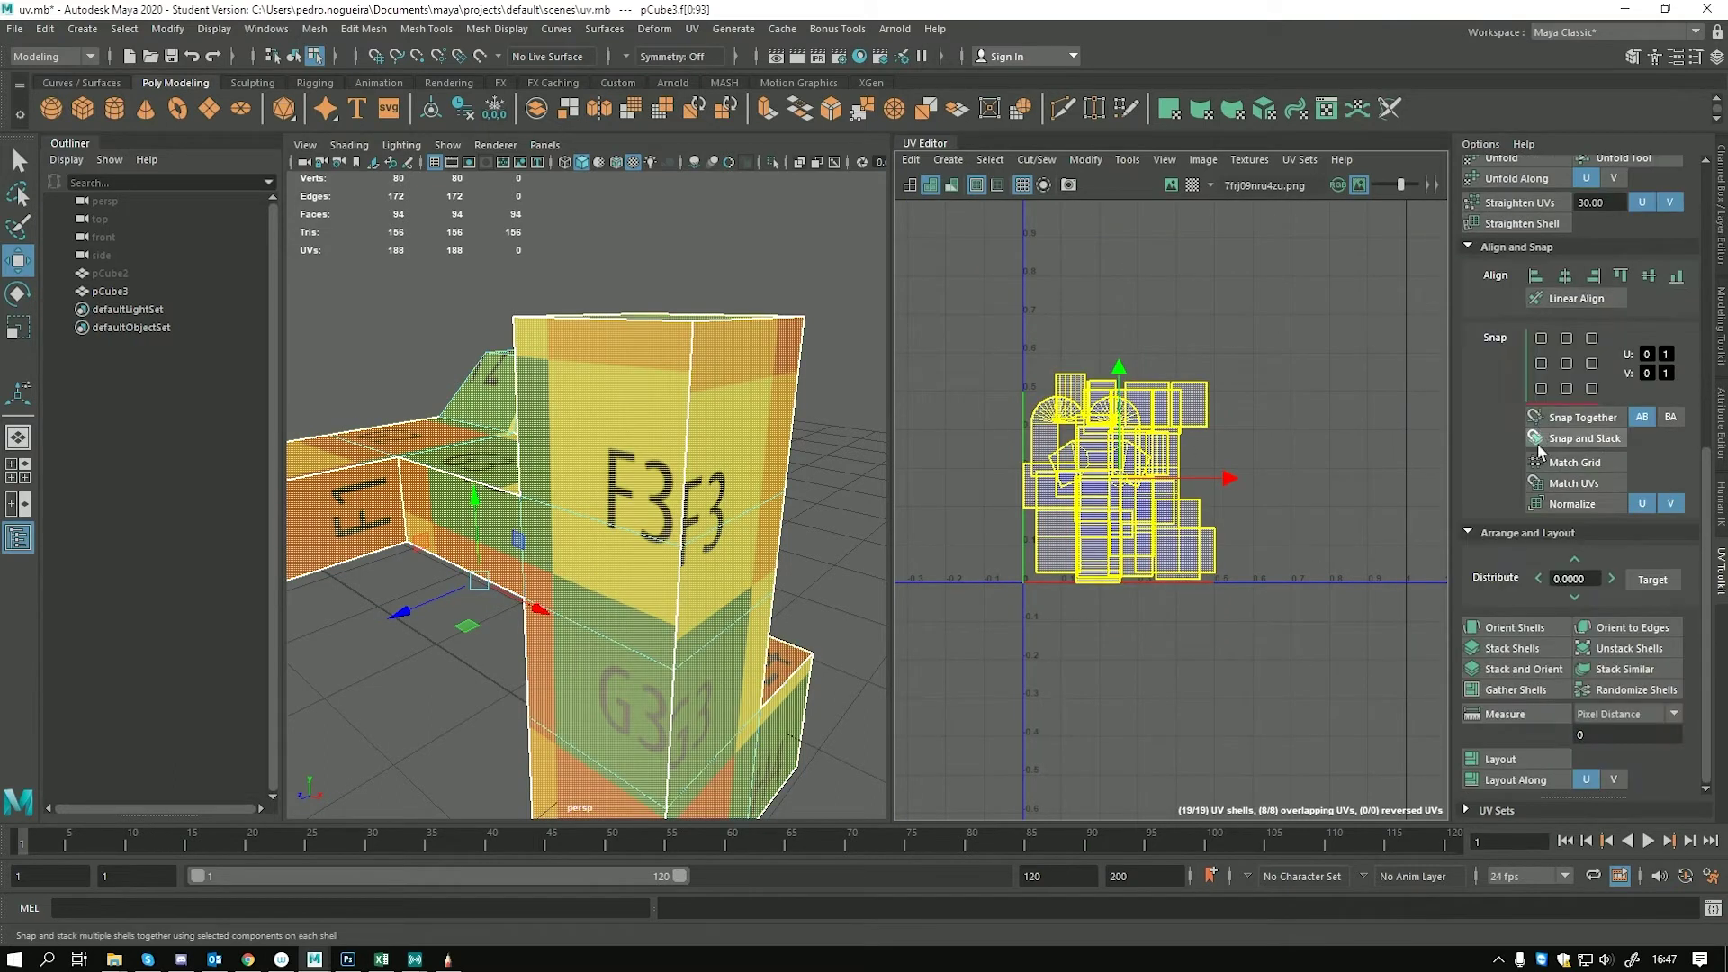
{"action": "left_click", "coordinate": [1468, 532]}
{"action": "left_click", "coordinate": [1470, 499]}
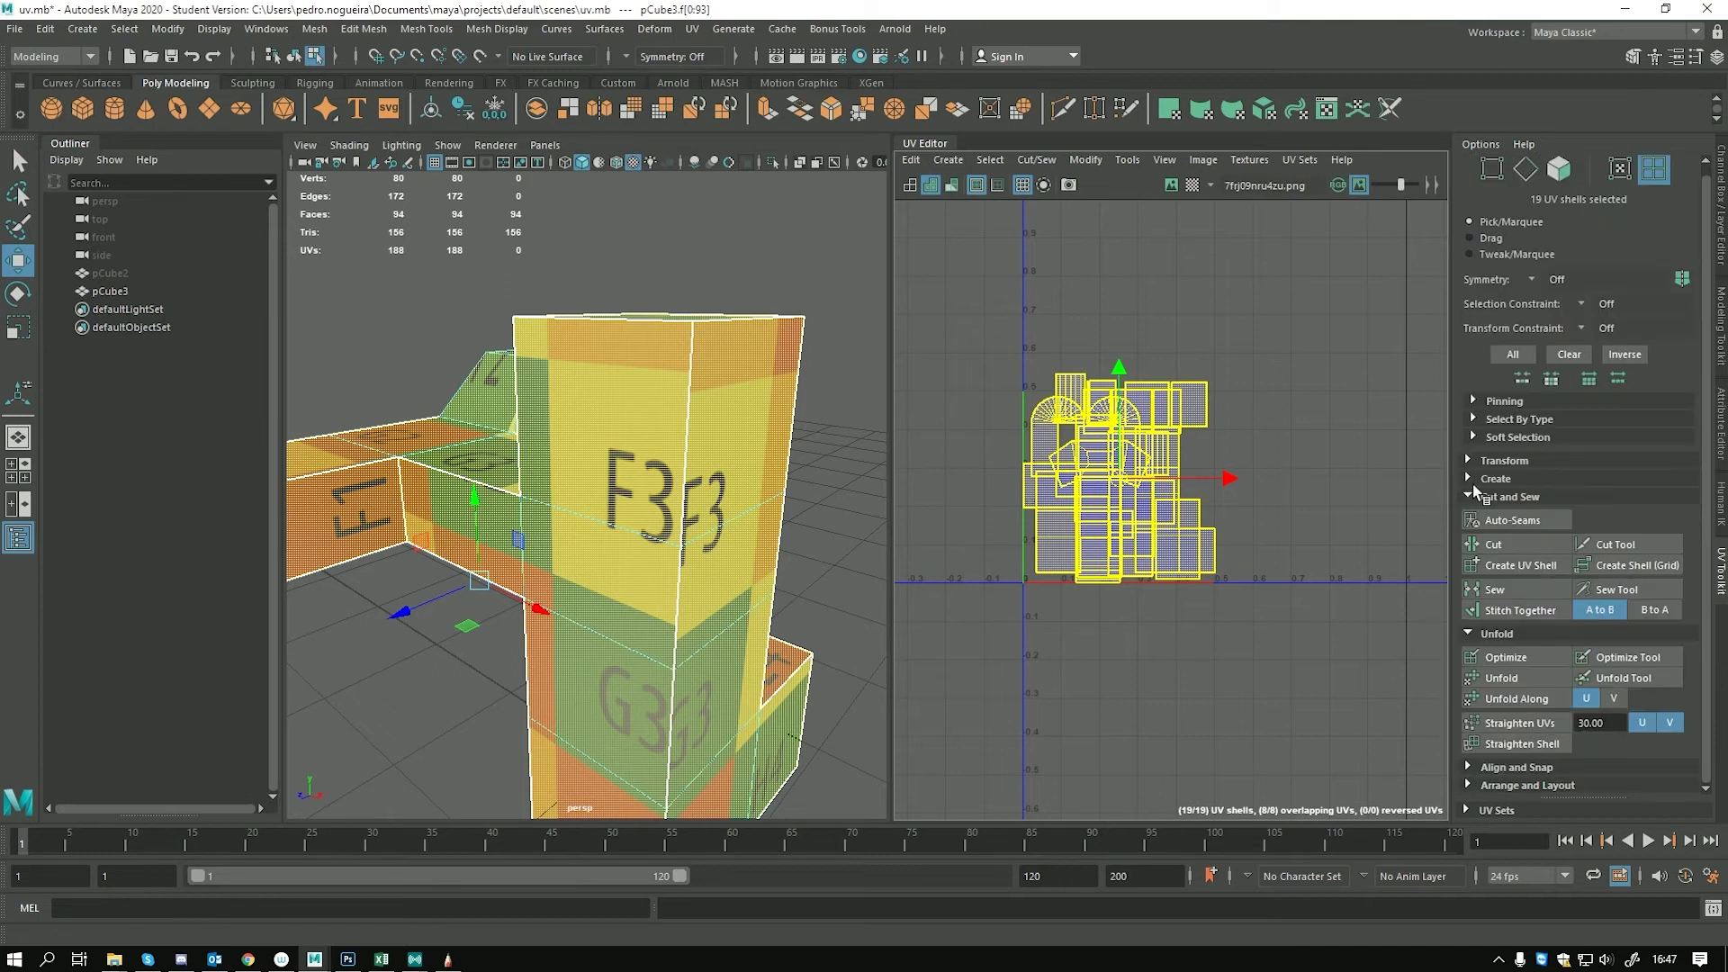
{"action": "left_click", "coordinate": [1471, 499]}
{"action": "left_click", "coordinate": [1467, 519]}
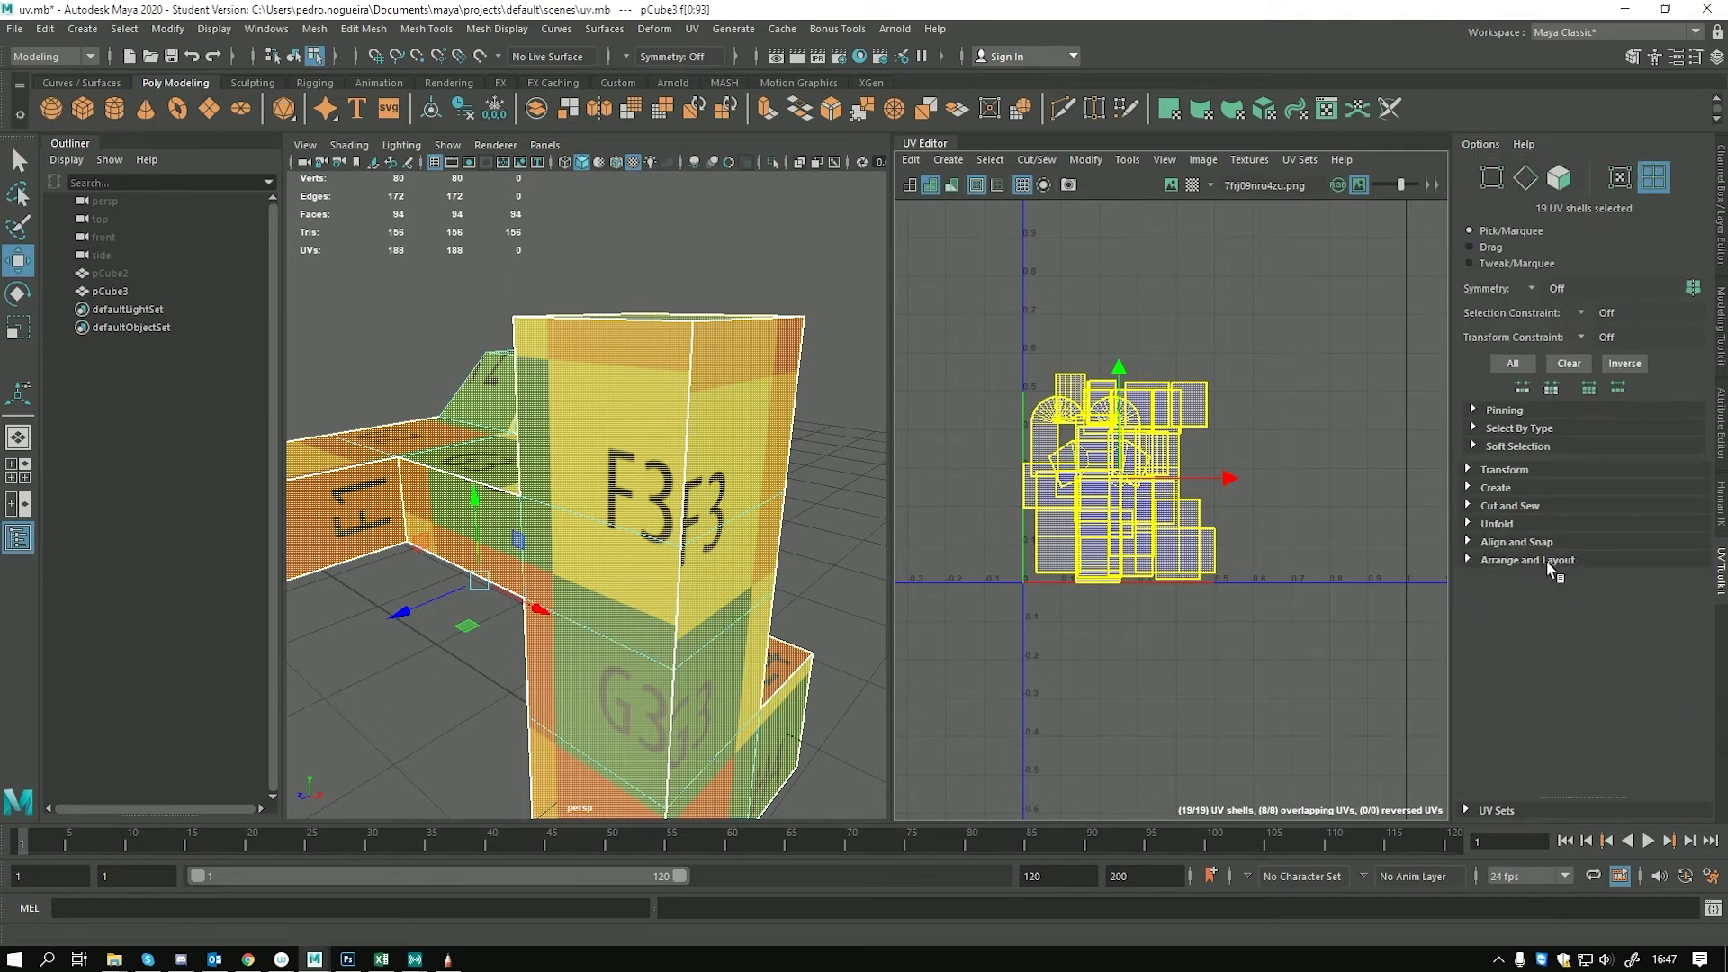
{"action": "left_click", "coordinate": [1468, 541]}
{"action": "scroll", "coordinate": [1474, 564], "scroll_direction": "down", "scroll_amount": 1}
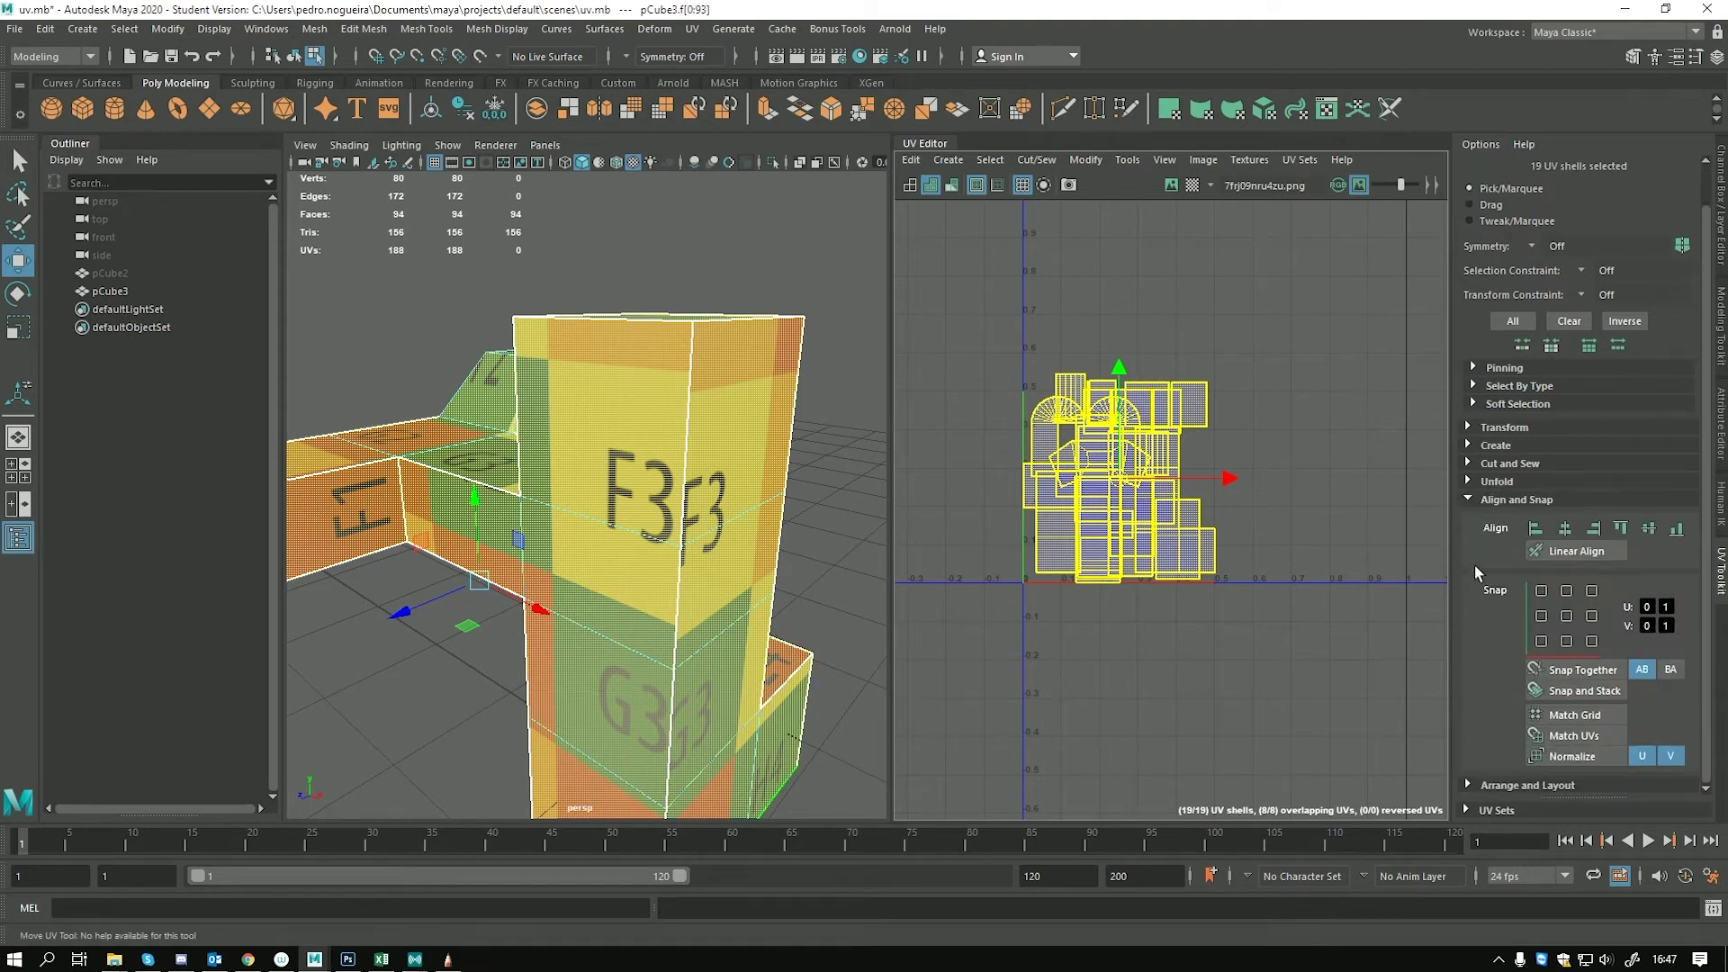
{"action": "left_click", "coordinate": [1473, 784]}
{"action": "scroll", "coordinate": [1477, 741], "scroll_direction": "down", "scroll_amount": 5}
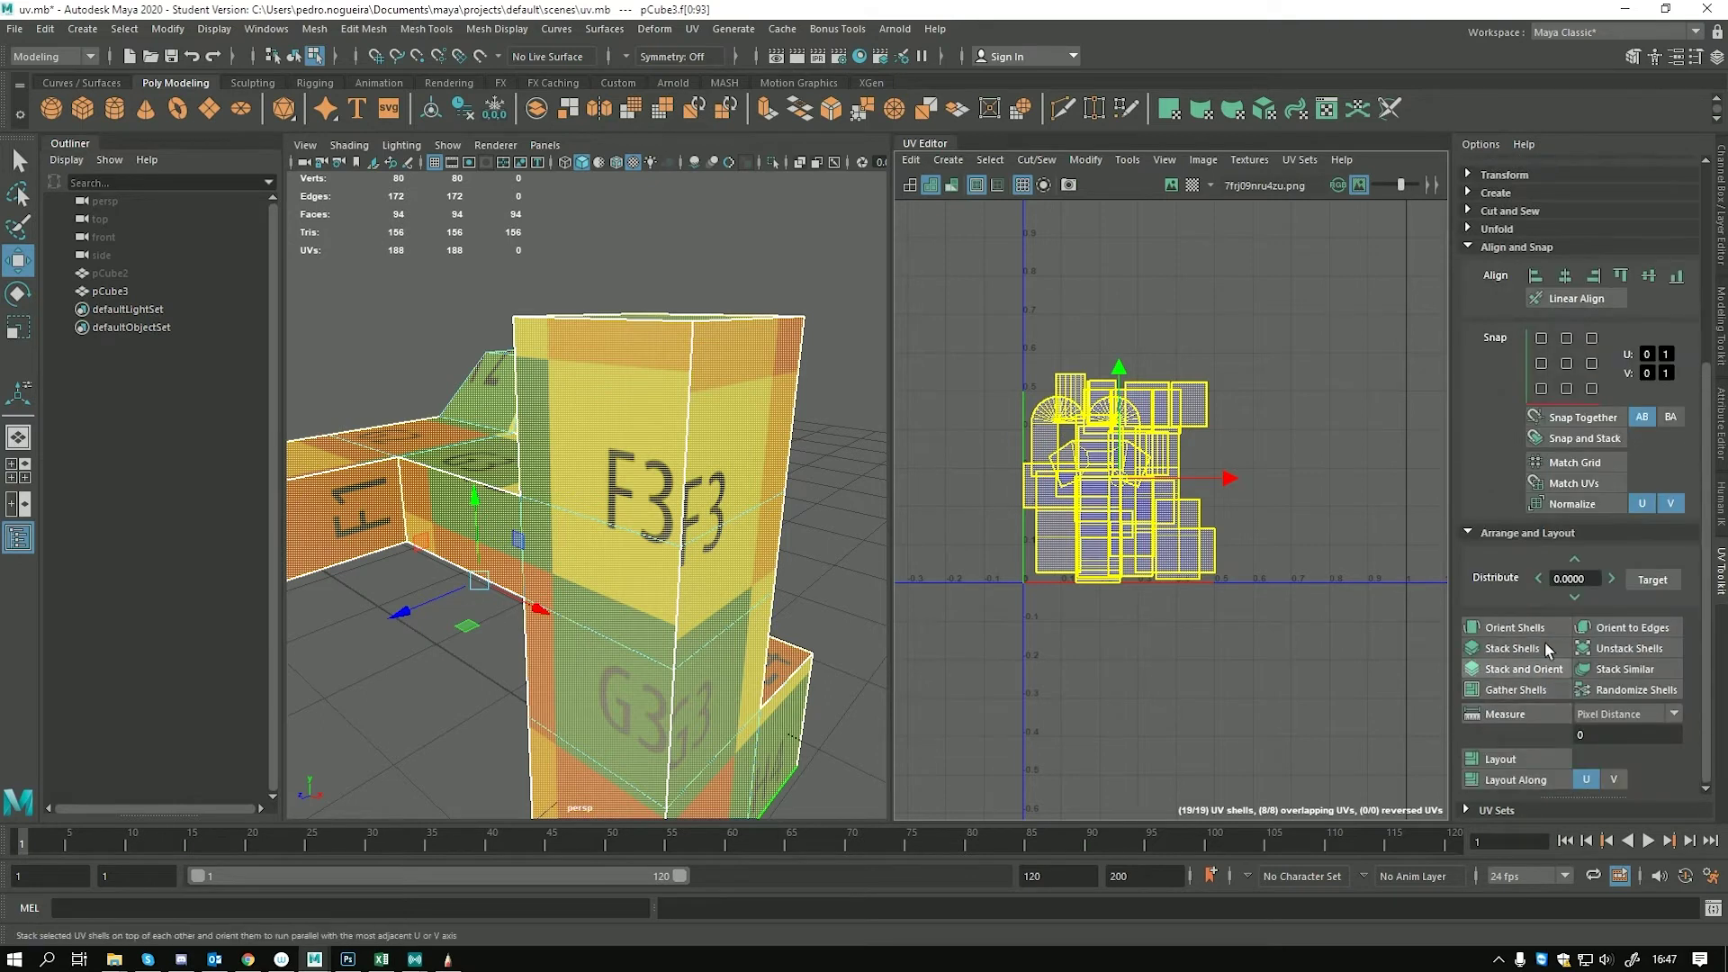
{"action": "left_click", "coordinate": [1470, 249]}
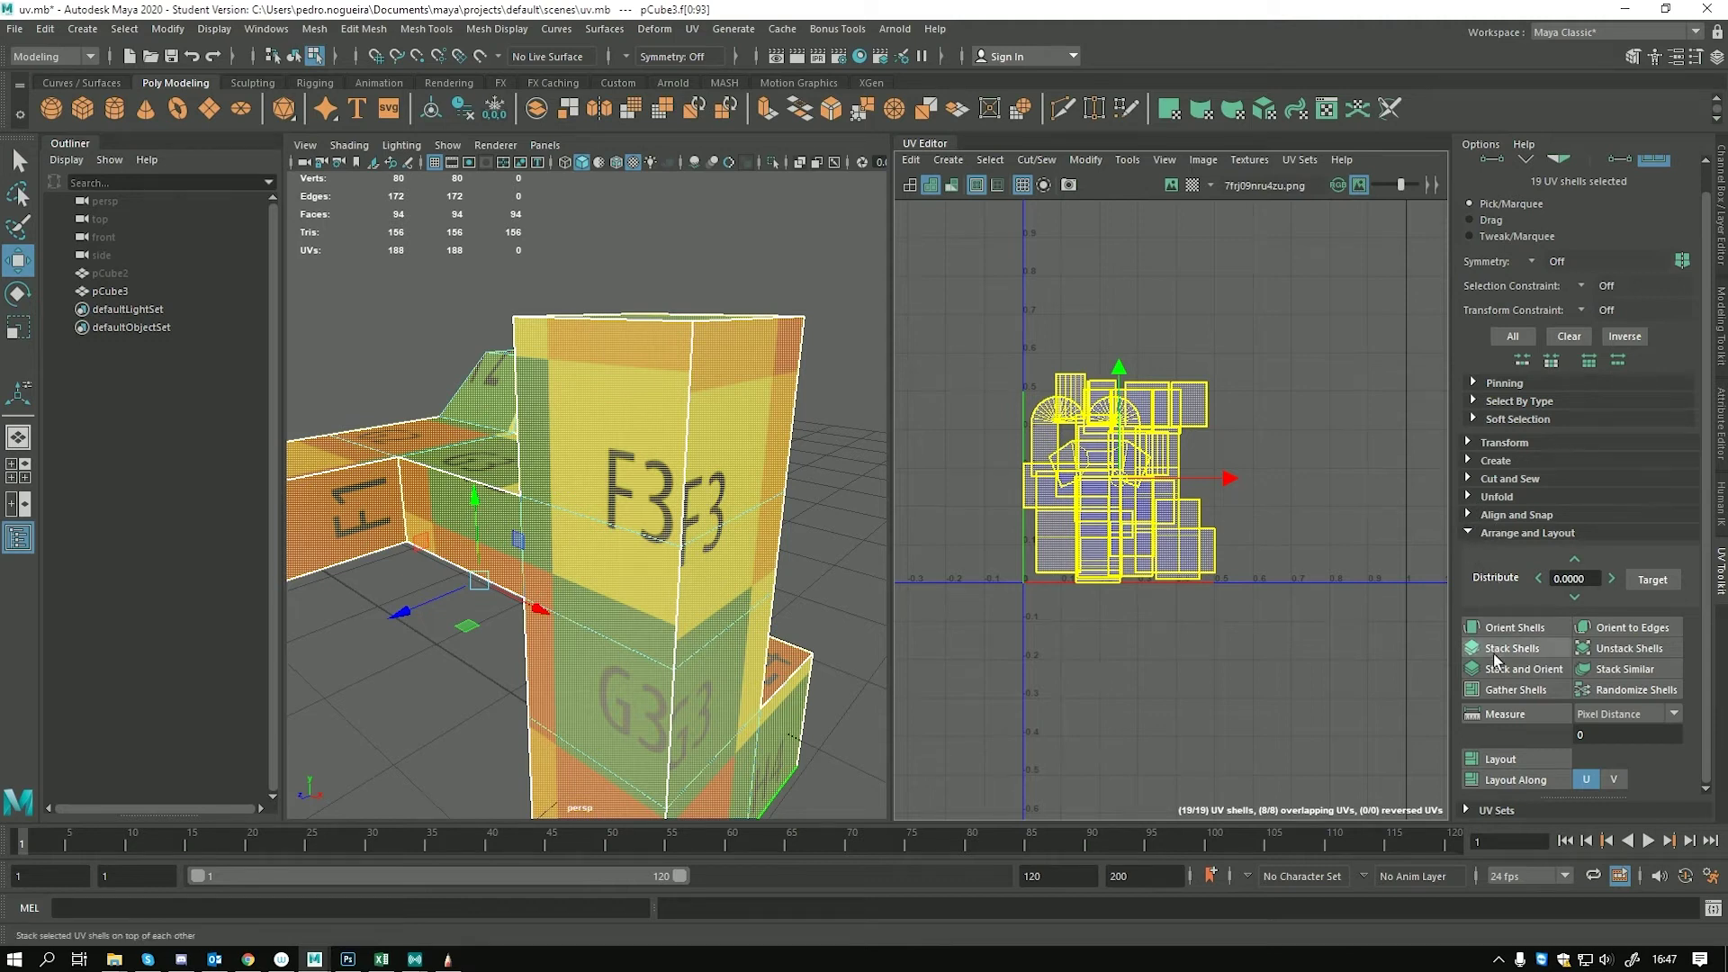
Lay out all selected shells automatically within the 0–1 UV square and check their spacing
{"action": "left_click", "coordinate": [1496, 761]}
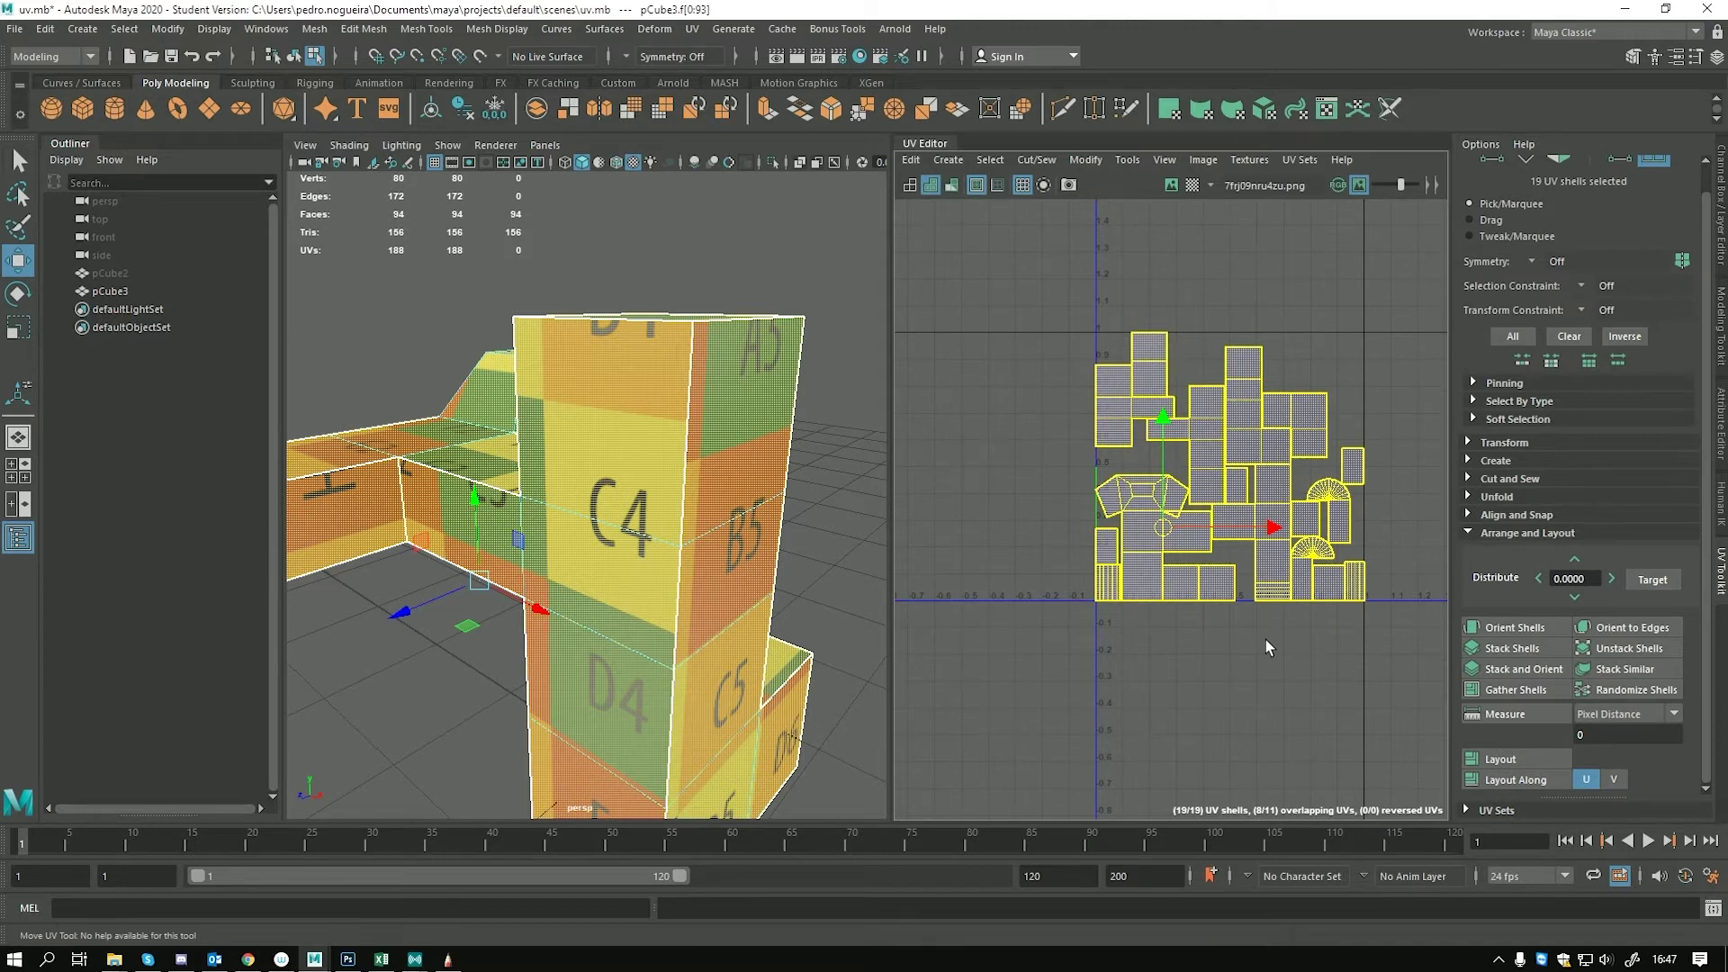
{"action": "scroll", "coordinate": [1161, 529], "scroll_direction": "up", "scroll_amount": 4}
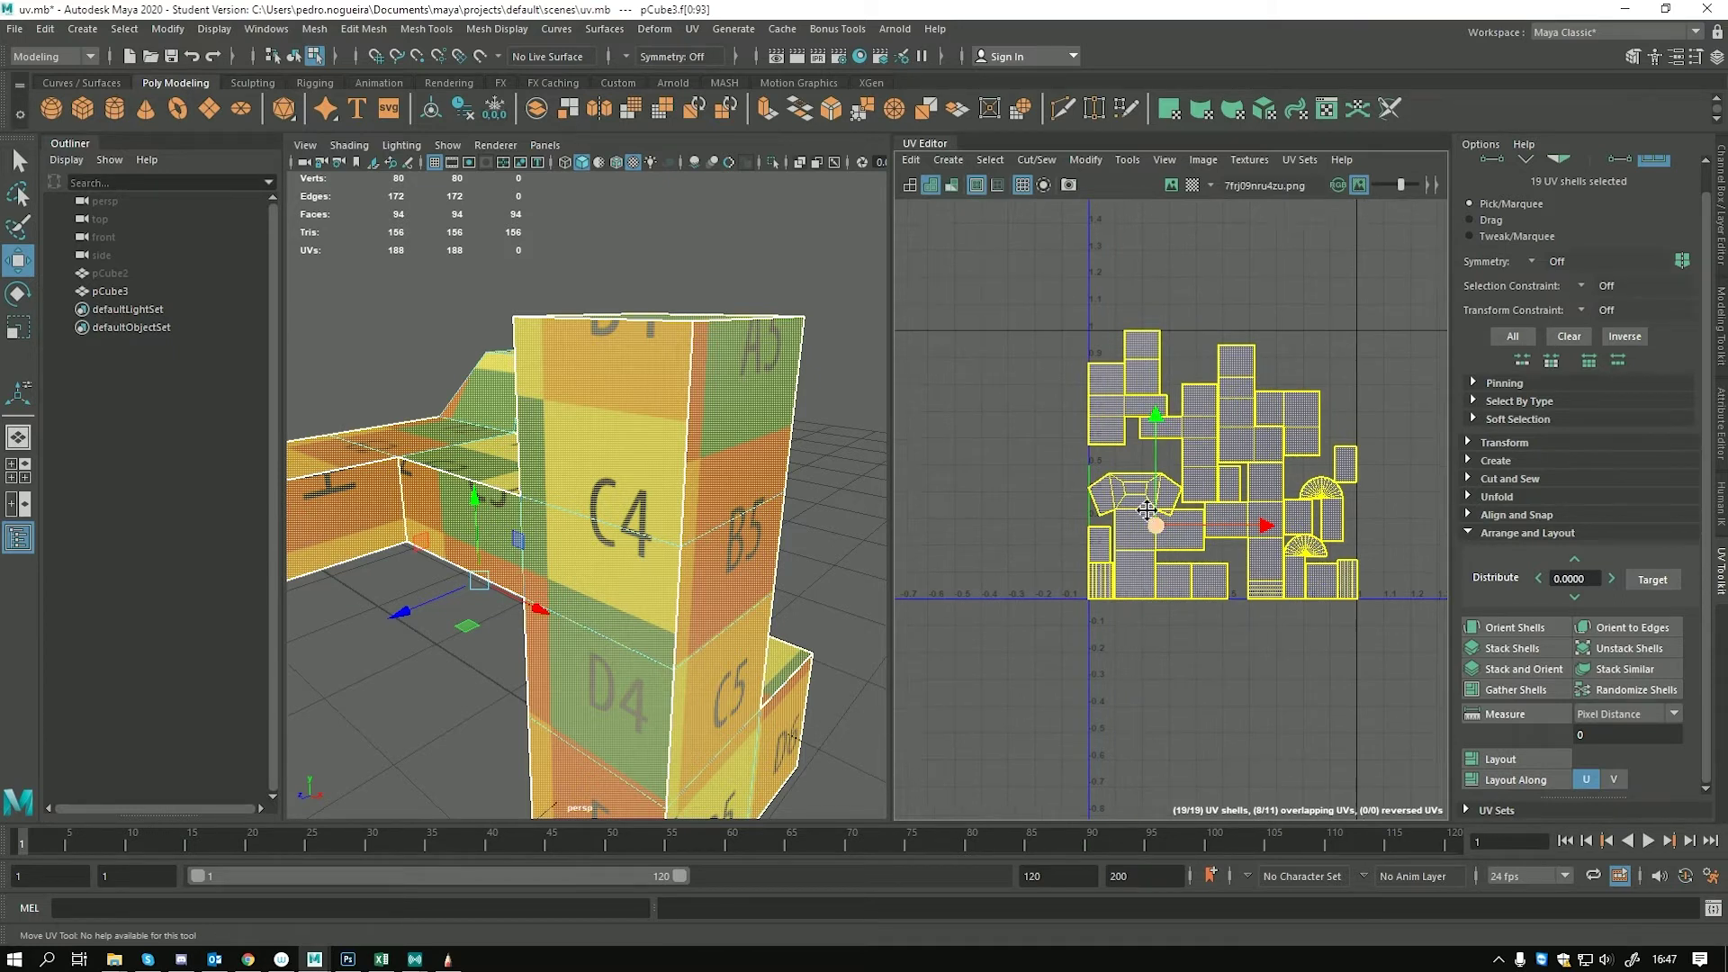
{"action": "middle_click_drag", "start_coordinate": [1161, 601], "coordinate": [1130, 651], "text": "alt"}
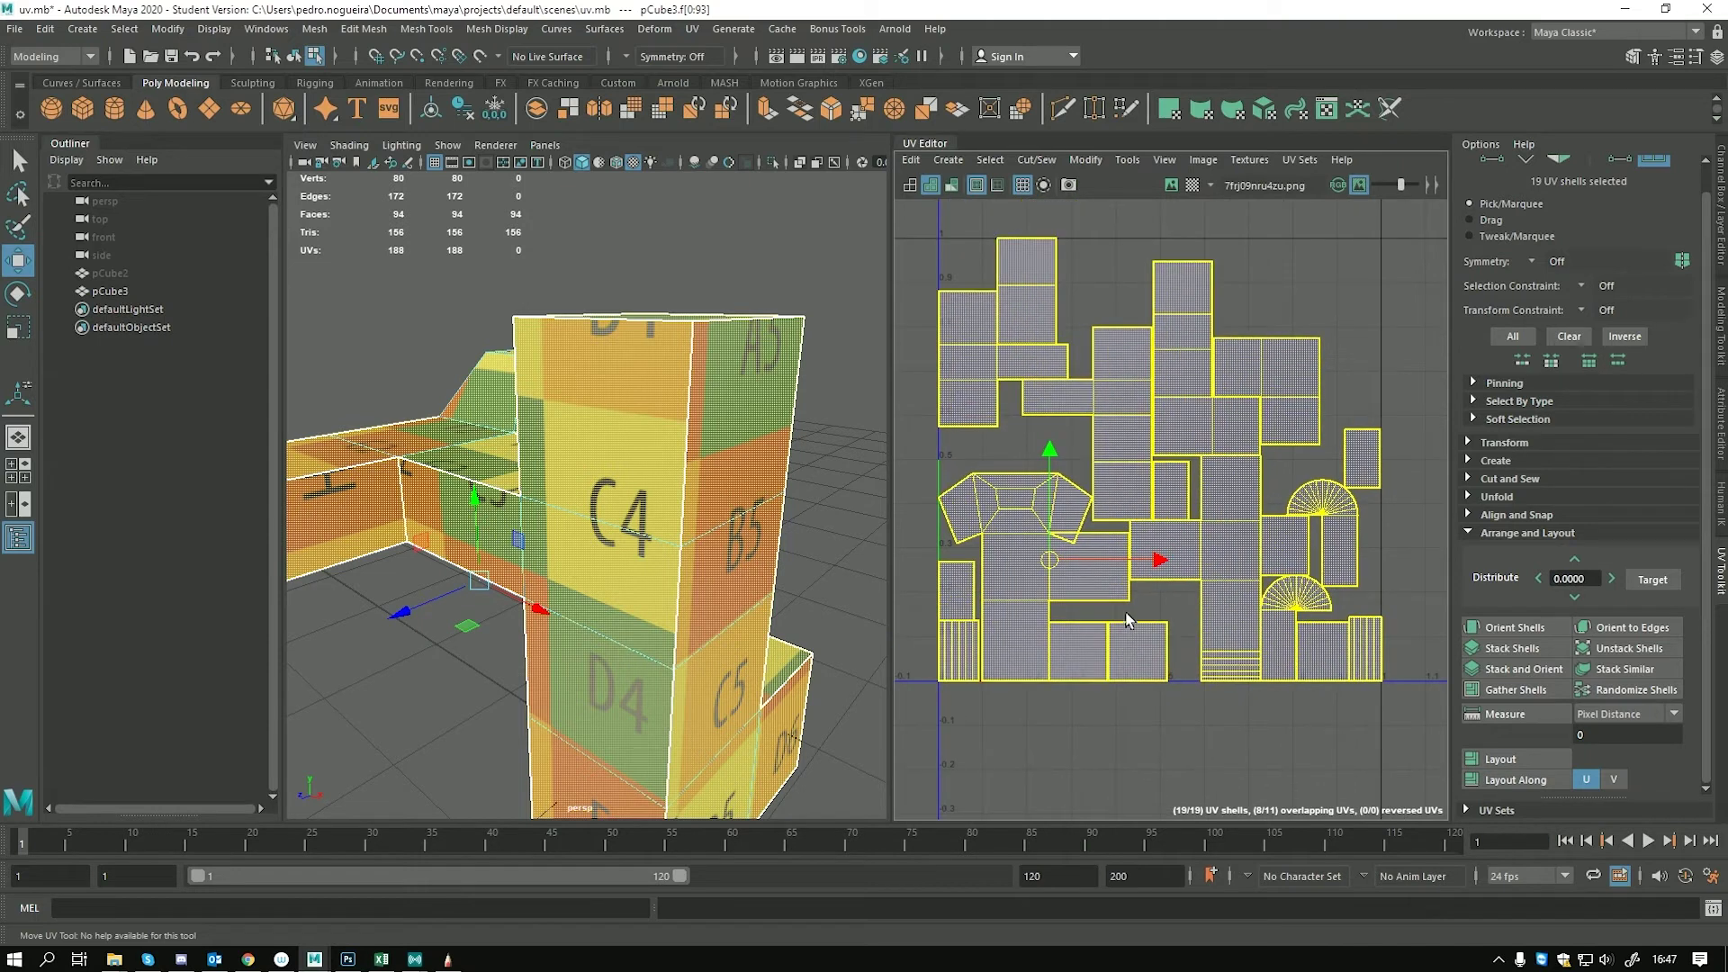
{"action": "scroll", "coordinate": [1017, 396], "scroll_direction": "up", "scroll_amount": 5}
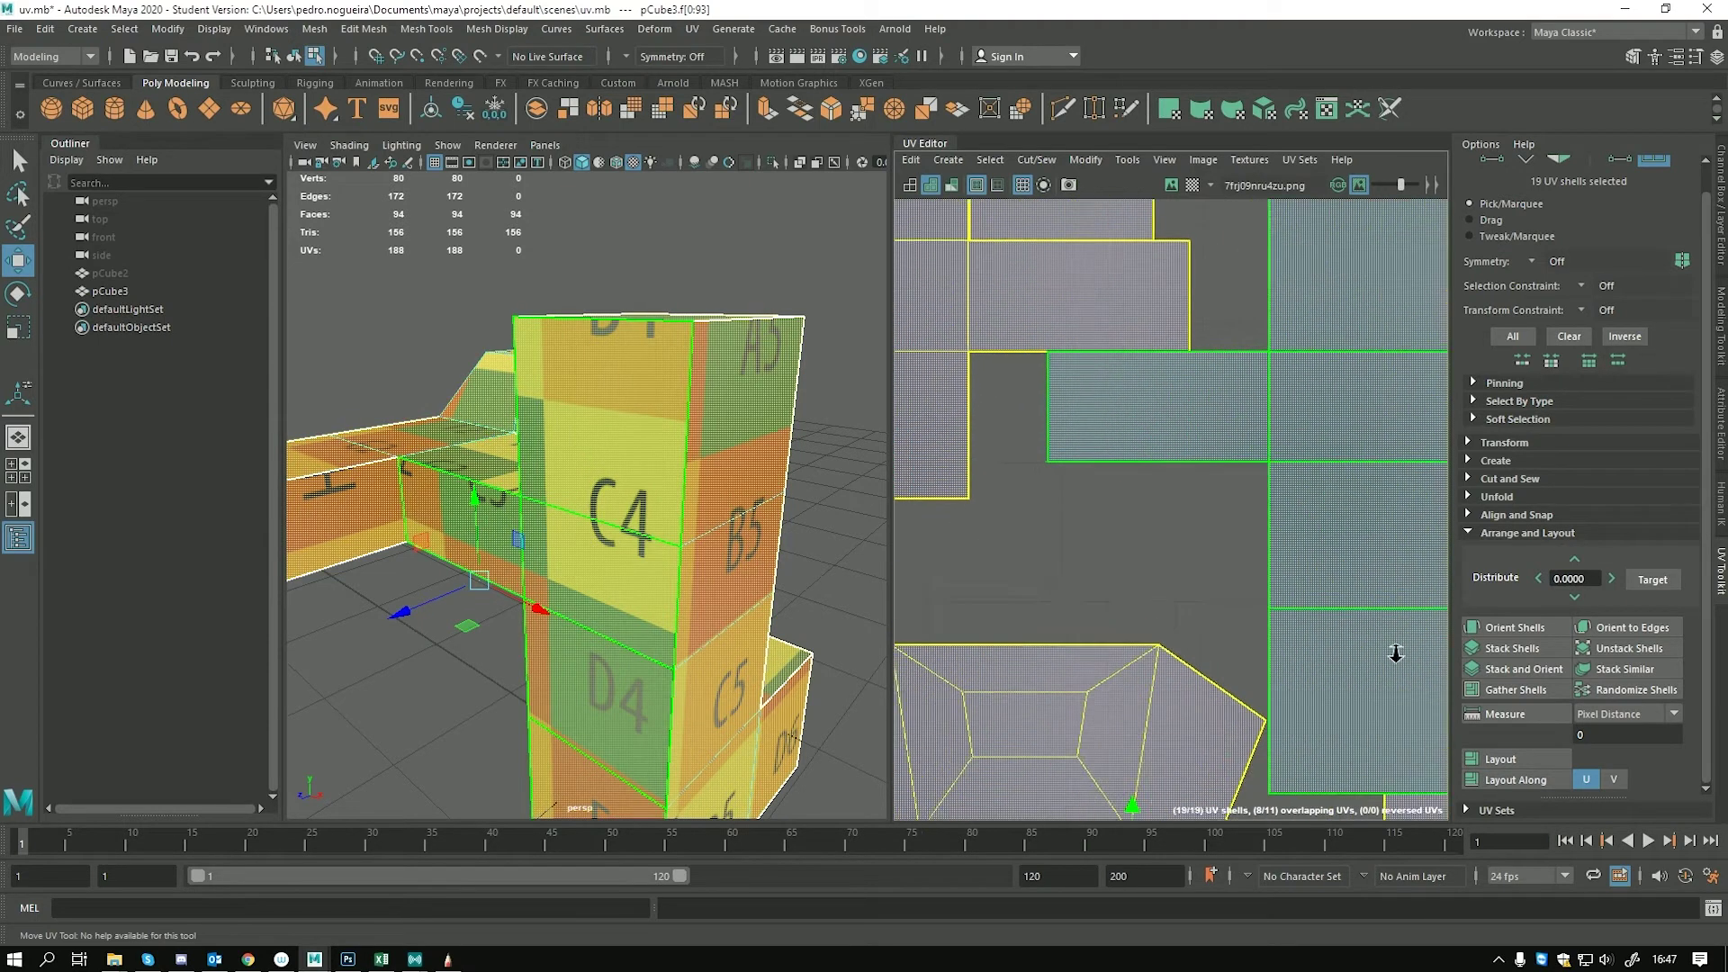
{"action": "scroll", "coordinate": [1214, 621], "scroll_direction": "down", "scroll_amount": 5}
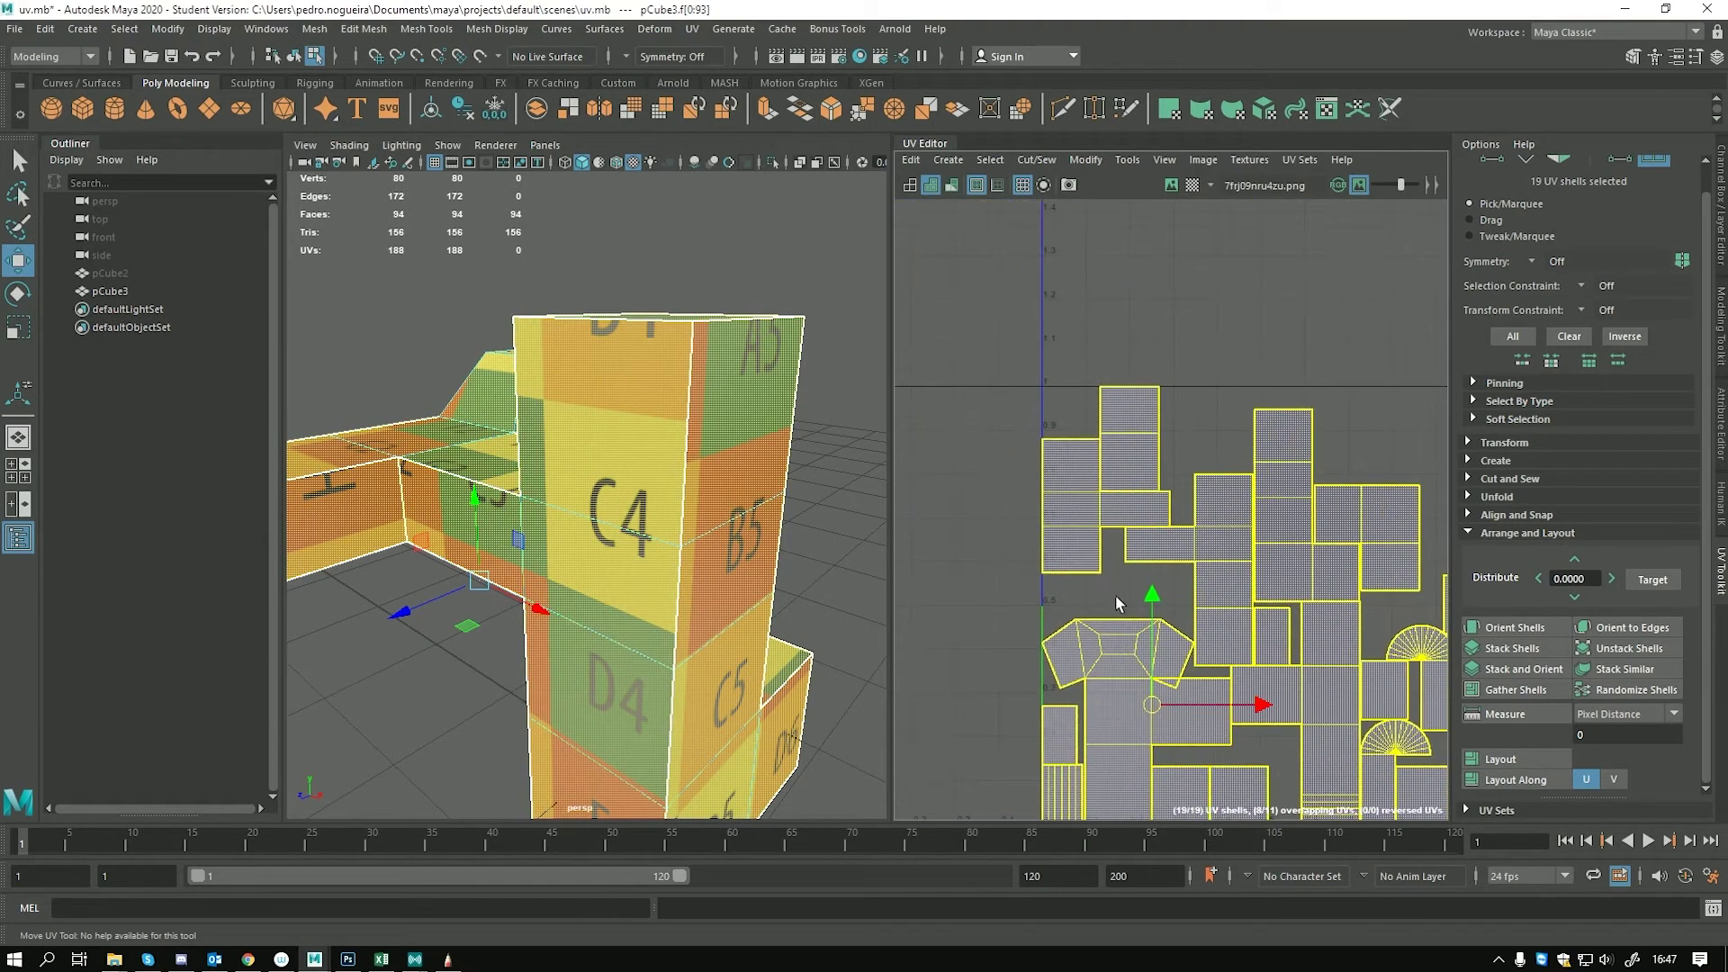
{"action": "middle_click_drag", "start_coordinate": [1143, 559], "coordinate": [1114, 540], "text": "alt"}
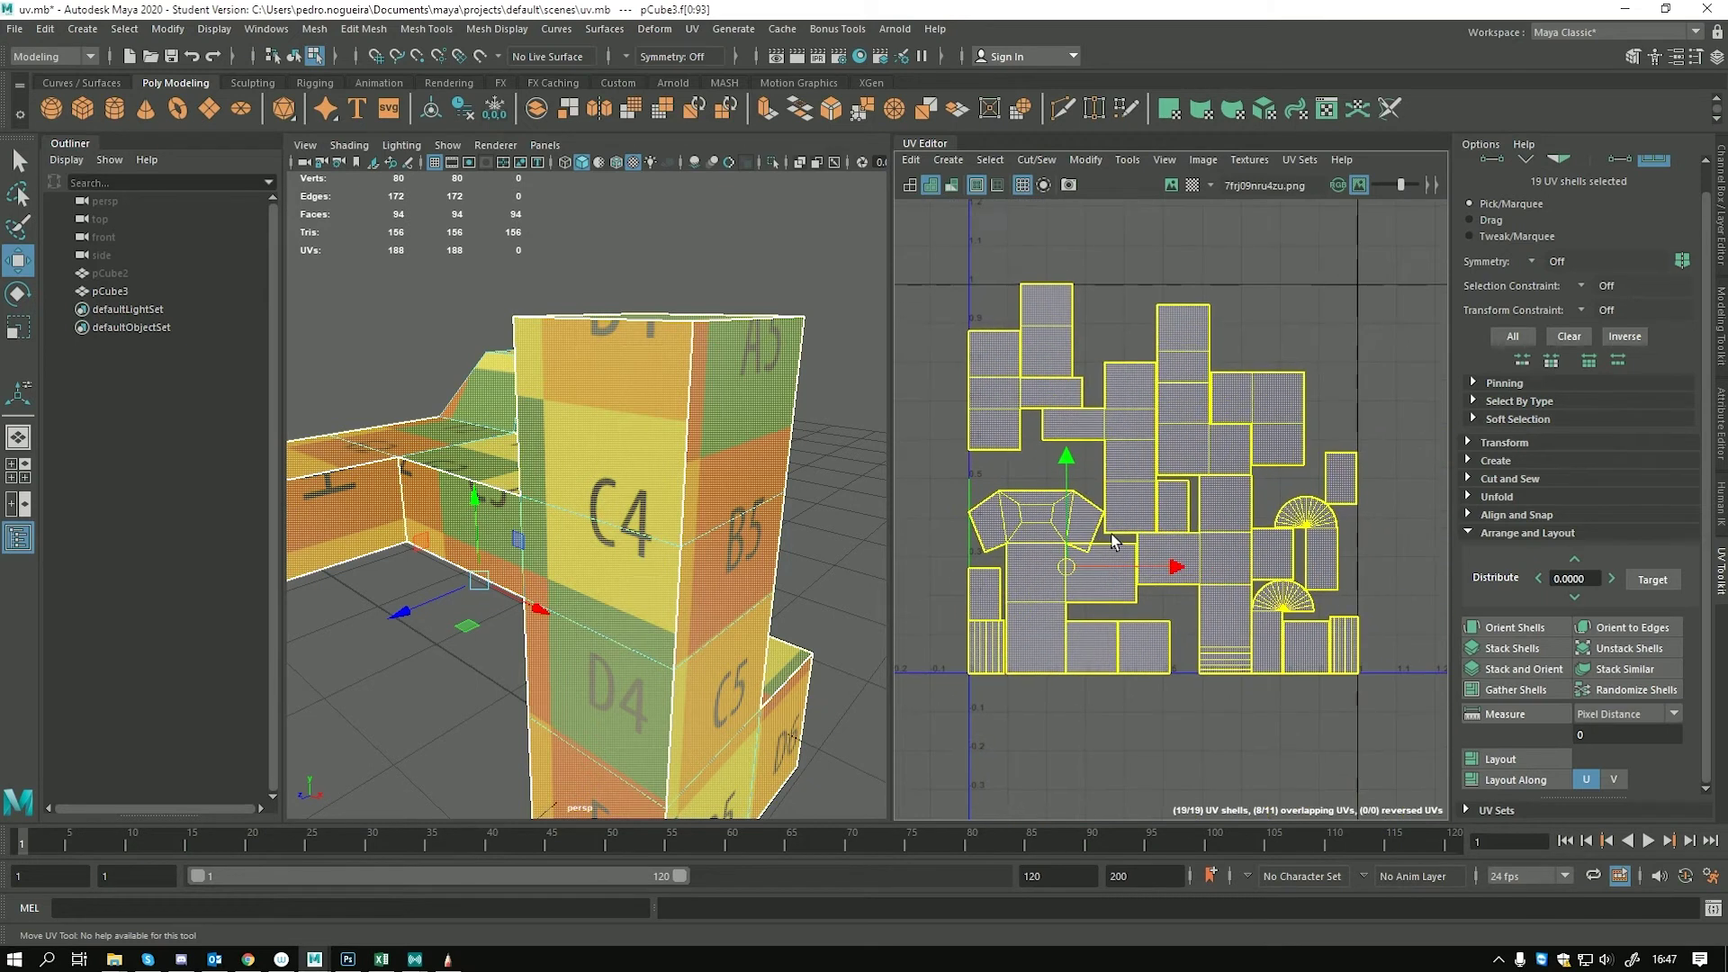
Try Stack and Orient and Stack Shells on all selected shells, and spread the pile out again with Layout
{"action": "left_click", "coordinate": [1552, 671]}
{"action": "right_click_drag", "start_coordinate": [1193, 486], "coordinate": [1381, 694], "text": "alt"}
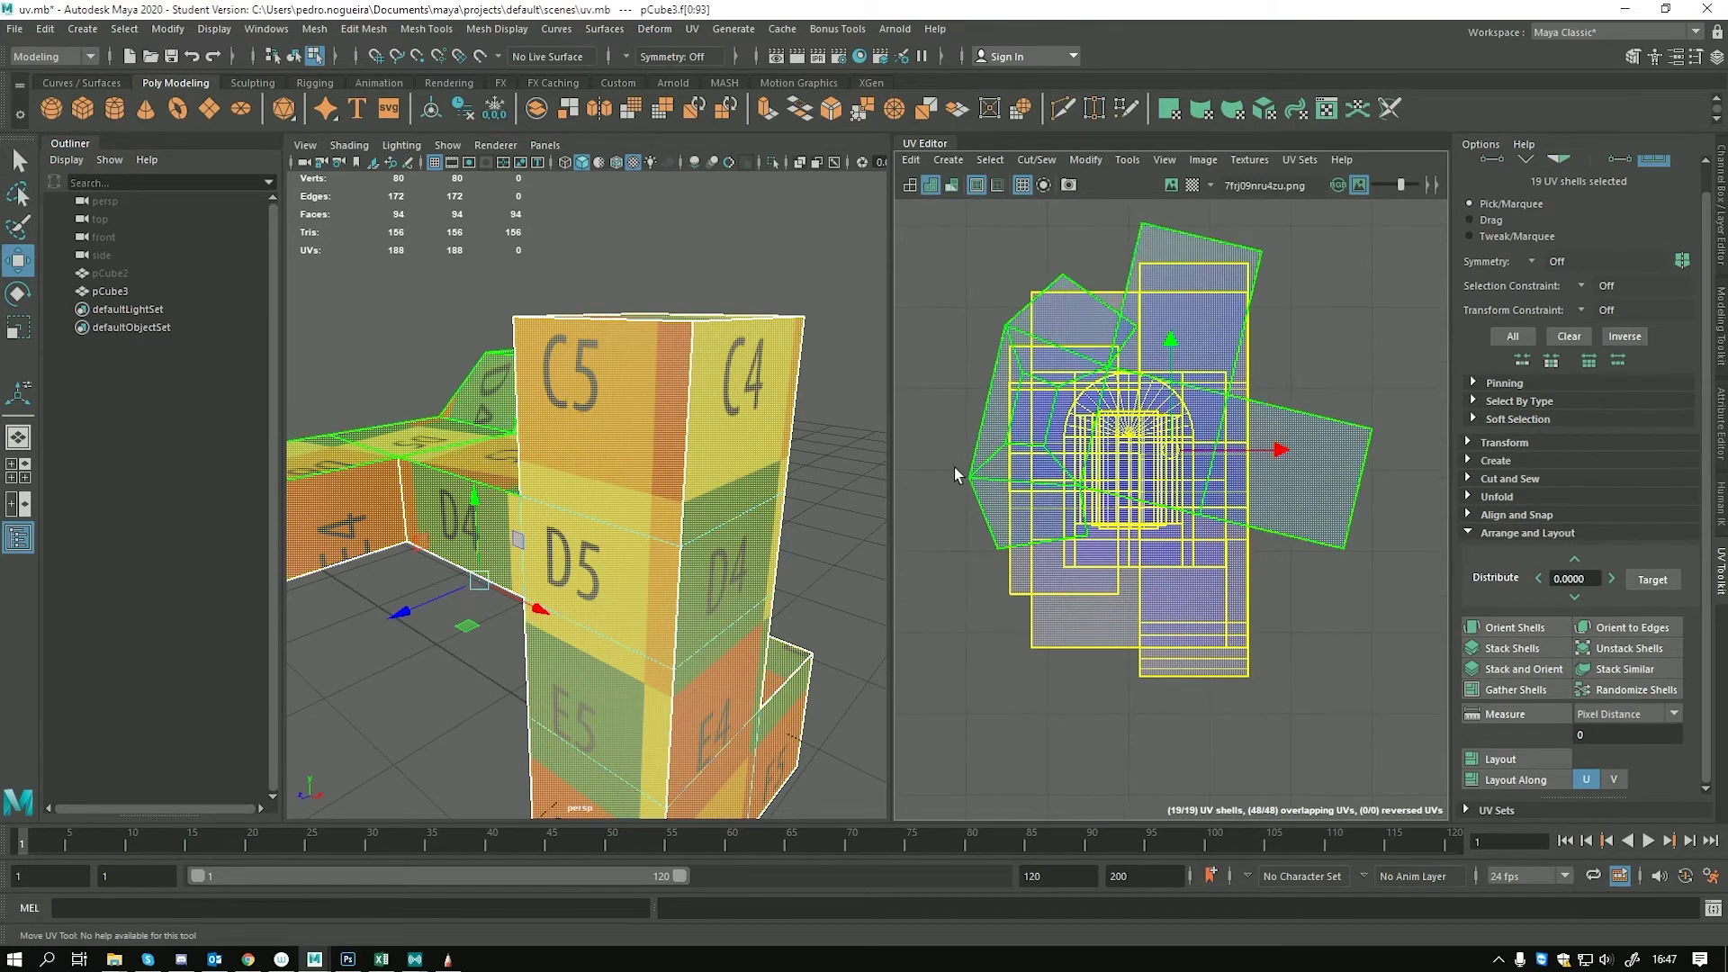
{"action": "right_click_drag", "start_coordinate": [1180, 653], "coordinate": [931, 496], "text": "alt"}
{"action": "middle_click_drag", "start_coordinate": [931, 496], "coordinate": [1047, 472], "text": "alt"}
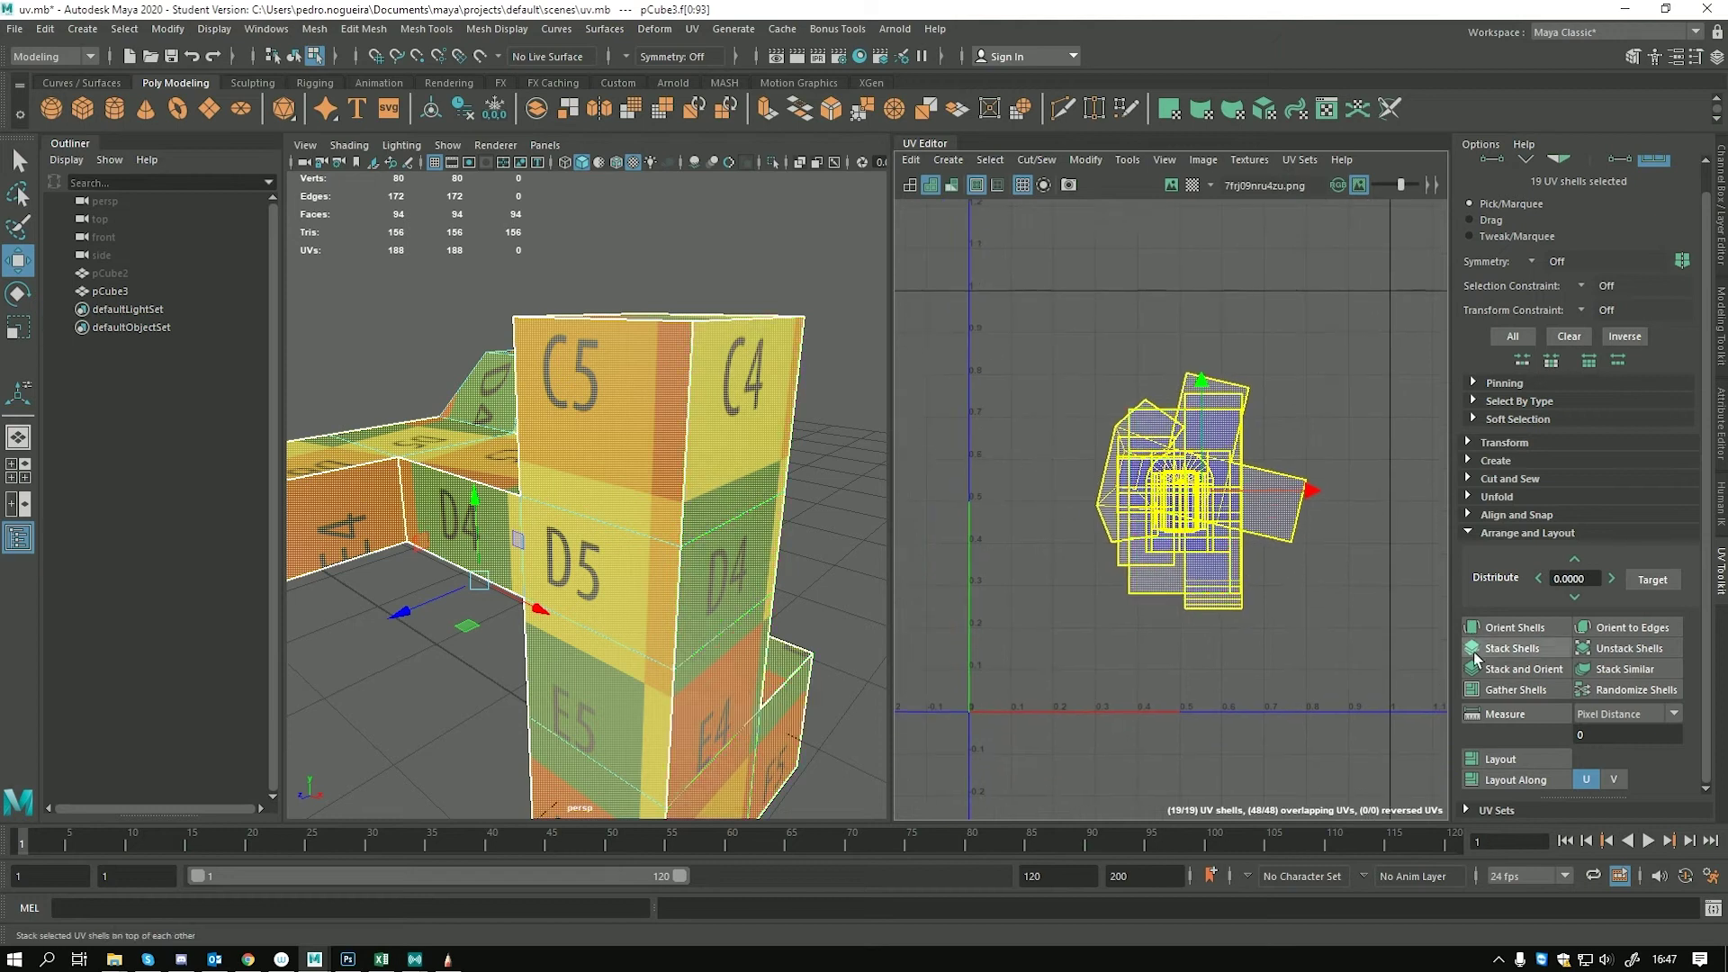
{"action": "left_click", "coordinate": [1517, 648]}
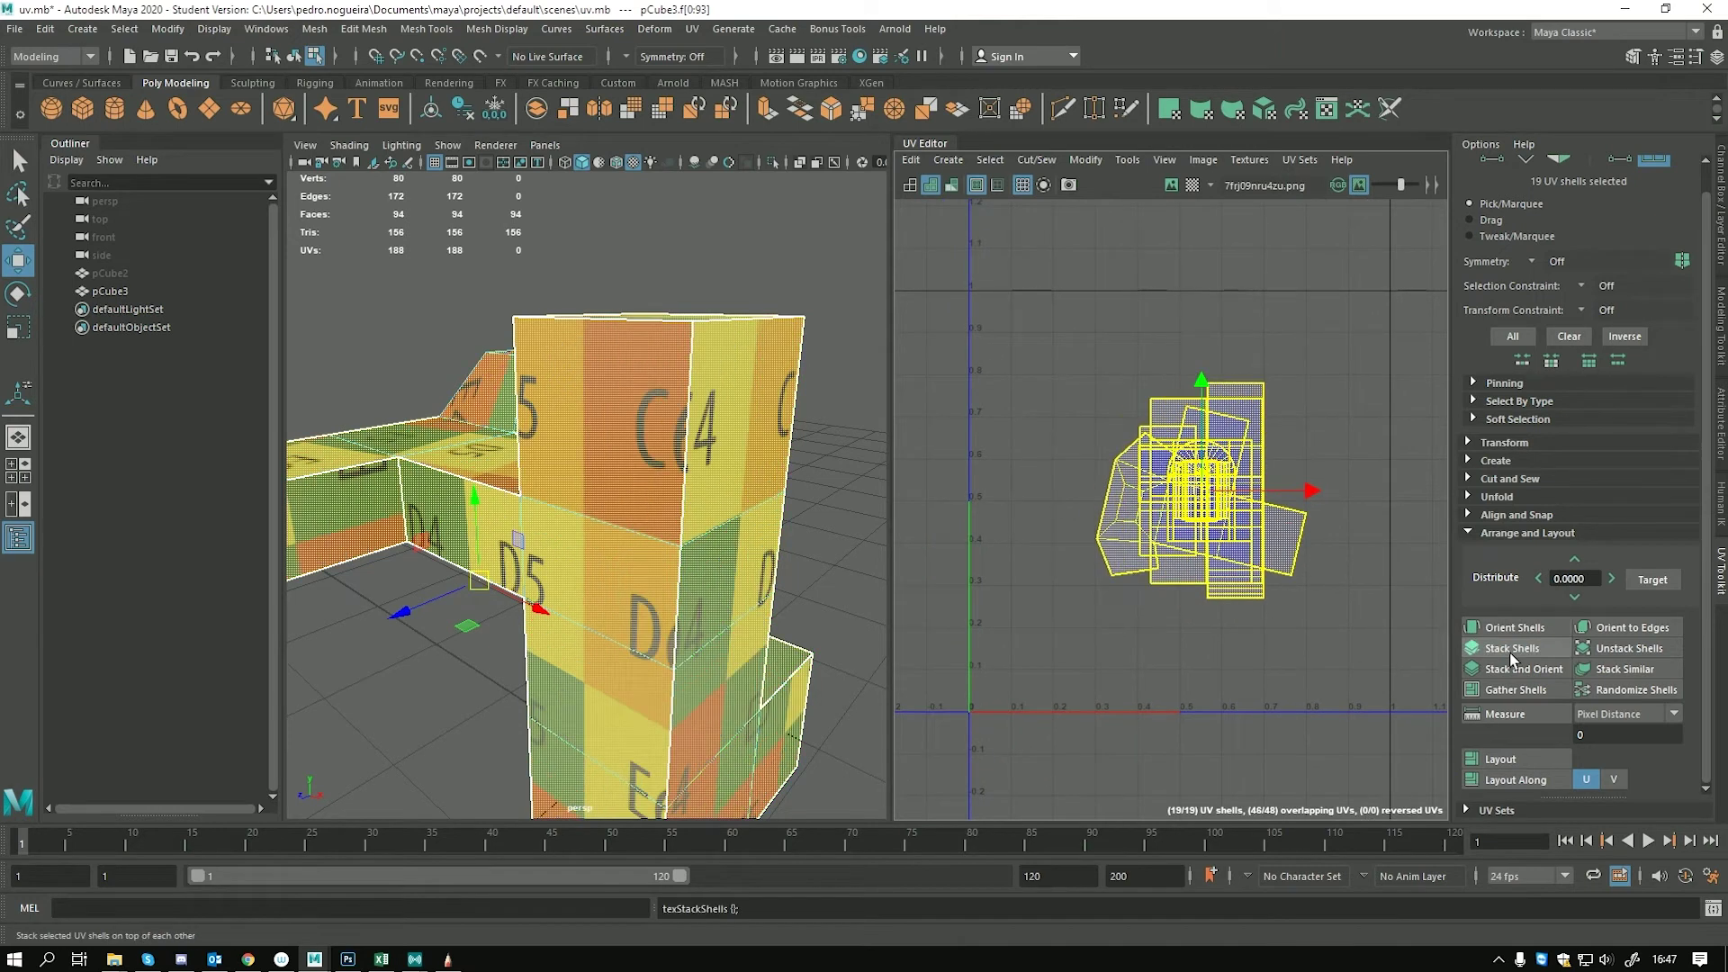
{"action": "left_click", "coordinate": [1502, 761]}
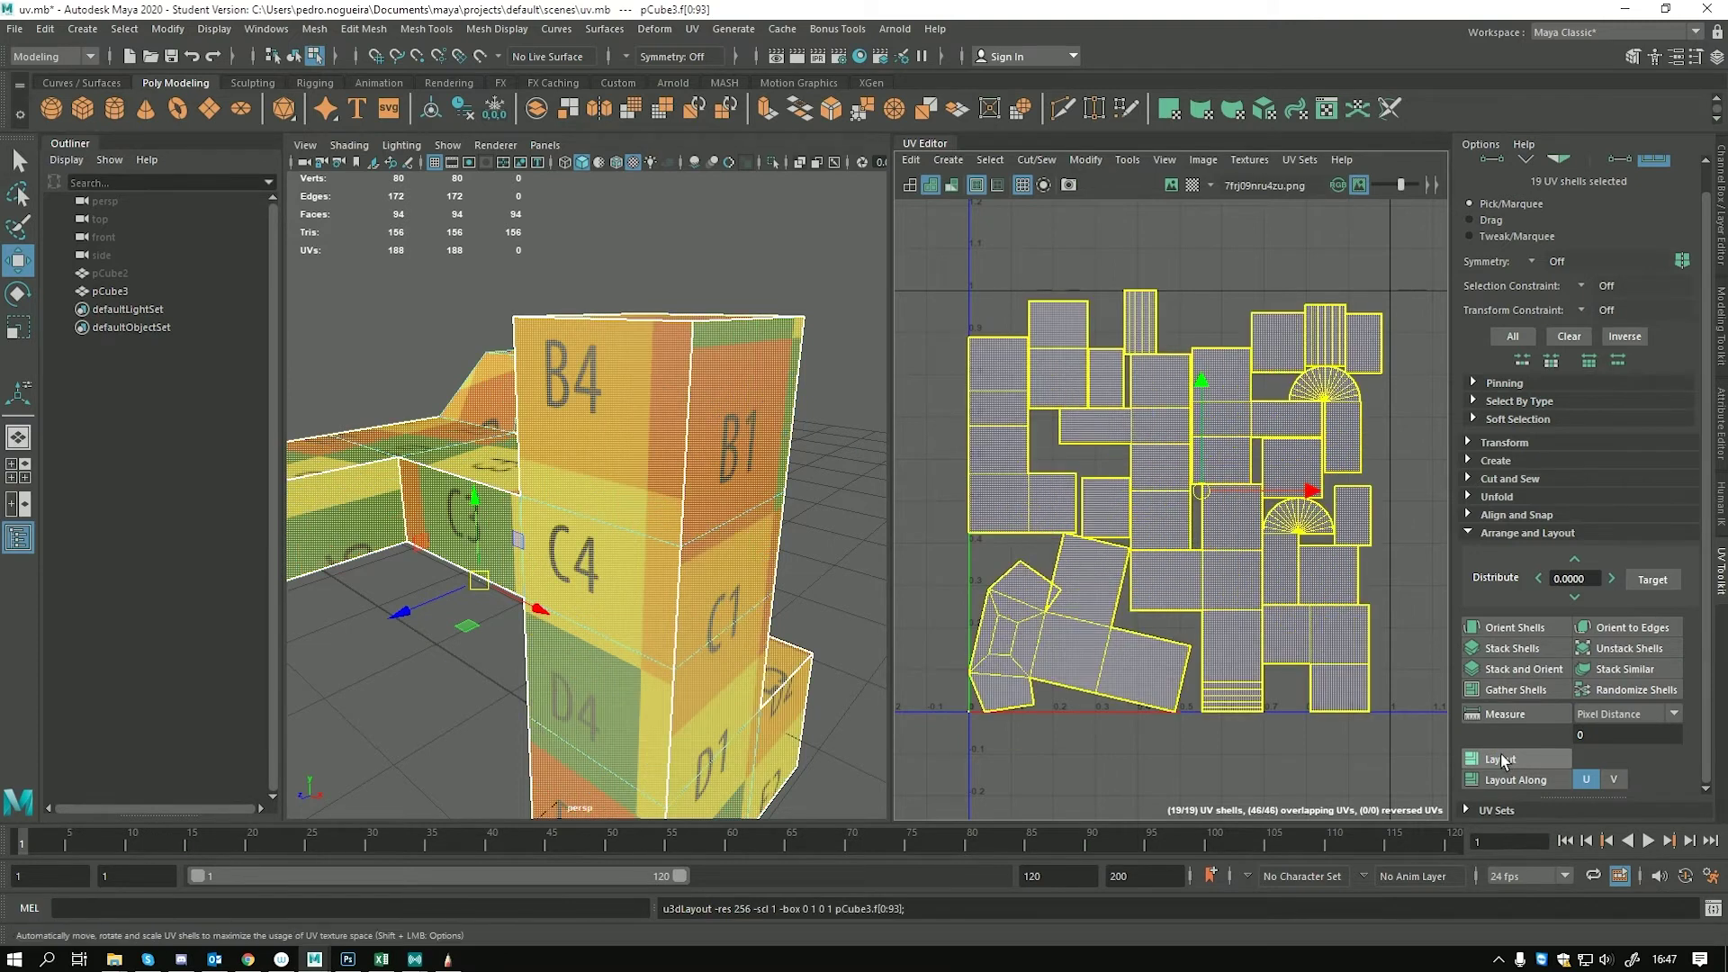
Try packing all selected shells with Layout Along, first in the U direction and then in V
{"action": "left_click", "coordinate": [1584, 779]}
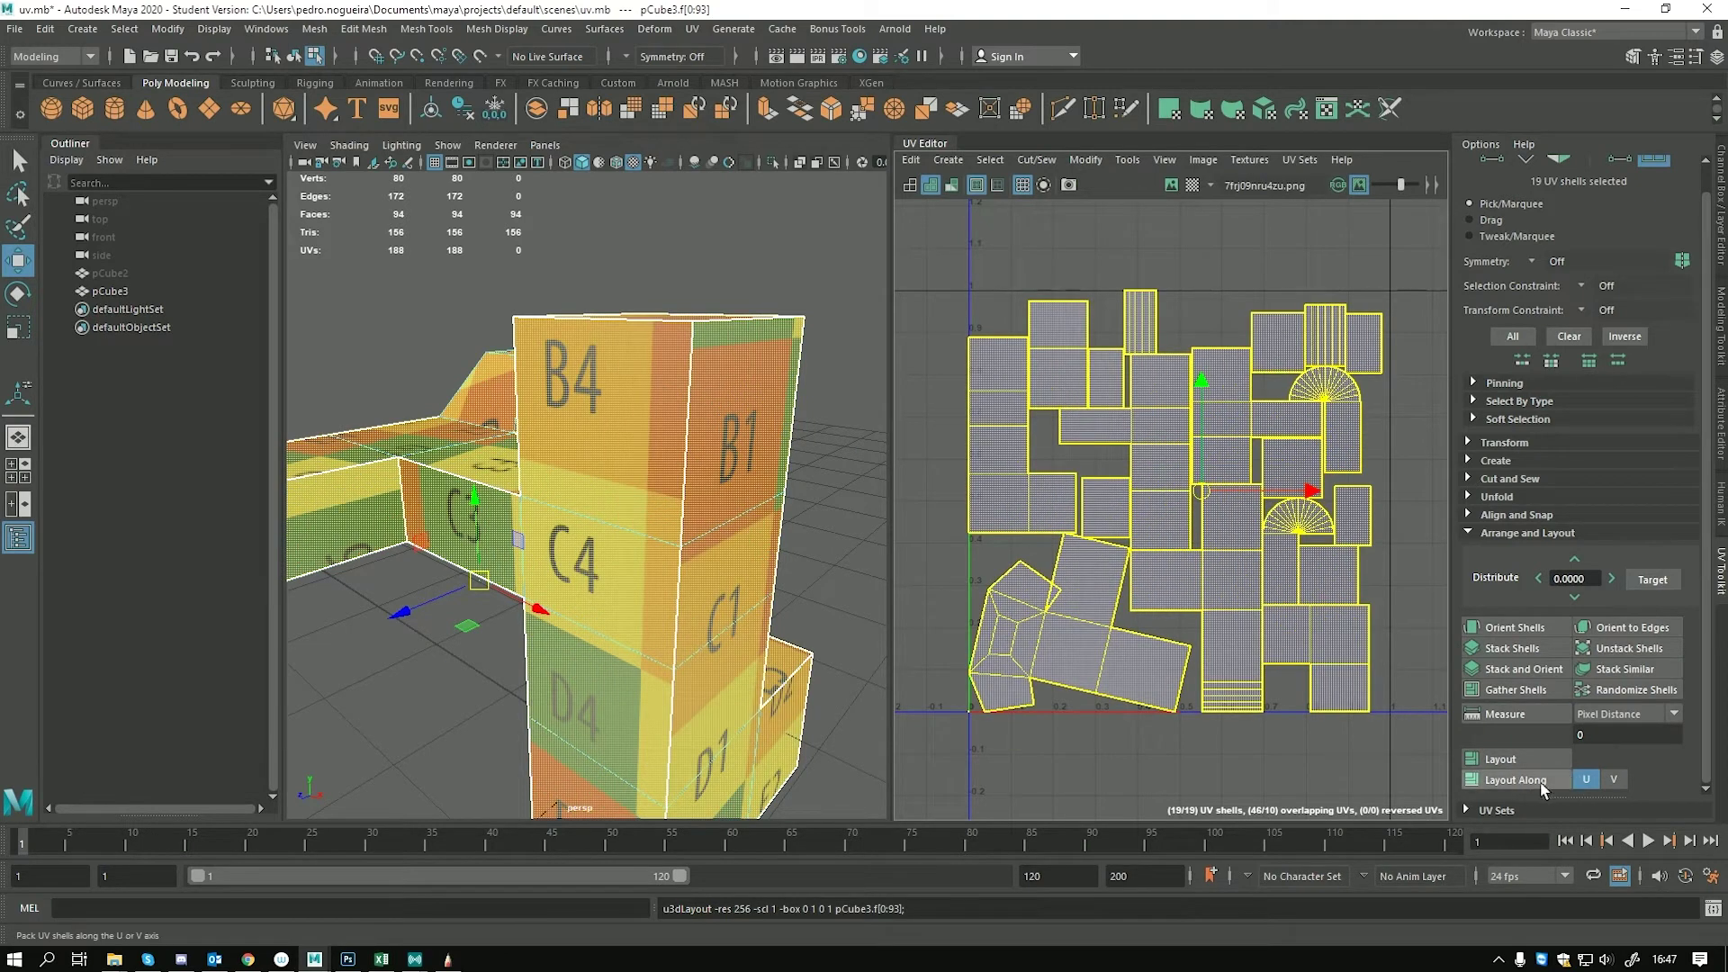
{"action": "middle_click_drag", "start_coordinate": [1012, 745], "coordinate": [957, 601], "text": "alt"}
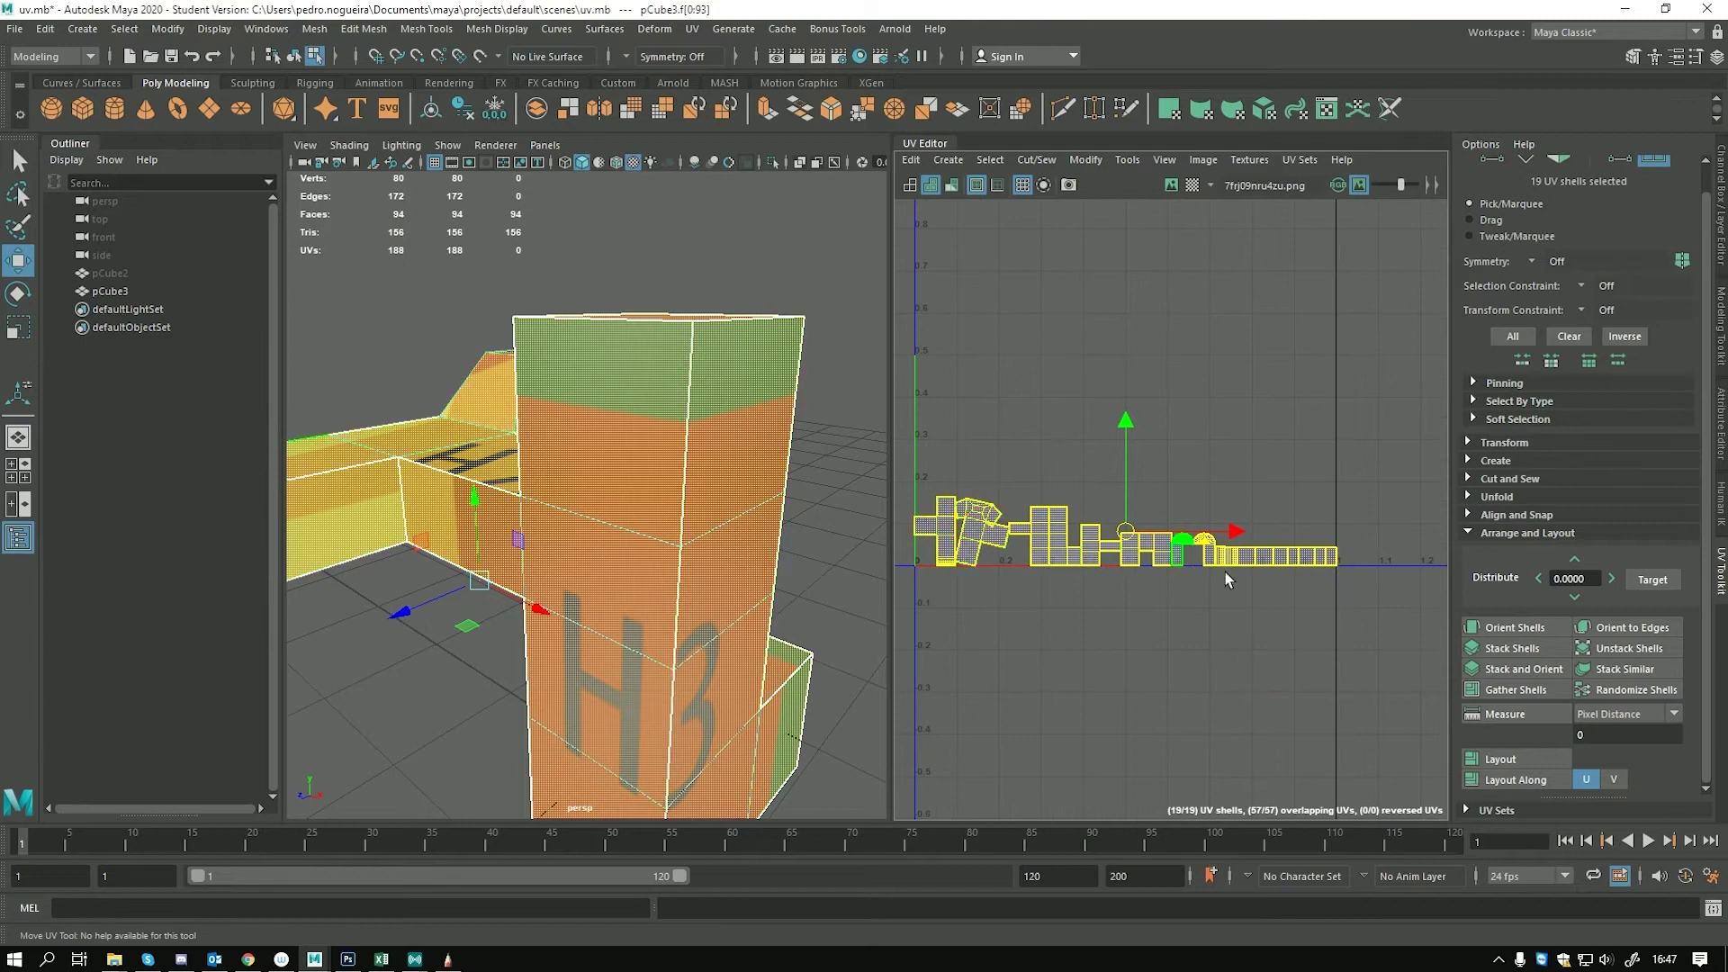
{"action": "left_click", "coordinate": [1615, 779]}
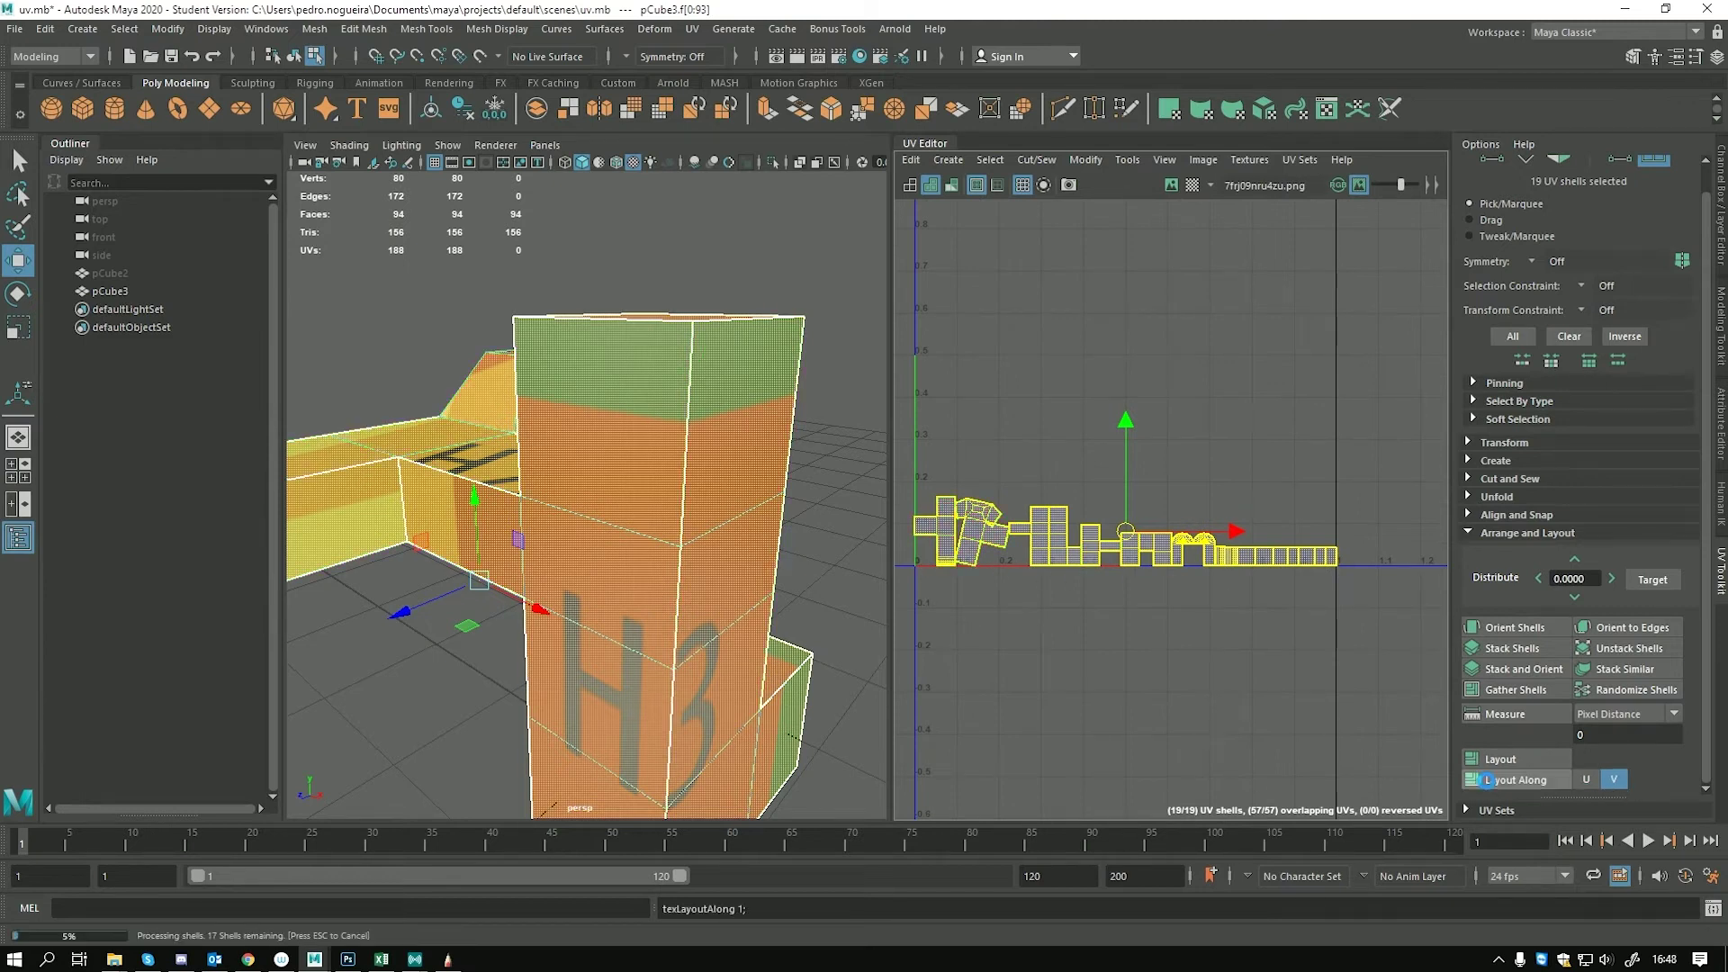
Set the Layout Along direction back to U and lay out all selected shells automatically within the UV square
{"action": "left_click", "coordinate": [1586, 780]}
{"action": "left_click", "coordinate": [1533, 774]}
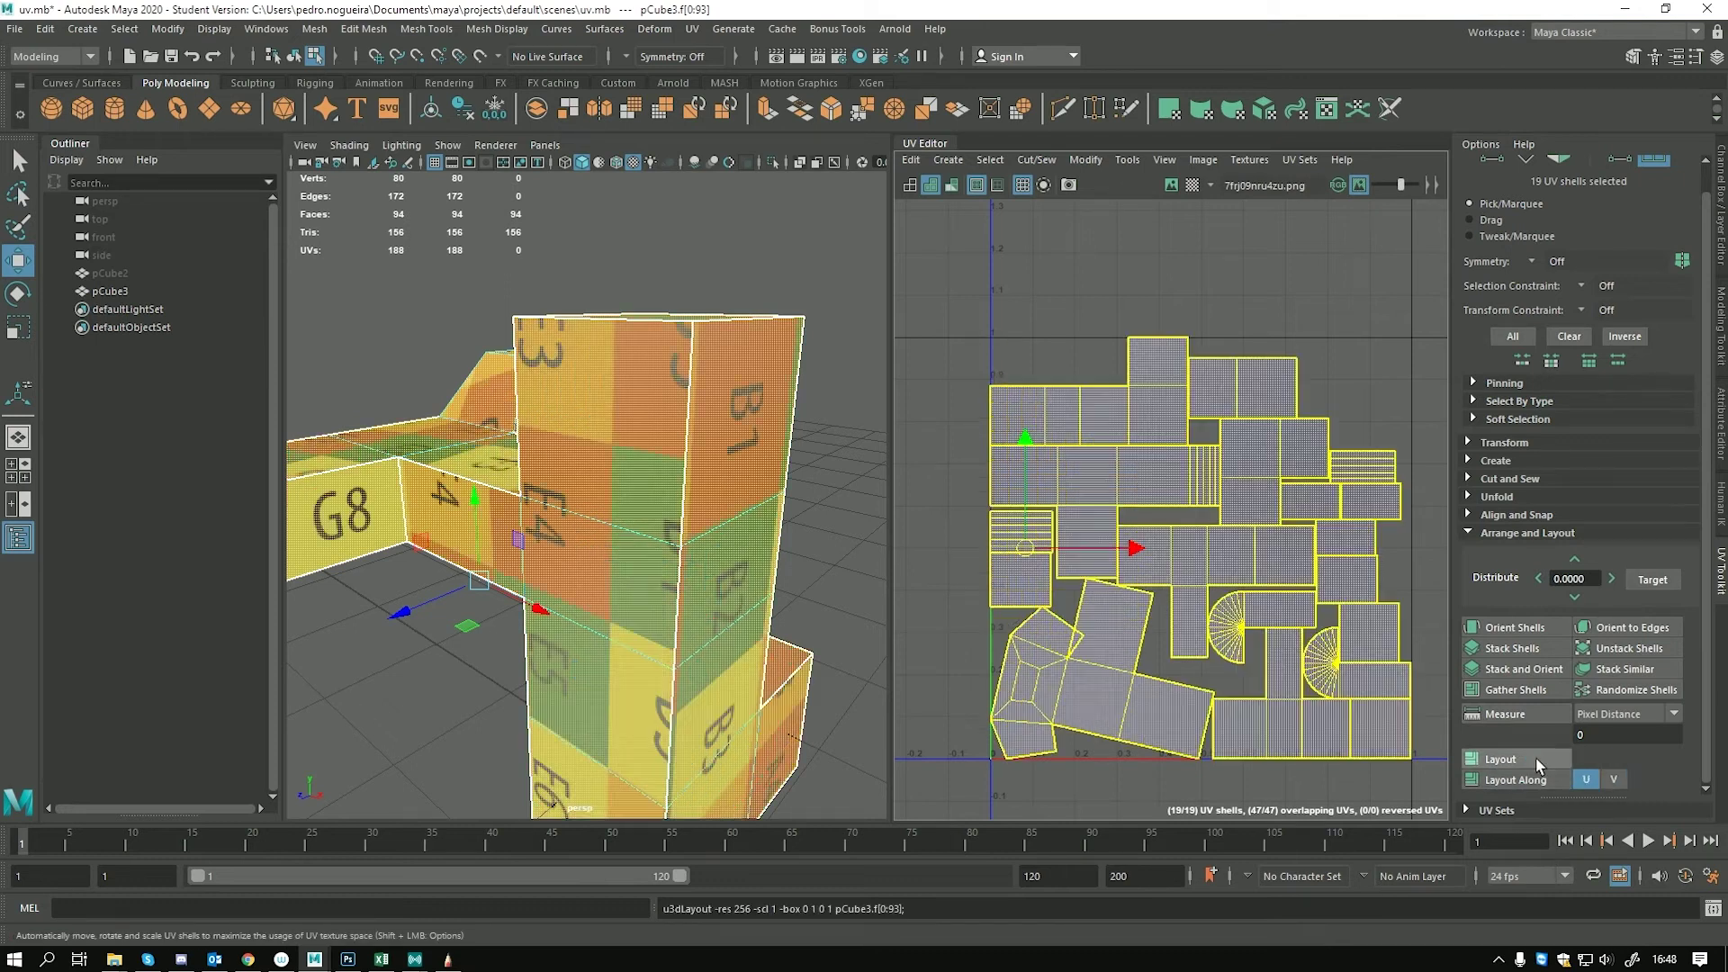
{"action": "scroll", "coordinate": [1204, 517], "scroll_direction": "up", "scroll_amount": 2}
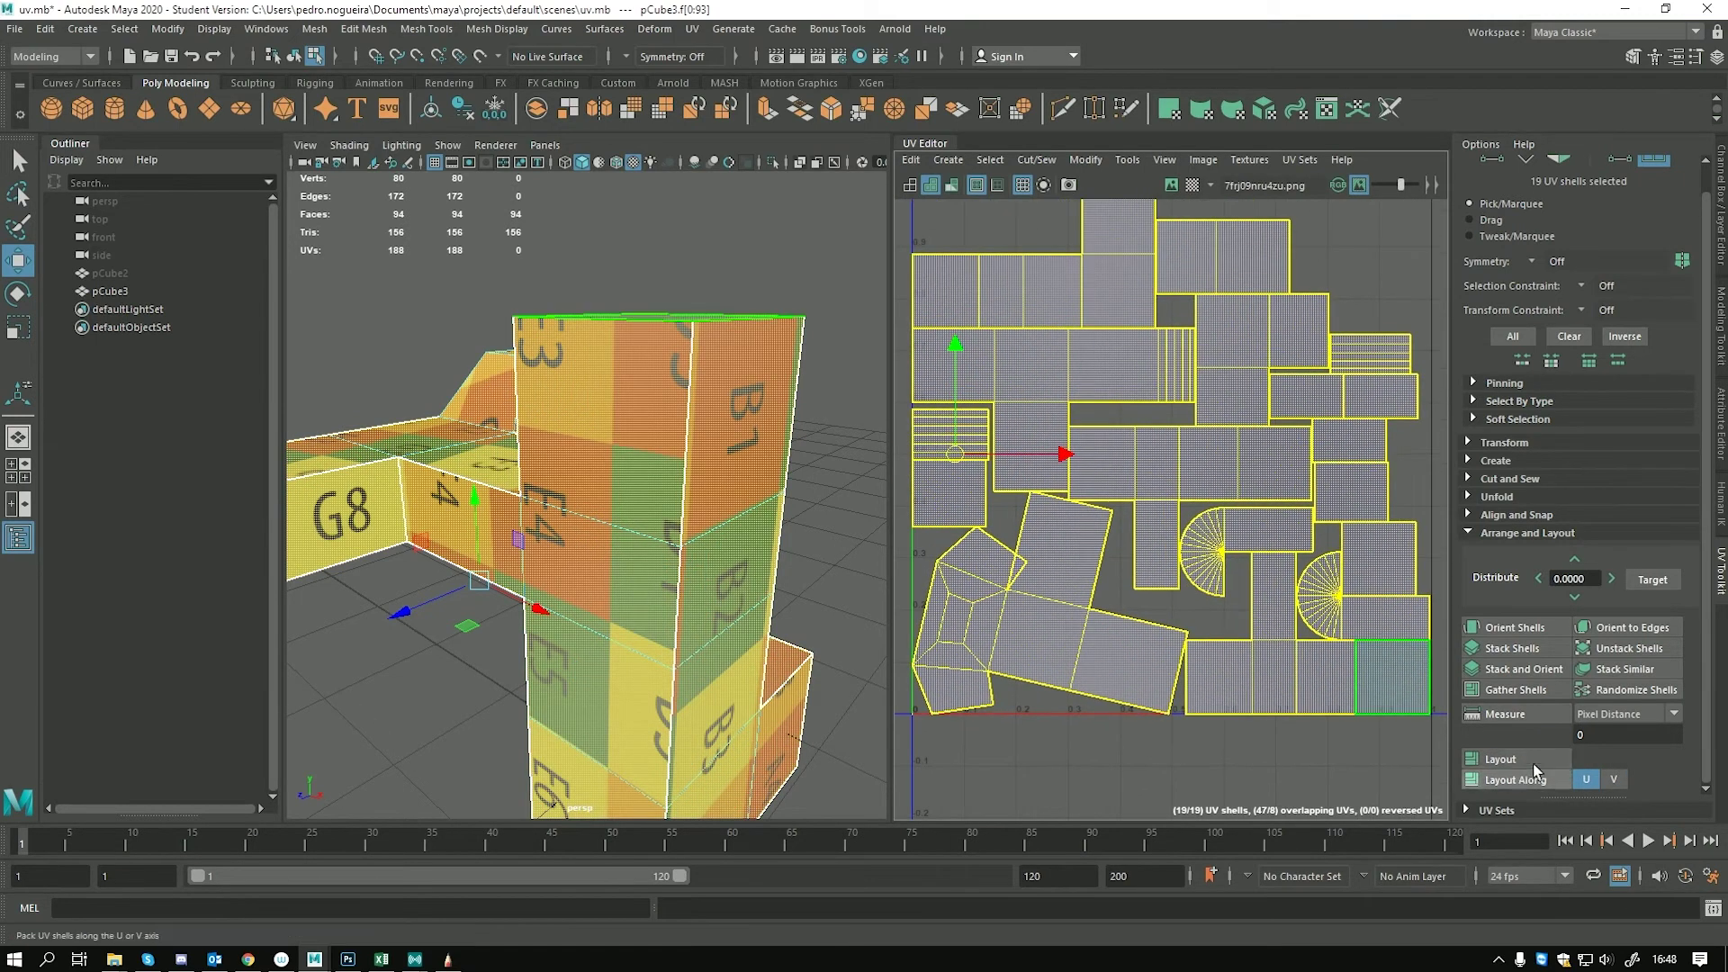
Move the L-shaped shell from the upper-left part of the packed layout to the empty space above the UV square
{"action": "middle_click_drag", "start_coordinate": [1120, 362], "coordinate": [1131, 520], "text": "alt"}
{"action": "left_click", "coordinate": [1071, 353]}
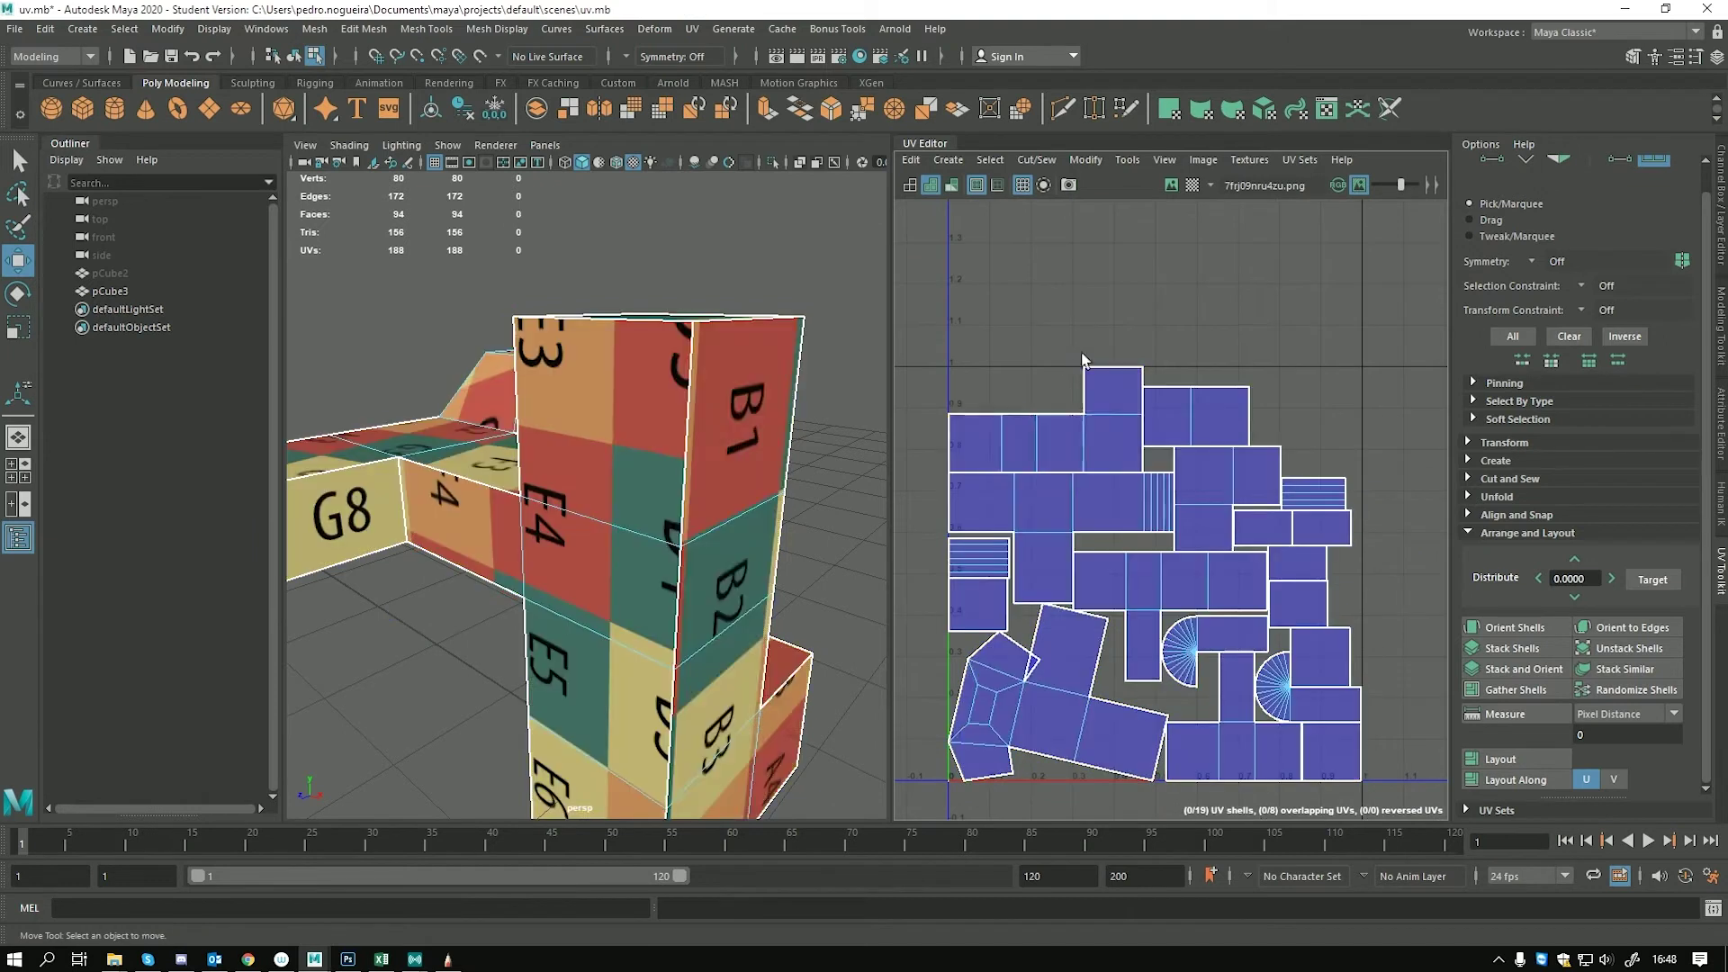
{"action": "scroll", "coordinate": [1103, 459], "scroll_direction": "down", "scroll_amount": 1}
{"action": "left_click", "coordinate": [1102, 459]}
{"action": "left_click_drag", "start_coordinate": [1102, 459], "coordinate": [1076, 385]}
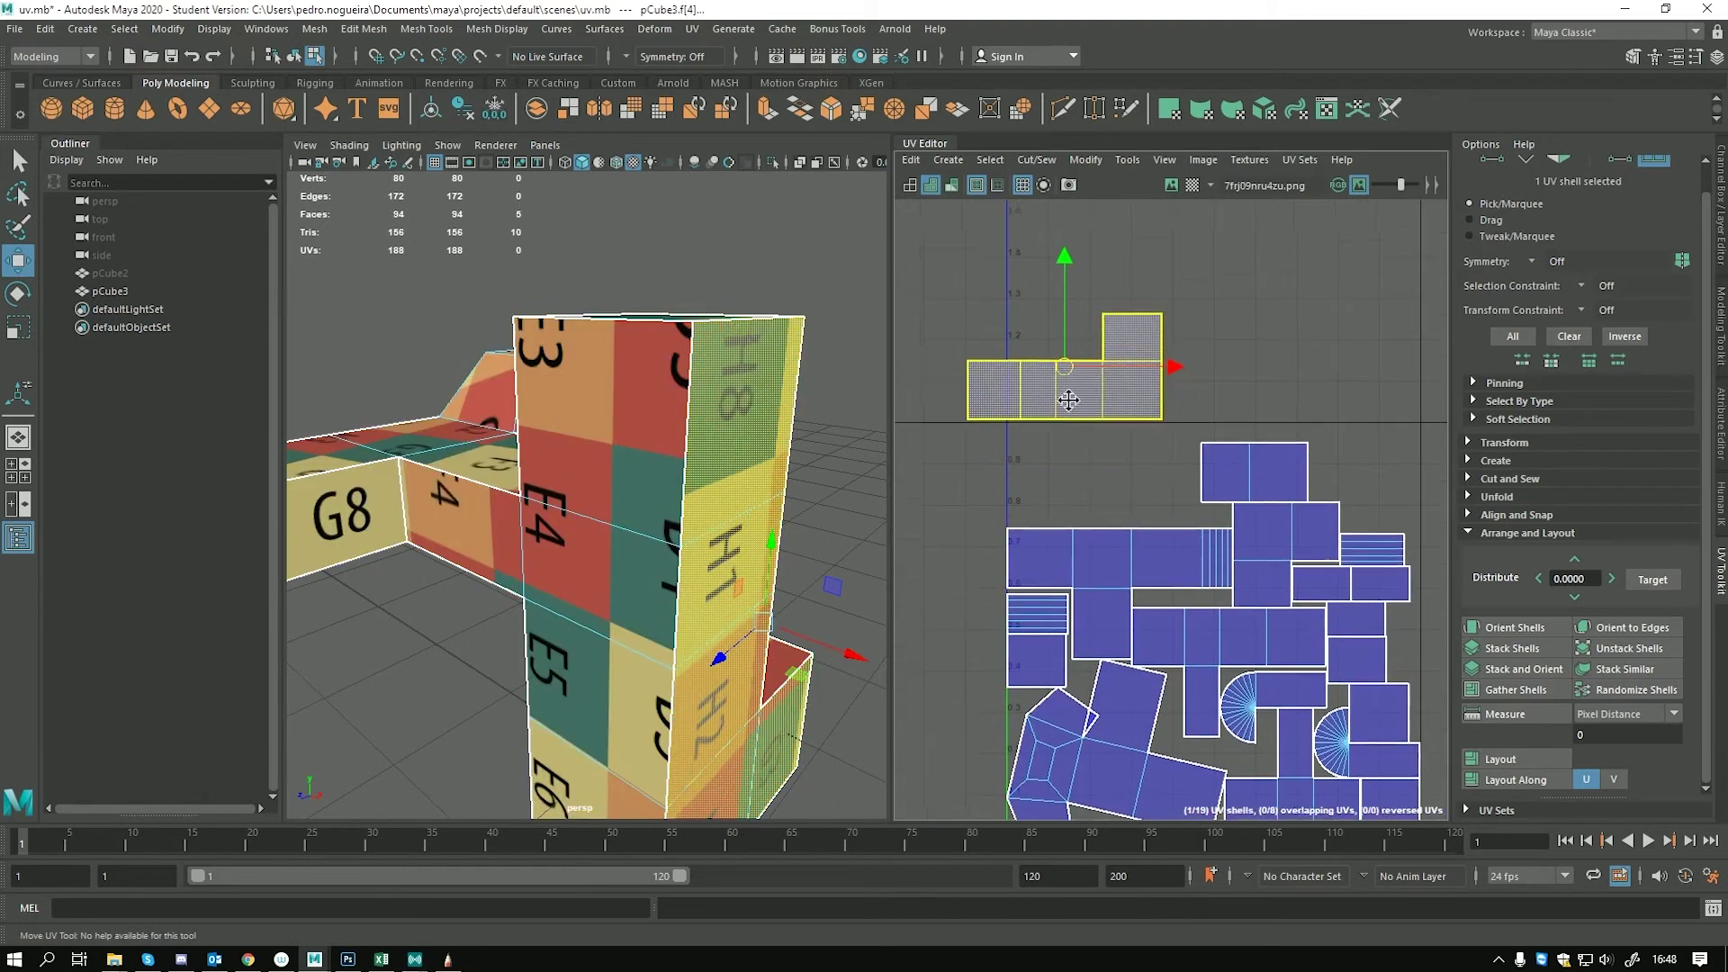
Flip the L-shaped shell above the UV square in the U direction and clear the selection
{"action": "scroll", "coordinate": [1071, 387], "scroll_direction": "up", "scroll_amount": 2}
{"action": "scroll", "coordinate": [771, 515], "scroll_direction": "down", "scroll_amount": 3}
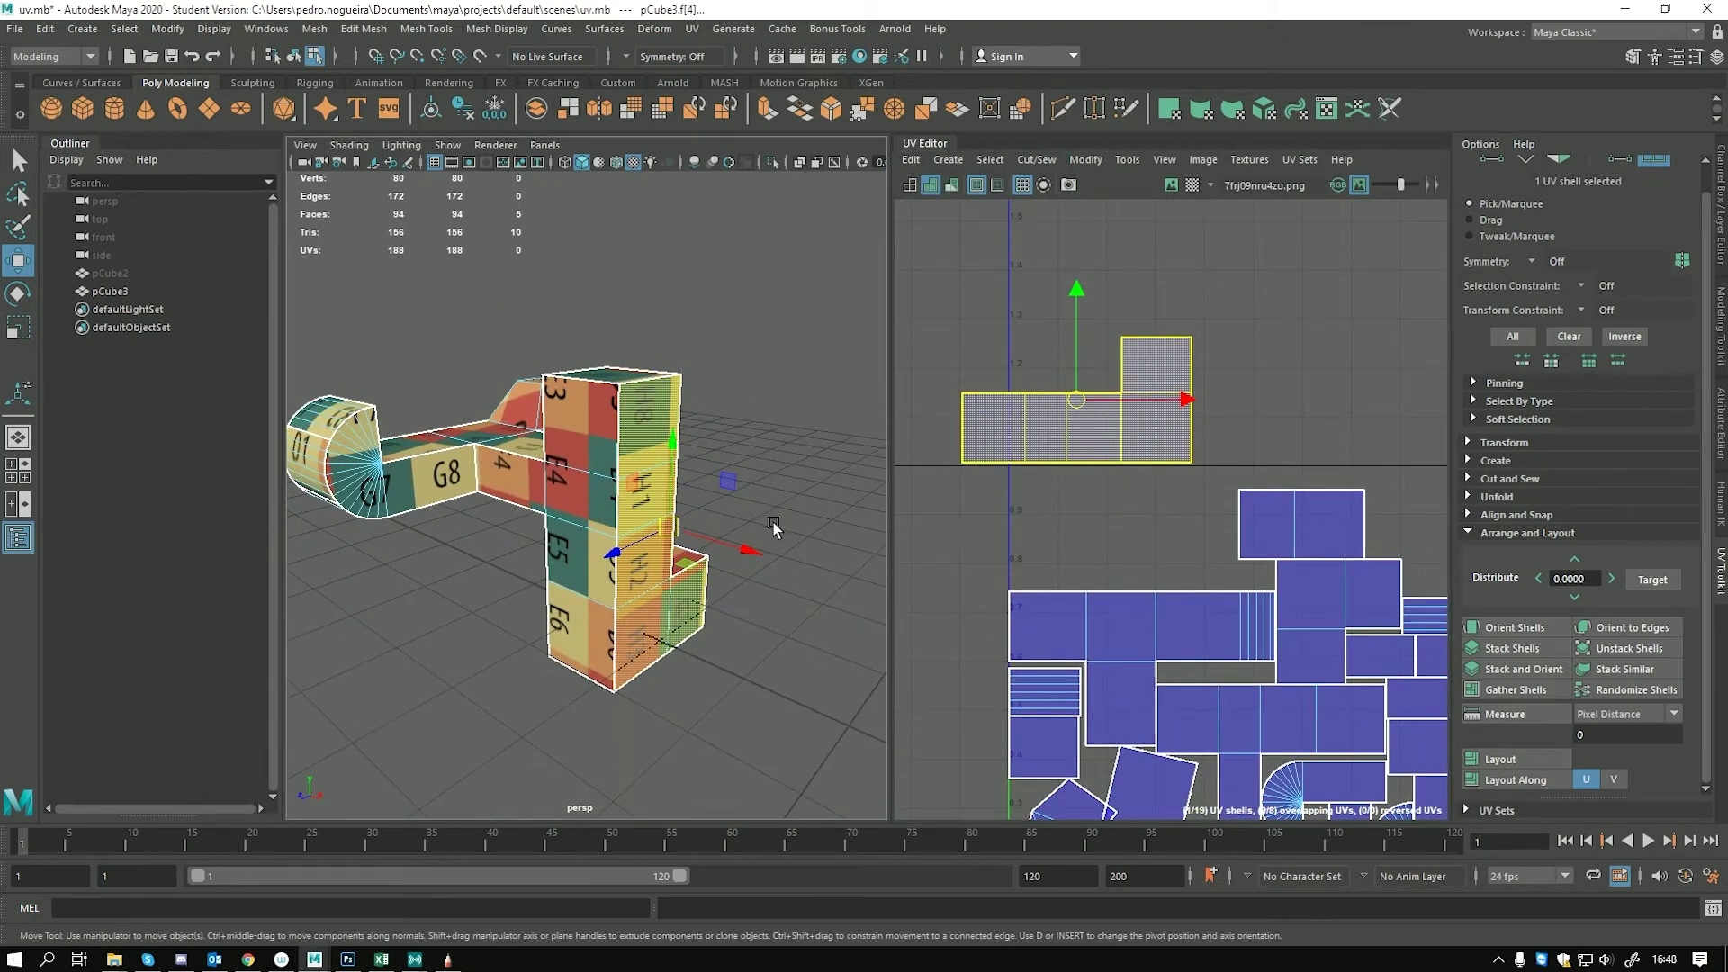
{"action": "key", "text": "e"}
{"action": "scroll", "coordinate": [791, 606], "scroll_direction": "up", "scroll_amount": 3}
{"action": "left_click_drag", "start_coordinate": [791, 605], "coordinate": [744, 598], "text": "alt"}
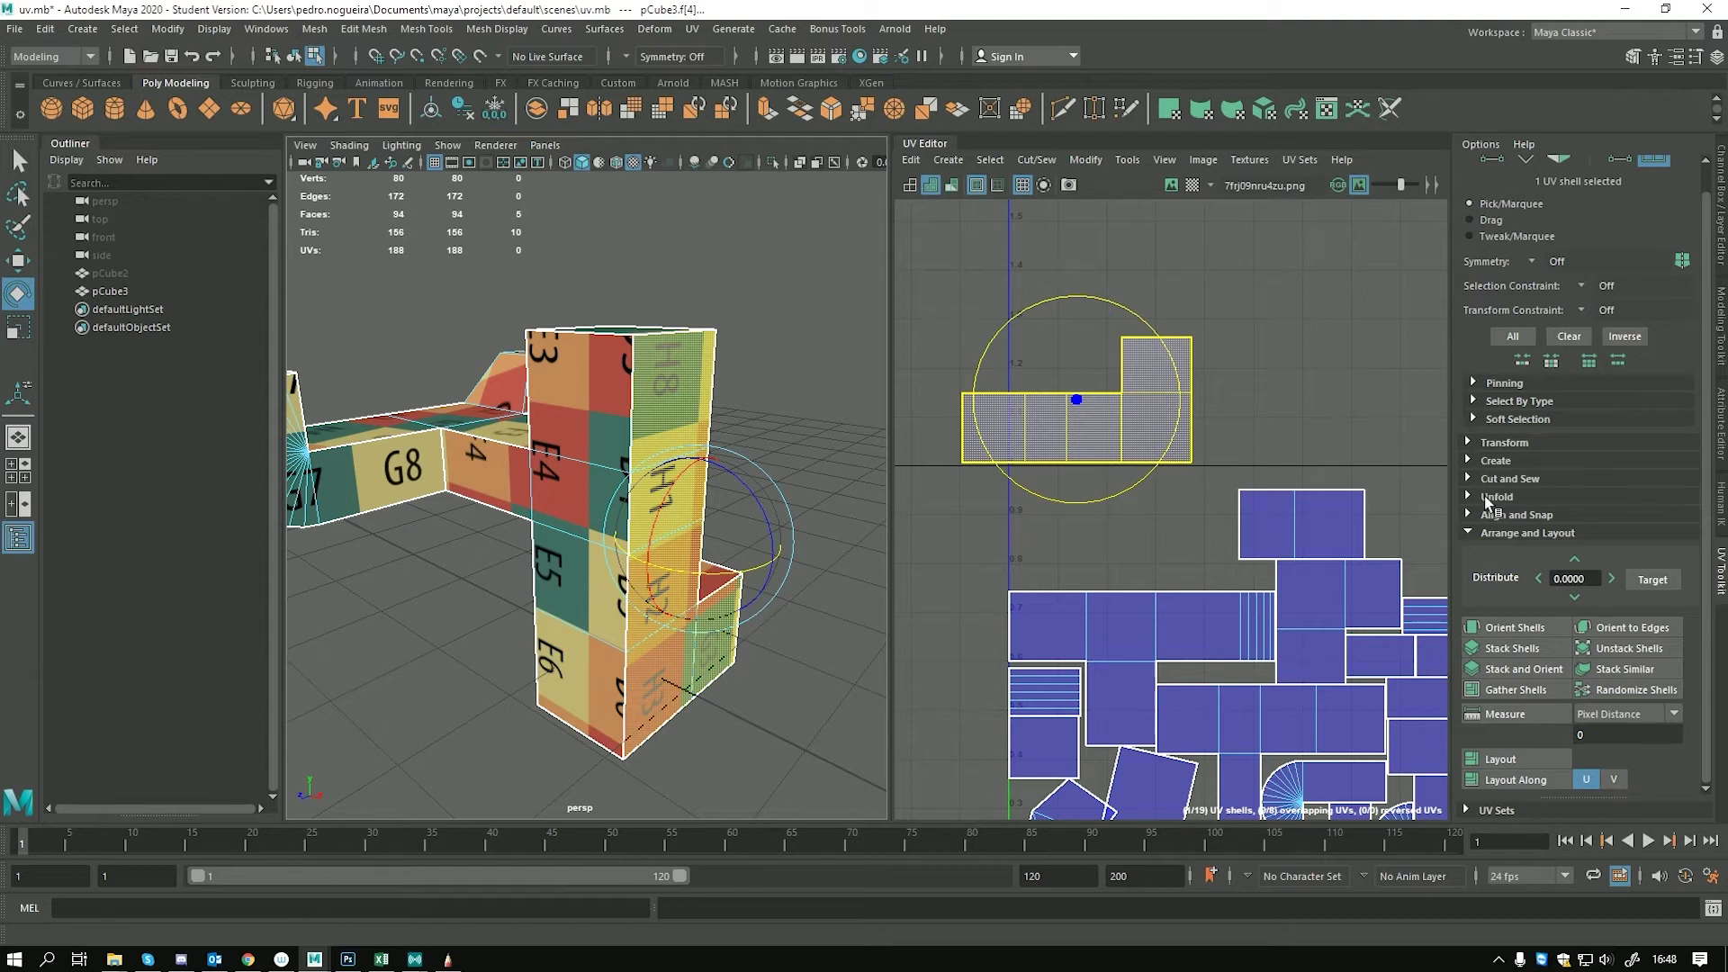
{"action": "left_click", "coordinate": [1471, 442]}
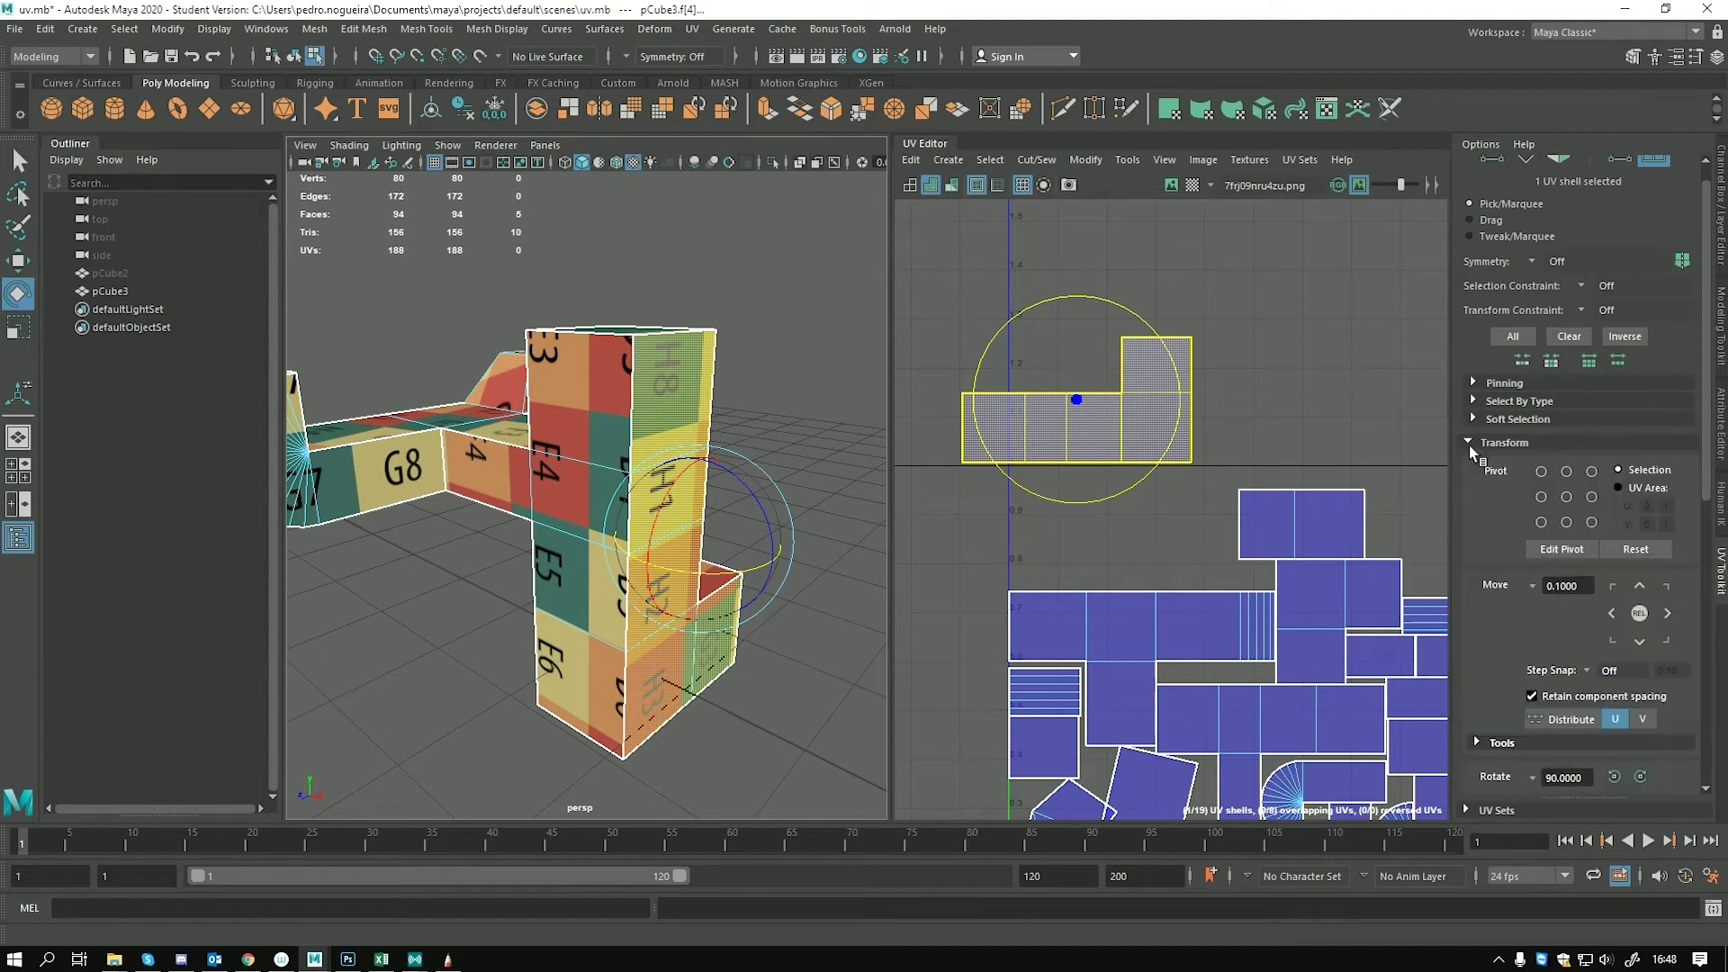
{"action": "scroll", "coordinate": [1469, 450], "scroll_direction": "down", "scroll_amount": 5}
{"action": "scroll", "coordinate": [1476, 475], "scroll_direction": "down", "scroll_amount": 2}
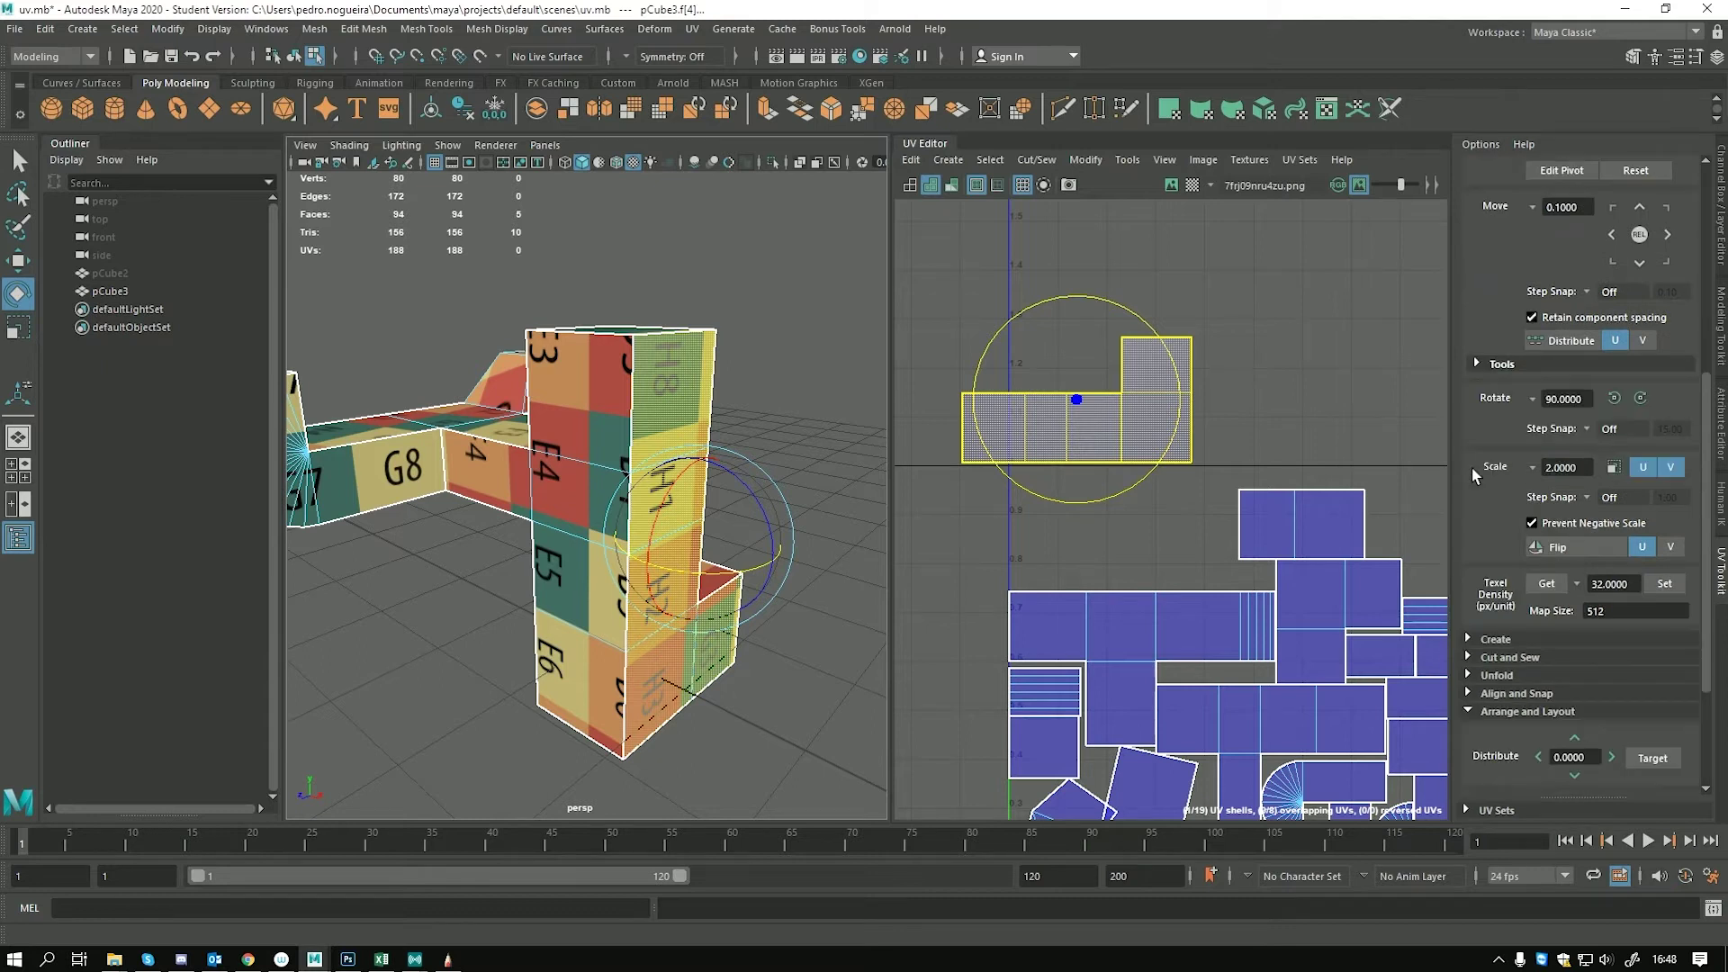
{"action": "left_click", "coordinate": [1577, 547]}
{"action": "left_click", "coordinate": [1258, 363]}
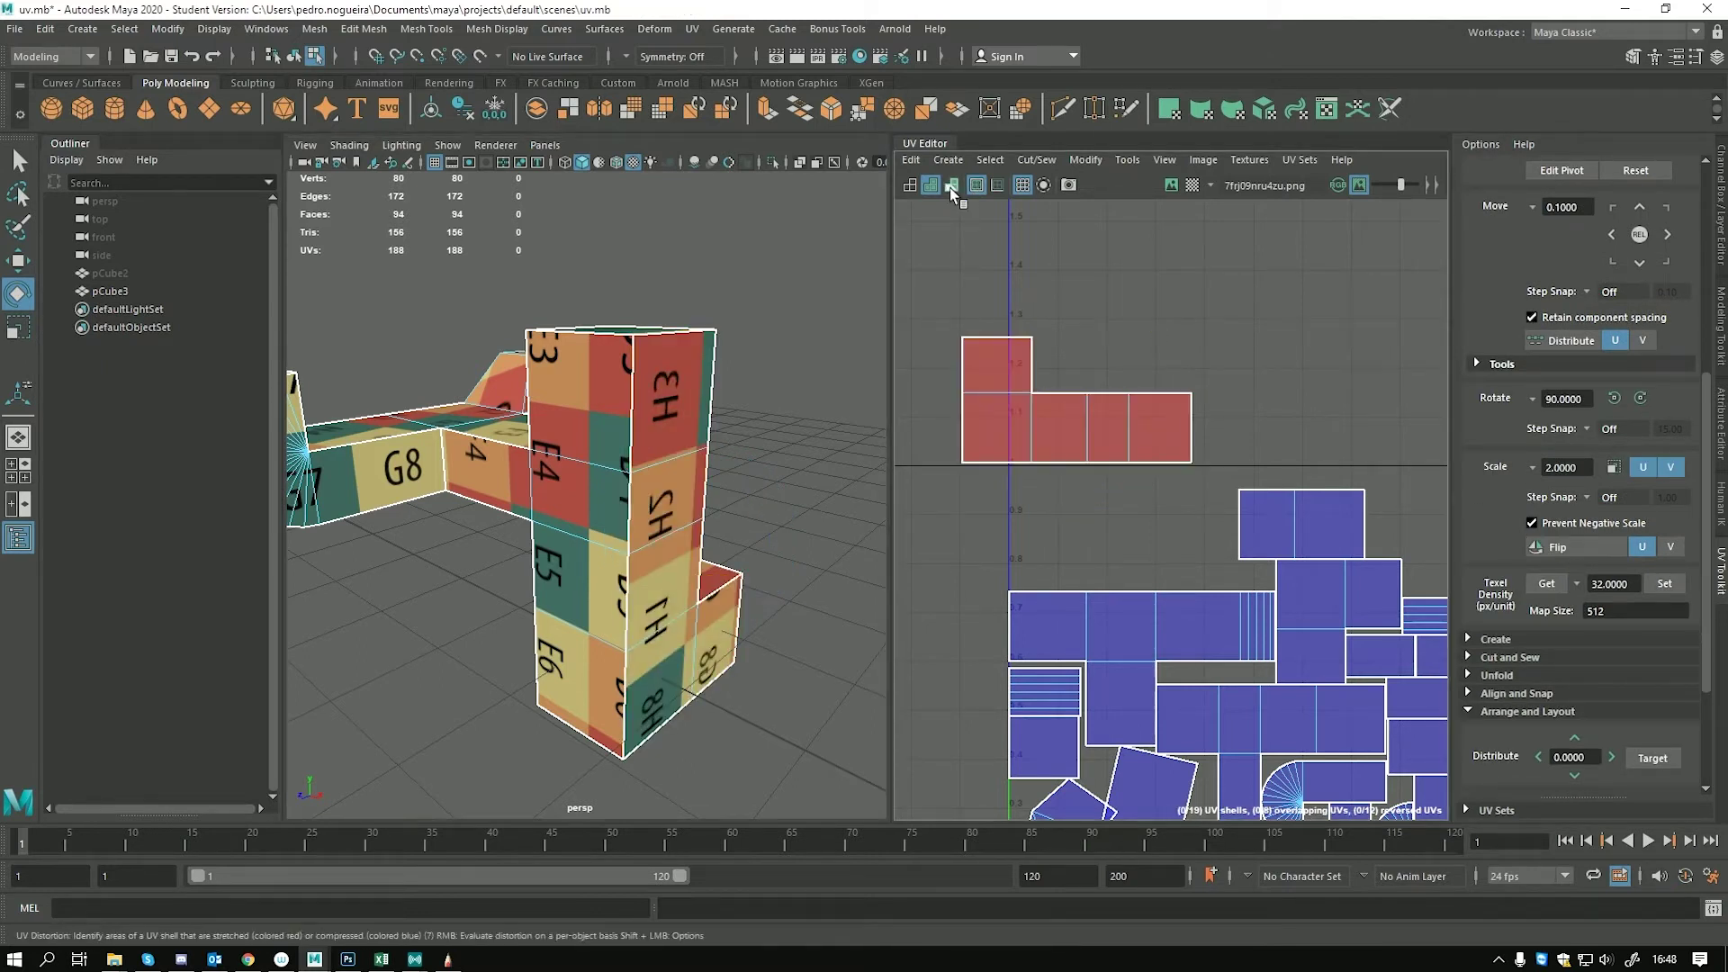
Compare the flipped shell with the T-shaped shell by switching between wireframe and shaded UV display
{"action": "left_click", "coordinate": [910, 185]}
{"action": "scroll", "coordinate": [1167, 405], "scroll_direction": "down", "scroll_amount": 3}
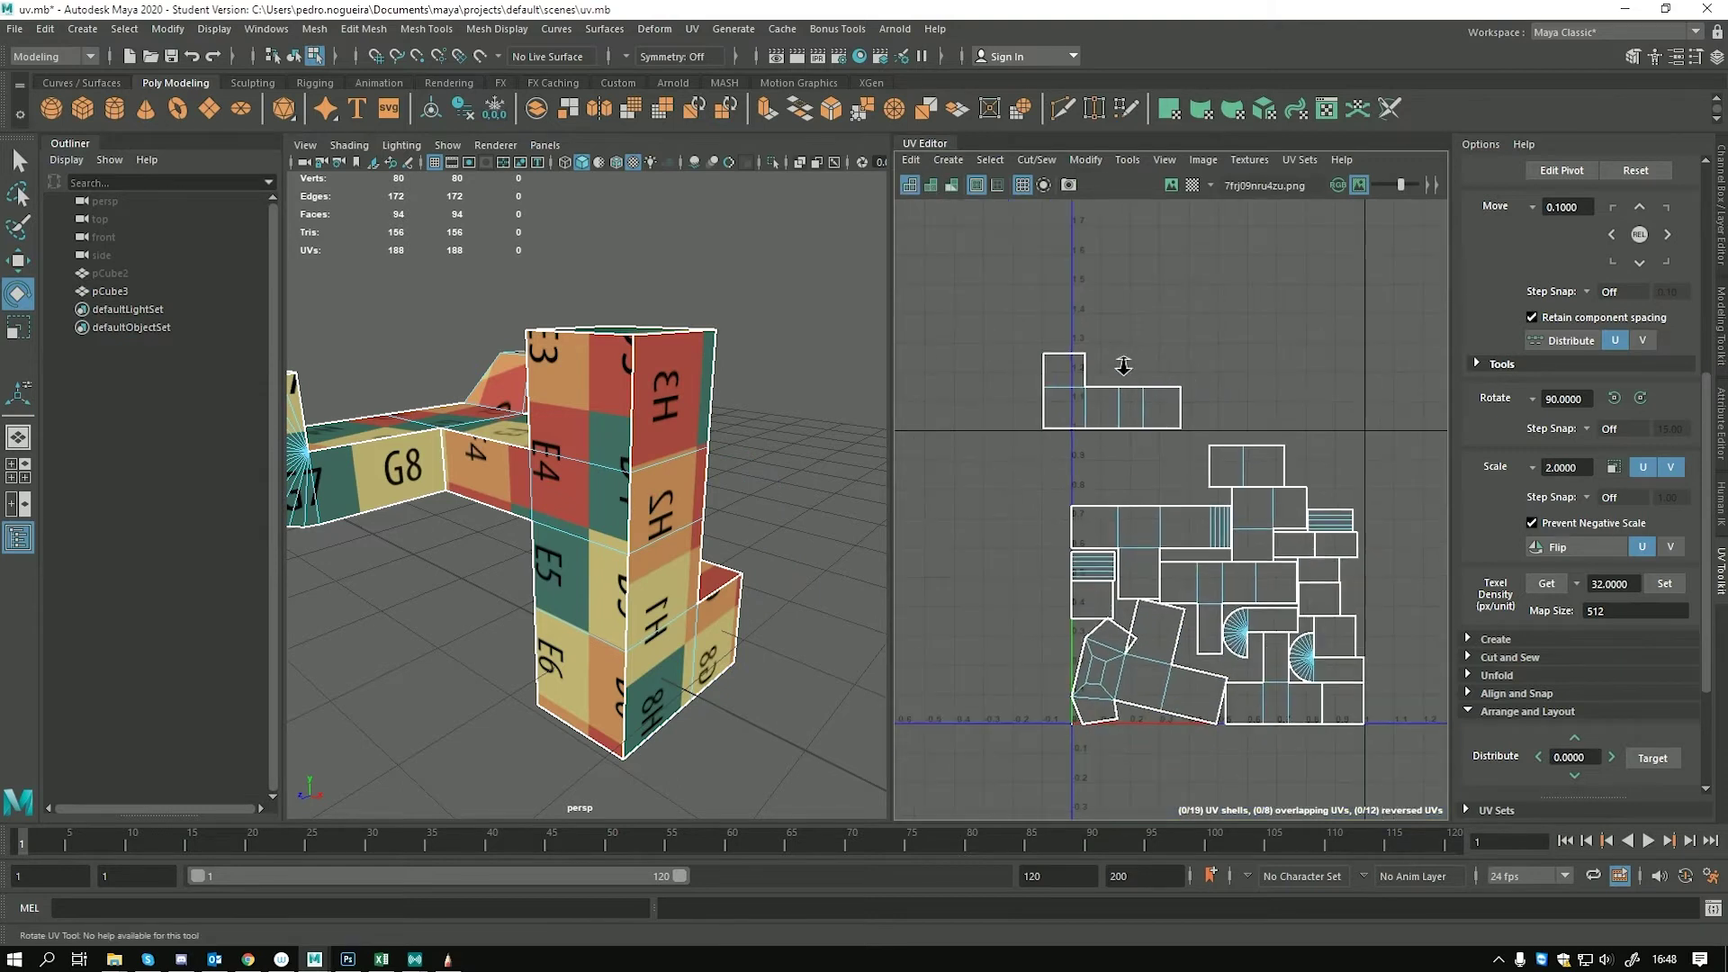
{"action": "left_click_drag", "start_coordinate": [1235, 520], "coordinate": [1284, 439]}
{"action": "left_click", "coordinate": [1131, 270]}
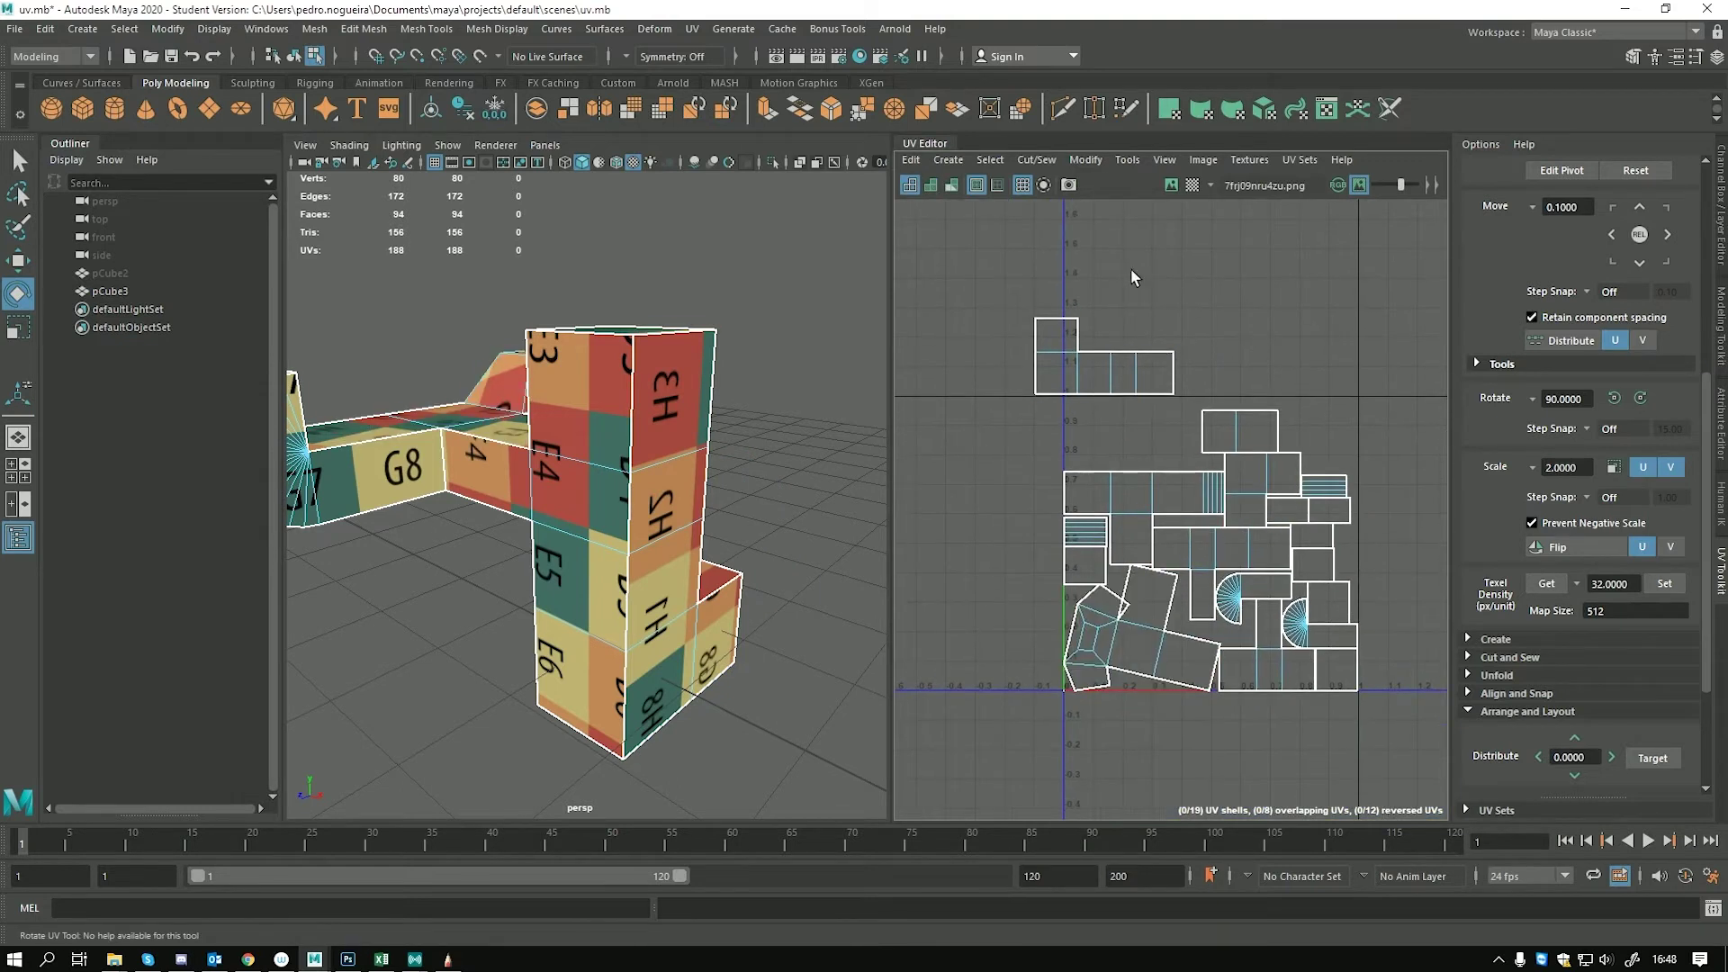
{"action": "left_click", "coordinate": [930, 184]}
{"action": "left_click", "coordinate": [1089, 337]}
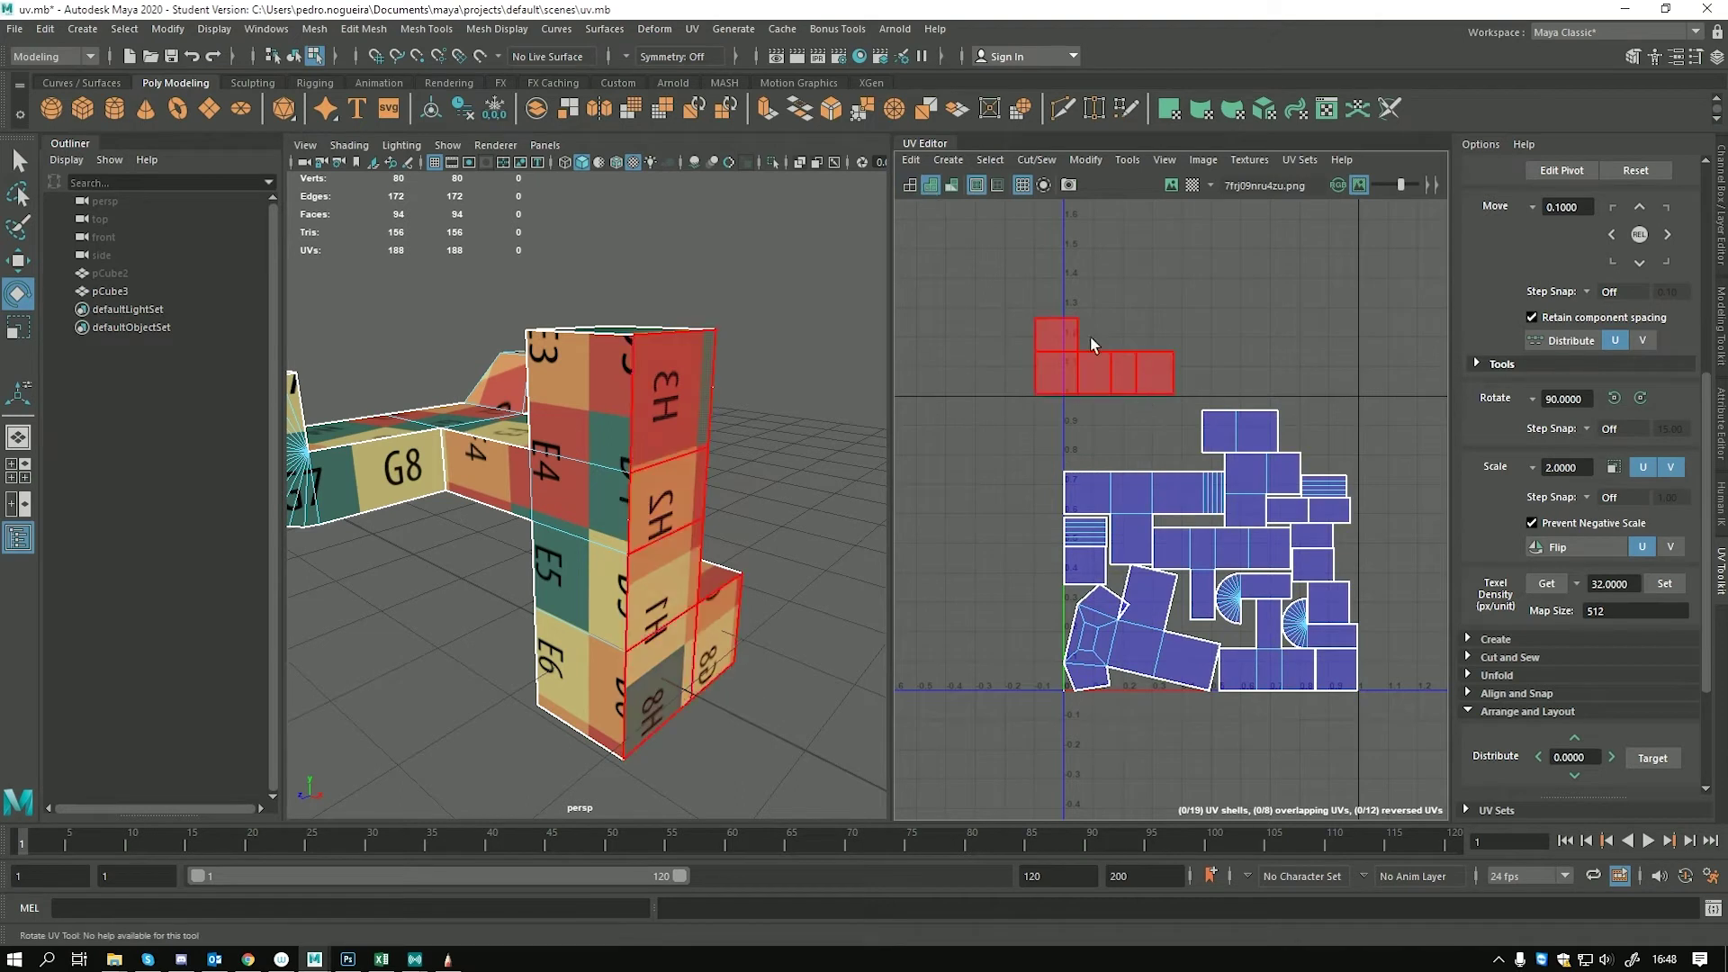
{"action": "left_click", "coordinate": [1124, 501]}
{"action": "left_click", "coordinate": [1124, 500]}
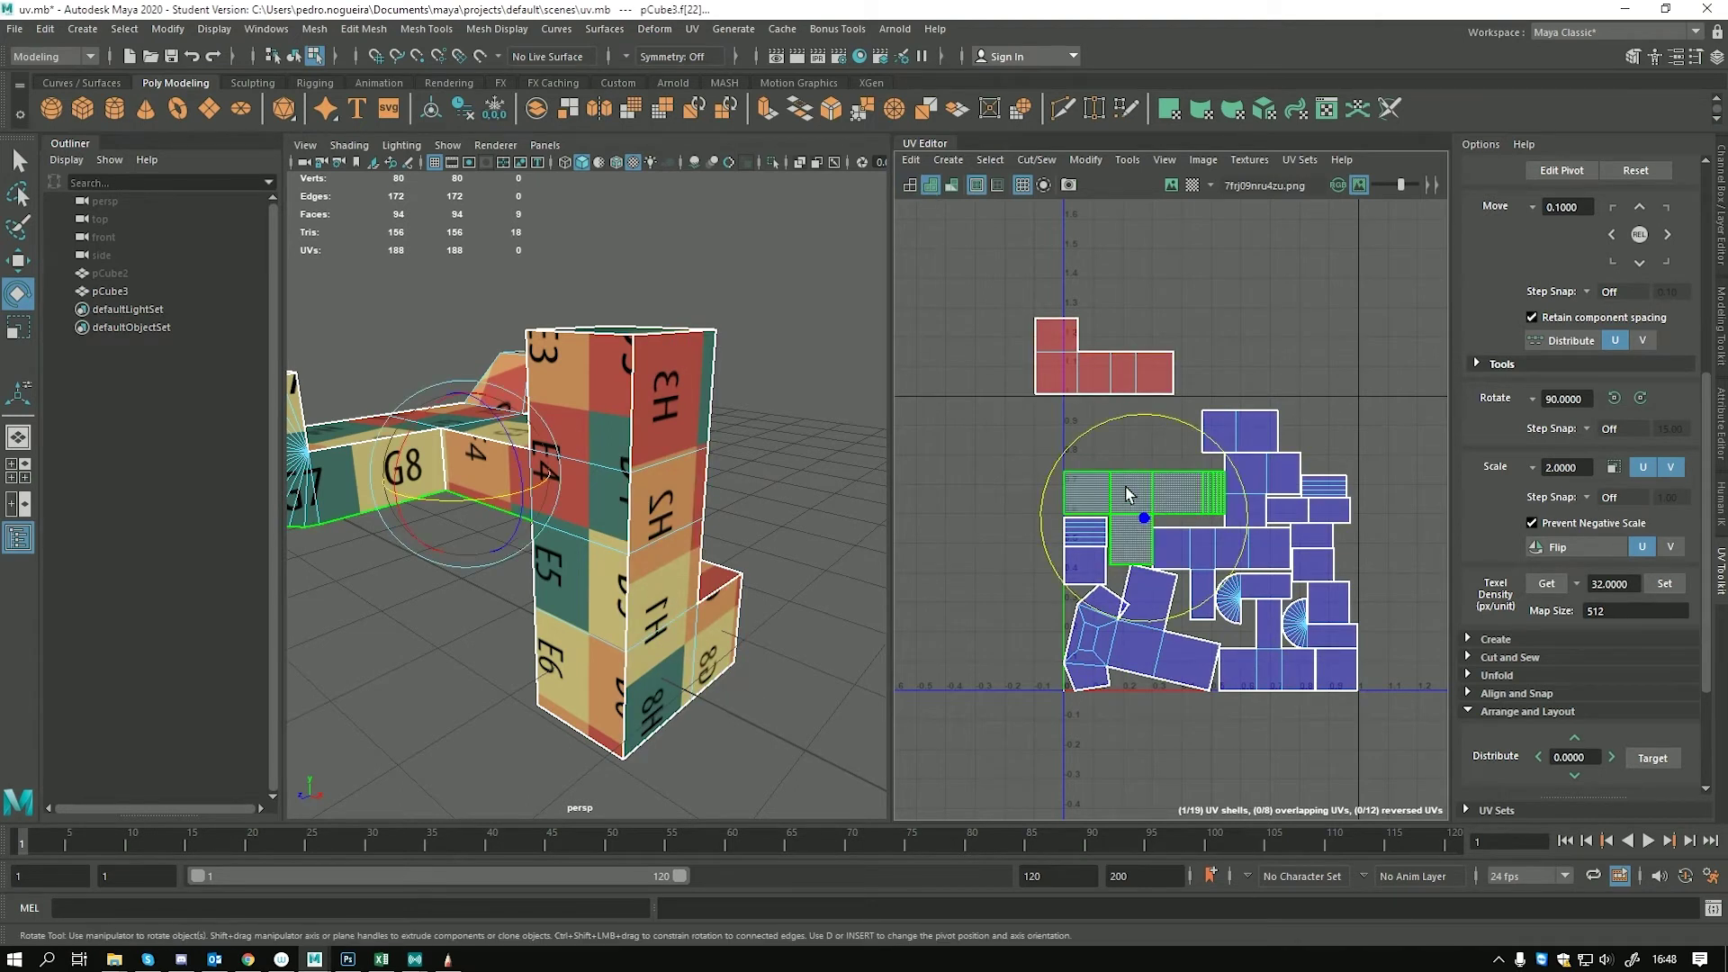
{"action": "scroll", "coordinate": [1131, 490], "scroll_direction": "up", "scroll_amount": 3}
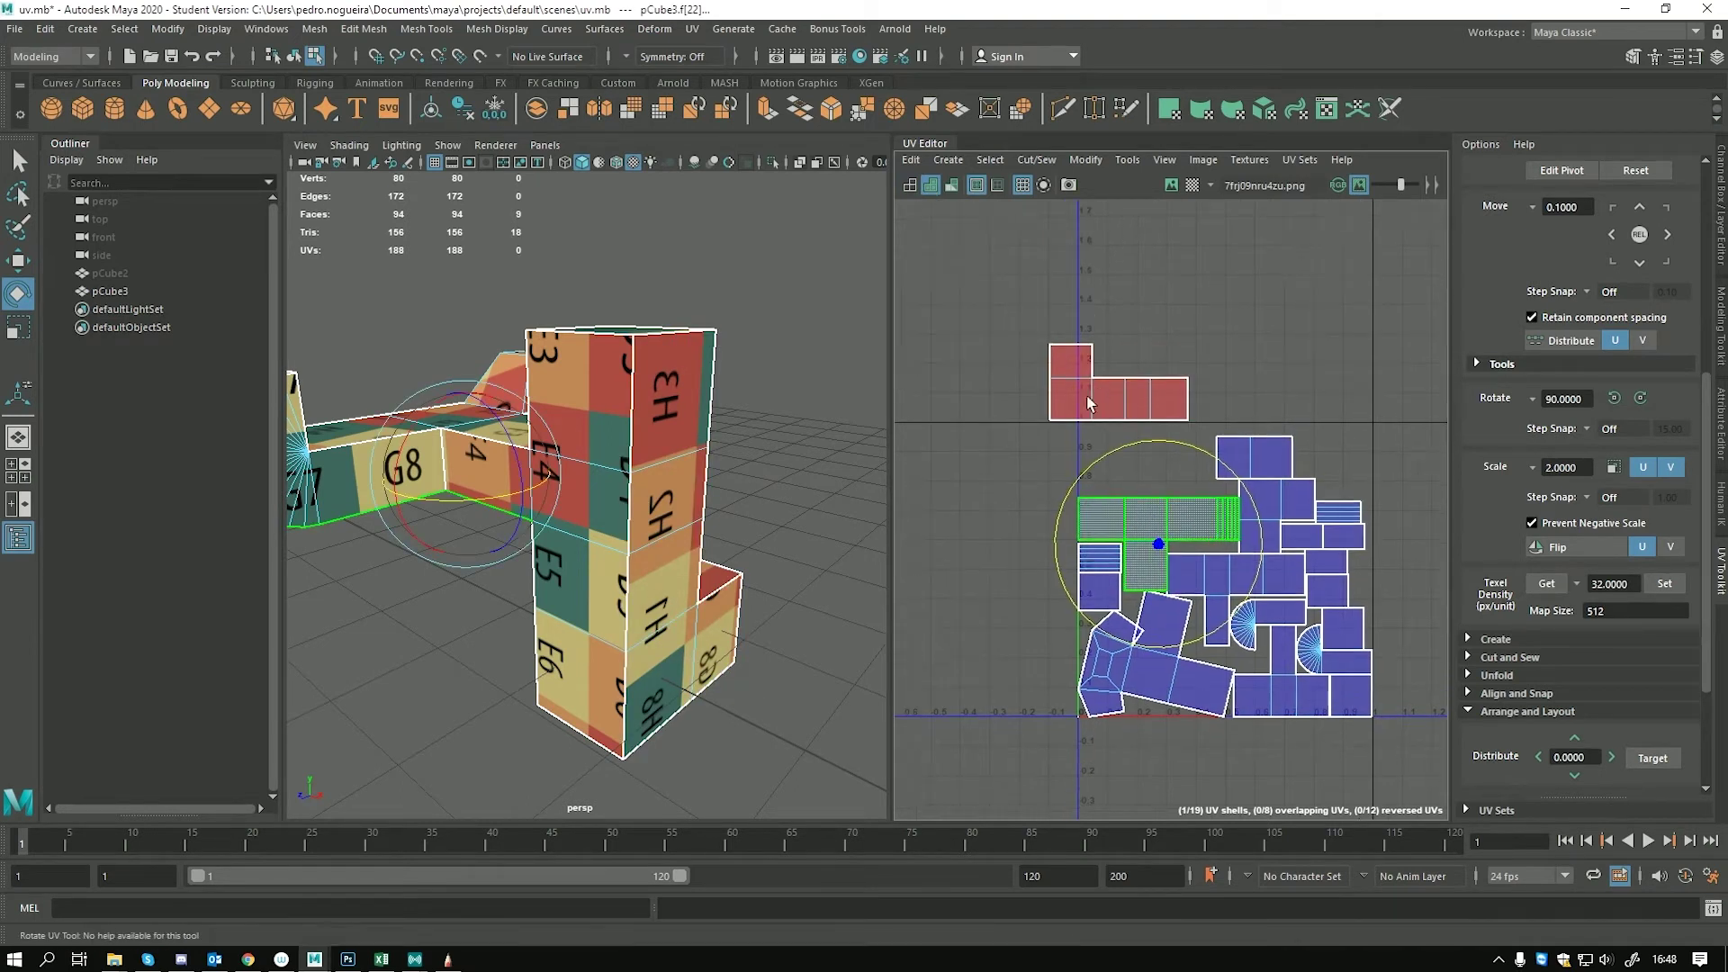
Select the flipped L-shaped shell and move it outside the UV square, beyond the U = 0 edge
{"action": "left_click", "coordinate": [1103, 387]}
{"action": "left_click_drag", "start_coordinate": [794, 572], "coordinate": [693, 585], "text": "alt"}
{"action": "scroll", "coordinate": [689, 586], "scroll_direction": "up", "scroll_amount": 5}
{"action": "key", "text": "w"}
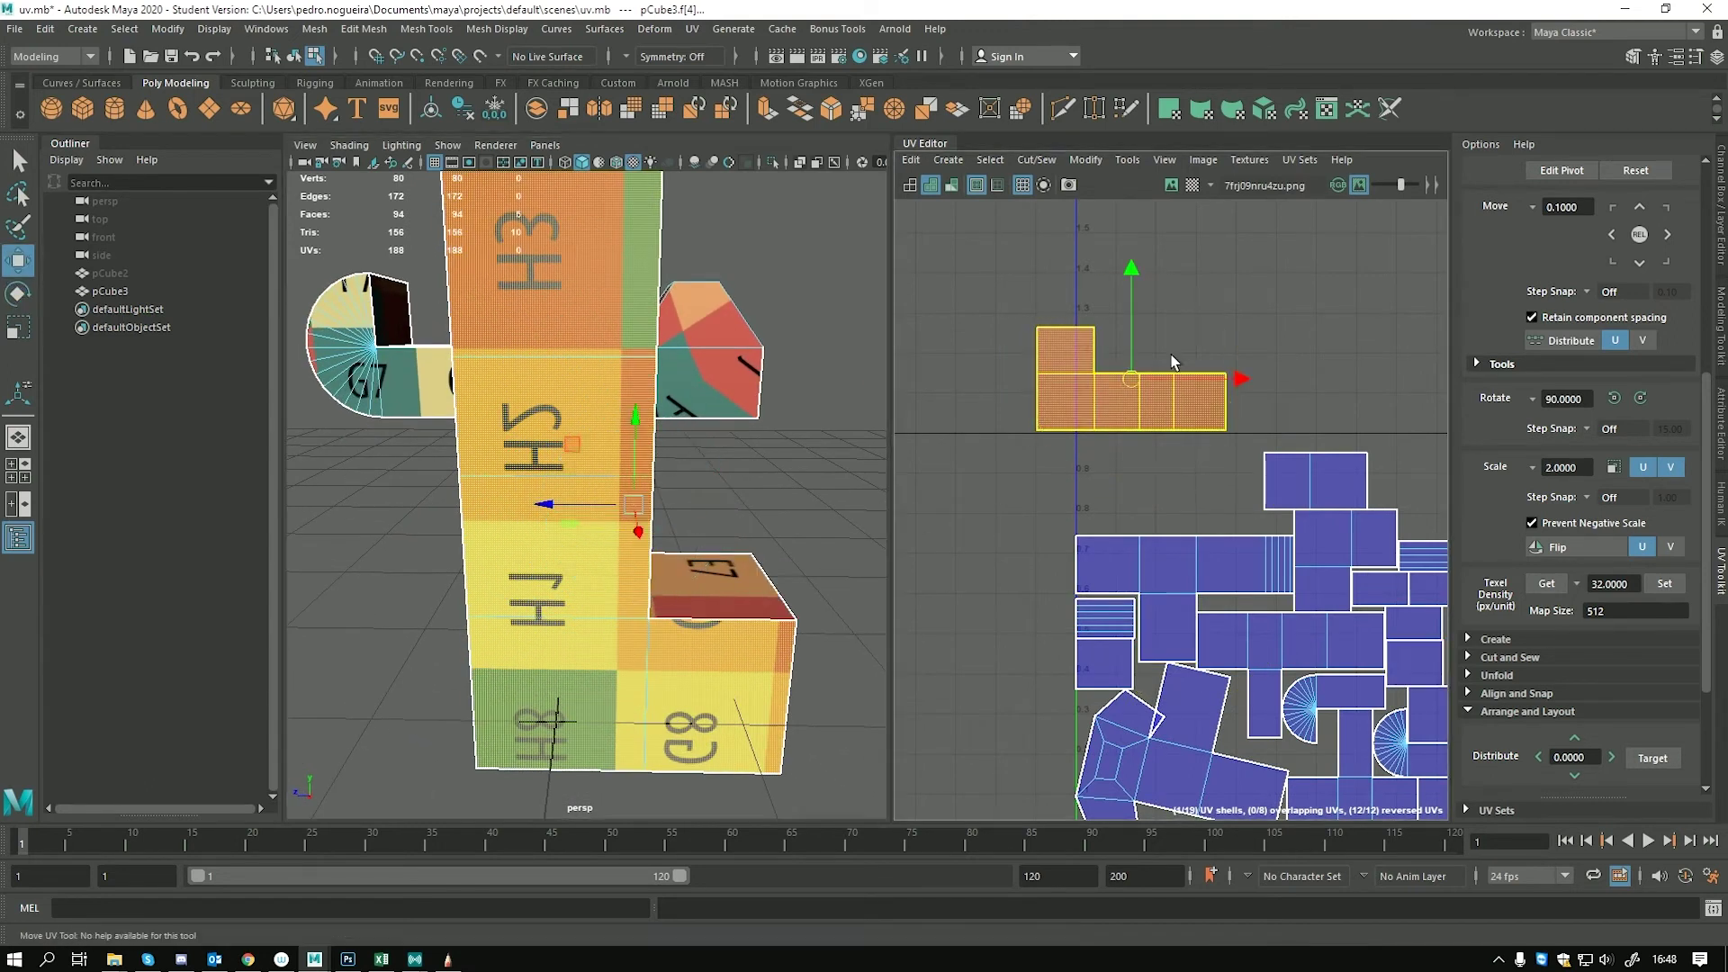
{"action": "left_click_drag", "start_coordinate": [1133, 384], "coordinate": [962, 496]}
Rotate the flipped shell 90° counterclockwise in snapped steps so that its long strip stands upright
{"action": "middle_click_drag", "start_coordinate": [738, 567], "coordinate": [774, 614], "text": "alt"}
{"action": "key", "text": "e"}
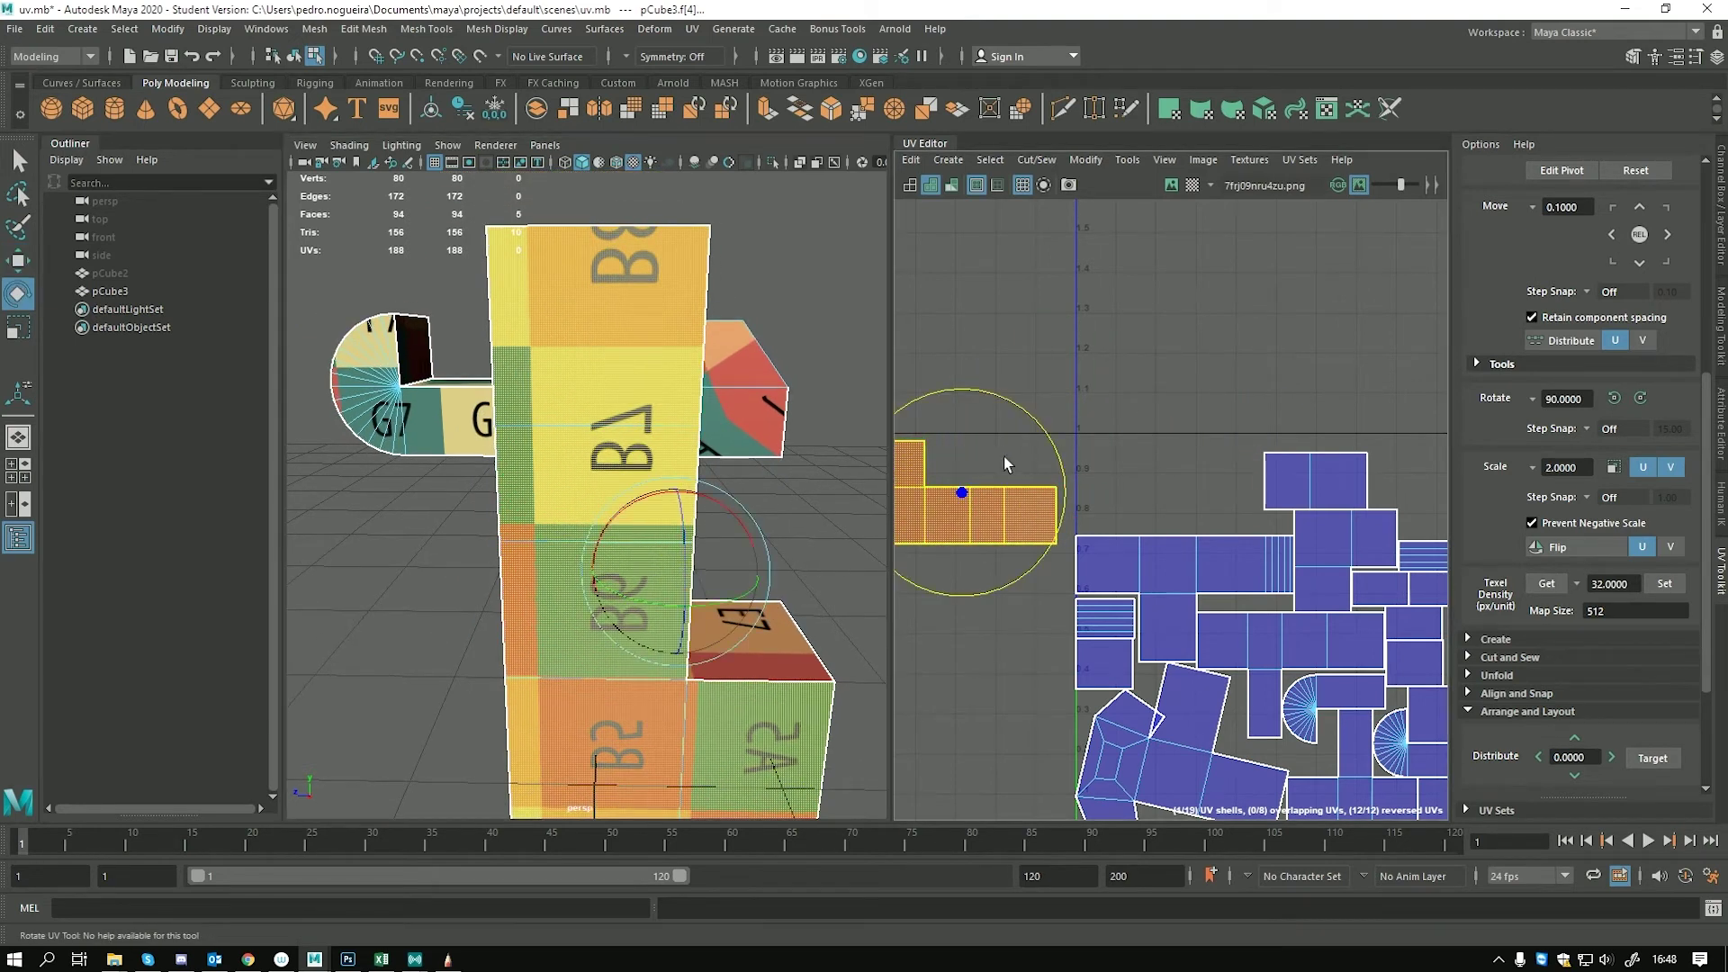
{"action": "key", "text": "j"}
{"action": "left_click_drag", "start_coordinate": [1026, 414], "coordinate": [977, 431]}
{"action": "key", "text": "w"}
{"action": "middle_click_drag", "start_coordinate": [702, 536], "coordinate": [706, 490], "text": "alt"}
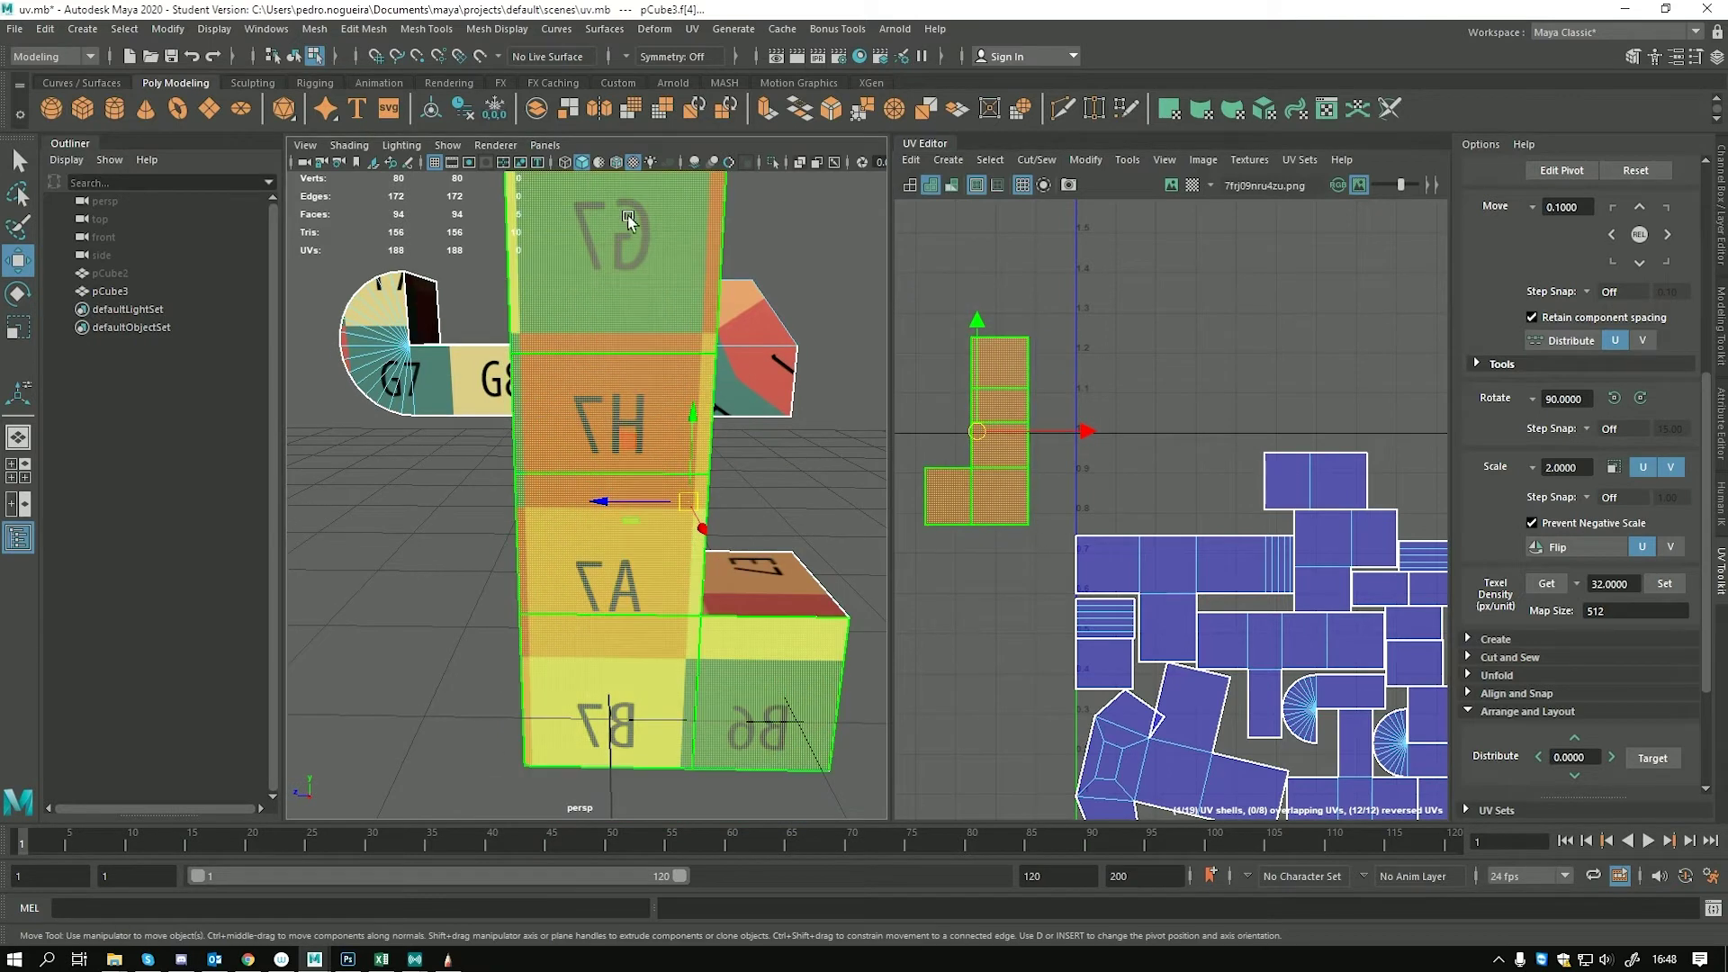
Flip the upright L-shaped shell in U again so its texture reads correctly, and clear the selection
{"action": "left_click_drag", "start_coordinate": [704, 488], "coordinate": [643, 592], "text": "alt"}
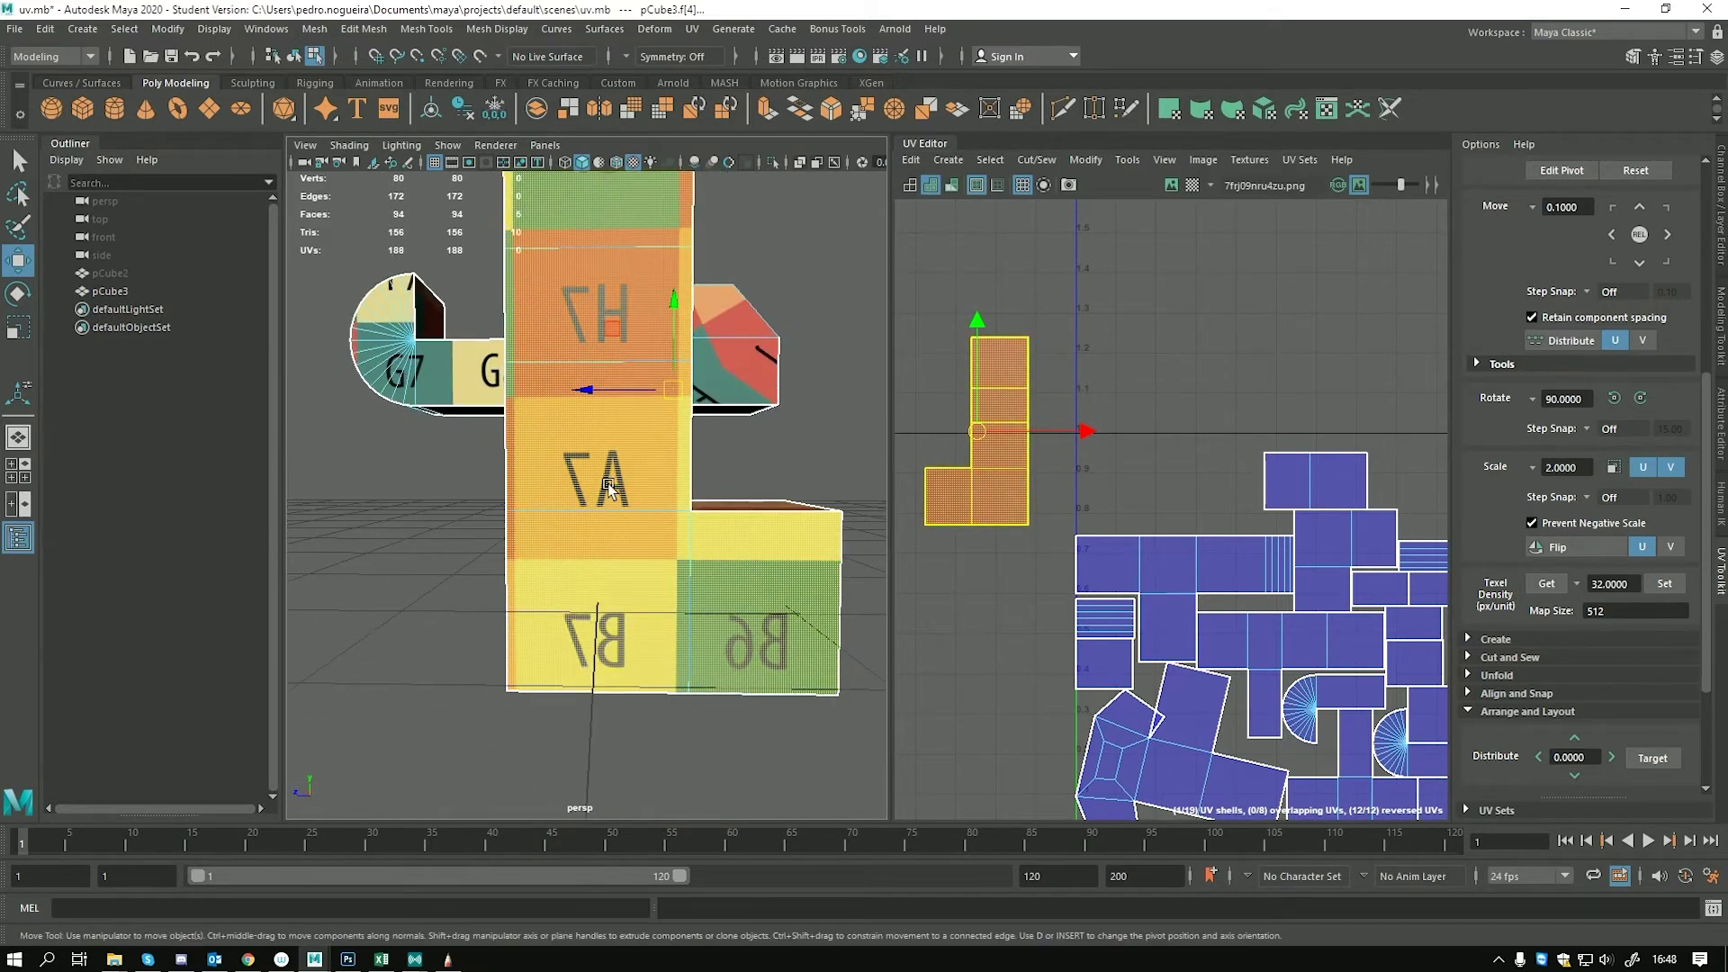
{"action": "left_click_drag", "start_coordinate": [565, 439], "coordinate": [654, 515], "text": "alt"}
{"action": "left_click", "coordinate": [1532, 544]}
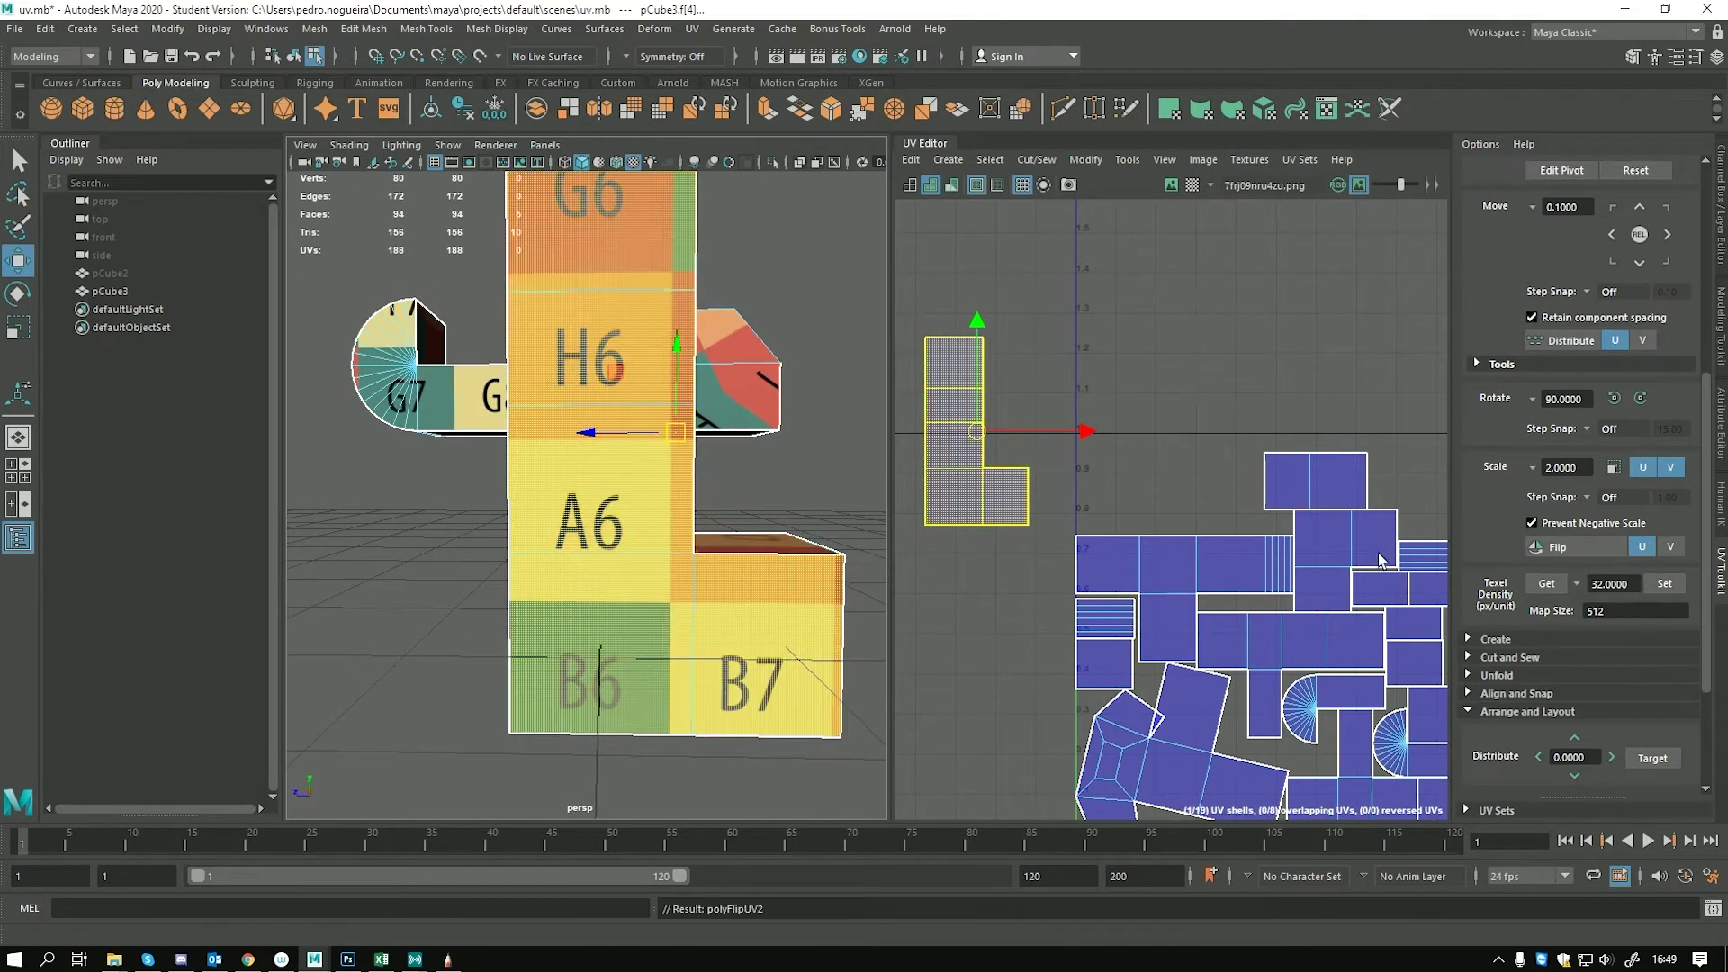
{"action": "left_click_drag", "start_coordinate": [663, 396], "coordinate": [664, 452], "text": "alt"}
{"action": "left_click", "coordinate": [1094, 351]}
{"action": "scroll", "coordinate": [1035, 351], "scroll_direction": "down", "scroll_amount": 4}
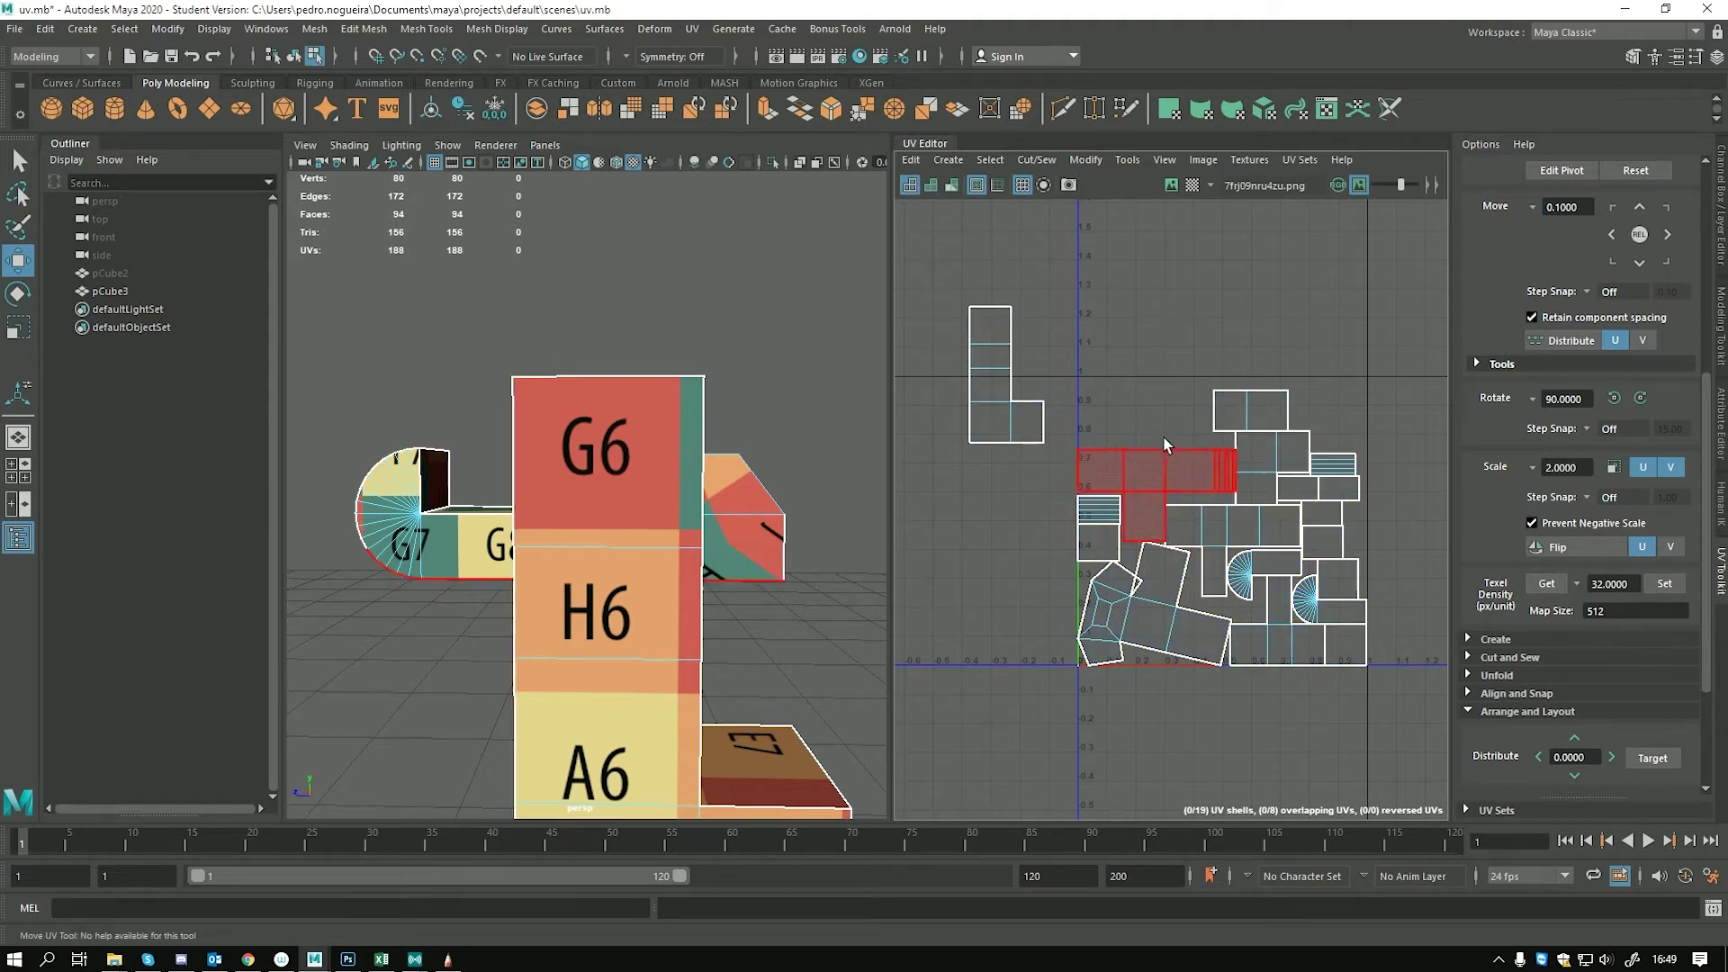
Move the upright L-shaped shell to just above the T-shaped shell and collapse the Transform and Arrange and Layout options
{"action": "left_click", "coordinate": [1003, 349]}
{"action": "left_click_drag", "start_coordinate": [1007, 374], "coordinate": [1142, 368]}
{"action": "scroll", "coordinate": [1561, 333], "scroll_direction": "up", "scroll_amount": 5}
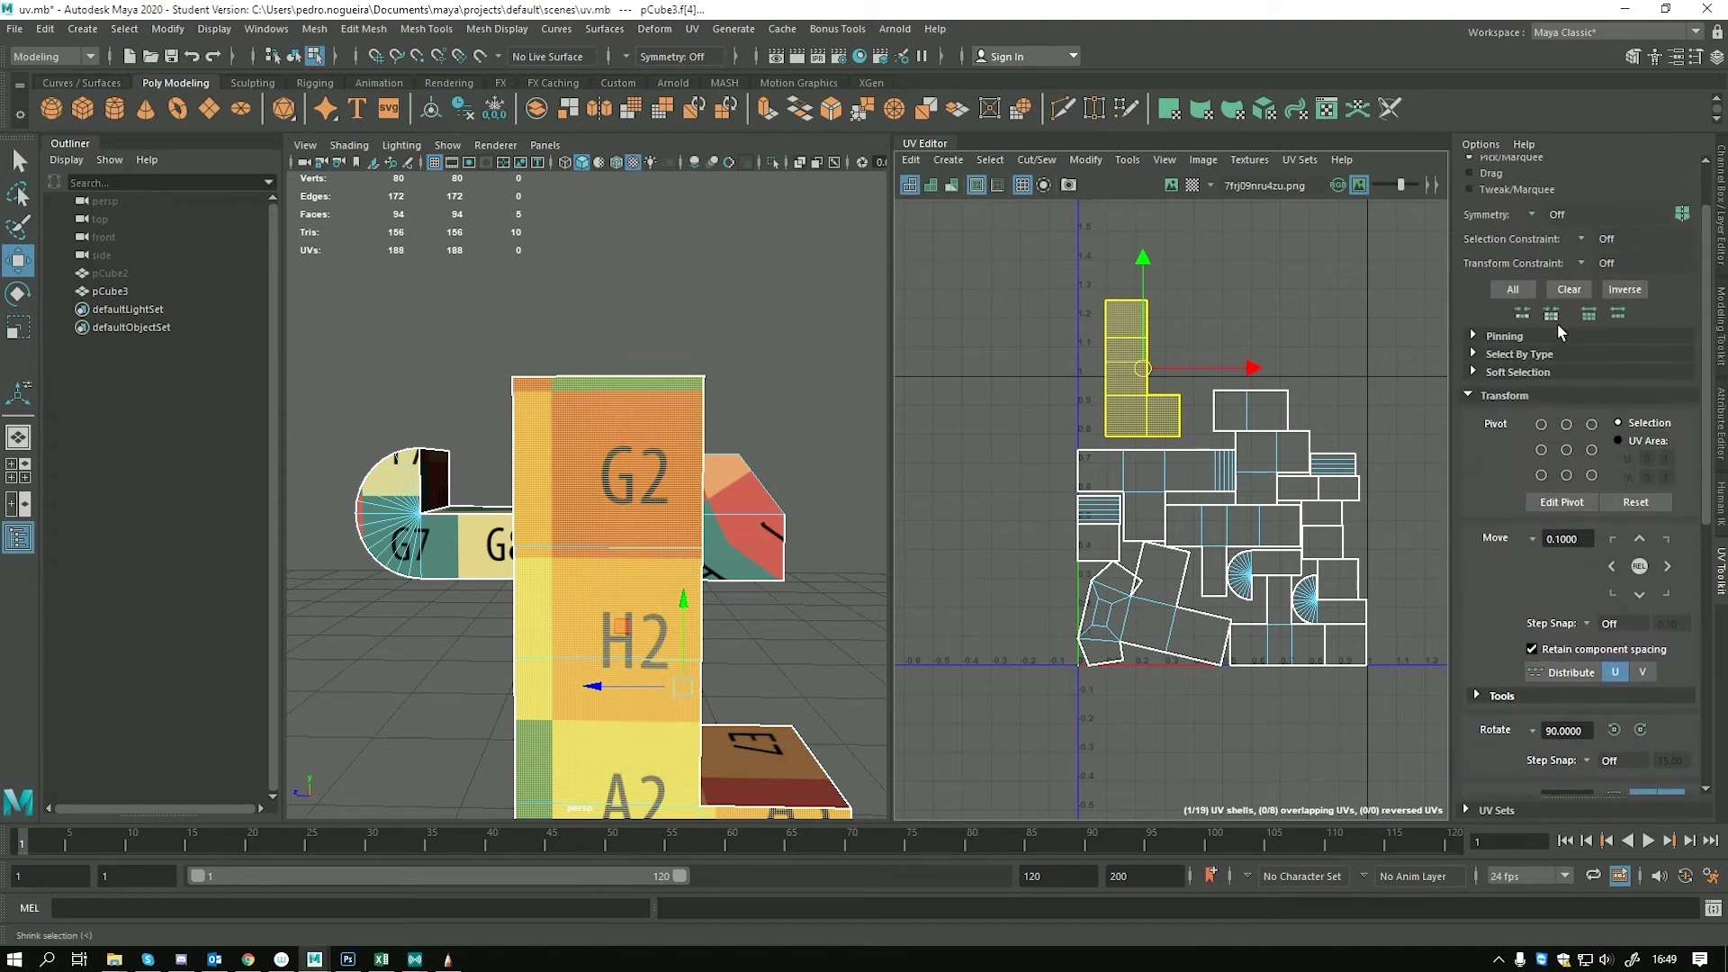
{"action": "left_click", "coordinate": [1469, 399]}
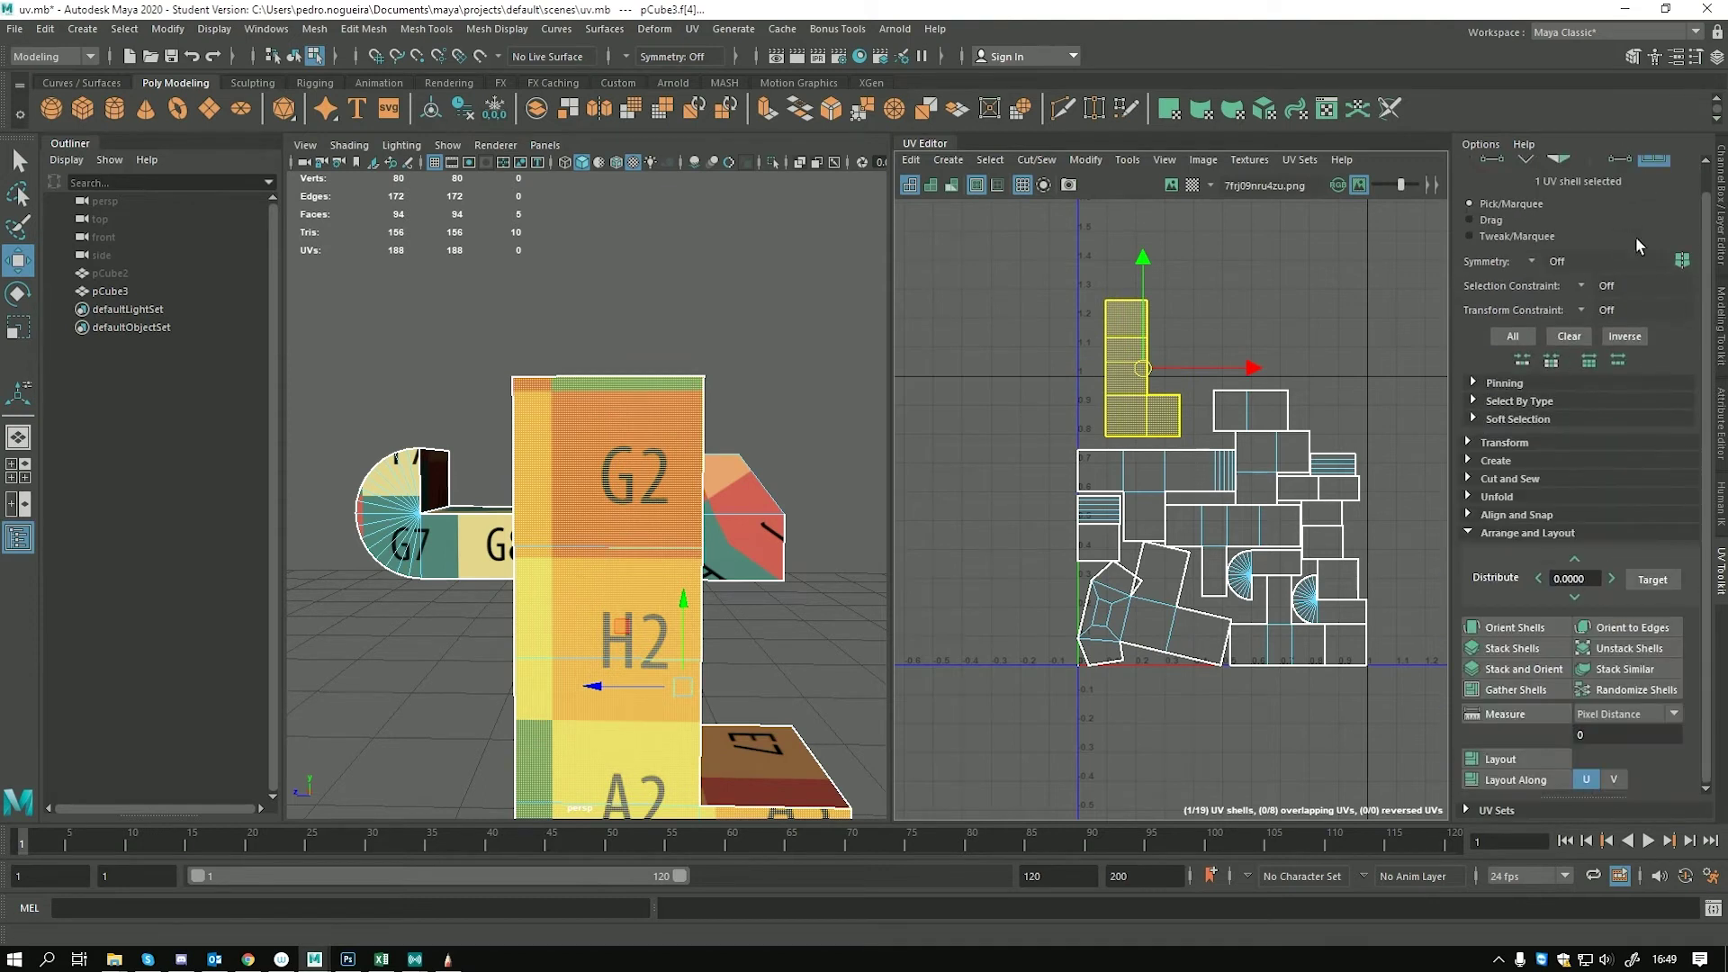
{"action": "left_click", "coordinate": [1472, 531]}
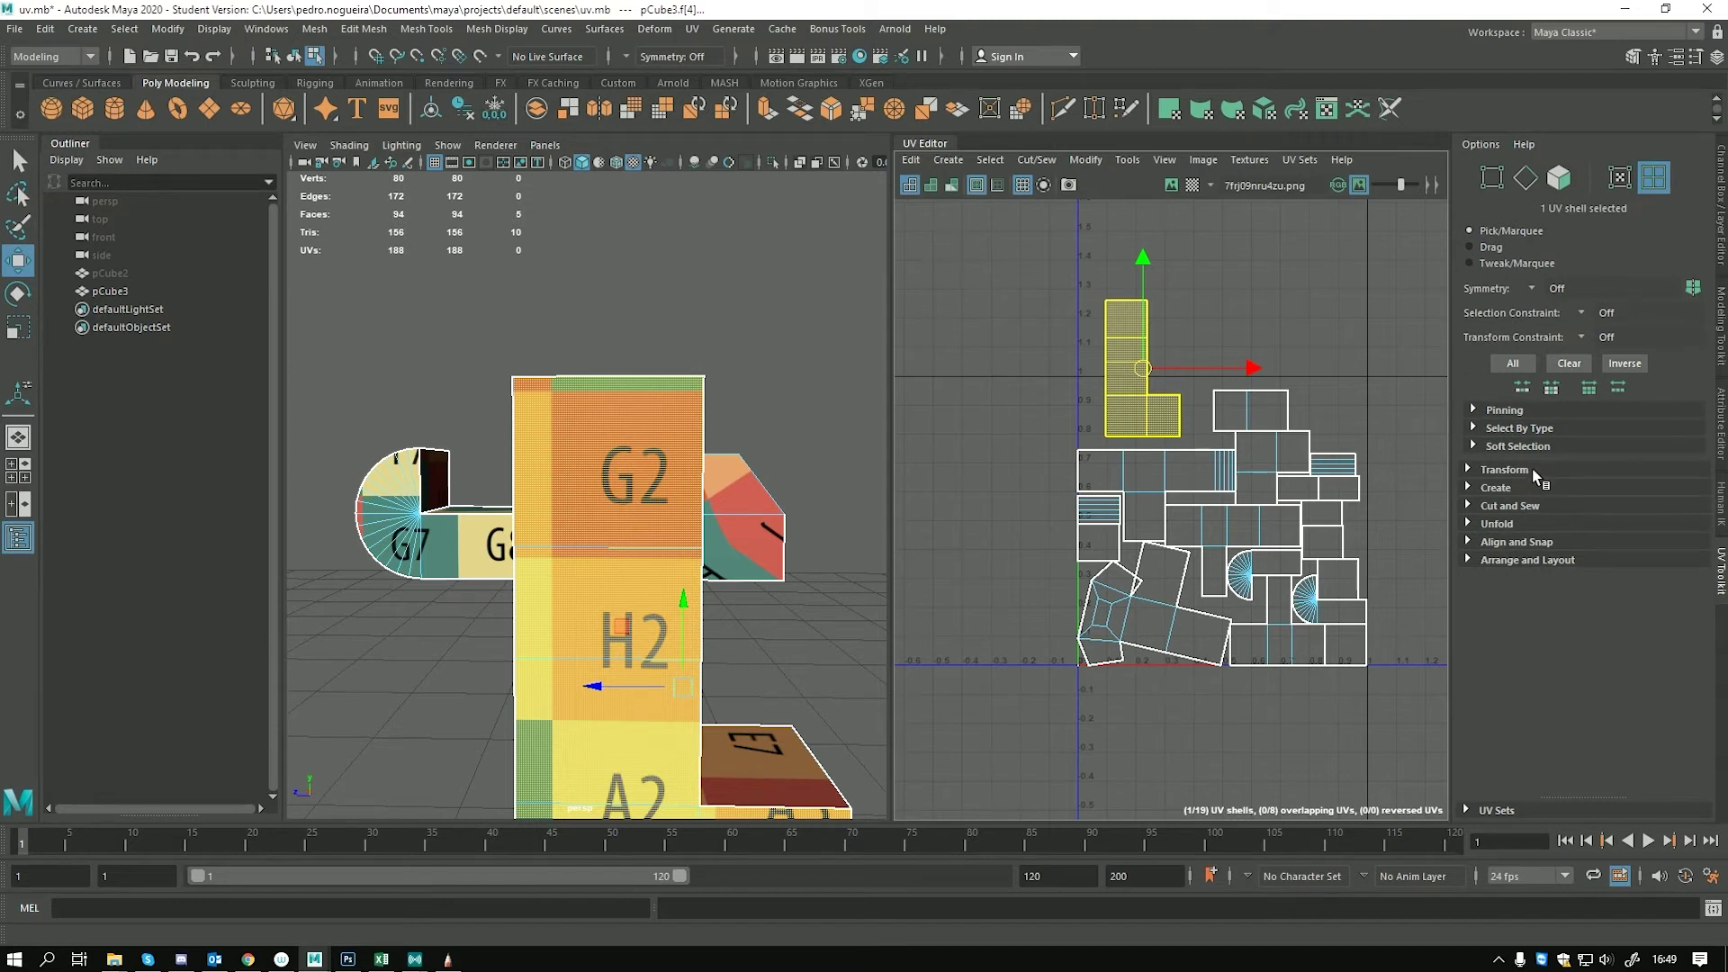
Try the vertex, edge, face and UV selection modes, and return to UV shell selection with the L-shaped shell selected
{"action": "left_click", "coordinate": [1494, 178]}
{"action": "left_click", "coordinate": [1521, 180]}
{"action": "left_click", "coordinate": [1557, 178]}
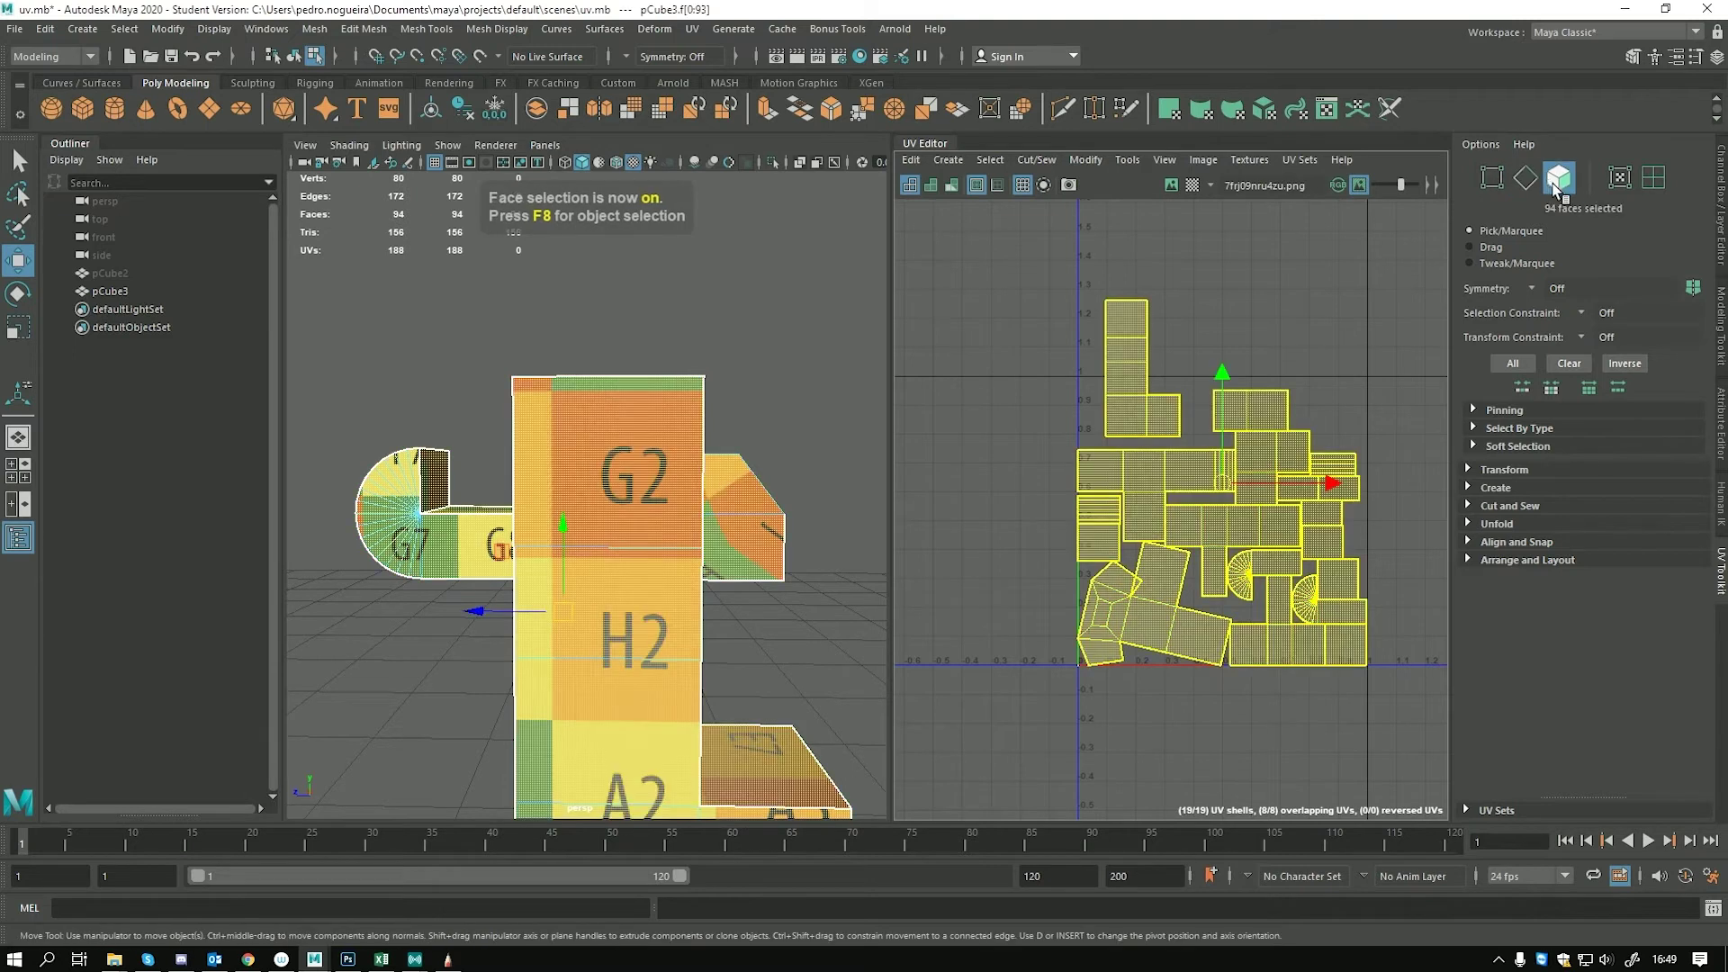
{"action": "left_click", "coordinate": [1625, 184]}
{"action": "left_click", "coordinate": [1654, 179]}
{"action": "left_click", "coordinate": [1125, 378]}
{"action": "right_click", "coordinate": [1215, 396]}
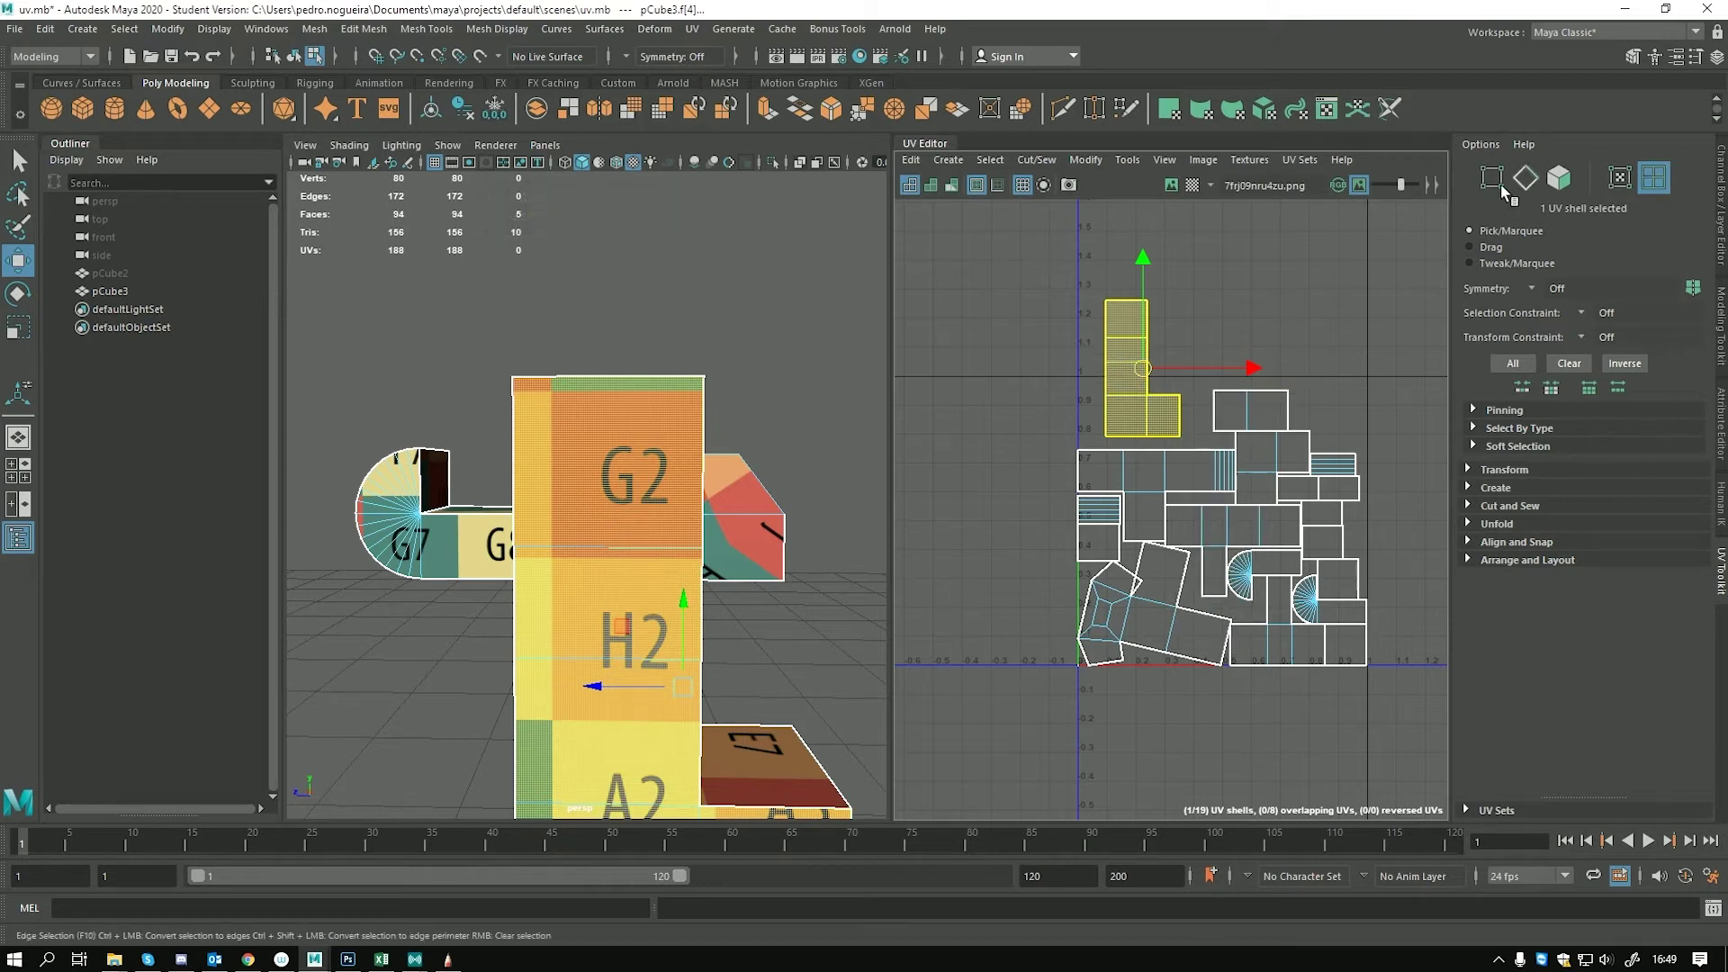
Set the selection method to Drag and sweep across the packed layout to select its UV shells
{"action": "left_click", "coordinate": [1486, 249]}
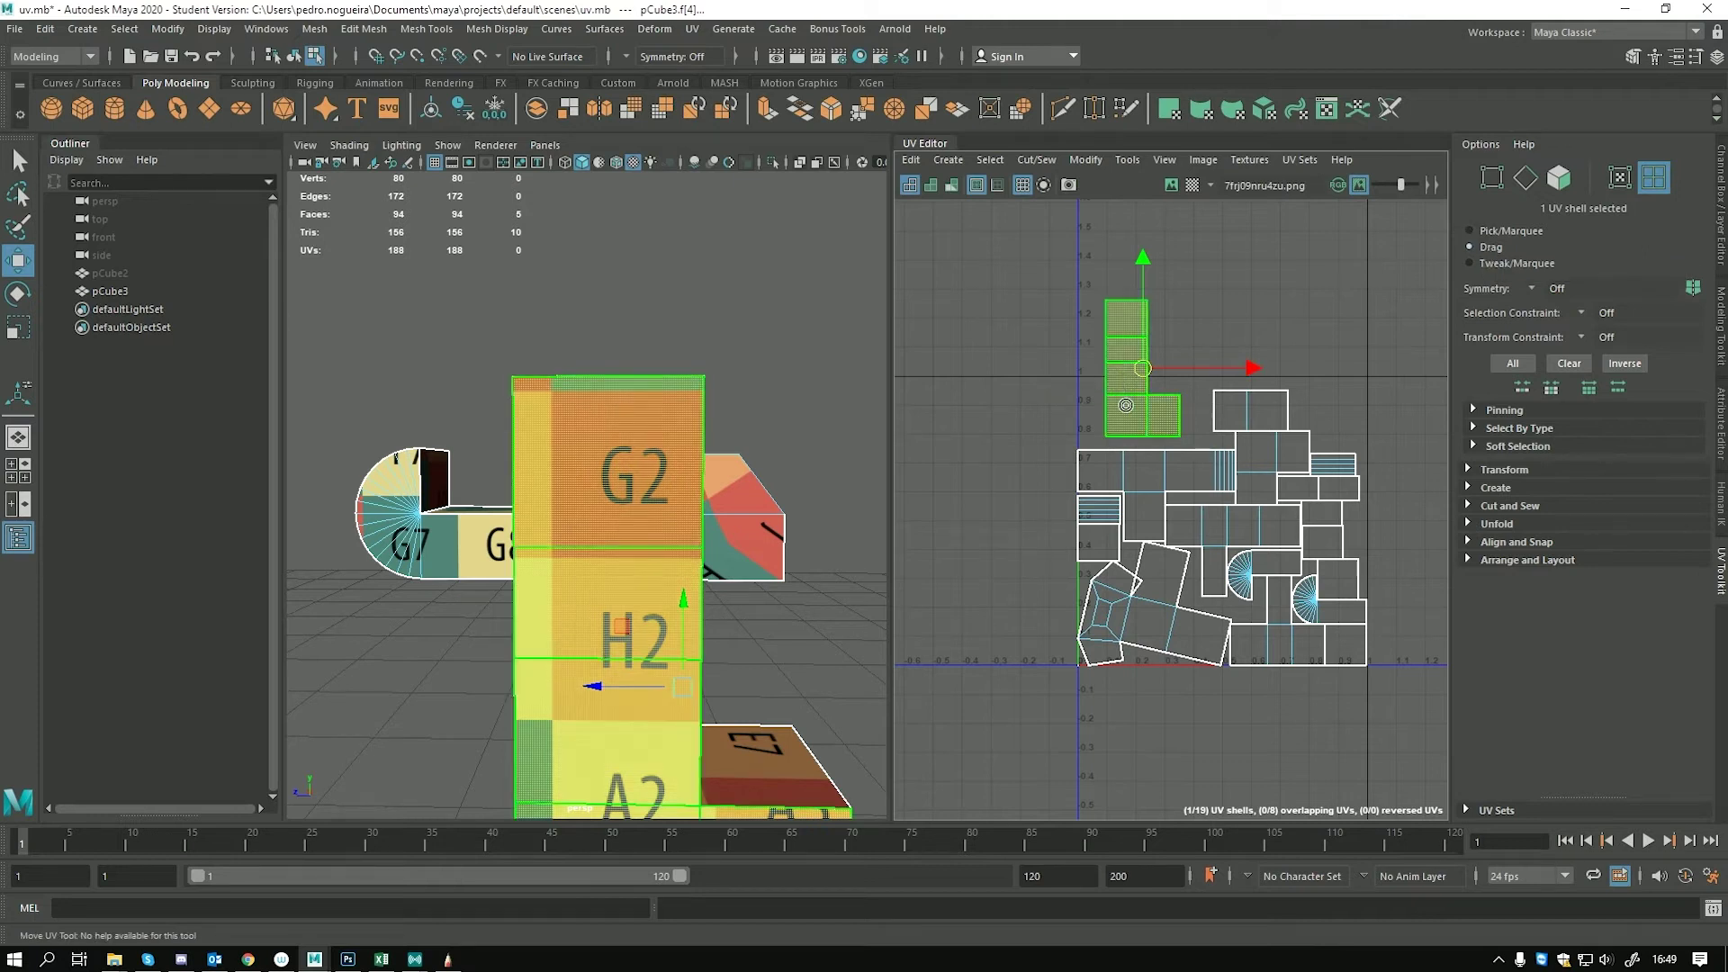
{"action": "left_click", "coordinate": [1130, 482]}
{"action": "left_click", "coordinate": [1100, 510]}
{"action": "mouse_move", "coordinate": [1152, 560]}
{"action": "left_mouse_down"}
{"action": "mouse_move", "coordinate": [1192, 505]}
{"action": "mouse_move", "coordinate": [1283, 543]}
{"action": "mouse_move", "coordinate": [1284, 435]}
{"action": "mouse_move", "coordinate": [1318, 613]}
{"action": "left_mouse_up"}
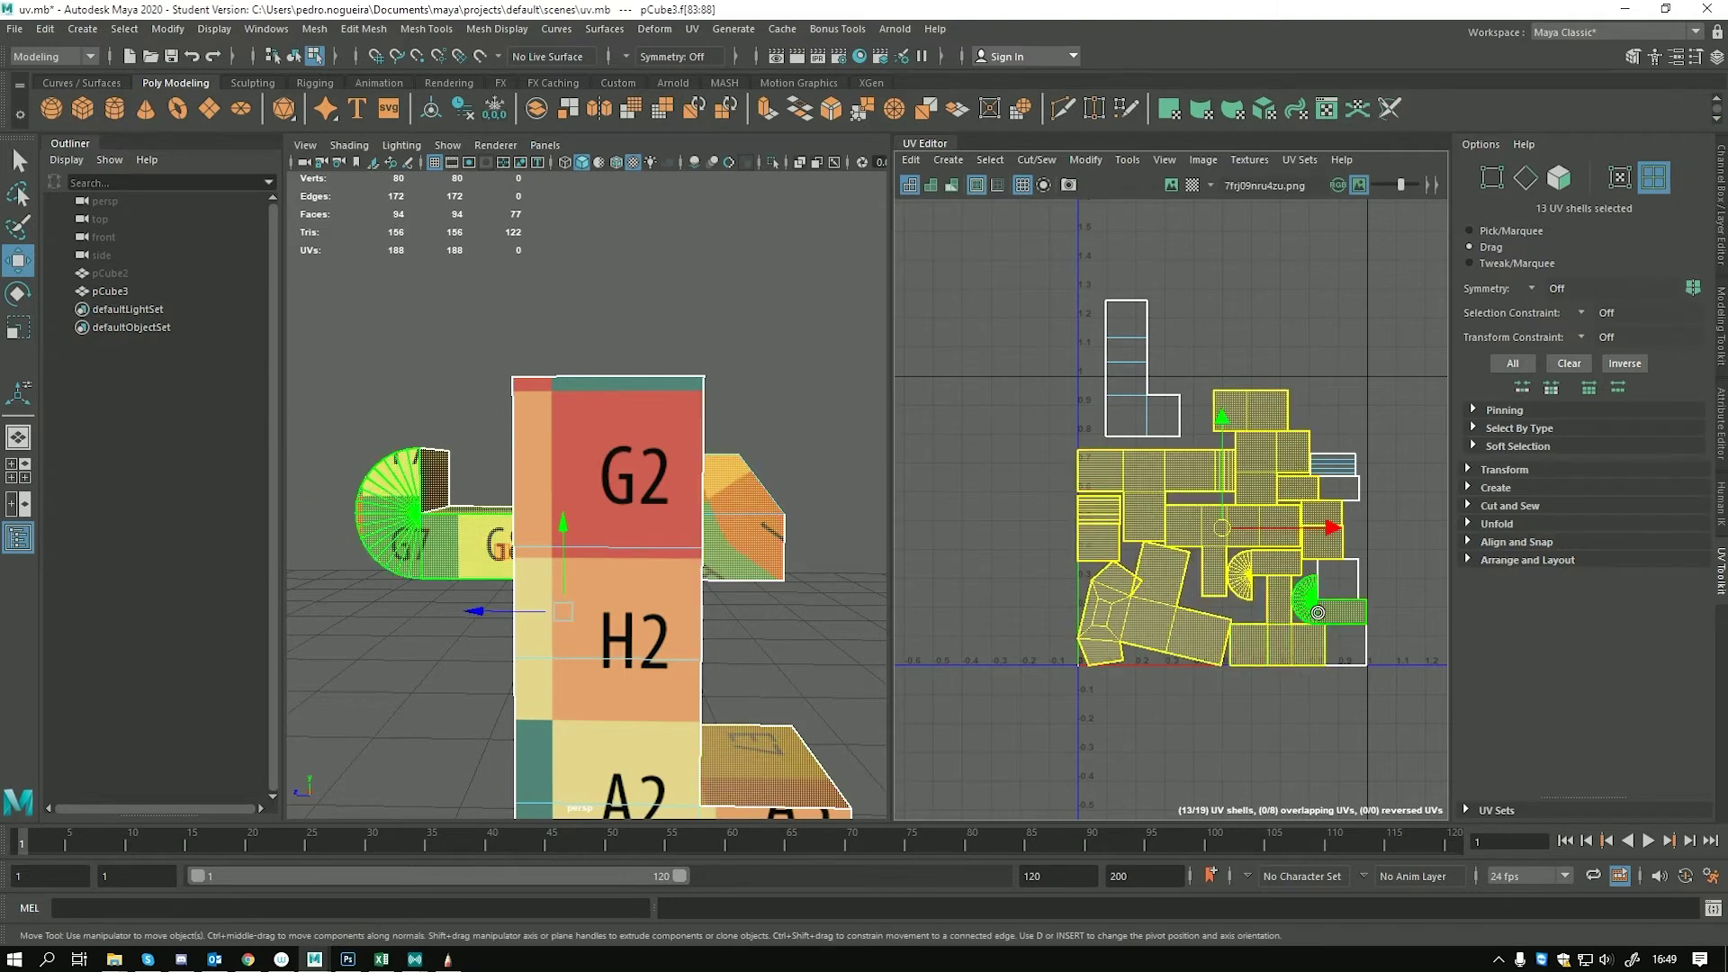
Try drag selection on UVs and faces, set the method back to Pick/Marquee, and clear the selection in face mode
{"action": "left_click", "coordinate": [1620, 177]}
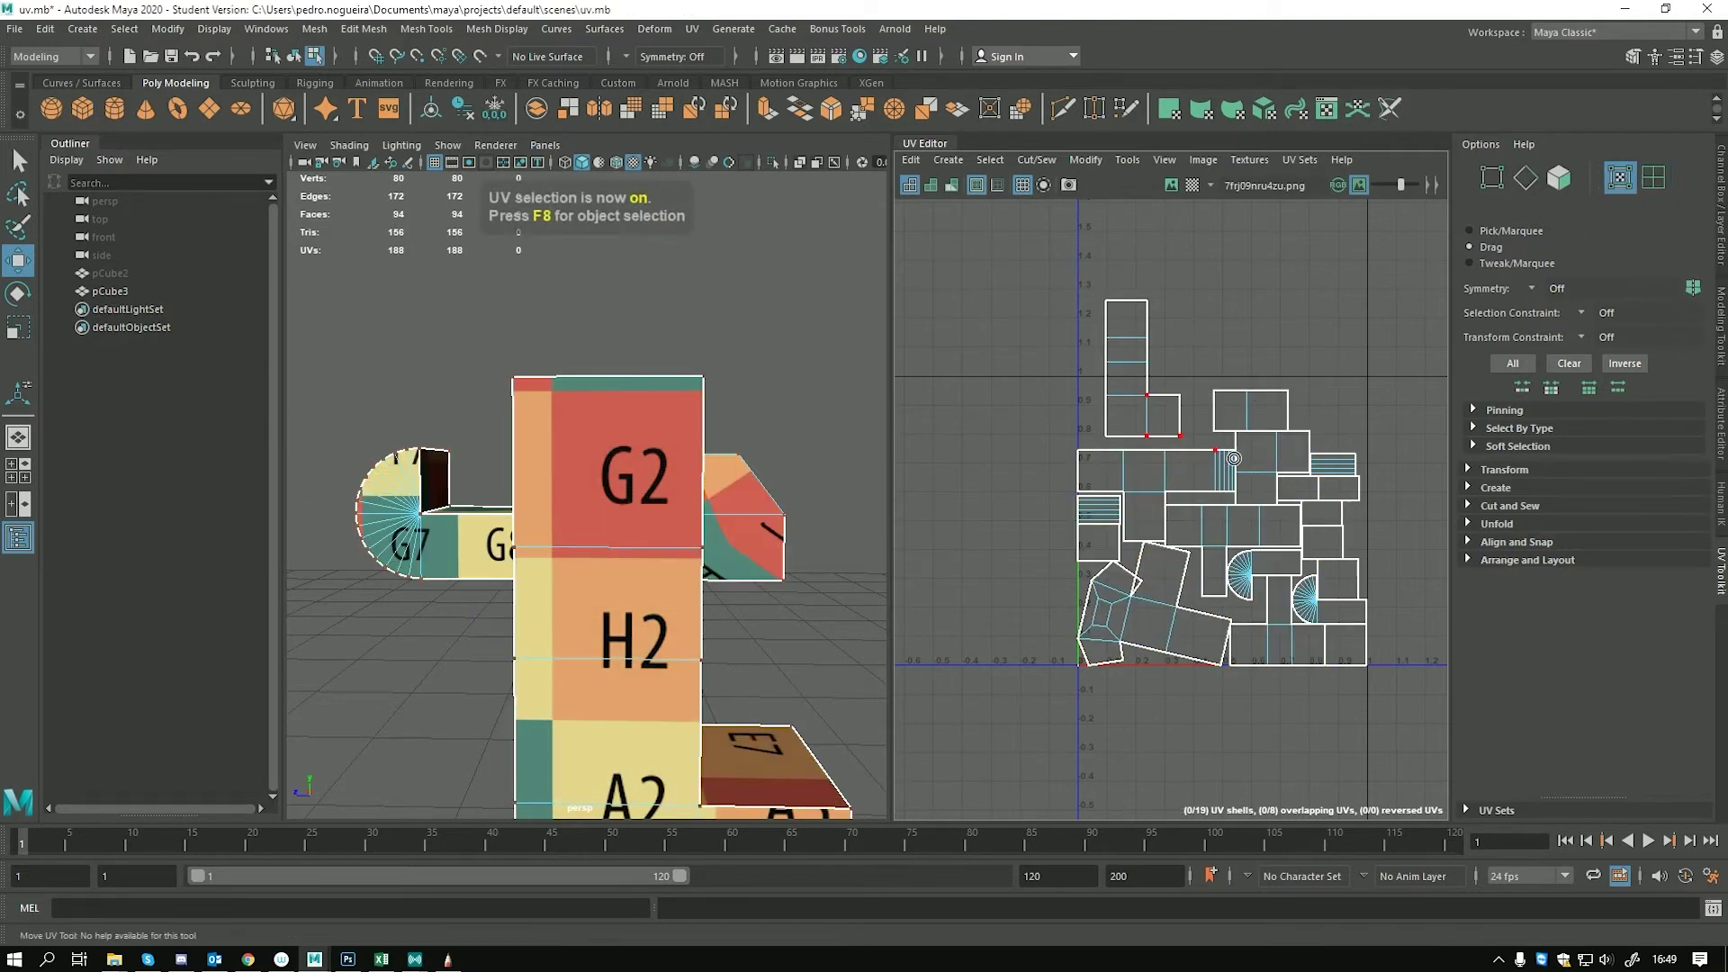
{"action": "key", "text": "F11"}
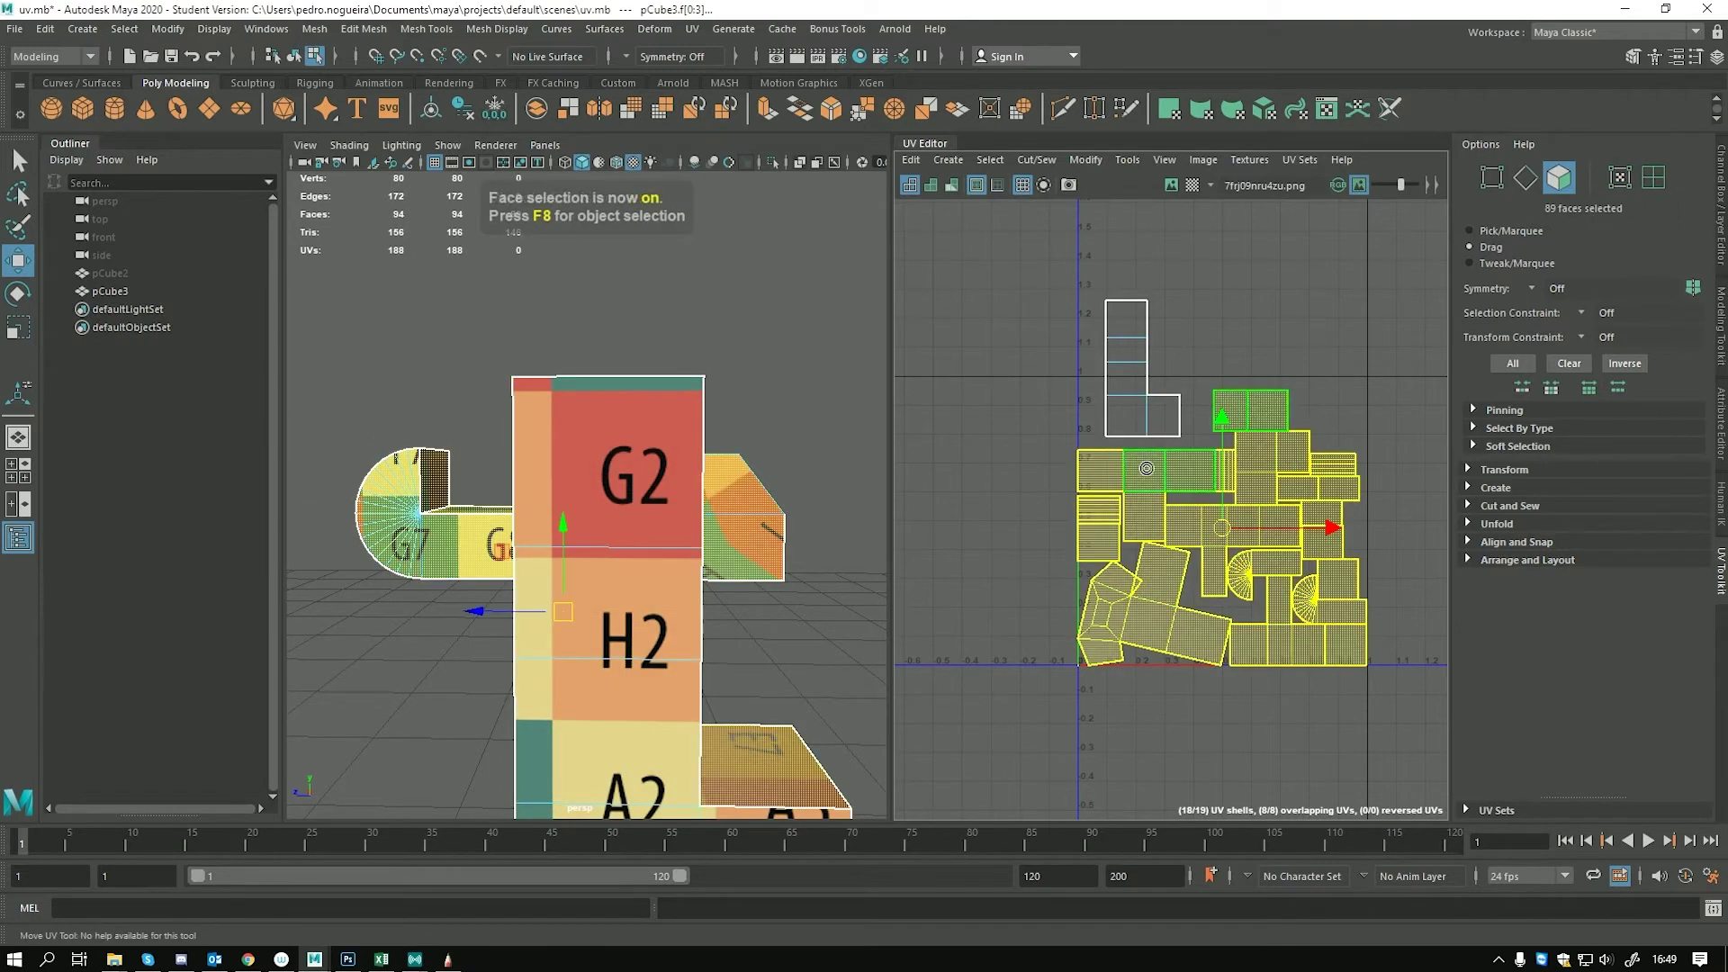
{"action": "left_click", "coordinate": [1499, 234]}
{"action": "left_click", "coordinate": [1306, 292]}
{"action": "left_click_drag", "start_coordinate": [1307, 297], "coordinate": [1207, 405]}
{"action": "left_click", "coordinate": [1173, 345]}
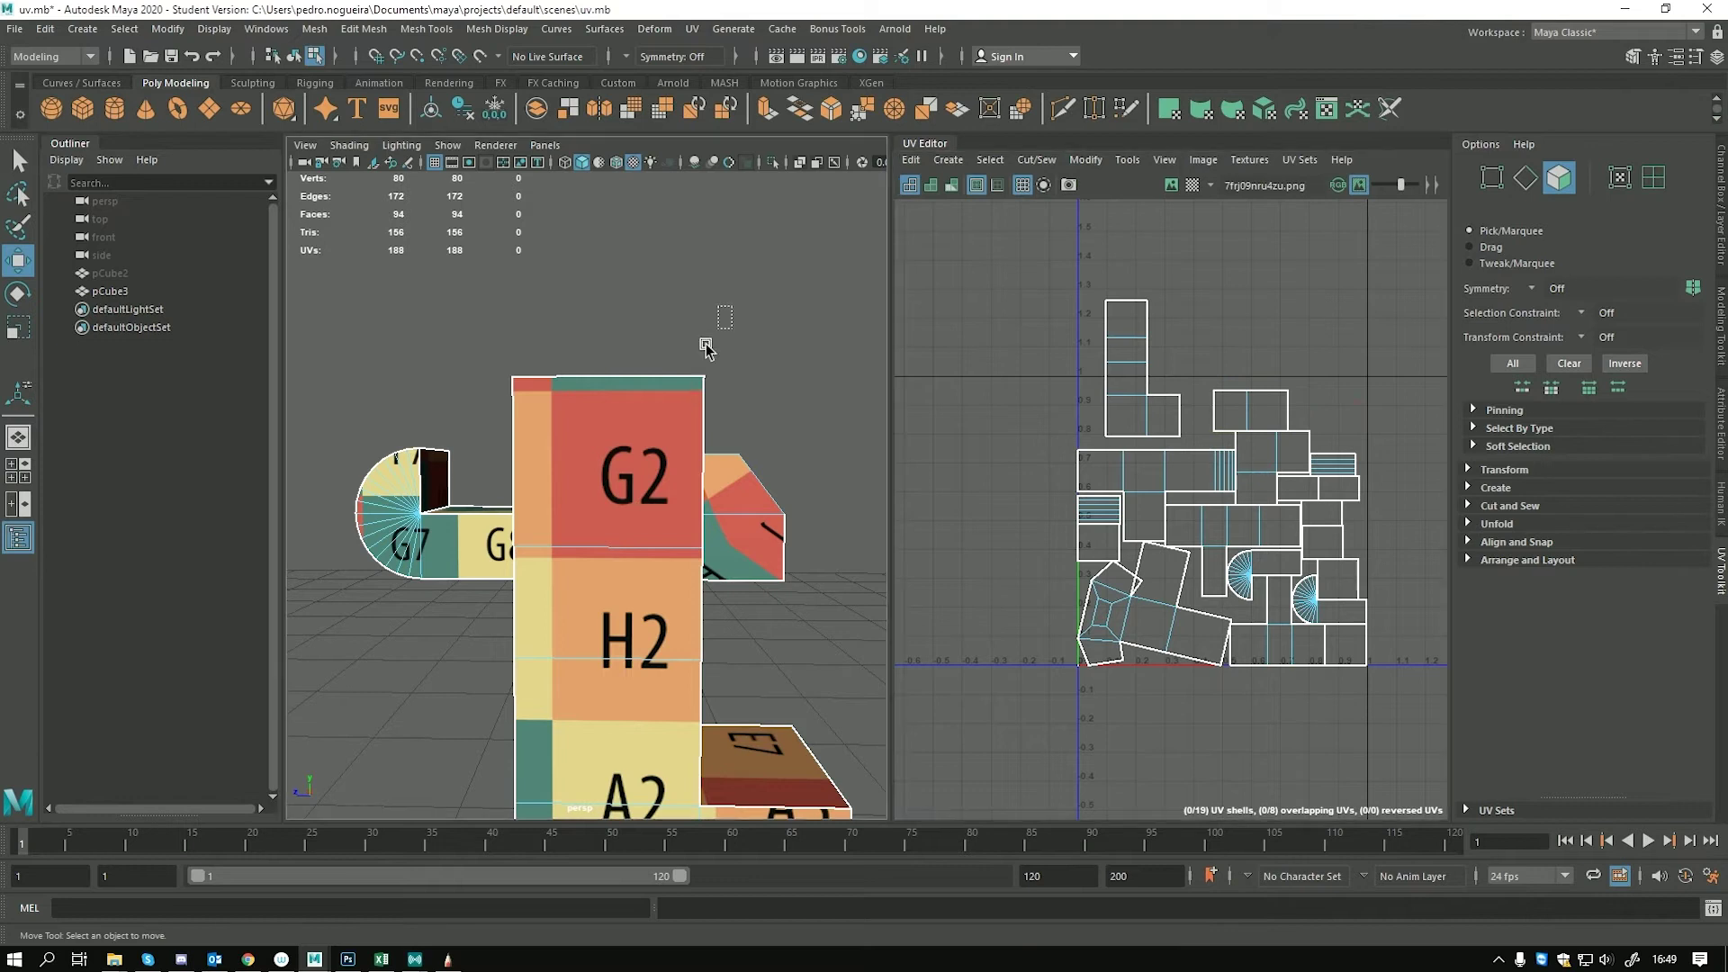
Look at the Pinning options and expand the Select By Type options
{"action": "left_click", "coordinate": [1477, 412]}
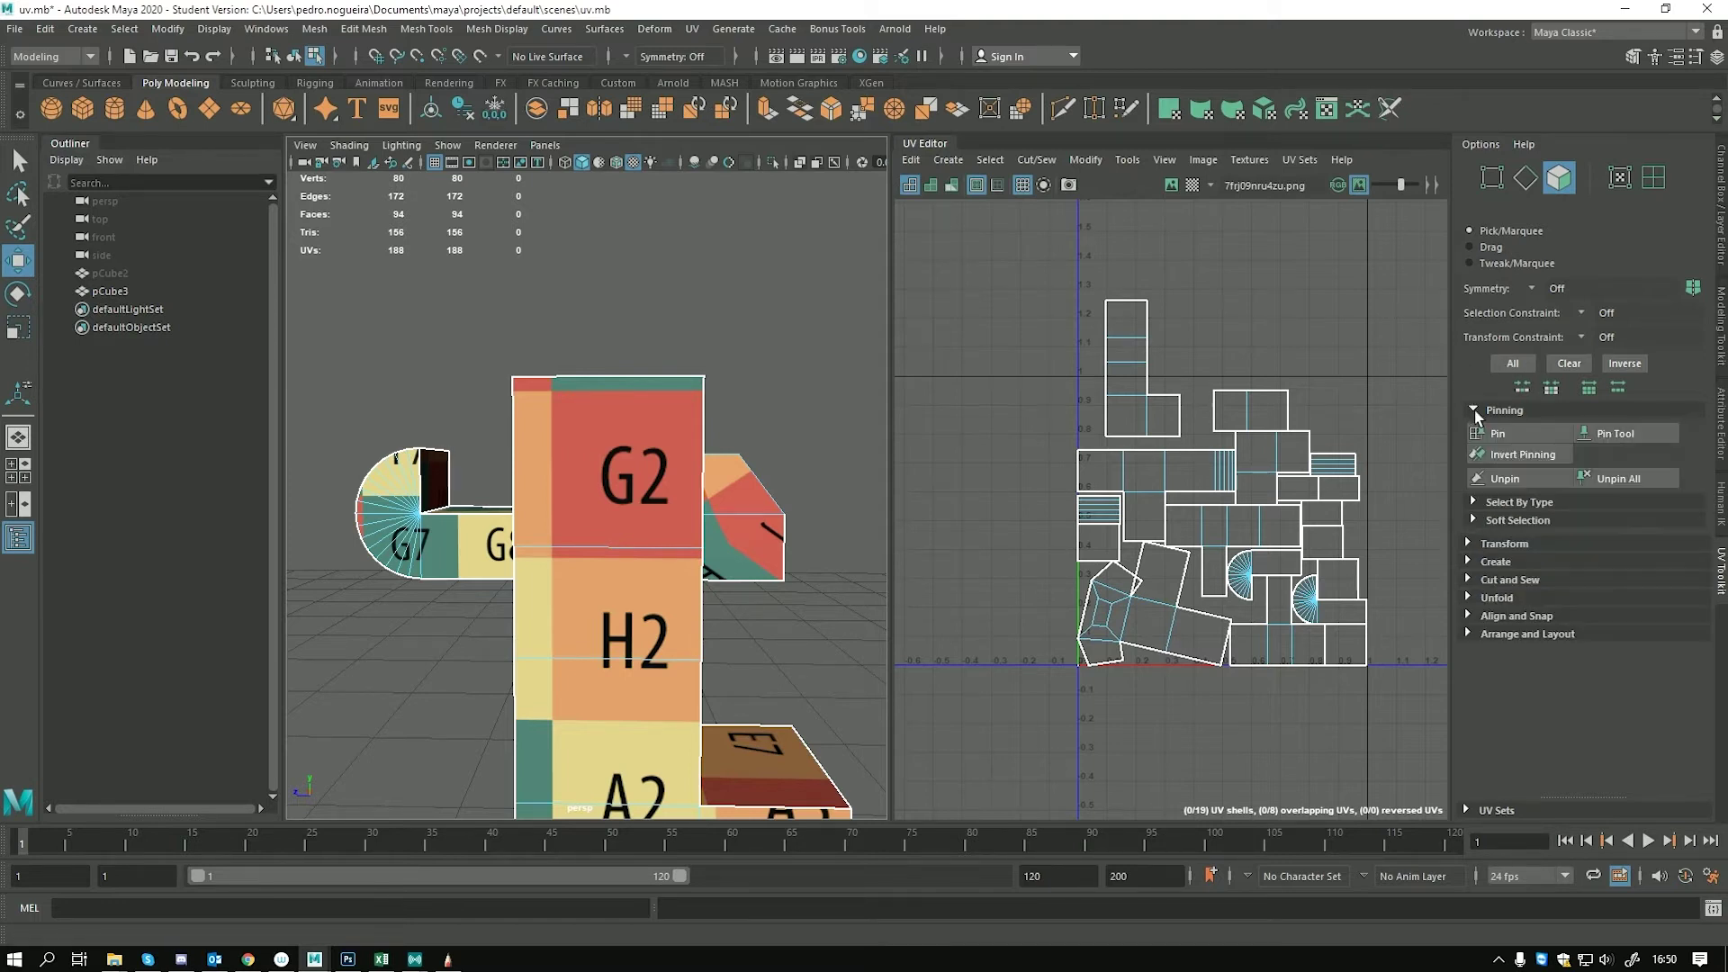
{"action": "left_click", "coordinate": [1475, 412]}
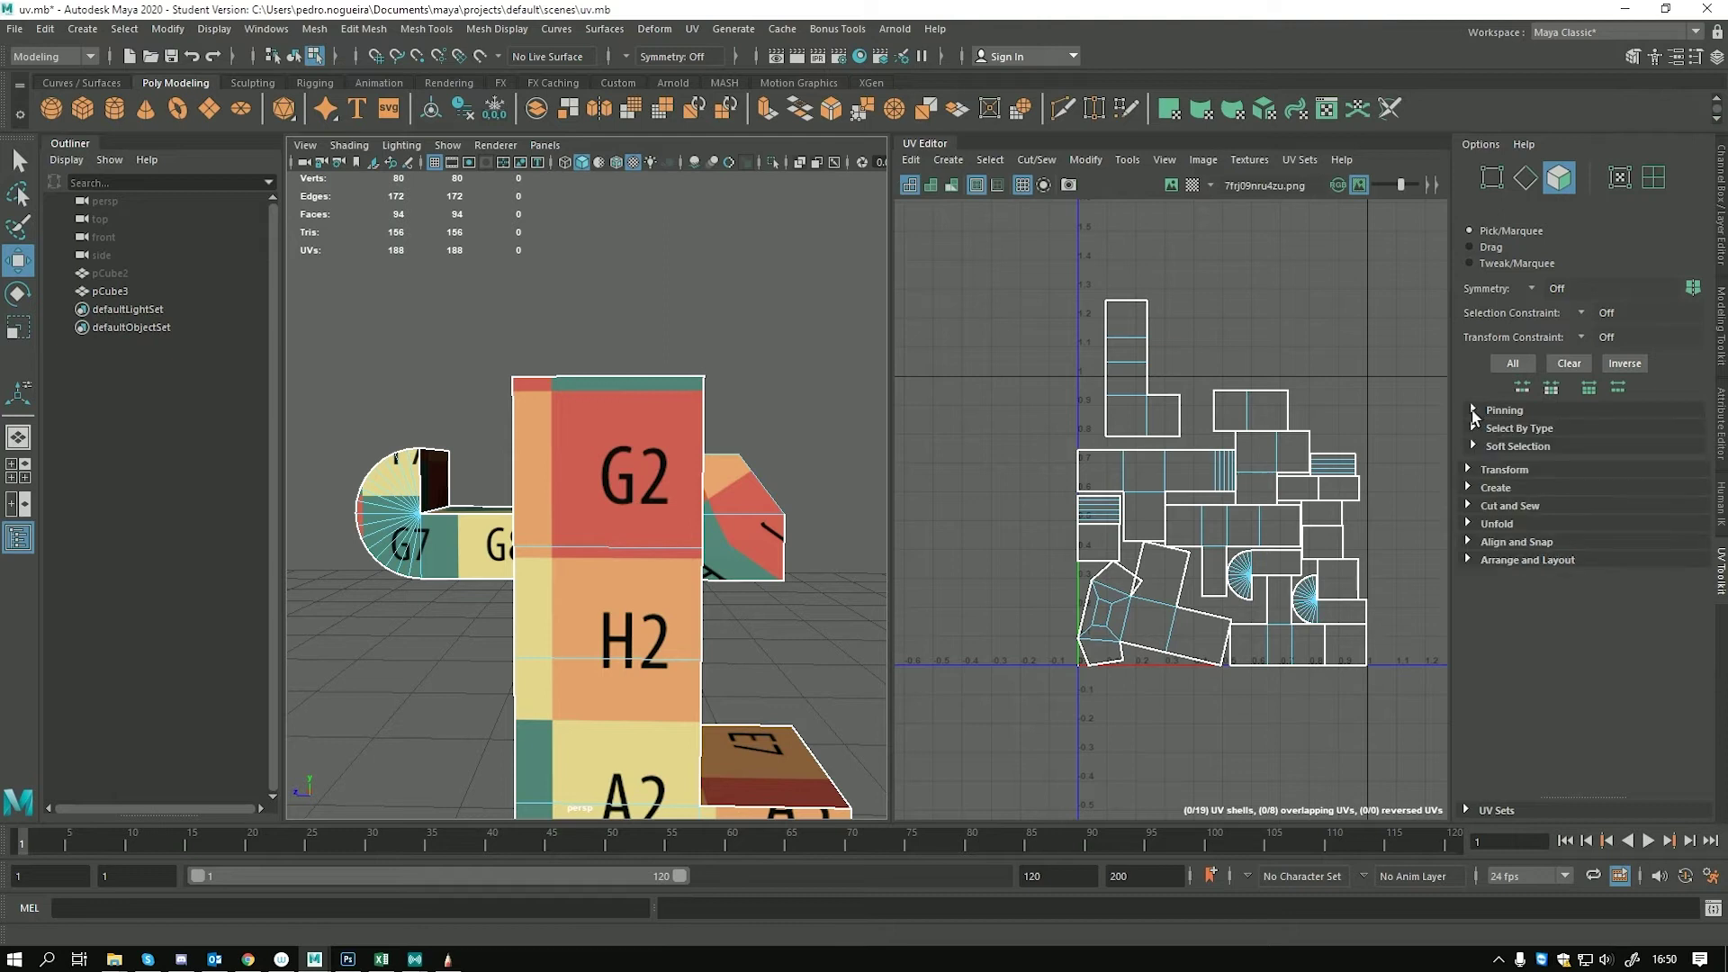
{"action": "left_click", "coordinate": [1475, 429]}
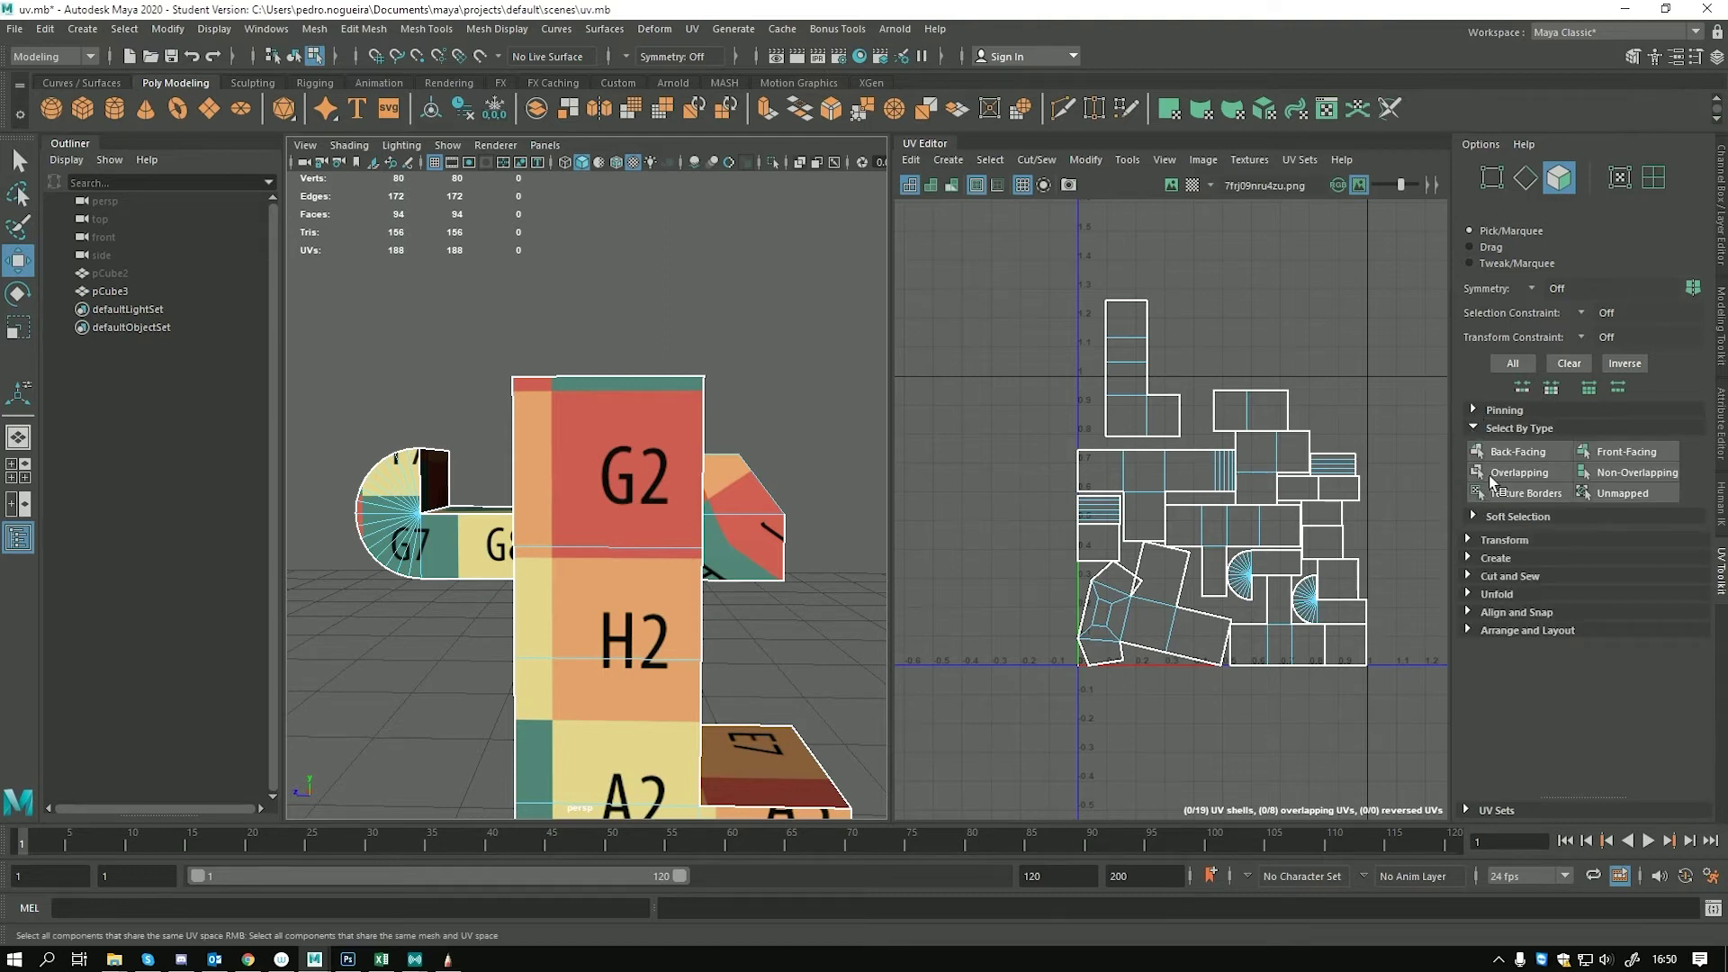
Move the three-square shell onto the striped end of the T-shaped shell and select all overlapping faces
{"action": "left_click", "coordinate": [1256, 445]}
{"action": "left_click_drag", "start_coordinate": [1273, 468], "coordinate": [1243, 482]}
{"action": "left_click", "coordinate": [1341, 379]}
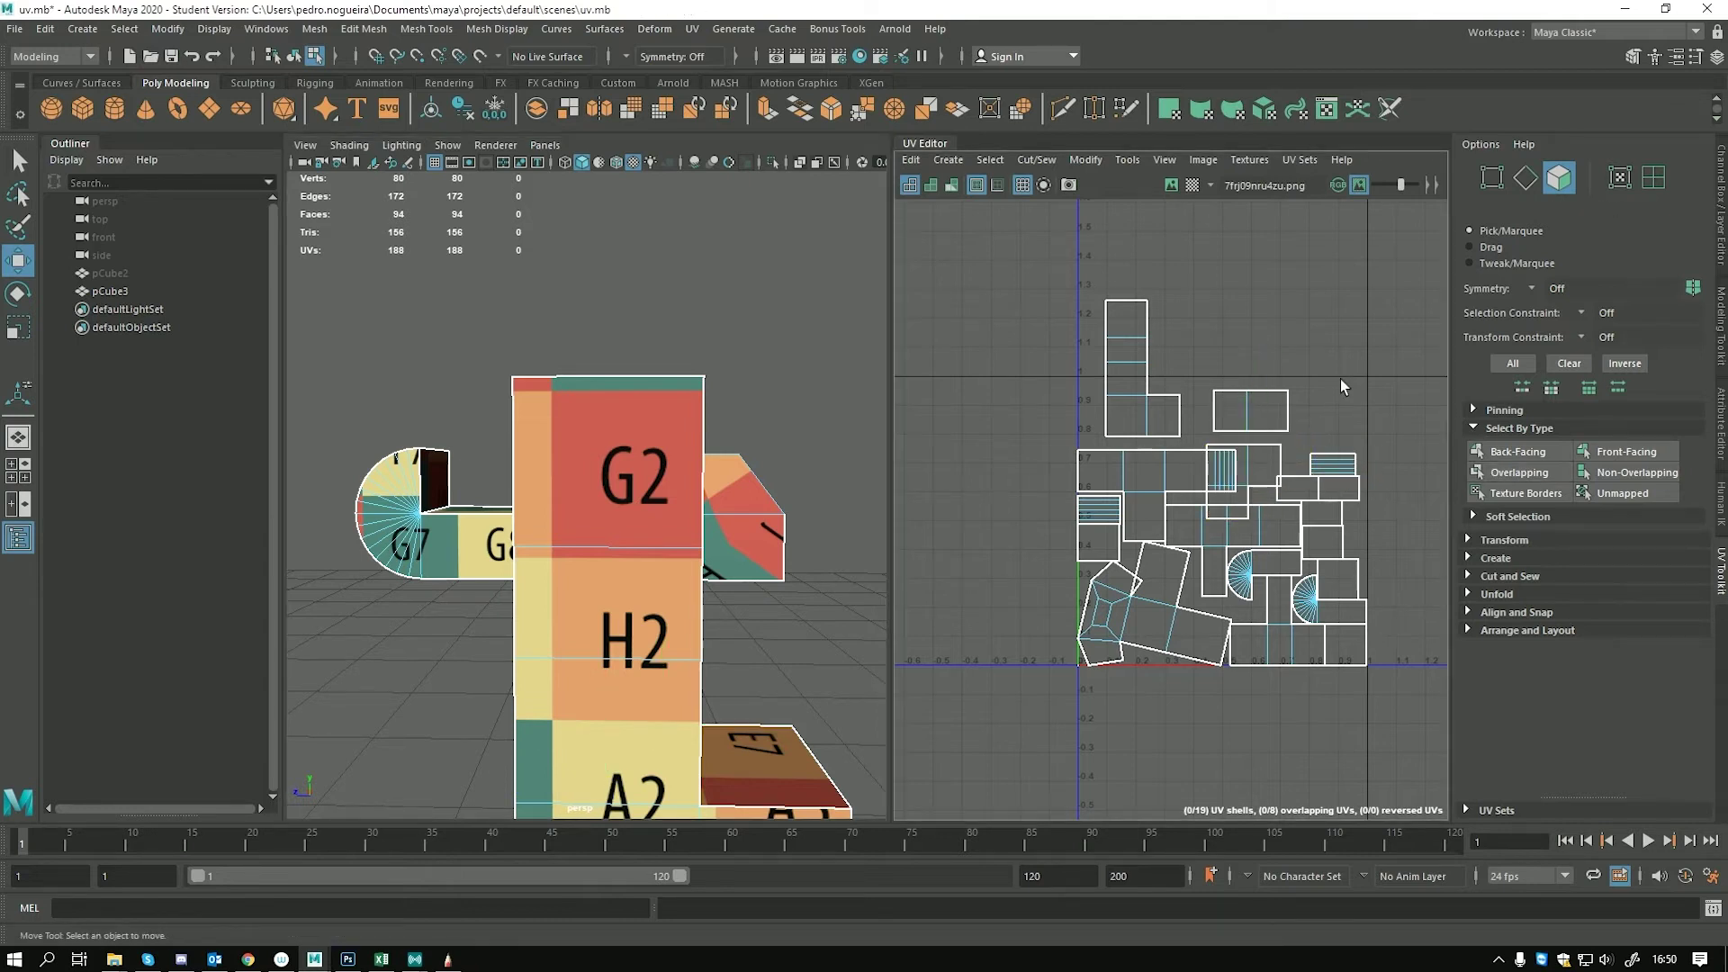
{"action": "left_click", "coordinate": [1505, 474]}
Examine the borders of the selected faces up close for small overlaps, and clear the selection
{"action": "scroll", "coordinate": [1148, 554], "scroll_direction": "up", "scroll_amount": 3}
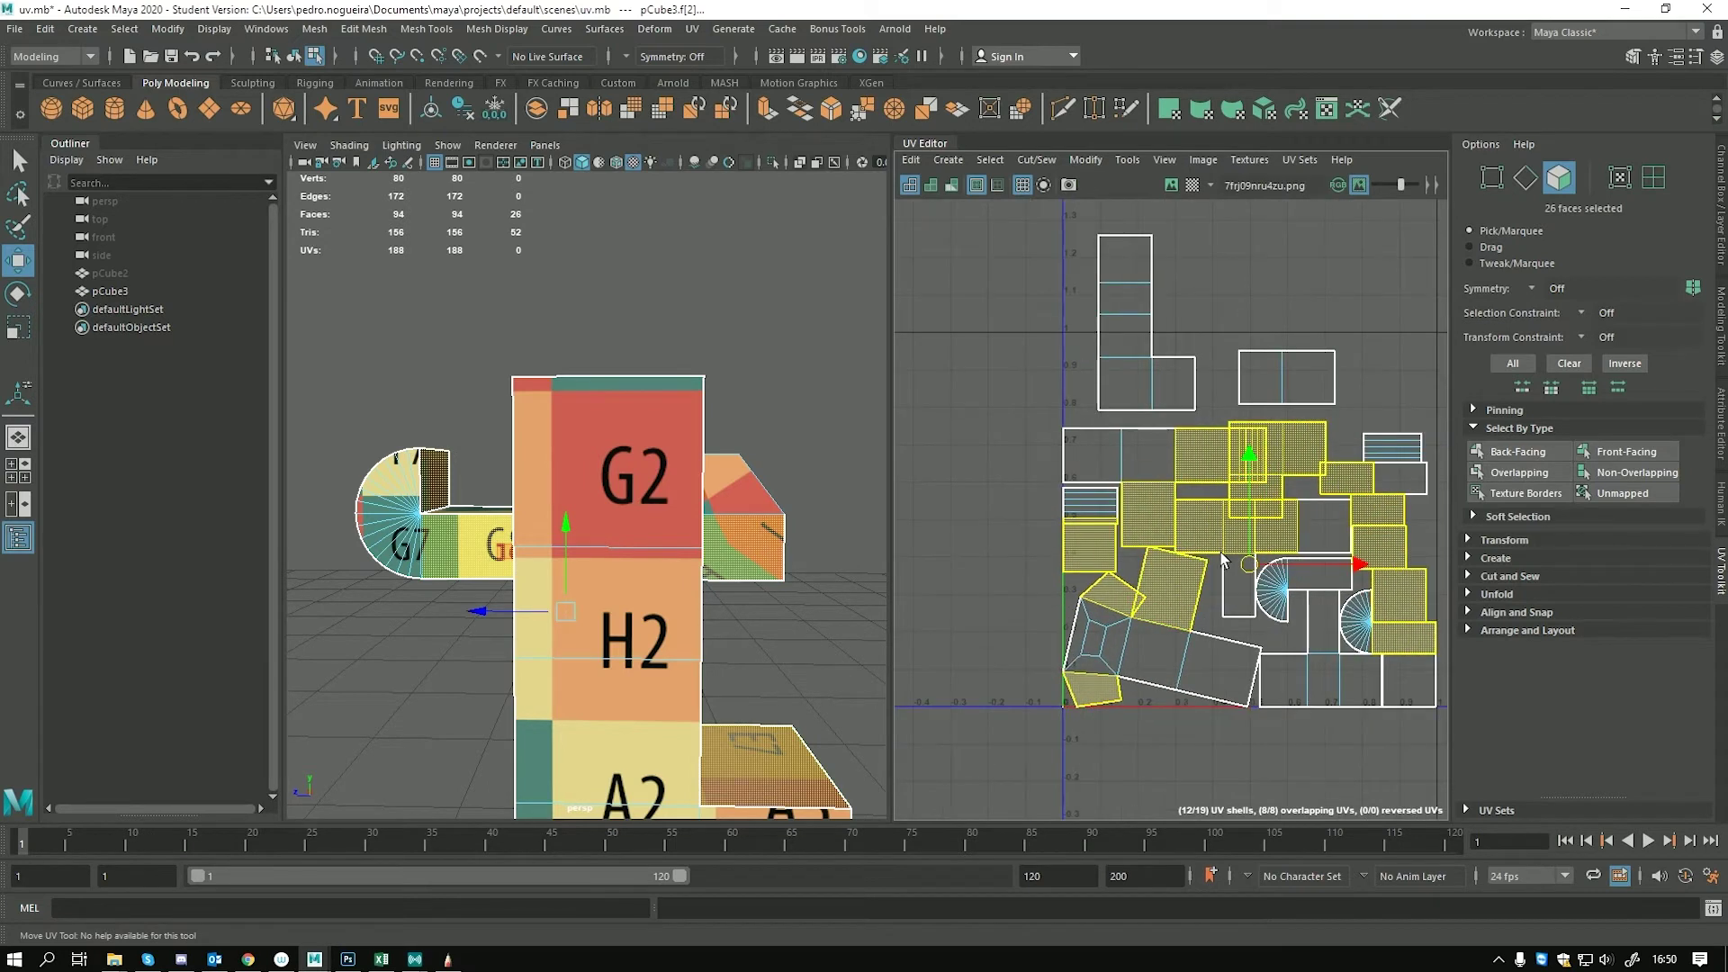
{"action": "scroll", "coordinate": [1392, 566], "scroll_direction": "up", "scroll_amount": 2}
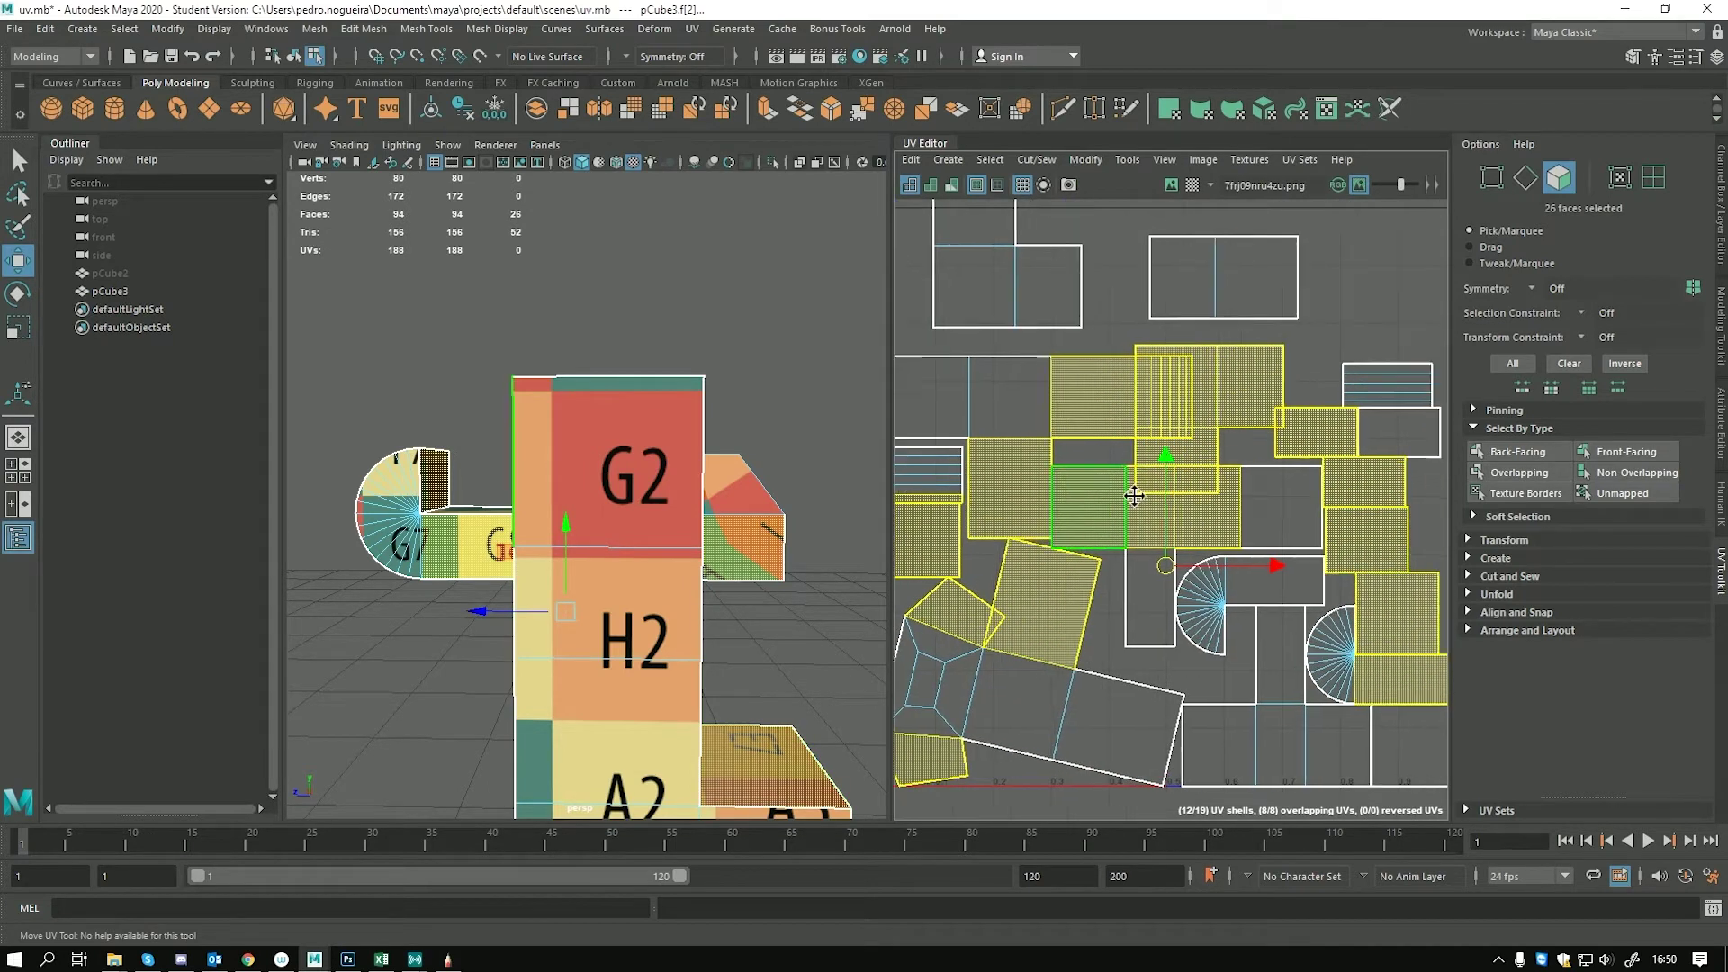
{"action": "scroll", "coordinate": [1091, 540], "scroll_direction": "up", "scroll_amount": 5}
{"action": "middle_click_drag", "start_coordinate": [1234, 558], "coordinate": [1004, 514], "text": "alt"}
{"action": "right_click_drag", "start_coordinate": [1004, 515], "coordinate": [1359, 684], "text": "alt"}
{"action": "middle_click_drag", "start_coordinate": [1350, 576], "coordinate": [1031, 723], "text": "alt"}
{"action": "right_click_drag", "start_coordinate": [1106, 542], "coordinate": [1332, 675], "text": "alt"}
{"action": "left_click", "coordinate": [1332, 673]}
{"action": "scroll", "coordinate": [990, 434], "scroll_direction": "down", "scroll_amount": 3}
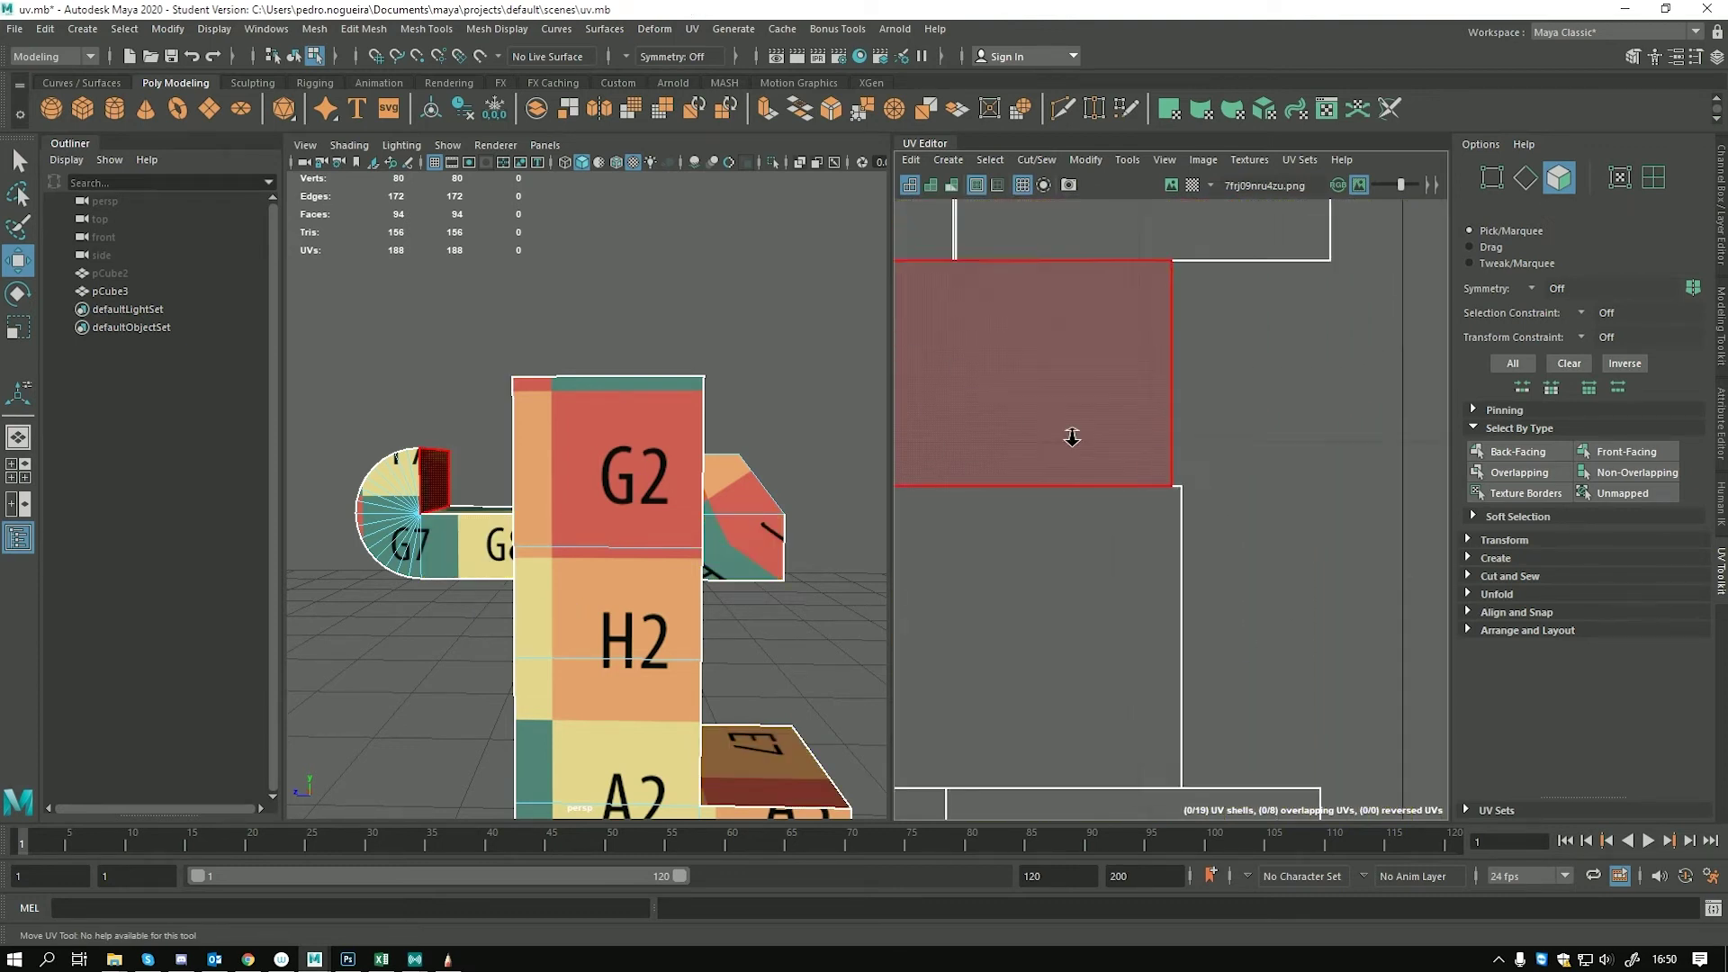
Scale the single-face shell beneath the two-face shell down slightly and recheck for overlapping faces
{"action": "left_click", "coordinate": [1211, 504]}
{"action": "key", "text": "r"}
{"action": "left_click_drag", "start_coordinate": [1212, 484], "coordinate": [1200, 486]}
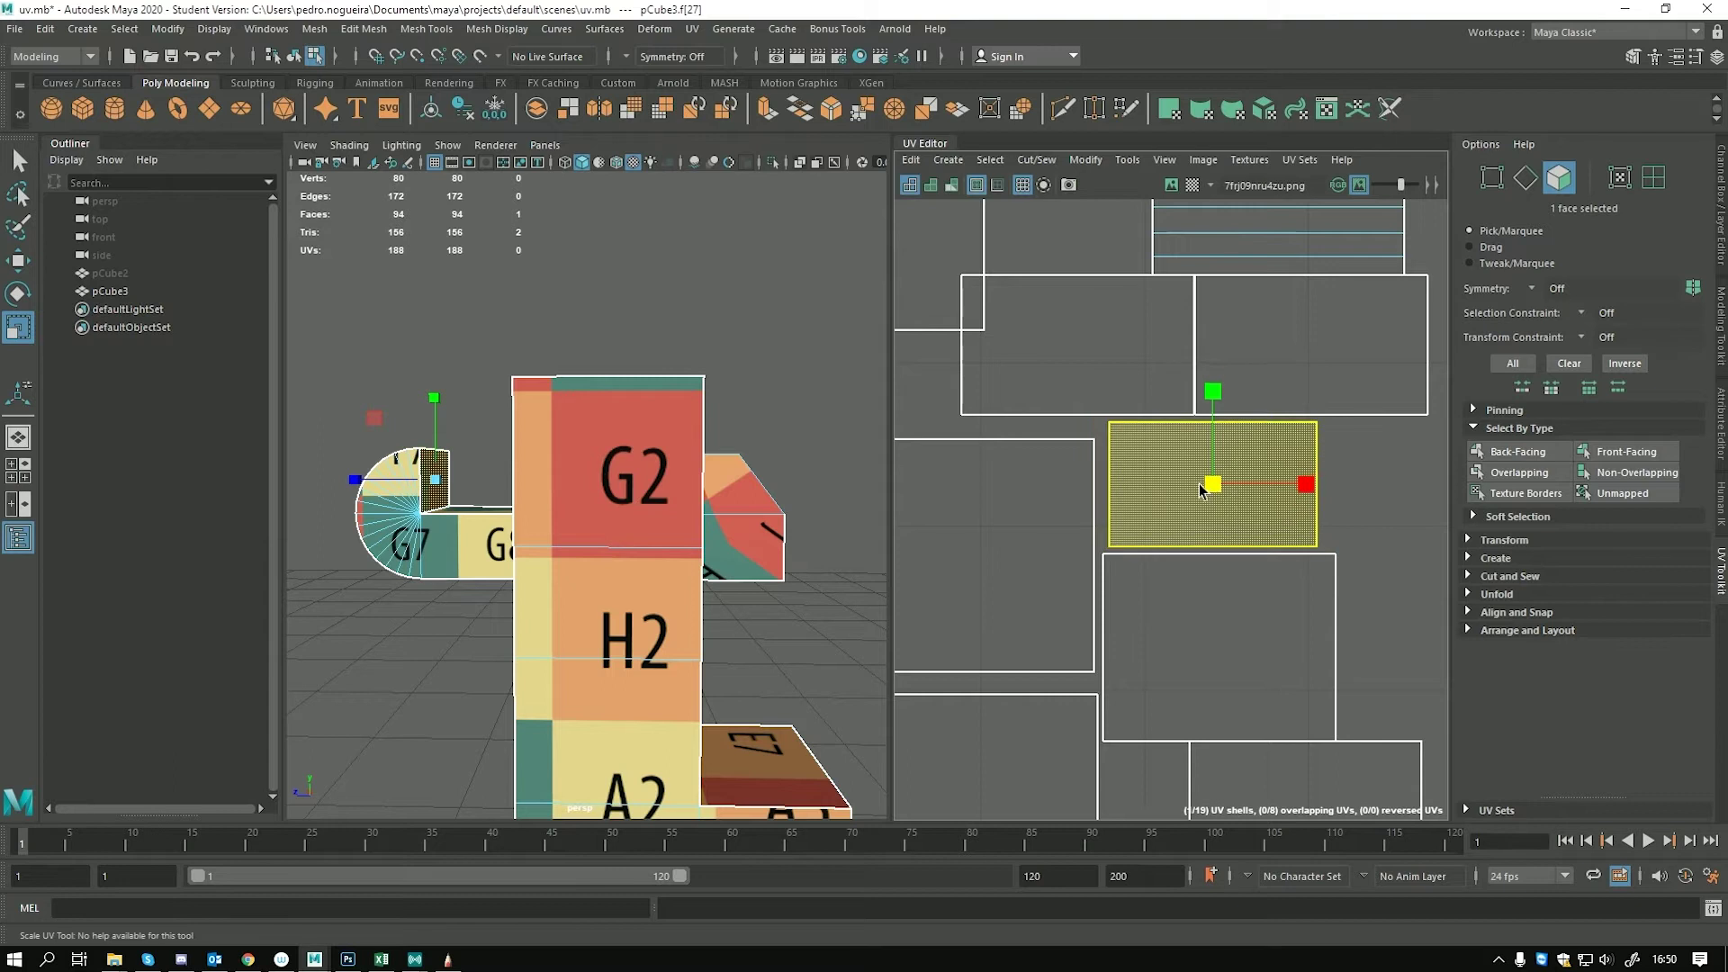
{"action": "left_click", "coordinate": [1328, 545]}
{"action": "scroll", "coordinate": [1327, 545], "scroll_direction": "down", "scroll_amount": 2}
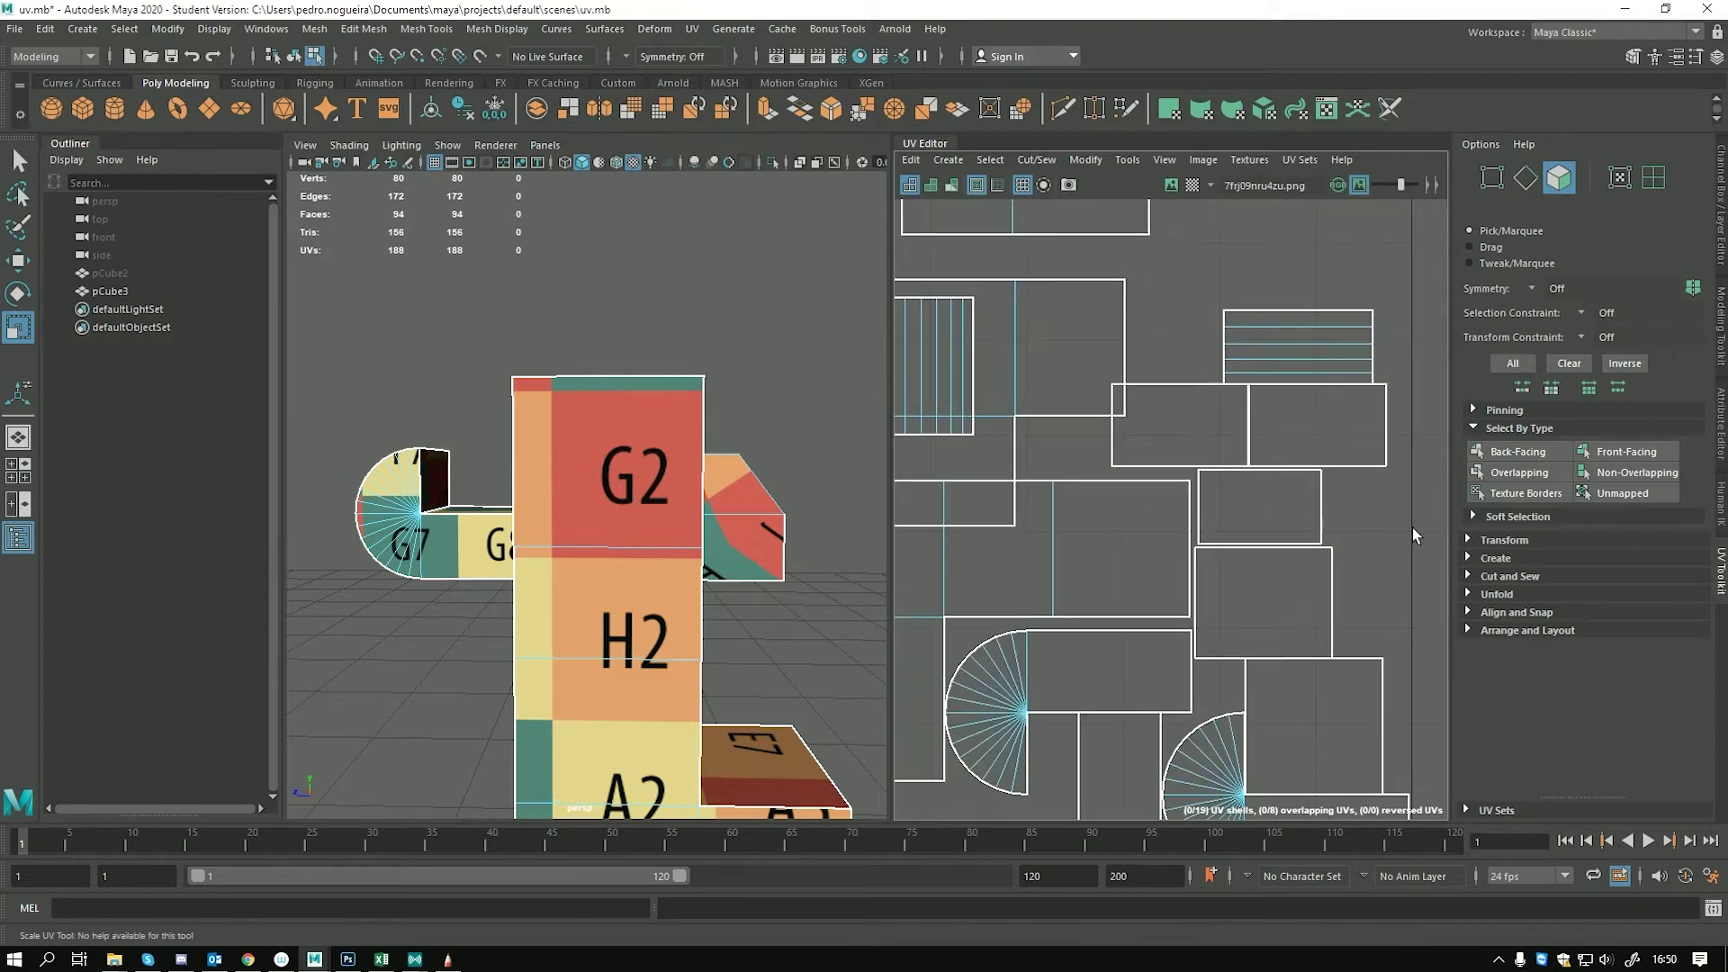
{"action": "left_click", "coordinate": [1519, 473]}
{"action": "left_click", "coordinate": [1175, 420]}
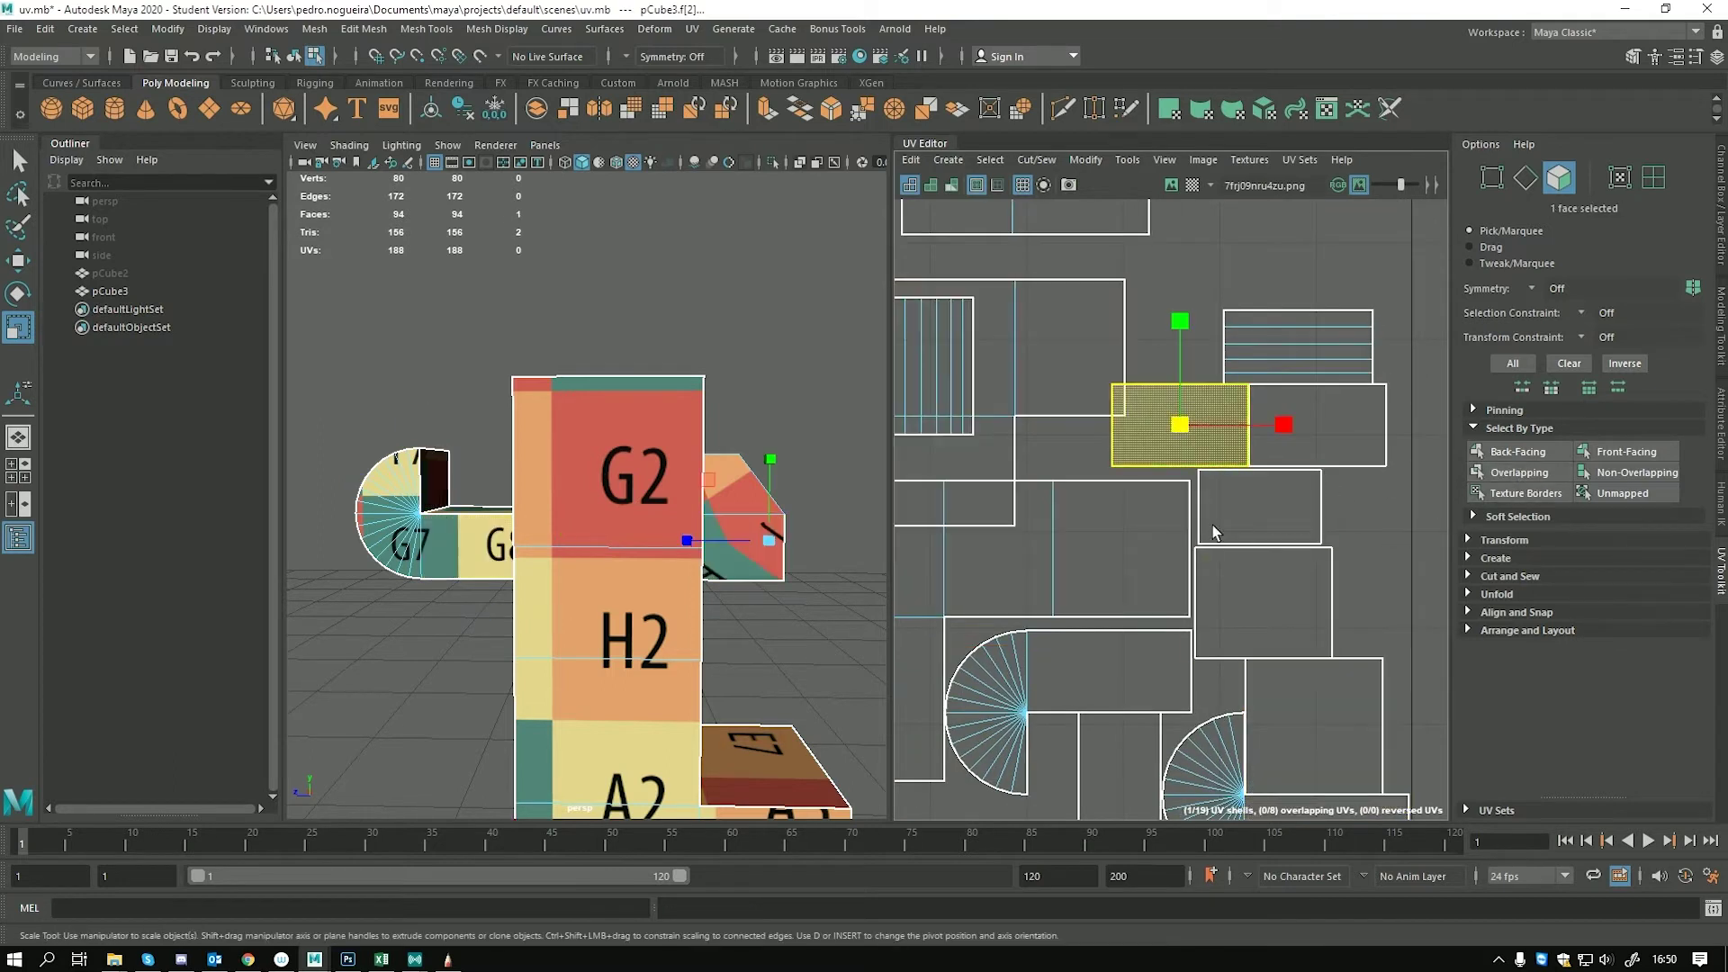
Move the three-face L-shaped shell off the T-shaped shell to the upper-right corner of the UV square and select overlapping faces
{"action": "scroll", "coordinate": [1120, 419], "scroll_direction": "down", "scroll_amount": 2}
{"action": "middle_click_drag", "start_coordinate": [1195, 402], "coordinate": [1202, 466], "text": "alt"}
{"action": "scroll", "coordinate": [1293, 432], "scroll_direction": "down", "scroll_amount": 1}
{"action": "double_click", "coordinate": [1283, 397]}
{"action": "key", "text": "w"}
{"action": "left_click_drag", "start_coordinate": [1202, 466], "coordinate": [1356, 340]}
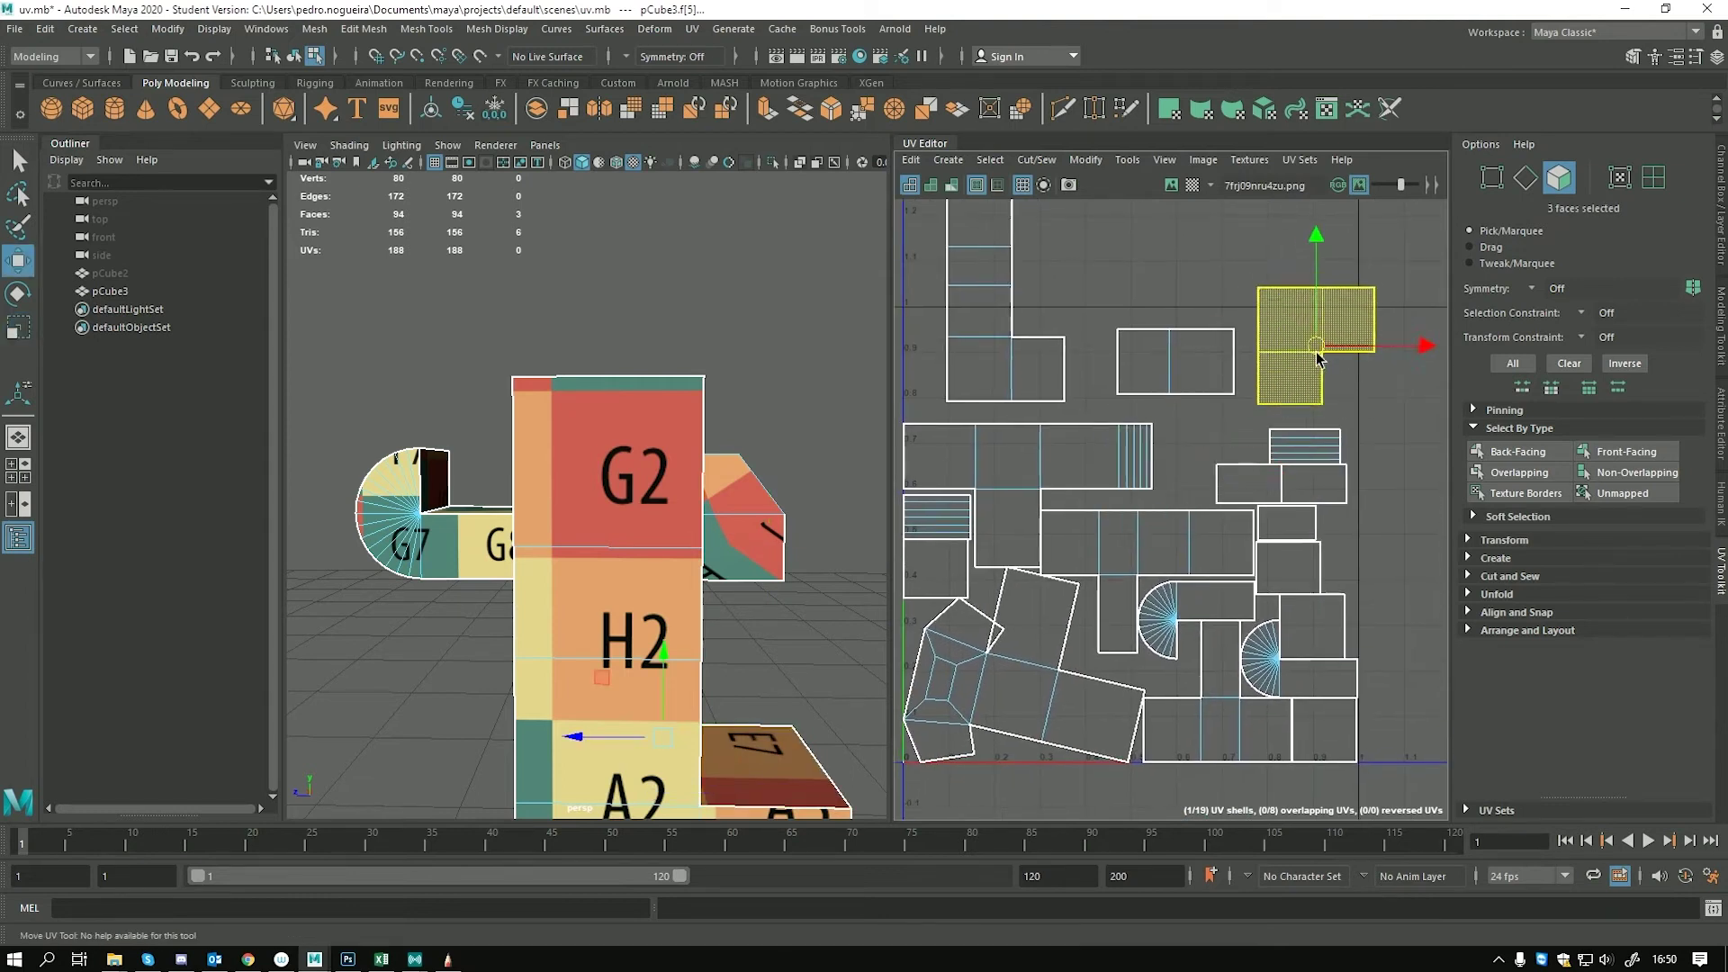
{"action": "left_click", "coordinate": [1514, 474]}
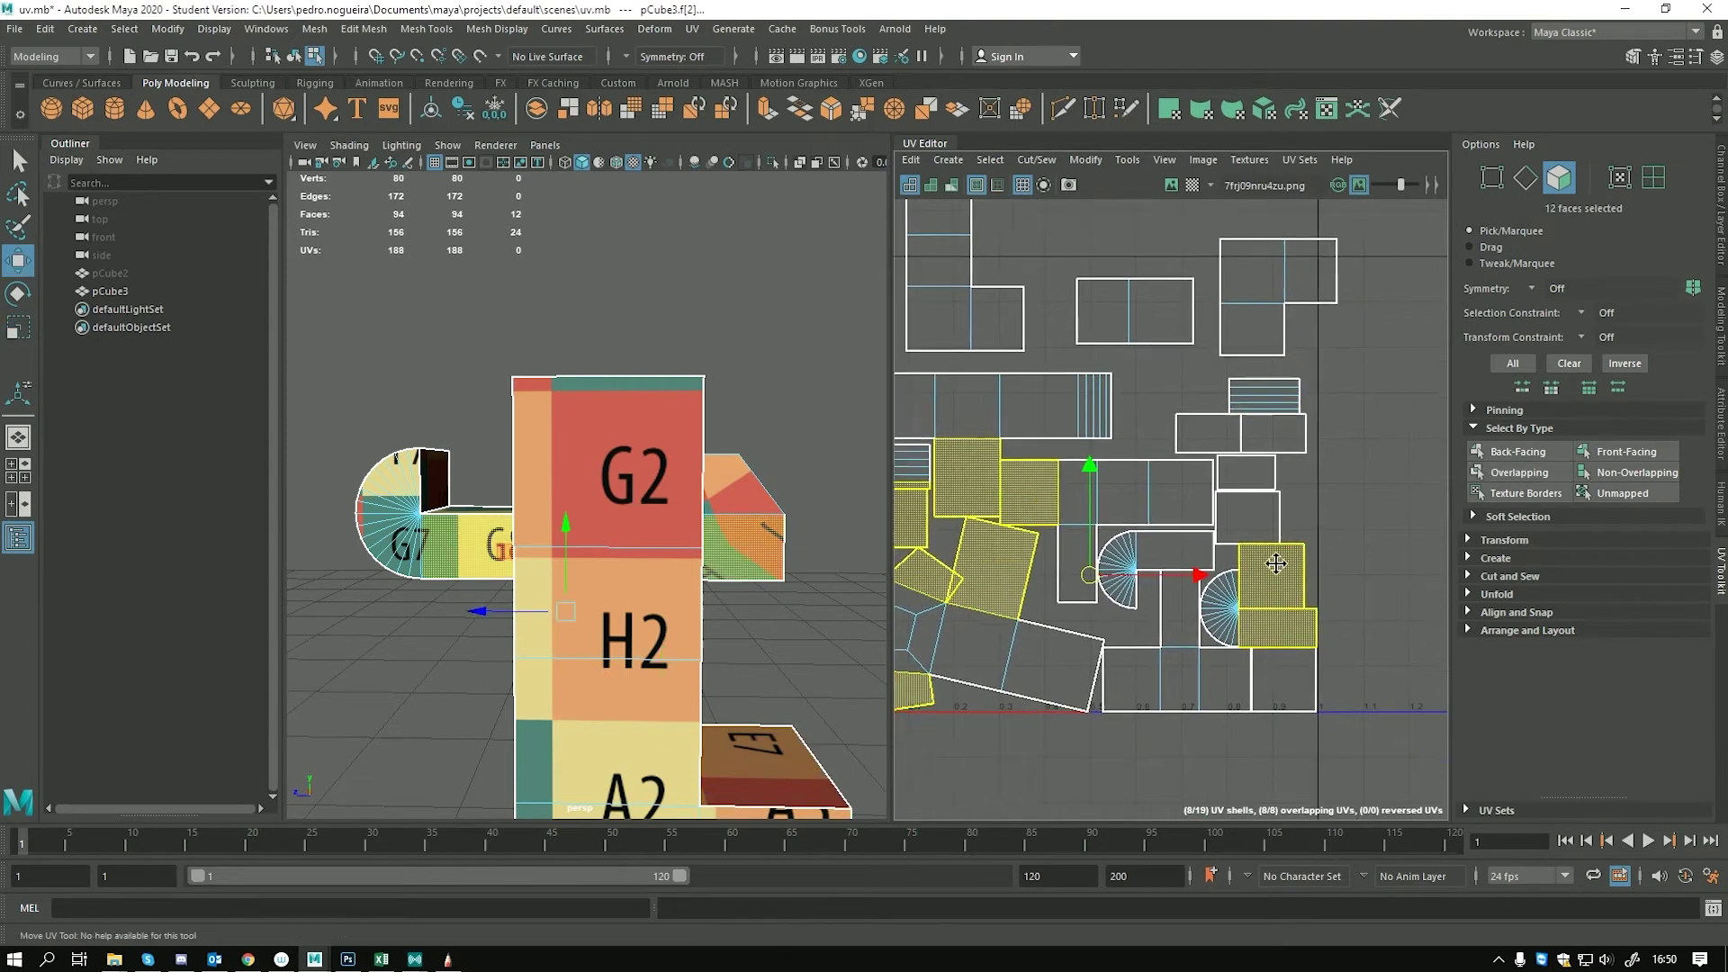
Check the shells by selecting back-facing and front-facing faces, and collapse the Select By Type options
{"action": "left_click", "coordinate": [1533, 452]}
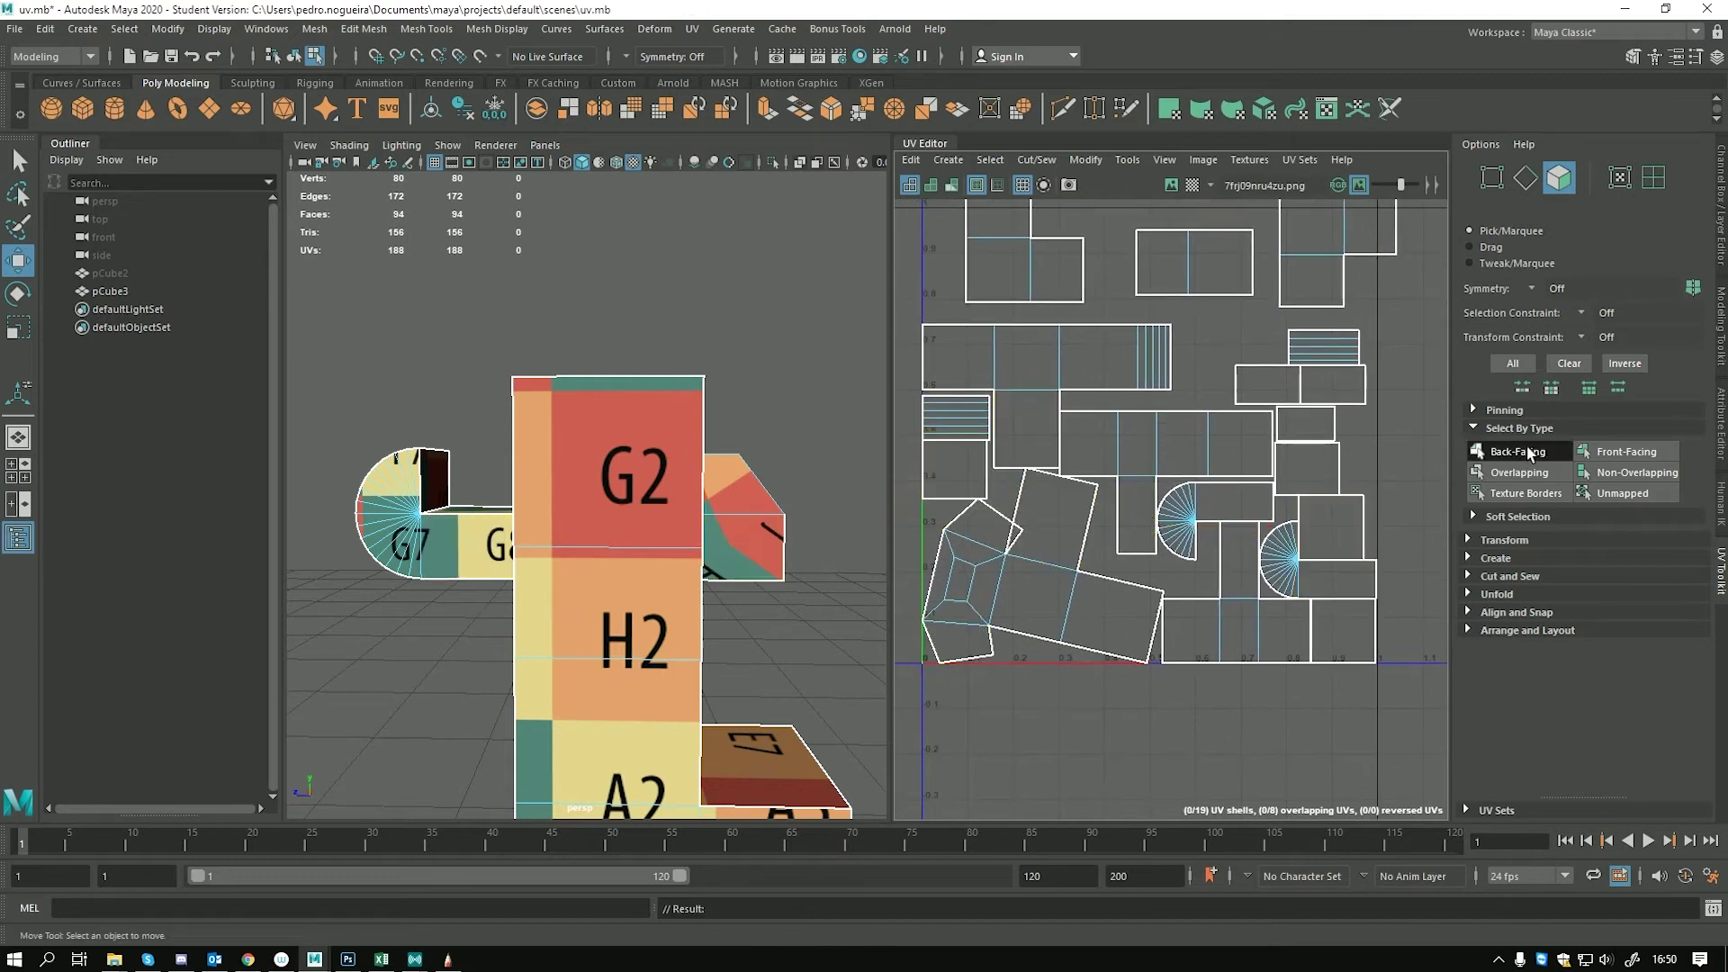
{"action": "left_click", "coordinate": [1608, 457]}
{"action": "left_click", "coordinate": [1603, 456]}
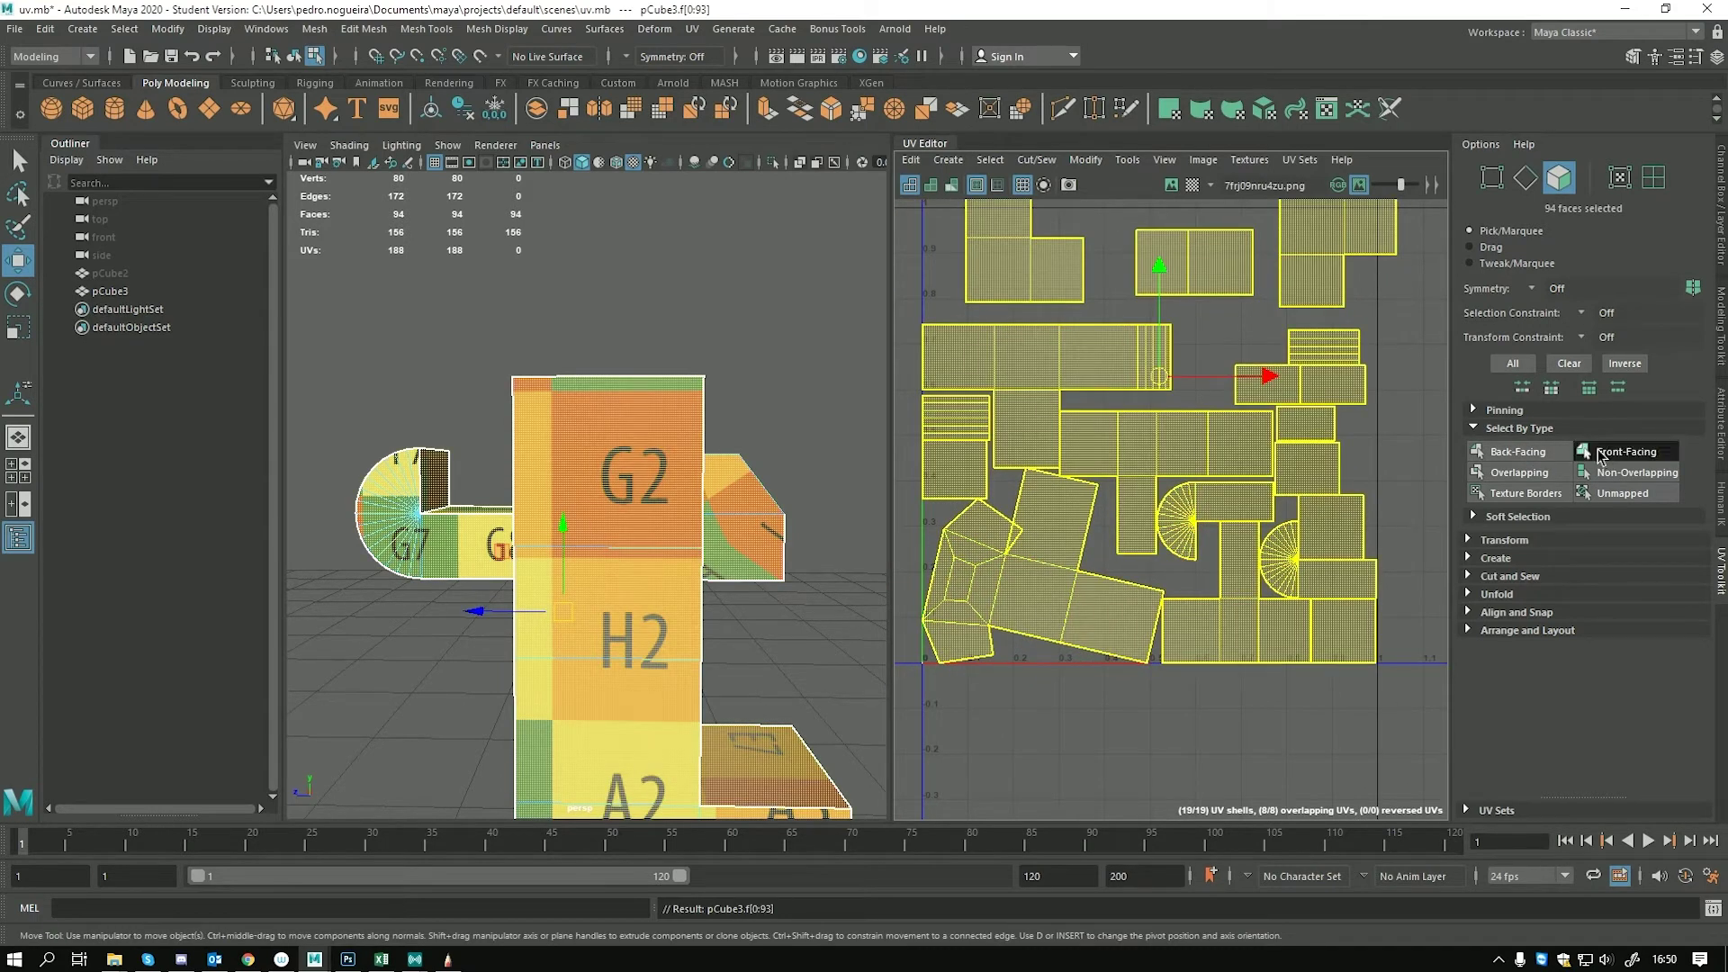
{"action": "left_click", "coordinate": [1538, 452]}
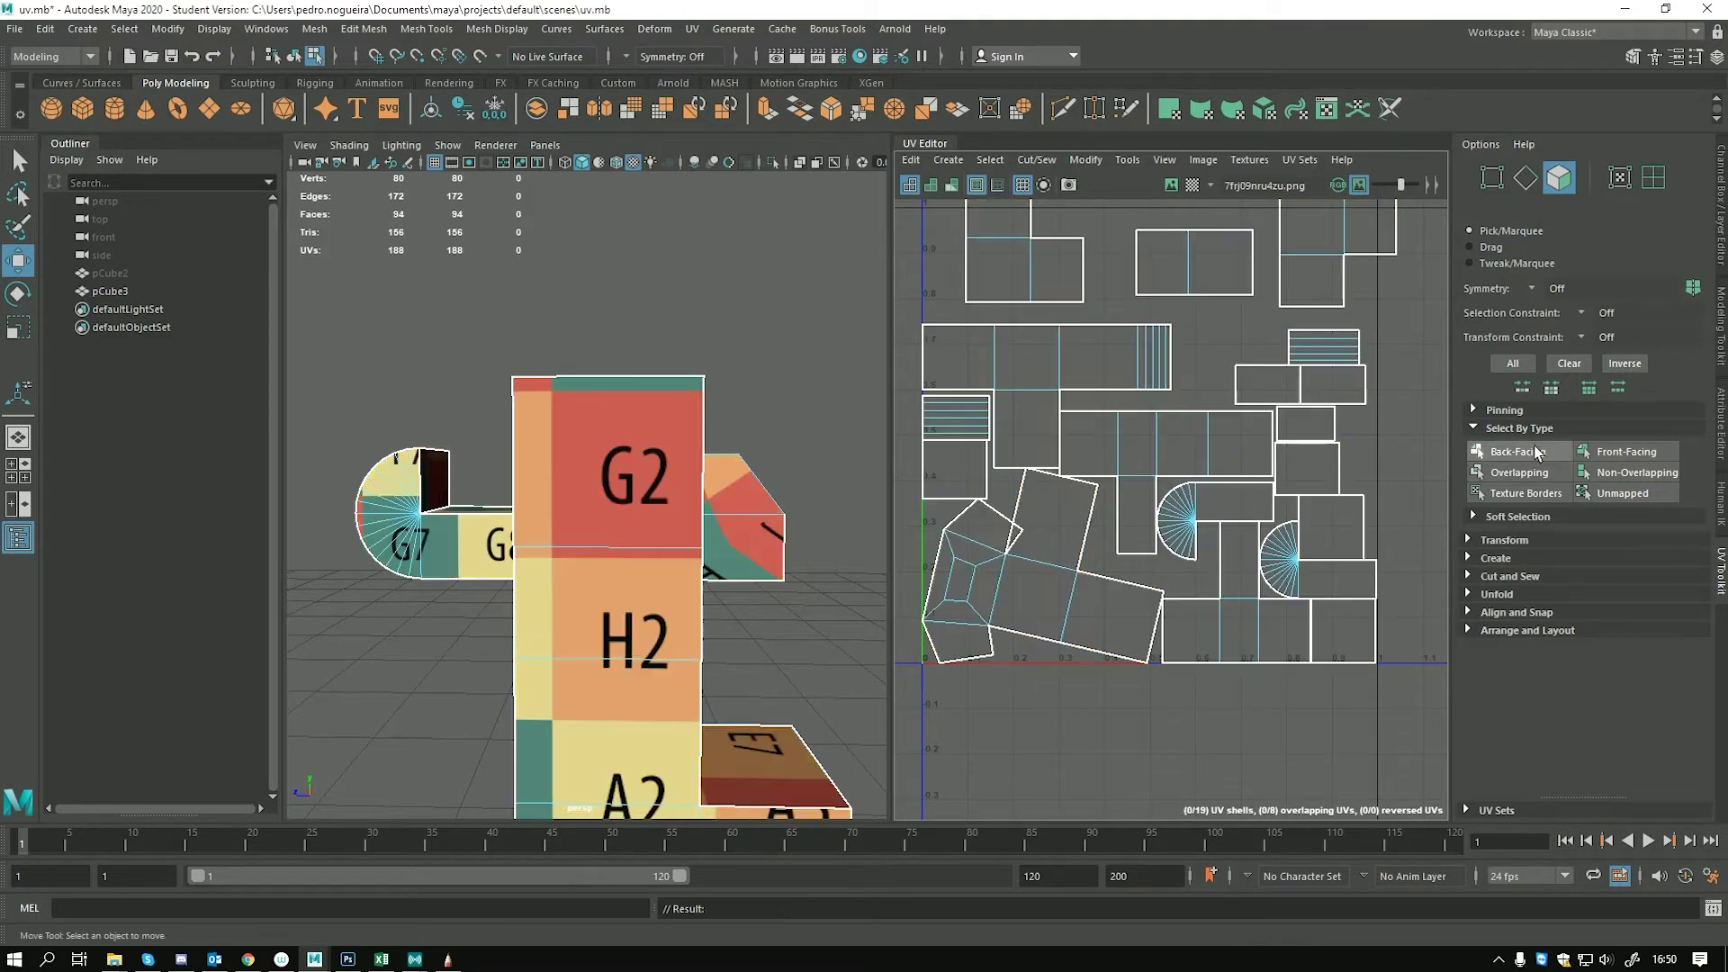
{"action": "left_click", "coordinate": [1473, 429]}
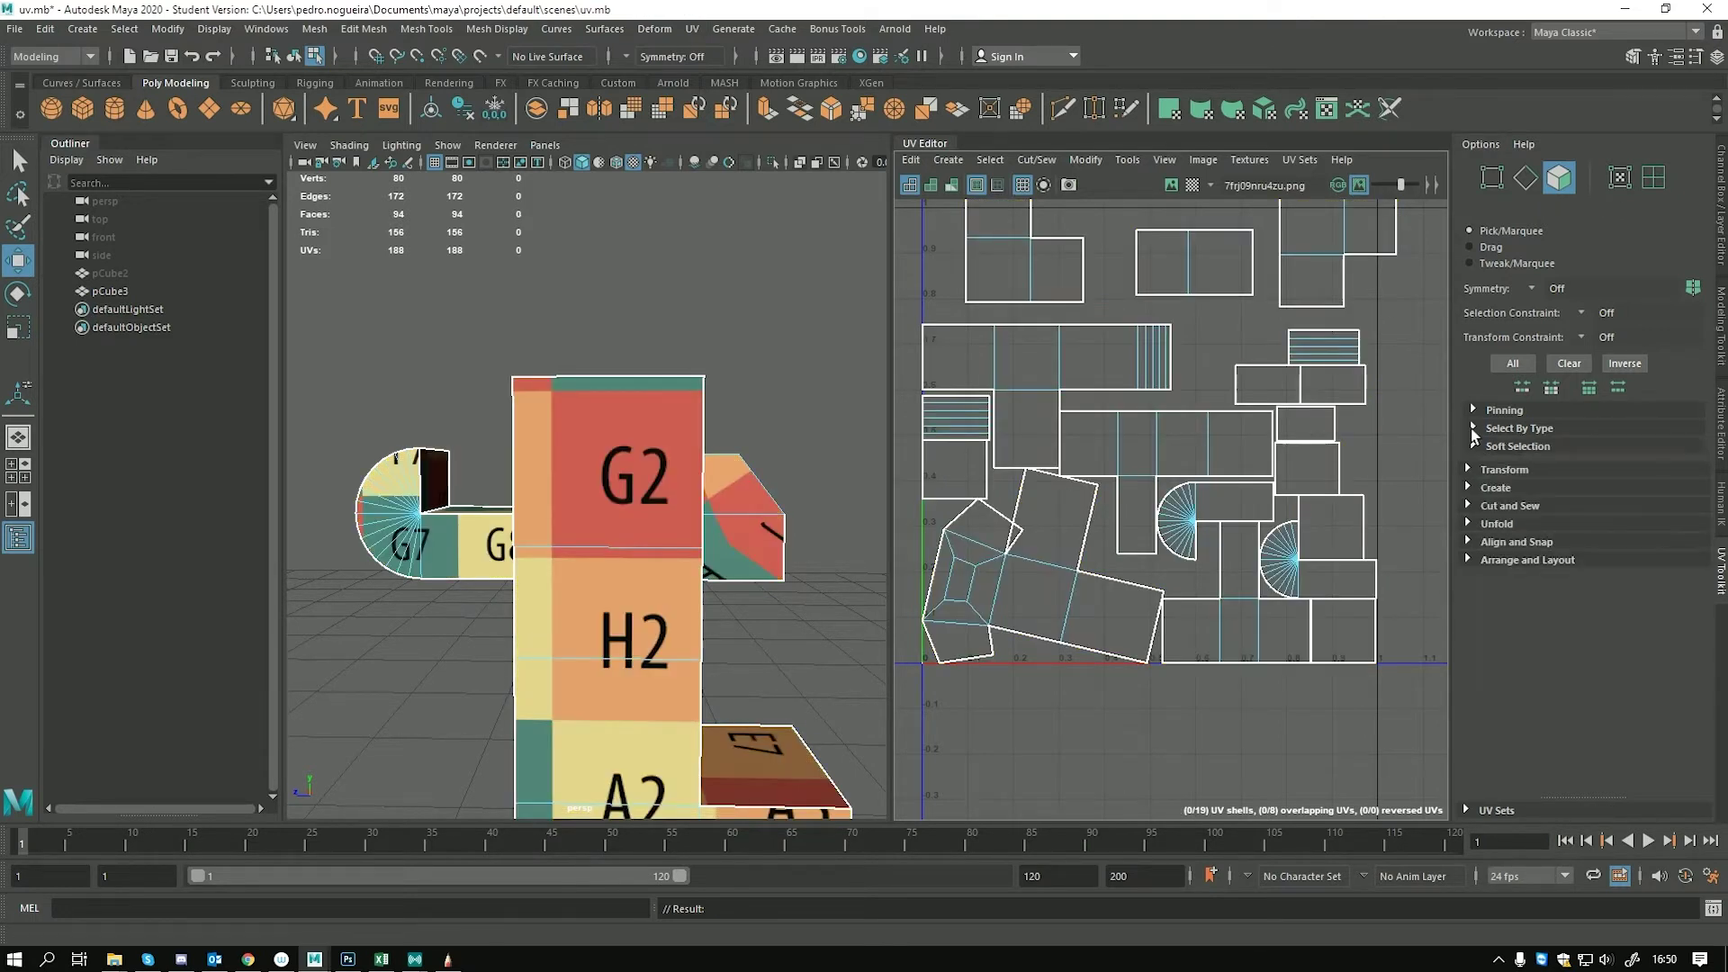
Expand the Soft Selection options and try soft selection on the five-face shell in the middle of the layout
{"action": "left_click", "coordinate": [1474, 447]}
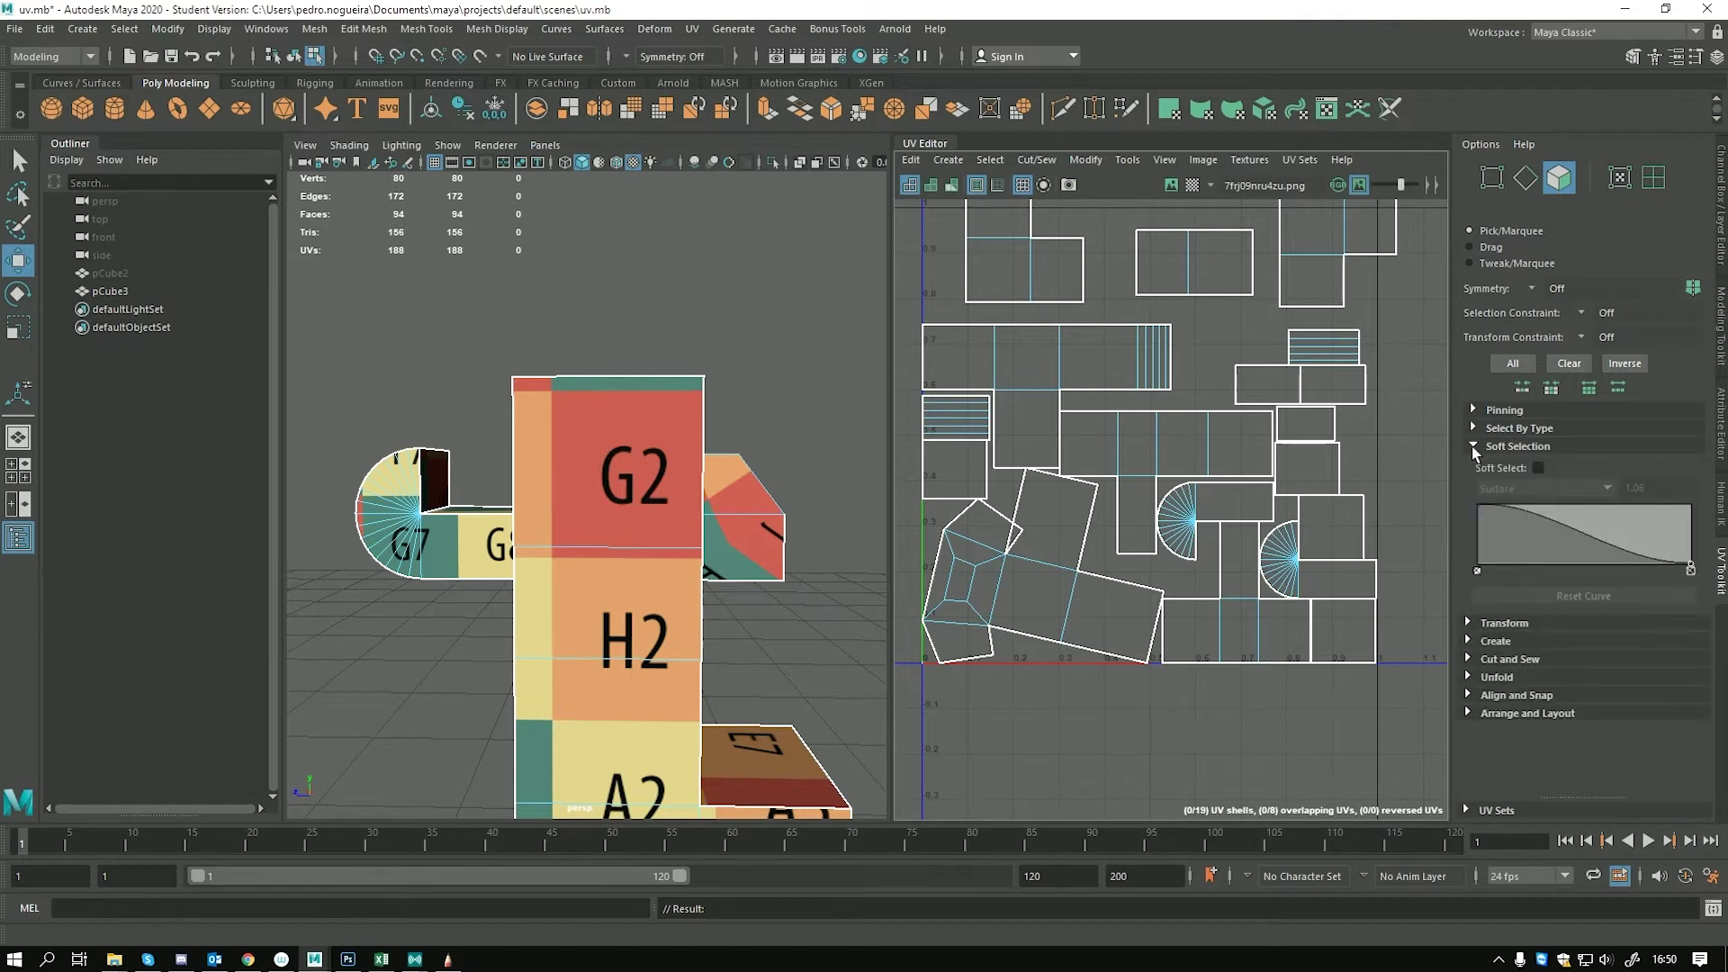
{"action": "left_click", "coordinate": [1538, 467]}
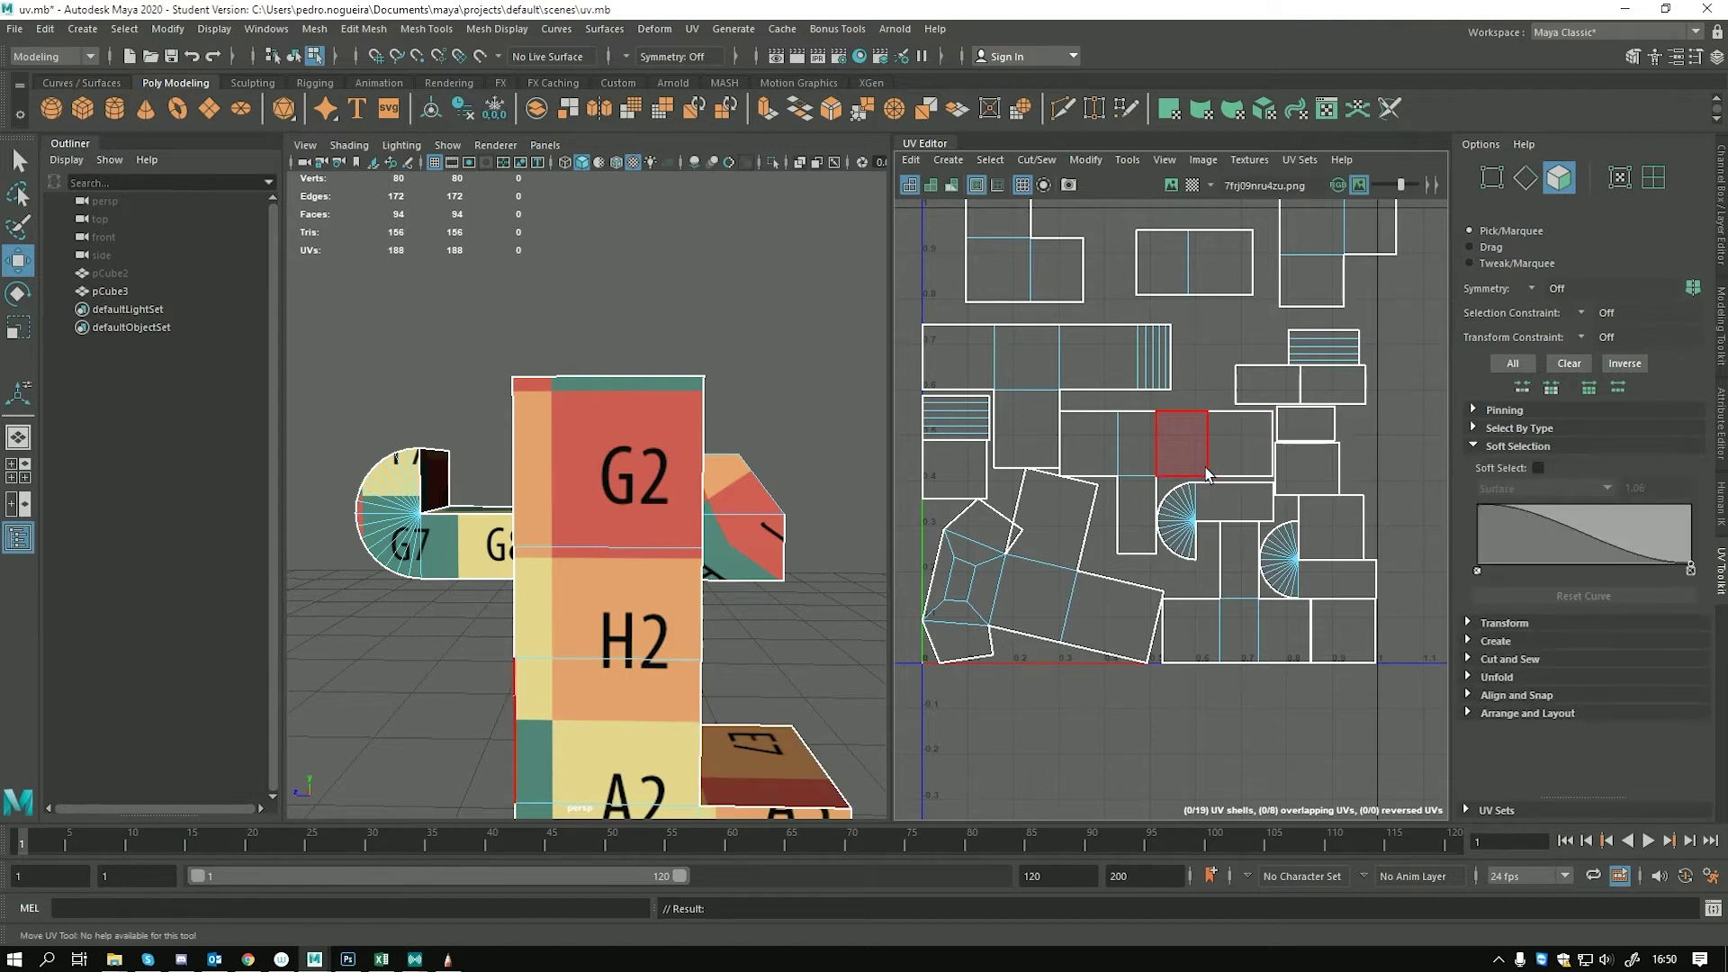
{"action": "left_click", "coordinate": [1116, 464]}
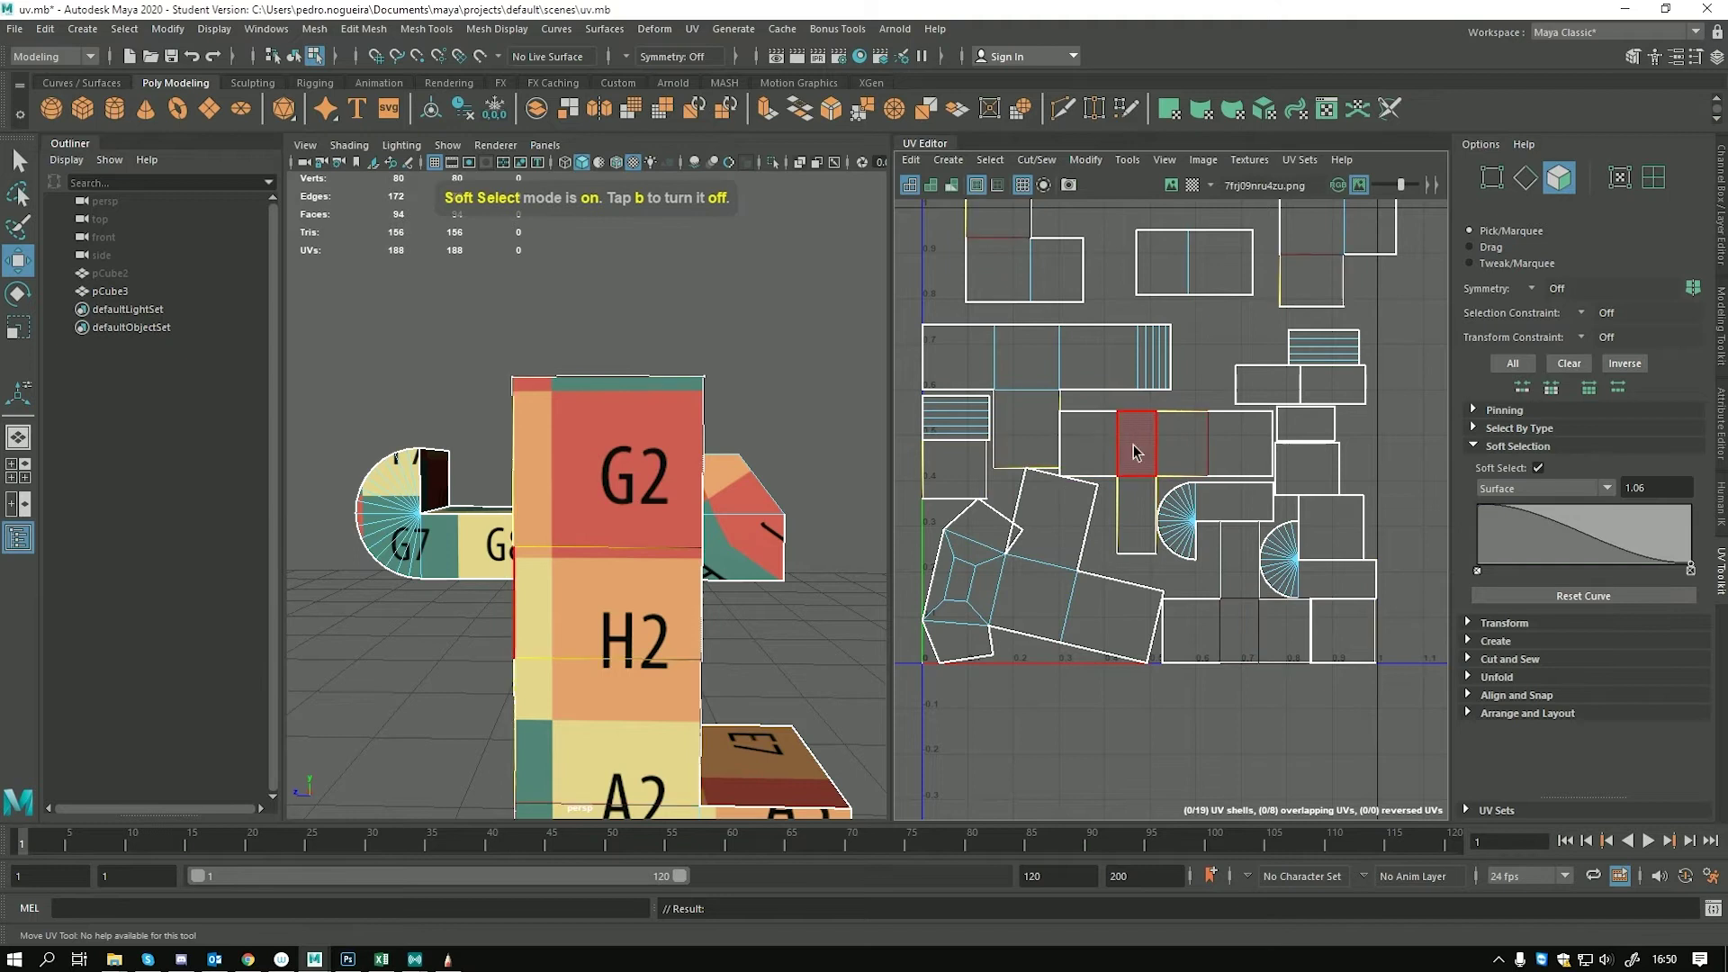
{"action": "left_click", "coordinate": [1136, 452]}
{"action": "key", "text": "b"}
Select the column's top two faces, display the model shaded without textures, and enable soft selection with a 2.10 radius
{"action": "right_click_drag", "start_coordinate": [610, 426], "coordinate": [614, 477]}
{"action": "left_click", "coordinate": [627, 470]}
{"action": "middle_click_drag", "start_coordinate": [538, 514], "coordinate": [474, 501], "text": "alt"}
{"action": "scroll", "coordinate": [473, 500], "scroll_direction": "down", "scroll_amount": 6}
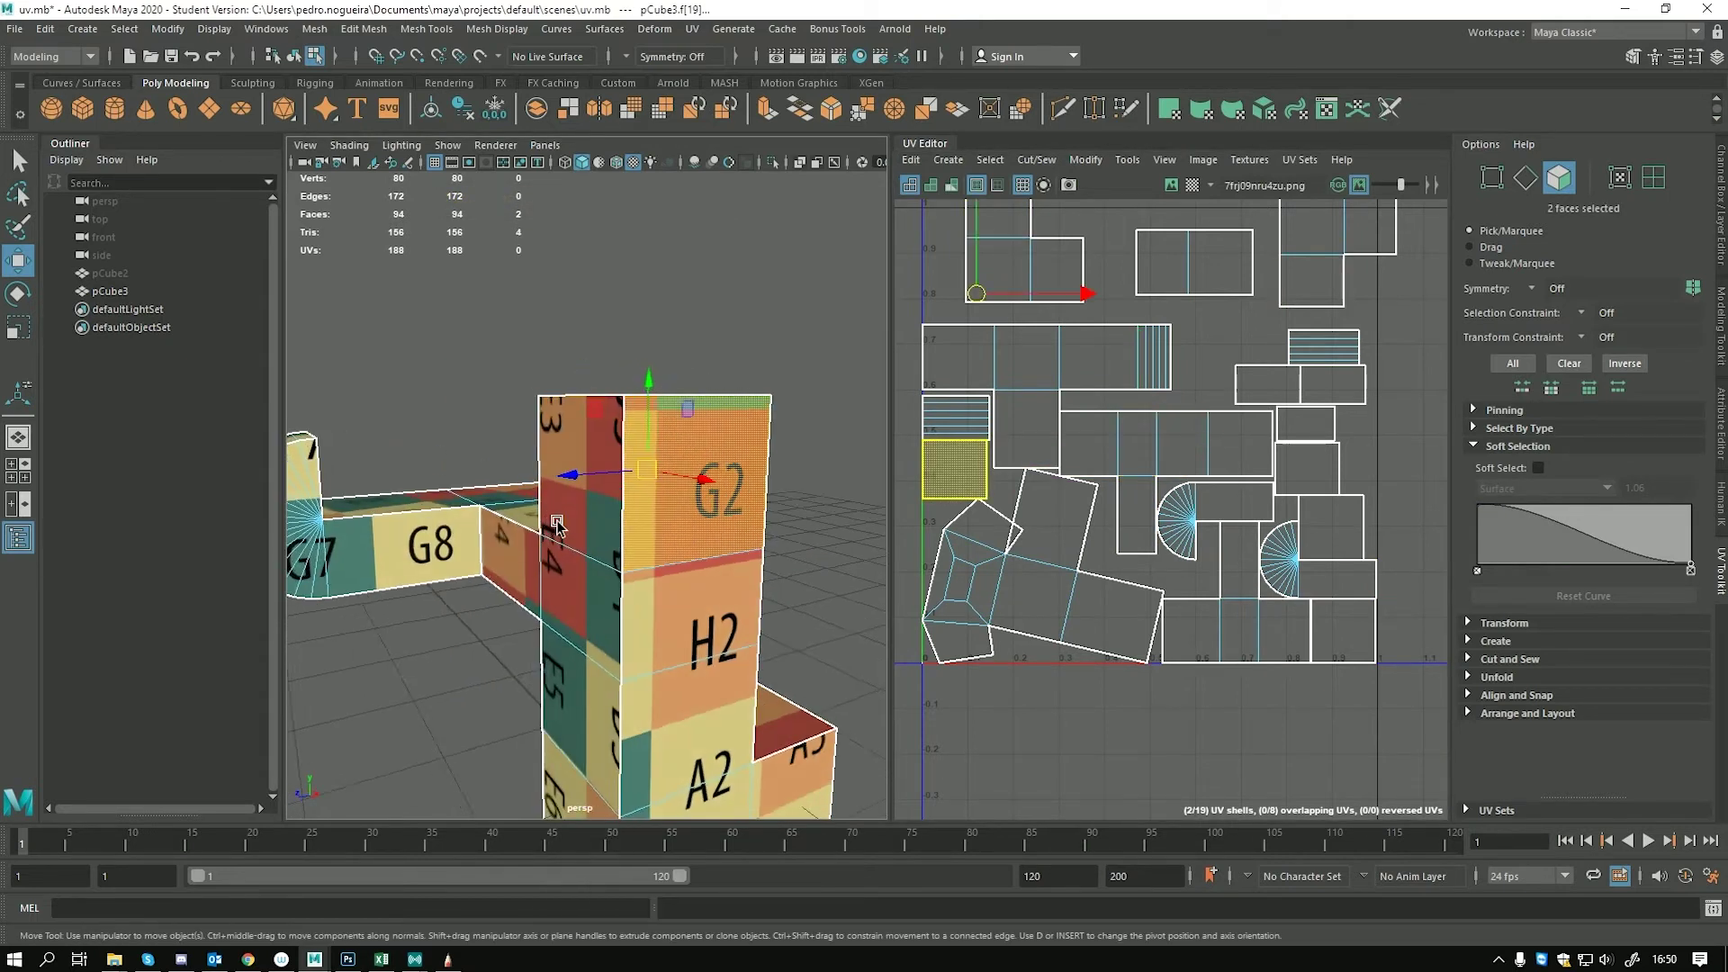
{"action": "key", "text": "5"}
{"action": "left_click_drag", "start_coordinate": [601, 526], "coordinate": [625, 461], "text": "alt"}
{"action": "key", "text": "b"}
{"action": "key", "text": "ctrl+z"}
{"action": "scroll", "coordinate": [721, 564], "scroll_direction": "up", "scroll_amount": 5}
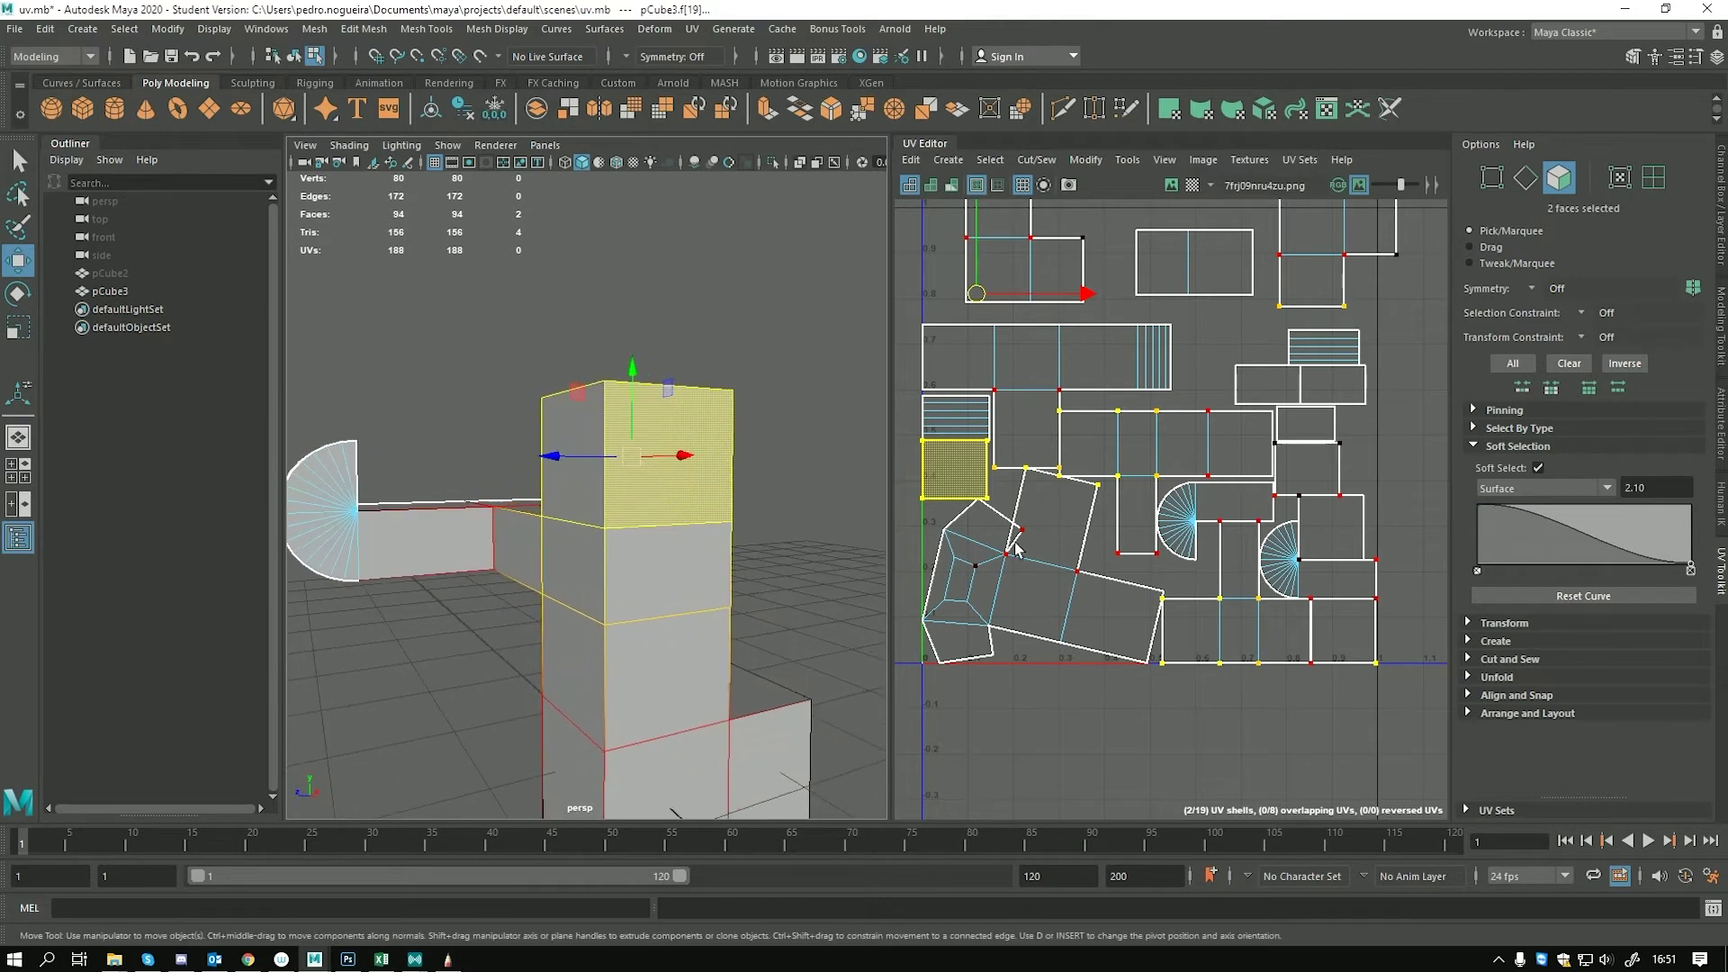
Try moving the first face of the five-face shell with Surface falloff, and undo the move
{"action": "left_click", "coordinate": [1089, 450]}
{"action": "mouse_move", "coordinate": [1091, 450]}
{"action": "left_mouse_down"}
{"action": "mouse_move", "coordinate": [1120, 453]}
{"action": "mouse_move", "coordinate": [1099, 454]}
{"action": "mouse_move", "coordinate": [1116, 459]}
{"action": "mouse_move", "coordinate": [1089, 494]}
{"action": "mouse_move", "coordinate": [1094, 426]}
{"action": "left_mouse_up"}
{"action": "key", "text": "ctrl+z"}
{"action": "left_click", "coordinate": [1108, 529]}
{"action": "left_click", "coordinate": [1093, 457]}
{"action": "key", "text": "ctrl+z"}
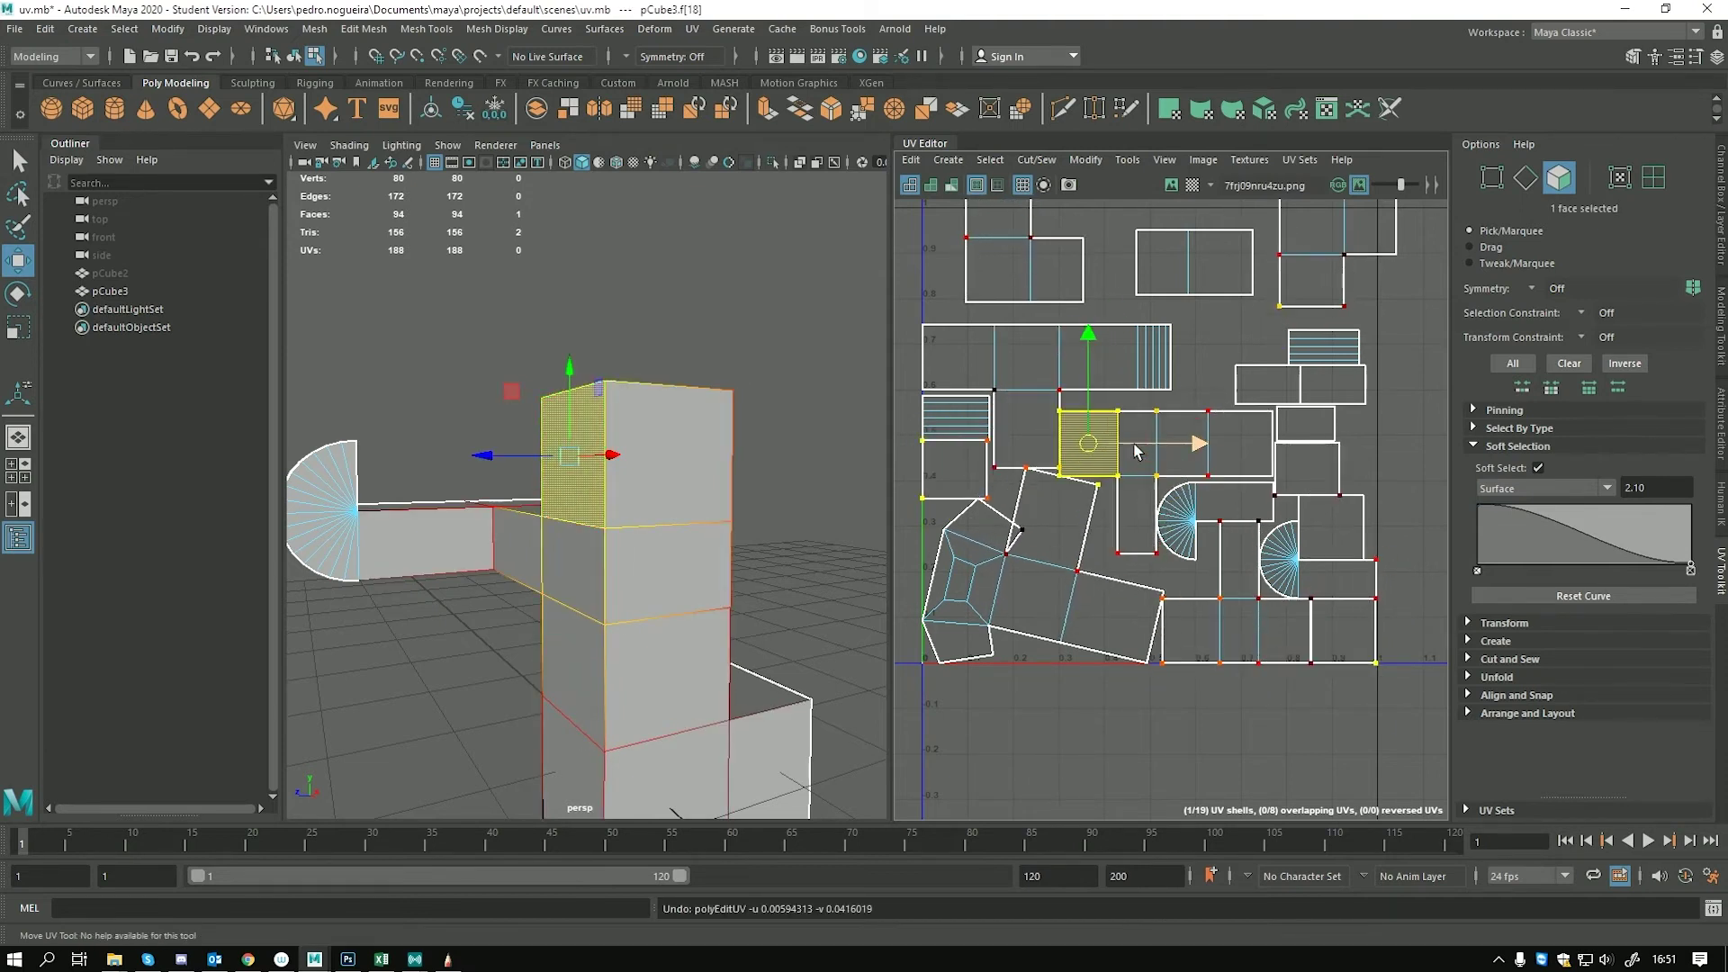
Set the soft selection falloff to Volume, try moving the whole five-face shell, and undo the move
{"action": "double_click", "coordinate": [1132, 450], "text": "shift"}
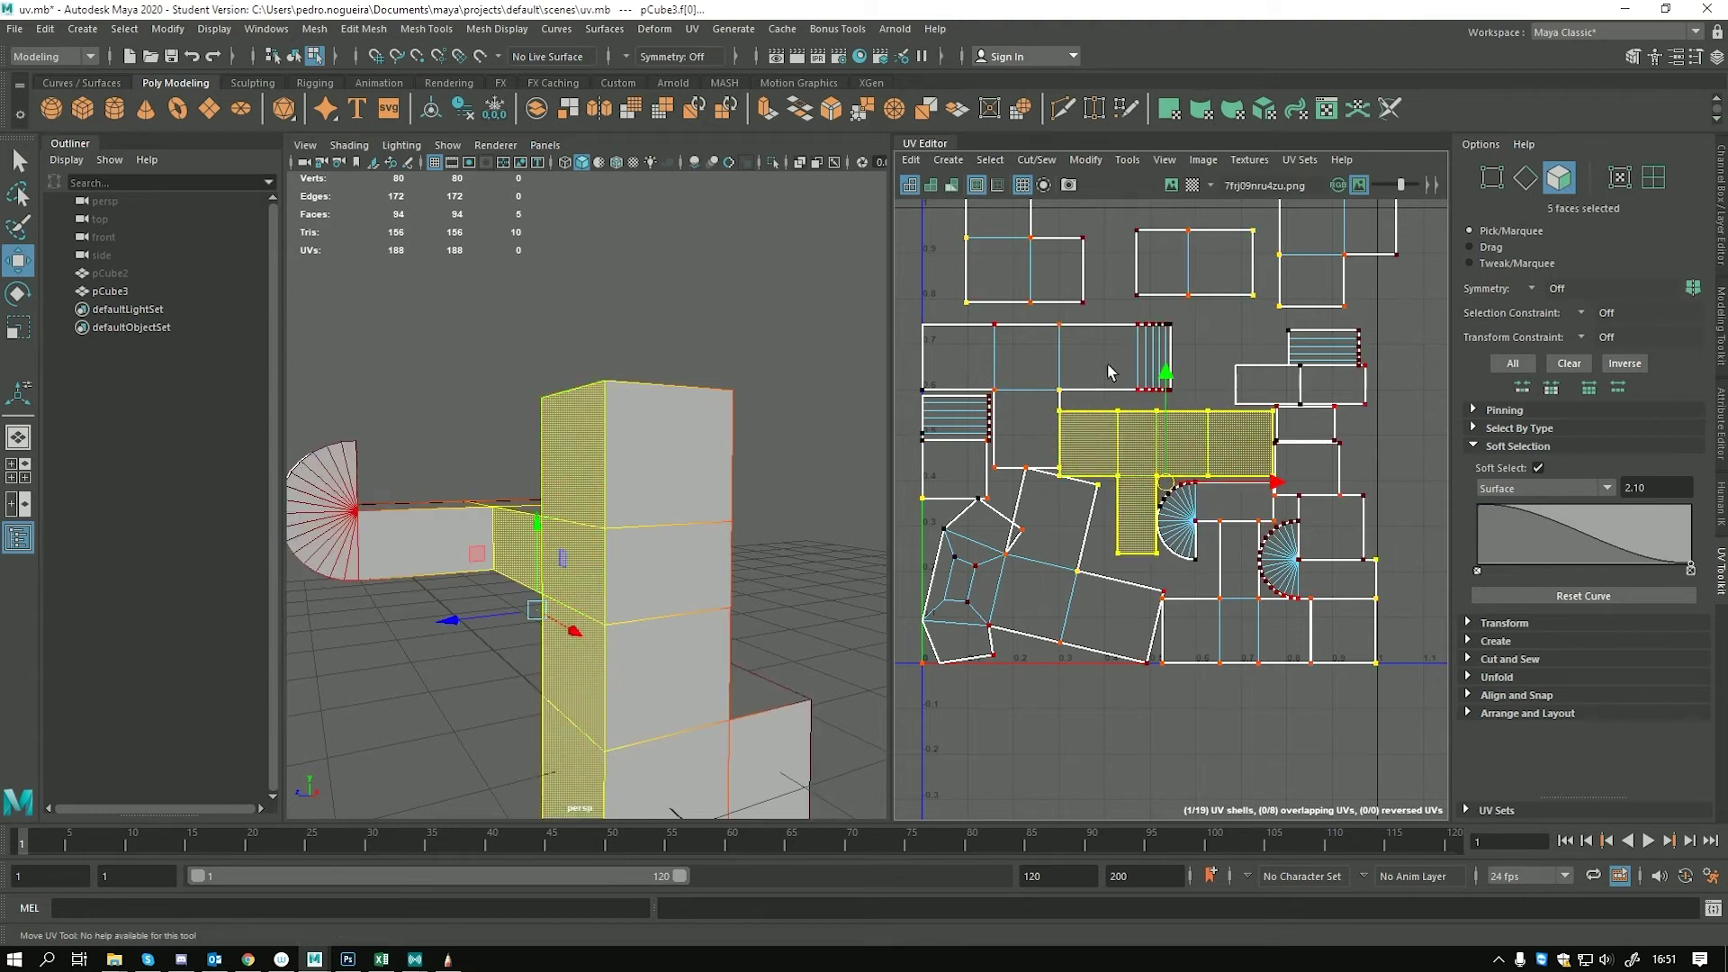
{"action": "left_click", "coordinate": [1527, 506]}
{"action": "left_click", "coordinate": [1518, 508]}
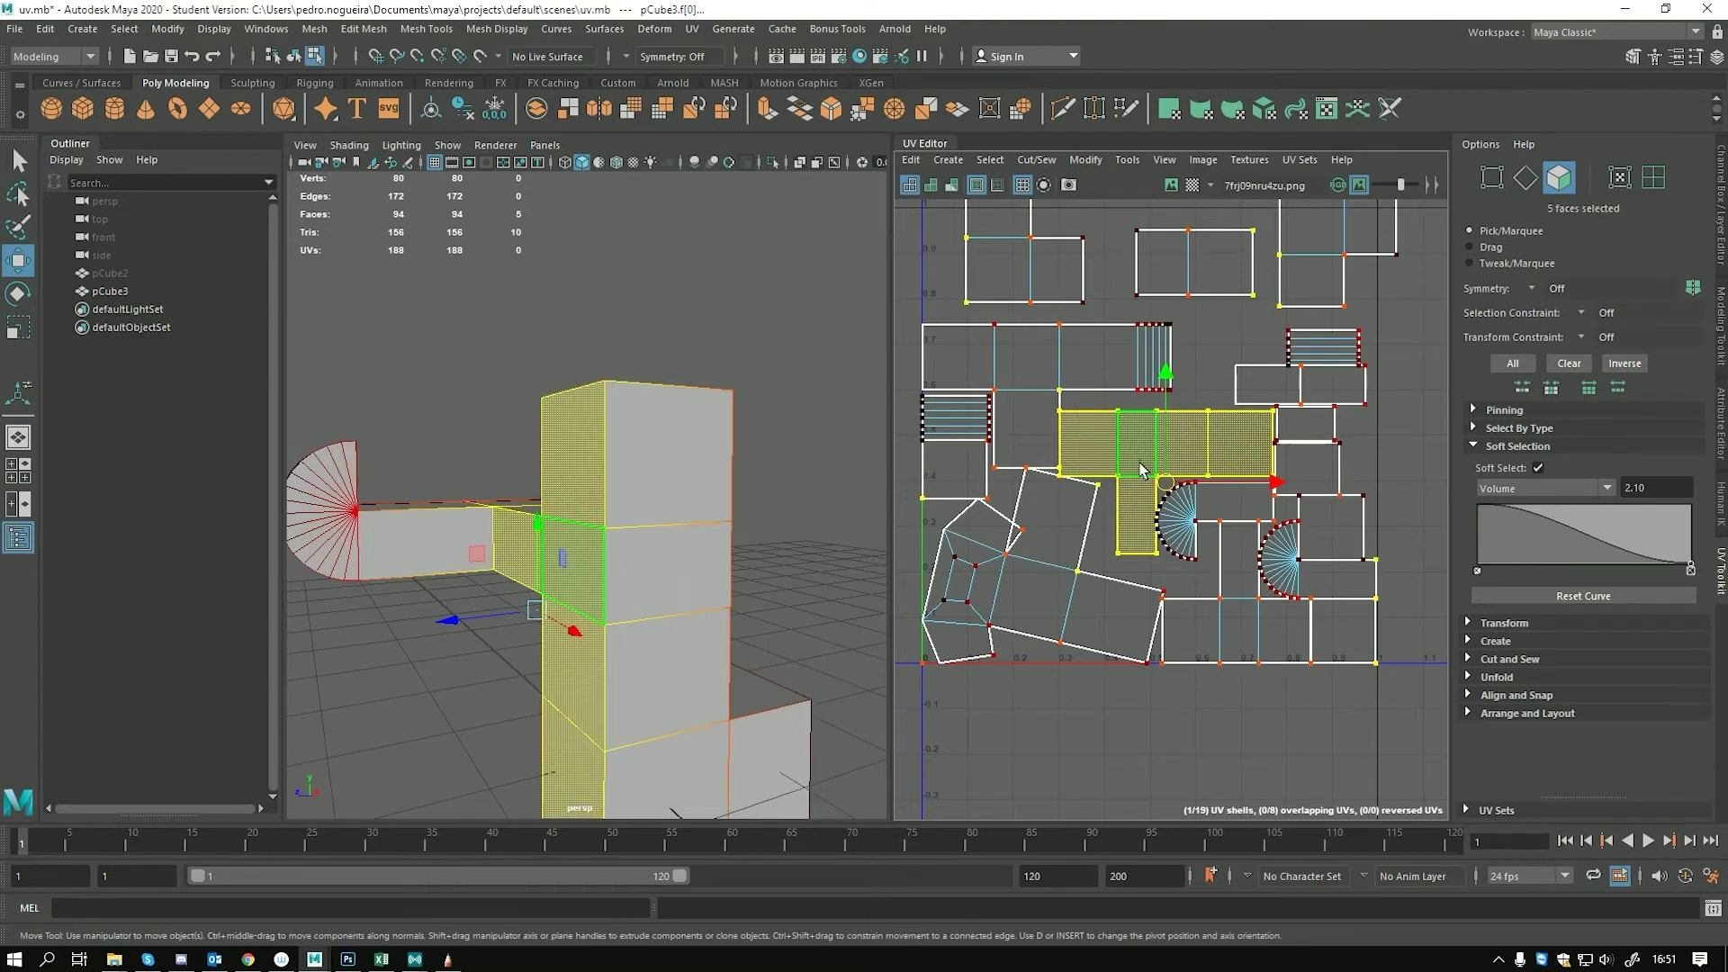
{"action": "left_click_drag", "start_coordinate": [1165, 481], "coordinate": [1158, 465]}
{"action": "key", "text": "ctrl+z"}
Set the soft selection falloff to Object, try moving the face above the five-face shell's leg, and undo it
{"action": "left_click", "coordinate": [1519, 488]}
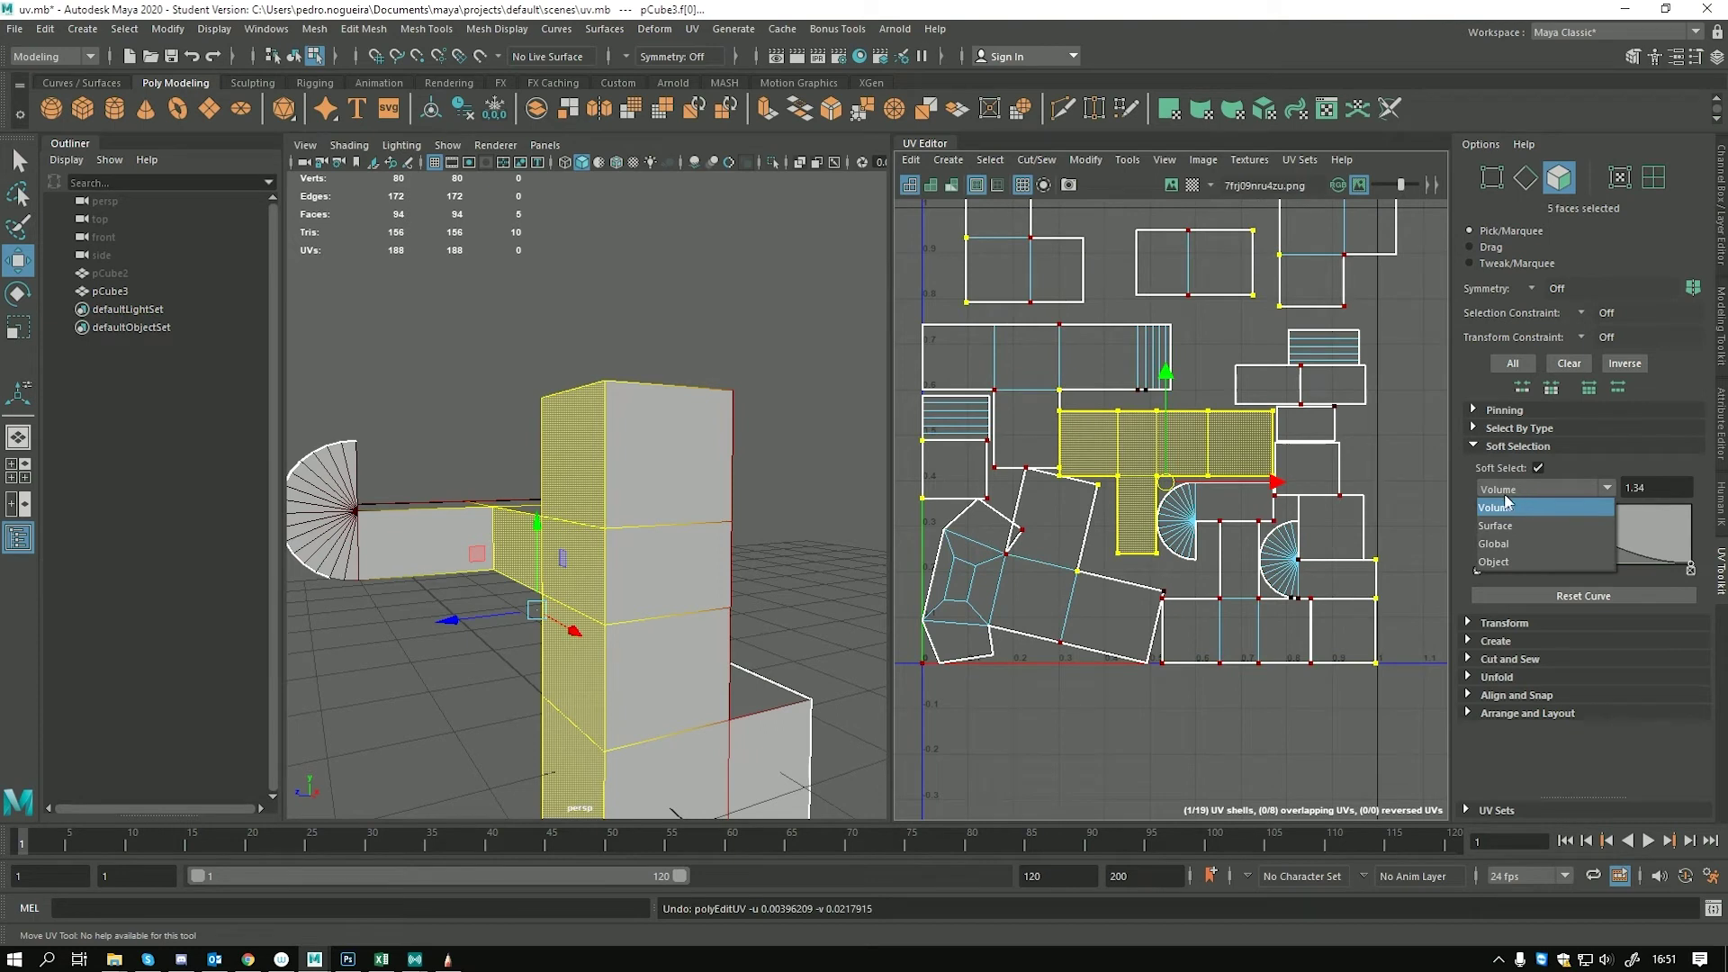
{"action": "left_click", "coordinate": [1494, 561]}
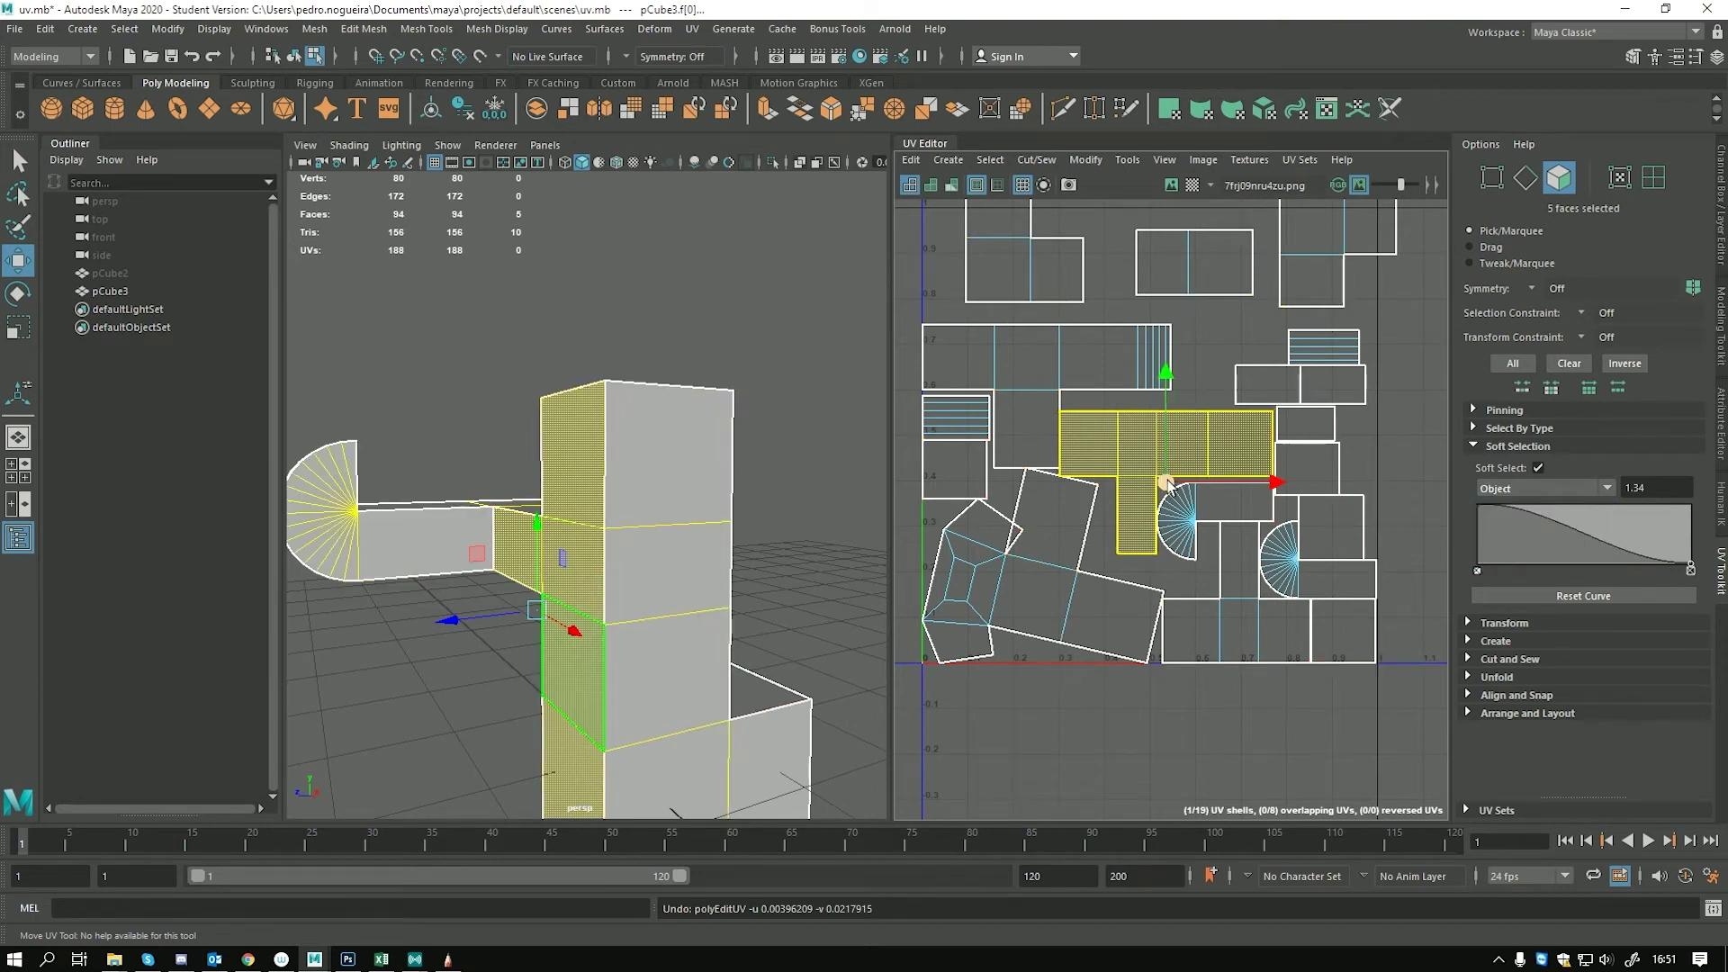
{"action": "left_click", "coordinate": [1136, 441]}
{"action": "key", "text": "b"}
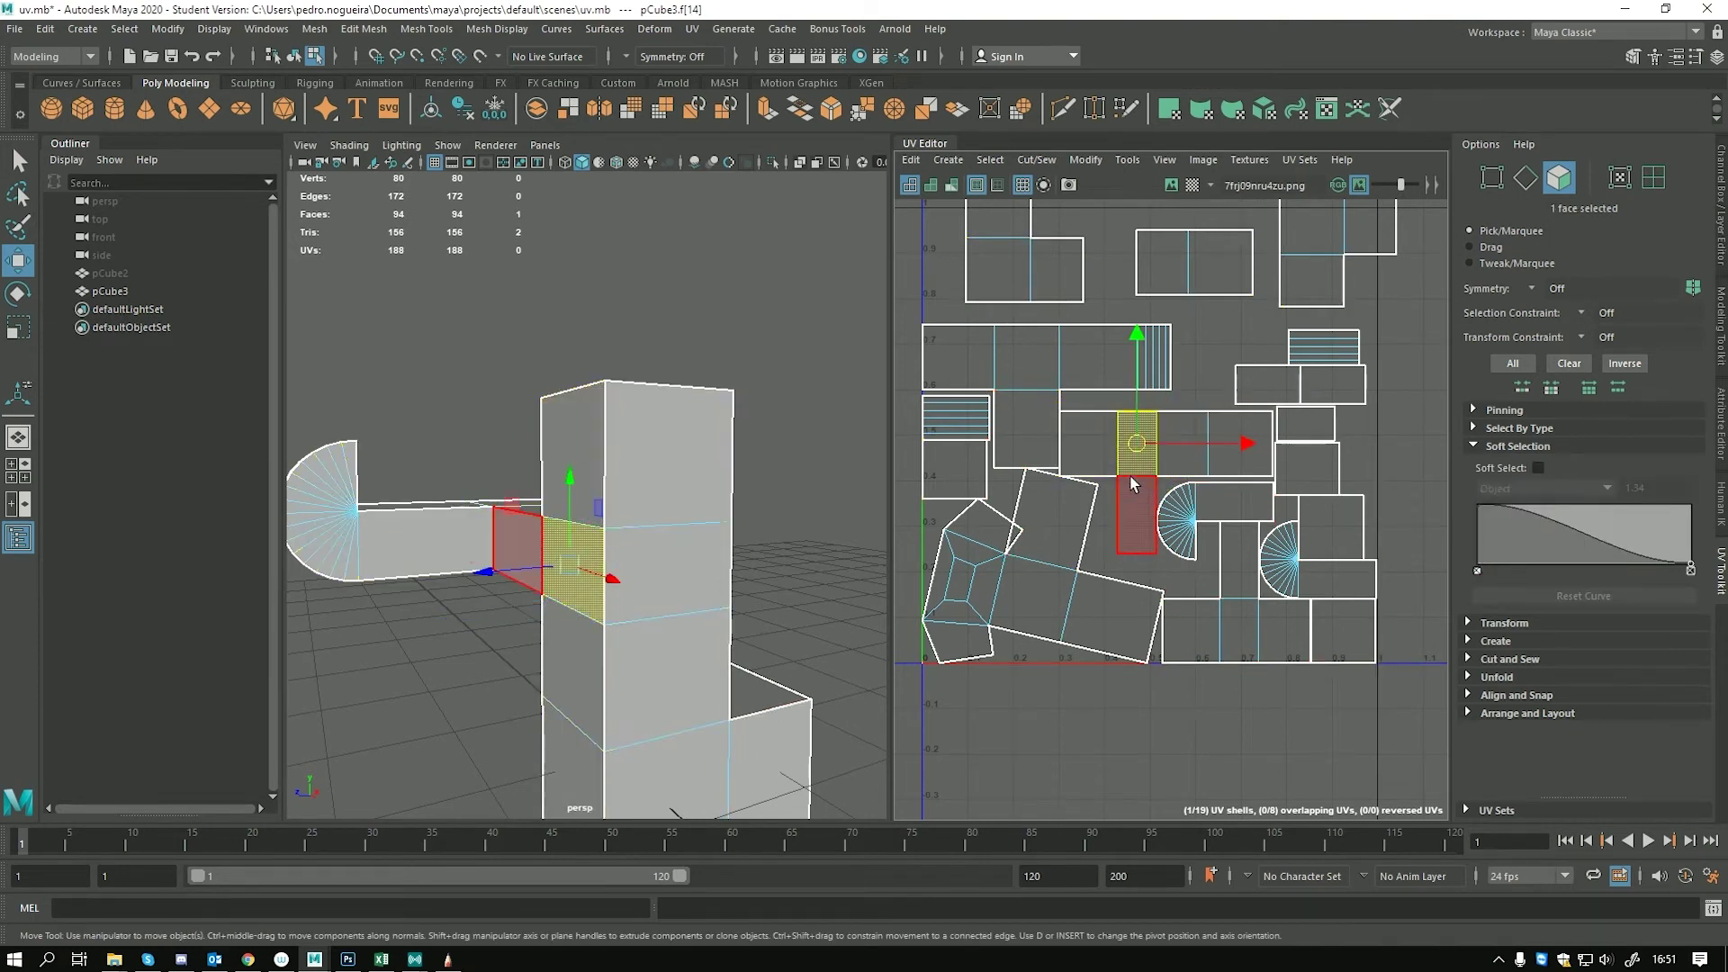
{"action": "left_click_drag", "start_coordinate": [1131, 451], "coordinate": [1163, 461]}
{"action": "key", "text": "b"}
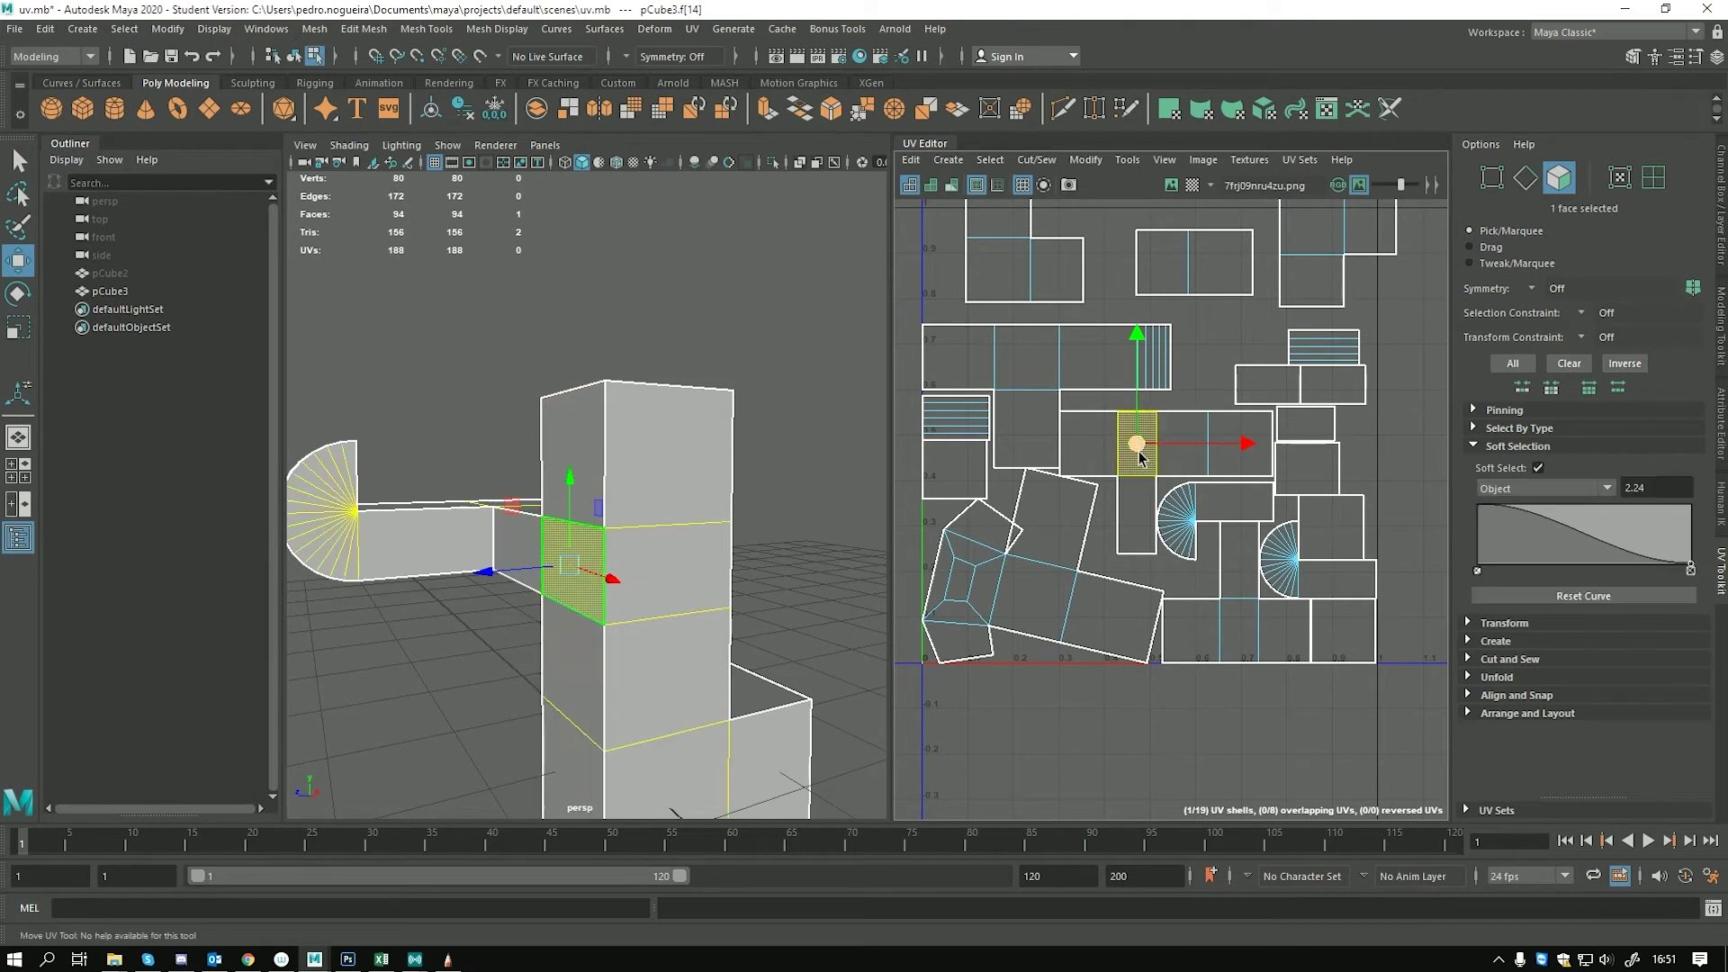
{"action": "left_click_drag", "start_coordinate": [1138, 443], "coordinate": [1139, 440]}
{"action": "key", "text": "ctrl+z"}
Set the falloff to Volume, undo a test move of the face, and turn soft selection off with its options collapsed
{"action": "left_click", "coordinate": [1516, 492]}
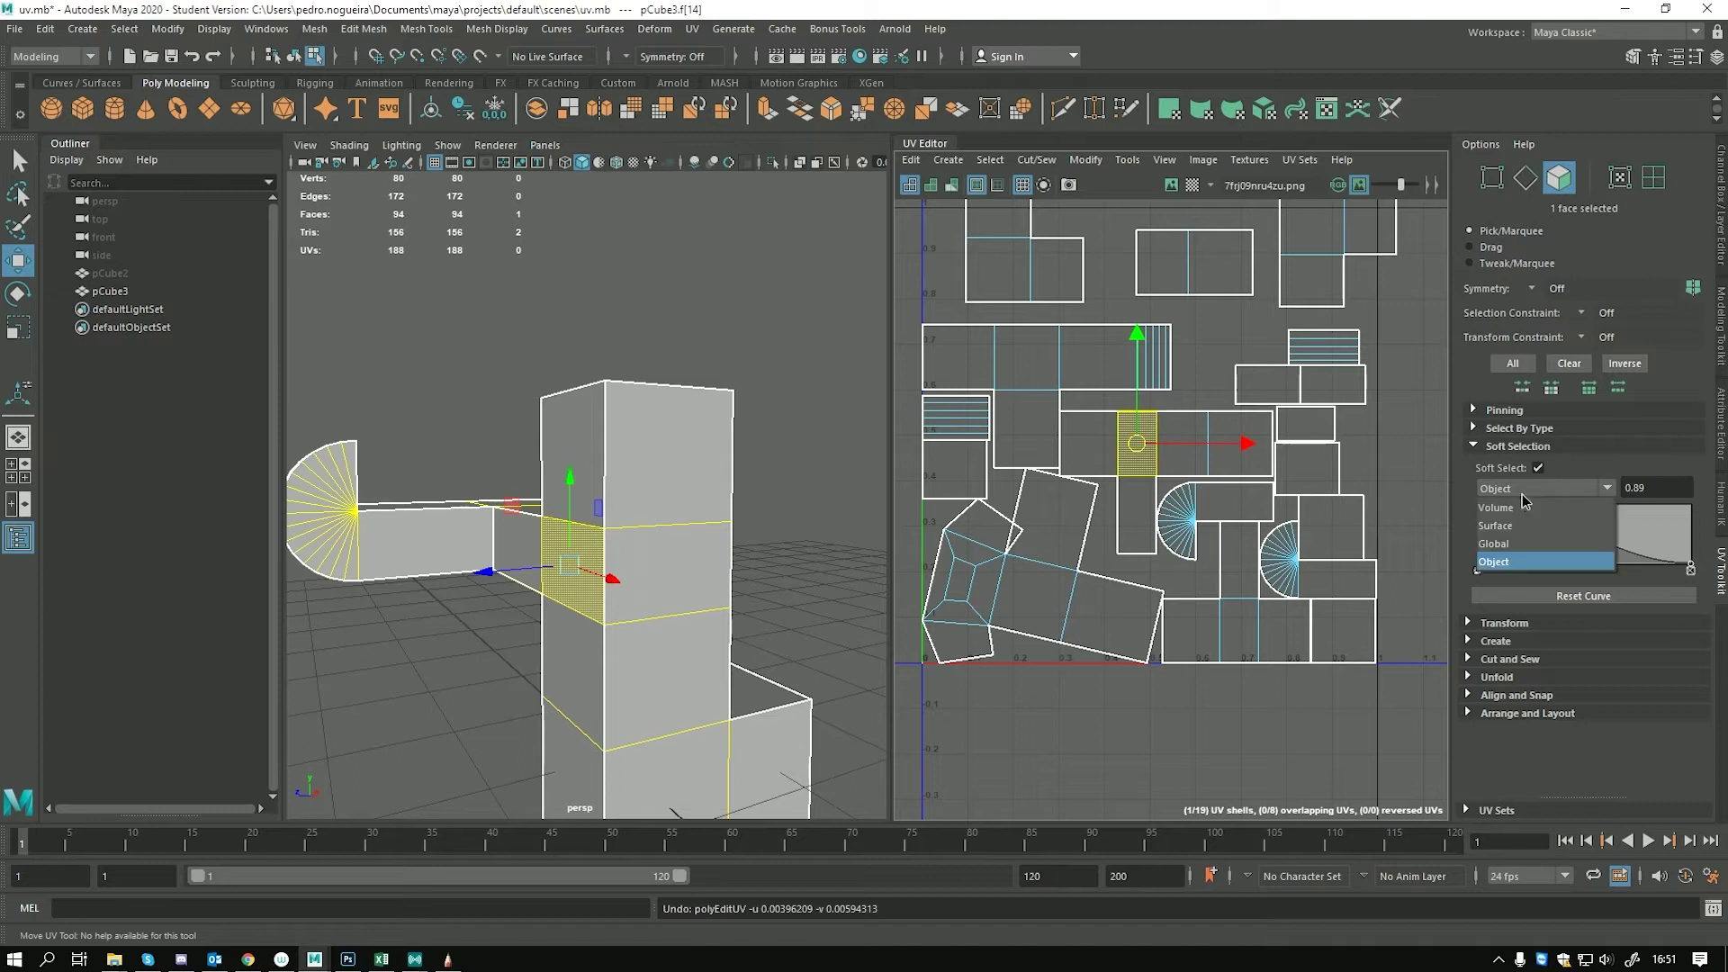
{"action": "left_click", "coordinate": [1519, 509]}
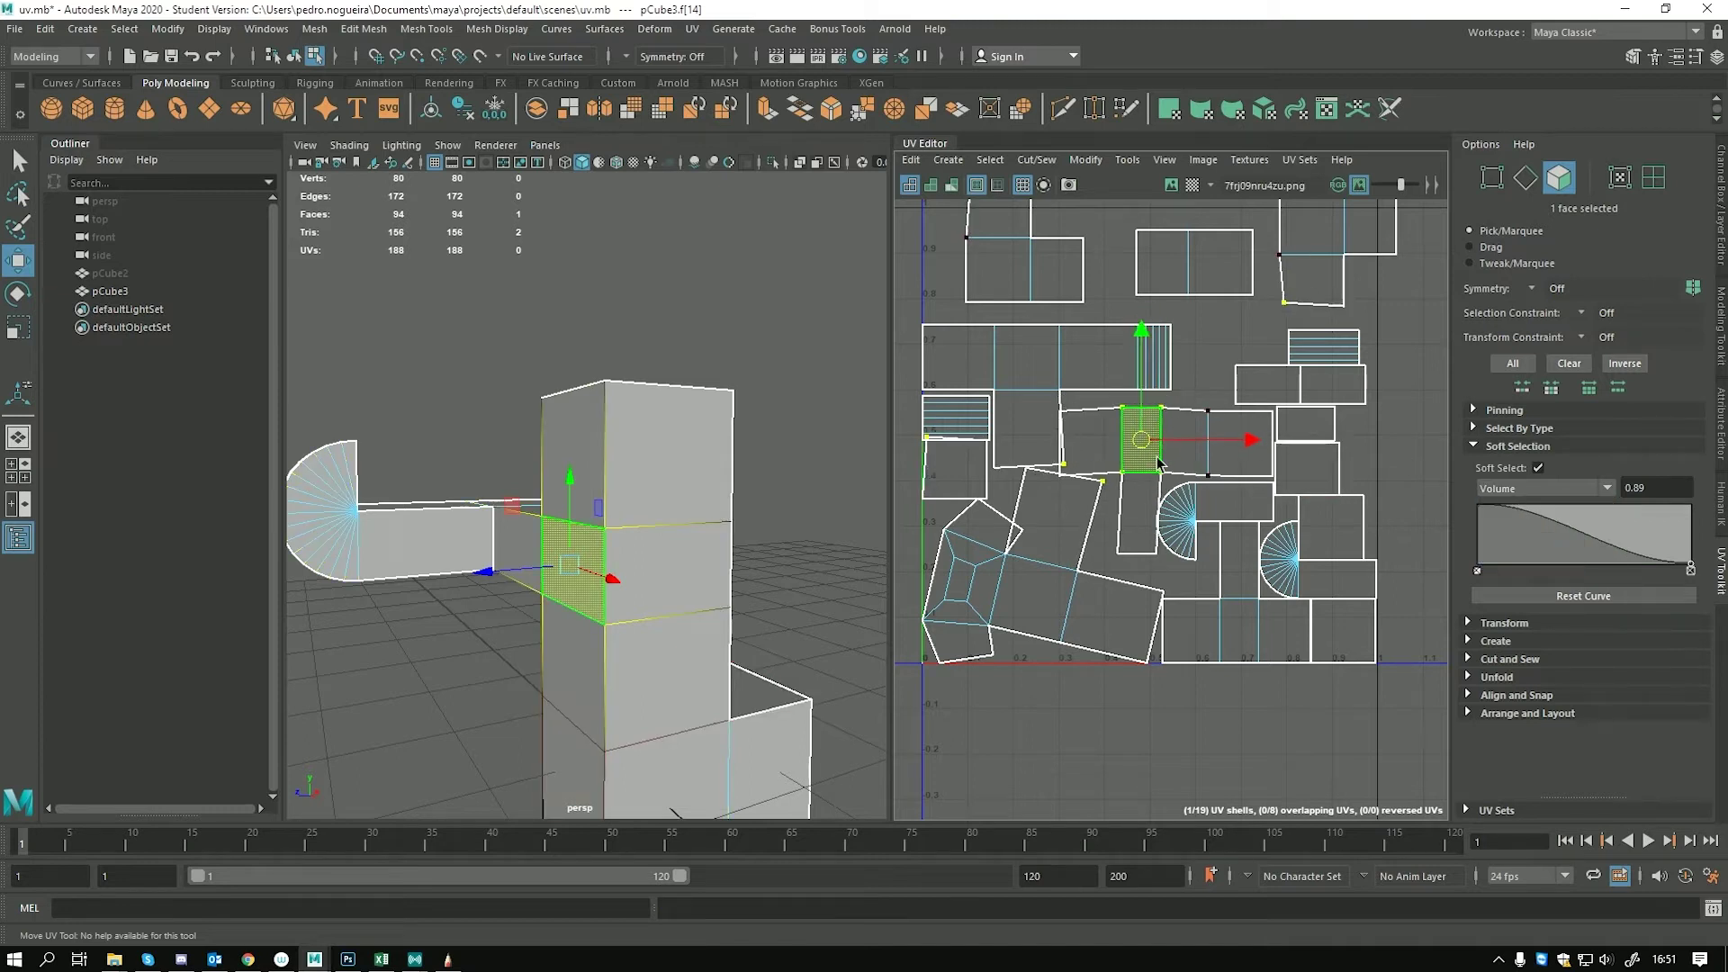
{"action": "key", "text": "ctrl+z"}
{"action": "left_click_drag", "start_coordinate": [1168, 467], "coordinate": [1204, 449]}
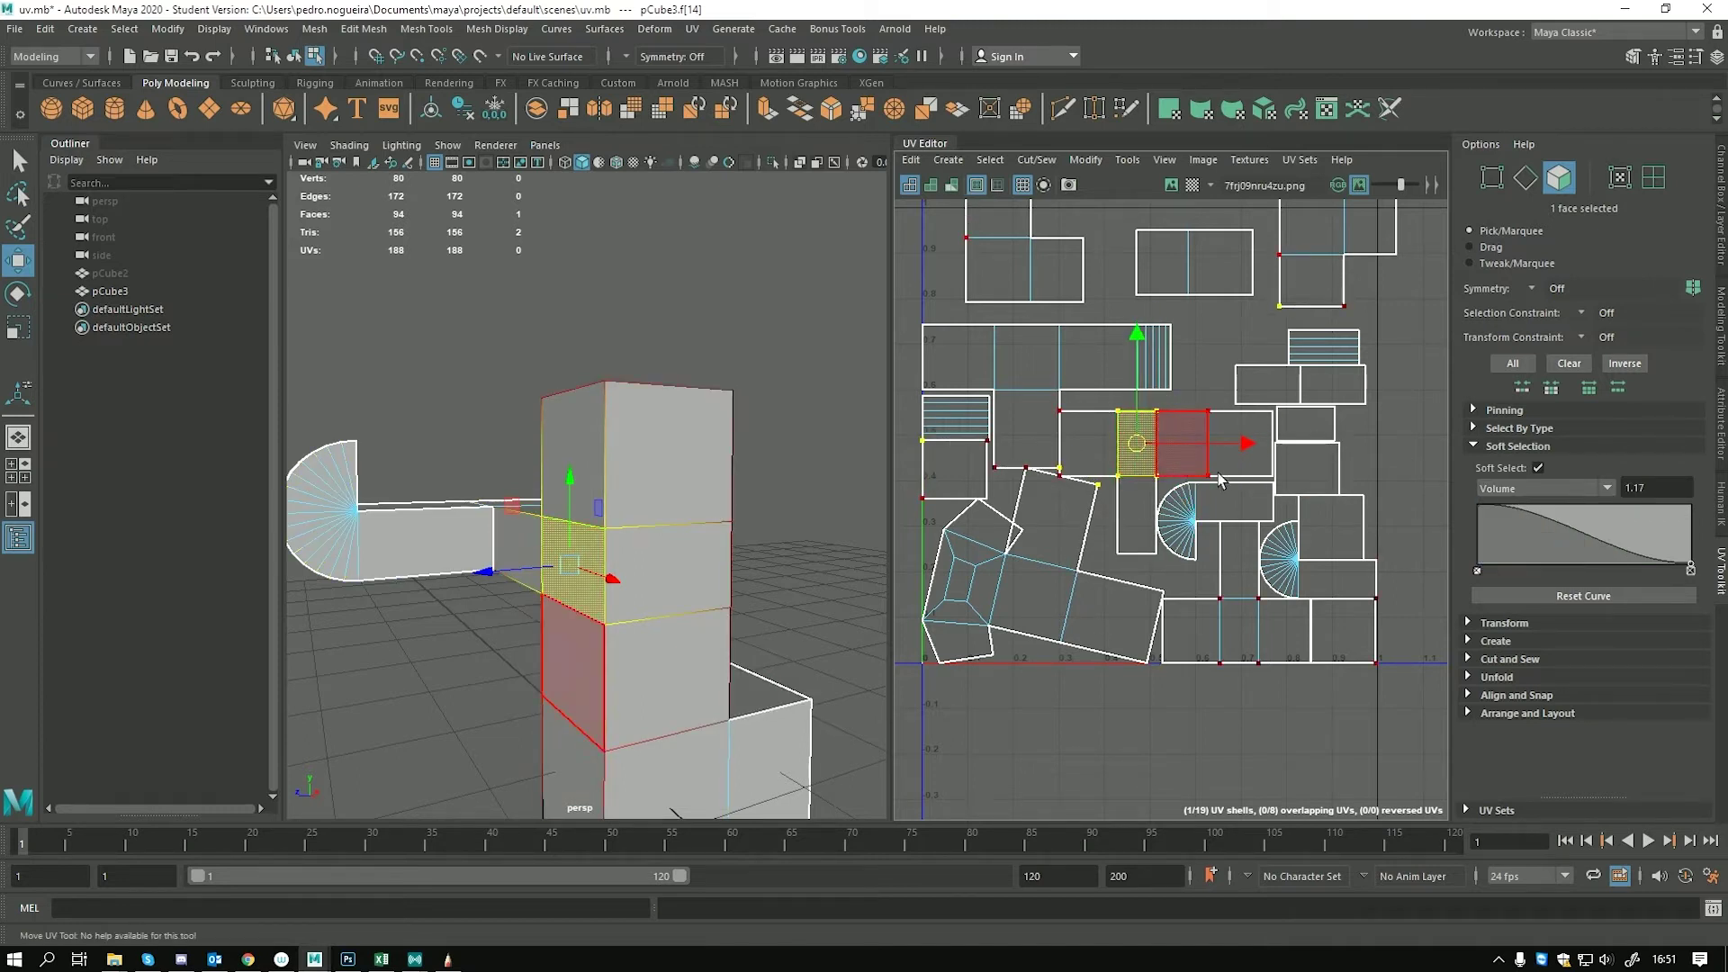
{"action": "left_click", "coordinate": [1537, 468]}
{"action": "left_click", "coordinate": [1472, 446]}
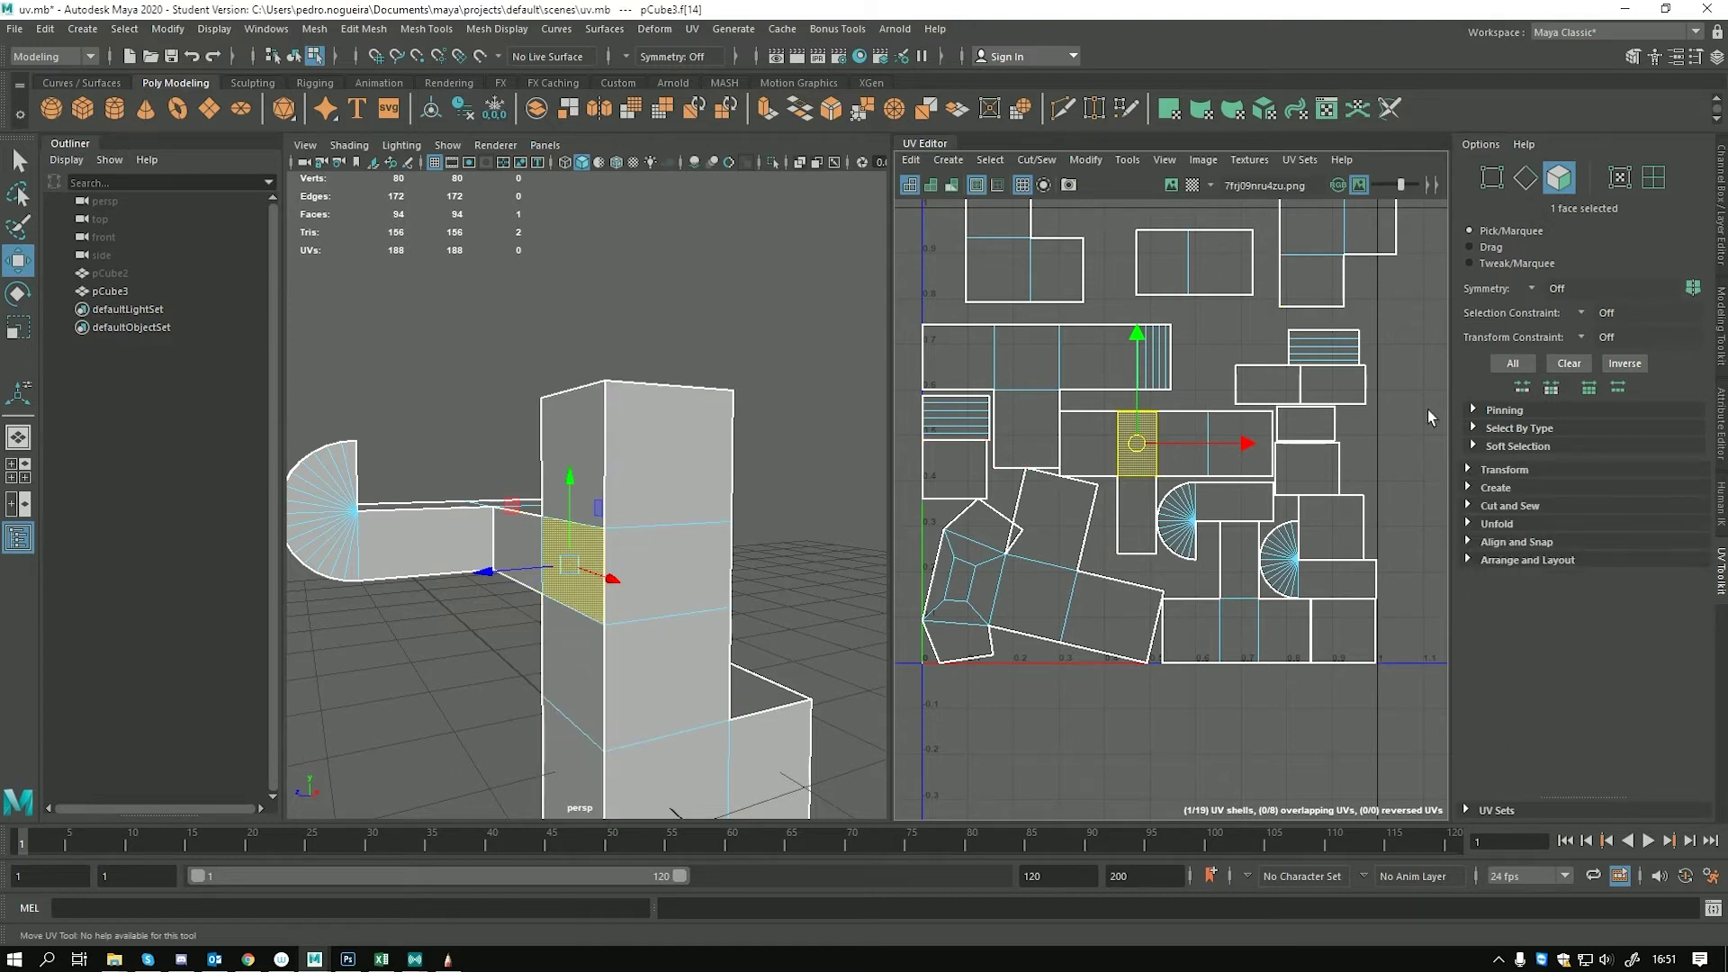
Expand the Transform options and look over the pivot, move, rotate and scale settings
{"action": "left_click", "coordinate": [1468, 470]}
{"action": "scroll", "coordinate": [1467, 470], "scroll_direction": "down", "scroll_amount": 2}
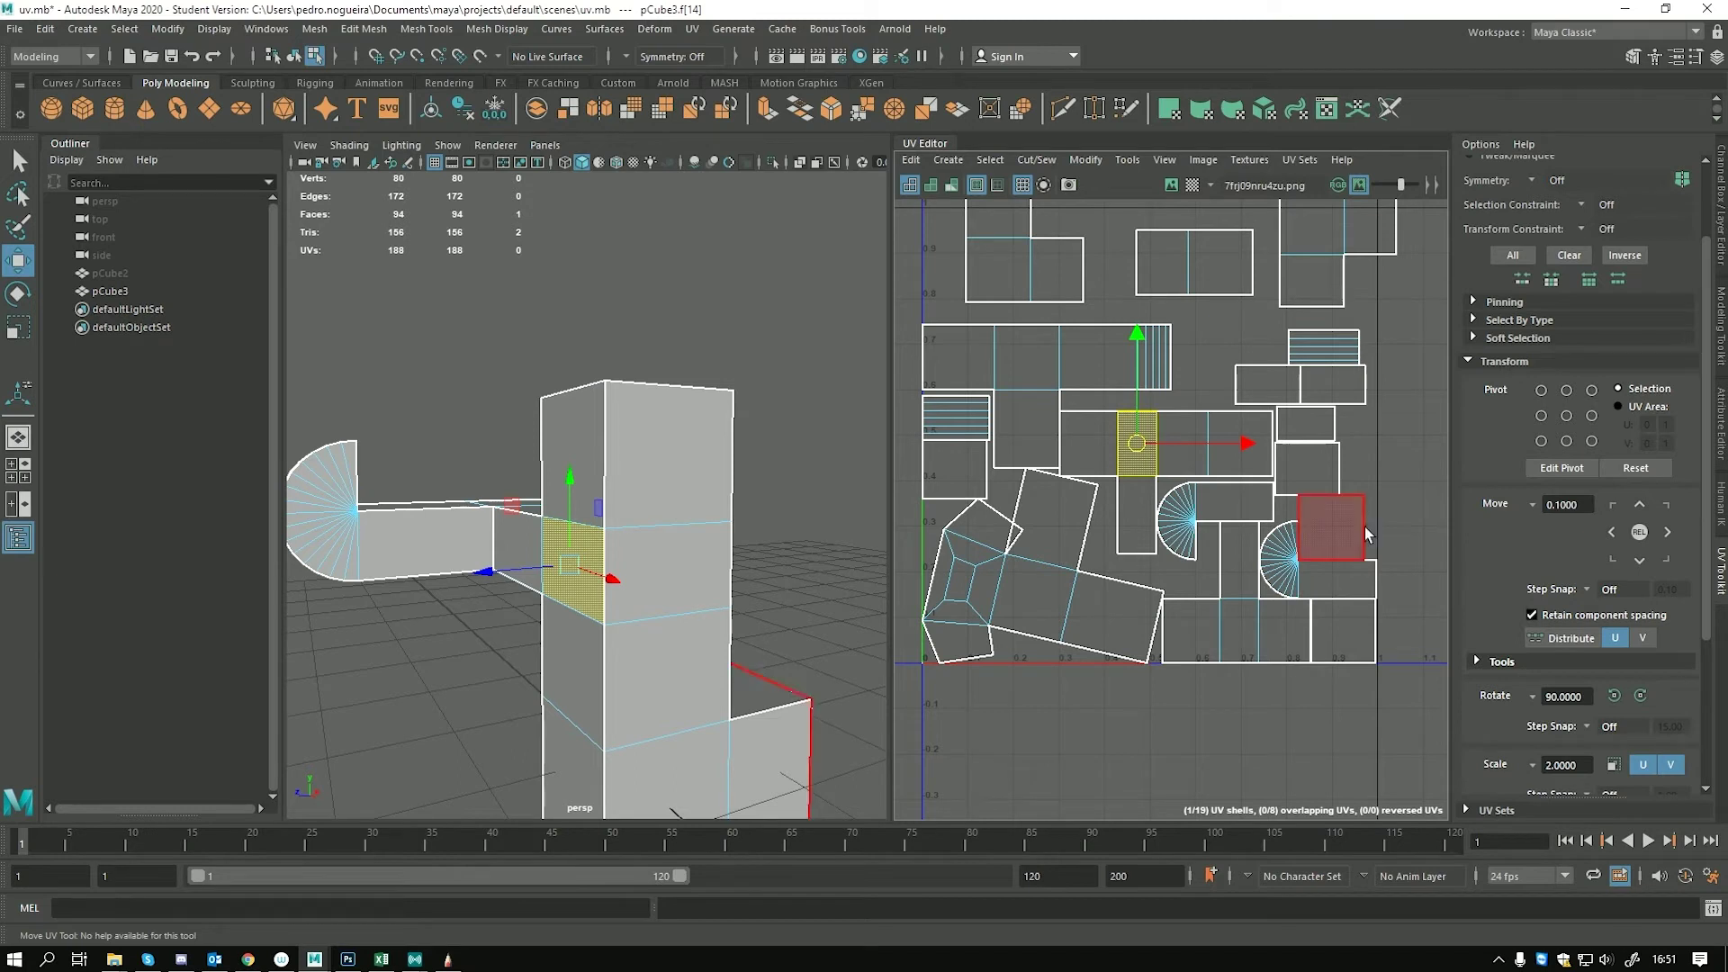
{"action": "scroll", "coordinate": [1083, 452], "scroll_direction": "up", "scroll_amount": 2}
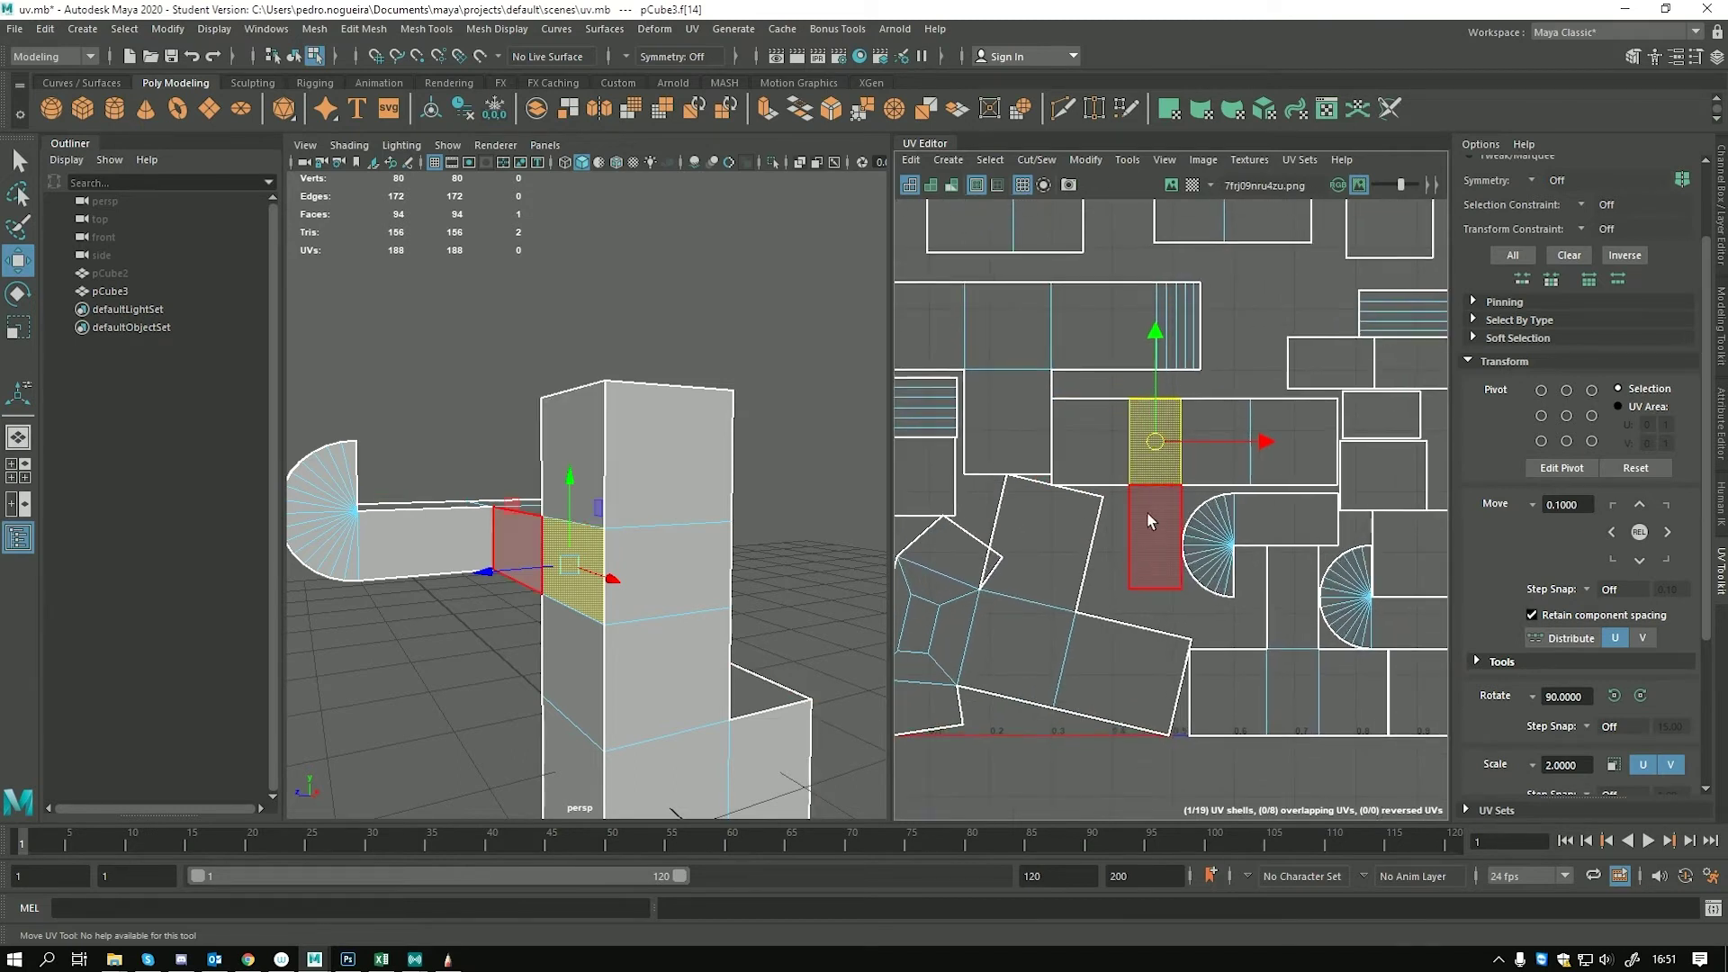
Try rotating the selected face of the five-face shell around its centre, and undo each rotation
{"action": "key", "text": "e"}
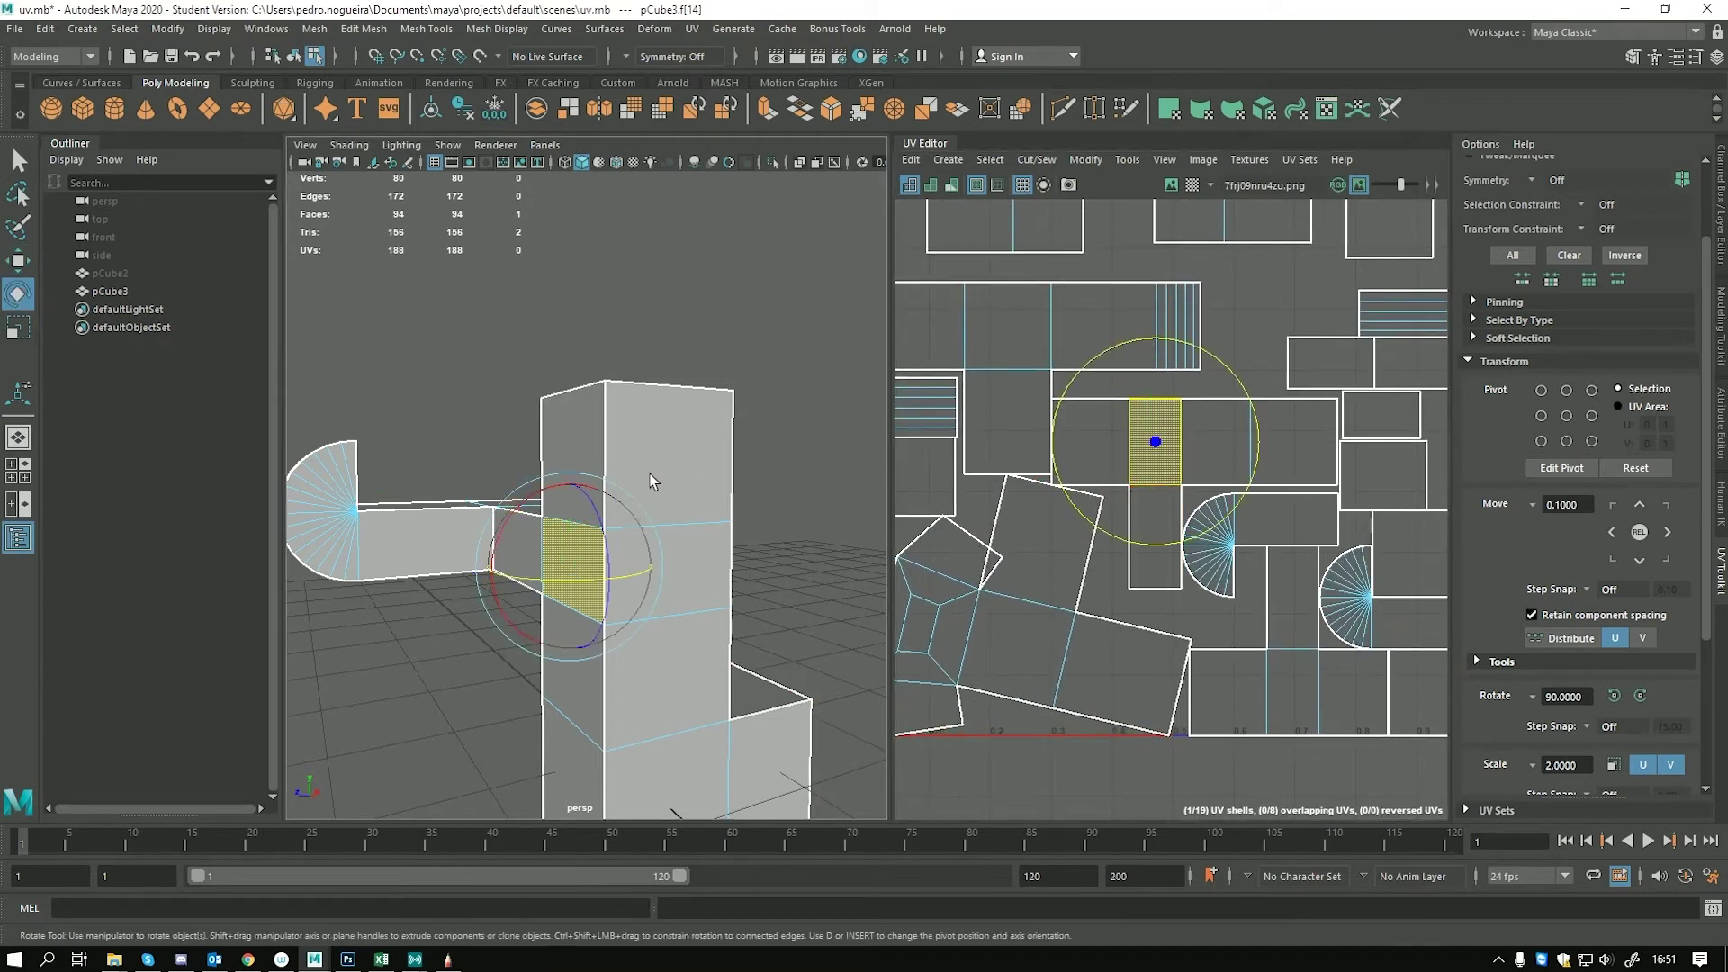
{"action": "left_click_drag", "start_coordinate": [1219, 374], "coordinate": [1161, 432]}
{"action": "key", "text": "ctrl+z"}
{"action": "left_click_drag", "start_coordinate": [559, 522], "coordinate": [635, 540], "text": "alt"}
{"action": "scroll", "coordinate": [1197, 567], "scroll_direction": "down", "scroll_amount": 2}
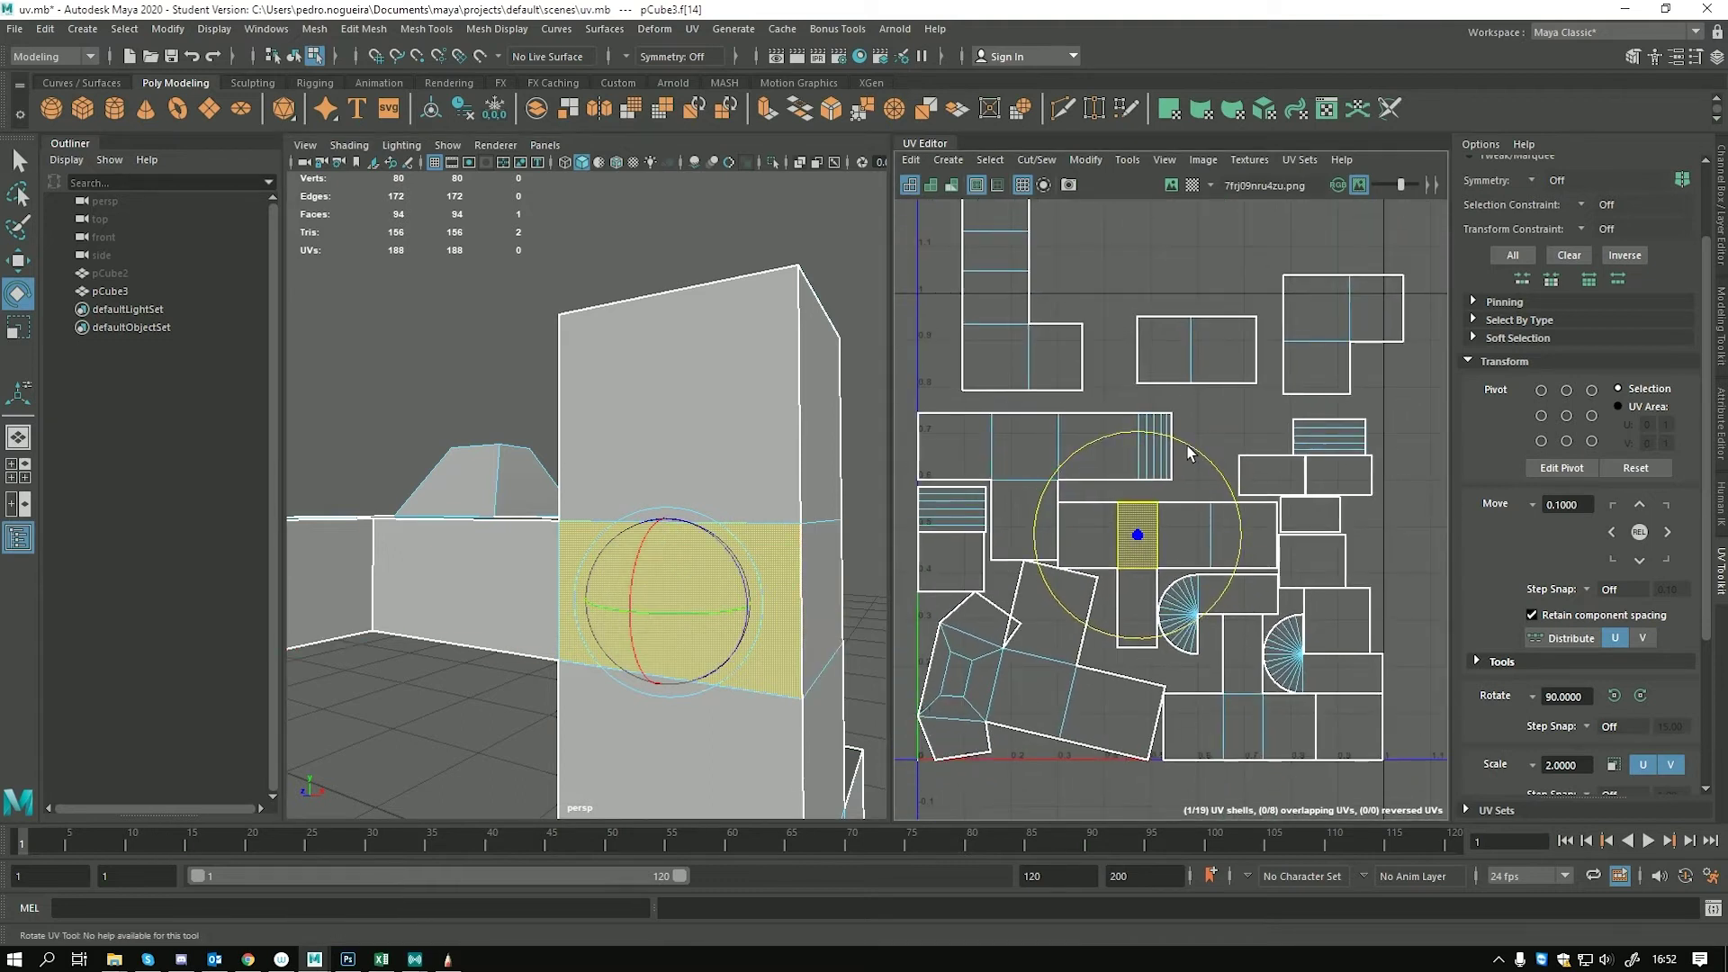
{"action": "left_click_drag", "start_coordinate": [1184, 444], "coordinate": [1163, 432]}
{"action": "key", "text": "ctrl+z"}
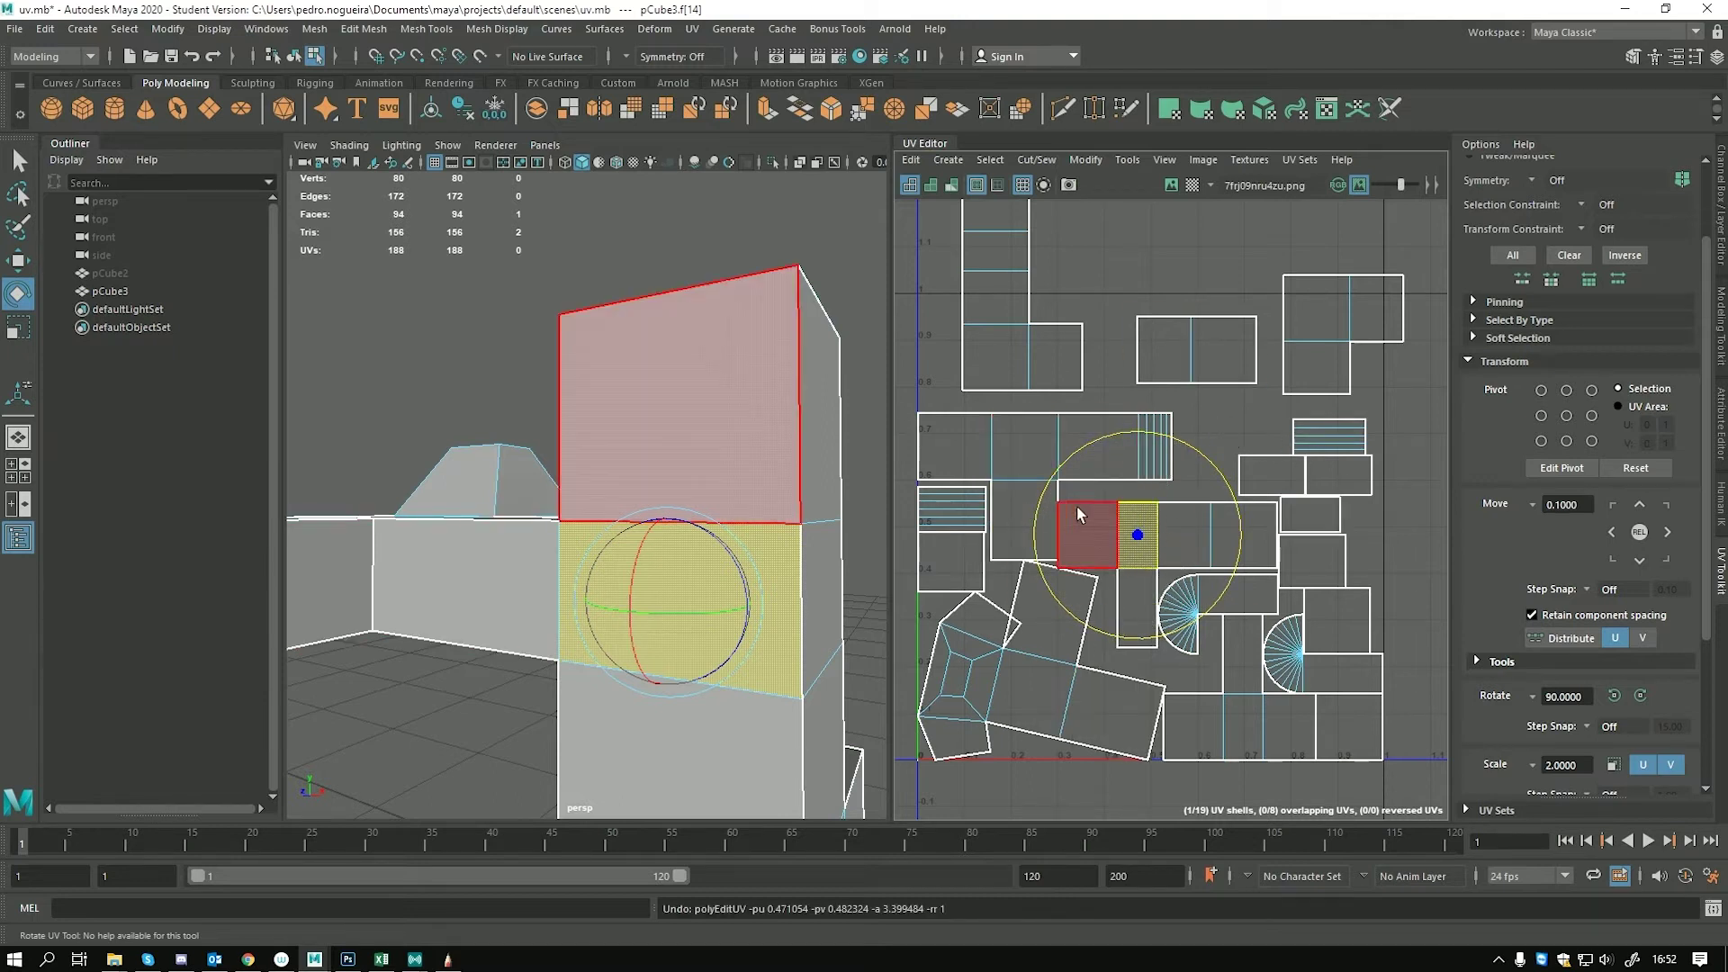
Select the corner face of the L-shaped three-face shell, try moving it, and undo the move
{"action": "left_click", "coordinate": [1162, 351]}
{"action": "middle_click_drag", "start_coordinate": [1188, 343], "coordinate": [1188, 448], "text": "alt"}
{"action": "scroll", "coordinate": [1188, 449], "scroll_direction": "up", "scroll_amount": 2}
{"action": "left_click", "coordinate": [1377, 423]}
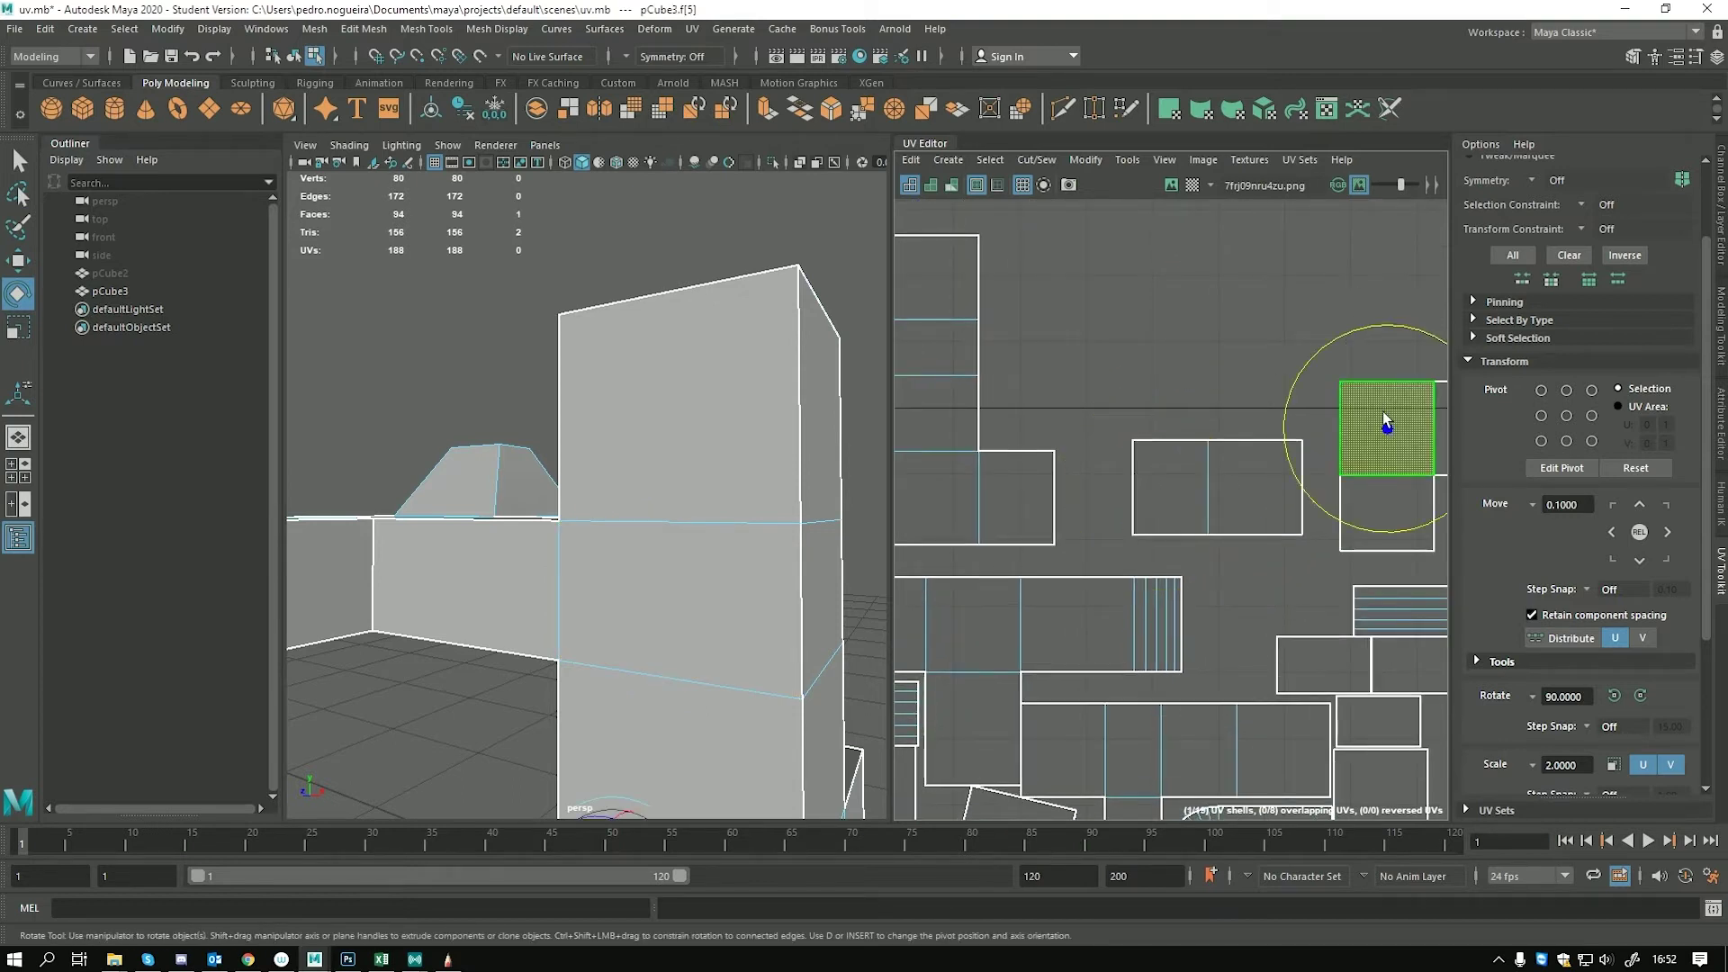
{"action": "middle_click_drag", "start_coordinate": [1425, 469], "coordinate": [1229, 472], "text": "alt"}
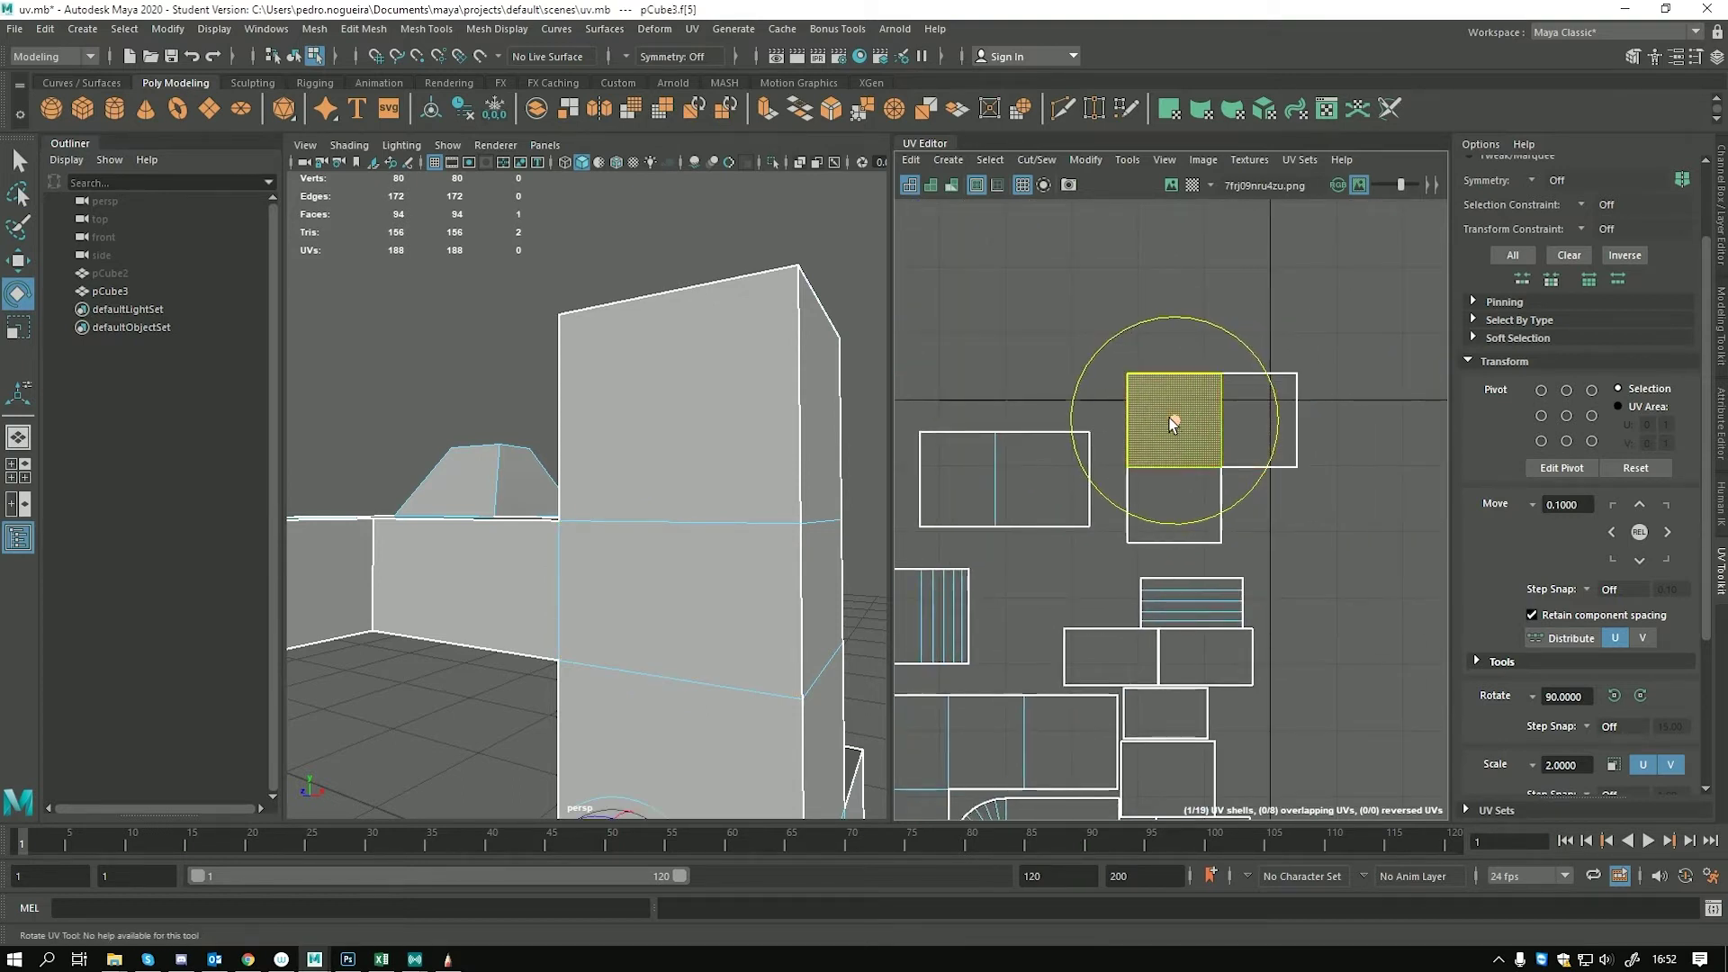
{"action": "key", "text": "w"}
{"action": "left_click_drag", "start_coordinate": [1179, 435], "coordinate": [1162, 420]}
{"action": "key", "text": "ctrl+z"}
Set the selection pivot to the face's top-left corner, try rotating the face around it, and undo the rotation
{"action": "left_click", "coordinate": [1541, 390]}
{"action": "key", "text": "e"}
{"action": "mouse_move", "coordinate": [1211, 320]}
{"action": "left_mouse_down"}
{"action": "mouse_move", "coordinate": [1120, 275]}
{"action": "mouse_move", "coordinate": [1198, 339]}
{"action": "left_mouse_up"}
{"action": "key", "text": "ctrl+z"}
Try the centre and bottom-left pivot presets on the face, and move the pivot manually up its left edge
{"action": "left_click", "coordinate": [1566, 415]}
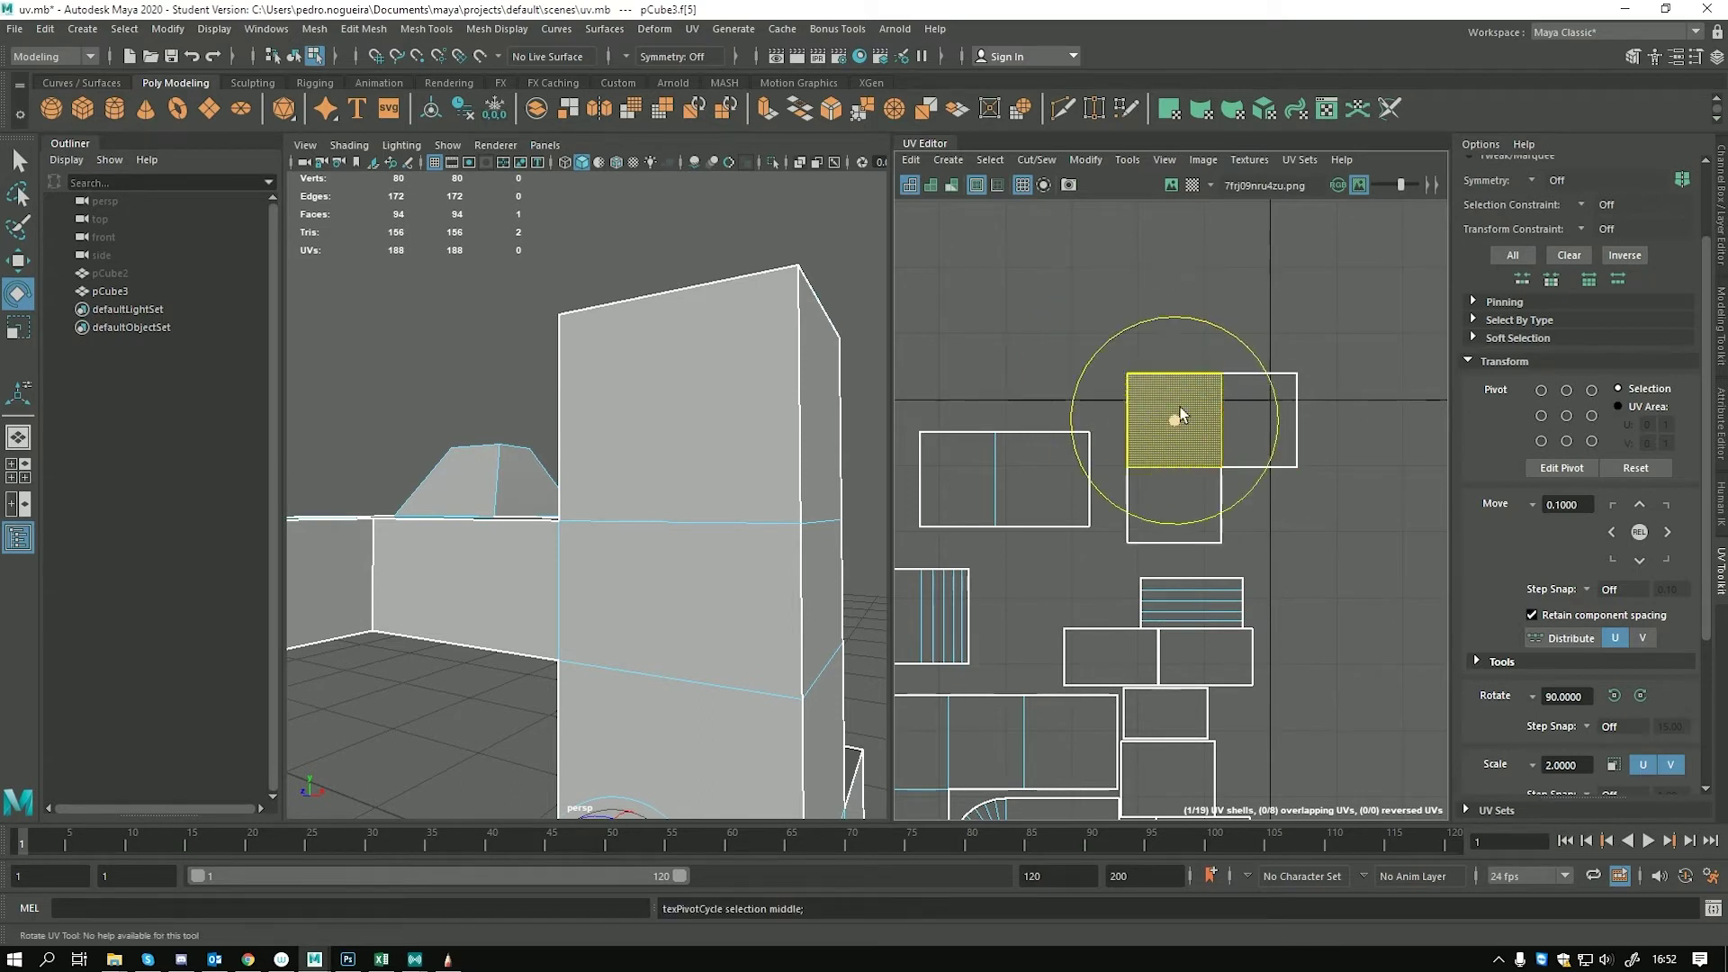
{"action": "left_click", "coordinate": [1541, 441]}
{"action": "key", "text": "d"}
{"action": "left_click_drag", "start_coordinate": [1141, 470], "coordinate": [1153, 412]}
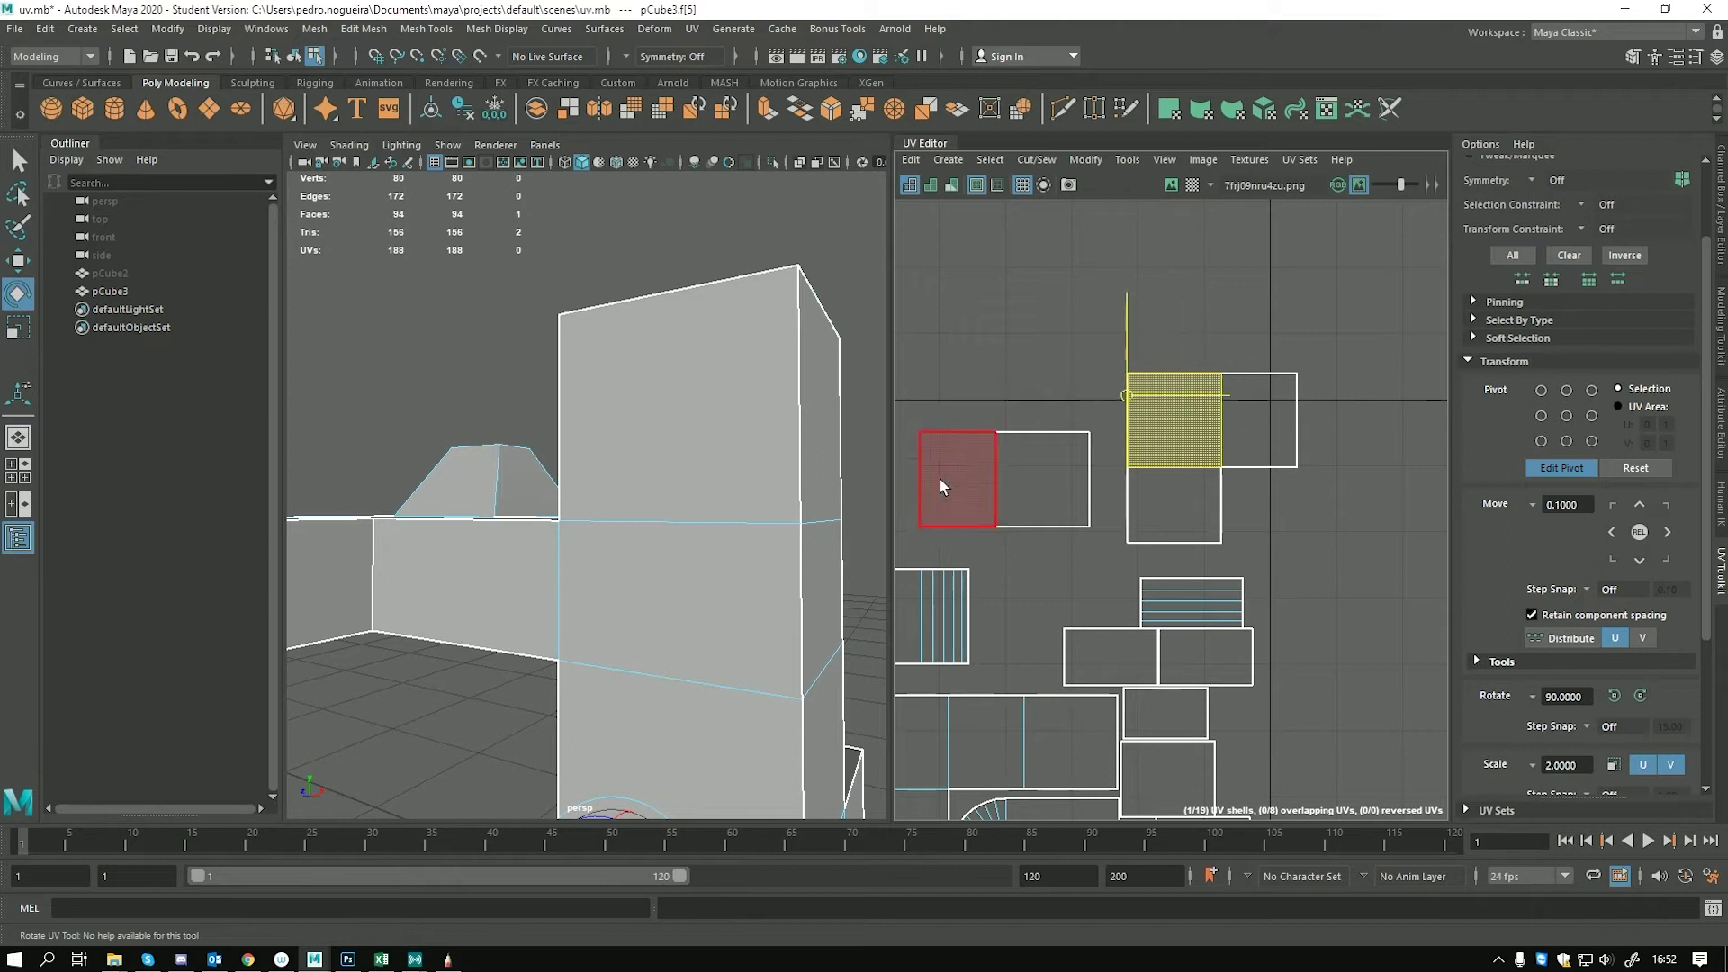
Clear the face selection and switch the model to vertex mode in the perspective view
{"action": "left_click", "coordinate": [662, 387]}
{"action": "right_click", "coordinate": [661, 386]}
{"action": "right_click_drag", "start_coordinate": [589, 387], "coordinate": [580, 386]}
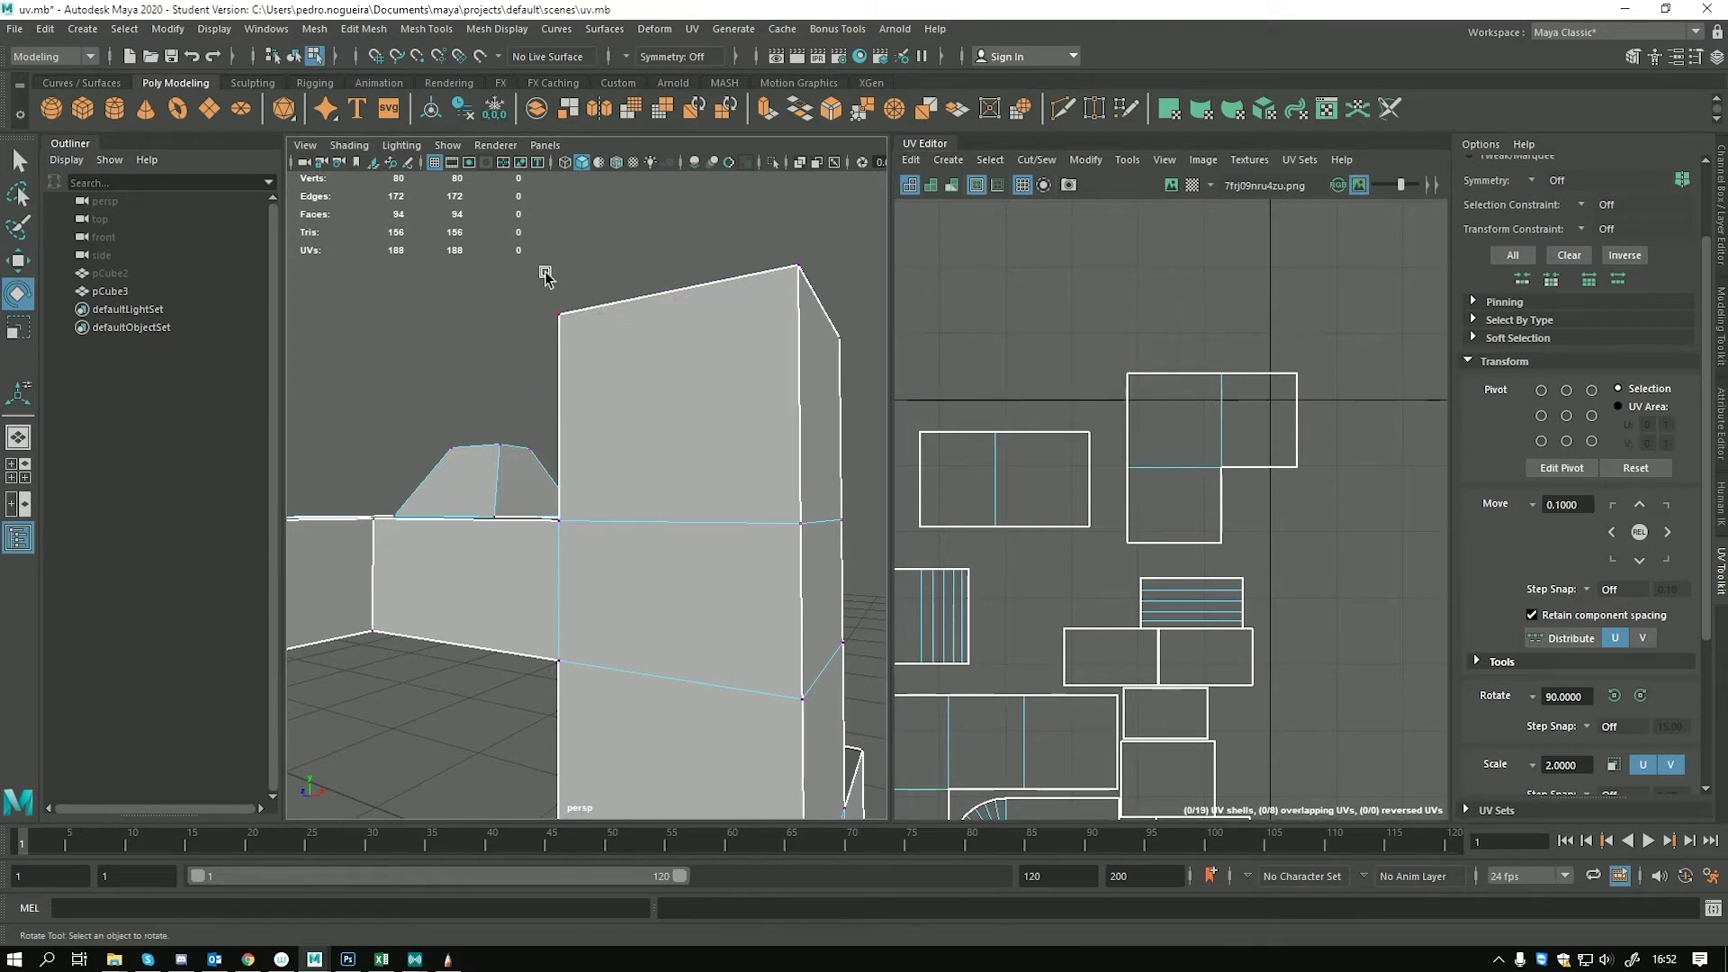
Select the pillar's top corner vertex in the perspective view, try repositioning its pivot, and change to the Move tool
{"action": "left_click_drag", "start_coordinate": [545, 275], "coordinate": [580, 335]}
{"action": "left_click_drag", "start_coordinate": [673, 410], "coordinate": [644, 481], "text": "alt"}
{"action": "right_click_drag", "start_coordinate": [645, 481], "coordinate": [498, 429], "text": "alt"}
{"action": "left_click_drag", "start_coordinate": [567, 486], "coordinate": [610, 501], "text": "alt"}
{"action": "key", "text": "d"}
{"action": "left_click_drag", "start_coordinate": [619, 386], "coordinate": [765, 257]}
{"action": "left_click", "coordinate": [760, 520]}
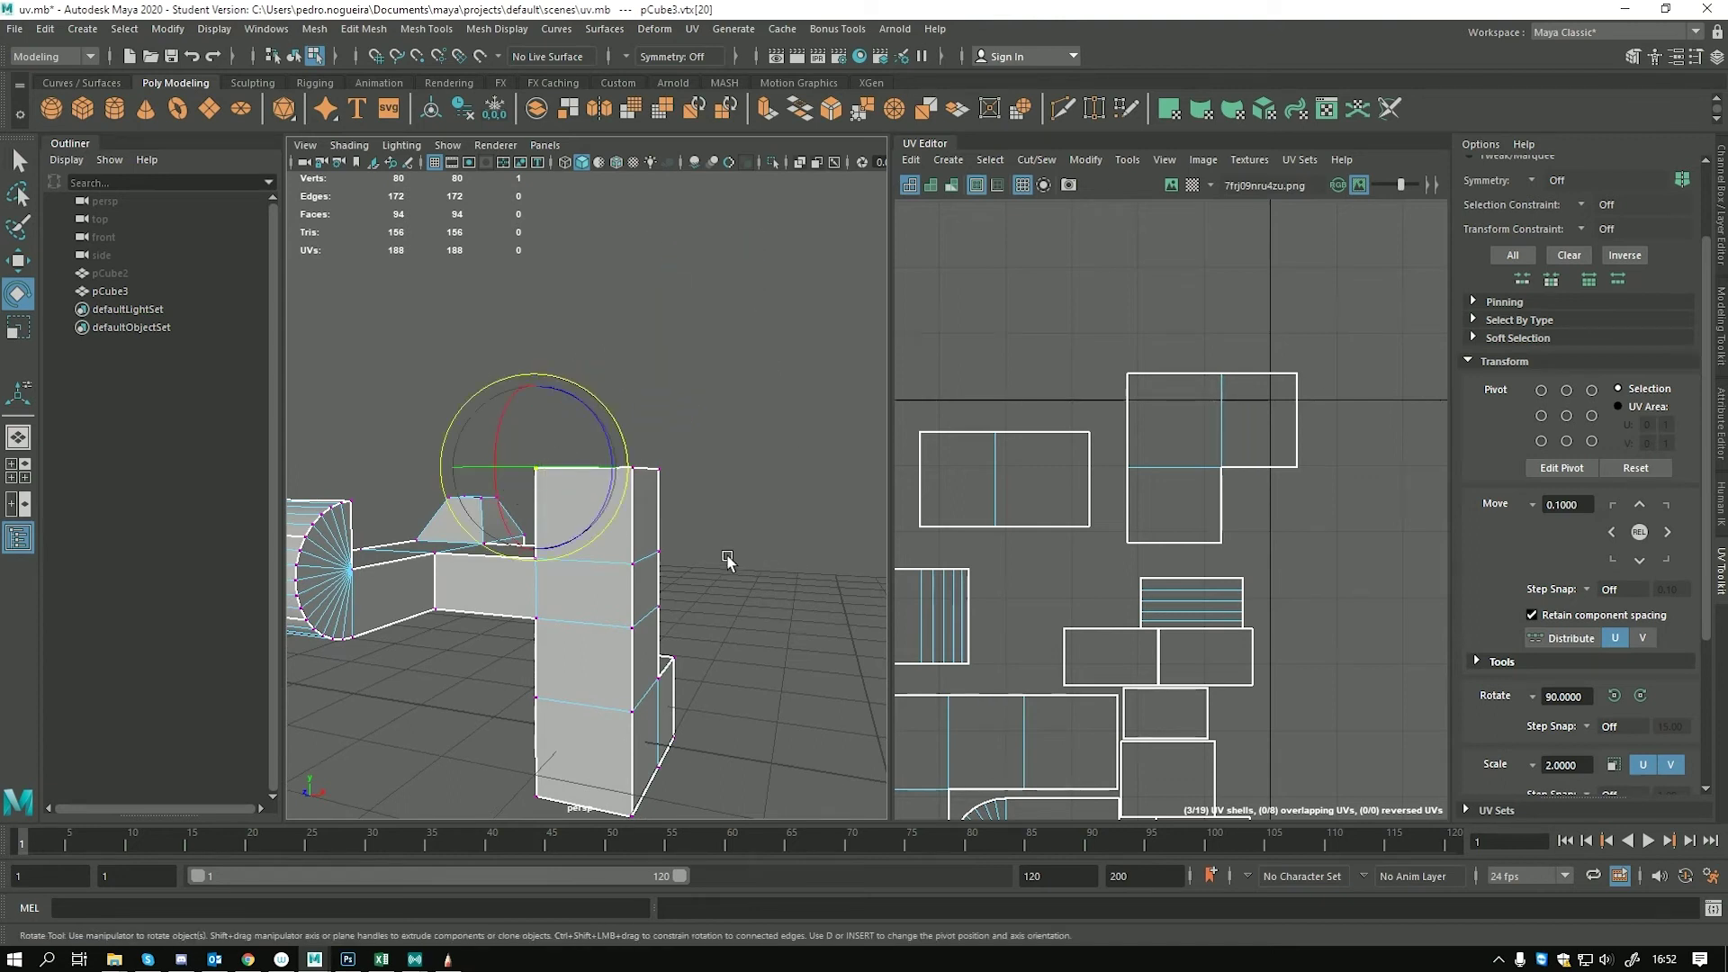
{"action": "key", "text": "w"}
Select the L-shaped UV shell's corner face and cycle its pivot through the corner and edge presets, ending at the centre
{"action": "right_click", "coordinate": [1138, 424]}
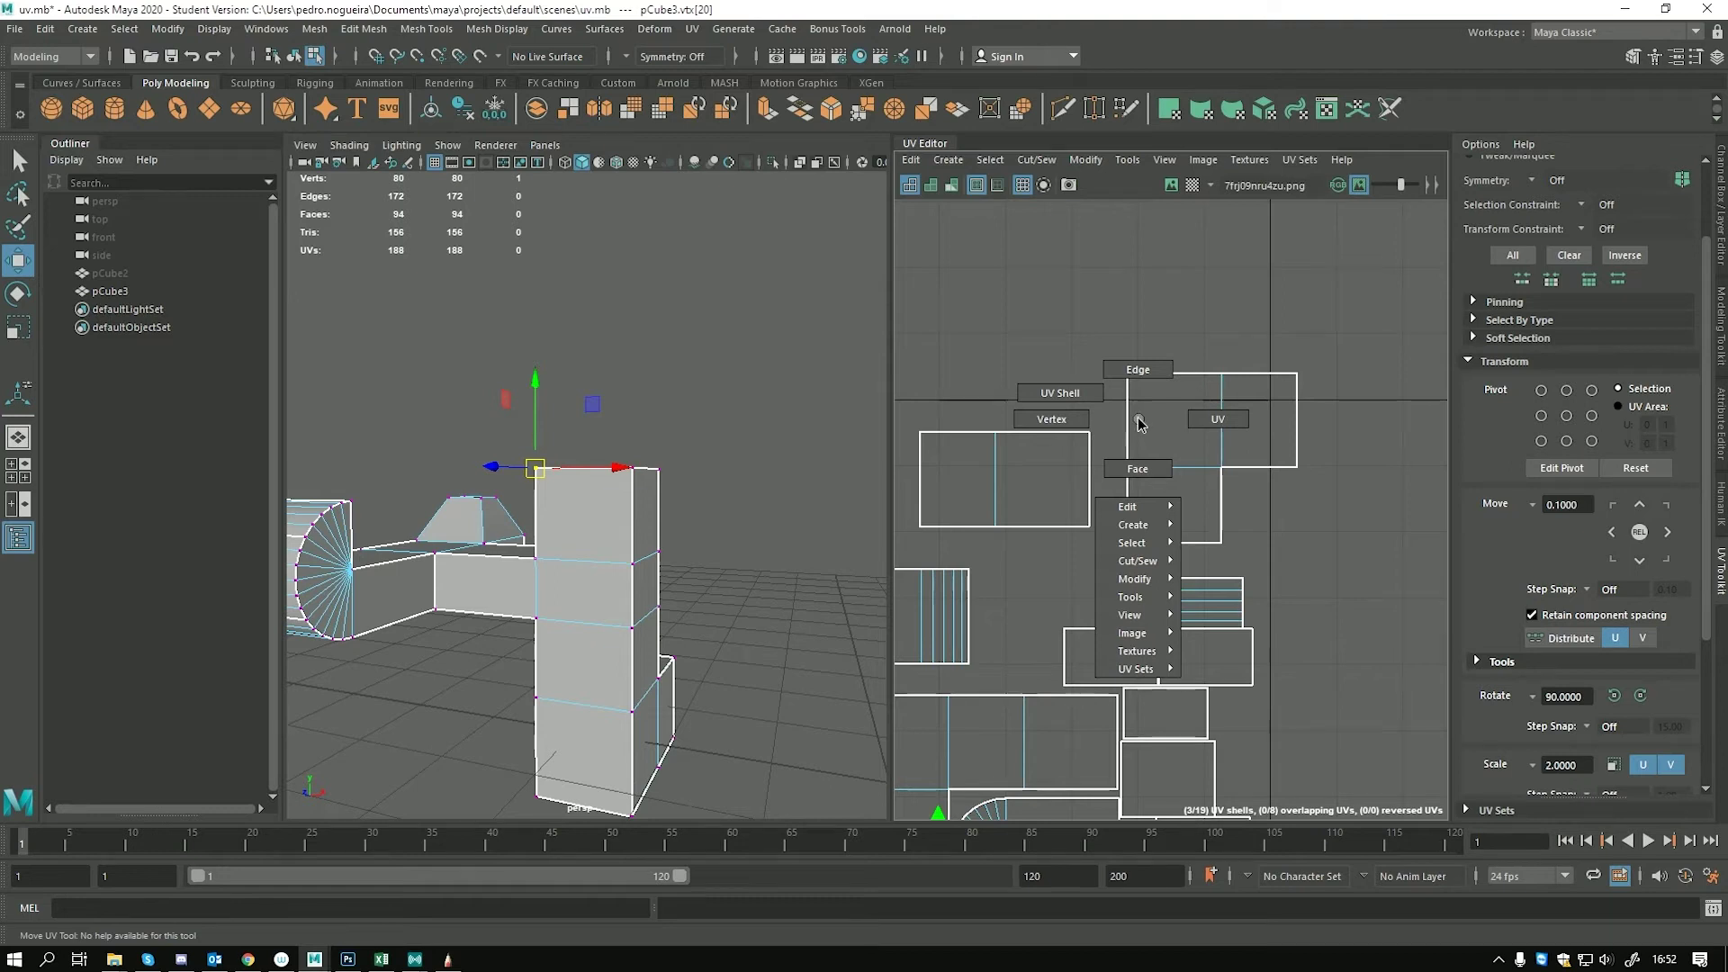
{"action": "right_click_drag", "start_coordinate": [1139, 423], "coordinate": [1138, 468]}
{"action": "left_click", "coordinate": [1143, 454]}
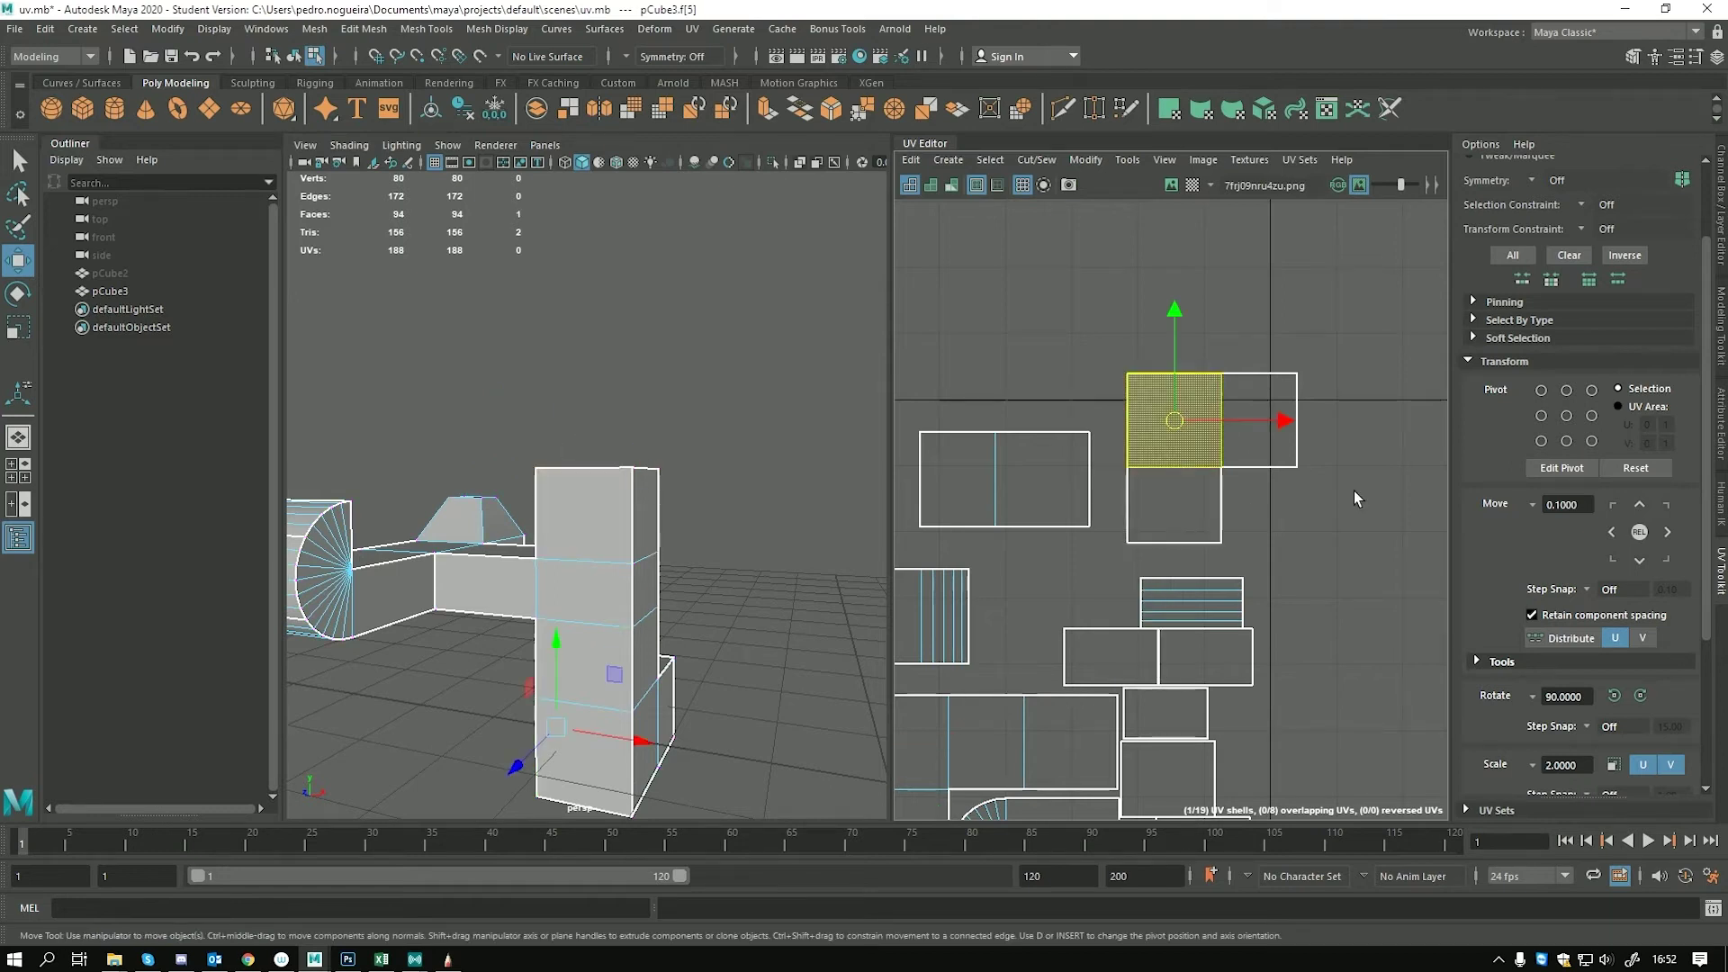
{"action": "left_click", "coordinate": [1542, 416]}
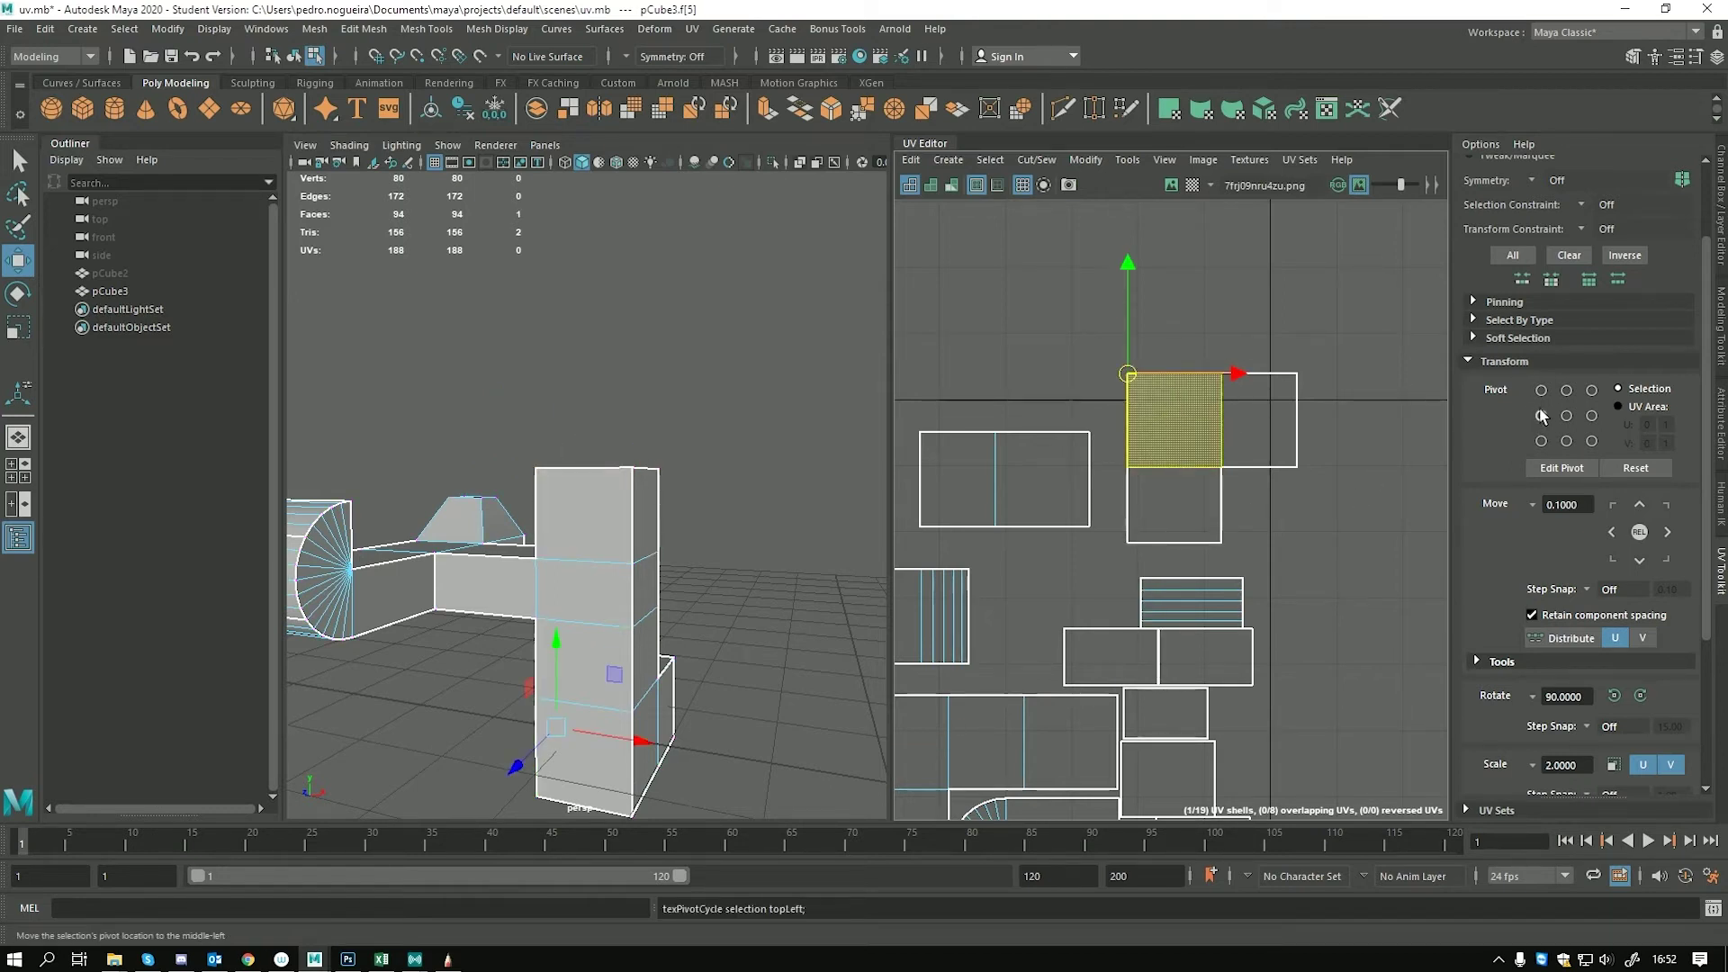
{"action": "left_click", "coordinate": [1541, 440]}
{"action": "left_click", "coordinate": [1566, 440]}
{"action": "left_click", "coordinate": [1591, 440]}
{"action": "left_click", "coordinate": [1591, 415]}
{"action": "left_click", "coordinate": [1592, 390]}
{"action": "left_click", "coordinate": [1566, 390]}
{"action": "left_click", "coordinate": [1541, 390]}
{"action": "left_click", "coordinate": [1566, 415]}
Try nudging the face up, down, left and right in 0.1 increments, bringing it back to its starting position
{"action": "middle_click_drag", "start_coordinate": [1224, 442], "coordinate": [1180, 426], "text": "alt"}
{"action": "right_click_drag", "start_coordinate": [1181, 426], "coordinate": [1251, 441], "text": "alt"}
{"action": "middle_click_drag", "start_coordinate": [1319, 474], "coordinate": [1422, 439], "text": "alt"}
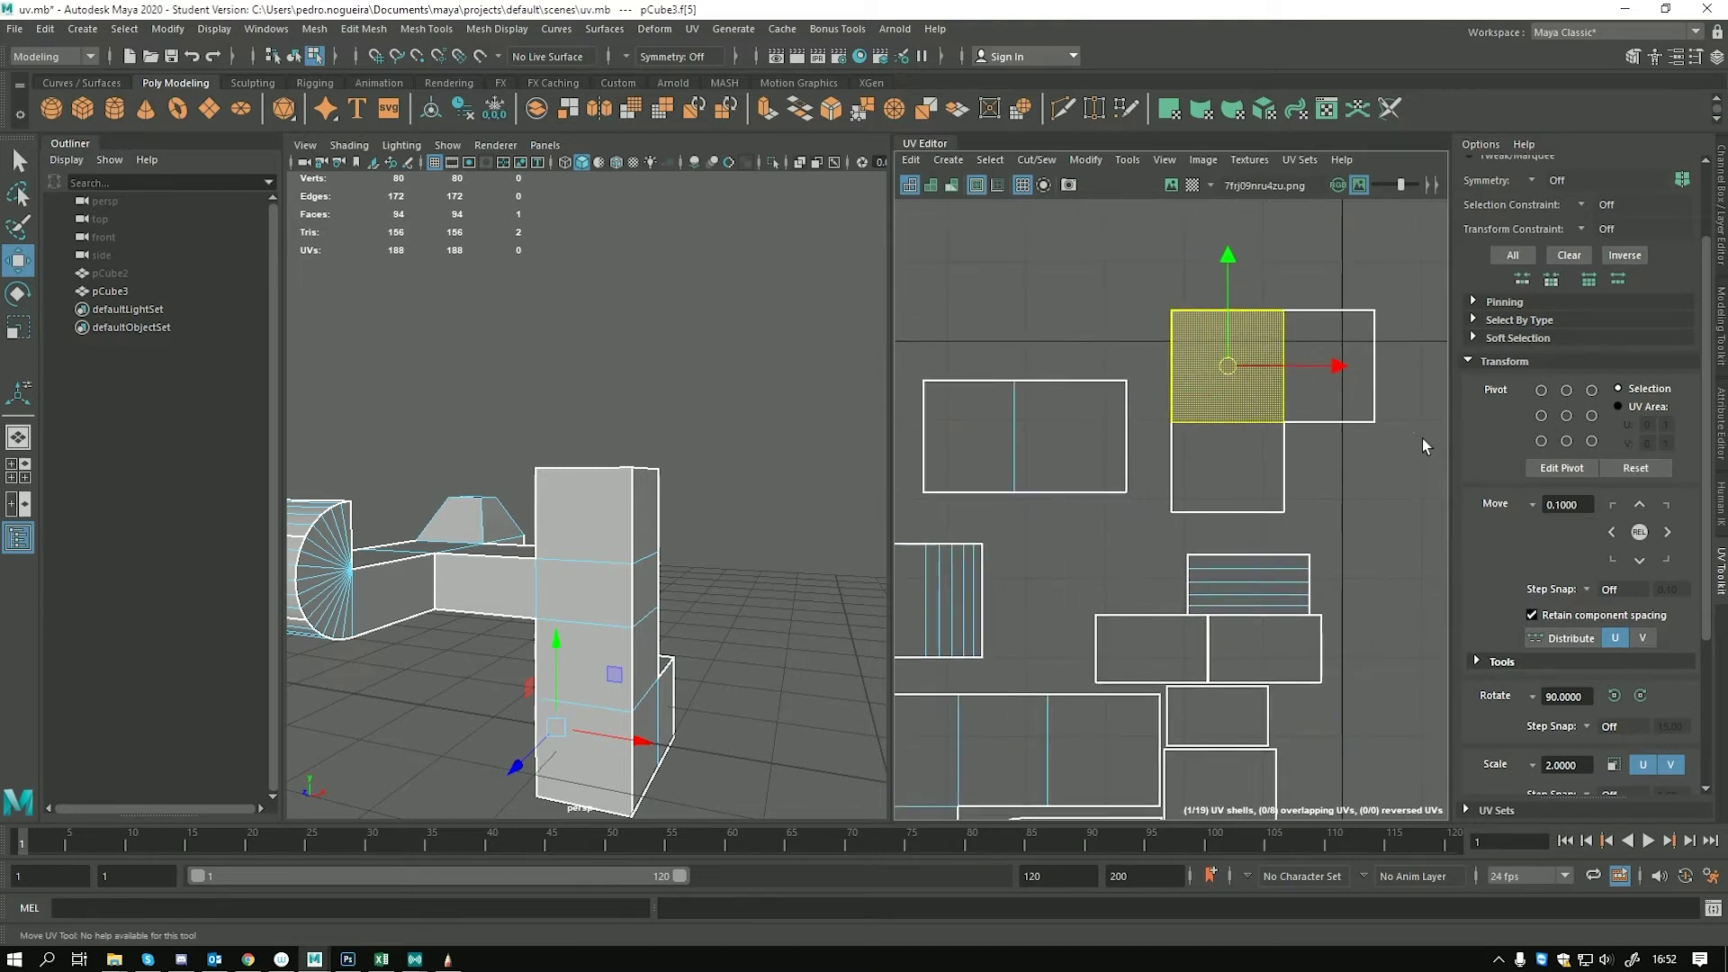
{"action": "left_click", "coordinate": [1640, 509]}
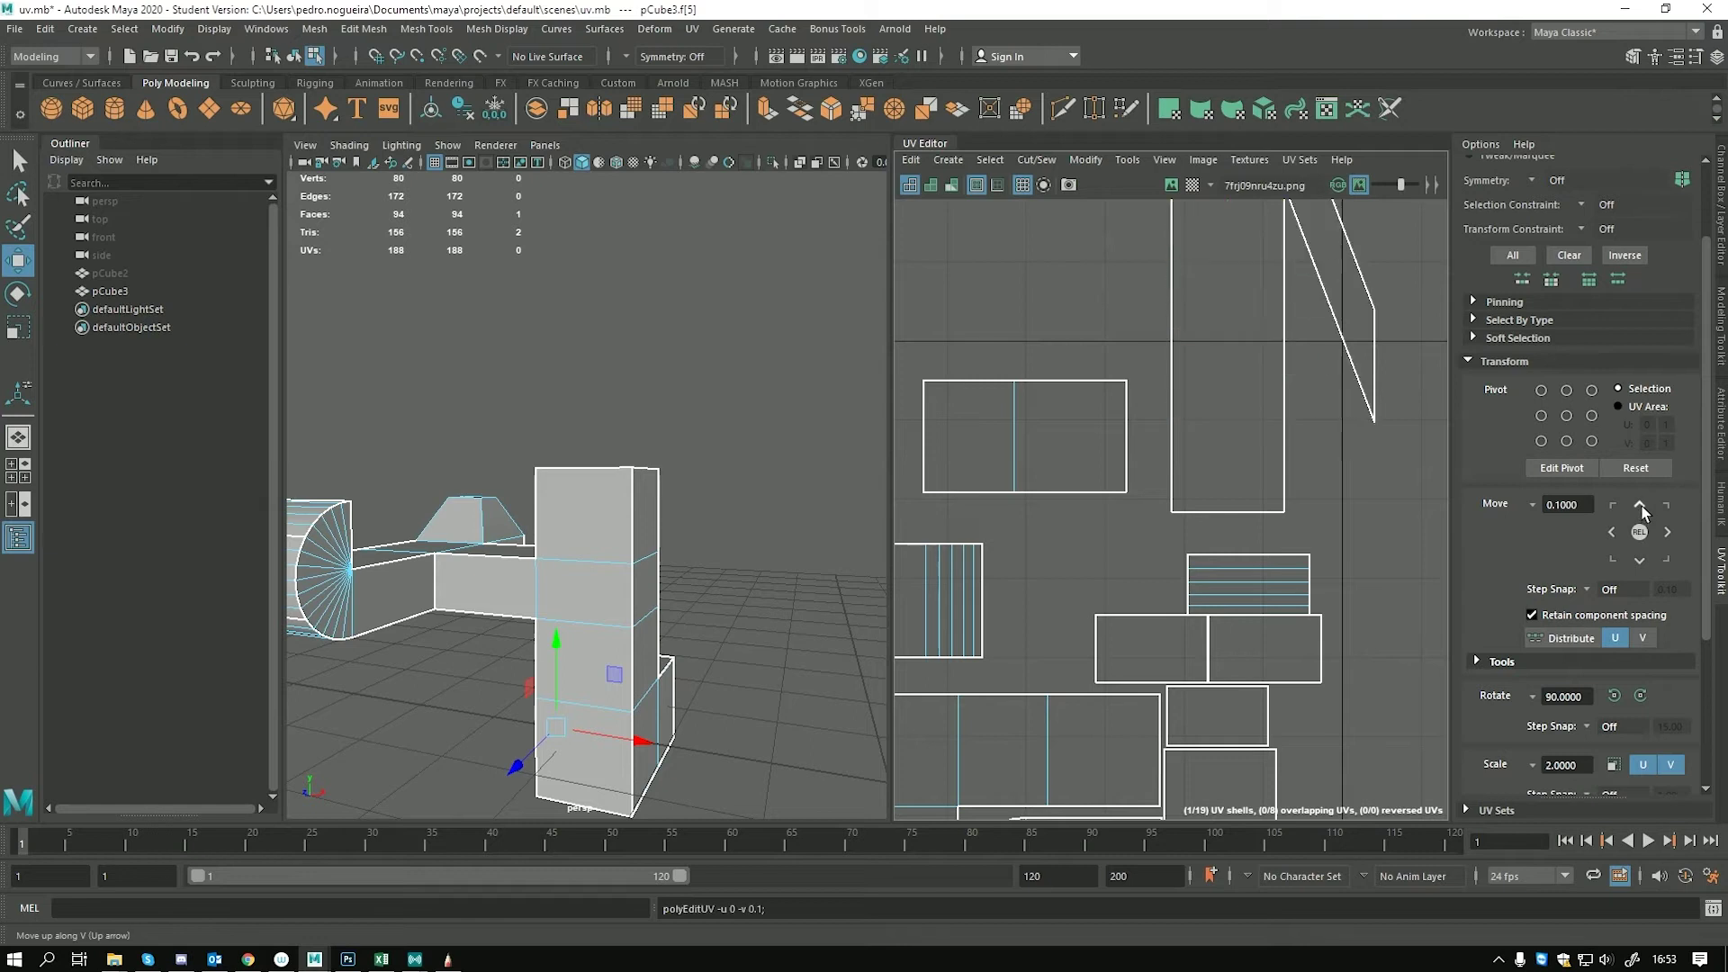
{"action": "left_click", "coordinate": [1640, 559]}
{"action": "left_click", "coordinate": [1640, 560]}
{"action": "left_click", "coordinate": [1640, 561]}
{"action": "left_click", "coordinate": [1639, 504]}
{"action": "left_click", "coordinate": [1611, 532]}
{"action": "left_click", "coordinate": [1665, 533]}
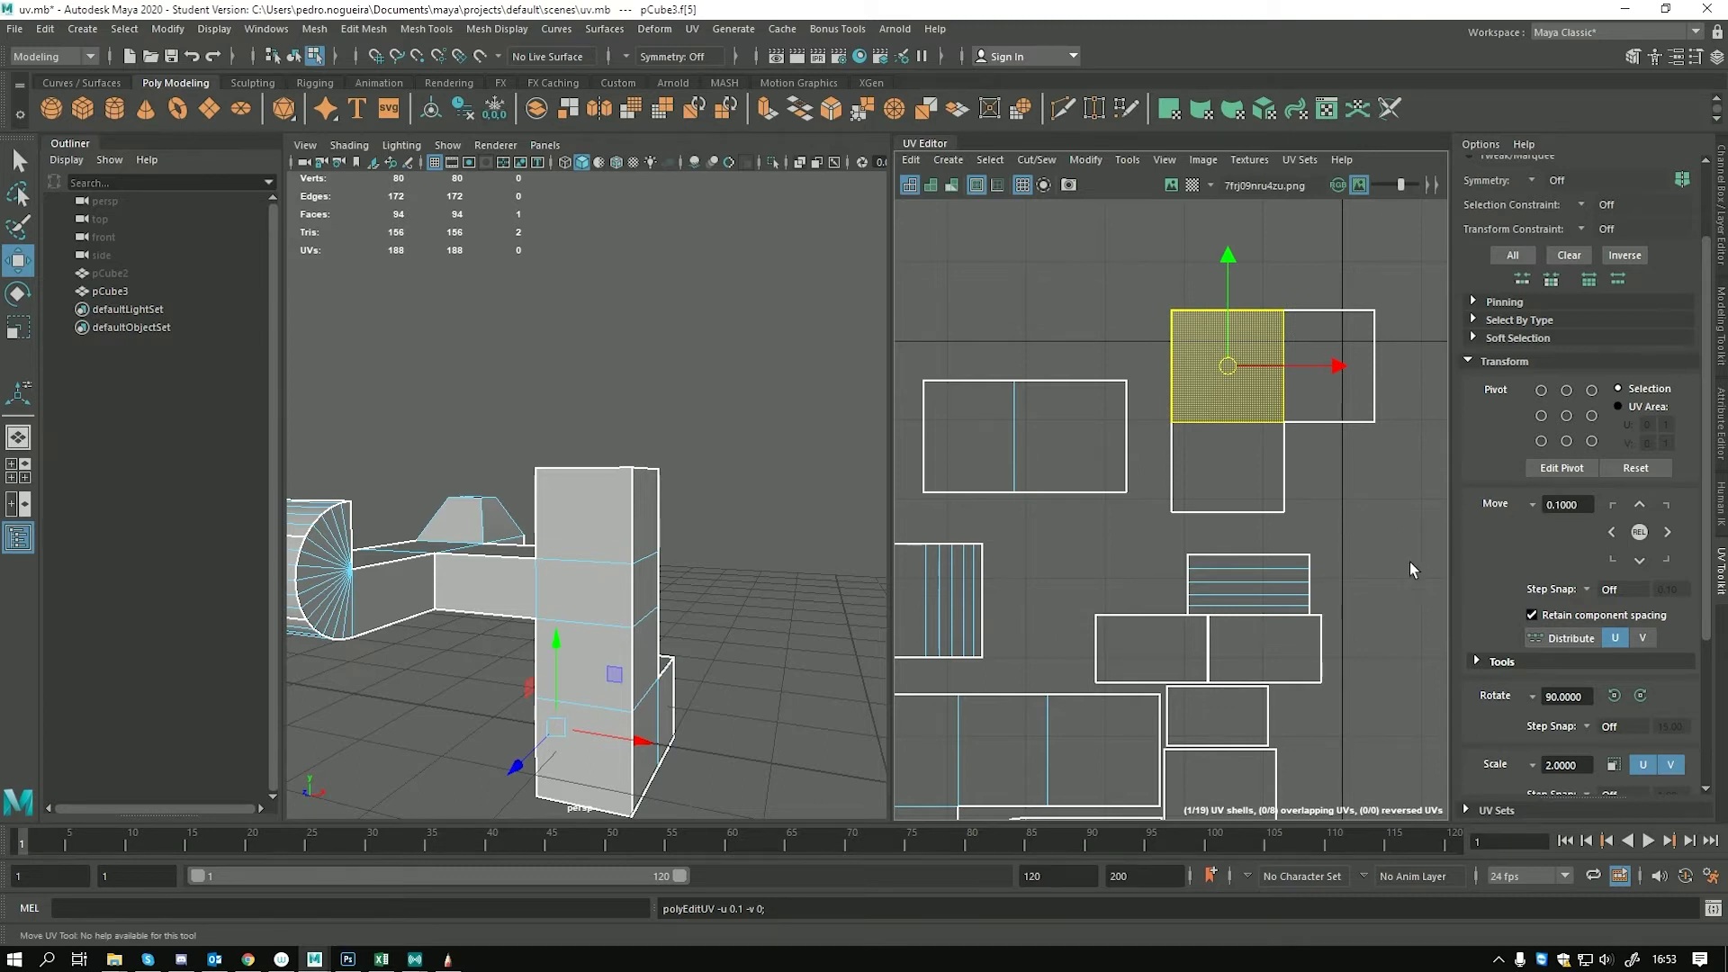
Examine the whole UV layout against the 0 to 1 square with the Rotate tool active
{"action": "scroll", "coordinate": [1215, 365], "scroll_direction": "down", "scroll_amount": 6}
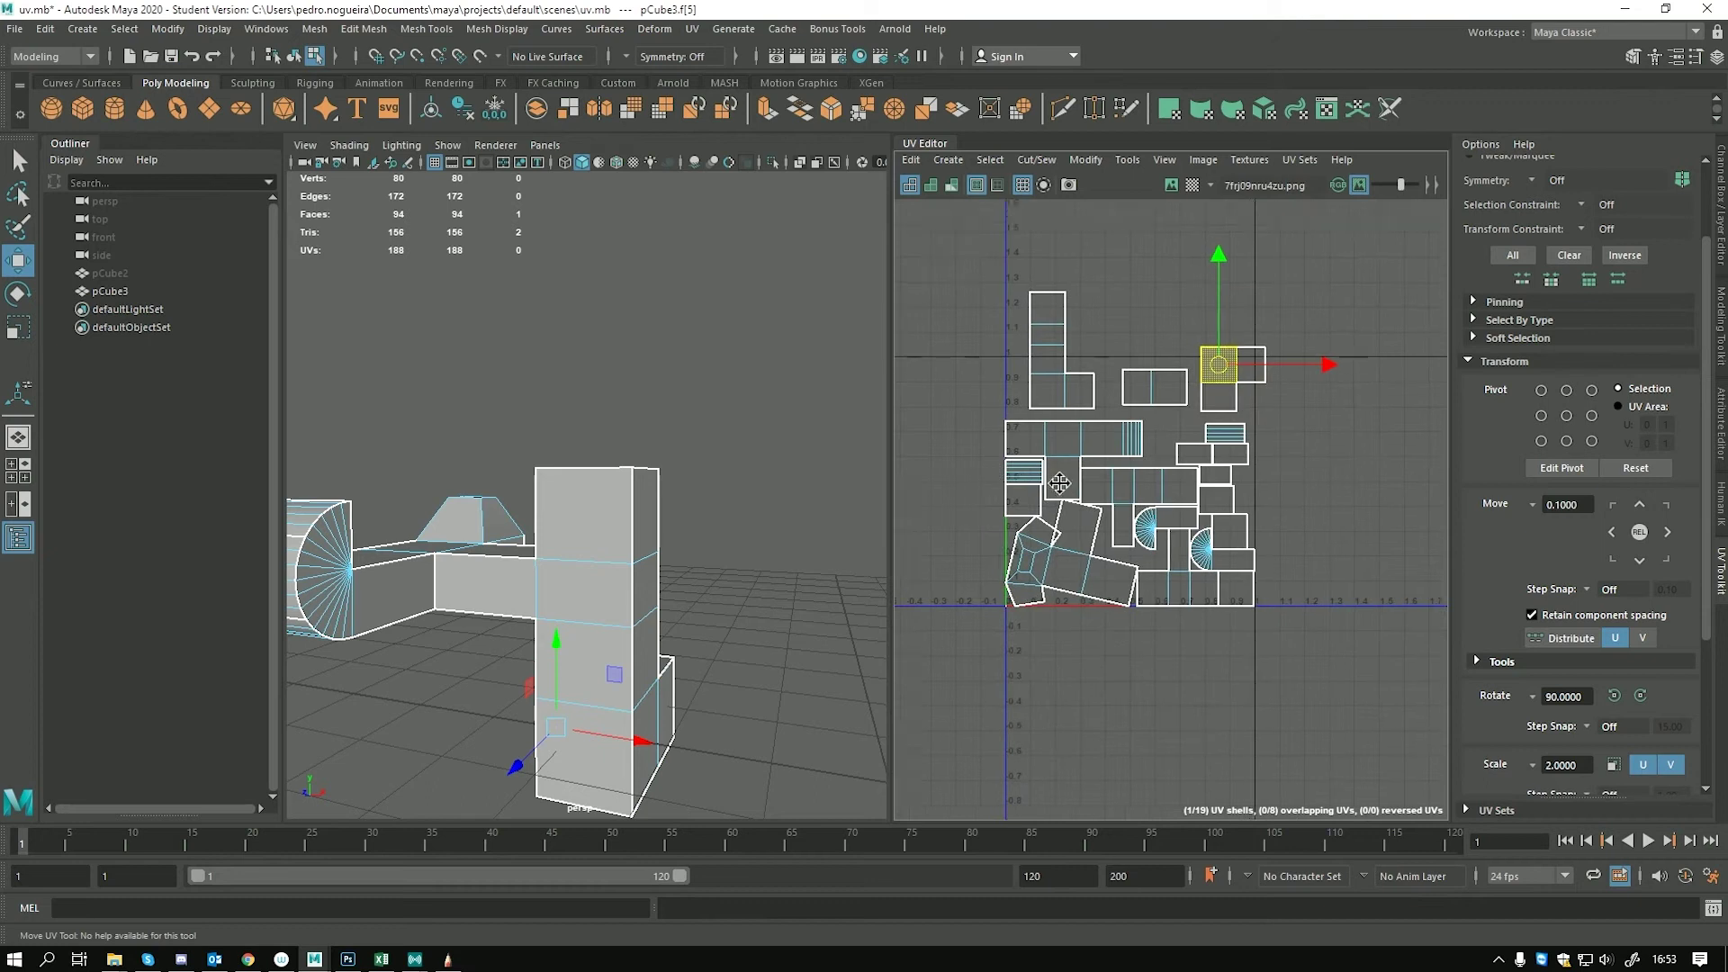
{"action": "key", "text": "e"}
{"action": "middle_click_drag", "start_coordinate": [1061, 483], "coordinate": [1031, 506], "text": "alt"}
{"action": "mouse_move", "coordinate": [1064, 440]}
{"action": "right_mouse_down"}
{"action": "mouse_move", "coordinate": [1131, 443]}
{"action": "mouse_move", "coordinate": [1069, 440]}
{"action": "right_mouse_up"}
{"action": "mouse_move", "coordinate": [1090, 422]}
{"action": "middle_mouse_down", "text": "alt"}
{"action": "mouse_move", "coordinate": [981, 481]}
{"action": "mouse_move", "coordinate": [1079, 396]}
{"action": "middle_mouse_up", "text": "alt"}
{"action": "scroll", "coordinate": [981, 481], "scroll_direction": "down", "scroll_amount": 3}
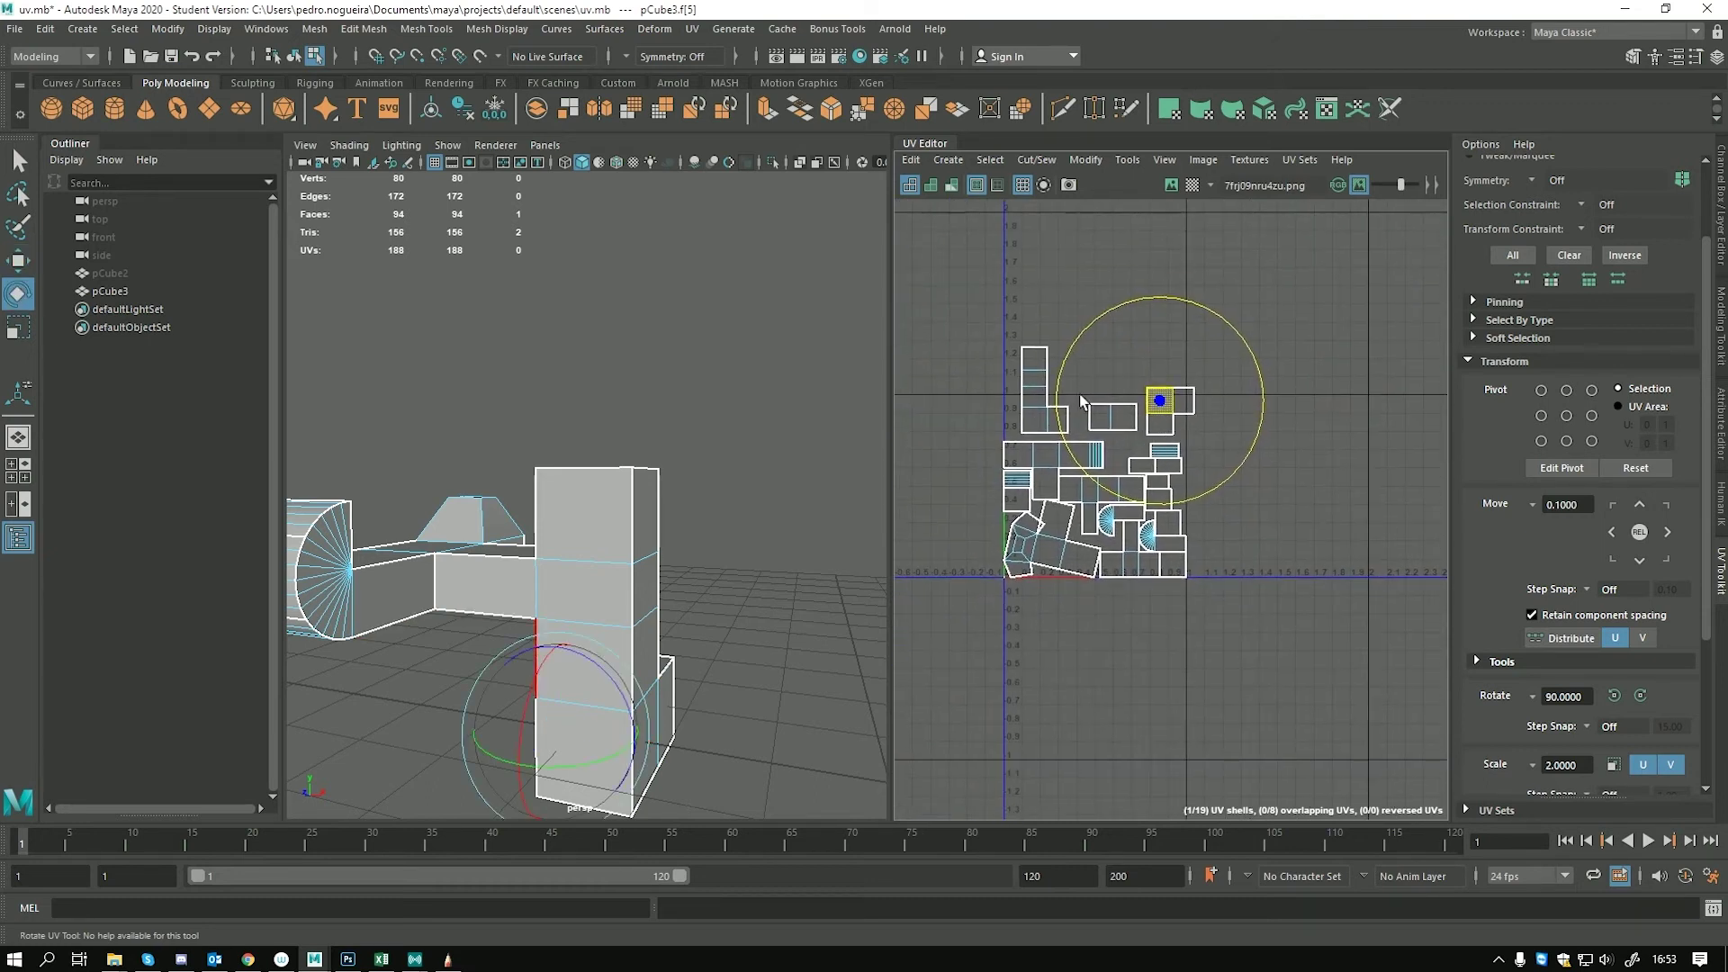
{"action": "scroll", "coordinate": [1116, 495], "scroll_direction": "up", "scroll_amount": 3}
{"action": "middle_click_drag", "start_coordinate": [1116, 495], "coordinate": [1235, 508], "text": "alt"}
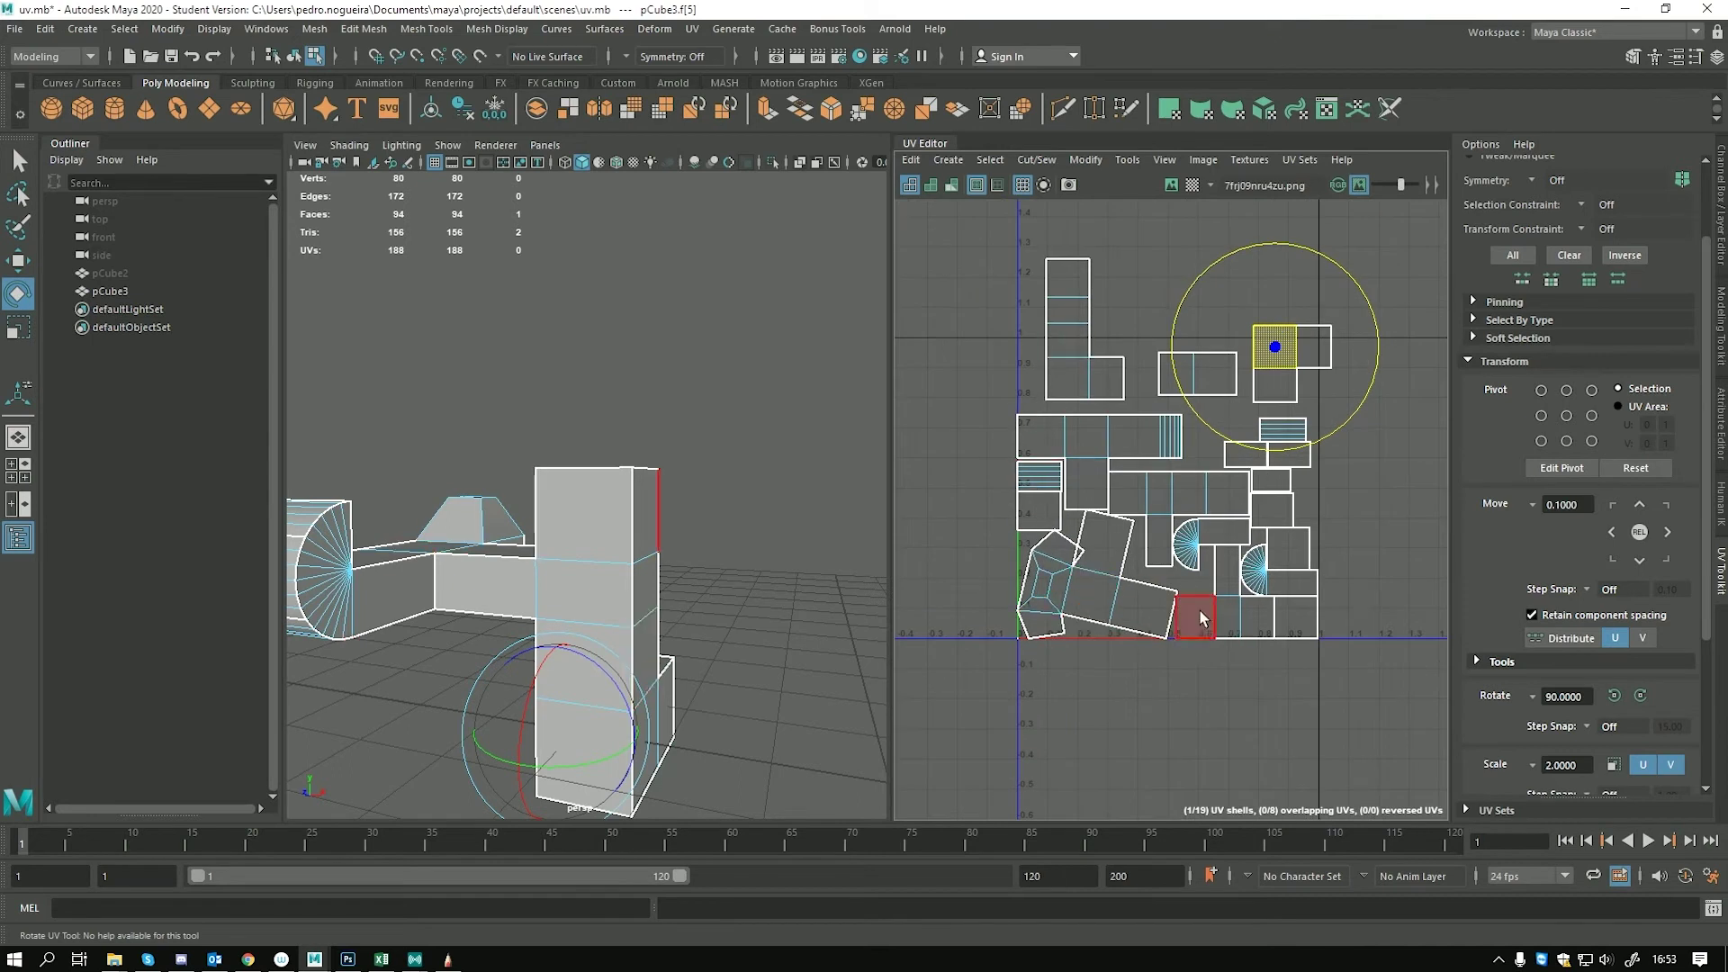
{"action": "middle_click_drag", "start_coordinate": [1018, 650], "coordinate": [1001, 673], "text": "alt"}
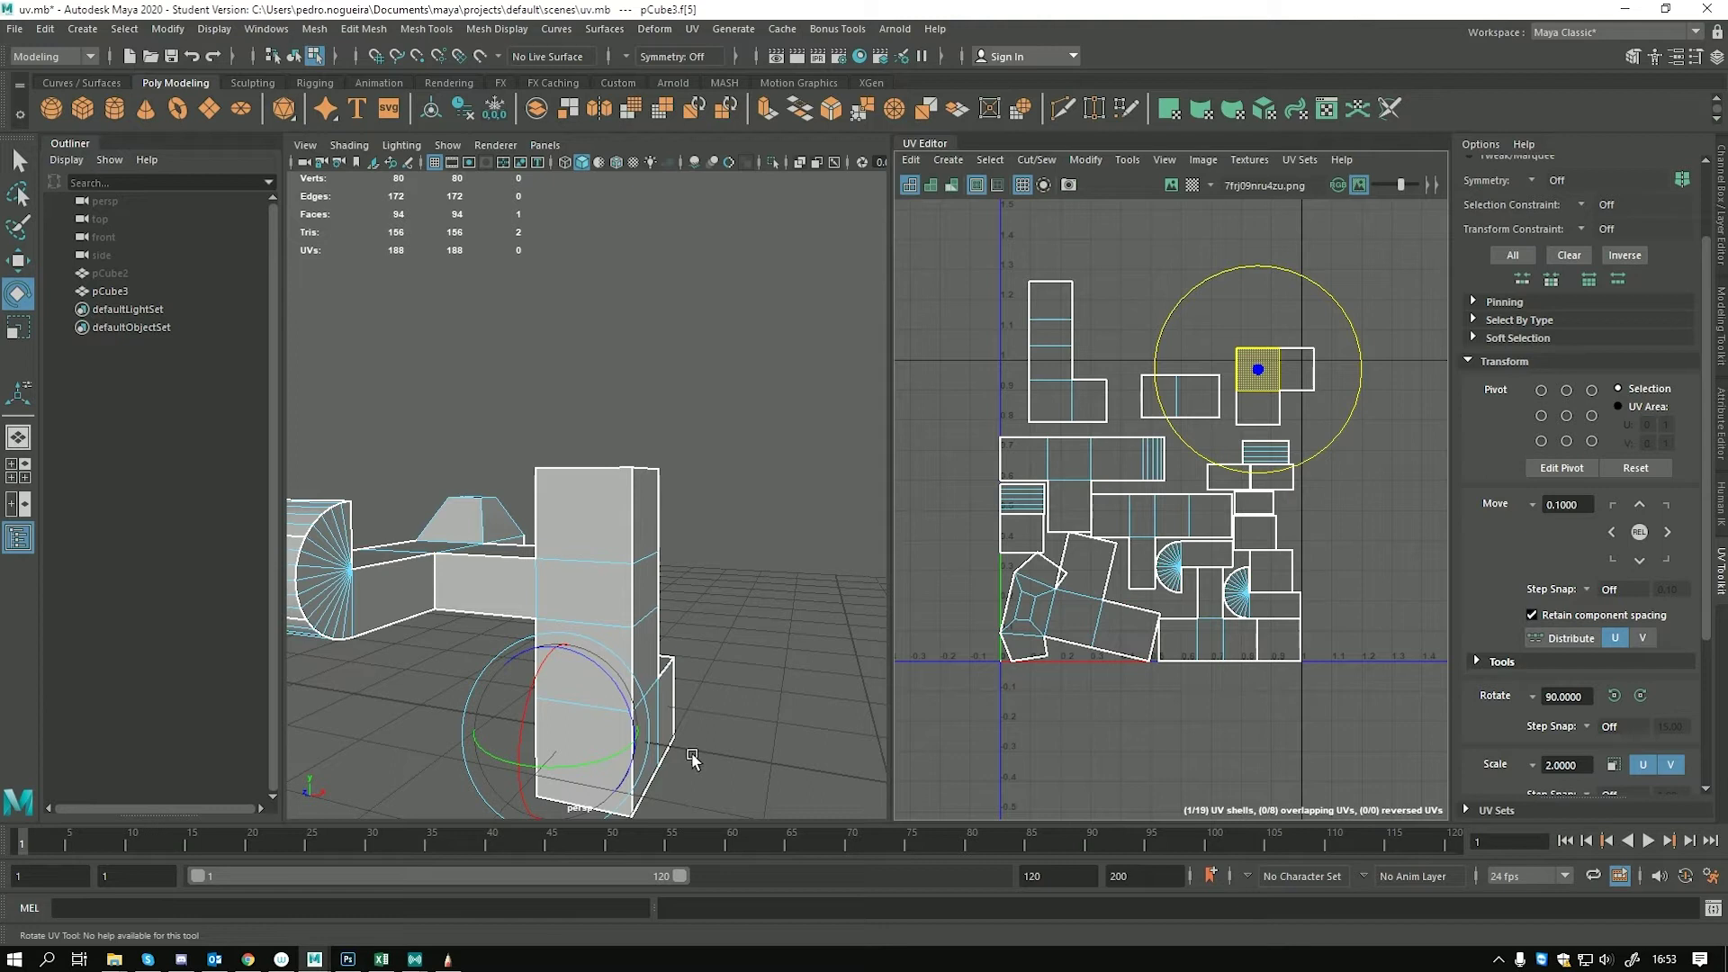
Switch to SketchBook to view the drawn 0 to 1 UV diagram, and return to Maya
{"action": "left_click", "coordinate": [448, 959]}
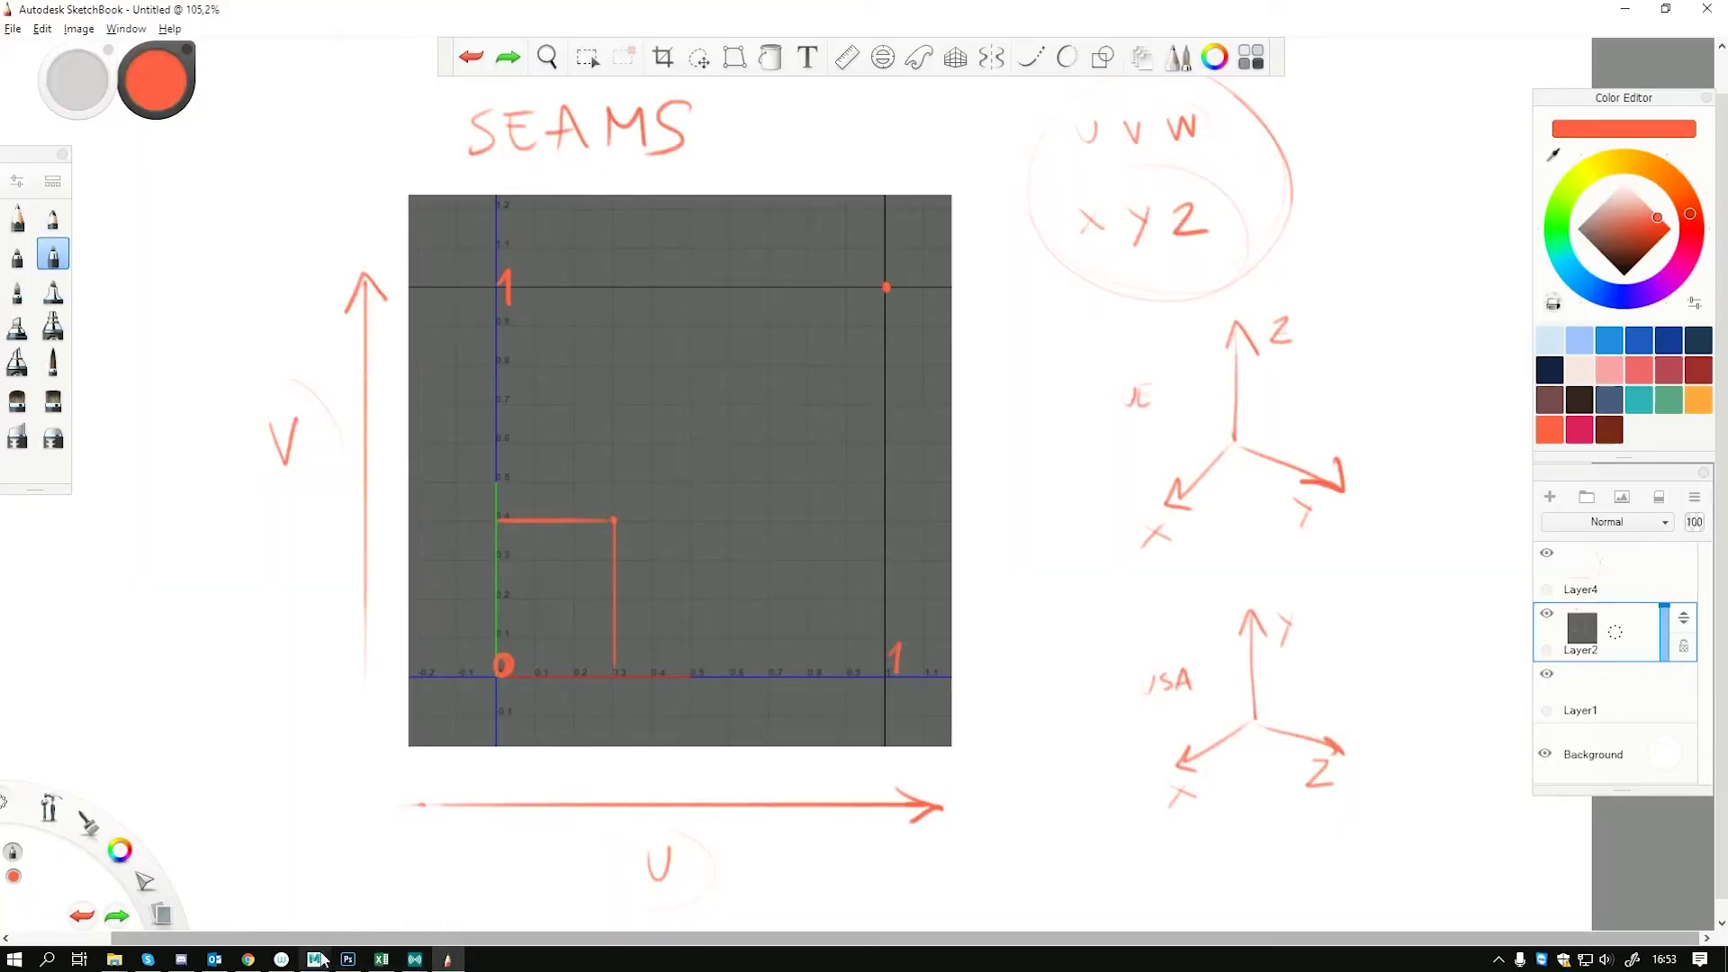
{"action": "mouse_move", "coordinate": [314, 959]}
{"action": "left_click", "coordinate": [413, 899]}
Examine the UV grid beyond the 0 to 1 square, comparing the layout with the surrounding empty tiles
{"action": "middle_click_drag", "start_coordinate": [1153, 629], "coordinate": [934, 598], "text": "alt"}
{"action": "right_click_drag", "start_coordinate": [934, 599], "coordinate": [1023, 645], "text": "alt"}
{"action": "left_click", "coordinate": [996, 650]}
{"action": "middle_click_drag", "start_coordinate": [997, 657], "coordinate": [933, 657], "text": "alt"}
{"action": "middle_click_drag", "start_coordinate": [1209, 622], "coordinate": [1171, 657], "text": "alt"}
{"action": "right_click_drag", "start_coordinate": [1238, 634], "coordinate": [1140, 582], "text": "alt"}
{"action": "middle_click_drag", "start_coordinate": [1312, 638], "coordinate": [1056, 615], "text": "alt"}
{"action": "right_click_drag", "start_coordinate": [1294, 645], "coordinate": [972, 546], "text": "alt"}
{"action": "middle_click_drag", "start_coordinate": [1062, 549], "coordinate": [1104, 521], "text": "alt"}
{"action": "right_click_drag", "start_coordinate": [1188, 546], "coordinate": [1029, 524], "text": "alt"}
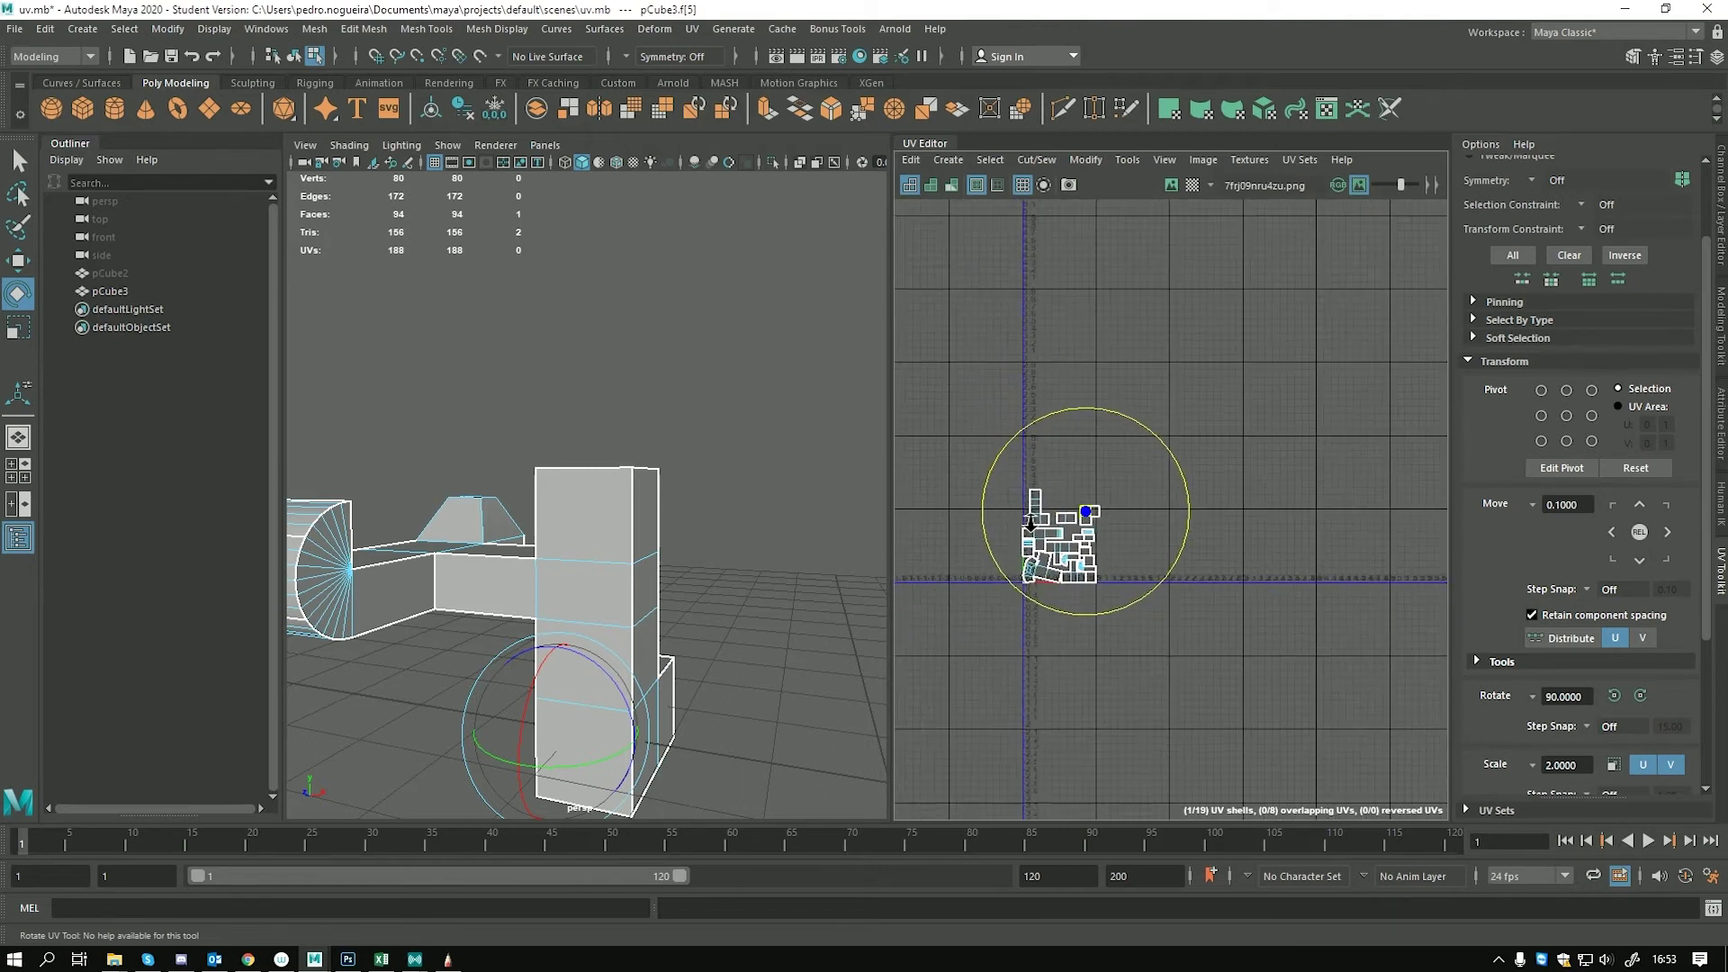
{"action": "middle_click_drag", "start_coordinate": [1121, 548], "coordinate": [1040, 575], "text": "alt"}
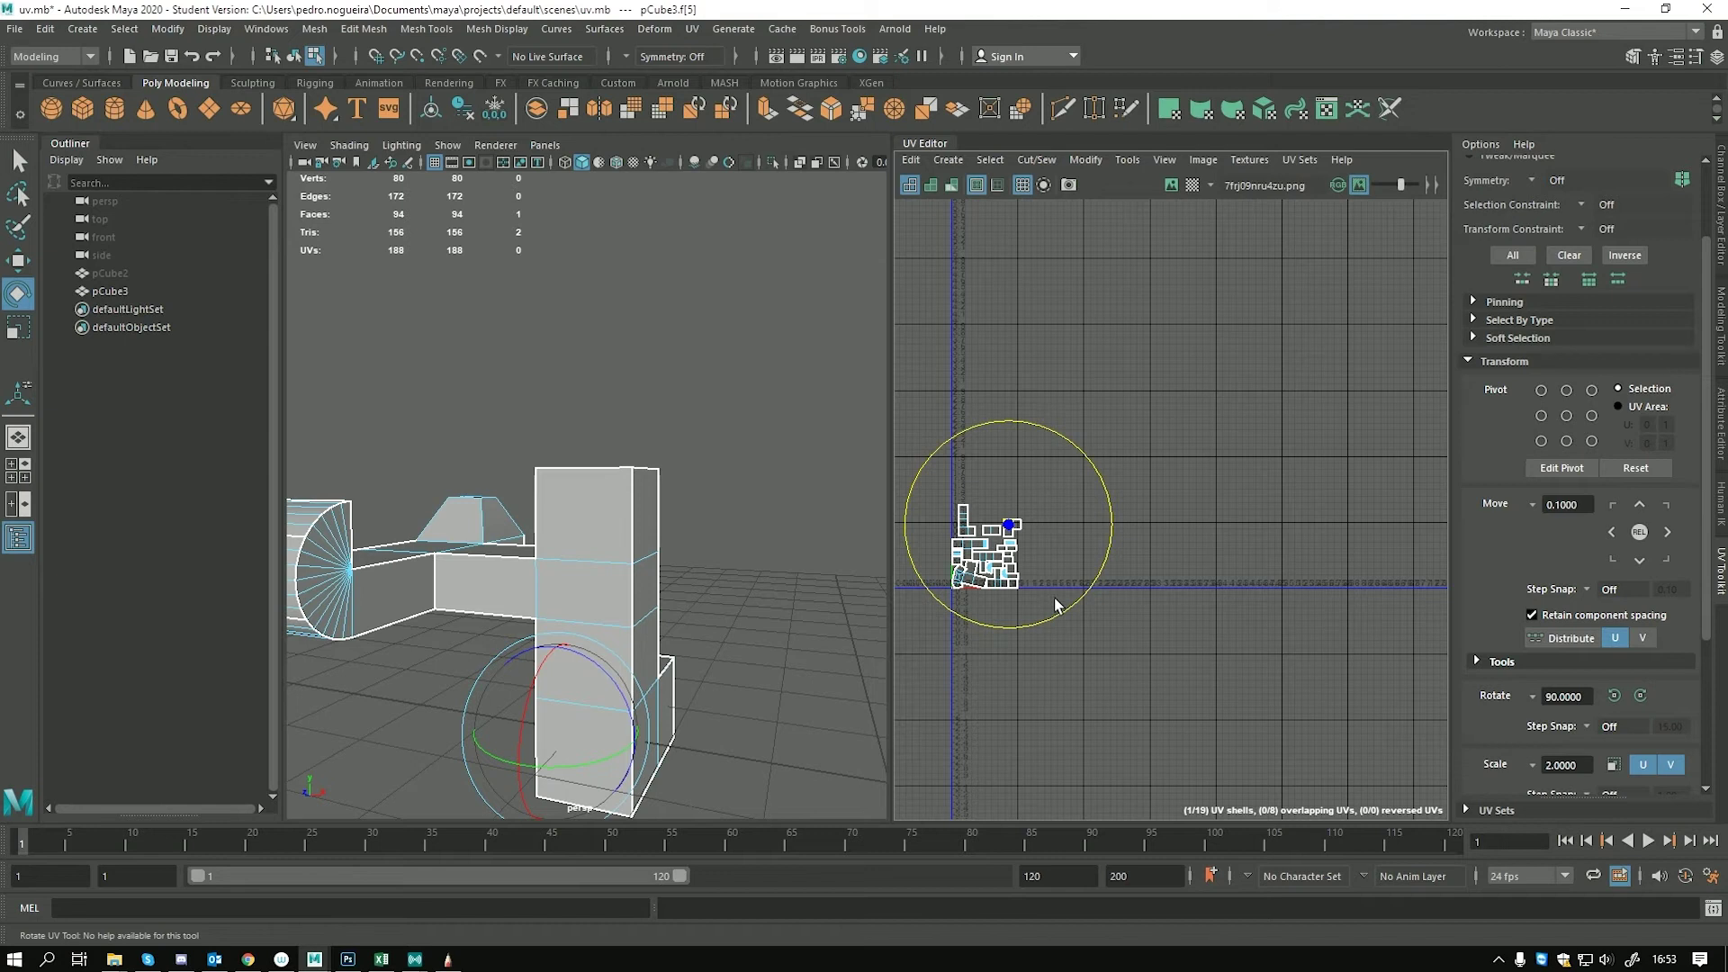
{"action": "middle_click_drag", "start_coordinate": [1098, 604], "coordinate": [1097, 510], "text": "alt"}
{"action": "right_click_drag", "start_coordinate": [1097, 511], "coordinate": [1132, 552], "text": "alt"}
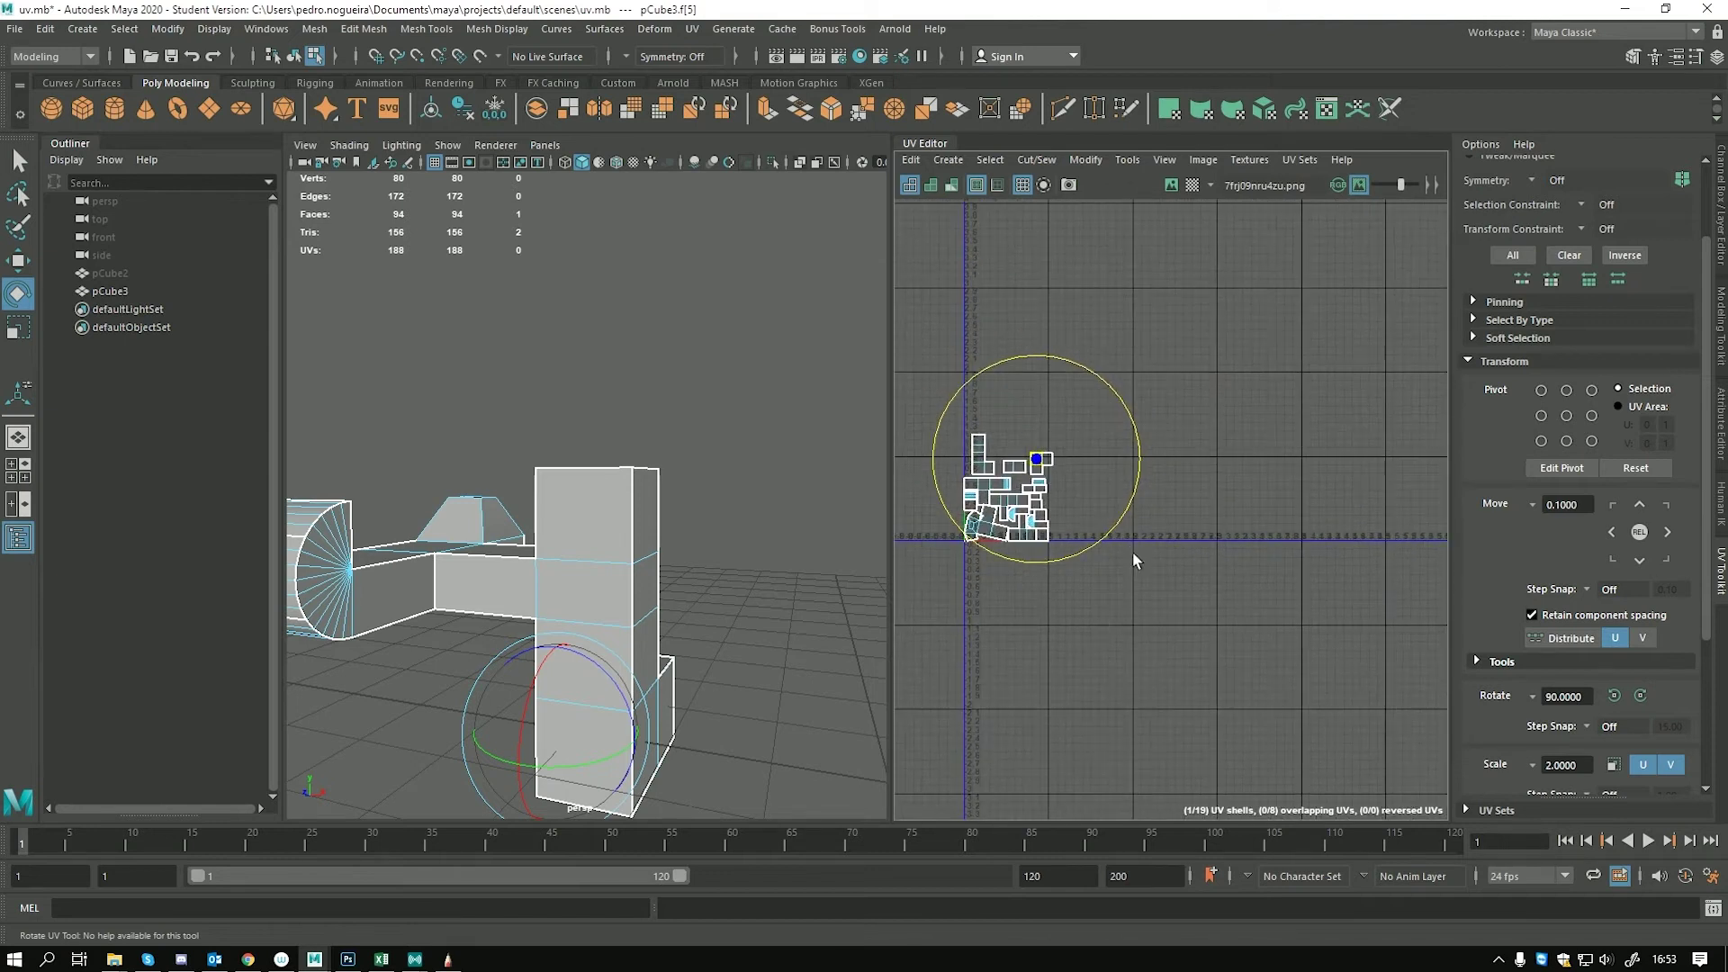
Widen the UV Editor viewport and inspect the neighbouring UV tiles beside the shell layout
{"action": "left_click_drag", "start_coordinate": [878, 522], "coordinate": [845, 624]}
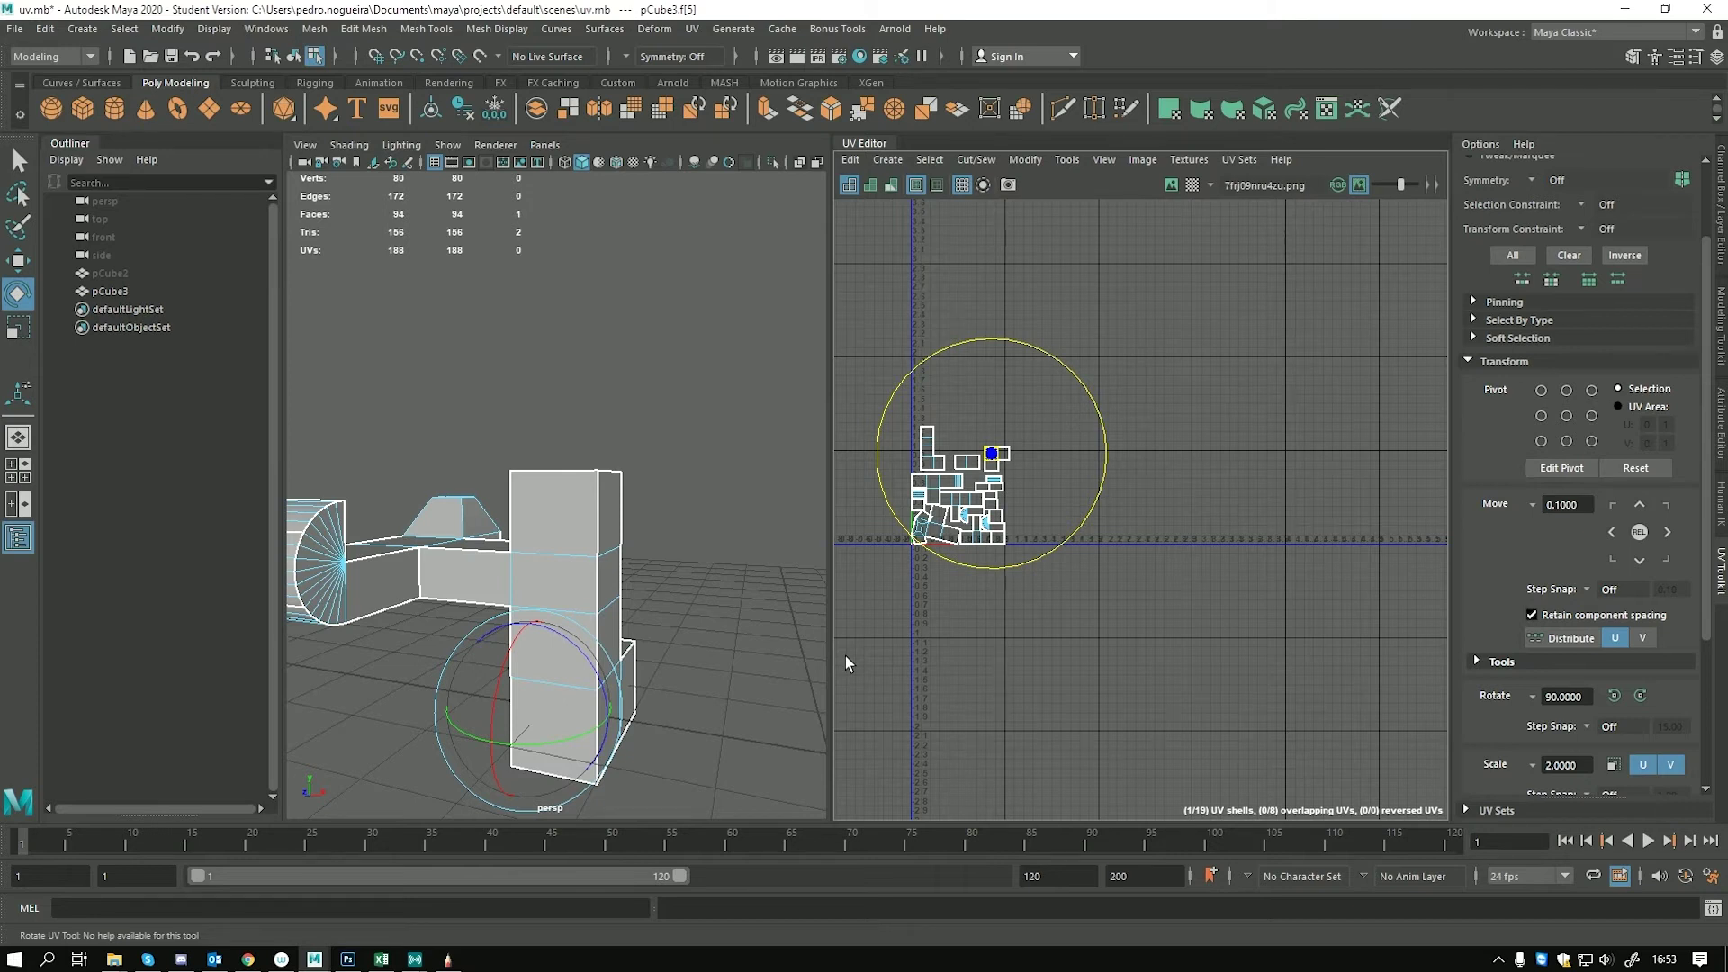
{"action": "middle_click_drag", "start_coordinate": [1029, 399], "coordinate": [969, 399], "text": "alt"}
{"action": "right_click_drag", "start_coordinate": [969, 399], "coordinate": [1023, 494], "text": "alt"}
{"action": "middle_click_drag", "start_coordinate": [1023, 494], "coordinate": [1039, 436], "text": "alt"}
{"action": "right_click_drag", "start_coordinate": [1040, 435], "coordinate": [1096, 466], "text": "alt"}
{"action": "middle_click_drag", "start_coordinate": [1142, 530], "coordinate": [1078, 468], "text": "alt"}
{"action": "right_click_drag", "start_coordinate": [1079, 468], "coordinate": [1221, 574], "text": "alt"}
{"action": "middle_click_drag", "start_coordinate": [1220, 574], "coordinate": [1190, 506], "text": "alt"}
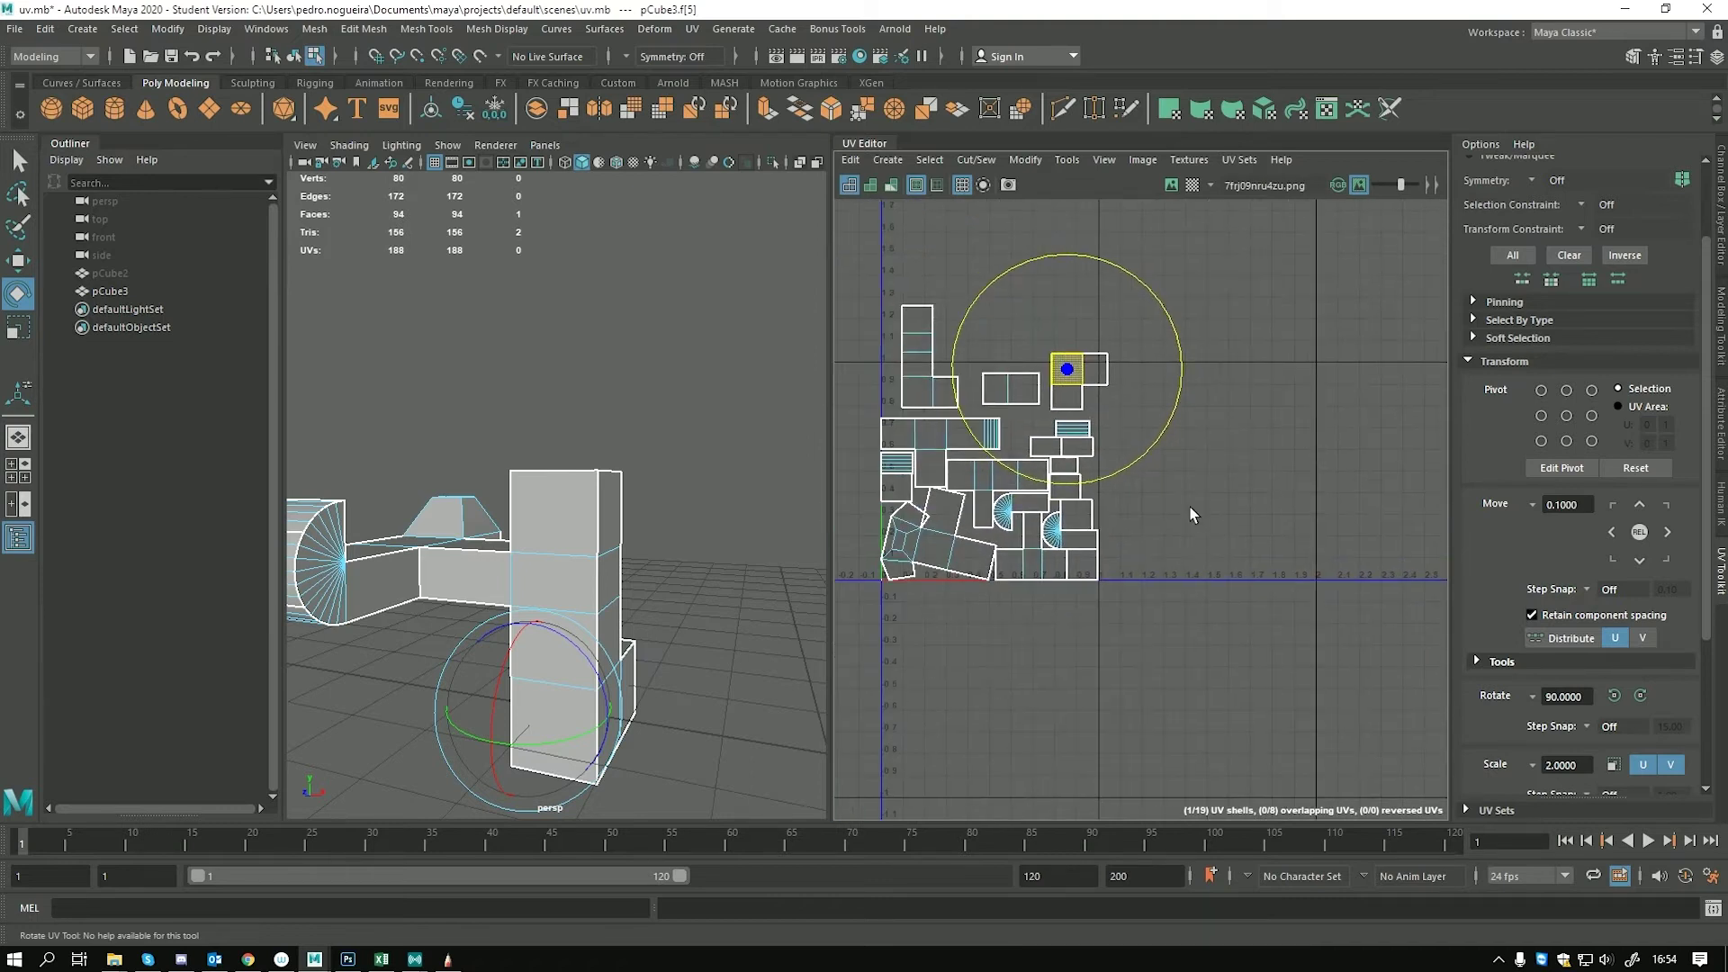
{"action": "right_click_drag", "start_coordinate": [1261, 391], "coordinate": [1125, 460], "text": "alt"}
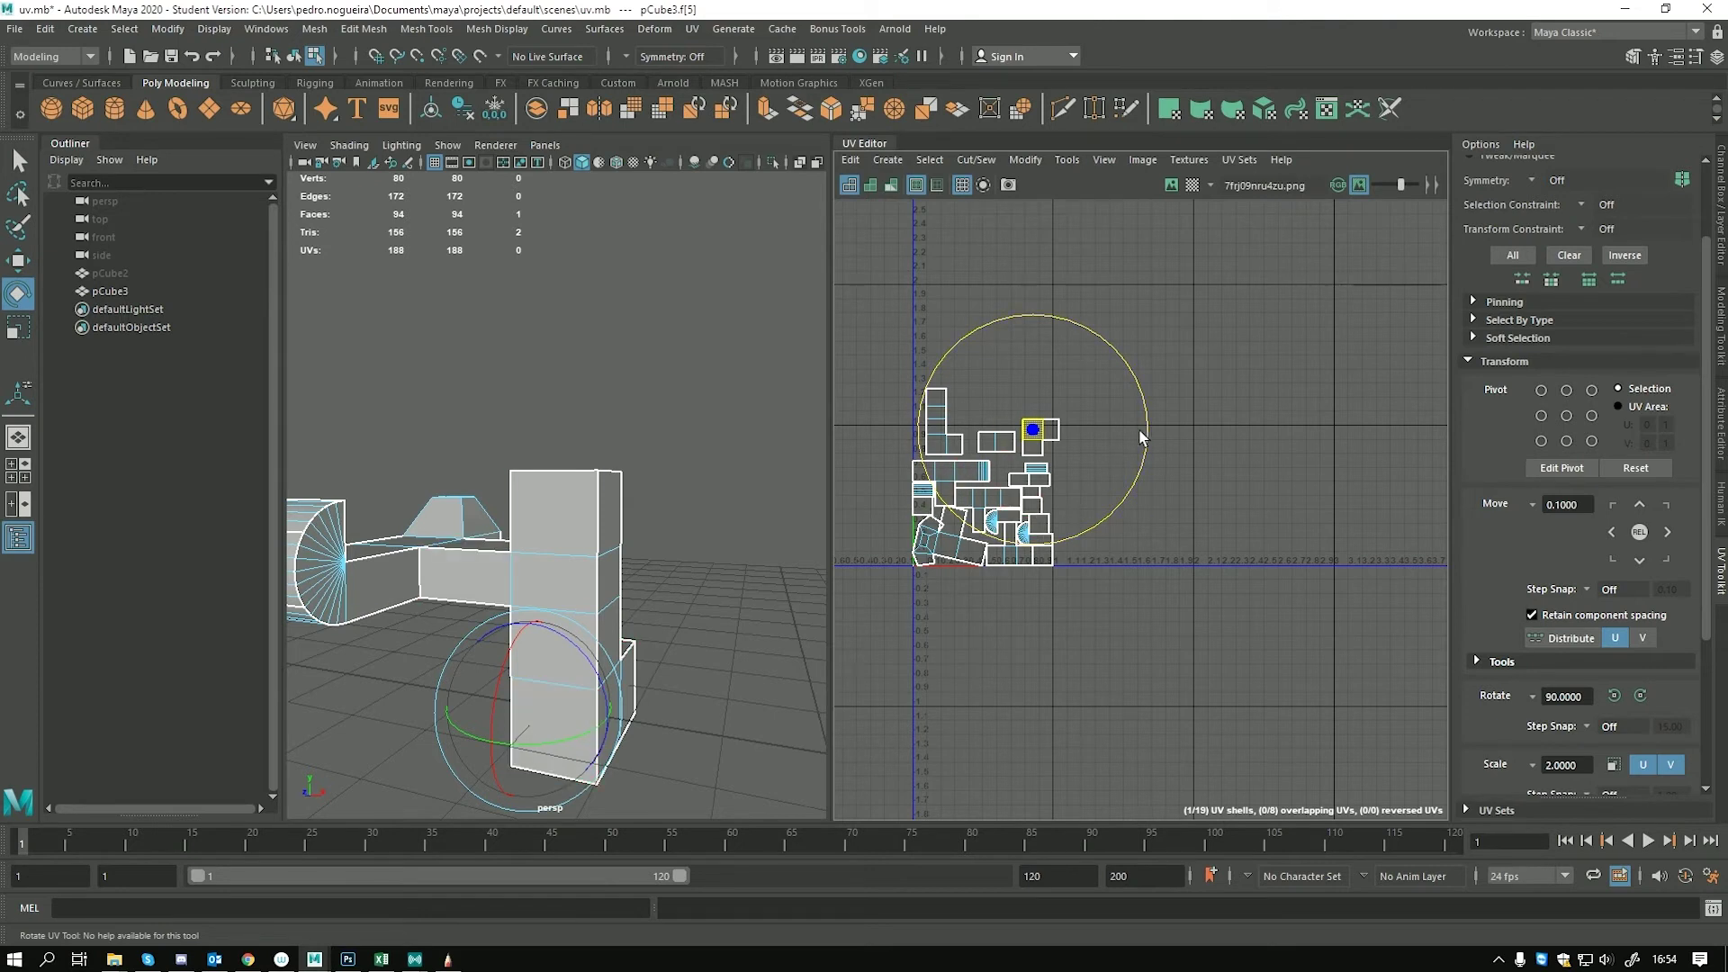
{"action": "middle_click_drag", "start_coordinate": [1292, 468], "coordinate": [1187, 494], "text": "alt"}
{"action": "right_click_drag", "start_coordinate": [1241, 495], "coordinate": [1152, 500], "text": "alt"}
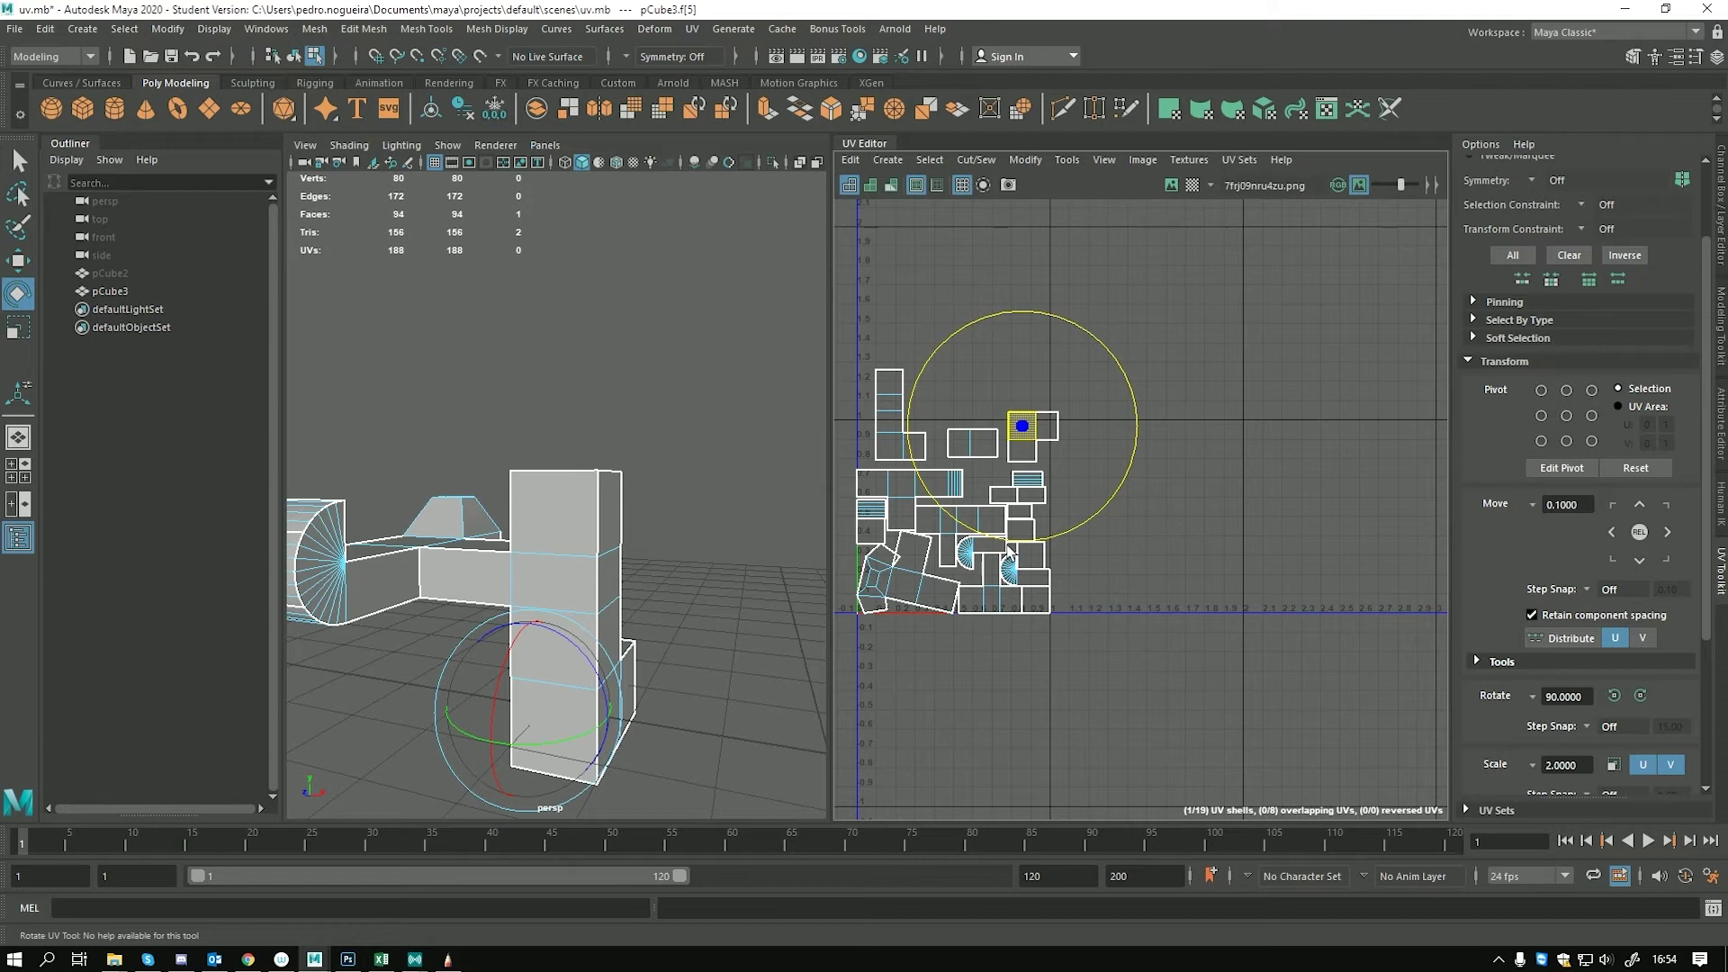
{"action": "middle_click_drag", "start_coordinate": [1418, 470], "coordinate": [1352, 478]}
Switch to SketchBook and handwrite the circled notes UDIM and FILMES in the blank area beside the UV diagram
{"action": "left_click", "coordinate": [447, 959]}
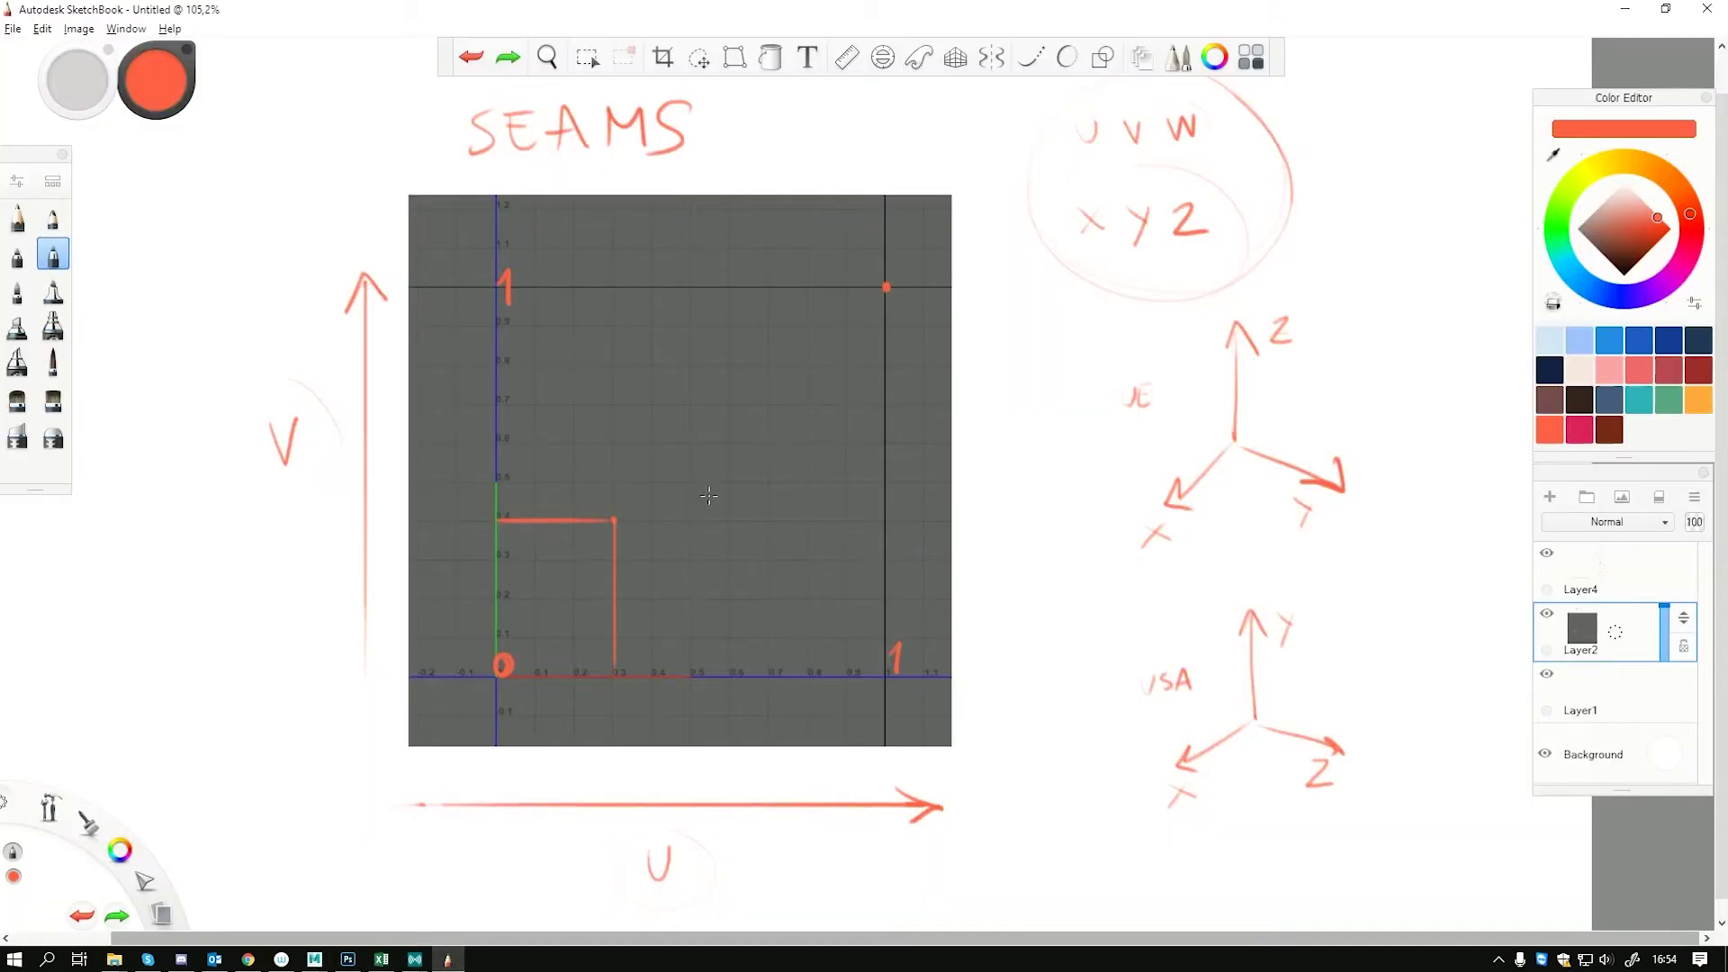
{"action": "key", "text": "space"}
{"action": "left_click_drag", "start_coordinate": [321, 633], "coordinate": [842, 442]}
{"action": "mouse_move", "coordinate": [405, 420]}
{"action": "left_mouse_down"}
{"action": "mouse_move", "coordinate": [437, 418]}
{"action": "mouse_move", "coordinate": [459, 477]}
{"action": "left_mouse_up"}
{"action": "mouse_move", "coordinate": [459, 421]}
{"action": "left_mouse_down"}
{"action": "mouse_move", "coordinate": [458, 479]}
{"action": "mouse_move", "coordinate": [613, 468]}
{"action": "left_mouse_up"}
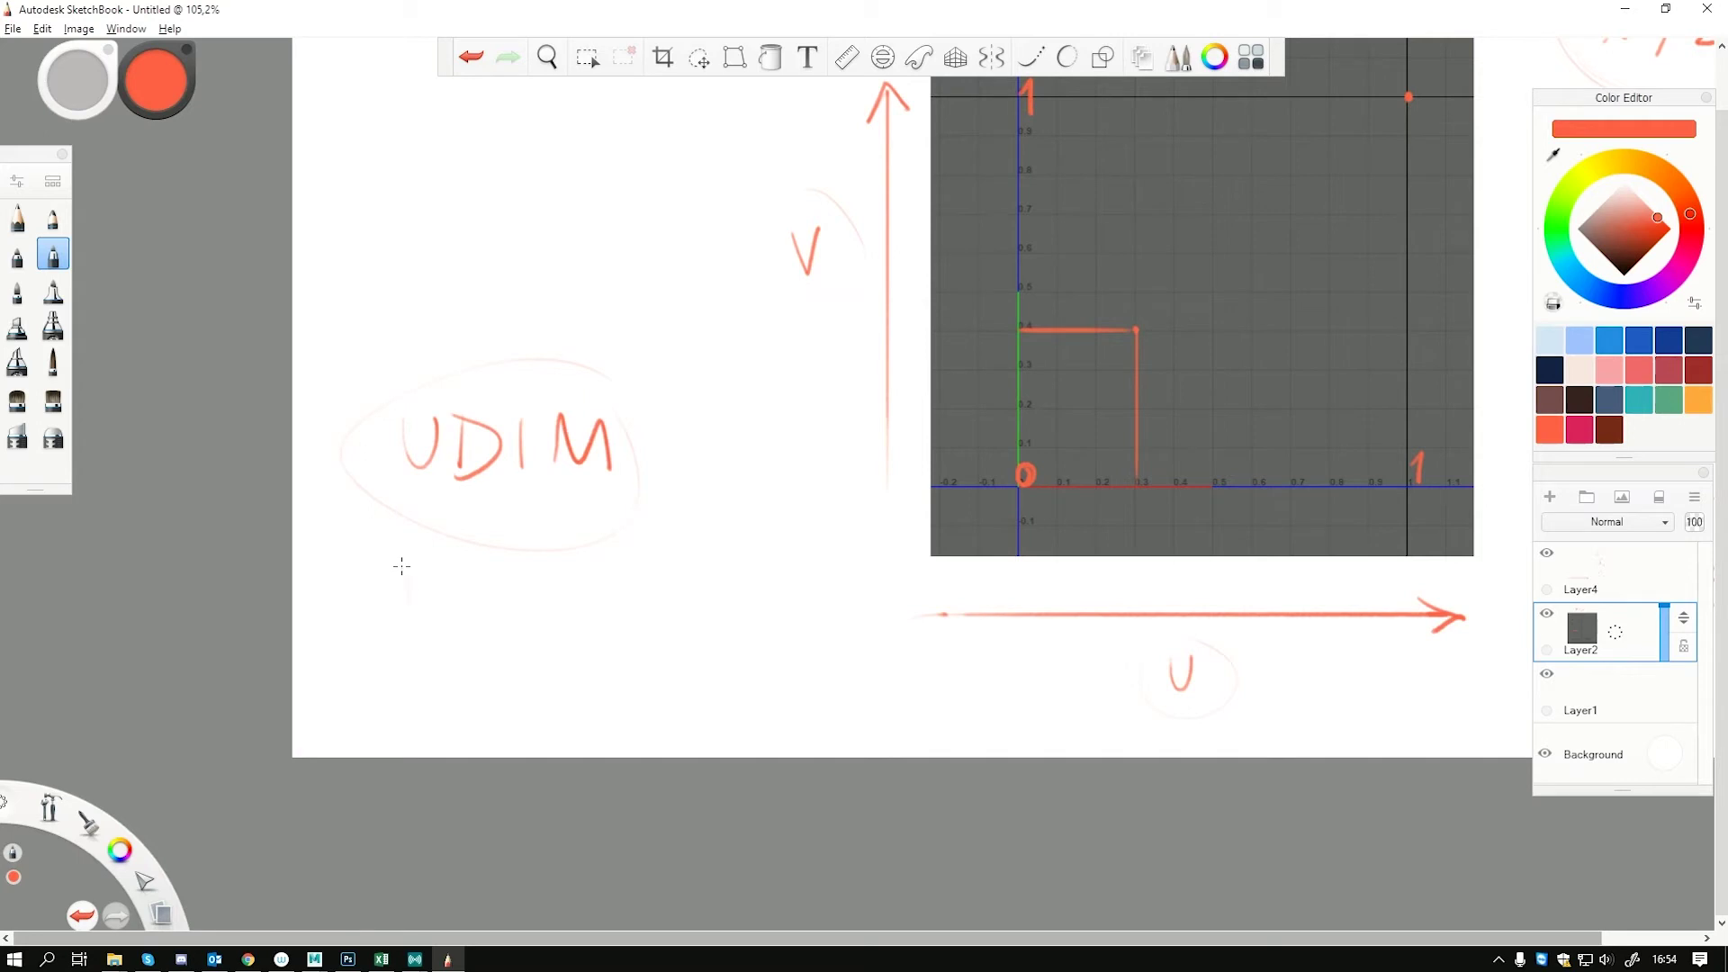
{"action": "left_click_drag", "start_coordinate": [478, 595], "coordinate": [502, 591]}
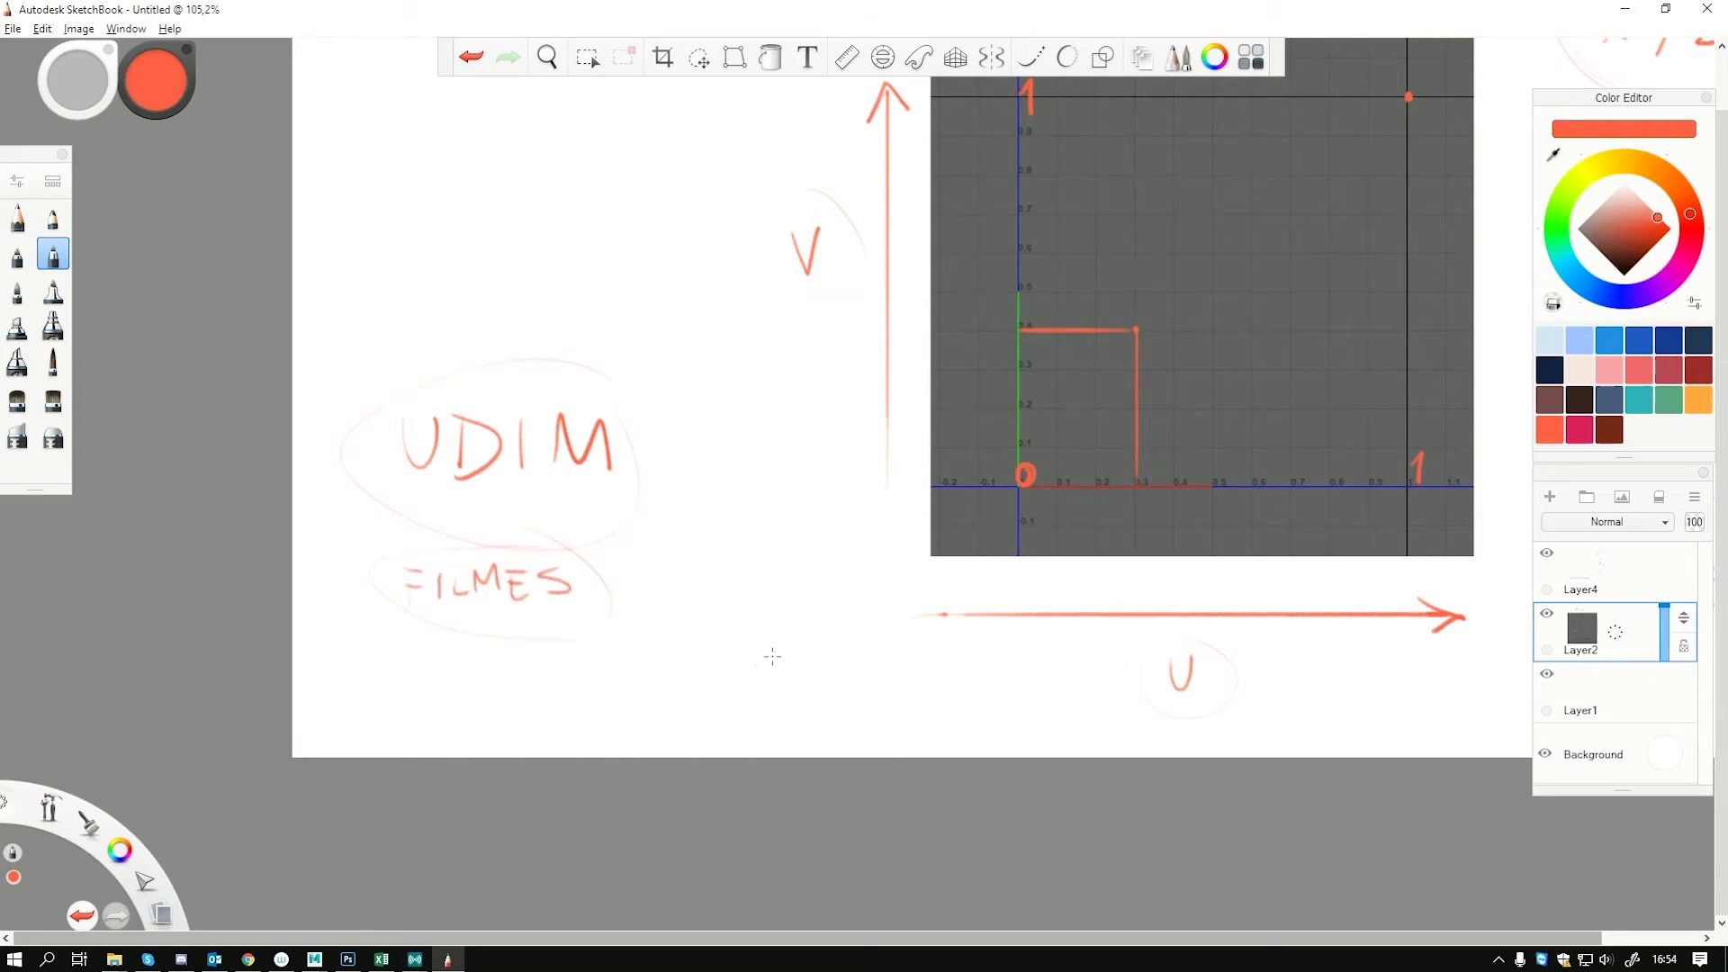
Sketch strokes inside the 0 to 1 square of the UV diagram, undoing the first attempt, and switch back to Maya
{"action": "left_click", "coordinate": [546, 57]}
{"action": "left_click_drag", "start_coordinate": [1030, 424], "coordinate": [705, 588]}
{"action": "mouse_move", "coordinate": [1158, 475]}
{"action": "left_mouse_down"}
{"action": "mouse_move", "coordinate": [698, 583]}
{"action": "mouse_move", "coordinate": [691, 630]}
{"action": "left_mouse_up"}
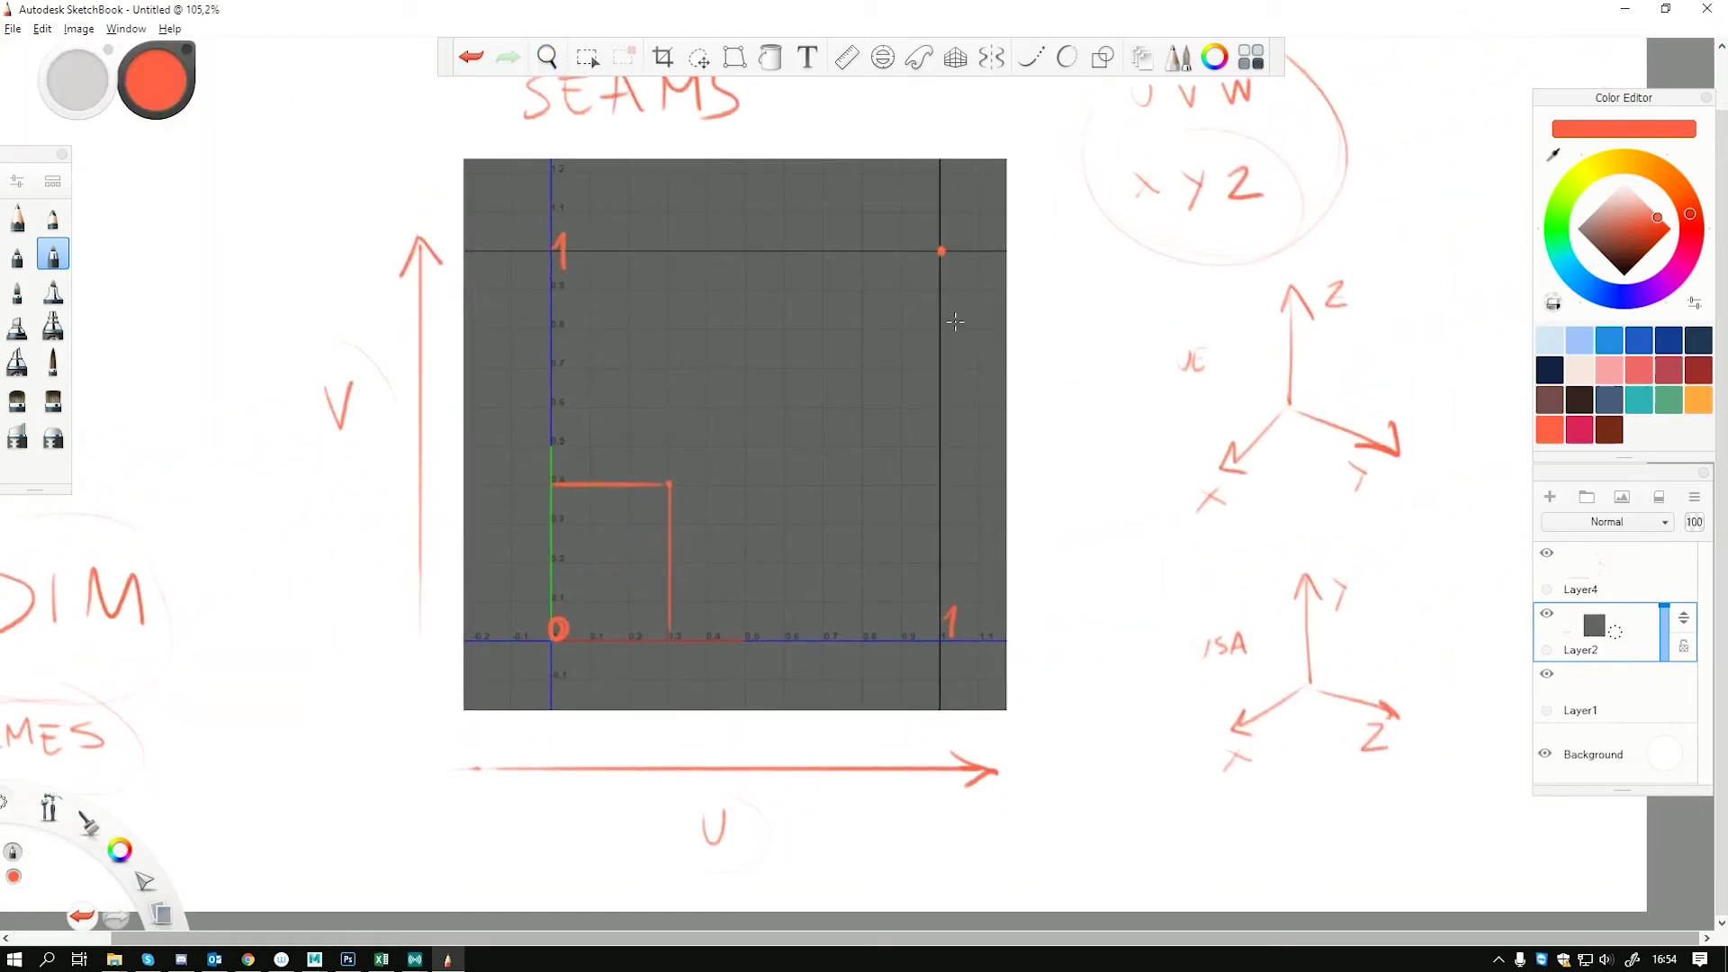
{"action": "mouse_move", "coordinate": [683, 274]}
{"action": "left_mouse_down"}
{"action": "mouse_move", "coordinate": [810, 598]}
{"action": "mouse_move", "coordinate": [679, 270]}
{"action": "left_mouse_up"}
{"action": "key", "text": "ctrl+z"}
{"action": "left_click_drag", "start_coordinate": [698, 371], "coordinate": [717, 380]}
{"action": "key", "text": "alt+Tab"}
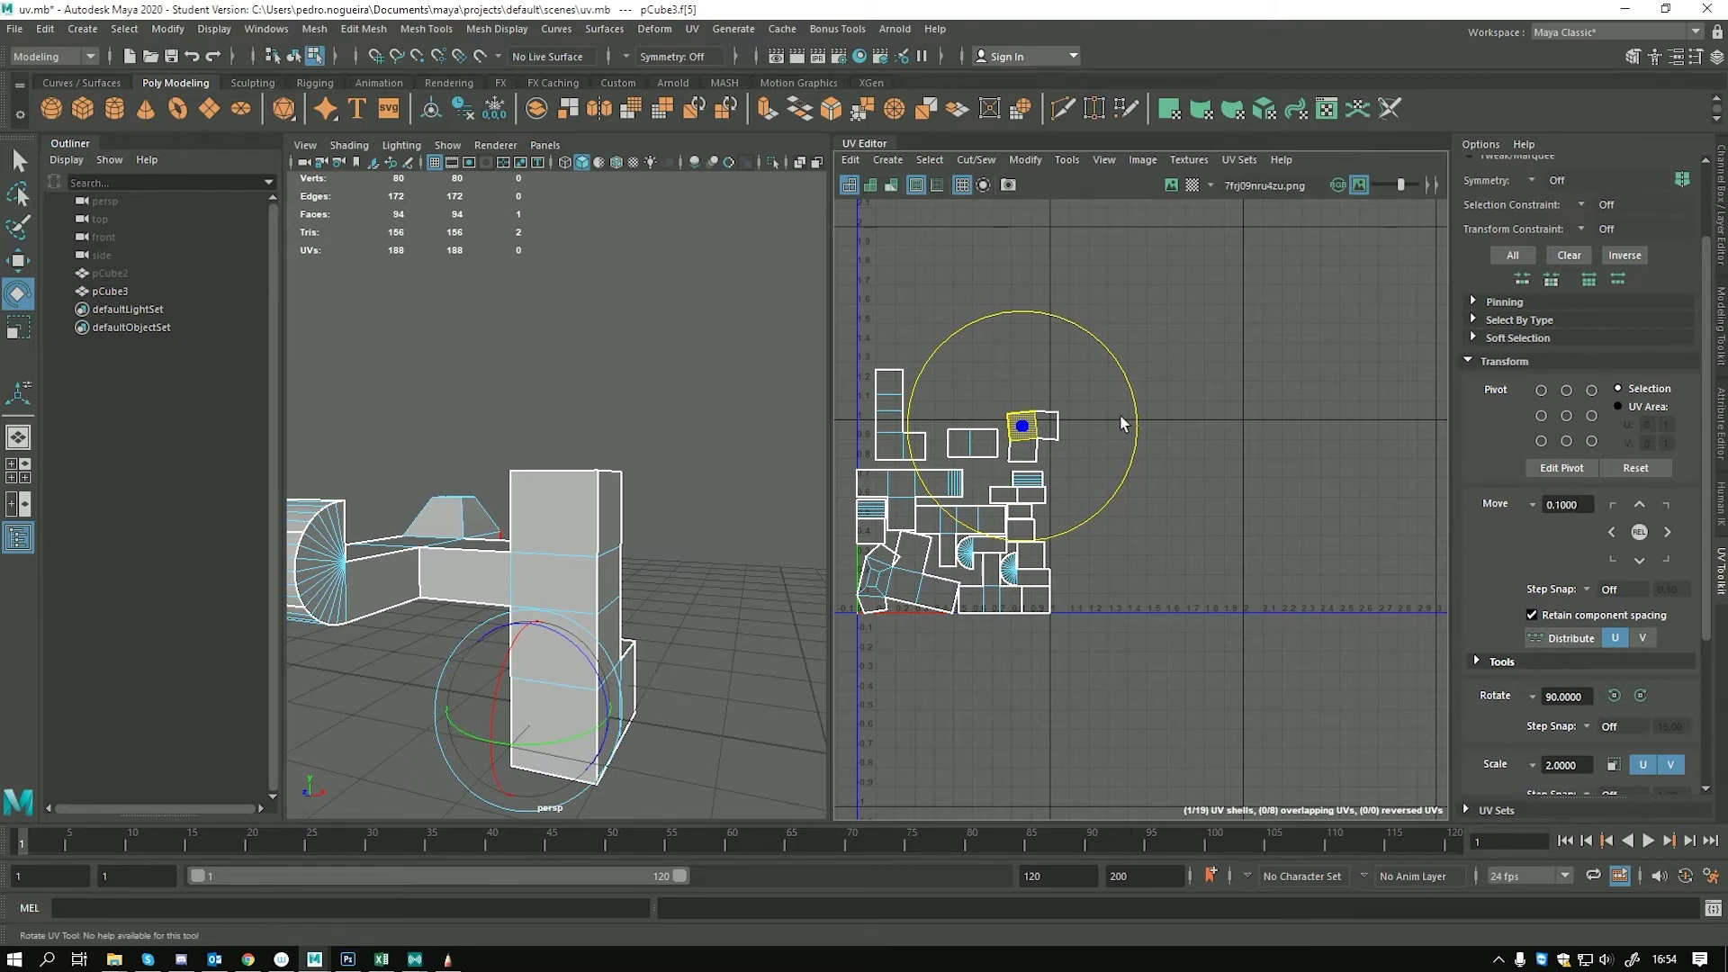
Try moving the selected face up along V in repeated 0.1 increments, and undo the moves
{"action": "left_click", "coordinate": [1641, 505]}
{"action": "left_click", "coordinate": [1642, 505]}
{"action": "left_click", "coordinate": [1641, 505]}
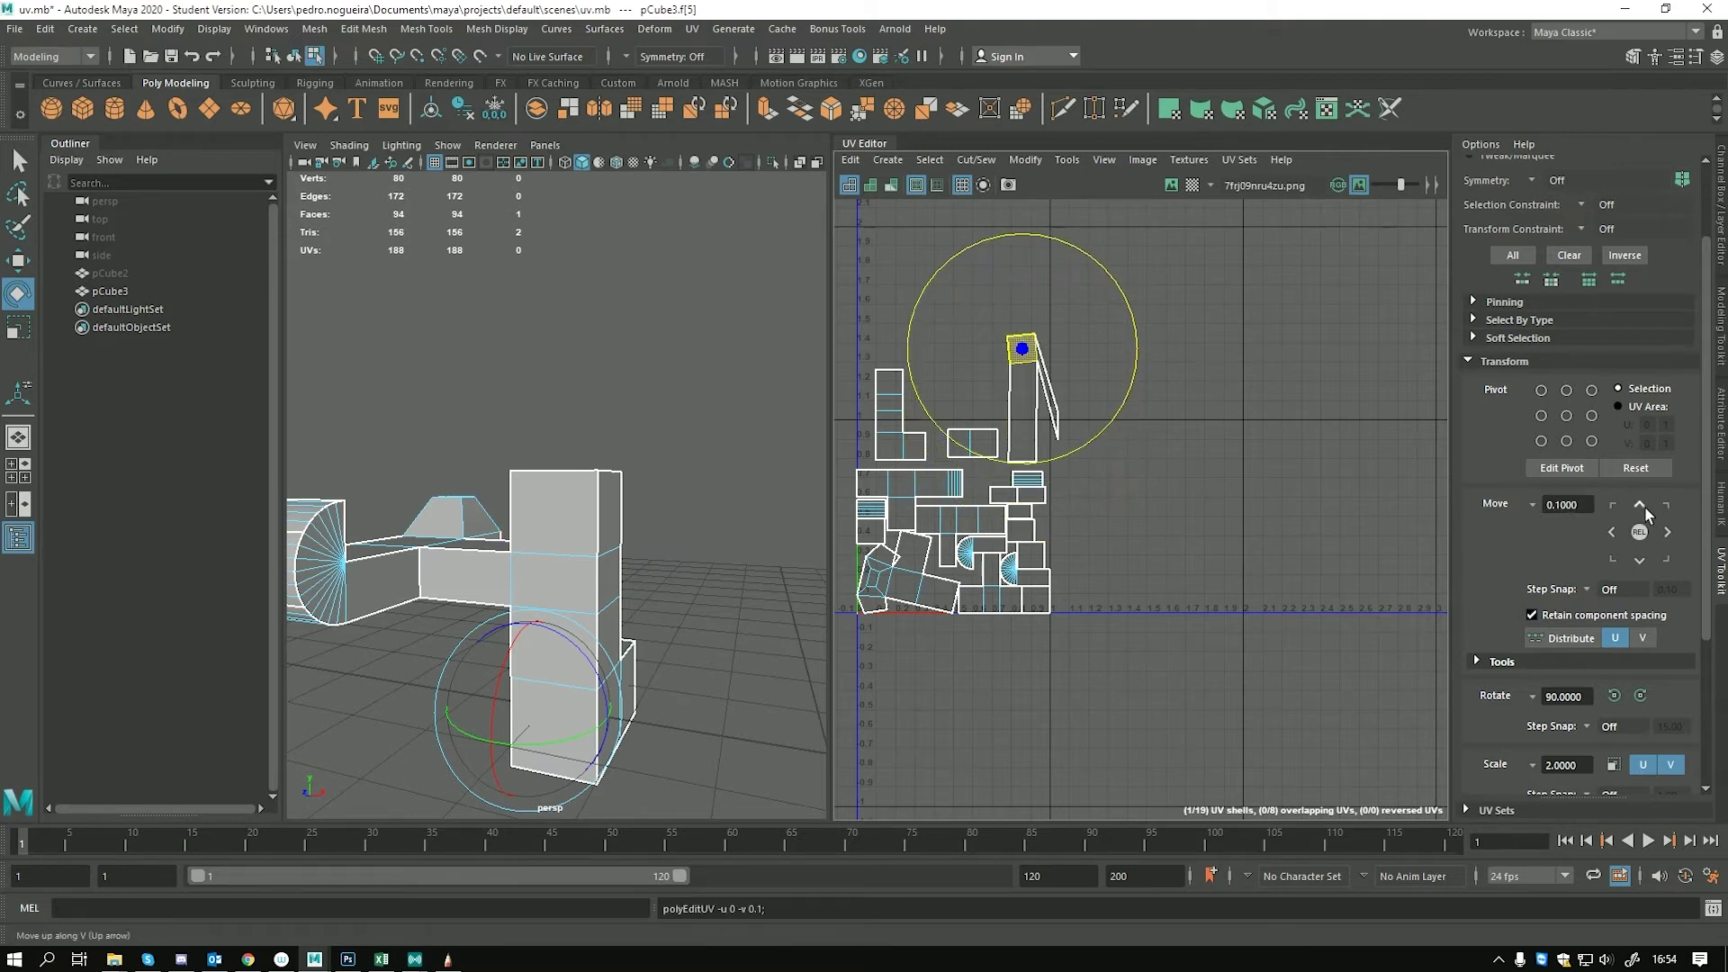
{"action": "key", "text": "ctrl+z"}
{"action": "key", "text": "ctrl+z"}
Set the move distance to 1, try moving the face right along U by that amount, and undo the move
{"action": "right_click_drag", "start_coordinate": [1008, 360], "coordinate": [1064, 369], "text": "alt"}
{"action": "scroll", "coordinate": [1095, 380], "scroll_direction": "up", "scroll_amount": 3}
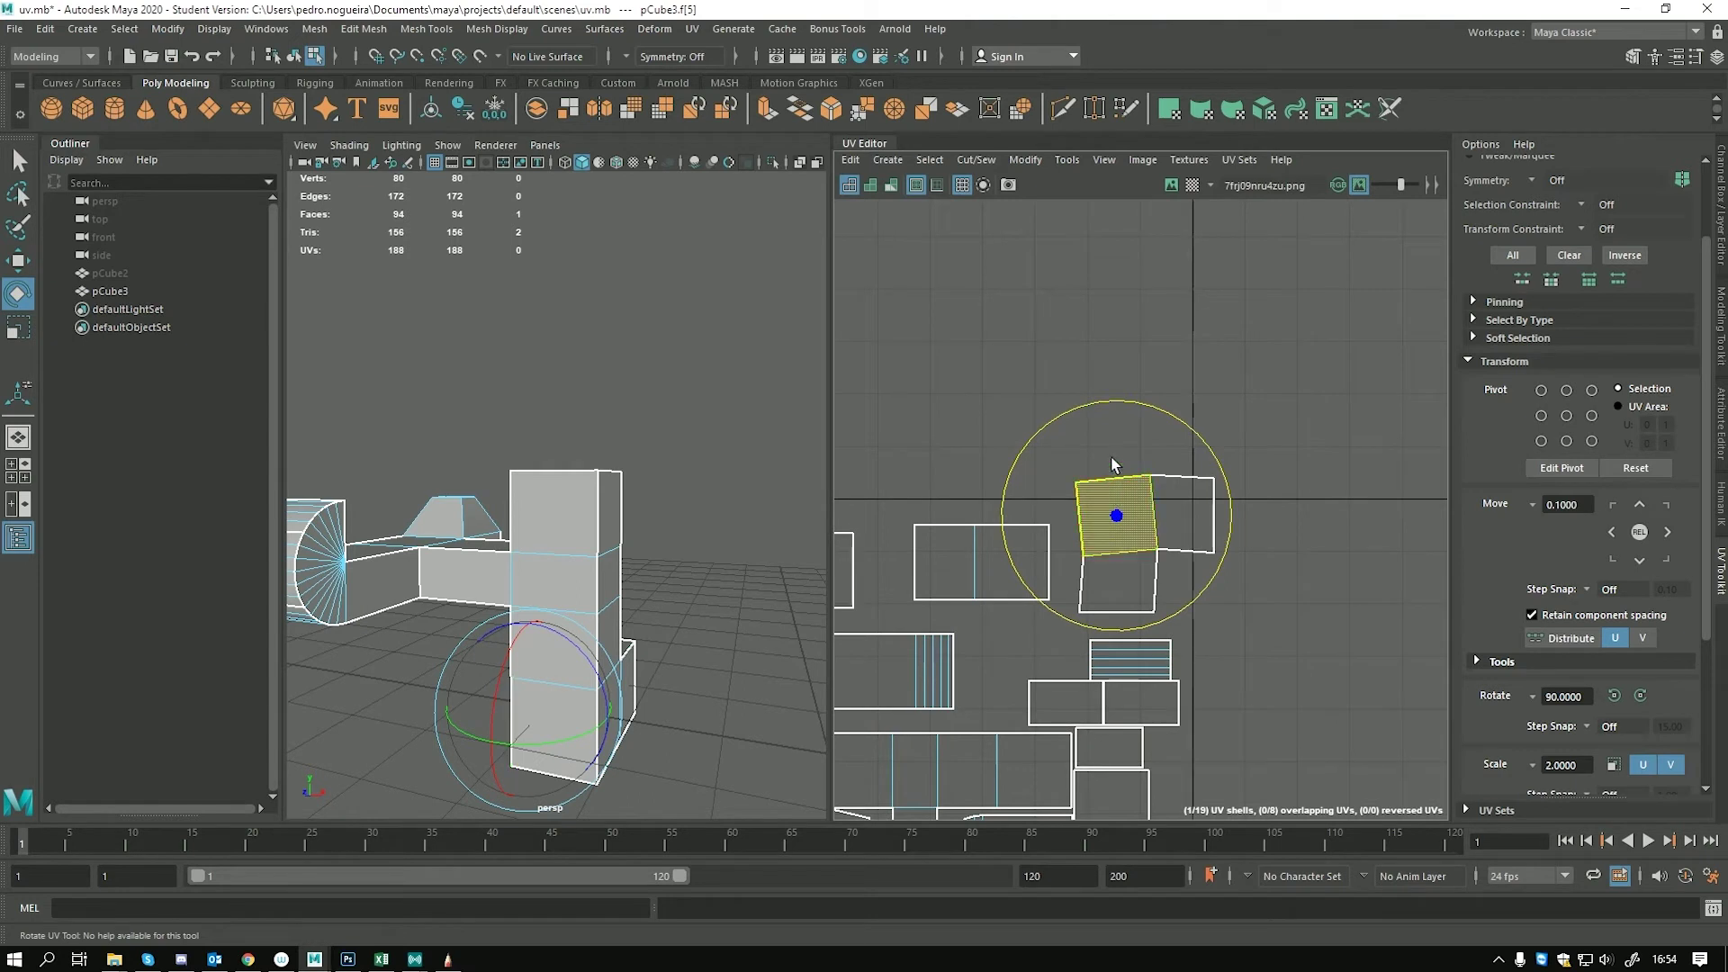
{"action": "left_click_drag", "start_coordinate": [1560, 507], "coordinate": [1533, 526]}
{"action": "type", "text": "1"}
{"action": "key", "text": "Return"}
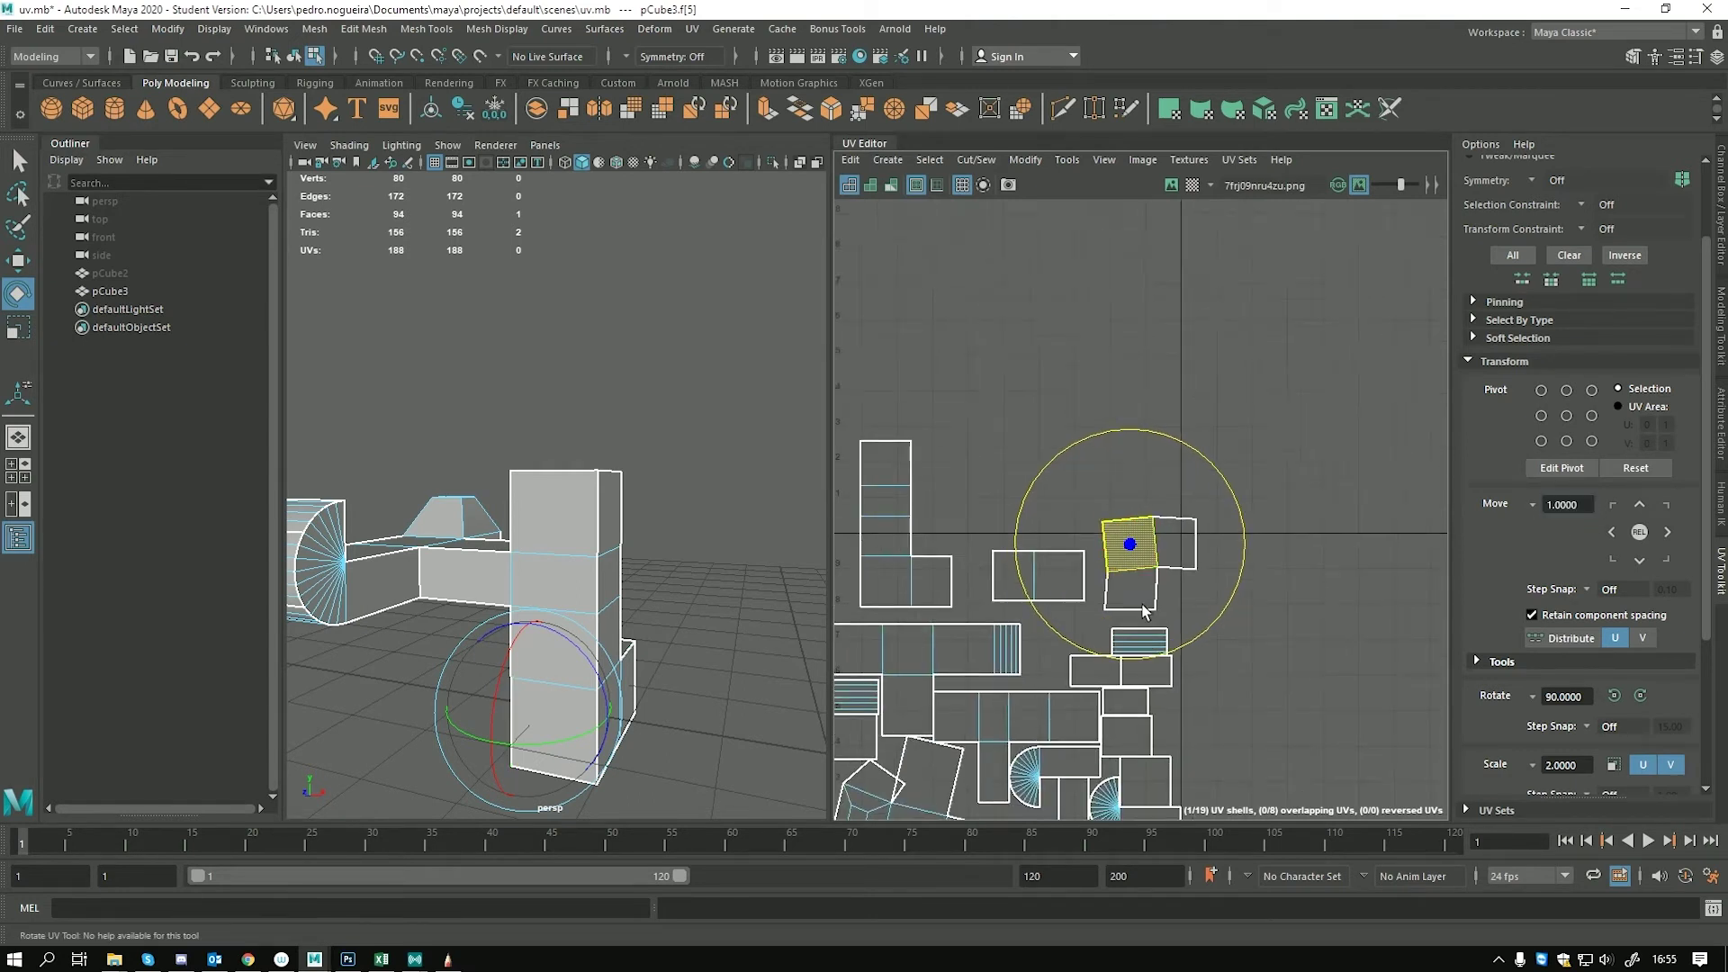
{"action": "left_click", "coordinate": [1669, 532]}
{"action": "scroll", "coordinate": [1130, 465], "scroll_direction": "down", "scroll_amount": 3}
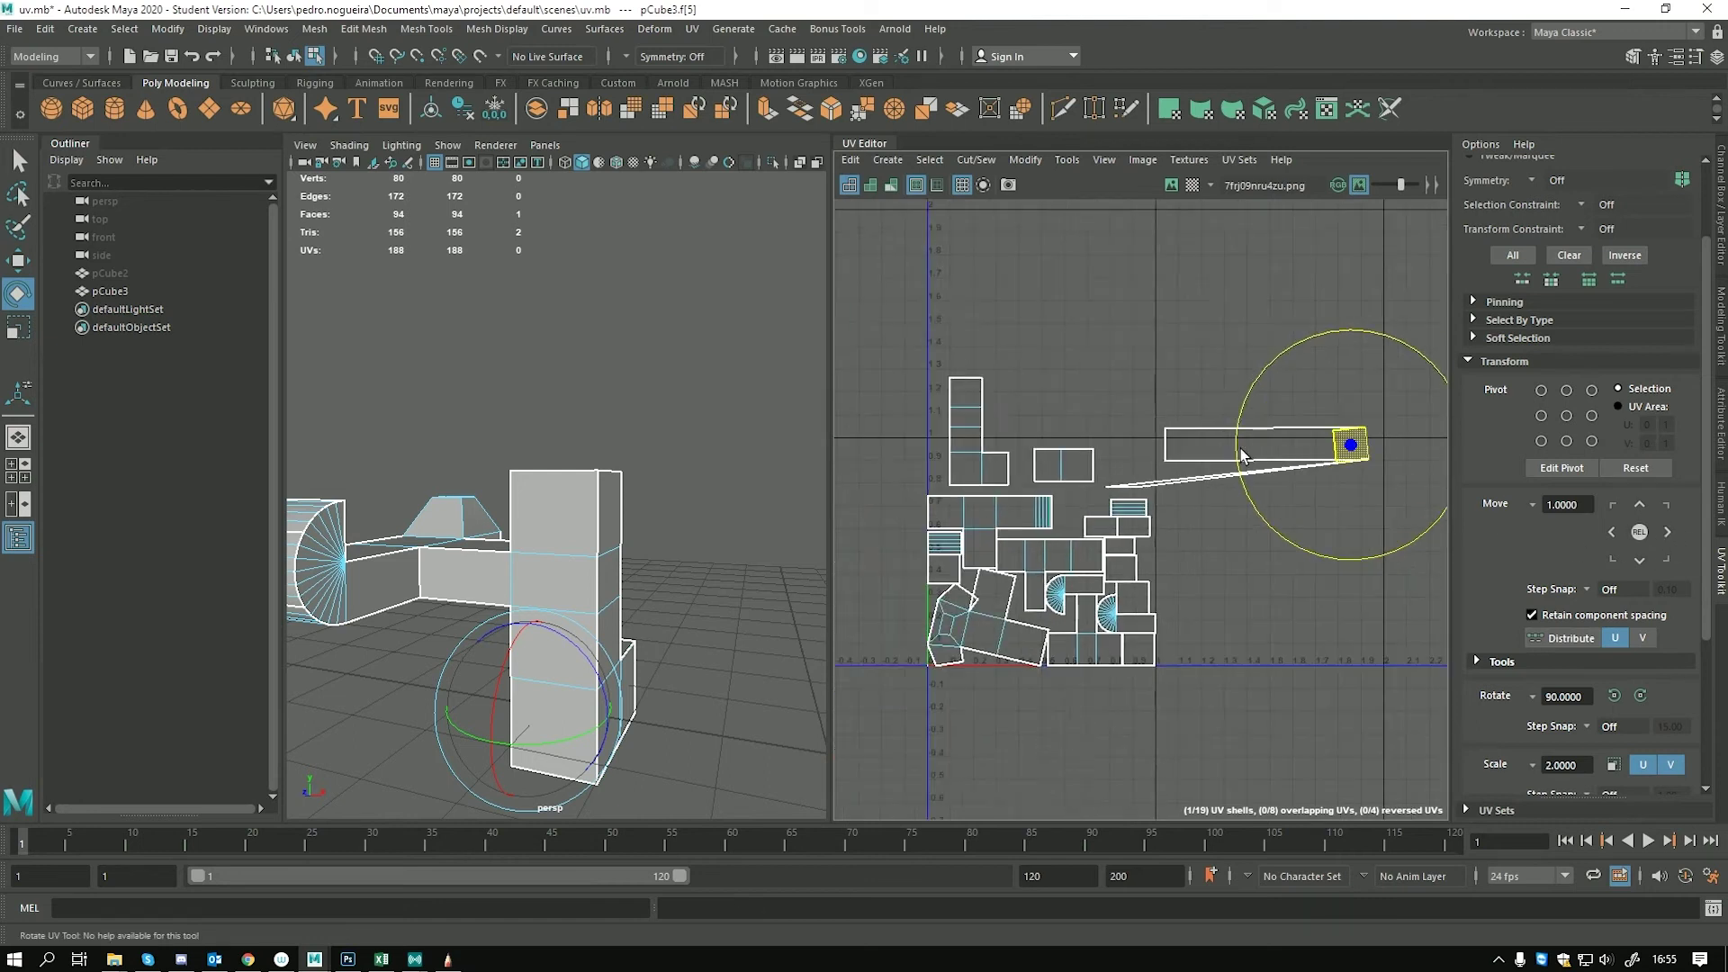
{"action": "key", "text": "ctrl+z"}
Select all the UV faces and try moving the whole layout between tiles by 1 unit, straight and diagonally, returning it to the first tile
{"action": "left_click_drag", "start_coordinate": [886, 329], "coordinate": [1239, 718]}
{"action": "left_click", "coordinate": [1667, 532]}
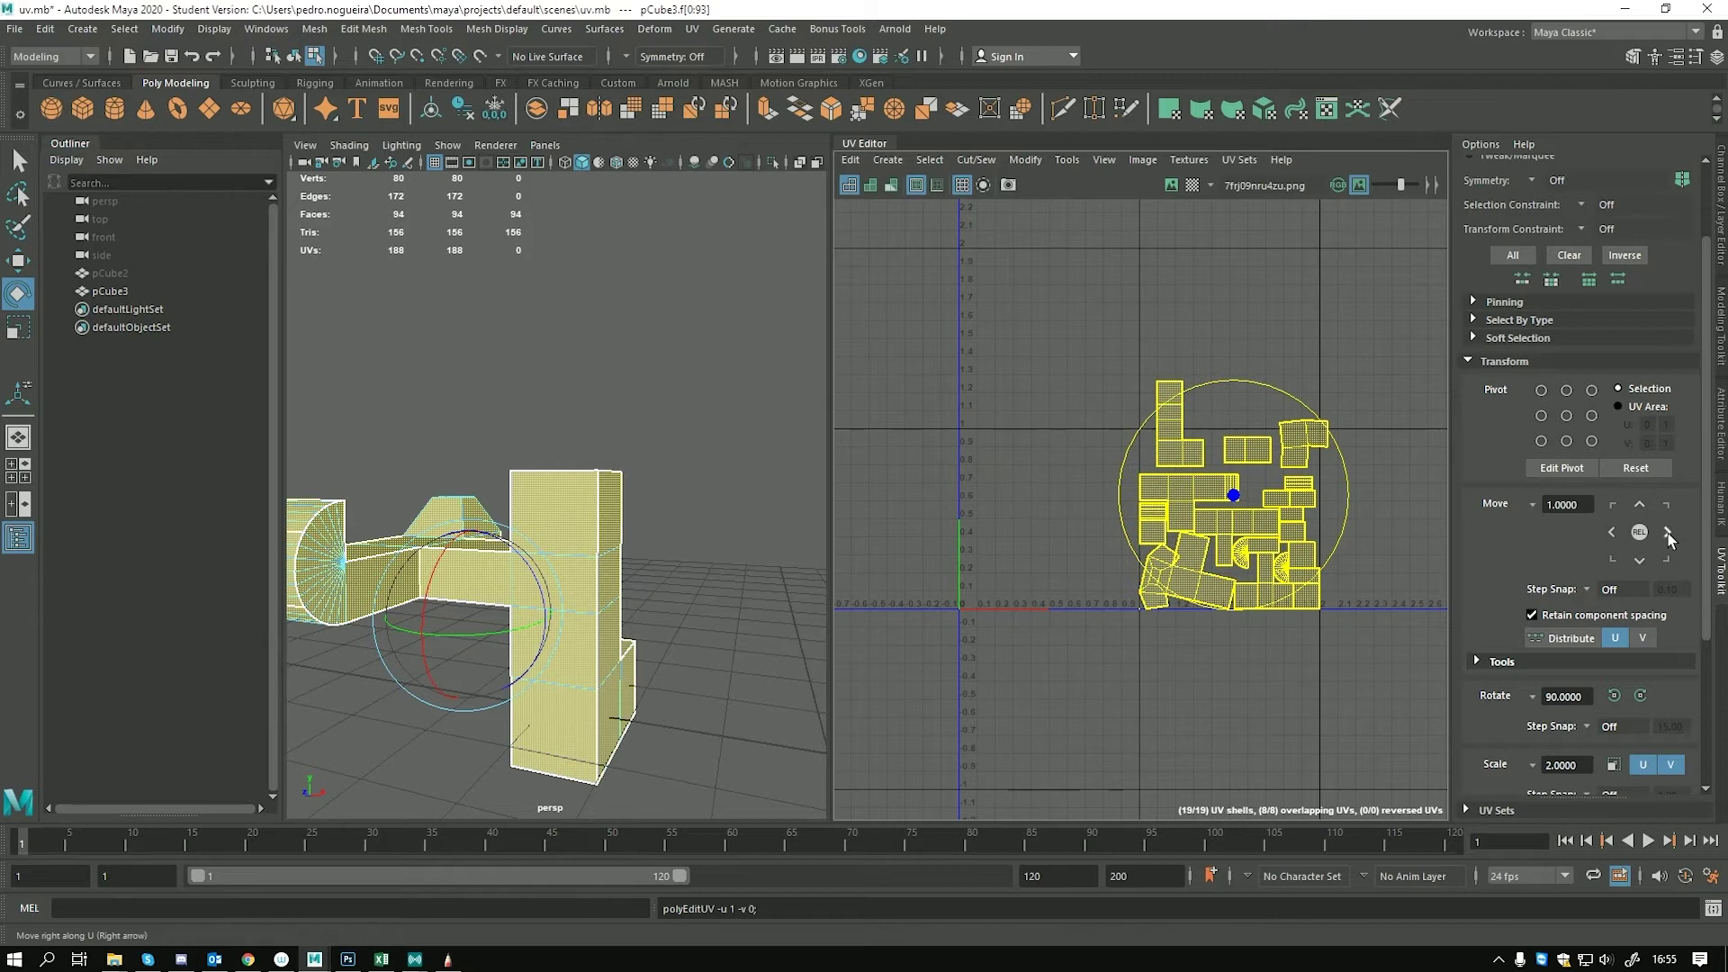
{"action": "scroll", "coordinate": [1362, 642], "scroll_direction": "down", "scroll_amount": 2}
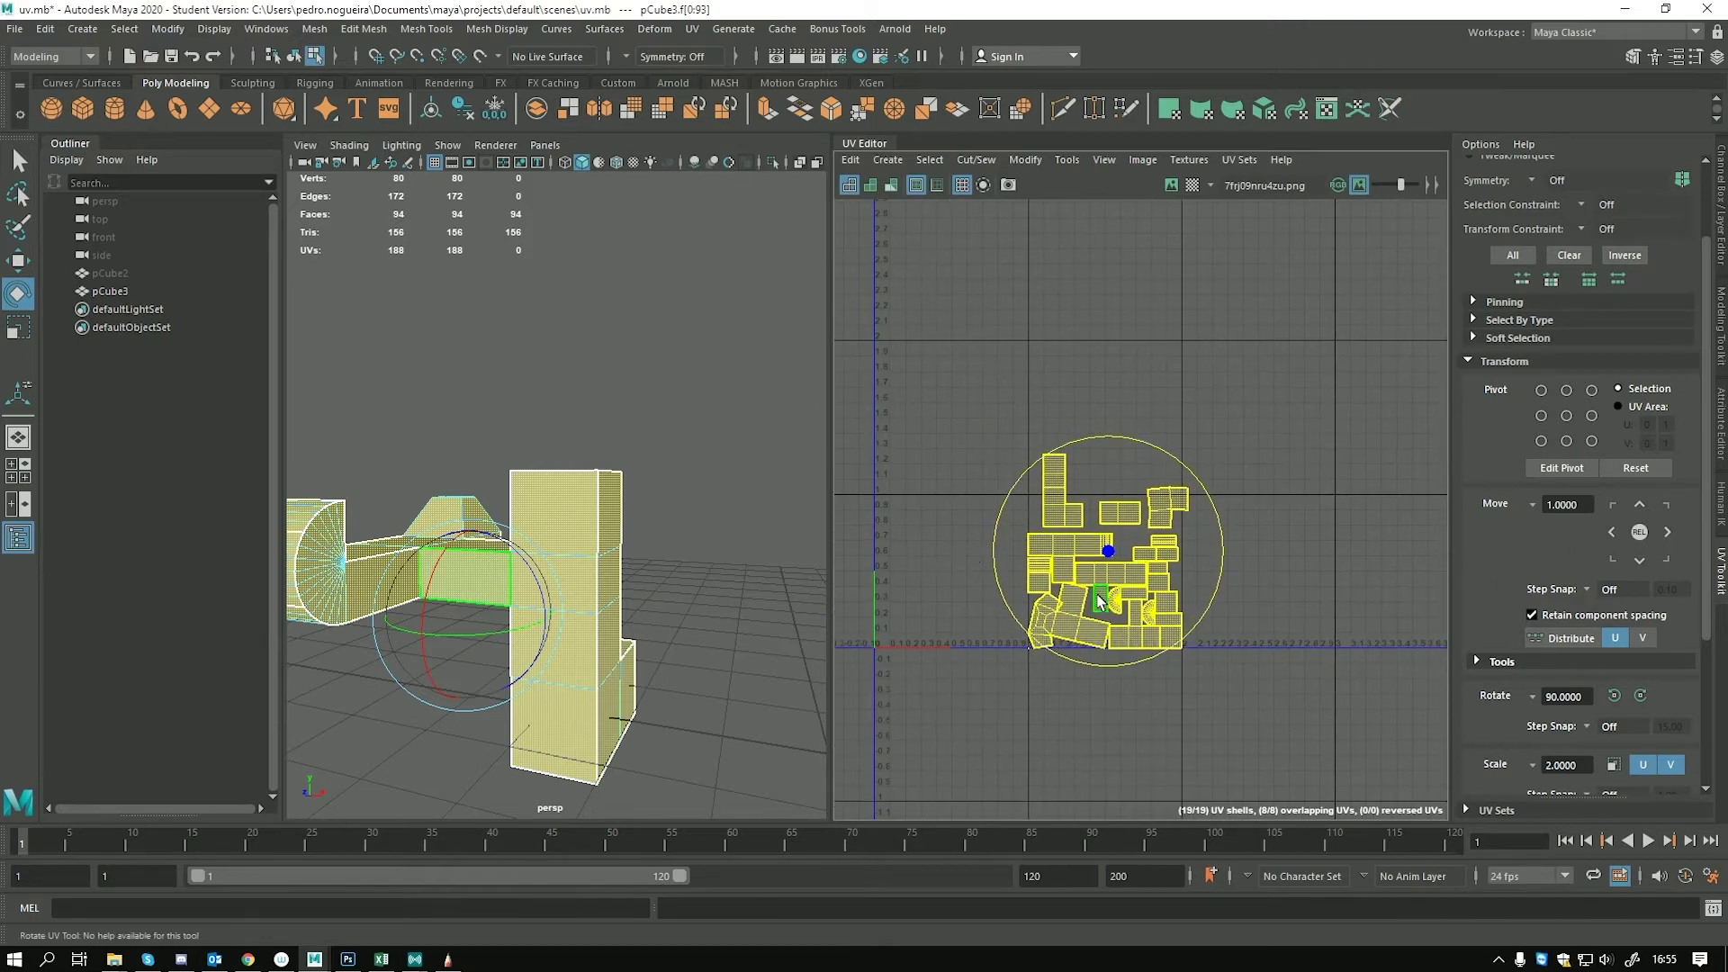
{"action": "left_click", "coordinate": [1668, 531]}
{"action": "left_click", "coordinate": [1640, 505]}
{"action": "left_click", "coordinate": [1611, 531]}
{"action": "left_click", "coordinate": [1640, 560]}
{"action": "left_click", "coordinate": [1667, 504]}
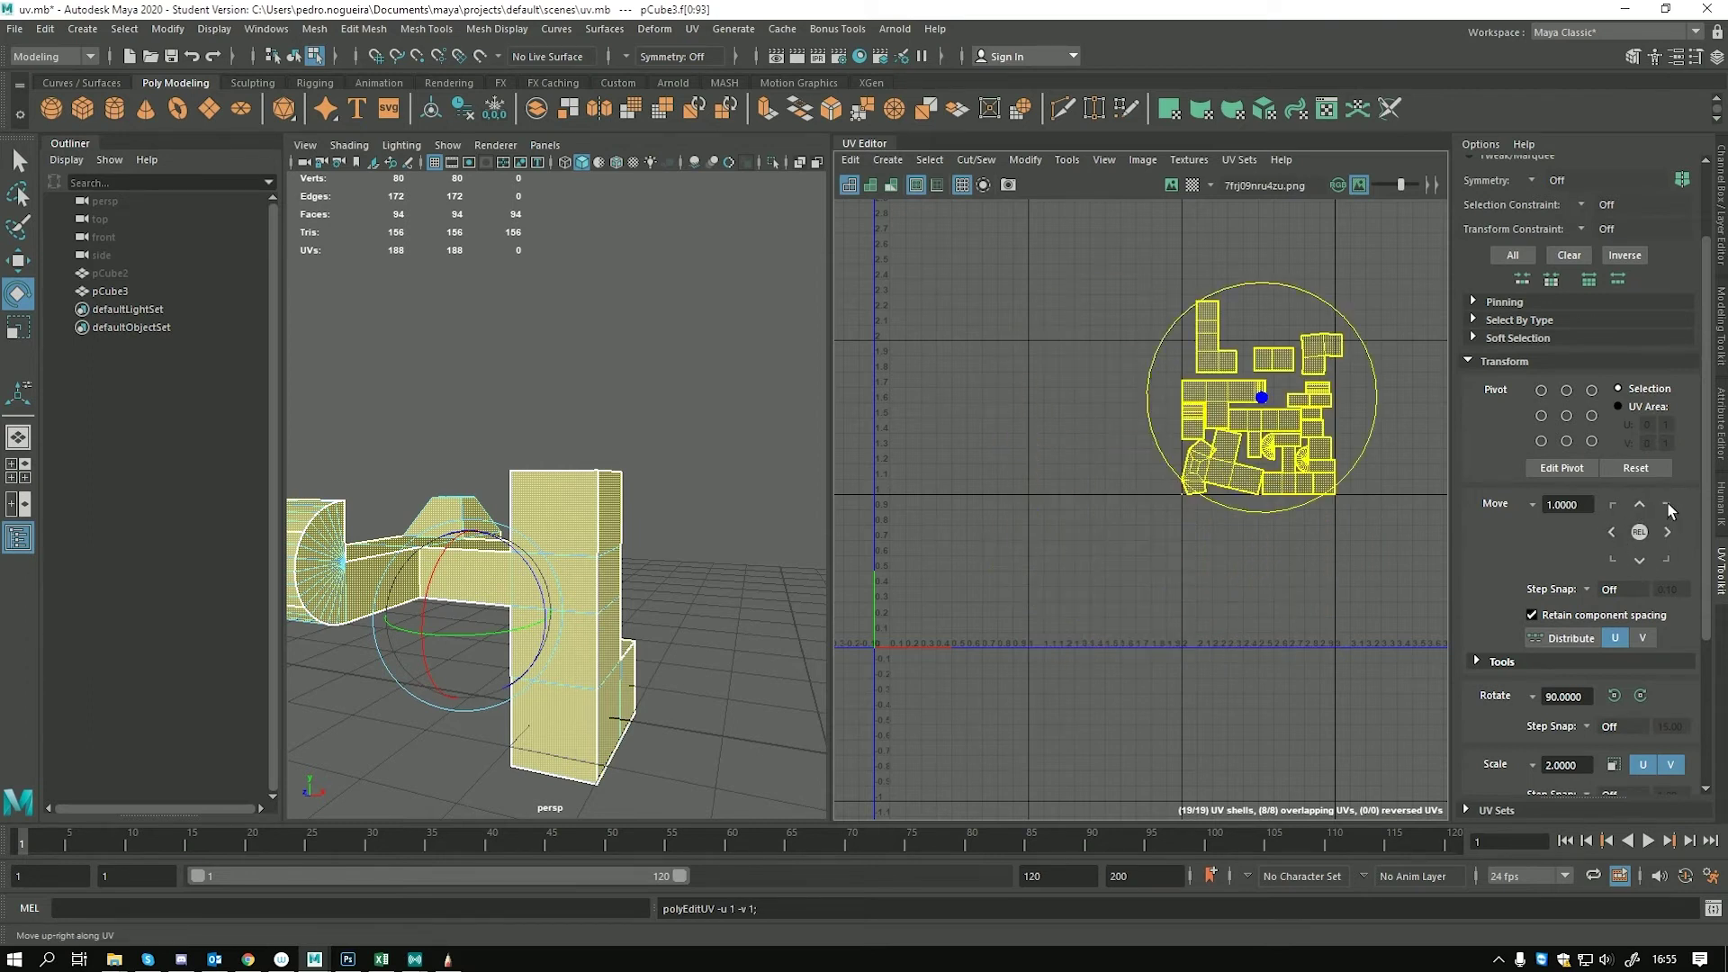
{"action": "left_click", "coordinate": [1612, 559]}
{"action": "left_click", "coordinate": [1611, 532]}
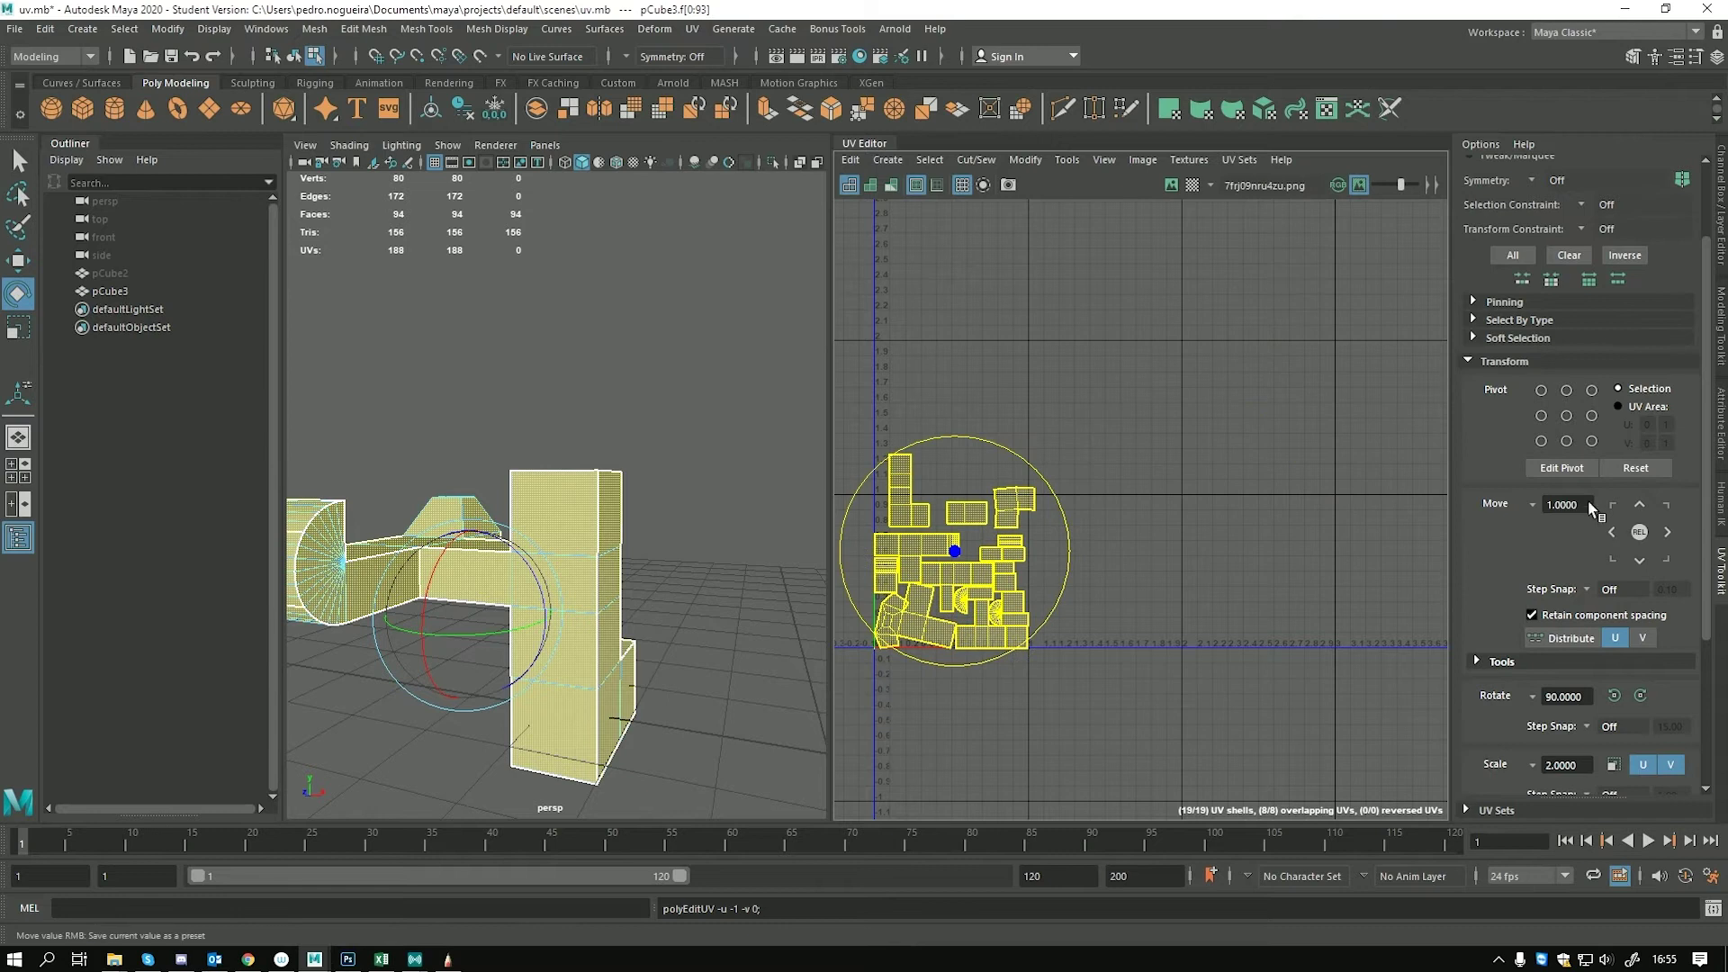
Clear the face selection and expand the Tools options within the Transform settings
{"action": "scroll", "coordinate": [1487, 348], "scroll_direction": "down", "scroll_amount": 2}
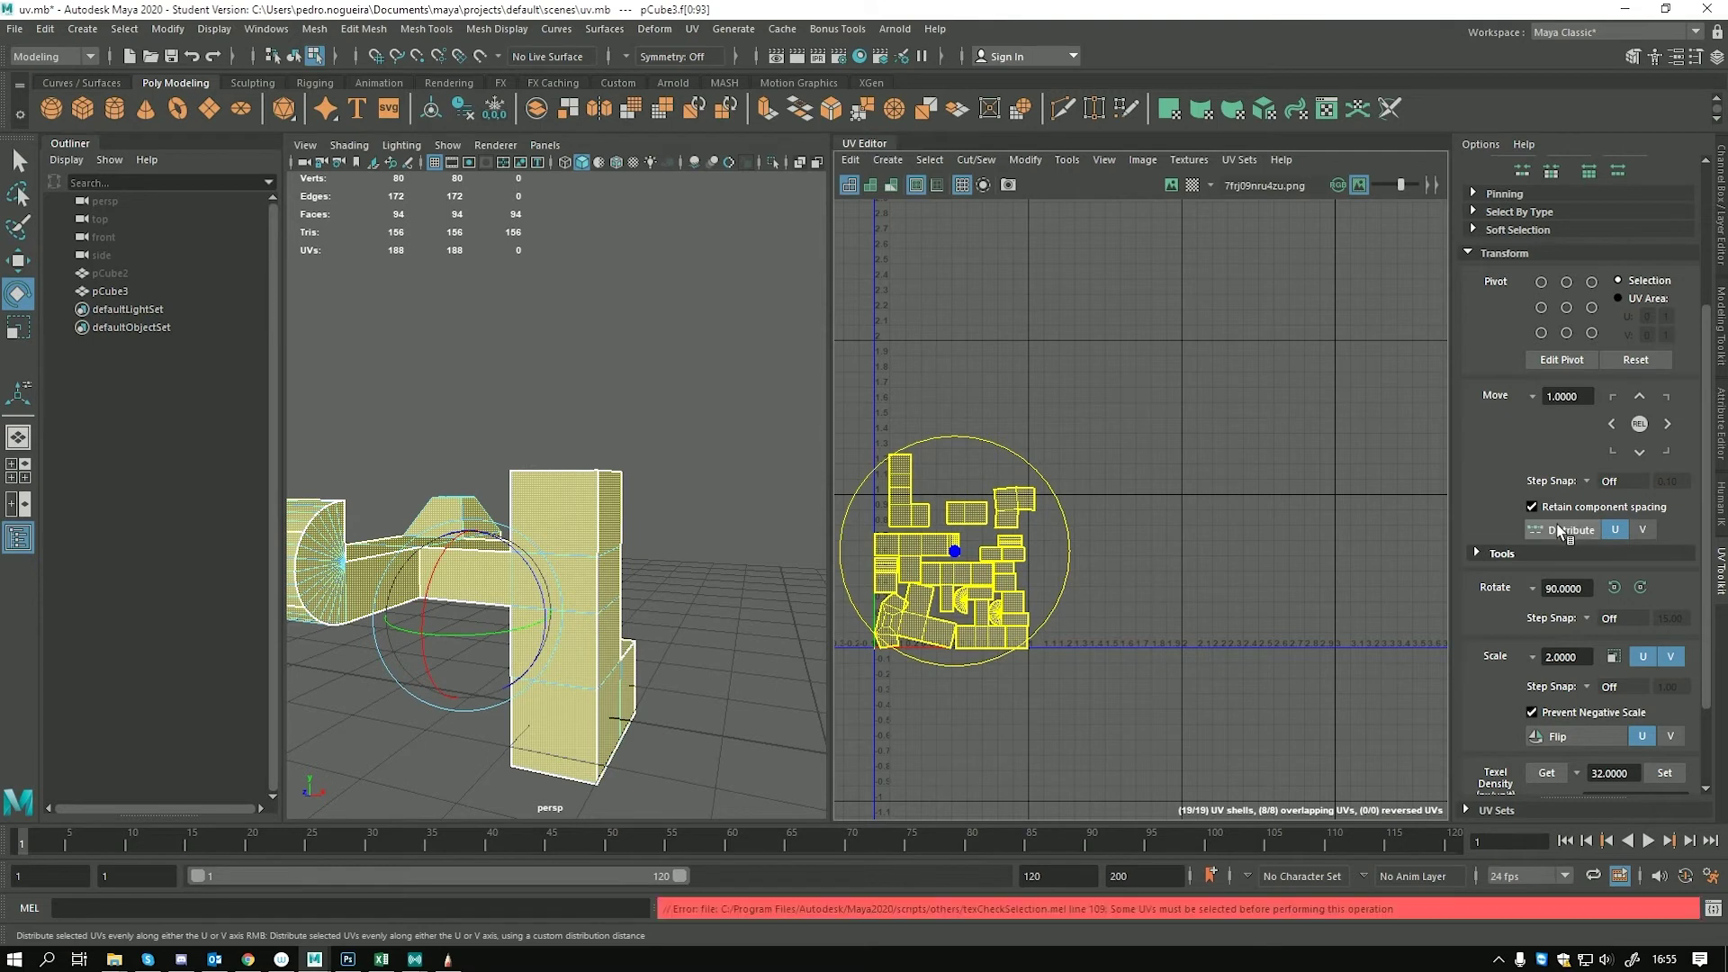
{"action": "left_click", "coordinate": [1278, 569]}
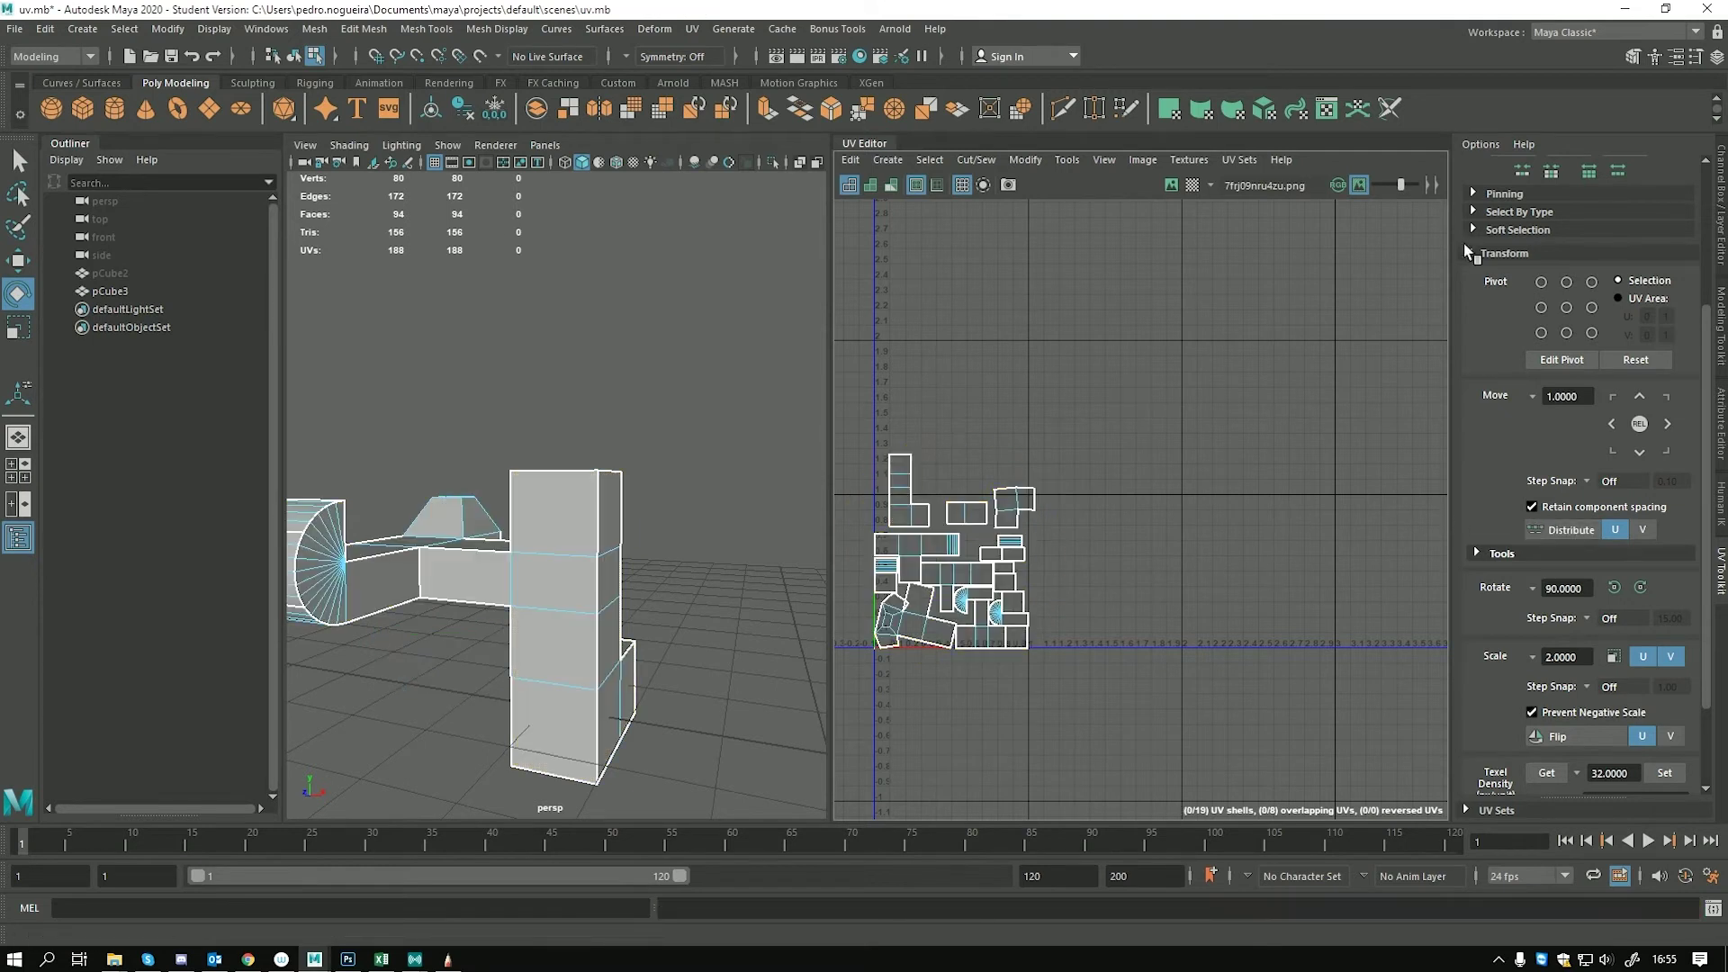
{"action": "left_click", "coordinate": [1477, 555]}
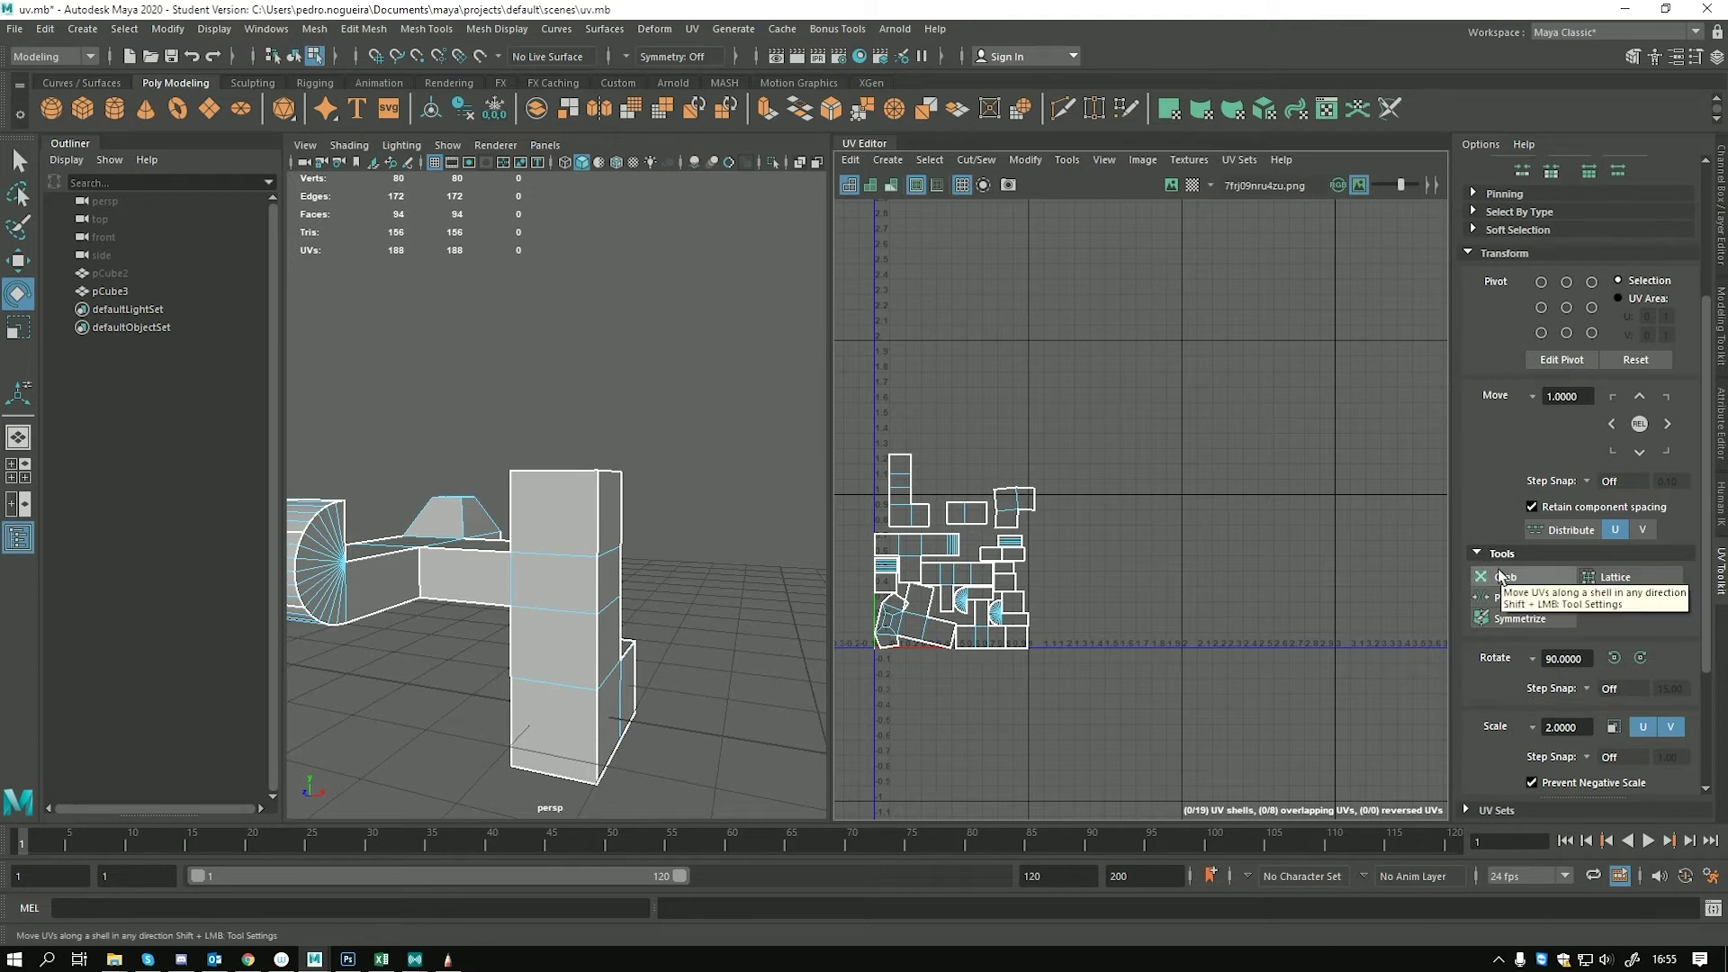
Select all the UVs and try deforming the layout with the UV Lattice tool's upper corner and middle points, undoing both moves
{"action": "scroll", "coordinate": [1083, 419], "scroll_direction": "up", "scroll_amount": 5}
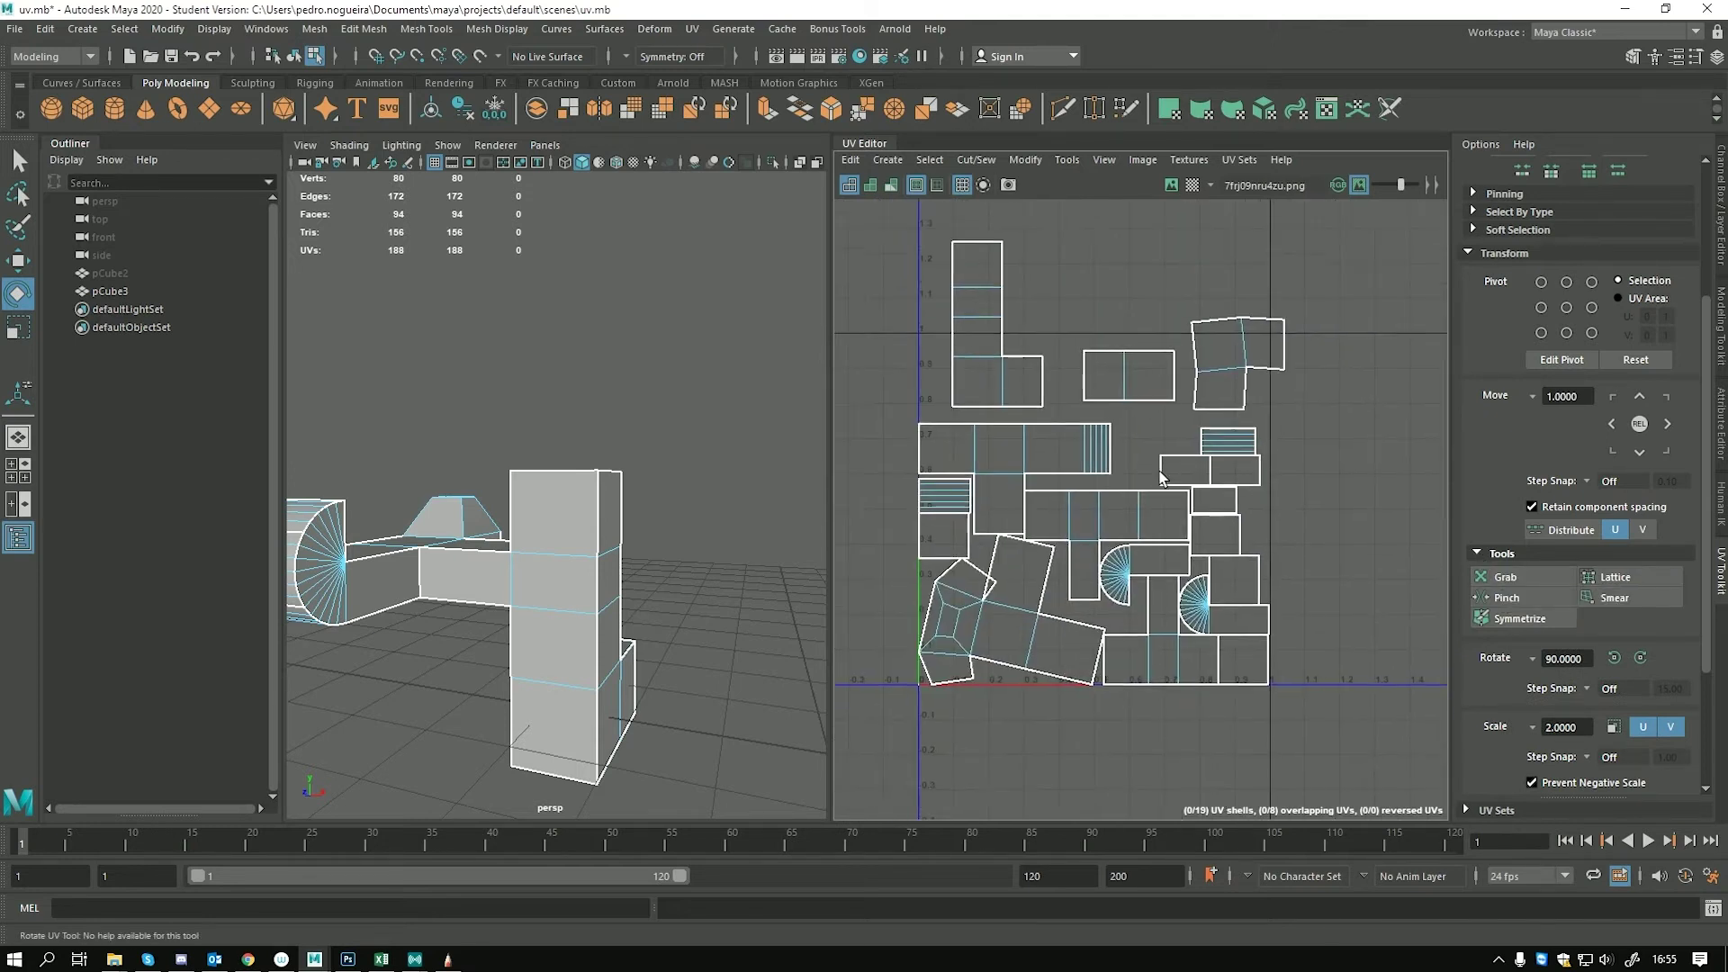
{"action": "right_click_drag", "start_coordinate": [1083, 419], "coordinate": [1134, 423]}
{"action": "left_click_drag", "start_coordinate": [887, 241], "coordinate": [1343, 713]}
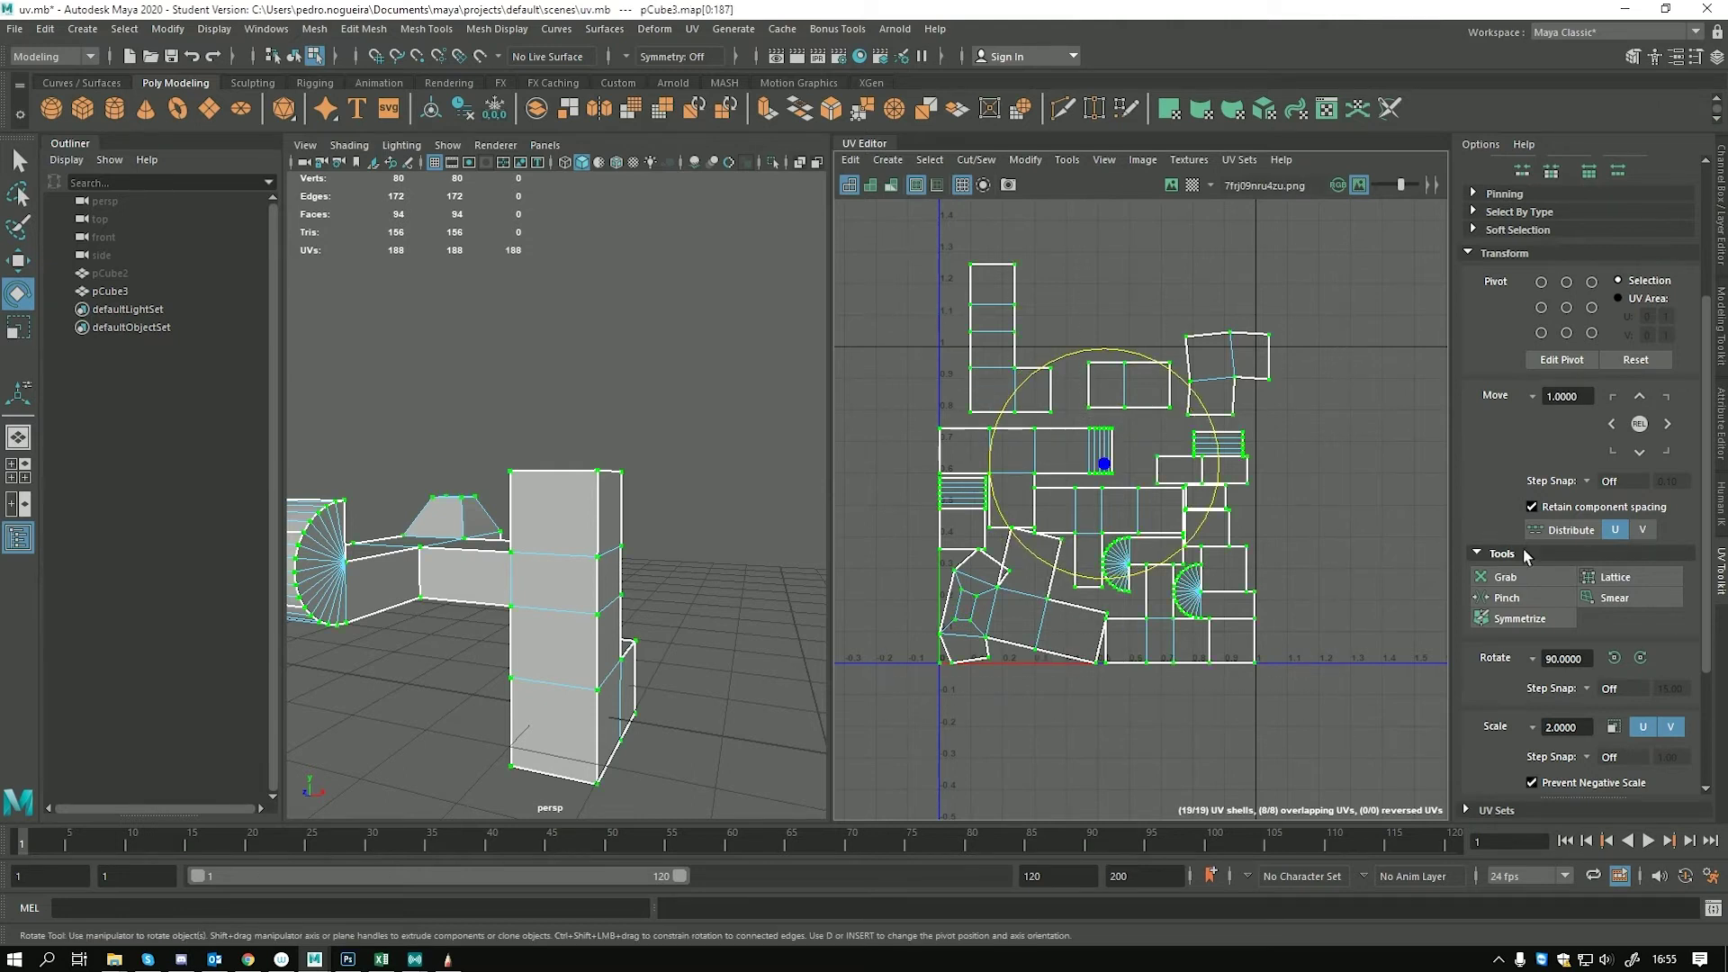
{"action": "left_click", "coordinate": [1616, 577]}
{"action": "left_click_drag", "start_coordinate": [1275, 315], "coordinate": [1322, 303]}
{"action": "left_click_drag", "start_coordinate": [1110, 314], "coordinate": [1173, 345]}
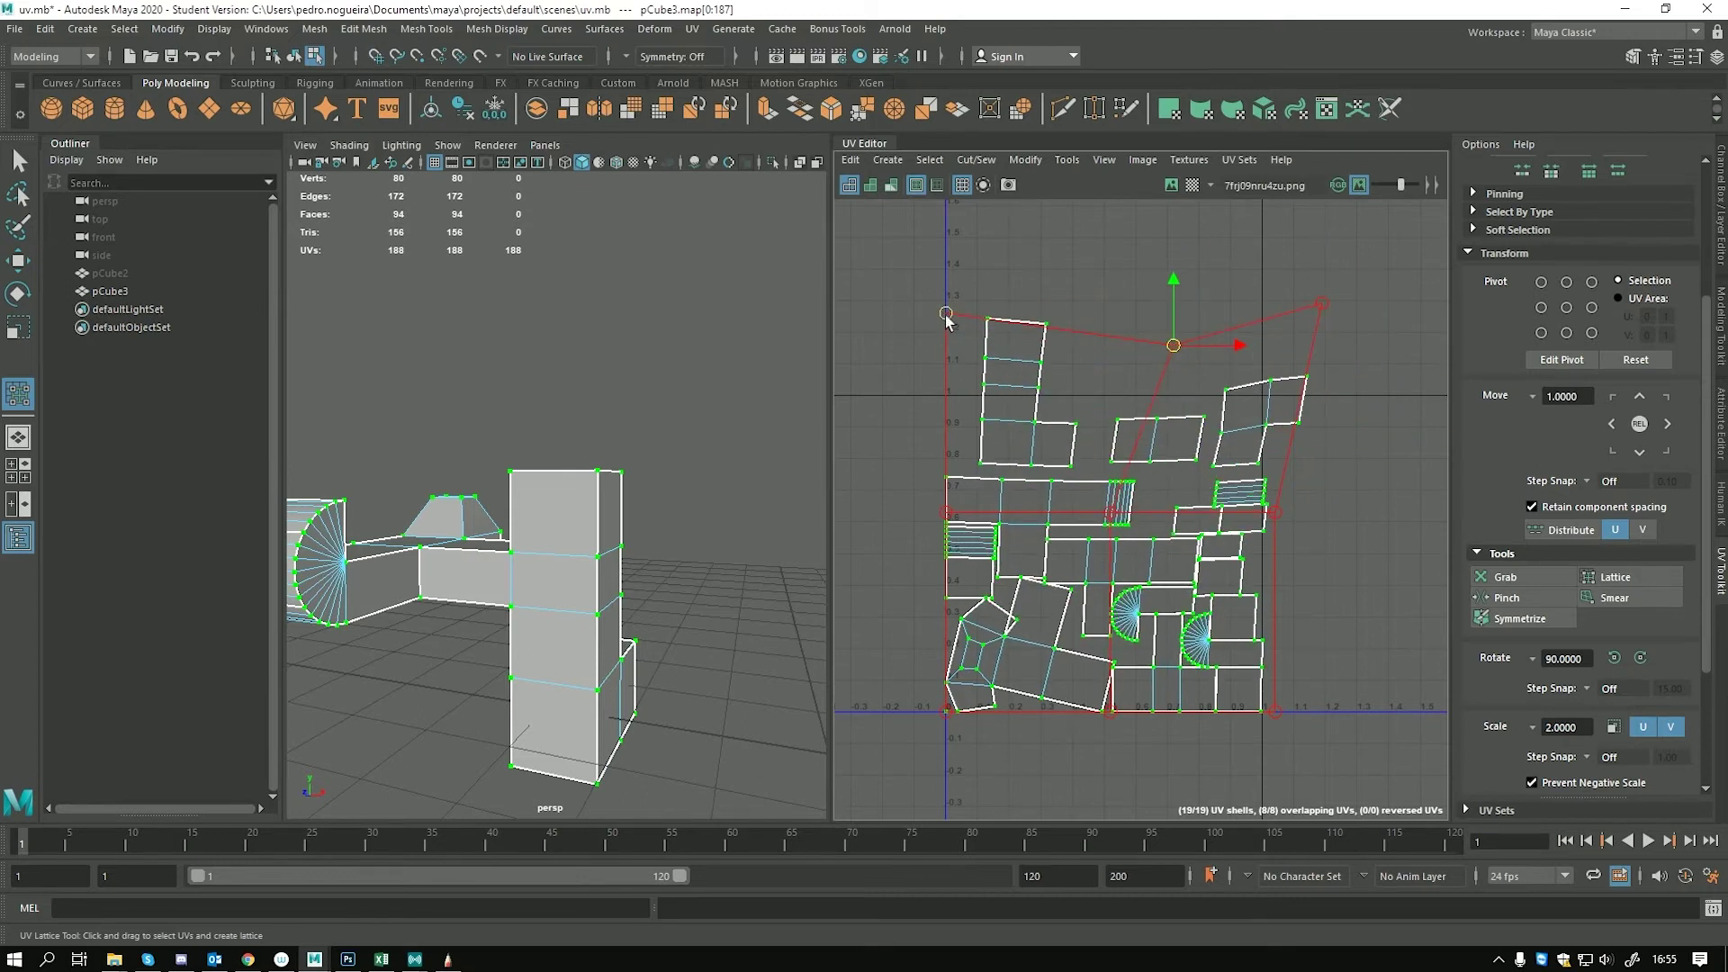
{"action": "key", "text": "ctrl+z"}
{"action": "key", "text": "ctrl+z"}
Try pulling the UV lattice's other upper corner outward and shifting its centre point, undoing each change
{"action": "left_click_drag", "start_coordinate": [946, 315], "coordinate": [896, 311]}
{"action": "key", "text": "ctrl+z"}
{"action": "left_click_drag", "start_coordinate": [1111, 512], "coordinate": [1163, 536]}
{"action": "key", "text": "ctrl+z"}
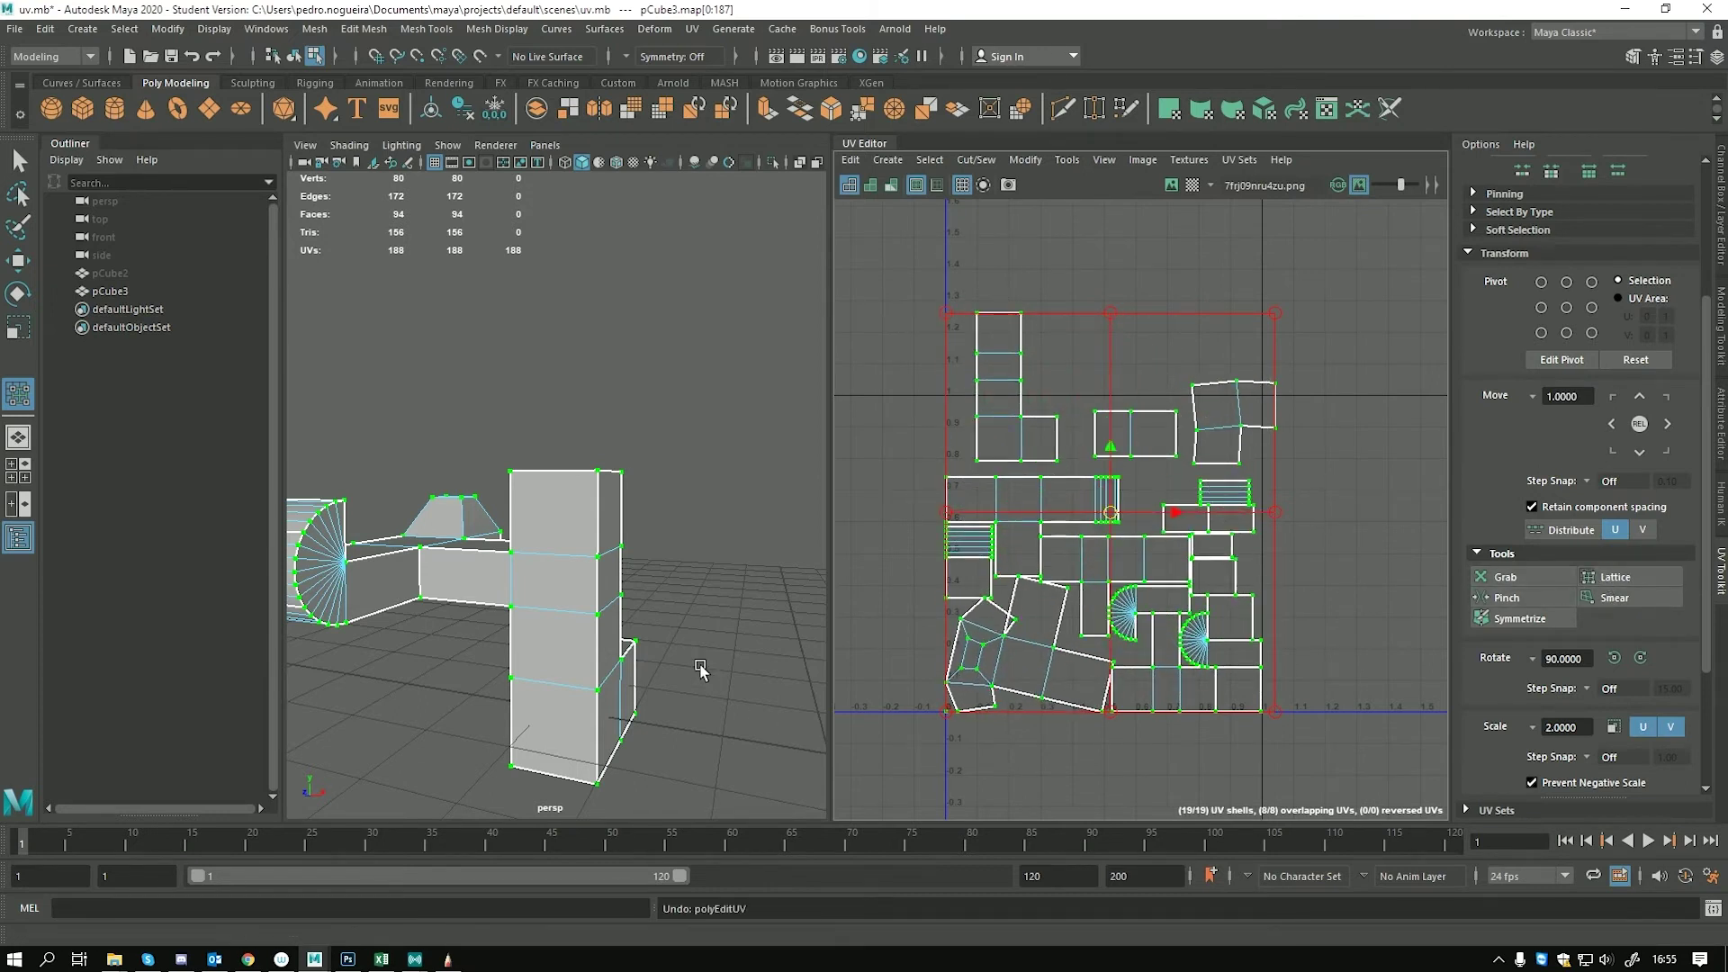
Select the pCube3 mesh as an object and apply a Lattice deformer to it
{"action": "left_click_drag", "start_coordinate": [699, 664], "coordinate": [716, 549], "text": "alt"}
{"action": "right_click_drag", "start_coordinate": [618, 454], "coordinate": [655, 423]}
{"action": "left_click", "coordinate": [655, 423]}
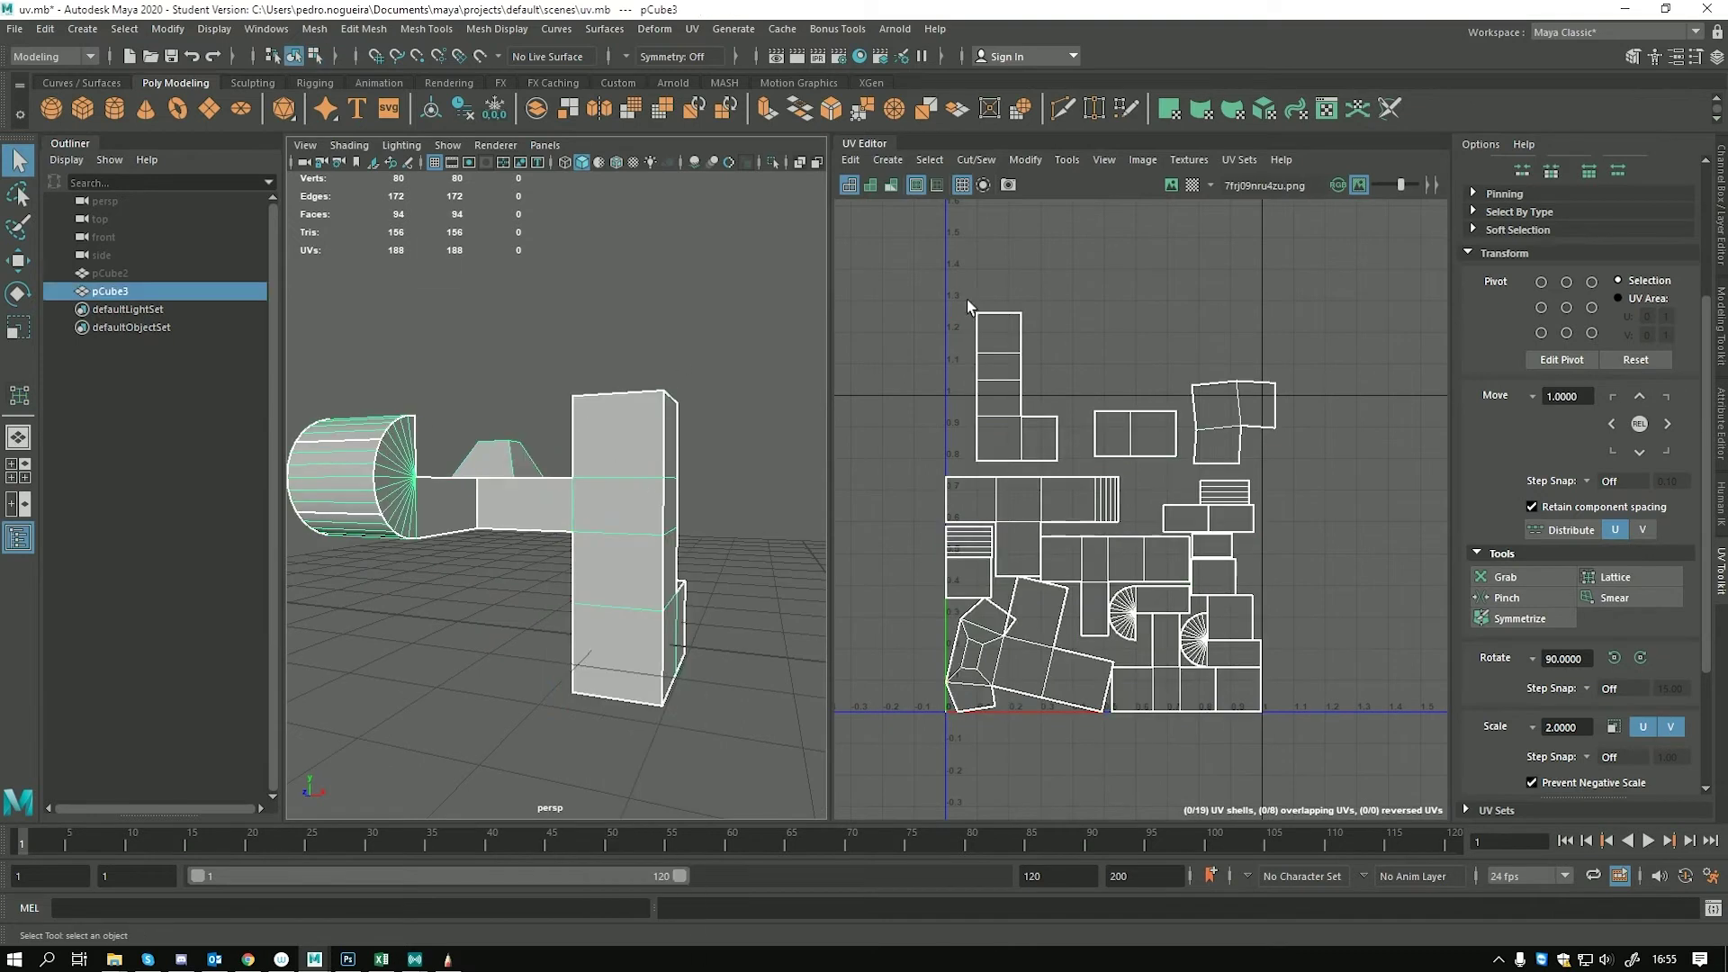
{"action": "key", "text": "f"}
{"action": "left_click", "coordinate": [654, 28]}
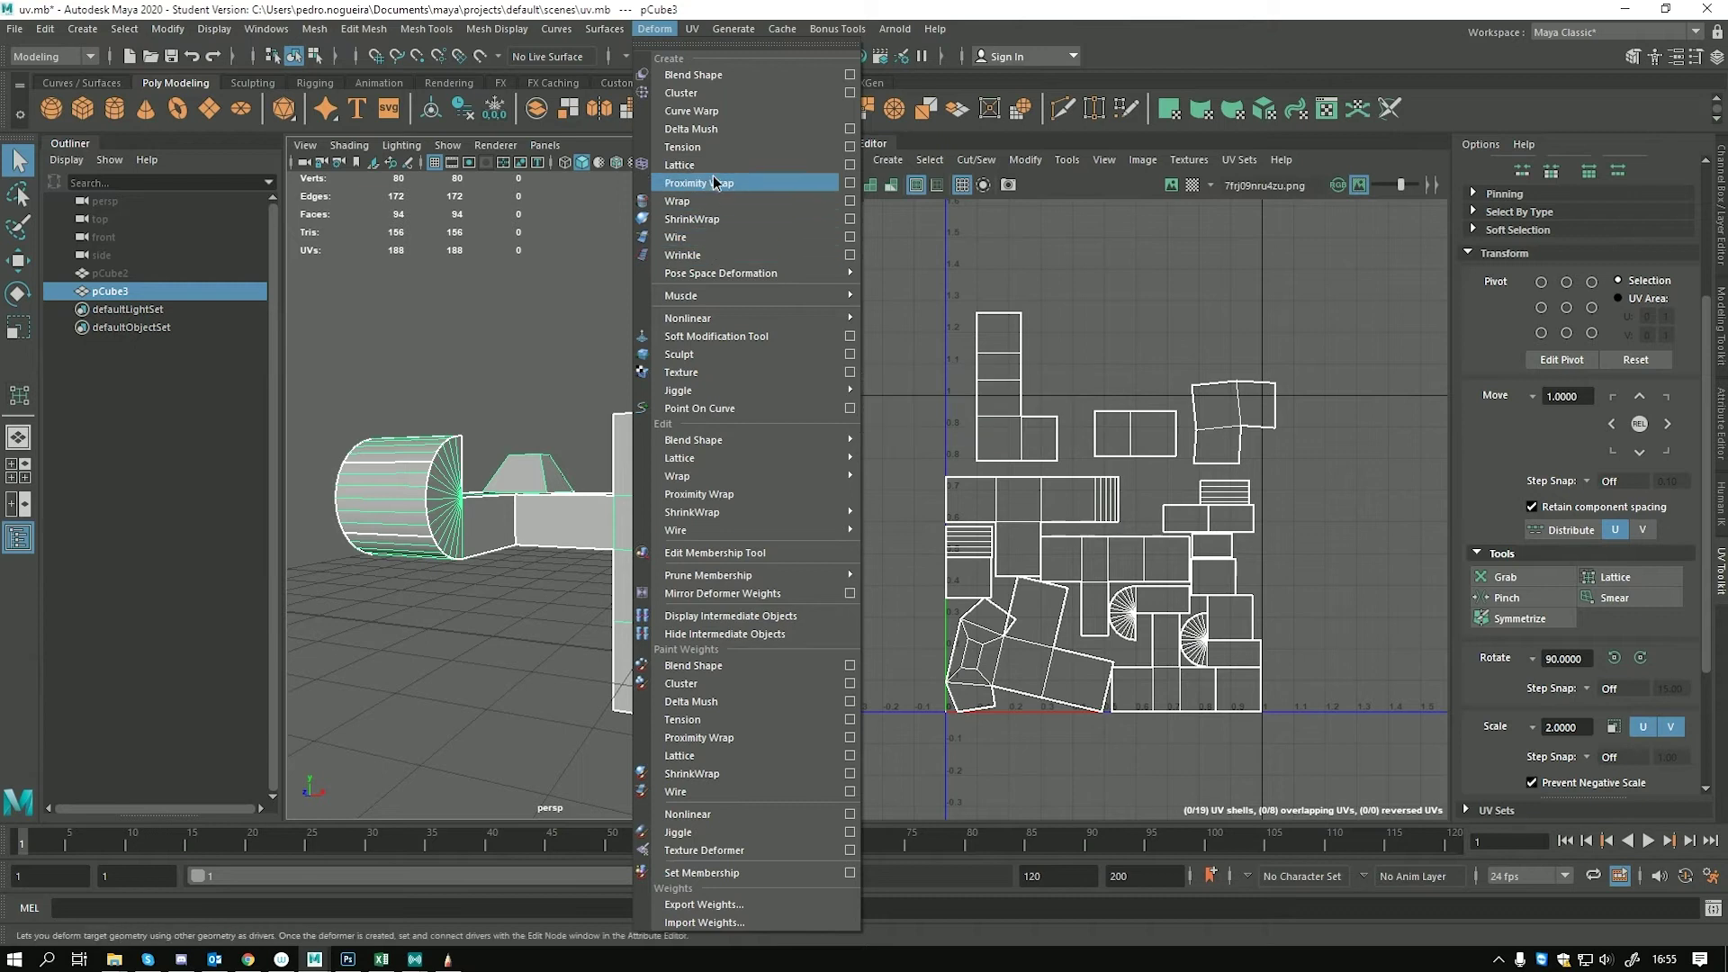
{"action": "left_click", "coordinate": [682, 165]}
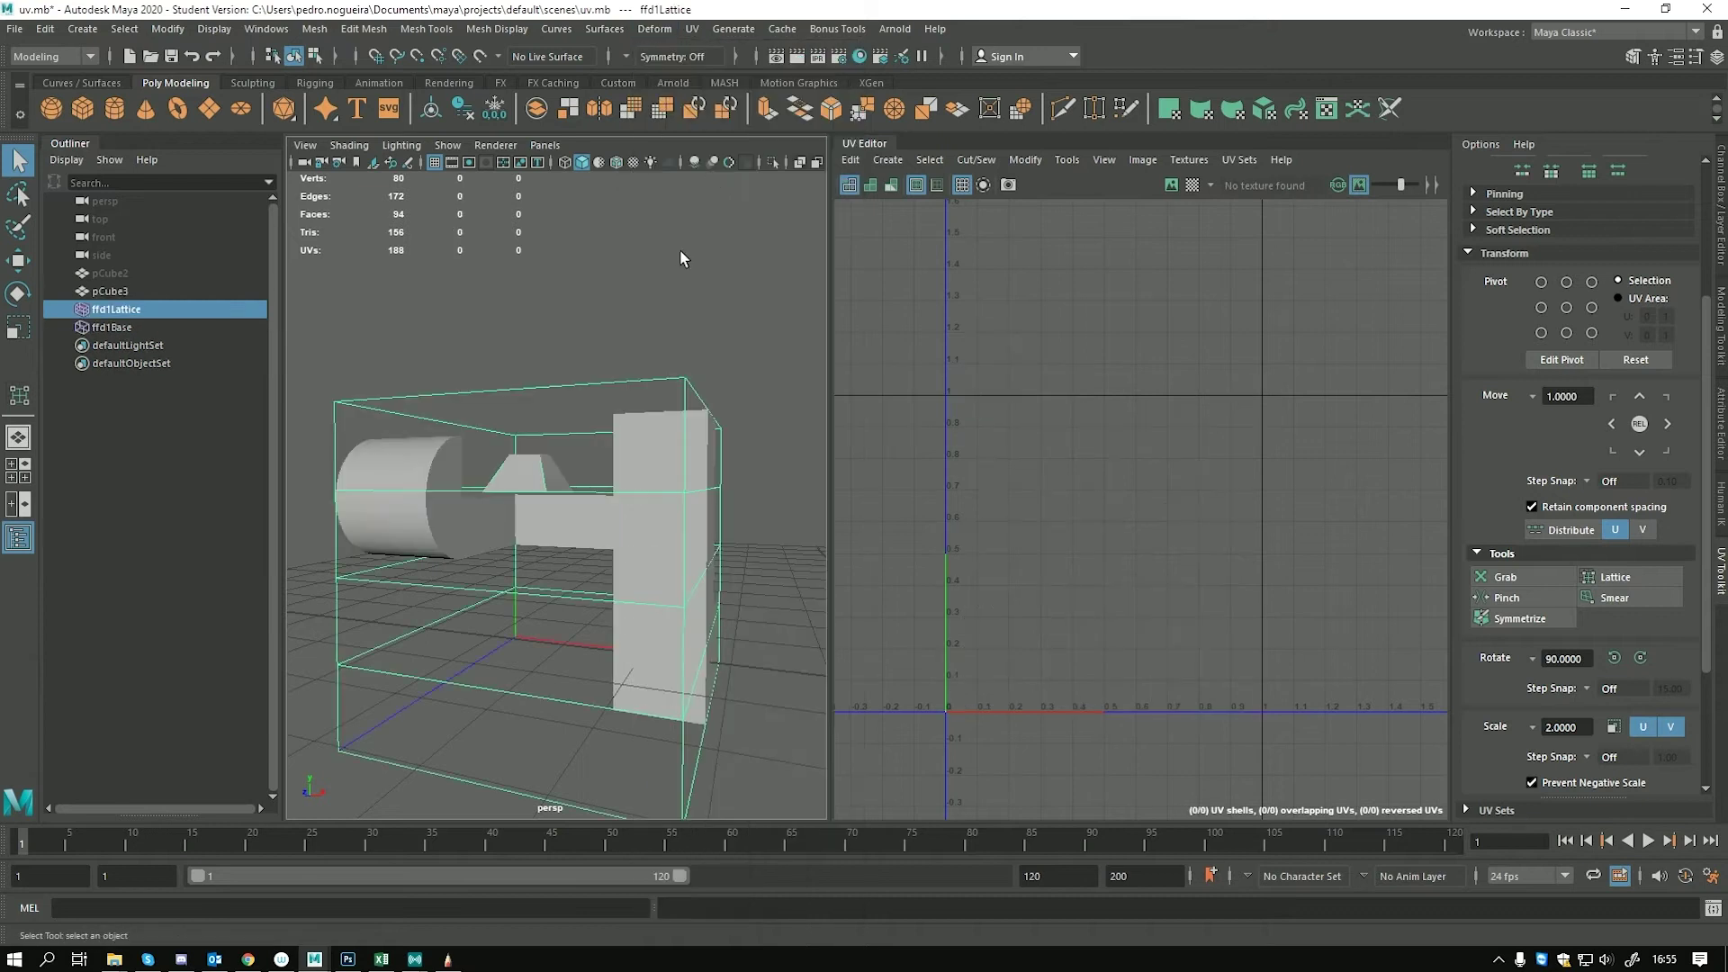
Set the mesh lattice's T divisions to 2
{"action": "left_click", "coordinate": [1720, 189]}
{"action": "left_click", "coordinate": [1619, 386]}
{"action": "middle_click_drag", "start_coordinate": [810, 378], "coordinate": [648, 369]}
{"action": "left_click_drag", "start_coordinate": [630, 365], "coordinate": [580, 295], "text": "alt"}
{"action": "scroll", "coordinate": [576, 293], "scroll_direction": "down", "scroll_amount": 5}
Switch the lattice to point editing, try moving one of its upper corner points, and undo the change
{"action": "right_click", "coordinate": [581, 286]}
{"action": "left_click", "coordinate": [582, 238]}
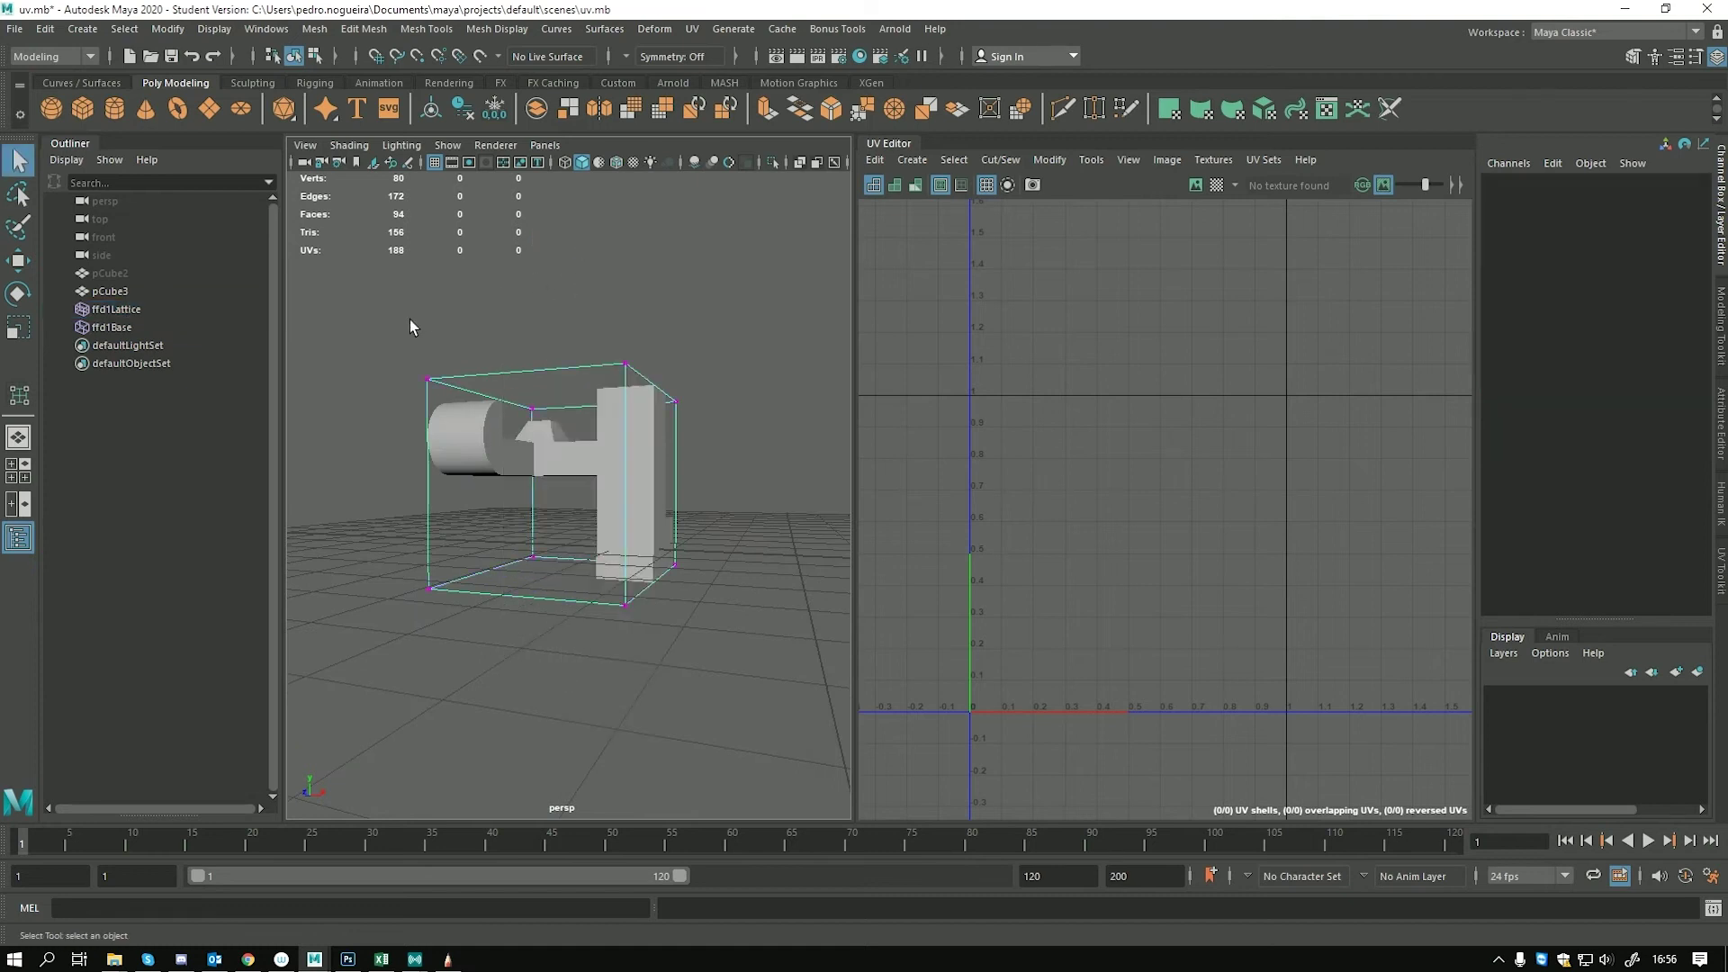
{"action": "left_click_drag", "start_coordinate": [472, 396], "coordinate": [405, 347]}
{"action": "key", "text": "w"}
{"action": "key", "text": "ctrl+z"}
{"action": "left_click_drag", "start_coordinate": [540, 396], "coordinate": [640, 438], "text": "alt"}
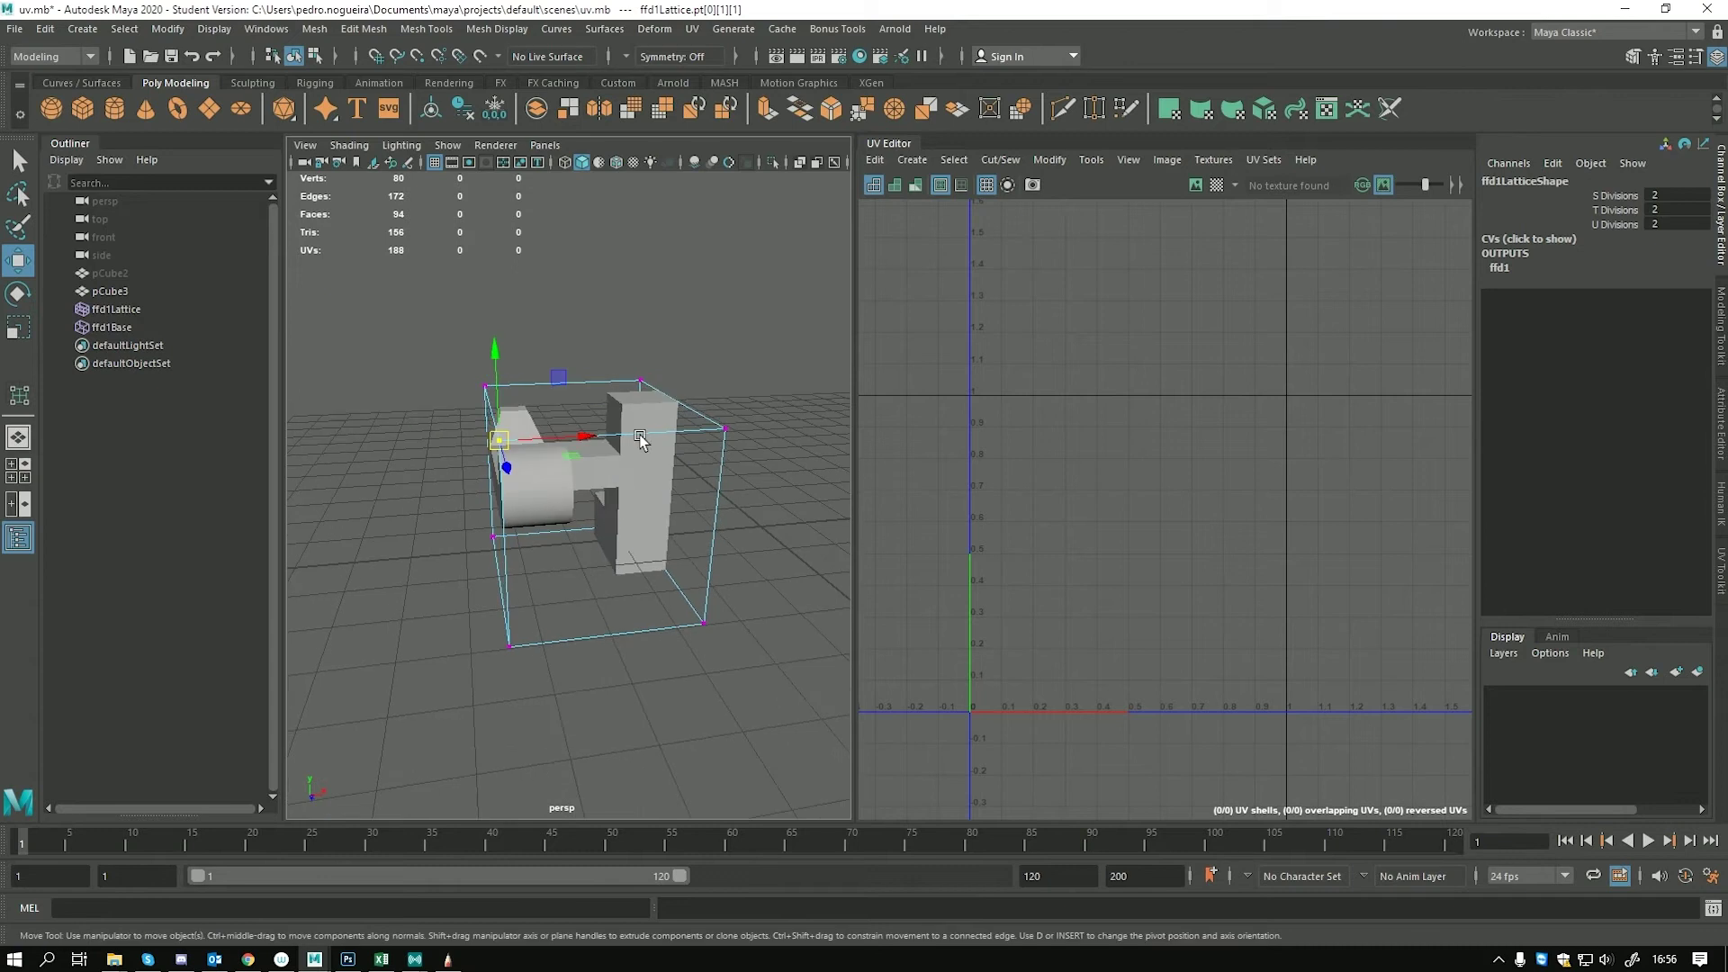
Try moving and scaling groups of the lattice's points to deform the mesh, and undo the last change
{"action": "left_click_drag", "start_coordinate": [616, 321], "coordinate": [598, 397]}
{"action": "left_click_drag", "start_coordinate": [719, 330], "coordinate": [688, 315], "text": "alt"}
{"action": "left_click_drag", "start_coordinate": [765, 263], "coordinate": [604, 497]}
{"action": "left_click_drag", "start_coordinate": [380, 336], "coordinate": [549, 451]}
{"action": "key", "text": "r"}
{"action": "key", "text": "ctrl+z"}
Select the pCube3 mesh and delete its construction history to remove the lattice deformer
{"action": "right_click_drag", "start_coordinate": [549, 452], "coordinate": [594, 434], "text": "alt"}
{"action": "key", "text": "w"}
{"action": "left_click", "coordinate": [594, 434]}
{"action": "left_click", "coordinate": [468, 107]}
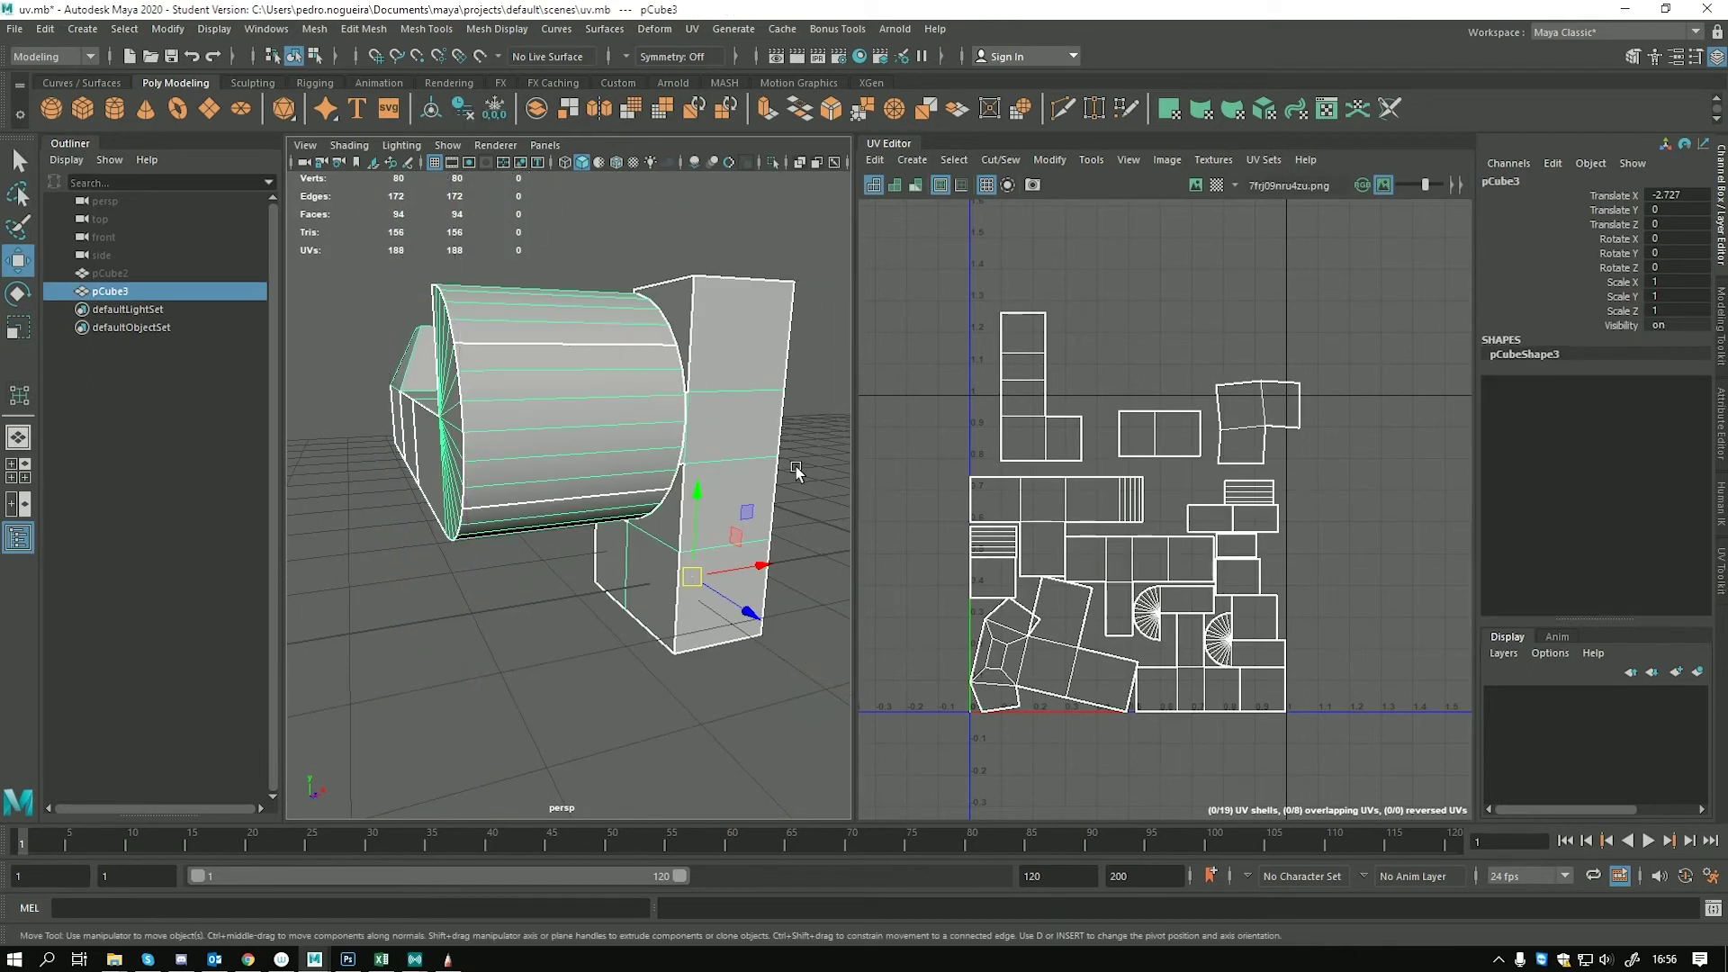
{"action": "middle_click_drag", "start_coordinate": [1182, 528], "coordinate": [1146, 562], "text": "alt"}
{"action": "middle_click_drag", "start_coordinate": [502, 440], "coordinate": [477, 441], "text": "alt"}
{"action": "middle_click_drag", "start_coordinate": [1125, 585], "coordinate": [1130, 555], "text": "alt"}
{"action": "right_click_drag", "start_coordinate": [1131, 556], "coordinate": [1033, 491], "text": "alt"}
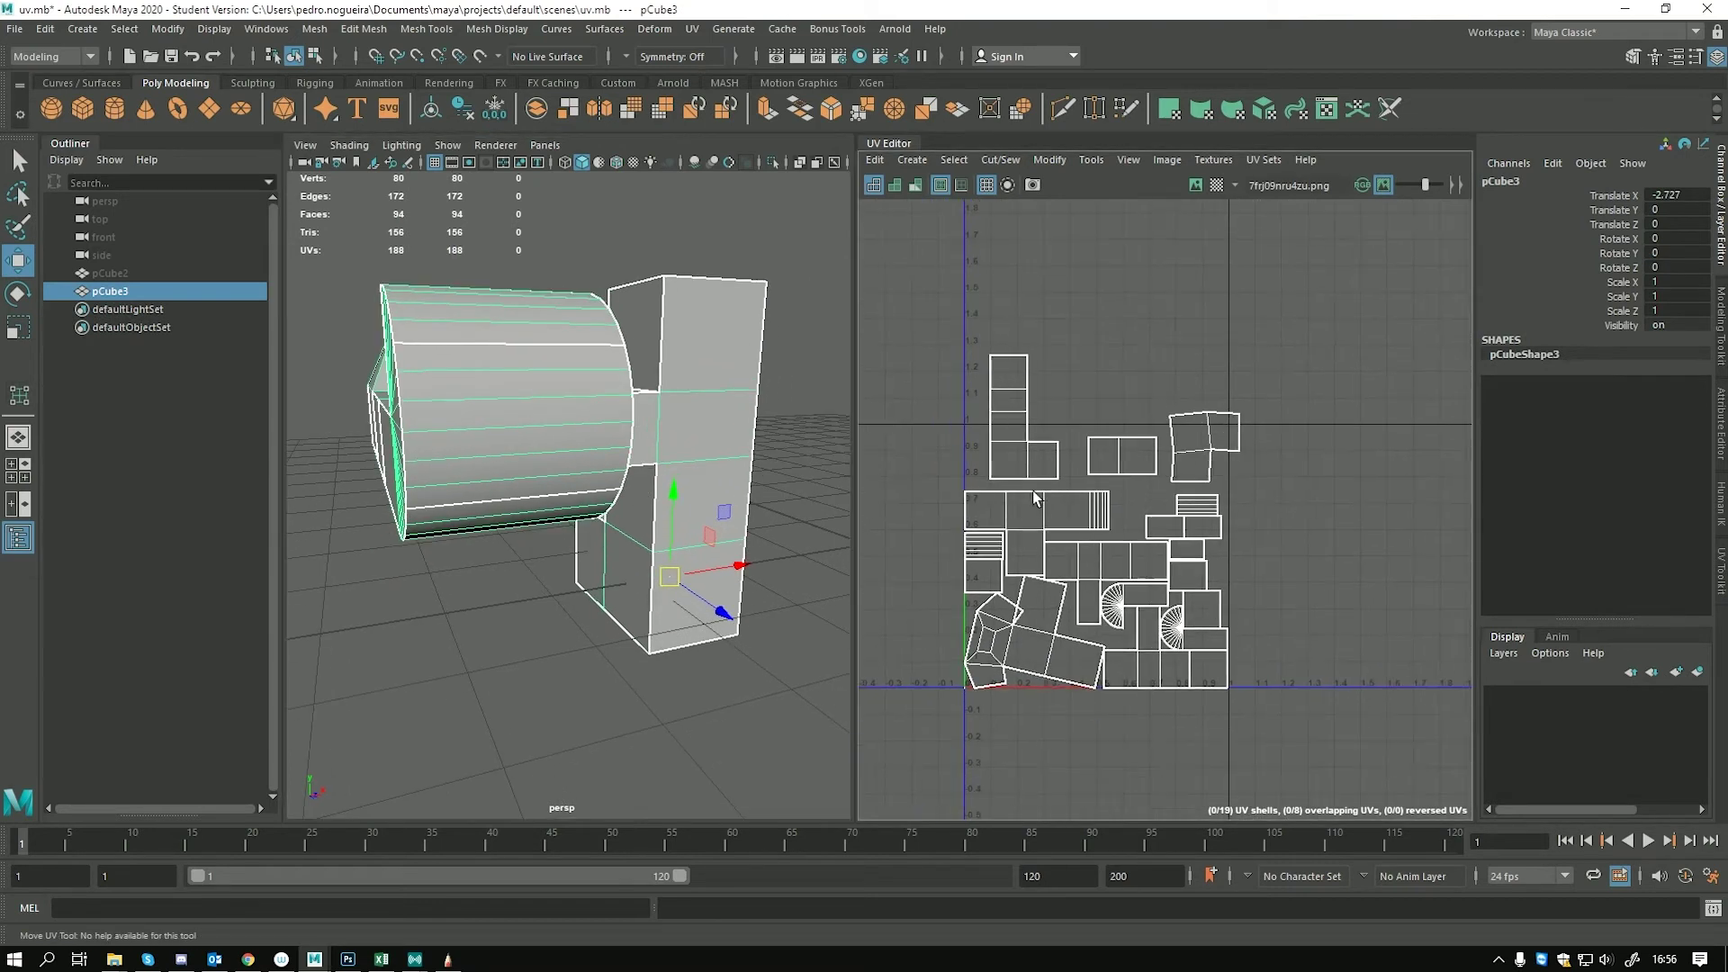
{"action": "middle_click_drag", "start_coordinate": [1075, 529], "coordinate": [1190, 493], "text": "alt"}
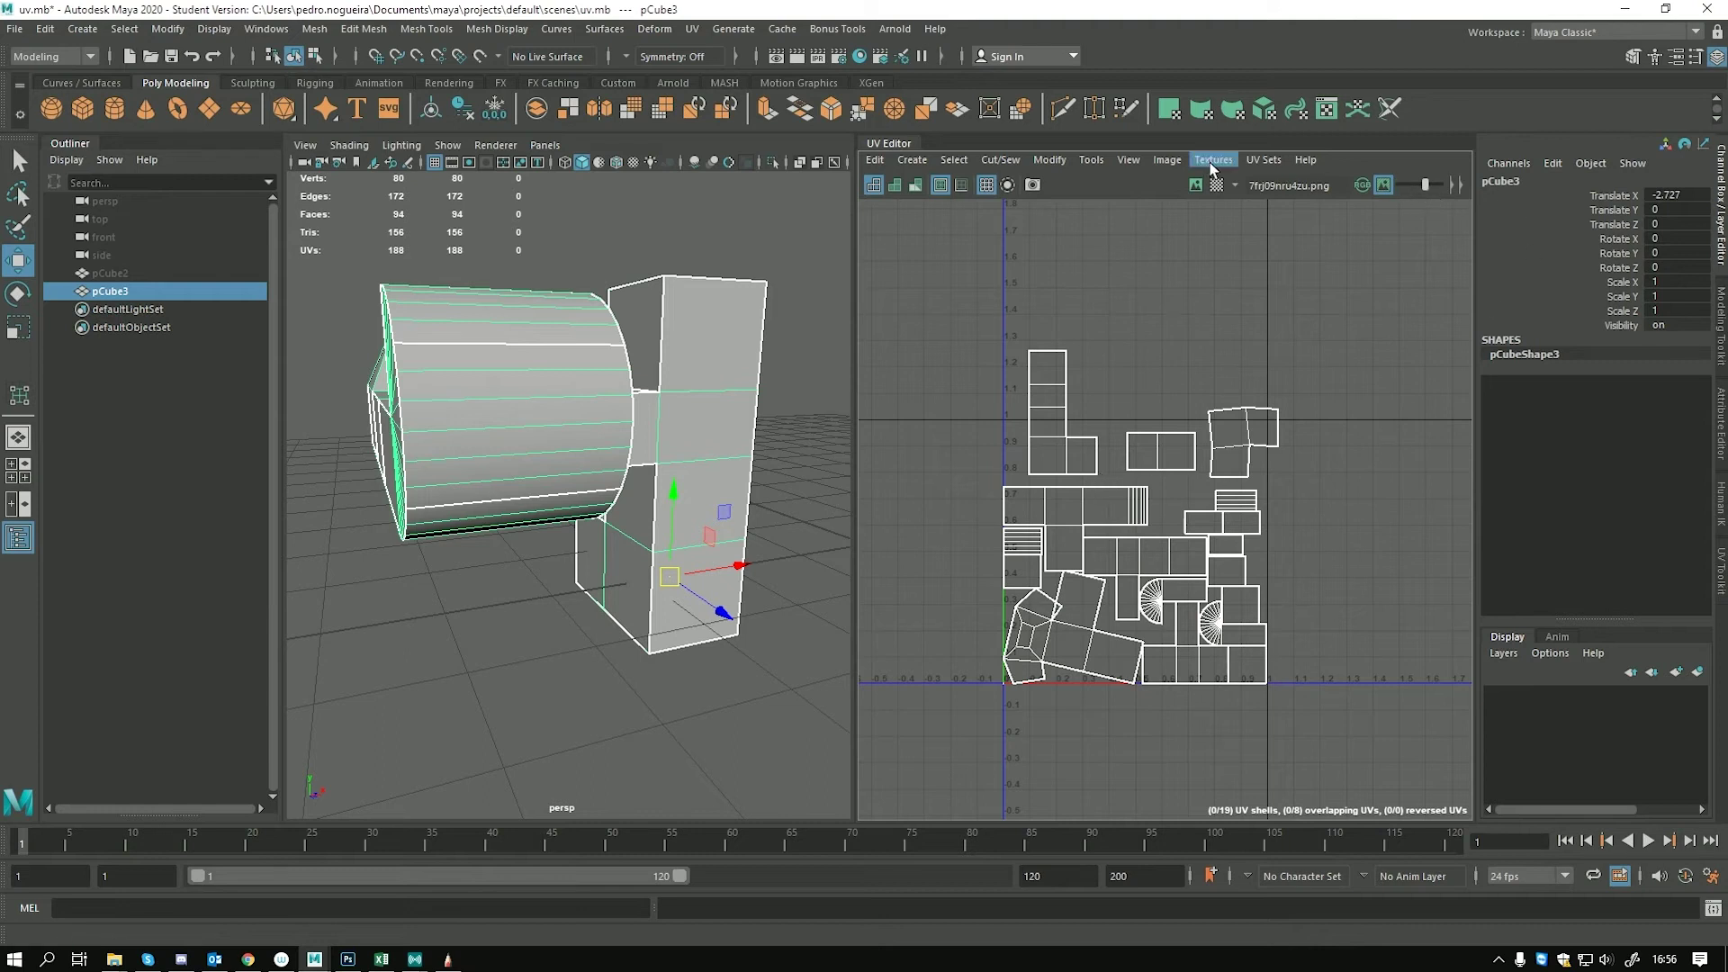
{"action": "left_click", "coordinate": [1716, 574]}
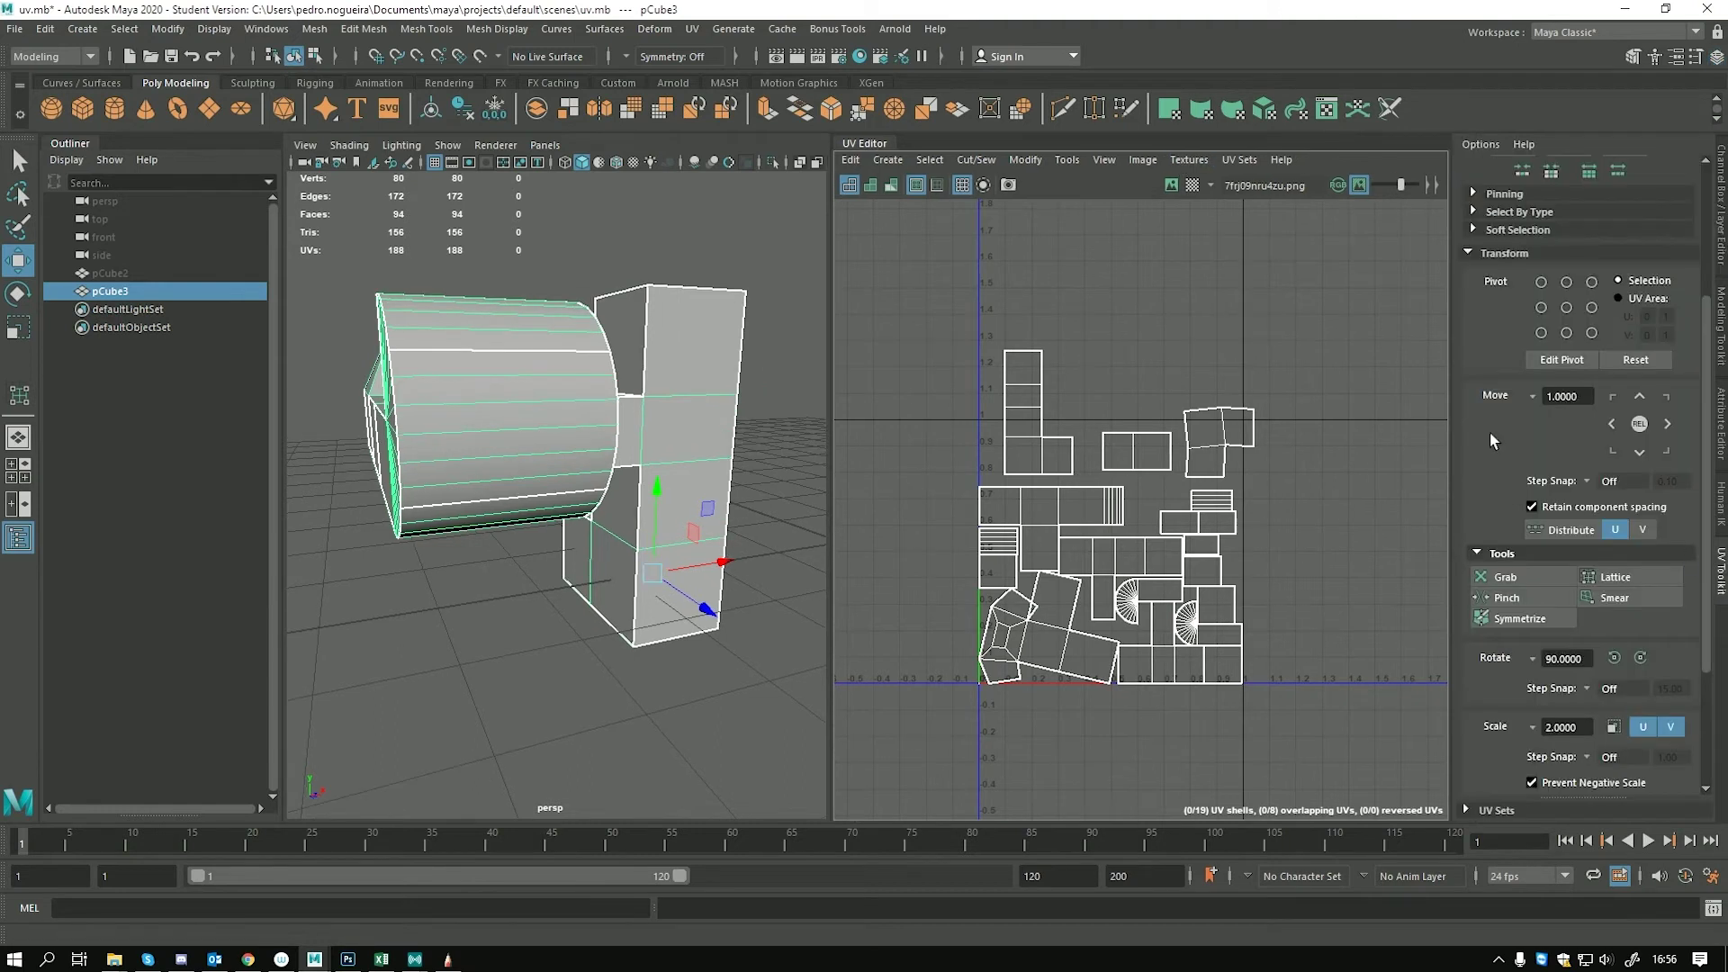
{"action": "scroll", "coordinate": [1488, 437], "scroll_direction": "down", "scroll_amount": 2}
{"action": "left_click", "coordinate": [692, 29]}
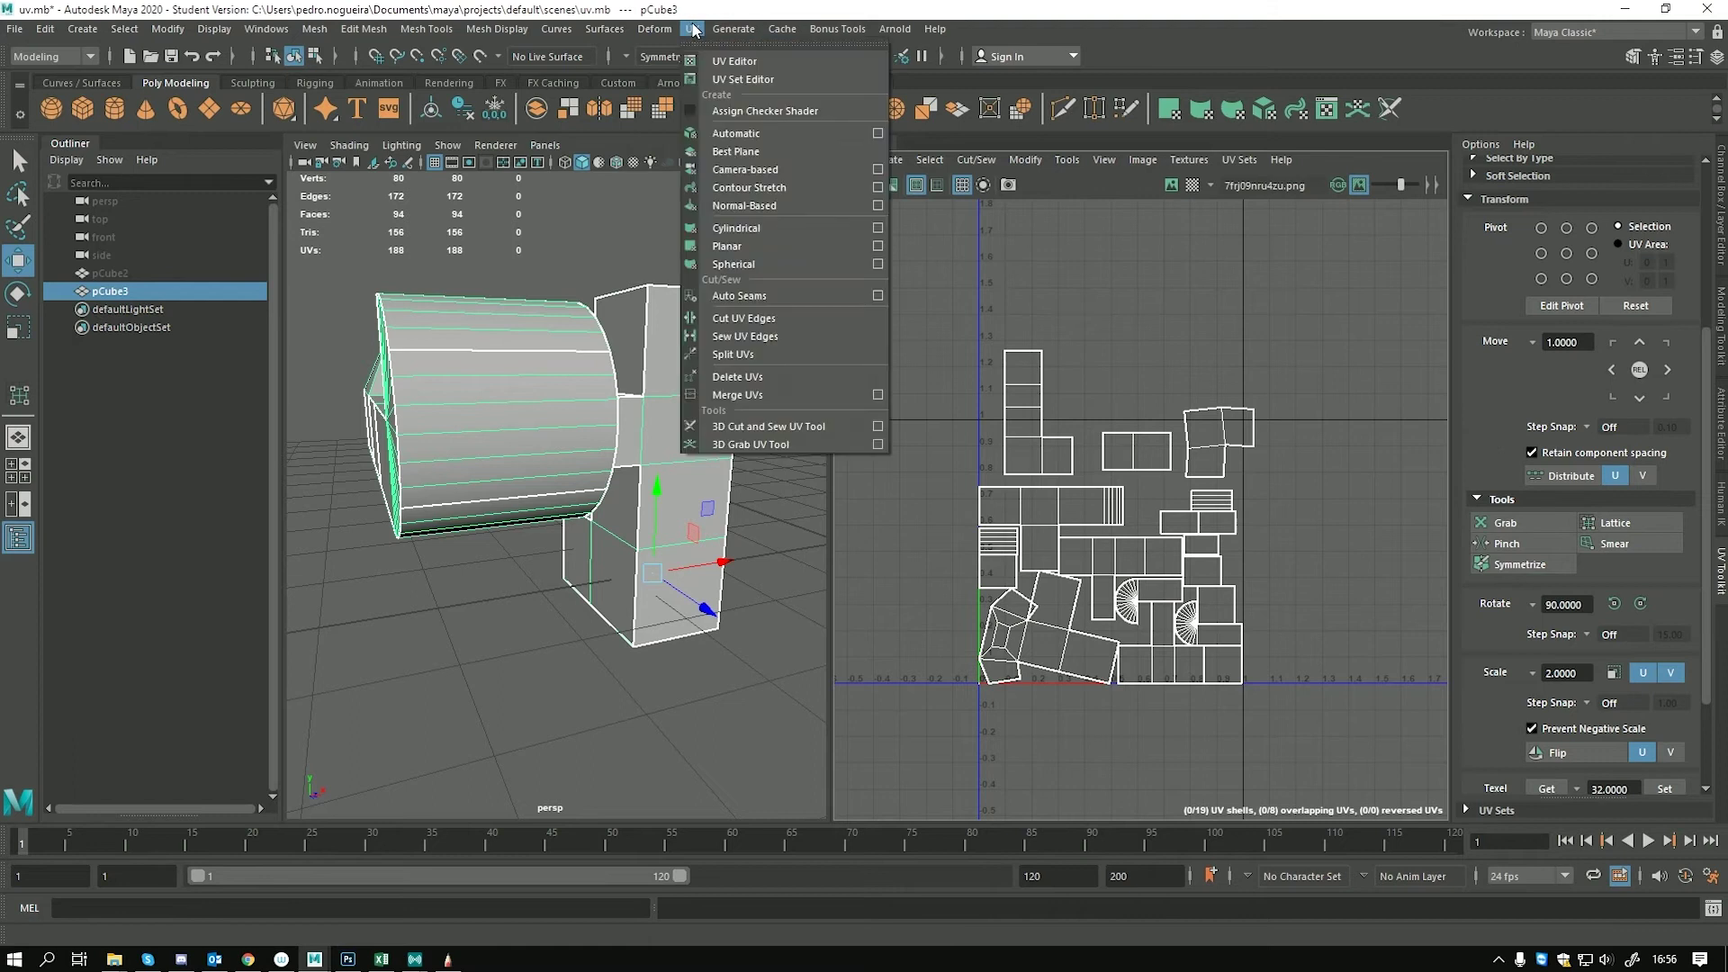
{"action": "left_click", "coordinate": [734, 28]}
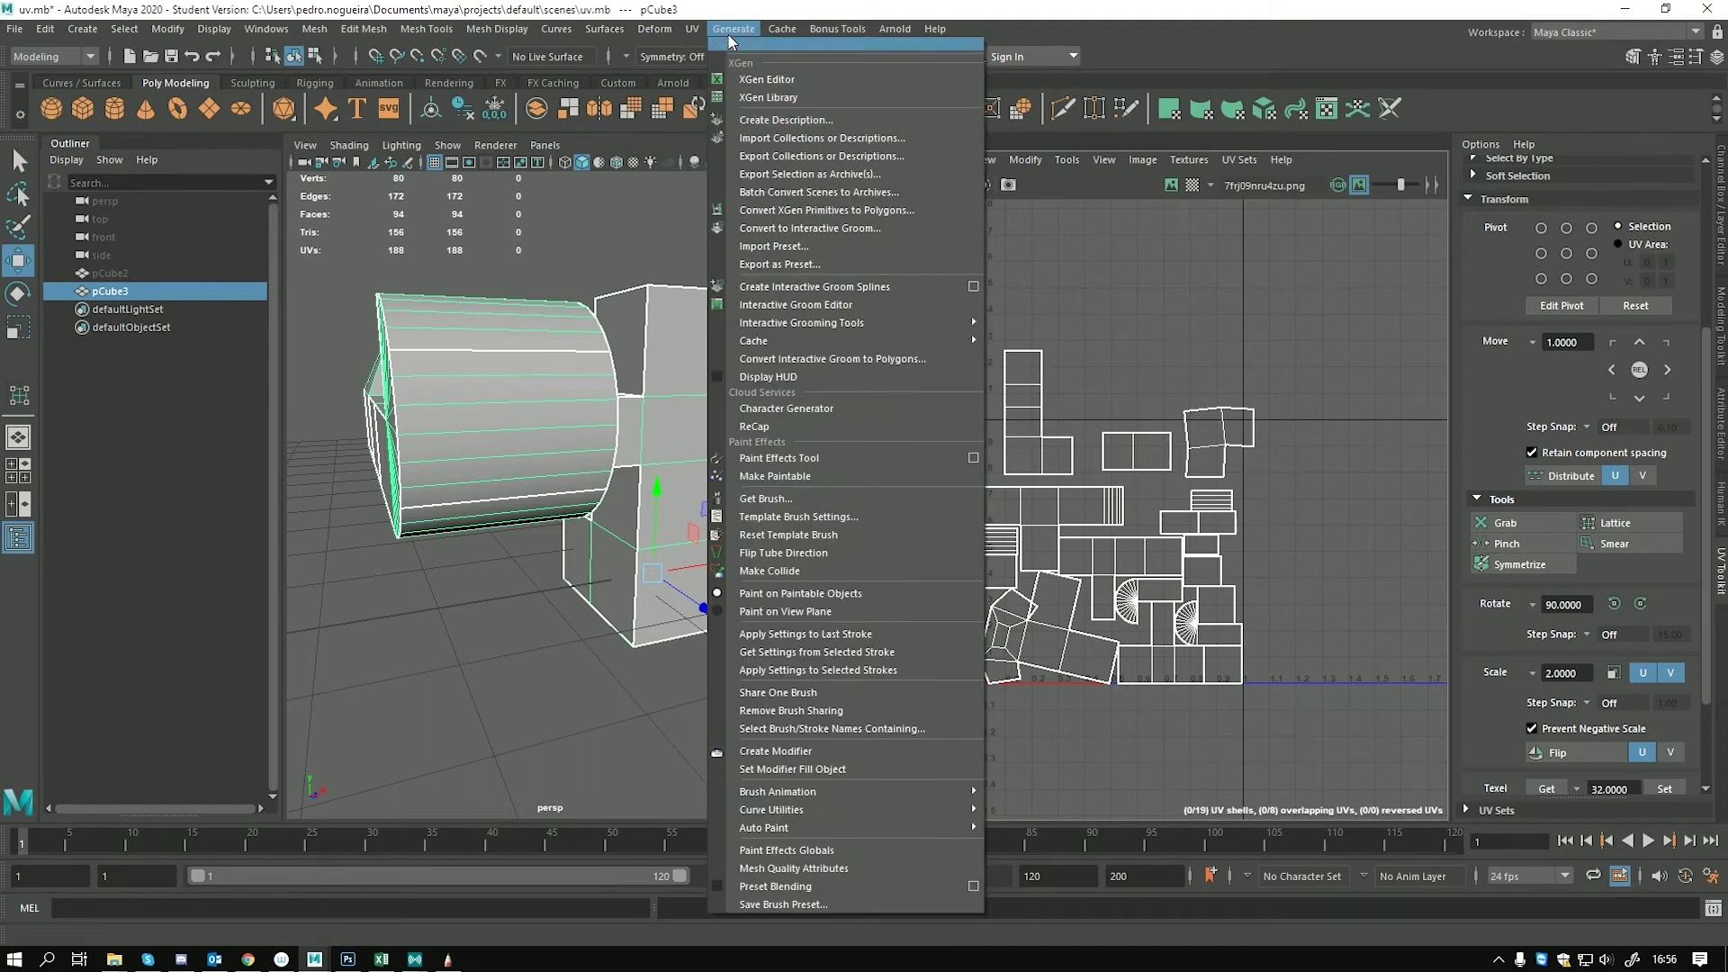
{"action": "mouse_move", "coordinate": [691, 27]}
{"action": "left_click", "coordinate": [705, 59]}
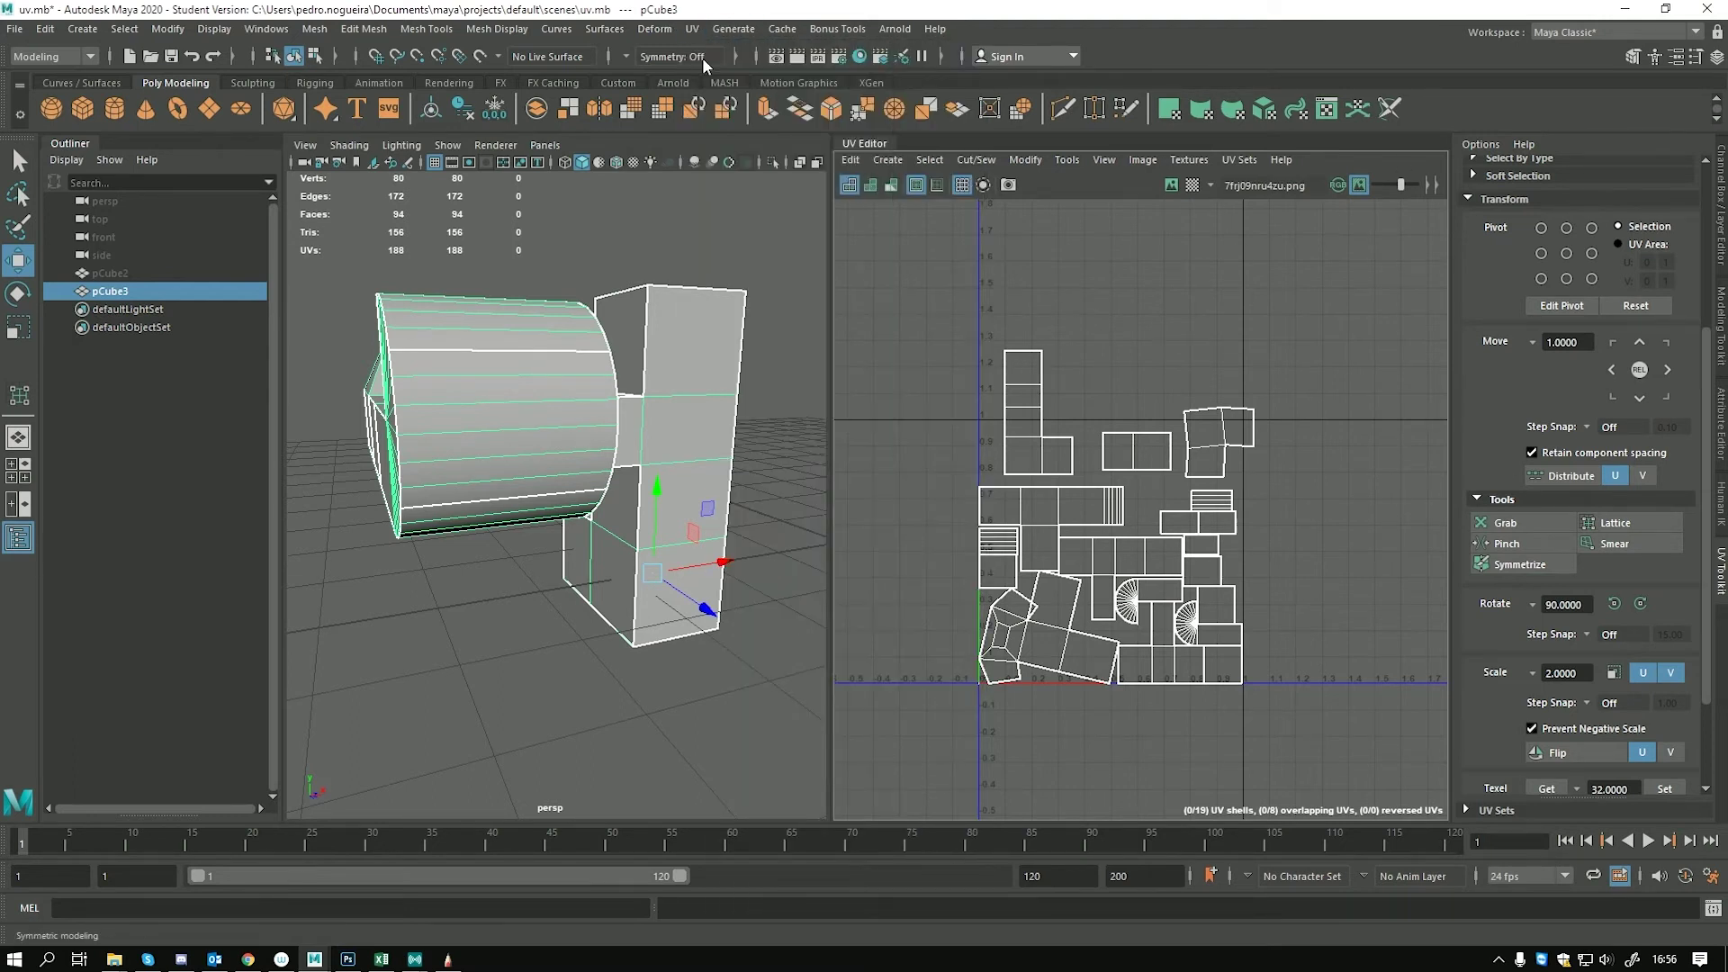
Switch the workspace to UV Editing and display the UV Toolkit
{"action": "left_click", "coordinate": [1631, 31]}
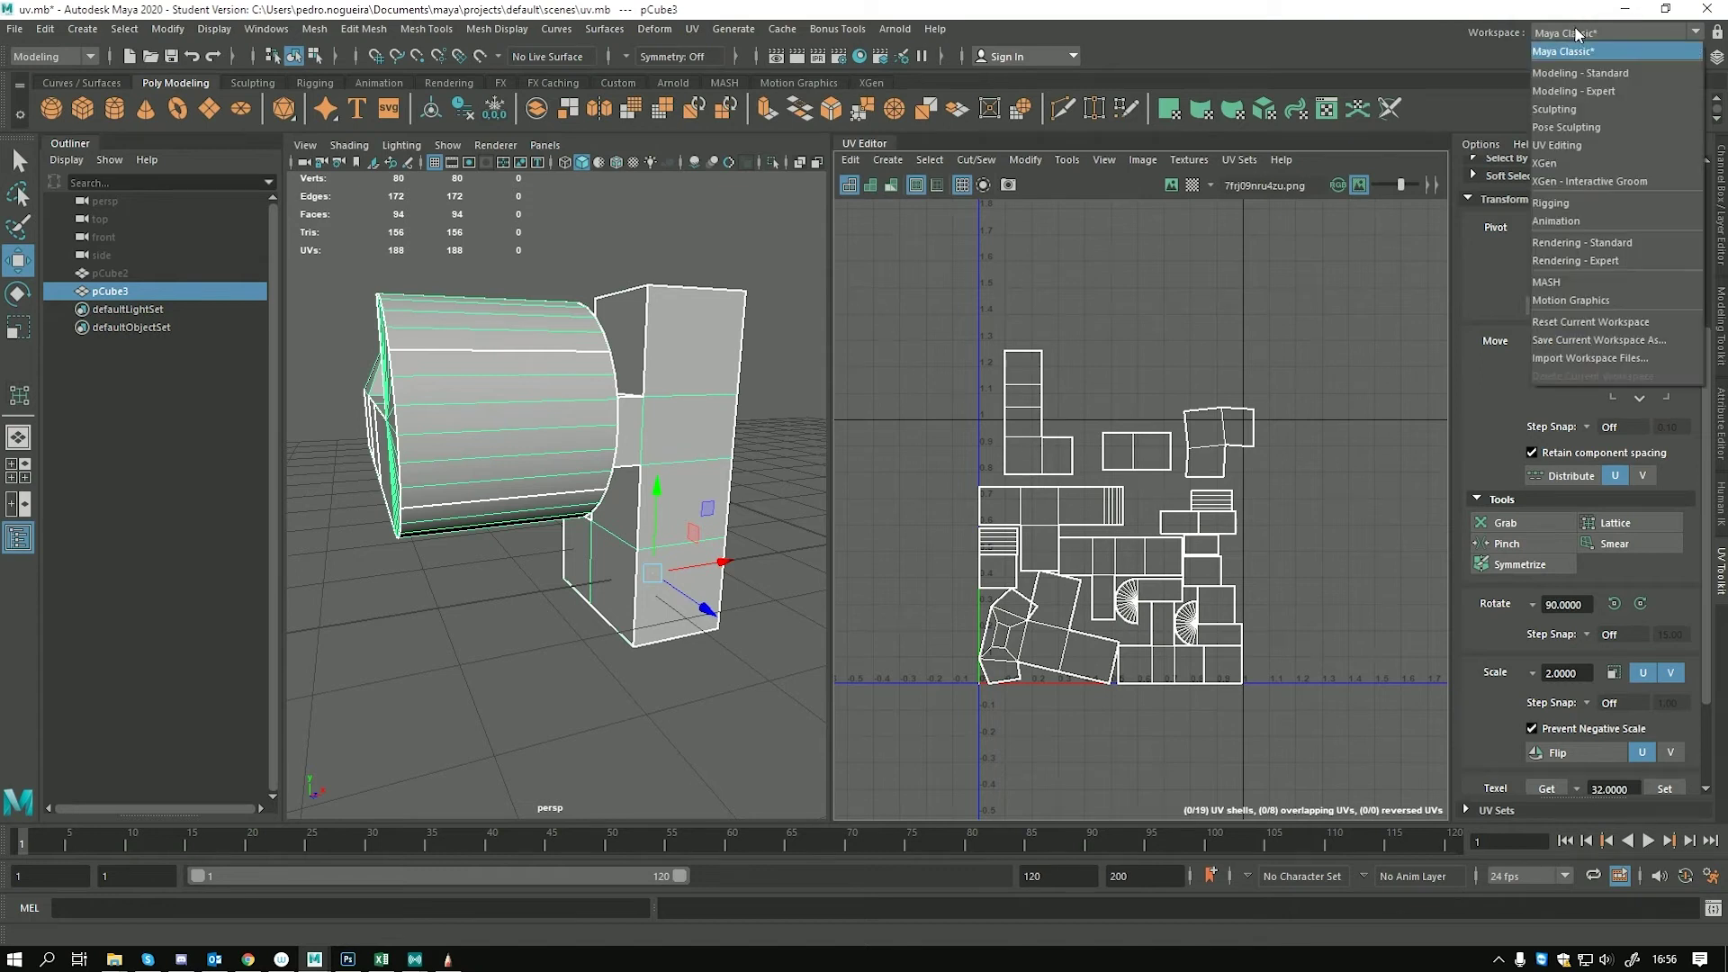
{"action": "left_click", "coordinate": [1545, 149]}
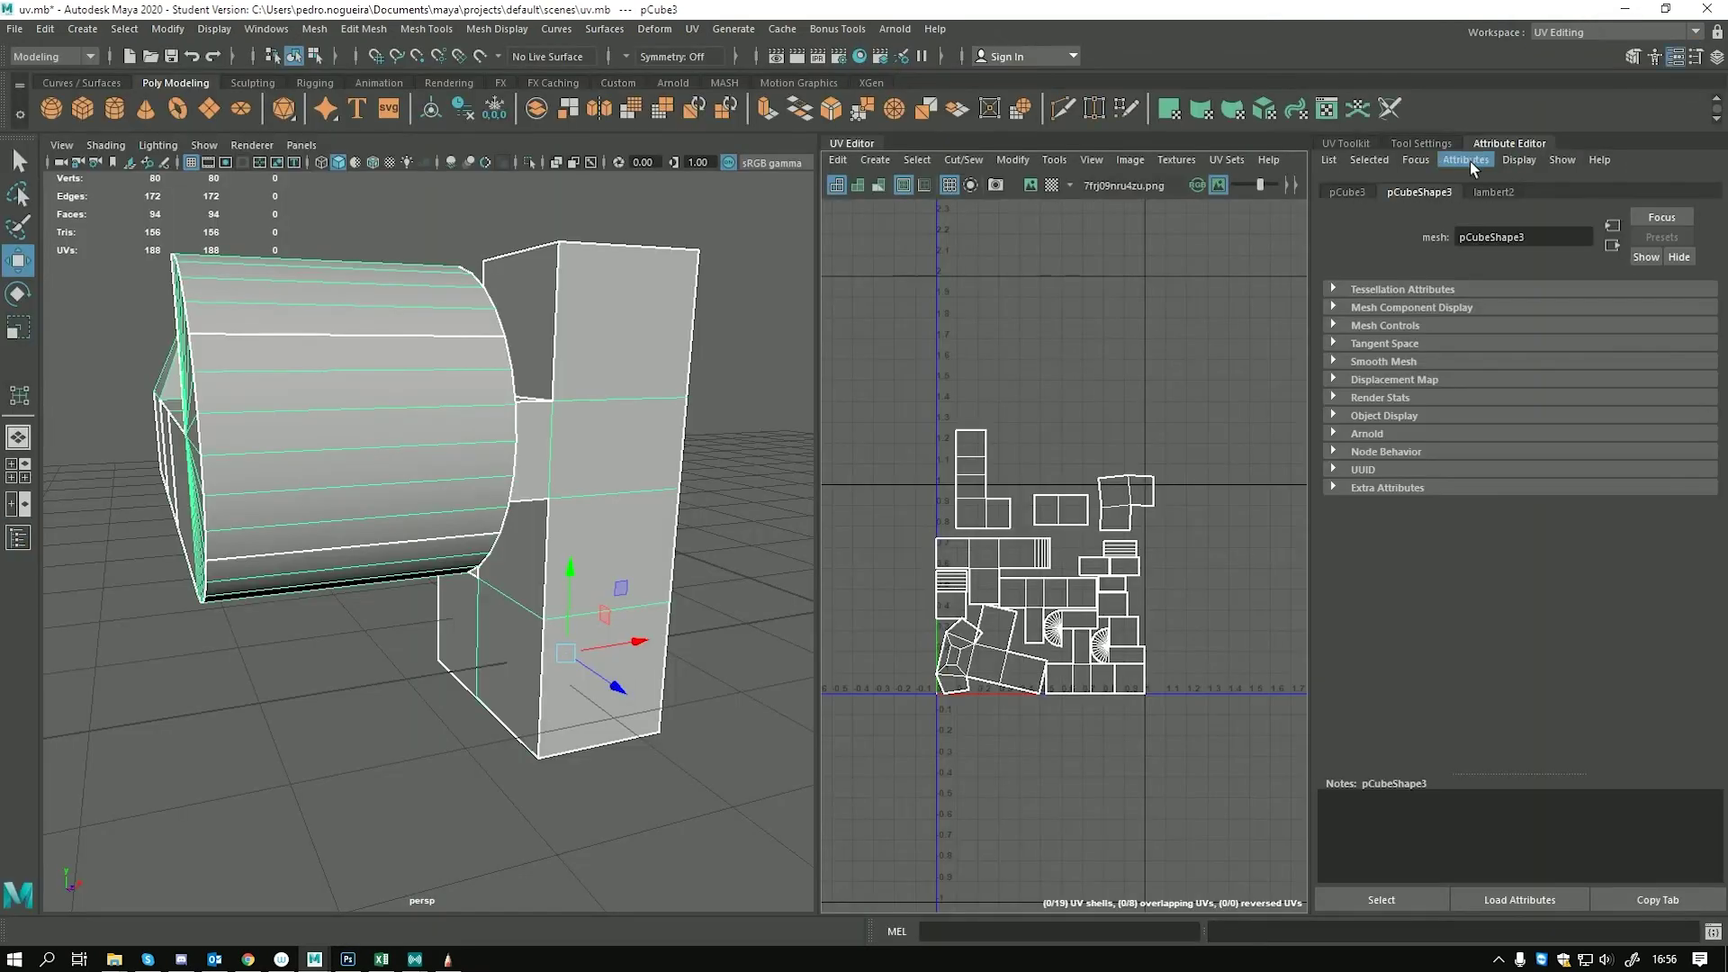
{"action": "left_click", "coordinate": [1355, 144]}
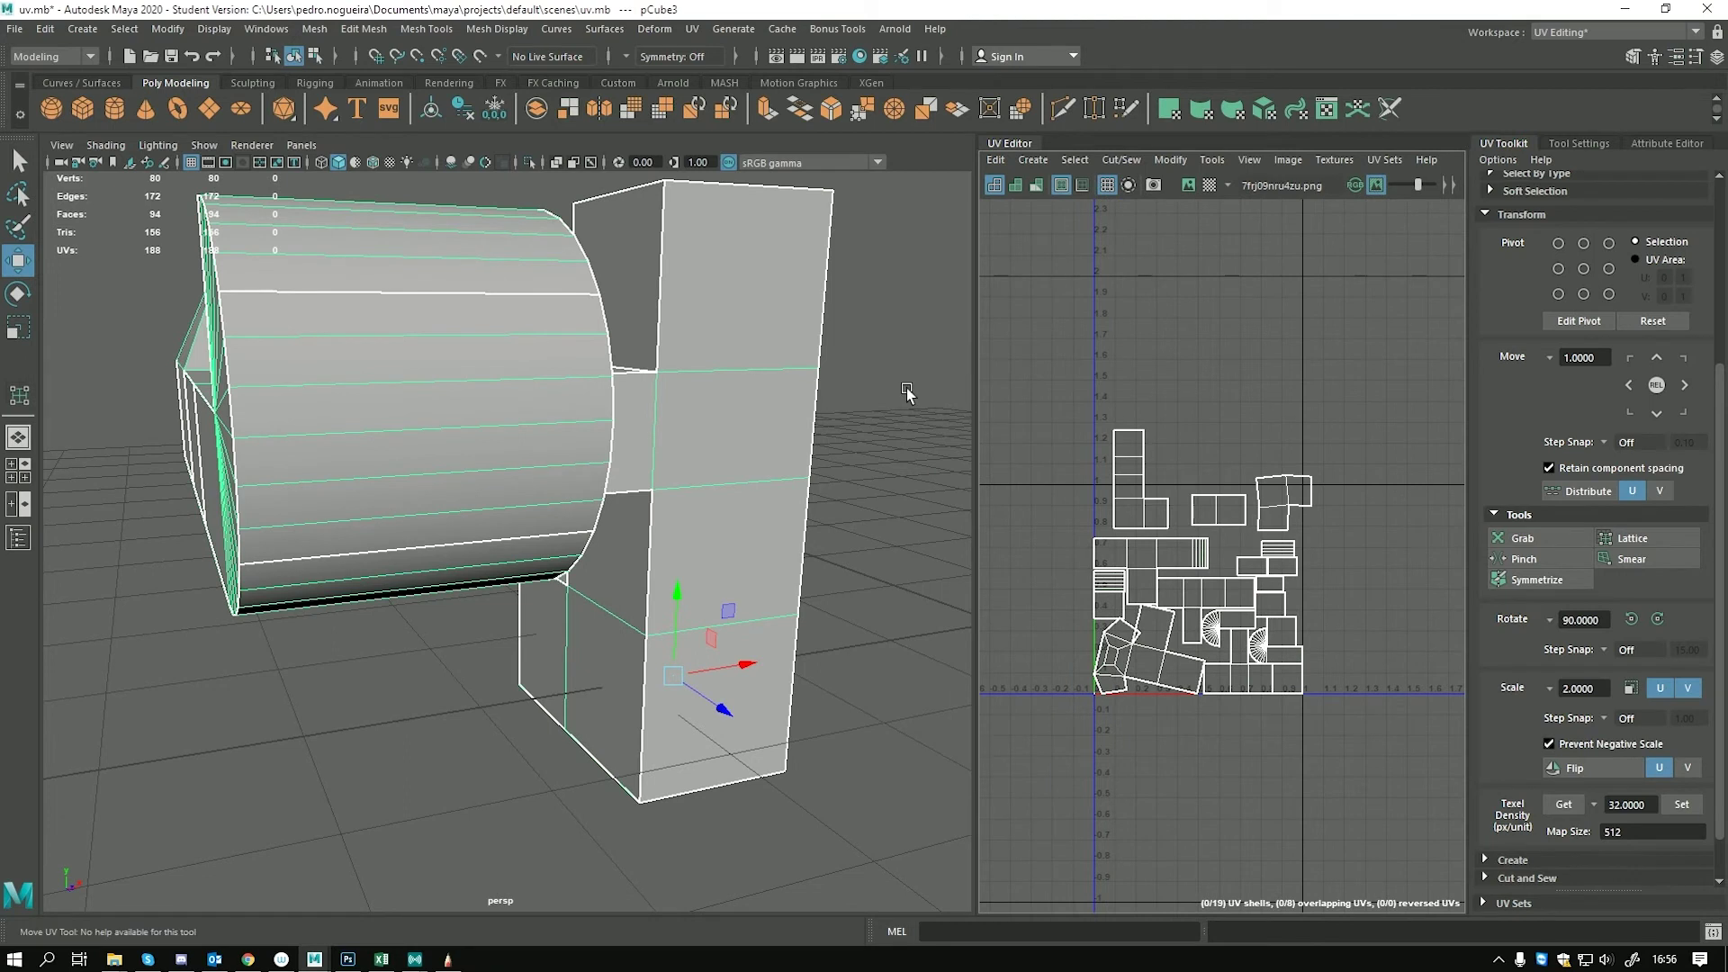
{"action": "right_click_drag", "start_coordinate": [905, 387], "coordinate": [679, 471], "text": "alt"}
{"action": "left_click_drag", "start_coordinate": [678, 471], "coordinate": [769, 547], "text": "alt"}
{"action": "right_click_drag", "start_coordinate": [768, 547], "coordinate": [675, 552], "text": "alt"}
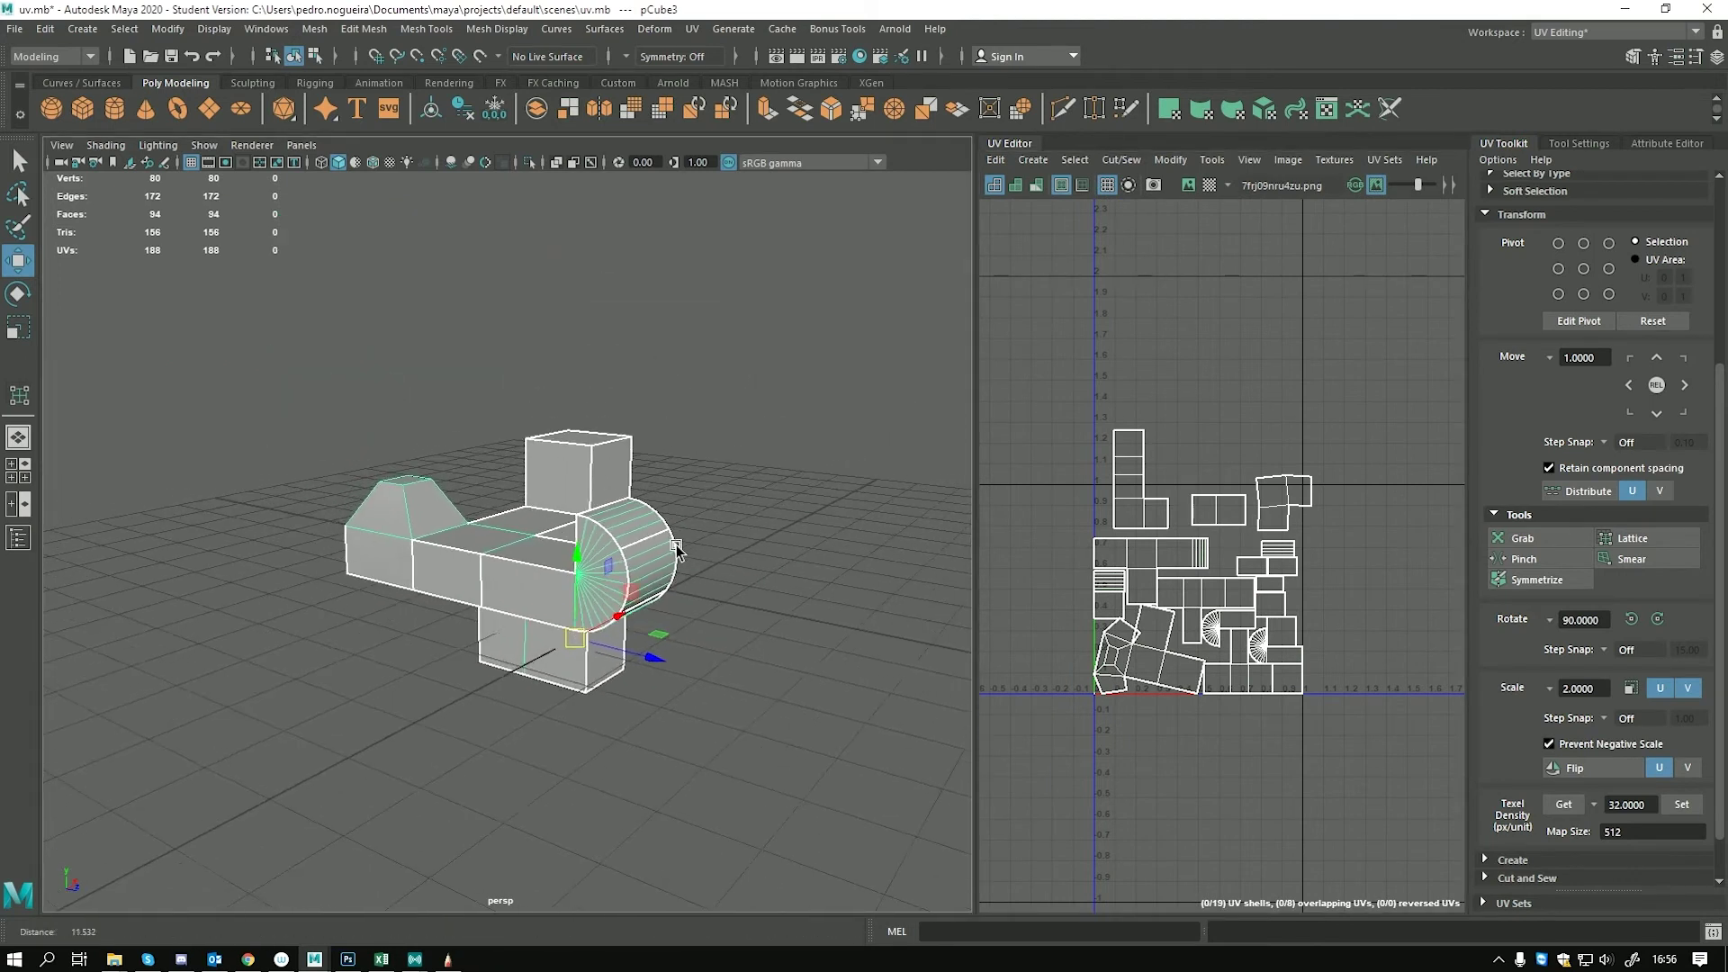
Distort several UV shells with the Grab tool, undoing the first stroke
{"action": "left_click", "coordinate": [1517, 539]}
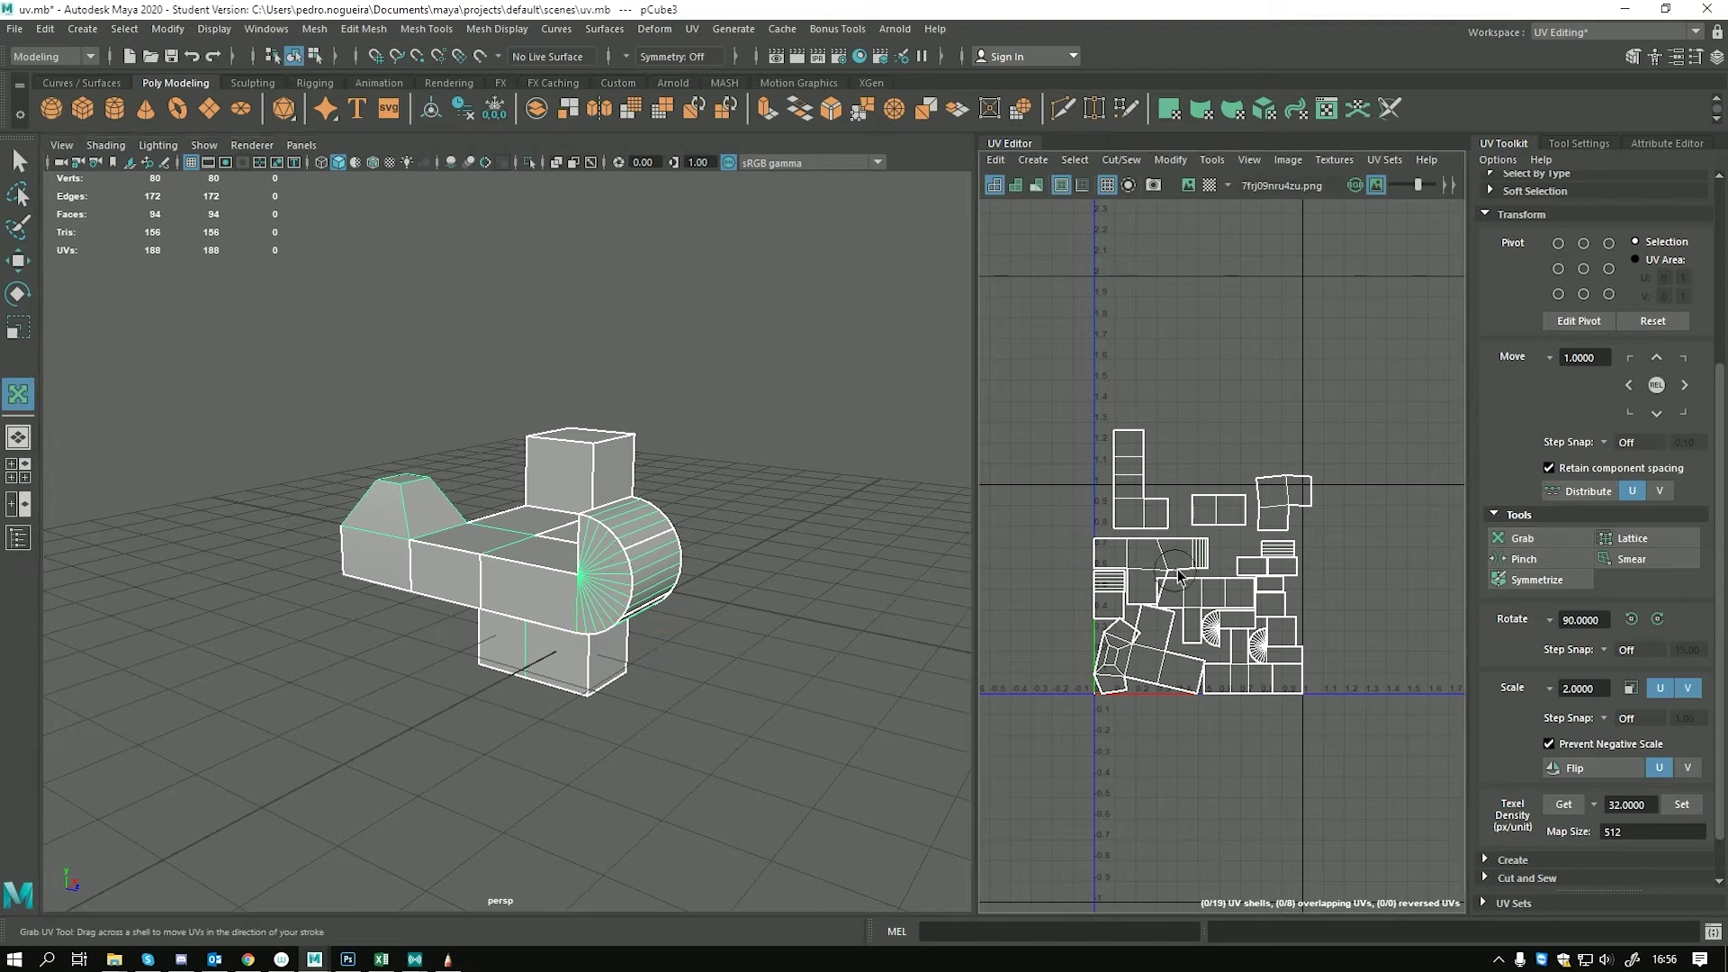
{"action": "left_click_drag", "start_coordinate": [1155, 574], "coordinate": [1141, 571]}
{"action": "key", "text": "ctrl+z"}
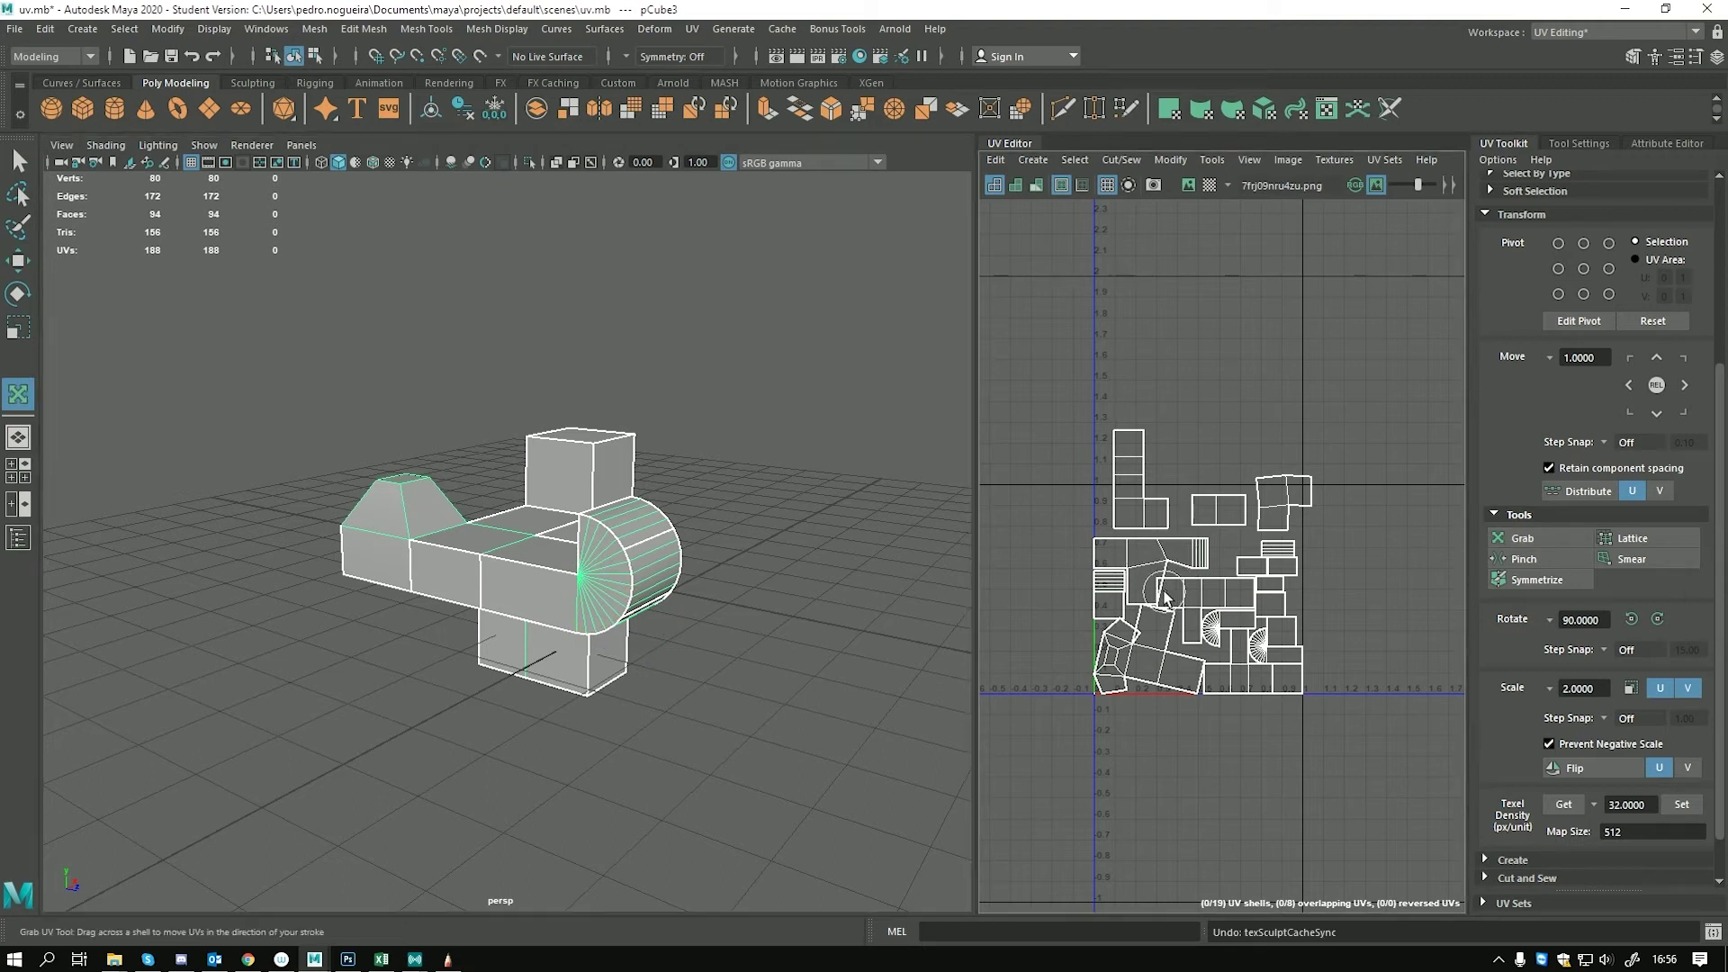
{"action": "scroll", "coordinate": [1175, 582], "scroll_direction": "up", "scroll_amount": 5}
{"action": "scroll", "coordinate": [1090, 560], "scroll_direction": "down", "scroll_amount": 3}
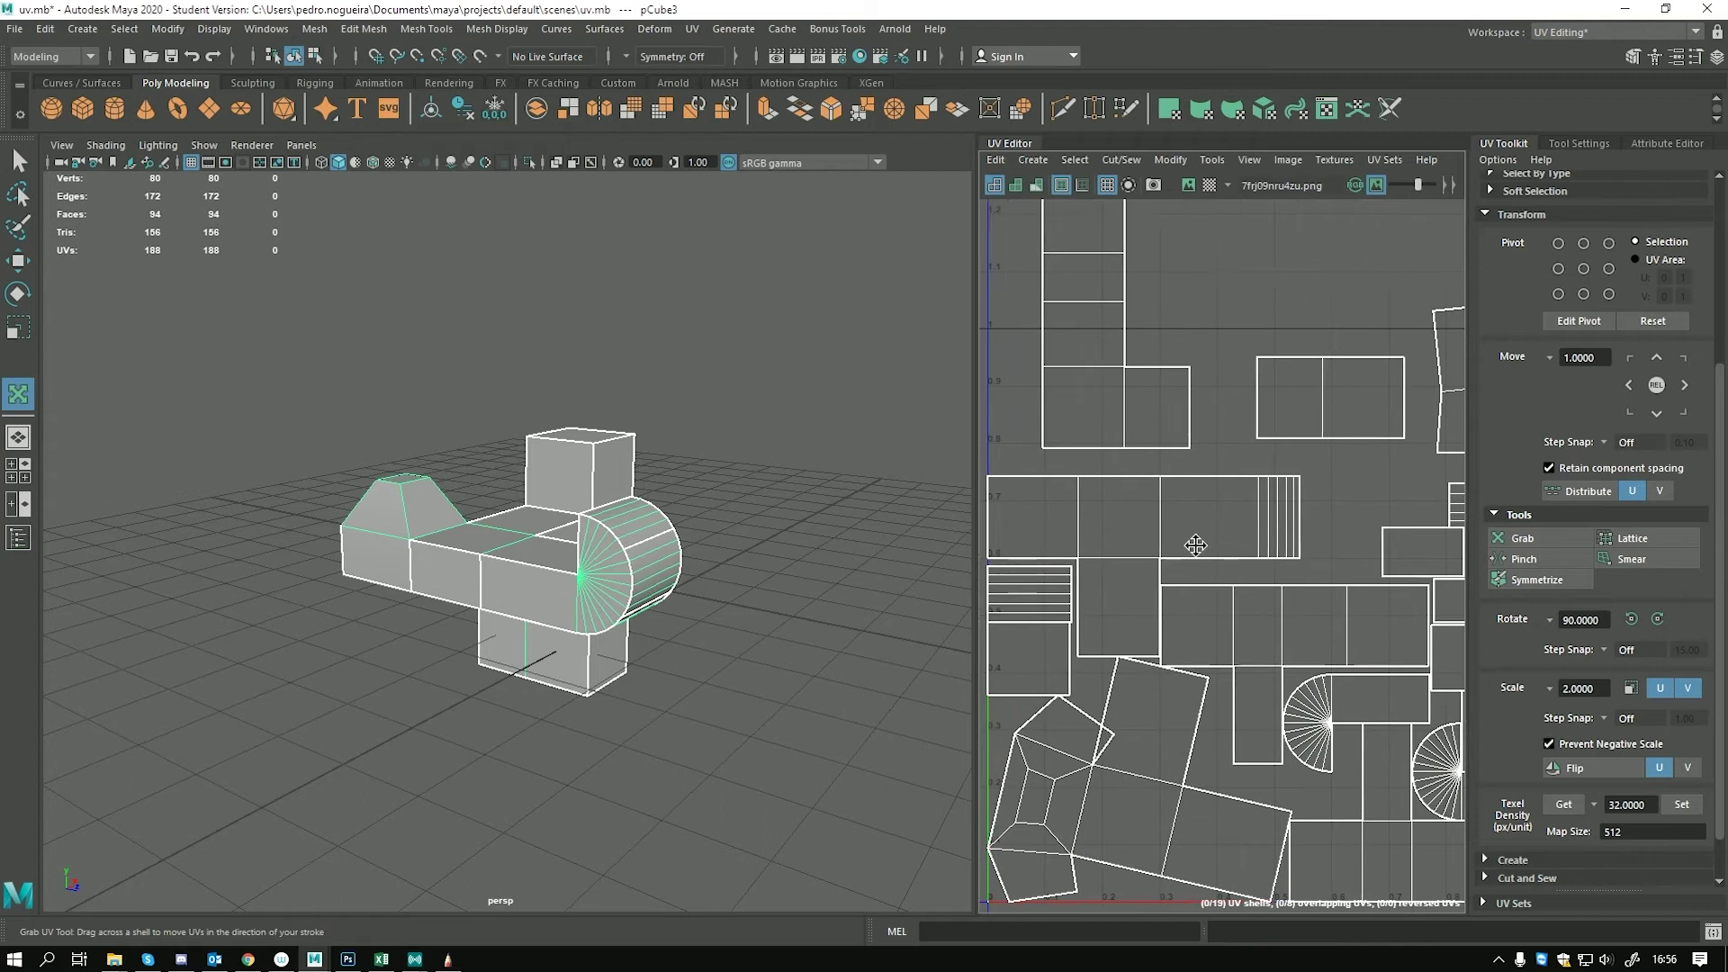
{"action": "mouse_move", "coordinate": [1179, 540]}
{"action": "left_mouse_down"}
{"action": "mouse_move", "coordinate": [1303, 534]}
{"action": "mouse_move", "coordinate": [1196, 561]}
{"action": "mouse_move", "coordinate": [1225, 573]}
{"action": "mouse_move", "coordinate": [1182, 531]}
{"action": "left_mouse_up"}
{"action": "mouse_move", "coordinate": [1143, 419]}
{"action": "left_mouse_down"}
{"action": "mouse_move", "coordinate": [1122, 364]}
{"action": "mouse_move", "coordinate": [1131, 322]}
{"action": "left_mouse_up"}
{"action": "left_click_drag", "start_coordinate": [1294, 430], "coordinate": [1283, 413]}
{"action": "mouse_move", "coordinate": [1121, 396]}
{"action": "left_mouse_down"}
{"action": "mouse_move", "coordinate": [1136, 423]}
{"action": "mouse_move", "coordinate": [1116, 684]}
{"action": "mouse_move", "coordinate": [1170, 756]}
{"action": "mouse_move", "coordinate": [1104, 789]}
{"action": "mouse_move", "coordinate": [1121, 774]}
{"action": "mouse_move", "coordinate": [1189, 837]}
{"action": "mouse_move", "coordinate": [1166, 796]}
{"action": "mouse_move", "coordinate": [1150, 822]}
{"action": "left_mouse_up"}
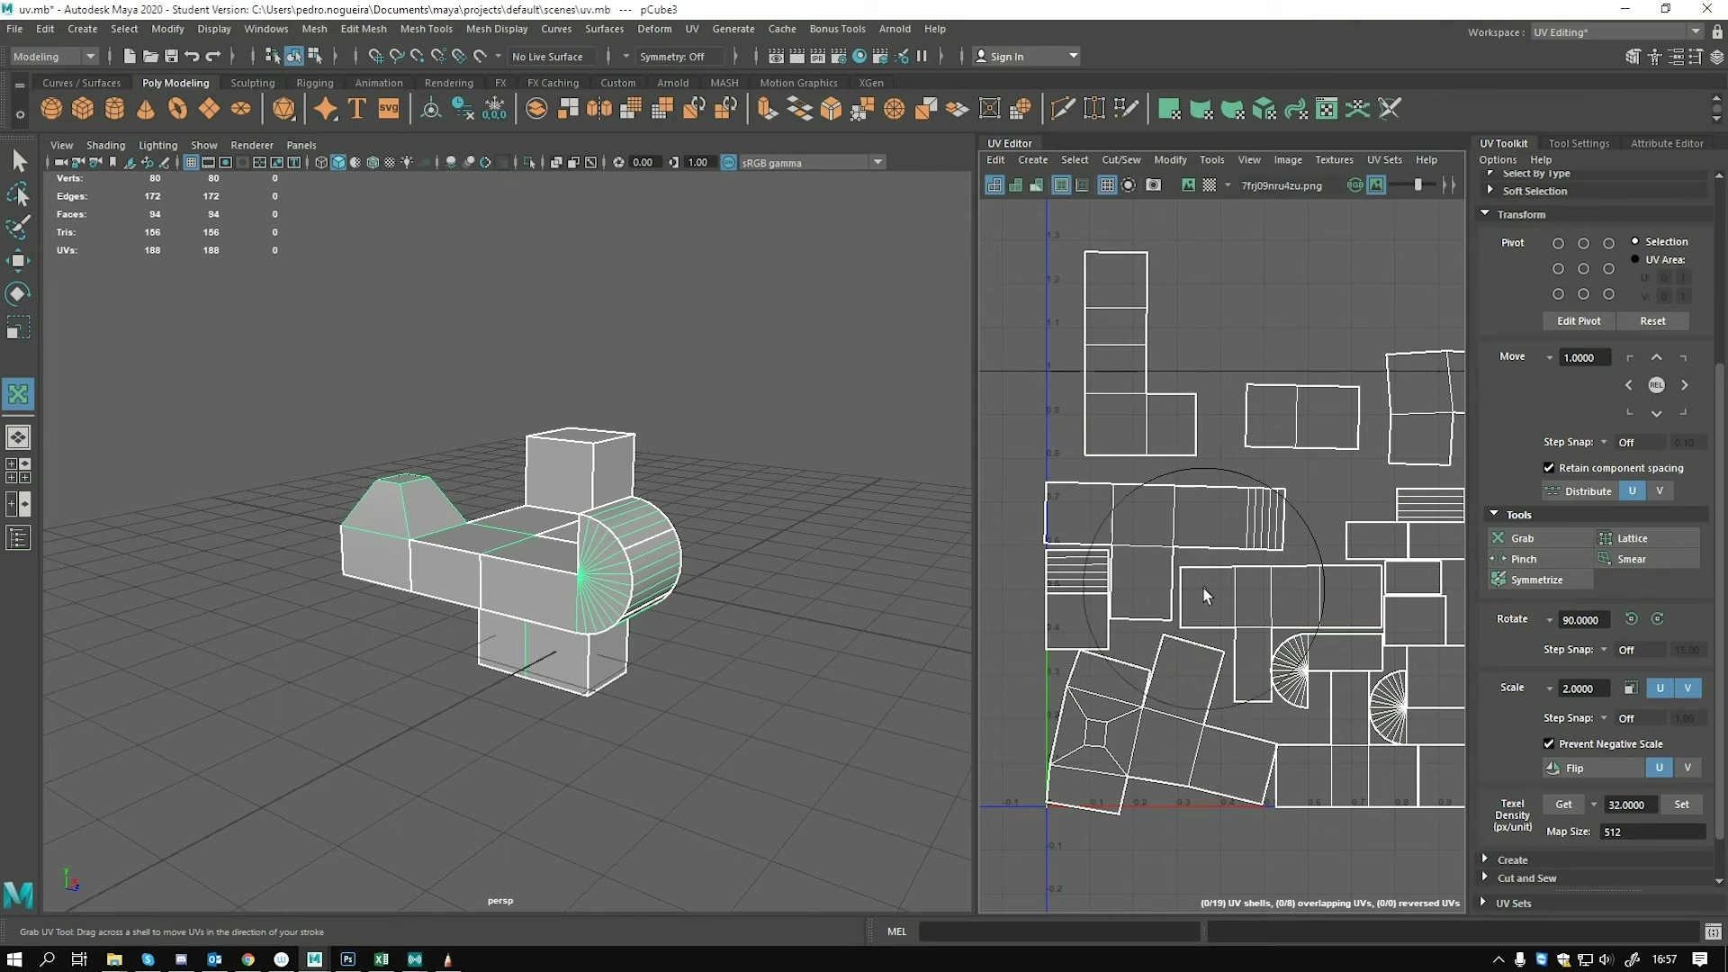
{"action": "middle_click_drag", "start_coordinate": [1218, 540], "coordinate": [1068, 467], "text": "alt"}
{"action": "scroll", "coordinate": [1231, 560], "scroll_direction": "down", "scroll_amount": 2}
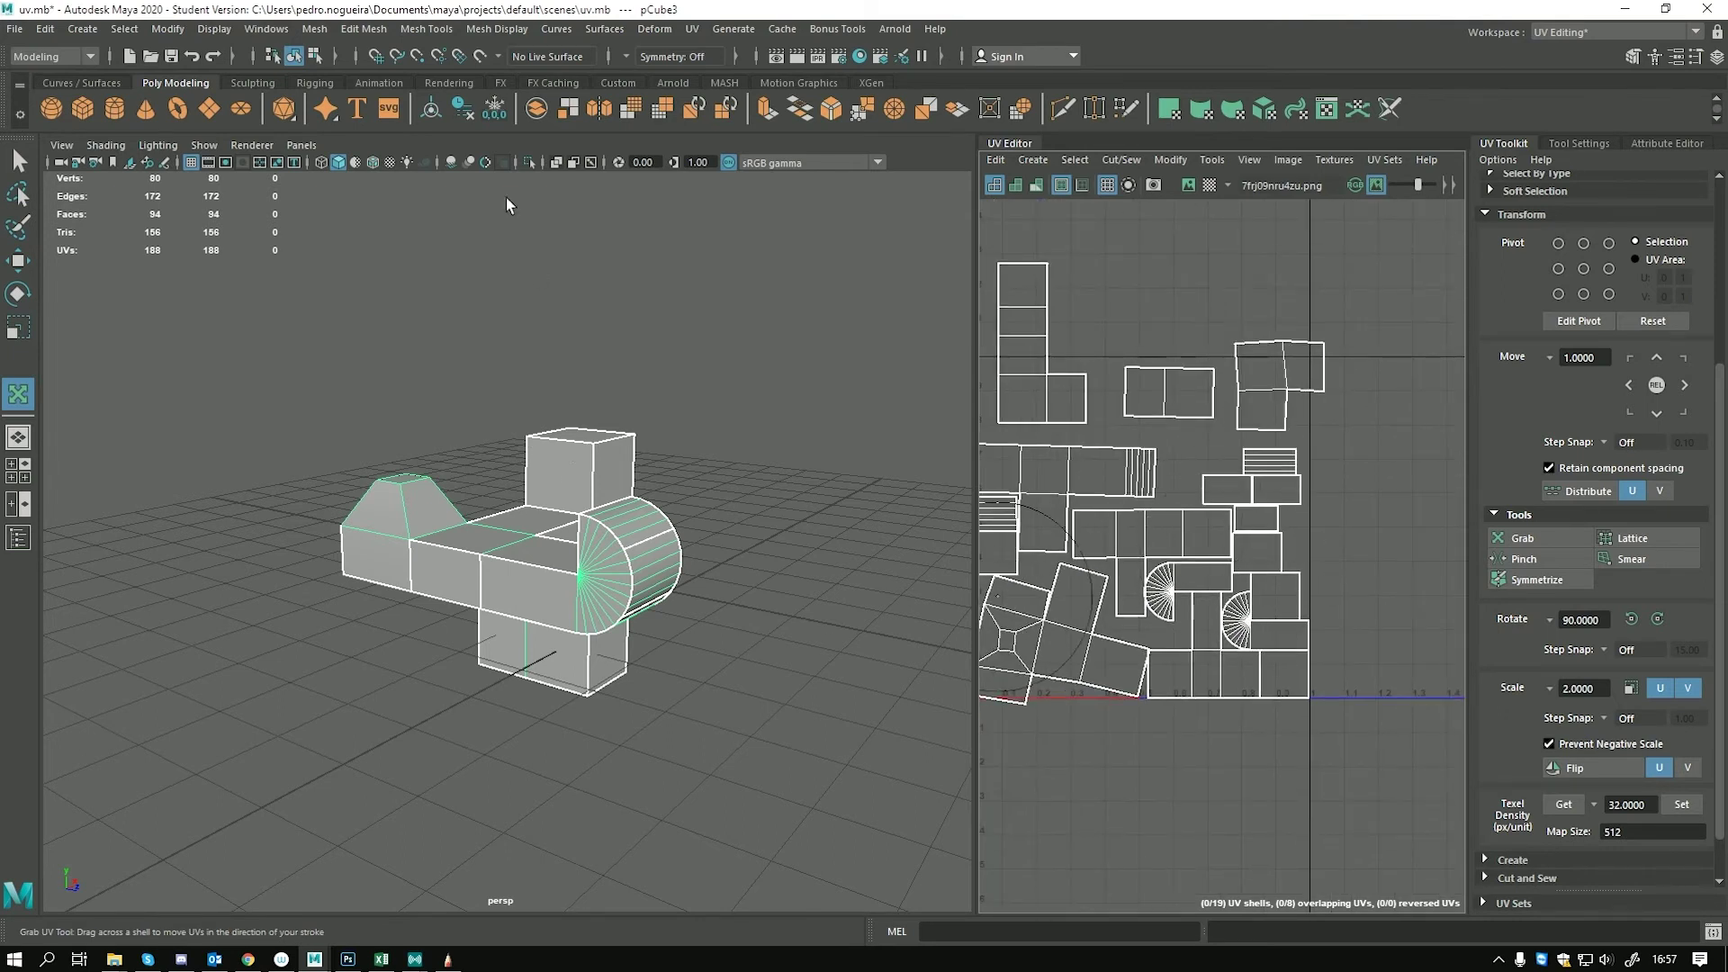
Try deforming the pCube3 mesh in the perspective view with the sculpting Grab tool
{"action": "left_click", "coordinate": [261, 83]}
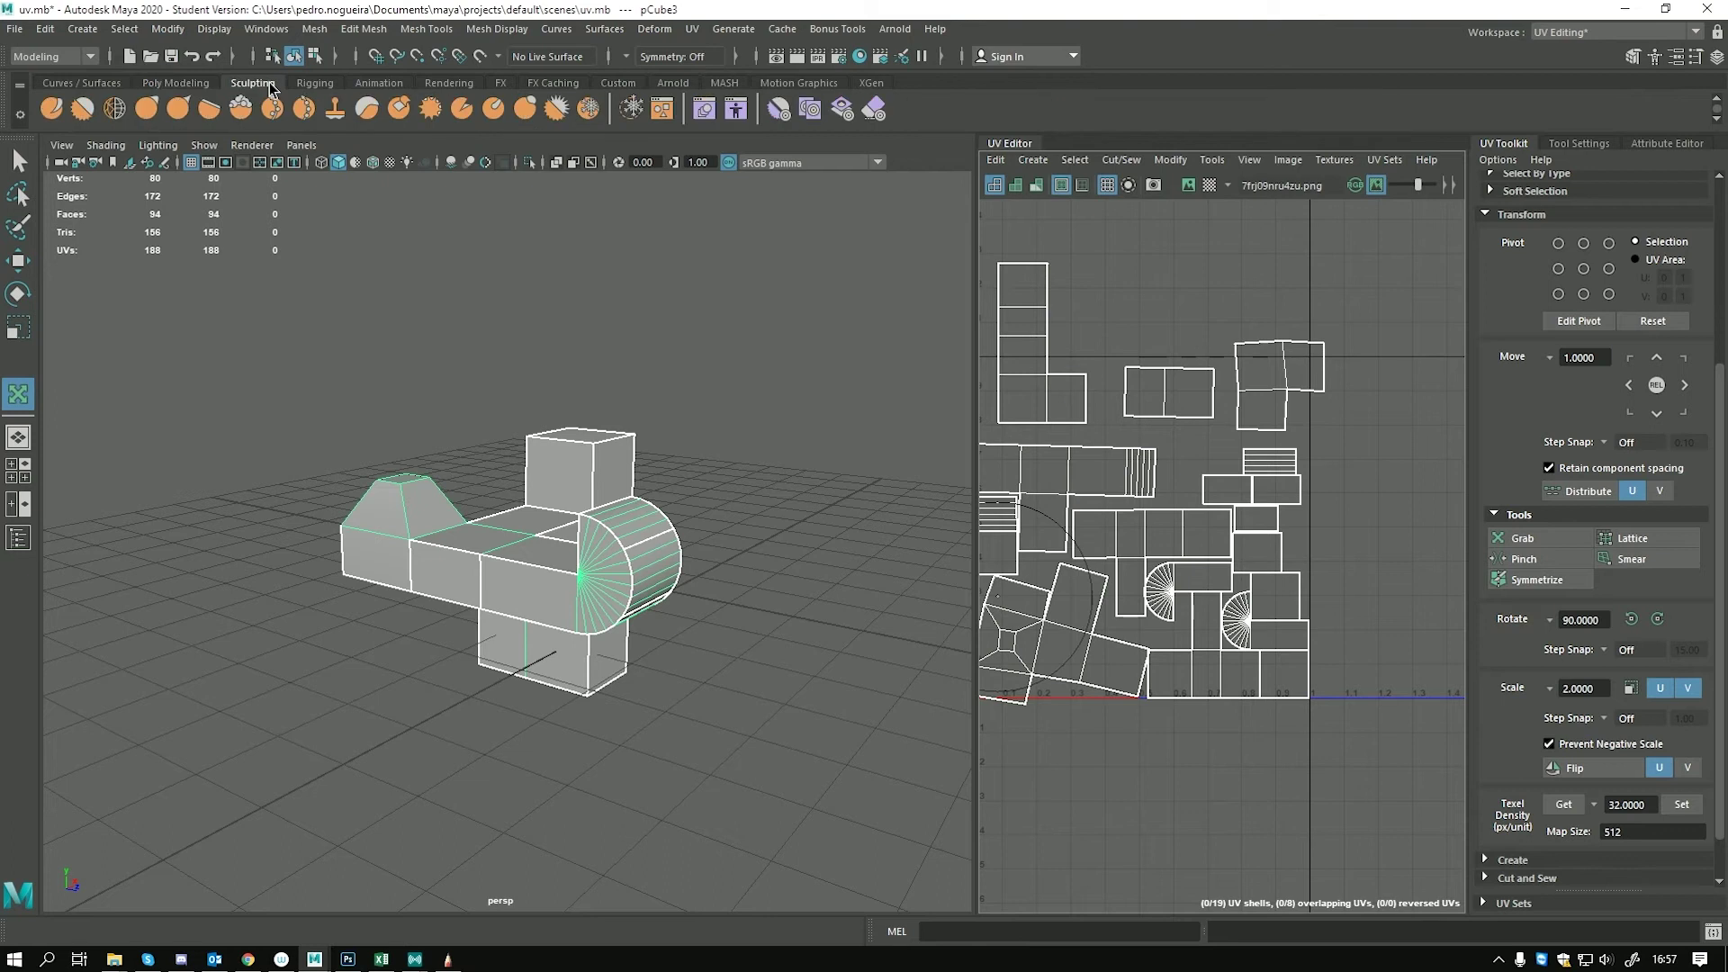
{"action": "left_click", "coordinate": [154, 107]}
{"action": "left_click_drag", "start_coordinate": [589, 502], "coordinate": [560, 423]}
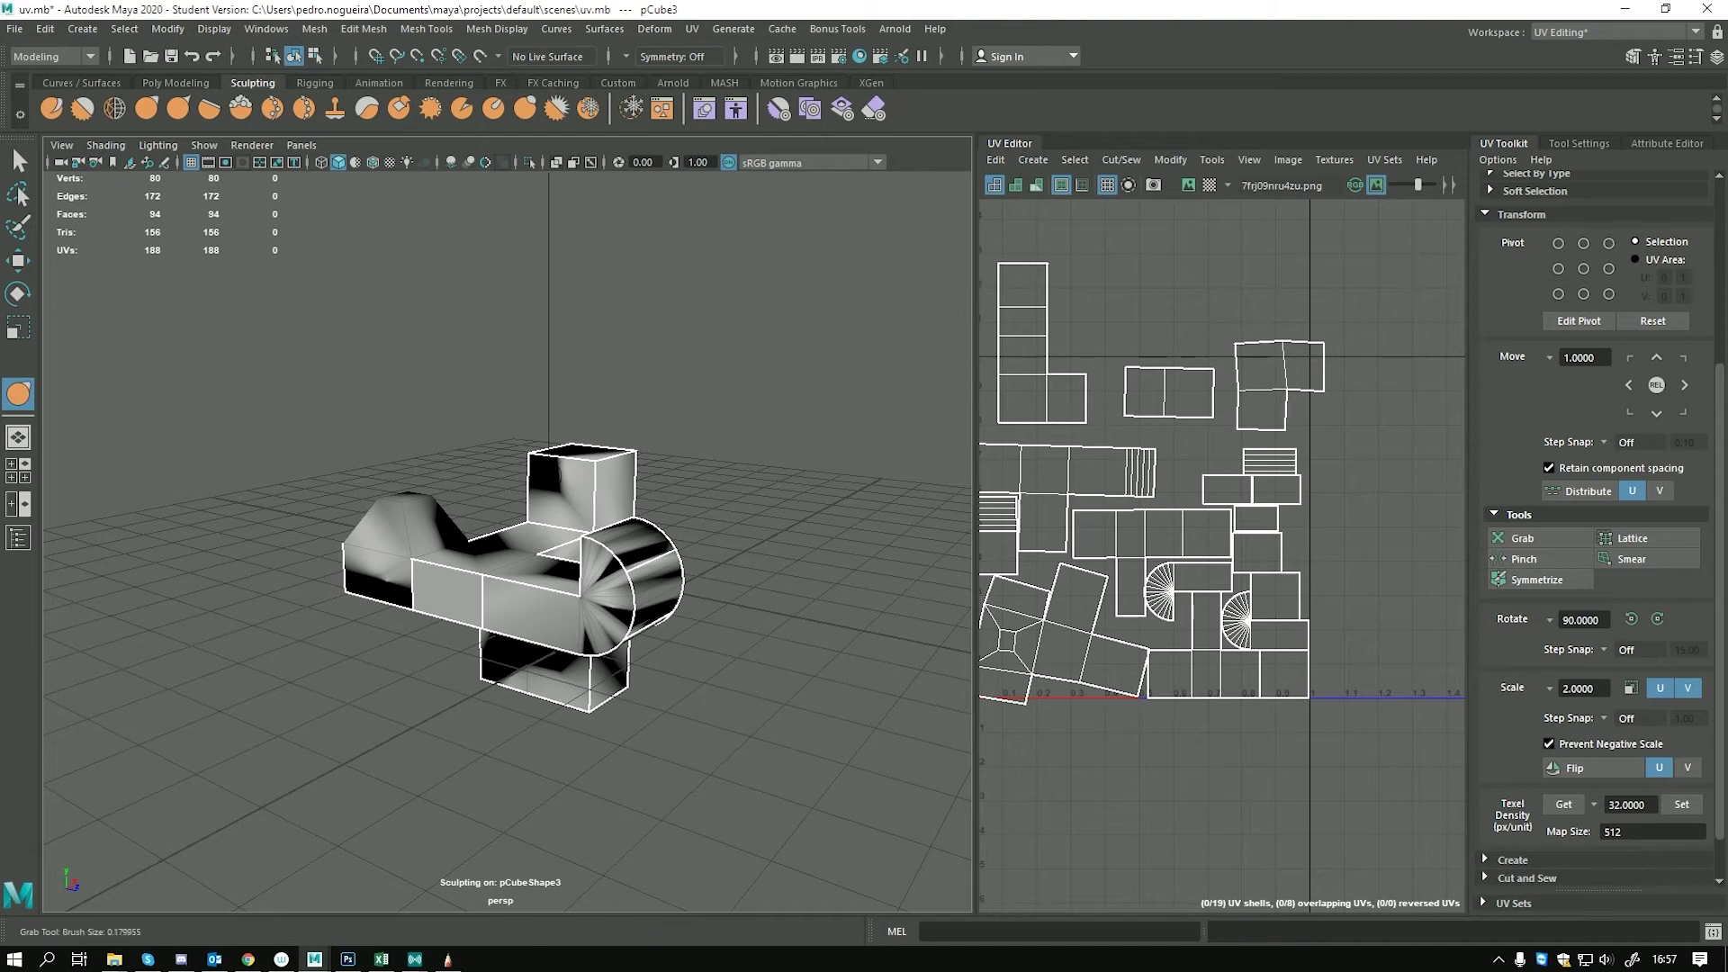
{"action": "mouse_move", "coordinate": [559, 482]}
{"action": "left_mouse_down"}
{"action": "mouse_move", "coordinate": [538, 477]}
{"action": "mouse_move", "coordinate": [565, 480]}
{"action": "left_mouse_up"}
{"action": "left_click_drag", "start_coordinate": [566, 481], "coordinate": [579, 532]}
Undo the sculpting strokes on the mesh and the most recent UV grab edits
{"action": "key", "text": "ctrl+z"}
{"action": "key", "text": "ctrl+z"}
{"action": "key", "text": "ctrl+z"}
{"action": "key", "text": "ctrl+z"}
{"action": "key", "text": "ctrl+z"}
{"action": "key", "text": "ctrl+z"}
{"action": "key", "text": "ctrl+z"}
{"action": "key", "text": "ctrl+z"}
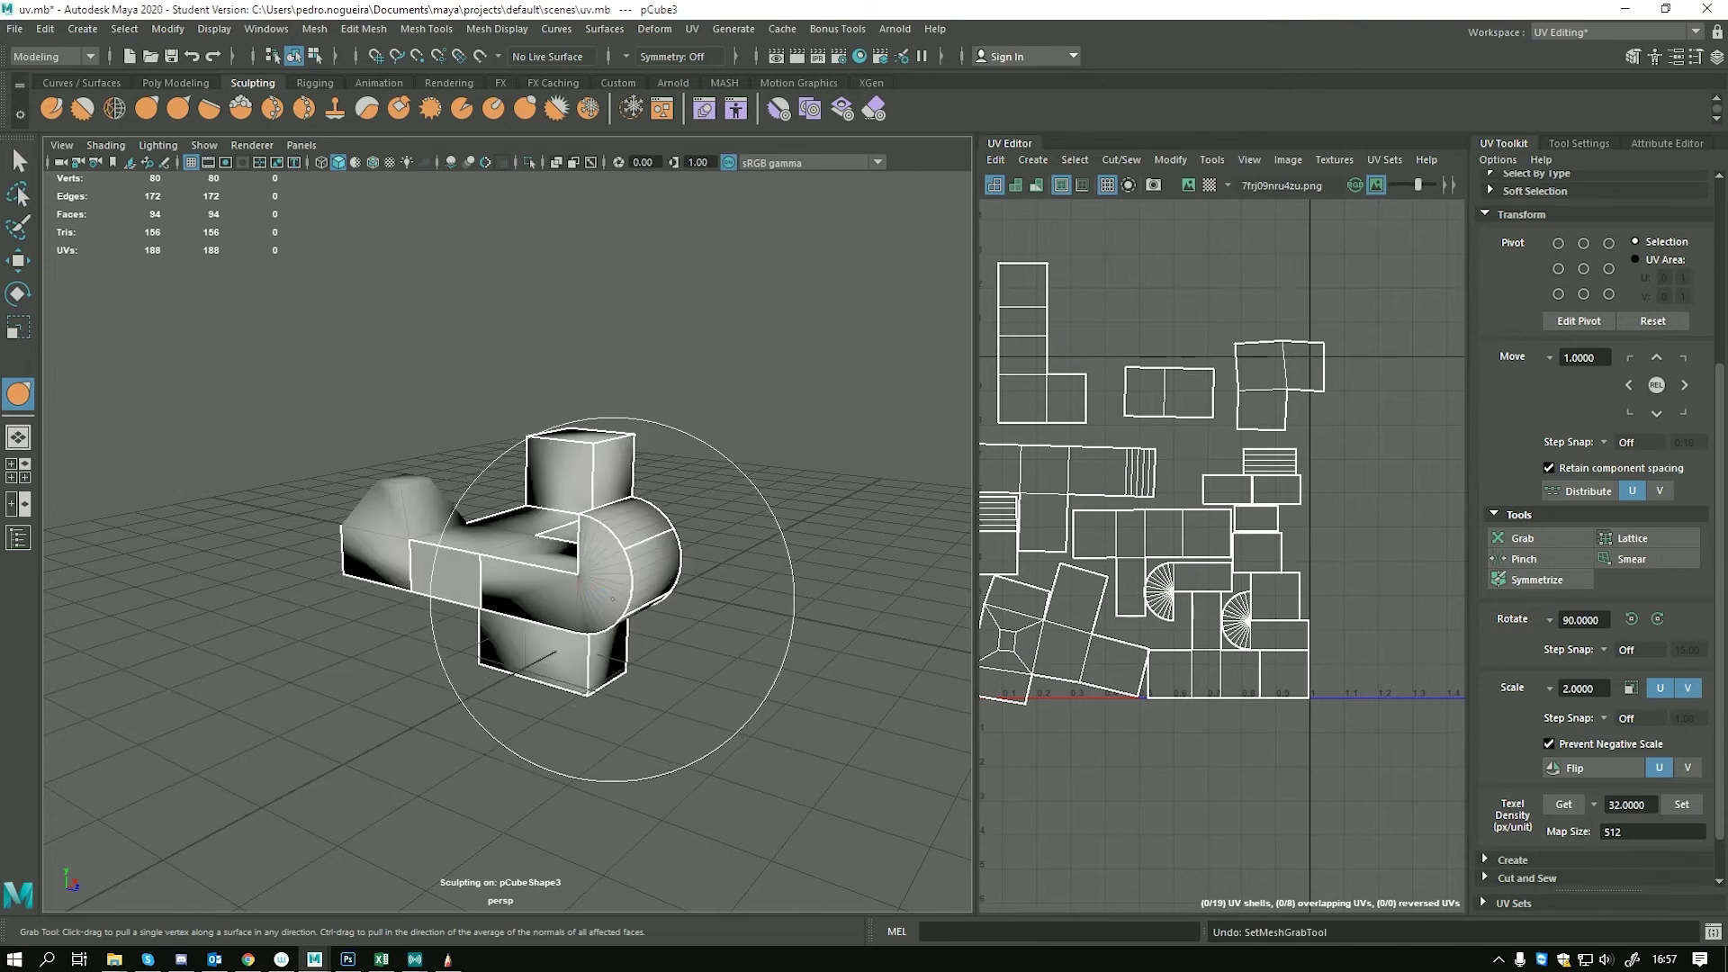
{"action": "key", "text": "ctrl+z"}
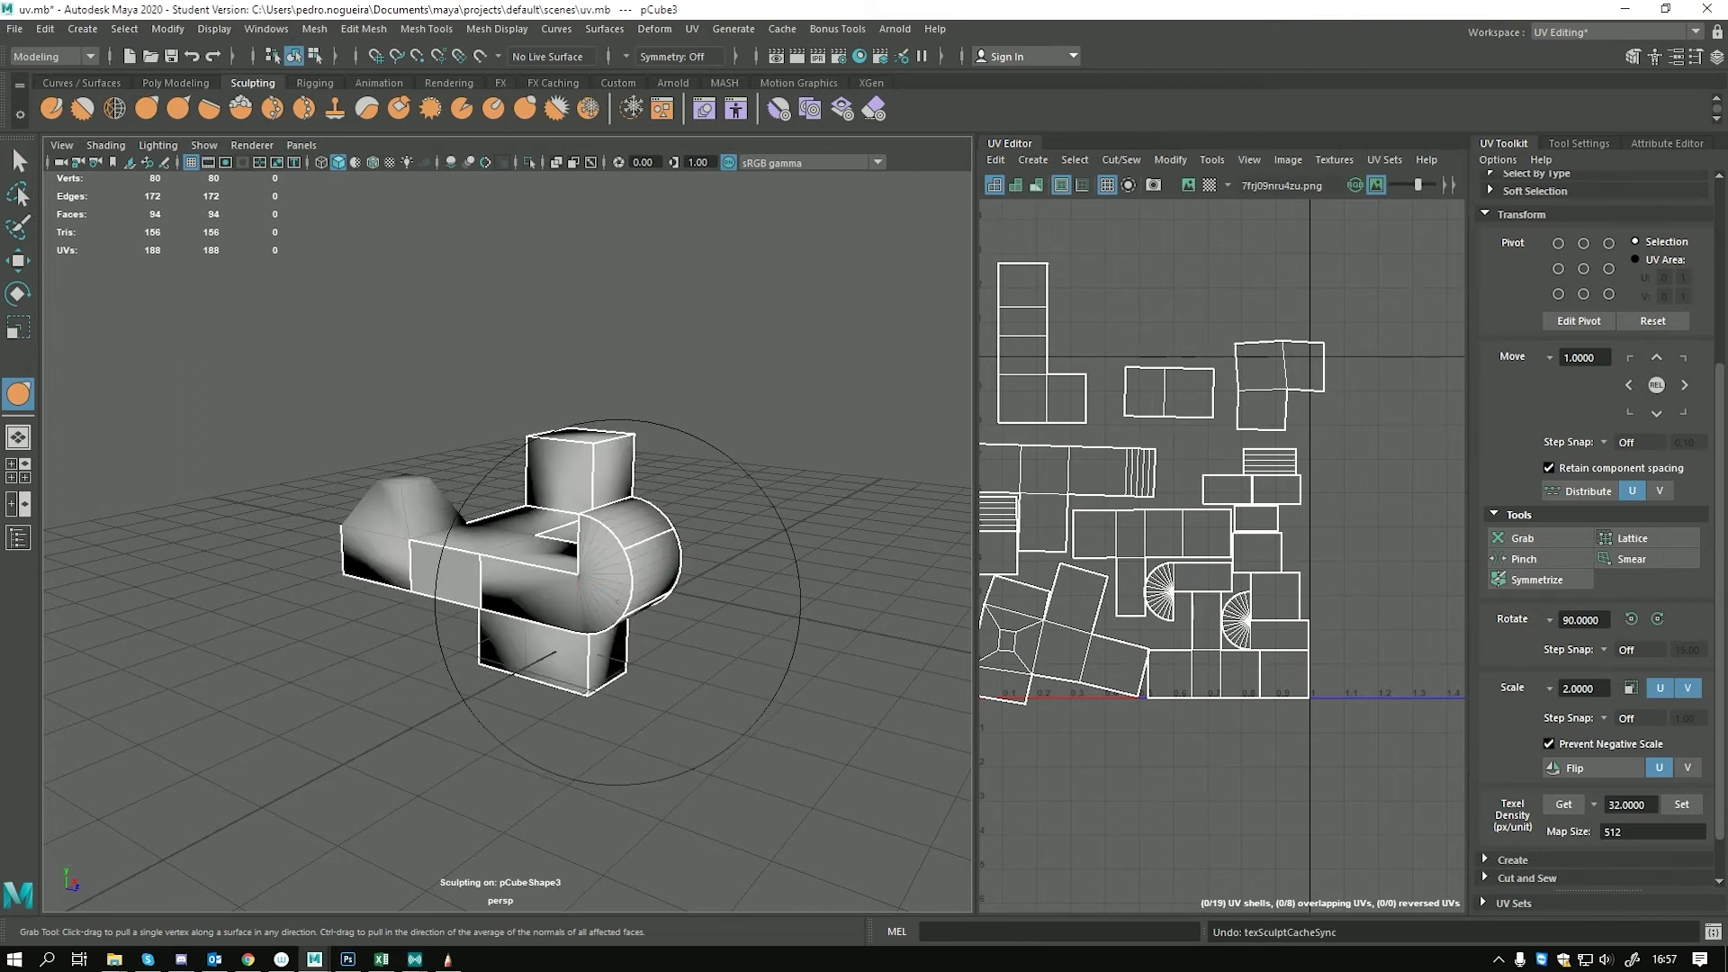
{"action": "key", "text": "ctrl+z"}
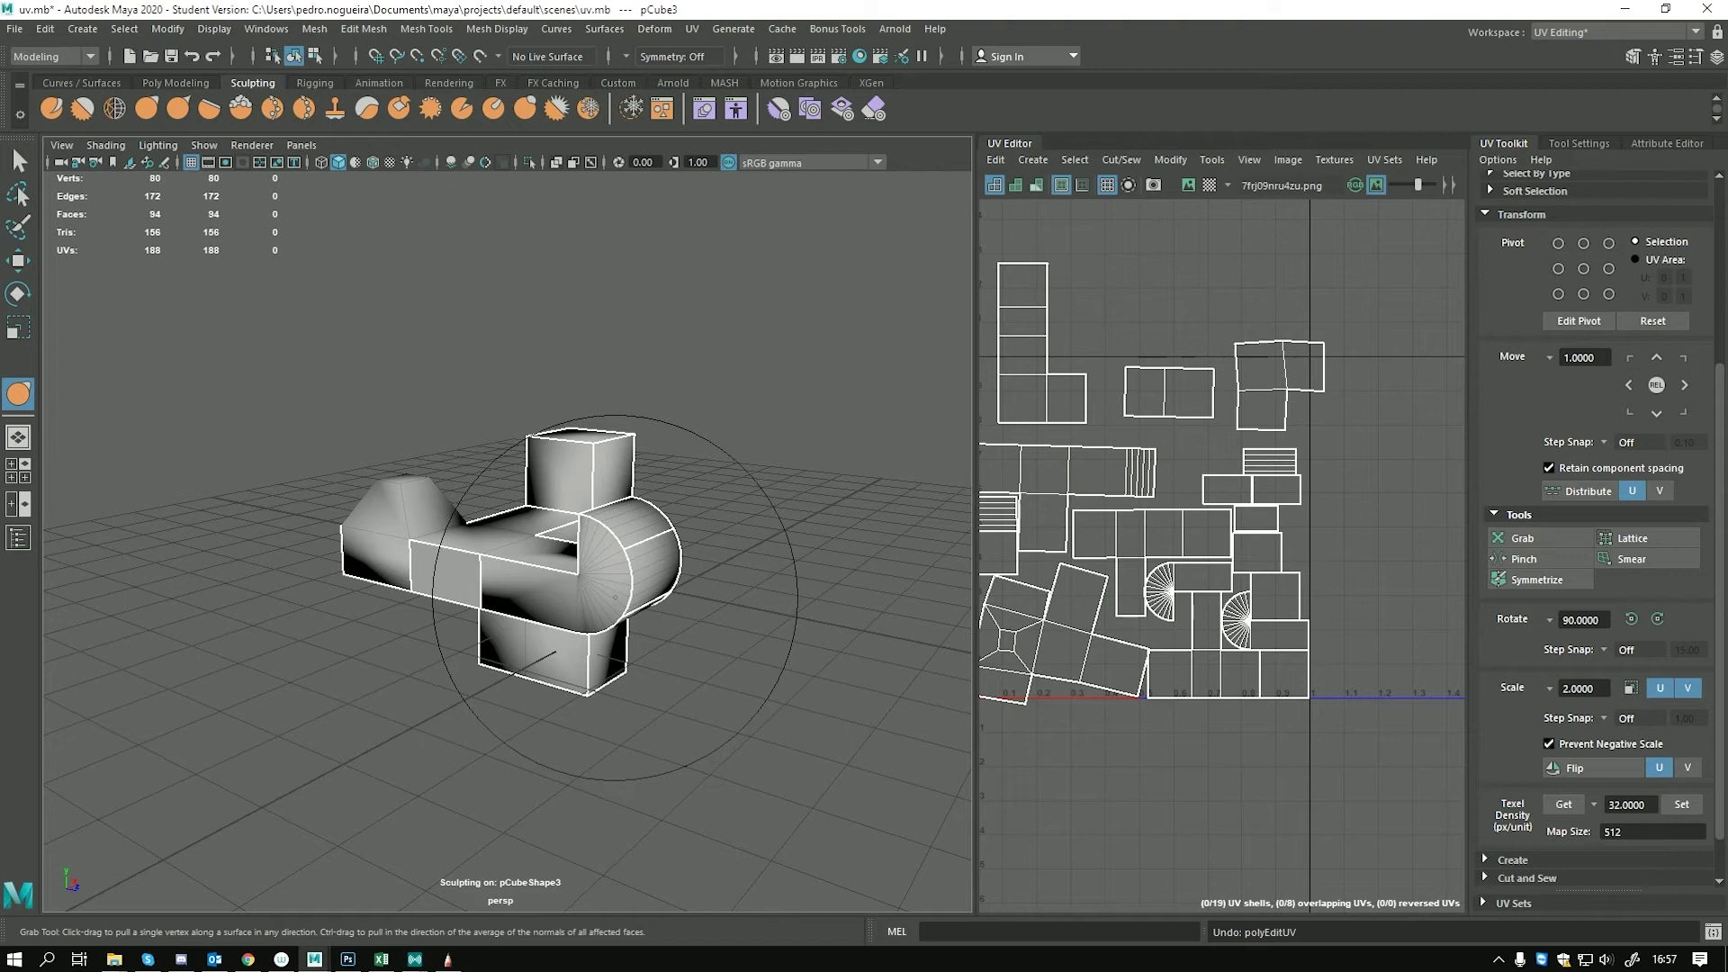
{"action": "key", "text": "ctrl+z"}
{"action": "middle_click_drag", "start_coordinate": [658, 541], "coordinate": [690, 555], "text": "alt"}
{"action": "middle_click_drag", "start_coordinate": [1212, 511], "coordinate": [1311, 529], "text": "alt"}
{"action": "scroll", "coordinate": [1311, 529], "scroll_direction": "down", "scroll_amount": 2}
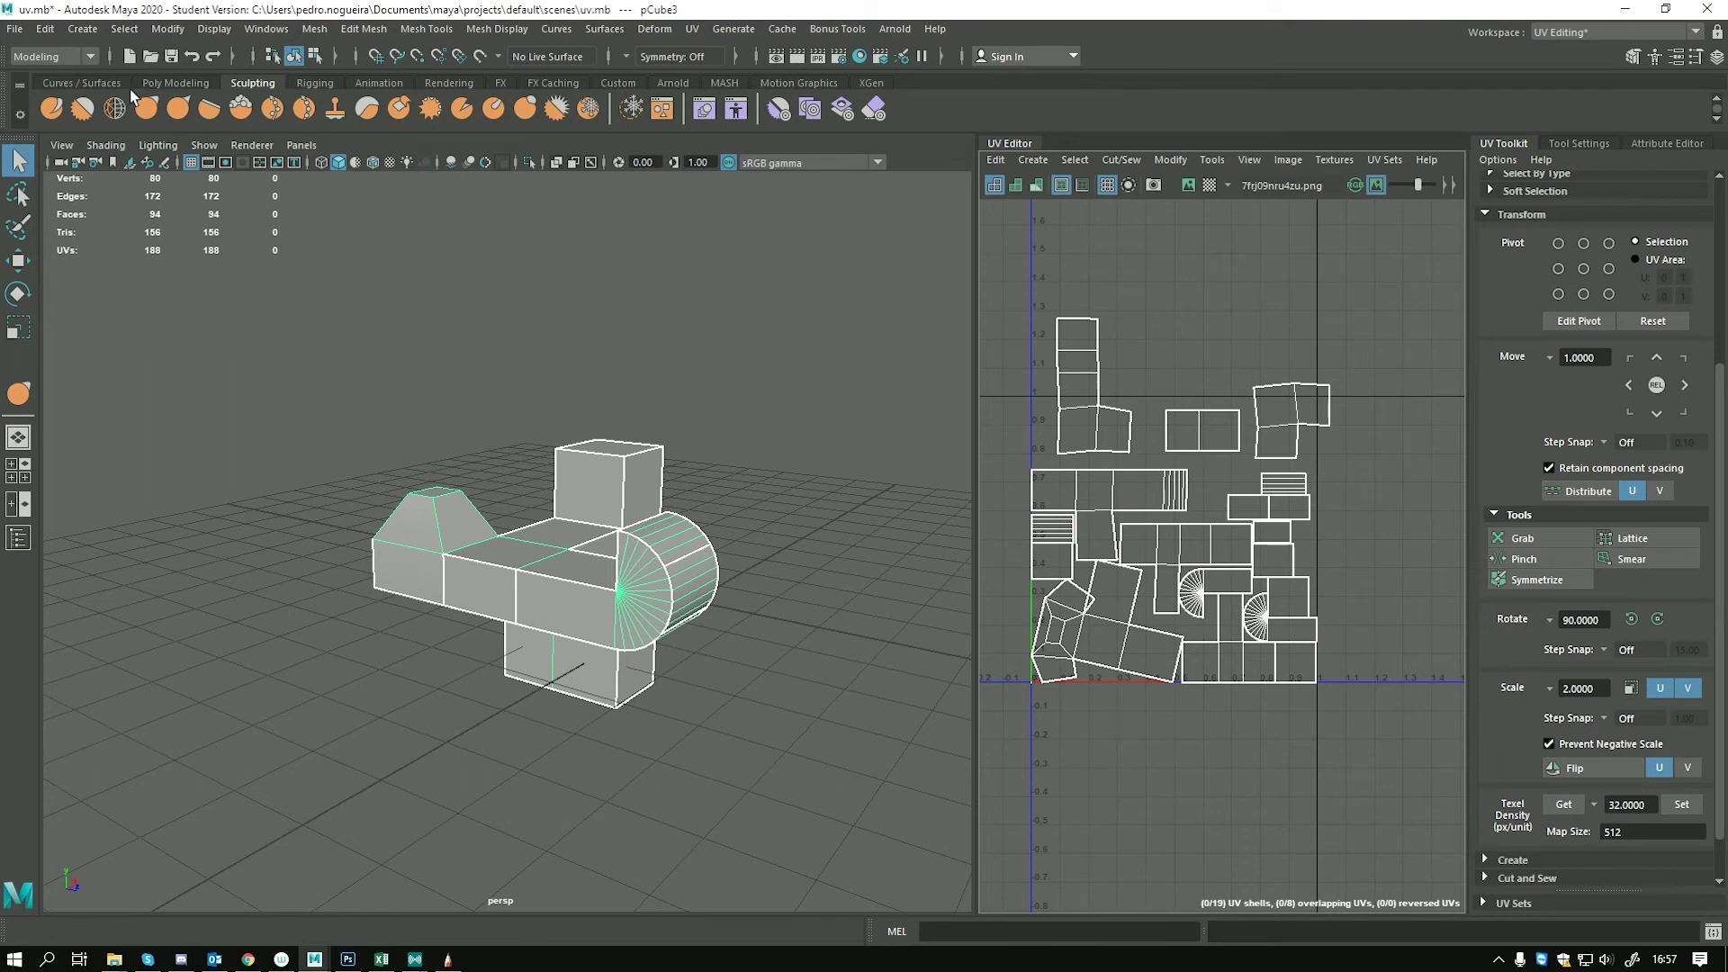
Return to the Poly Modeling shelf and collapse the Tools and Transform sections of the UV Toolkit
{"action": "left_click", "coordinate": [176, 83]}
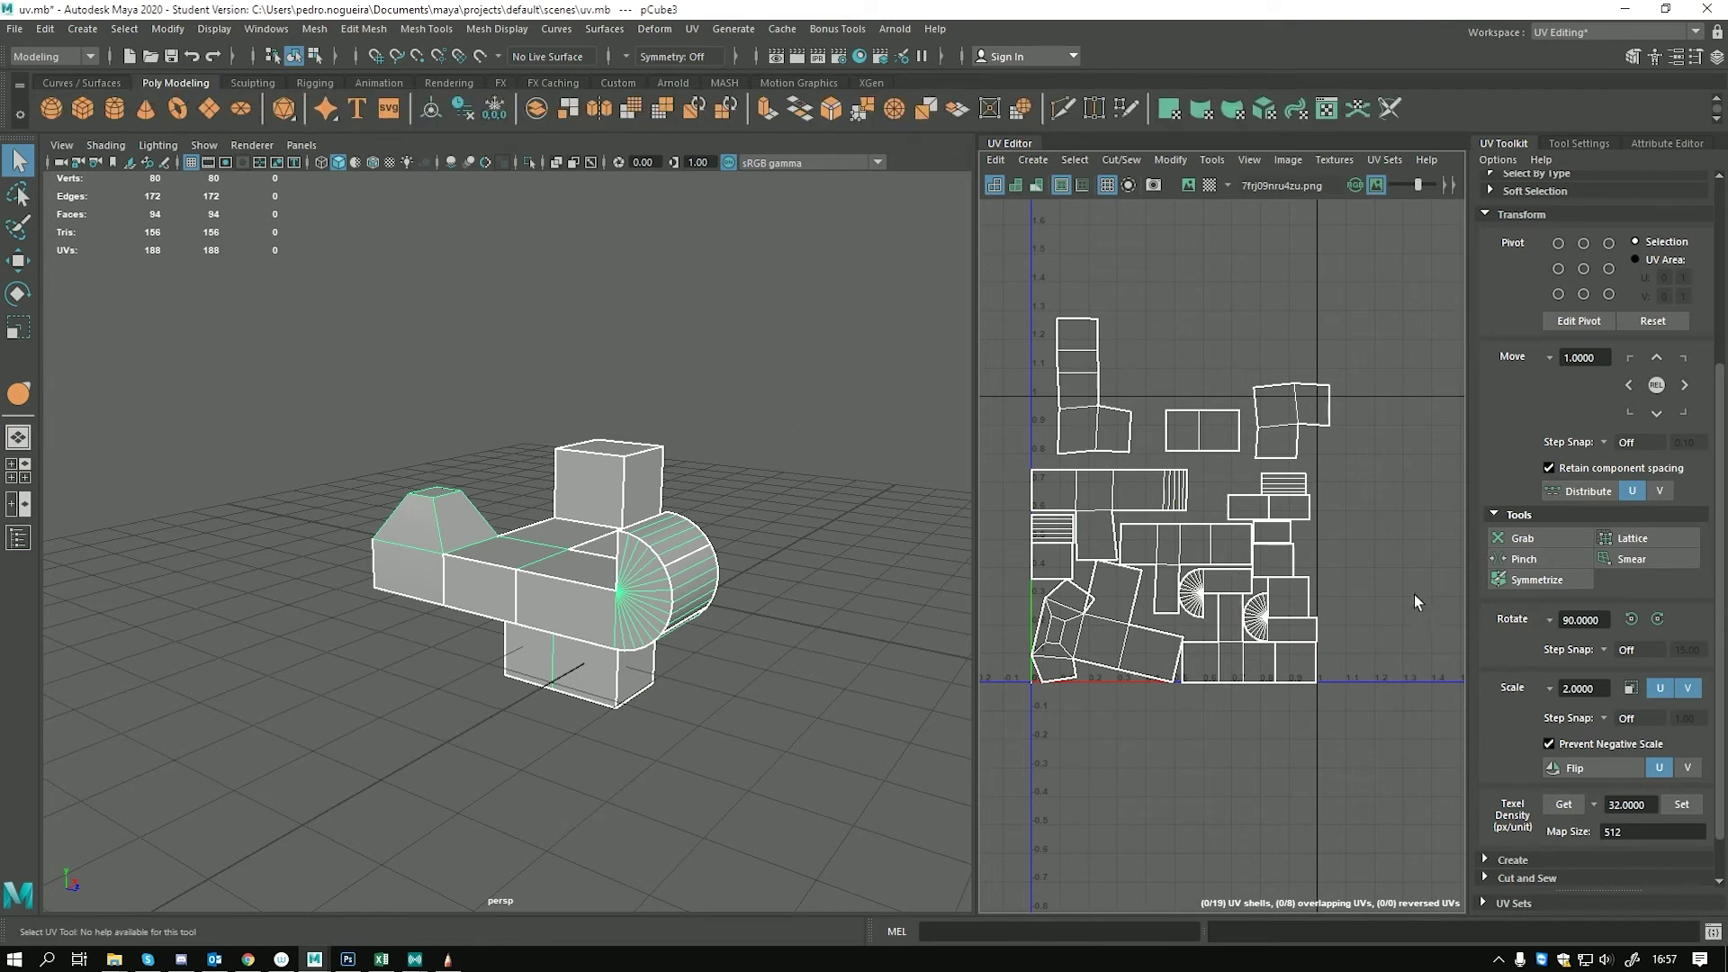
{"action": "scroll", "coordinate": [1541, 578], "scroll_direction": "up", "scroll_amount": 2}
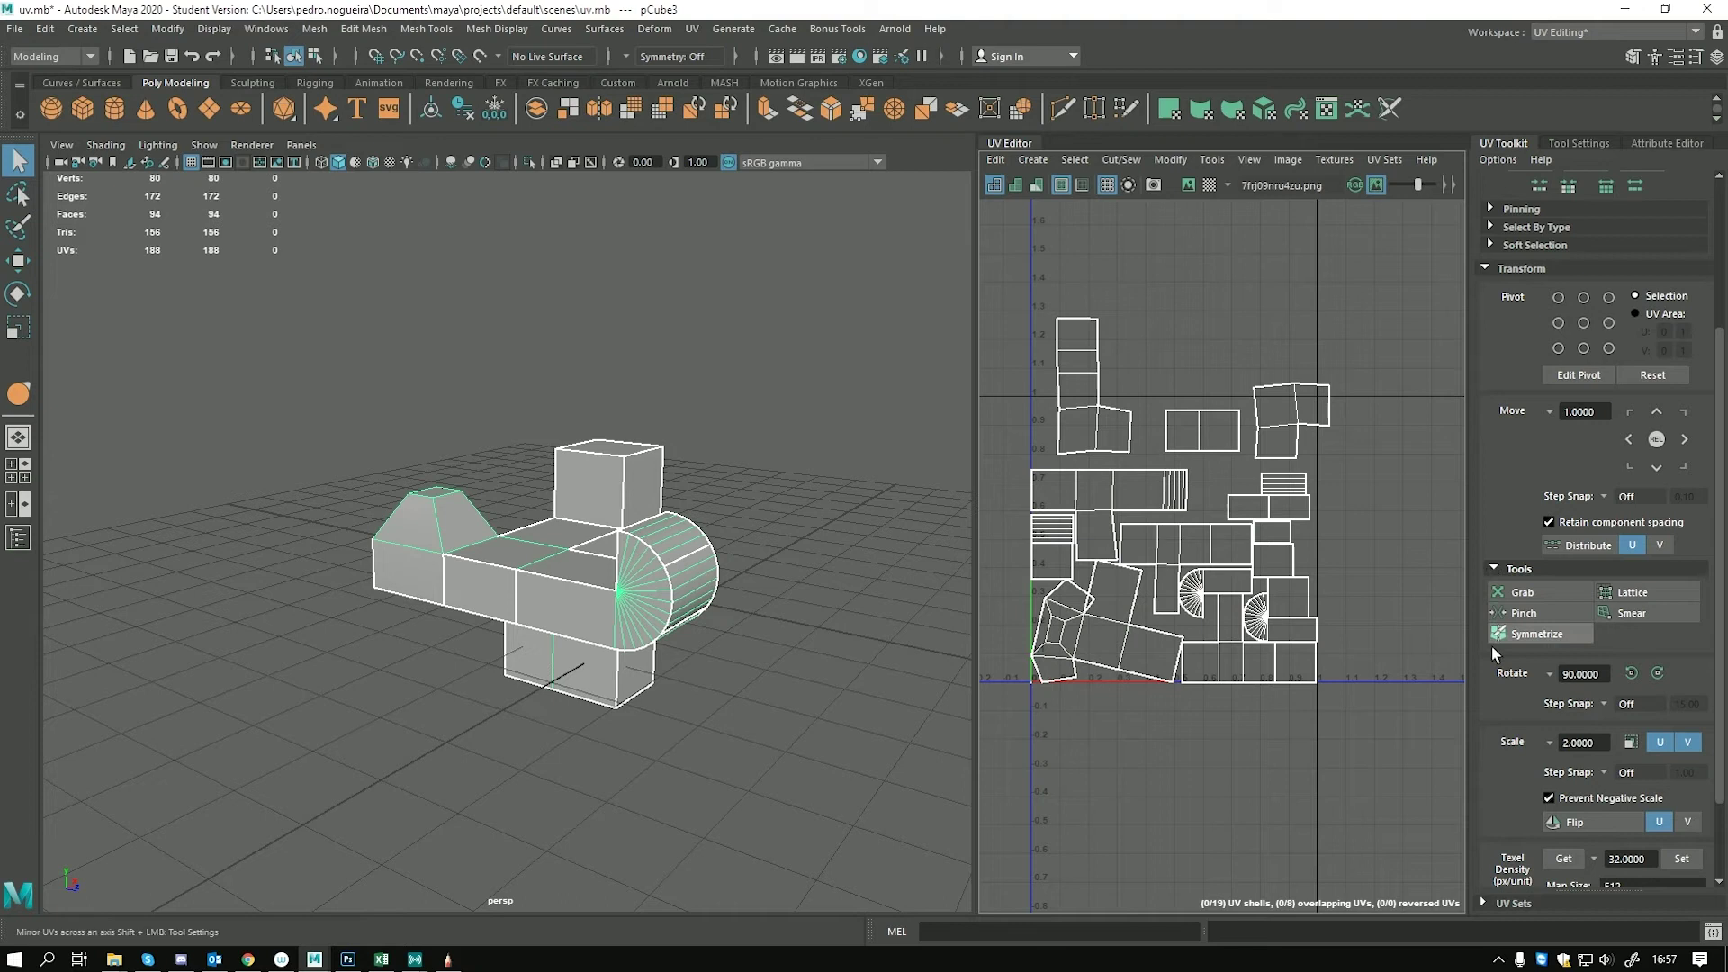
{"action": "left_click", "coordinate": [1498, 568]}
{"action": "scroll", "coordinate": [1501, 565], "scroll_direction": "down", "scroll_amount": 1}
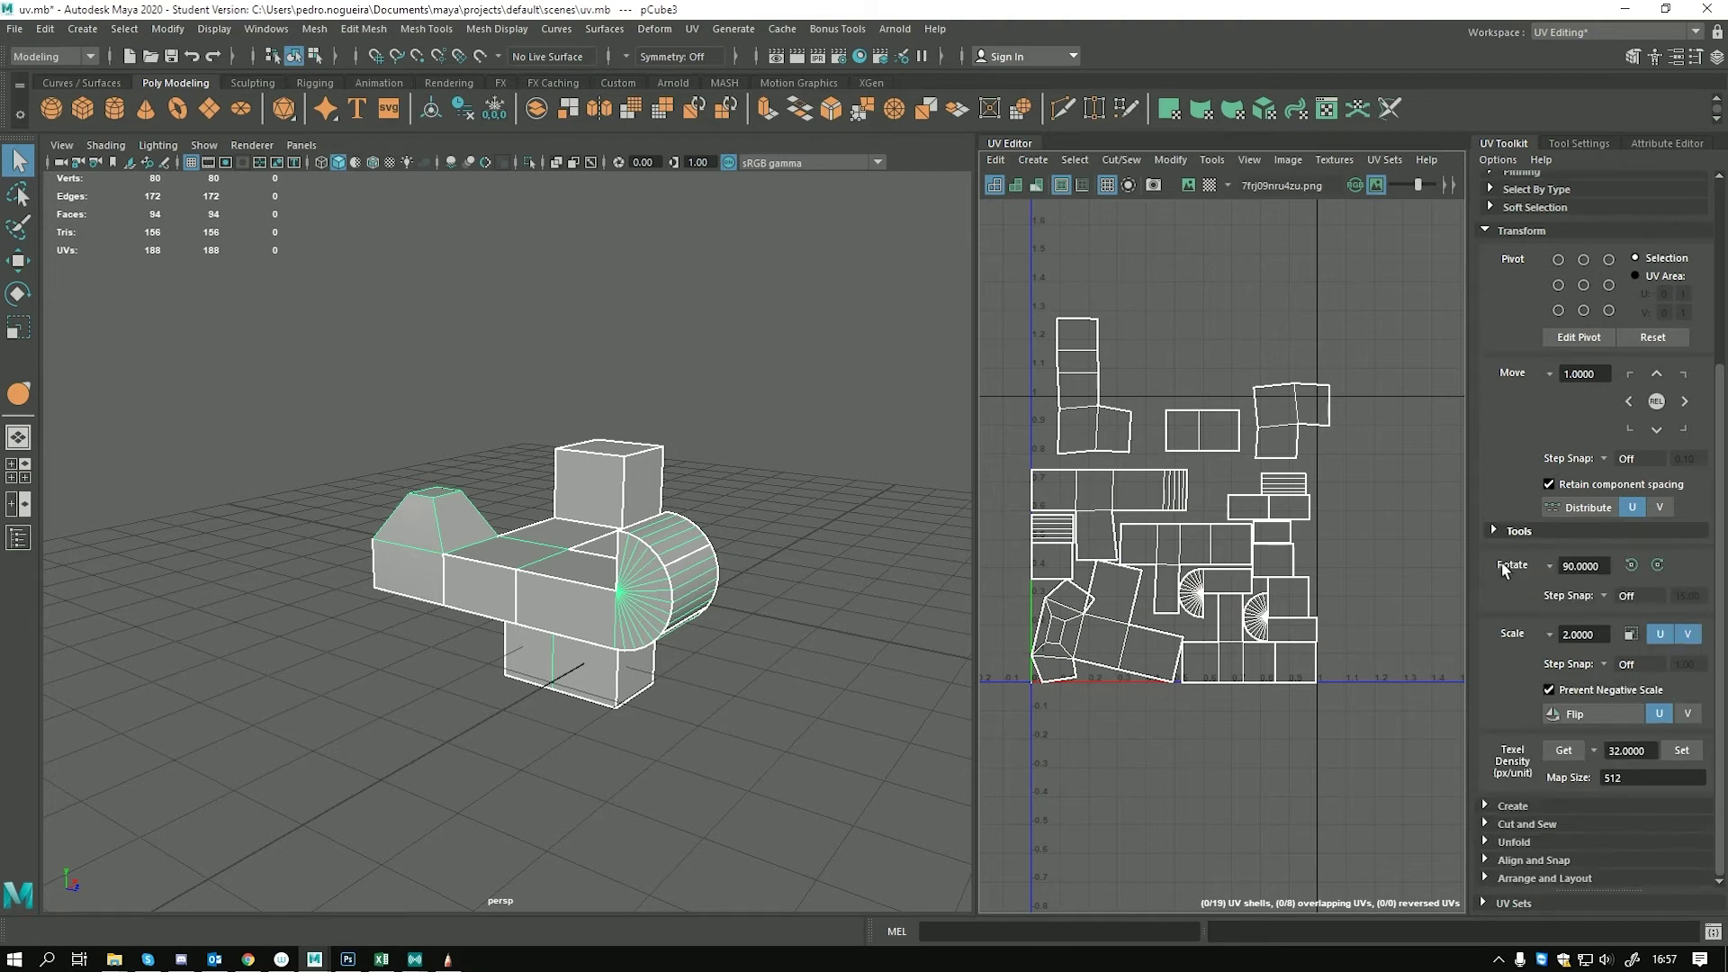
{"action": "left_click", "coordinate": [1484, 230]}
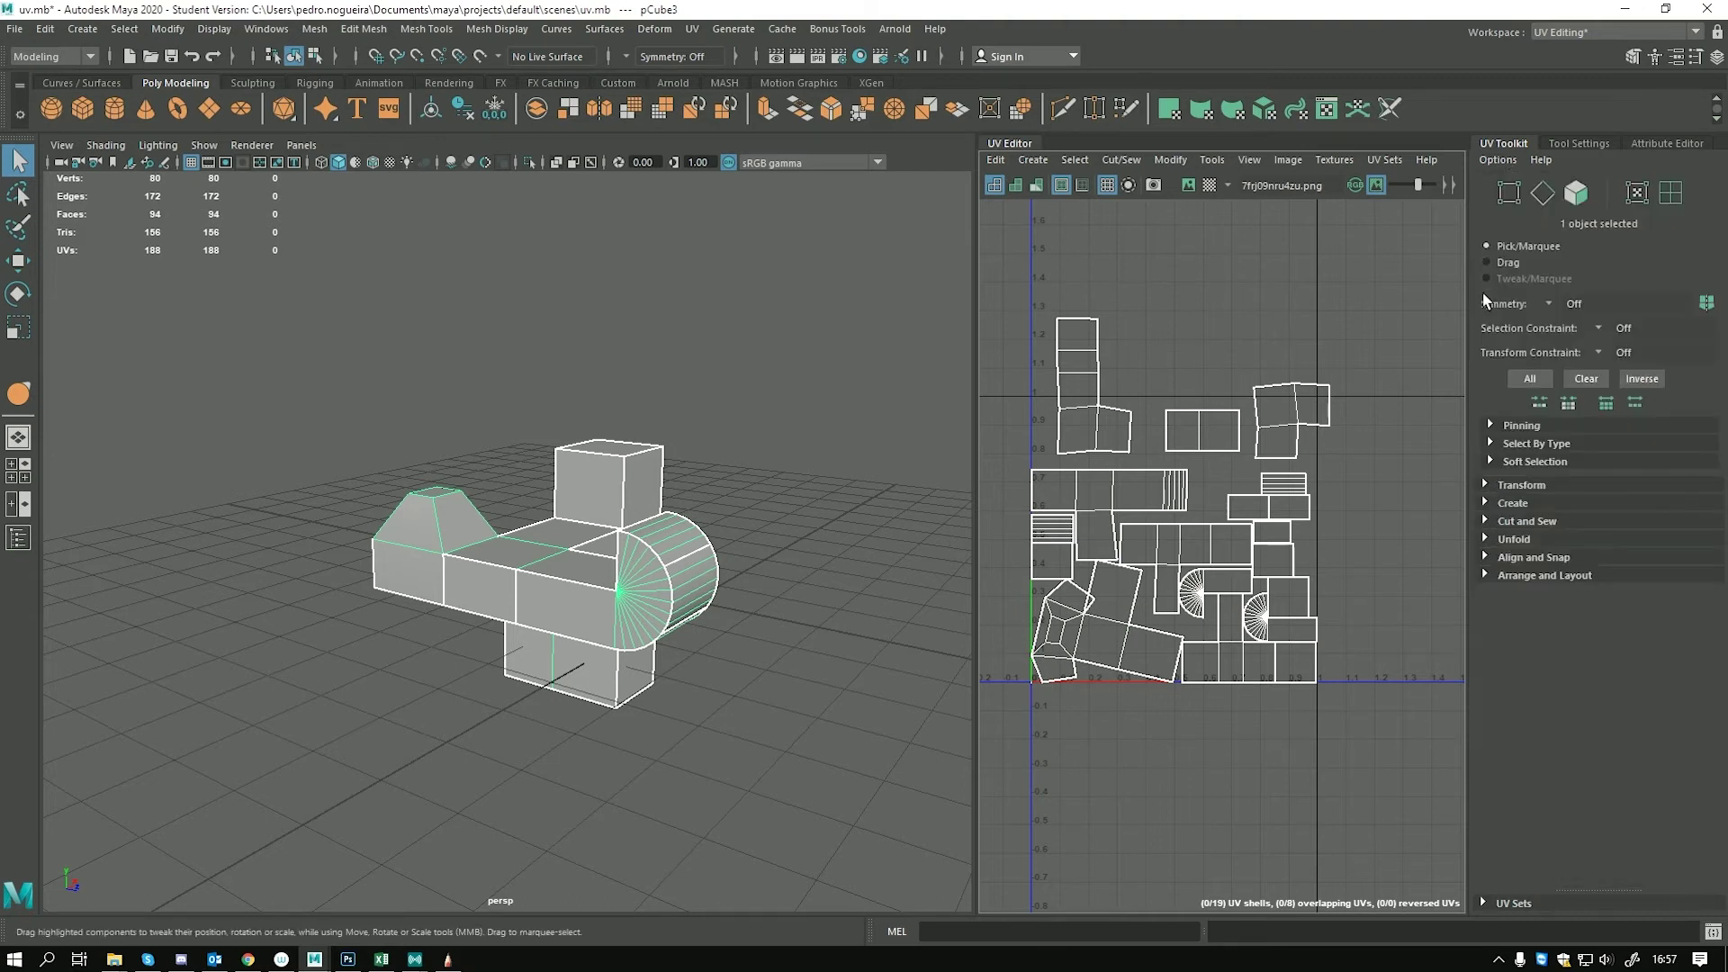
Select all the UV shells and rotate them together clockwise several times in 90° increments
{"action": "left_click", "coordinate": [1485, 485]}
{"action": "scroll", "coordinate": [1488, 563], "scroll_direction": "down", "scroll_amount": 5}
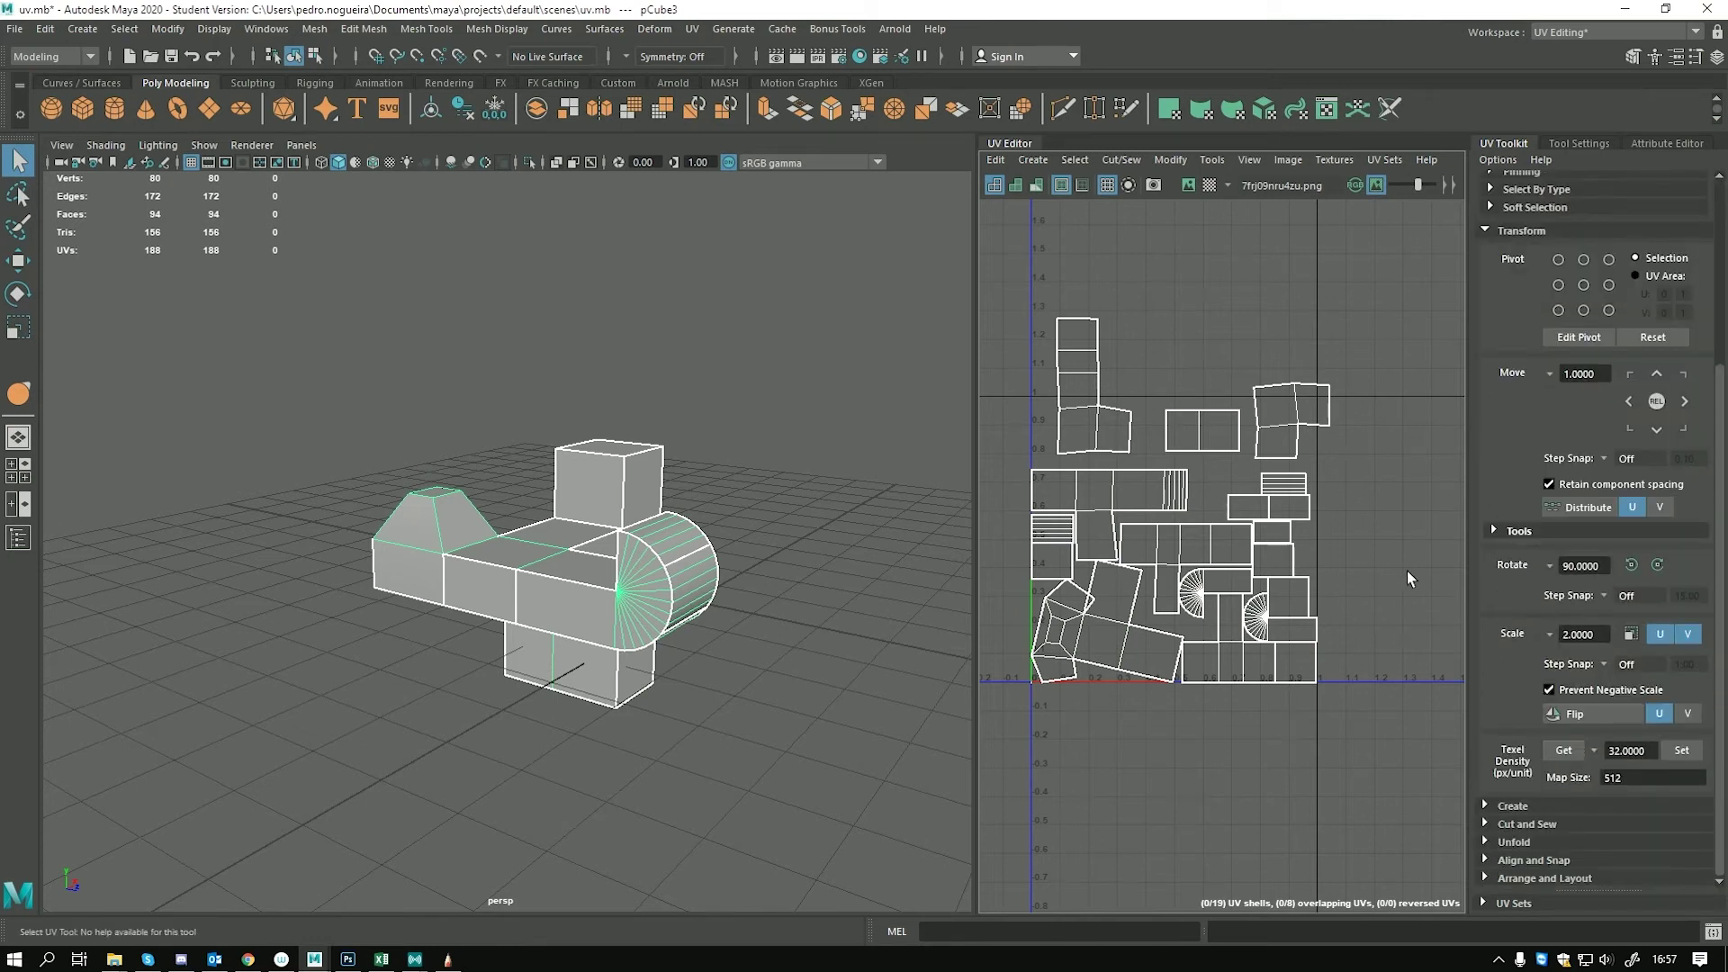
{"action": "left_click_drag", "start_coordinate": [1025, 307], "coordinate": [1386, 733]}
{"action": "right_click_drag", "start_coordinate": [1197, 527], "coordinate": [1197, 507]}
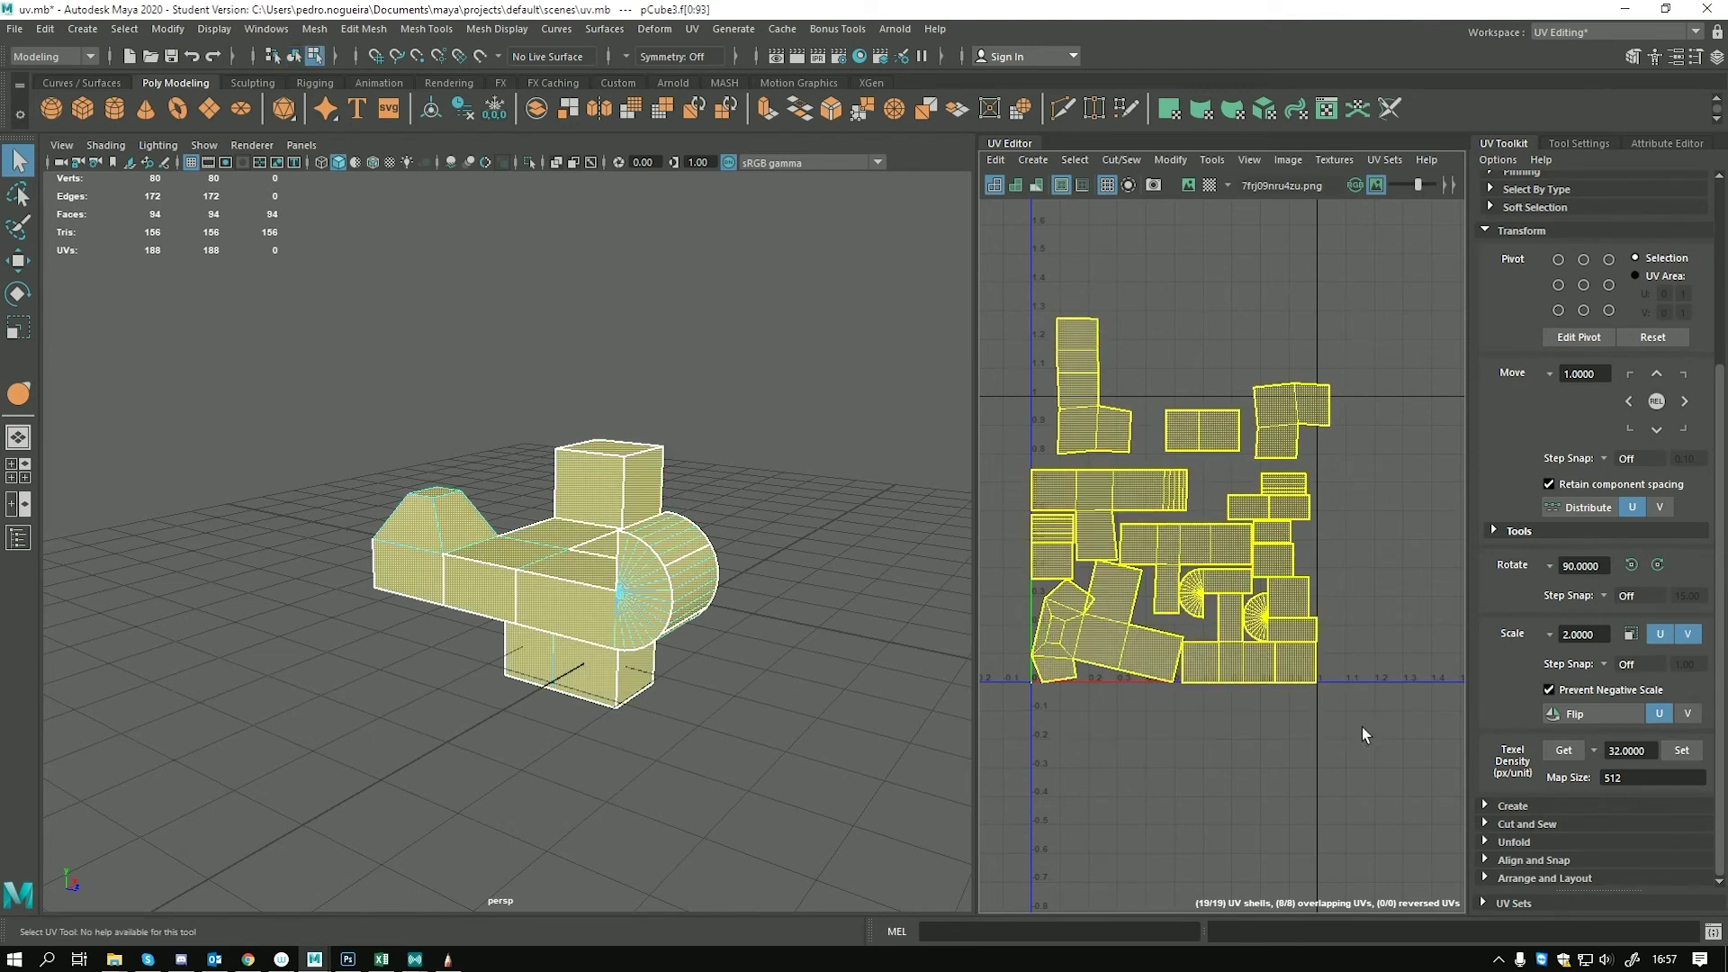
{"action": "left_click", "coordinate": [1658, 564]}
{"action": "left_click", "coordinate": [1659, 564]}
{"action": "left_click", "coordinate": [1659, 564]}
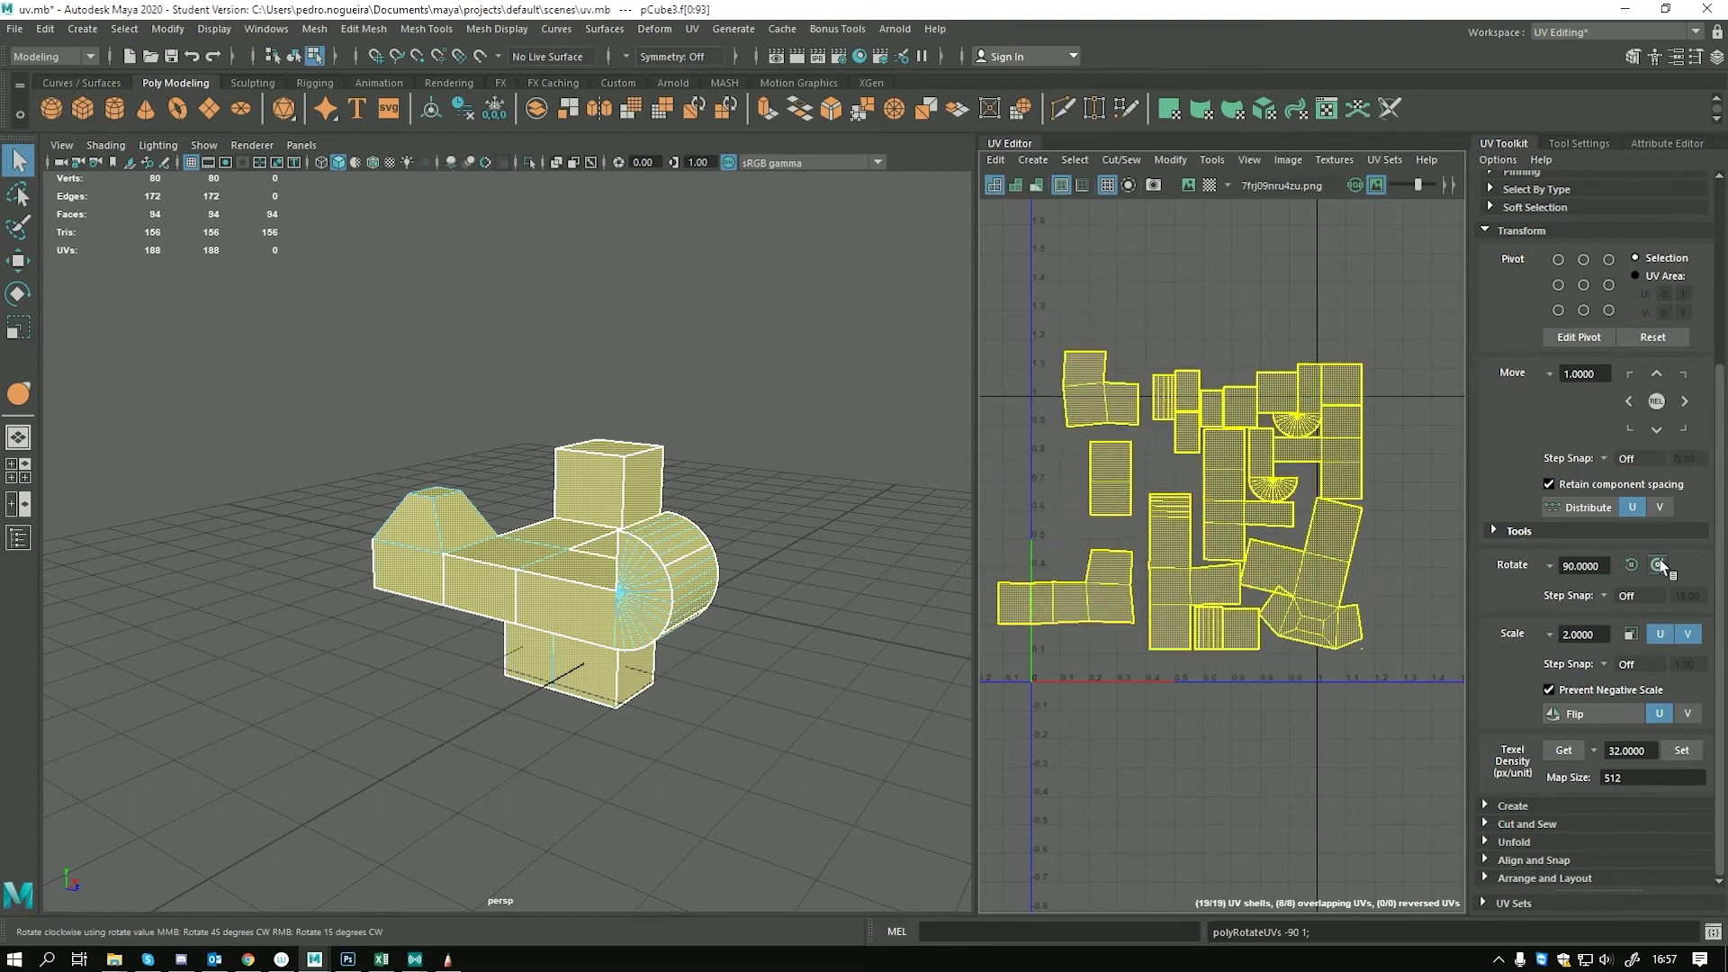
{"action": "left_click", "coordinate": [1659, 564]}
{"action": "left_click", "coordinate": [1659, 565]}
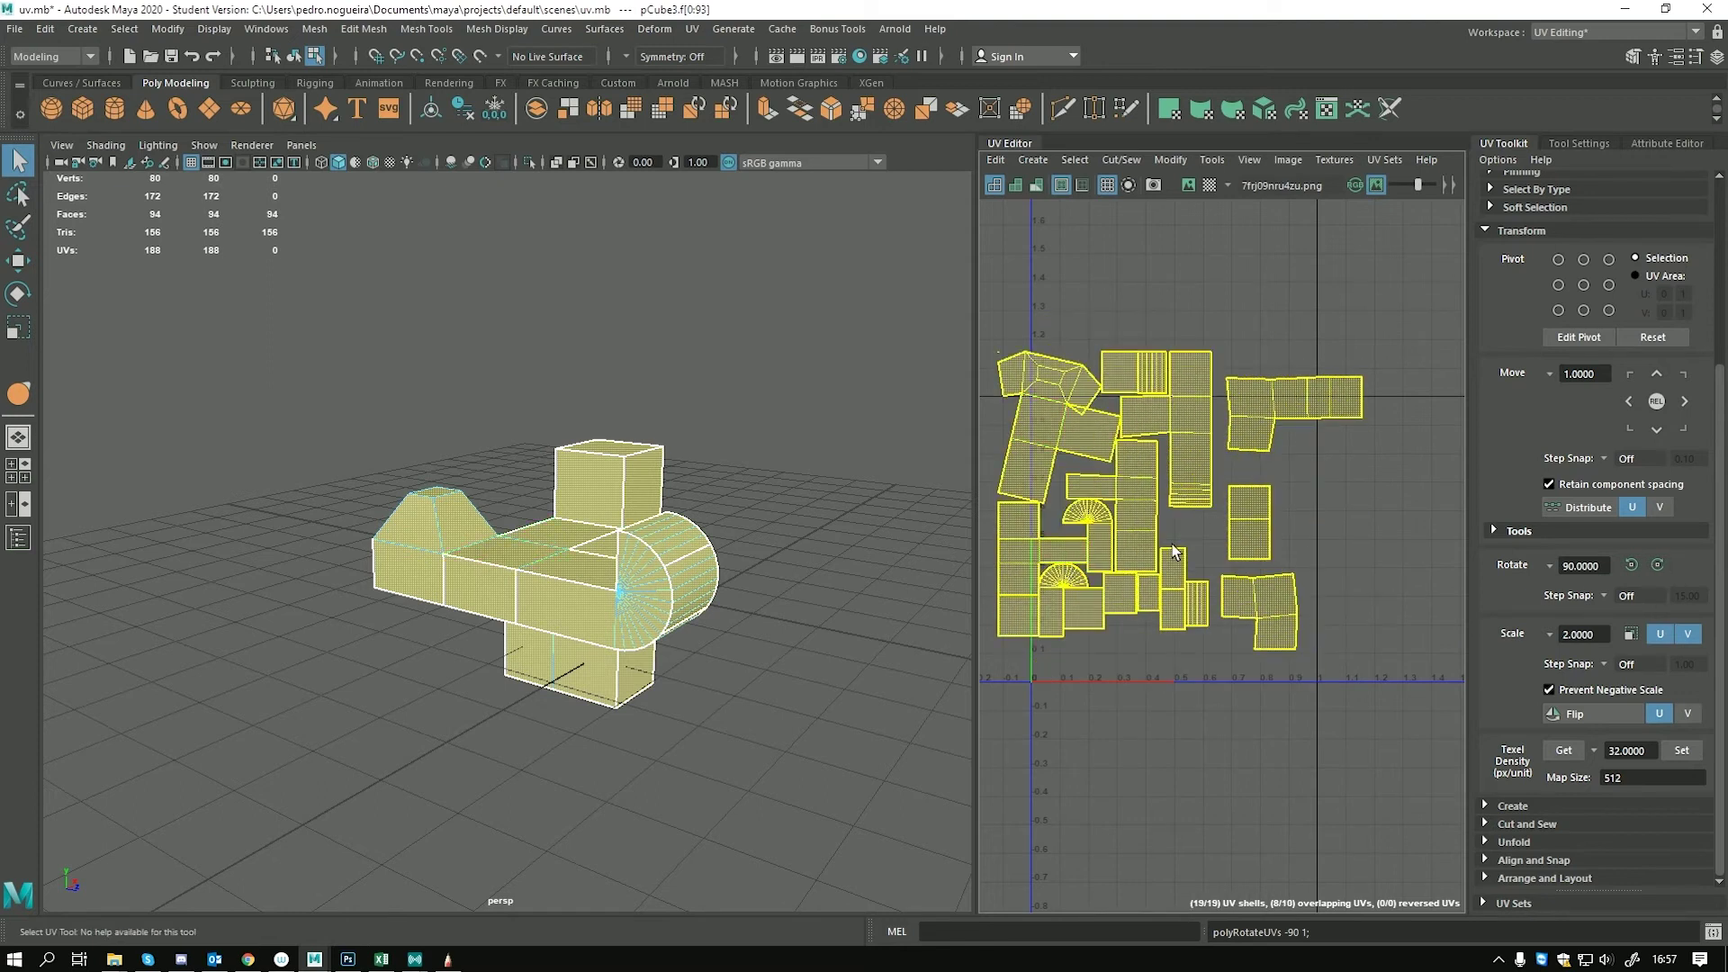
Rotate all shells freehand with the Rotate tool using step snapping, and add one 90° clockwise rotation
{"action": "key", "text": "e"}
{"action": "middle_click_drag", "start_coordinate": [1181, 548], "coordinate": [1211, 558], "text": "alt"}
{"action": "key", "text": "j"}
{"action": "left_click_drag", "start_coordinate": [1276, 440], "coordinate": [1398, 552]}
{"action": "left_click_drag", "start_coordinate": [1466, 619], "coordinate": [1445, 635]}
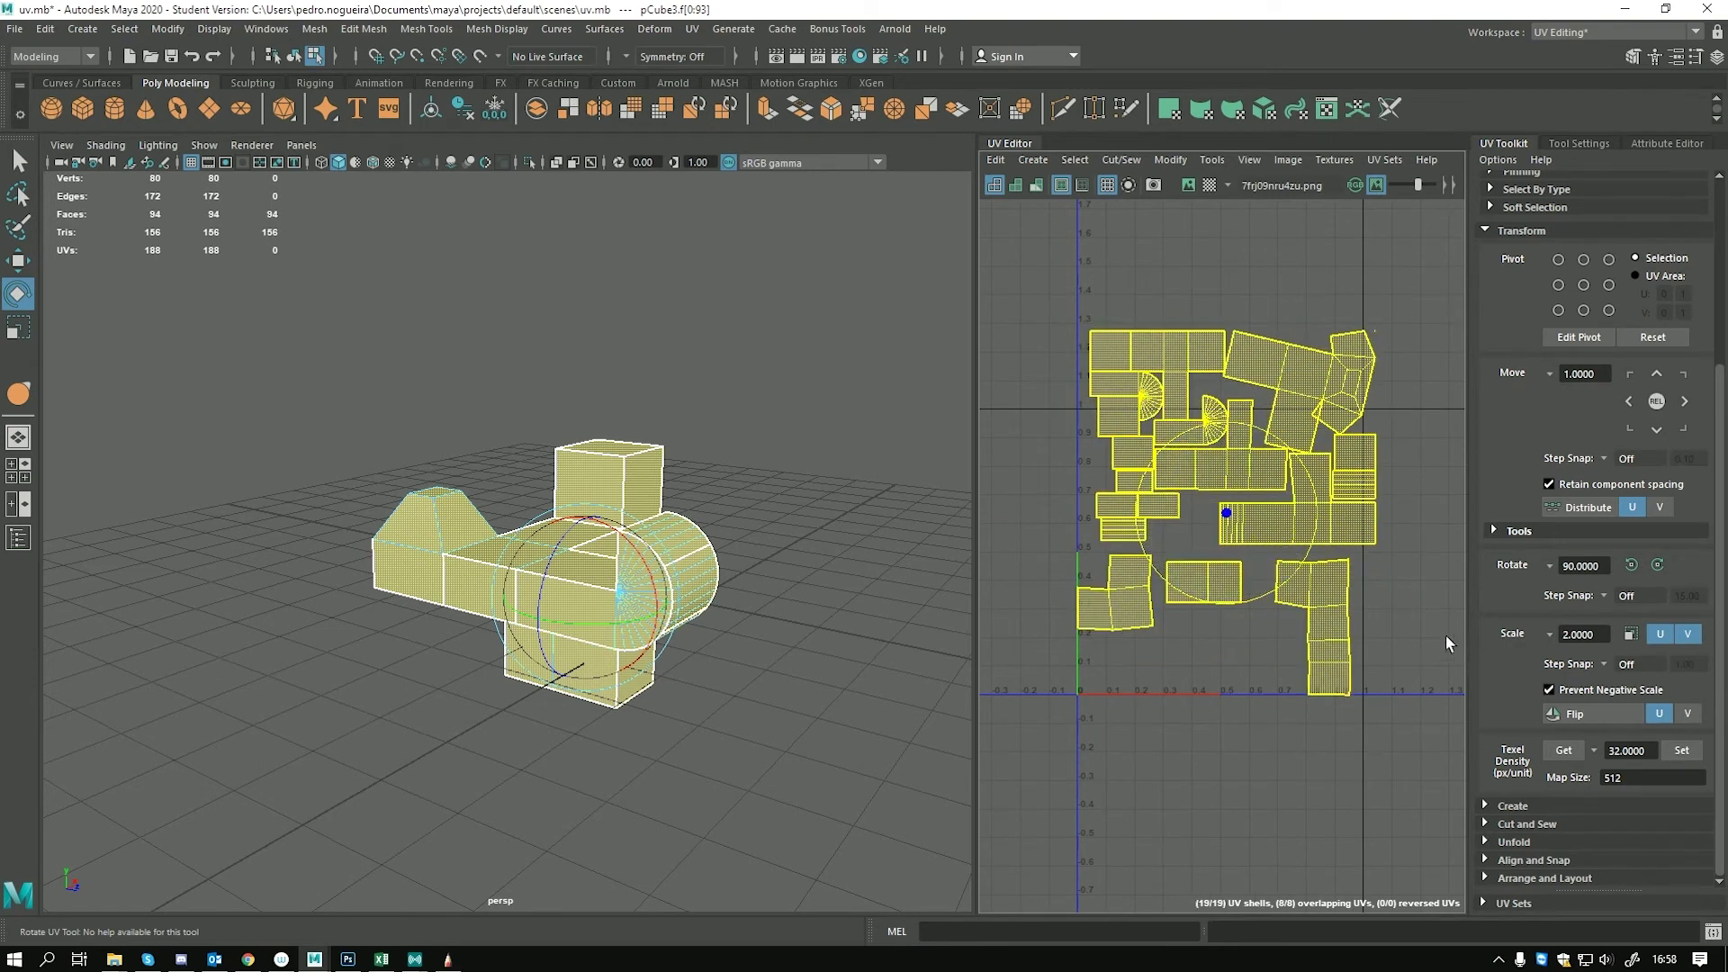
{"action": "left_click", "coordinate": [1657, 564]}
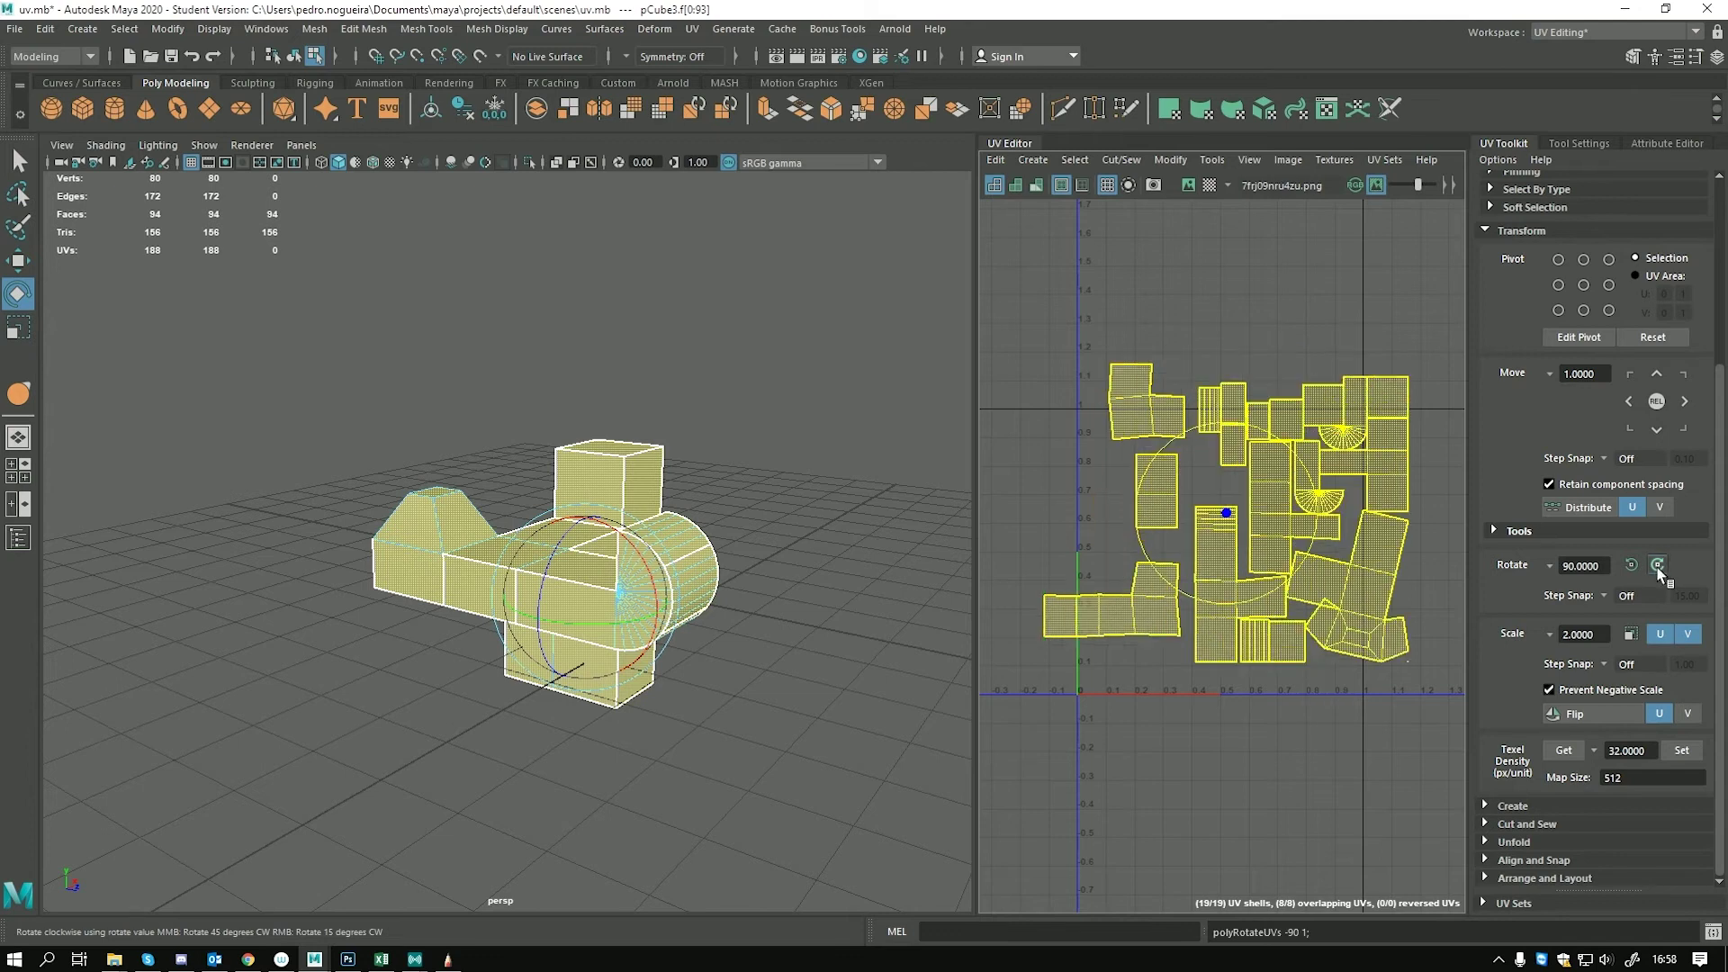
Select only the long L-shaped UV shell and rotate it clockwise repeatedly in 90° increments
{"action": "left_click", "coordinate": [1261, 686]}
{"action": "left_click", "coordinate": [1157, 610]}
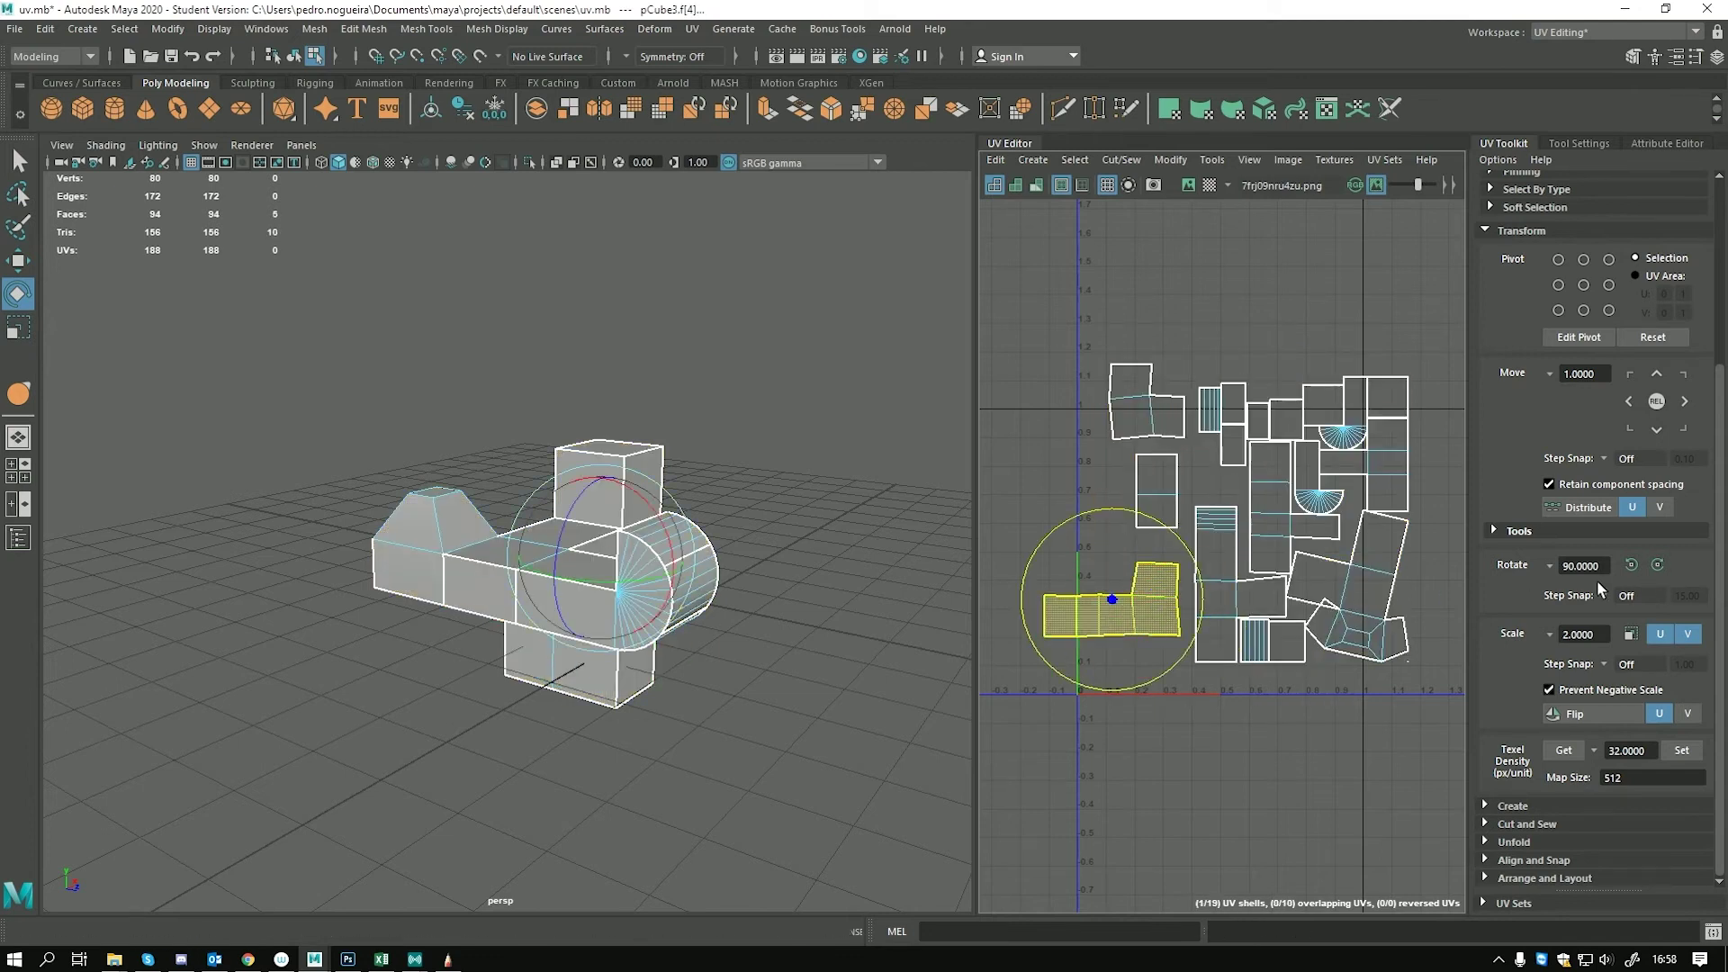
{"action": "left_click", "coordinate": [1659, 564]}
{"action": "left_click", "coordinate": [1659, 564]}
{"action": "left_click", "coordinate": [1659, 564]}
{"action": "left_click", "coordinate": [1659, 564]}
{"action": "left_click", "coordinate": [1659, 564]}
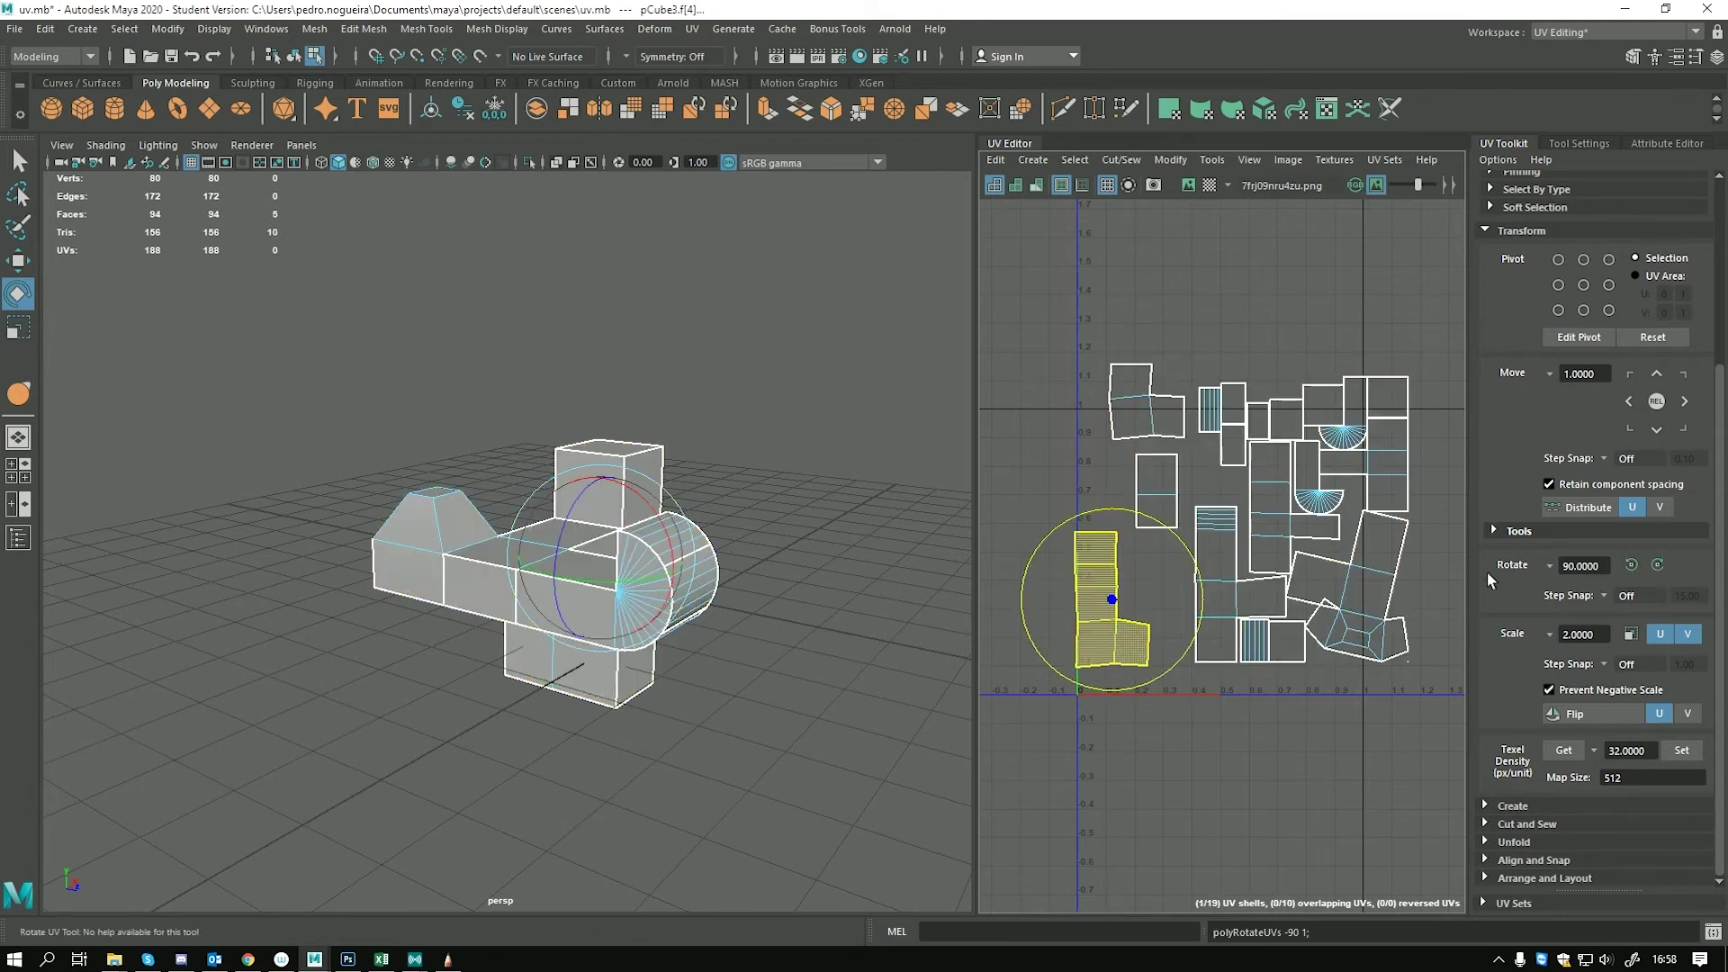
Select the three-face L-shaped shell and rotate it clockwise repeatedly in 90° increments
{"action": "left_click", "coordinate": [1141, 409]}
{"action": "left_click", "coordinate": [1654, 564]}
{"action": "left_click", "coordinate": [1654, 564]}
{"action": "left_click", "coordinate": [1654, 564]}
{"action": "left_click", "coordinate": [1654, 565]}
{"action": "left_click", "coordinate": [1654, 565]}
{"action": "left_click", "coordinate": [1654, 566]}
{"action": "left_click", "coordinate": [1656, 566]}
{"action": "scroll", "coordinate": [1096, 601], "scroll_direction": "down", "scroll_amount": 1}
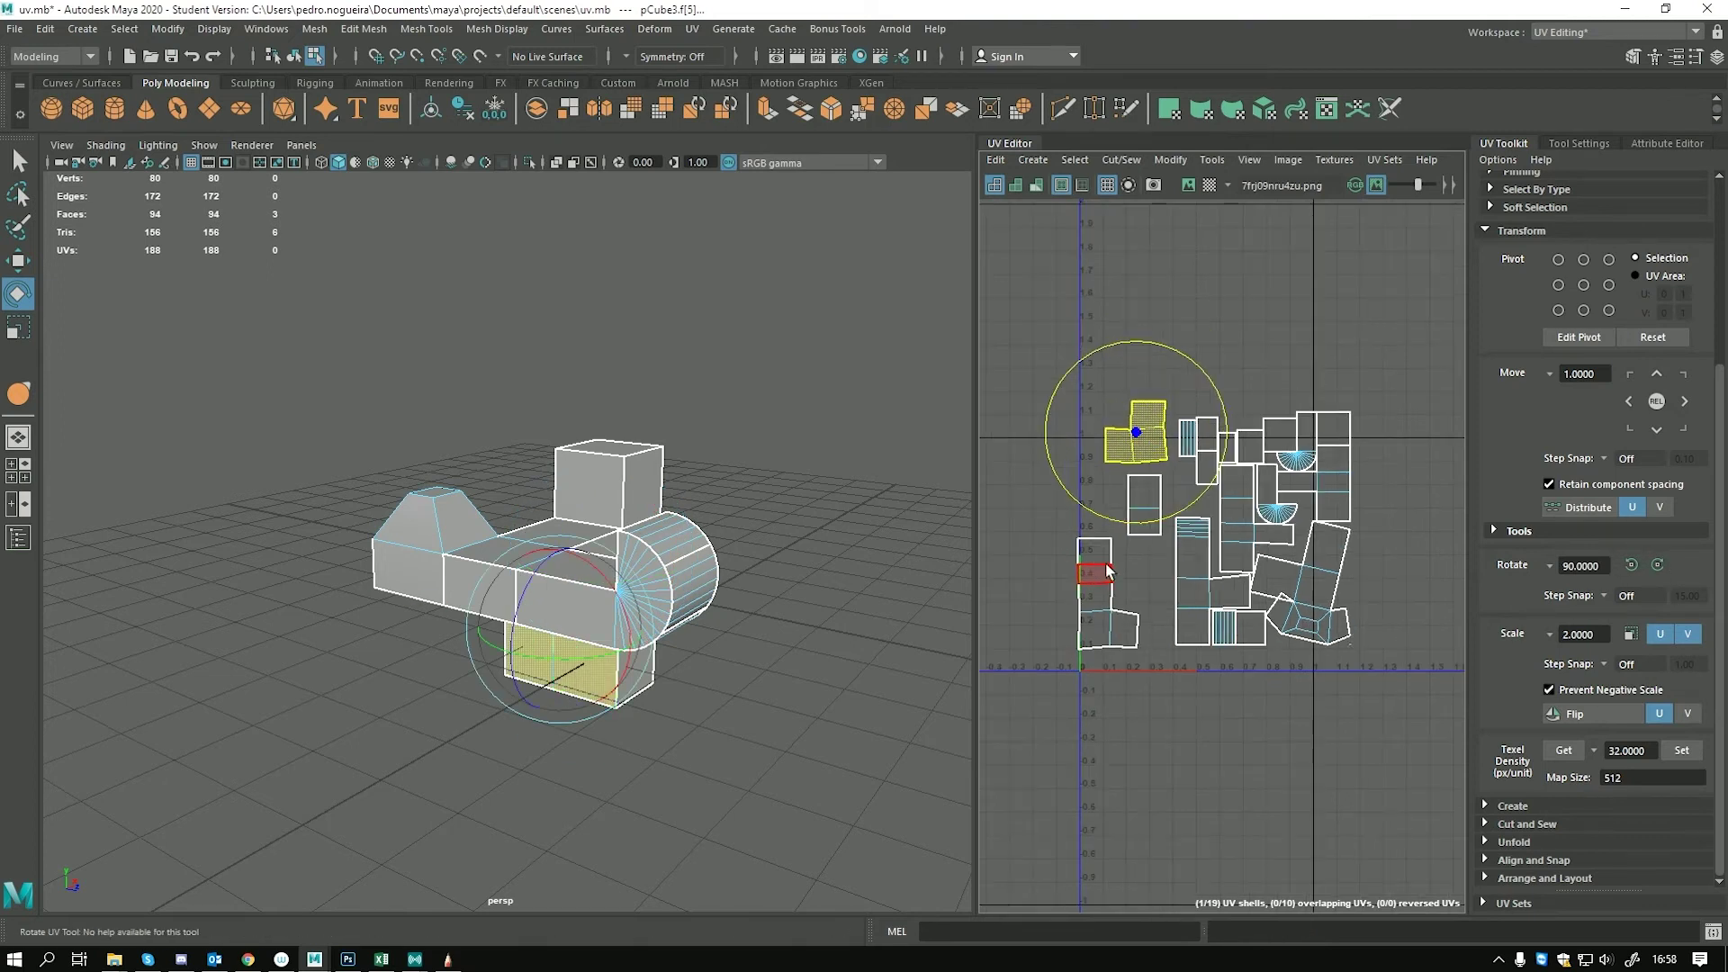
{"action": "scroll", "coordinate": [1195, 608], "scroll_direction": "up", "scroll_amount": 1}
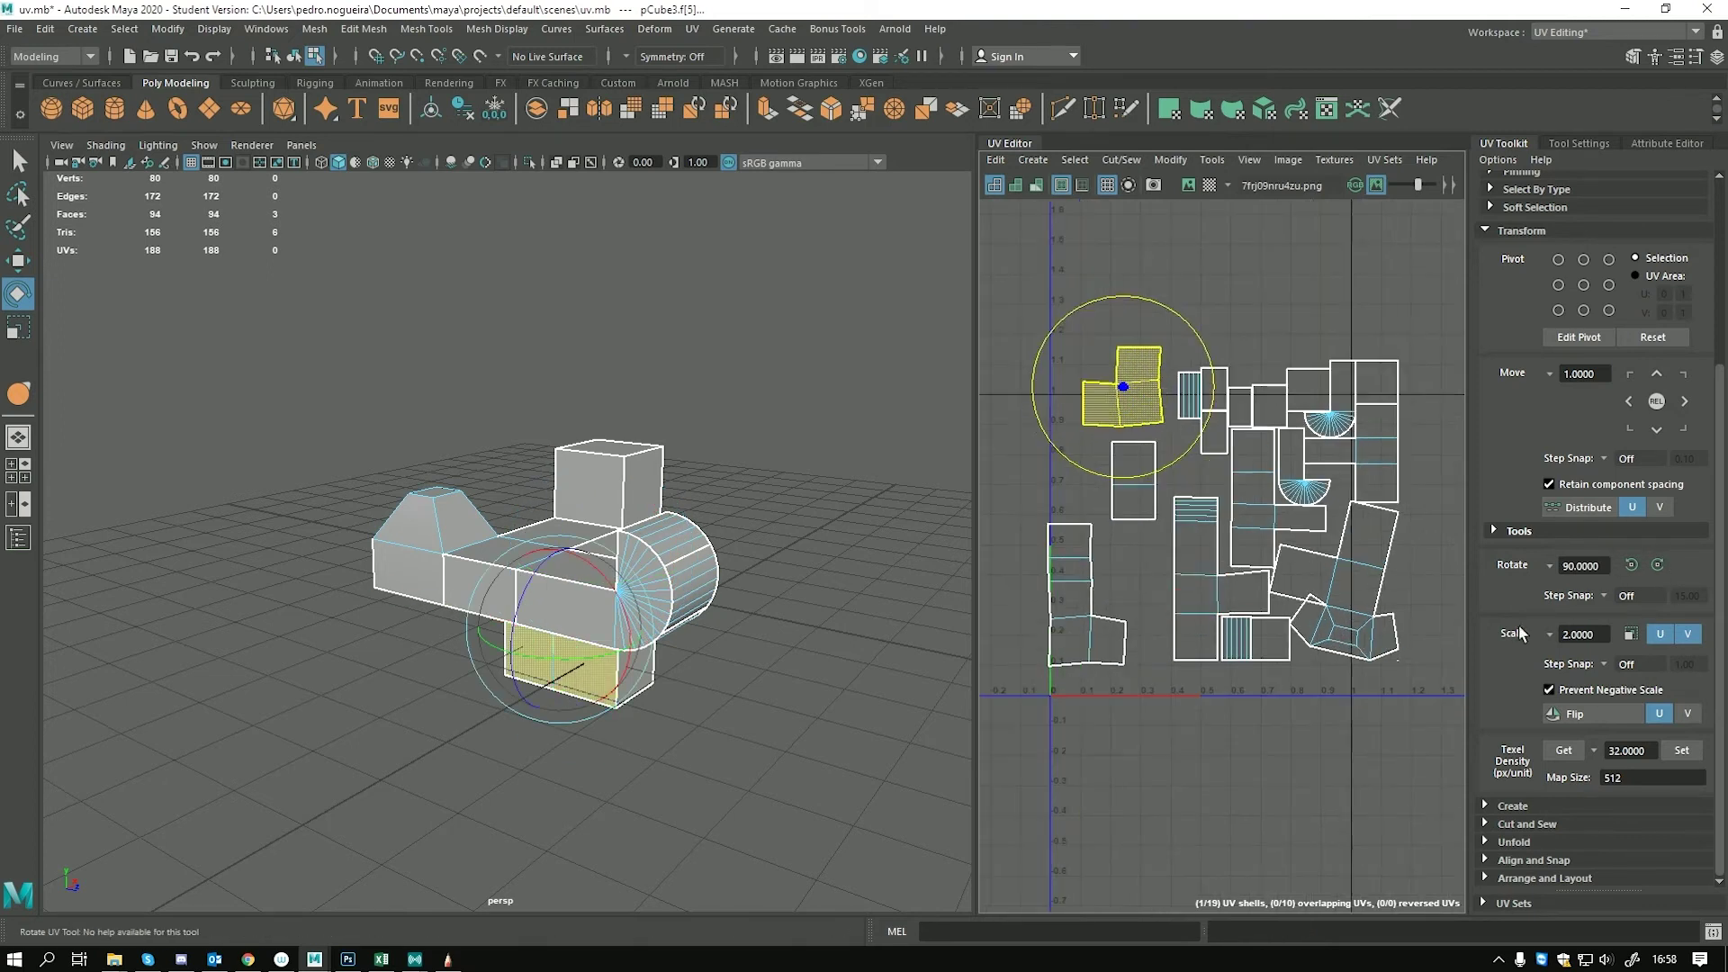
Scale the three-face shell twice by a factor of 2, and once by a factor of 1
{"action": "left_click", "coordinate": [1630, 635]}
{"action": "left_click", "coordinate": [1630, 635]}
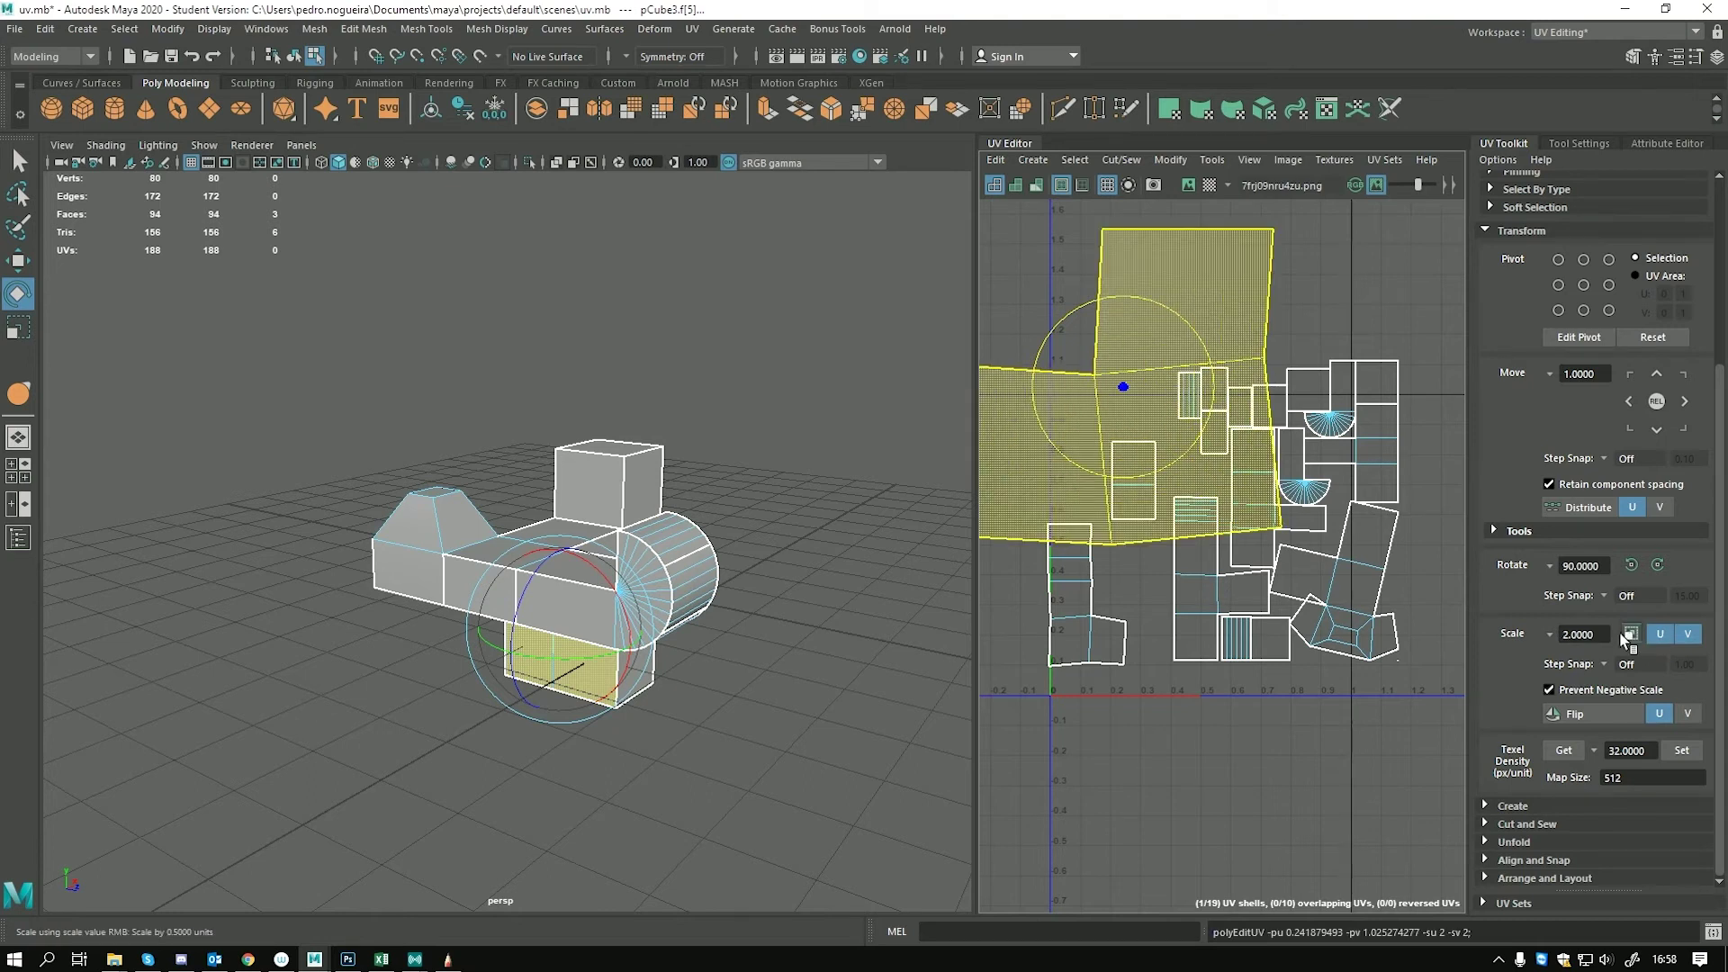
{"action": "type", "text": "1"}
{"action": "key", "text": "Return"}
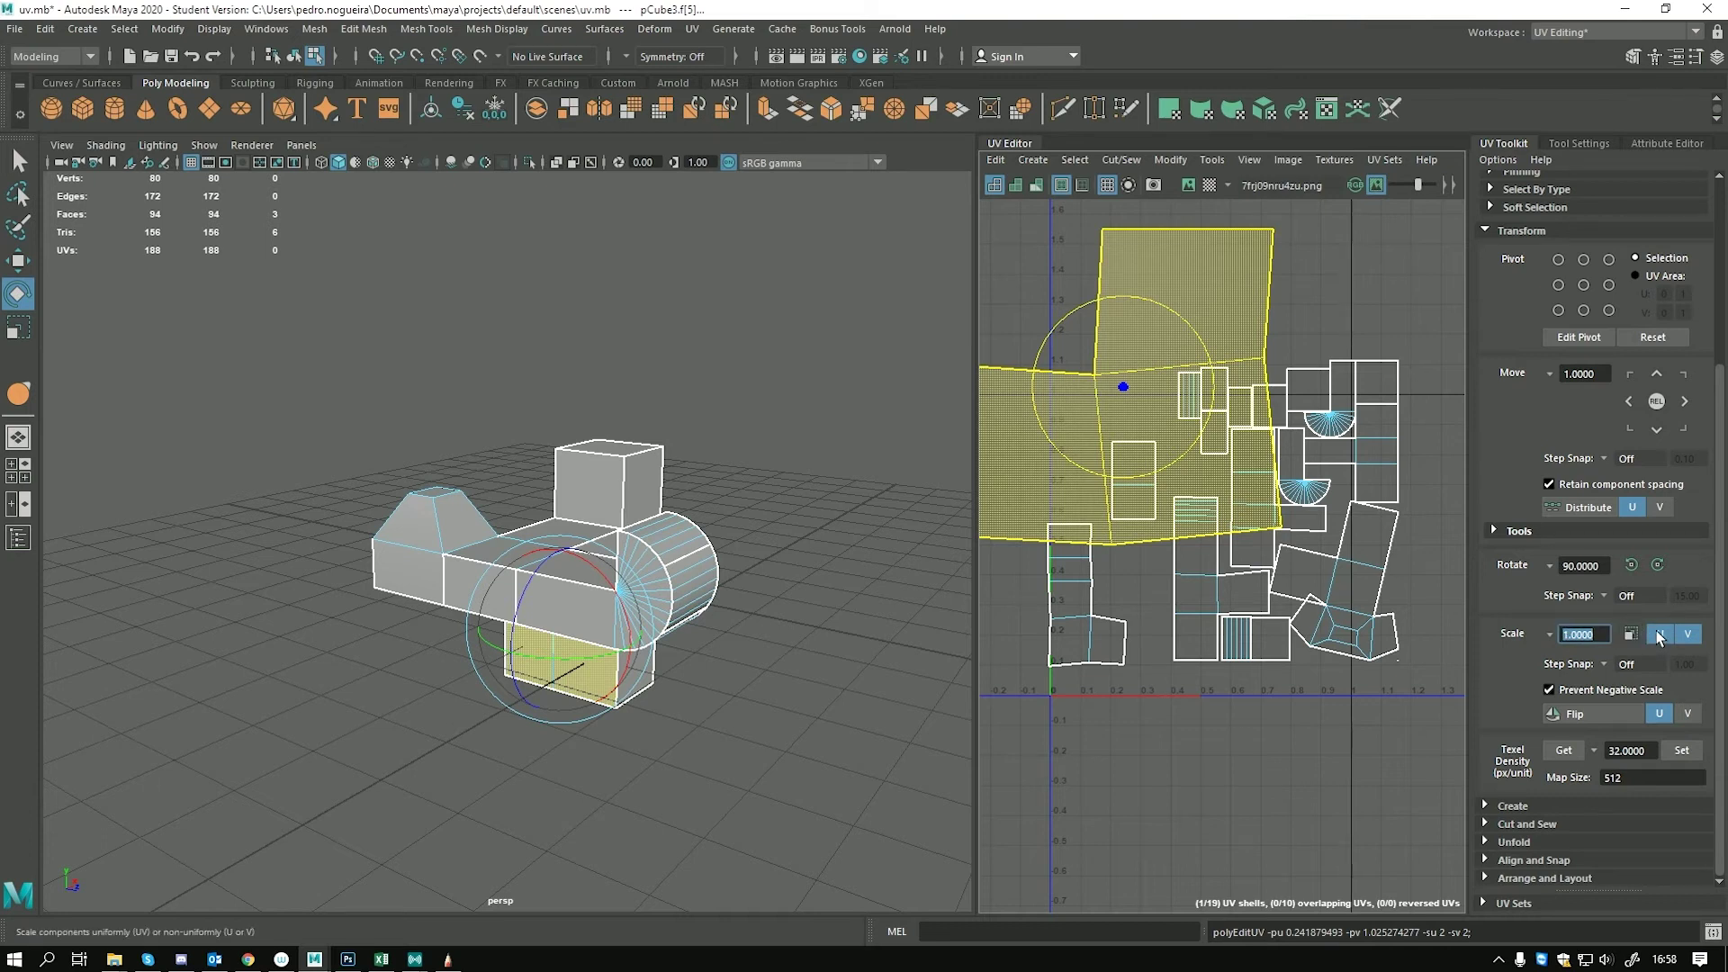
{"action": "left_click", "coordinate": [1631, 634]}
{"action": "left_click", "coordinate": [1603, 640]}
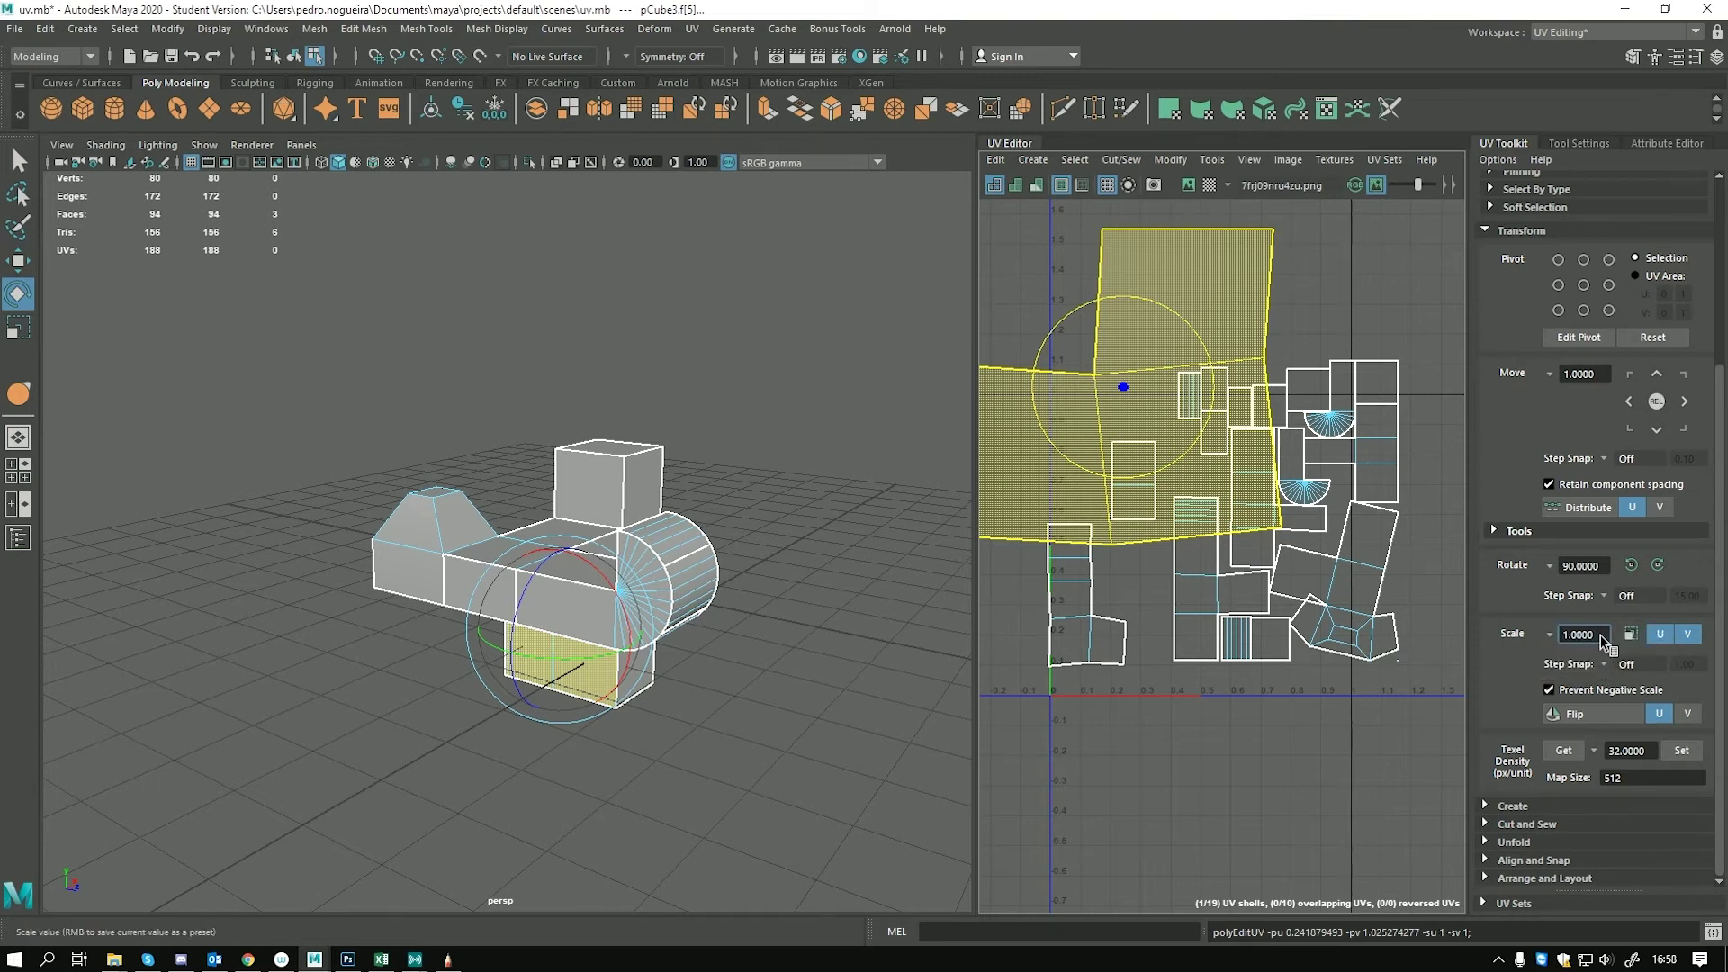
Try a scale value of 0.2, and shrink the three-face shell four times by a factor of 0.5
{"action": "double_click", "coordinate": [1583, 641]}
{"action": "key", "text": "Return"}
{"action": "type", "text": "0"}
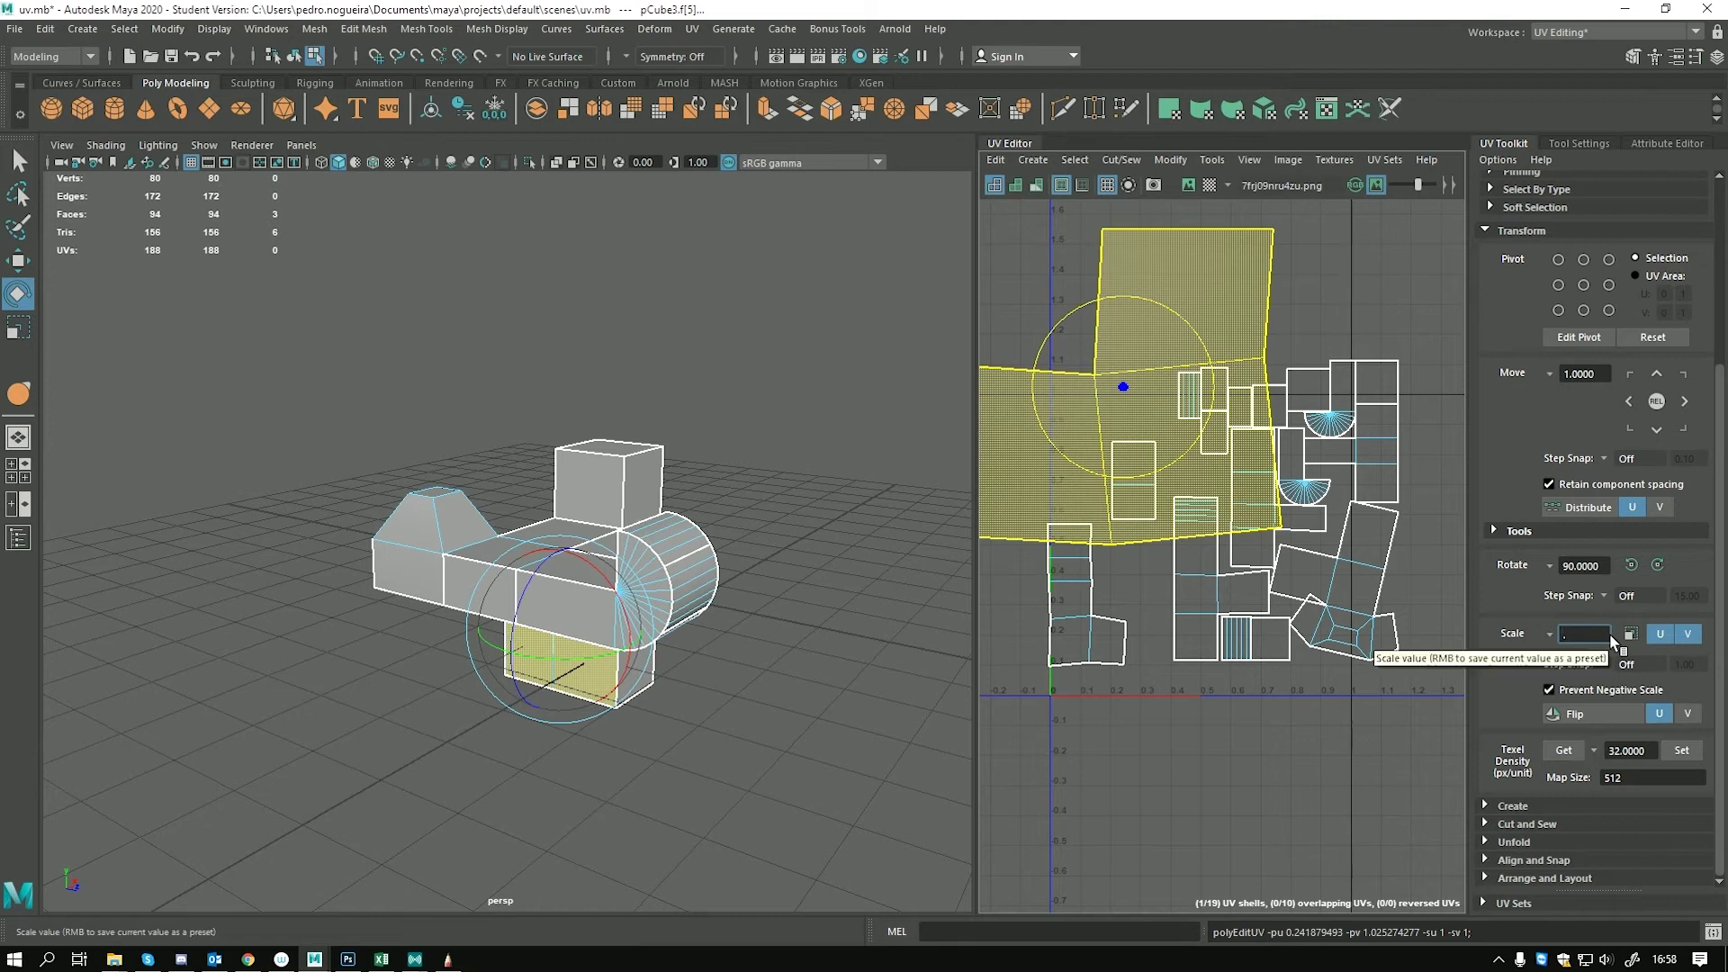
{"action": "key", "text": "Return"}
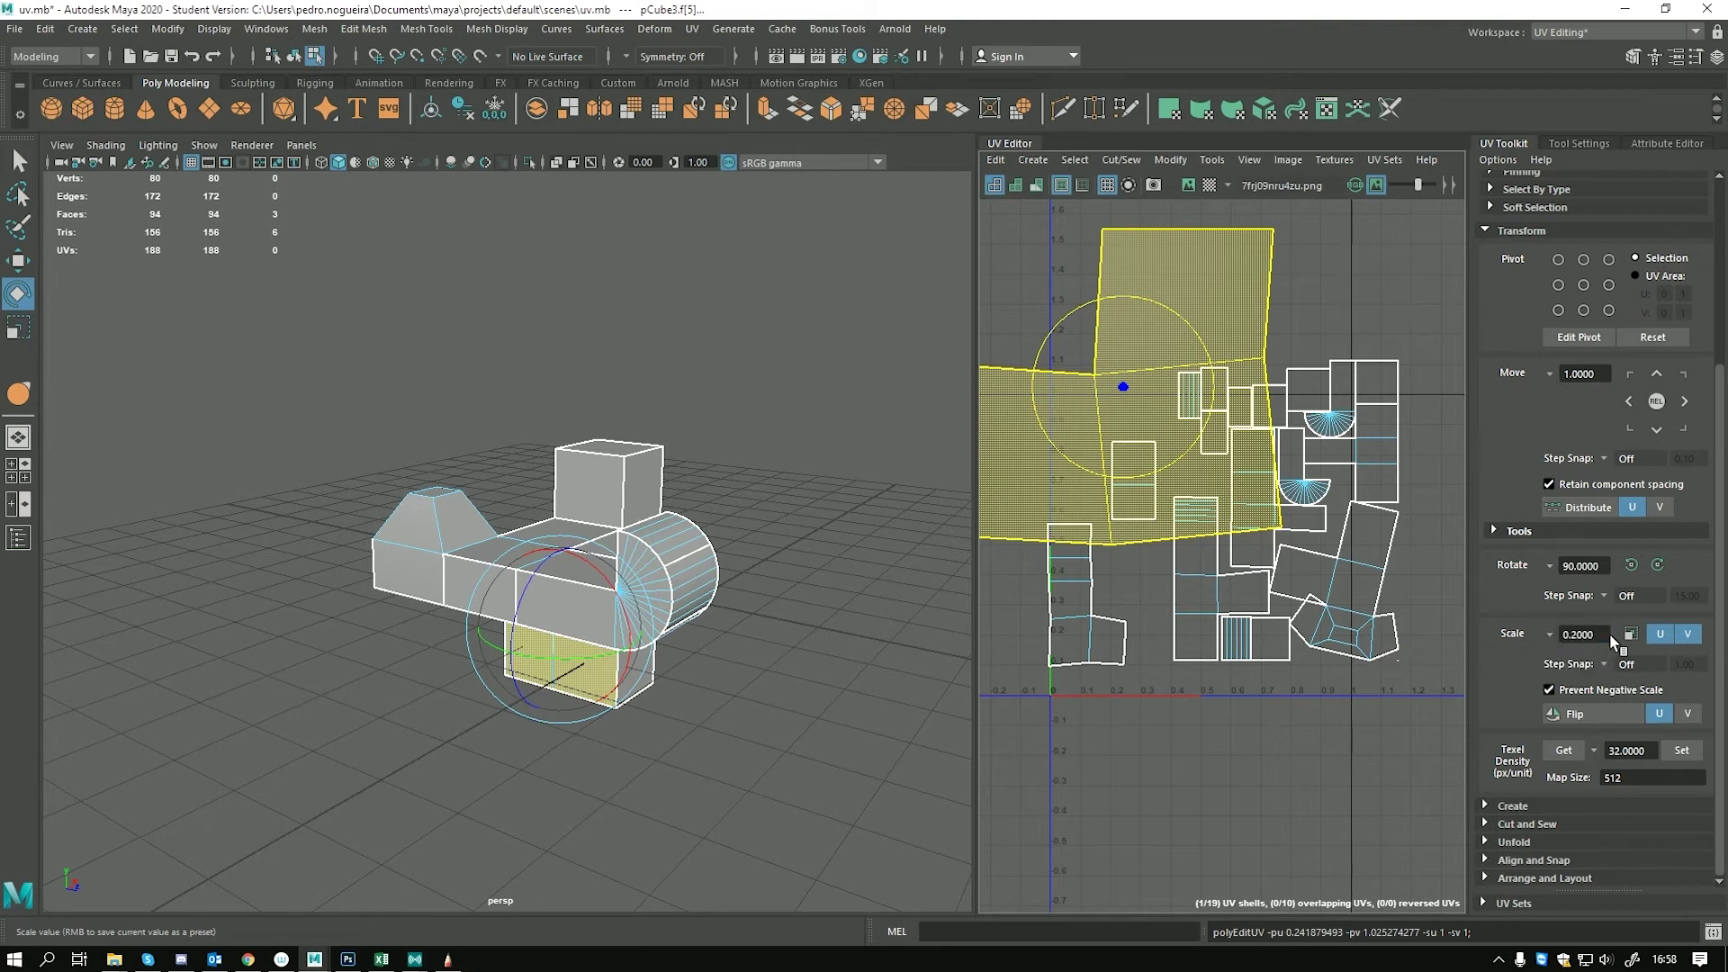
{"action": "left_click", "coordinate": [1577, 635]}
{"action": "left_click", "coordinate": [1631, 636]}
{"action": "left_click", "coordinate": [1631, 636]}
{"action": "left_click", "coordinate": [1631, 635]}
{"action": "left_click", "coordinate": [1632, 636]}
Set the scale value back to 2 and enlarge the three-face shell twice
{"action": "left_click", "coordinate": [1592, 635]}
{"action": "type", "text": "2"}
{"action": "key", "text": "Return"}
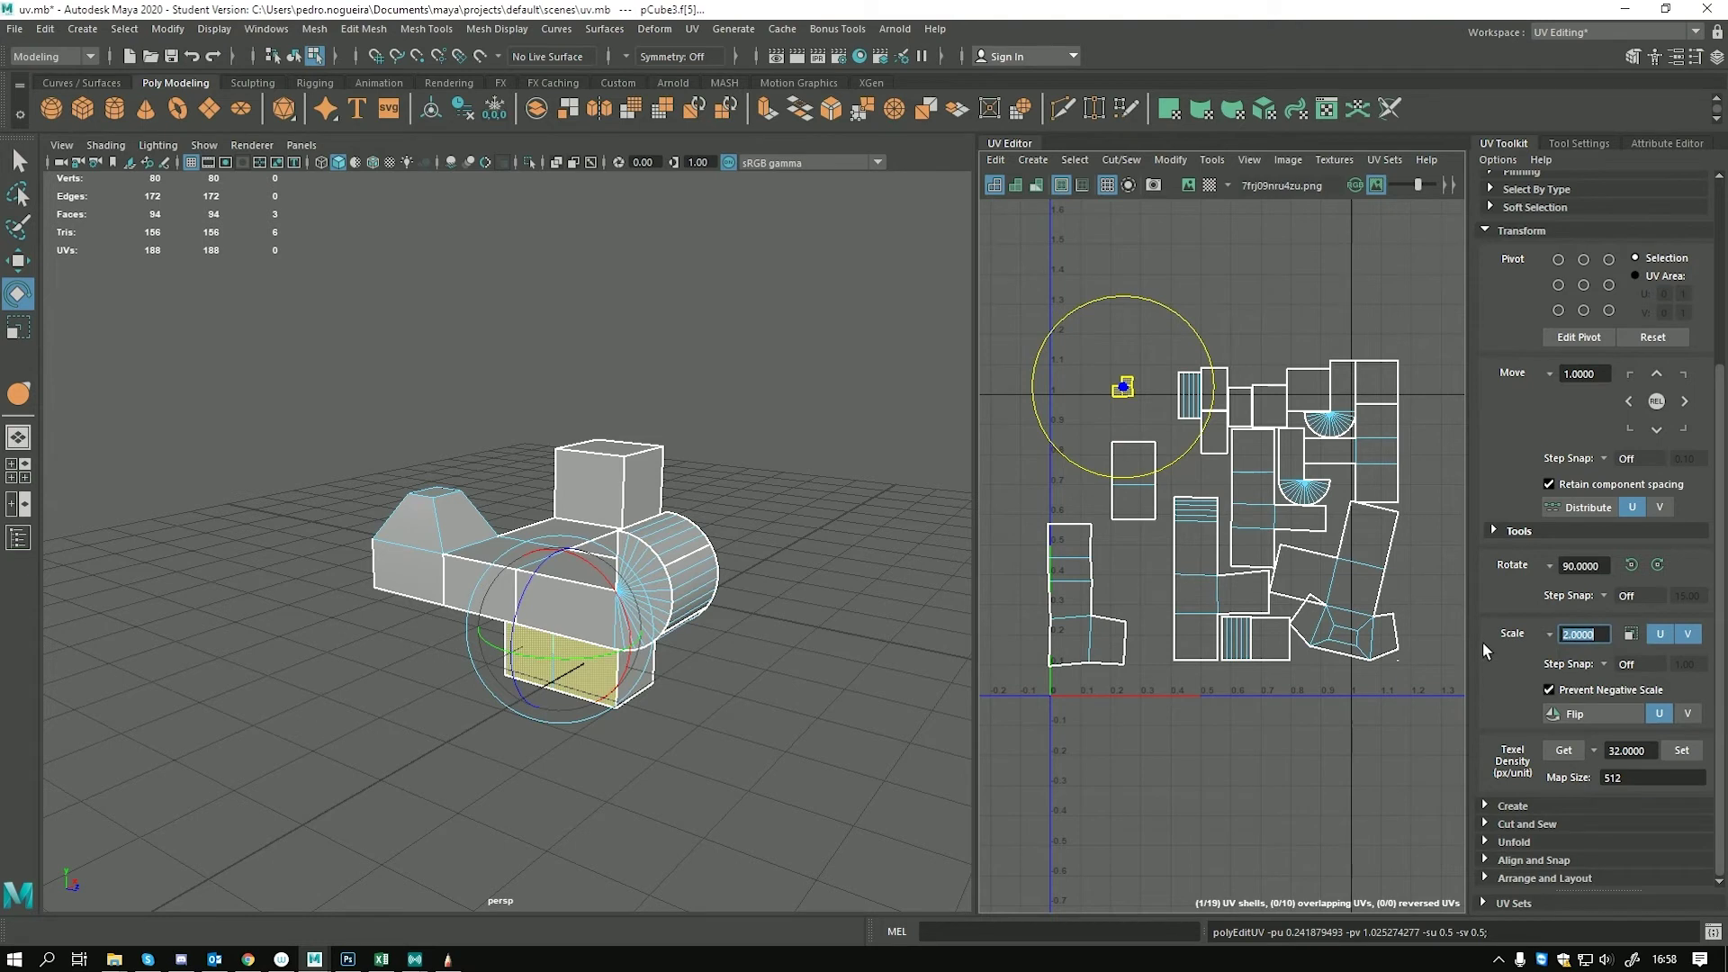
{"action": "left_click", "coordinate": [1631, 636]}
{"action": "left_click", "coordinate": [1631, 636]}
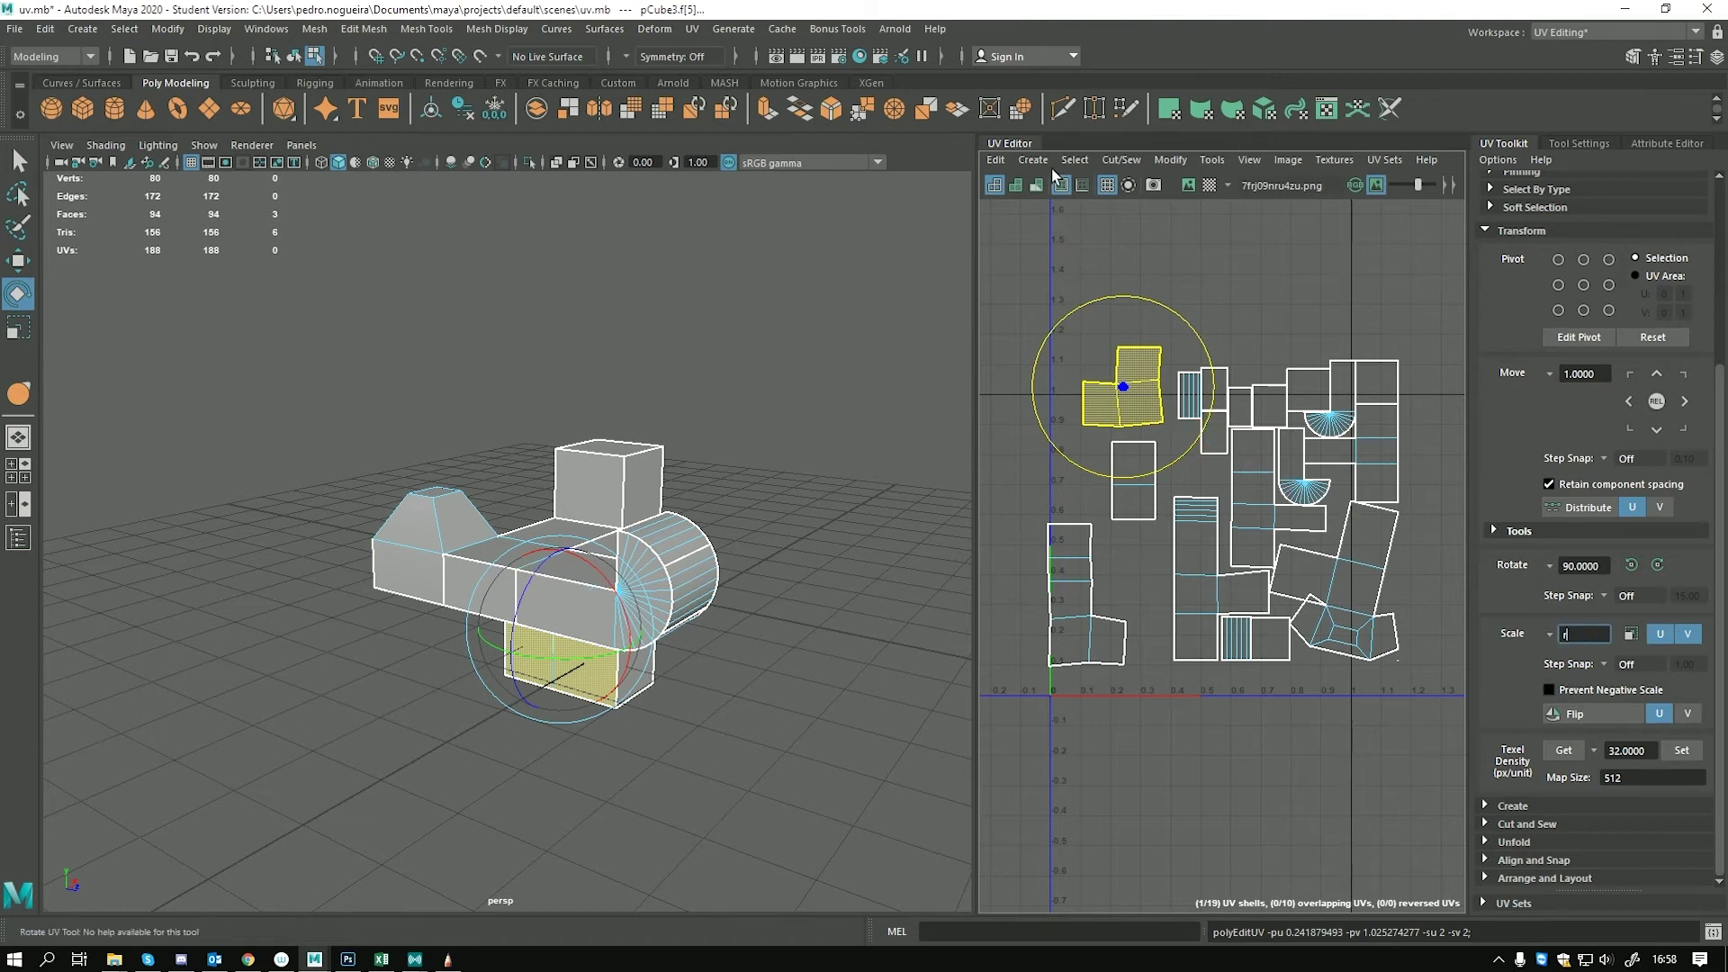
Try scaling the three-face shell to negative values with the Scale tool twice, undoing each attempt
{"action": "middle_click_drag", "start_coordinate": [1059, 376], "coordinate": [1092, 375], "text": "alt"}
{"action": "key", "text": "r"}
{"action": "left_click_drag", "start_coordinate": [1156, 386], "coordinate": [917, 683]}
{"action": "key", "text": "ctrl+z"}
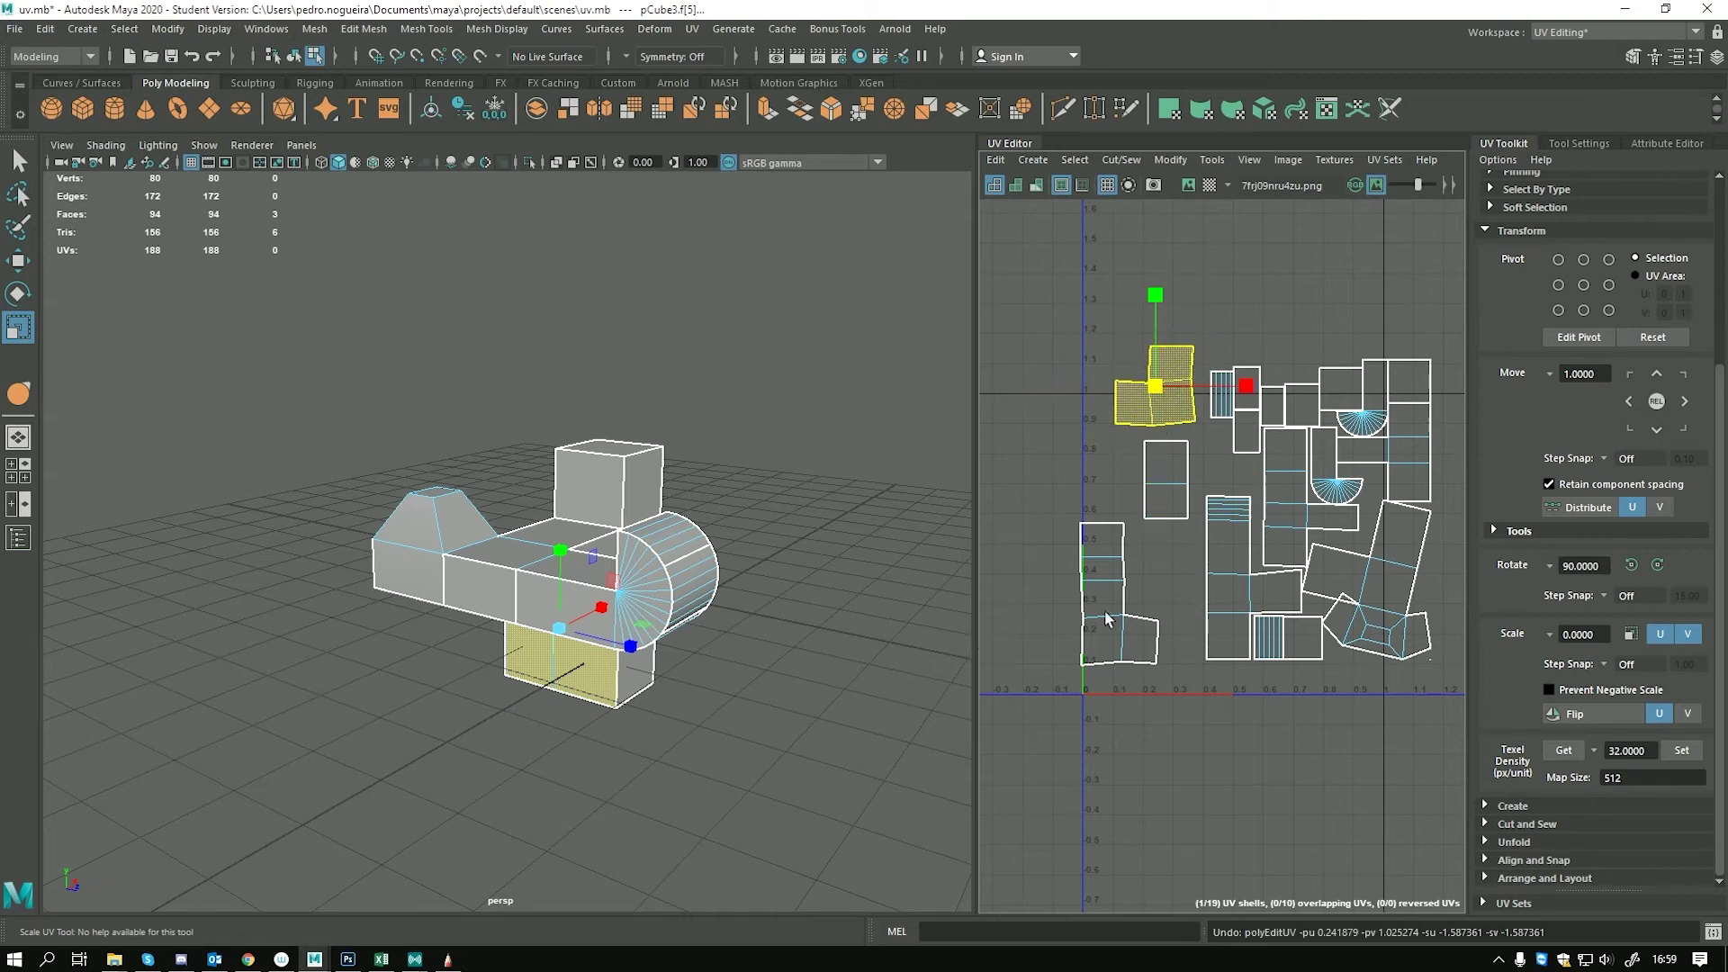
{"action": "left_click_drag", "start_coordinate": [1155, 396], "coordinate": [1044, 518]}
{"action": "key", "text": "ctrl+z"}
Flip the three-face shell repeatedly along U and narrow it horizontally with the Scale tool
{"action": "left_click", "coordinate": [1574, 713]}
{"action": "left_click", "coordinate": [1575, 715]}
{"action": "left_click", "coordinate": [1576, 717]}
{"action": "left_click", "coordinate": [1576, 717]}
{"action": "left_click", "coordinate": [1577, 717]}
{"action": "left_click_drag", "start_coordinate": [1246, 389], "coordinate": [1102, 395]}
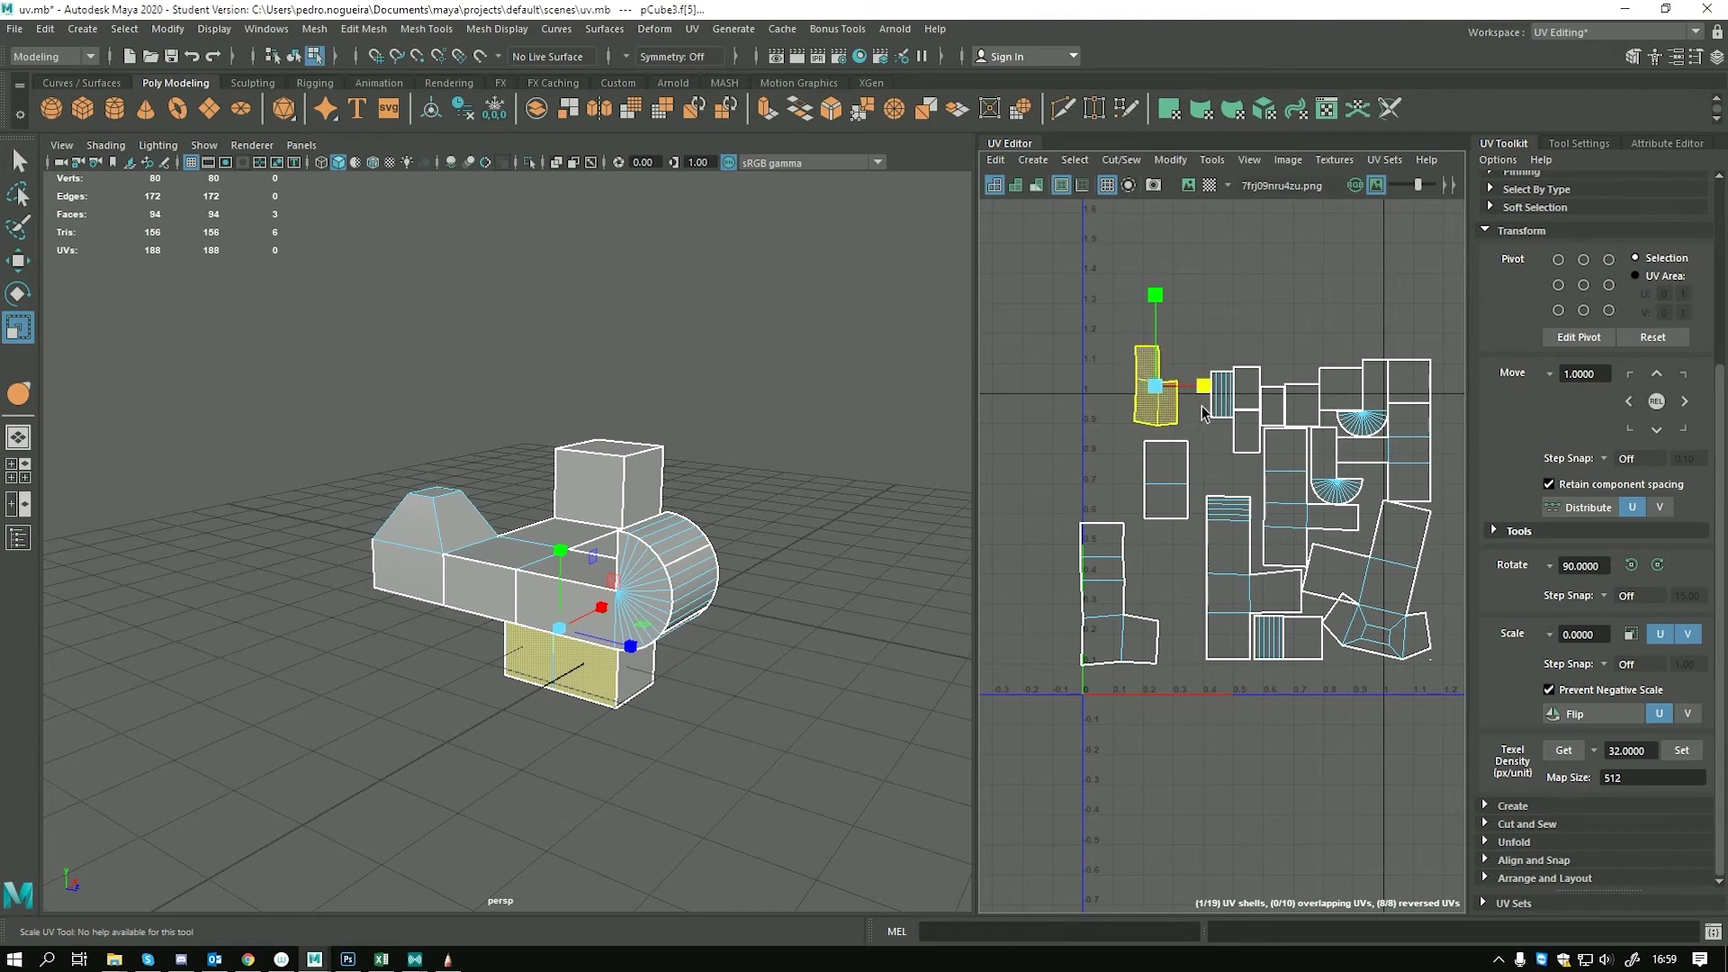
Turn on shaded UV display, flip the reversed three-face shell along U, and clear the selection
{"action": "left_click", "coordinate": [1015, 184]}
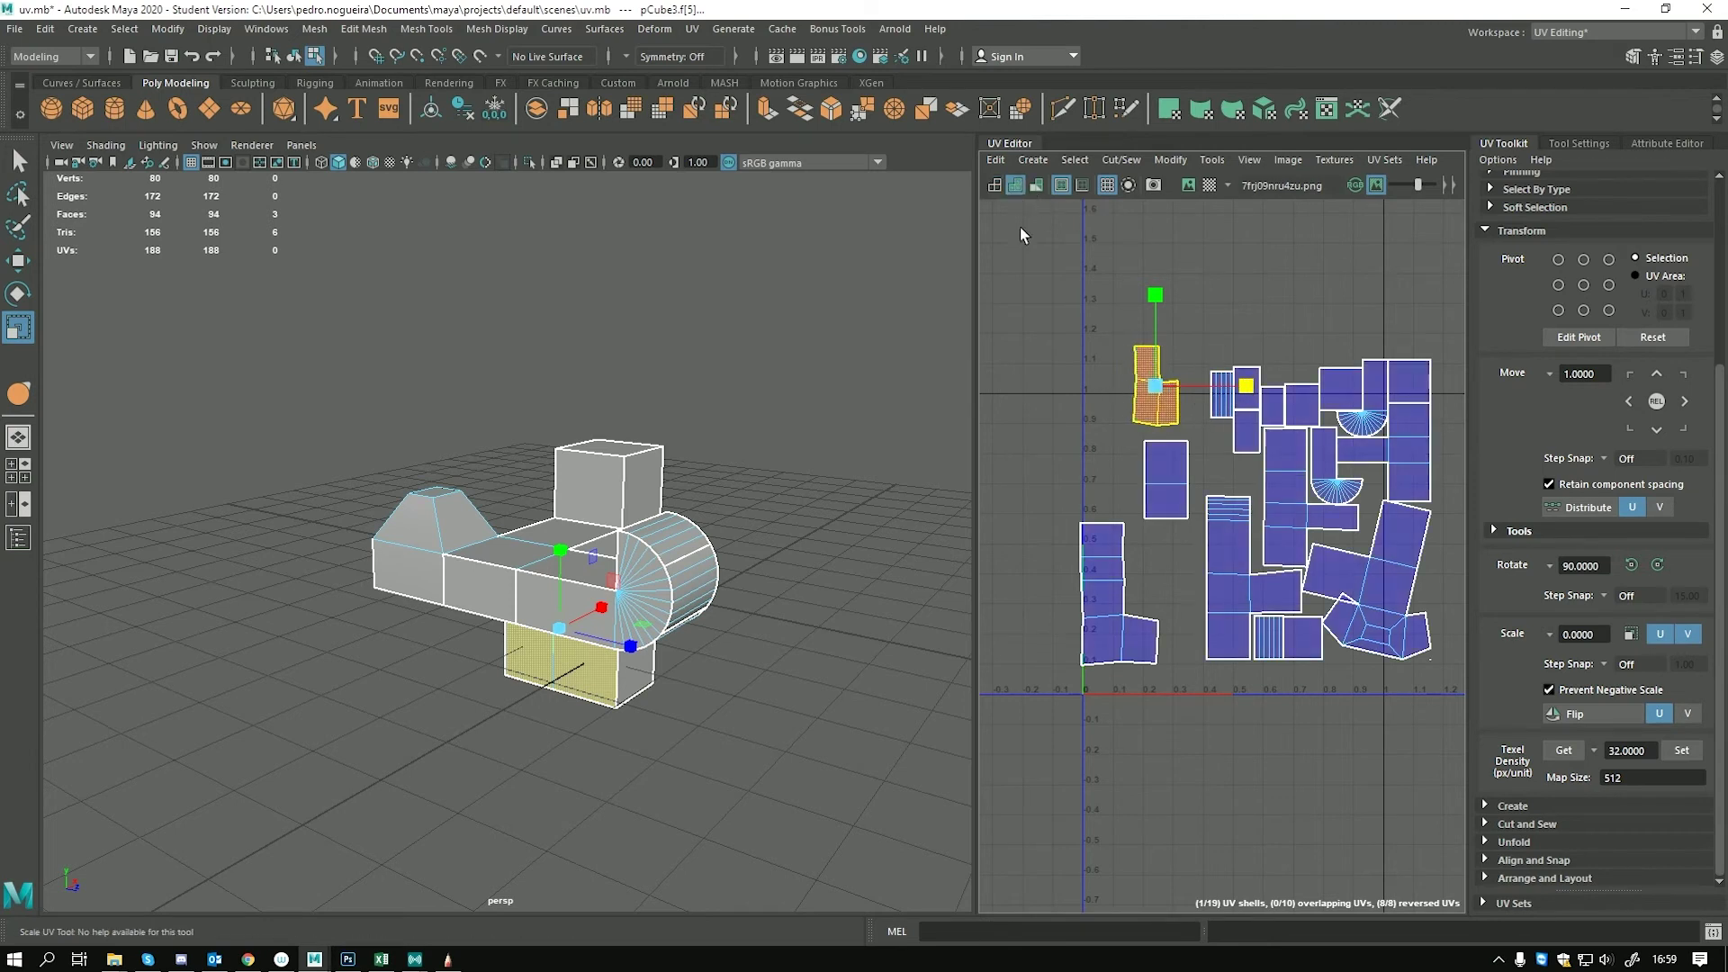
{"action": "left_click", "coordinate": [1098, 377]}
{"action": "double_click", "coordinate": [1146, 399]}
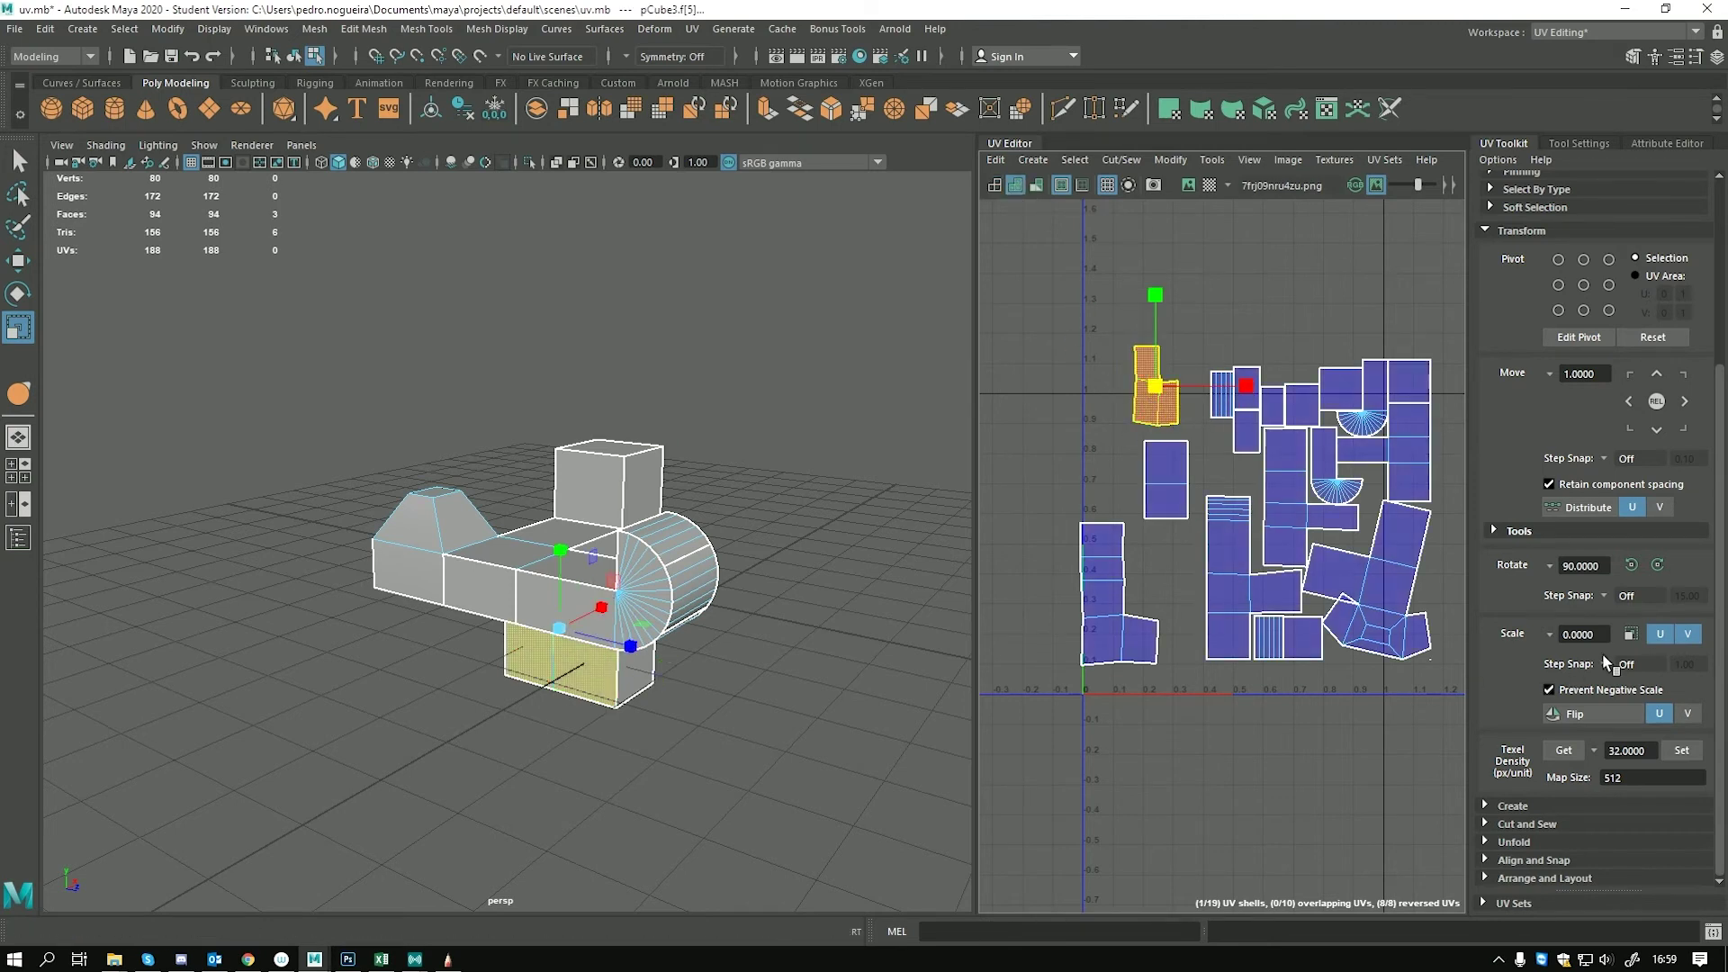
{"action": "left_click", "coordinate": [1575, 714]}
{"action": "left_click", "coordinate": [1195, 430]}
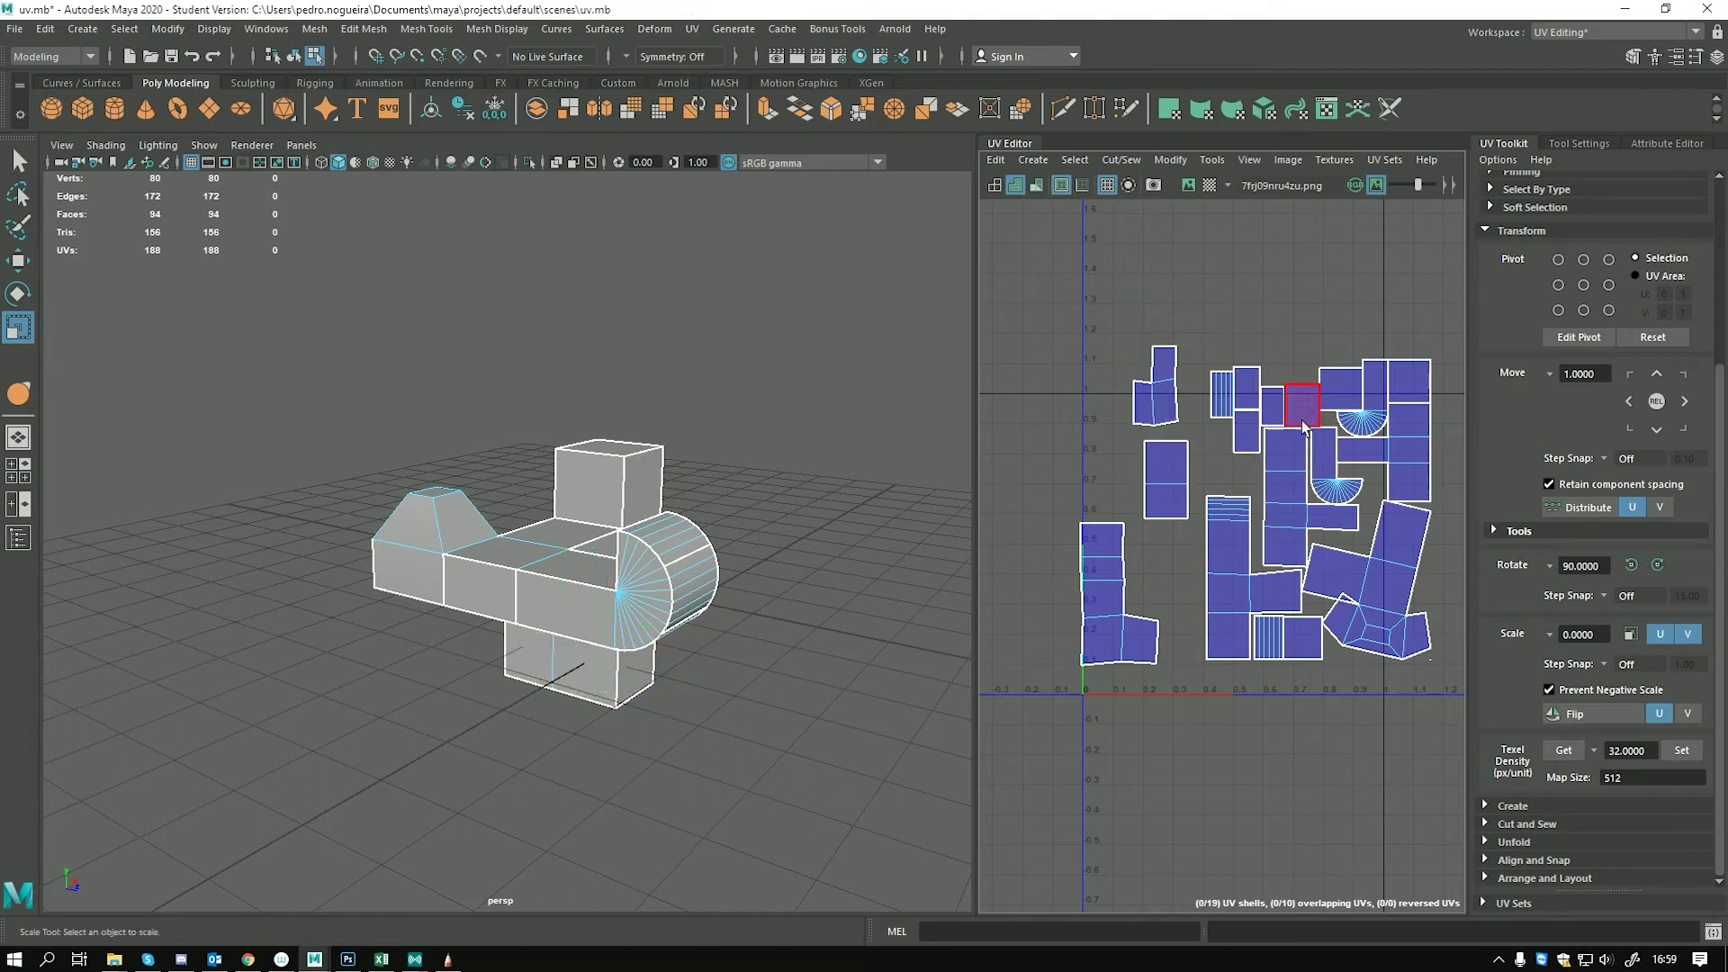
Widen the UV Editor and mirror the three-face shell by scaling it past zero along U
{"action": "middle_click_drag", "start_coordinate": [1286, 515], "coordinate": [1245, 559], "text": "alt"}
{"action": "scroll", "coordinate": [1246, 559], "scroll_direction": "up", "scroll_amount": 1}
{"action": "left_click_drag", "start_coordinate": [975, 436], "coordinate": [875, 435]}
{"action": "left_click", "coordinate": [1044, 421]}
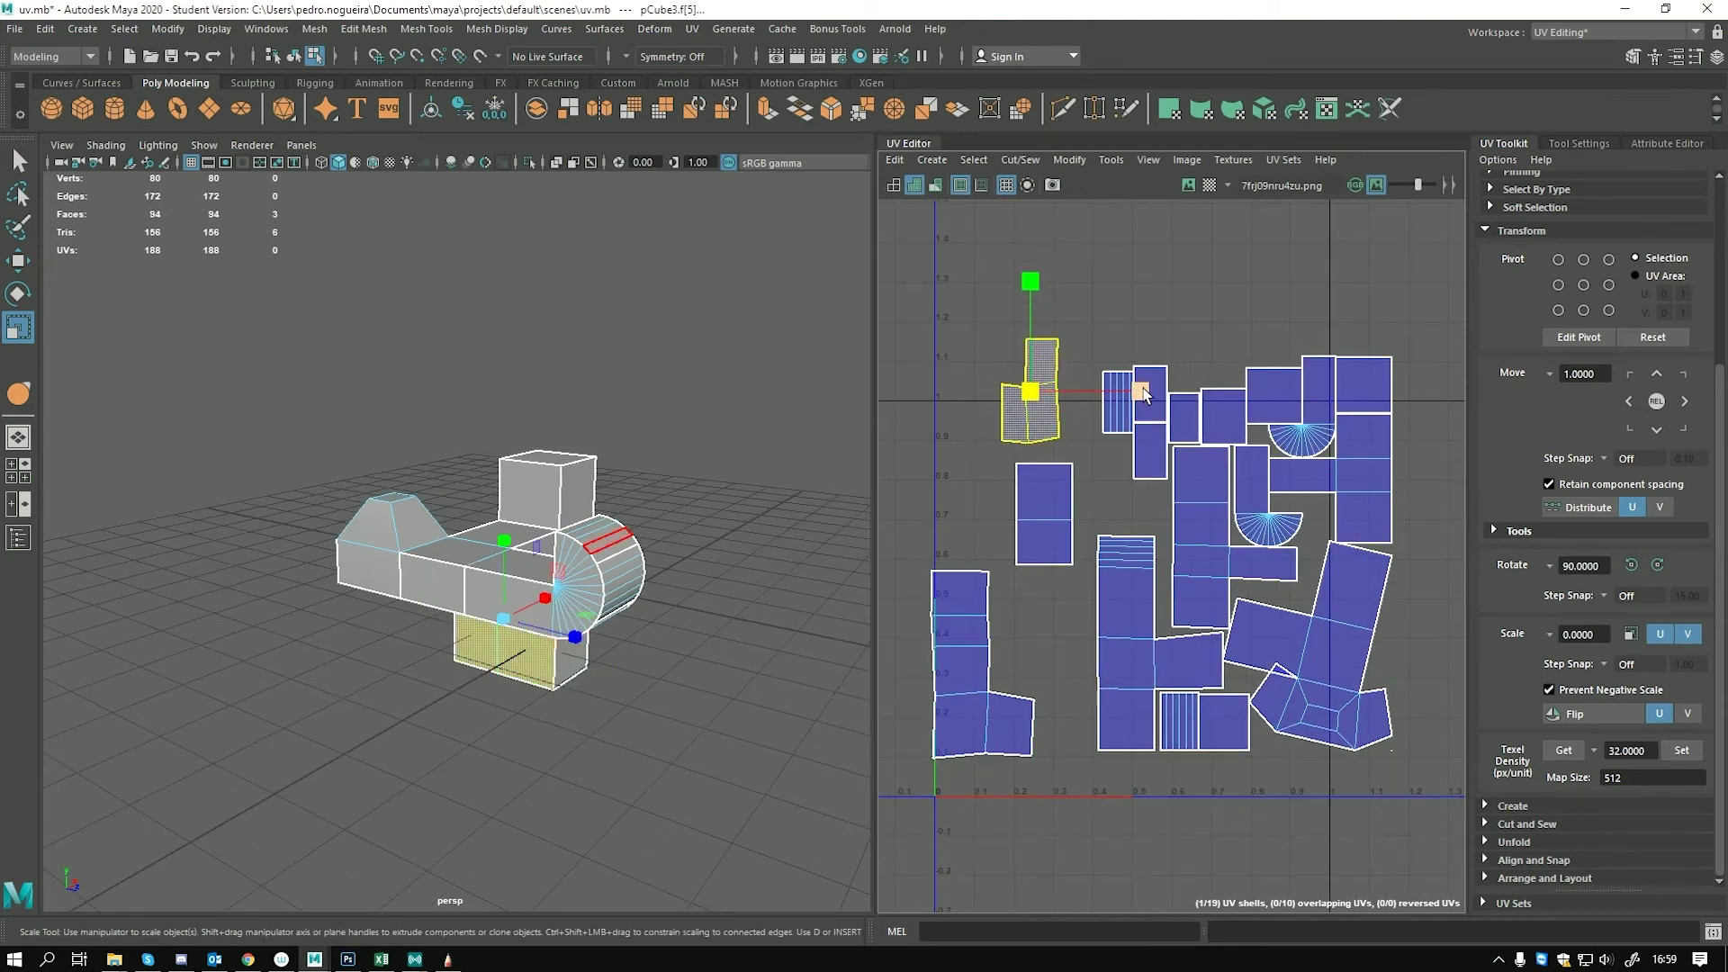
{"action": "left_click_drag", "start_coordinate": [1141, 390], "coordinate": [865, 391]}
{"action": "middle_click_drag", "start_coordinate": [1020, 410], "coordinate": [1086, 413], "text": "alt"}
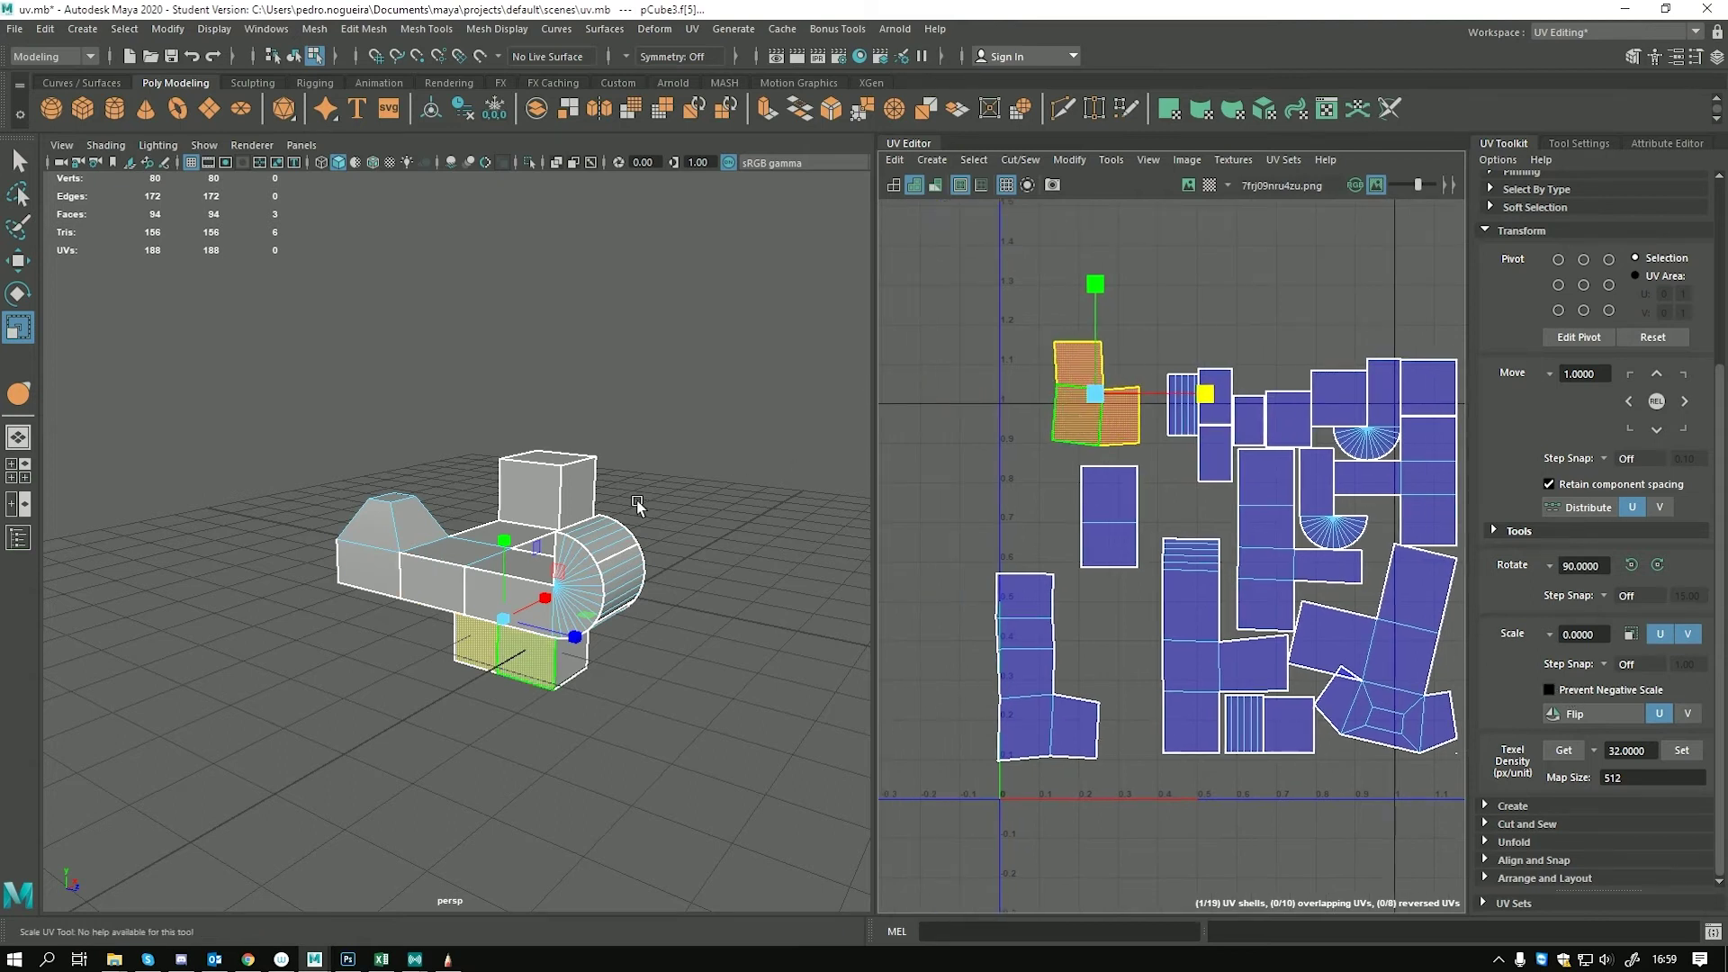
Try scaling the whole mesh negatively along X in the perspective view, and undo it
{"action": "left_click", "coordinate": [543, 500]}
{"action": "right_click_drag", "start_coordinate": [521, 518], "coordinate": [551, 511]}
{"action": "left_click_drag", "start_coordinate": [580, 608], "coordinate": [459, 657], "text": "alt"}
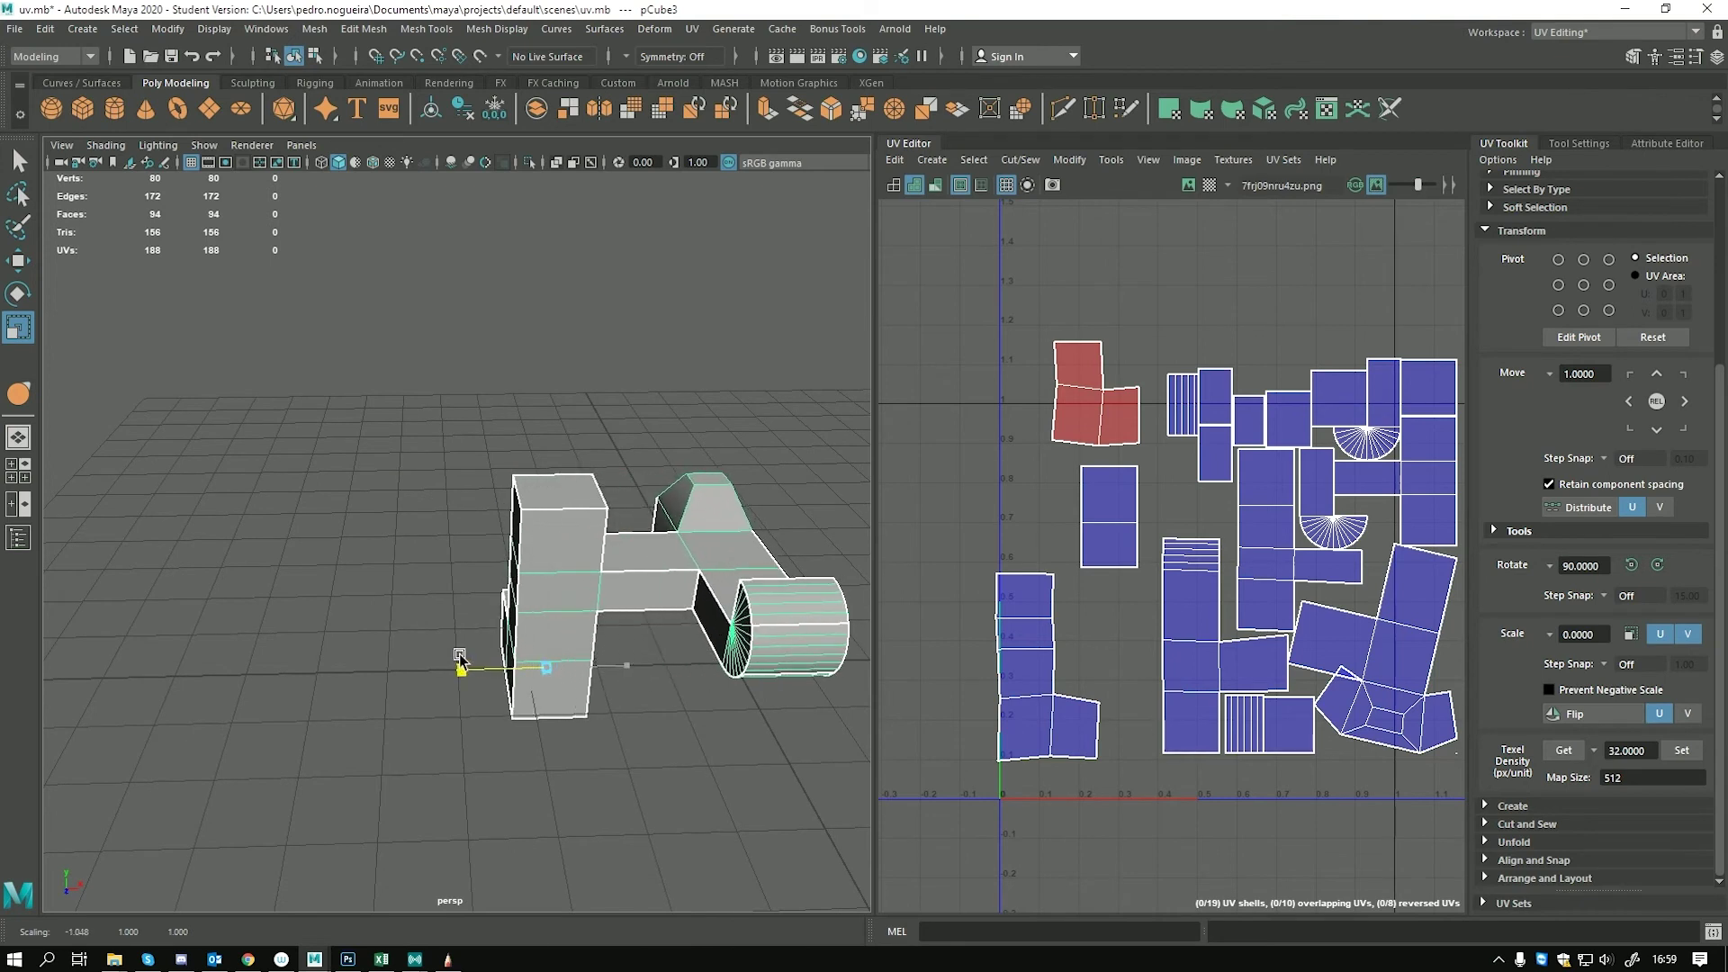
{"action": "key", "text": "F8"}
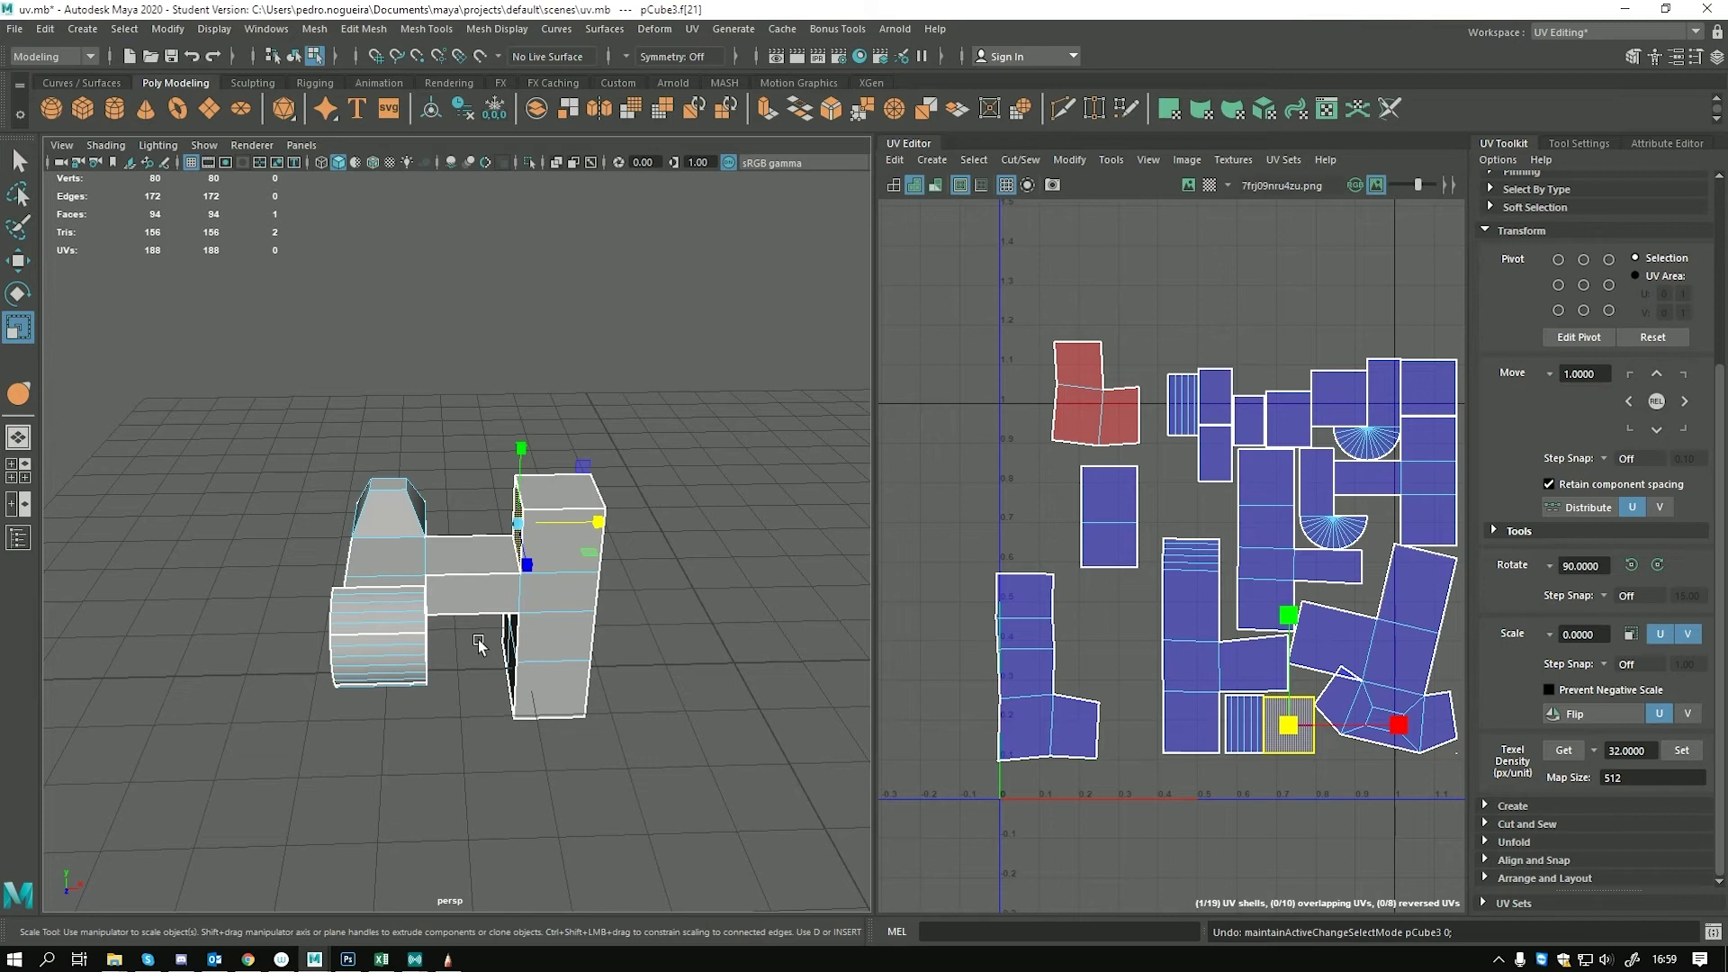
Select the reversed three-face shell, flip it back along U, and clear the selection
{"action": "left_click", "coordinate": [1077, 391]}
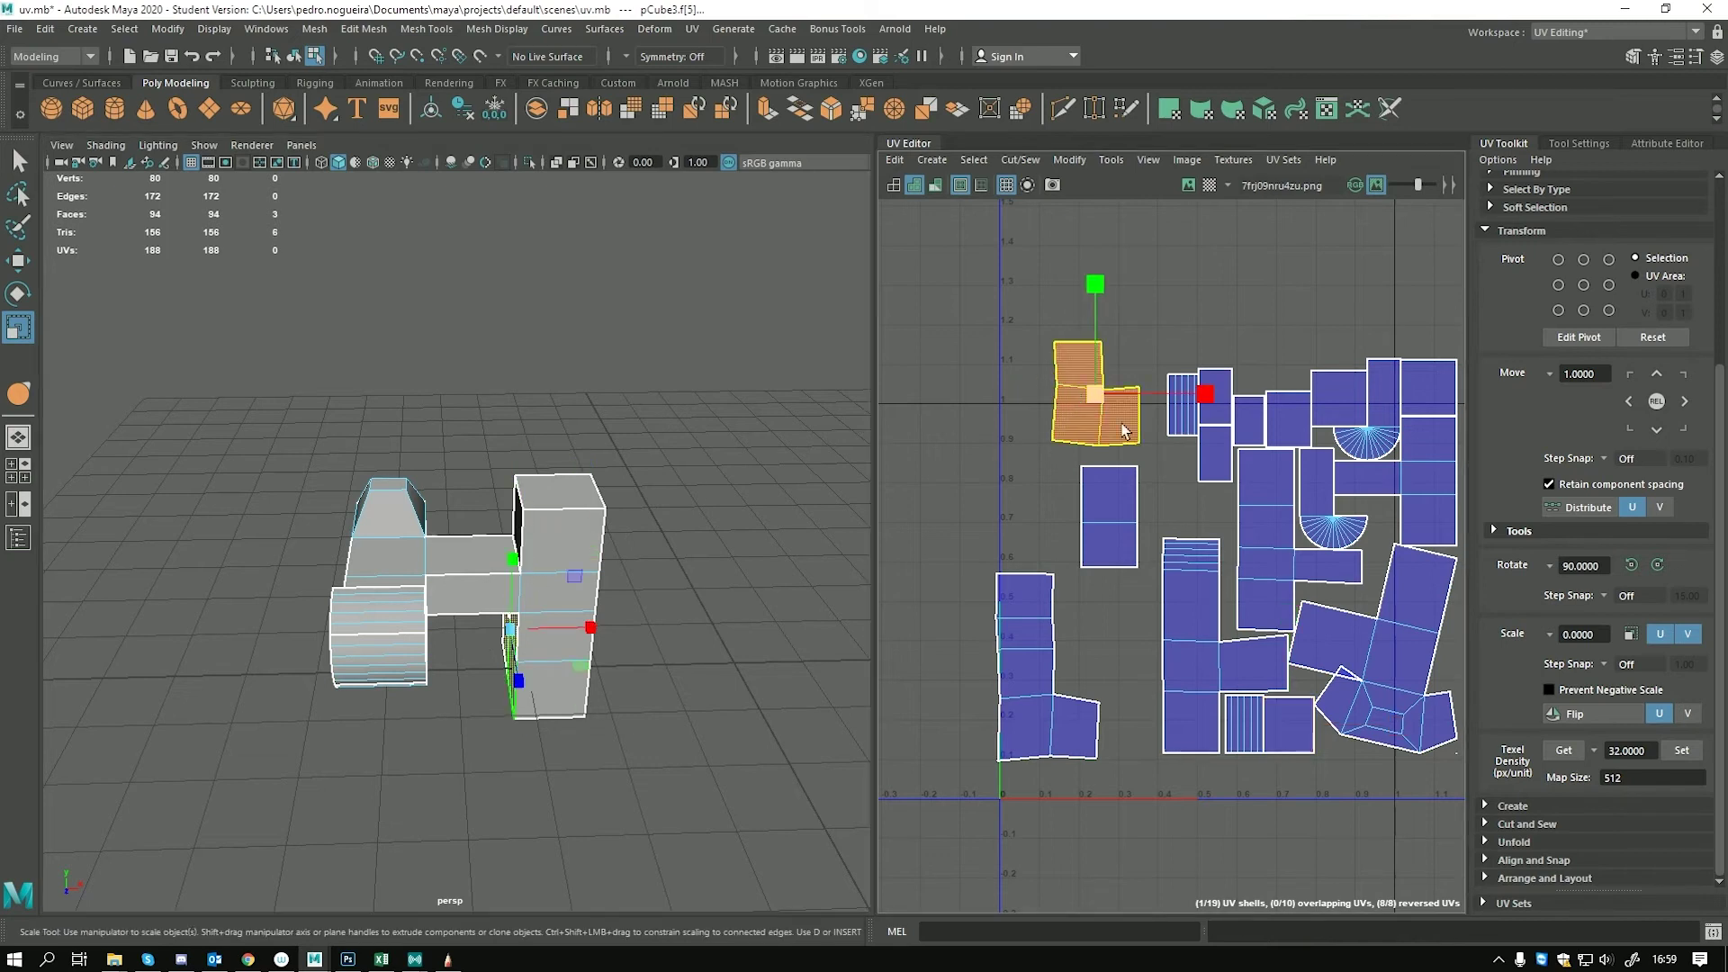
{"action": "left_click", "coordinate": [1575, 714]}
{"action": "left_click", "coordinate": [1147, 504]}
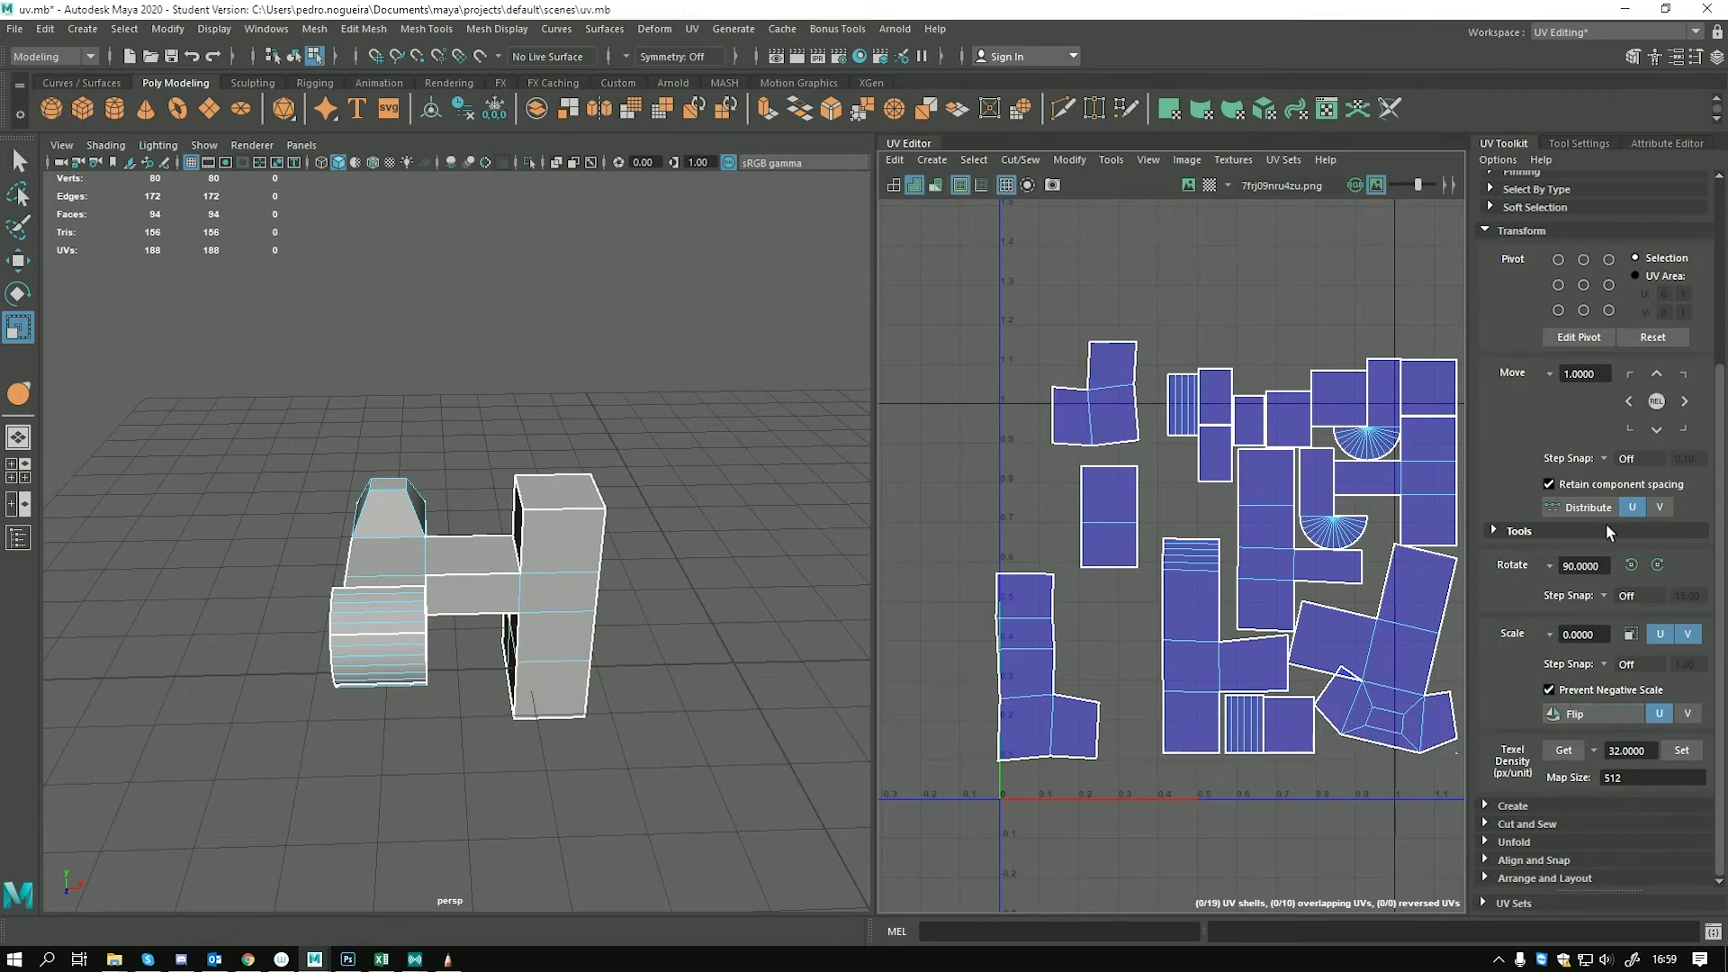
Review the UV creation commands, select the whole pCube3 mesh and apply a Cylindrical projection to it
{"action": "left_click", "coordinate": [1487, 806]}
{"action": "scroll", "coordinate": [1530, 792], "scroll_direction": "down", "scroll_amount": 2}
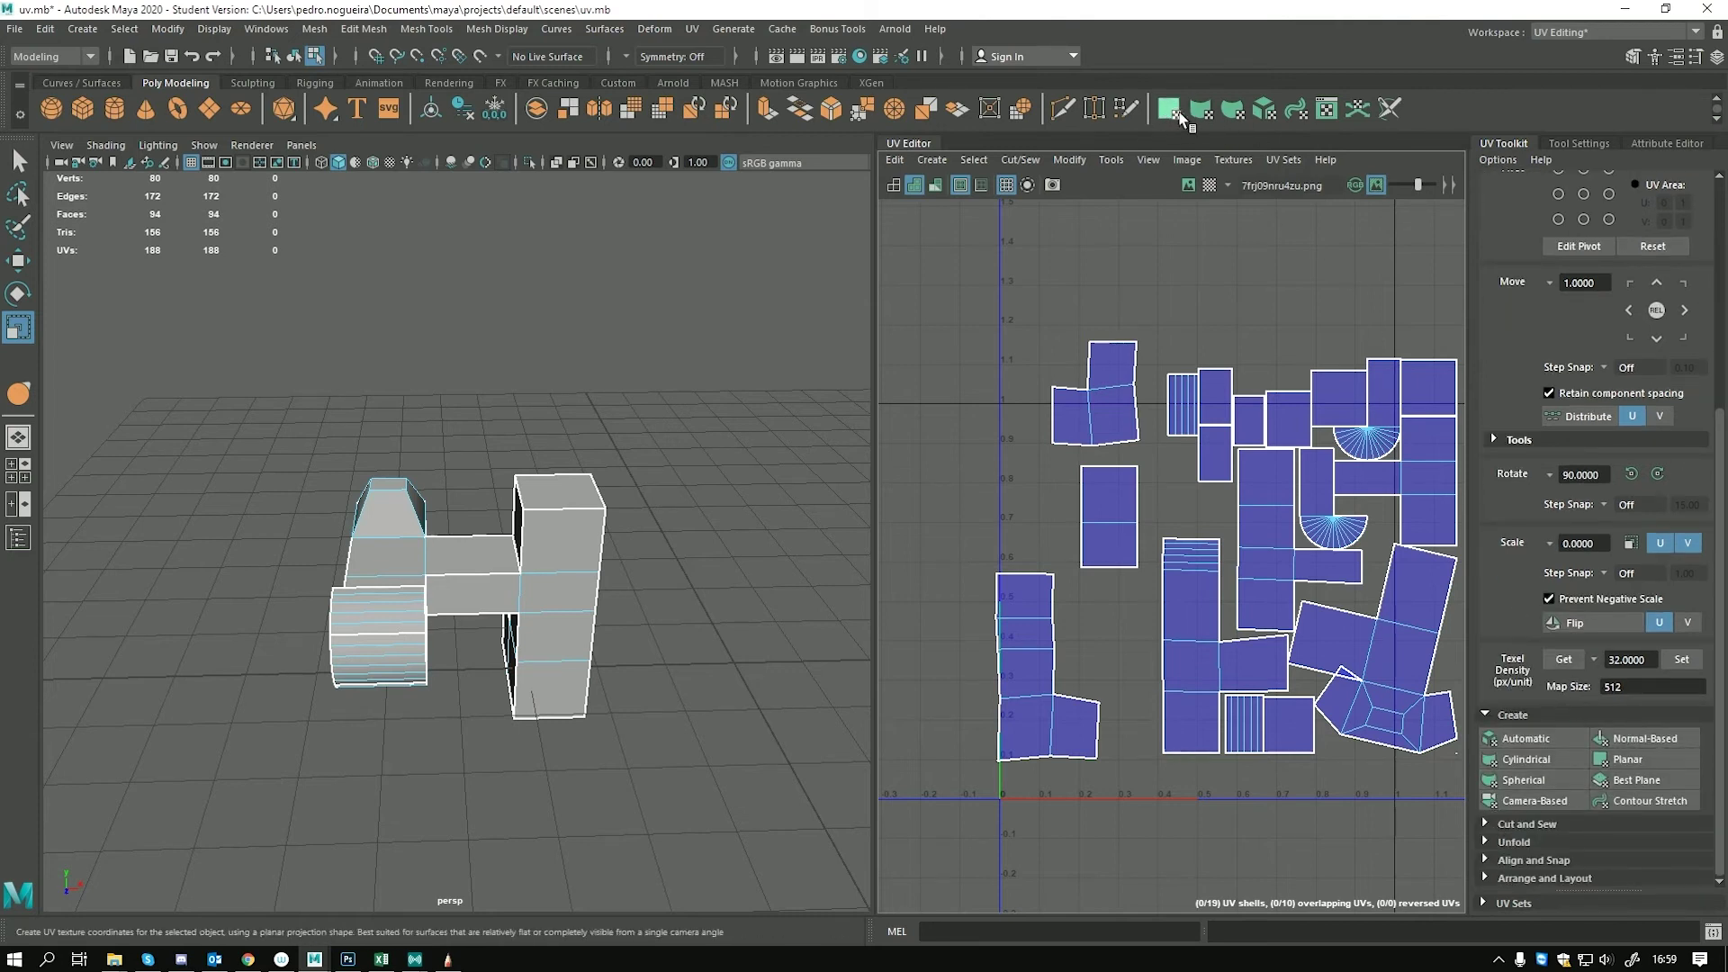
{"action": "left_click", "coordinate": [692, 28]}
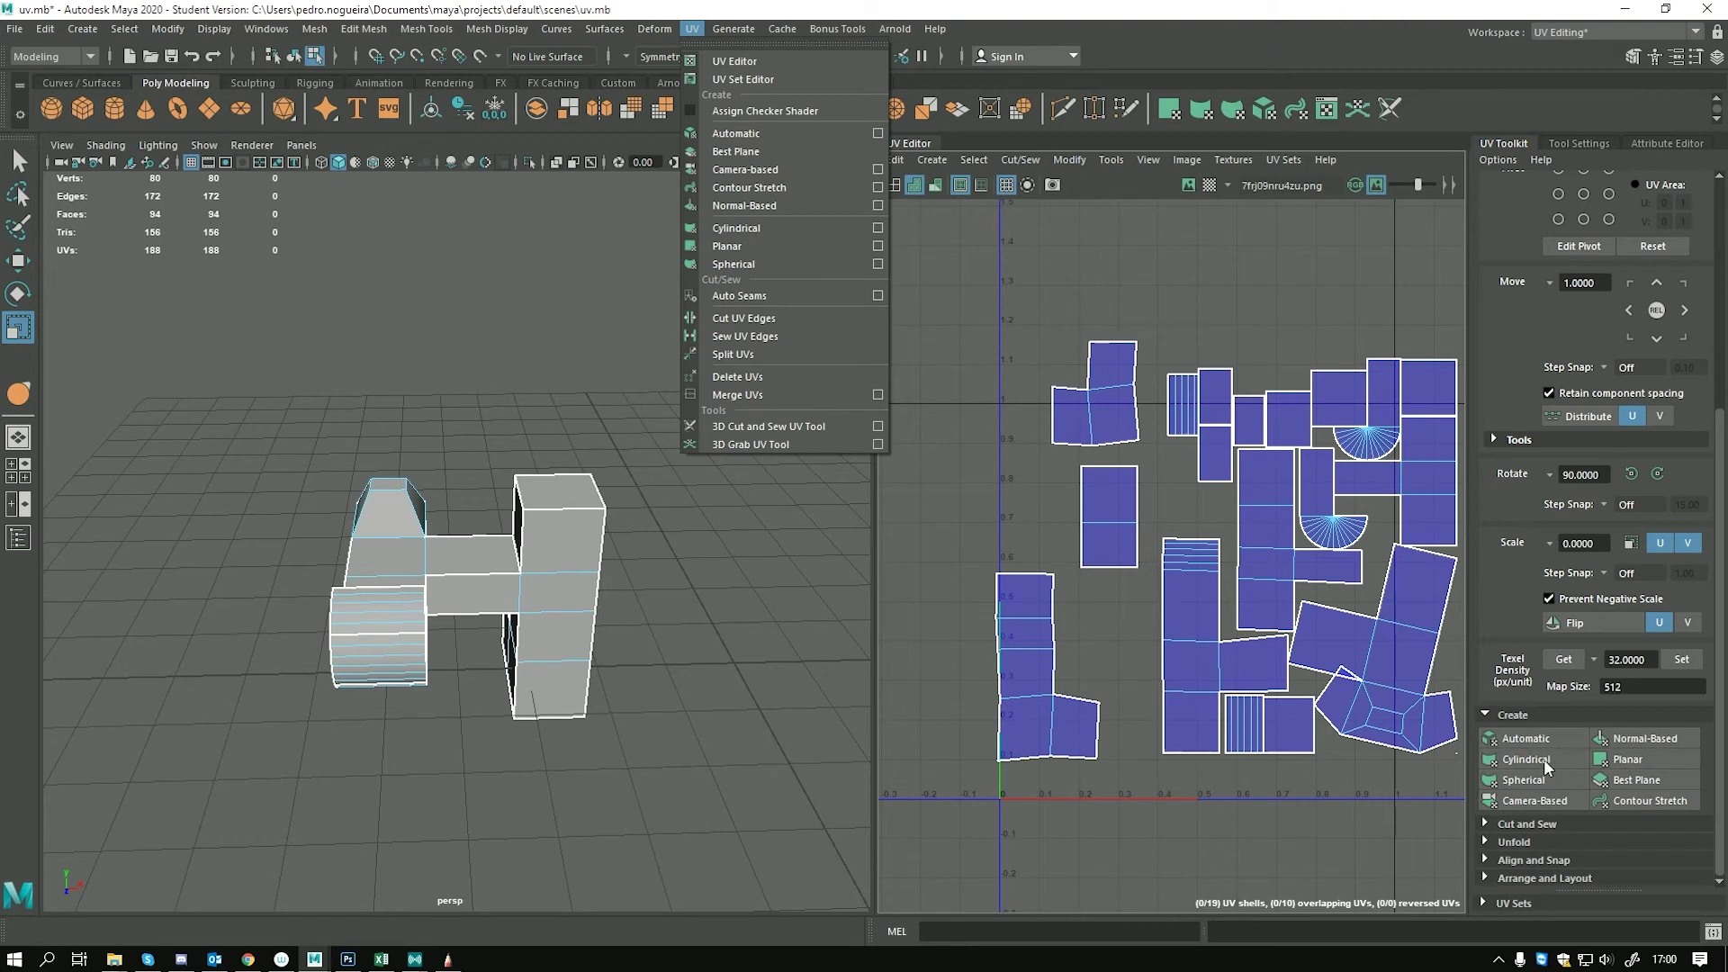
{"action": "left_click", "coordinate": [1139, 690]}
{"action": "right_click_drag", "start_coordinate": [576, 486], "coordinate": [656, 434]}
{"action": "left_click", "coordinate": [731, 591]}
{"action": "left_click", "coordinate": [566, 563]}
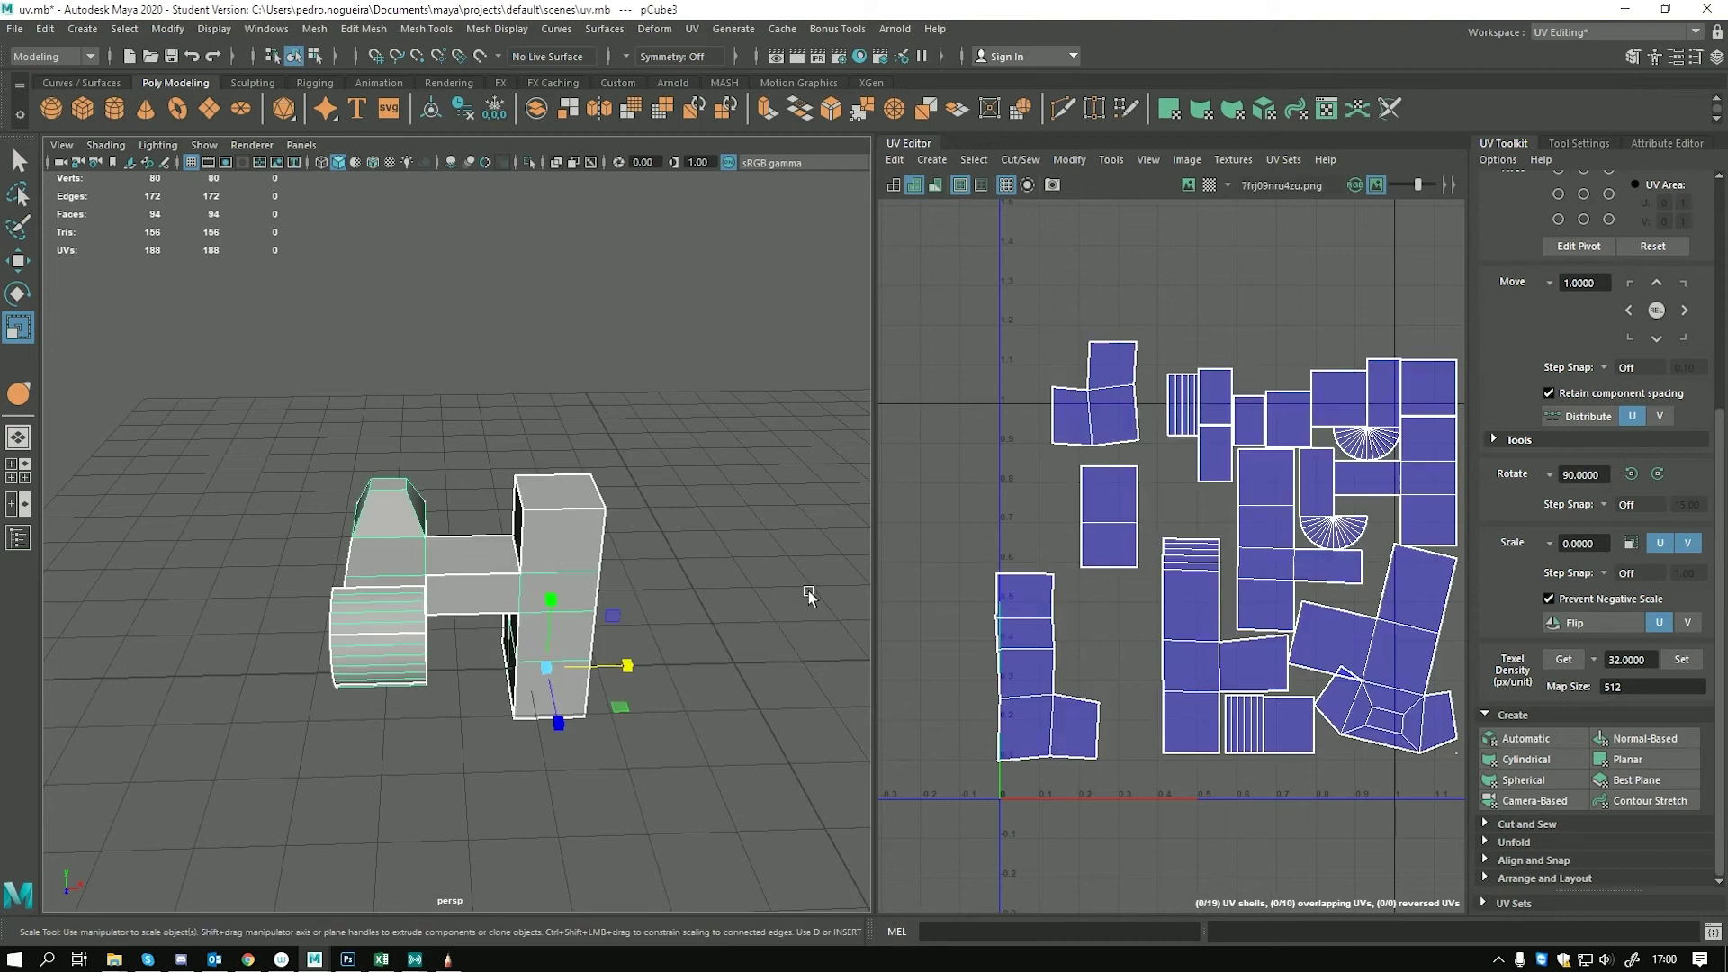
{"action": "left_click", "coordinate": [1521, 761]}
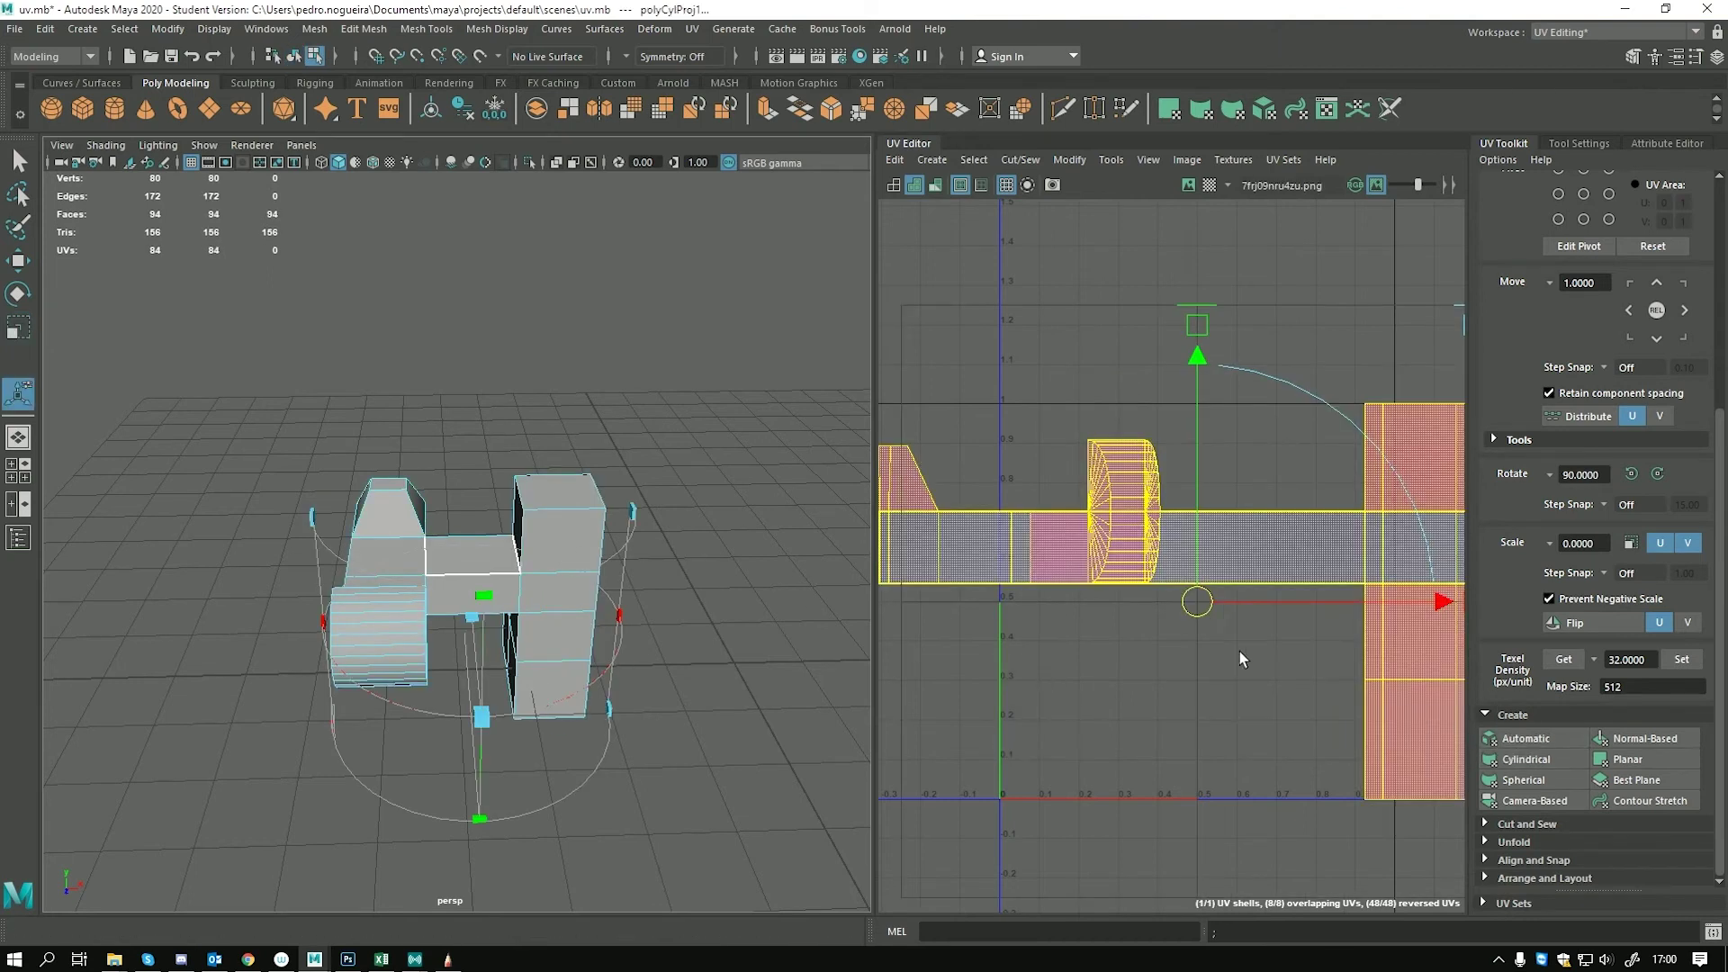
Reshape the cylindrical projection with its manipulator handles around the mesh, and leave the manipulator for the selection tool
{"action": "left_click_drag", "start_coordinate": [748, 468], "coordinate": [550, 416], "text": "alt"}
{"action": "mouse_move", "coordinate": [627, 504]}
{"action": "left_mouse_down", "text": "alt"}
{"action": "mouse_move", "coordinate": [645, 505]}
{"action": "mouse_move", "coordinate": [635, 518]}
{"action": "left_mouse_up", "text": "alt"}
{"action": "left_click_drag", "start_coordinate": [462, 627], "coordinate": [668, 590]}
{"action": "left_click_drag", "start_coordinate": [572, 613], "coordinate": [686, 679], "text": "alt"}
{"action": "left_click_drag", "start_coordinate": [586, 471], "coordinate": [490, 606]}
{"action": "scroll", "coordinate": [1080, 477], "scroll_direction": "down", "scroll_amount": 2}
{"action": "left_click_drag", "start_coordinate": [543, 736], "coordinate": [476, 649], "text": "alt"}
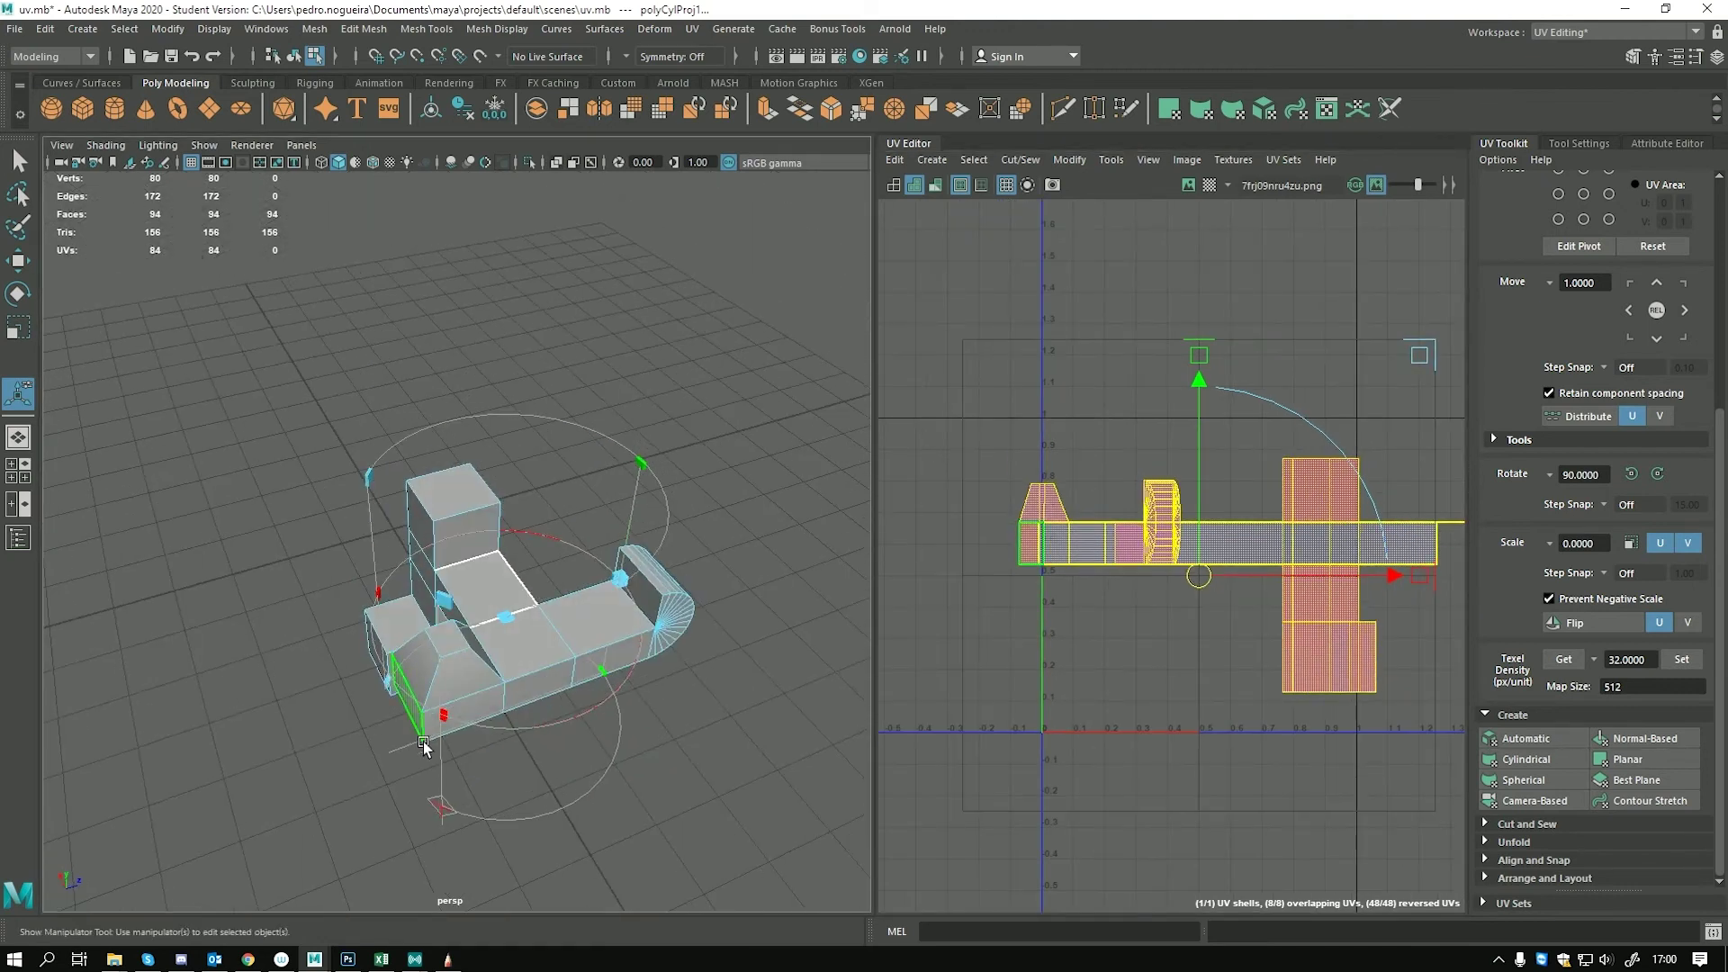
{"action": "left_click_drag", "start_coordinate": [442, 715], "coordinate": [414, 693]}
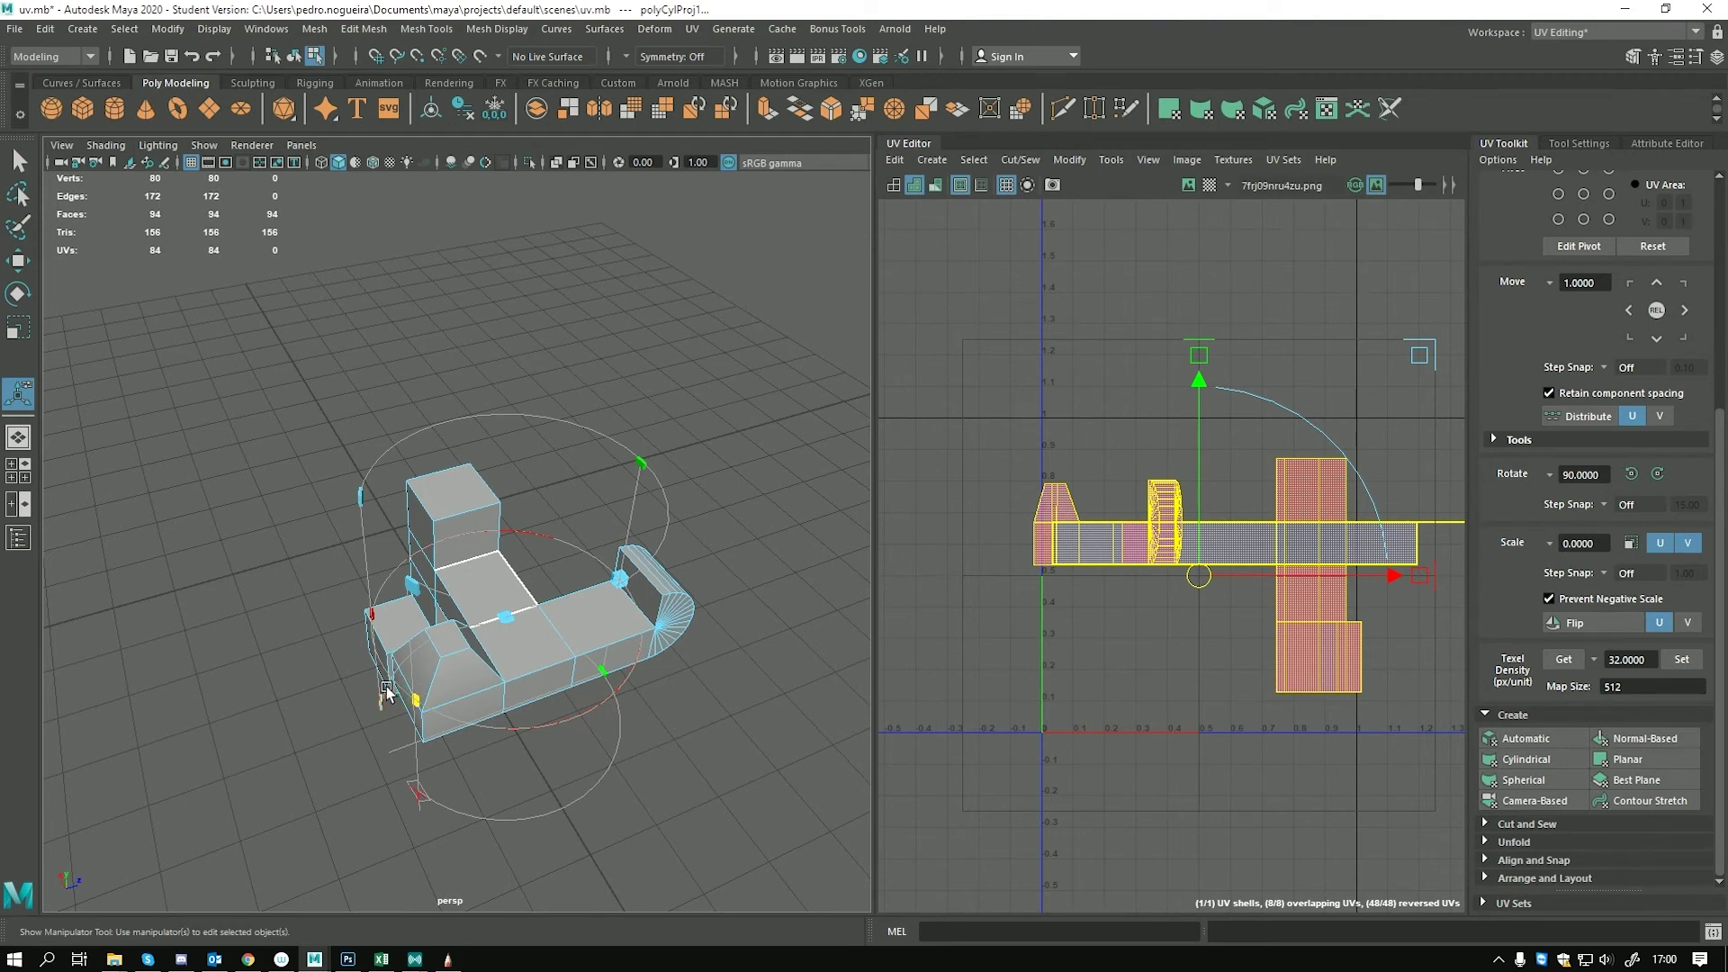
{"action": "key", "text": "q"}
{"action": "right_click_drag", "start_coordinate": [476, 537], "coordinate": [527, 459]}
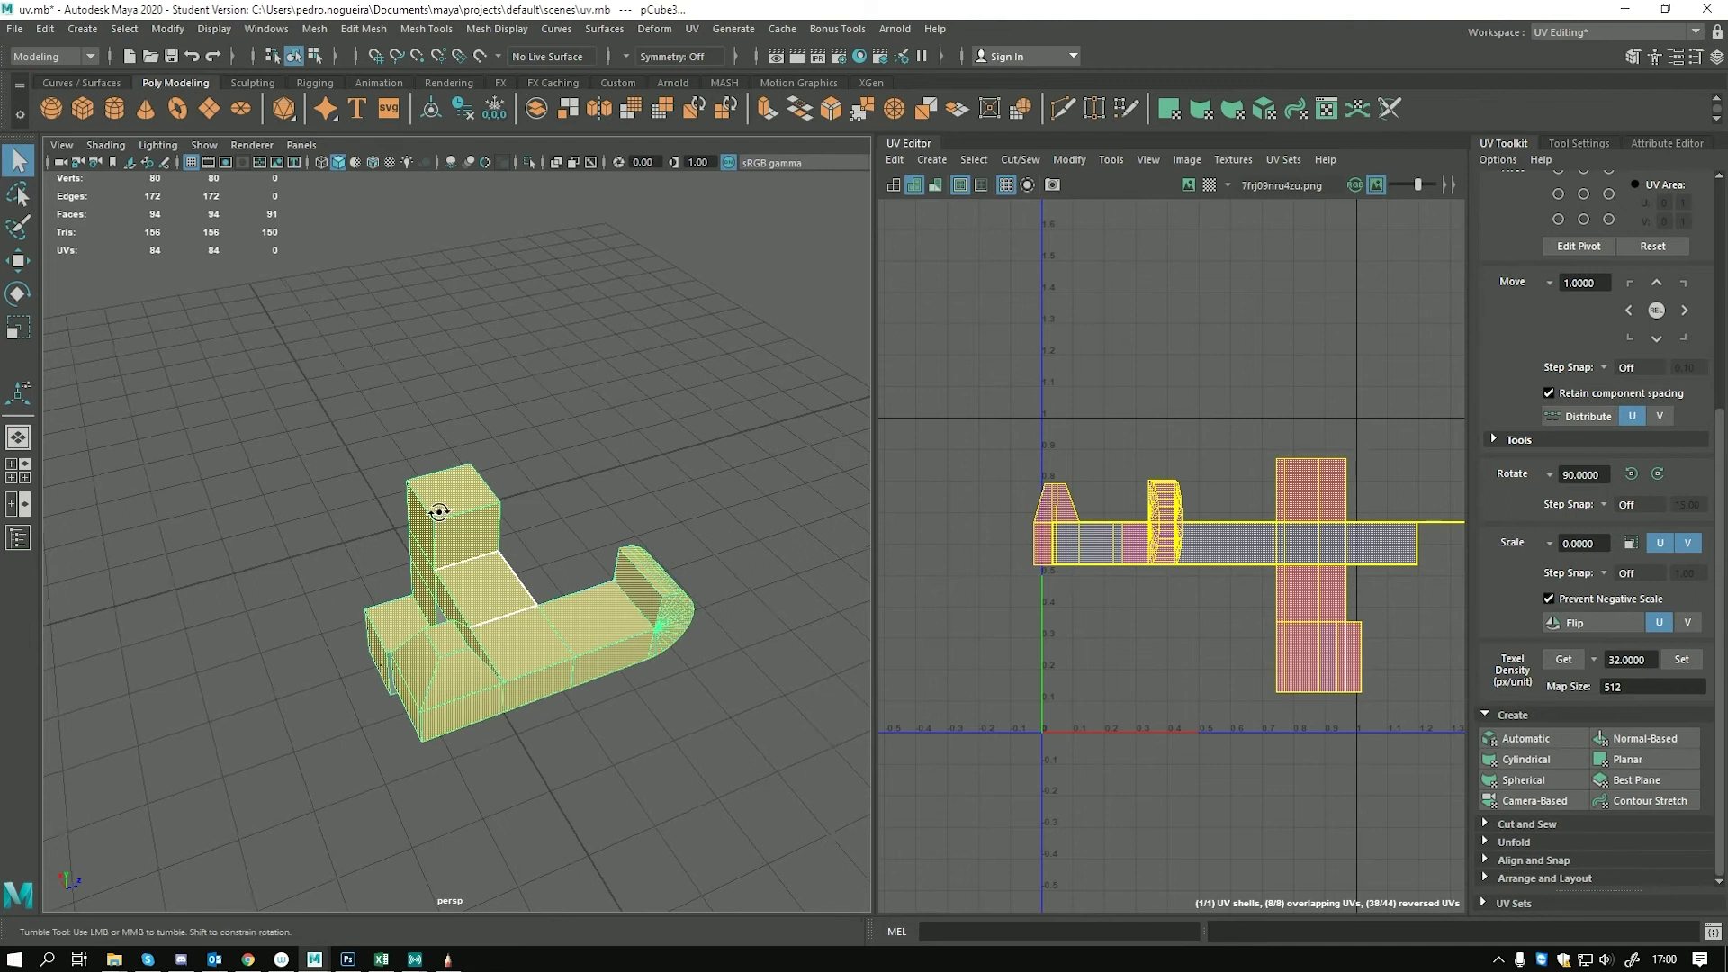
Switch from face editing back to object mode and clear the selection of the pCube3 mesh
{"action": "left_click_drag", "start_coordinate": [486, 477], "coordinate": [401, 522], "text": "alt"}
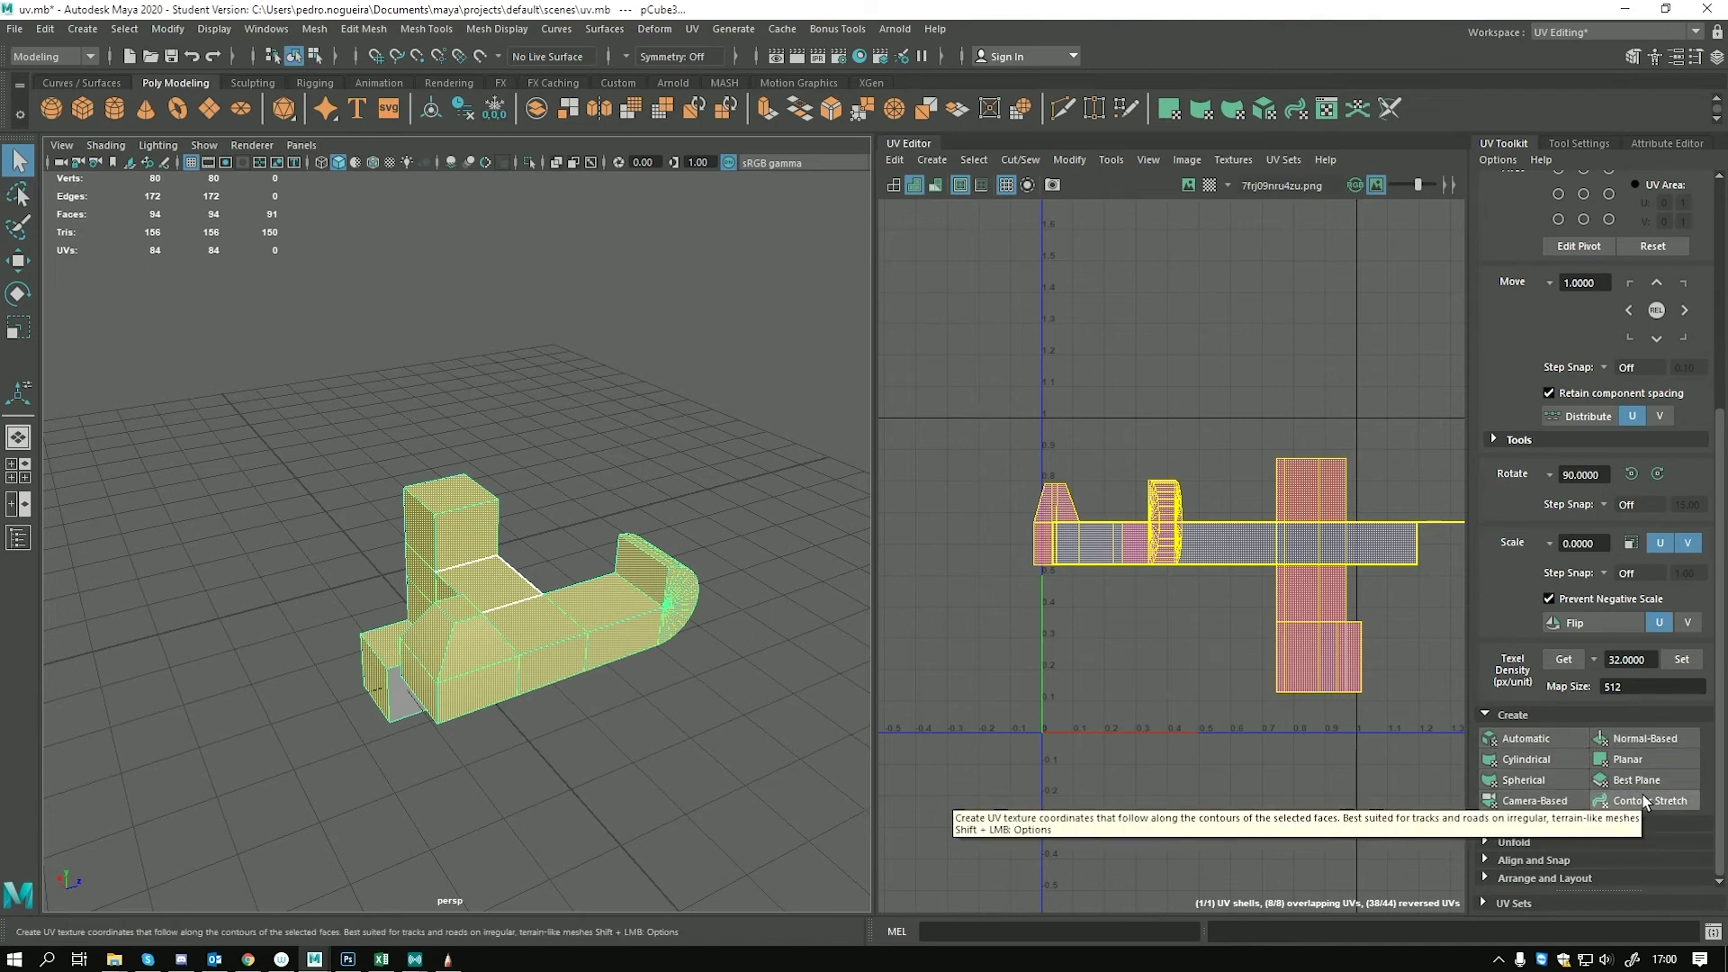
{"action": "key", "text": "w"}
{"action": "right_click_drag", "start_coordinate": [433, 517], "coordinate": [481, 441]}
{"action": "left_click_drag", "start_coordinate": [477, 443], "coordinate": [270, 297], "text": "alt"}
{"action": "left_click", "coordinate": [148, 185]}
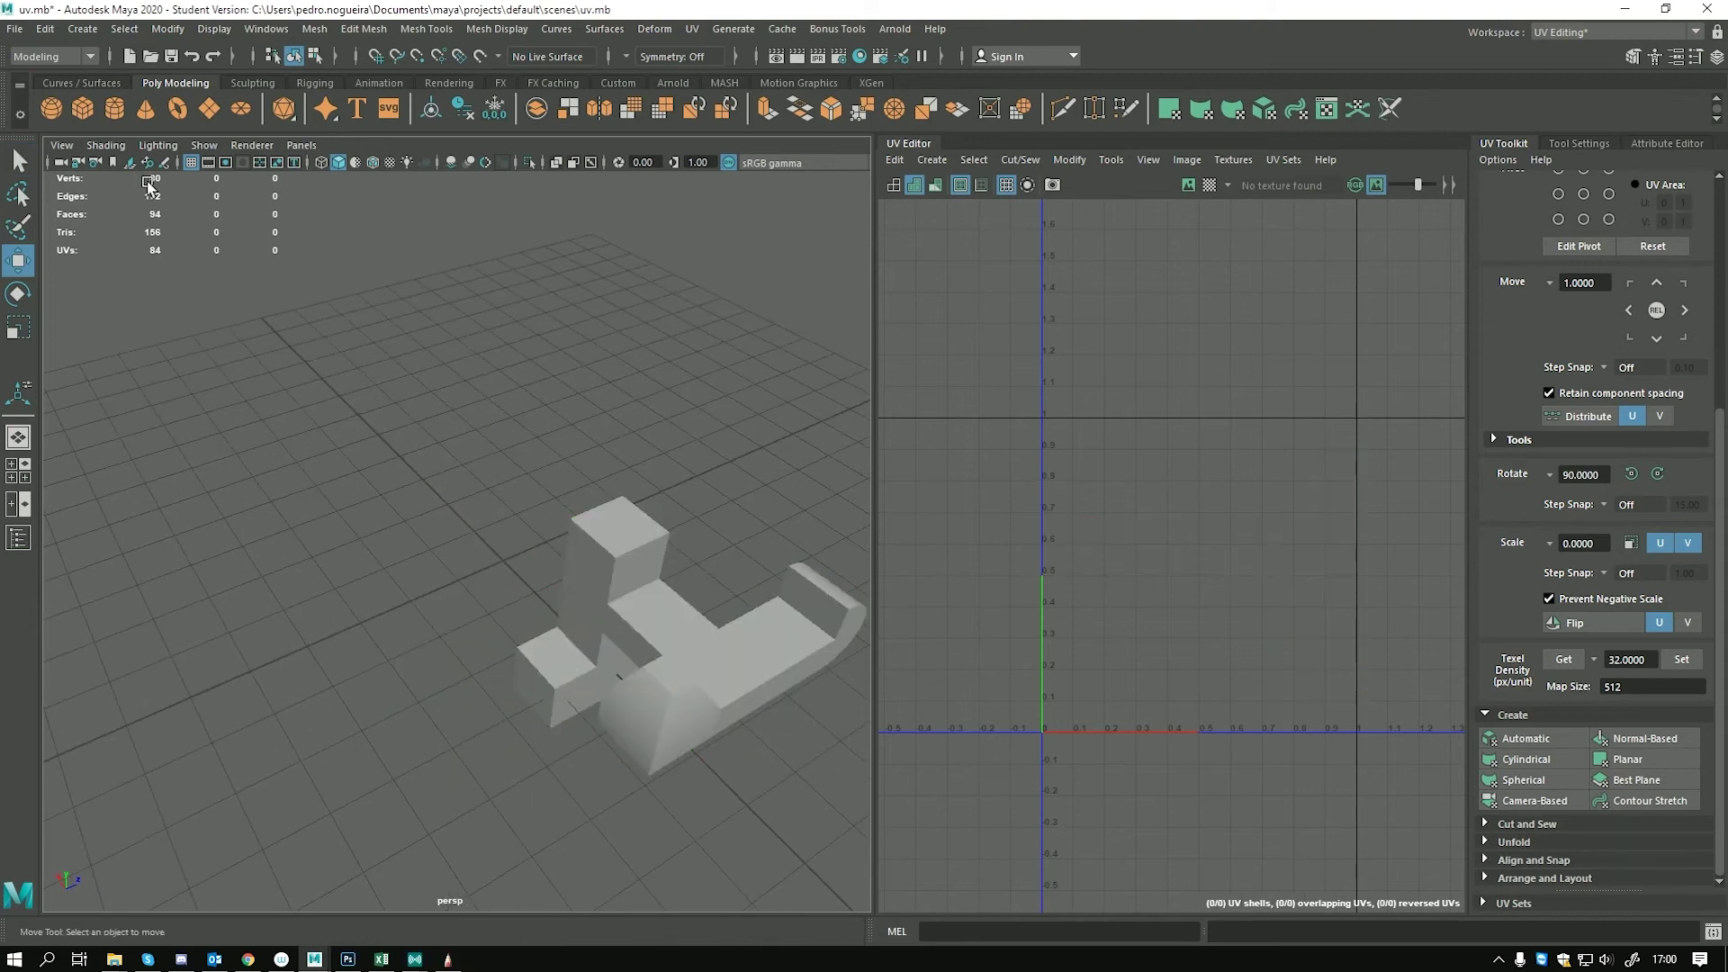
Draw a five-point cubic CV curve across the grid beside the mesh and finish the curve
{"action": "left_click", "coordinate": [81, 28]}
{"action": "mouse_move", "coordinate": [118, 171]}
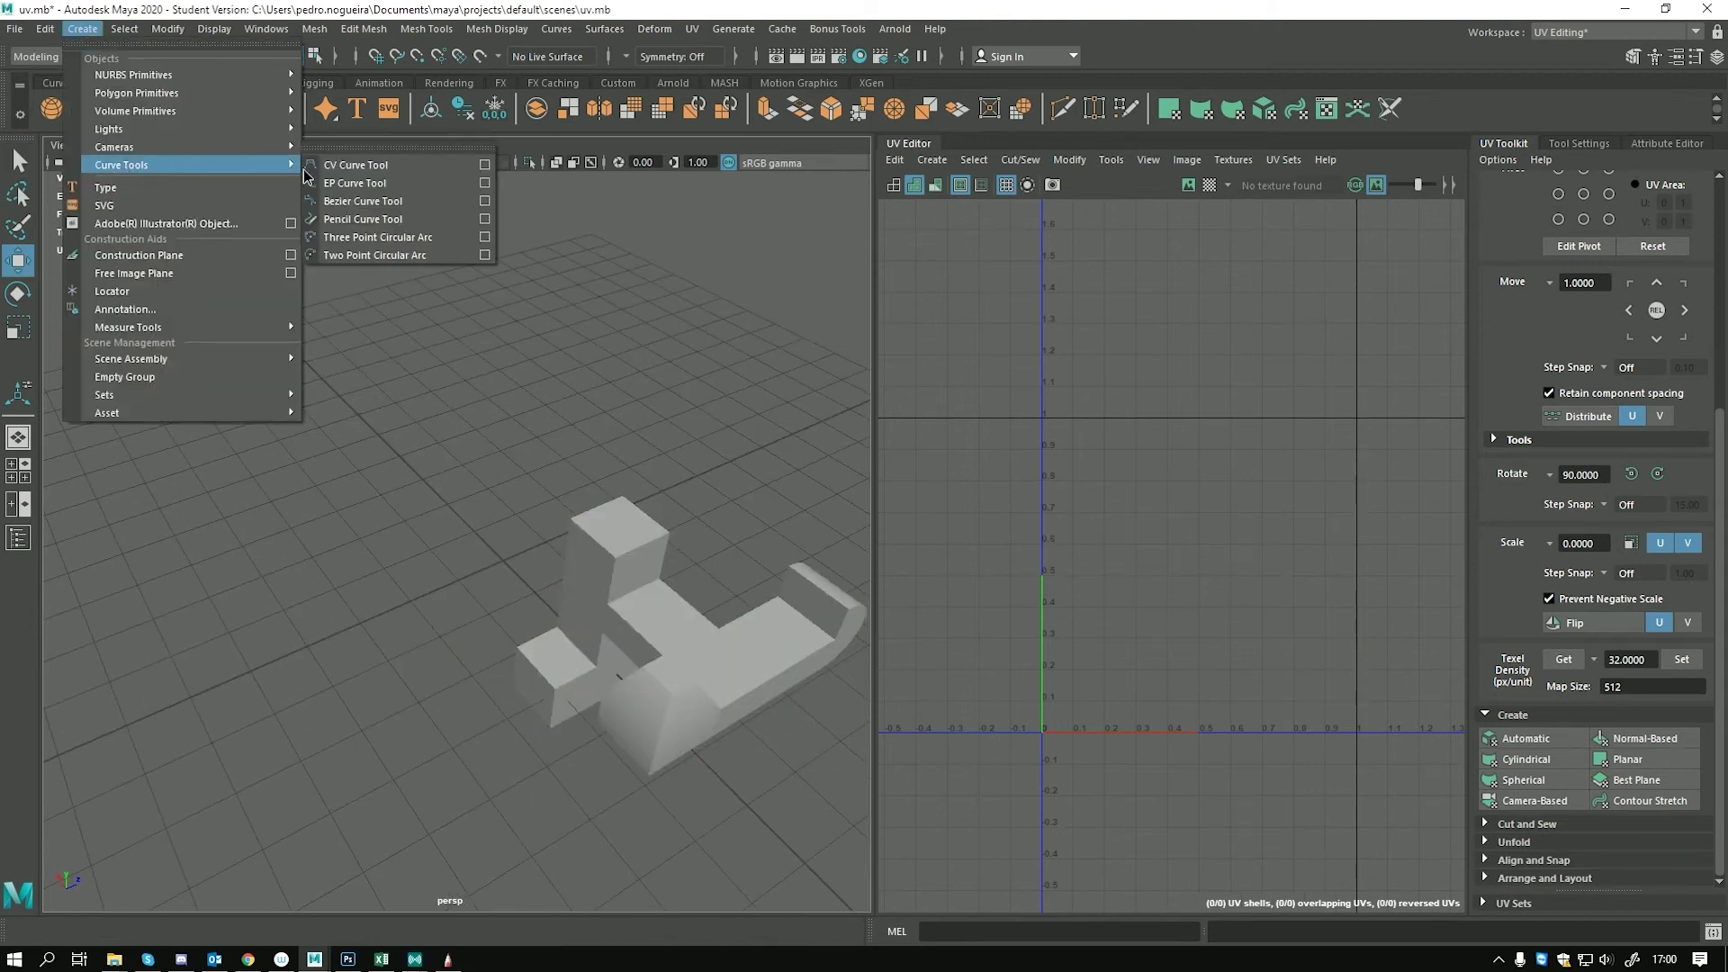
{"action": "left_click", "coordinate": [486, 164]}
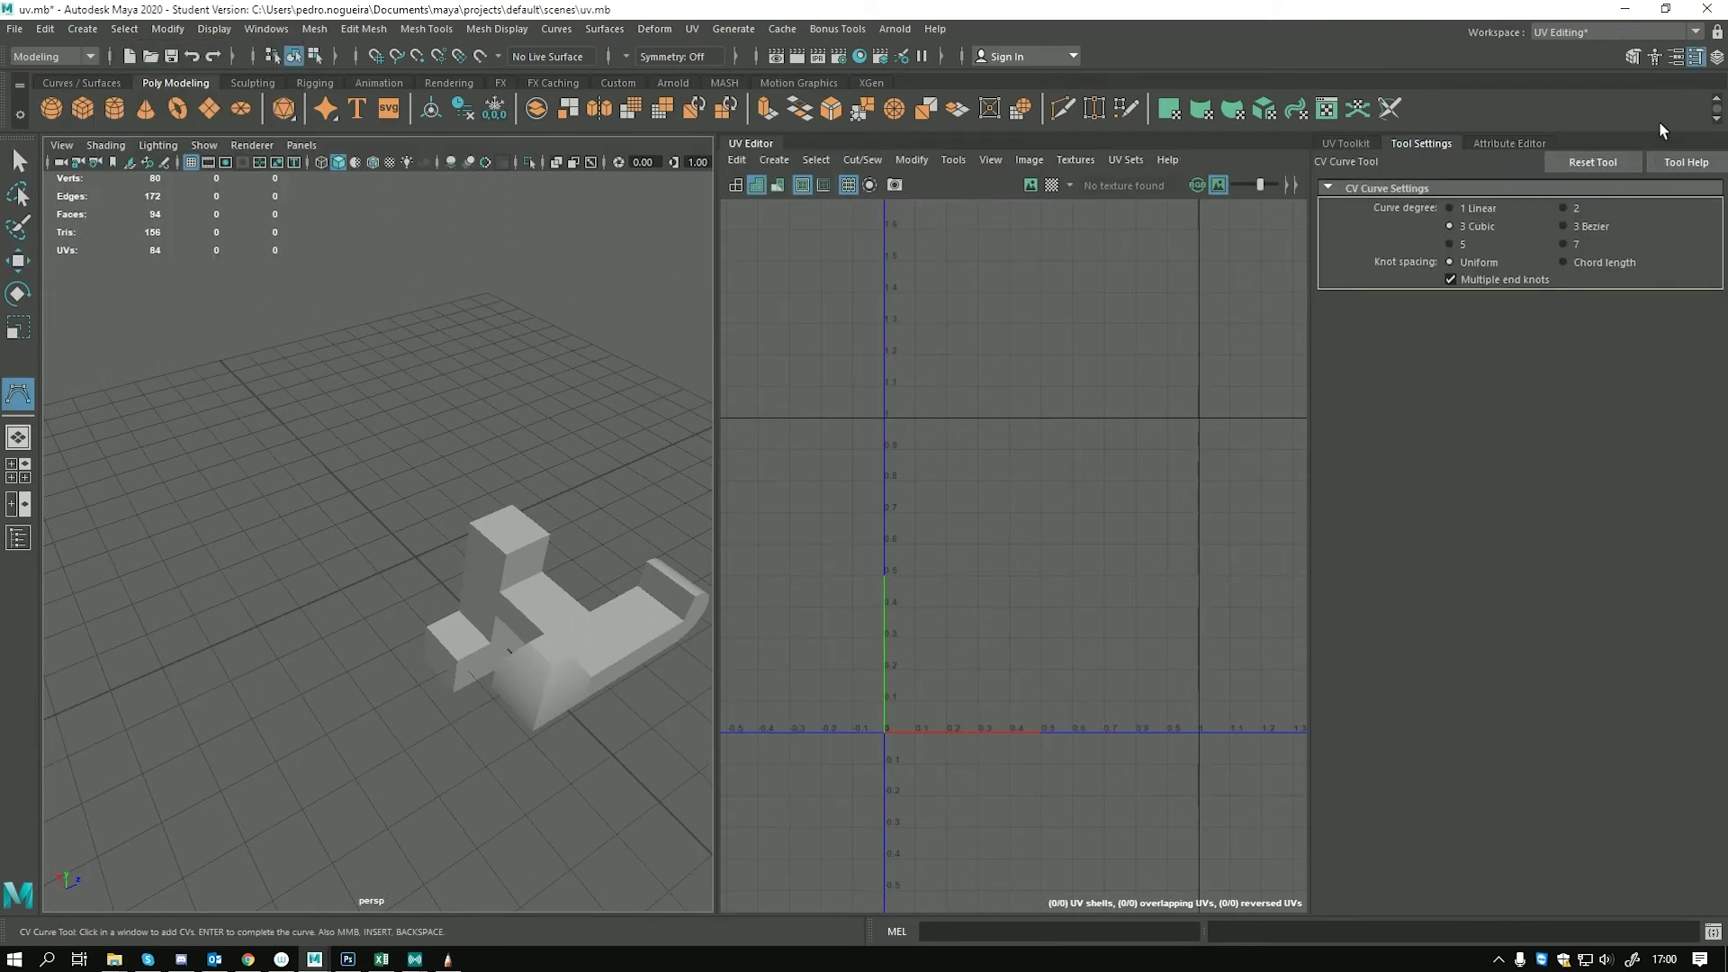
{"action": "left_click", "coordinate": [1346, 141]}
{"action": "left_click", "coordinate": [308, 477]}
{"action": "left_click", "coordinate": [452, 516]}
{"action": "left_click", "coordinate": [547, 462]}
{"action": "left_click", "coordinate": [594, 355]}
{"action": "left_click", "coordinate": [538, 256]}
{"action": "key", "text": "Return"}
Convert the curve to a tube mesh with the Curve to Tube Mesh bonus tool
{"action": "middle_click_drag", "start_coordinate": [603, 468], "coordinate": [672, 558], "text": "alt"}
{"action": "left_click", "coordinate": [856, 34]}
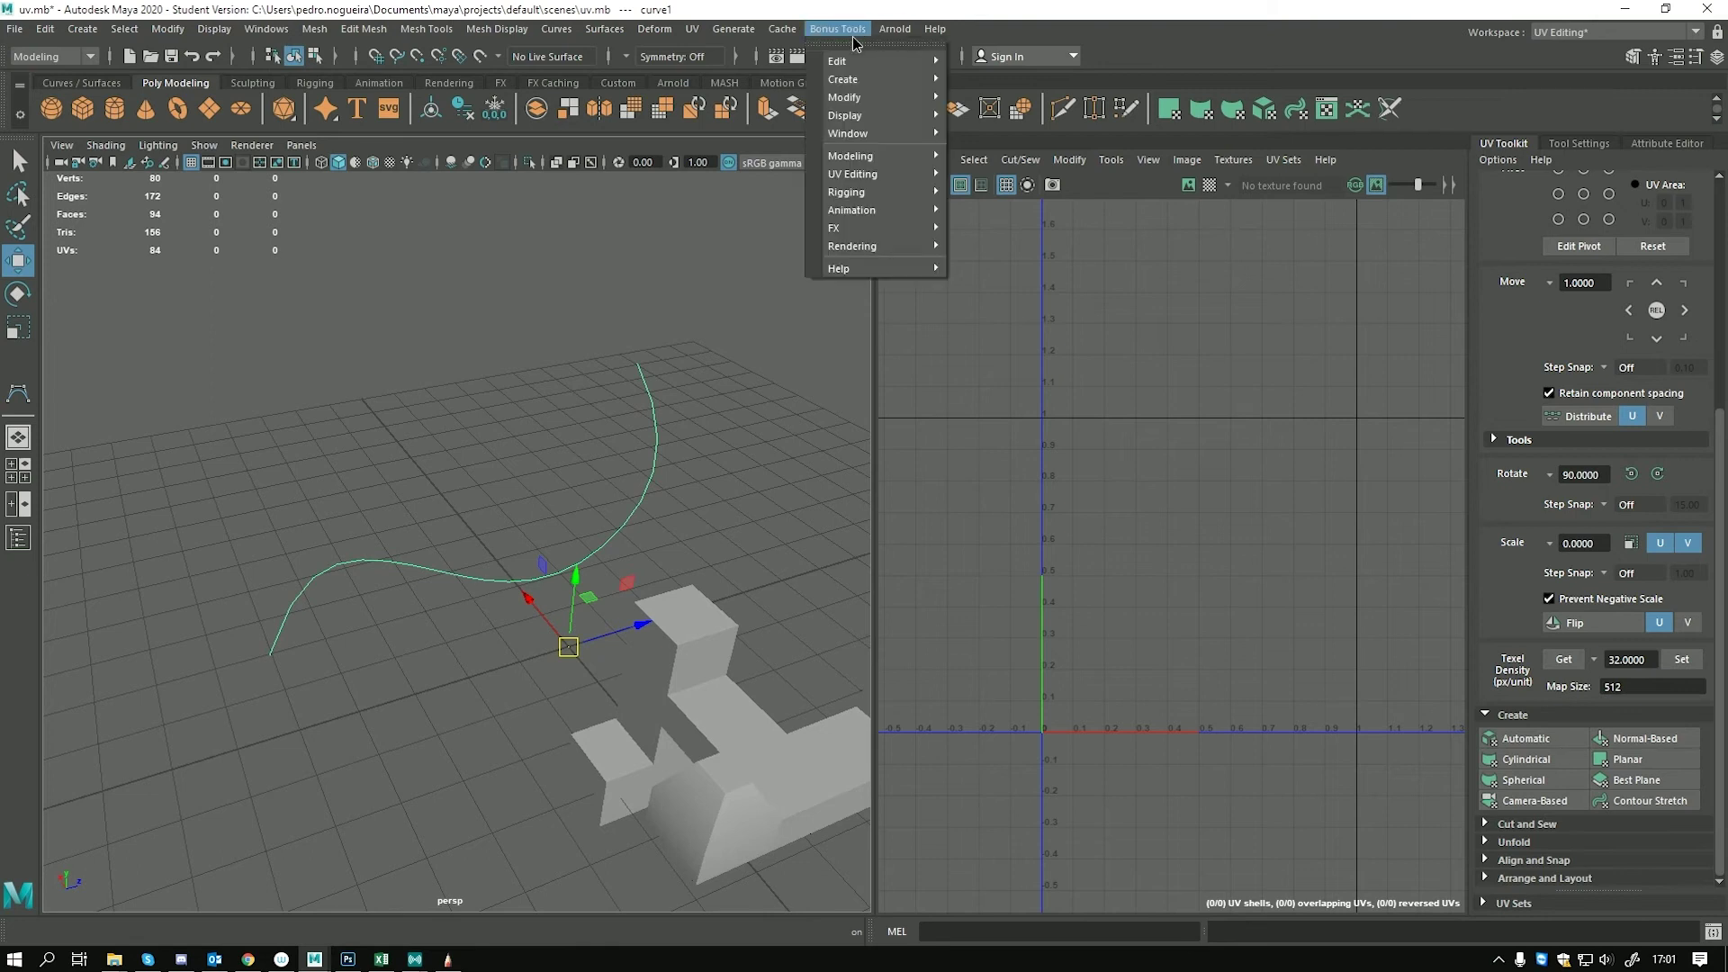
{"action": "mouse_move", "coordinate": [870, 162]}
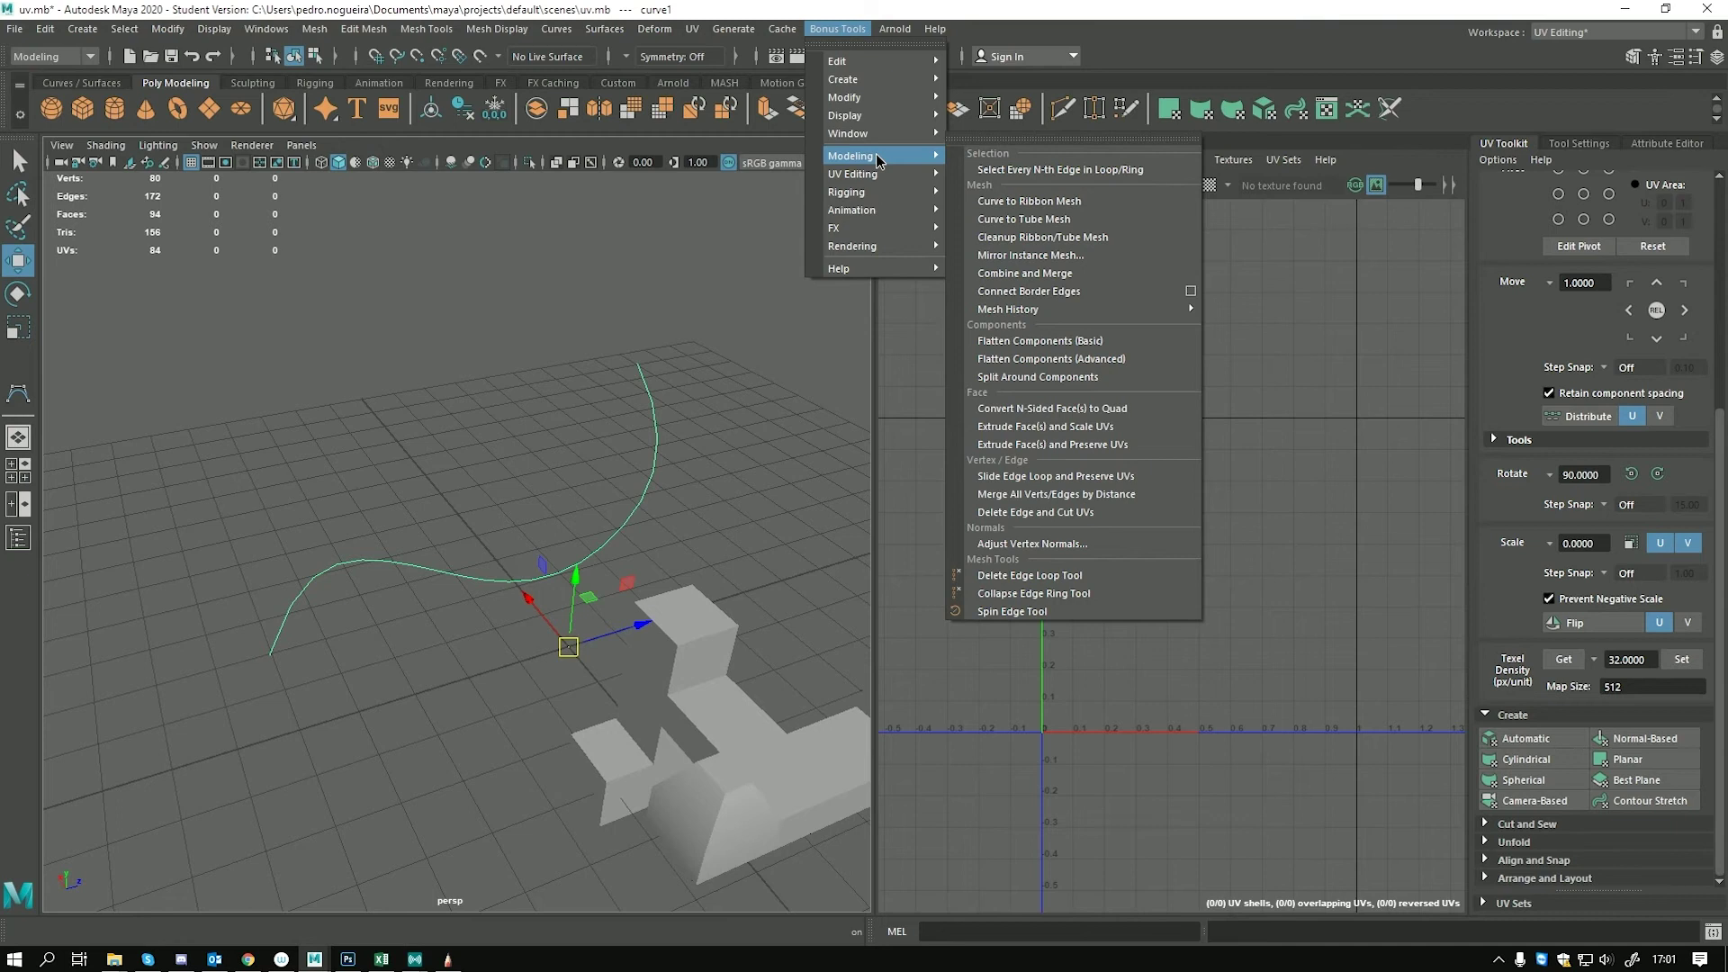
{"action": "left_click", "coordinate": [1013, 219]}
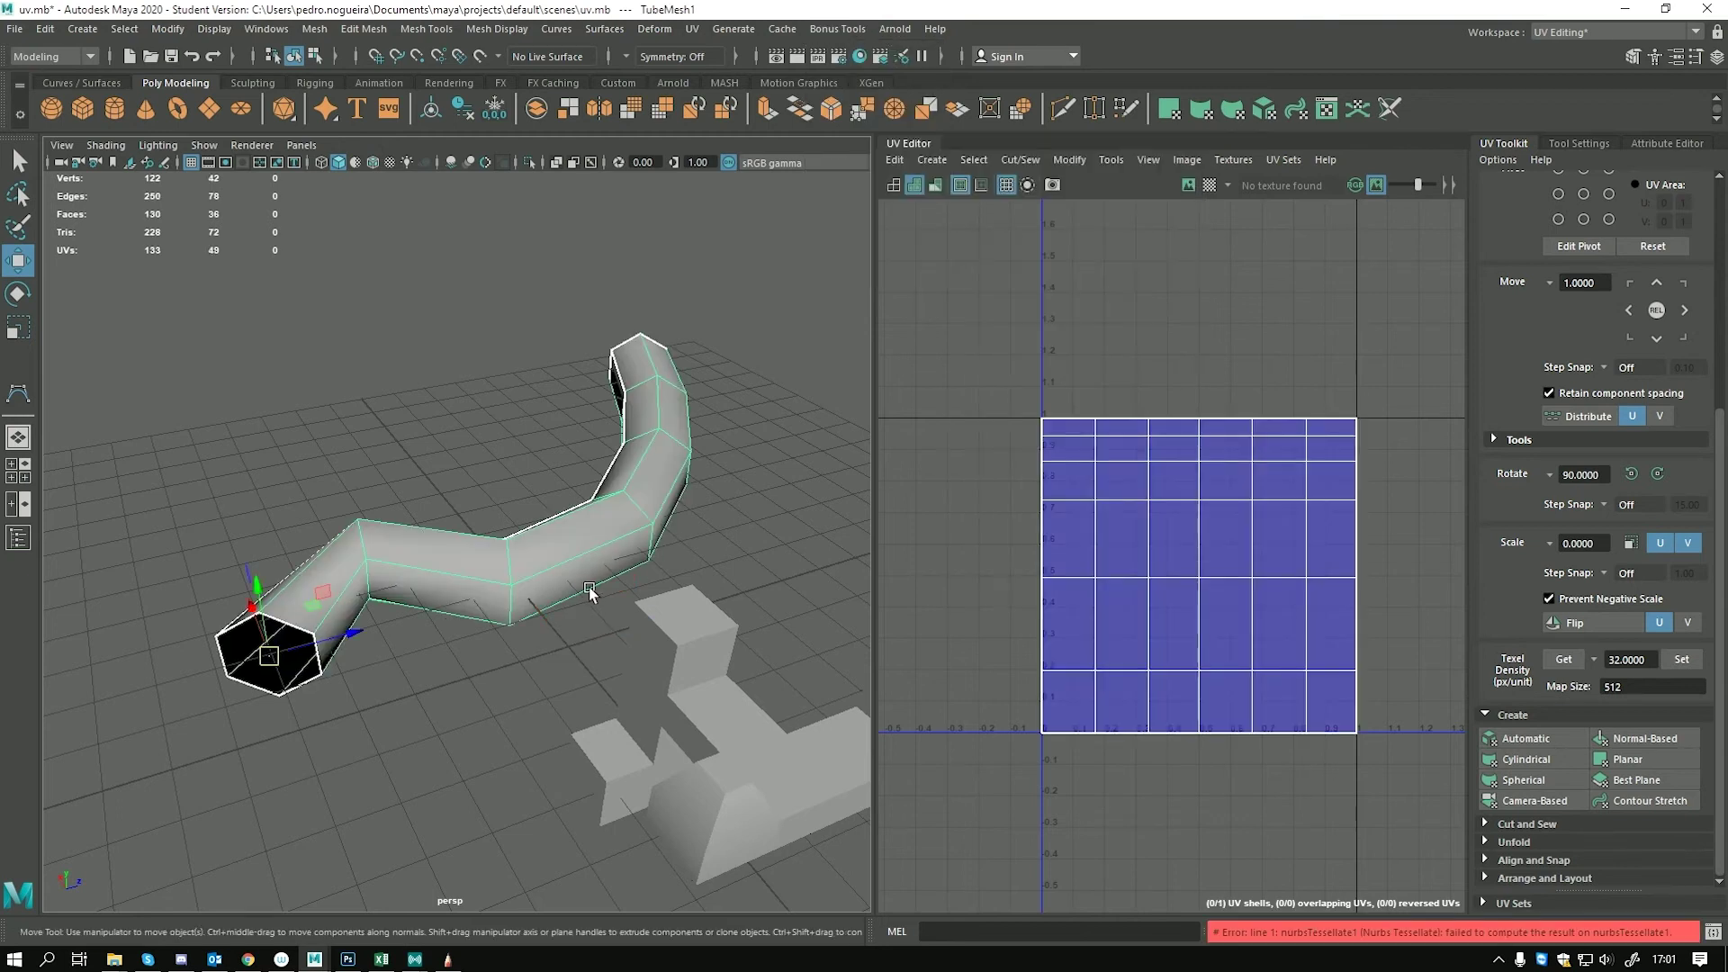
{"action": "middle_click_drag", "start_coordinate": [590, 591], "coordinate": [618, 569], "text": "alt"}
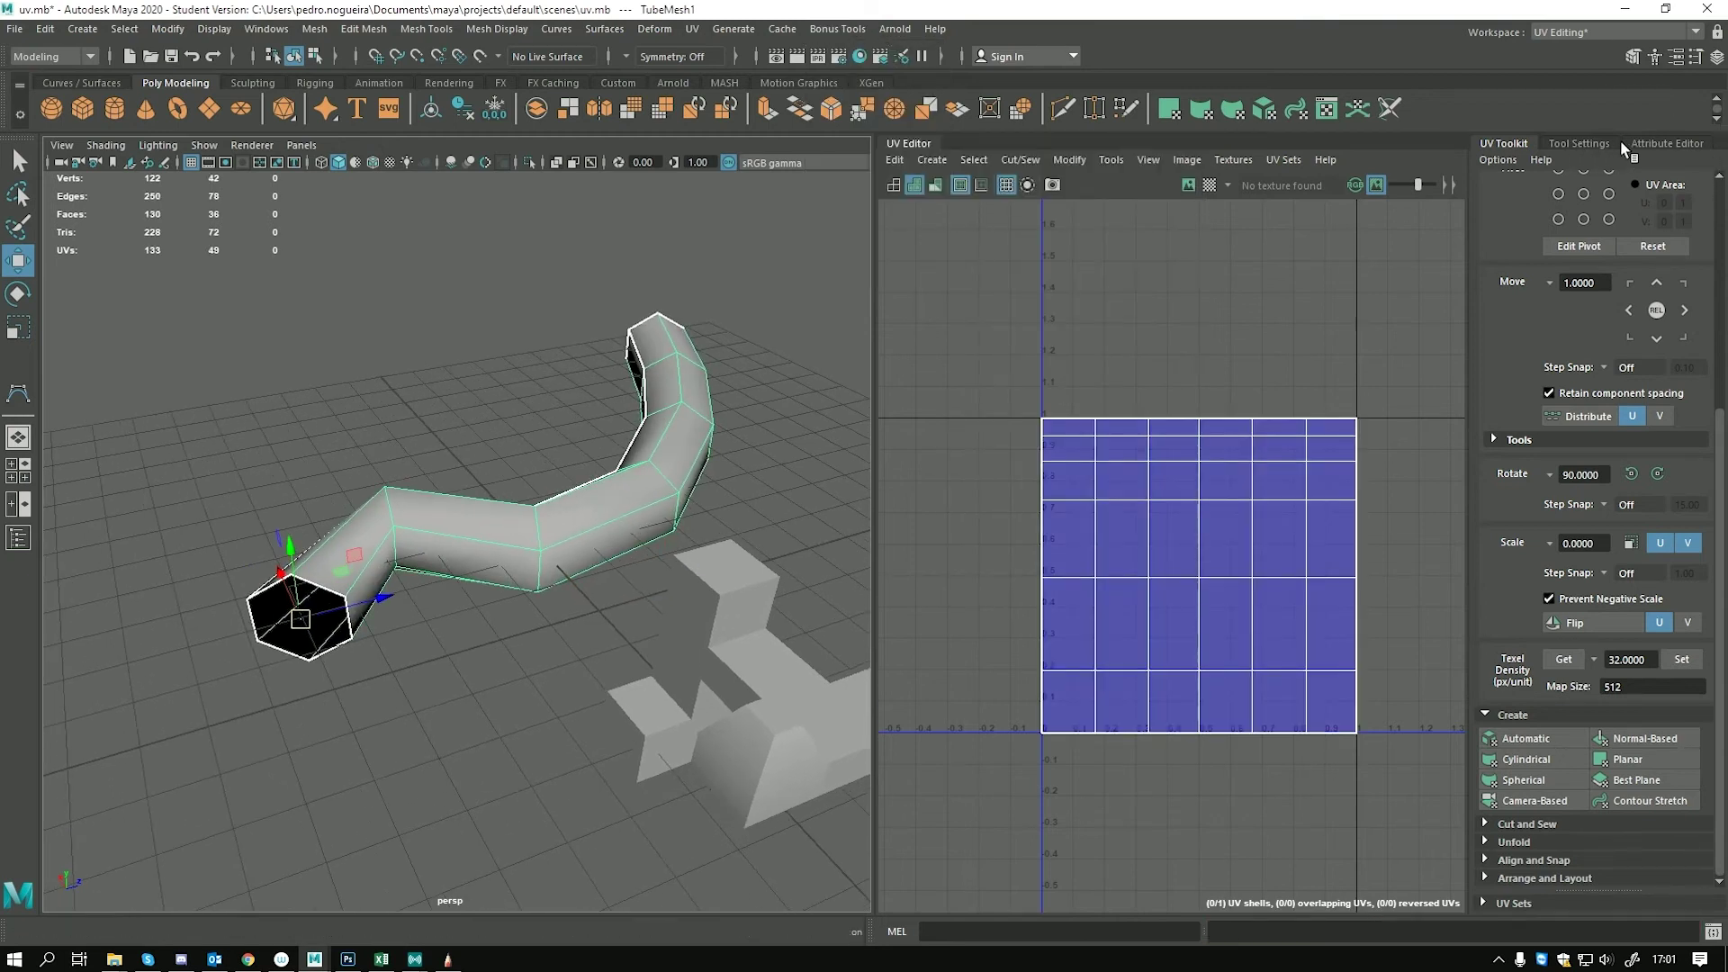
Dock the Channel Box / Layer Editor beside the Attribute Editor and set the tube mesh's Width to 0.4
{"action": "left_click", "coordinate": [1651, 144]}
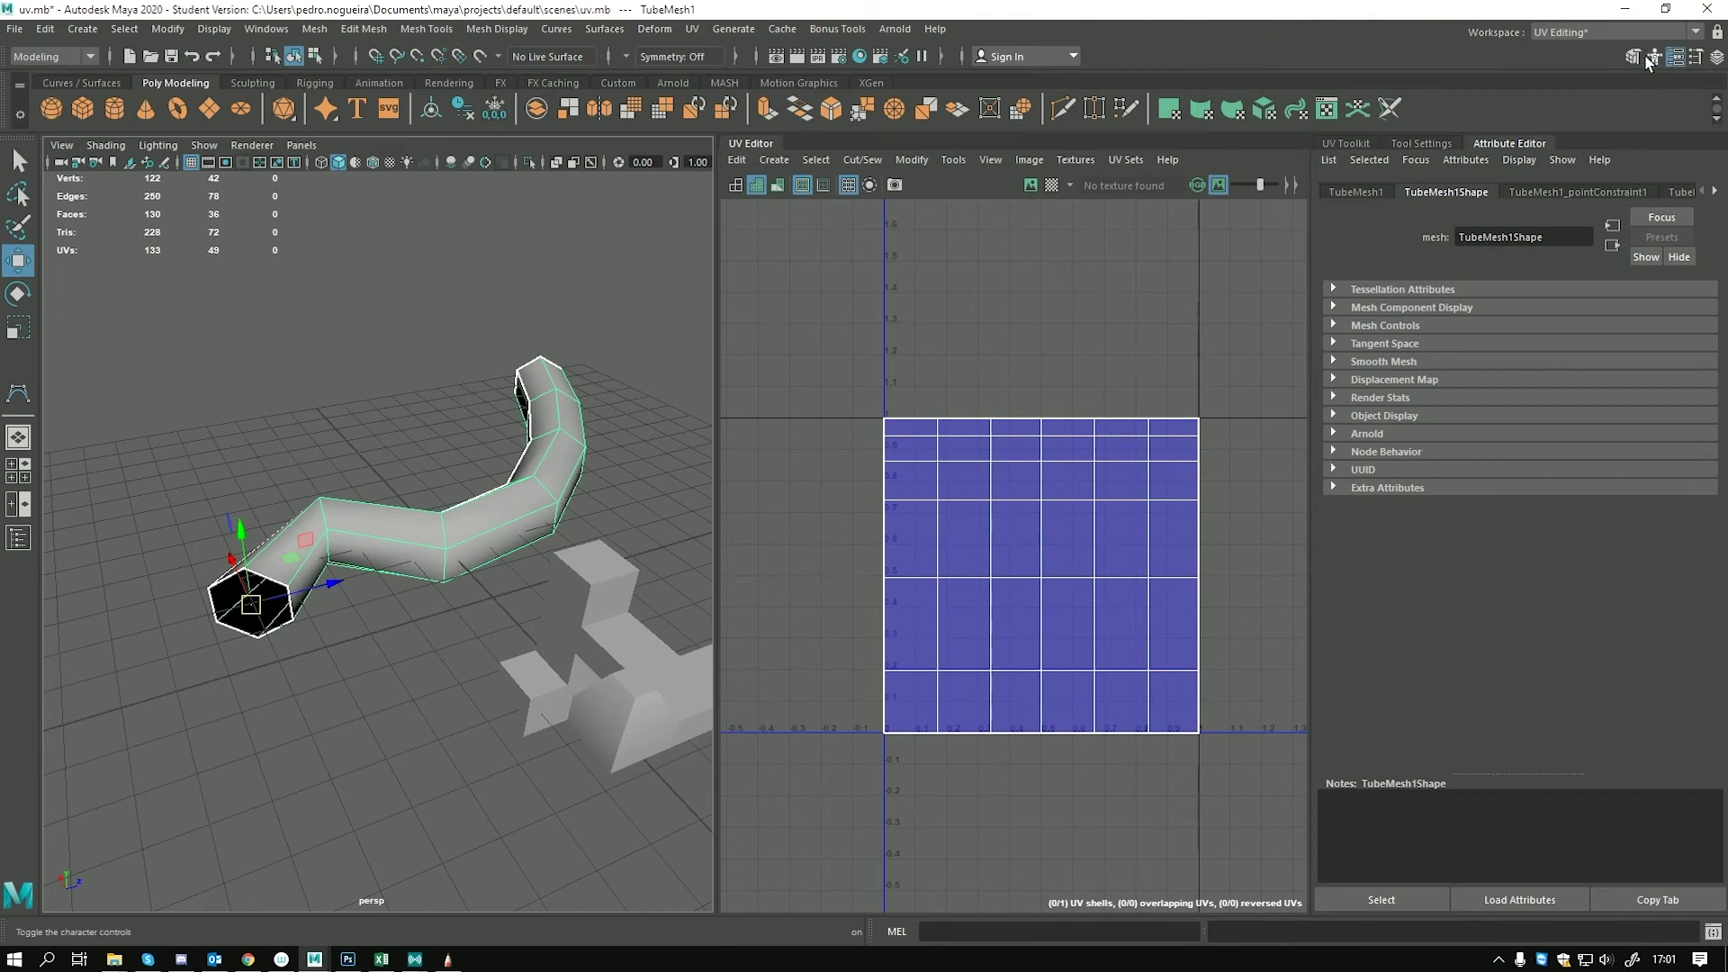
{"action": "left_click", "coordinate": [1717, 57]}
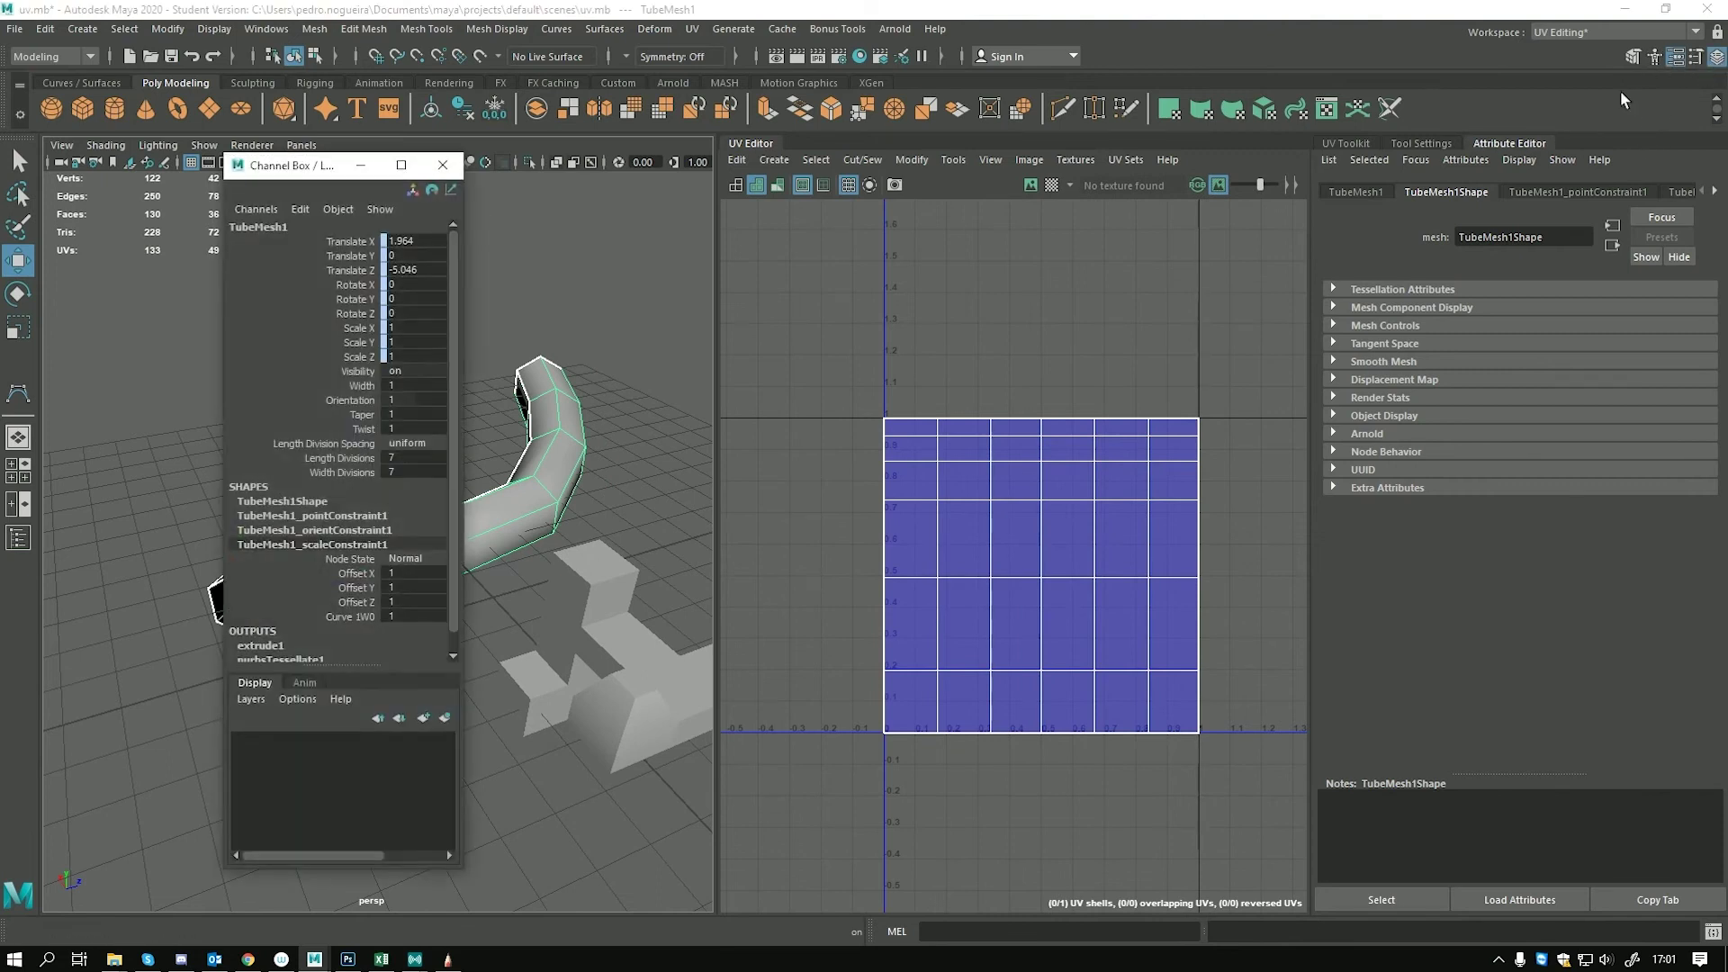
{"action": "left_click_drag", "start_coordinate": [319, 163], "coordinate": [1582, 148]}
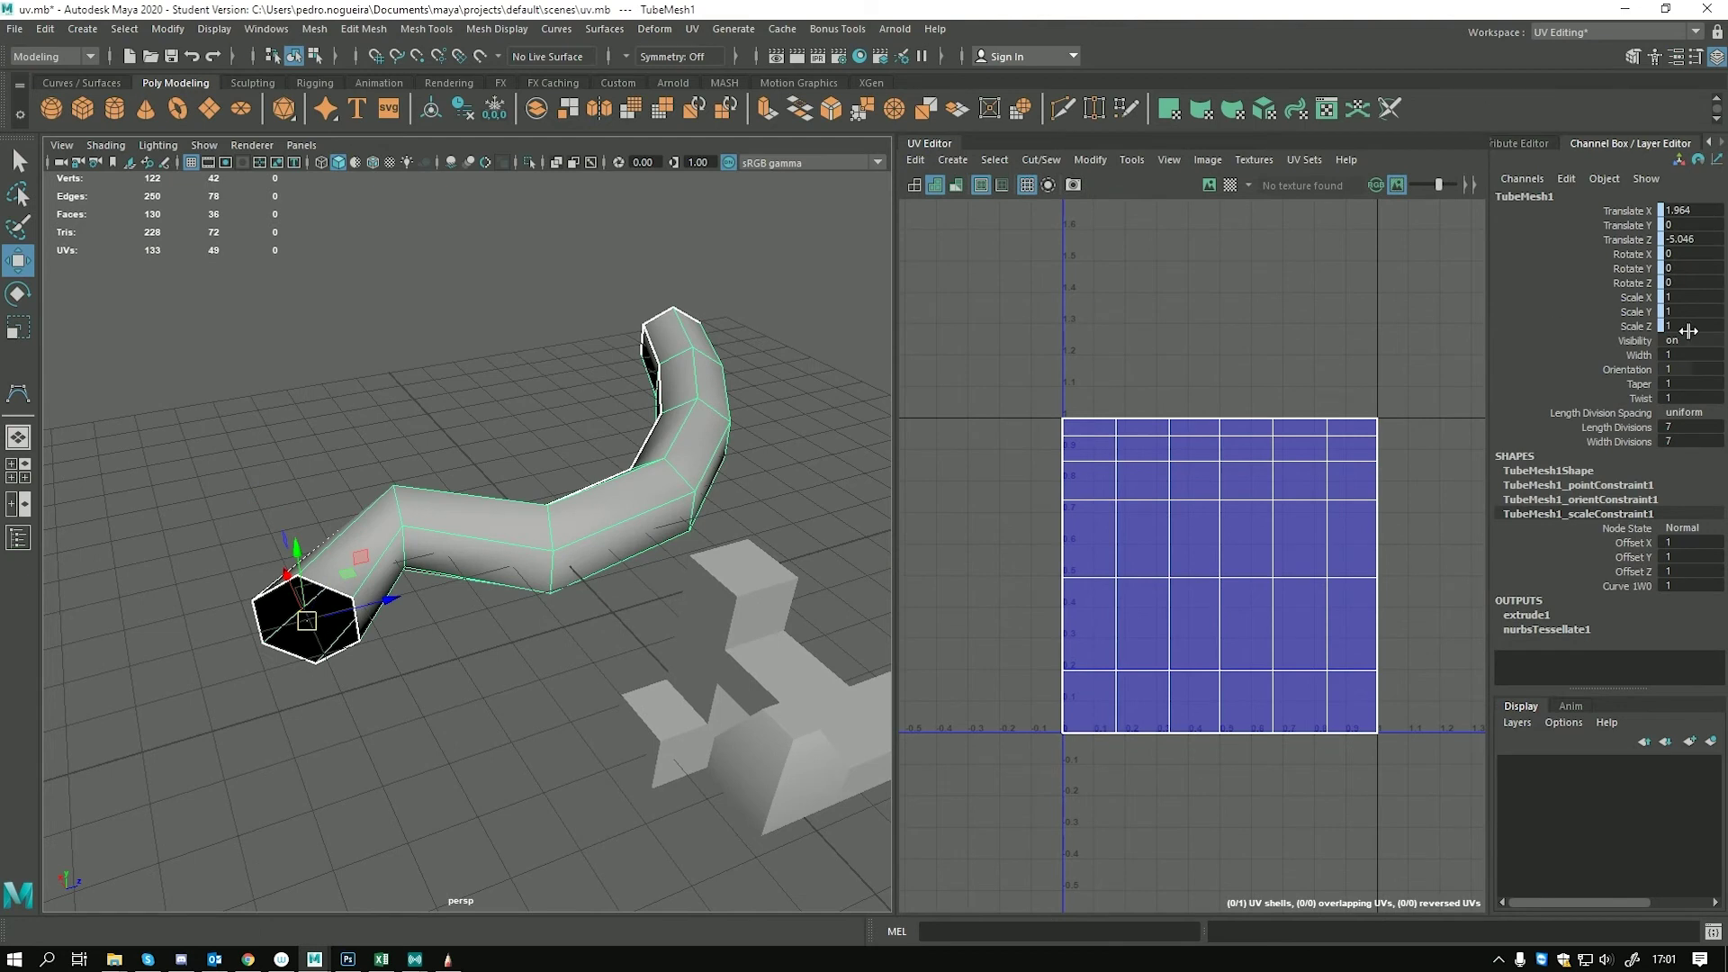
{"action": "left_click", "coordinate": [1646, 357]}
{"action": "middle_click_drag", "start_coordinate": [655, 534], "coordinate": [645, 535]}
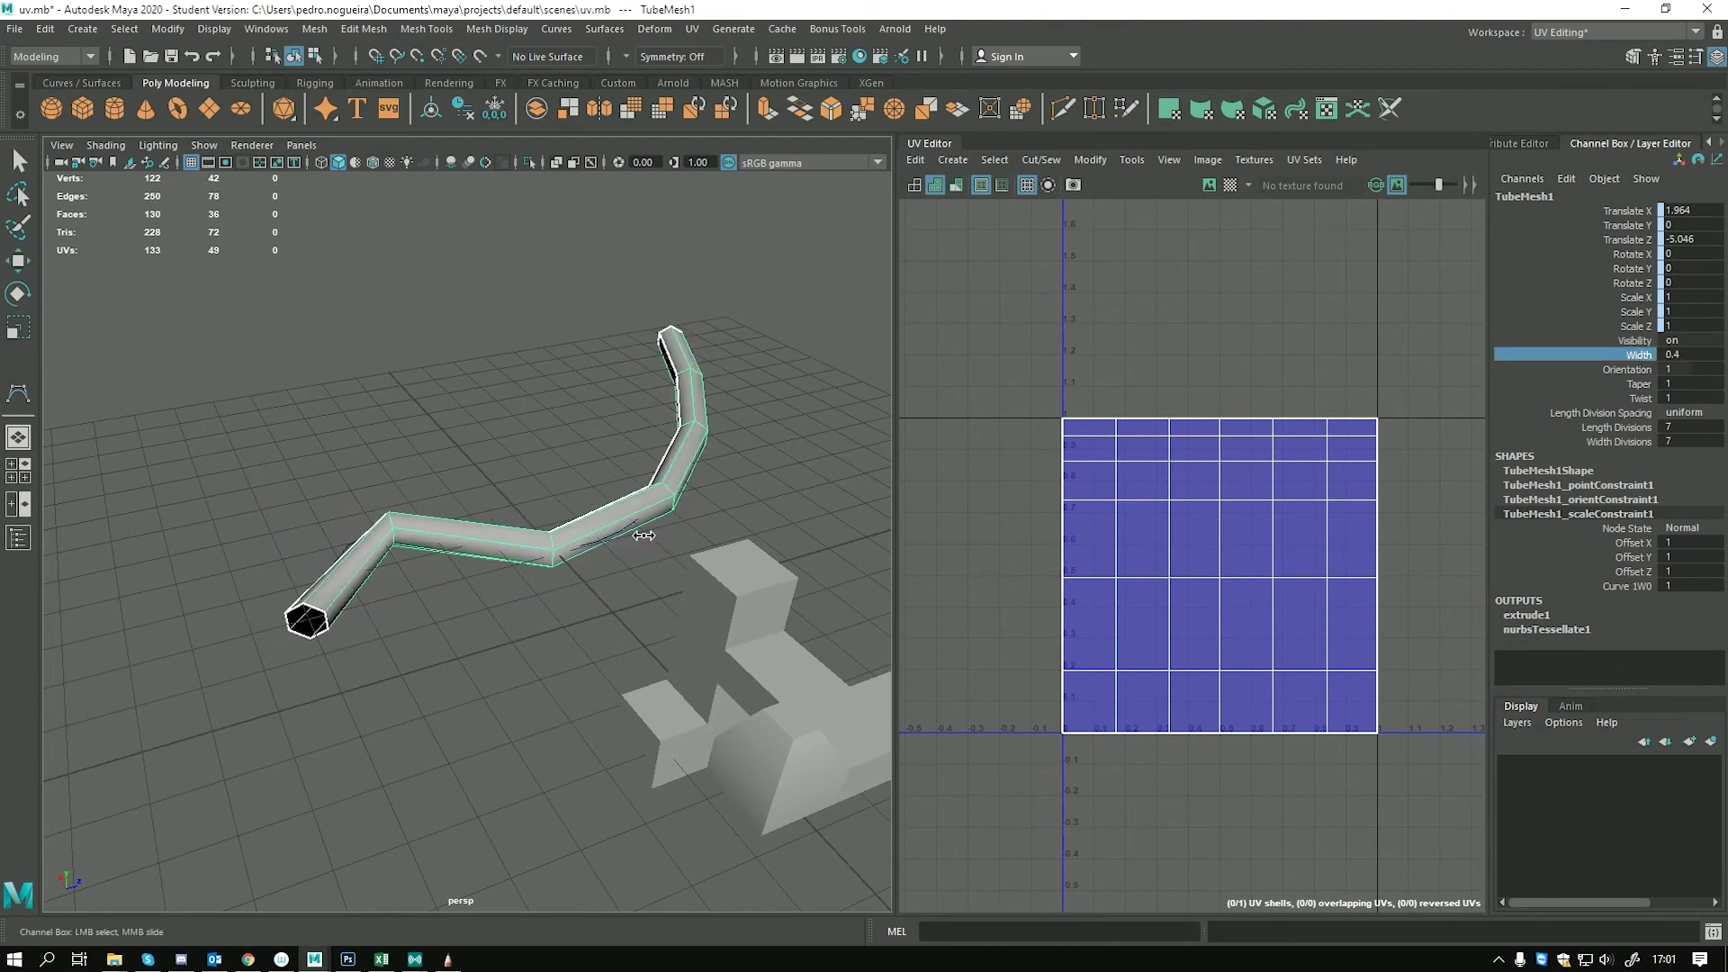
{"action": "right_click_drag", "start_coordinate": [646, 552], "coordinate": [864, 462], "text": "alt"}
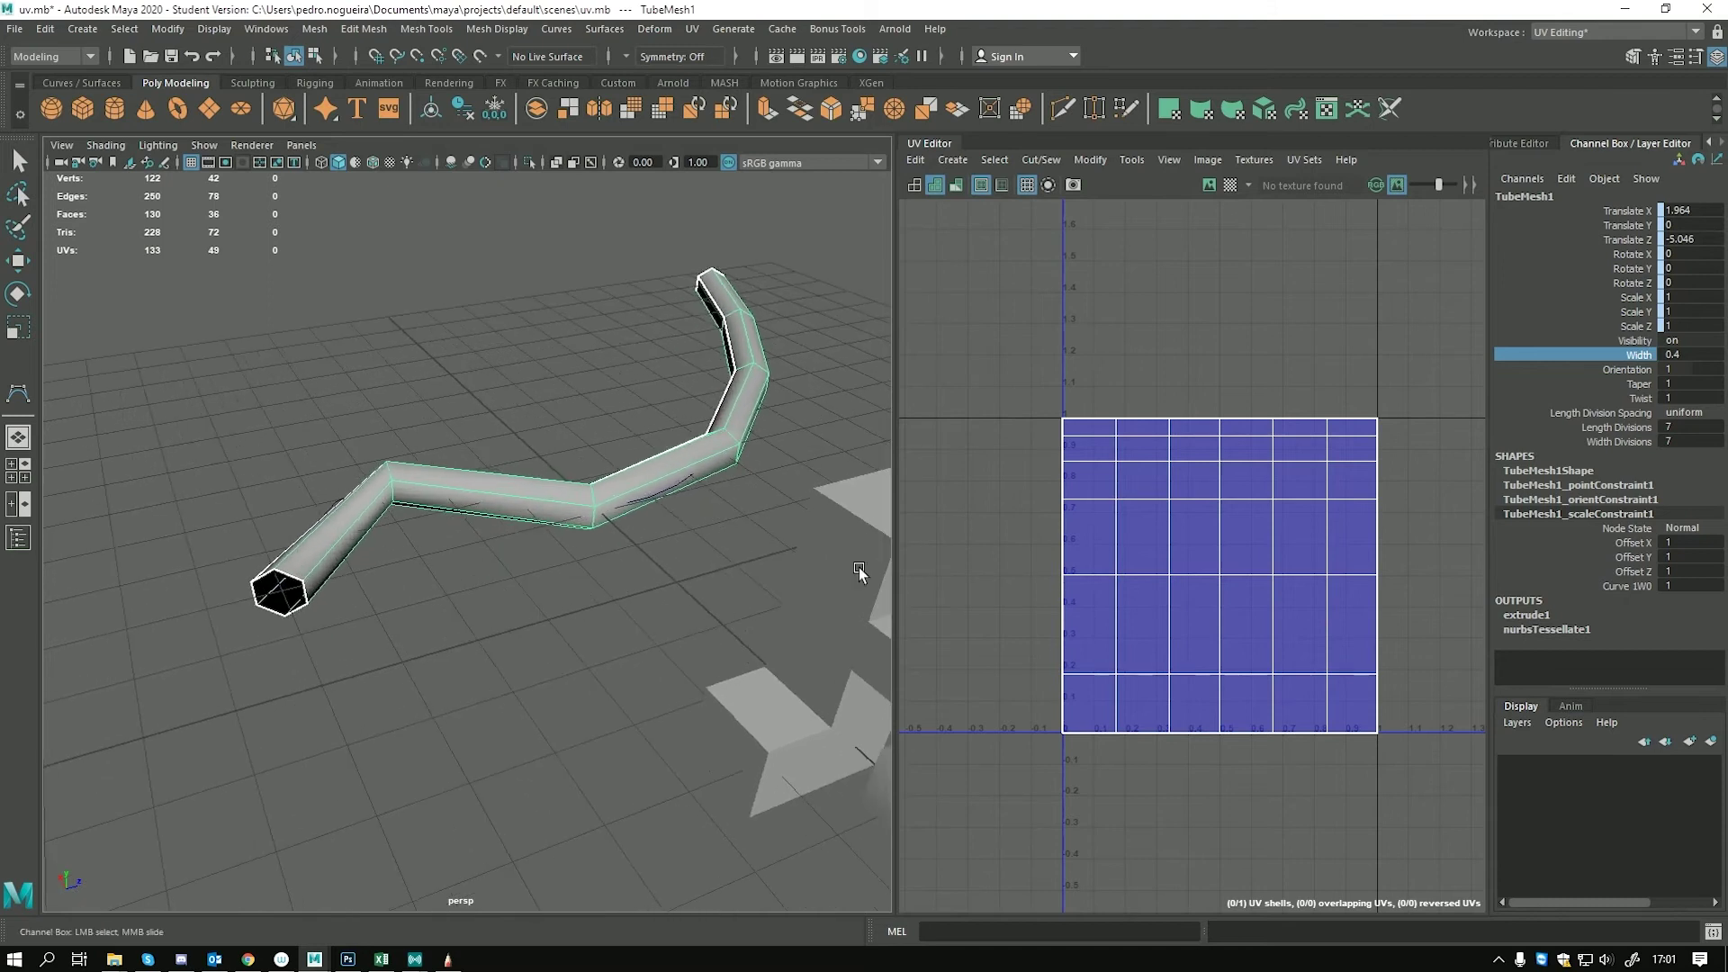
Set the tube mesh's Length Divisions to 36 and its Width Divisions to 11
{"action": "left_click_drag", "start_coordinate": [1624, 428], "coordinate": [1624, 441]}
{"action": "middle_click_drag", "start_coordinate": [702, 461], "coordinate": [954, 464]}
{"action": "left_click", "coordinate": [1619, 441]}
{"action": "middle_click_drag", "start_coordinate": [641, 492], "coordinate": [455, 536]}
{"action": "left_click_drag", "start_coordinate": [456, 536], "coordinate": [516, 581], "text": "alt"}
{"action": "middle_click_drag", "start_coordinate": [515, 580], "coordinate": [576, 531]}
{"action": "mouse_move", "coordinate": [576, 531]}
{"action": "left_mouse_down", "text": "alt"}
{"action": "mouse_move", "coordinate": [513, 555]}
{"action": "mouse_move", "coordinate": [563, 621]}
{"action": "mouse_move", "coordinate": [515, 586]}
{"action": "mouse_move", "coordinate": [555, 517]}
{"action": "left_mouse_up", "text": "alt"}
Assign the existing lambert2 checker material to the tube and turn on textured display
{"action": "right_click_drag", "start_coordinate": [558, 458], "coordinate": [558, 507]}
{"action": "right_click_drag", "start_coordinate": [634, 916], "coordinate": [682, 908]}
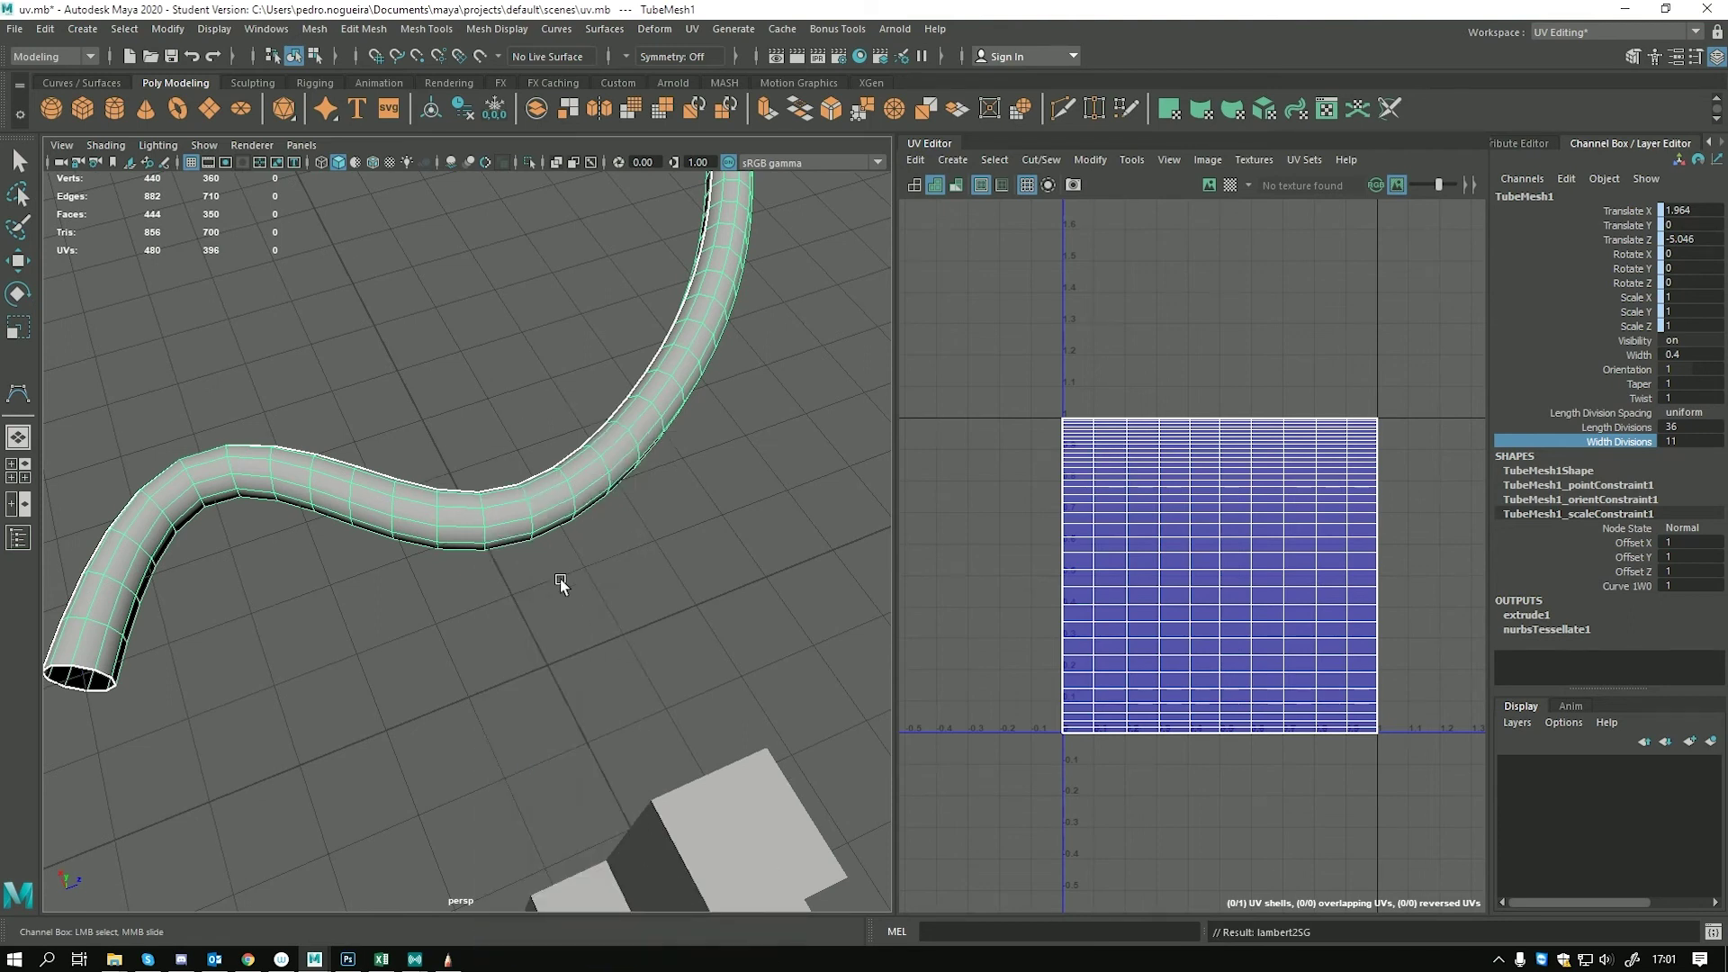
{"action": "key", "text": "6"}
{"action": "mouse_move", "coordinate": [552, 565]}
{"action": "middle_mouse_down", "text": "alt"}
{"action": "mouse_move", "coordinate": [761, 579]}
{"action": "mouse_move", "coordinate": [799, 662]}
{"action": "middle_mouse_up", "text": "alt"}
{"action": "left_click_drag", "start_coordinate": [798, 662], "coordinate": [714, 609], "text": "alt"}
{"action": "left_click_drag", "start_coordinate": [810, 576], "coordinate": [721, 582], "text": "alt"}
{"action": "middle_click_drag", "start_coordinate": [720, 582], "coordinate": [658, 603], "text": "alt"}
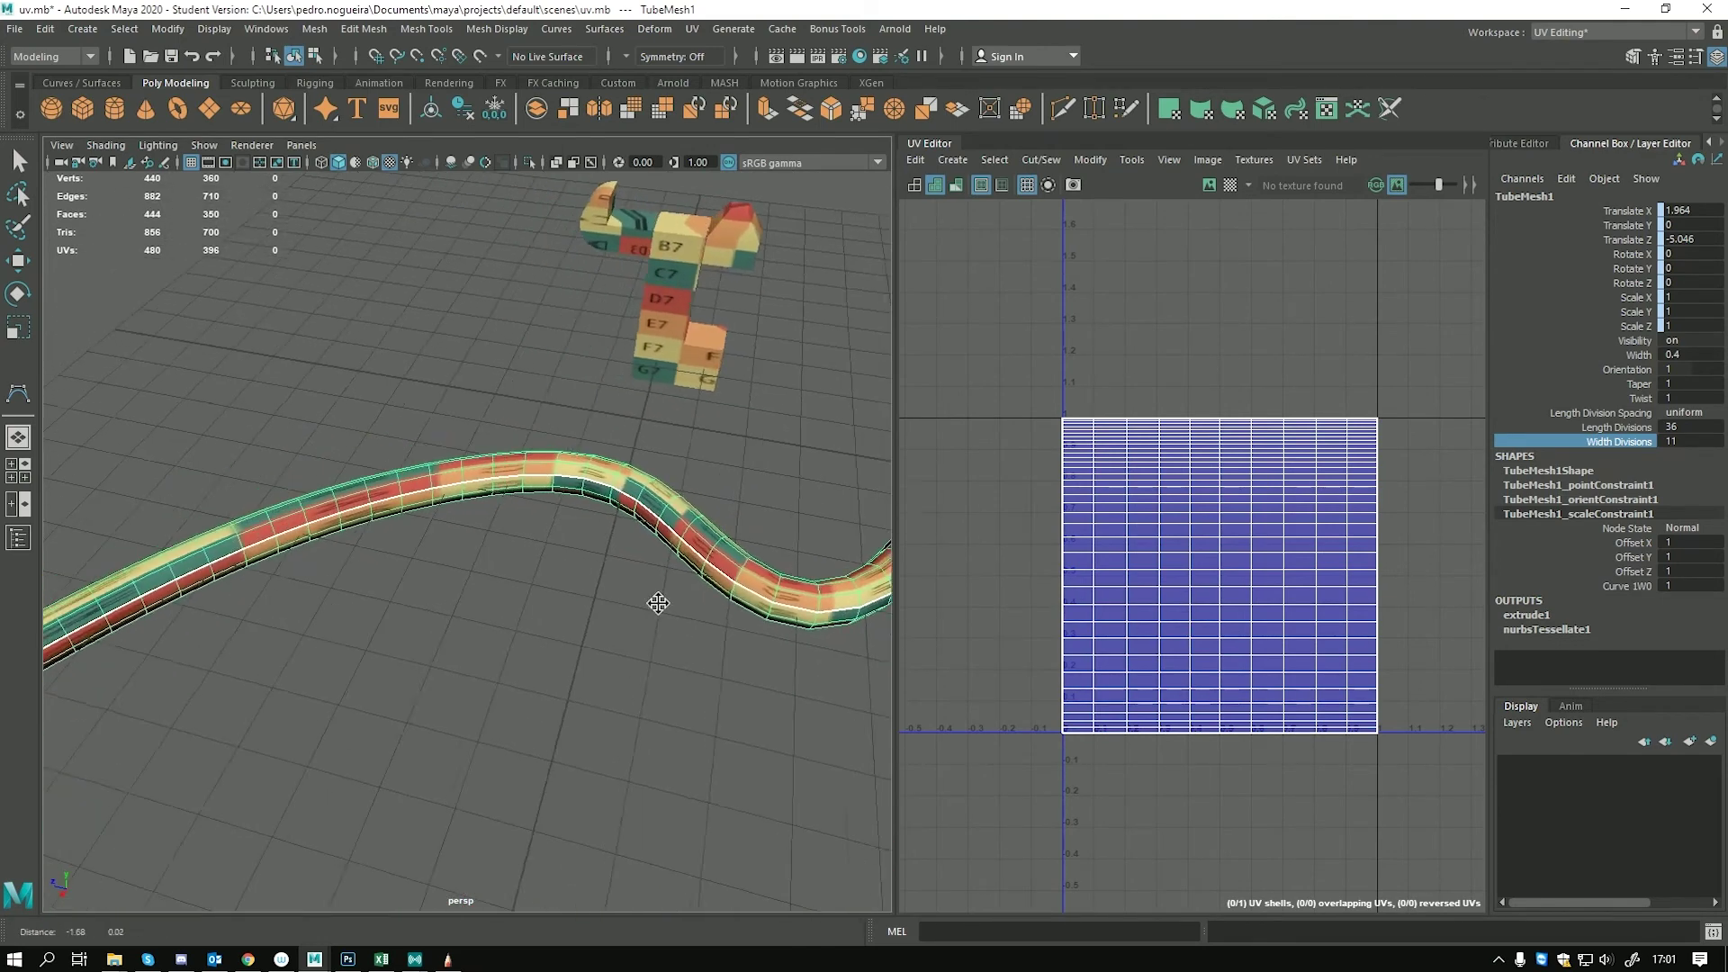
{"action": "left_click_drag", "start_coordinate": [658, 603], "coordinate": [693, 621], "text": "alt"}
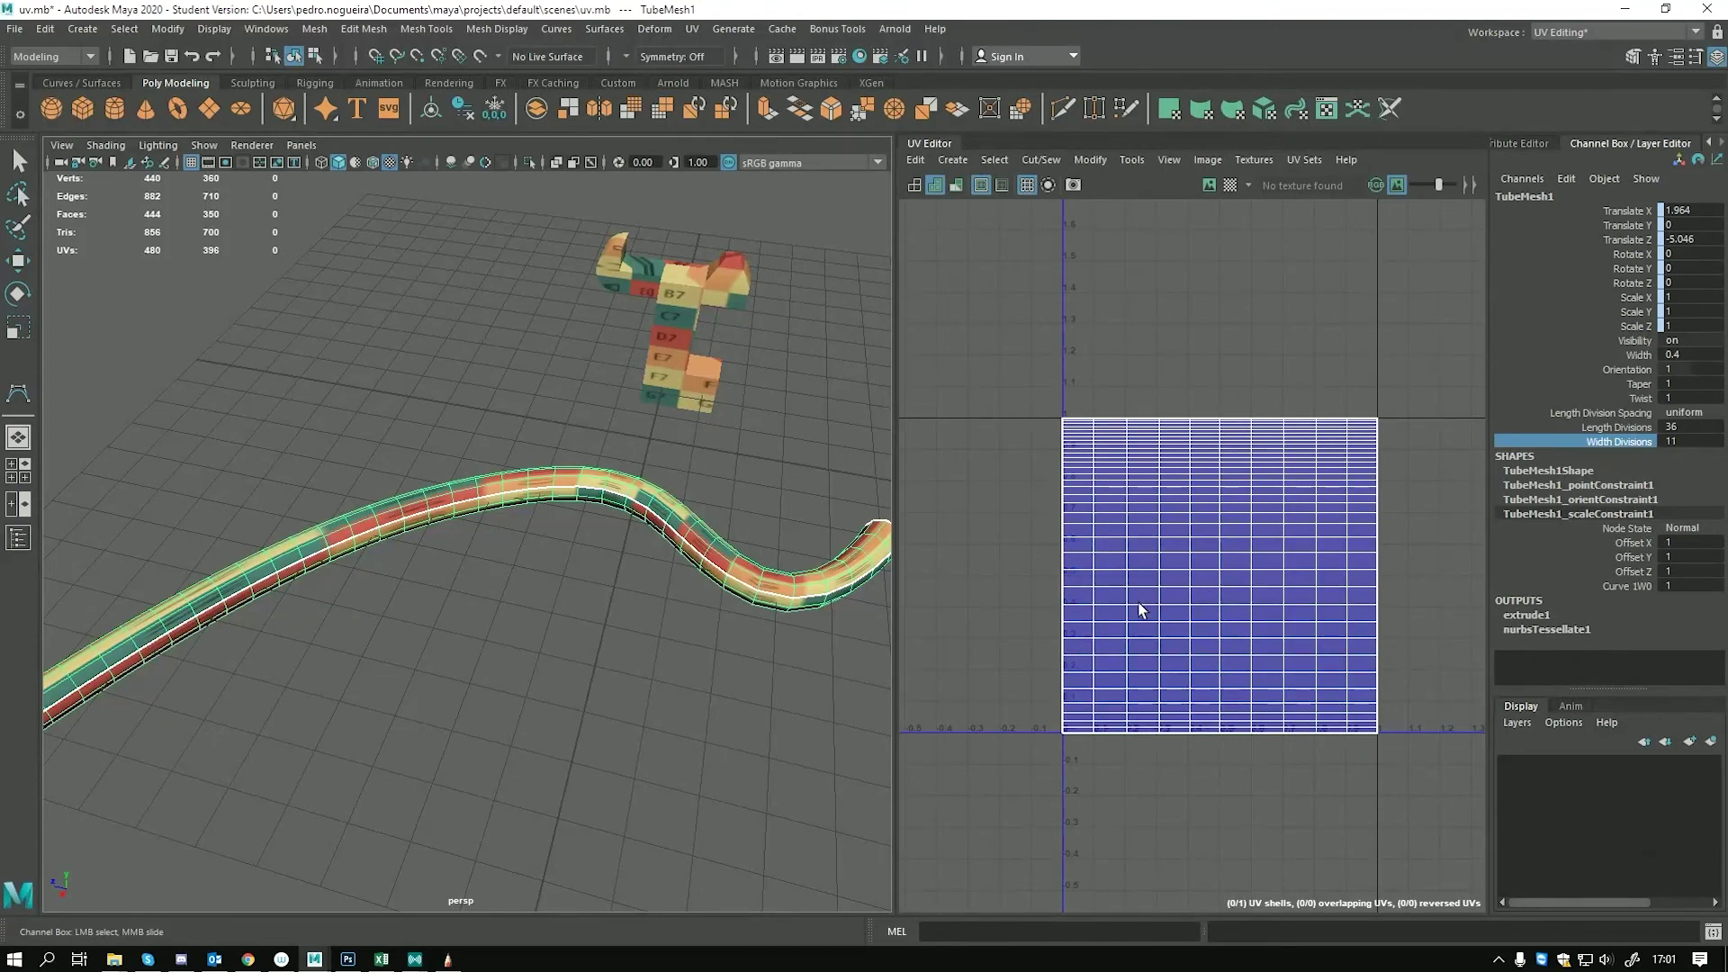
Select all of the tube's UVs and scale them along U into a narrow vertical strip
{"action": "middle_click_drag", "start_coordinate": [1141, 583], "coordinate": [1155, 501], "text": "alt"}
{"action": "right_click", "coordinate": [1155, 501]}
{"action": "right_click_drag", "start_coordinate": [1217, 507], "coordinate": [1220, 505]}
{"action": "left_click_drag", "start_coordinate": [999, 348], "coordinate": [1460, 790]}
{"action": "key", "text": "r"}
{"action": "left_click_drag", "start_coordinate": [1363, 561], "coordinate": [1260, 559]}
{"action": "right_click_drag", "start_coordinate": [552, 563], "coordinate": [555, 798], "text": "alt"}
{"action": "left_click_drag", "start_coordinate": [555, 798], "coordinate": [565, 738], "text": "alt"}
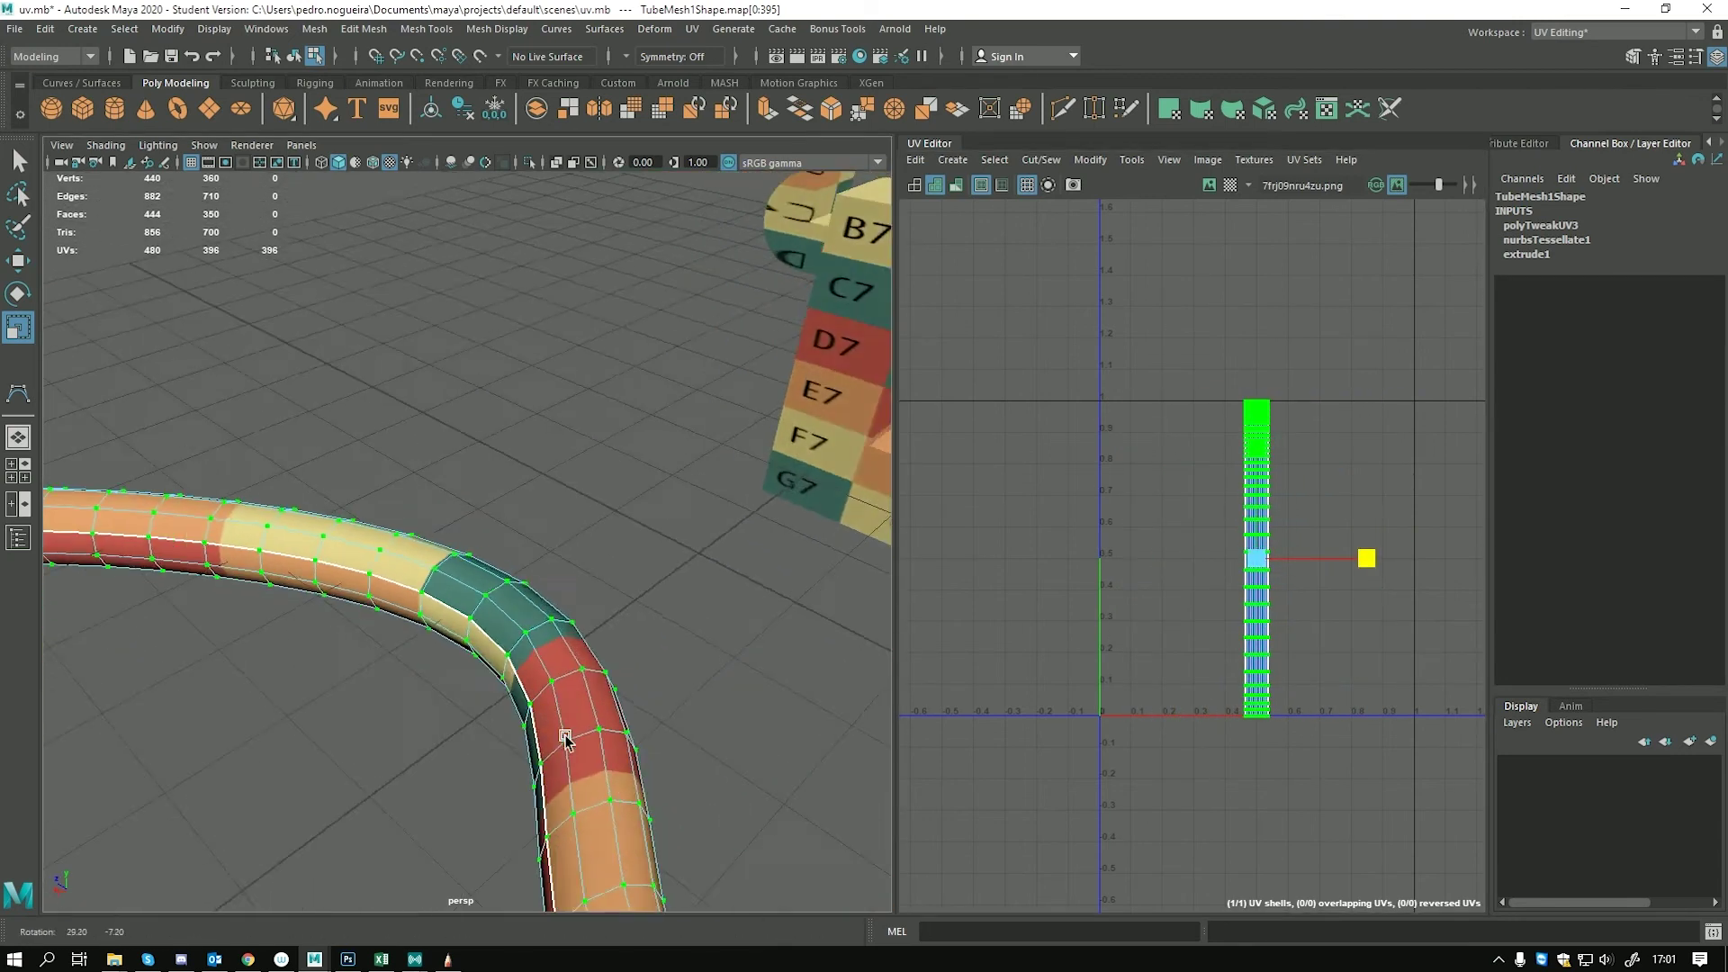
{"action": "right_click_drag", "start_coordinate": [566, 738], "coordinate": [528, 687], "text": "alt"}
{"action": "left_click_drag", "start_coordinate": [529, 686], "coordinate": [621, 630], "text": "alt"}
Try scaling the tube's UV strip up uniformly and widening it along U, and undo both scalings
{"action": "left_click_drag", "start_coordinate": [1371, 571], "coordinate": [1396, 501]}
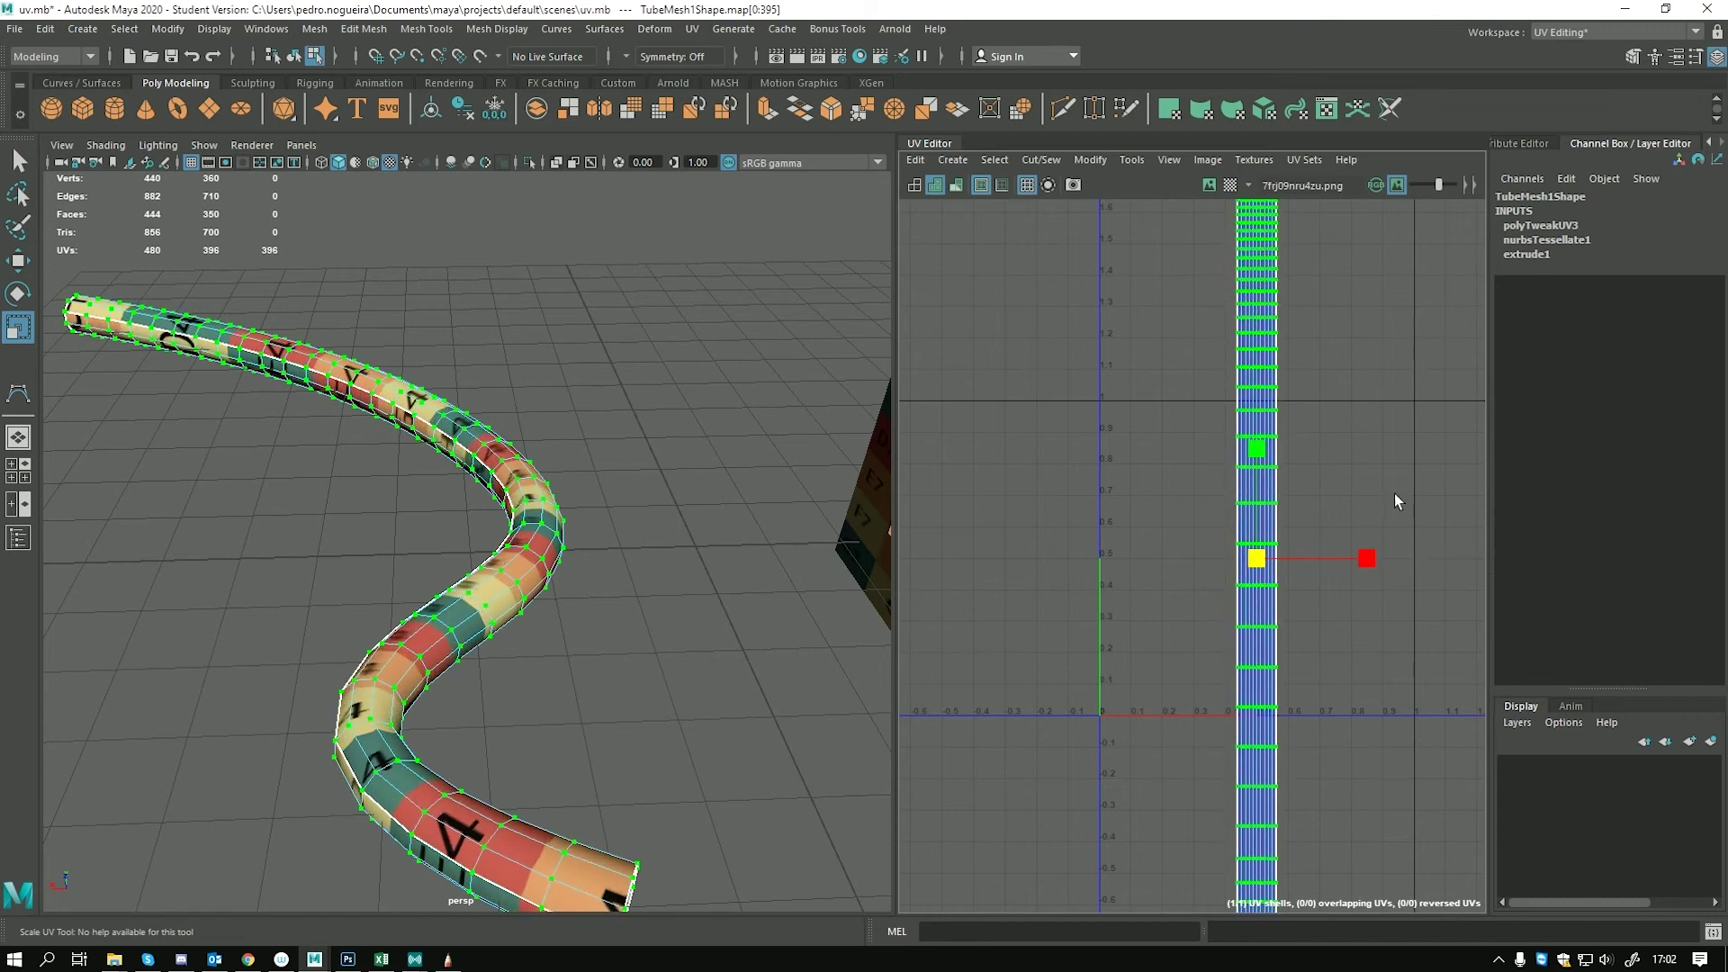
{"action": "left_click_drag", "start_coordinate": [1367, 564], "coordinate": [1473, 601]}
{"action": "left_click_drag", "start_coordinate": [855, 693], "coordinate": [1069, 623], "text": "alt"}
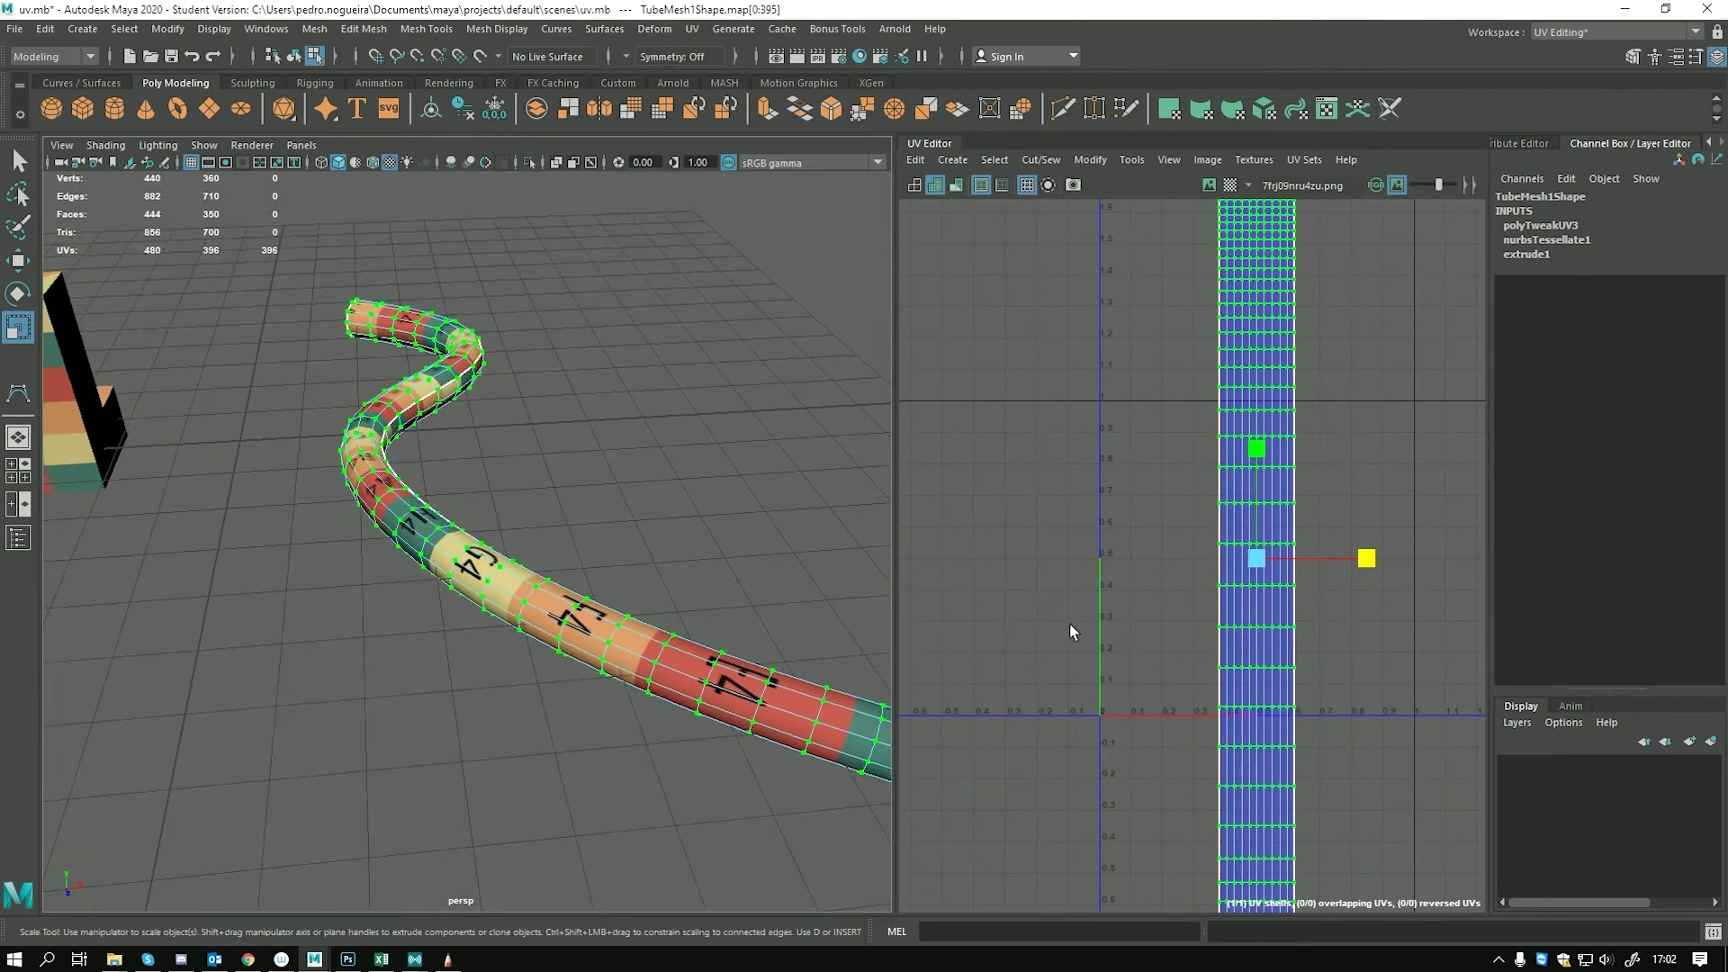
{"action": "scroll", "coordinate": [1197, 508], "scroll_direction": "down", "scroll_amount": 3}
{"action": "key", "text": "ctrl+z"}
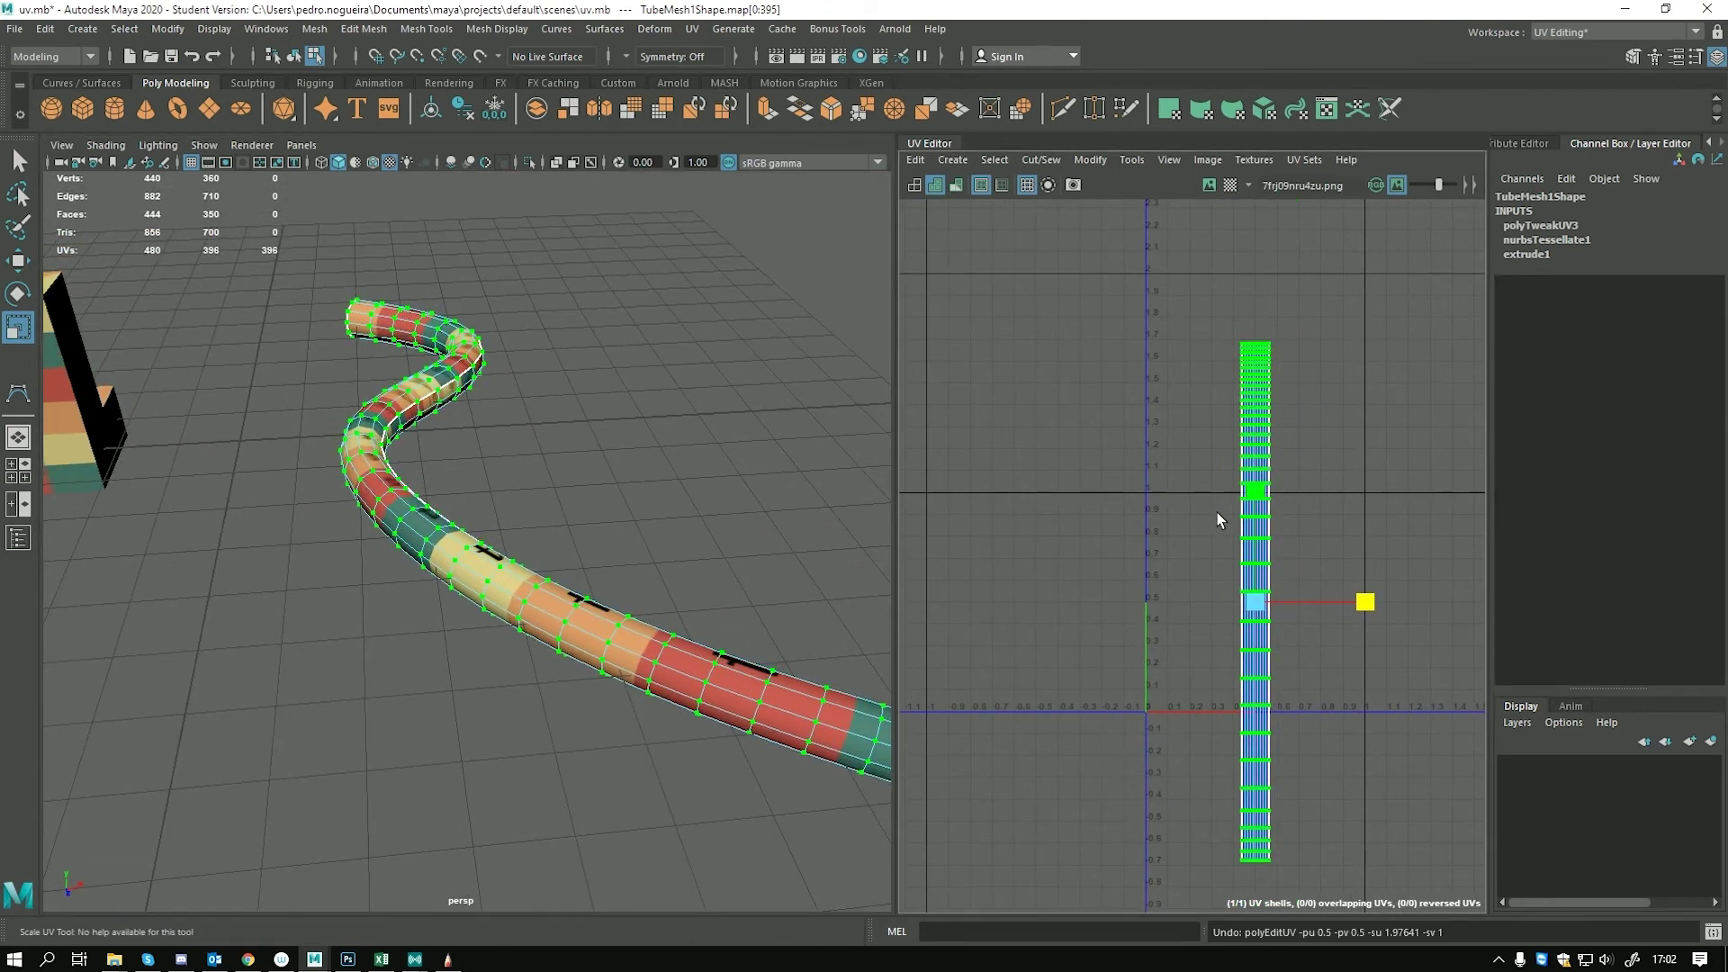
Return to object mode, try the Contour Stretch projection on the tube, and undo it
{"action": "right_click_drag", "start_coordinate": [570, 455], "coordinate": [630, 436]}
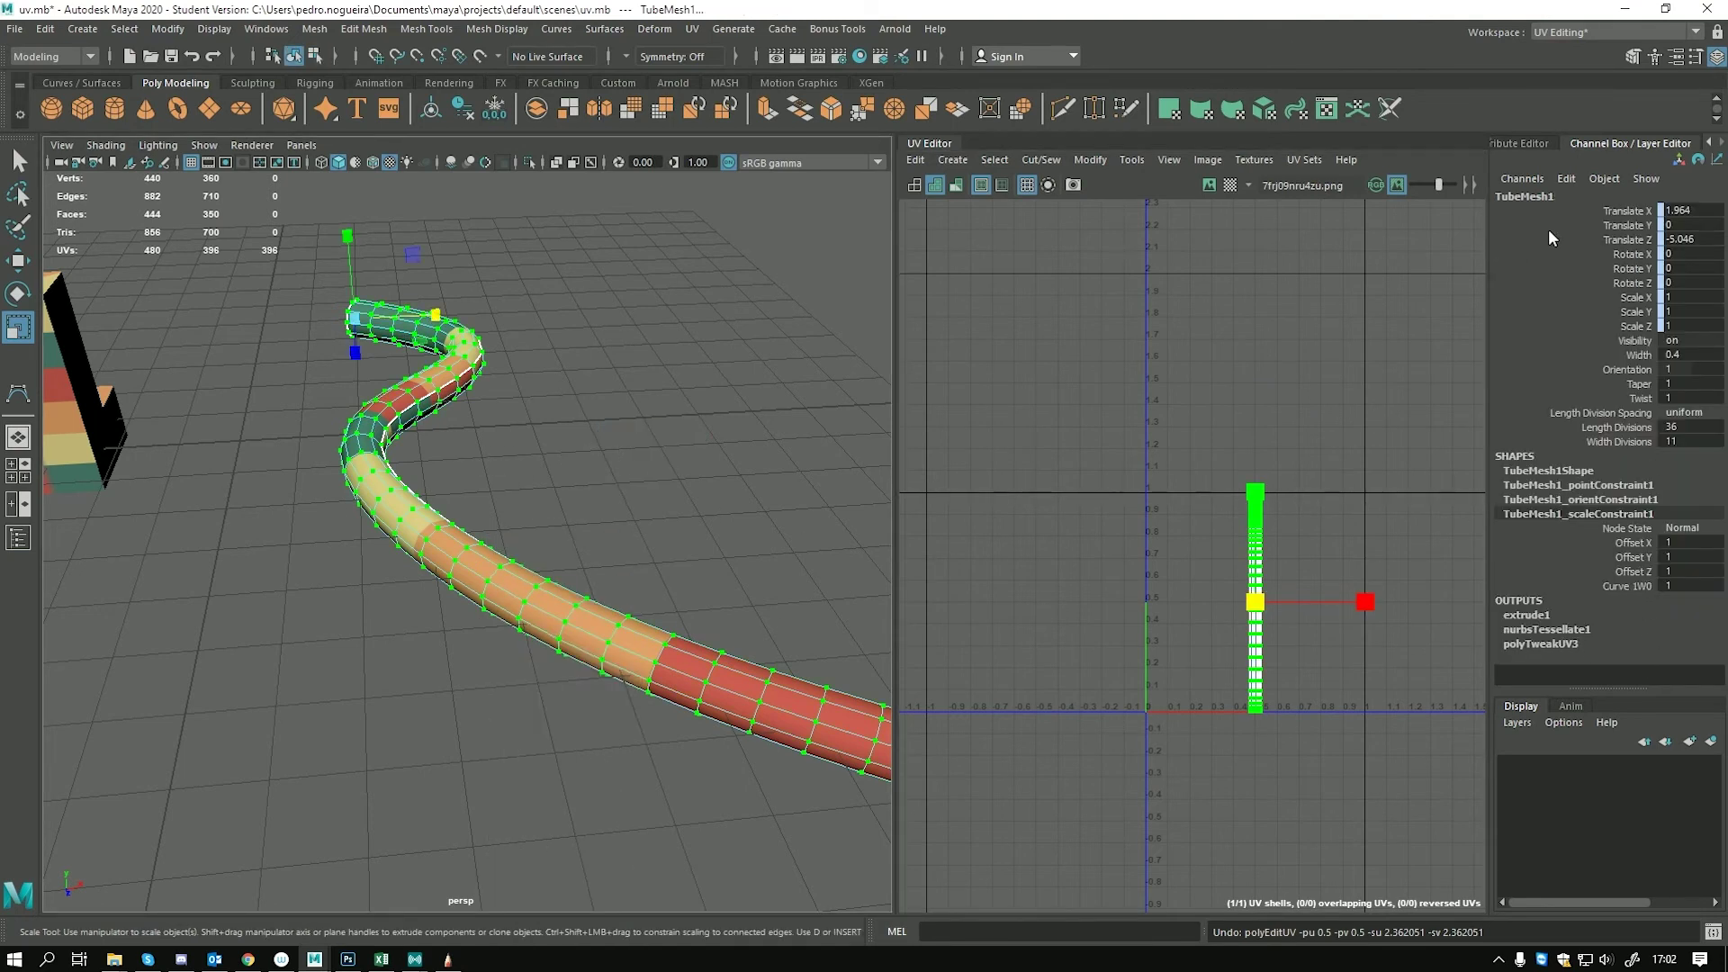
{"action": "left_click", "coordinate": [1519, 143]}
{"action": "left_click", "coordinate": [1359, 142]}
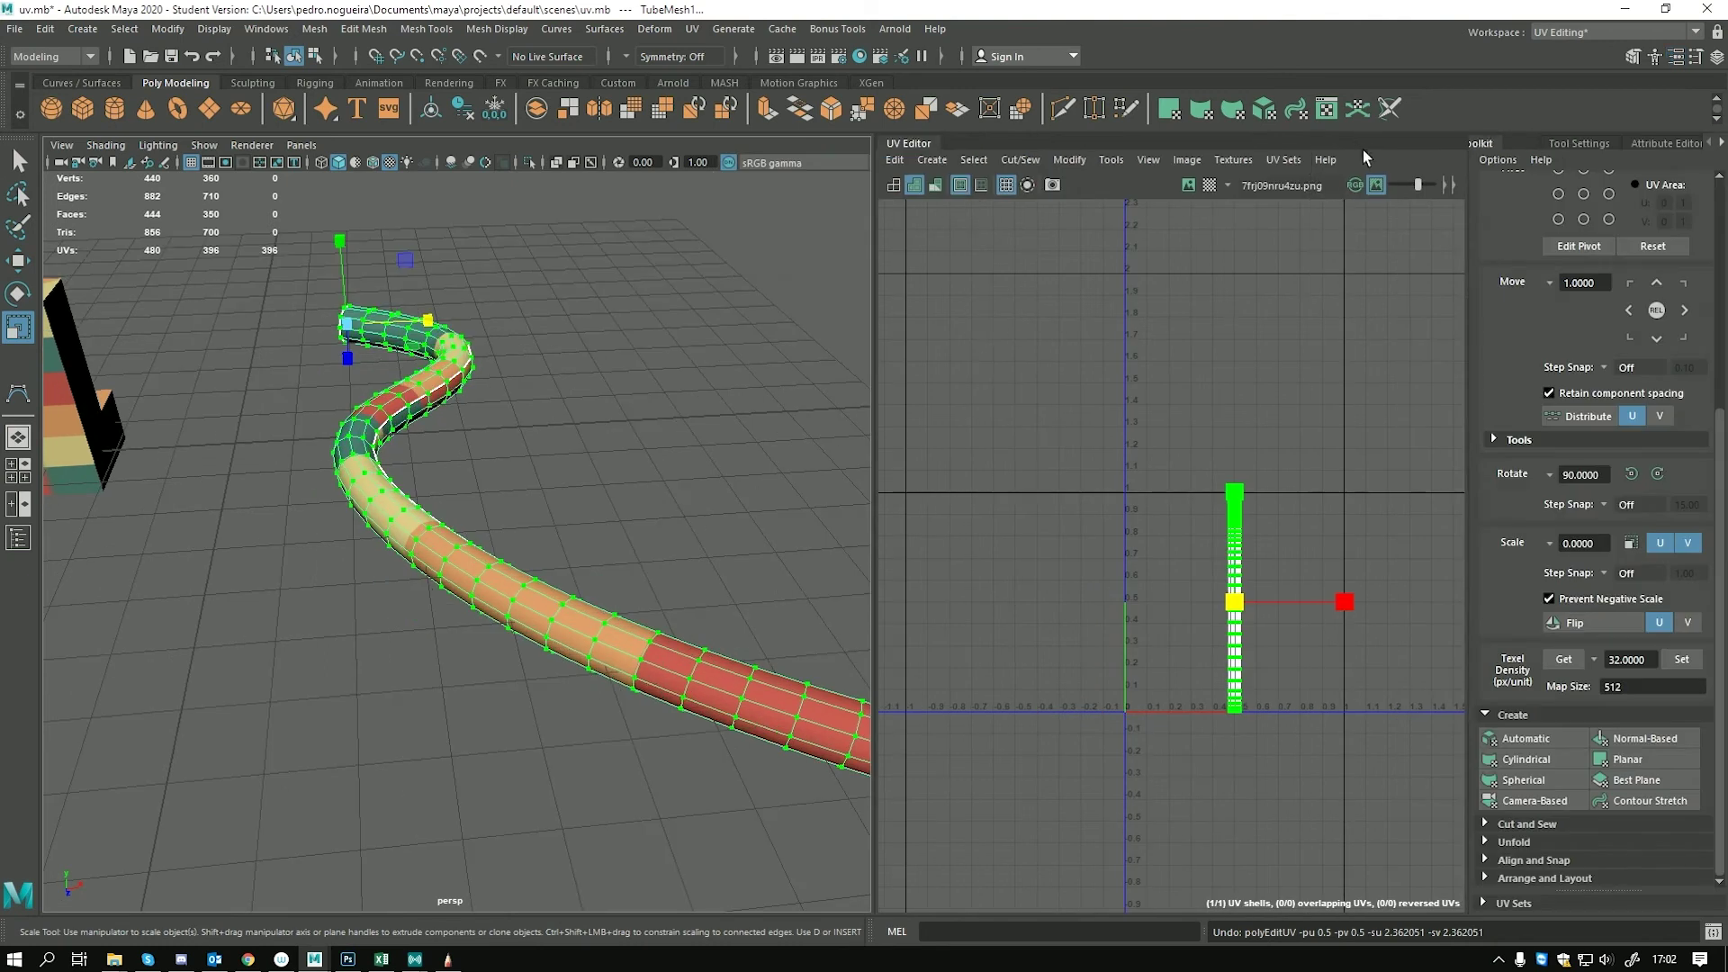
{"action": "left_click", "coordinate": [1613, 801]}
{"action": "left_click_drag", "start_coordinate": [684, 576], "coordinate": [821, 590], "text": "alt"}
{"action": "key", "text": "ctrl+z"}
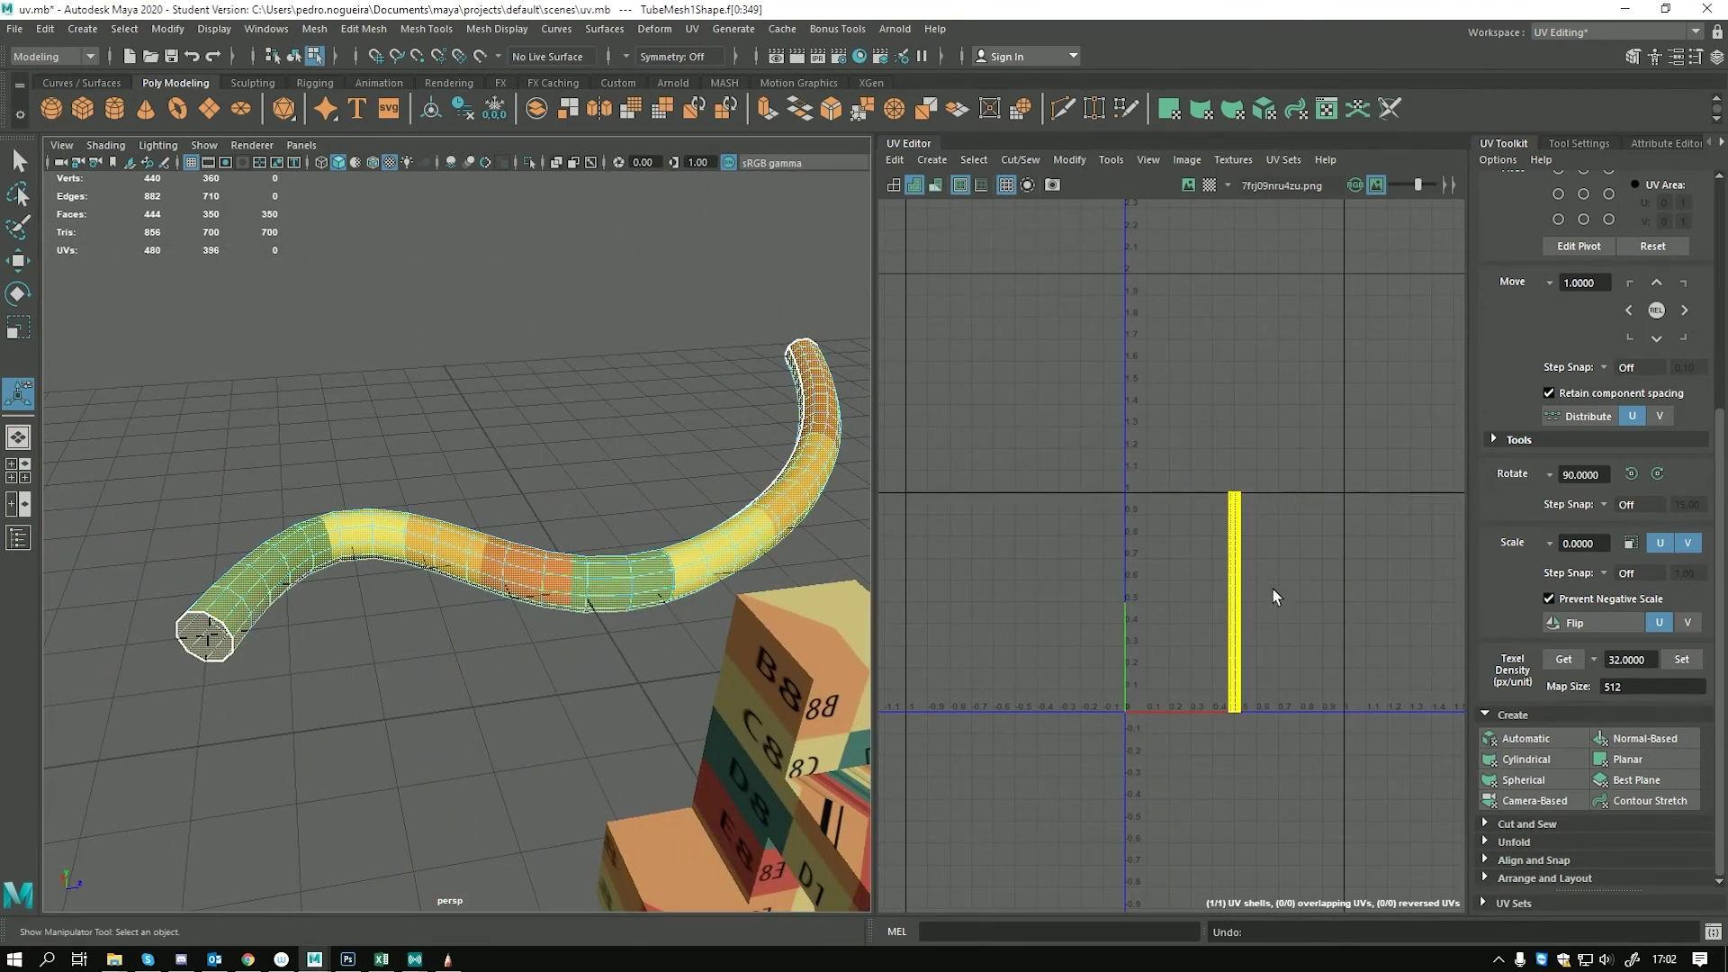
Apply a Planar projection to the tube's faces and reproject it from the Y axis, fitted to the bounding box
{"action": "left_click", "coordinate": [1620, 762]}
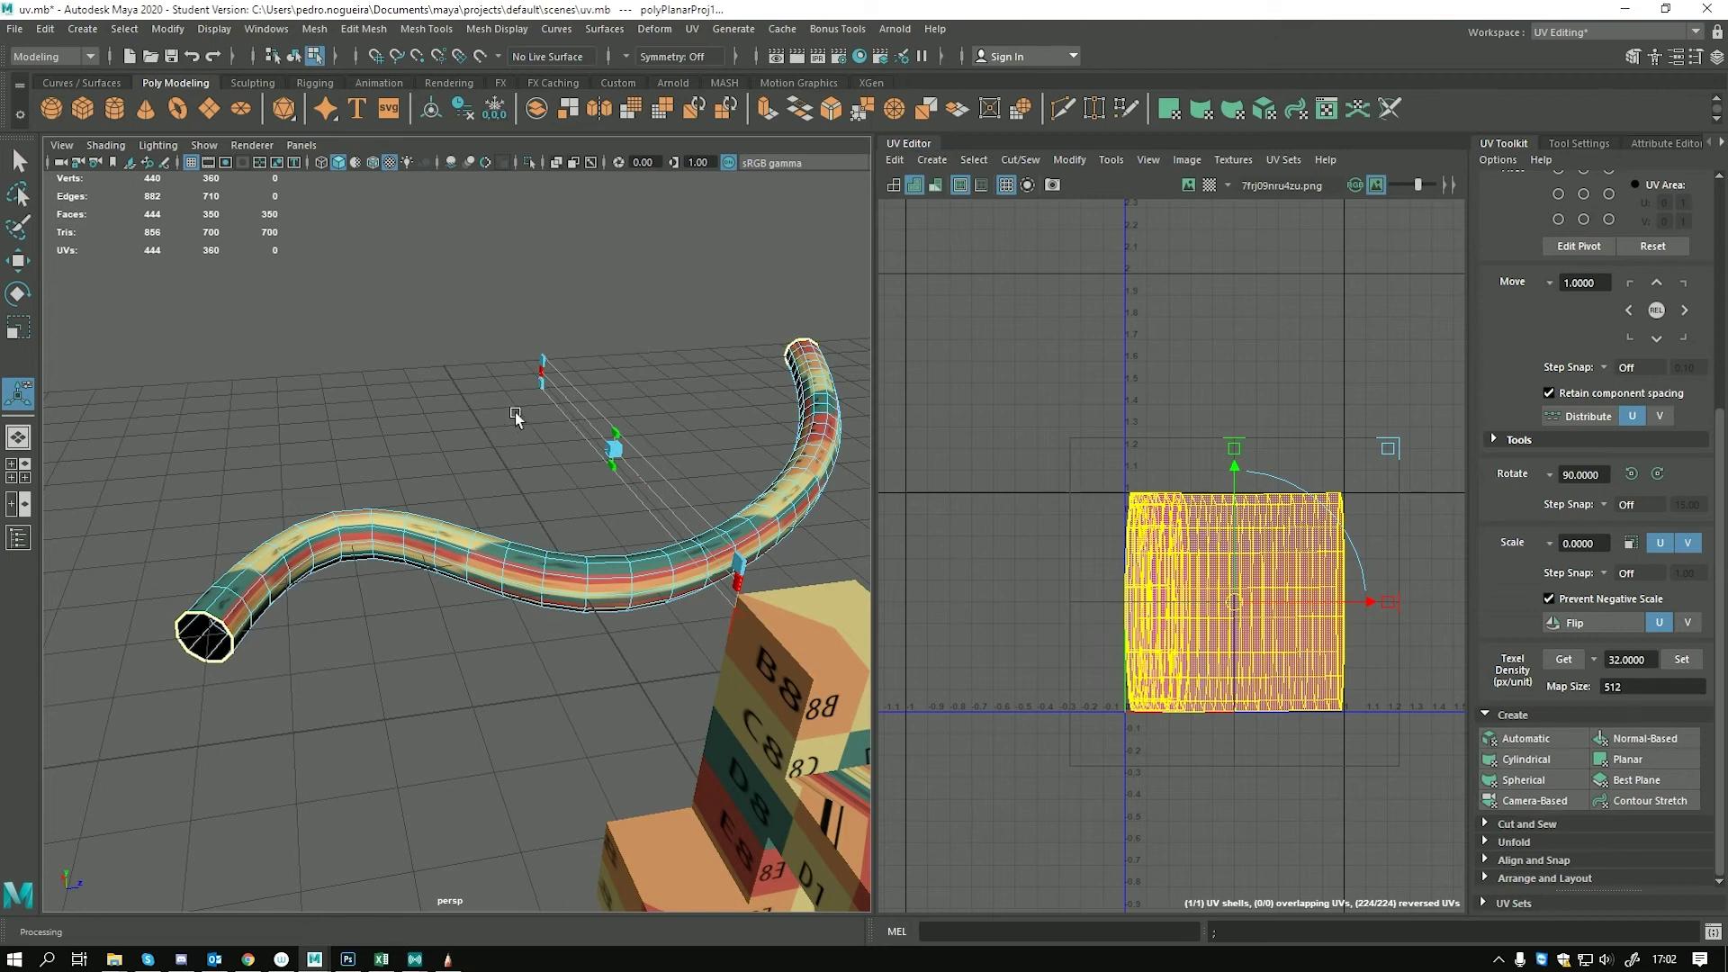
{"action": "left_click", "coordinate": [692, 28]}
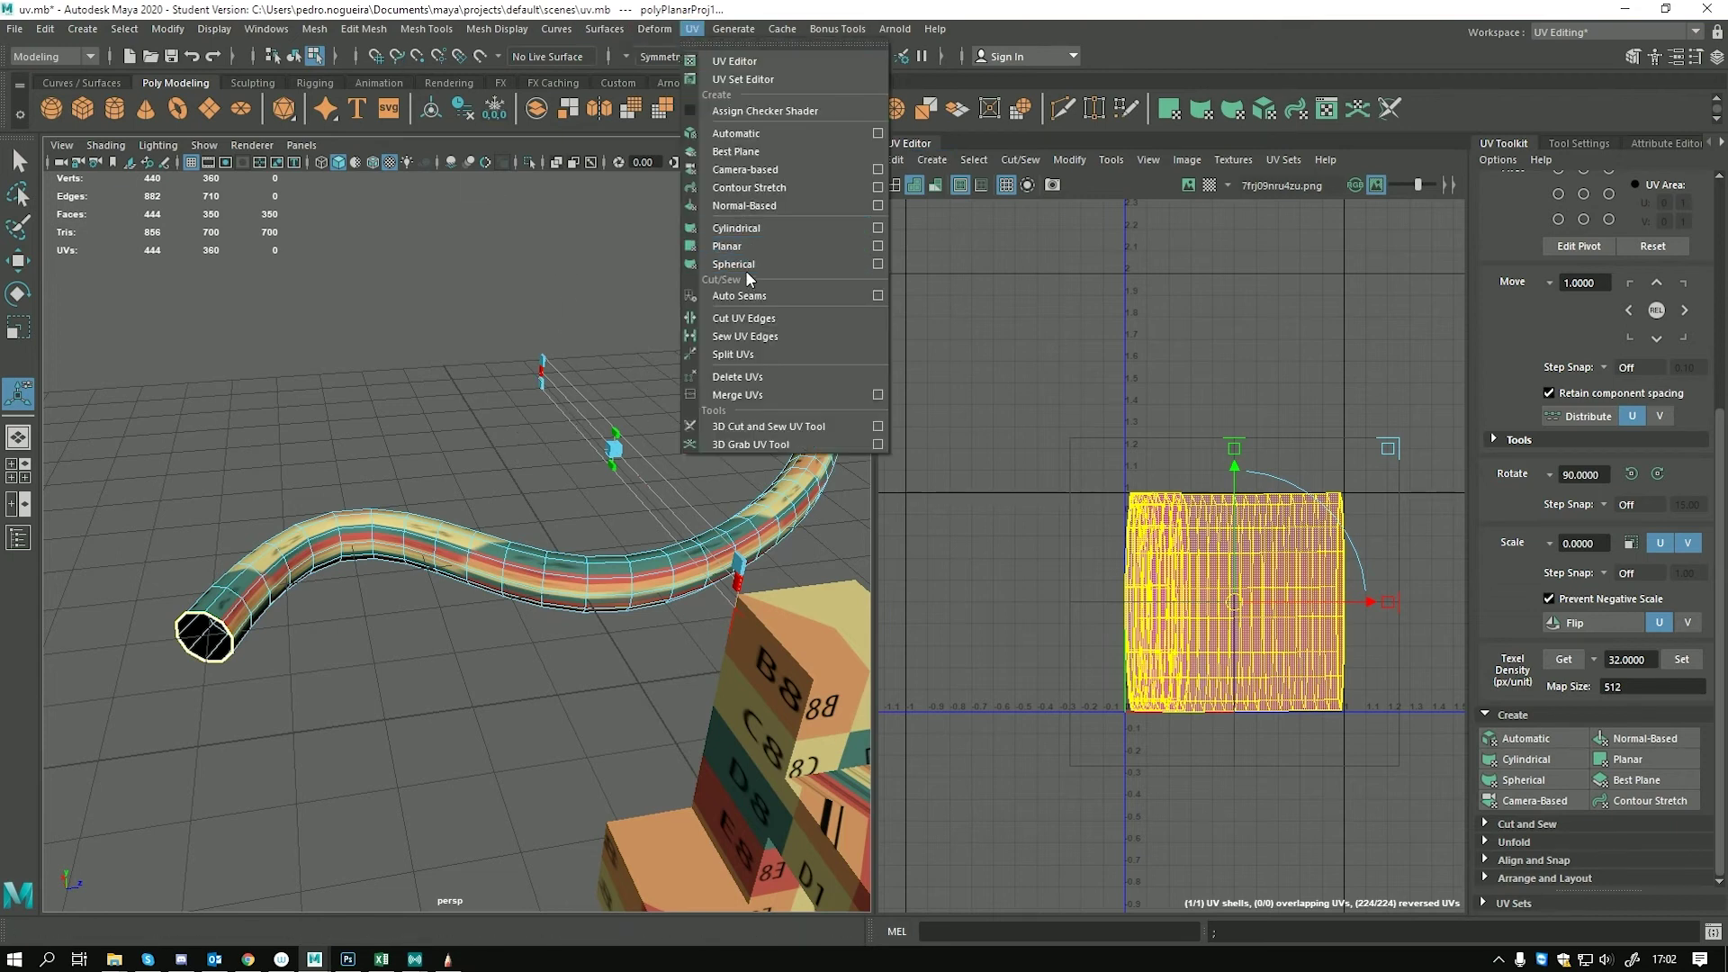
{"action": "left_click", "coordinate": [876, 247]}
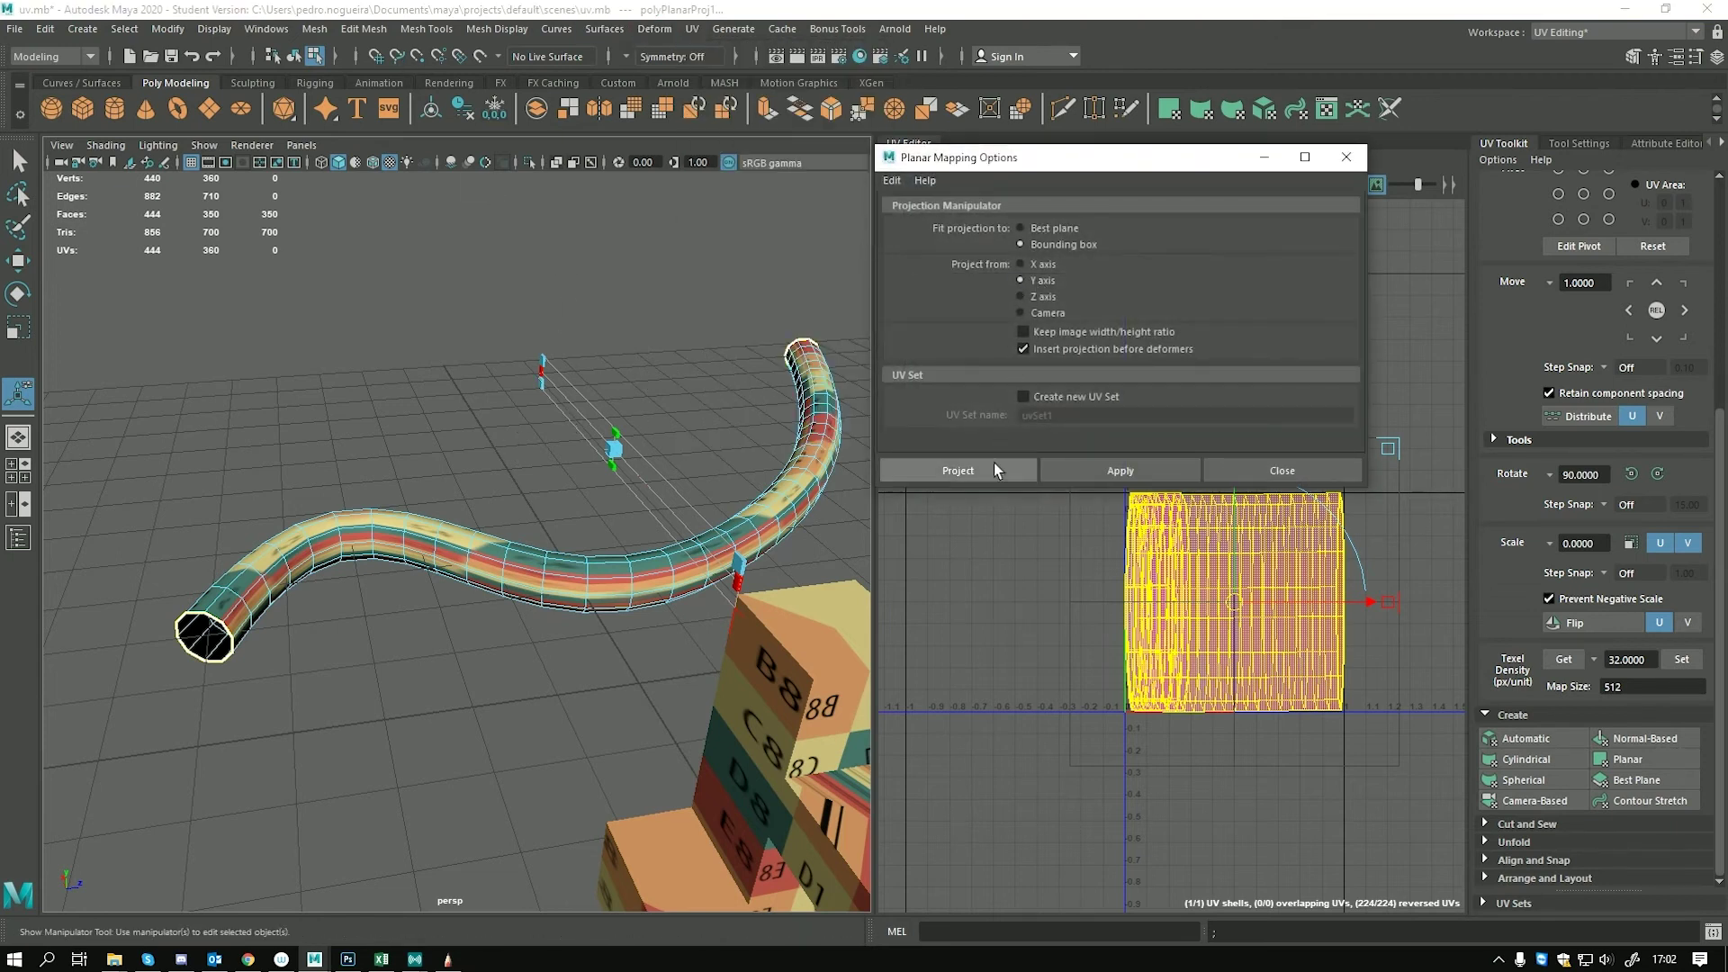
{"action": "left_click", "coordinate": [993, 469]}
{"action": "scroll", "coordinate": [1152, 565], "scroll_direction": "up", "scroll_amount": 3}
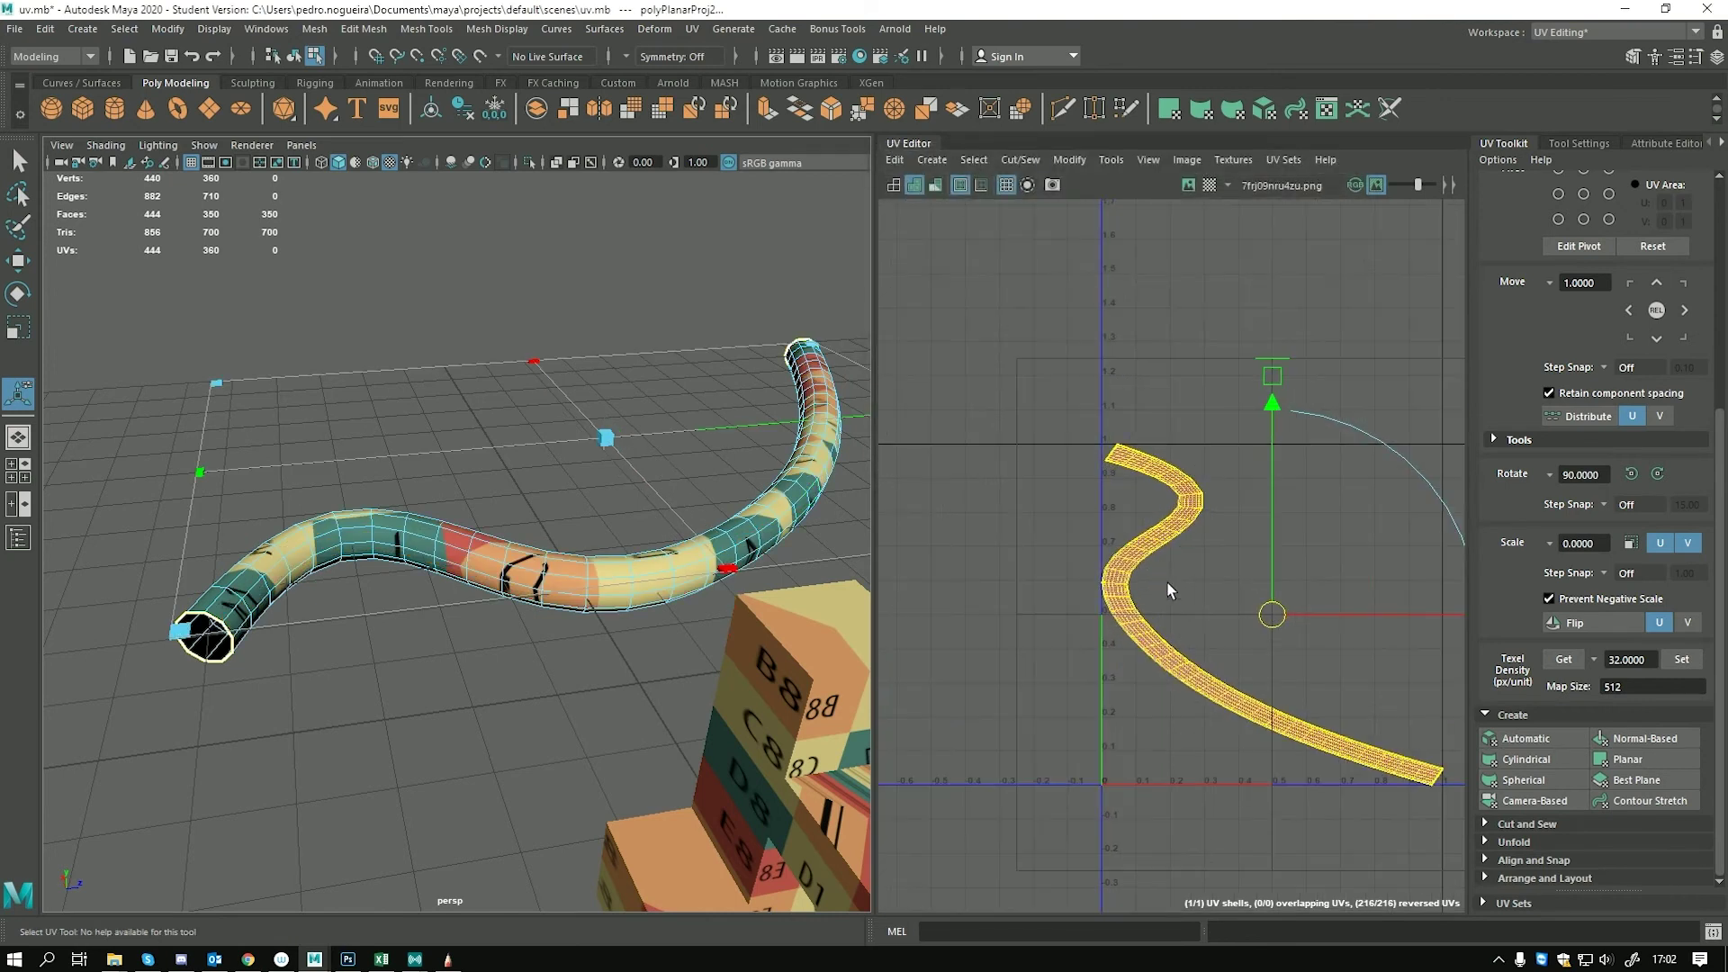
Examine how the planar projection maps the checker onto the tube's upper surface and sides, and leave the projection manipulator
{"action": "left_click_drag", "start_coordinate": [610, 621], "coordinate": [682, 855], "text": "alt"}
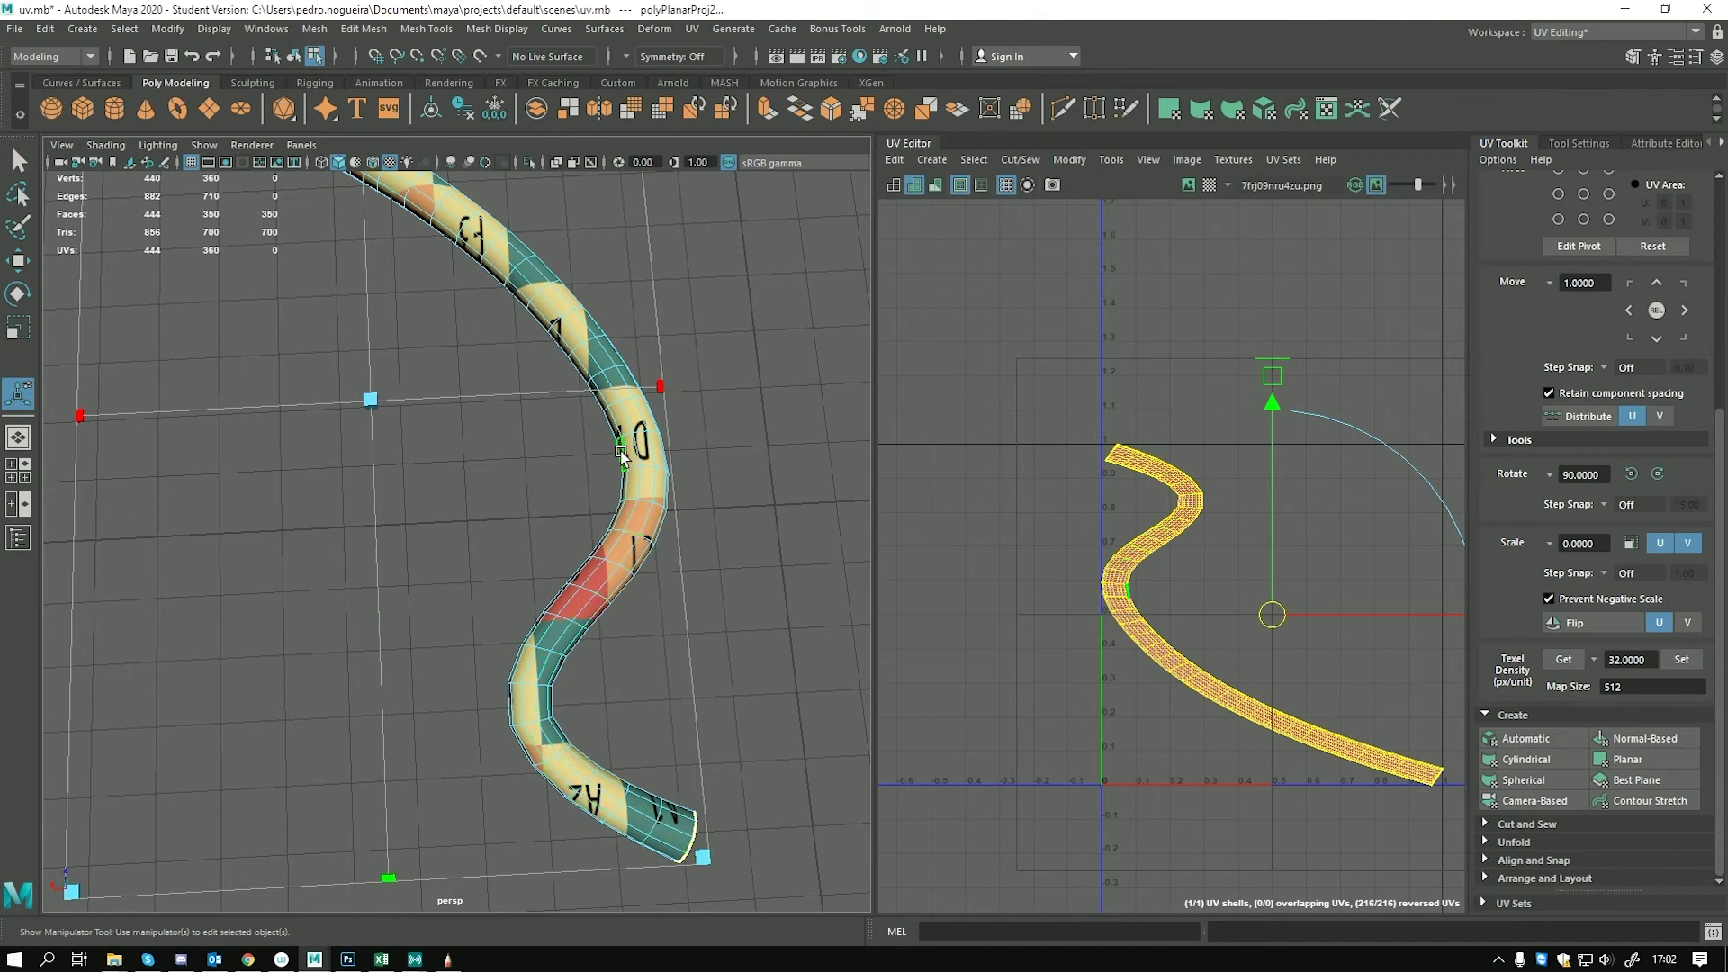
{"action": "left_click_drag", "start_coordinate": [578, 348], "coordinate": [584, 670], "text": "alt"}
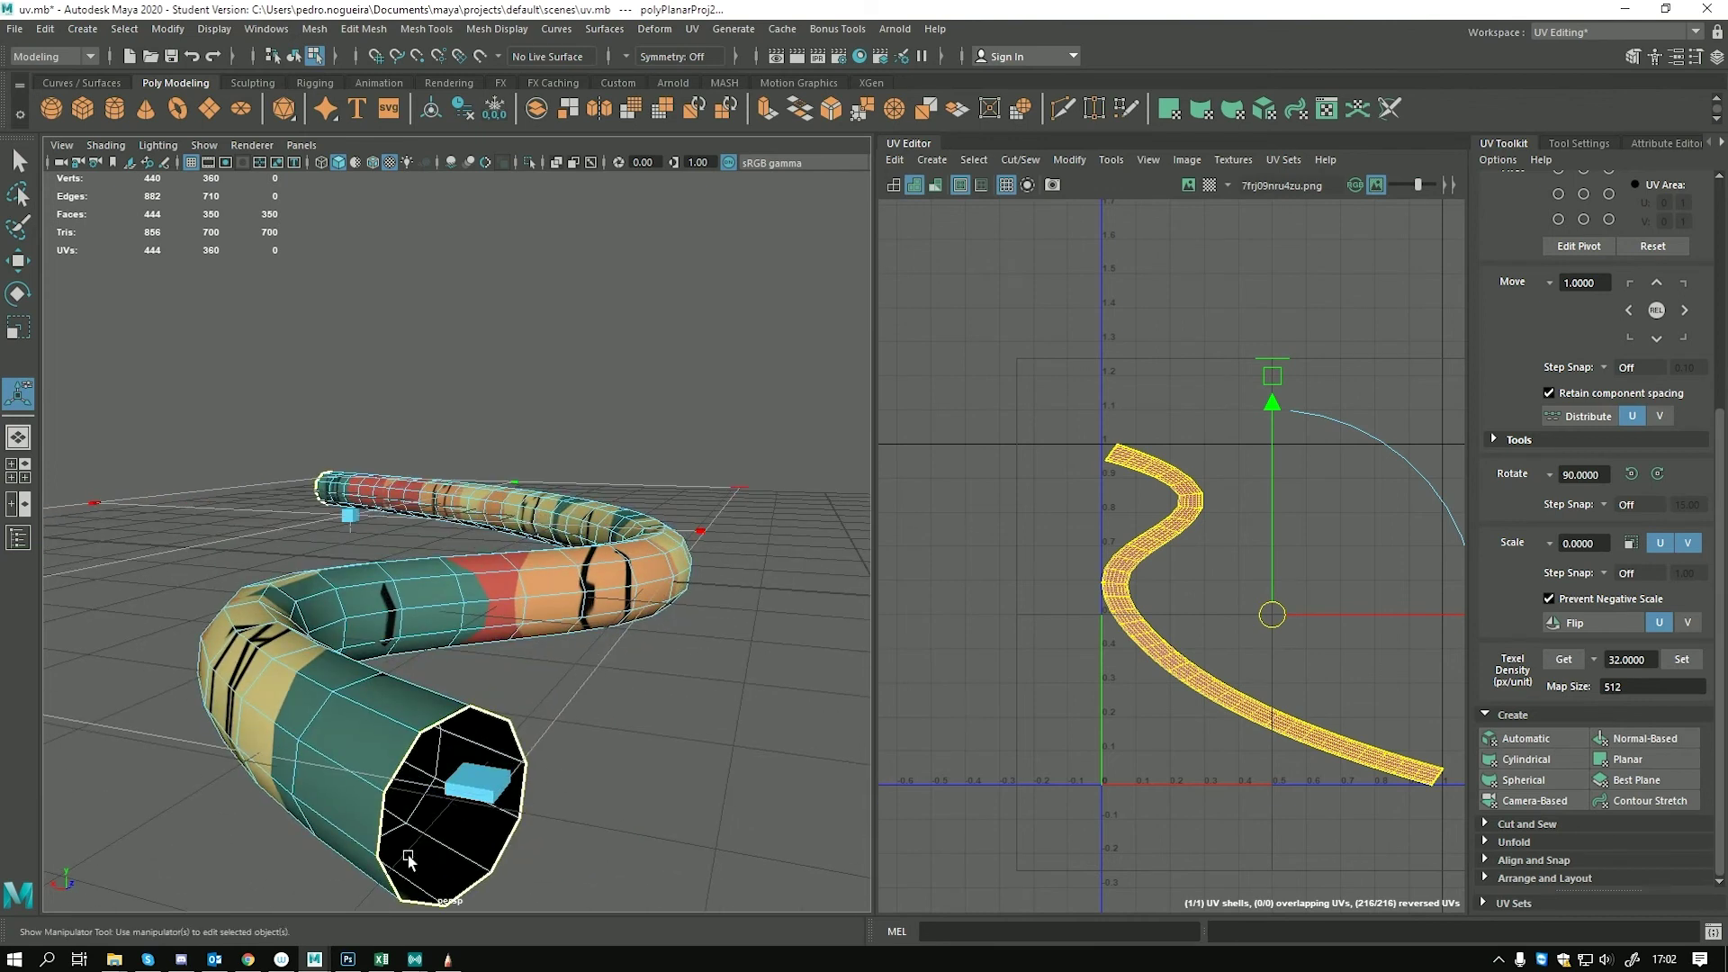
{"action": "left_click_drag", "start_coordinate": [250, 655], "coordinate": [464, 639], "text": "alt"}
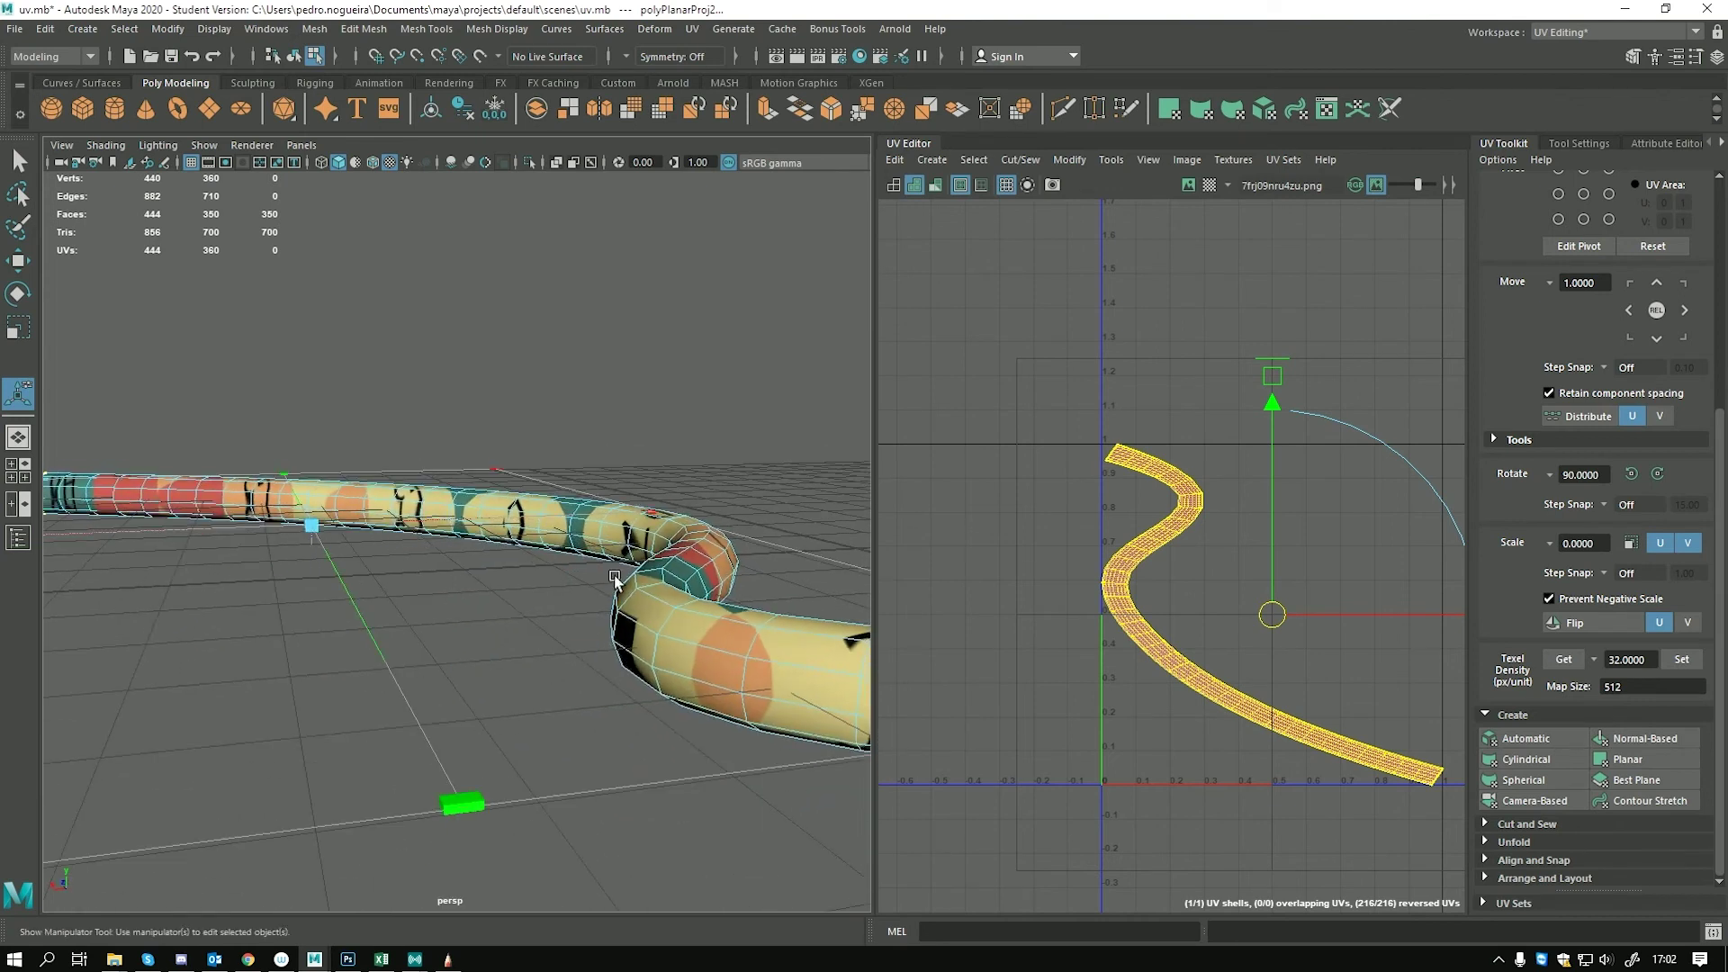
{"action": "key", "text": "w"}
{"action": "left_click_drag", "start_coordinate": [768, 696], "coordinate": [589, 656], "text": "alt"}
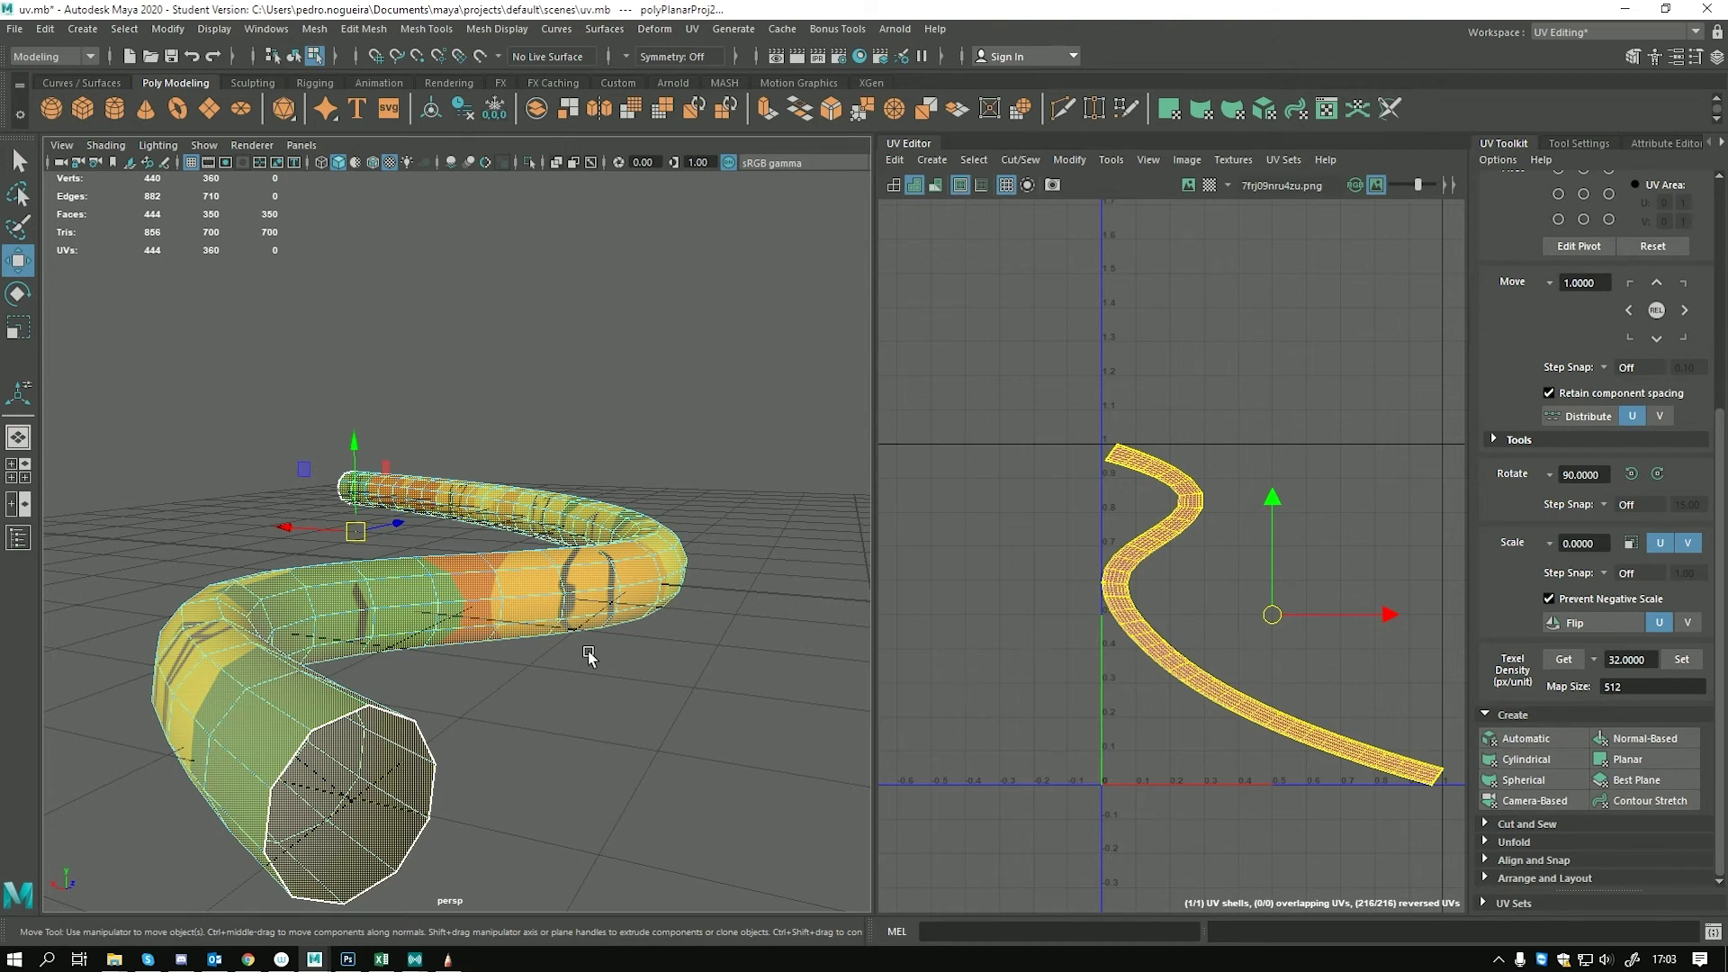
Select a single face on the tube's side, try moving its UVs out of the shell, and undo the move
{"action": "scroll", "coordinate": [1165, 540], "scroll_direction": "up", "scroll_amount": 5}
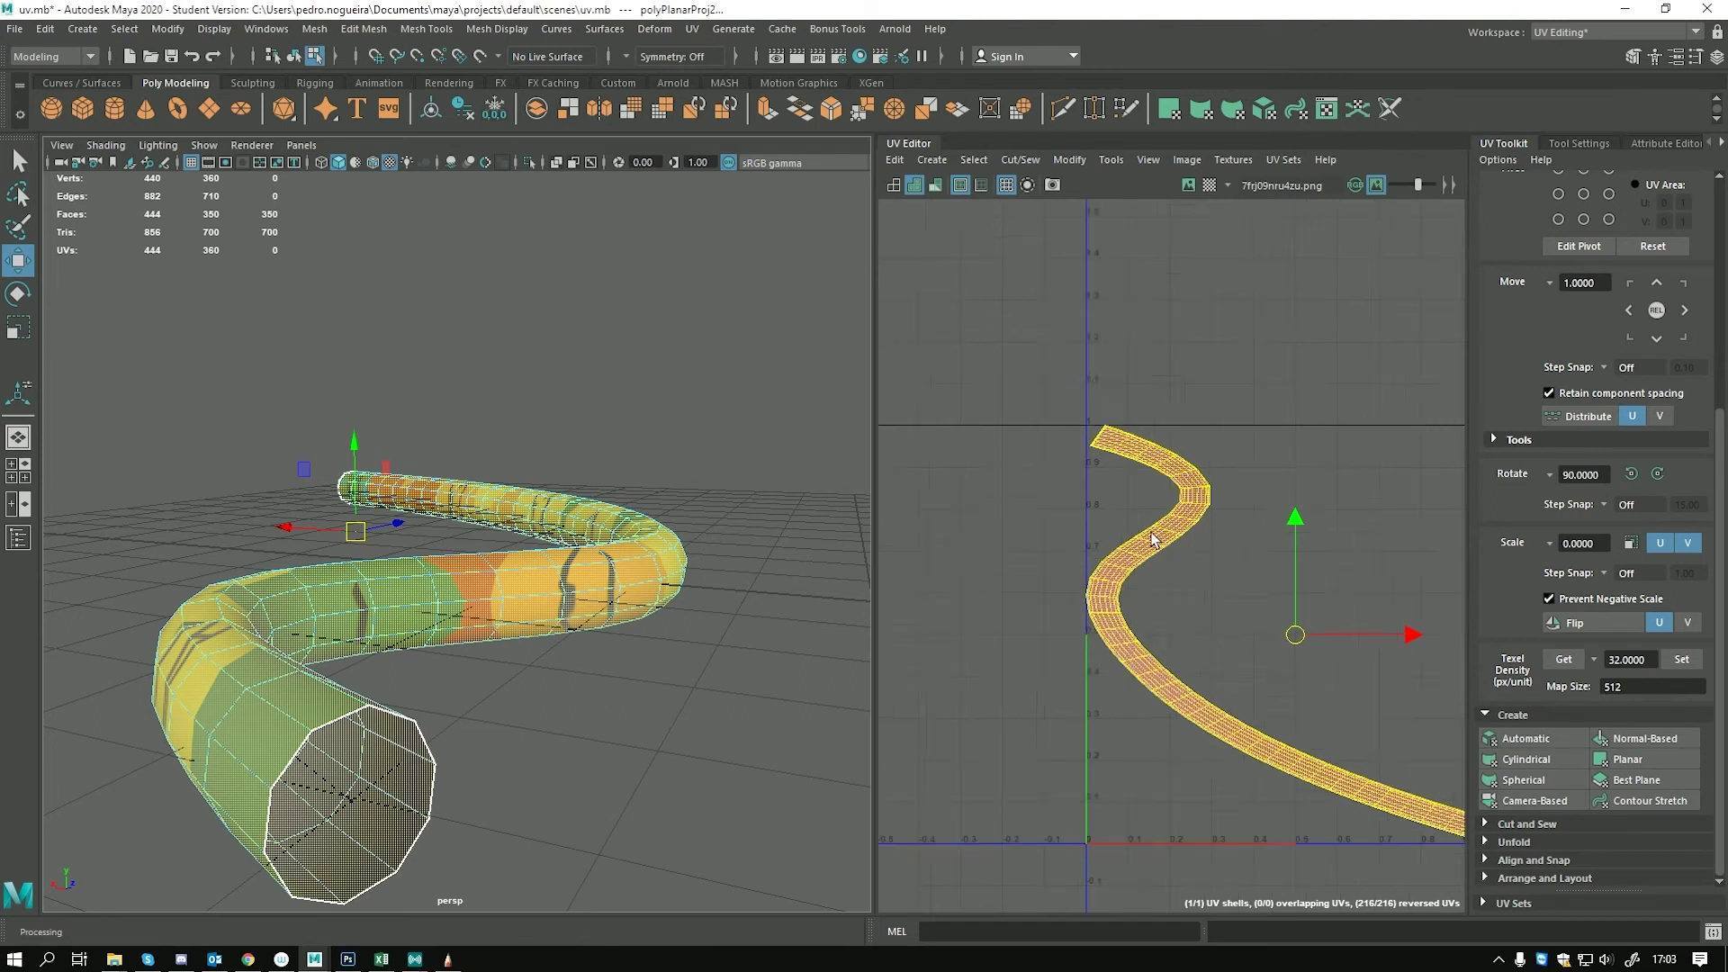
{"action": "left_click", "coordinate": [1045, 605]}
{"action": "middle_click_drag", "start_coordinate": [1112, 601], "coordinate": [941, 567], "text": "alt"}
{"action": "right_click_drag", "start_coordinate": [941, 567], "coordinate": [1186, 592], "text": "alt"}
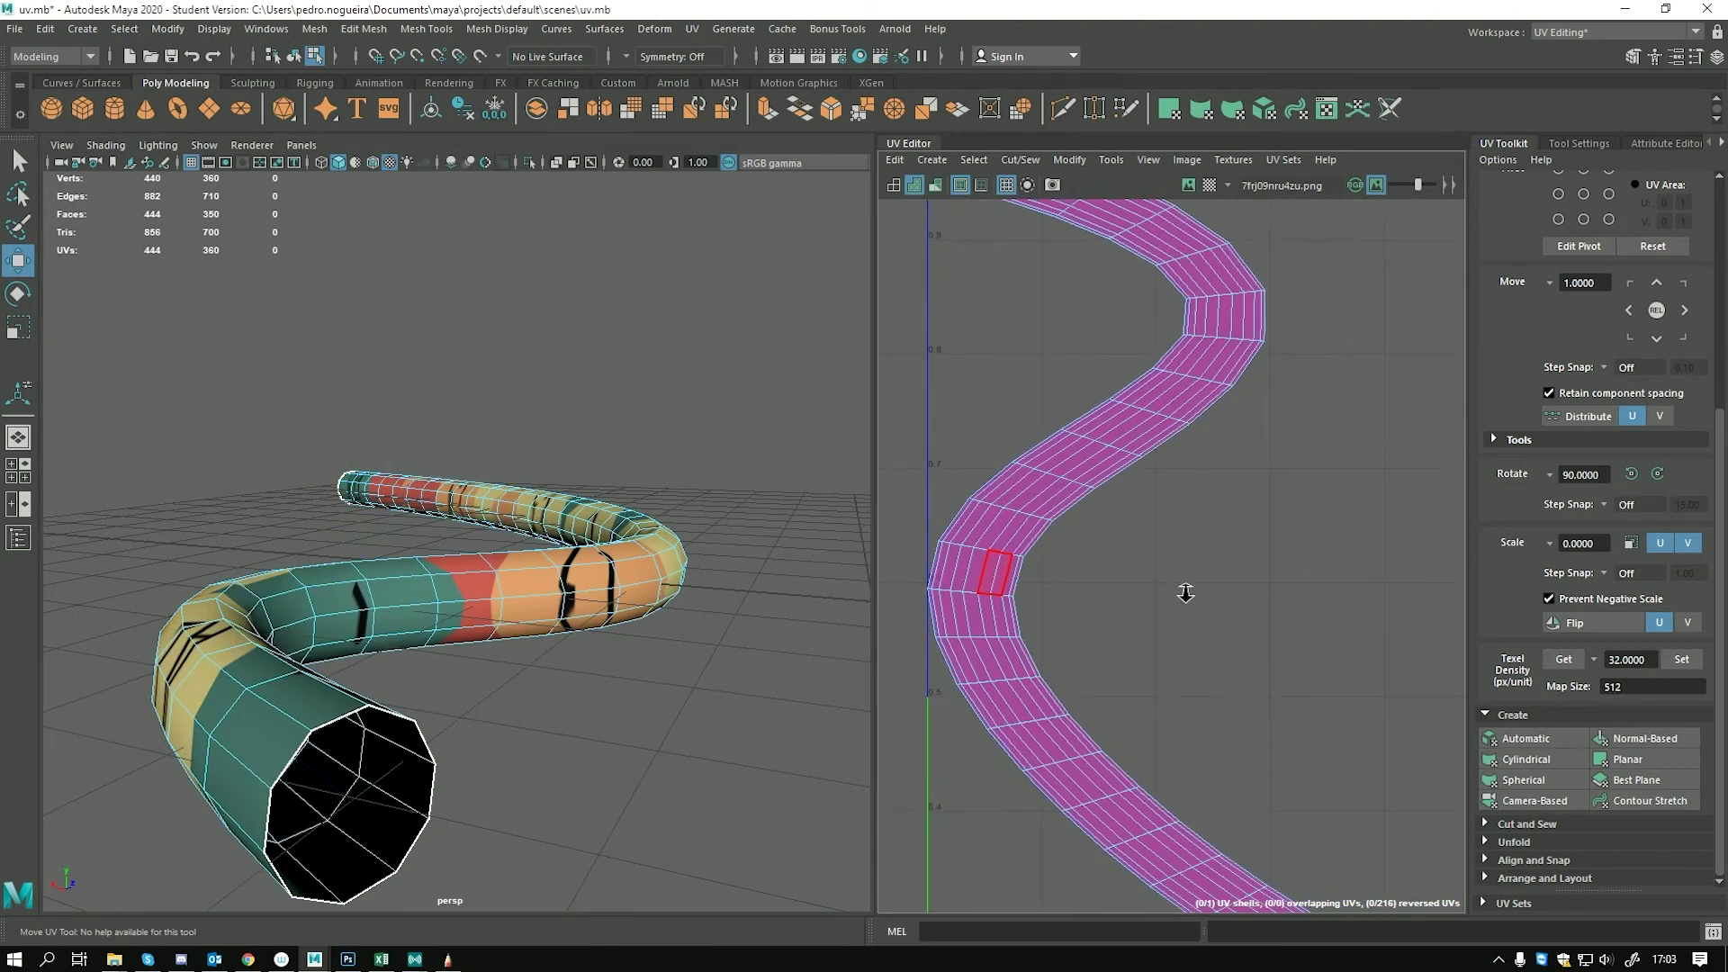
{"action": "left_click", "coordinate": [351, 591]}
{"action": "left_click_drag", "start_coordinate": [1164, 359], "coordinate": [1051, 348]}
{"action": "key", "text": "ctrl+z"}
{"action": "middle_click_drag", "start_coordinate": [394, 613], "coordinate": [439, 576], "text": "alt"}
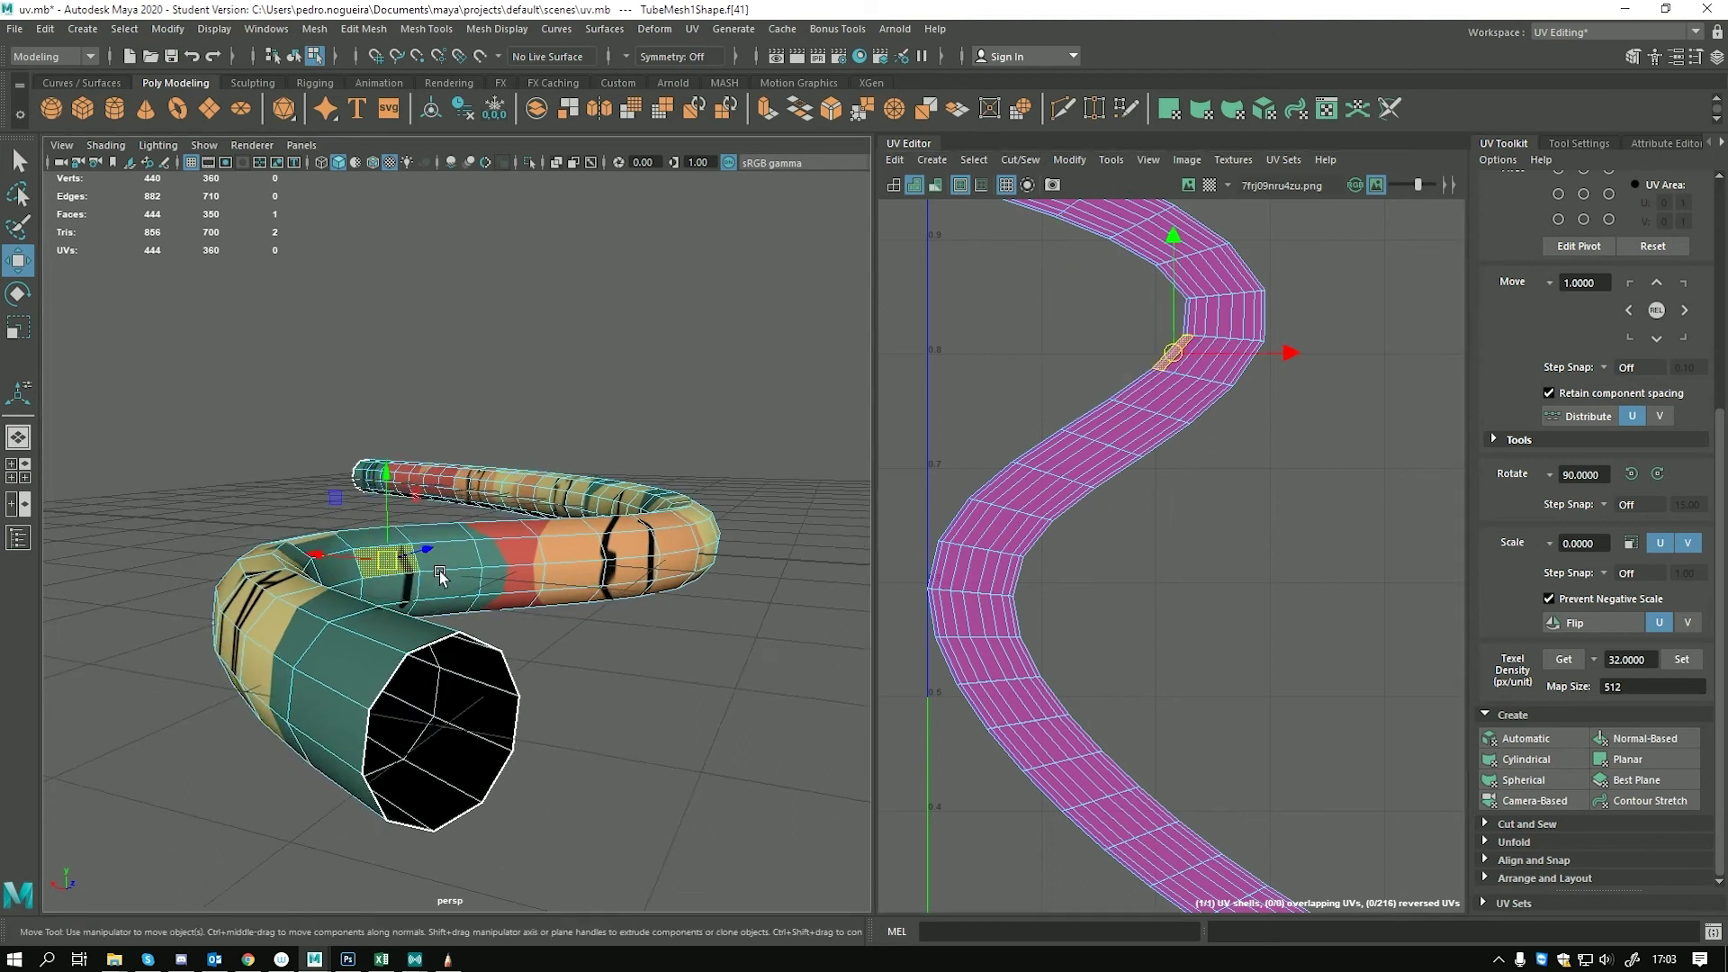
{"action": "scroll", "coordinate": [1020, 585], "scroll_direction": "down", "scroll_amount": 3}
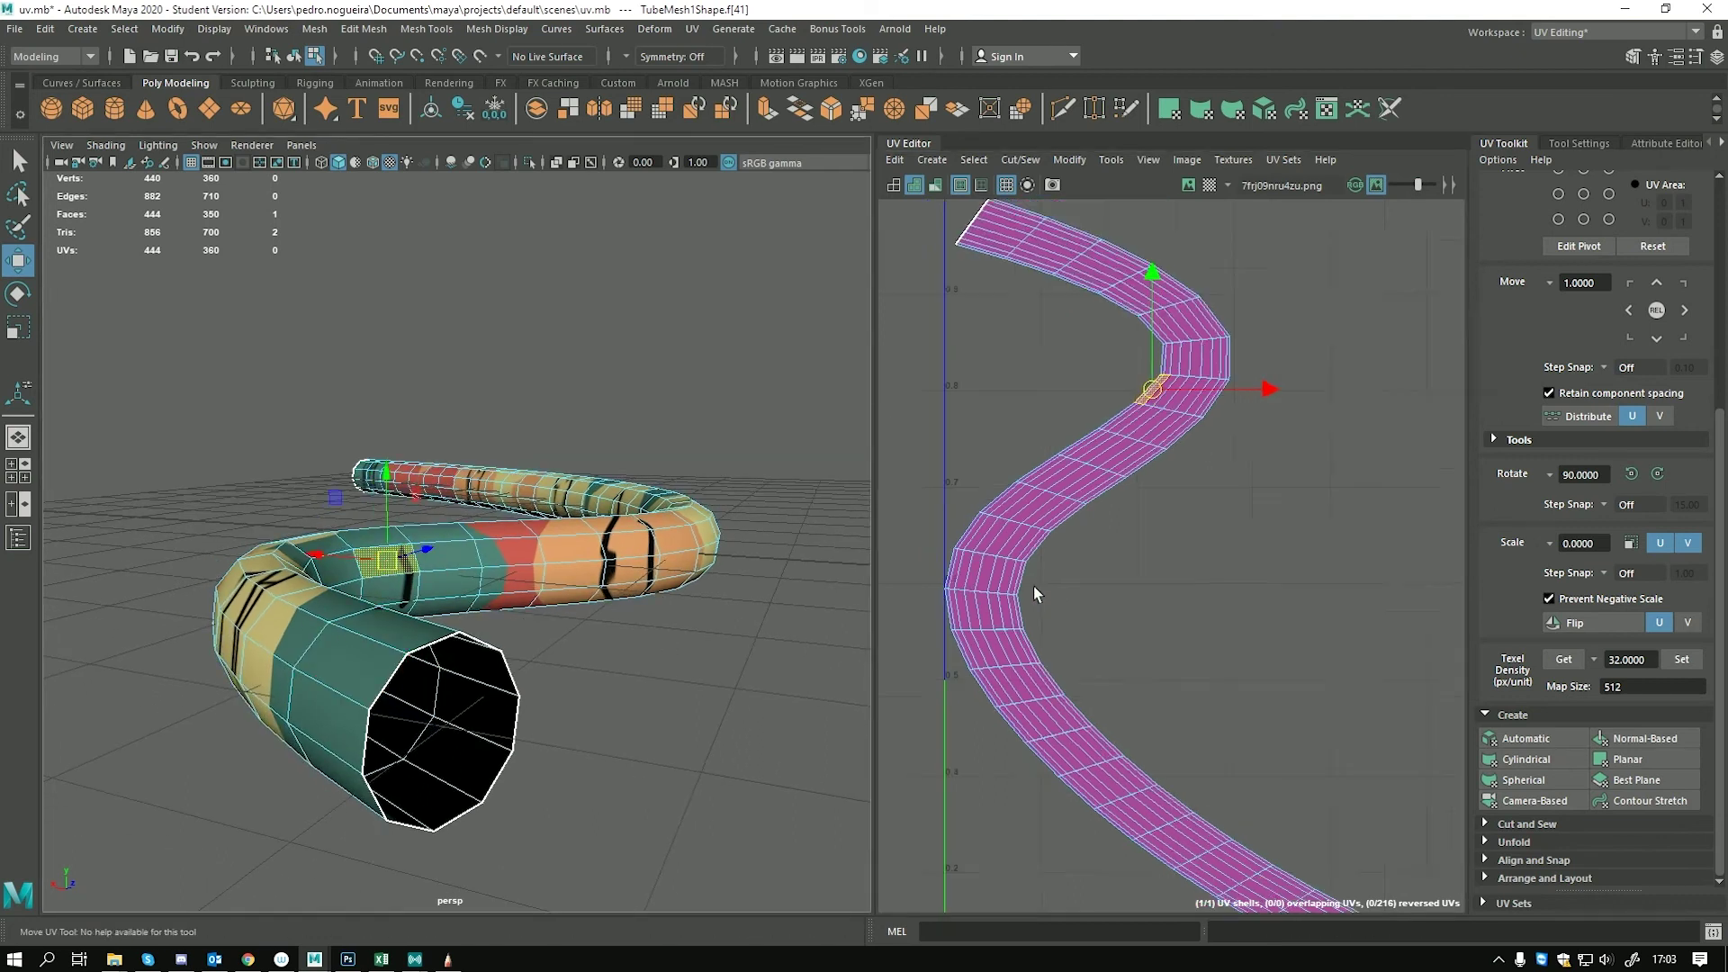
Select the edge loop running lengthwise along the tube's lower side and cut its UVs along that loop
{"action": "left_click_drag", "start_coordinate": [346, 666], "coordinate": [388, 608], "text": "alt"}
{"action": "mouse_move", "coordinate": [393, 459]}
{"action": "right_mouse_down"}
{"action": "mouse_move", "coordinate": [400, 574]}
{"action": "mouse_move", "coordinate": [394, 425]}
{"action": "right_mouse_up"}
{"action": "left_click_drag", "start_coordinate": [401, 612], "coordinate": [405, 603], "text": "alt"}
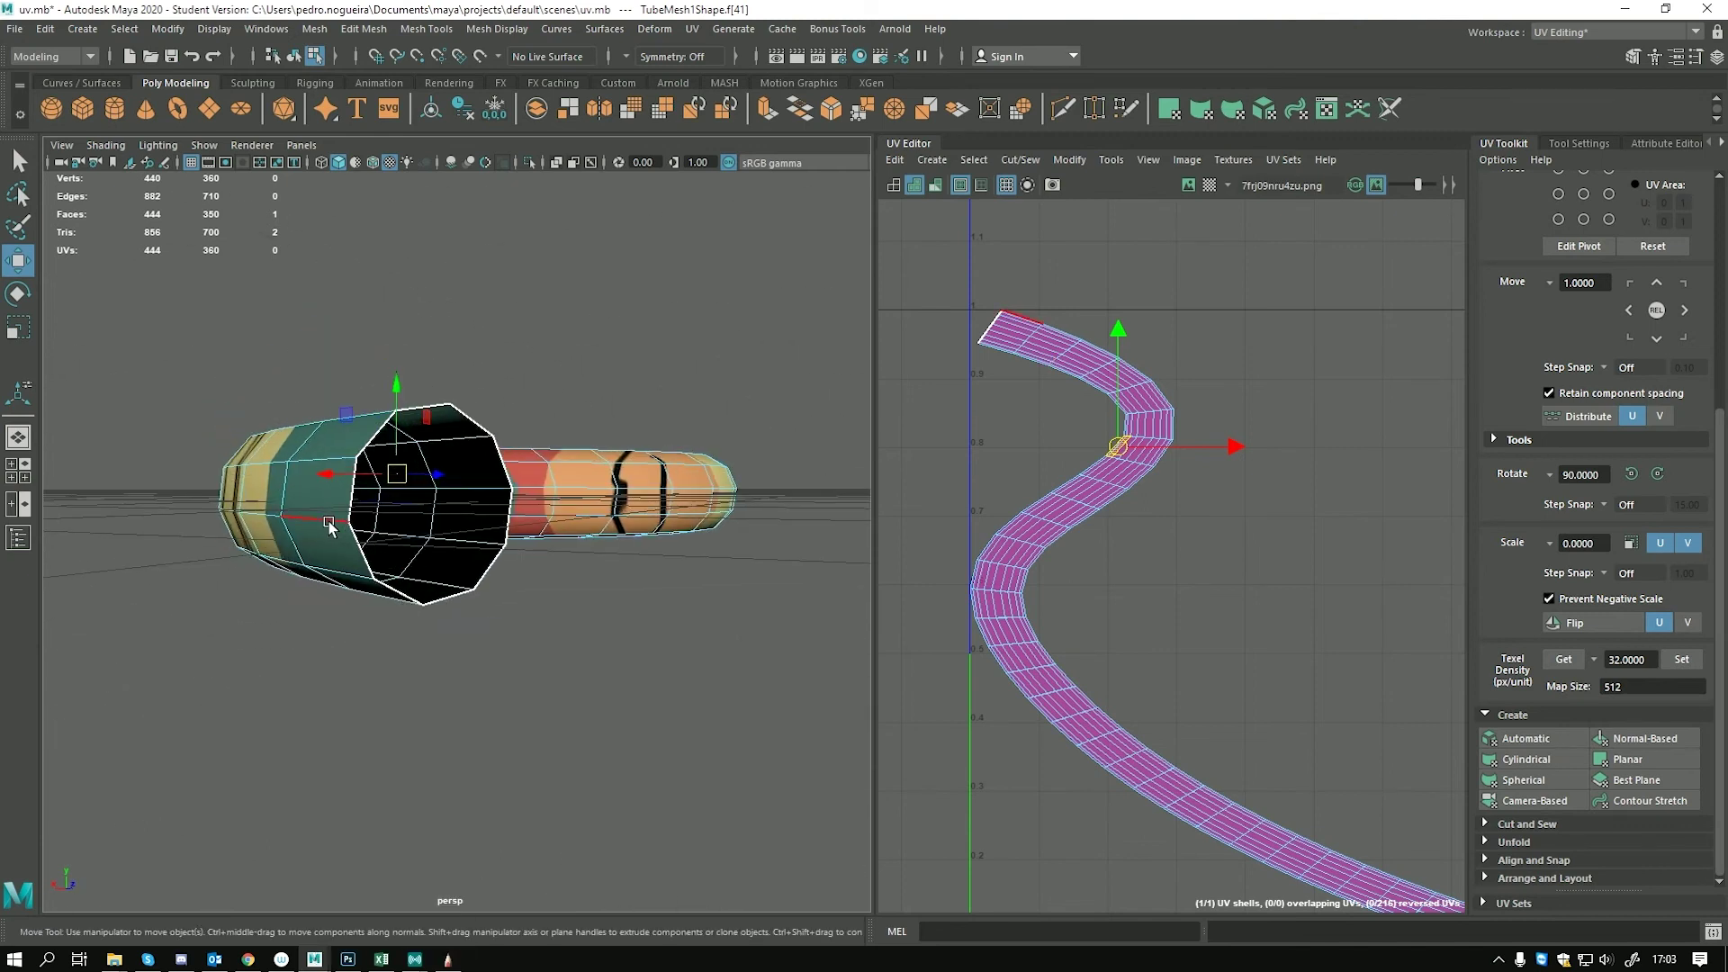
{"action": "double_click", "coordinate": [328, 522]}
{"action": "left_click_drag", "start_coordinate": [329, 524], "coordinate": [531, 625], "text": "alt"}
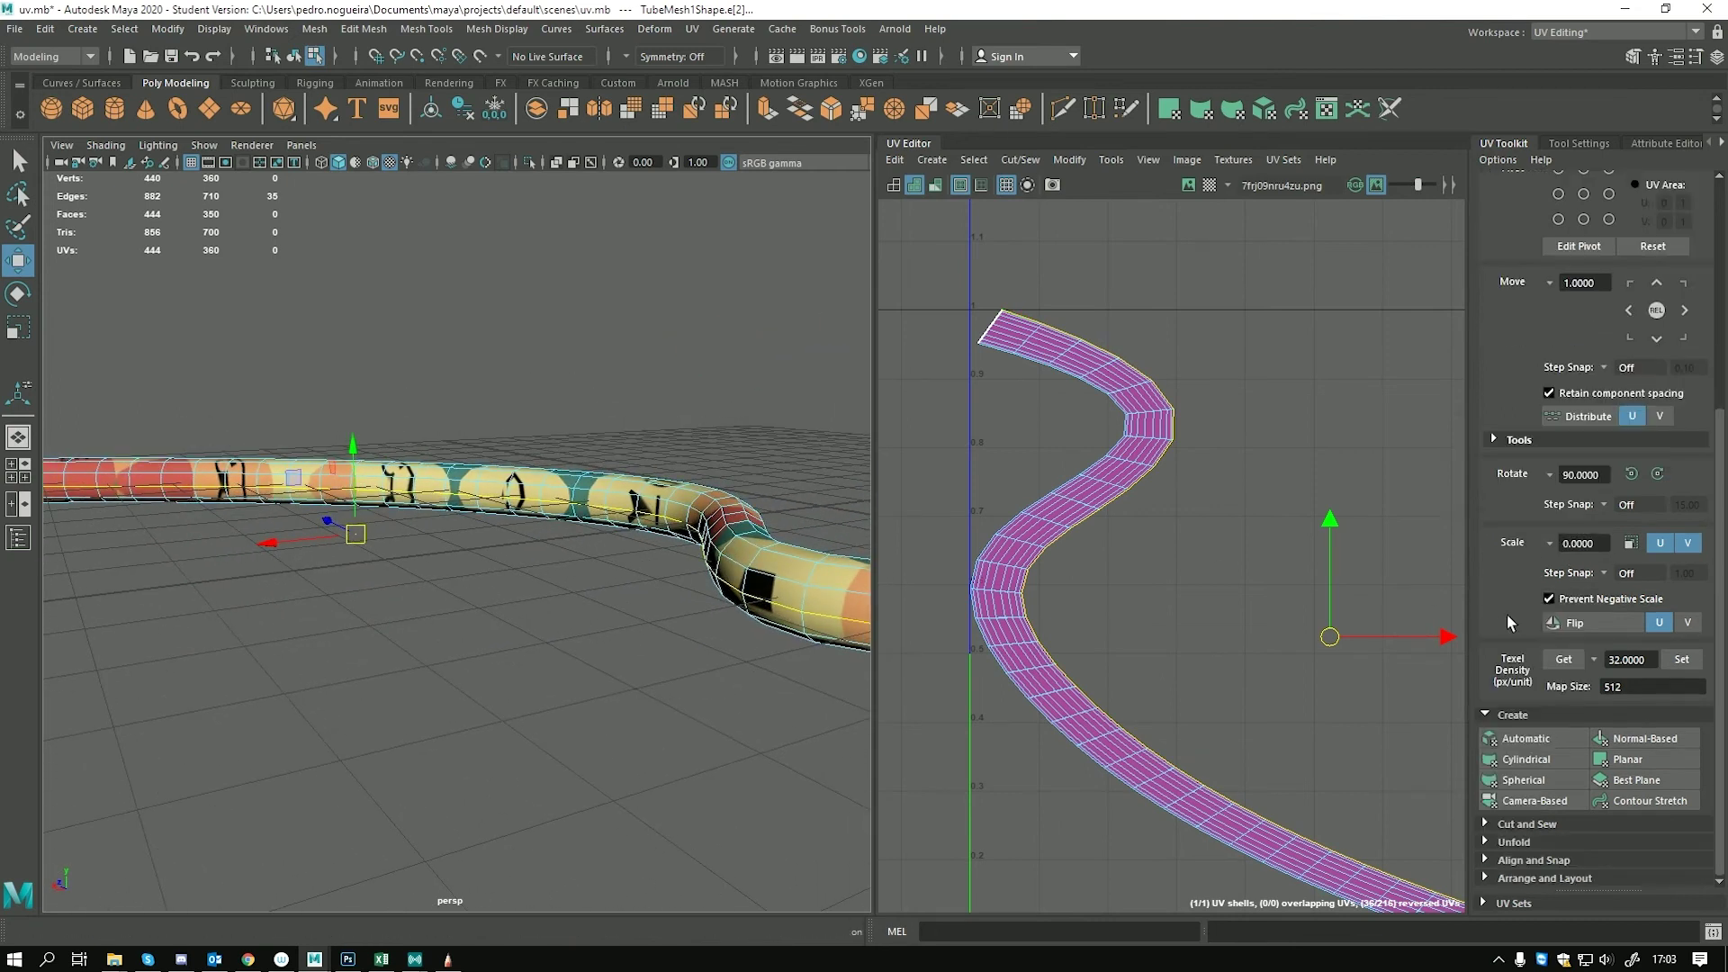
{"action": "left_click", "coordinate": [1488, 827]}
{"action": "left_click", "coordinate": [1514, 758]}
{"action": "left_click_drag", "start_coordinate": [855, 594], "coordinate": [501, 532], "text": "alt"}
{"action": "left_click", "coordinate": [589, 574]}
{"action": "left_click", "coordinate": [590, 575]}
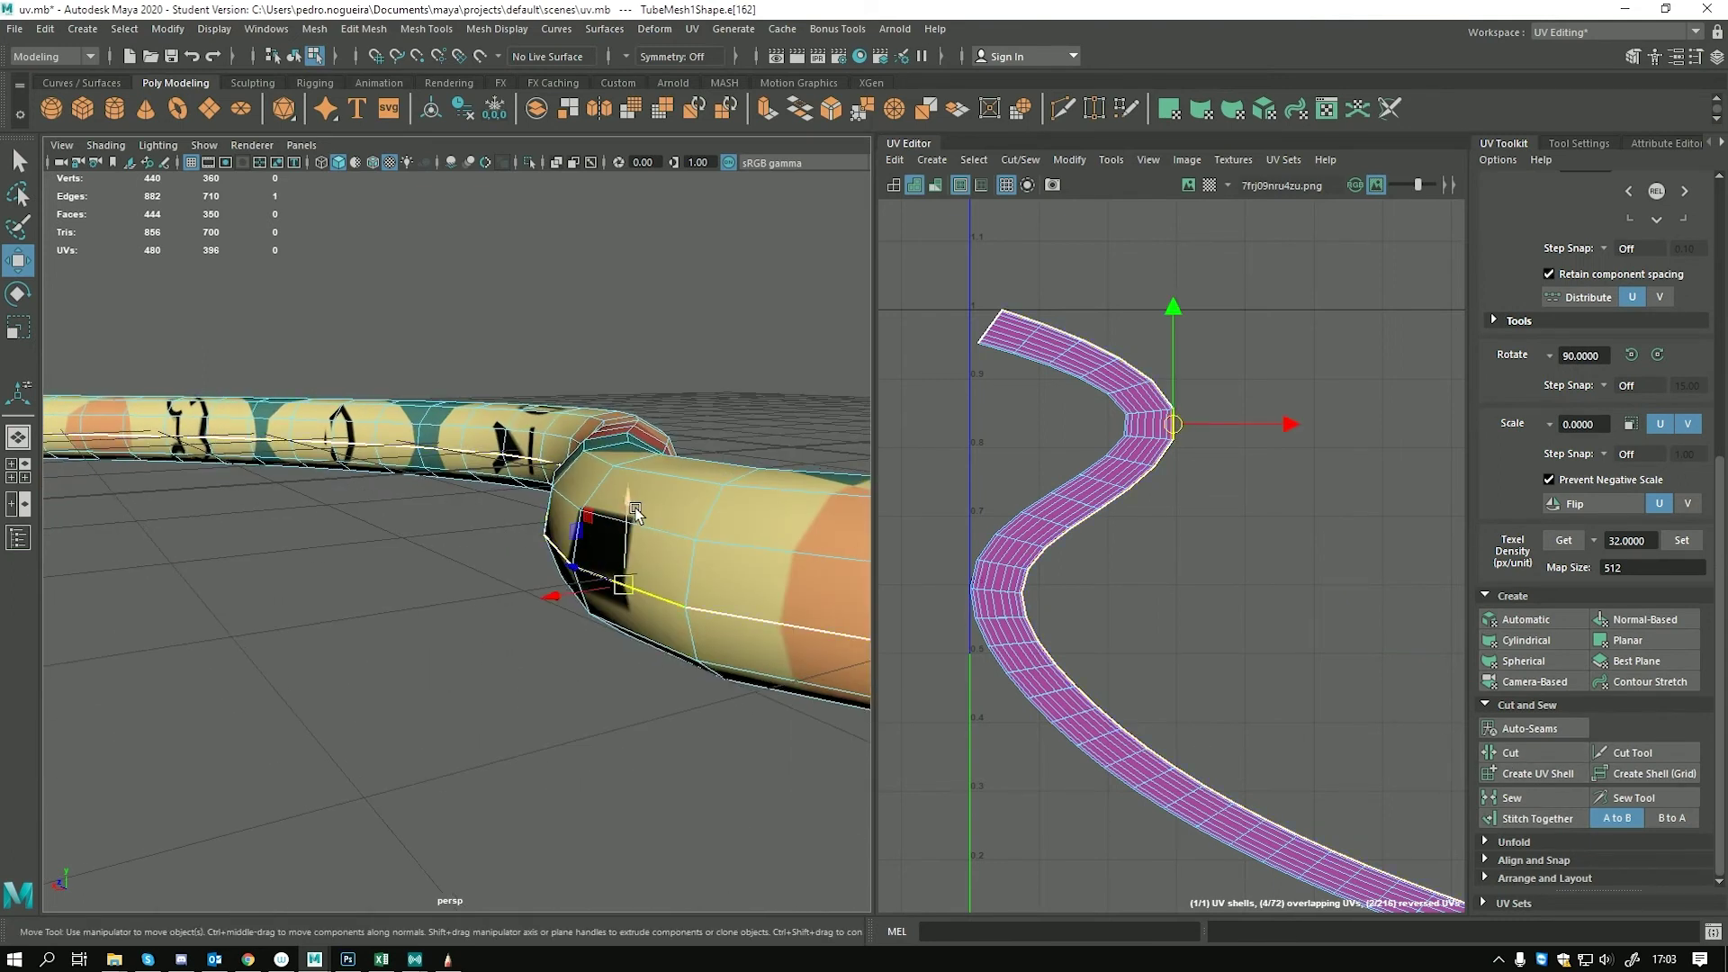
{"action": "scroll", "coordinate": [1136, 534], "scroll_direction": "down", "scroll_amount": 1}
{"action": "scroll", "coordinate": [1136, 534], "scroll_direction": "down", "scroll_amount": 4}
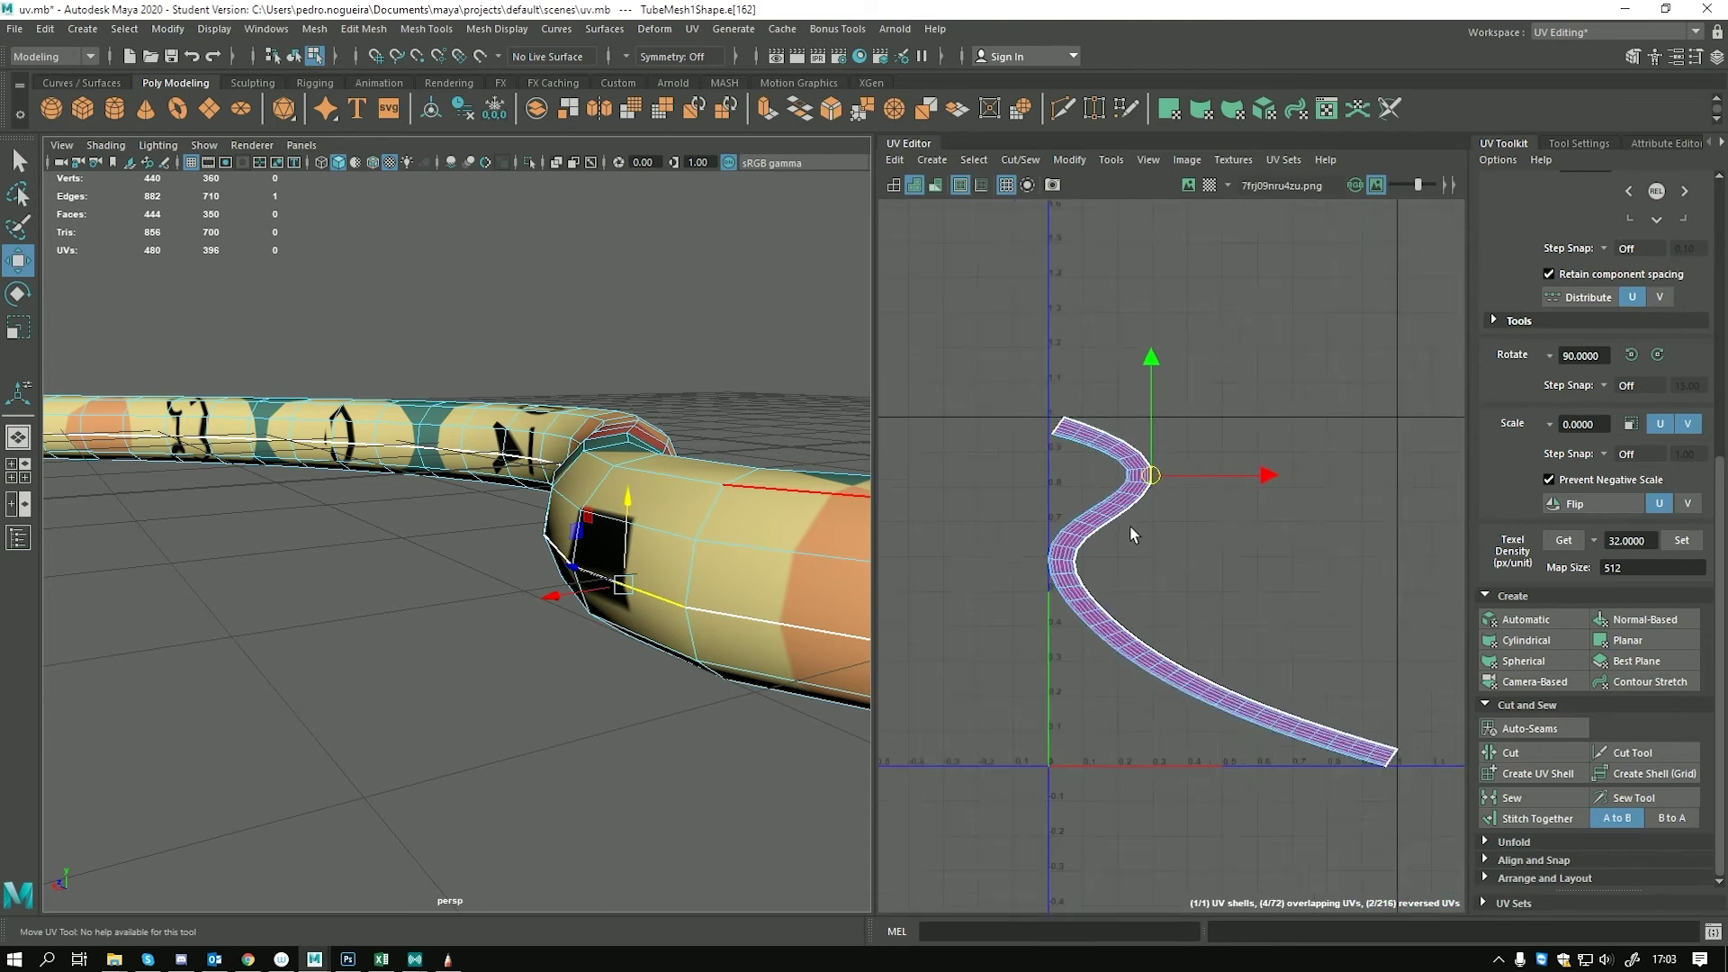
Select all faces of the tube's UV shell and unfold the shell along the new seam
{"action": "left_click", "coordinate": [1499, 841]}
{"action": "scroll", "coordinate": [1521, 859], "scroll_direction": "down", "scroll_amount": 2}
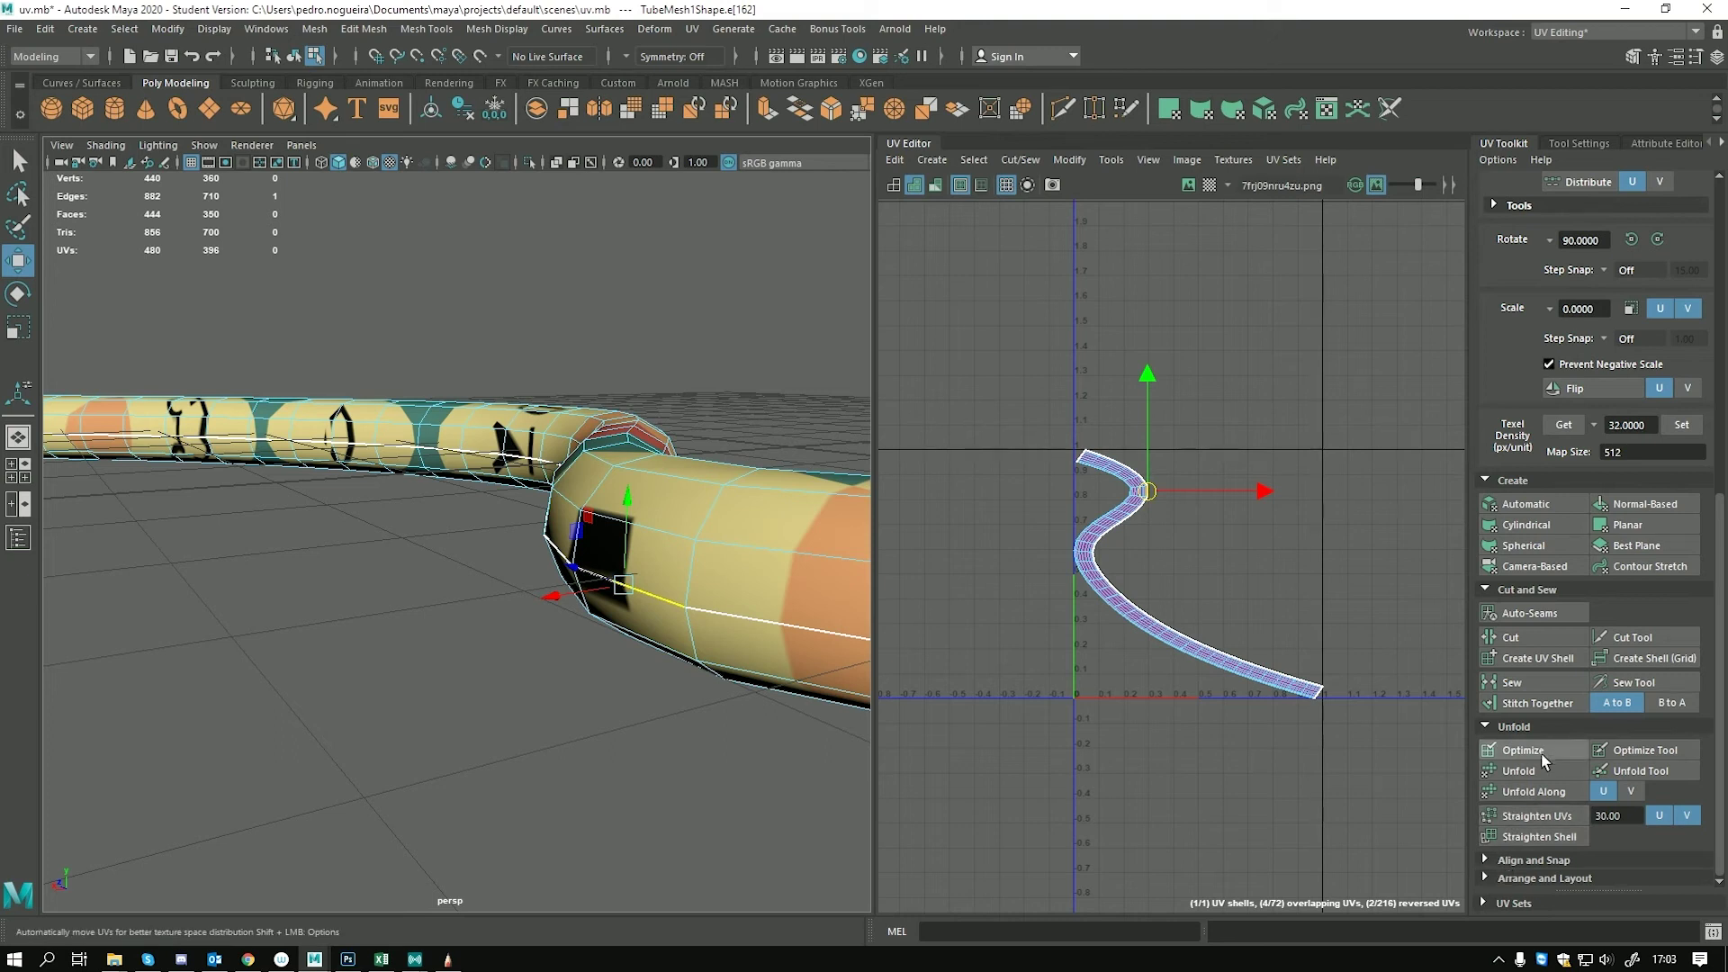
{"action": "left_click", "coordinate": [1530, 776]}
{"action": "right_click_drag", "start_coordinate": [1114, 525], "coordinate": [1103, 567]}
{"action": "left_click_drag", "start_coordinate": [985, 401], "coordinate": [1328, 756]}
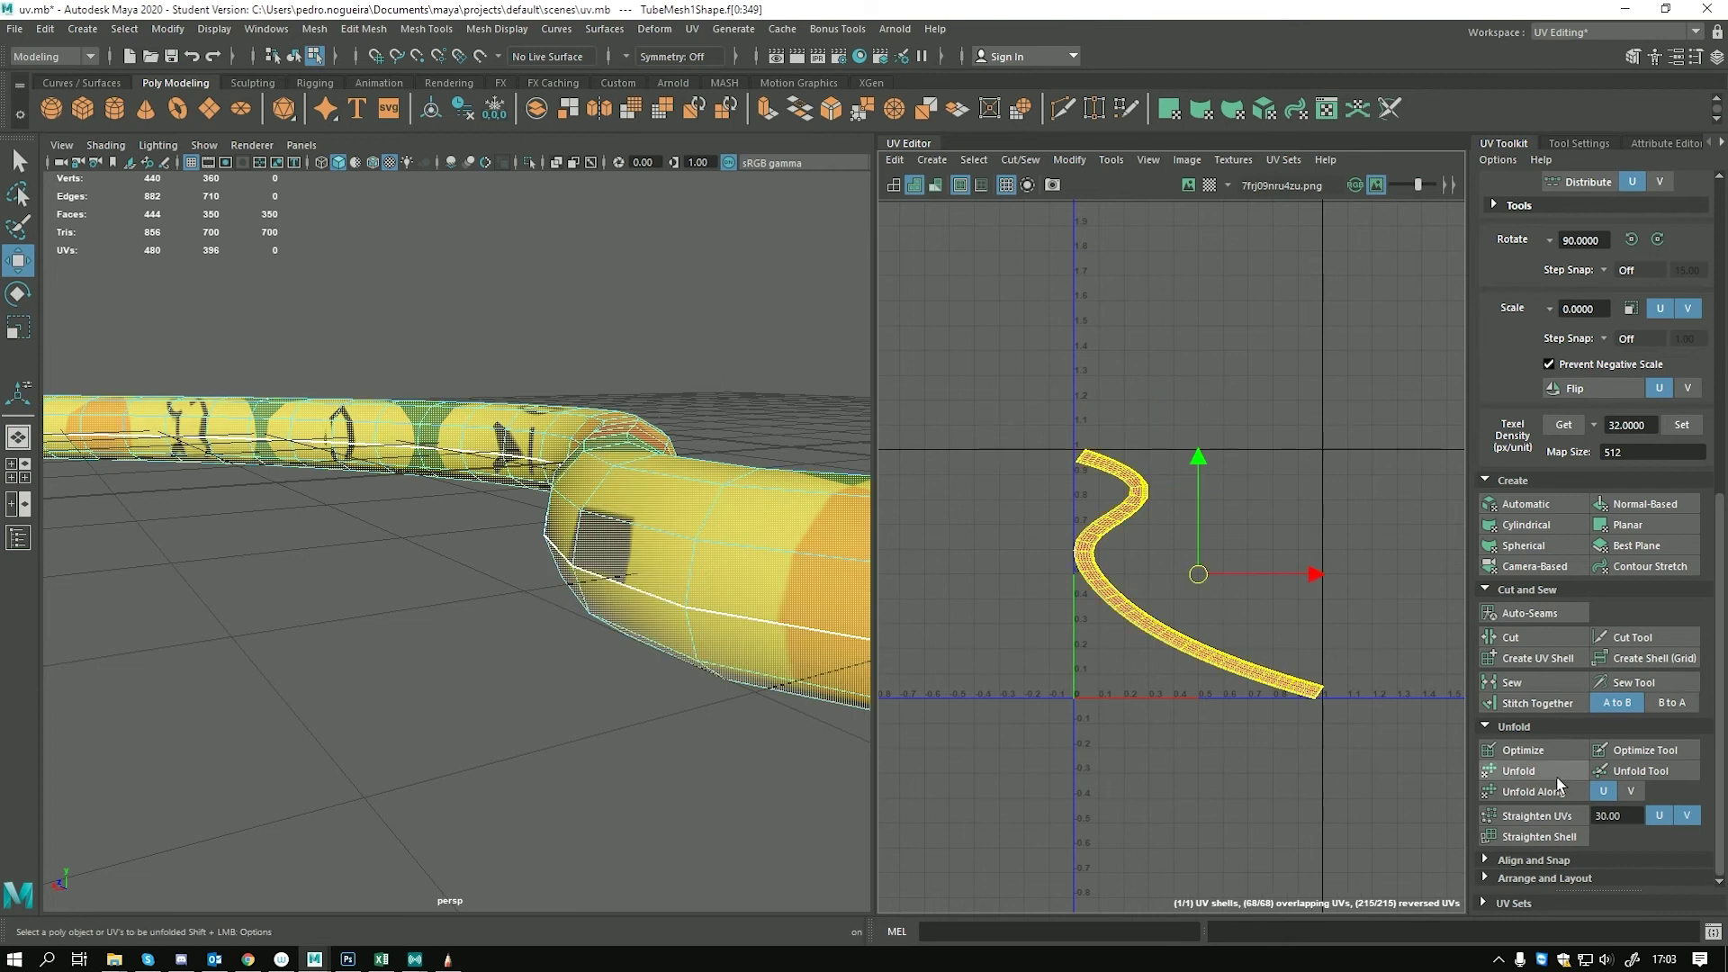
{"action": "left_click", "coordinate": [1519, 776]}
{"action": "key", "text": "f"}
{"action": "left_click", "coordinate": [1034, 599]}
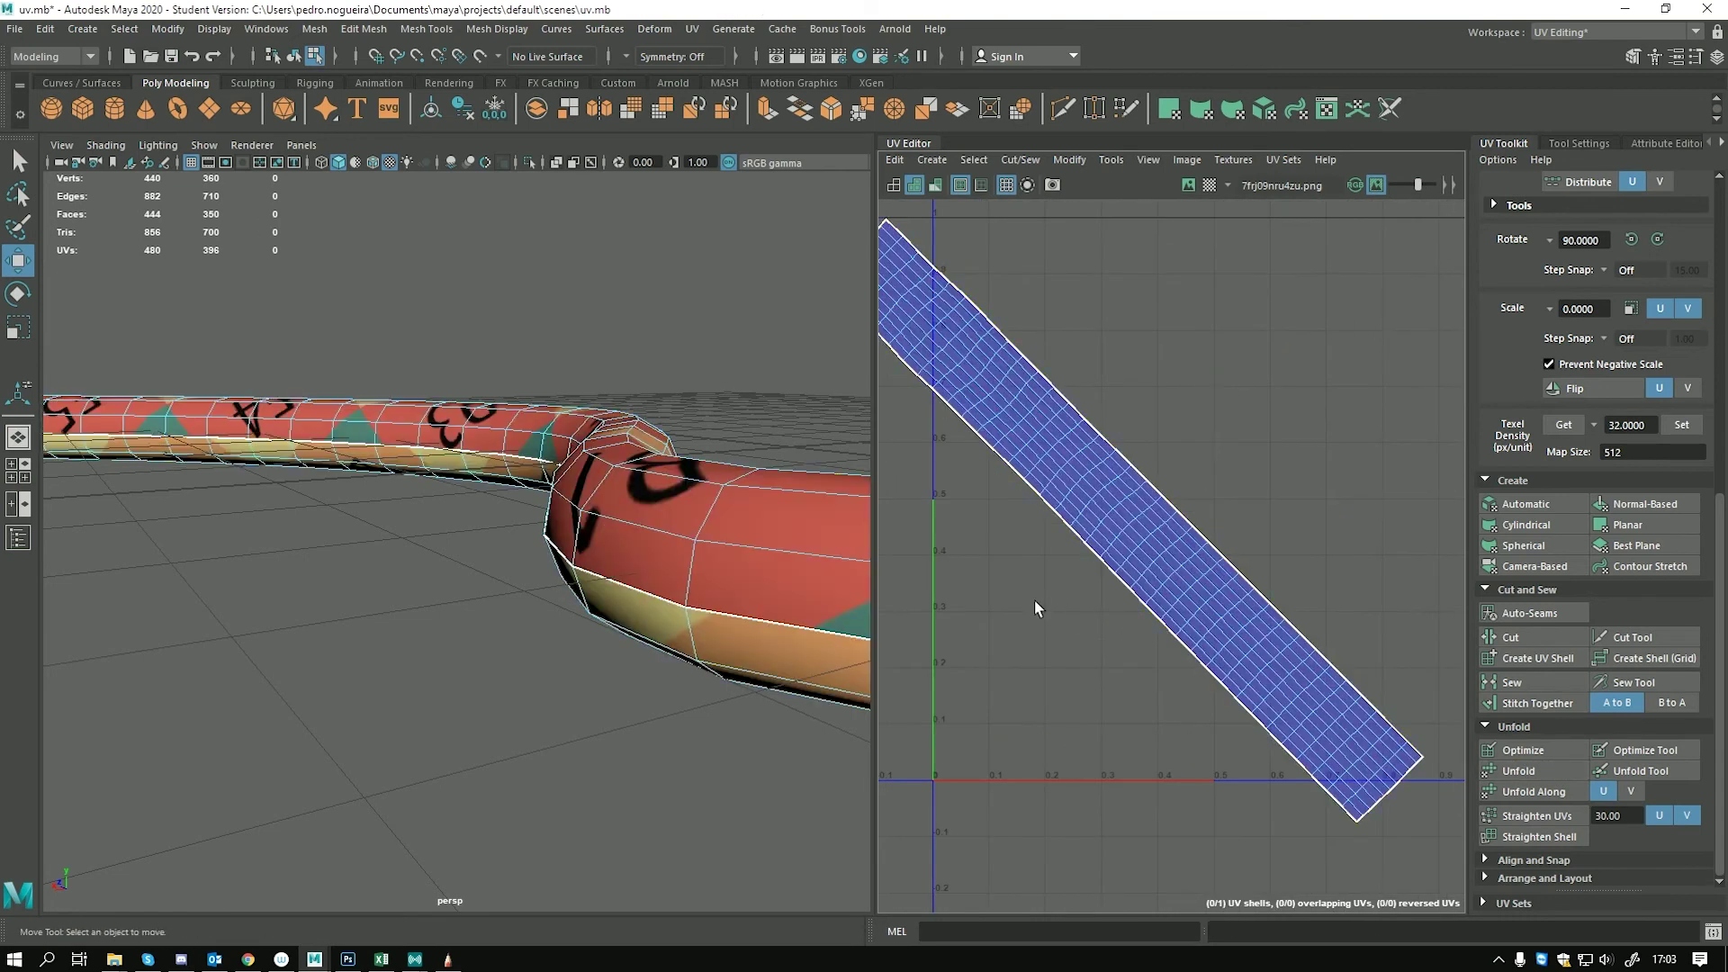
{"action": "scroll", "coordinate": [1073, 599], "scroll_direction": "down", "scroll_amount": 2}
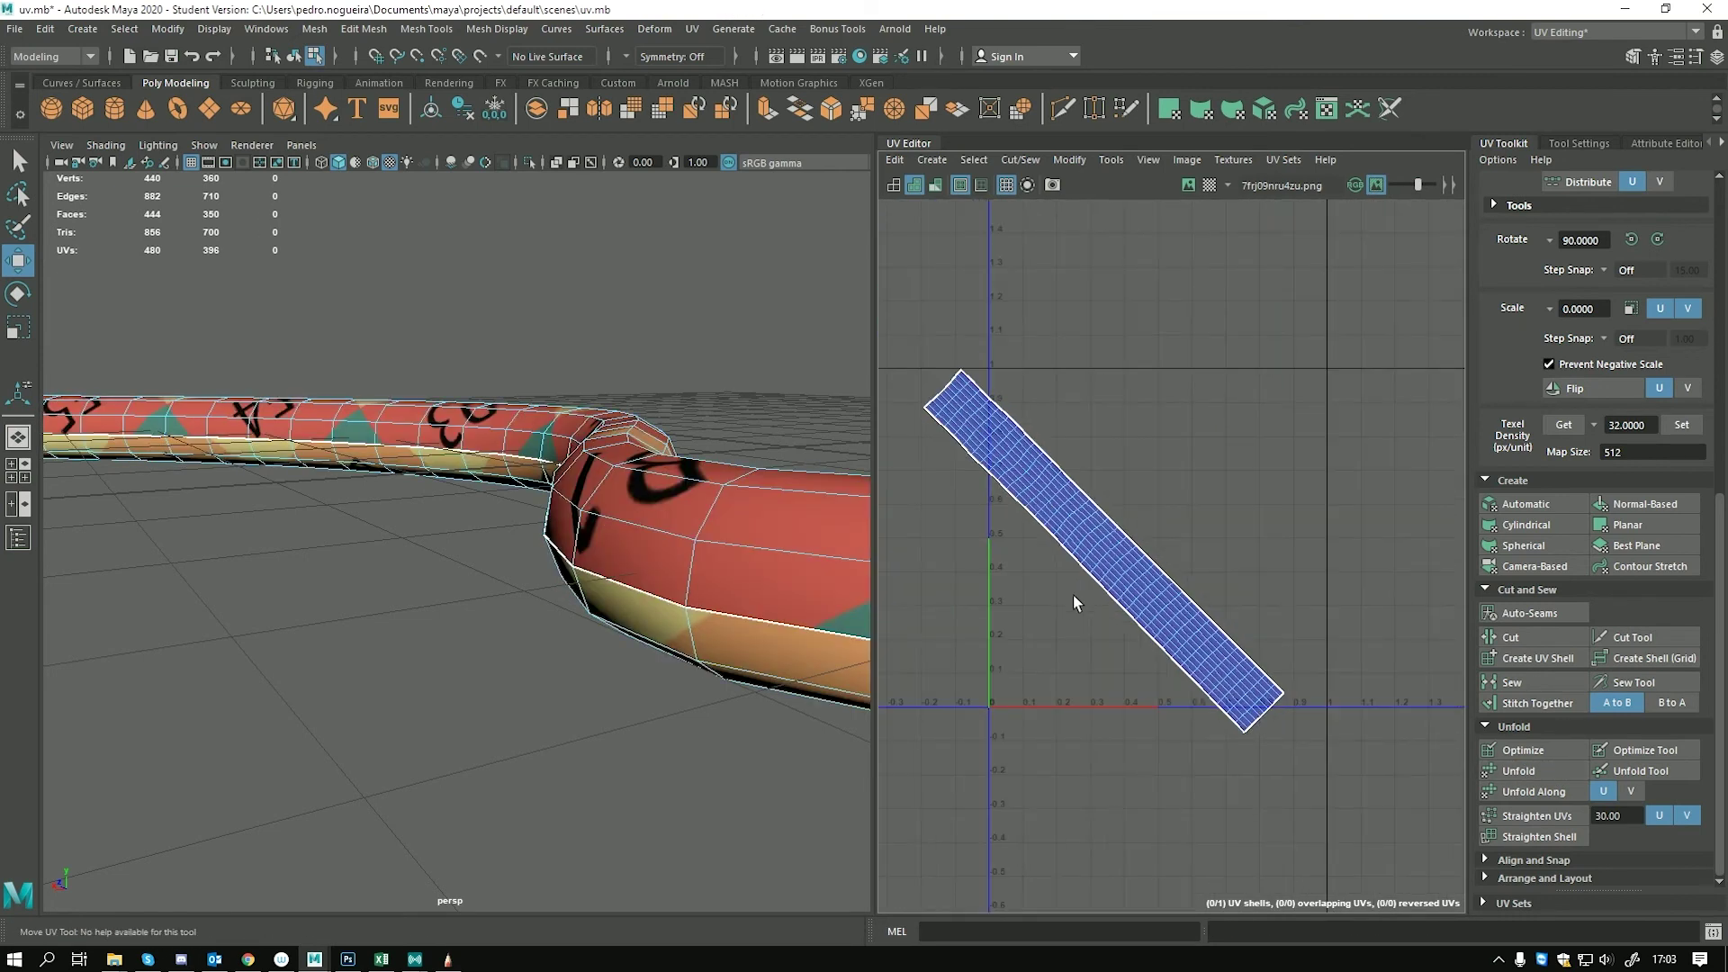
{"action": "scroll", "coordinate": [692, 417], "scroll_direction": "down", "scroll_amount": 5}
{"action": "left_click_drag", "start_coordinate": [623, 484], "coordinate": [644, 597], "text": "alt"}
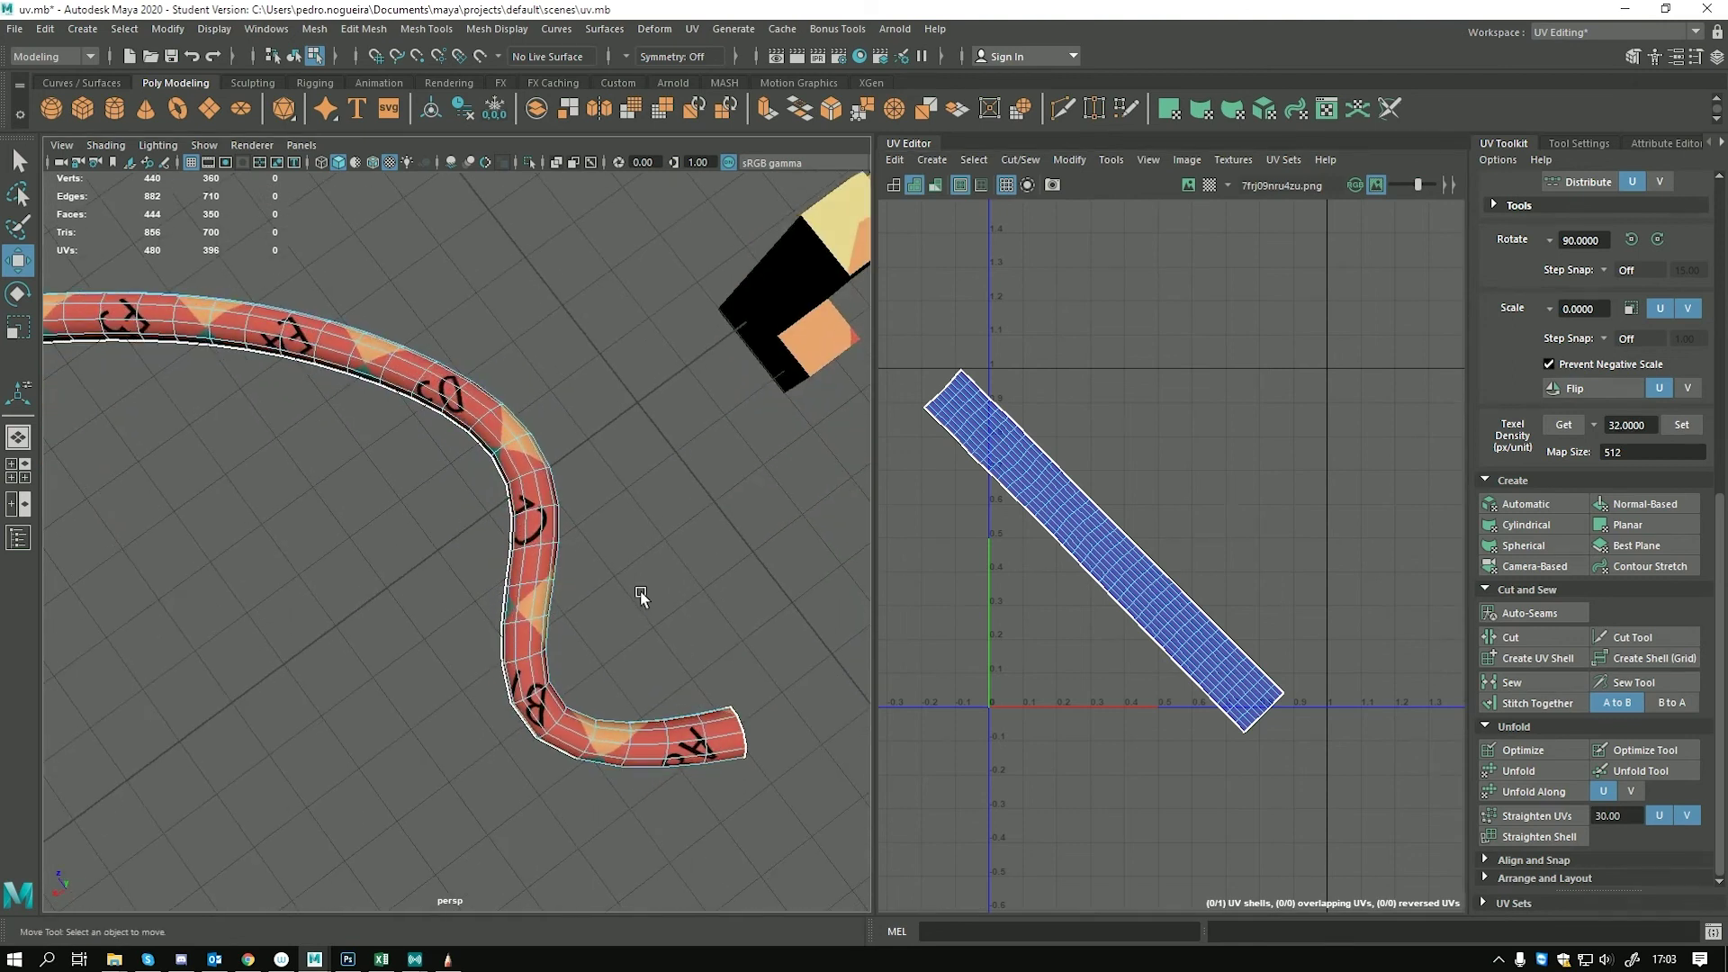
Select the whole unfolded UV shell, rotate it upright and scale it up so the checker squares get smaller
{"action": "scroll", "coordinate": [1046, 597], "scroll_direction": "down", "scroll_amount": 1}
{"action": "left_click", "coordinate": [1049, 502]}
{"action": "right_click", "coordinate": [1047, 495]}
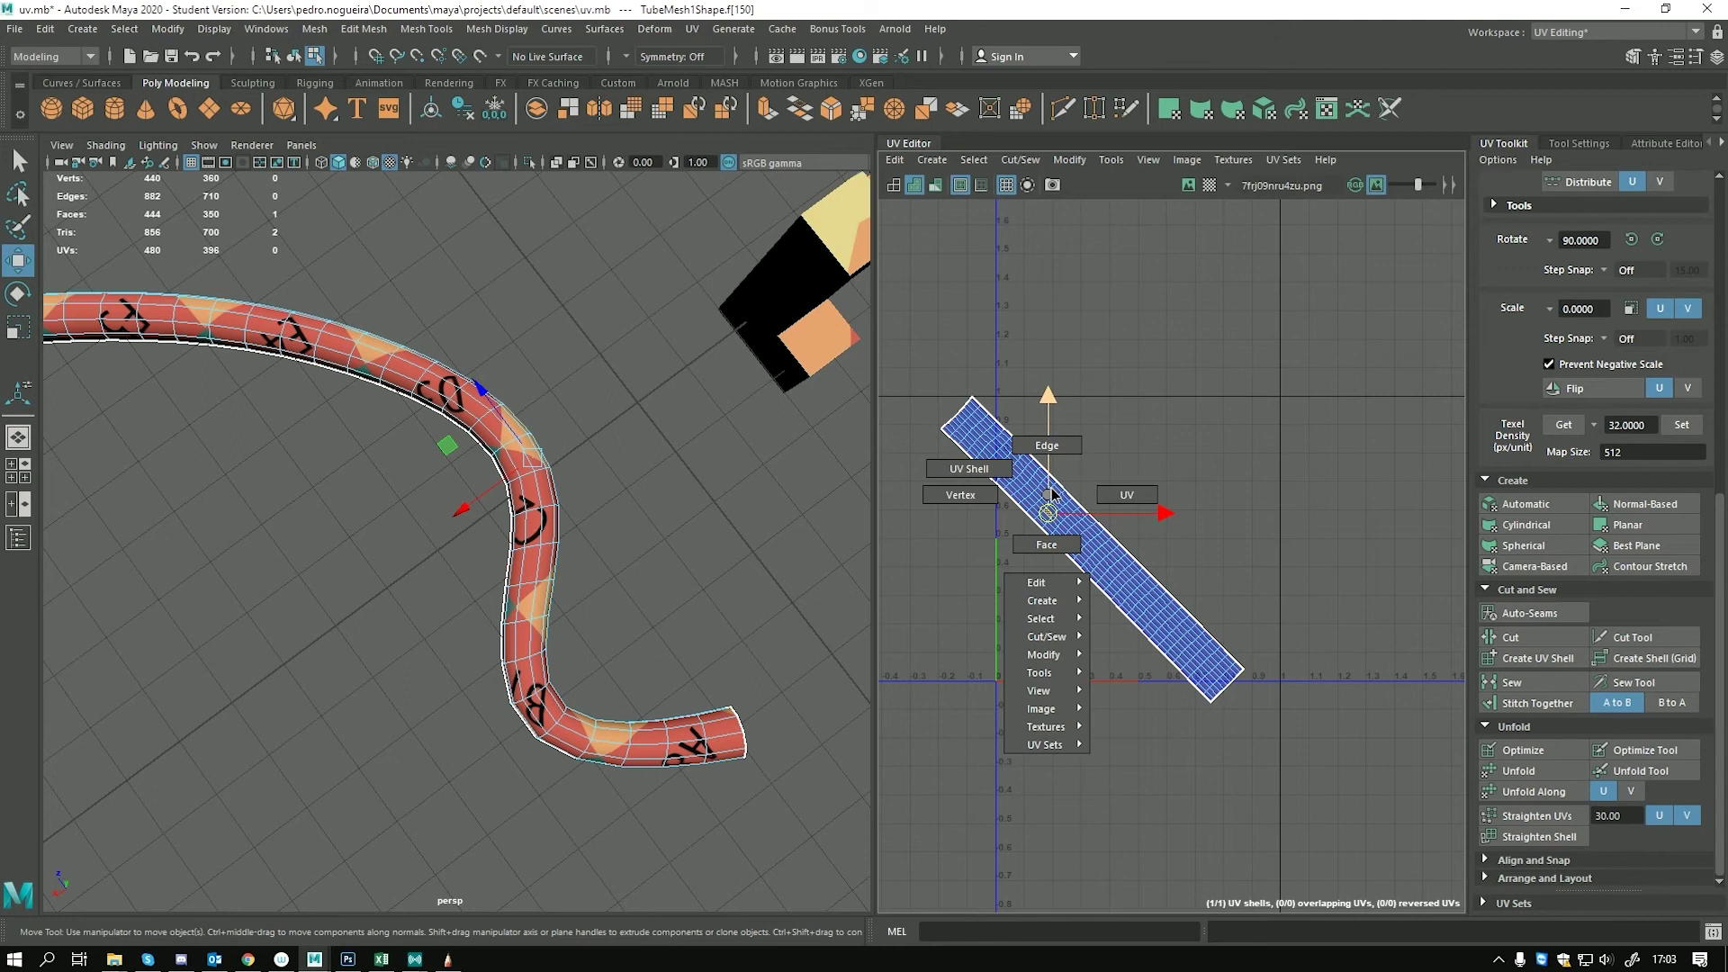
{"action": "left_click", "coordinate": [1075, 511]}
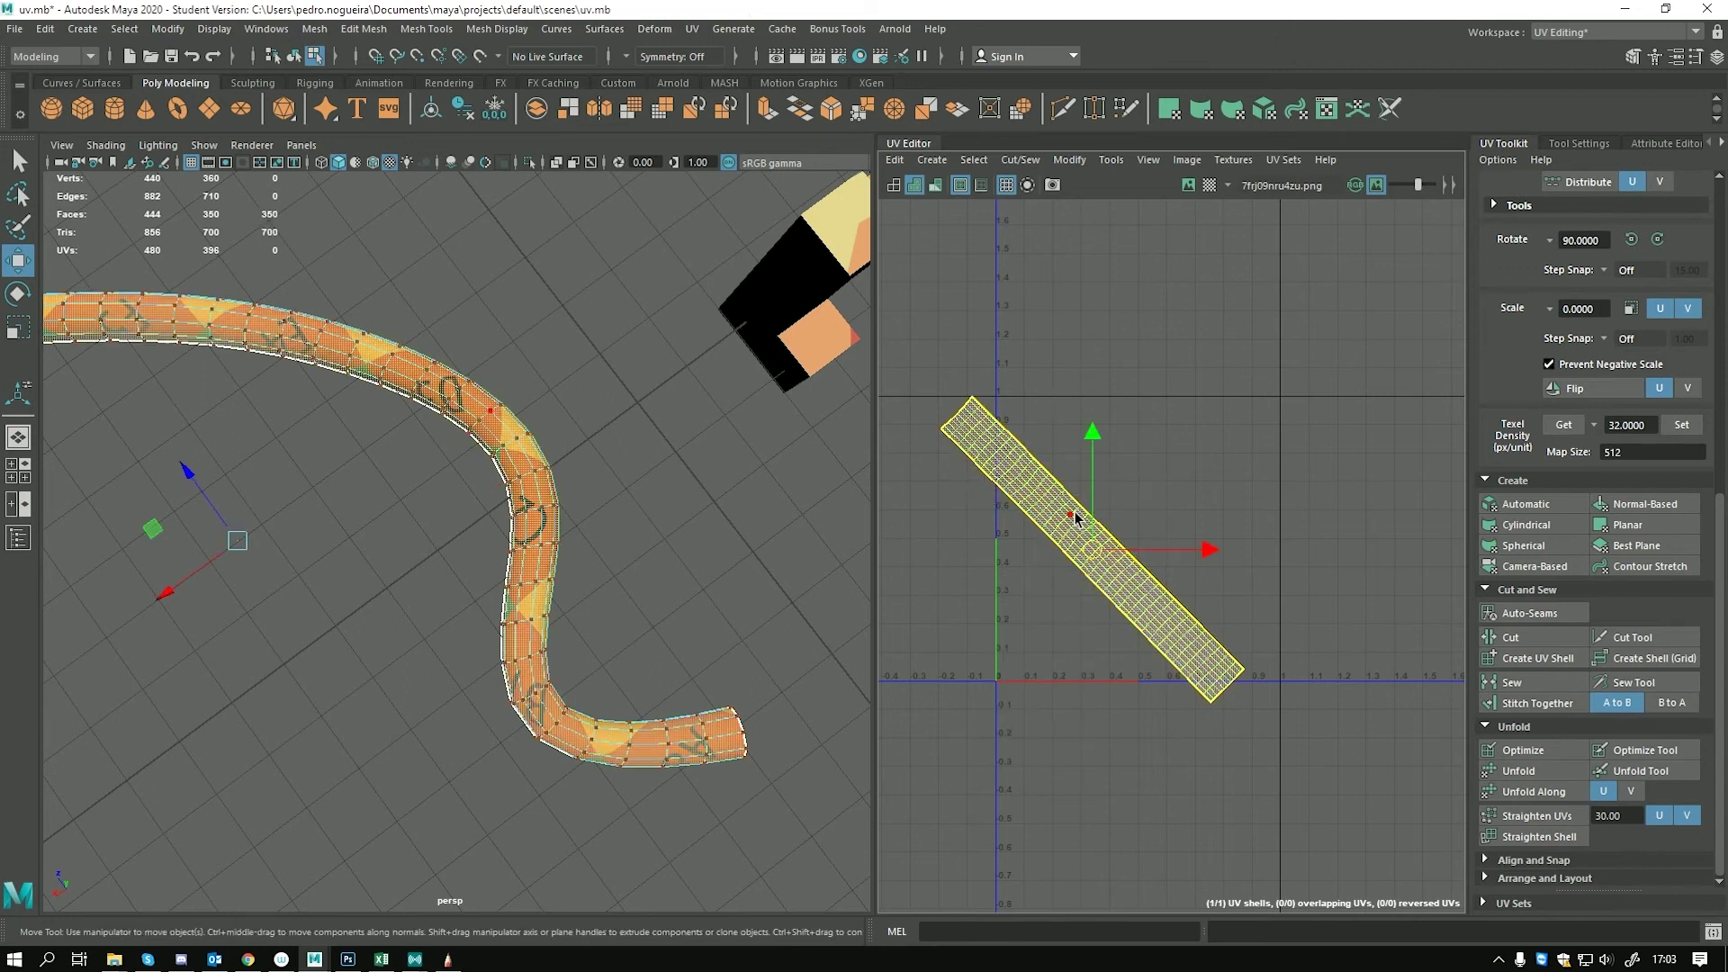
{"action": "key", "text": "e"}
{"action": "left_click_drag", "start_coordinate": [1169, 478], "coordinate": [1438, 270]}
{"action": "key", "text": "r"}
{"action": "key", "text": "f"}
{"action": "scroll", "coordinate": [744, 673], "scroll_direction": "up", "scroll_amount": 3}
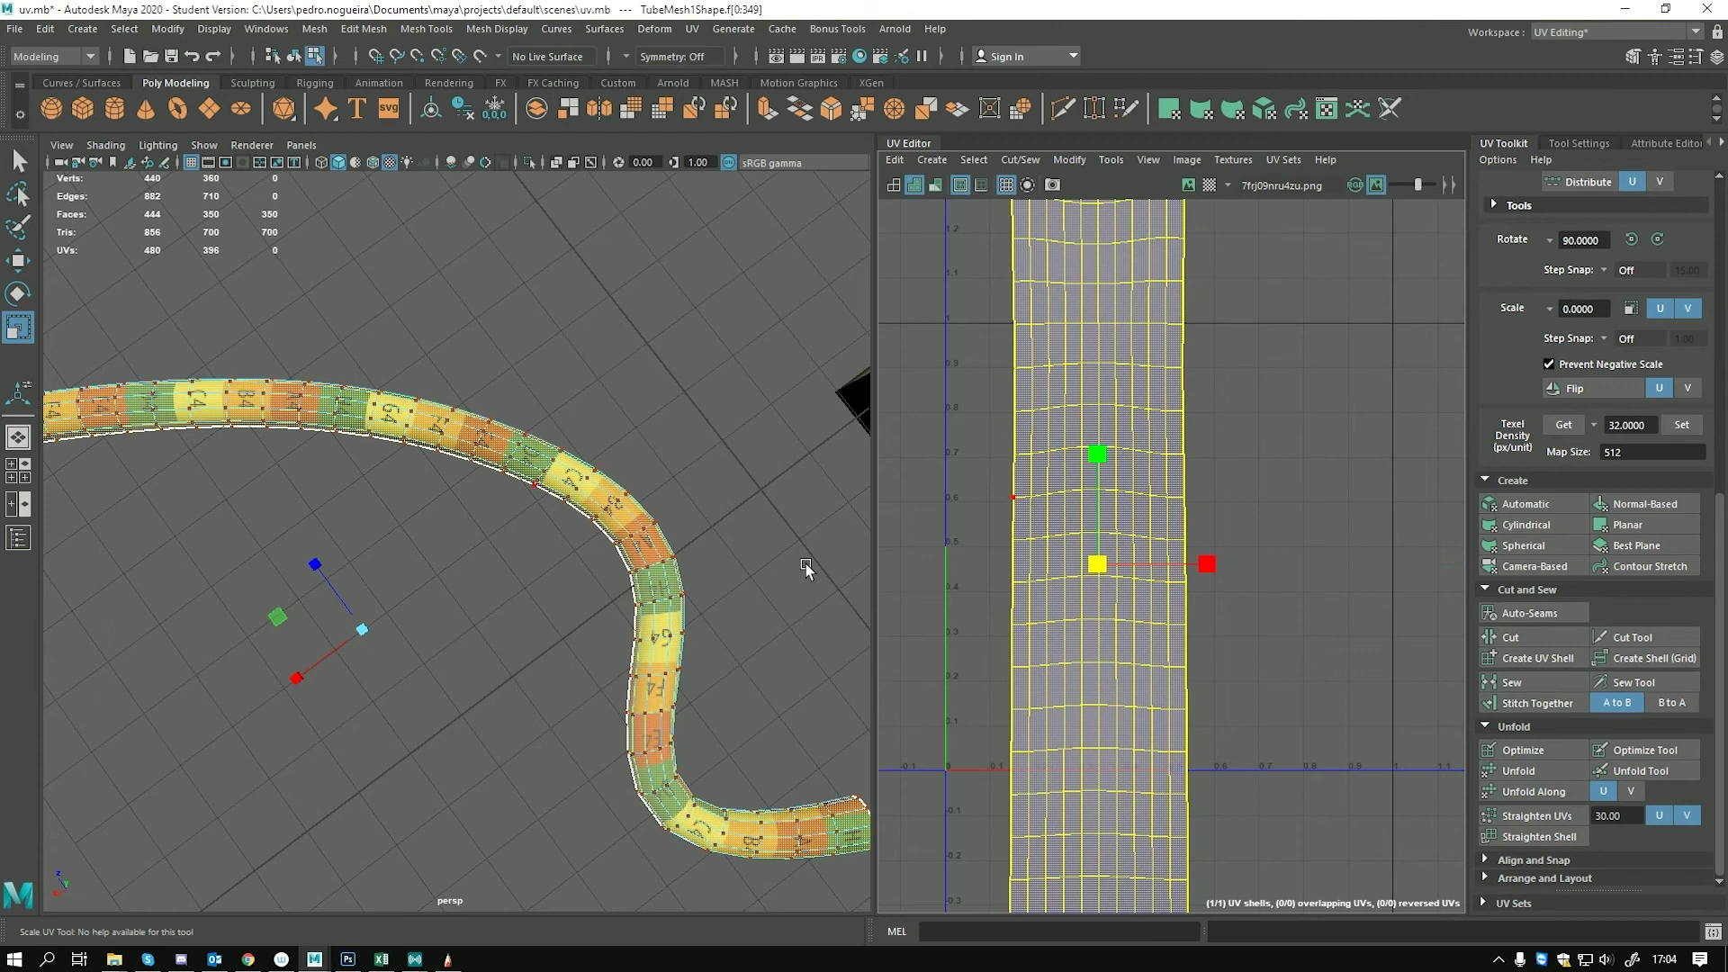
Select the face just above the seam at the tube's open end and locate it in the UV shell
{"action": "middle_click_drag", "start_coordinate": [609, 531], "coordinate": [700, 551], "text": "alt"}
{"action": "left_click", "coordinate": [542, 554]}
{"action": "middle_click_drag", "start_coordinate": [458, 535], "coordinate": [751, 547], "text": "alt"}
{"action": "left_click_drag", "start_coordinate": [750, 549], "coordinate": [526, 494], "text": "alt"}
{"action": "scroll", "coordinate": [559, 611], "scroll_direction": "up", "scroll_amount": 2}
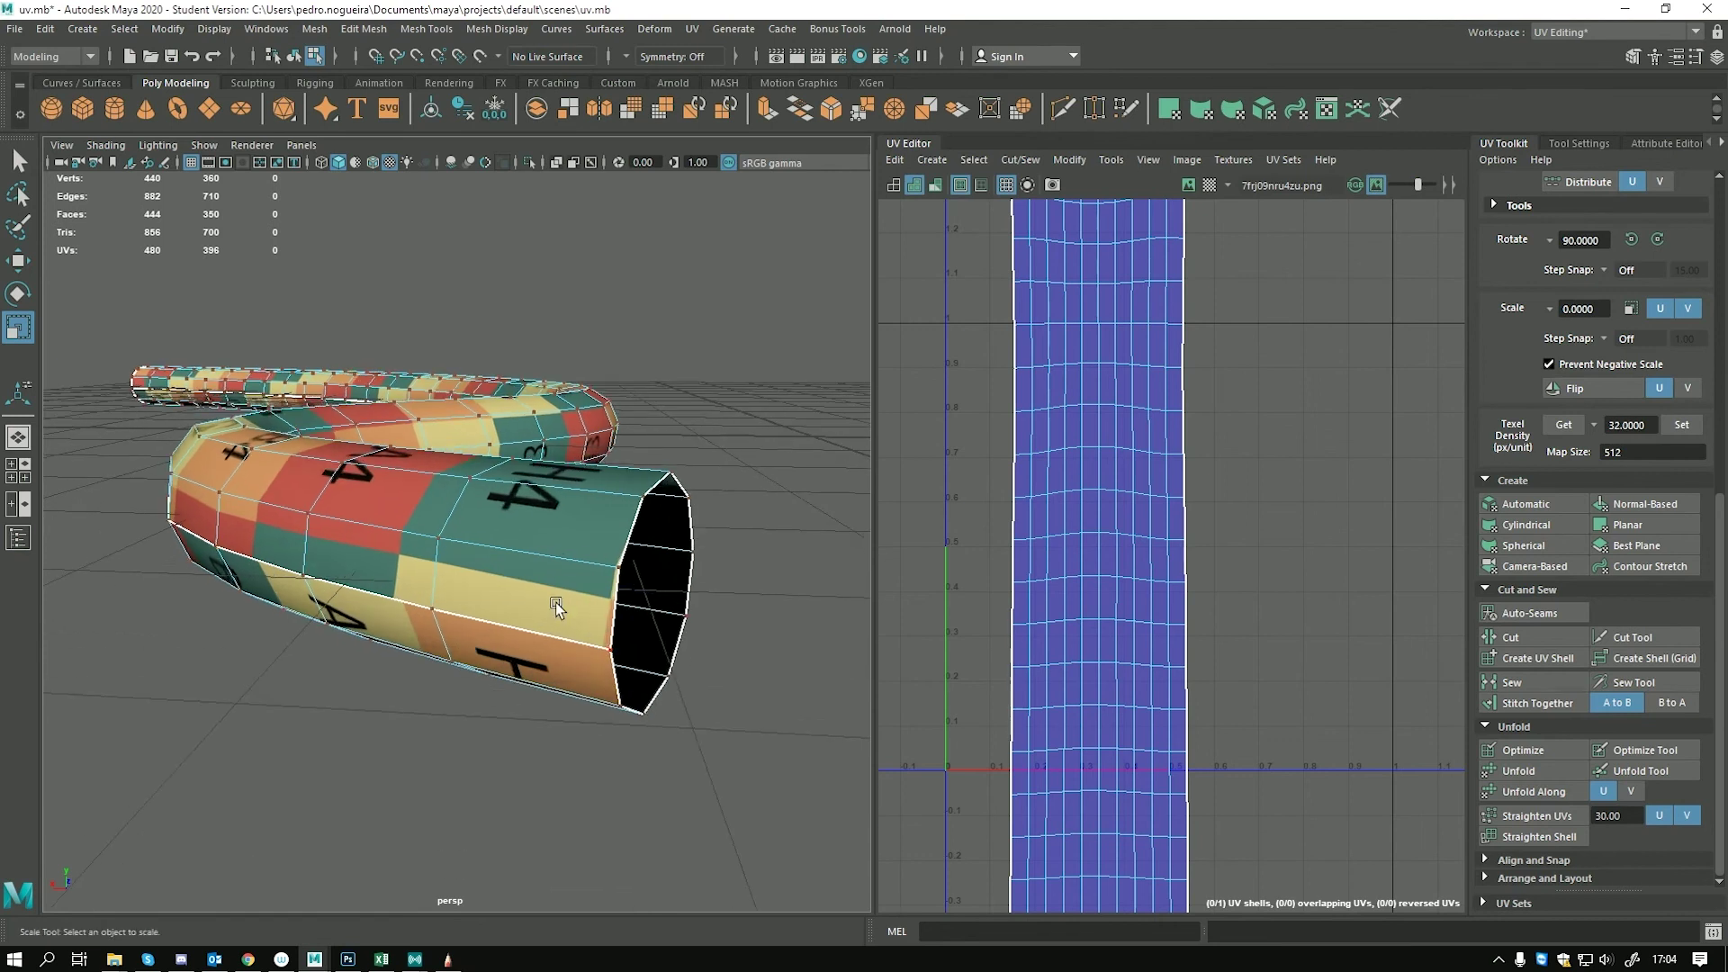
{"action": "right_click_drag", "start_coordinate": [561, 582], "coordinate": [554, 516]}
{"action": "left_click", "coordinate": [569, 598]}
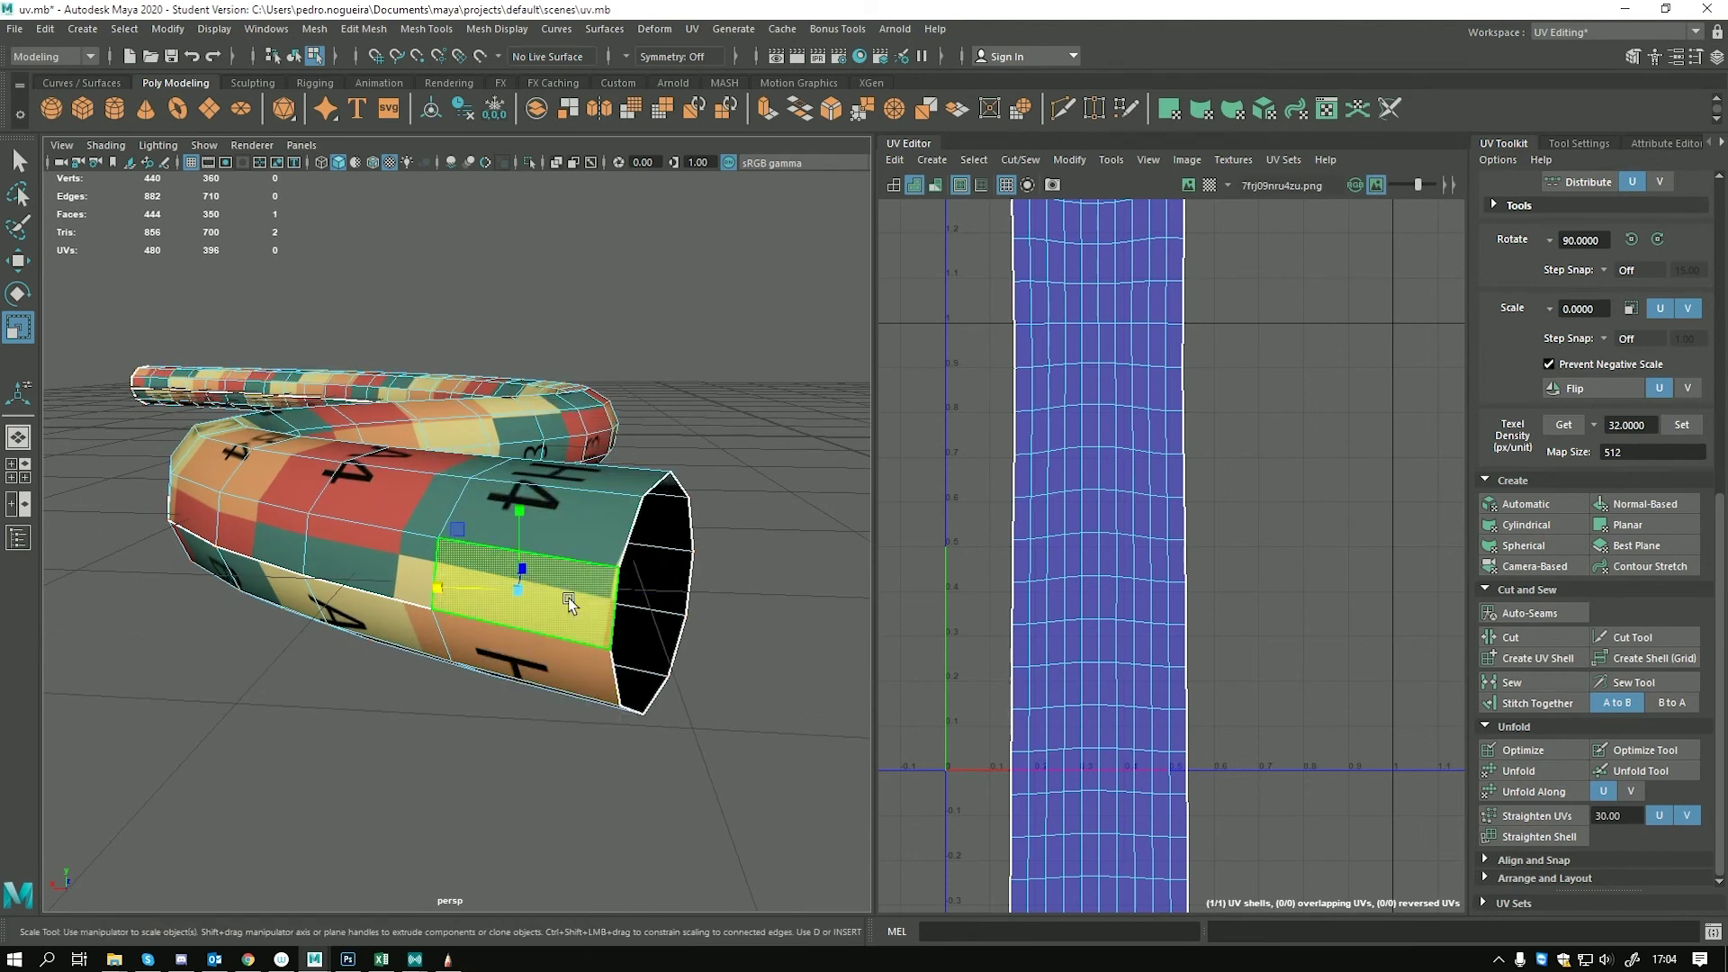
{"action": "right_click_drag", "start_coordinate": [1139, 667], "coordinate": [917, 686], "text": "alt"}
{"action": "middle_click_drag", "start_coordinate": [917, 686], "coordinate": [885, 822], "text": "alt"}
{"action": "middle_click_drag", "start_coordinate": [1095, 295], "coordinate": [1083, 466], "text": "alt"}
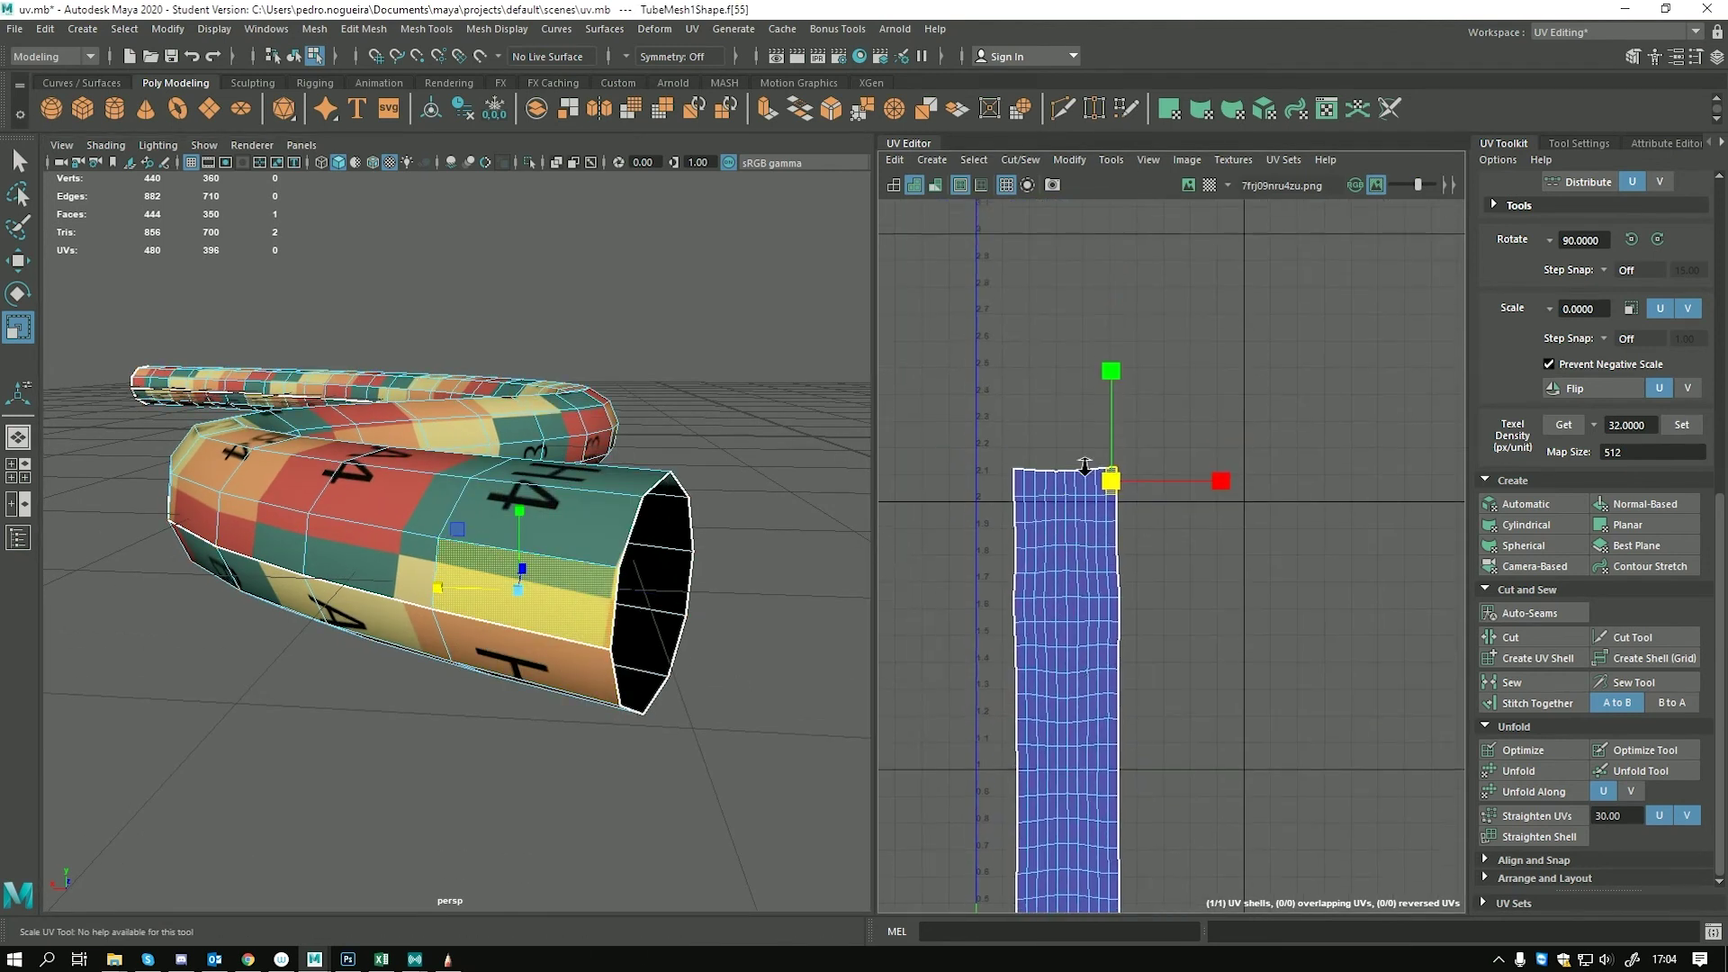
{"action": "right_click_drag", "start_coordinate": [1084, 466], "coordinate": [1141, 521], "text": "alt"}
{"action": "middle_click_drag", "start_coordinate": [1141, 521], "coordinate": [1175, 564], "text": "alt"}
{"action": "scroll", "coordinate": [1176, 565], "scroll_direction": "up", "scroll_amount": 2}
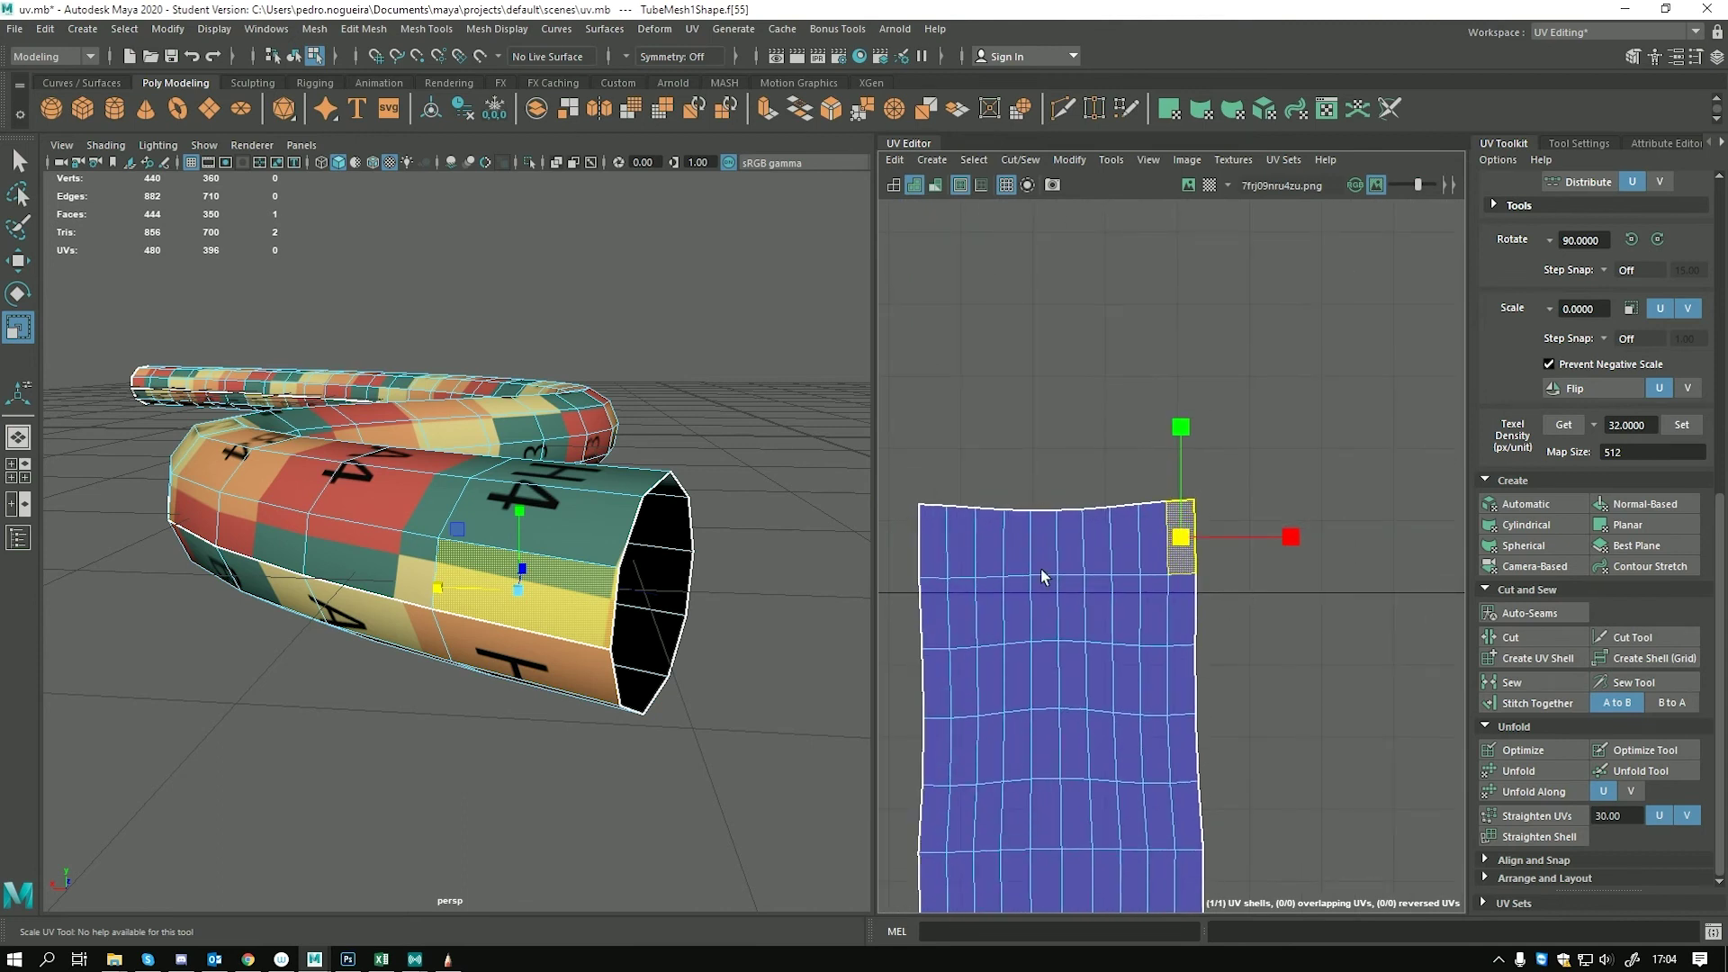
Select the neighbouring face across the seam and examine where it lies in the UV shell and along the tube
{"action": "left_click", "coordinate": [557, 670]}
{"action": "left_click_drag", "start_coordinate": [613, 667], "coordinate": [661, 558], "text": "alt"}
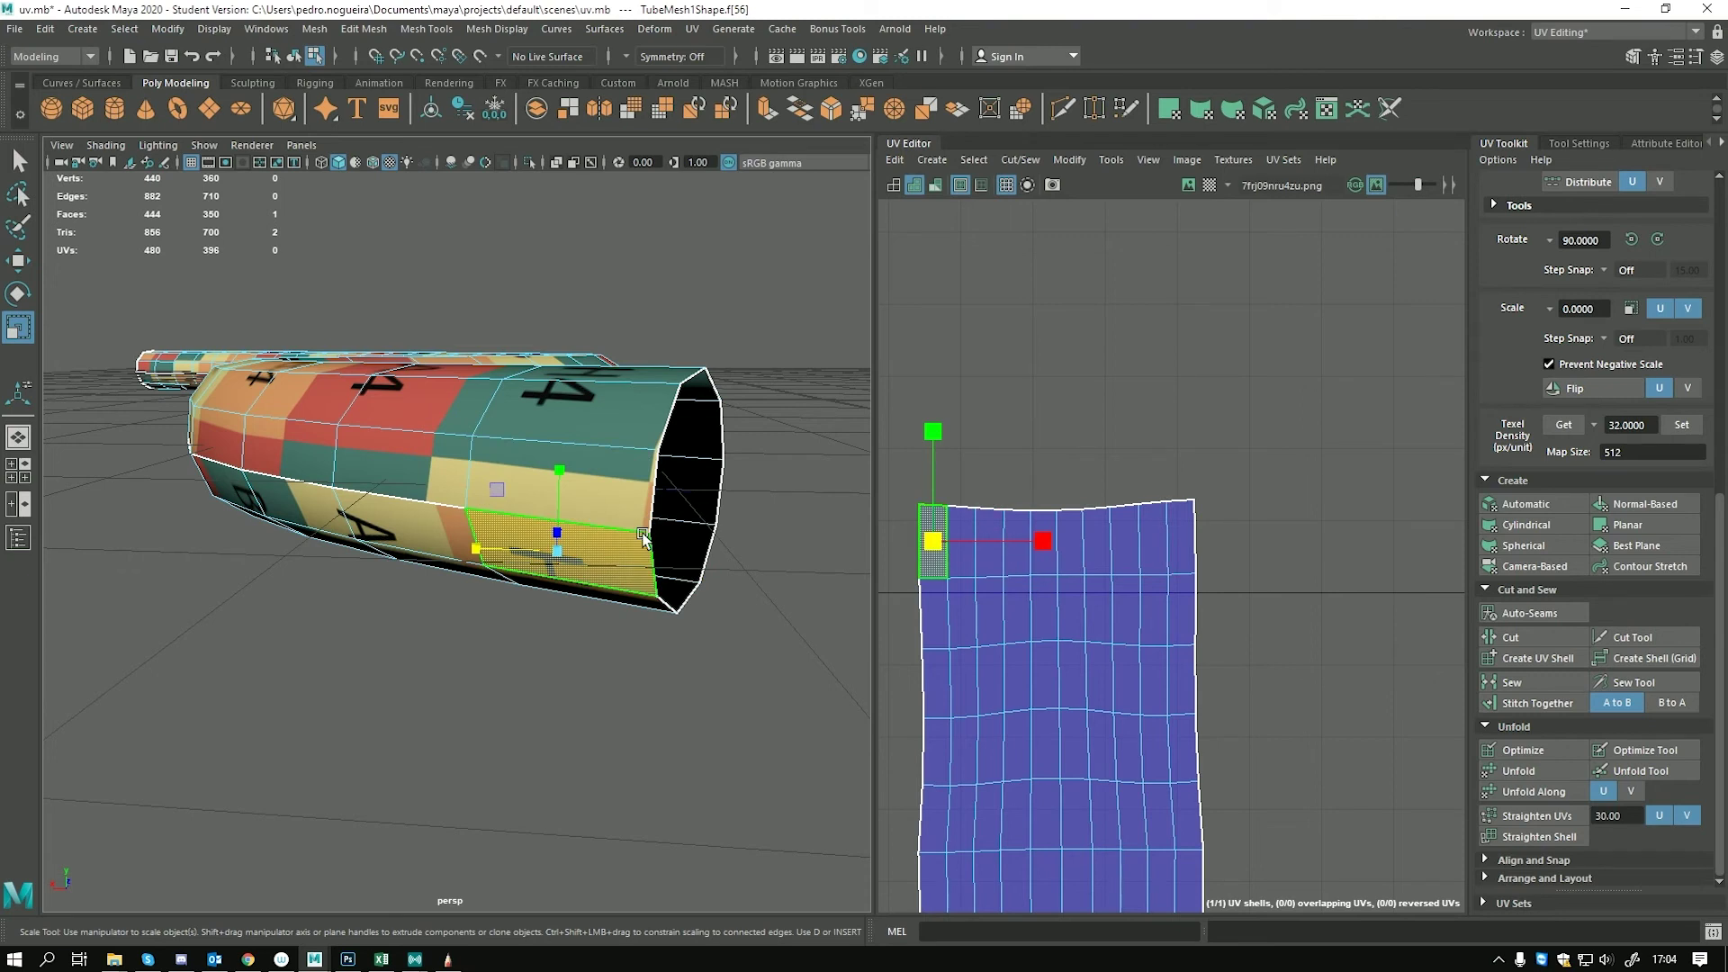
{"action": "scroll", "coordinate": [1116, 576], "scroll_direction": "down", "scroll_amount": 10}
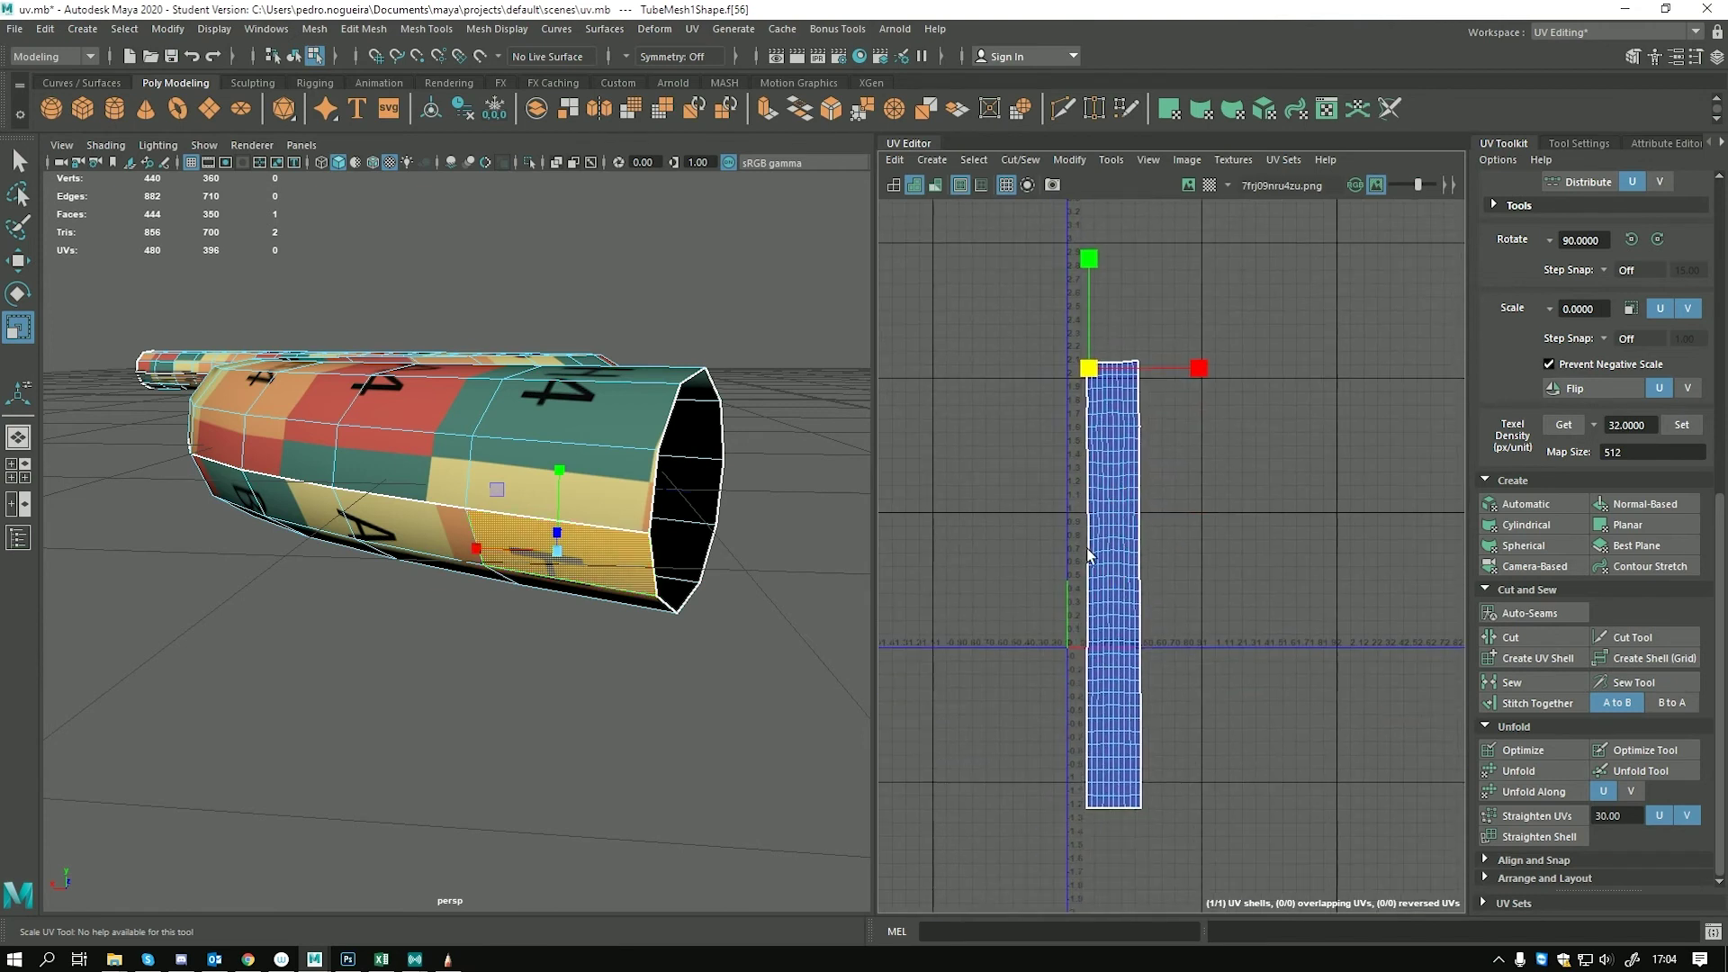
{"action": "middle_click_drag", "start_coordinate": [1087, 549], "coordinate": [1067, 471], "text": "alt"}
{"action": "right_click_drag", "start_coordinate": [1076, 497], "coordinate": [1080, 662], "text": "alt"}
{"action": "left_click_drag", "start_coordinate": [674, 621], "coordinate": [445, 614], "text": "alt"}
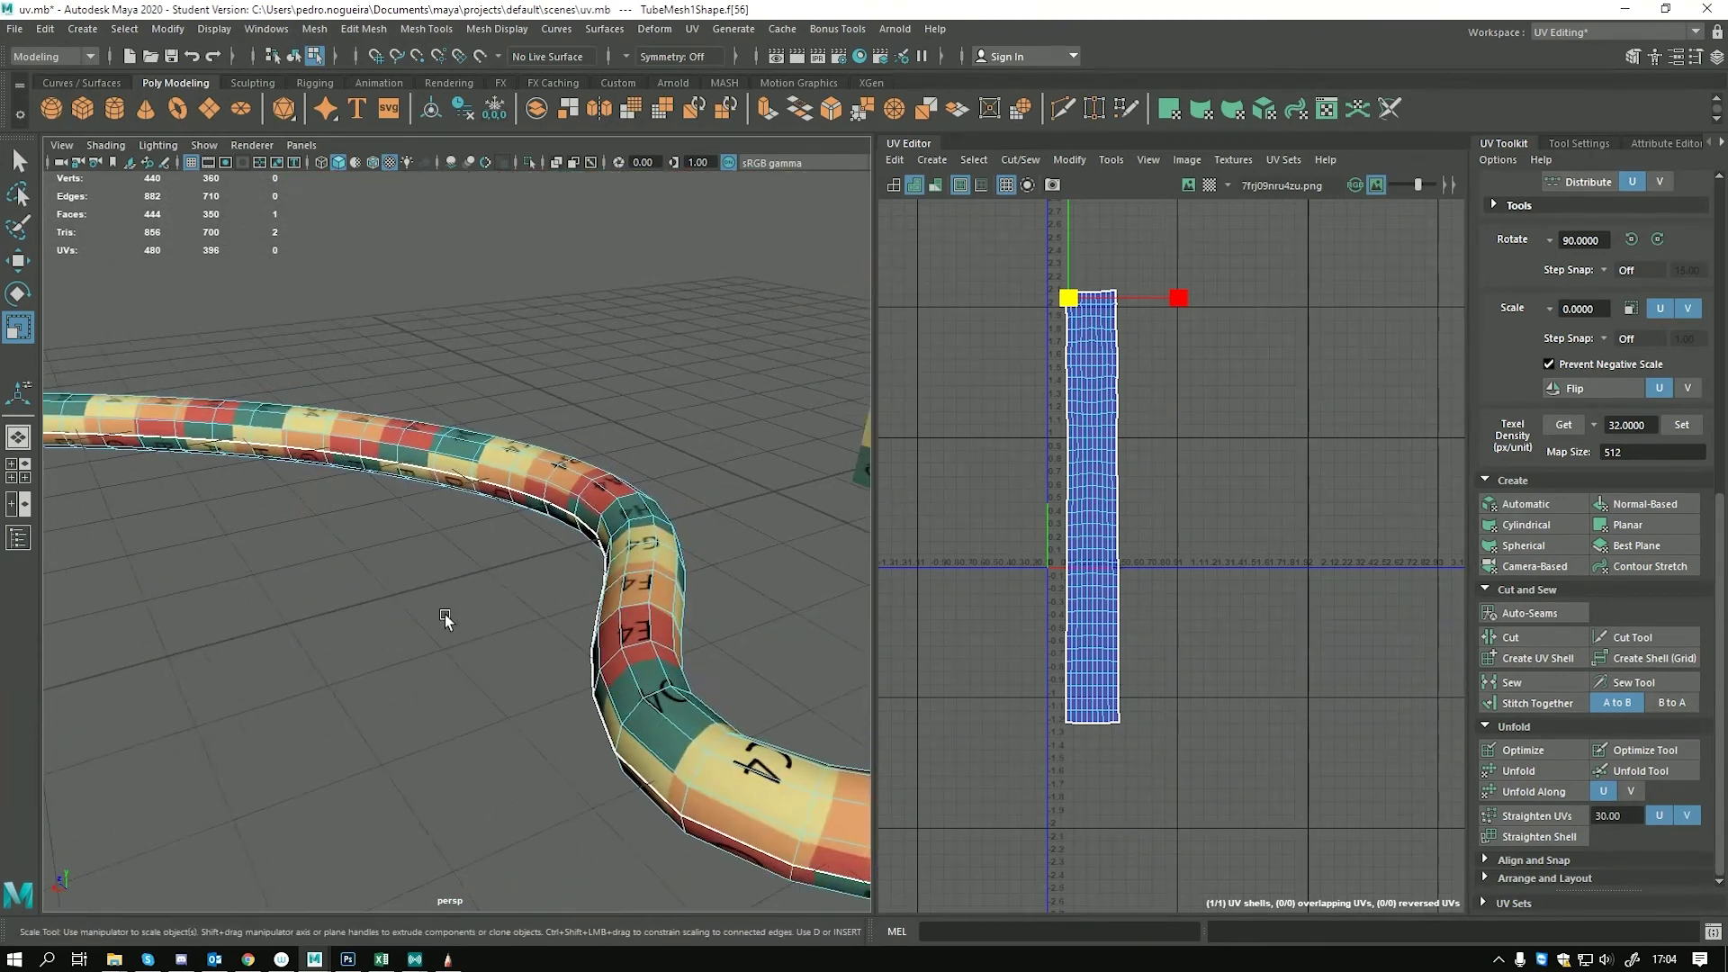
{"action": "right_click_drag", "start_coordinate": [445, 614], "coordinate": [419, 527], "text": "alt"}
{"action": "right_click_drag", "start_coordinate": [1081, 369], "coordinate": [1164, 596], "text": "alt"}
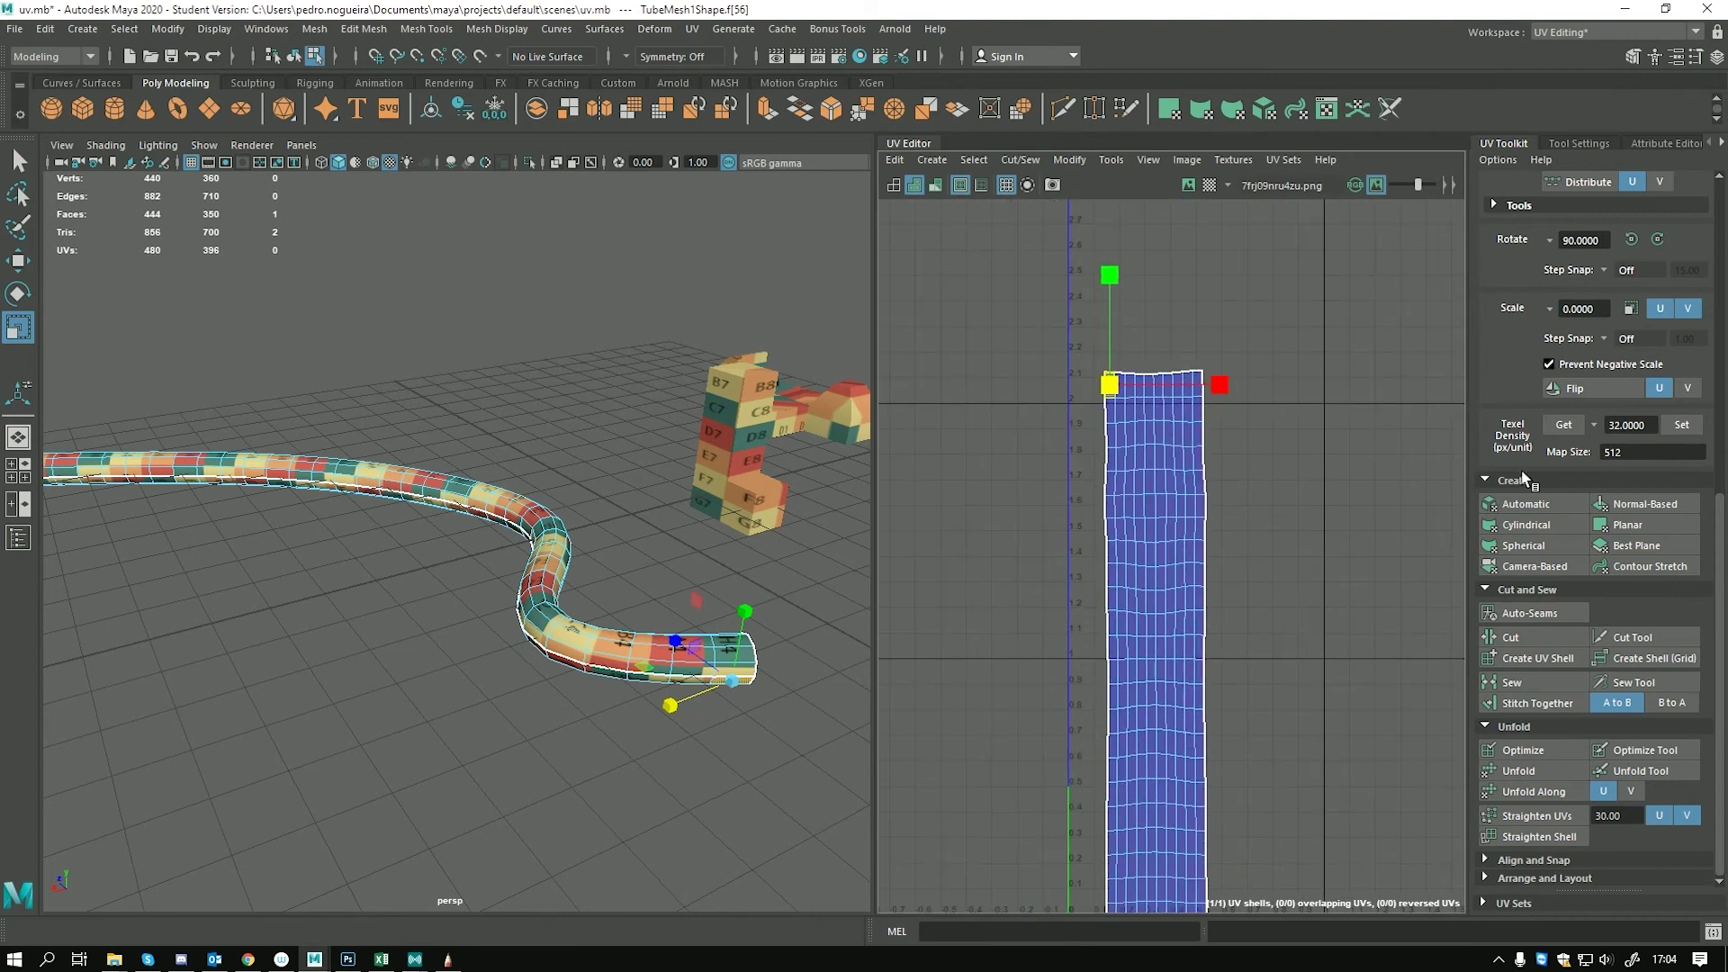
Cut a lengthwise interior seam with the Cut Tool, from the UV shell's upper end down past its middle
{"action": "left_click", "coordinate": [1487, 480]}
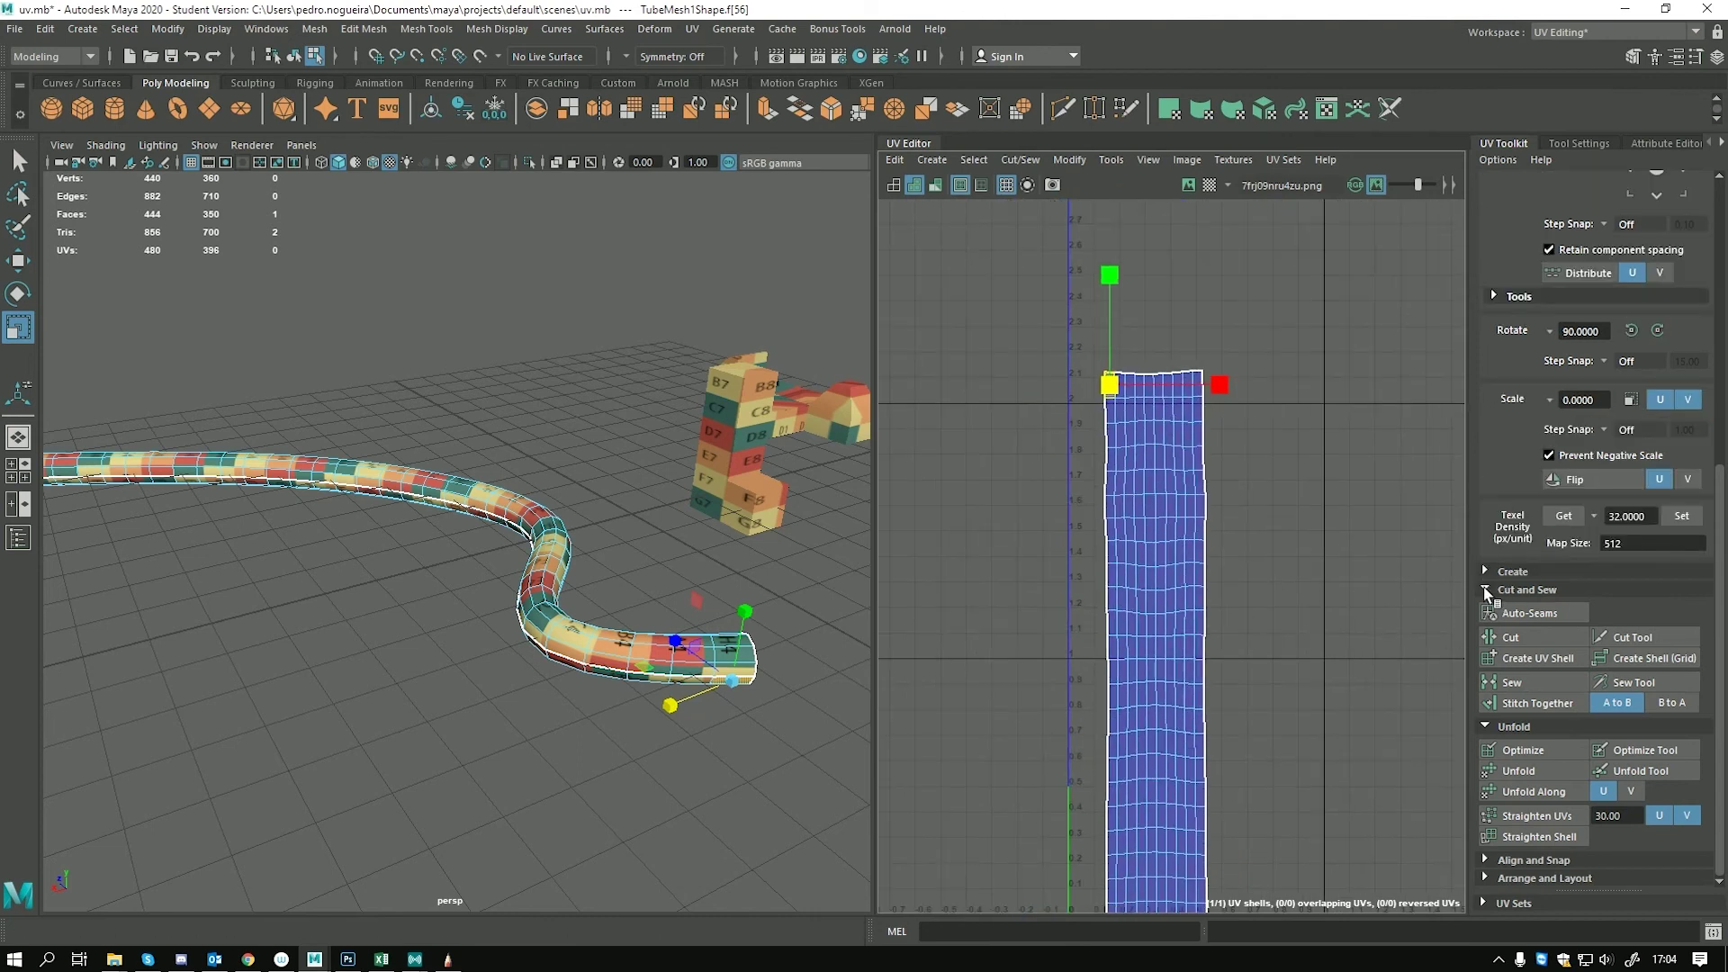
{"action": "middle_click_drag", "start_coordinate": [1394, 707], "coordinate": [1384, 583], "text": "alt"}
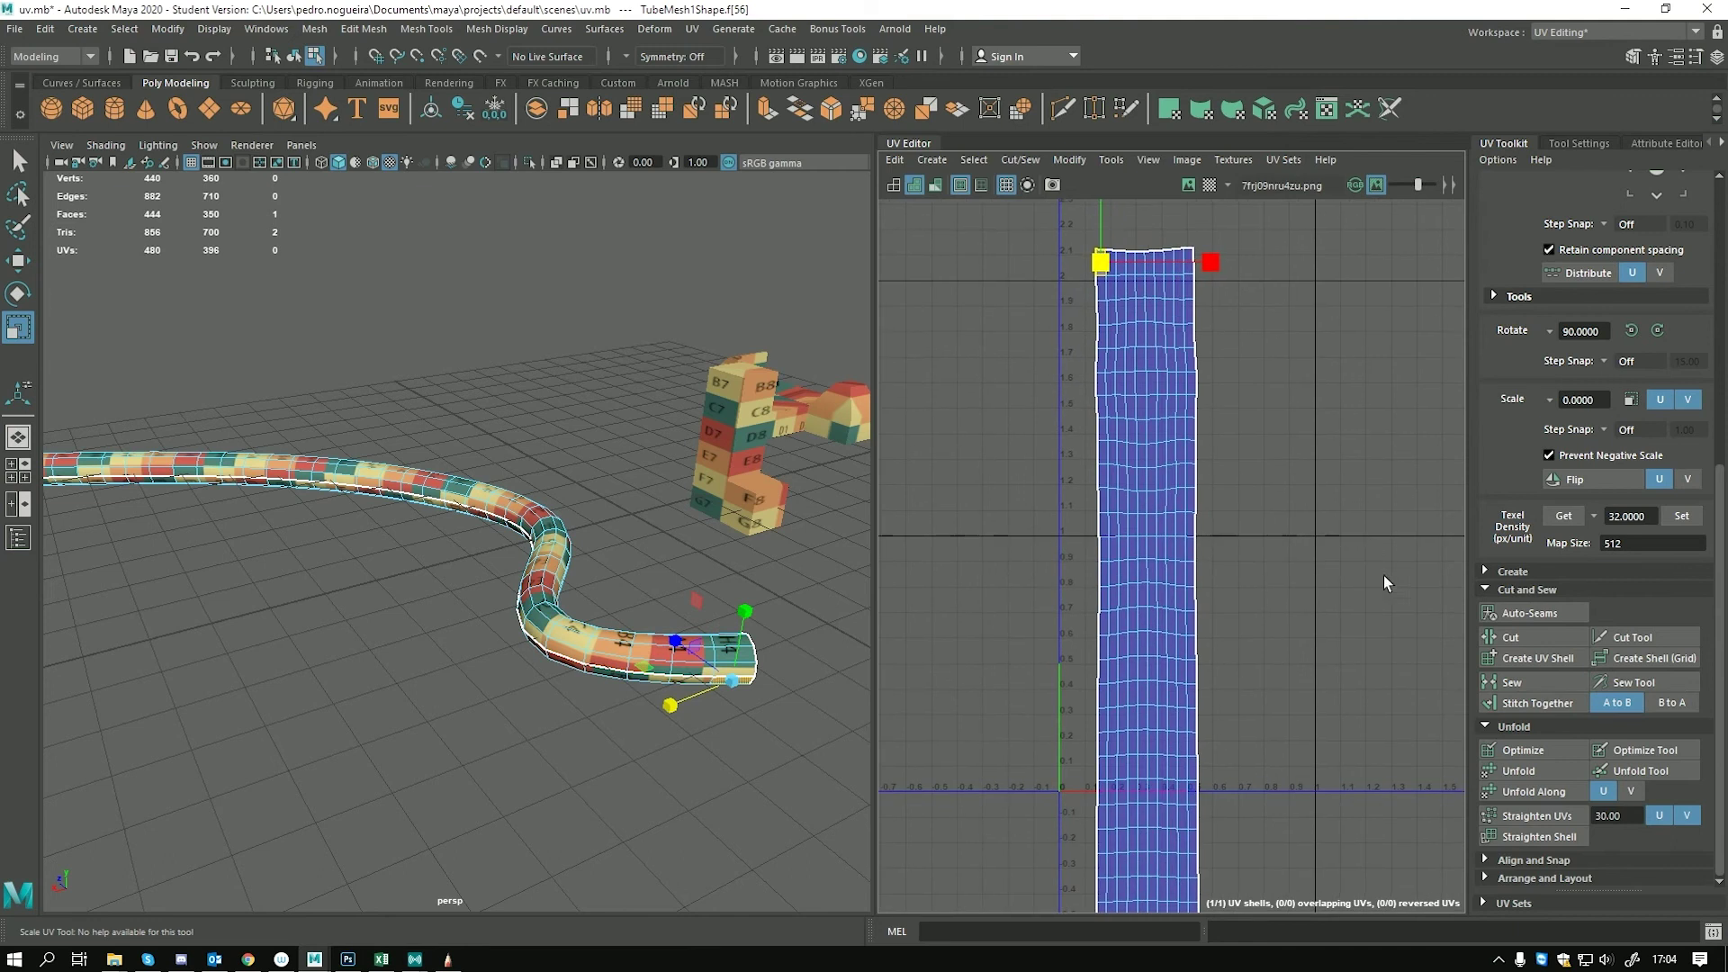
{"action": "left_click", "coordinate": [1614, 636]}
{"action": "scroll", "coordinate": [1145, 463], "scroll_direction": "up", "scroll_amount": 5}
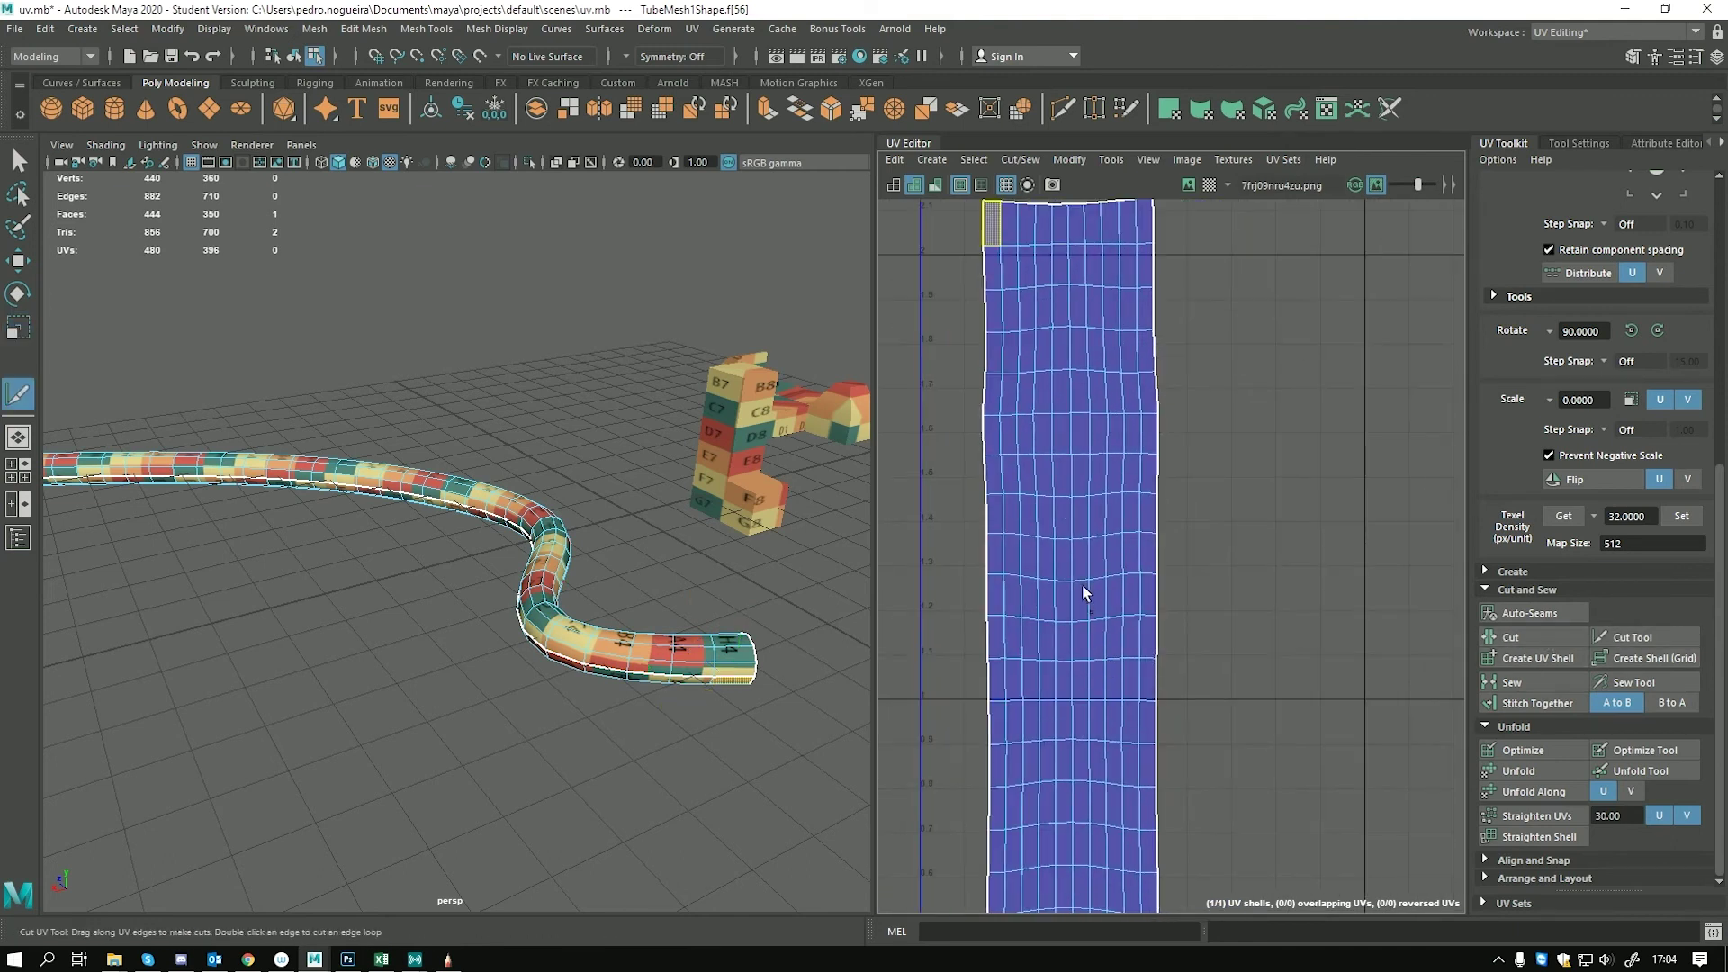
{"action": "left_click_drag", "start_coordinate": [1037, 502], "coordinate": [1040, 628]}
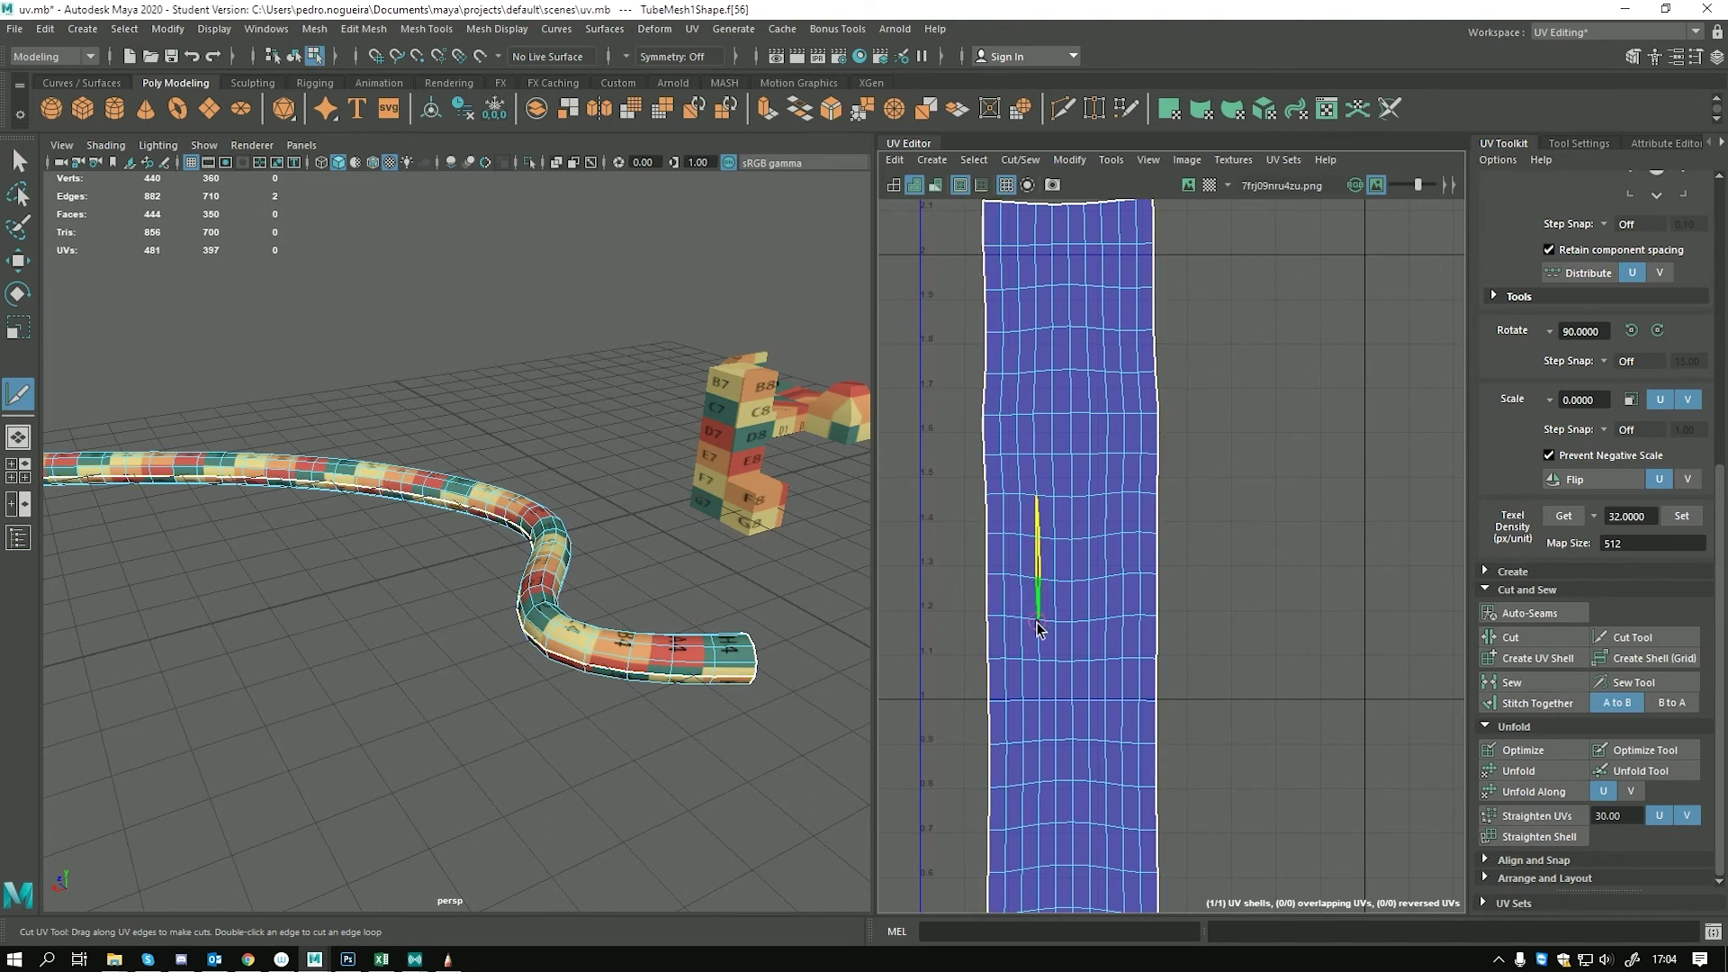
{"action": "left_click_drag", "start_coordinate": [1034, 725], "coordinate": [1040, 747]}
{"action": "scroll", "coordinate": [1233, 689], "scroll_direction": "up", "scroll_amount": 4}
{"action": "left_click_drag", "start_coordinate": [1041, 504], "coordinate": [1034, 239]}
{"action": "middle_click_drag", "start_coordinate": [1034, 239], "coordinate": [1049, 702], "text": "alt"}
{"action": "left_click_drag", "start_coordinate": [1055, 610], "coordinate": [1060, 320]}
{"action": "scroll", "coordinate": [1107, 694], "scroll_direction": "down", "scroll_amount": 4}
{"action": "left_click_drag", "start_coordinate": [1105, 540], "coordinate": [1107, 470]}
{"action": "middle_click_drag", "start_coordinate": [1099, 900], "coordinate": [1127, 441], "text": "alt"}
{"action": "middle_click_drag", "start_coordinate": [1107, 788], "coordinate": [1096, 274], "text": "alt"}
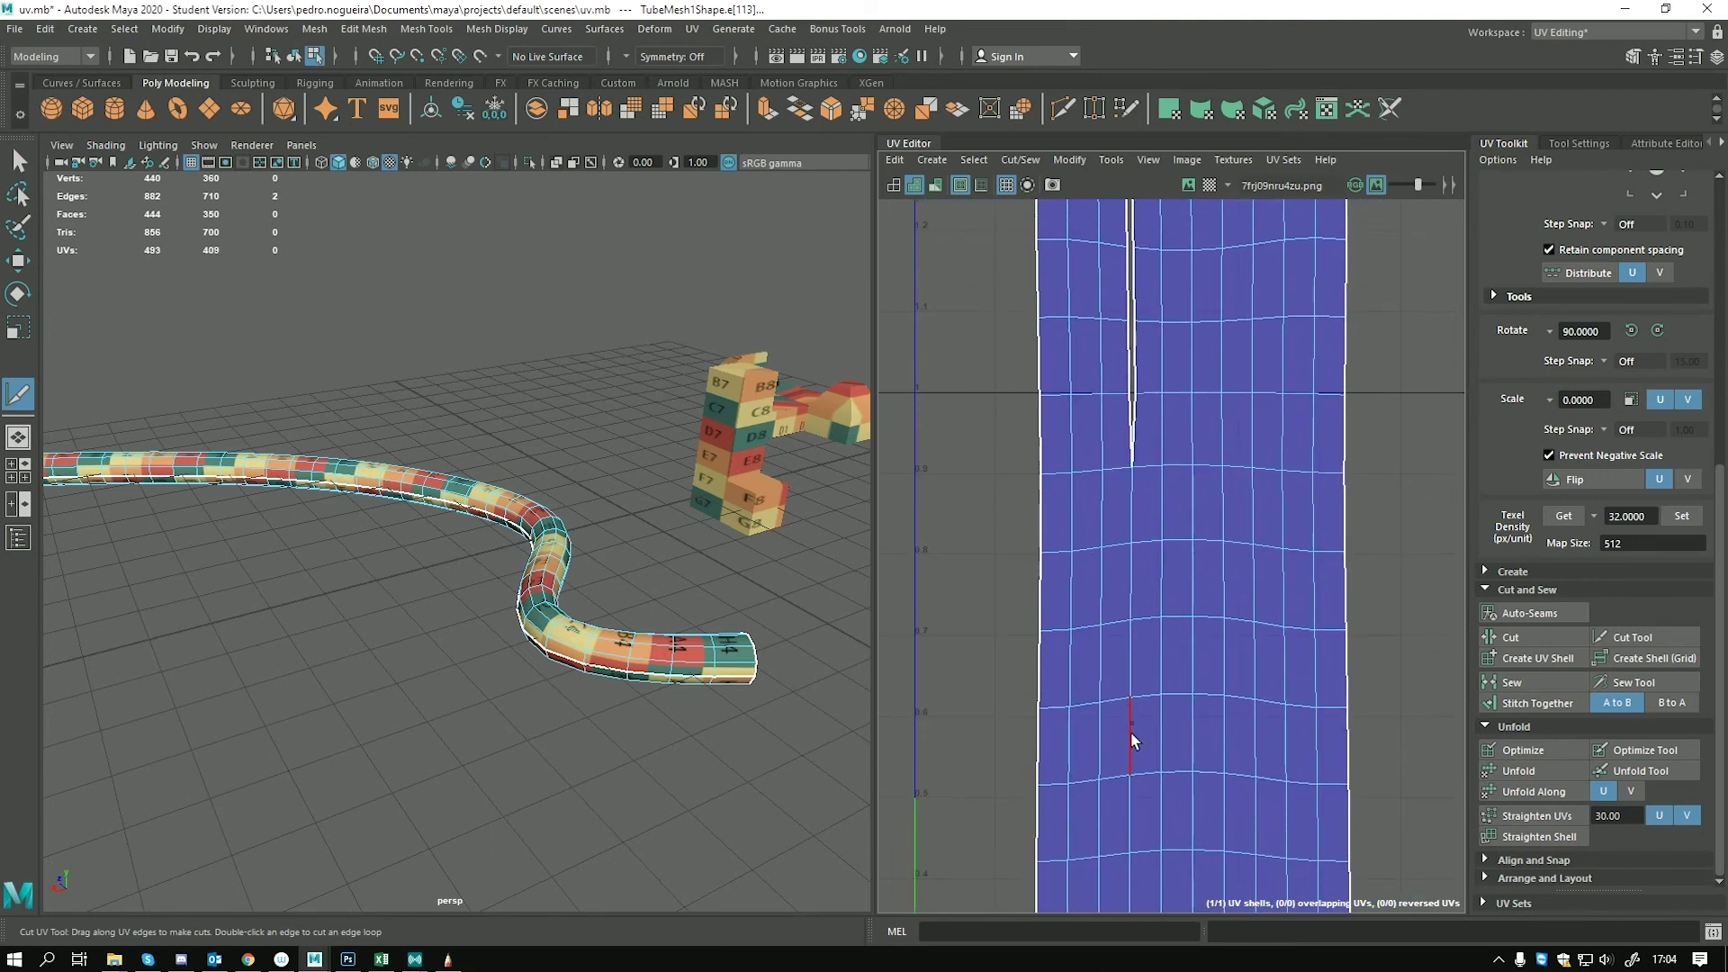
{"action": "left_click_drag", "start_coordinate": [1131, 720], "coordinate": [1123, 448]}
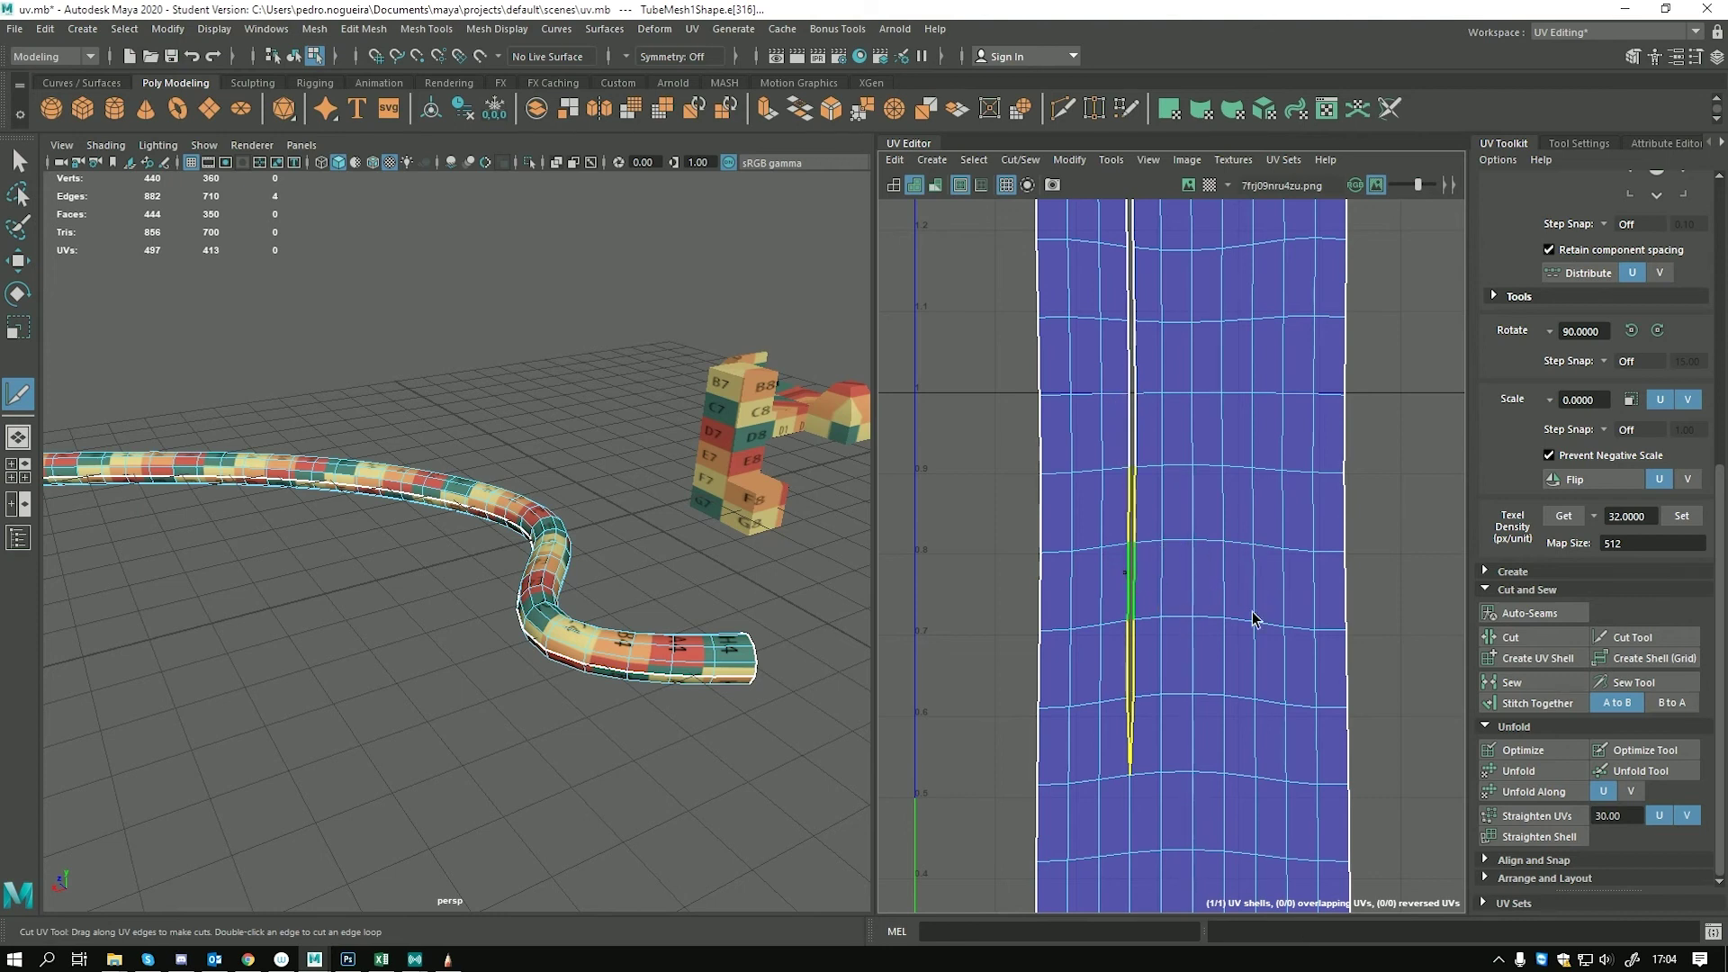
Try cutting crosswise seams over the full width of the UV shell with the Cut Tool, and undo them
{"action": "mouse_move", "coordinate": [1146, 606]}
{"action": "left_mouse_down"}
{"action": "mouse_move", "coordinate": [1147, 576]}
{"action": "mouse_move", "coordinate": [1196, 591]}
{"action": "mouse_move", "coordinate": [1192, 630]}
{"action": "mouse_move", "coordinate": [1347, 627]}
{"action": "left_mouse_up"}
{"action": "key", "text": "ctrl+z"}
{"action": "left_click_drag", "start_coordinate": [1335, 555], "coordinate": [1017, 547]}
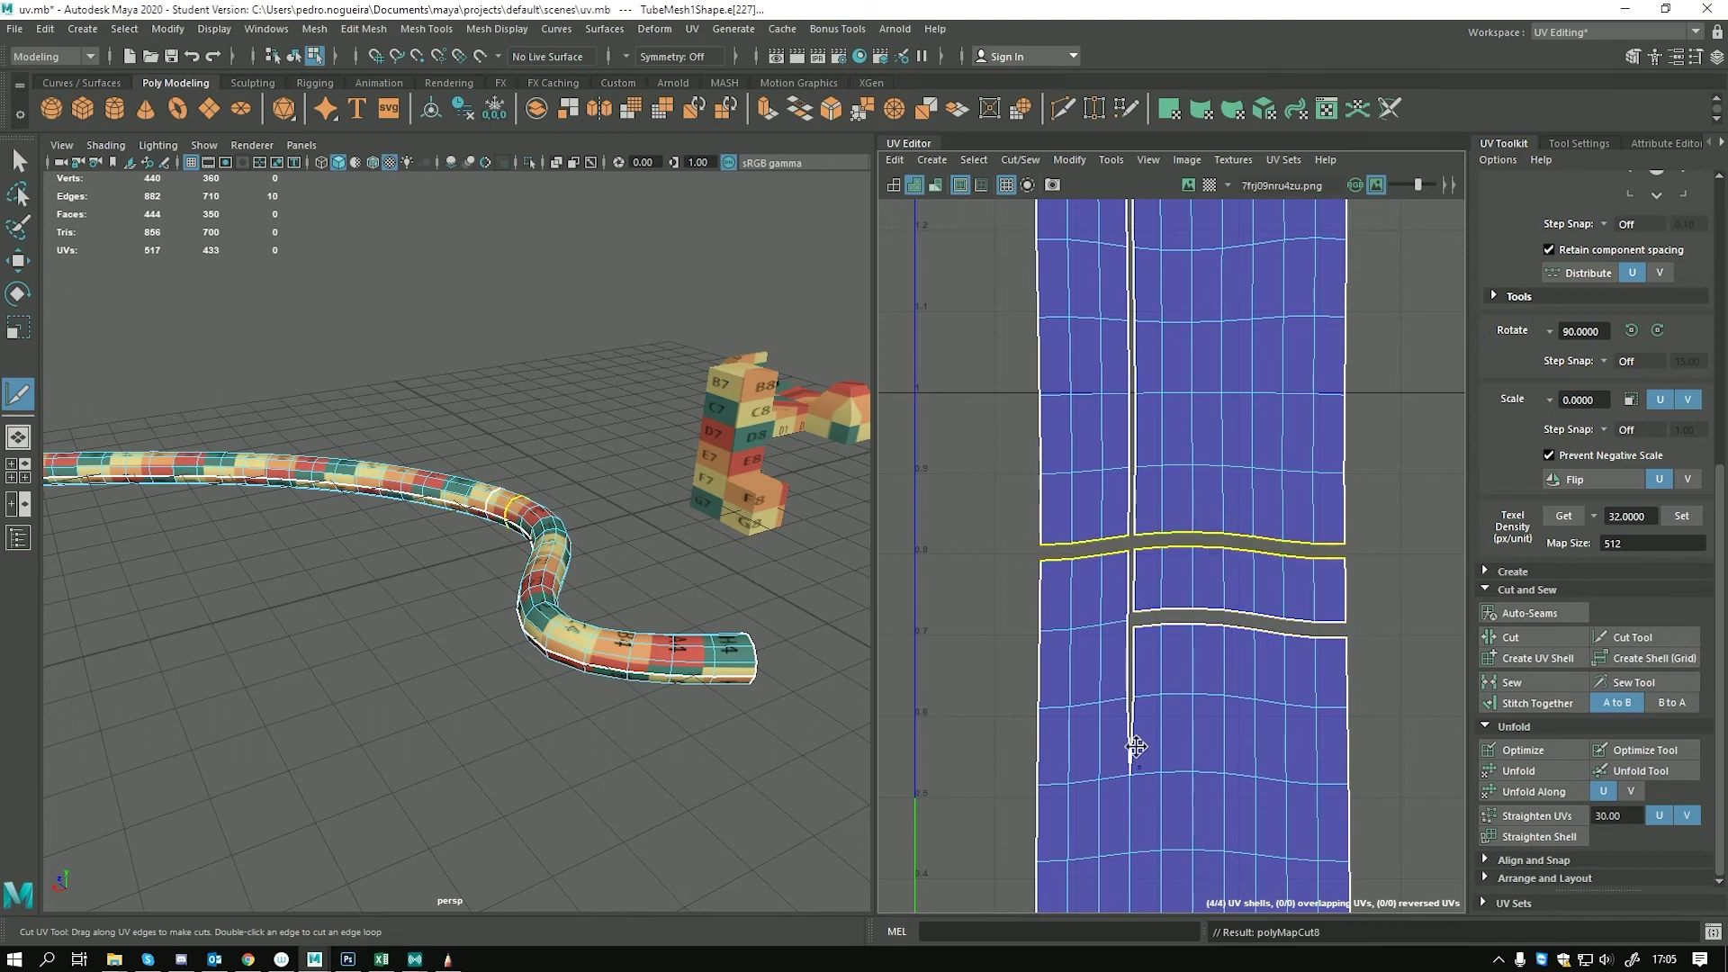
{"action": "key", "text": "ctrl+z"}
{"action": "key", "text": "ctrl+z"}
{"action": "key", "text": "ctrl+z"}
{"action": "key", "text": "ctrl+z"}
Sew the lengthwise interior seam of the UV shell closed over its full length with the Sew Tool
{"action": "left_click_drag", "start_coordinate": [494, 540], "coordinate": [541, 549], "text": "alt"}
{"action": "scroll", "coordinate": [1215, 537], "scroll_direction": "up", "scroll_amount": 2}
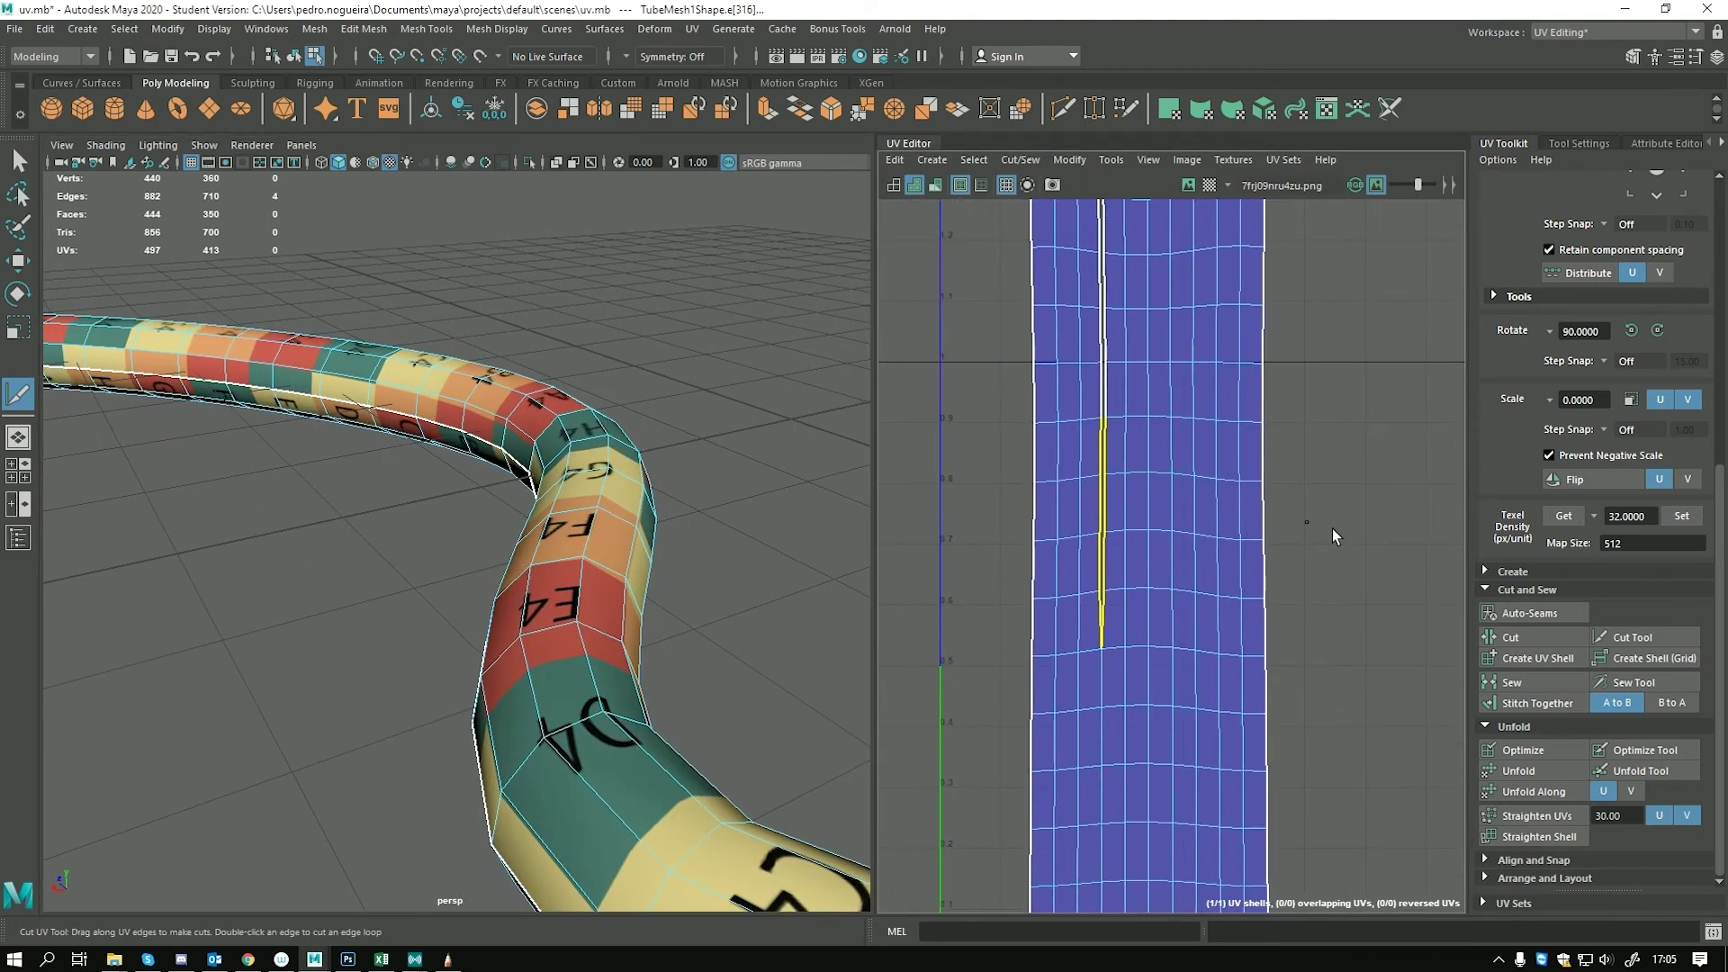
{"action": "left_click", "coordinate": [1634, 683]}
{"action": "left_click_drag", "start_coordinate": [1100, 630], "coordinate": [1095, 270]}
{"action": "scroll", "coordinate": [1072, 686], "scroll_direction": "up", "scroll_amount": 3}
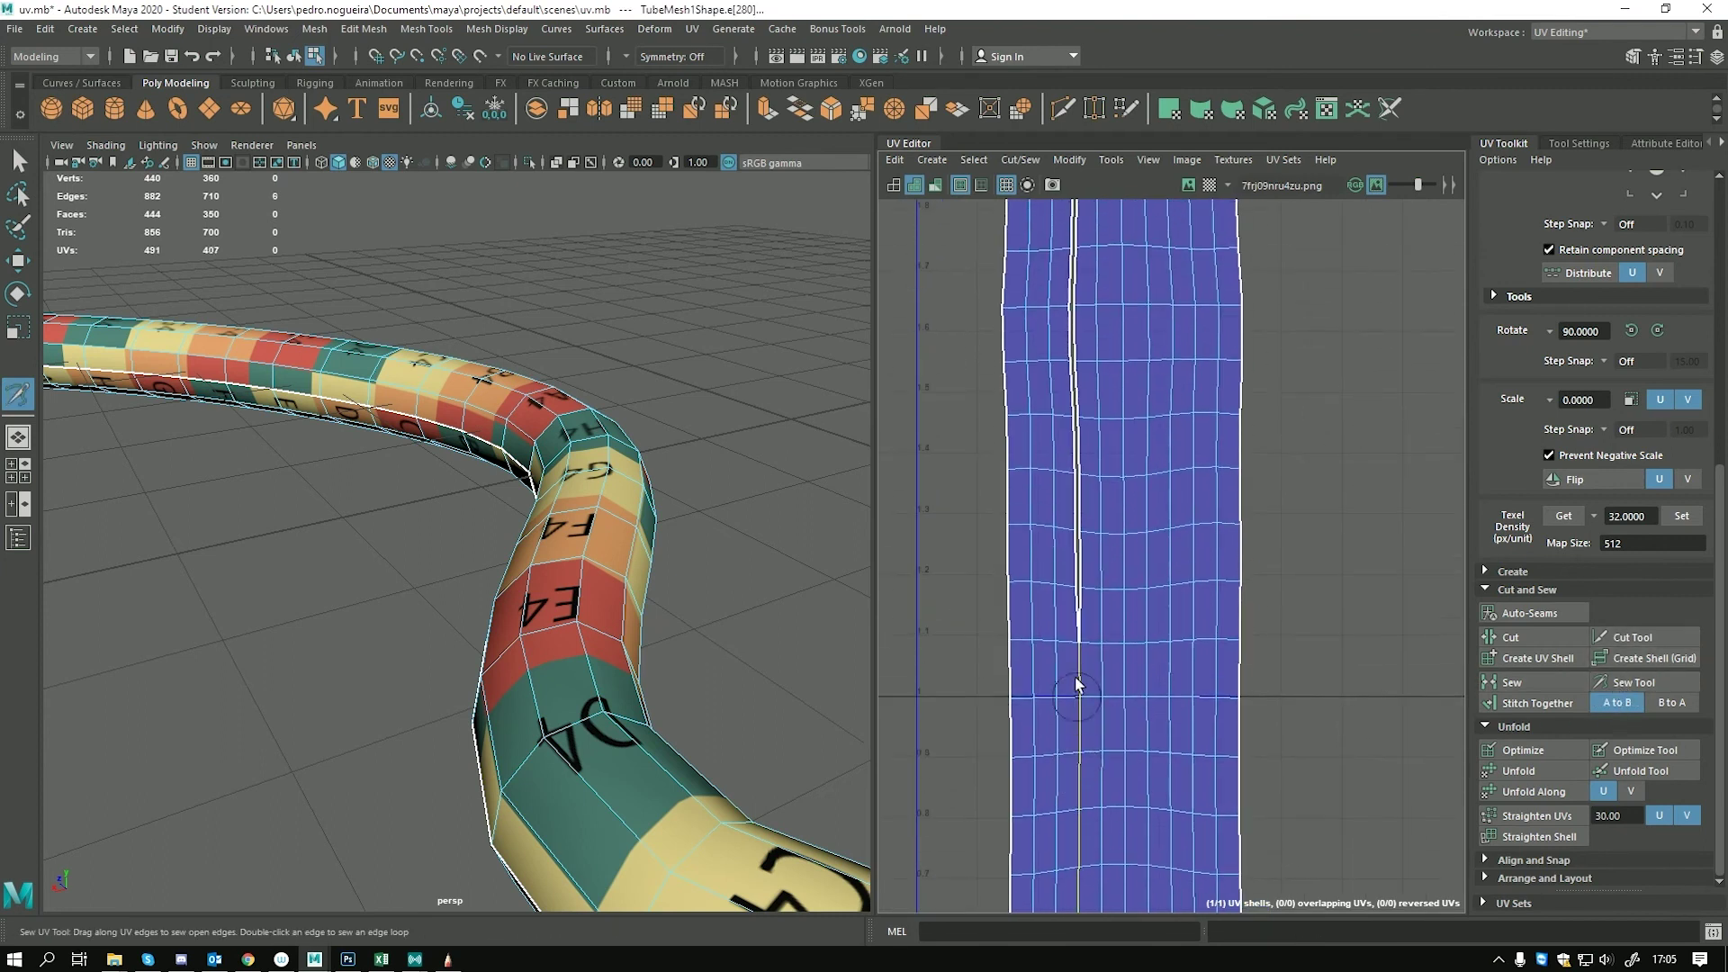
{"action": "mouse_move", "coordinate": [1090, 645]}
{"action": "left_mouse_down"}
{"action": "mouse_move", "coordinate": [1099, 501]}
{"action": "mouse_move", "coordinate": [1095, 721]}
{"action": "mouse_move", "coordinate": [1092, 359]}
{"action": "mouse_move", "coordinate": [1014, 349]}
{"action": "left_mouse_up"}
{"action": "mouse_move", "coordinate": [1406, 391]}
{"action": "left_mouse_down"}
{"action": "mouse_move", "coordinate": [1323, 354]}
{"action": "mouse_move", "coordinate": [1260, 353]}
{"action": "left_mouse_up"}
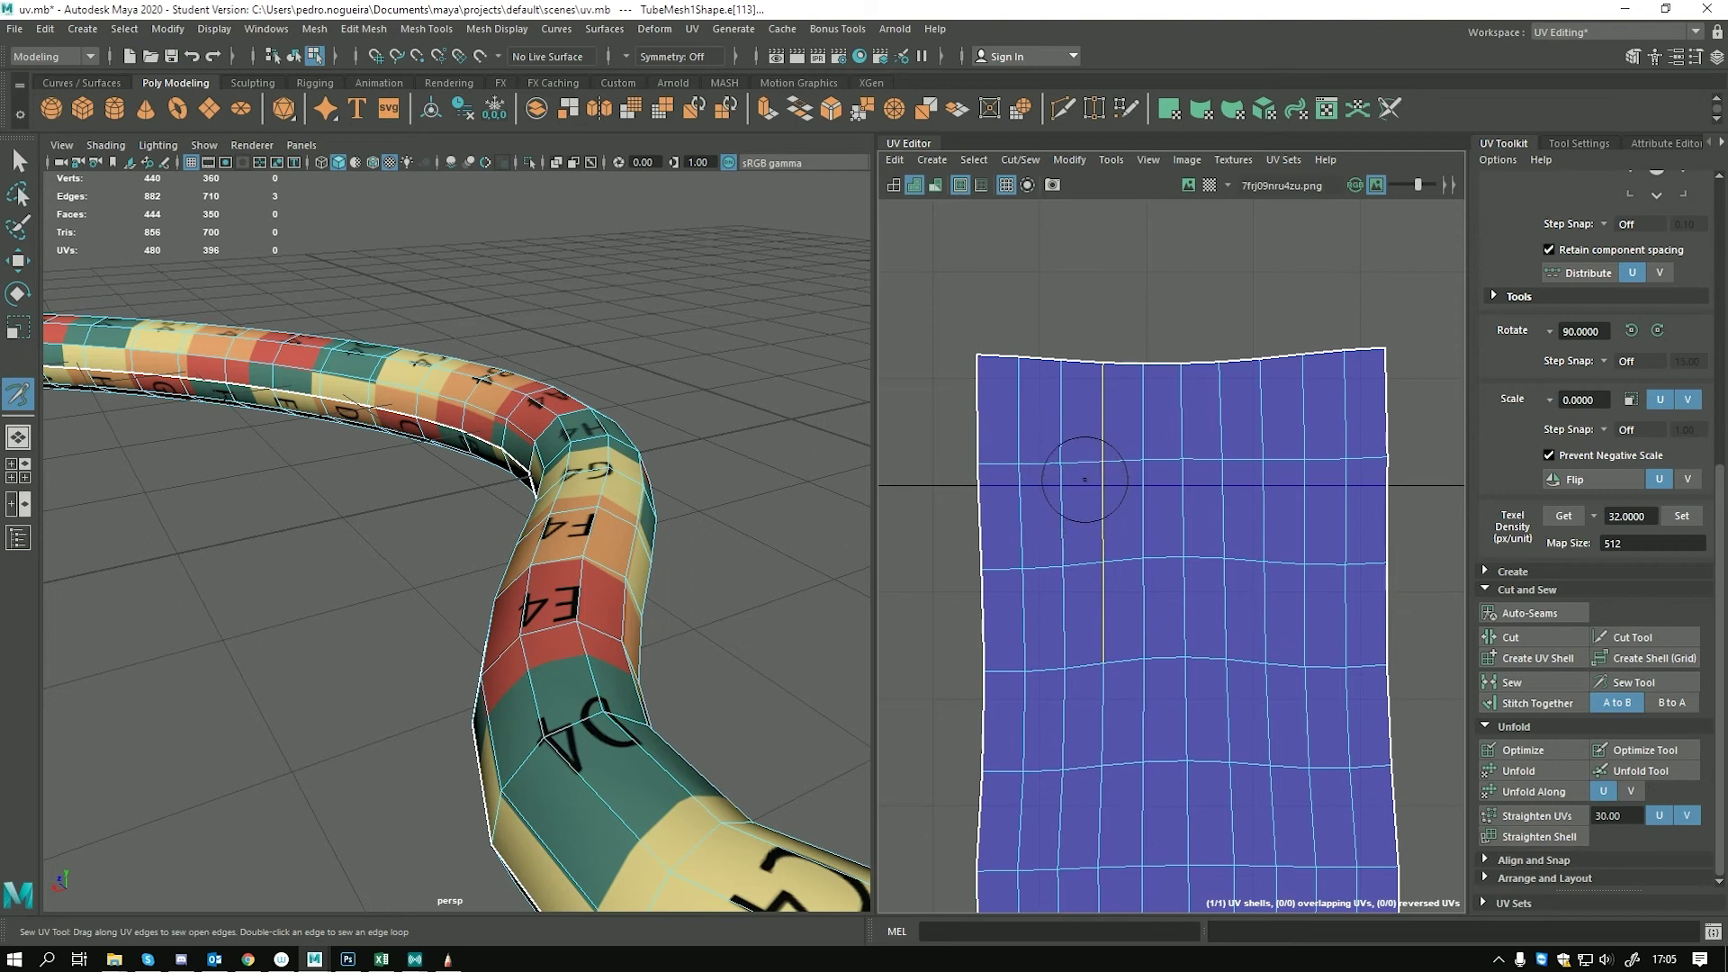
Sew the uppermost border edge on the UV shell's sides together, move the merged edge above the shell, and clear the selection
{"action": "key", "text": "q"}
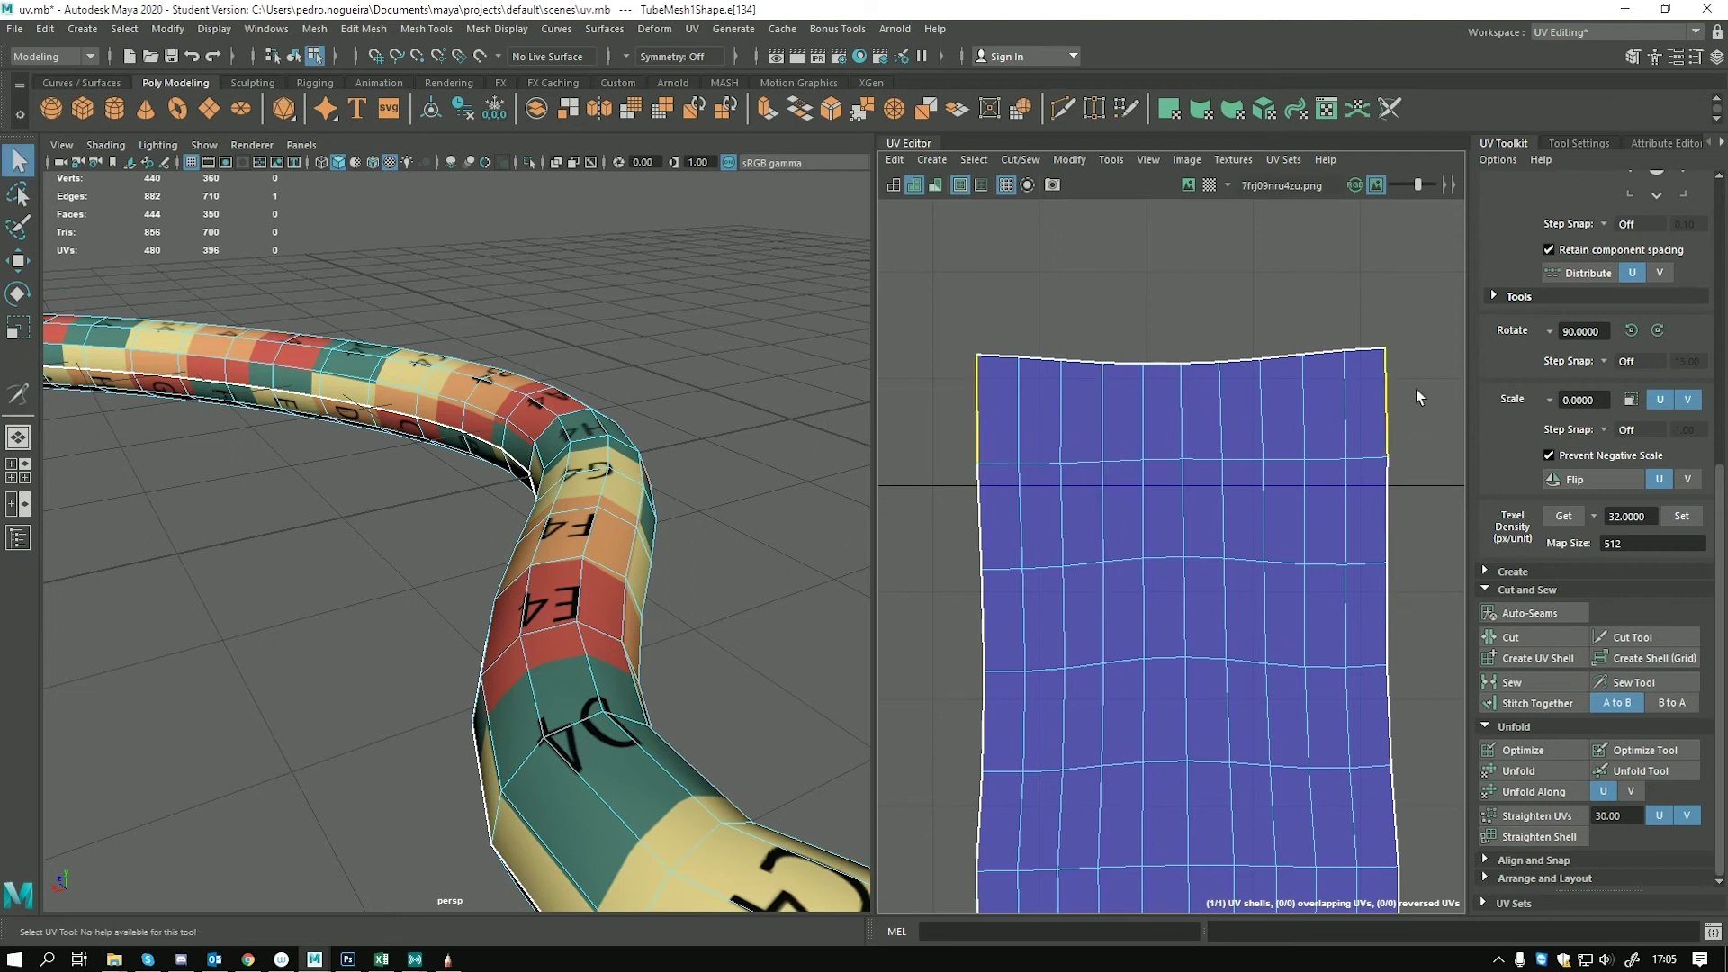
{"action": "left_click", "coordinate": [1512, 682]}
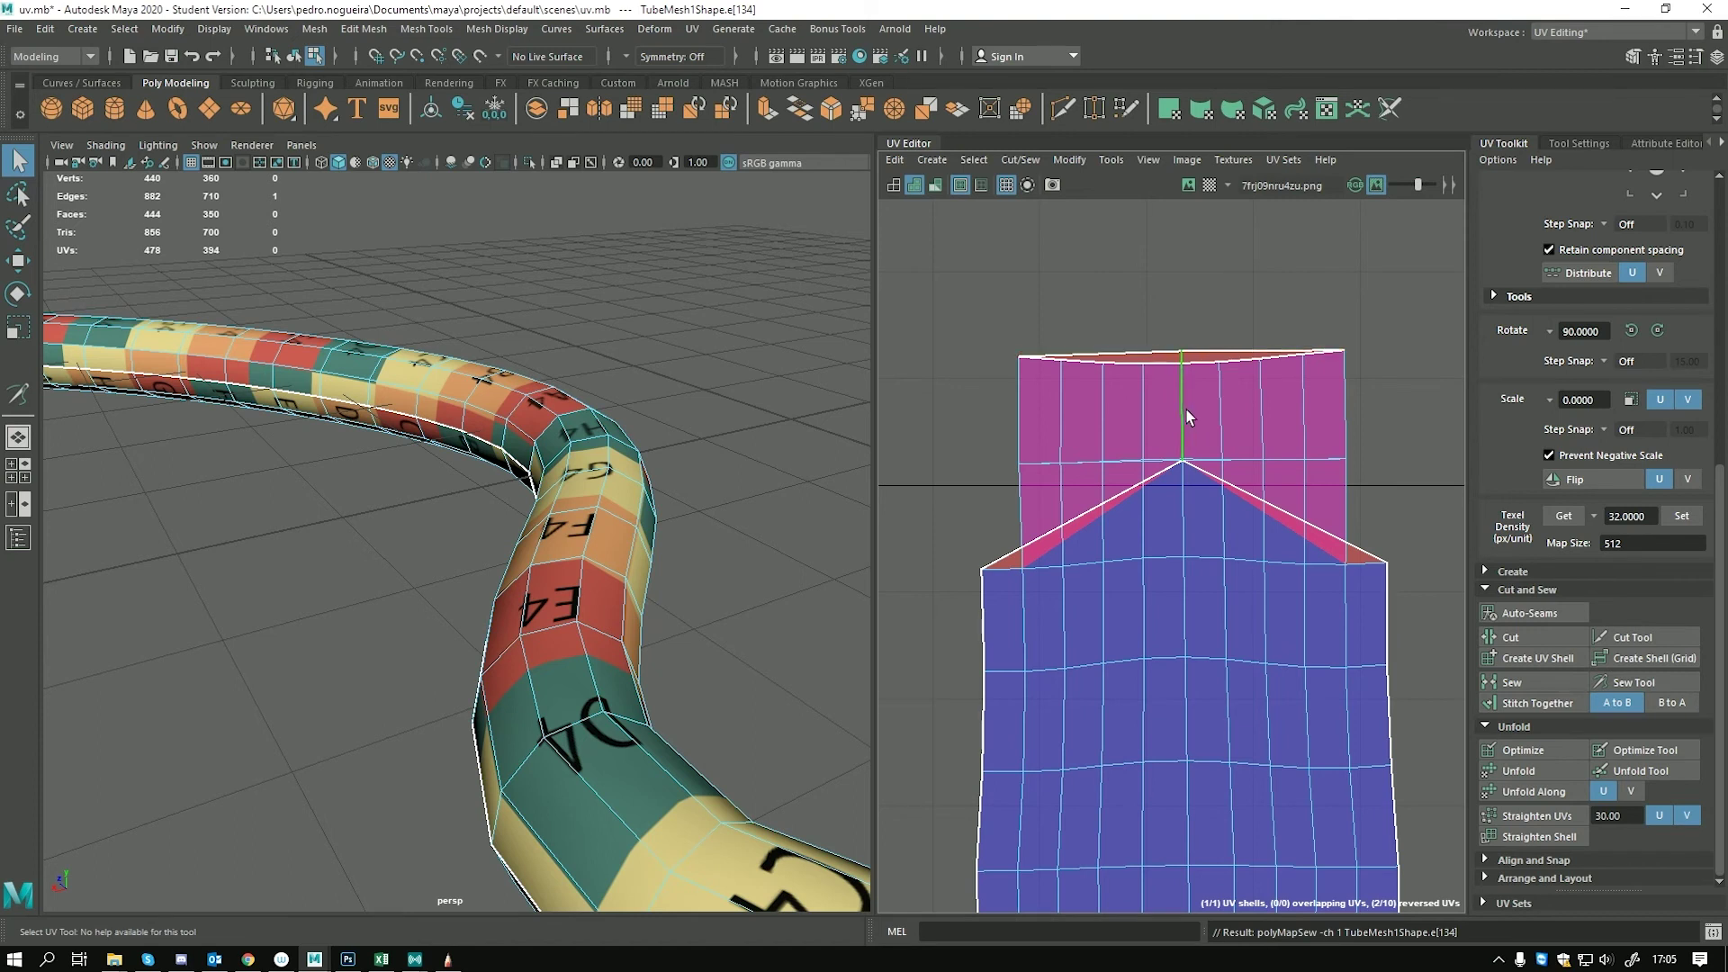
{"action": "key", "text": "w"}
{"action": "left_click_drag", "start_coordinate": [1183, 397], "coordinate": [1157, 333]}
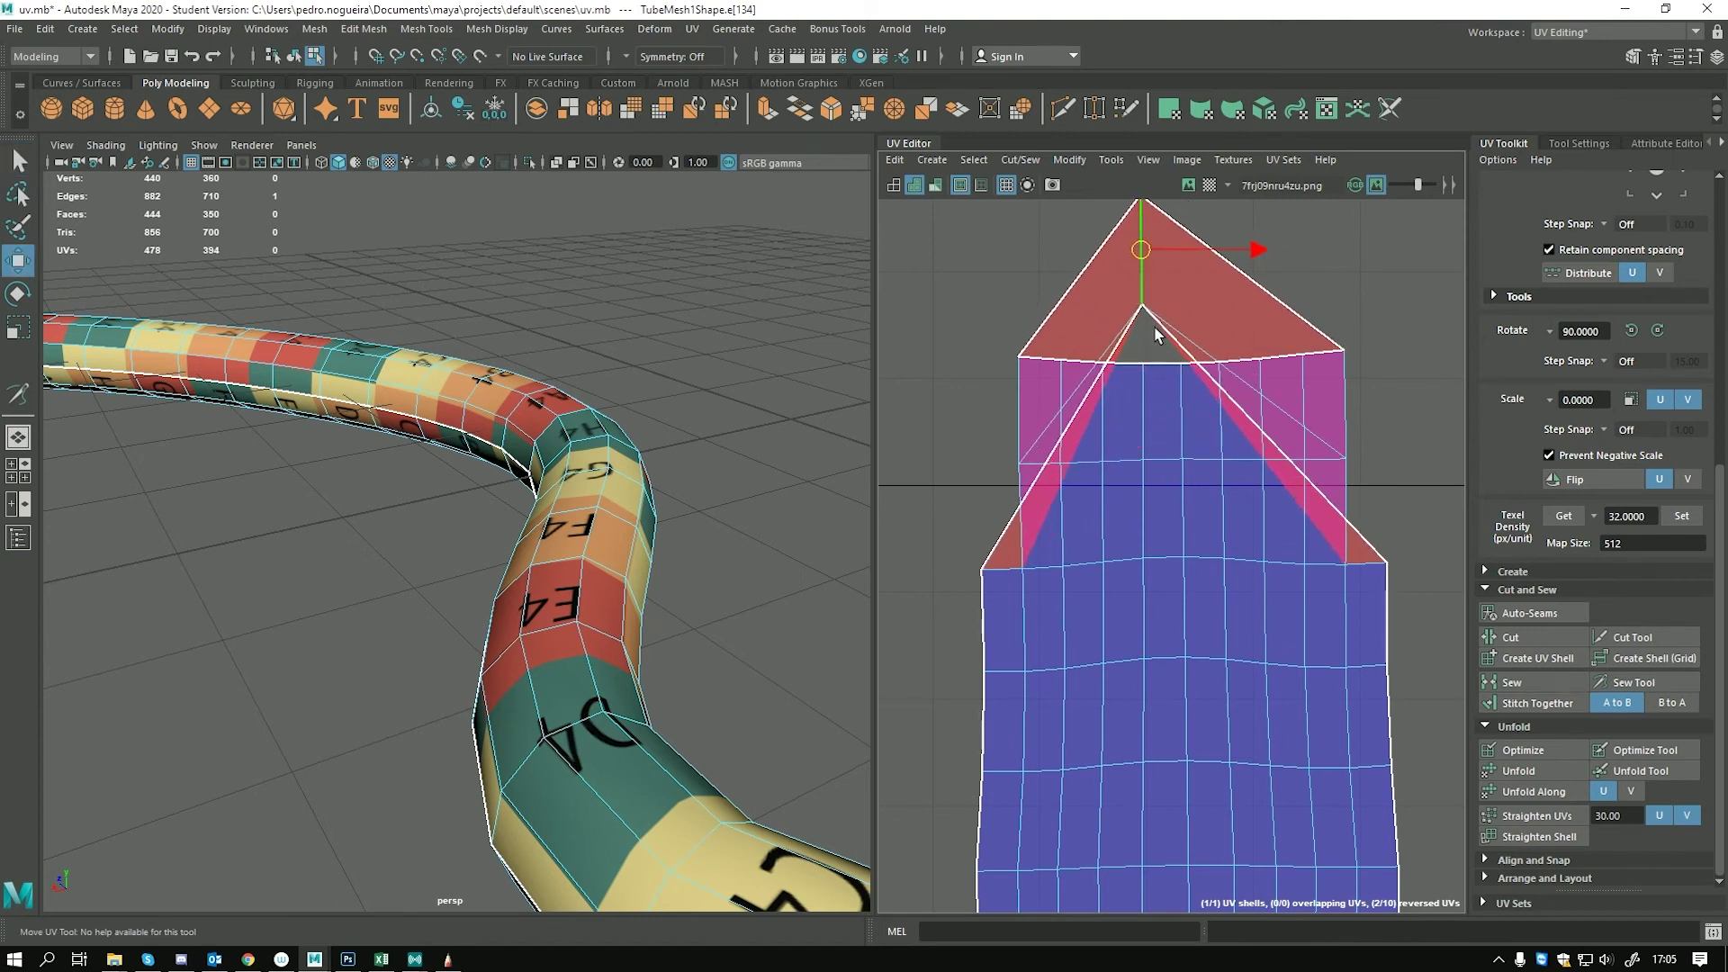
{"action": "middle_click_drag", "start_coordinate": [1074, 315], "coordinate": [1092, 418], "text": "alt"}
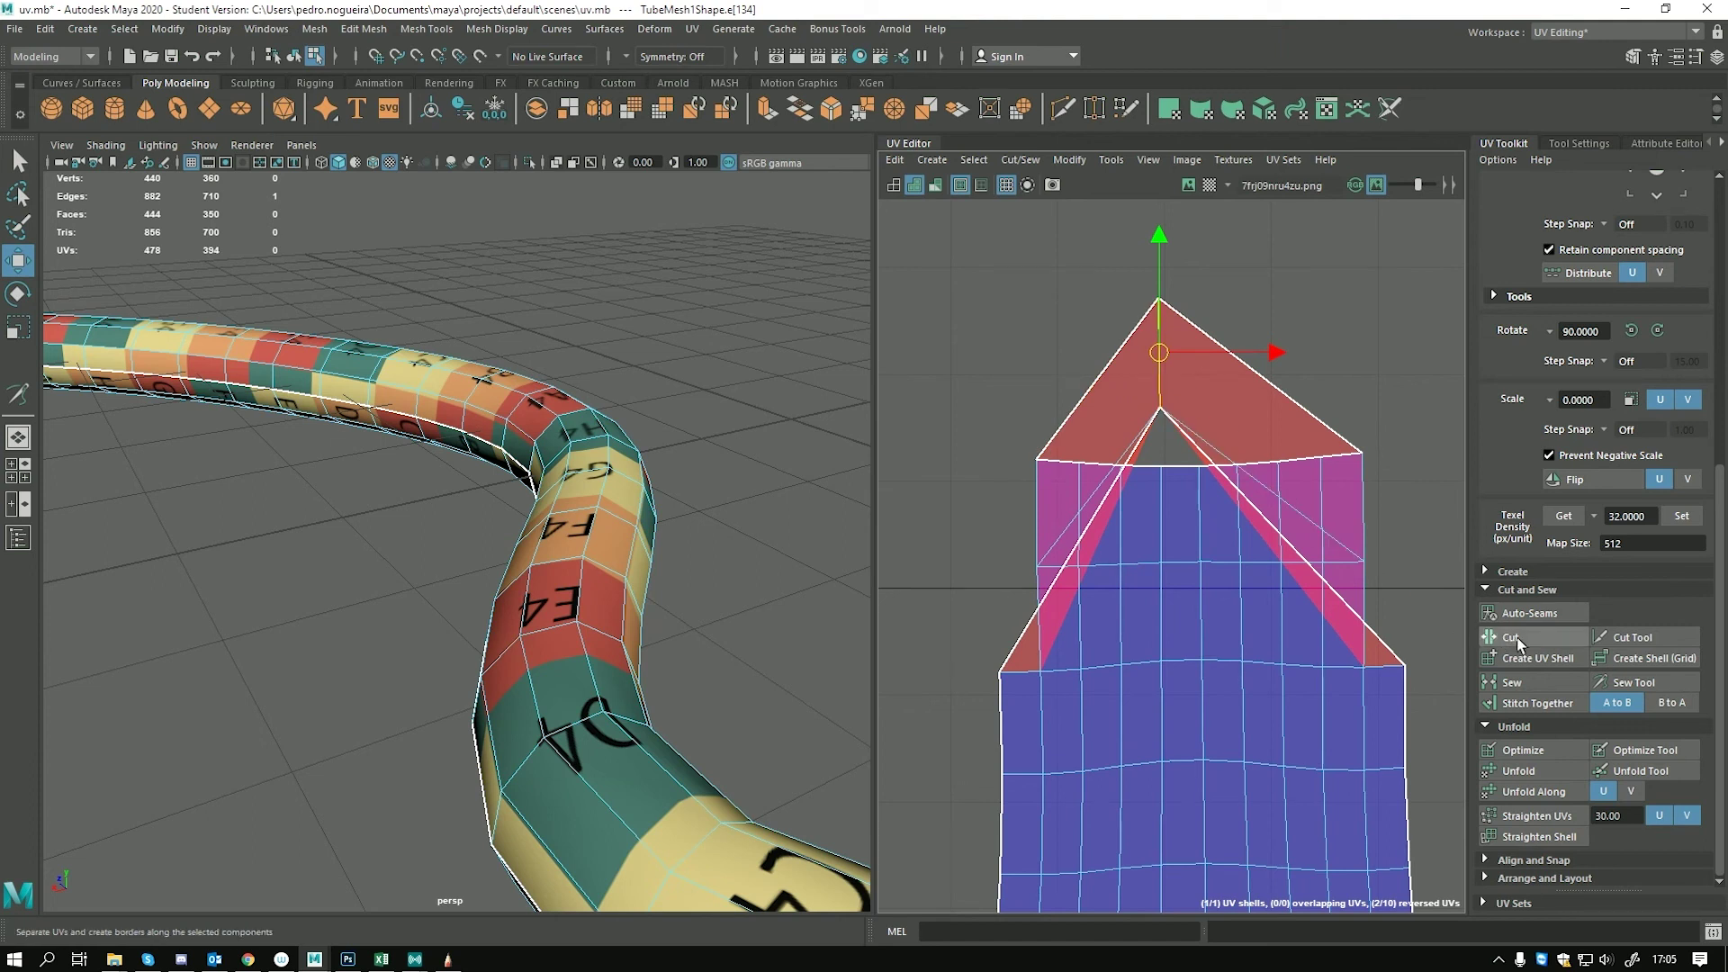
{"action": "left_click", "coordinate": [1182, 274]}
{"action": "left_click", "coordinate": [1161, 347]}
{"action": "left_click", "coordinate": [1258, 307]}
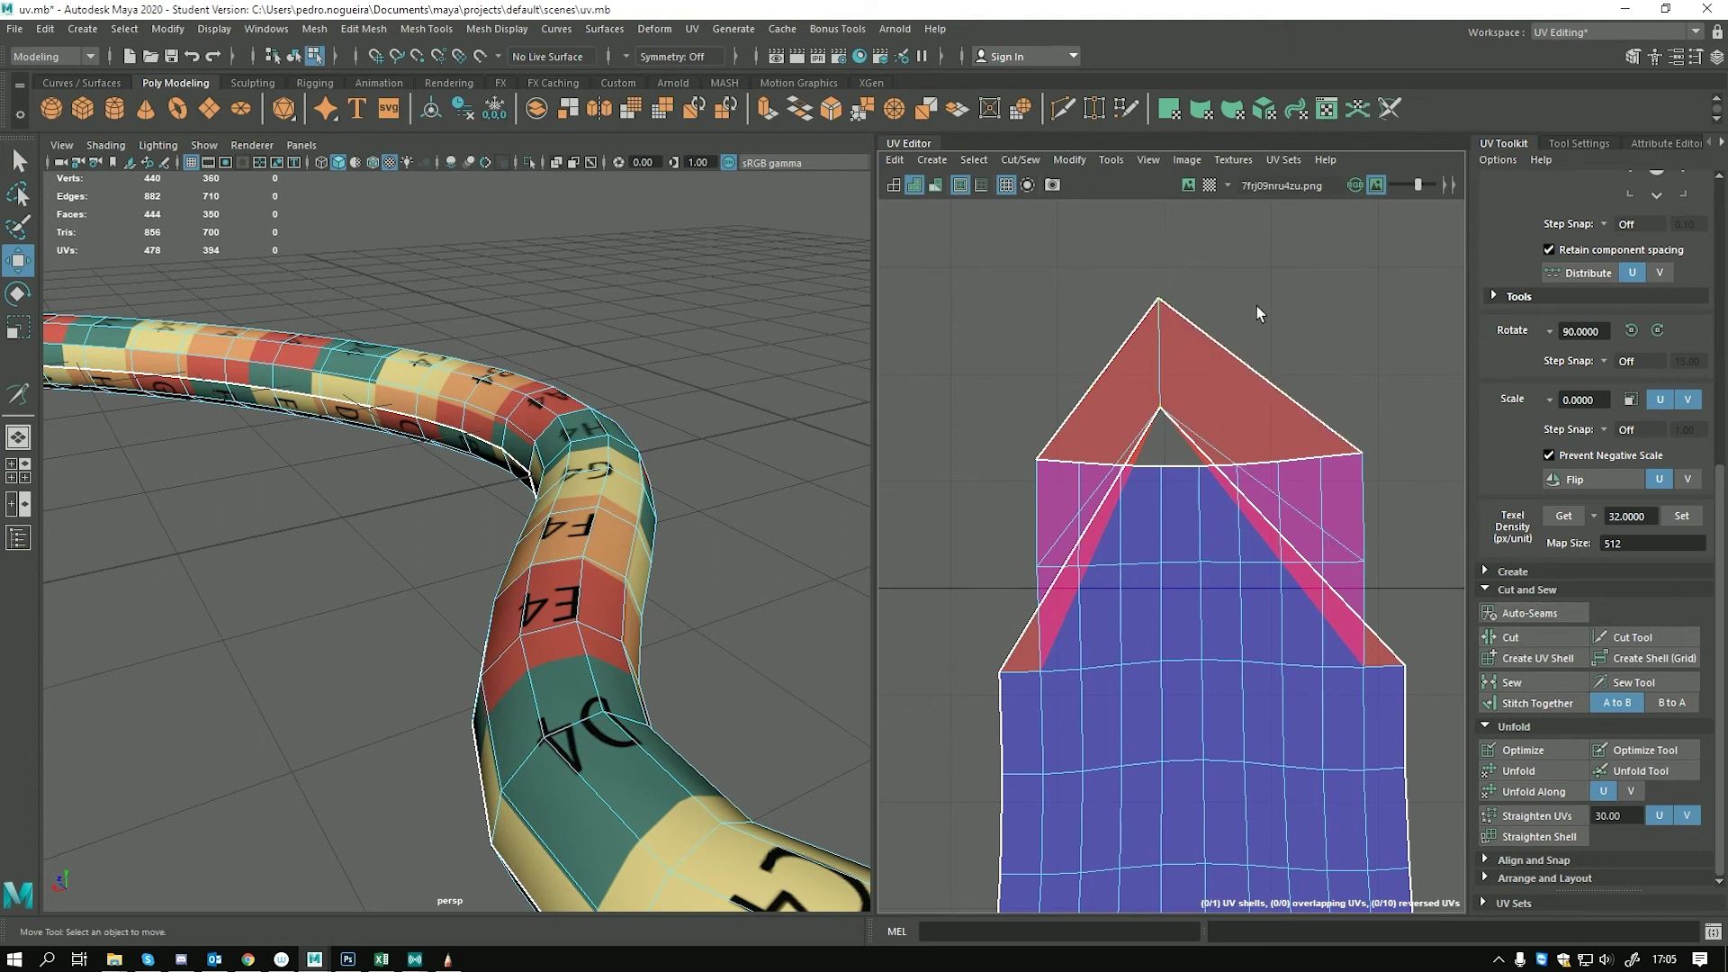
Cut the UV shell along the vertical edge in the middle of the peaked section above the shell
{"action": "right_click_drag", "start_coordinate": [1152, 322], "coordinate": [1239, 418], "text": "alt"}
{"action": "middle_click_drag", "start_coordinate": [1239, 418], "coordinate": [1216, 451], "text": "alt"}
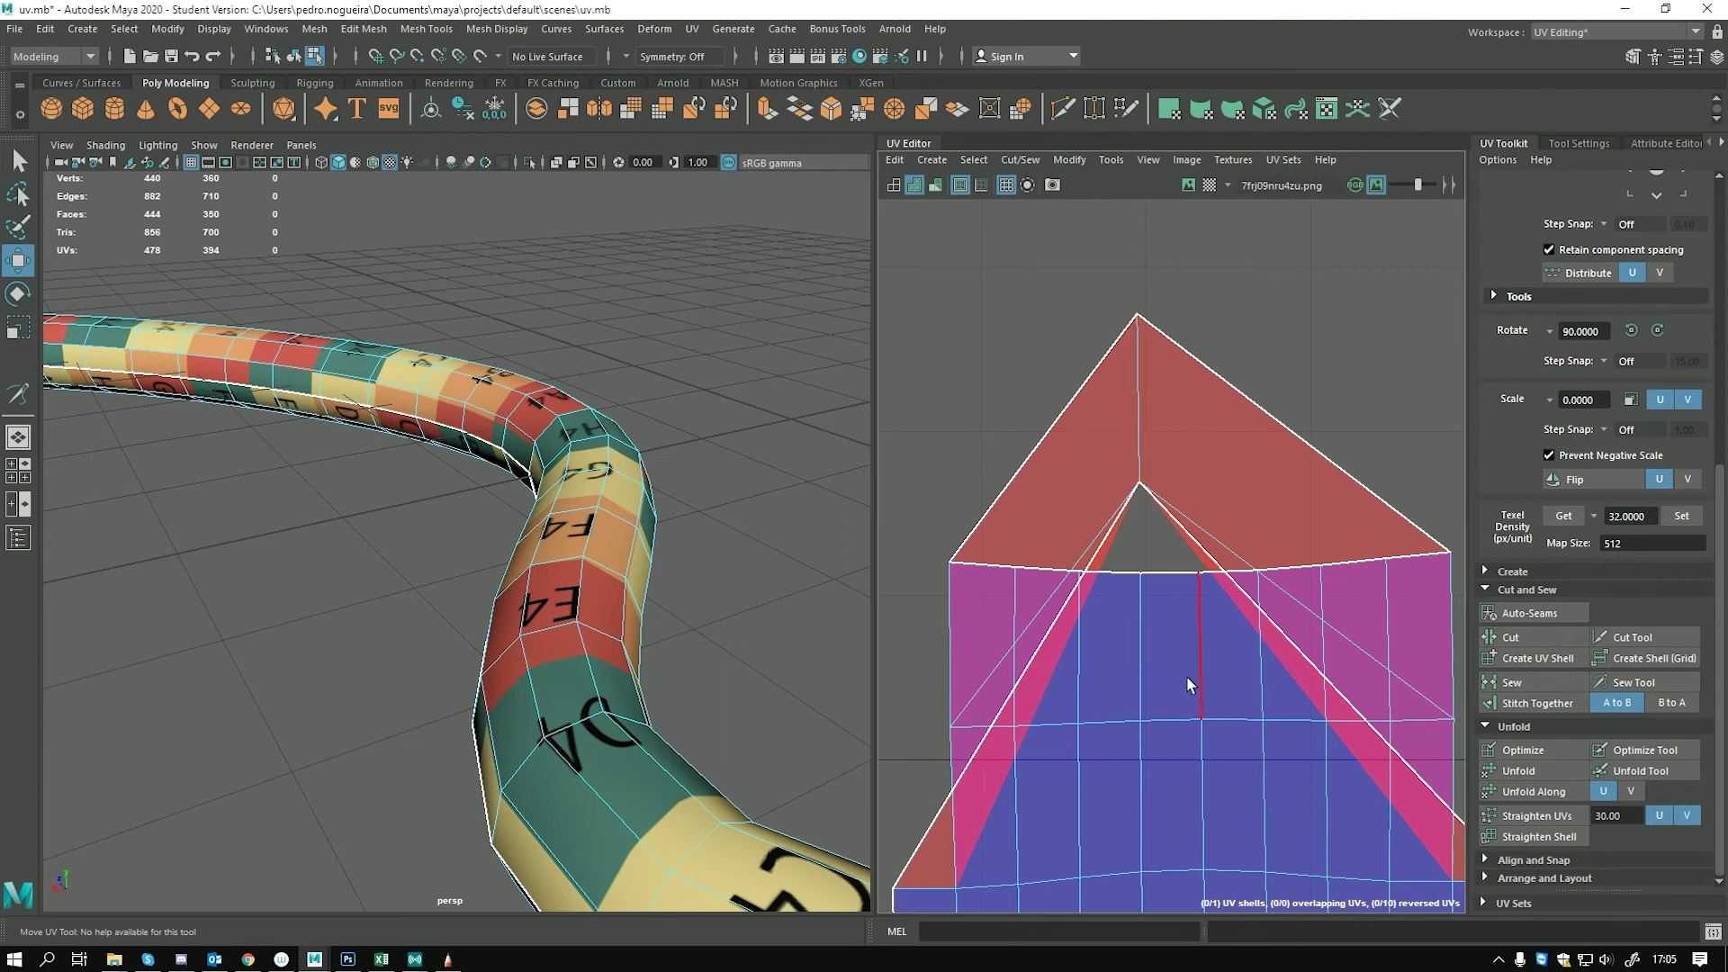
{"action": "left_click", "coordinate": [1138, 387]}
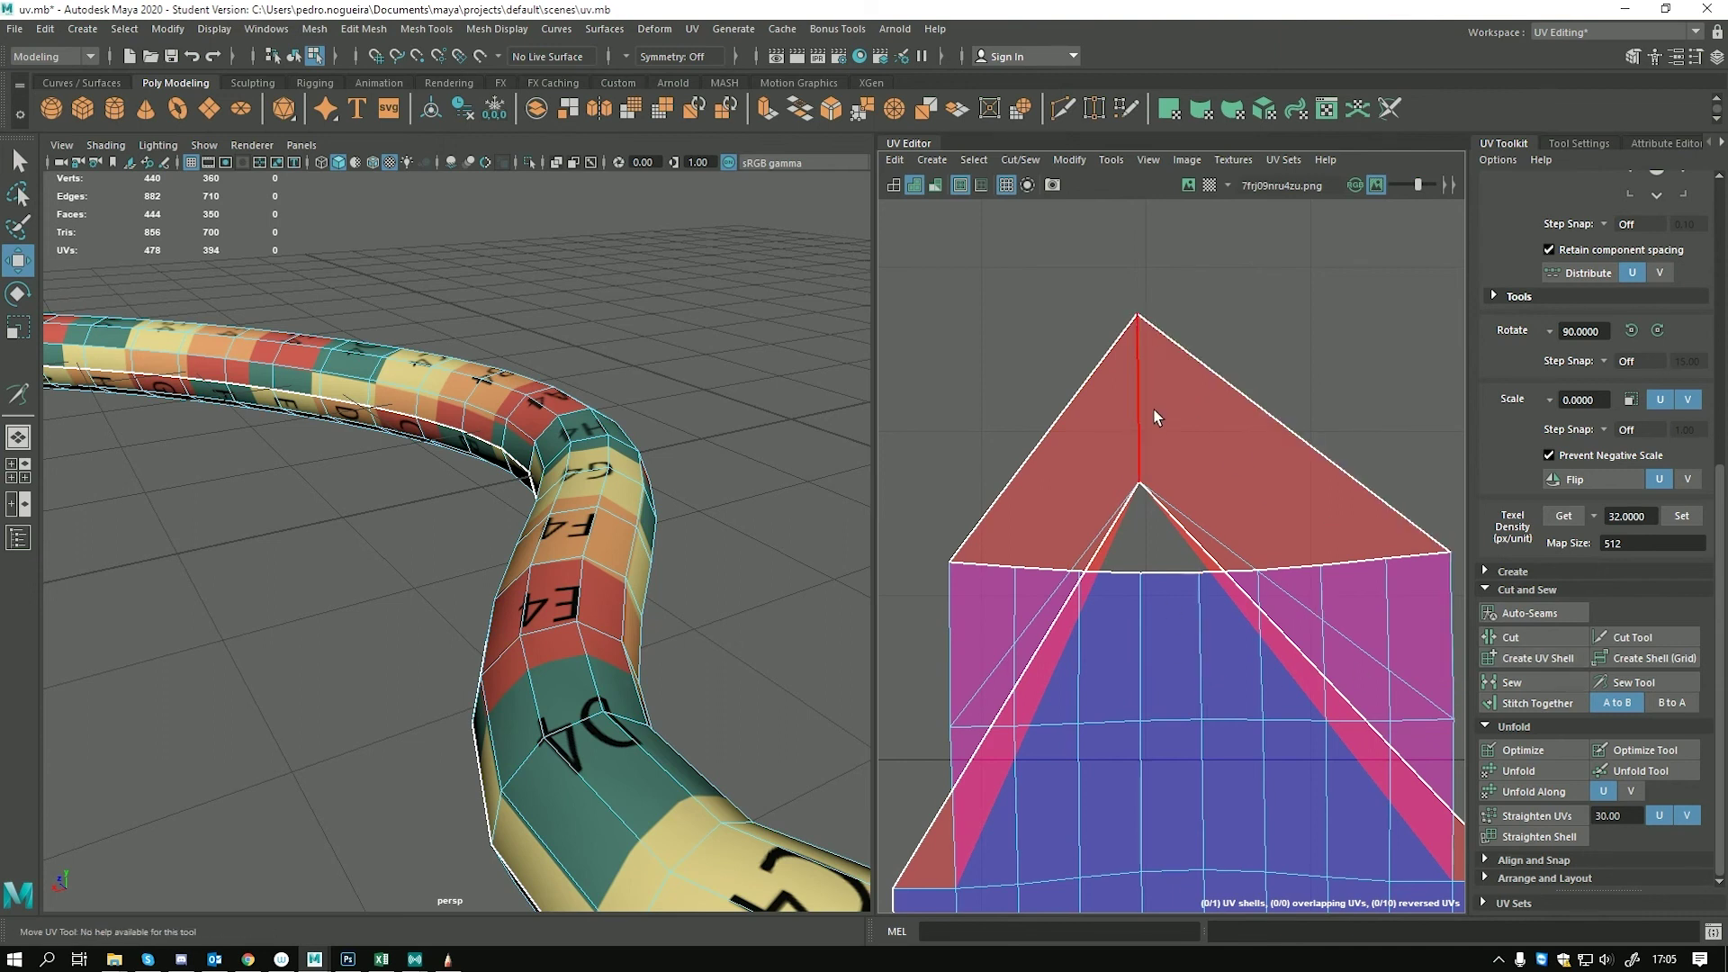
{"action": "left_click", "coordinate": [1521, 637]}
{"action": "left_click", "coordinate": [1278, 288]}
{"action": "left_click", "coordinate": [1139, 419]}
{"action": "mouse_move", "coordinate": [1138, 415]}
{"action": "left_mouse_down"}
{"action": "mouse_move", "coordinate": [1107, 418]}
{"action": "mouse_move", "coordinate": [1149, 416]}
{"action": "left_mouse_up"}
{"action": "left_click", "coordinate": [1260, 349]}
{"action": "left_click", "coordinate": [1145, 421]}
{"action": "left_click", "coordinate": [1236, 346]}
Pull the split UVs at the cut peak apart, moving its upper UV and the UV at the base of the cut
{"action": "right_click_drag", "start_coordinate": [1237, 350], "coordinate": [1197, 317]}
{"action": "left_click", "coordinate": [1143, 329]}
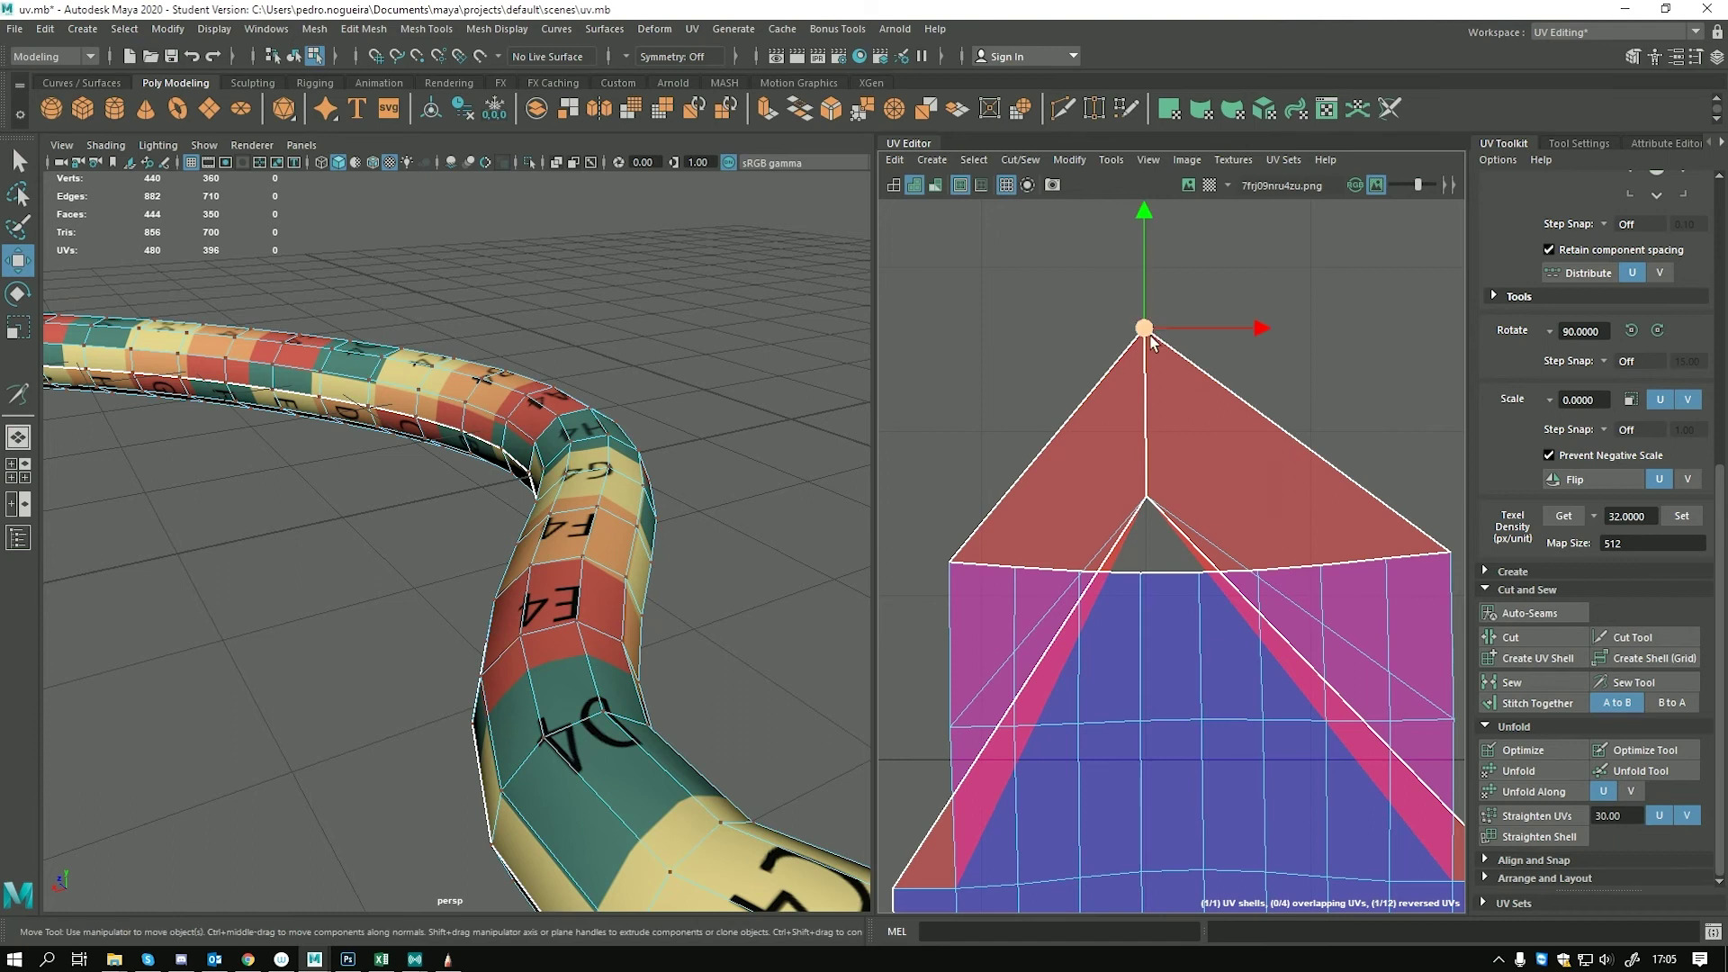
{"action": "left_click_drag", "start_coordinate": [1144, 328], "coordinate": [1085, 327]}
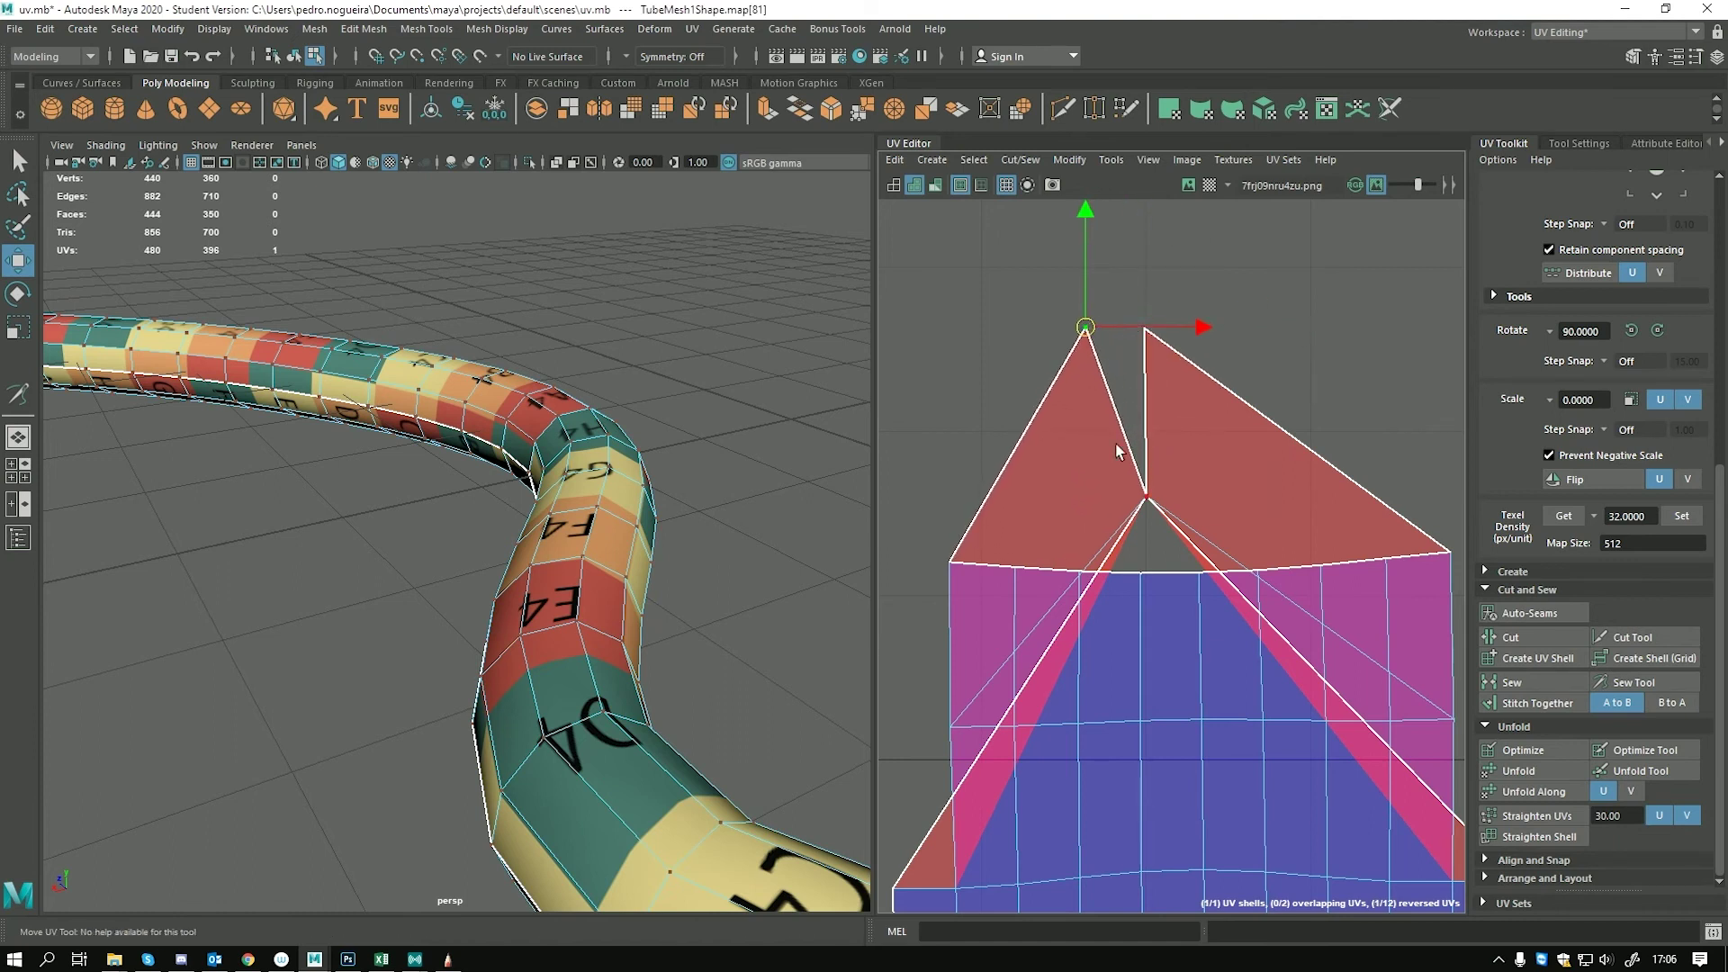
{"action": "left_click", "coordinate": [1147, 500]}
{"action": "left_click", "coordinate": [1152, 535]}
{"action": "left_click_drag", "start_coordinate": [1104, 467], "coordinate": [1181, 531]}
{"action": "middle_click_drag", "start_coordinate": [1243, 416], "coordinate": [1215, 409]}
{"action": "left_click", "coordinate": [1134, 544]}
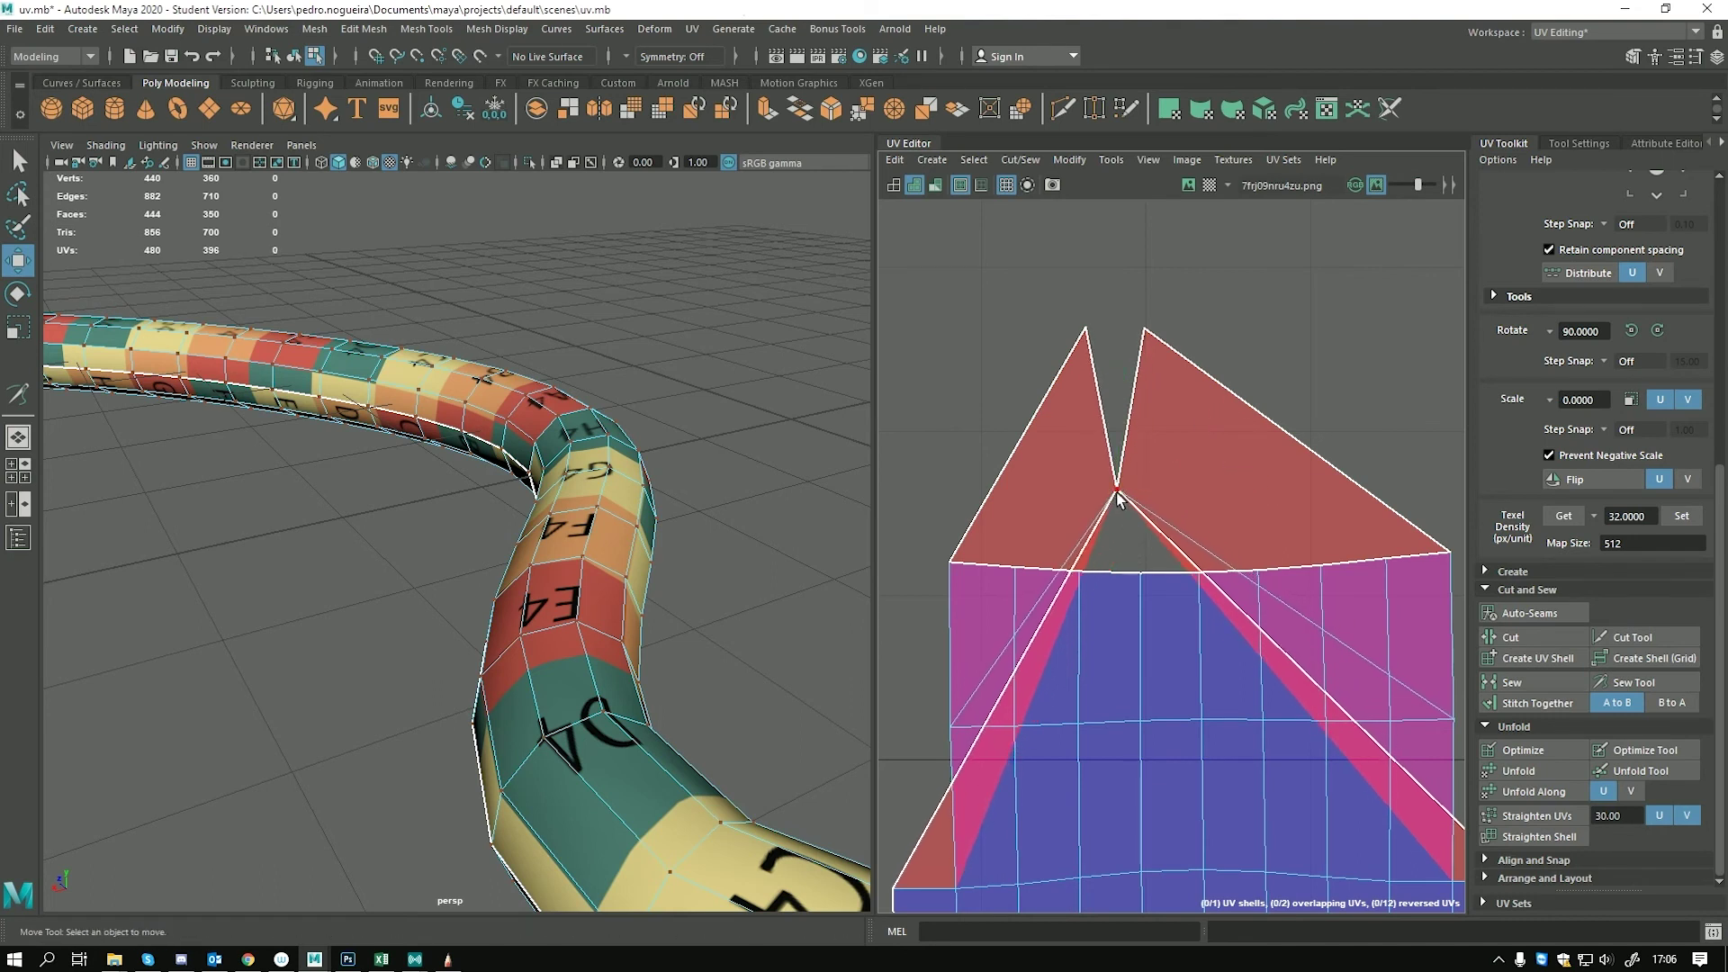
{"action": "left_click", "coordinate": [1117, 494]}
Move the separated UVs back to the shell's upper corners so the tube shell forms a rectangular strip
{"action": "middle_click_drag", "start_coordinate": [1120, 540], "coordinate": [1050, 551]}
{"action": "middle_click_drag", "start_coordinate": [1115, 416], "coordinate": [973, 621], "text": "alt"}
{"action": "scroll", "coordinate": [1062, 360], "scroll_direction": "down", "scroll_amount": 2}
{"action": "left_click", "coordinate": [1169, 293]}
{"action": "middle_click_drag", "start_coordinate": [1158, 306], "coordinate": [1001, 543]}
{"action": "middle_click_drag", "start_coordinate": [1102, 441], "coordinate": [924, 460], "text": "alt"}
{"action": "left_click_drag", "start_coordinate": [964, 278], "coordinate": [1114, 450]}
{"action": "middle_click_drag", "start_coordinate": [1116, 458], "coordinate": [1450, 636]}
{"action": "left_click_drag", "start_coordinate": [1370, 495], "coordinate": [1343, 544]}
{"action": "mouse_move", "coordinate": [1344, 543]}
{"action": "middle_mouse_down"}
{"action": "mouse_move", "coordinate": [1326, 532]}
{"action": "mouse_move", "coordinate": [1315, 551]}
{"action": "middle_mouse_up"}
Examine the tube's complete UV shell and the checker texture on the tube mesh
{"action": "right_click_drag", "start_coordinate": [1315, 551], "coordinate": [1179, 666], "text": "alt"}
{"action": "middle_click_drag", "start_coordinate": [1179, 666], "coordinate": [1164, 486], "text": "alt"}
{"action": "right_click_drag", "start_coordinate": [1165, 486], "coordinate": [1125, 544], "text": "alt"}
{"action": "middle_click_drag", "start_coordinate": [1125, 544], "coordinate": [1068, 410], "text": "alt"}
{"action": "right_click_drag", "start_coordinate": [1215, 538], "coordinate": [1130, 586], "text": "alt"}
{"action": "middle_click_drag", "start_coordinate": [1130, 586], "coordinate": [1069, 482], "text": "alt"}
{"action": "right_click_drag", "start_coordinate": [1069, 482], "coordinate": [972, 413], "text": "alt"}
{"action": "middle_click_drag", "start_coordinate": [1139, 585], "coordinate": [1137, 490], "text": "alt"}
{"action": "right_click_drag", "start_coordinate": [1137, 490], "coordinate": [1139, 649], "text": "alt"}
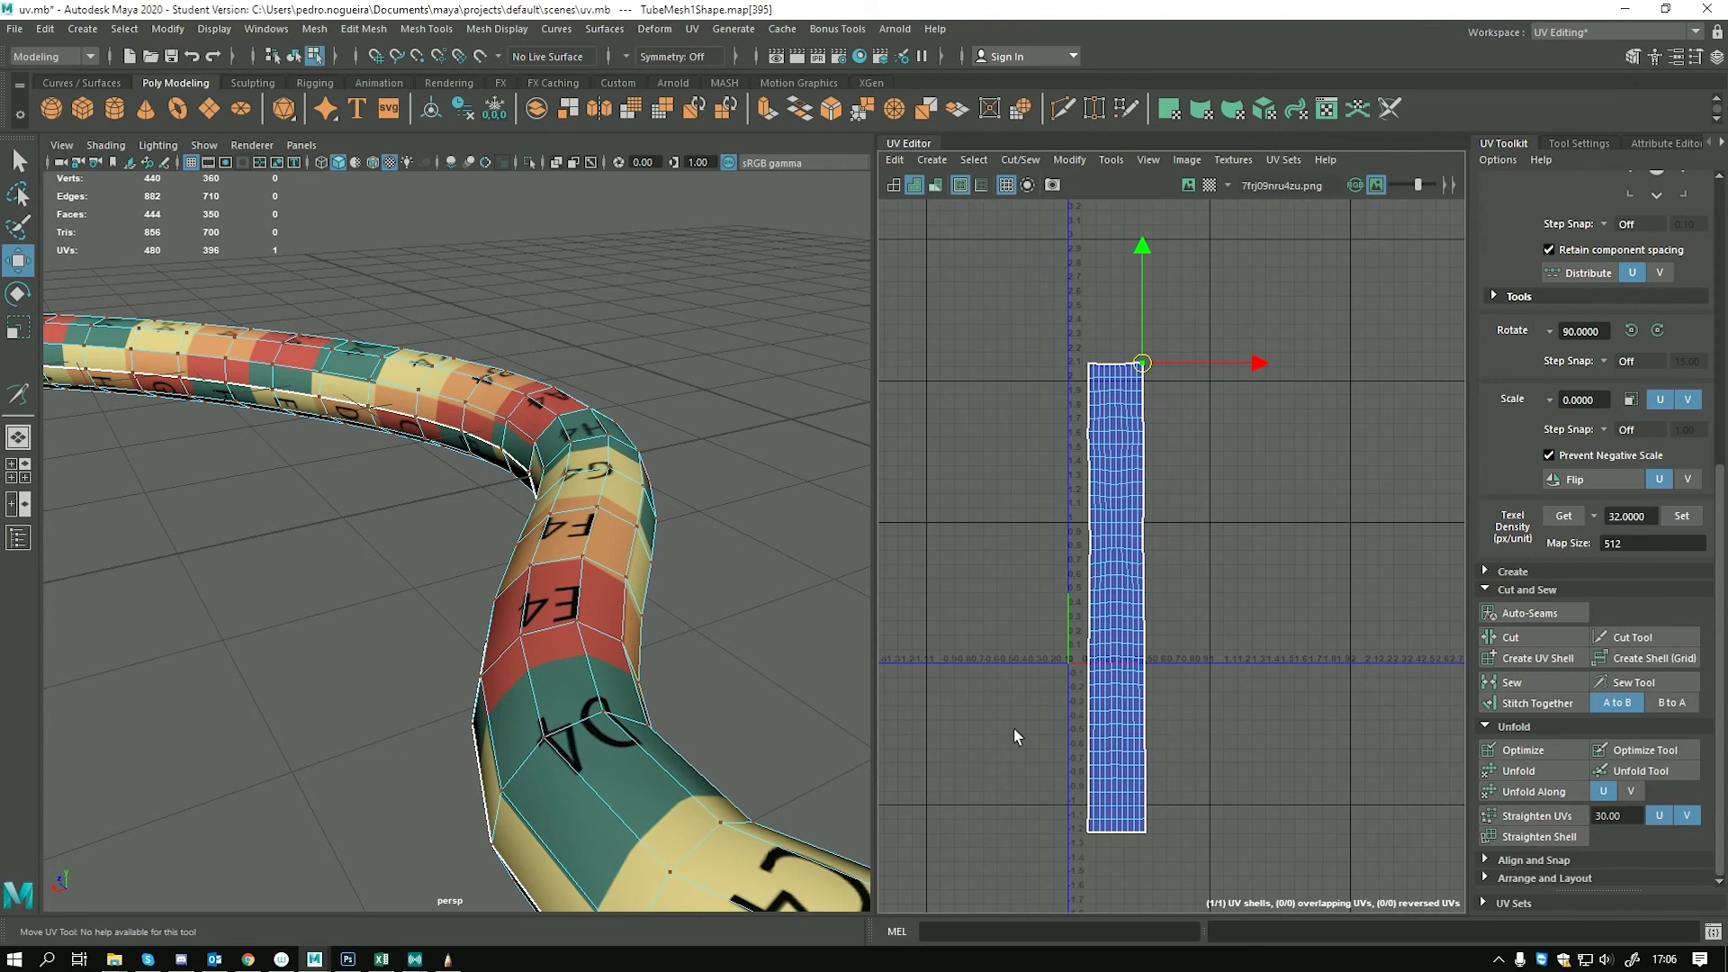
{"action": "right_click_drag", "start_coordinate": [608, 586], "coordinate": [803, 439], "text": "alt"}
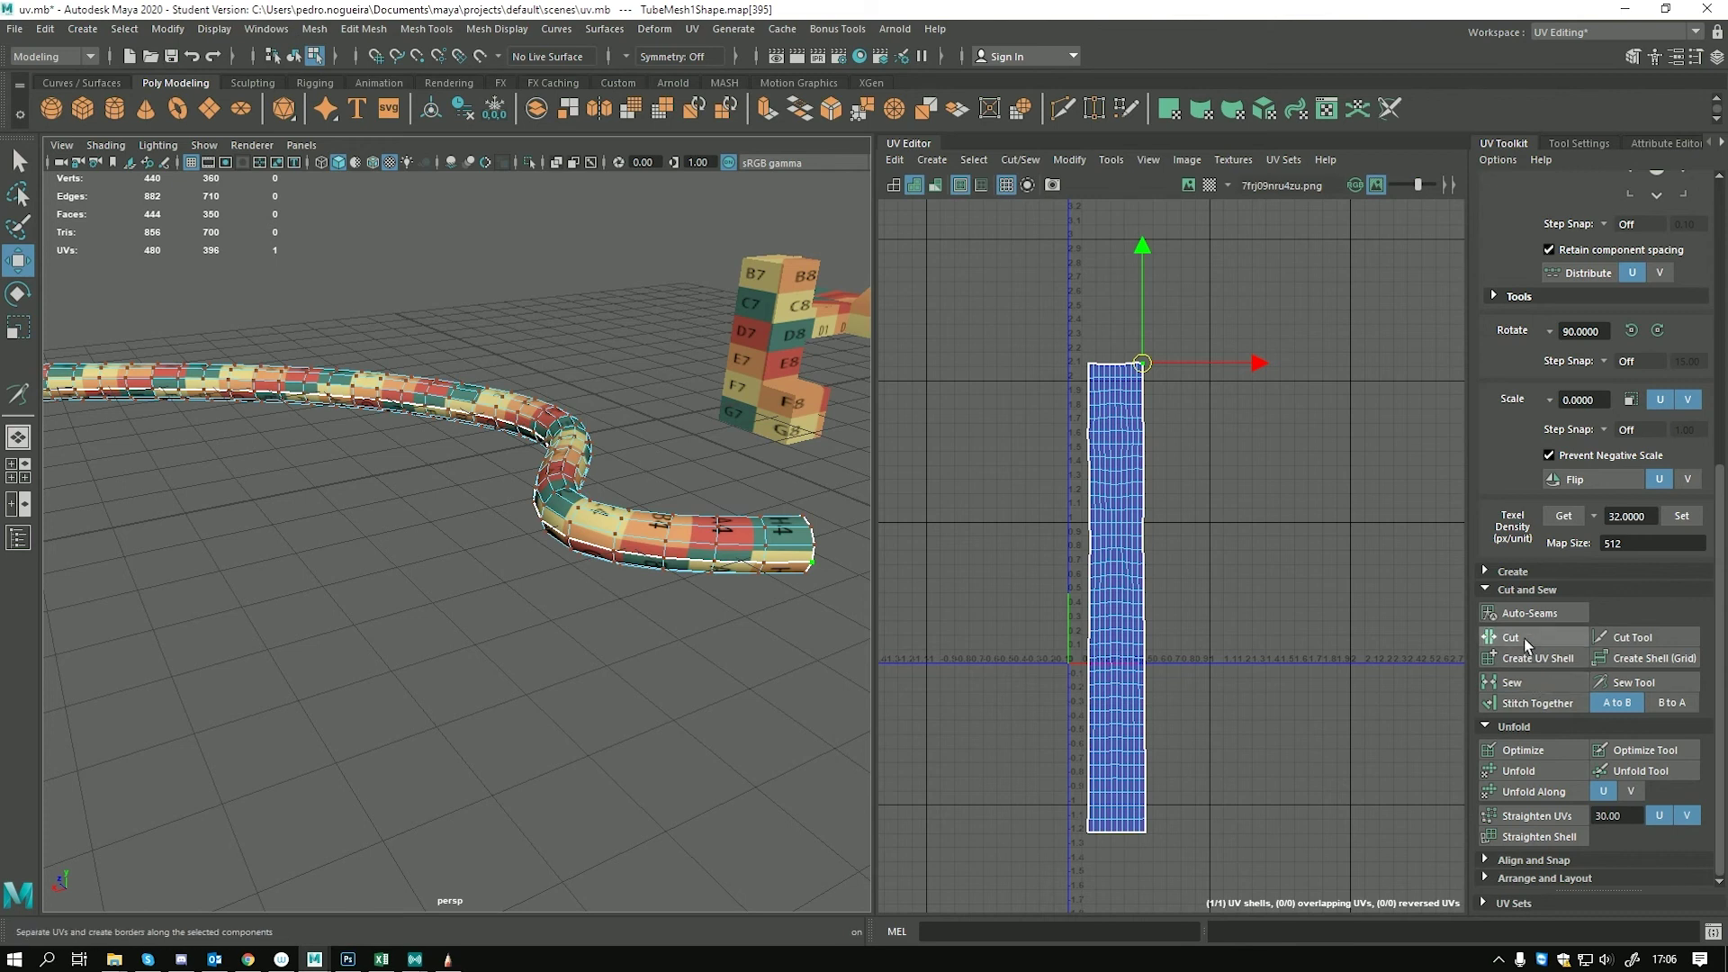
{"action": "scroll", "coordinate": [1219, 475], "scroll_direction": "down", "scroll_amount": 2}
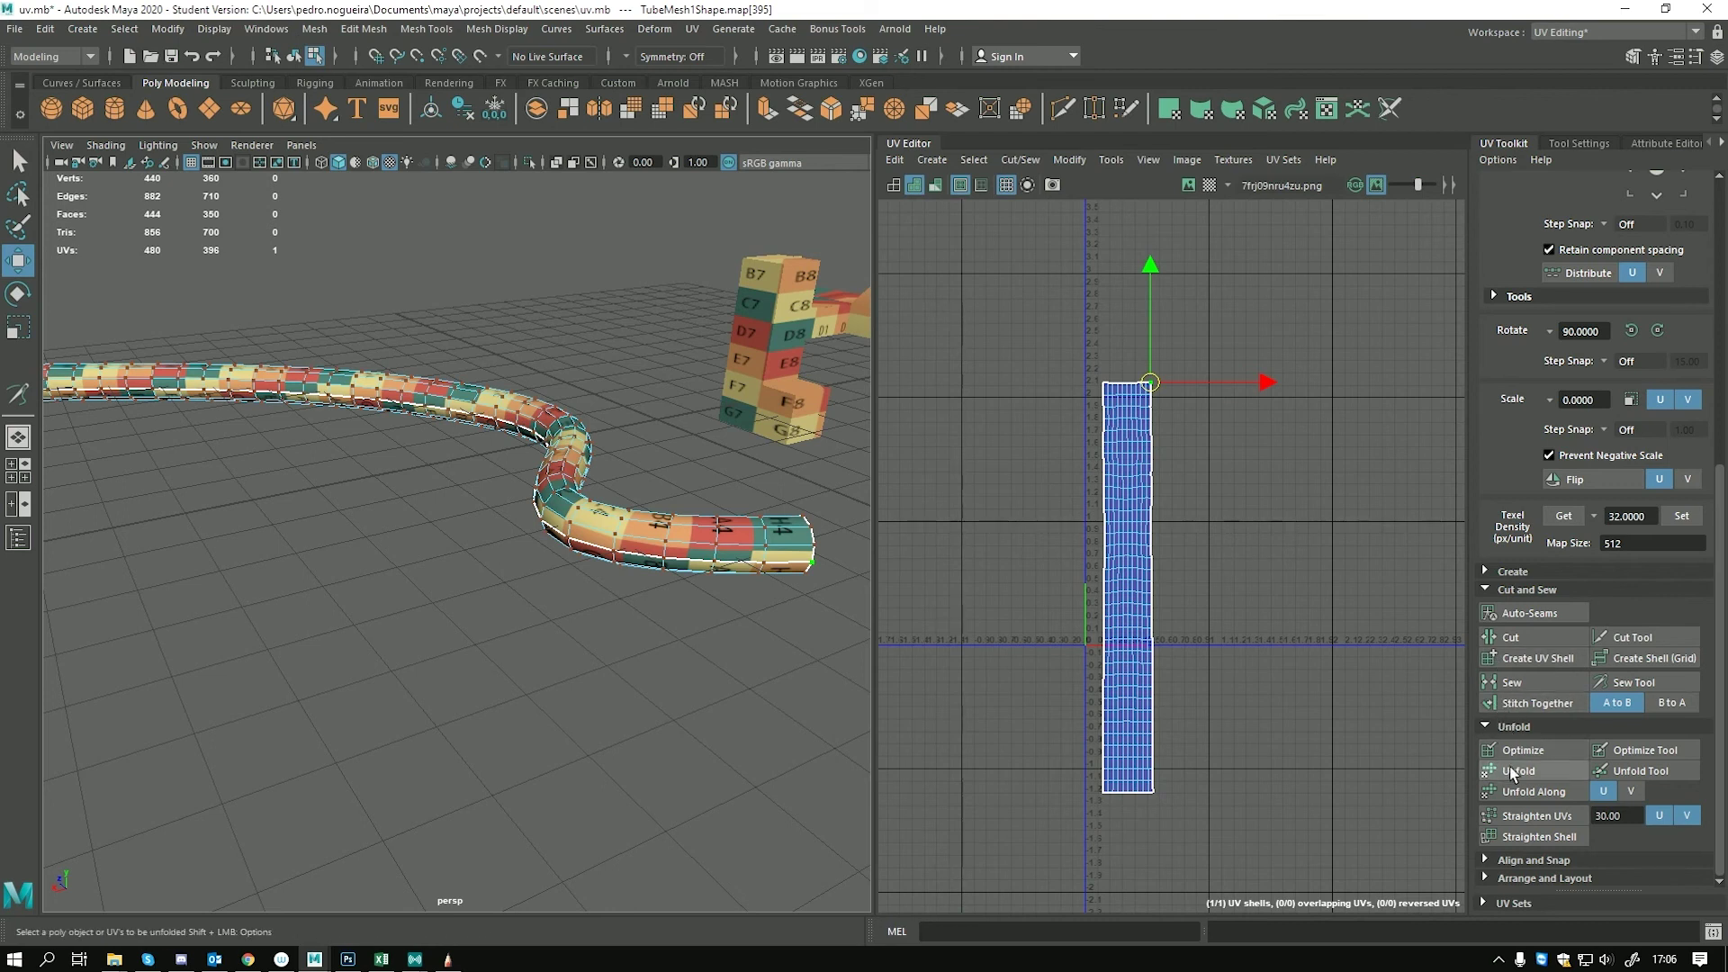
Select and frame the blocky mesh beside the tube and apply a planar UV projection to it
{"action": "middle_click_drag", "start_coordinate": [740, 560], "coordinate": [599, 560], "text": "alt"}
{"action": "right_click_drag", "start_coordinate": [662, 346], "coordinate": [720, 333]}
{"action": "middle_click_drag", "start_coordinate": [639, 448], "coordinate": [535, 515], "text": "alt"}
{"action": "right_click_drag", "start_coordinate": [535, 515], "coordinate": [534, 475], "text": "alt"}
{"action": "left_click", "coordinate": [632, 389]}
{"action": "key", "text": "f"}
{"action": "left_click_drag", "start_coordinate": [667, 517], "coordinate": [405, 514], "text": "alt"}
{"action": "right_click_drag", "start_coordinate": [1080, 578], "coordinate": [1158, 702], "text": "alt"}
{"action": "middle_click_drag", "start_coordinate": [1158, 702], "coordinate": [1112, 675], "text": "alt"}
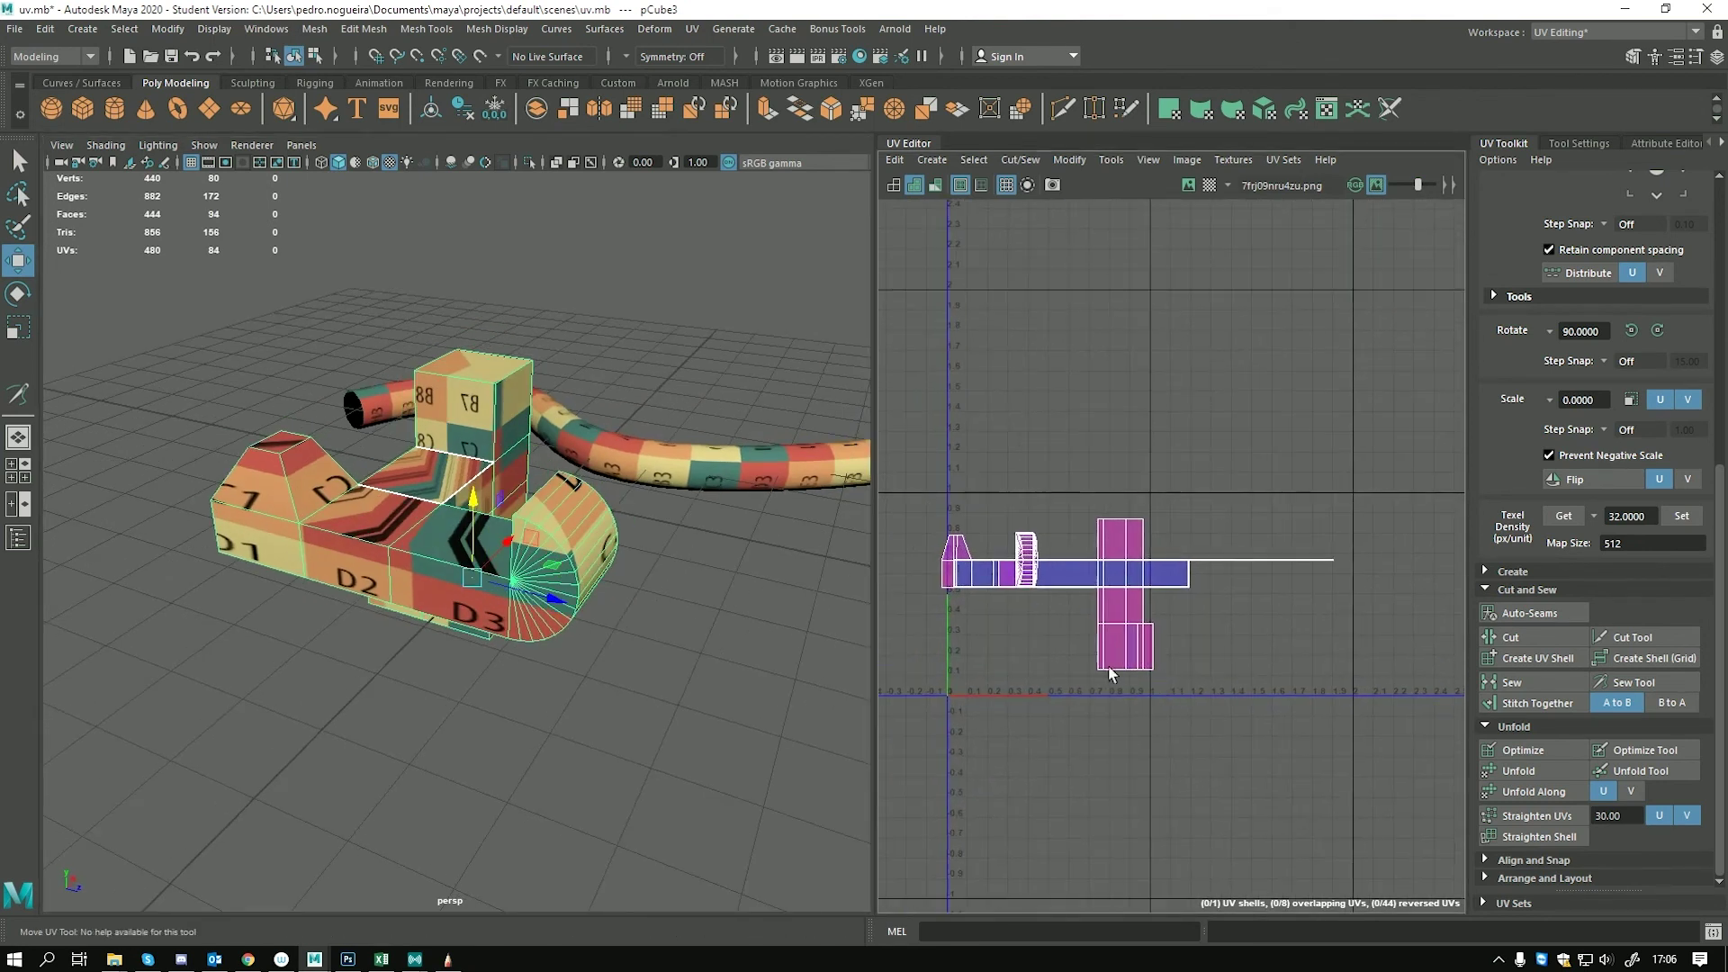
{"action": "scroll", "coordinate": [569, 594], "scroll_direction": "up", "scroll_amount": 4}
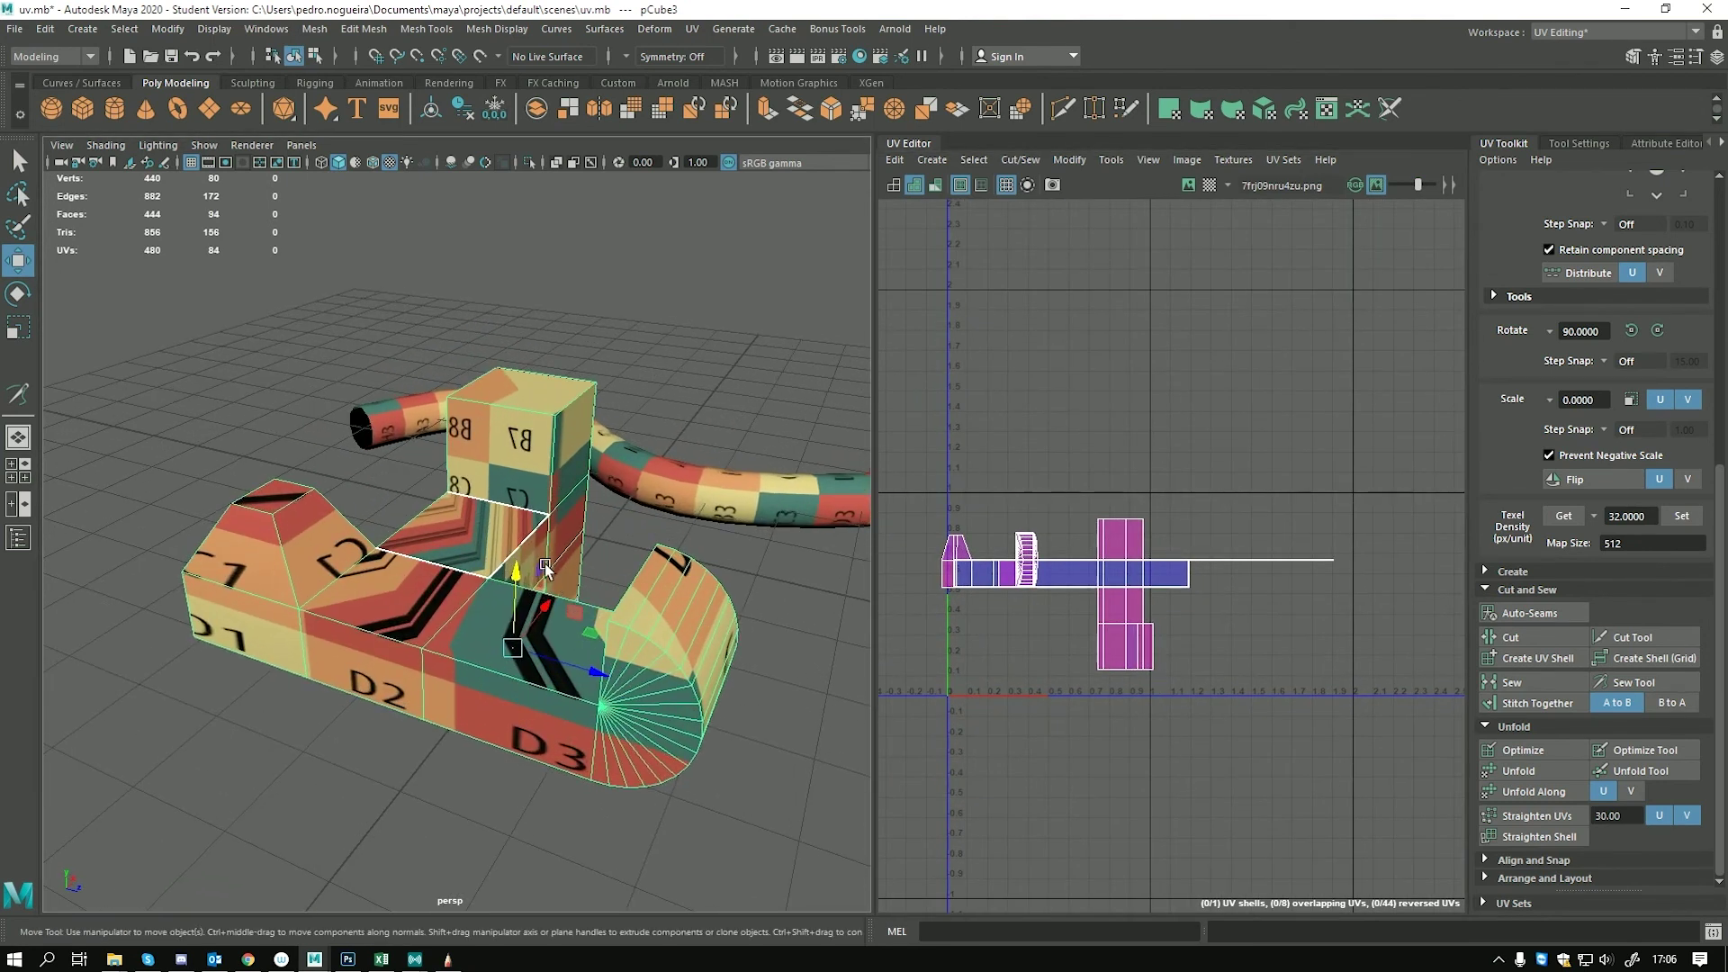
{"action": "left_click", "coordinate": [1169, 108]}
Start a seam selection on the column with its arm-side top edge, vertical corners and the joint edge with the arm
{"action": "left_click_drag", "start_coordinate": [405, 468], "coordinate": [515, 558], "text": "alt"}
{"action": "scroll", "coordinate": [515, 558], "scroll_direction": "up", "scroll_amount": 6}
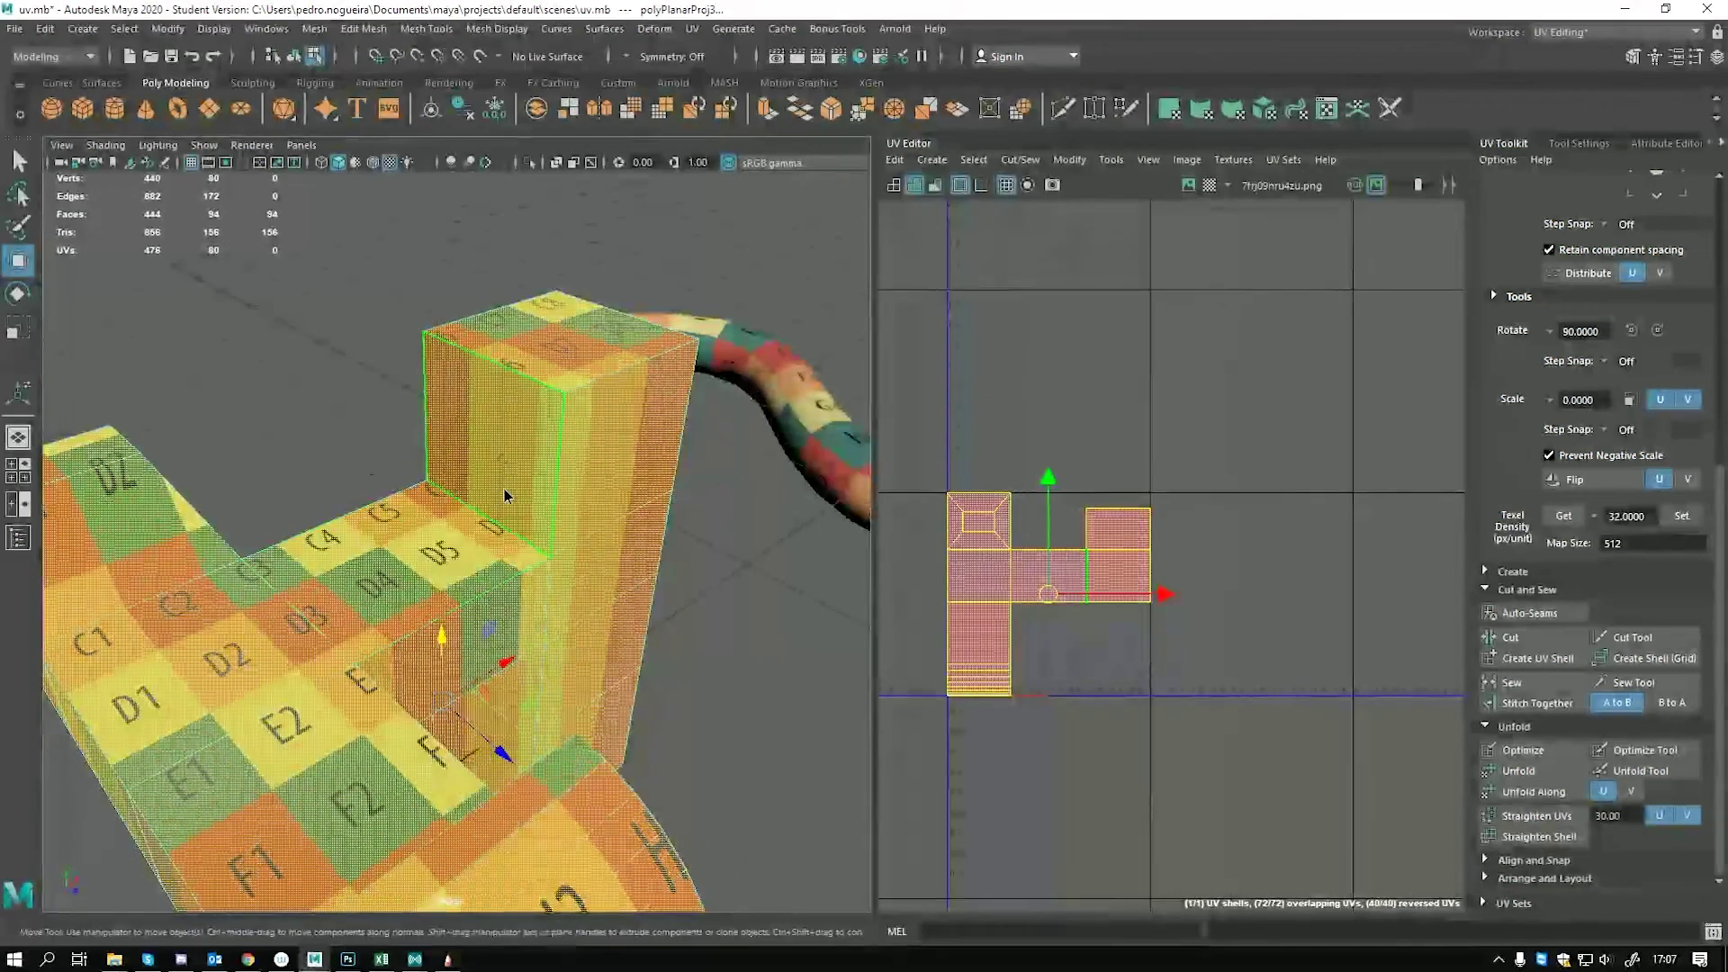
{"action": "right_click_drag", "start_coordinate": [504, 457], "coordinate": [513, 401]}
{"action": "left_click", "coordinate": [531, 376]}
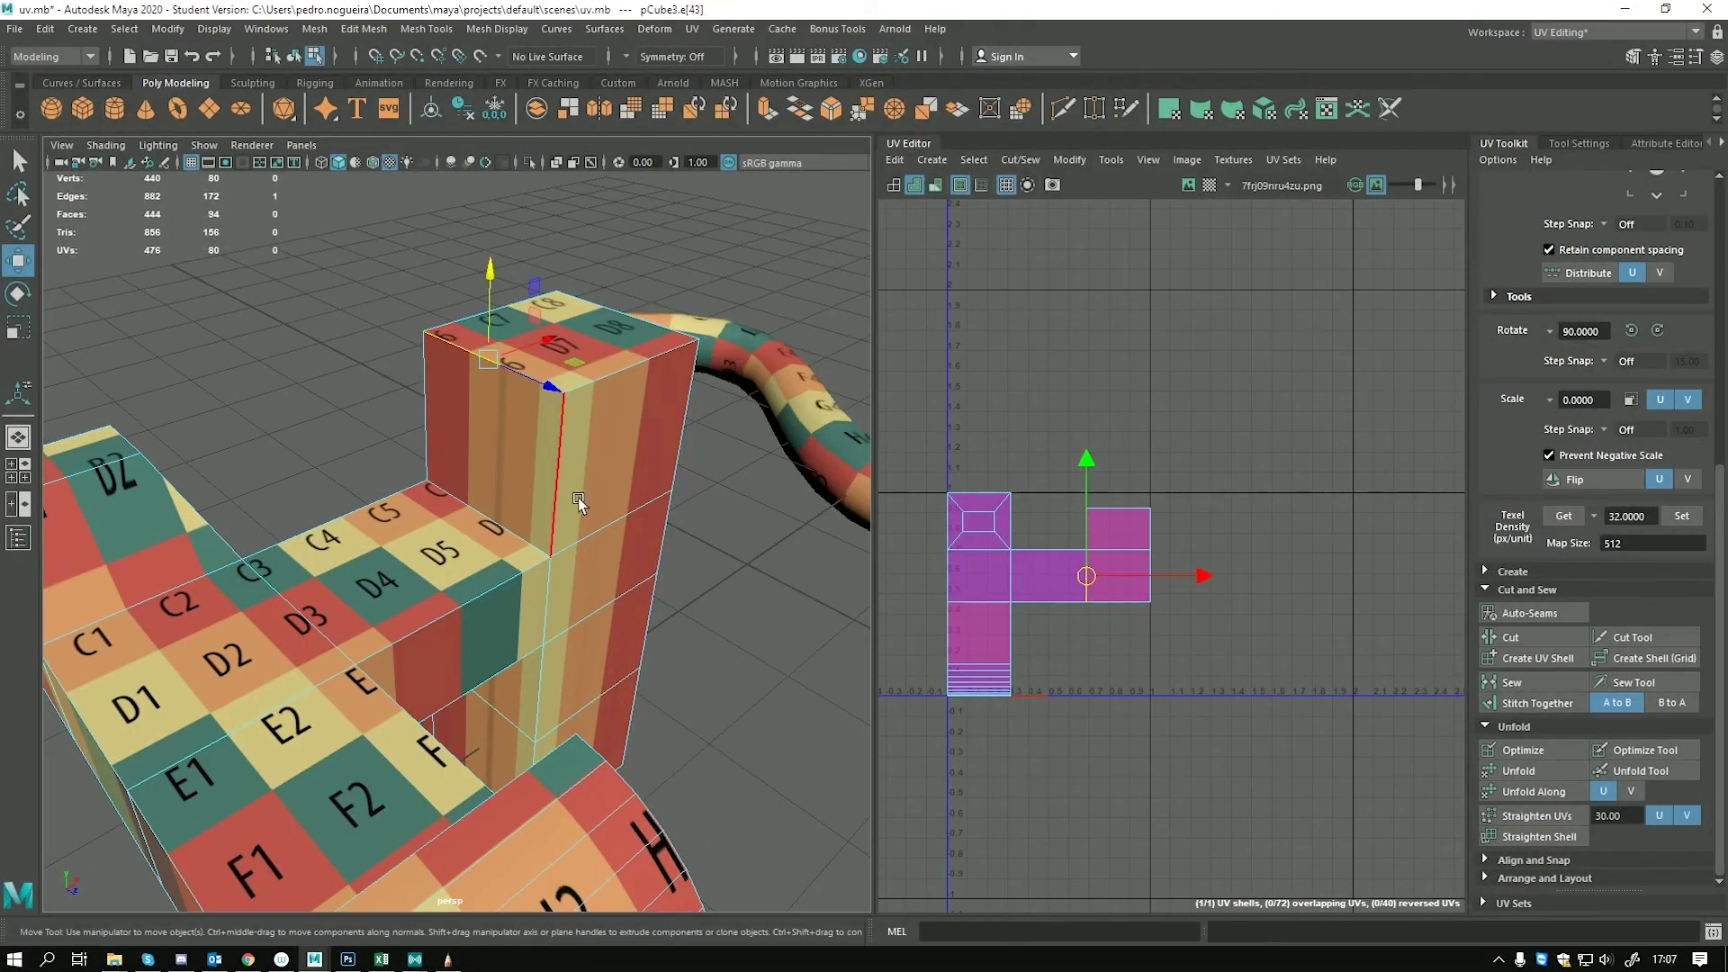
{"action": "left_click", "coordinate": [558, 456], "text": "shift"}
{"action": "left_click", "coordinate": [497, 519], "text": "shift"}
{"action": "left_click_drag", "start_coordinate": [501, 527], "coordinate": [662, 554], "text": "alt"}
{"action": "left_click", "coordinate": [360, 502], "text": "shift"}
Add the edges where the low foot block meets the column to the seam selection
{"action": "left_click_drag", "start_coordinate": [407, 559], "coordinate": [596, 670], "text": "alt"}
{"action": "left_click", "coordinate": [446, 672], "text": "shift"}
{"action": "left_click", "coordinate": [369, 632], "text": "shift"}
{"action": "left_click", "coordinate": [502, 606], "text": "shift"}
{"action": "left_click", "coordinate": [451, 611], "text": "shift"}
{"action": "left_click", "coordinate": [559, 623], "text": "shift"}
Add the column's remaining top edges and rear vertical corner edges to the seam selection
{"action": "left_click_drag", "start_coordinate": [462, 713], "coordinate": [521, 522], "text": "alt"}
{"action": "left_click", "coordinate": [452, 516], "text": "shift"}
{"action": "left_click", "coordinate": [444, 435], "text": "shift"}
{"action": "left_click", "coordinate": [479, 359], "text": "shift"}
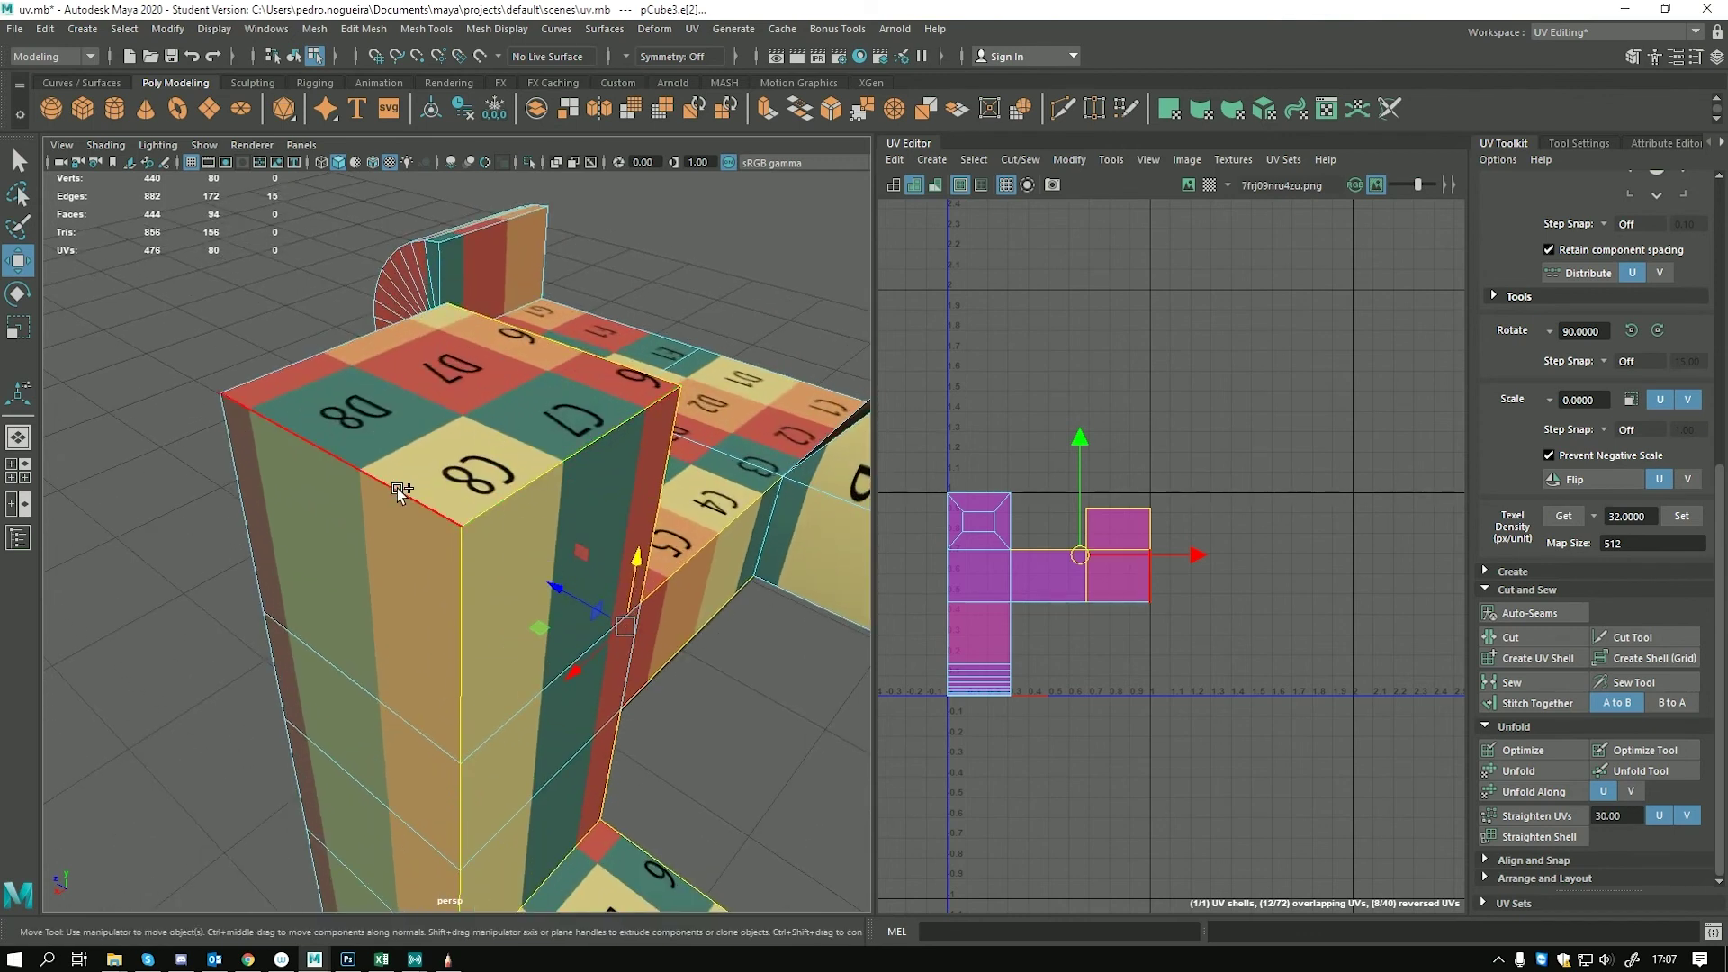
{"action": "left_click", "coordinate": [400, 534], "text": "shift"}
{"action": "left_click_drag", "start_coordinate": [400, 535], "coordinate": [403, 456], "text": "alt"}
{"action": "left_click", "coordinate": [628, 447], "text": "shift"}
{"action": "left_click", "coordinate": [430, 609], "text": "shift"}
Add the low foot block's vertical corners and bottom edges to the seam selection
{"action": "left_click_drag", "start_coordinate": [439, 743], "coordinate": [513, 504], "text": "alt"}
{"action": "left_click", "coordinate": [510, 600], "text": "shift"}
{"action": "left_click", "coordinate": [494, 706], "text": "shift"}
{"action": "left_click", "coordinate": [494, 805], "text": "shift"}
{"action": "left_click_drag", "start_coordinate": [494, 806], "coordinate": [570, 790], "text": "alt"}
{"action": "left_click", "coordinate": [545, 848], "text": "shift"}
{"action": "left_click_drag", "start_coordinate": [386, 868], "coordinate": [344, 651], "text": "alt"}
{"action": "left_click", "coordinate": [585, 567], "text": "shift"}
{"action": "left_click", "coordinate": [327, 729], "text": "shift"}
{"action": "left_click", "coordinate": [448, 706], "text": "shift"}
Add the column's corner edges beneath the arm and the arm's long upper edge to the seam selection
{"action": "left_click_drag", "start_coordinate": [447, 706], "coordinate": [527, 596], "text": "alt"}
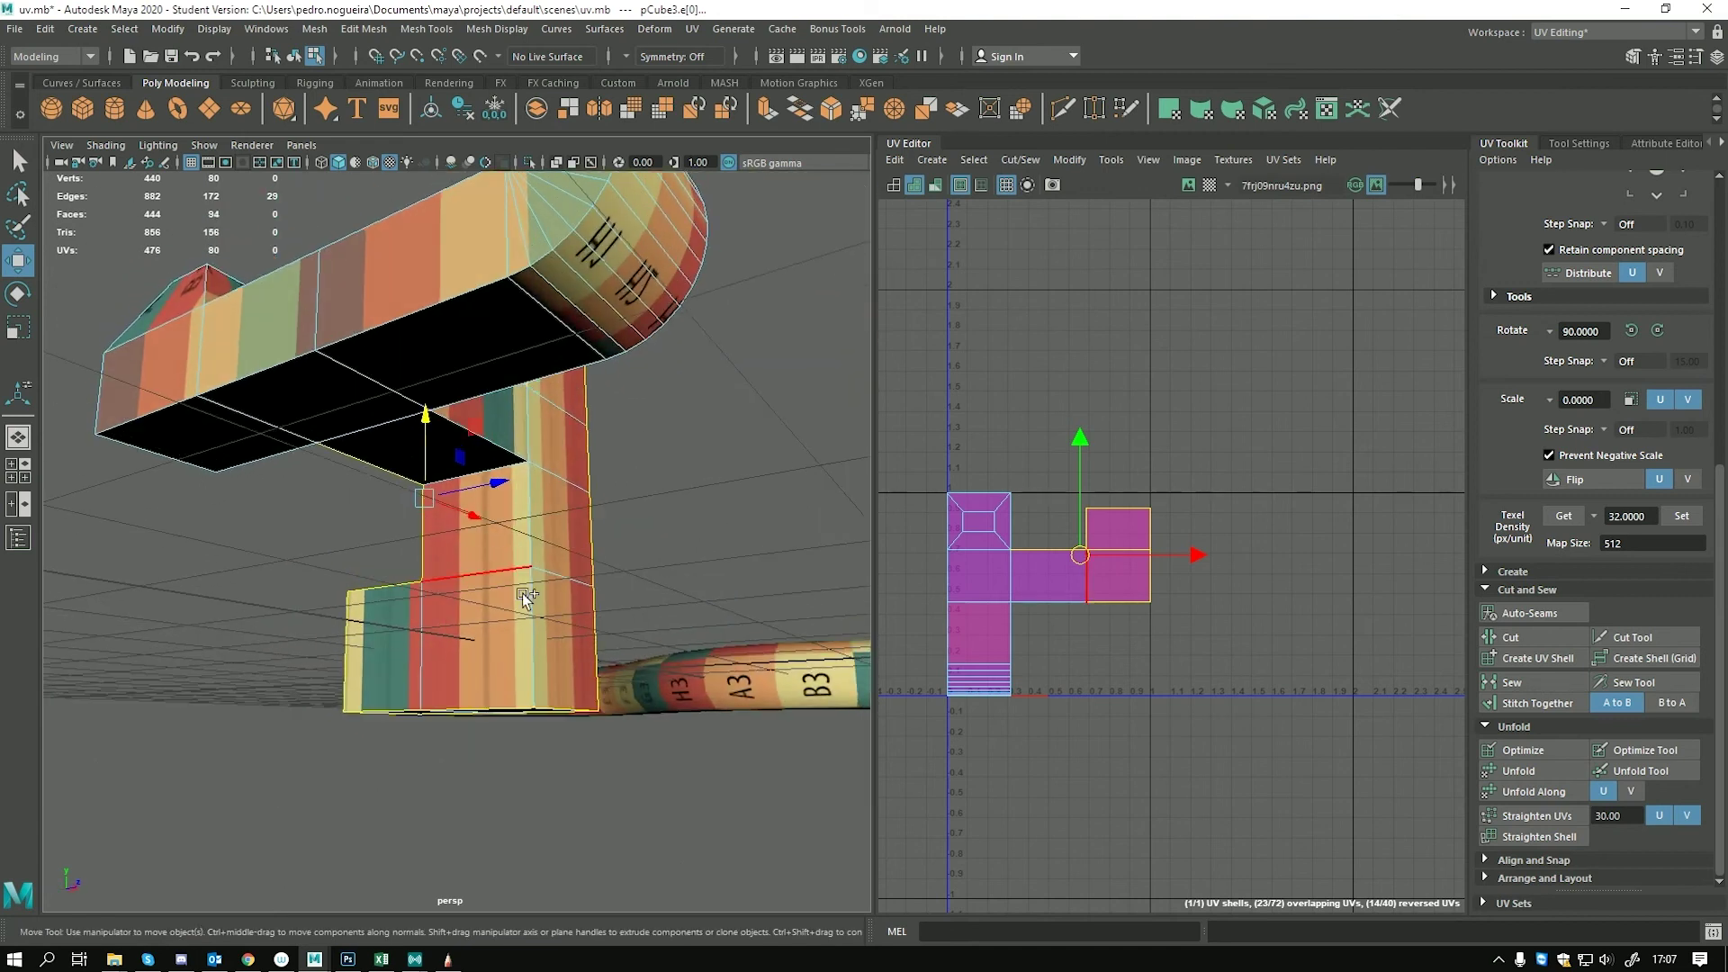
{"action": "left_click", "coordinate": [535, 615], "text": "shift"}
{"action": "scroll", "coordinate": [544, 571], "scroll_direction": "up", "scroll_amount": 5}
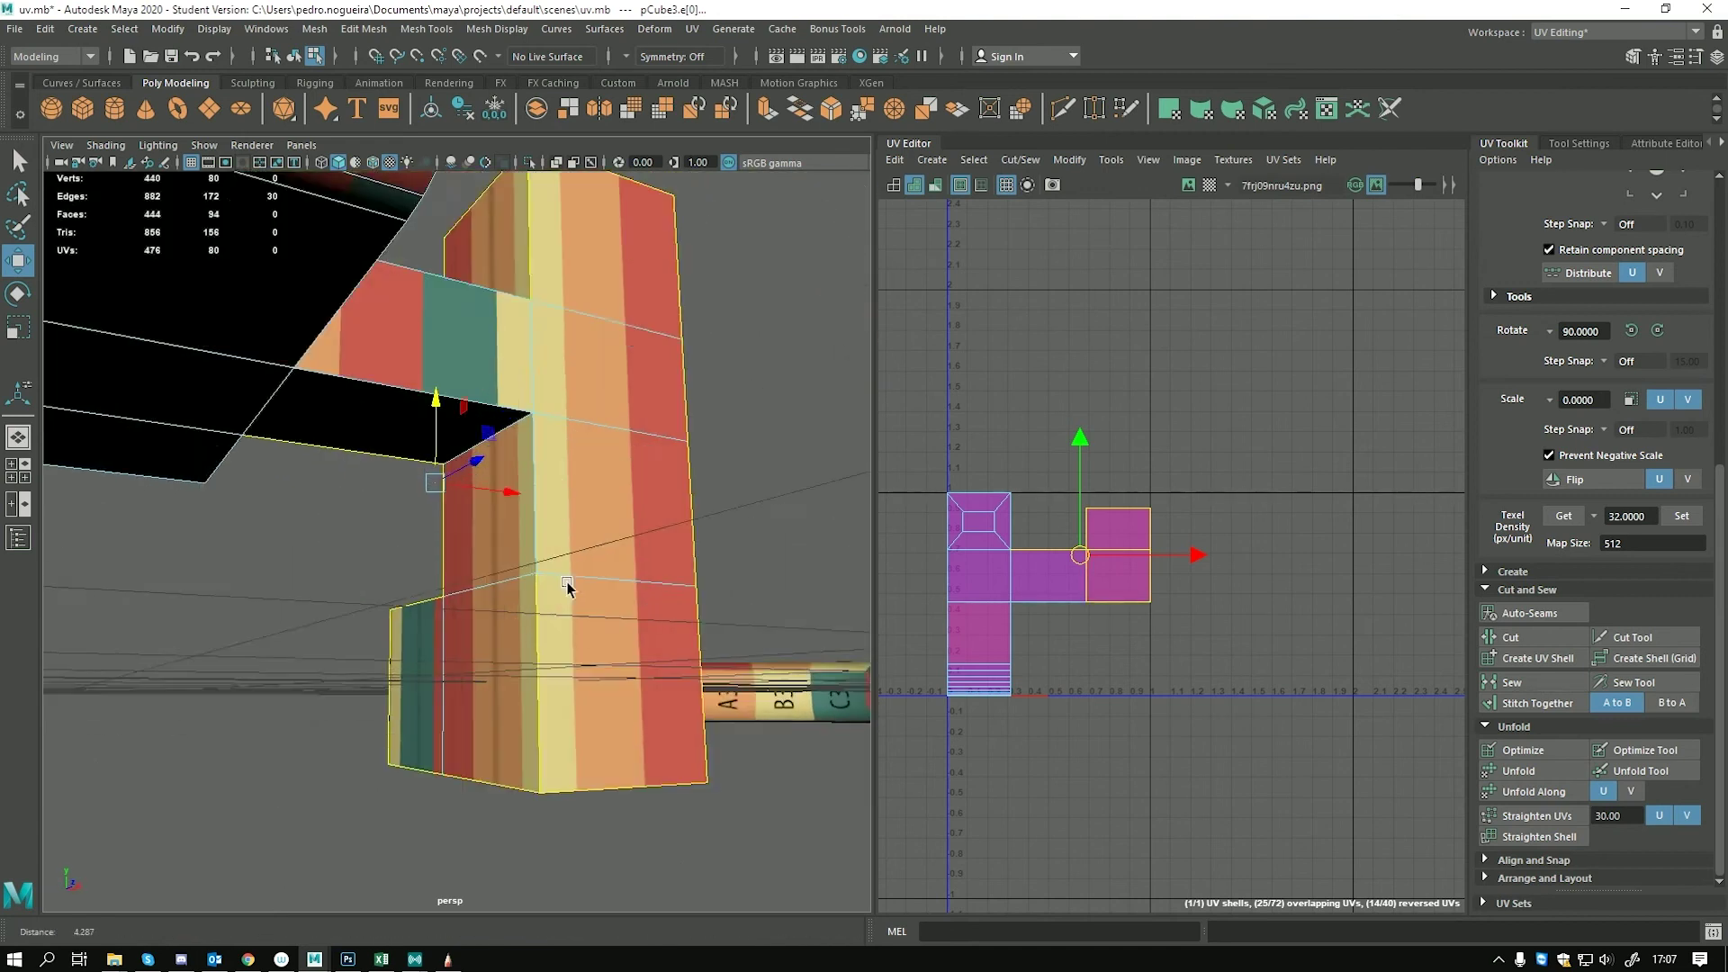
{"action": "left_click", "coordinate": [514, 351], "text": "shift"}
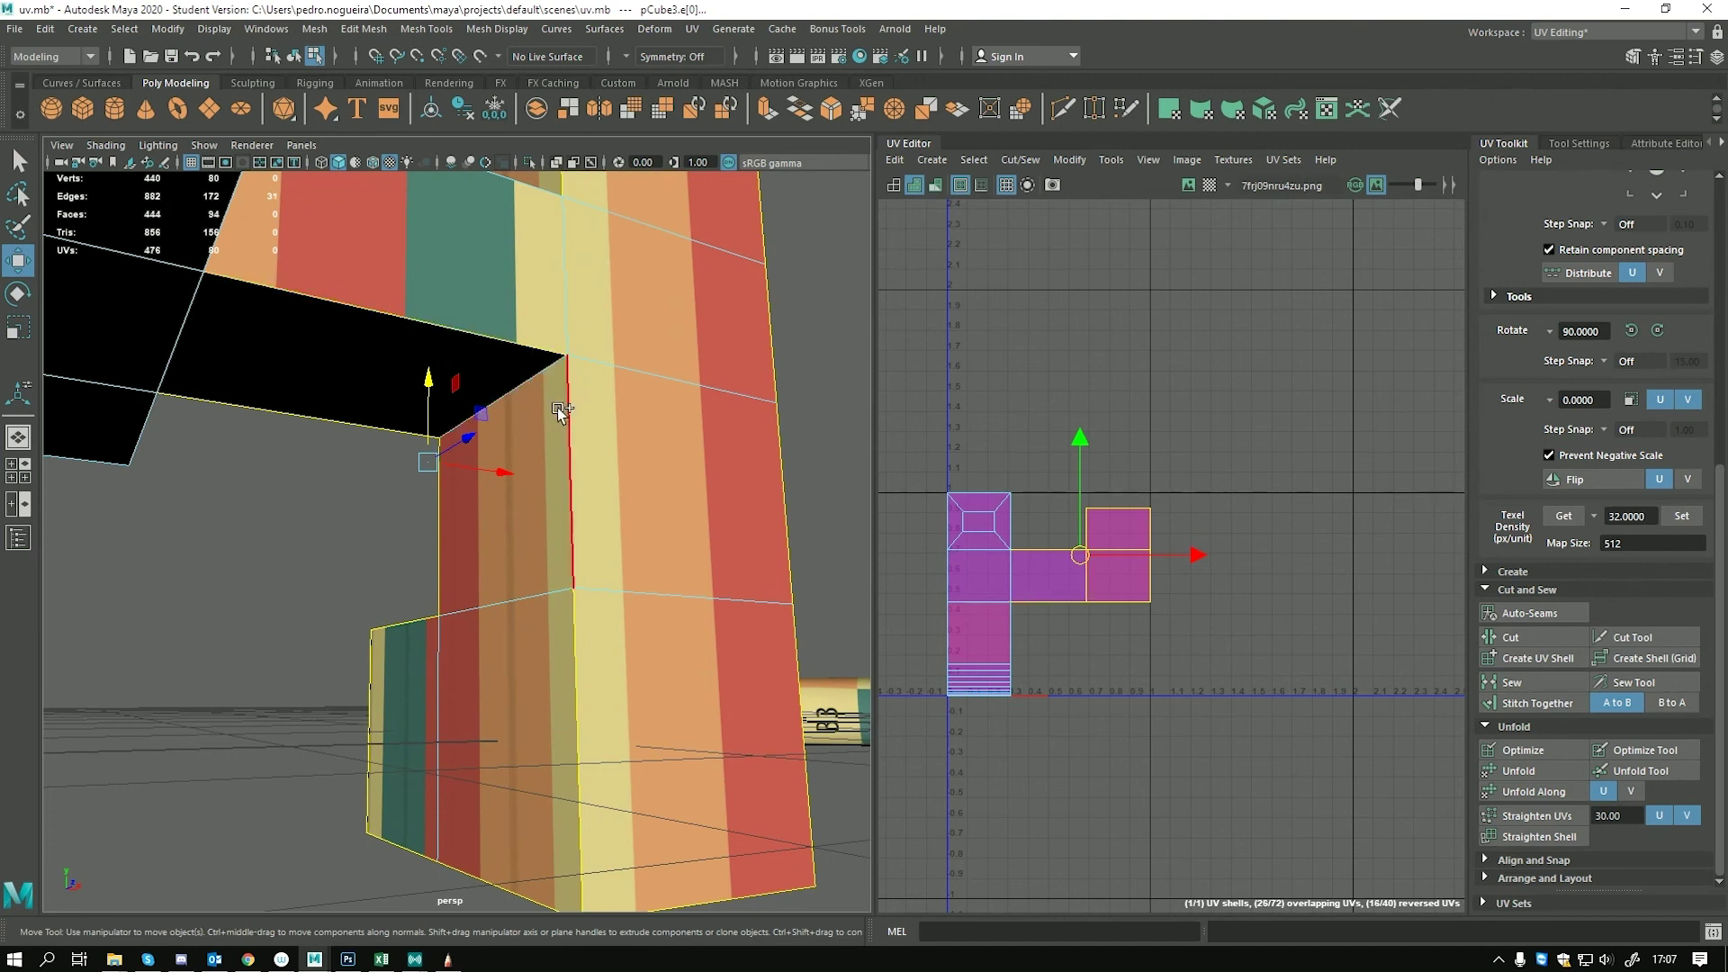
{"action": "left_click_drag", "start_coordinate": [563, 456], "coordinate": [519, 326], "text": "alt"}
{"action": "left_click", "coordinate": [523, 358]}
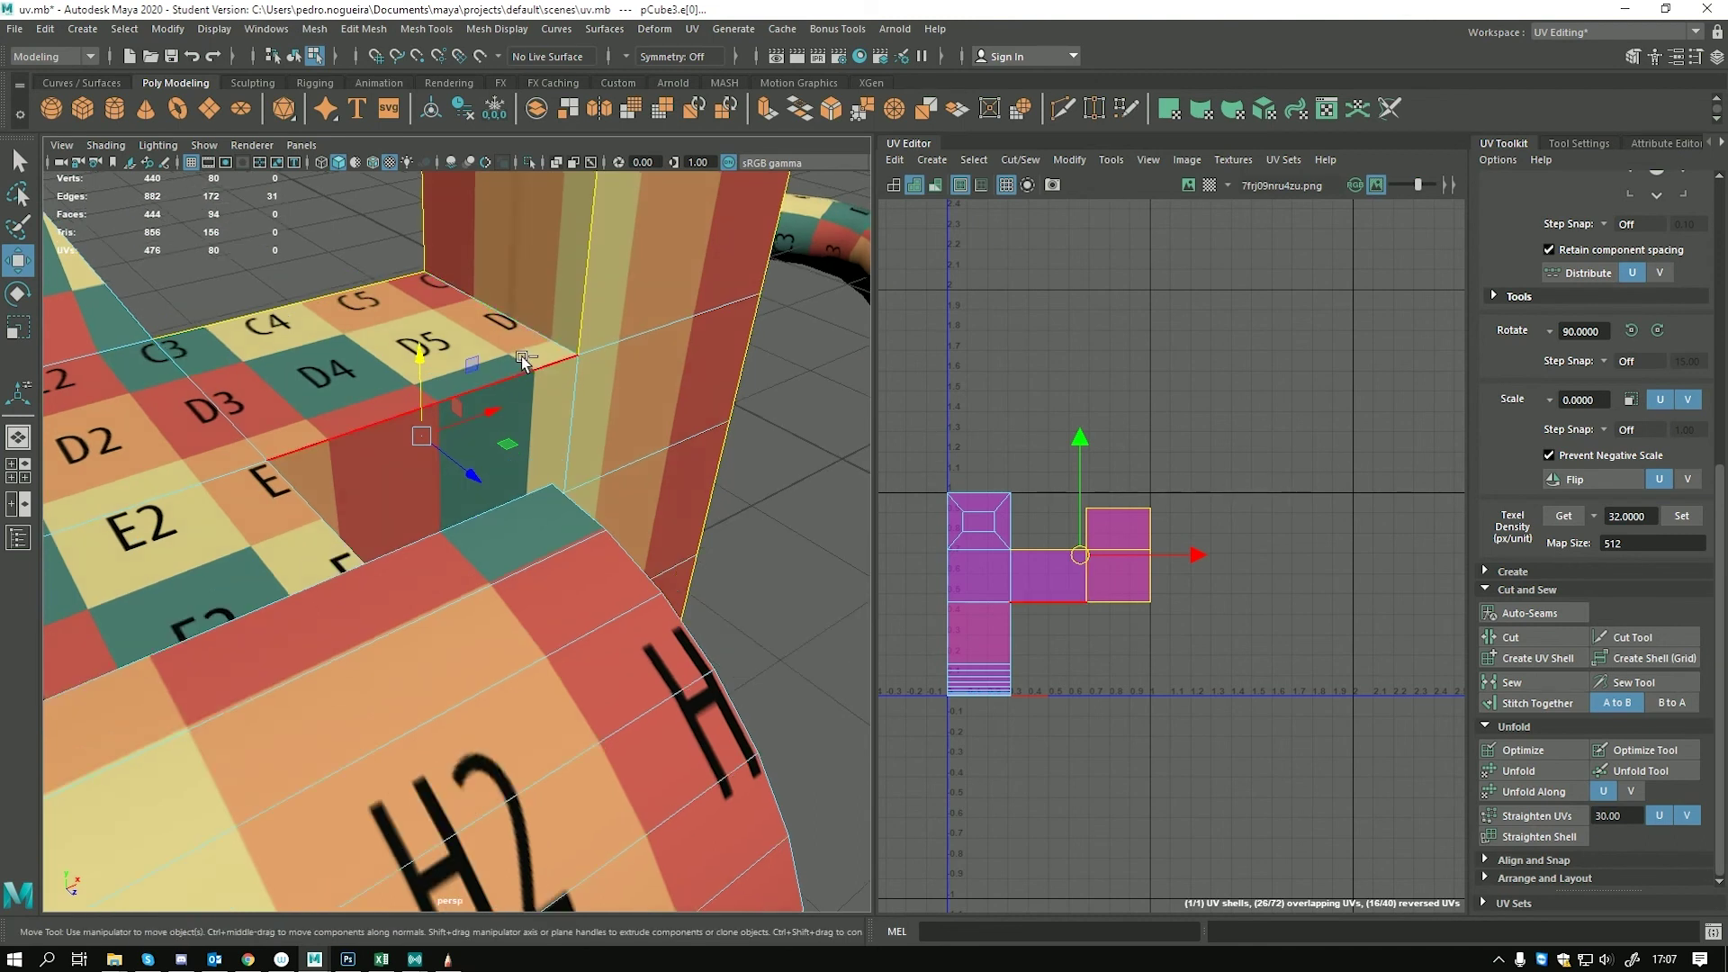
Display the model in untextured shading and adjust the seam selection along the arm's lower edges with the Select tool
{"action": "mouse_move", "coordinate": [407, 428]}
{"action": "left_mouse_down", "text": "alt"}
{"action": "mouse_move", "coordinate": [423, 450]}
{"action": "mouse_move", "coordinate": [396, 432]}
{"action": "mouse_move", "coordinate": [487, 415]}
{"action": "mouse_move", "coordinate": [536, 513]}
{"action": "mouse_move", "coordinate": [346, 412]}
{"action": "mouse_move", "coordinate": [374, 397]}
{"action": "mouse_move", "coordinate": [378, 417]}
{"action": "left_mouse_up", "text": "alt"}
{"action": "key", "text": "4"}
{"action": "key", "text": "5"}
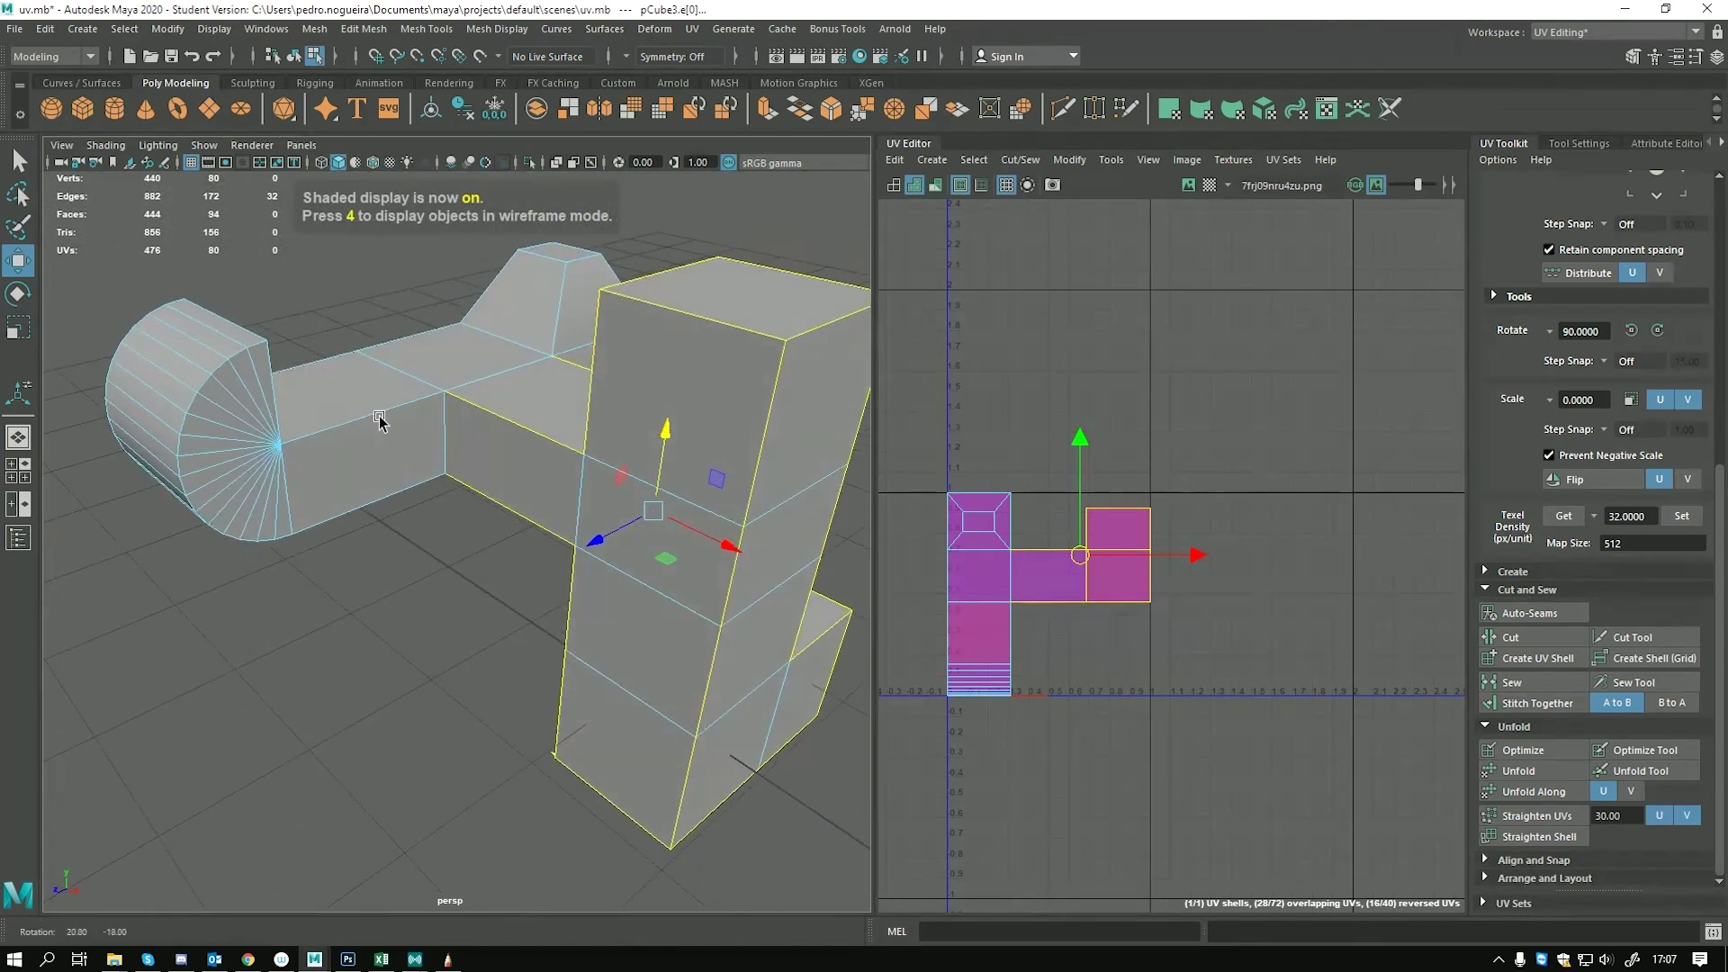
{"action": "key", "text": "q"}
{"action": "scroll", "coordinate": [450, 459], "scroll_direction": "up", "scroll_amount": 3}
{"action": "left_click_drag", "start_coordinate": [457, 475], "coordinate": [435, 635], "text": "alt"}
{"action": "left_click", "coordinate": [547, 647], "text": "ctrl"}
{"action": "left_click_drag", "start_coordinate": [546, 646], "coordinate": [510, 546], "text": "alt"}
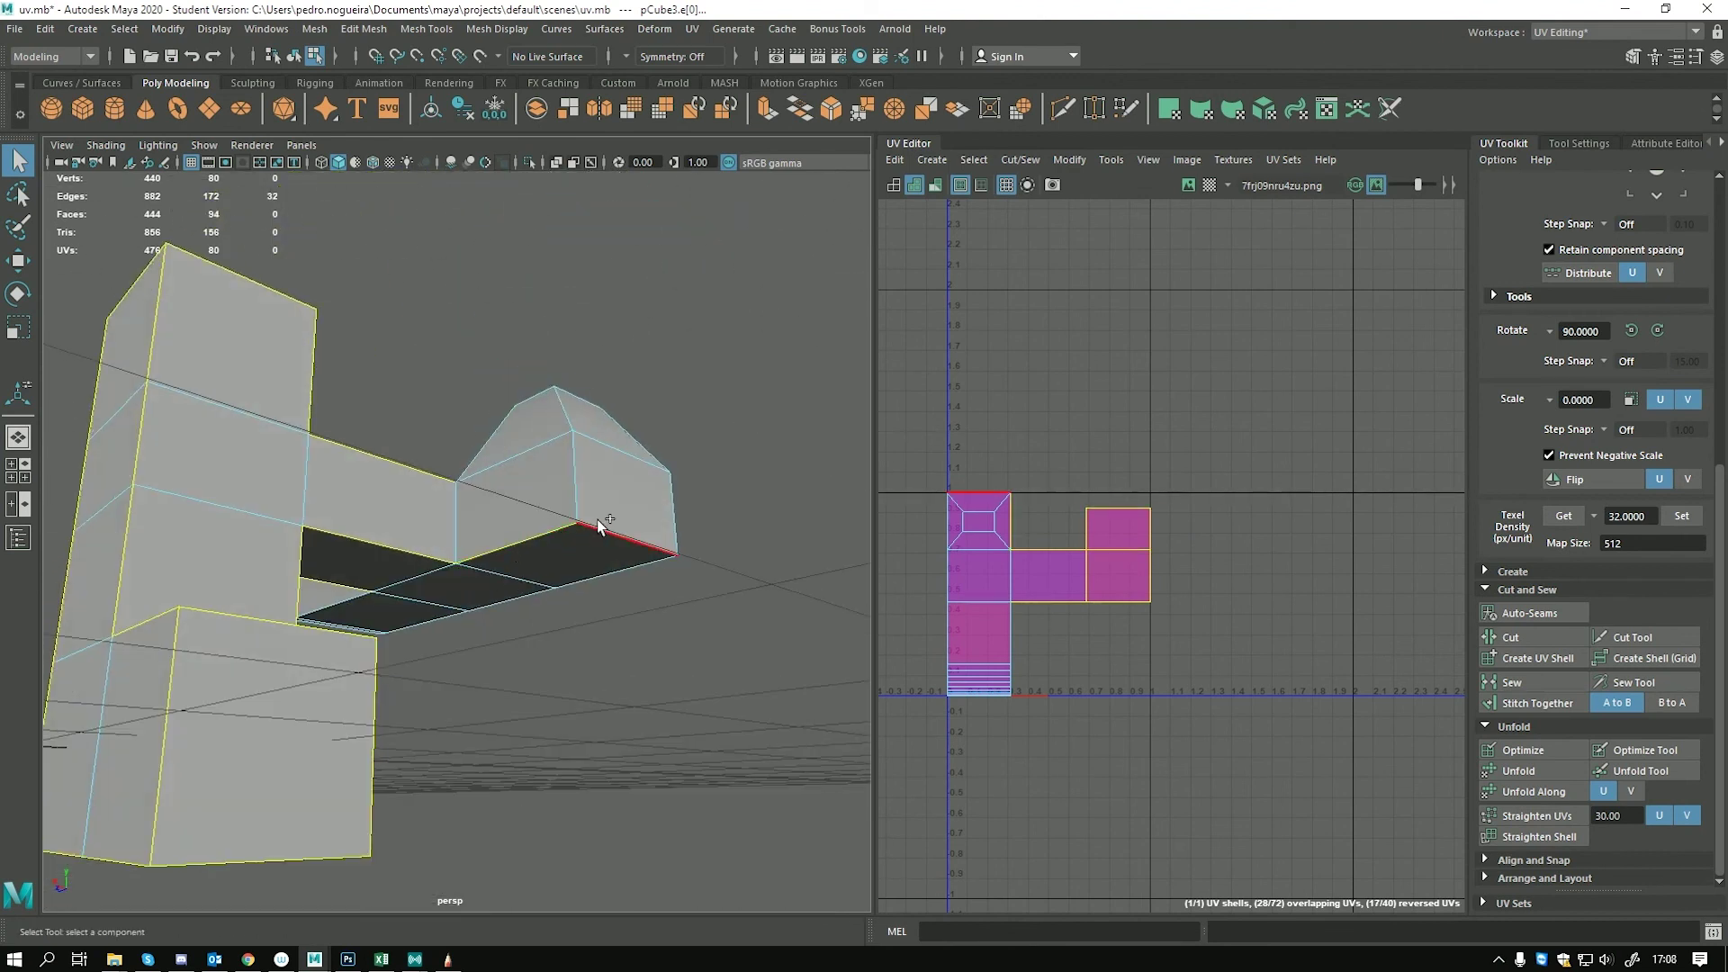
Add the bottom edges of the tapered block and the beam to the seam selection
{"action": "left_click", "coordinate": [658, 576], "text": "shift"}
{"action": "left_click_drag", "start_coordinate": [658, 576], "coordinate": [540, 513], "text": "alt"}
{"action": "left_click_drag", "start_coordinate": [648, 585], "coordinate": [551, 532], "text": "alt"}
{"action": "left_click", "coordinate": [621, 630], "text": "shift"}
{"action": "left_click", "coordinate": [551, 531], "text": "shift"}
{"action": "left_click", "coordinate": [450, 665], "text": "shift"}
Try adding the tapered block's lower vertical corner edges to the seam selection, and deselect them
{"action": "left_click_drag", "start_coordinate": [469, 644], "coordinate": [576, 661], "text": "alt"}
{"action": "left_click_drag", "start_coordinate": [570, 603], "coordinate": [533, 586], "text": "alt"}
{"action": "left_click", "coordinate": [445, 563], "text": "shift"}
{"action": "left_click", "coordinate": [601, 609], "text": "shift"}
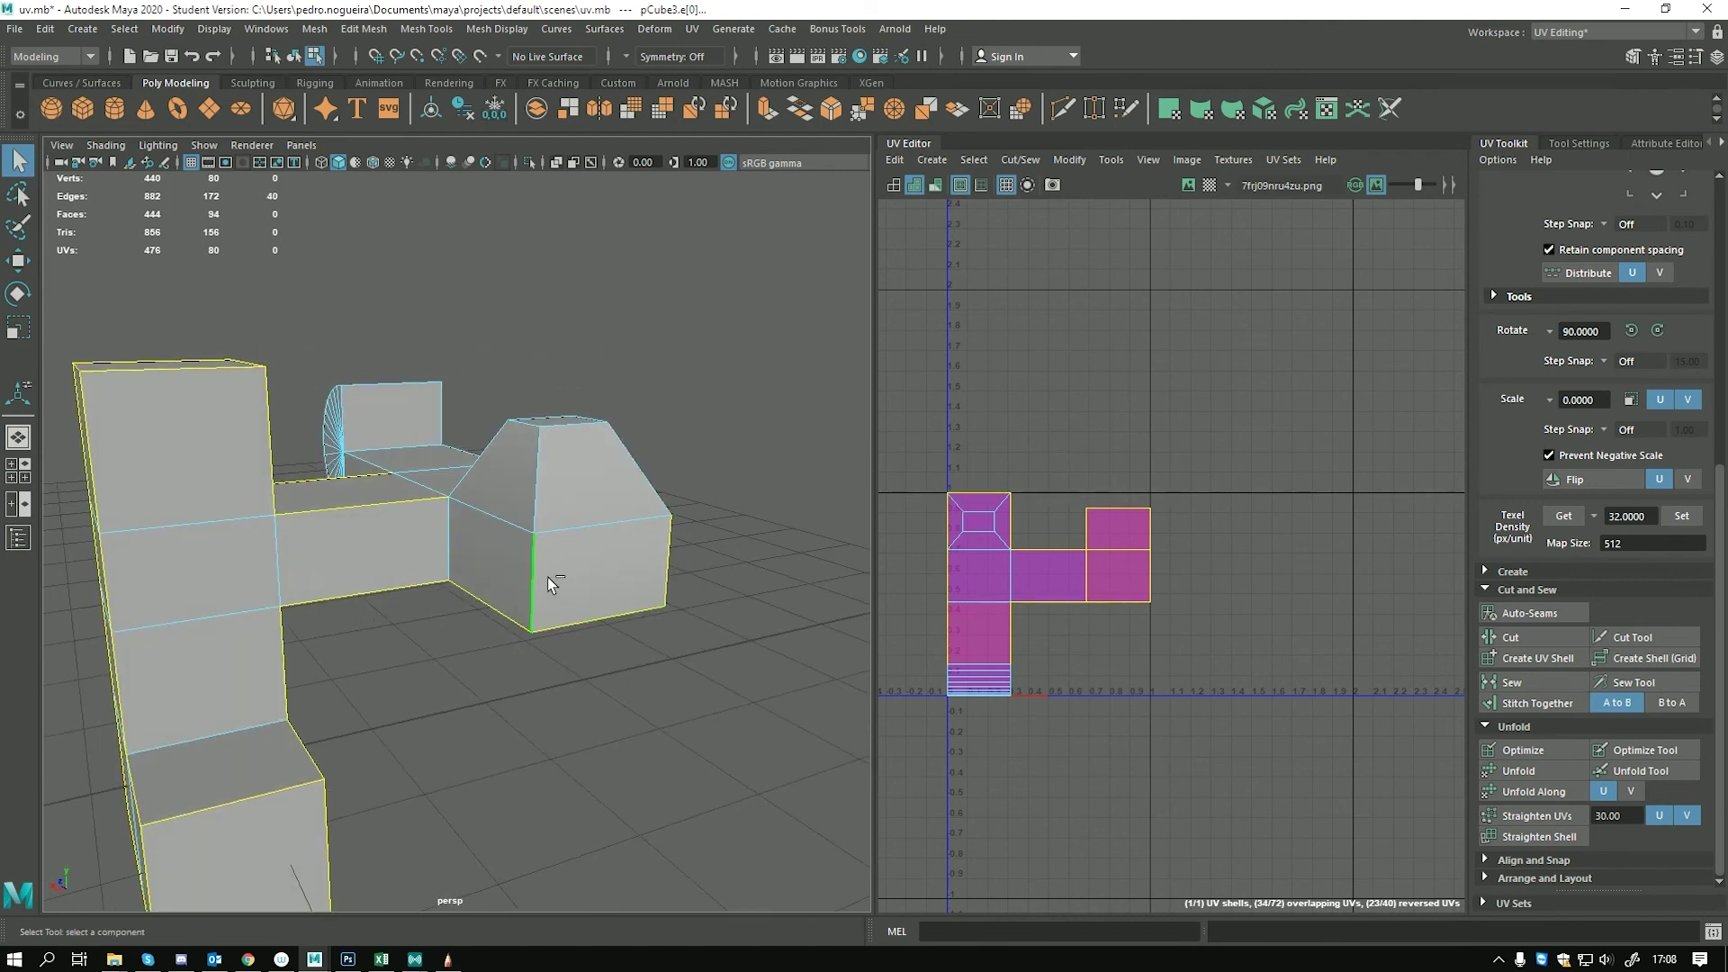
{"action": "left_click", "coordinate": [444, 554], "text": "ctrl"}
{"action": "left_click_drag", "start_coordinate": [444, 554], "coordinate": [602, 553], "text": "alt"}
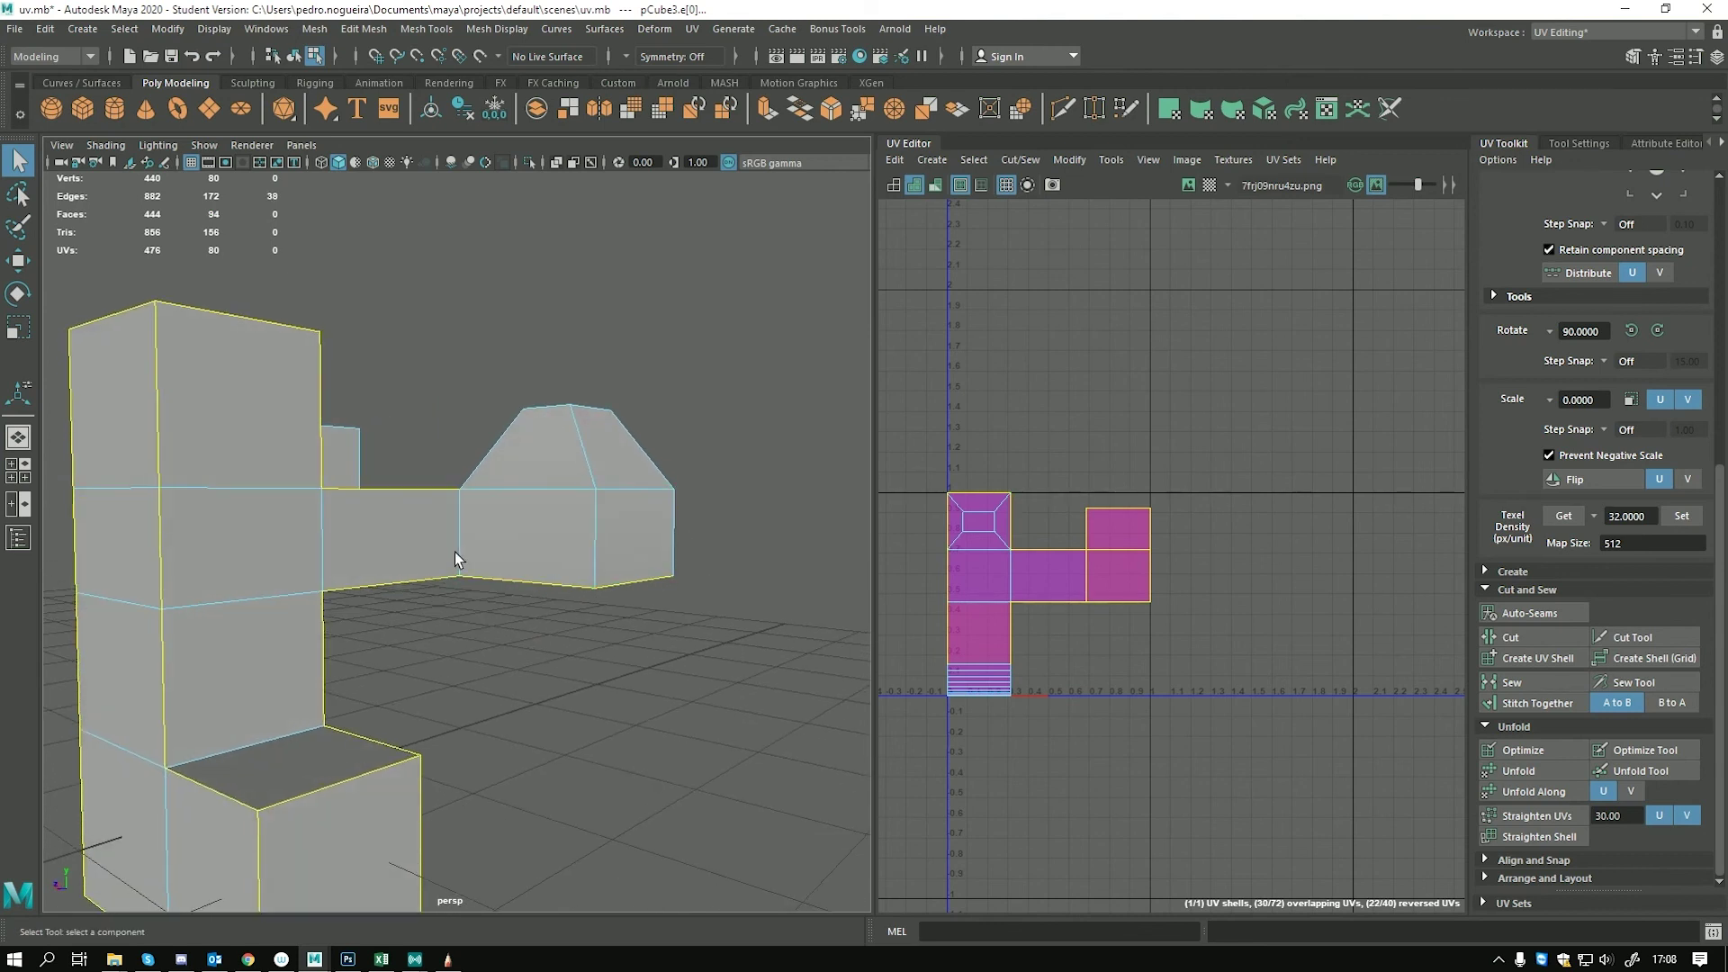
Add the joint between the tapered block and the beam and the beam's long upper edges to the seam selection
{"action": "mouse_move", "coordinate": [461, 527]}
{"action": "left_mouse_down", "text": "alt"}
{"action": "mouse_move", "coordinate": [513, 575]}
{"action": "mouse_move", "coordinate": [366, 622]}
{"action": "mouse_move", "coordinate": [464, 555]}
{"action": "left_mouse_up", "text": "alt"}
{"action": "left_click", "coordinate": [478, 647], "text": "shift"}
{"action": "left_click_drag", "start_coordinate": [478, 648], "coordinate": [645, 610], "text": "alt"}
{"action": "left_click", "coordinate": [504, 661], "text": "shift"}
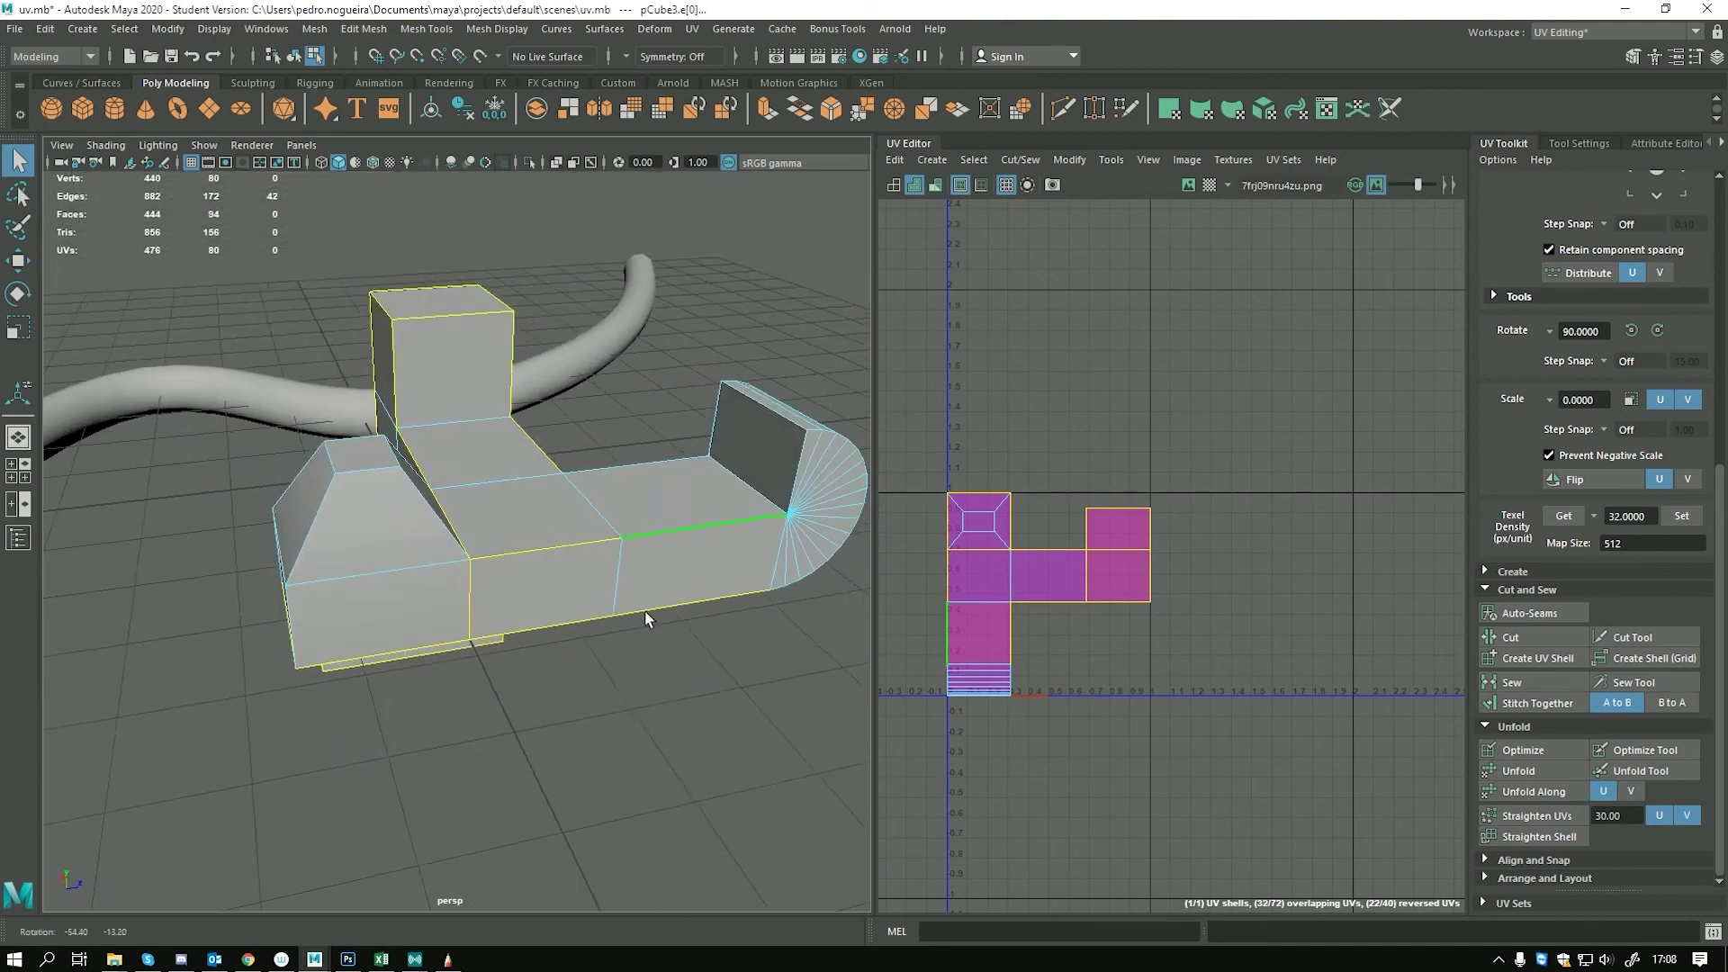
{"action": "scroll", "coordinate": [645, 610], "scroll_direction": "up", "scroll_amount": 5}
{"action": "left_click", "coordinate": [629, 481], "text": "shift"}
{"action": "left_click_drag", "start_coordinate": [535, 454], "coordinate": [618, 481], "text": "alt"}
{"action": "left_click", "coordinate": [504, 553], "text": "shift"}
{"action": "left_click_drag", "start_coordinate": [504, 553], "coordinate": [748, 520], "text": "alt"}
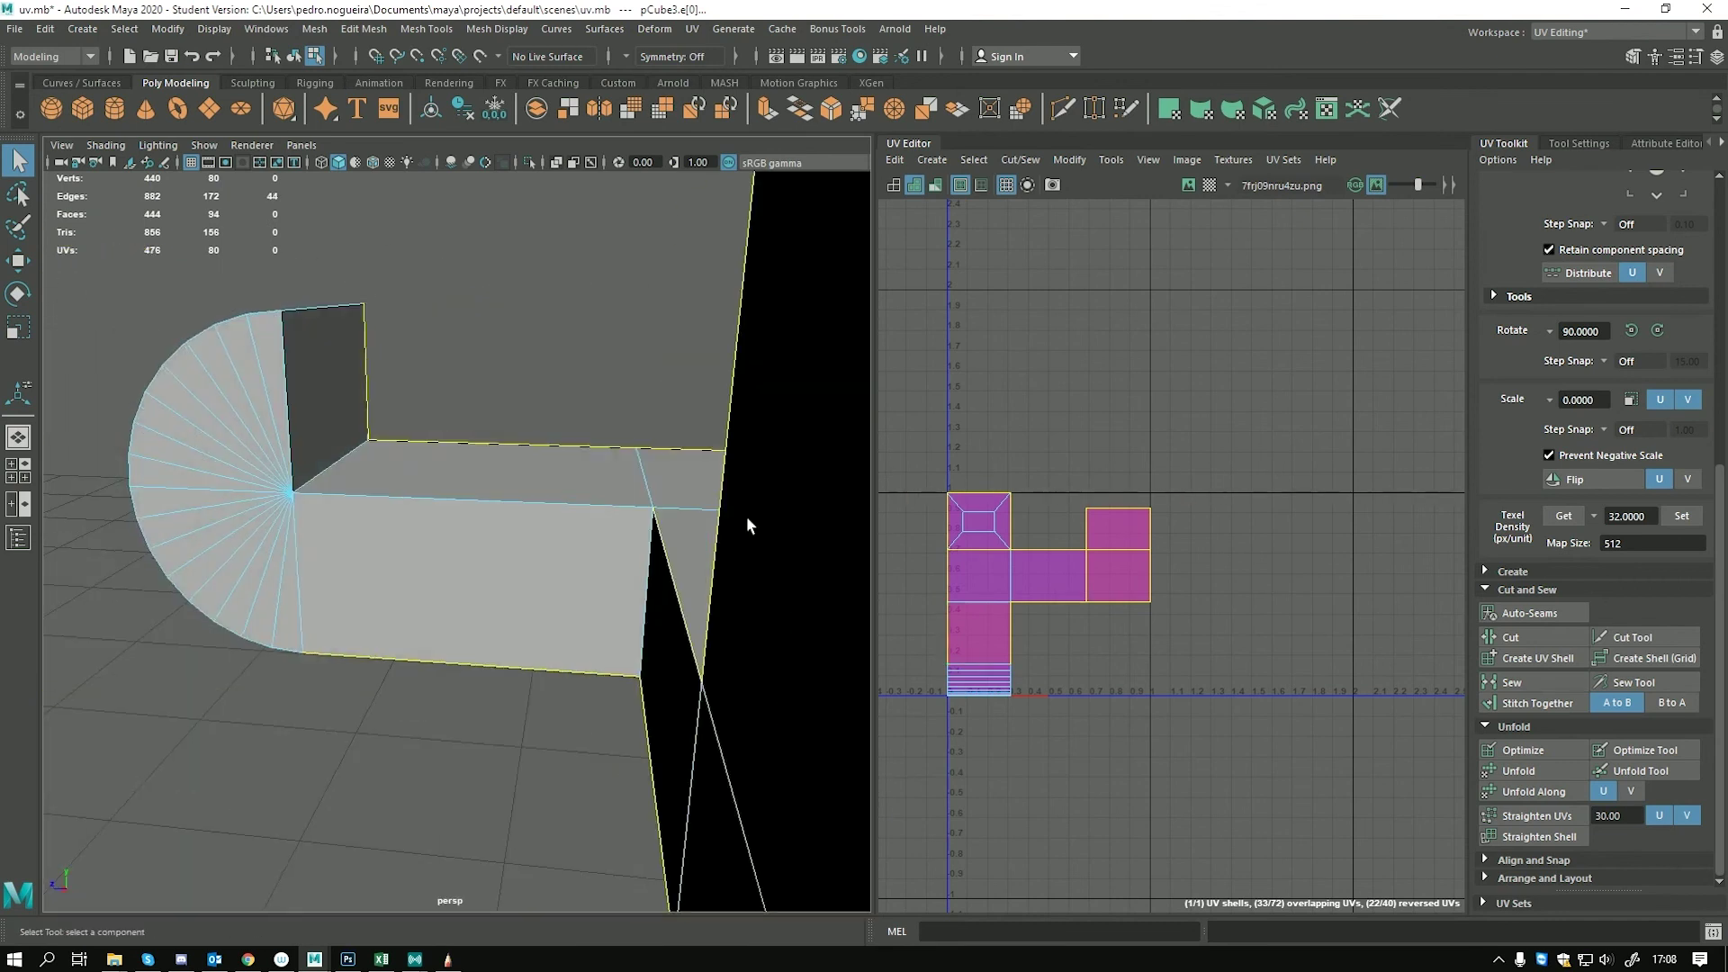
Add the upright plate's edges and the curved rims of the rounded end to the seam selection
{"action": "left_click", "coordinate": [306, 529], "text": "shift"}
{"action": "left_click", "coordinate": [333, 461], "text": "shift"}
{"action": "left_click", "coordinate": [310, 337], "text": "shift"}
{"action": "left_click", "coordinate": [310, 365], "text": "shift"}
{"action": "left_click_drag", "start_coordinate": [310, 365], "coordinate": [428, 459], "text": "alt"}
{"action": "double_click", "coordinate": [367, 412], "text": "shift"}
{"action": "left_click_drag", "start_coordinate": [450, 702], "coordinate": [501, 444], "text": "alt"}
{"action": "double_click", "coordinate": [441, 601], "text": "shift"}
Add the tapered block's outer corner edge and top-face outline to the seam selection, and cut all selected edges
{"action": "left_click_drag", "start_coordinate": [441, 601], "coordinate": [526, 652], "text": "alt"}
{"action": "left_click", "coordinate": [526, 695], "text": "shift"}
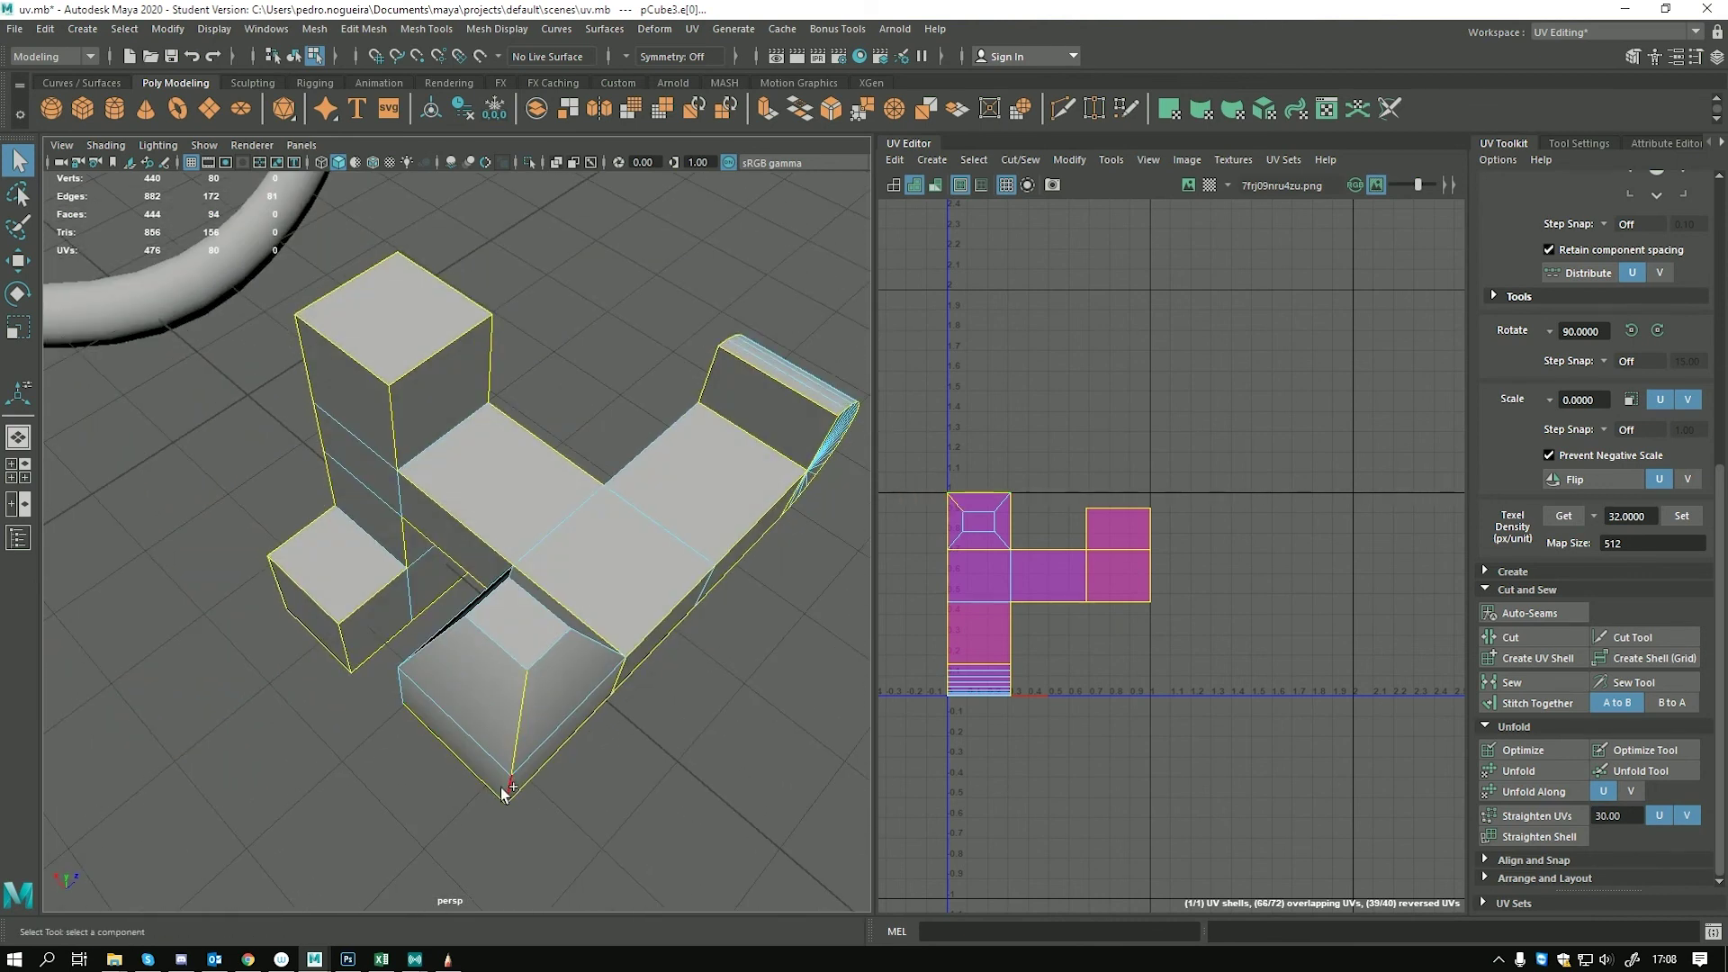
{"action": "left_click_drag", "start_coordinate": [520, 806], "coordinate": [448, 678], "text": "alt"}
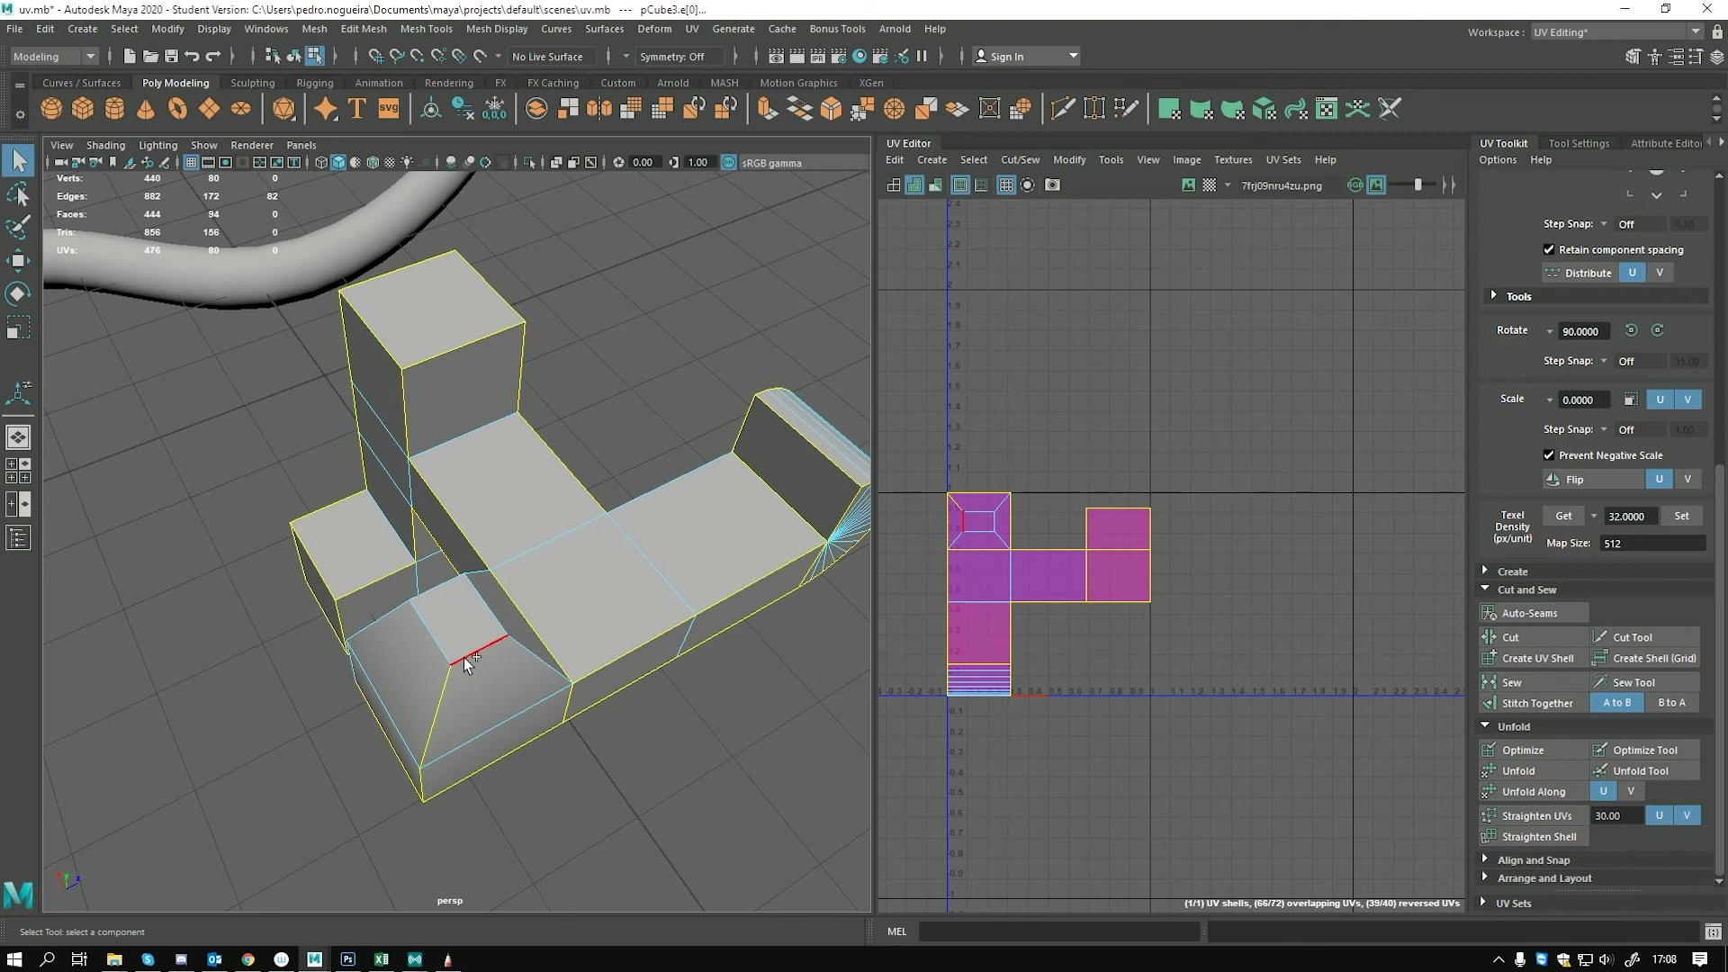
{"action": "left_click", "coordinate": [423, 626], "text": "shift"}
{"action": "left_click_drag", "start_coordinate": [461, 684], "coordinate": [614, 717], "text": "alt"}
{"action": "left_click", "coordinate": [646, 621], "text": "shift"}
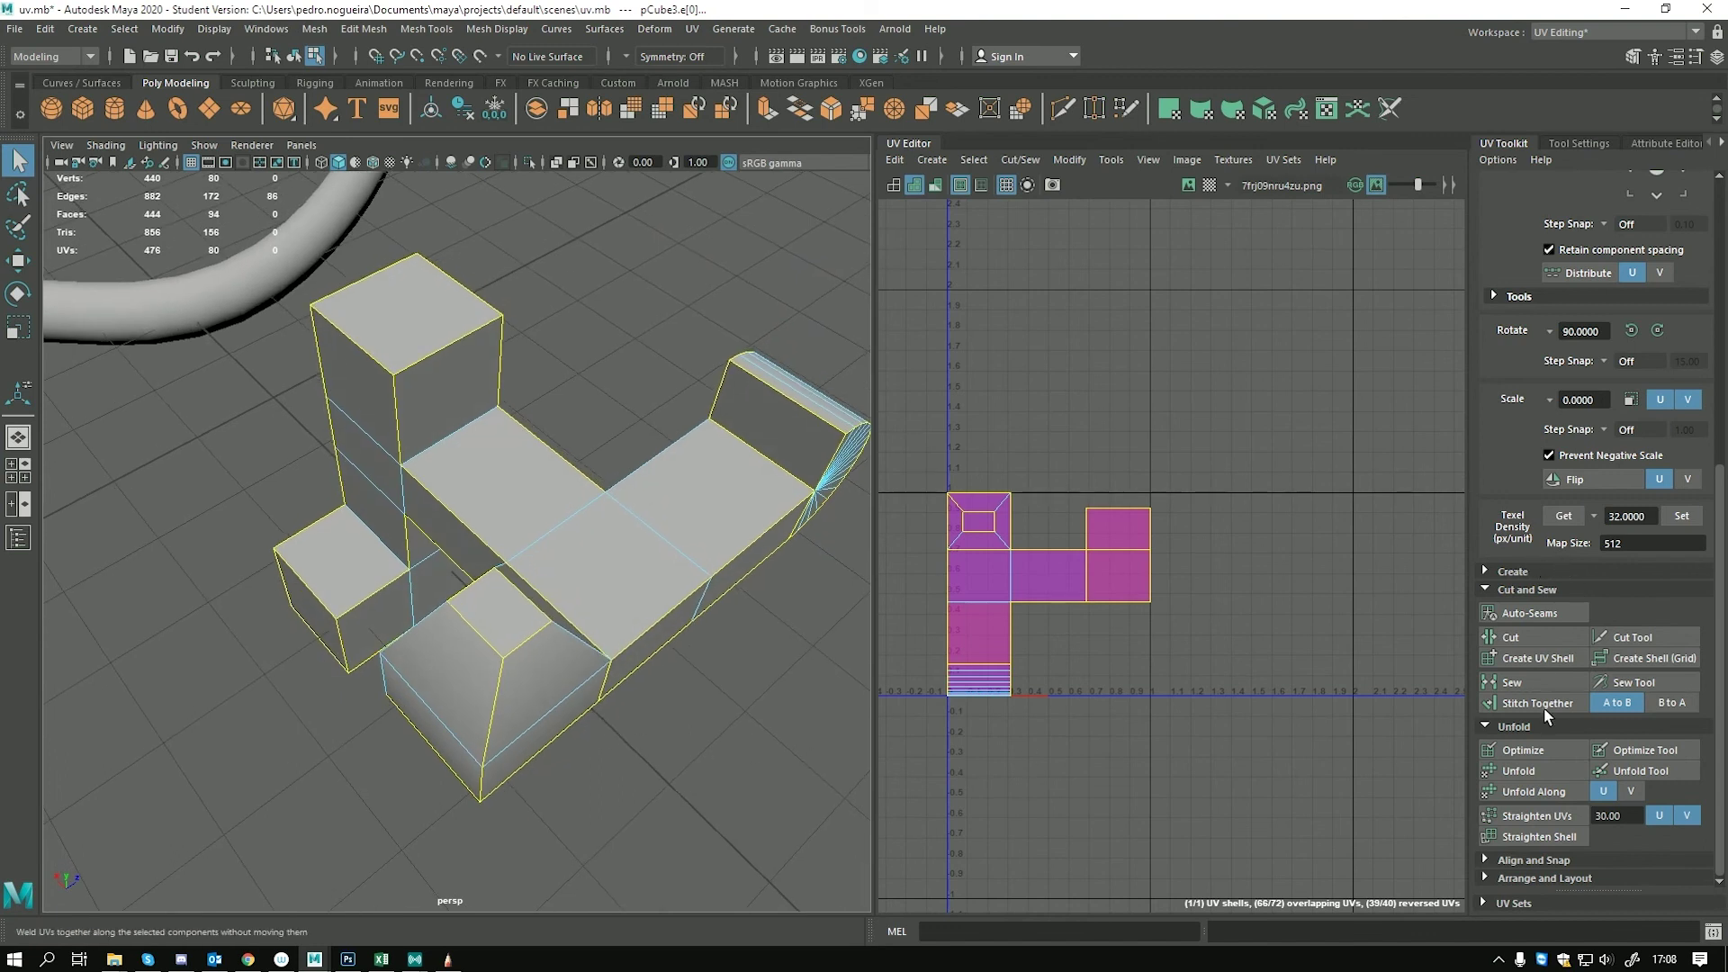
{"action": "left_click", "coordinate": [1548, 637]}
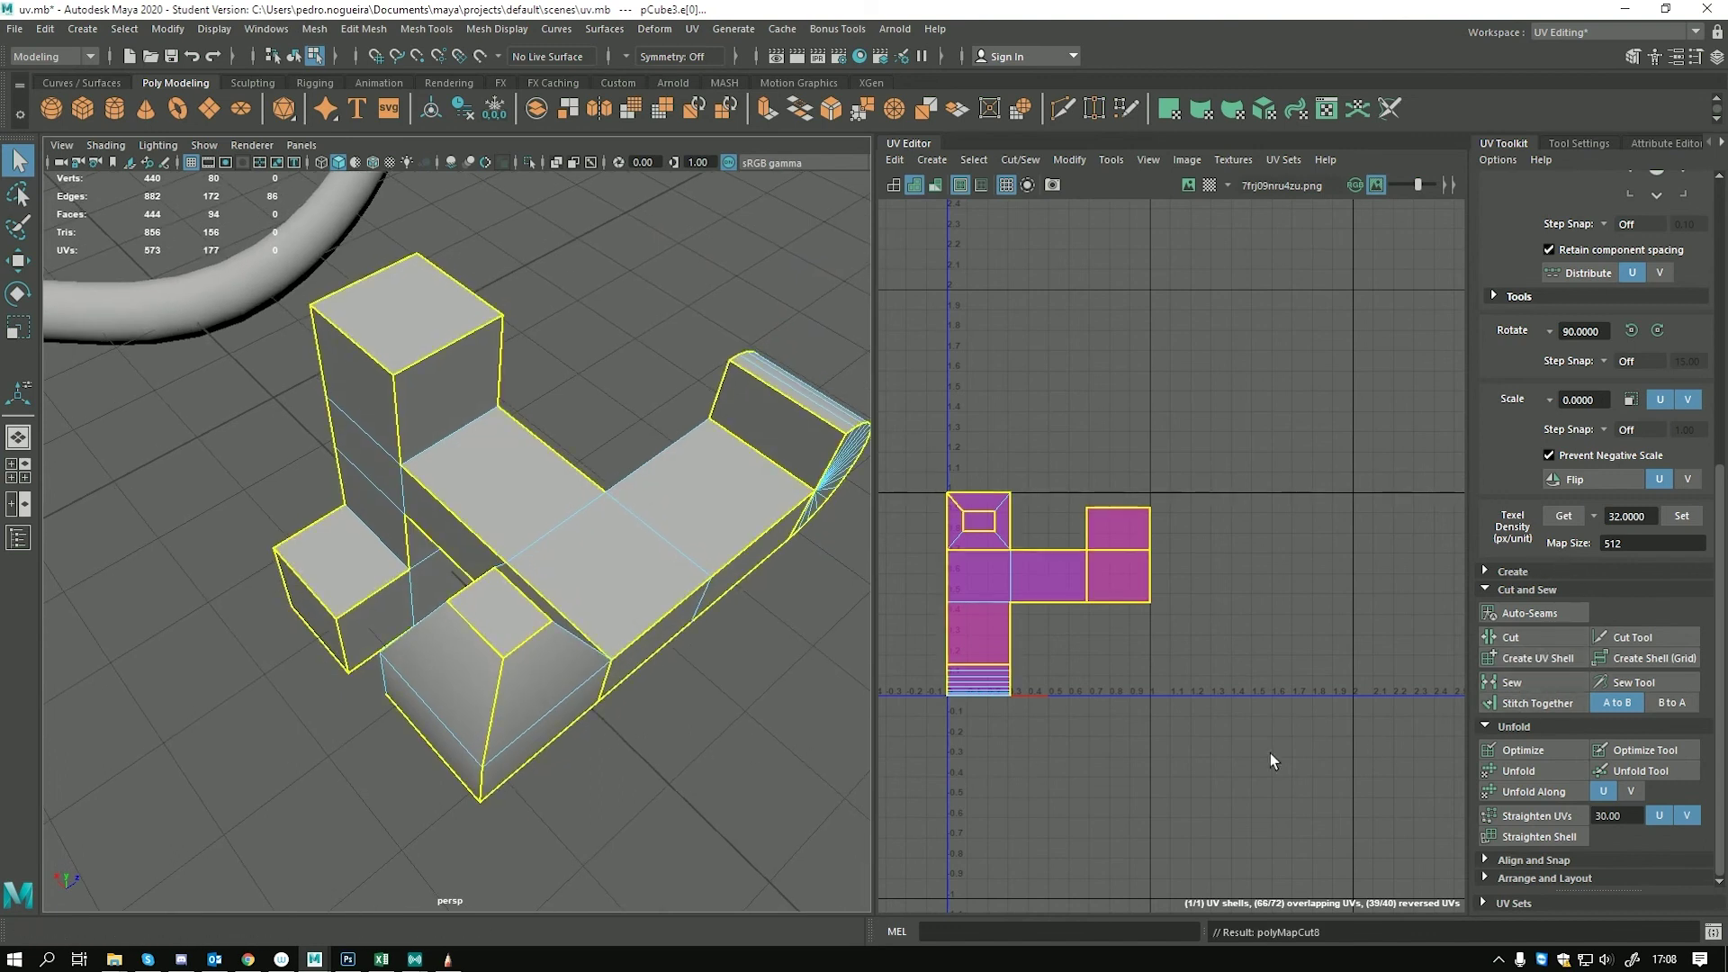
Select all faces of the blocky mesh and unfold its UV shells
{"action": "left_click_drag", "start_coordinate": [576, 450], "coordinate": [647, 437], "text": "alt"}
{"action": "right_click_drag", "start_coordinate": [646, 434], "coordinate": [677, 409]}
{"action": "left_click_drag", "start_coordinate": [677, 464], "coordinate": [627, 594], "text": "alt"}
{"action": "scroll", "coordinate": [627, 594], "scroll_direction": "up", "scroll_amount": 4}
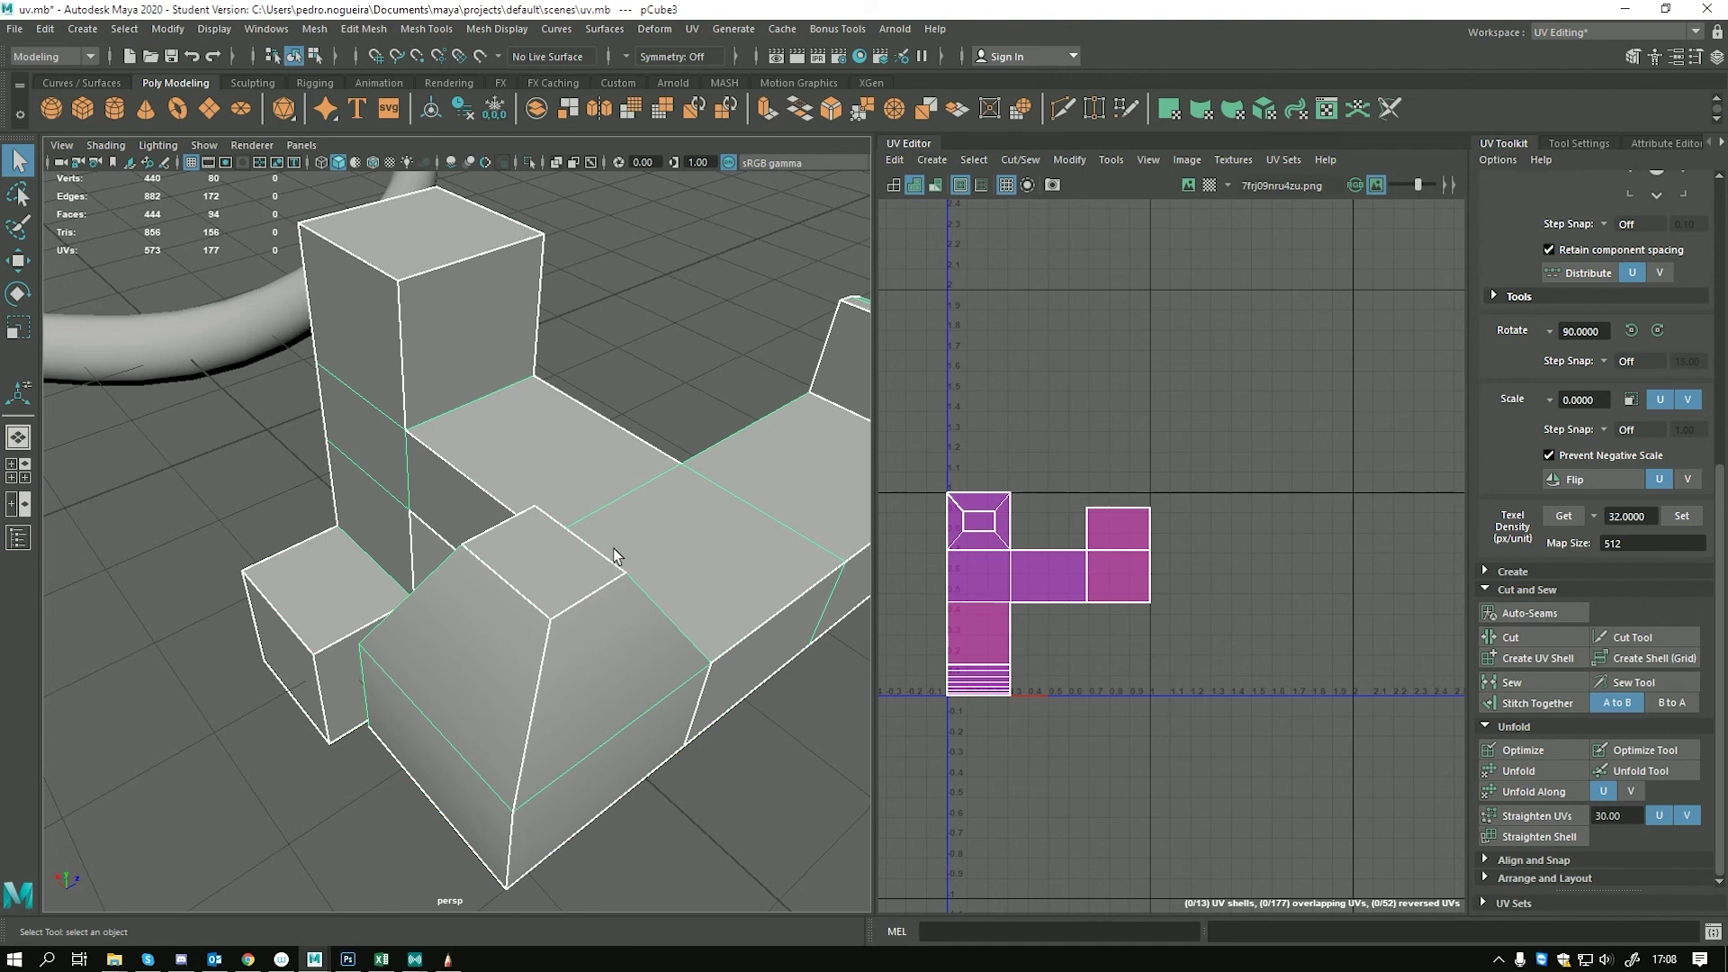
{"action": "left_click_drag", "start_coordinate": [640, 554], "coordinate": [540, 457], "text": "alt"}
{"action": "right_click_drag", "start_coordinate": [540, 457], "coordinate": [567, 506]}
{"action": "scroll", "coordinate": [487, 468], "scroll_direction": "down", "scroll_amount": 3}
{"action": "left_click_drag", "start_coordinate": [464, 491], "coordinate": [724, 720]}
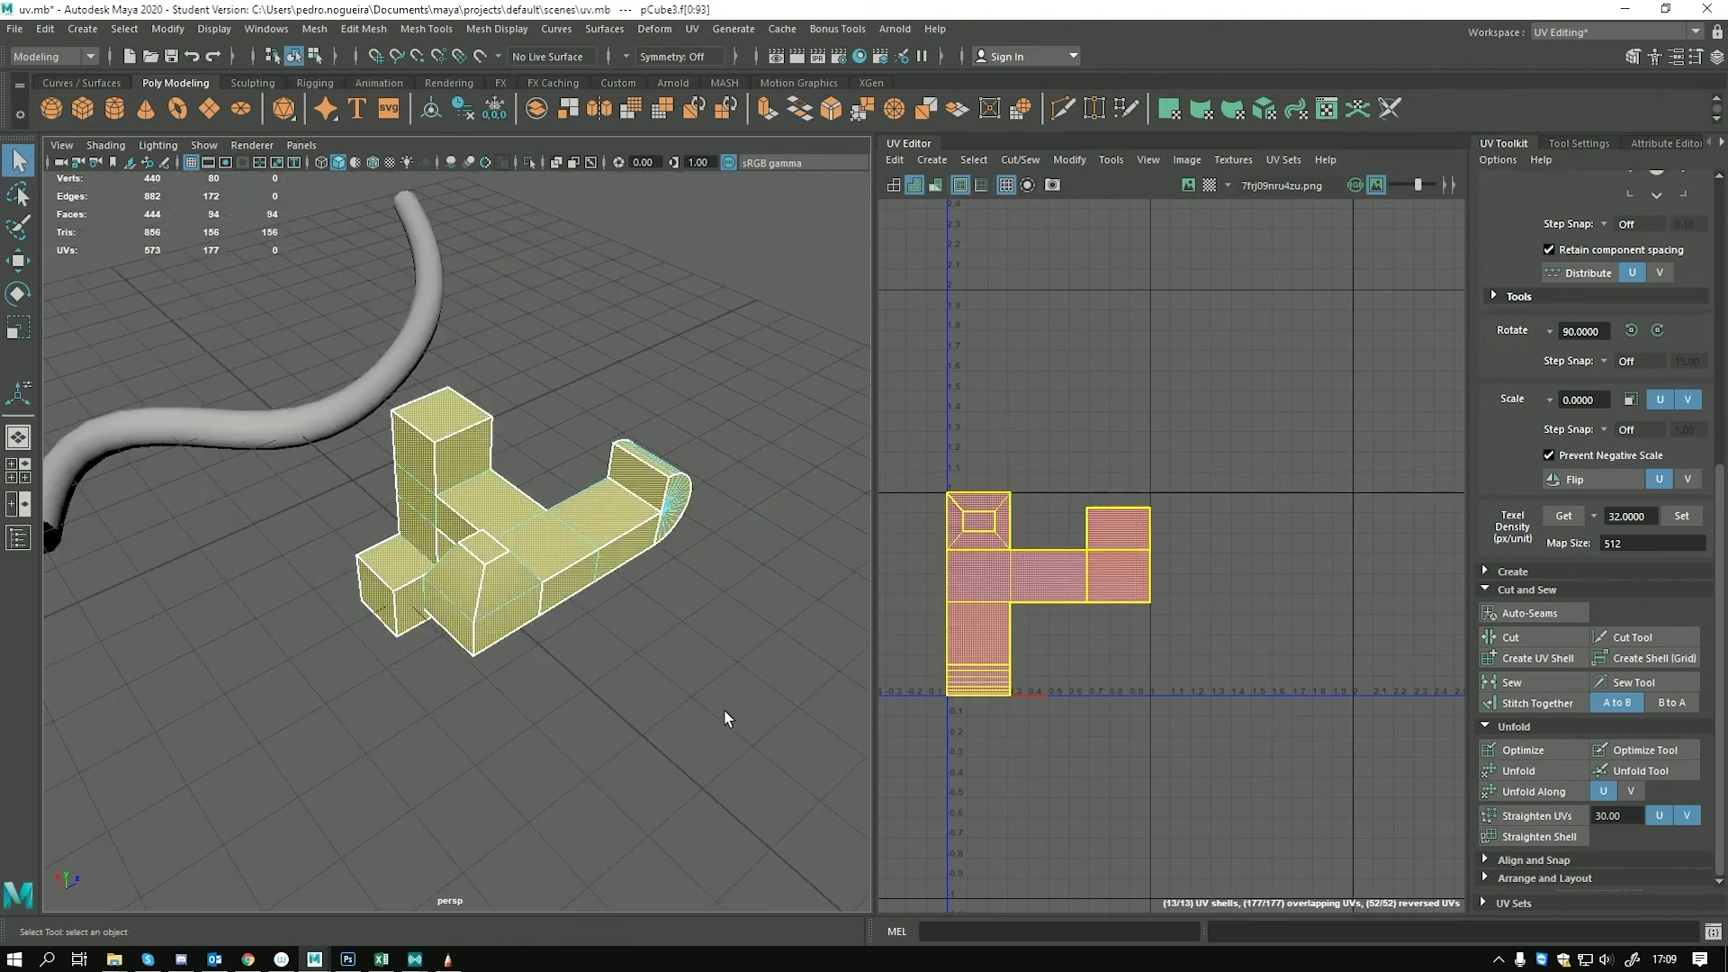
{"action": "left_click", "coordinate": [1512, 773]}
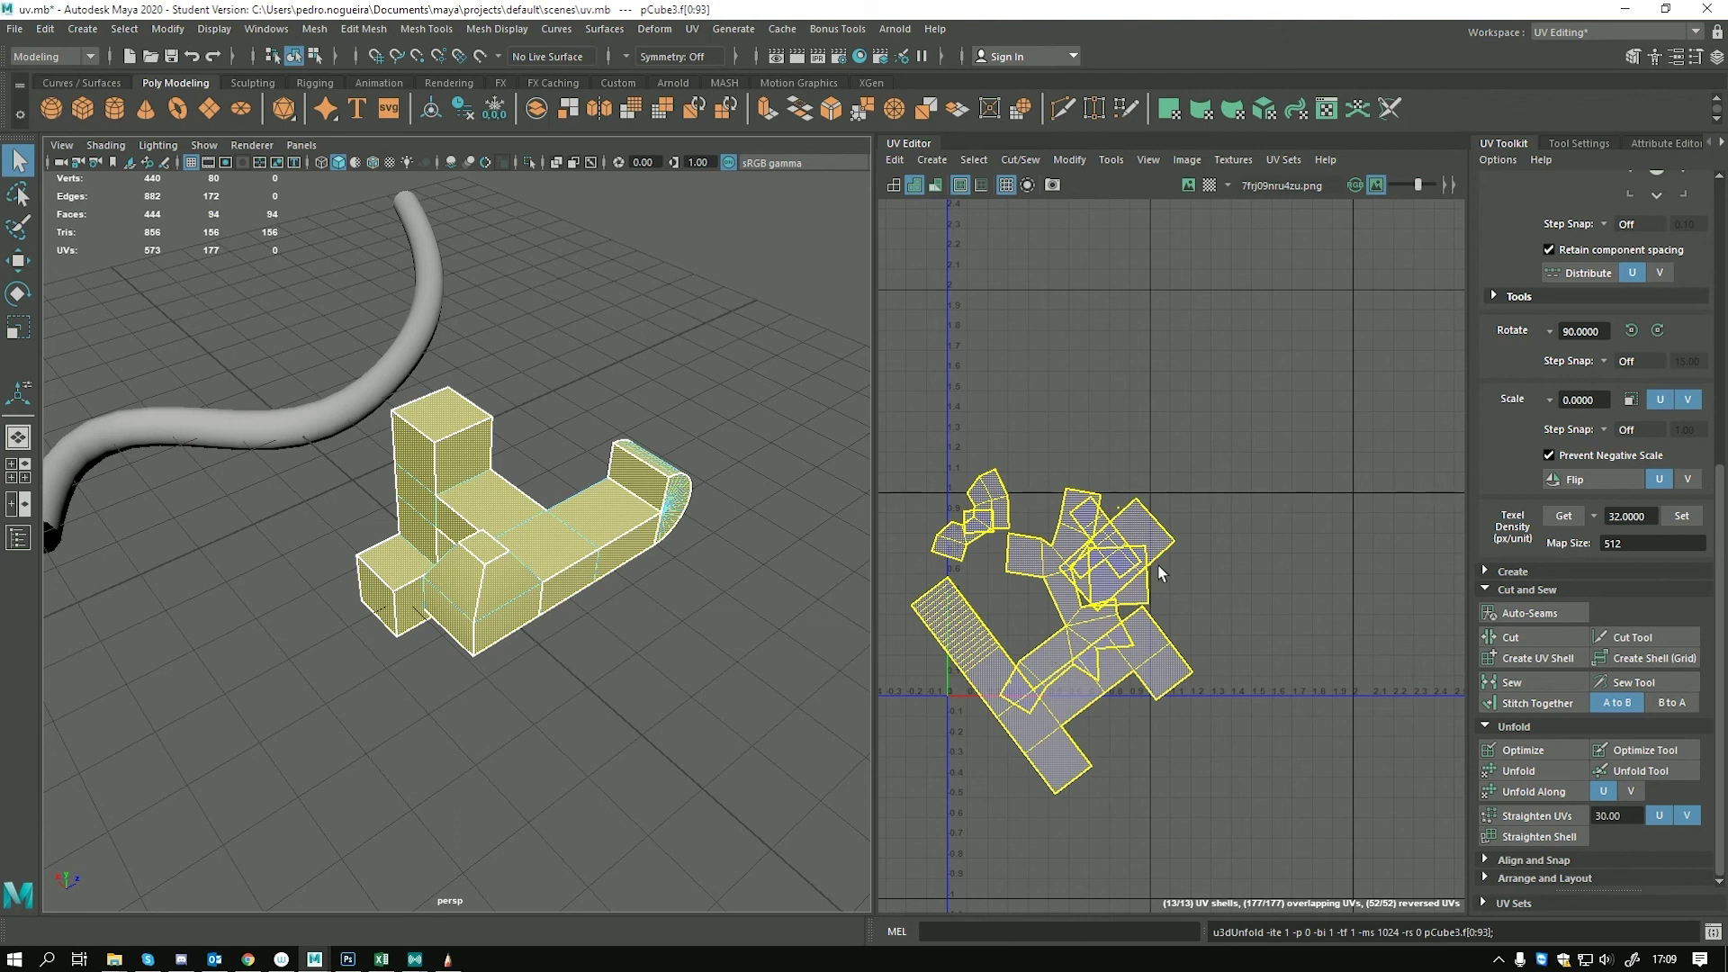
Clear the face selection, inspect the unfolded shells, and try to optimize them
{"action": "scroll", "coordinate": [1161, 574], "scroll_direction": "up", "scroll_amount": 4}
{"action": "left_click", "coordinate": [1253, 522]}
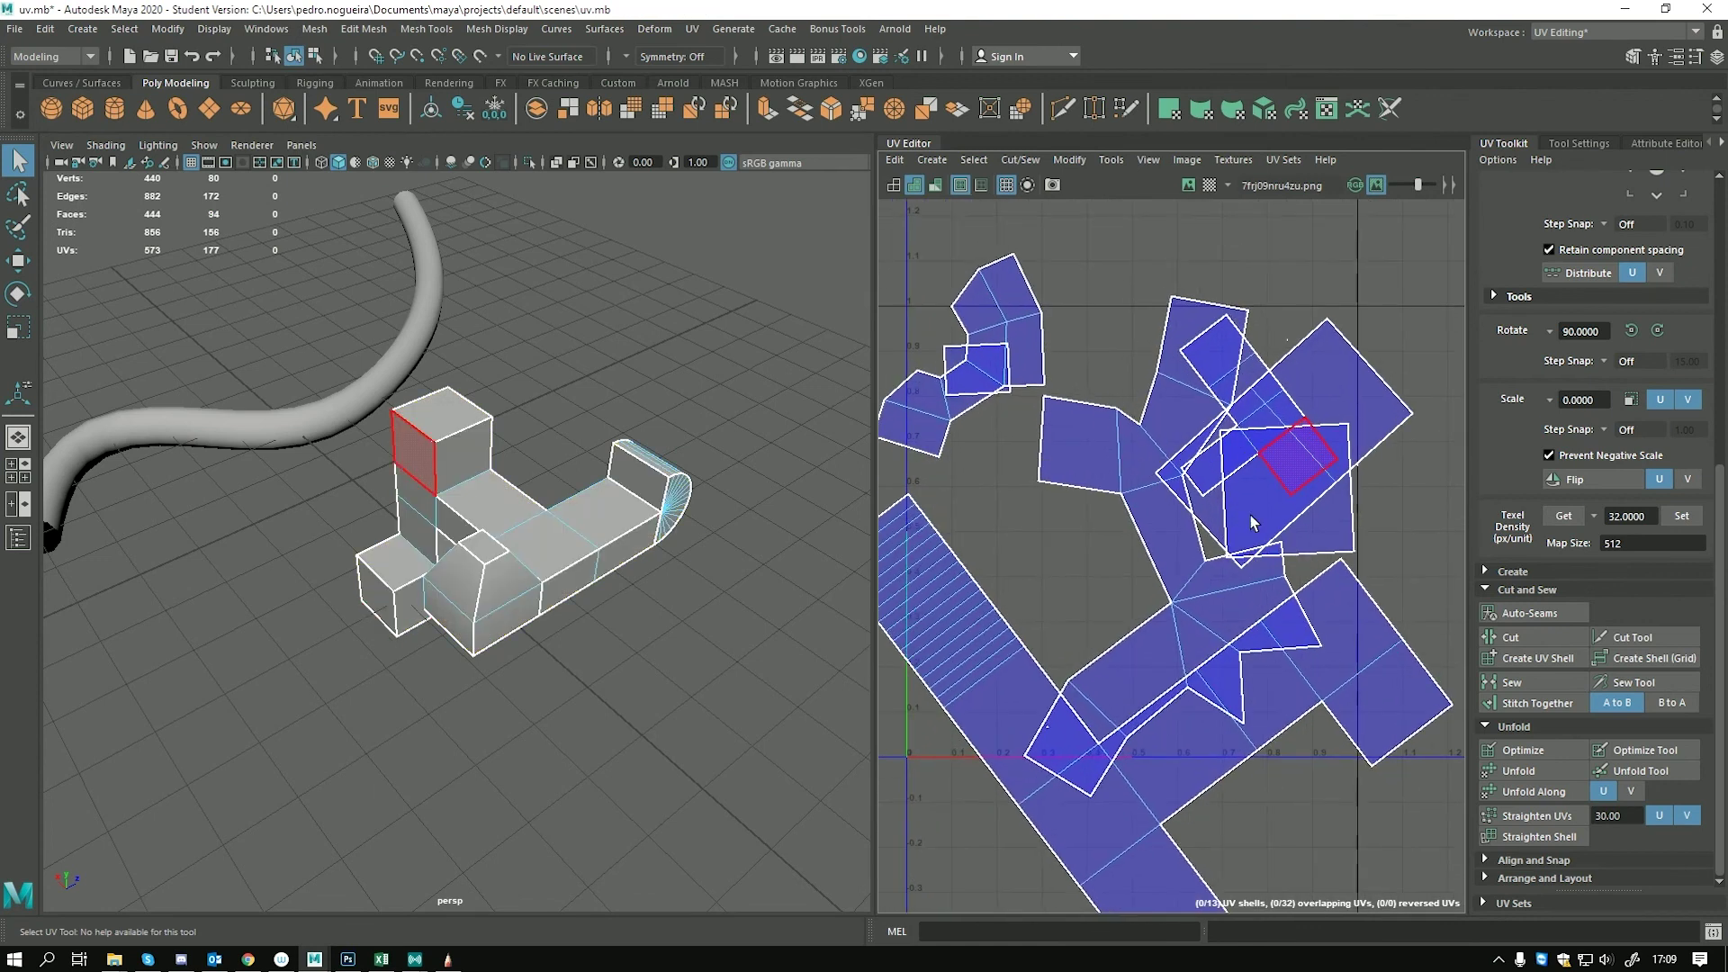
{"action": "key", "text": "w"}
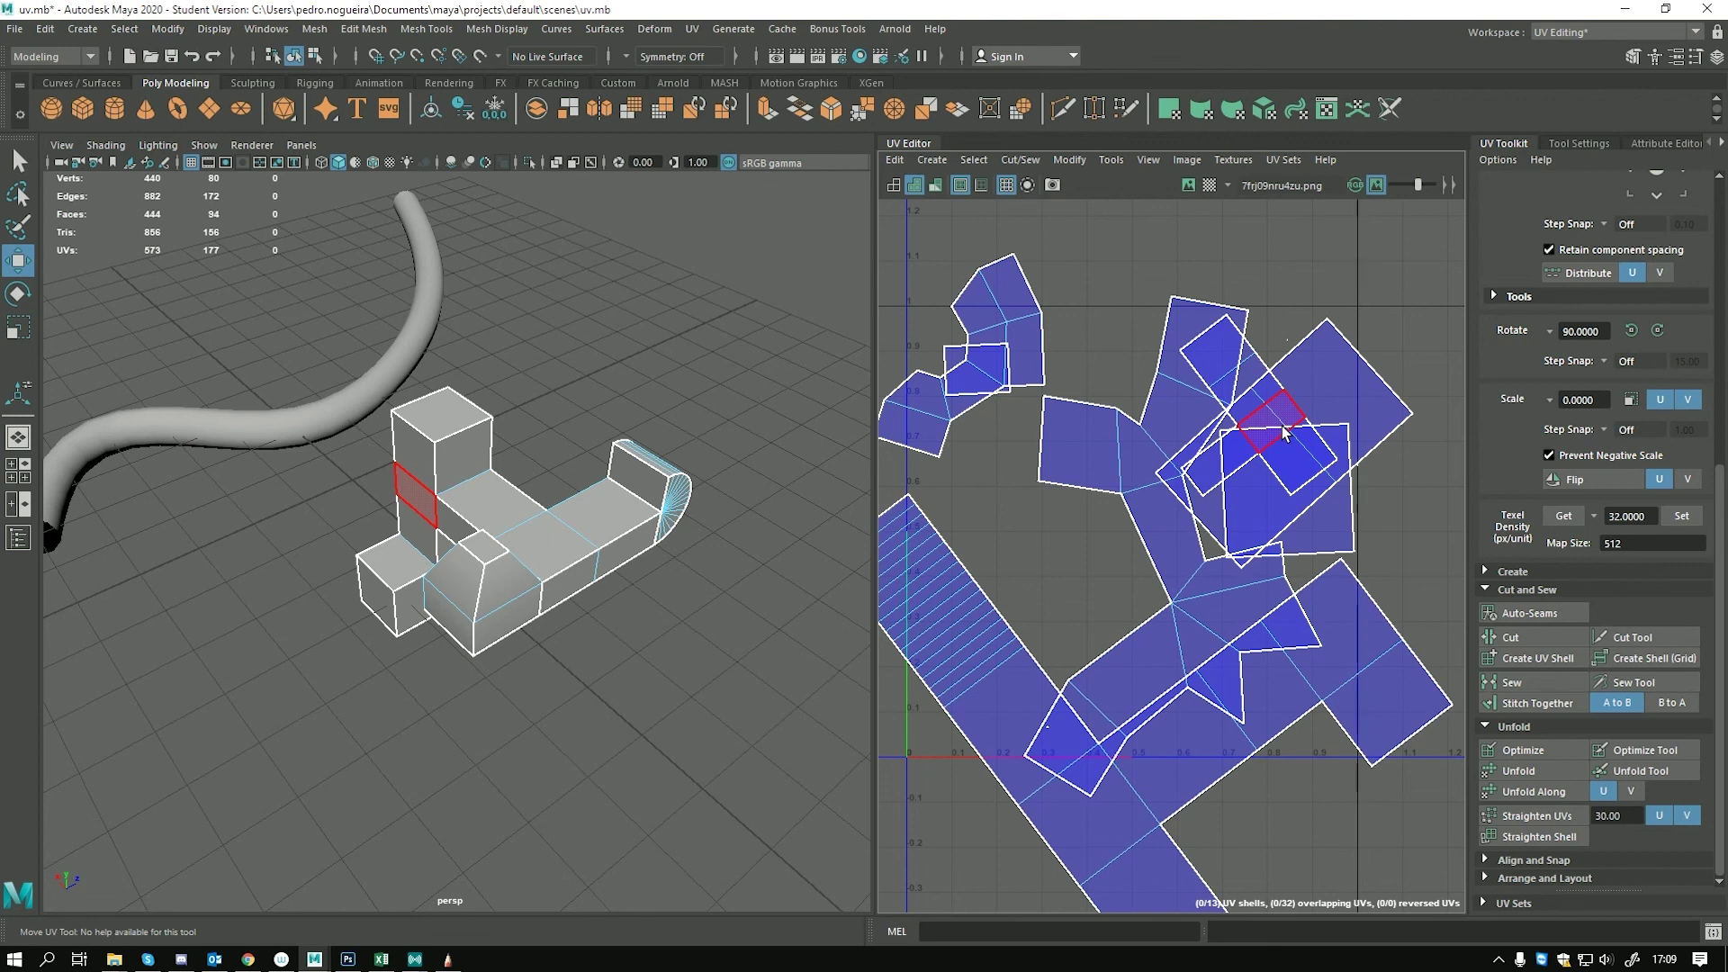
{"action": "scroll", "coordinate": [1350, 412], "scroll_direction": "down", "scroll_amount": 2}
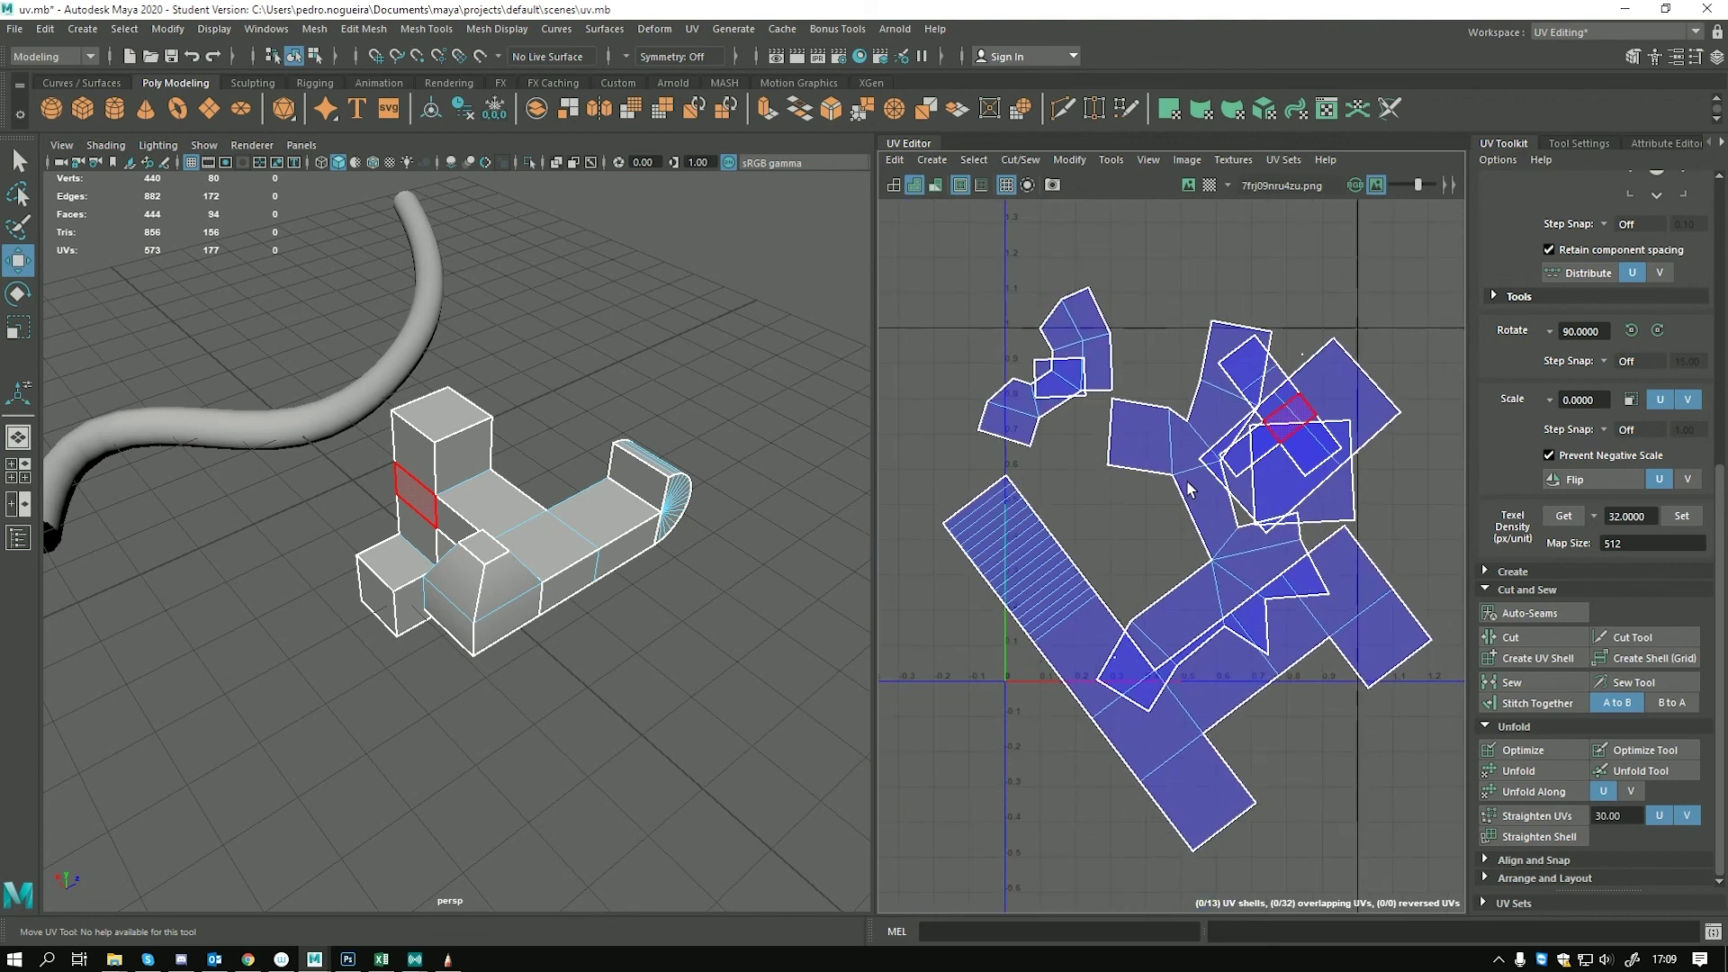
{"action": "middle_click_drag", "start_coordinate": [1186, 483], "coordinate": [1130, 480], "text": "alt"}
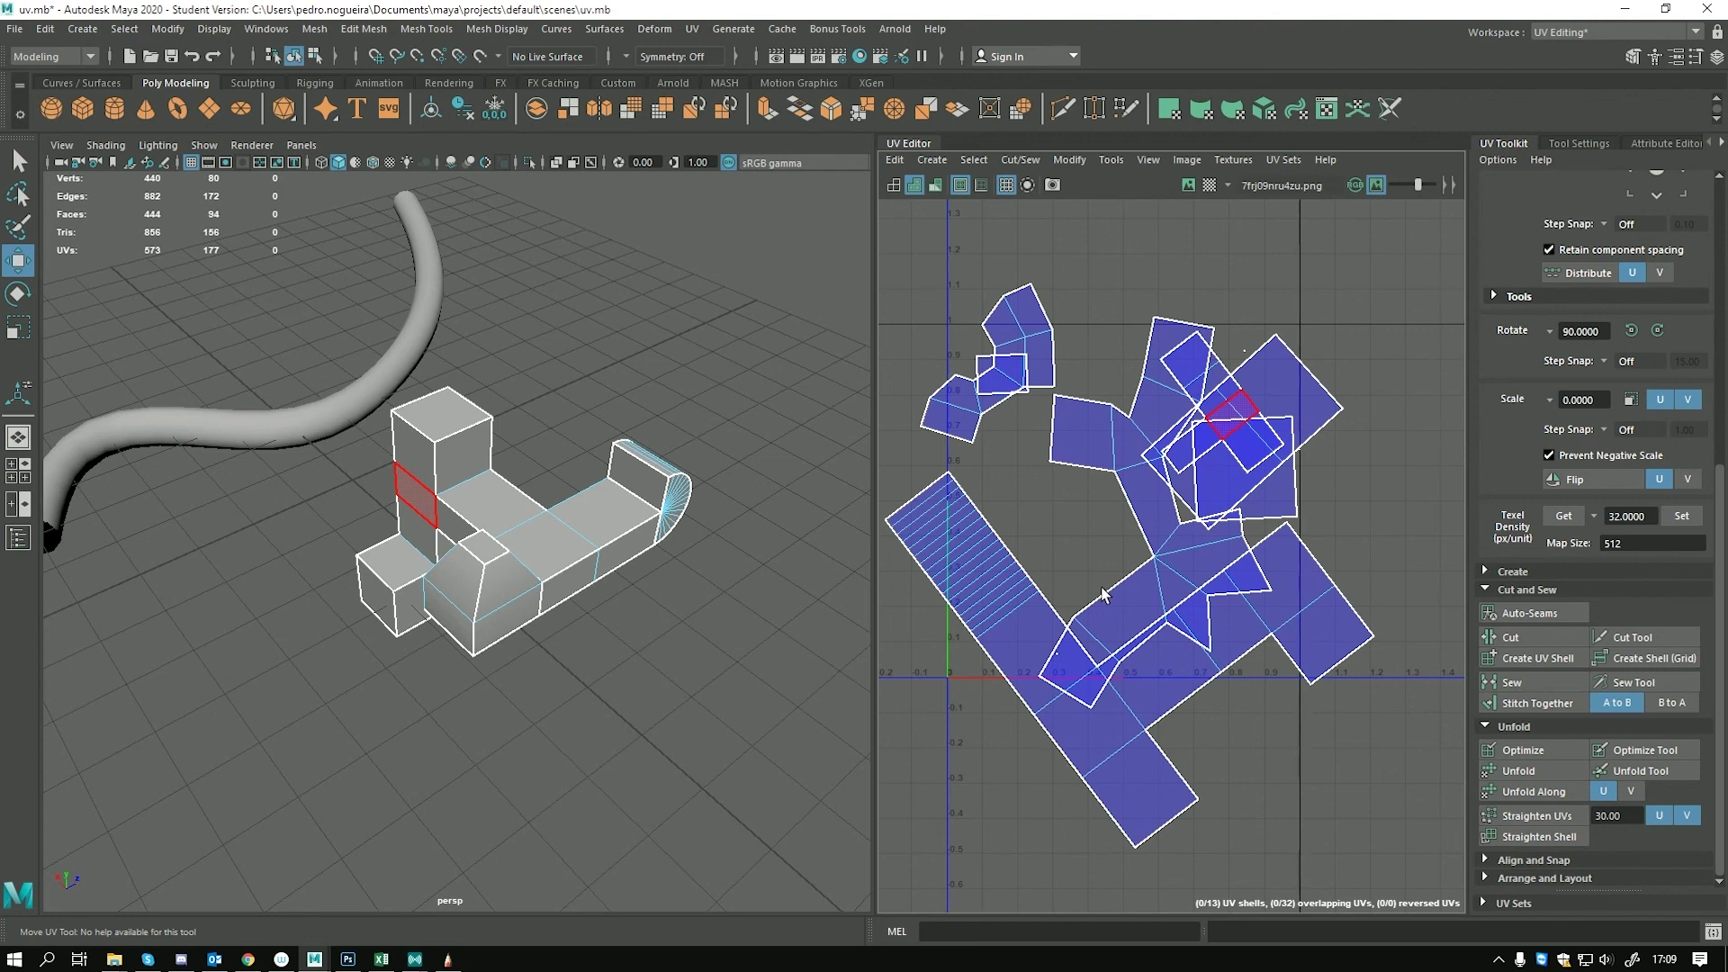
{"action": "left_click", "coordinate": [1523, 752]}
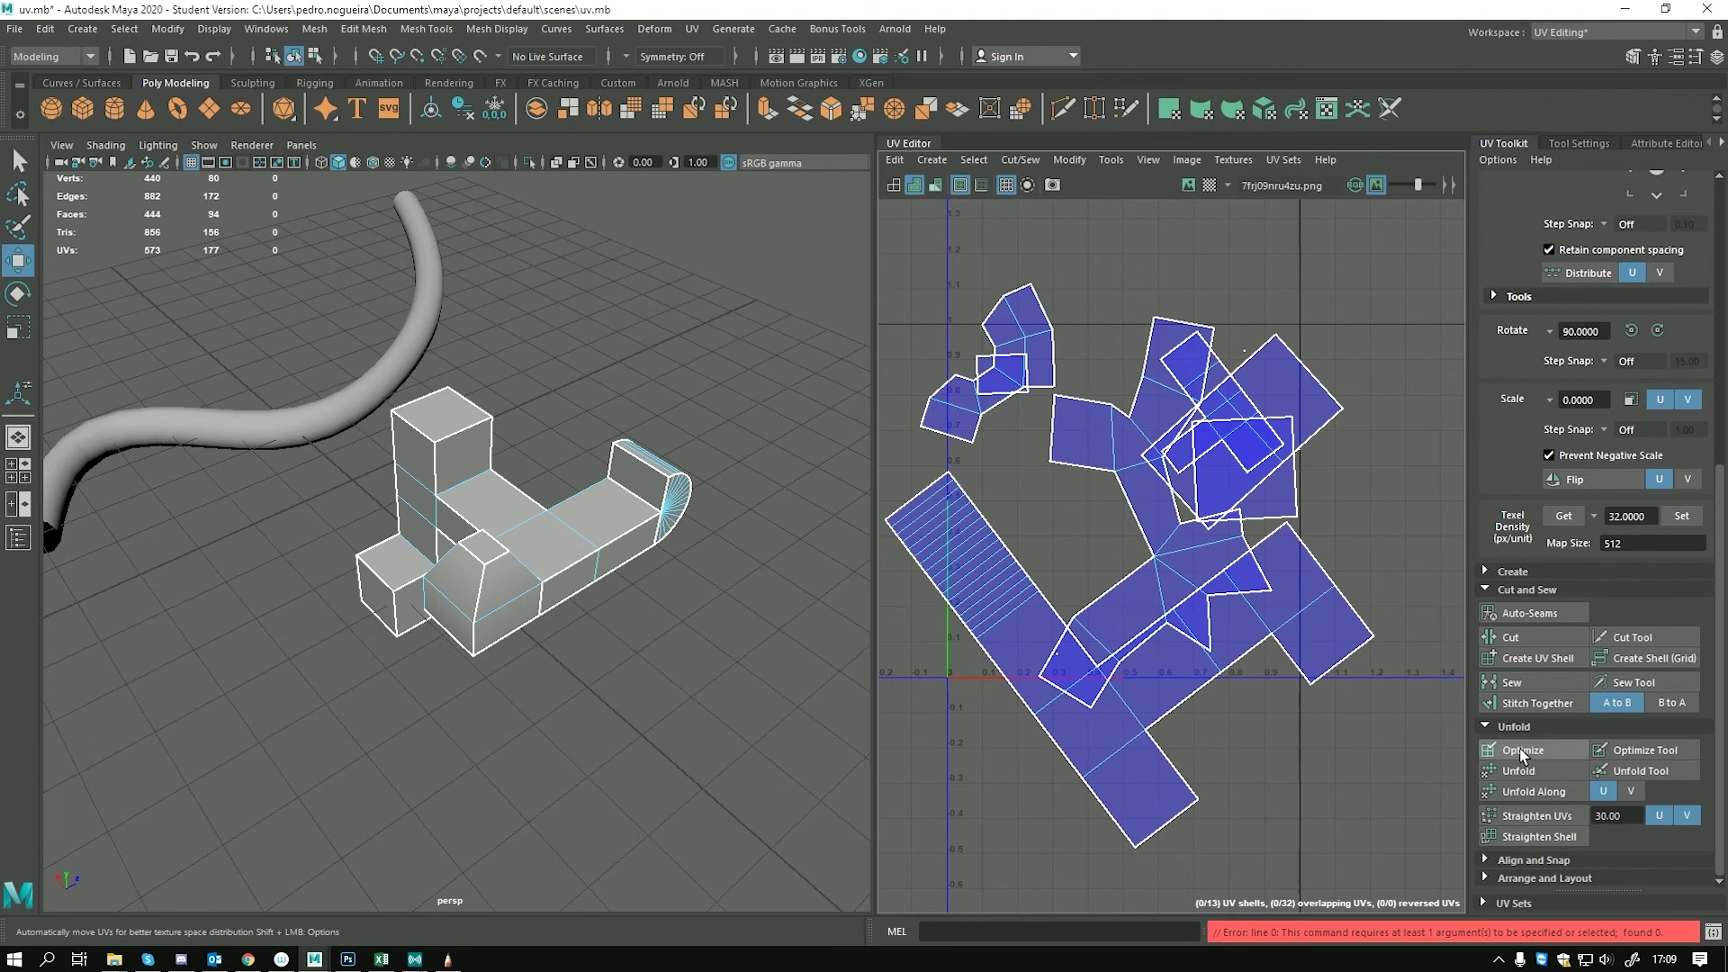
Select all faces of the blocky mesh in the UV view and optimize their UVs repeatedly
{"action": "right_click_drag", "start_coordinate": [1123, 517], "coordinate": [1129, 571]}
{"action": "scroll", "coordinate": [952, 268], "scroll_direction": "down", "scroll_amount": 2}
{"action": "left_click_drag", "start_coordinate": [926, 258], "coordinate": [1294, 731]}
{"action": "left_click", "coordinate": [1523, 753]}
{"action": "left_click", "coordinate": [1521, 752]}
{"action": "left_click", "coordinate": [1521, 752]}
{"action": "left_click", "coordinate": [1521, 753]}
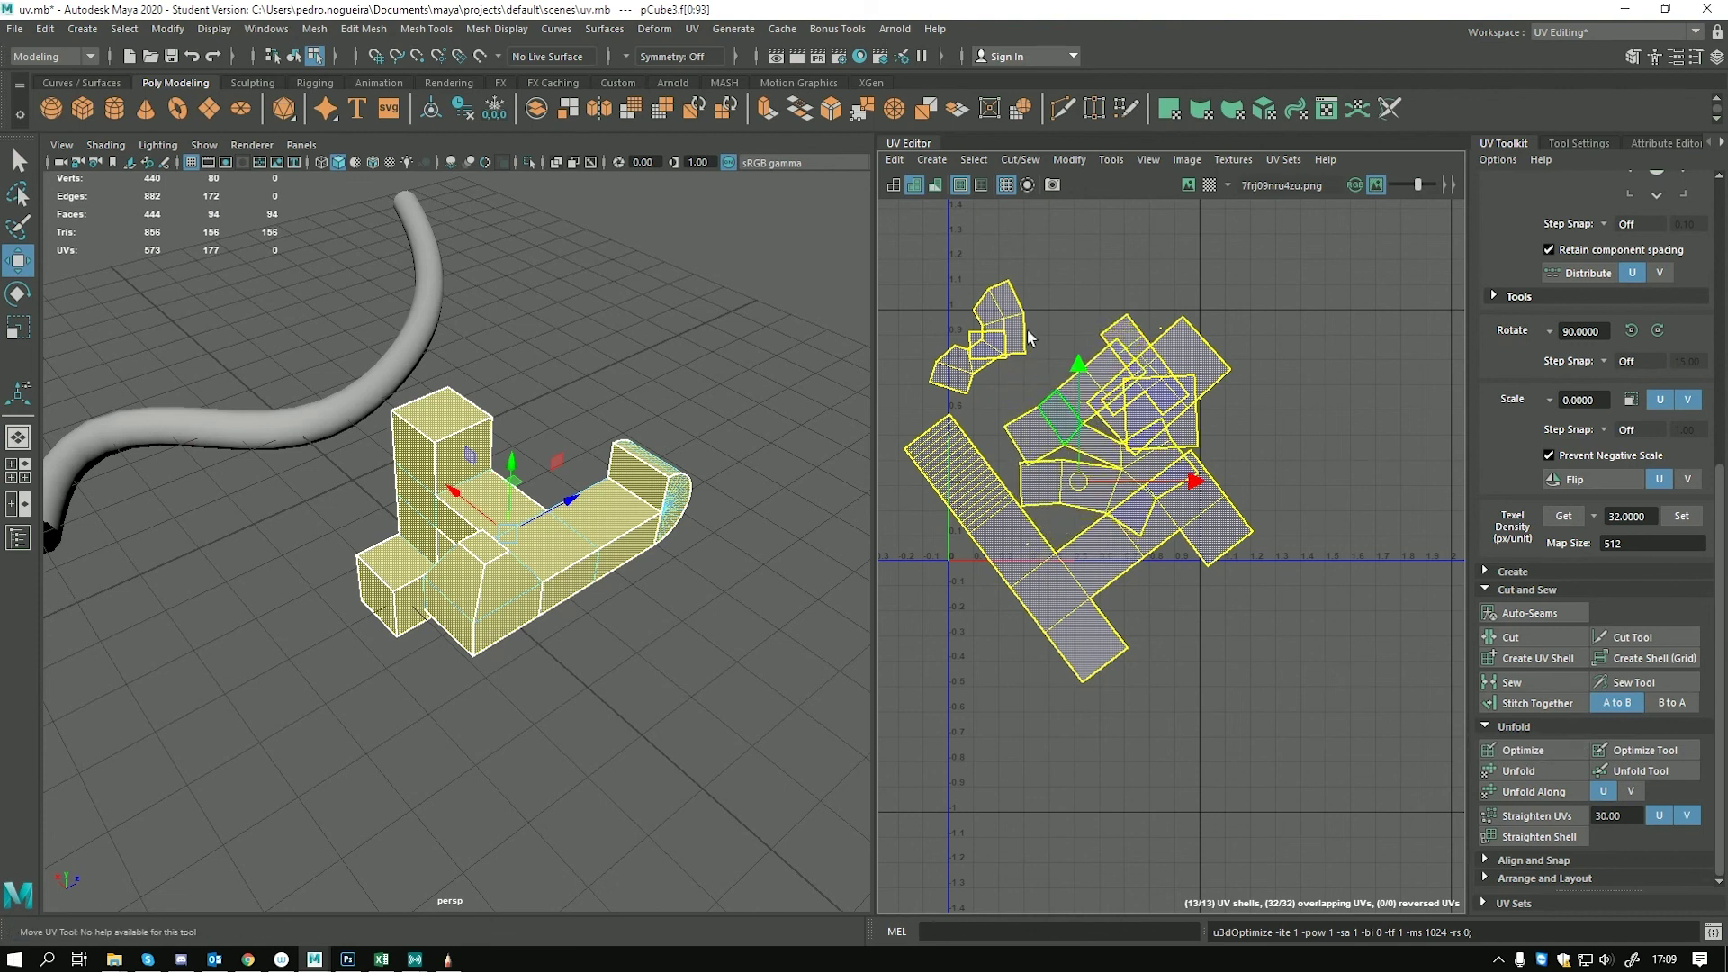
Cut the interior UV edge that continues from the inner corner notch of the distorted shell
{"action": "scroll", "coordinate": [1035, 400], "scroll_direction": "up", "scroll_amount": 4}
{"action": "right_click_drag", "start_coordinate": [1176, 523], "coordinate": [1177, 479]}
{"action": "left_click", "coordinate": [1154, 555]}
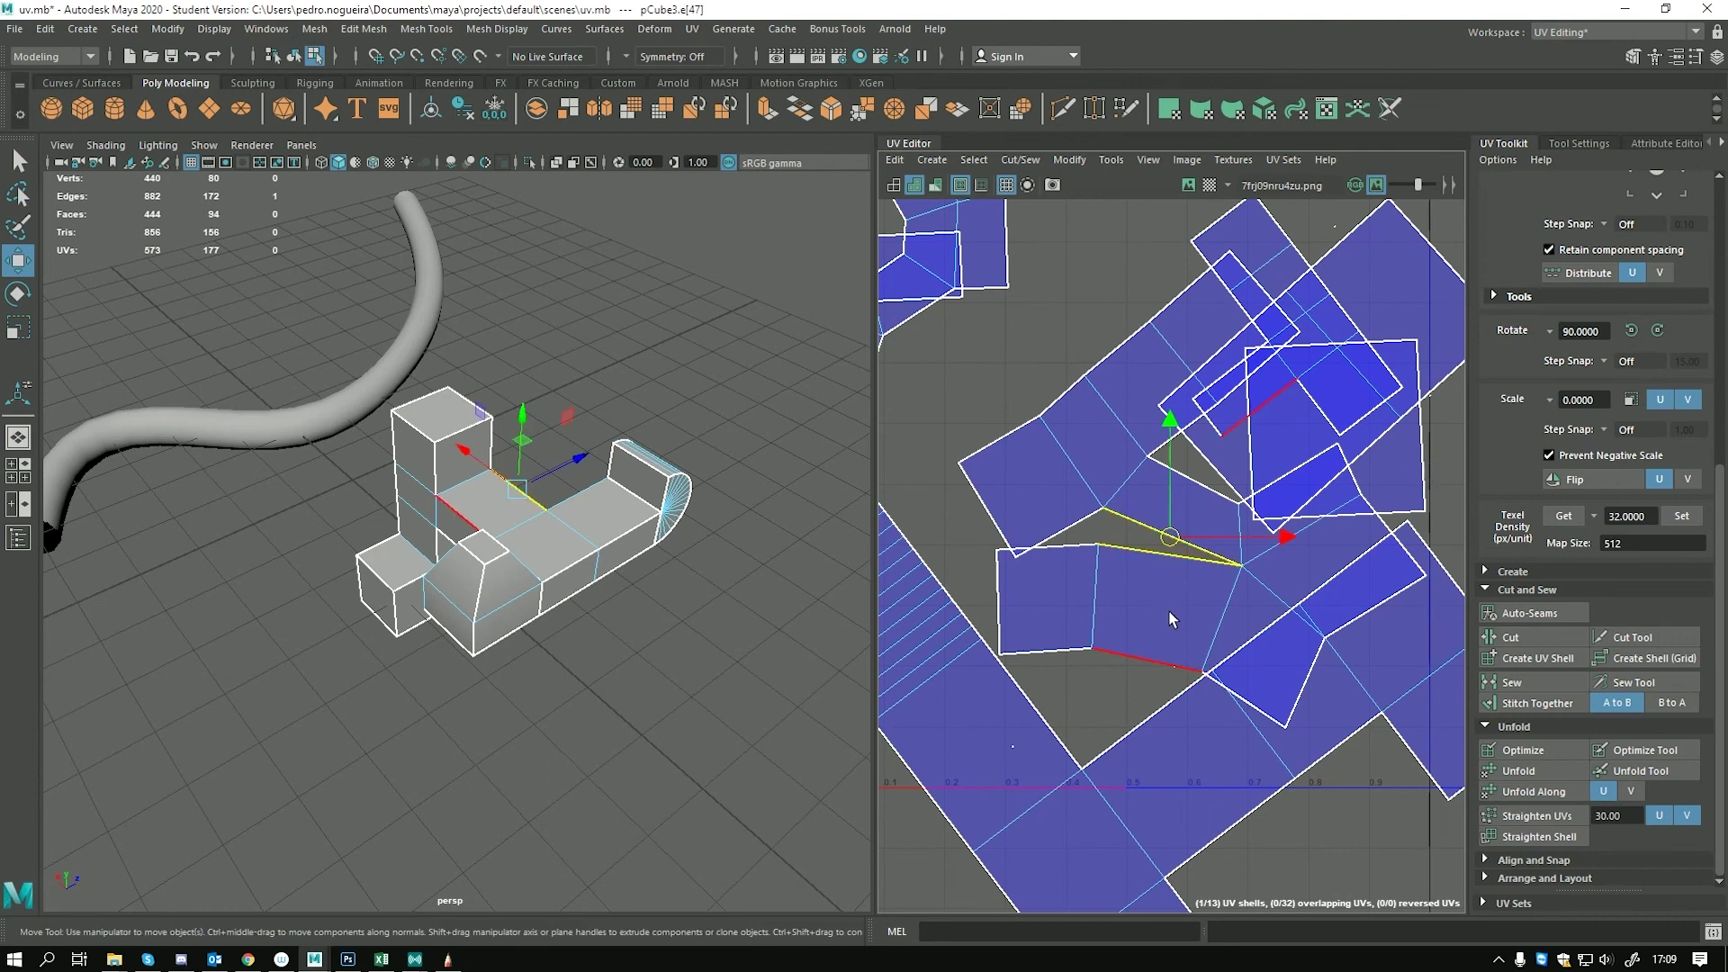
{"action": "left_click", "coordinate": [1521, 658]}
{"action": "scroll", "coordinate": [1246, 576], "scroll_direction": "up", "scroll_amount": 3}
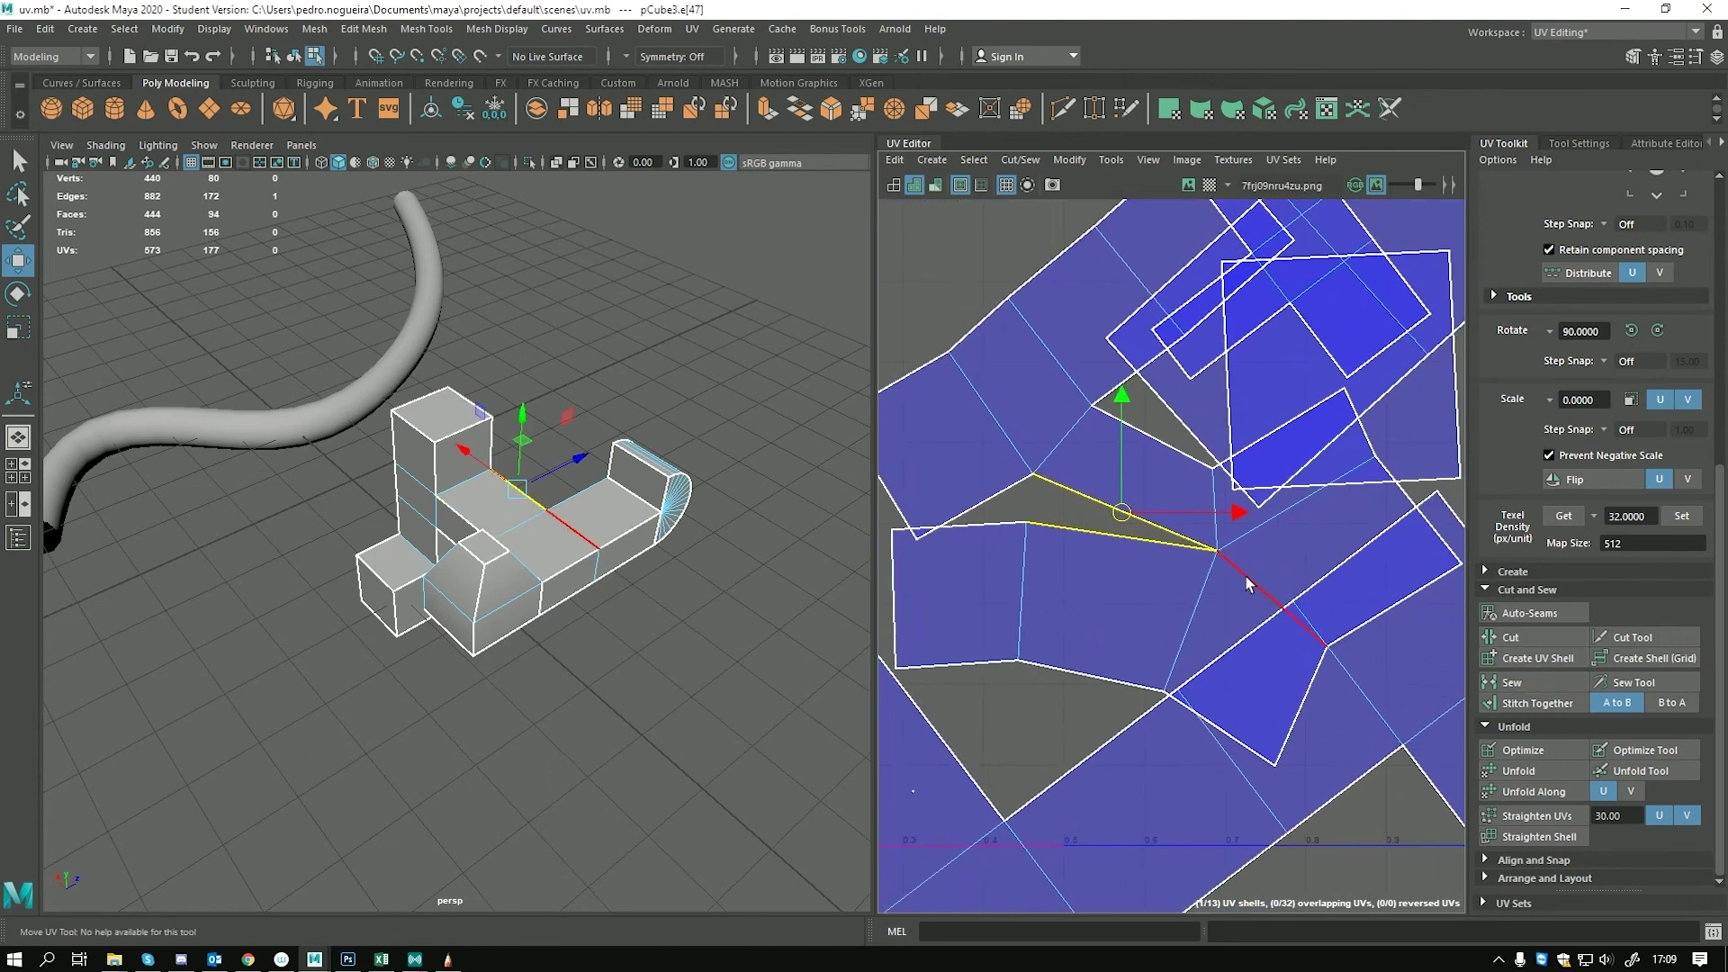
{"action": "left_click", "coordinate": [1519, 637]}
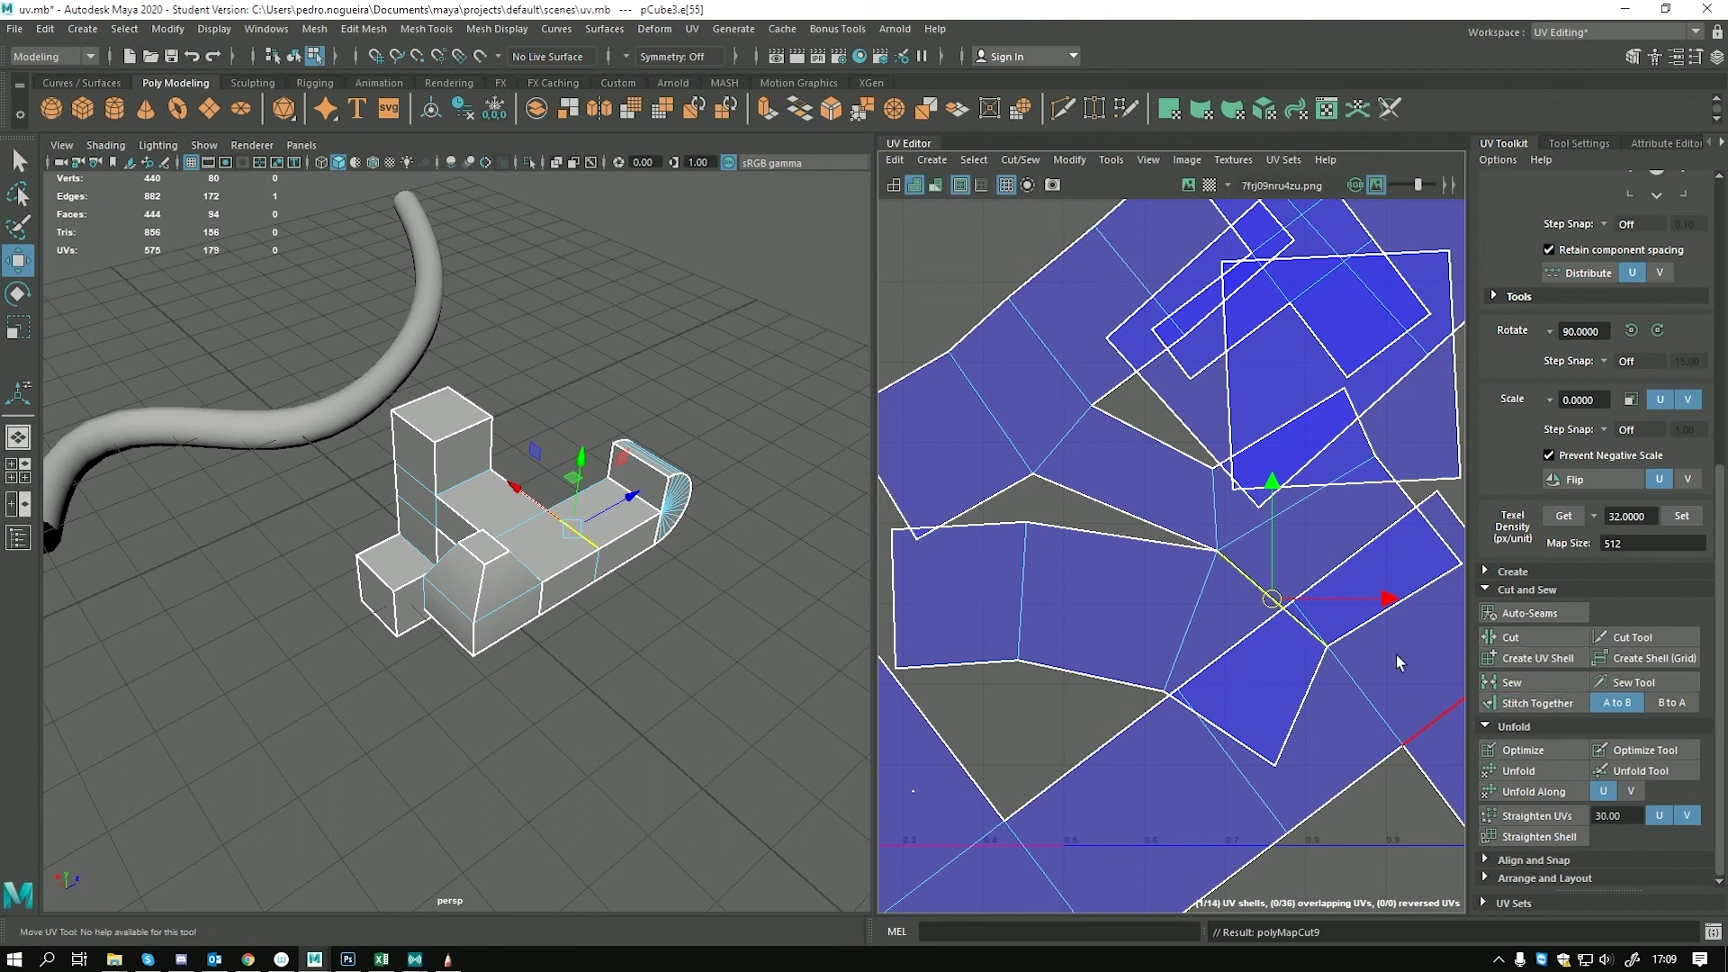
Select all faces of the blocky mesh and optimize the UV shells again
{"action": "scroll", "coordinate": [1091, 443], "scroll_direction": "down", "scroll_amount": 3}
{"action": "scroll", "coordinate": [1091, 443], "scroll_direction": "down", "scroll_amount": 2}
{"action": "right_click", "coordinate": [1068, 401]}
{"action": "left_click", "coordinate": [1072, 452]}
{"action": "left_click_drag", "start_coordinate": [942, 288], "coordinate": [1413, 841]}
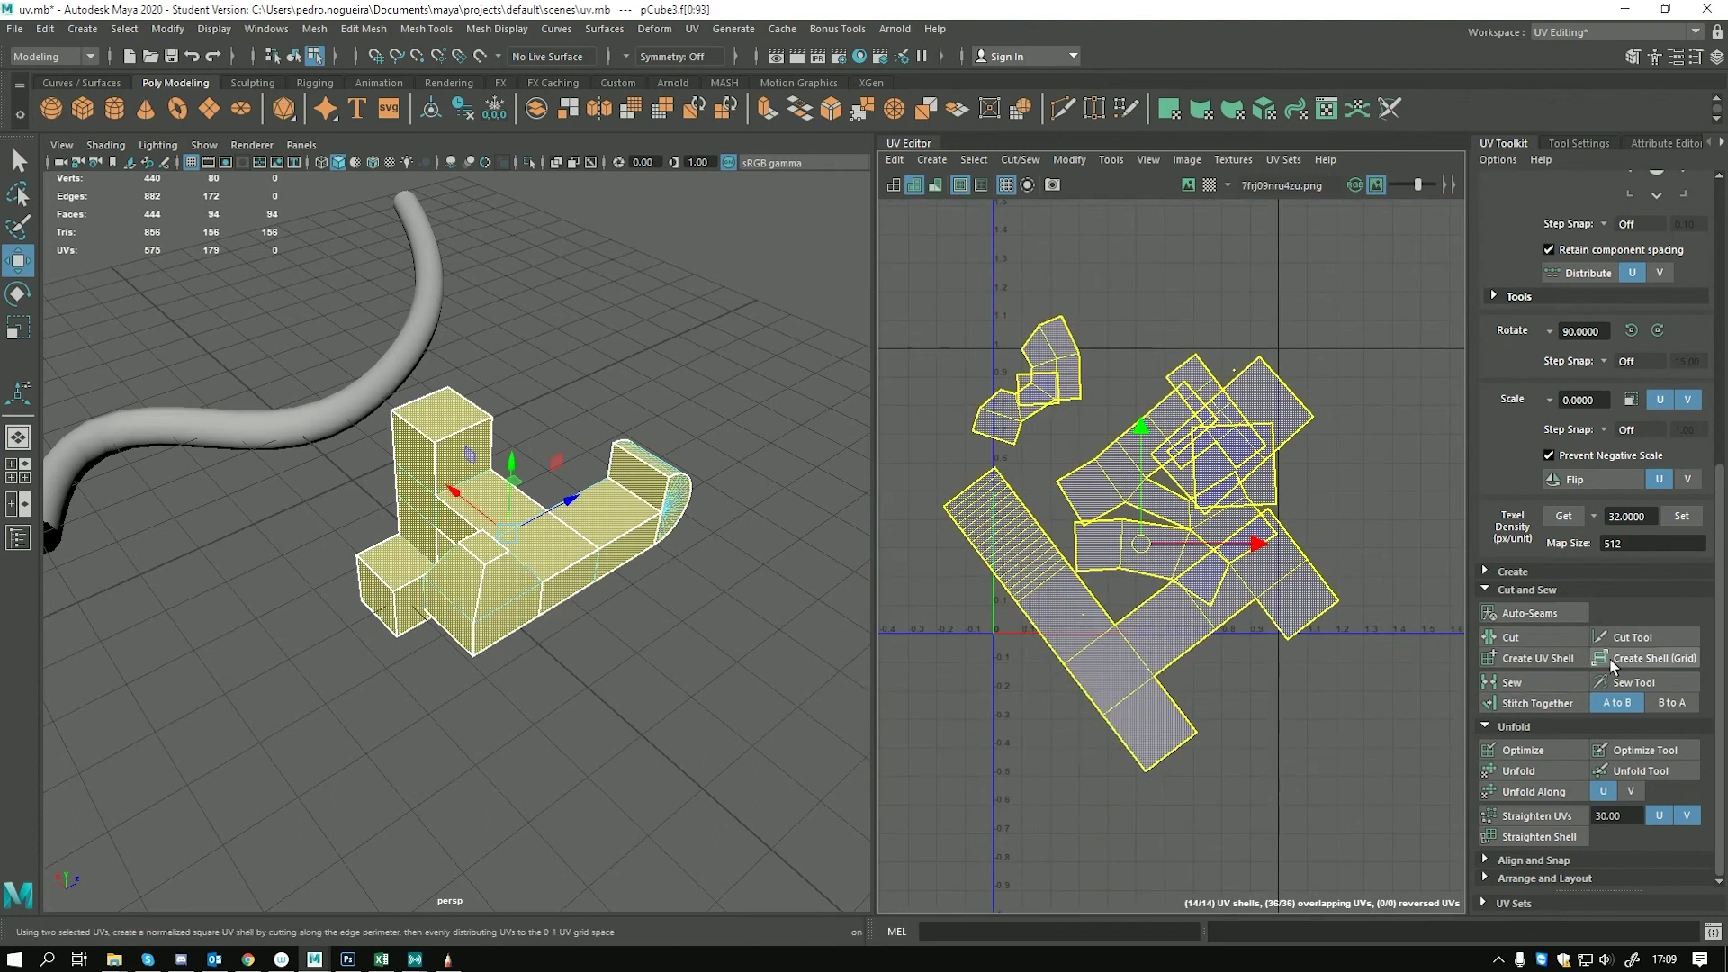
{"action": "left_click", "coordinate": [1521, 748]}
{"action": "scroll", "coordinate": [1100, 507], "scroll_direction": "up", "scroll_amount": 3}
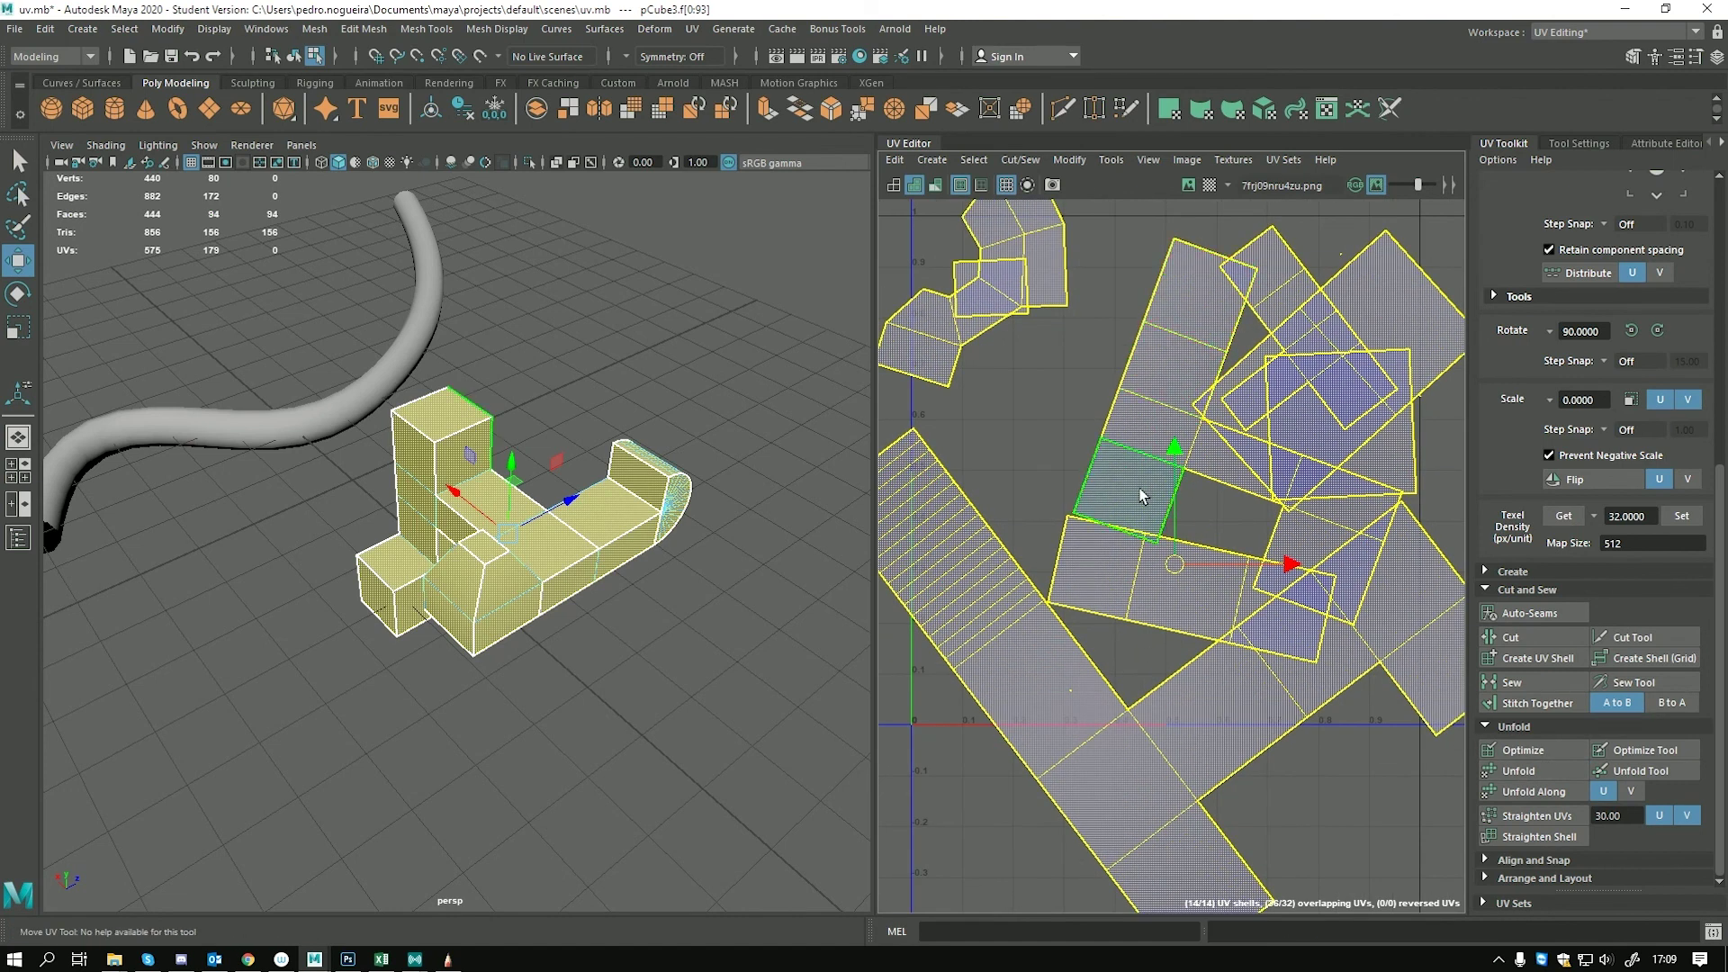
{"action": "middle_click_drag", "start_coordinate": [1205, 334], "coordinate": [1153, 336], "text": "alt"}
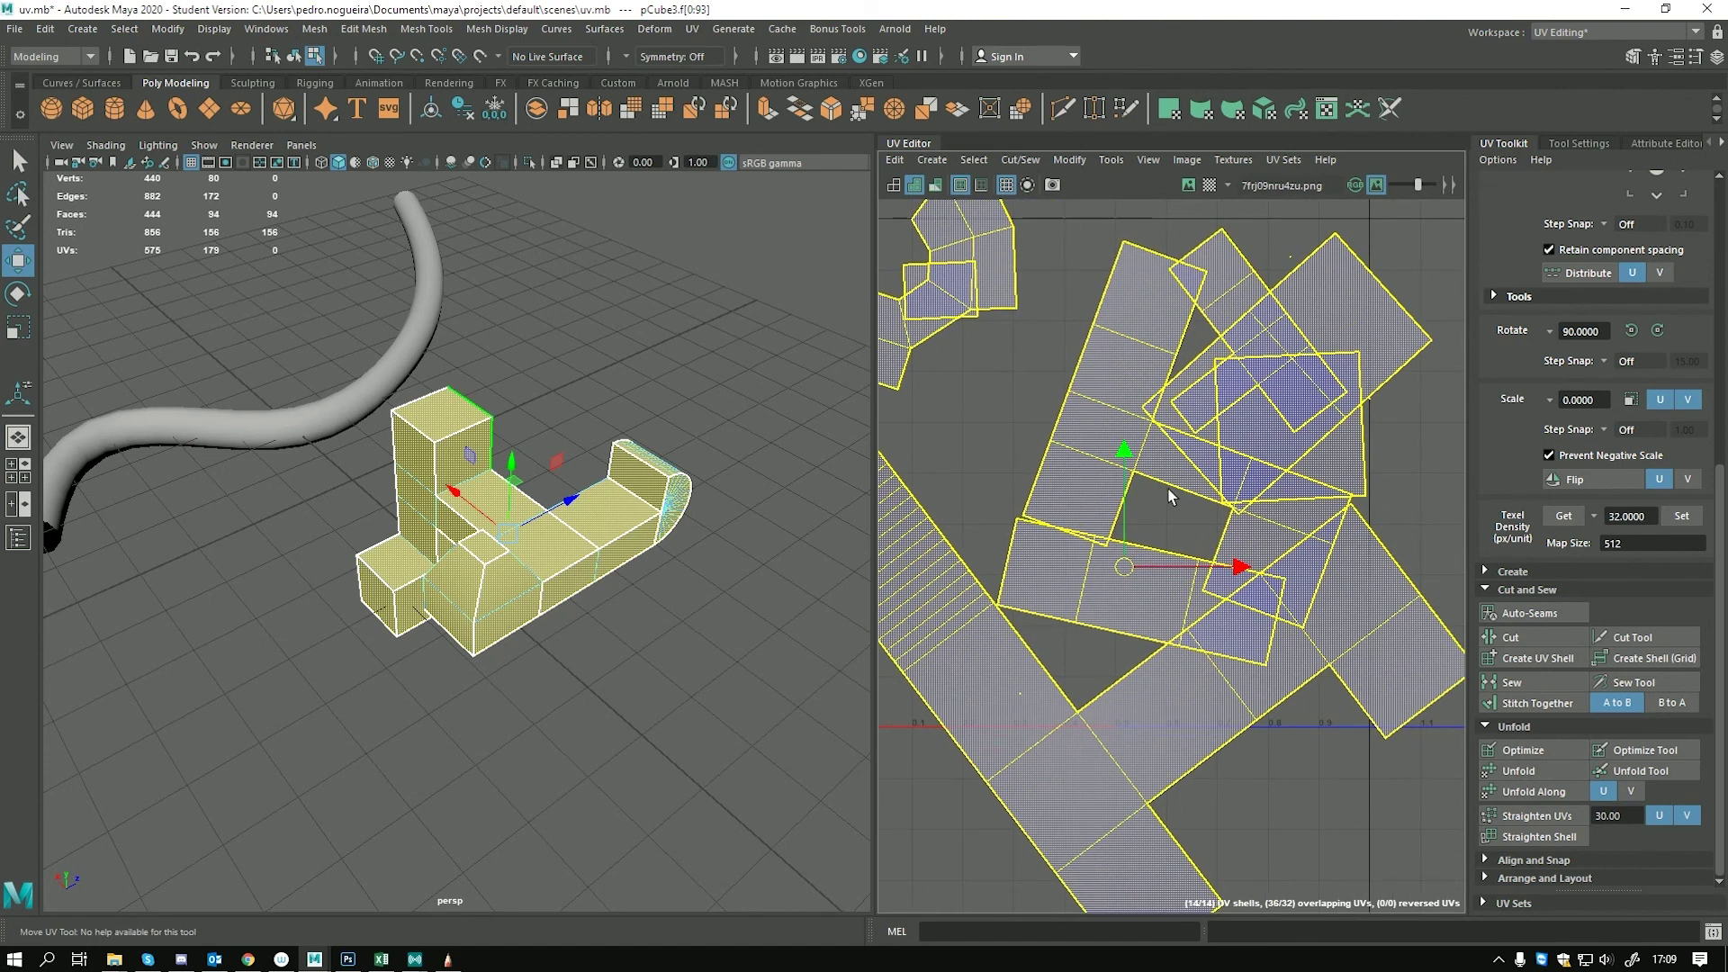
{"action": "scroll", "coordinate": [1170, 490], "scroll_direction": "down", "scroll_amount": 2}
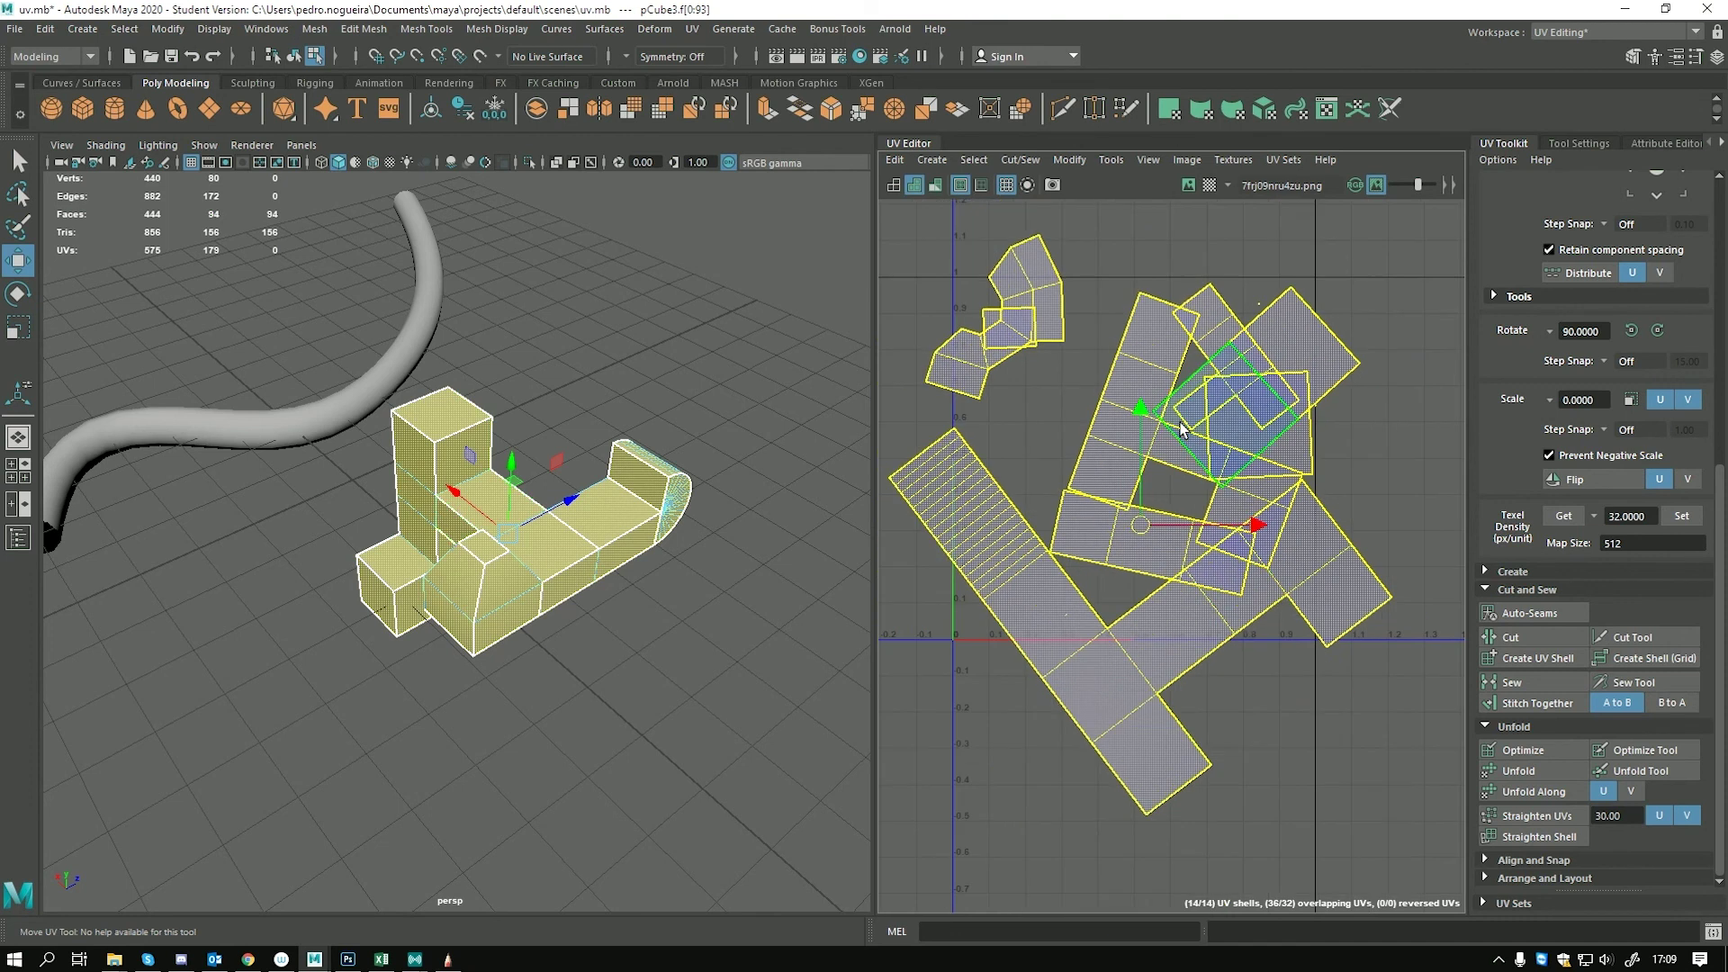
Straighten the UVs of all shells in U and V at 30 degrees, and try straightening the long striped shell separately
{"action": "left_click", "coordinate": [1519, 817]}
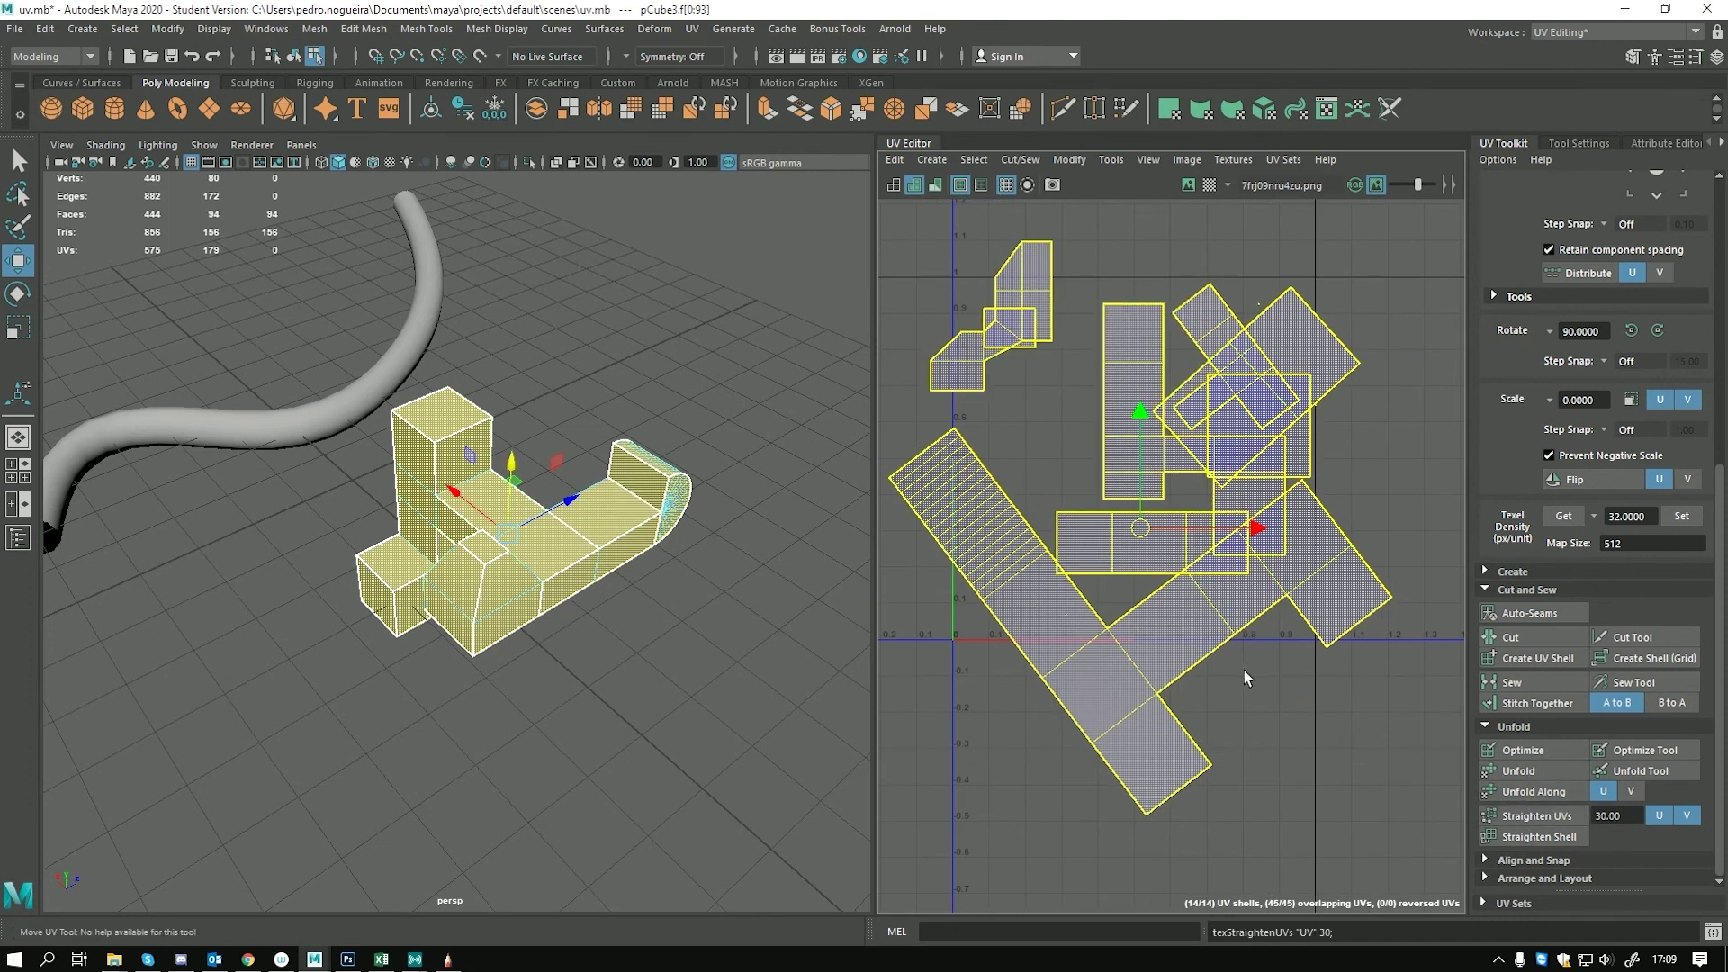
{"action": "scroll", "coordinate": [1242, 676], "scroll_direction": "down", "scroll_amount": 1}
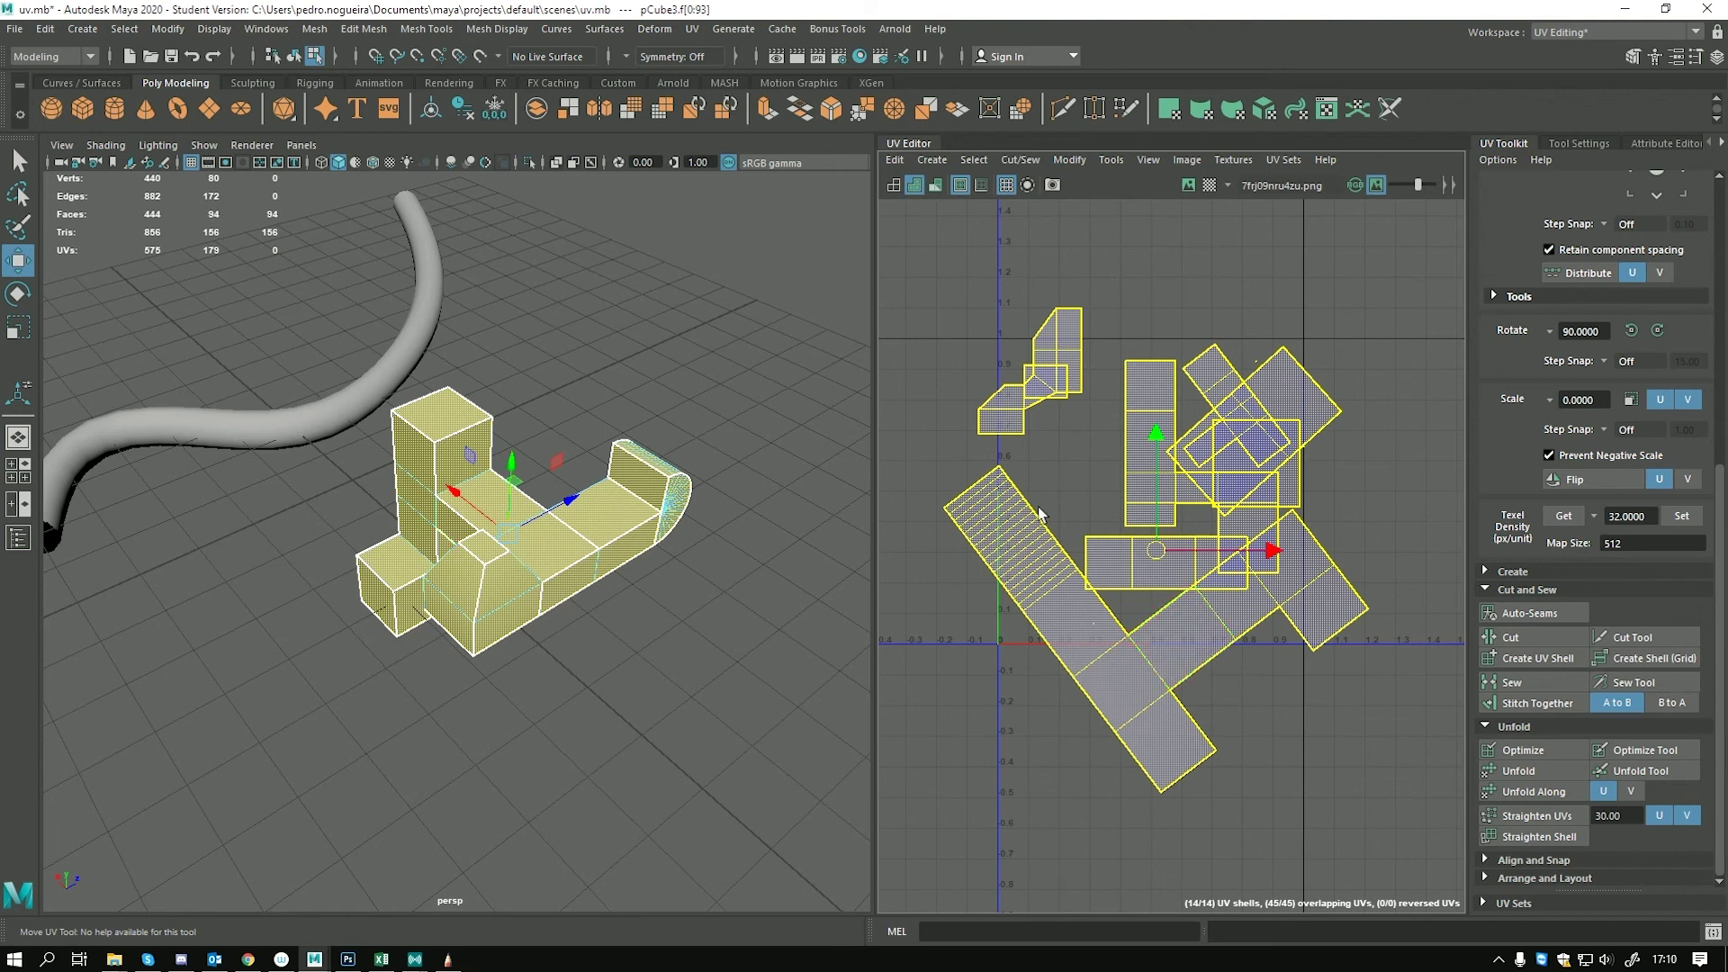
{"action": "left_click", "coordinate": [1125, 641]}
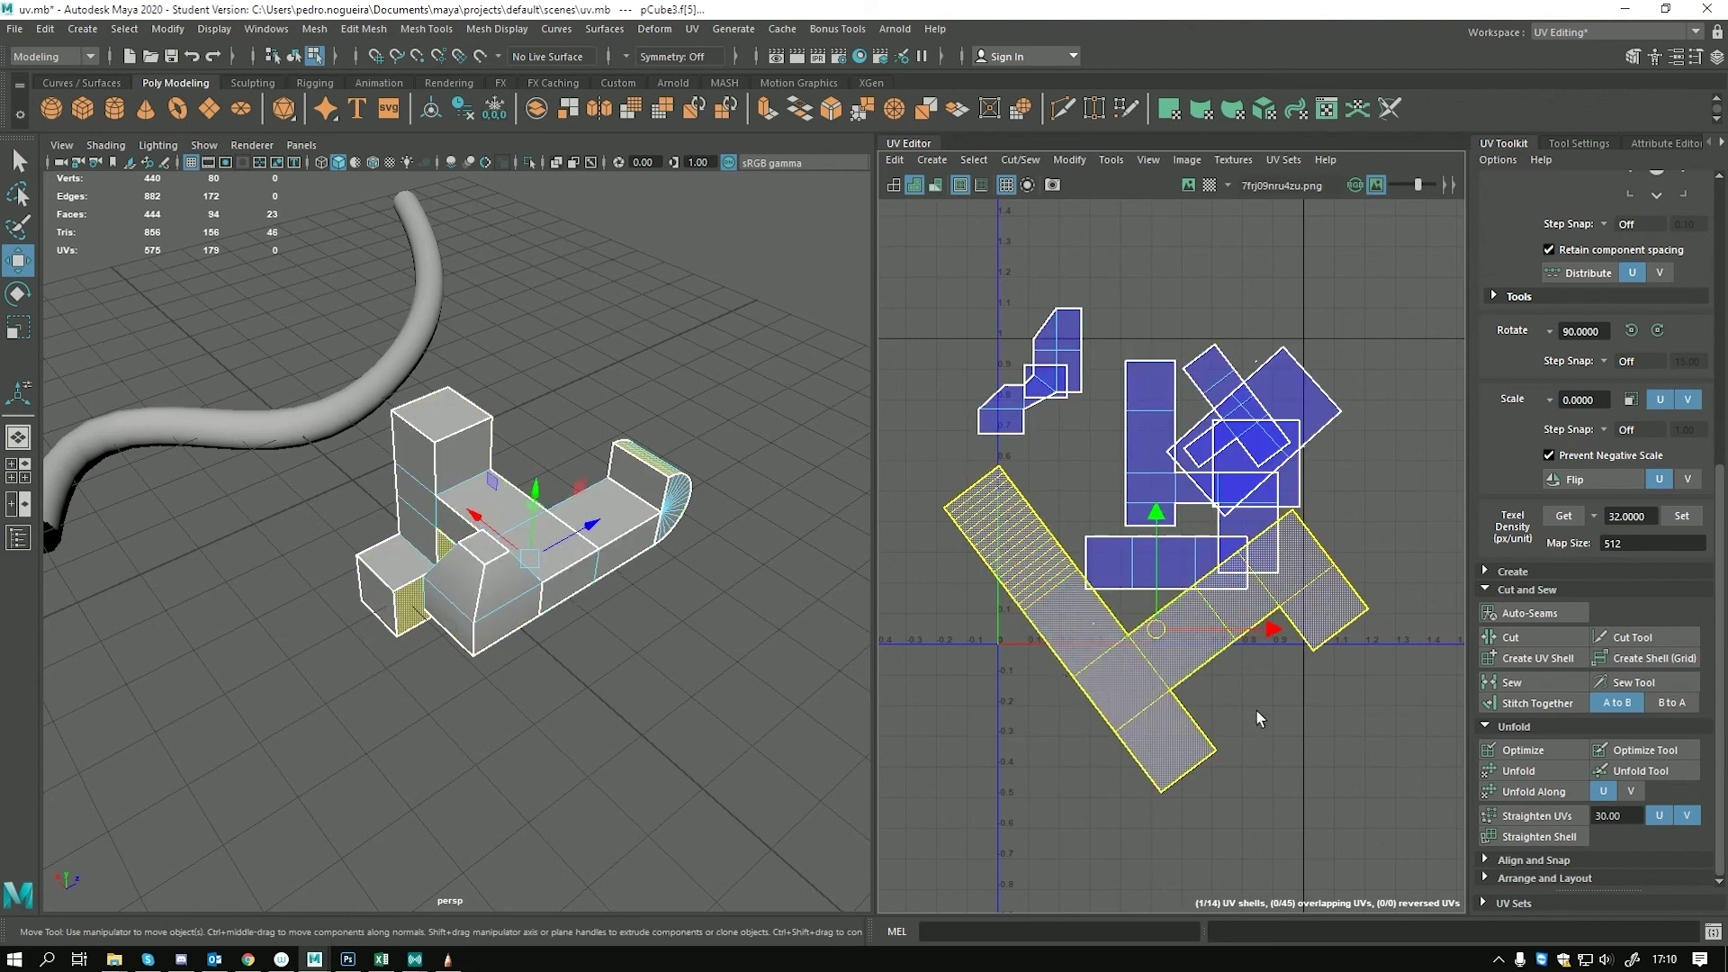
{"action": "left_click", "coordinate": [1535, 816]}
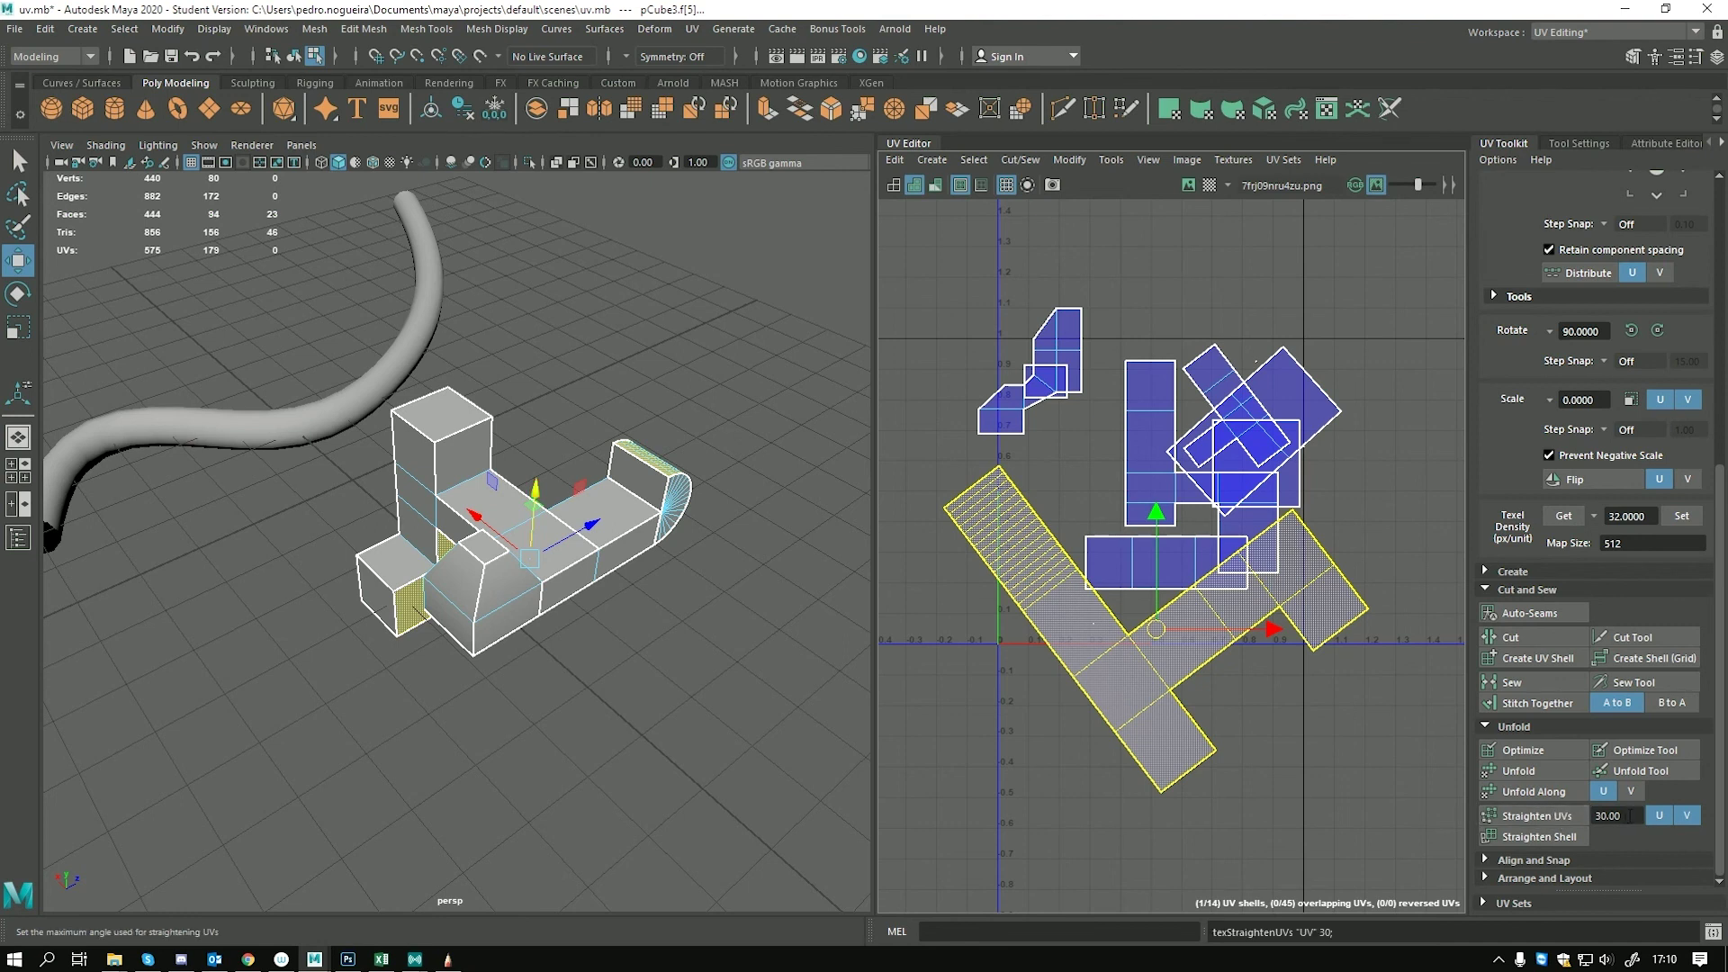
Select all UV shells and orient them parallel to the U and V axes with Orient Shells
{"action": "left_click", "coordinate": [1505, 860]}
{"action": "scroll", "coordinate": [1503, 837], "scroll_direction": "down", "scroll_amount": 5}
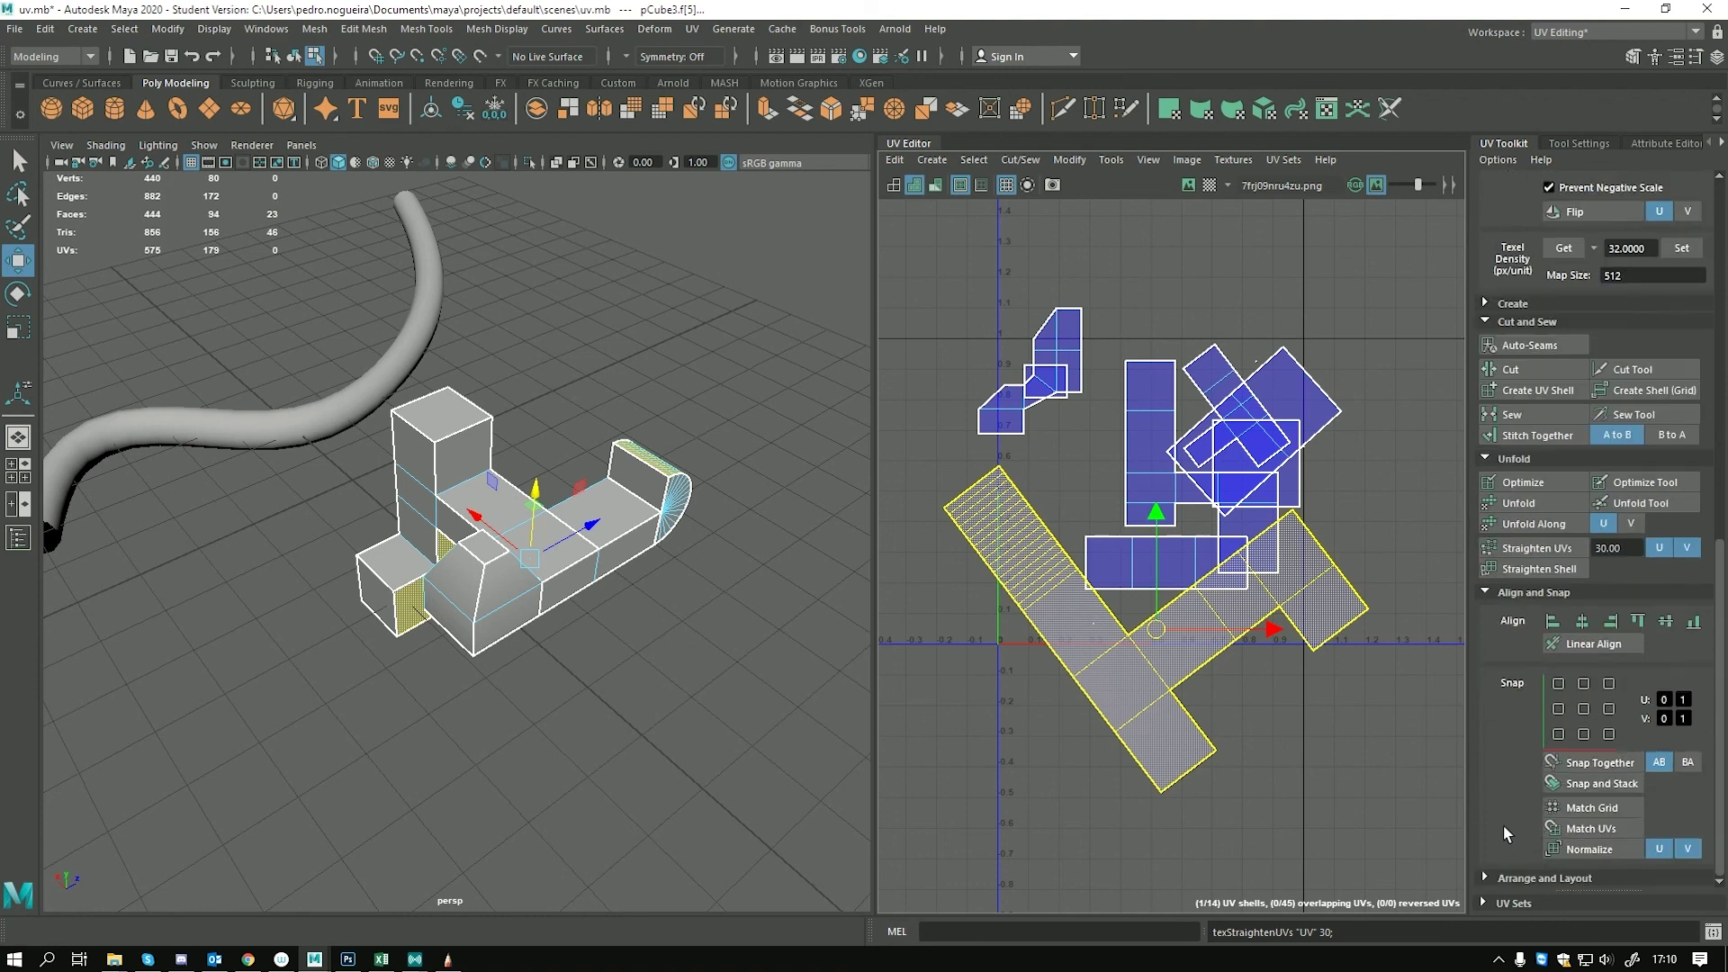
{"action": "left_click", "coordinate": [1486, 878]}
{"action": "scroll", "coordinate": [1503, 860], "scroll_direction": "down", "scroll_amount": 5}
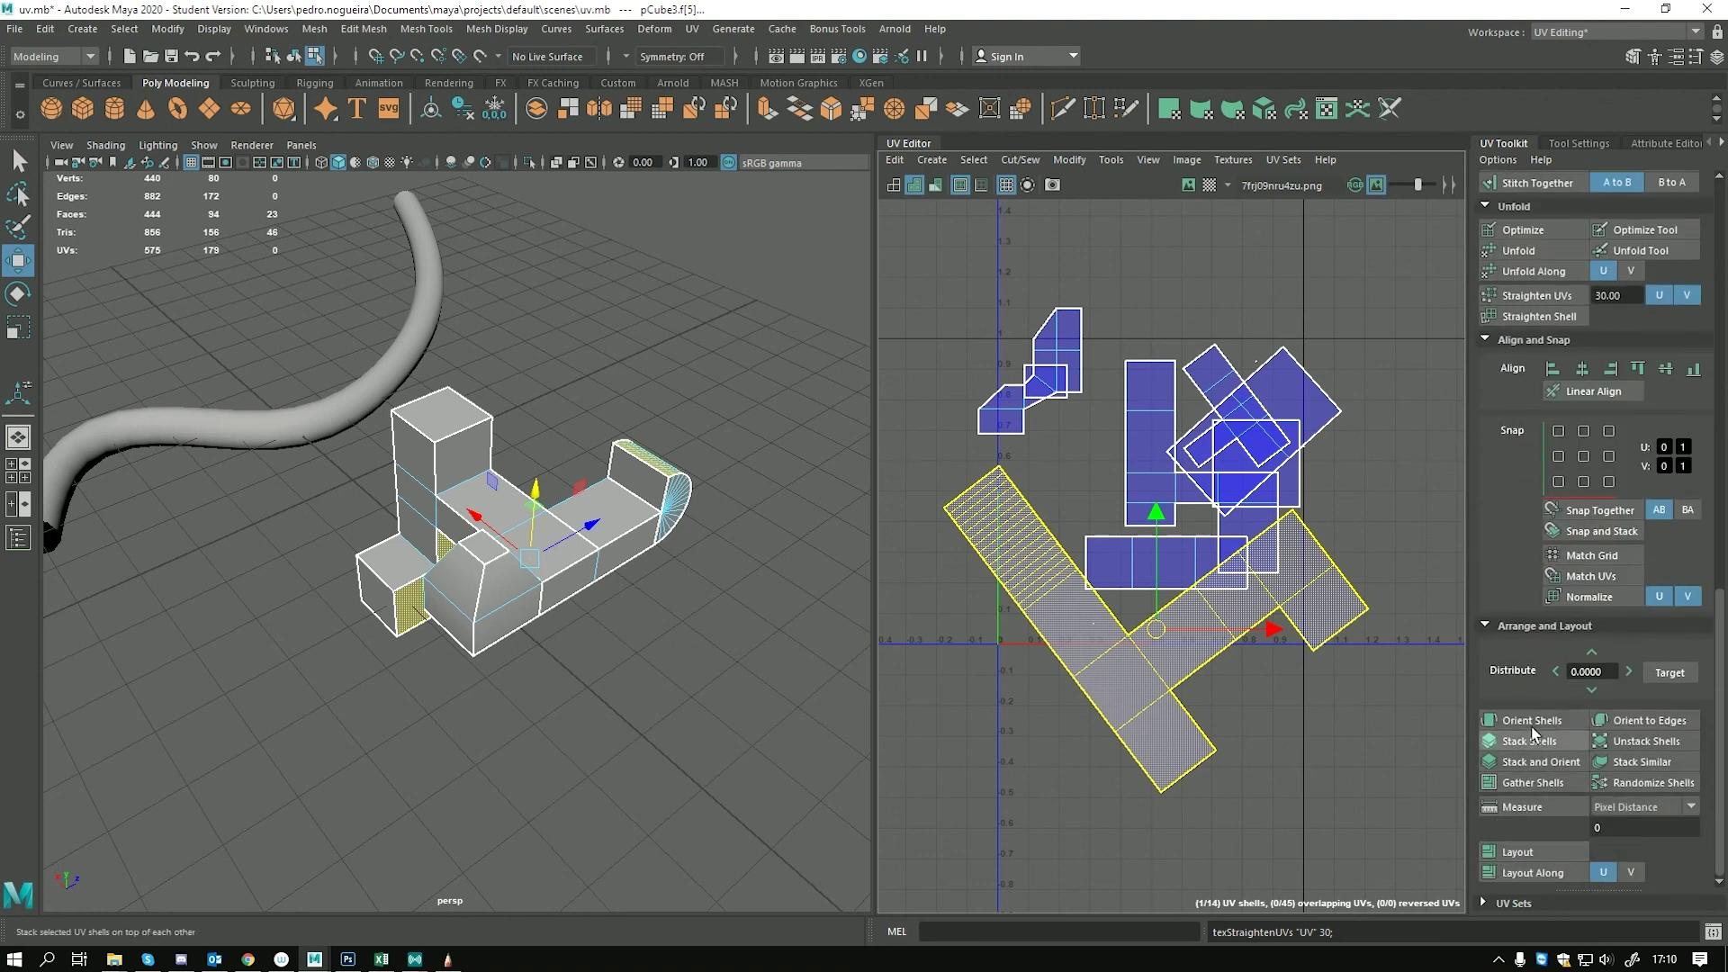
{"action": "left_click", "coordinate": [1532, 720]}
{"action": "left_click_drag", "start_coordinate": [918, 288], "coordinate": [1387, 747]}
{"action": "left_click", "coordinate": [1541, 720]}
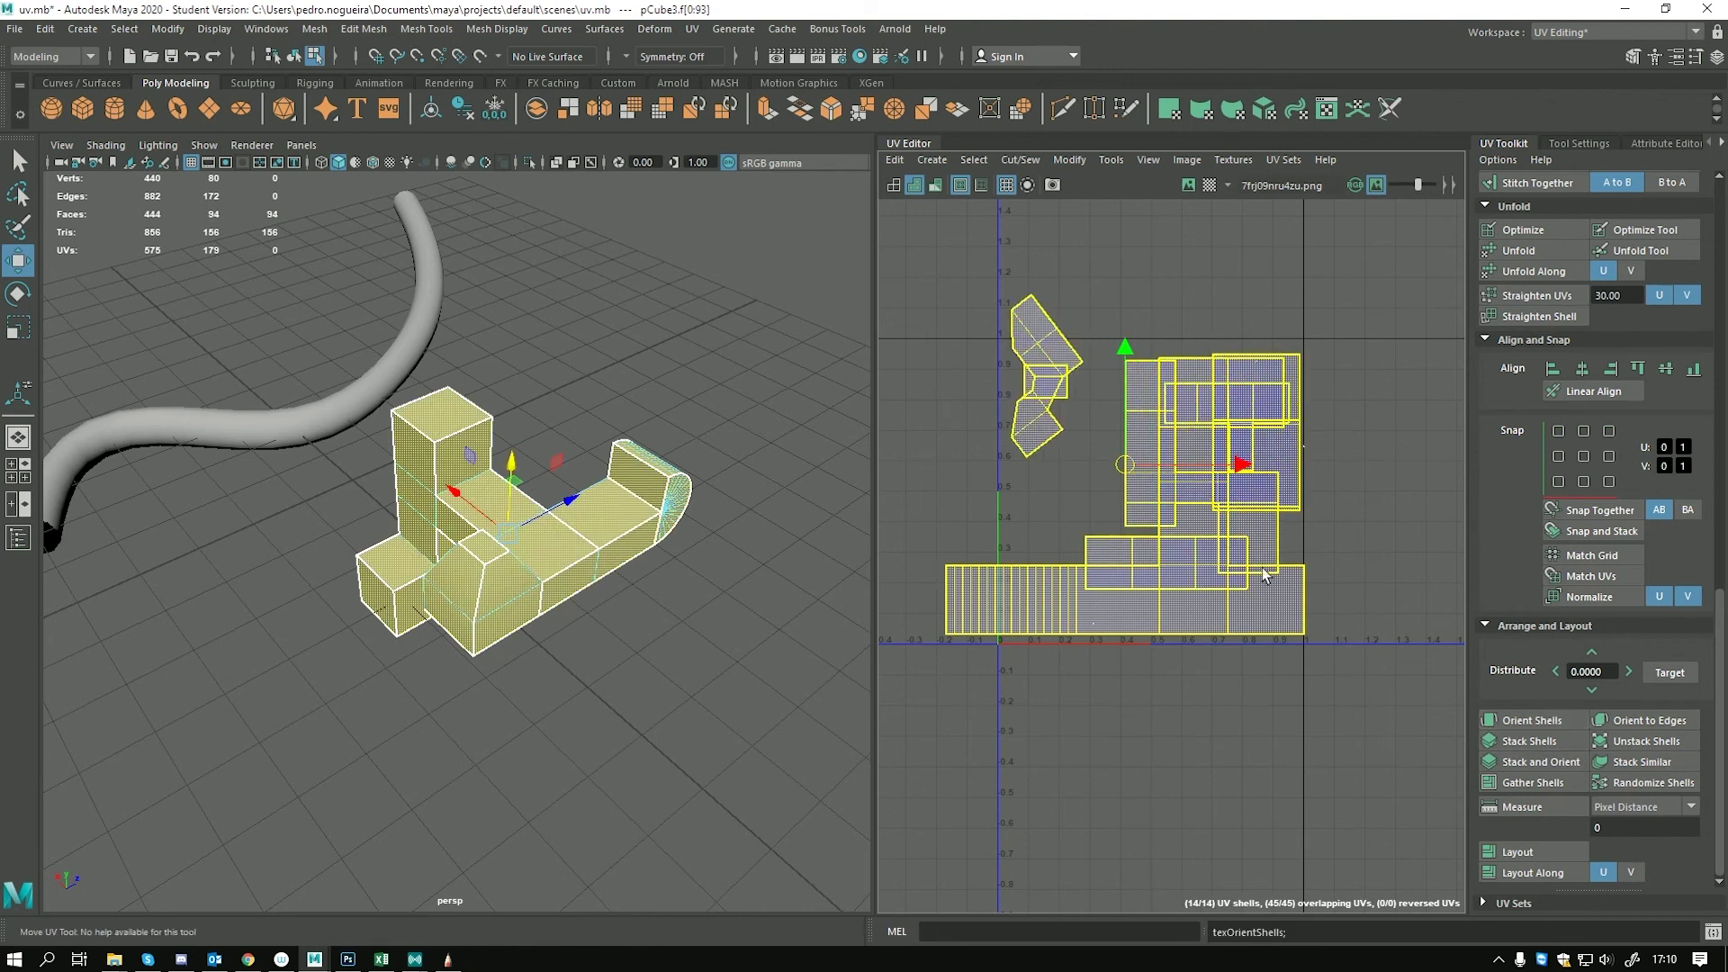
Move the tapered block's UV shell off the small rectangular shell it overlaps, and inspect the block on the mesh
{"action": "scroll", "coordinate": [1035, 276], "scroll_direction": "up", "scroll_amount": 3}
{"action": "left_click", "coordinate": [1089, 252]}
{"action": "left_click", "coordinate": [1035, 277]}
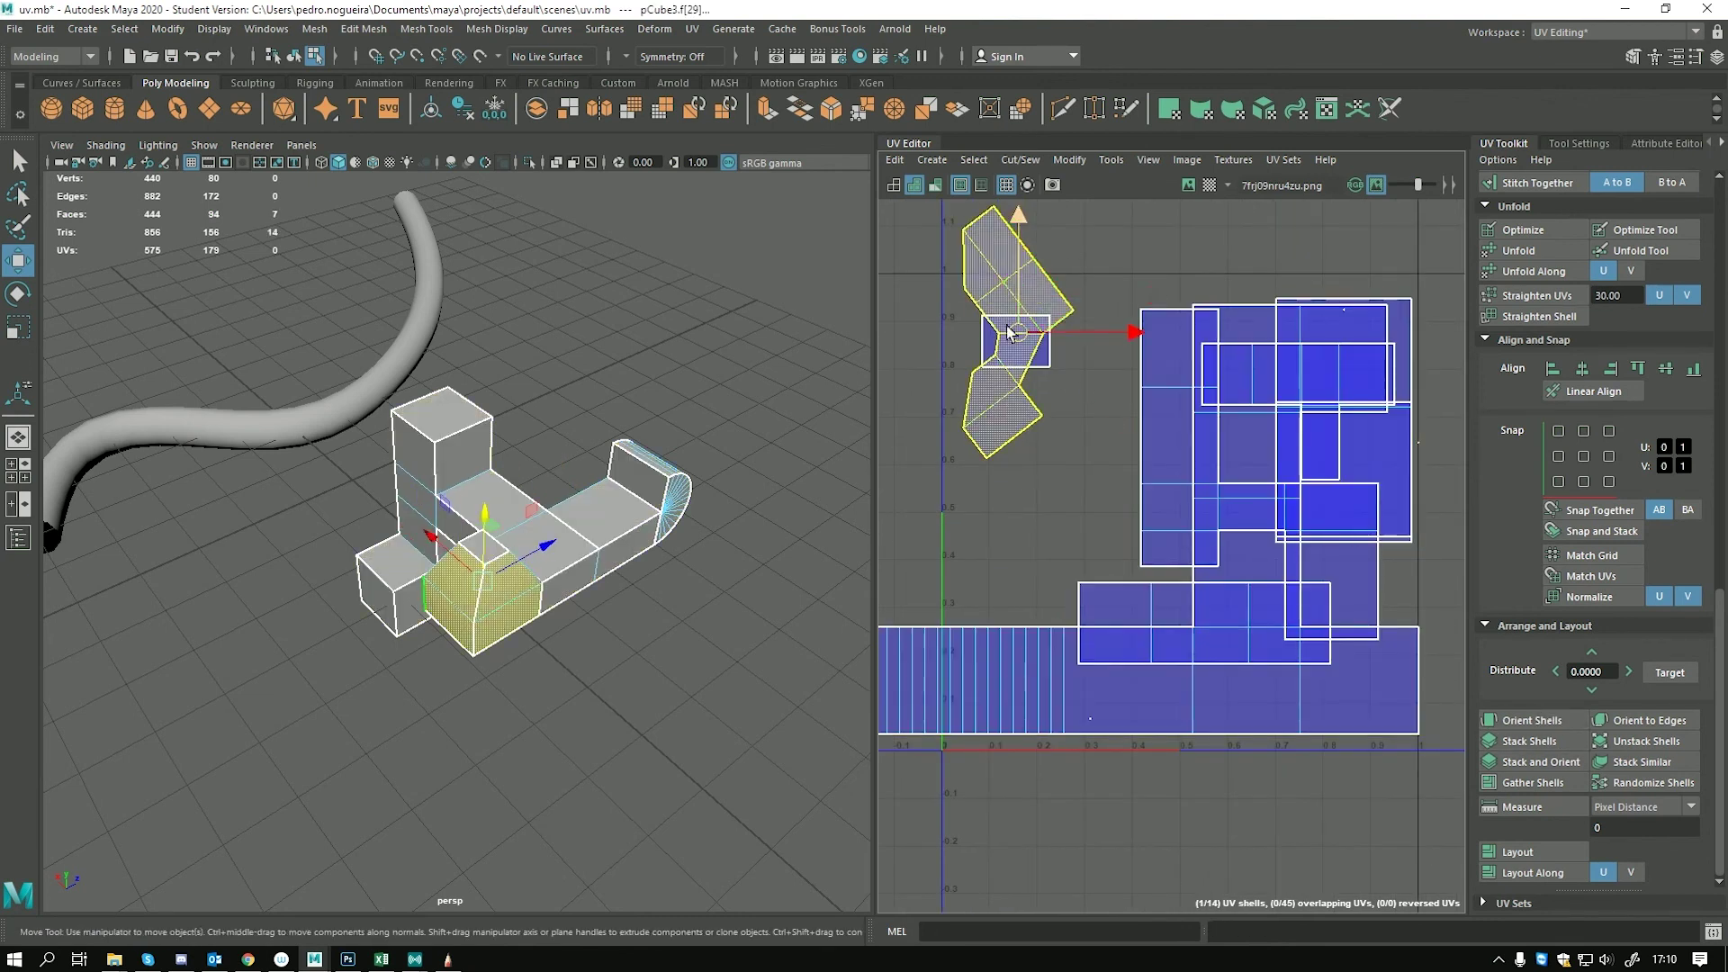
{"action": "scroll", "coordinate": [1001, 369], "scroll_direction": "down", "scroll_amount": 1}
{"action": "left_click_drag", "start_coordinate": [1015, 339], "coordinate": [920, 387]}
{"action": "middle_click_drag", "start_coordinate": [920, 387], "coordinate": [1133, 506], "text": "alt"}
{"action": "right_click_drag", "start_coordinate": [1133, 507], "coordinate": [1273, 549], "text": "alt"}
{"action": "left_click", "coordinate": [1272, 549]}
{"action": "scroll", "coordinate": [1051, 478], "scroll_direction": "up", "scroll_amount": 2}
{"action": "mouse_move", "coordinate": [510, 587]}
{"action": "left_mouse_down", "text": "alt"}
{"action": "mouse_move", "coordinate": [492, 591]}
{"action": "mouse_move", "coordinate": [531, 585]}
{"action": "left_mouse_up", "text": "alt"}
{"action": "scroll", "coordinate": [1060, 521], "scroll_direction": "down", "scroll_amount": 2}
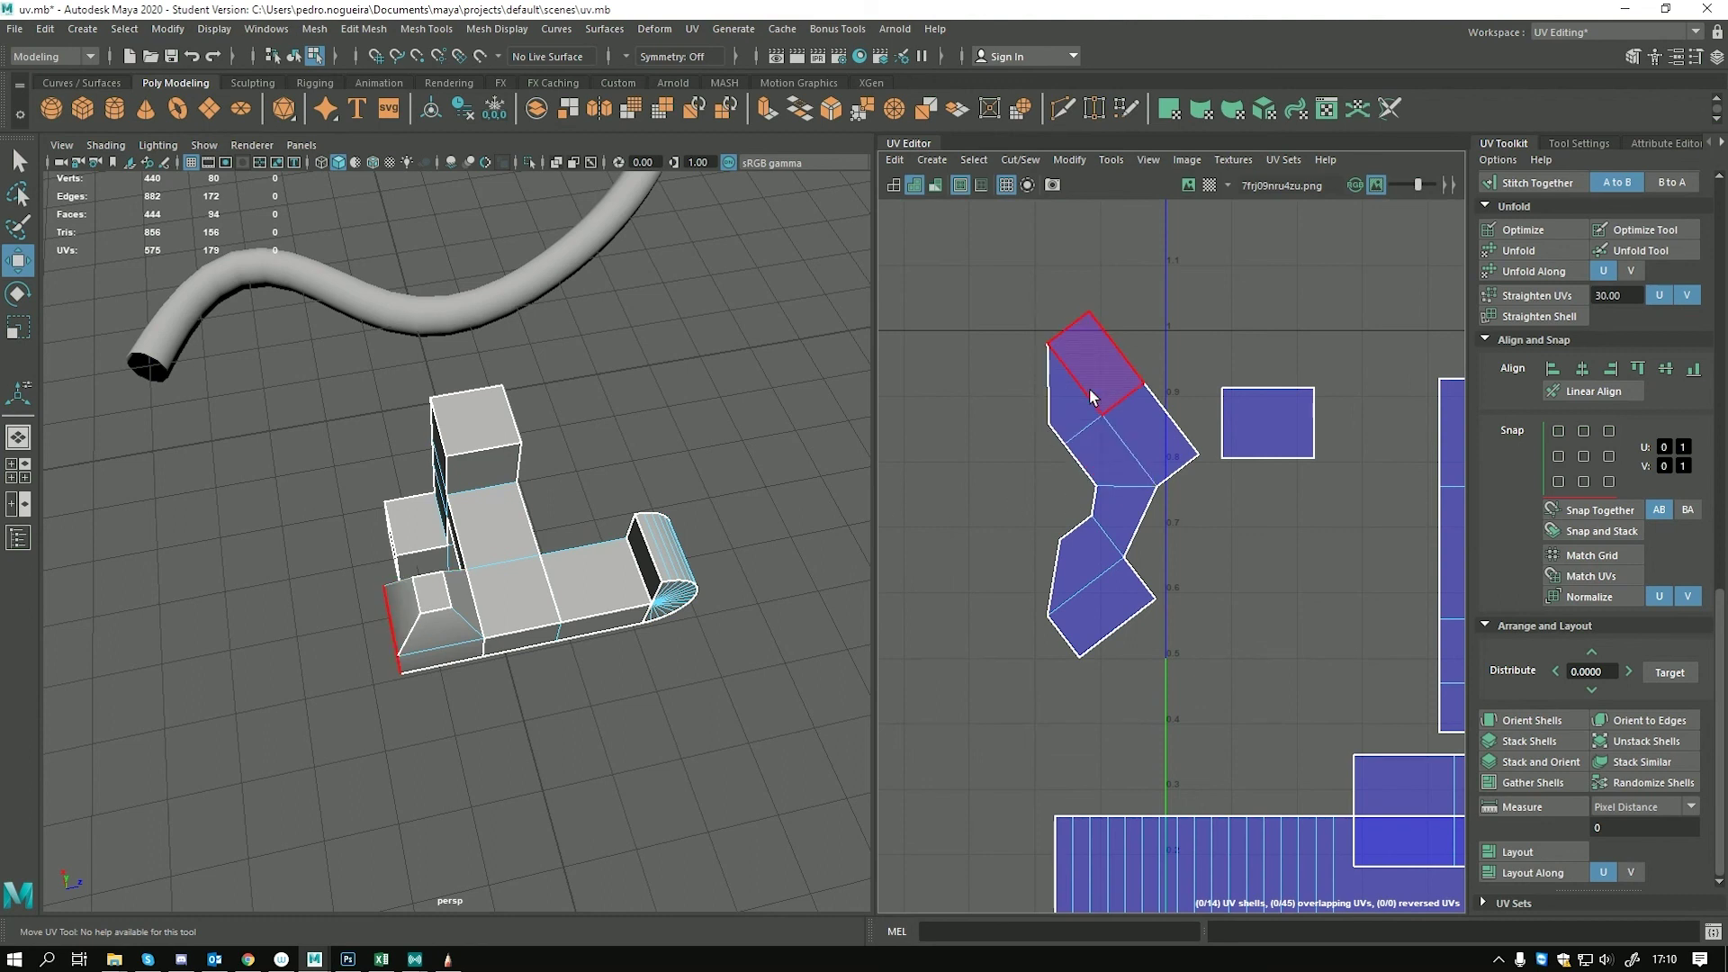
Align the tapered block's tilted UV shell to its long upper interior edge with Orient to Edges
{"action": "left_click", "coordinate": [1161, 450]}
{"action": "left_click", "coordinate": [1530, 720]}
{"action": "right_click_drag", "start_coordinate": [1074, 385], "coordinate": [1071, 378]}
{"action": "left_click", "coordinate": [1071, 378]}
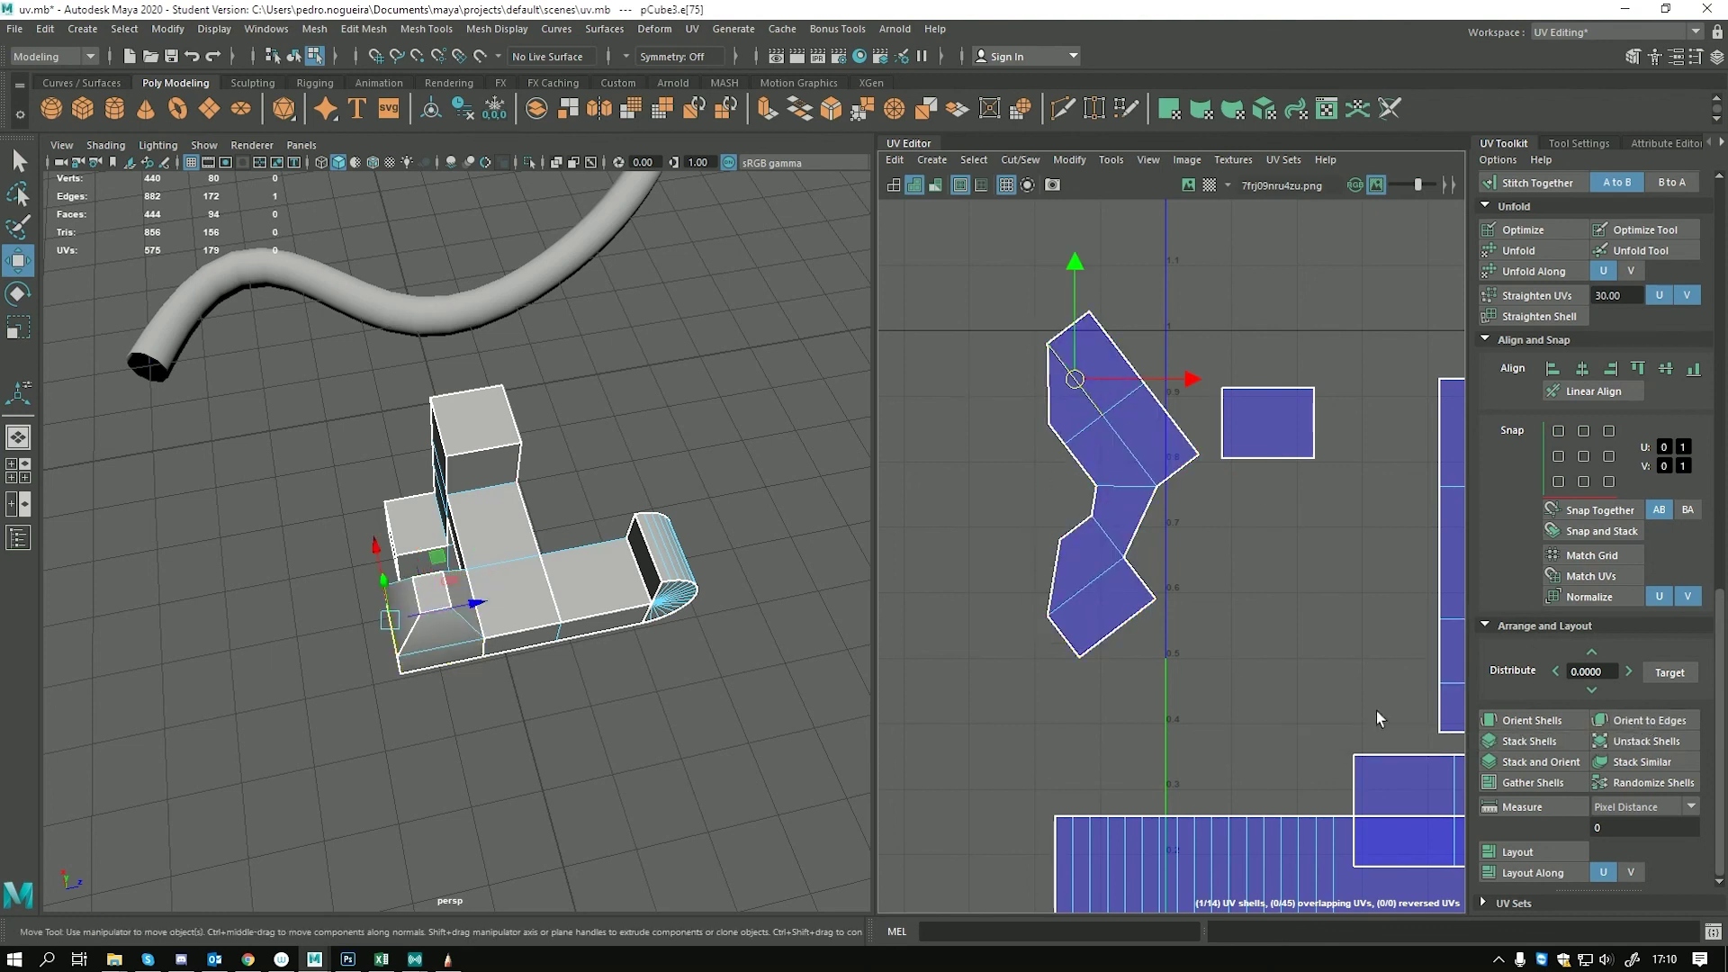
{"action": "left_click", "coordinate": [1622, 716]}
{"action": "scroll", "coordinate": [1044, 414], "scroll_direction": "down", "scroll_amount": 2}
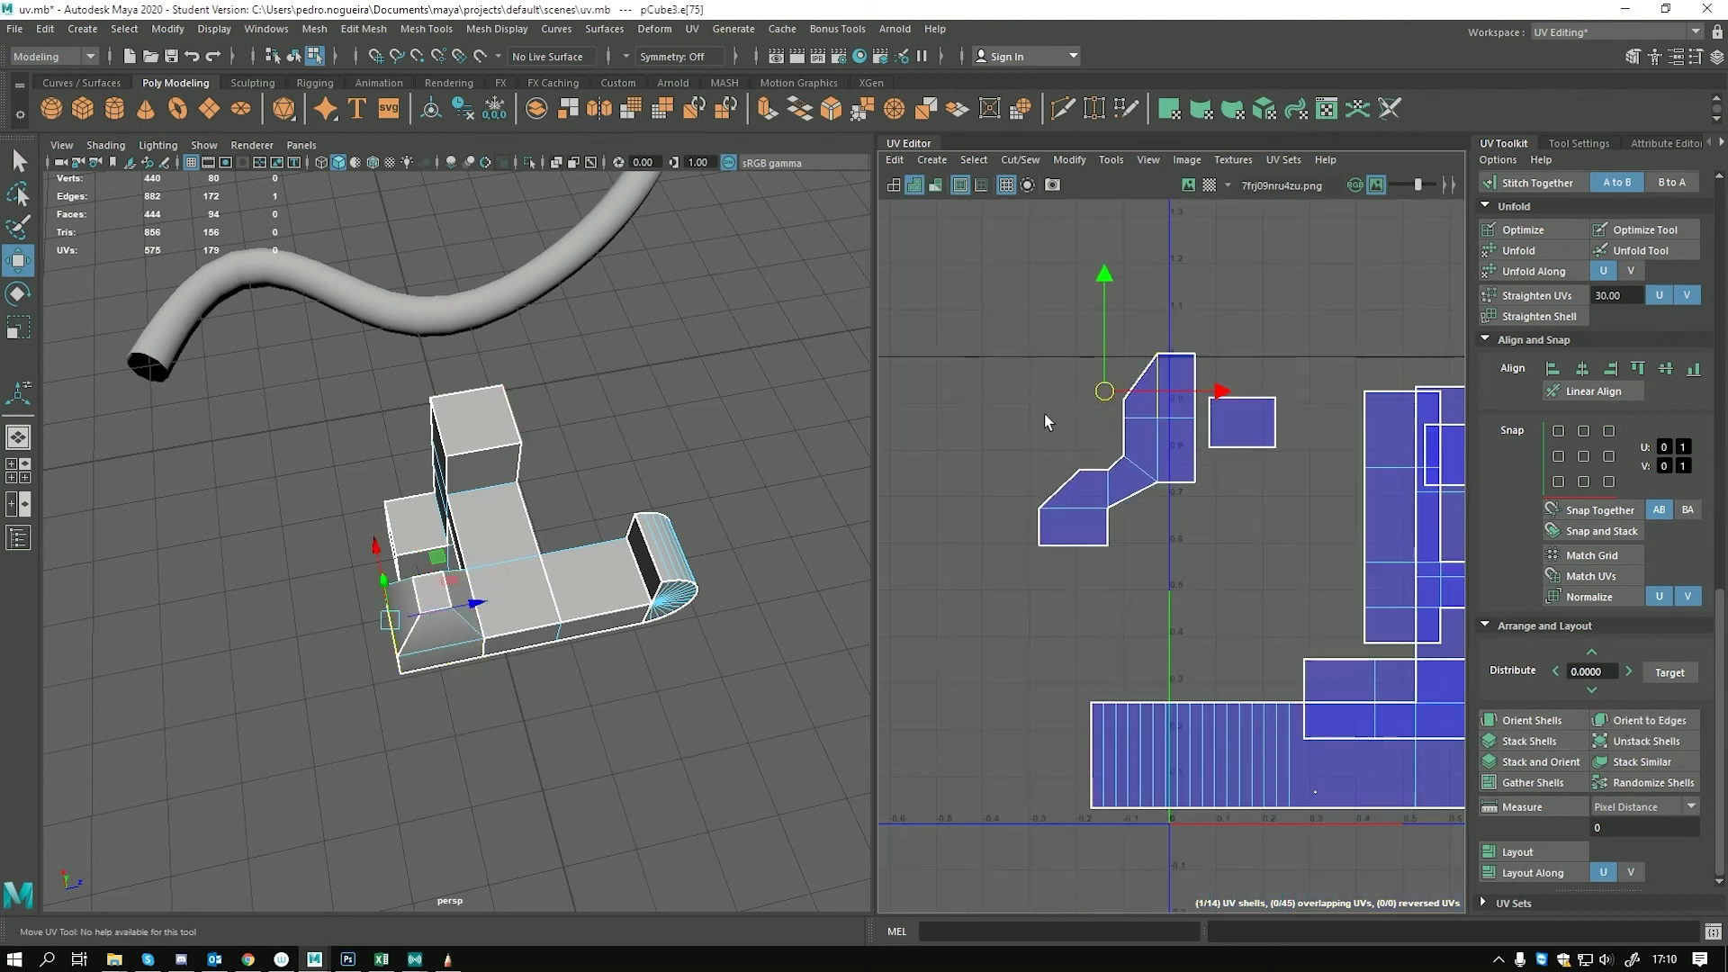
Select all UV shells of the blocky mesh, pack them with Layout, and clear the selection
{"action": "scroll", "coordinate": [1164, 466], "scroll_direction": "down", "scroll_amount": 2}
{"action": "left_click_drag", "start_coordinate": [1026, 378], "coordinate": [1458, 729]}
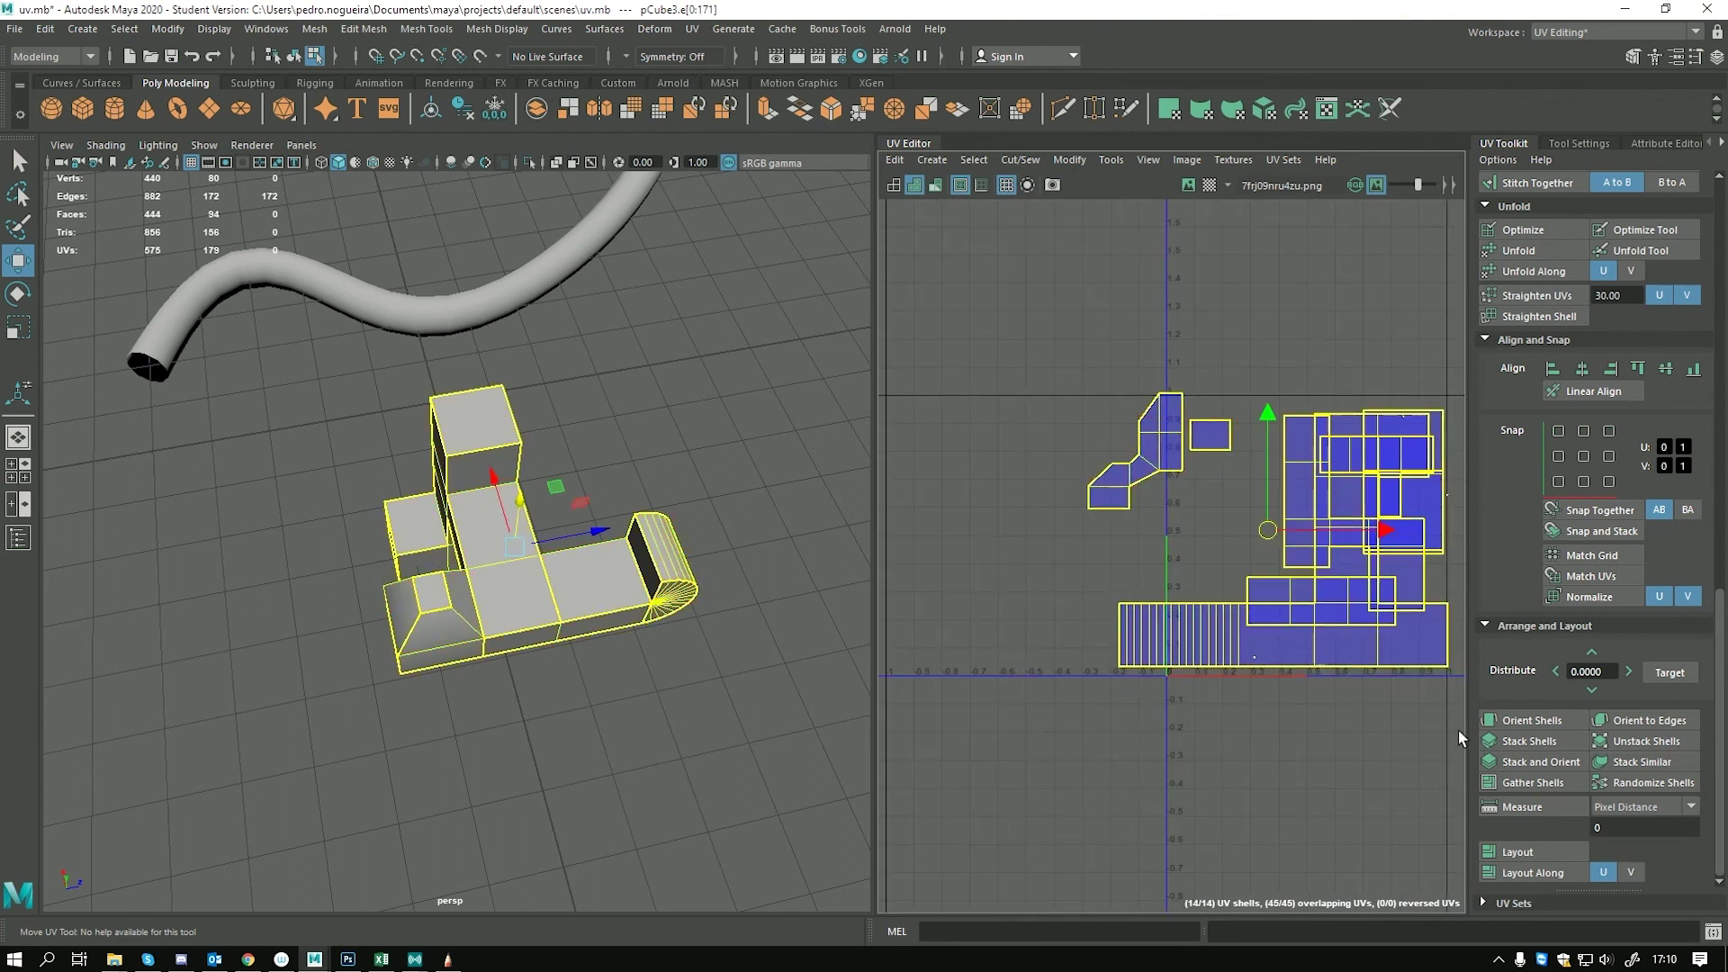
{"action": "left_click", "coordinate": [1557, 852]}
{"action": "scroll", "coordinate": [1350, 675], "scroll_direction": "up", "scroll_amount": 2}
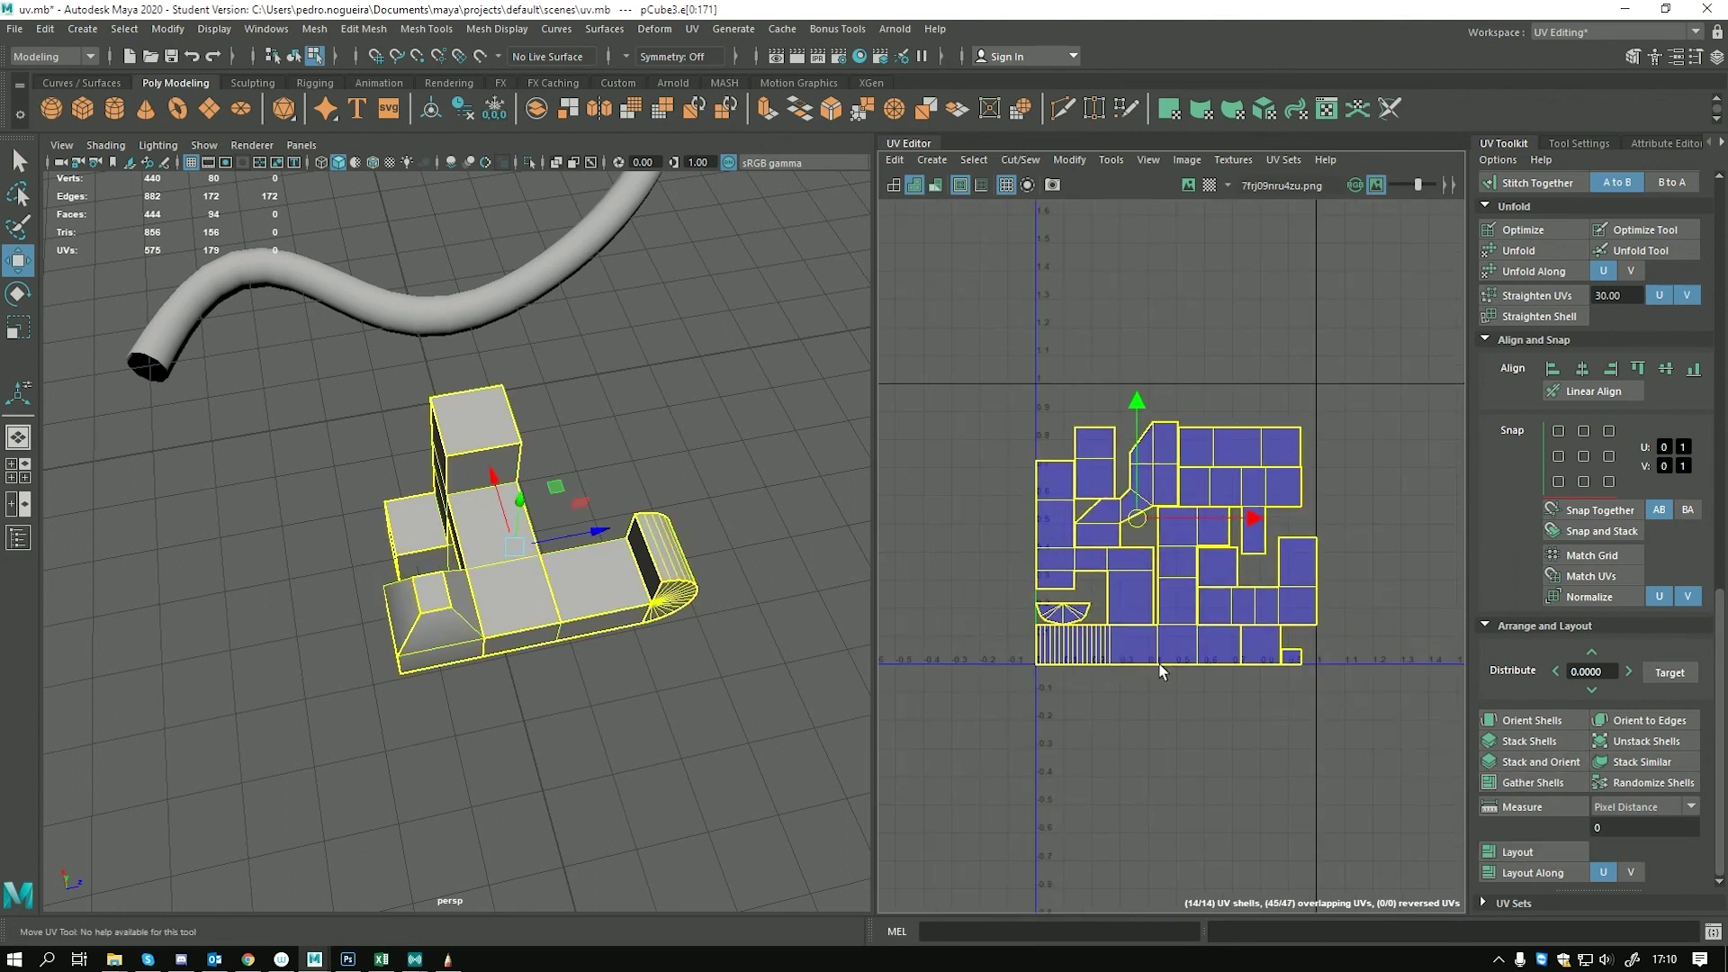
{"action": "left_click", "coordinate": [1256, 688]}
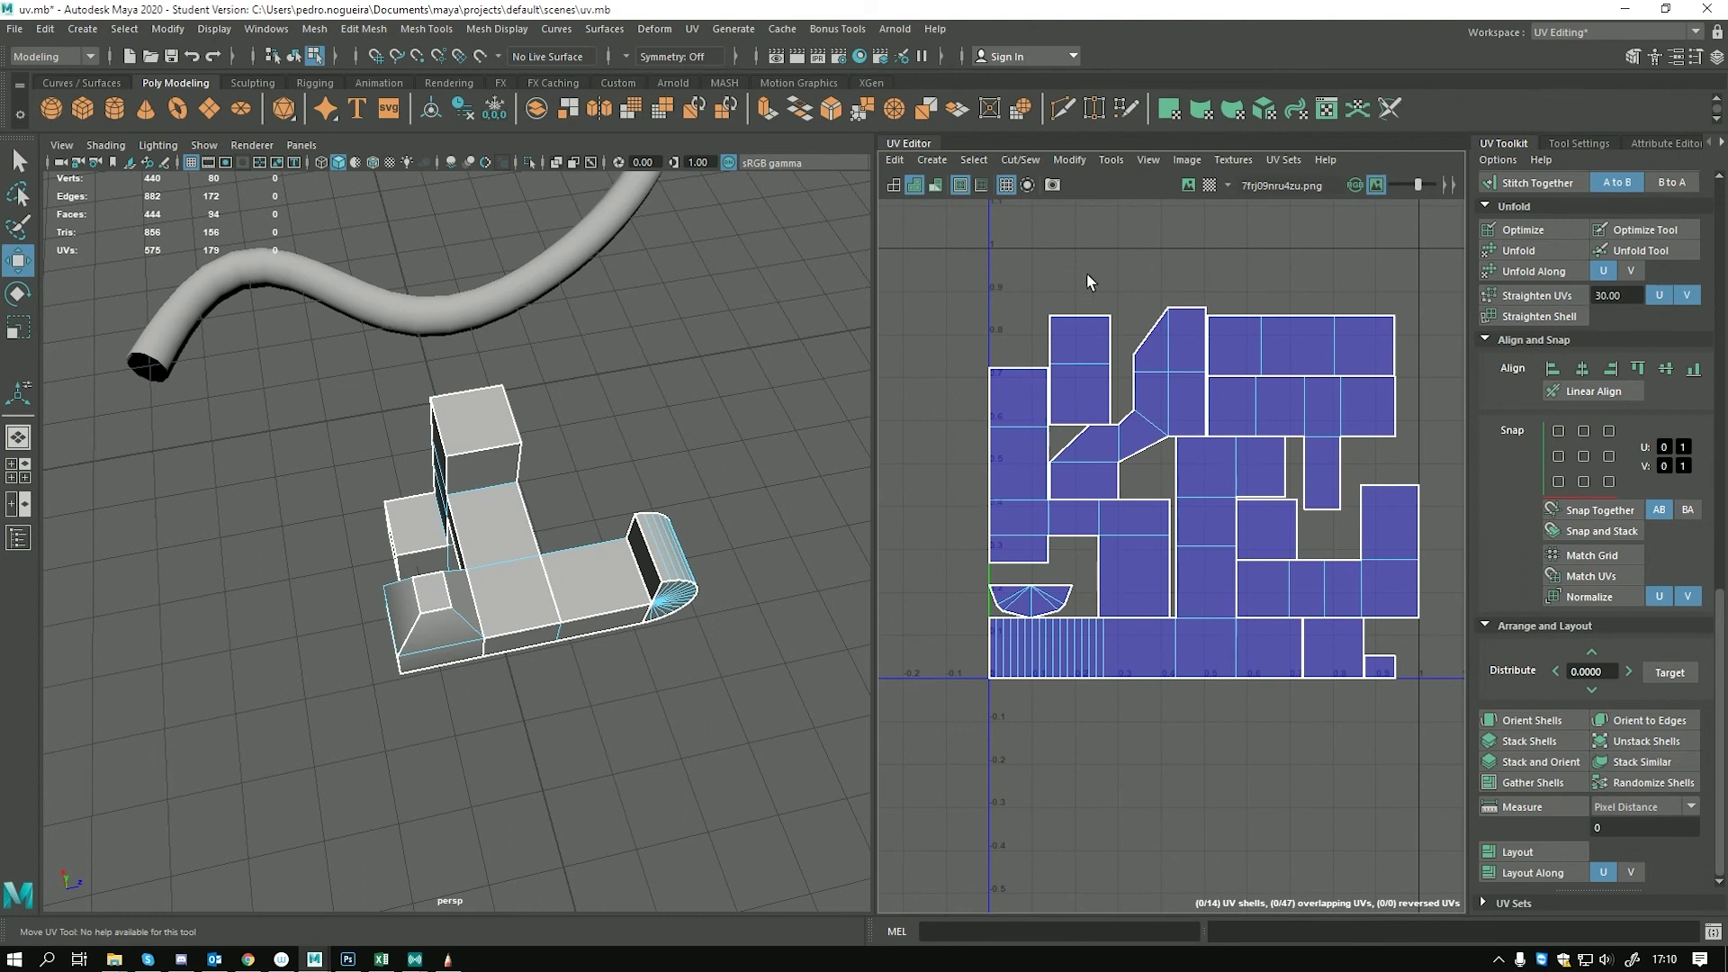
Display the checker texture on the meshes and select the end face of the upright block to locate its UVs
{"action": "key", "text": "6"}
{"action": "mouse_move", "coordinate": [538, 485]}
{"action": "left_mouse_down", "text": "alt"}
{"action": "mouse_move", "coordinate": [651, 501]}
{"action": "mouse_move", "coordinate": [872, 462]}
{"action": "mouse_move", "coordinate": [1046, 496]}
{"action": "mouse_move", "coordinate": [630, 423]}
{"action": "left_mouse_up", "text": "alt"}
{"action": "right_click", "coordinate": [610, 417]}
{"action": "right_click_drag", "start_coordinate": [611, 430], "coordinate": [609, 466]}
{"action": "left_click", "coordinate": [553, 342]}
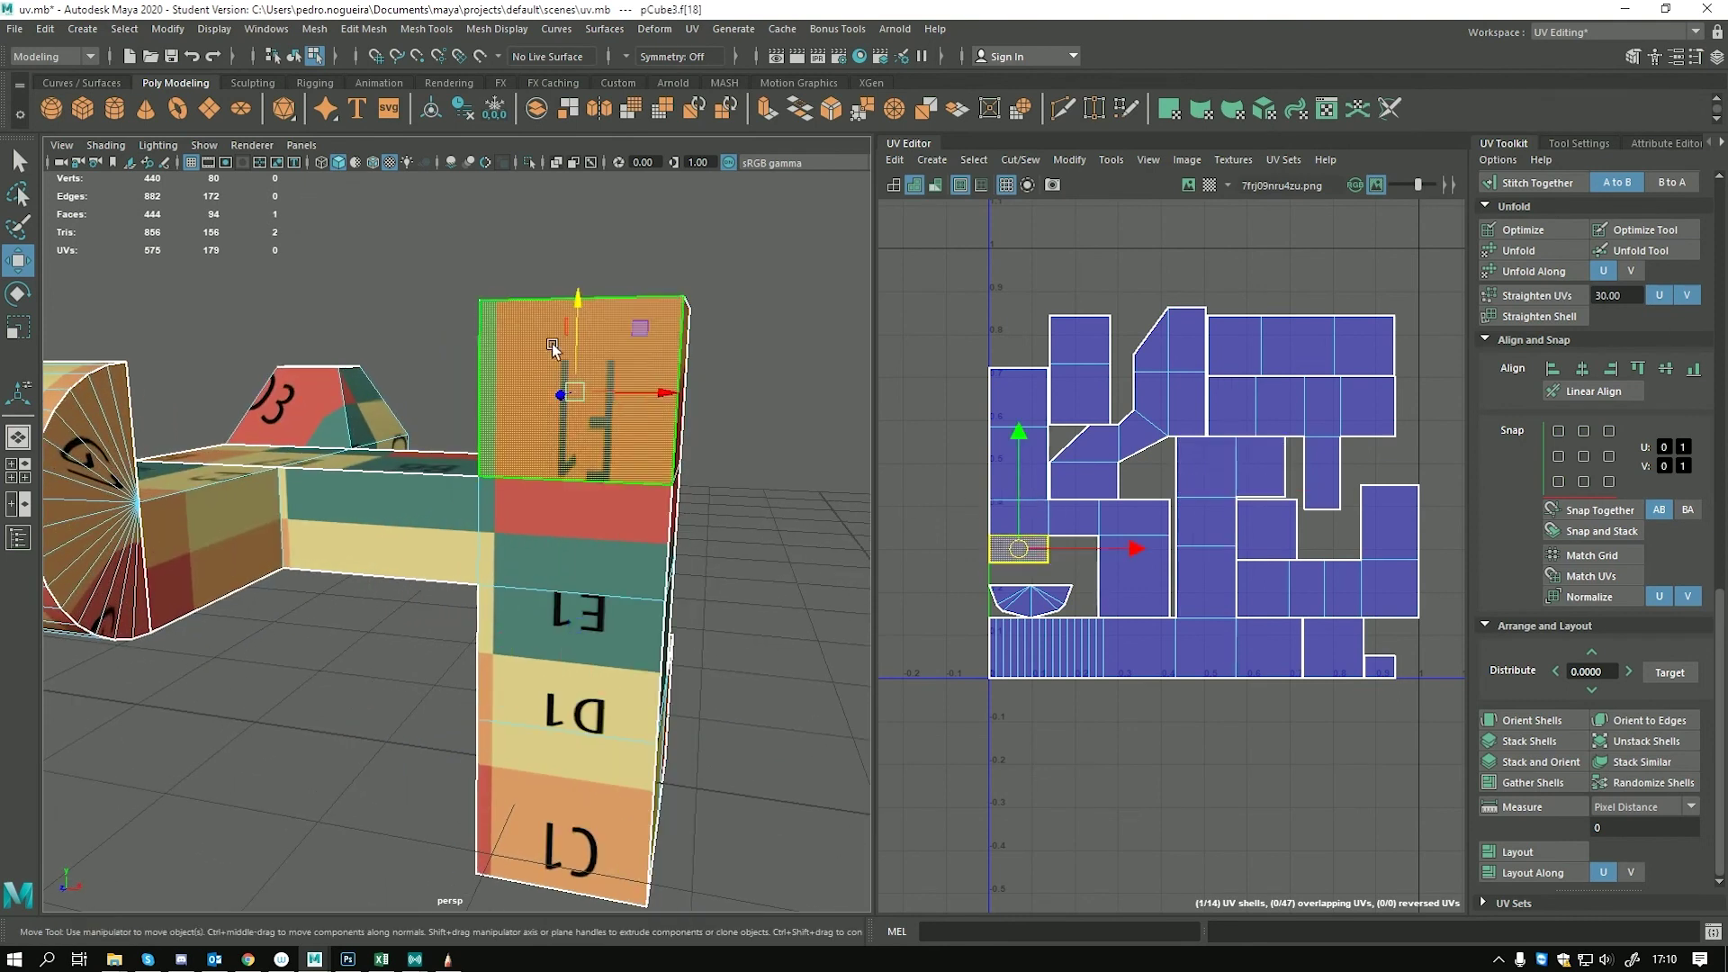
{"action": "scroll", "coordinate": [999, 545], "scroll_direction": "up", "scroll_amount": 1}
{"action": "scroll", "coordinate": [1089, 564], "scroll_direction": "up", "scroll_amount": 2}
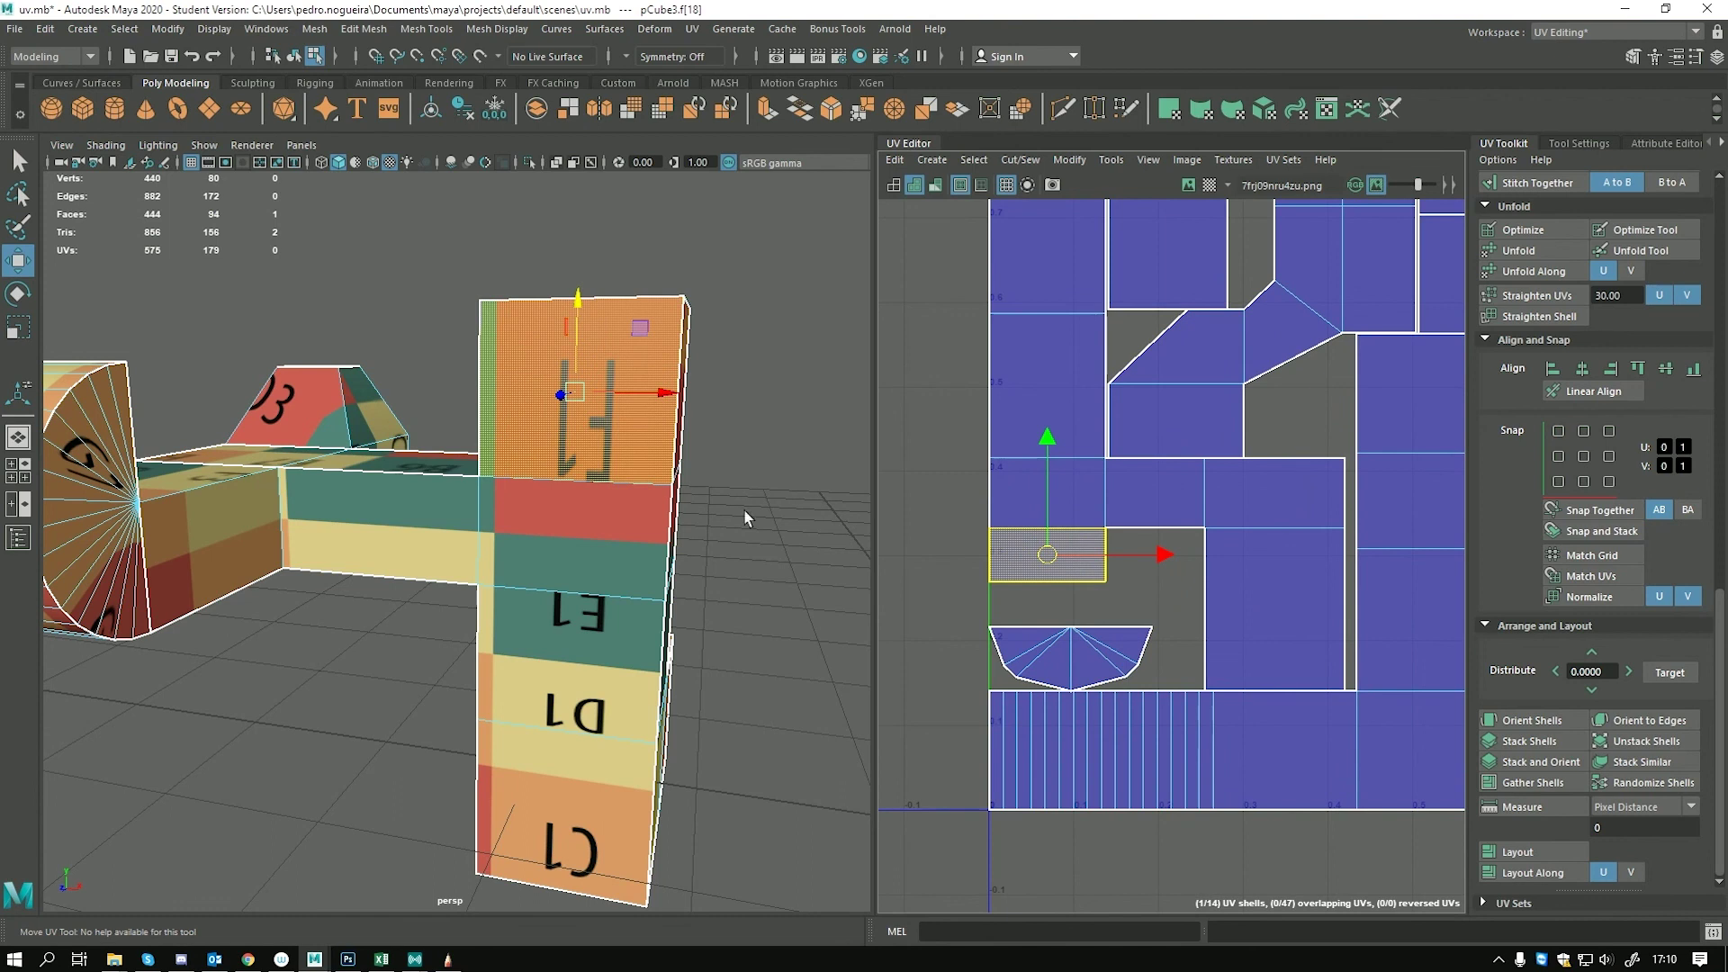
Shift the two end UVs of the upright block's shell down to just above the small fan-shaped shell
{"action": "middle_click_drag", "start_coordinate": [987, 567], "coordinate": [969, 516], "text": "alt"}
{"action": "right_click_drag", "start_coordinate": [1033, 502], "coordinate": [1040, 482]}
{"action": "left_click", "coordinate": [1038, 524]}
{"action": "left_click", "coordinate": [1031, 527]}
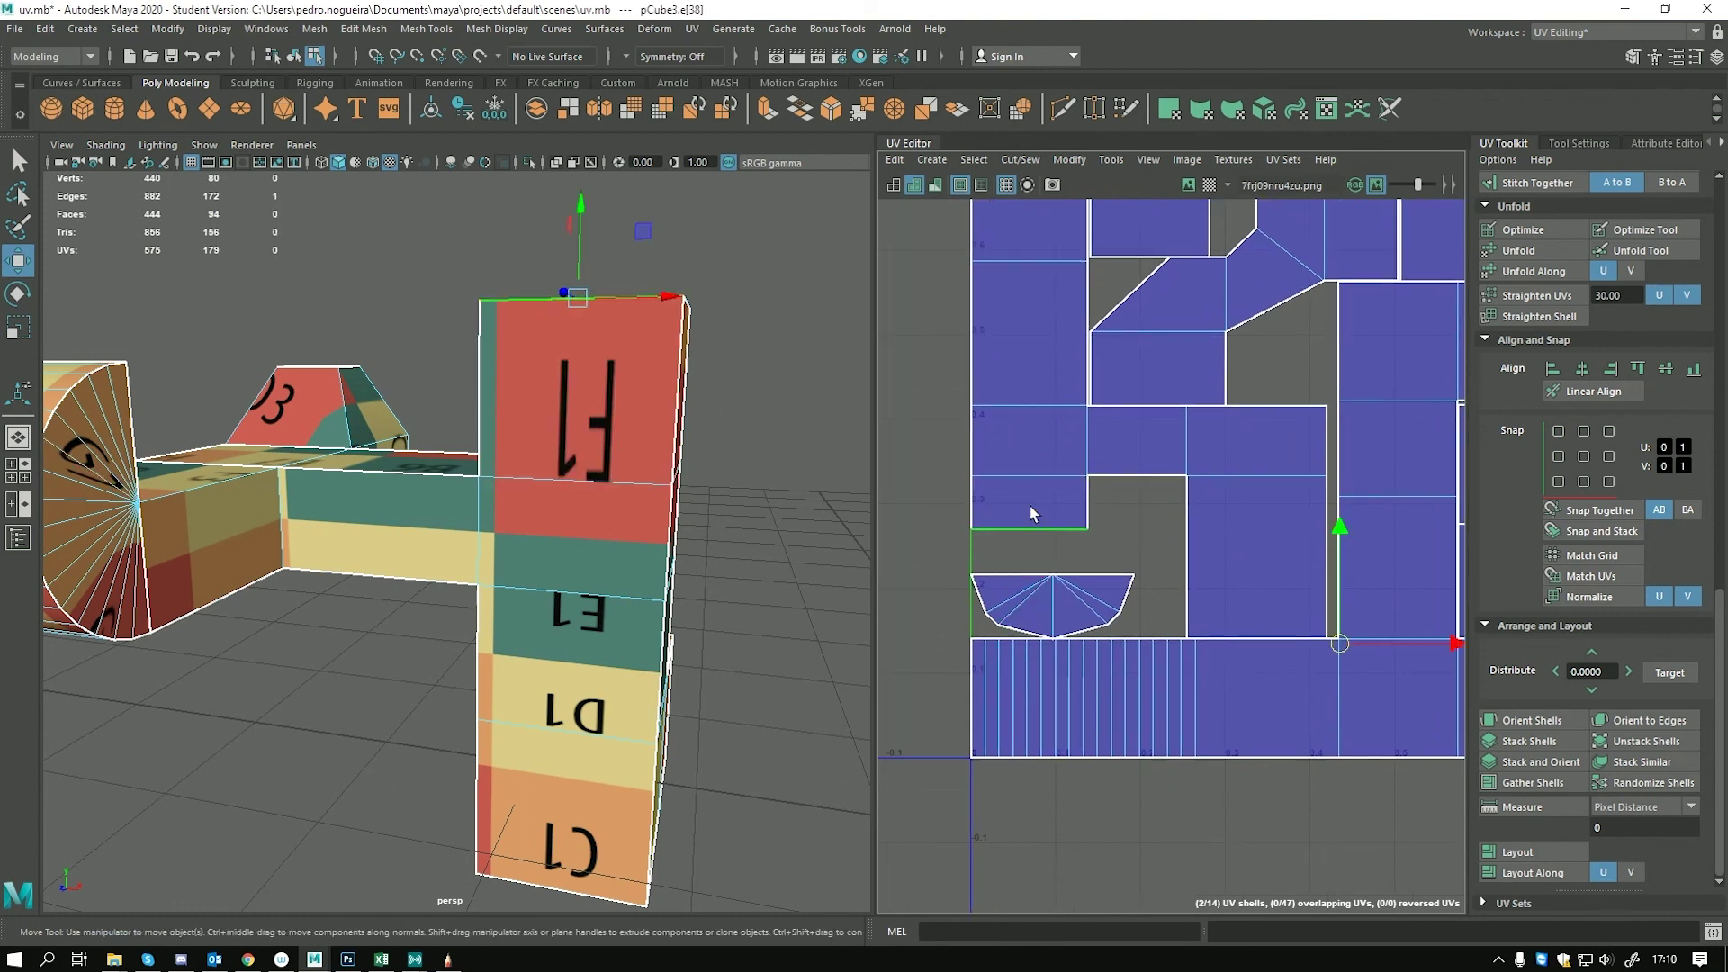
{"action": "right_click_drag", "start_coordinate": [1078, 493], "coordinate": [1125, 479]}
{"action": "left_click_drag", "start_coordinate": [1029, 414], "coordinate": [1029, 454]}
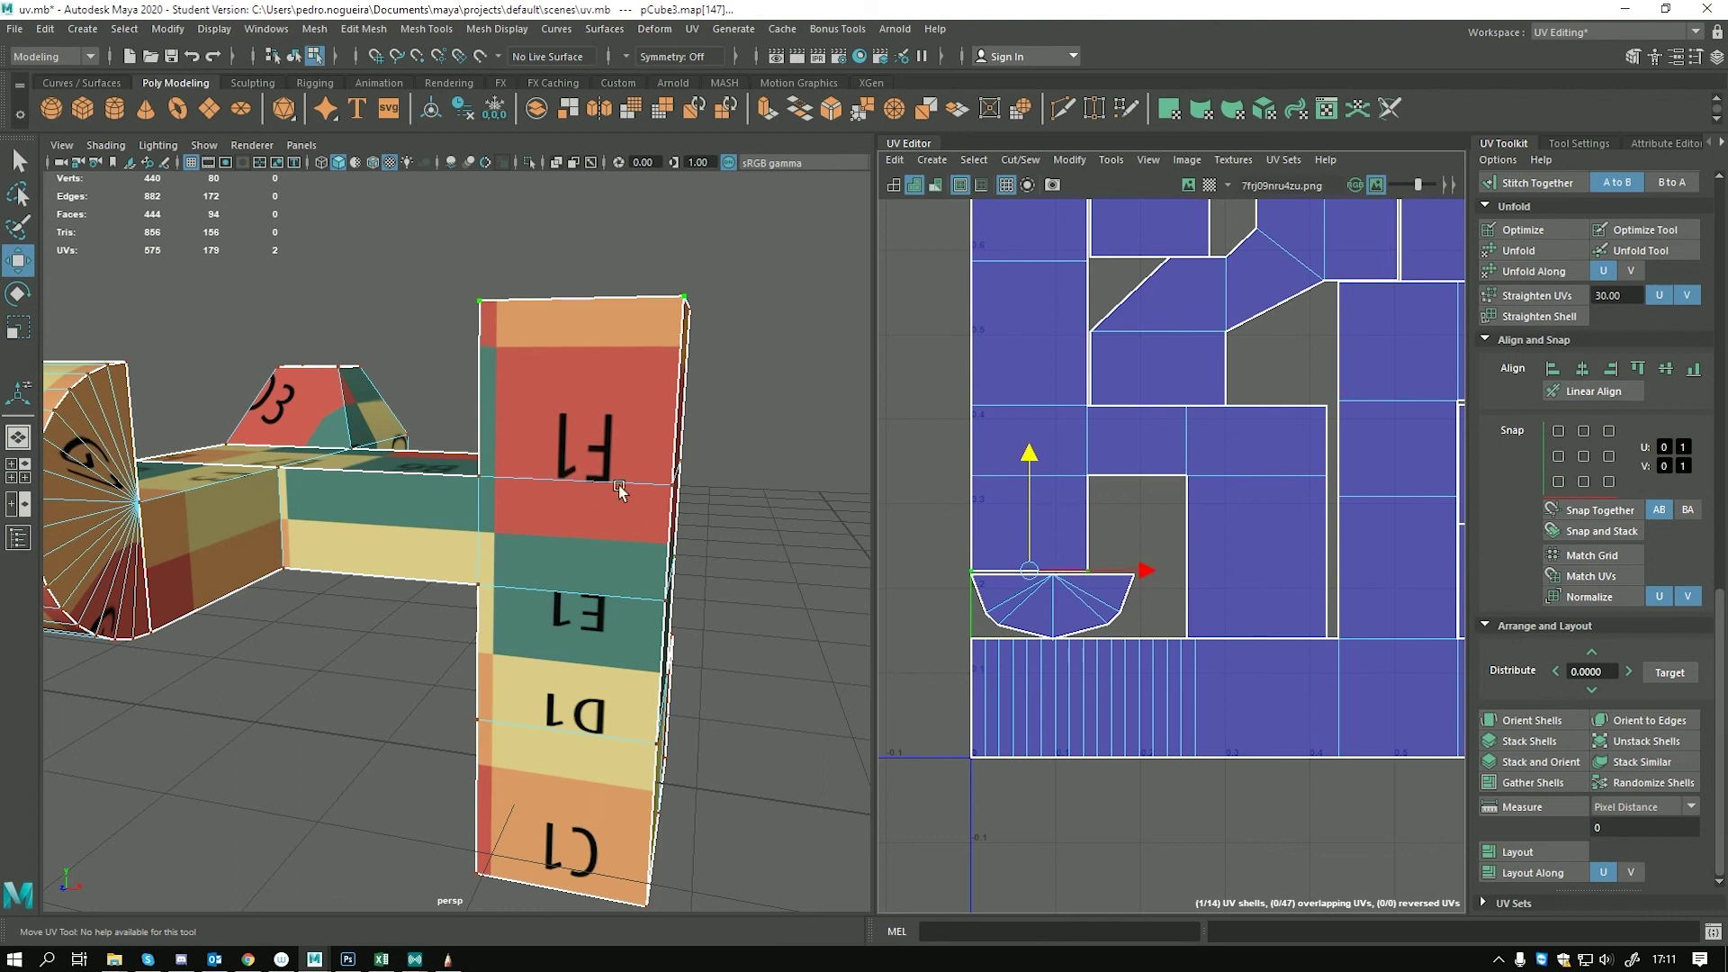
Select the tapered block's four sloping faces and its top face on the mesh
{"action": "scroll", "coordinate": [619, 484], "scroll_direction": "down", "scroll_amount": 5}
{"action": "left_click_drag", "start_coordinate": [576, 504], "coordinate": [396, 533], "text": "alt"}
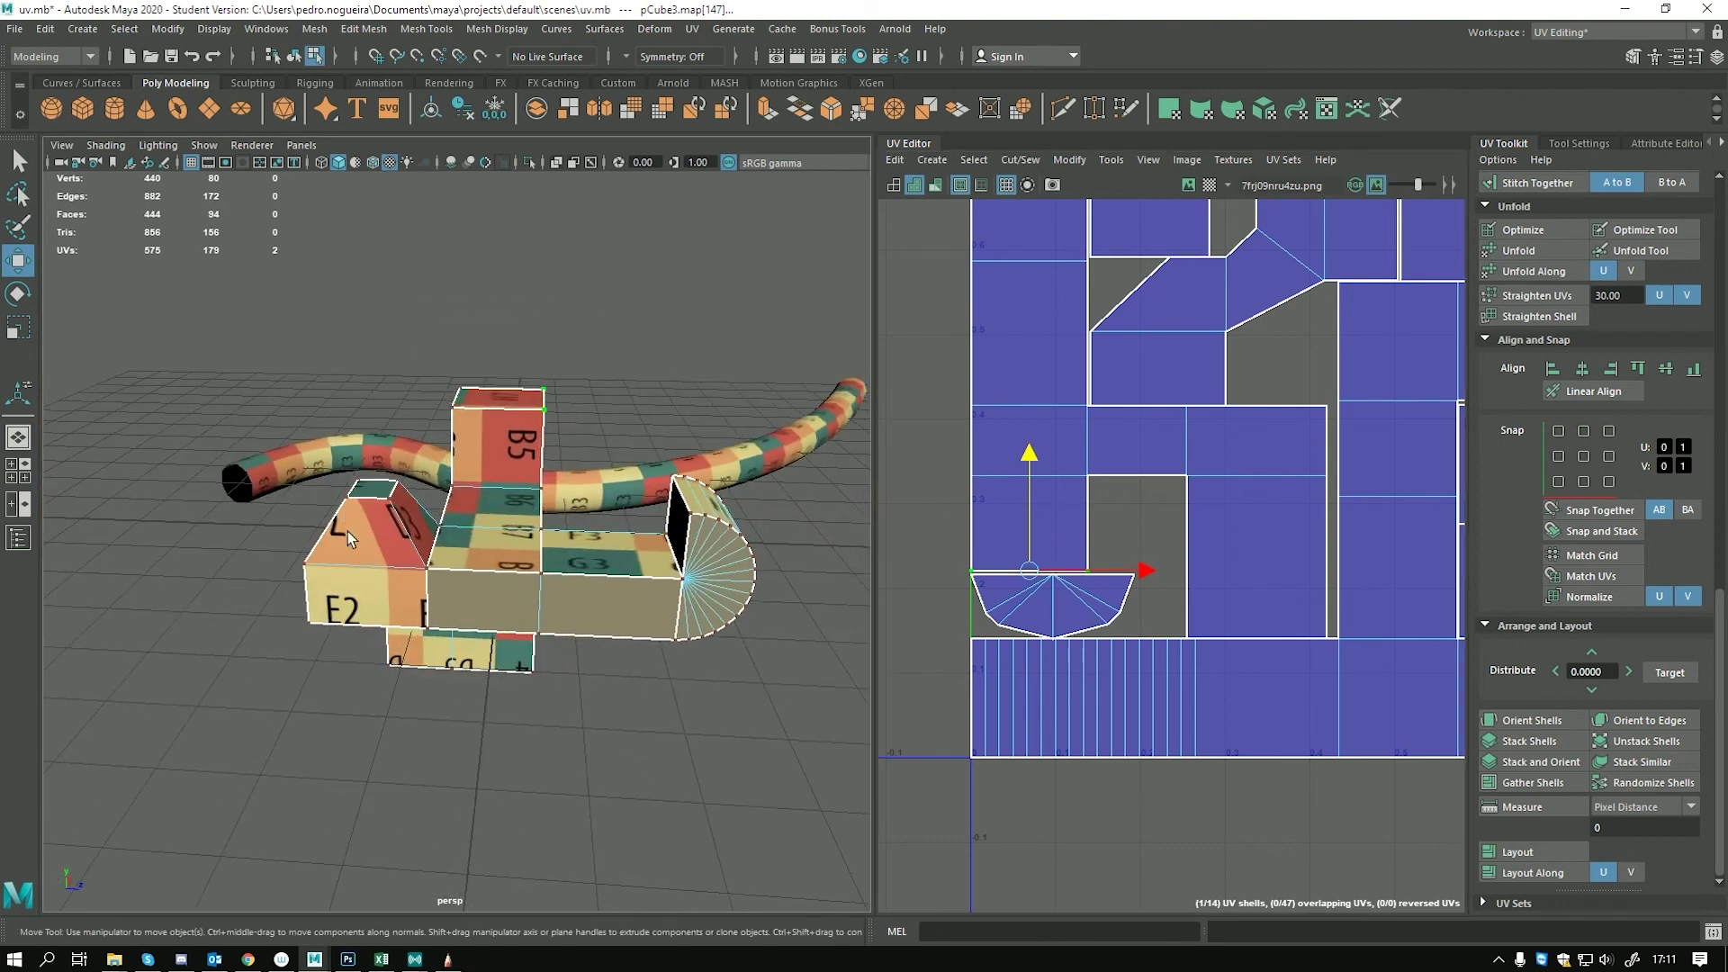
{"action": "scroll", "coordinate": [1182, 516], "scroll_direction": "down", "scroll_amount": 4}
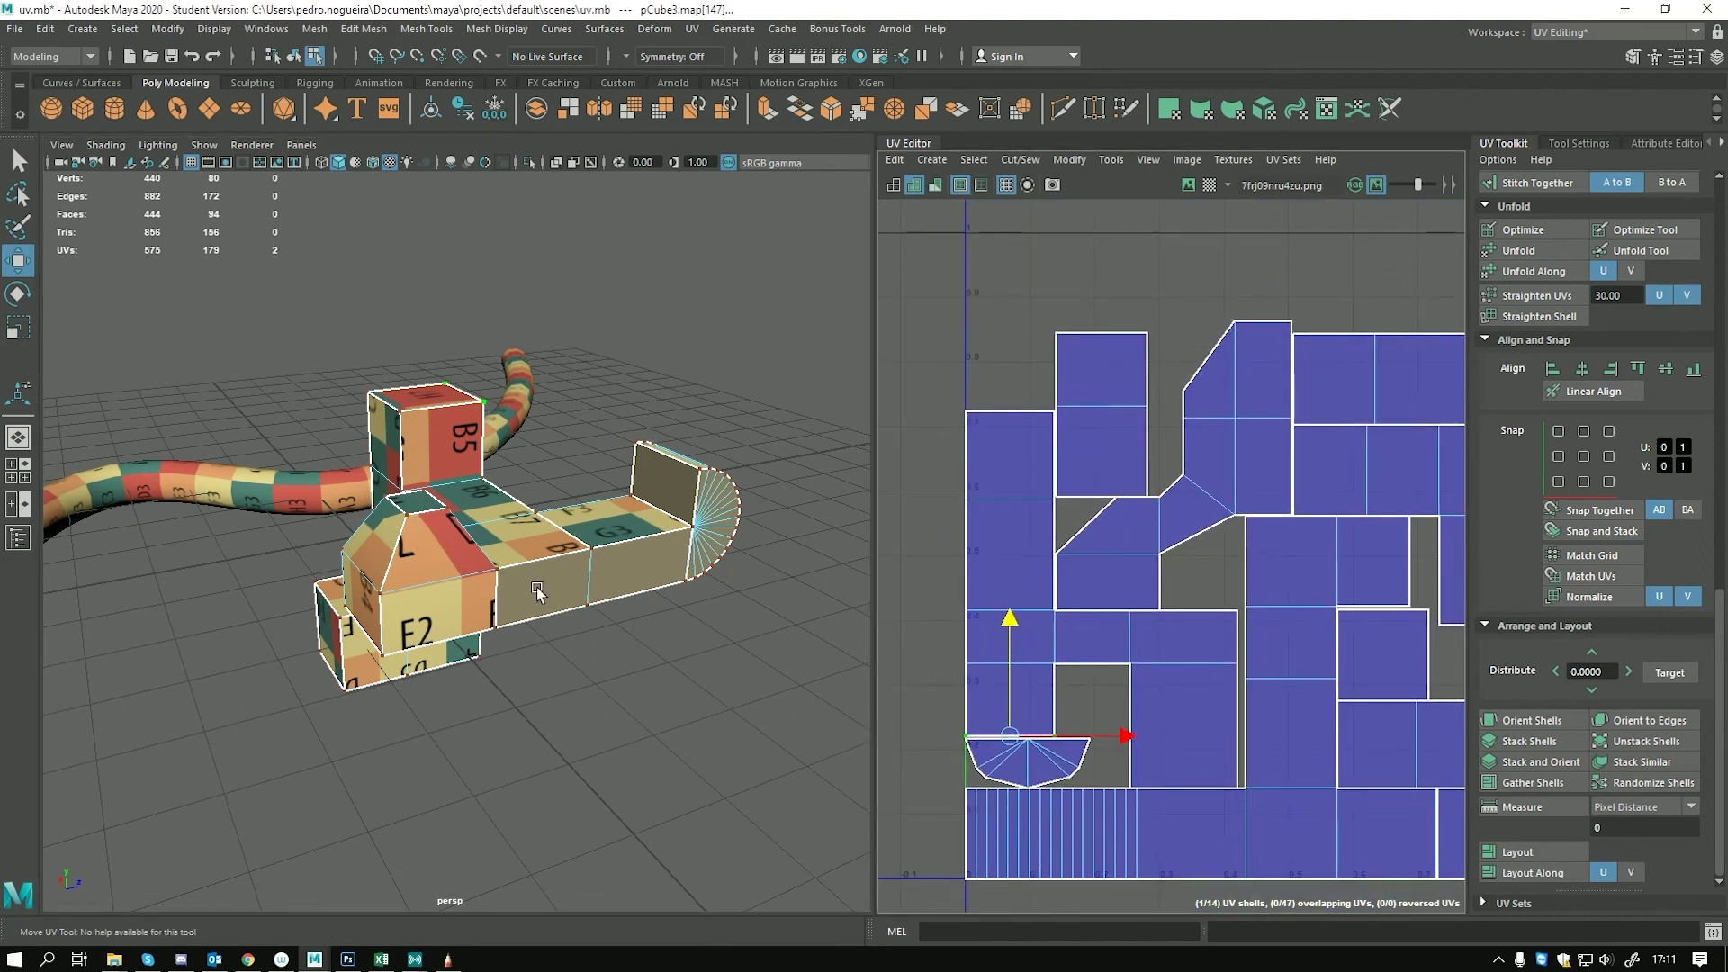
{"action": "scroll", "coordinate": [371, 513], "scroll_direction": "up", "scroll_amount": 3}
{"action": "right_click_drag", "start_coordinate": [375, 505], "coordinate": [342, 521]}
{"action": "left_click", "coordinate": [342, 521]}
{"action": "left_click", "coordinate": [390, 537], "text": "shift"}
{"action": "left_click_drag", "start_coordinate": [473, 567], "coordinate": [391, 461], "text": "alt"}
{"action": "left_click", "coordinate": [297, 534], "text": "shift"}
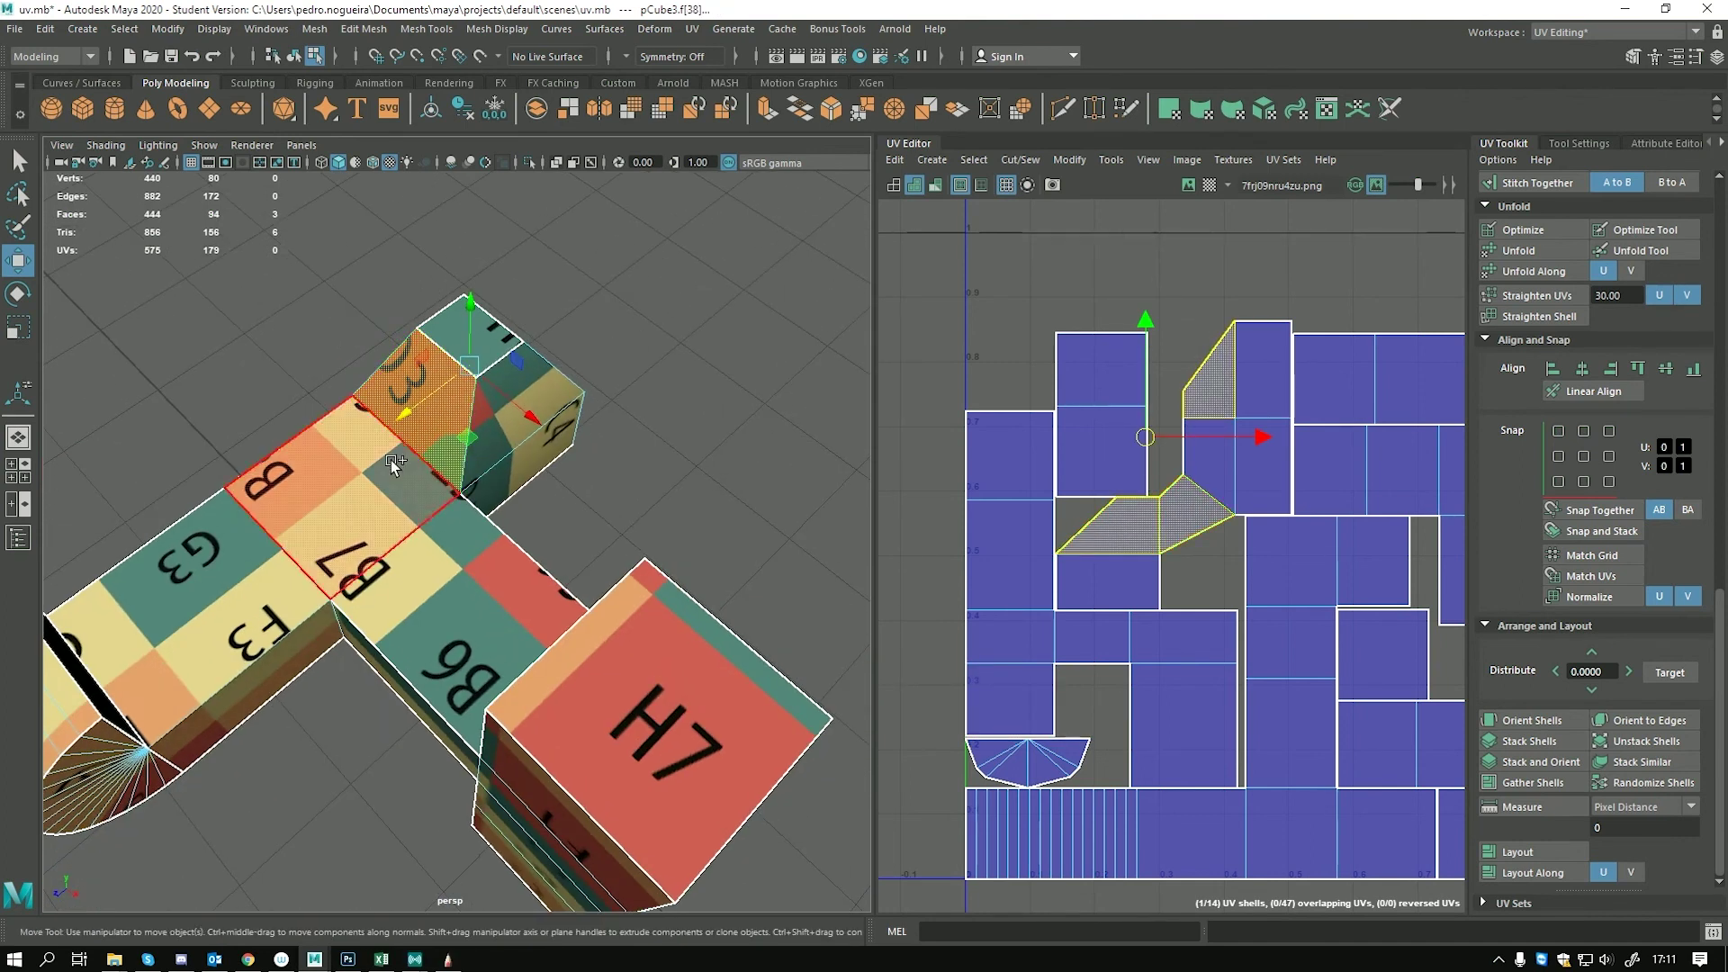
{"action": "left_click", "coordinate": [493, 336], "text": "shift"}
{"action": "left_click", "coordinate": [493, 336], "text": "shift"}
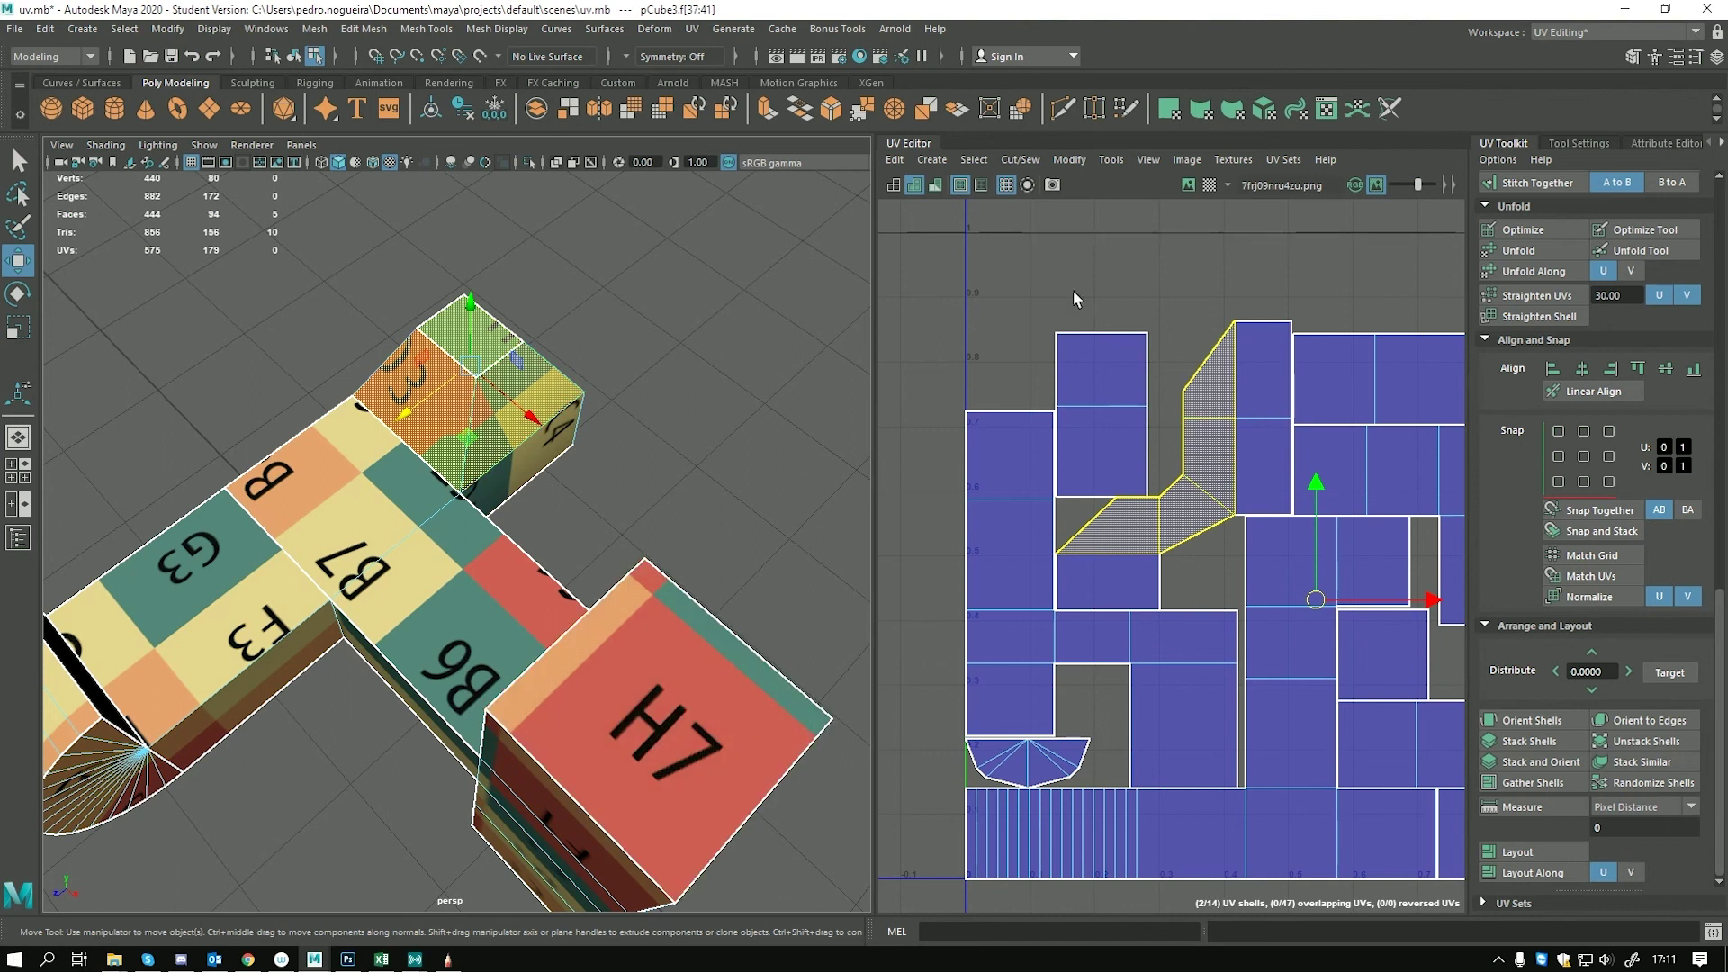
Apply a planar projection to the selected tapered faces and move the new shell outside the packed layout
{"action": "left_click", "coordinate": [1172, 111]}
{"action": "right_click_drag", "start_coordinate": [1251, 558], "coordinate": [1055, 468], "text": "alt"}
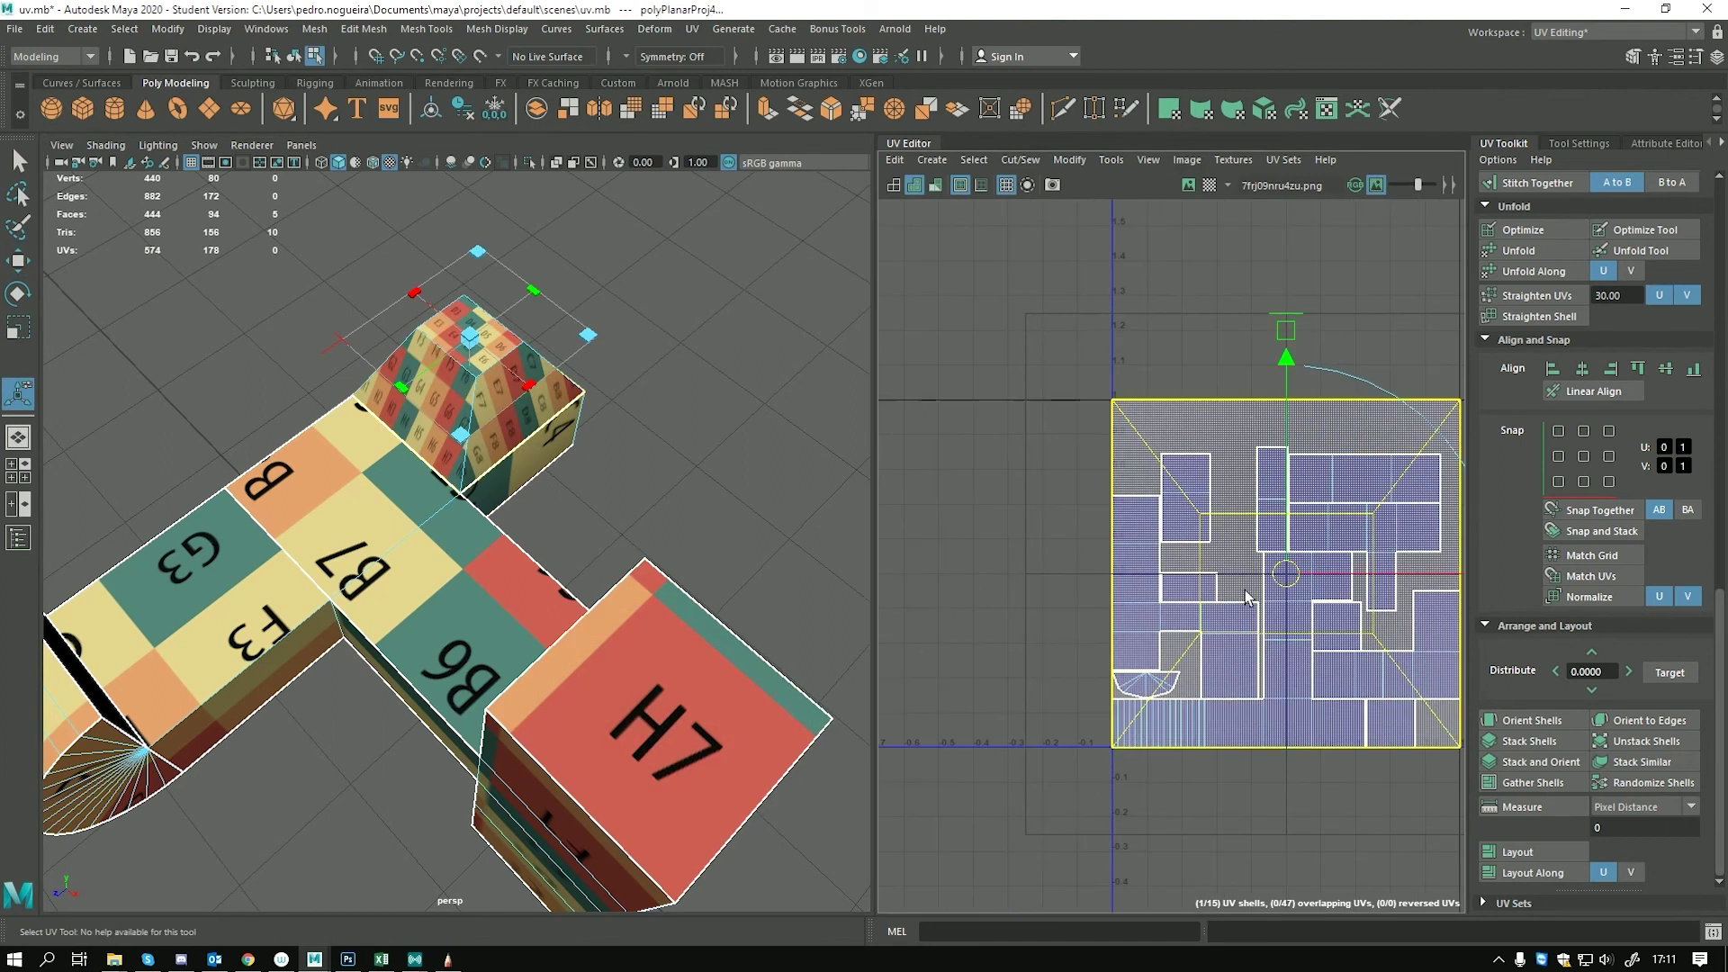
{"action": "middle_click_drag", "start_coordinate": [1243, 590], "coordinate": [1120, 579], "text": "alt"}
{"action": "left_click_drag", "start_coordinate": [1156, 566], "coordinate": [1002, 390]}
{"action": "key", "text": "f"}
{"action": "middle_click_drag", "start_coordinate": [1188, 576], "coordinate": [1053, 468], "text": "alt"}
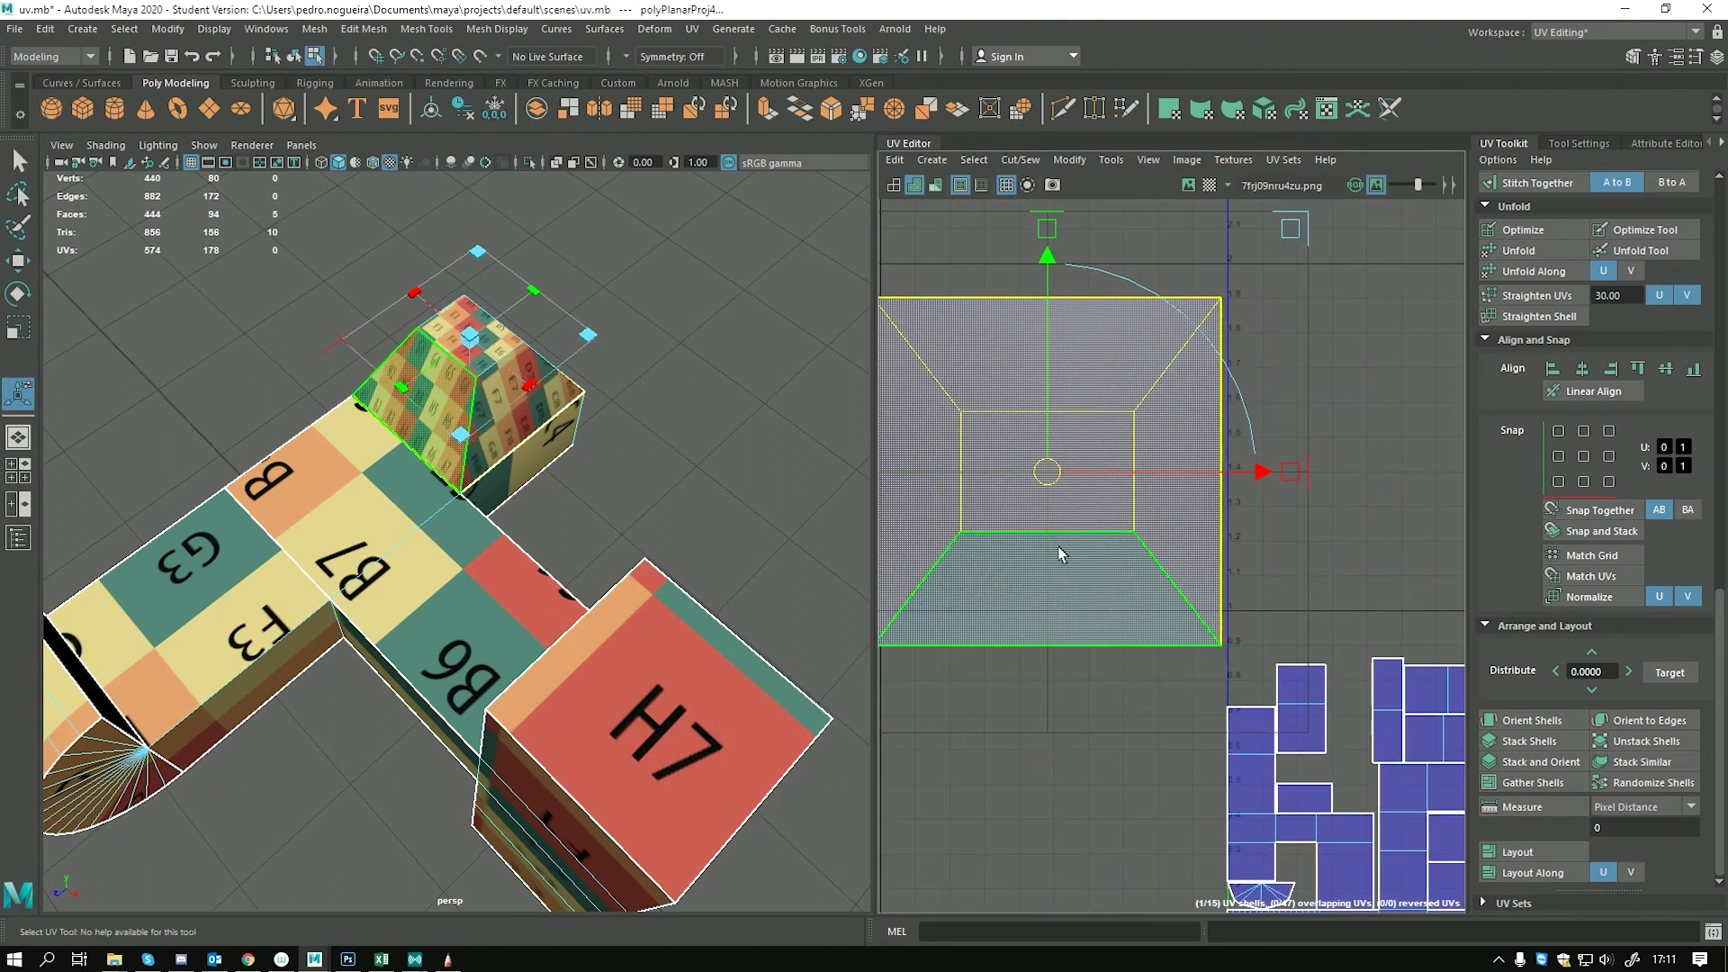
Scale down the projected shell to roughly match the others and place it just above the packed layout
{"action": "scroll", "coordinate": [598, 490], "scroll_direction": "up", "scroll_amount": 5}
{"action": "key", "text": "r"}
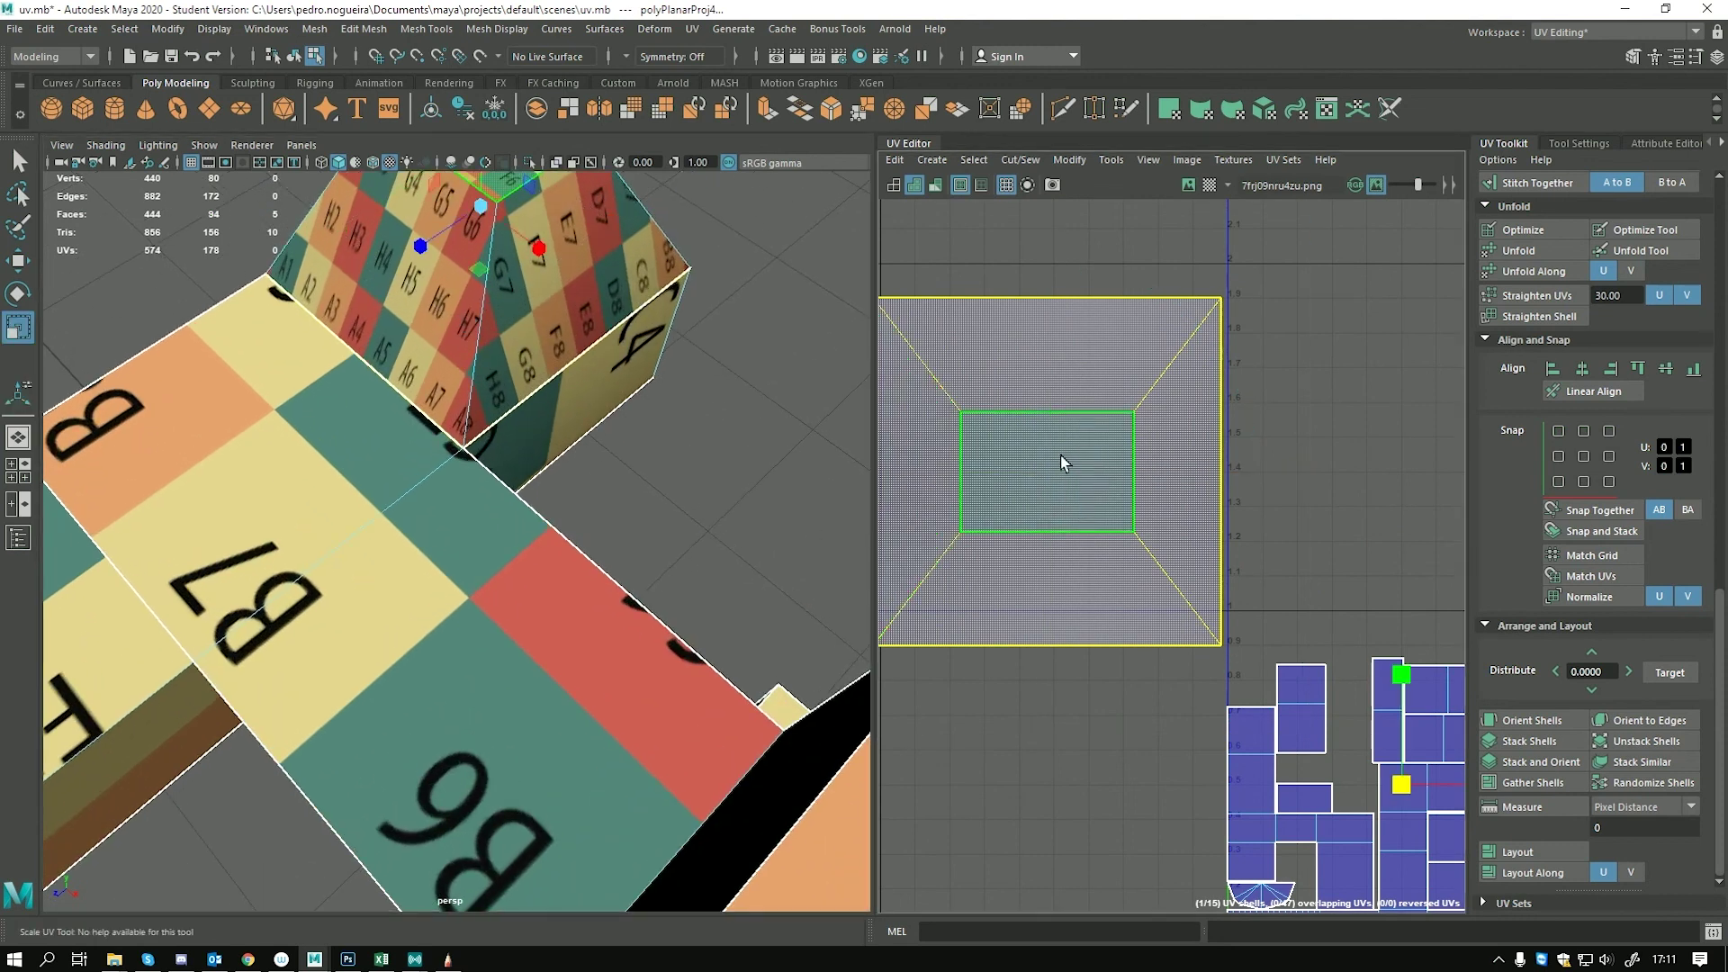
{"action": "left_click_drag", "start_coordinate": [1080, 490], "coordinate": [967, 469]}
{"action": "middle_click_drag", "start_coordinate": [1051, 482], "coordinate": [973, 403], "text": "alt"}
{"action": "key", "text": "w"}
{"action": "left_click_drag", "start_coordinate": [970, 394], "coordinate": [1230, 496]}
{"action": "middle_click_drag", "start_coordinate": [1273, 572], "coordinate": [1141, 504], "text": "alt"}
{"action": "mouse_move", "coordinate": [1096, 428]}
{"action": "left_mouse_down"}
{"action": "mouse_move", "coordinate": [1142, 441]}
{"action": "mouse_move", "coordinate": [1105, 450]}
{"action": "left_mouse_up"}
{"action": "key", "text": "r"}
{"action": "middle_click_drag", "start_coordinate": [1222, 499], "coordinate": [1205, 572], "text": "alt"}
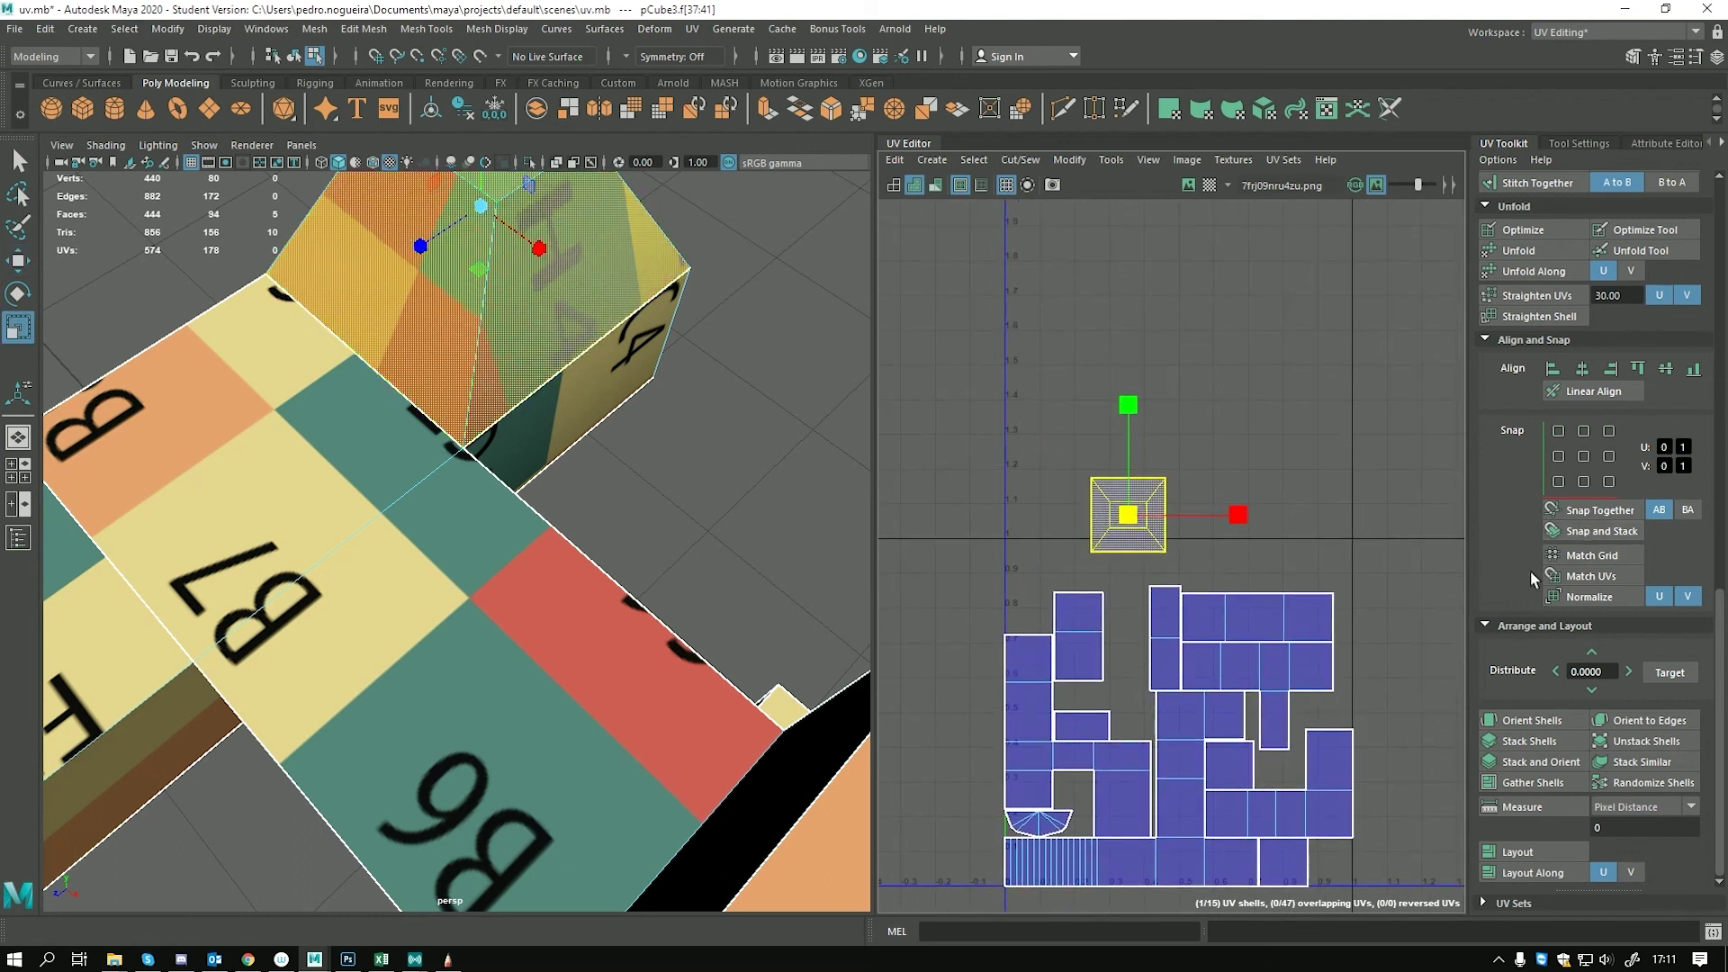
{"action": "scroll", "coordinate": [1580, 540], "scroll_direction": "up", "scroll_amount": 4}
{"action": "scroll", "coordinate": [1636, 598], "scroll_direction": "up", "scroll_amount": 3}
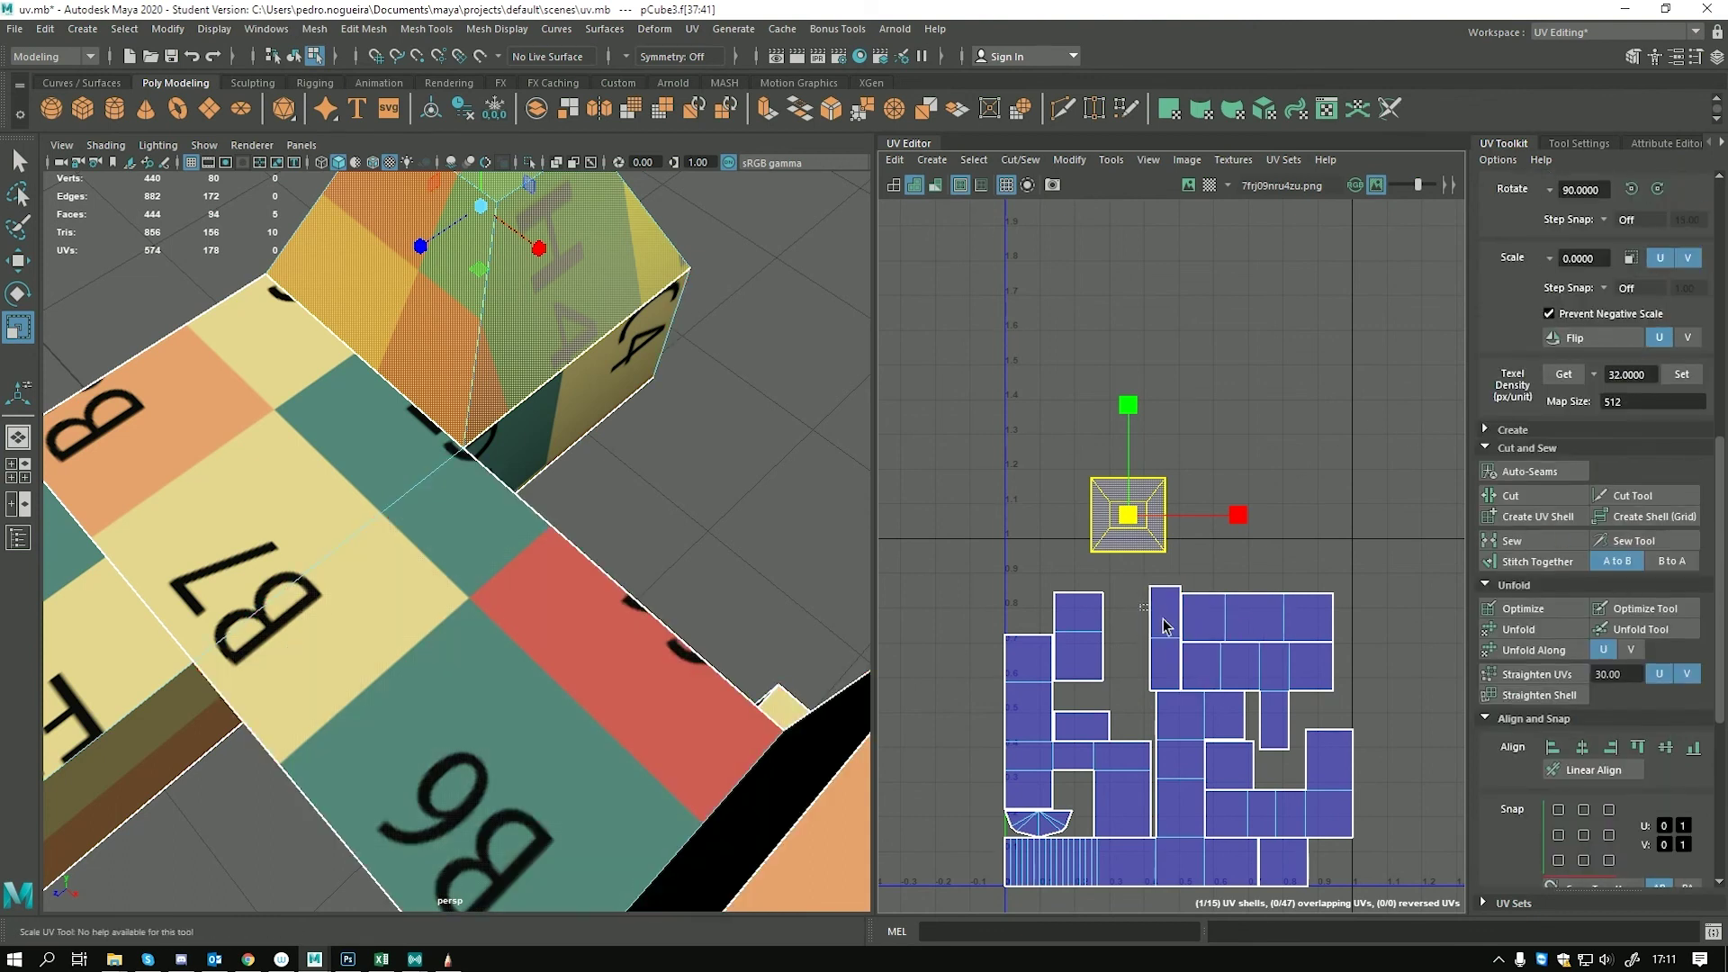
Sample the texel density of the three adjoining shells along the packed layout's upper edge and apply it to the tapered block's shell
{"action": "left_click_drag", "start_coordinate": [1157, 594], "coordinate": [1339, 688]}
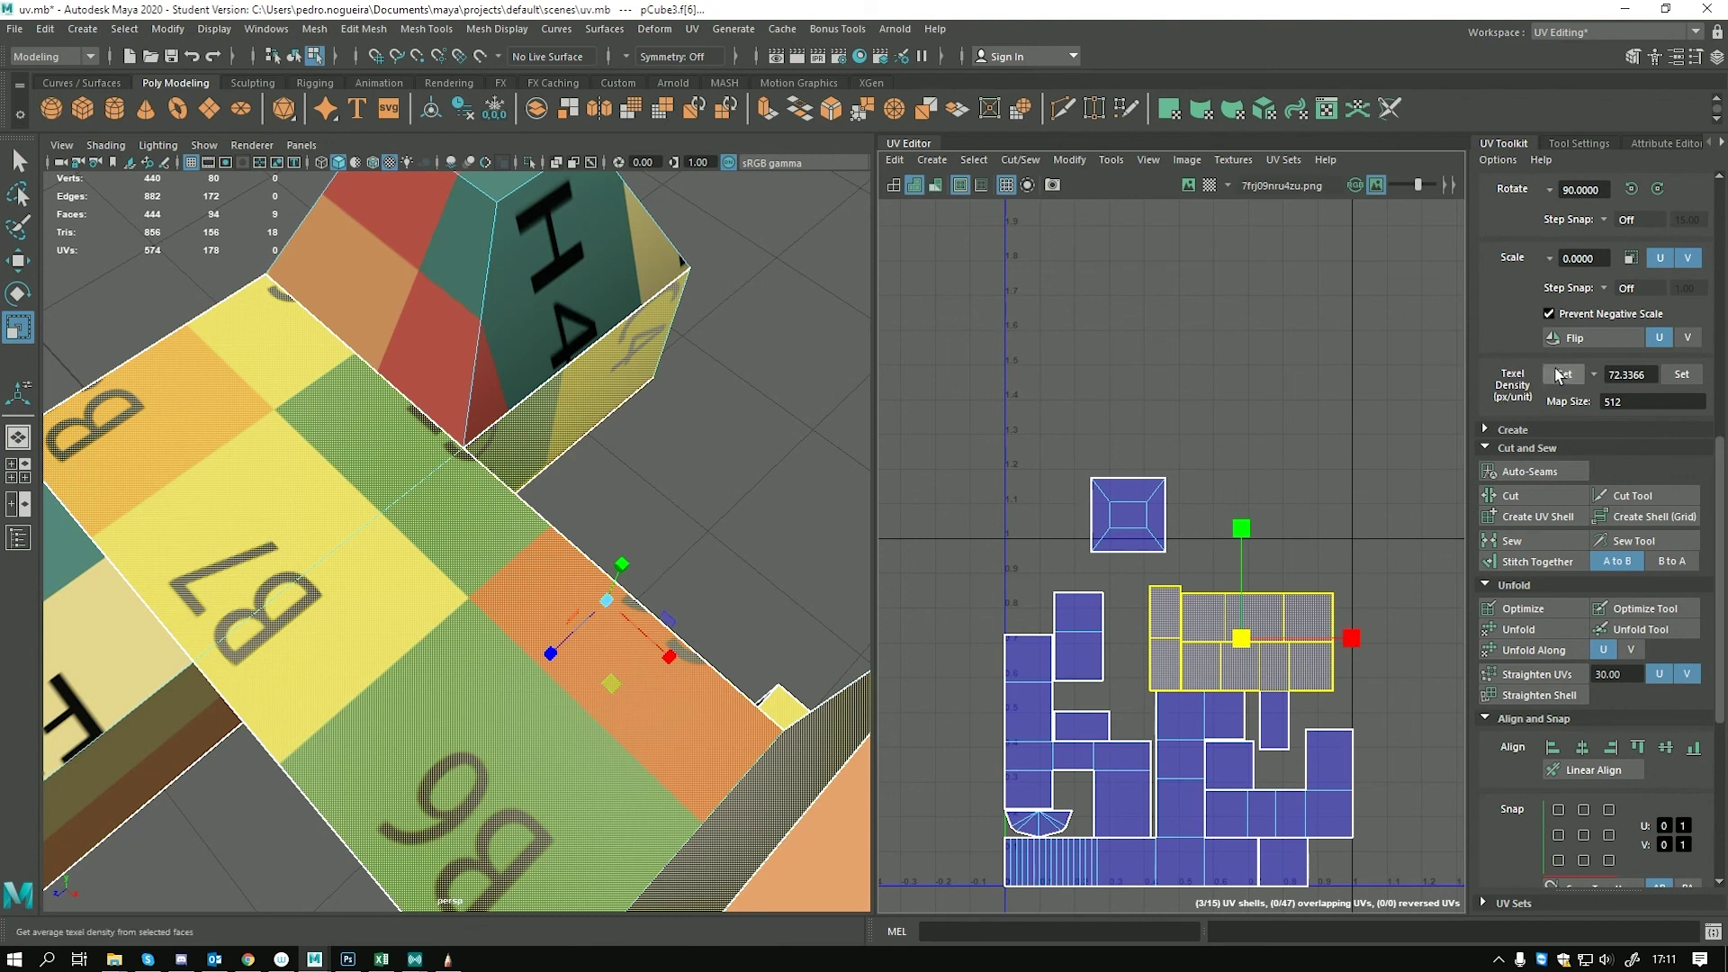
{"action": "scroll", "coordinate": [618, 591], "scroll_direction": "down", "scroll_amount": 3}
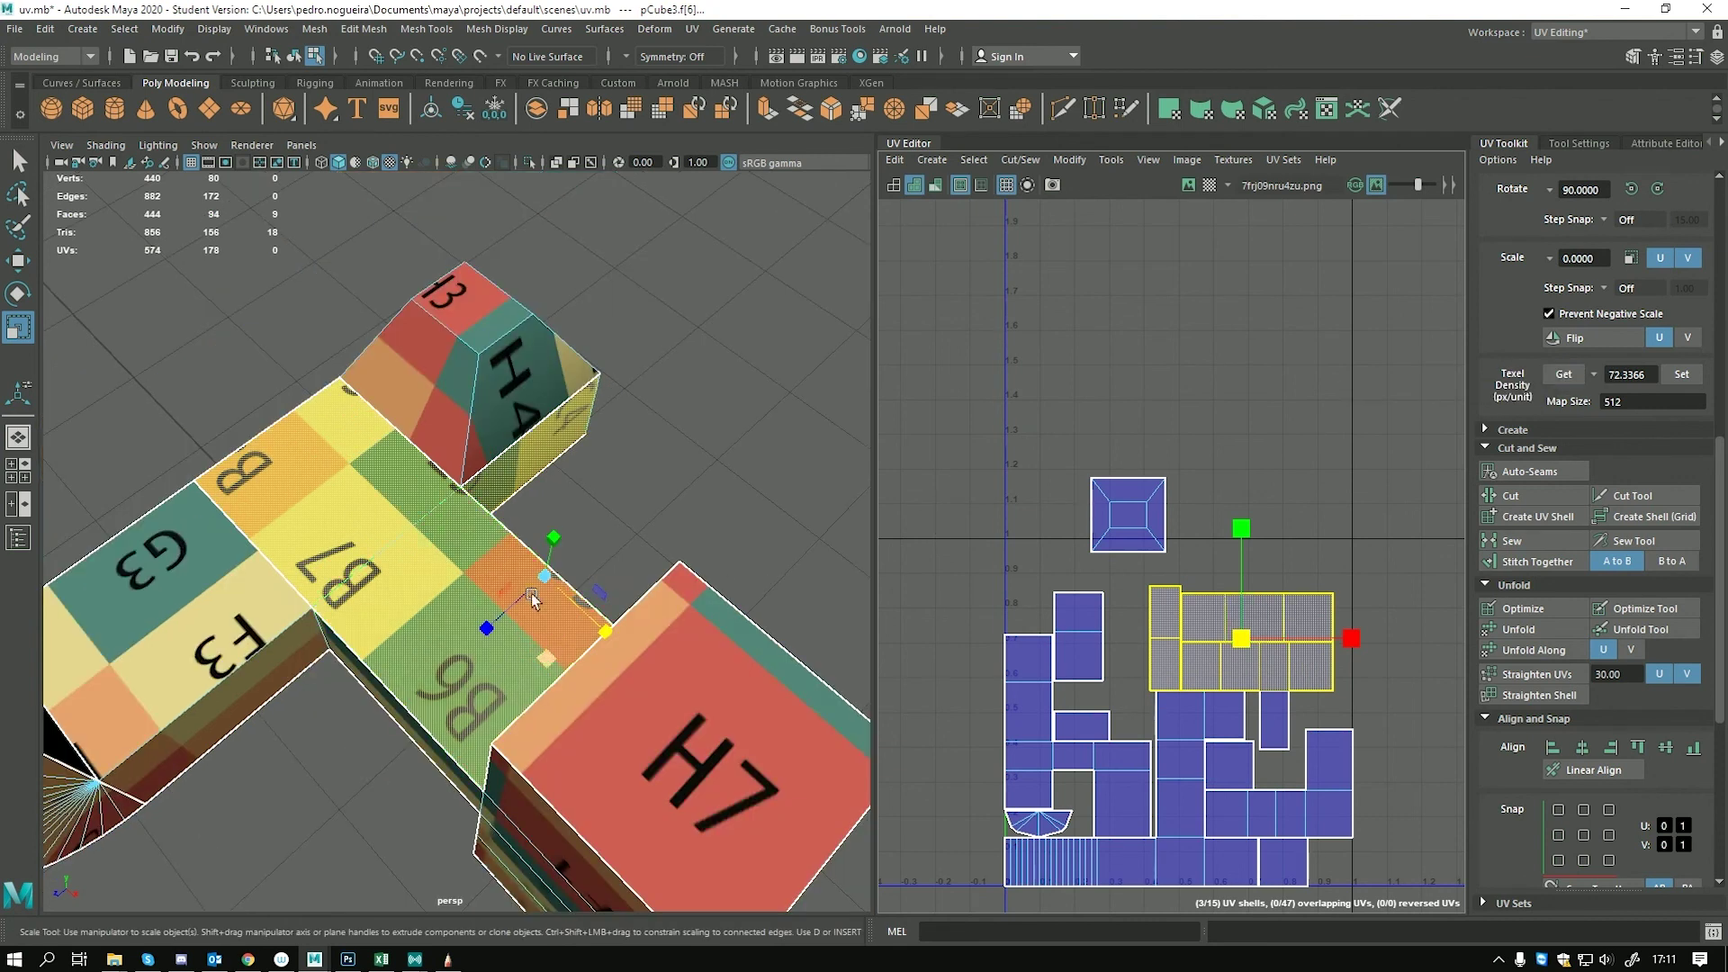
{"action": "left_click_drag", "start_coordinate": [1069, 470], "coordinate": [1166, 550]}
{"action": "left_click", "coordinate": [1680, 374]}
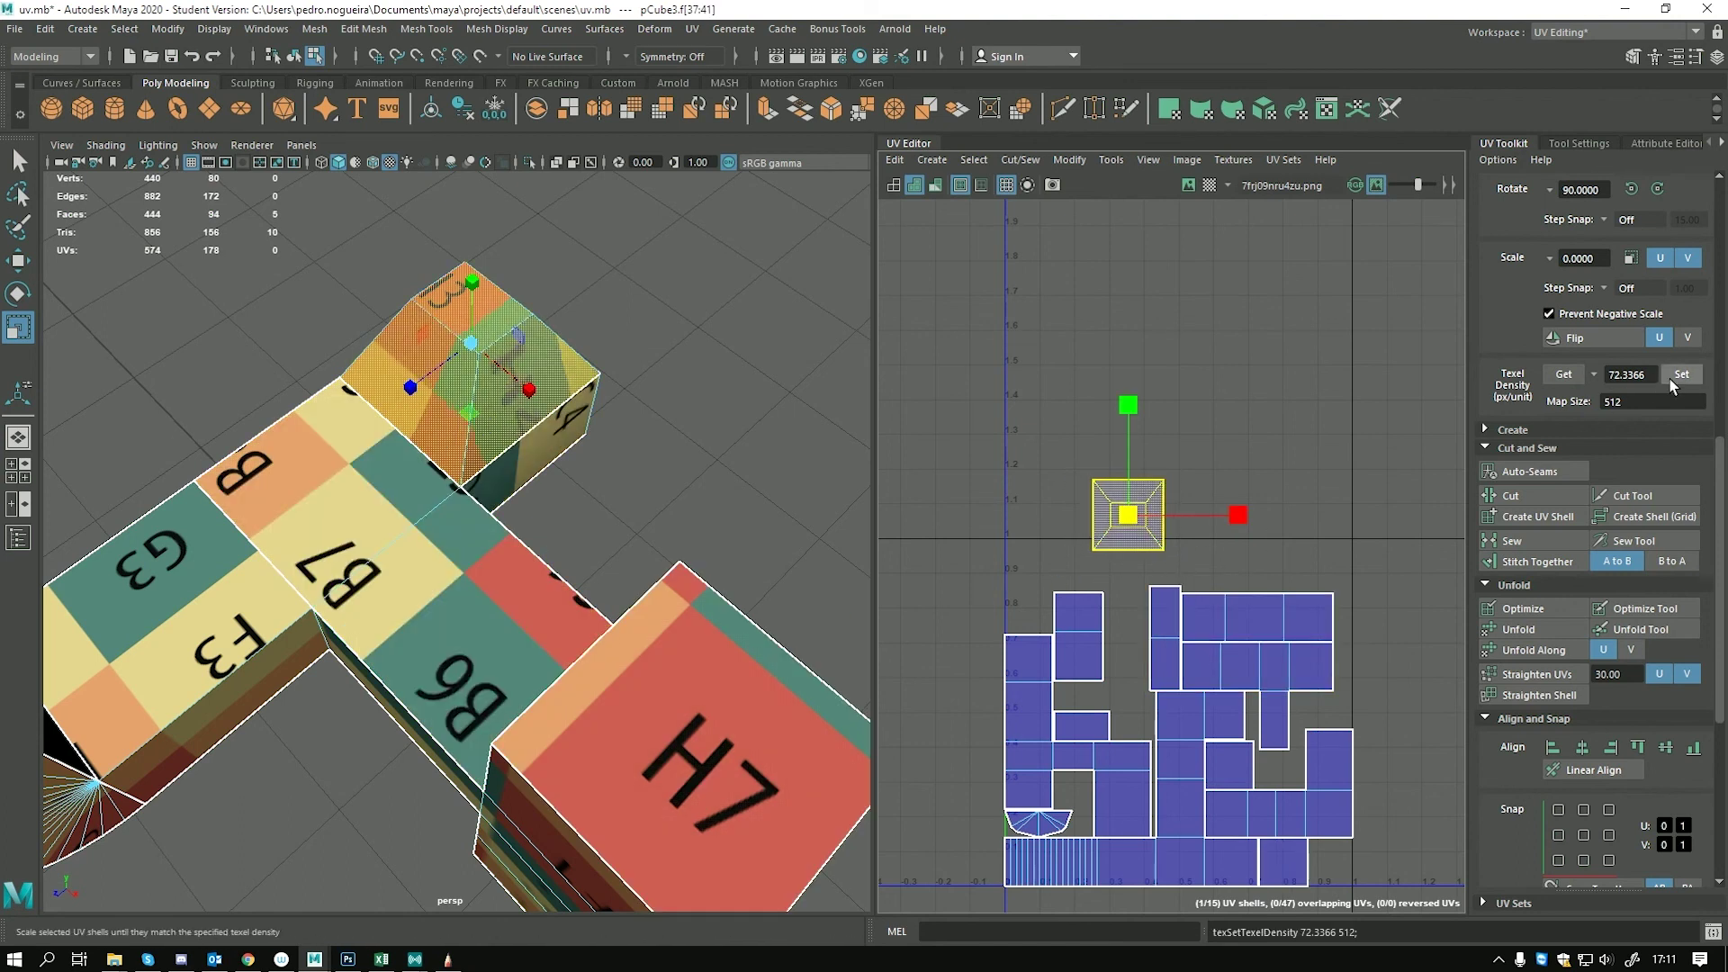
{"action": "scroll", "coordinate": [1083, 531], "scroll_direction": "up", "scroll_amount": 2}
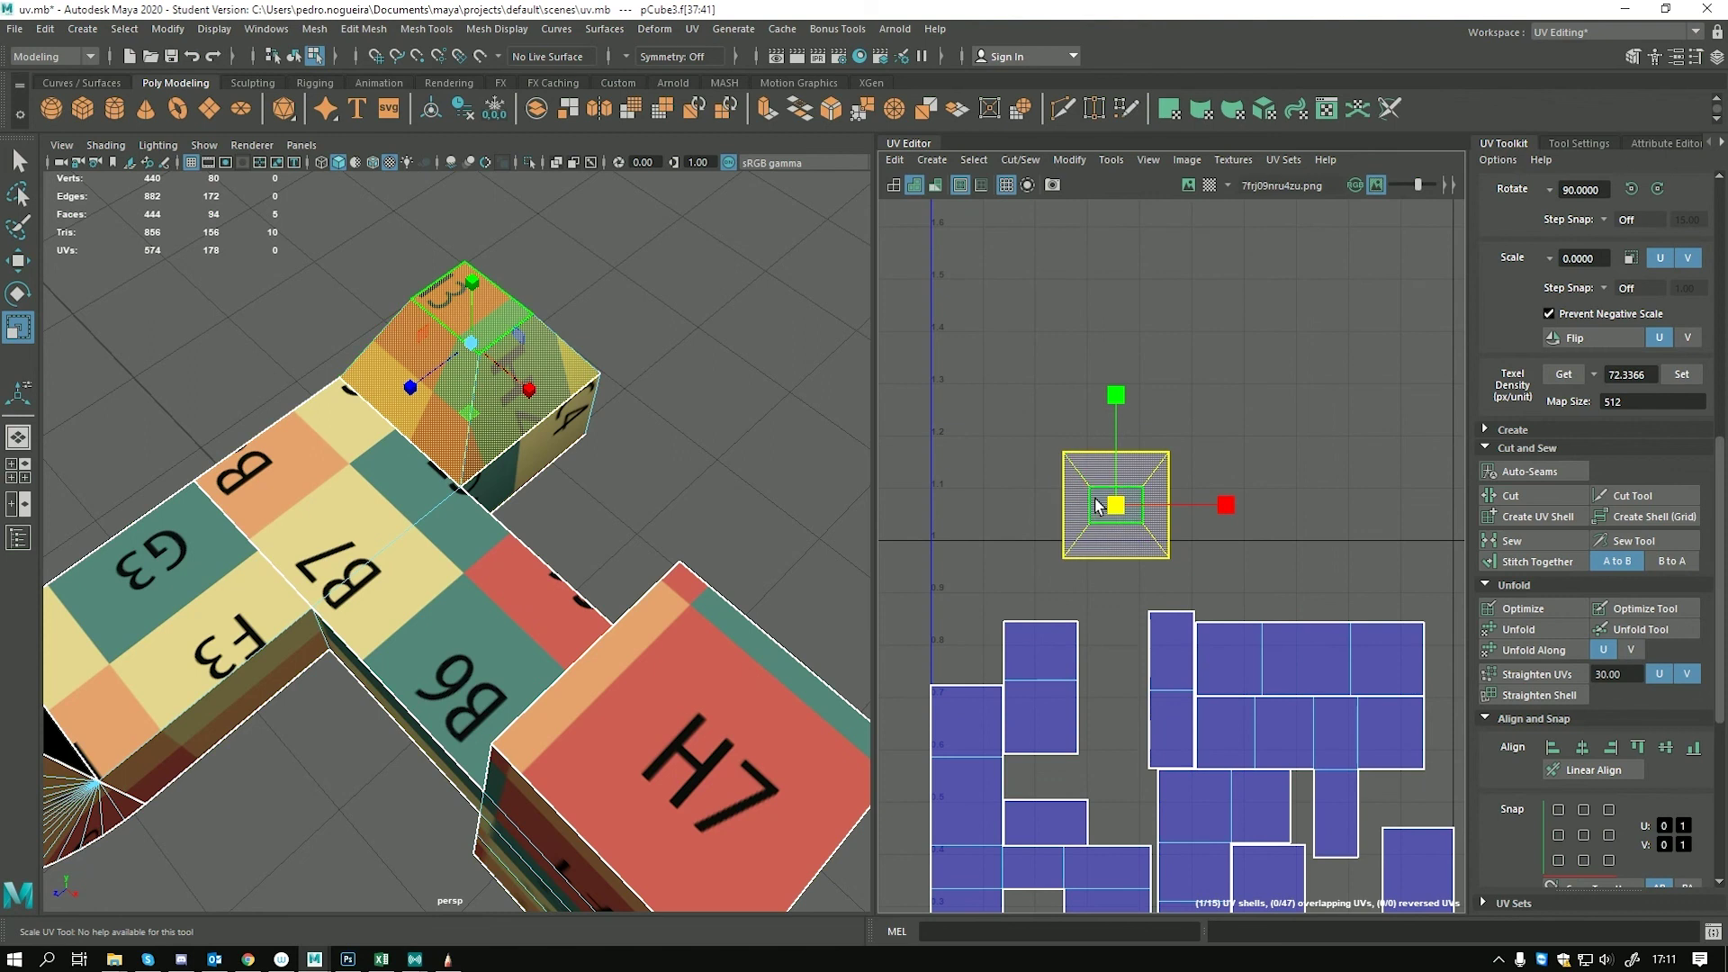
Enlarge the tapered block's shell to about 0.9 UV units wide and move it higher above the packed layout
{"action": "left_click_drag", "start_coordinate": [1118, 510], "coordinate": [1158, 367]}
{"action": "scroll", "coordinate": [1170, 477], "scroll_direction": "down", "scroll_amount": 3}
{"action": "key", "text": "w"}
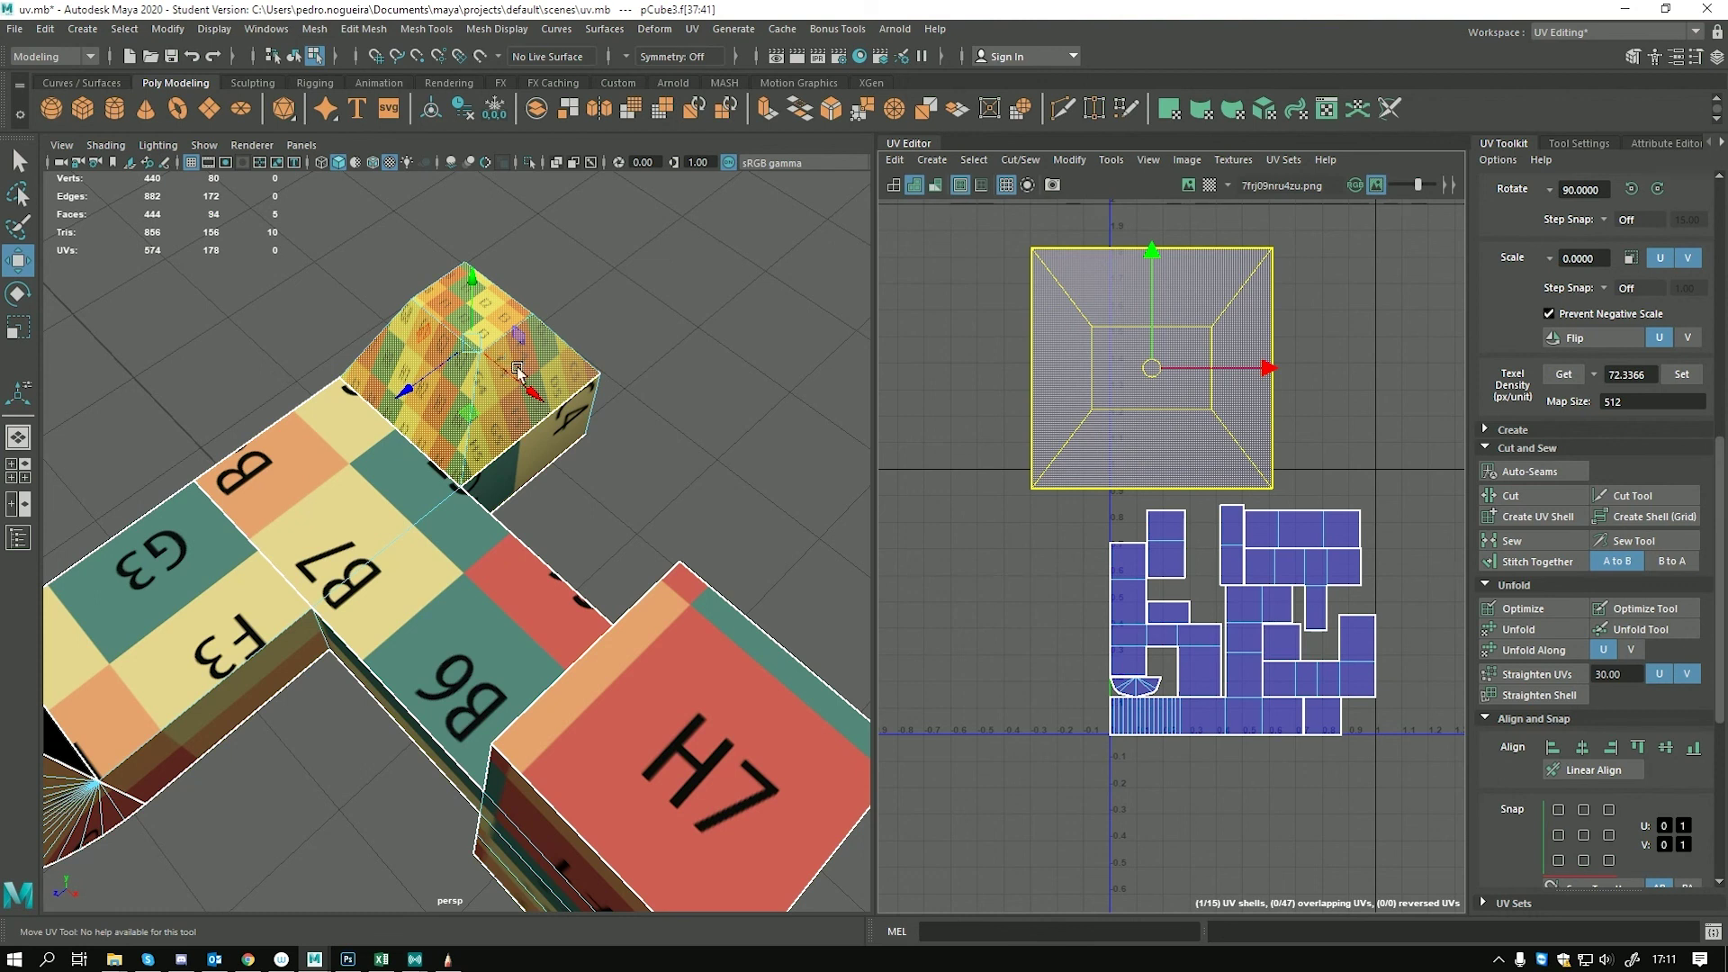
Match the tapered block's shell to the texel density of the two-face upright block shell and place it just above the packed layout
{"action": "left_click", "coordinate": [614, 812]}
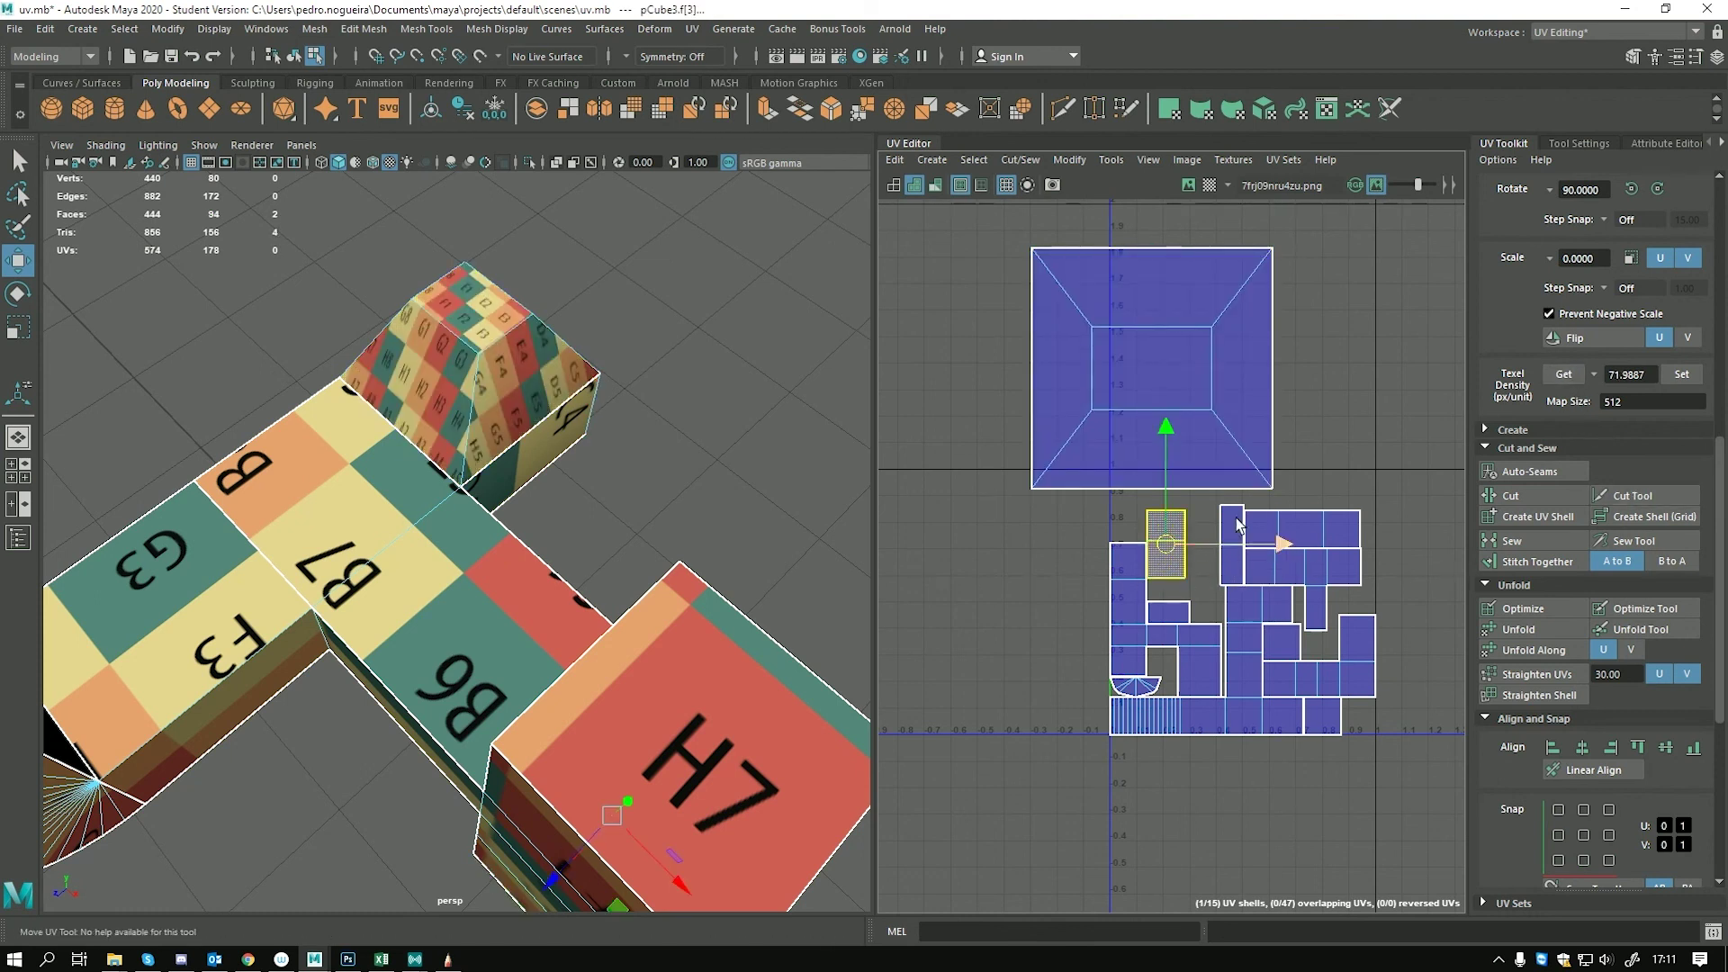
{"action": "scroll", "coordinate": [495, 527], "scroll_direction": "down", "scroll_amount": 3}
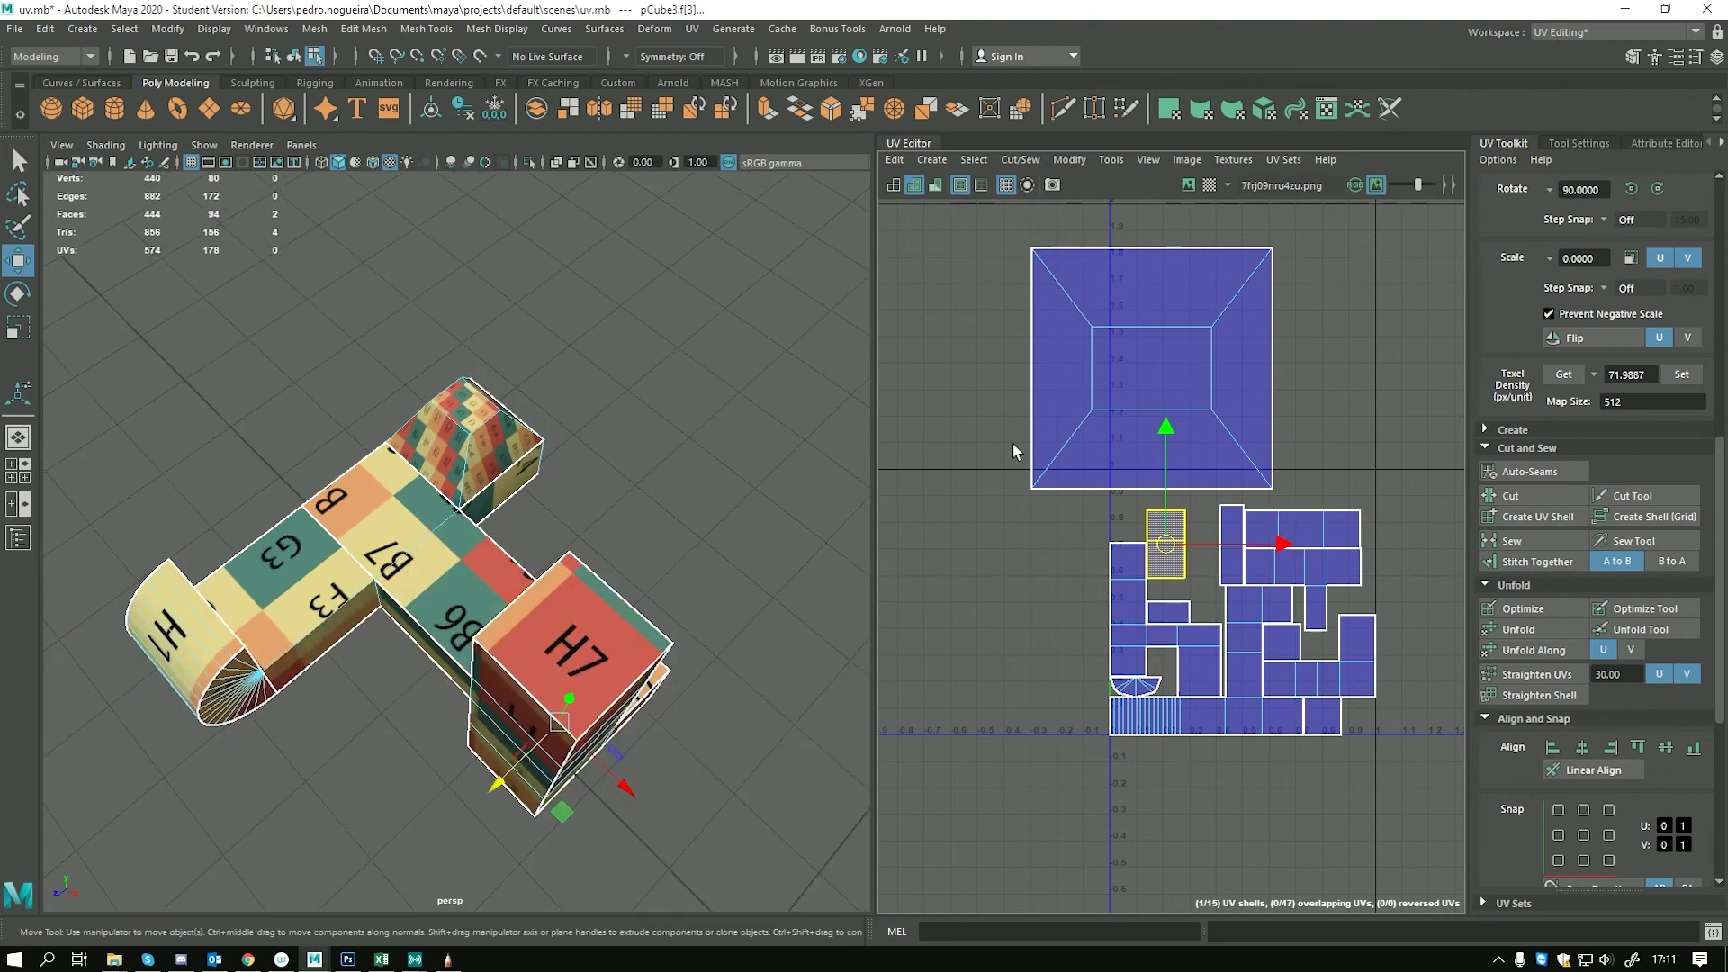
{"action": "left_click", "coordinate": [1131, 375]}
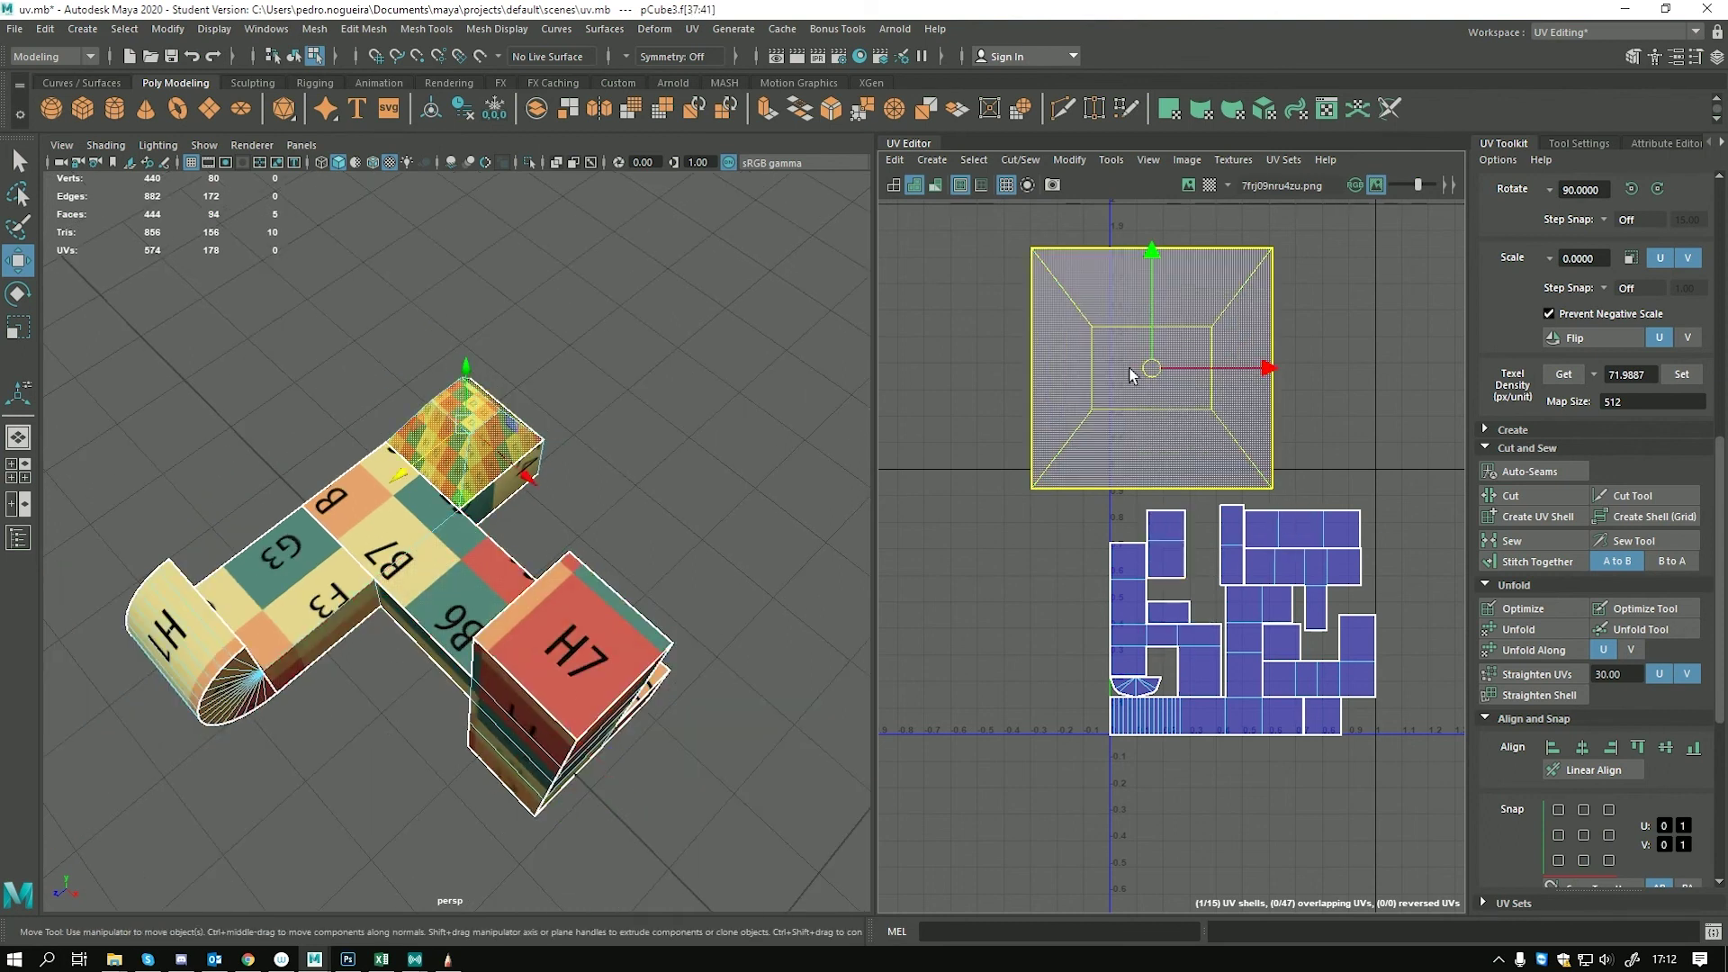
{"action": "left_click", "coordinate": [1681, 374]}
{"action": "scroll", "coordinate": [1143, 433], "scroll_direction": "up", "scroll_amount": 2}
{"action": "left_click_drag", "start_coordinate": [1156, 339], "coordinate": [1229, 486]}
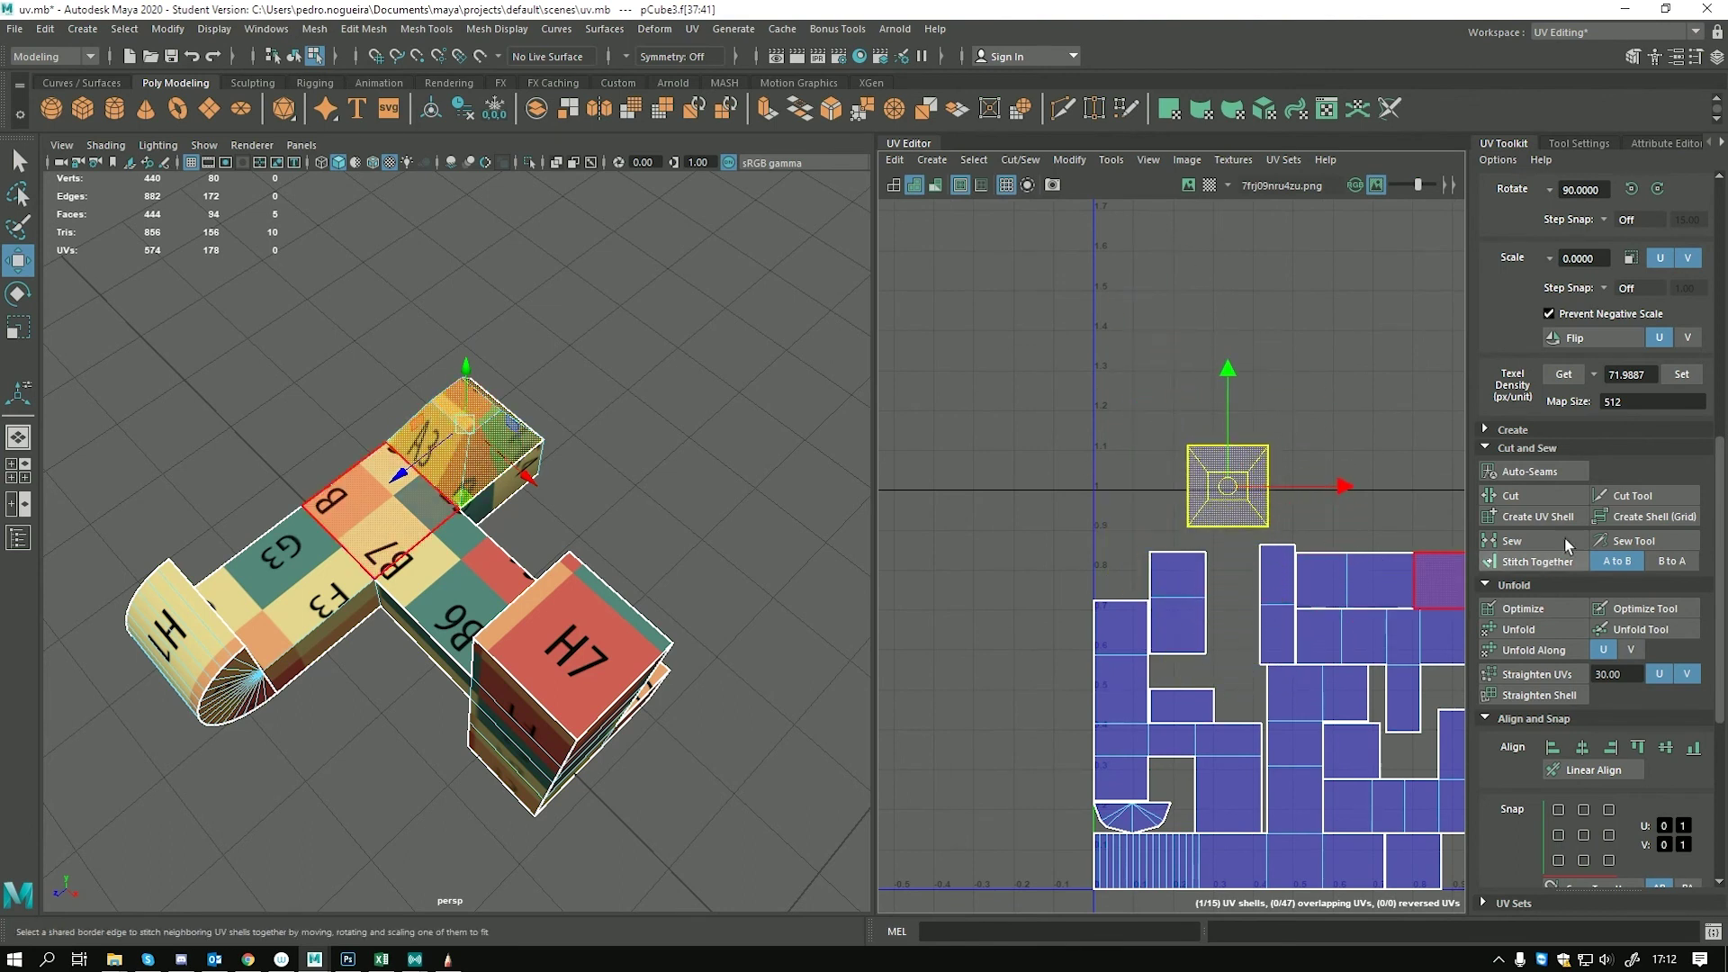
Examine the checker pattern across the block mesh and the arrangement of the UV shells in the finished layout
{"action": "scroll", "coordinate": [1564, 538], "scroll_direction": "up", "scroll_amount": 3}
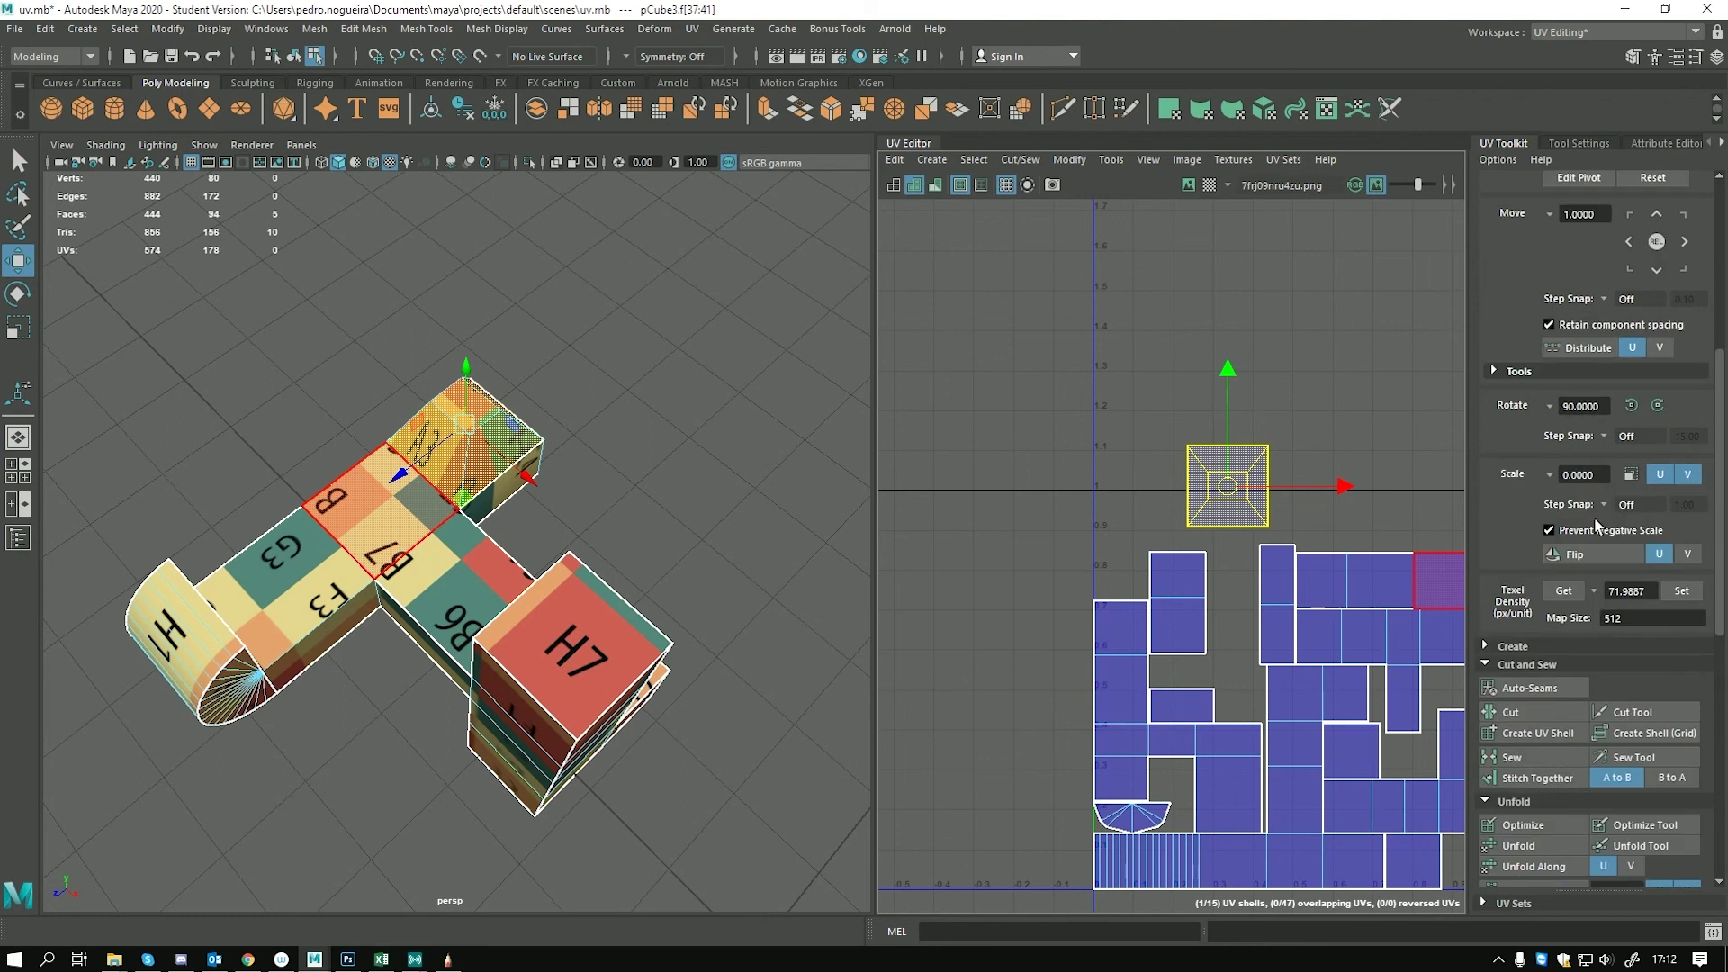
{"action": "scroll", "coordinate": [1588, 549], "scroll_direction": "up", "scroll_amount": 2}
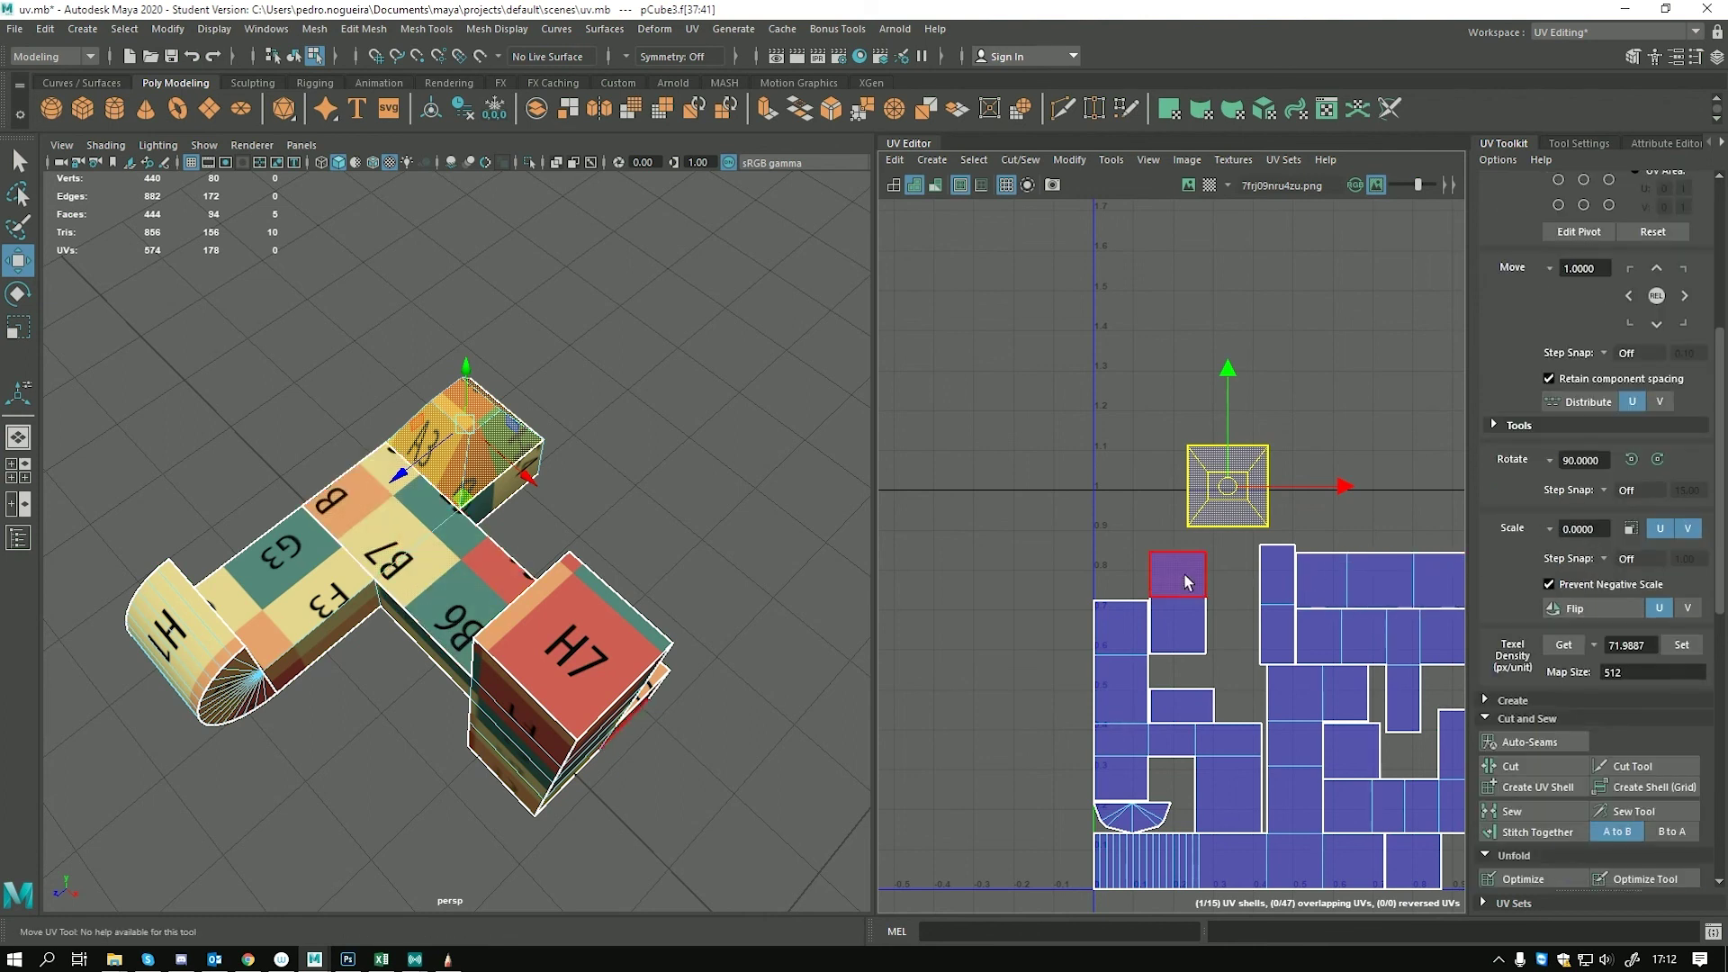
{"action": "scroll", "coordinate": [1189, 579], "scroll_direction": "down", "scroll_amount": 2}
{"action": "scroll", "coordinate": [1190, 578], "scroll_direction": "down", "scroll_amount": 1}
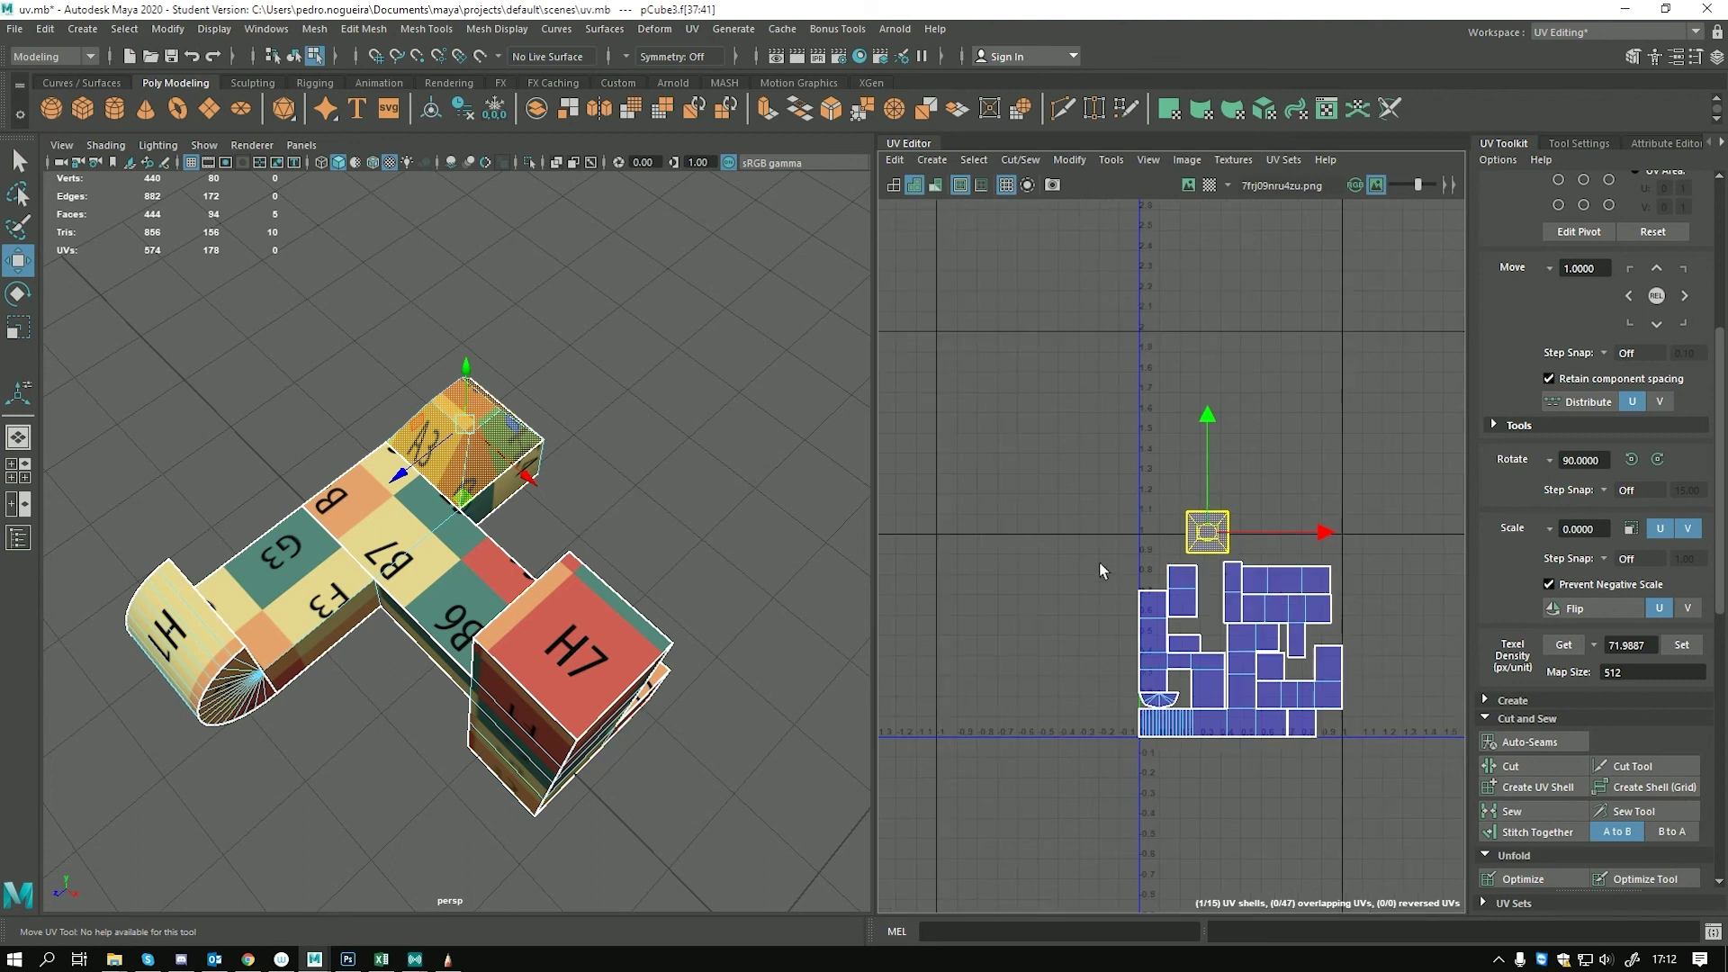
{"action": "middle_click_drag", "start_coordinate": [1099, 569], "coordinate": [1142, 544], "text": "alt"}
{"action": "left_click_drag", "start_coordinate": [634, 578], "coordinate": [453, 645], "text": "alt"}
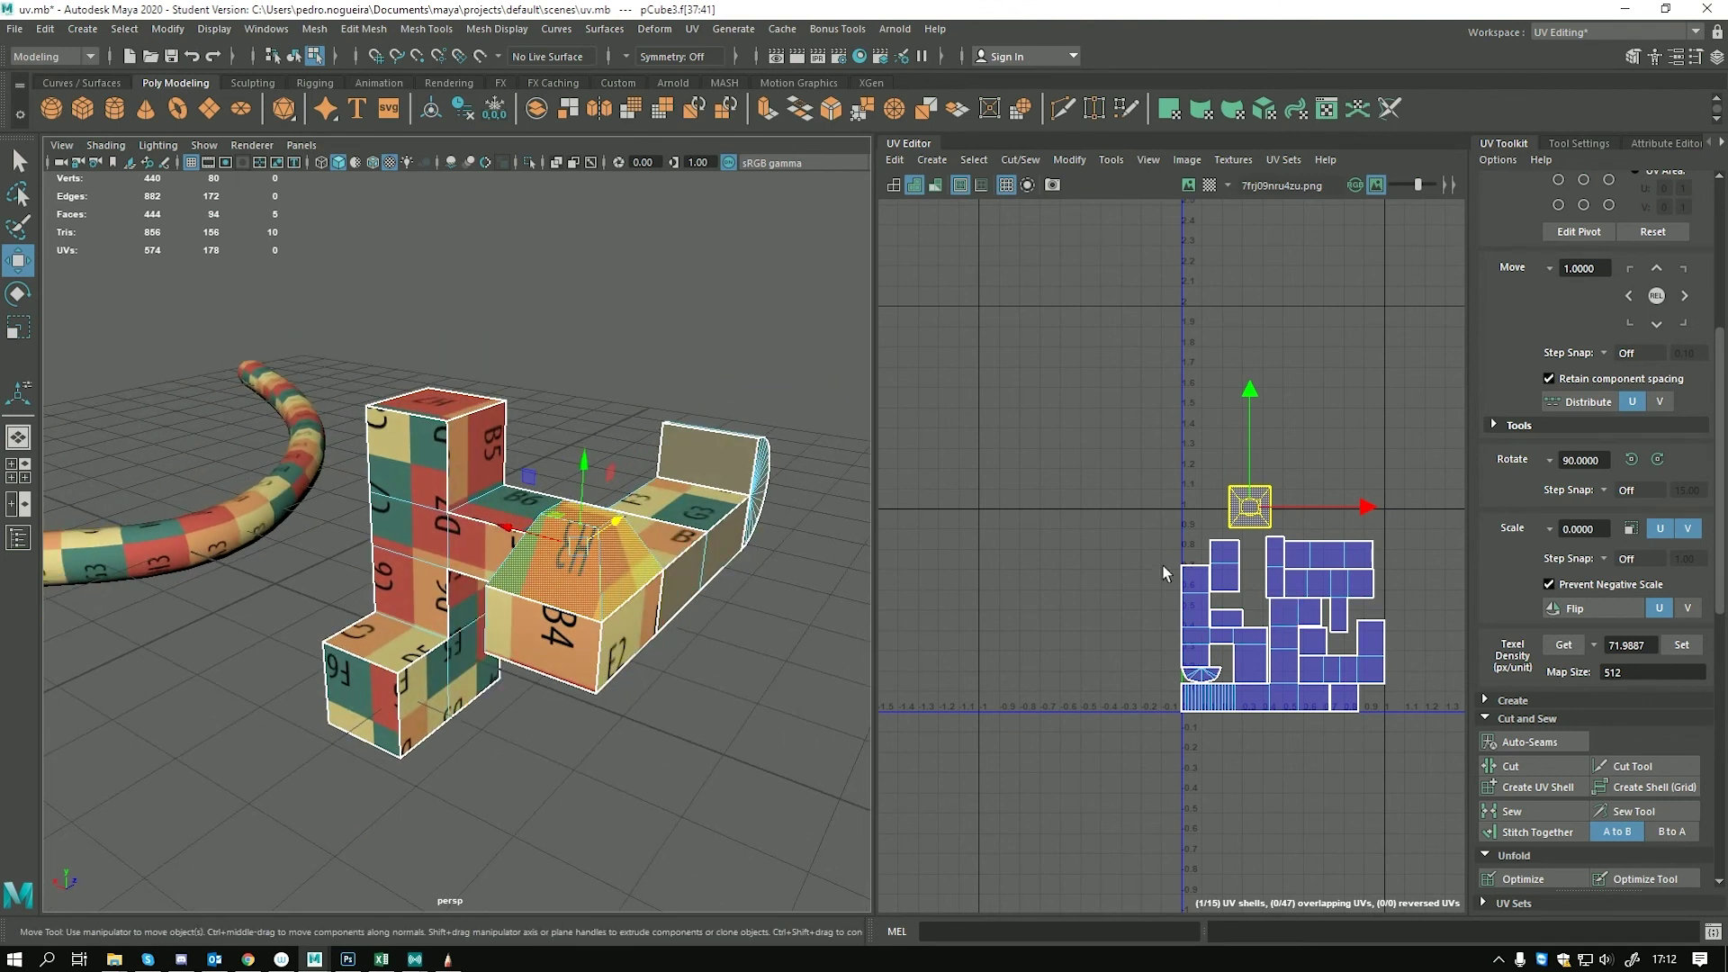
{"action": "scroll", "coordinate": [1206, 583], "scroll_direction": "up", "scroll_amount": 2}
{"action": "scroll", "coordinate": [1236, 617], "scroll_direction": "up", "scroll_amount": 2}
{"action": "middle_click_drag", "start_coordinate": [1236, 617], "coordinate": [1155, 585], "text": "alt"}
{"action": "left_click", "coordinate": [351, 602]}
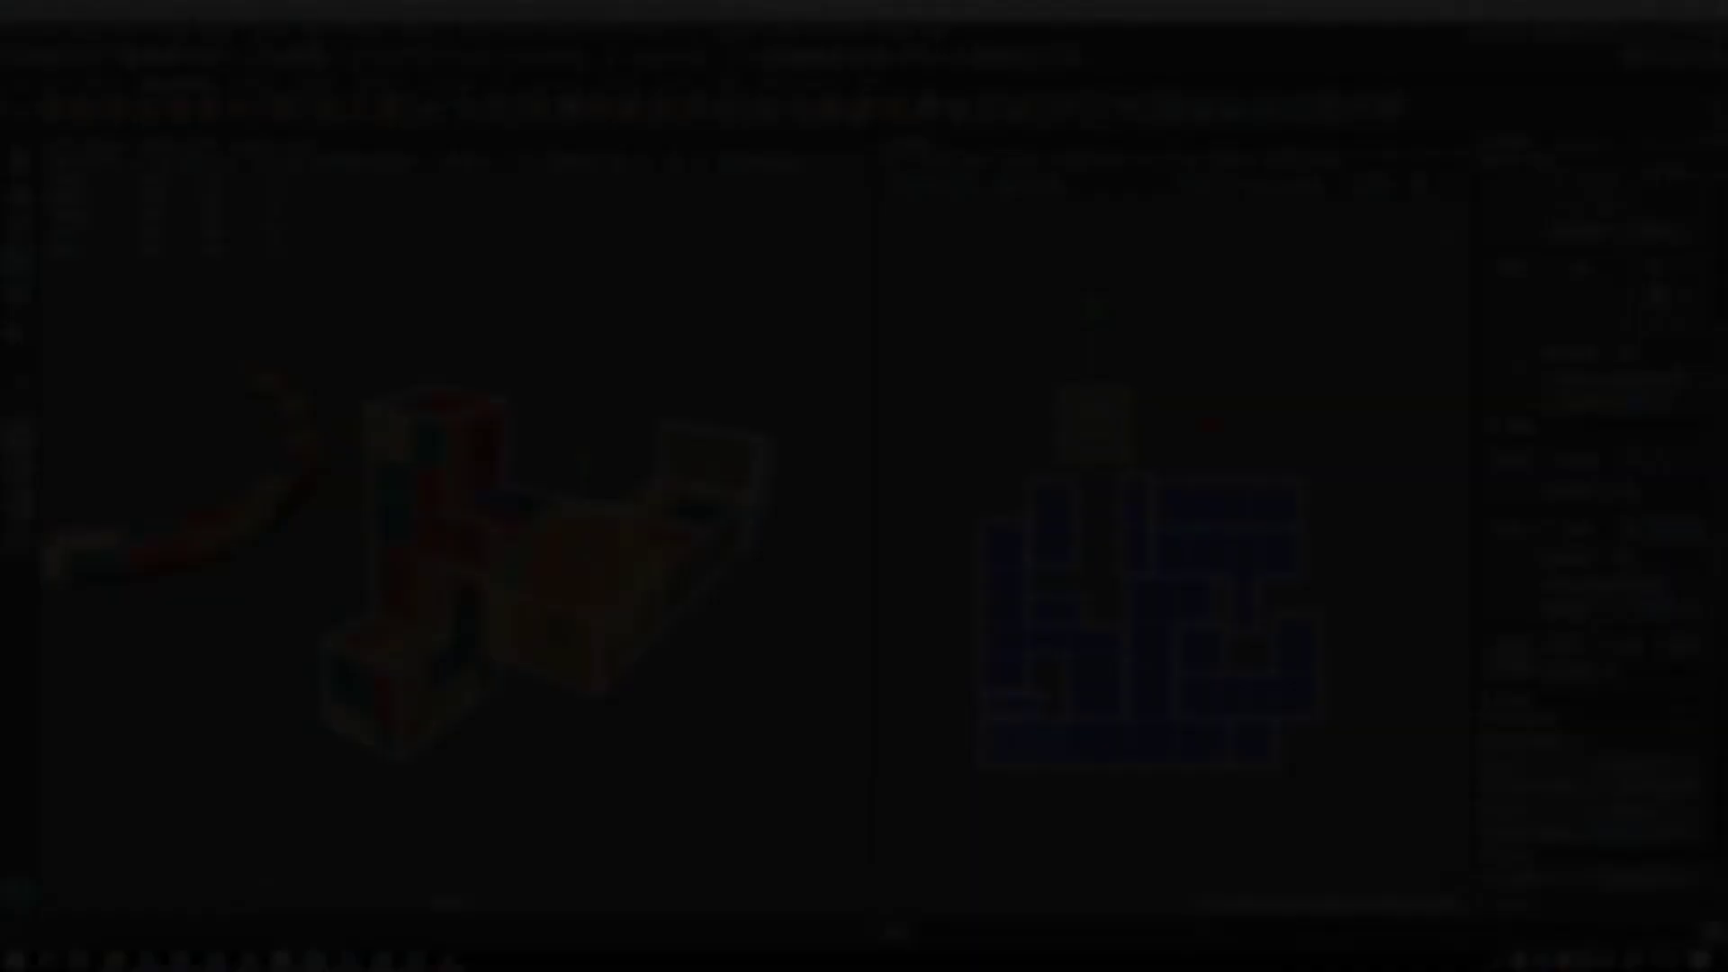